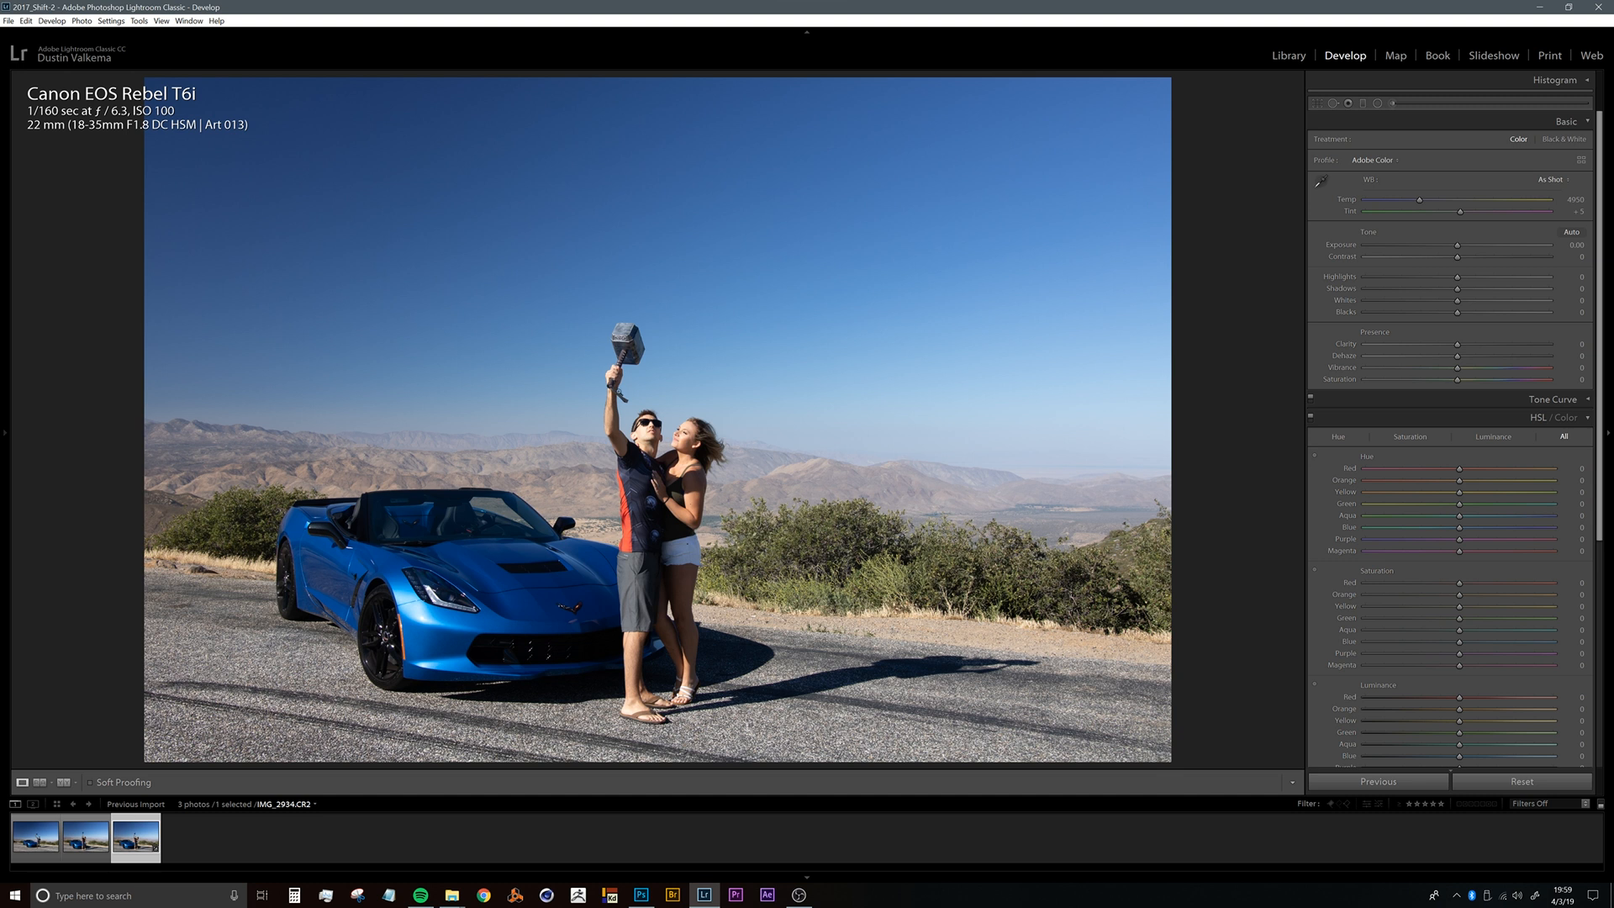
Raise the photo's Shadows to +38 and lower the Whites to -40.
left_click(639, 427)
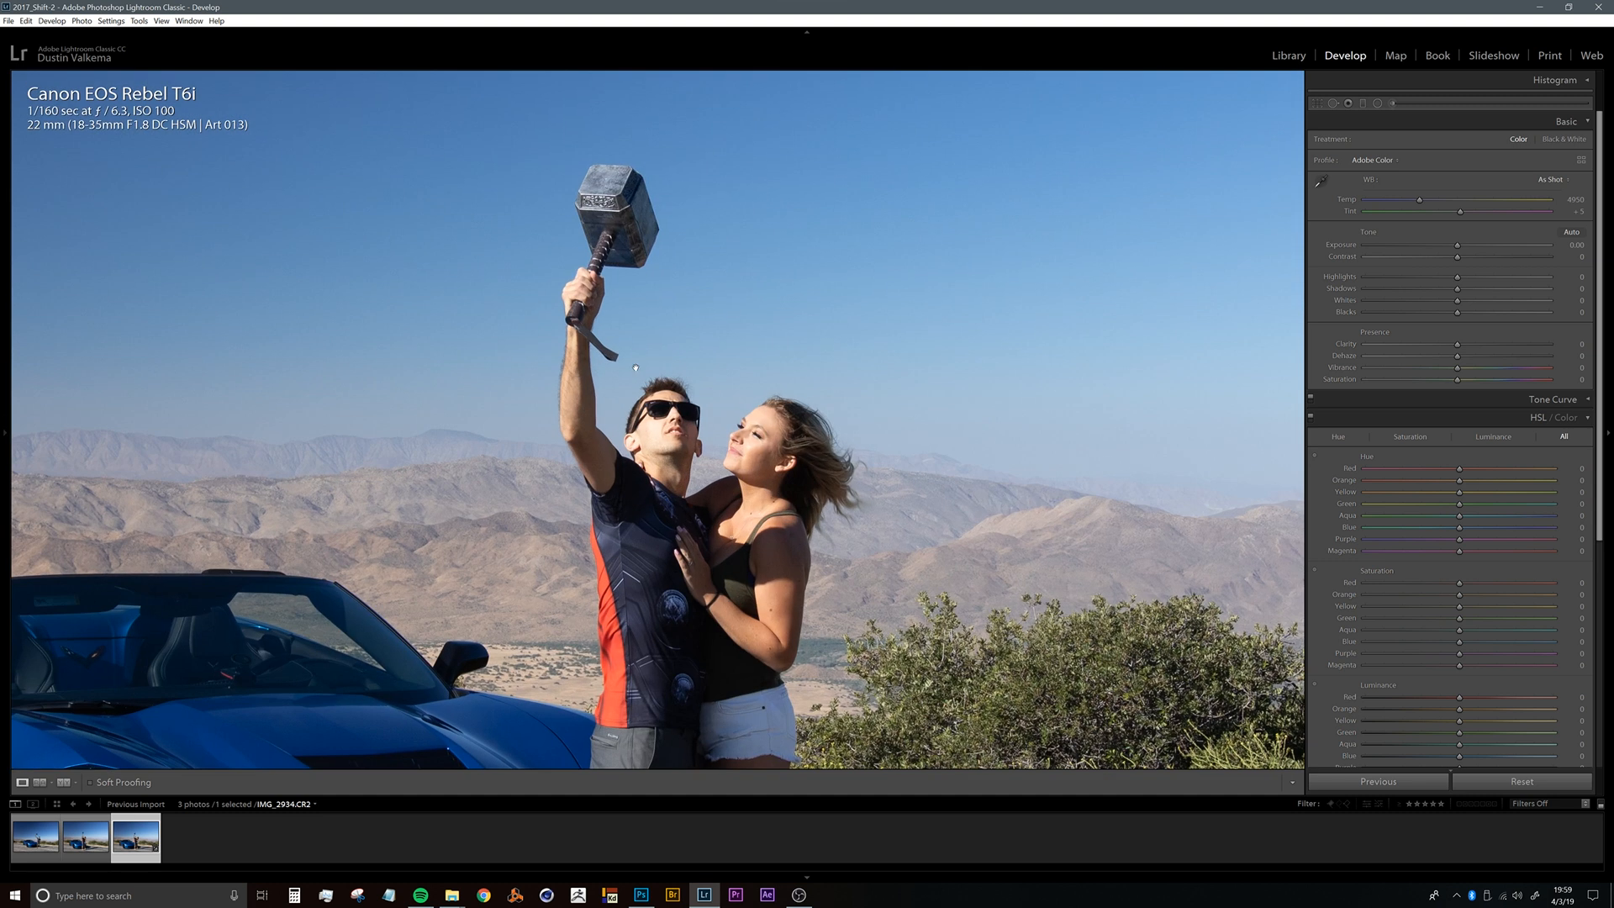
left_click_drag(622, 143, 589, 289)
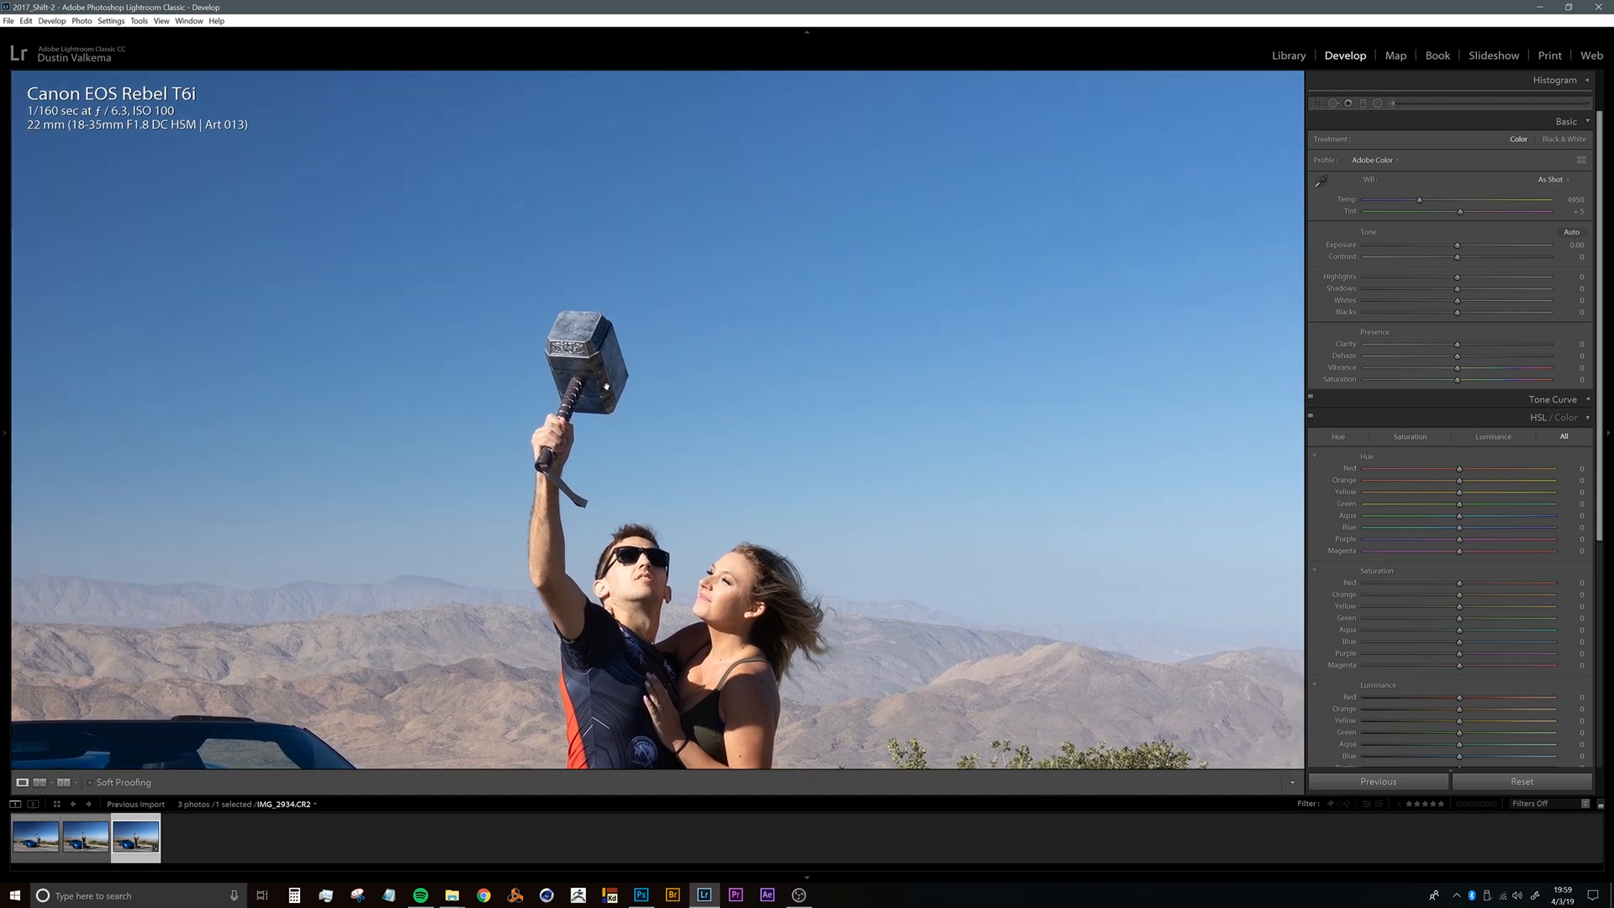
left_click_drag(623, 528, 593, 359)
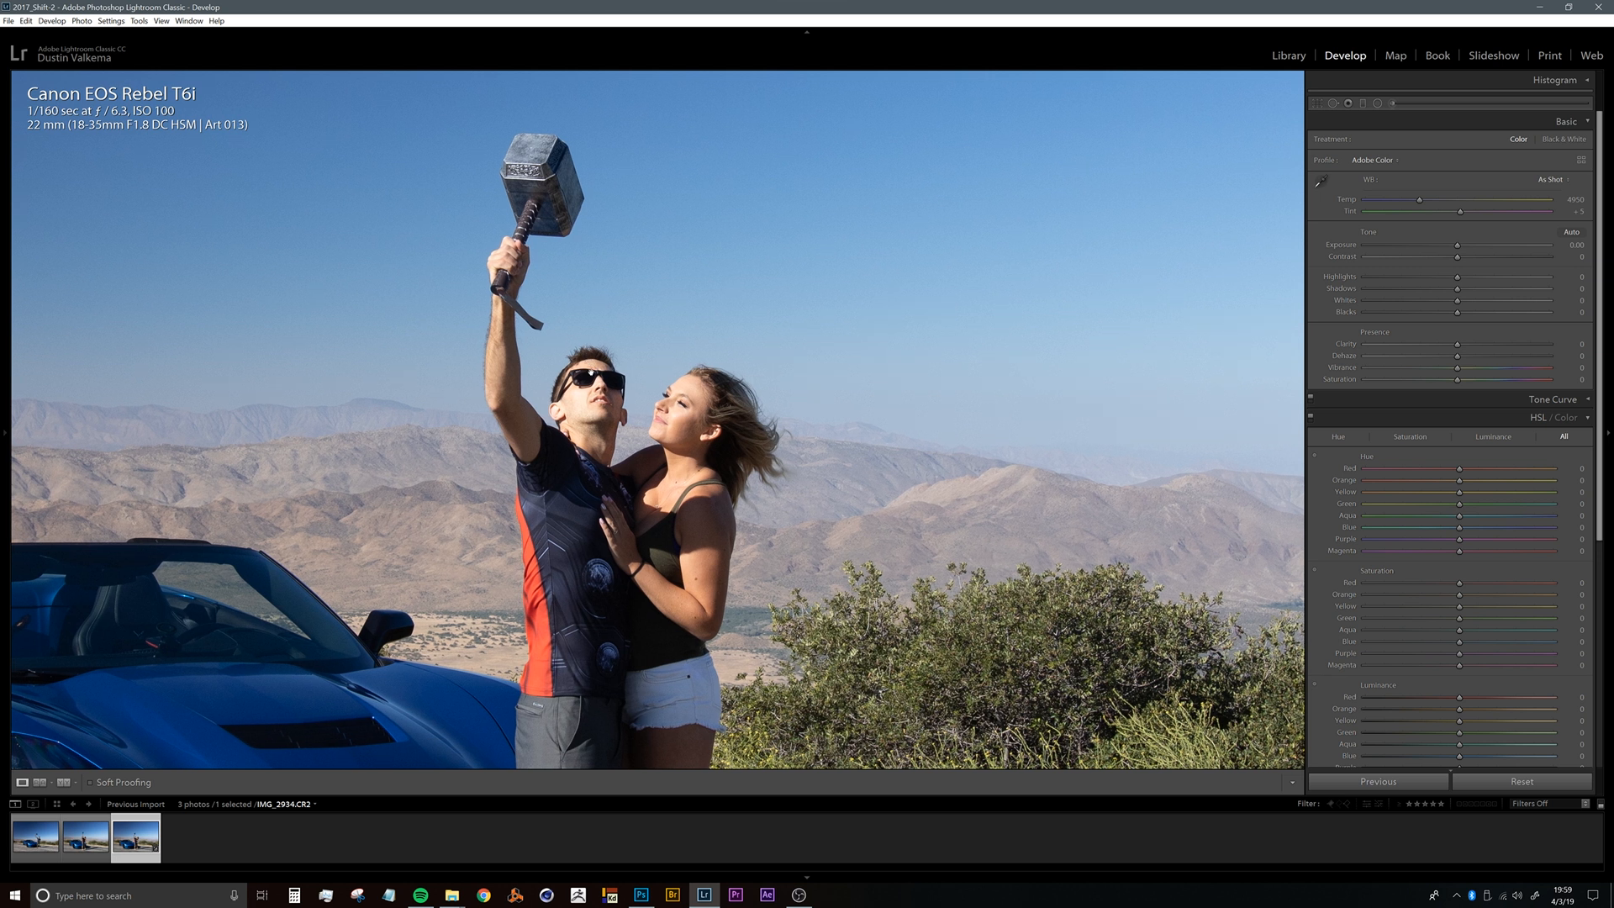
left_click_drag(562, 312, 476, 254)
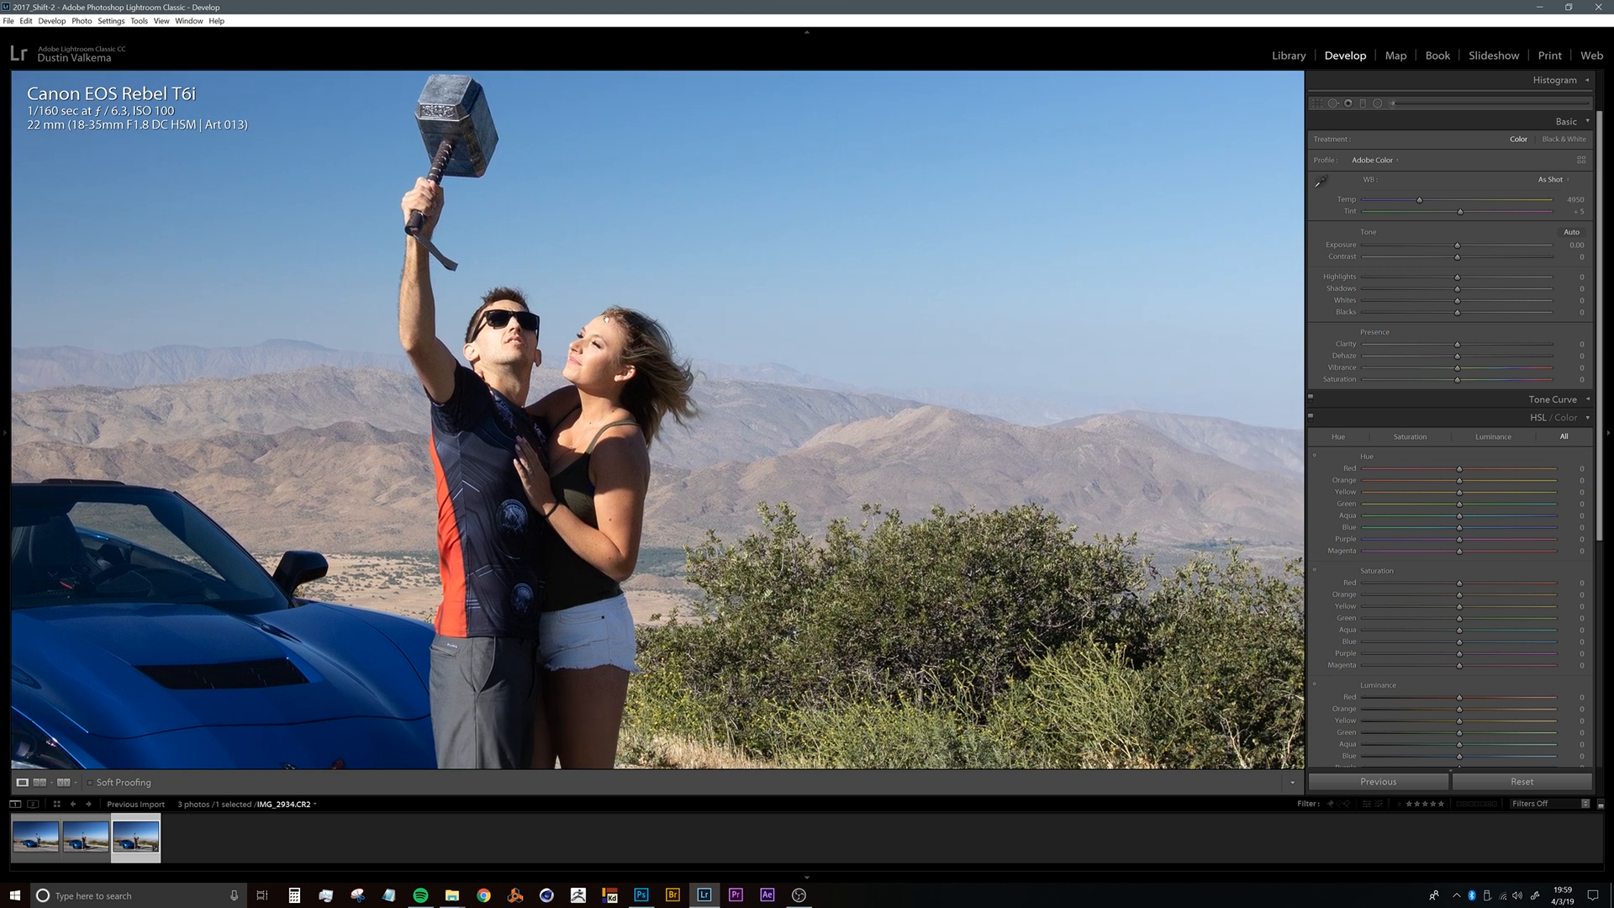
left_click_drag(621, 342, 707, 347)
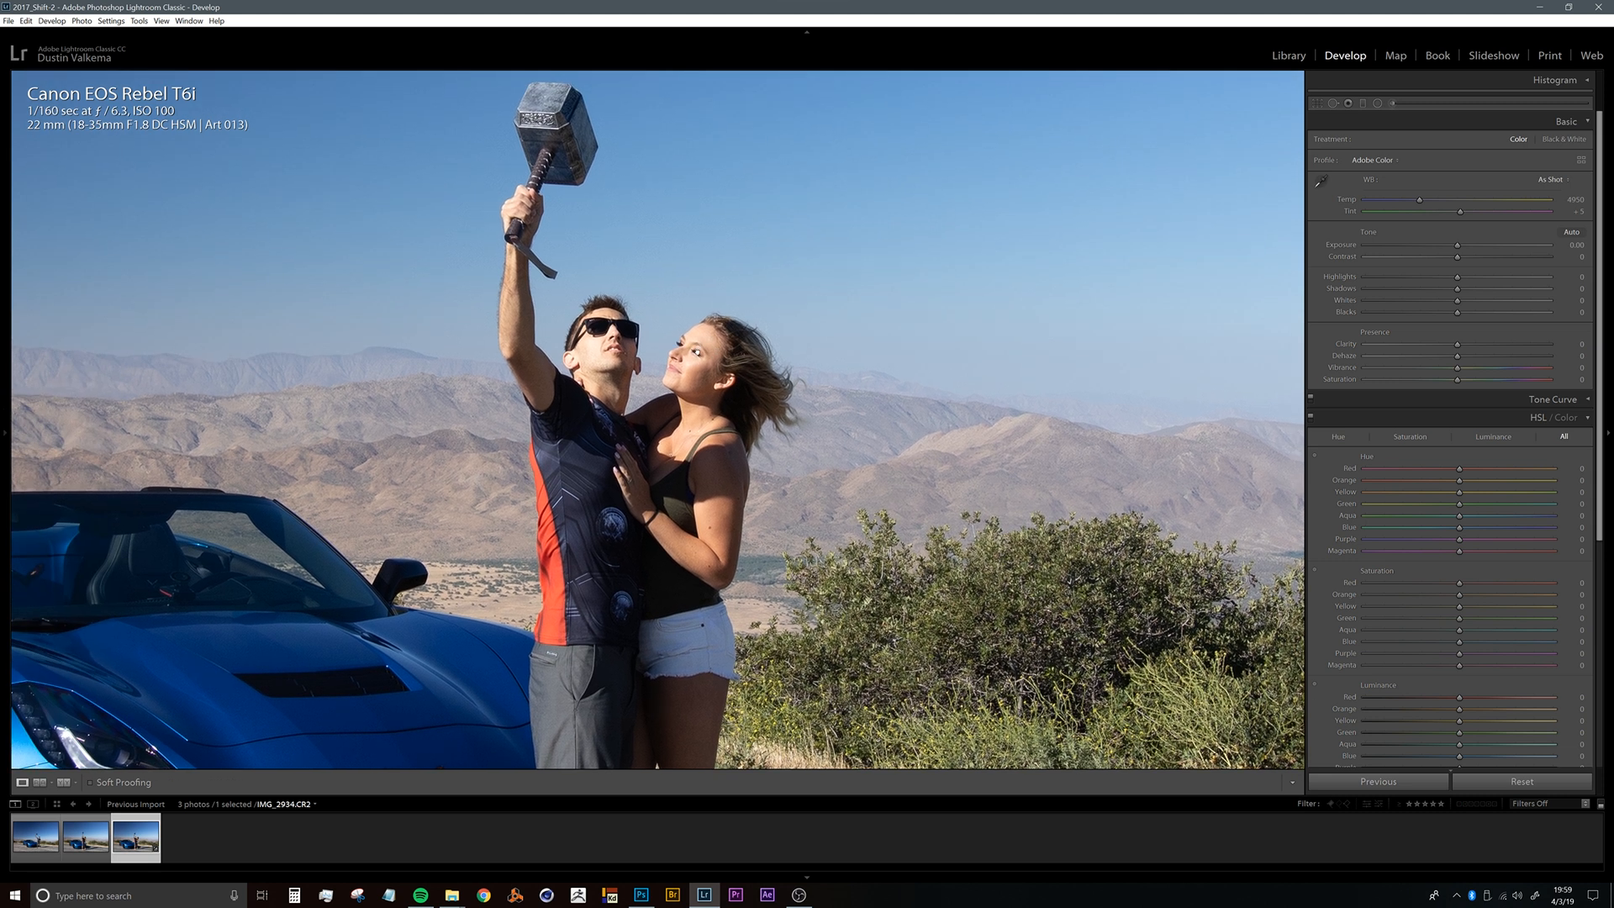
left_click(696, 352)
left_click(700, 439)
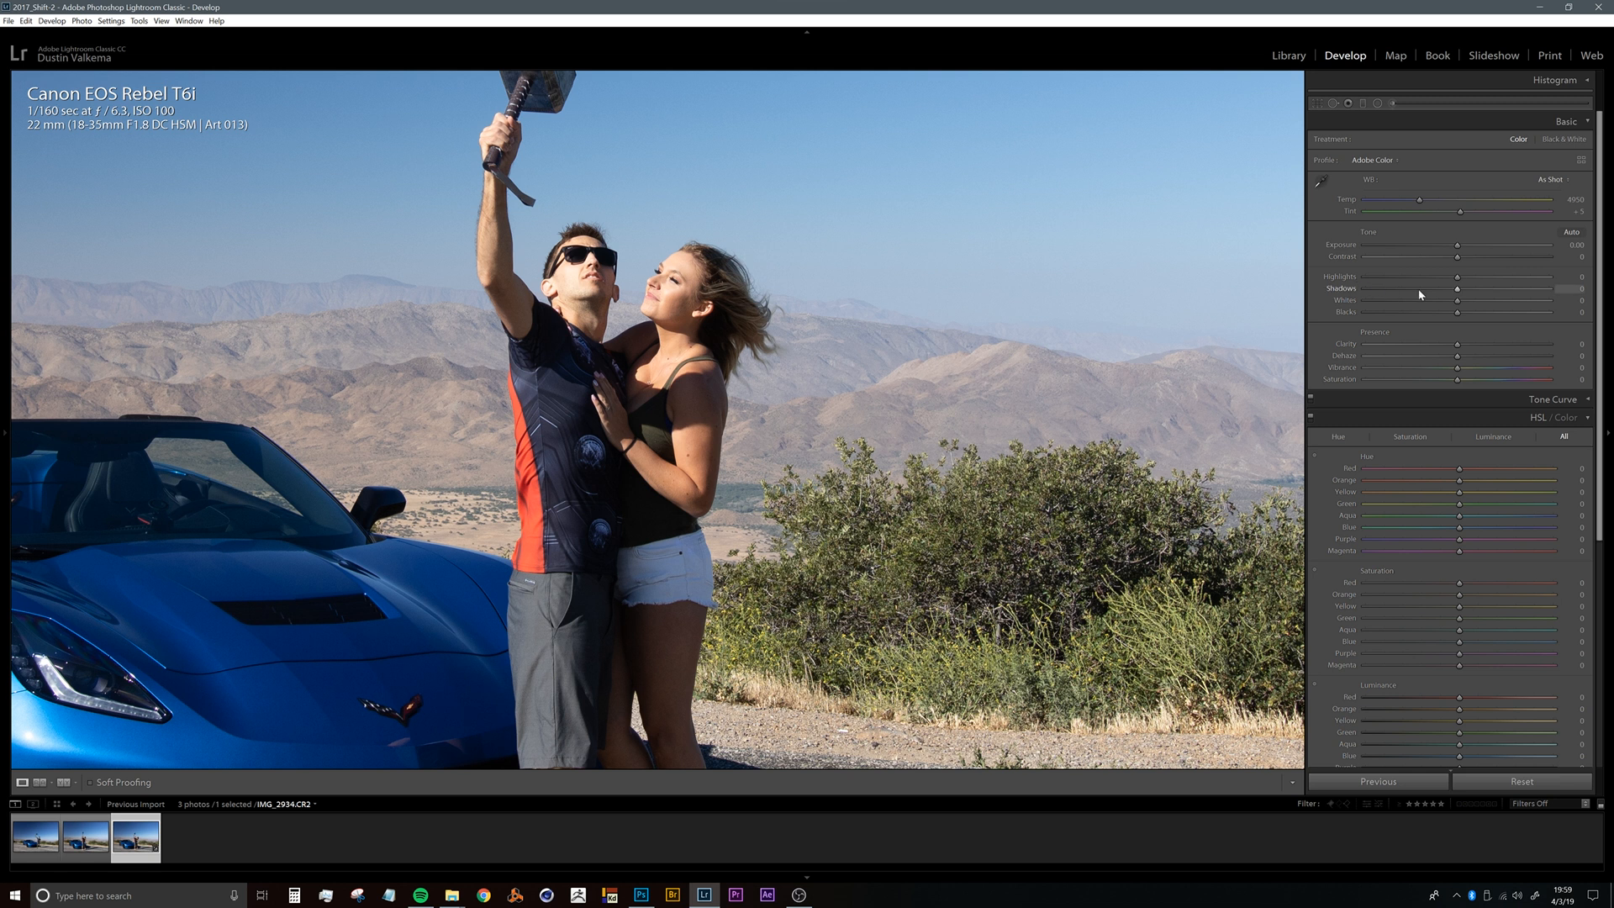
left_click_drag(1458, 292, 1492, 295)
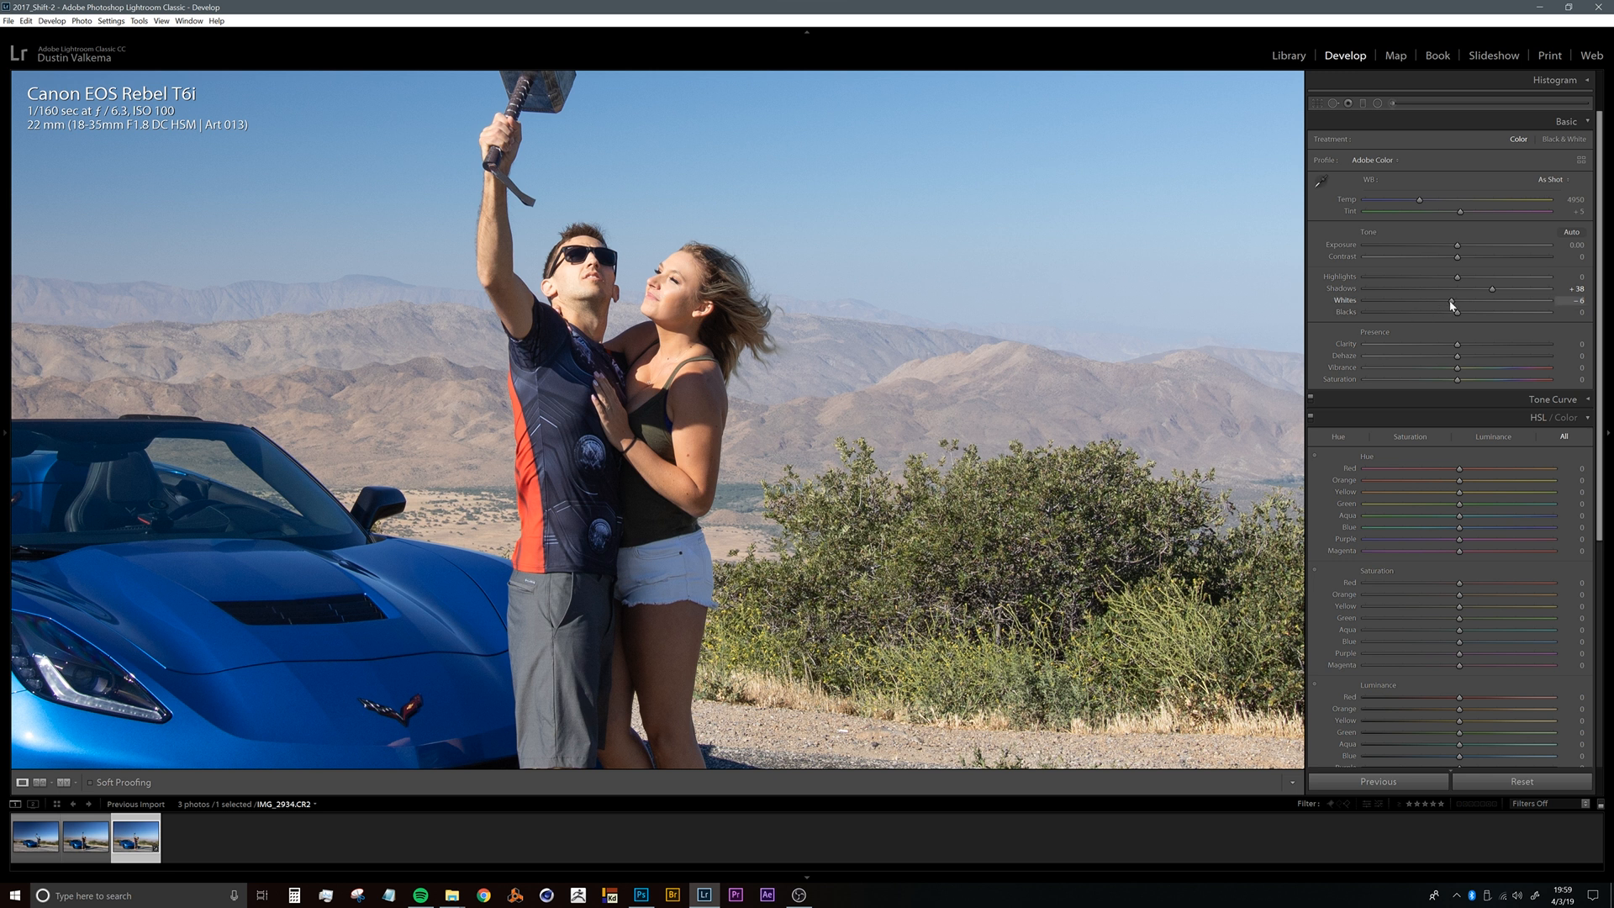
left_click_drag(1427, 307, 1419, 307)
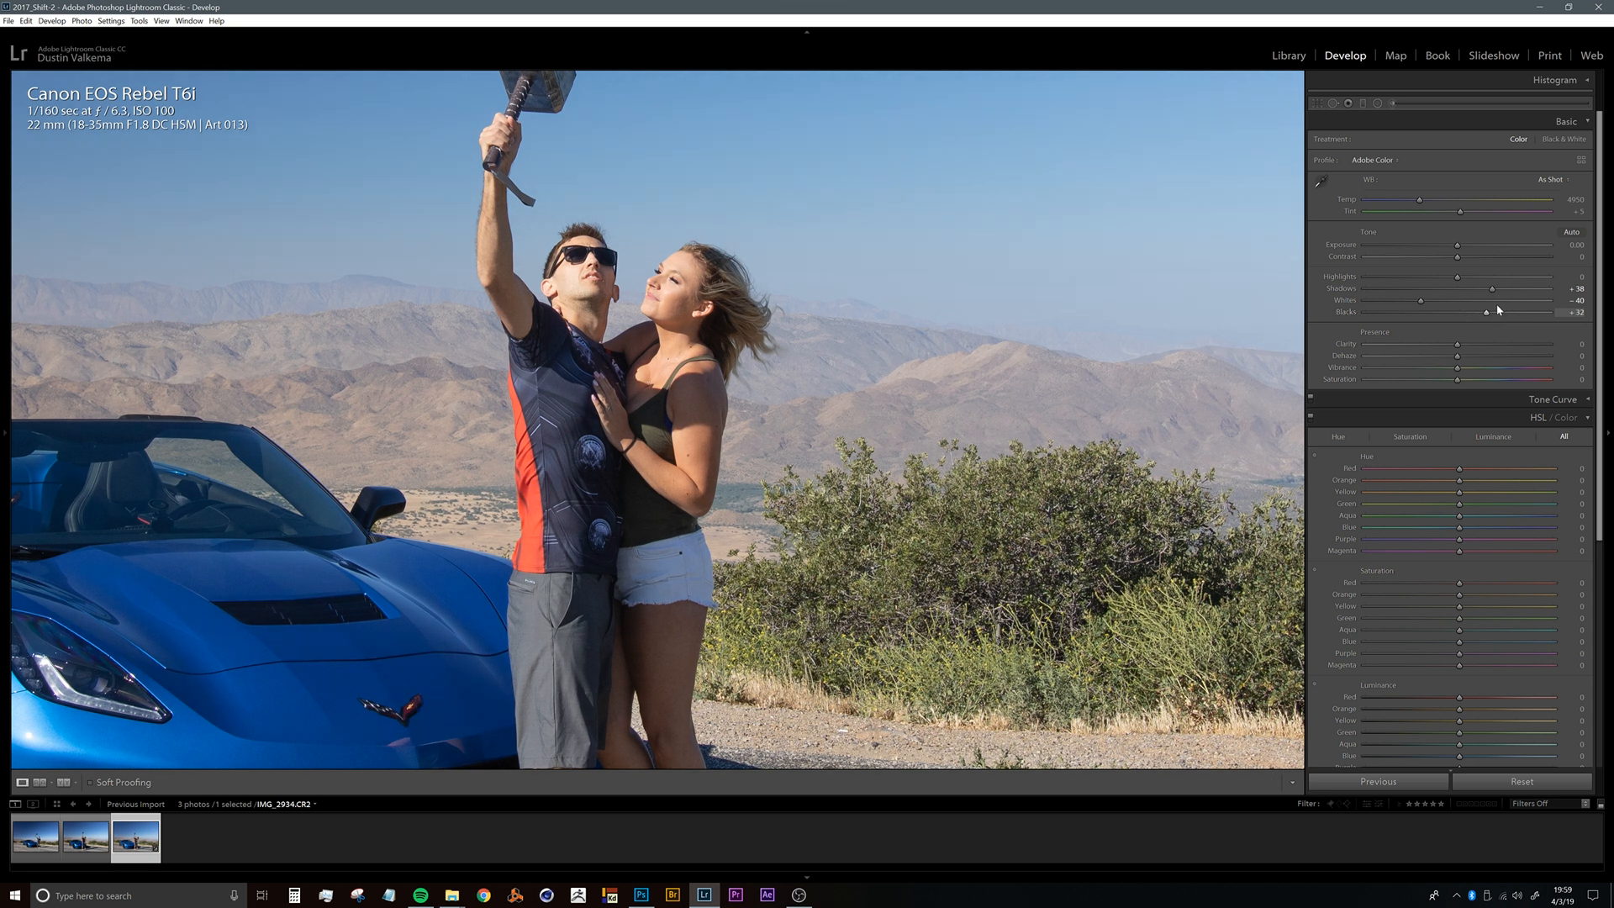
Try the Blacks at +100, judge the effect on the couple, and settle on +36.
left_click_drag(1488, 315, 1579, 323)
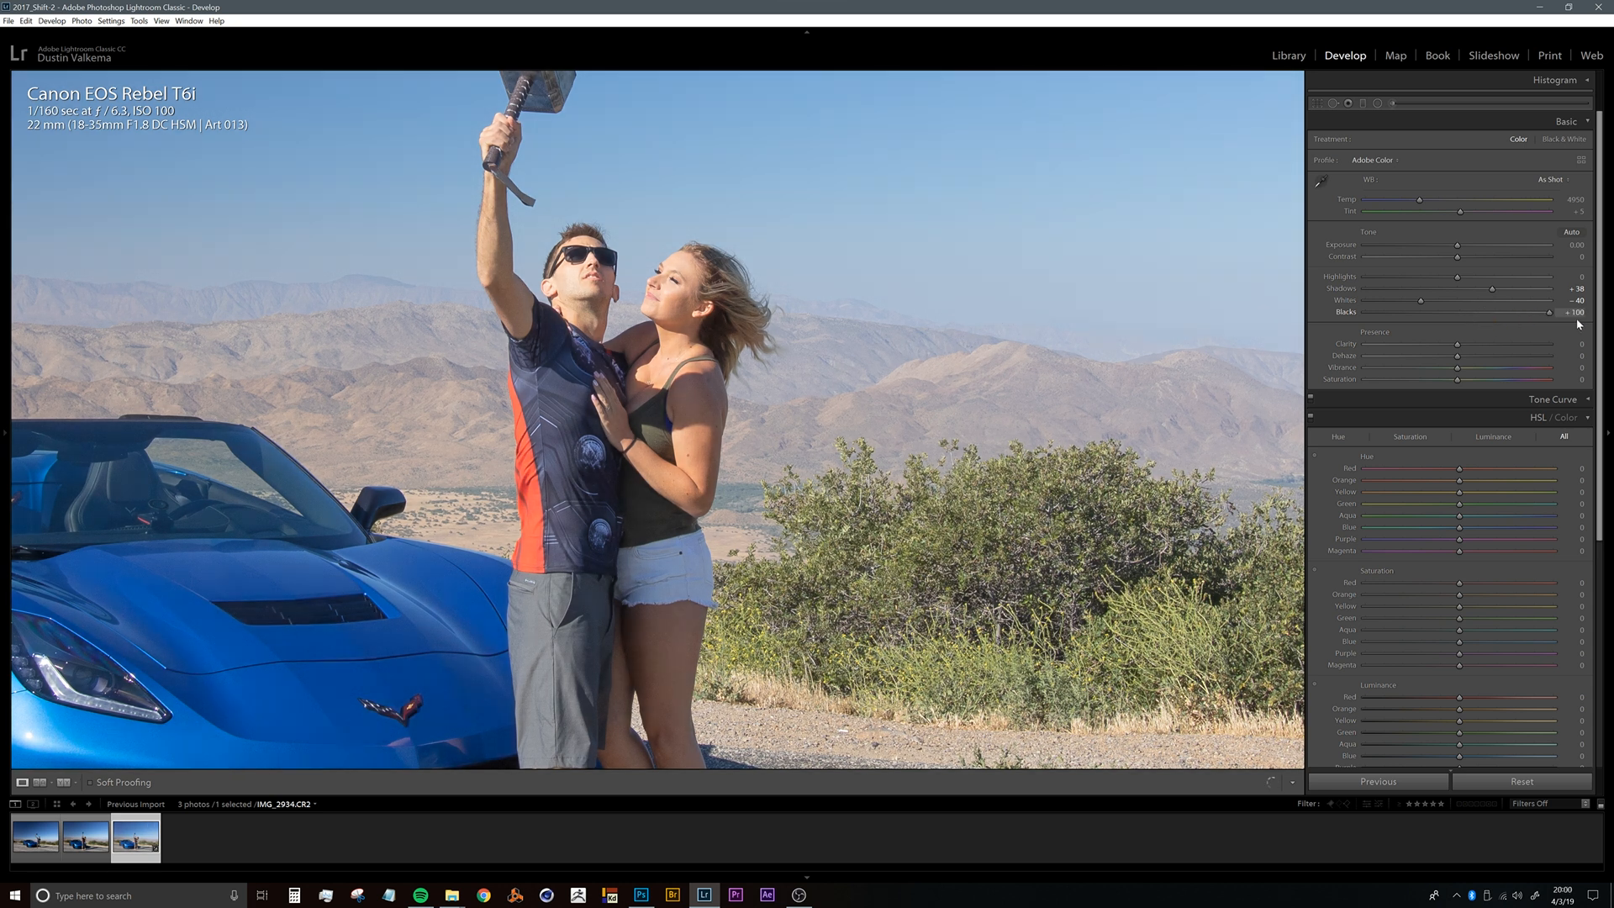
left_click(726, 447)
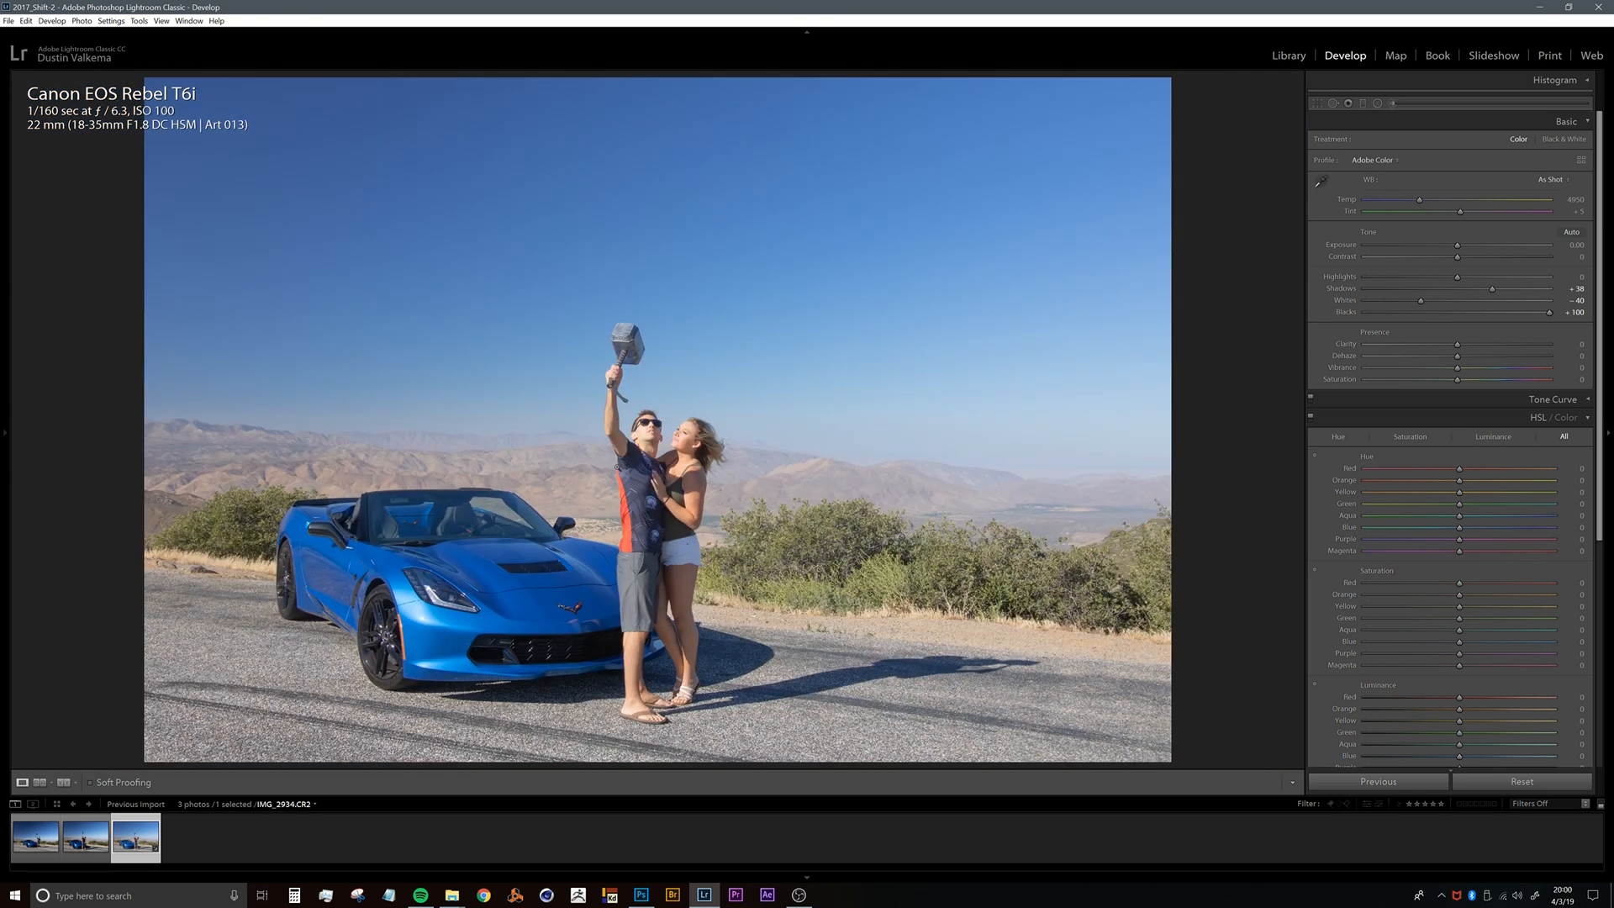
left_click(663, 470)
left_click_drag(733, 367, 735, 316)
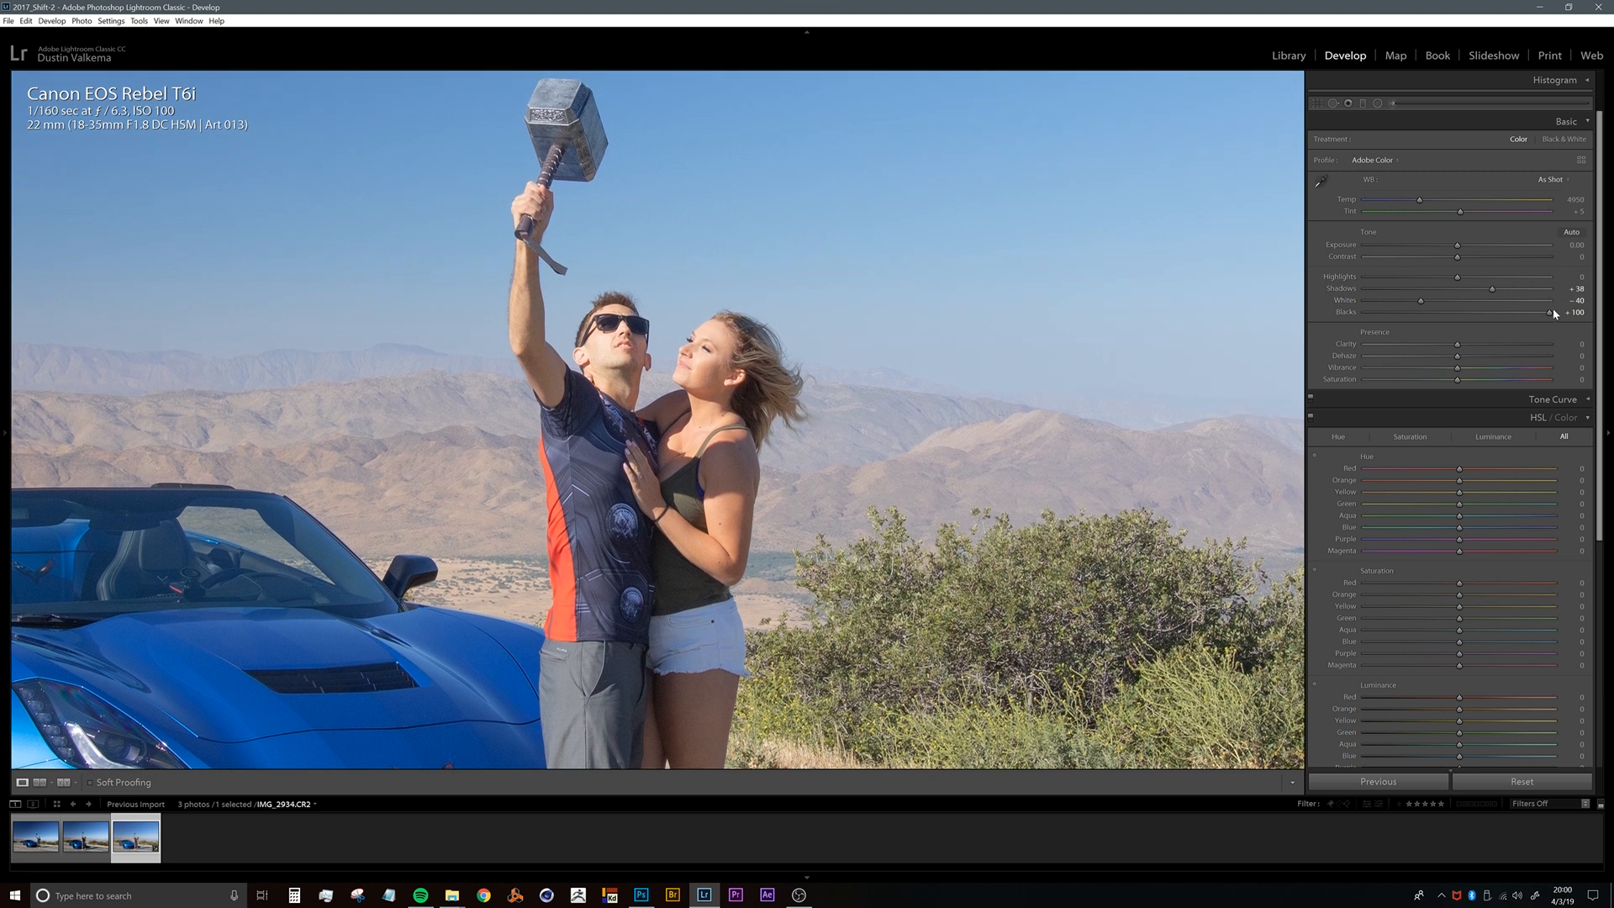
left_click_drag(1520, 316, 1494, 321)
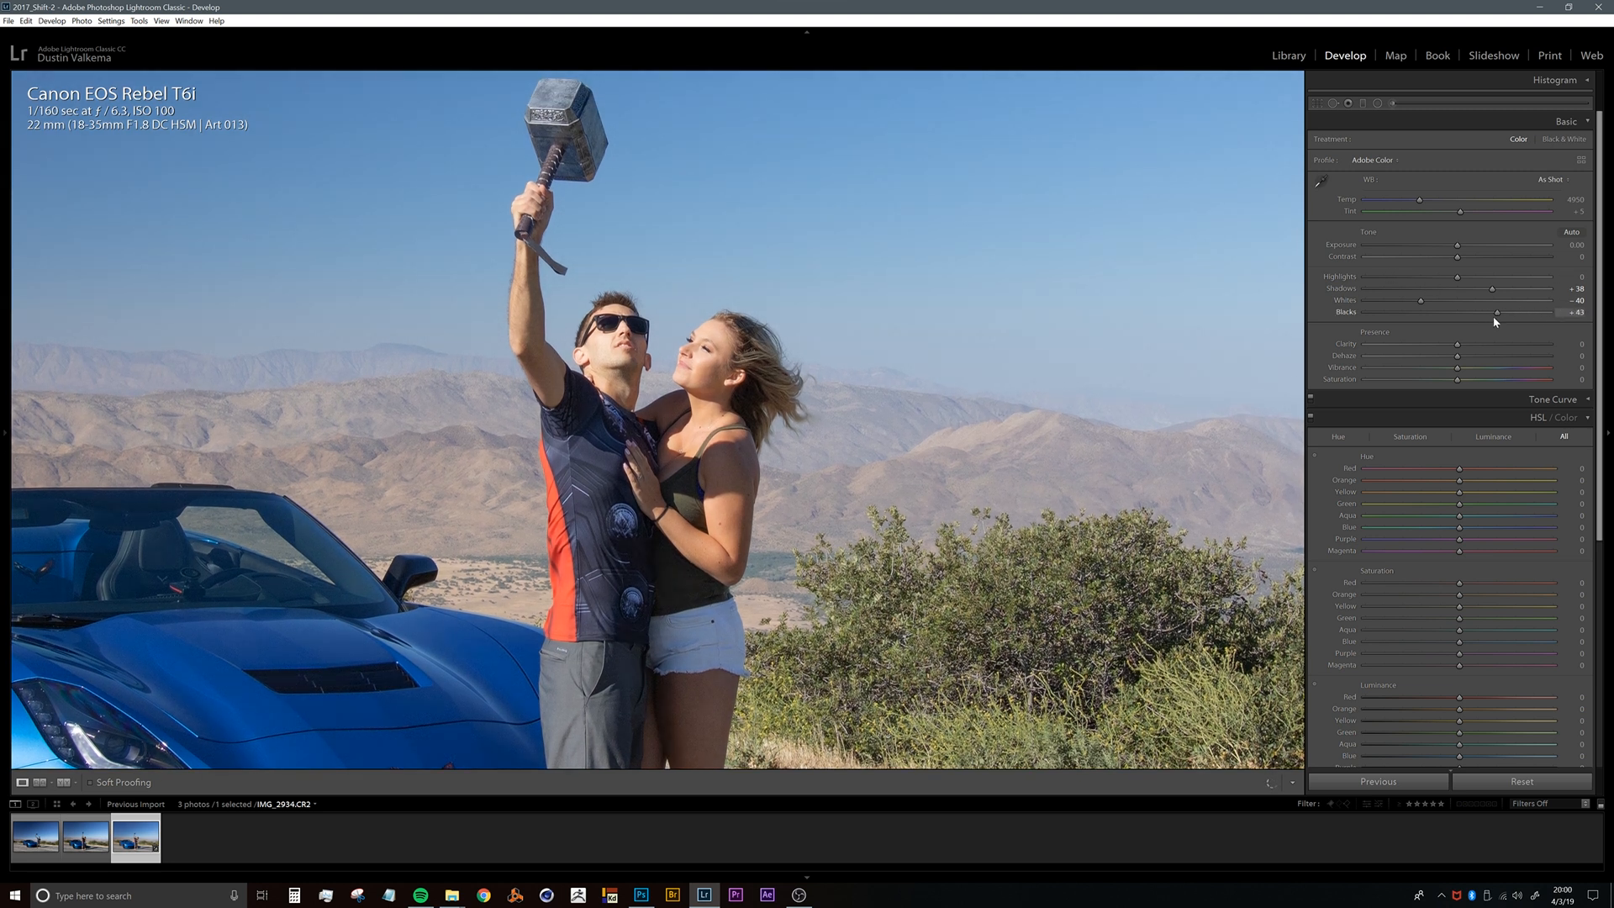
left_click_drag(699, 594, 696, 637)
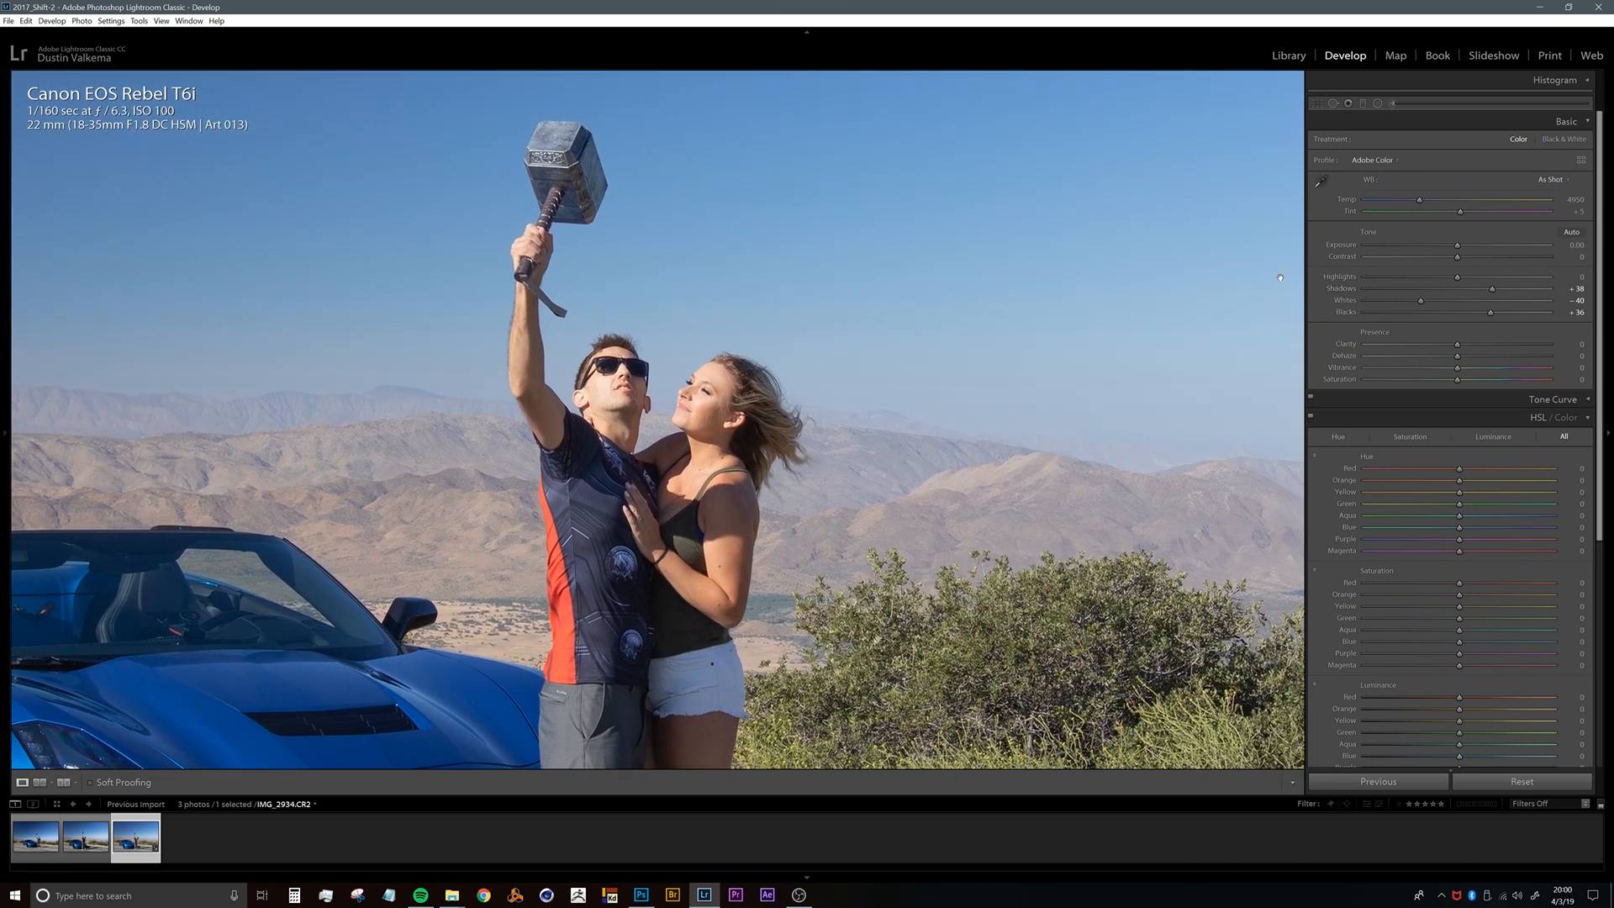
Darken the whole photo by setting the Exposure to -1.44.
mouse_move(1073, 326)
left_mouse_down()
mouse_move(1086, 179)
mouse_move(1086, 312)
left_mouse_up()
left_click_drag(1448, 248, 1434, 246)
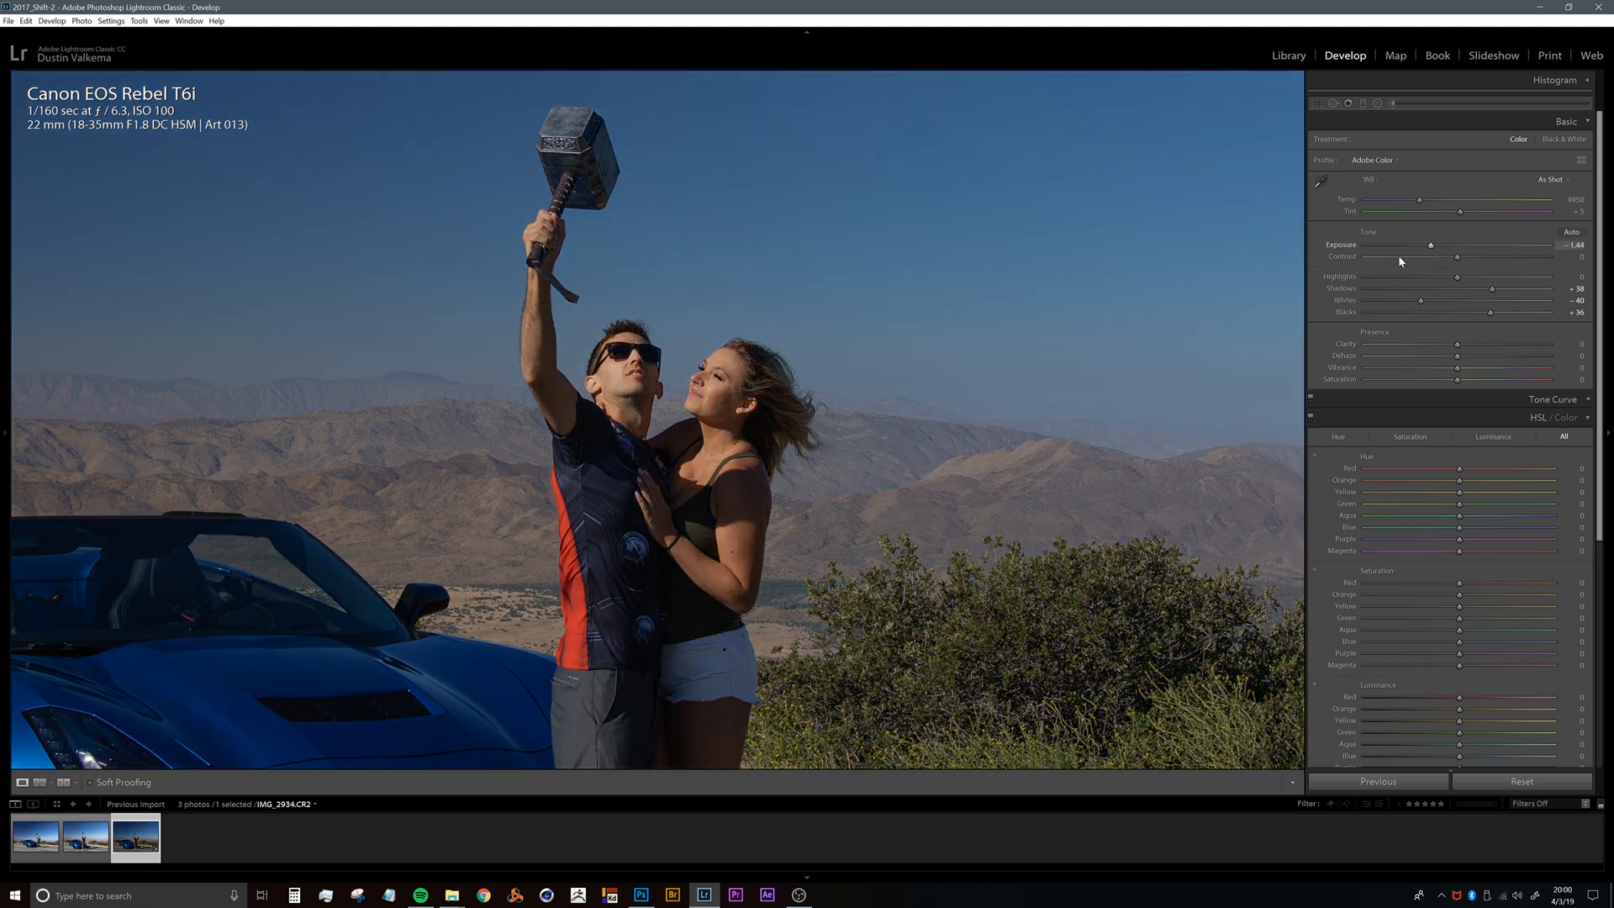
left_click(733, 411)
left_click(721, 446)
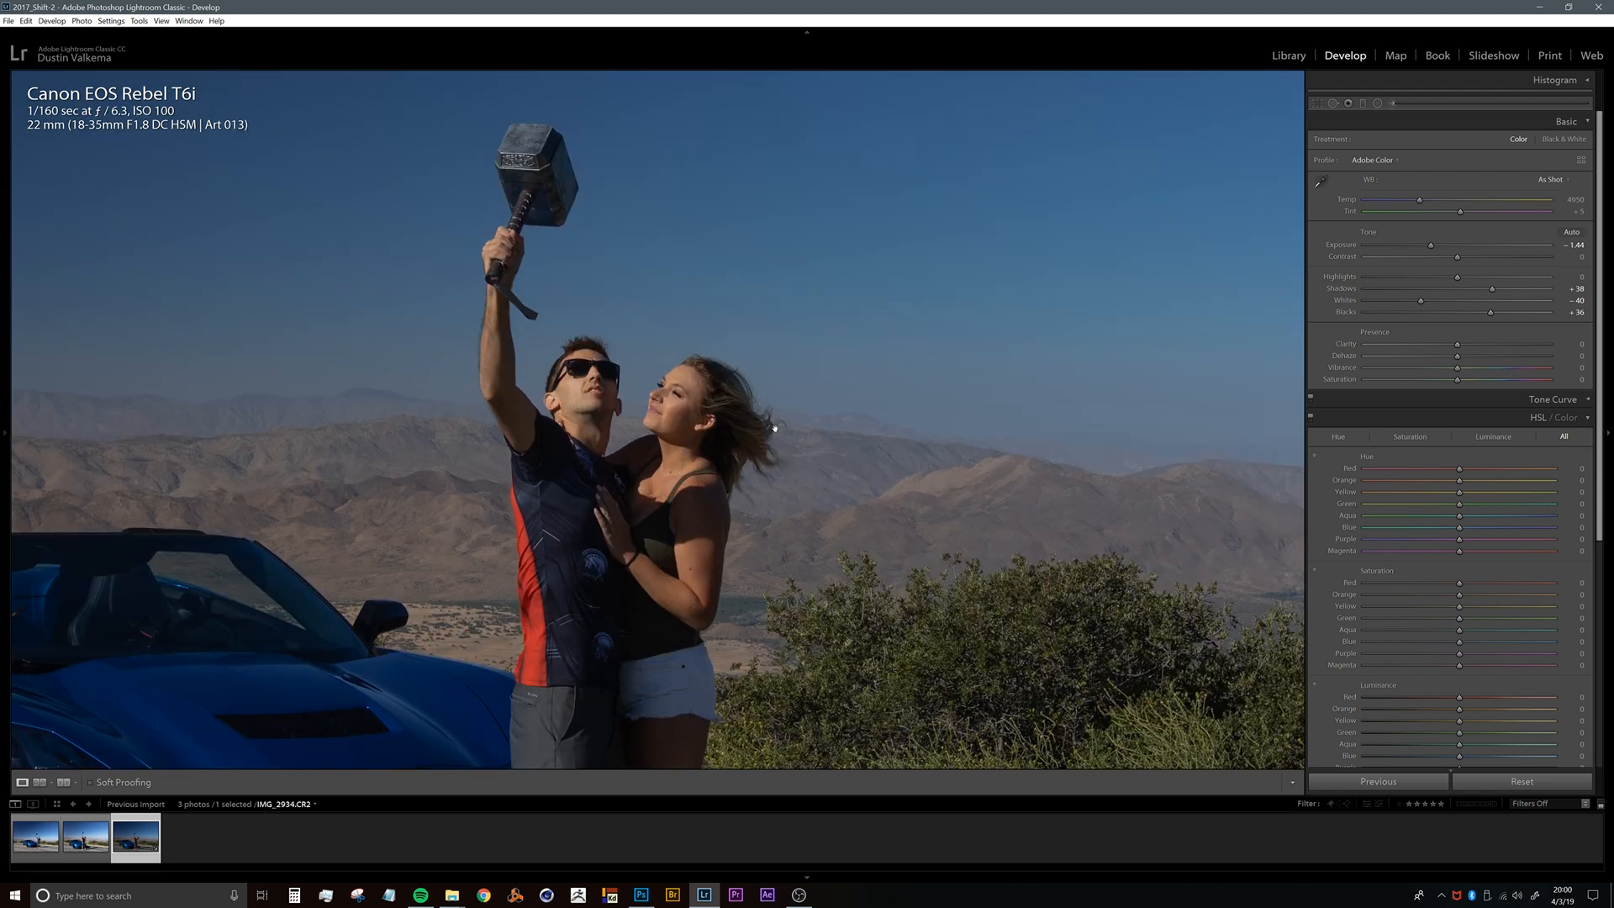
Reduce the photo's overall Saturation to -14.
left_click_drag(756, 473, 821, 383)
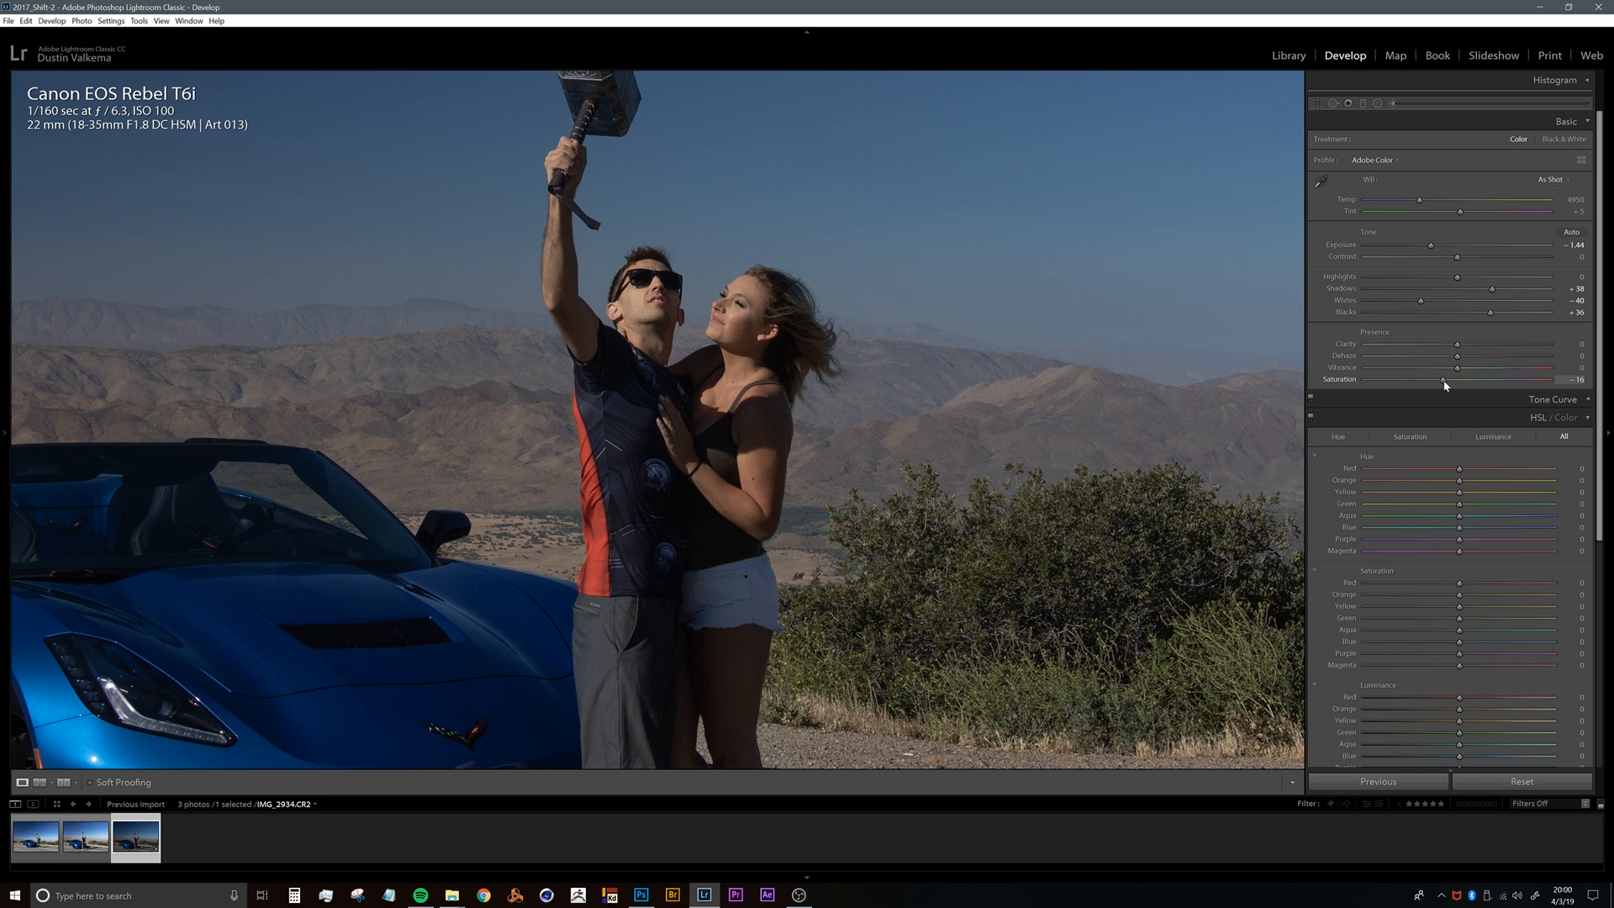
left_click_drag(783, 432, 763, 260)
left_click_drag(663, 498, 677, 222)
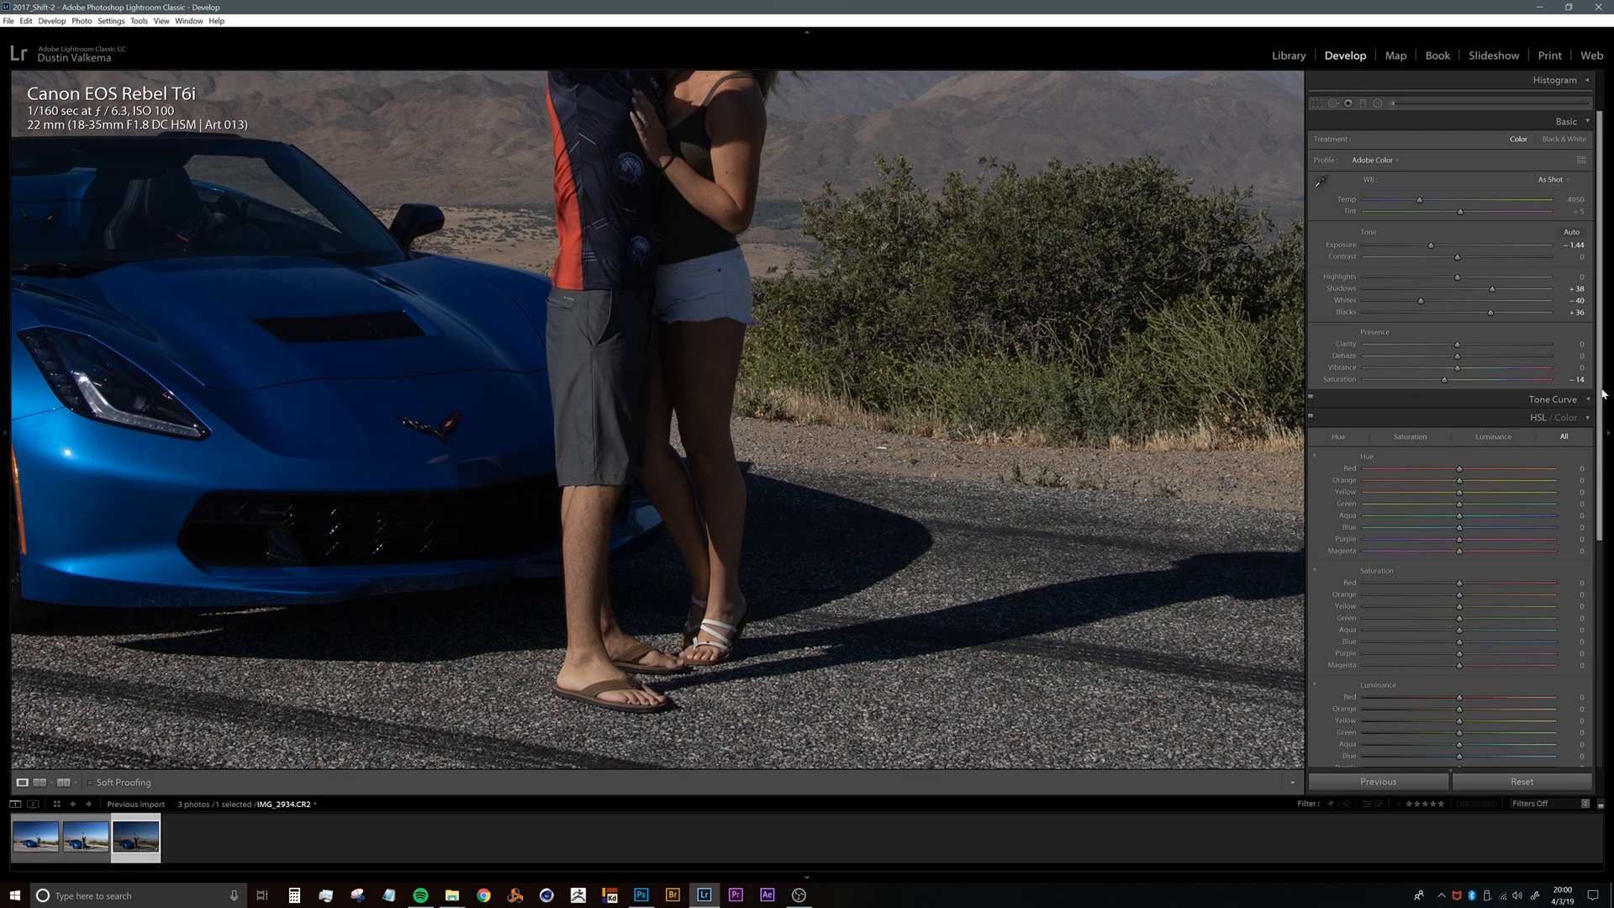
Mute the car and sky by setting the Blue saturation to -26 in the HSL adjustments.
scroll(1589, 437, "down", 3)
left_click_drag(730, 405, 928, 353)
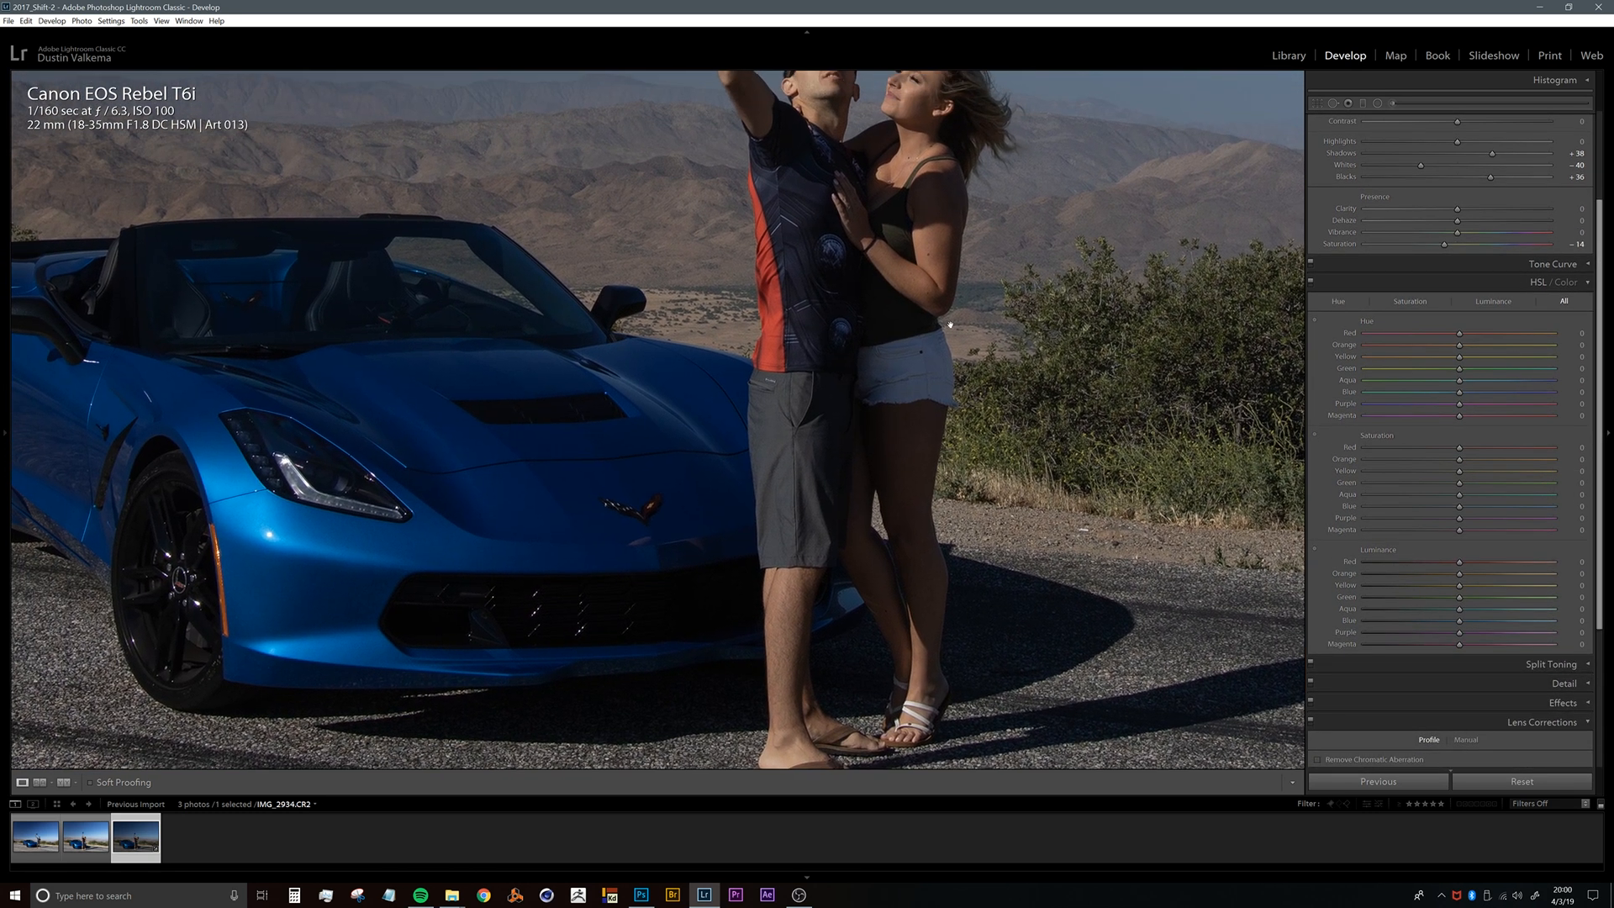
left_click_drag(740, 403, 645, 295)
left_click_drag(591, 411, 501, 416)
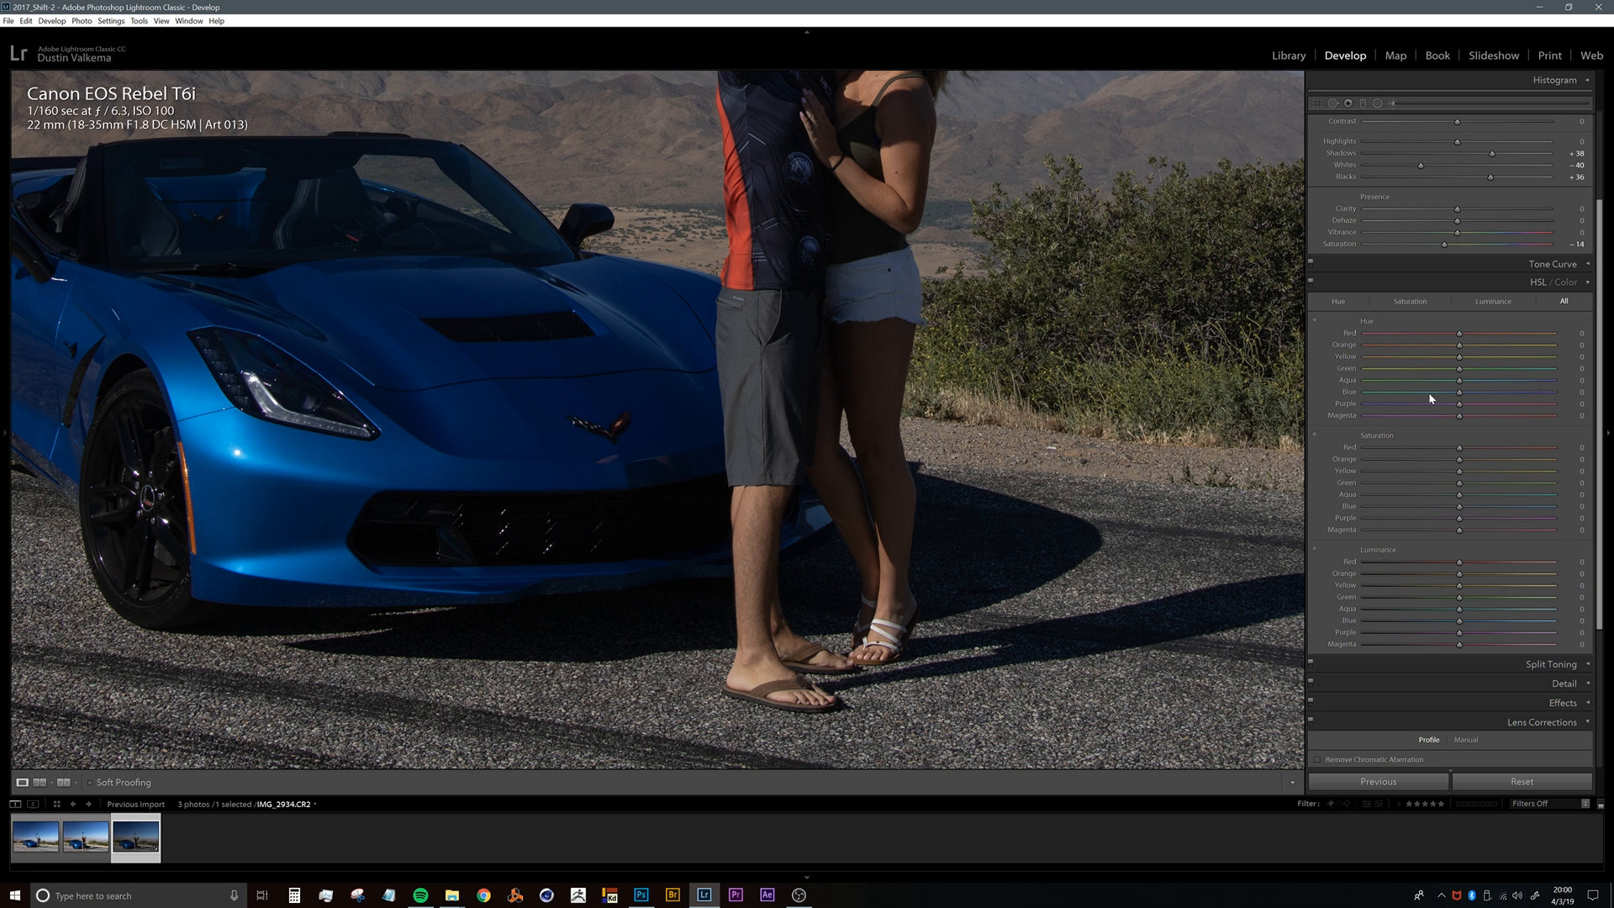
left_click_drag(313, 470, 451, 542)
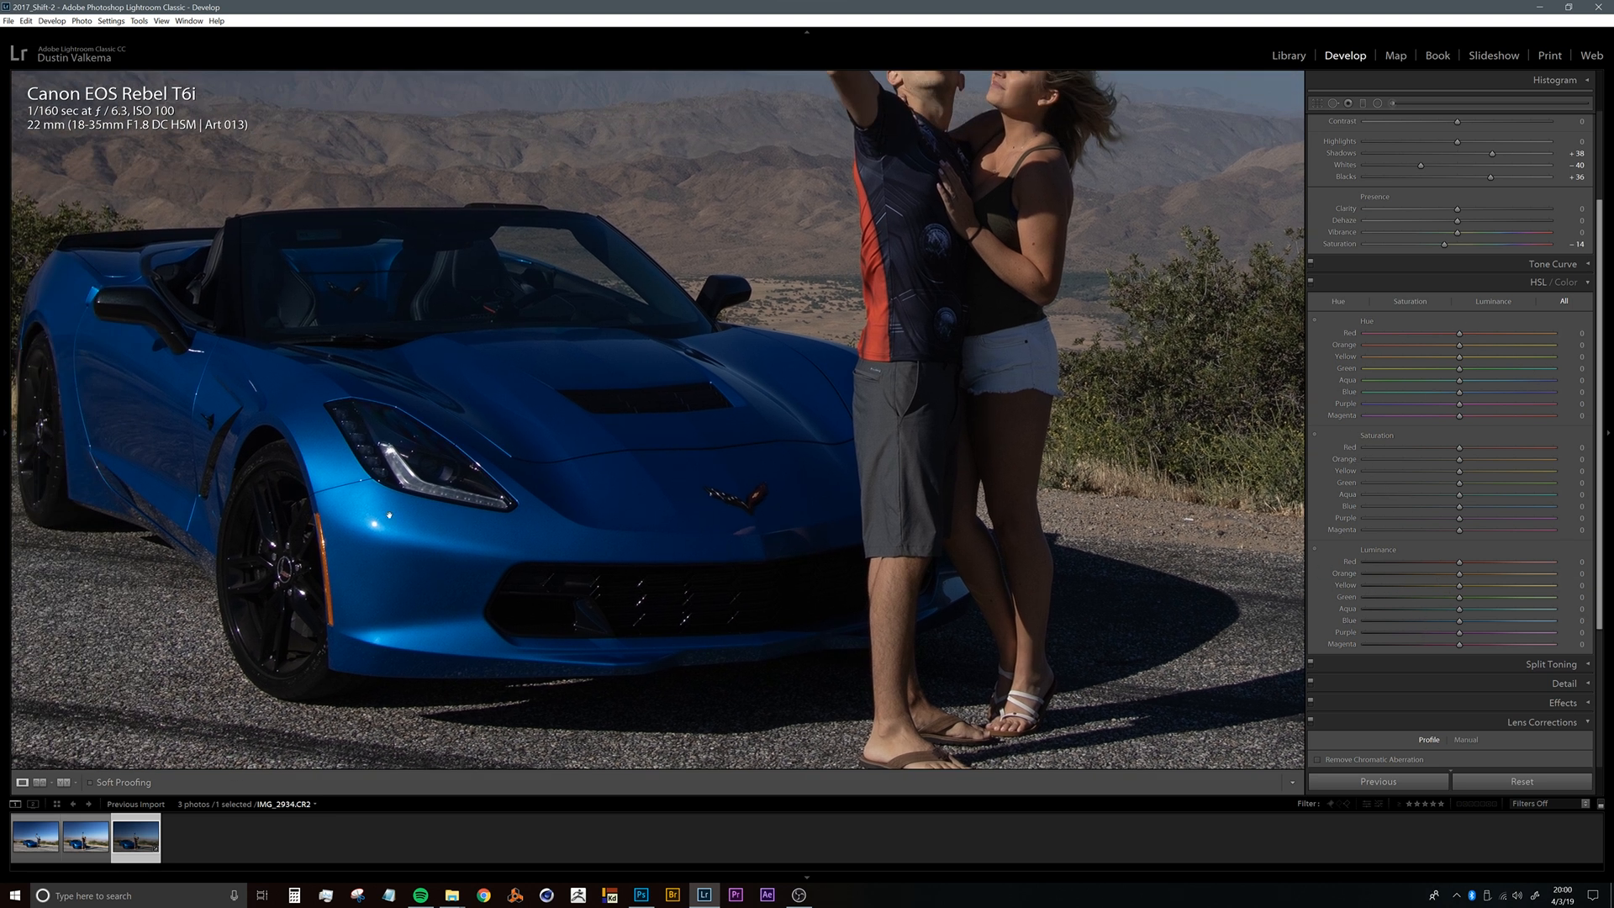
left_click_drag(1446, 512, 1435, 515)
Examine the darkened car, couple and road up close and in the full view of the photo.
left_click_drag(935, 301, 642, 344)
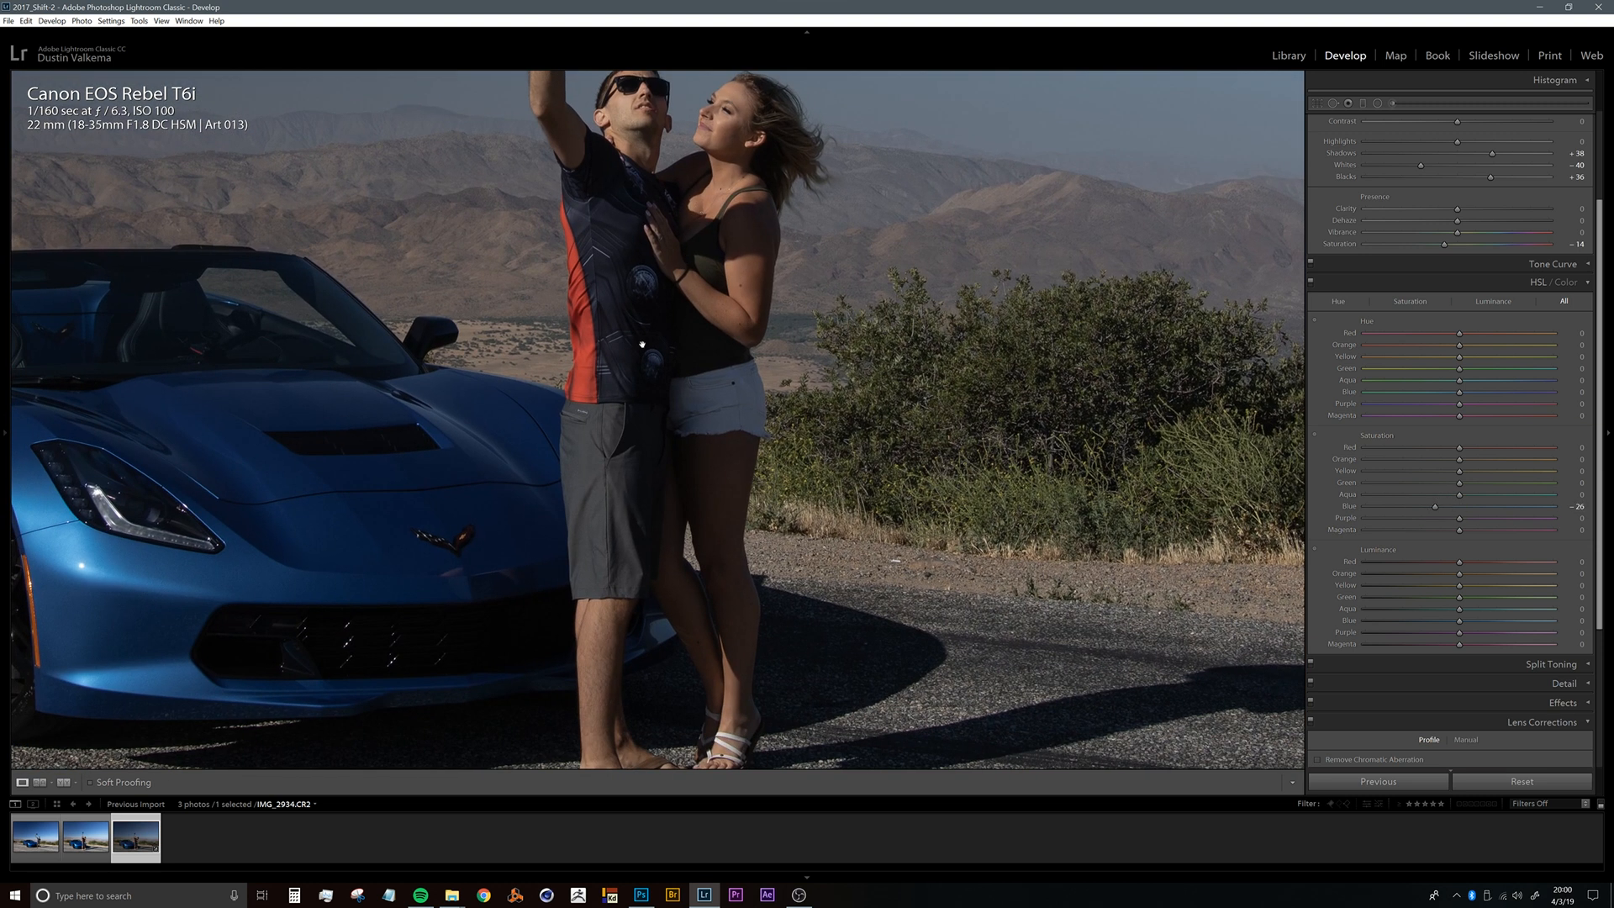
left_click_drag(460, 448, 639, 401)
left_click(639, 401)
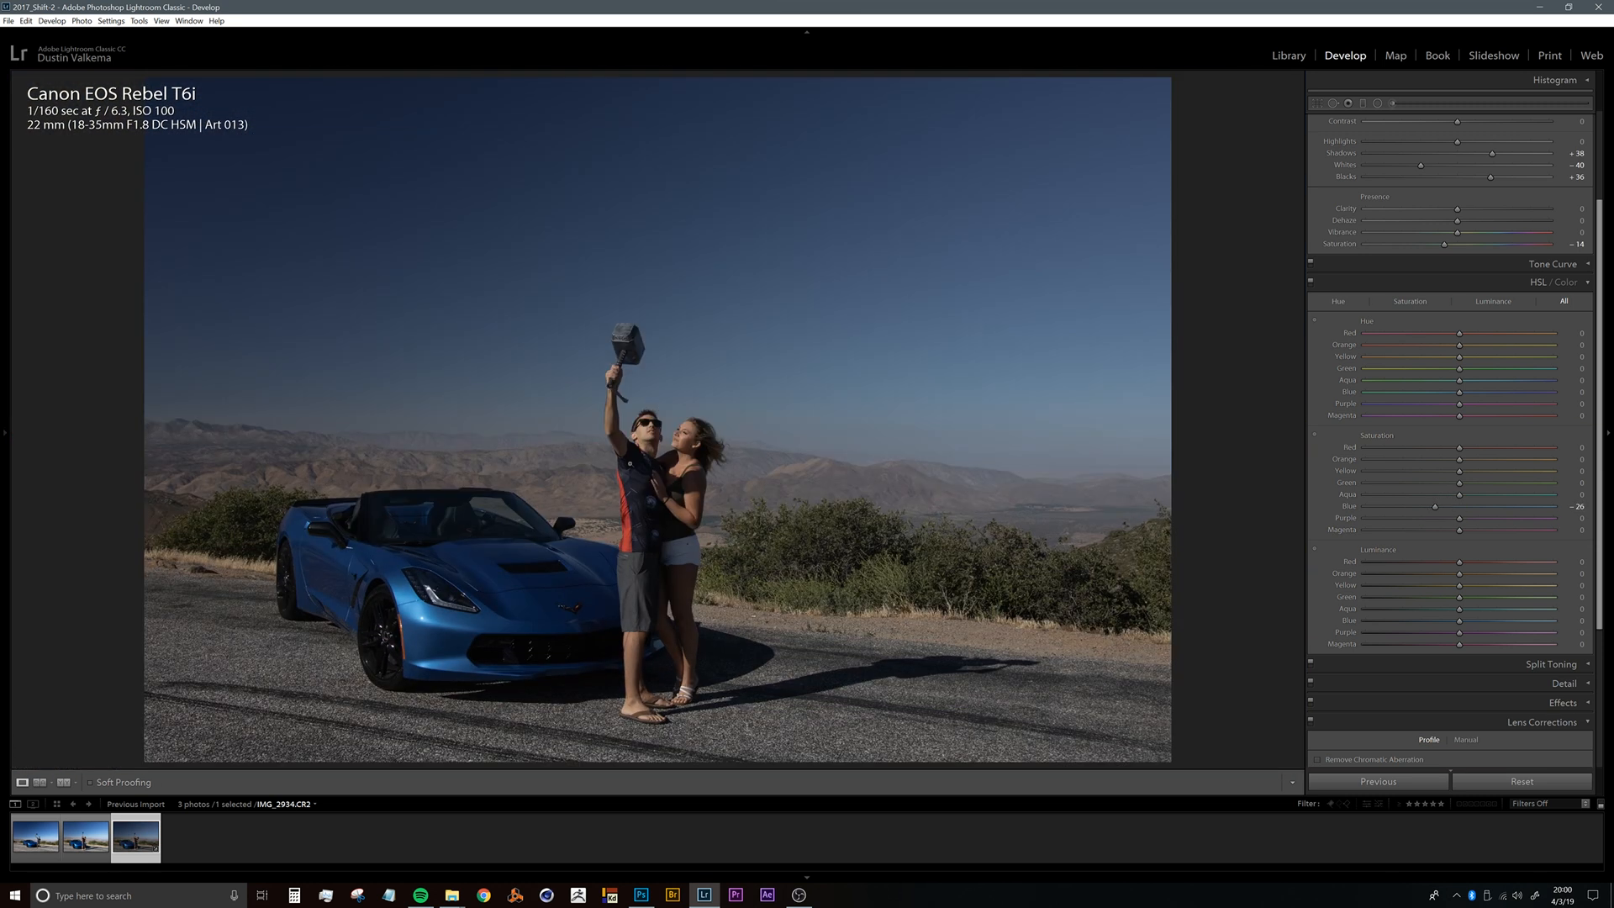
left_click_drag(661, 538, 389, 519)
left_click_drag(457, 432, 427, 485)
left_click(450, 603)
left_click_drag(450, 604, 465, 489)
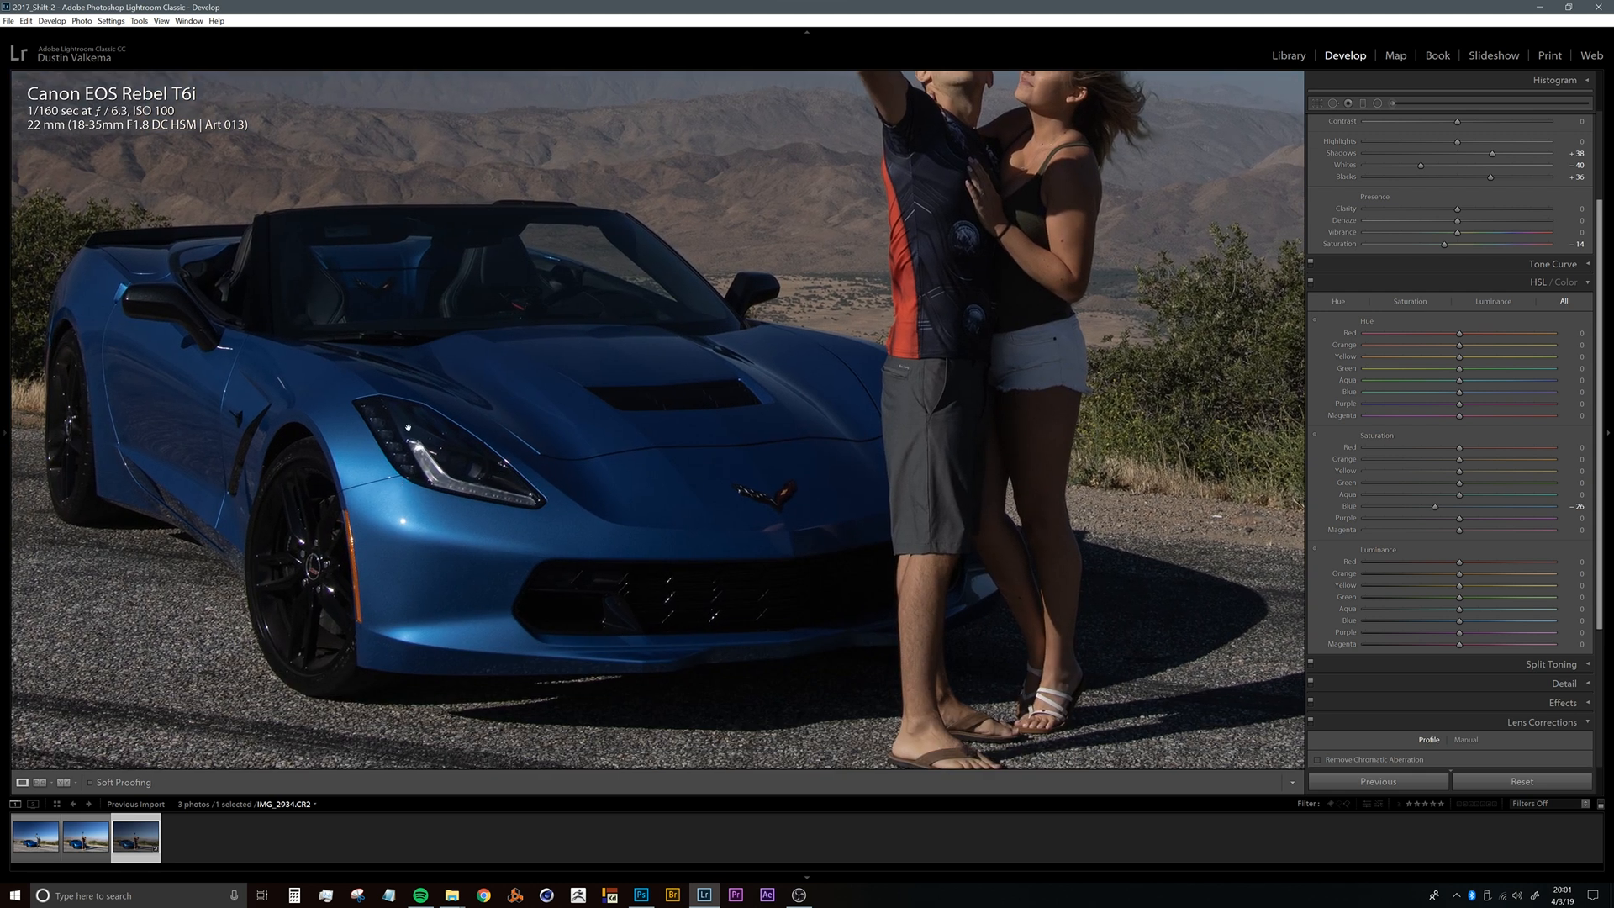
left_click_drag(438, 522, 521, 496)
left_click_drag(686, 335, 468, 497)
left_click_drag(649, 241, 482, 331)
left_click_drag(710, 407, 632, 397)
left_click(602, 443)
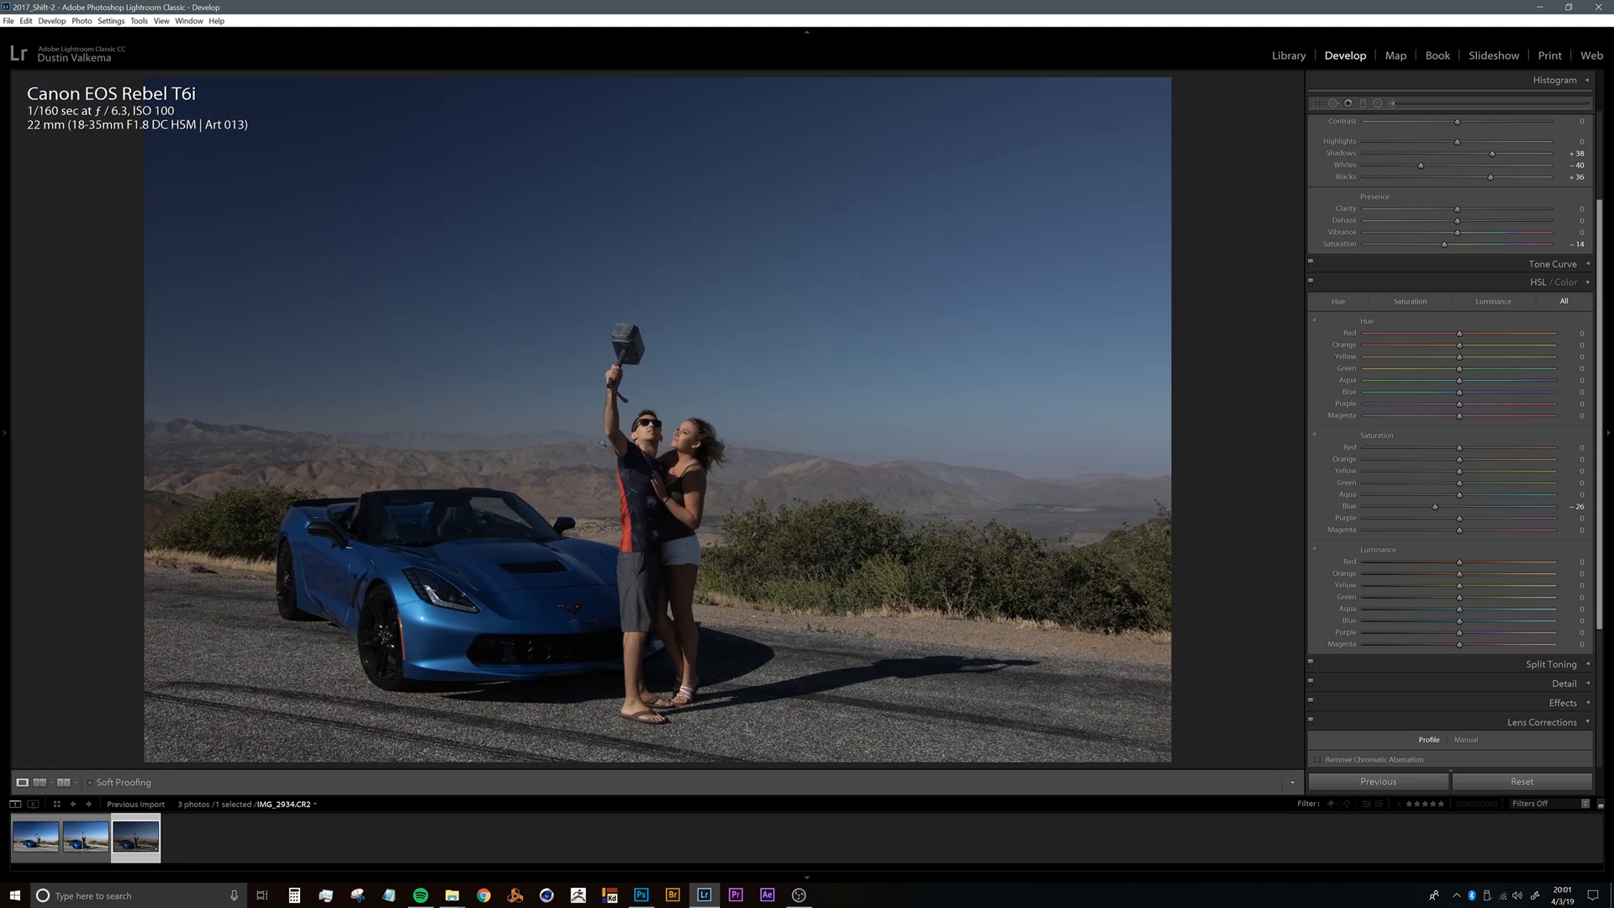
Send the adjusted photo to Adobe Photoshop CC 2019 for editing.
right_click(681, 382)
mouse_move(782, 481)
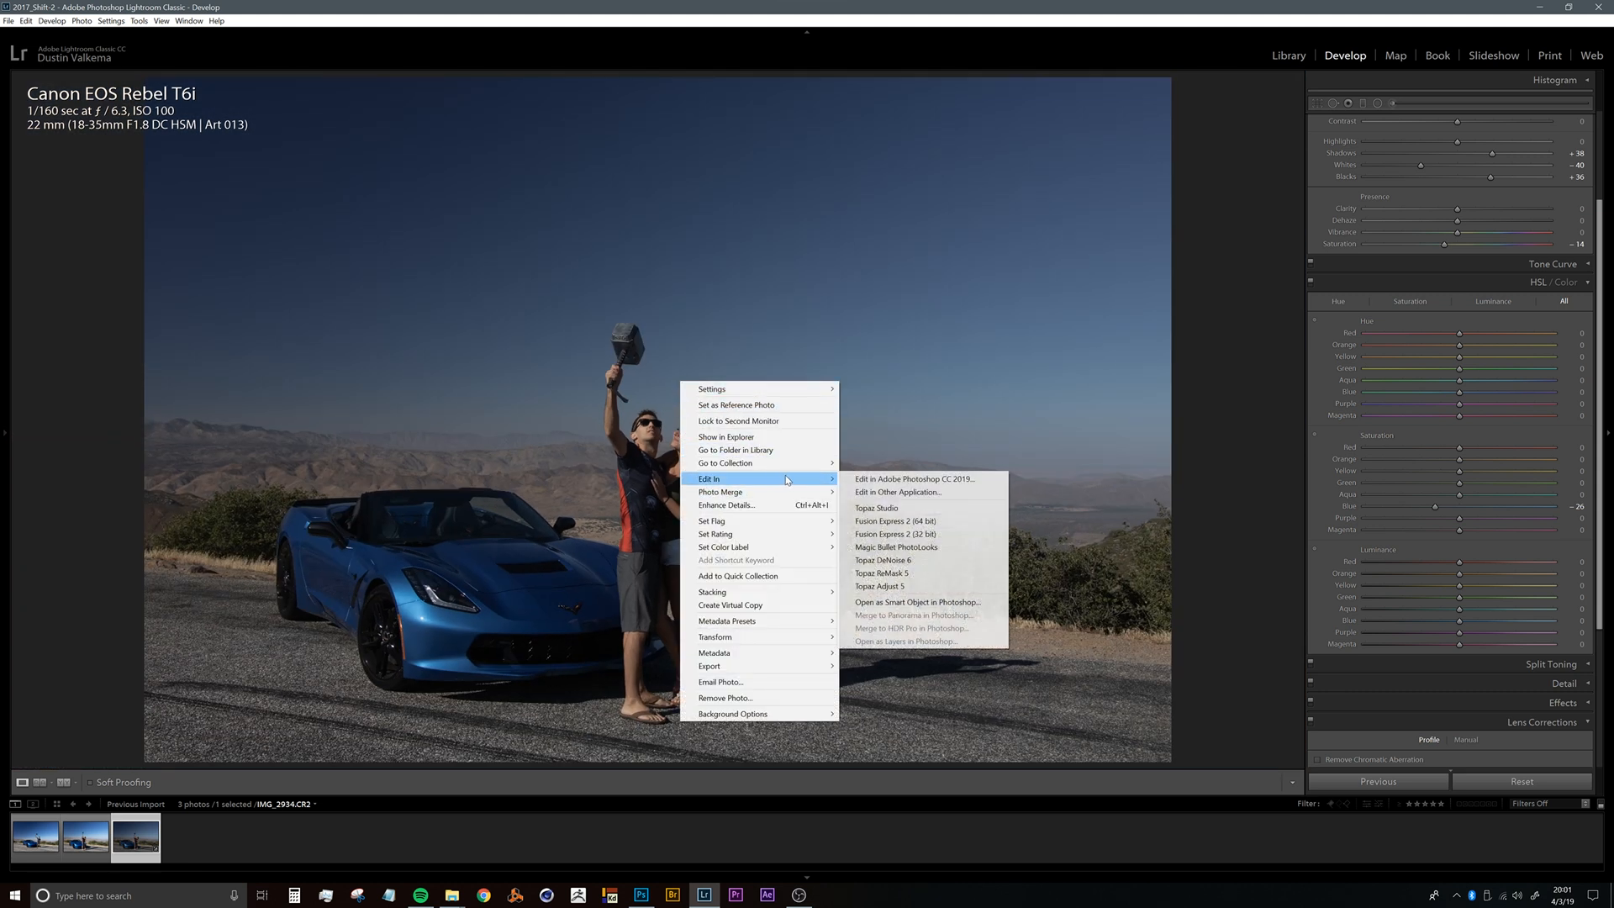
left_click(897, 481)
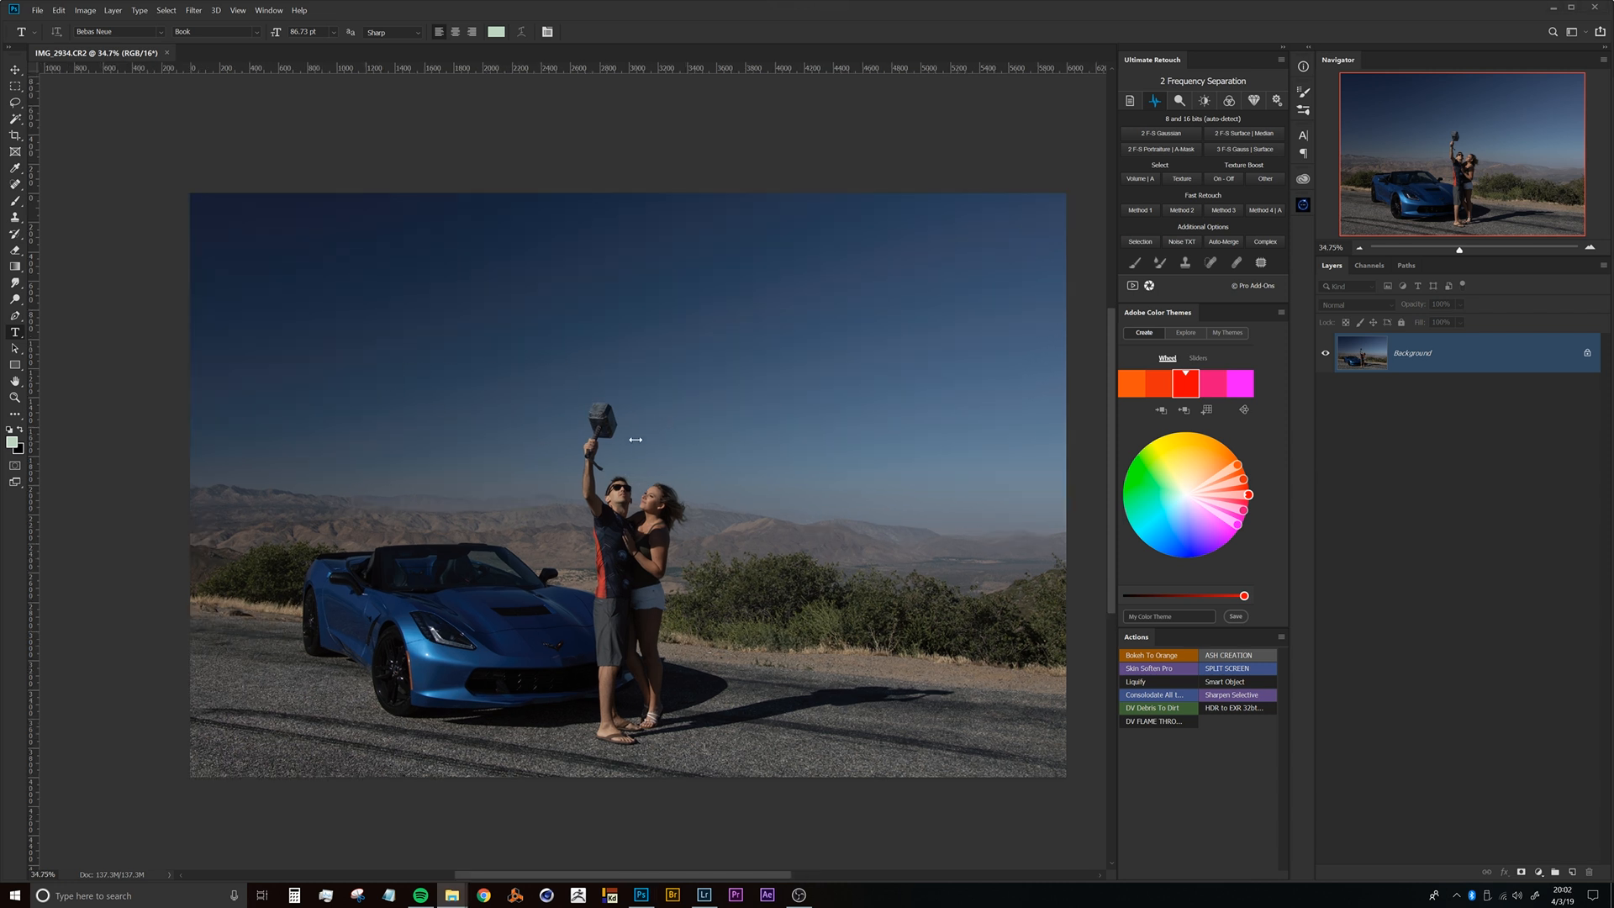
left_click(693, 35)
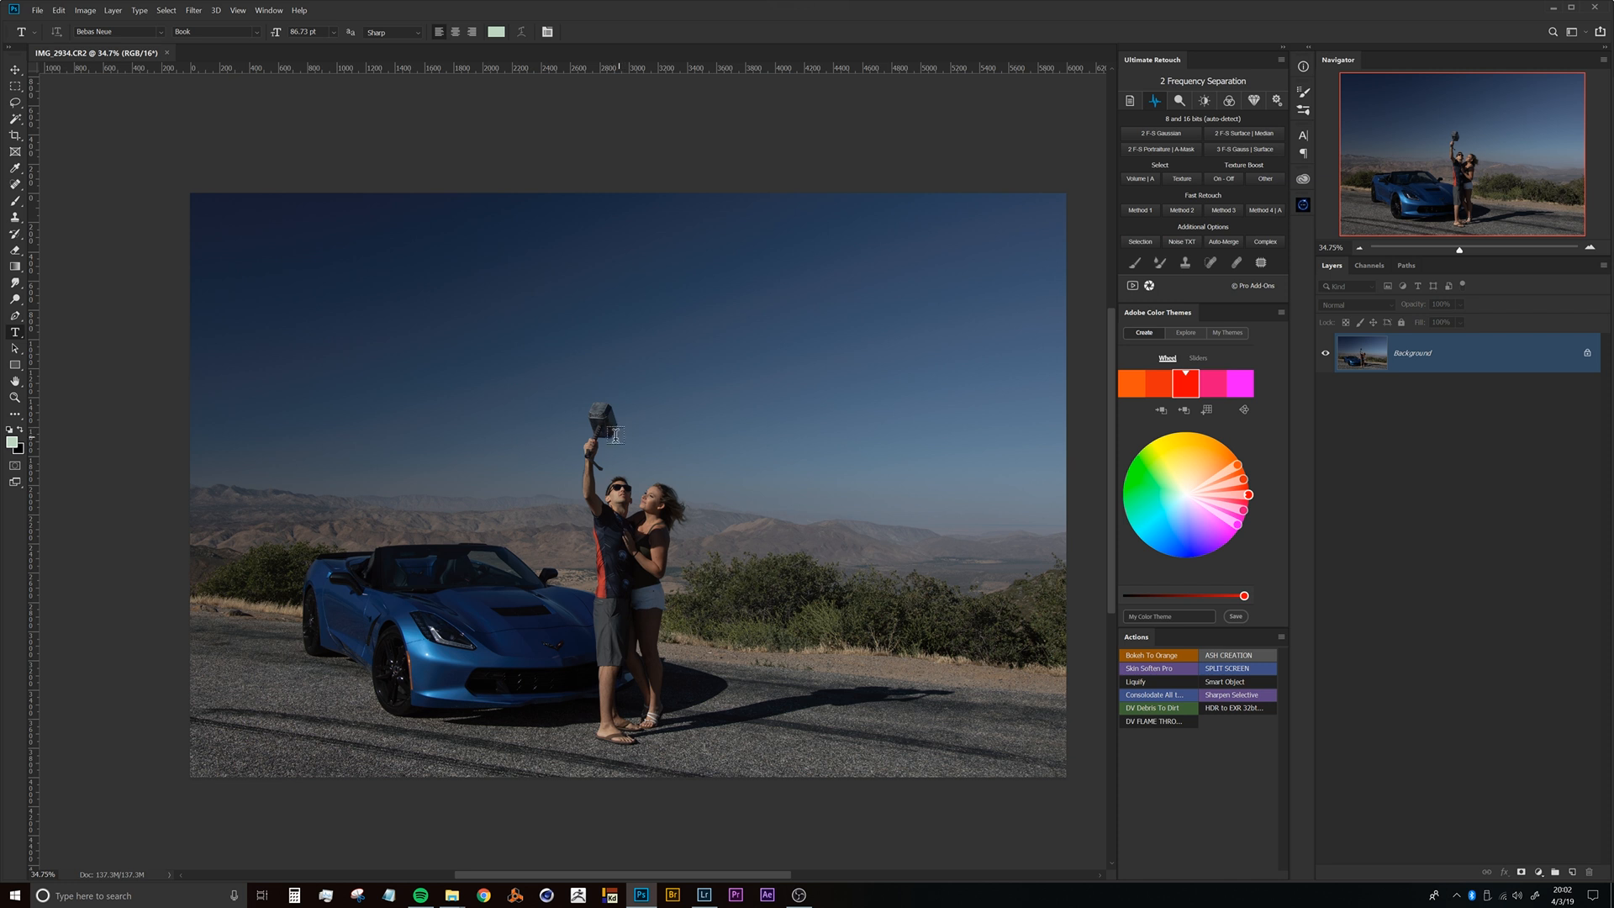
Switch to the Brush tool and add a new blank layer above the Background.
key("b")
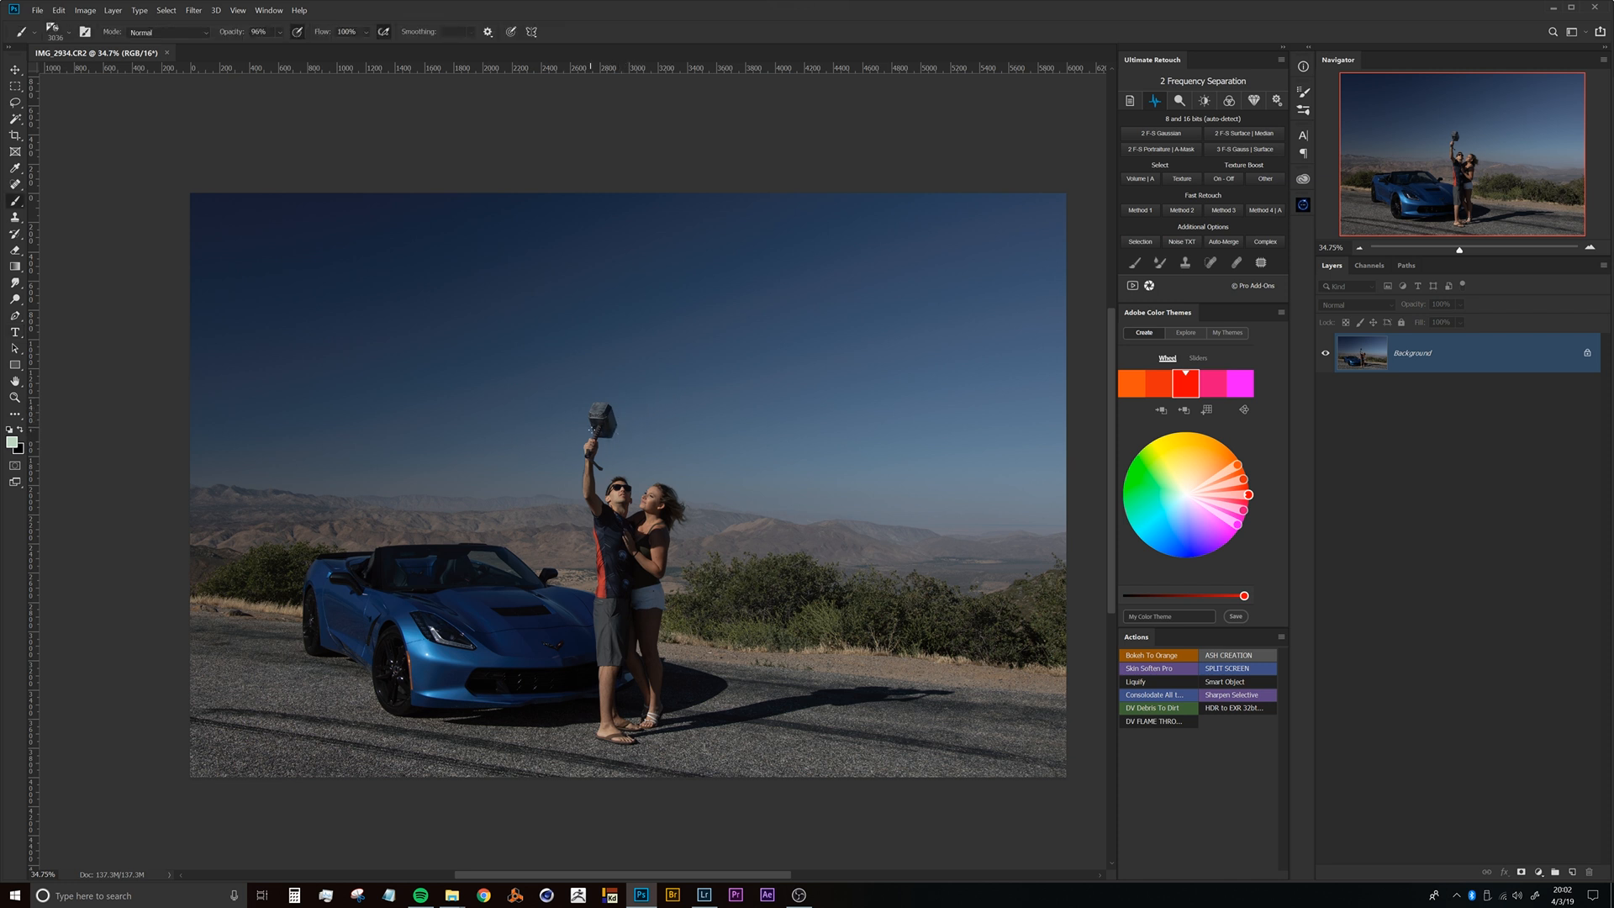
mouse_move(634, 394)
left_mouse_down()
mouse_move(337, 416)
mouse_move(353, 421)
left_mouse_up()
left_click(1572, 872)
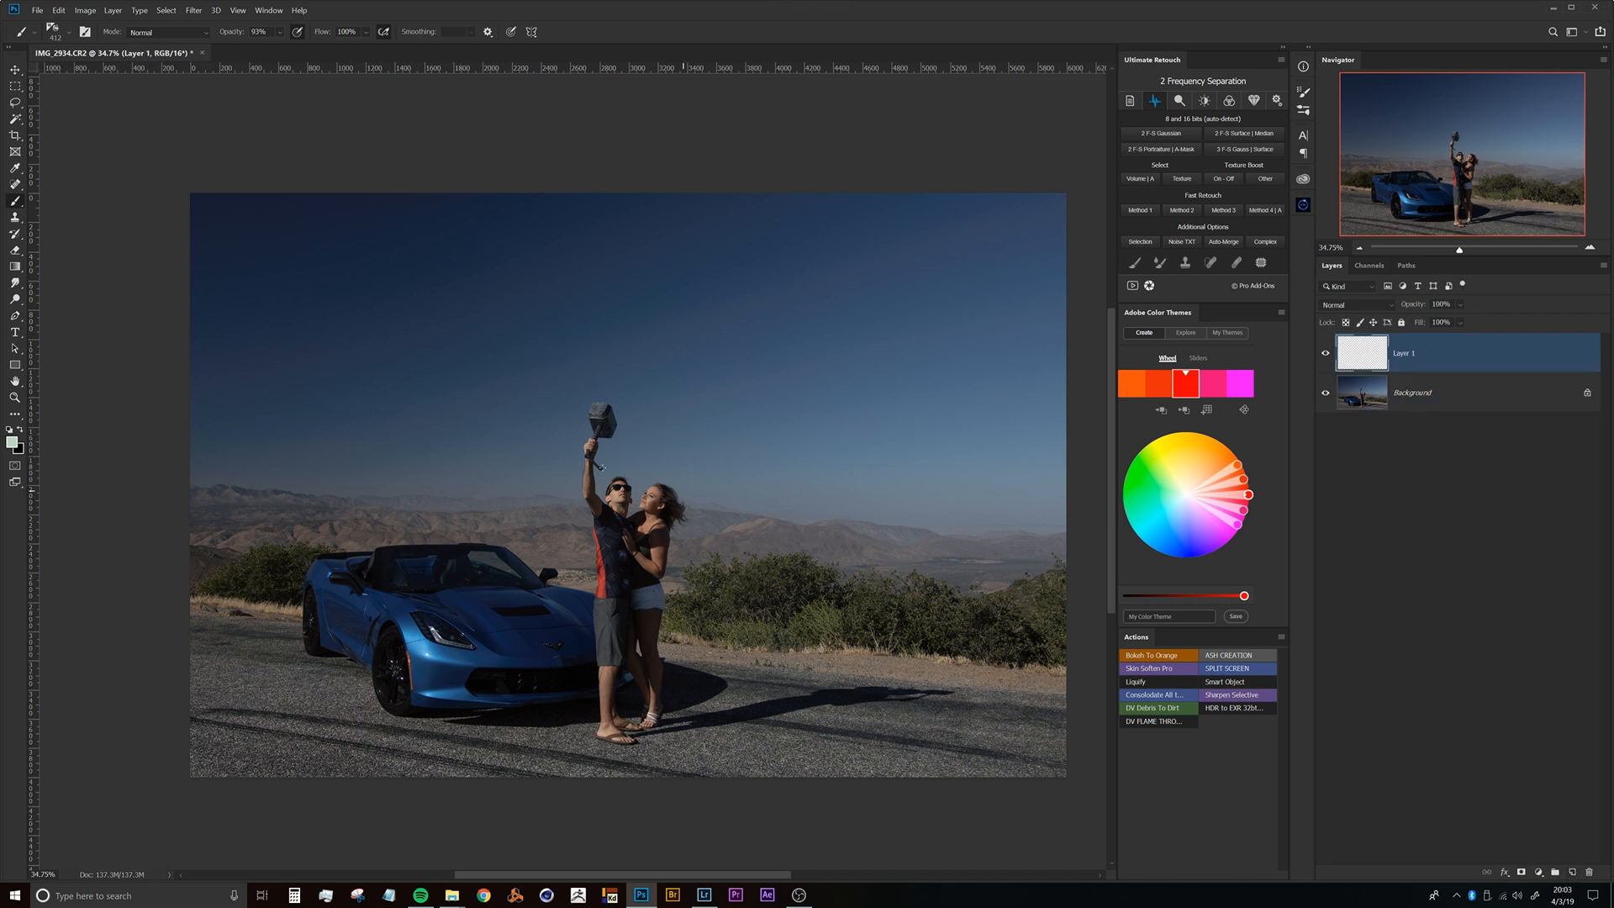
Choose the hard round brush with 100% hardness and shrink it to 12 px for thin strokes around the hammer.
right_click(430, 368)
left_click(571, 455)
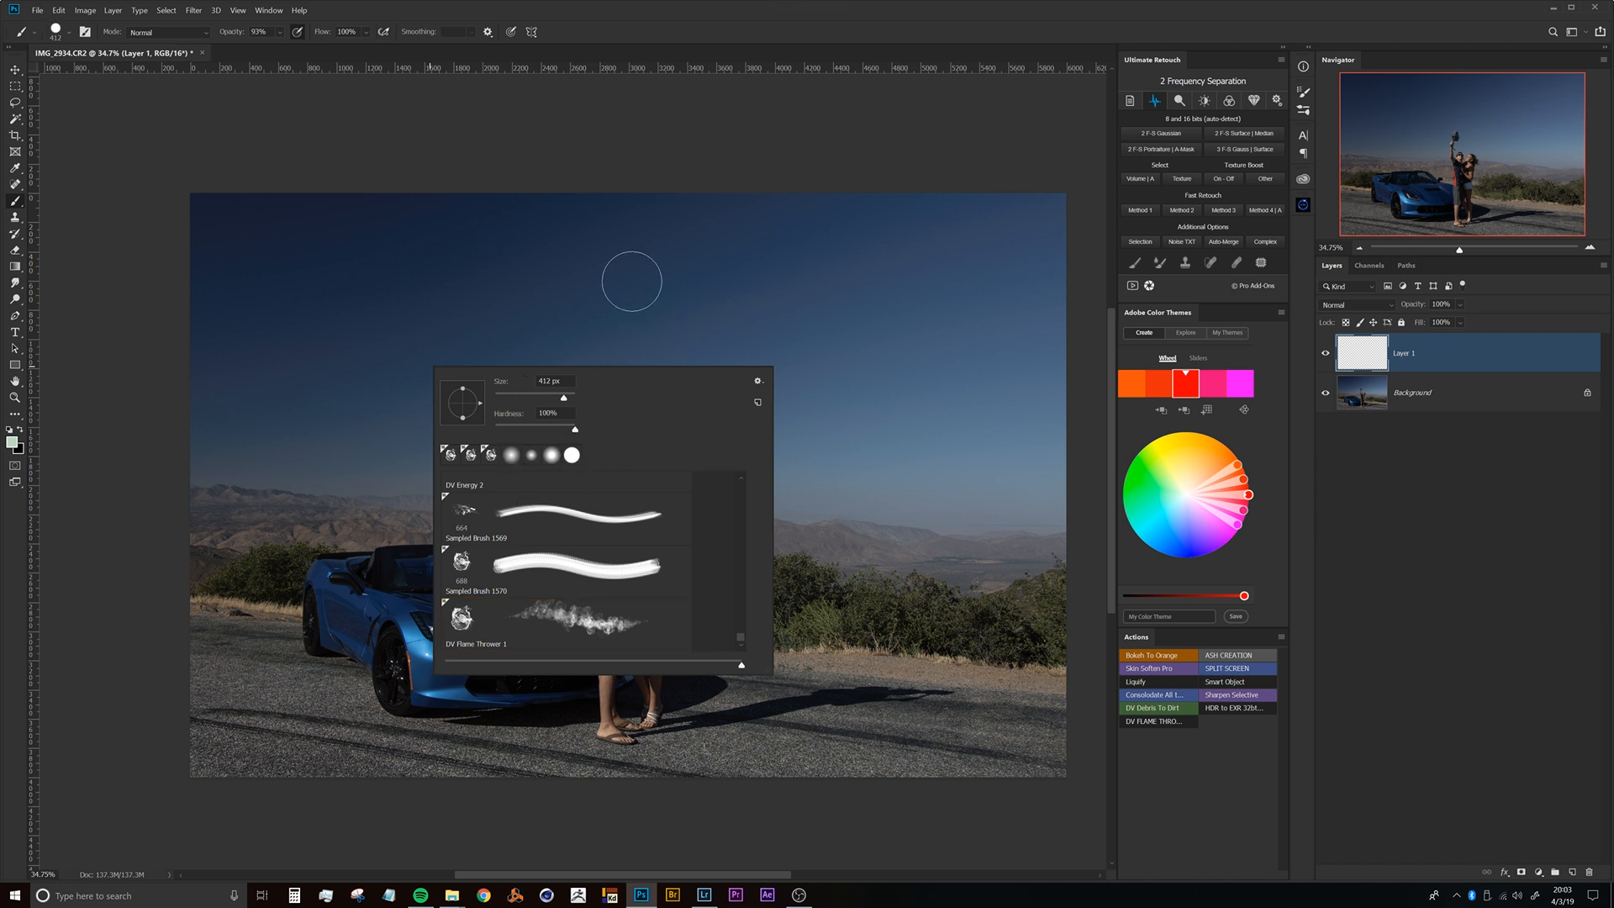
left_click(642, 31)
left_click_drag(359, 265, 324, 267)
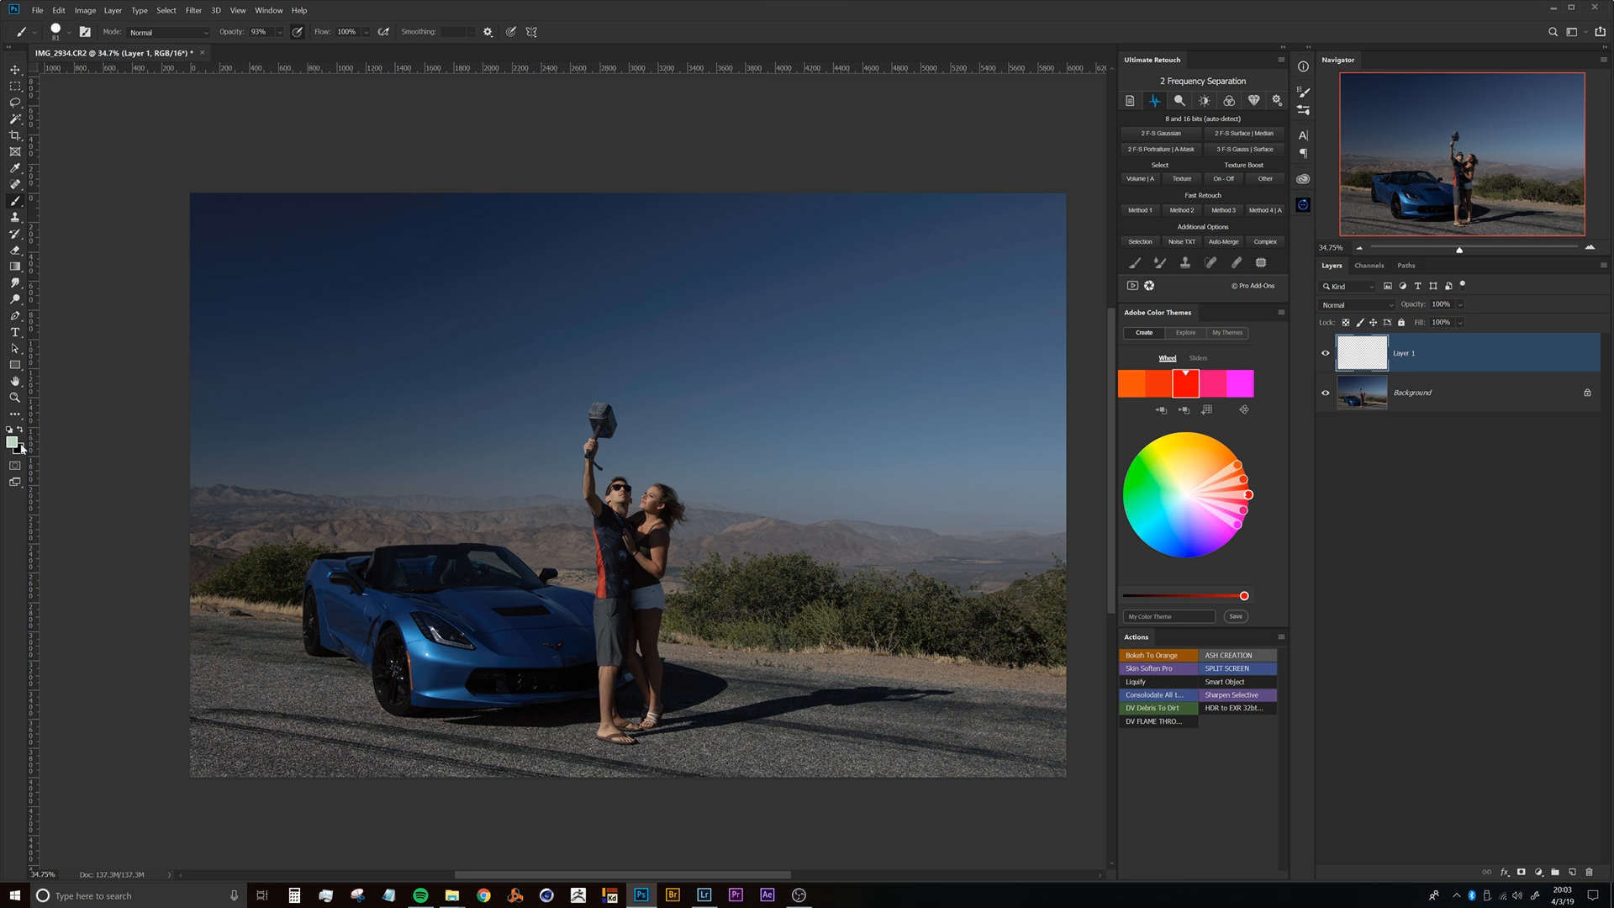
mouse_move(616, 409)
left_mouse_down()
mouse_move(634, 396)
mouse_move(611, 380)
left_mouse_up()
left_click_drag(616, 315, 593, 384)
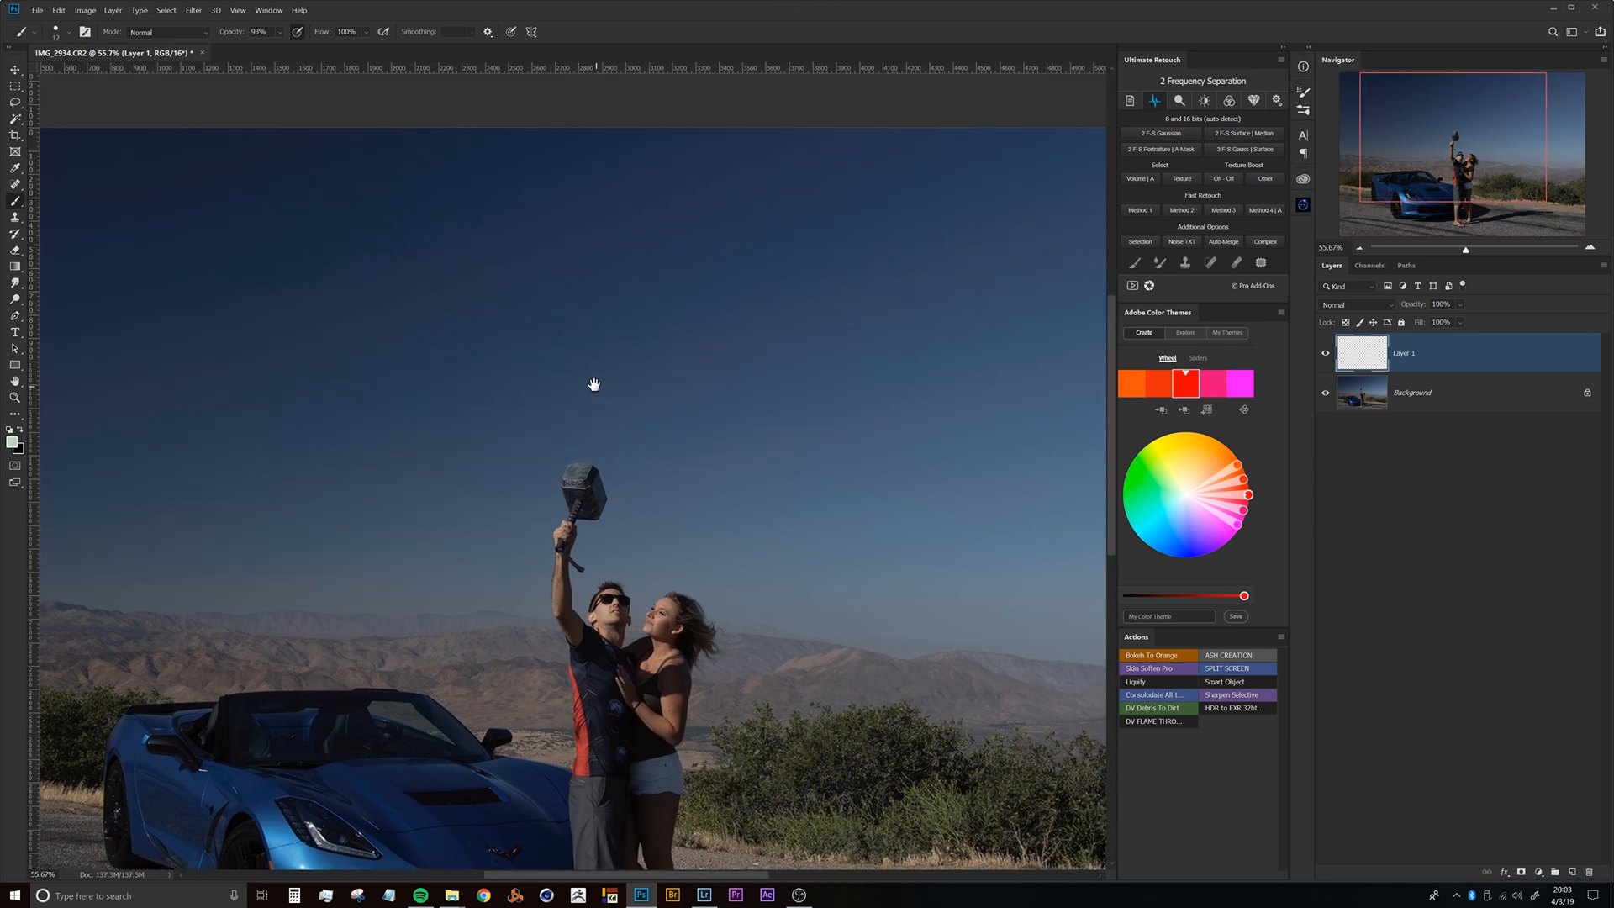
Sketch pale lightning streaks from the sky down to the hammer head, with short loose strokes on both sides.
mouse_move(514, 193)
left_mouse_down()
mouse_move(559, 488)
mouse_move(581, 472)
mouse_move(559, 361)
left_mouse_up()
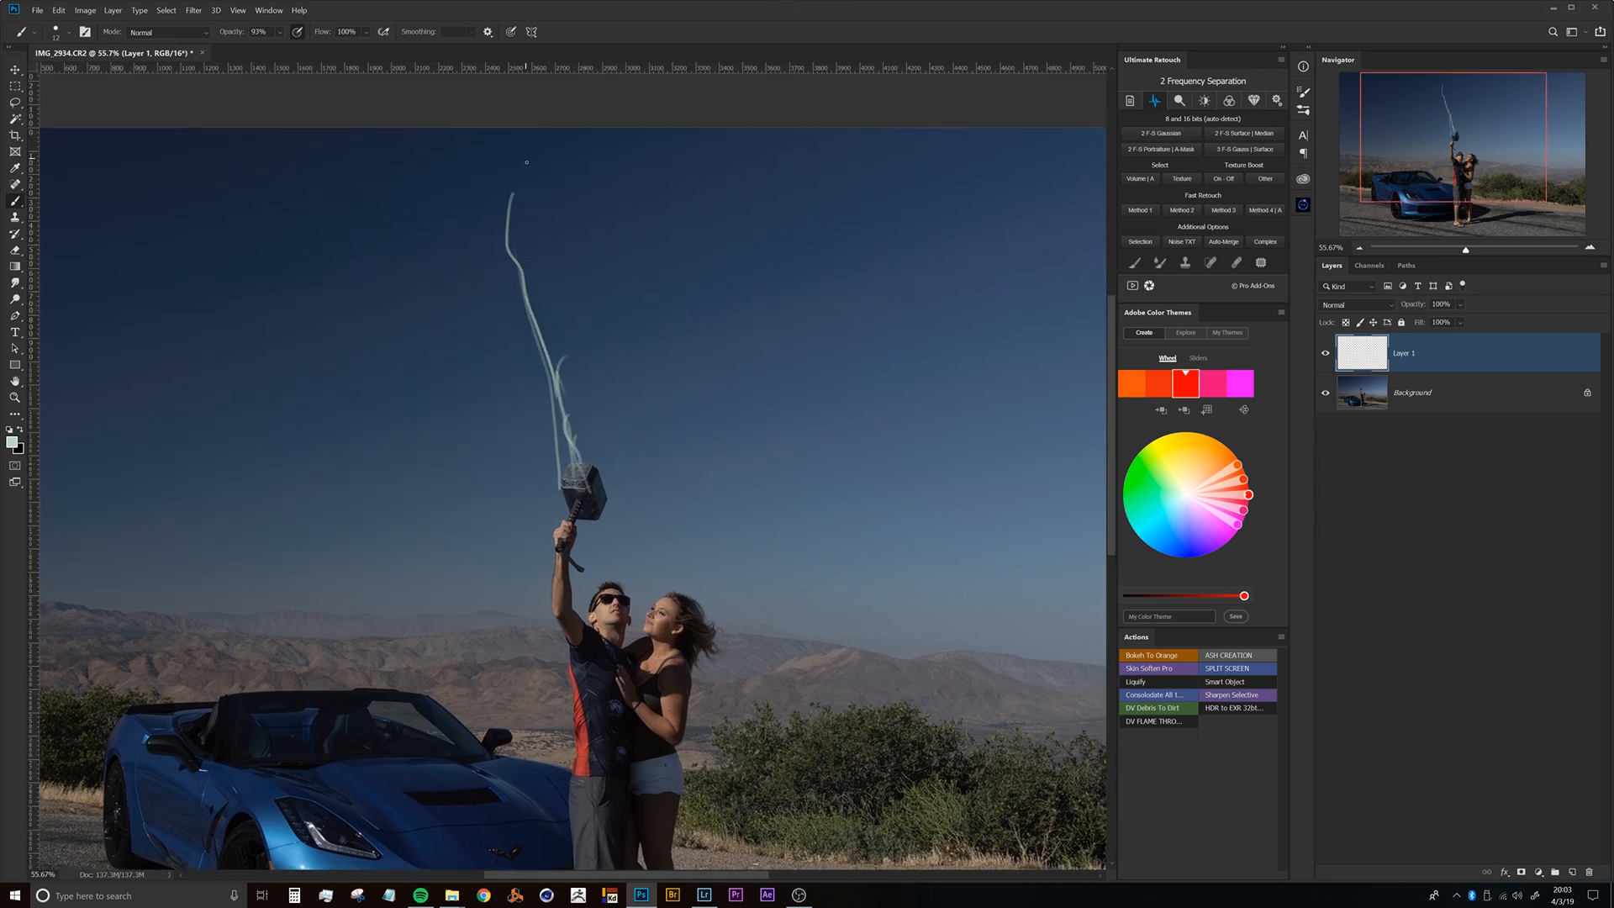
left_click_drag(507, 128, 505, 181)
left_click_drag(525, 246, 573, 297)
left_click_drag(586, 308, 601, 332)
left_click_drag(483, 263, 476, 313)
left_click_drag(494, 349, 487, 458)
left_click_drag(540, 391, 527, 469)
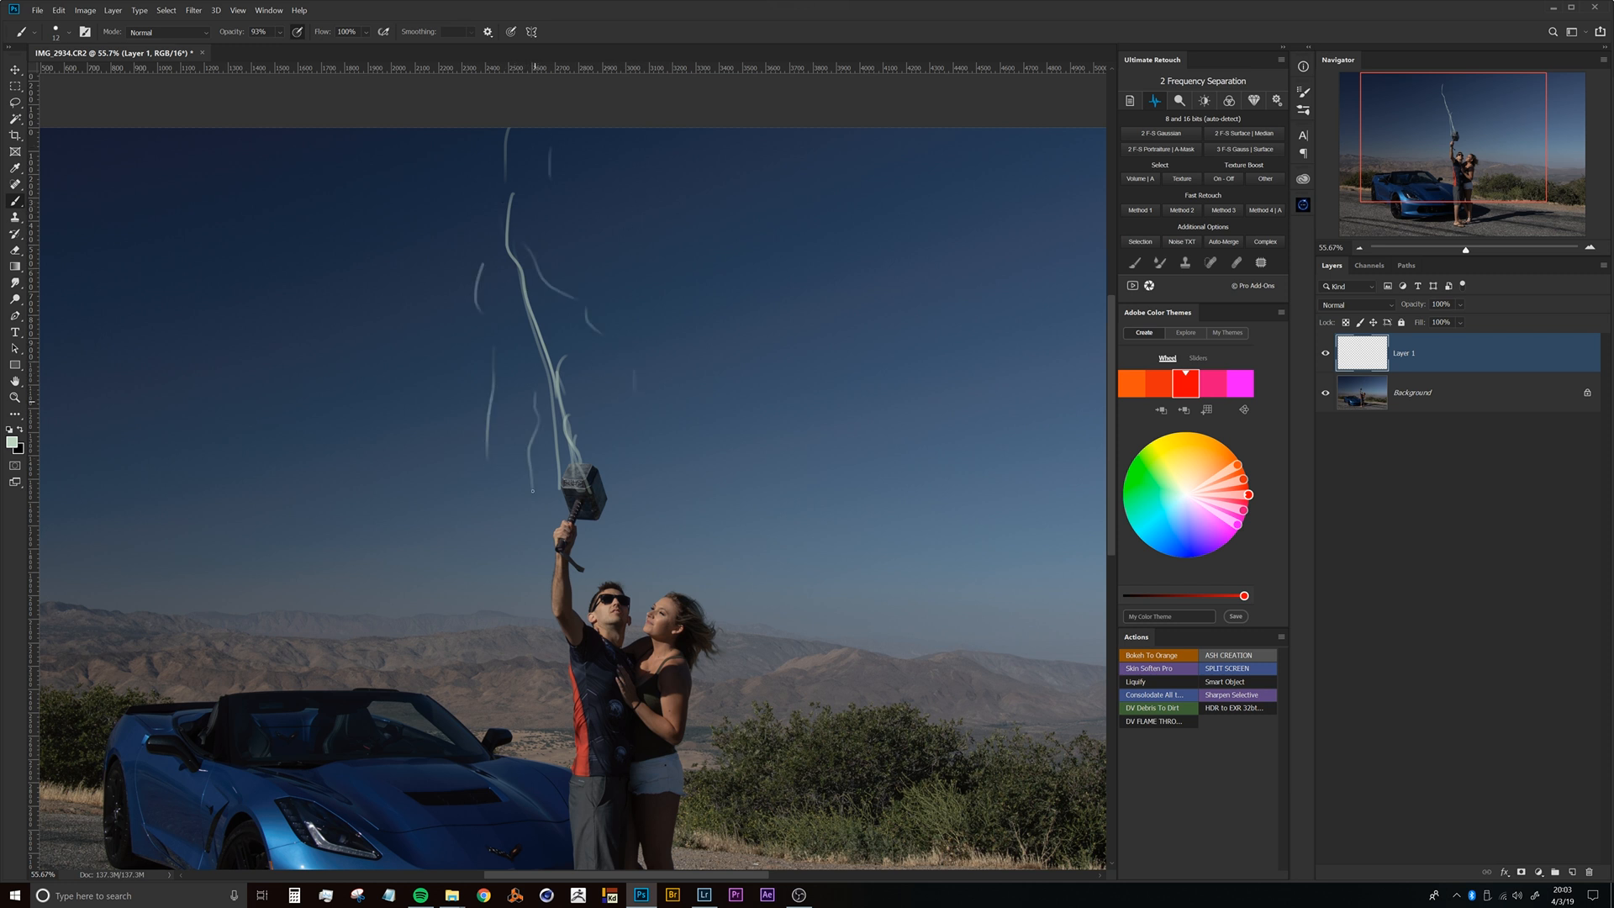
Sketch more pale streaks beside the hammer and around the man's raised arm, and add light reflections on his sunglasses.
left_click_drag(575, 420, 616, 467)
left_click_drag(642, 484, 655, 499)
left_click_drag(654, 510, 620, 544)
left_click_drag(651, 482, 628, 298)
mouse_move(642, 404)
left_mouse_down()
mouse_move(604, 401)
mouse_move(672, 386)
left_mouse_up()
left_click_drag(568, 378, 589, 502)
mouse_move(550, 390)
left_mouse_down()
mouse_move(569, 516)
mouse_move(593, 526)
mouse_move(597, 507)
mouse_move(569, 522)
mouse_move(567, 572)
mouse_move(601, 570)
mouse_move(575, 493)
mouse_move(604, 438)
mouse_move(630, 542)
mouse_move(577, 405)
mouse_move(554, 437)
mouse_move(548, 403)
mouse_move(560, 427)
mouse_move(553, 402)
mouse_move(612, 429)
mouse_move(631, 404)
mouse_move(657, 437)
mouse_move(640, 405)
mouse_move(675, 447)
mouse_move(643, 420)
left_mouse_up()
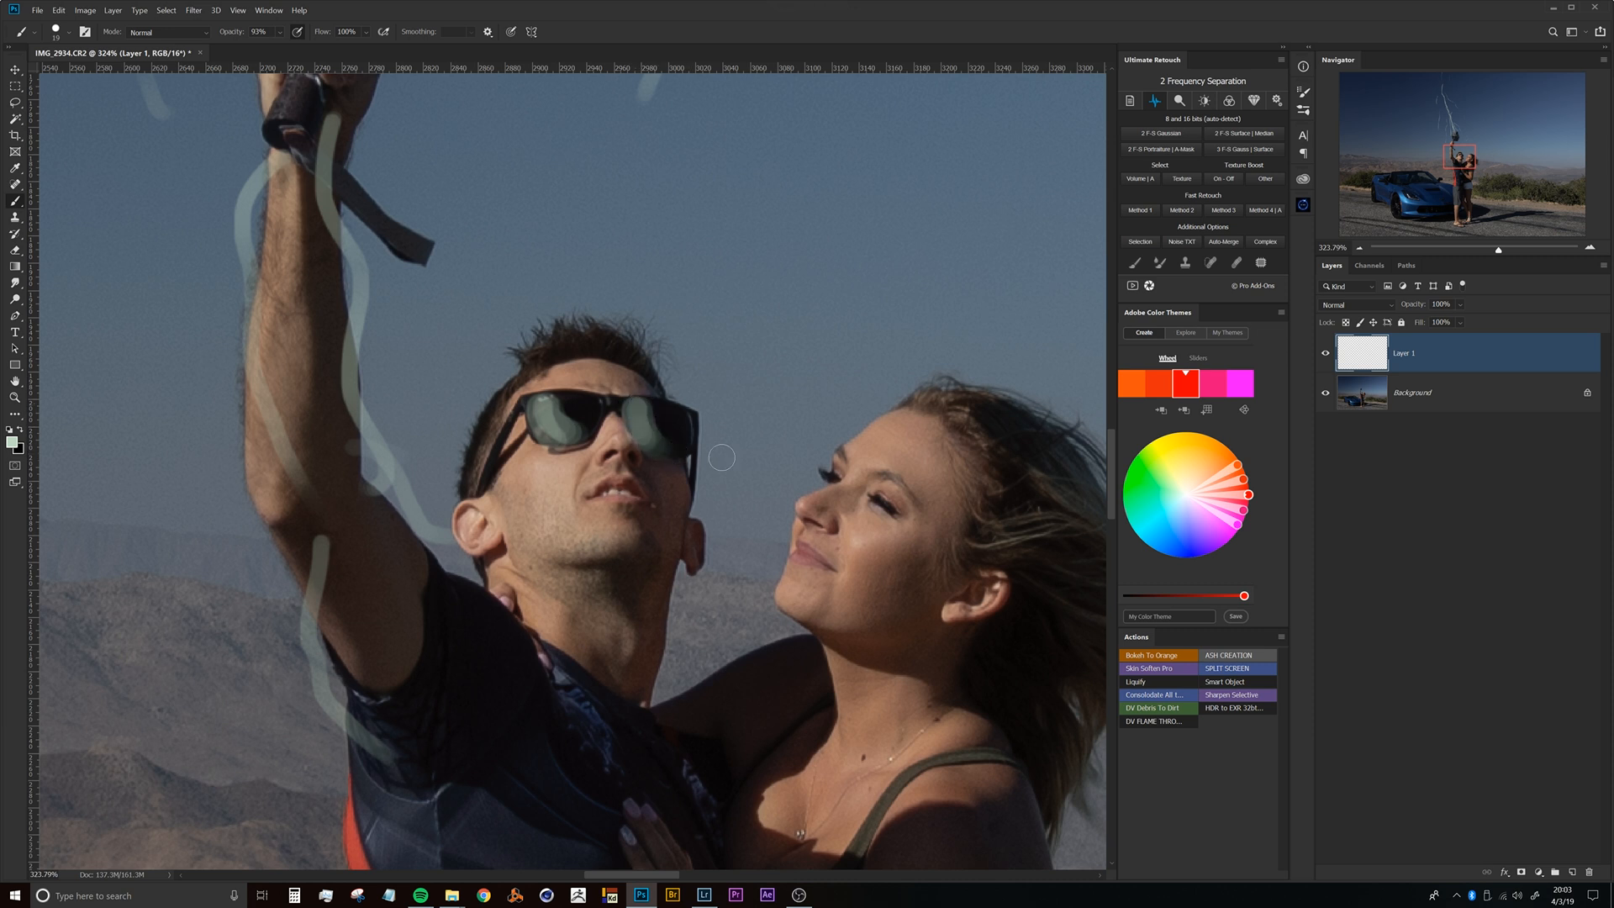
Sketch a loop on the hammer head with two pale light rays running down to the man's shoulder and the woman's hair.
mouse_move(628, 492)
left_mouse_down()
mouse_move(509, 336)
mouse_move(576, 468)
mouse_move(589, 377)
left_mouse_up()
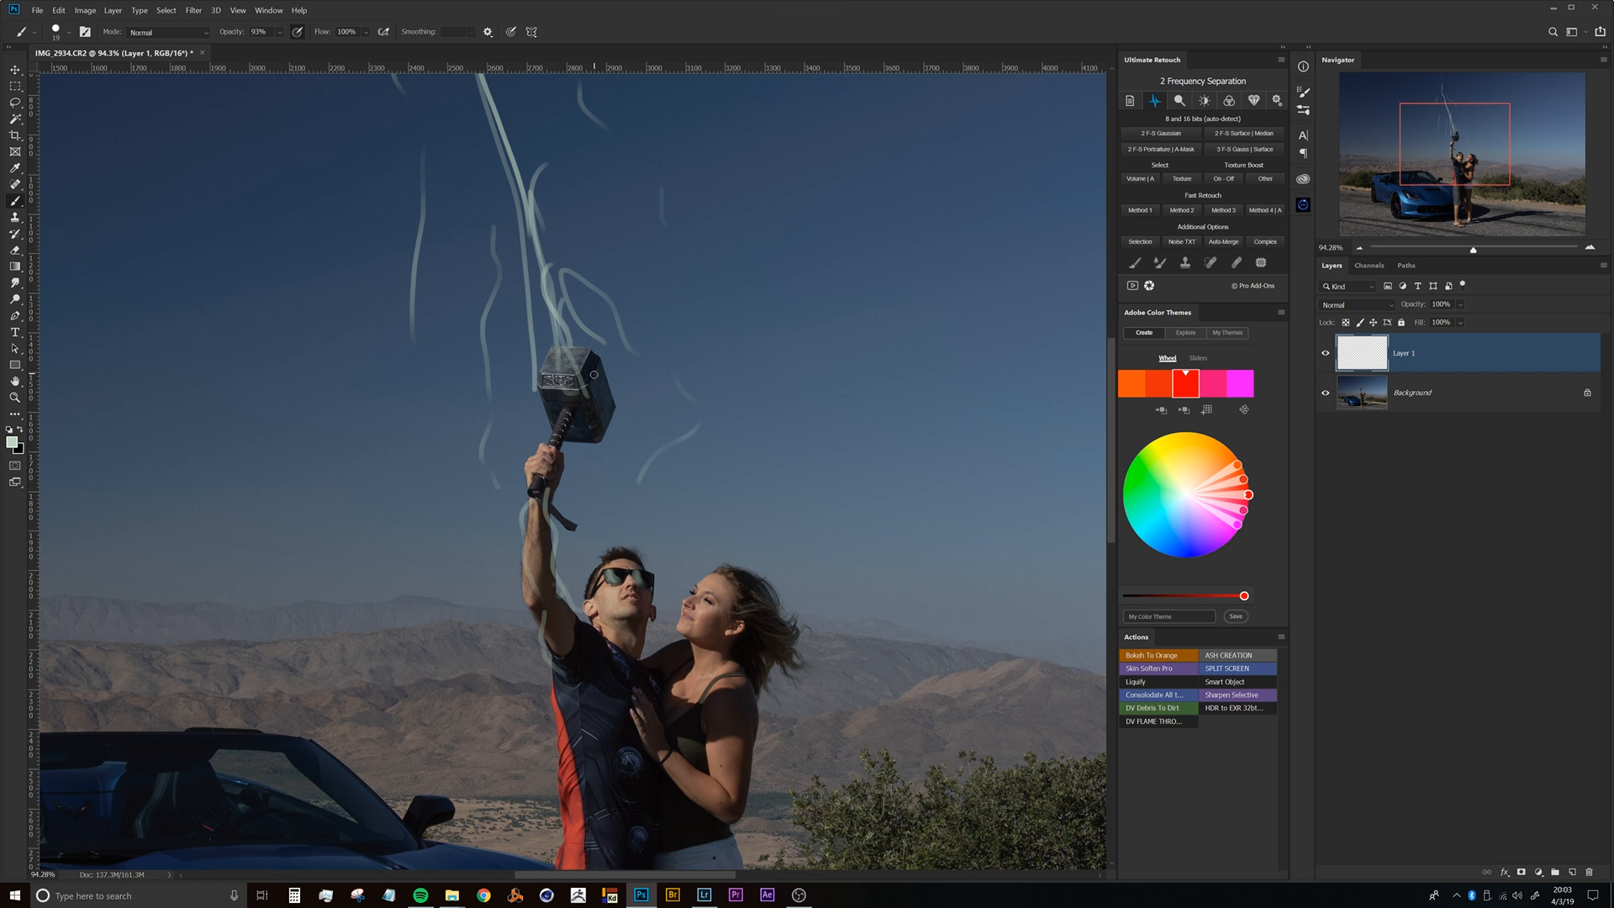
mouse_move(607, 395)
left_mouse_down()
mouse_move(538, 335)
mouse_move(555, 324)
mouse_move(550, 346)
mouse_move(538, 290)
left_mouse_up()
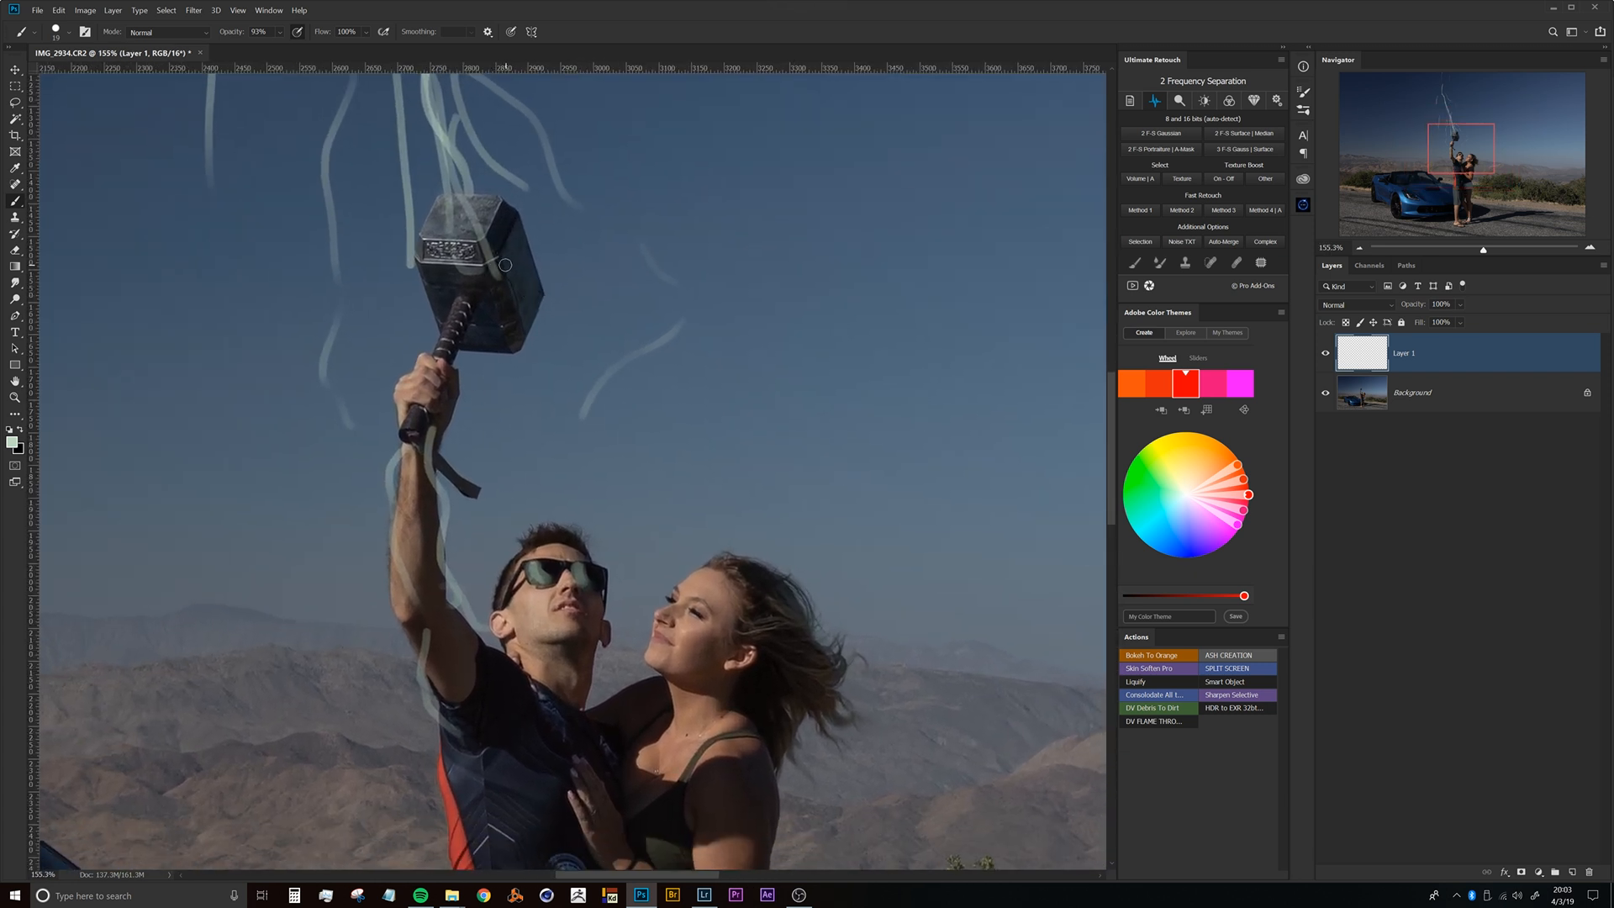
mouse_move(504, 250)
left_mouse_down()
mouse_move(467, 269)
mouse_move(532, 260)
mouse_move(470, 288)
mouse_move(481, 443)
left_mouse_up()
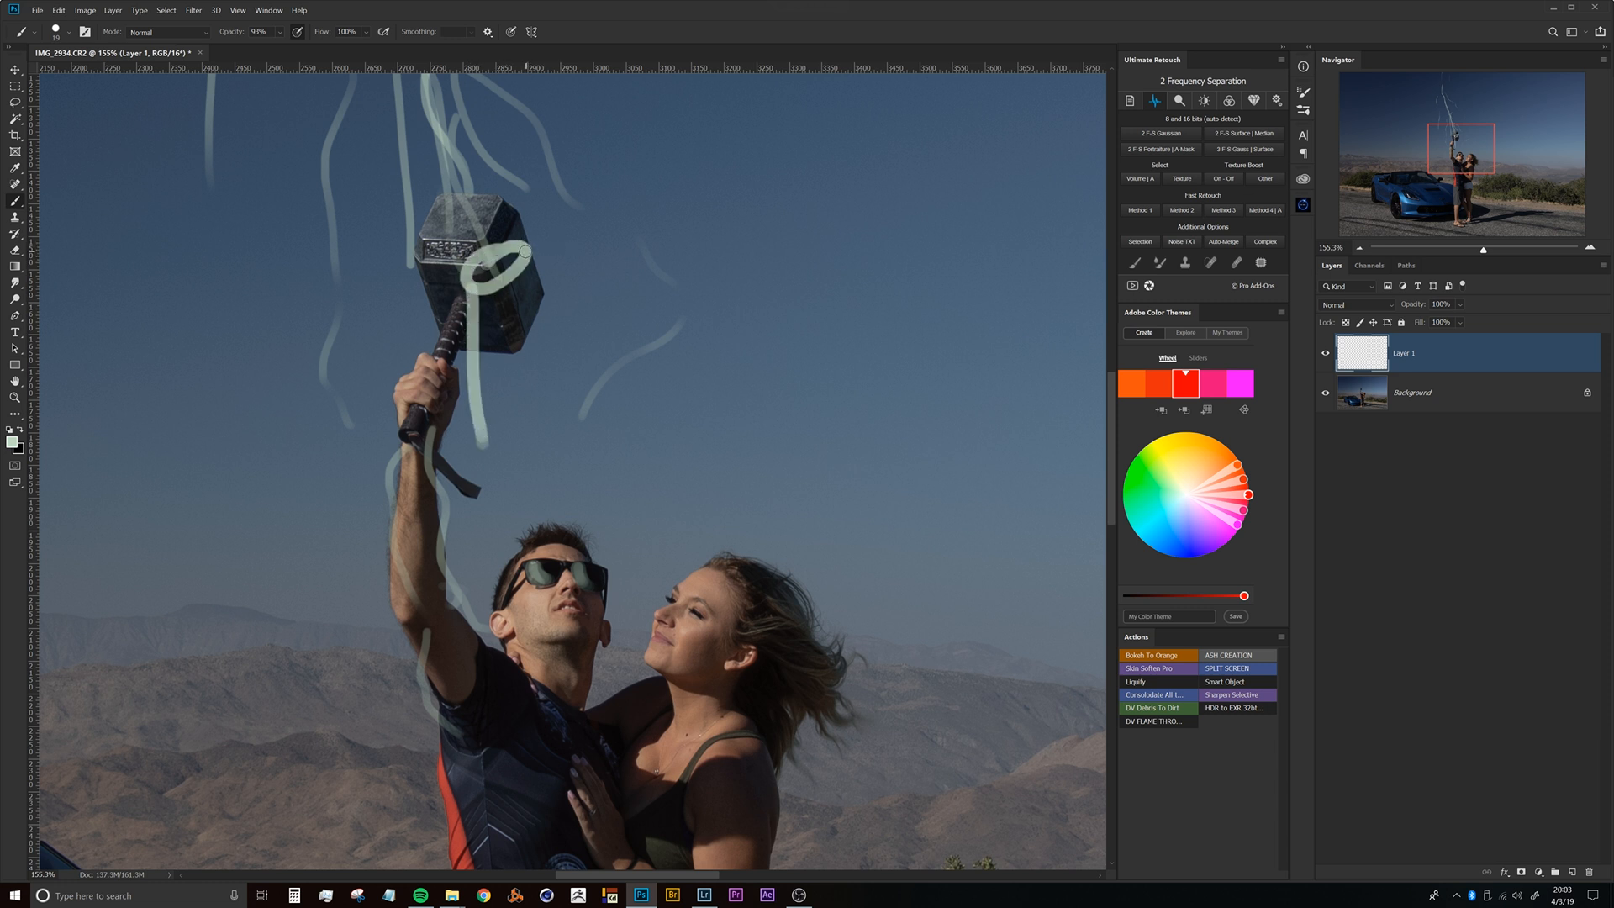
left_click_drag(524, 250, 656, 420)
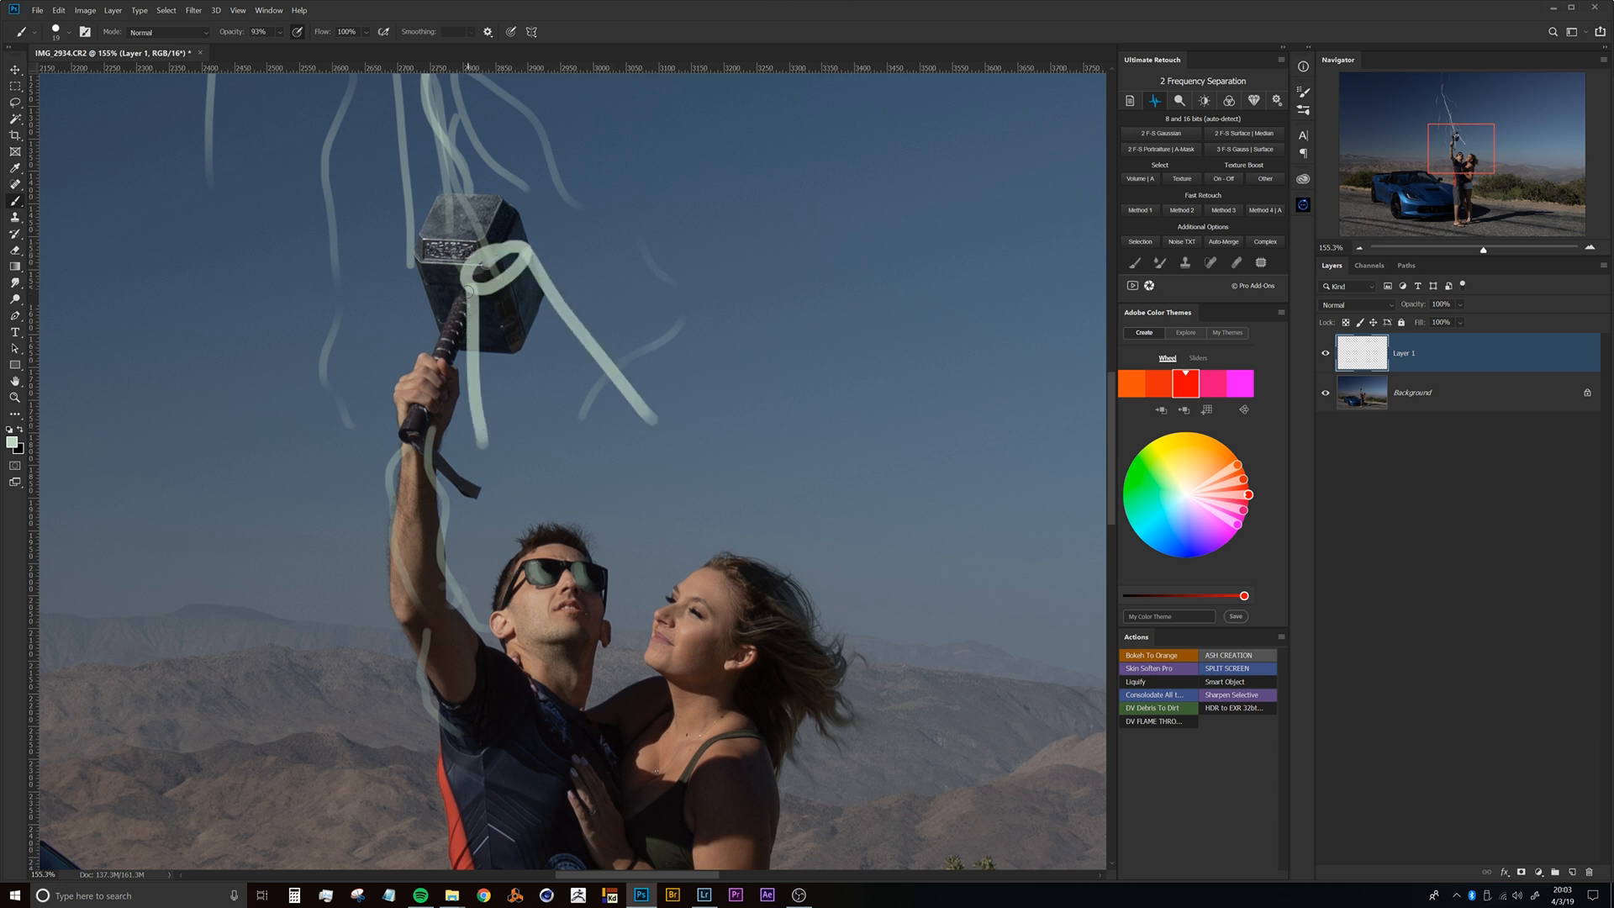
scroll(553, 385, "down", 5)
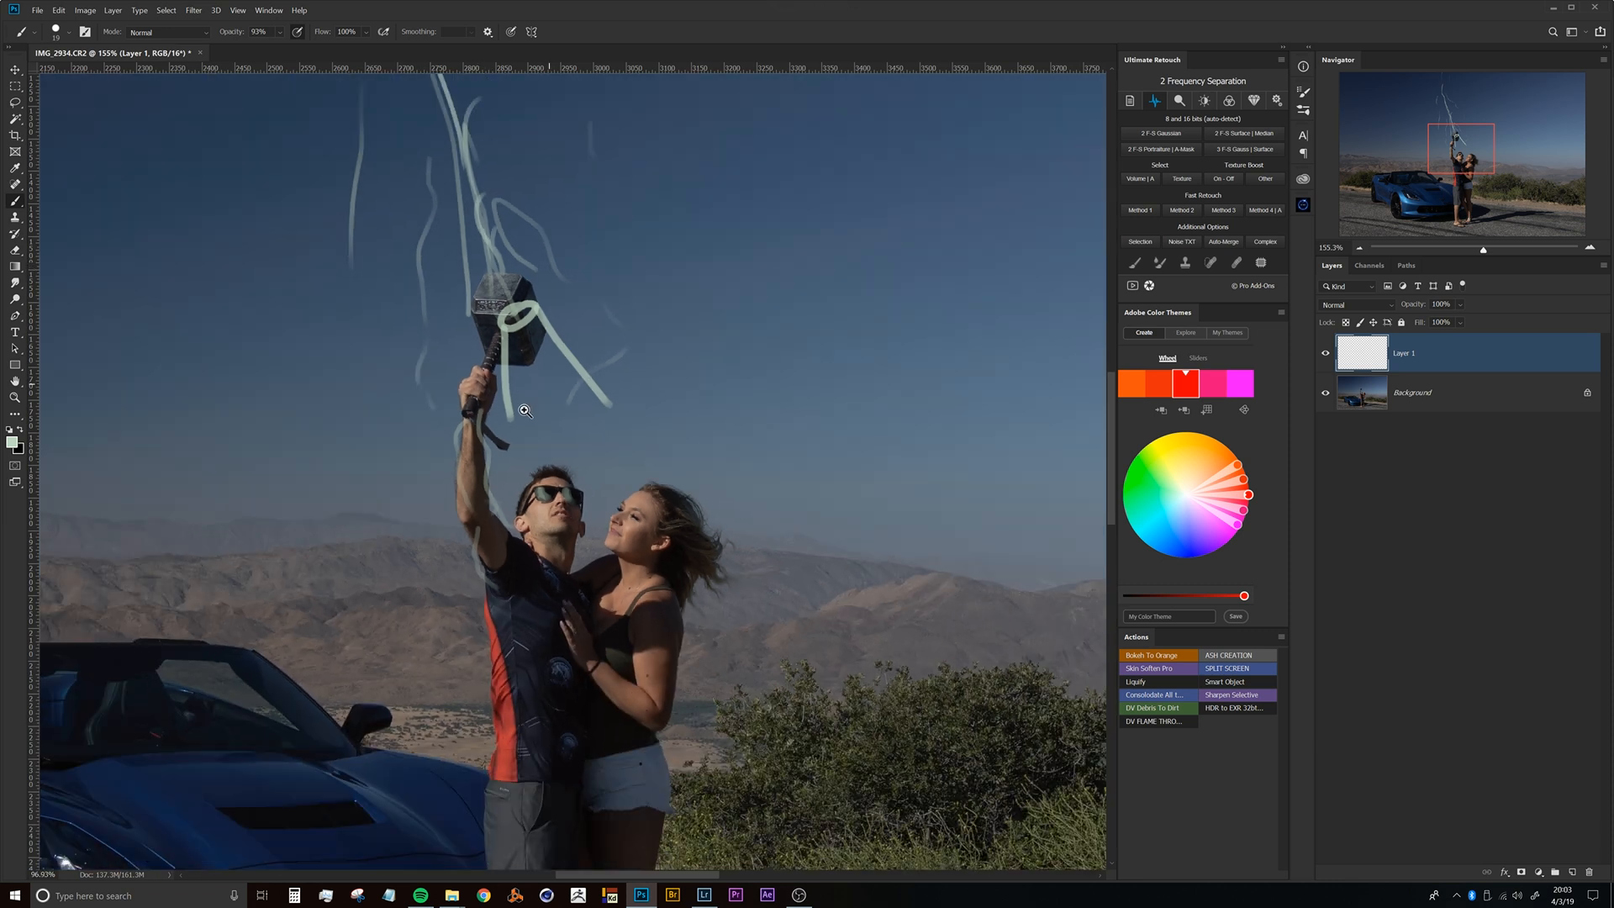
left_click_drag(492, 317, 514, 597)
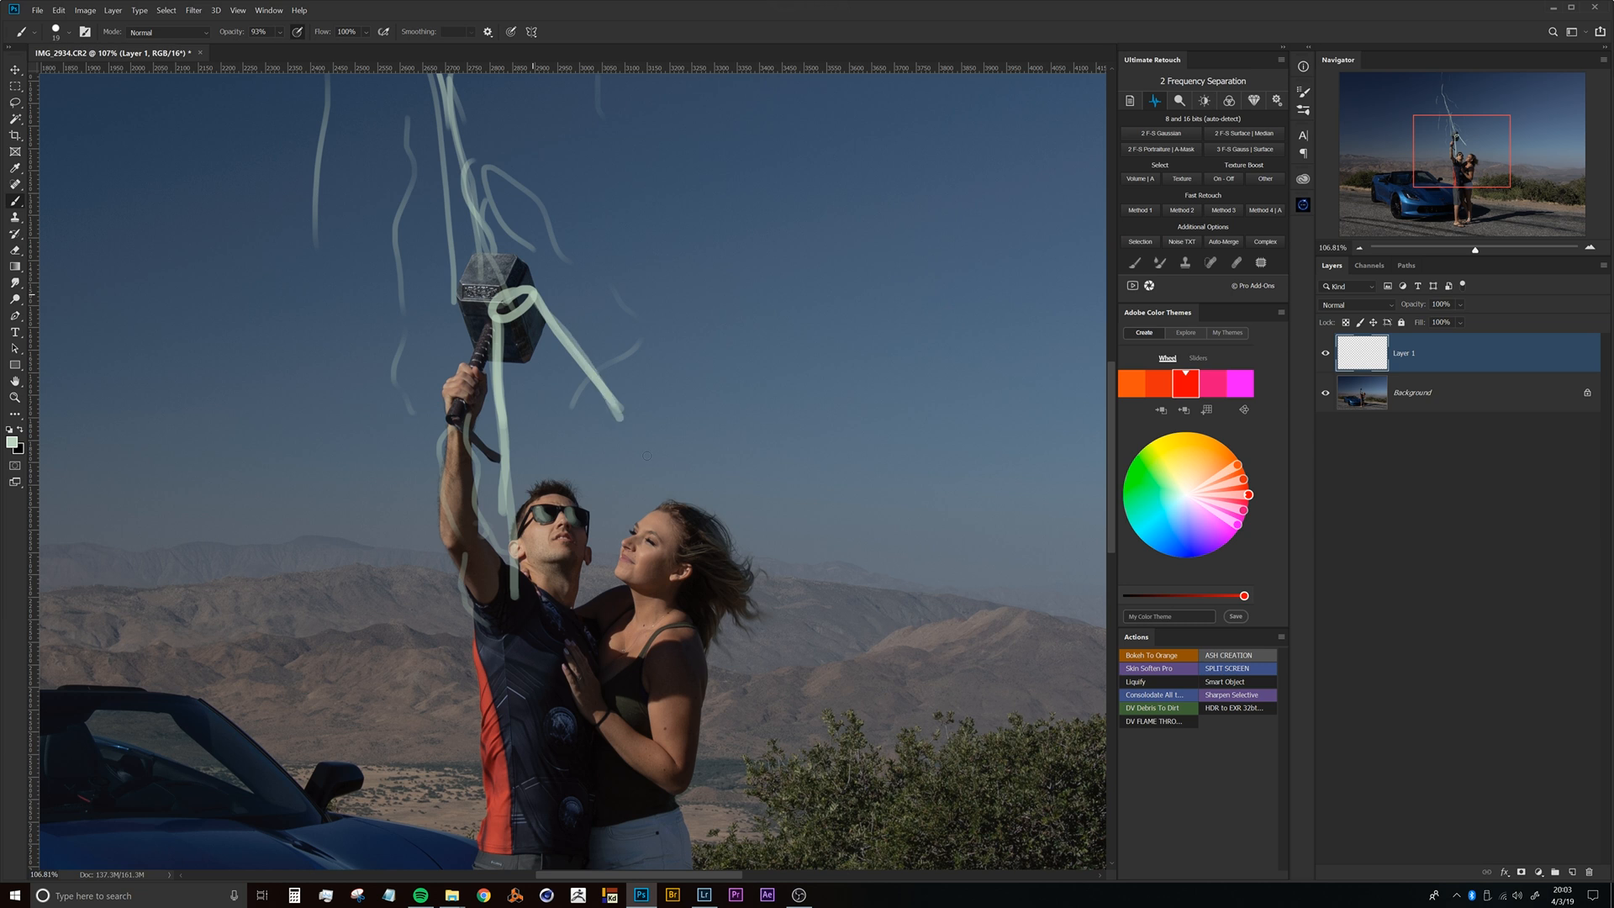
left_click_drag(622, 410, 715, 536)
Sketch two long curves enclosing the couple, one on each side, from about hammer height down to the road.
scroll(660, 543, "down", 4)
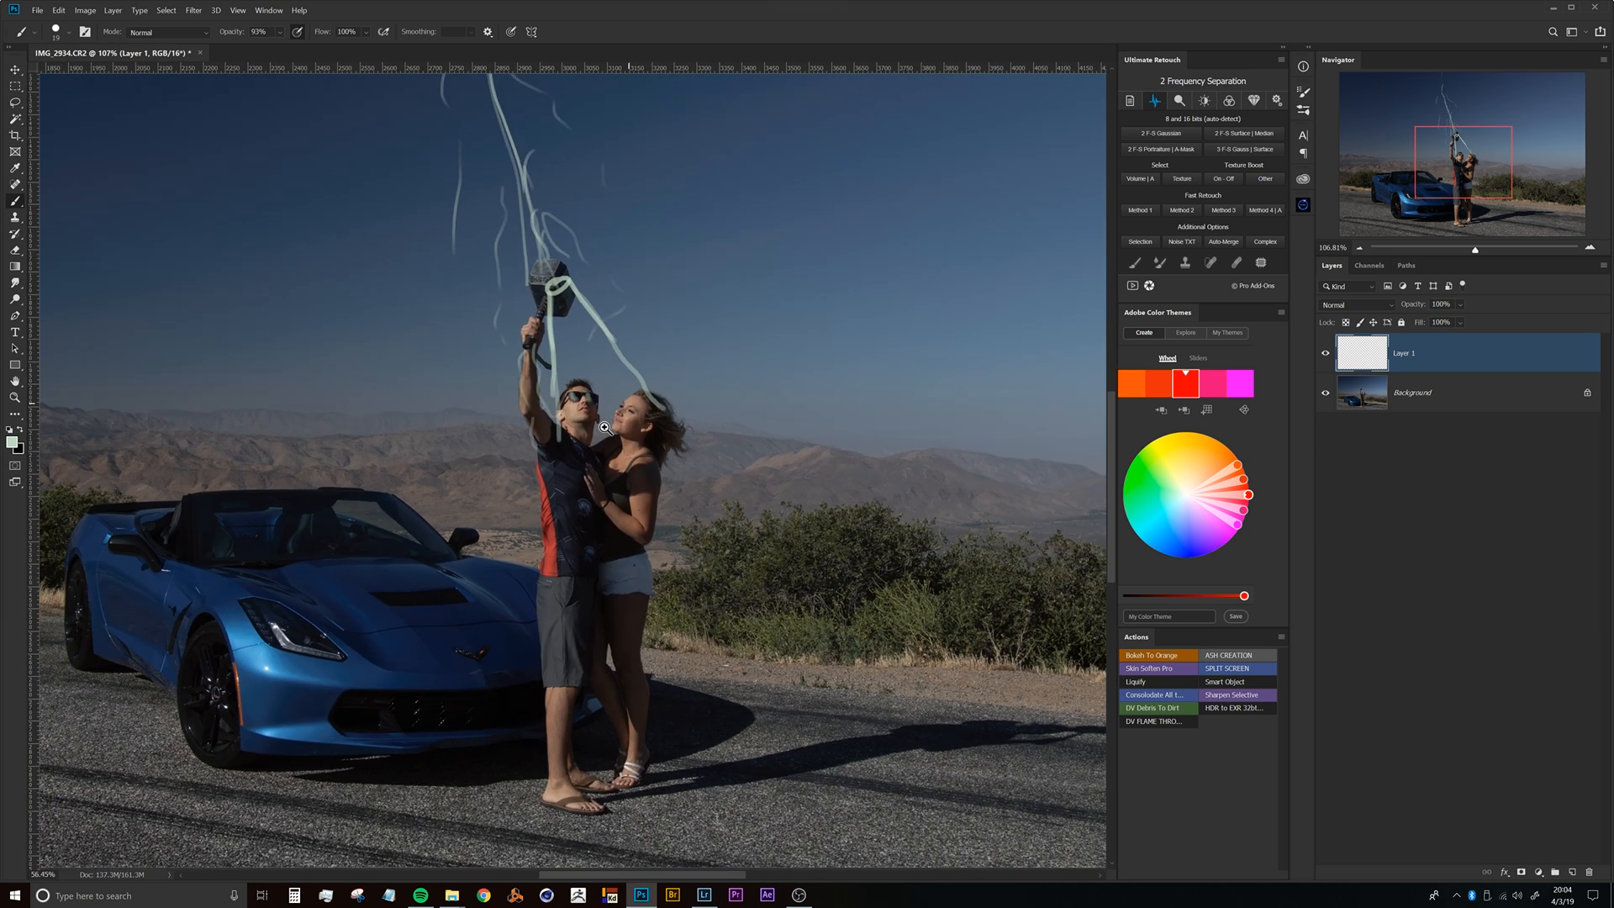
left_click_drag(577, 343, 594, 310)
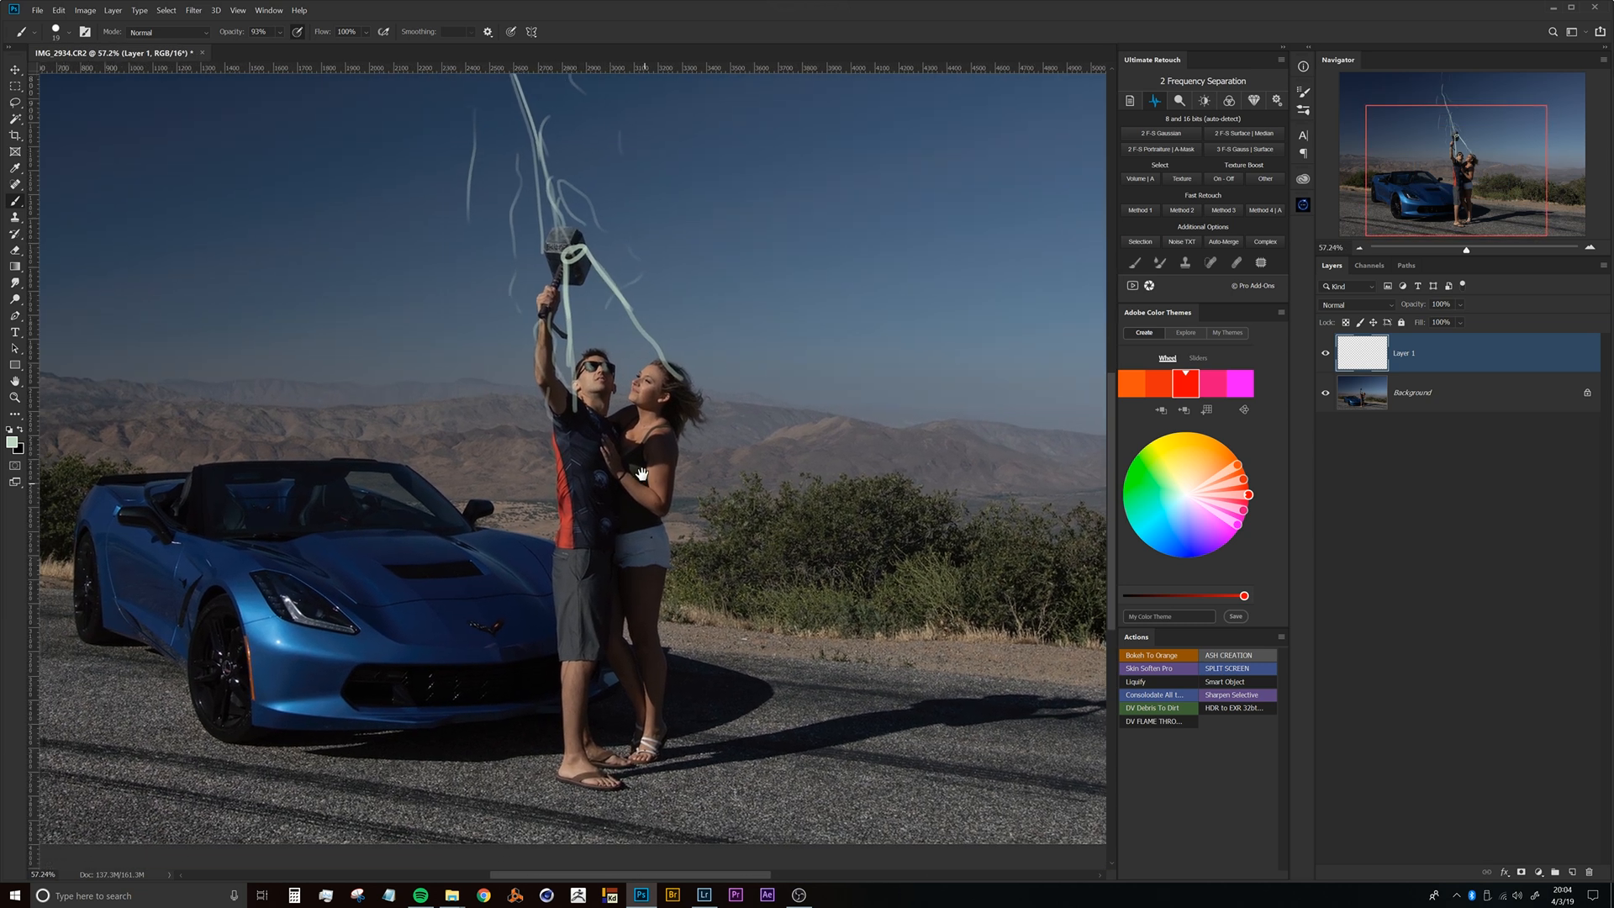
left_click_drag(618, 371, 656, 339)
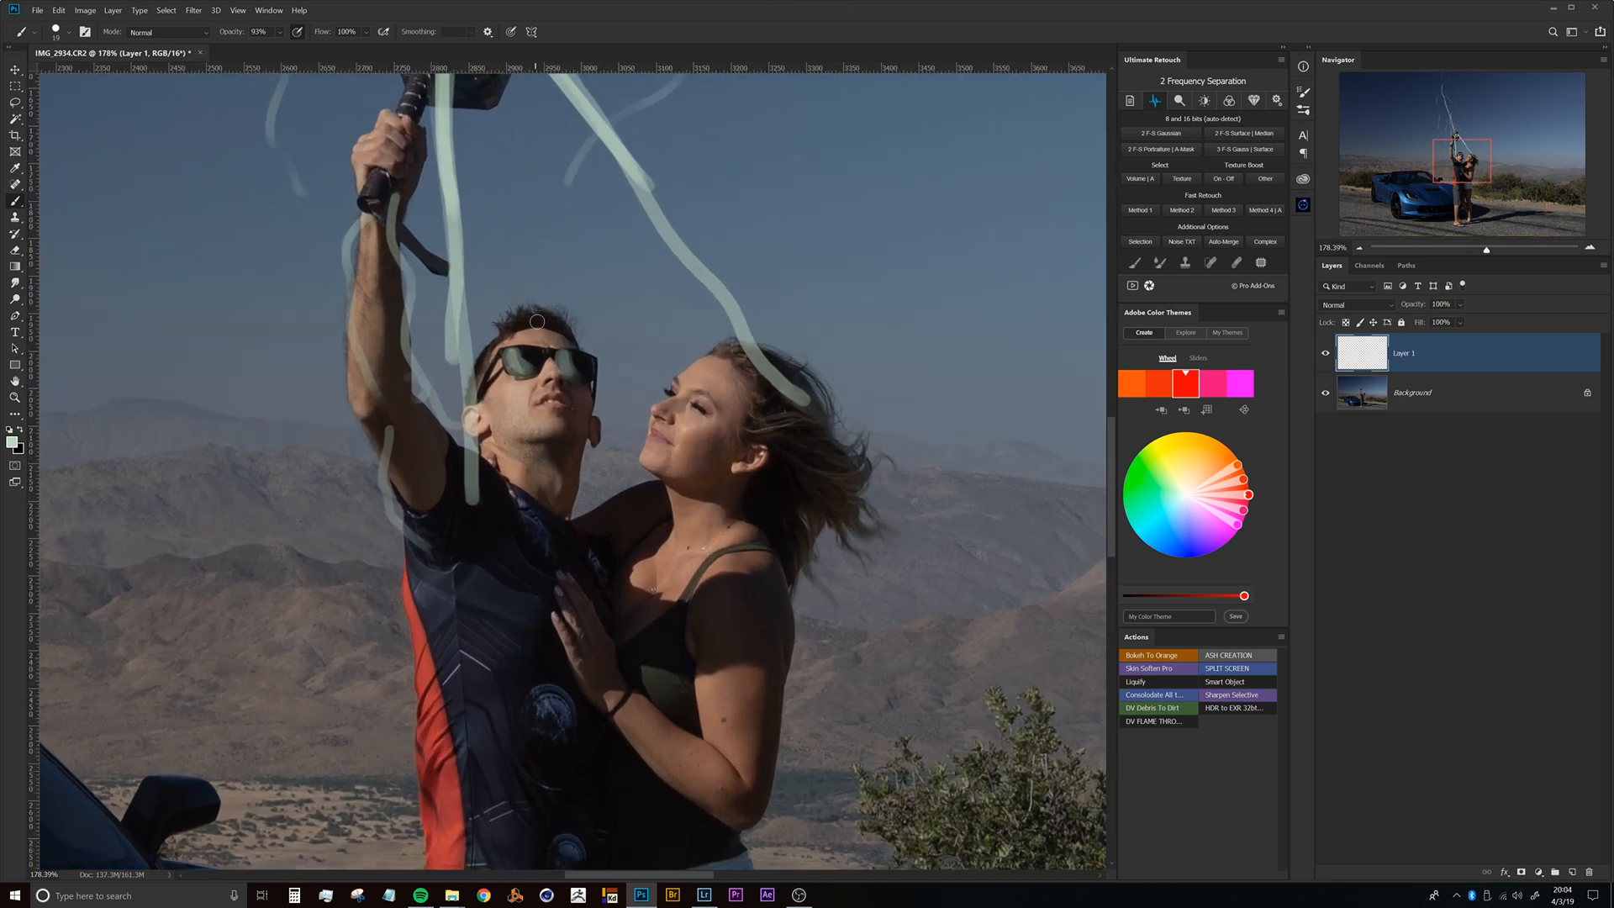
left_click_drag(531, 312, 488, 328)
left_click_drag(482, 97, 605, 388)
left_click_drag(680, 660, 597, 561)
left_click_drag(597, 561, 622, 562)
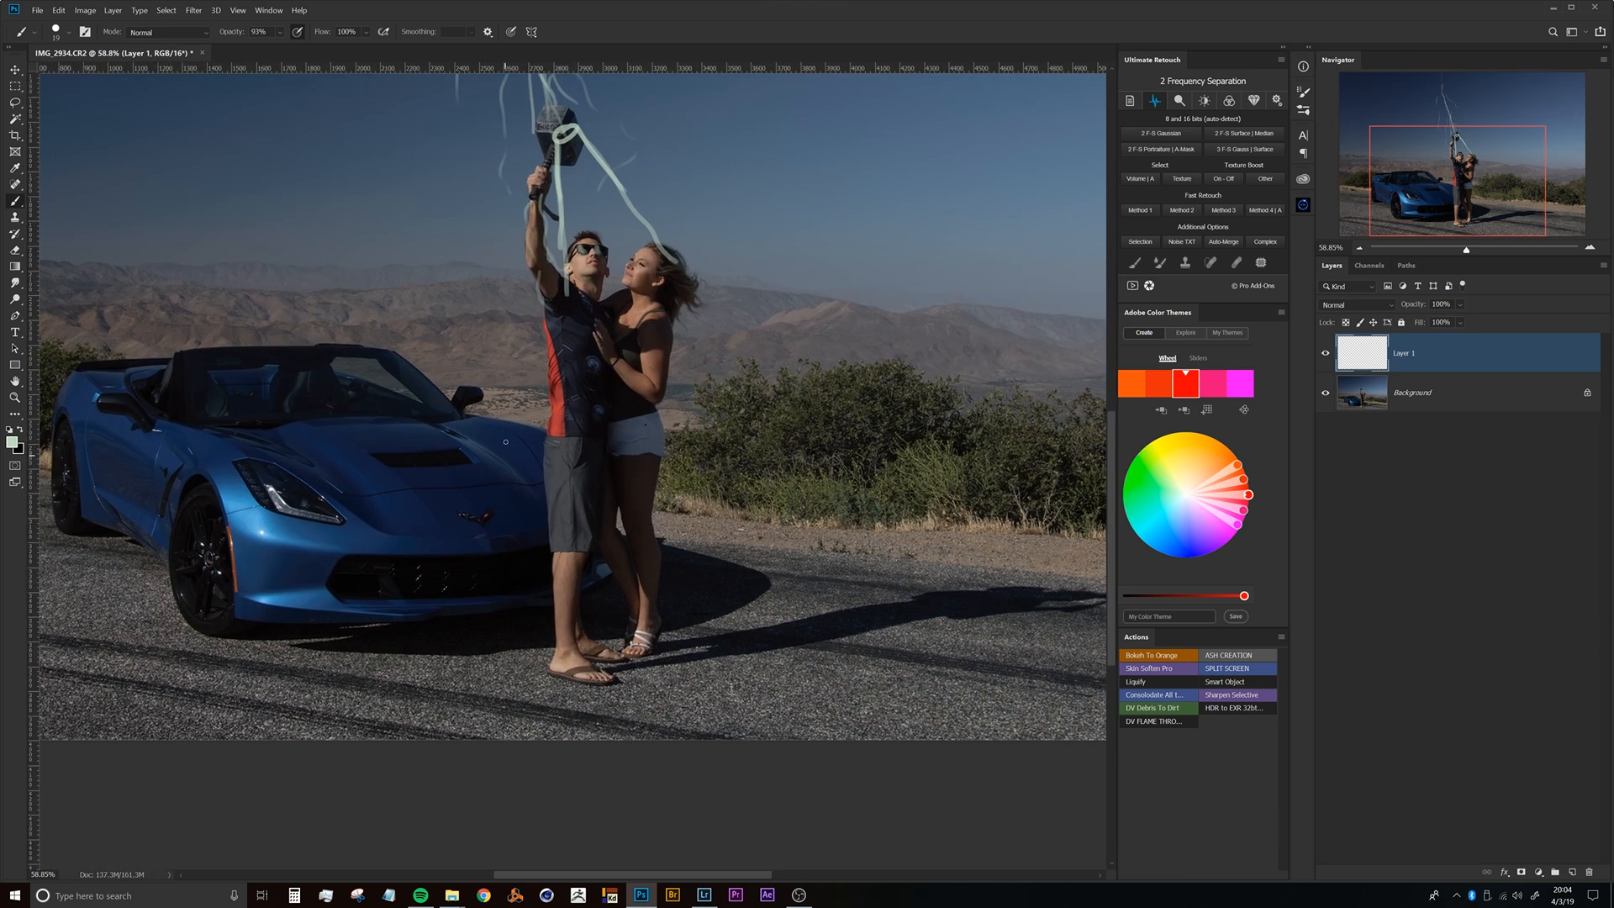
left_click_drag(555, 404, 529, 317)
mouse_move(502, 264)
left_mouse_down()
mouse_move(437, 416)
mouse_move(515, 536)
left_mouse_up()
mouse_move(602, 244)
left_mouse_down()
mouse_move(648, 287)
mouse_move(693, 431)
mouse_move(670, 517)
left_mouse_up()
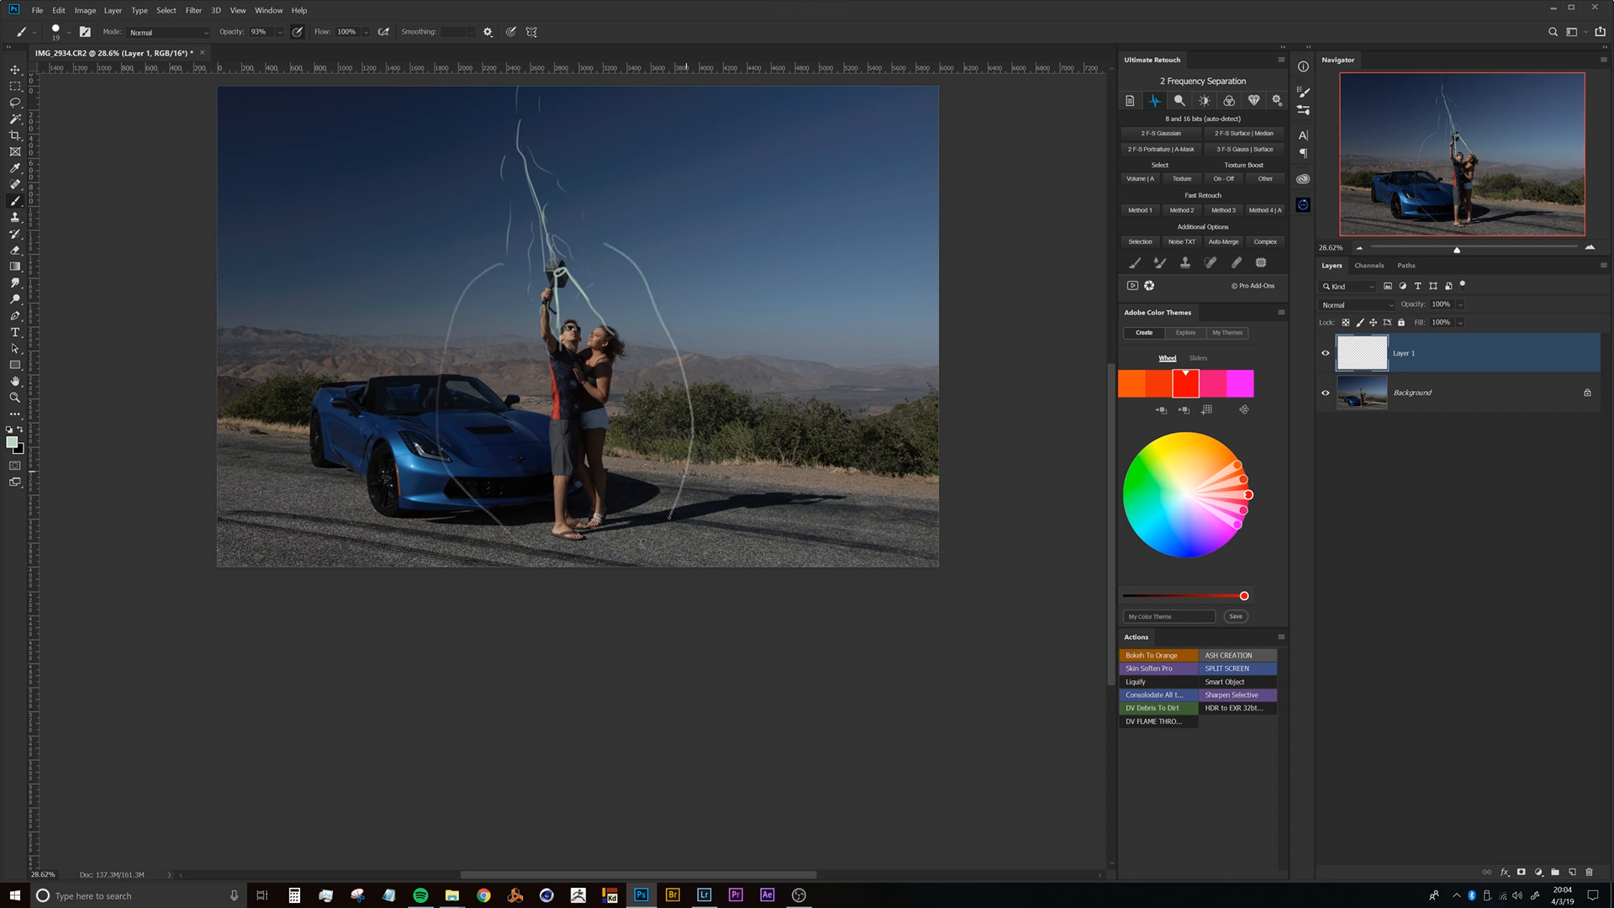
left_click_drag(558, 378, 539, 361)
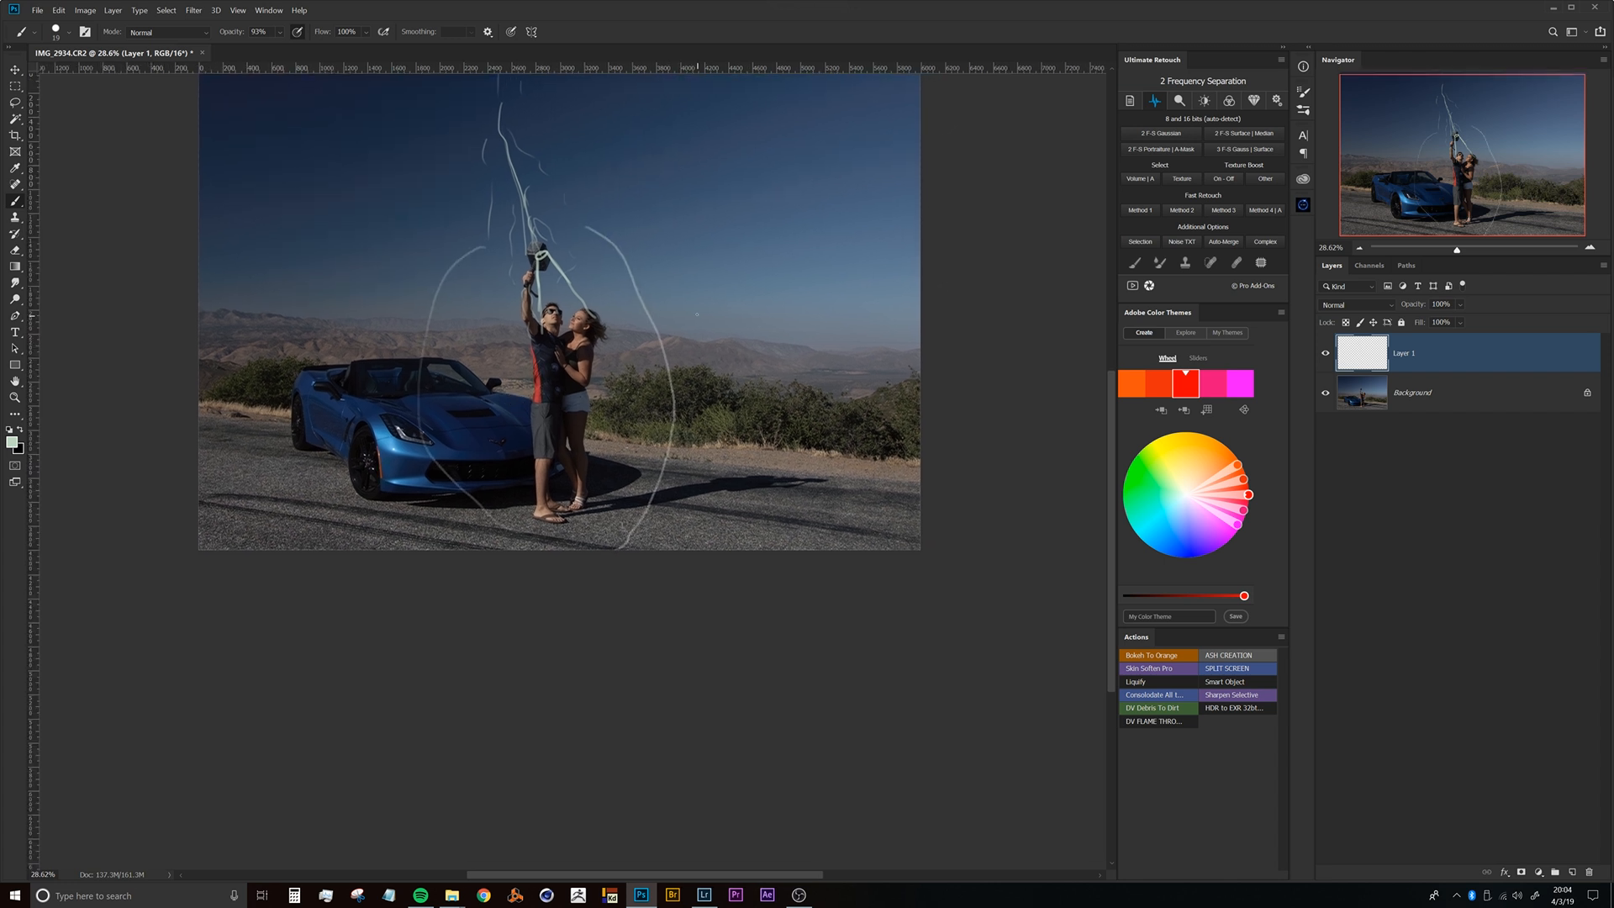
Mark the outer areas on both sides of the photo with a large X and an outward-pointing arrow each.
left_click_drag(719, 390, 828, 400)
left_click_drag(900, 298, 777, 511)
left_click_drag(786, 331, 917, 521)
mouse_move(276, 358)
left_mouse_down()
mouse_move(314, 401)
mouse_move(321, 383)
mouse_move(338, 400)
mouse_move(275, 498)
left_mouse_up()
left_click_drag(283, 395, 356, 496)
left_click_drag(466, 448, 355, 470)
left_click_drag(356, 469, 378, 491)
left_click_drag(532, 454, 436, 437)
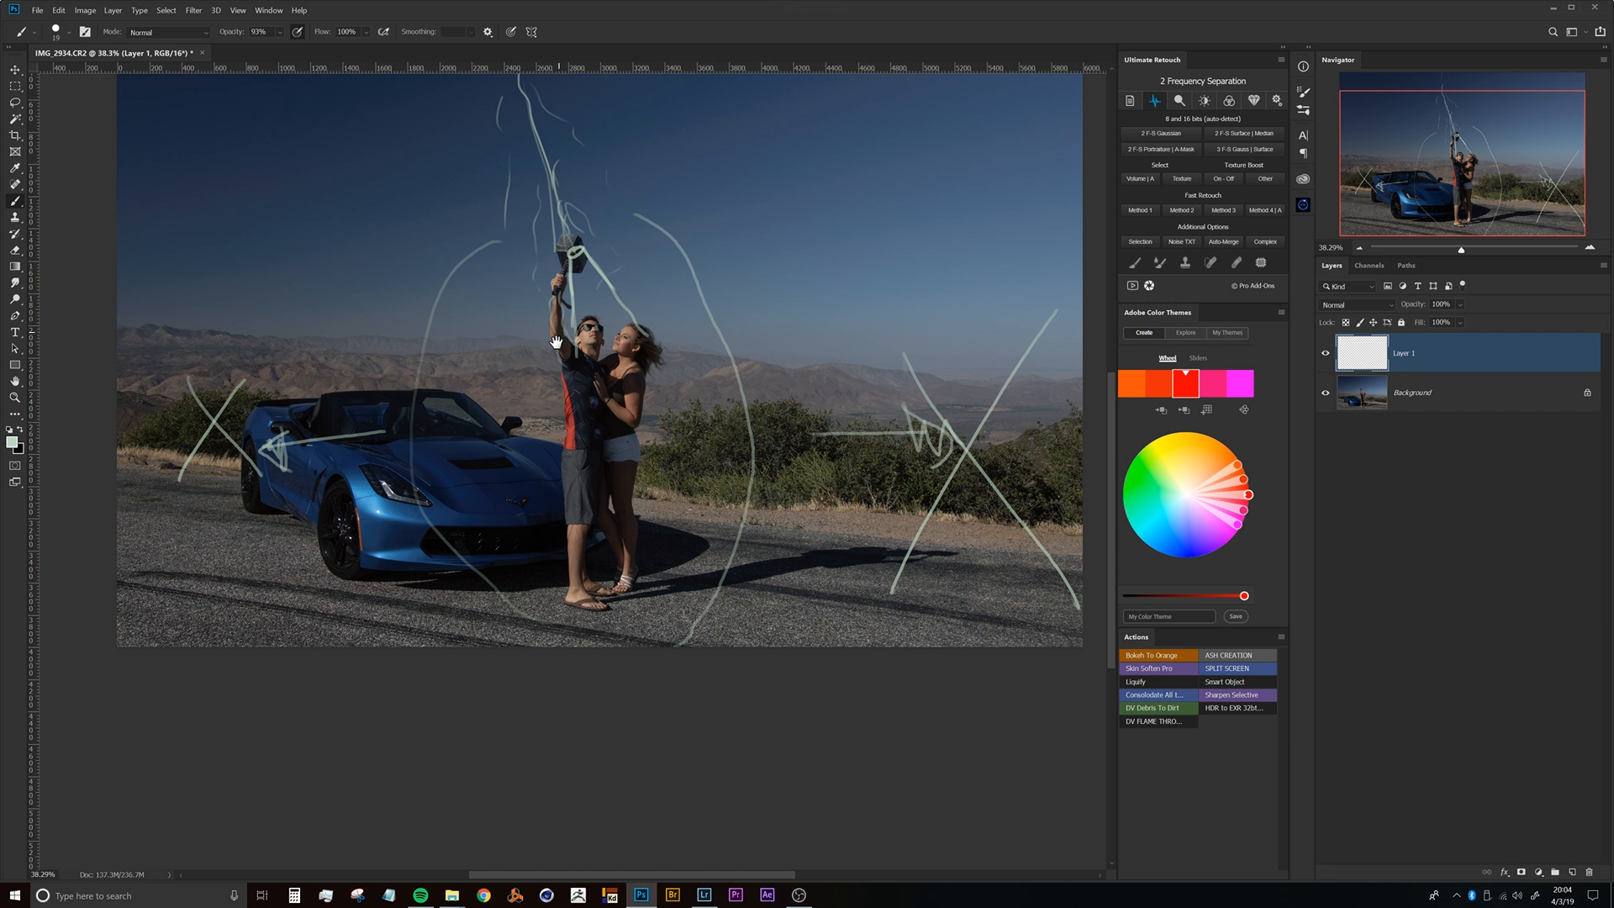
Sketch a wavy line along the mountain horizon on both sides of the couple.
mouse_move(622, 358)
left_mouse_down()
mouse_move(599, 360)
mouse_move(630, 374)
left_mouse_up()
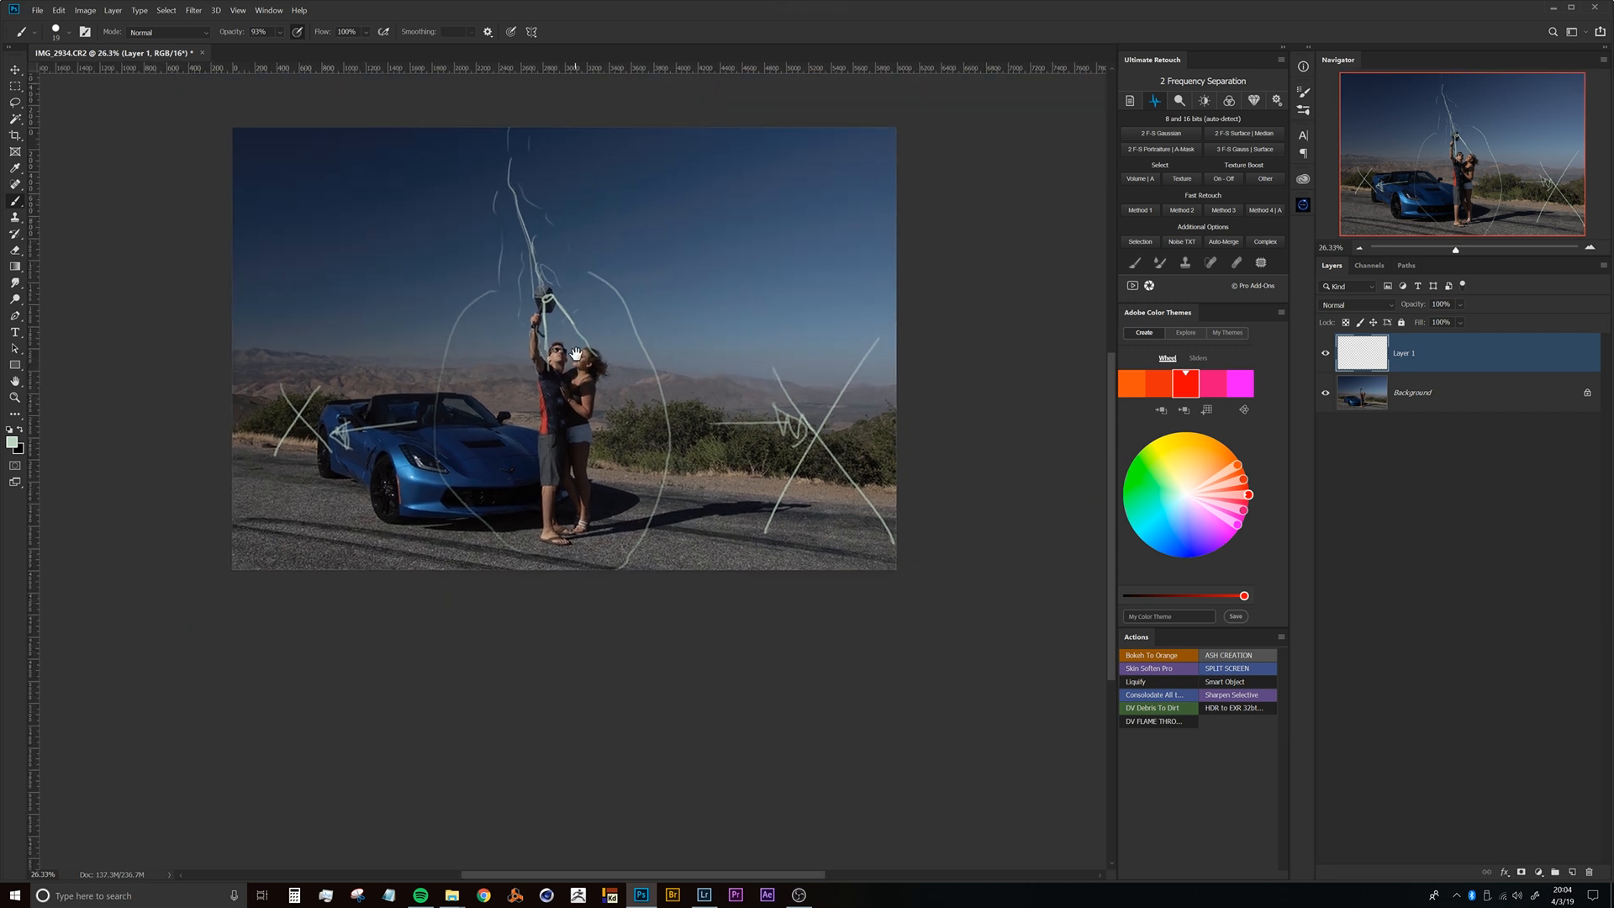
left_click_drag(578, 321, 782, 382)
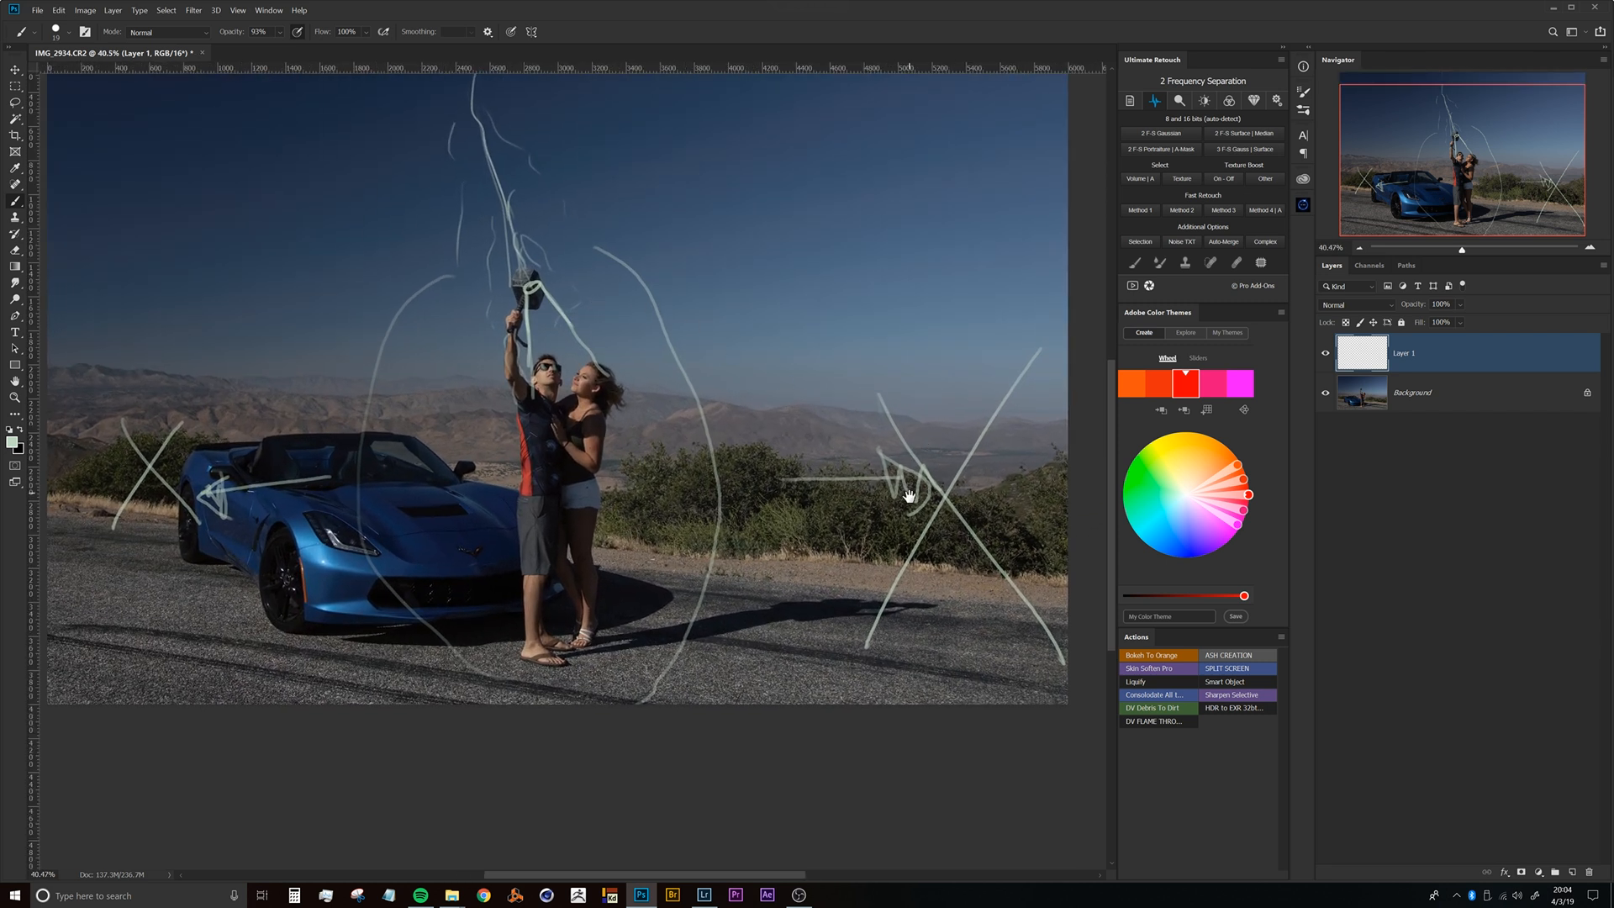
left_click_drag(919, 481, 908, 520)
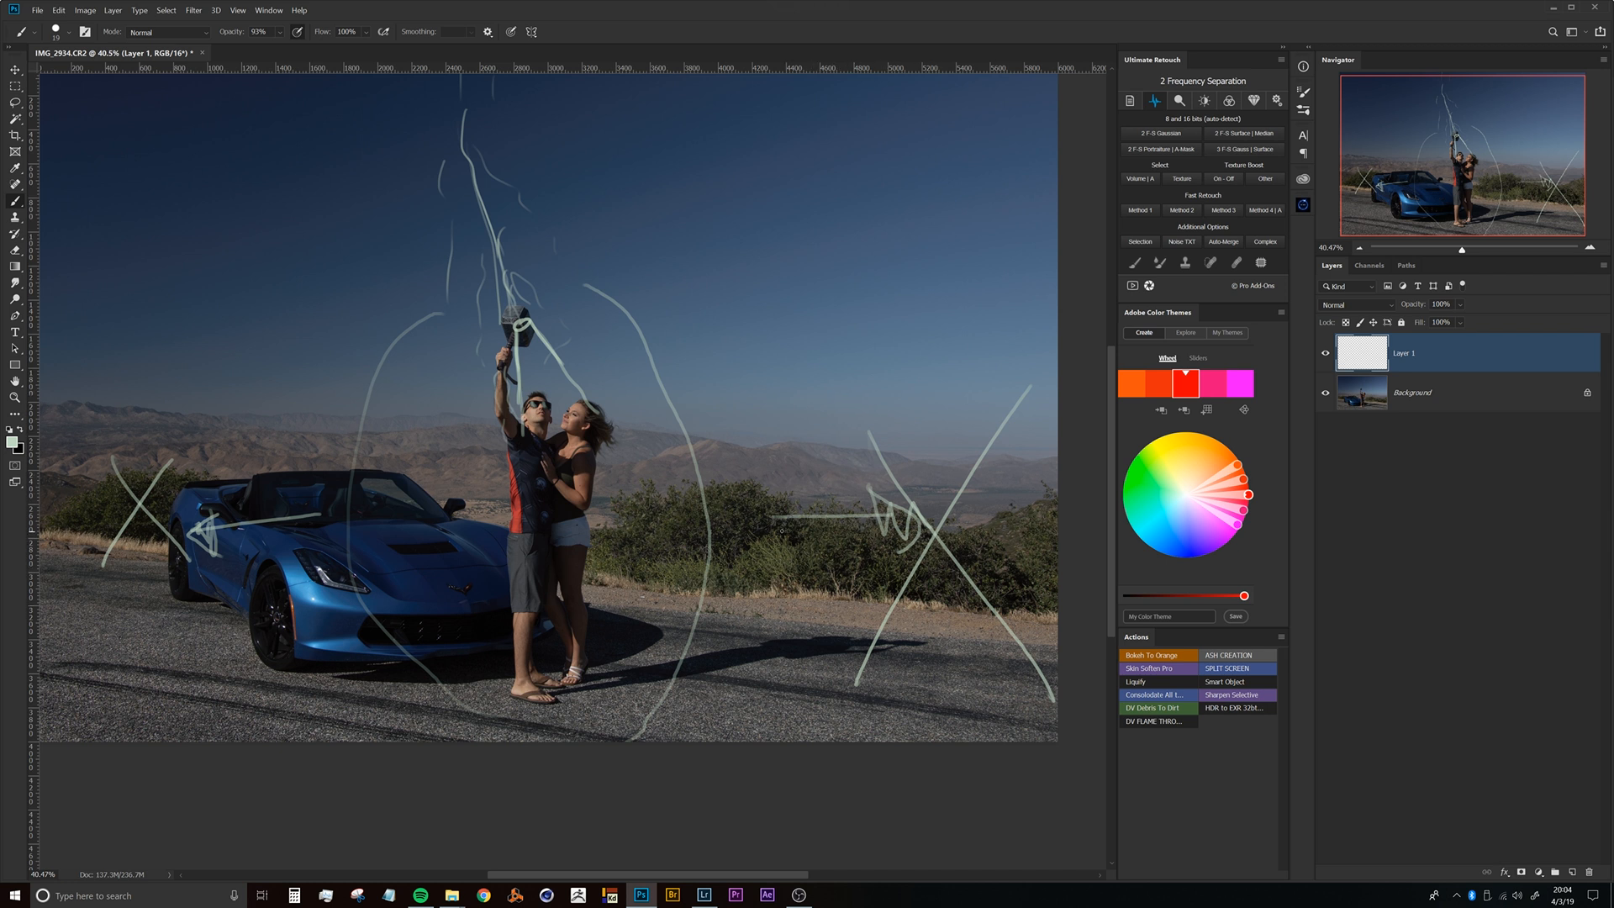
left_click_drag(558, 568, 648, 540)
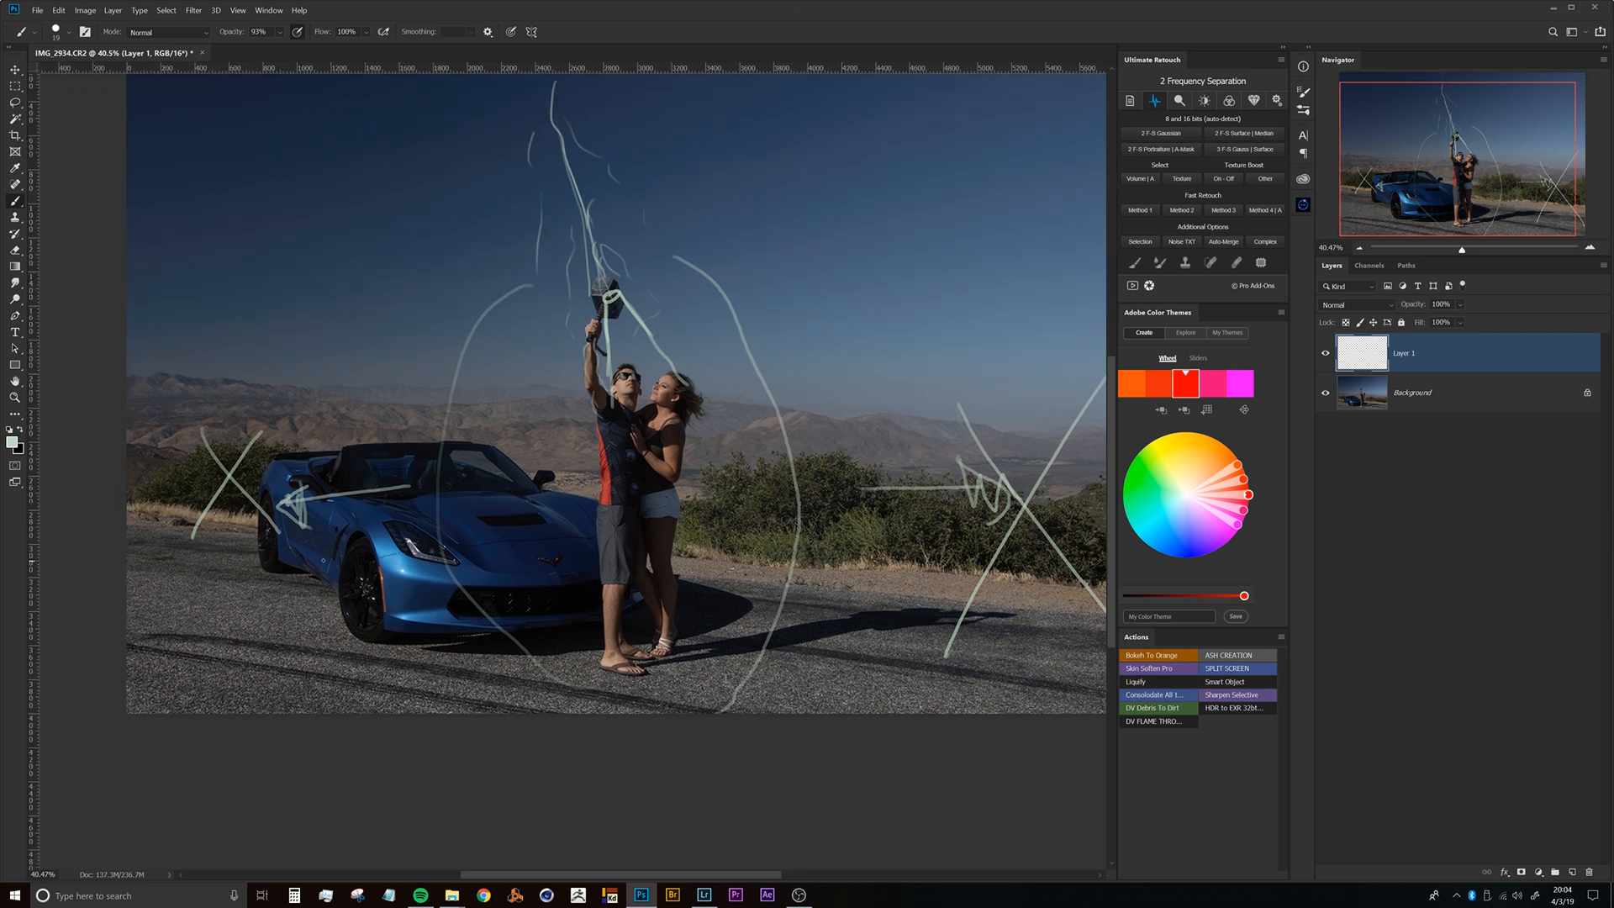
left_click_drag(960, 325, 893, 316)
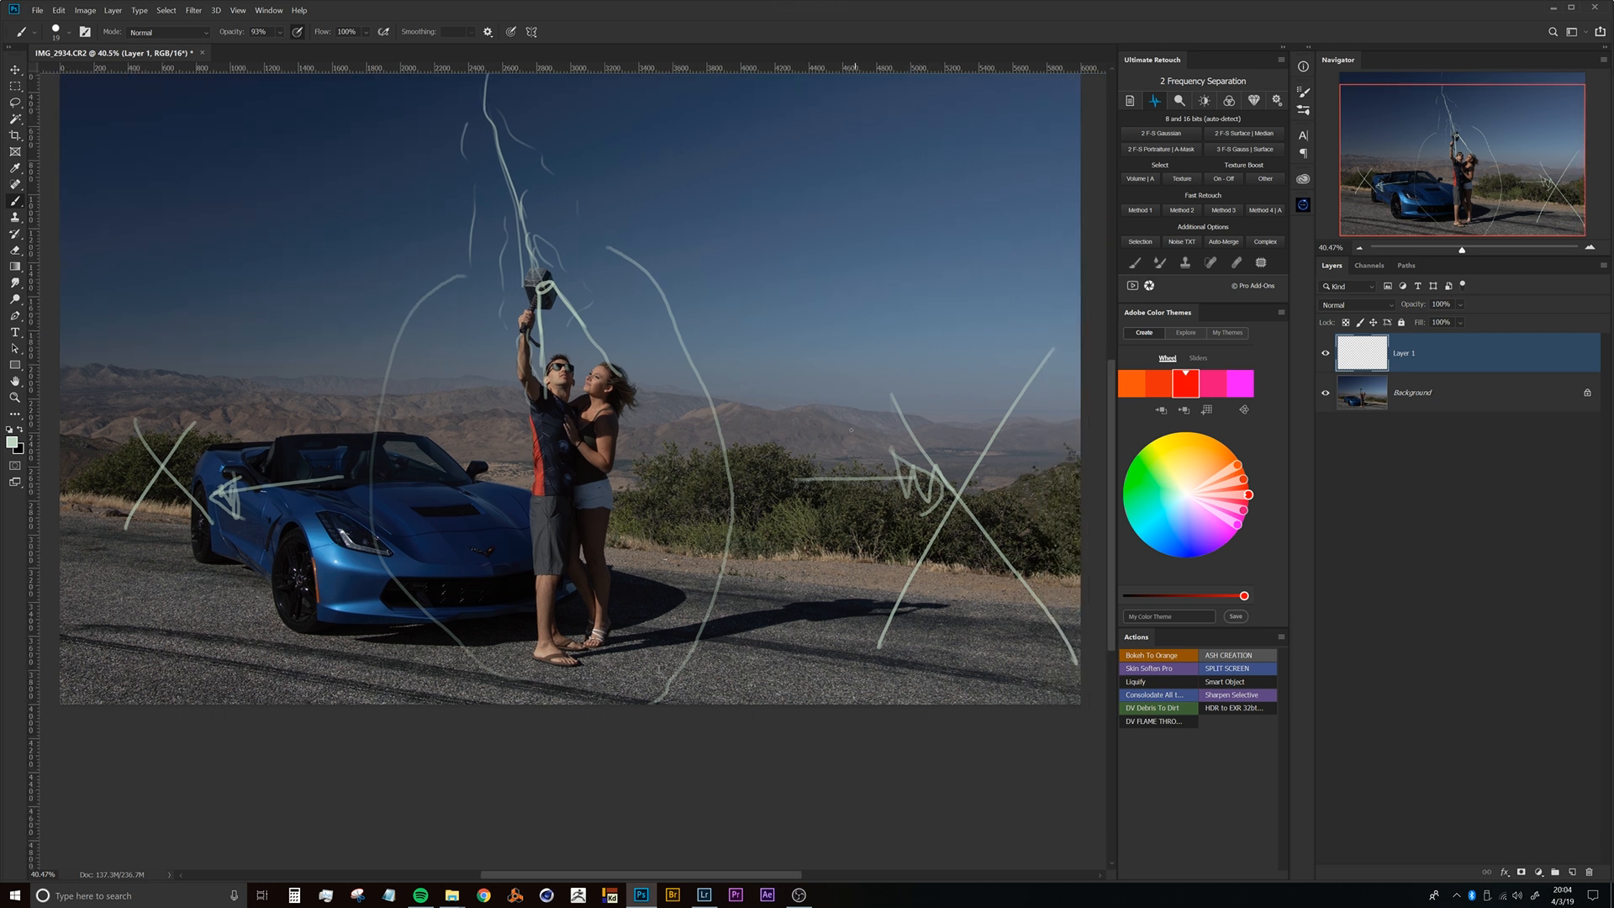
left_click_drag(555, 430, 541, 491)
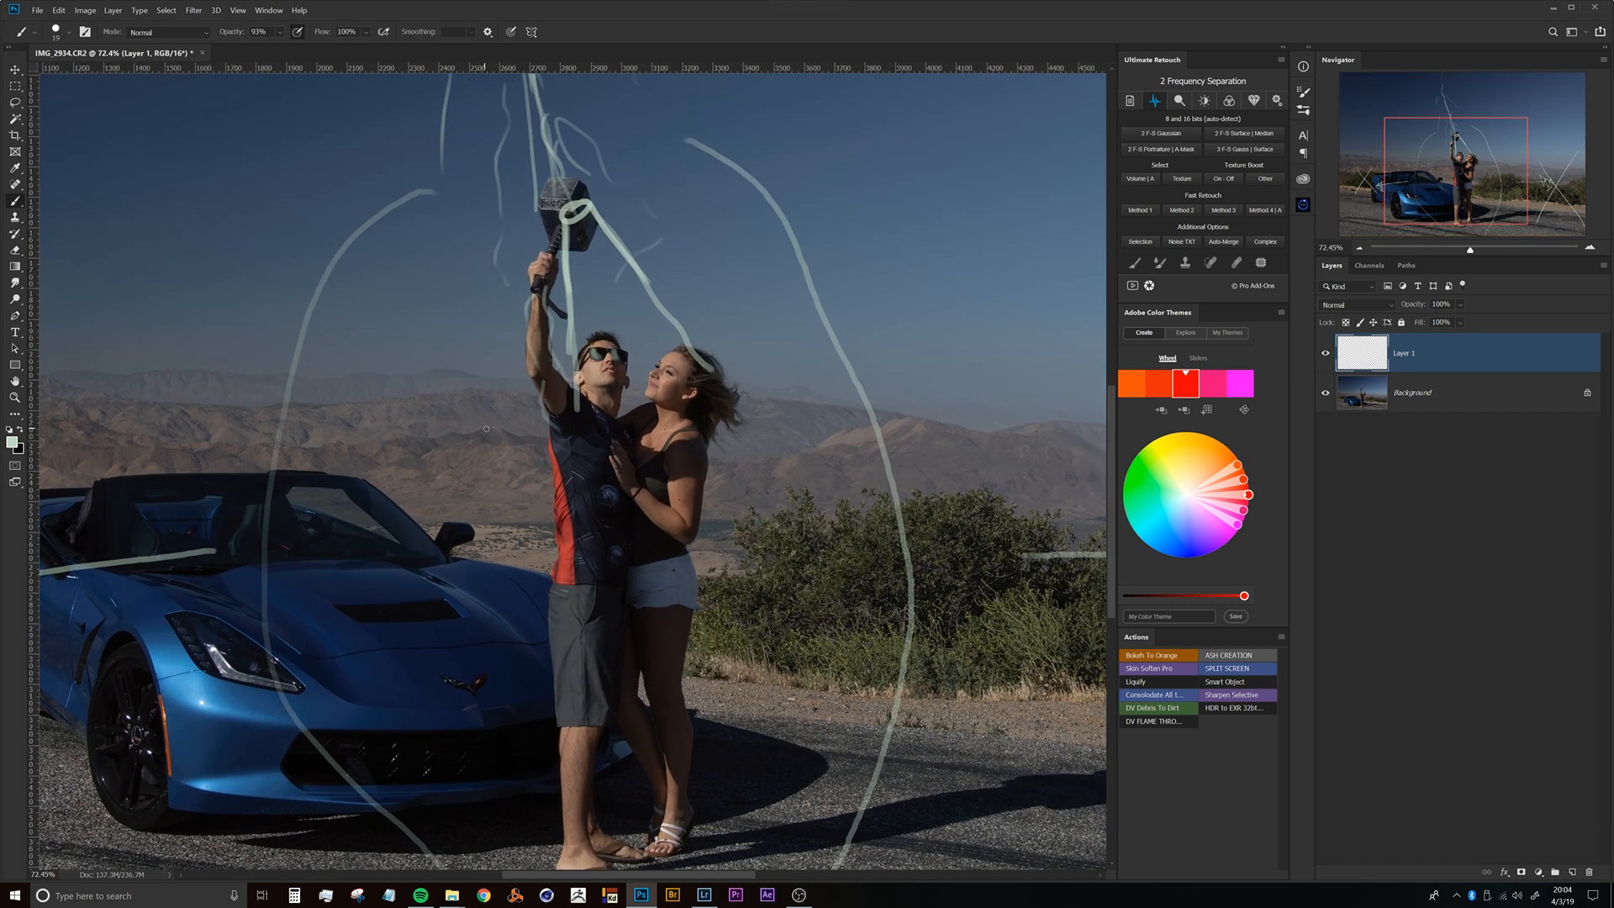
left_click_drag(508, 421, 471, 425)
left_click_drag(224, 401, 489, 422)
mouse_move(614, 424)
left_mouse_down()
mouse_move(797, 419)
mouse_move(900, 437)
left_mouse_up()
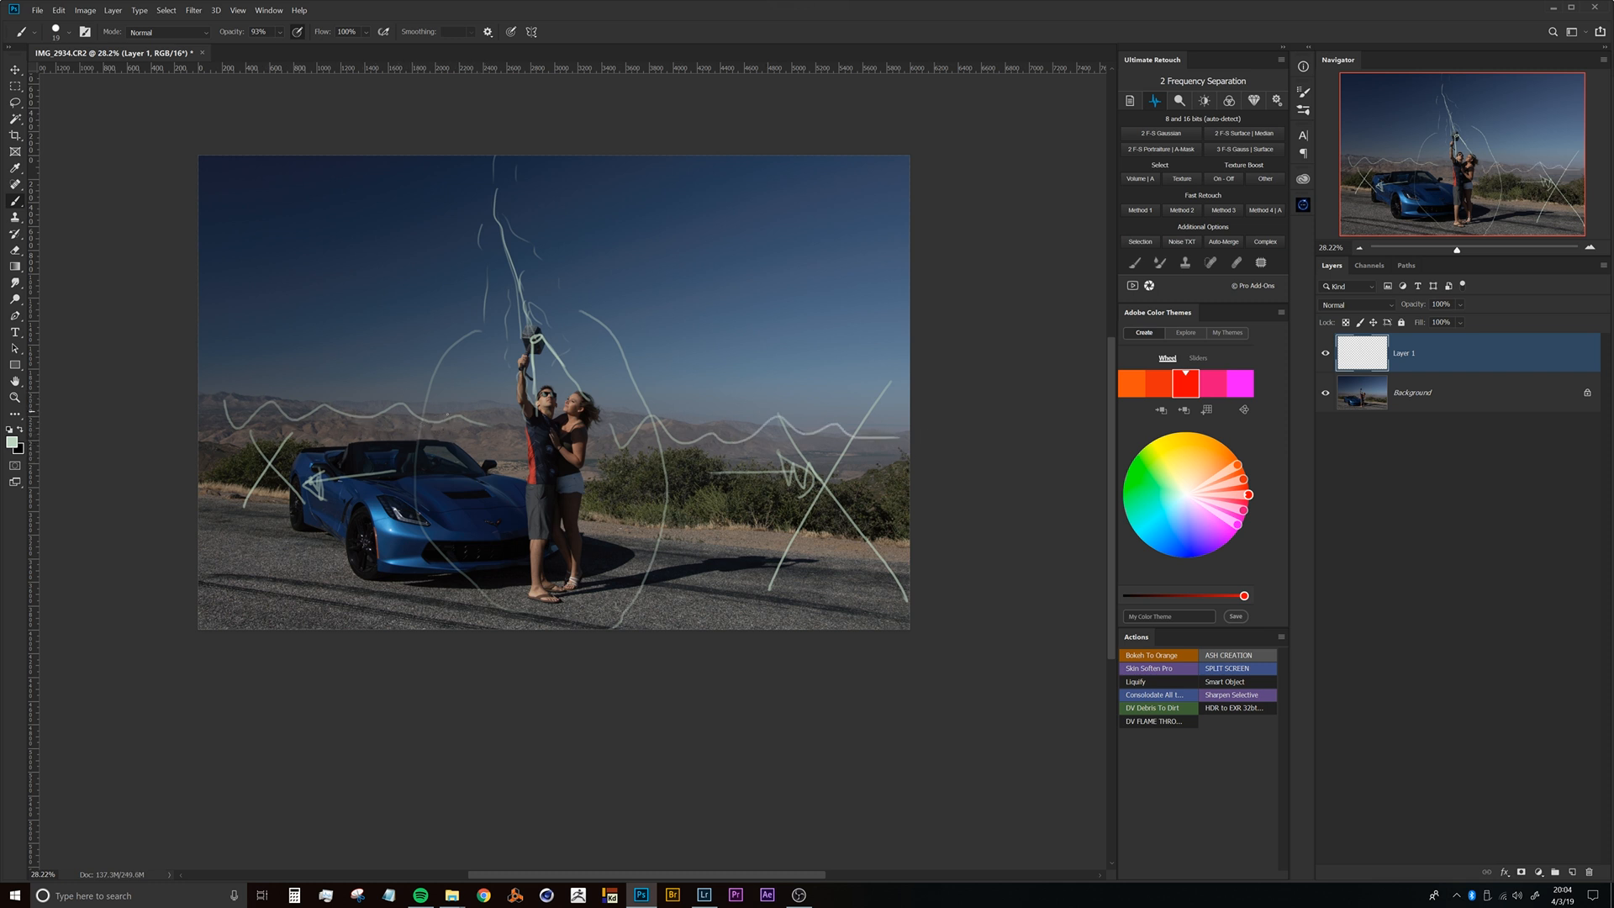
left_click_drag(492, 414, 542, 439)
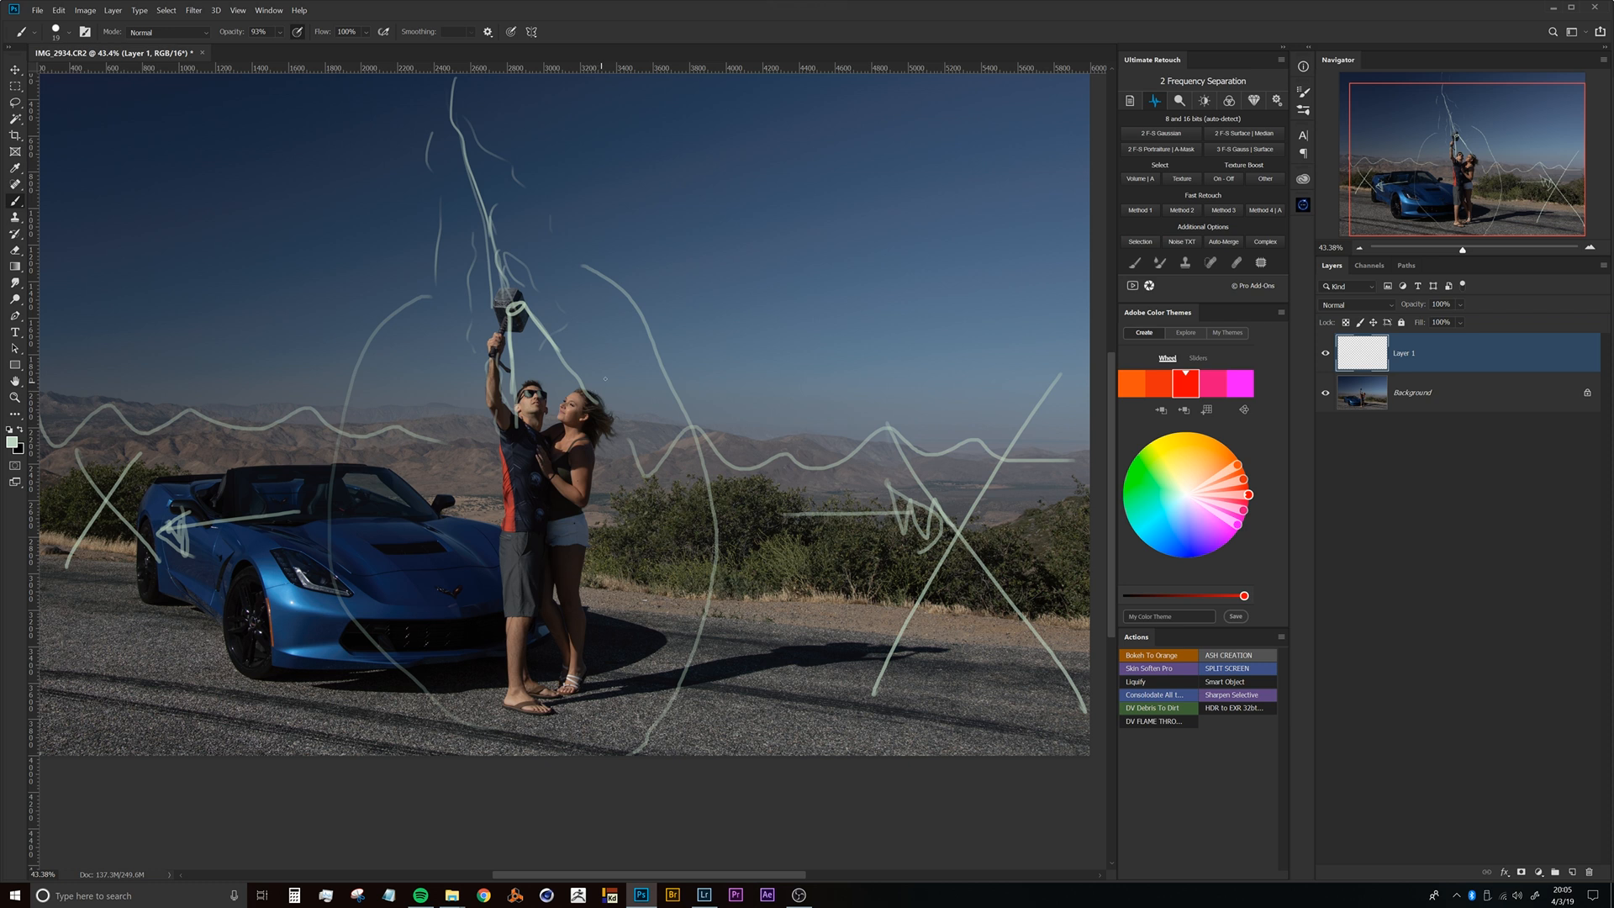
scroll(615, 356, "down", 2)
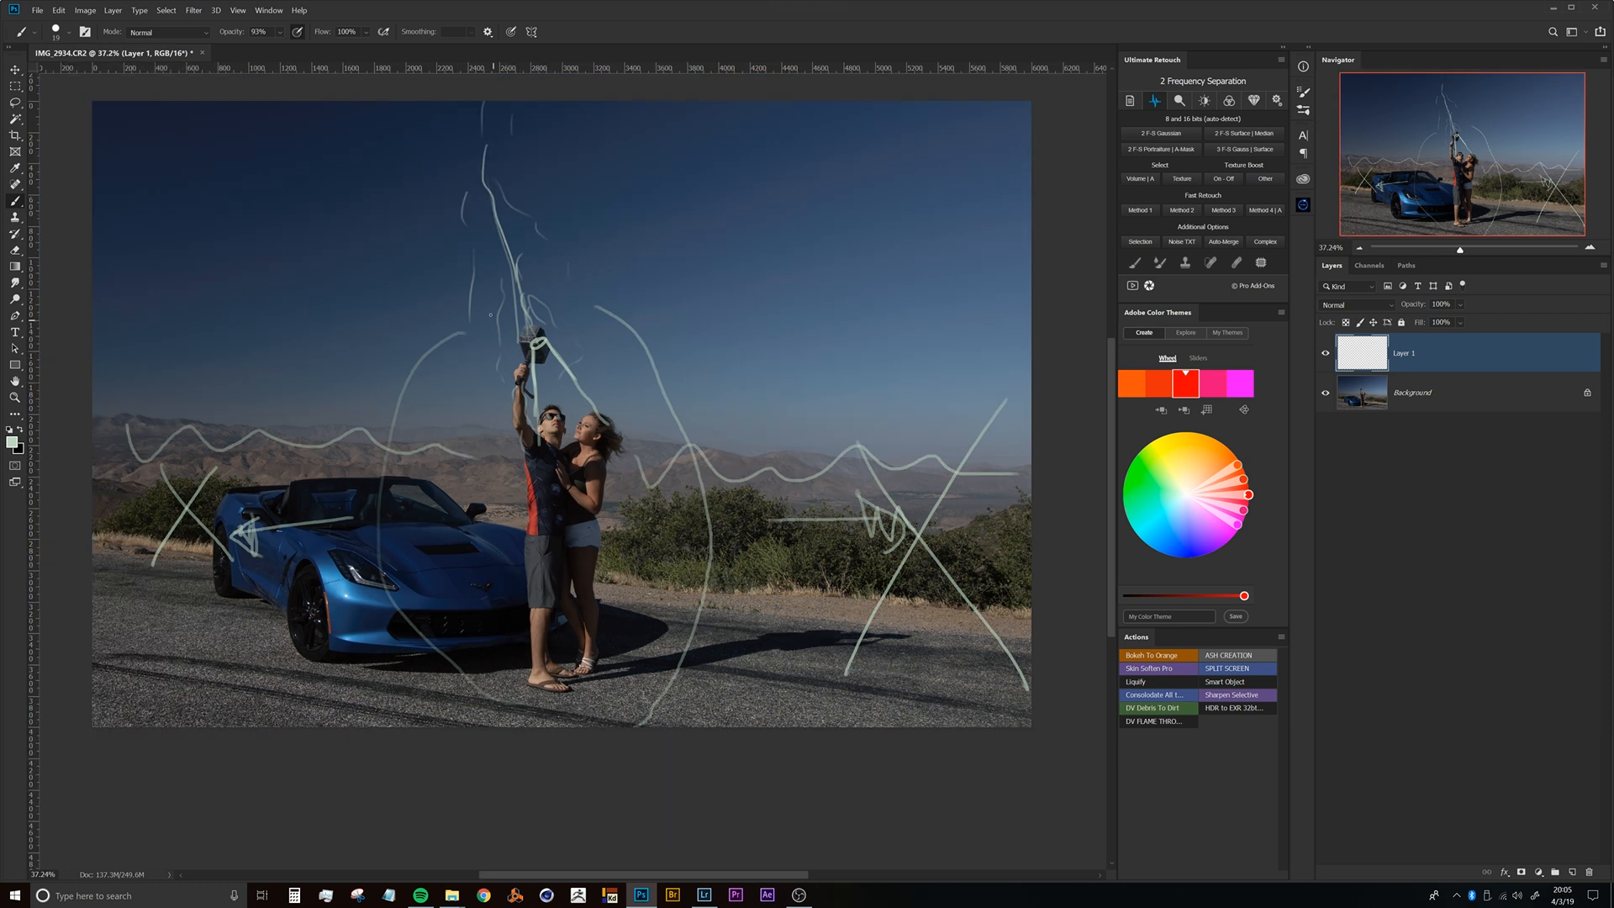
left_click_drag(565, 409, 568, 464)
scroll(568, 464, "down", 3)
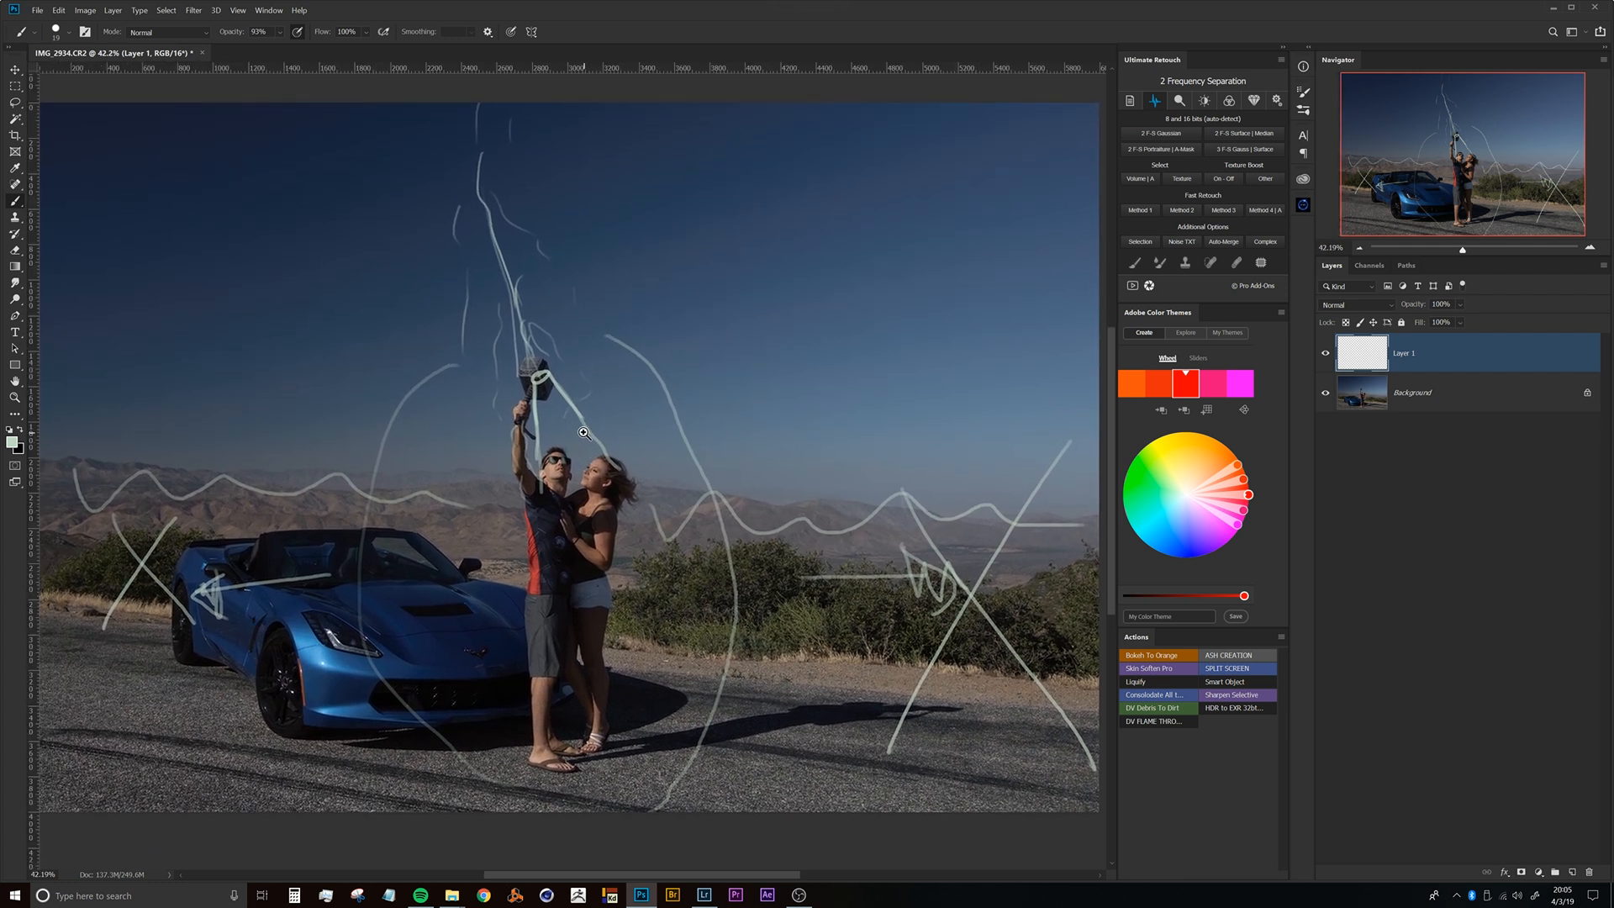
mouse_move(573, 458)
left_mouse_down()
mouse_move(550, 446)
mouse_move(573, 451)
left_mouse_up()
key("ctrl+r")
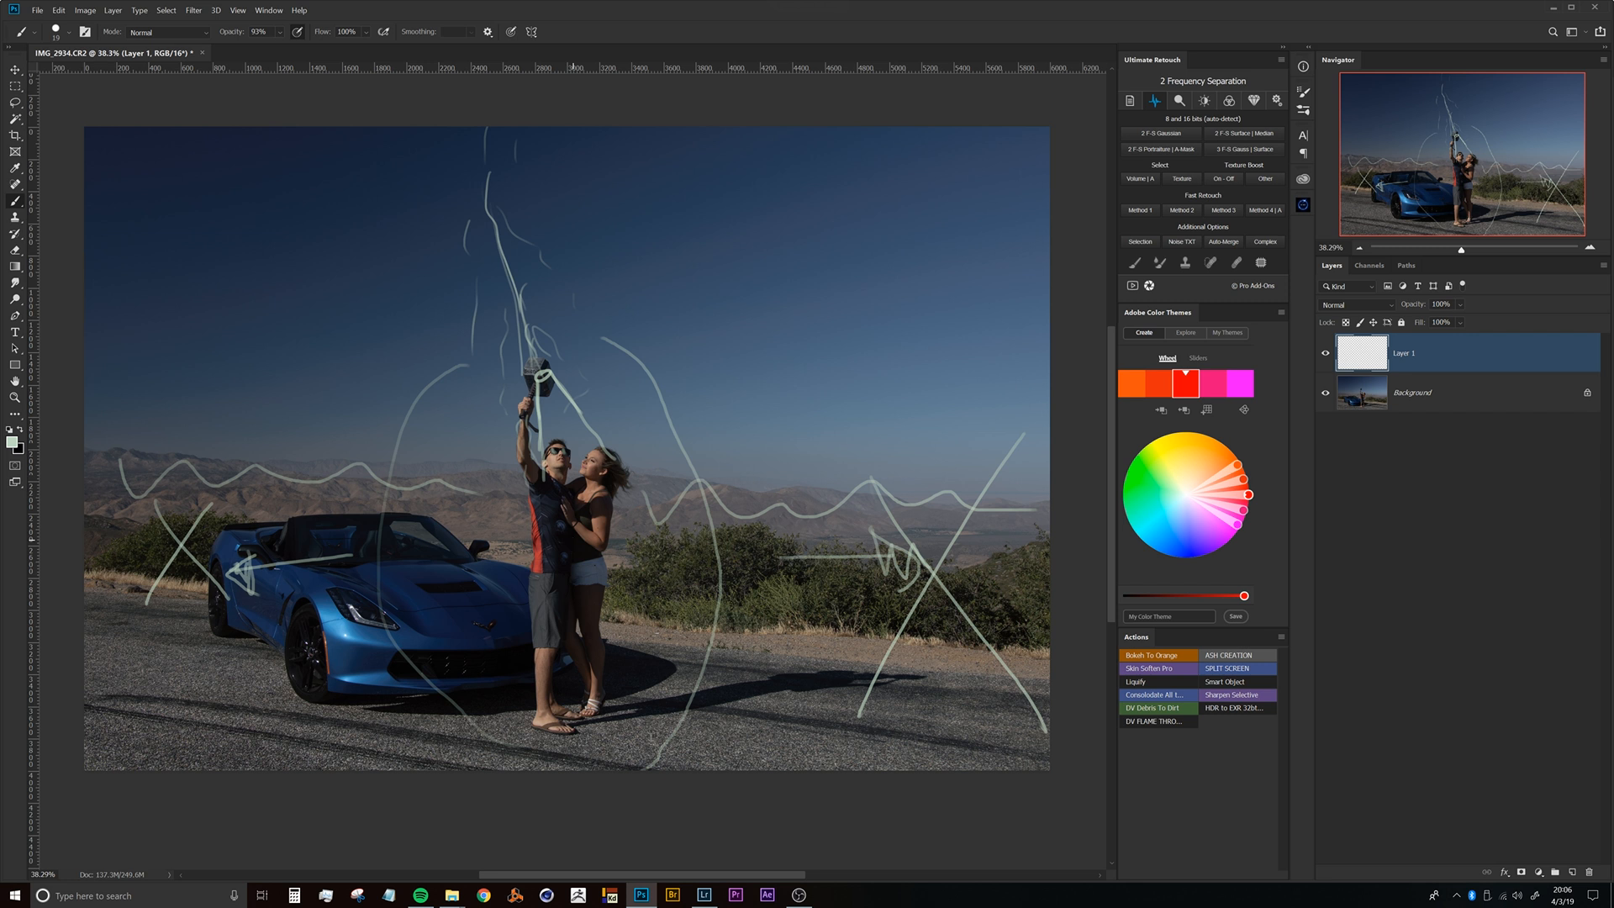
Delete the layer holding the sketched planning strokes.
double_click(1415, 352)
key("Return")
key("Delete")
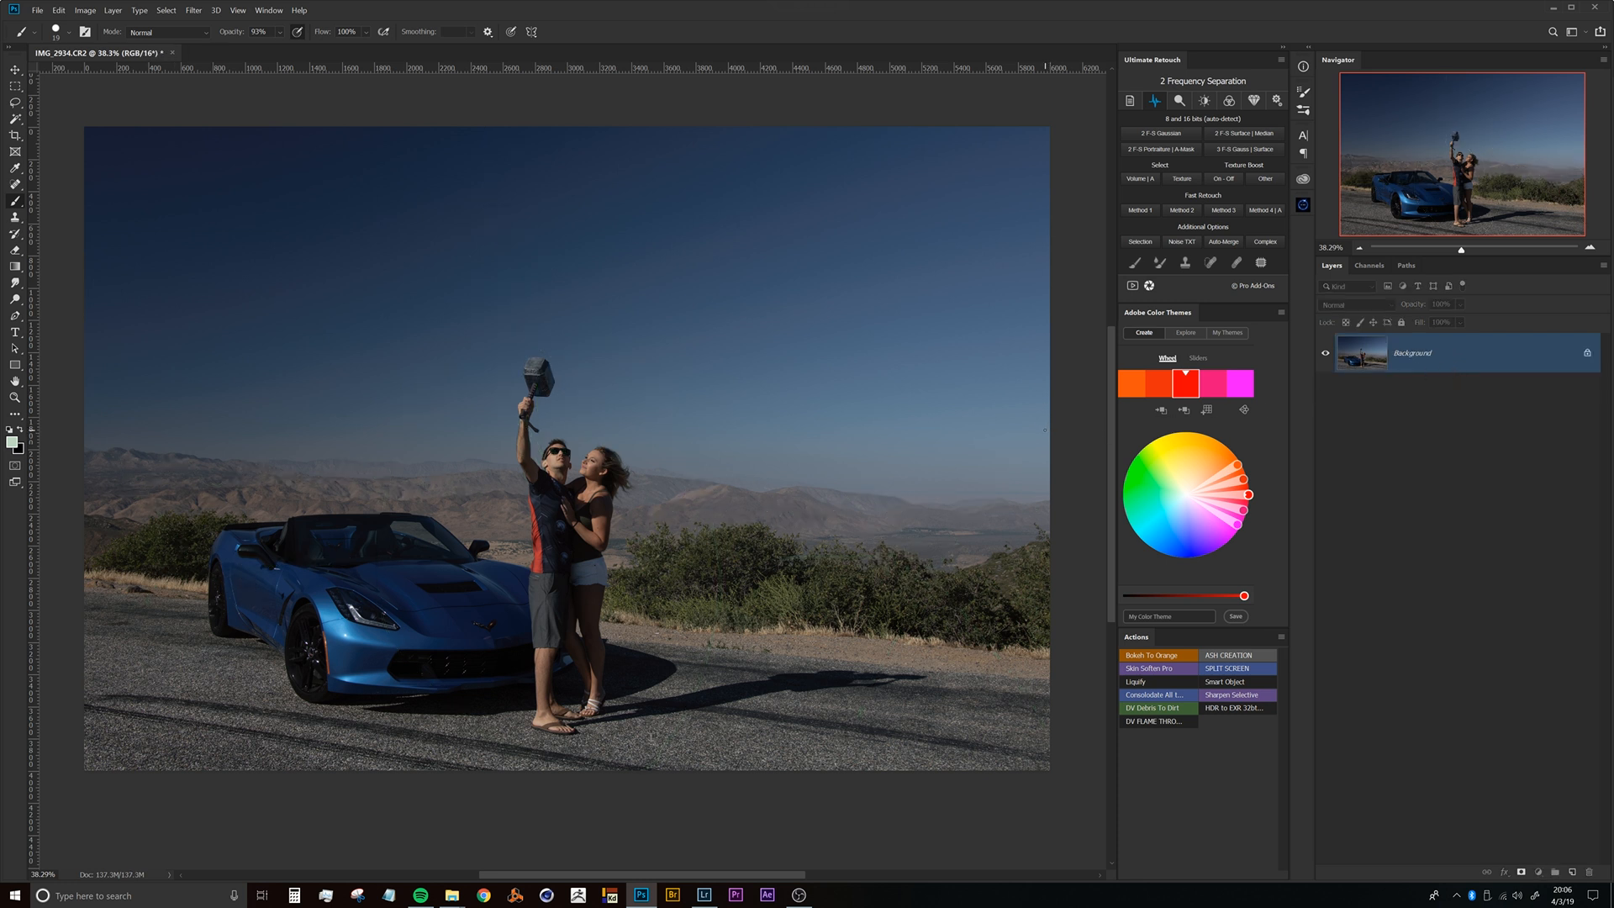
Duplicate the Background as a new layer above it and leave the Background locked.
key("ctrl+j")
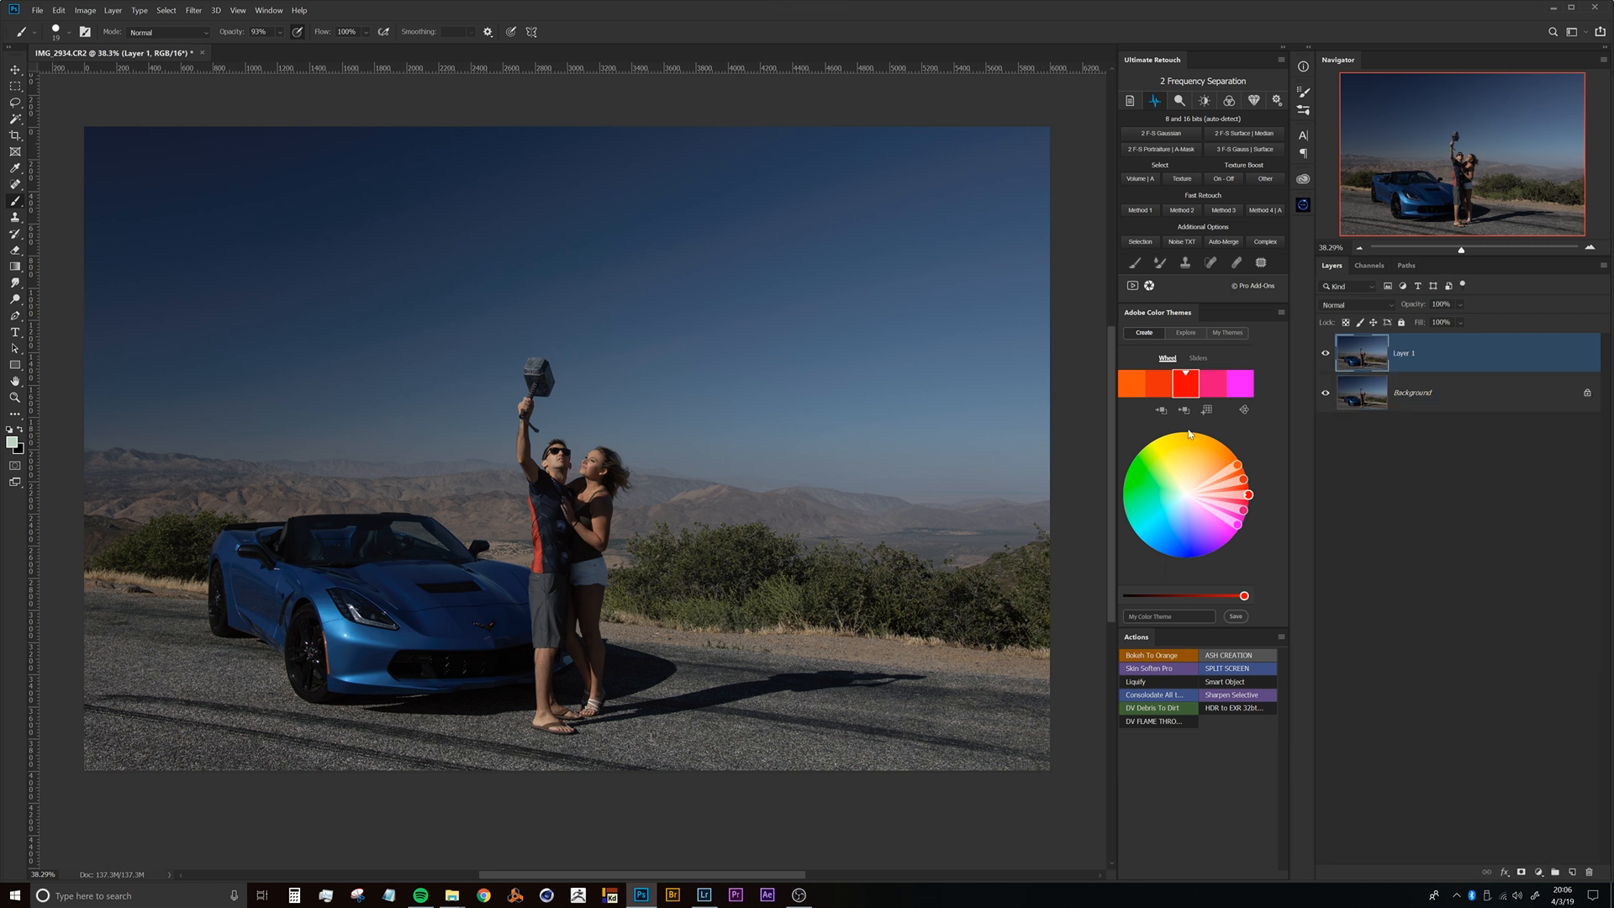
double_click(1480, 408)
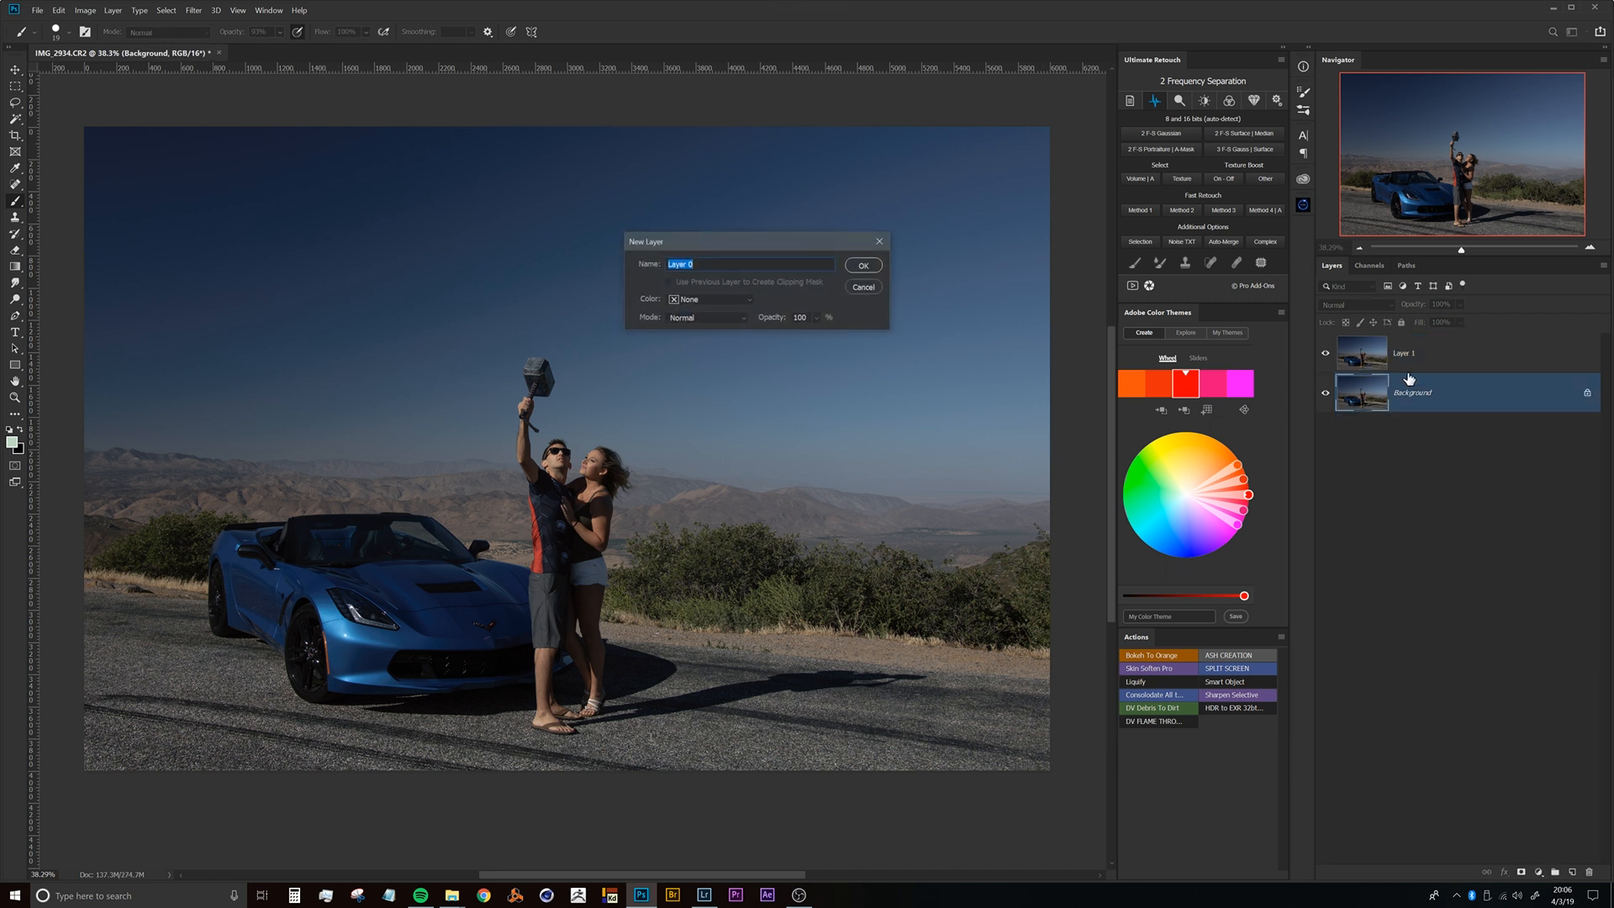
left_click(866, 286)
left_click_drag(1418, 363, 1379, 384)
Add a Curves adjustment layer above the duplicated photo and brighten strongly with an RGB curve point at input 79, output 194.
scroll(584, 432, "up", 5)
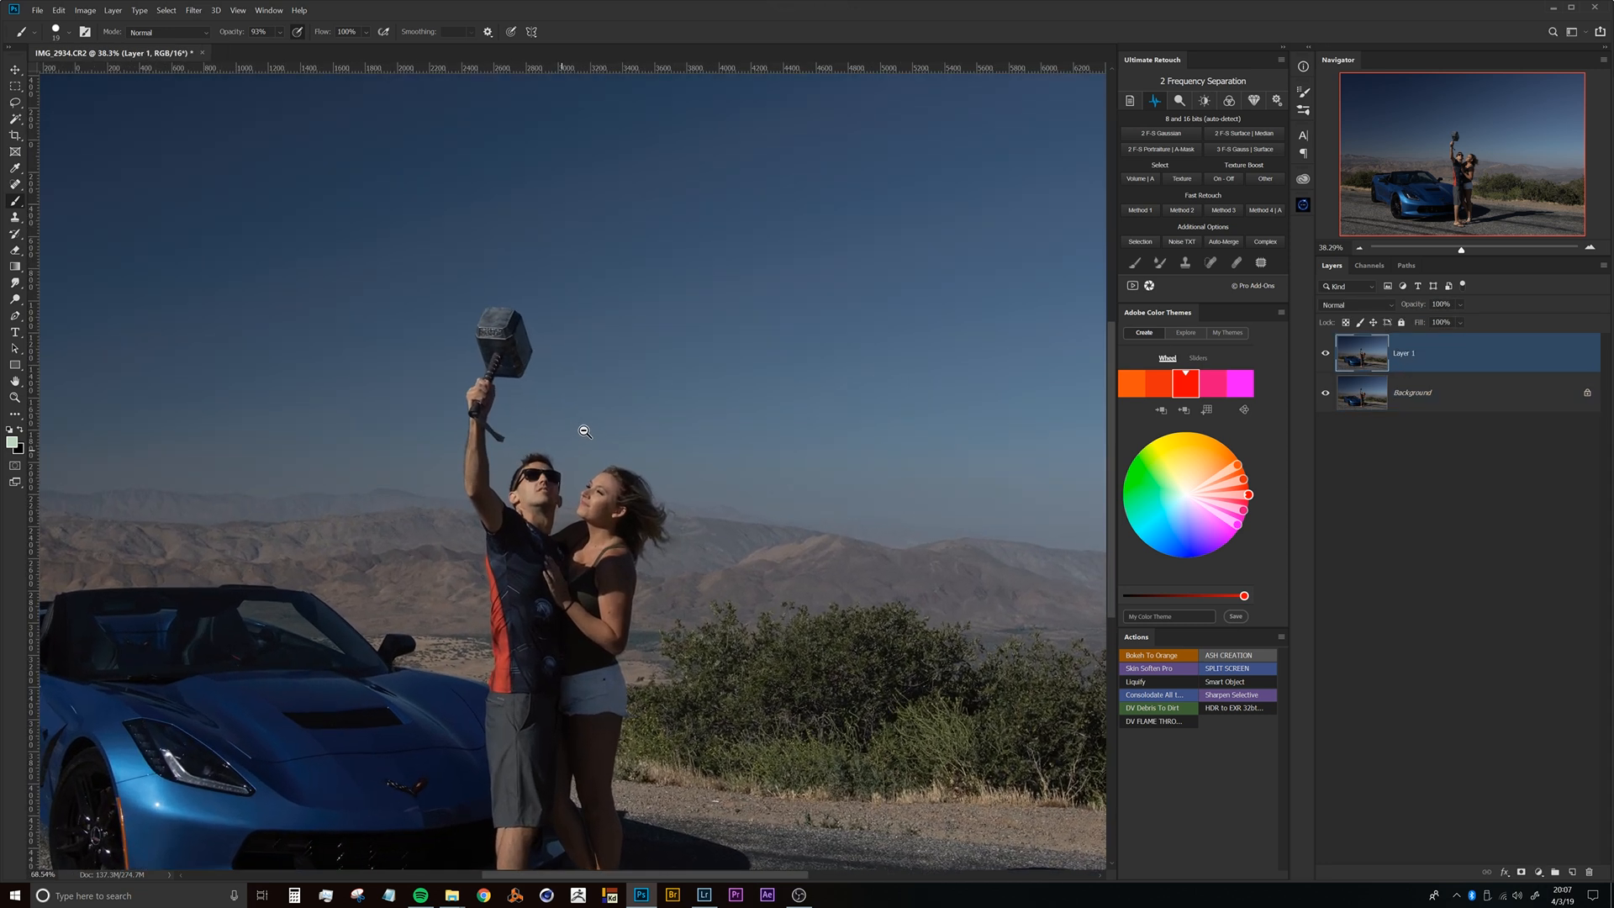
scroll(584, 431, "up", 8)
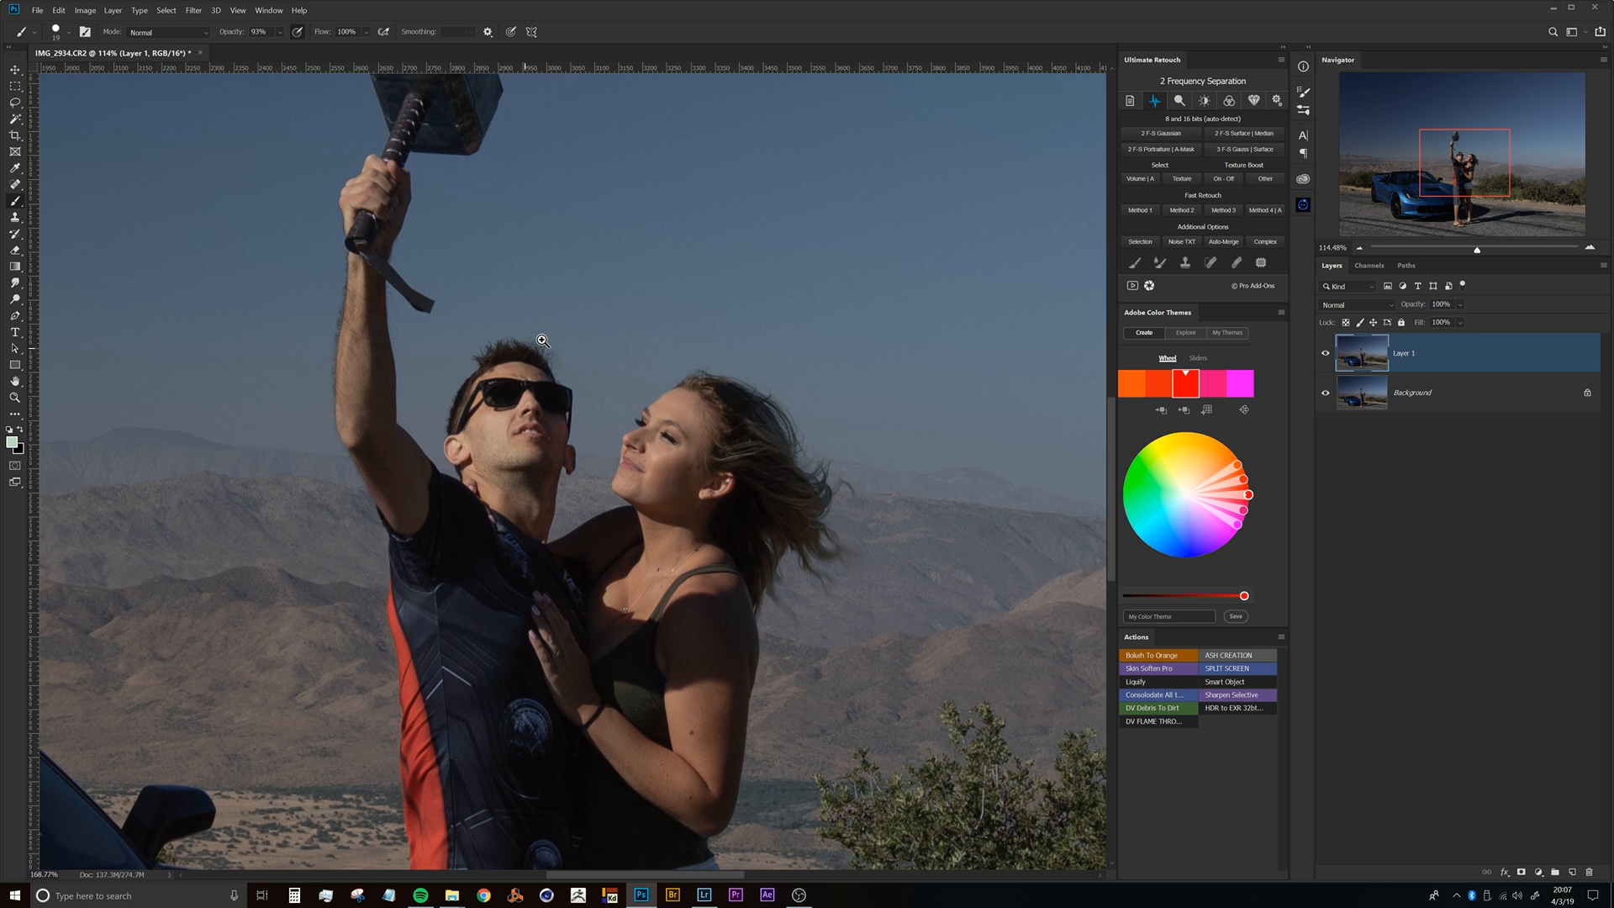
scroll(542, 340, "up", 1)
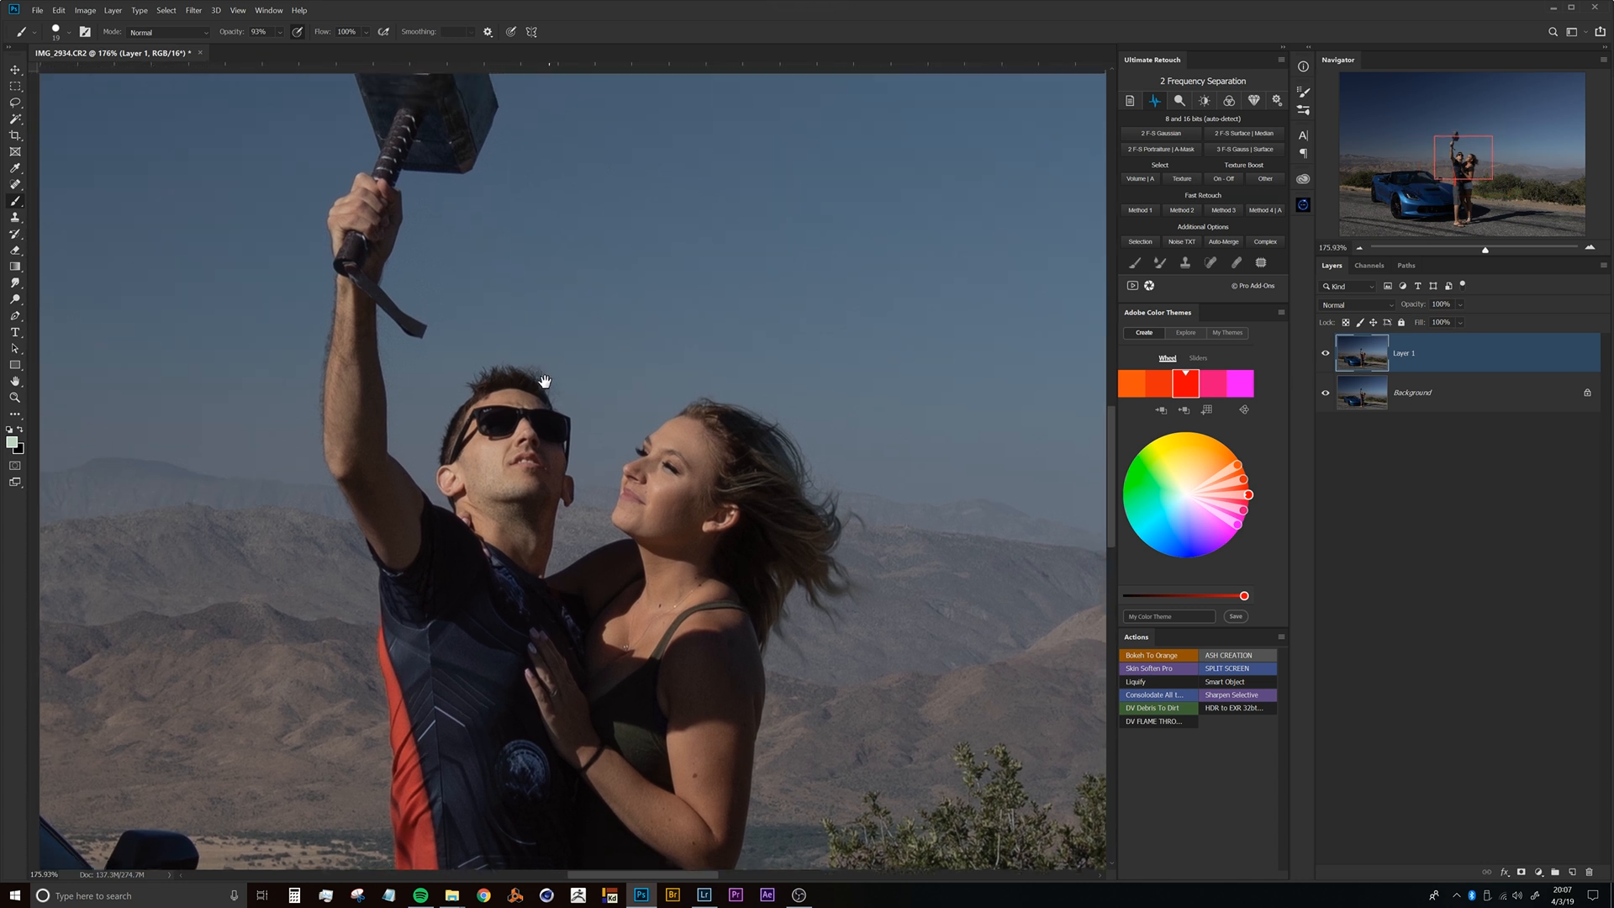
left_click(1541, 875)
left_click(1526, 713)
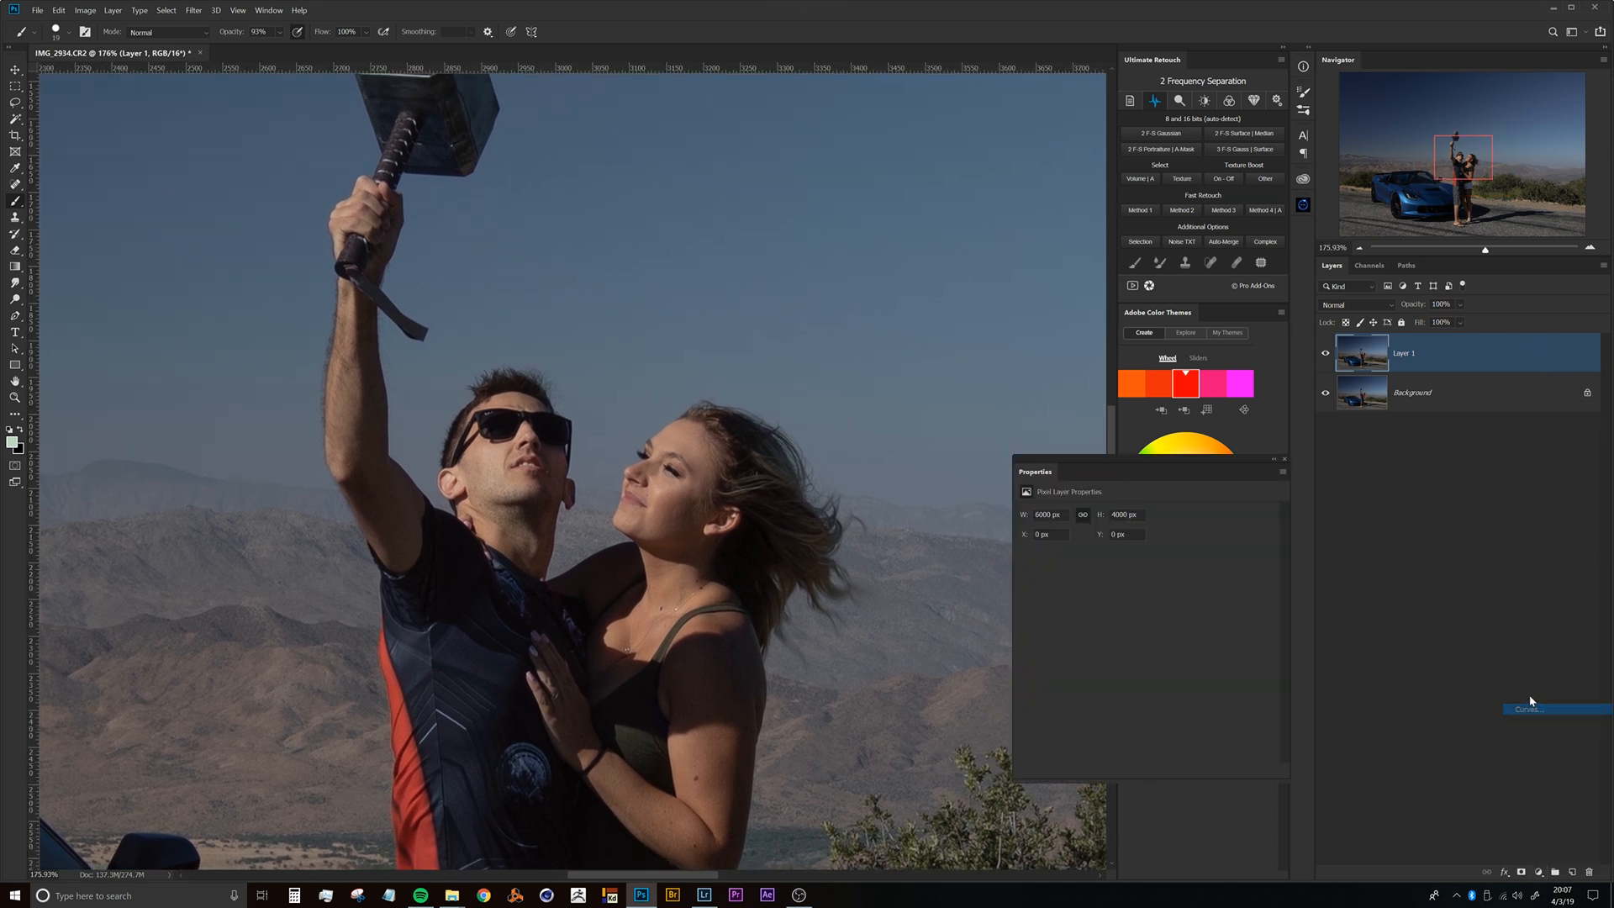
left_click_drag(1157, 624, 1128, 584)
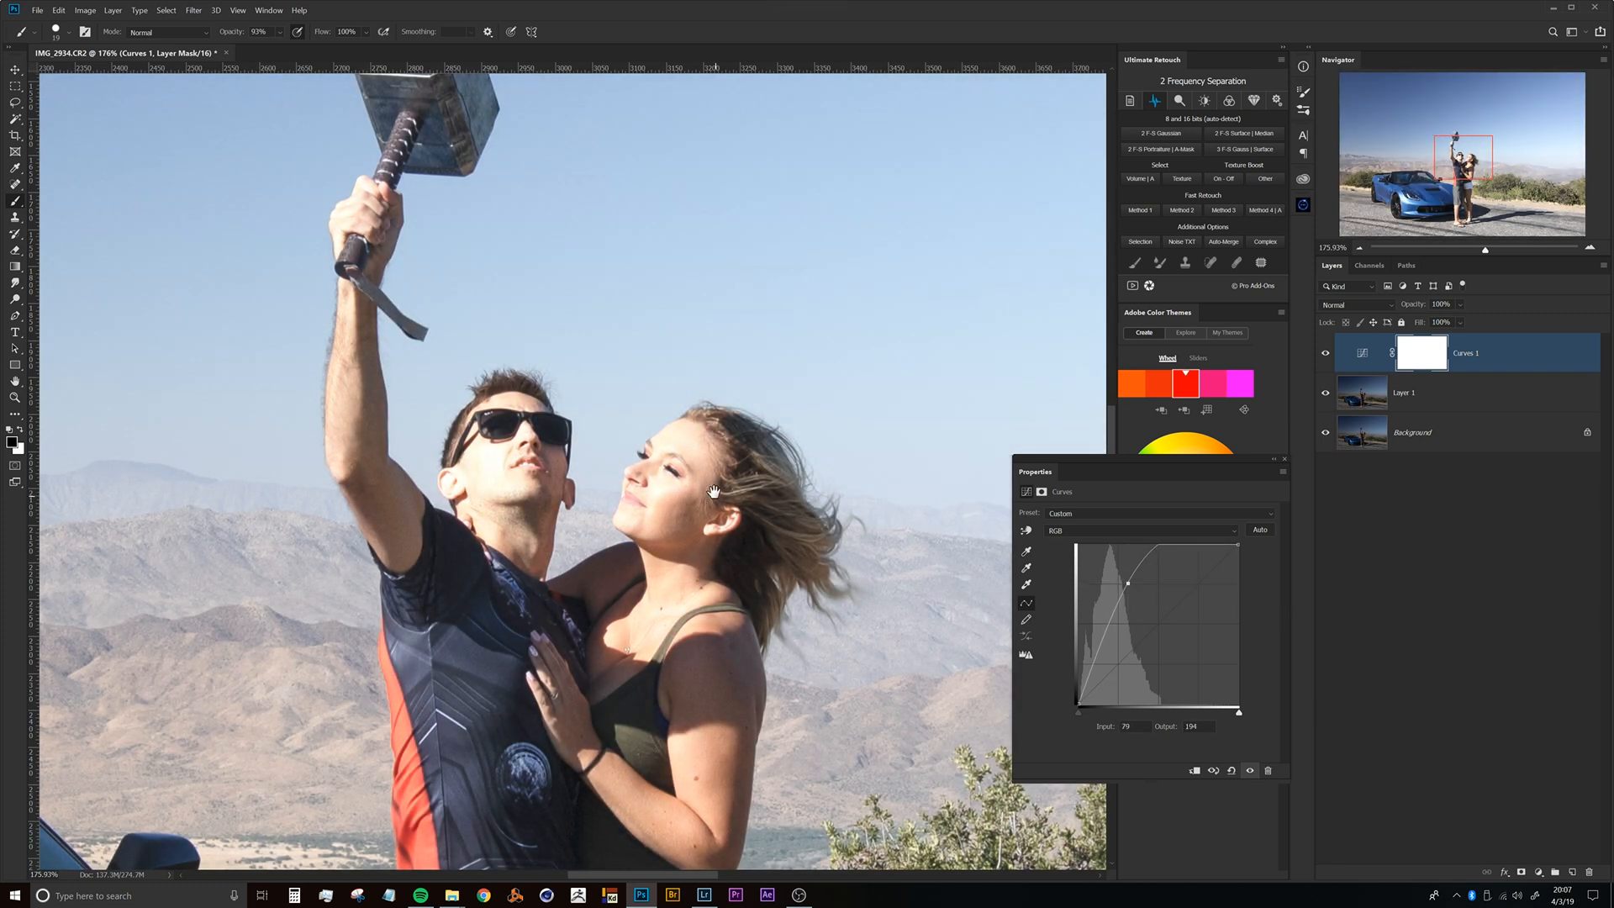
Invert the Curves layer's mask to black to hide the brightening.
left_click_drag(628, 476, 691, 476)
mouse_move(488, 442)
left_mouse_down()
mouse_move(566, 458)
mouse_move(476, 448)
left_mouse_up()
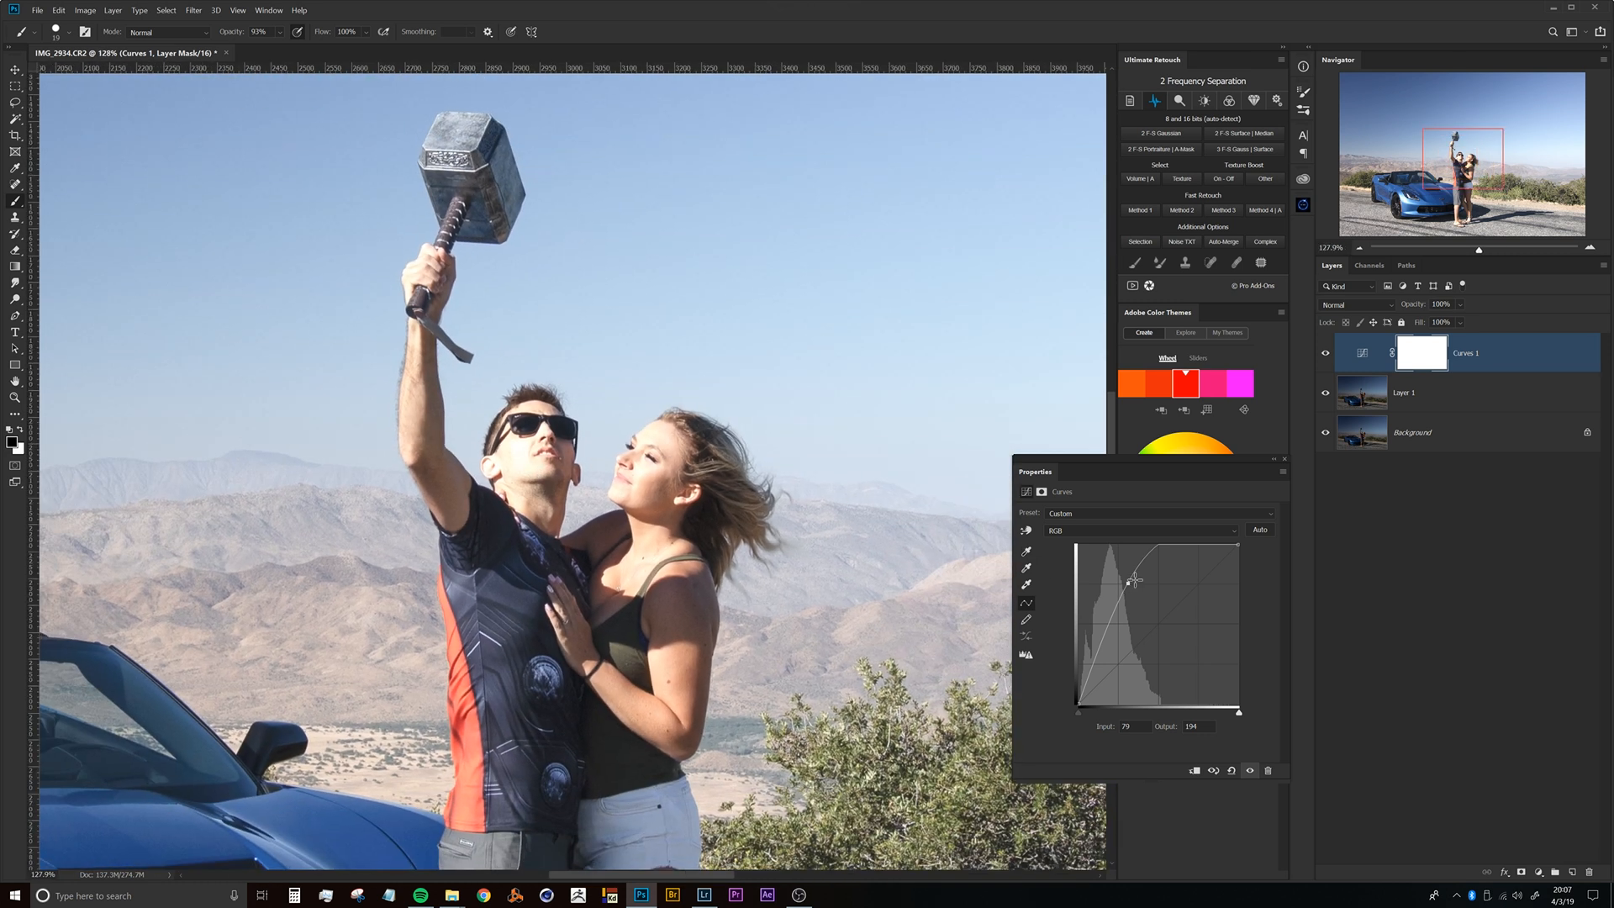
left_click(1413, 364)
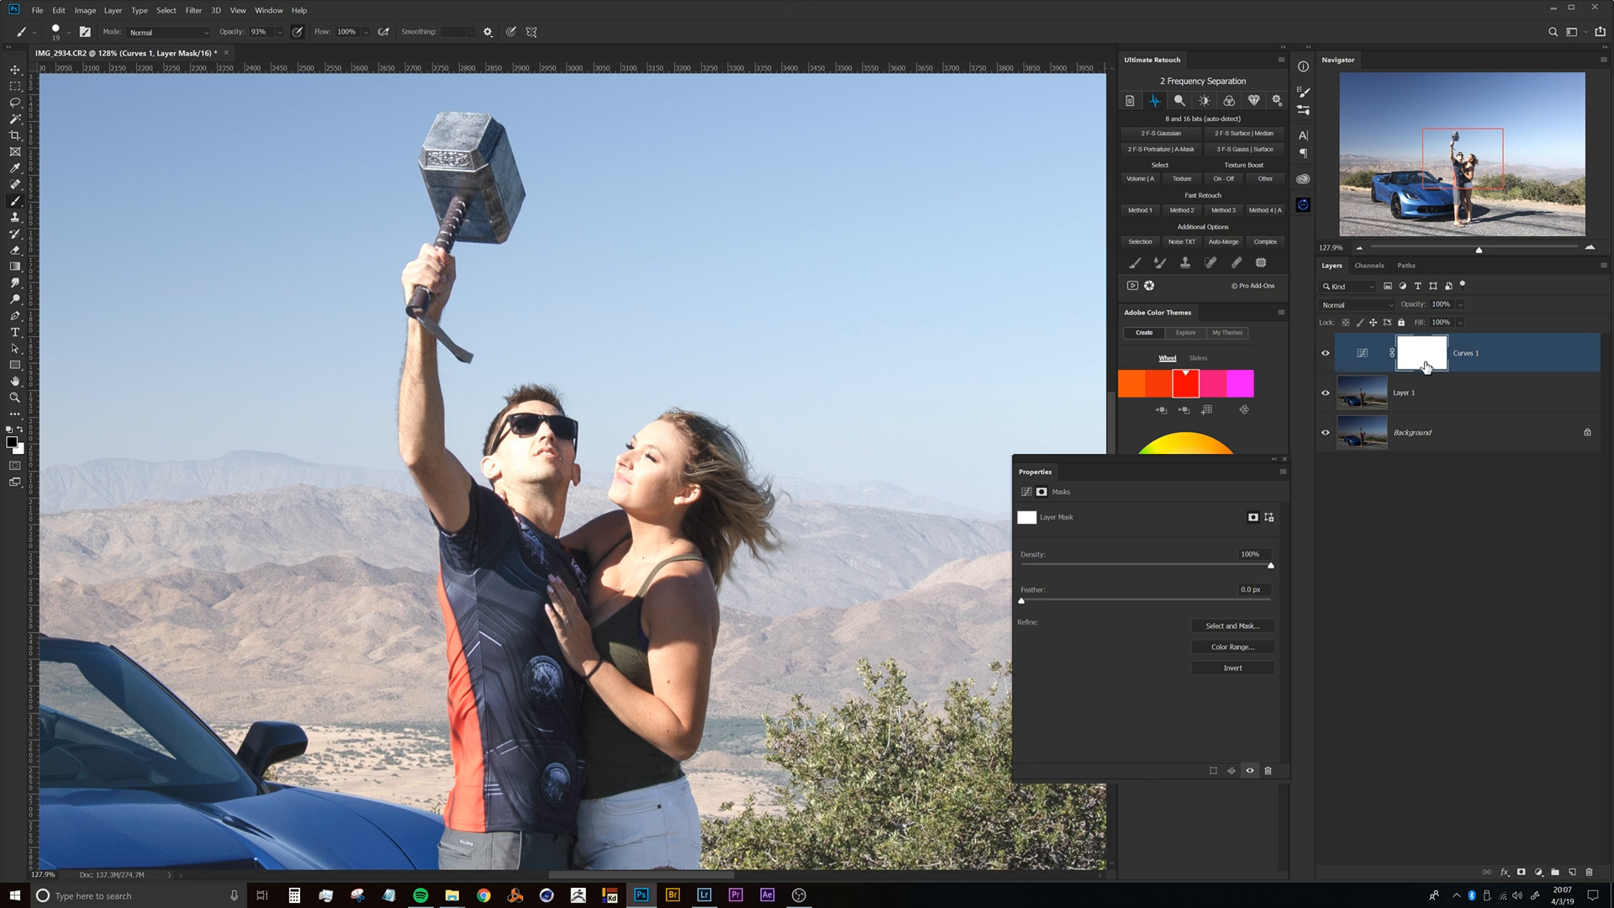
key("ctrl+i")
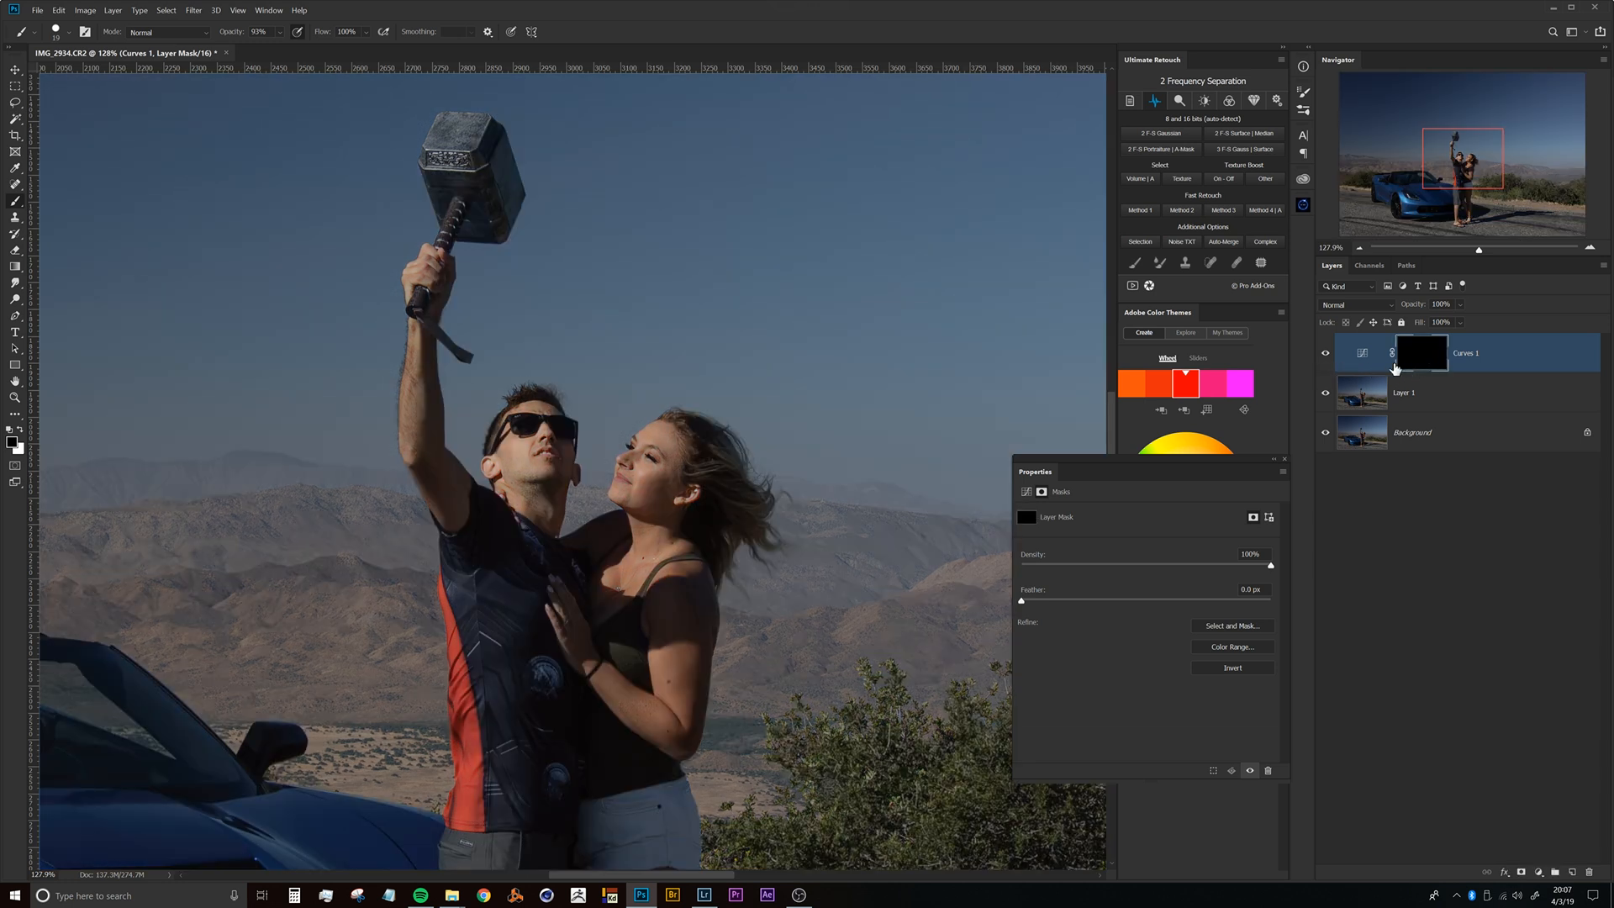
Set the brush to 30% opacity with white as the foreground color for painting on the Curves 1 mask.
left_click_drag(636, 445, 613, 331)
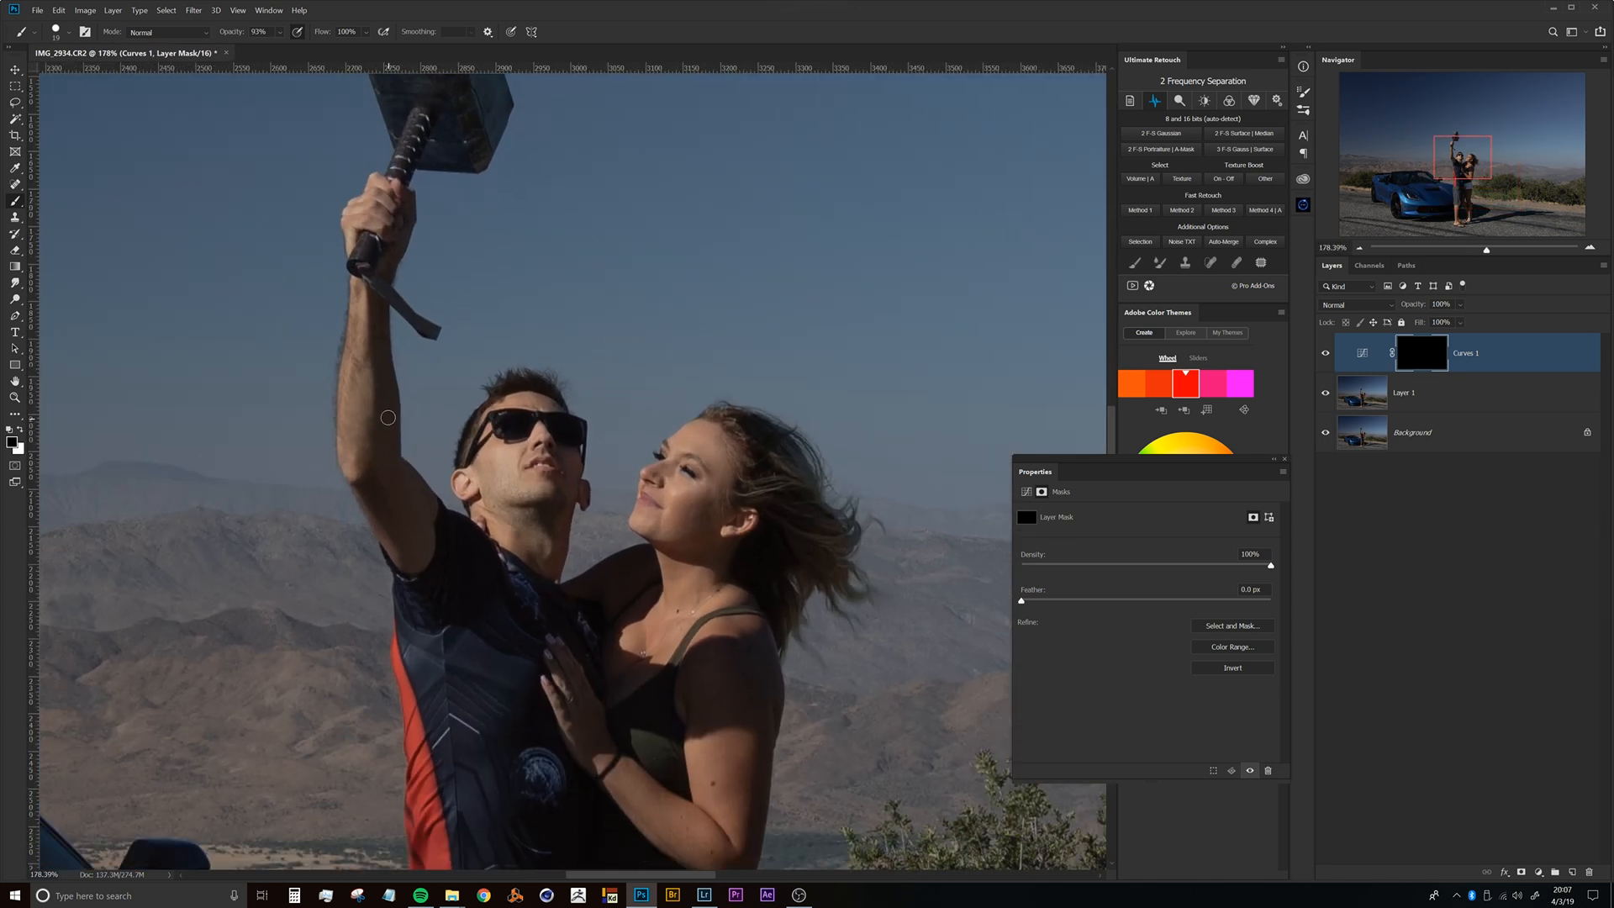
mouse_move(510, 367)
left_mouse_down()
mouse_move(558, 351)
mouse_move(547, 4)
left_mouse_up()
left_click_drag(571, 404, 578, 144)
key("3")
left_click_drag(683, 454, 707, 401)
scroll(707, 402, "down", 3)
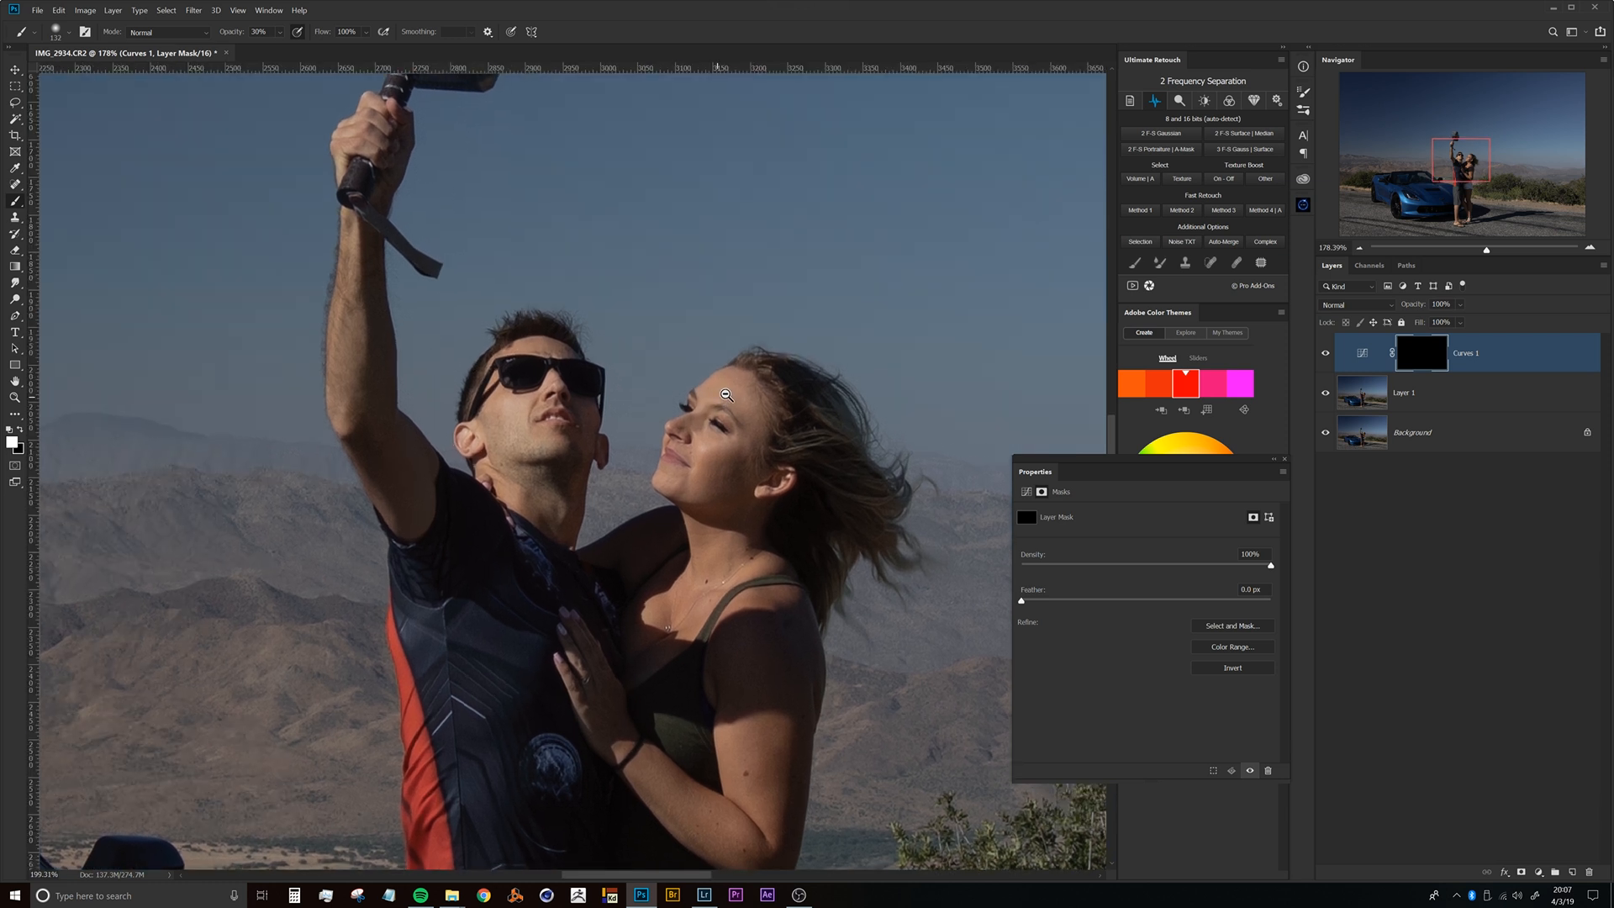
Examine the hammer and the couple to judge where the hammer's light should fall on their faces and bodies.
left_click_drag(701, 386, 681, 416)
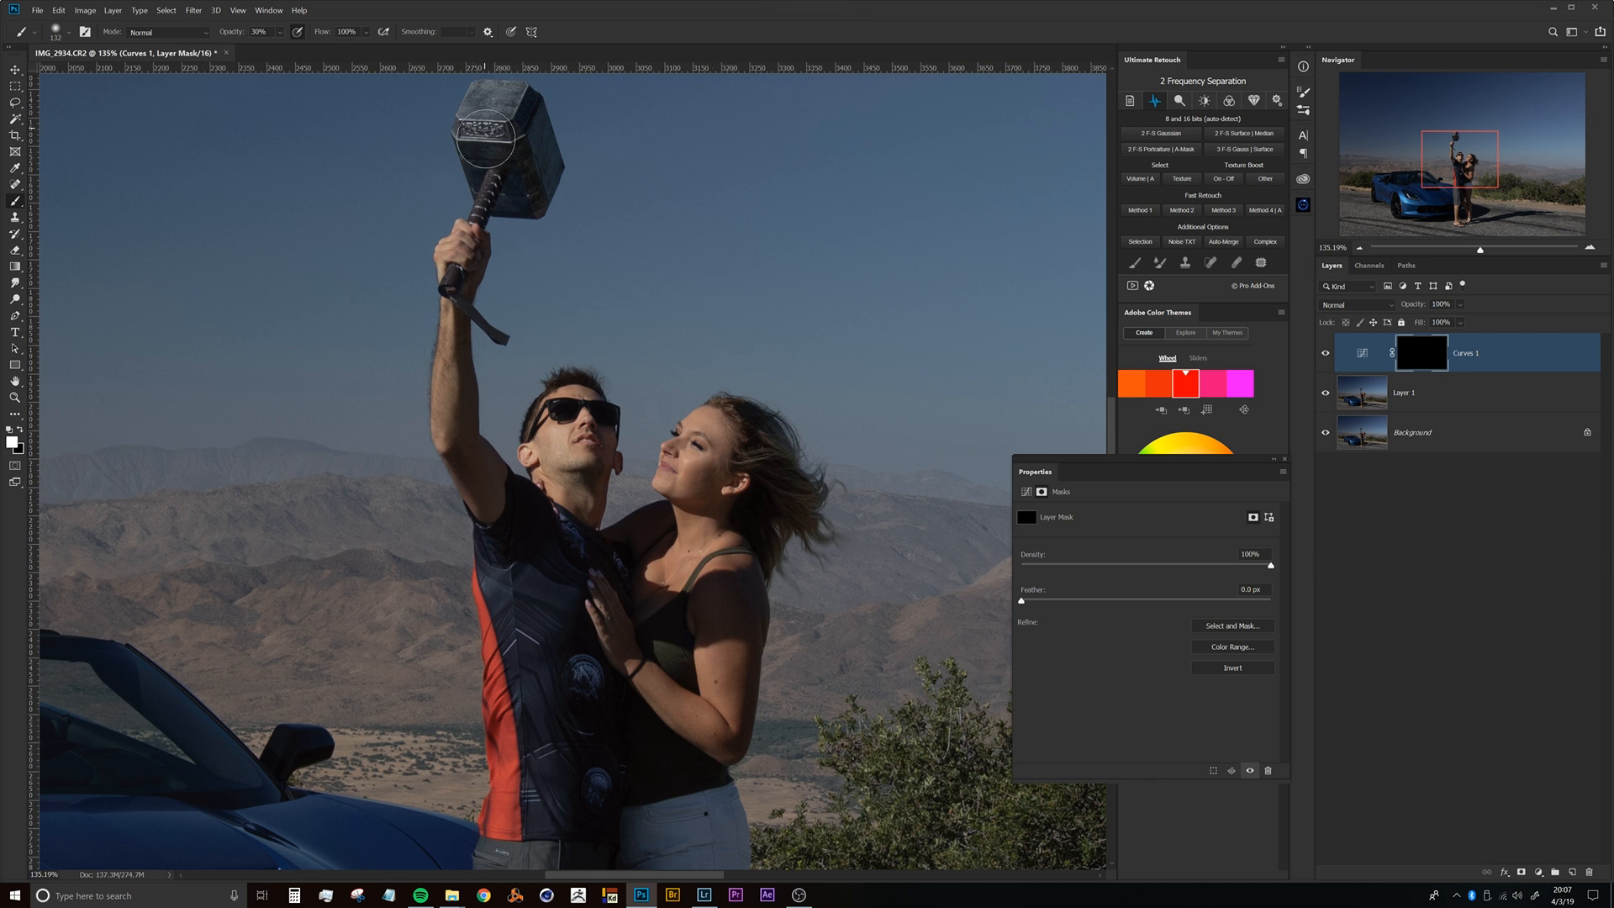
left_click_drag(684, 565, 653, 479)
scroll(653, 479, "down", 2)
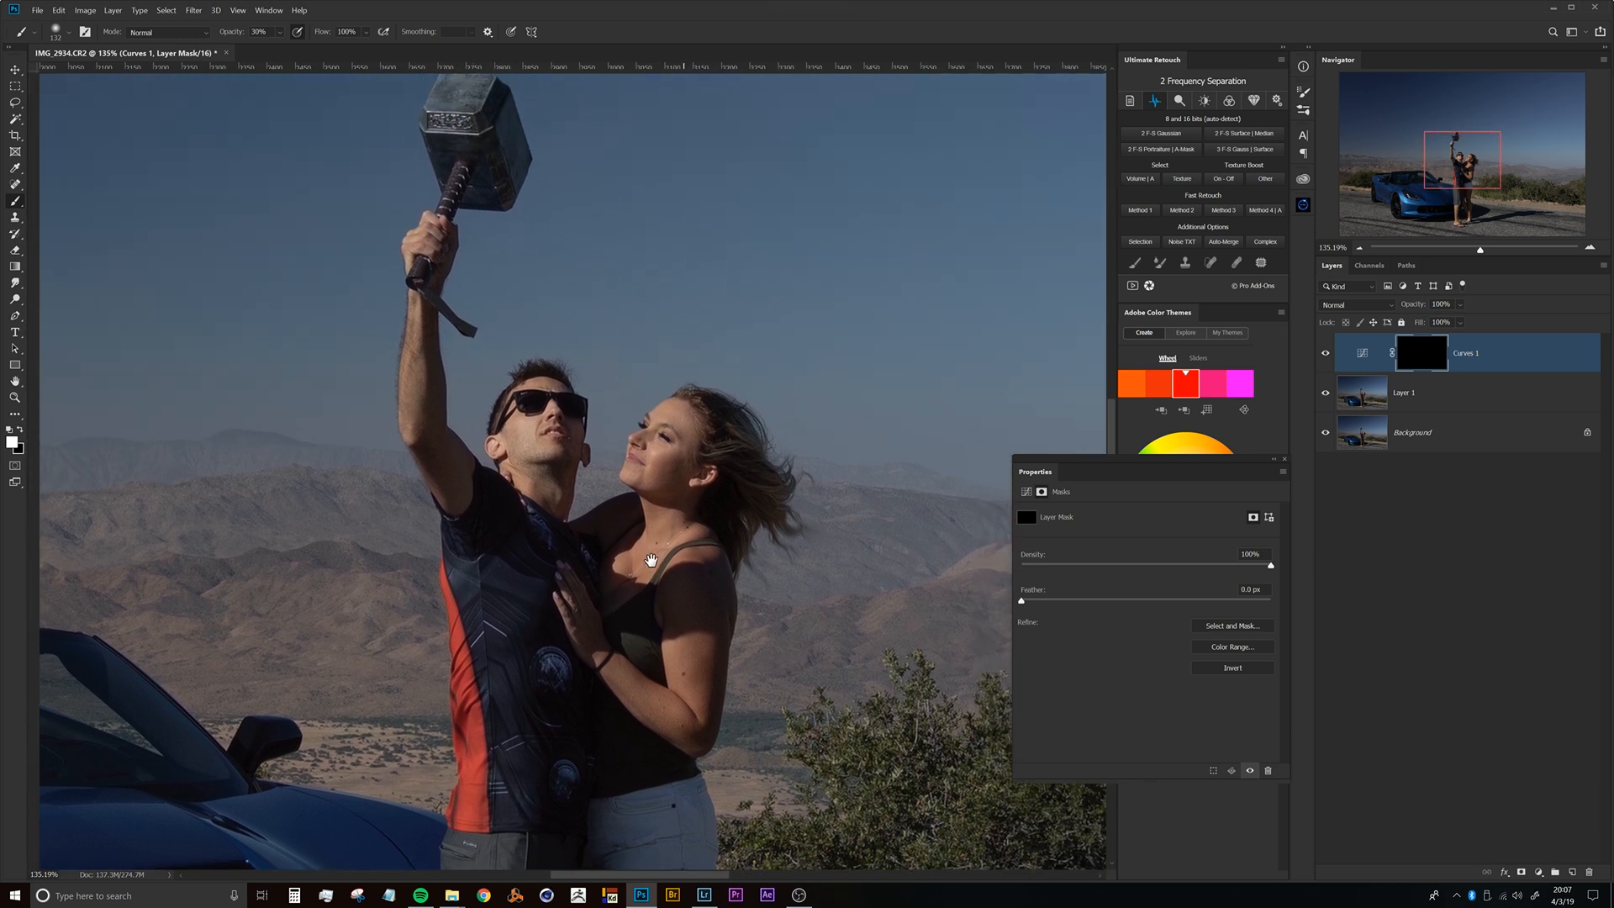
scroll(592, 402, "up", 4)
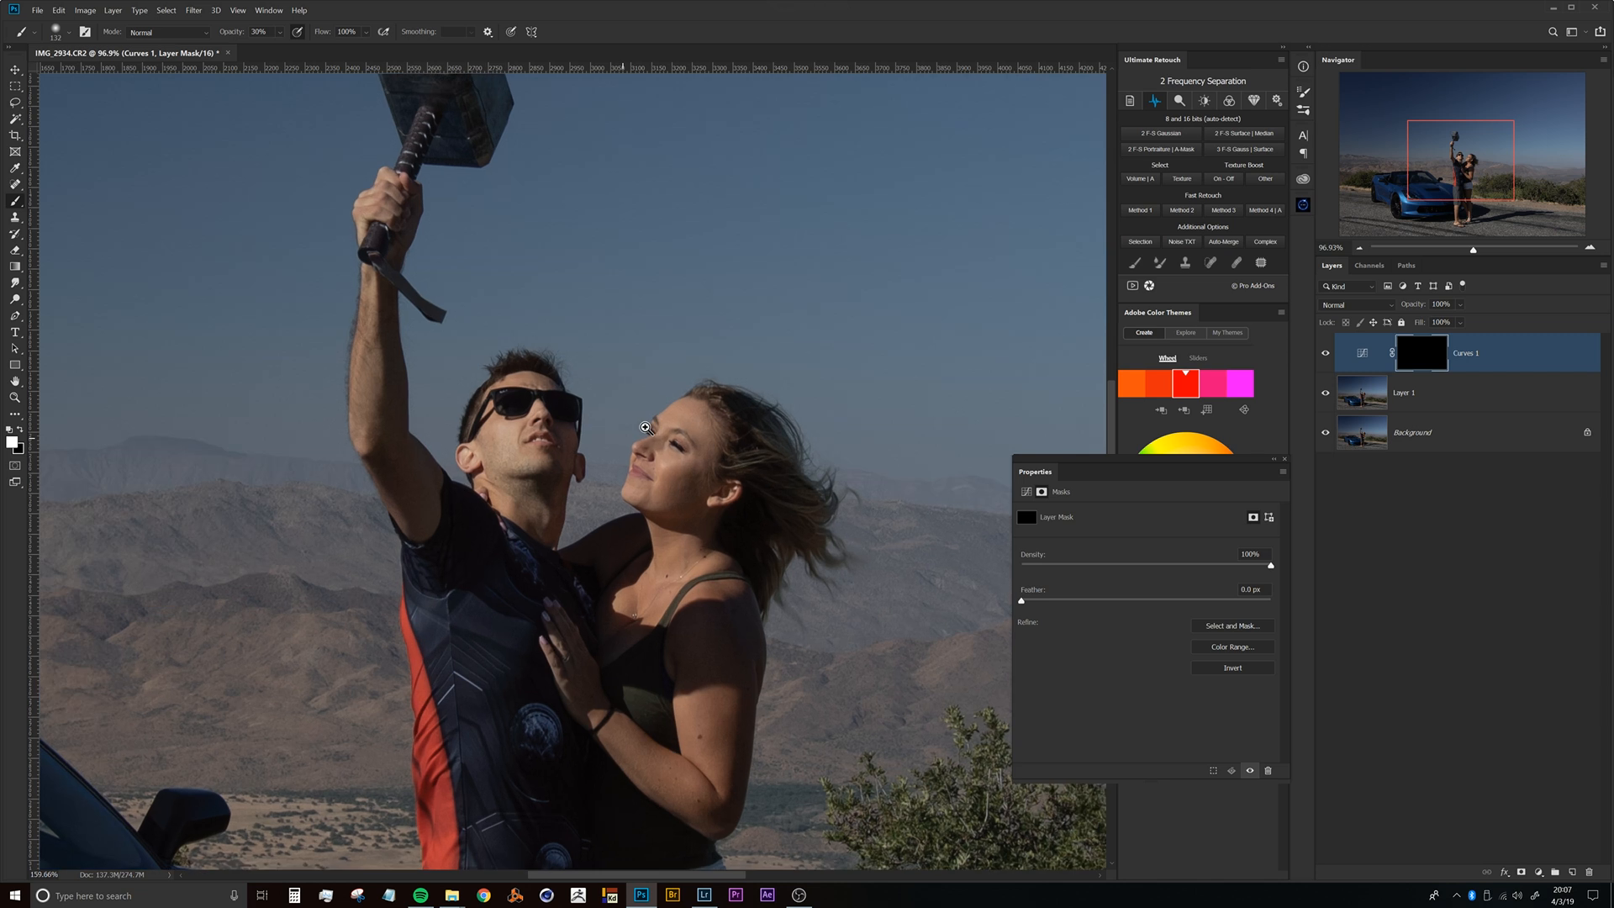
left_click_drag(597, 372, 602, 350)
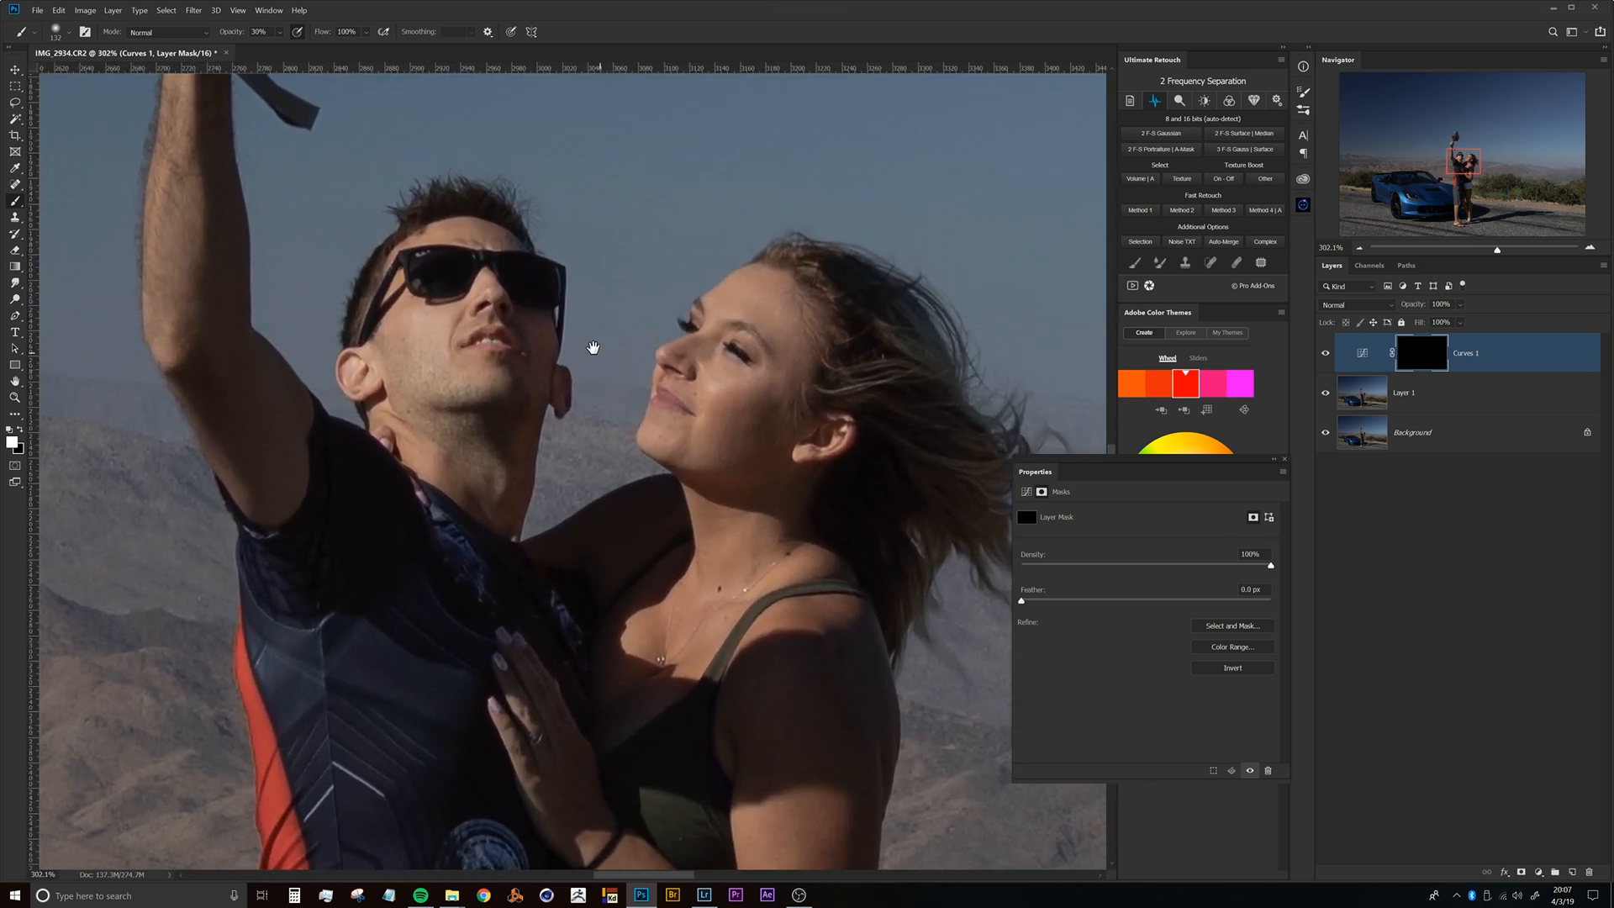
scroll(602, 350, "down", 3)
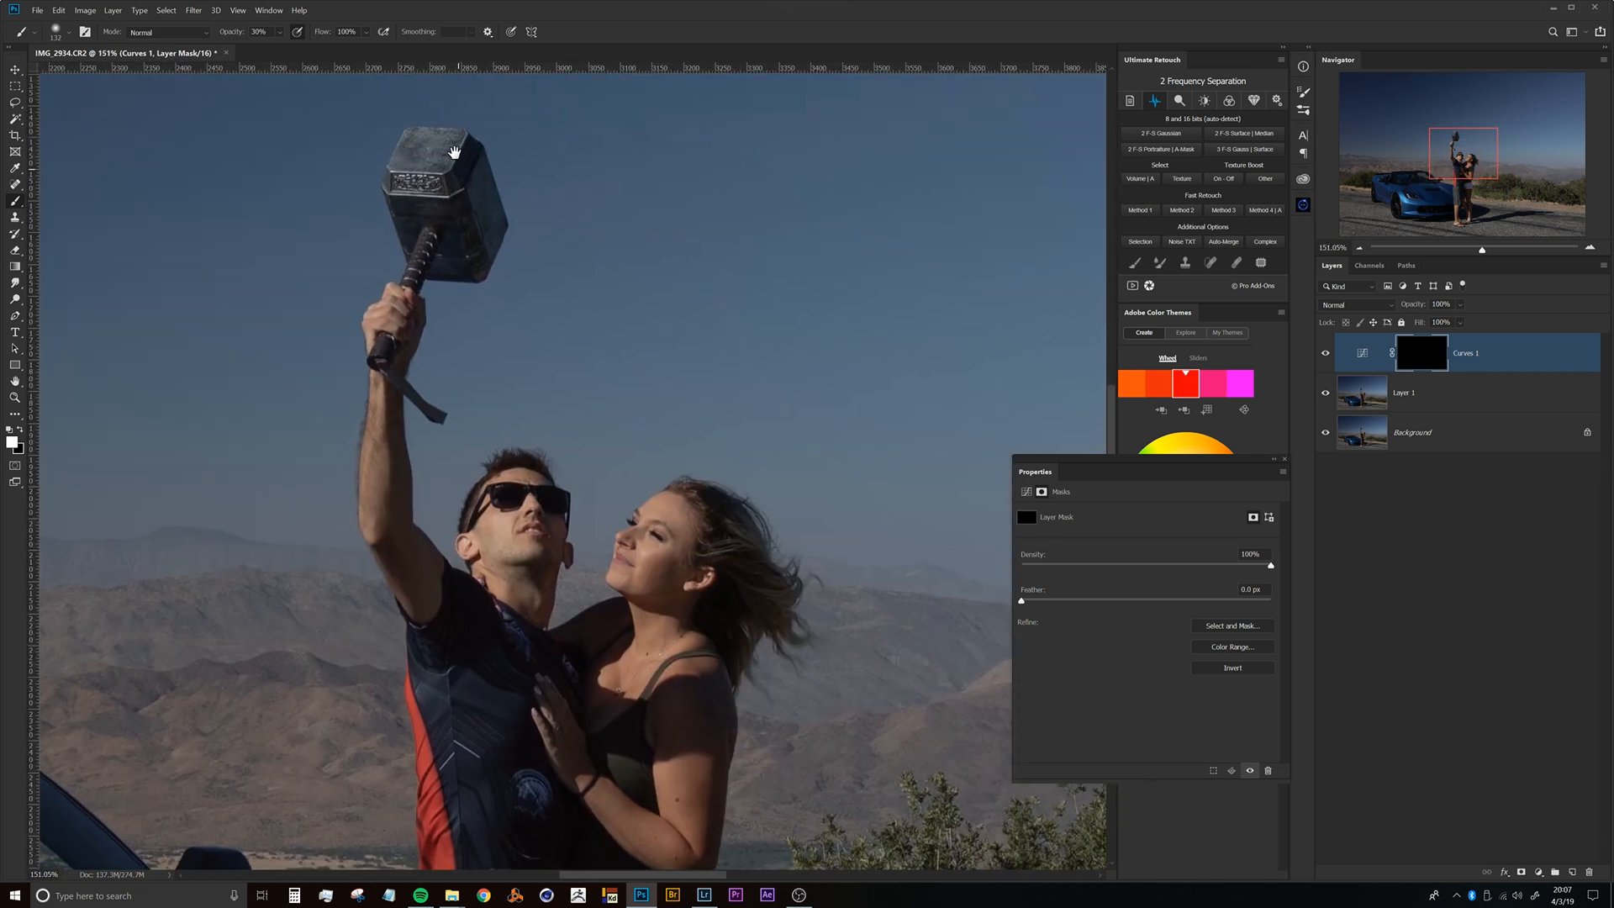
mouse_move(552, 454)
left_mouse_down()
mouse_move(547, 389)
mouse_move(343, 411)
left_mouse_up()
scroll(517, 454, "up", 4)
Paint white with a small brush on the Curves 1 mask to brighten the man's nose and the cheek below his sunglasses.
left_click_drag(485, 318, 425, 341)
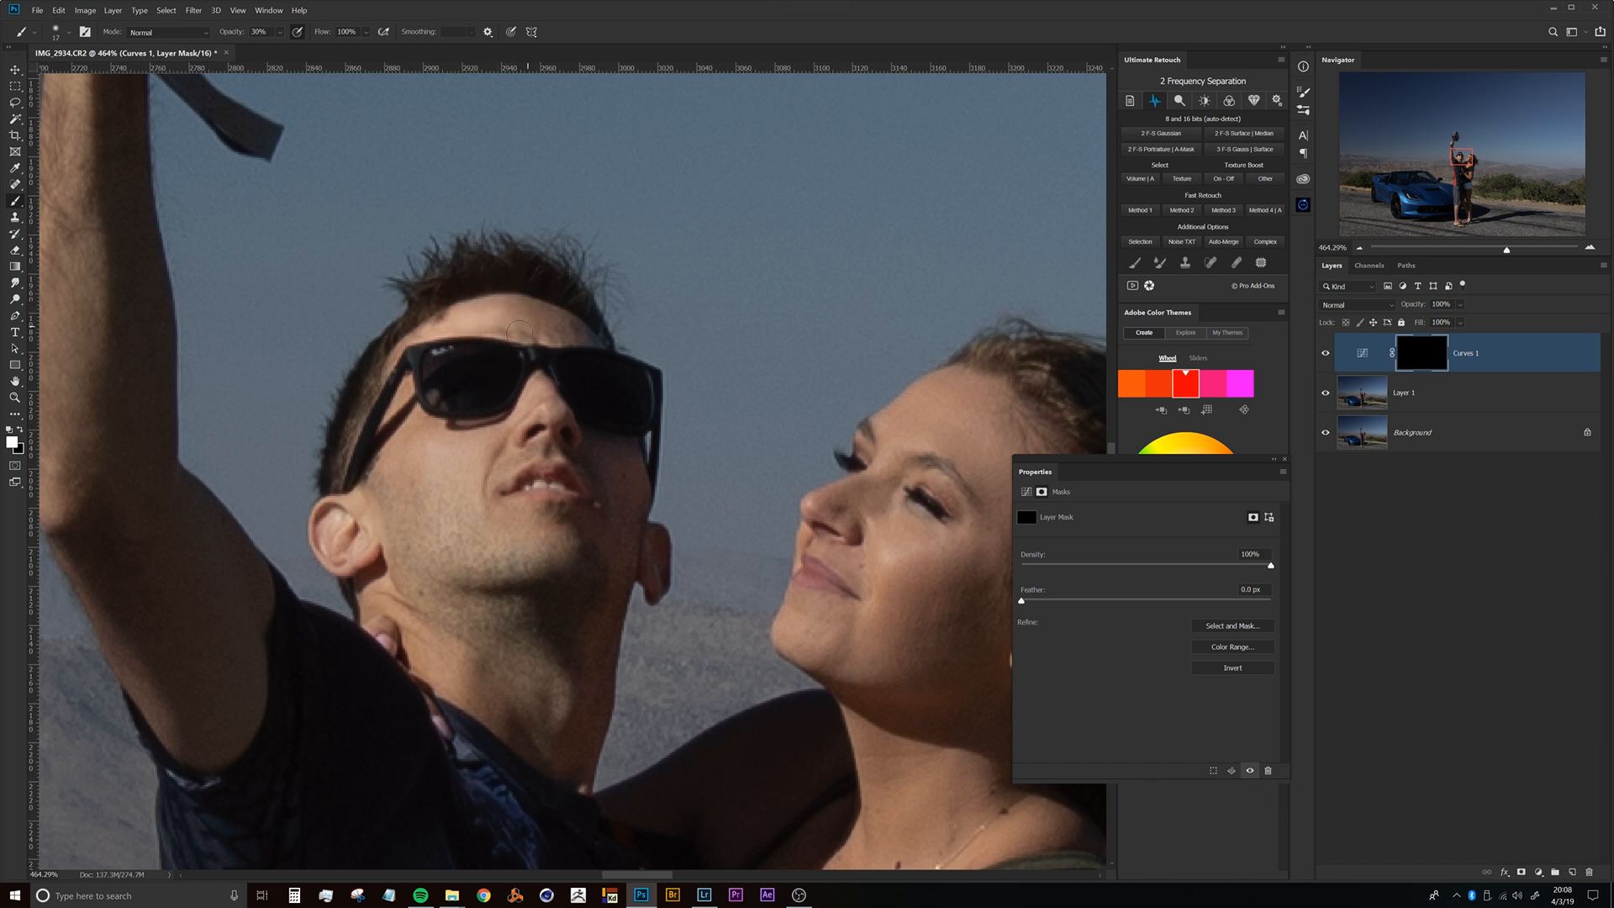
left_click_drag(535, 379, 528, 419)
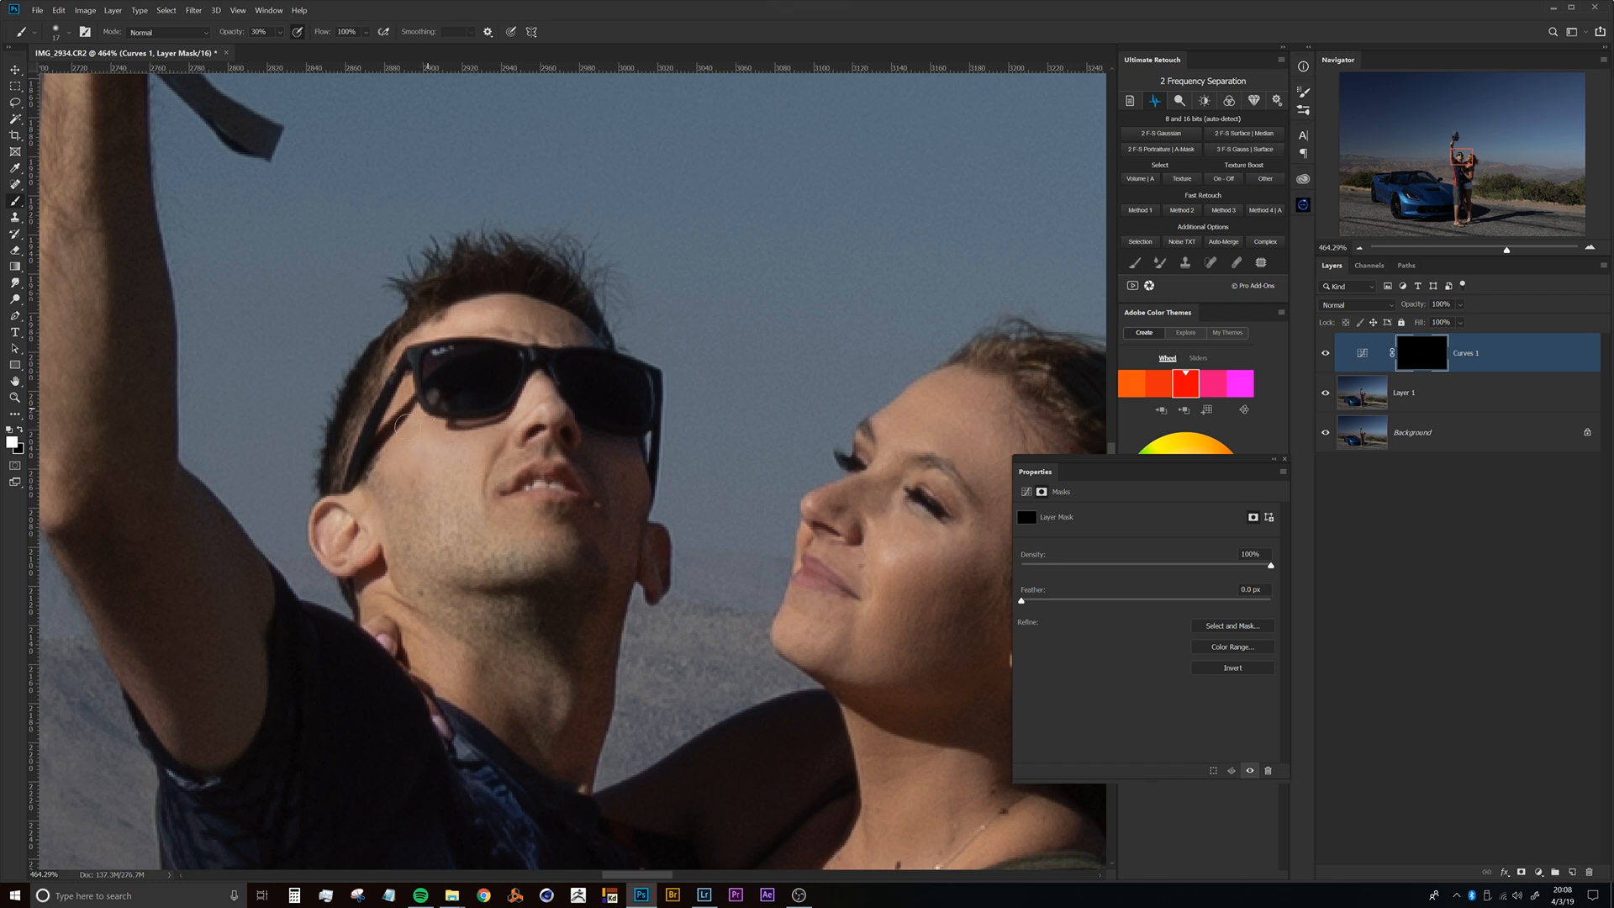
left_click_drag(417, 432, 388, 472)
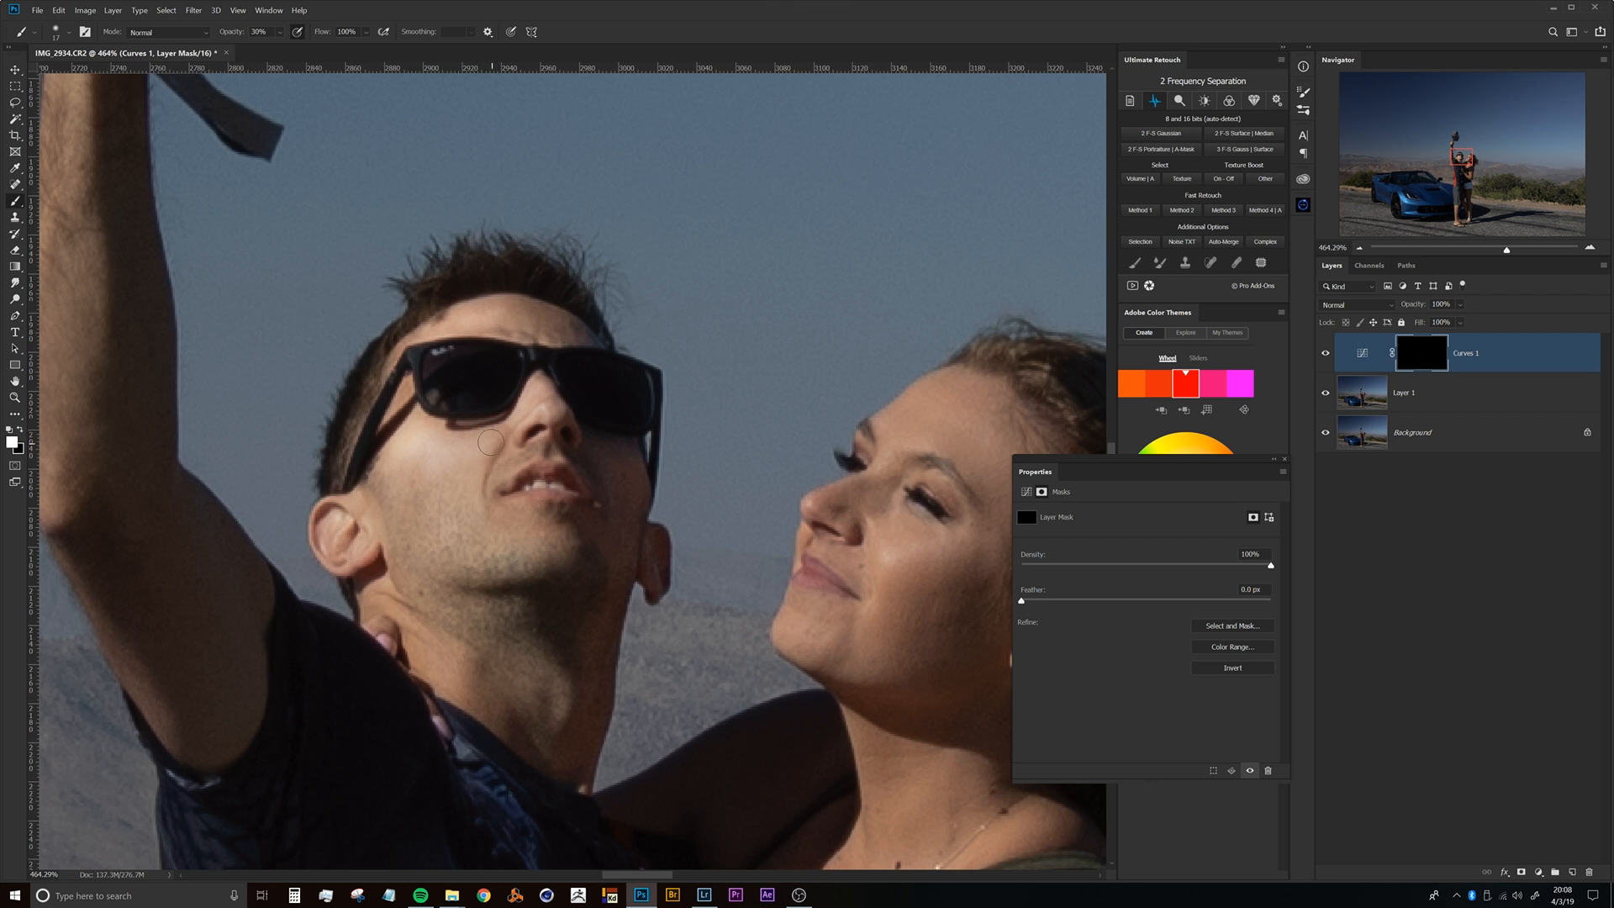
scroll(473, 475, "down", 3)
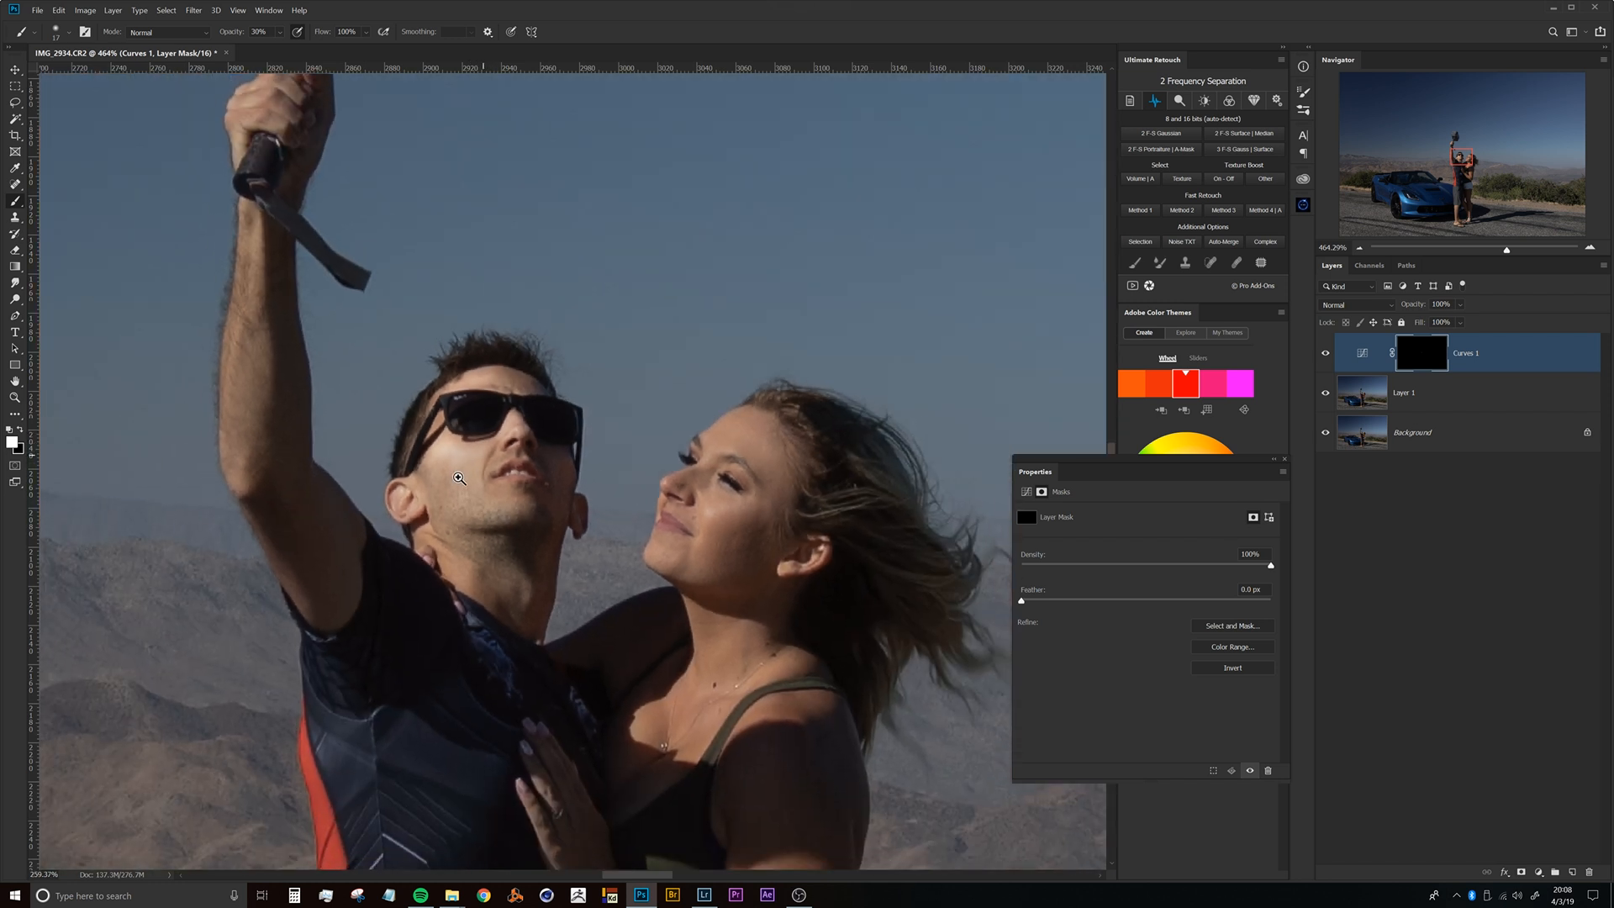
scroll(467, 421, "up", 3)
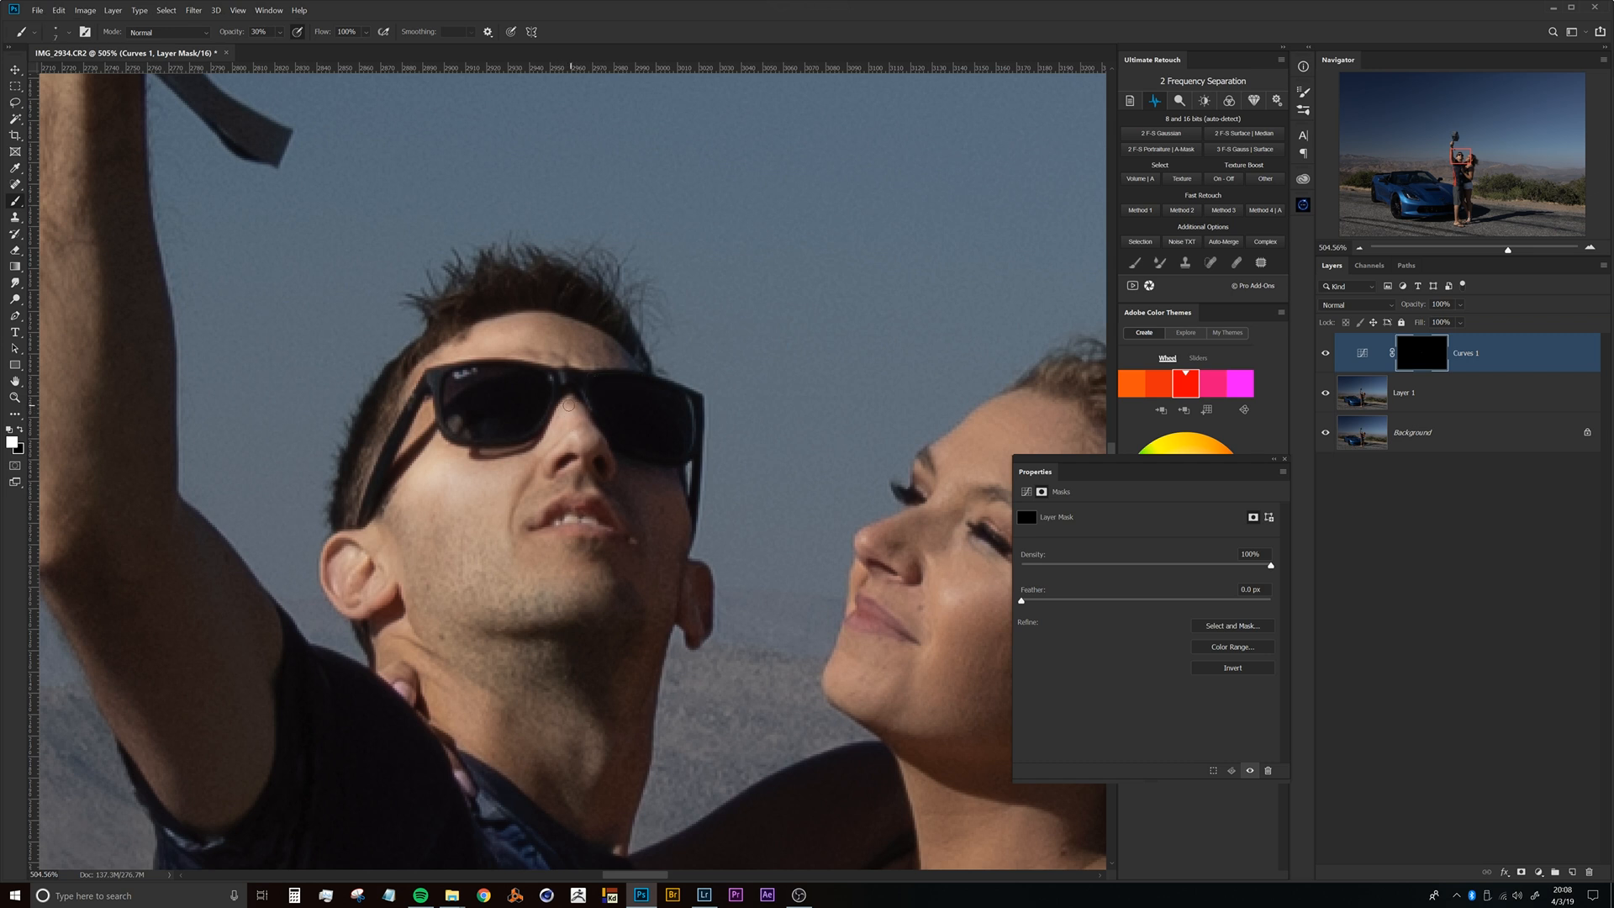
scroll(579, 415, "down", 3)
scroll(505, 515, "up", 2)
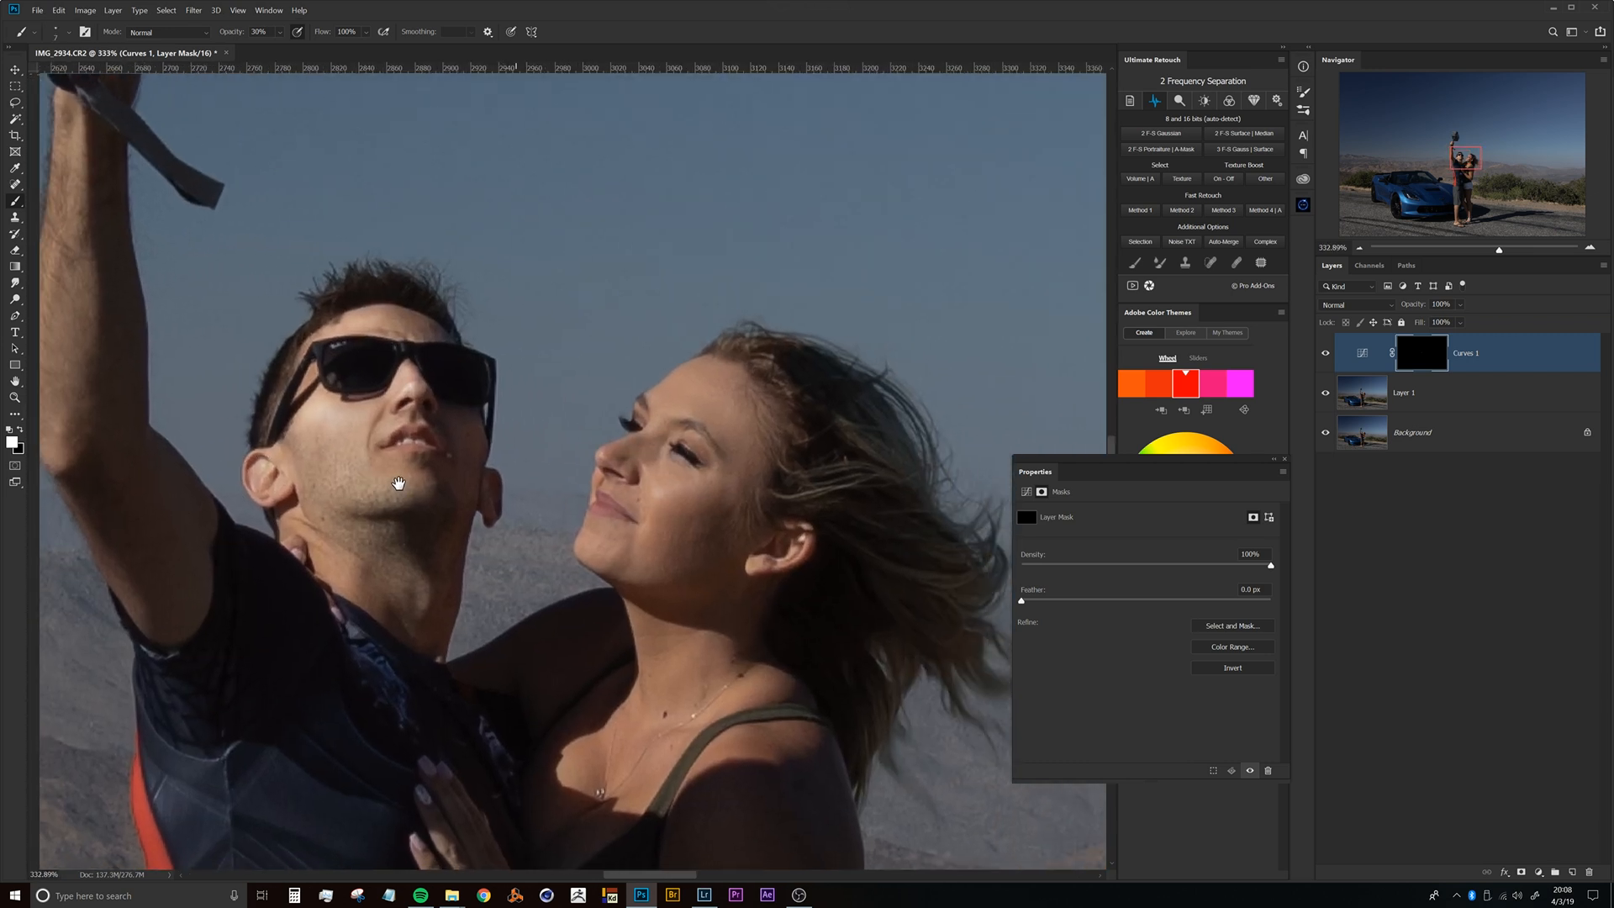
Brighten the man's jaw and chin on the Curves 1 mask, alternating white and black strokes to shape the highlight.
left_click_drag(390, 438, 437, 438)
mouse_move(390, 505)
left_mouse_down()
mouse_move(475, 469)
mouse_move(314, 536)
mouse_move(269, 467)
mouse_move(281, 447)
mouse_move(229, 450)
mouse_move(310, 547)
mouse_move(302, 454)
mouse_move(387, 497)
mouse_move(408, 532)
mouse_move(285, 672)
mouse_move(298, 708)
mouse_move(322, 708)
mouse_move(260, 626)
mouse_move(350, 750)
mouse_move(328, 702)
left_mouse_up()
key("x")
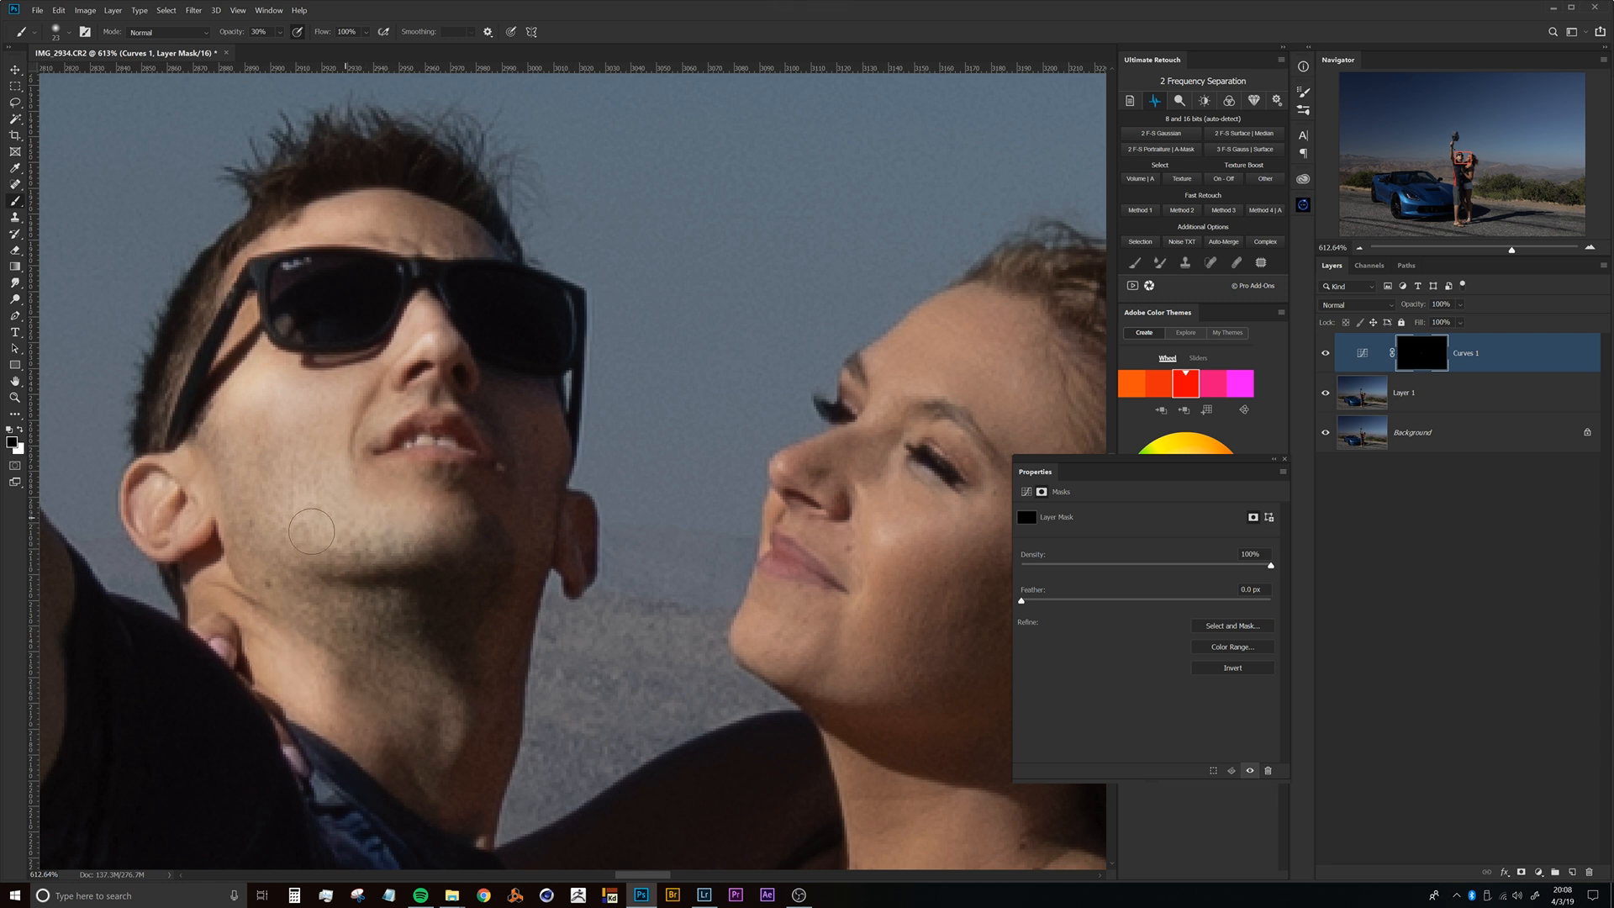
mouse_move(375, 476)
left_mouse_down()
mouse_move(344, 495)
mouse_move(416, 503)
mouse_move(449, 446)
mouse_move(492, 478)
mouse_move(454, 474)
left_mouse_up()
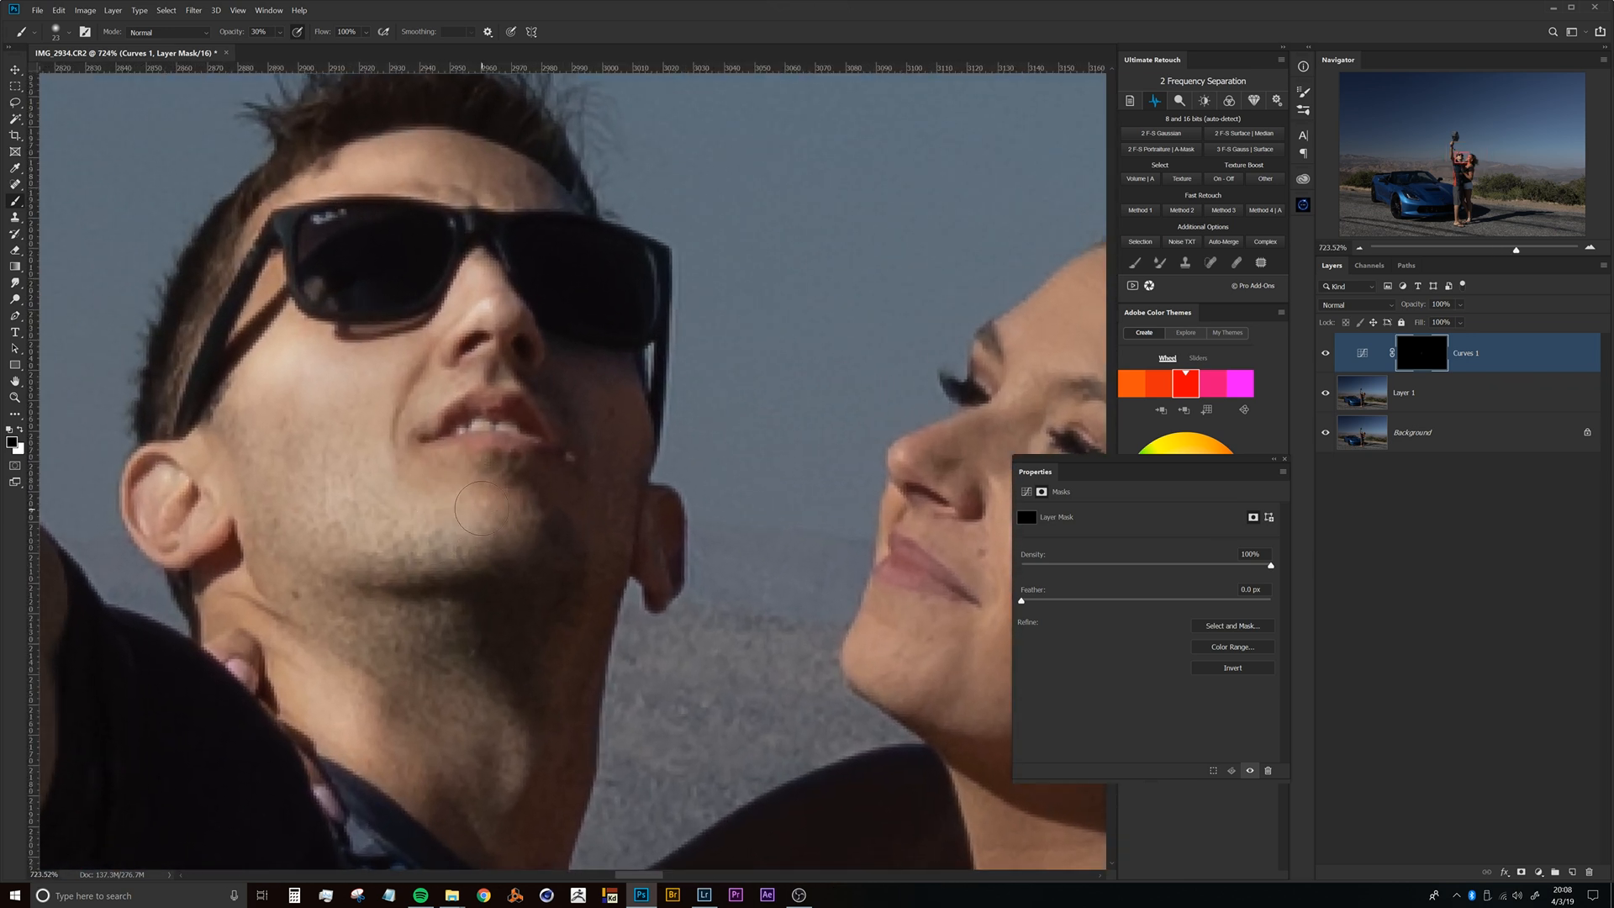
key("x")
left_click_drag(412, 538, 485, 506)
key("x")
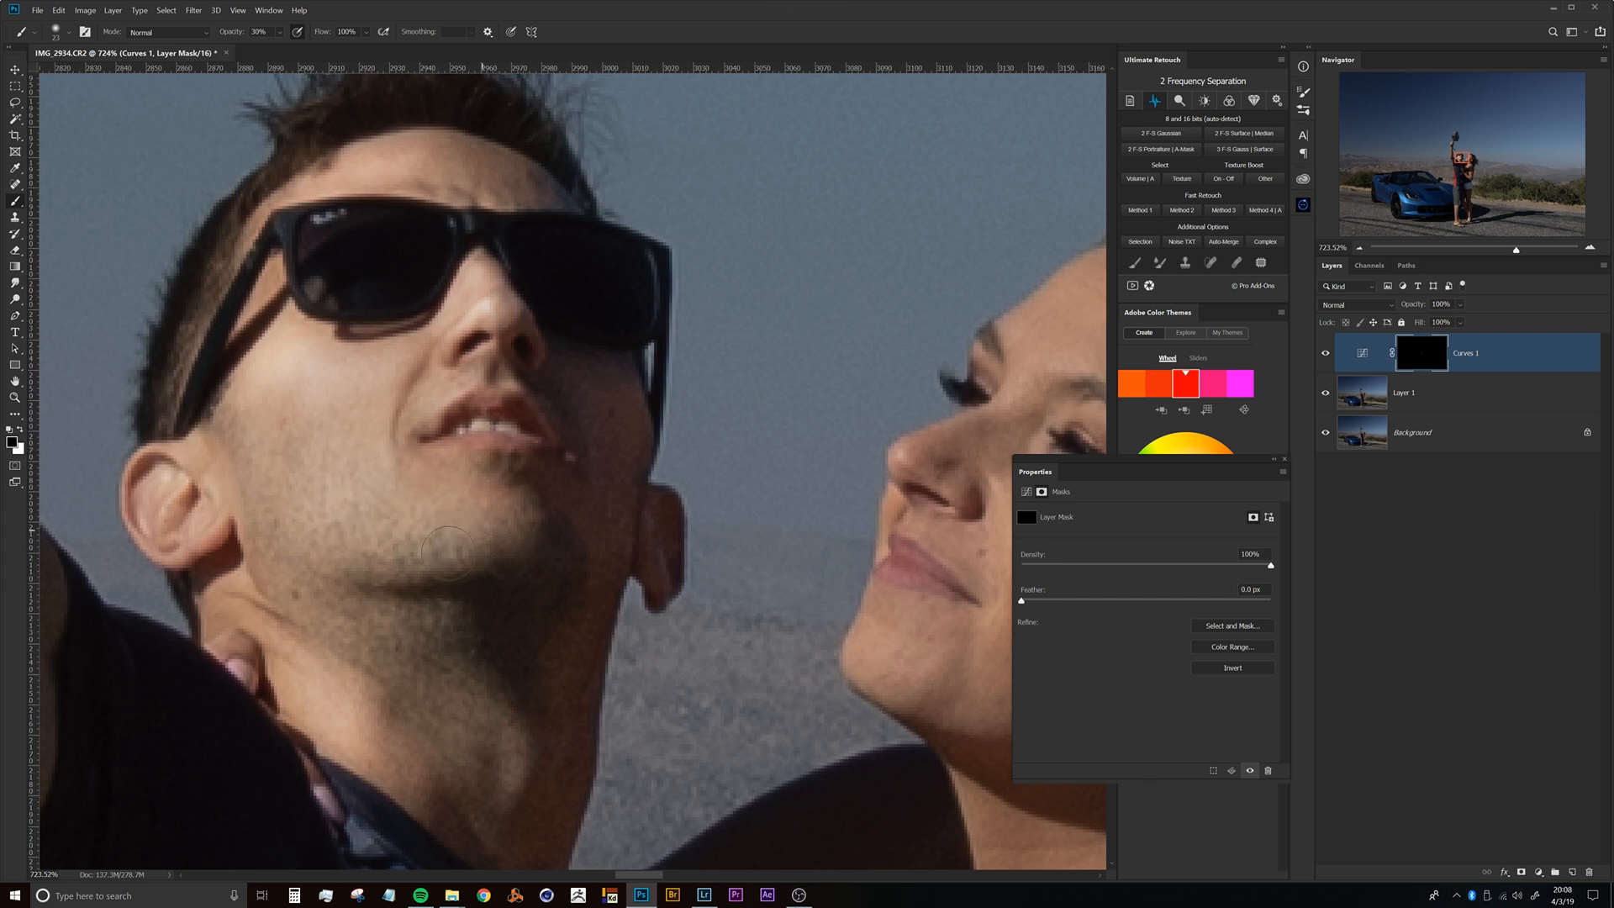
left_click_drag(443, 487, 403, 520)
Paint white on the Curves 1 mask to brighten the man's forehead above the sunglasses.
mouse_move(376, 392)
left_mouse_down()
mouse_move(407, 389)
mouse_move(396, 374)
left_mouse_up()
key("x")
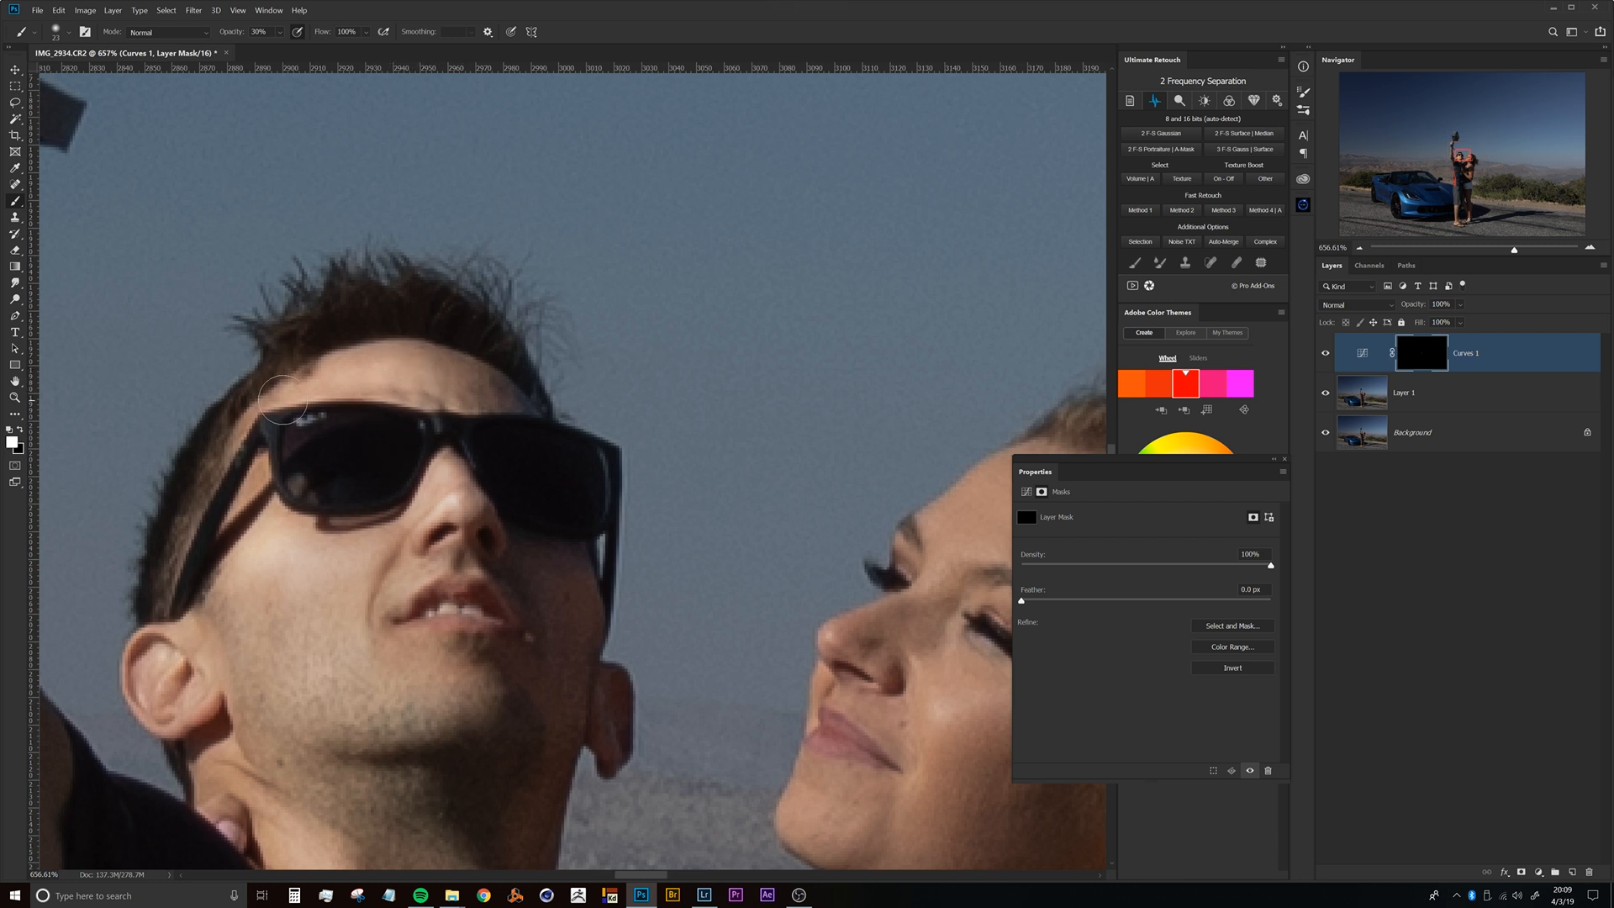
left_click_drag(307, 418, 345, 400)
mouse_move(308, 429)
left_mouse_down()
mouse_move(206, 450)
mouse_move(338, 412)
mouse_move(210, 429)
mouse_move(234, 541)
mouse_move(220, 445)
mouse_move(243, 562)
mouse_move(290, 627)
mouse_move(255, 595)
mouse_move(350, 614)
left_mouse_up()
mouse_move(224, 422)
left_mouse_down()
mouse_move(145, 487)
mouse_move(148, 517)
mouse_move(204, 434)
mouse_move(120, 561)
left_mouse_up()
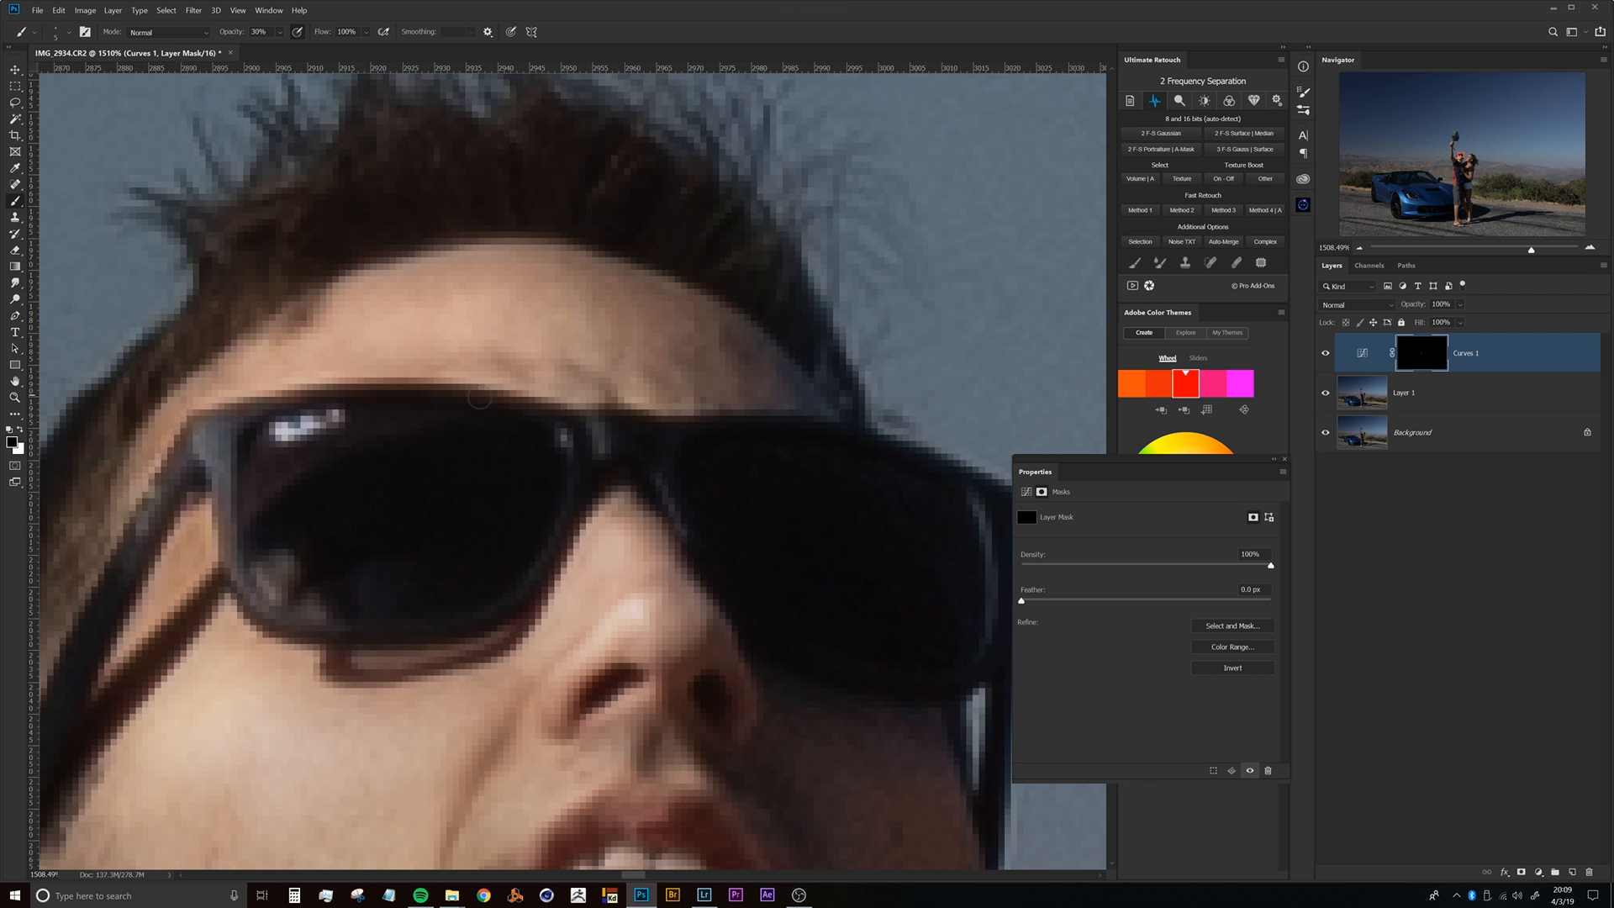
Paint fine white strokes on the Curves 1 mask to add highlights along the bridge and frame of the man's sunglasses.
key("x")
mouse_move(612, 421)
left_mouse_down()
mouse_move(678, 454)
mouse_move(674, 498)
mouse_move(659, 459)
mouse_move(681, 514)
mouse_move(662, 473)
mouse_move(687, 504)
mouse_move(680, 431)
left_mouse_up()
left_click_drag(673, 529, 683, 568)
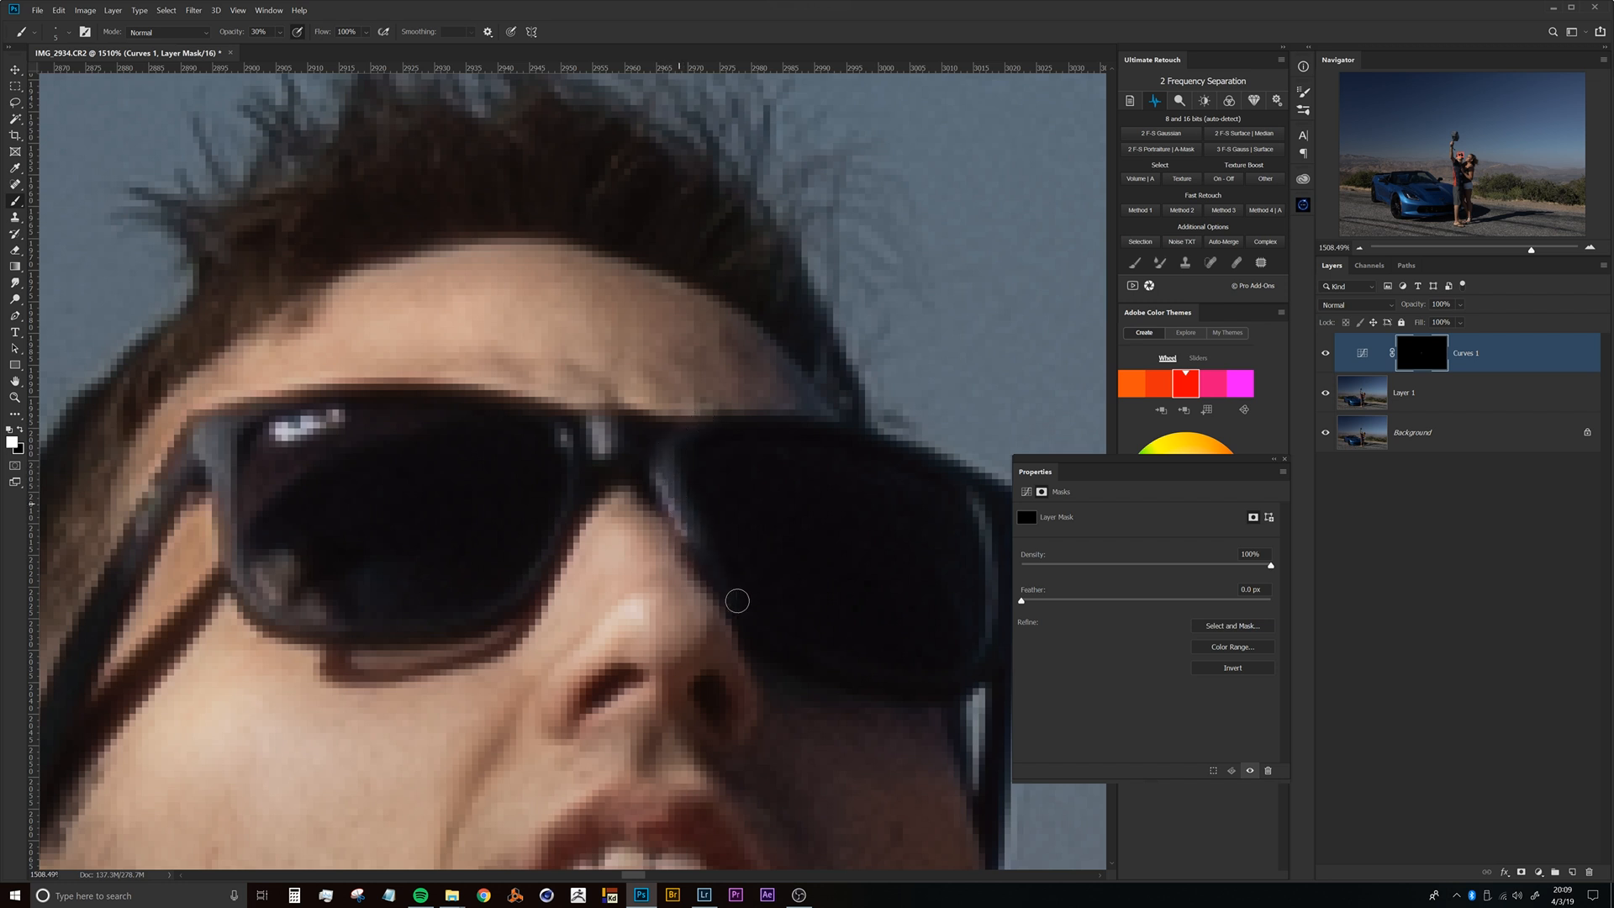
mouse_move(562, 433)
left_mouse_down()
mouse_move(570, 482)
mouse_move(571, 447)
mouse_move(533, 548)
mouse_move(471, 546)
left_mouse_up()
mouse_move(661, 556)
left_mouse_down()
mouse_move(513, 461)
mouse_move(730, 335)
mouse_move(759, 358)
mouse_move(727, 335)
mouse_move(764, 331)
left_mouse_up()
left_click_drag(675, 368, 647, 367)
left_click_drag(626, 304, 569, 421)
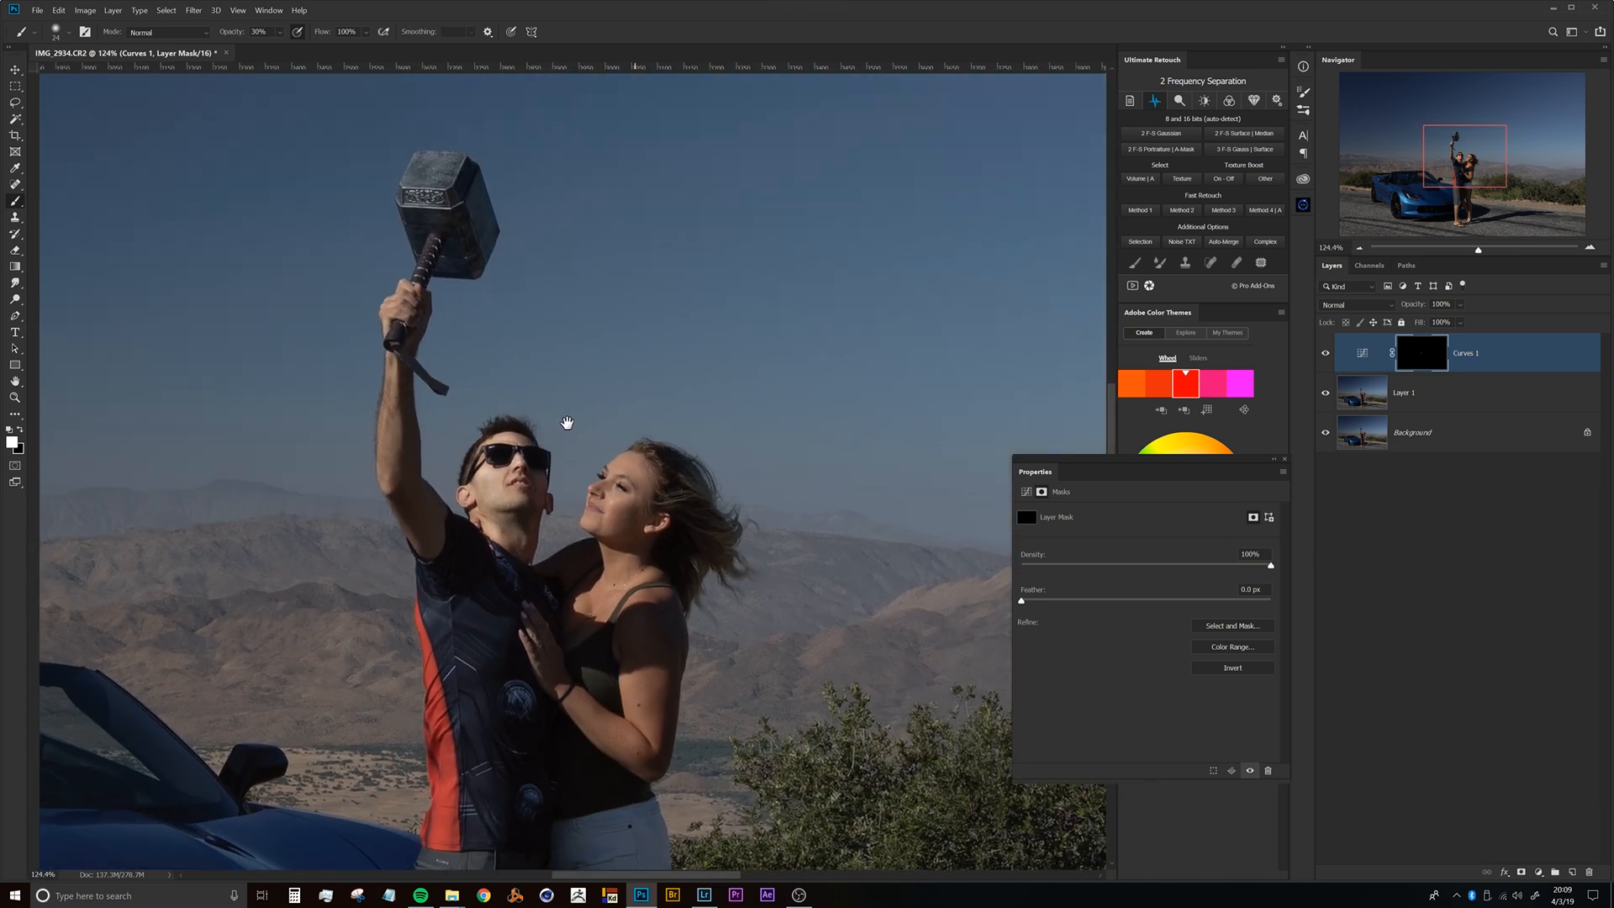
Brighten the woman's forehead, nose and cheek with small white brush strokes on the Curves 1 mask.
left_click_drag(634, 328, 642, 328)
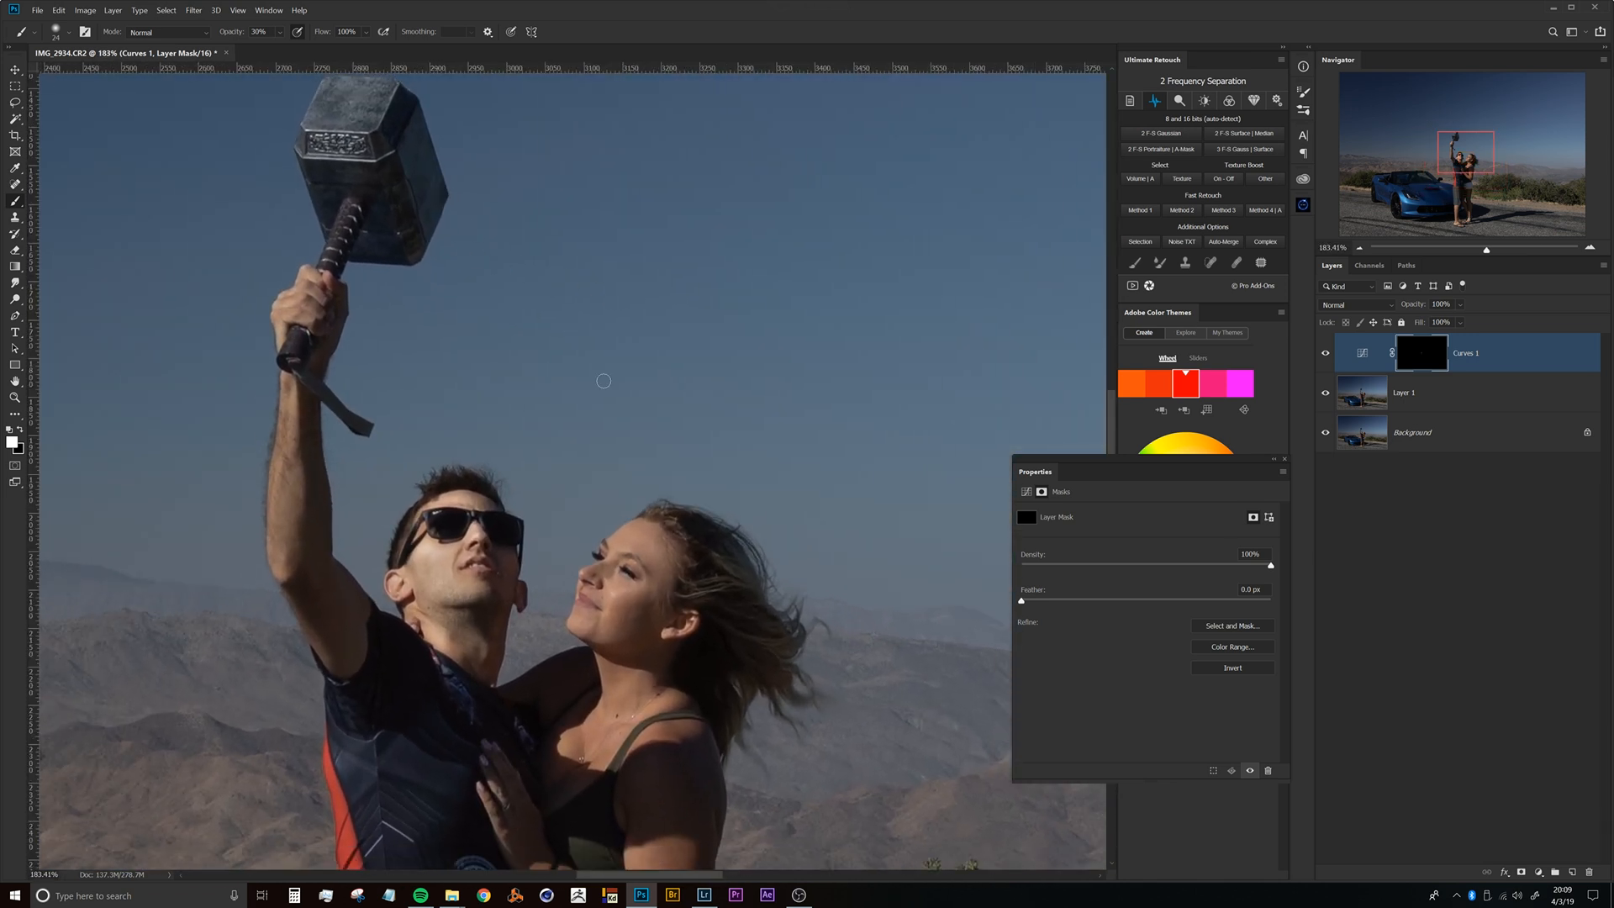
left_click_drag(609, 557, 634, 557)
left_click_drag(661, 496, 618, 379)
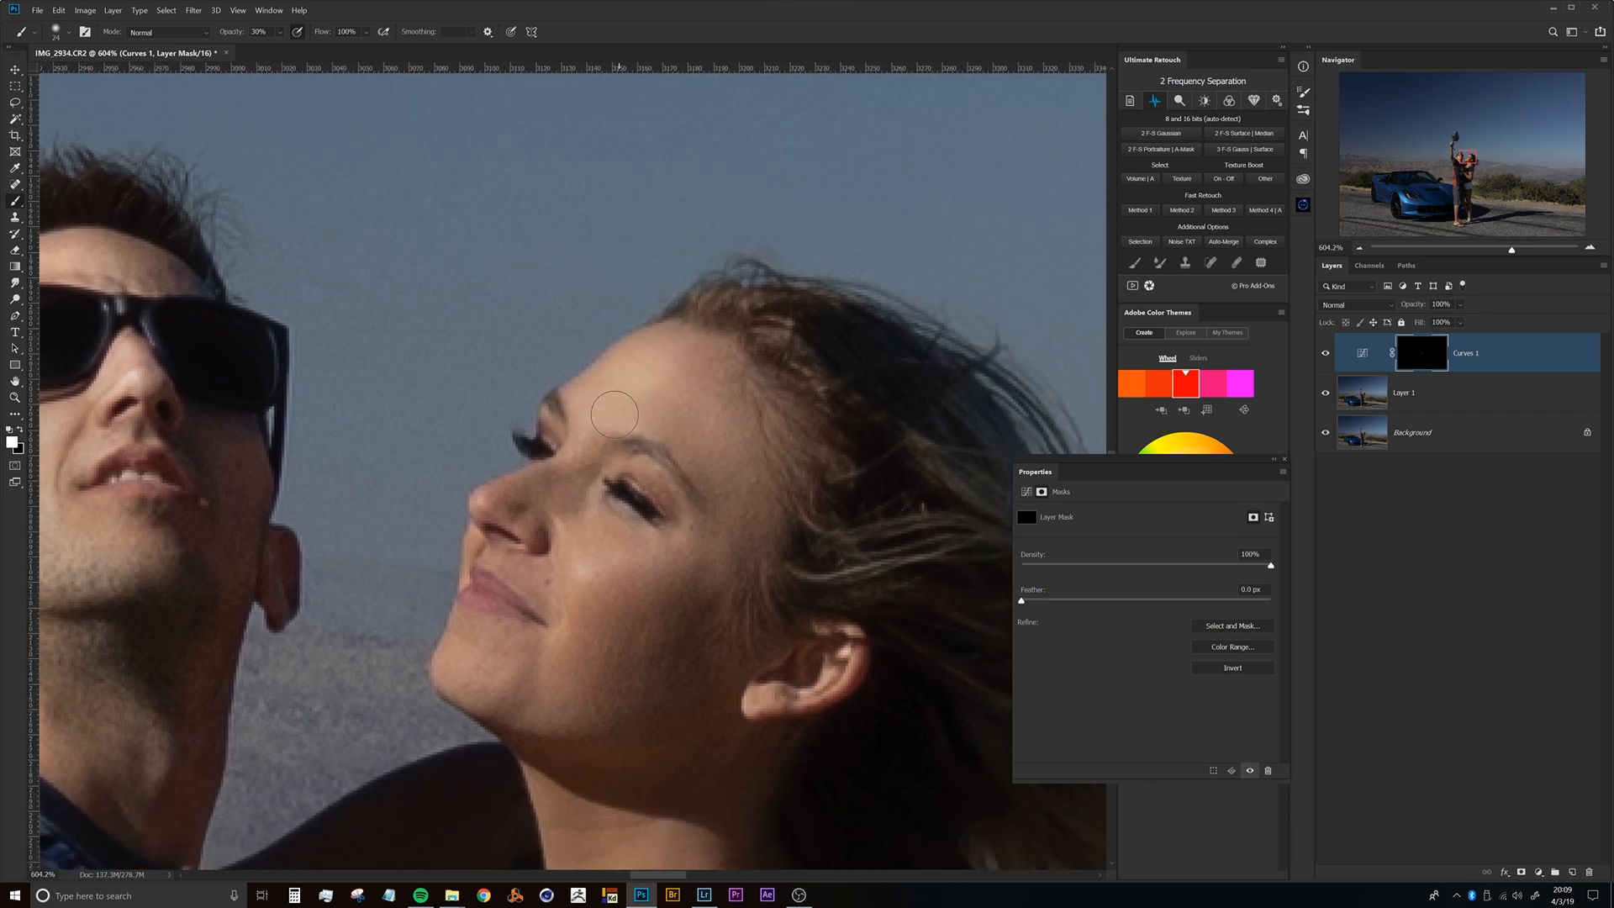
right_click(573, 472, "alt")
left_click_drag(569, 462, 519, 488)
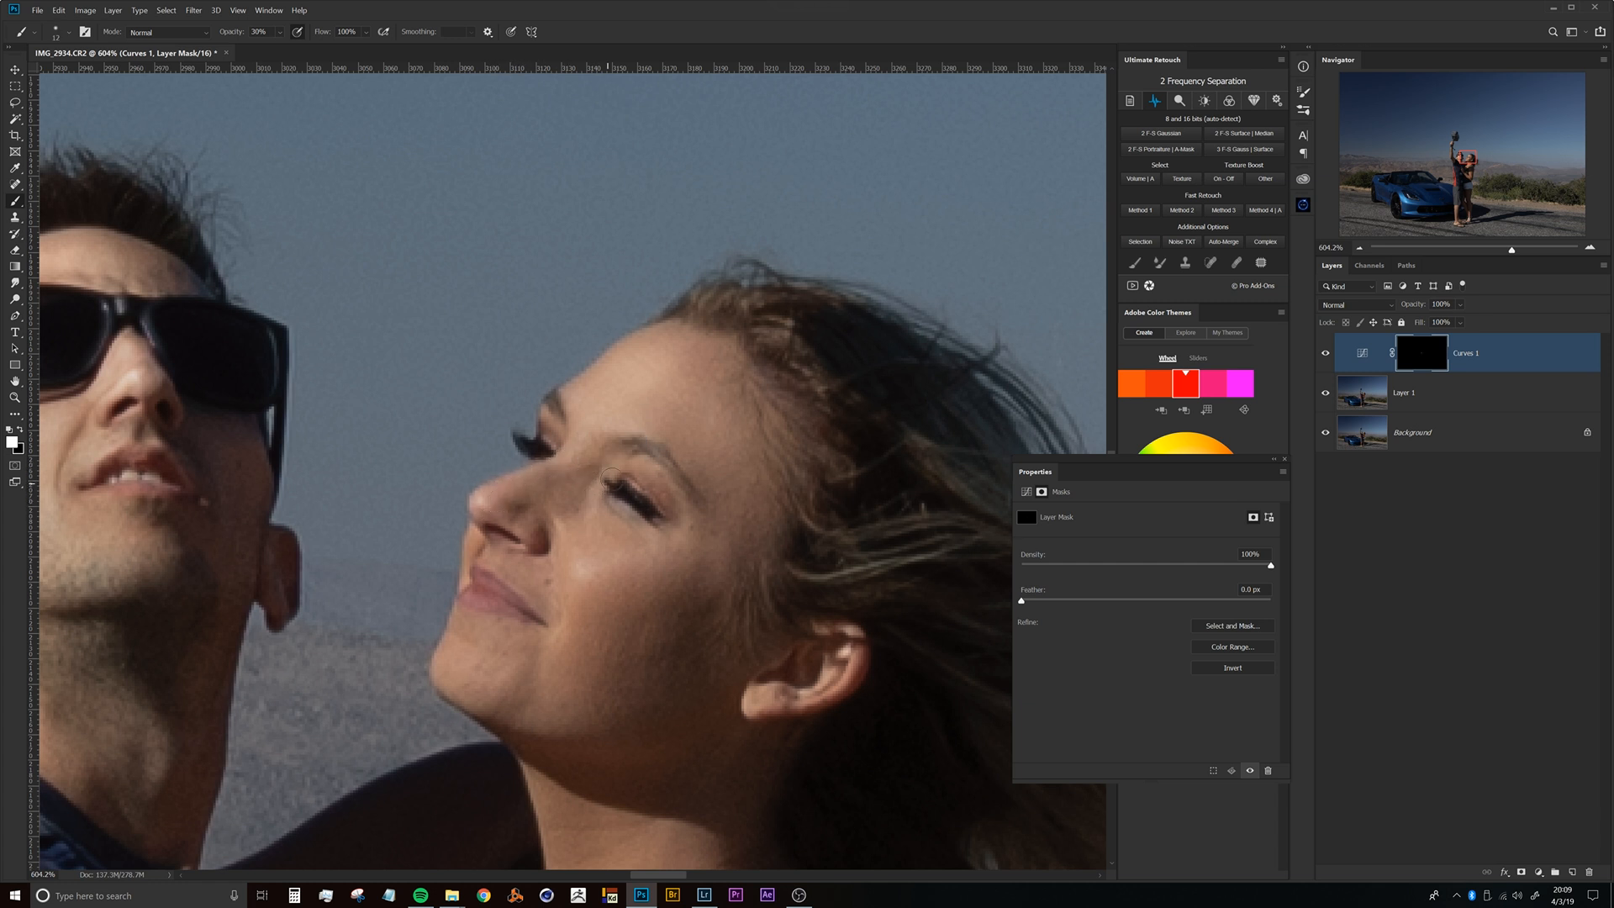
right_click(590, 511, "alt")
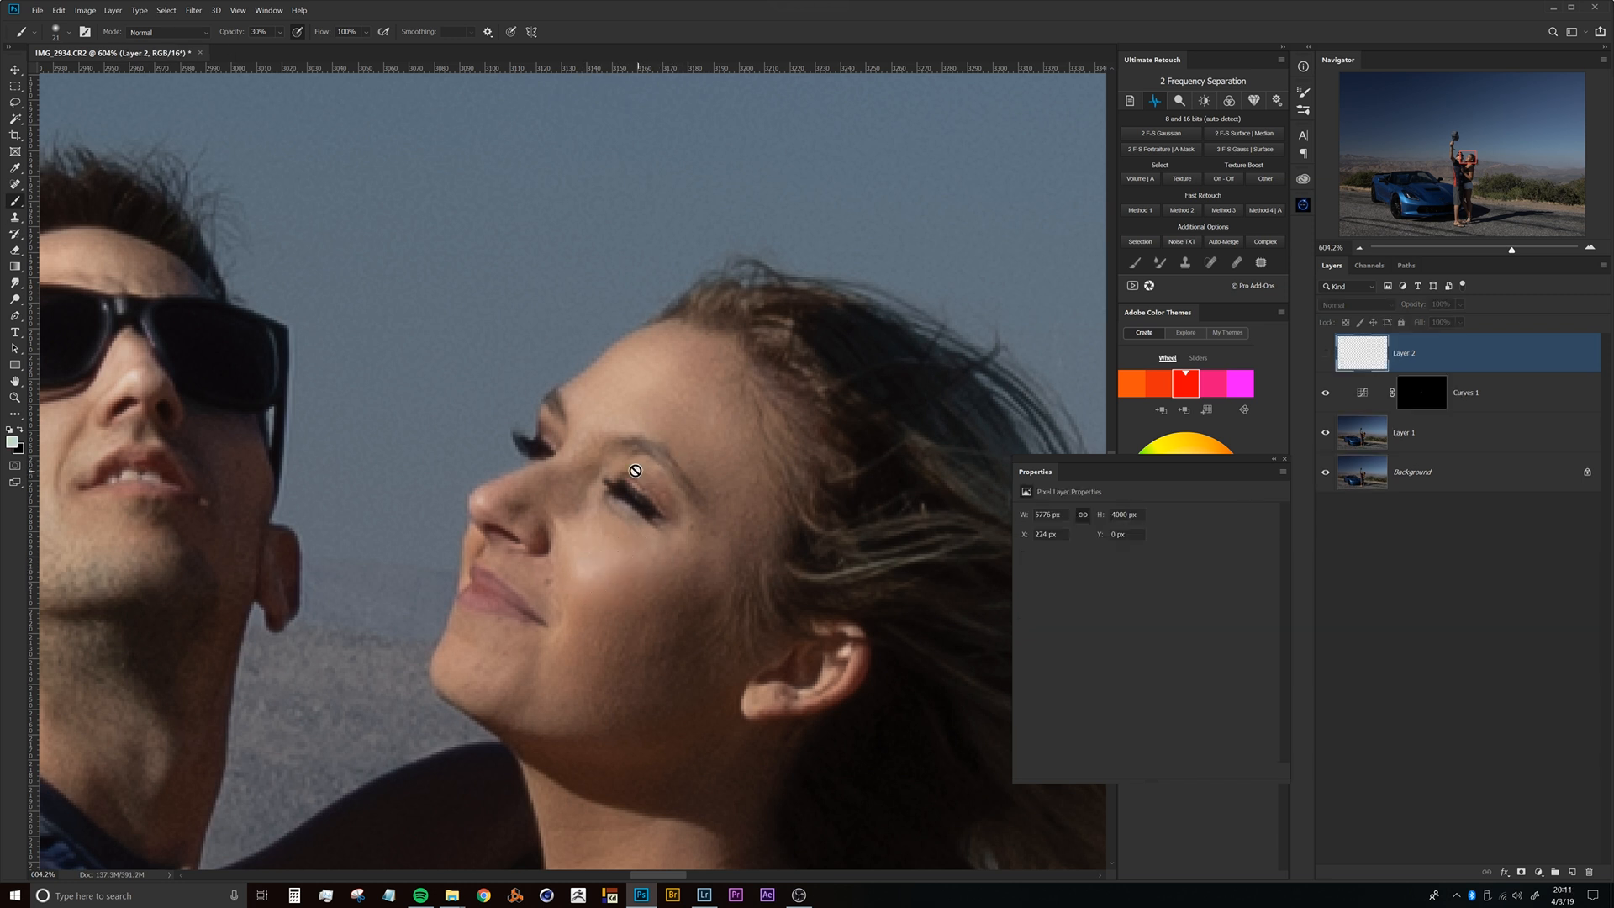
Reselect the Curves 1 mask and brighten the area around the woman's eyes and brow in white.
left_click_drag(627, 360, 603, 283)
mouse_move(637, 407)
left_mouse_down()
mouse_move(555, 409)
mouse_move(706, 402)
mouse_move(596, 441)
mouse_move(563, 429)
left_mouse_up()
left_click(1414, 403)
left_click(552, 433, "alt")
mouse_move(529, 434)
left_mouse_down()
mouse_move(542, 441)
mouse_move(498, 472)
mouse_move(572, 492)
left_mouse_up()
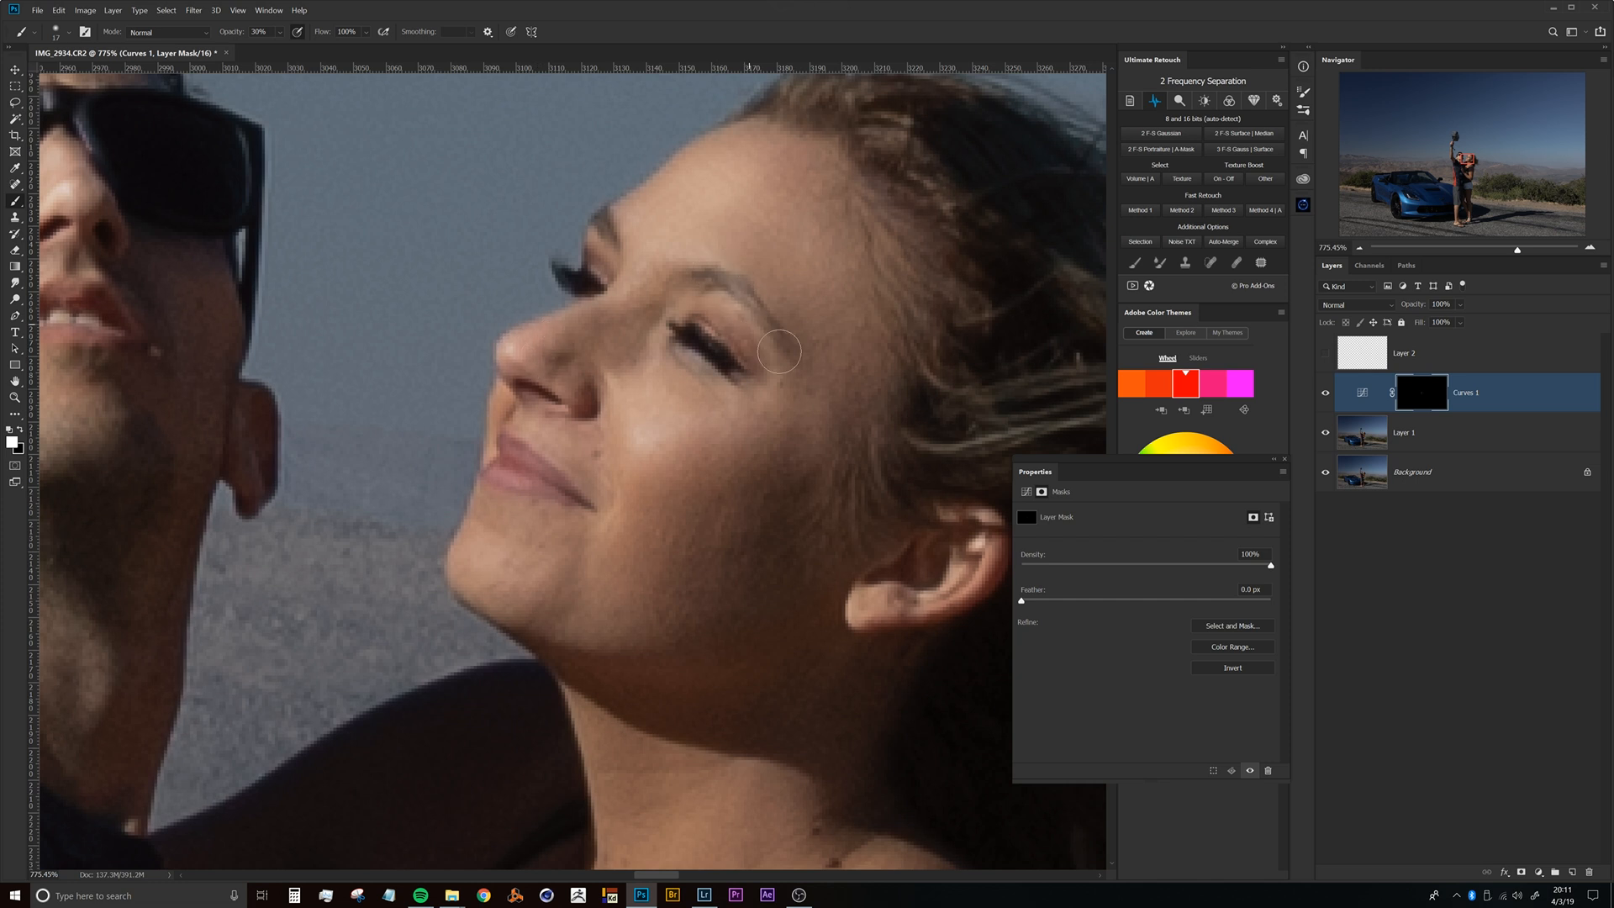
mouse_move(651, 275)
left_mouse_down()
mouse_move(601, 312)
mouse_move(662, 313)
mouse_move(703, 360)
mouse_move(688, 359)
left_mouse_up()
left_click(679, 328)
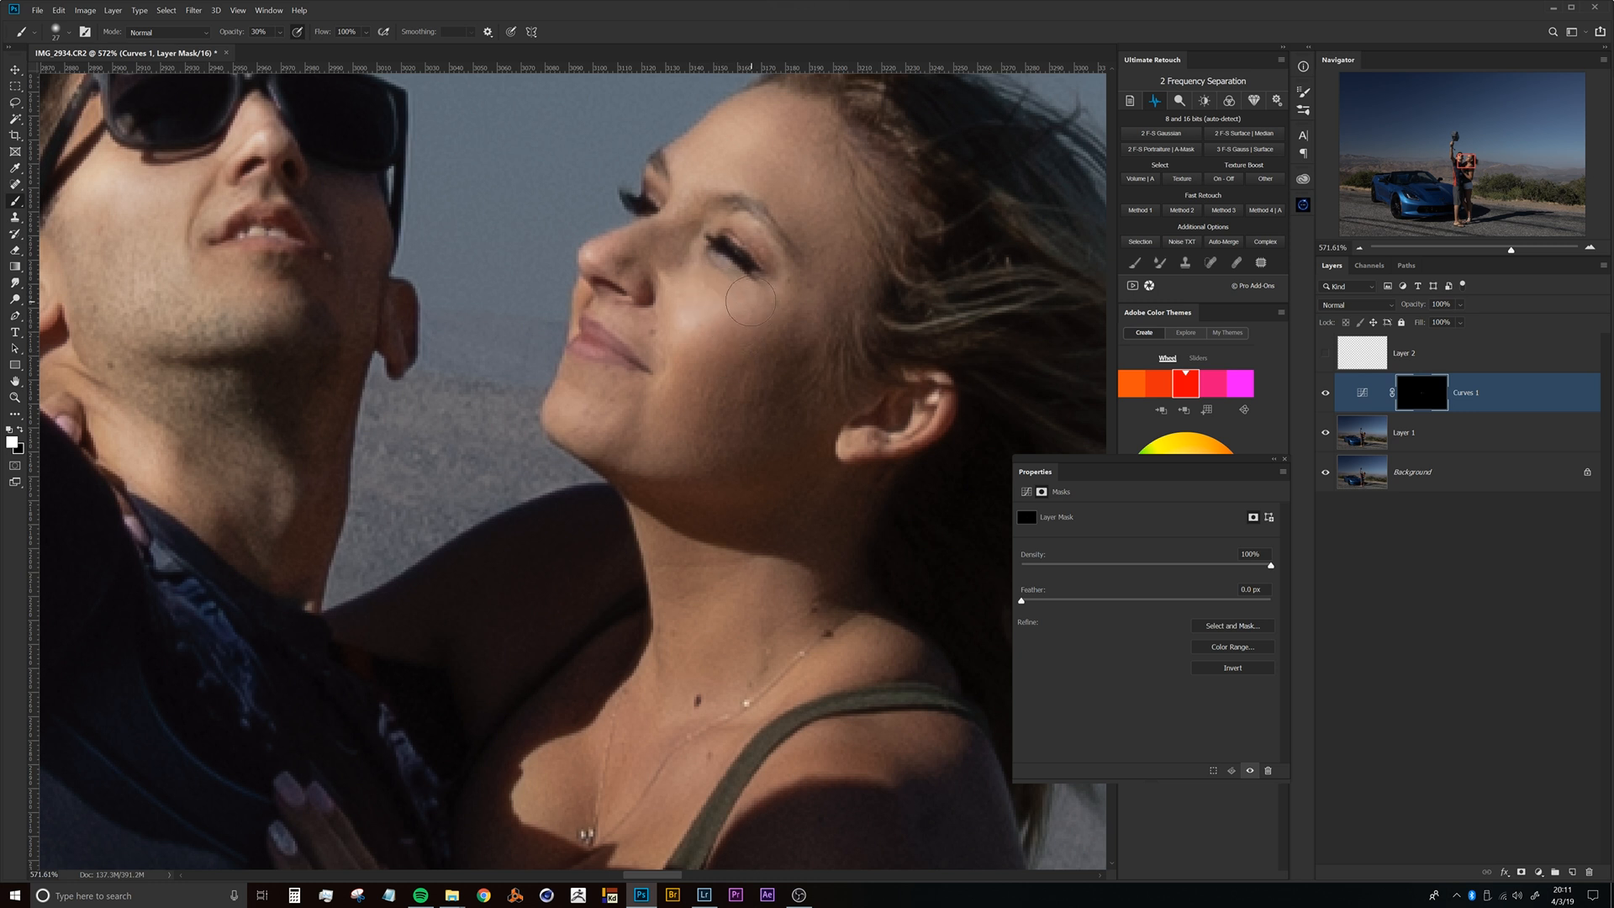
Paint white on the Curves 1 mask to brighten the woman's neck and upper chest.
mouse_move(607, 409)
left_mouse_down()
mouse_move(597, 397)
mouse_move(663, 385)
mouse_move(649, 385)
left_mouse_up()
left_click_drag(691, 451, 661, 394)
mouse_move(650, 472)
left_mouse_down()
mouse_move(663, 476)
mouse_move(594, 500)
left_mouse_up()
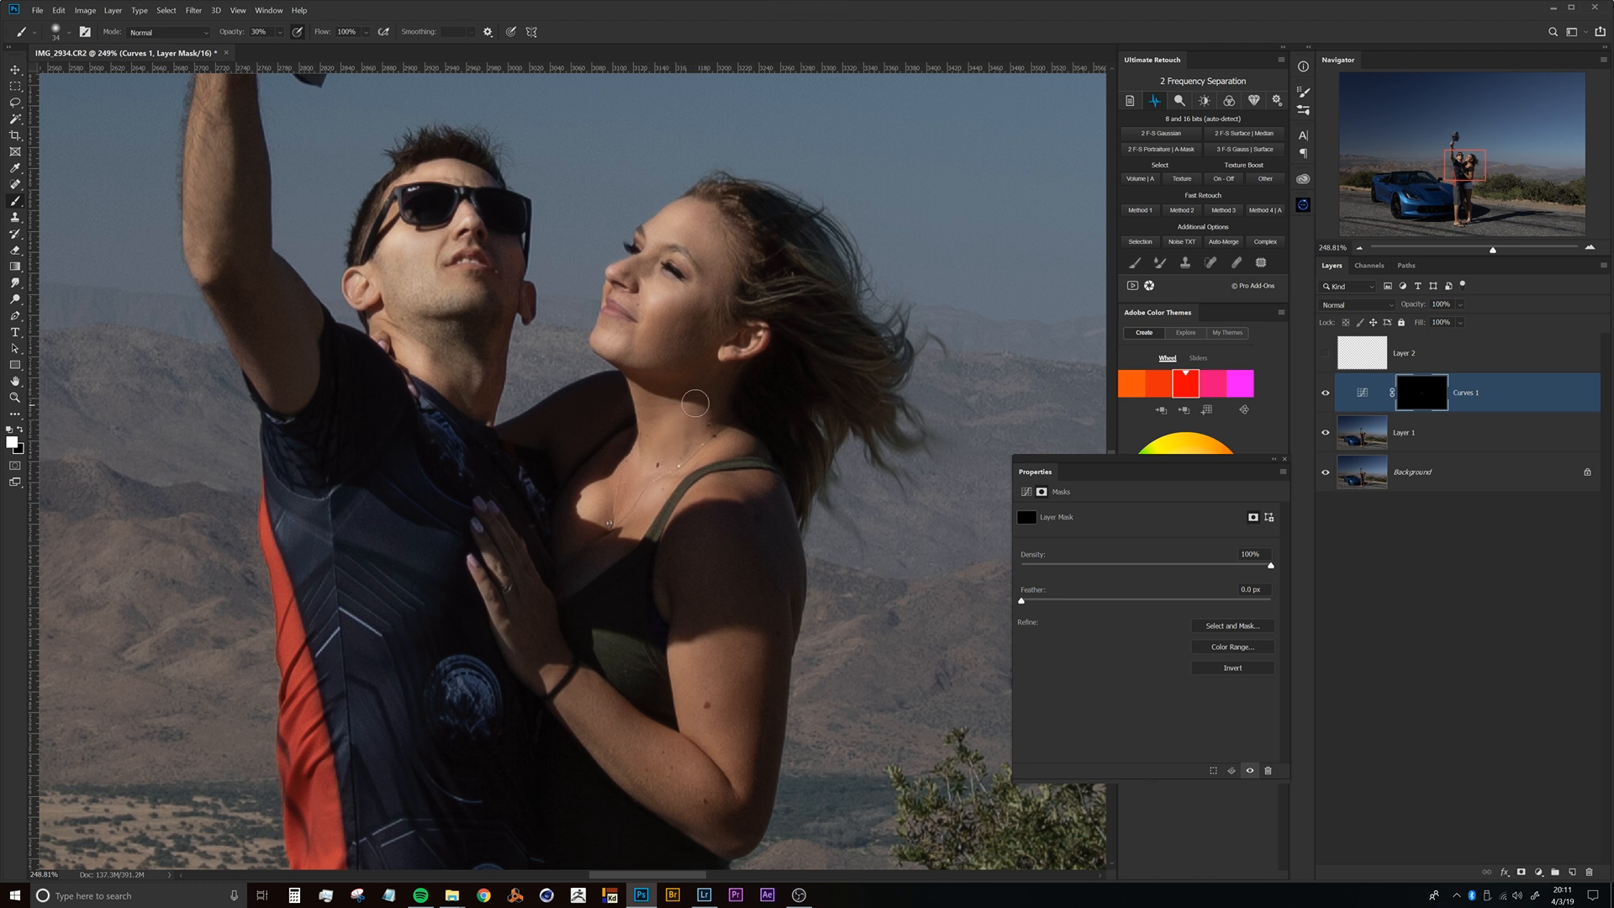
key("x")
key("x")
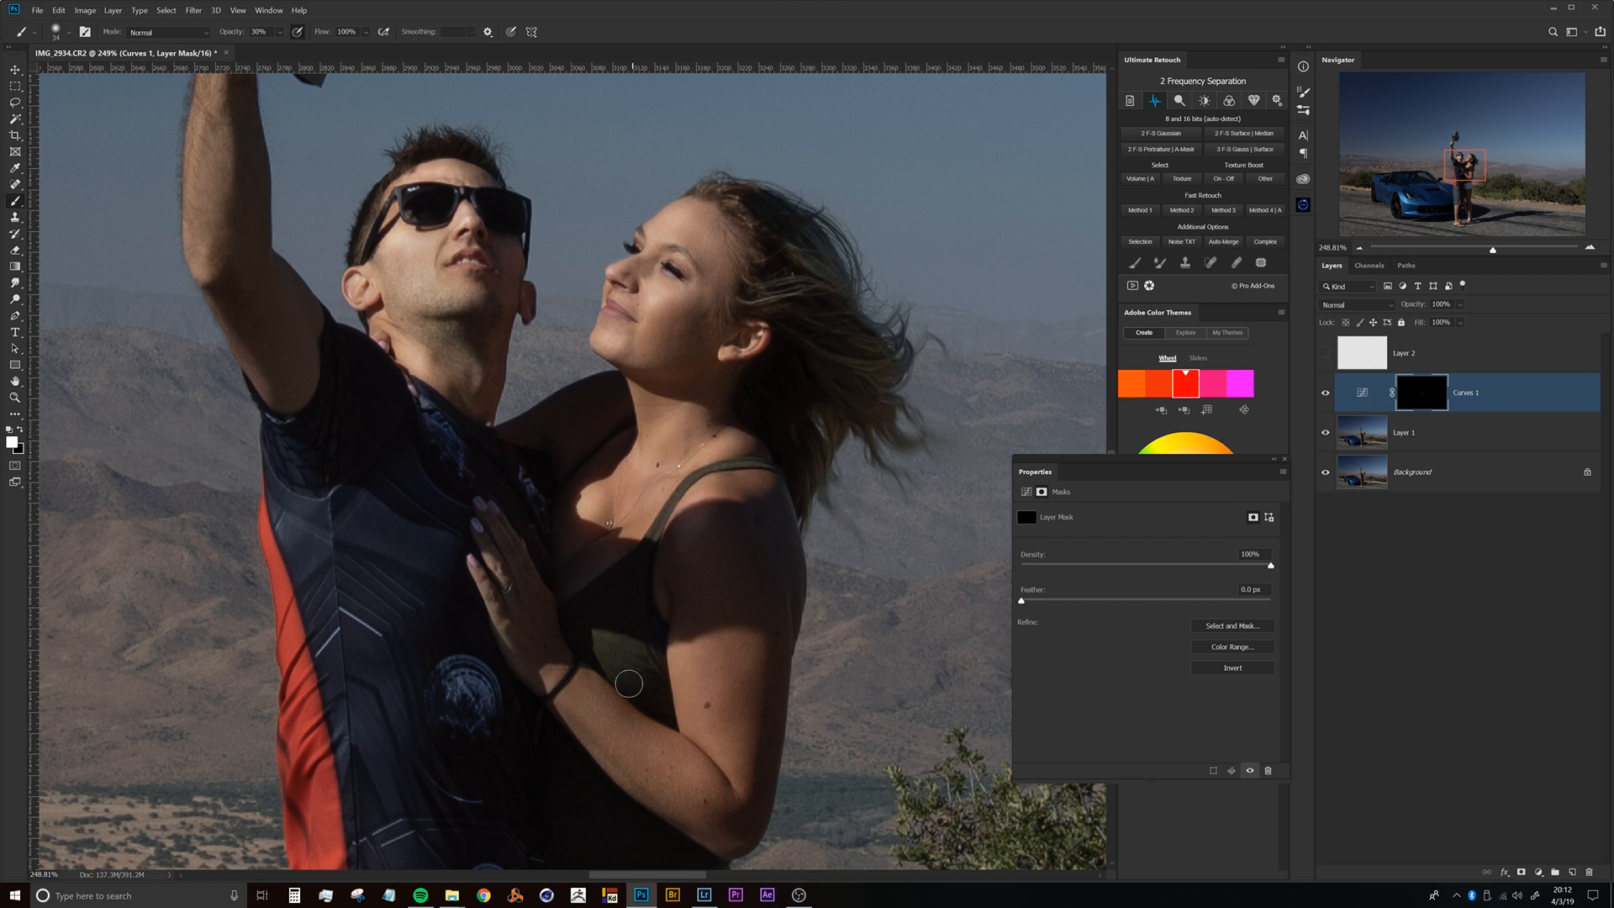
Paint white on the Curves 1 mask to brighten the woman's hand and wrist resting on the man's chest.
left_click_drag(676, 575, 592, 576)
left_click_drag(677, 639, 769, 639)
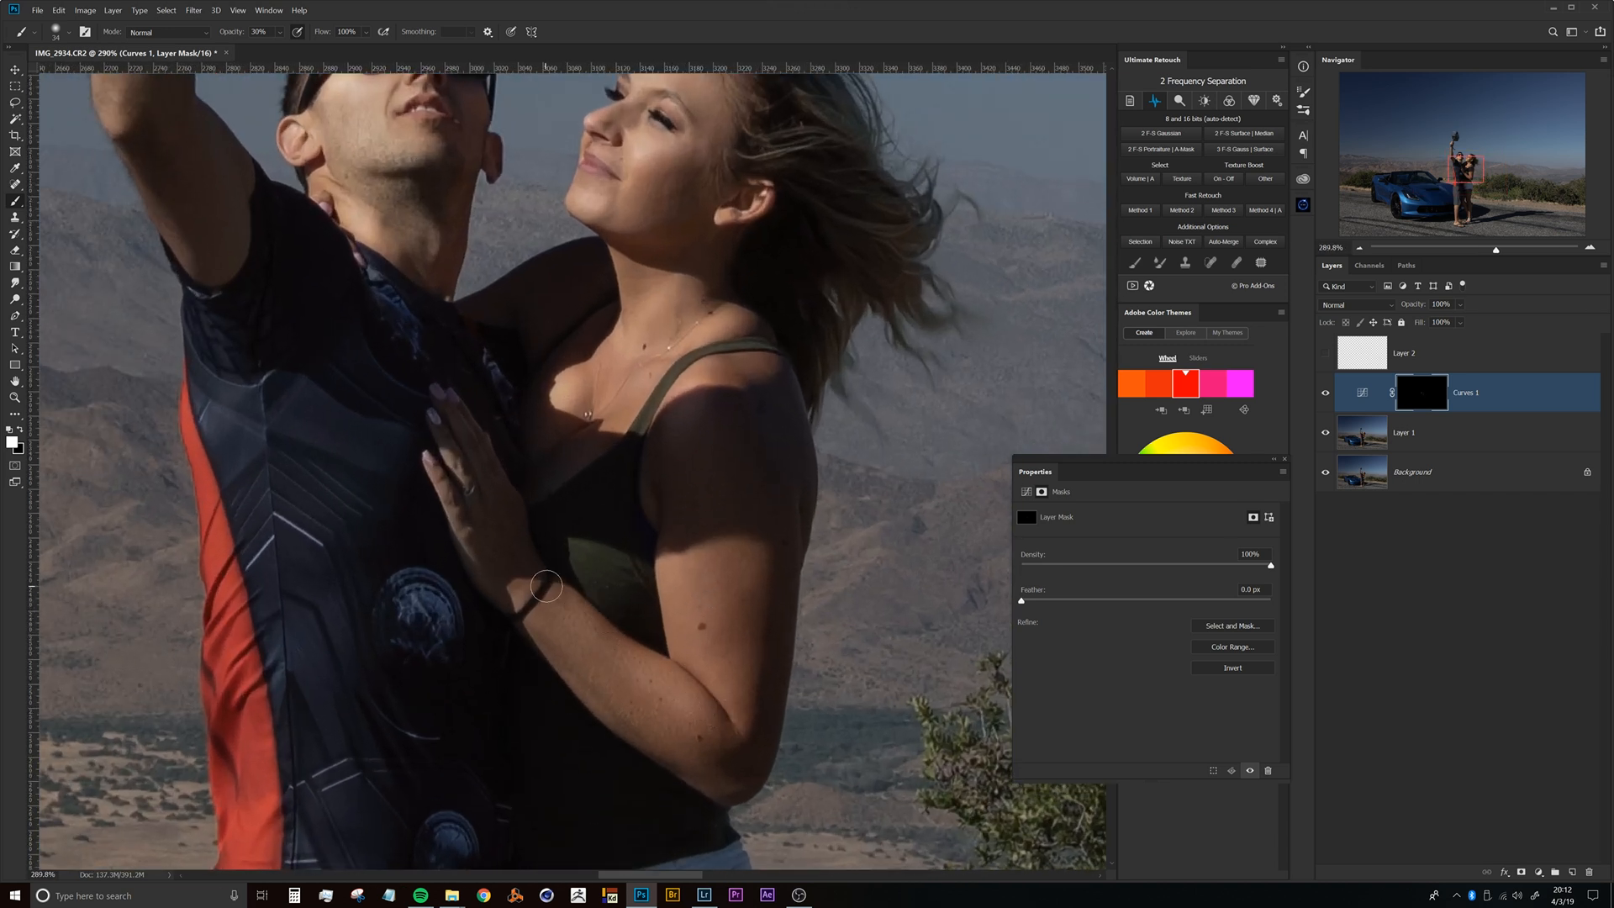
key("x")
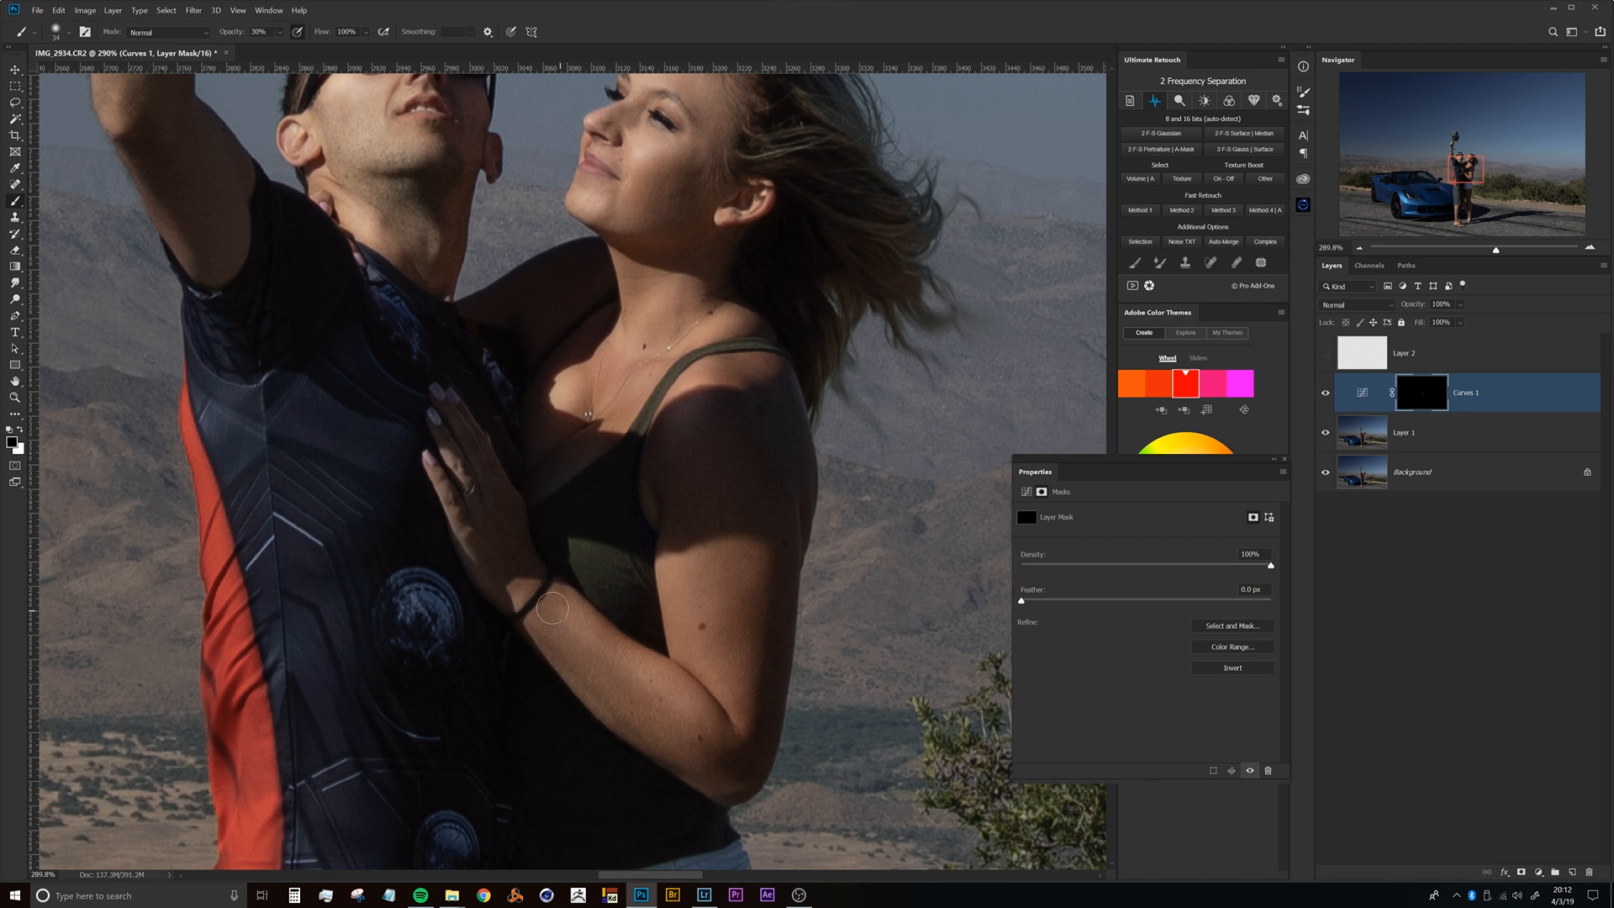
key("x")
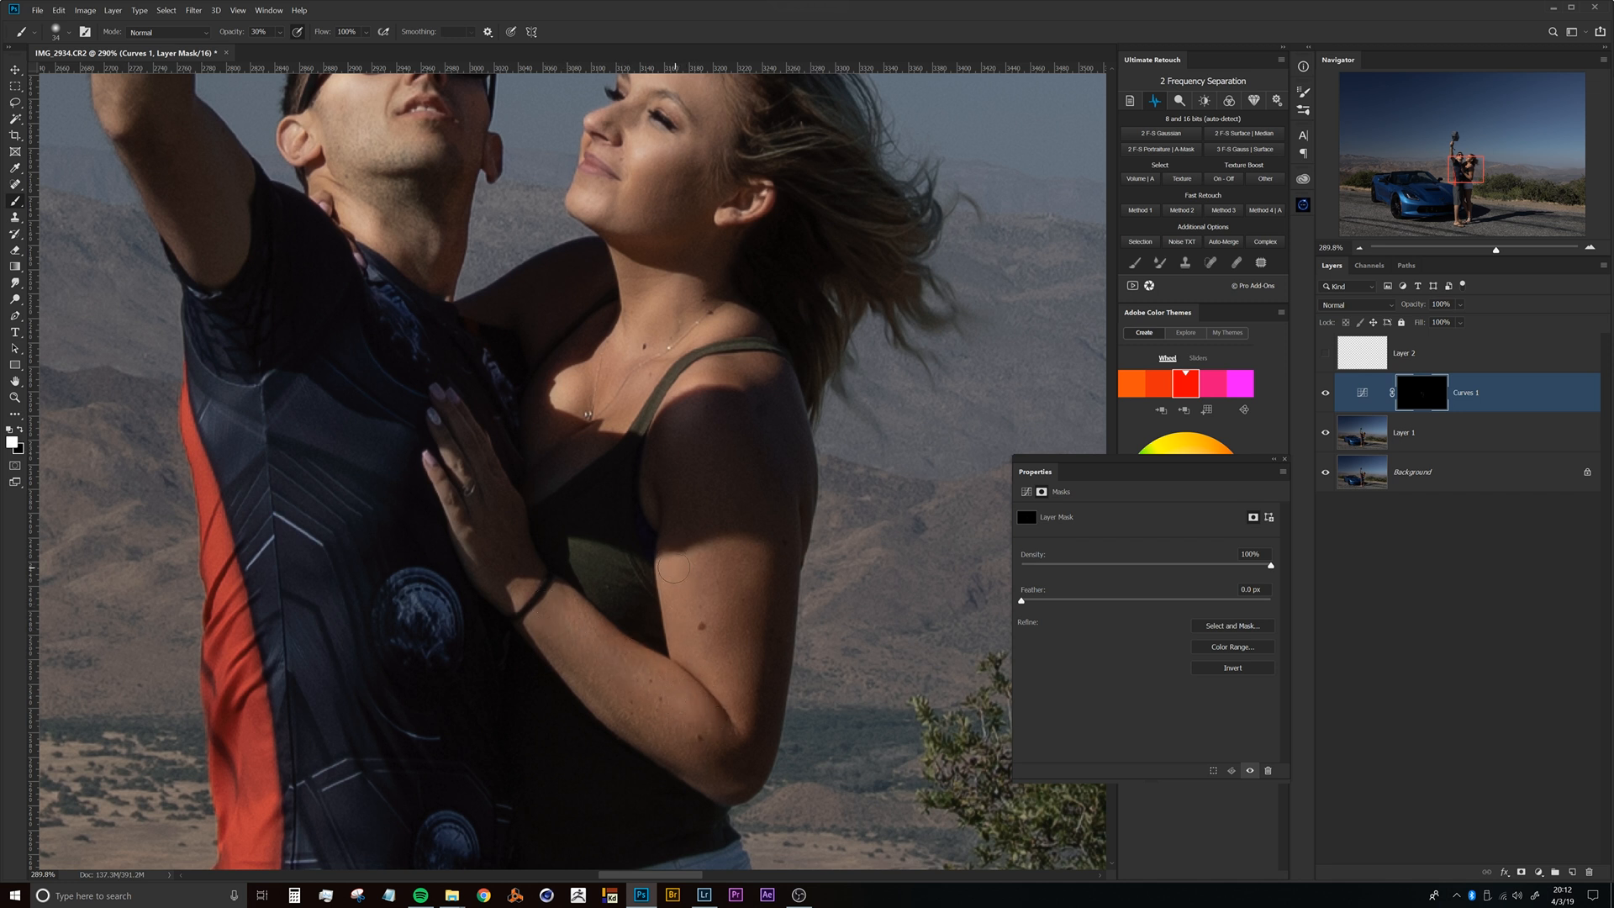
Brighten the woman's forearm and upper arm on the Curves 1 mask, using black to soften the excess.
left_click_drag(679, 613, 703, 674)
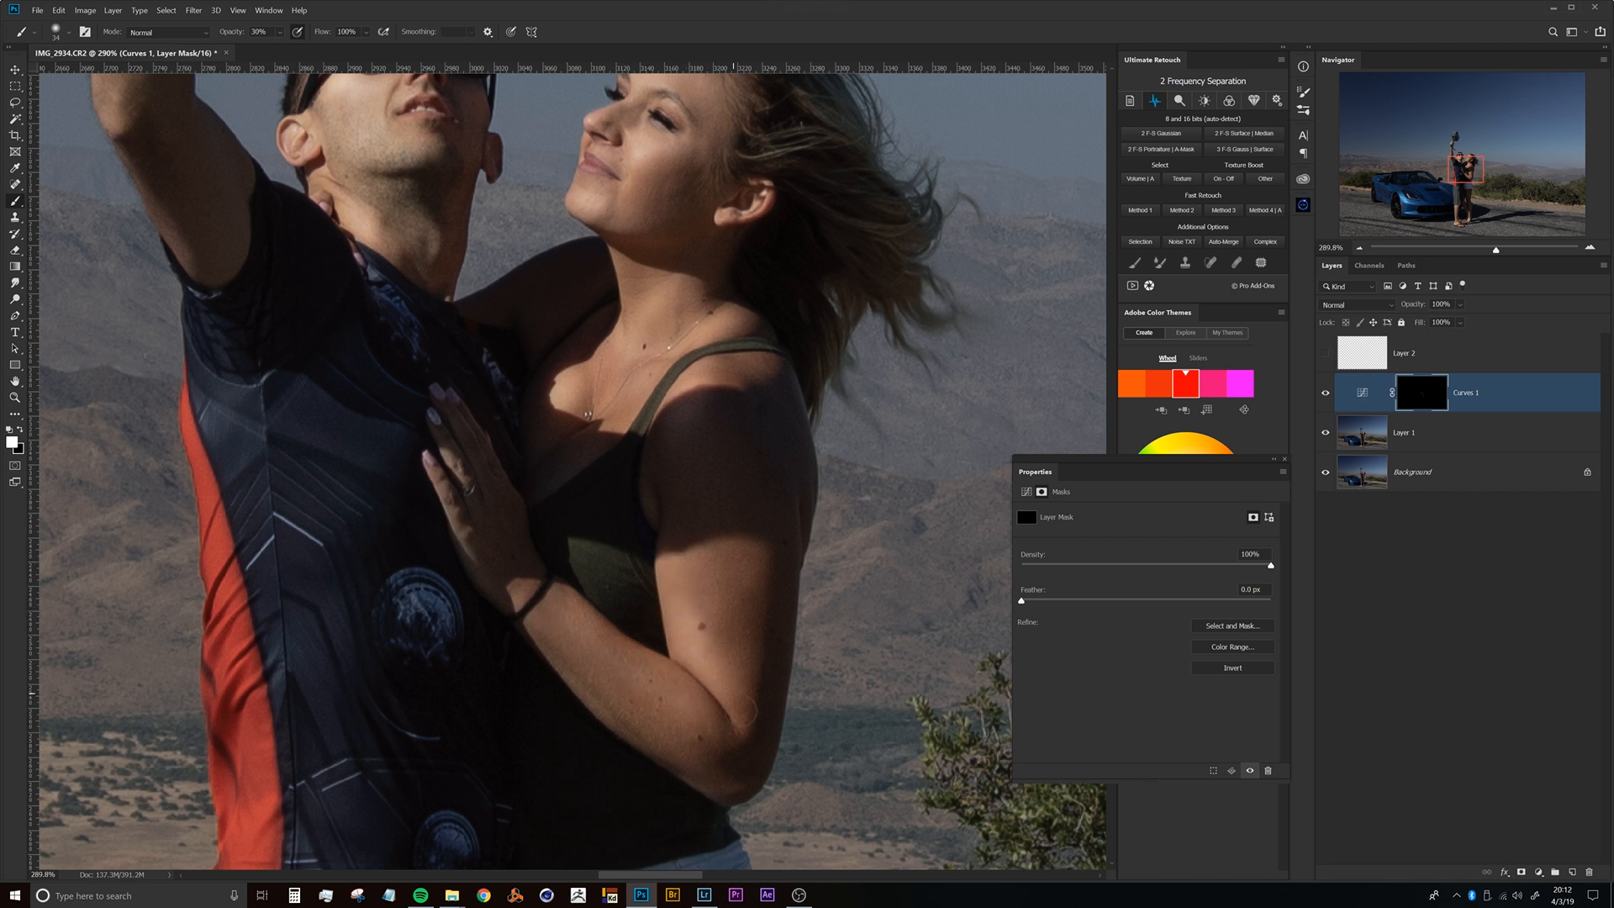
key("x")
left_click_drag(671, 548, 708, 627)
key("x")
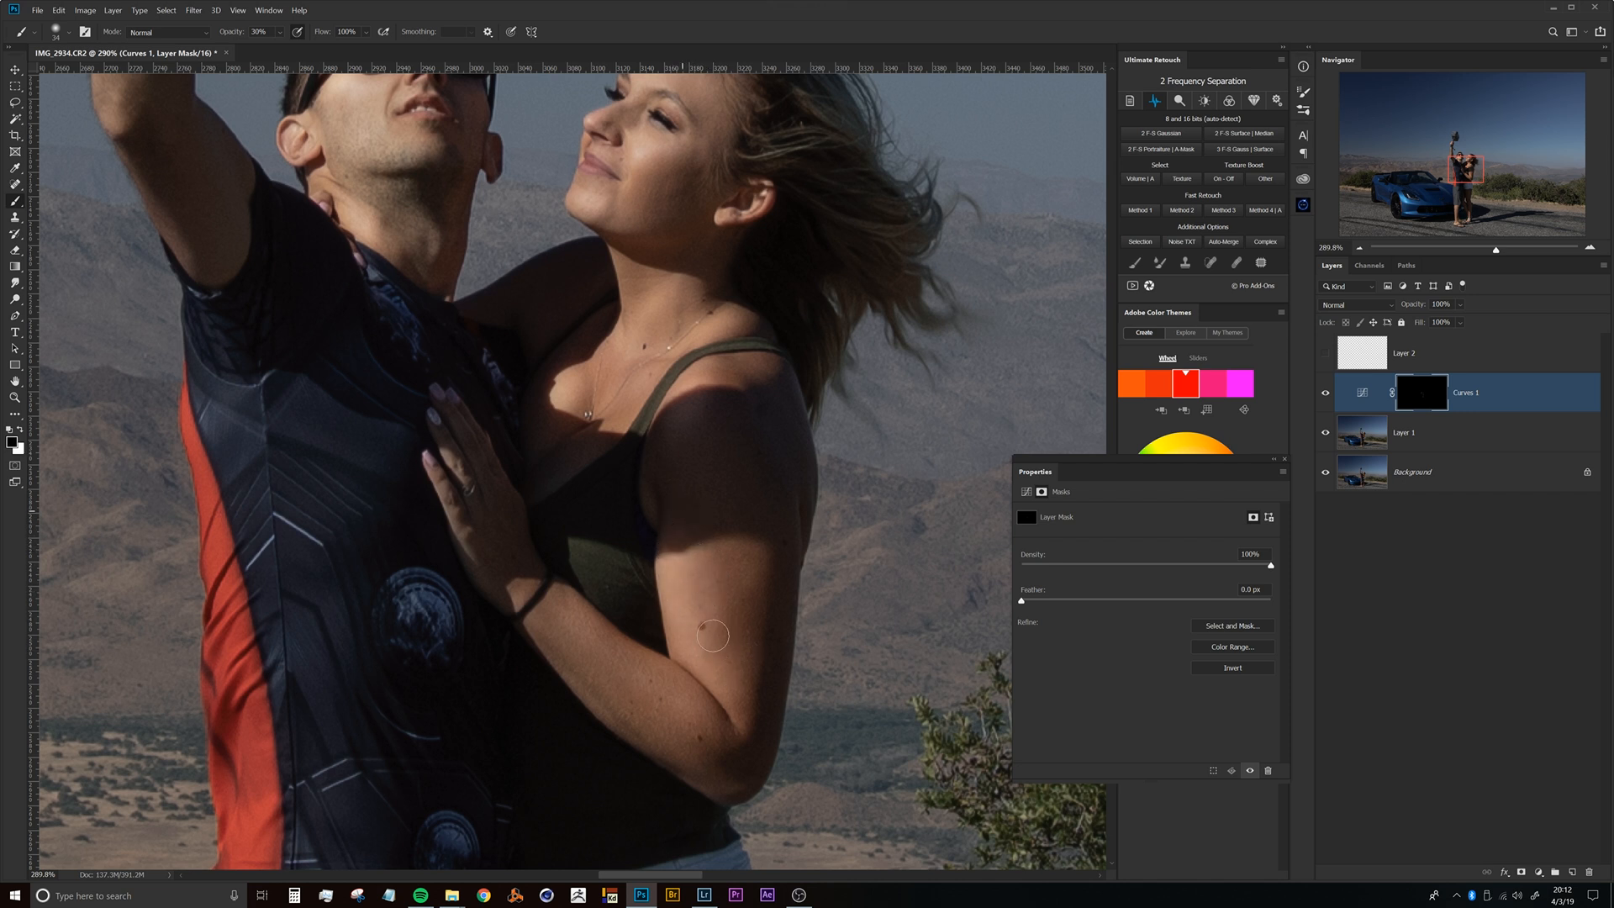
scroll(678, 511, "down", 3)
scroll(678, 512, "down", 5)
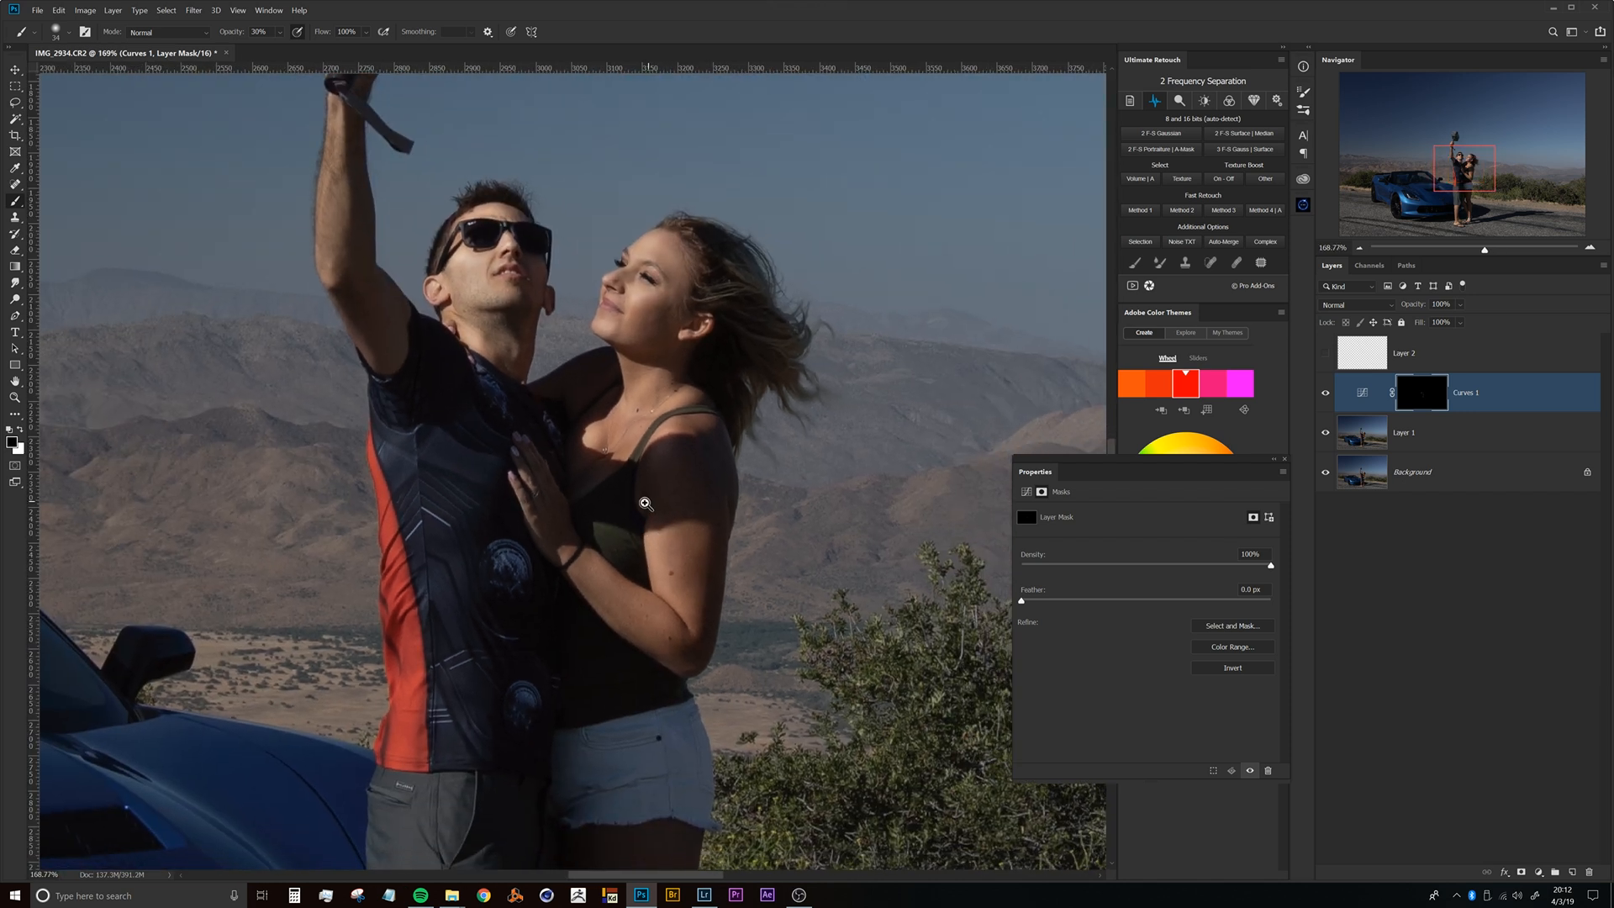
scroll(681, 486, "up", 3)
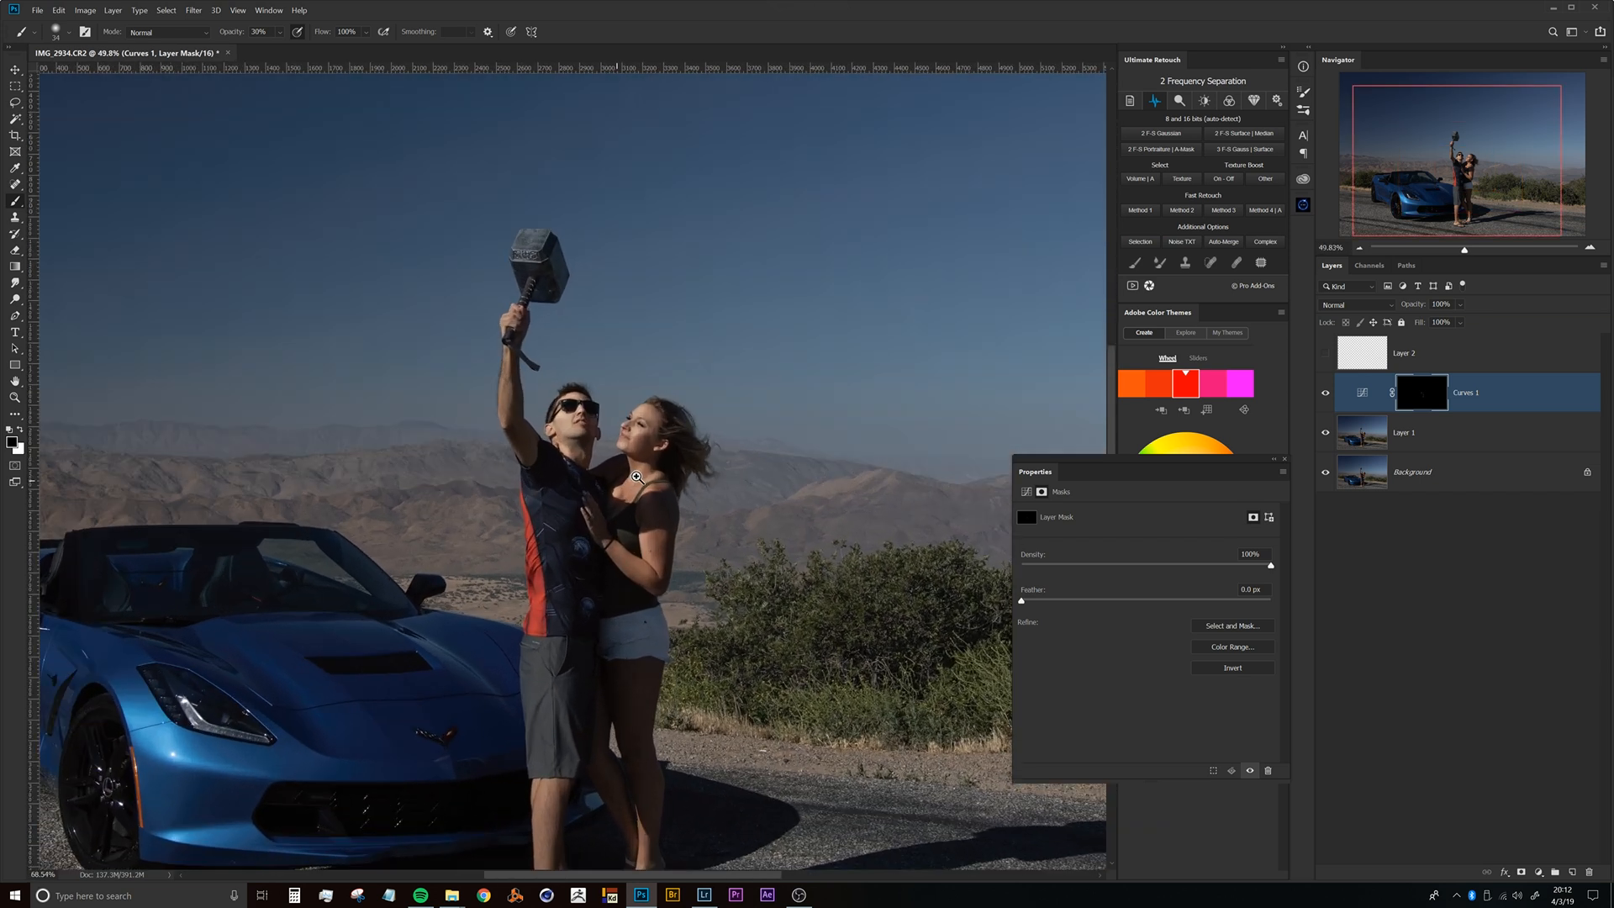
Display the Curves 1 mask on its own to inspect the painted areas around both faces, and return to the photo.
scroll(612, 399, "up", 8)
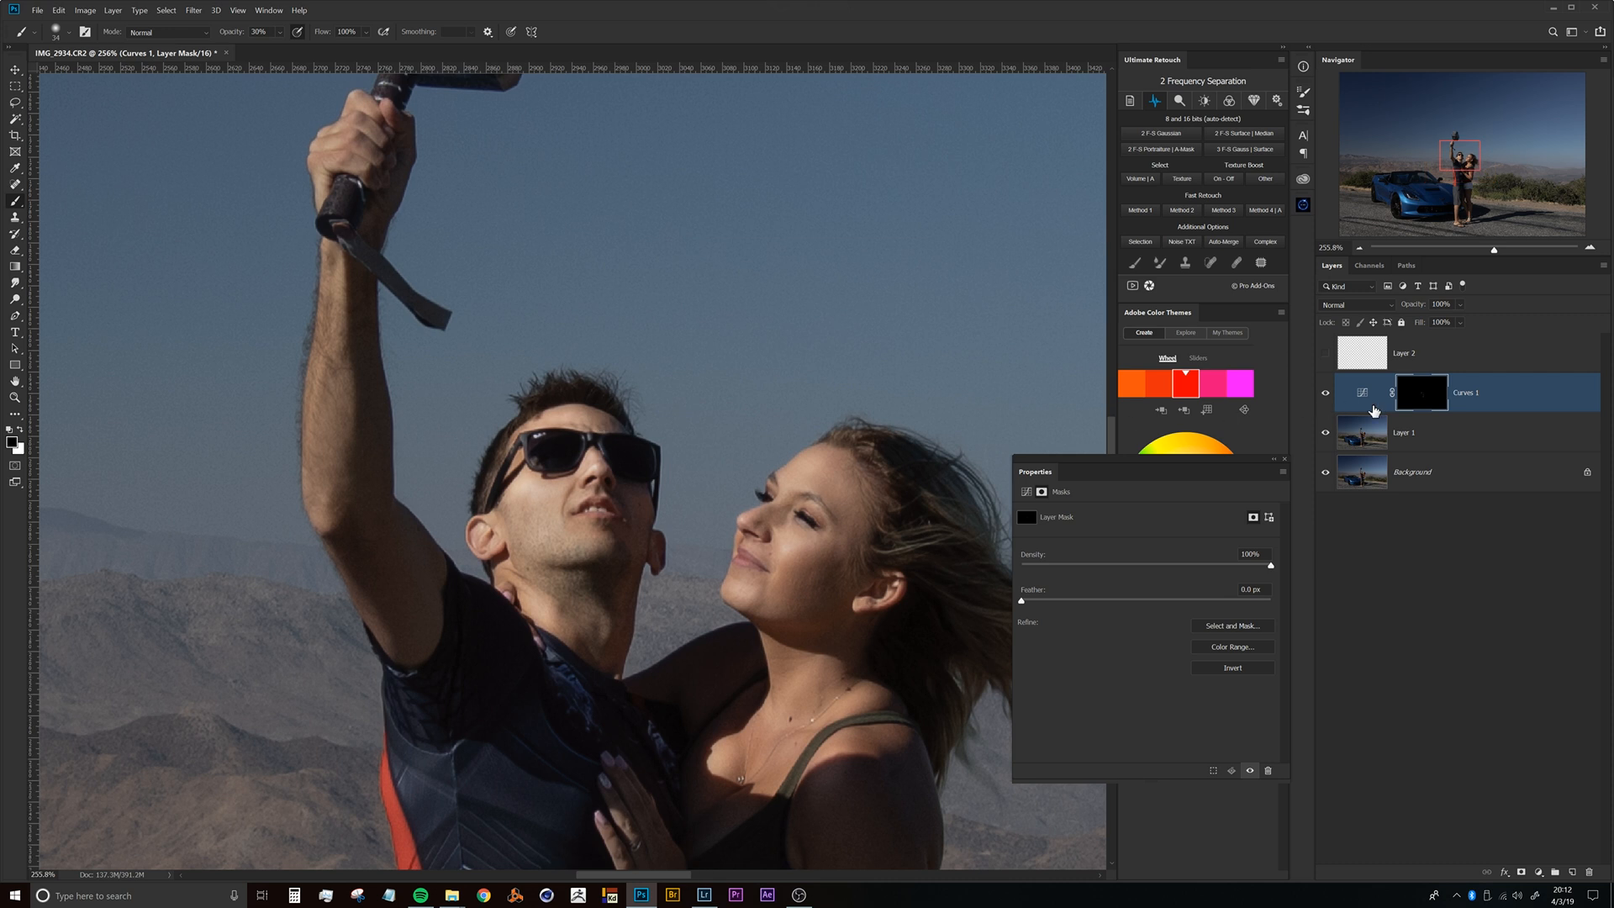
left_click(1422, 396, "alt")
left_click_drag(600, 475, 562, 391)
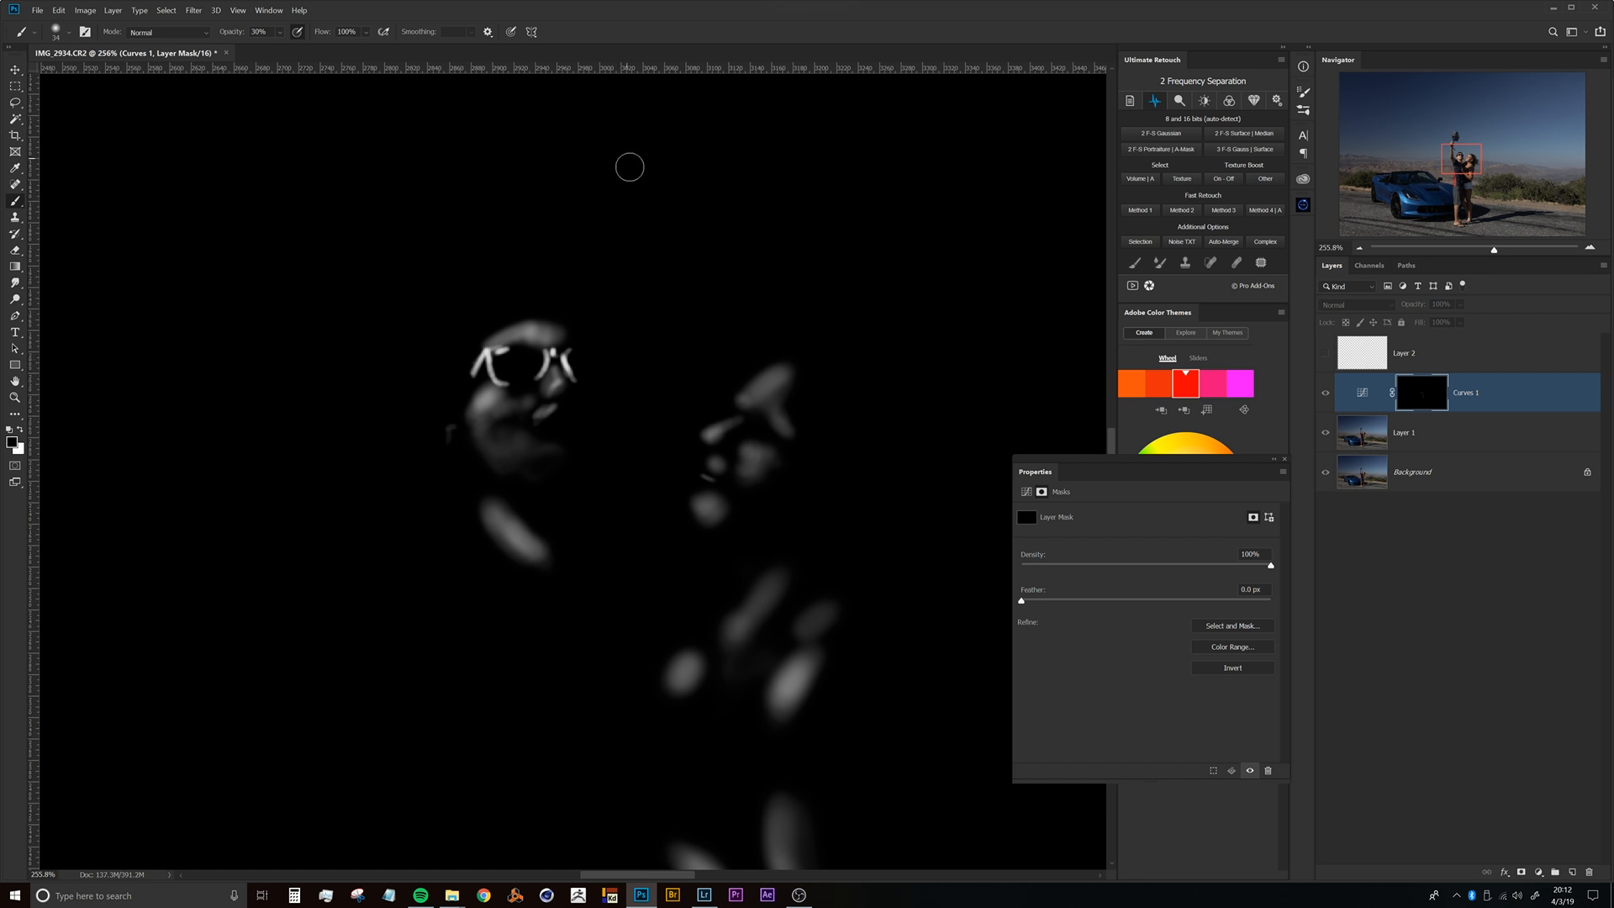
scroll(530, 357, "up", 2)
scroll(537, 351, "up", 1)
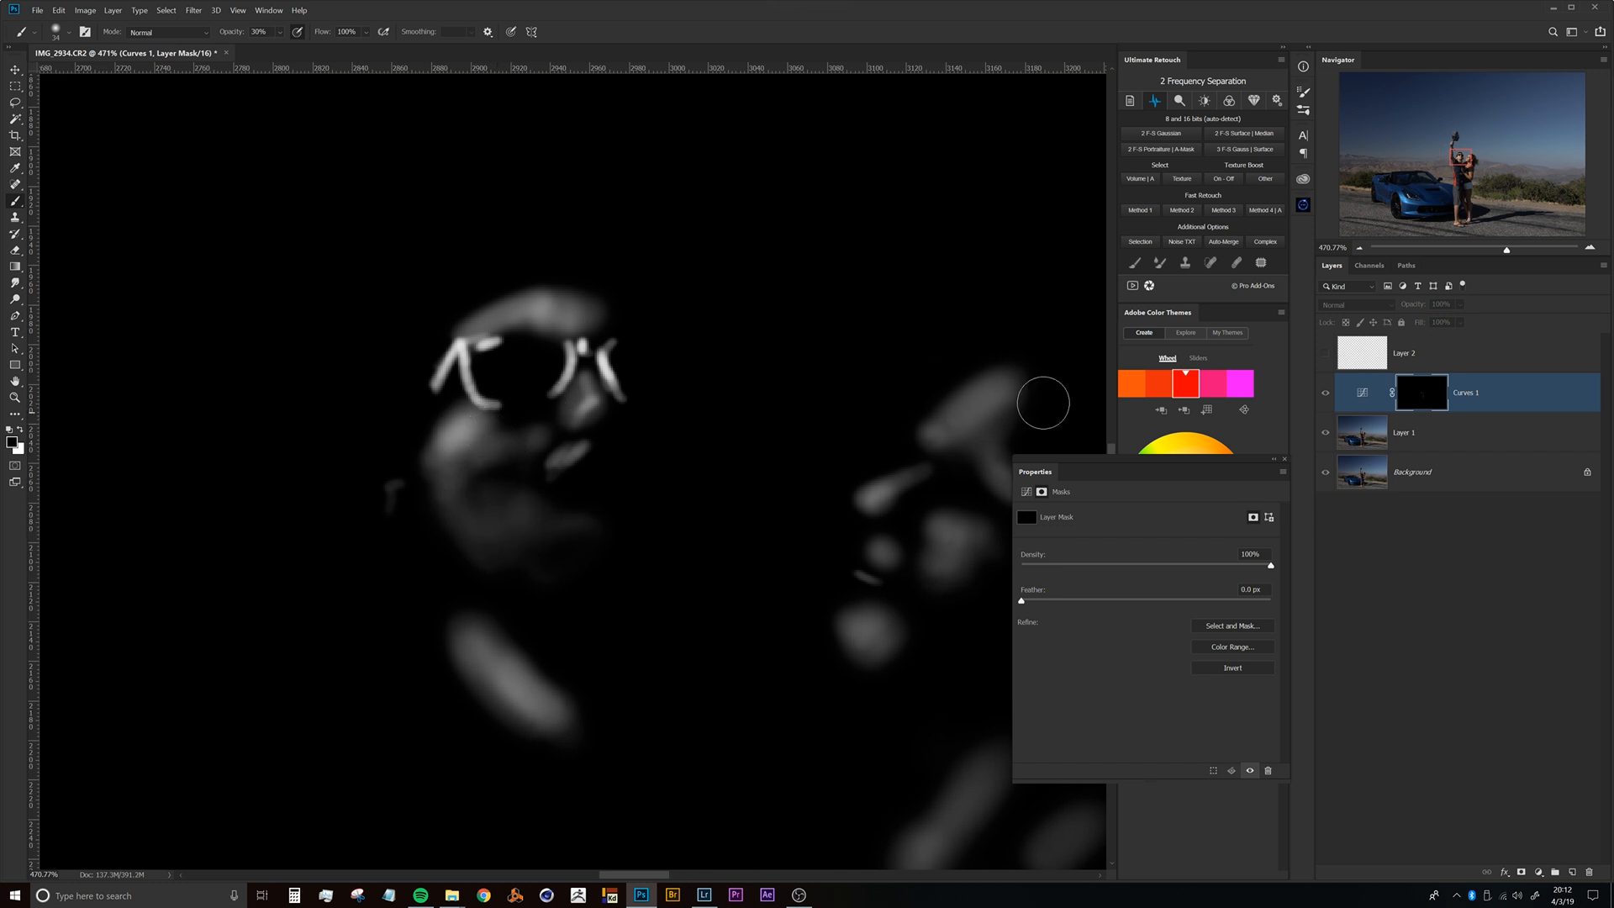
left_click(1422, 403, "alt")
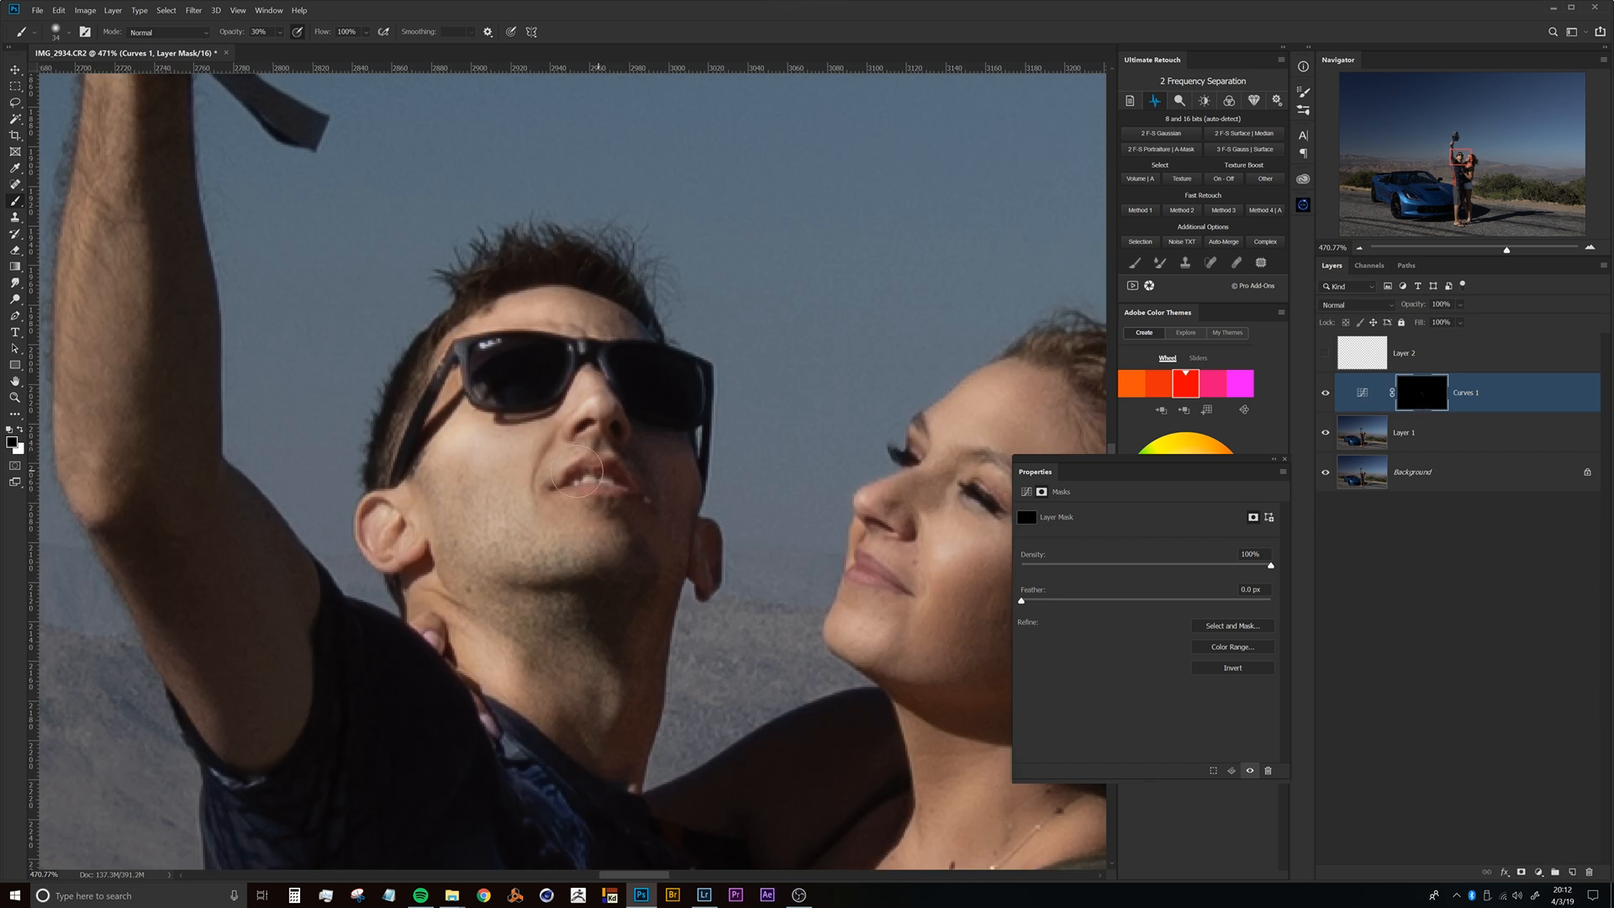
Review the painted highlights on the couple up close and in the full frame, and show the Curves 1 settings.
left_click_drag(518, 505, 475, 518)
mouse_move(481, 443)
left_mouse_down()
mouse_move(440, 405)
mouse_move(462, 433)
left_mouse_up()
left_click_drag(565, 446, 481, 462)
left_click_drag(658, 454, 521, 290)
mouse_move(601, 345)
left_mouse_down()
mouse_move(635, 348)
mouse_move(623, 363)
left_mouse_up()
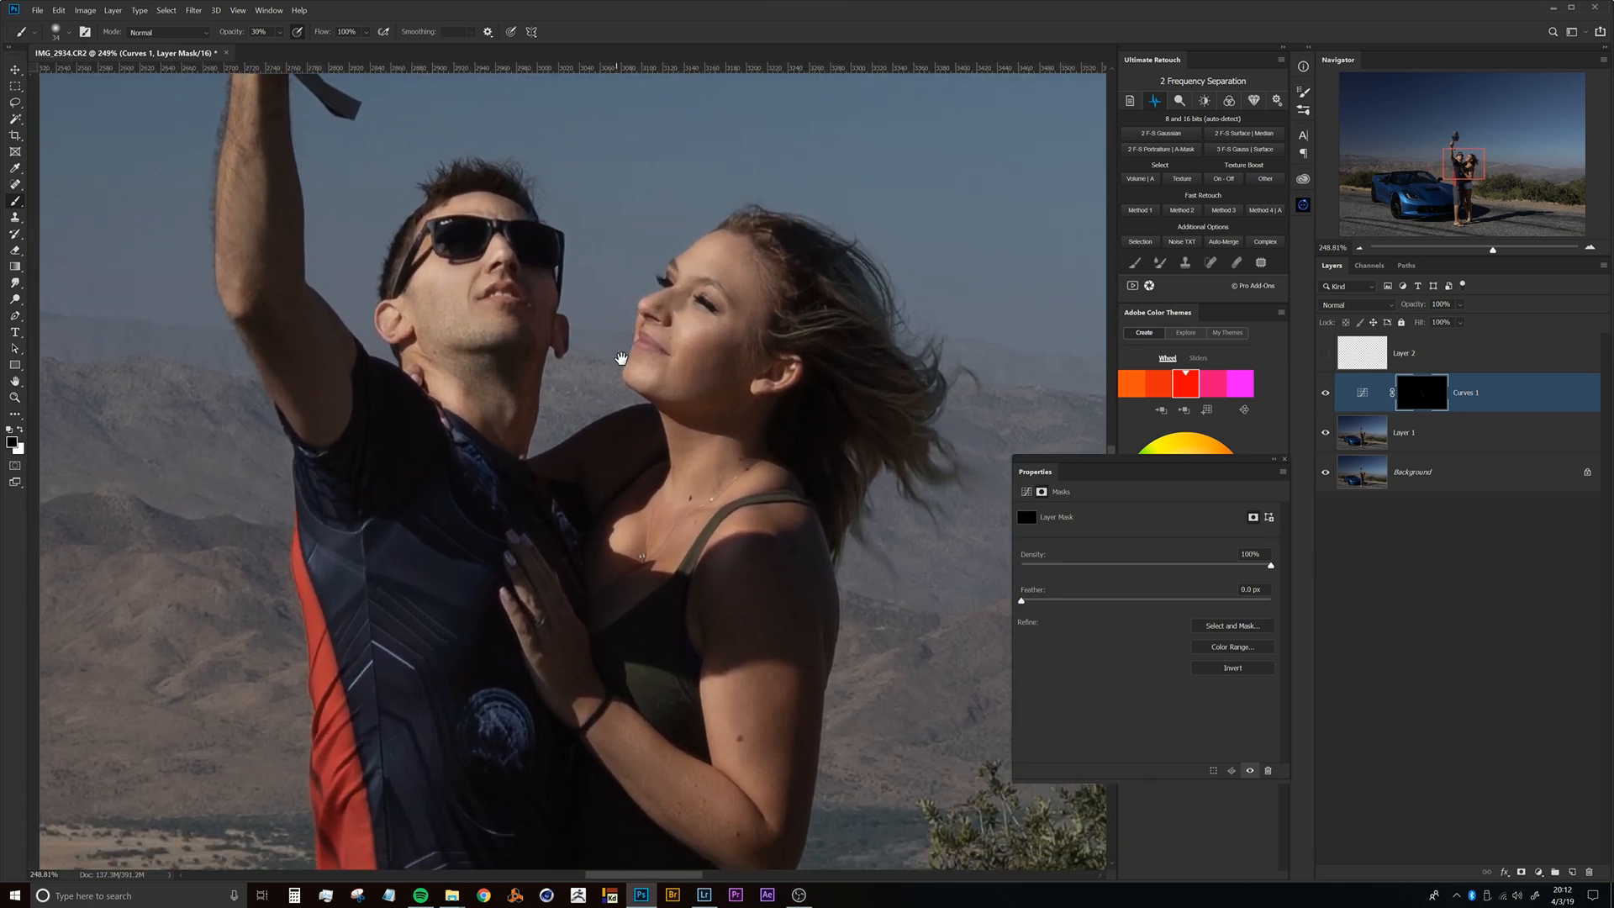
left_click(1363, 394)
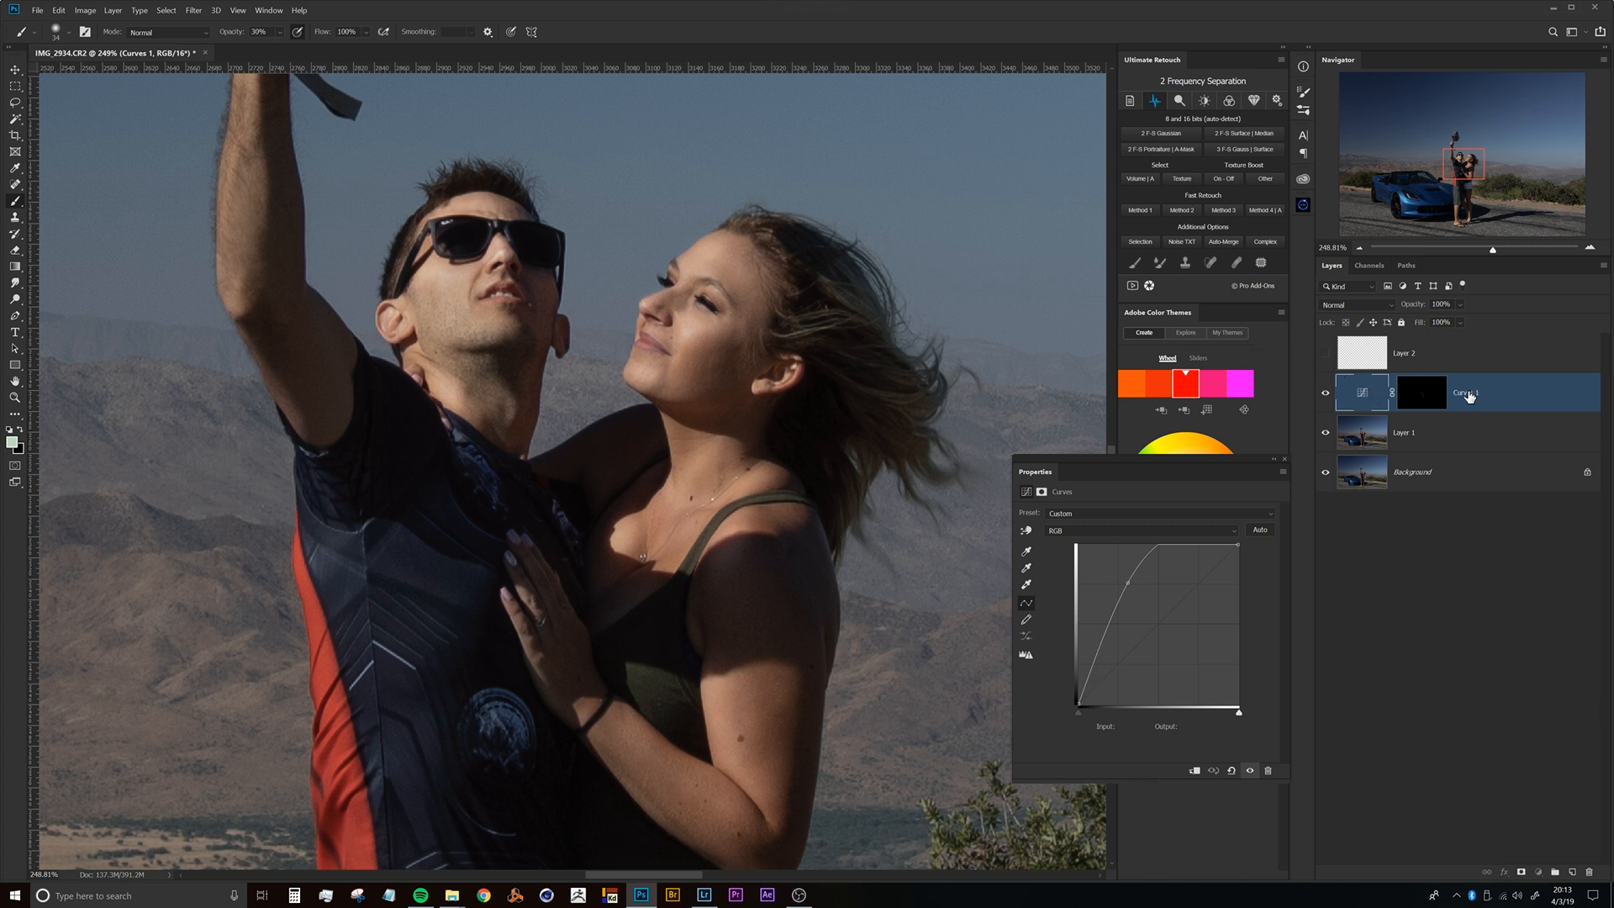
left_click_drag(585, 352, 549, 376)
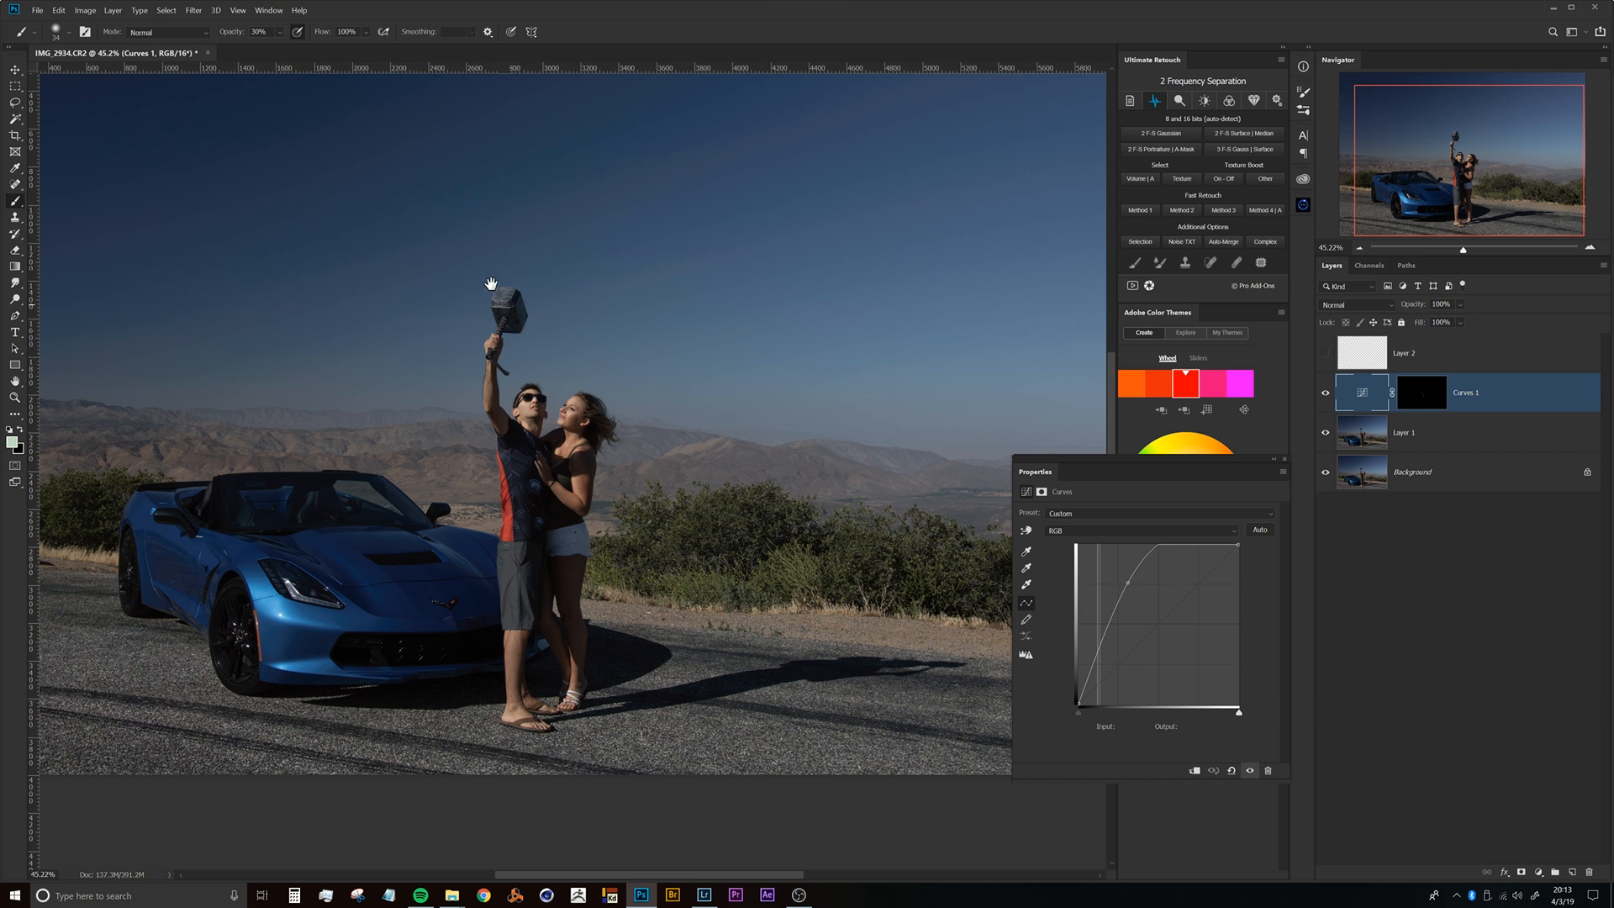
left_click_drag(565, 420, 589, 422)
Add a new blank layer above Curves 1 and delete Layer 2.
key("ctrl+shift+alt+n")
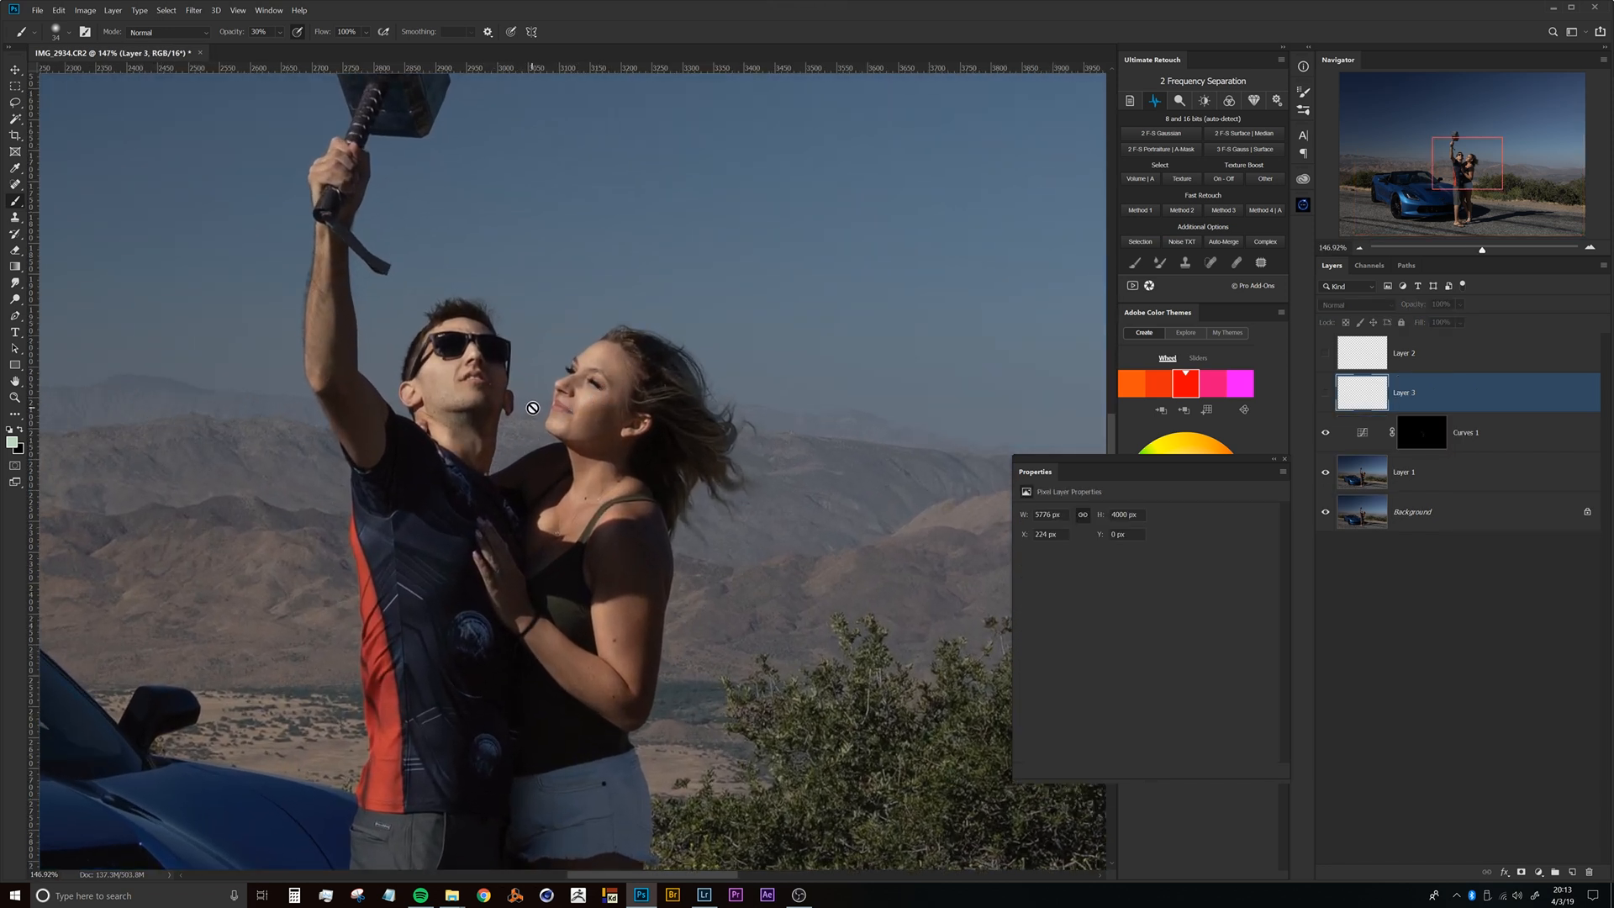
left_click_drag(527, 392, 595, 429)
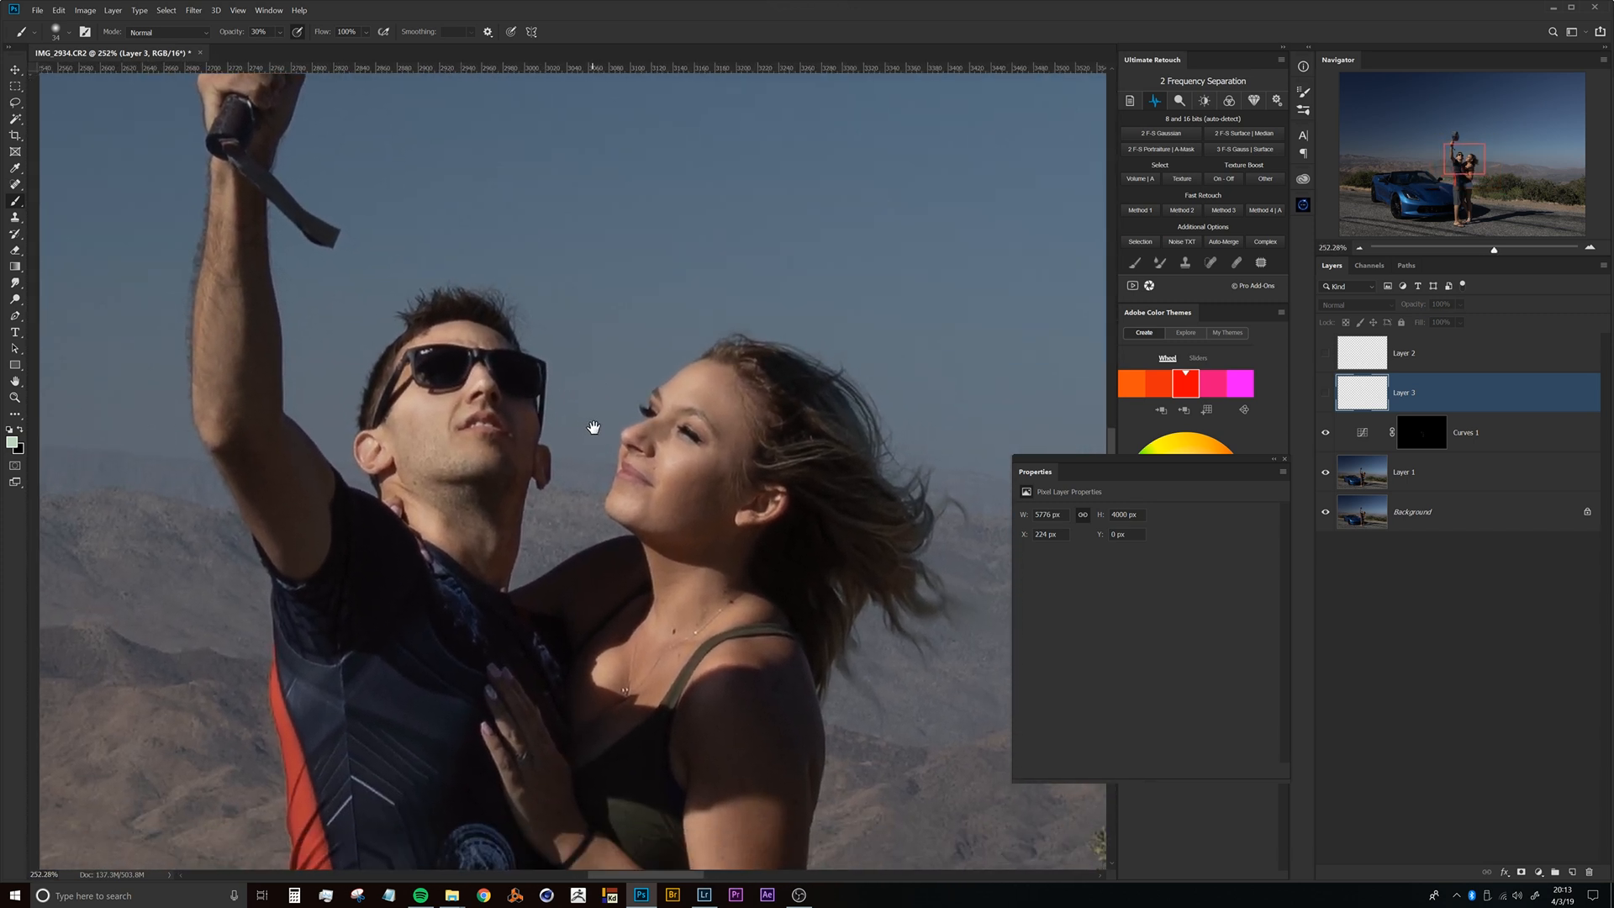
left_click(1412, 368)
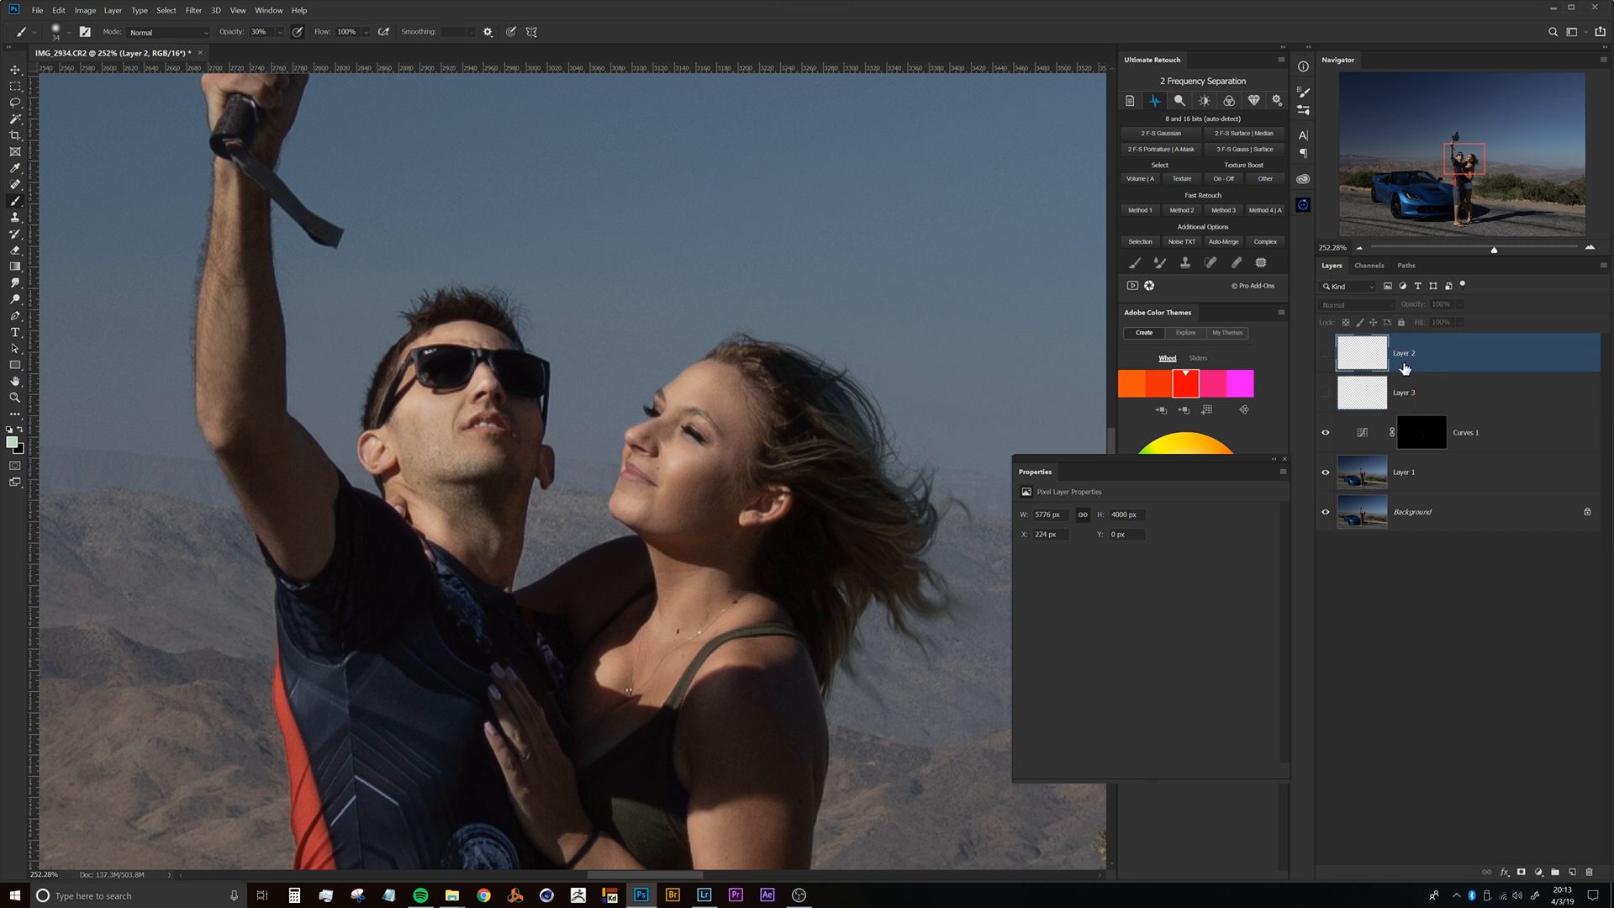
key("Delete")
Add a Solid Color fill layer directly above Curves 1 in light blue, #bad5f1.
left_click(1362, 387)
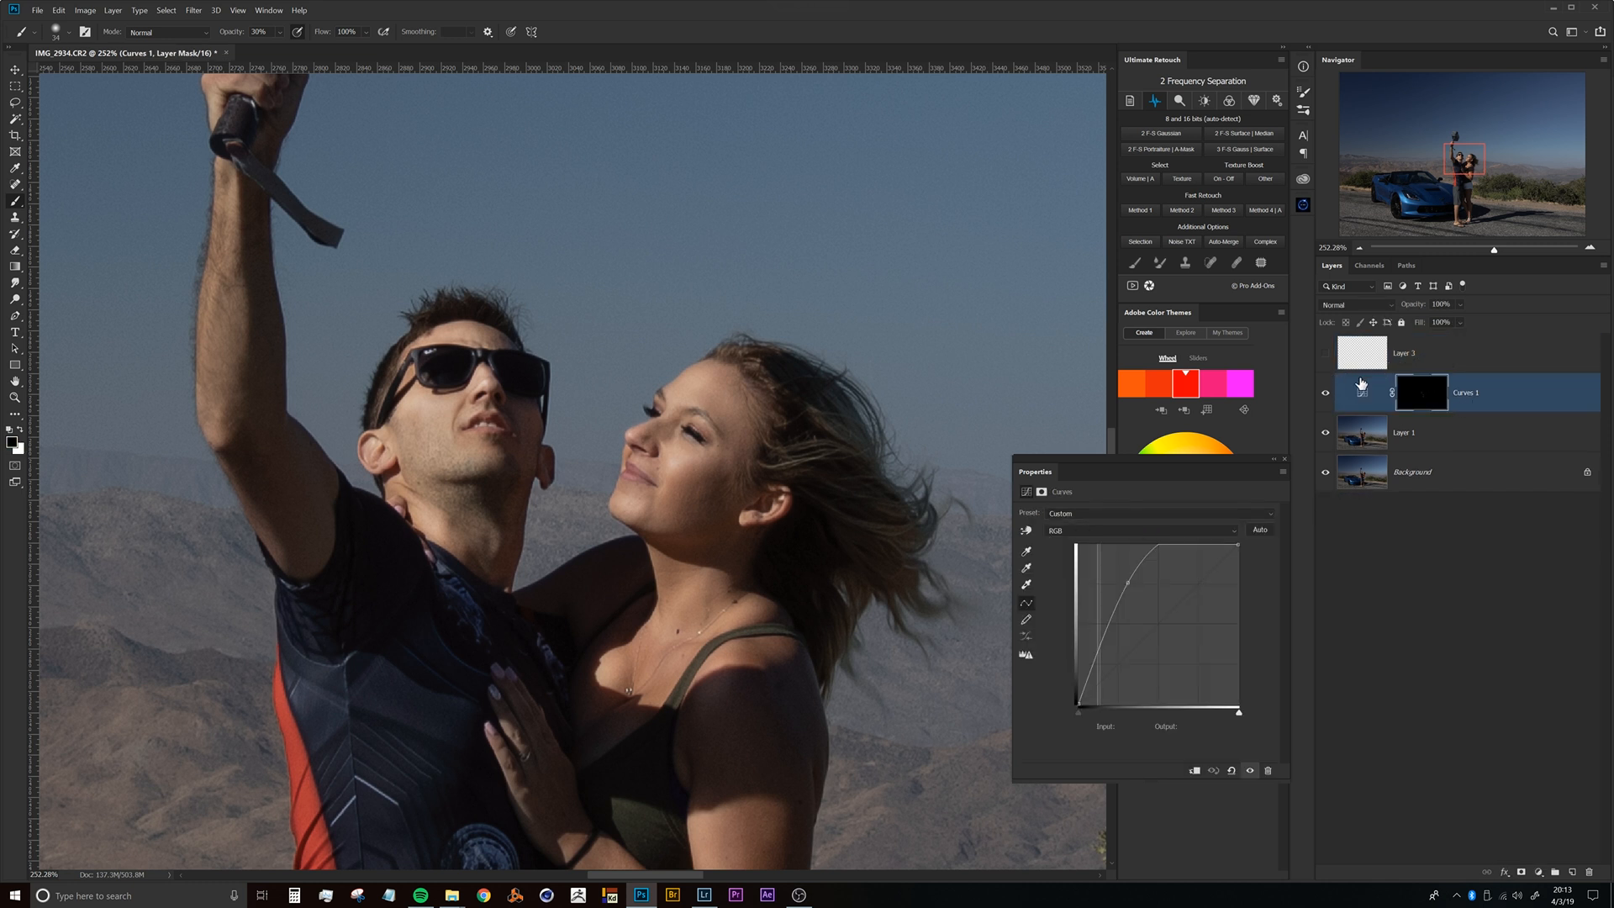
left_click(1539, 874)
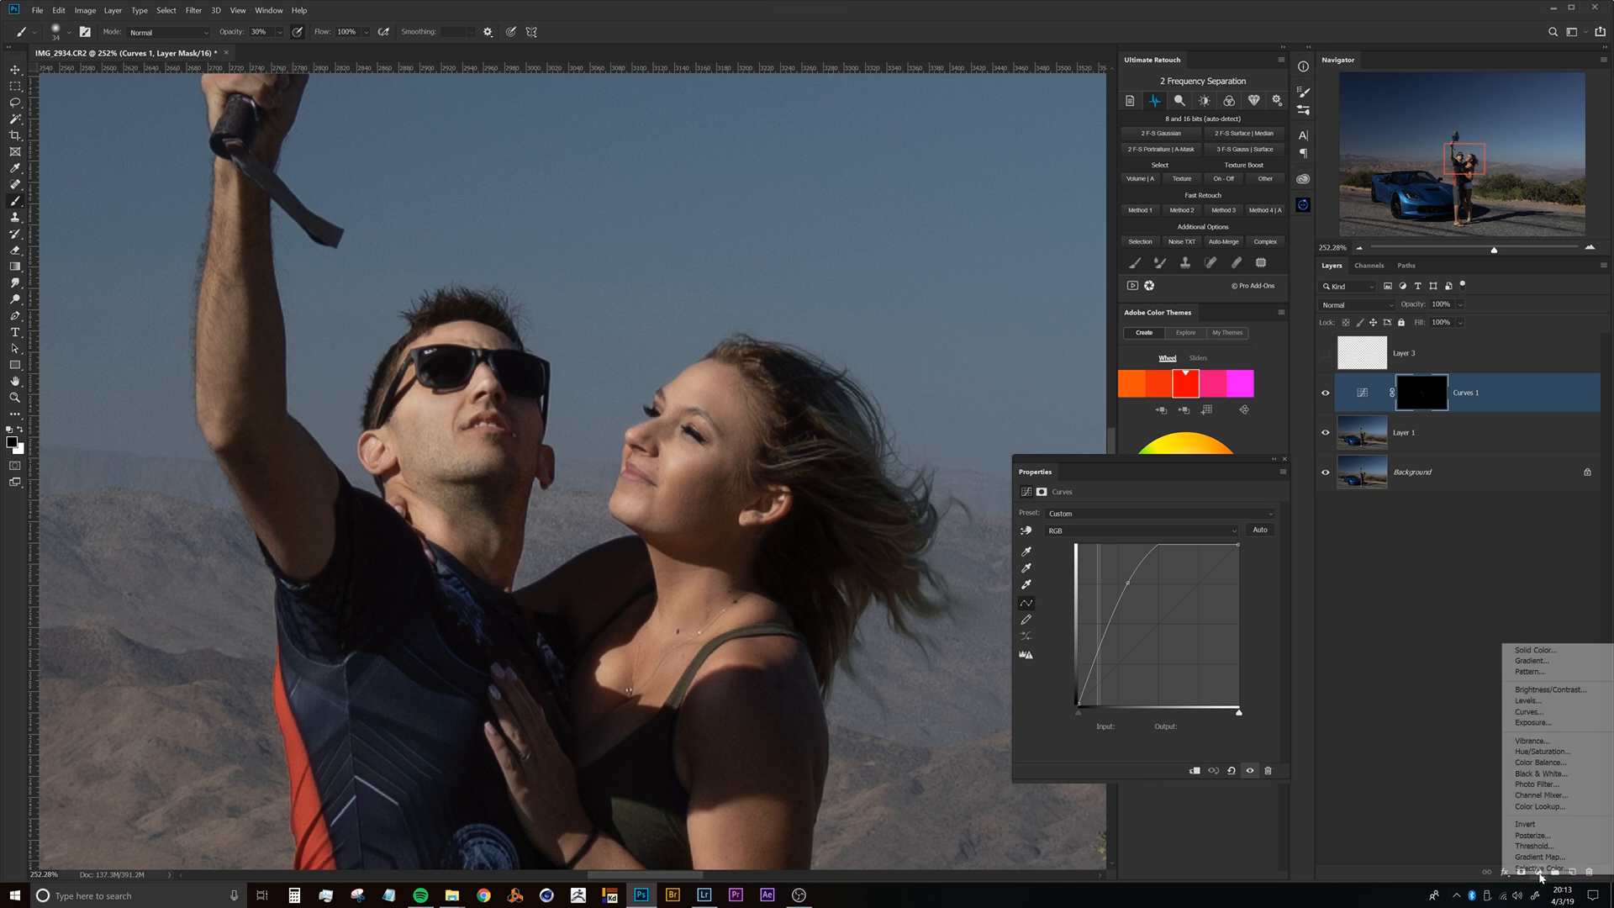
left_click(1542, 652)
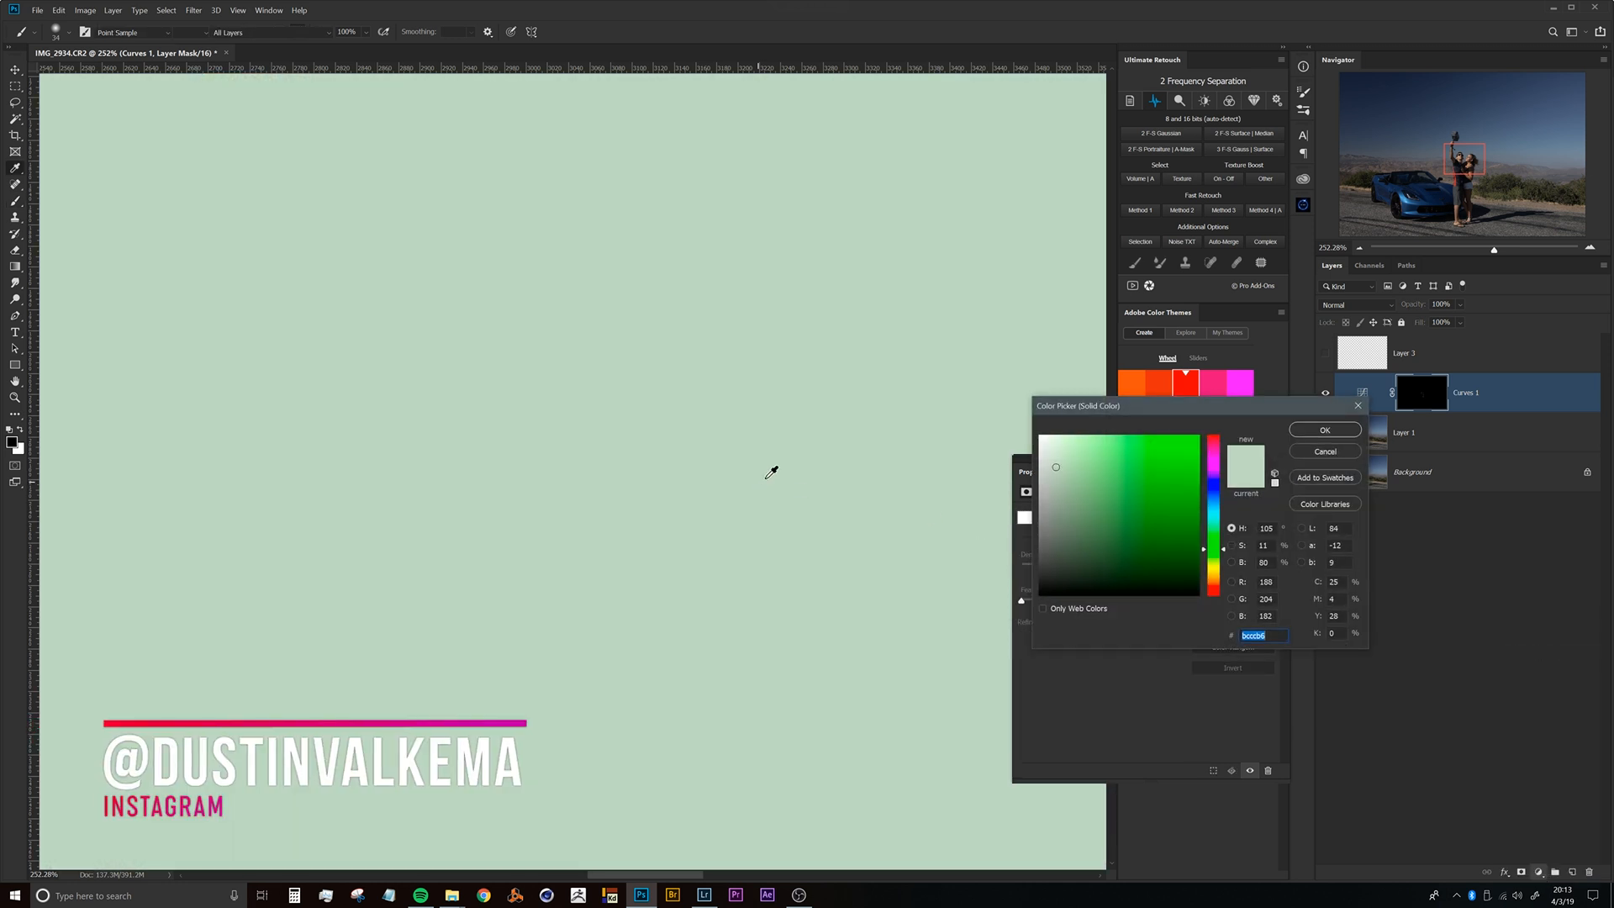
left_click_drag(1220, 513, 1221, 505)
left_click_drag(1078, 470, 1071, 446)
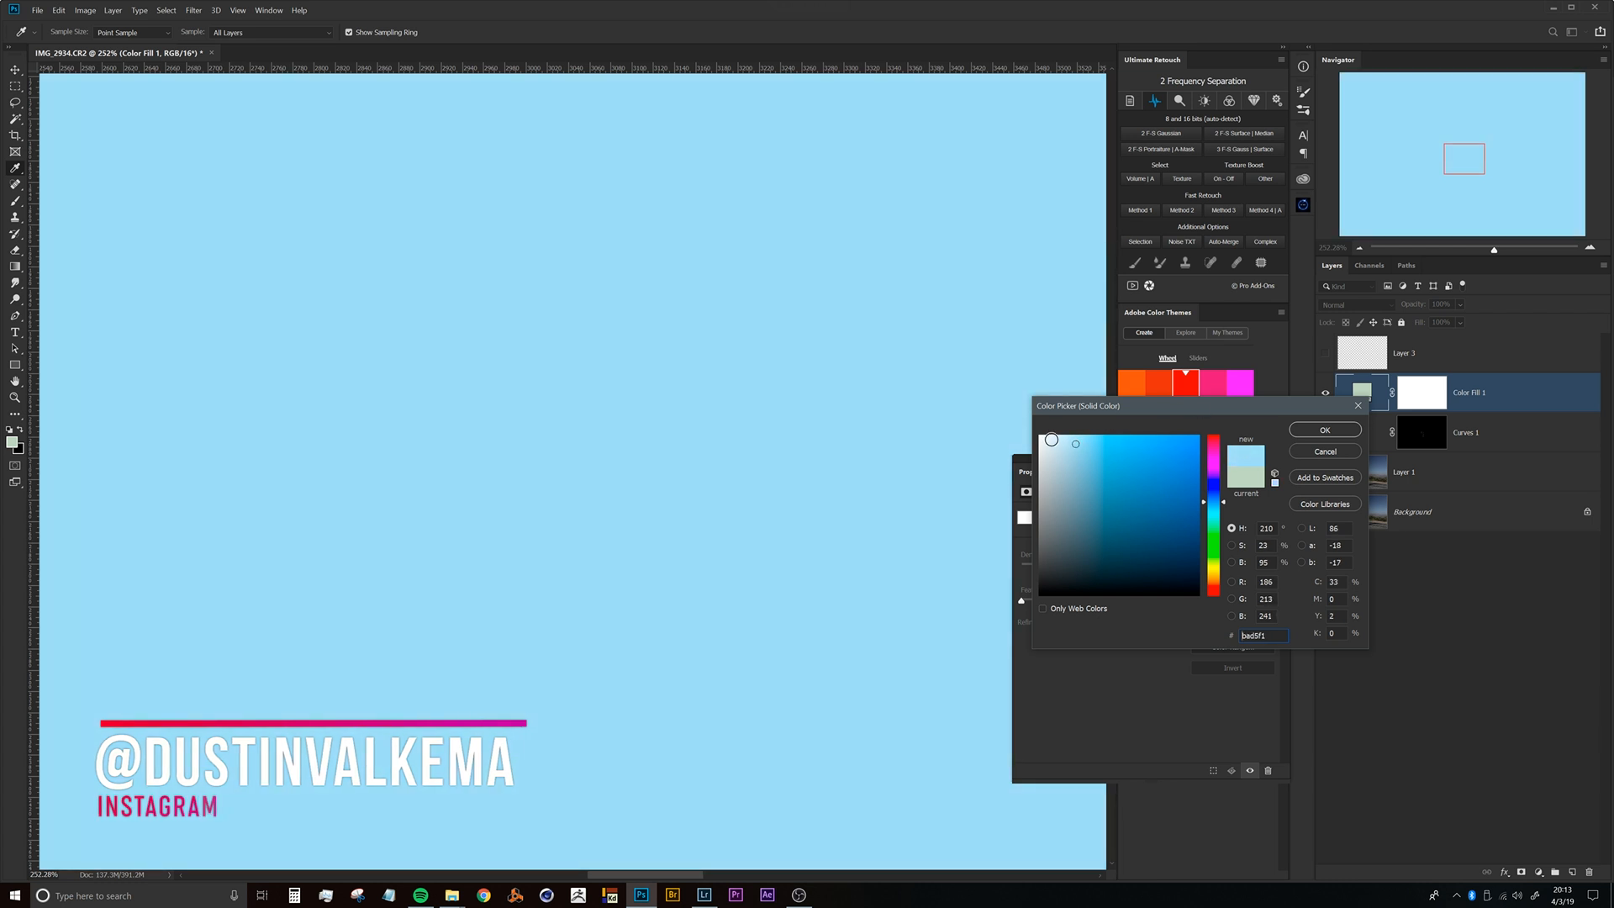
left_click(1313, 433)
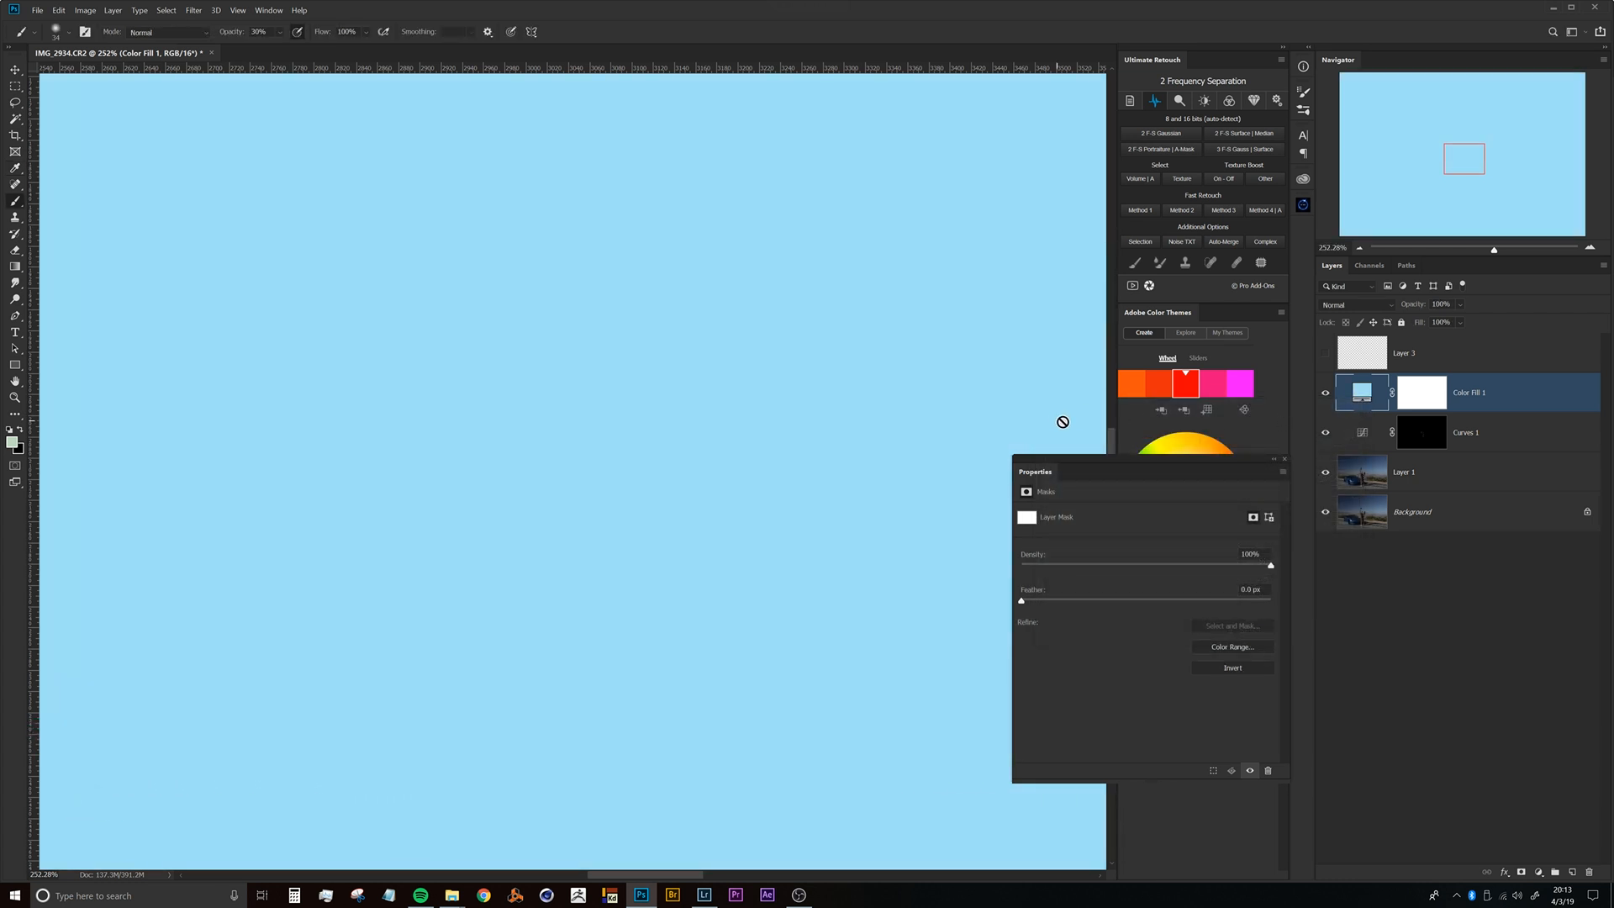
Invert the Color Fill 1 mask to black and set the layer's blend mode to Soft Light.
left_click(1284, 459)
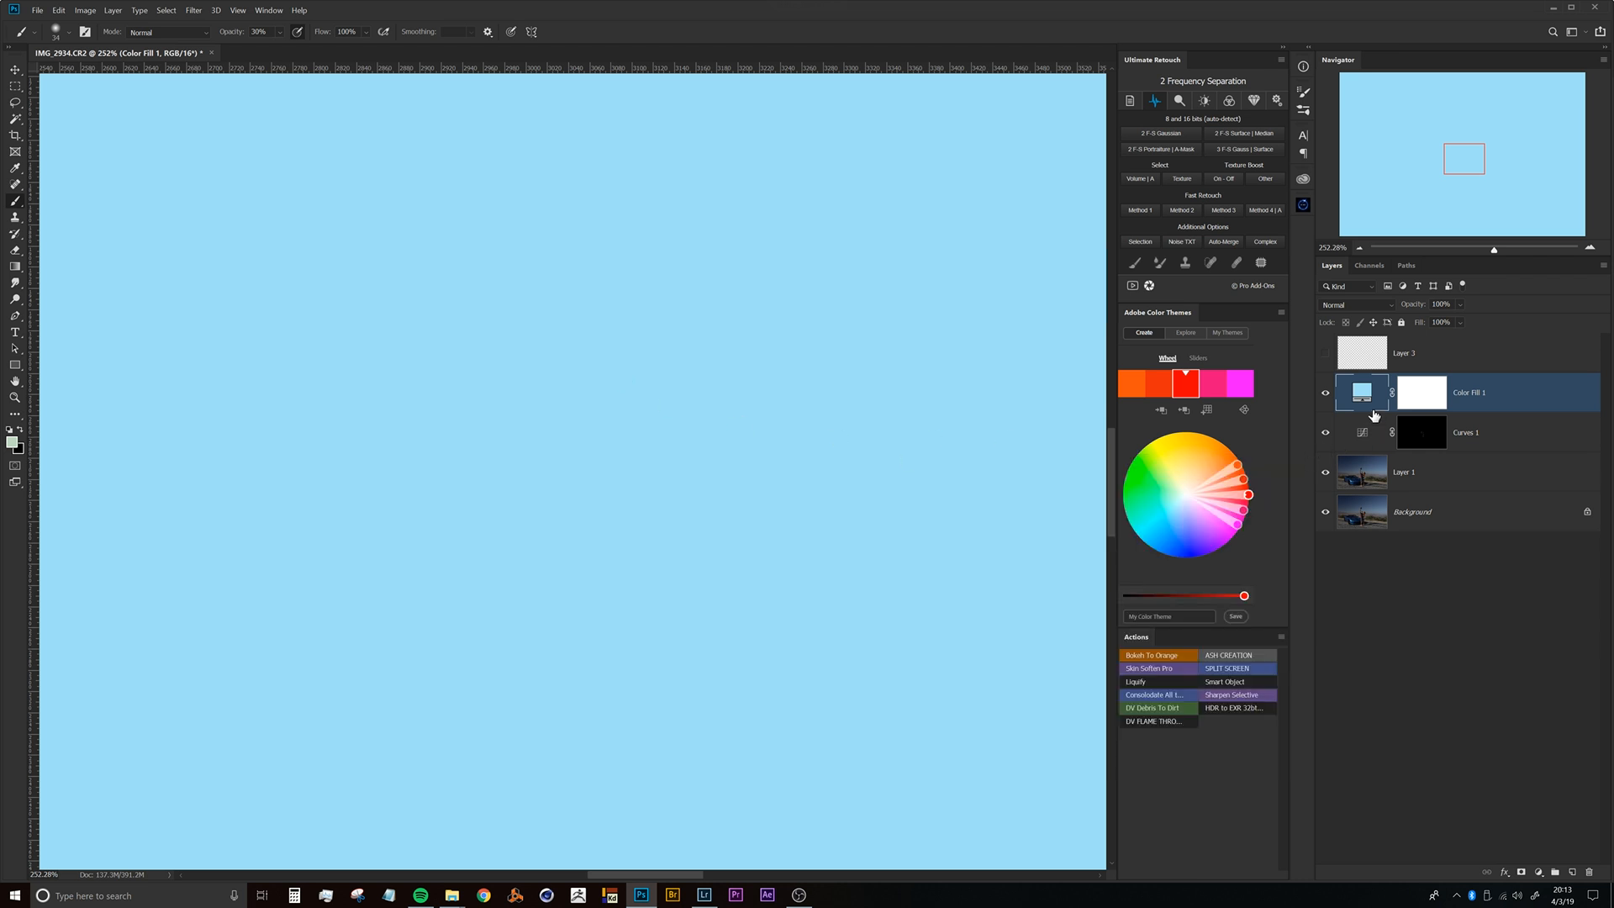
left_click(1427, 402)
key("ctrl+i")
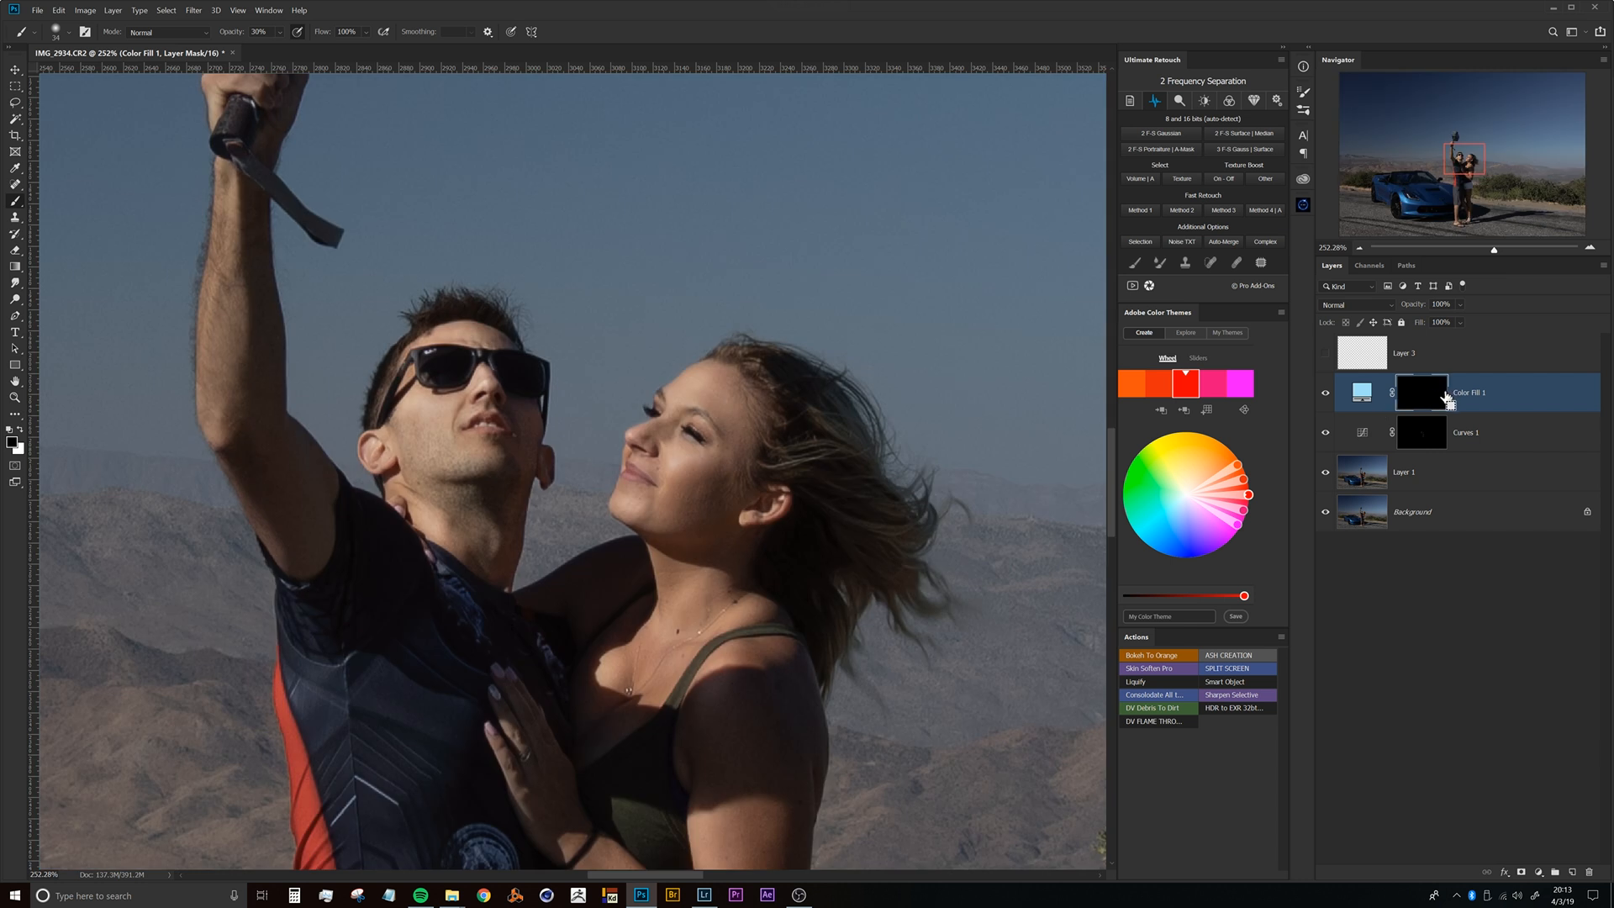
left_click(1384, 304)
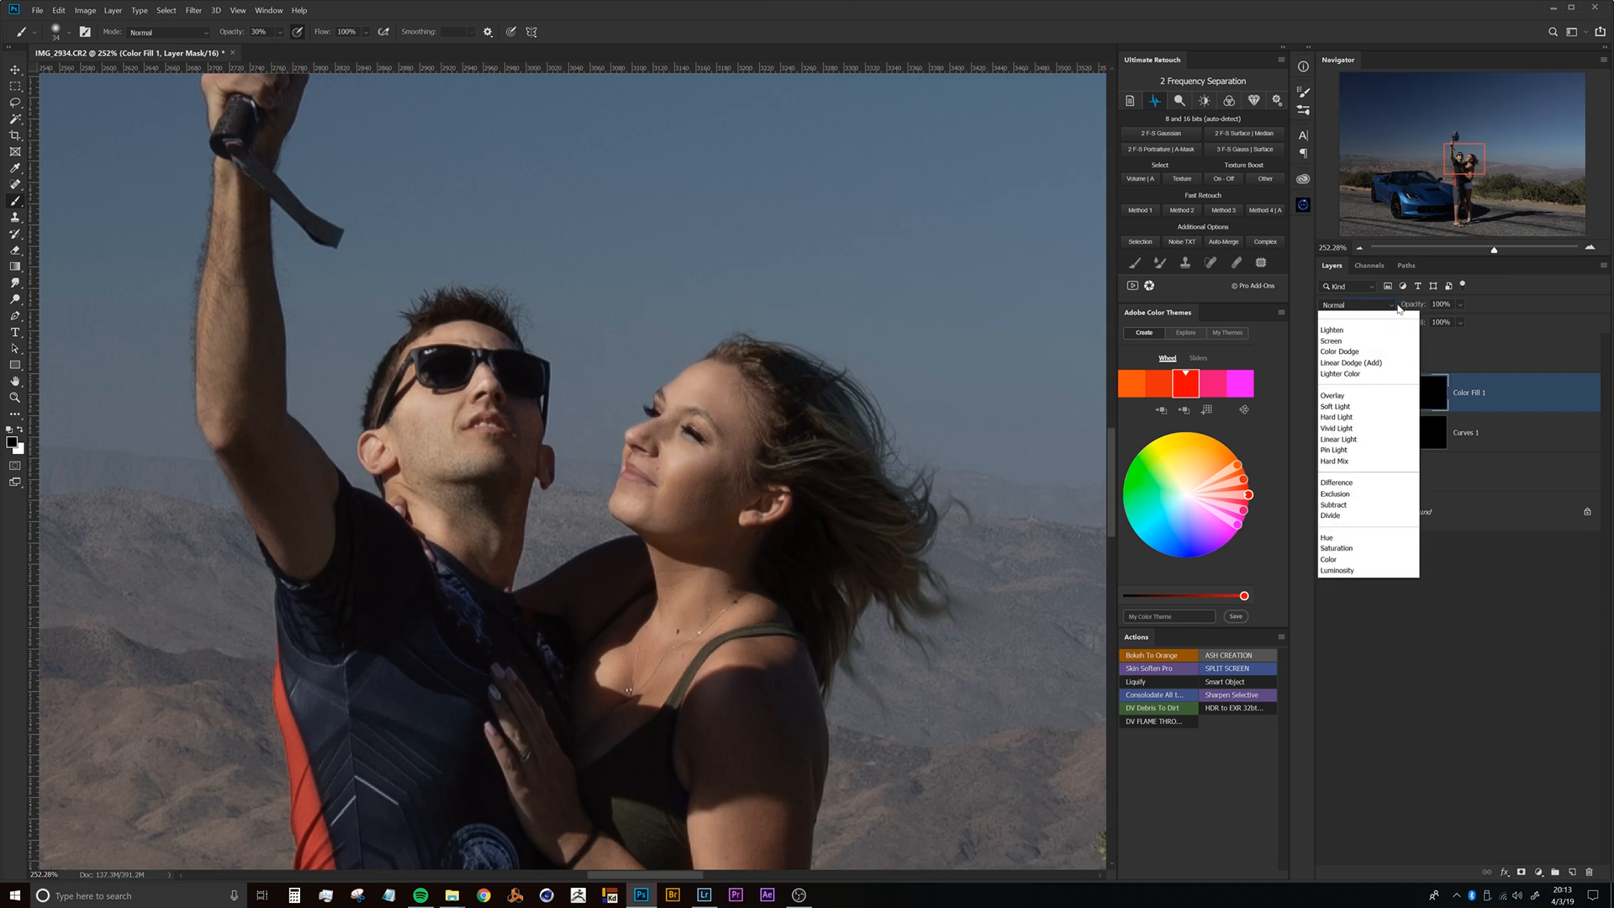
left_click(1342, 494)
Paint white on the Color Fill 1 mask over the man's cheek and forehead to tint them blue.
left_click_drag(562, 417, 659, 396)
left_click_drag(531, 367, 552, 360)
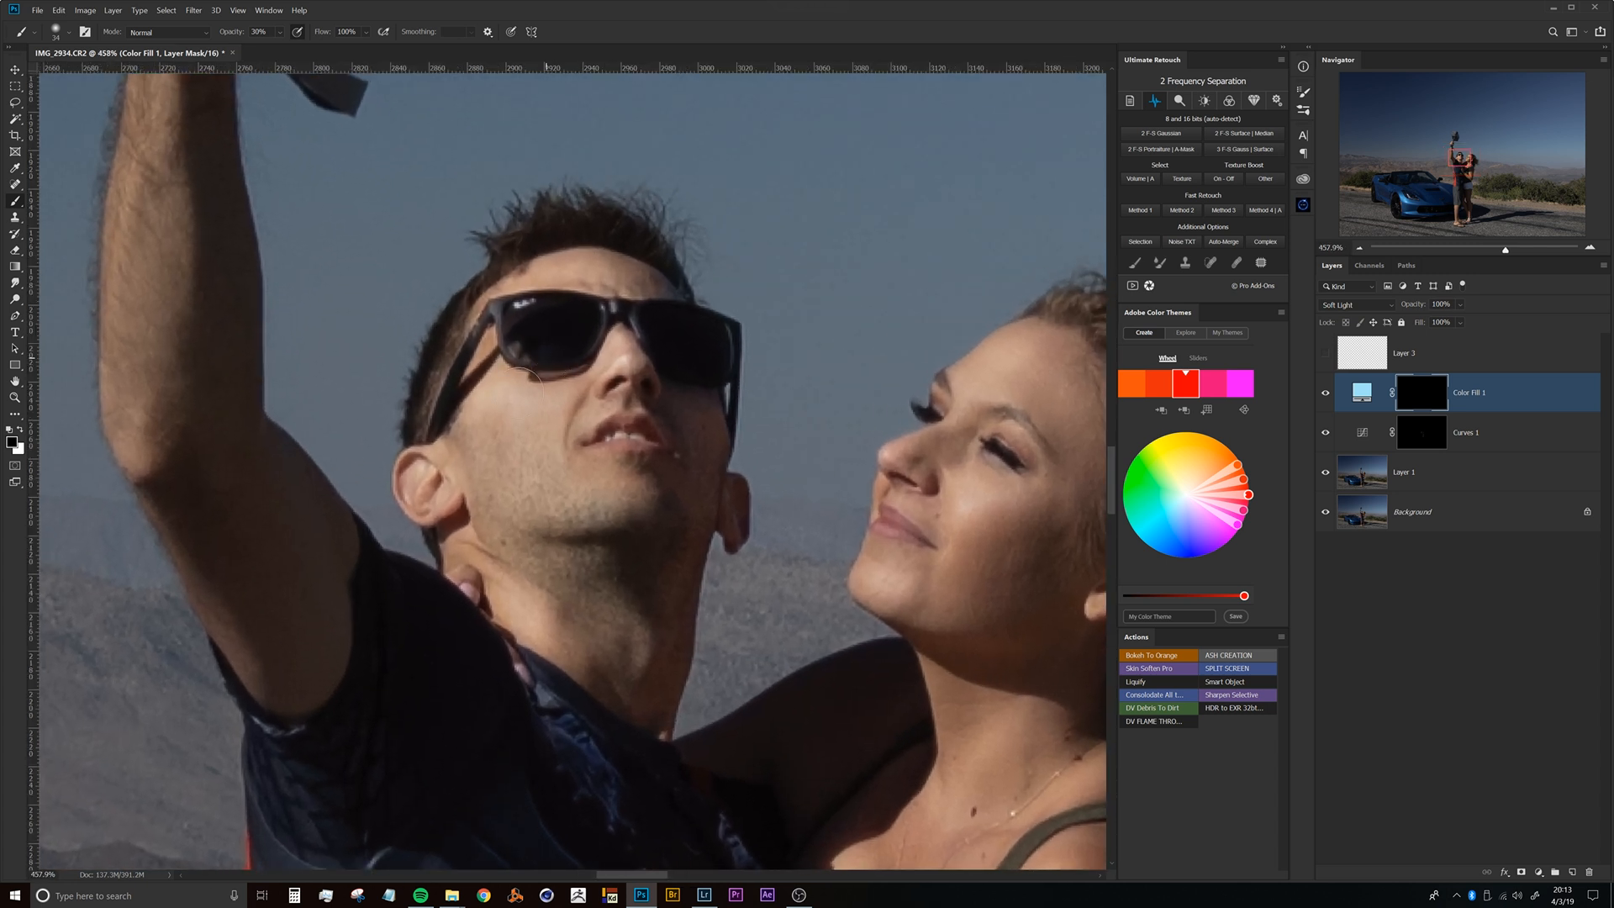
key("x")
mouse_move(503, 389)
left_mouse_down()
mouse_move(479, 436)
mouse_move(517, 385)
mouse_move(507, 452)
mouse_move(549, 390)
mouse_move(555, 470)
mouse_move(544, 441)
mouse_move(580, 457)
left_mouse_up()
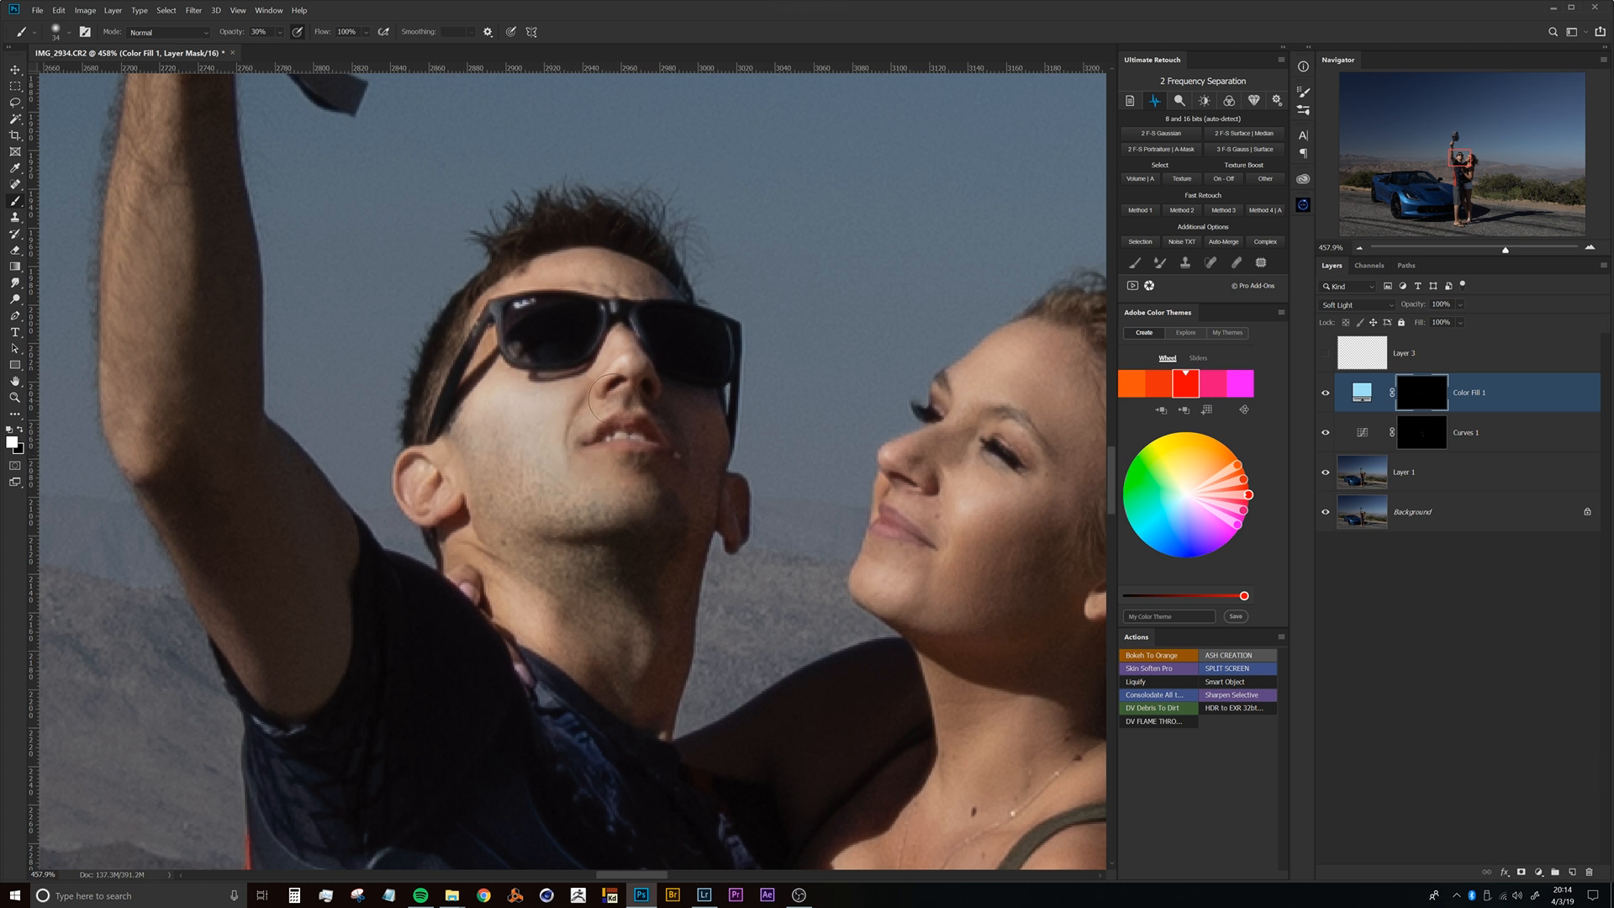
left_click_drag(580, 312, 570, 305)
Change the Color Fill 1 colour to a more saturated blue, #69adf3, and keep Soft Light as its blend mode.
double_click(1365, 394)
mouse_move(1087, 451)
left_mouse_down()
mouse_move(1131, 466)
mouse_move(1146, 446)
left_mouse_up()
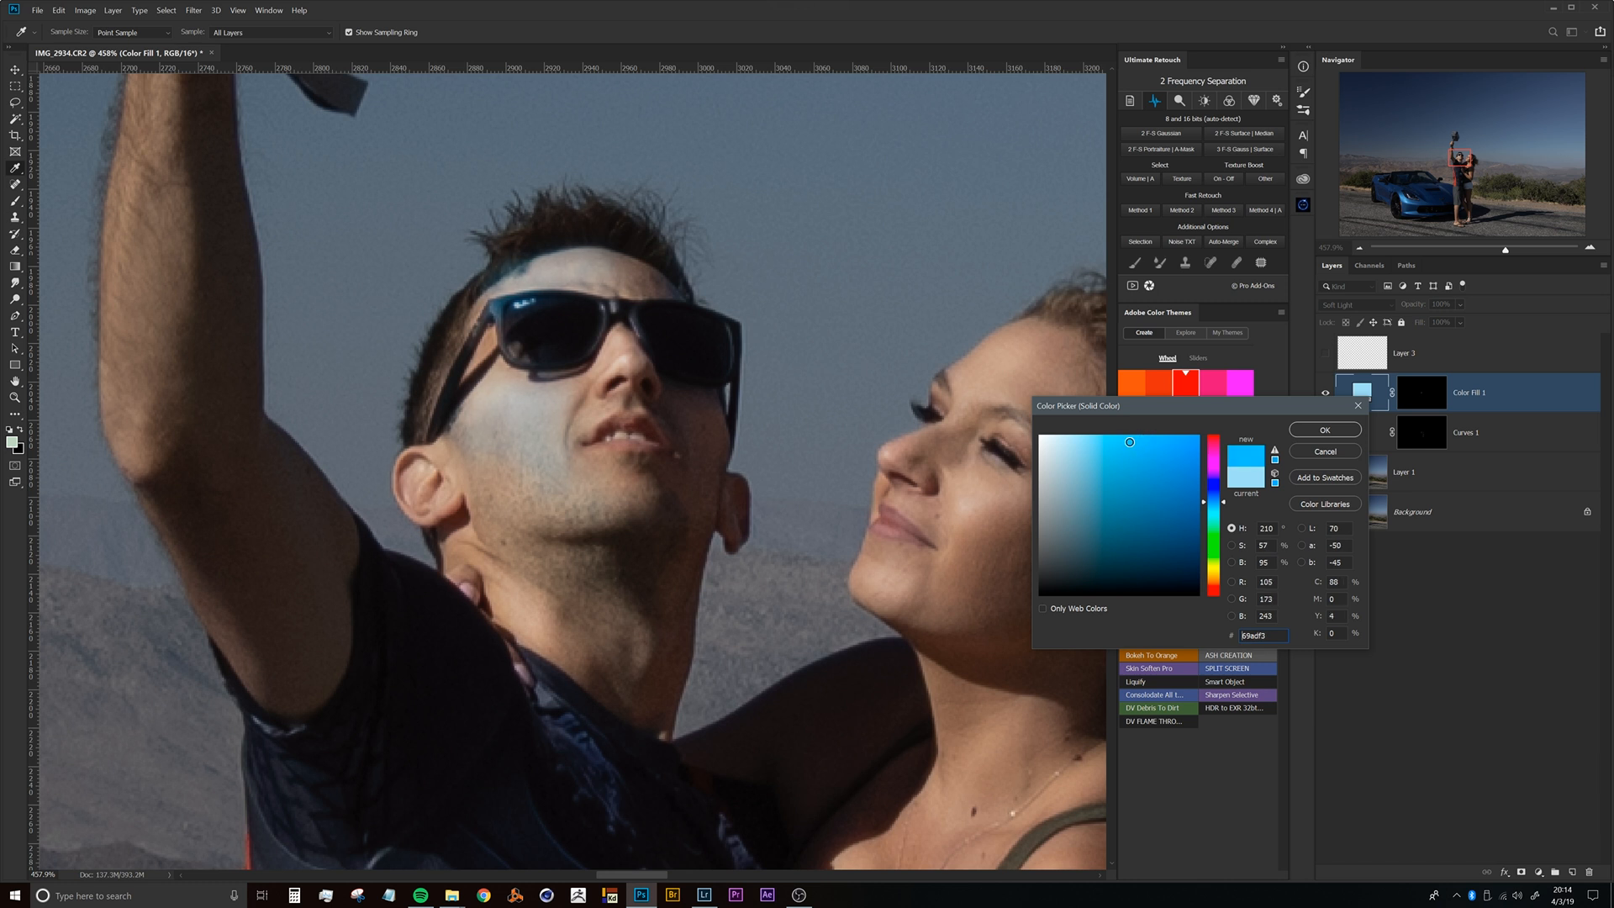
left_click(1325, 430)
left_click(1356, 304)
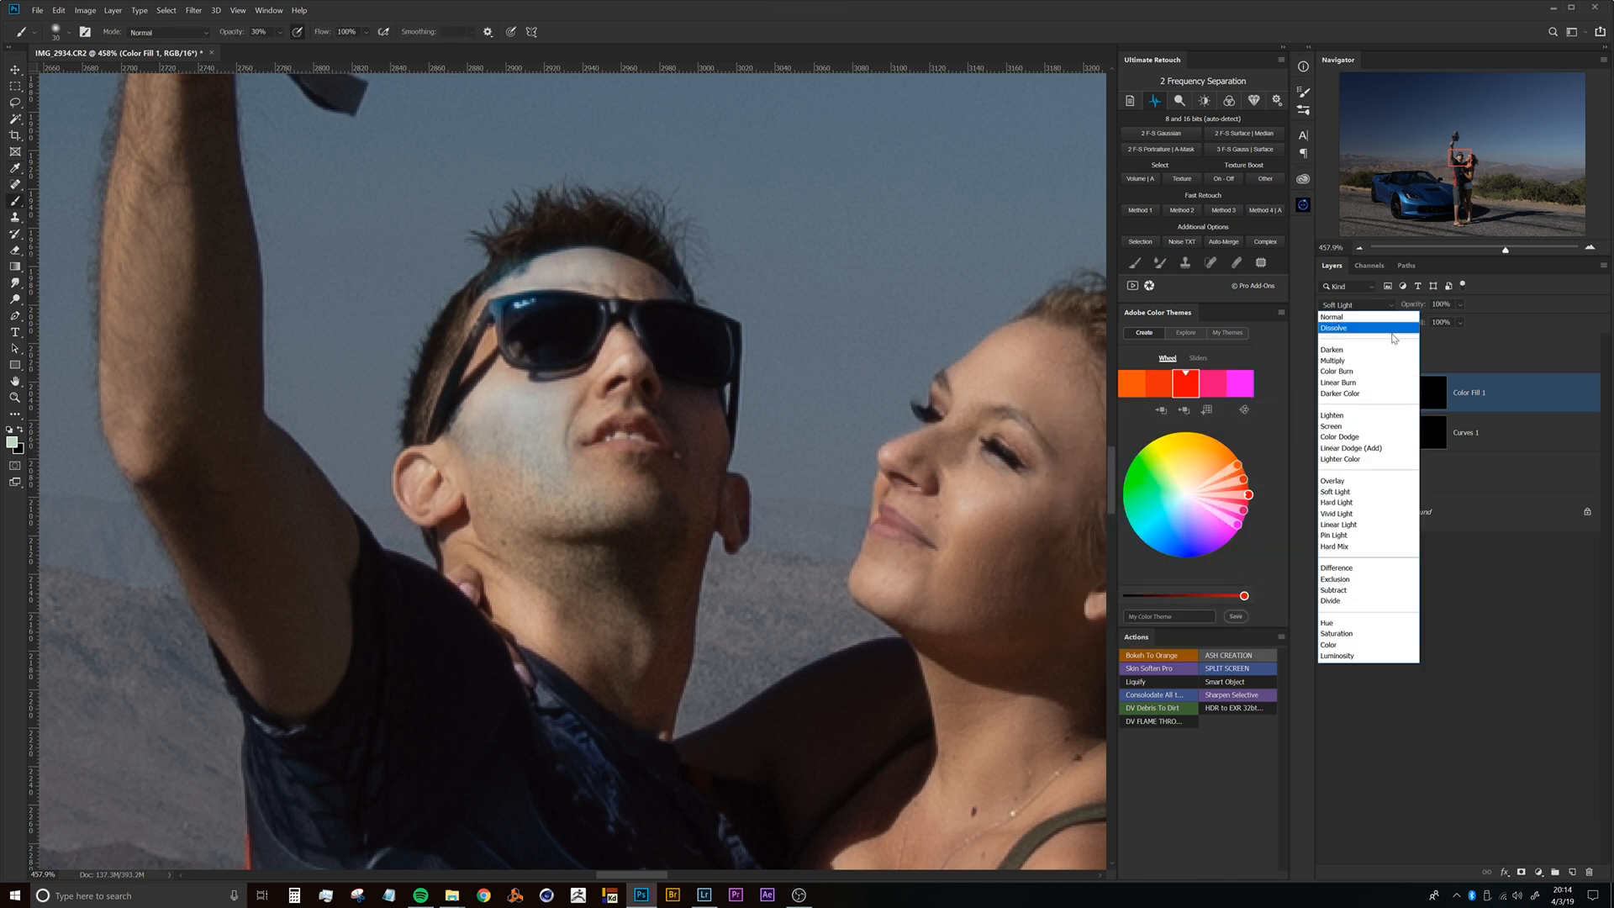
left_click(1340, 492)
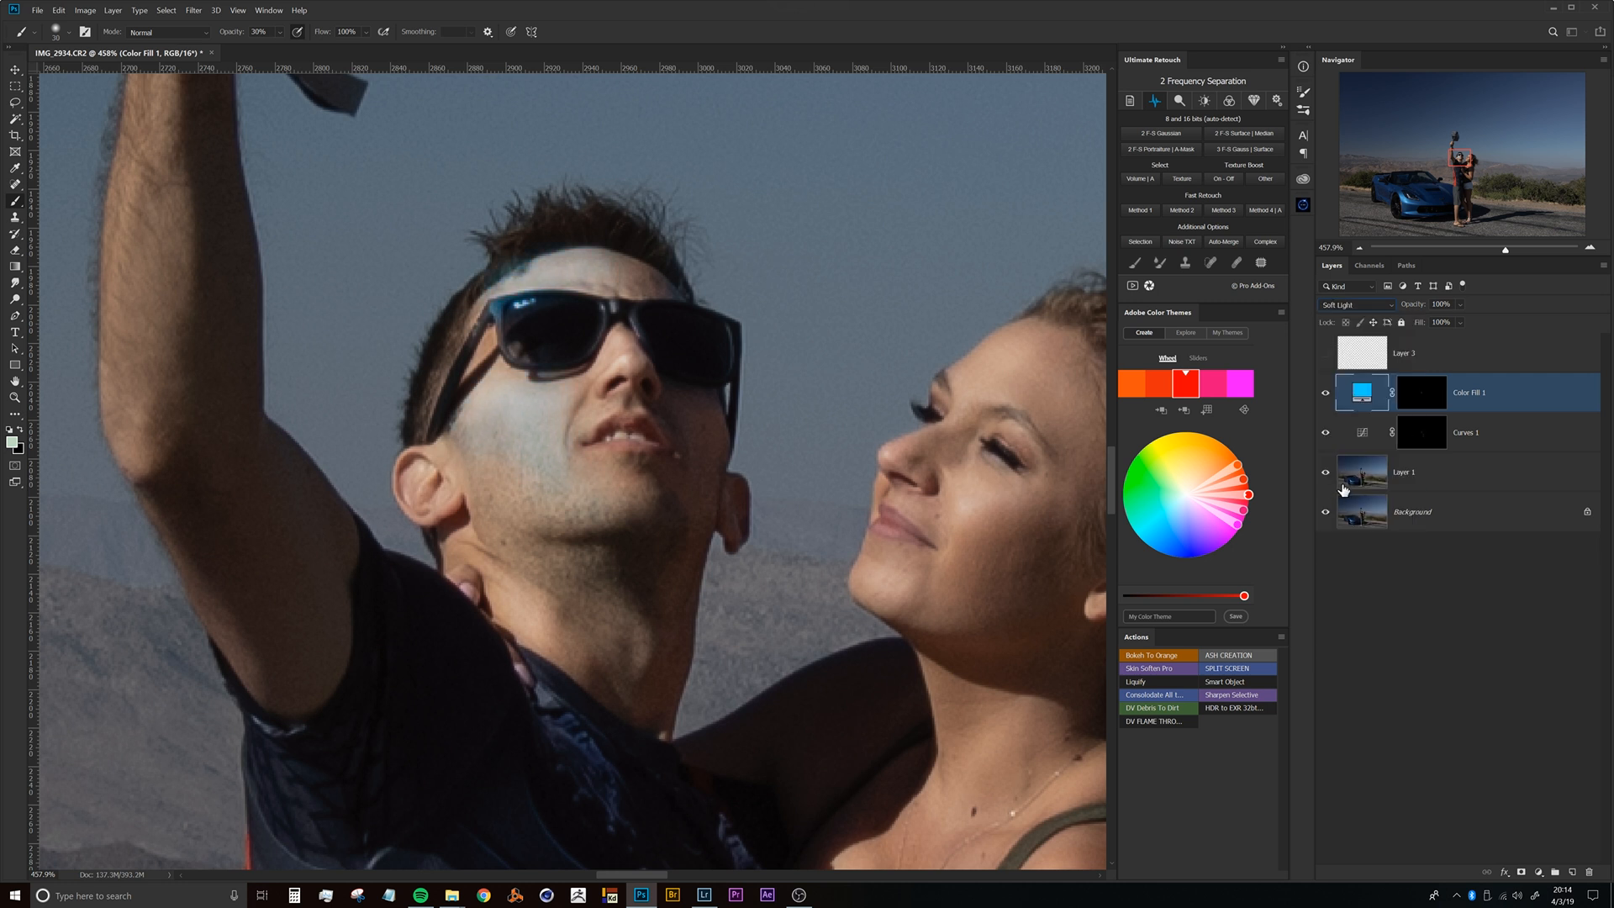
Paint white on the Color Fill 1 mask across the man's face, sunglasses, ear and neck.
left_click(1441, 400)
left_click_drag(578, 278, 564, 283)
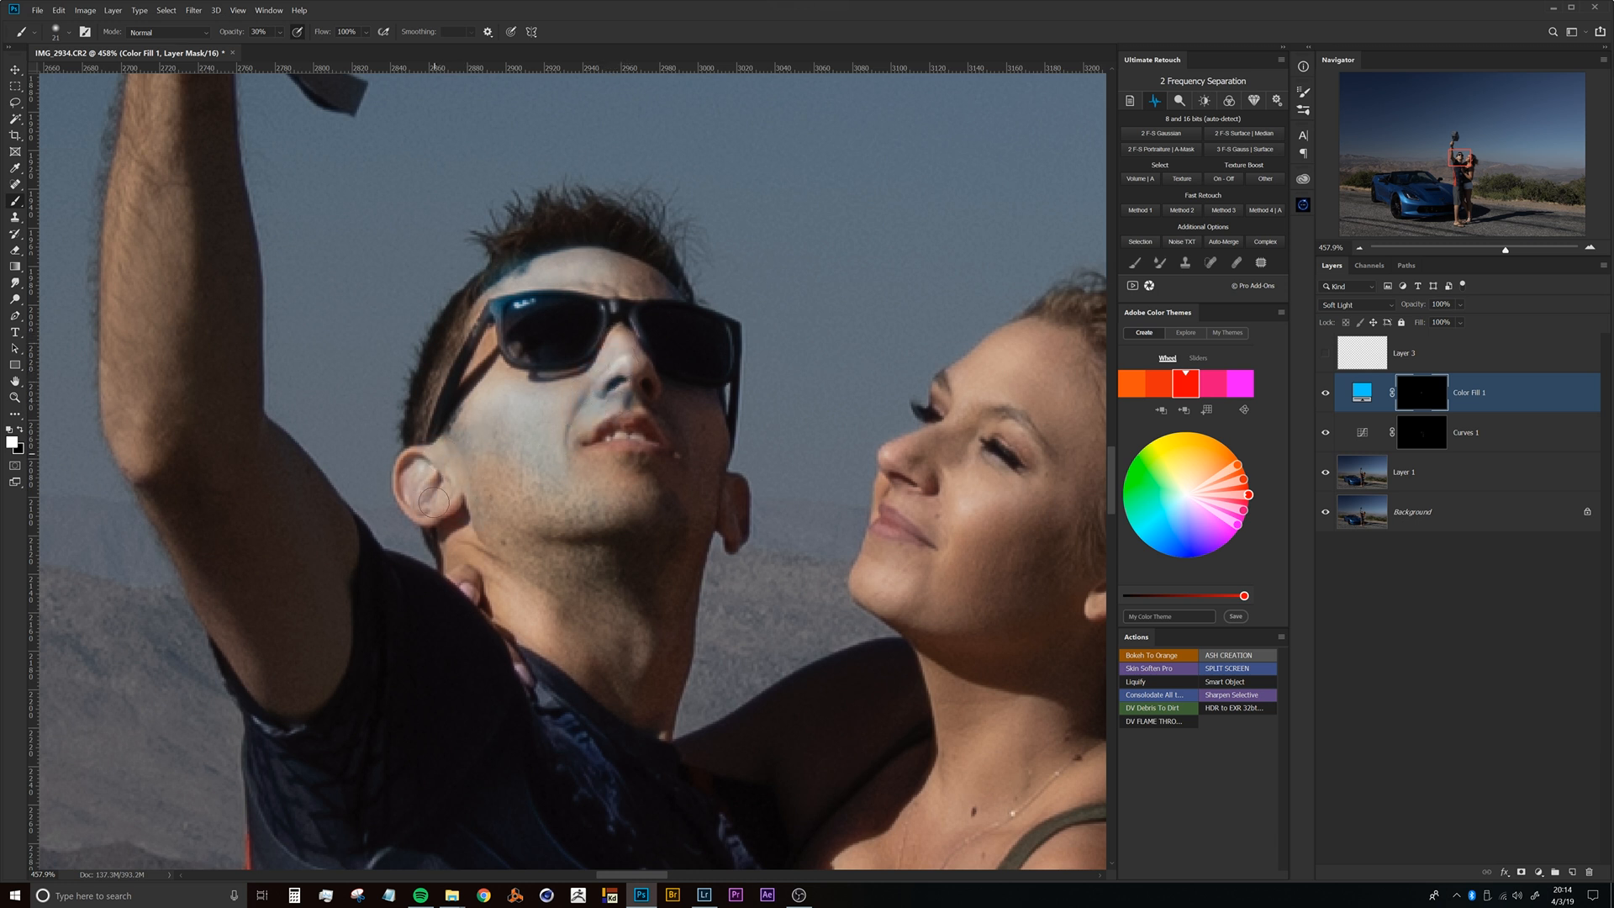
mouse_move(442, 489)
left_mouse_down()
mouse_move(437, 459)
mouse_move(461, 496)
mouse_move(554, 454)
mouse_move(542, 405)
left_mouse_up()
mouse_move(491, 351)
left_mouse_down()
mouse_move(497, 385)
mouse_move(503, 310)
mouse_move(532, 412)
left_mouse_up()
mouse_move(593, 269)
left_mouse_down()
mouse_move(584, 342)
mouse_move(605, 328)
mouse_move(613, 262)
mouse_move(627, 322)
mouse_move(578, 401)
mouse_move(496, 439)
mouse_move(513, 564)
mouse_move(462, 499)
left_mouse_up()
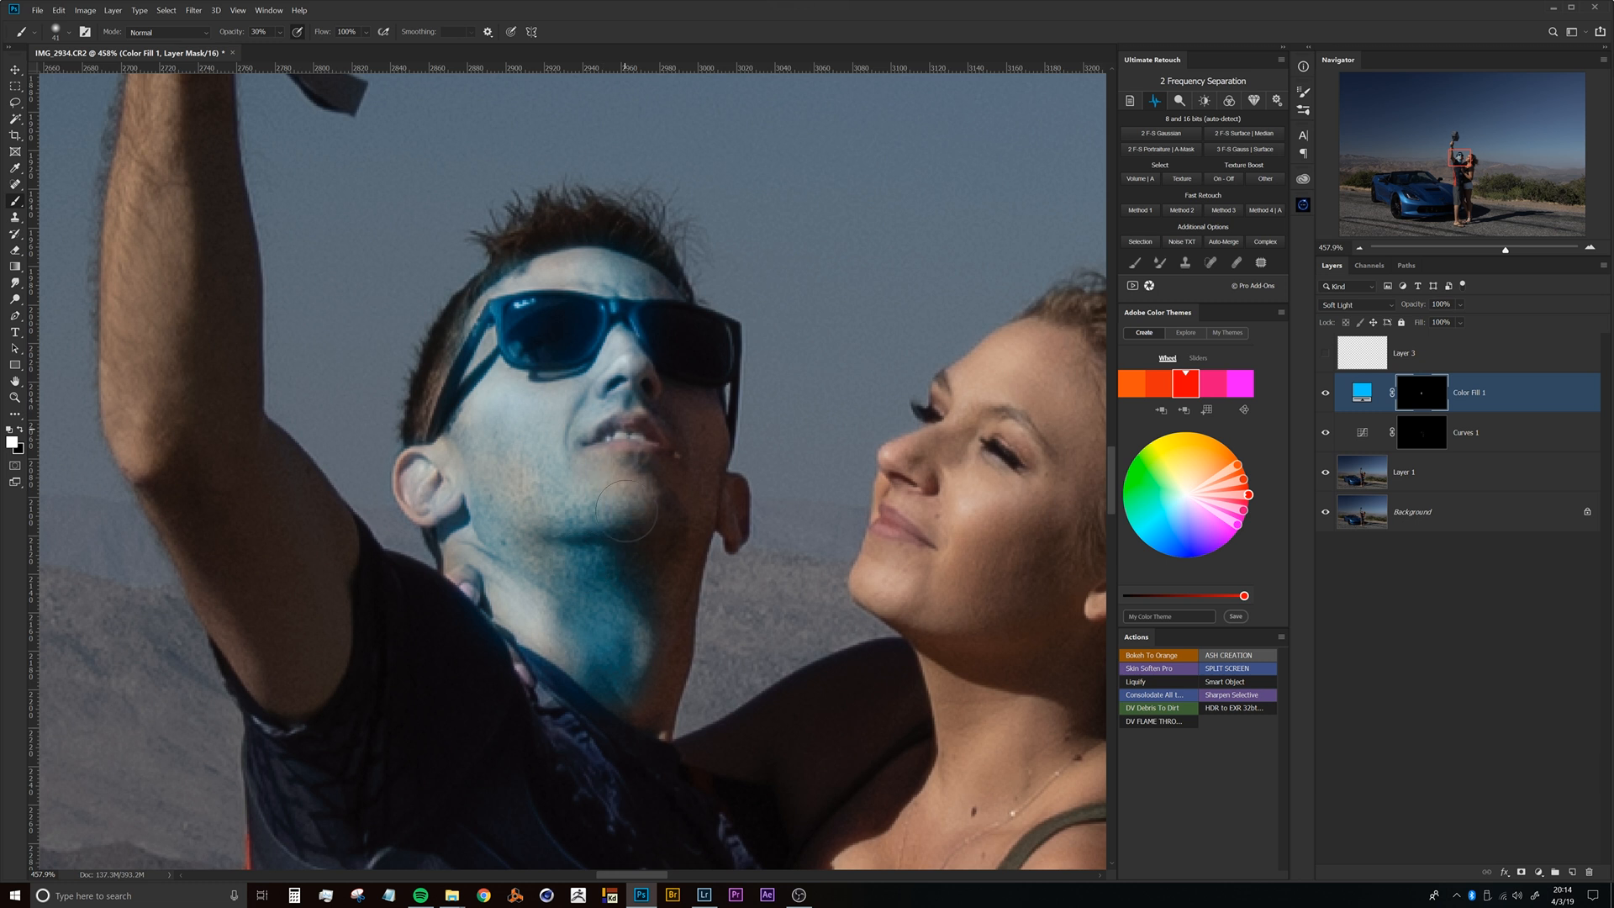
left_click_drag(449, 460, 420, 461)
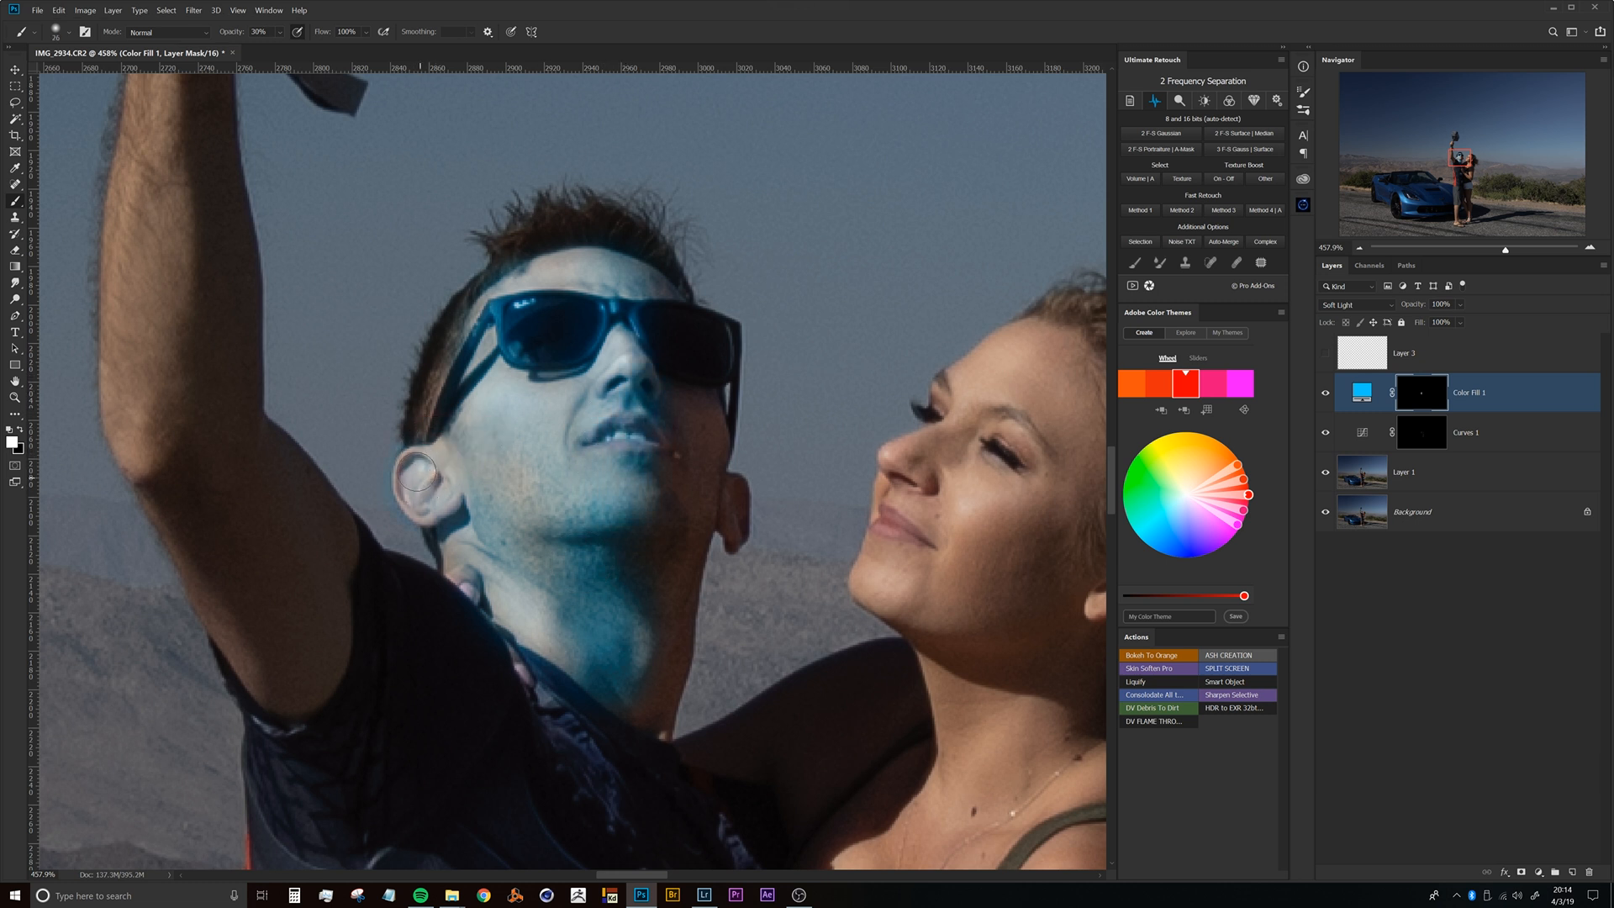
Tint the woman's face, neck and upper chest blue by painting white on the Color Fill 1 mask.
mouse_move(504, 424)
left_mouse_down()
mouse_move(459, 400)
mouse_move(486, 380)
mouse_move(478, 426)
mouse_move(577, 405)
left_mouse_up()
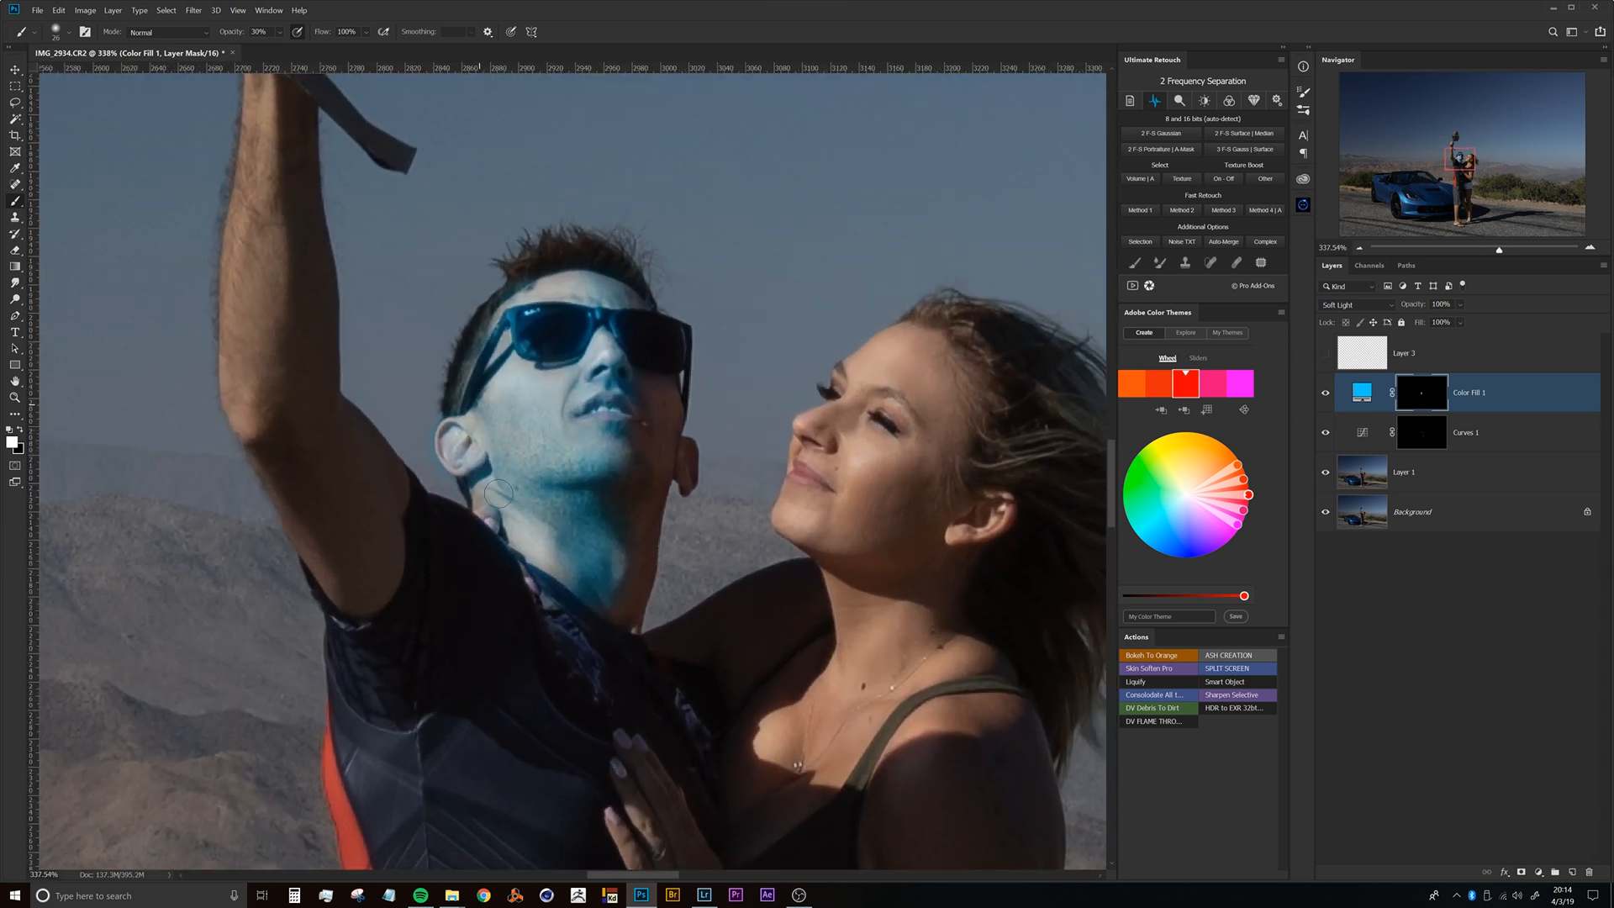
mouse_move(913, 336)
left_mouse_down()
mouse_move(860, 380)
mouse_move(893, 335)
mouse_move(870, 368)
mouse_move(880, 428)
mouse_move(905, 424)
mouse_move(926, 355)
mouse_move(898, 449)
mouse_move(938, 344)
mouse_move(884, 463)
left_mouse_up()
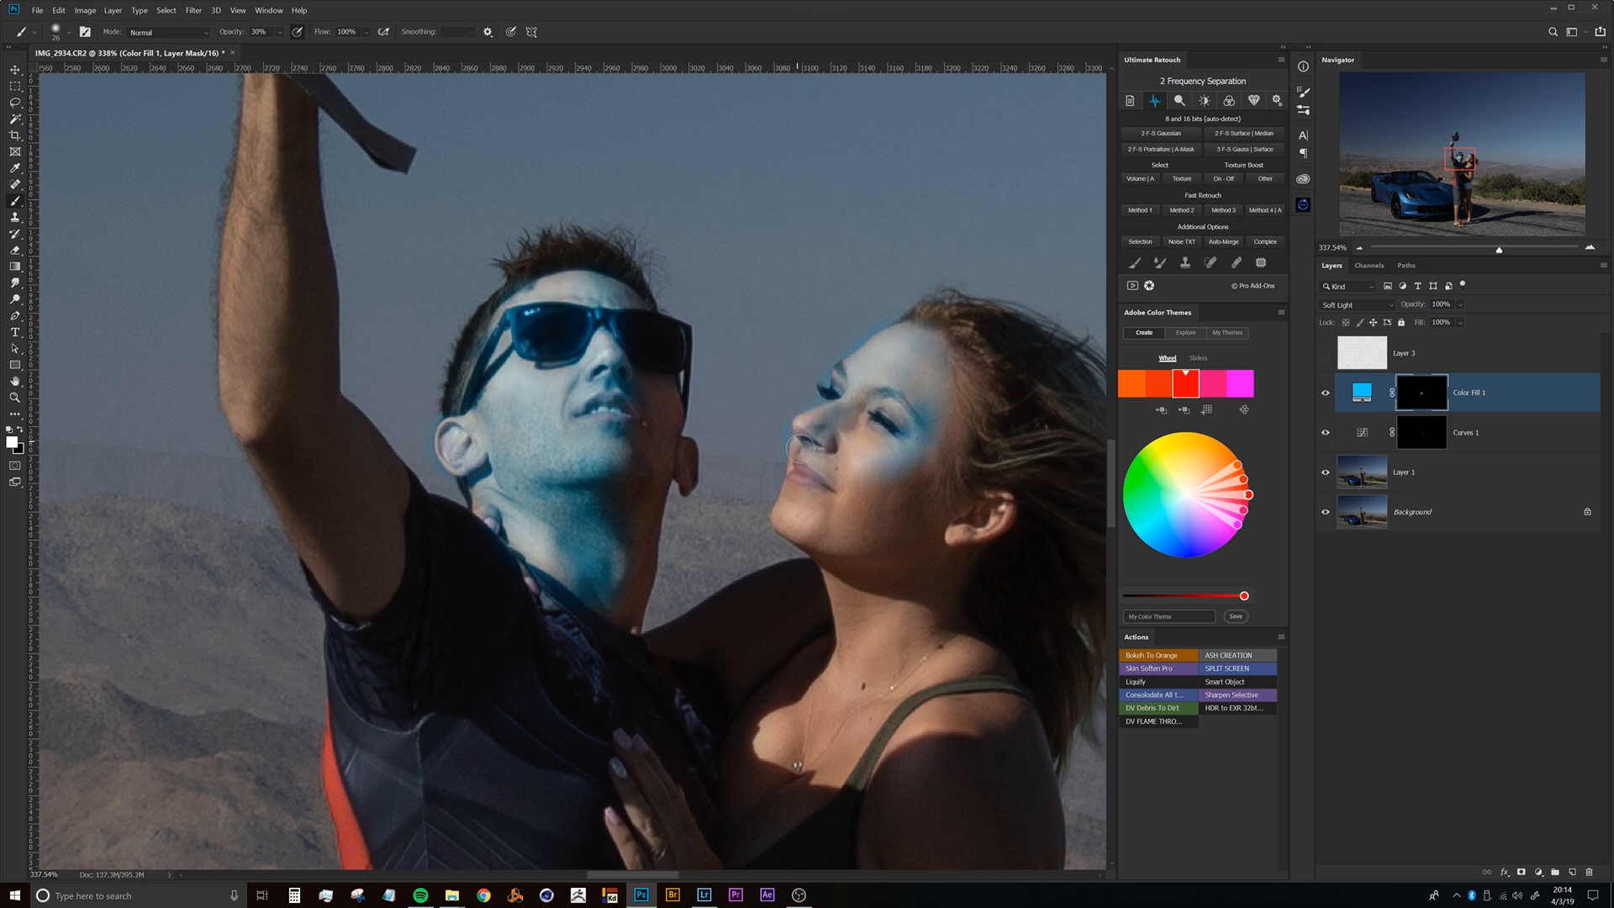
left_click_drag(803, 461, 817, 436)
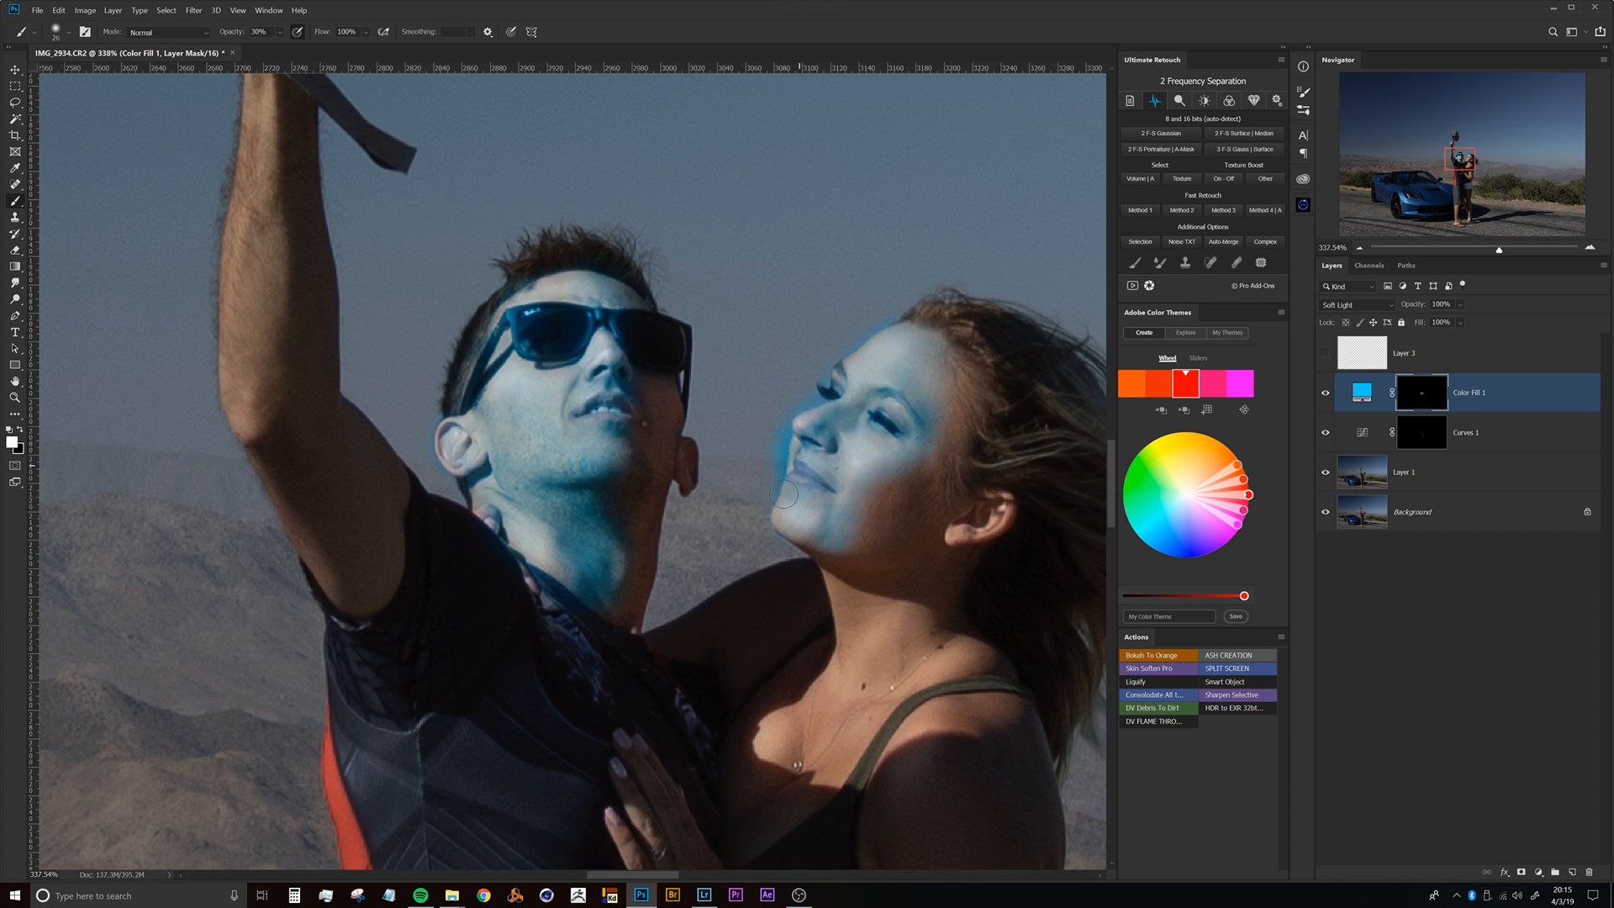
right_click(854, 678, "alt")
mouse_move(854, 678)
left_mouse_down()
mouse_move(863, 614)
mouse_move(773, 765)
mouse_move(823, 775)
mouse_move(919, 623)
mouse_move(888, 722)
mouse_move(953, 682)
mouse_move(875, 511)
mouse_move(802, 513)
mouse_move(871, 435)
left_mouse_up()
mouse_move(878, 378)
left_mouse_down()
mouse_move(930, 375)
mouse_move(910, 517)
mouse_move(940, 378)
mouse_move(851, 391)
mouse_move(822, 369)
left_mouse_up()
mouse_move(529, 290)
left_mouse_down()
mouse_move(531, 269)
mouse_move(545, 293)
left_mouse_up()
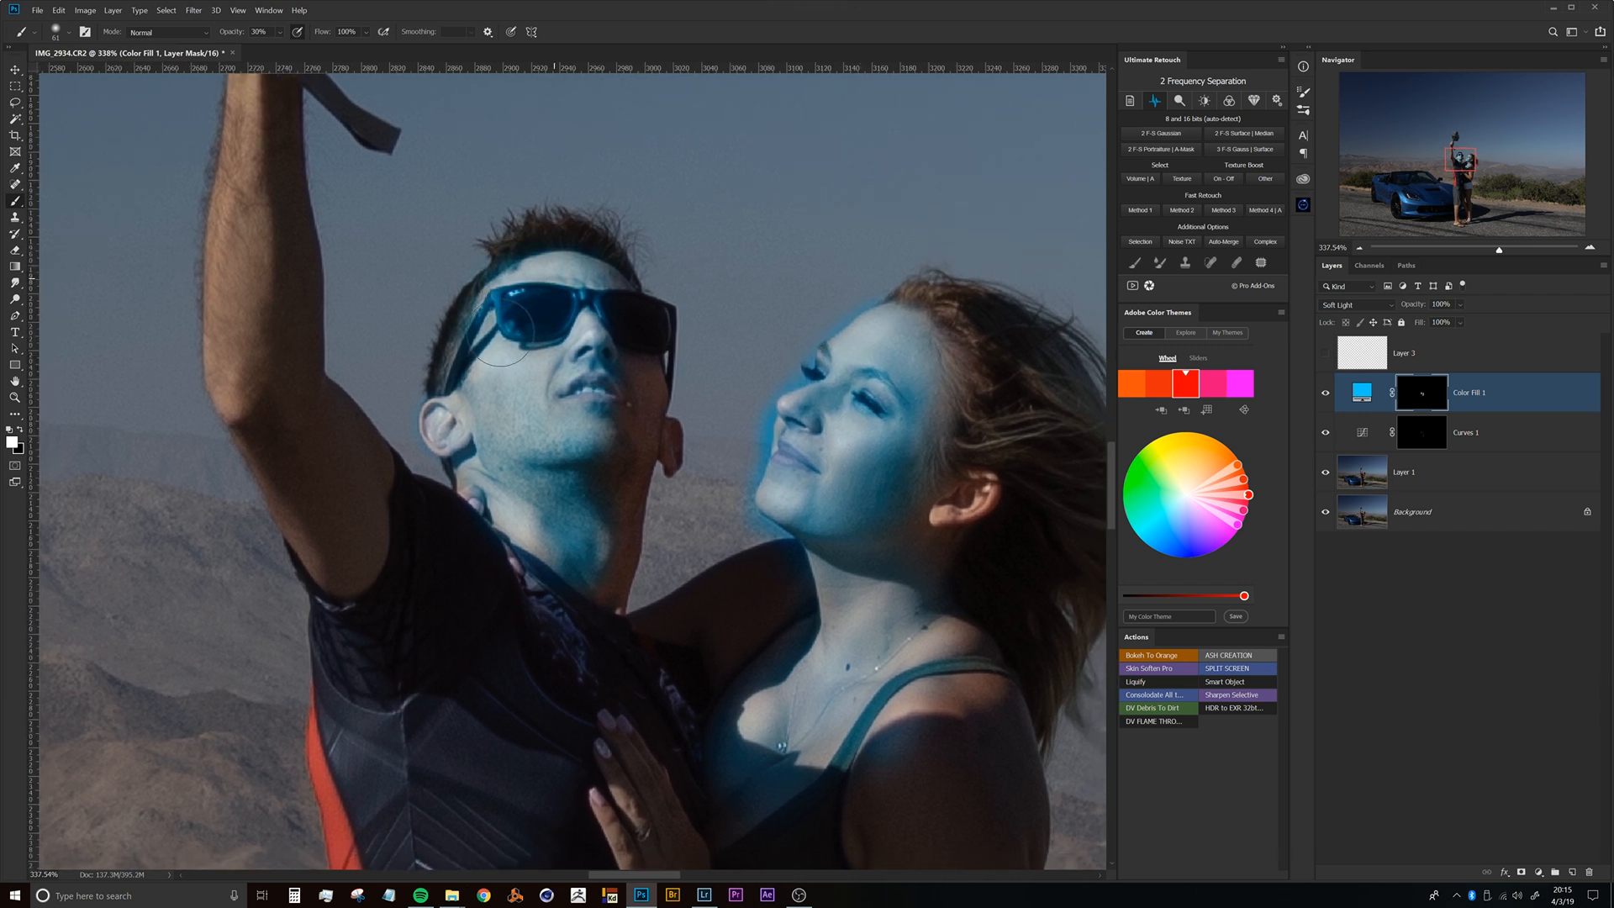
Paint white on the Color Fill 1 mask over the man's raised hand gripping the hammer and his wrist.
left_click_drag(588, 366, 591, 395)
left_click_drag(519, 253, 581, 260)
mouse_move(581, 325)
left_mouse_down()
mouse_move(563, 330)
mouse_move(551, 306)
left_mouse_up()
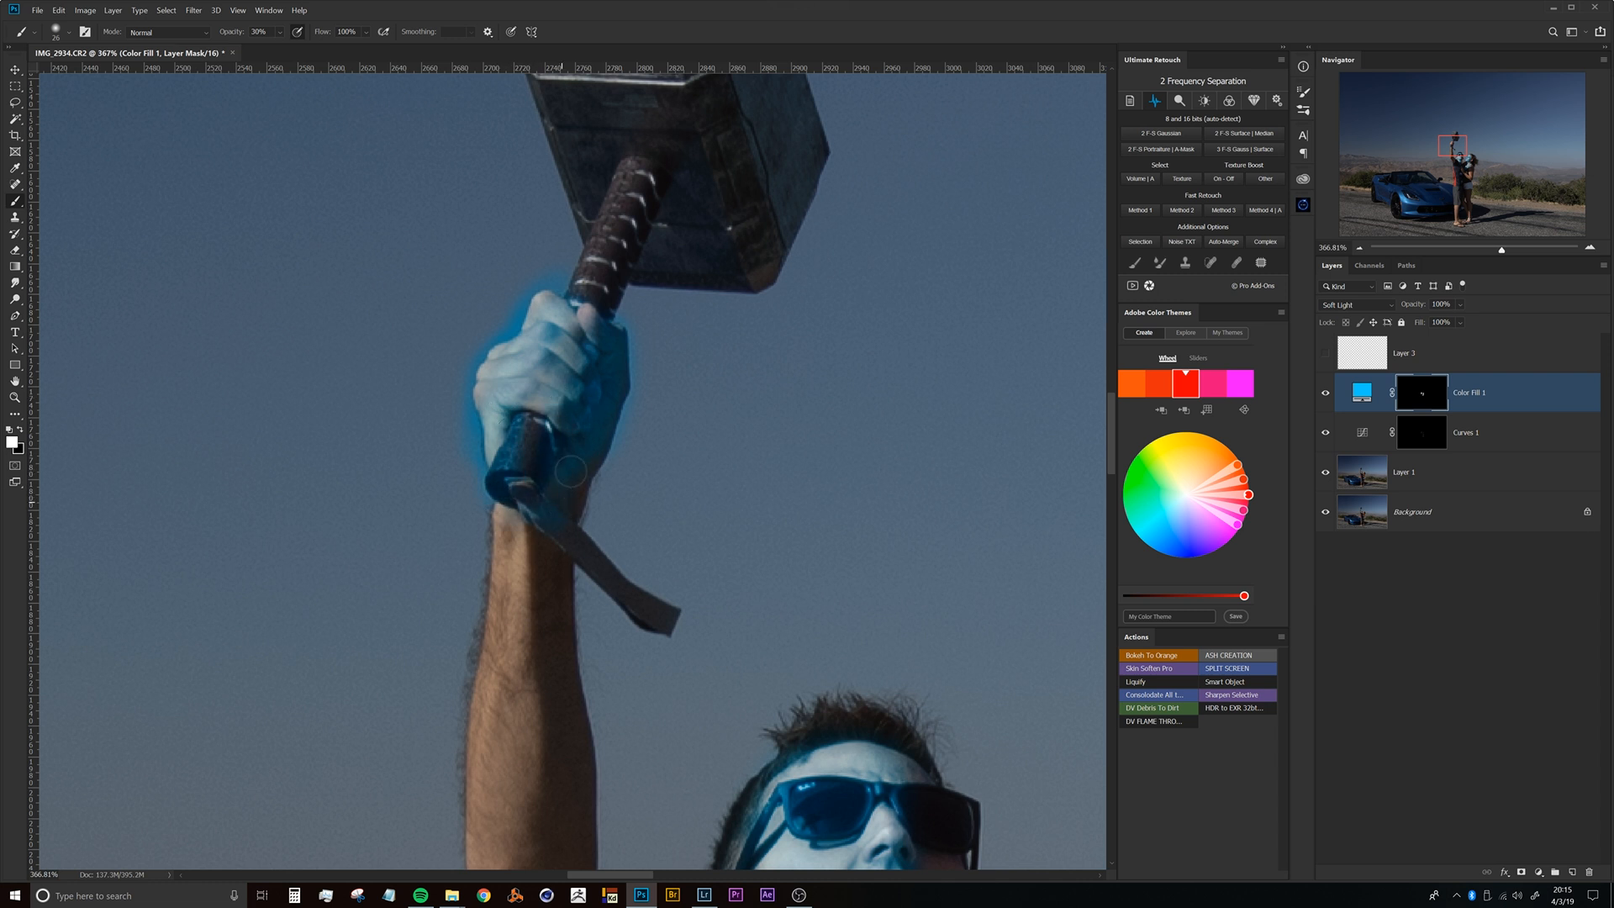
left_click_drag(552, 528, 507, 509)
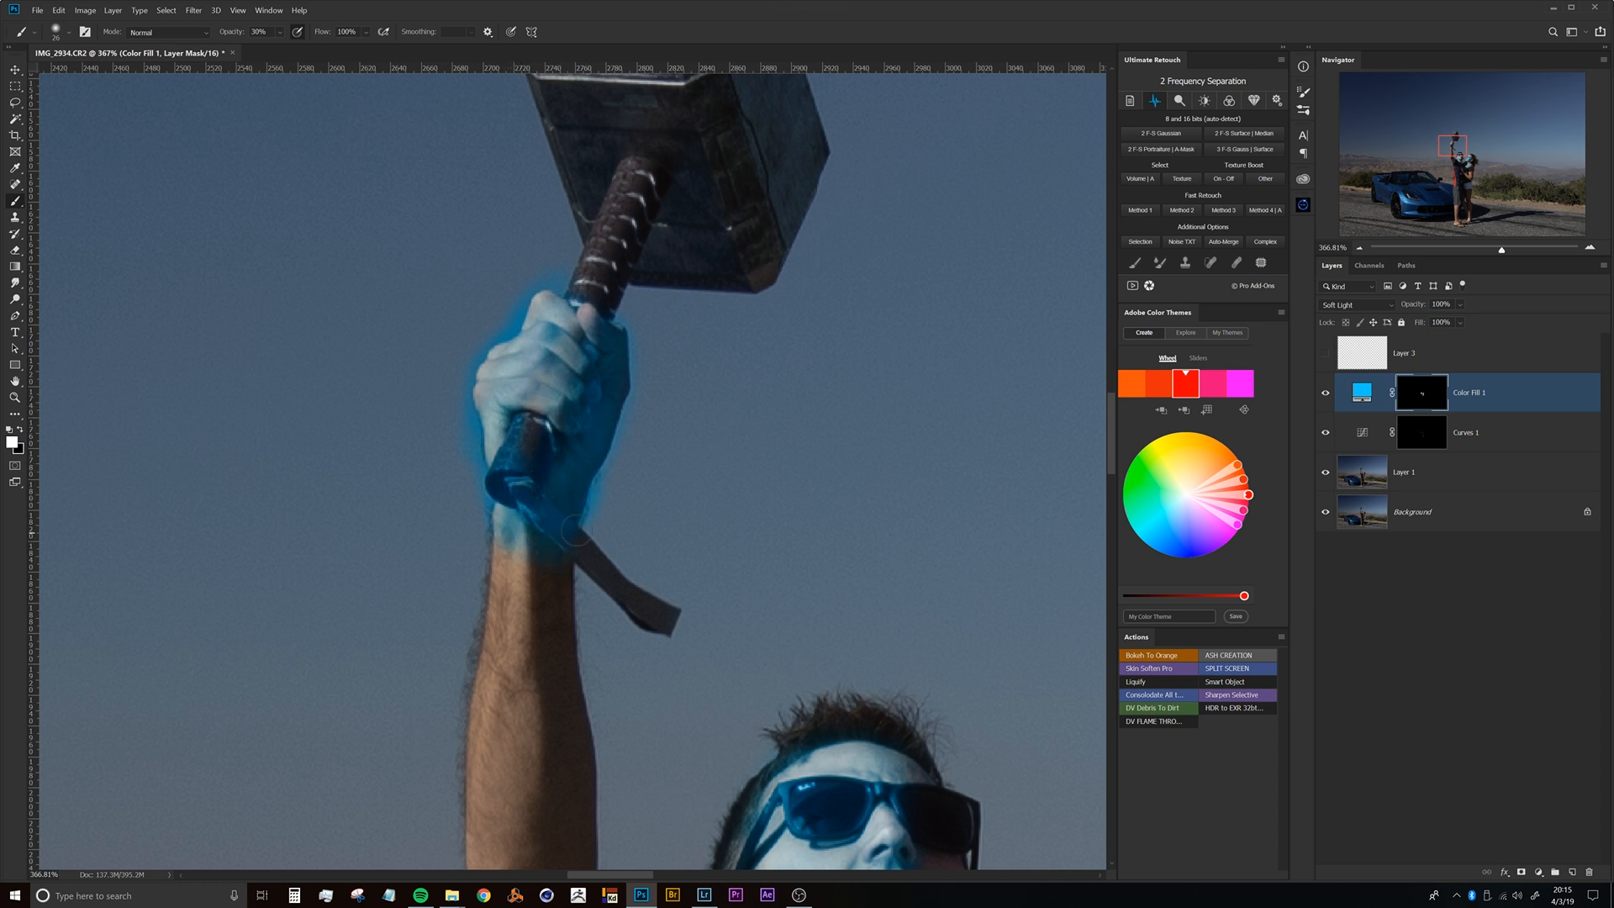
Extend the blue tint from the wrist and hammer strap down the man's raised forearm on the Color Fill 1 mask.
left_click_drag(613, 556, 590, 446)
mouse_move(494, 478)
left_mouse_down()
mouse_move(584, 443)
mouse_move(505, 428)
mouse_move(501, 535)
mouse_move(512, 407)
mouse_move(502, 590)
mouse_move(512, 401)
left_mouse_up()
left_click_drag(562, 320, 491, 353)
left_click_drag(620, 380, 692, 353)
mouse_move(666, 471)
left_mouse_down()
mouse_move(610, 444)
mouse_move(591, 560)
mouse_move(607, 447)
mouse_move(591, 518)
left_mouse_up()
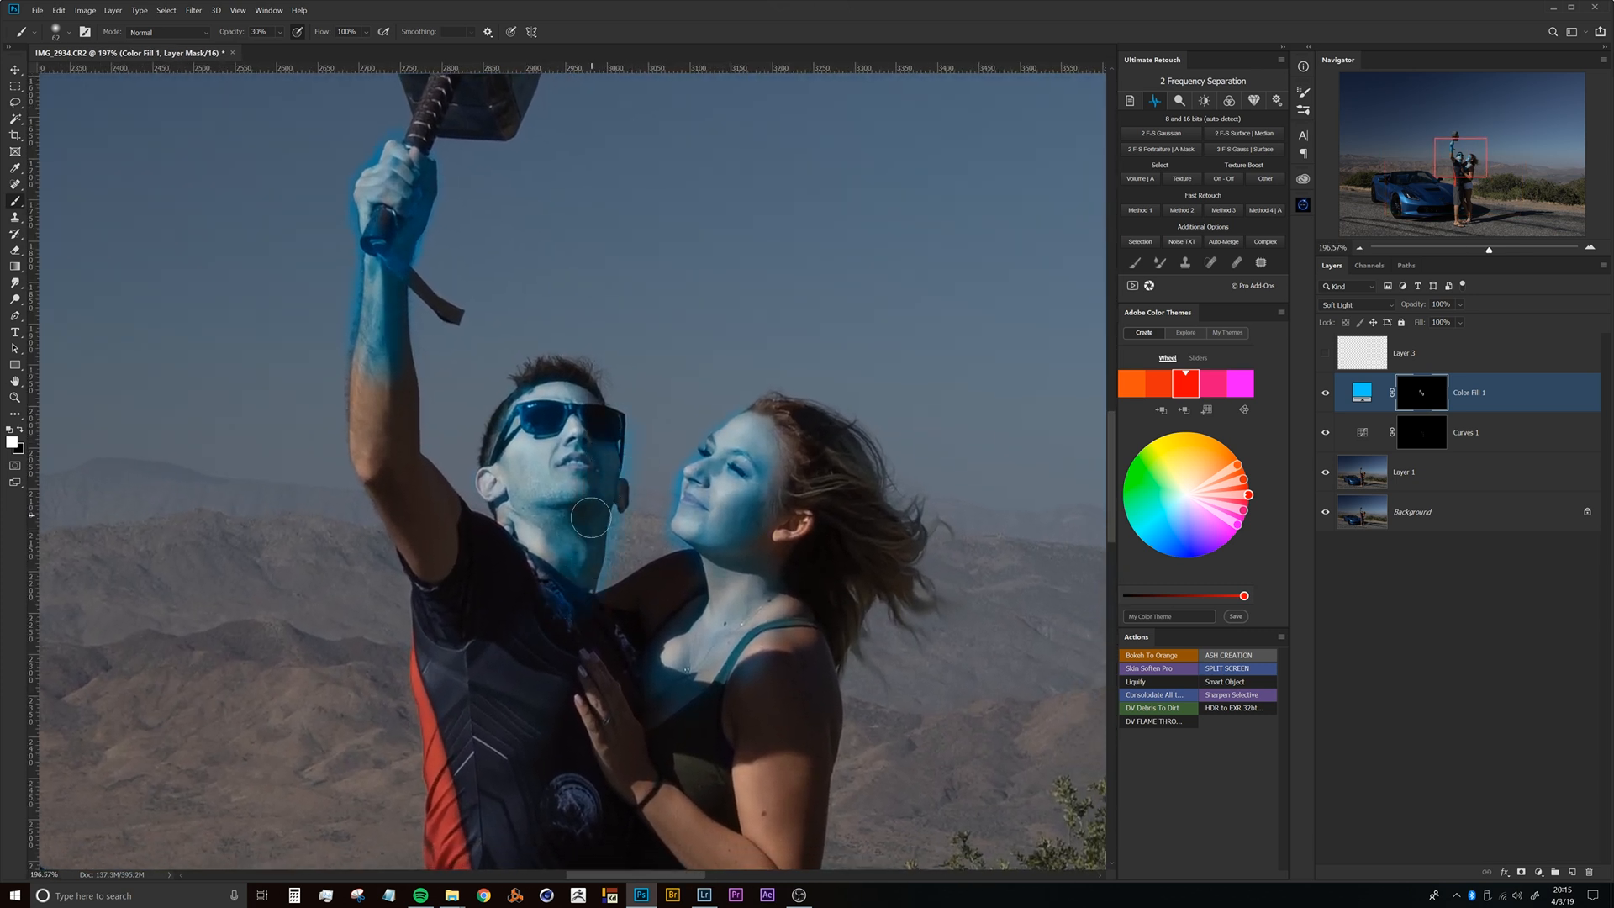
left_click_drag(454, 291, 468, 359)
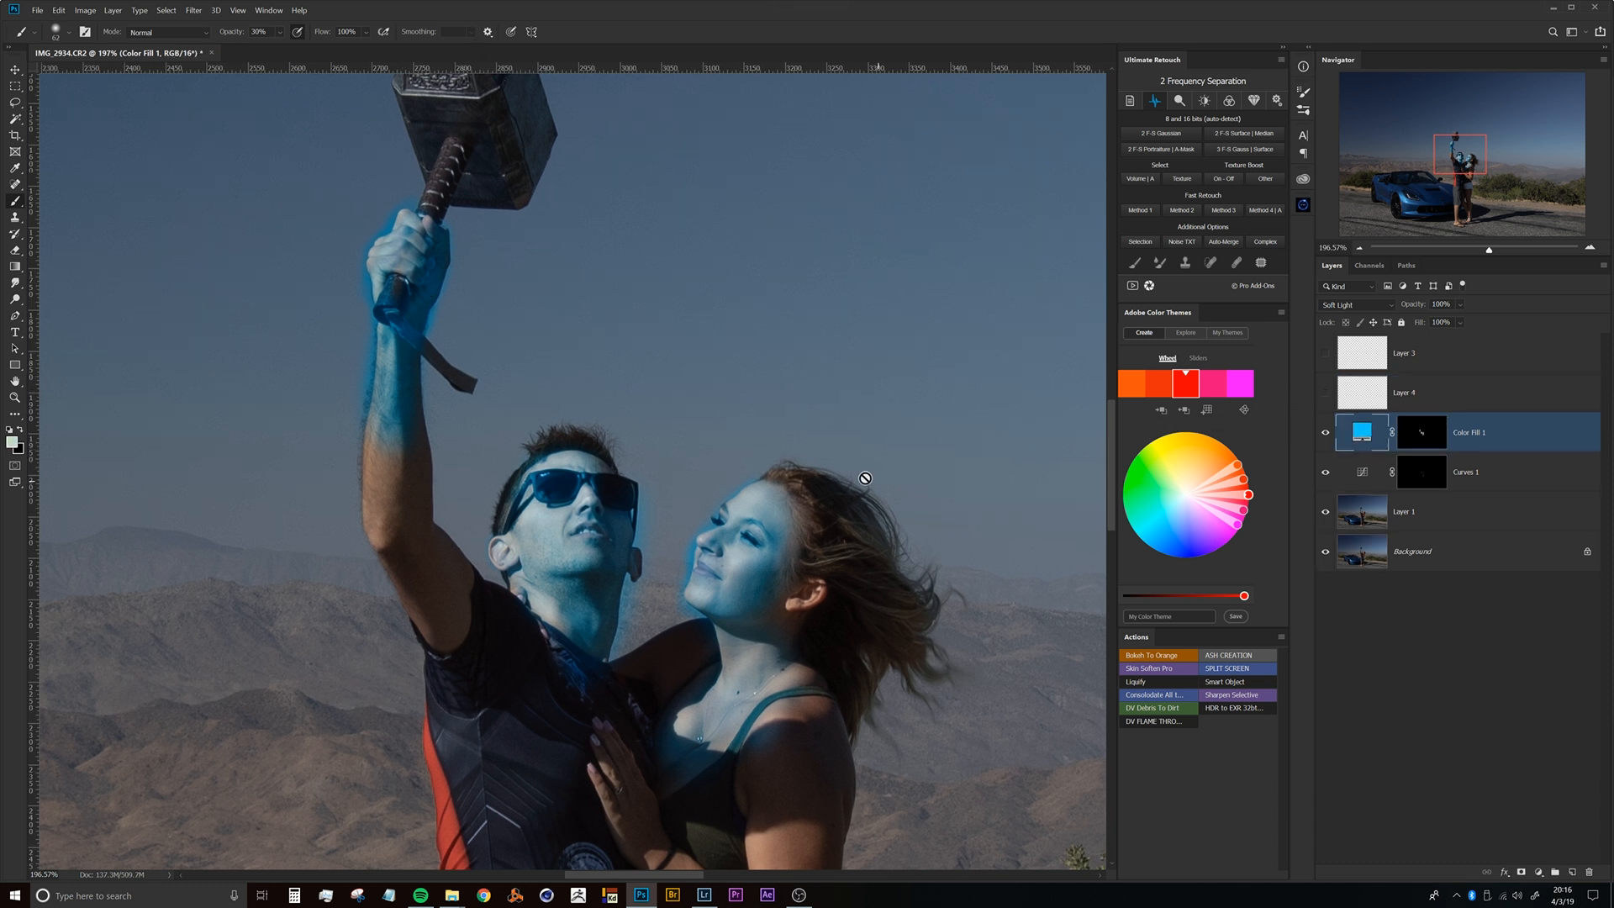
left_click_drag(734, 476, 681, 398)
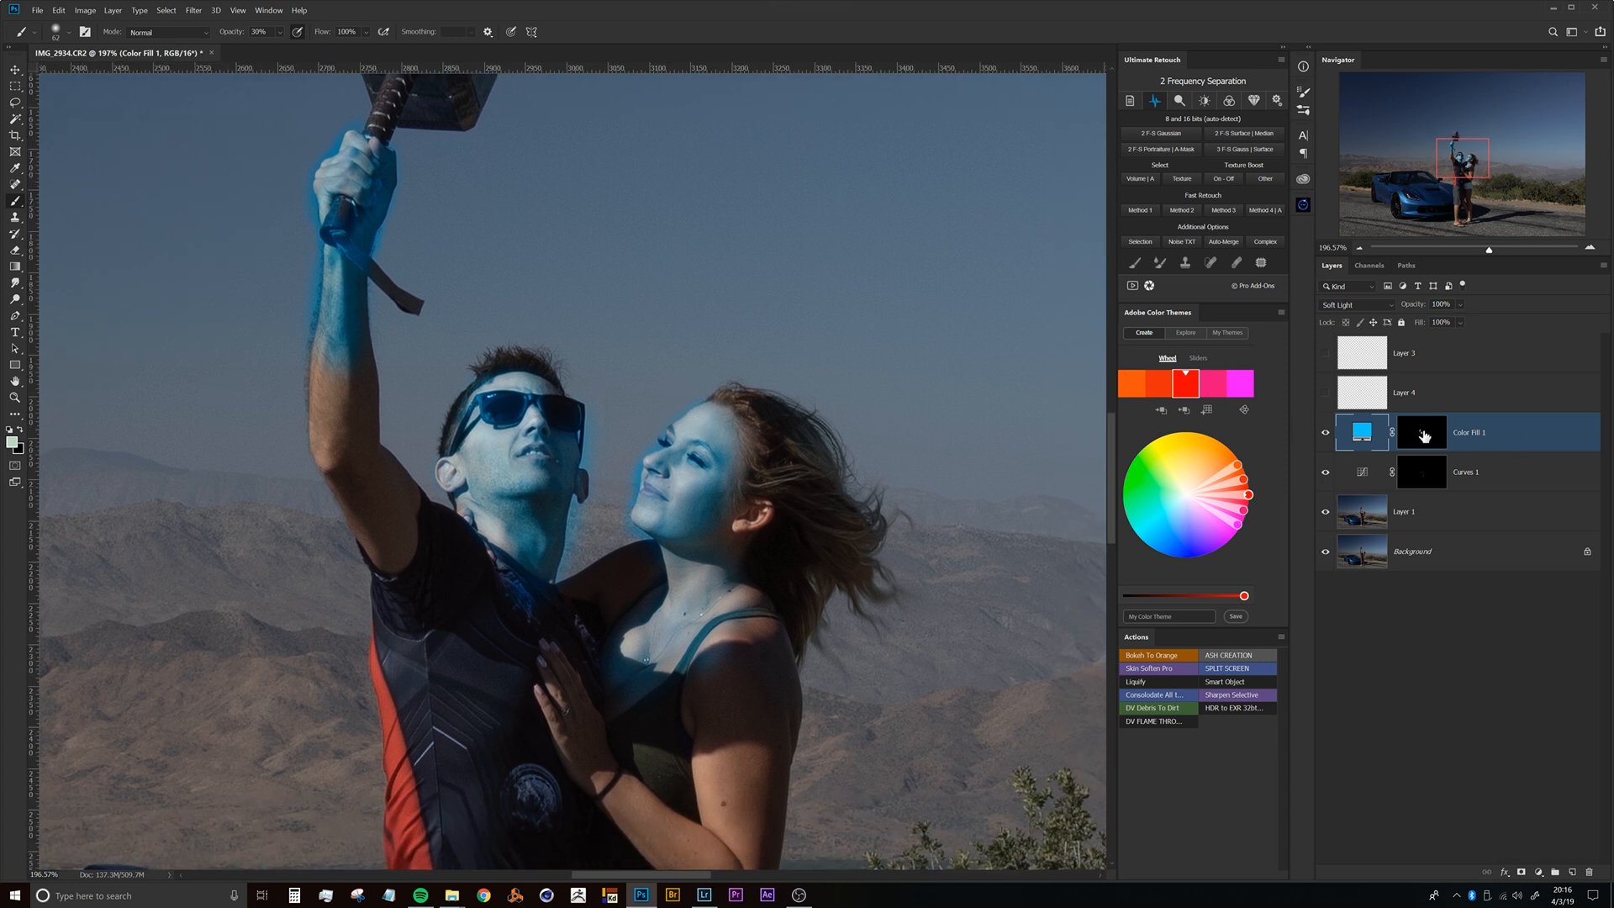
Restrict Color Fill 1's tint to brighter areas by splitting the Underlying Layer shadow slider in its Gray Blend If settings, and reselect its mask.
double_click(1515, 443)
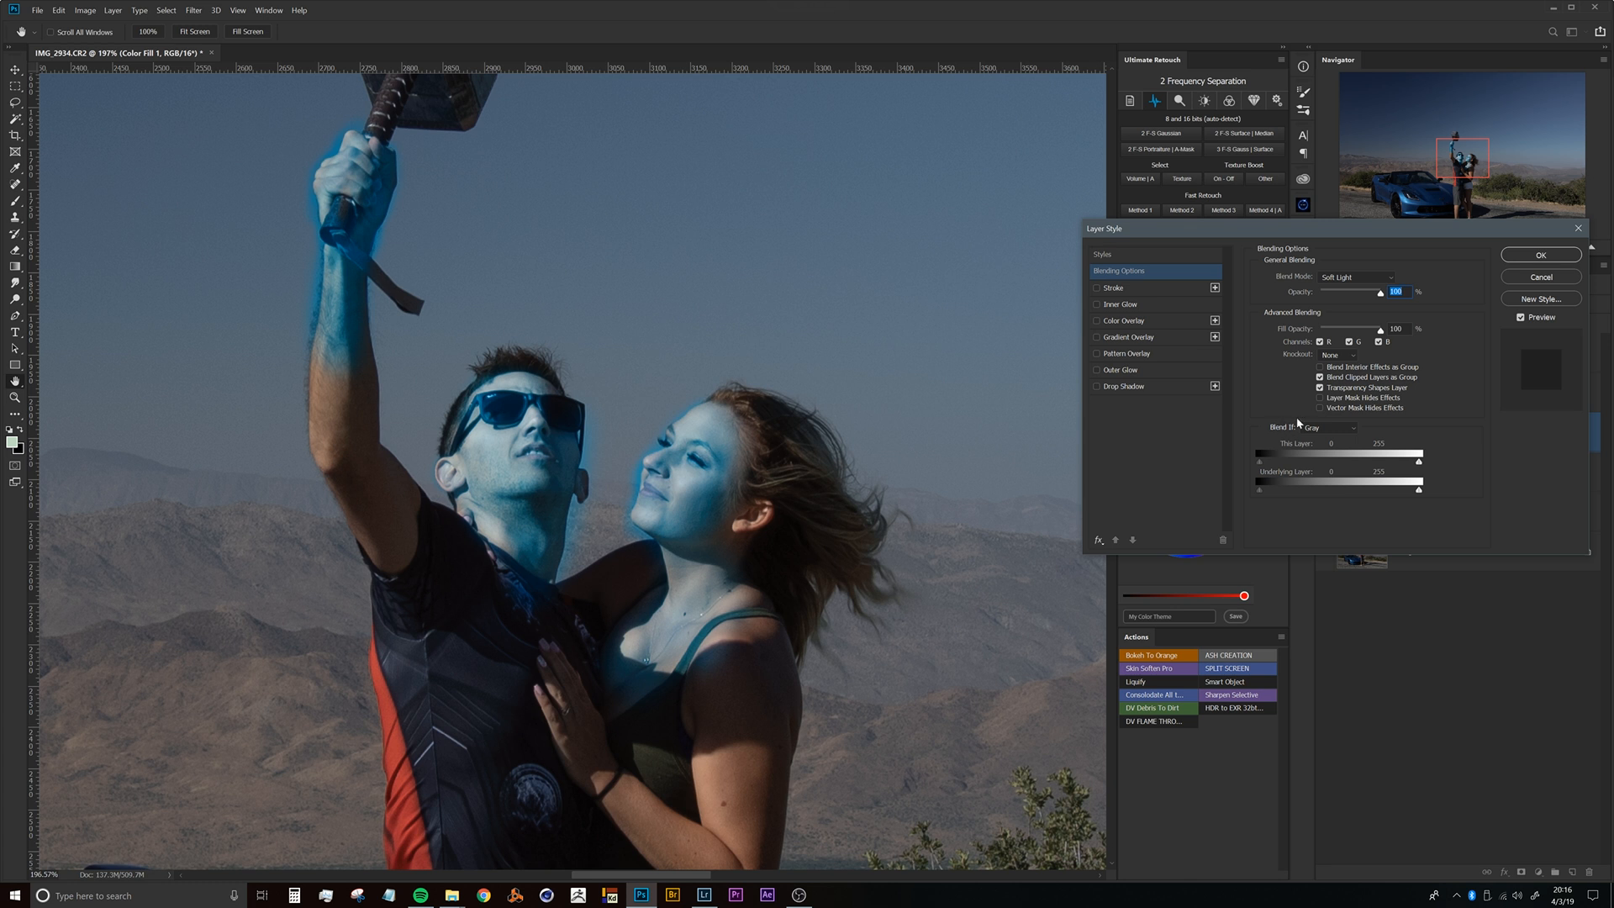
left_click_drag(1283, 232, 933, 58)
left_click(975, 255)
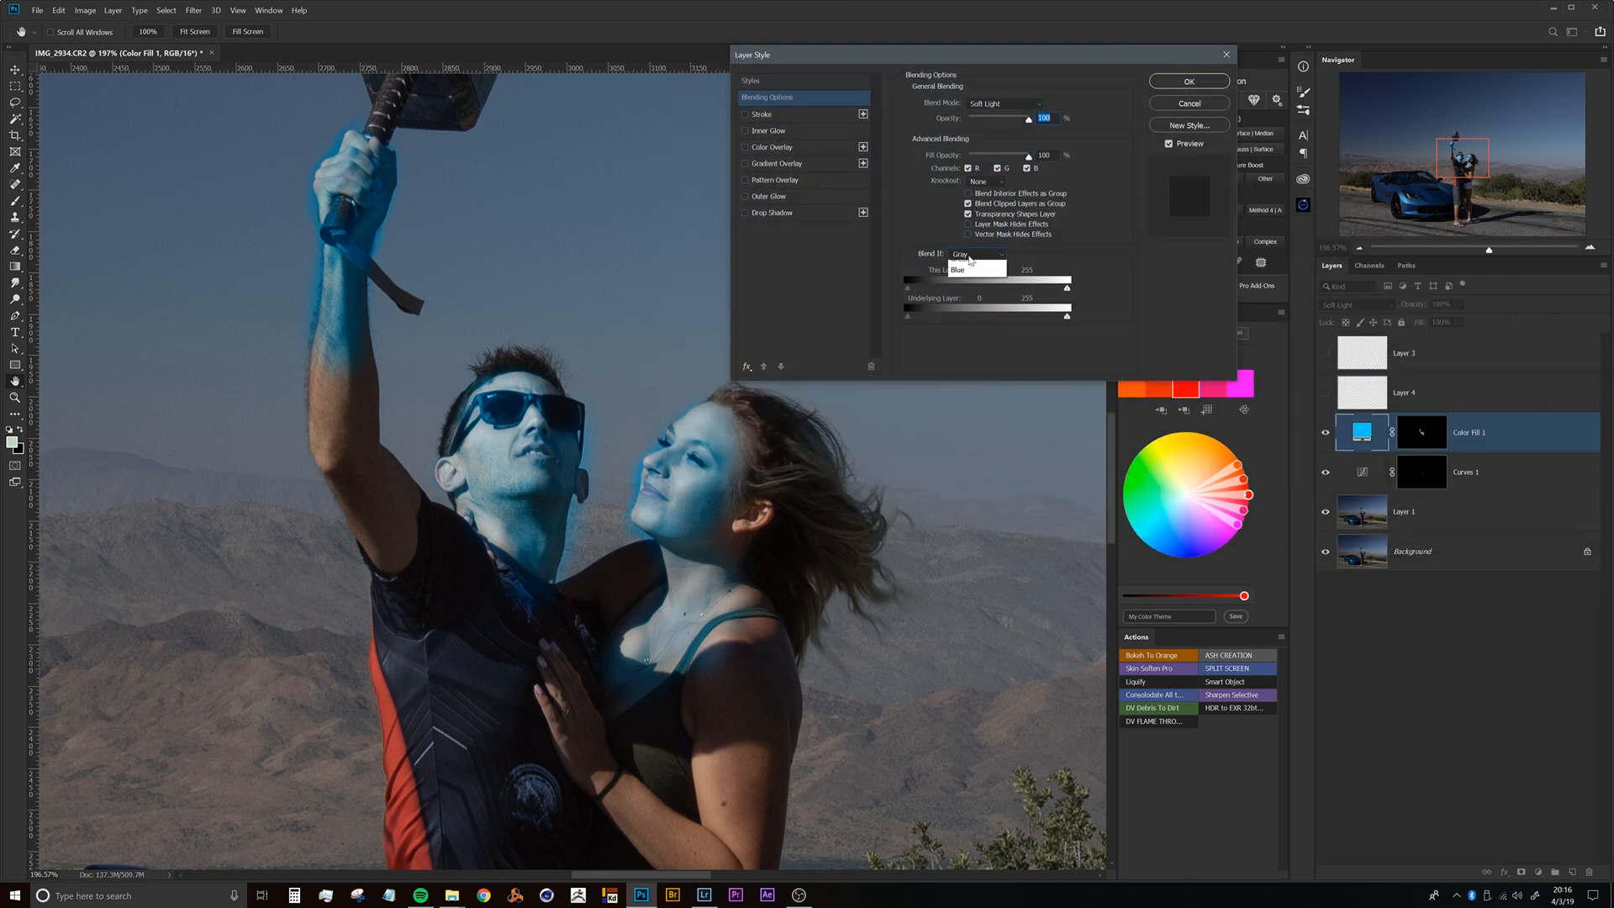
left_click(1023, 253)
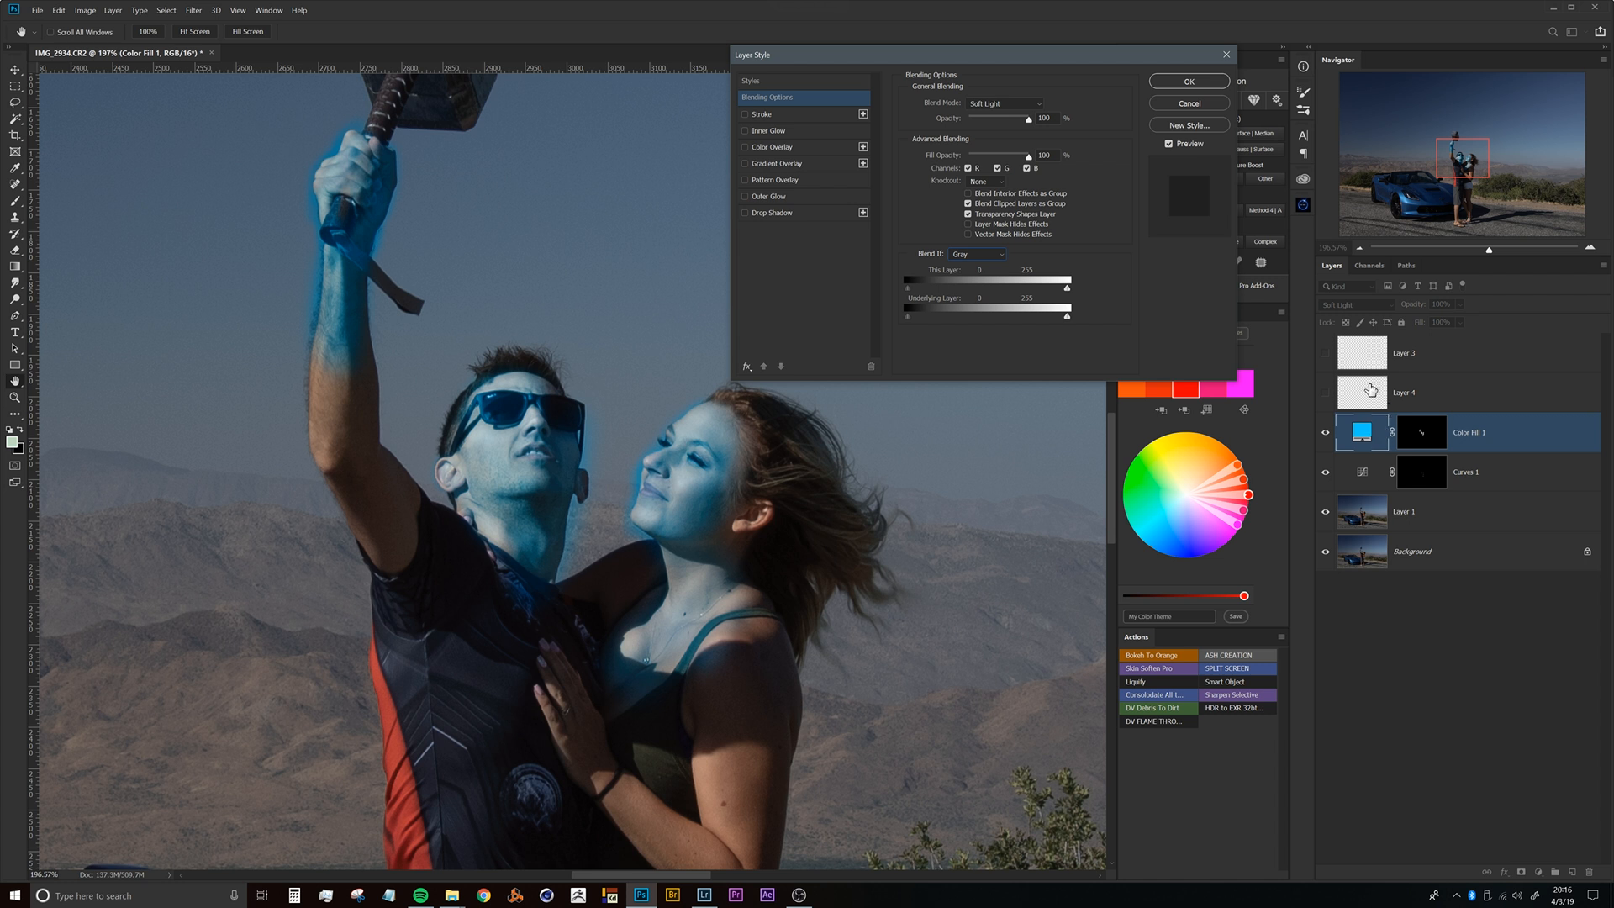
left_click_drag(1005, 288, 948, 280)
left_click_drag(909, 318, 955, 316)
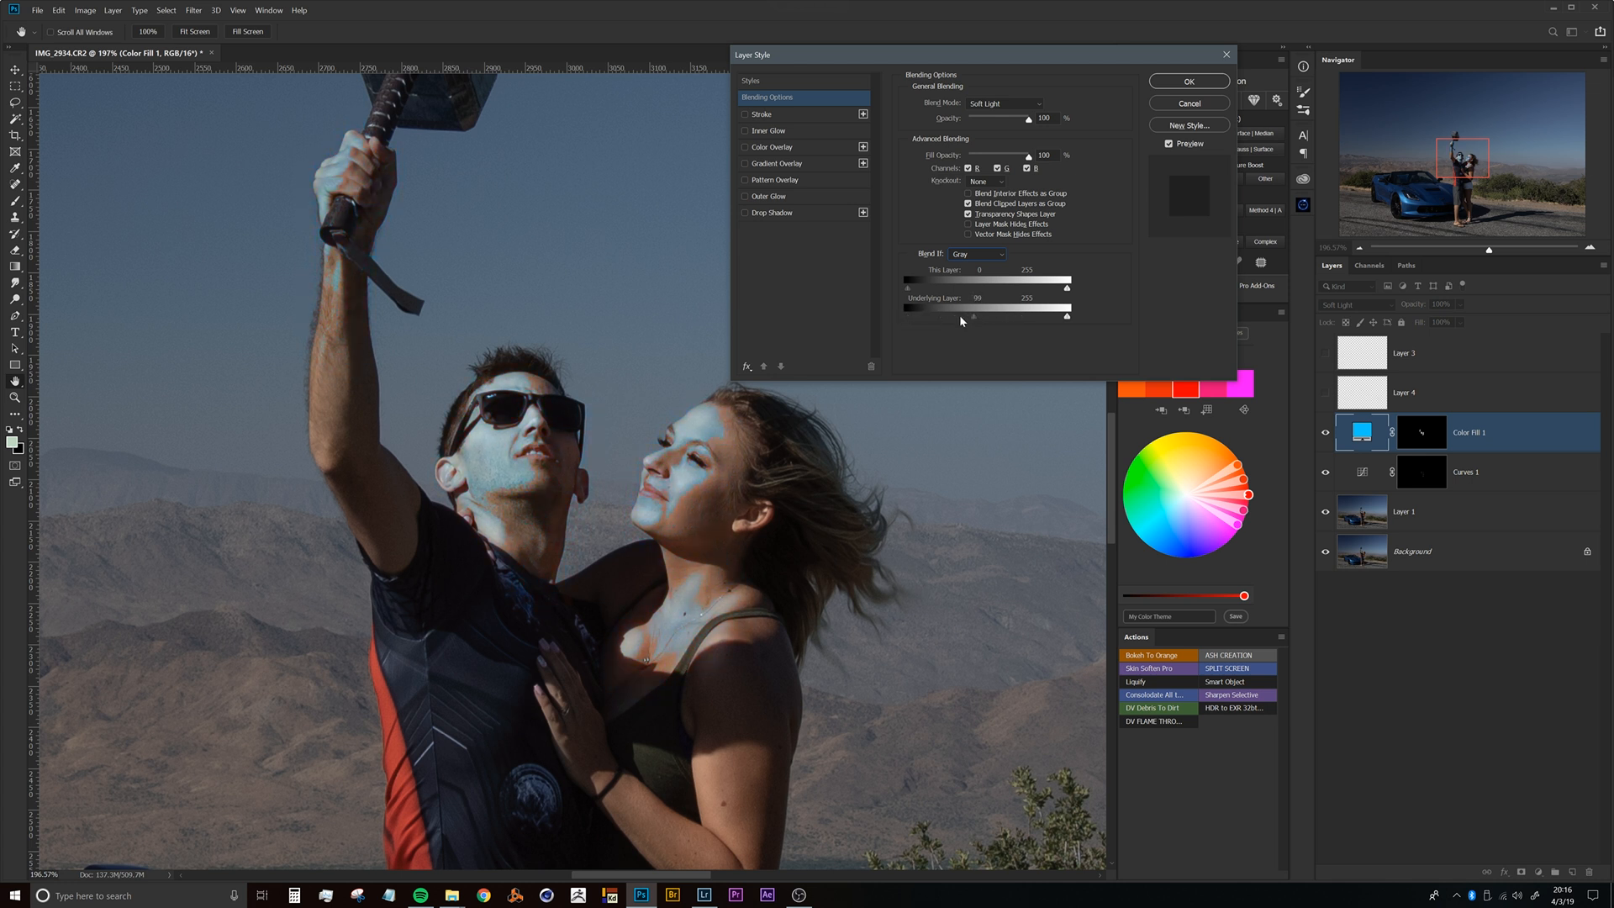
mouse_move(958, 318)
left_mouse_down()
mouse_move(901, 316)
mouse_move(963, 315)
left_mouse_up()
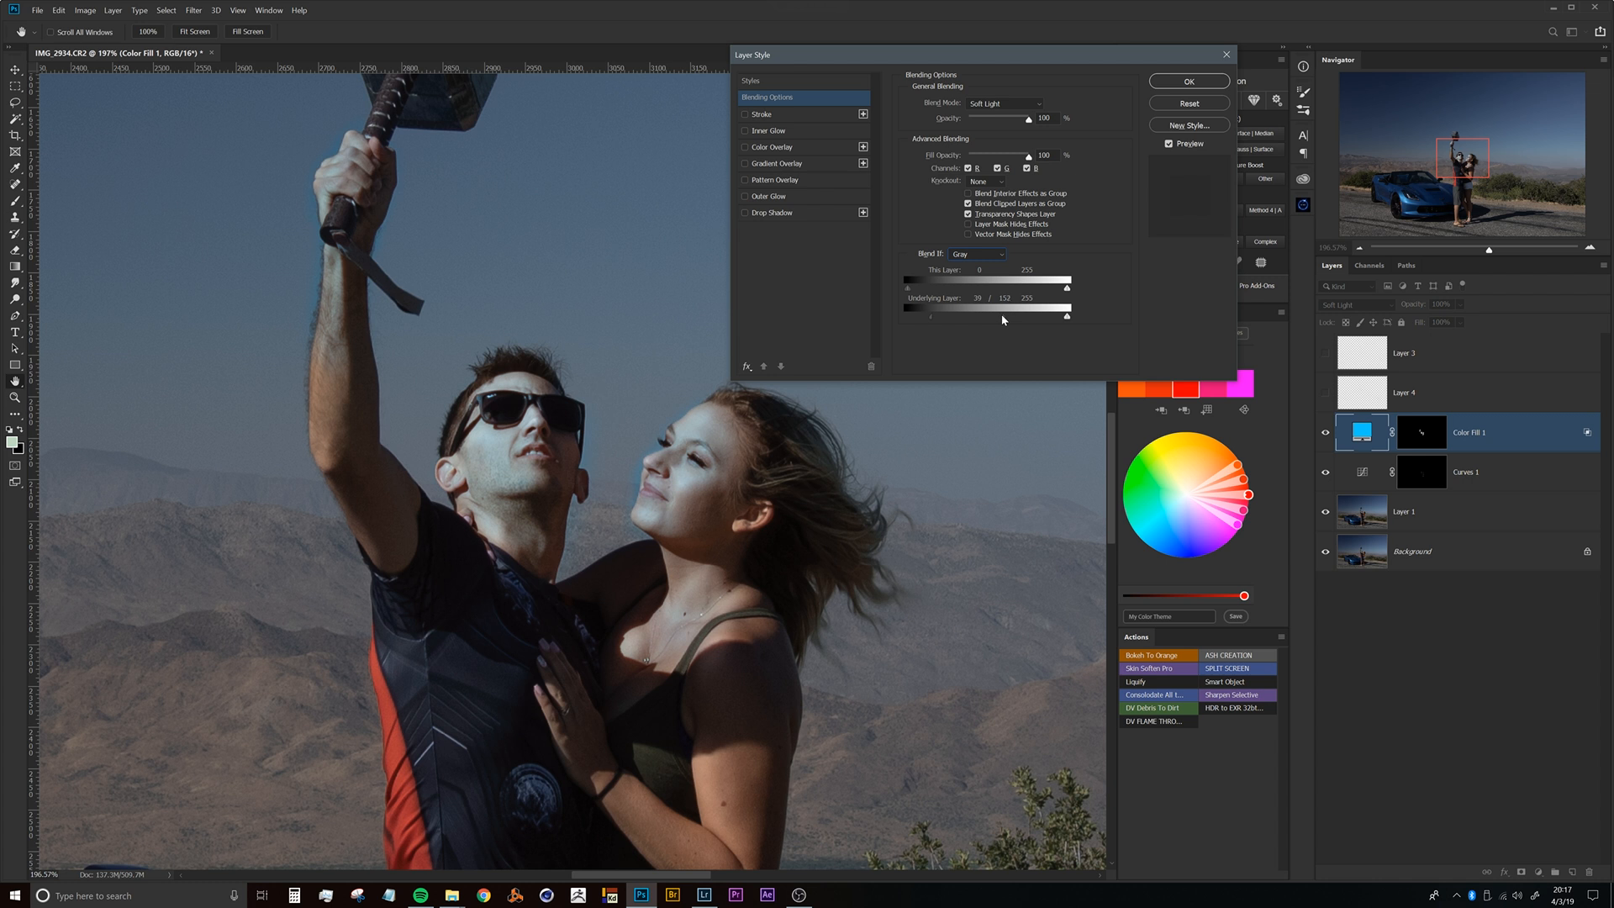
mouse_move(1005, 318)
left_mouse_down()
mouse_move(1021, 317)
mouse_move(995, 318)
left_mouse_up()
left_click(1188, 82)
key("b")
left_click(1404, 434)
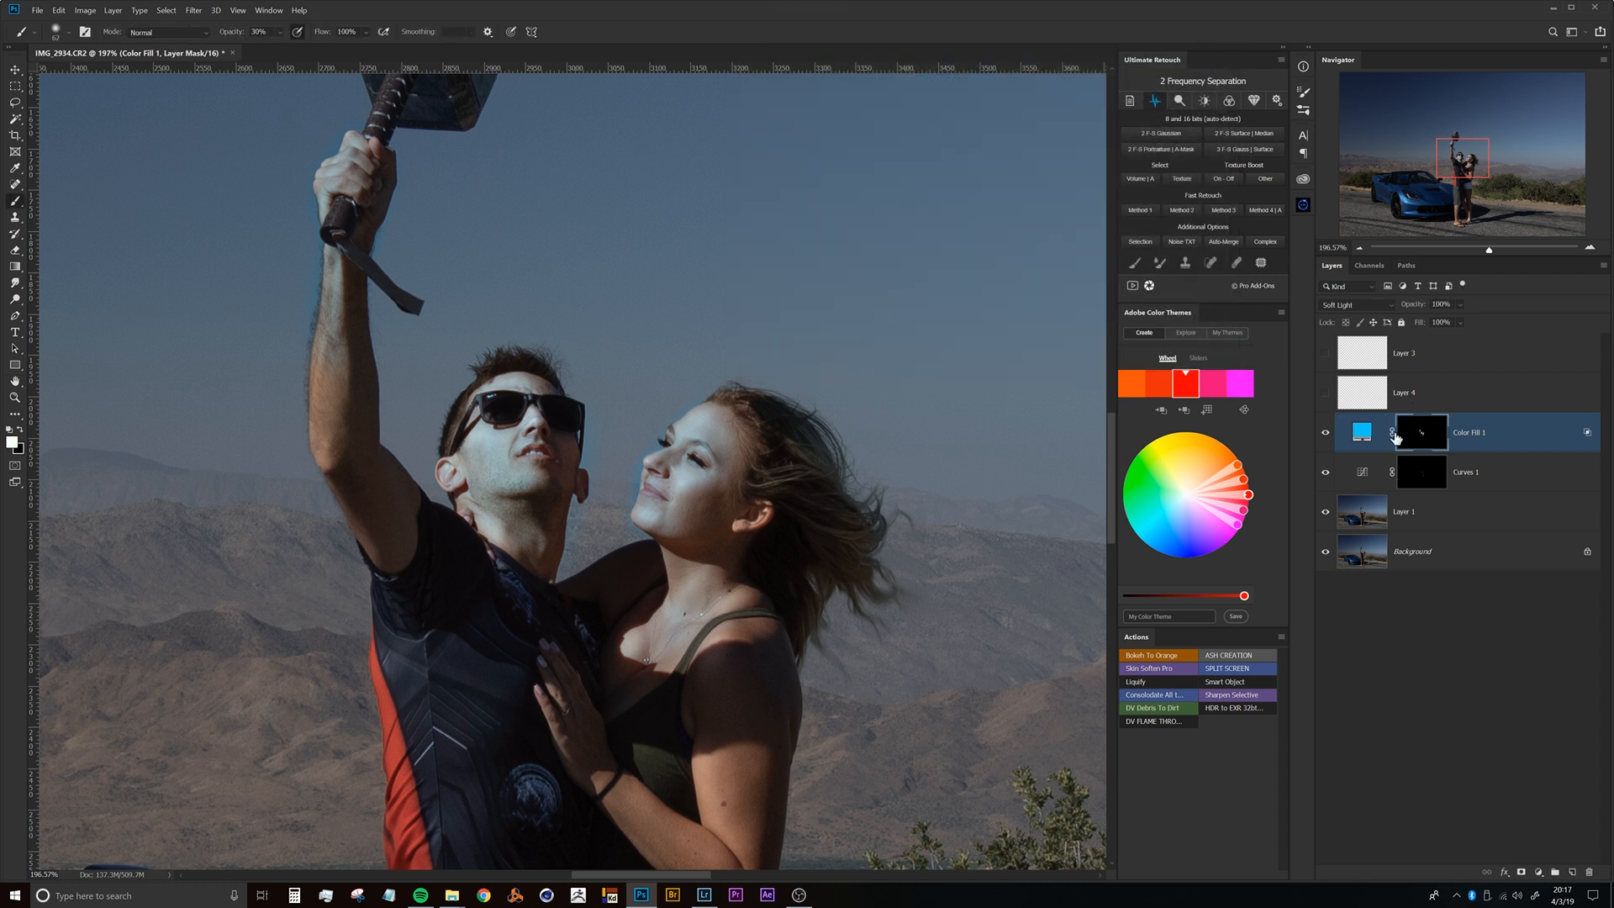
Compare the couple with Color Fill 1 hidden and shown, both close up and in the wider image.
left_click(1325, 433)
left_click(1325, 433)
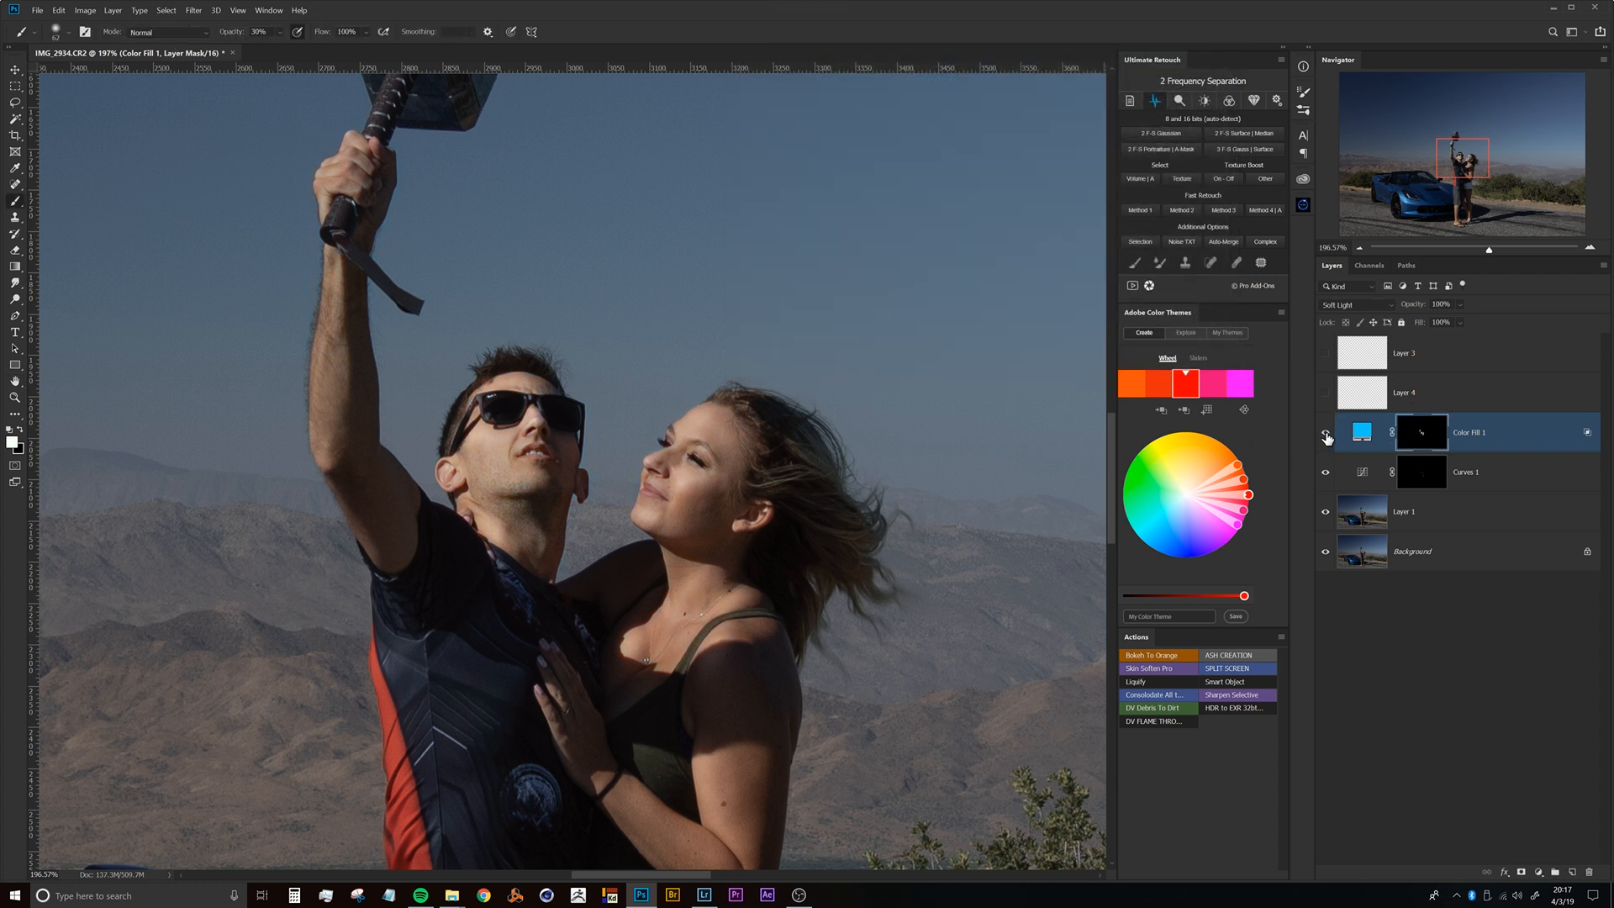
key("ctrl+0")
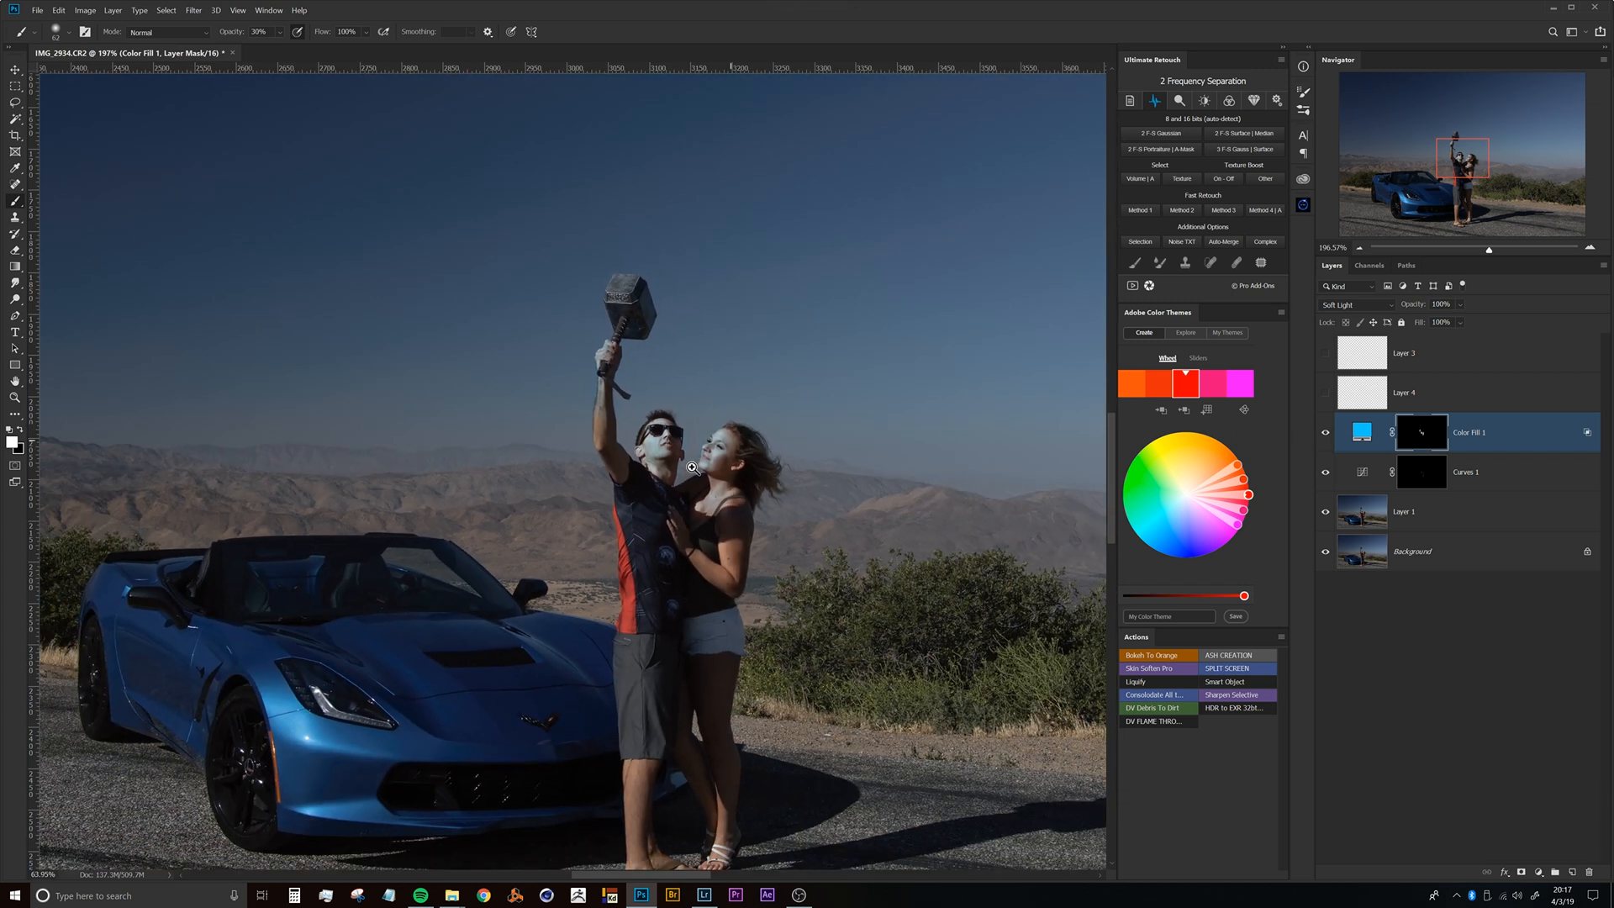
left_click(1325, 433)
left_click(1326, 434)
left_click(1326, 435)
left_click(1326, 435)
left_click(1326, 434)
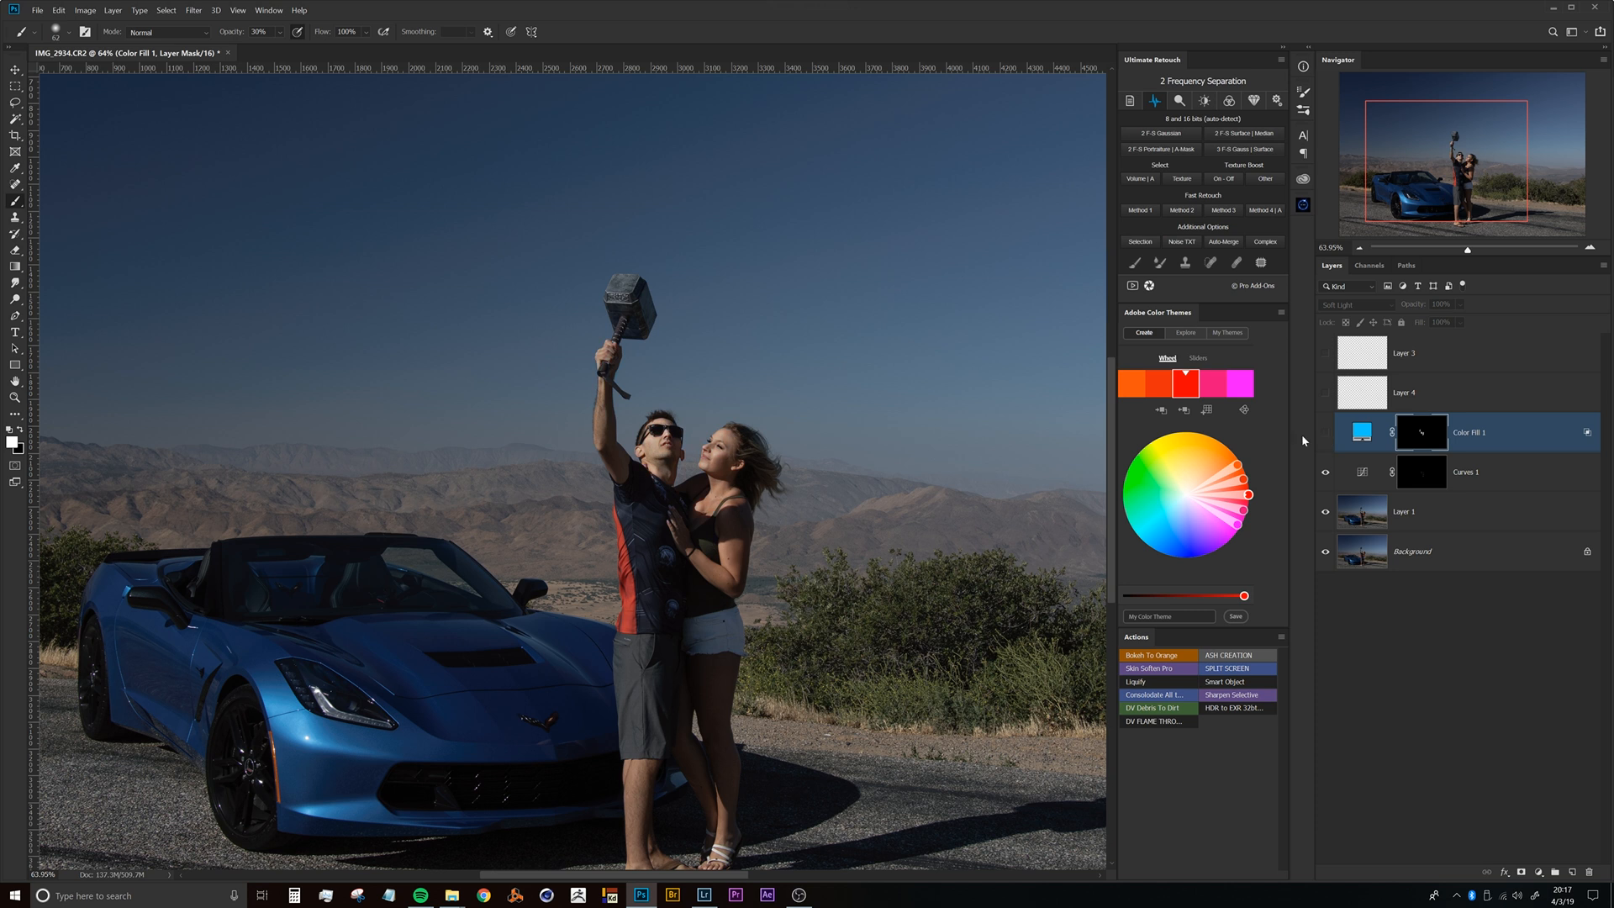
left_click_drag(691, 437, 763, 405)
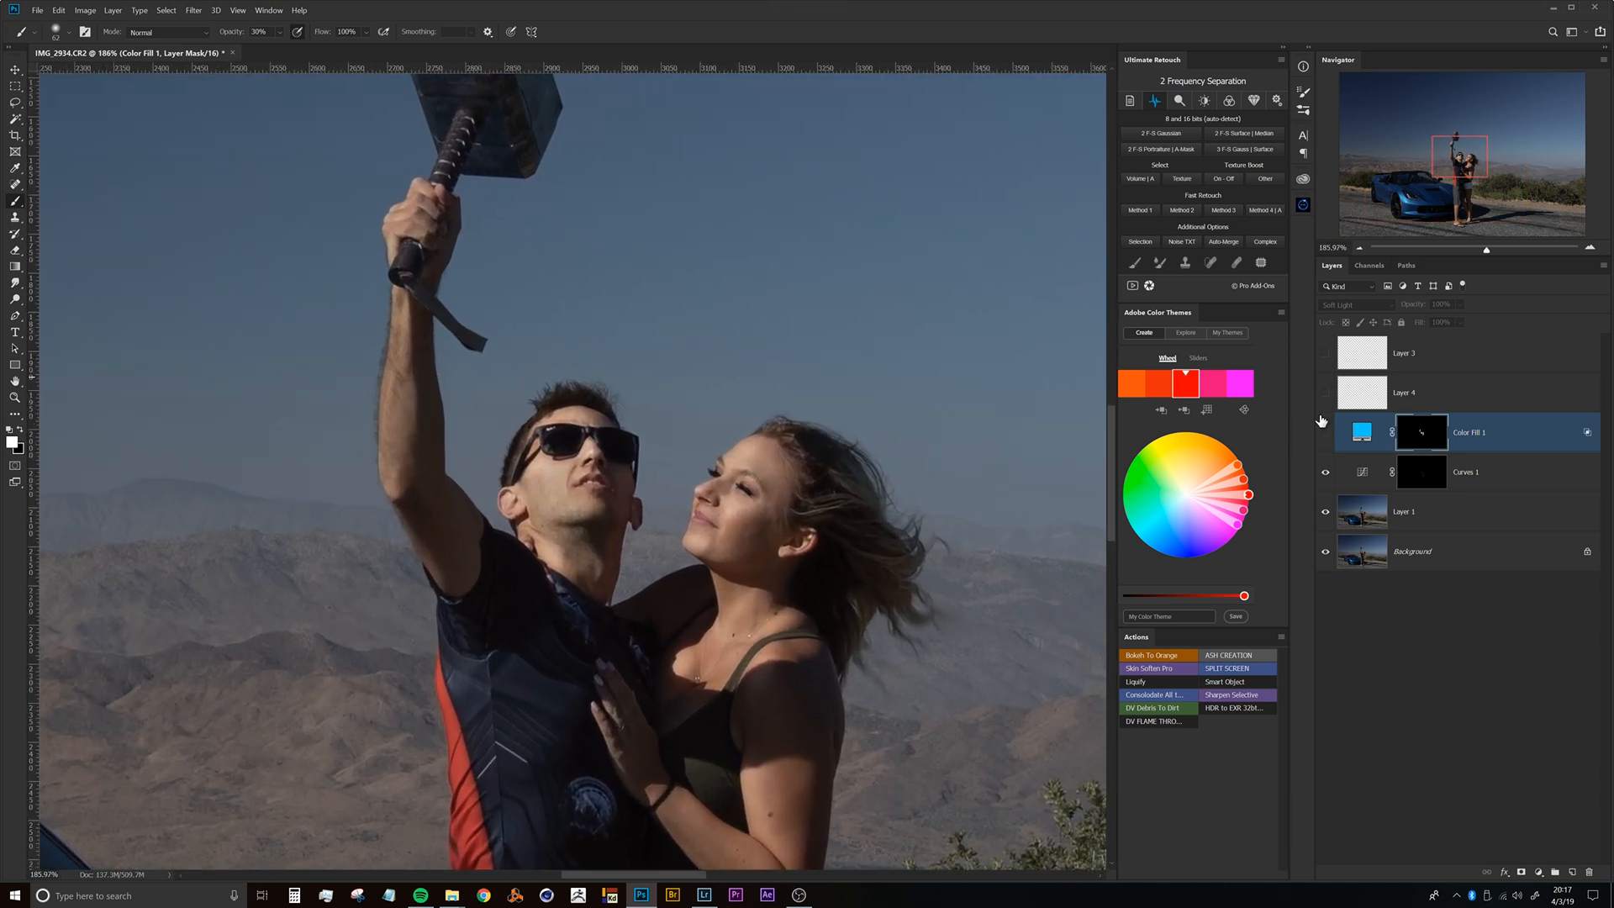
left_click(1326, 433)
left_click(1327, 434)
left_click(1326, 433)
left_click_drag(752, 498, 820, 494)
left_click(1326, 434)
left_click(1327, 435)
left_click(1327, 436)
left_click(1328, 433)
left_click_drag(717, 434, 630, 434)
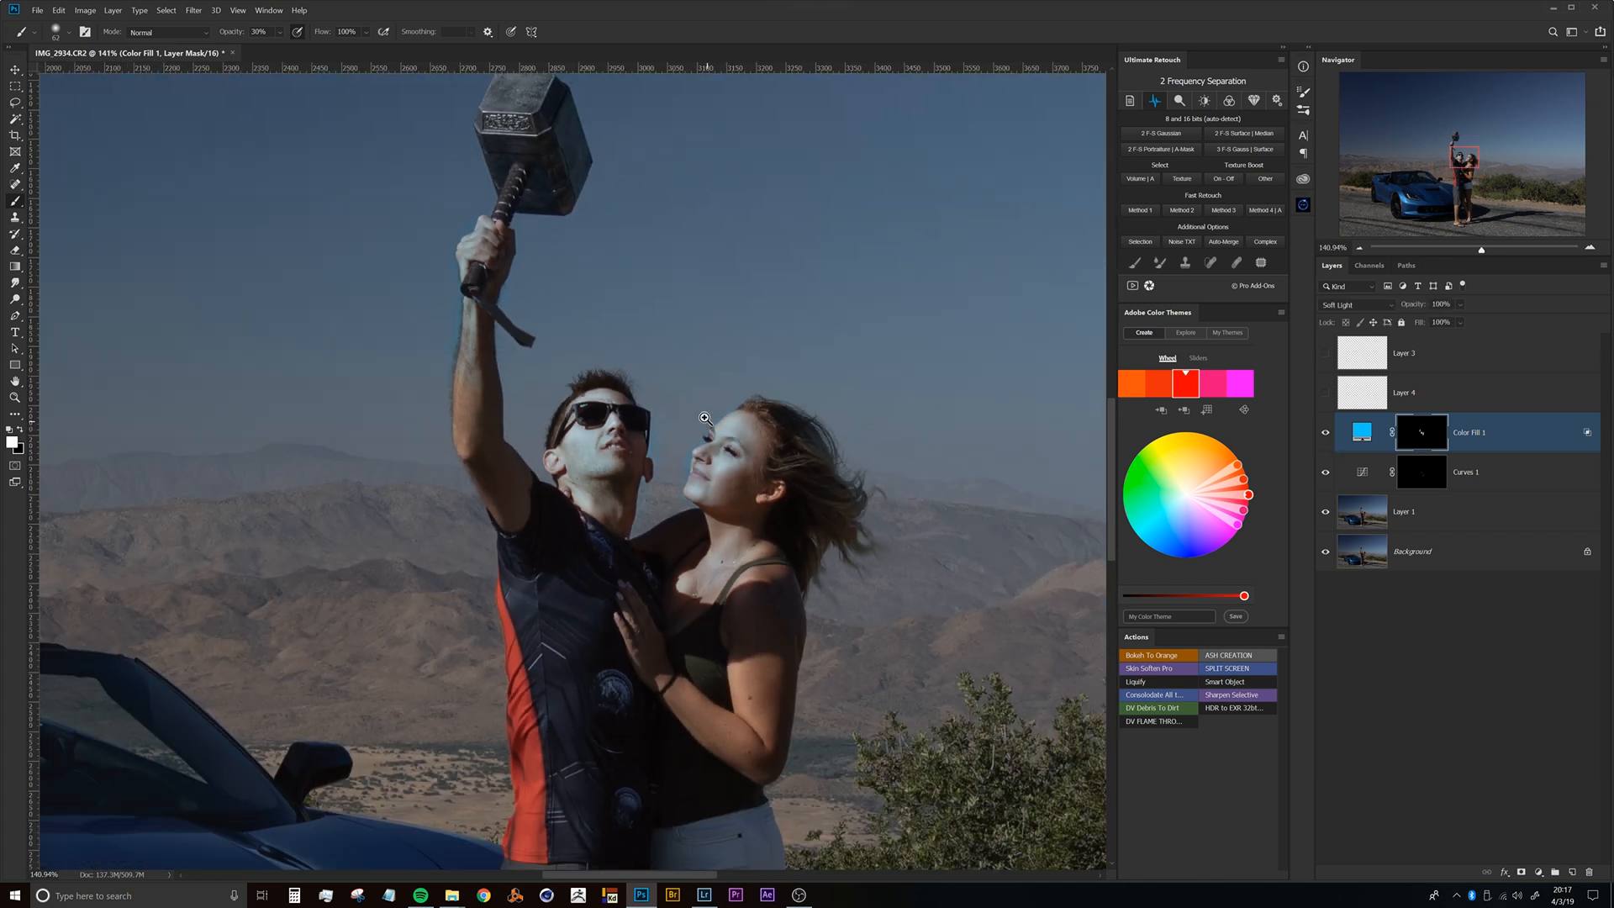
left_click_drag(521, 296, 460, 385)
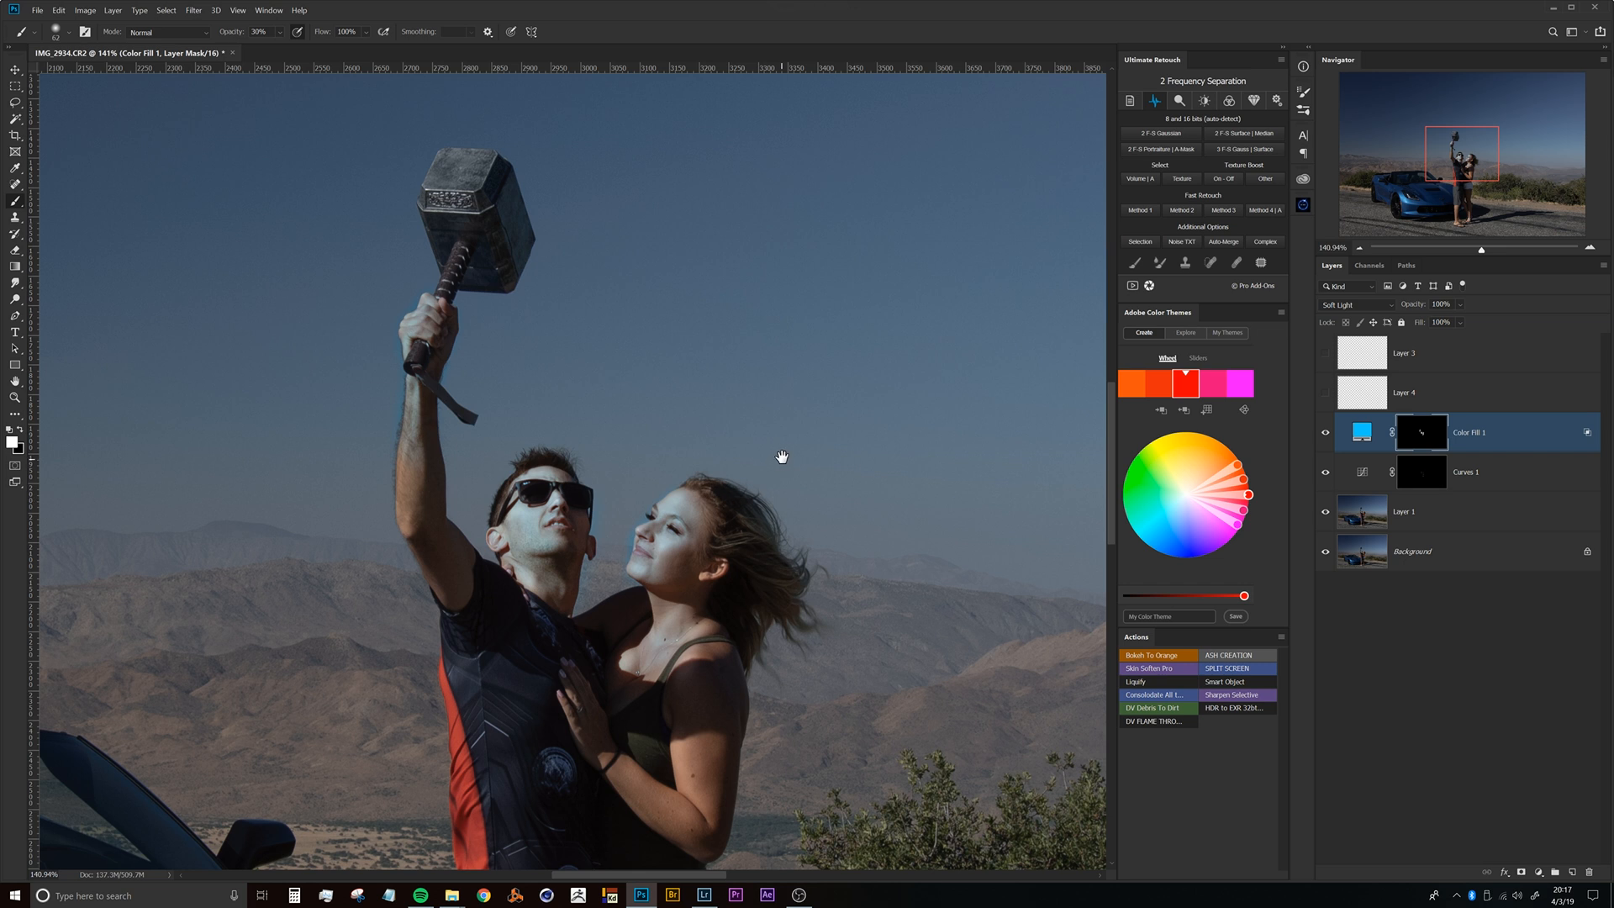
scroll(726, 425, "down", 3)
Hide the Color Fill 1 and Curves 1 layers and select Layer 1.
left_click(1362, 433)
left_click(1326, 432)
left_click(1326, 471)
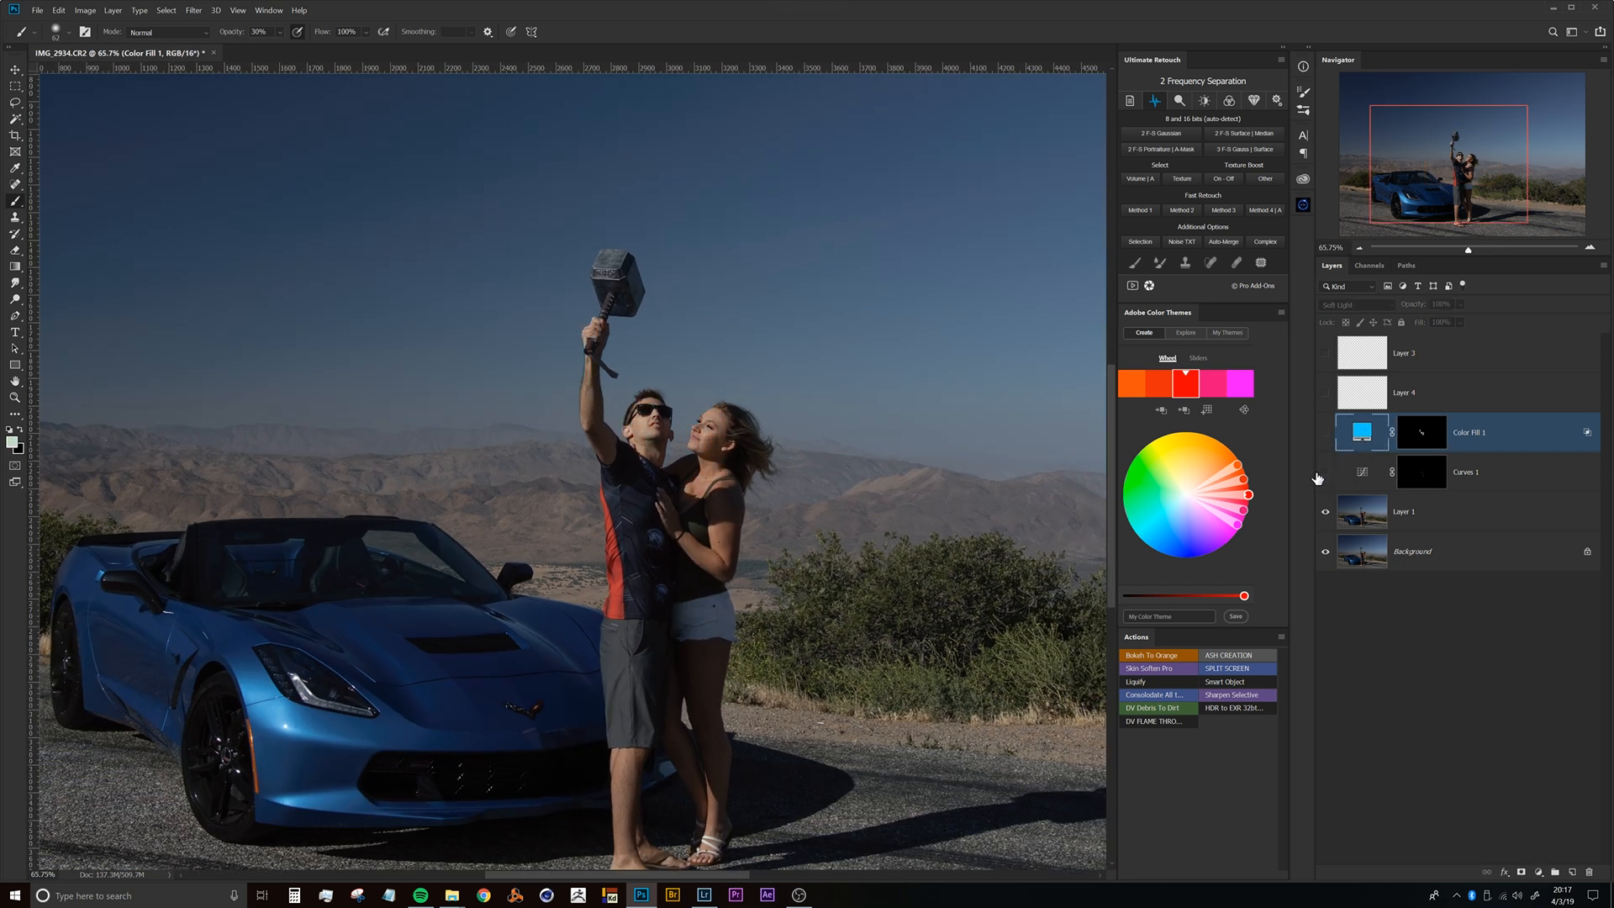
scroll(728, 447, "down", 3)
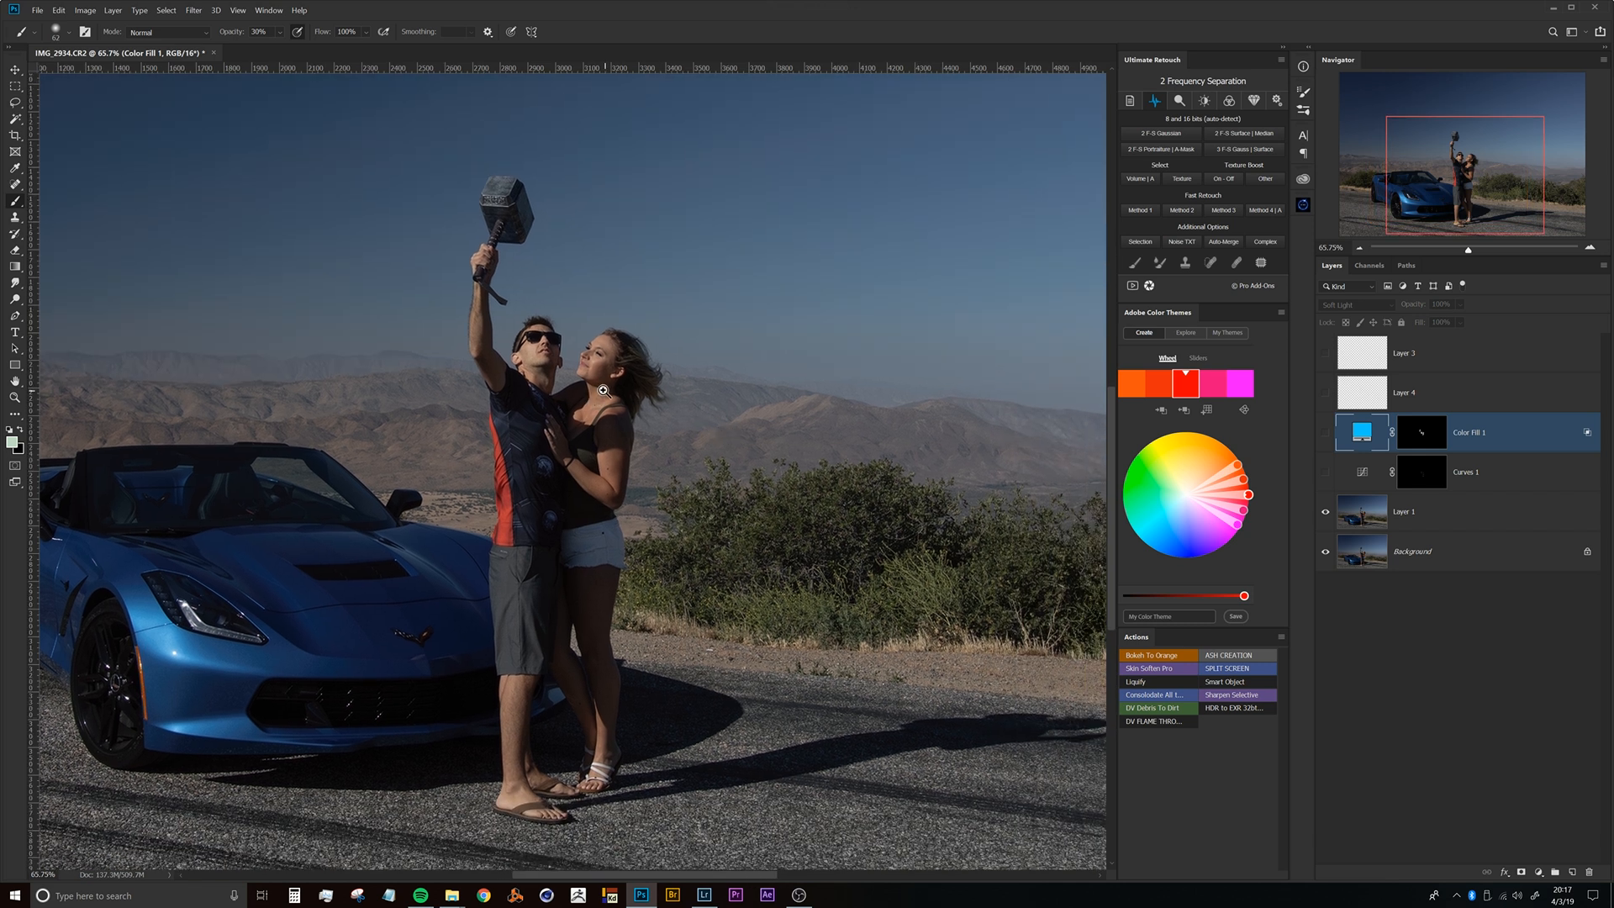
scroll(651, 406, "up", 2)
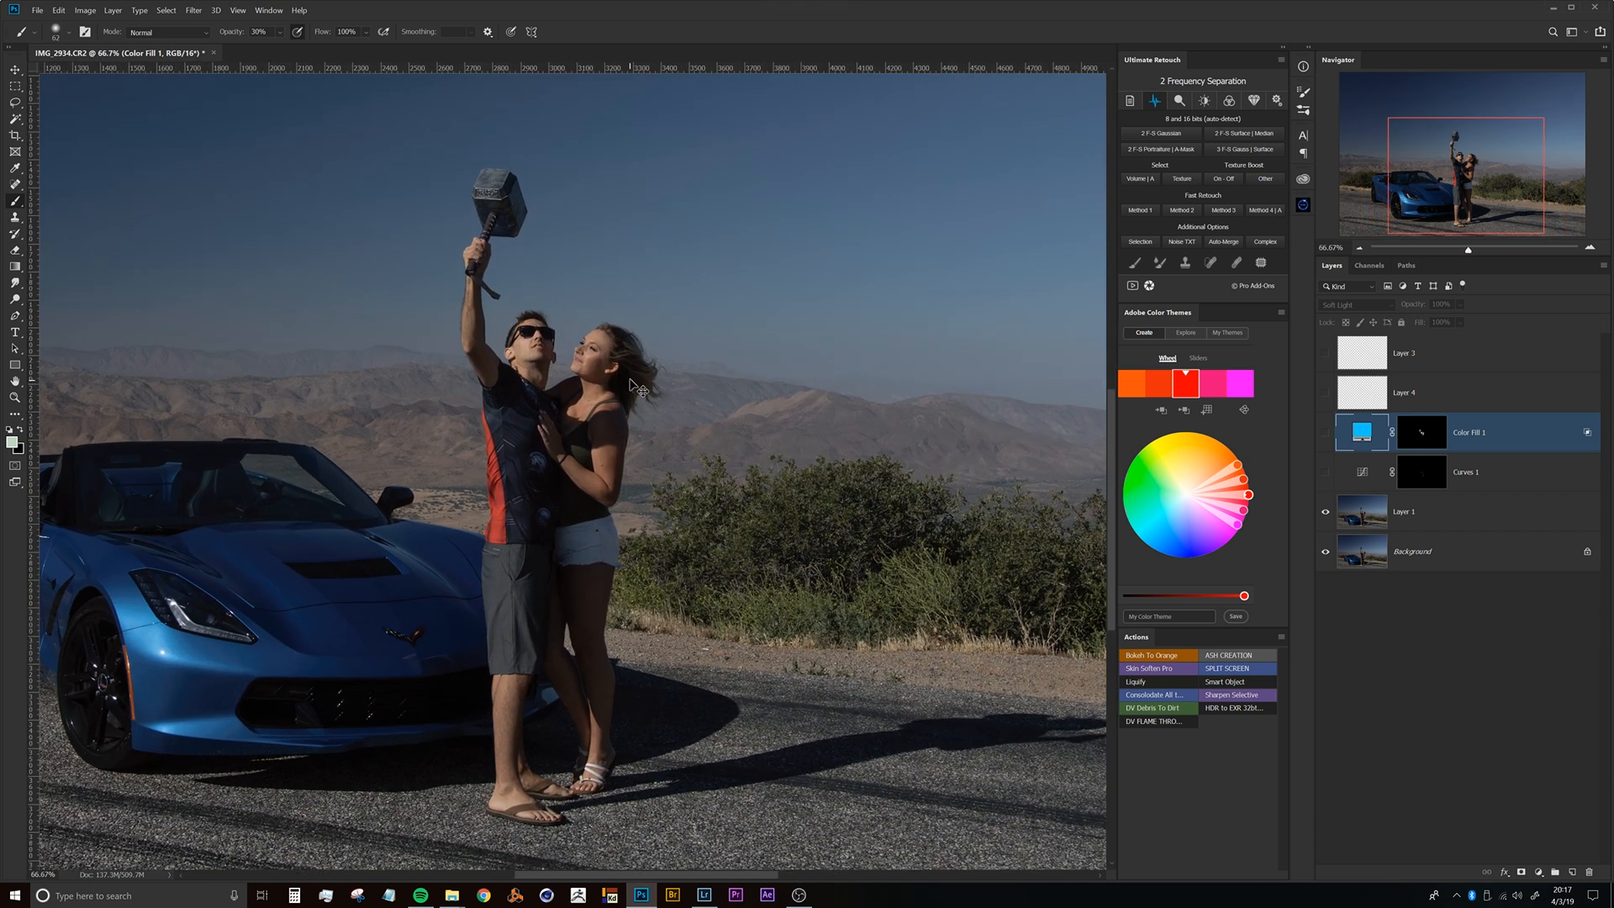
left_click_drag(595, 355, 609, 372)
left_click(1383, 500)
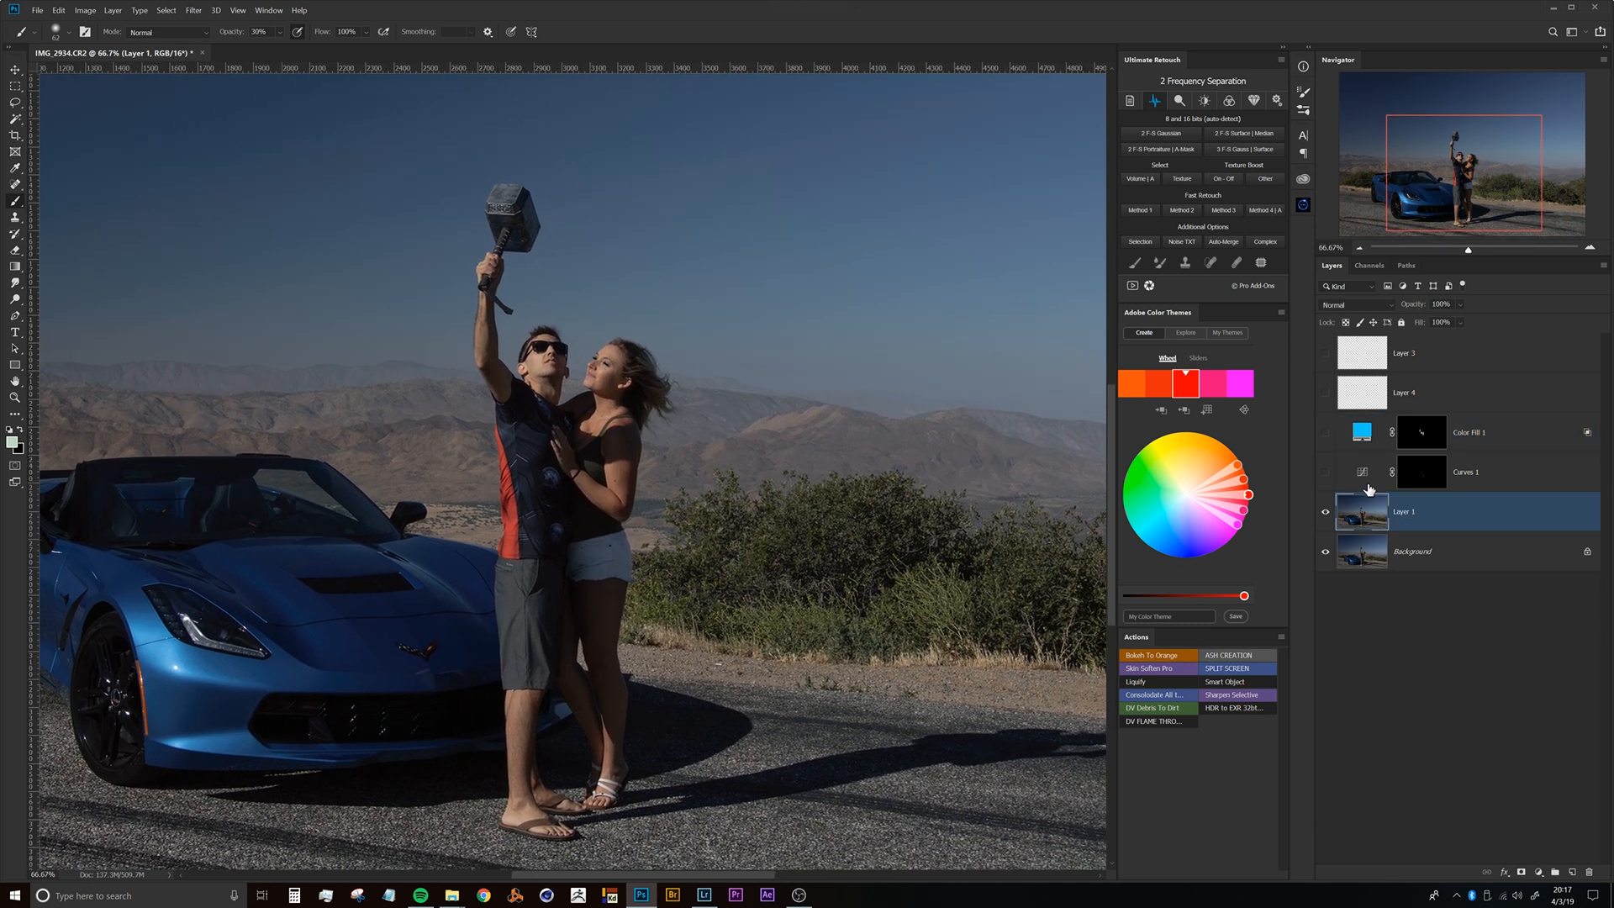
Inspect the Red, Green and Blue channels of Layer 1 one by one.
left_click(1371, 266)
left_click(1378, 317)
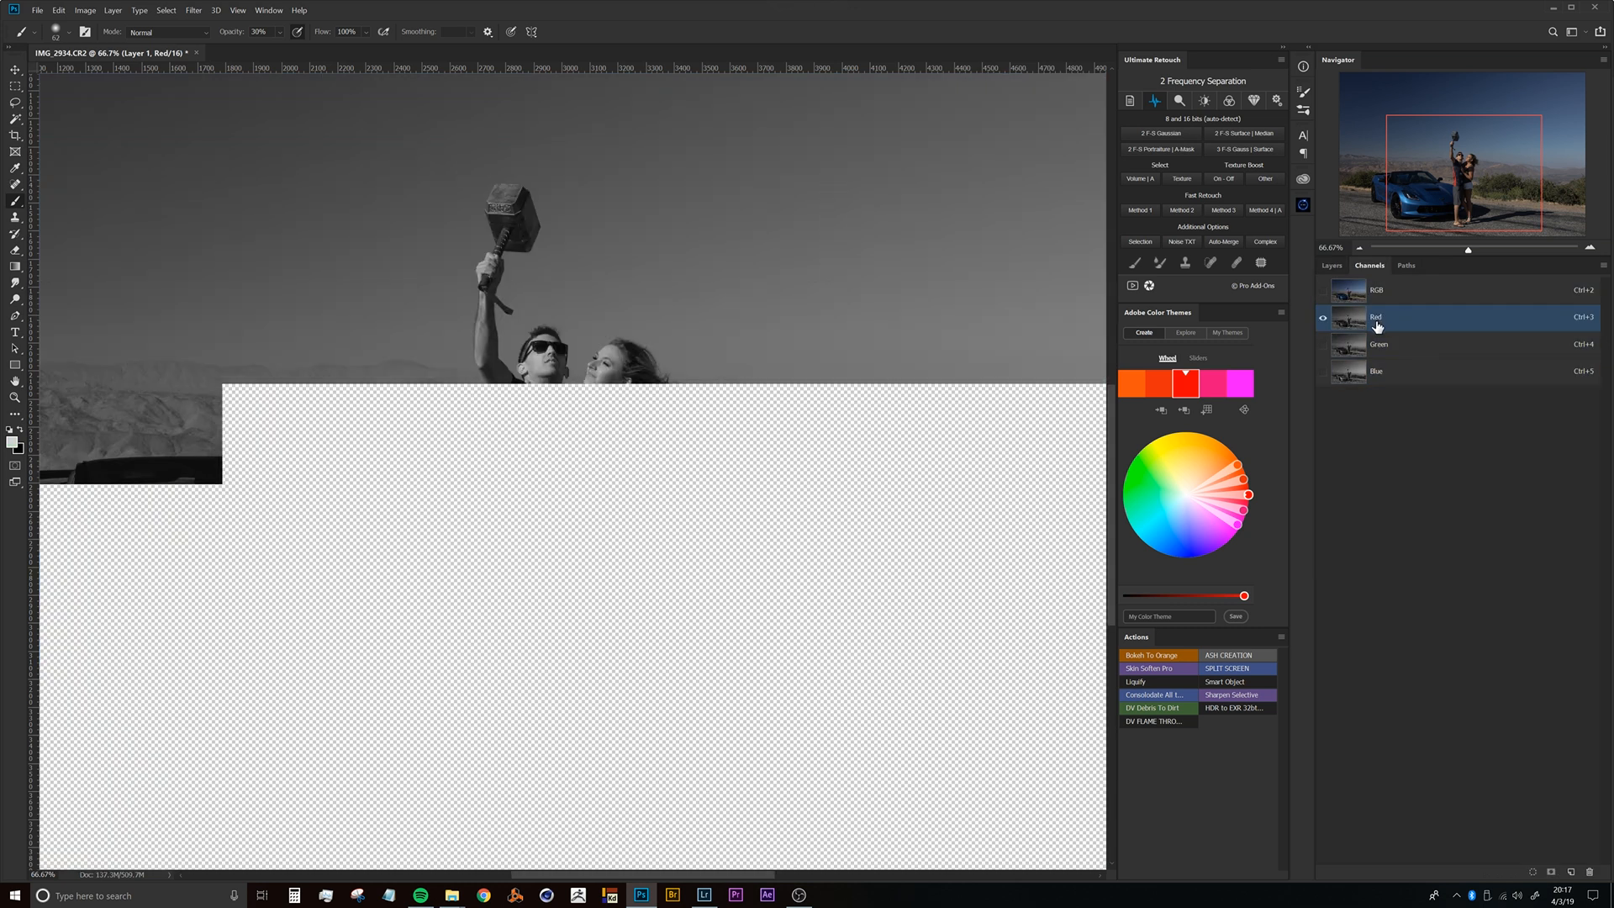
left_click(1383, 347)
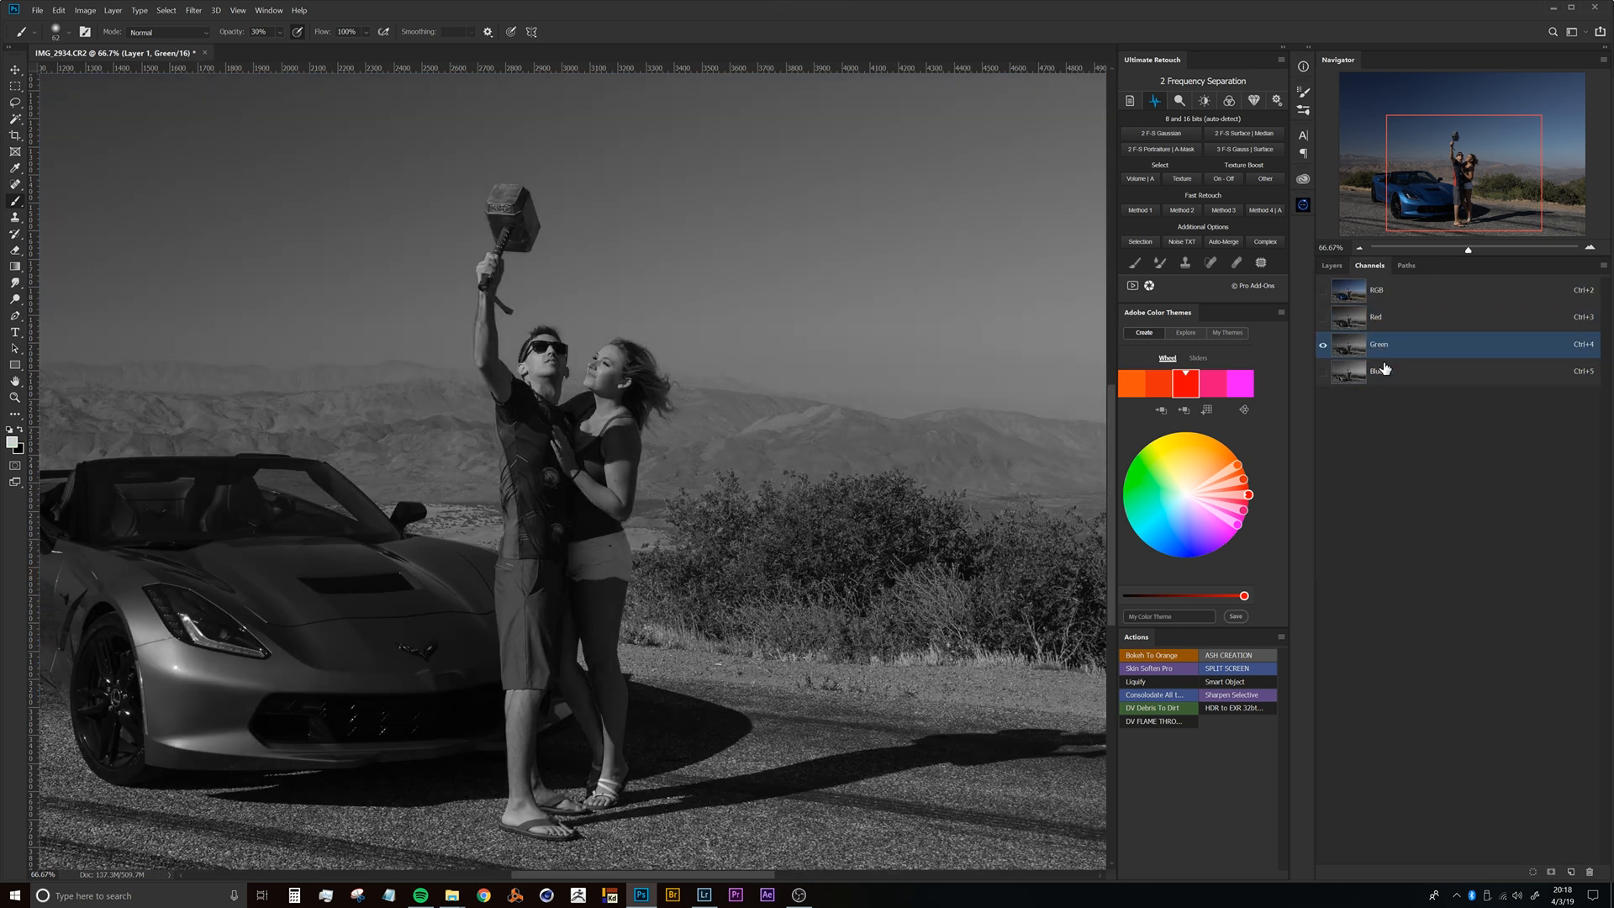
left_click(1381, 367)
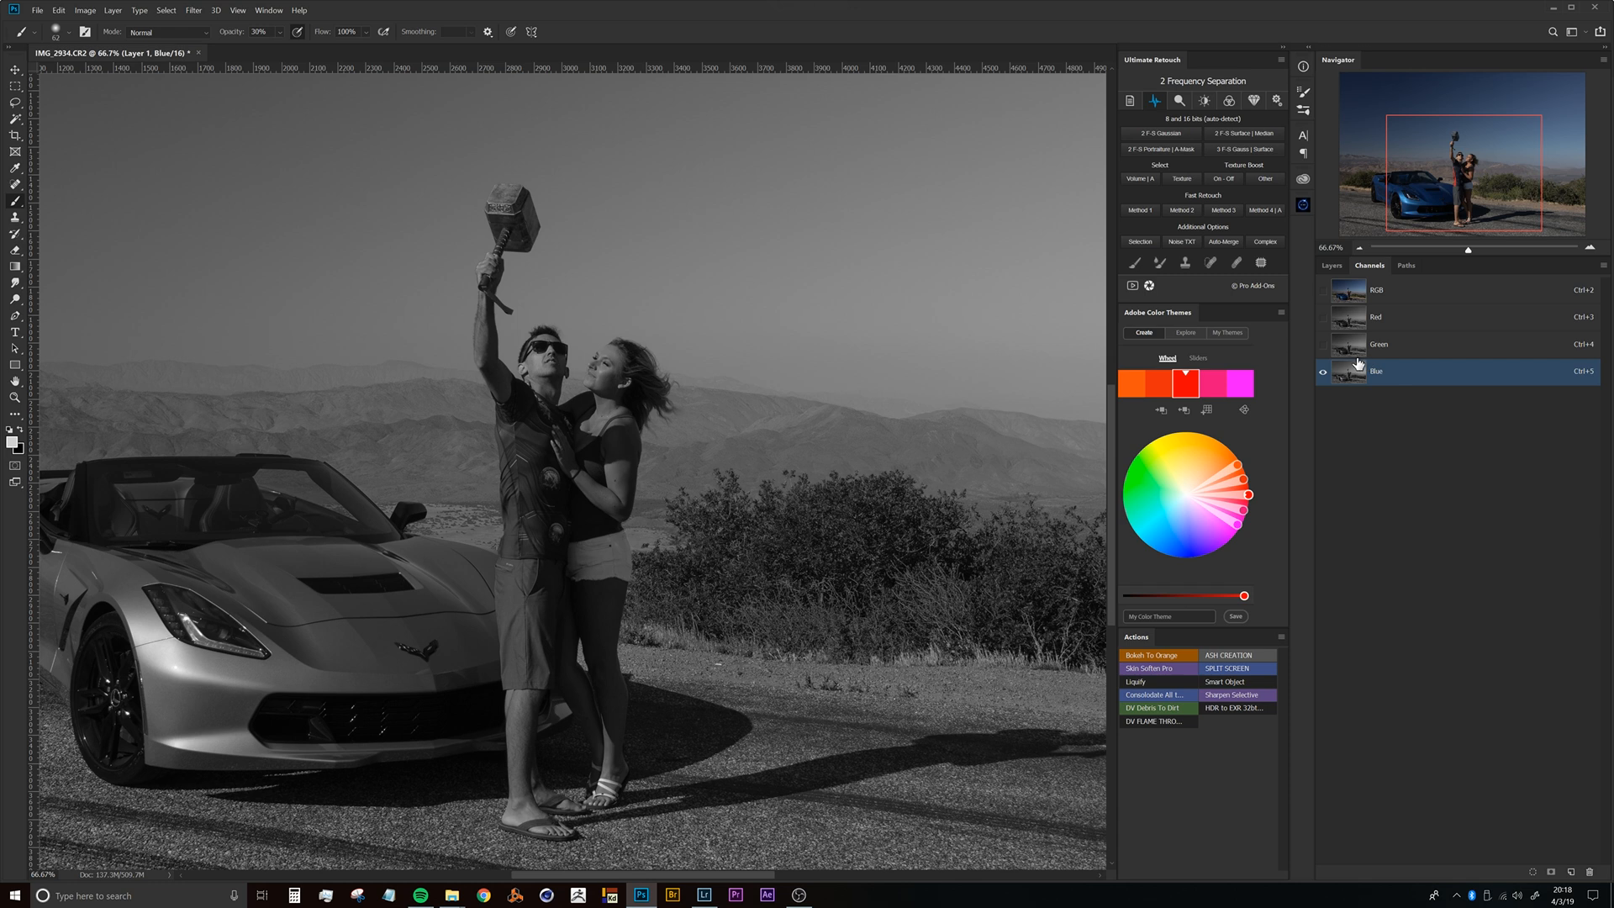
Sample the Blue channel with the Magic Wand, set tolerance to 10 and sample size to 3 by 3 Average, and deselect.
scroll(583, 299, "up", 1)
key("w")
left_click(545, 269)
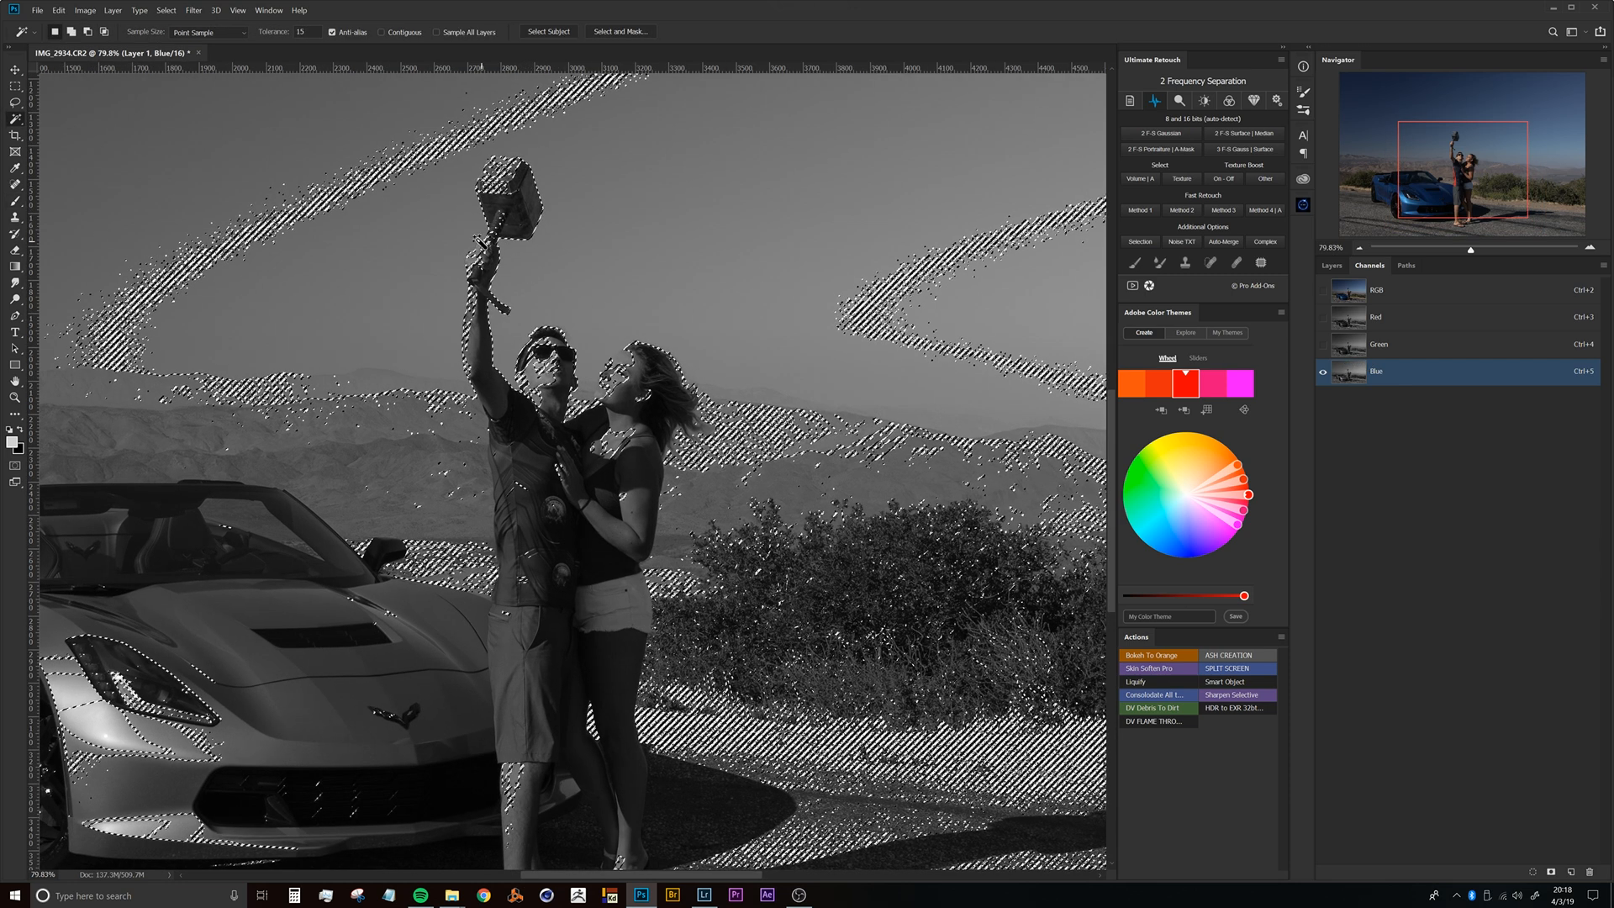
left_click_drag(296, 32, 350, 26)
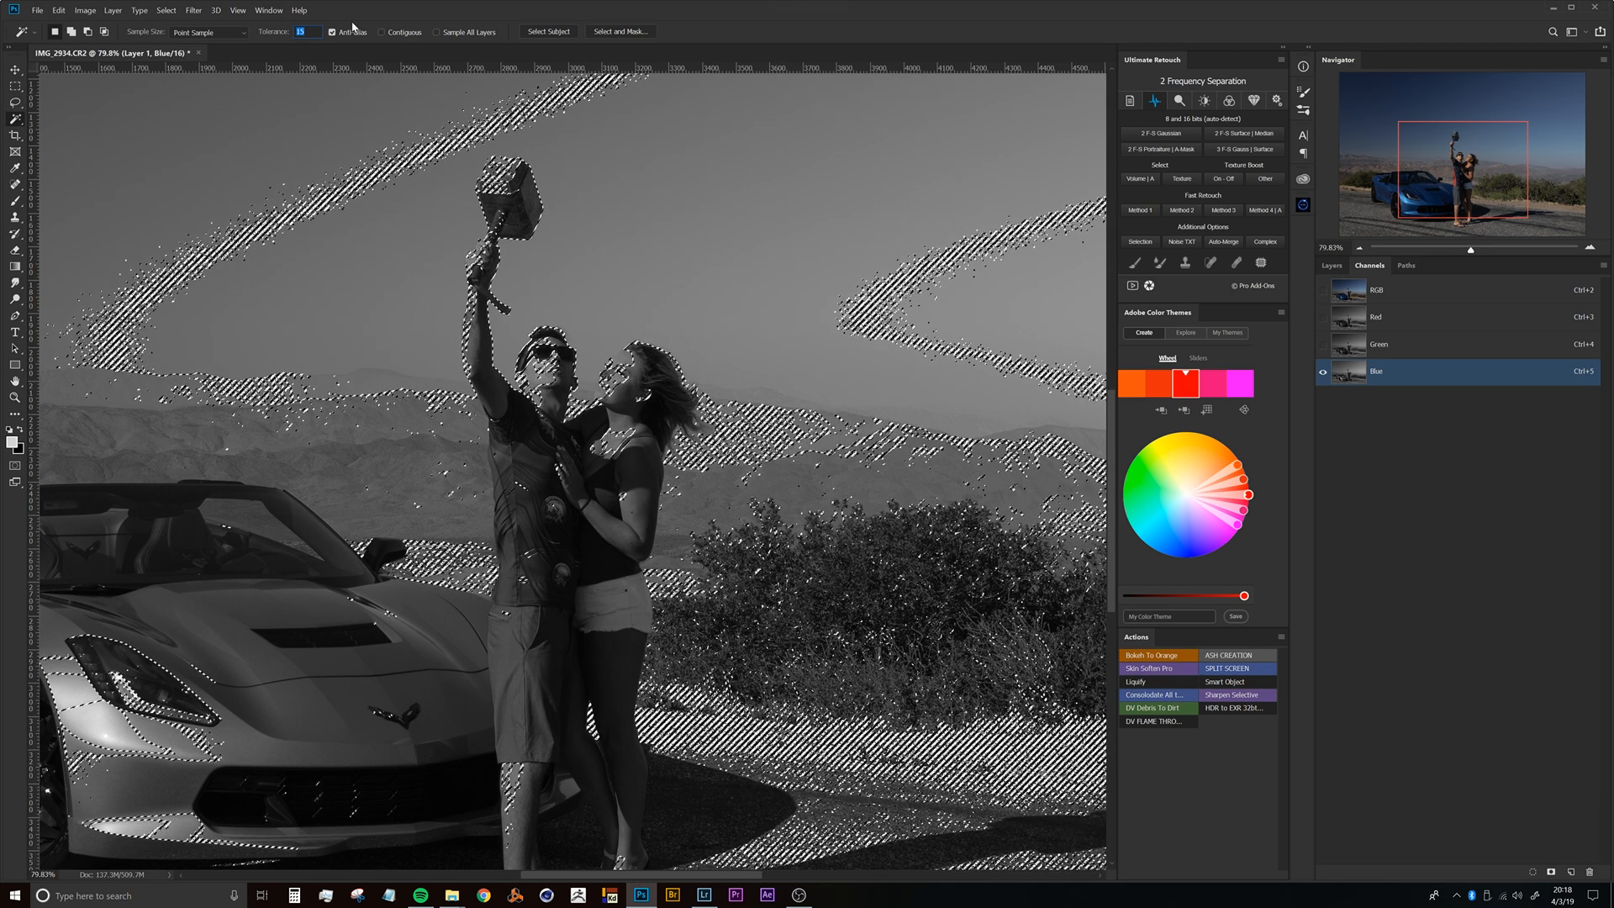
type("10")
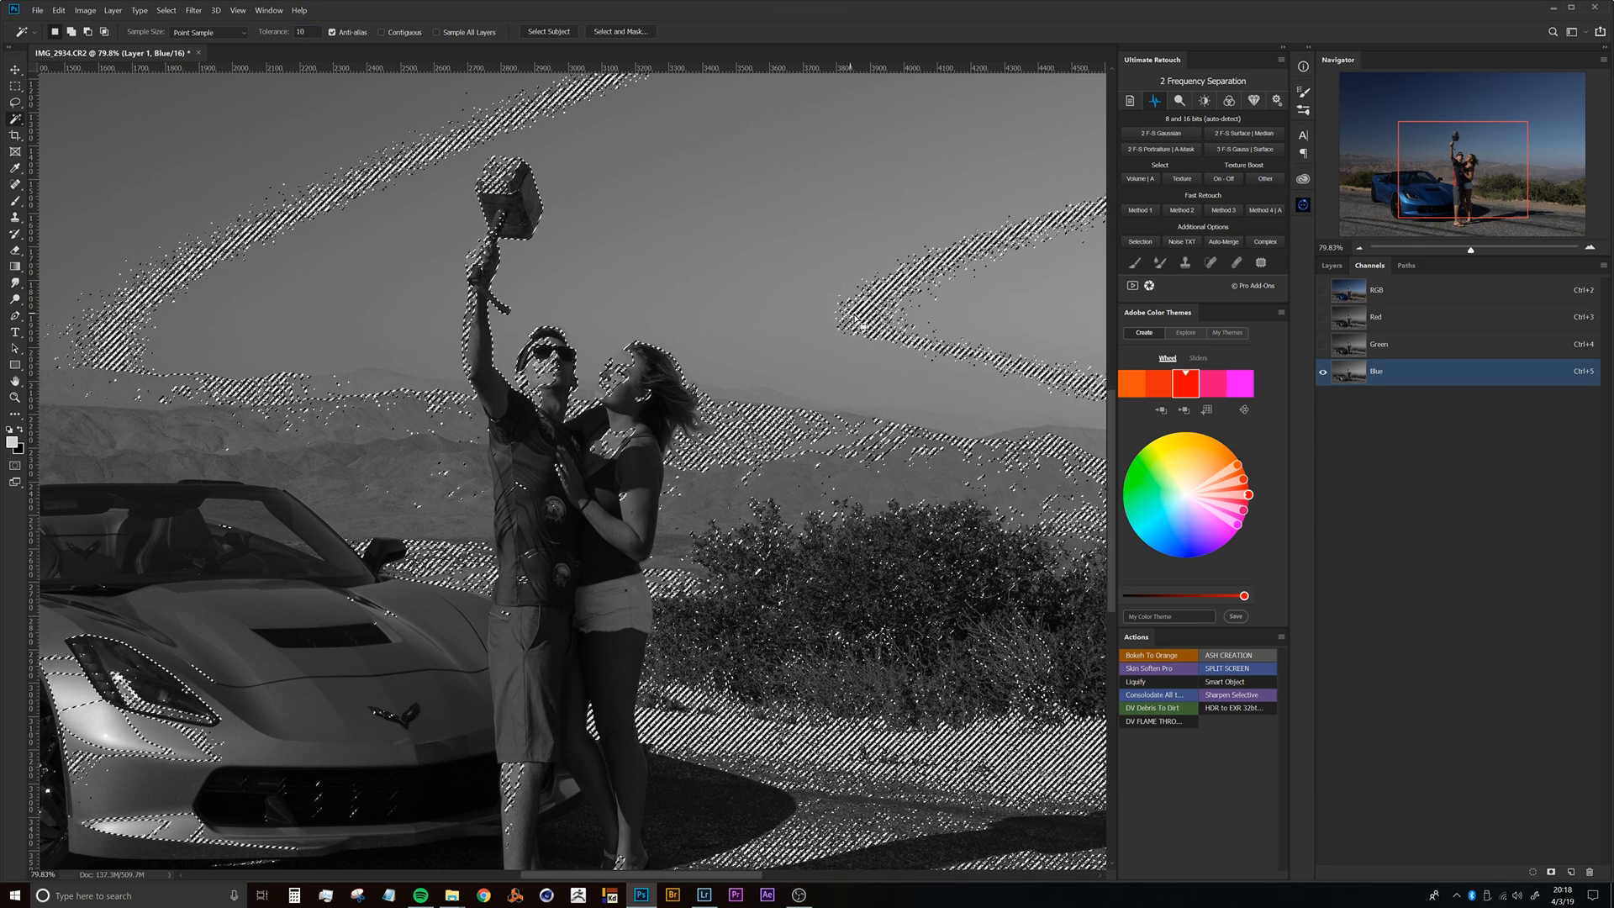
left_click(212, 34)
left_click(212, 59)
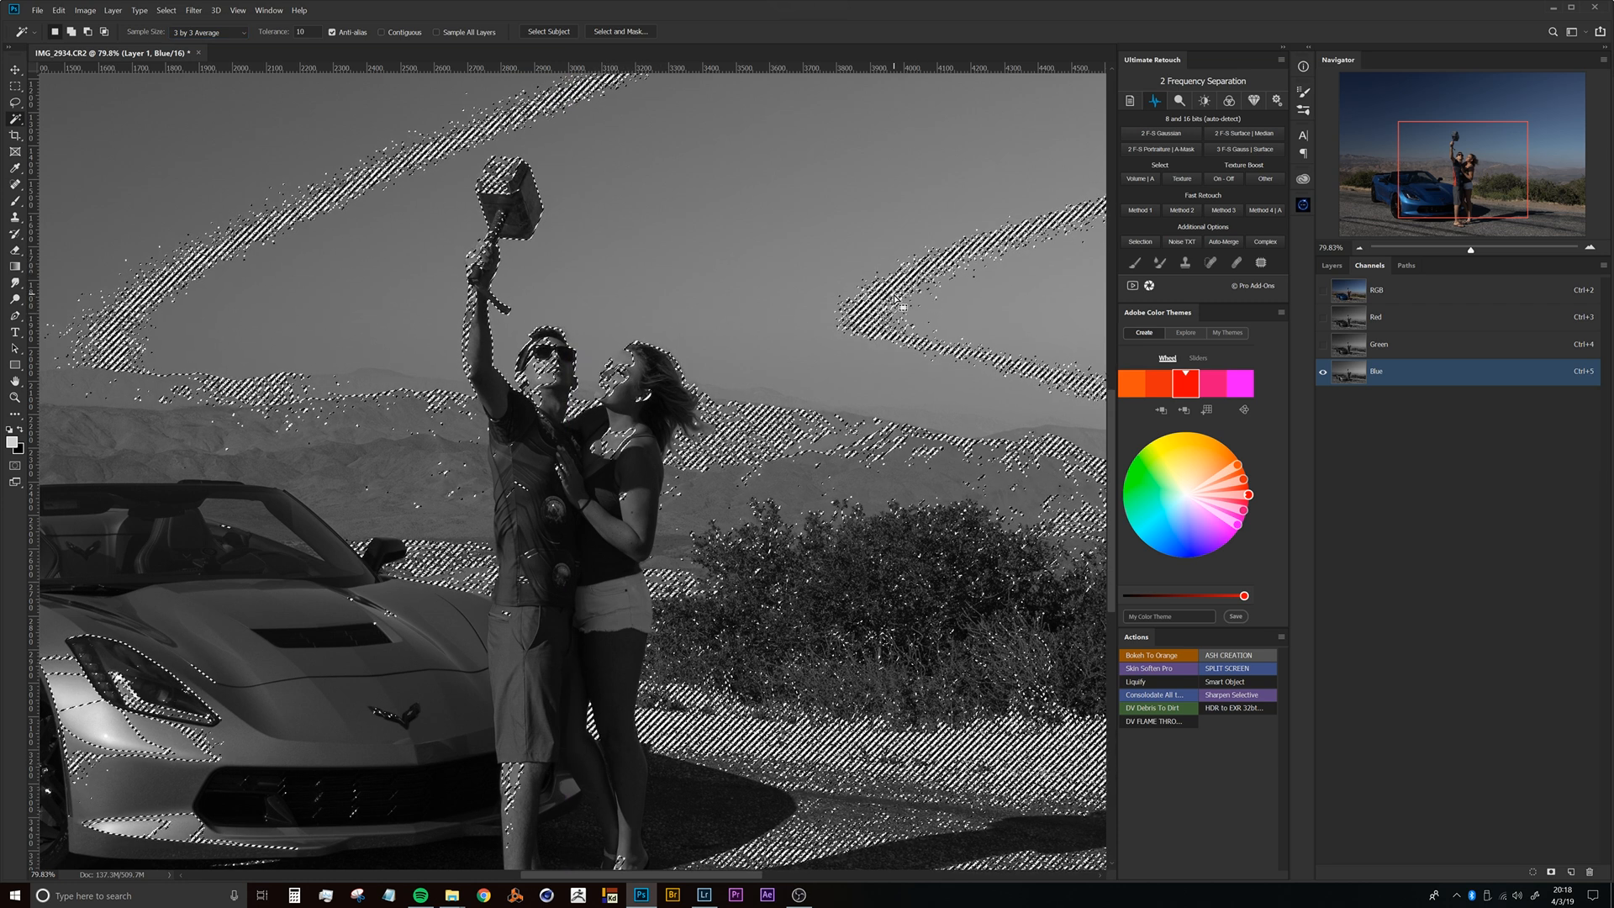
key("ctrl+d")
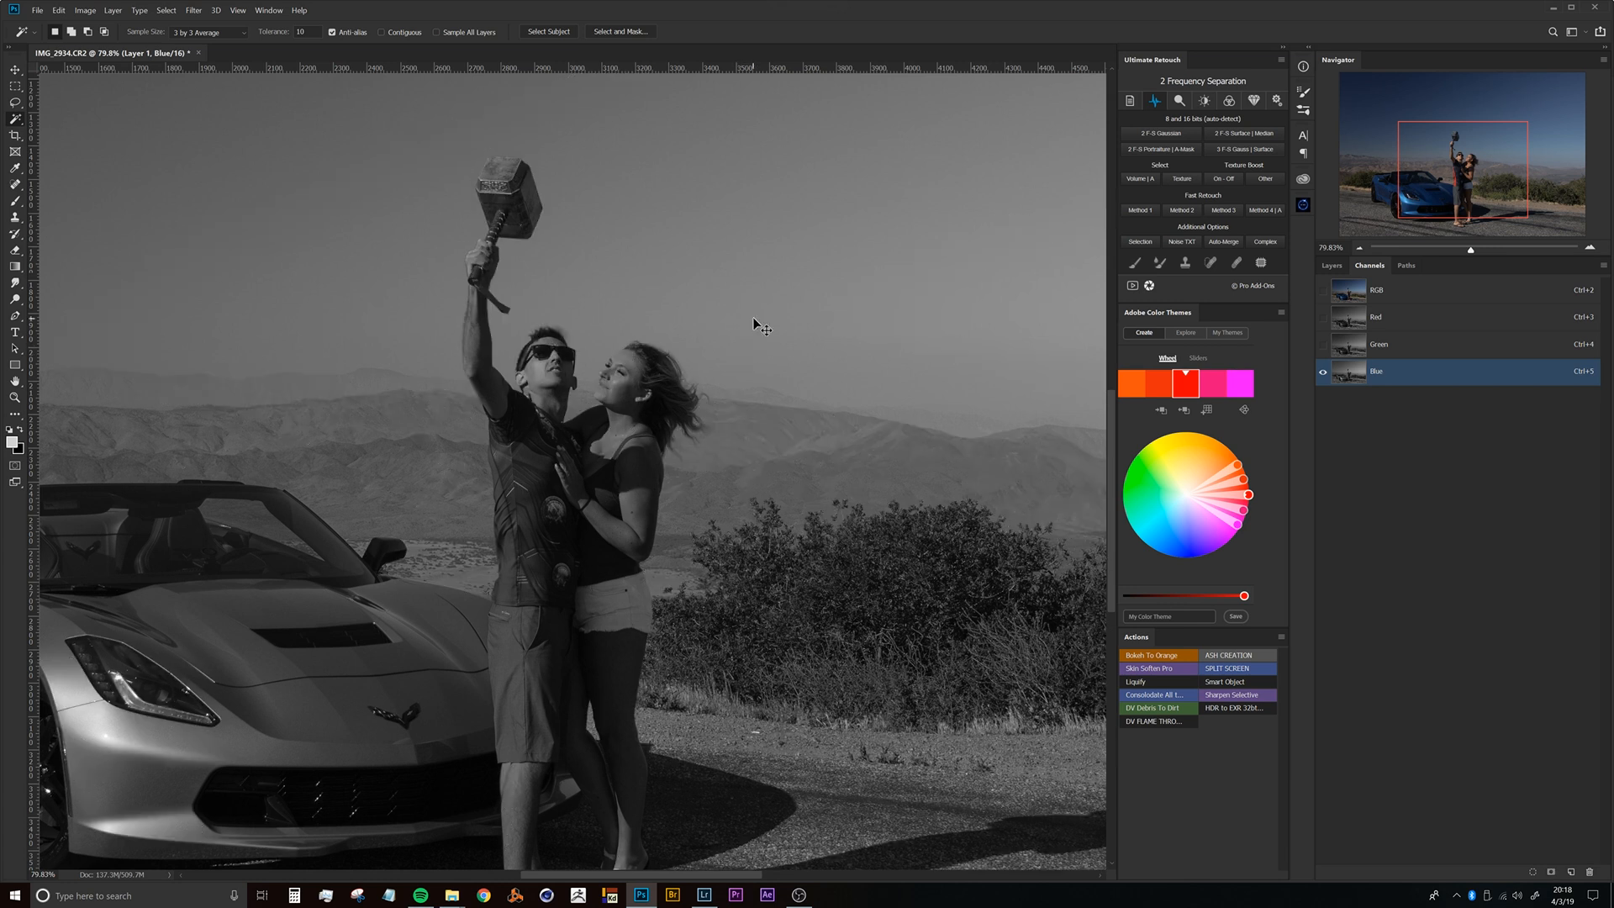
Try Magic Wand selections around the couple and hammer on the Blue channel, clearing each selection.
left_click(751, 321)
left_click_drag(555, 334, 587, 342)
left_click_drag(496, 253, 555, 252)
left_click(492, 228)
key("ctrl+d")
left_click(491, 229)
left_click_drag(531, 289, 454, 259)
key("ctrl+d")
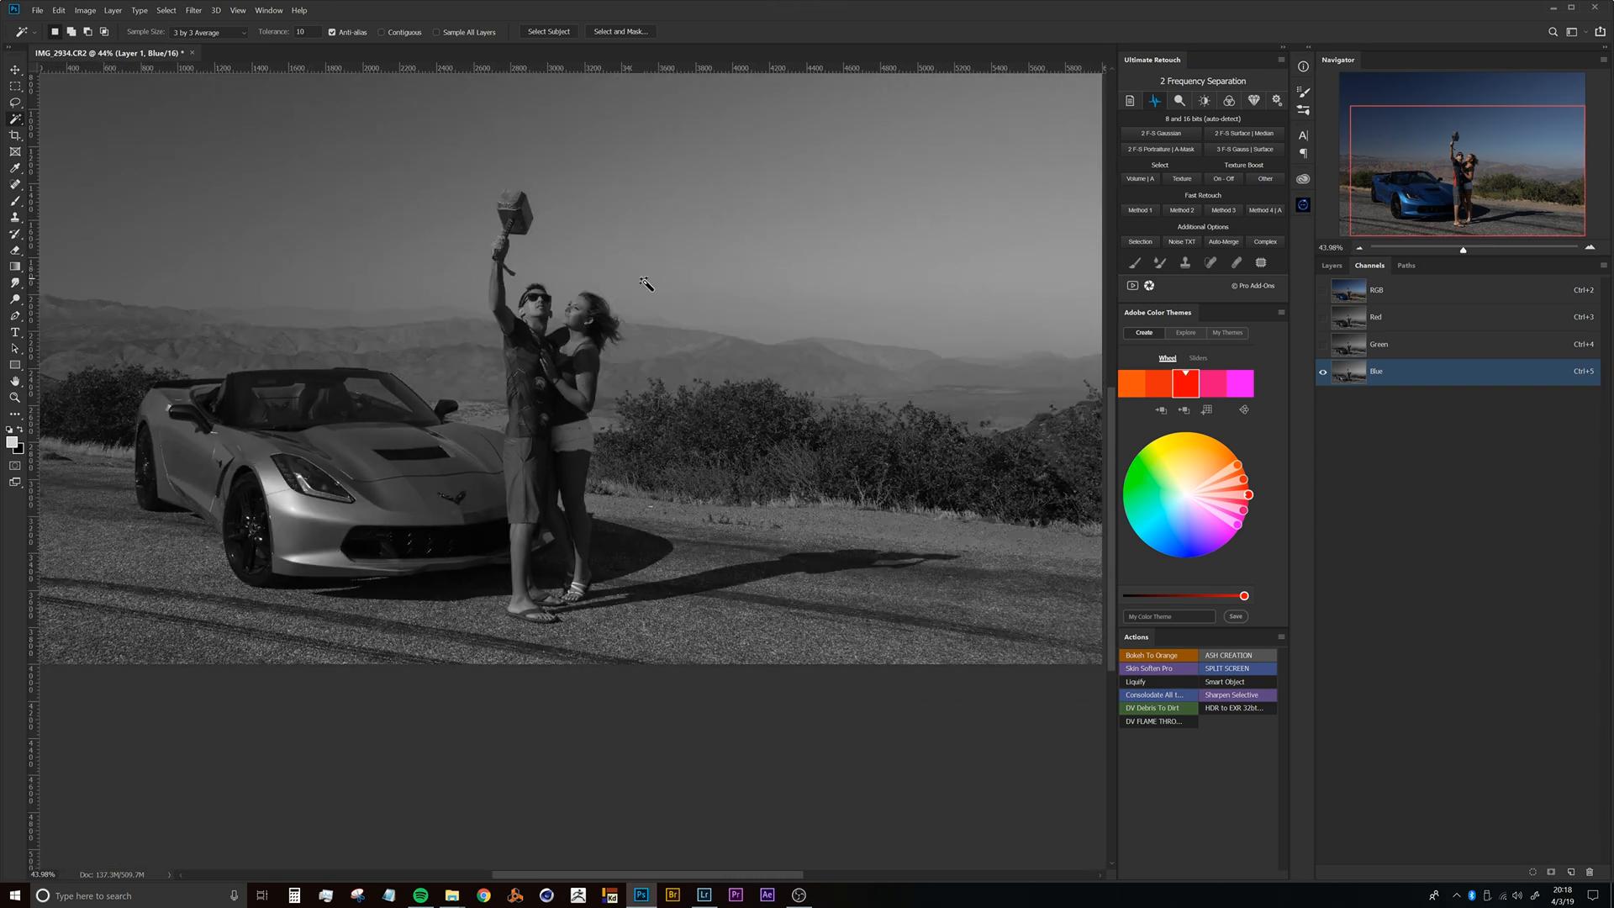
Restore the RGB composite view and run Select Subject on Layer 1 to select the car and couple.
left_click(1333, 266)
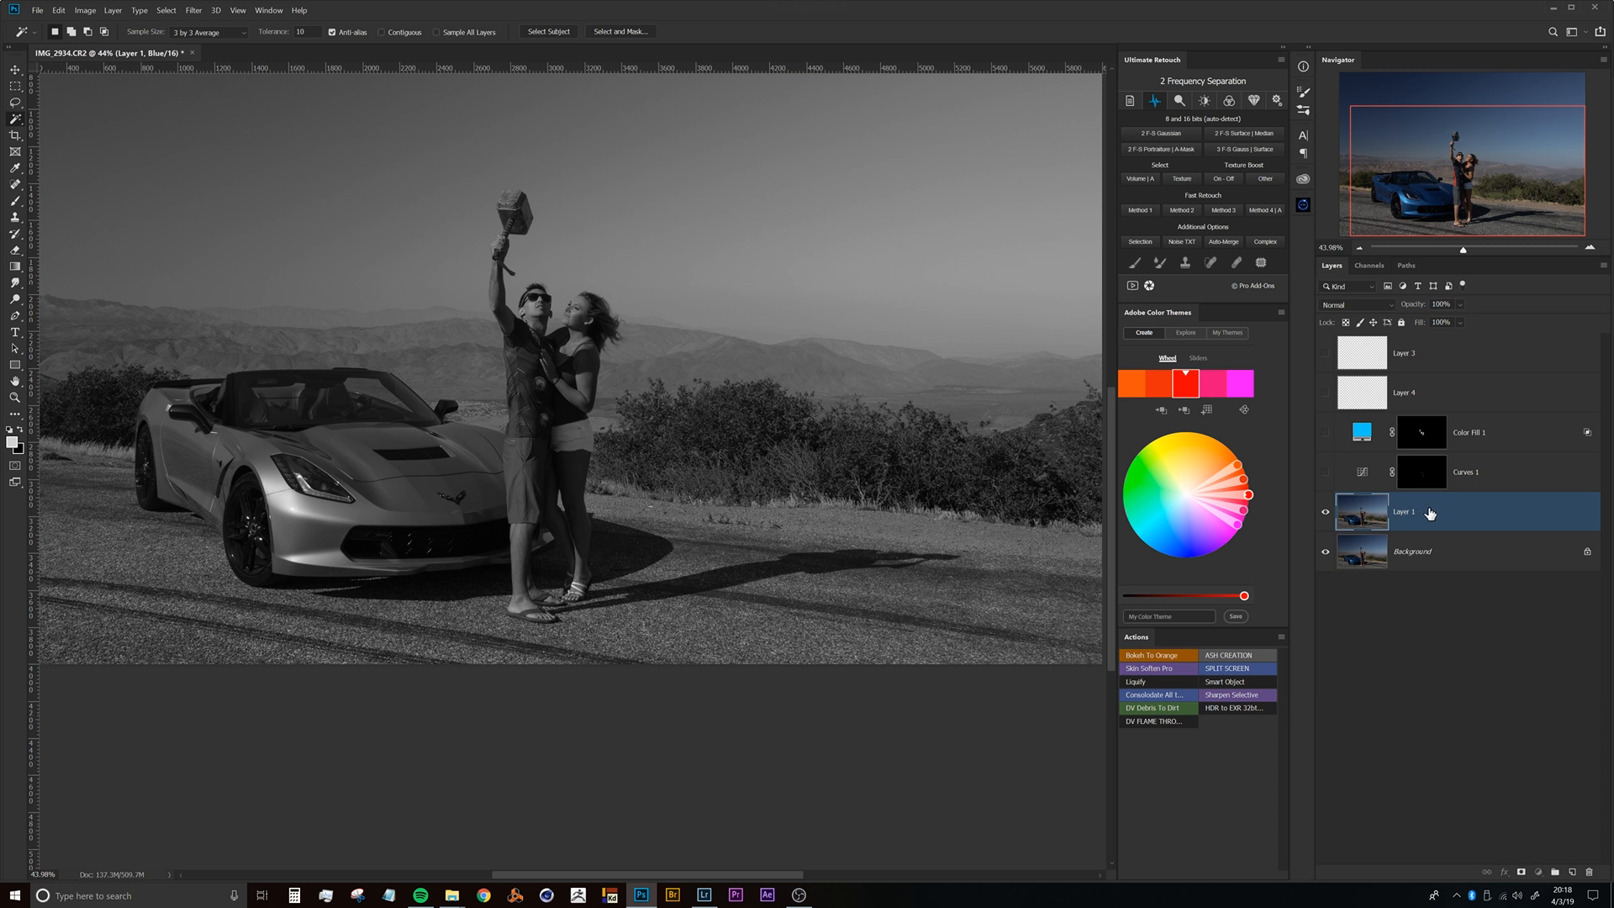
left_click_drag(439, 304, 459, 382)
left_click_drag(551, 288, 555, 216)
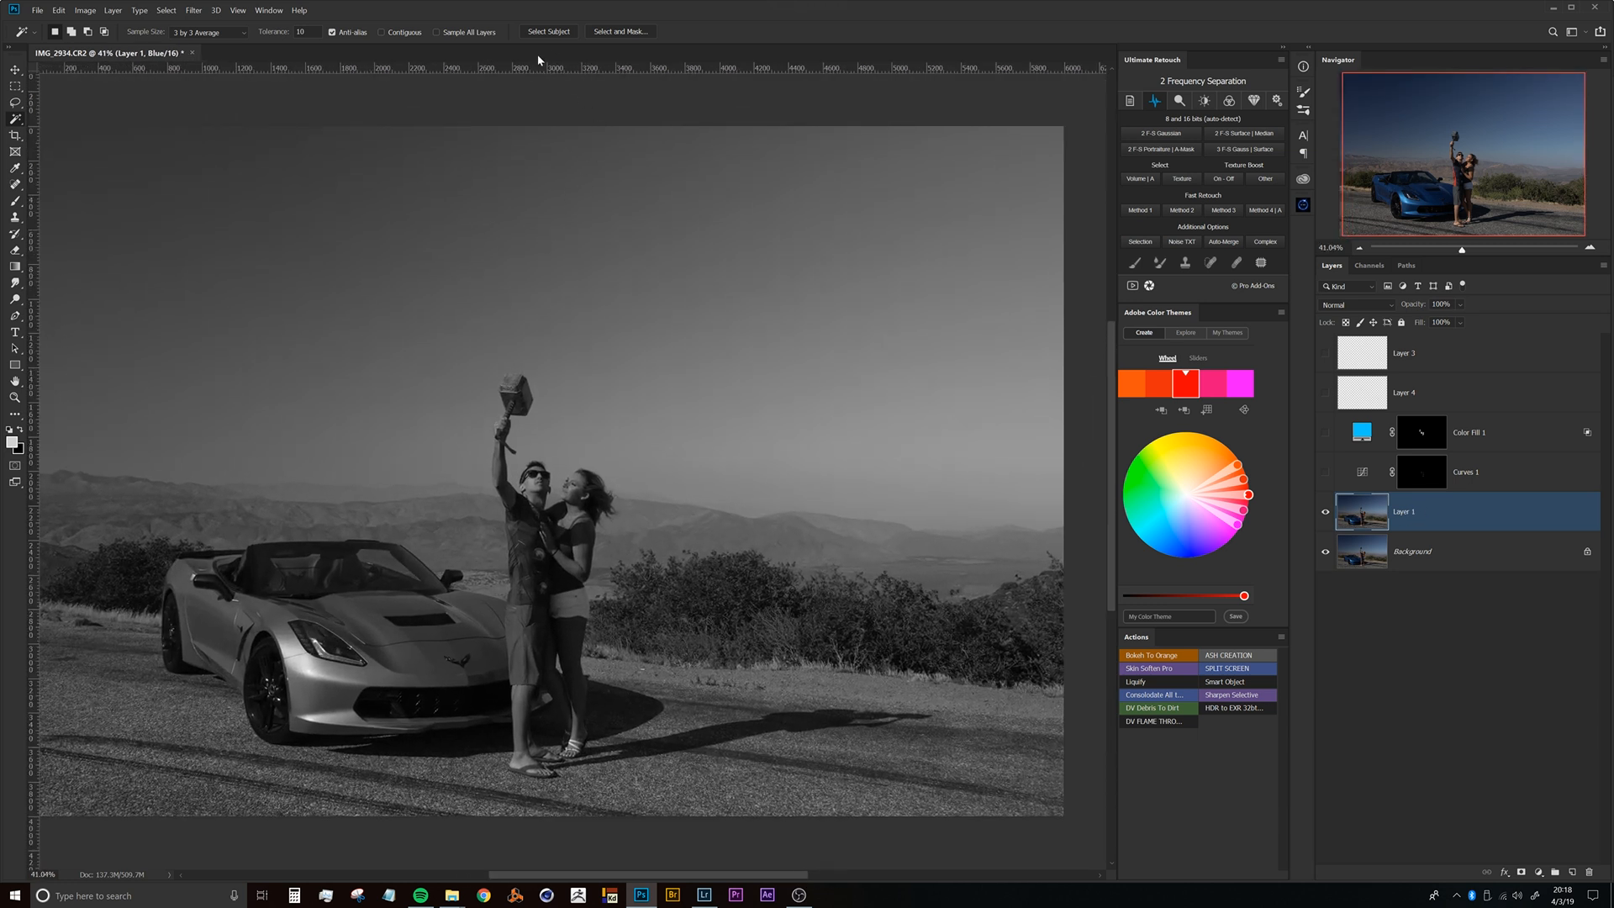
left_click(1369, 266)
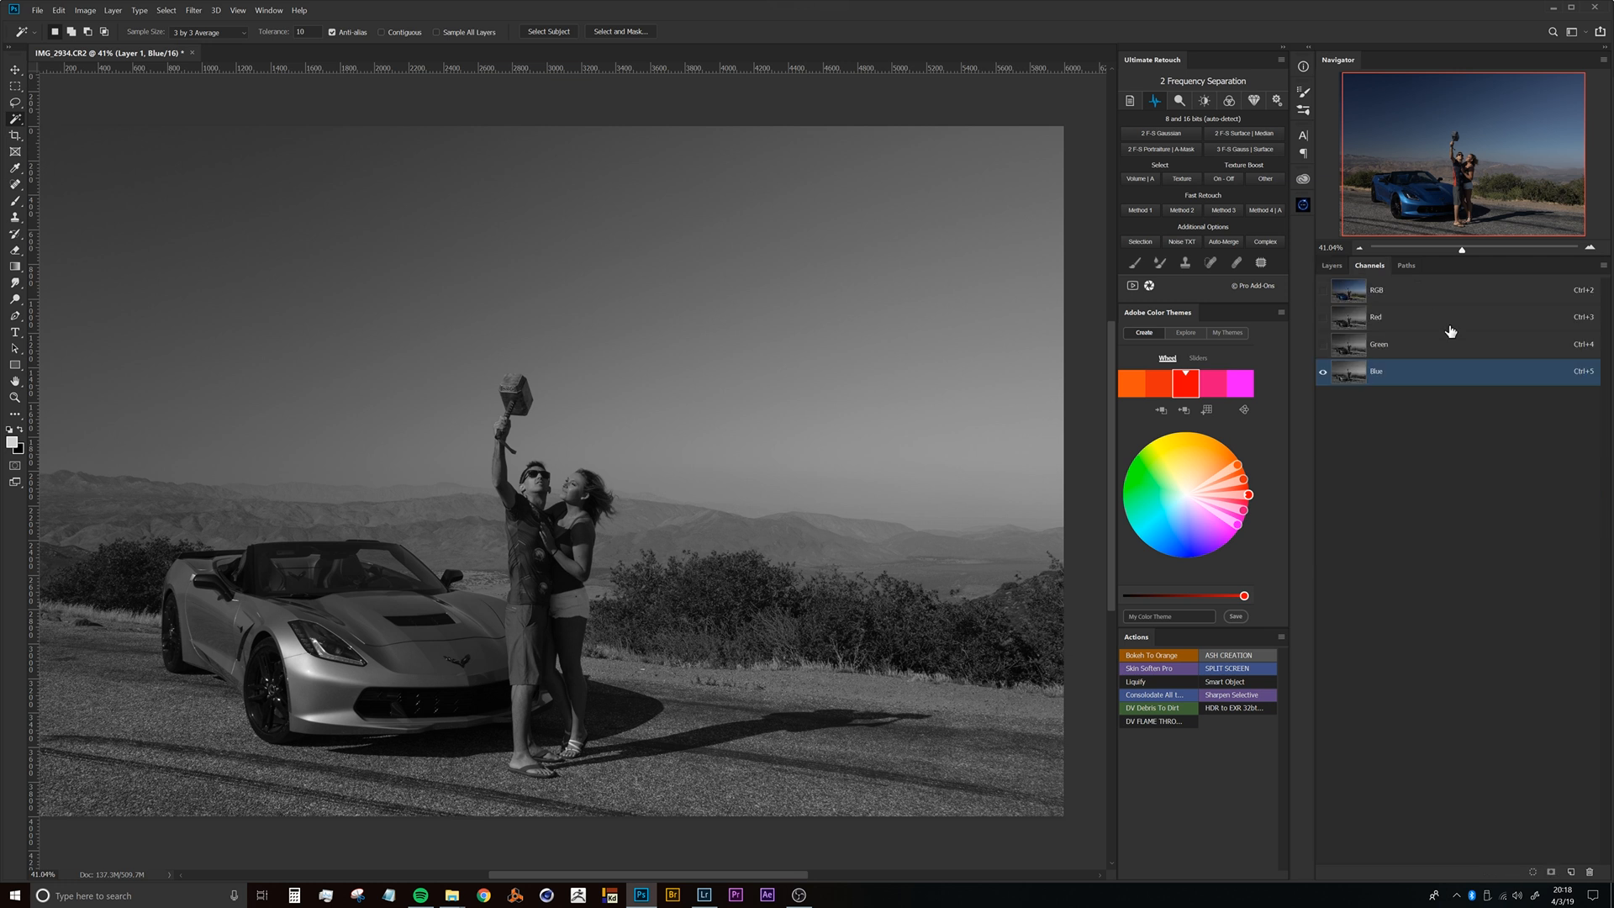
left_click(1379, 291)
left_click(1333, 266)
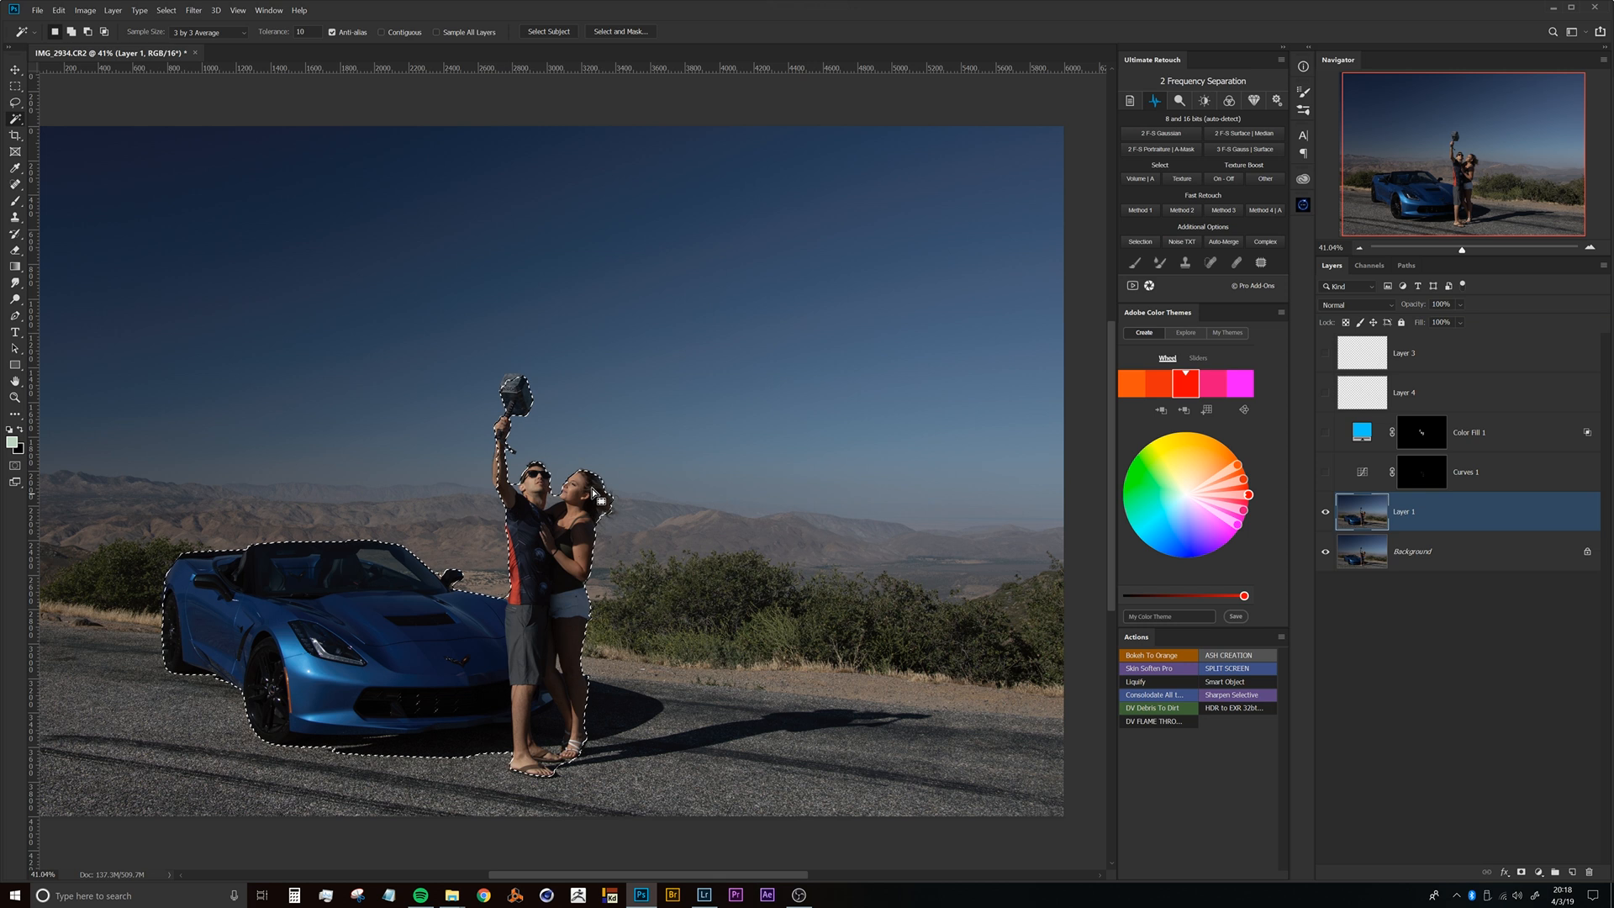
Examine the selection edges around the hammer, the man's raised arm, both heads and the woman's hair.
left_click_drag(599, 497, 632, 473)
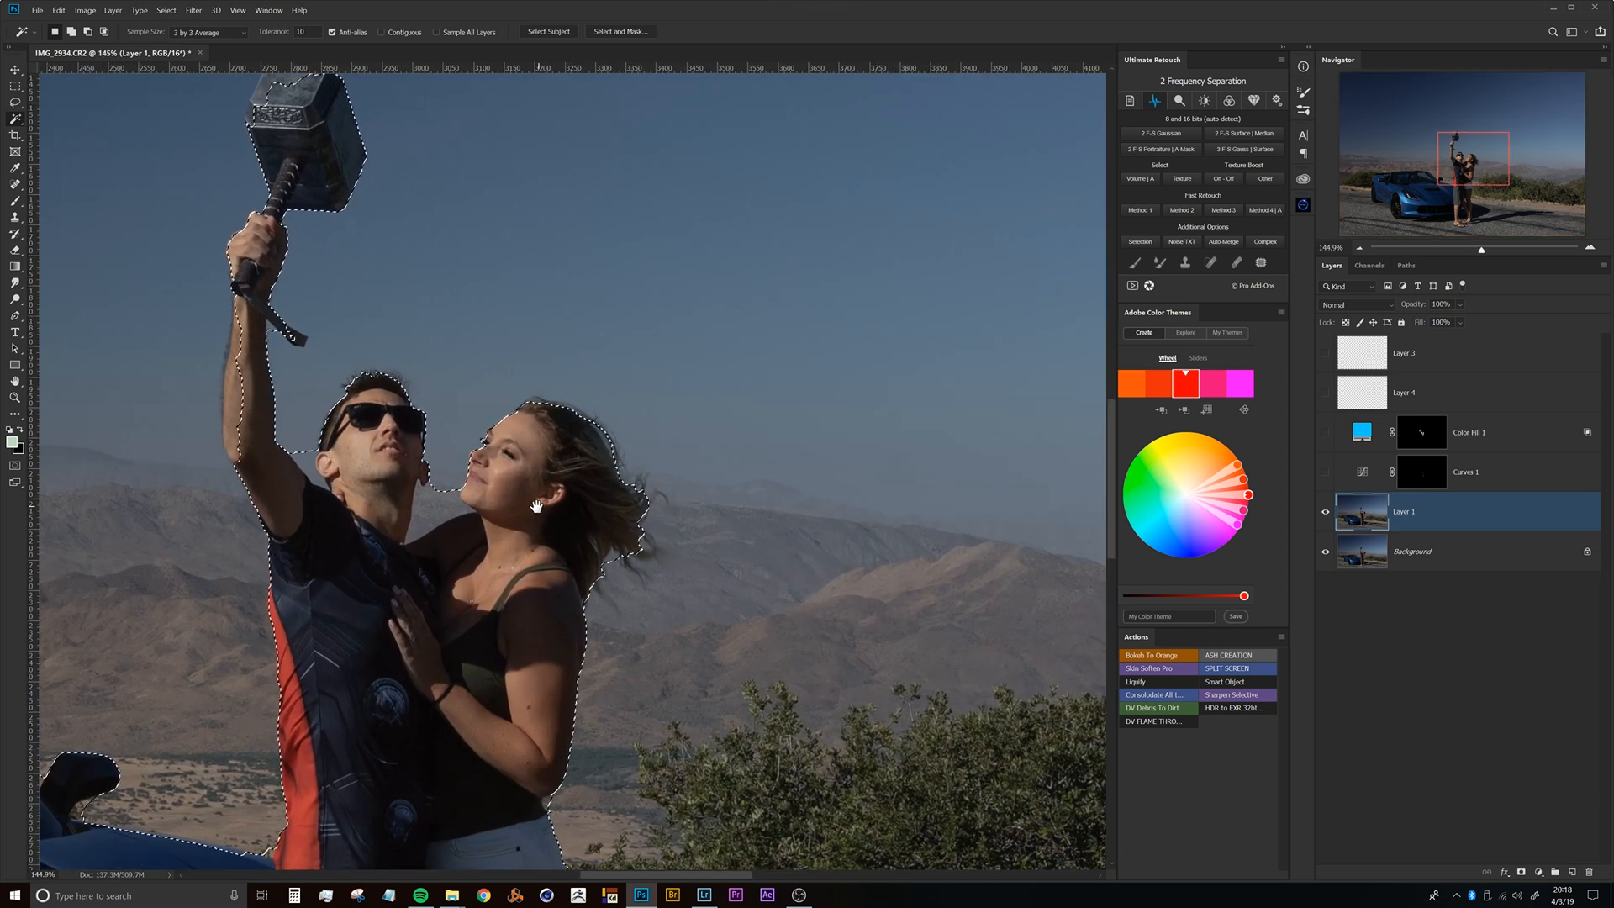
left_click_drag(427, 498, 602, 474)
left_click_drag(512, 438, 744, 355)
left_click_drag(703, 405, 616, 408)
left_click_drag(531, 351, 493, 436)
left_click_drag(450, 313, 475, 295)
left_click_drag(555, 535, 515, 509)
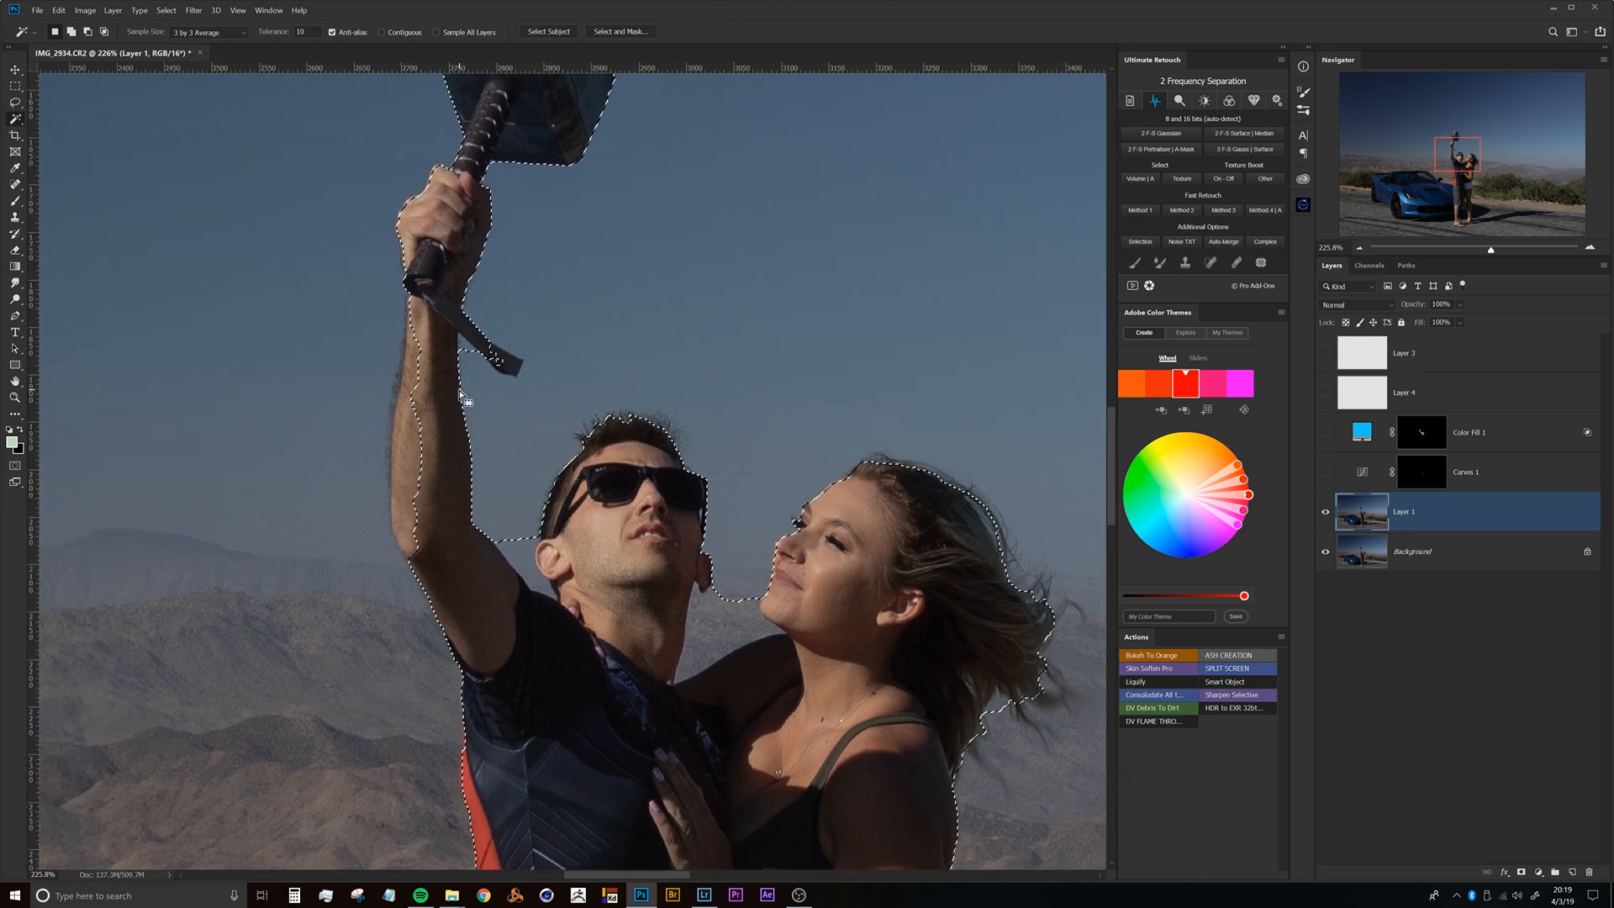
left_click_drag(498, 408, 489, 361)
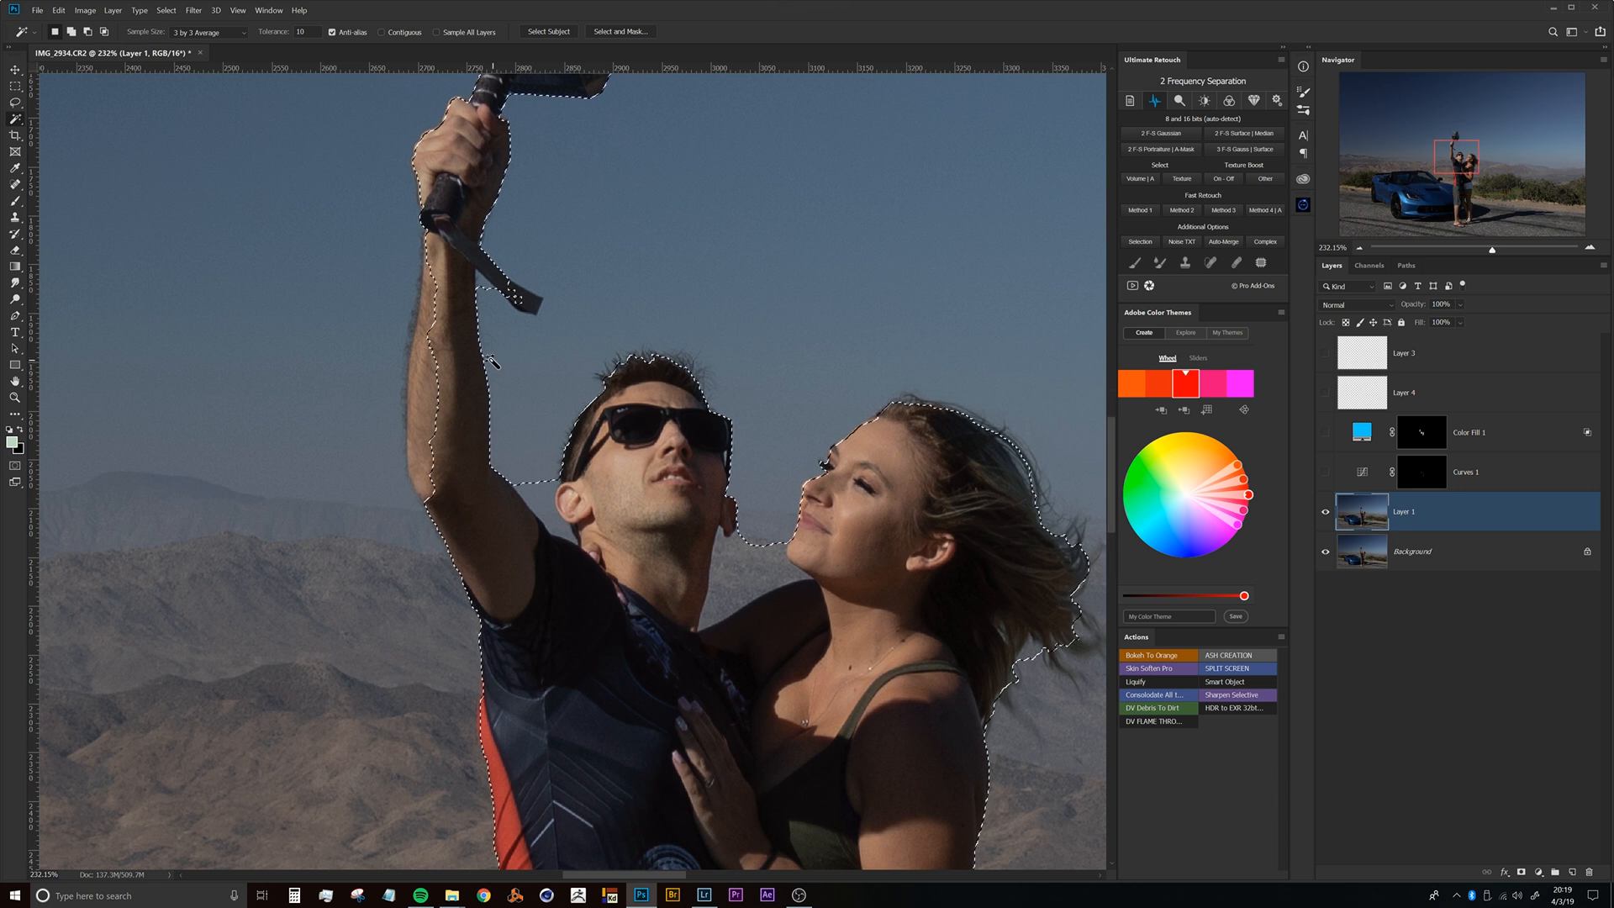
Enter Quick Mask mode and paint the missing part of the man's raised forearm into the selection.
key("q")
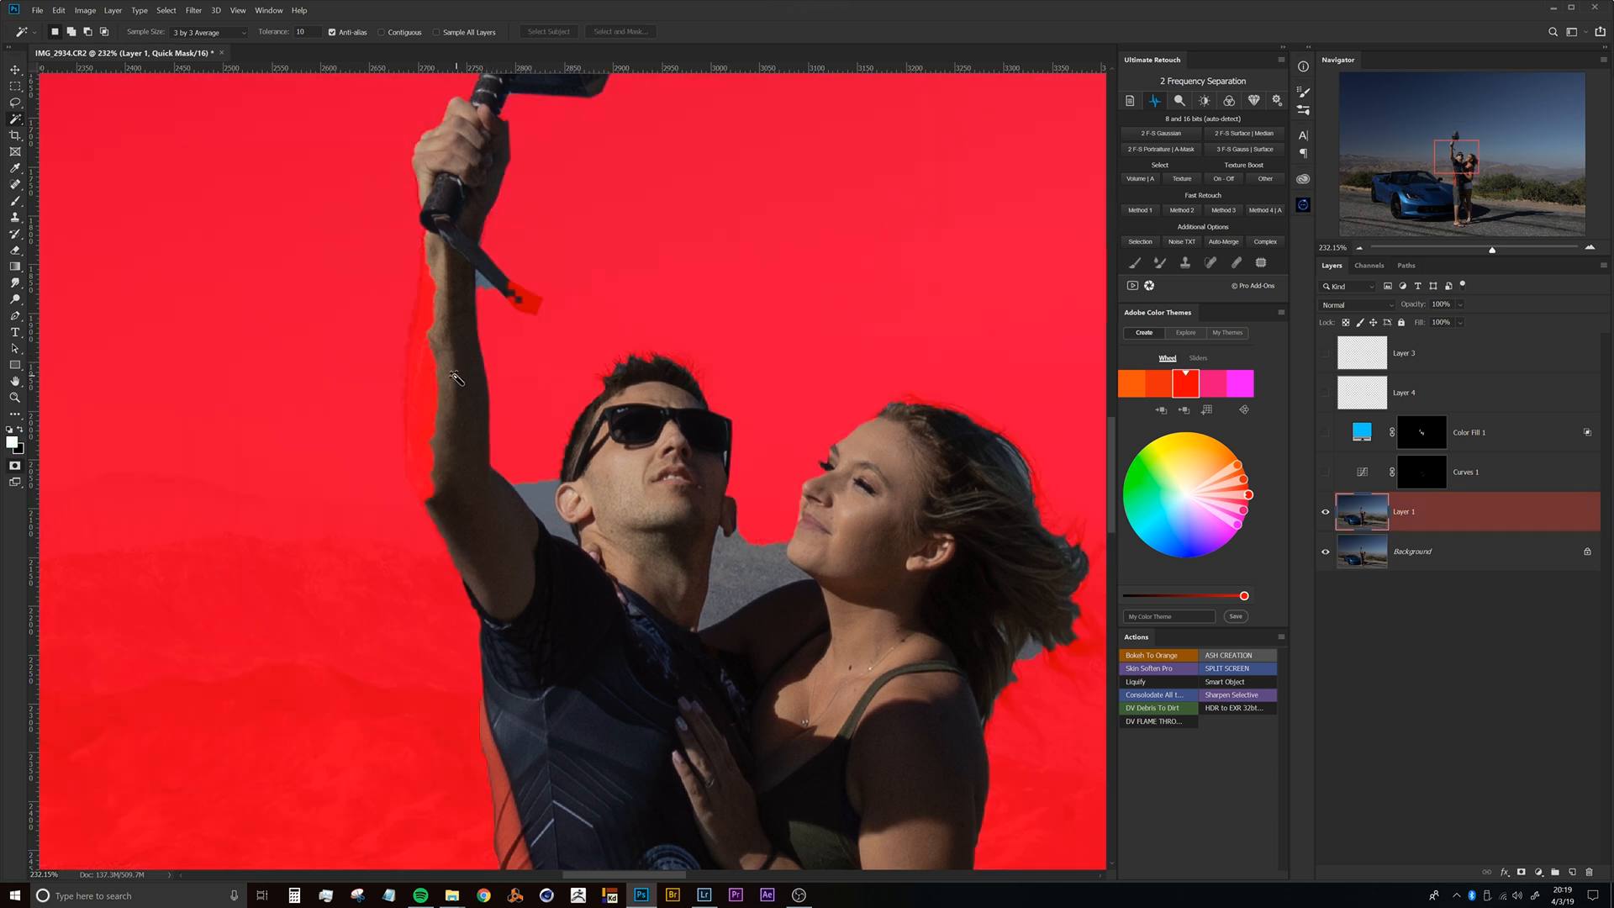
mouse_move(444, 415)
left_mouse_down()
mouse_move(448, 462)
mouse_move(446, 398)
left_mouse_up()
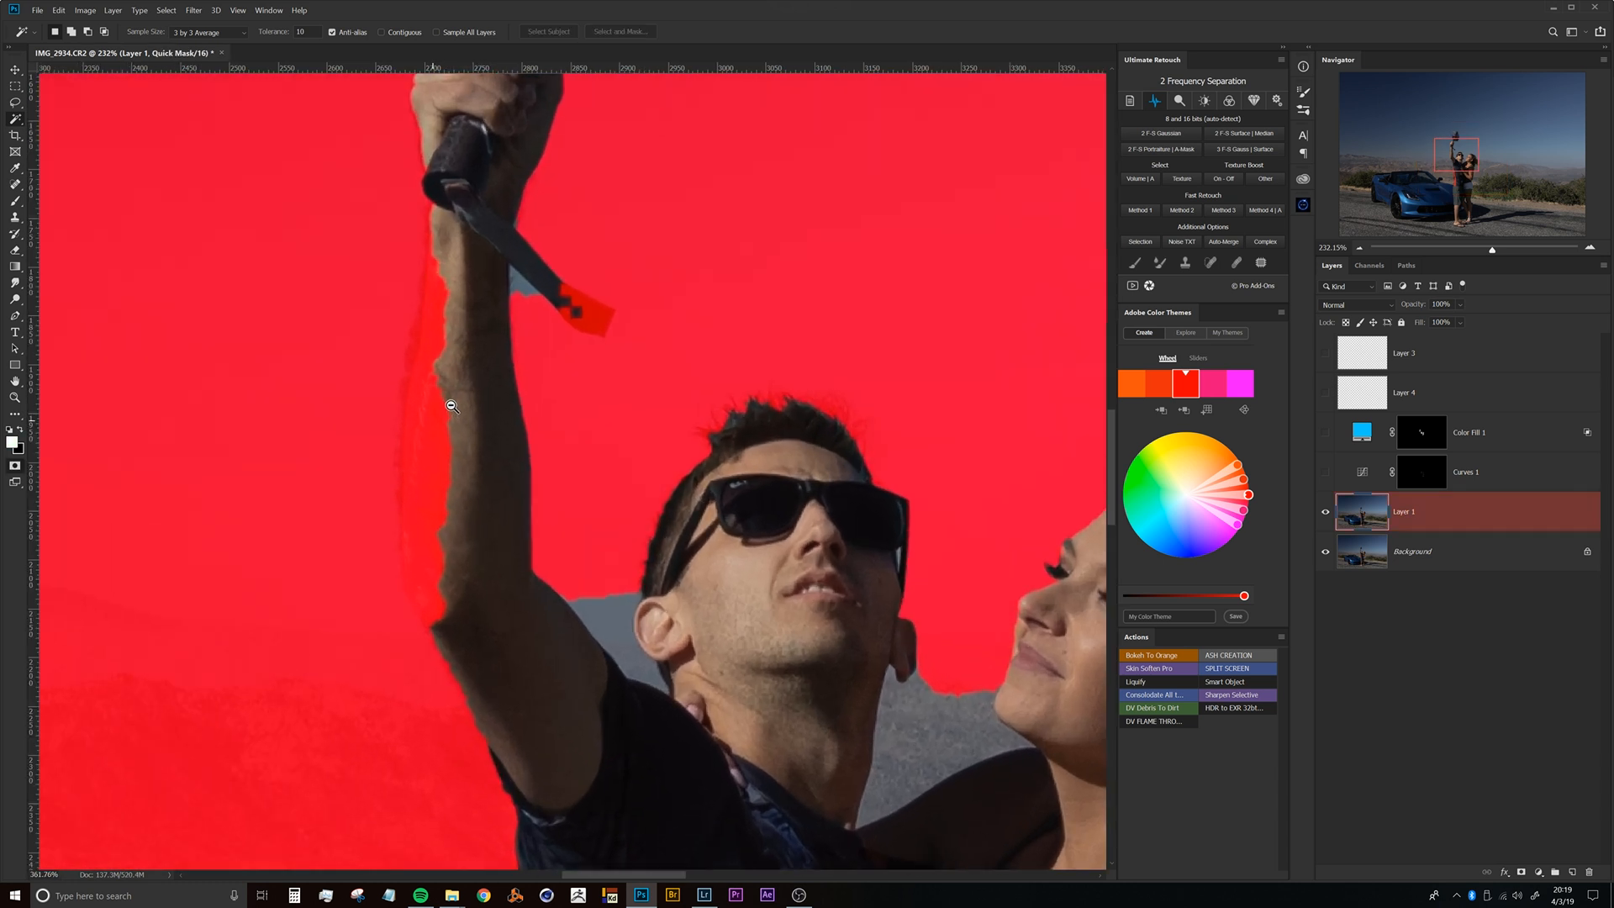
key("b")
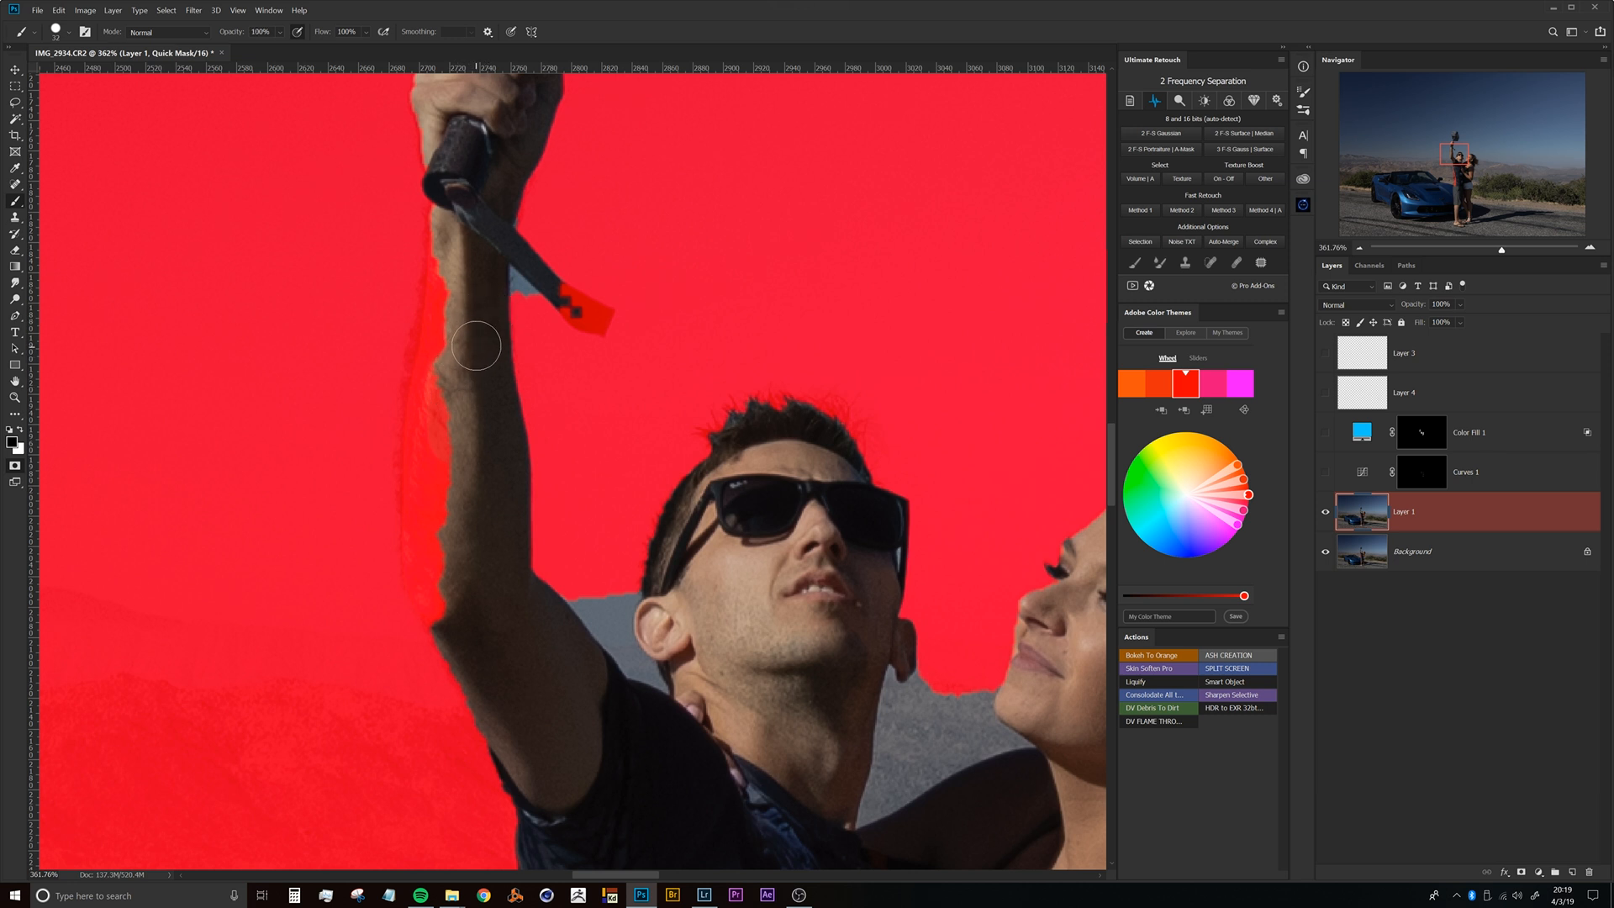
mouse_move(412, 304)
left_mouse_down()
mouse_move(458, 555)
mouse_move(488, 622)
mouse_move(479, 527)
left_mouse_up()
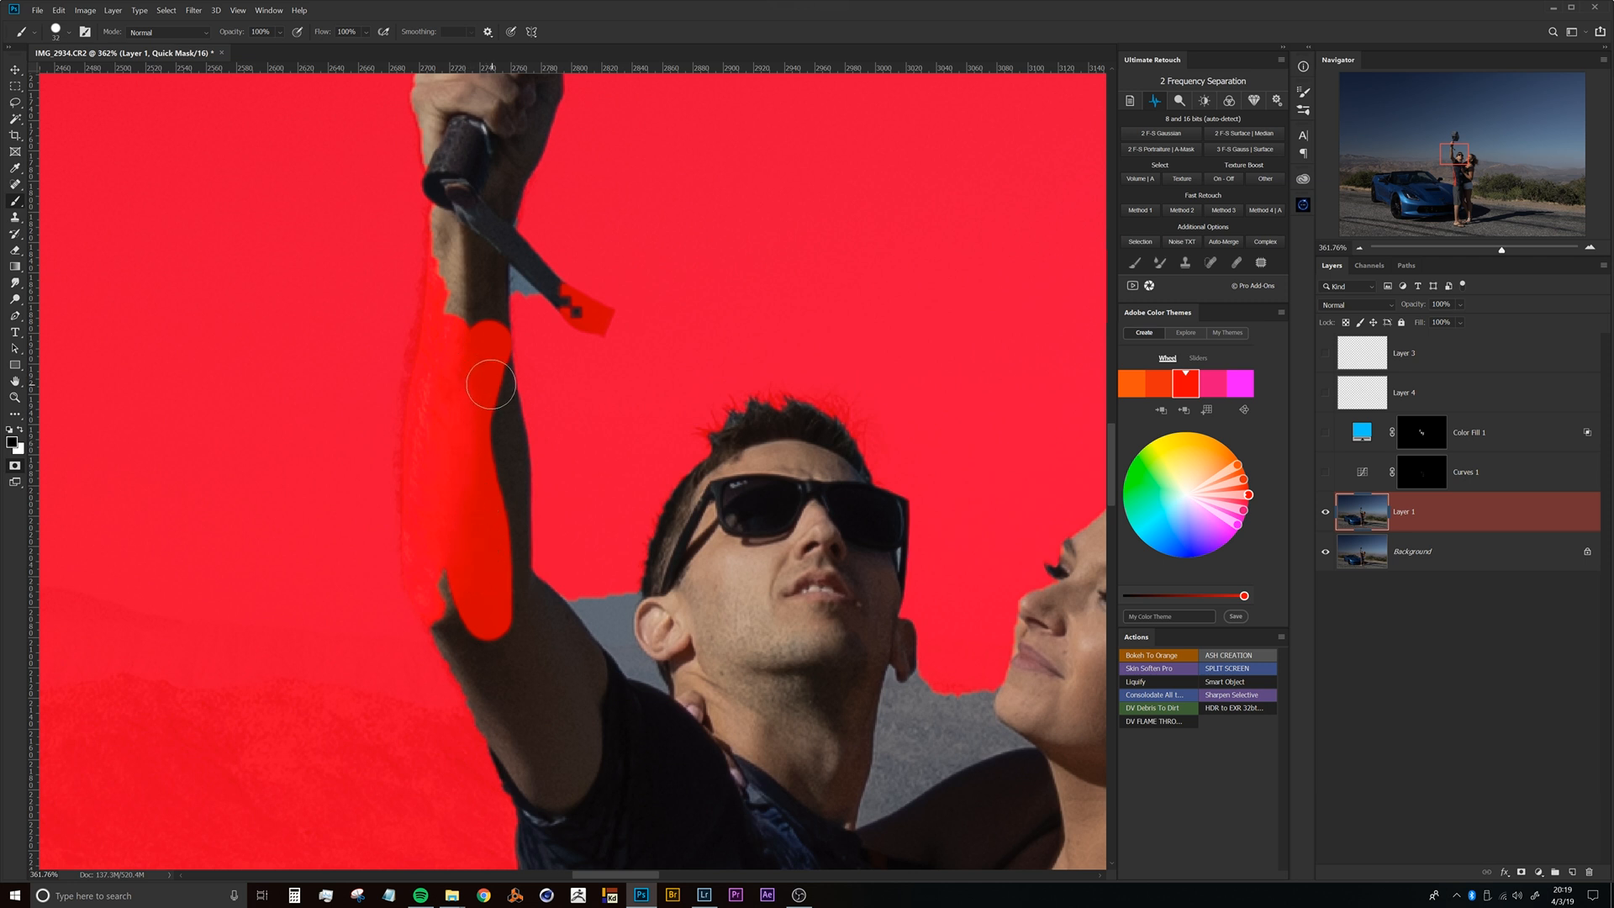
key("x")
mouse_move(486, 324)
left_mouse_down()
mouse_move(469, 444)
mouse_move(465, 346)
mouse_move(462, 521)
left_mouse_up()
mouse_move(452, 275)
left_mouse_down()
mouse_move(452, 239)
mouse_move(450, 342)
left_mouse_up()
mouse_move(439, 411)
left_mouse_down()
mouse_move(436, 464)
mouse_move(439, 367)
mouse_move(438, 577)
left_mouse_up()
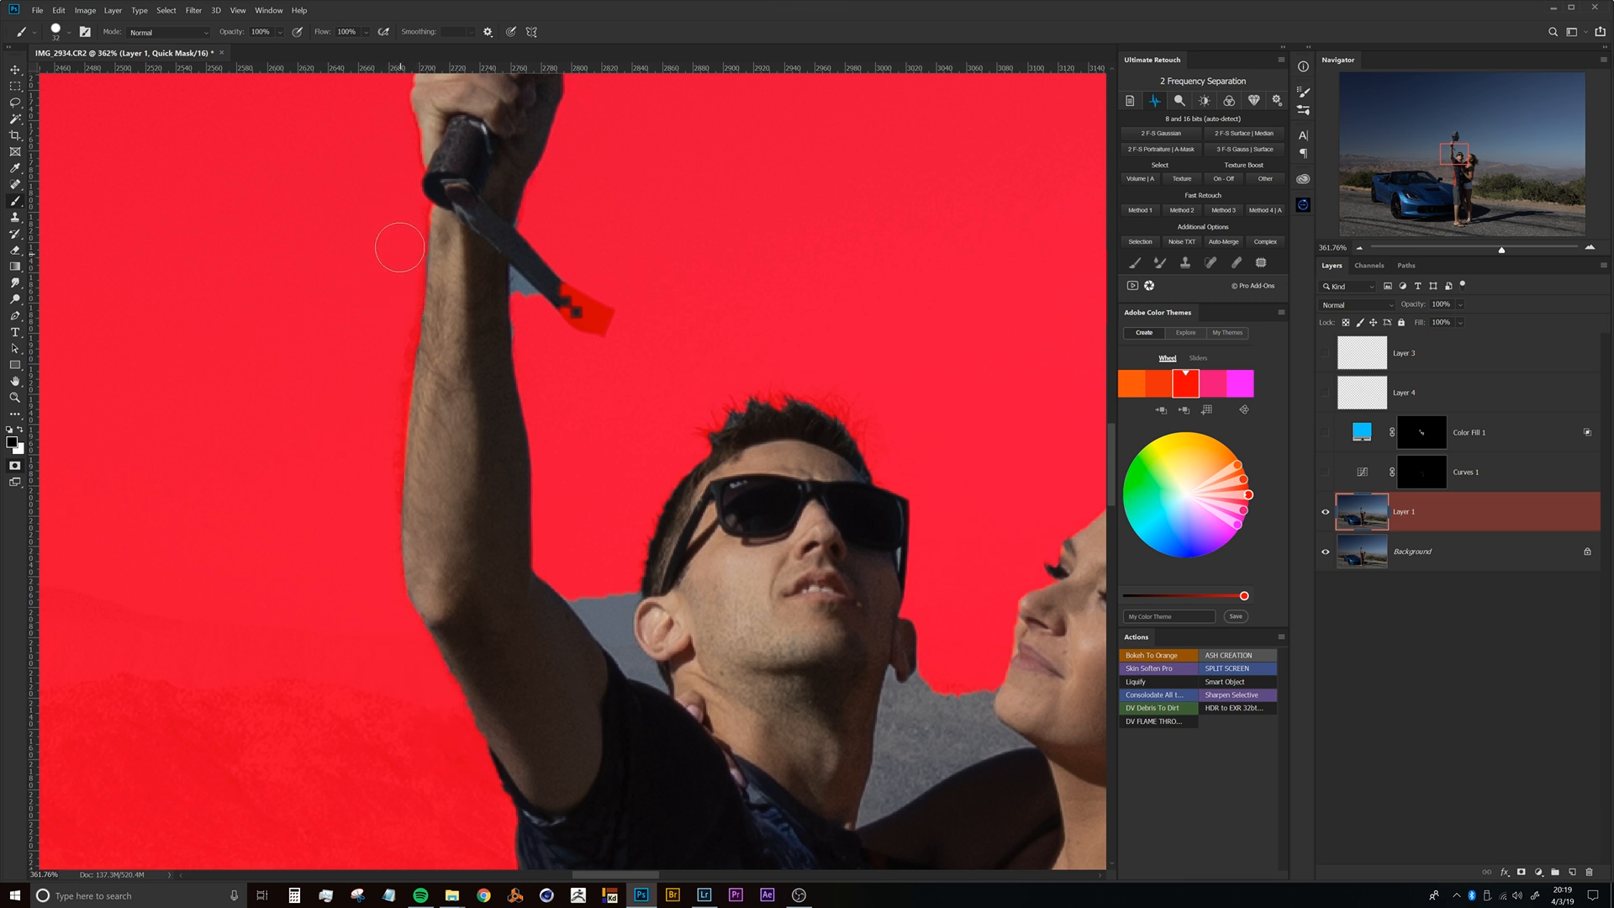
Refine the Quick Mask at the hammer's strap, adding the strap tip and masking out the sky gap beside the arm.
scroll(556, 223, "up", 5)
mouse_move(526, 289)
left_mouse_down()
mouse_move(418, 271)
mouse_move(430, 267)
left_mouse_up()
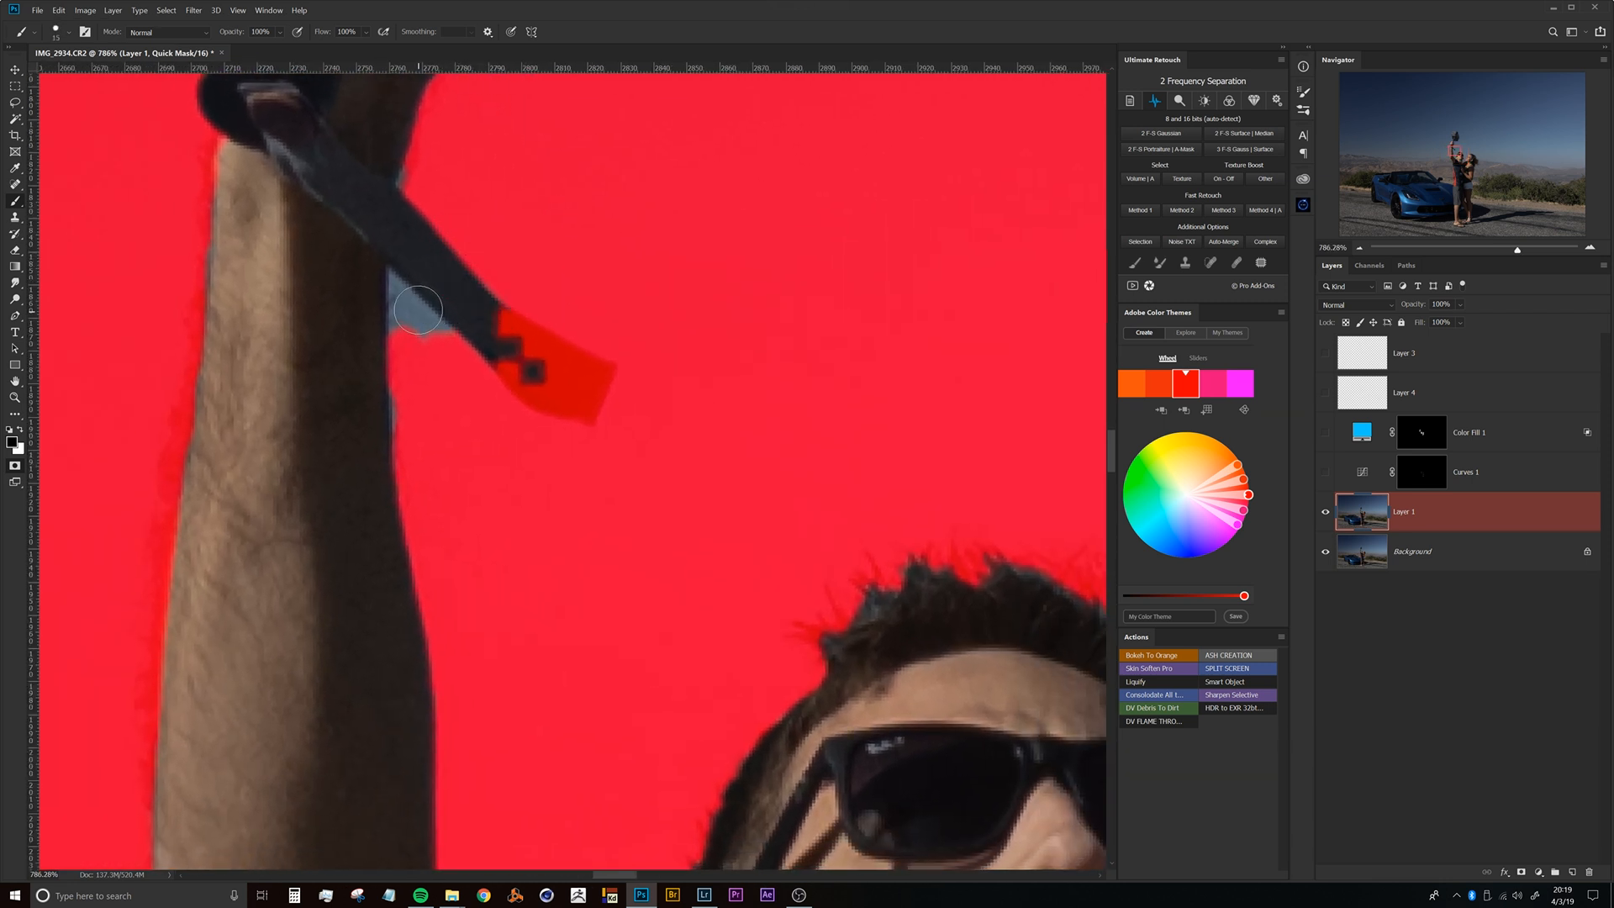
scroll(411, 330, "down", 8)
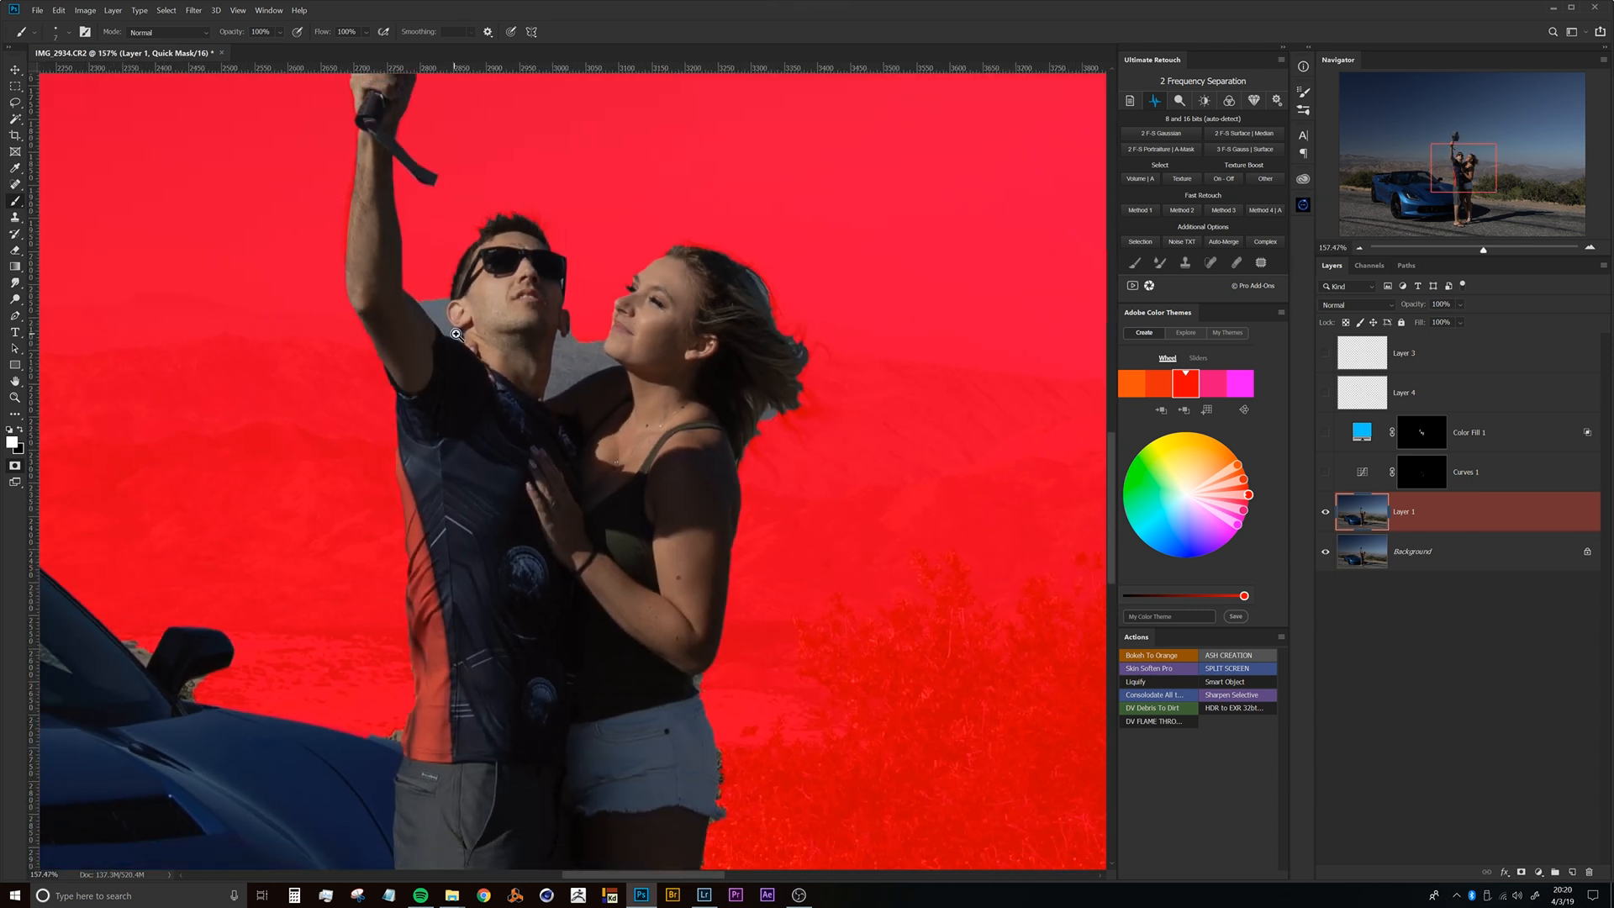
mouse_move(512, 350)
left_mouse_down()
mouse_move(520, 422)
mouse_move(532, 407)
left_mouse_up()
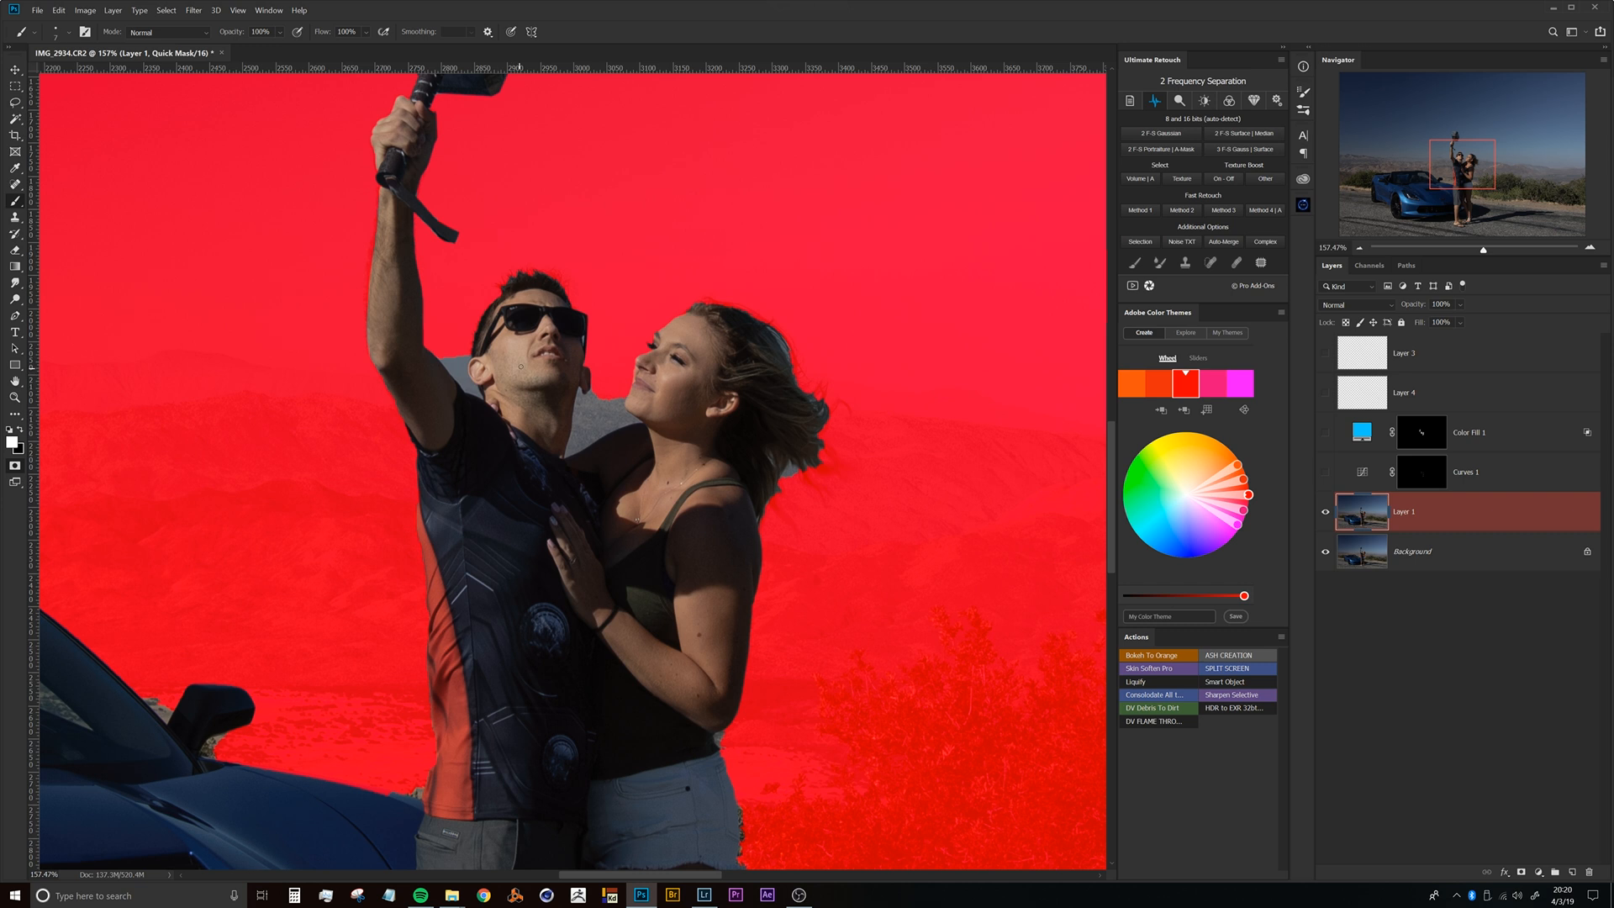
scroll(559, 316, "down", 10)
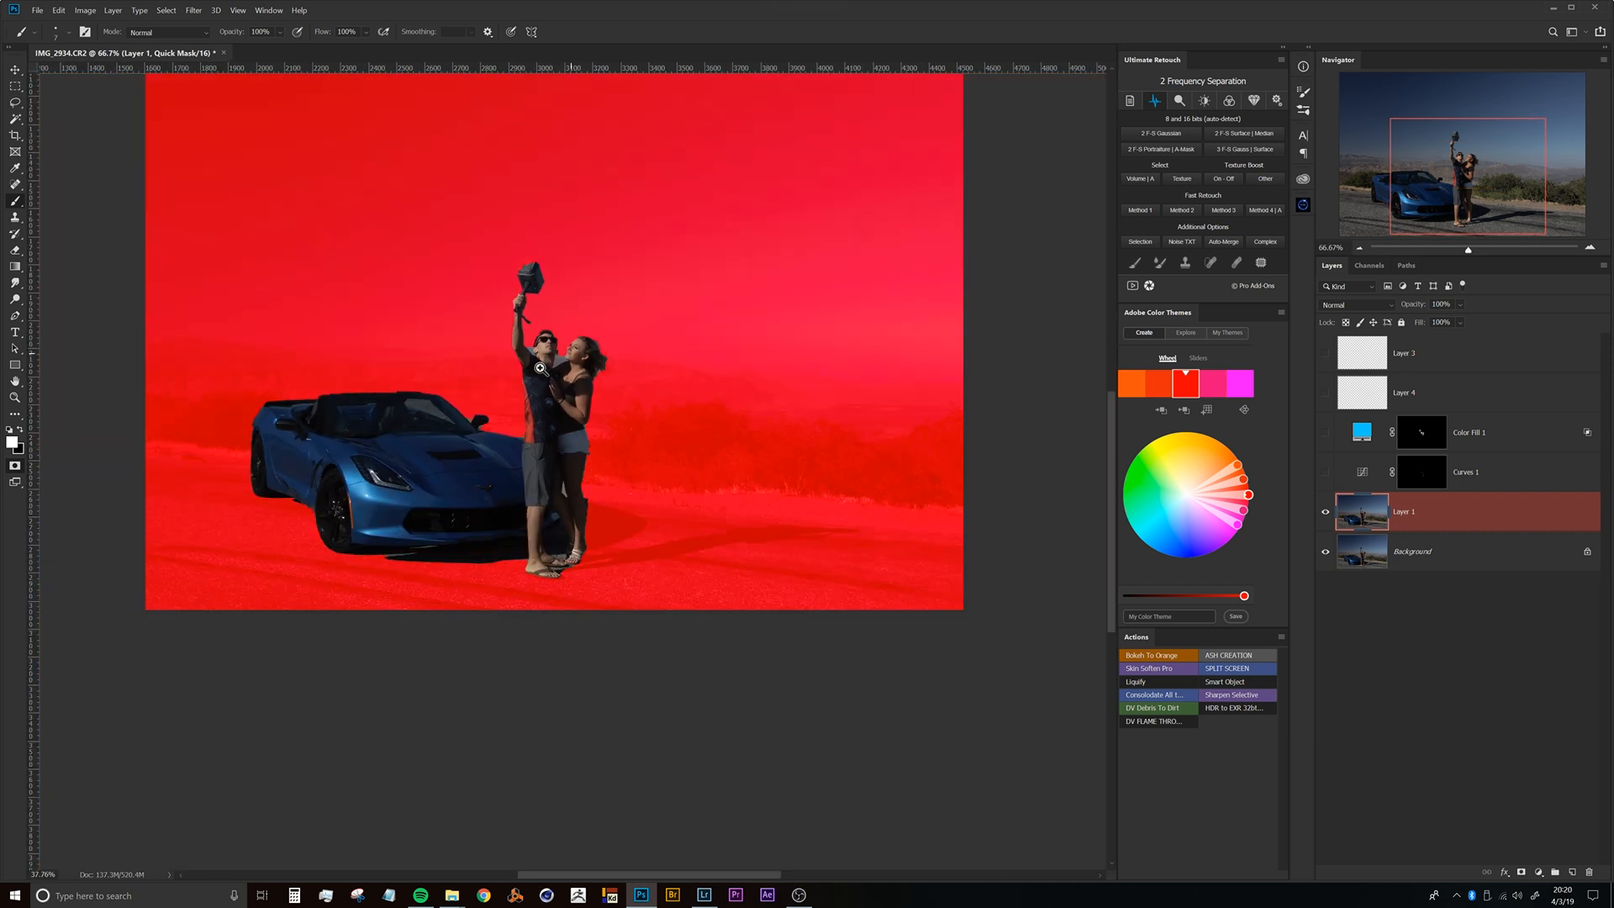
Exit Quick Mask mode and deselect the car and couple.
key("q")
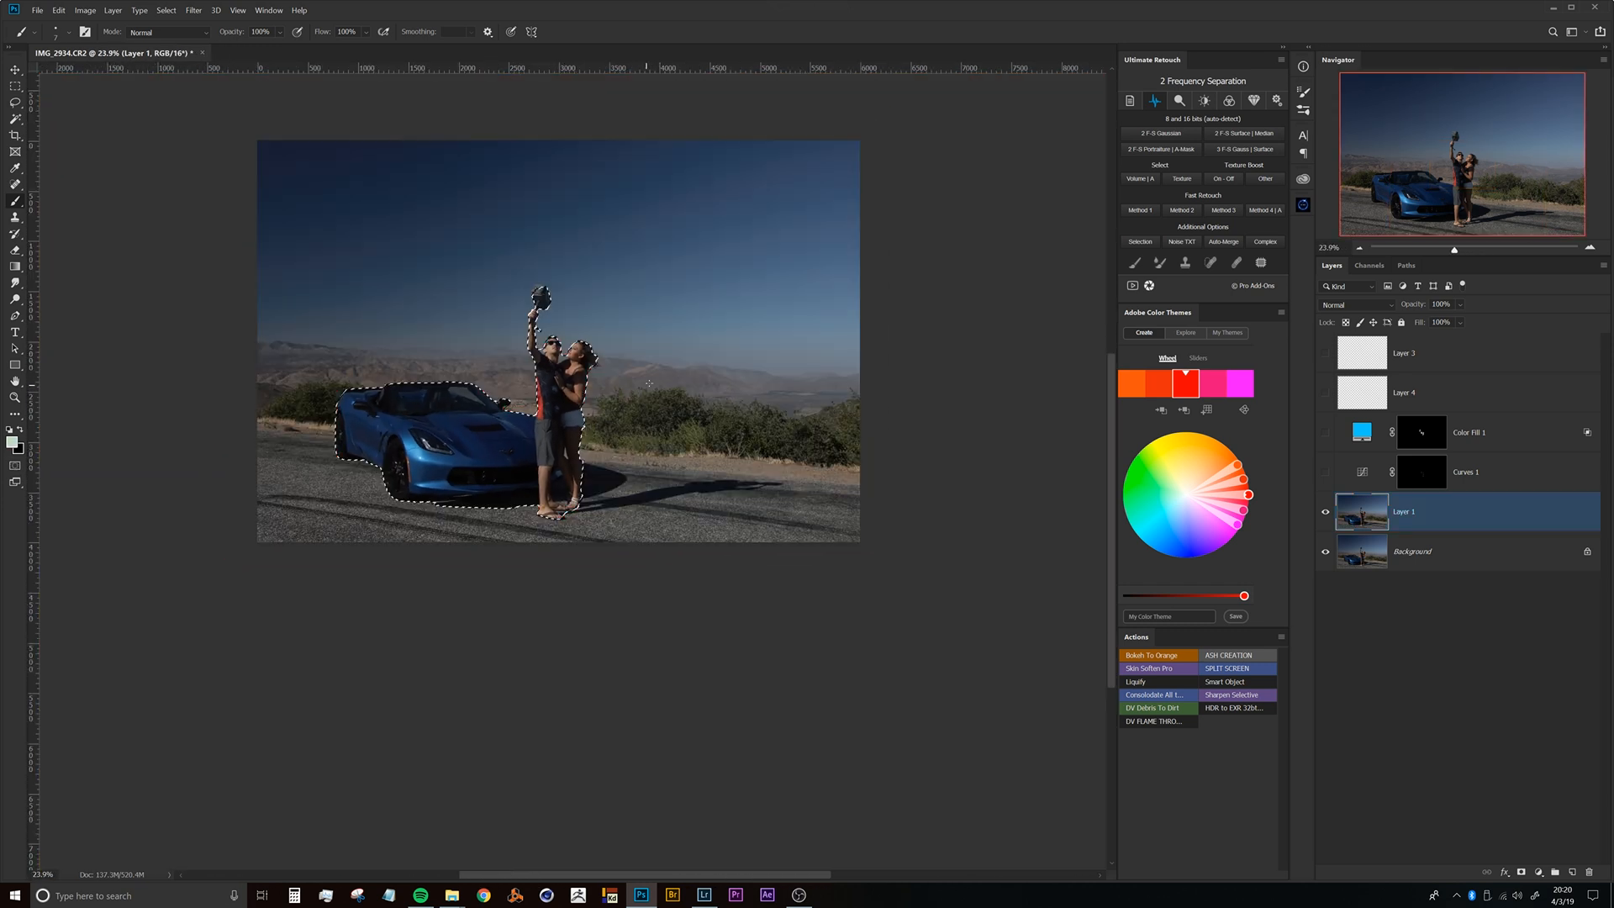
scroll(554, 340, "up", 3)
scroll(554, 340, "down", 3)
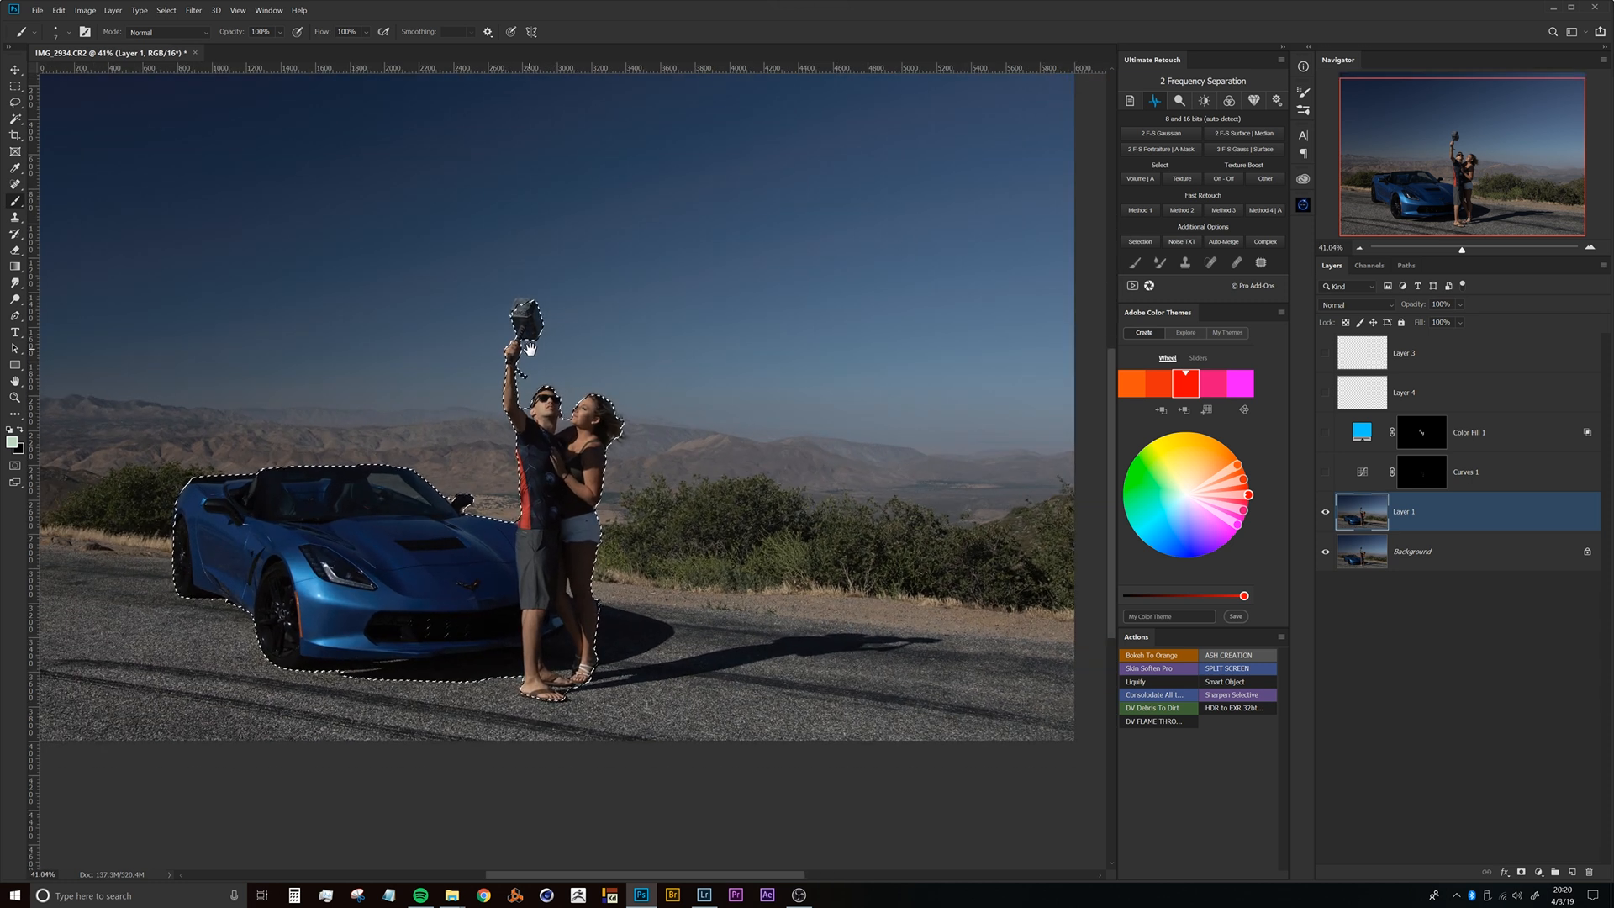
key("ctrl+d")
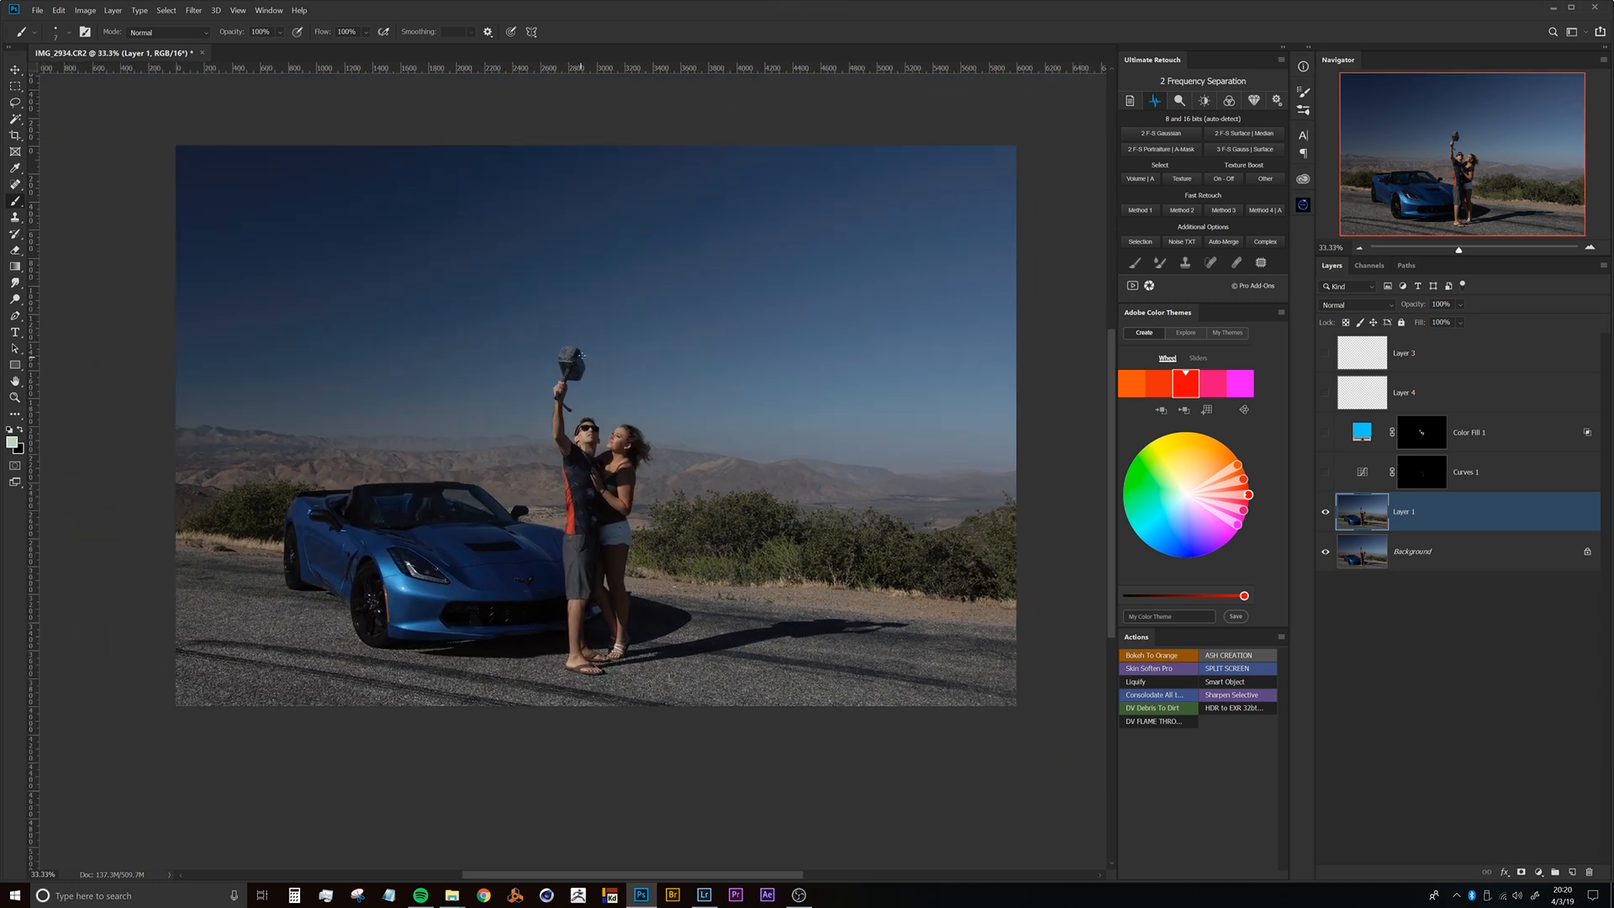
Start a Color Range selection on Layer 1 and sample the sky beside the hammer.
left_click_drag(600, 363, 552, 353)
scroll(551, 372, "up", 1)
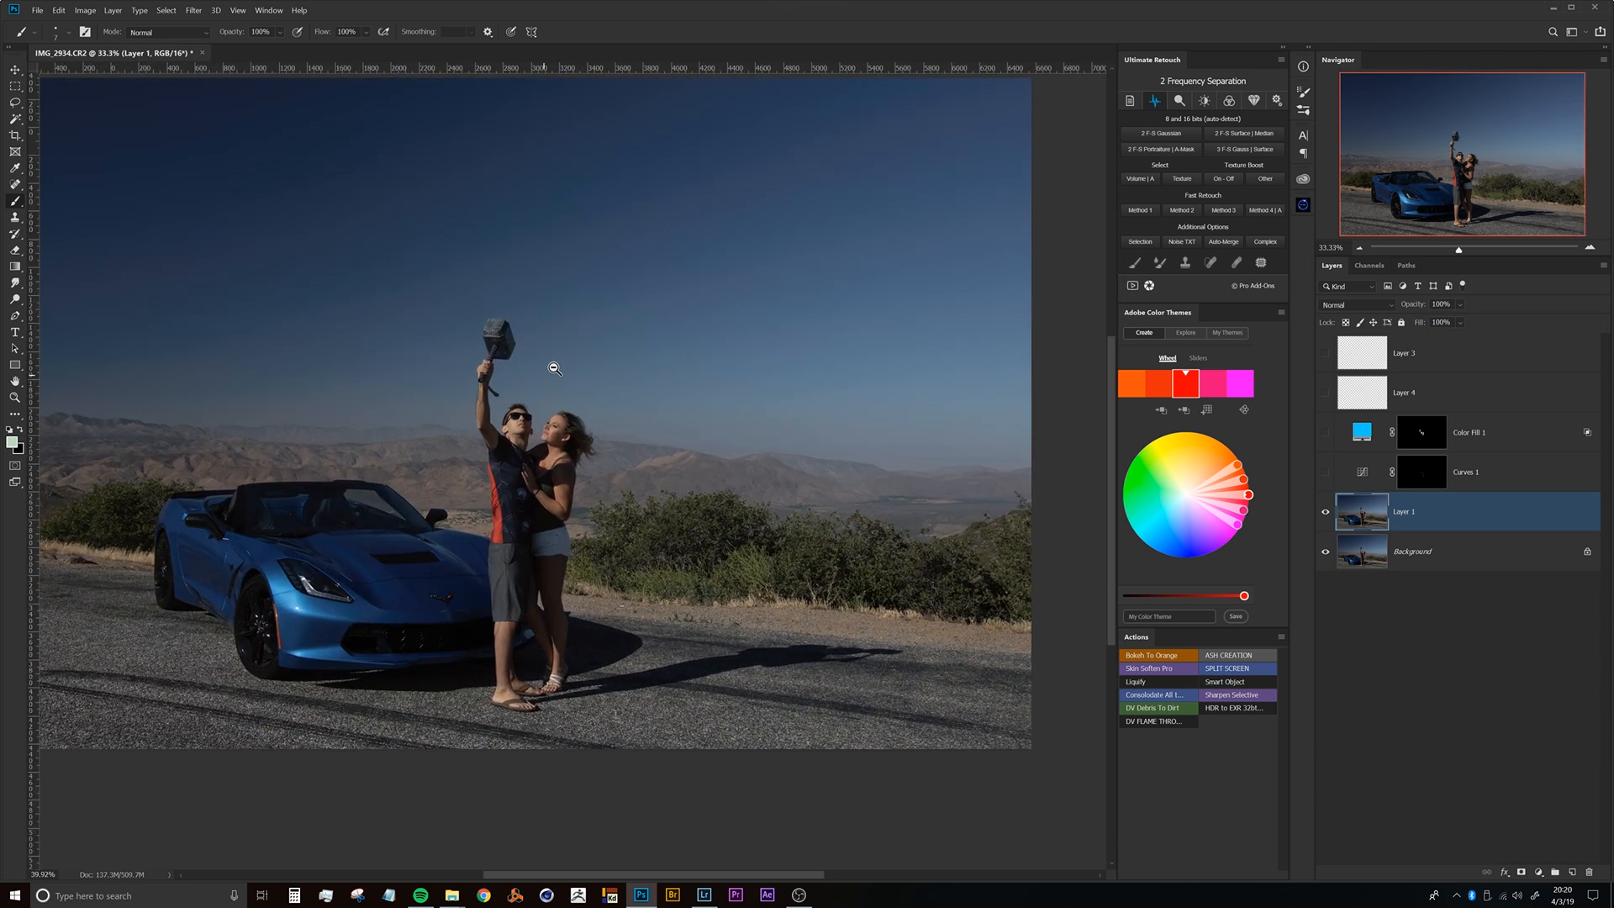
left_click_drag(596, 372, 615, 409)
left_click_drag(495, 321, 532, 347)
key("super")
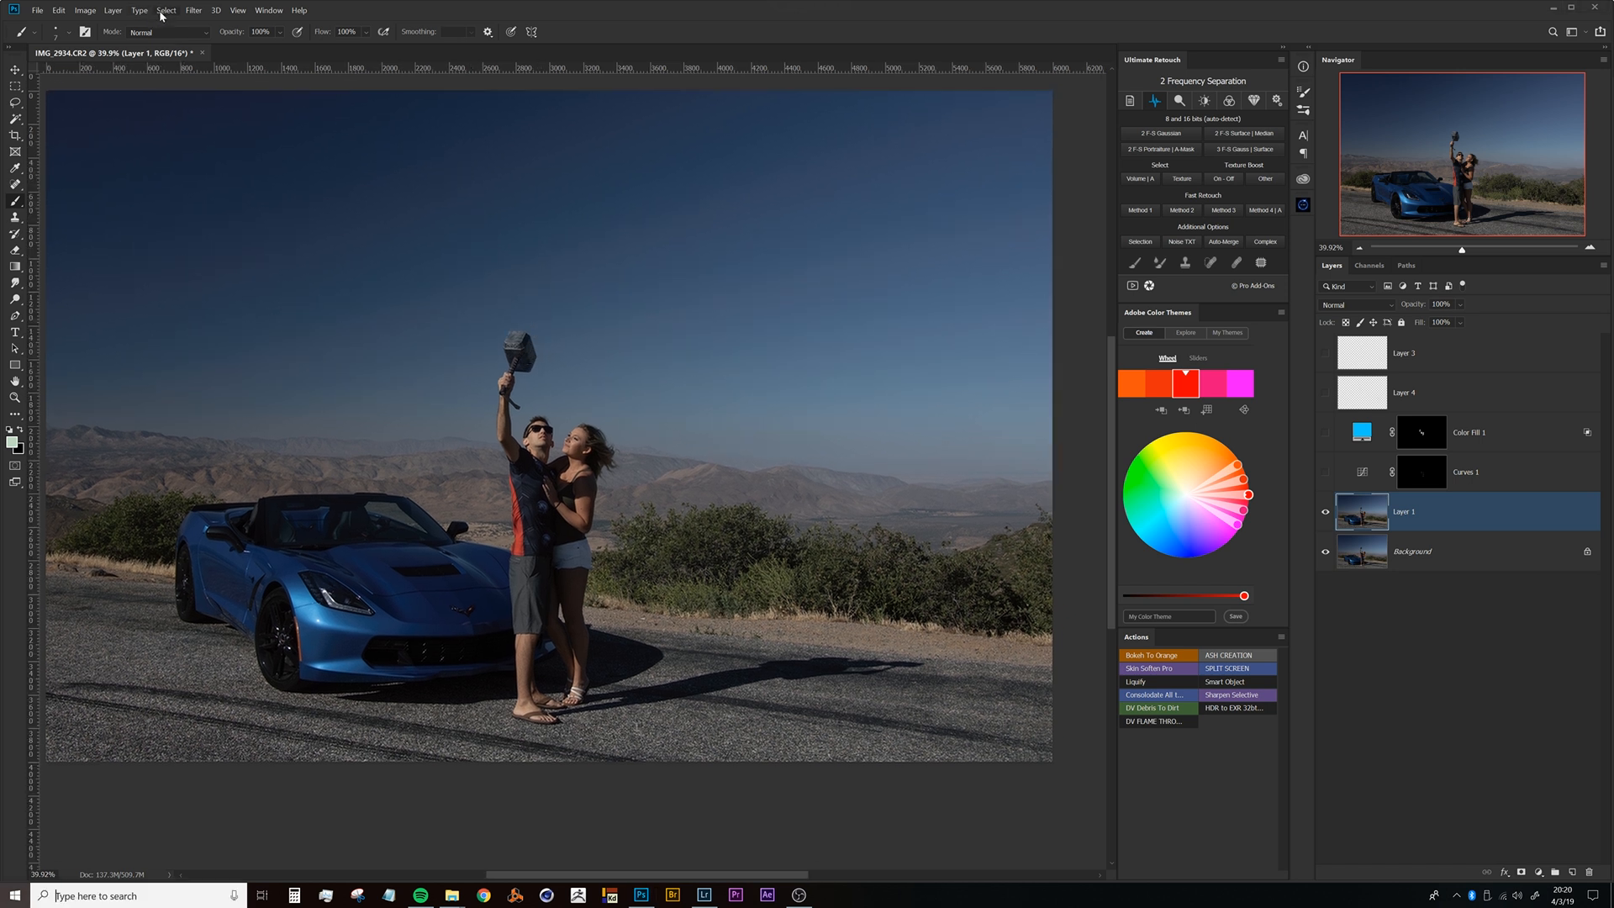
key("super")
left_click(175, 15)
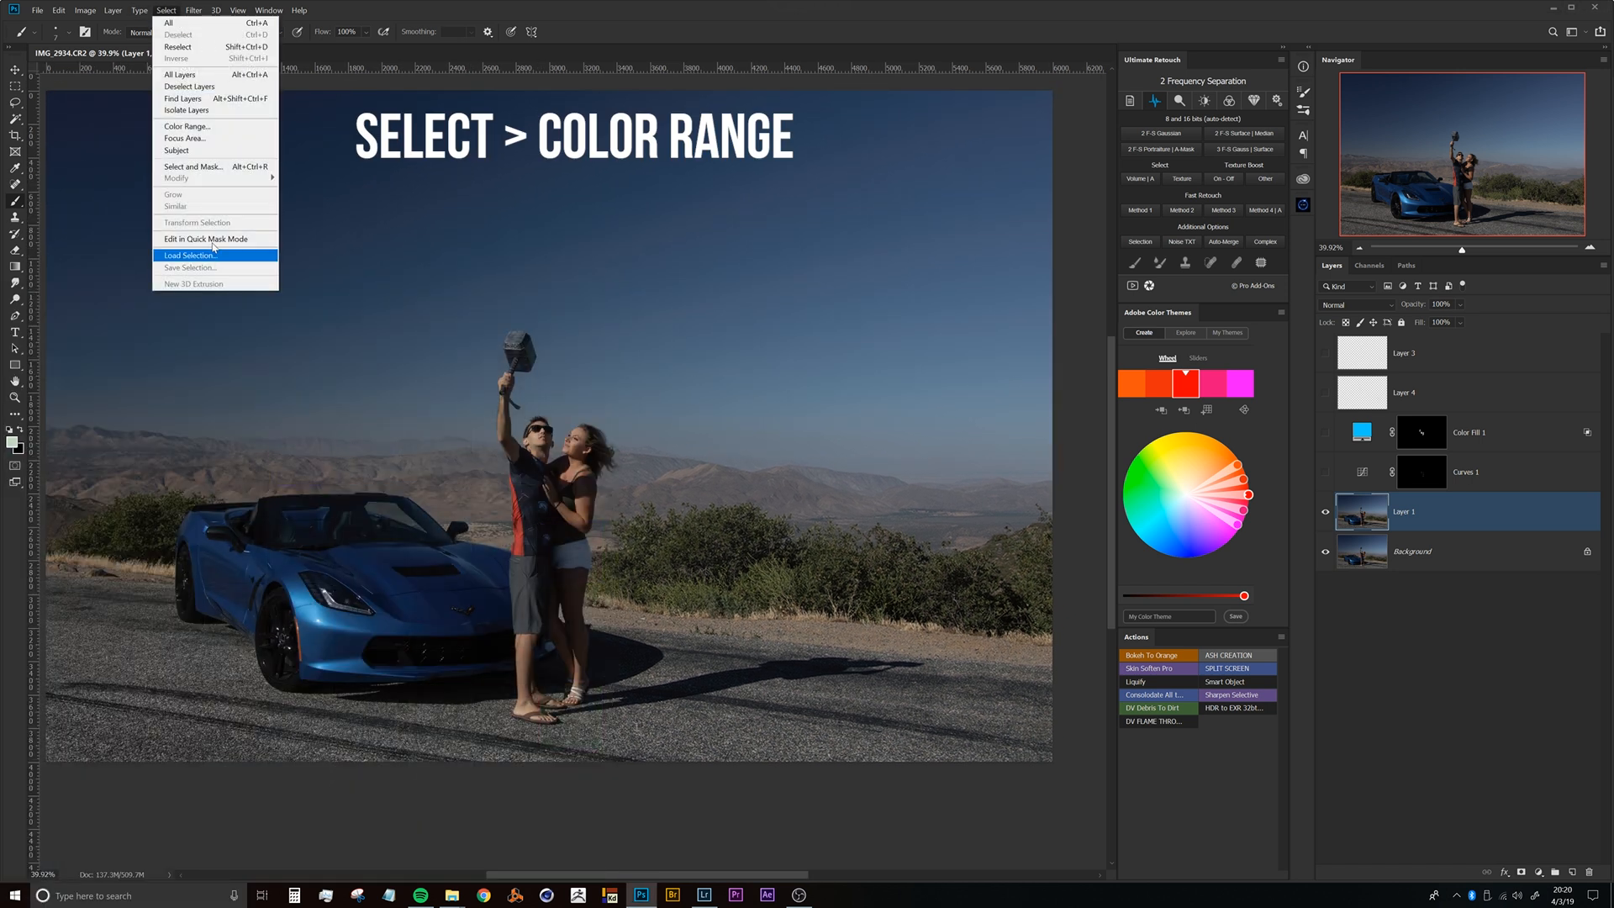
left_click(194, 126)
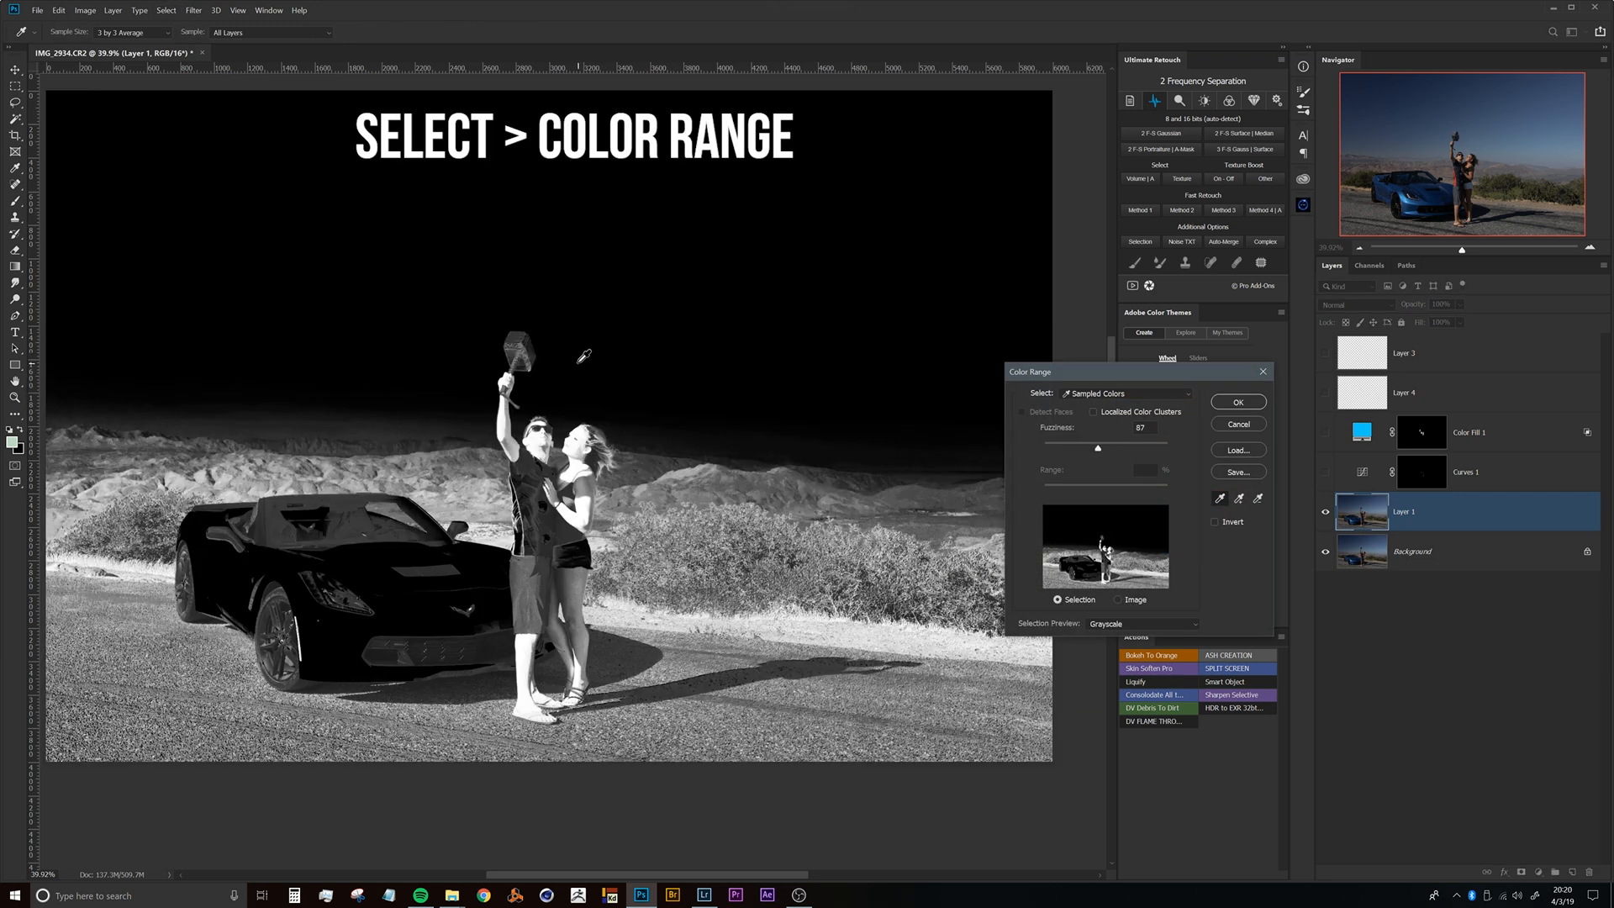
key("ctrl+space")
left_click_drag(574, 389, 542, 317)
left_click(549, 302)
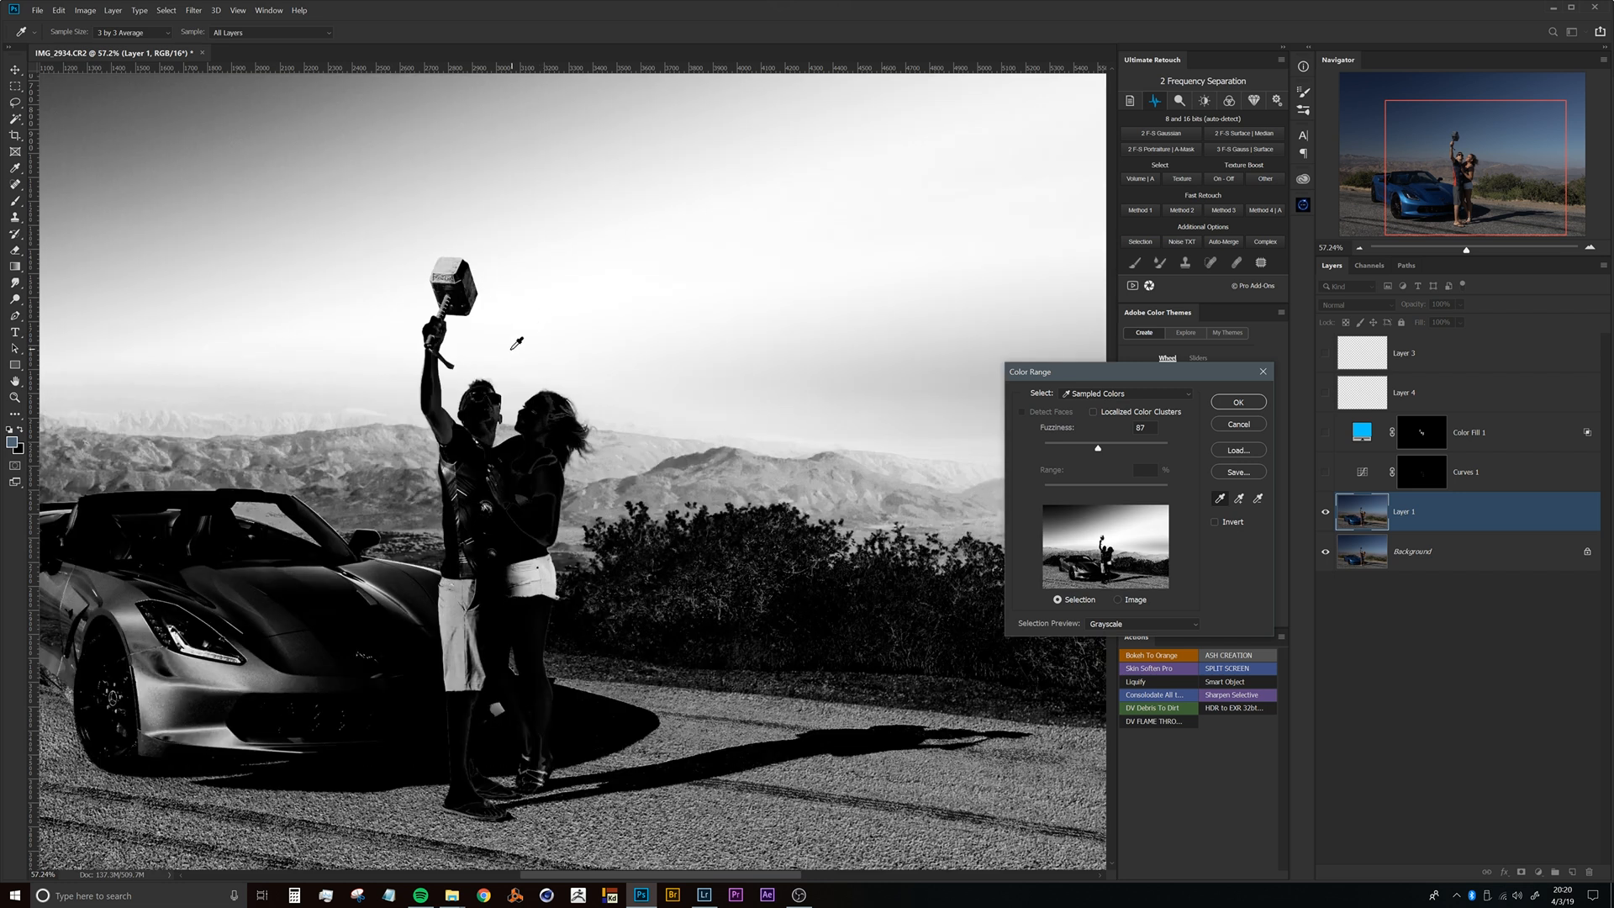
Resample the sky at several points around the hammer and couple to compare the Color Range previews.
left_click(511, 350)
left_click(499, 318)
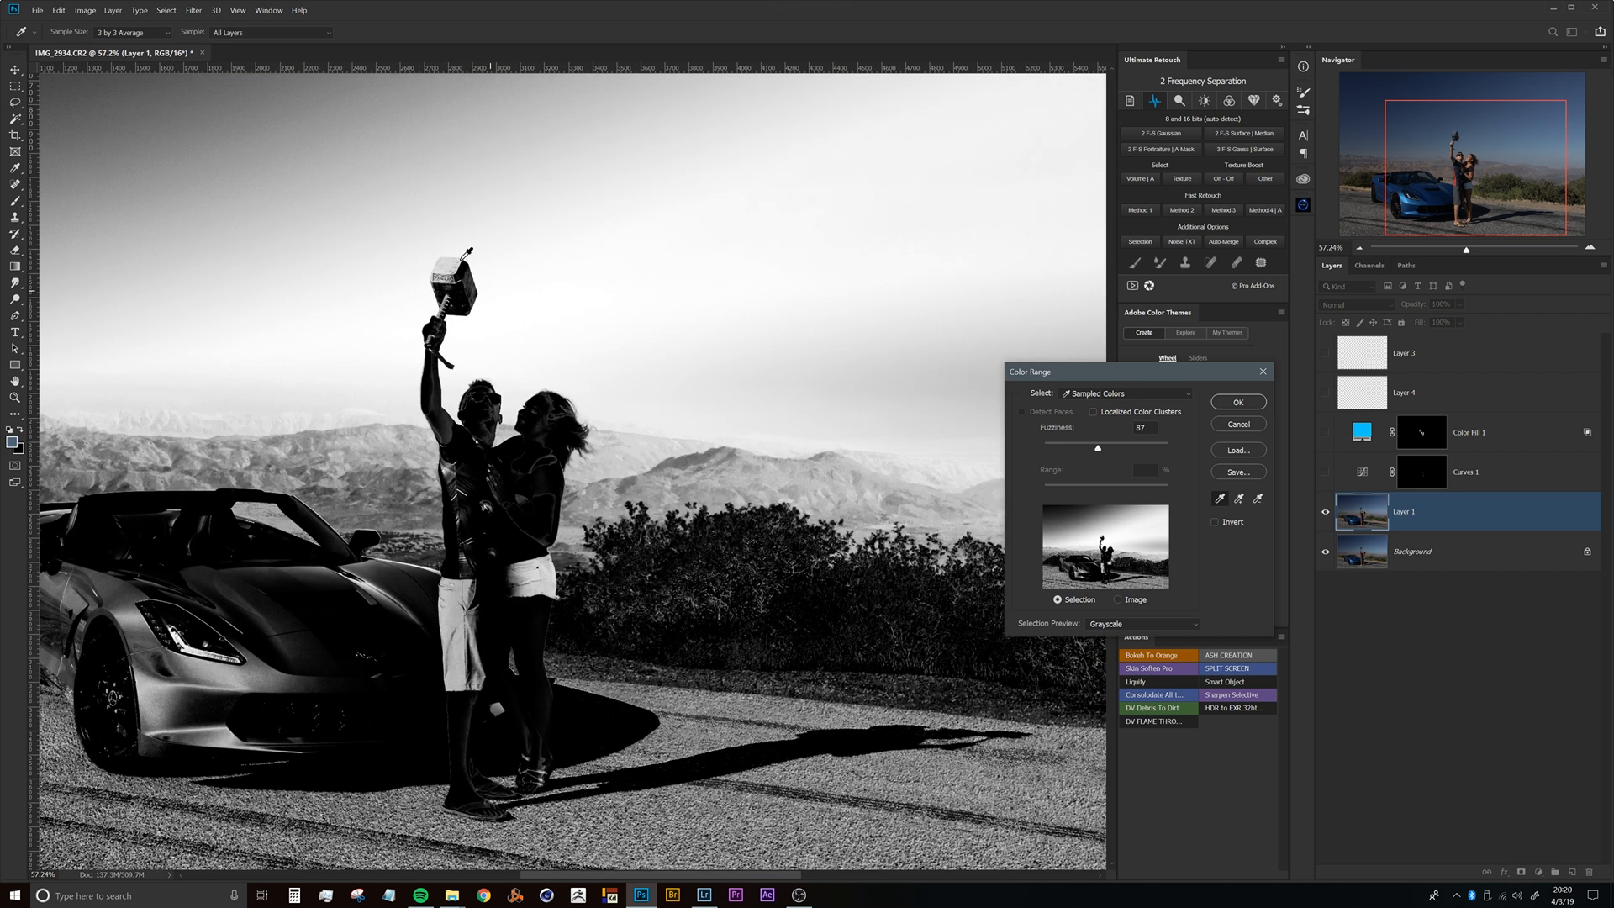
left_click(472, 241)
left_click(473, 231)
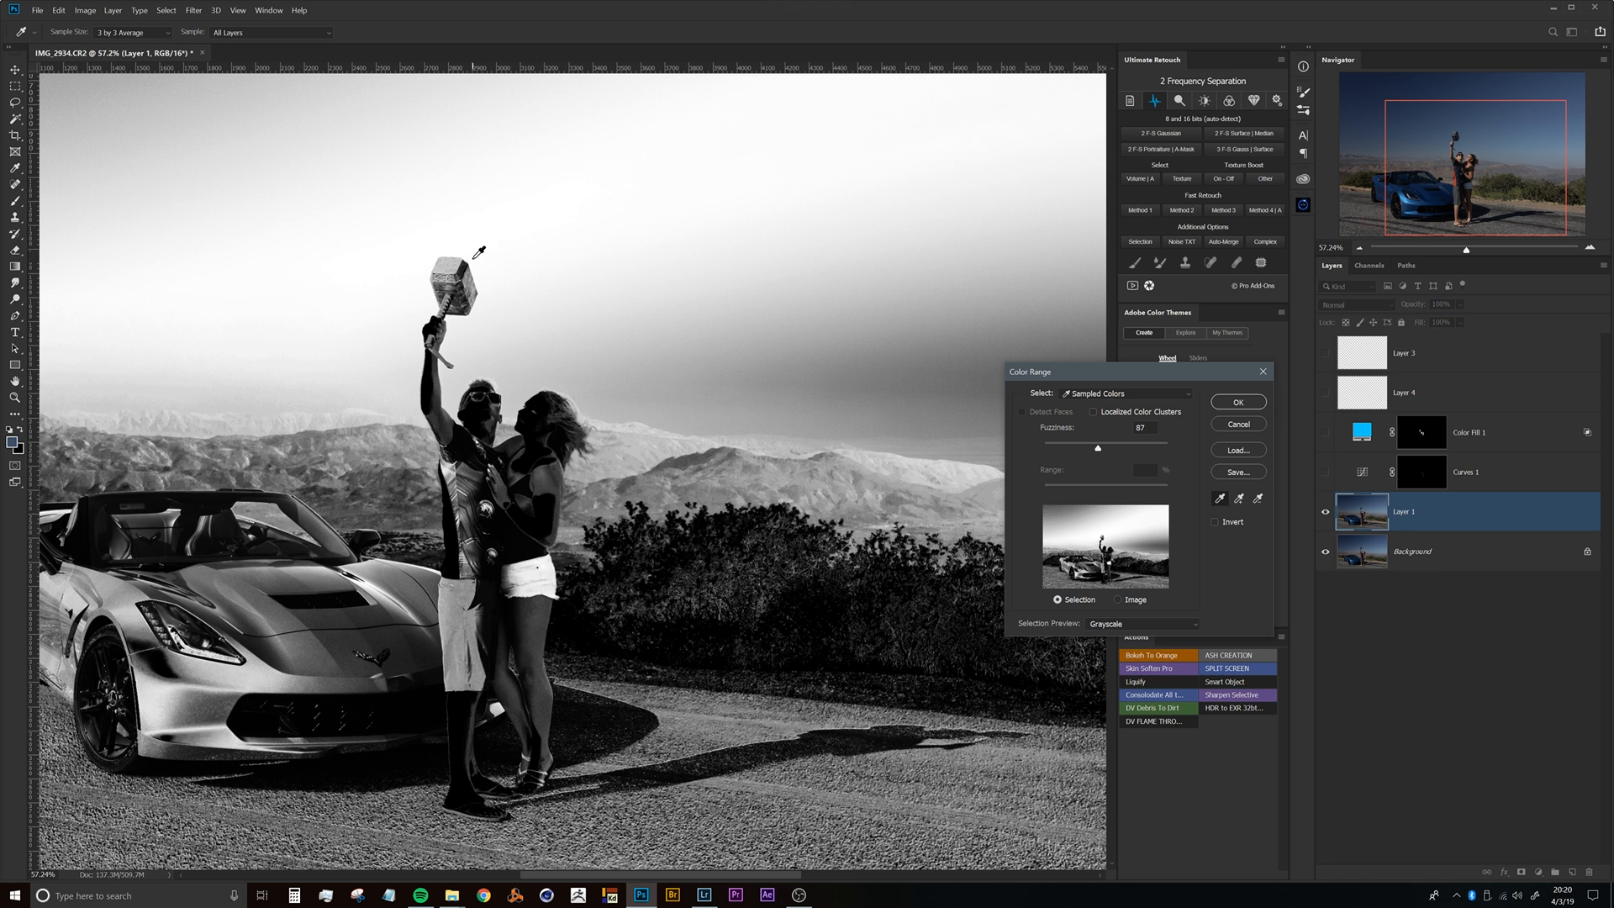
left_click(372, 257)
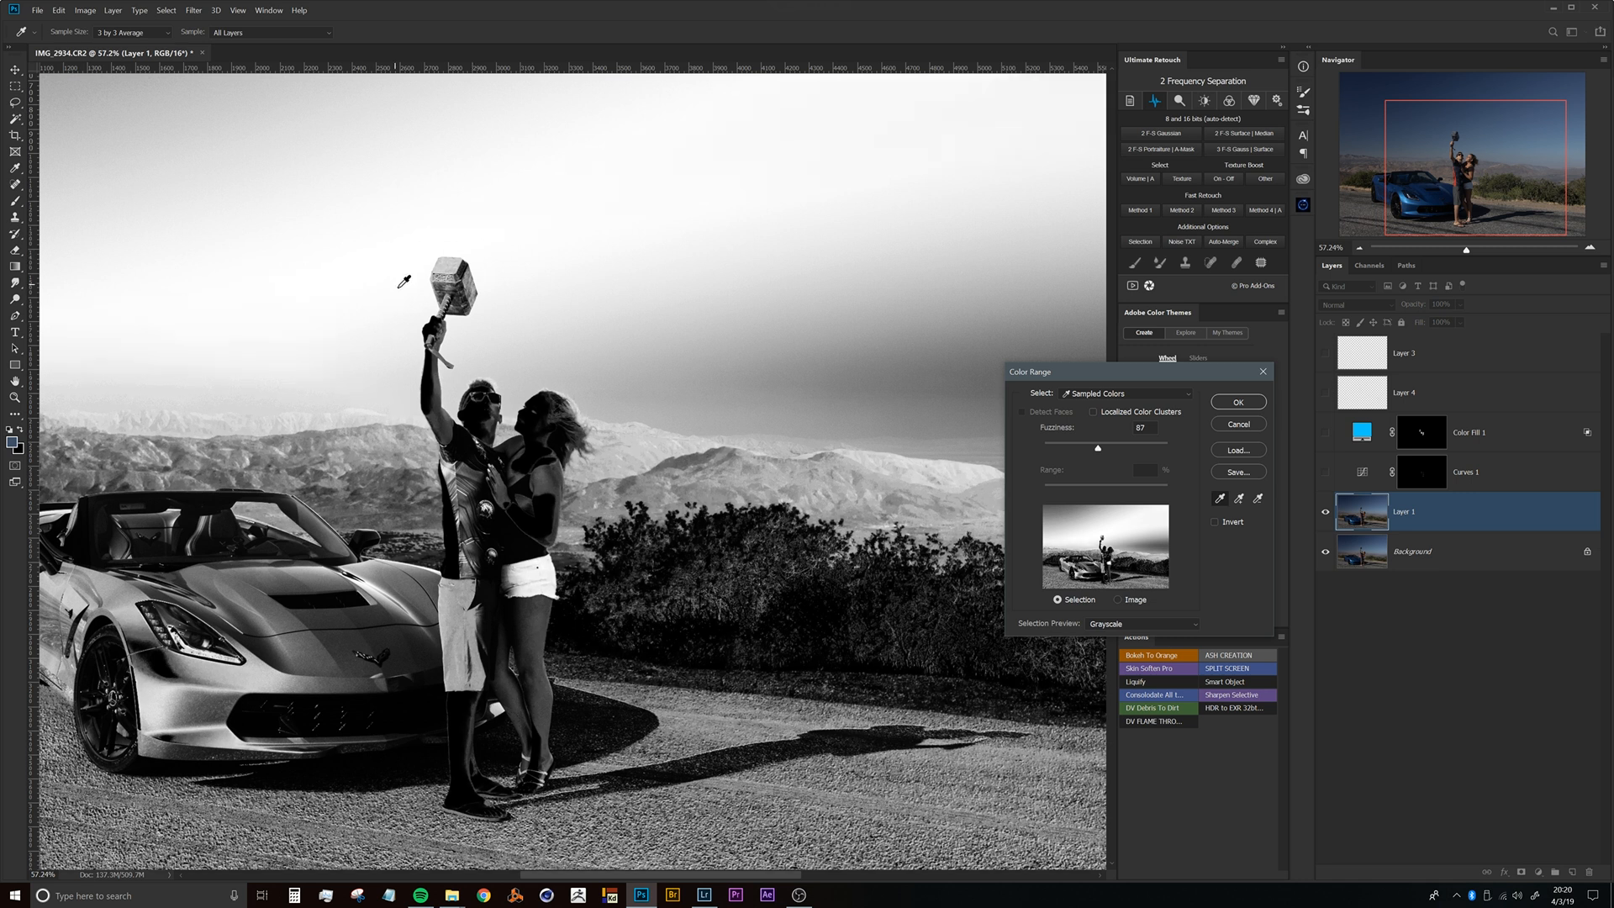
left_click(492, 323)
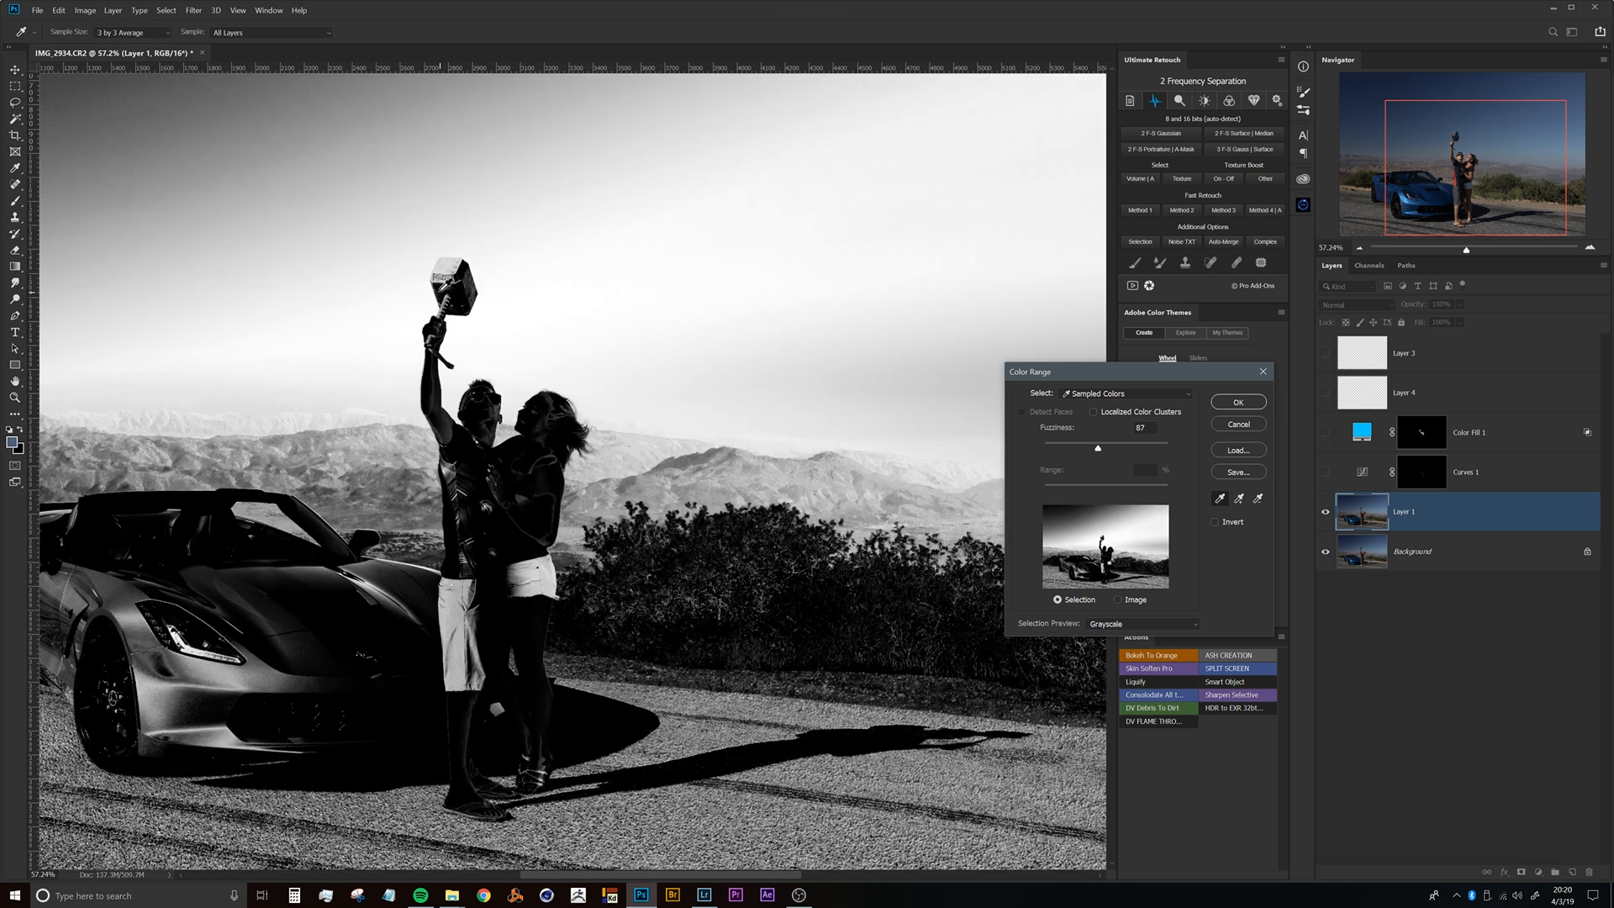
left_click(400, 267)
left_click(452, 279)
Try subtracting and adding the man's shoulder area in the Color Range sample, and undo the added color.
left_click(453, 439, "alt")
left_click(824, 335)
left_click(463, 430, "alt")
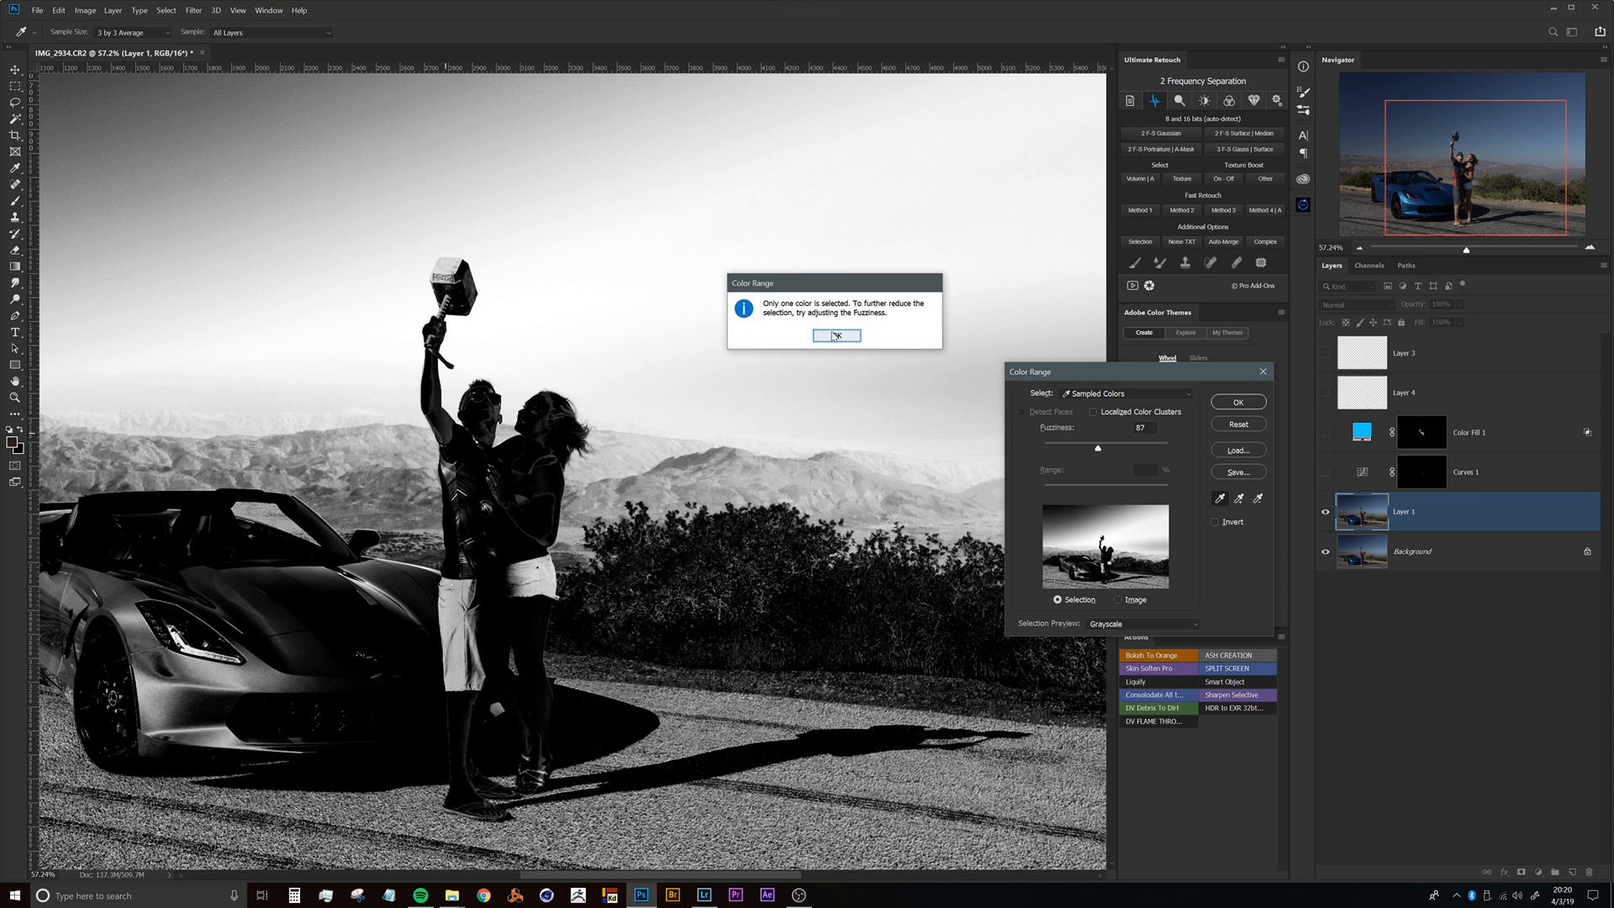
left_click(834, 335)
left_click(446, 431, "shift")
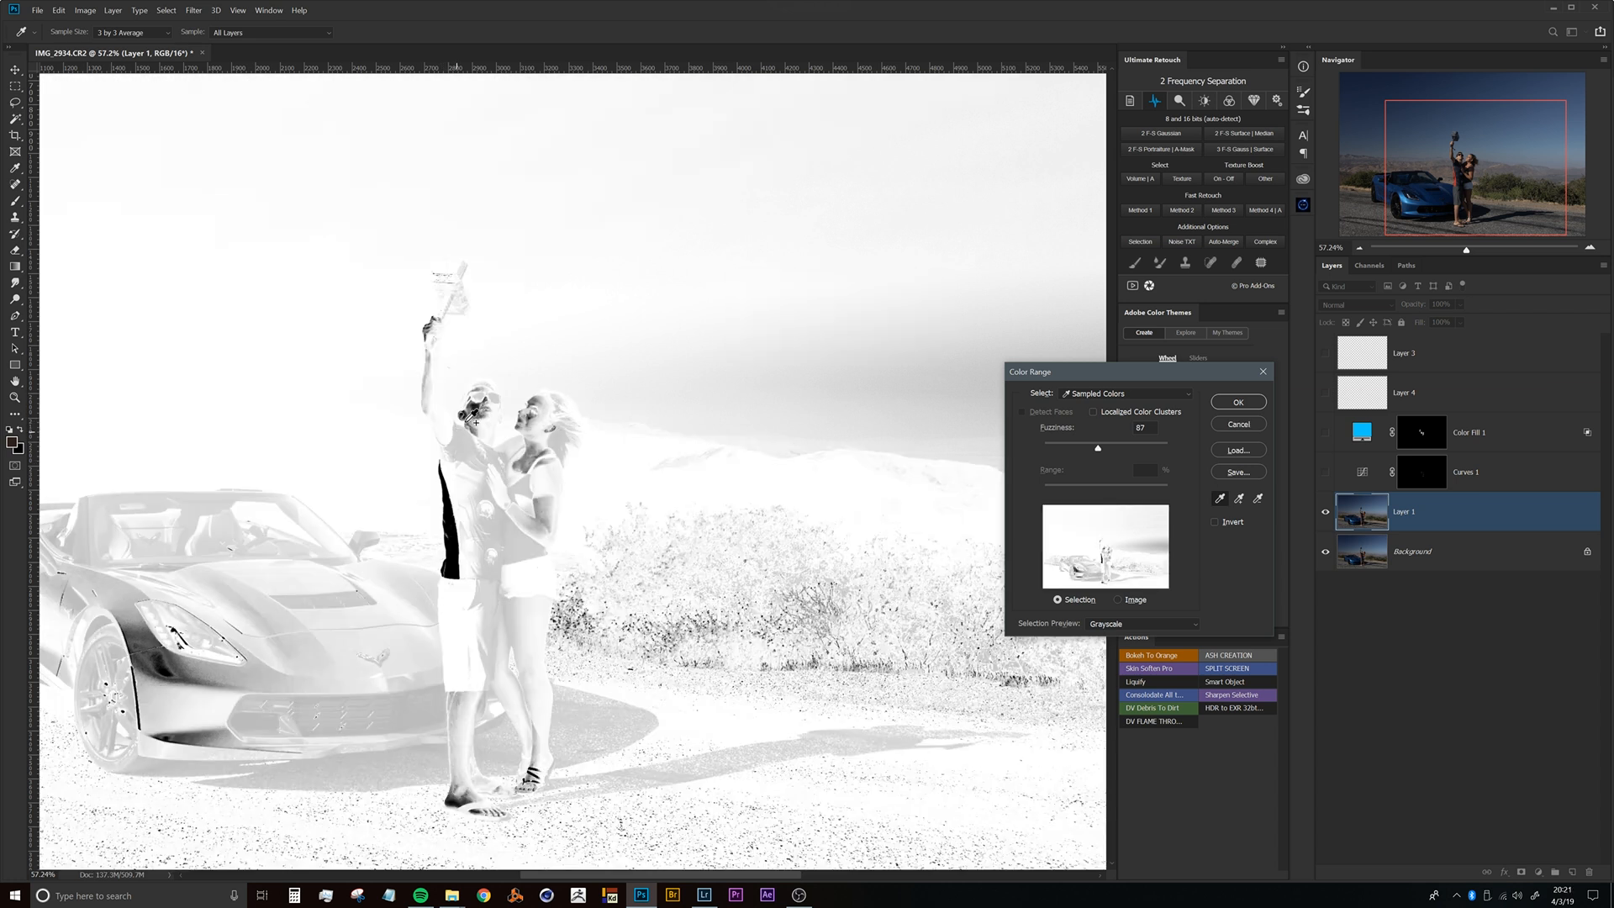
key("ctrl+z")
Set the Color Range fuzziness to 72 and apply it as a selection of the sky.
mouse_move(547, 344)
left_mouse_down()
mouse_move(475, 344)
mouse_move(547, 346)
left_mouse_up()
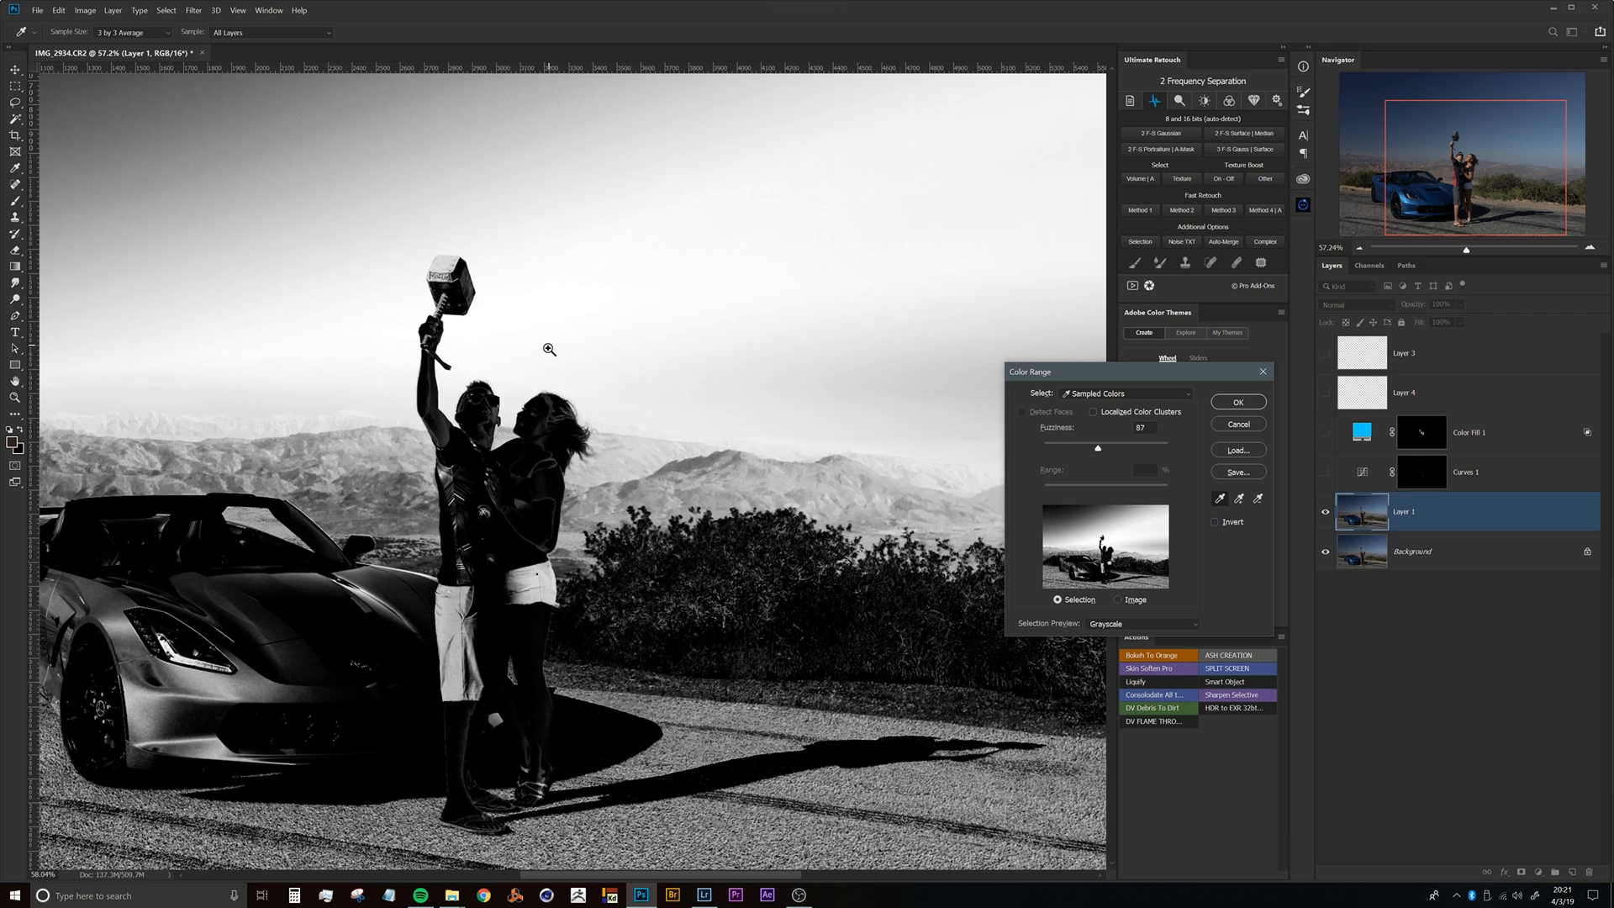
left_click_drag(559, 433, 479, 282)
left_click_drag(551, 359, 749, 374)
mouse_move(528, 292)
left_mouse_down()
mouse_move(597, 291)
mouse_move(533, 298)
mouse_move(558, 297)
left_mouse_up()
left_click_drag(1098, 451, 1080, 452)
left_click_drag(485, 439, 417, 326)
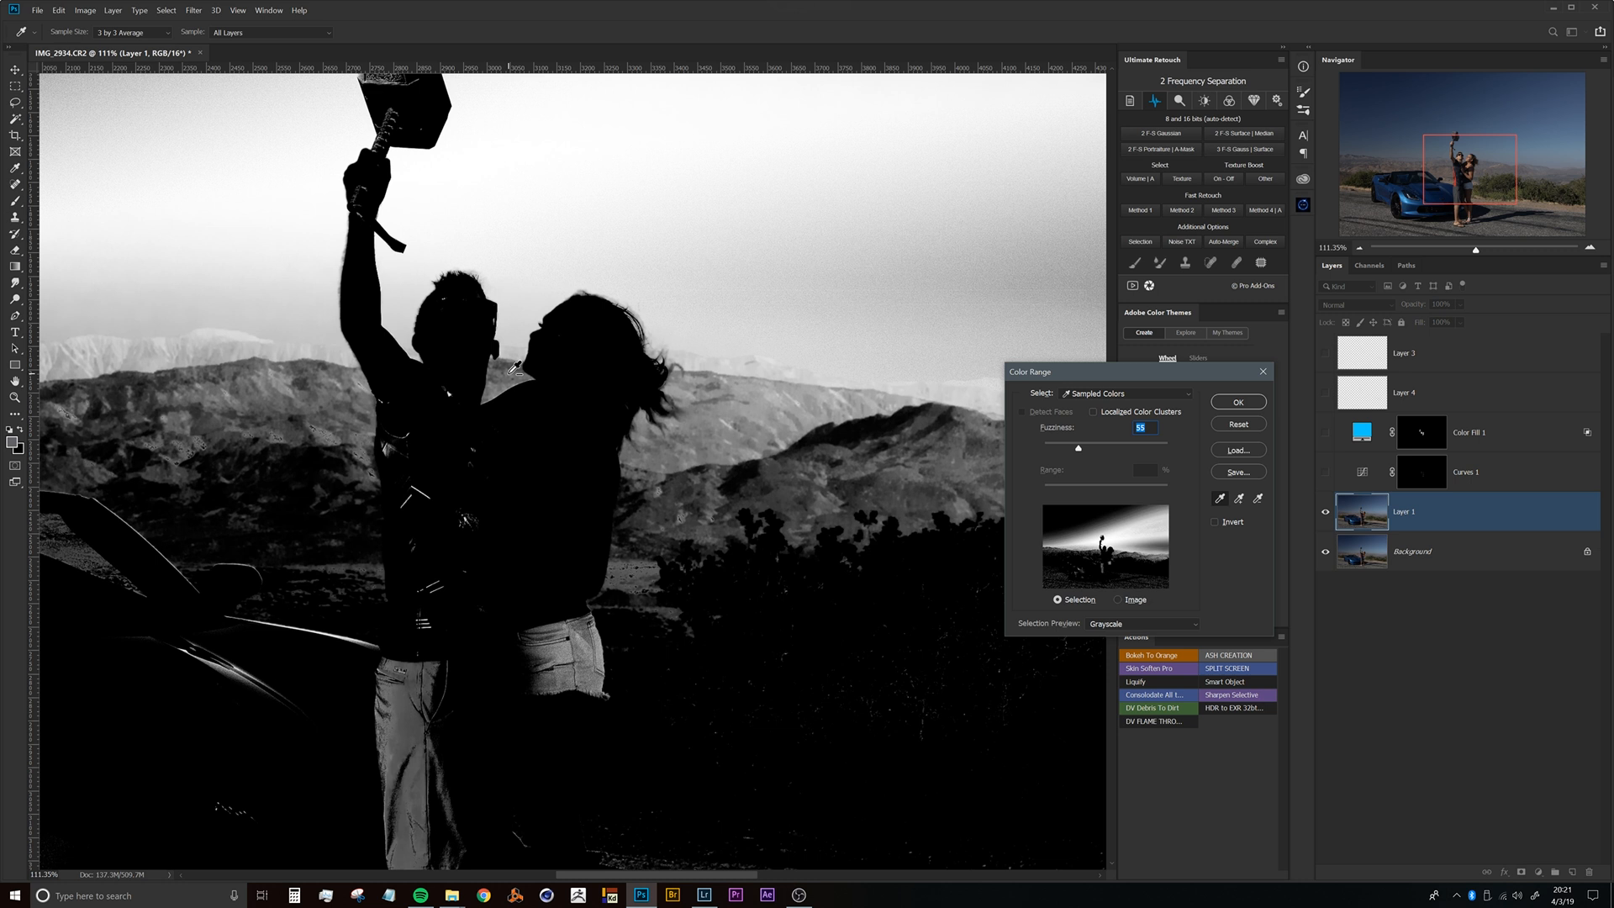
left_click_drag(1081, 452, 1091, 453)
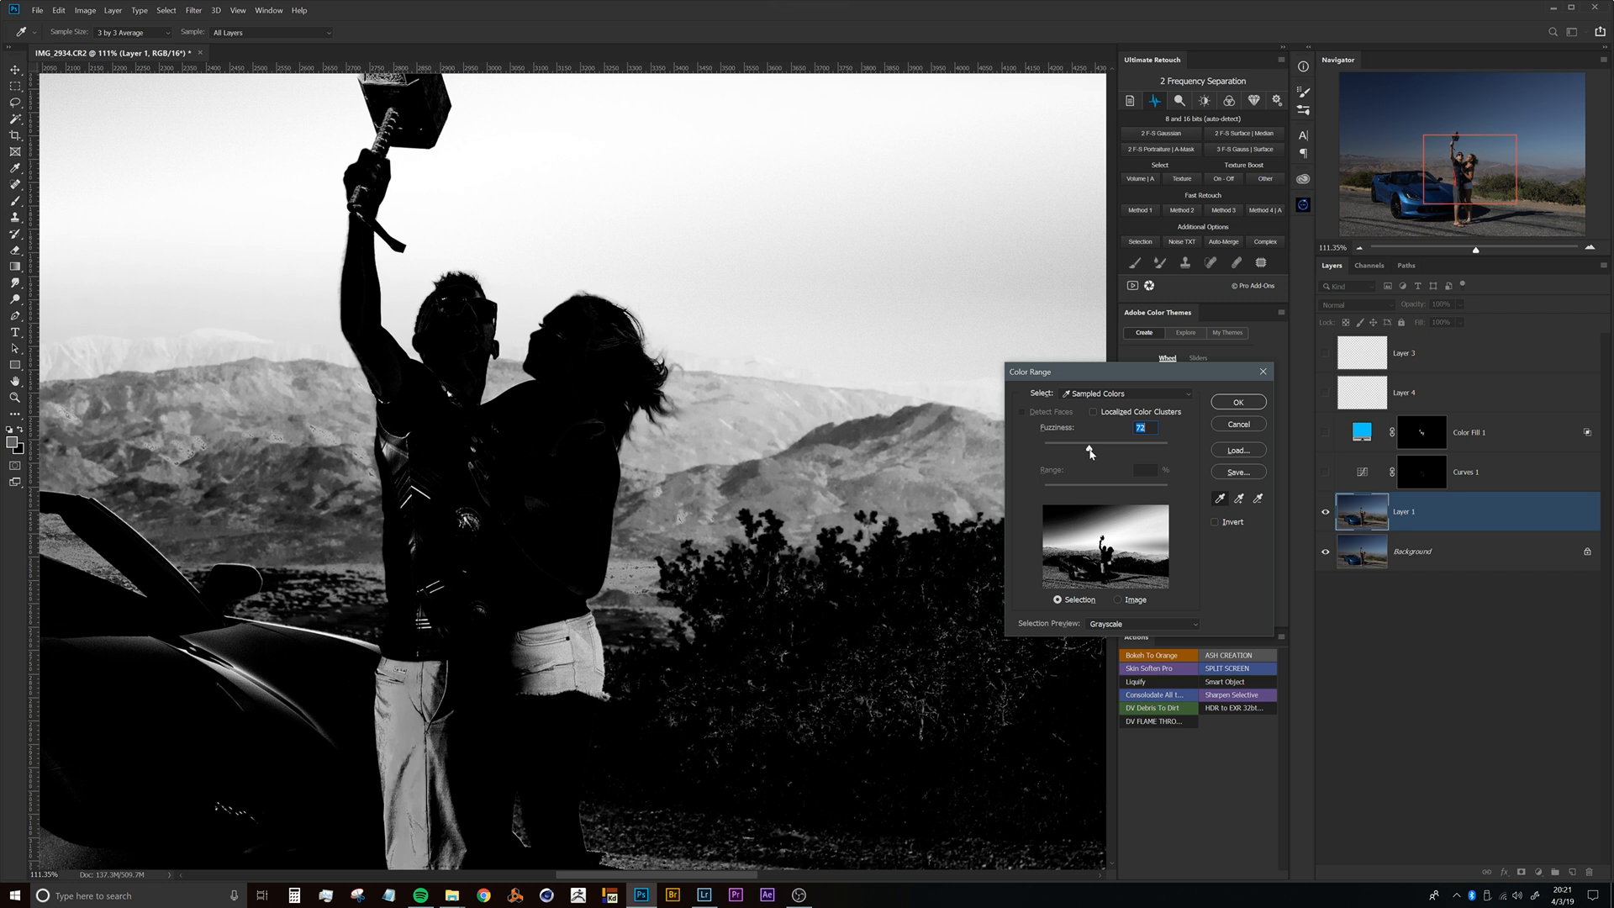
left_click(1236, 403)
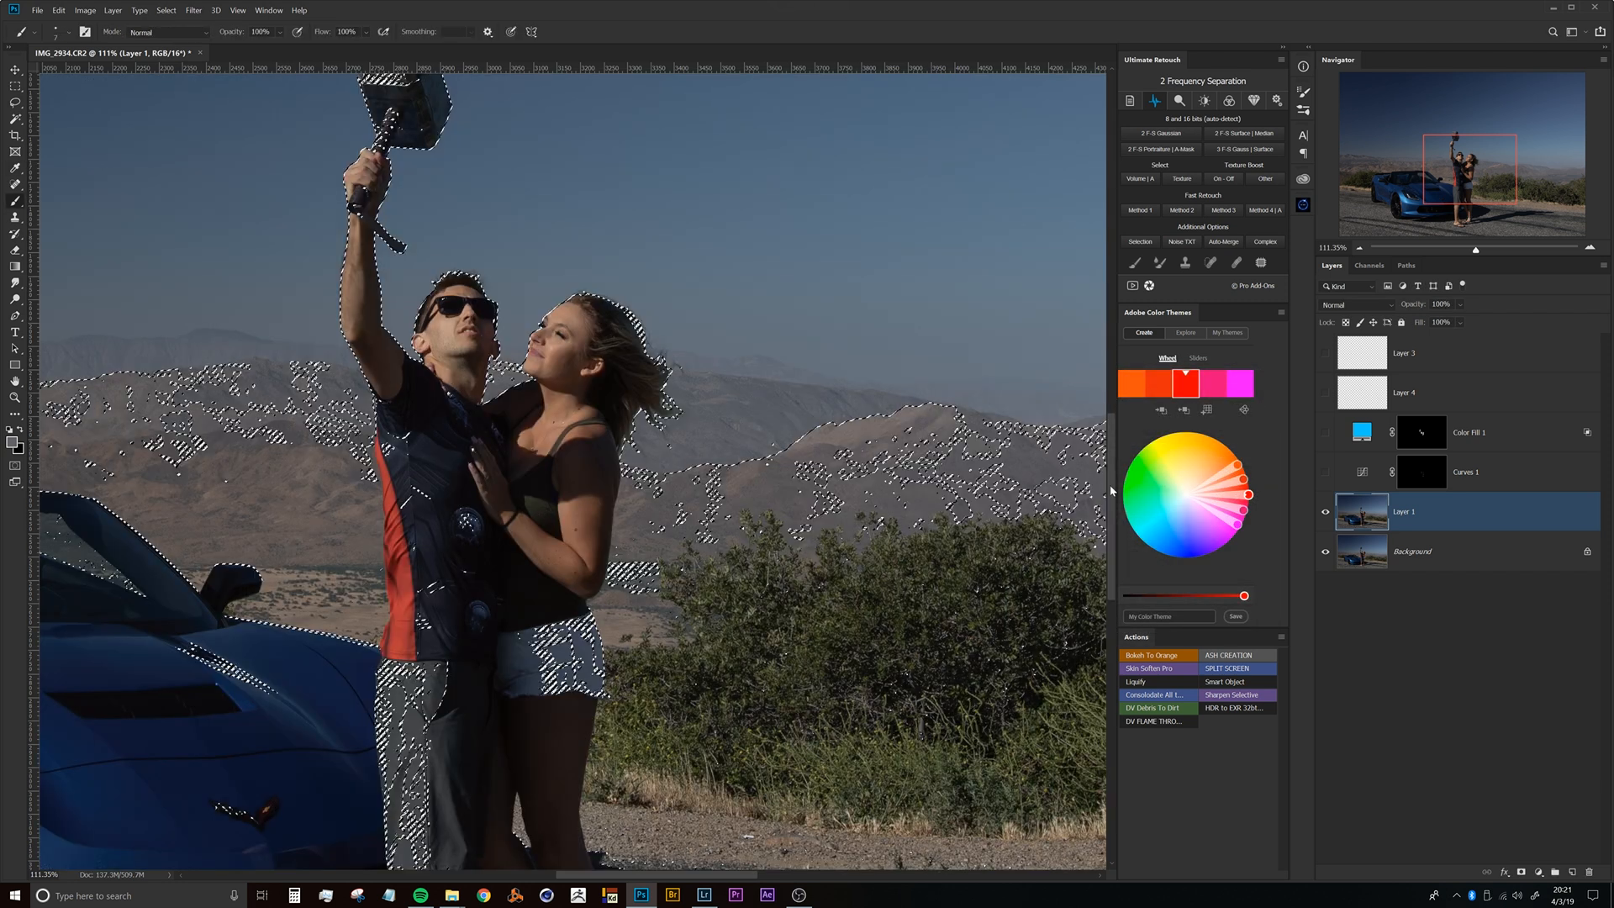
Save the Color Range selection as an alpha channel, display that channel alone, and deselect.
left_click(1369, 265)
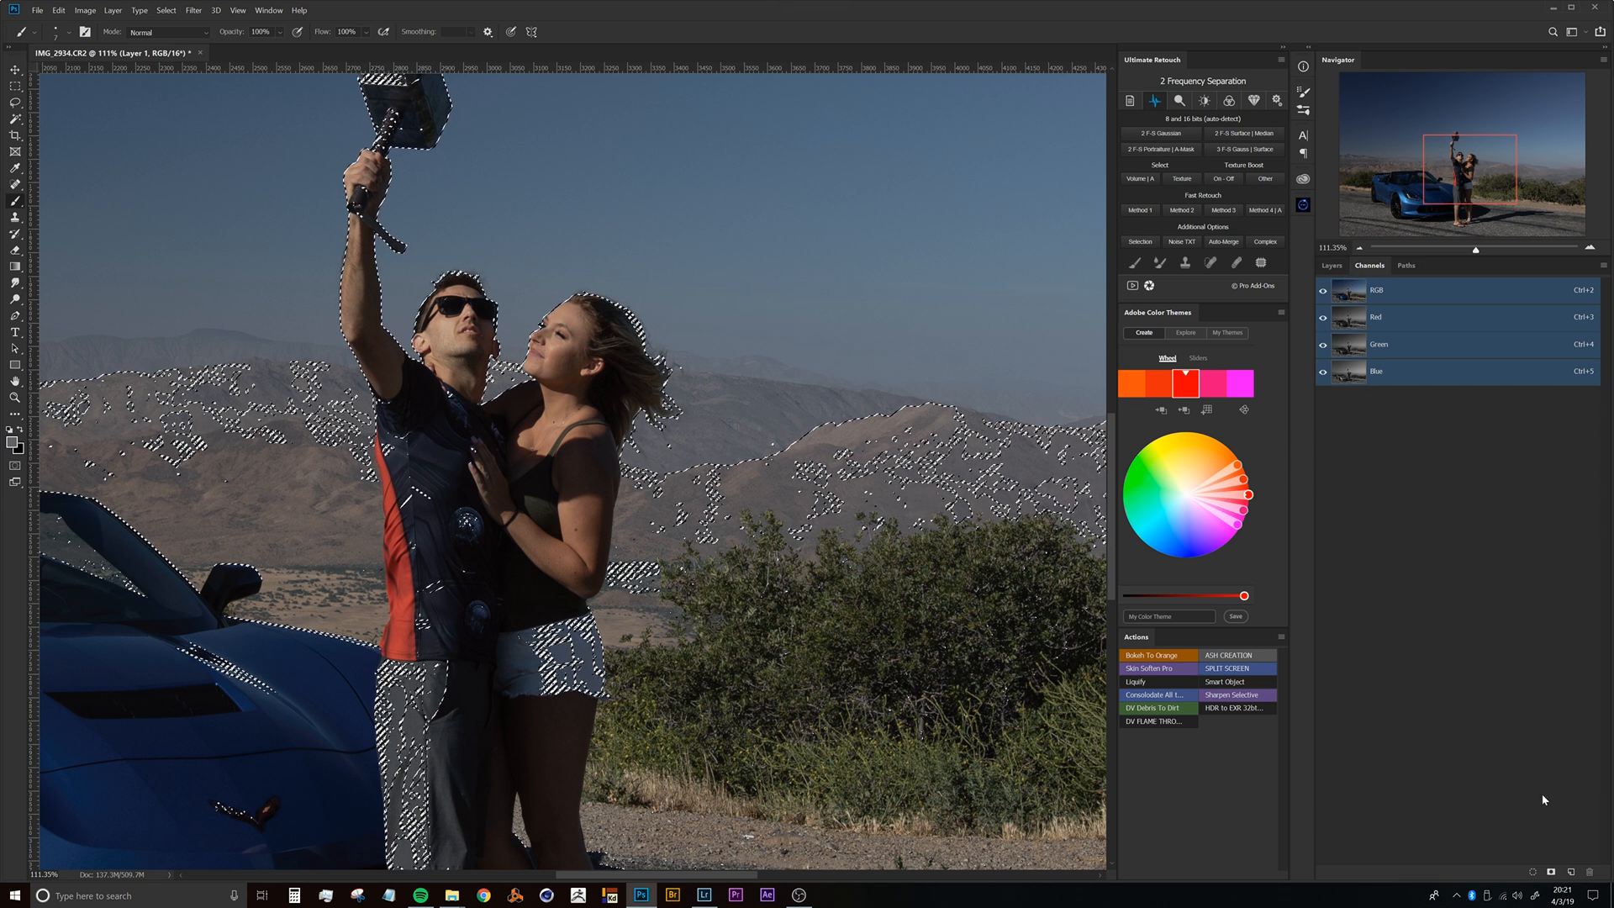
left_click(1551, 874)
left_click(1381, 401)
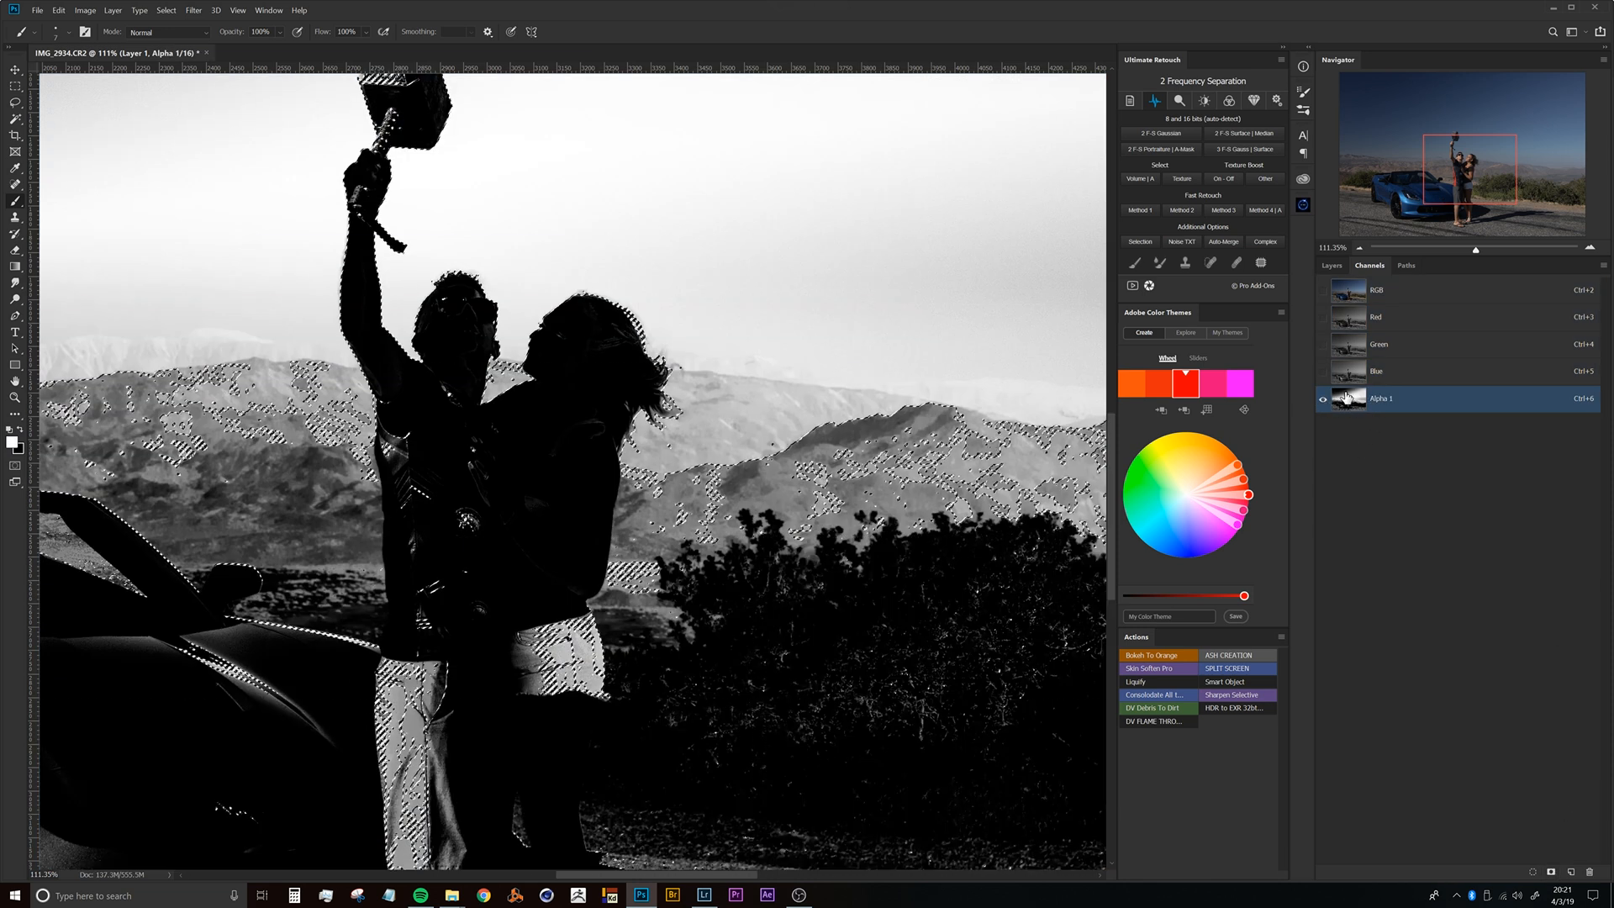
key("ctrl+d")
Darken the grey areas of the hammer grip at the man's fist on the alpha channel with the Burn tool.
left_click_drag(457, 353, 538, 367)
left_click_drag(489, 441, 503, 418)
left_click_drag(452, 298, 446, 553)
left_click_drag(400, 312, 416, 311)
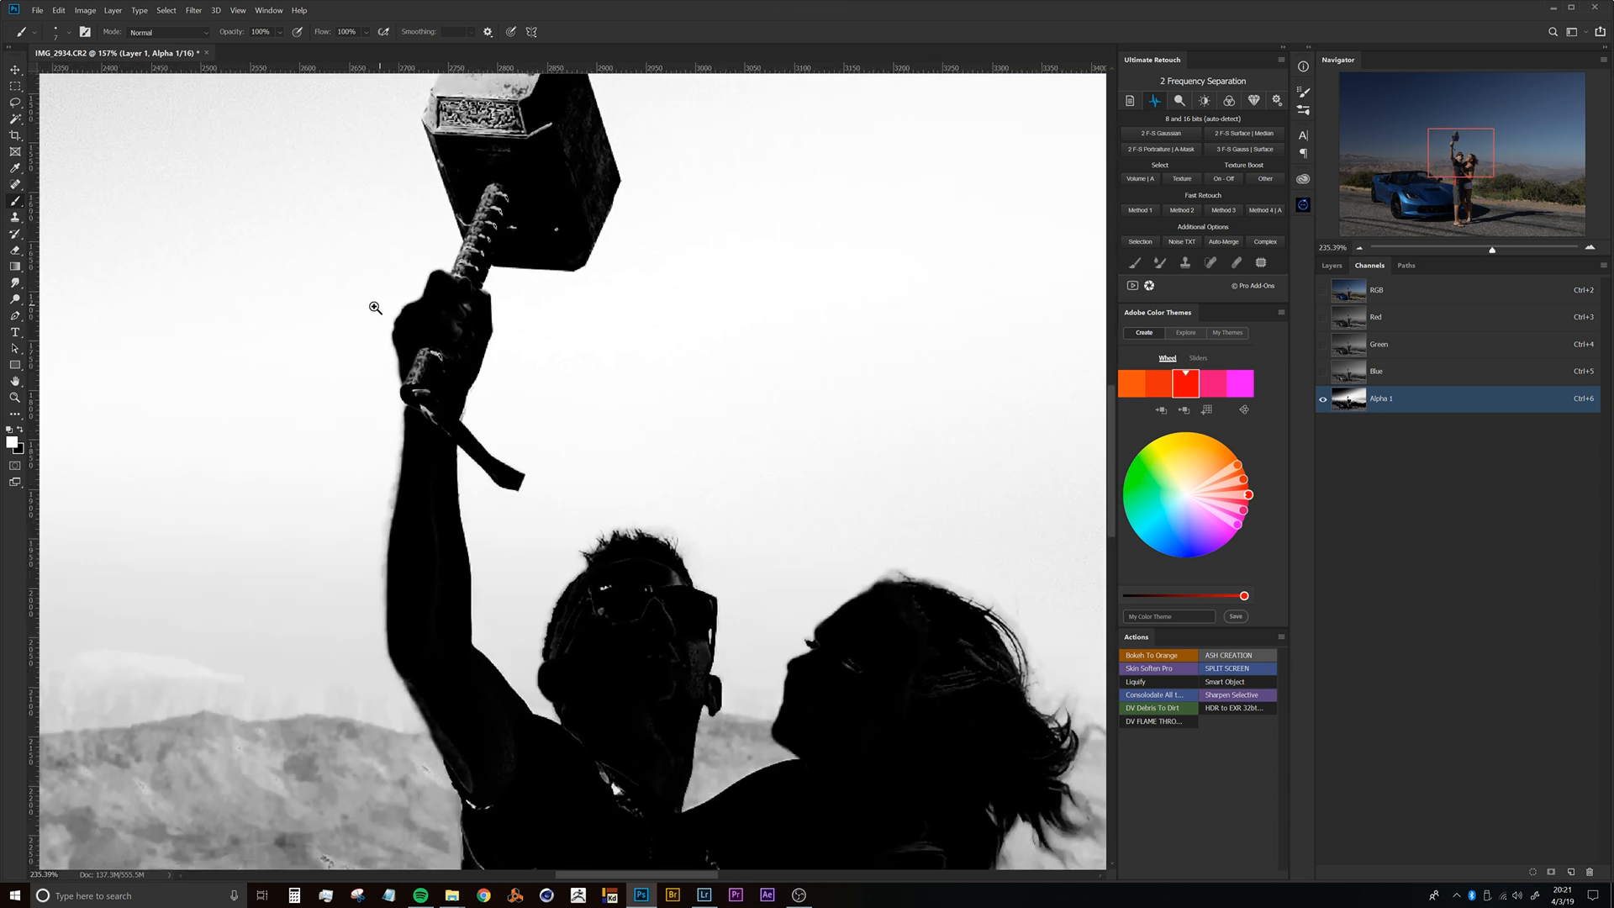
left_click(15, 299)
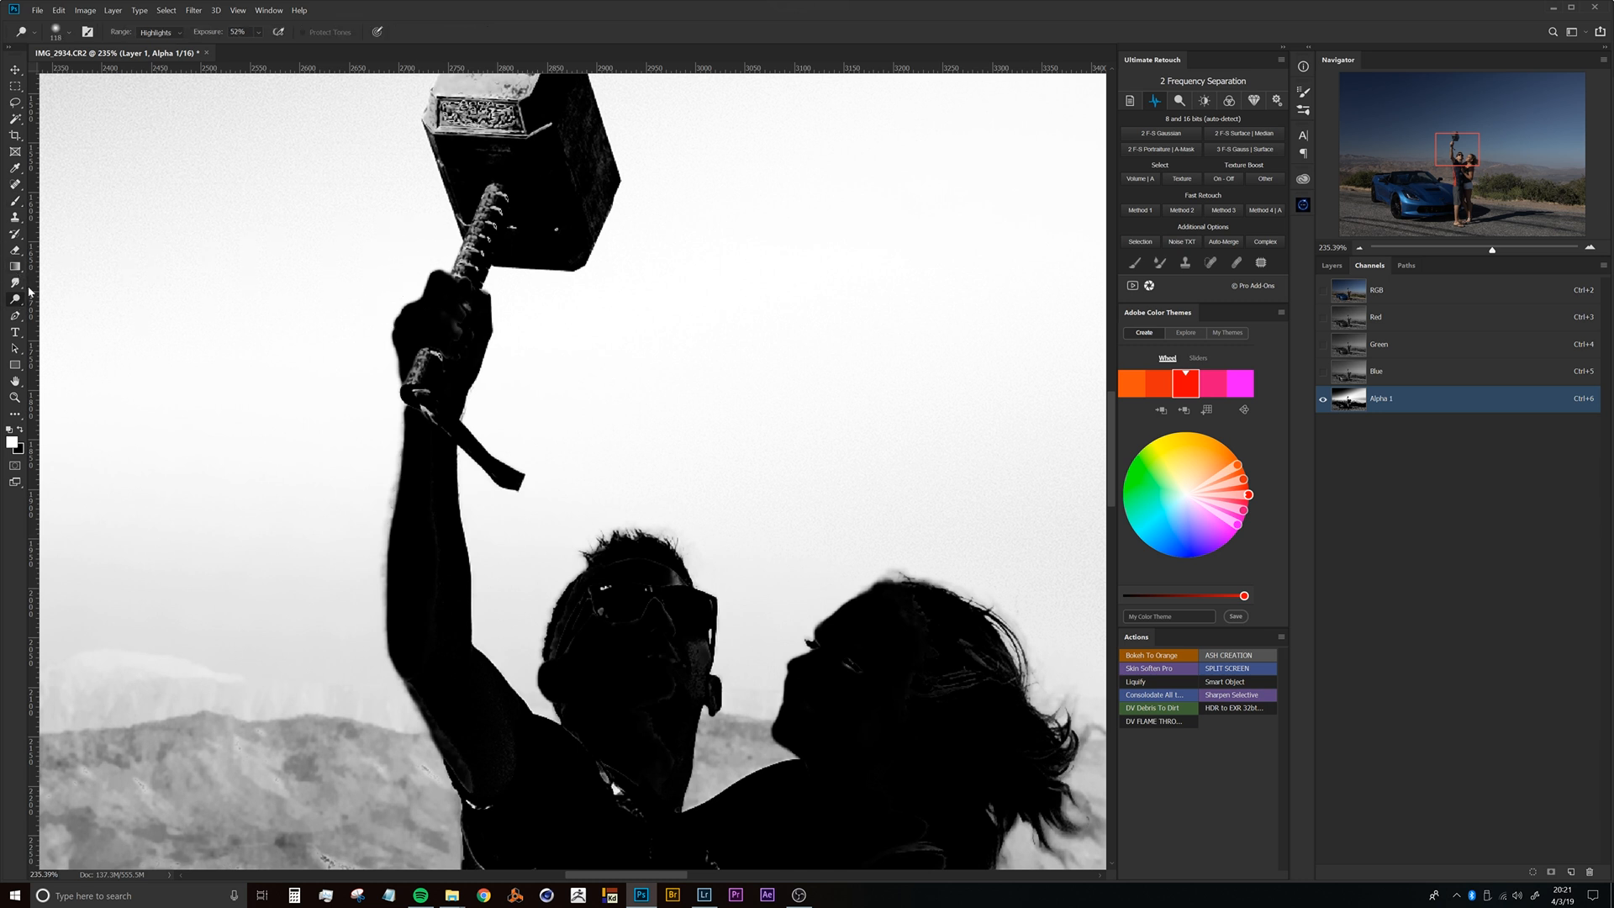
left_click_drag(16, 303, 67, 311)
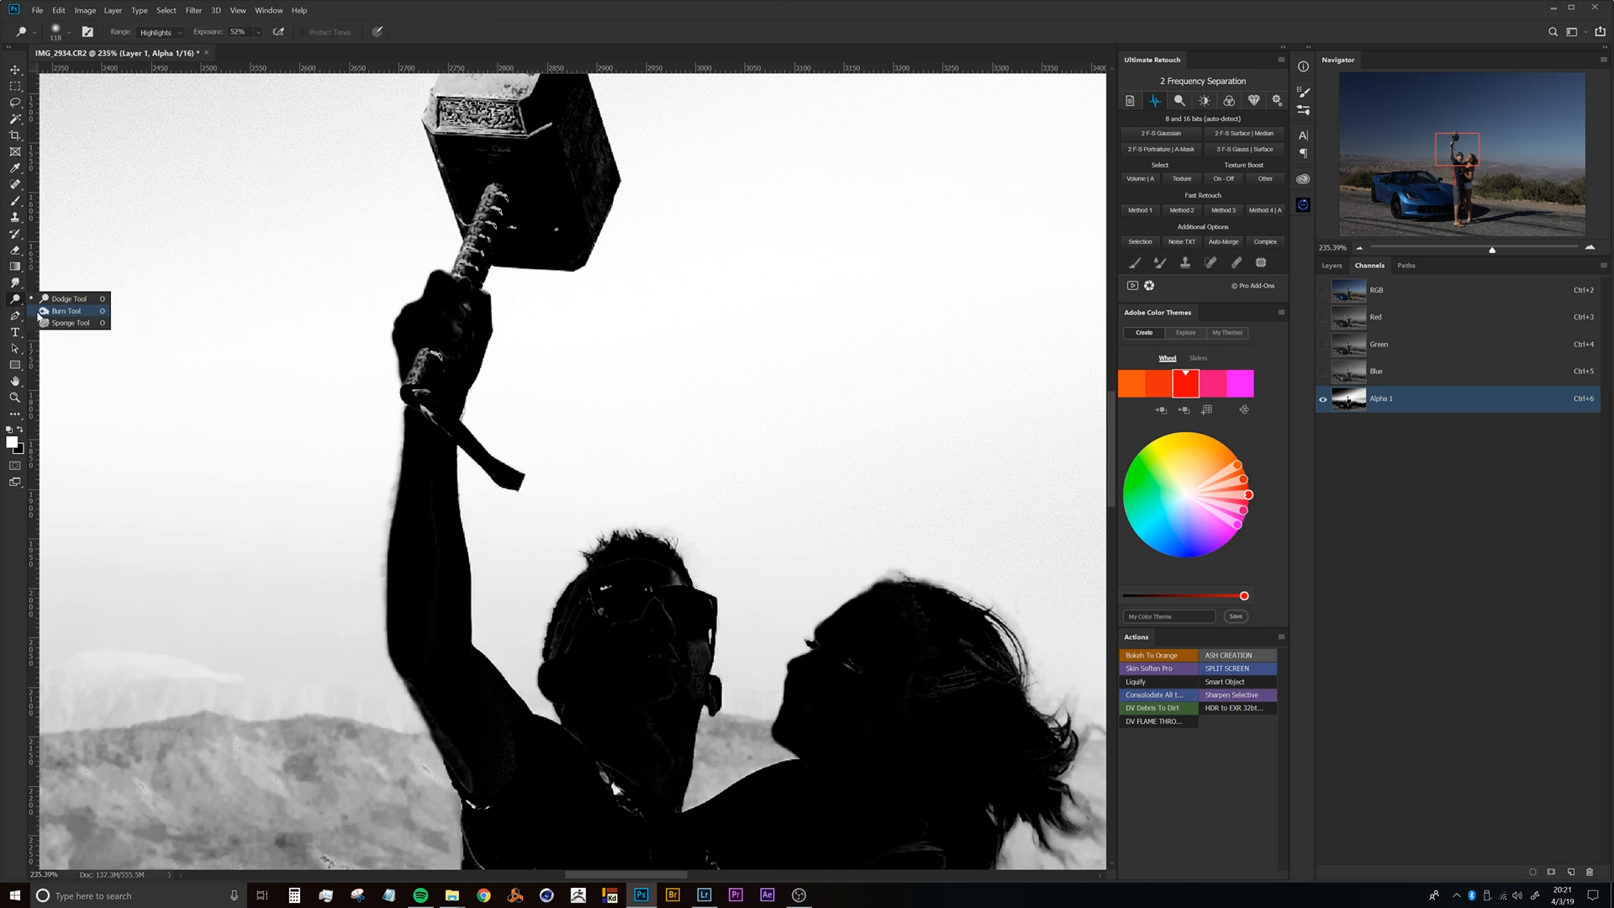
left_click(59, 312)
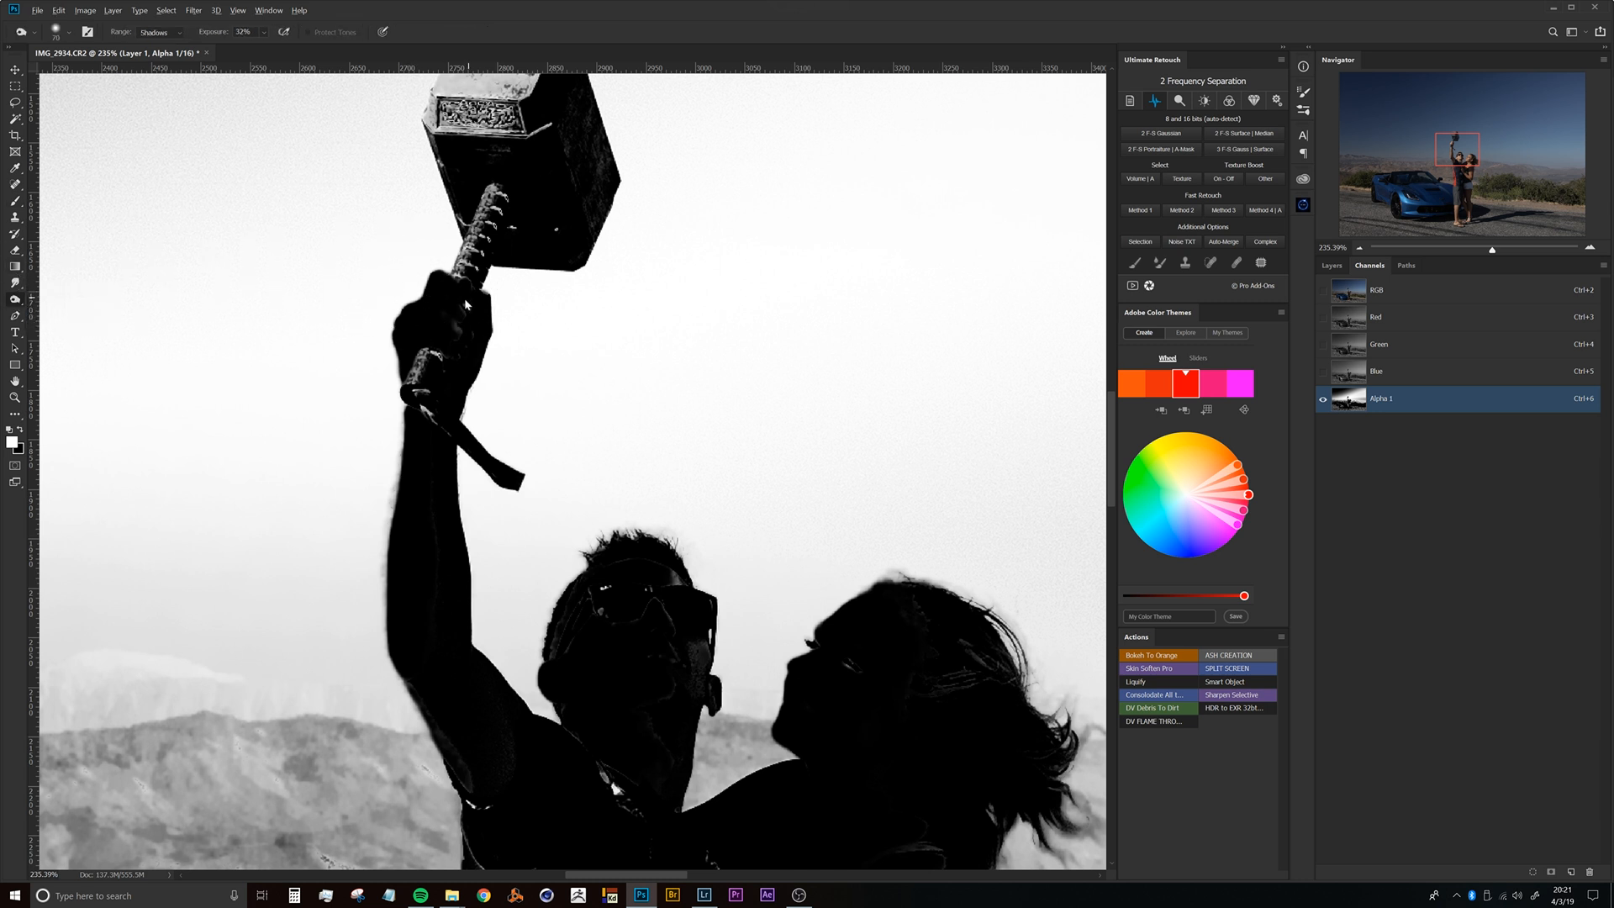
scroll(433, 332, "up", 3)
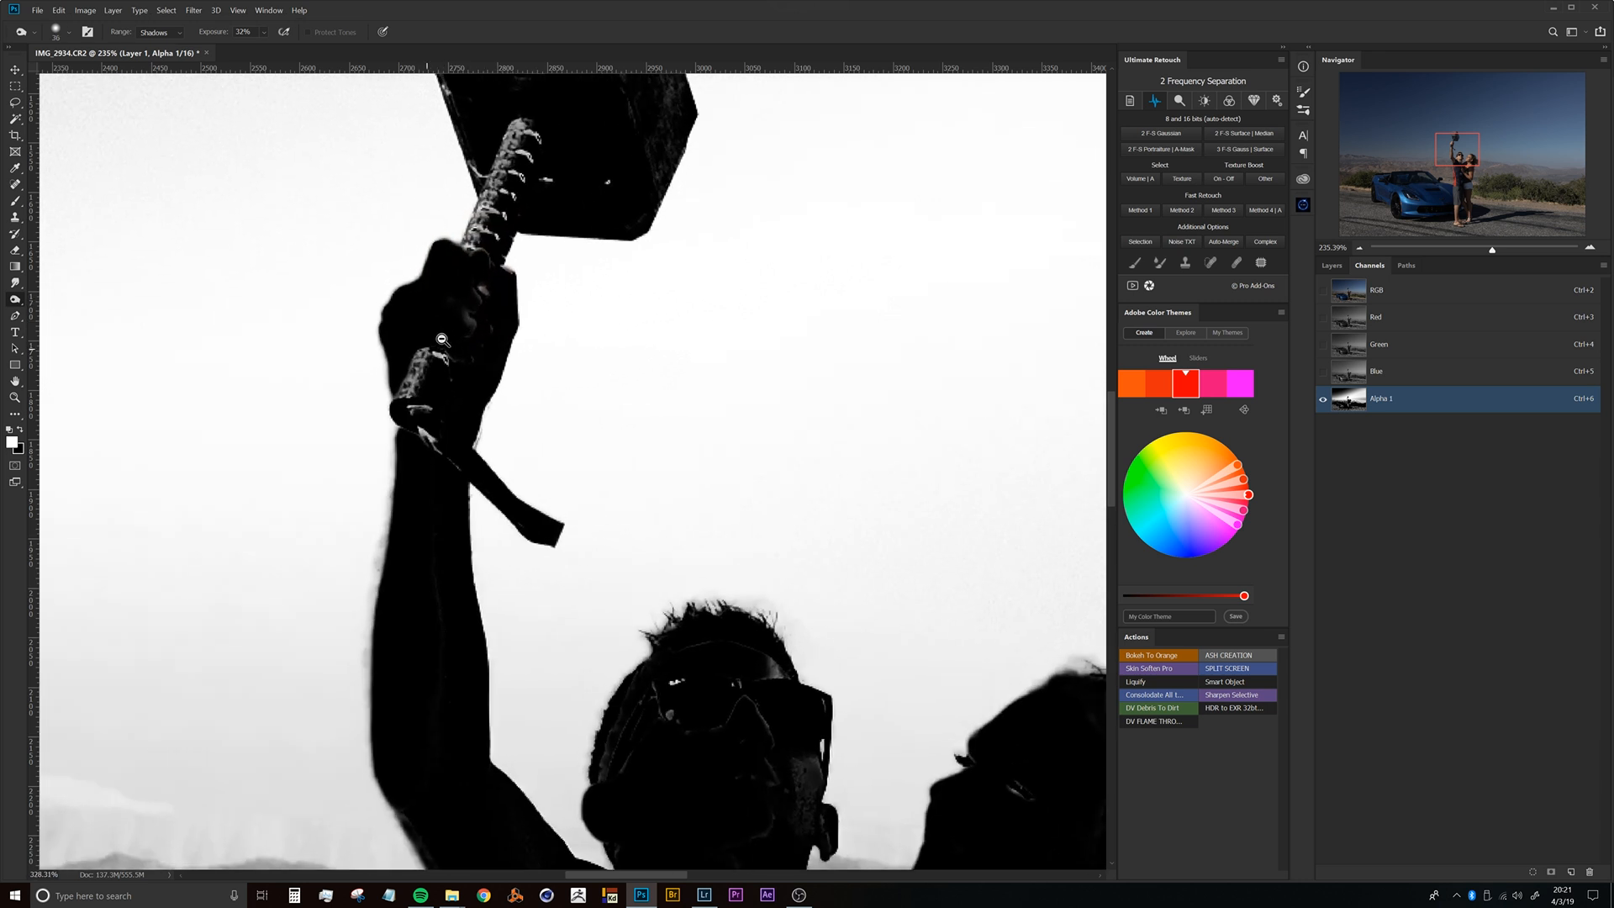
left_click_drag(423, 368, 426, 458)
Paint the fist and hammer grip solid black on the alpha channel with the Brush tool.
key("b")
left_click_drag(409, 367, 423, 368)
key("x")
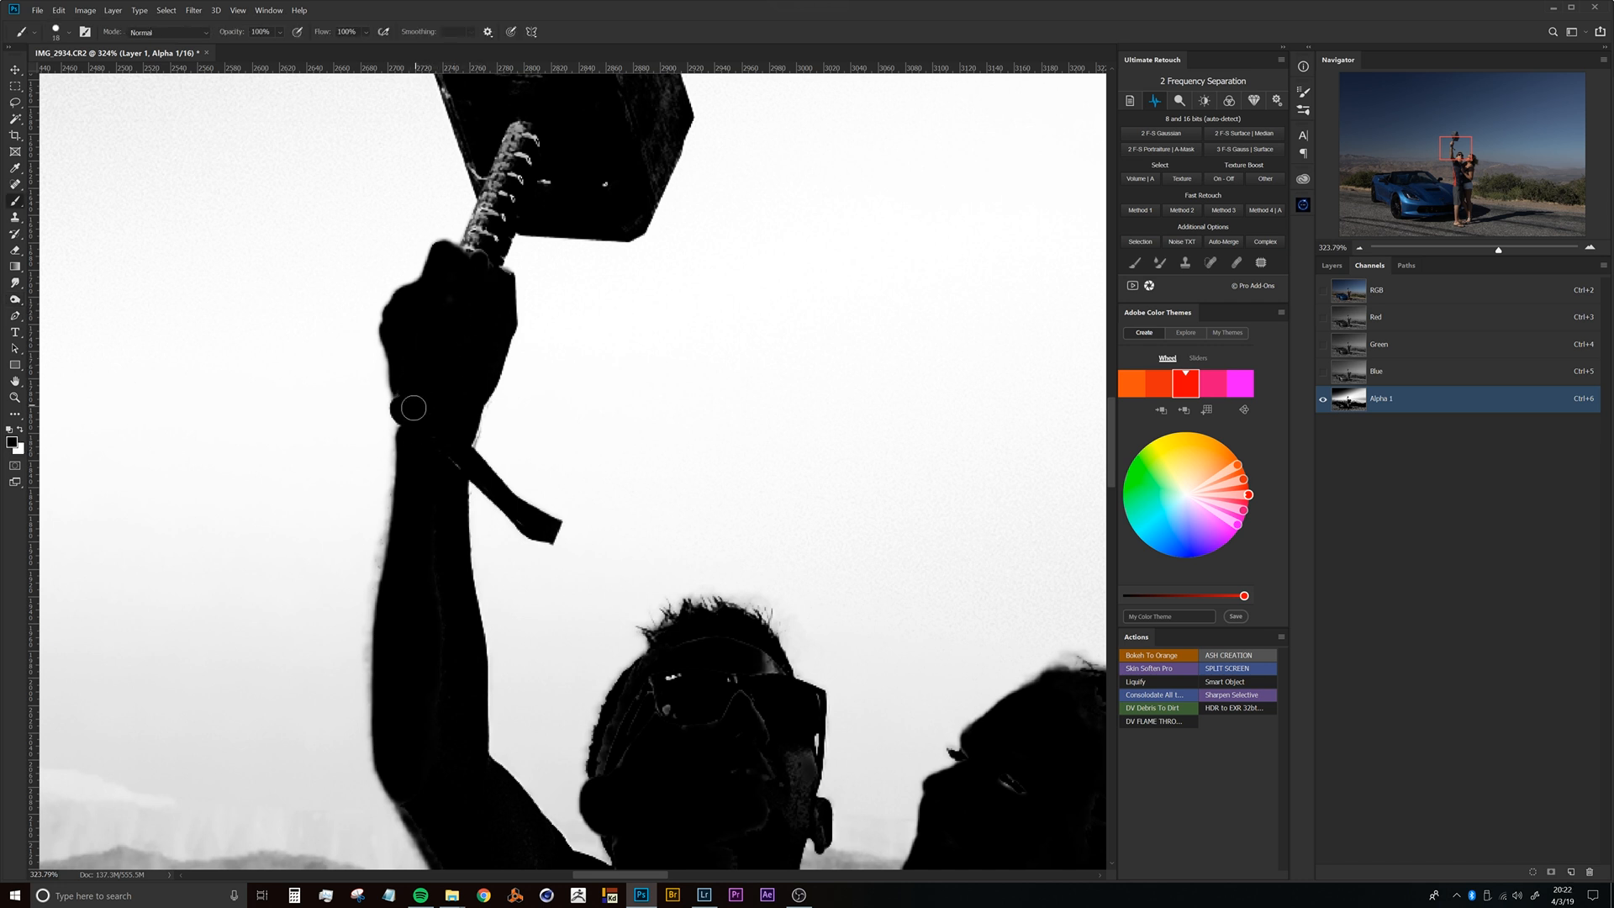
left_click_drag(476, 253, 426, 454)
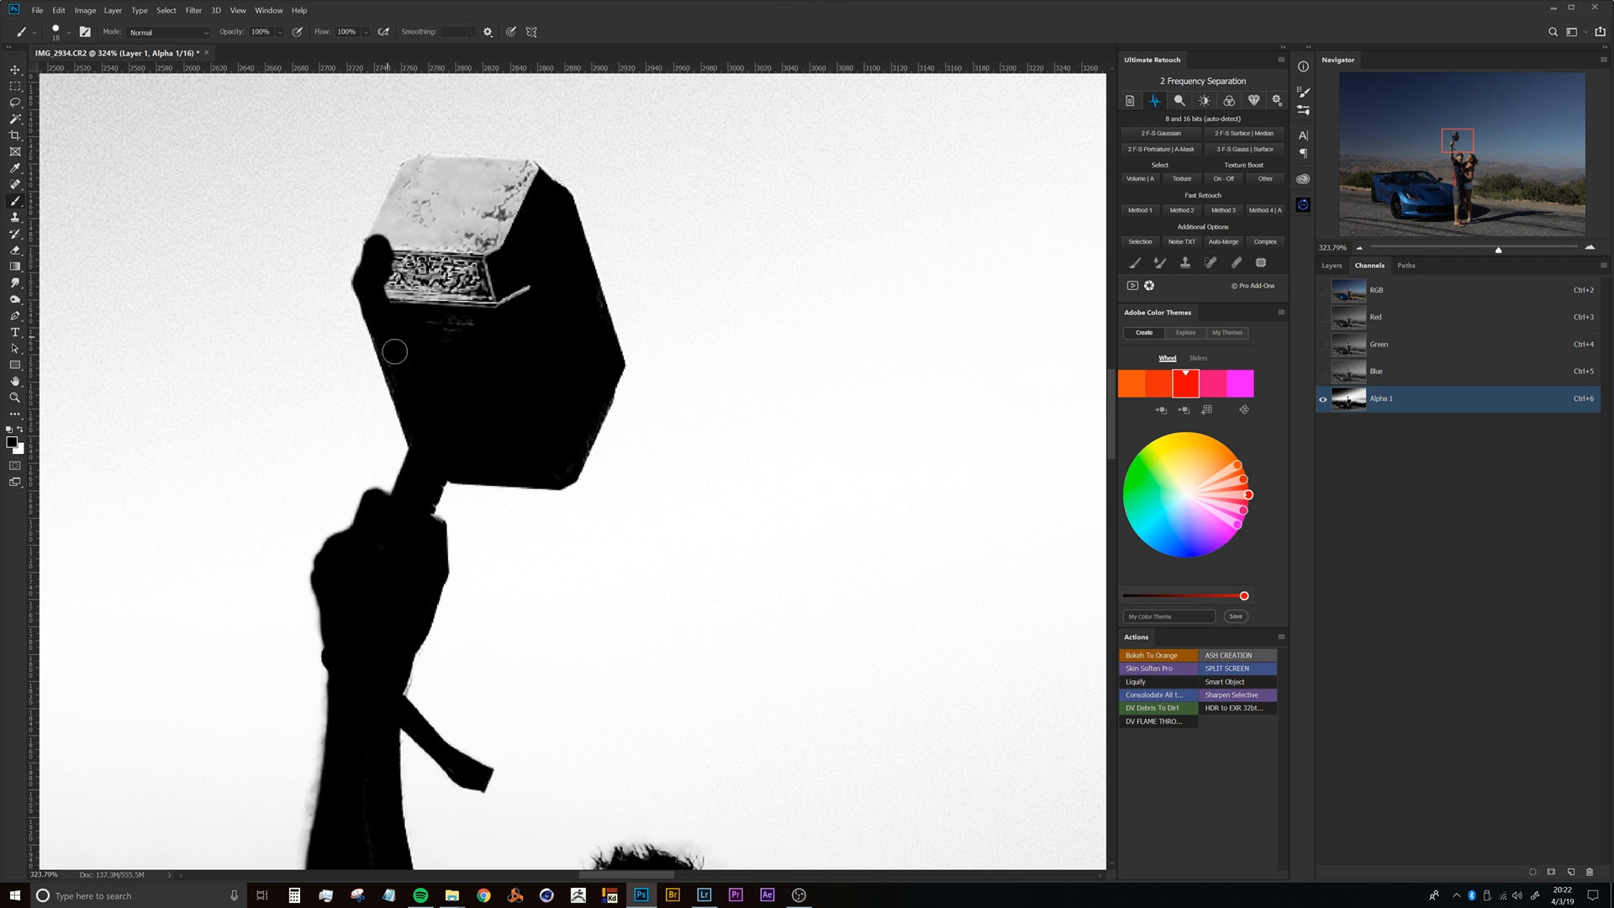
Paint the hammer head's side, engraved band and bright top face solid black.
mouse_move(402, 381)
left_mouse_down()
mouse_move(393, 256)
mouse_move(444, 252)
mouse_move(465, 300)
mouse_move(510, 325)
left_mouse_up()
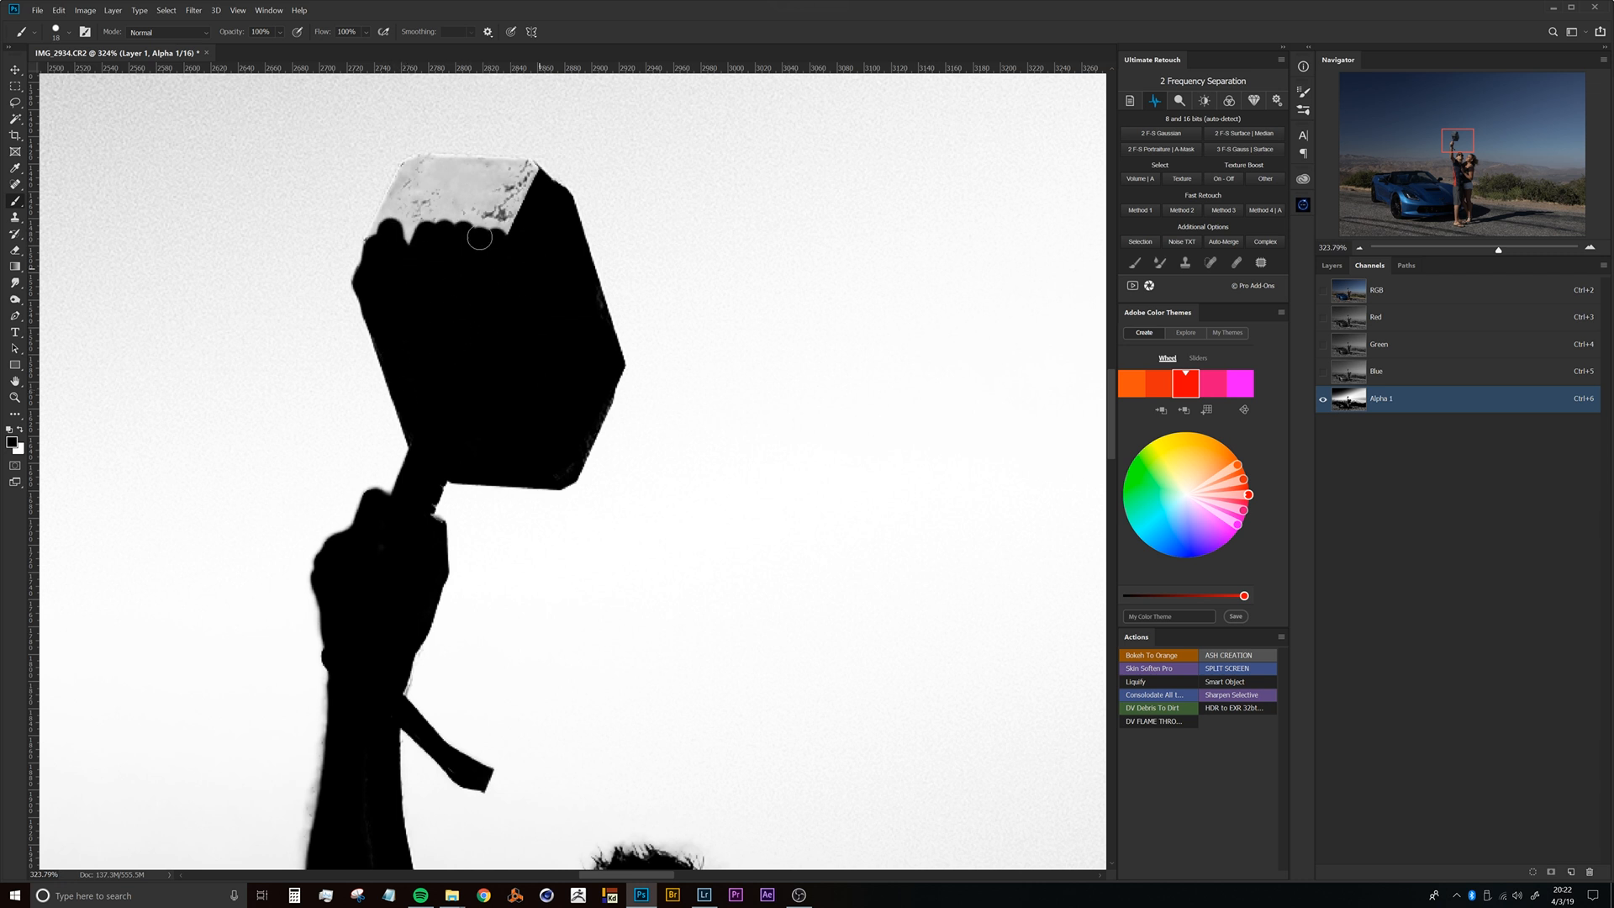
scroll(403, 152, "up", 3)
mouse_move(419, 188)
left_mouse_down()
mouse_move(344, 349)
mouse_move(446, 183)
mouse_move(670, 203)
mouse_move(592, 346)
mouse_move(538, 264)
mouse_move(604, 242)
mouse_move(469, 259)
mouse_move(443, 346)
mouse_move(562, 325)
left_mouse_up()
Fill the remaining light areas inside the man's raised arm with black using a larger brush.
right_click(521, 257, "alt")
left_click_drag(565, 389, 475, 392)
left_click_drag(569, 479, 520, 328)
left_click_drag(513, 403, 554, 397)
left_click_drag(493, 462, 459, 300)
left_click_drag(447, 244, 404, 198)
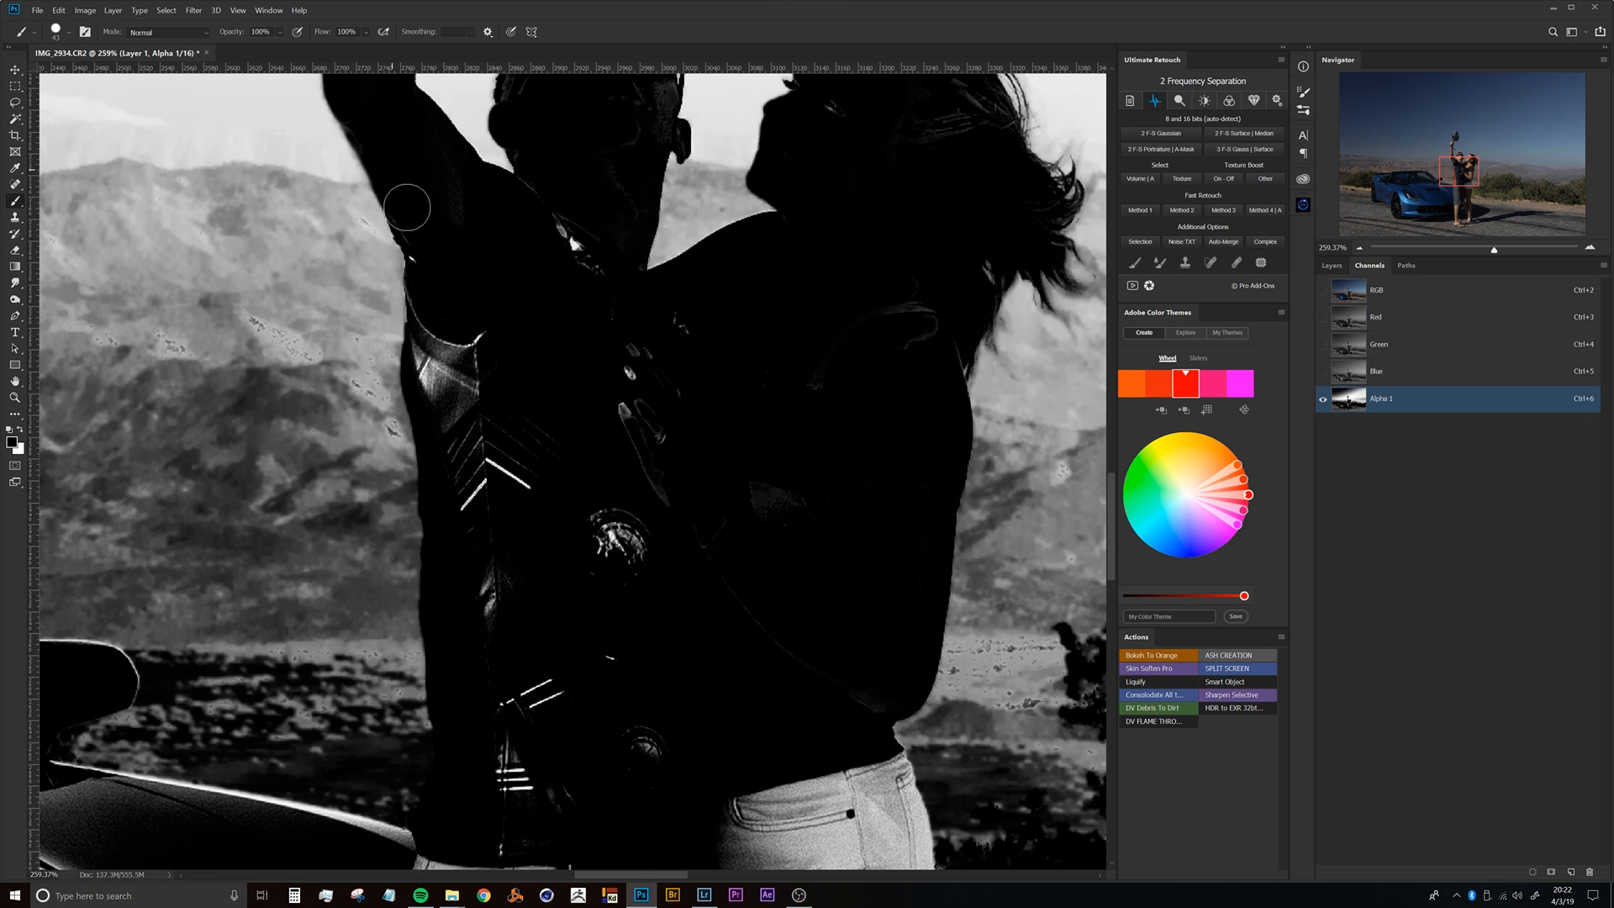
Paint out the grey and white clothing details on the couple's torsos with black down to the waist.
mouse_move(533, 228)
left_mouse_down()
mouse_move(571, 253)
mouse_move(591, 301)
mouse_move(551, 314)
mouse_move(436, 297)
mouse_move(428, 343)
mouse_move(478, 473)
mouse_move(509, 355)
left_mouse_up()
mouse_move(591, 403)
left_mouse_down()
mouse_move(660, 345)
mouse_move(681, 465)
mouse_move(800, 507)
mouse_move(911, 339)
left_mouse_up()
left_click_drag(553, 634, 564, 413)
mouse_move(535, 469)
left_mouse_down()
mouse_move(504, 541)
mouse_move(601, 570)
left_mouse_up()
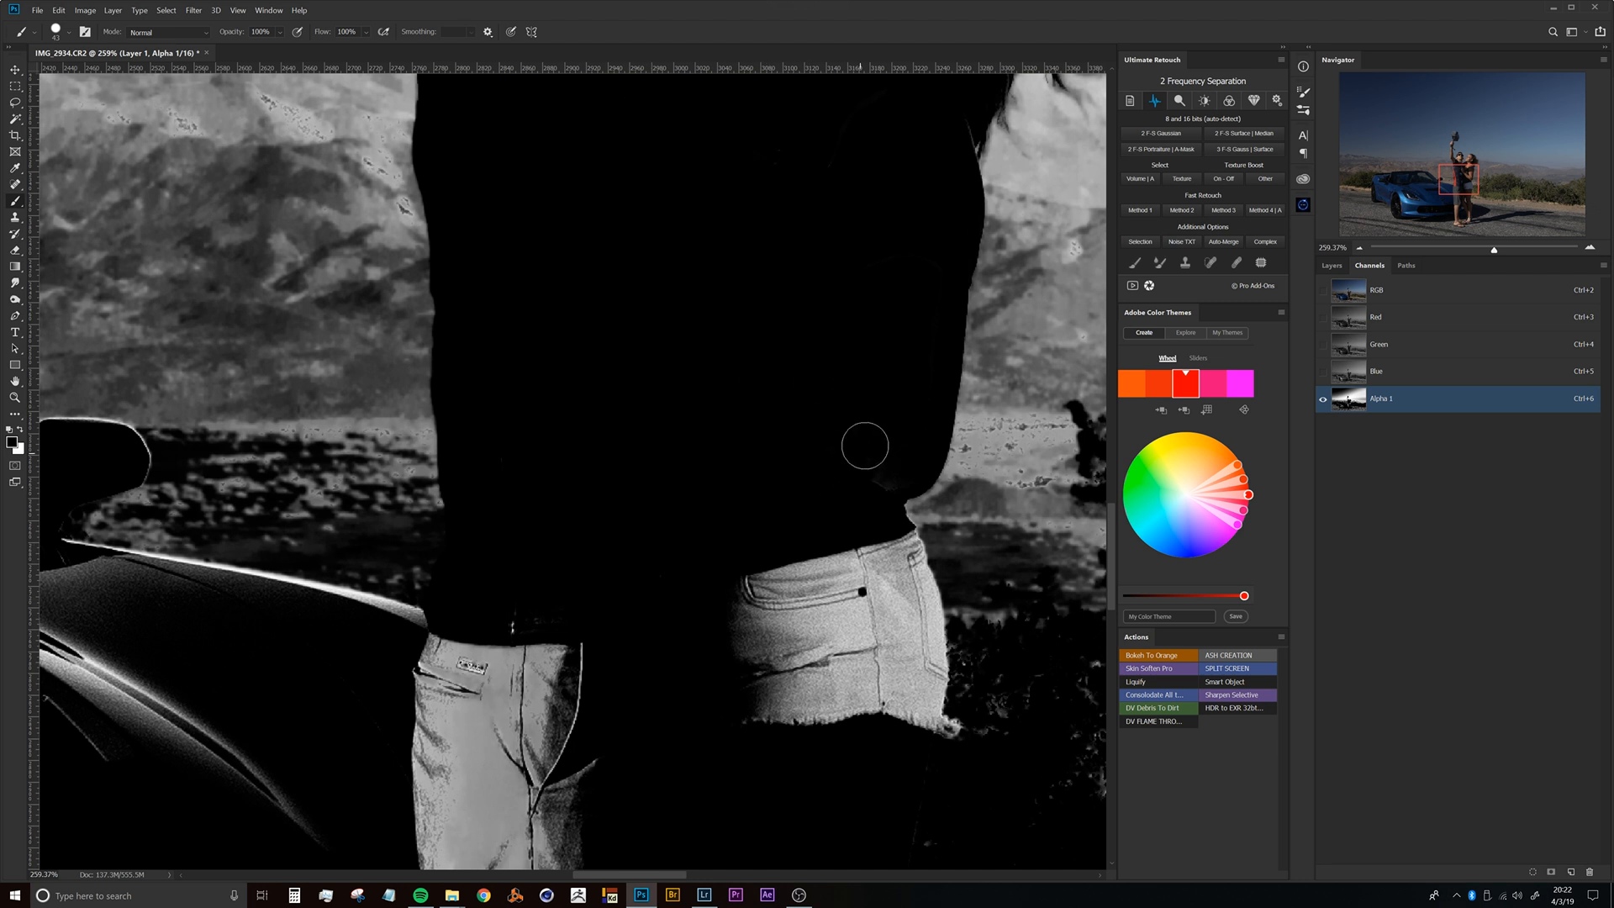
left_click_drag(744, 179, 523, 528)
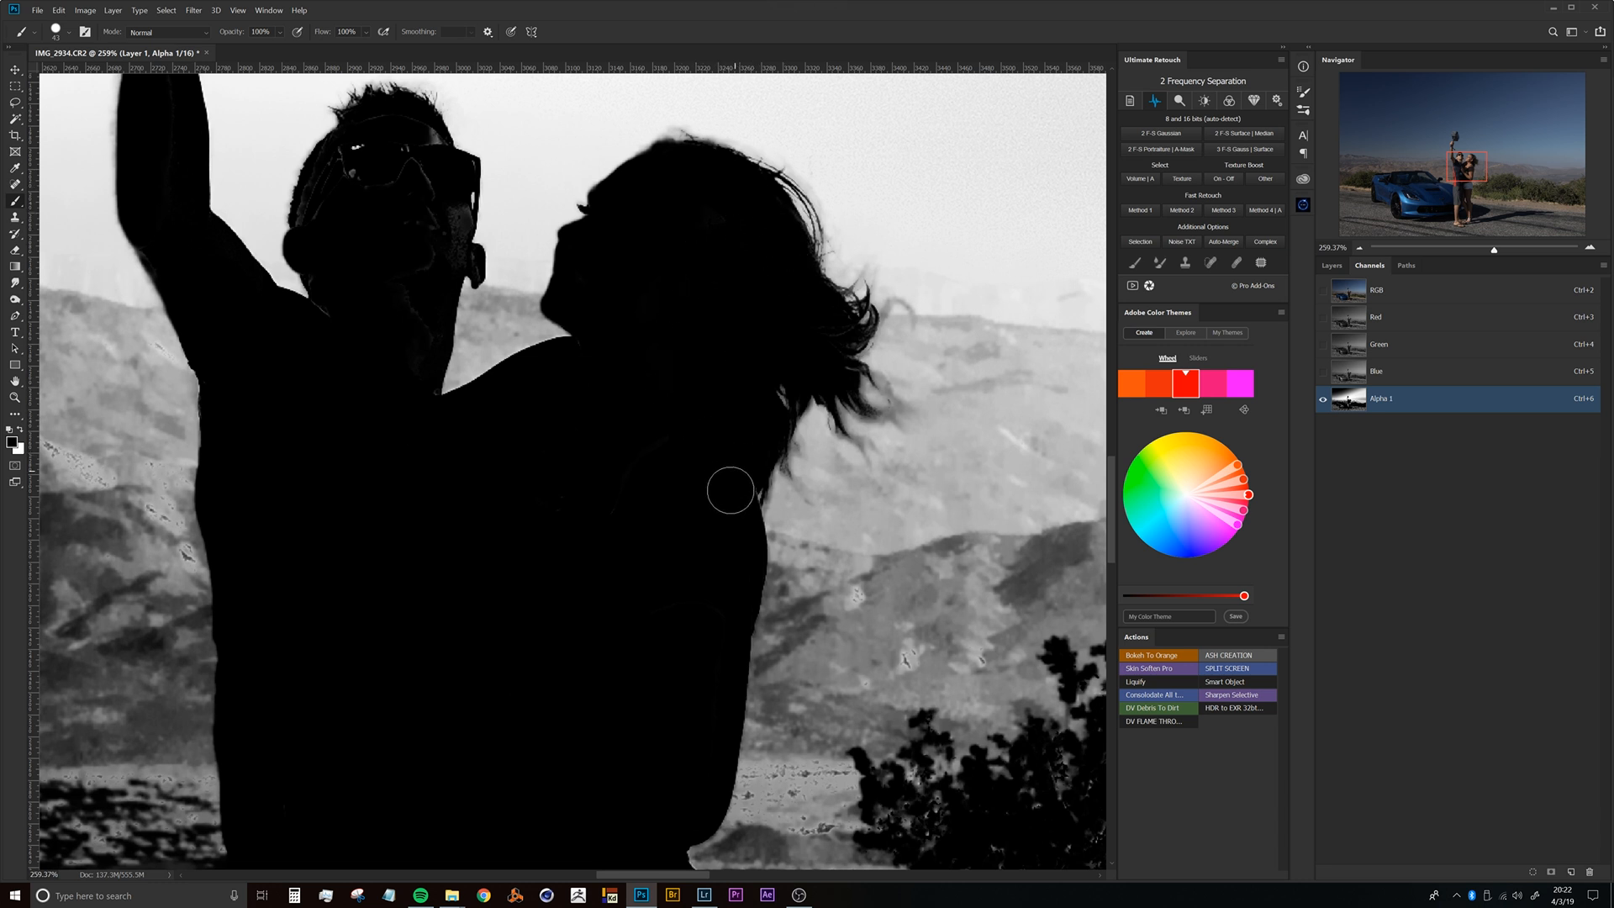
Paint the man's face, sunglasses and neck highlights black, reducing the brush size for the finer edges.
left_click_drag(350, 285, 403, 220)
left_click_drag(404, 223, 366, 430)
mouse_move(384, 315)
left_mouse_down()
mouse_move(356, 355)
mouse_move(342, 332)
mouse_move(321, 422)
left_mouse_up()
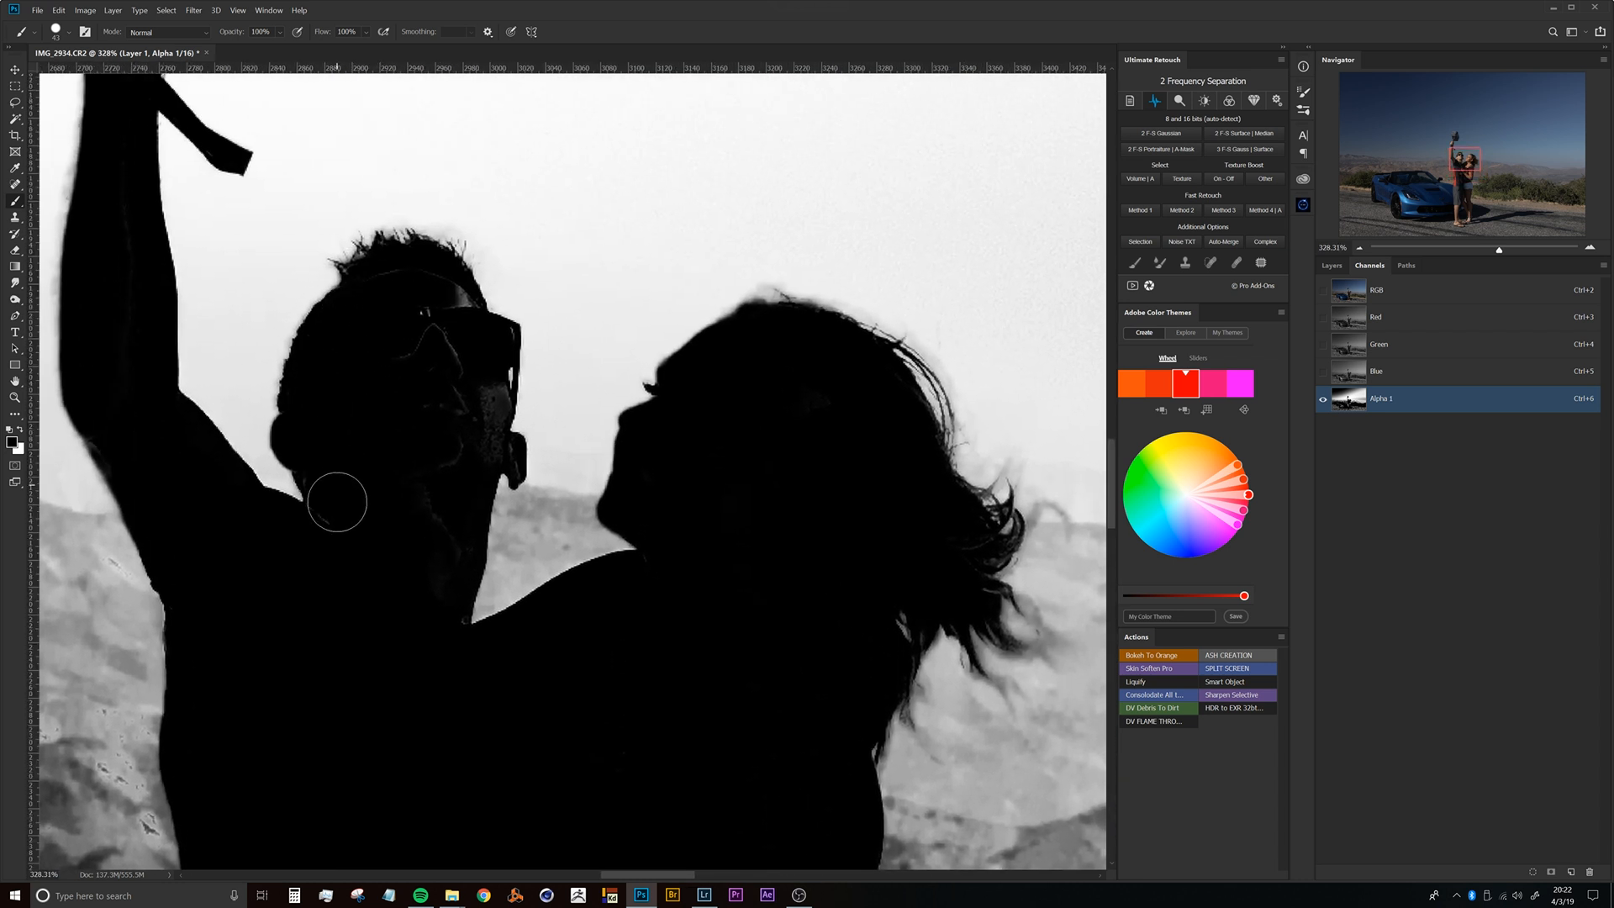
mouse_move(447, 425)
left_mouse_down()
mouse_move(479, 381)
mouse_move(471, 449)
mouse_move(445, 306)
mouse_move(434, 286)
mouse_move(406, 291)
mouse_move(408, 351)
mouse_move(399, 335)
mouse_move(483, 336)
mouse_move(444, 362)
left_mouse_up()
mouse_move(508, 453)
left_mouse_down("alt")
mouse_move(395, 475)
mouse_move(453, 398)
left_mouse_up("alt")
right_click(452, 397)
left_click(414, 428)
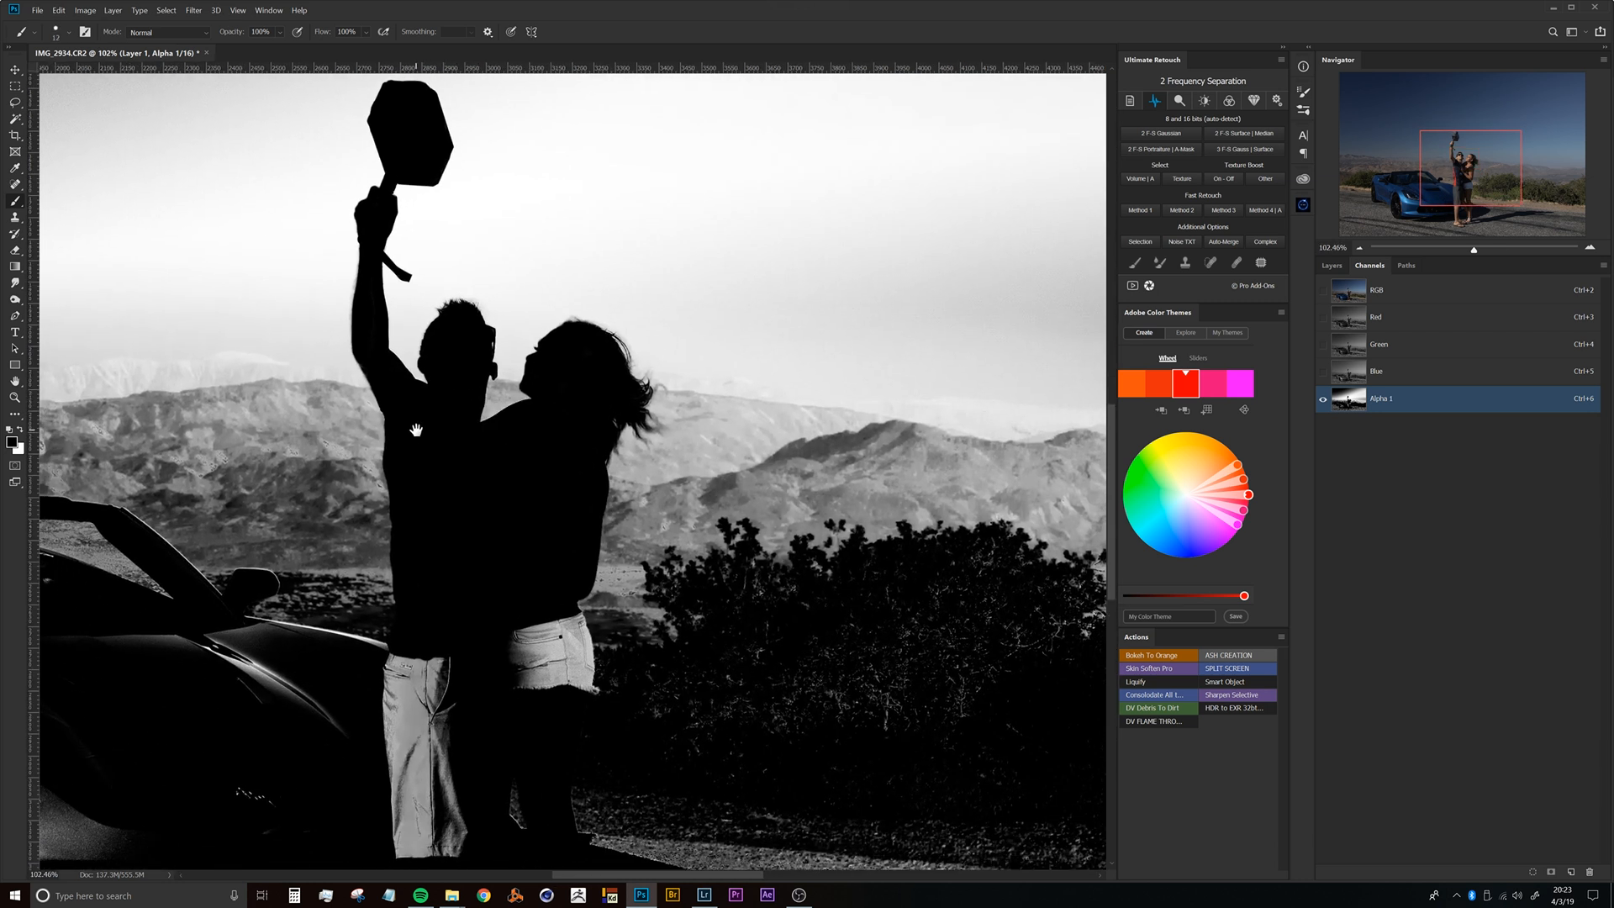
left_click_drag(418, 477, 465, 465)
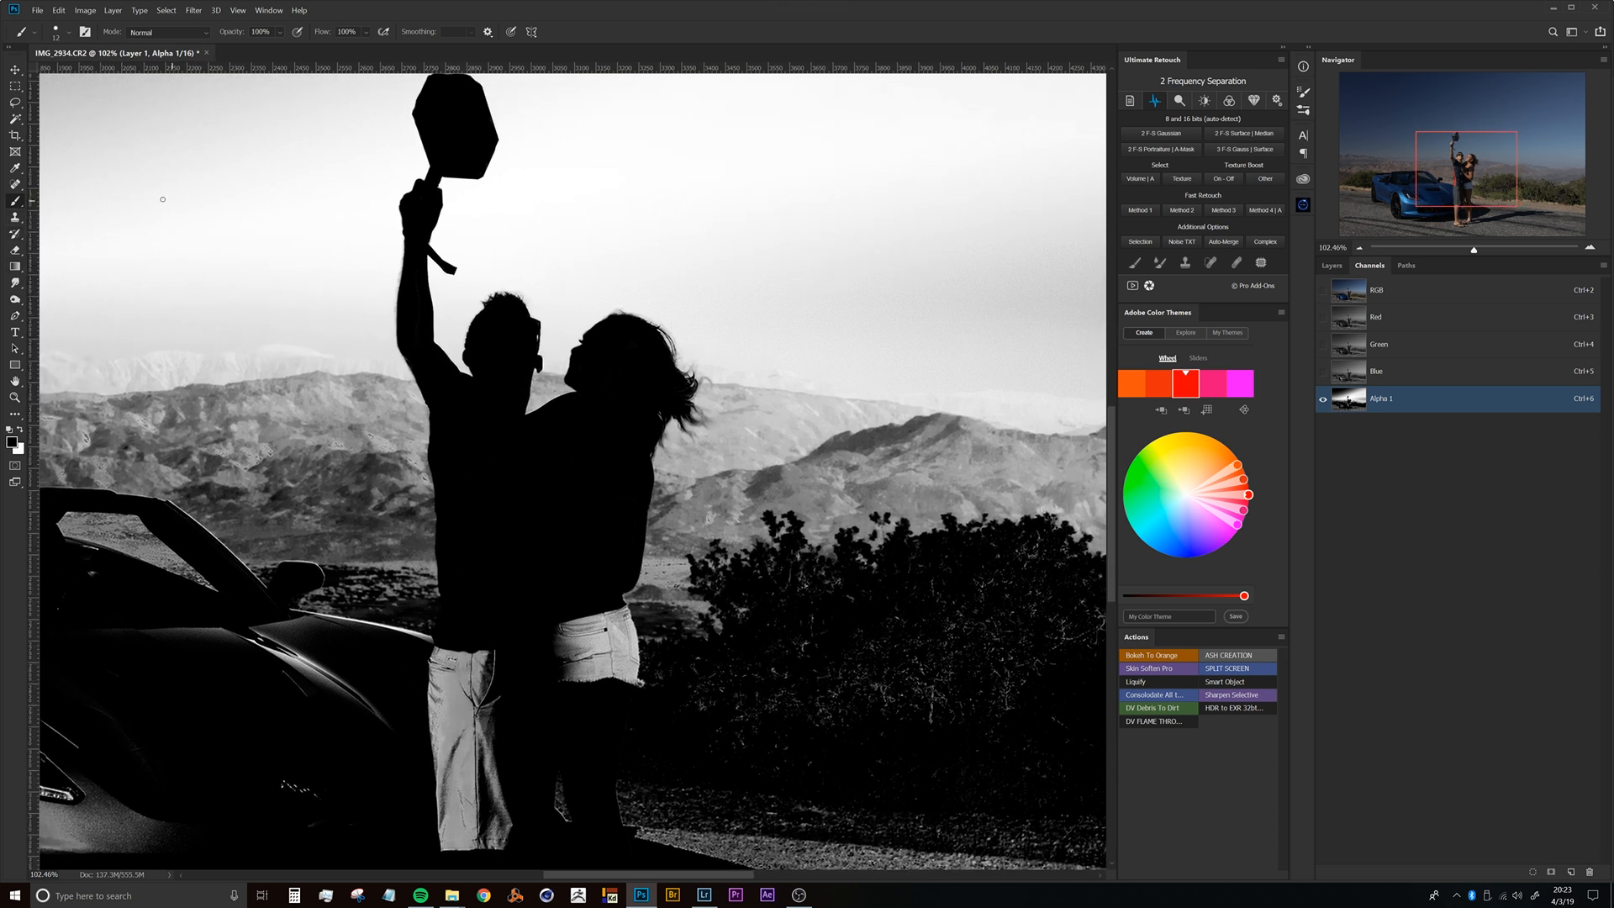
Lighten the mountains beside the man's back and raised arm with the Dodge tool set to Midtones.
left_click(15, 300)
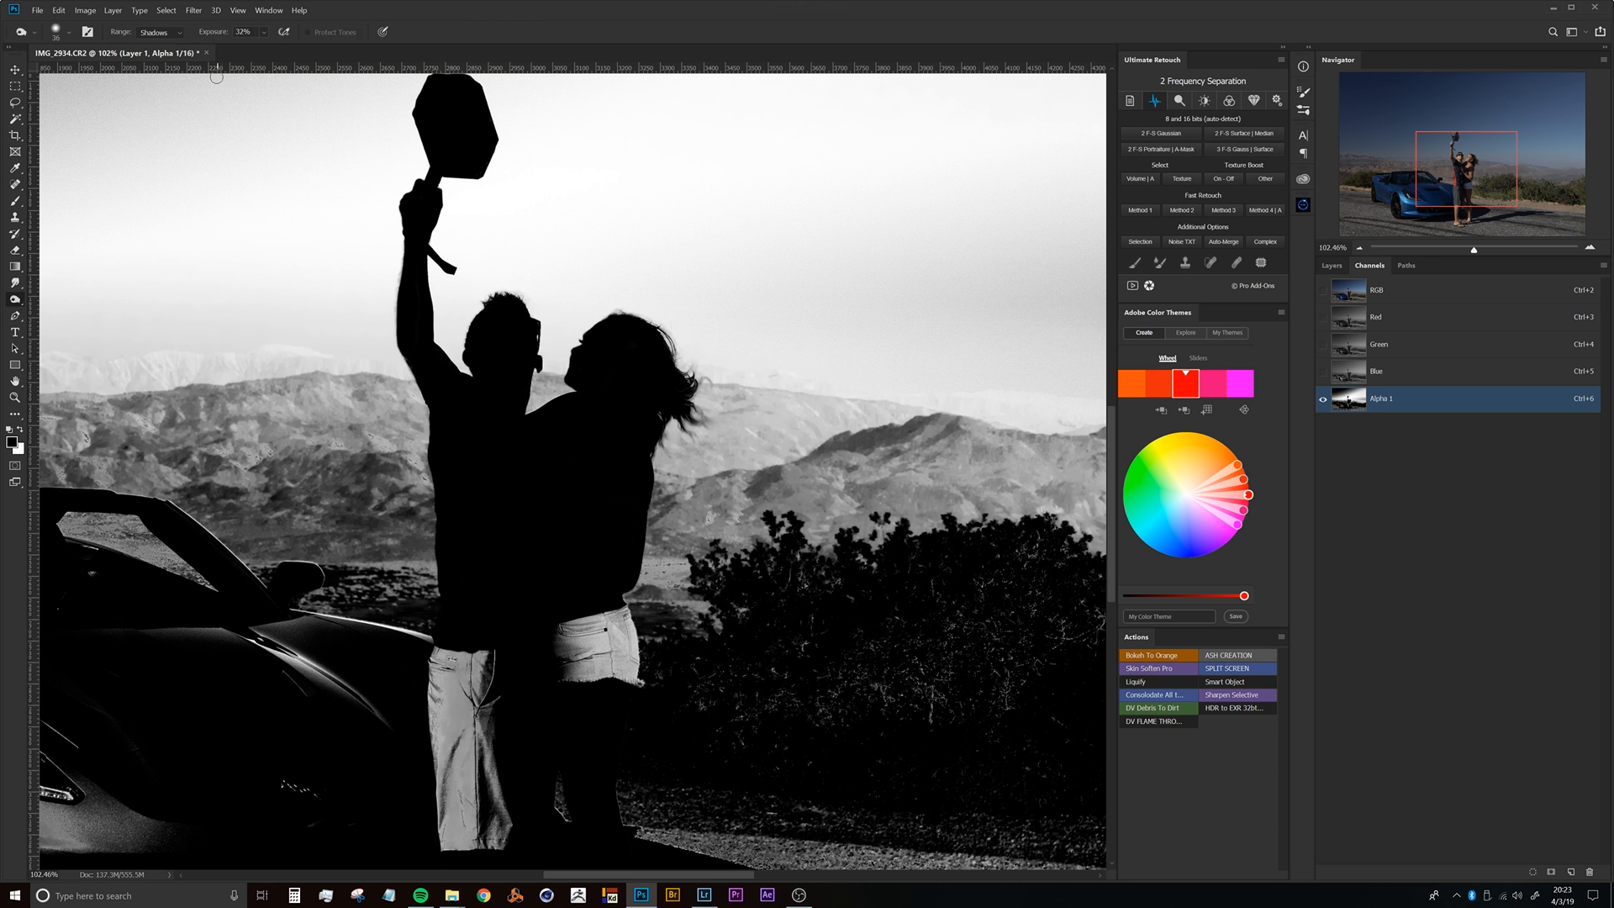
left_click(163, 39)
left_click(159, 36)
left_click(16, 301)
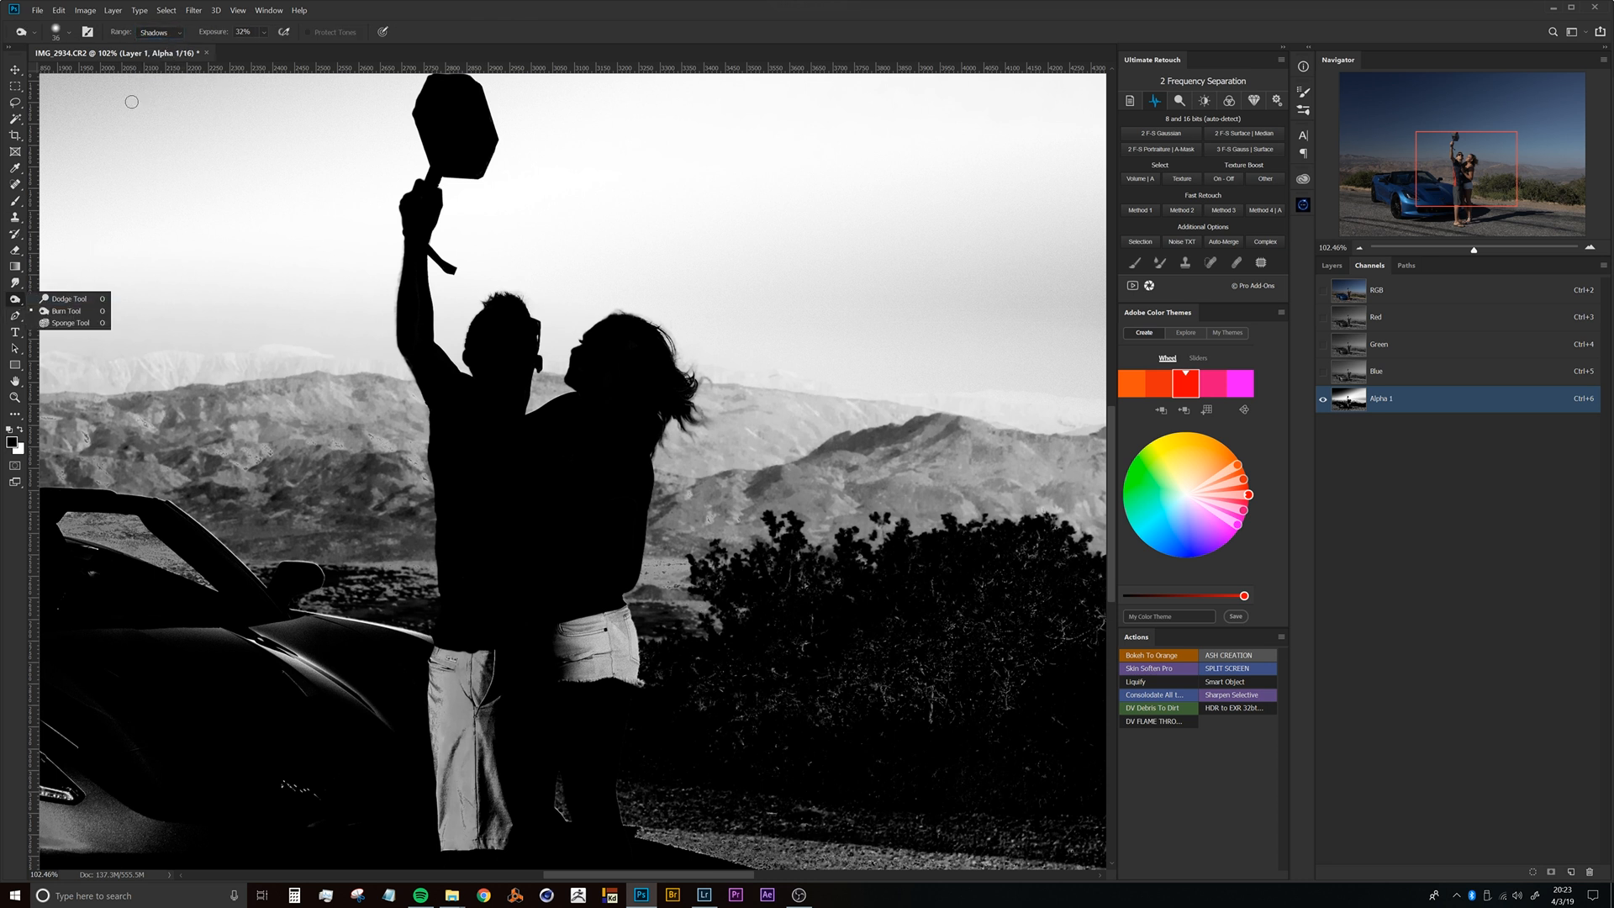
left_click(68, 299)
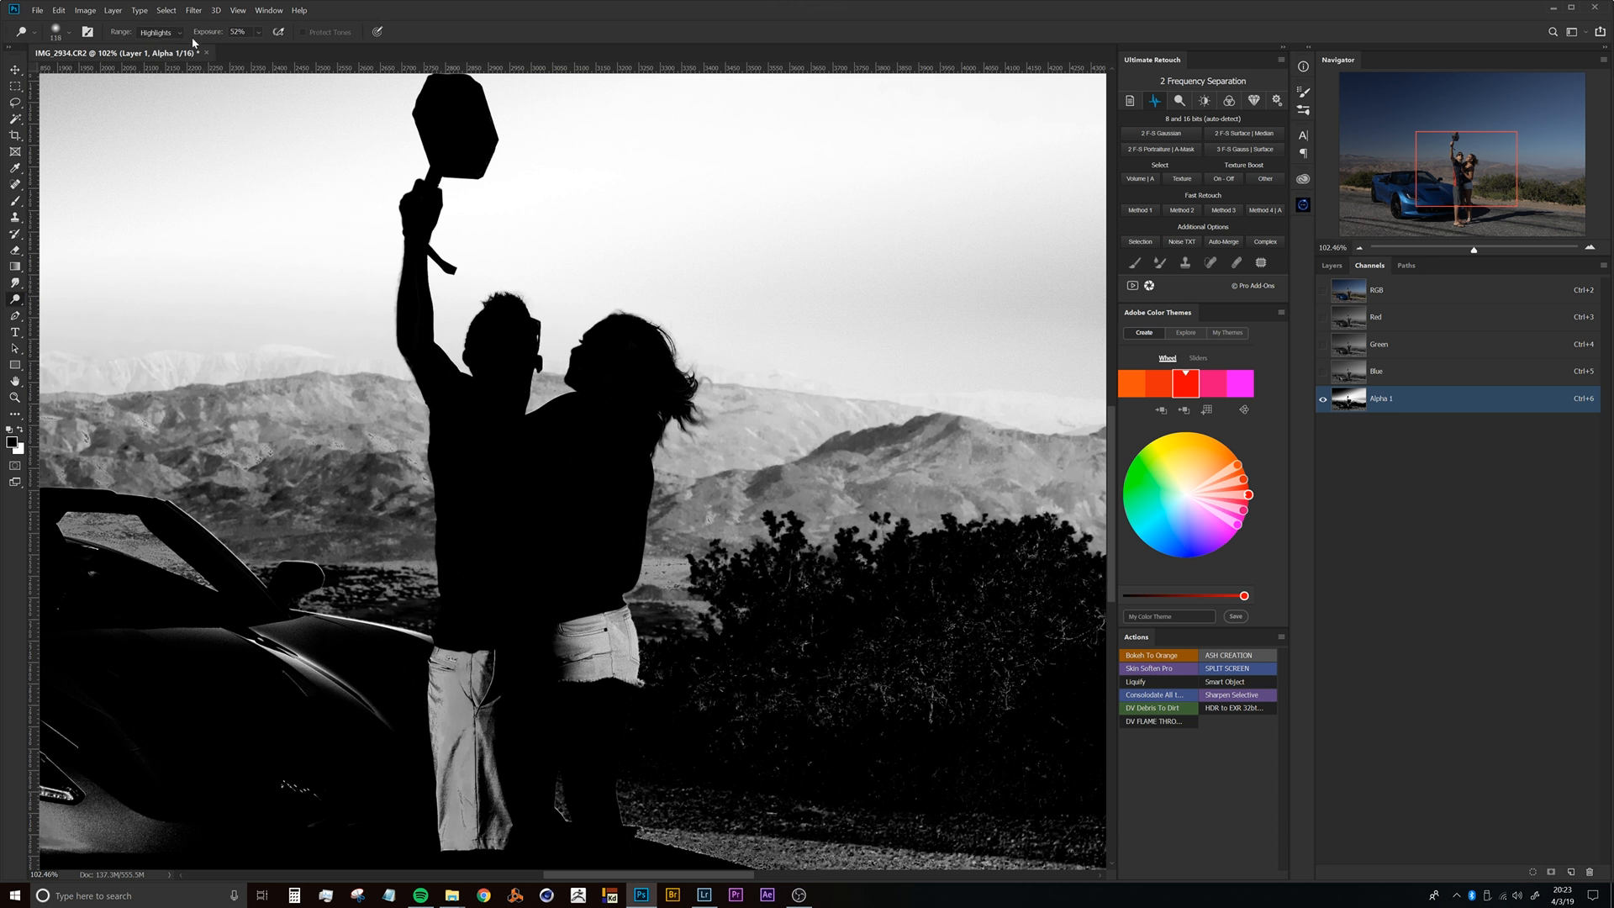
left_click(157, 40)
left_click(165, 59)
mouse_move(424, 408)
left_mouse_down()
mouse_move(420, 601)
mouse_move(402, 380)
left_mouse_up()
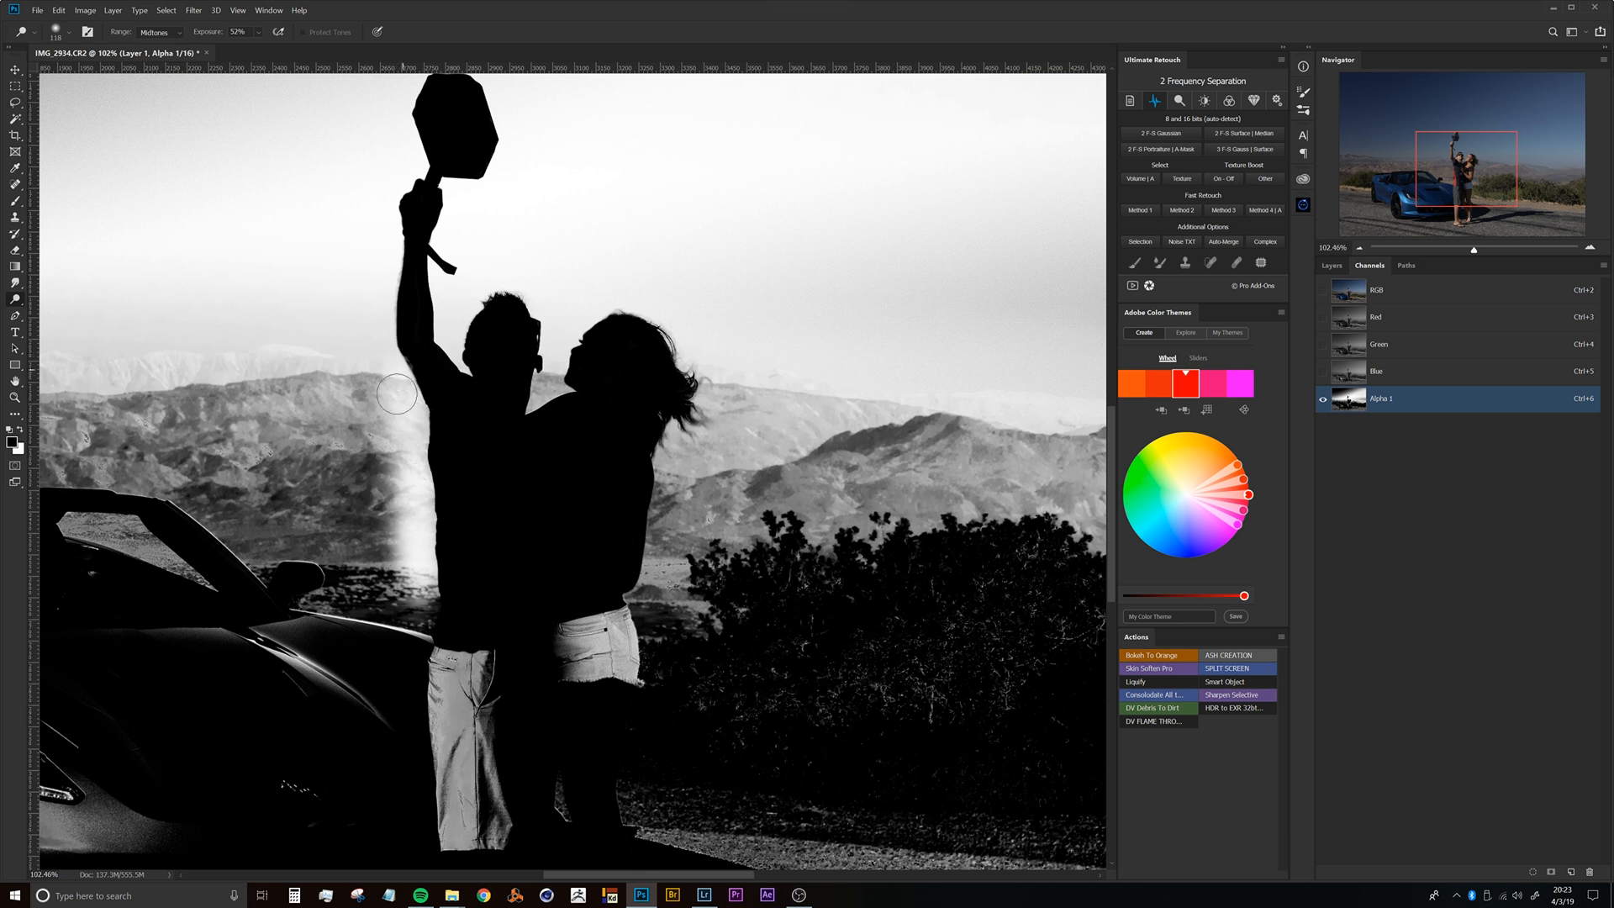
left_click(409, 364)
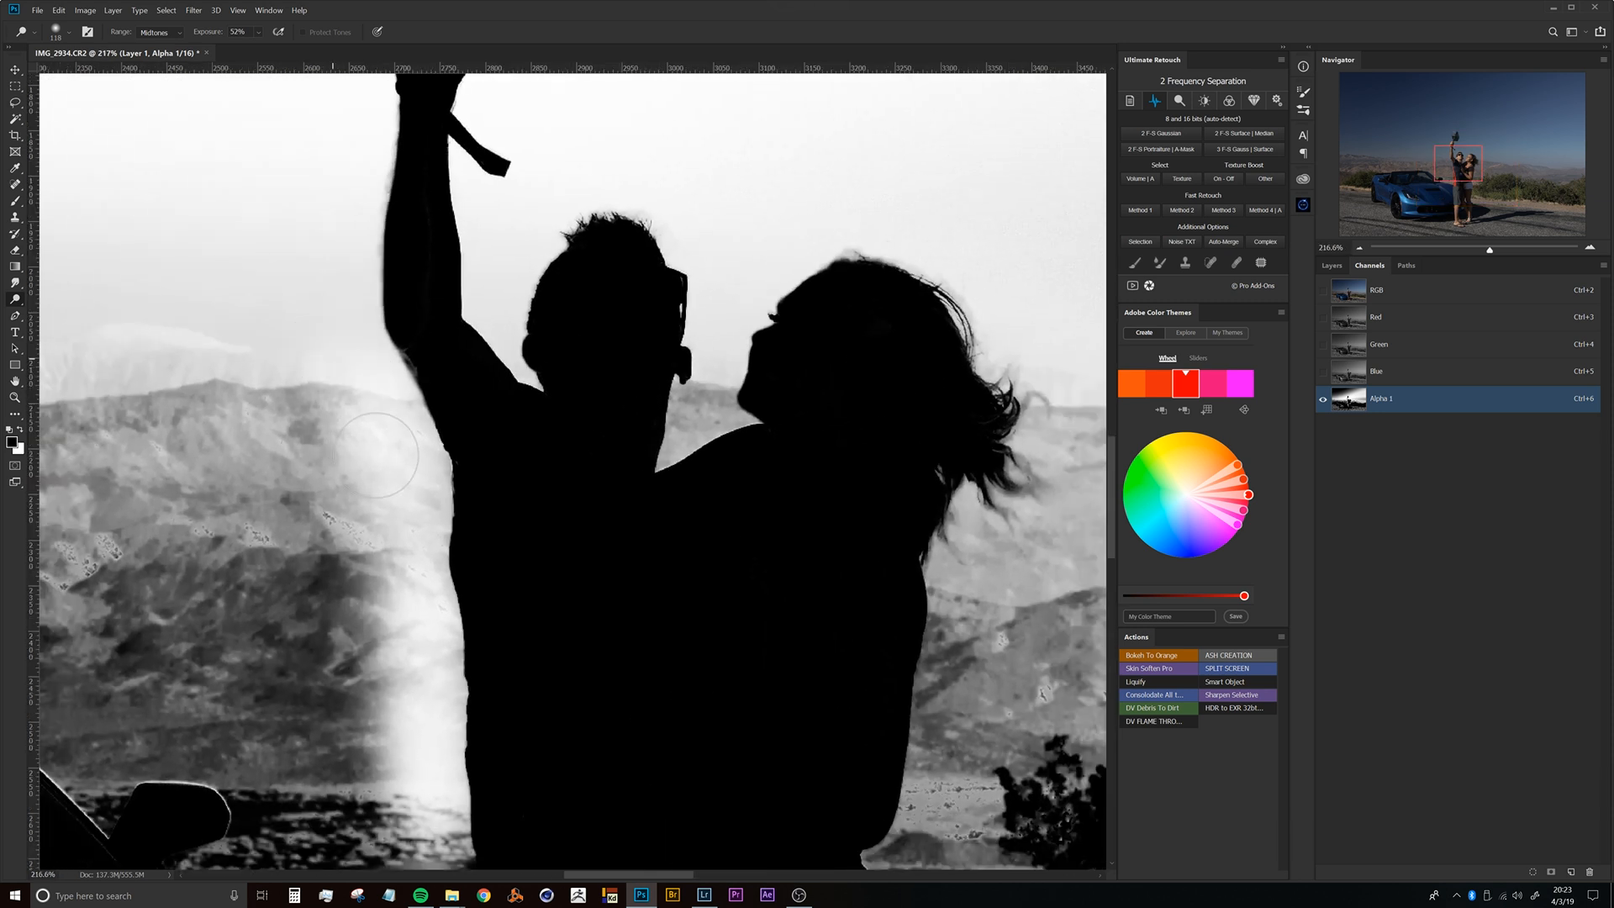
Dodge the grey background between the two heads and along the woman's hair and back.
left_click_drag(586, 349, 458, 320)
mouse_move(583, 360)
left_mouse_down("alt")
mouse_move(557, 359)
mouse_move(548, 395)
mouse_move(570, 351)
mouse_move(589, 379)
mouse_move(614, 356)
mouse_move(580, 395)
left_mouse_up("alt")
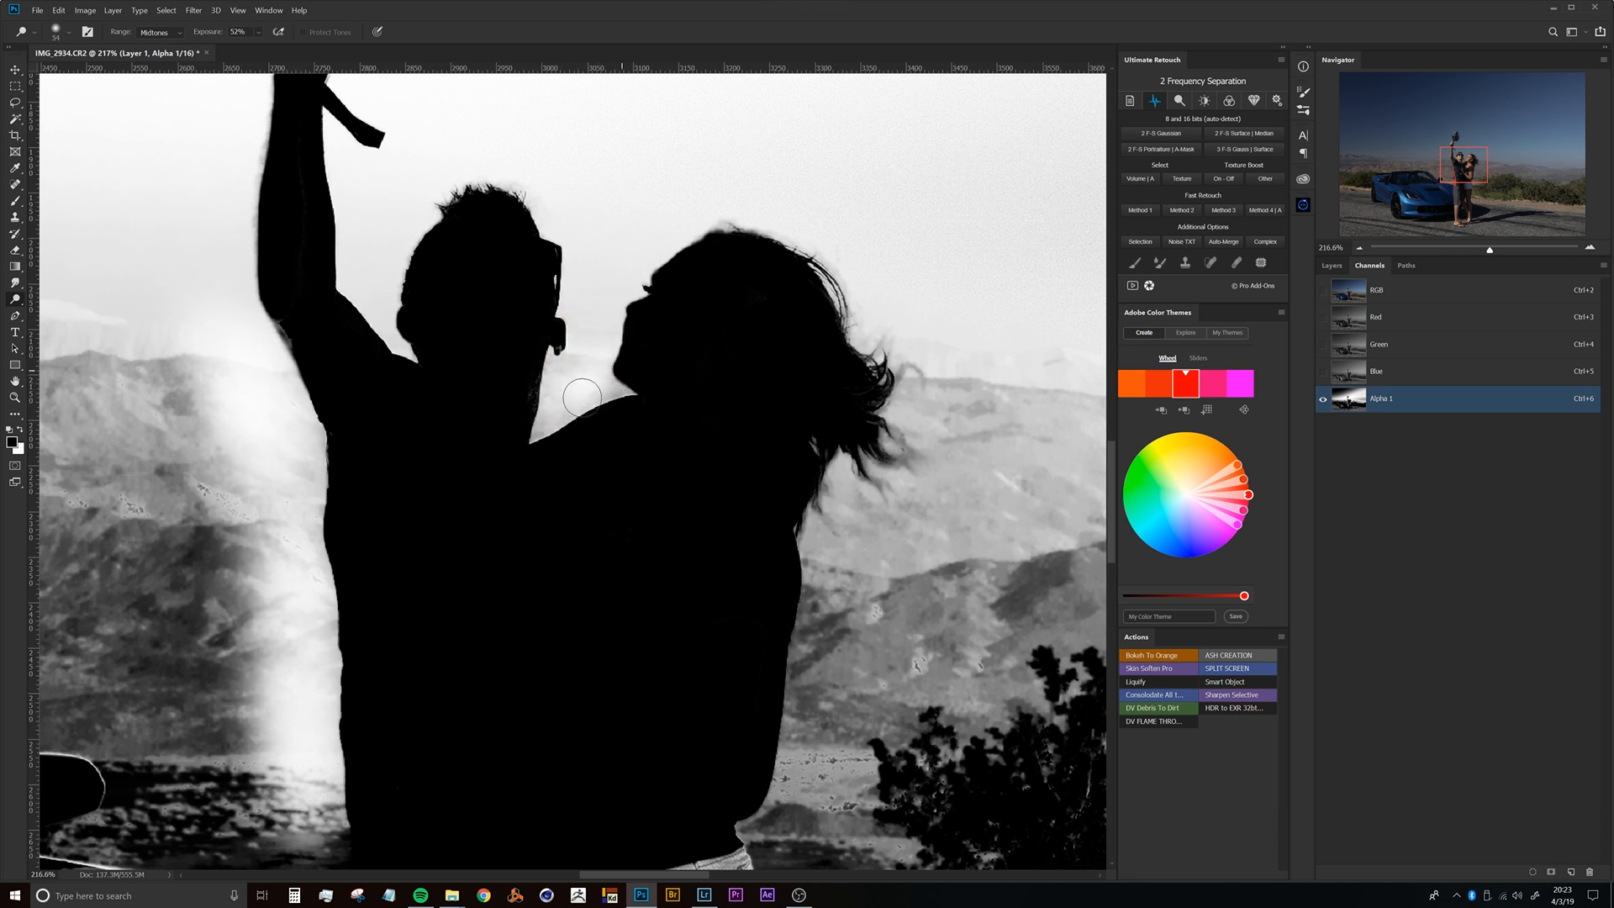
left_click_drag(888, 469, 660, 305)
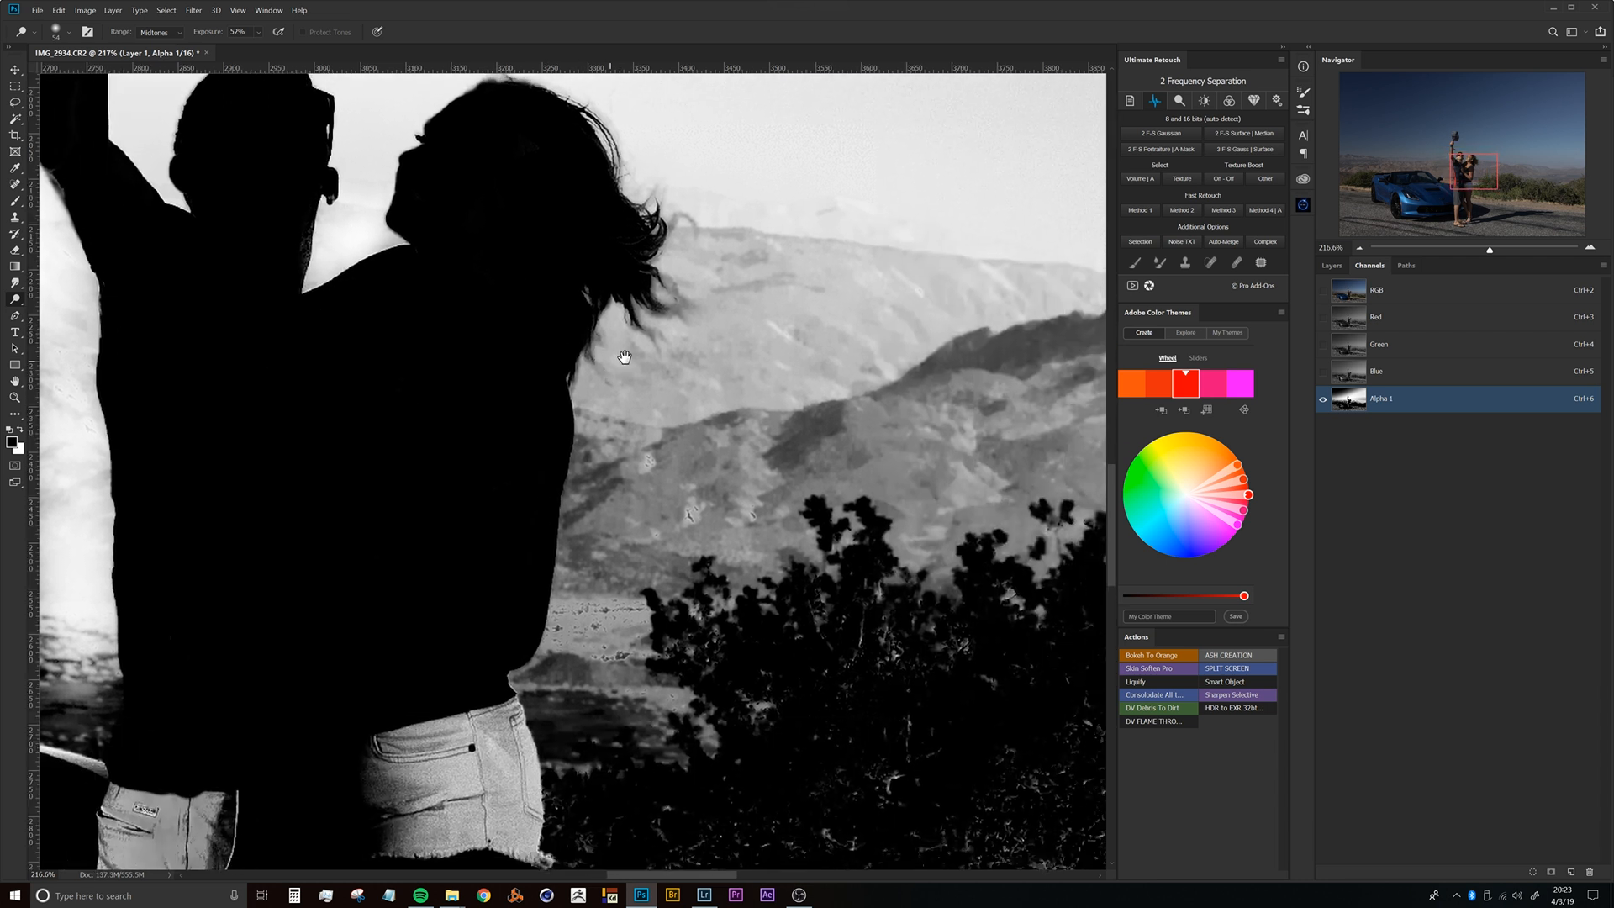
mouse_move(594, 395)
left_mouse_down("alt")
mouse_move(614, 395)
mouse_move(572, 673)
mouse_move(593, 379)
mouse_move(622, 303)
mouse_move(703, 222)
mouse_move(606, 470)
mouse_move(739, 209)
mouse_move(649, 429)
left_mouse_up("alt")
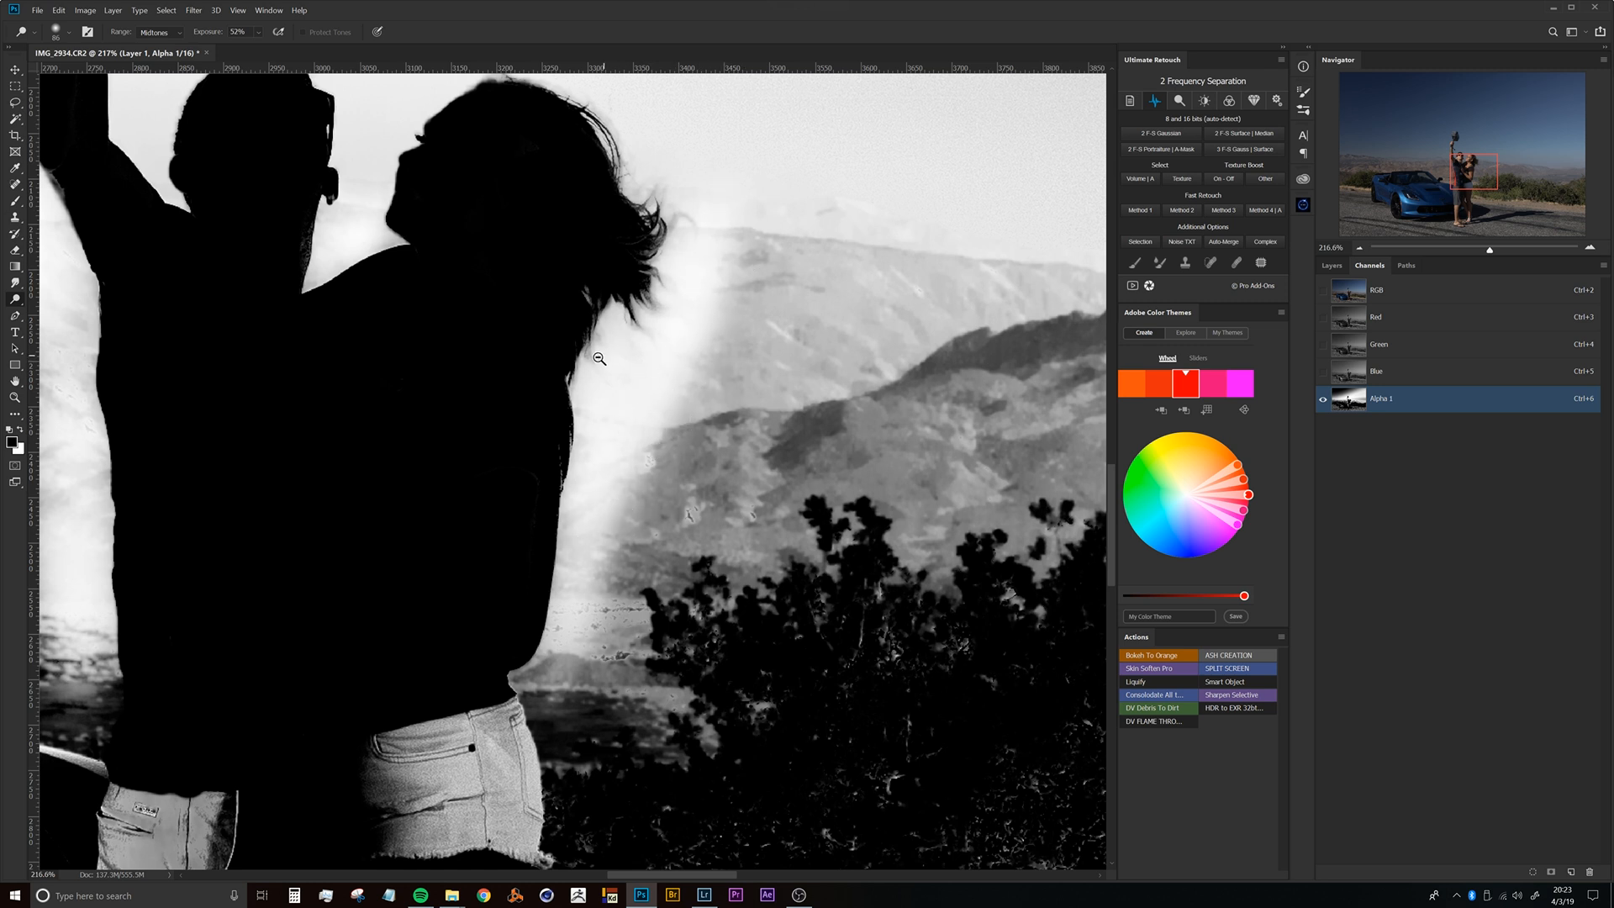
left_click_drag(592, 358, 521, 363)
left_click_drag(532, 300, 654, 354)
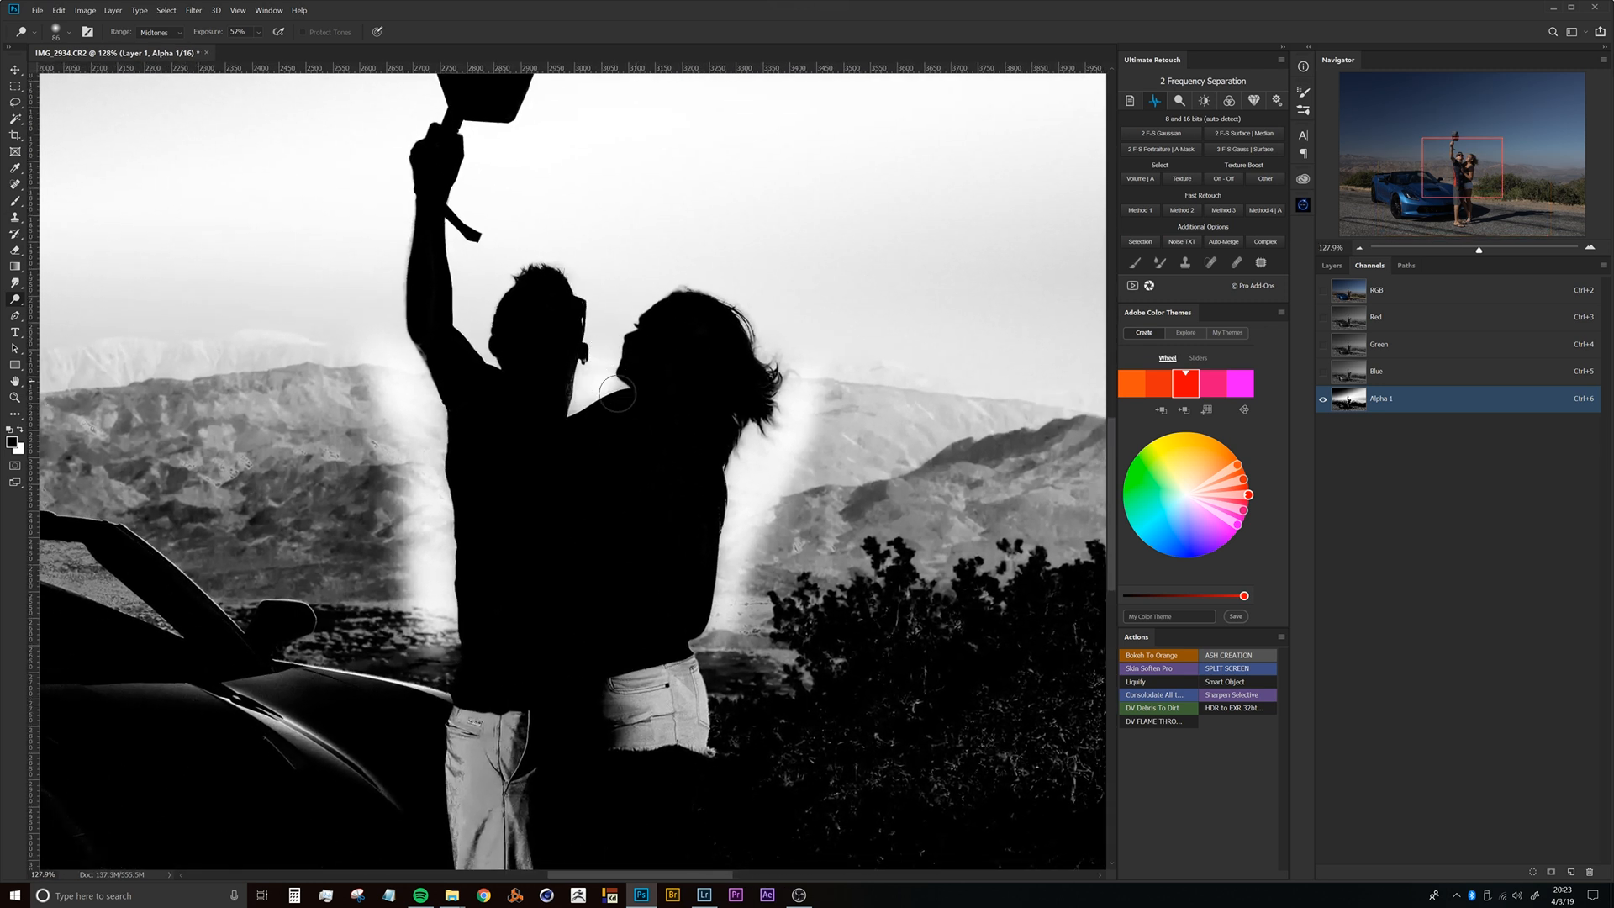
Paint black along the underside of the man's raised arm and shoulder to clean up the edge.
left_click_drag(489, 396, 497, 406)
left_click_drag(421, 335, 483, 300)
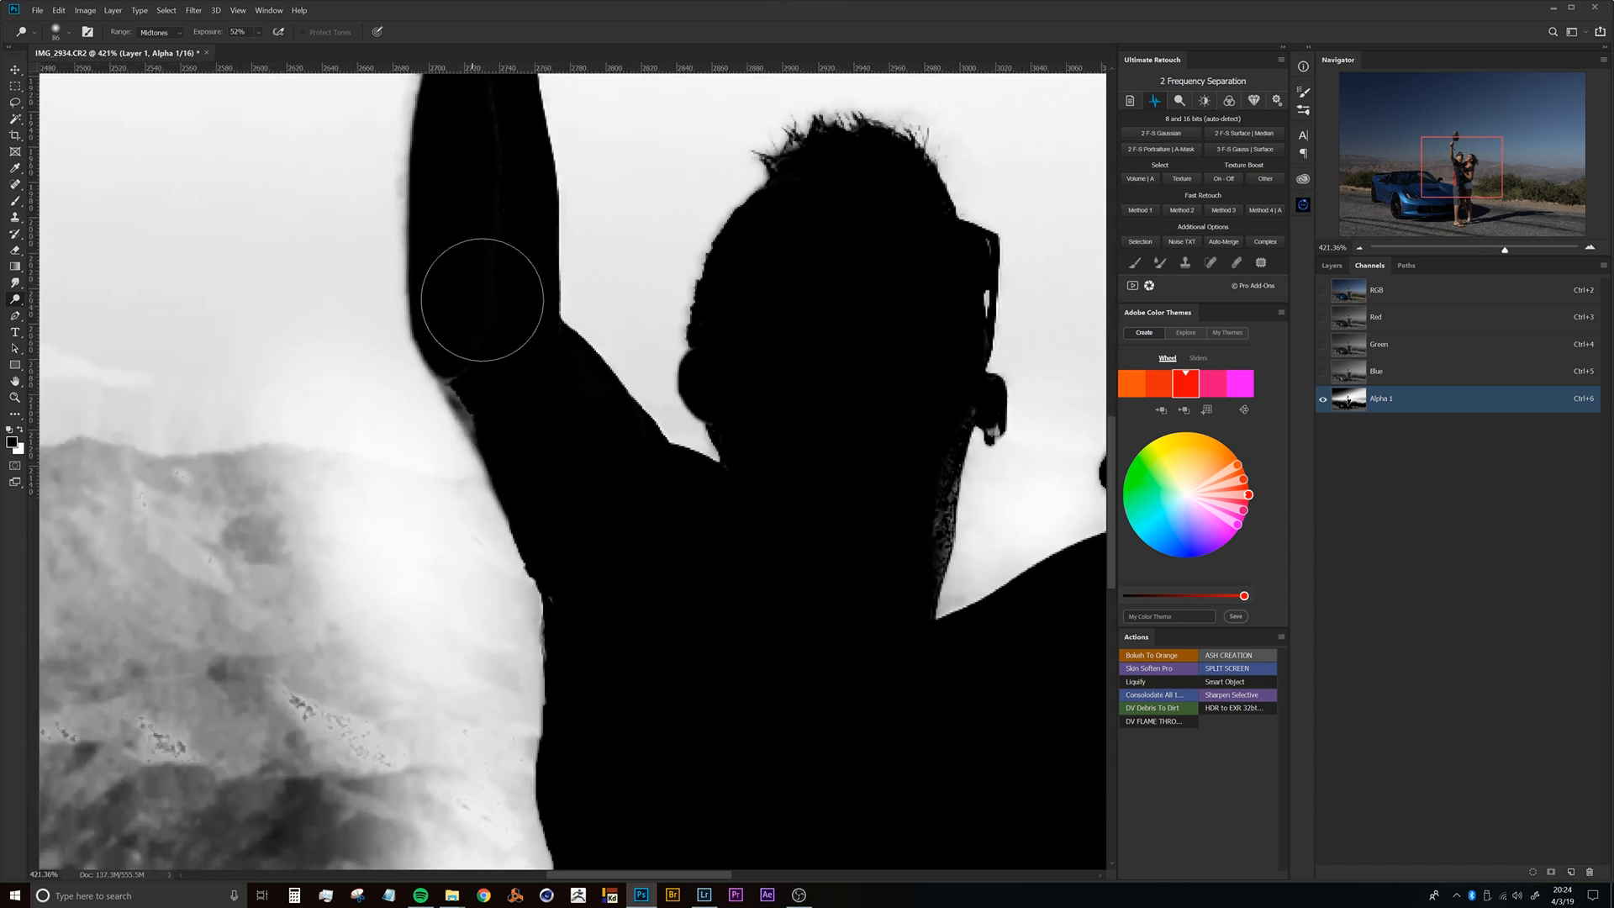
key("b")
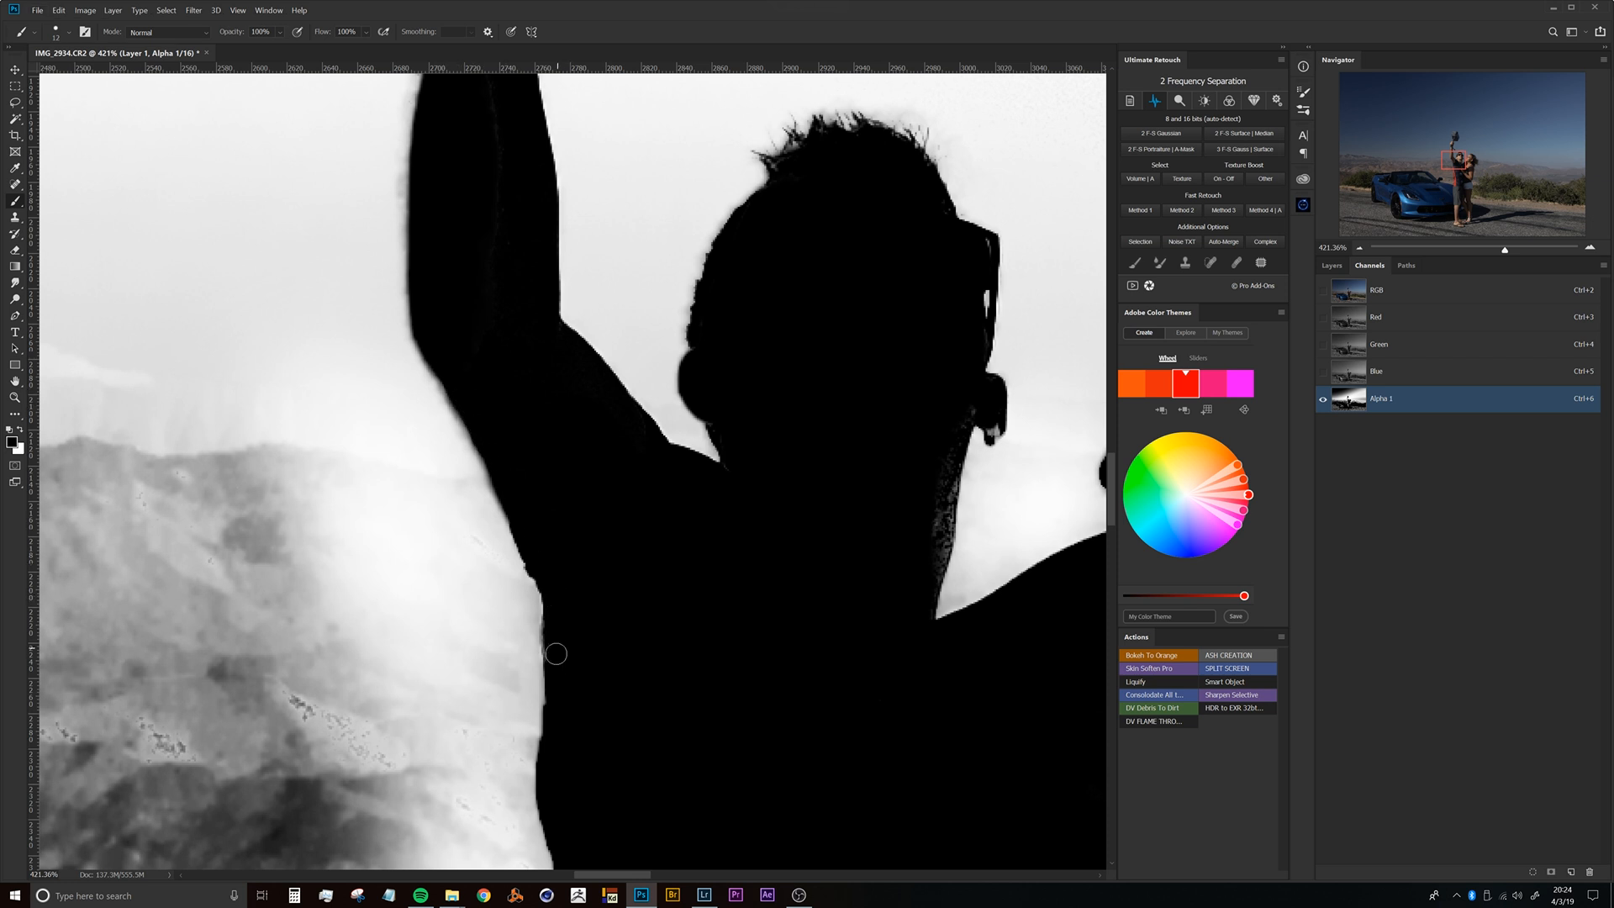
scroll(560, 695, "down", 5)
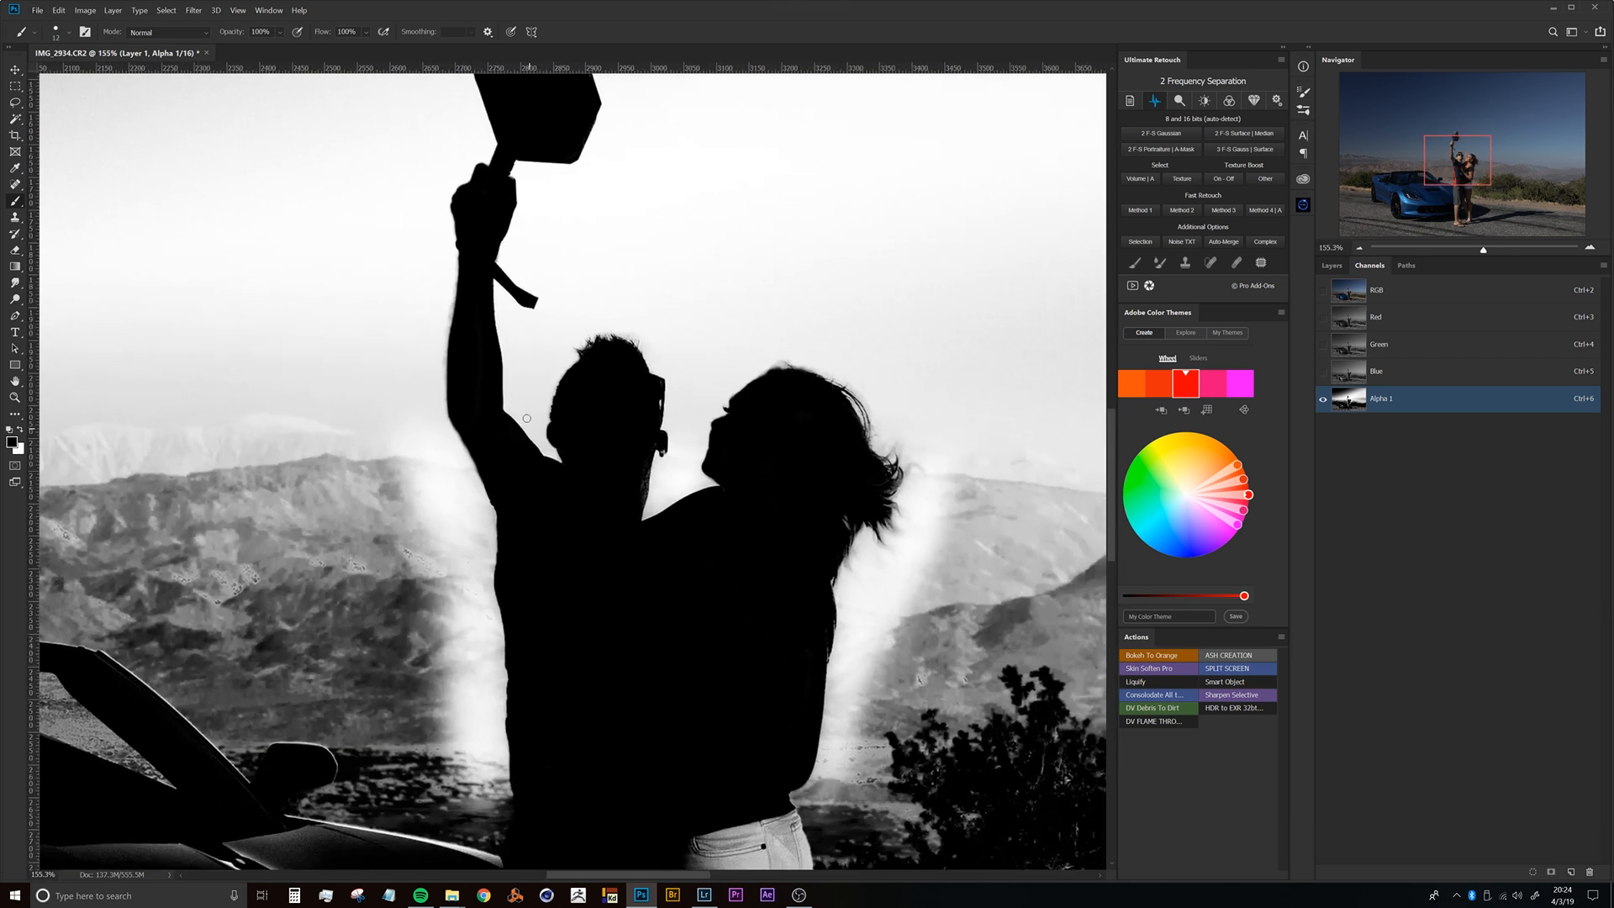
Dodge the background around the couple to white with the Dodge range set to Highlights.
left_click(15, 300)
left_click(171, 34)
left_click(156, 43)
left_click(168, 33)
left_click(164, 74)
left_click_drag(441, 425, 399, 366)
right_click(399, 402, "alt")
mouse_move(337, 317)
left_mouse_down()
mouse_move(401, 489)
mouse_move(413, 473)
mouse_move(416, 623)
left_mouse_up()
mouse_move(353, 295)
left_mouse_down()
mouse_move(342, 196)
mouse_move(335, 443)
mouse_move(317, 314)
mouse_move(359, 120)
mouse_move(511, 144)
mouse_move(432, 459)
mouse_move(447, 564)
mouse_move(538, 498)
mouse_move(578, 562)
mouse_move(616, 551)
mouse_move(619, 480)
mouse_move(833, 547)
mouse_move(821, 533)
mouse_move(785, 803)
mouse_move(675, 558)
left_mouse_up()
mouse_move(702, 264)
left_mouse_down()
mouse_move(756, 317)
mouse_move(630, 679)
mouse_move(648, 588)
mouse_move(672, 580)
mouse_move(748, 454)
mouse_move(593, 681)
mouse_move(641, 556)
left_mouse_up()
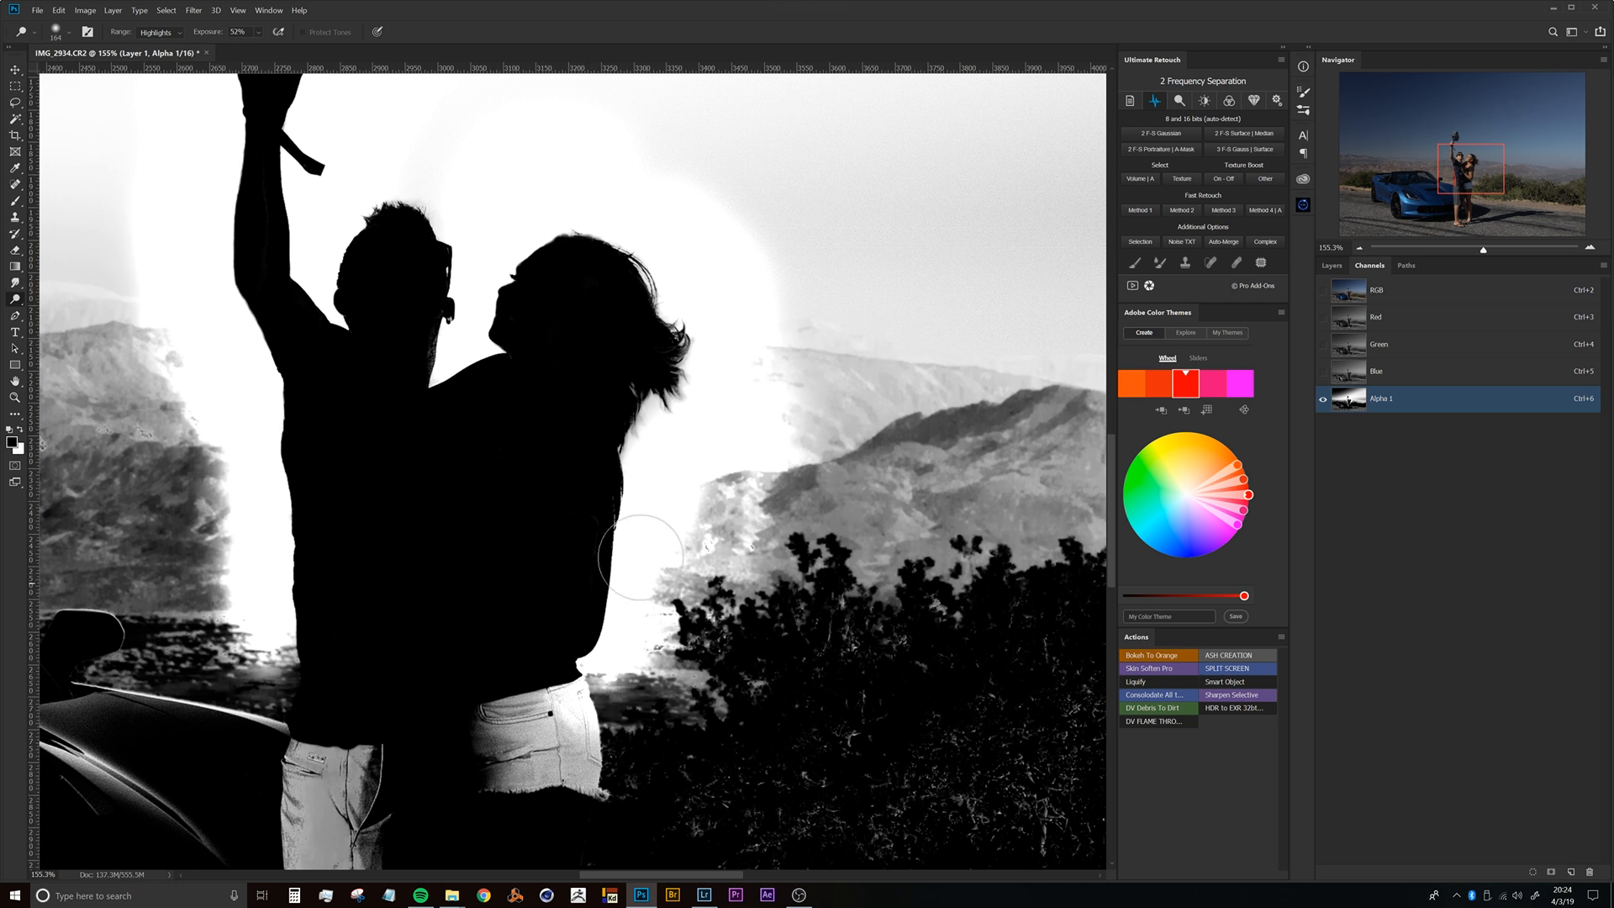
Paint the remaining grey specks on the man's neck and around his sunglasses black with a small brush.
key("b")
left_click_drag(263, 316, 296, 310)
left_click_drag(535, 296, 396, 374)
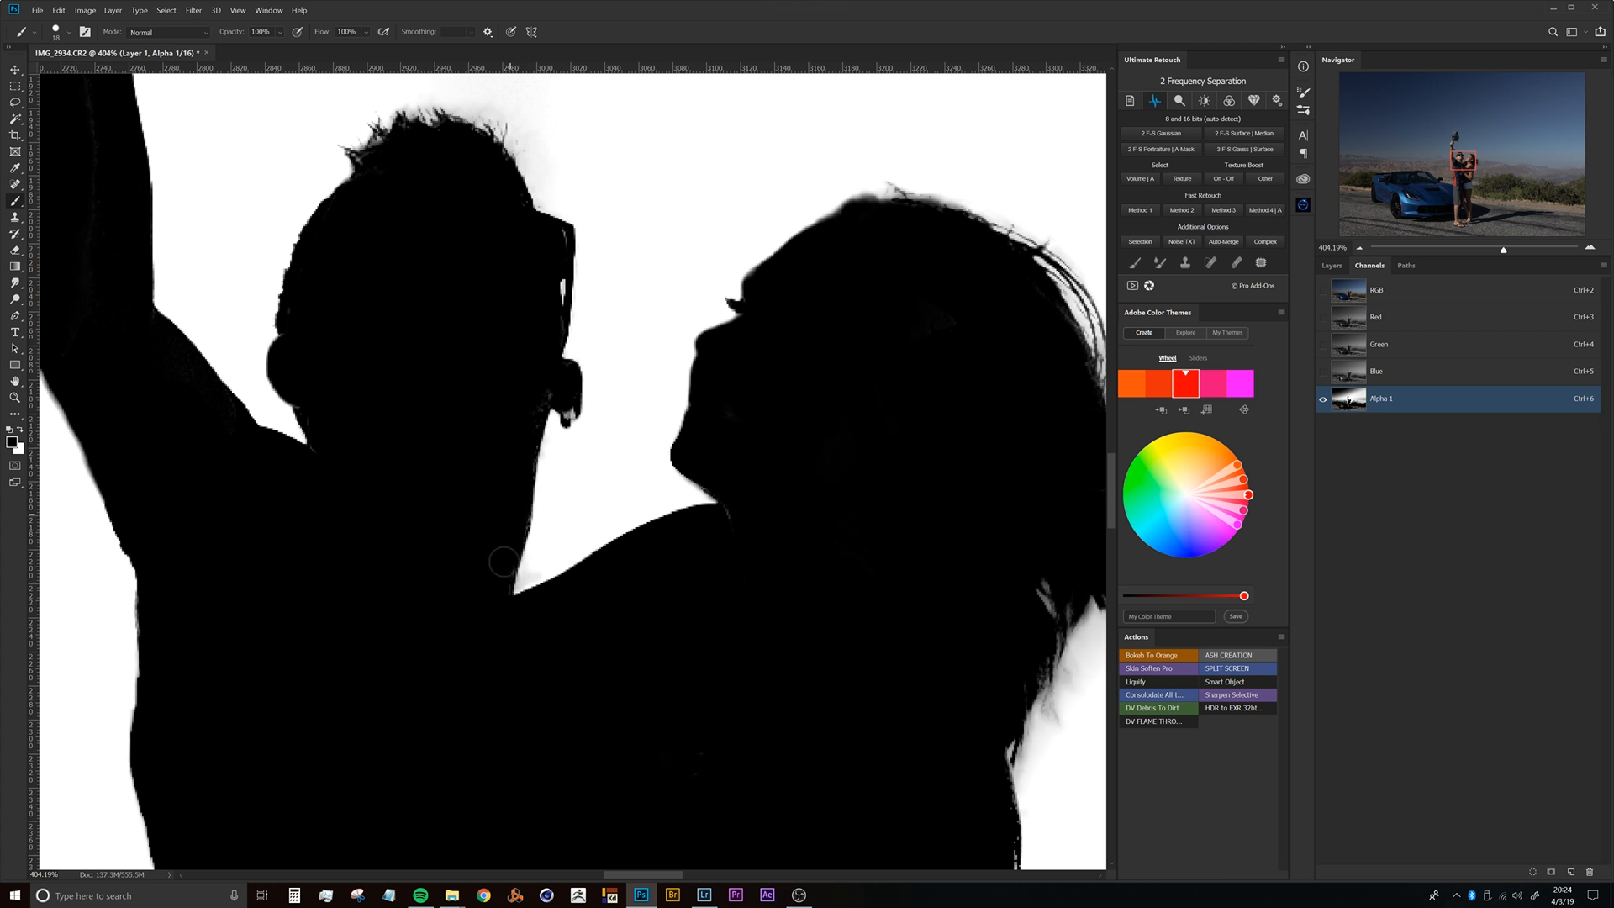
left_click_drag(573, 400, 562, 393)
scroll(320, 464, "down", 5)
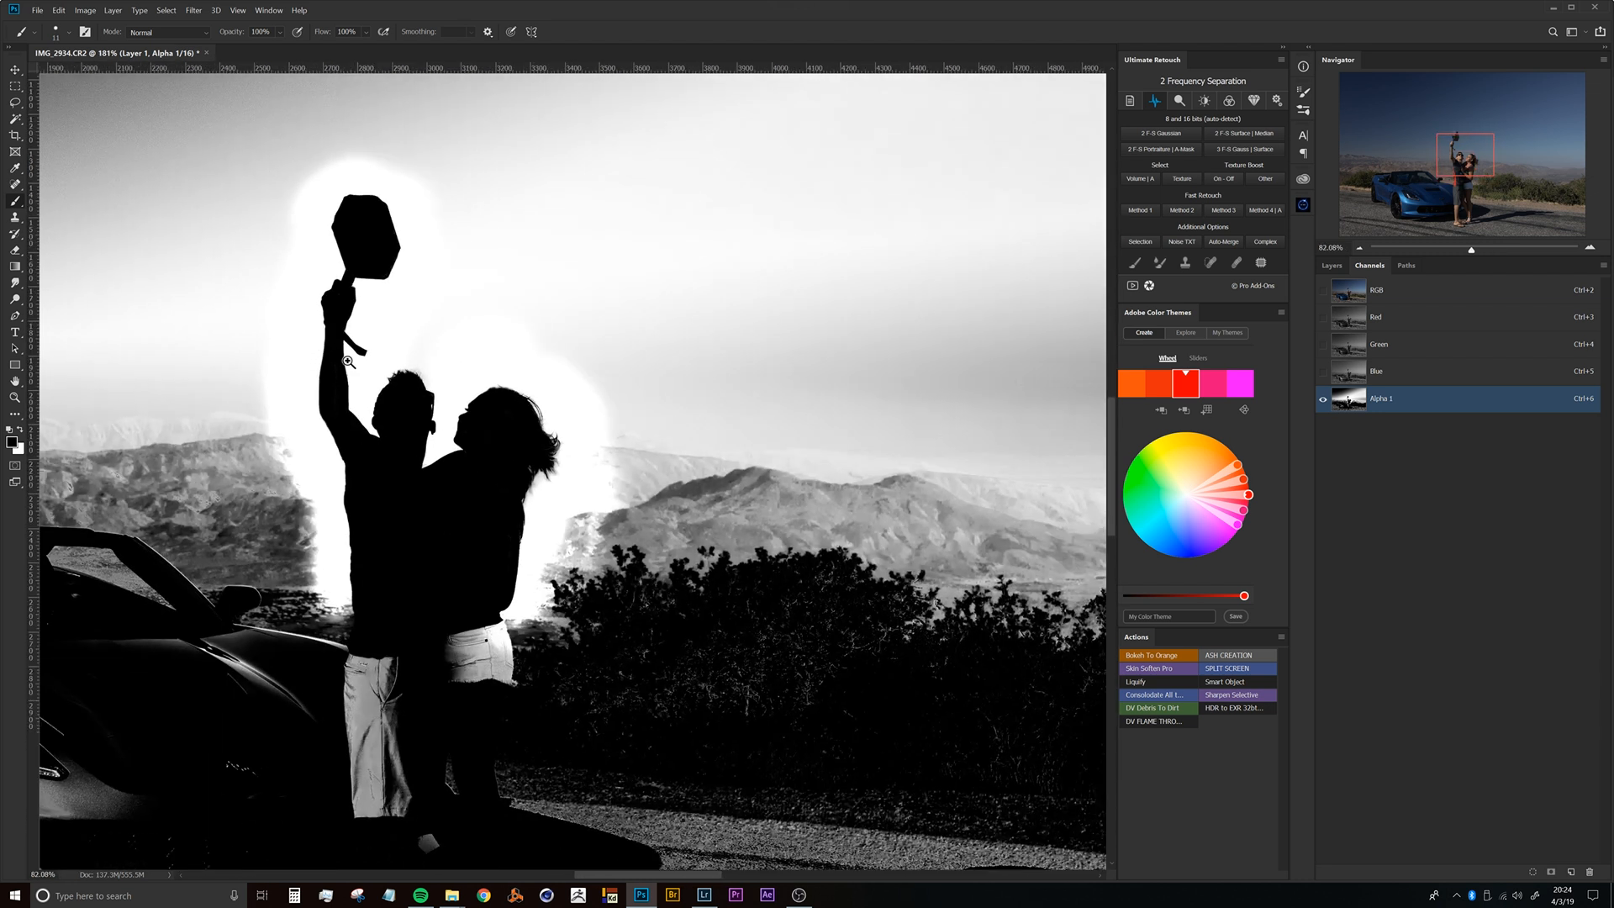
left_click_drag(399, 506, 395, 444)
Draw a Lasso selection through the white halo around the couple and hammer, cutting across at the waist.
key("l")
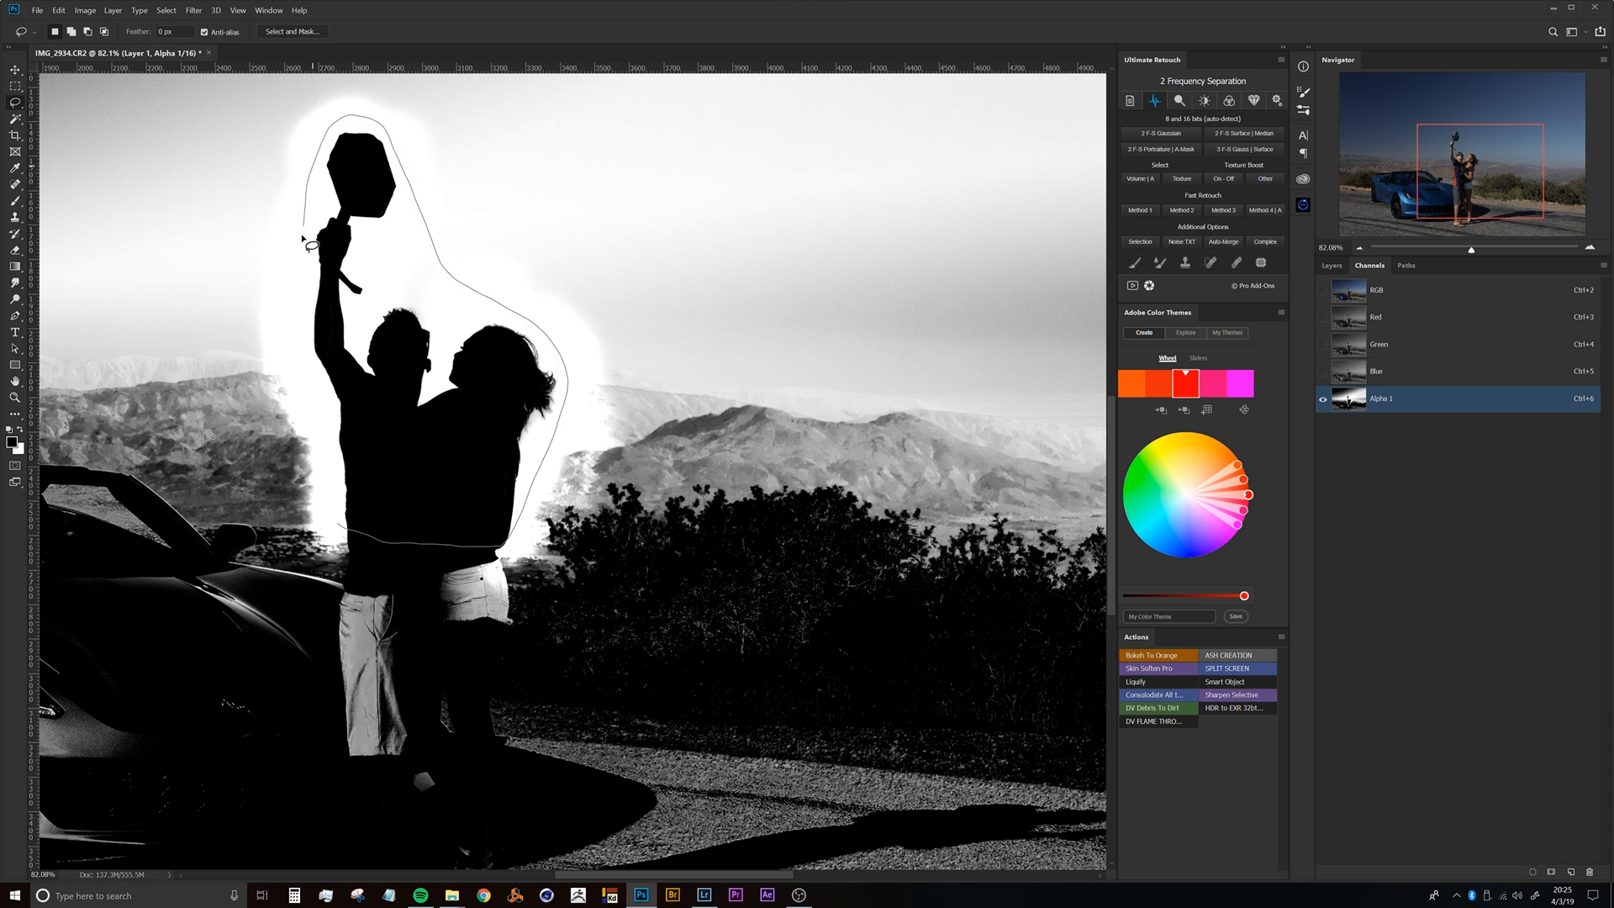
left_click_drag(339, 528, 343, 530)
left_click_drag(566, 390, 479, 390)
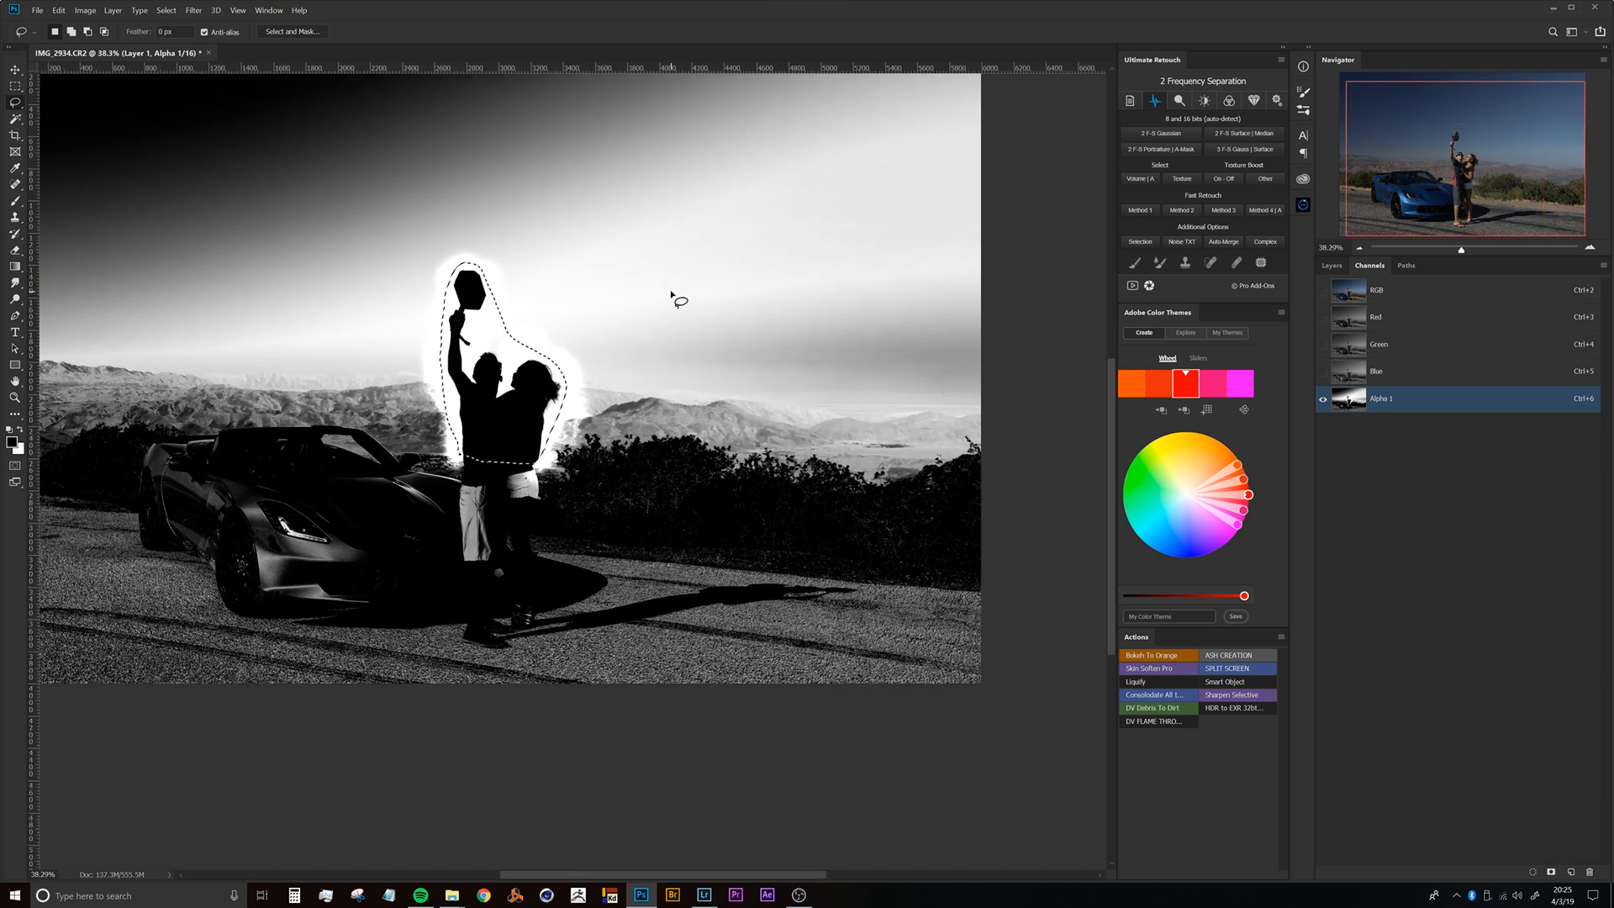
Invert the selection, clear everything outside the couple and hammer to white, and deselect.
key("ctrl+shift+i")
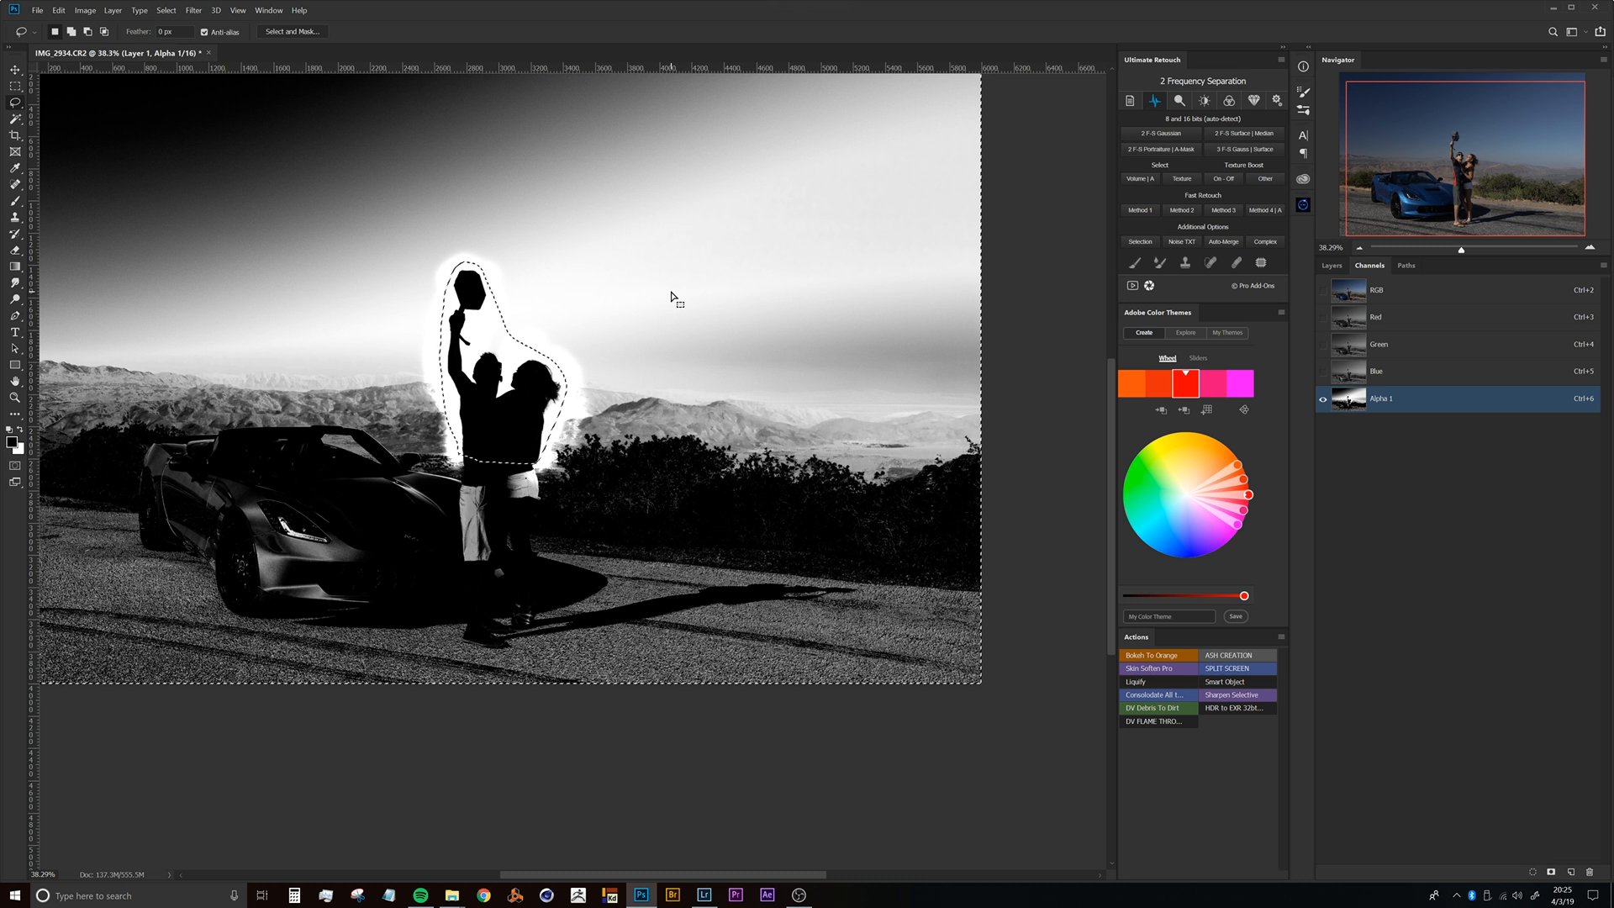
left_click_drag(700, 453, 766, 509)
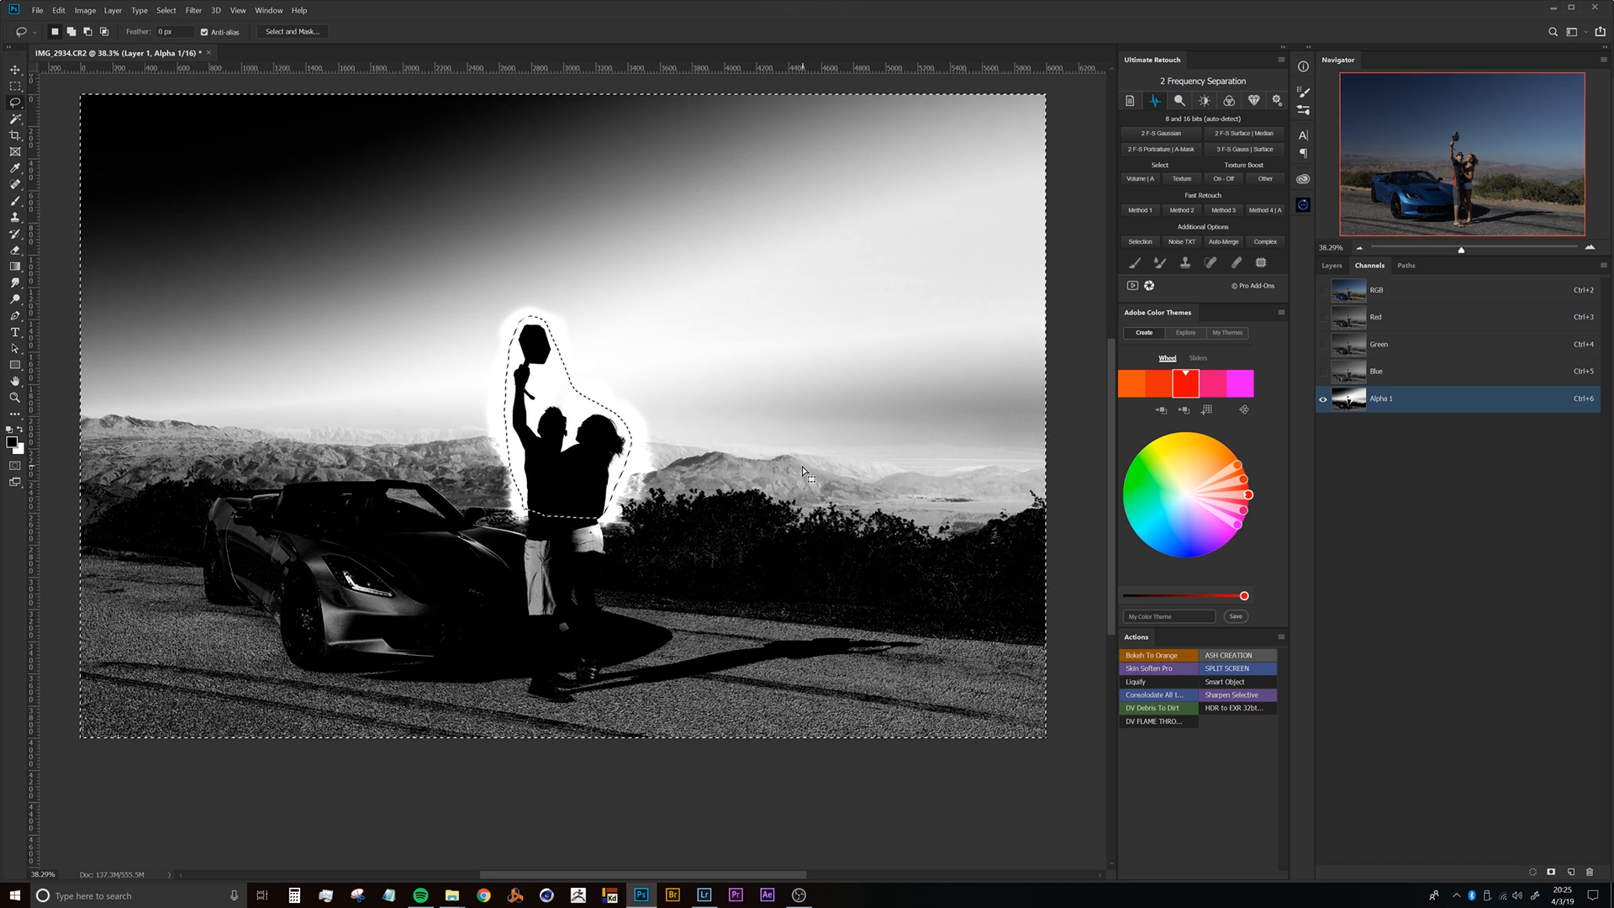
key("Delete")
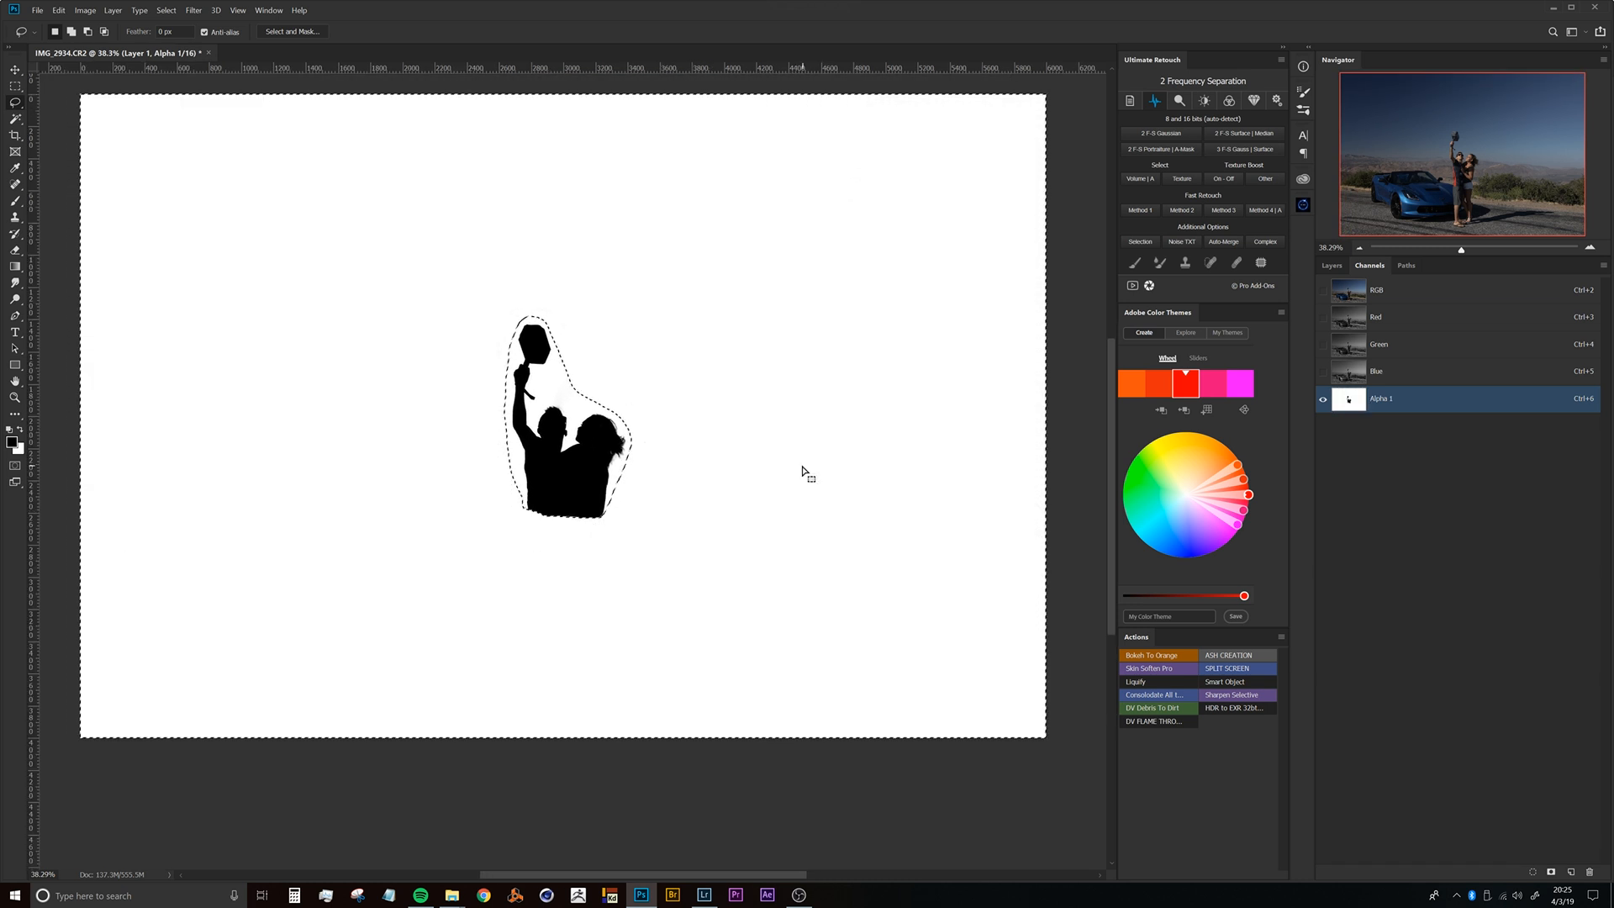
key("ctrl+d")
Clean up the faint grey residue above the man's head on the alpha channel.
left_click_drag(583, 434, 548, 419)
left_click_drag(544, 342, 564, 336)
mouse_move(586, 392)
left_mouse_down()
mouse_move(548, 400)
mouse_move(598, 383)
left_mouse_up()
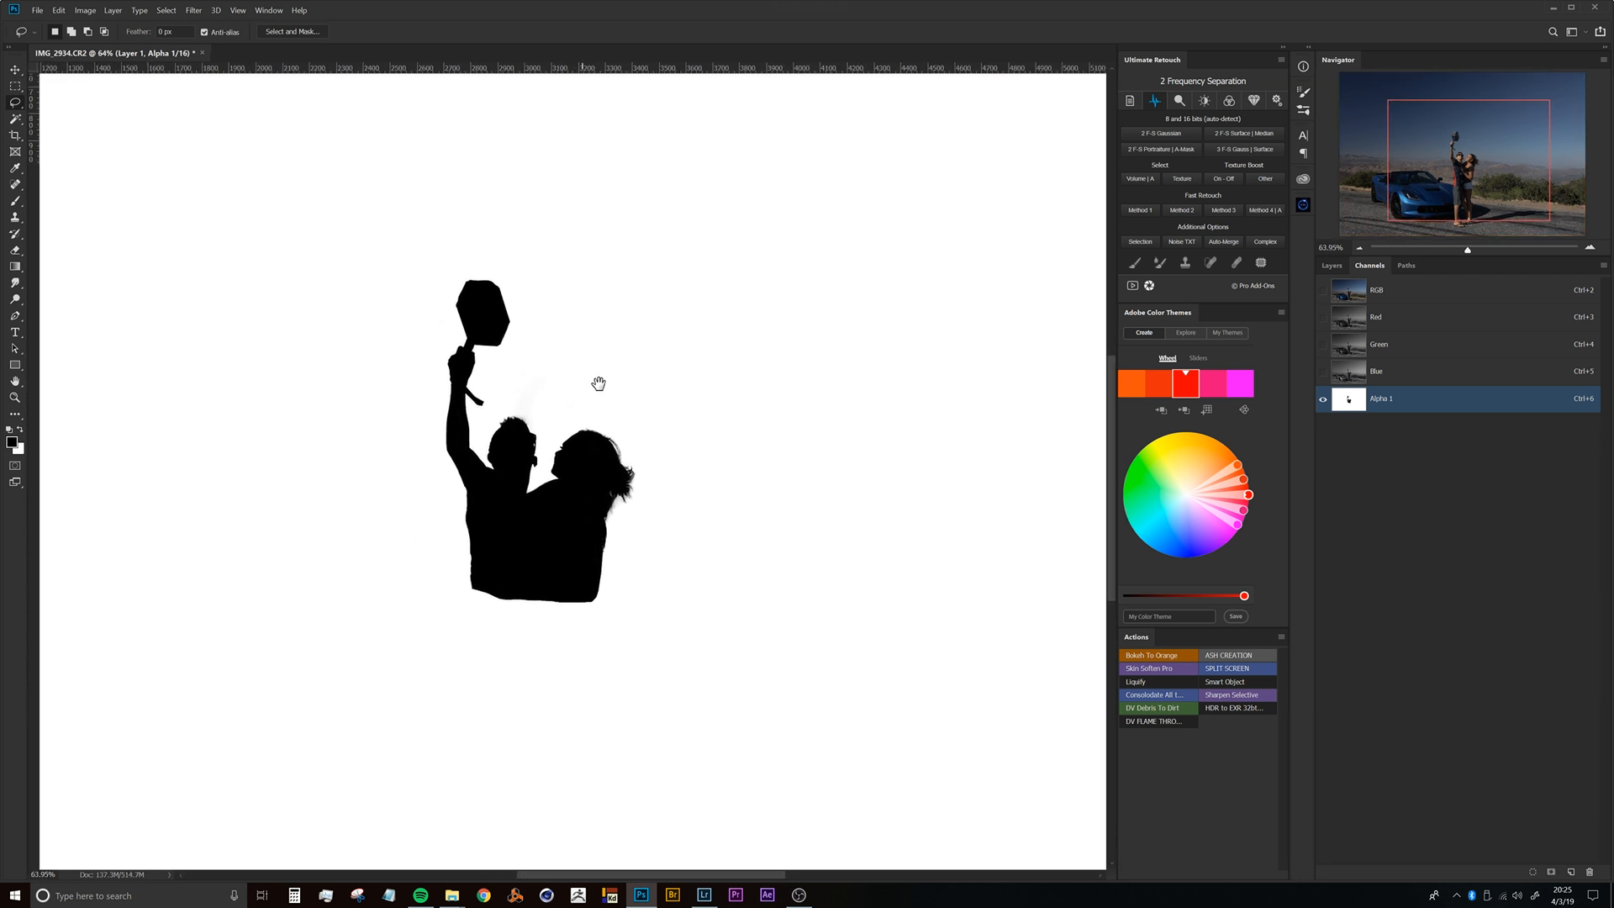
scroll(598, 384, "down", 2)
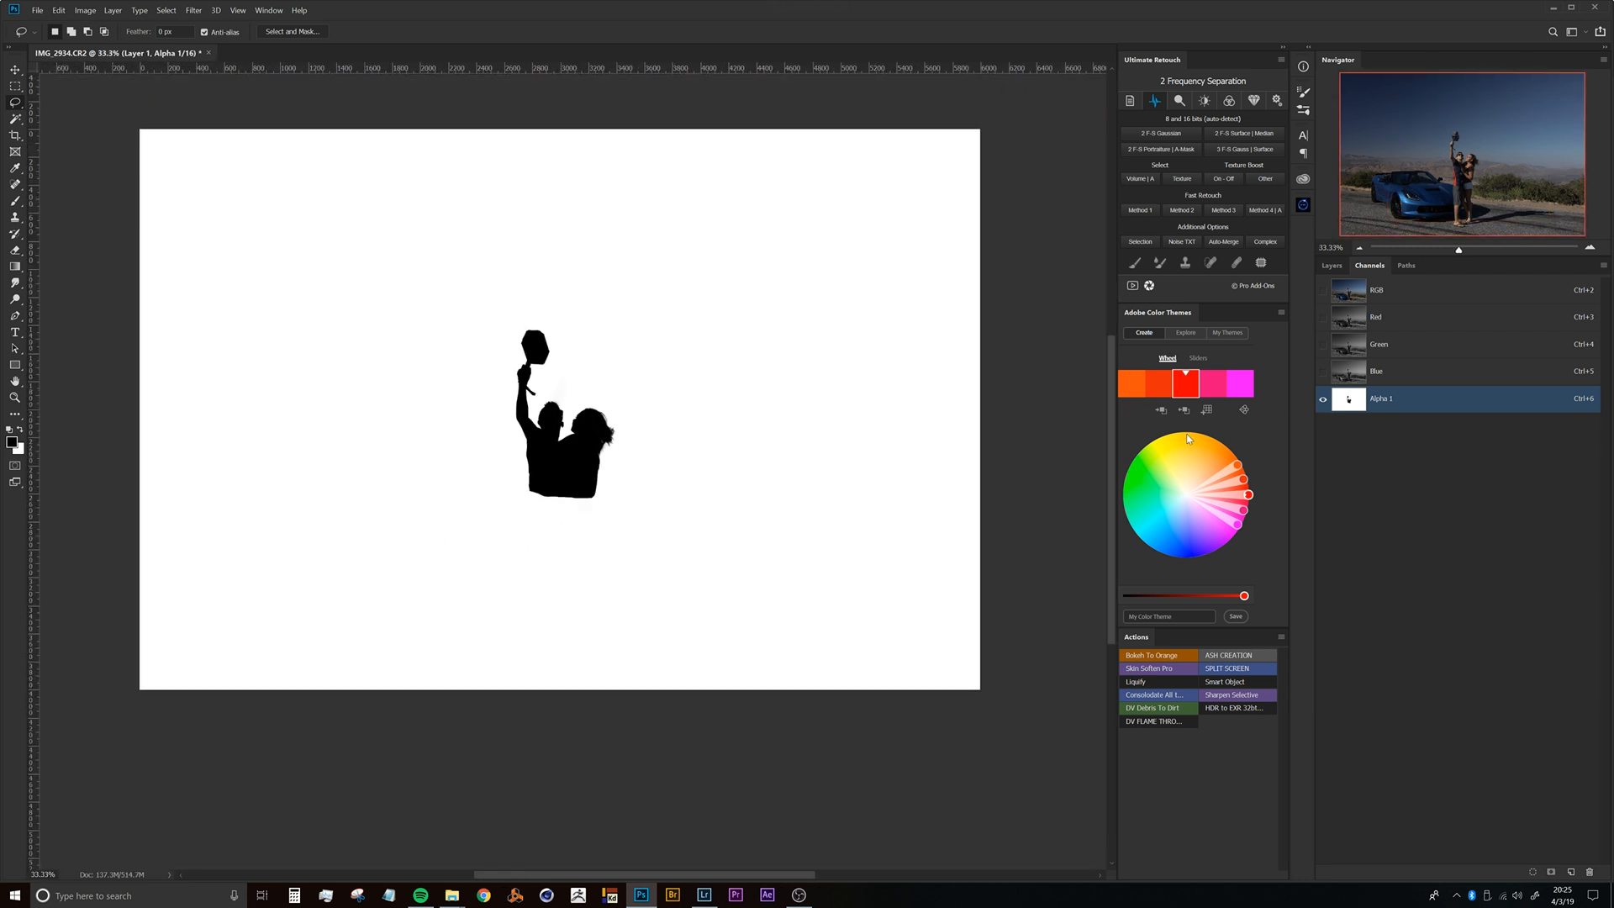
left_click_drag(584, 397, 541, 396)
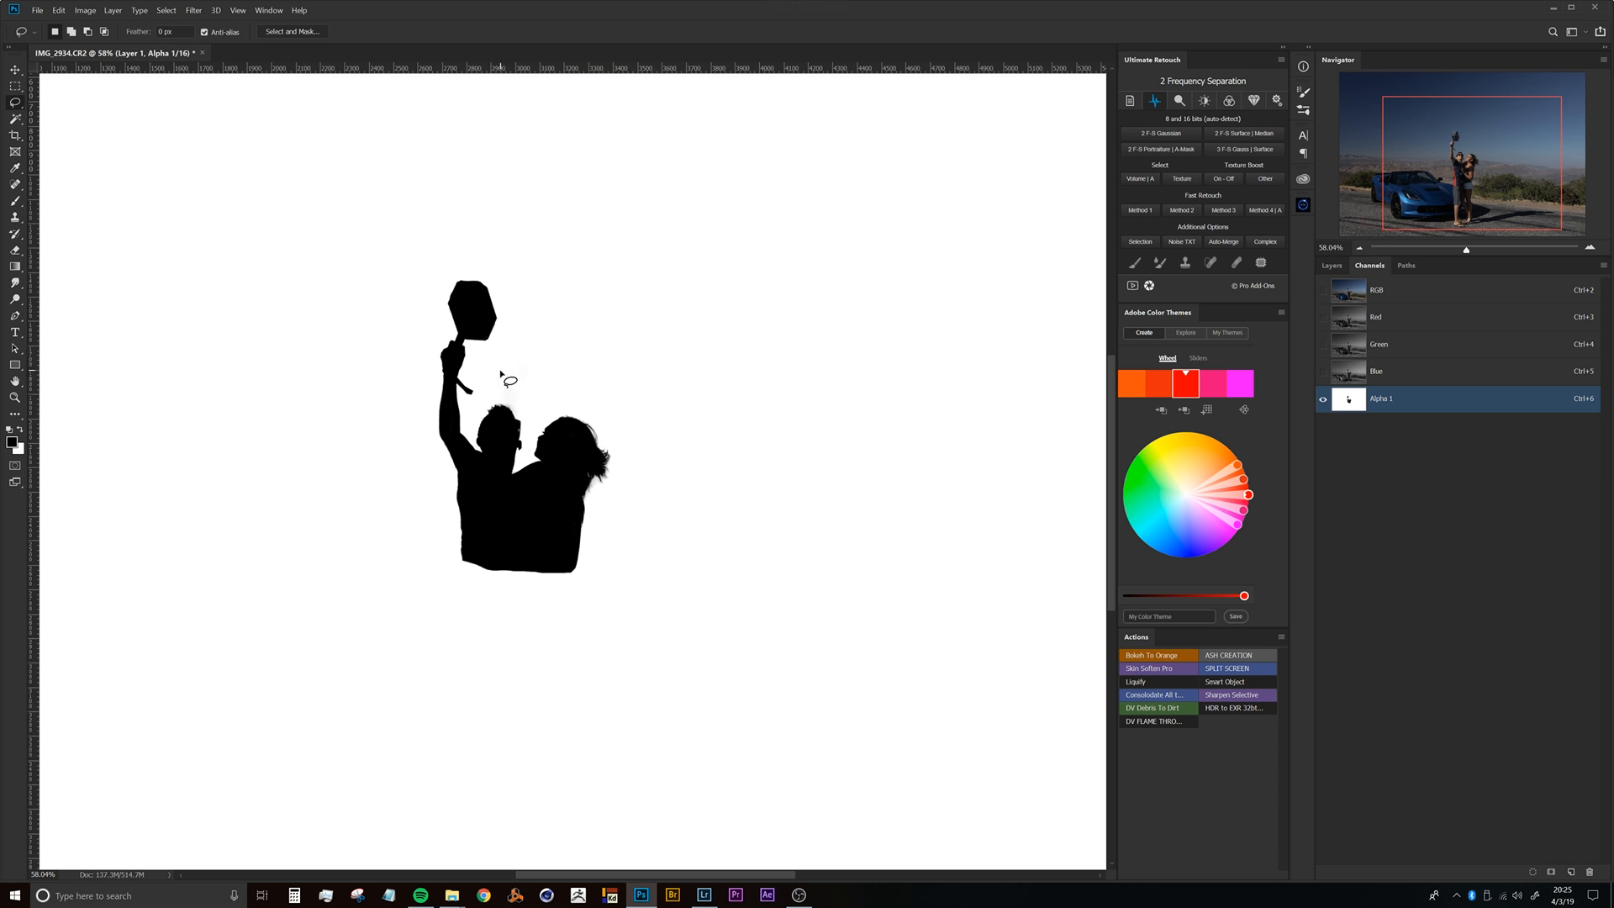
Invert the alpha channel so the couple and hammer are white, and rename it Subjects.
key("ctrl+i")
left_click_drag(523, 405, 556, 455)
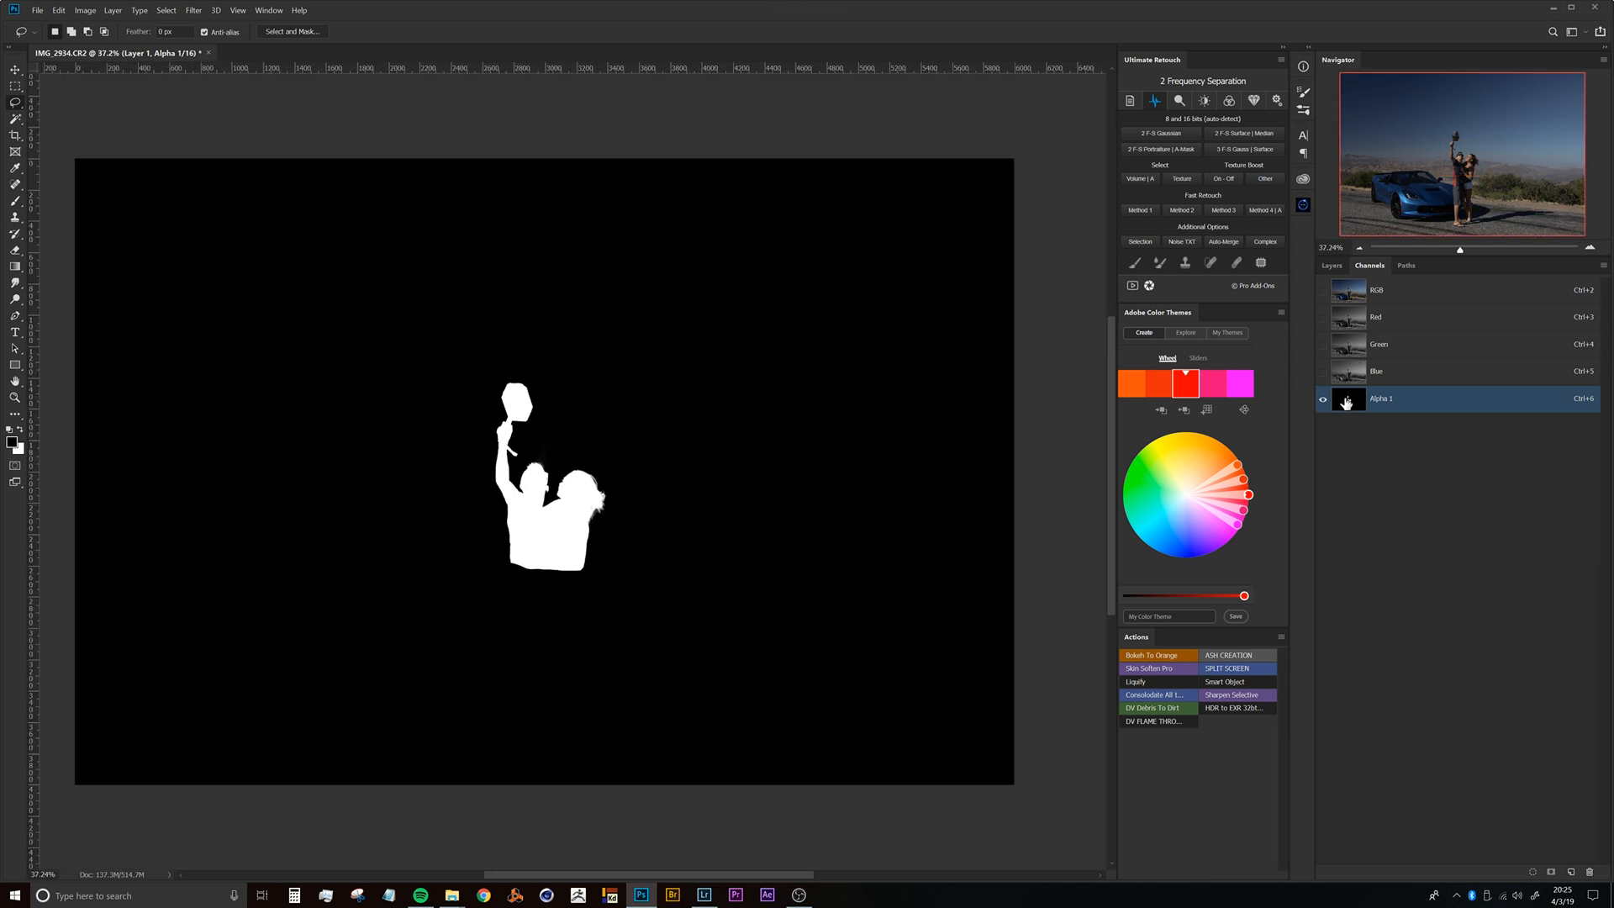
left_click(1341, 409, "ctrl")
left_click(1331, 265)
left_click(1369, 266)
double_click(1381, 399)
type("Subjects")
key("Return")
Return to the layers, select Color Fill 1, and show the Color Fill 1 and Curves 1 layers.
left_click(1331, 266)
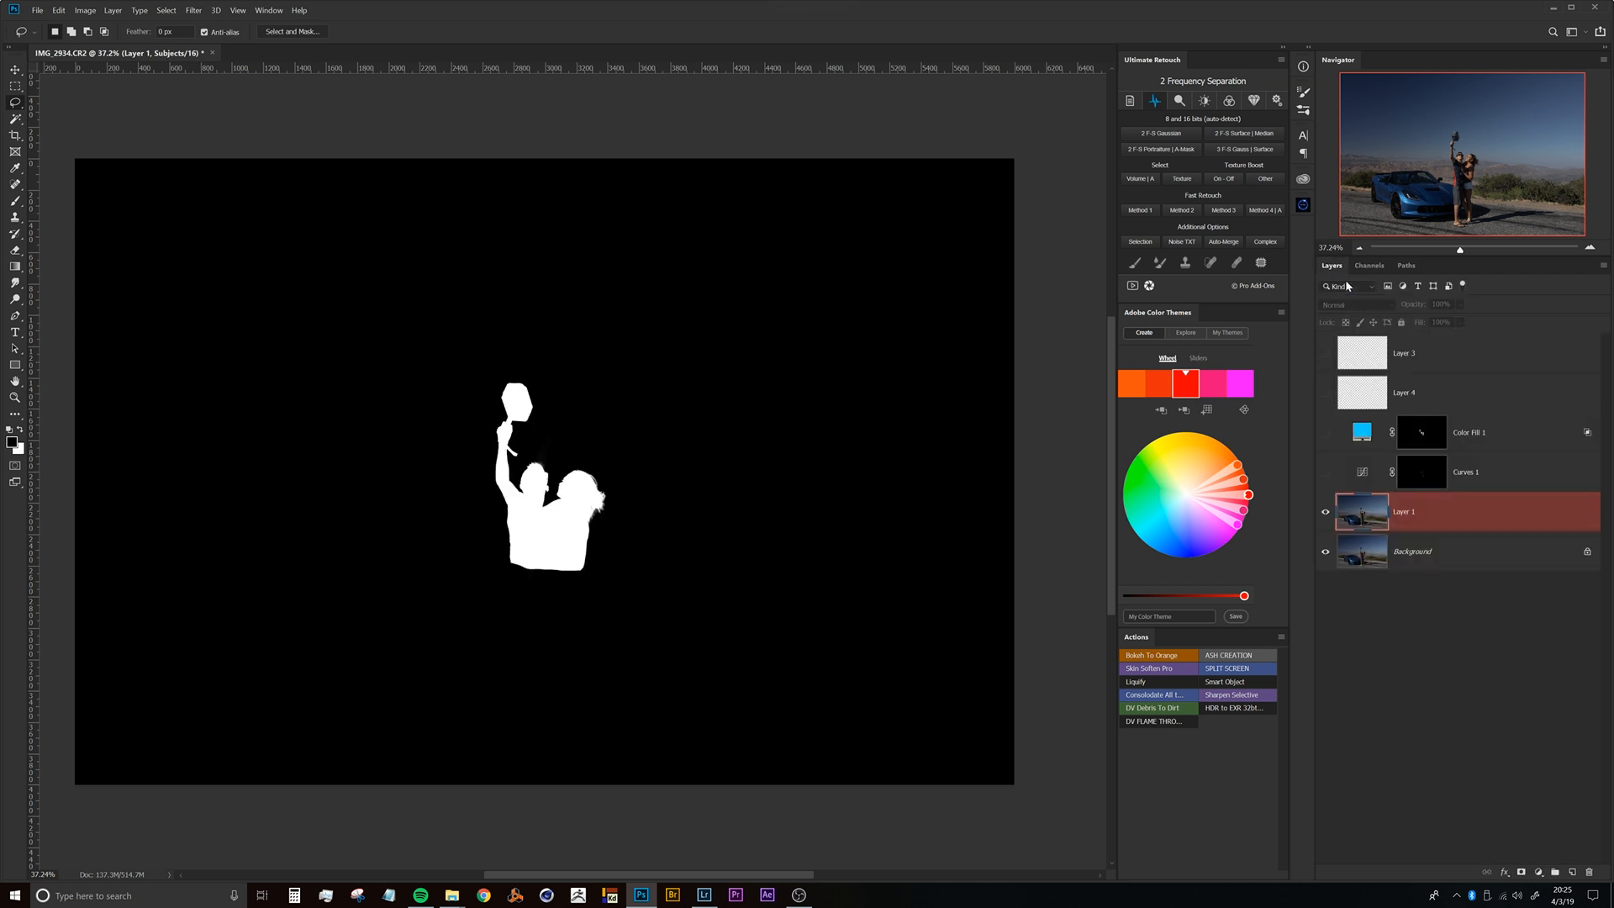
left_click(1351, 439)
left_click(1326, 434)
left_click(1325, 473)
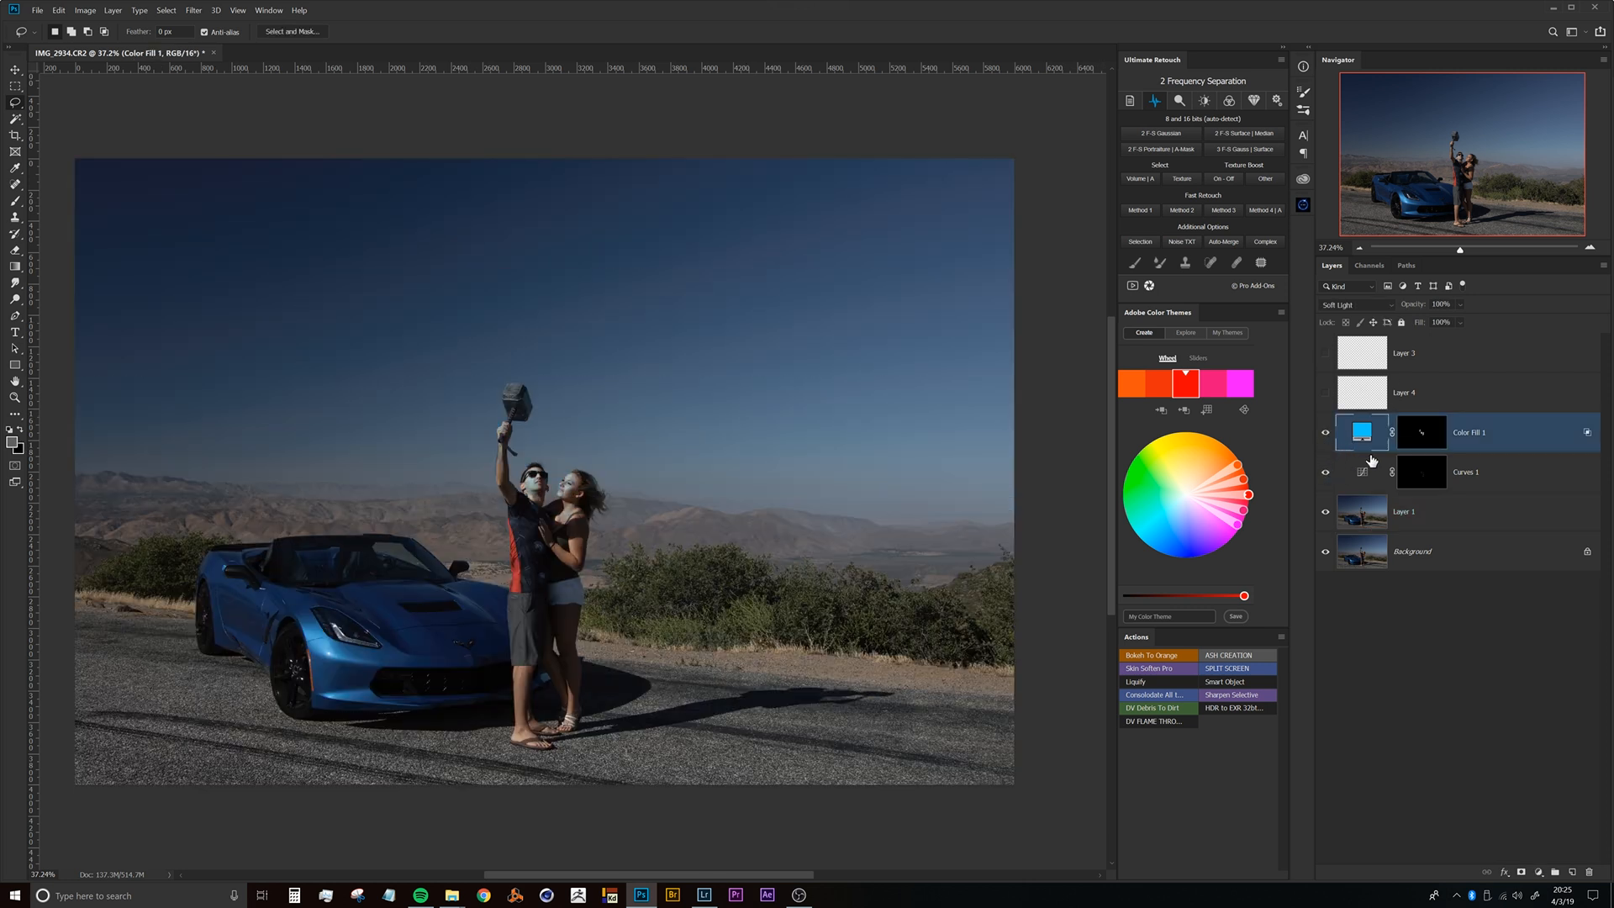
View the Color Fill 1 mask on its own, load the Subjects channel as a selection, and invert that selection.
left_click(1426, 437, "alt")
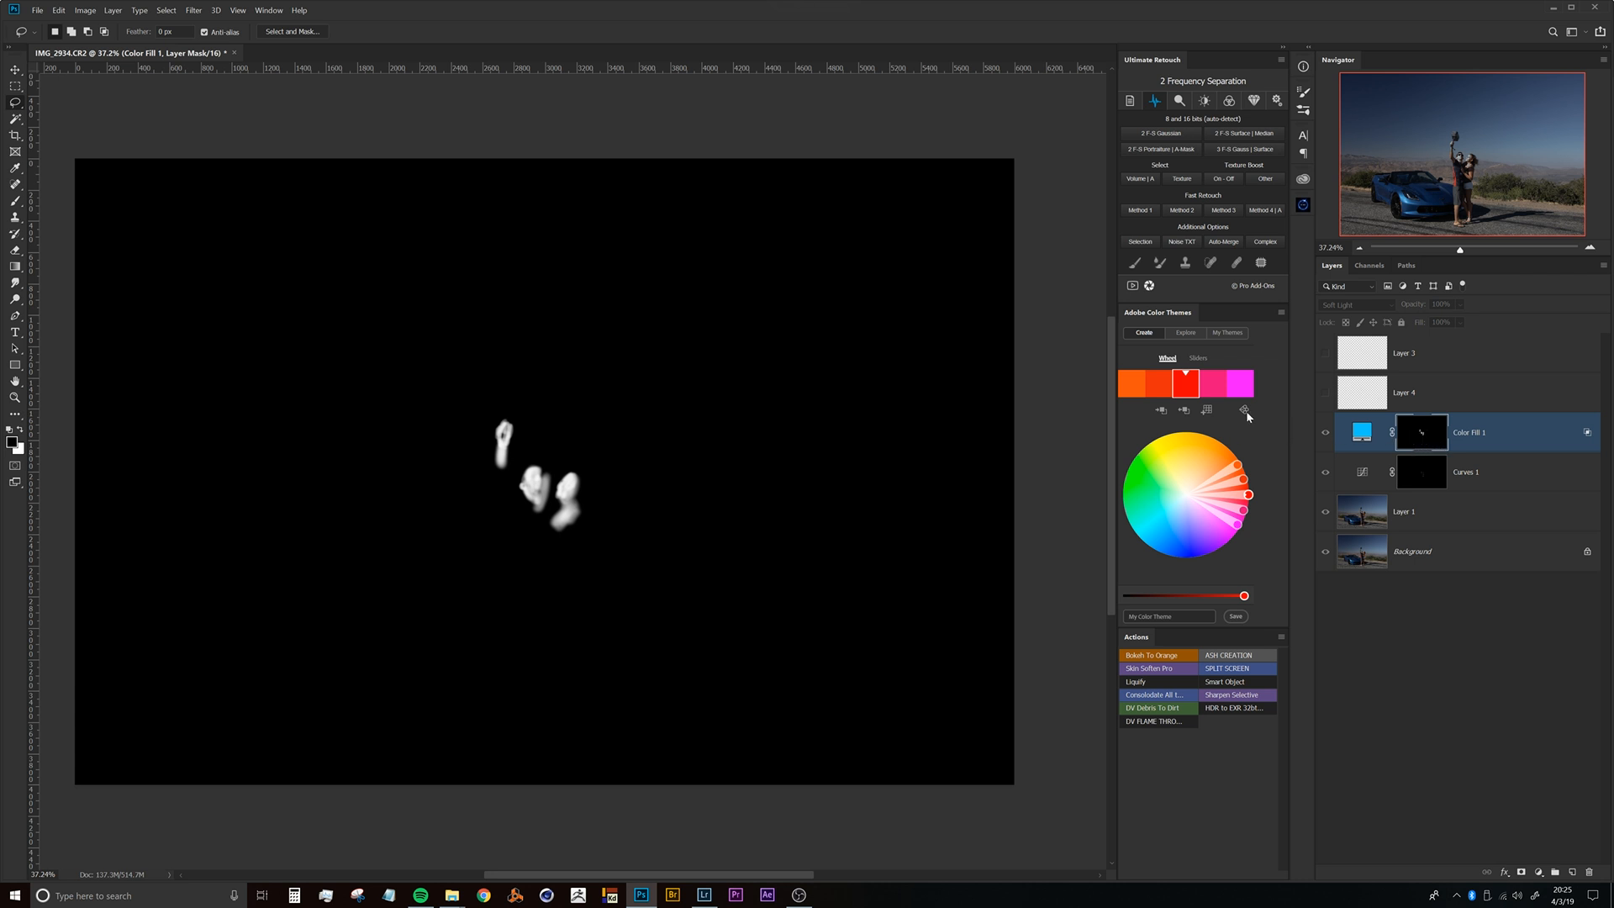
left_click(1370, 266)
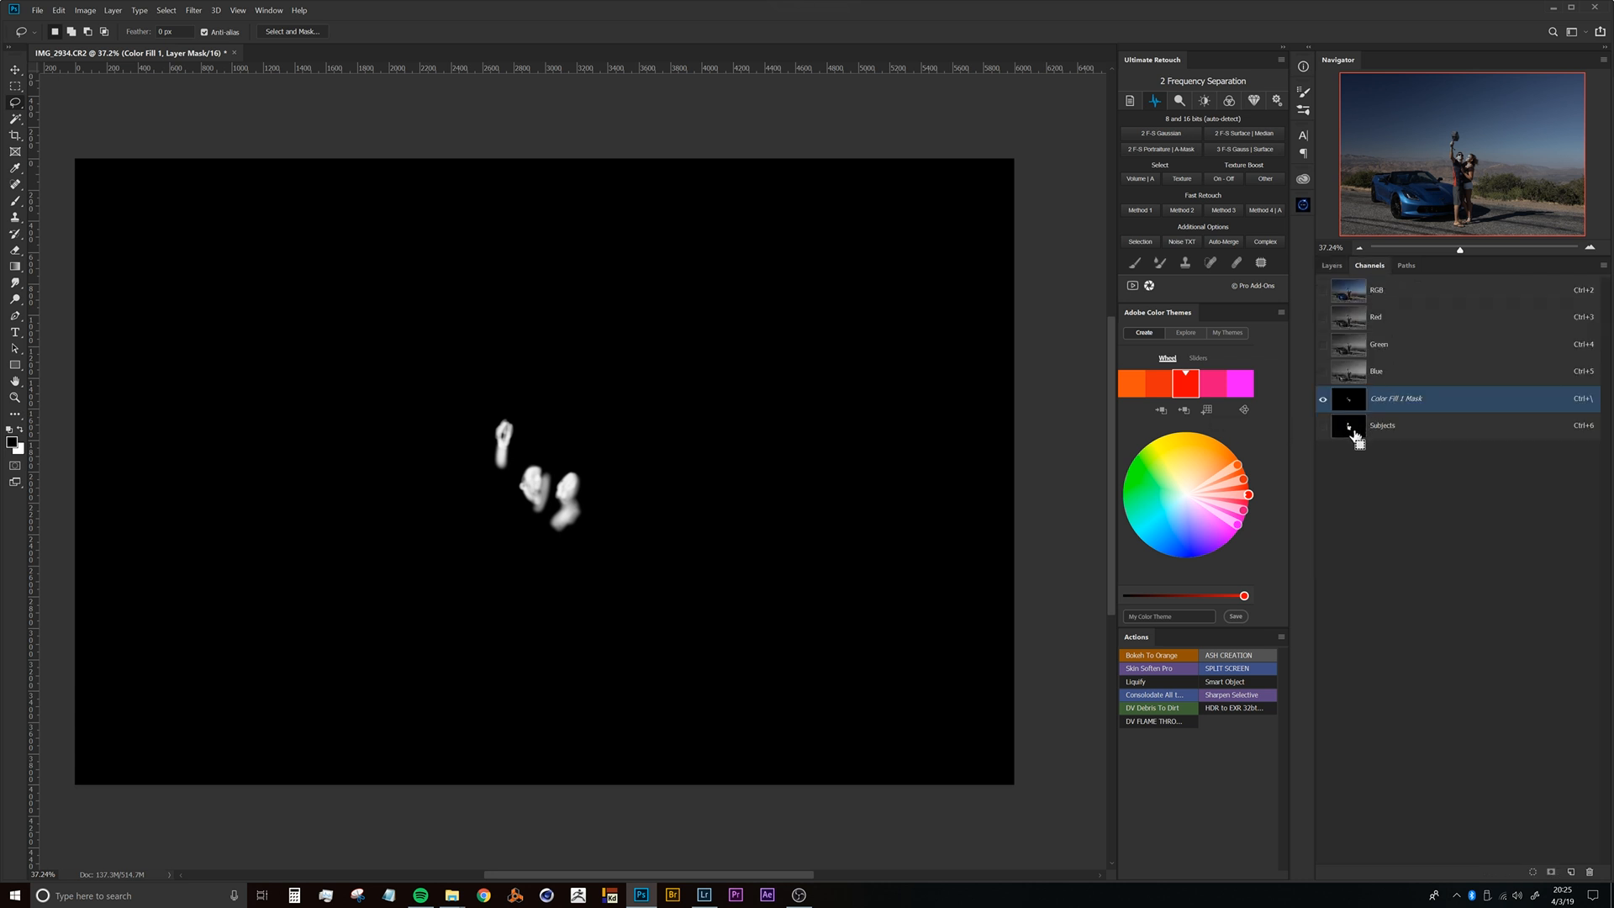
left_click(1350, 429, "ctrl")
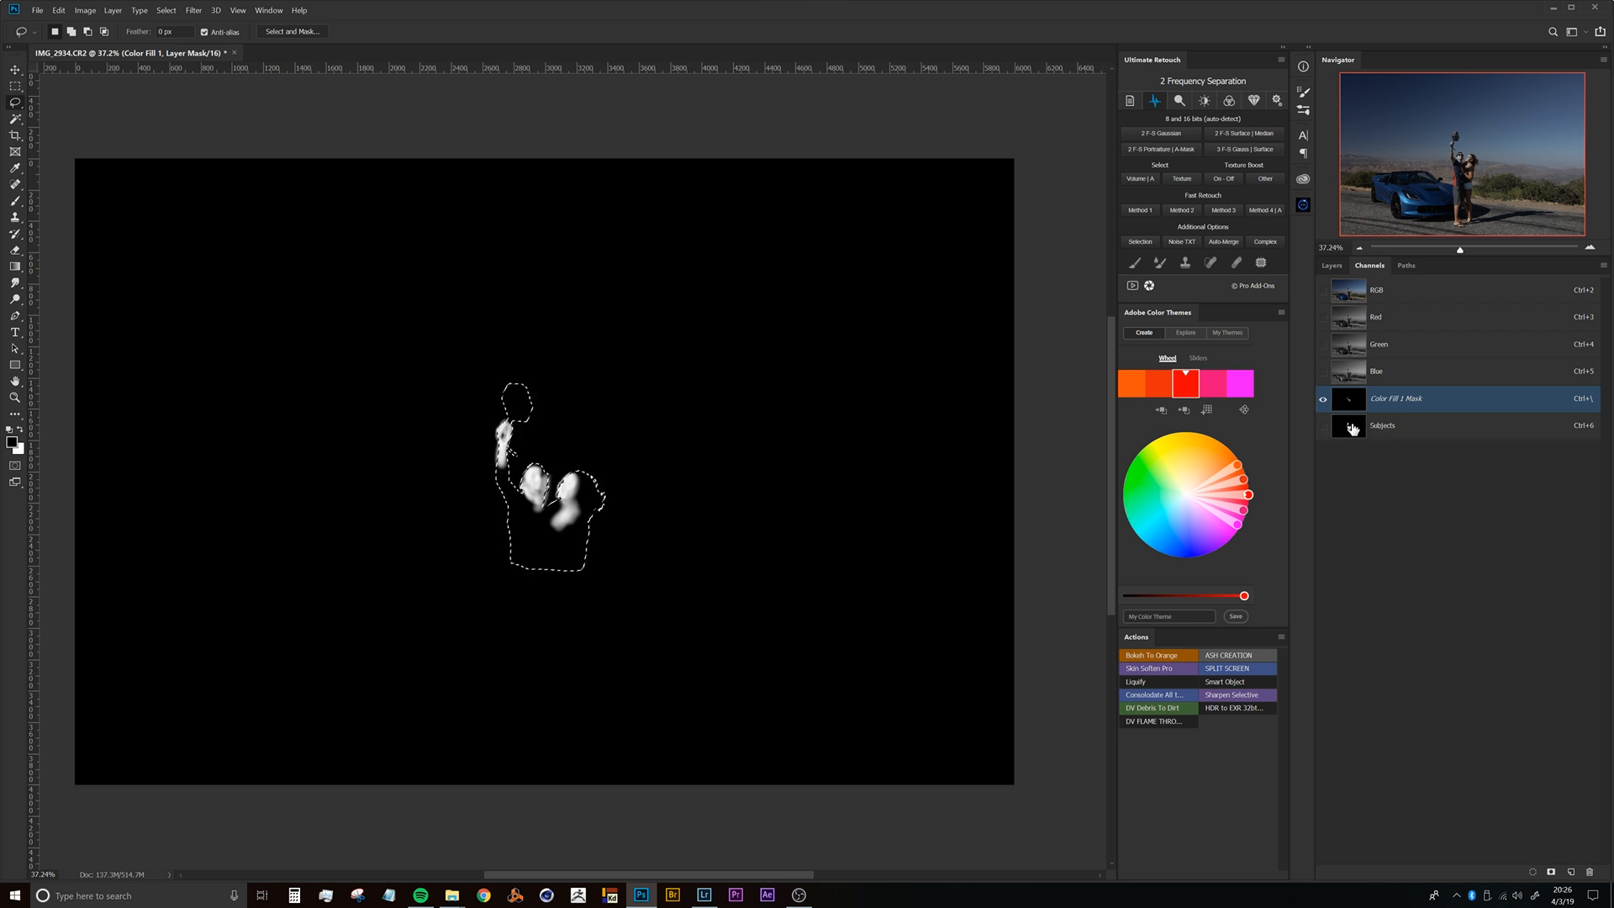
left_click(1333, 266)
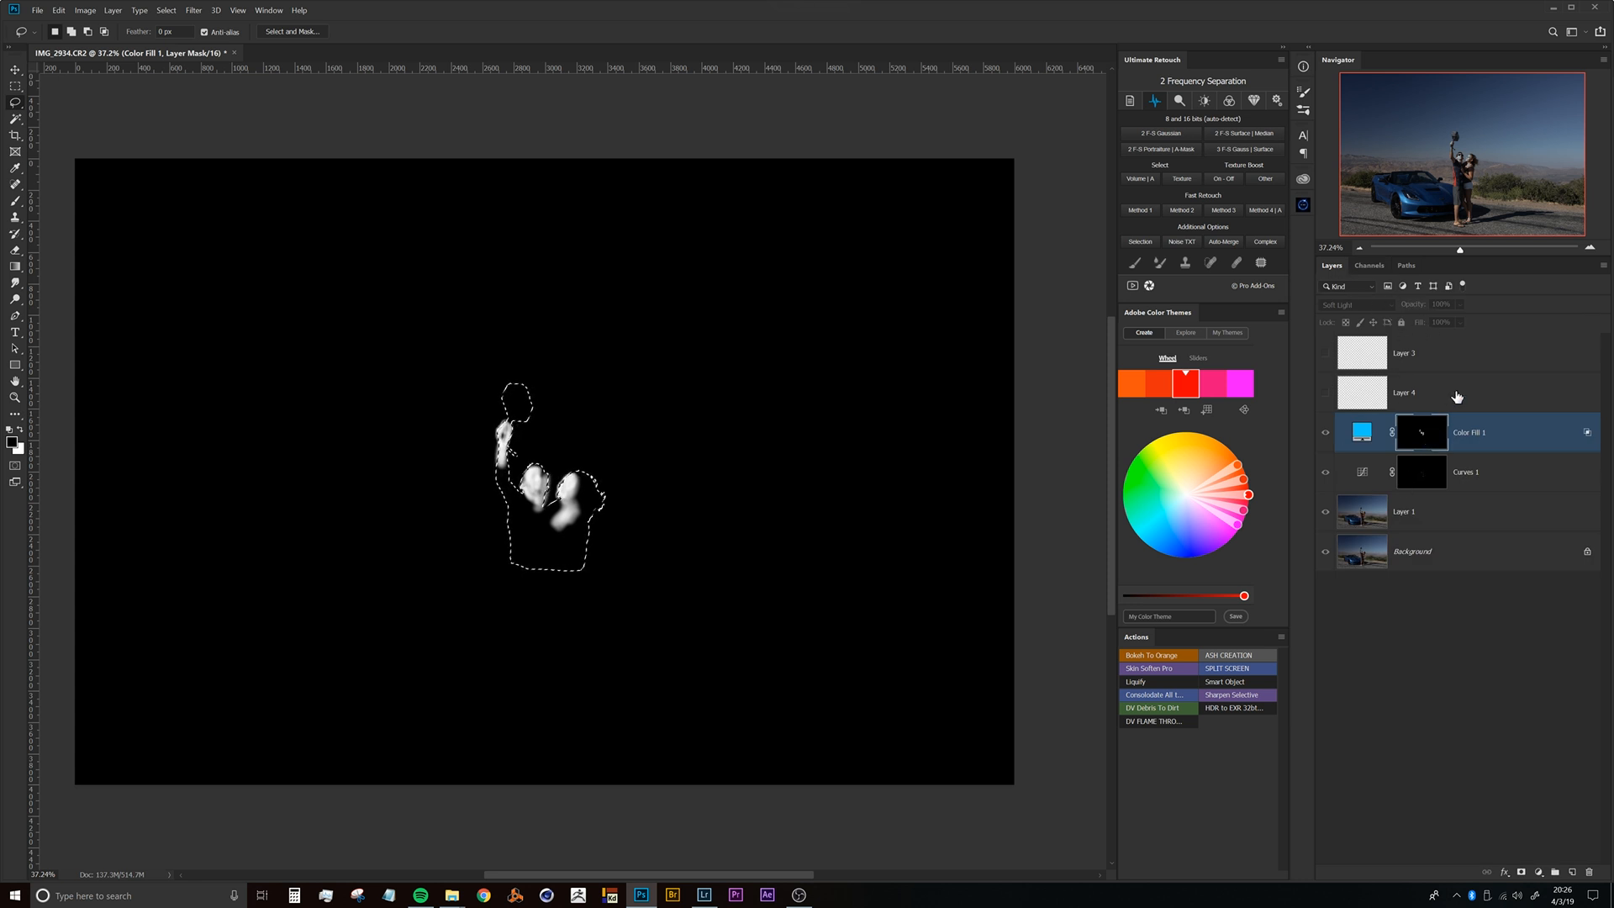
key("ctrl+shift+i")
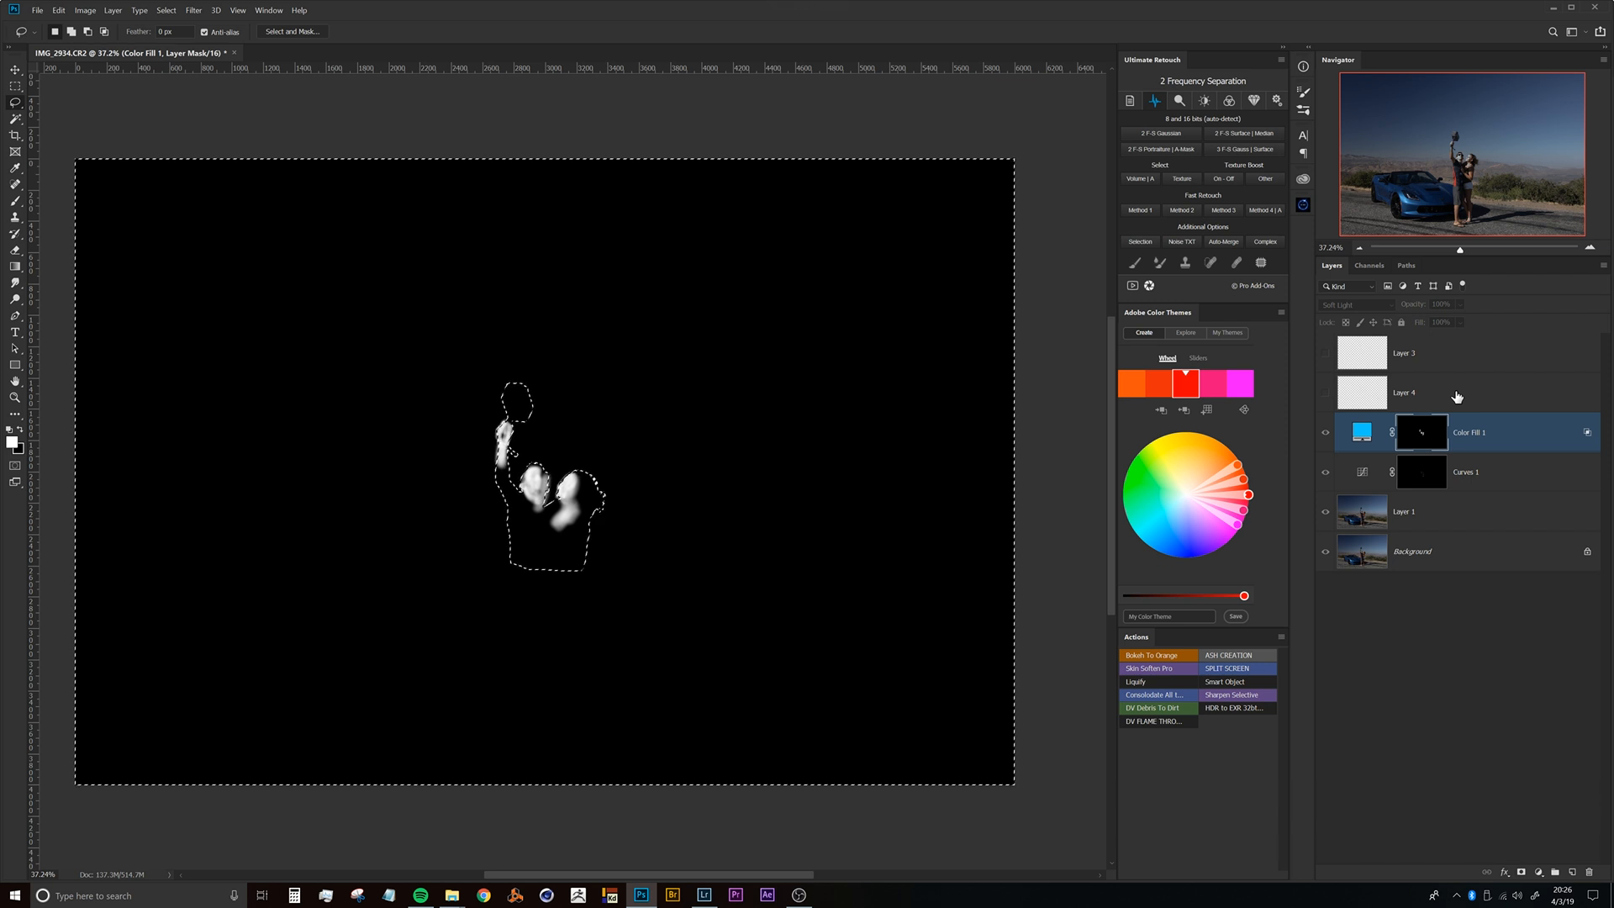
Check the Color Fill 1 mask as a red overlay against the inverted selection, and deselect.
key("backslash")
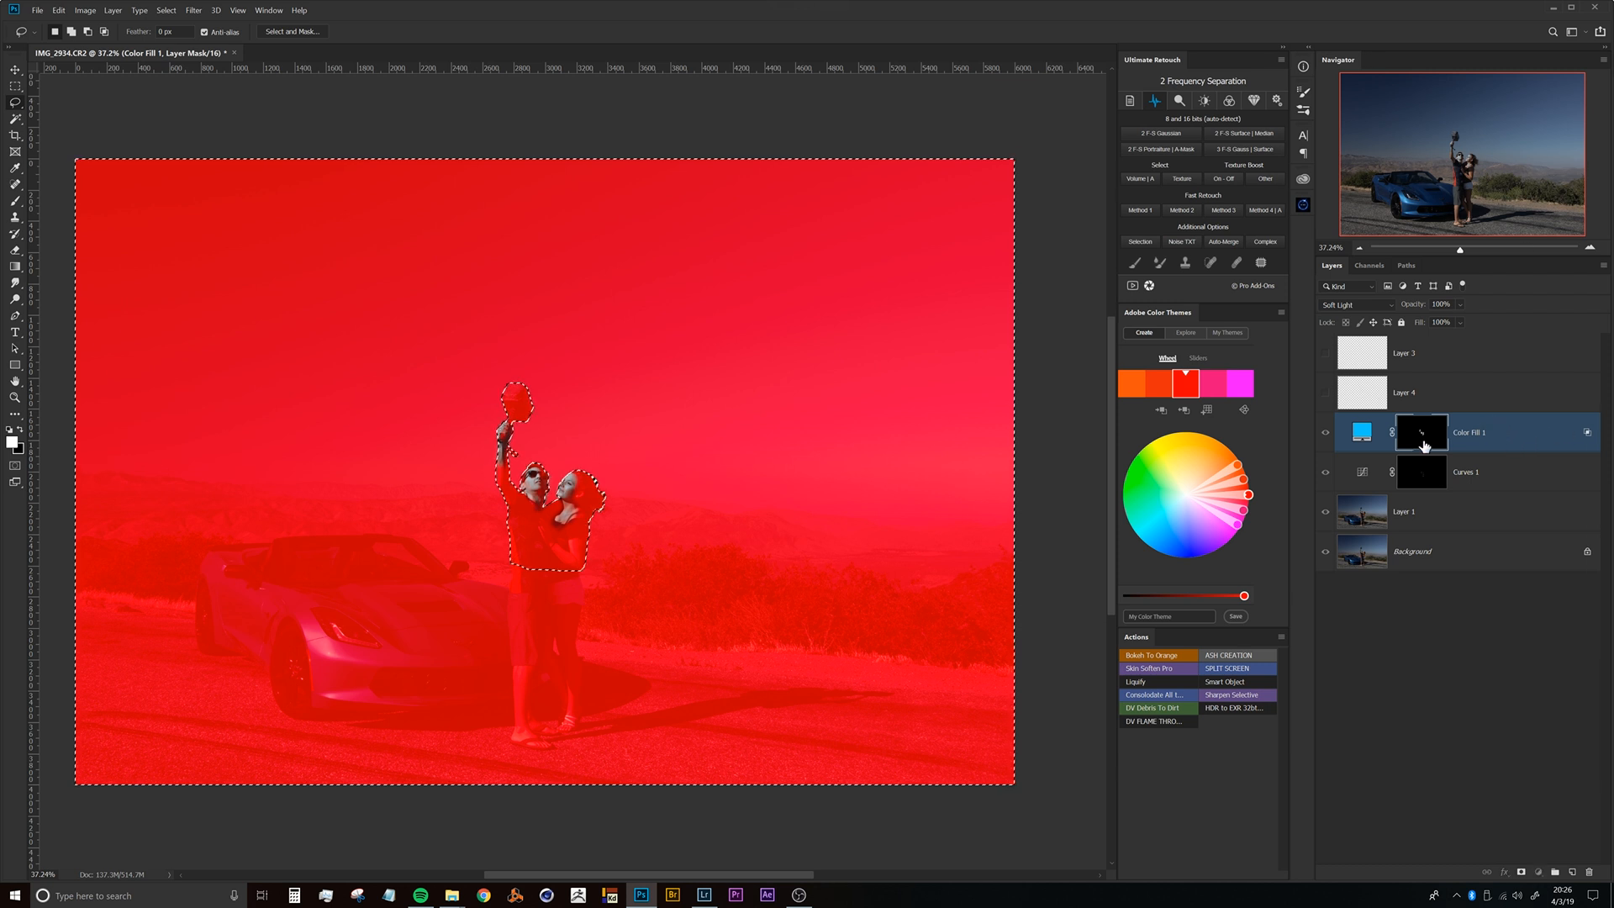
key("backslash")
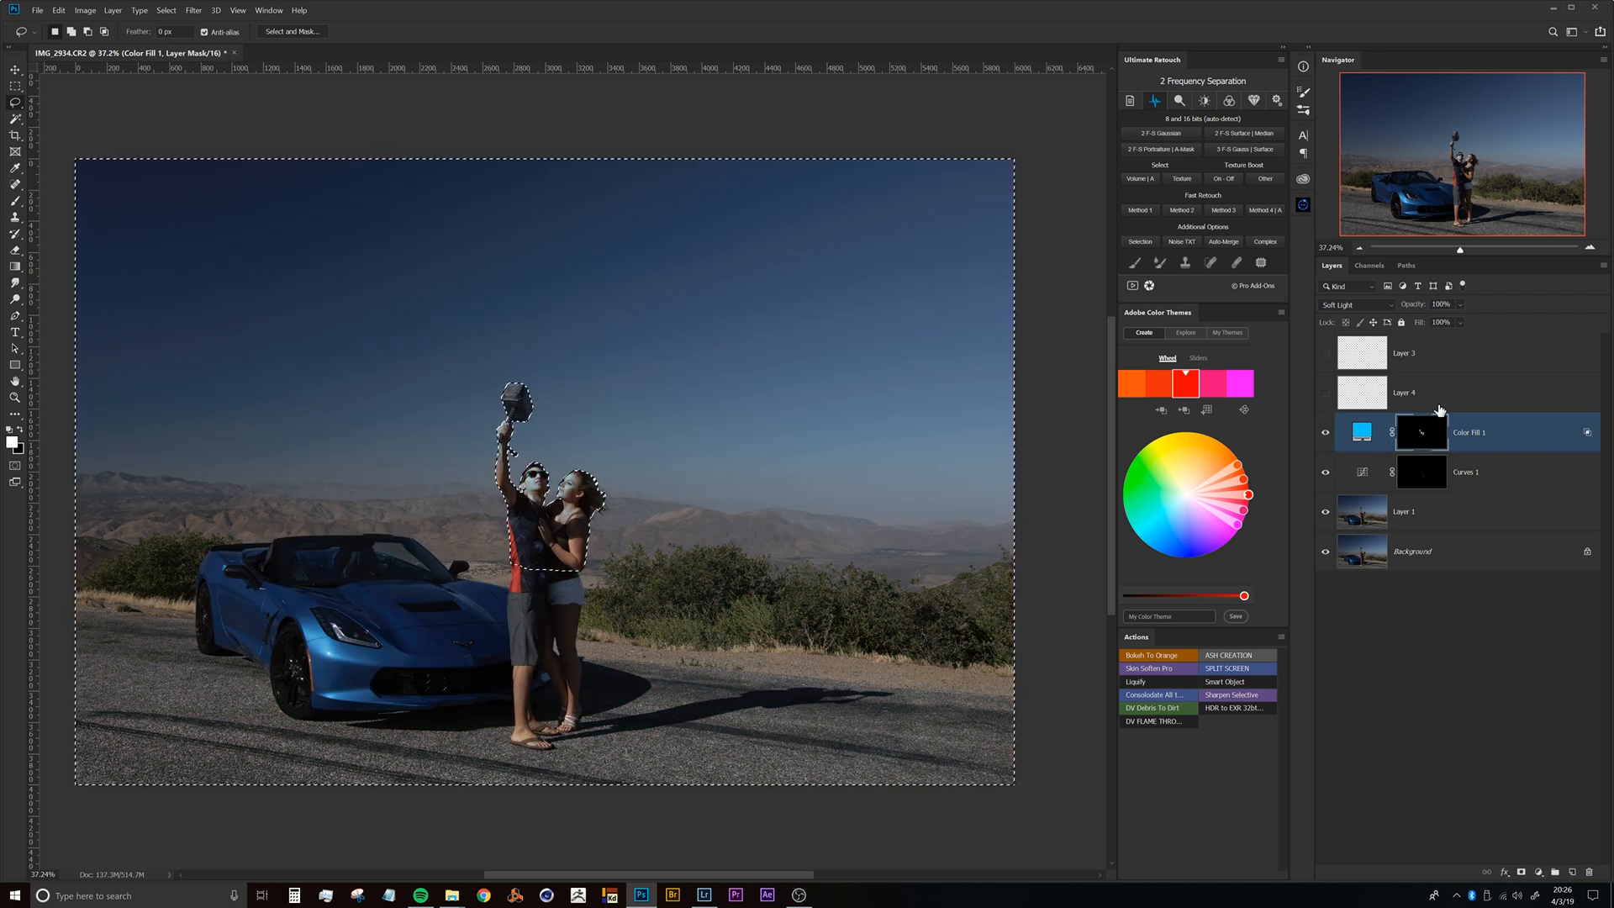
left_click(786, 234)
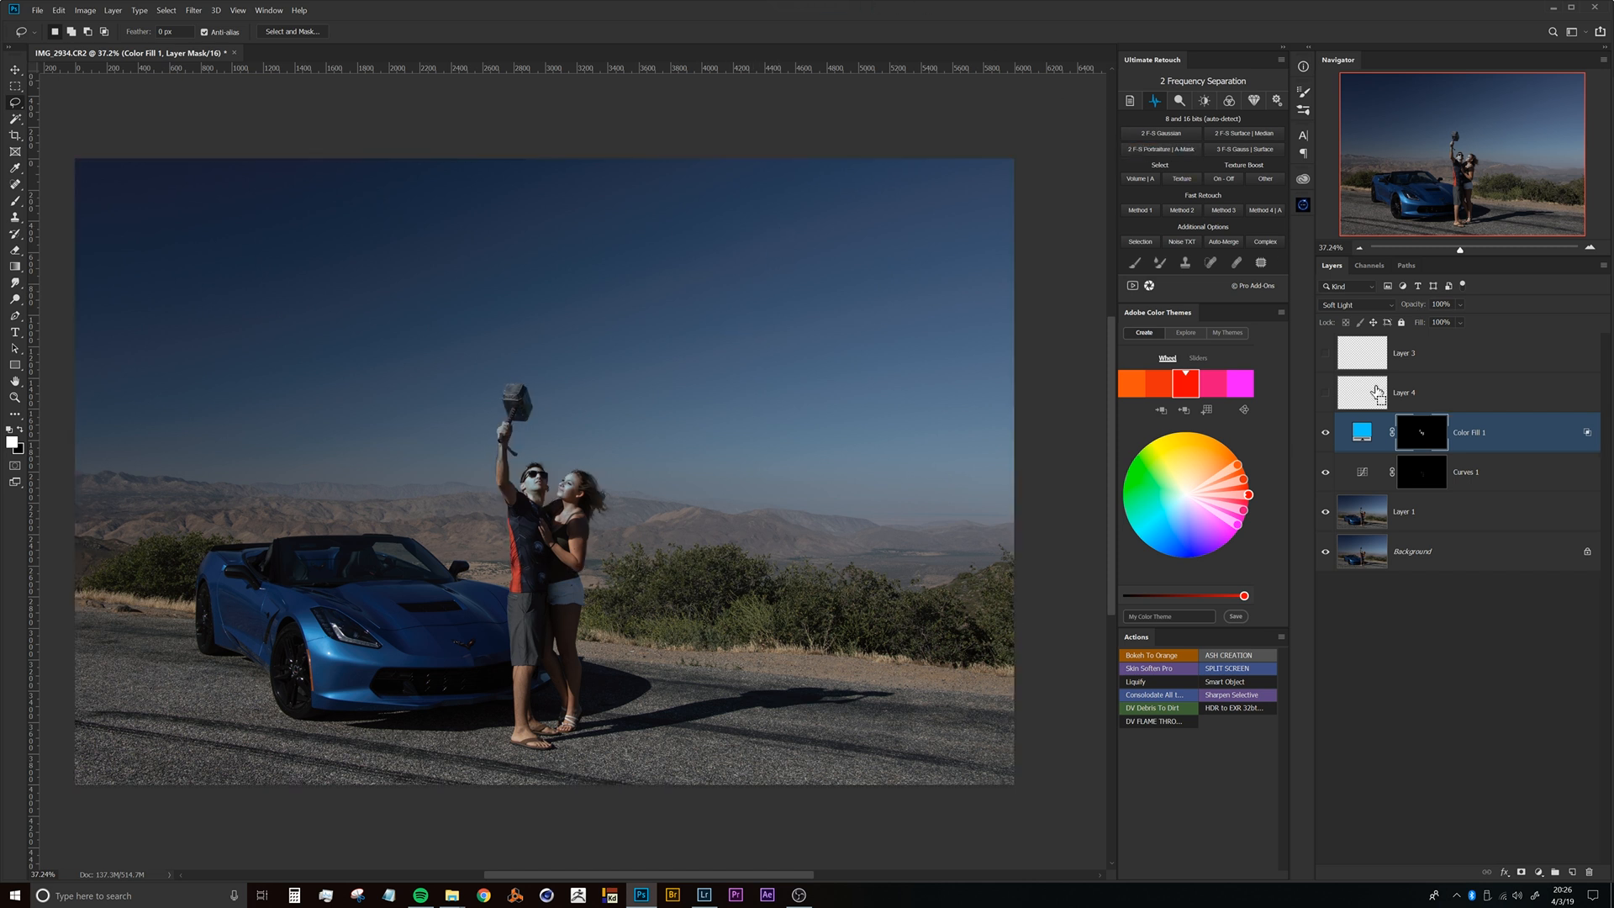
Inspect the Color Fill 1 mask up close around the hand and faces, and examine the light on the couple in the image.
left_click(1419, 433, "alt")
left_click_drag(530, 449, 540, 378)
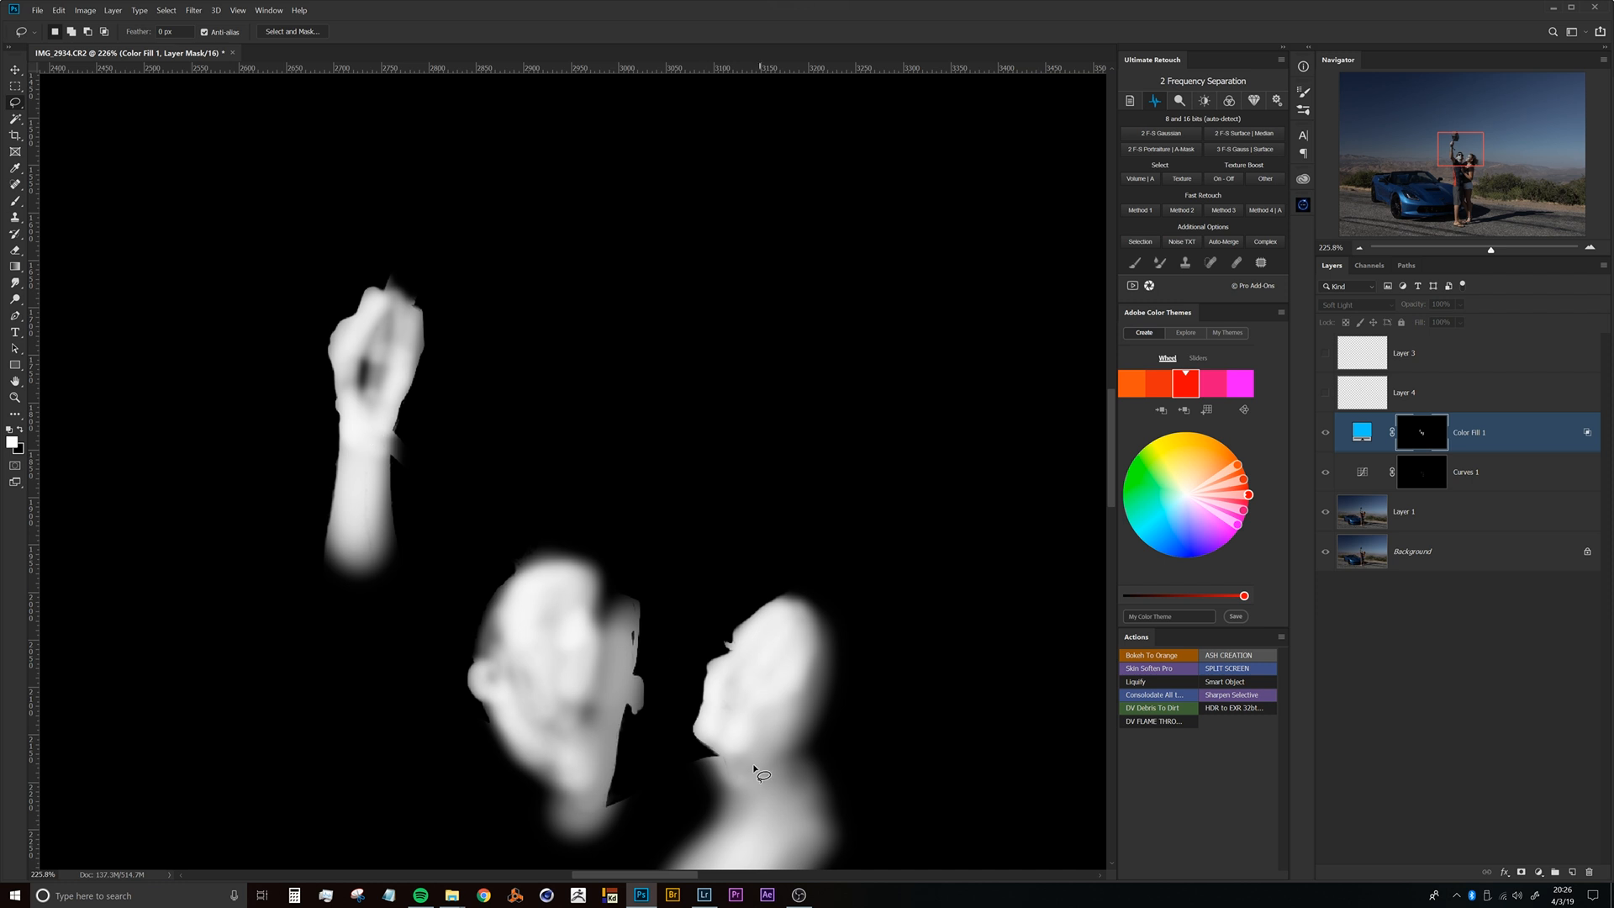
key("ctrl+0")
left_click(1435, 446, "alt")
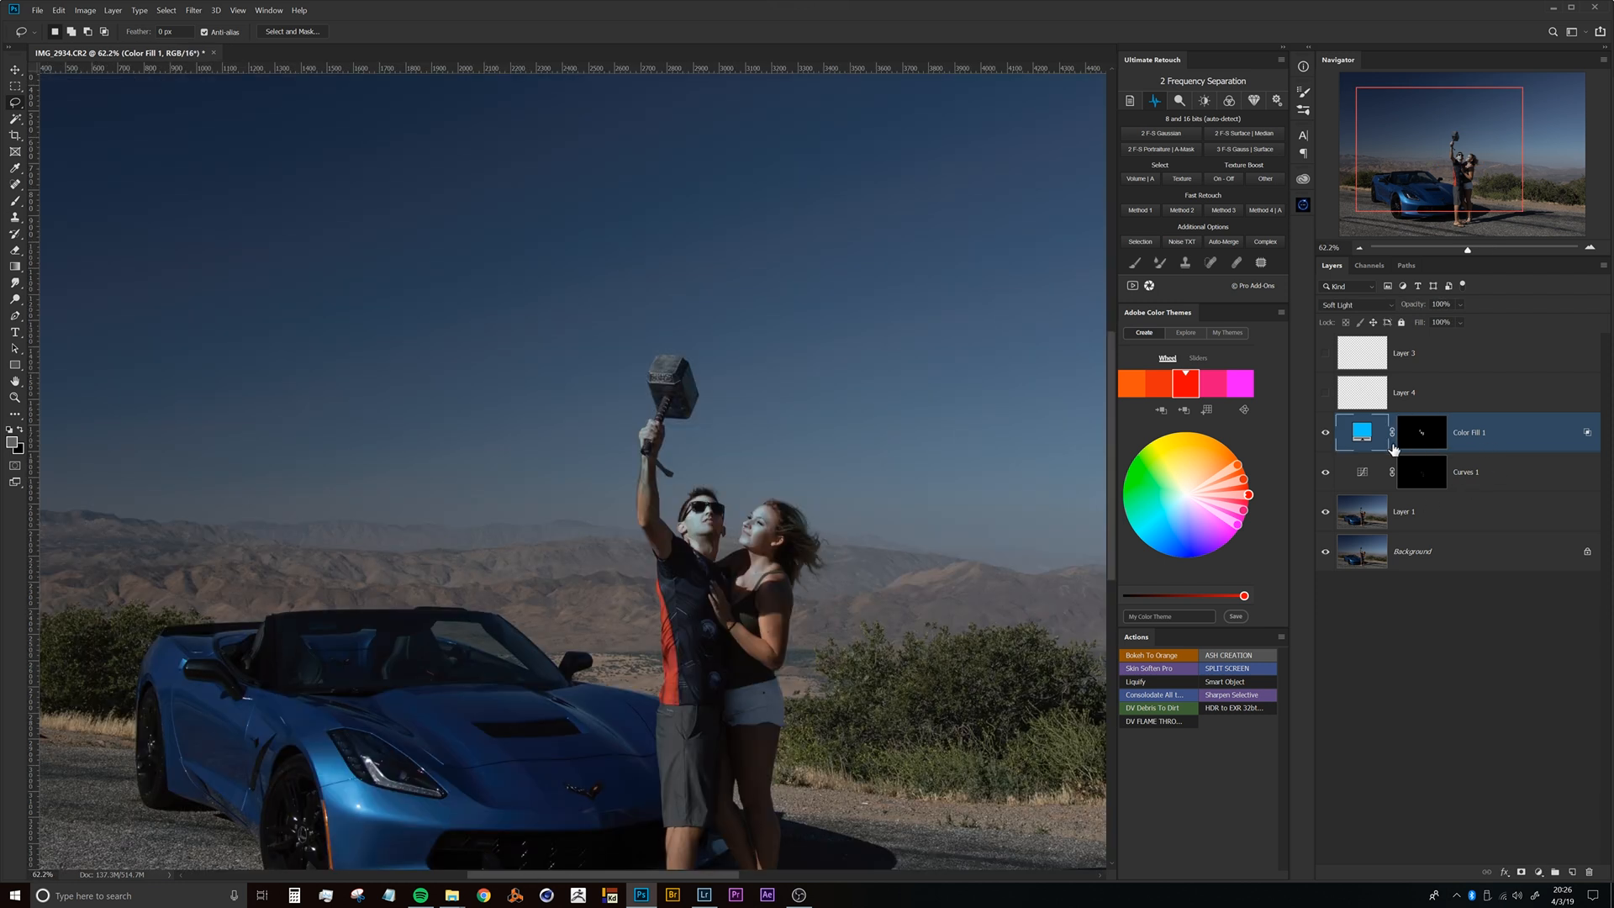
left_click_drag(716, 496, 526, 382)
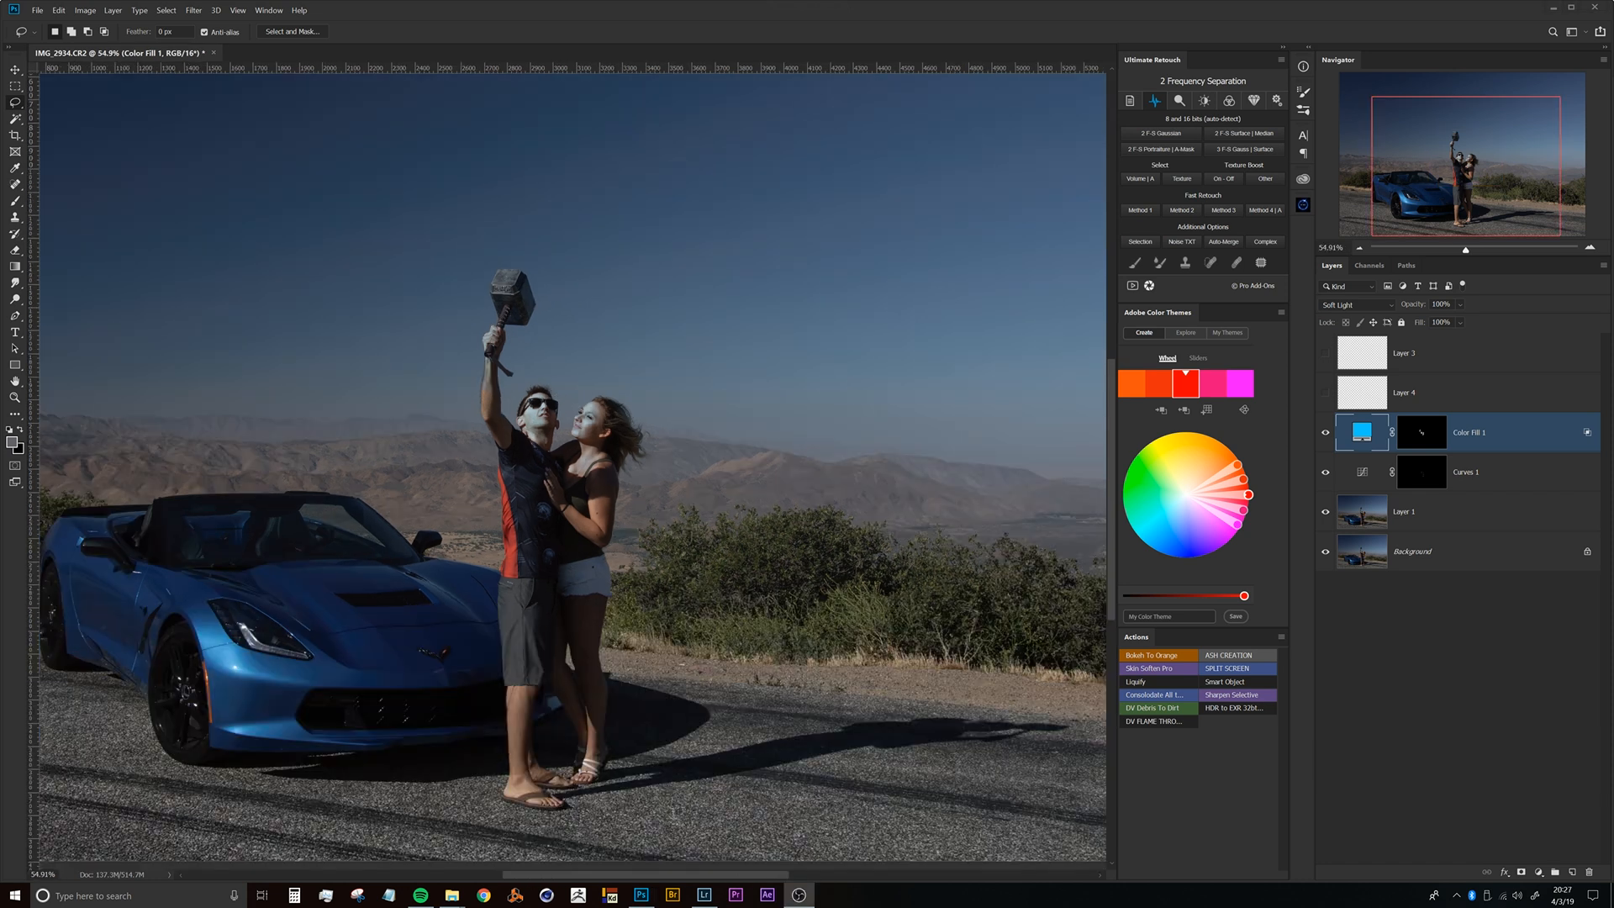
left_click_drag(539, 343, 593, 408)
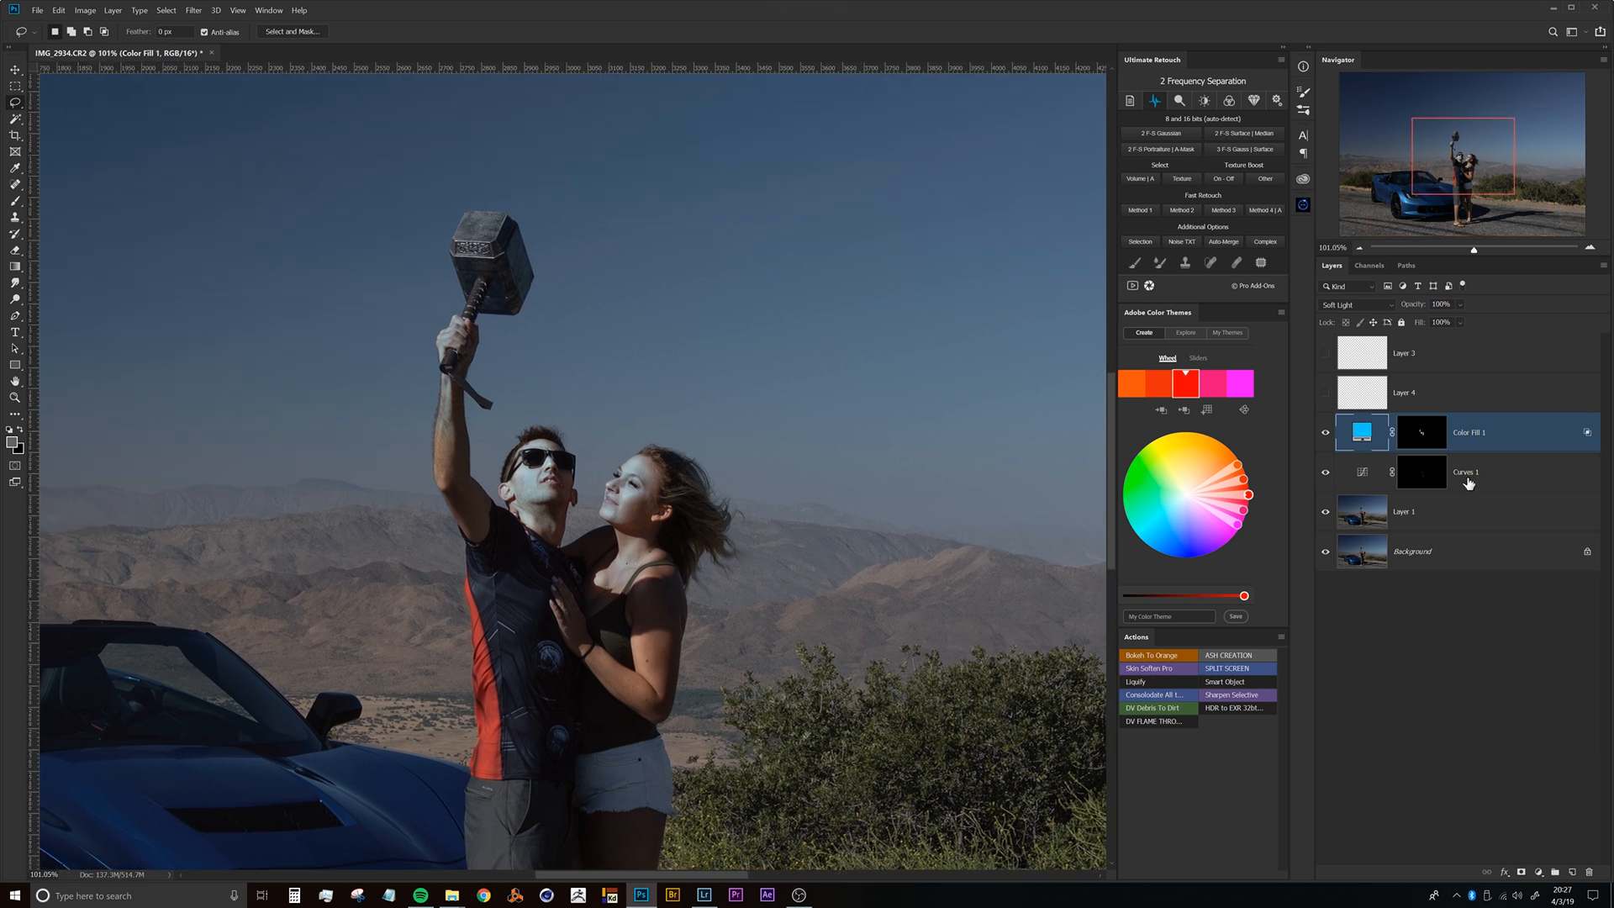
Compare the couple with and without the Color Fill 1 light effect.
left_click(1326, 434)
left_click(1325, 436)
left_click(1324, 437)
left_click(1325, 437)
left_click(1327, 438)
left_click(1327, 438)
Rename the Color Fill 1 layer as Cast light, compare its effect, and leave it hidden.
double_click(1469, 432)
type("Co")
key("Return")
left_click(1325, 432)
left_click(1326, 432)
left_click(1327, 432)
left_click(1327, 431)
left_click(1327, 432)
scroll(599, 434, "down", 6)
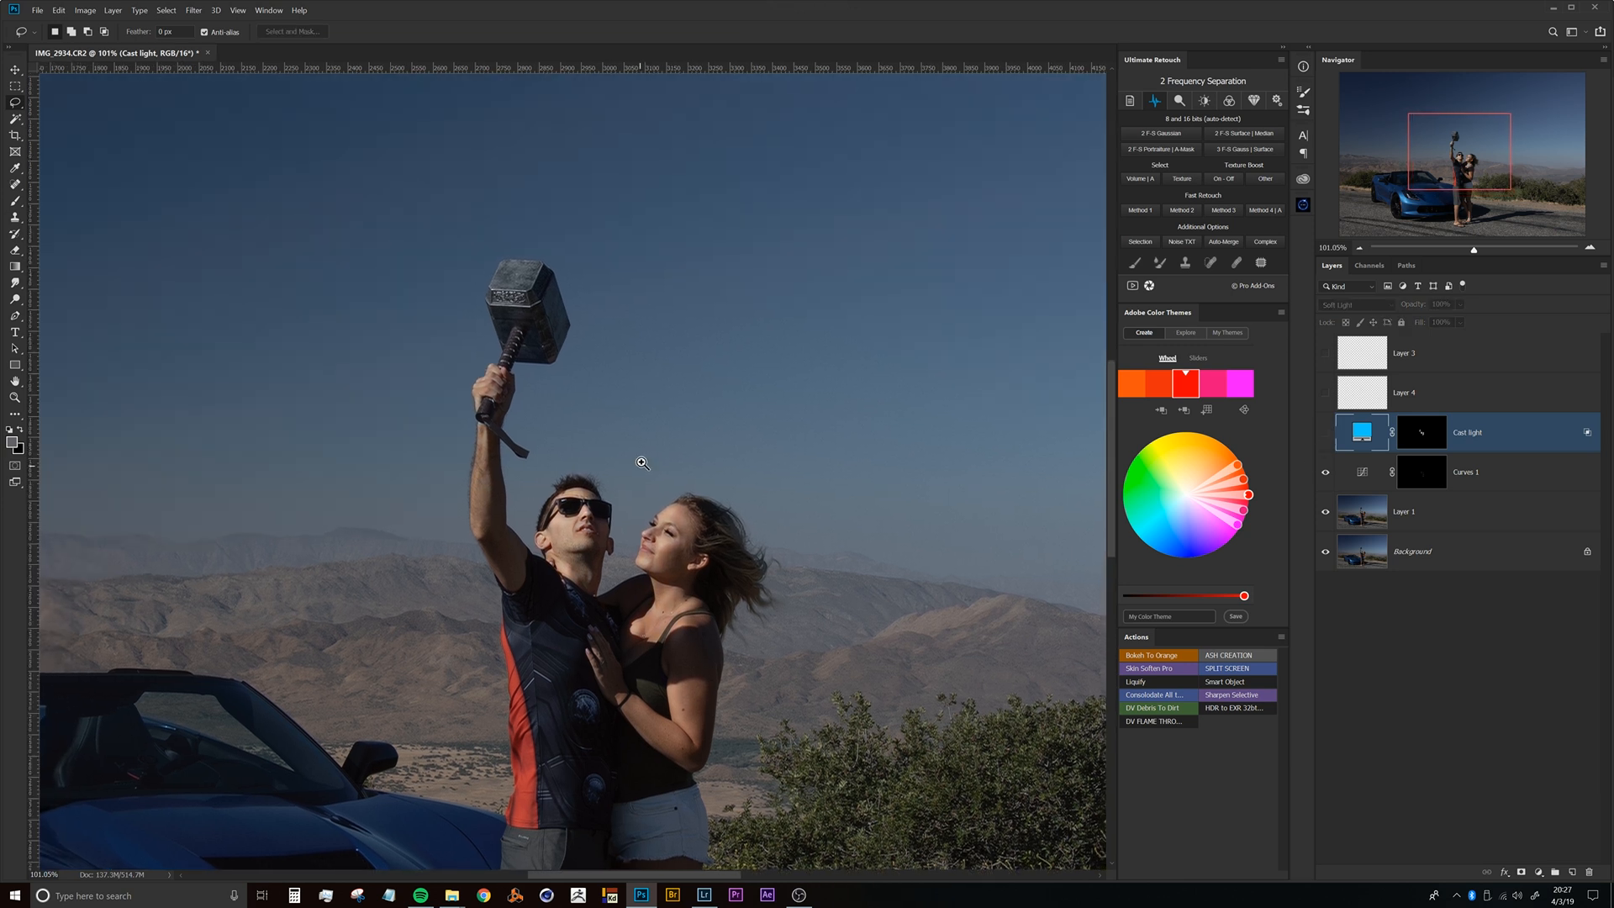
scroll(668, 440, "up", 4)
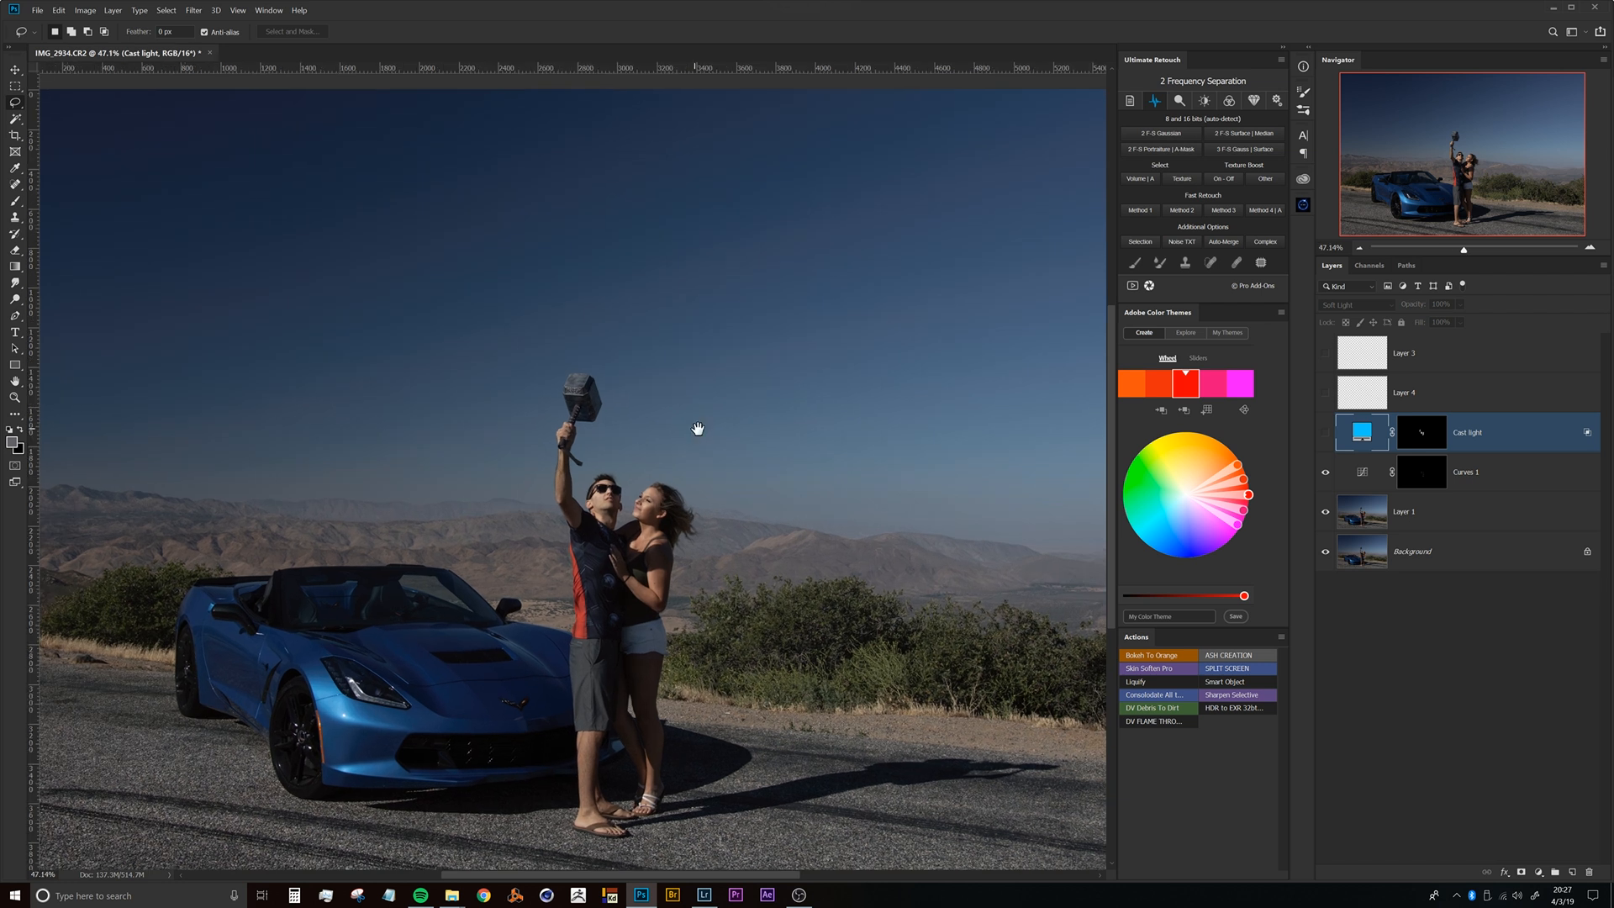
Delete the existing Layer 4 and add a new empty layer above Cast light.
left_click(1429, 395)
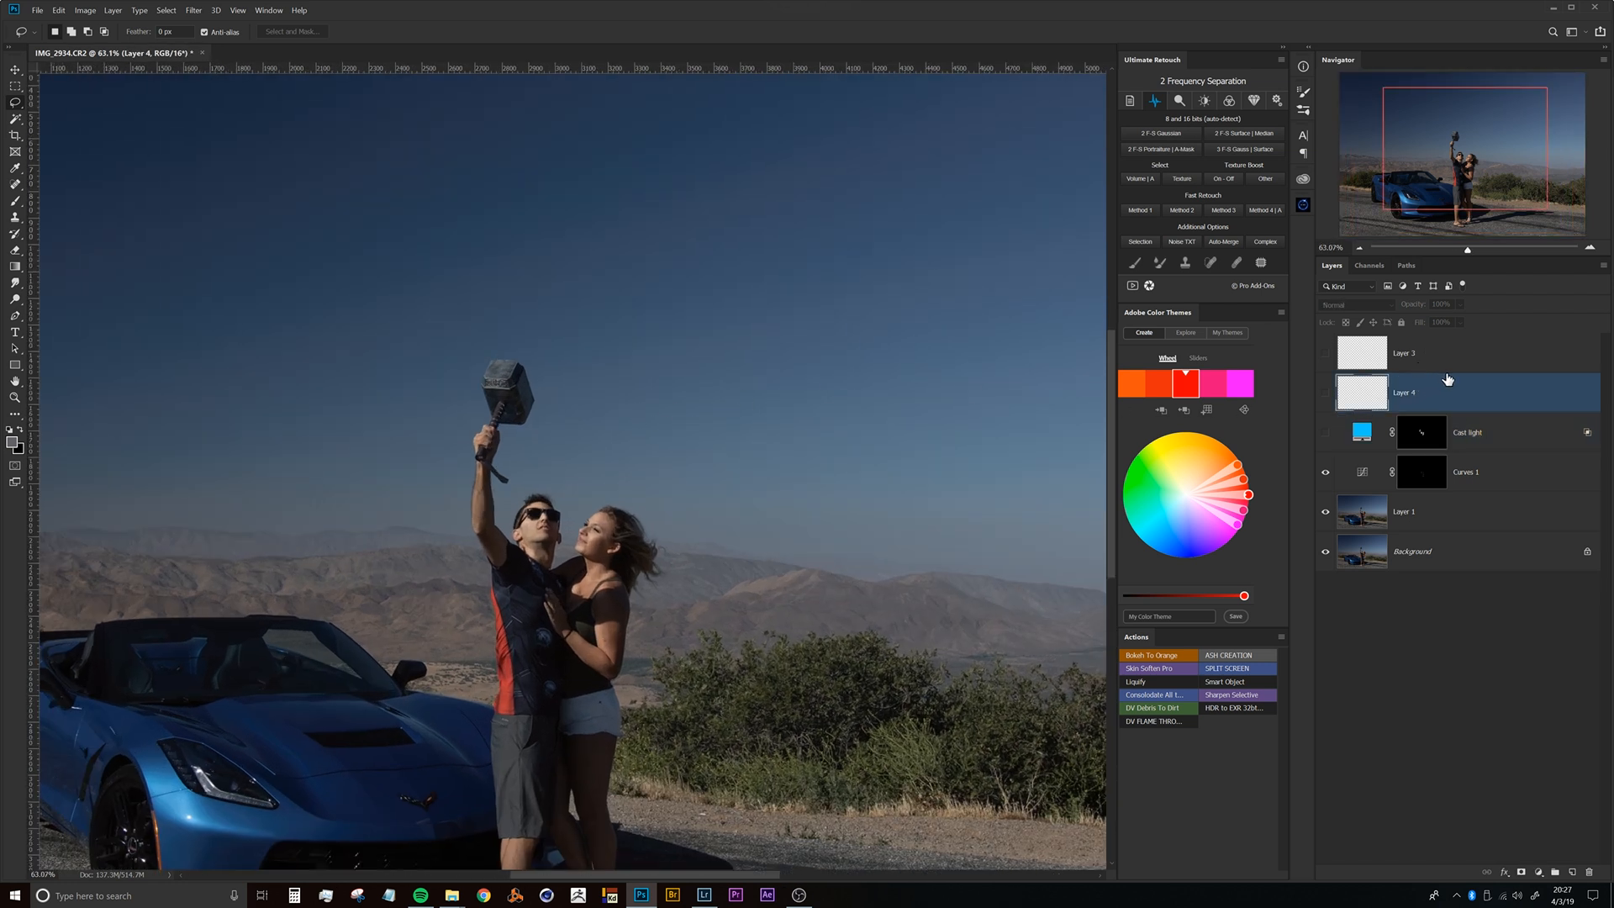
key("Delete")
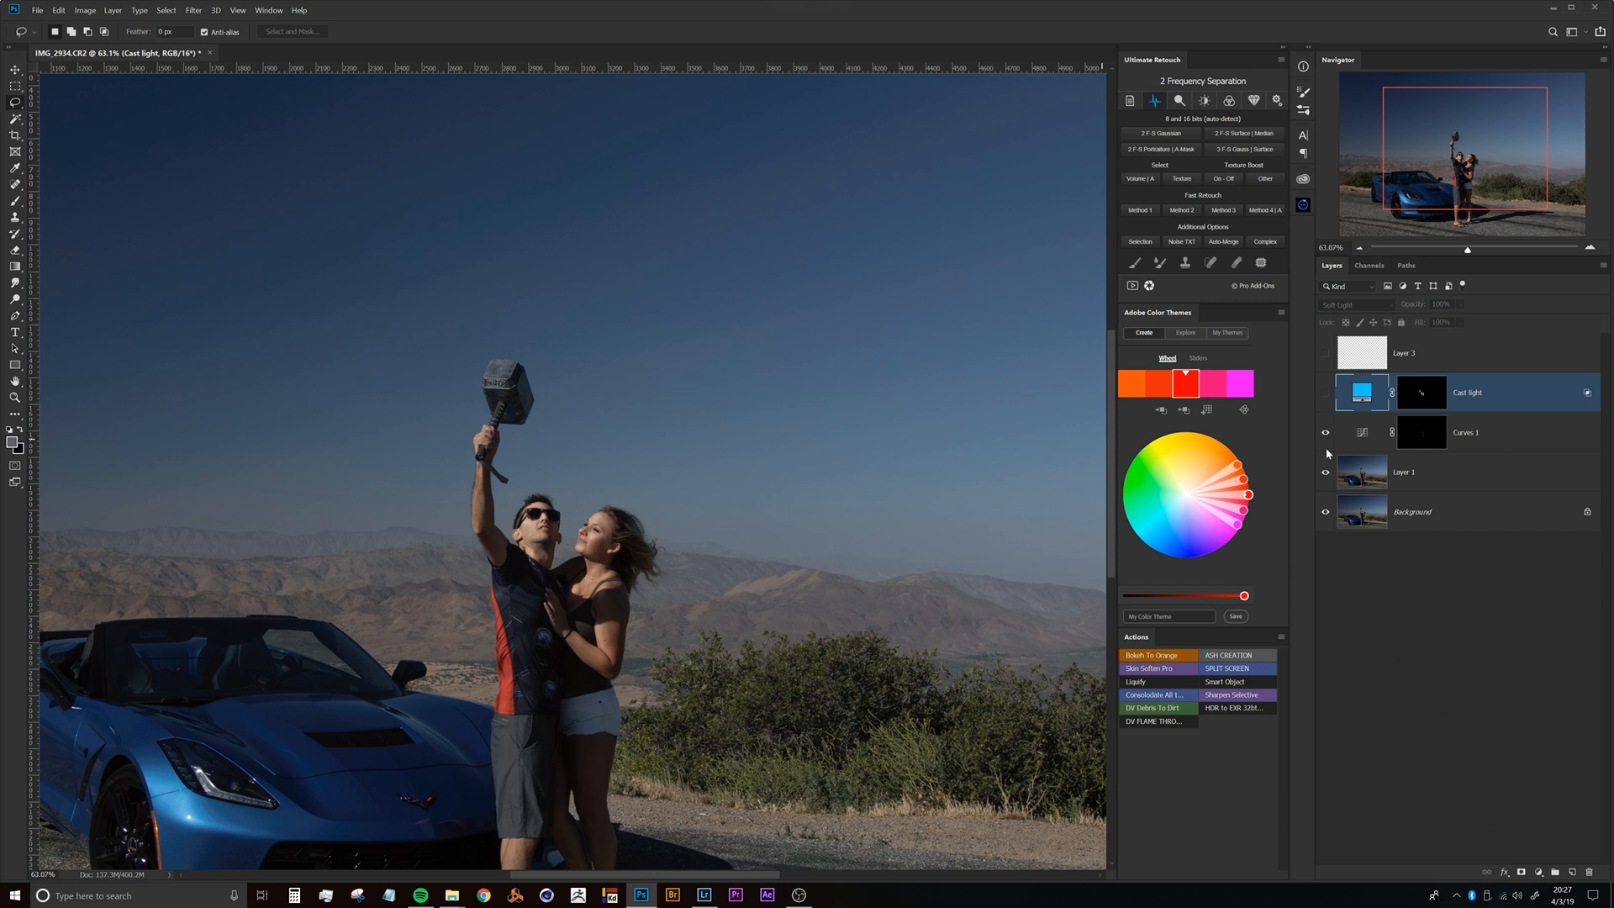
left_click(1568, 869)
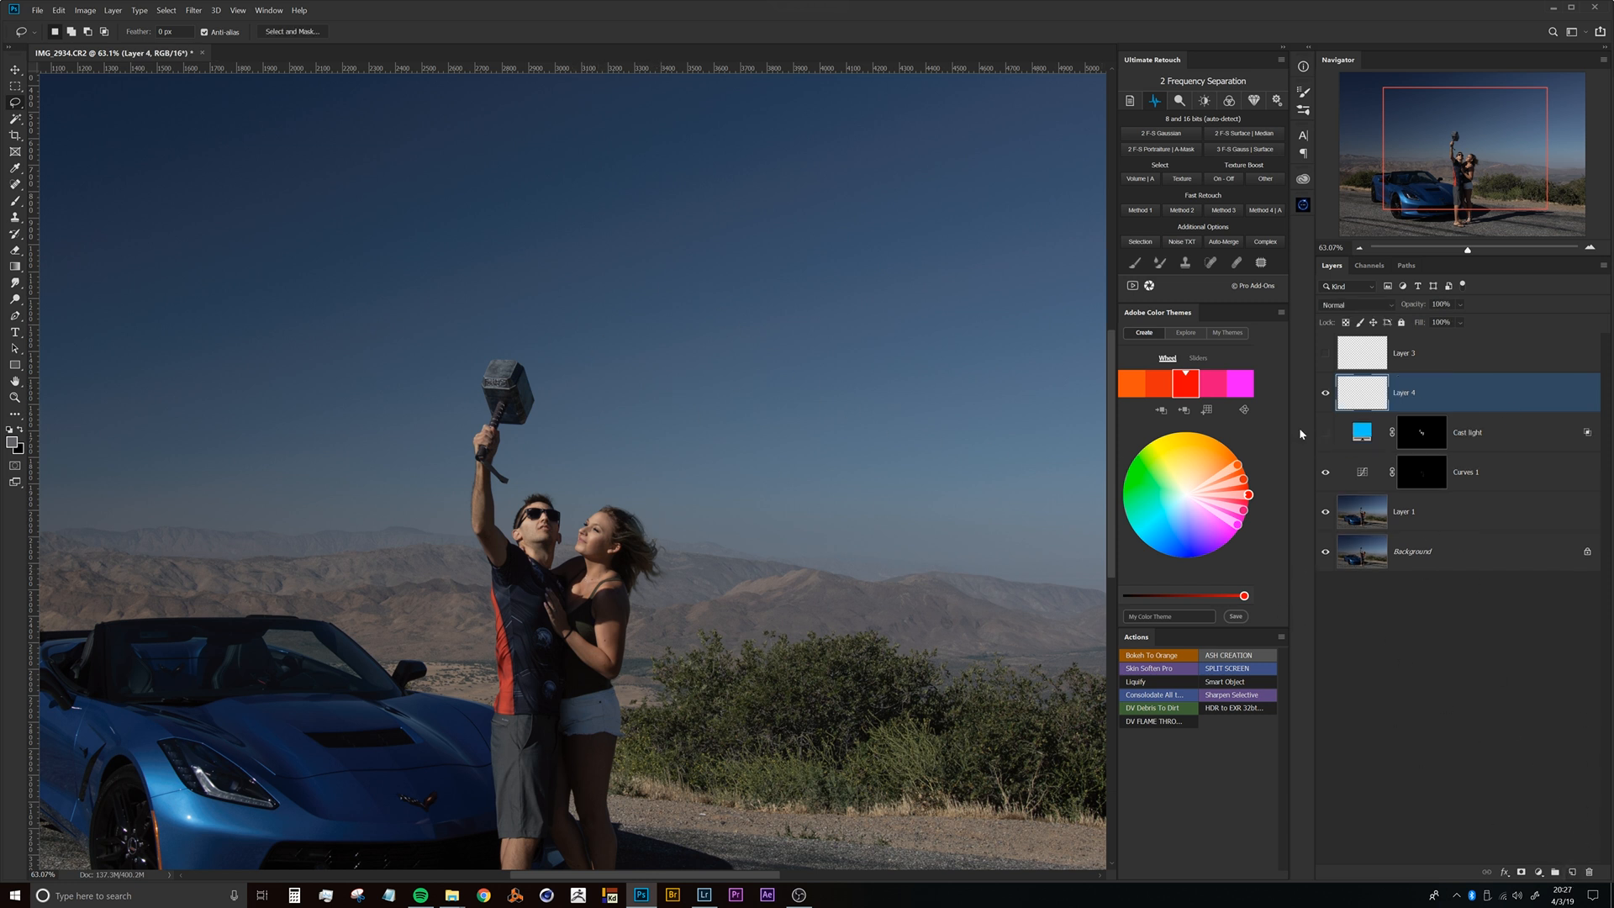
Put the new empty layer into a group named Lightning.
key("ctrl+g")
double_click(1379, 383)
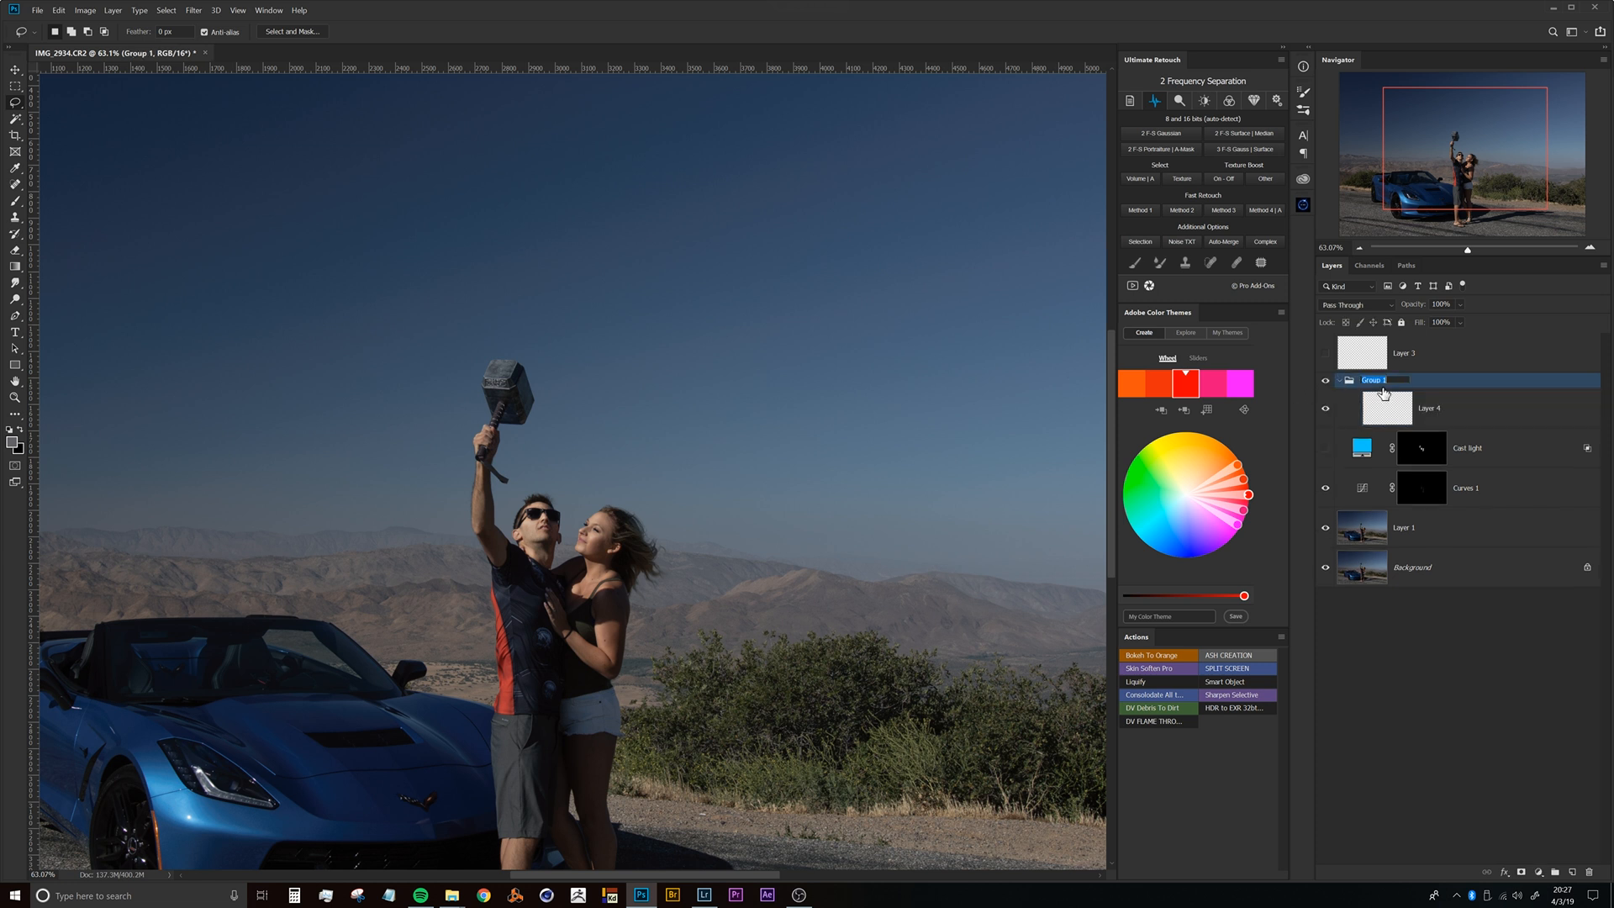
type("Lightning")
key("Return")
Select Layer 4 inside the Lightning group and set the Brush tool's foreground color to a very pale blue with hue 209.
left_click(1430, 408)
key("b")
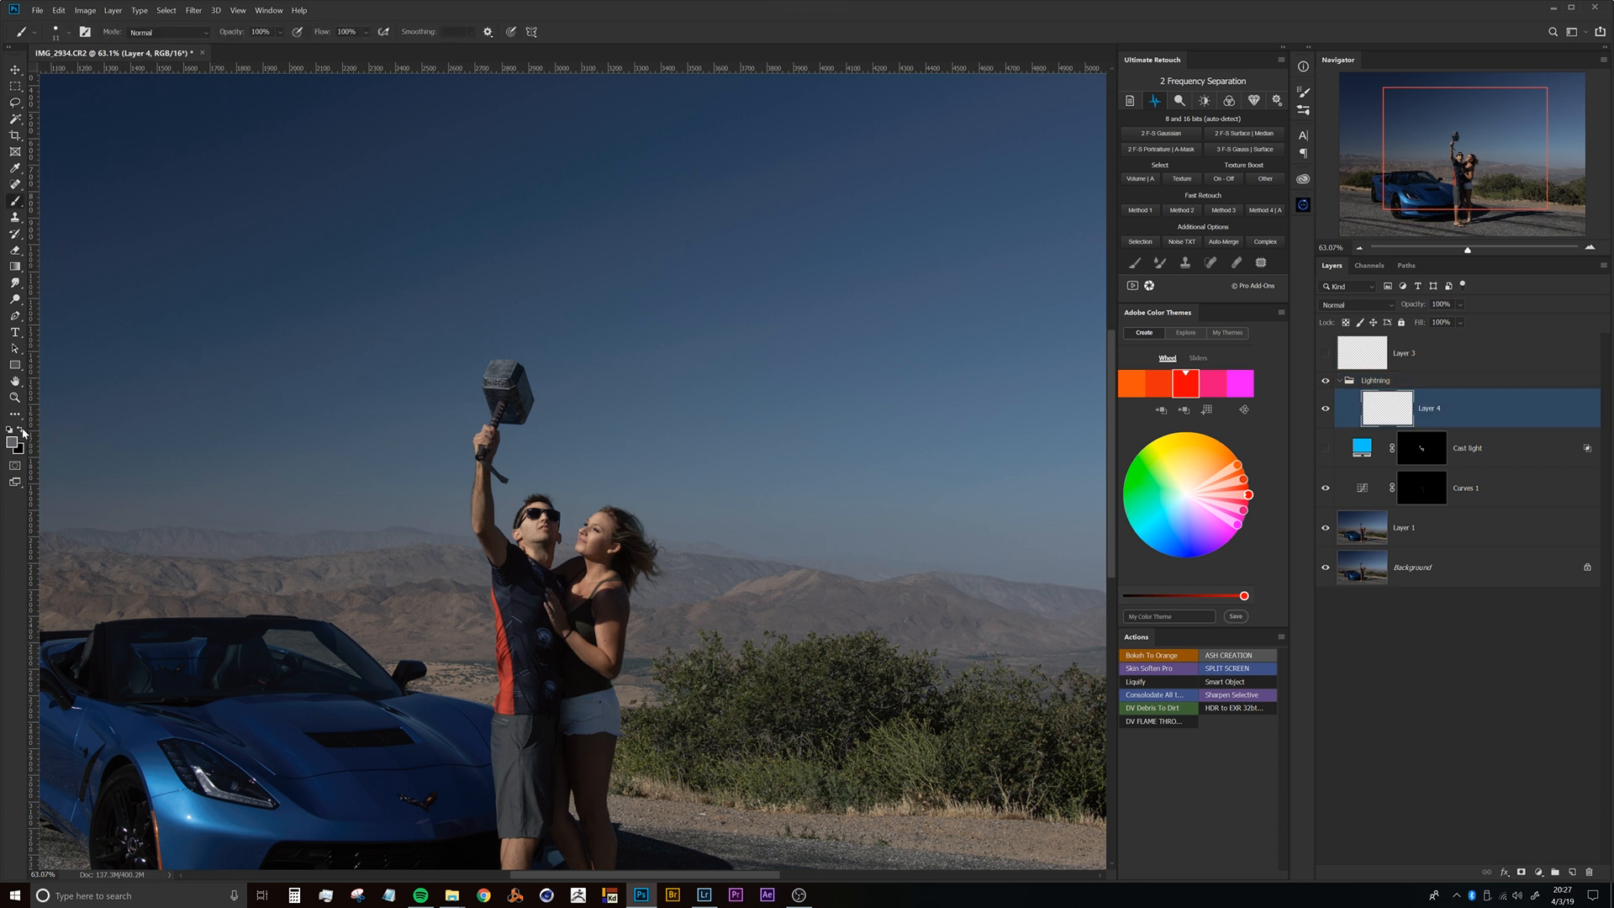
left_click(20, 430)
left_click(12, 441)
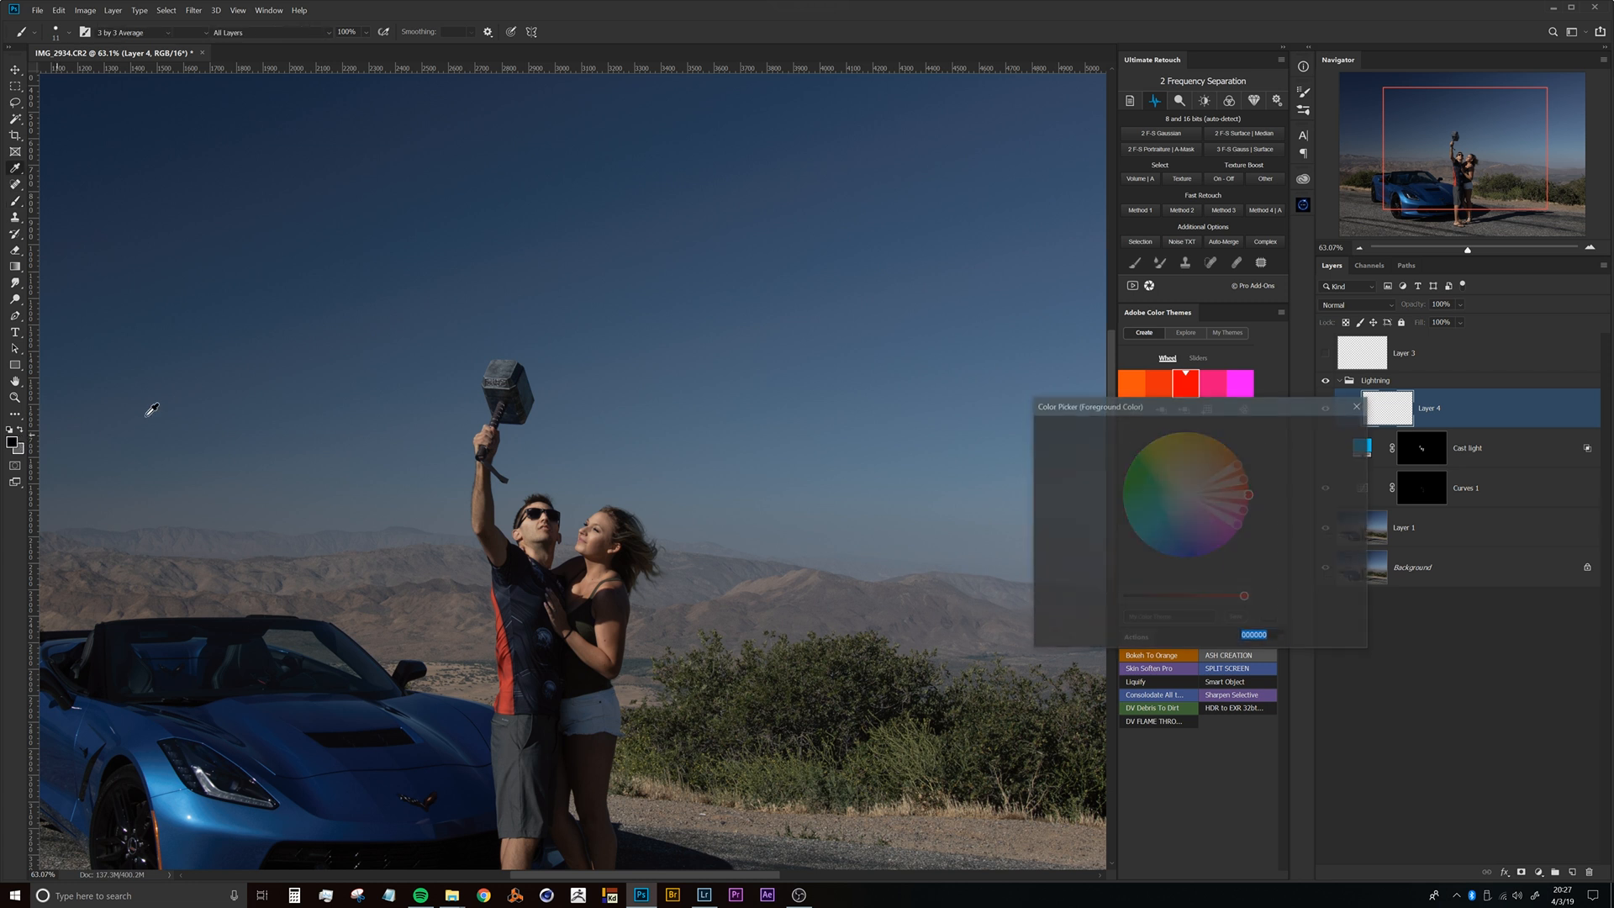
left_click_drag(1216, 521, 1217, 511)
left_click_drag(1058, 452, 1049, 436)
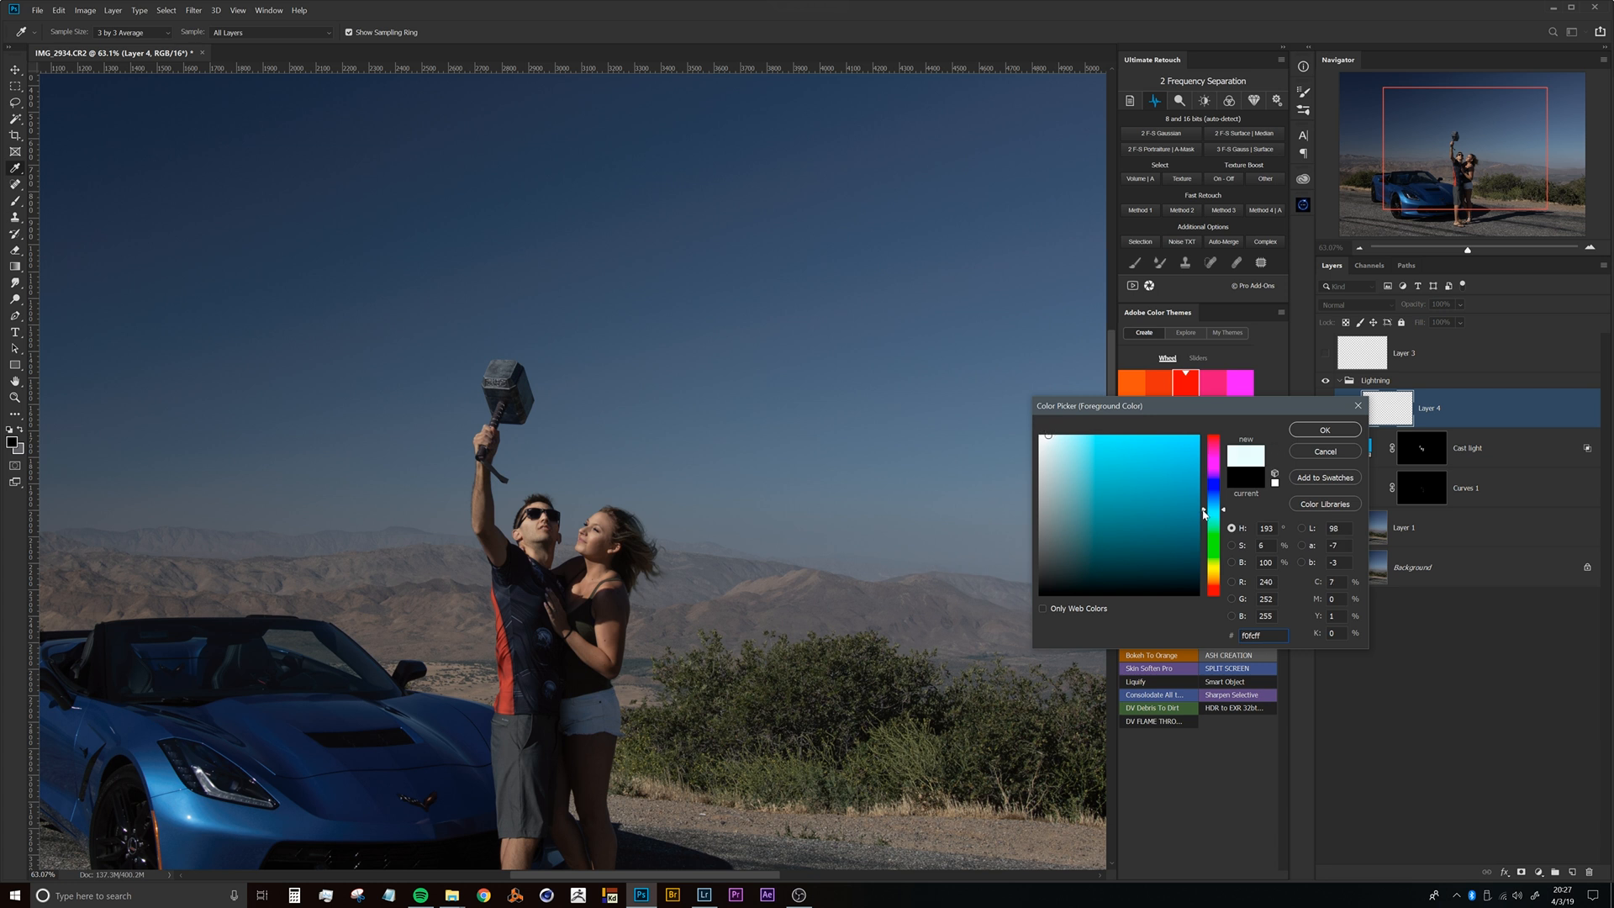
left_click_drag(1204, 513, 1208, 508)
left_click(1051, 436)
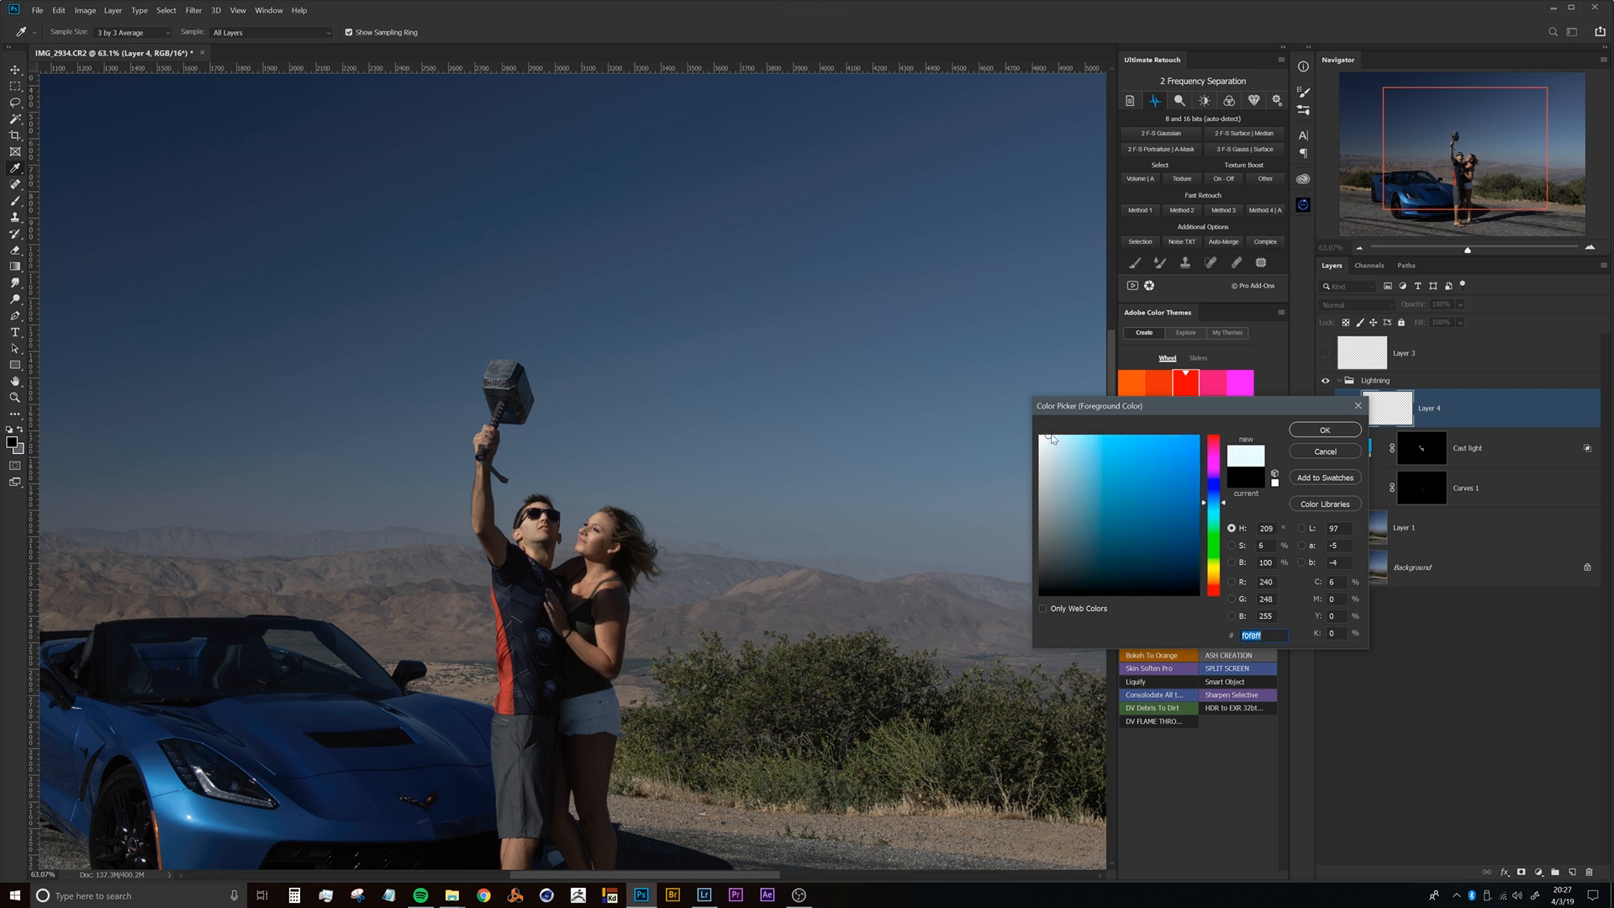
left_click_drag(1050, 436, 1056, 435)
left_click(1319, 431)
Choose the Pennello campione 18 lightning brush at 1479 px and frame the sky above the hammer.
key("b")
right_click(597, 468)
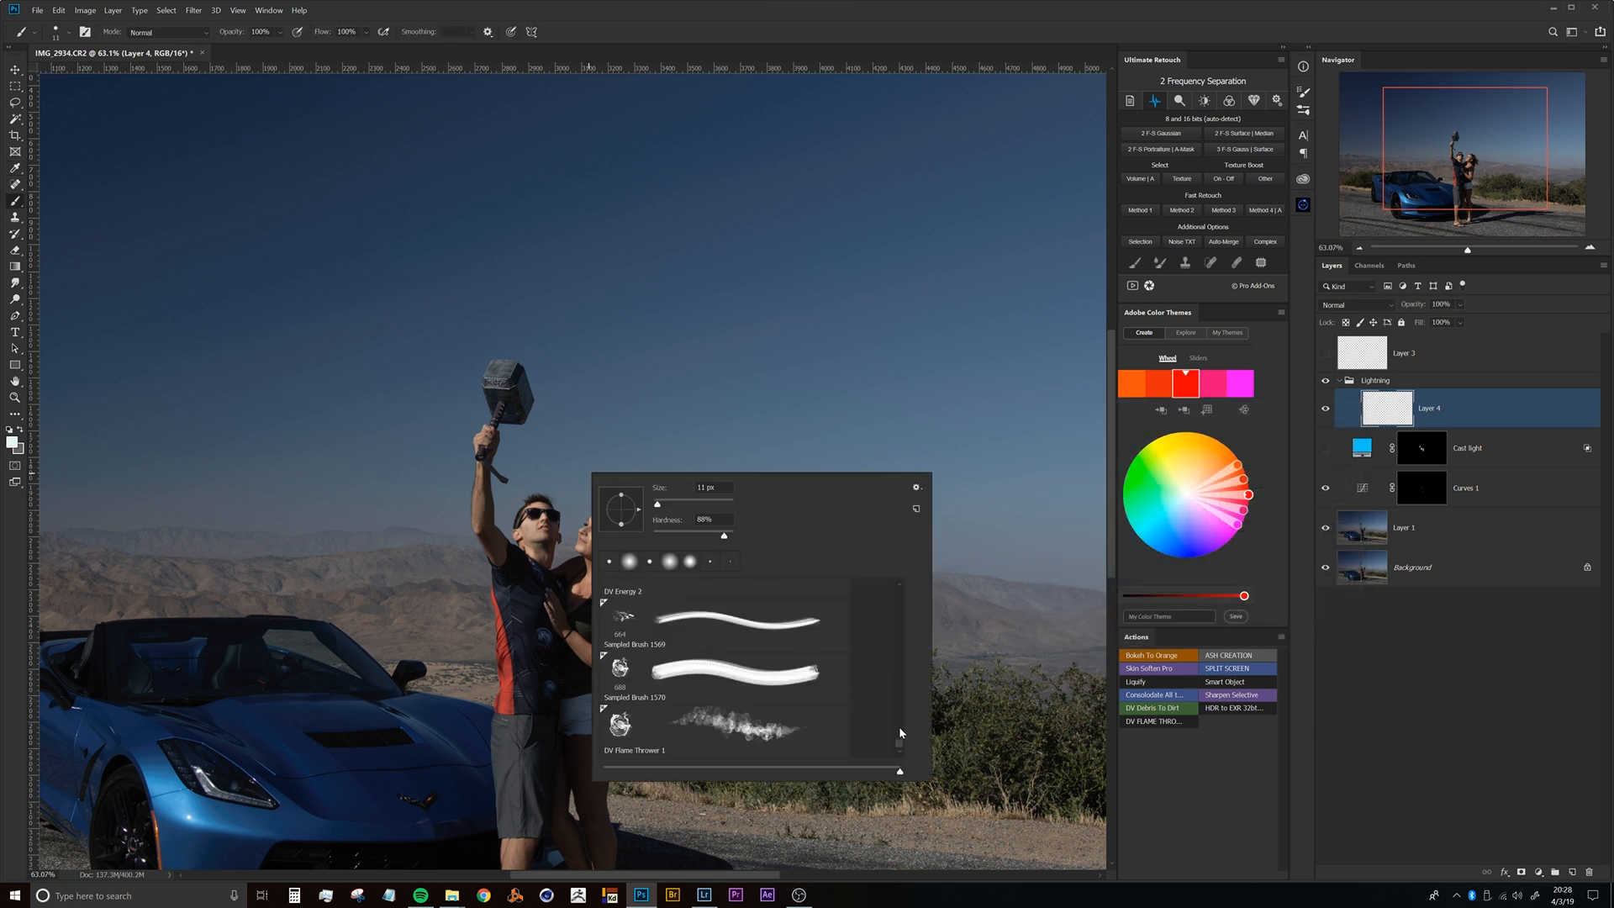
left_click_drag(897, 743, 901, 718)
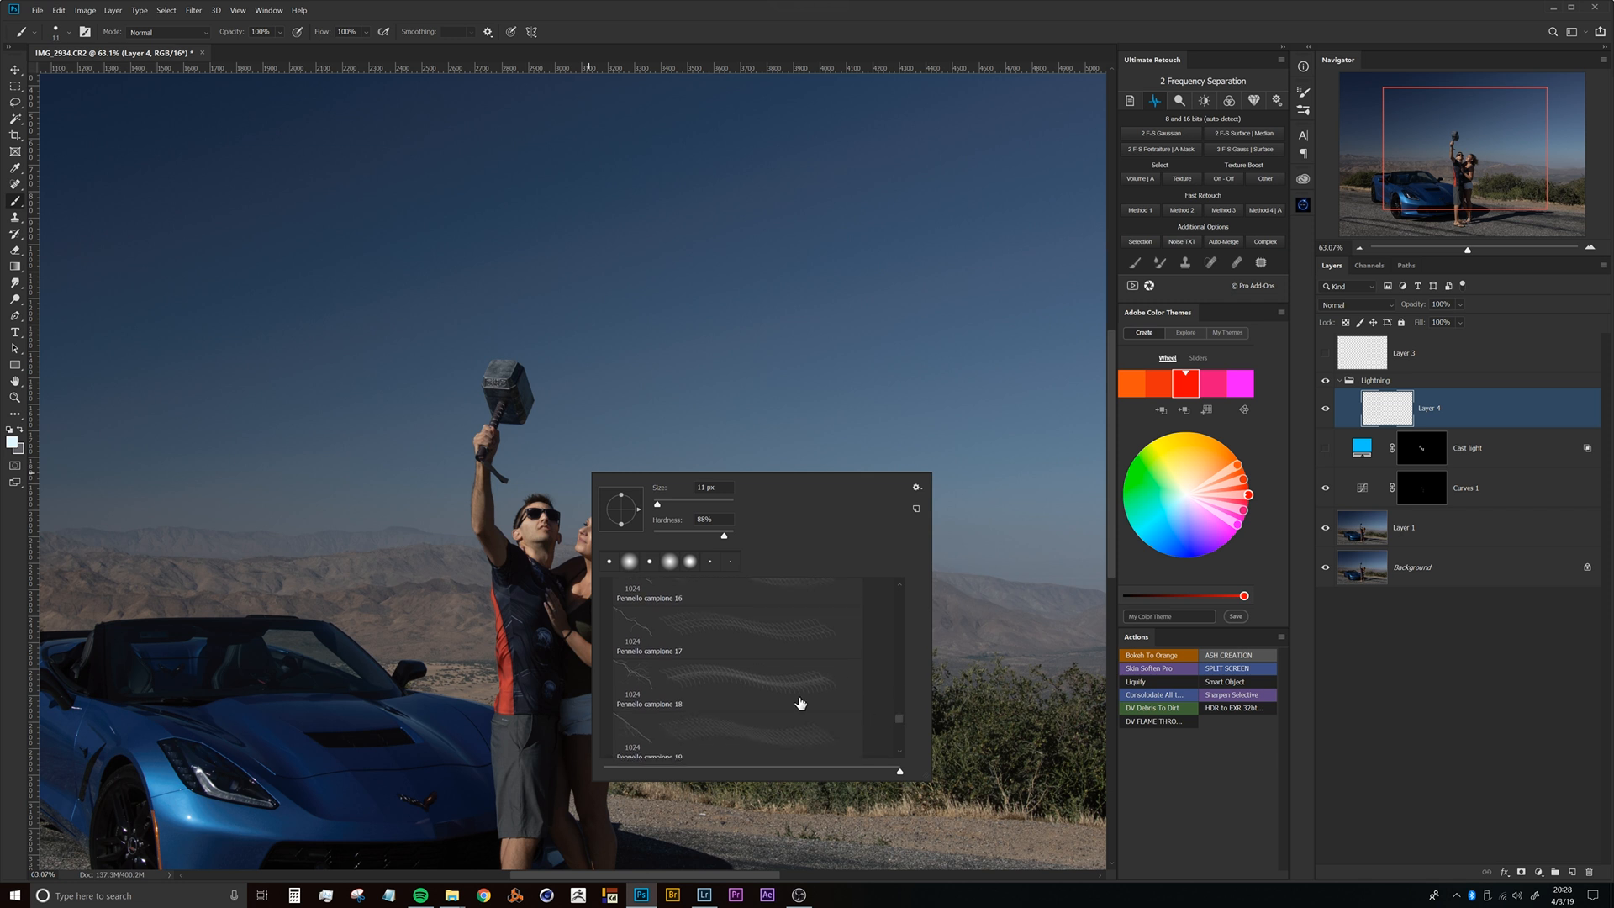
double_click(719, 674)
mouse_move(630, 436)
left_mouse_down()
mouse_move(571, 434)
mouse_move(591, 401)
left_mouse_up()
left_click_drag(532, 353, 582, 336)
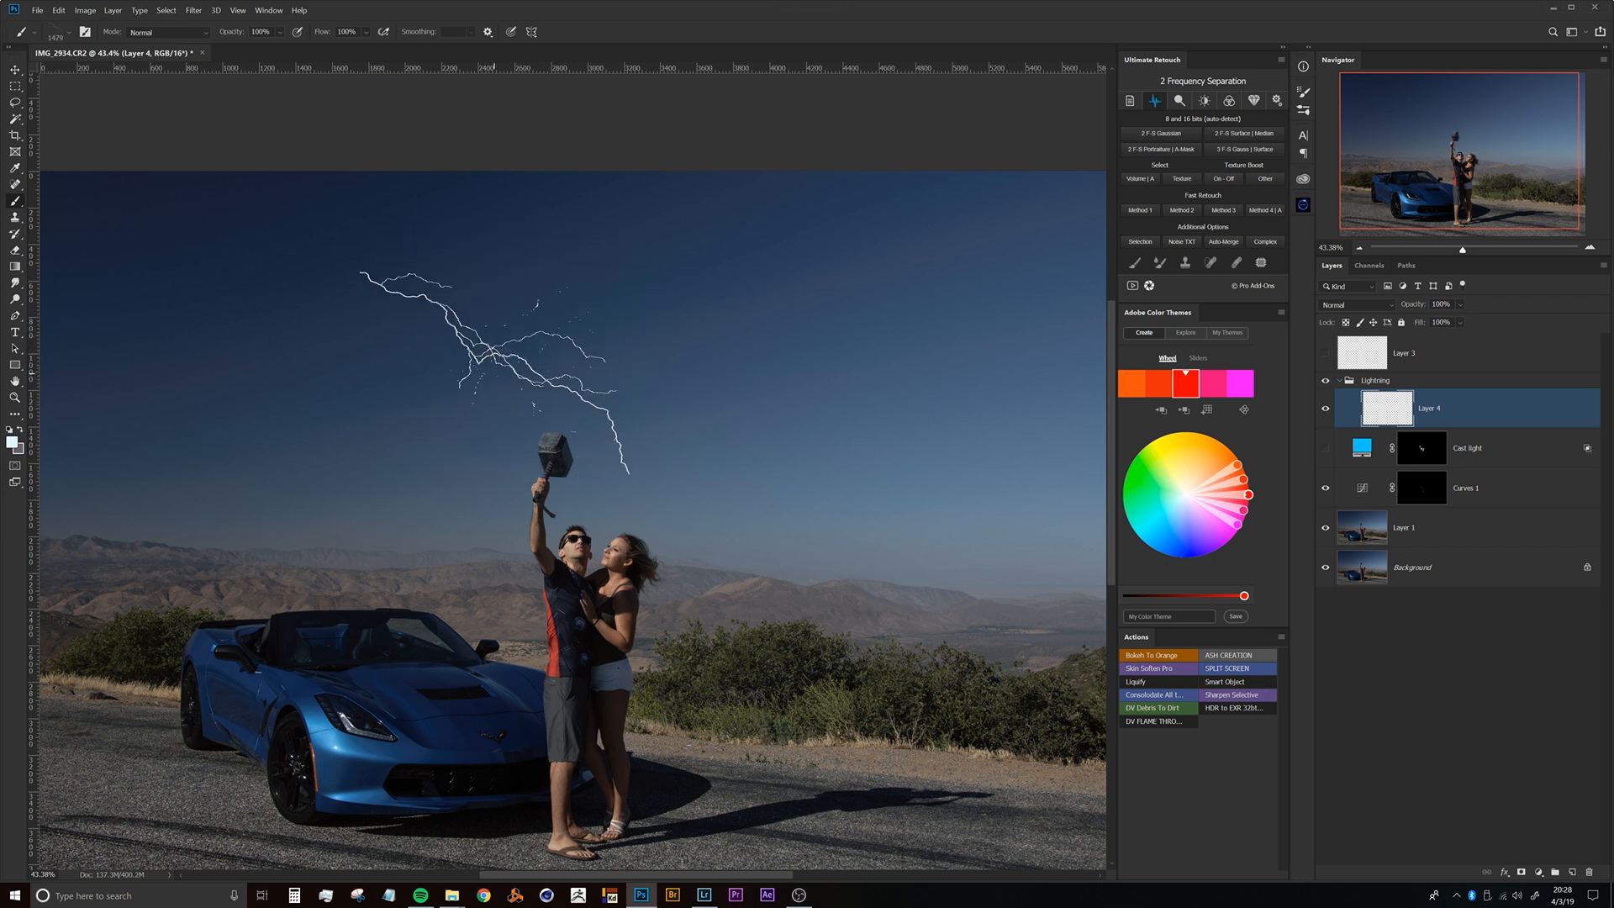
Try stamping a lightning bolt above the hammer and rotating it with Free Transform, and undo it.
left_click(617, 399)
key("ctrl+t")
left_click_drag(695, 276, 740, 404)
left_click_drag(562, 454, 561, 394)
key("ctrl+z")
key("Escape")
key("b")
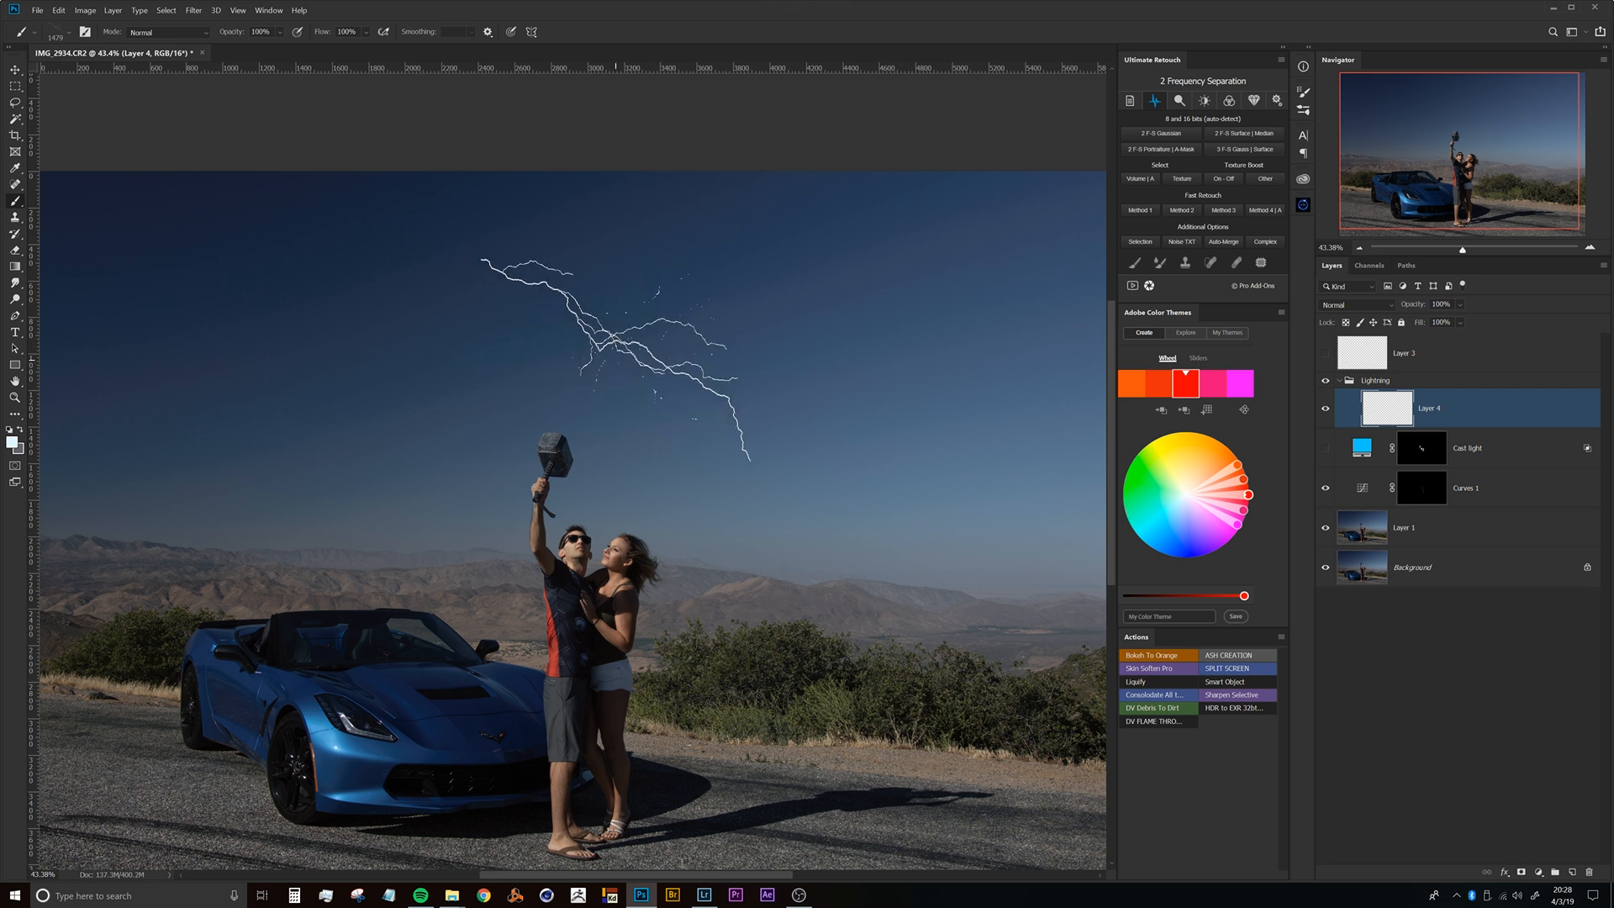
Try flattening the lightning brush's roundness almost completely, stamp it in the sky, and undo the stamp.
right_click(605, 385)
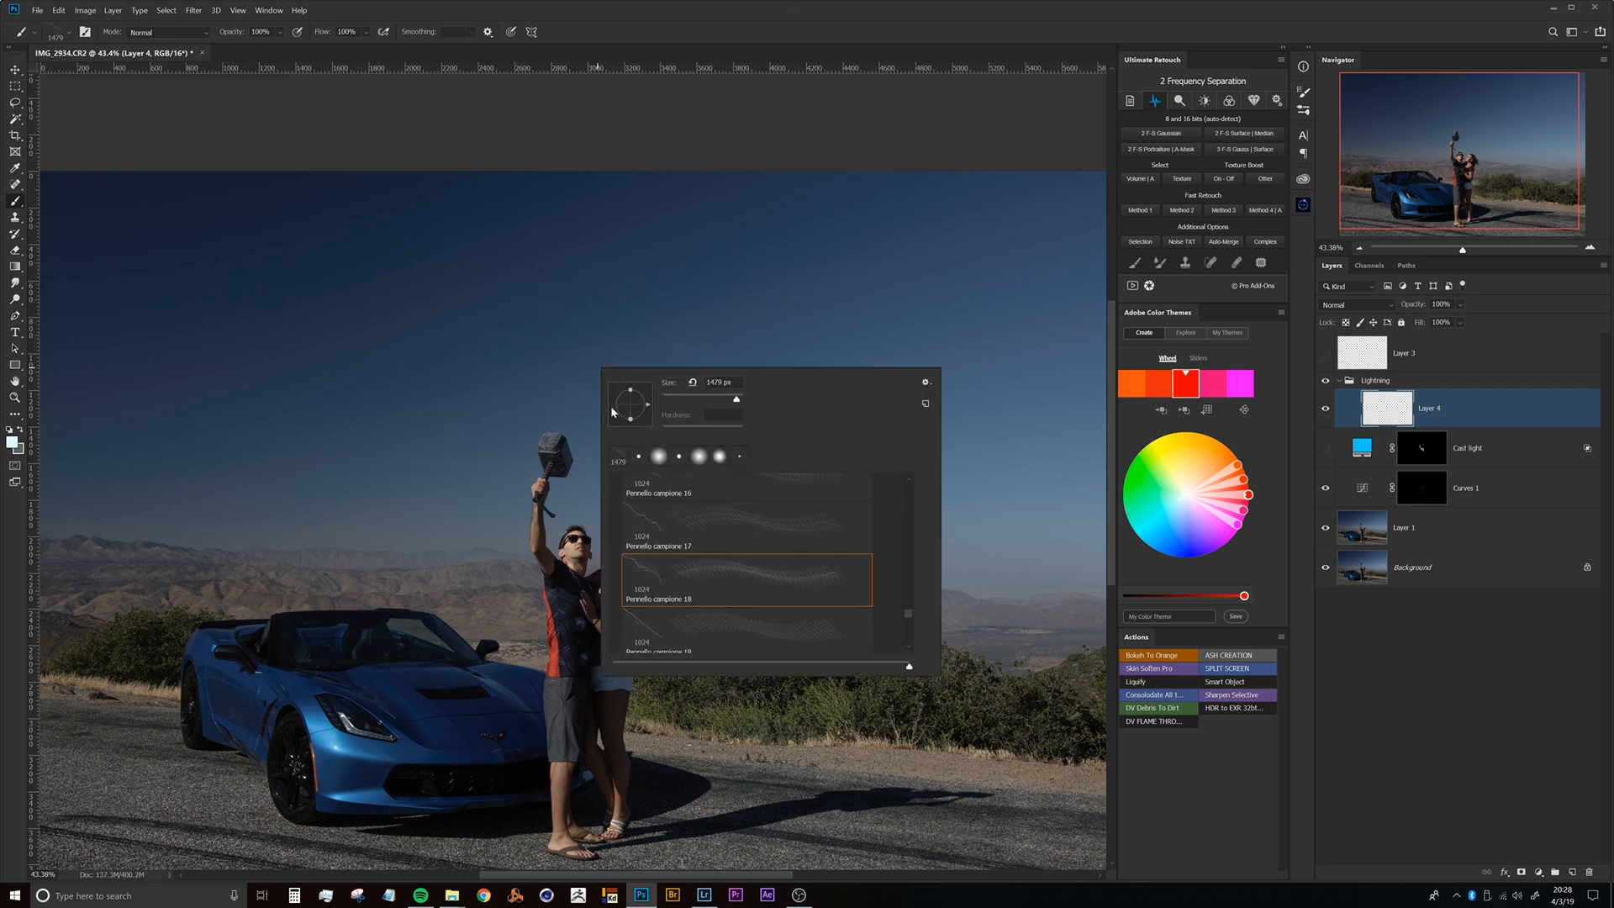
mouse_move(631, 393)
left_mouse_down()
mouse_move(634, 406)
mouse_move(628, 393)
left_mouse_up()
left_click_drag(630, 399, 631, 389)
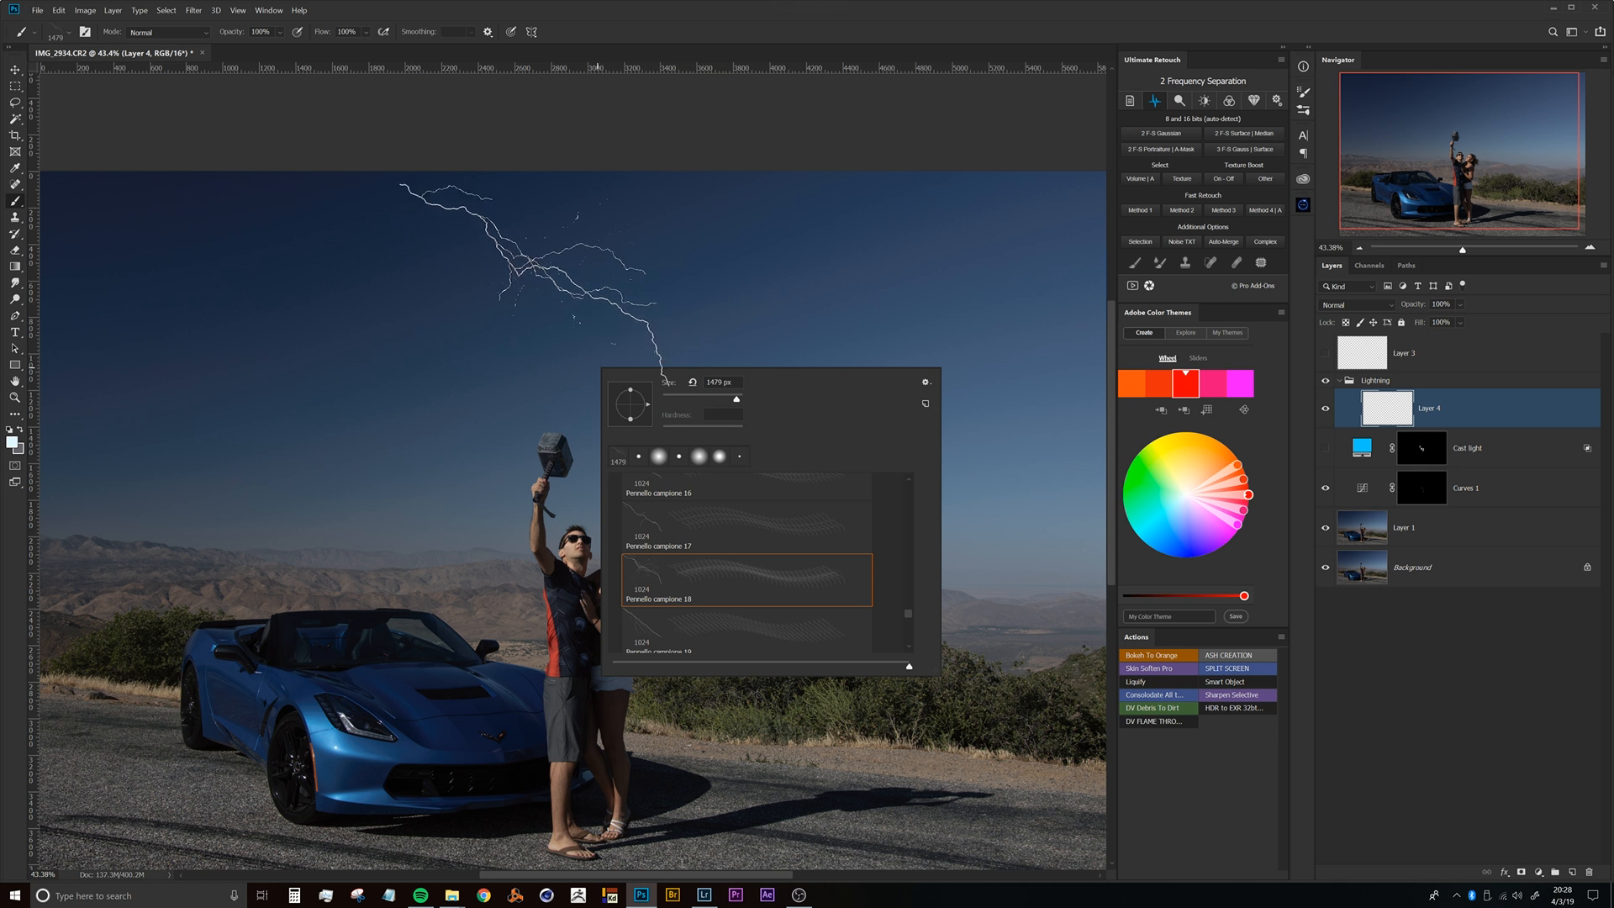
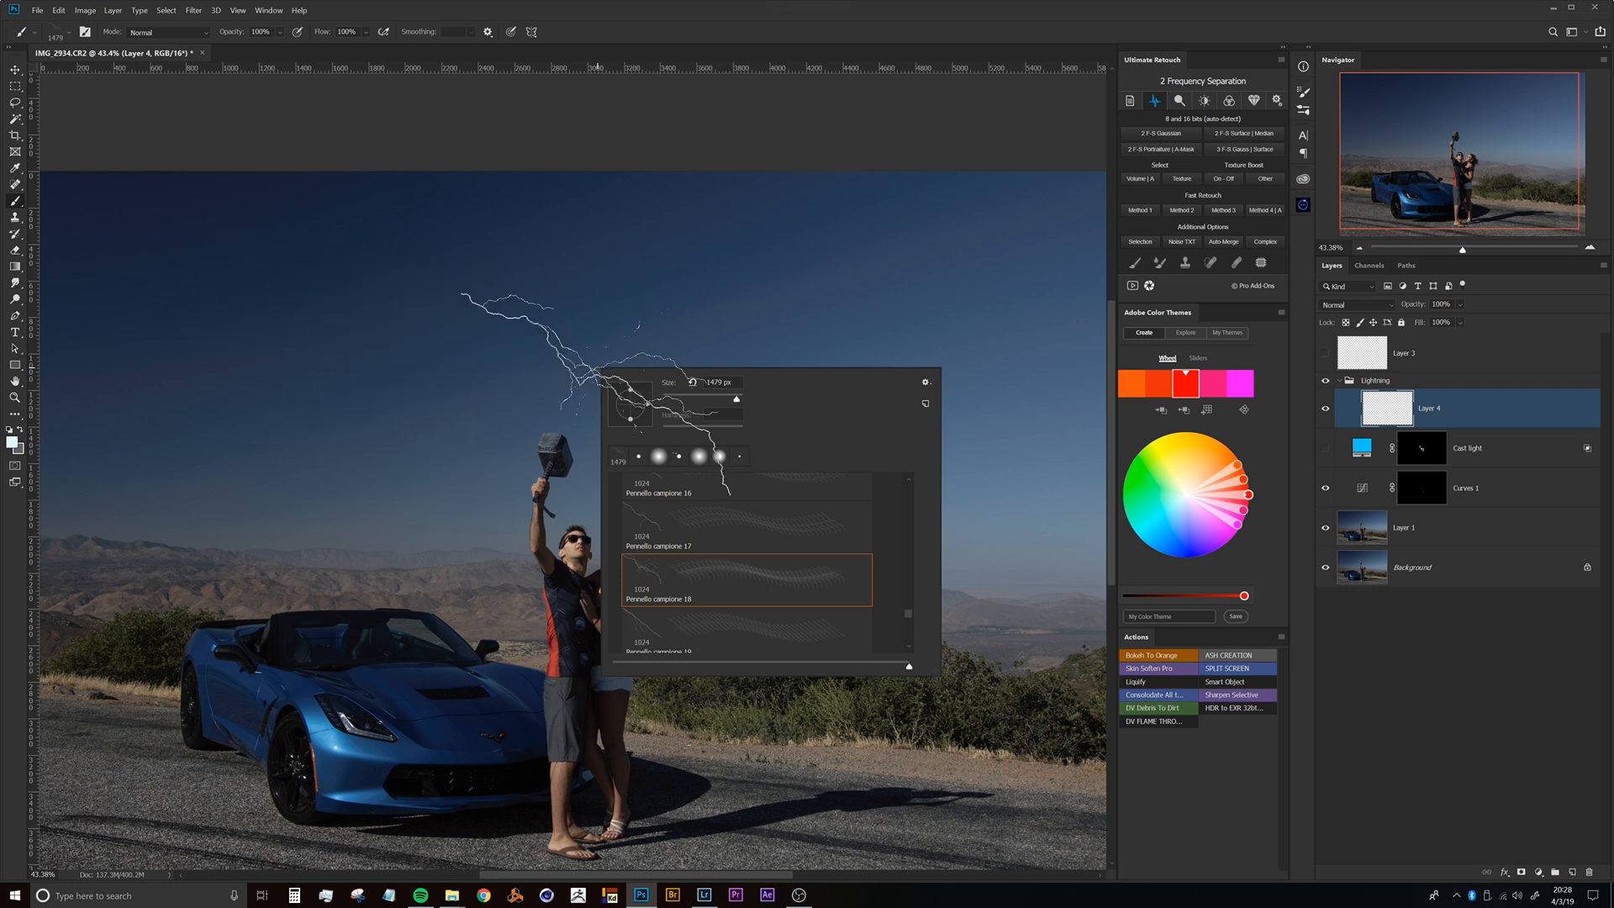
left_click_drag(632, 393, 633, 402)
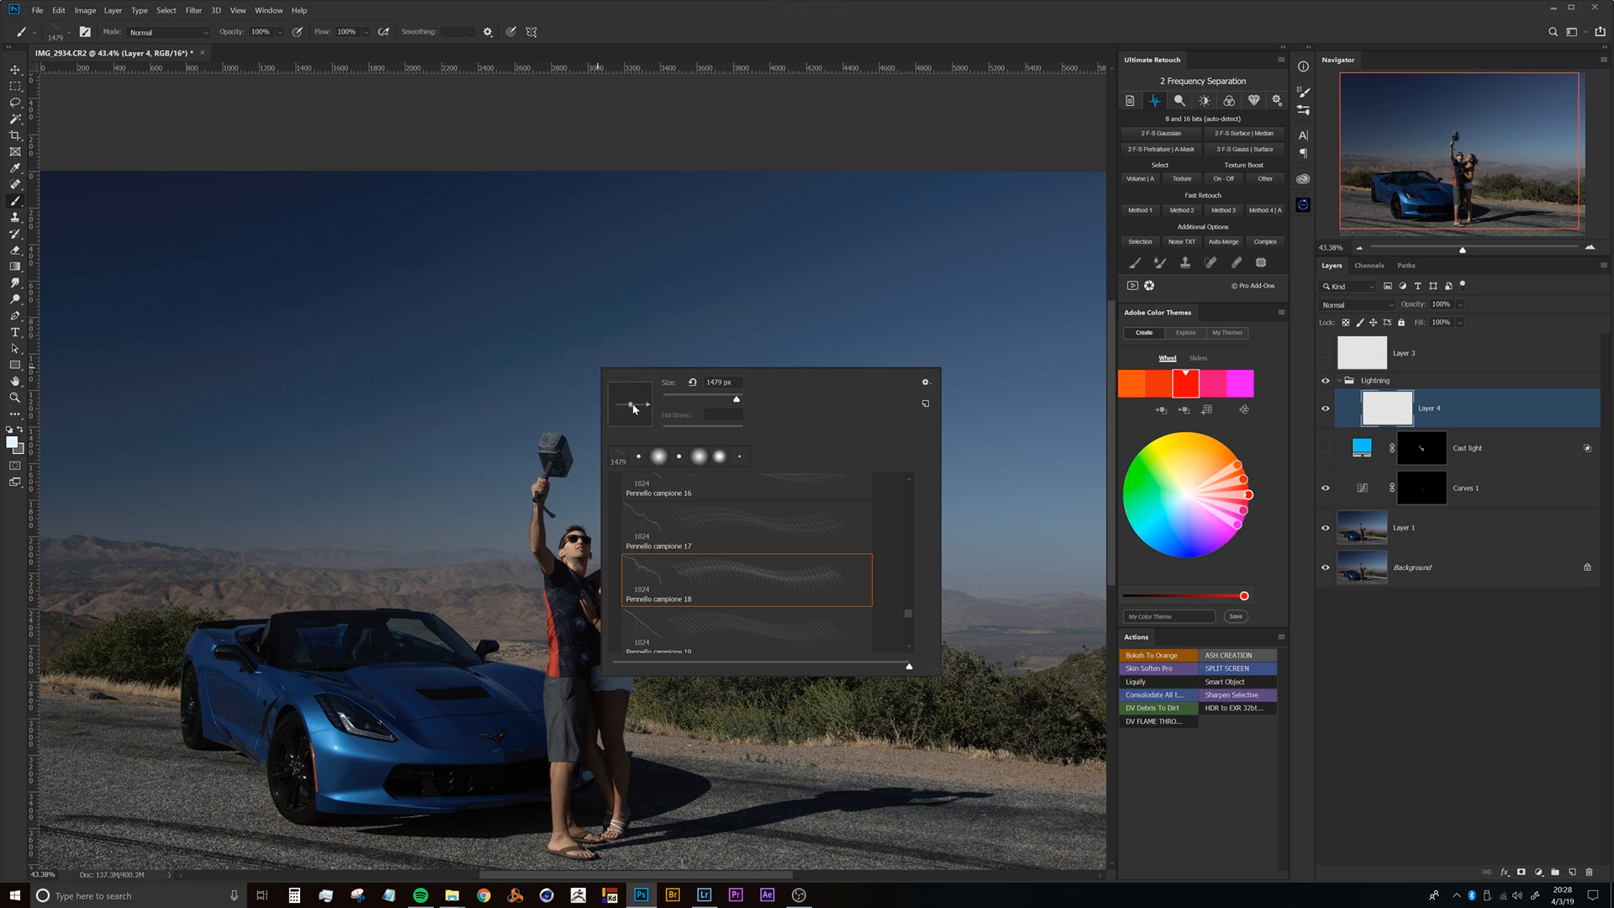
left_click(454, 311)
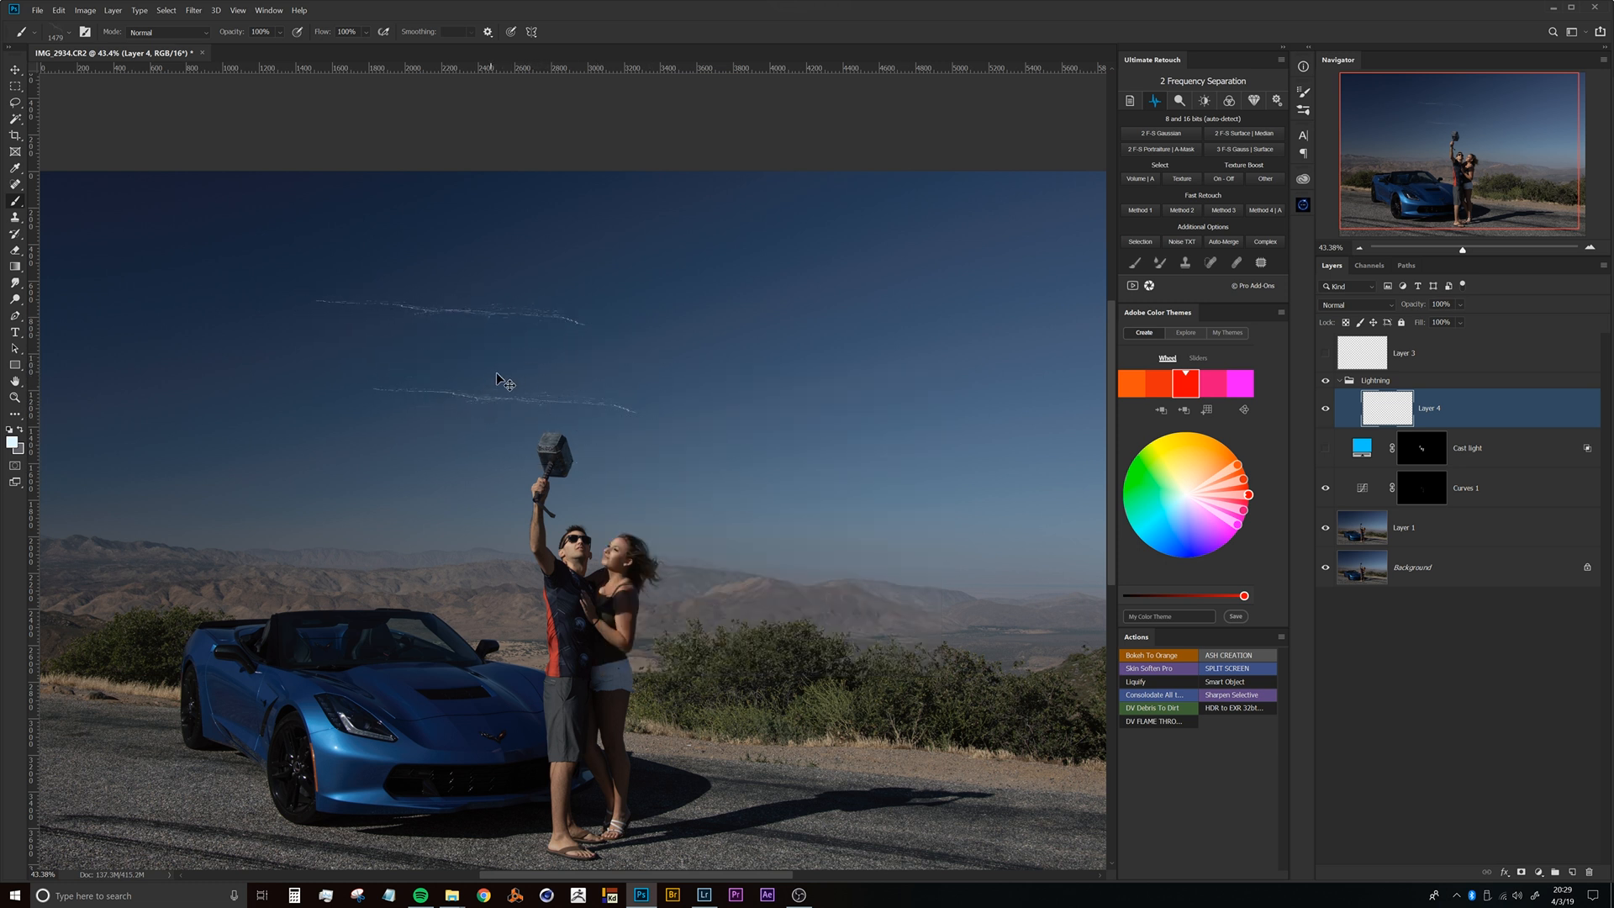
key("ctrl+z")
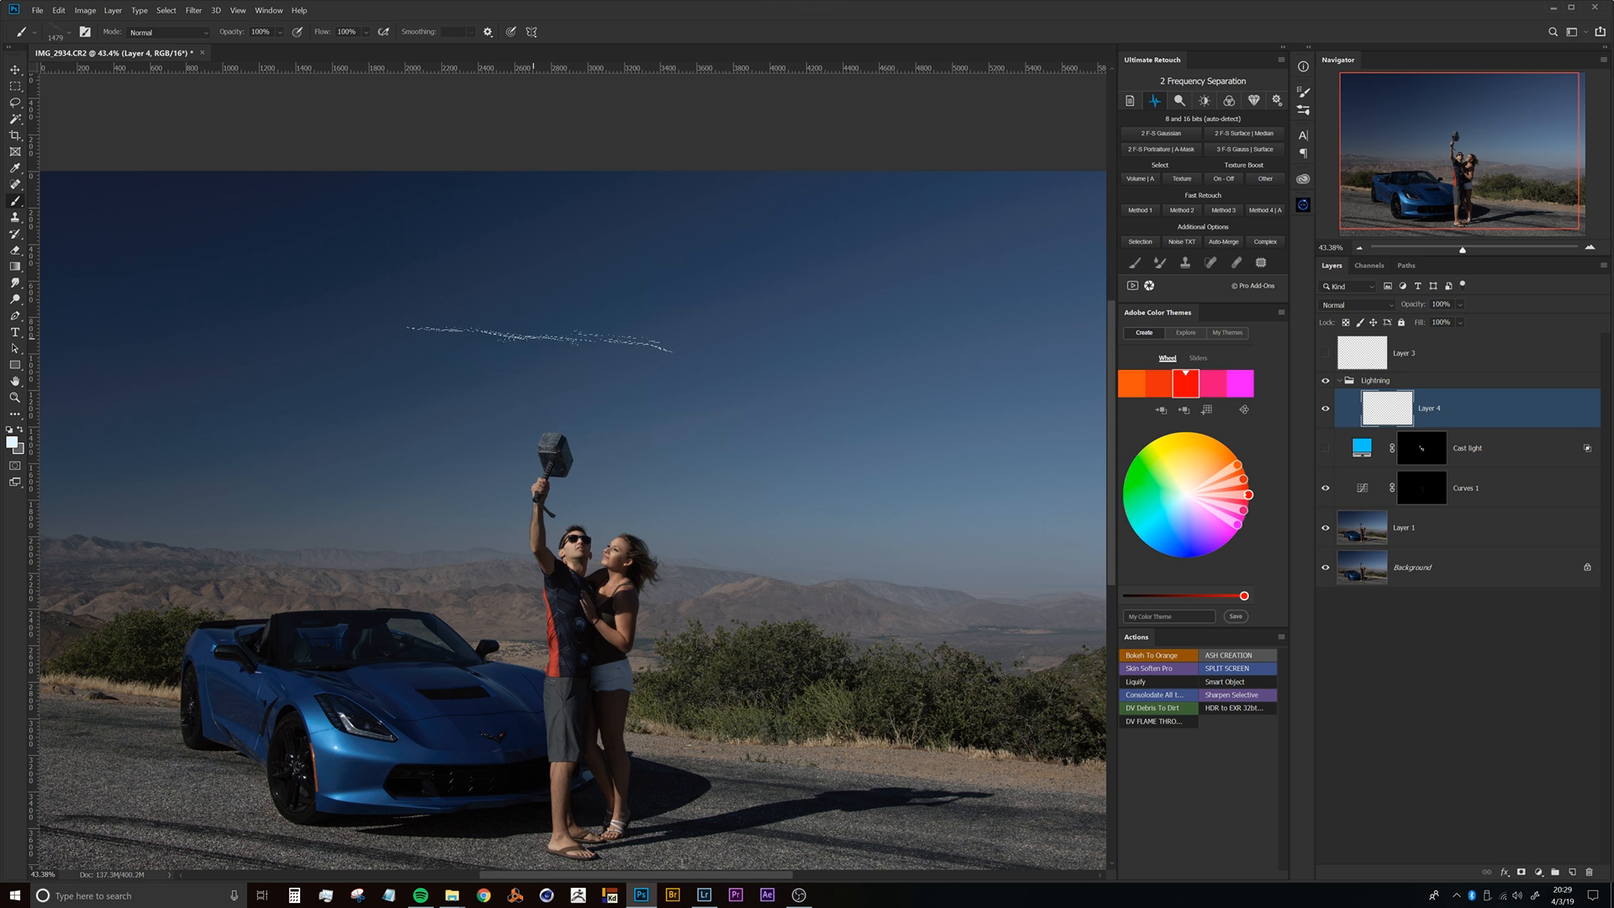
Restore the brush's roundness, rotate its tip to a steep downward angle, and stamp a bolt striking the hammer from the sky.
right_click(564, 353)
left_click_drag(595, 392, 602, 402)
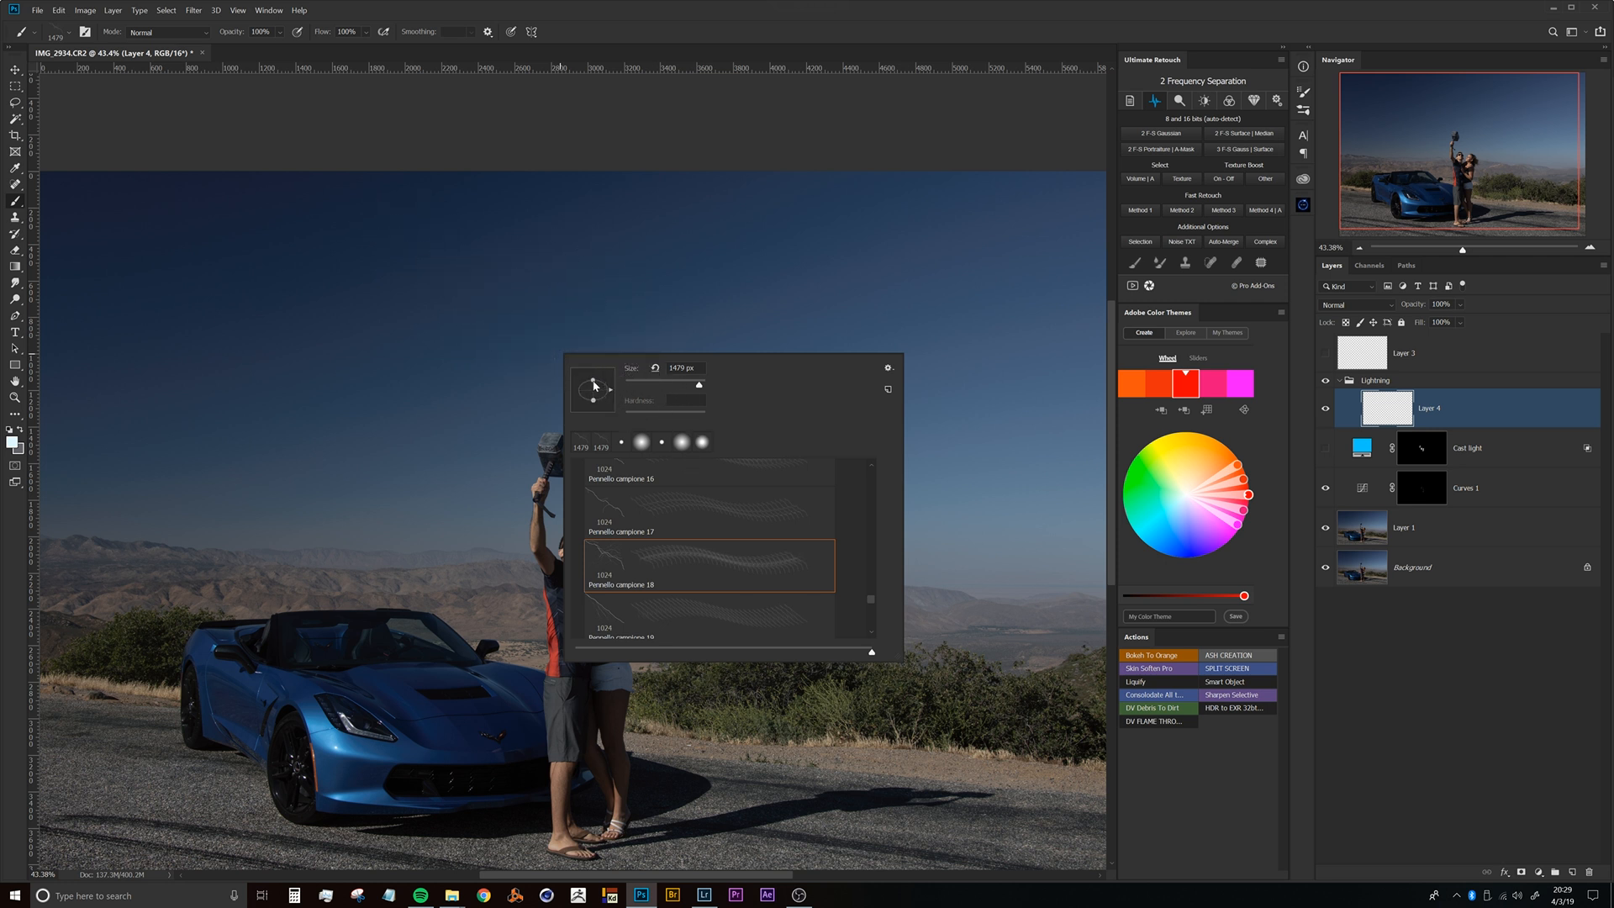
left_click_drag(594, 382, 594, 378)
left_click_drag(594, 387, 616, 397)
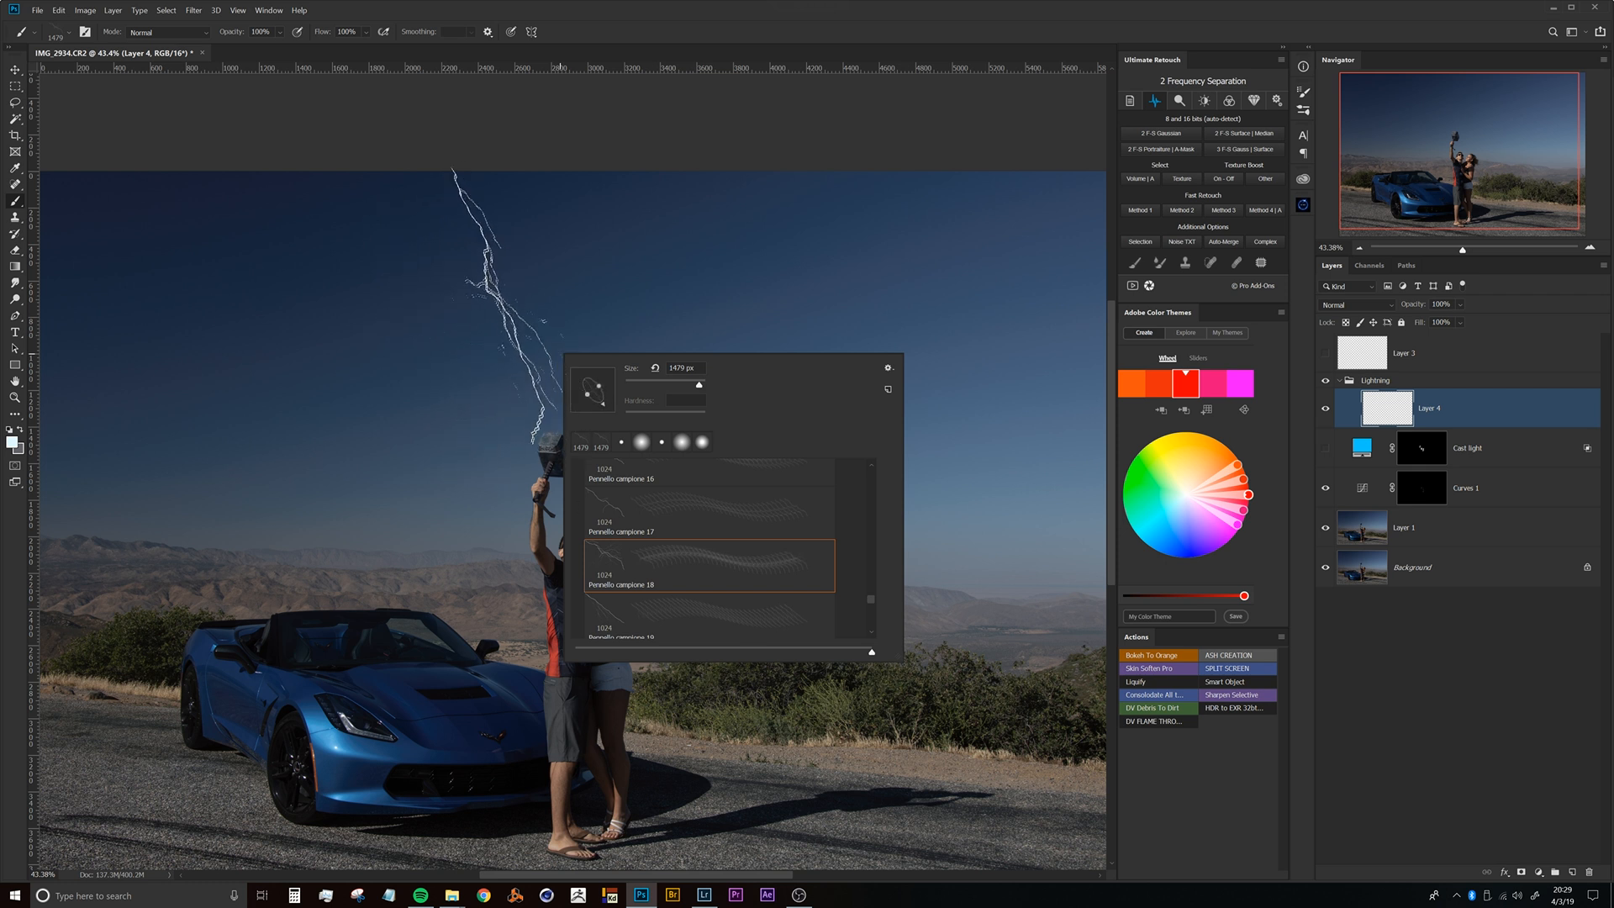
left_click(512, 307)
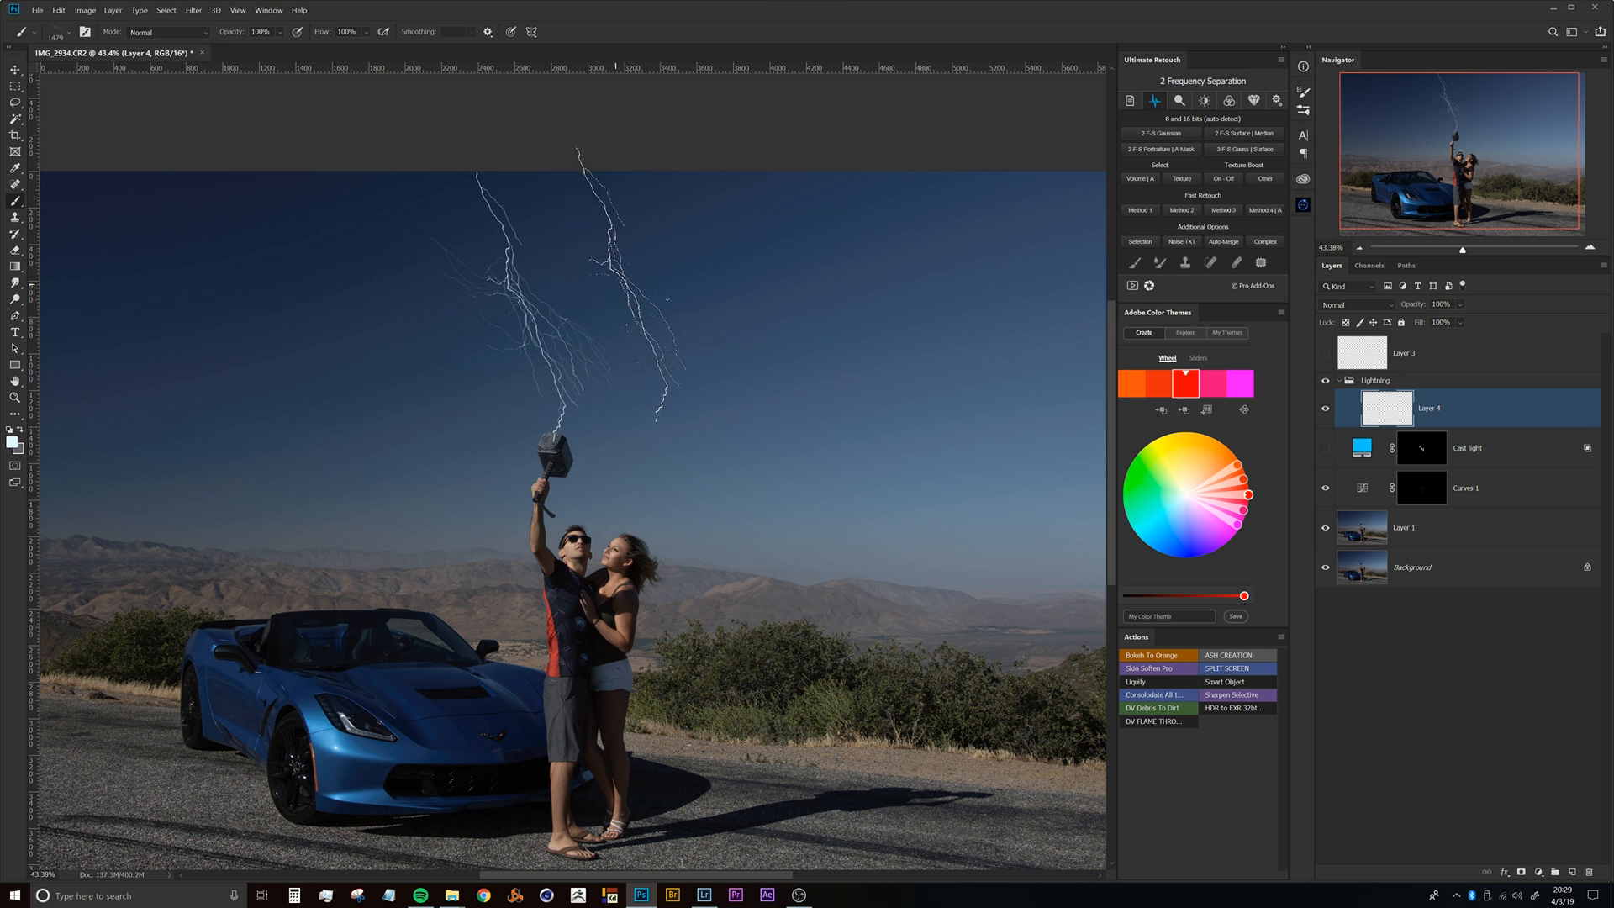
Erase the stray side branches of the lightning bolt on Layer 4 with the Eraser, raising its opacity to 100%.
key("ctrl+space")
mouse_move(540, 313)
left_mouse_down()
mouse_move(569, 300)
mouse_move(548, 313)
mouse_move(591, 341)
mouse_move(499, 302)
mouse_move(525, 260)
left_mouse_up()
key("e")
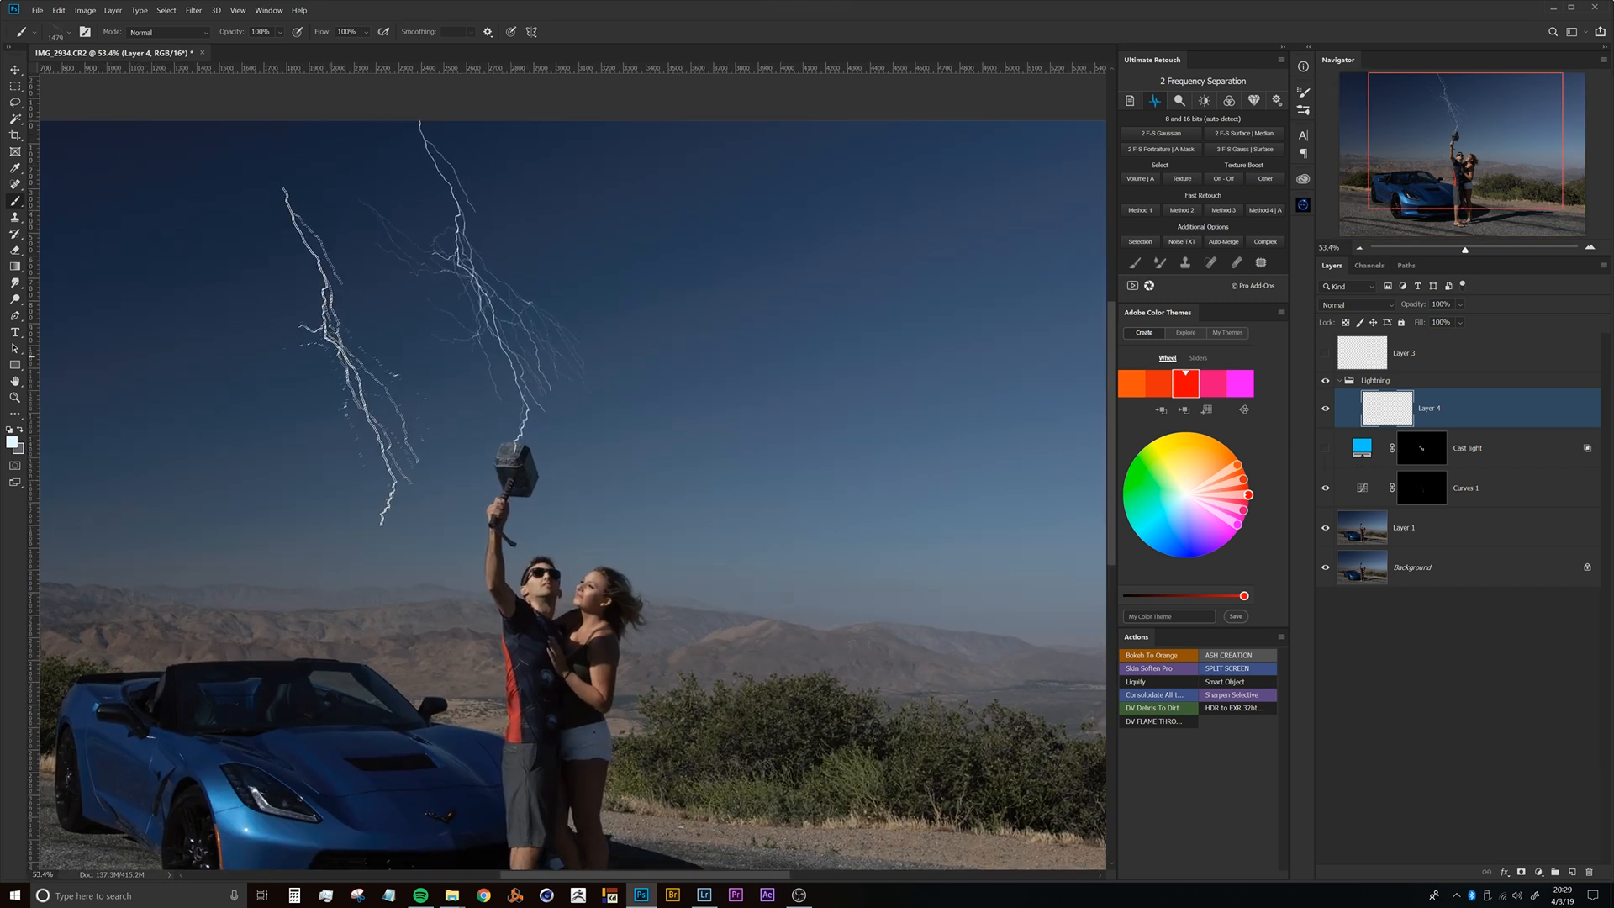
mouse_move(522, 281)
left_mouse_down()
mouse_move(537, 285)
mouse_move(522, 288)
mouse_move(525, 272)
mouse_move(558, 393)
left_mouse_up()
left_click_drag(532, 284, 579, 424)
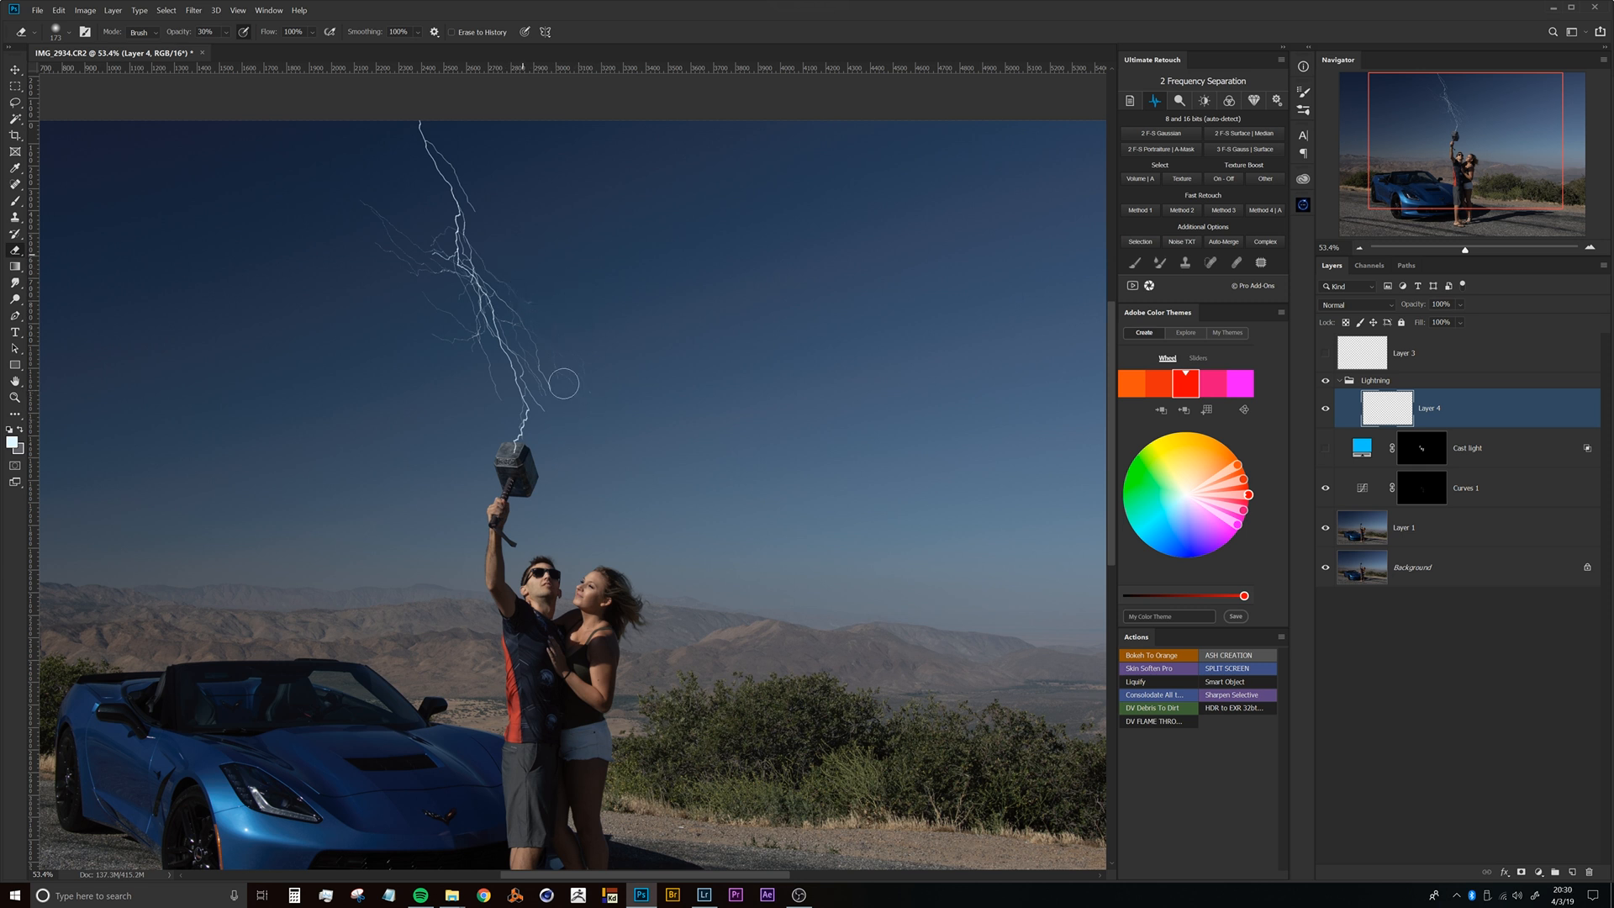
left_click_drag(375, 247, 412, 246)
key("0")
left_click_drag(371, 191, 412, 266)
left_click_drag(533, 378, 449, 378)
left_click_drag(565, 427, 519, 352)
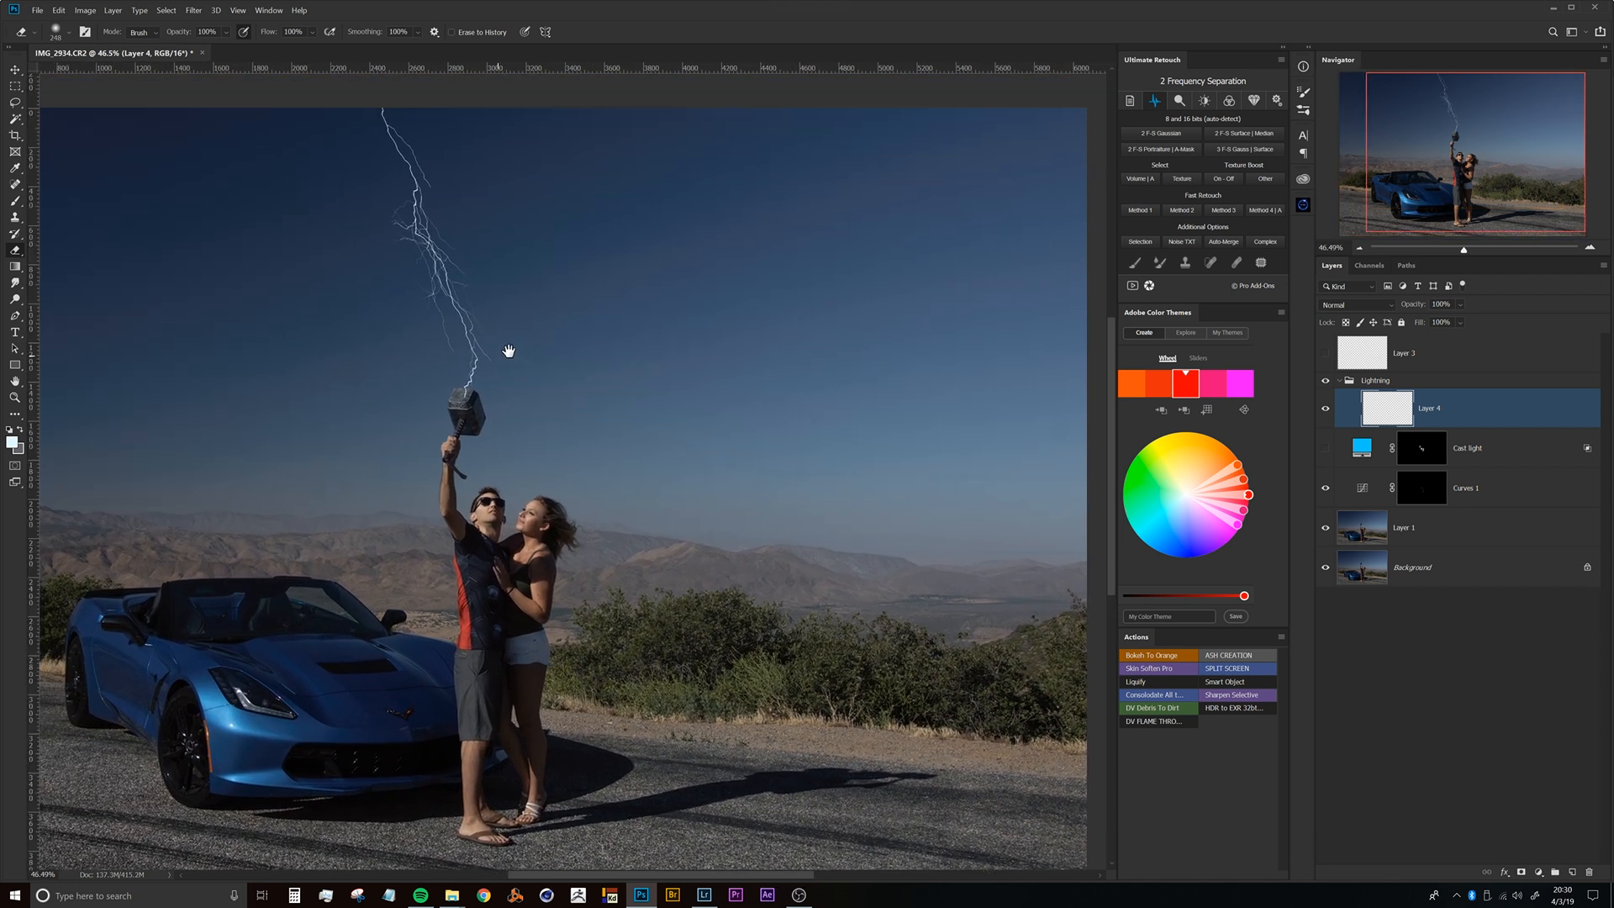
Switch to Adobe Bridge, enlarge the thumbnails of the Saber FX DV folder and browse to the blue beams.
left_click(673, 896)
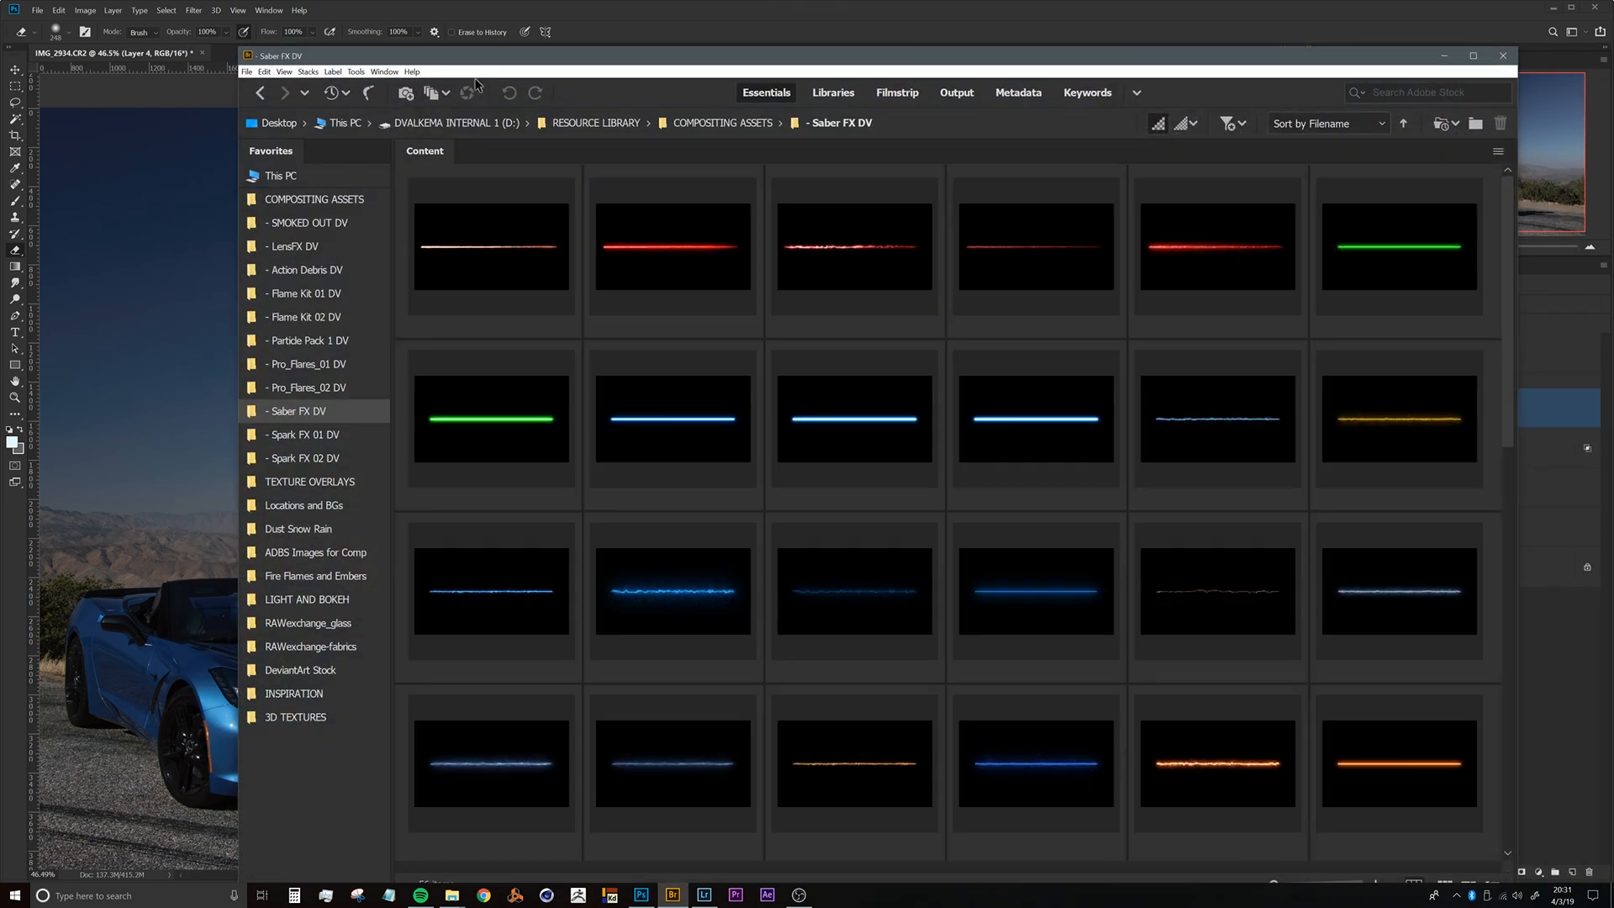
left_click(383, 72)
left_click(429, 262)
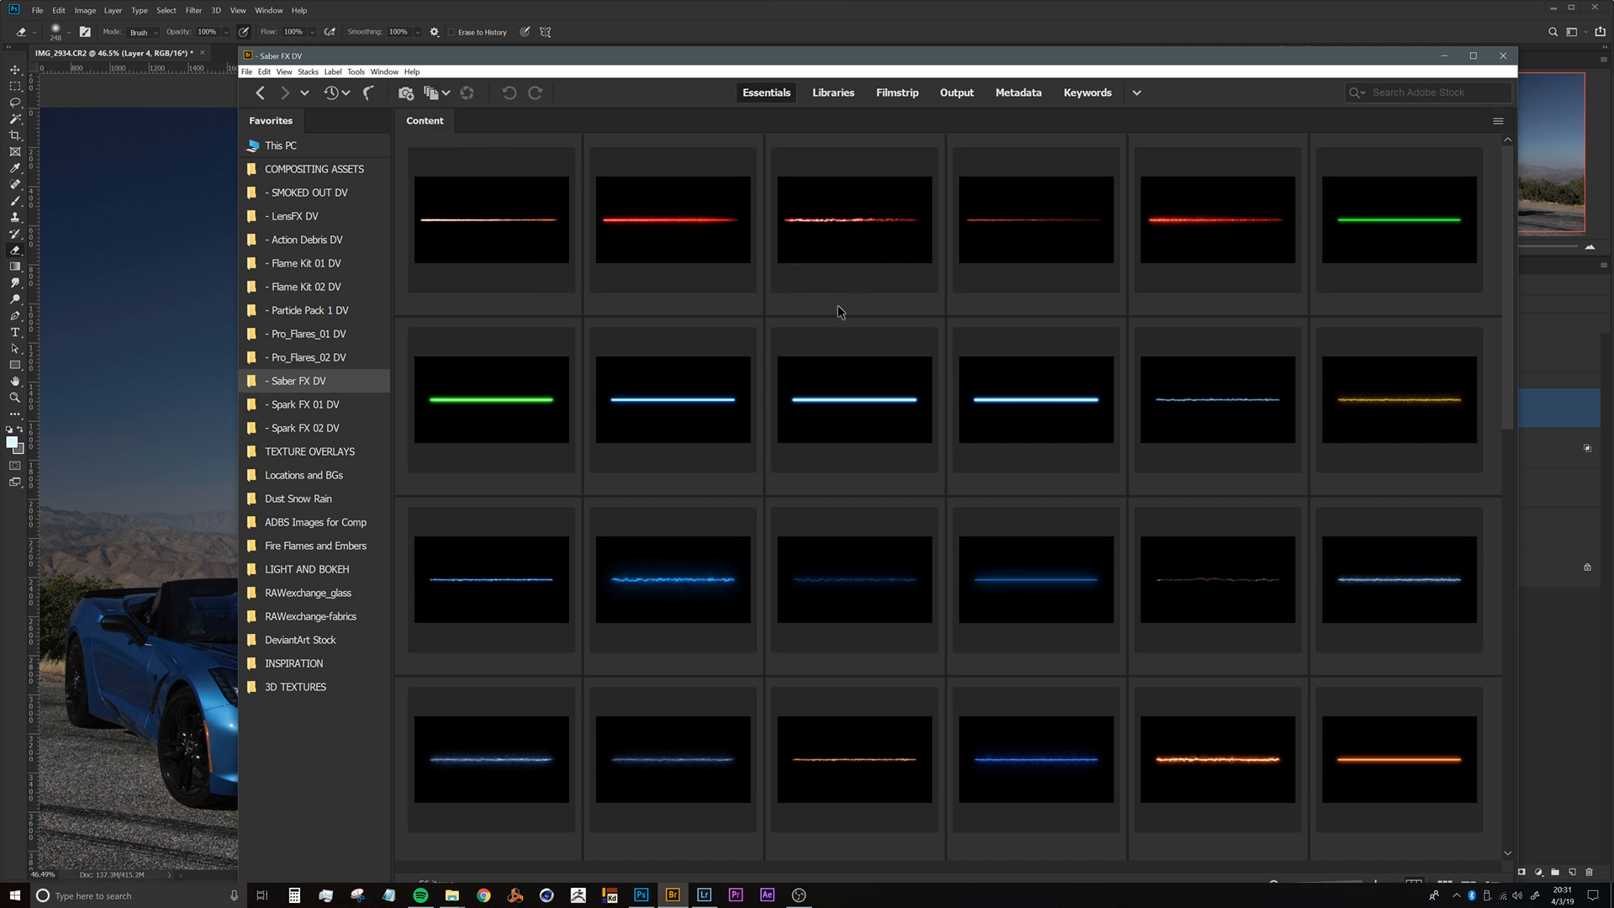
left_click(855, 255)
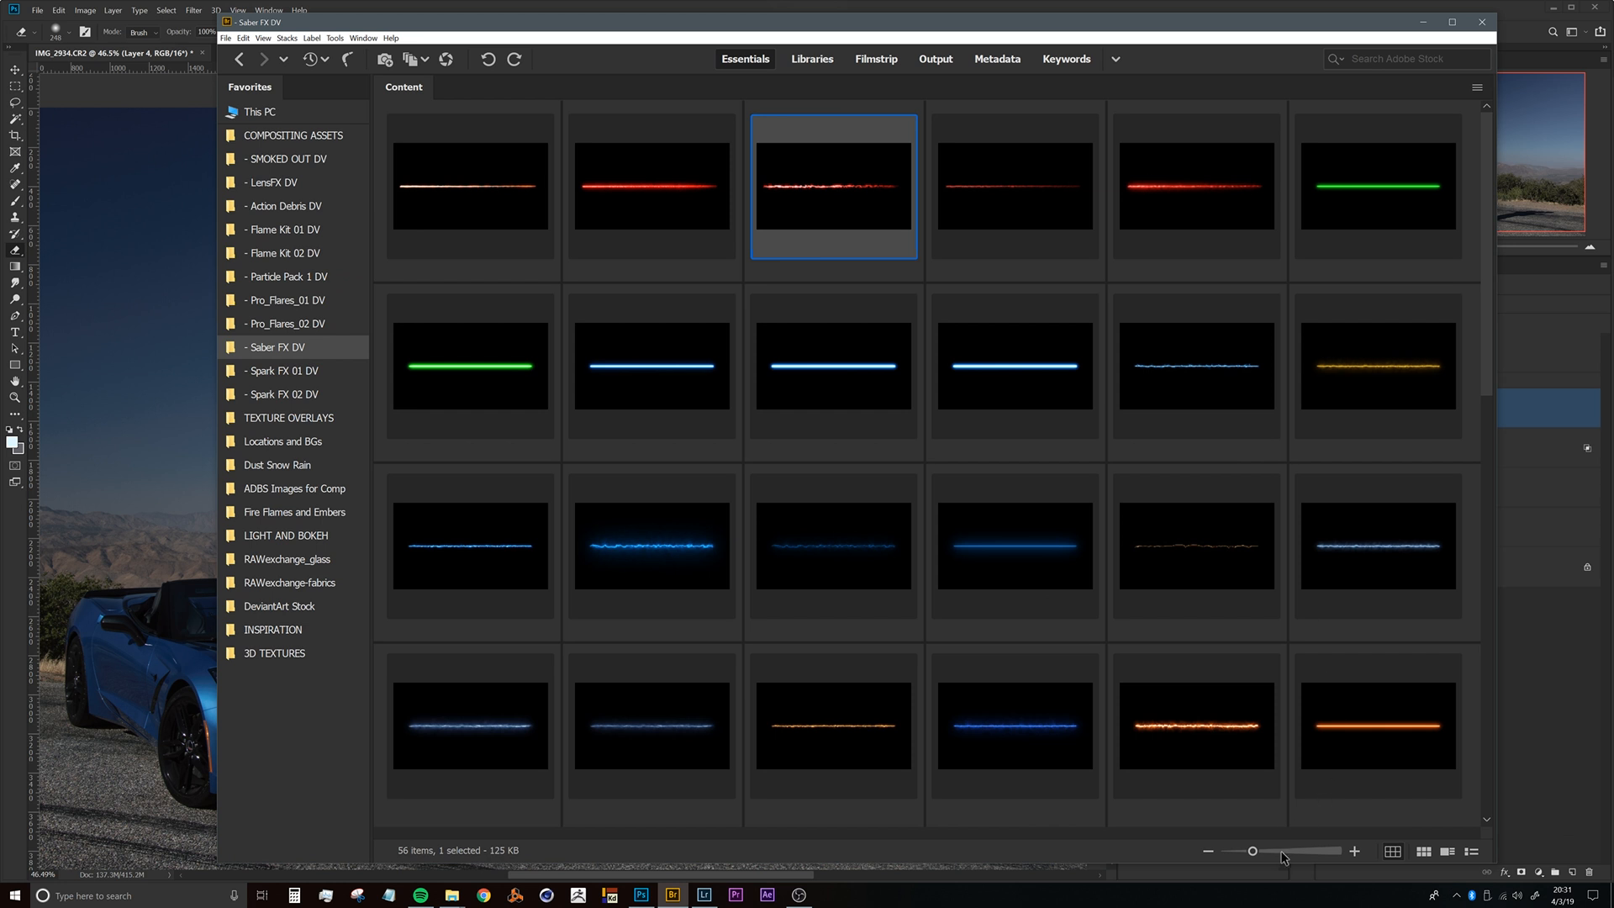
left_click(1282, 852)
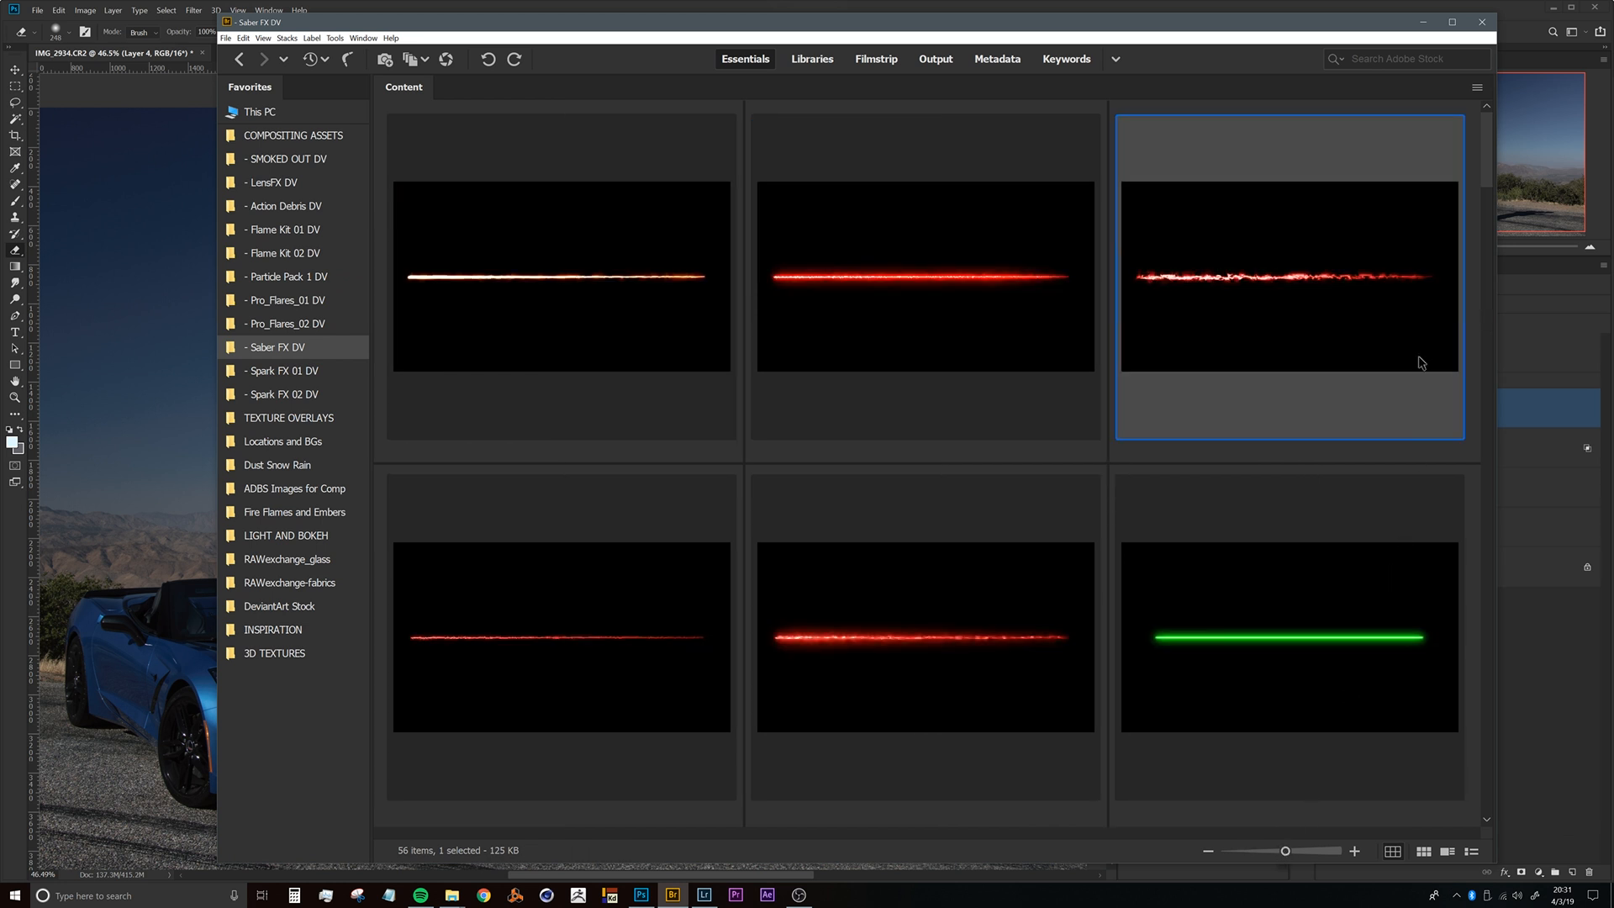
left_click_drag(1489, 182, 1483, 330)
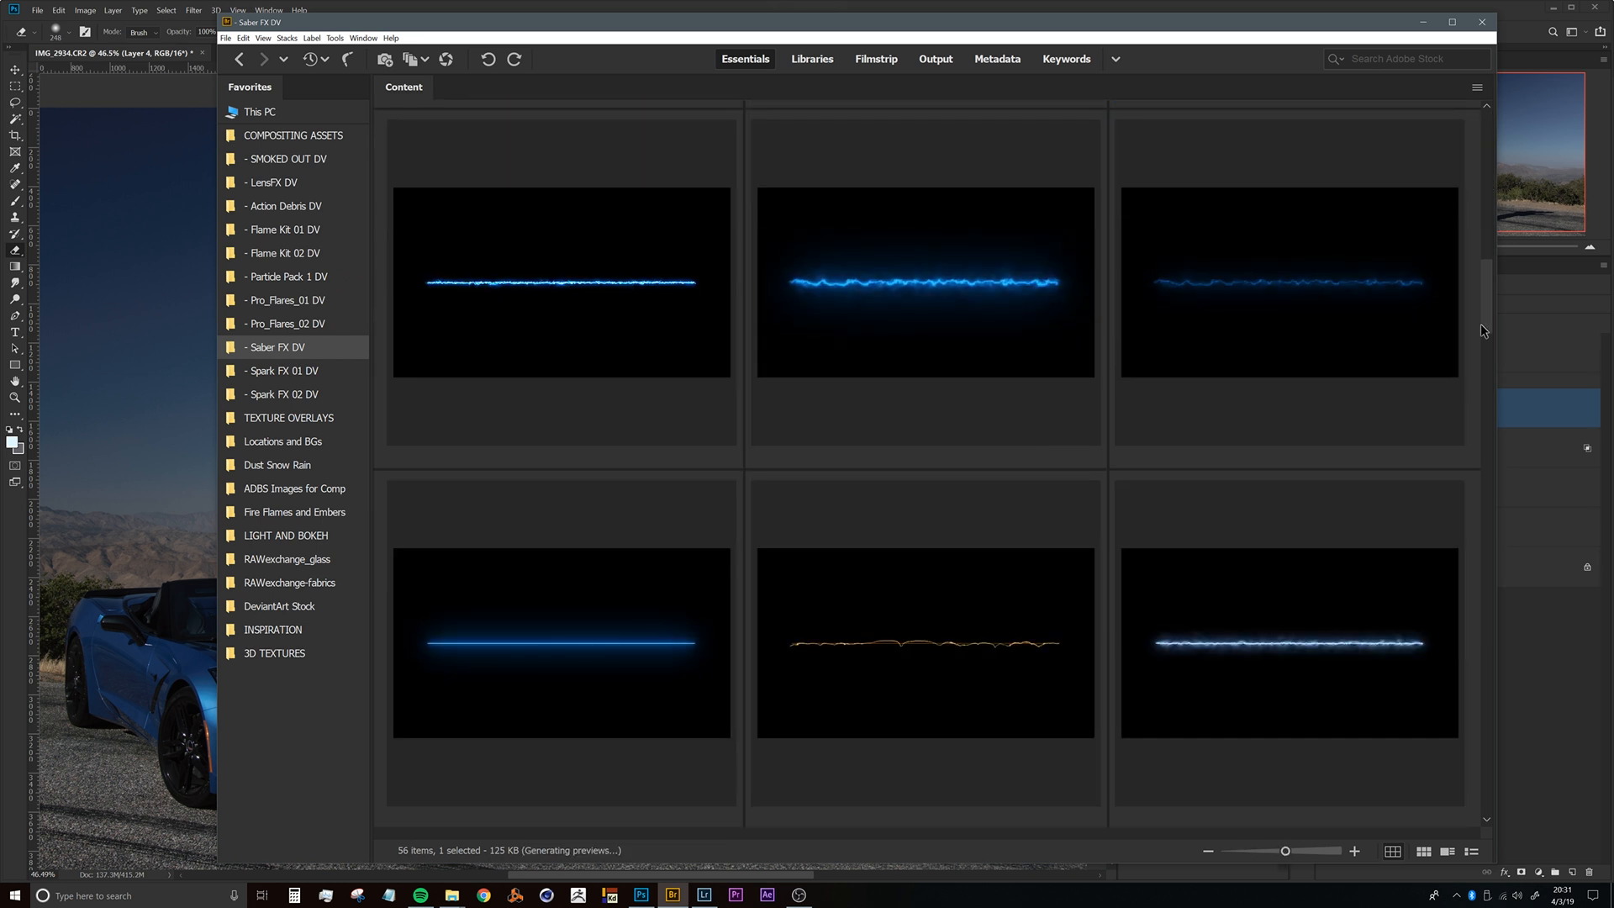
Place the jagged glowing blue beam image into the Photoshop composite and set its blend mode to Screen.
left_click(907, 318)
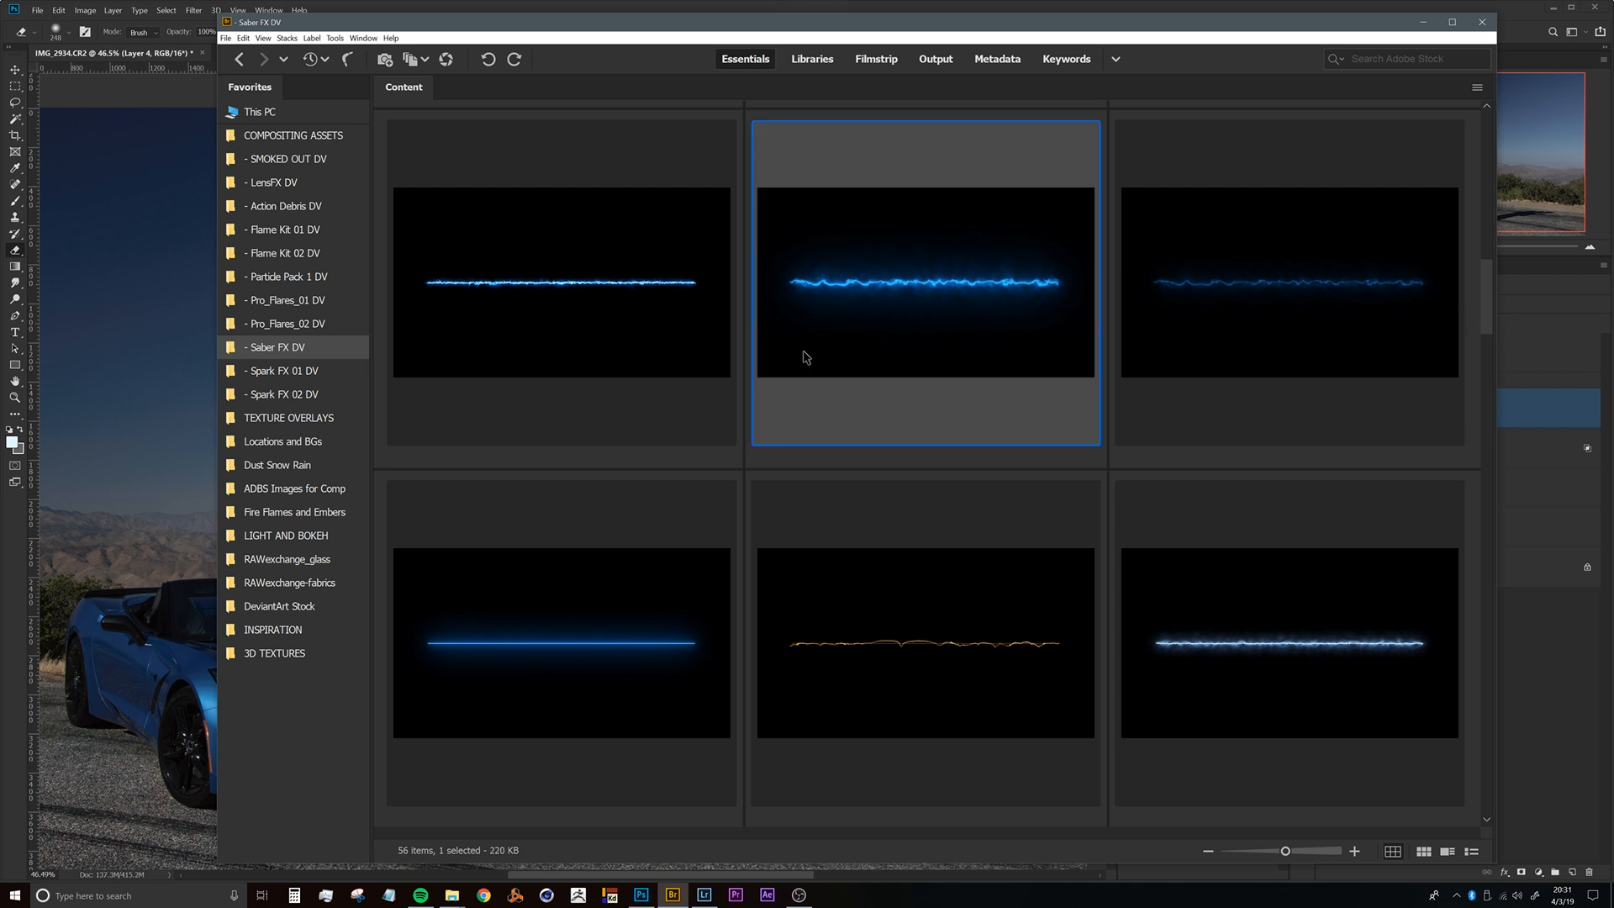
left_click_drag(823, 324, 174, 530)
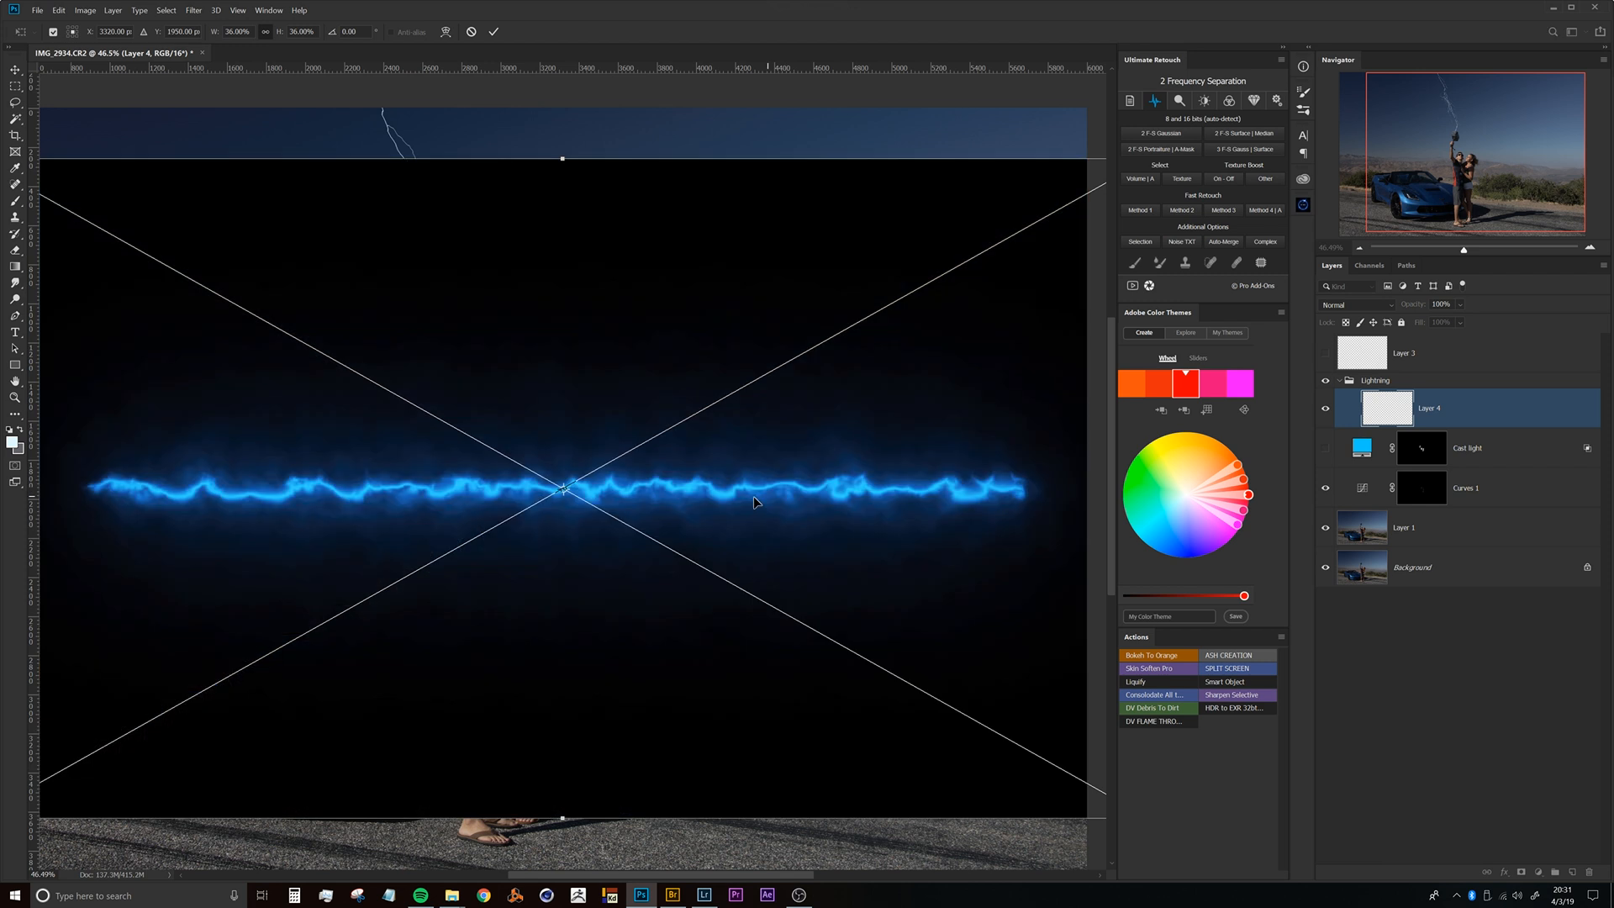
left_click(1358, 305)
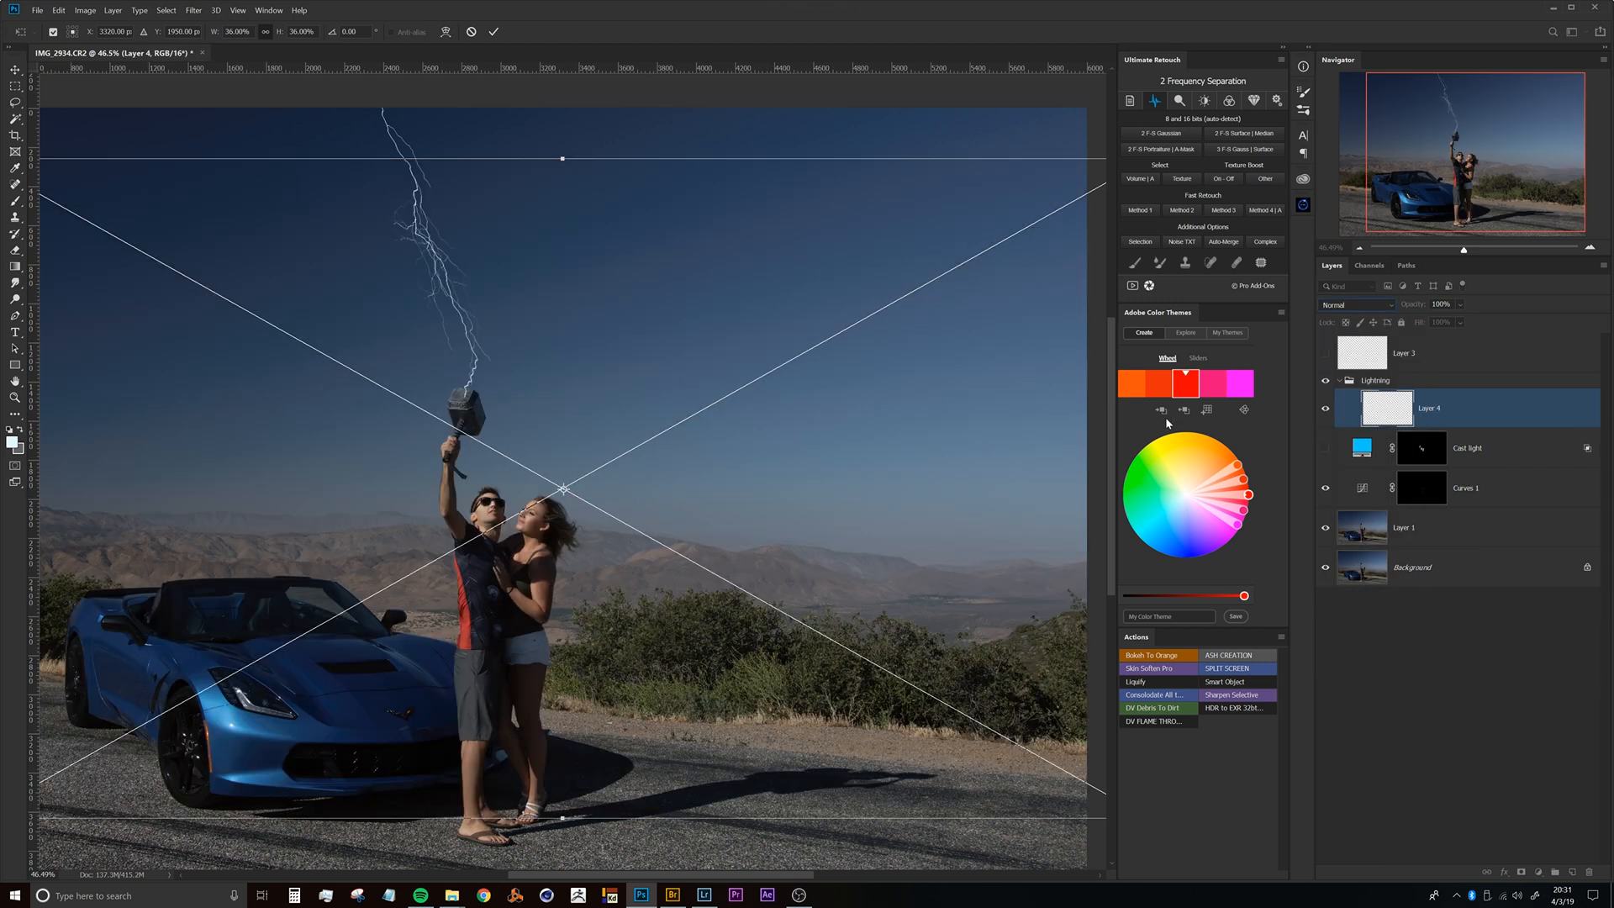
left_click(1343, 427)
Rotate the placed beam to about 73°, scale it to about 25% and position it over the bolt, ending at the hammer.
left_click_drag(647, 251, 770, 253)
left_click_drag(98, 162, 407, 336)
left_click_drag(673, 266, 986, 469)
left_click_drag(835, 577, 418, 97)
scroll(486, 263, "down", 3)
left_click_drag(486, 260, 639, 426)
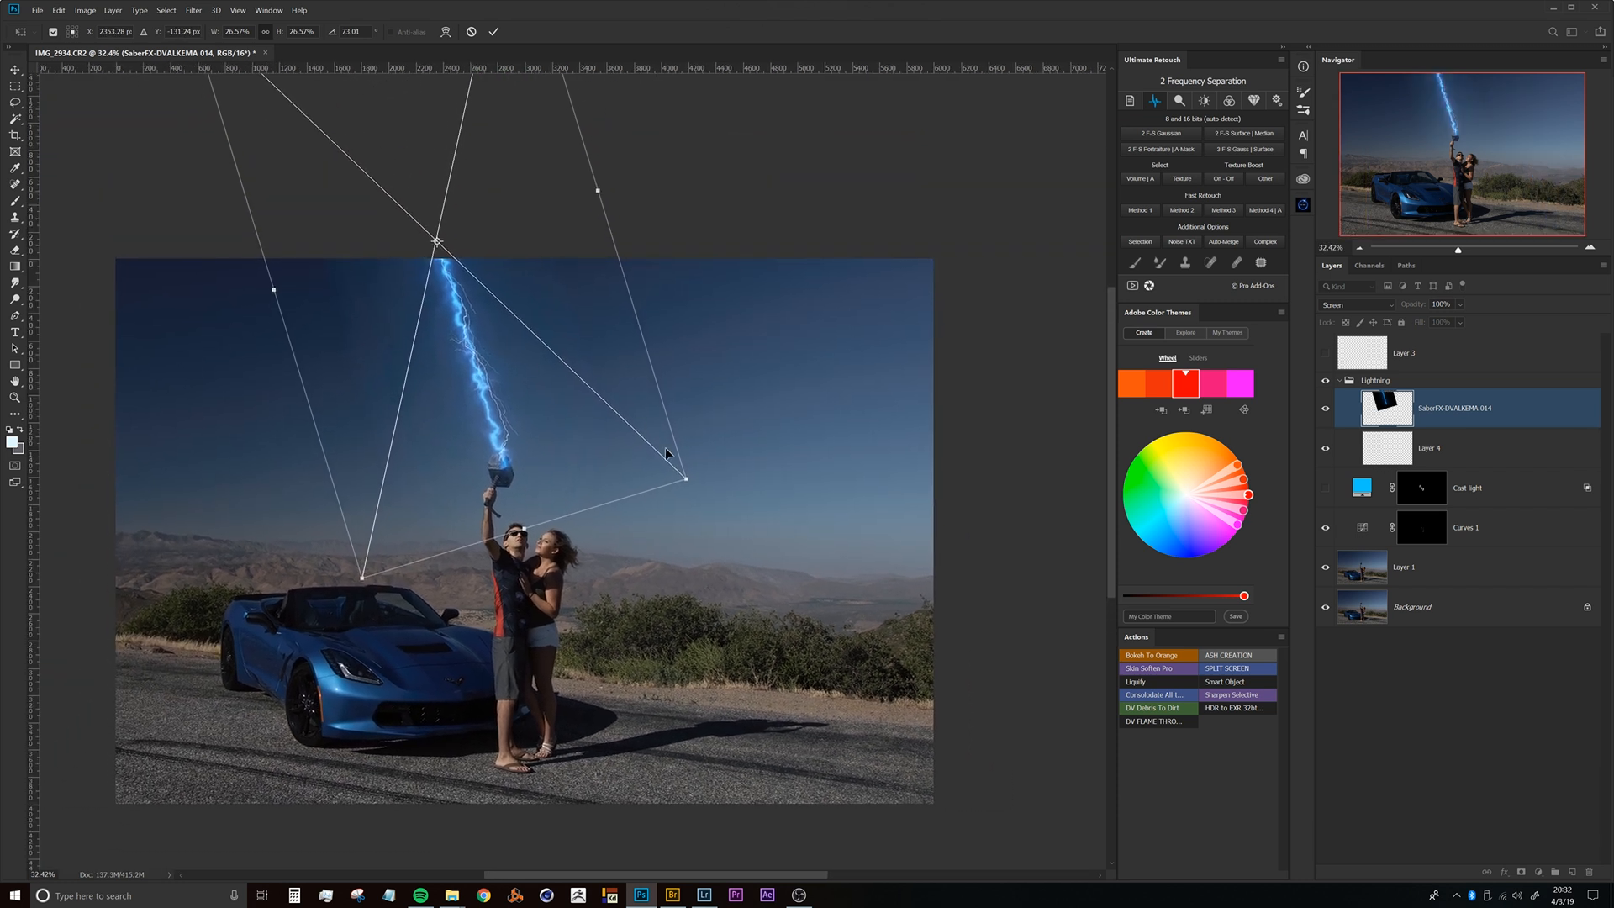
left_click_drag(687, 483, 651, 449)
mouse_move(522, 386)
left_mouse_down()
mouse_move(546, 394)
mouse_move(539, 412)
left_mouse_up()
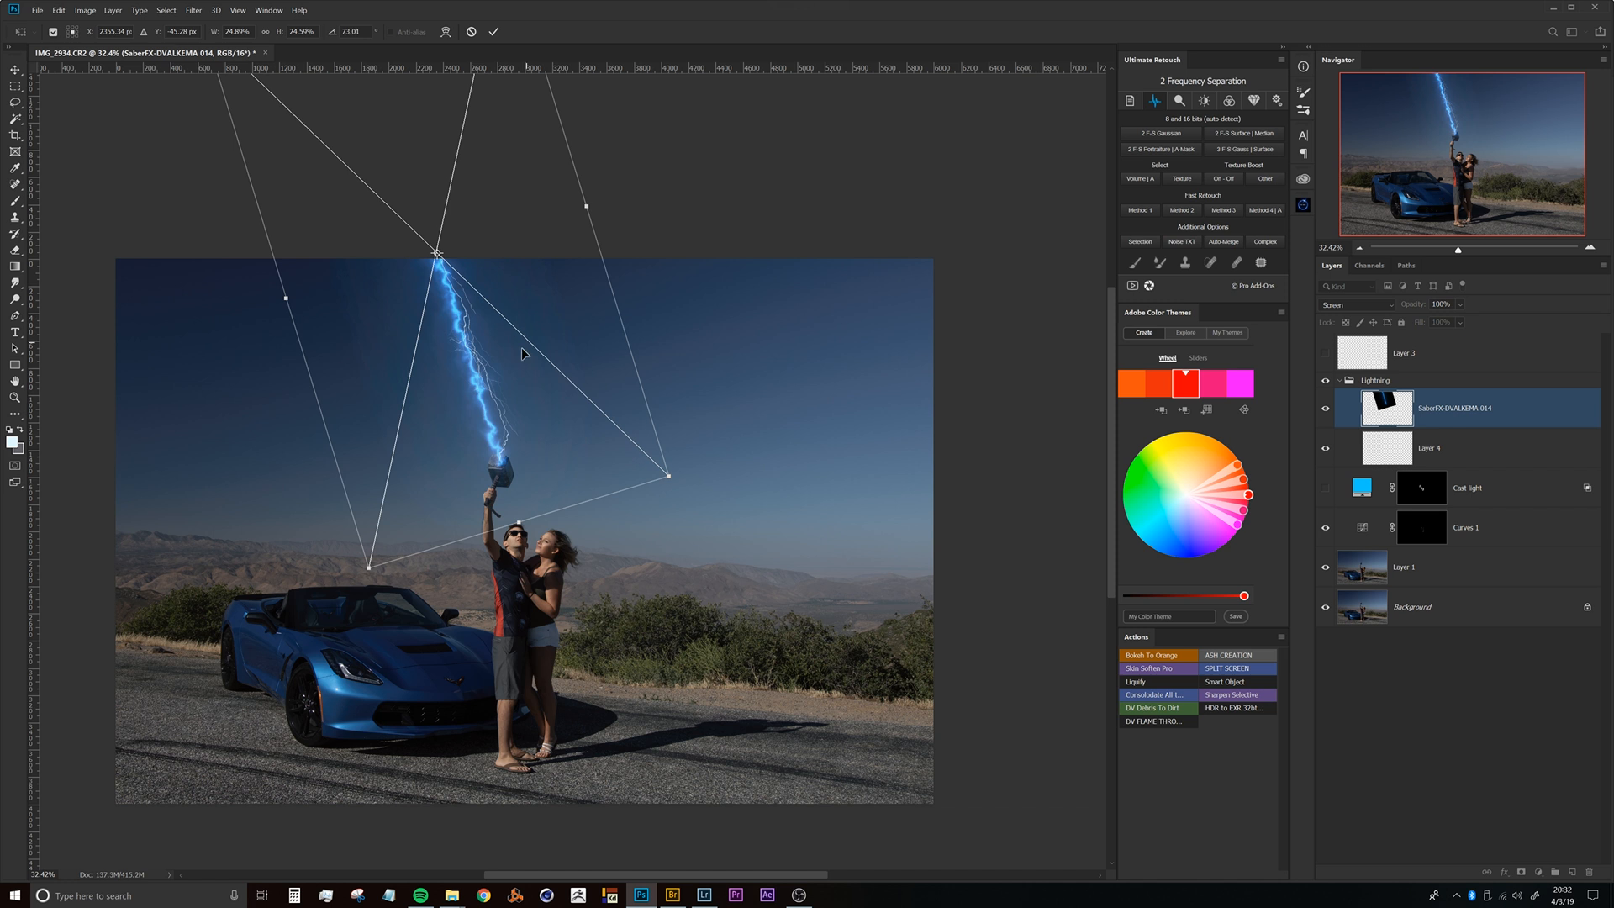
Move the transform's reference point to the hammer, rotate the beam to 74.72° and commit the transform.
left_click_drag(501, 466, 537, 423)
left_click(496, 482, "alt")
left_click_drag(582, 372, 563, 390)
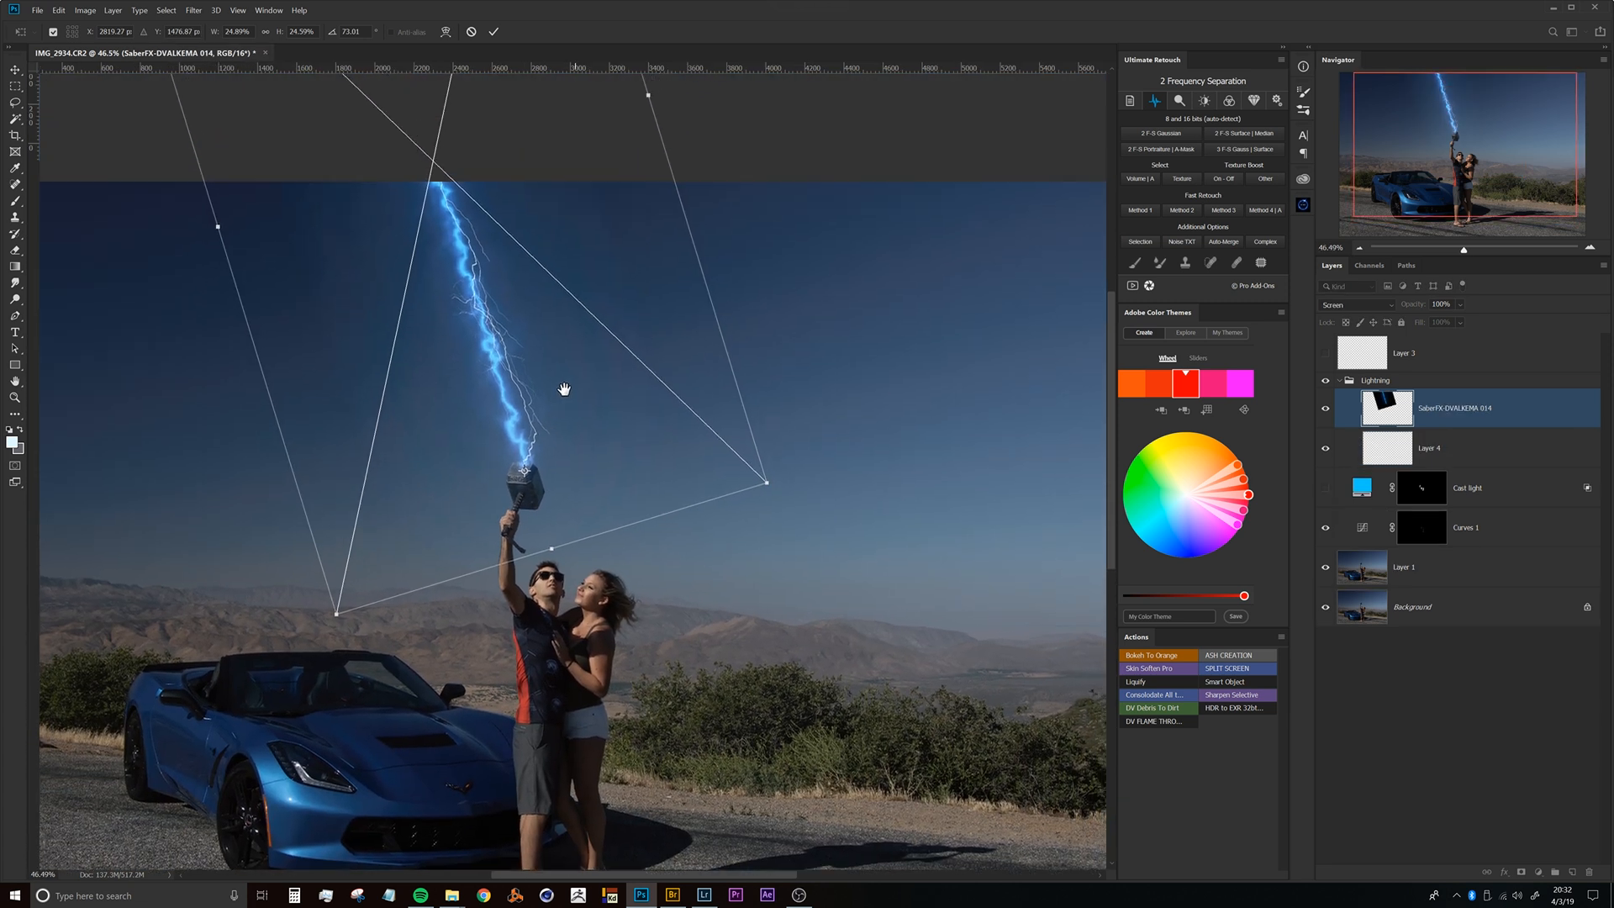
left_click_drag(785, 478, 783, 496)
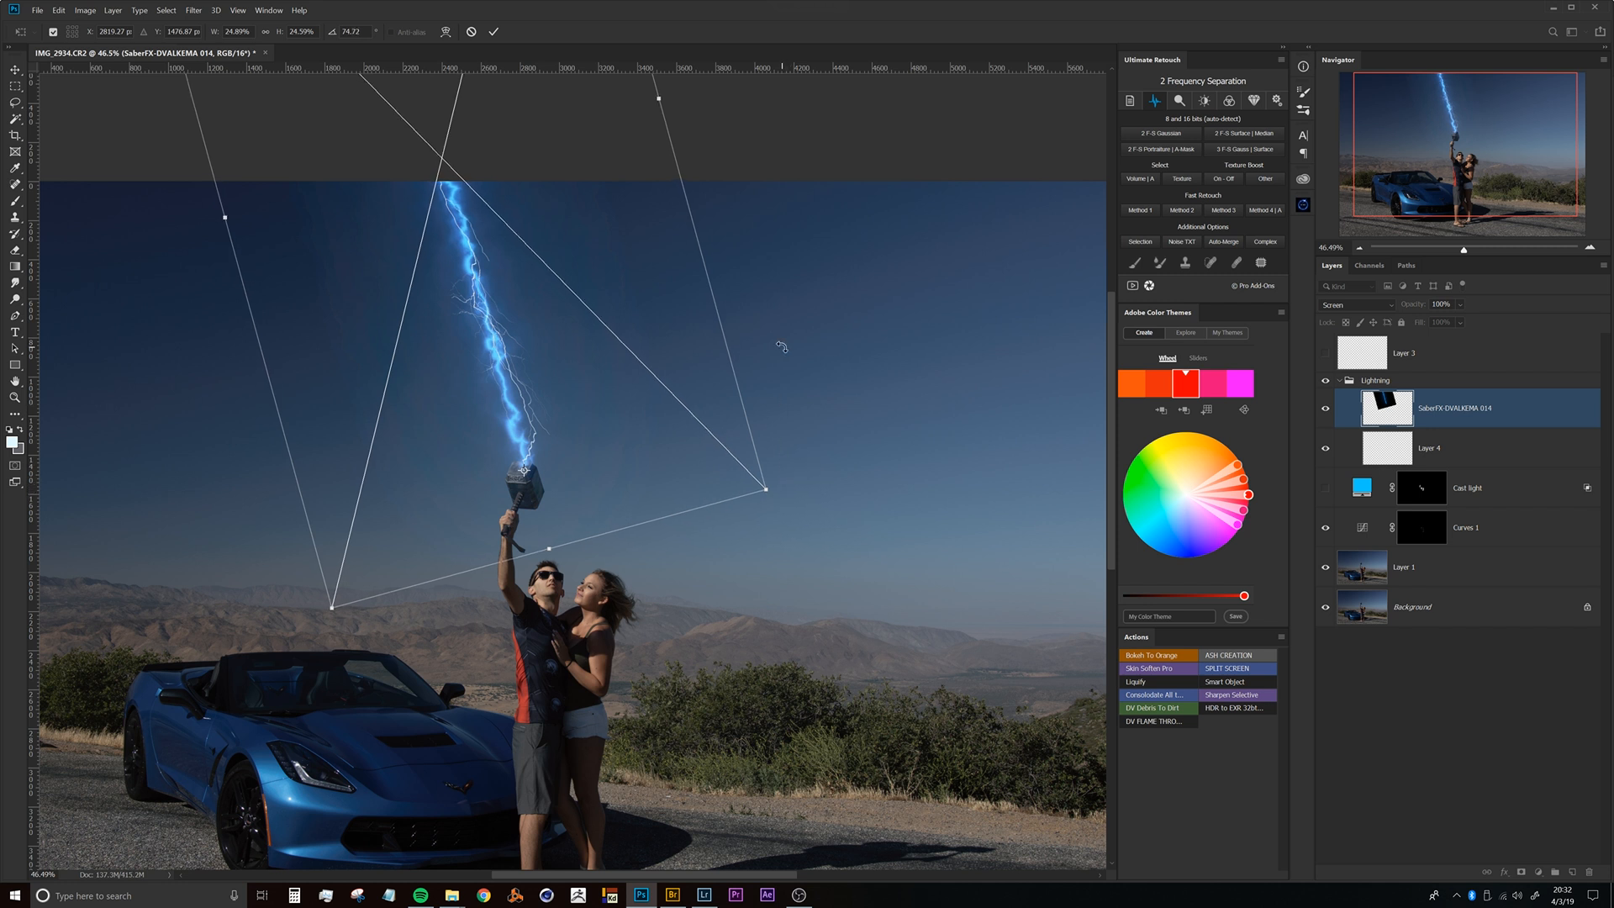
key("Return")
Start Puppet Warp on the beam layer, pin the beam at the hammer and bend its lower half along the thin bolt.
key("e")
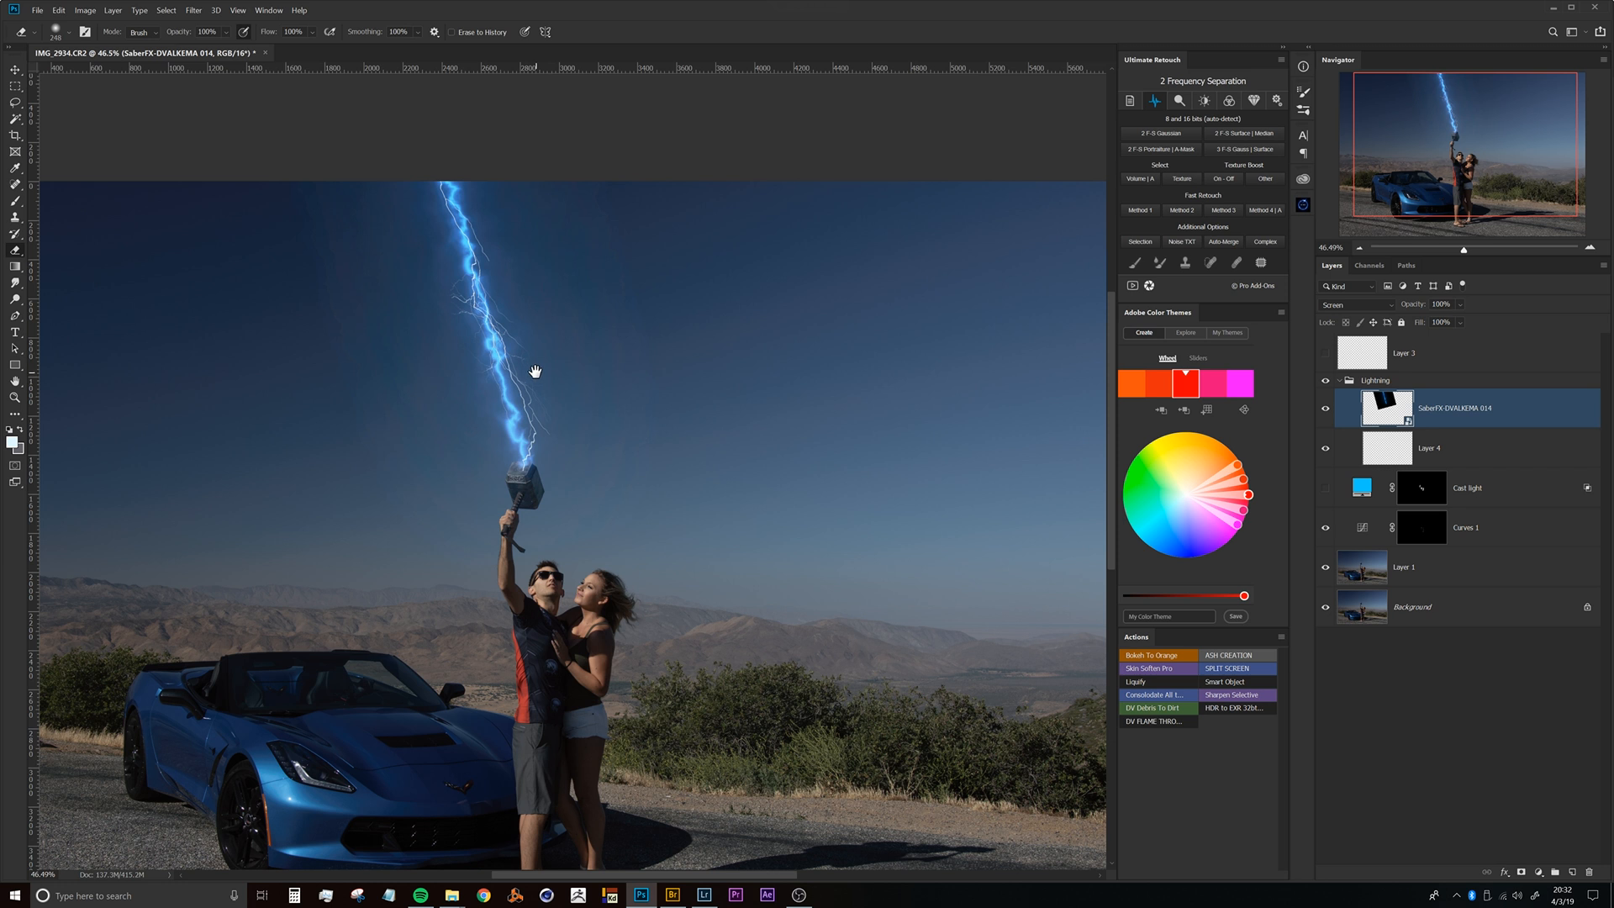
left_click_drag(533, 371, 533, 416)
scroll(562, 440, "down", 2)
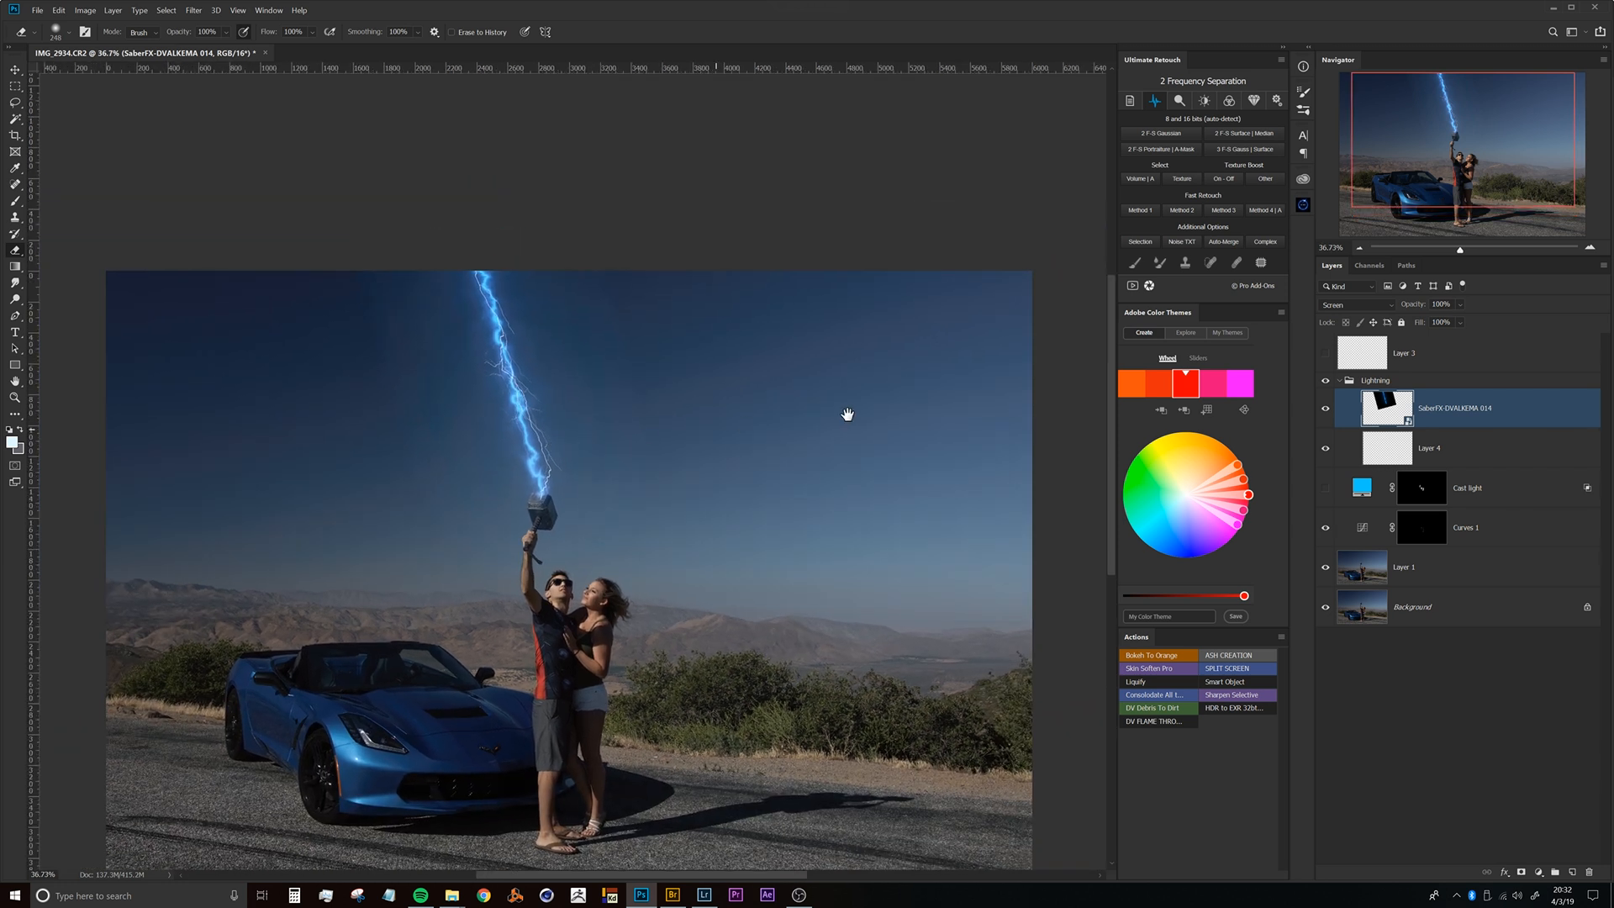
scroll(557, 433, "up", 4)
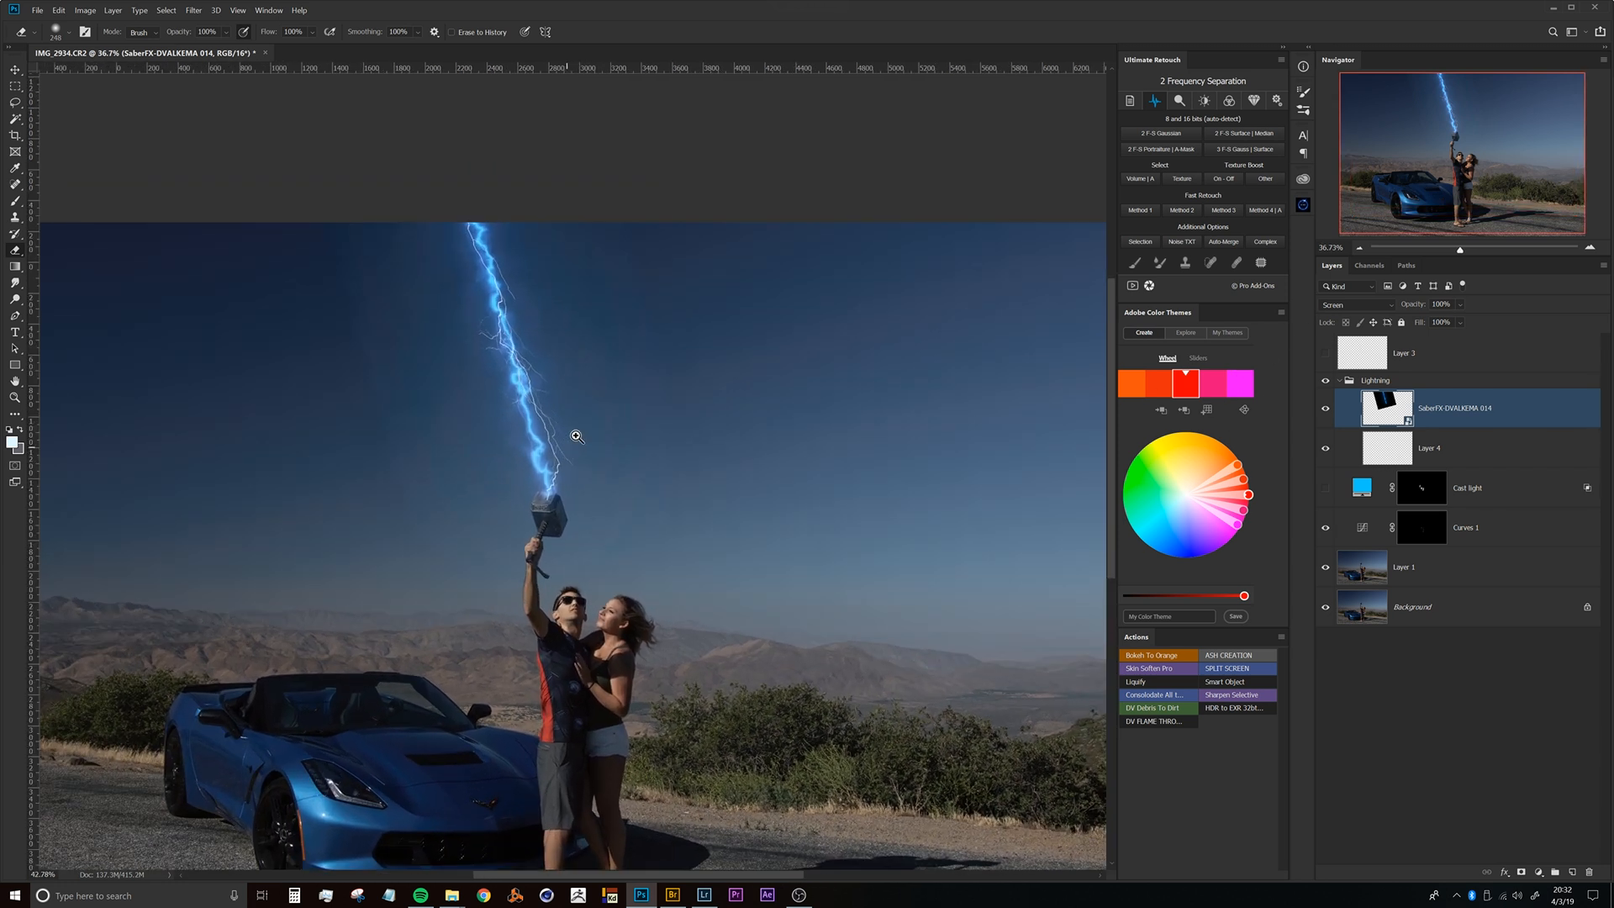
left_click_drag(518, 446, 518, 476)
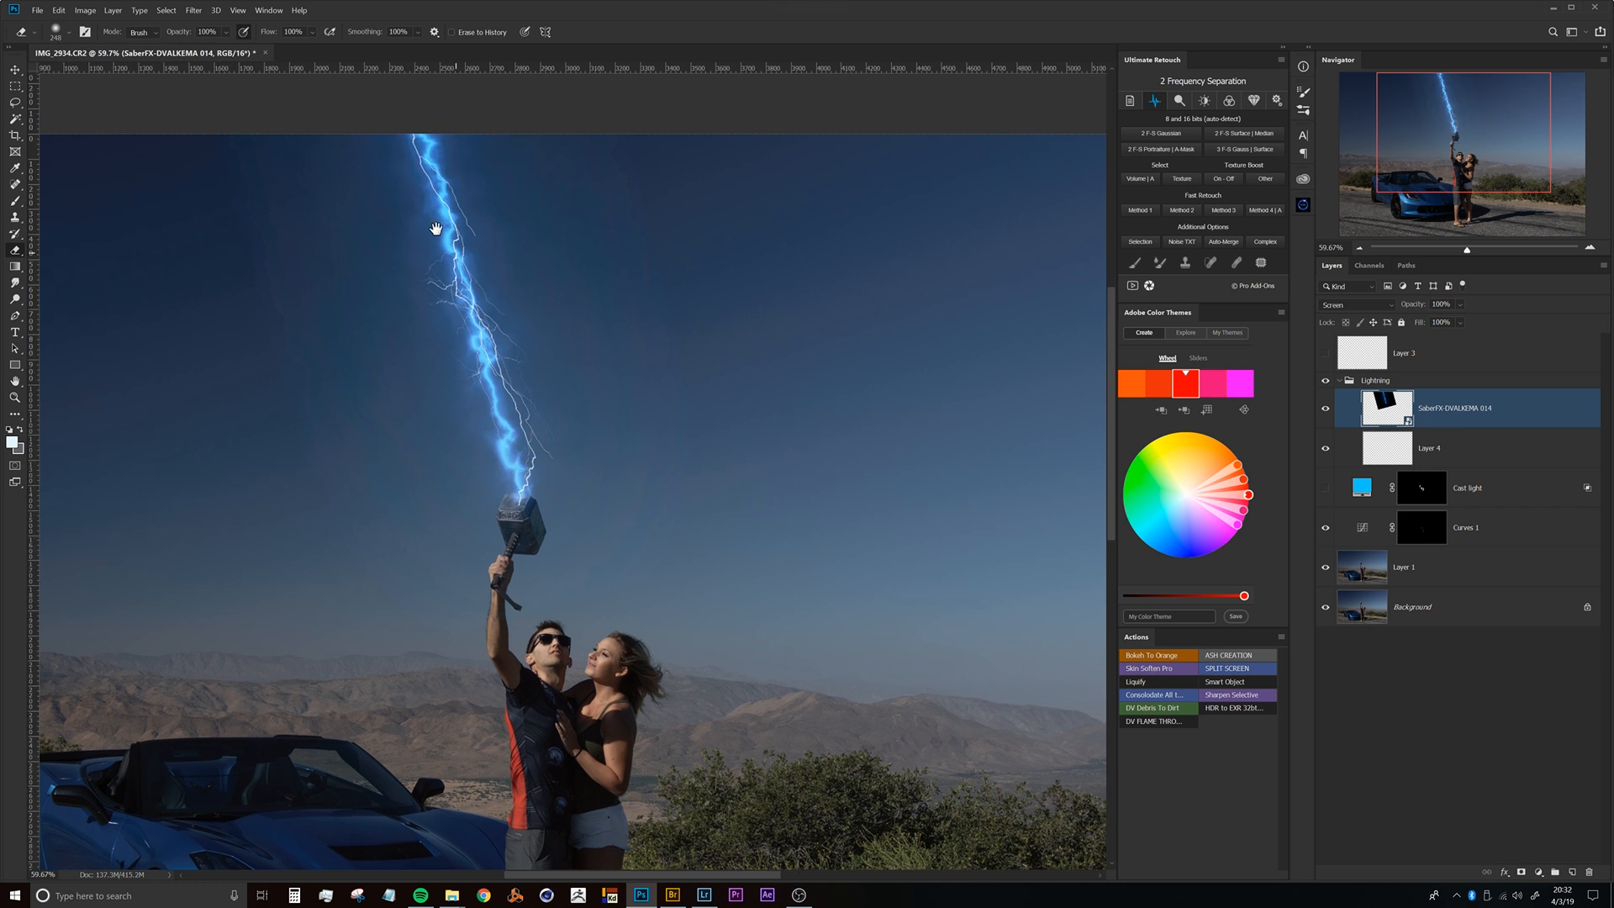
left_click(85, 10)
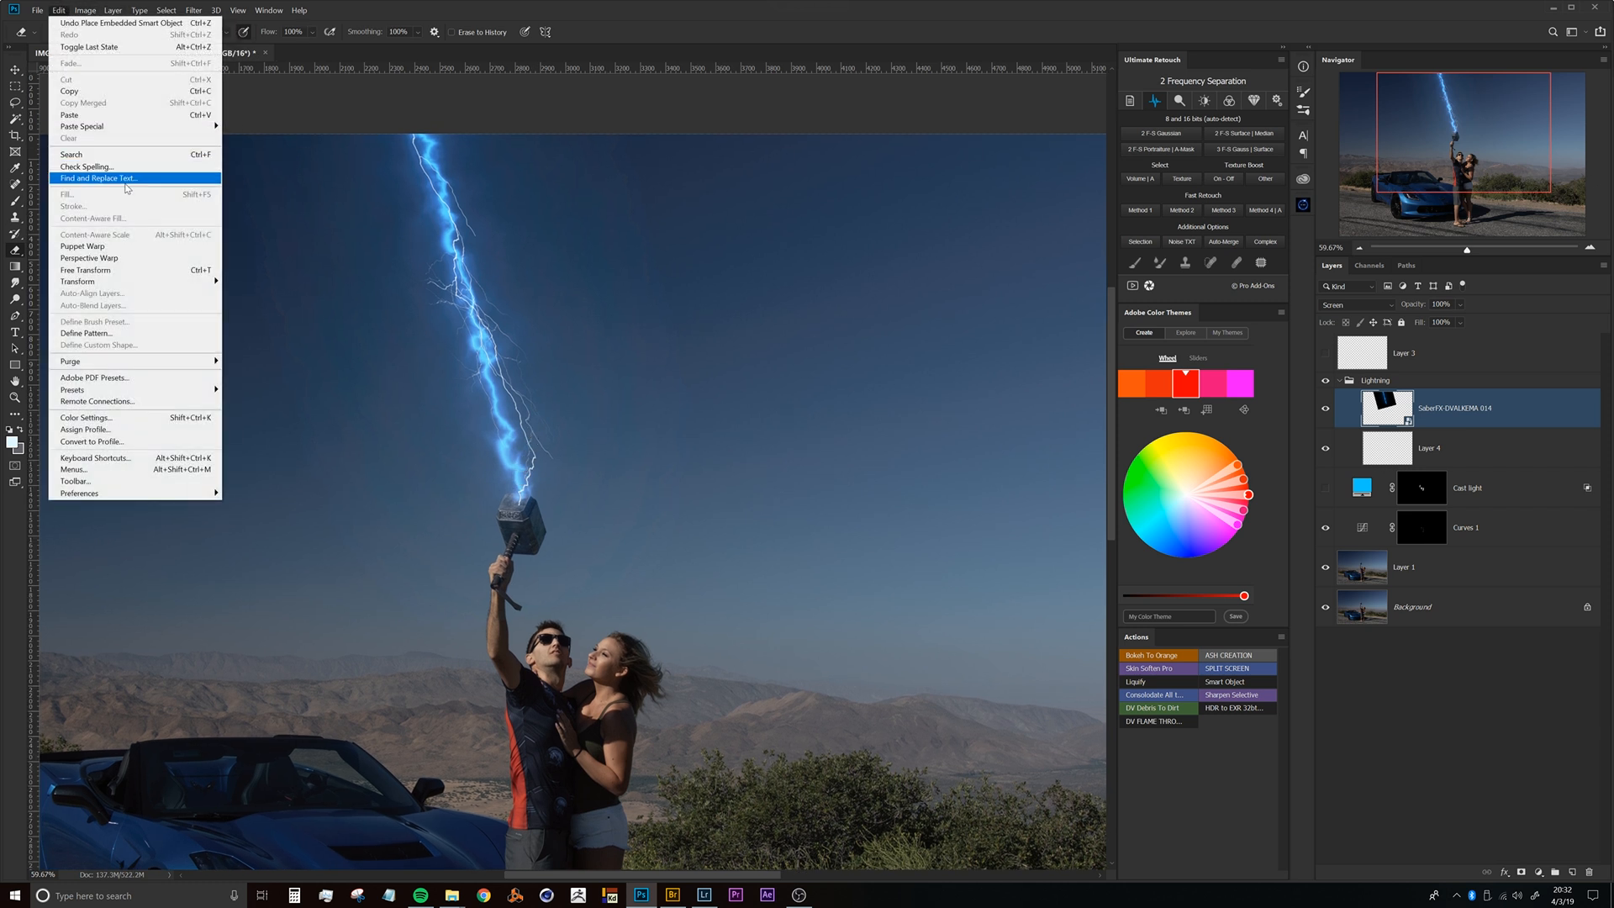
left_click(116, 246)
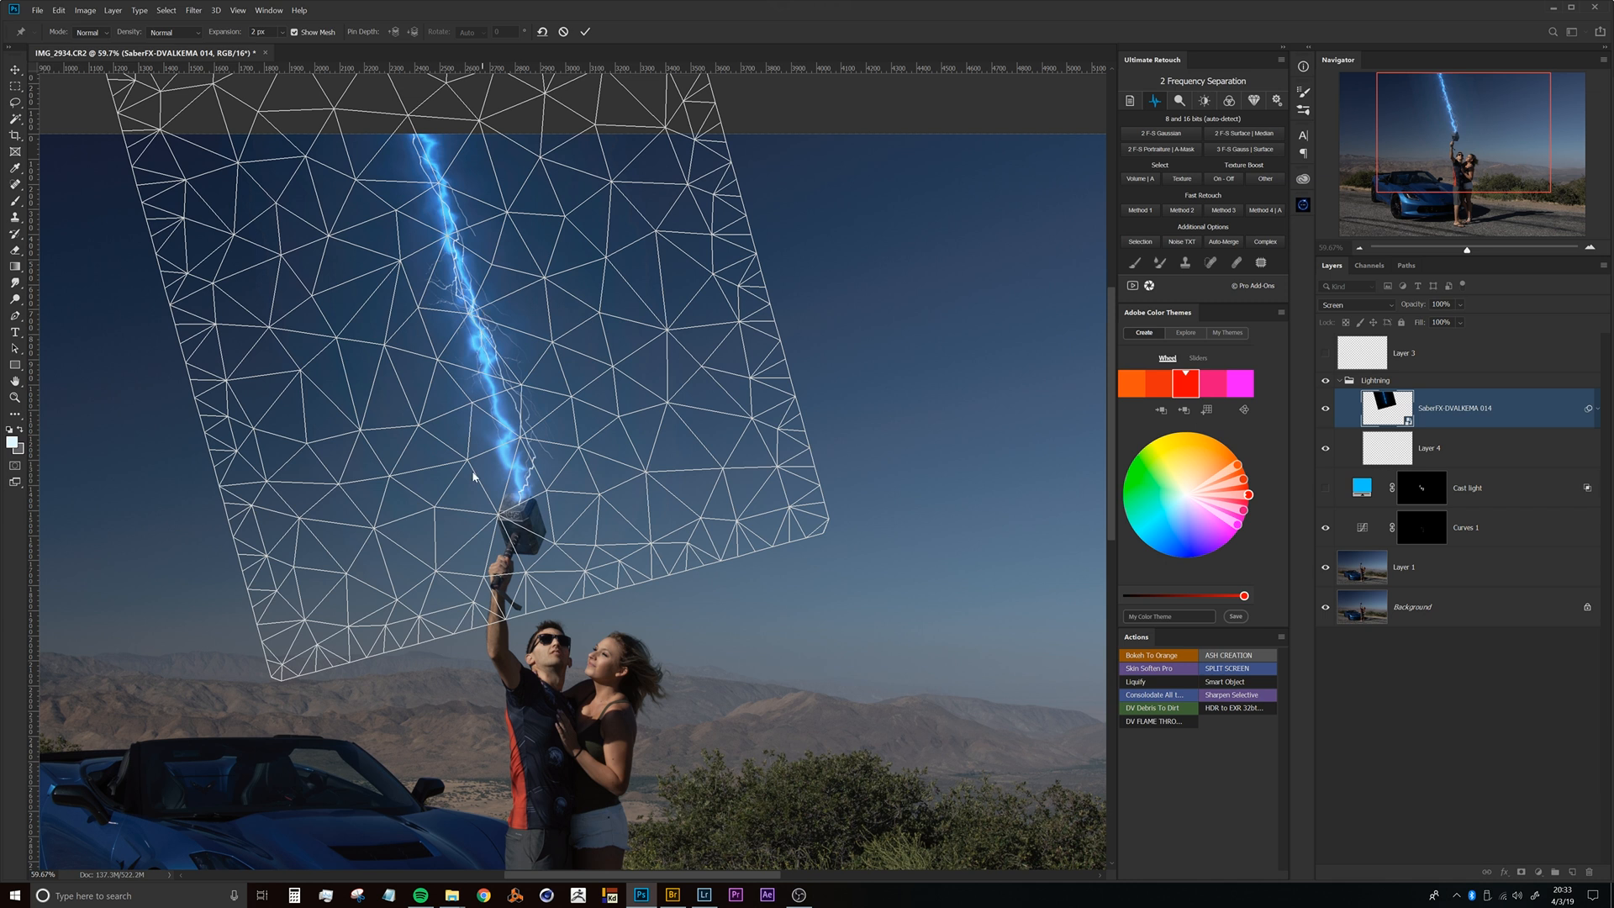
left_click_drag(538, 438, 515, 512)
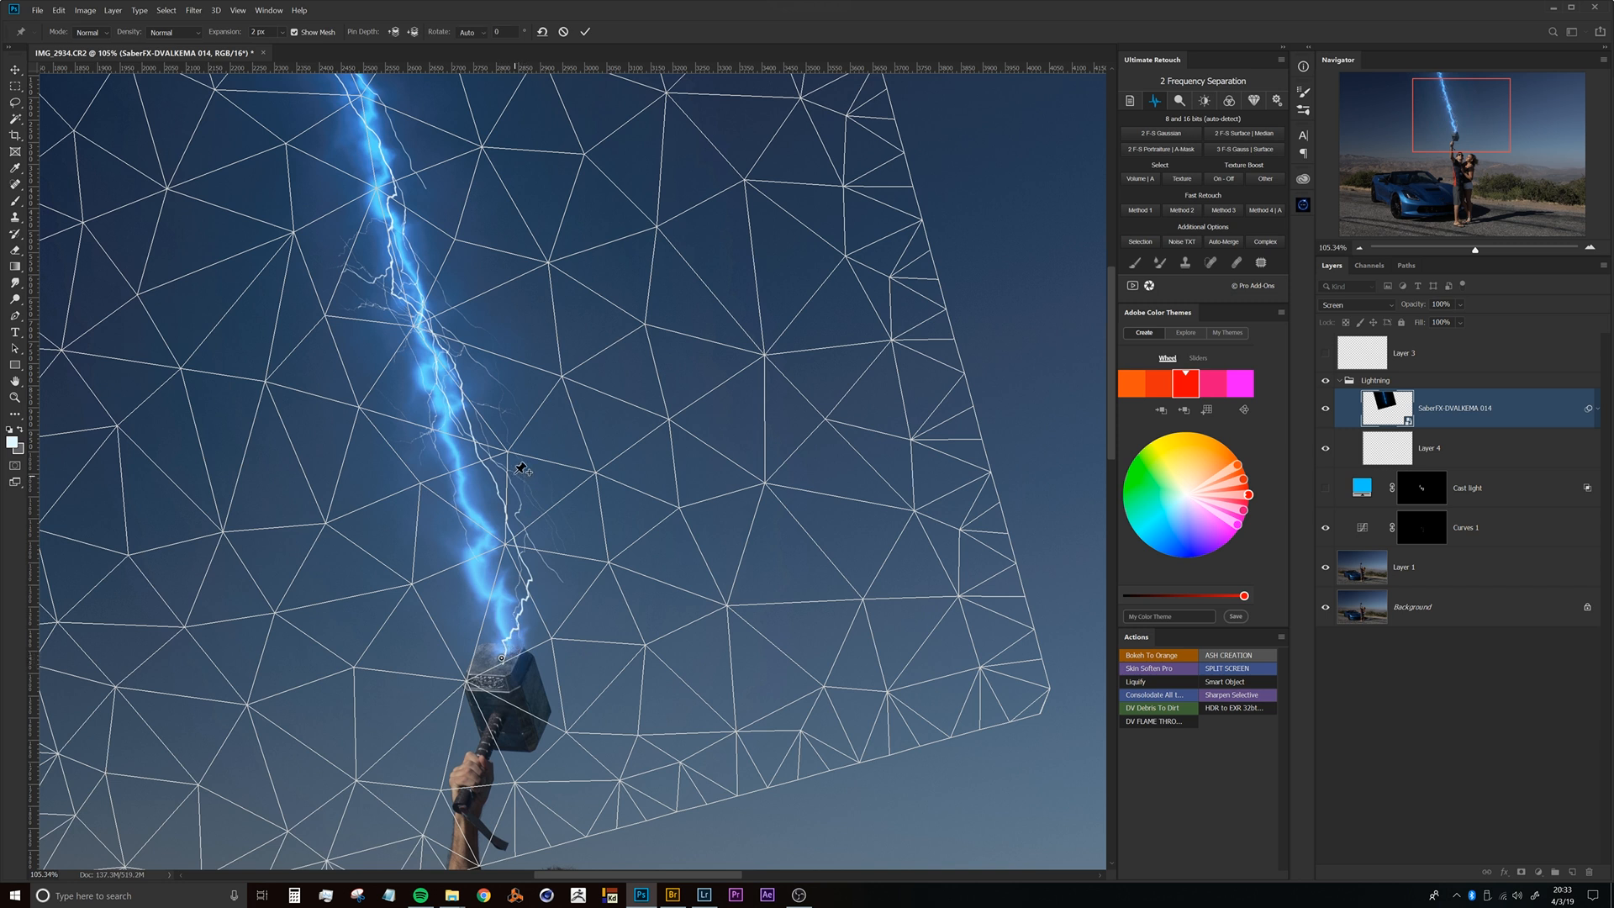
left_click_drag(510, 386, 527, 574)
left_click_drag(483, 451, 458, 481)
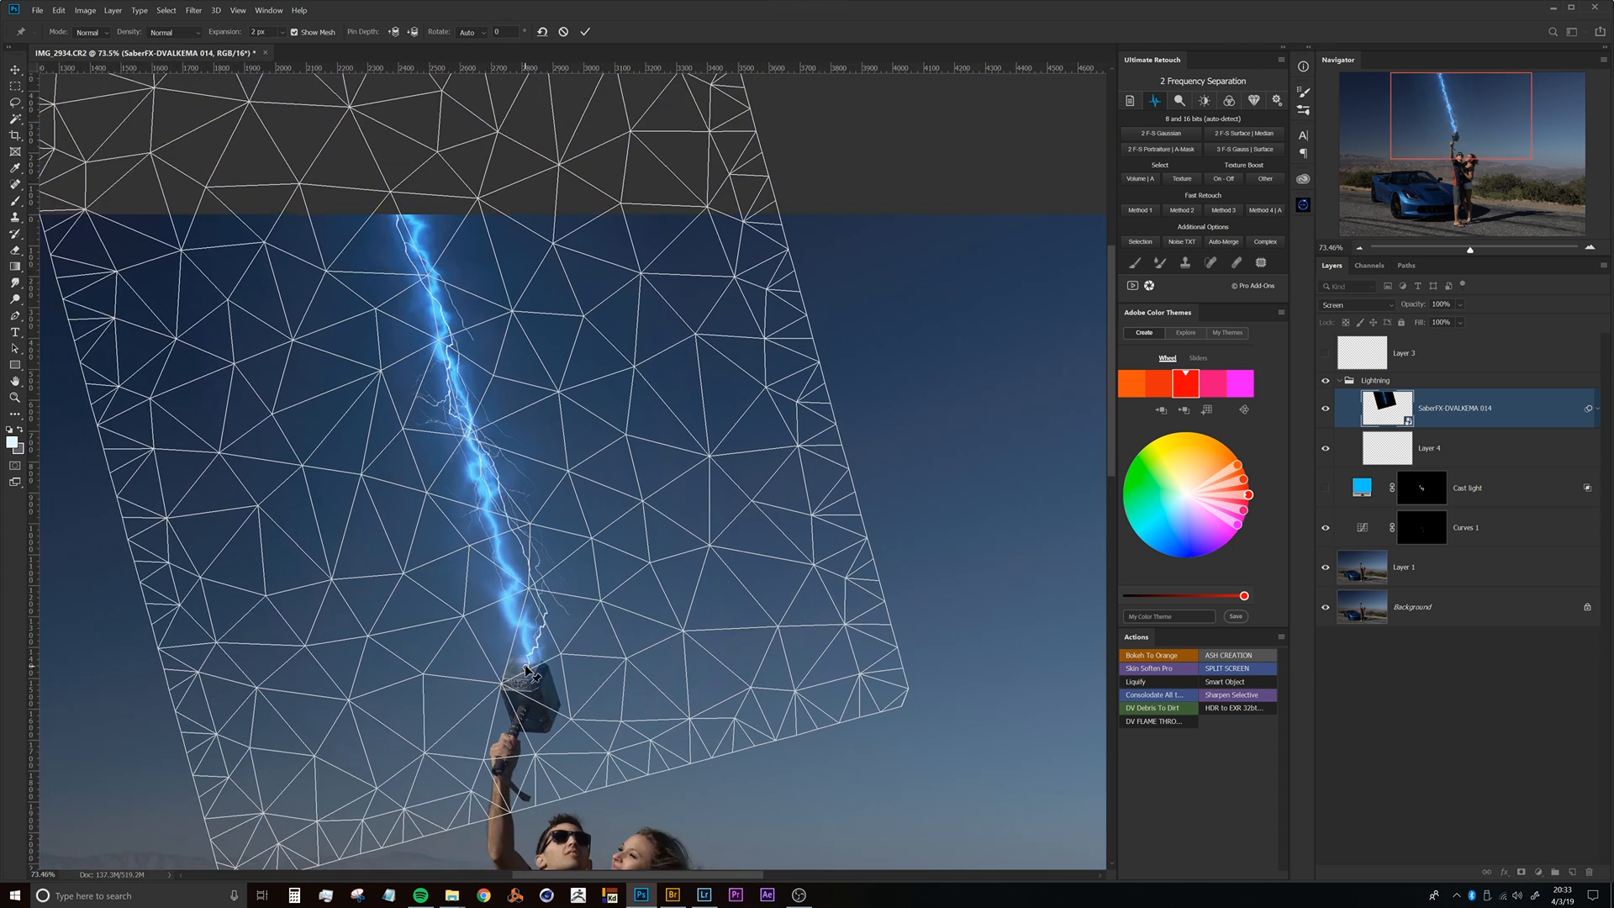
left_click_drag(510, 444, 547, 553)
left_click_drag(509, 575, 473, 471)
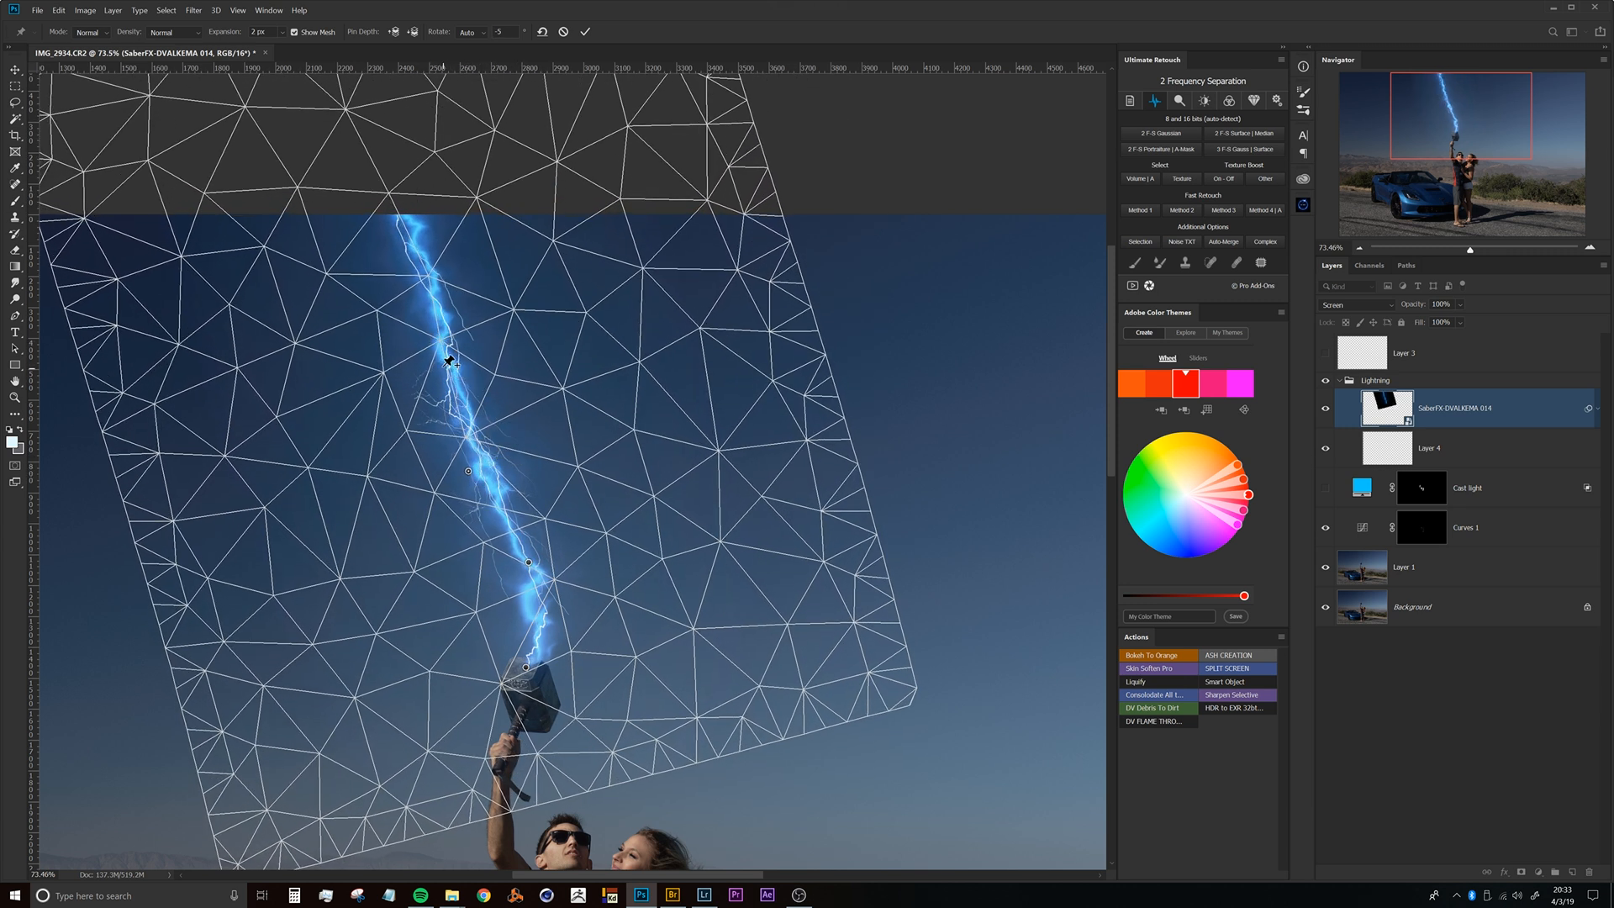
Pin the beam's upper half and pull it sideways into a zigzag up to the top edge of the photo.
left_click_drag(451, 353, 464, 364)
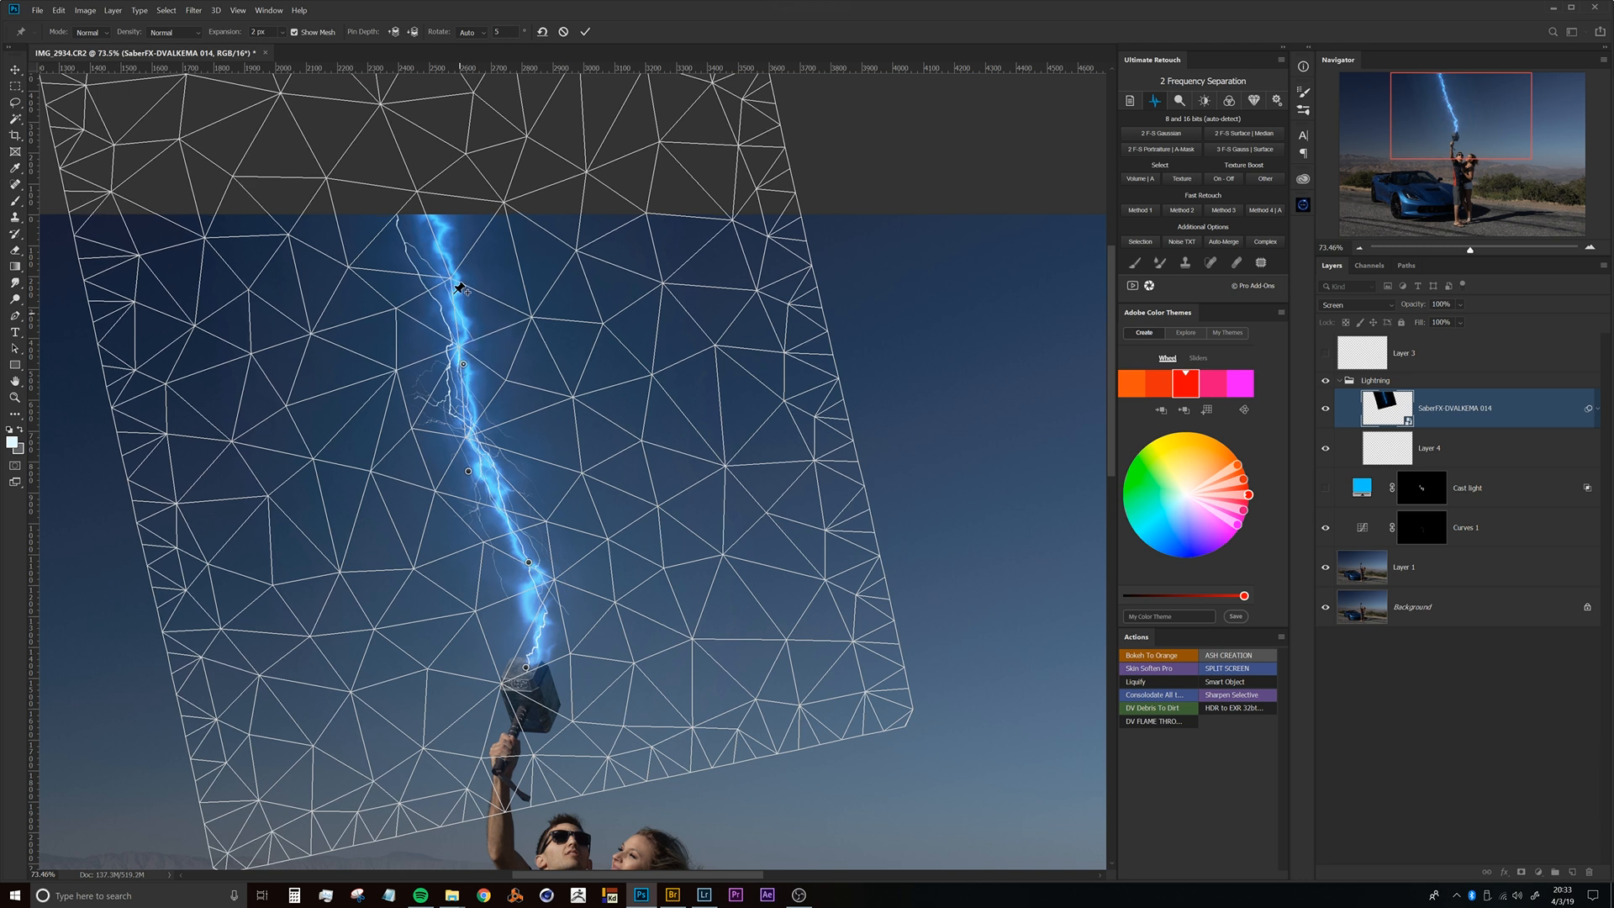
left_click_drag(437, 263, 389, 271)
mouse_move(360, 213)
left_mouse_down()
mouse_move(397, 219)
mouse_move(390, 207)
left_mouse_up()
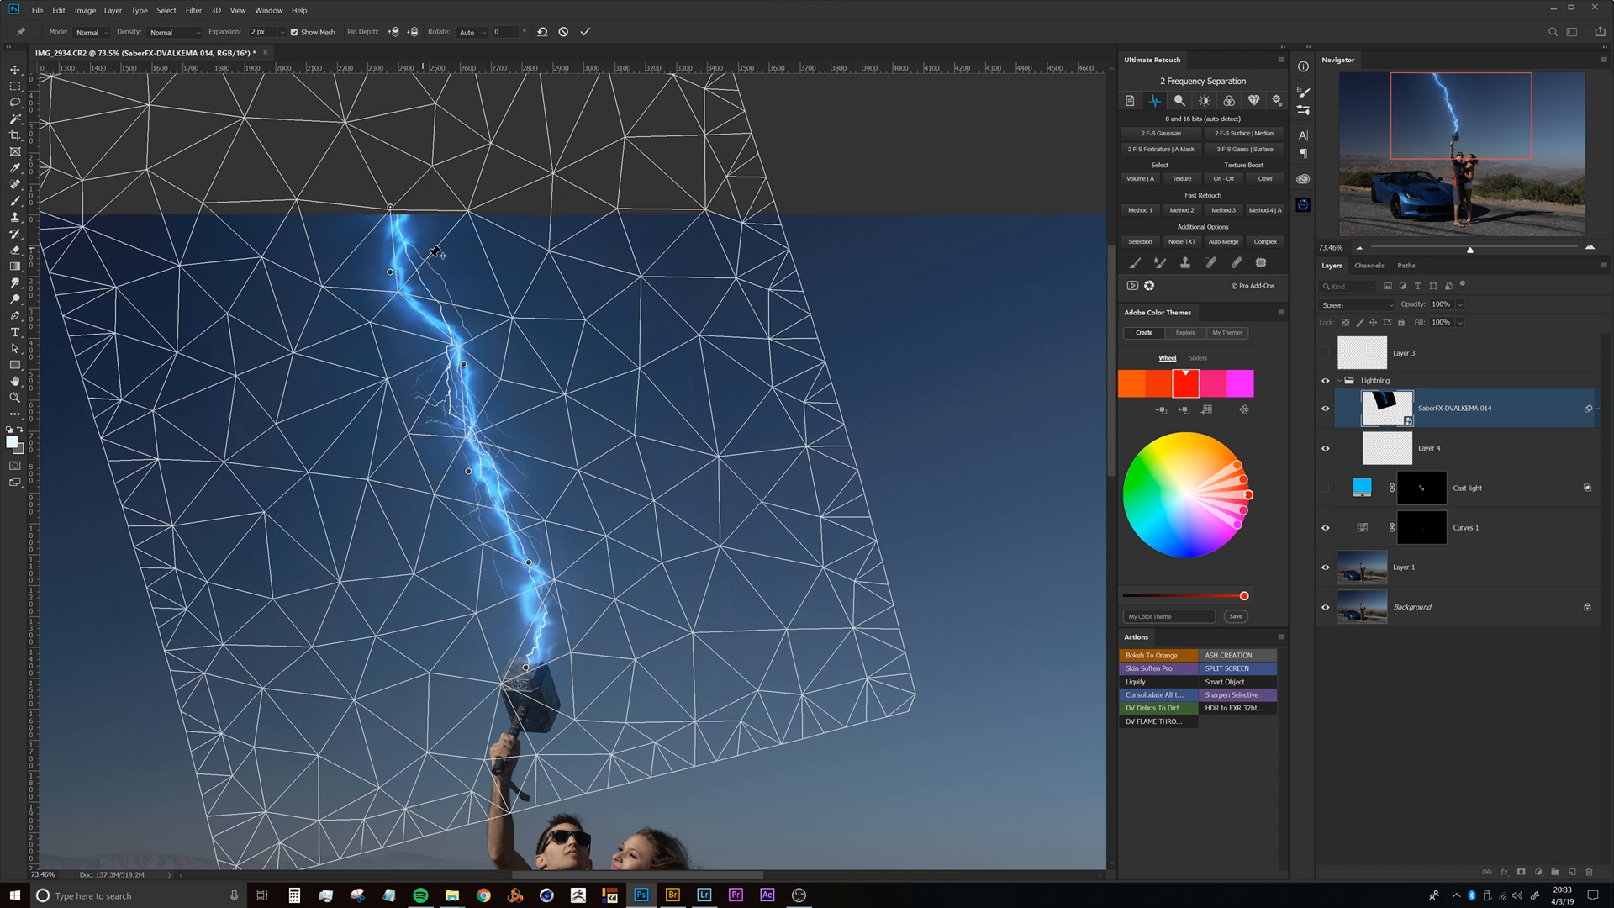
Add more warp pins around the lower half of the beam and try to pin it just above the hammer.
left_click_drag(483, 436, 488, 359)
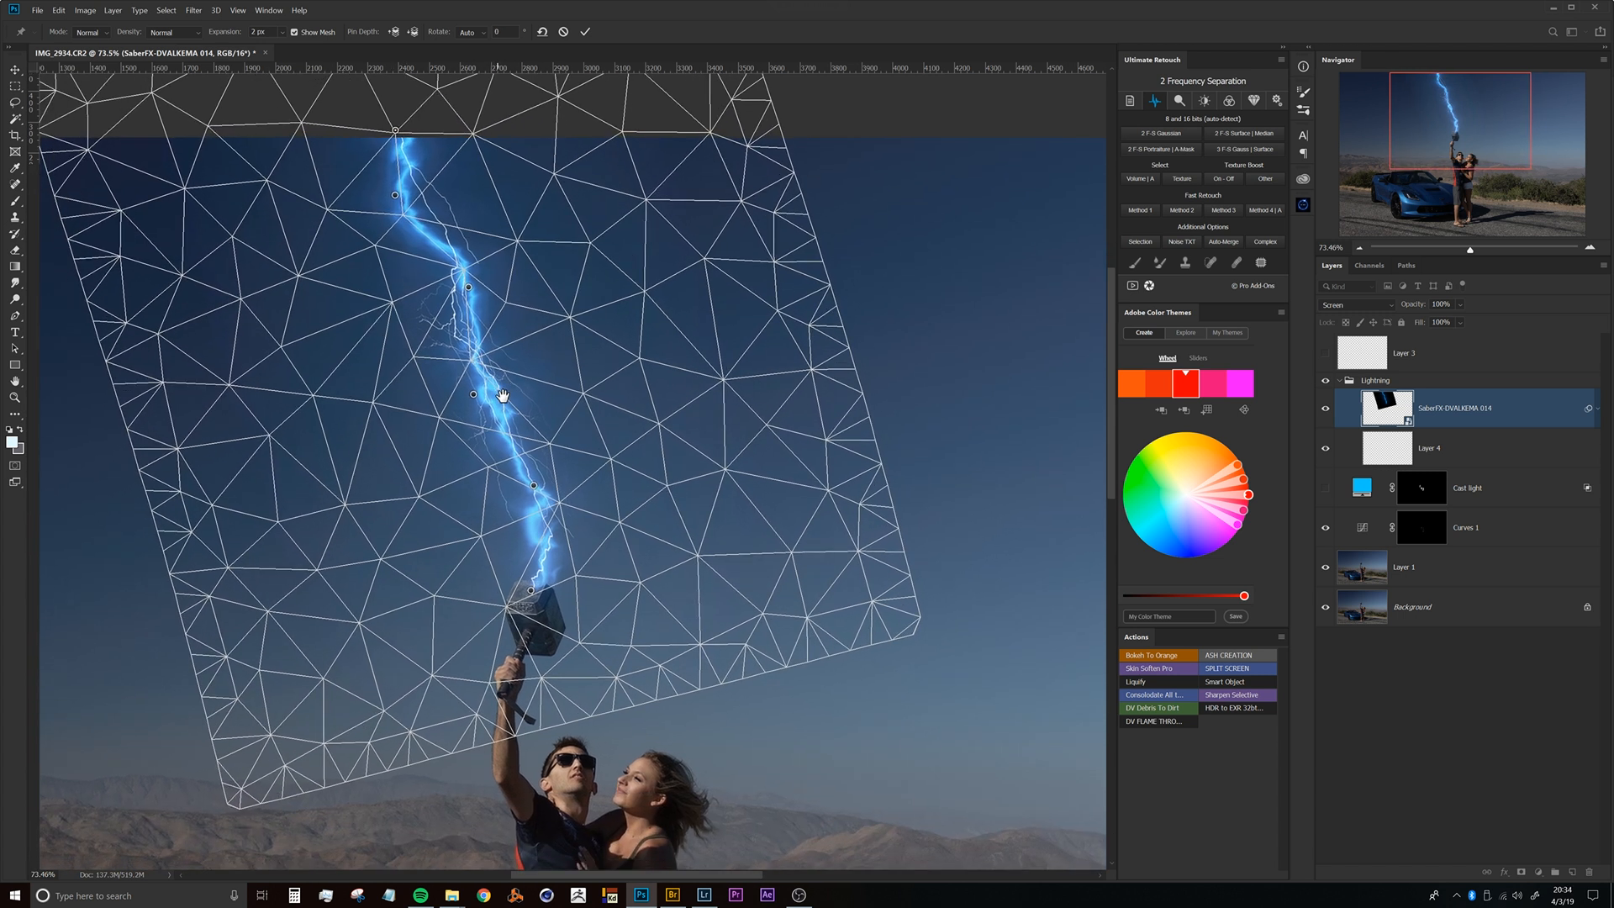
left_click(509, 436)
left_click_drag(512, 439, 544, 383)
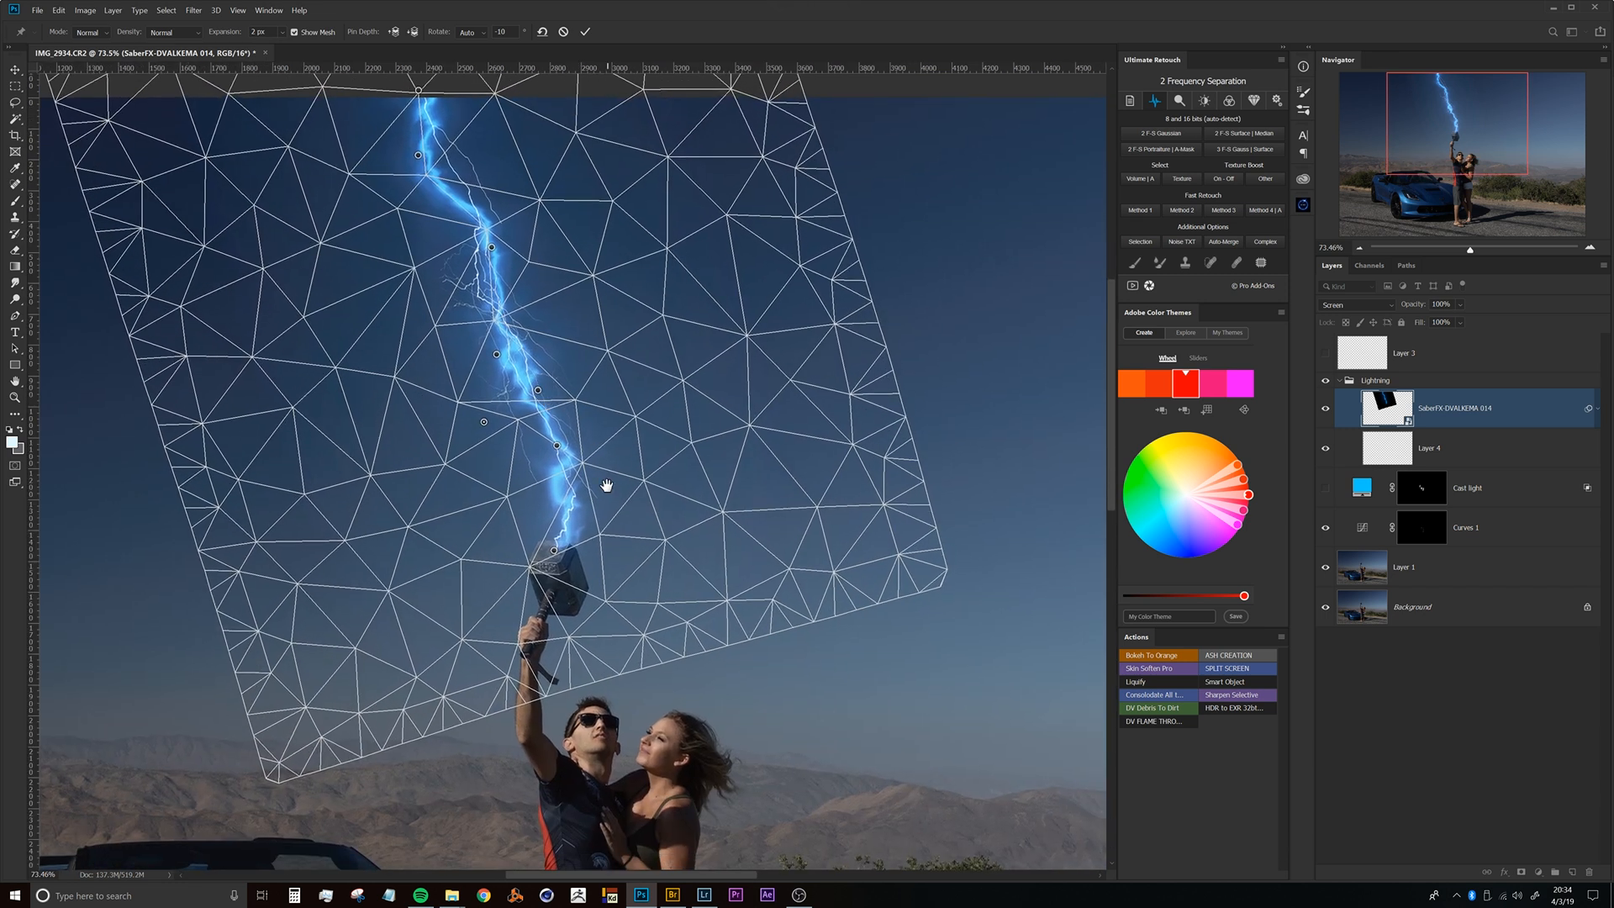
left_click(583, 538)
left_click_drag(555, 556, 533, 579)
left_click(552, 482)
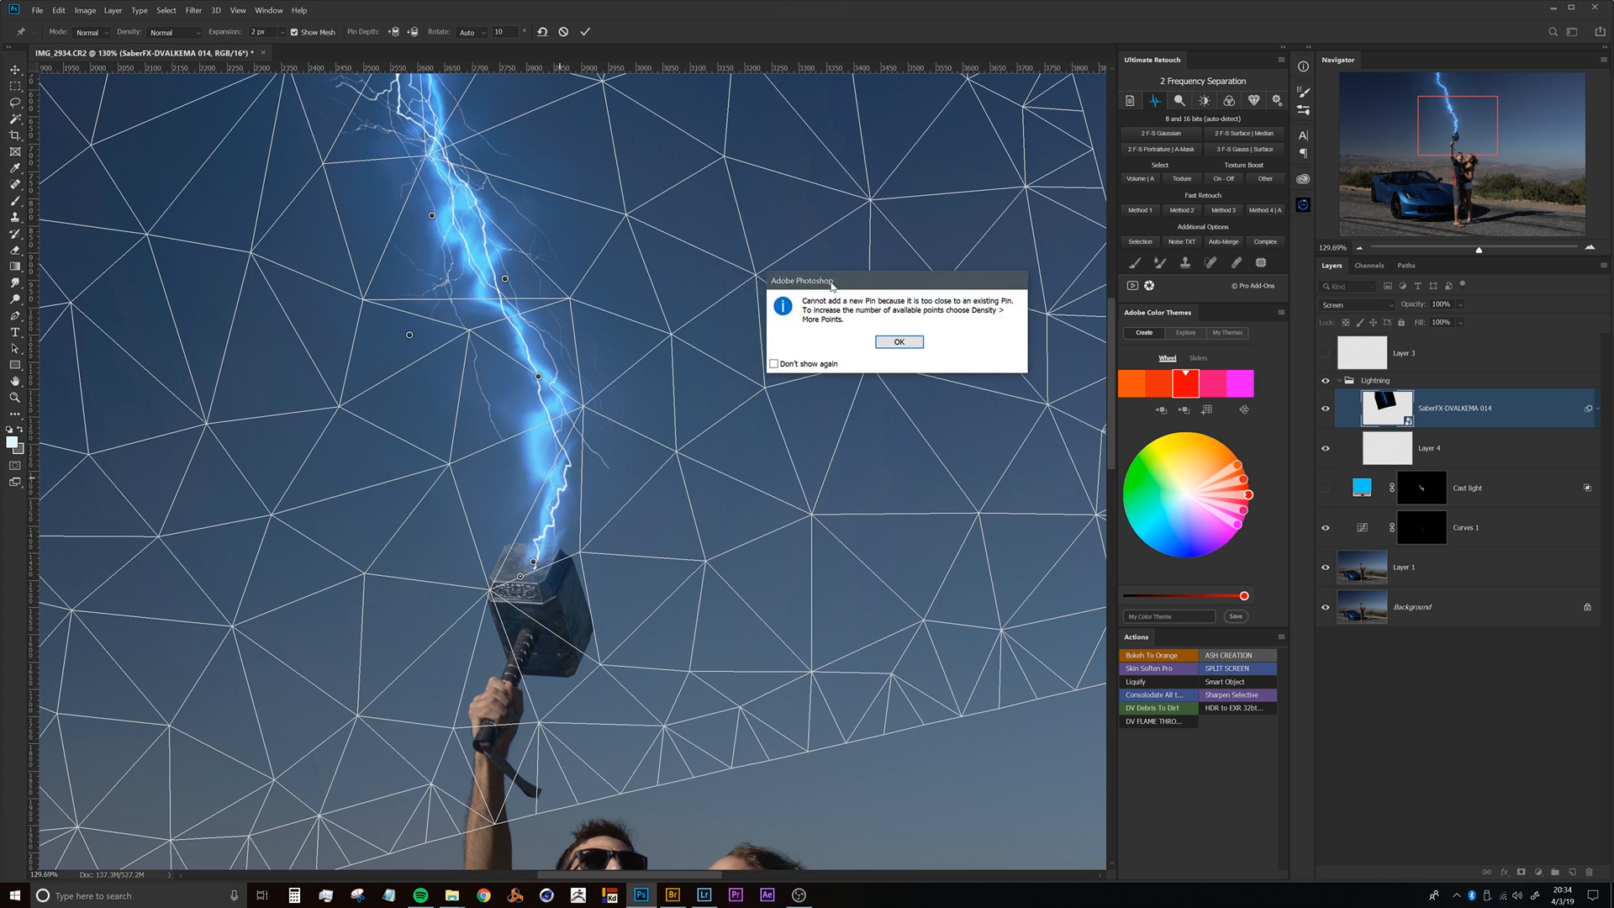
left_click(888, 340)
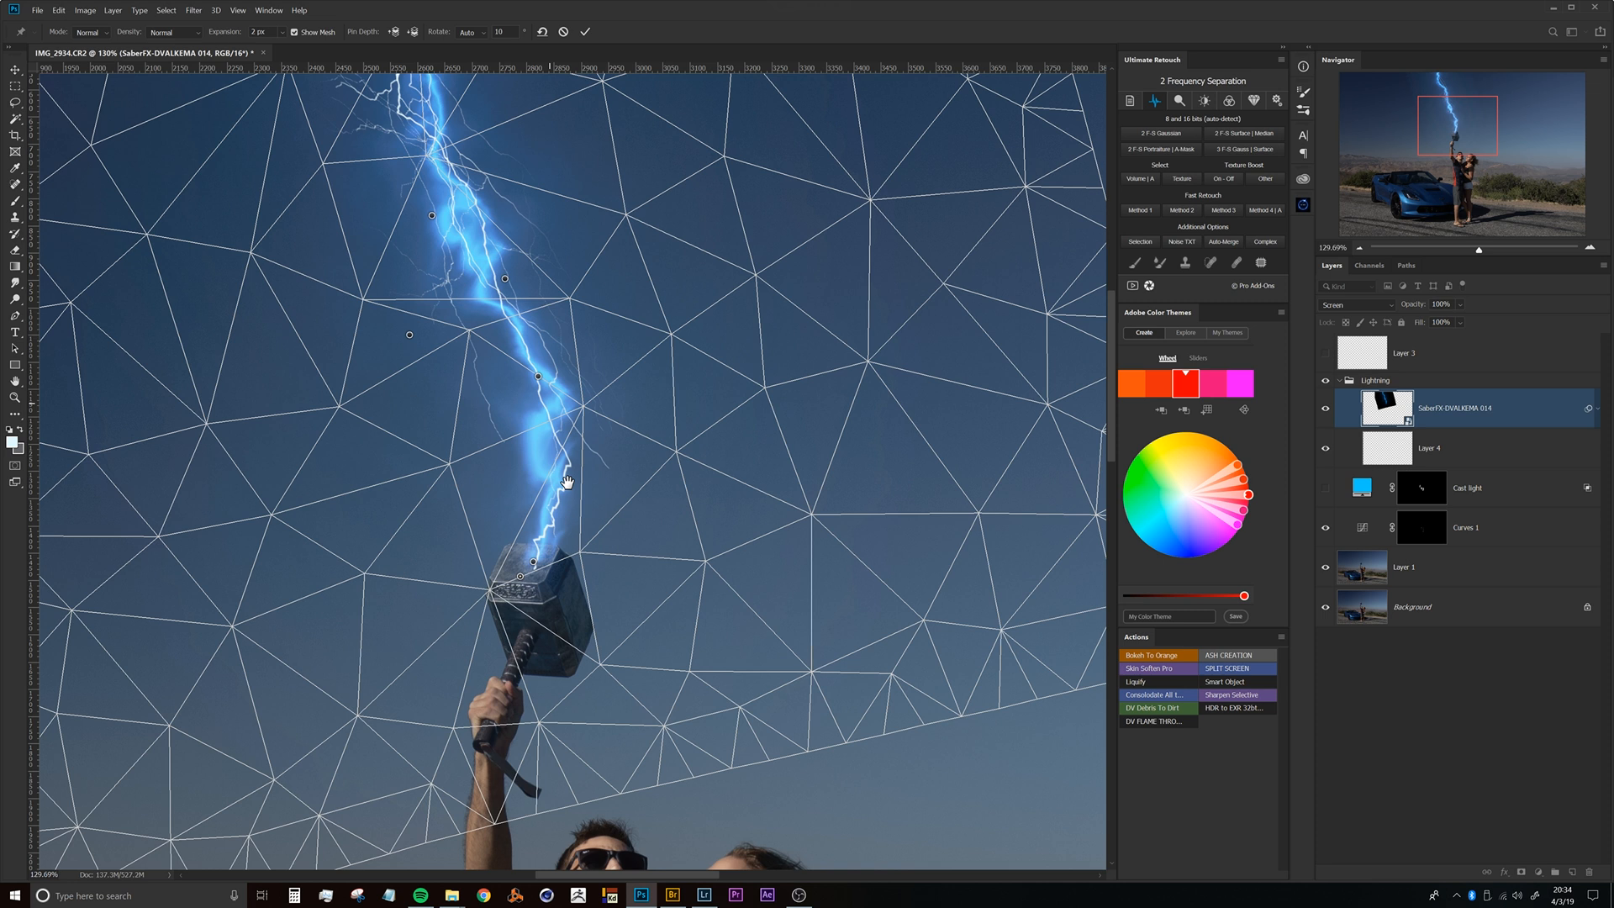
Reshape the upper half of the beam by shifting its pins into a gentler bend and apply the Puppet Warp.
scroll(555, 588, "down", 5)
left_click_drag(480, 247, 466, 331)
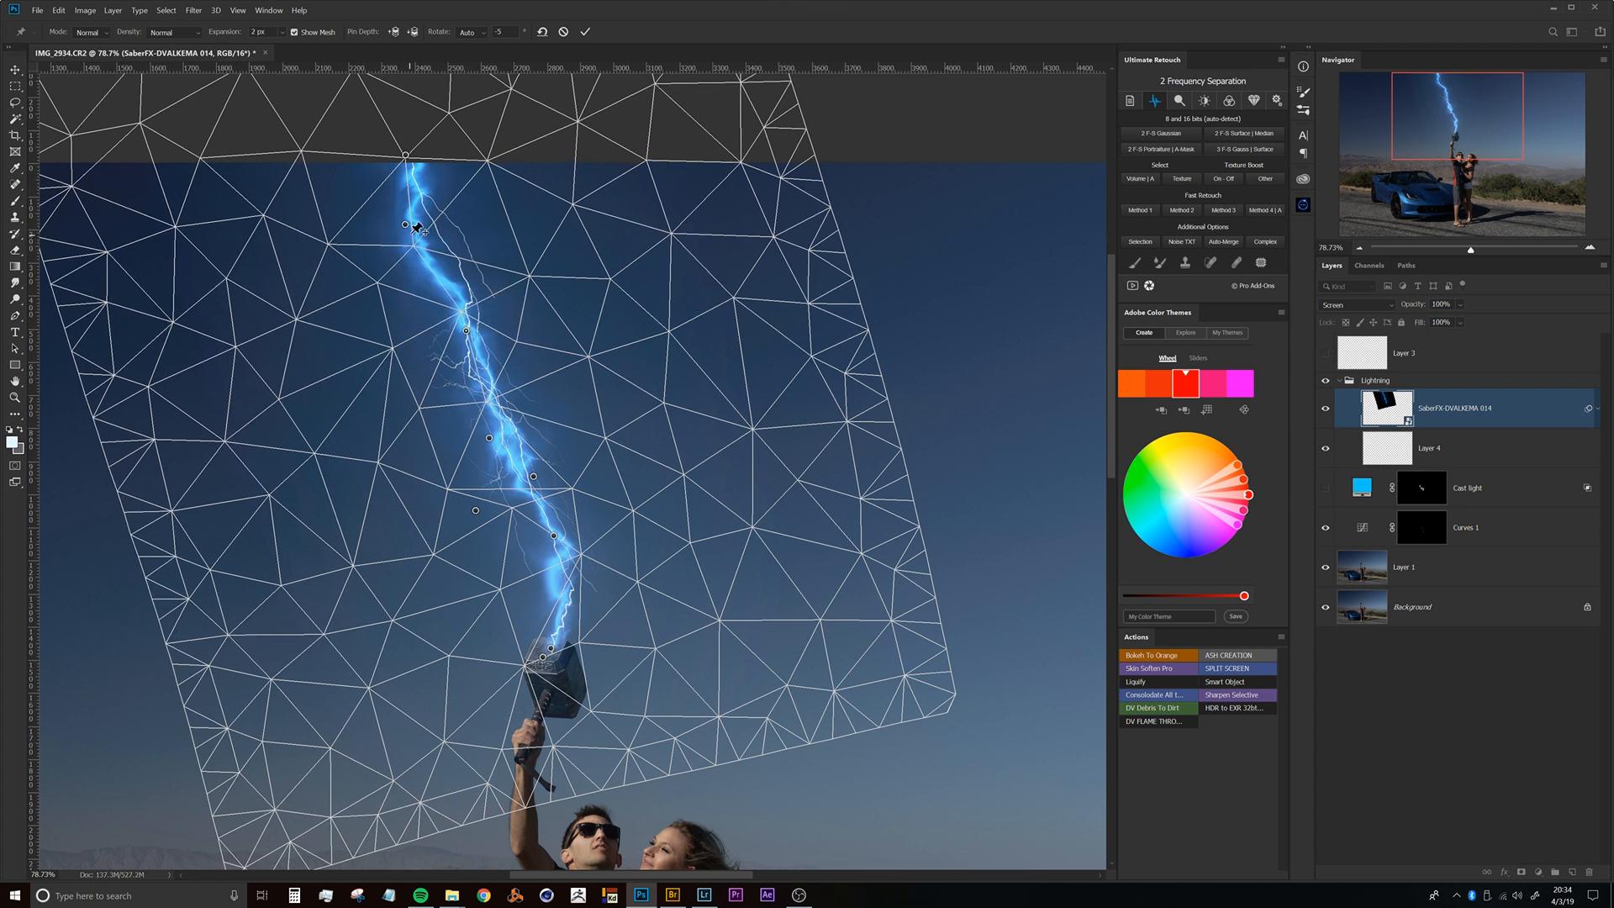
left_click_drag(405, 225, 427, 218)
left_click_drag(568, 545, 543, 523)
mouse_move(439, 315)
left_mouse_down()
mouse_move(432, 290)
mouse_move(420, 321)
left_mouse_up()
left_click_drag(404, 197, 416, 209)
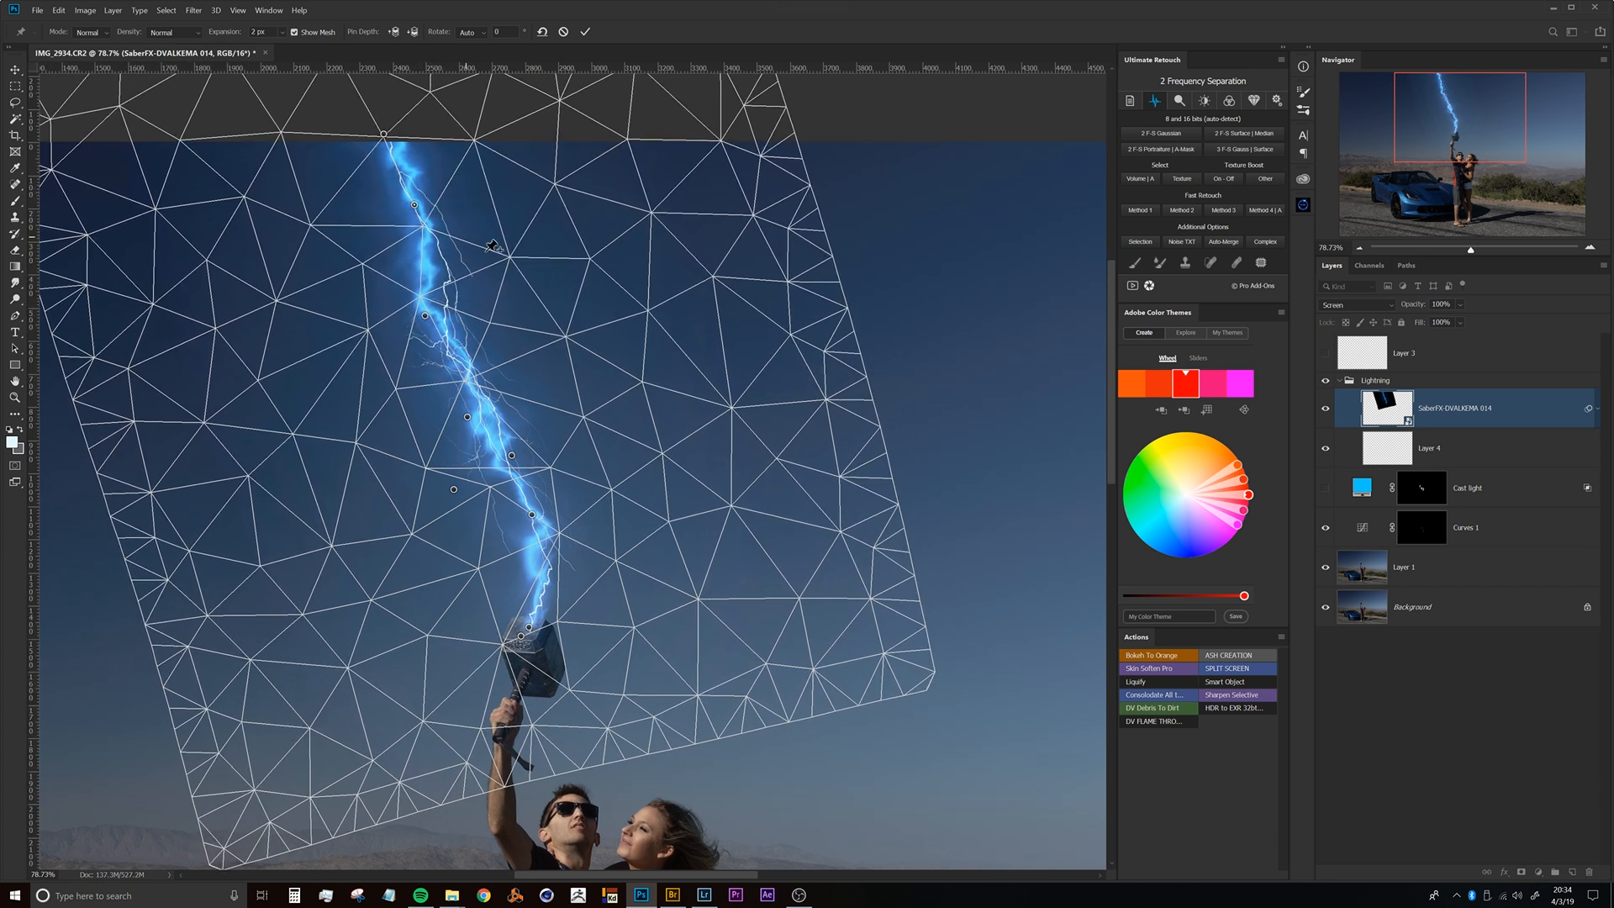
mouse_move(528, 397)
left_mouse_down()
mouse_move(515, 347)
mouse_move(558, 437)
mouse_move(546, 407)
left_mouse_up()
scroll(546, 407, "down", 3)
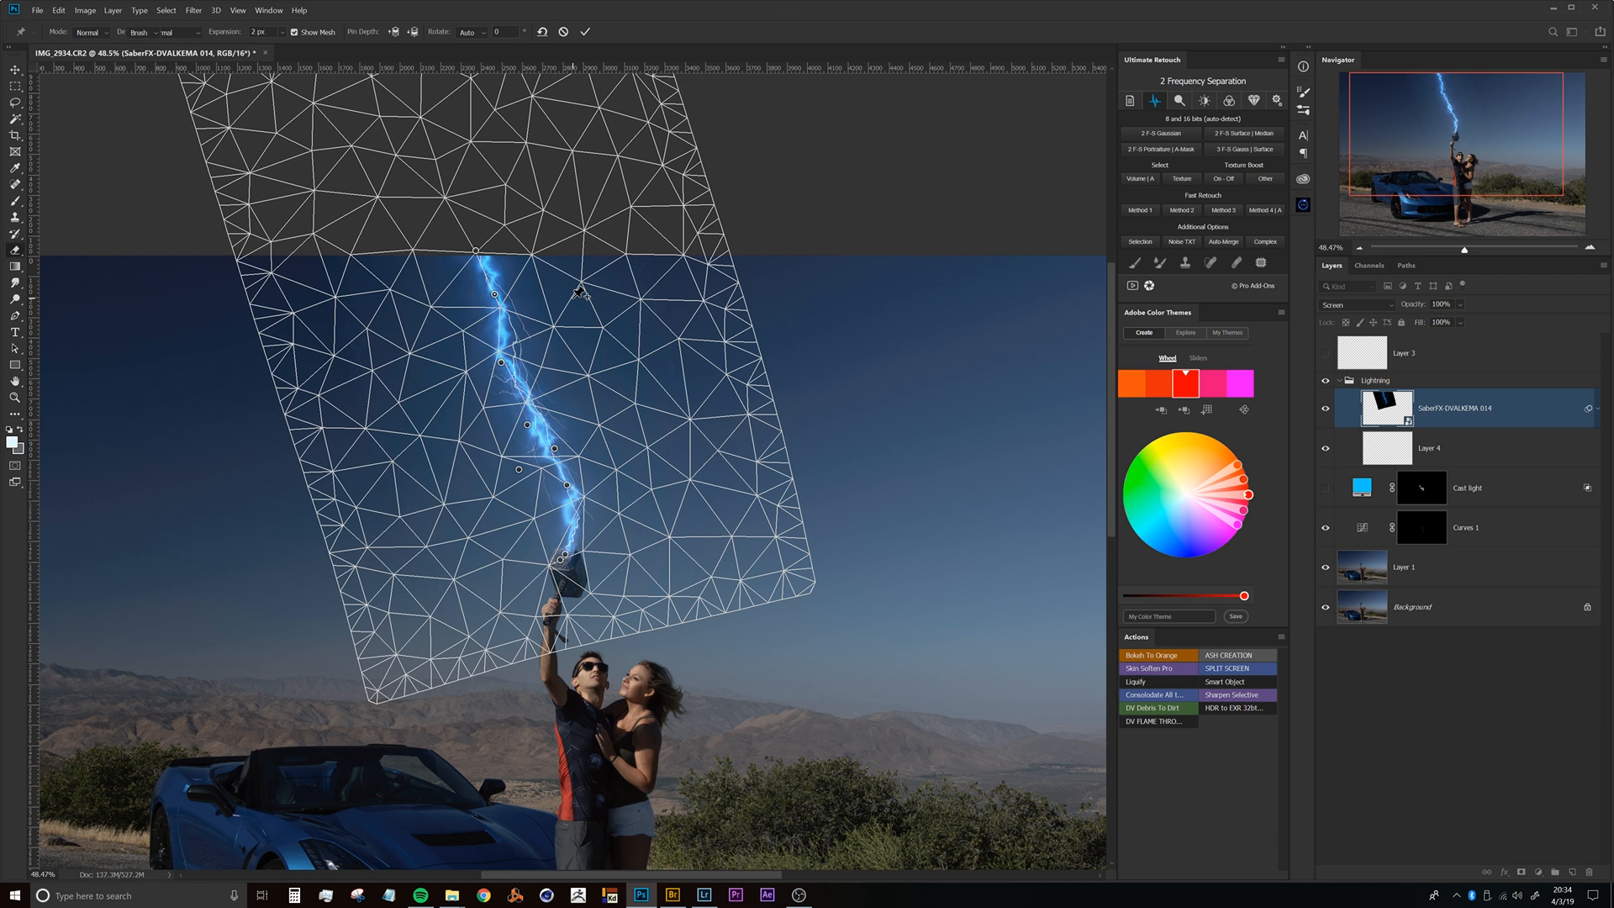
key("Return")
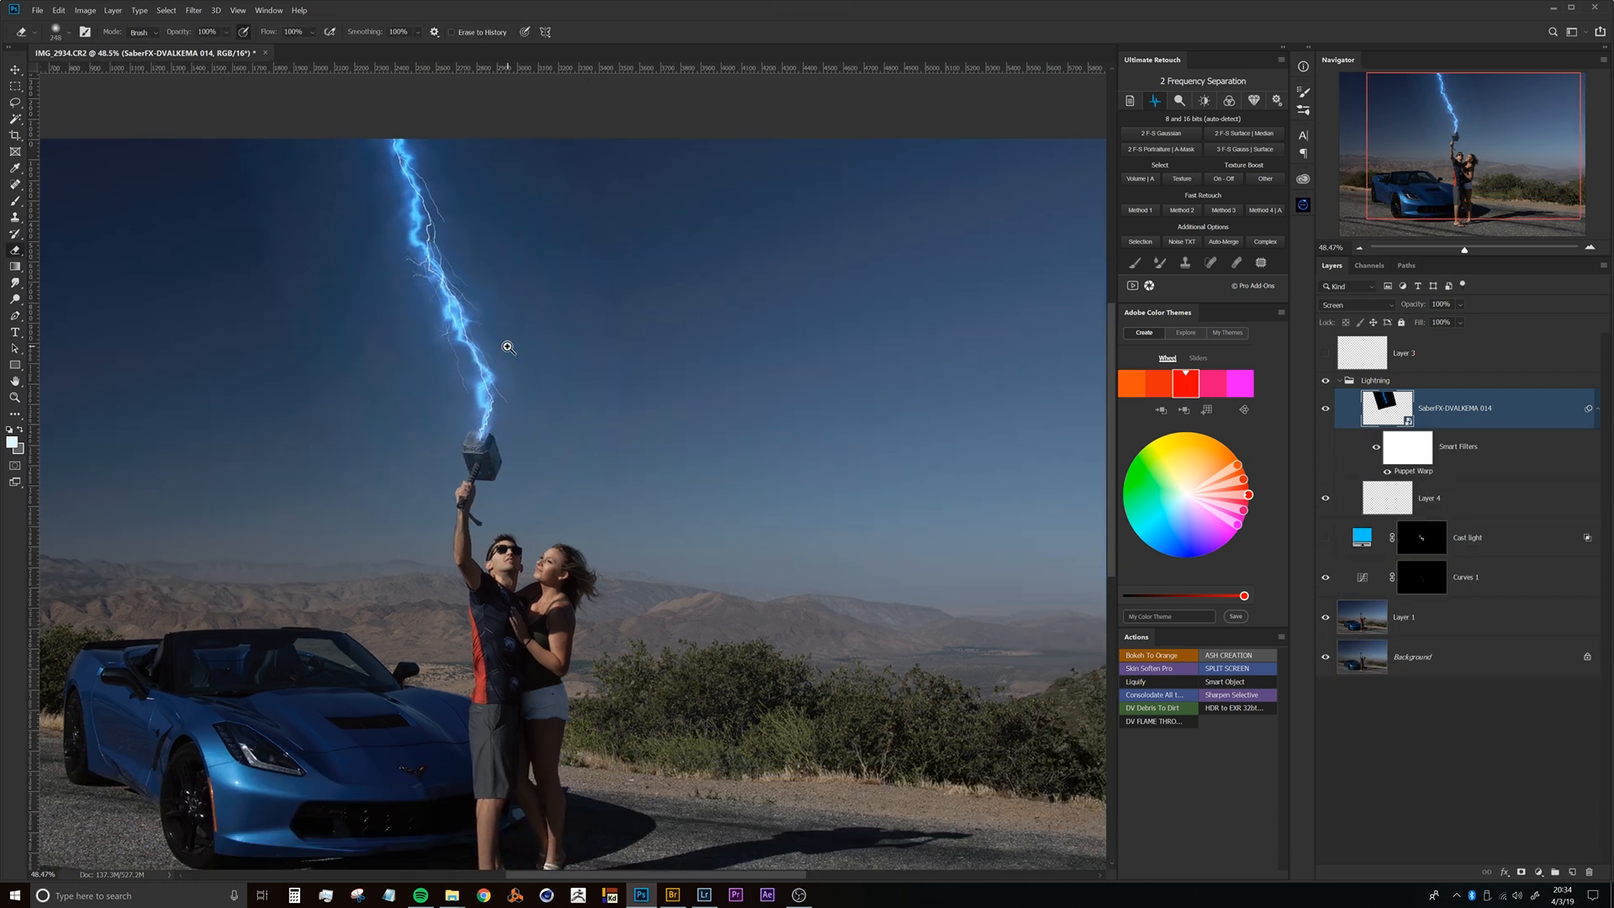
mouse_move(508, 346)
left_mouse_down()
mouse_move(482, 348)
mouse_move(530, 356)
mouse_move(493, 357)
left_mouse_up()
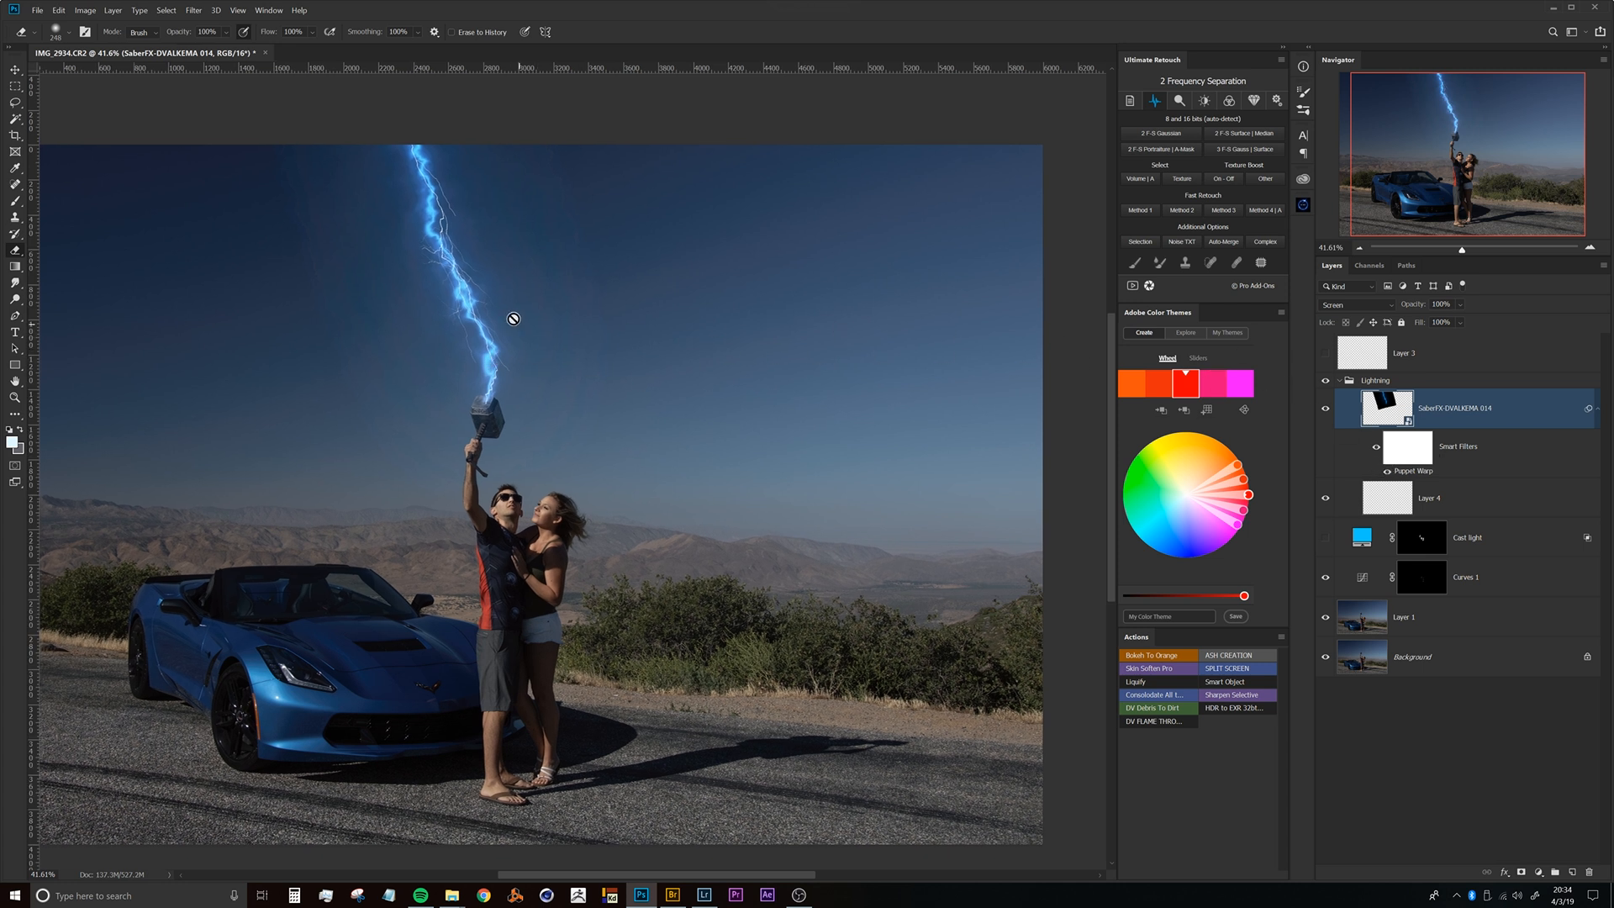
Reopen and close the beam's Puppet Warp filter, then toggle its smart filters to compare the warped and straight beam.
double_click(1415, 472)
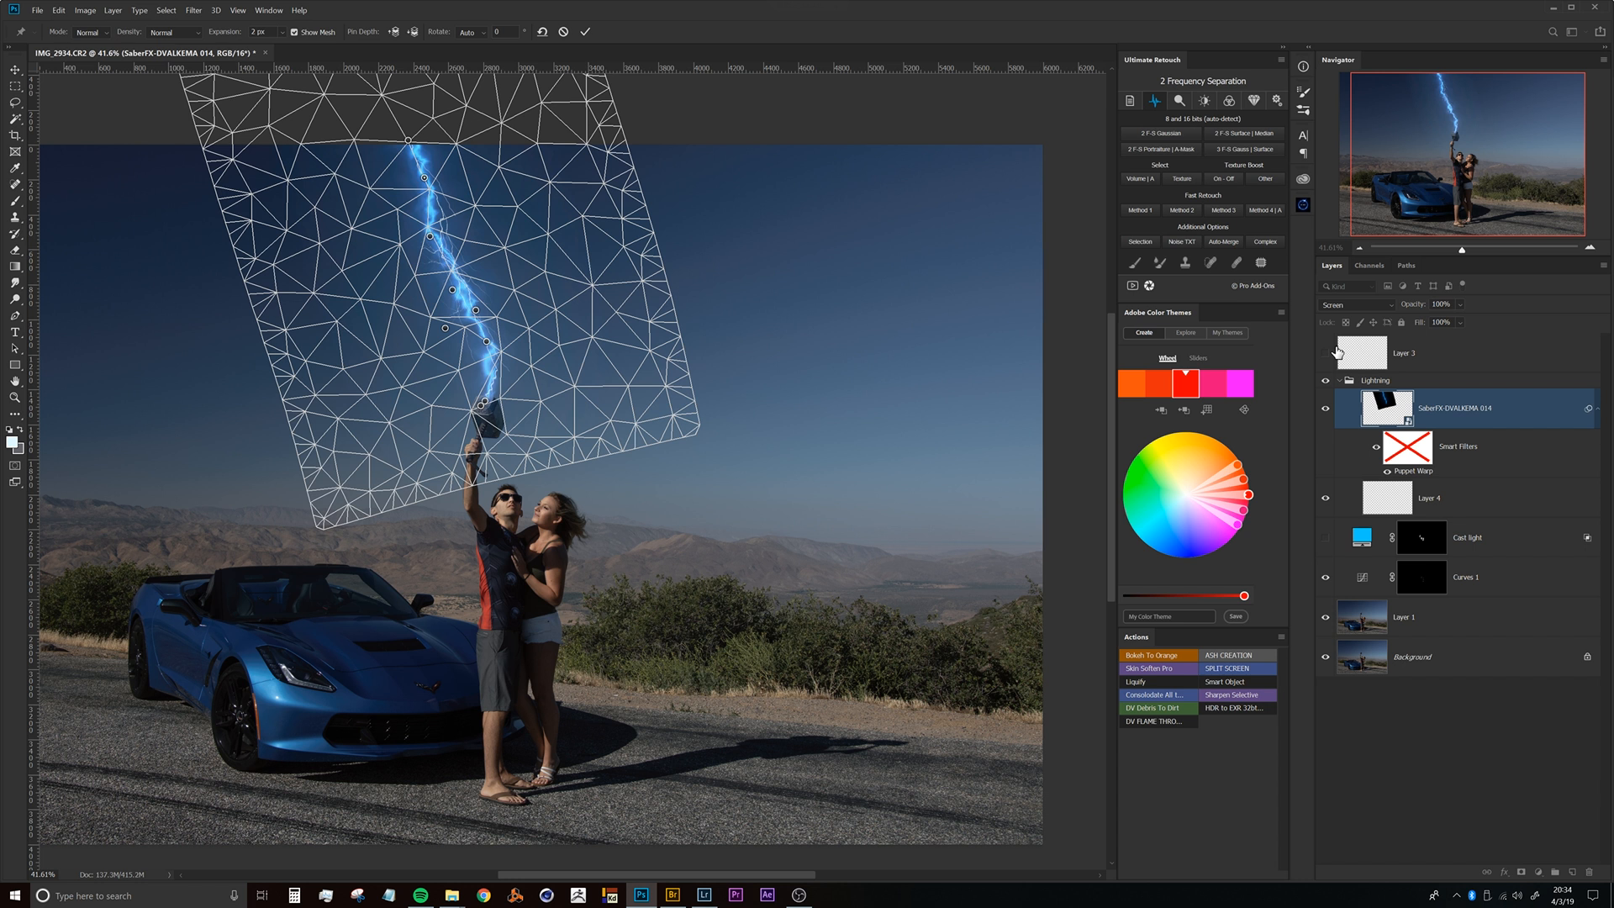
key("Return")
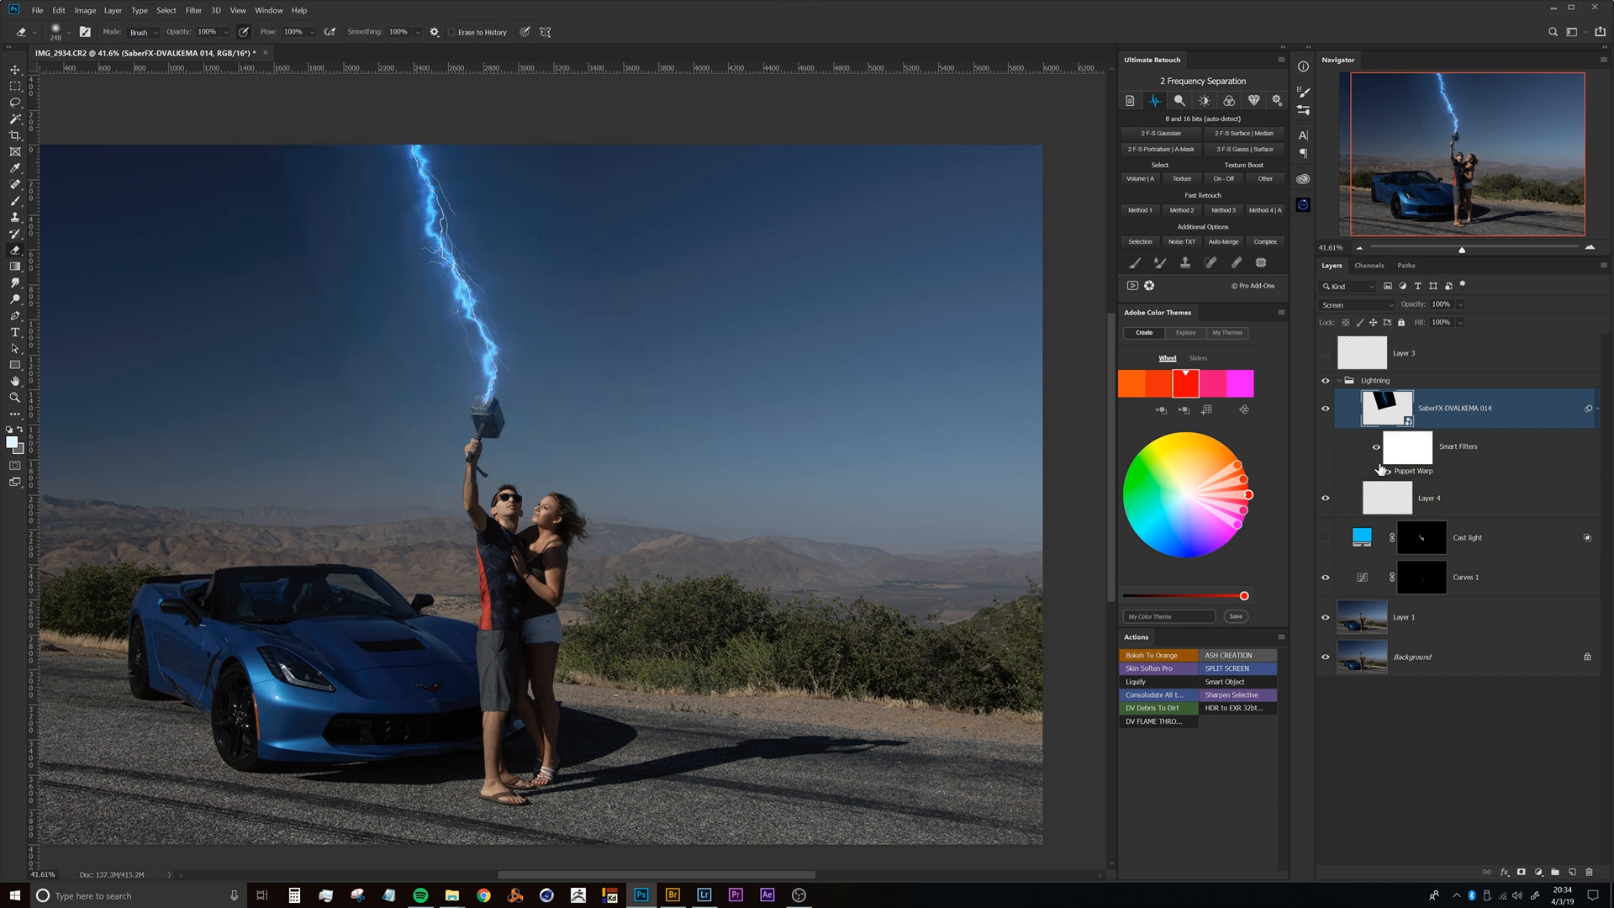
left_click(1377, 447)
left_click(1379, 447)
left_click(1377, 450)
left_click(1379, 450)
left_click(1377, 452)
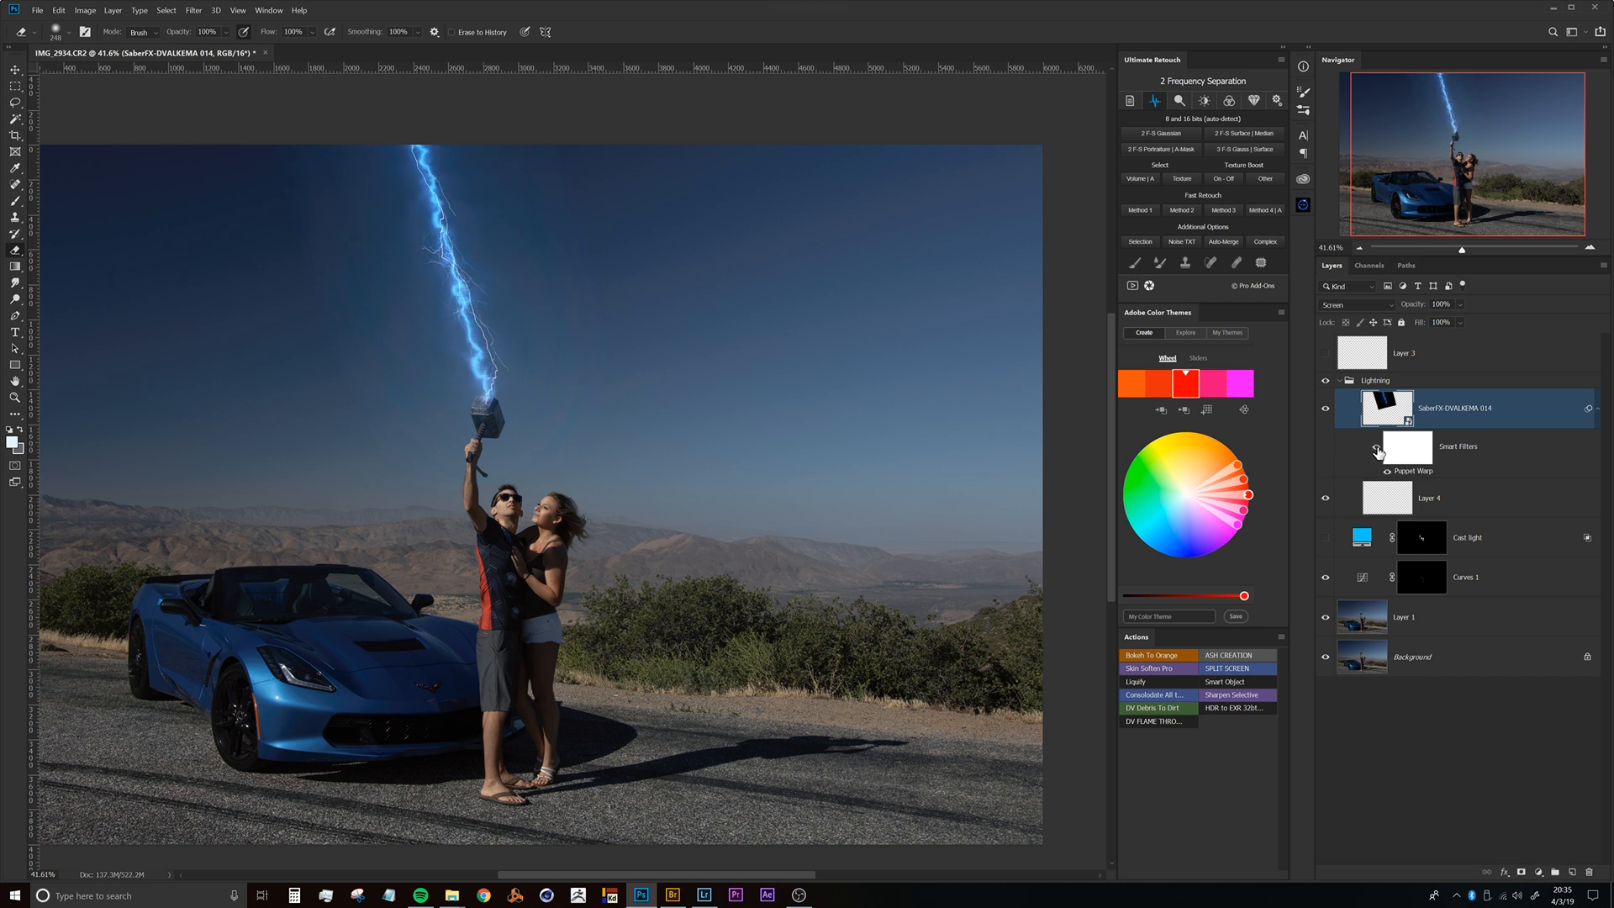
left_click(1377, 451)
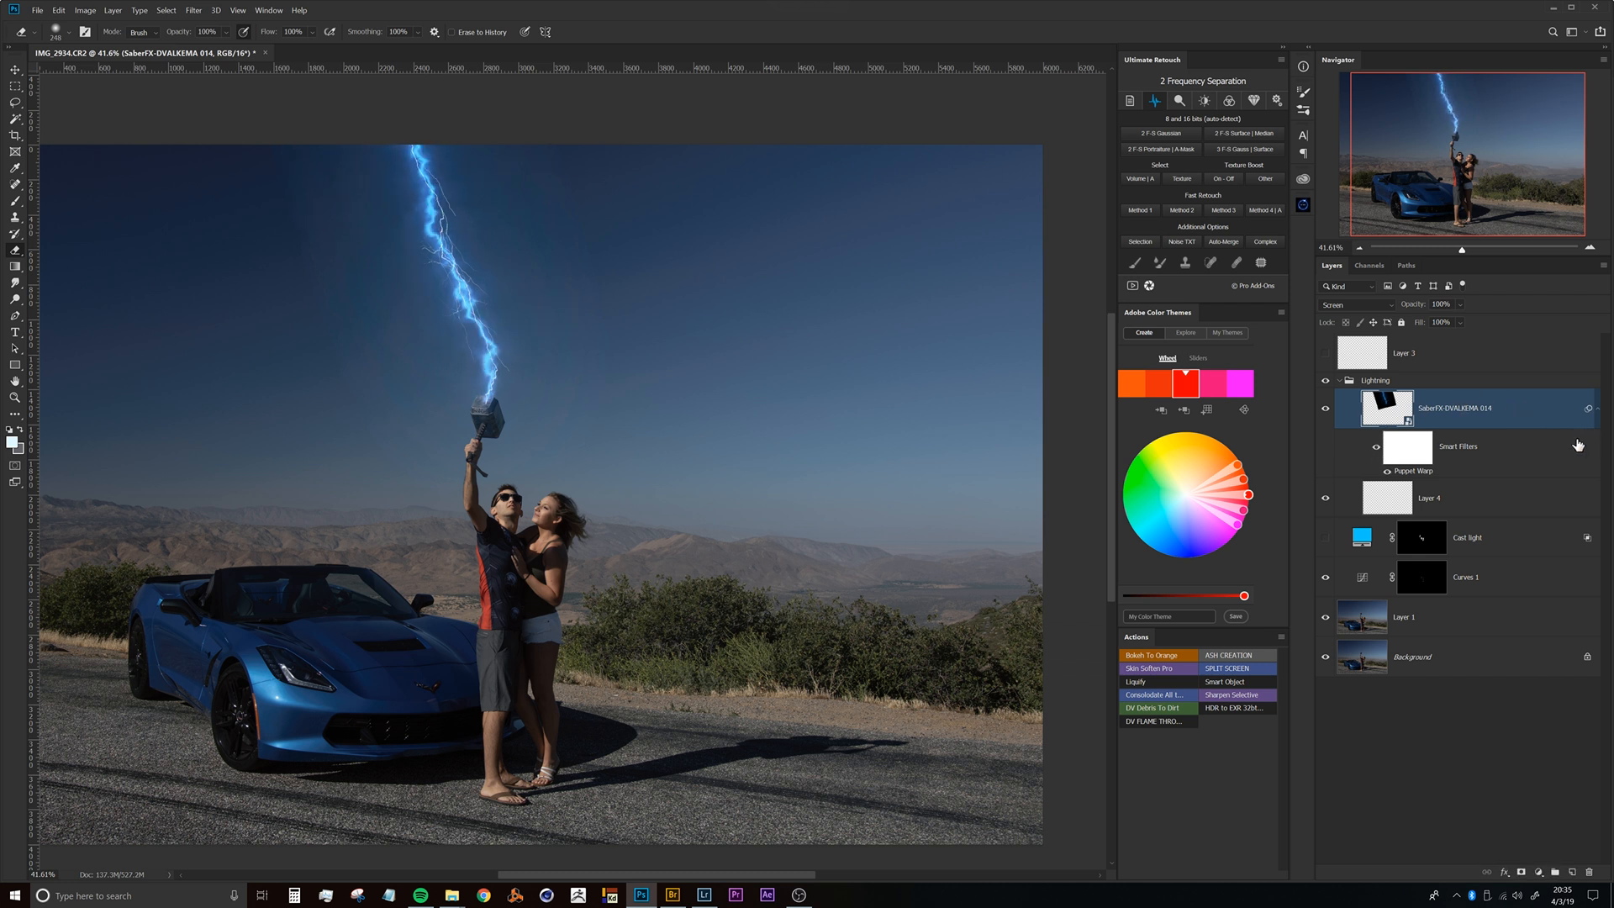
Show the Cast light layer, target its mask and choose a soft round brush sized for the hammer.
left_click(1363, 539)
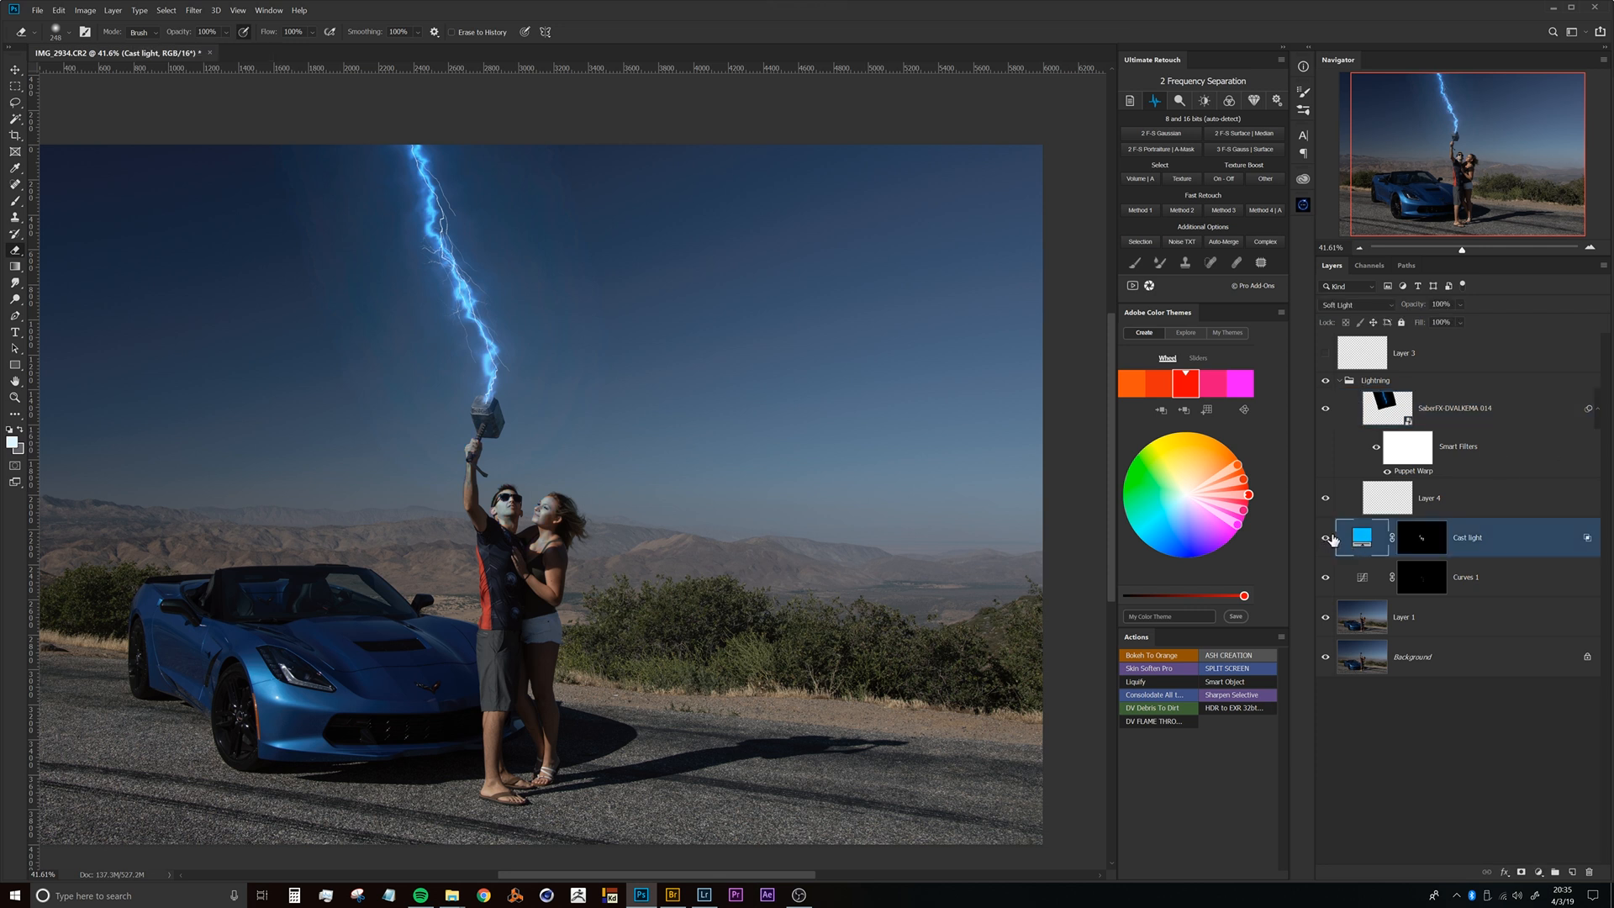
left_click(1420, 536)
mouse_move(476, 406)
left_mouse_down()
mouse_move(510, 406)
mouse_move(519, 339)
mouse_move(286, 385)
left_mouse_up()
left_click_drag(499, 339, 478, 225)
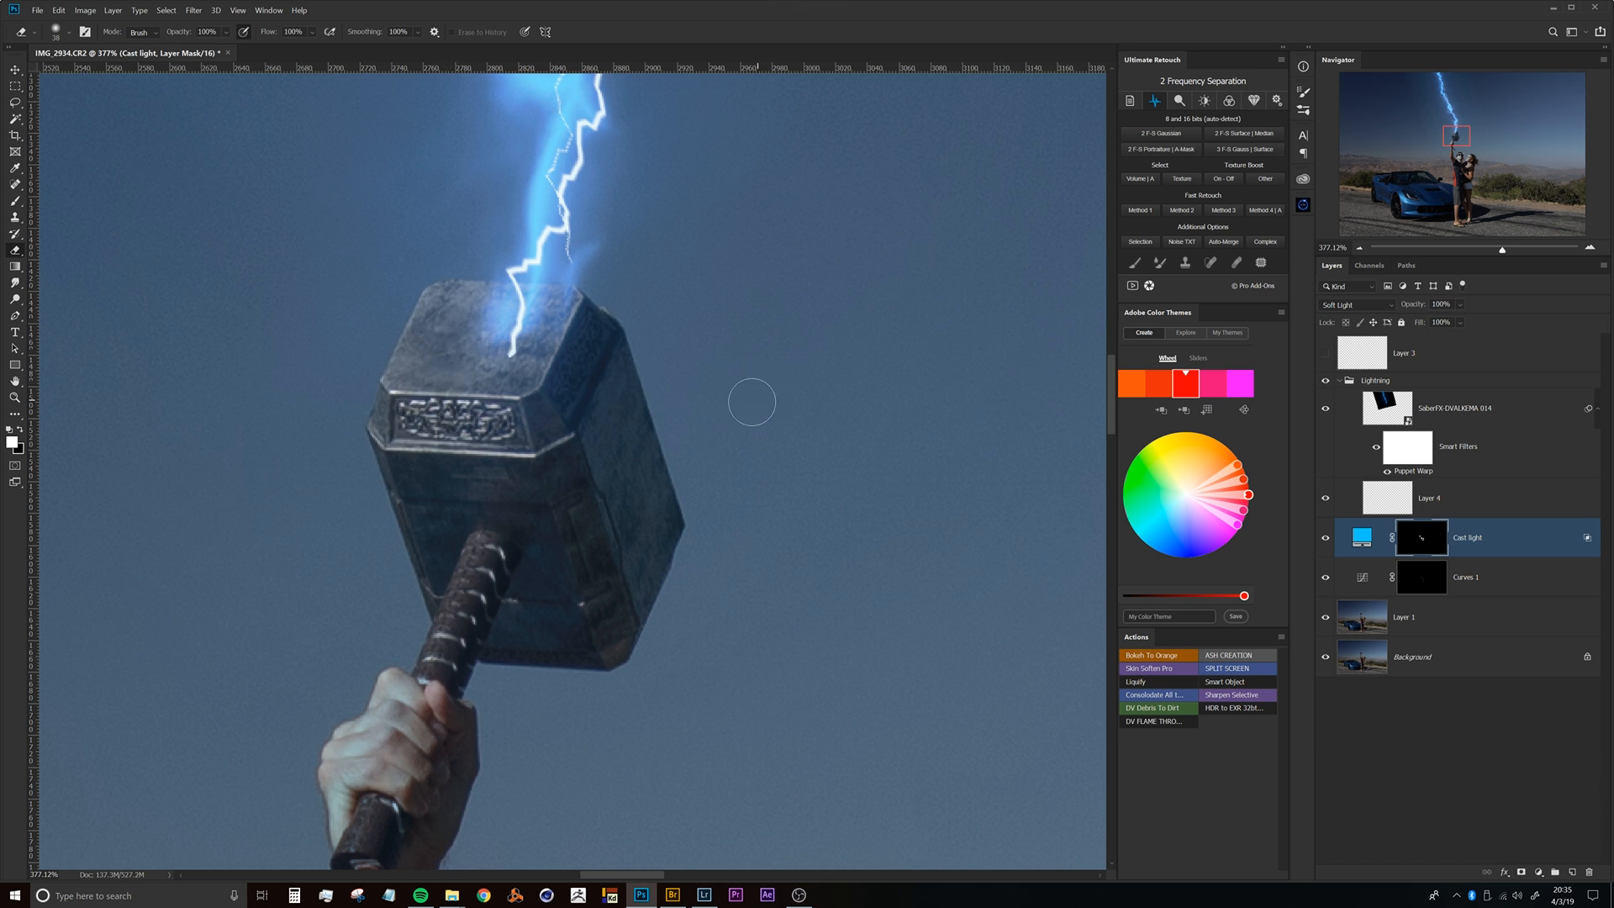
key("b")
left_click_drag(514, 332, 168, 336)
left_click_drag(355, 339, 346, 339)
left_click_drag(474, 352, 454, 352)
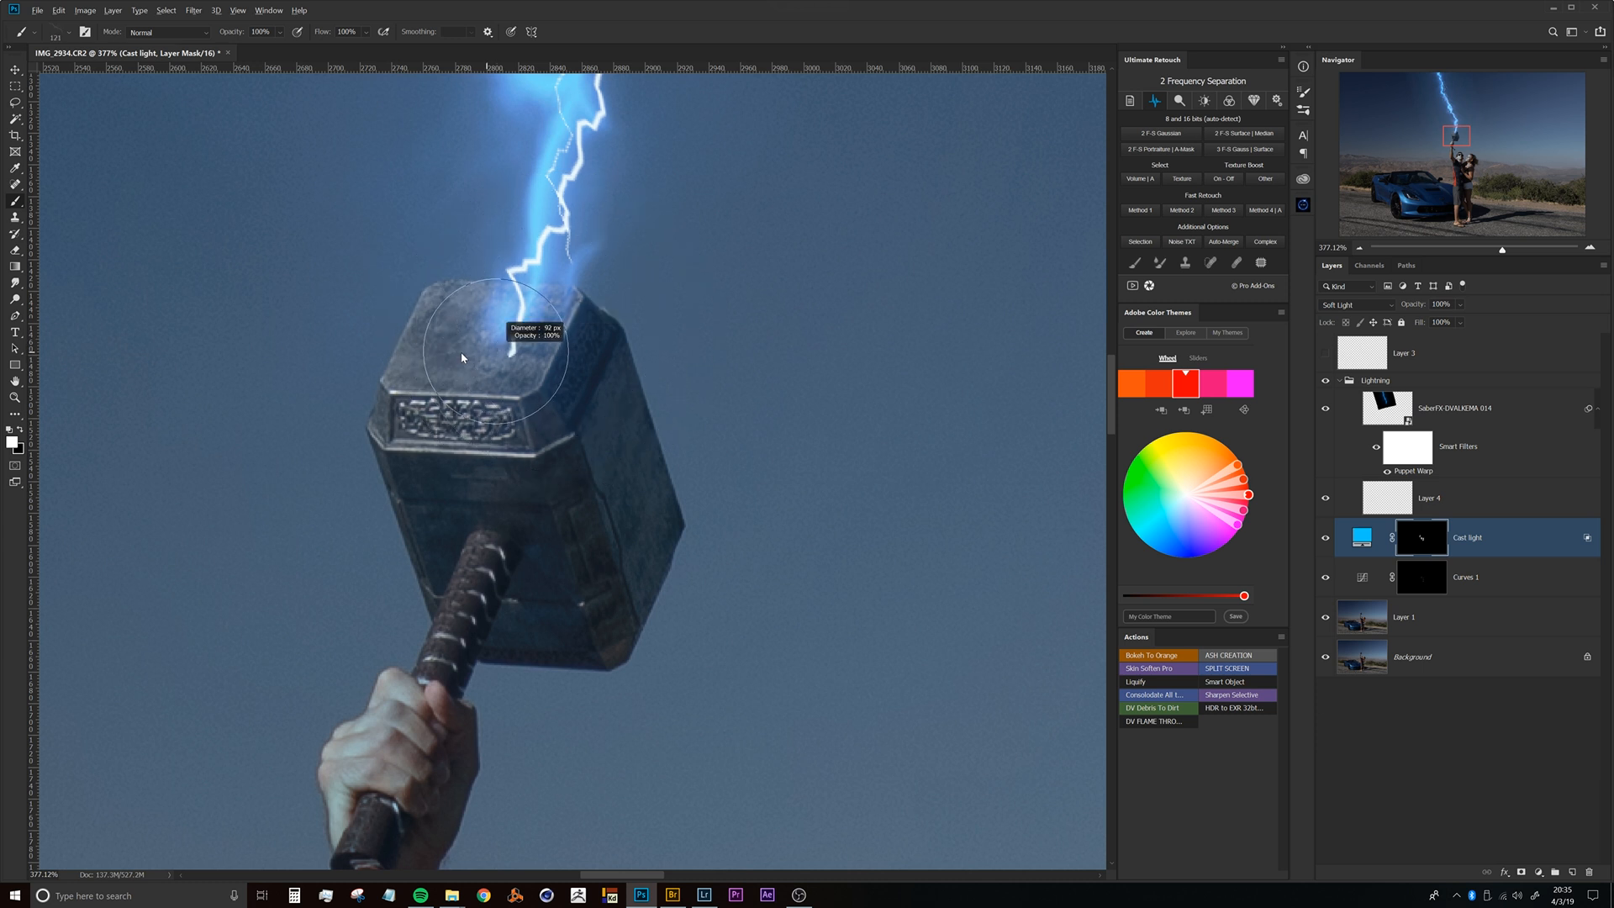
right_click(496, 355)
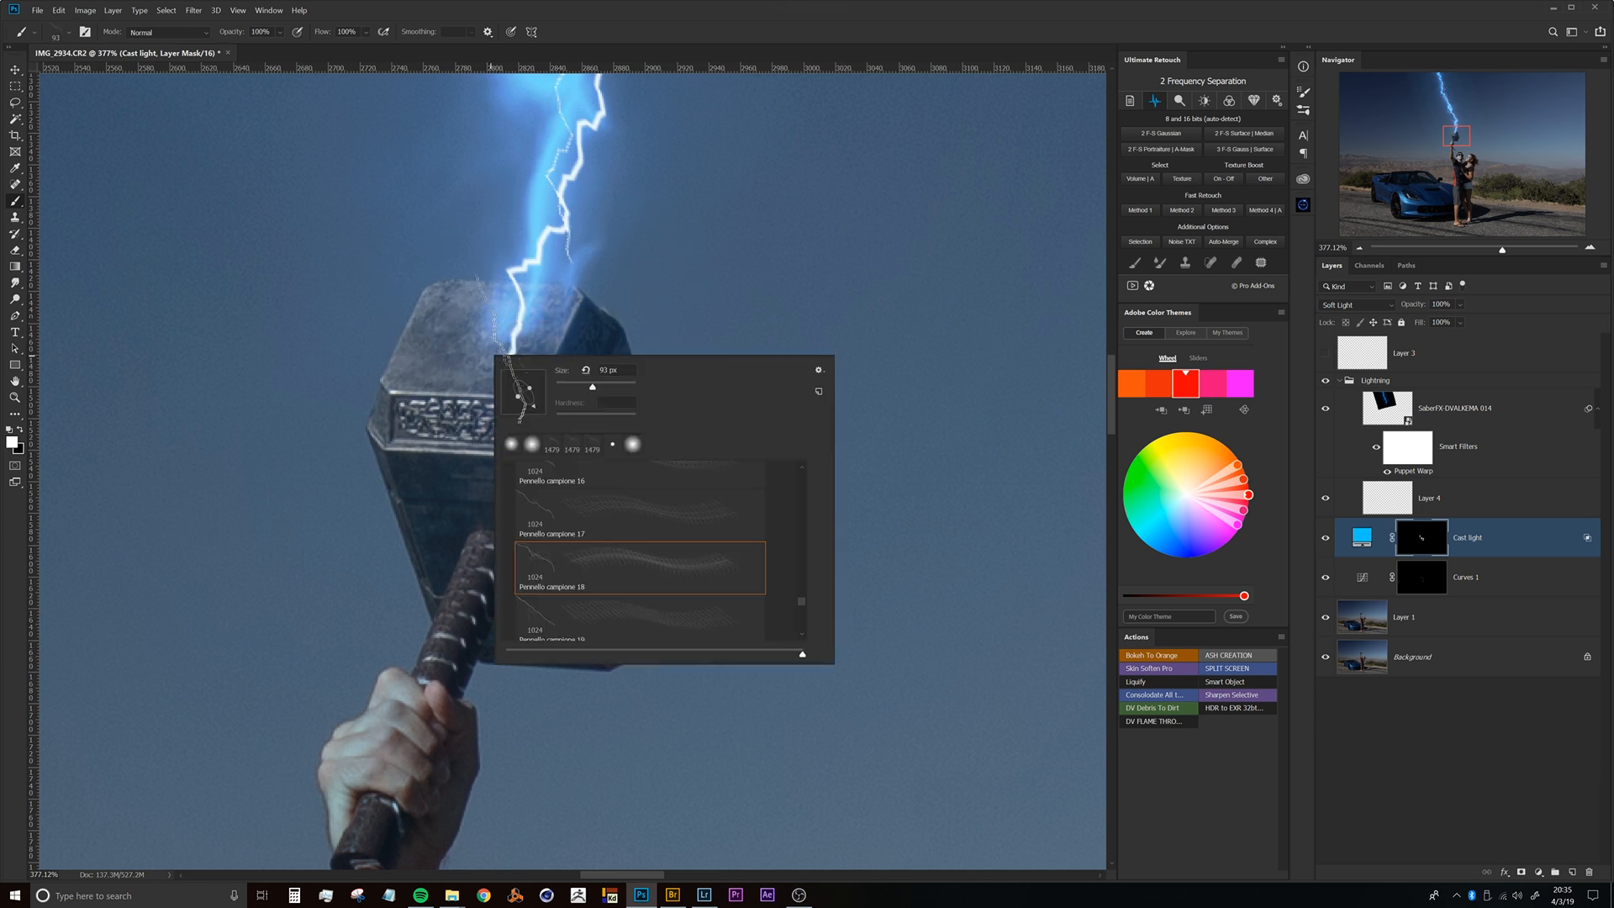
double_click(514, 447)
Paint the Cast light mask white over the hammer head, its handle and the gripping hand.
mouse_move(467, 348)
left_mouse_down()
mouse_move(488, 421)
mouse_move(469, 504)
mouse_move(479, 577)
mouse_move(580, 478)
mouse_move(559, 412)
mouse_move(504, 354)
mouse_move(550, 354)
mouse_move(618, 457)
mouse_move(595, 565)
mouse_move(541, 605)
mouse_move(435, 429)
mouse_move(450, 317)
mouse_move(472, 423)
mouse_move(411, 418)
left_mouse_up()
left_click_drag(522, 522, 510, 438)
left_click_drag(452, 493, 517, 493)
mouse_move(437, 467)
left_mouse_down()
mouse_move(351, 462)
mouse_move(405, 446)
left_mouse_up()
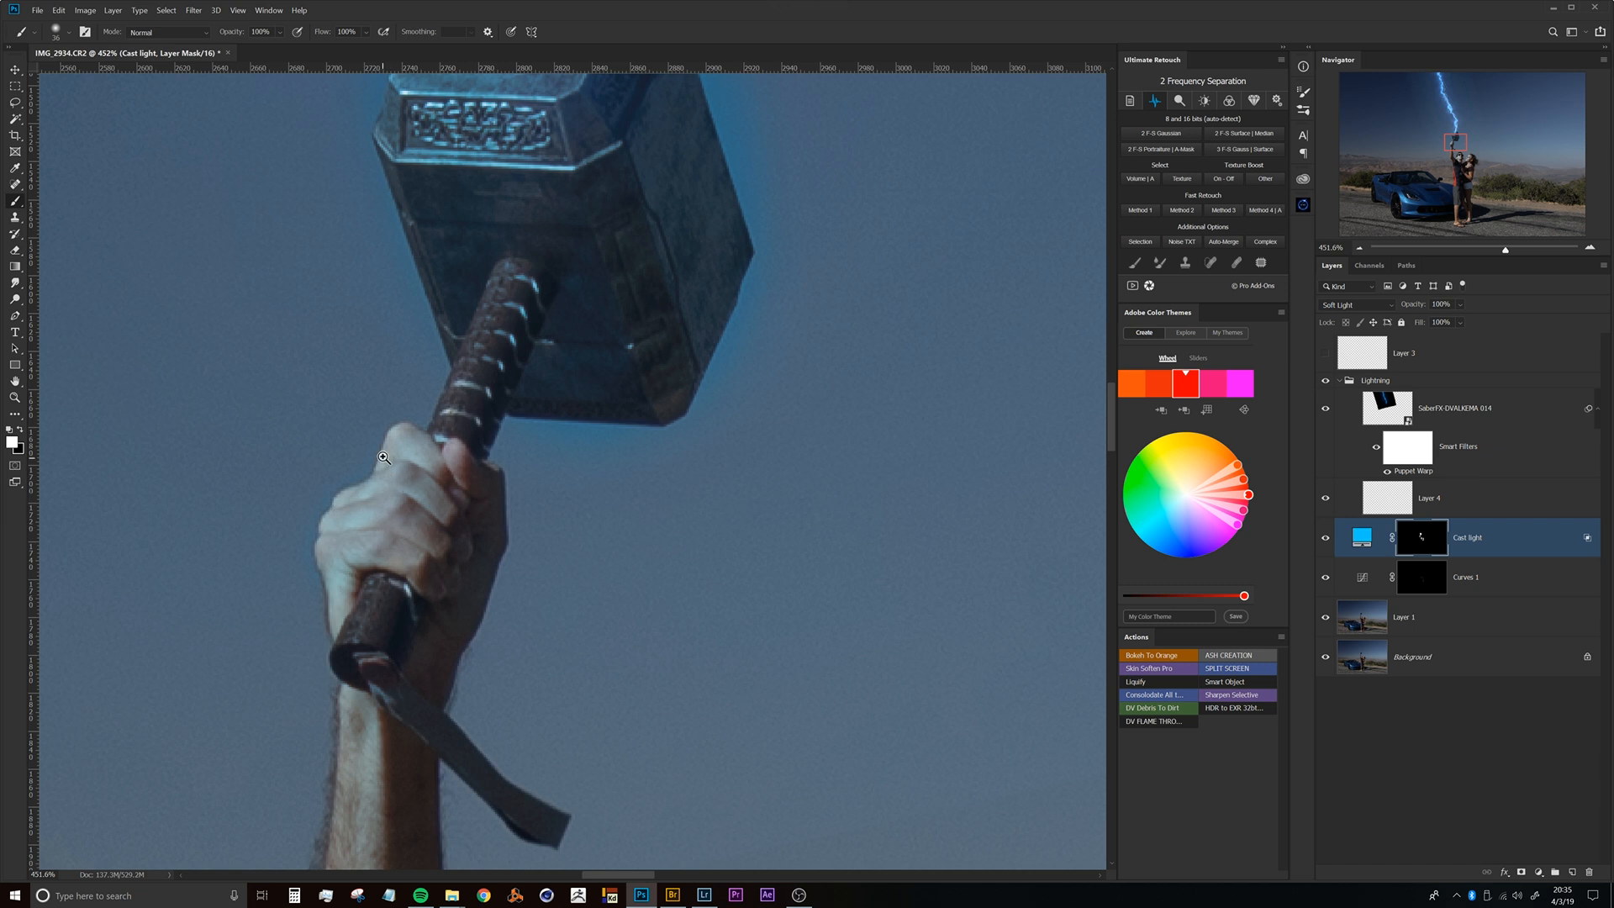
left_click_drag(384, 457, 261, 457)
left_click_drag(428, 410, 533, 364)
left_click_drag(584, 535, 642, 456)
Rename the Curves 1 layer as Dodge Curves and target its mask.
left_click(1426, 583)
left_click_drag(506, 386, 608, 386)
left_click(1361, 580)
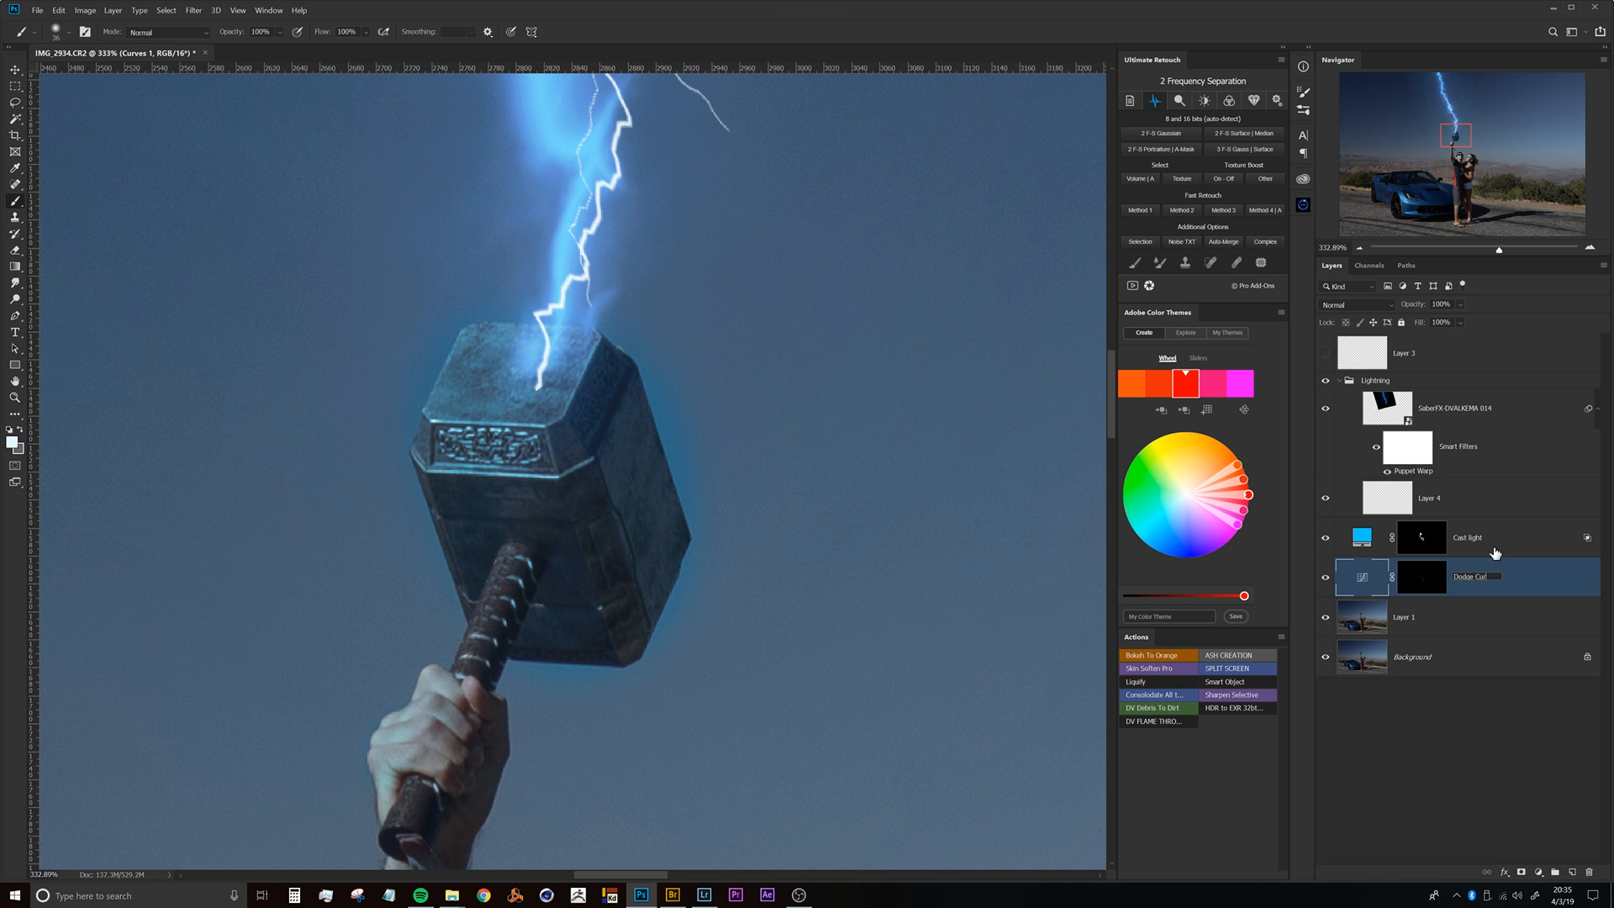
left_click_drag(569, 426, 627, 382)
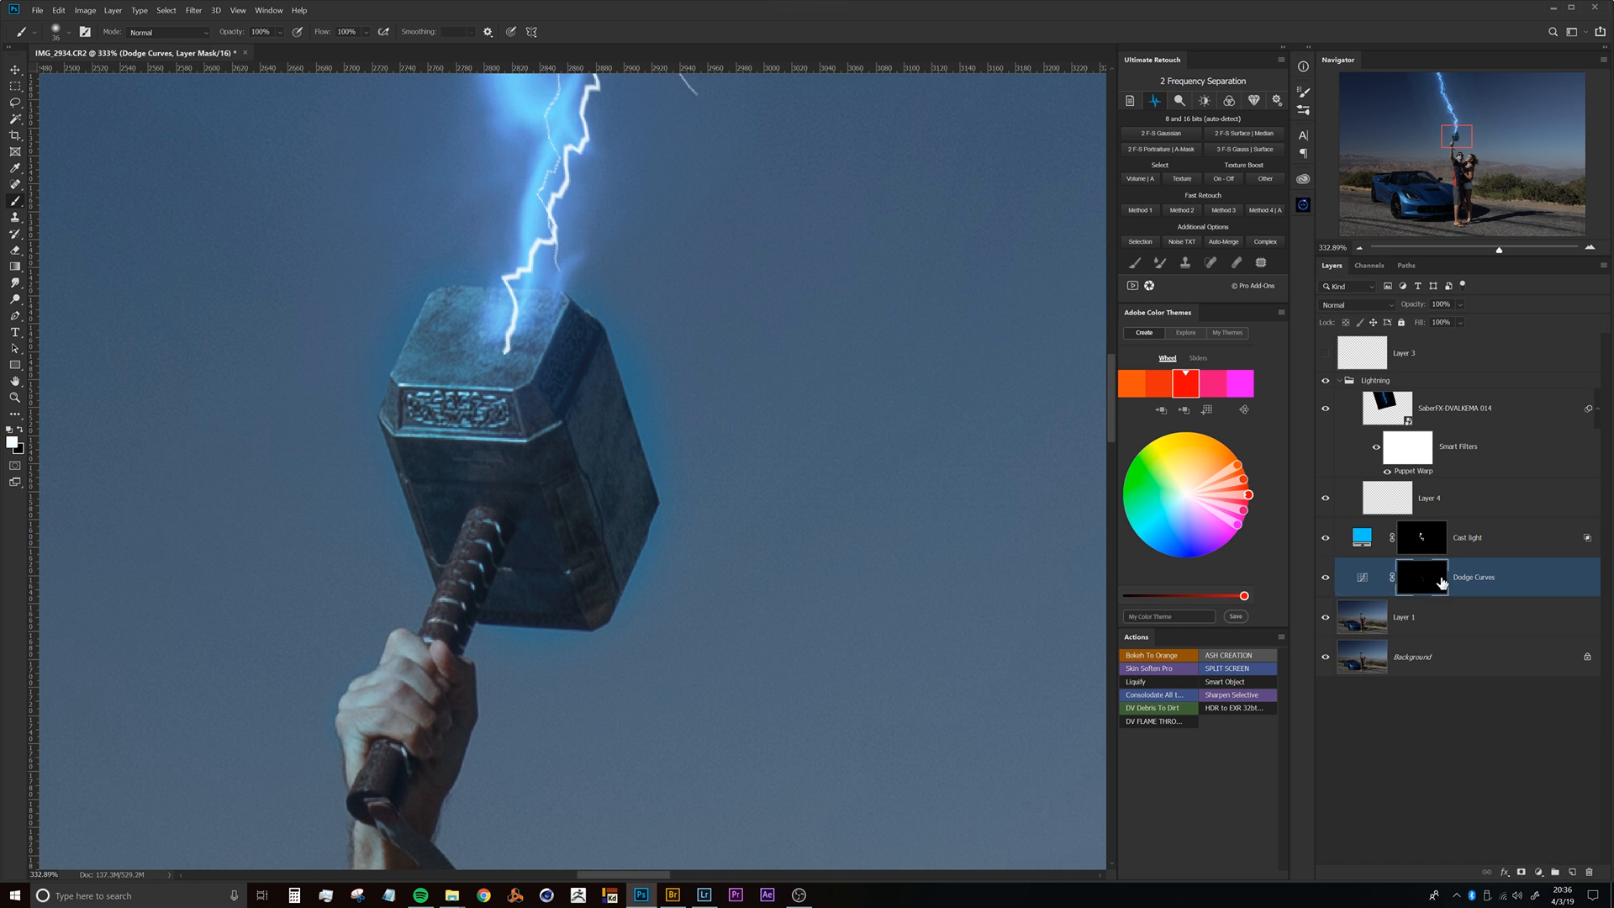
Paint the Dodge Curves mask to brighten the hammer's top, engraved rim and side face, undoing the last stroke.
mouse_move(475, 348)
left_mouse_down()
mouse_move(446, 424)
mouse_move(458, 319)
mouse_move(416, 387)
mouse_move(446, 315)
mouse_move(538, 313)
mouse_move(547, 353)
mouse_move(468, 380)
mouse_move(538, 393)
mouse_move(563, 361)
mouse_move(572, 421)
mouse_move(609, 454)
mouse_move(601, 391)
mouse_move(618, 513)
mouse_move(598, 585)
mouse_move(567, 445)
mouse_move(517, 505)
mouse_move(437, 471)
mouse_move(413, 440)
mouse_move(479, 492)
mouse_move(495, 395)
left_mouse_up()
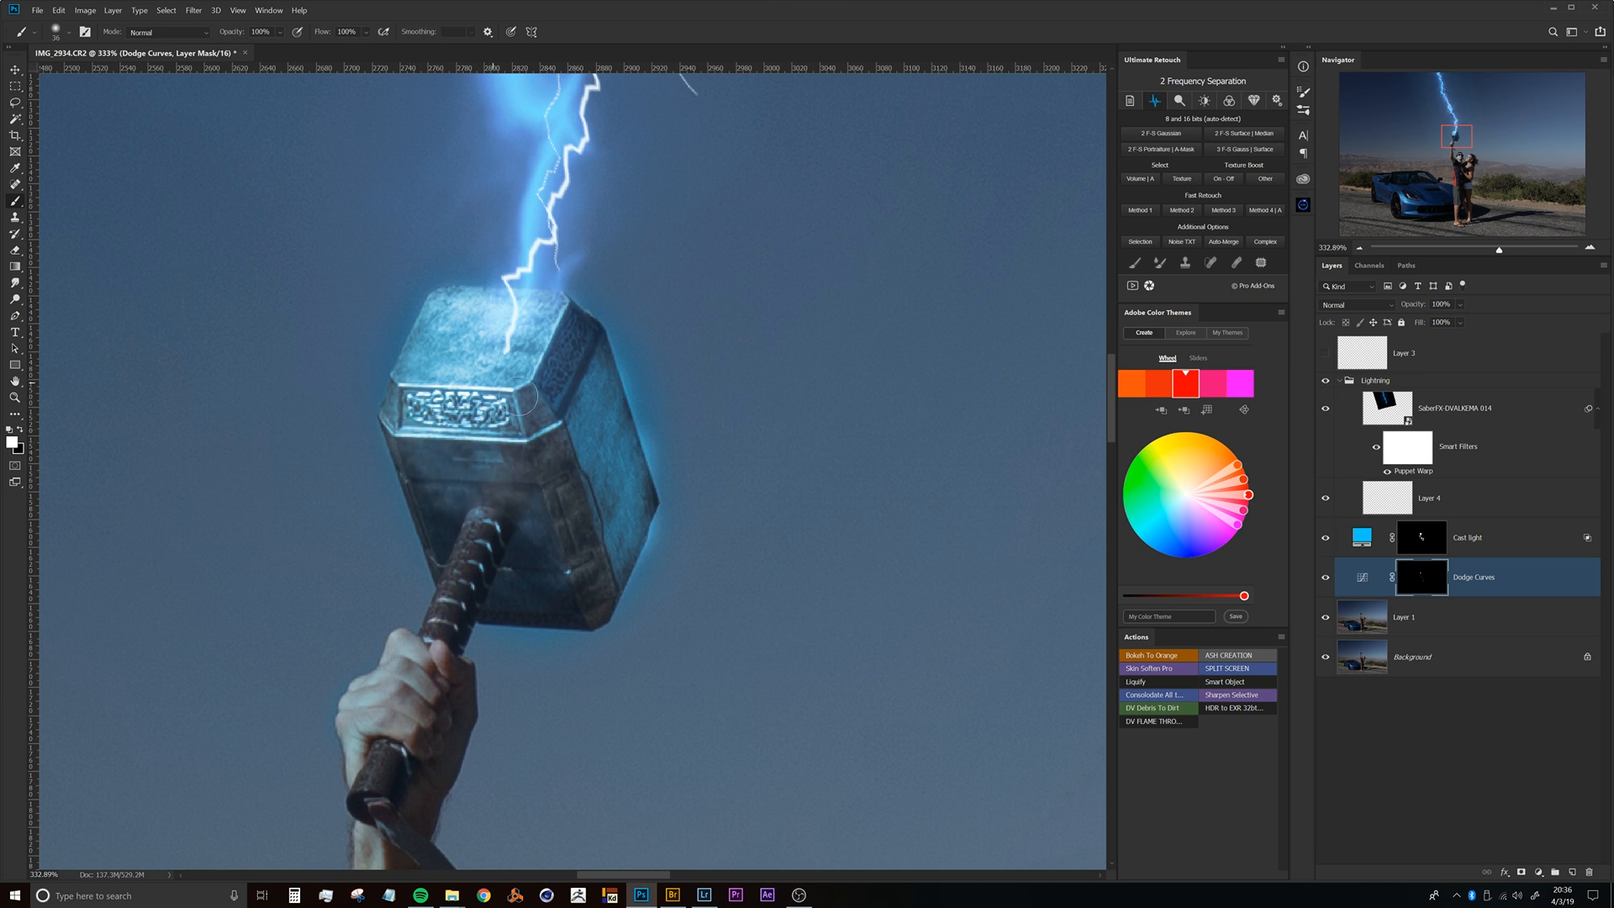
mouse_move(524, 396)
left_mouse_down()
mouse_move(486, 421)
mouse_move(592, 446)
mouse_move(561, 469)
mouse_move(580, 470)
left_mouse_up()
key("x")
mouse_move(646, 414)
left_mouse_down()
mouse_move(555, 542)
mouse_move(512, 519)
mouse_move(598, 421)
mouse_move(496, 531)
mouse_move(480, 422)
left_mouse_up()
left_click_drag(407, 503, 344, 508)
mouse_move(366, 510)
left_mouse_down()
mouse_move(506, 456)
mouse_move(494, 449)
mouse_move(538, 438)
left_mouse_up()
key("ctrl+z")
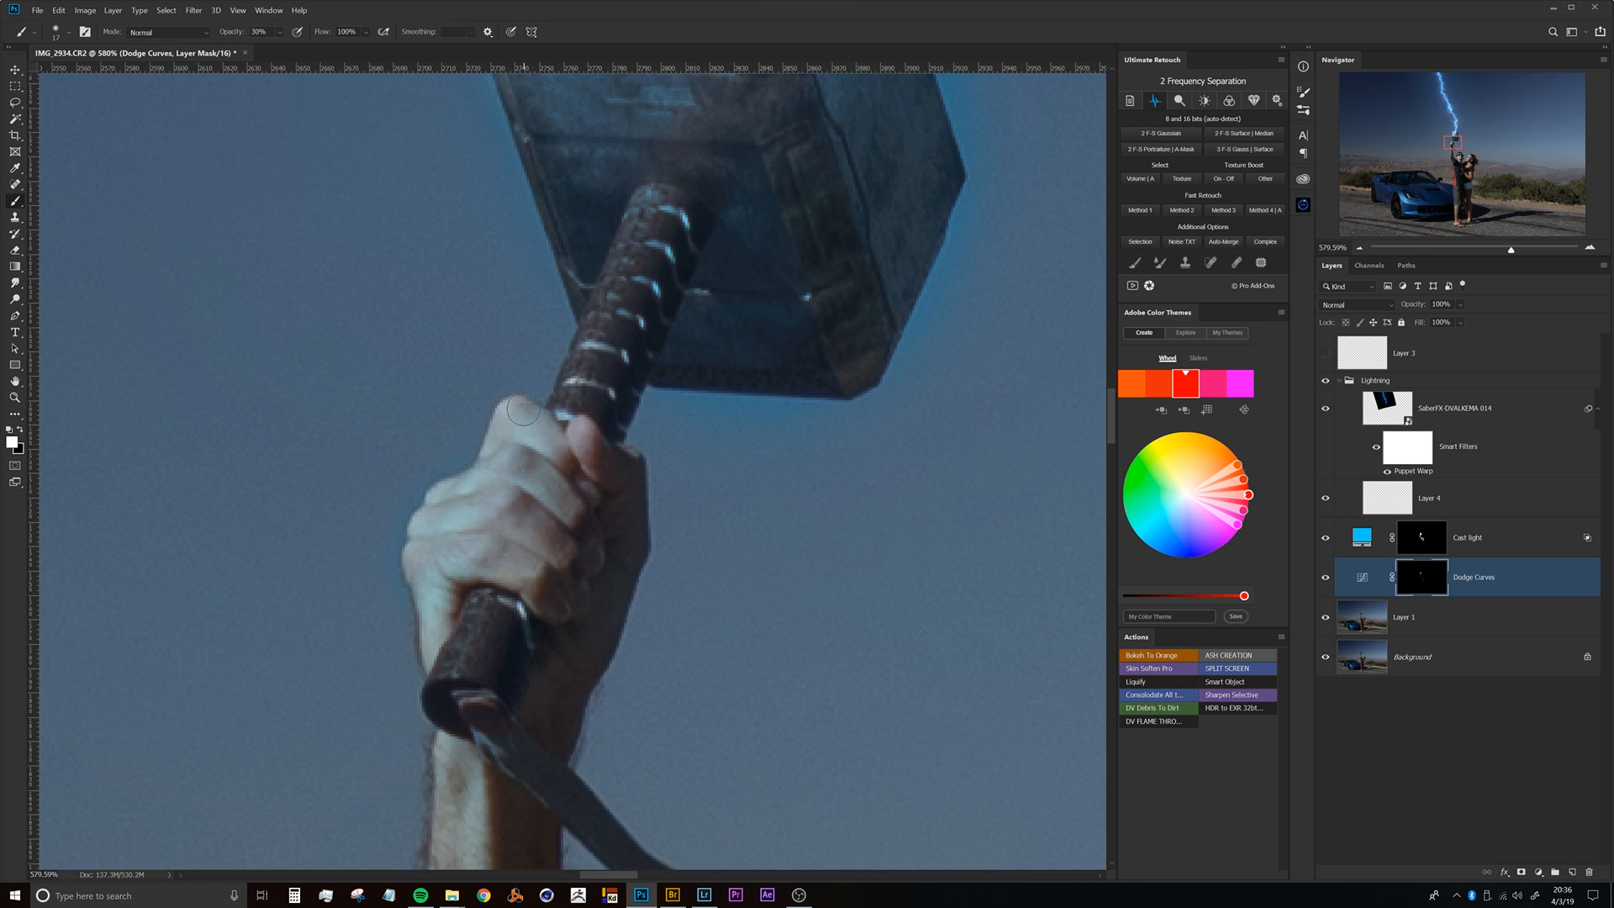
Brush the Dodge Curves mask at 30% opacity over the knuckles, the hammer handle and down toward the couple.
mouse_move(538, 416)
left_mouse_down()
mouse_move(528, 472)
mouse_move(445, 505)
mouse_move(458, 559)
mouse_move(533, 459)
mouse_move(504, 580)
mouse_move(583, 453)
mouse_move(517, 516)
left_mouse_up()
mouse_move(443, 560)
left_mouse_down()
mouse_move(441, 622)
mouse_move(525, 563)
mouse_move(470, 639)
mouse_move(467, 606)
left_mouse_up()
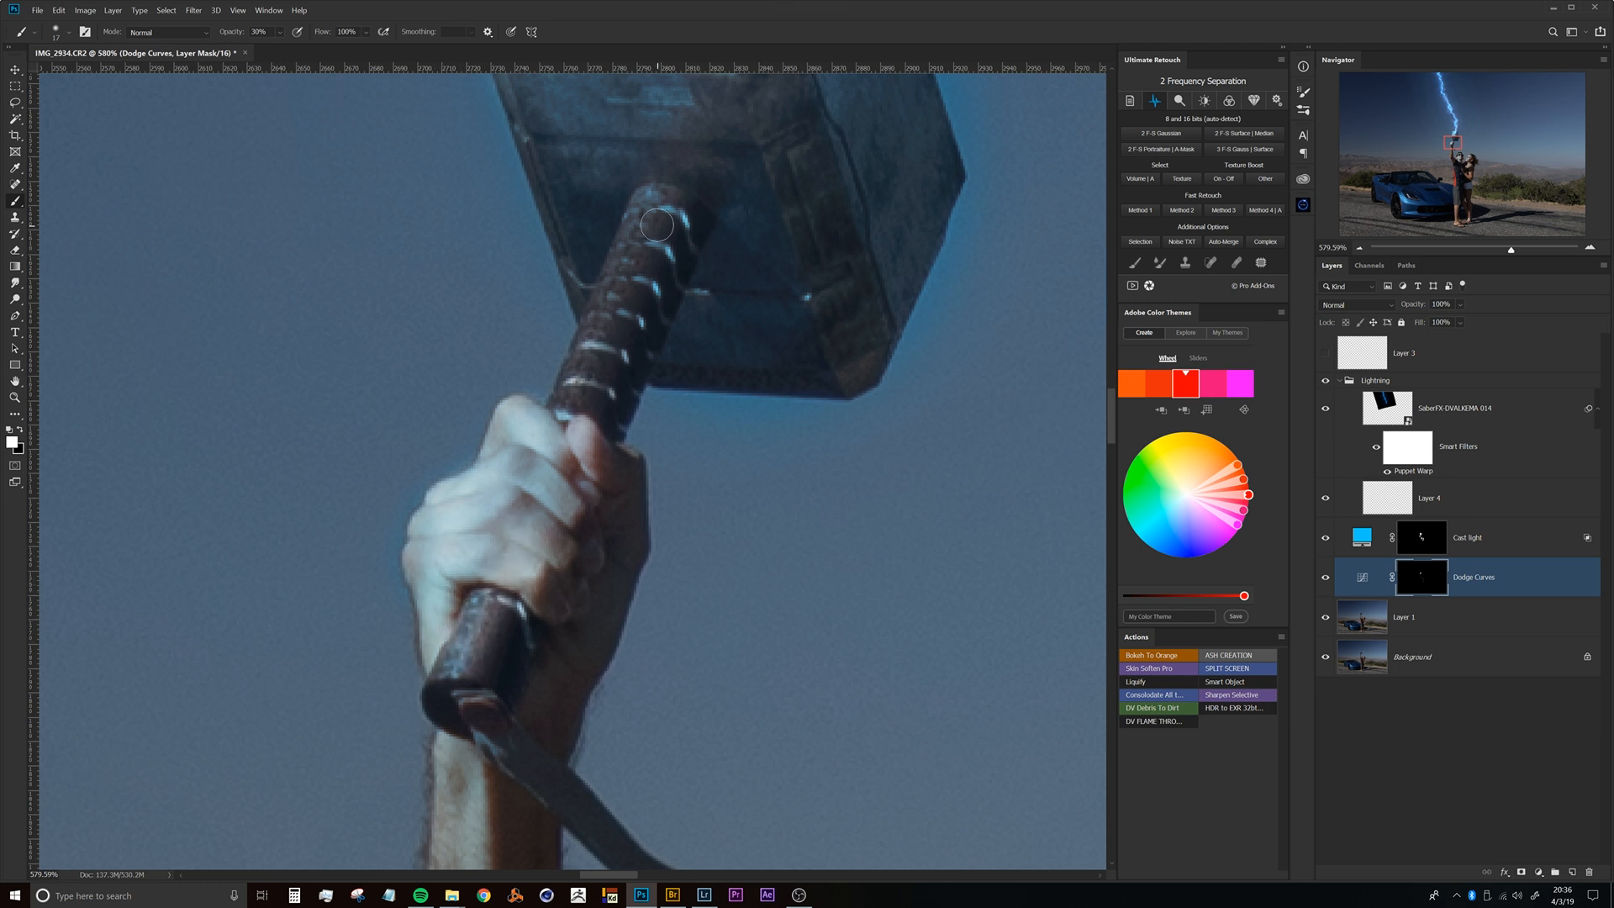
mouse_move(626, 282)
left_mouse_down()
mouse_move(561, 459)
mouse_move(496, 525)
left_mouse_up()
left_click_drag(496, 555, 492, 455)
left_click_drag(540, 400, 501, 591)
left_click_drag(505, 446, 535, 498)
left_click_drag(538, 400, 592, 422)
left_click_drag(587, 521, 490, 356)
left_click_drag(587, 413, 624, 458)
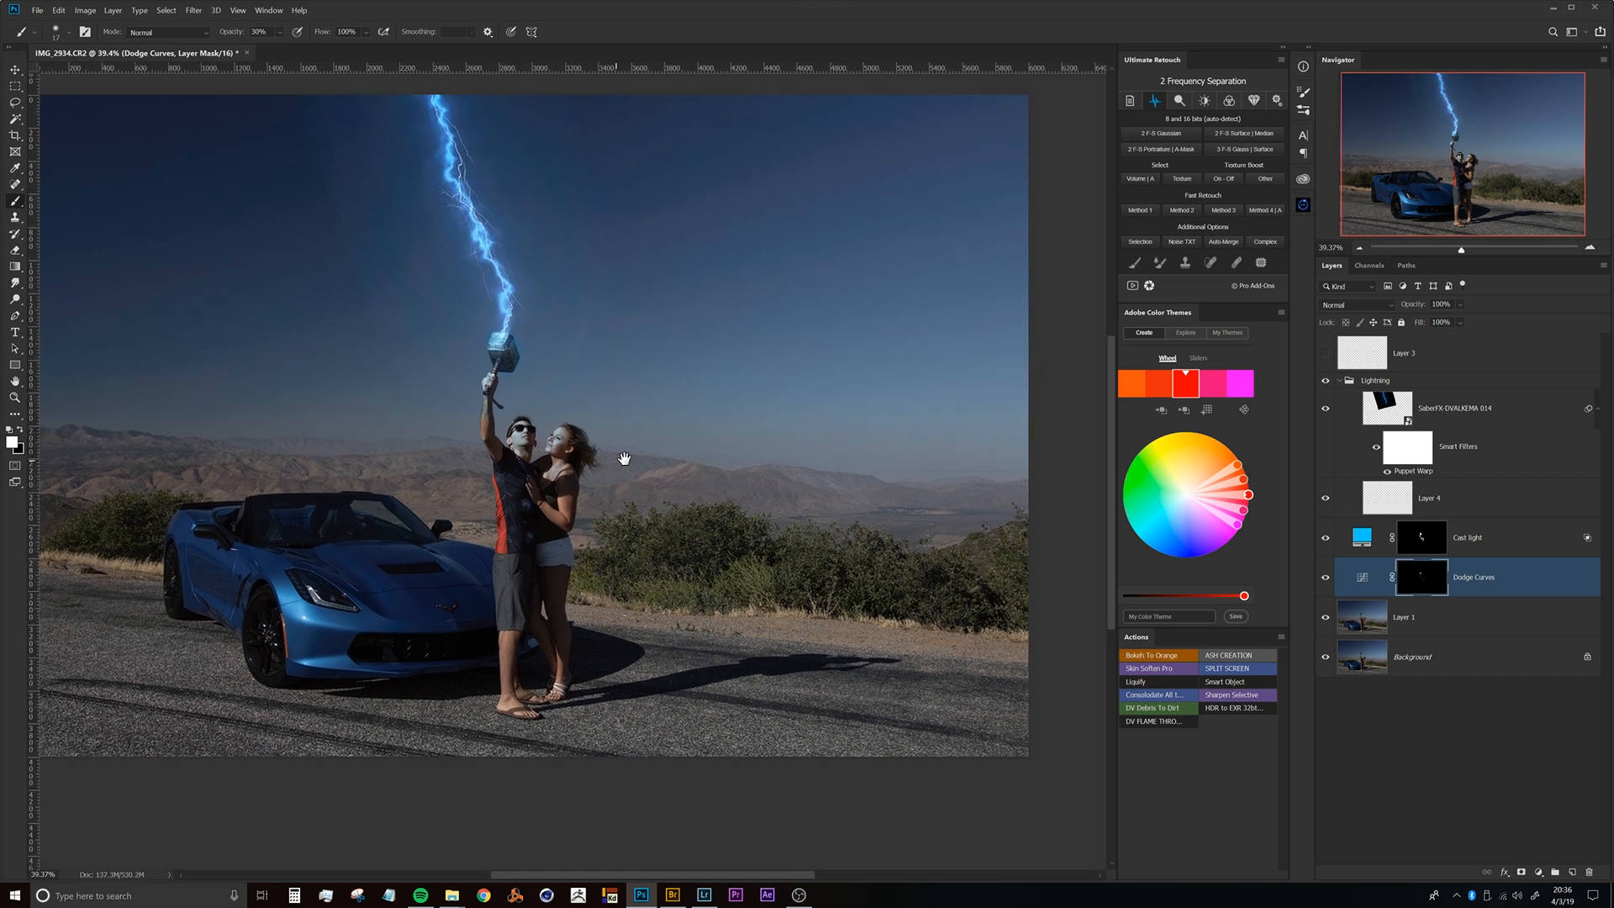
Hide the Cast light layer and move the Cast light and Dodge Curves layers into the Lightning group.
left_click(1351, 543)
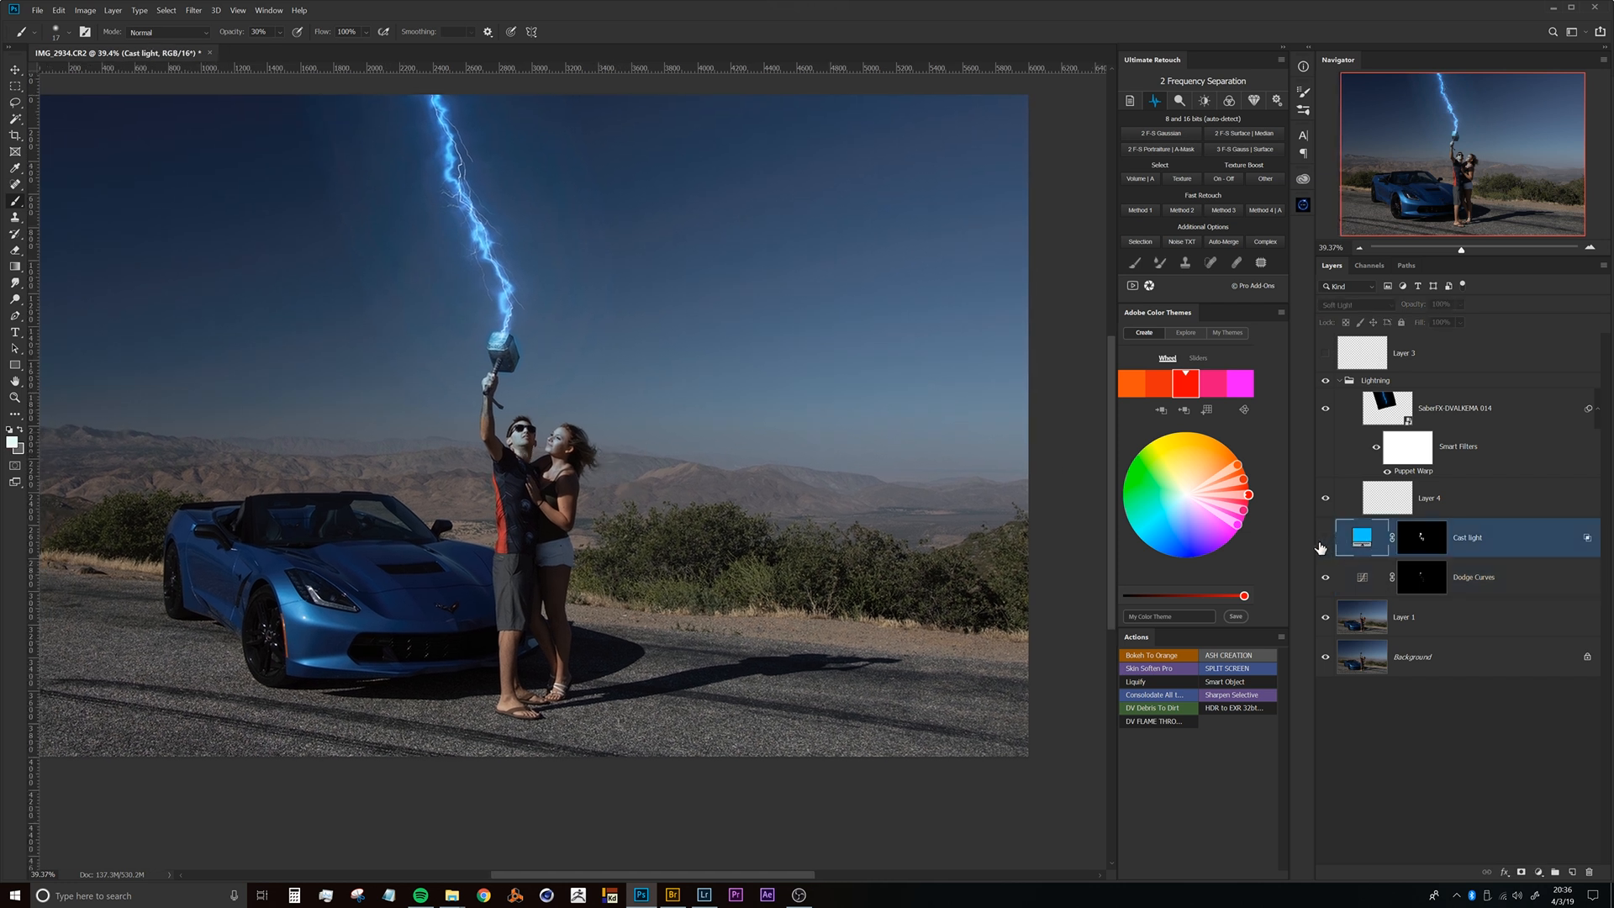
left_click_drag(709, 428, 742, 438)
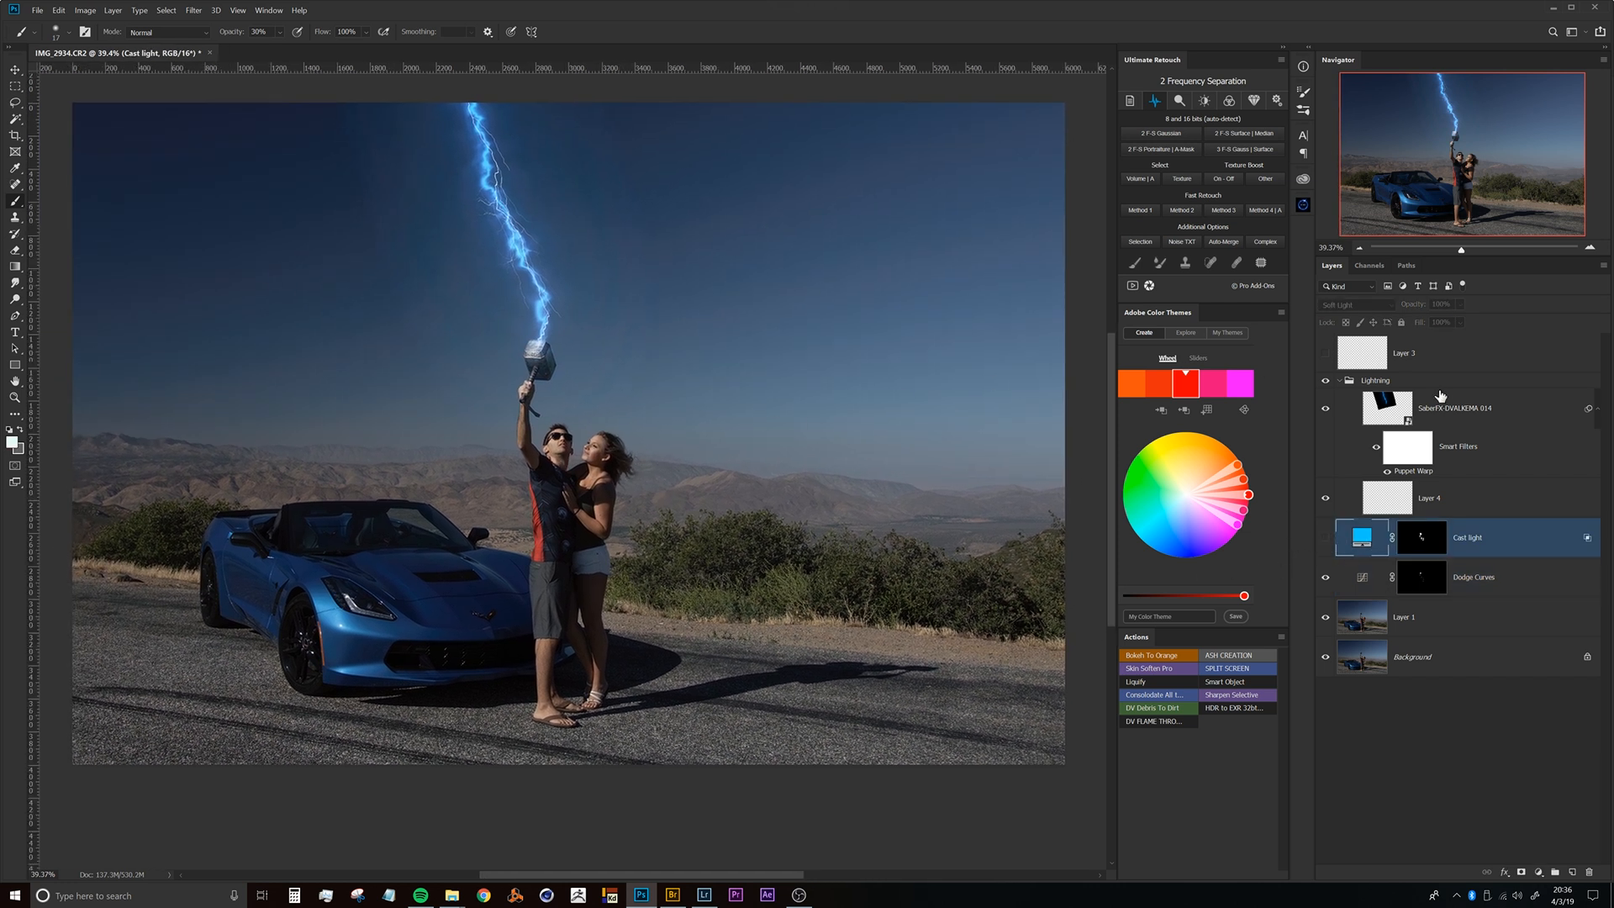
left_click(1346, 387)
left_click(1341, 383)
left_click(1343, 389)
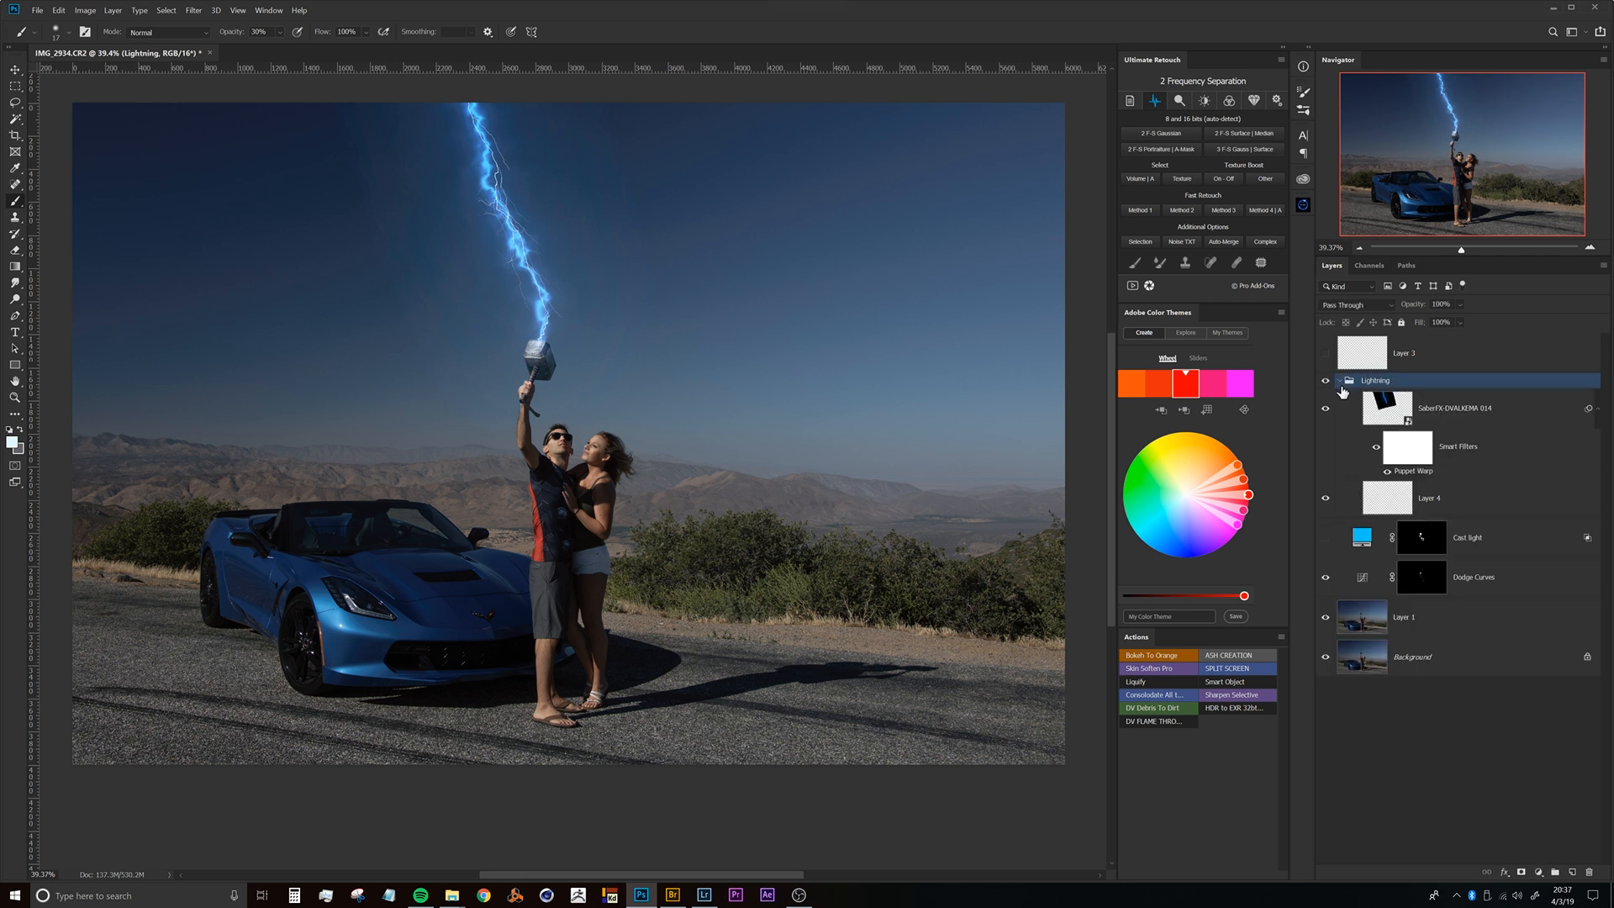
left_click(1477, 580, "shift")
left_click_drag(1478, 542, 1469, 515)
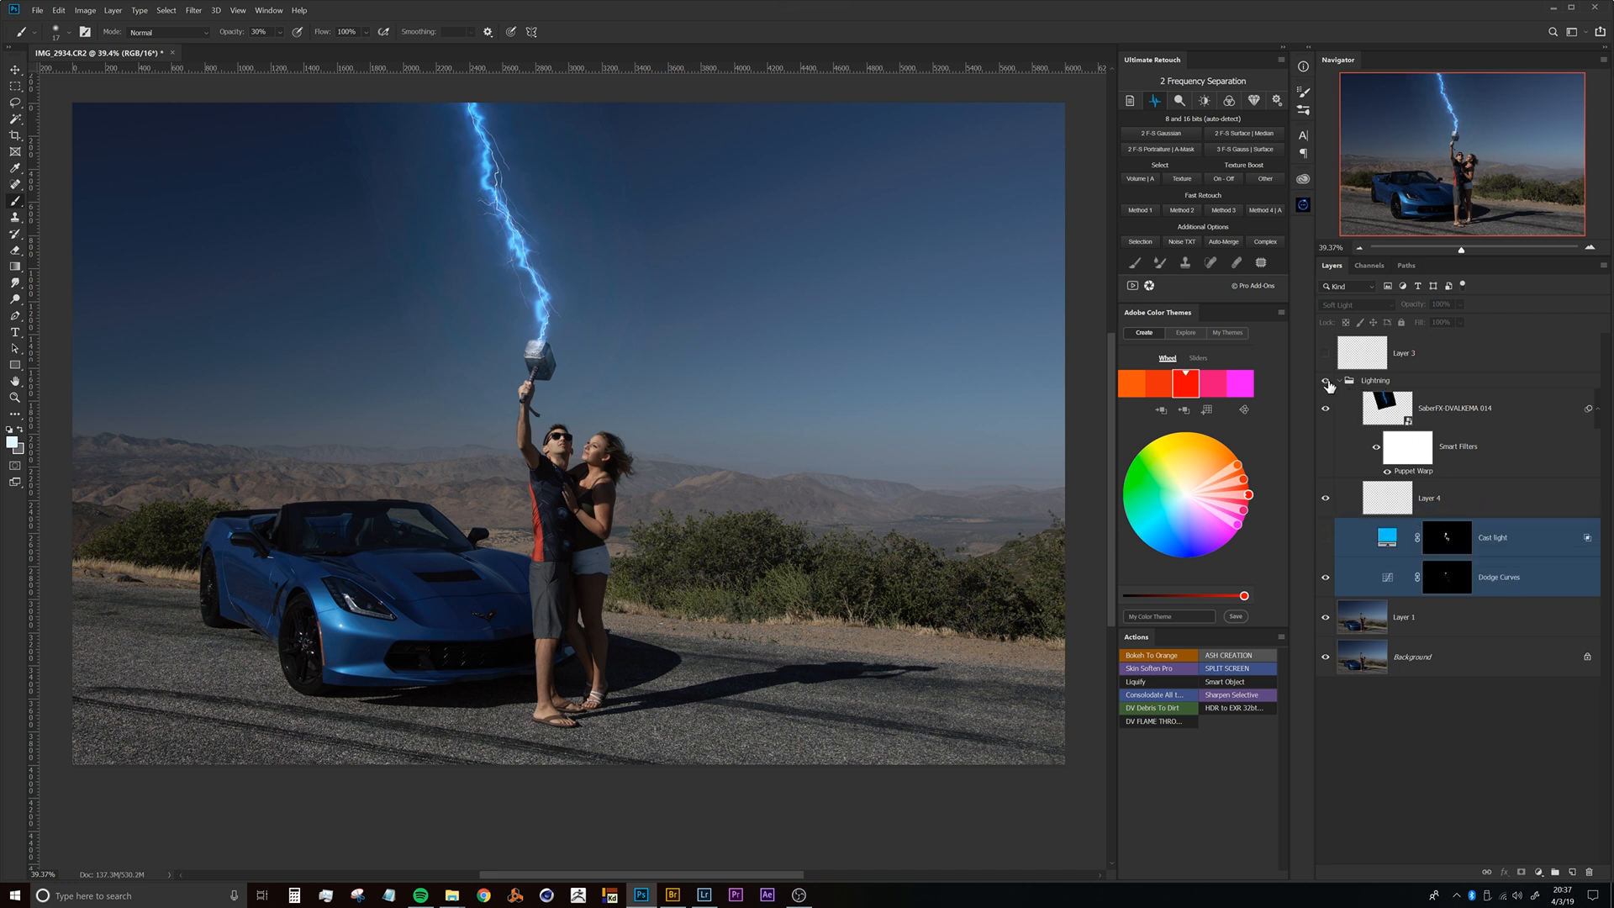
Toggle the Lightning group to compare the effect, leaving the group hidden and collapsed.
left_click(1327, 382)
left_click(1326, 382)
left_click(1326, 383)
left_click(1327, 382)
left_click_drag(834, 462, 848, 414)
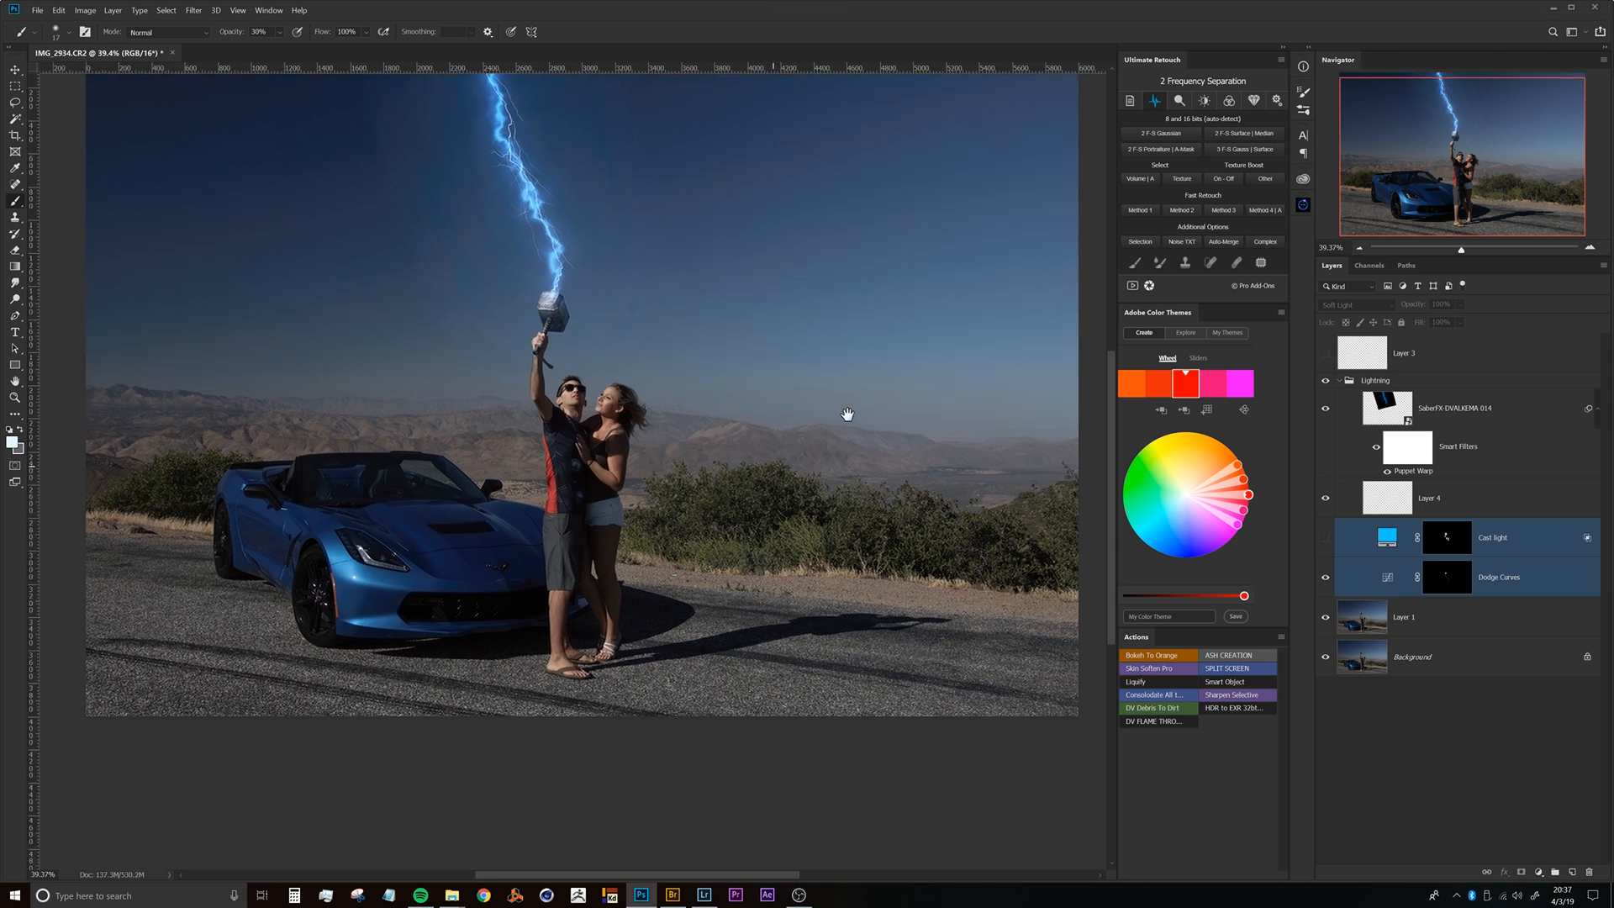
left_click(1361, 383)
left_click(1327, 383)
left_click(1340, 381)
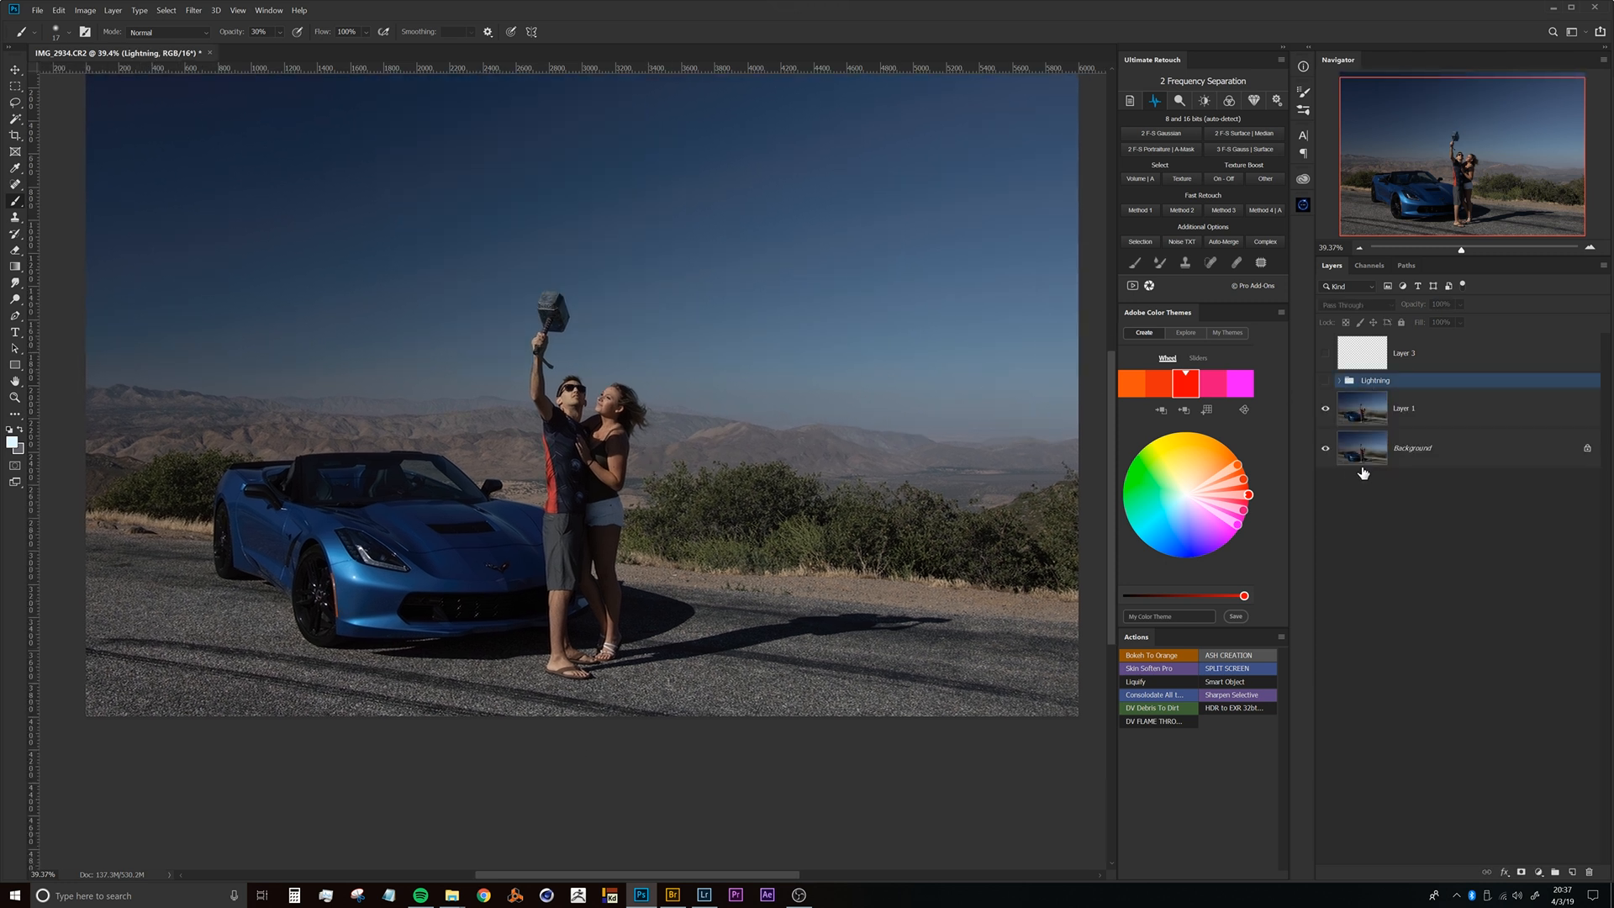
Add a Gradient Fill layer above Layer 1 with a Reflected style and an angle of 180°.
left_click(1419, 423)
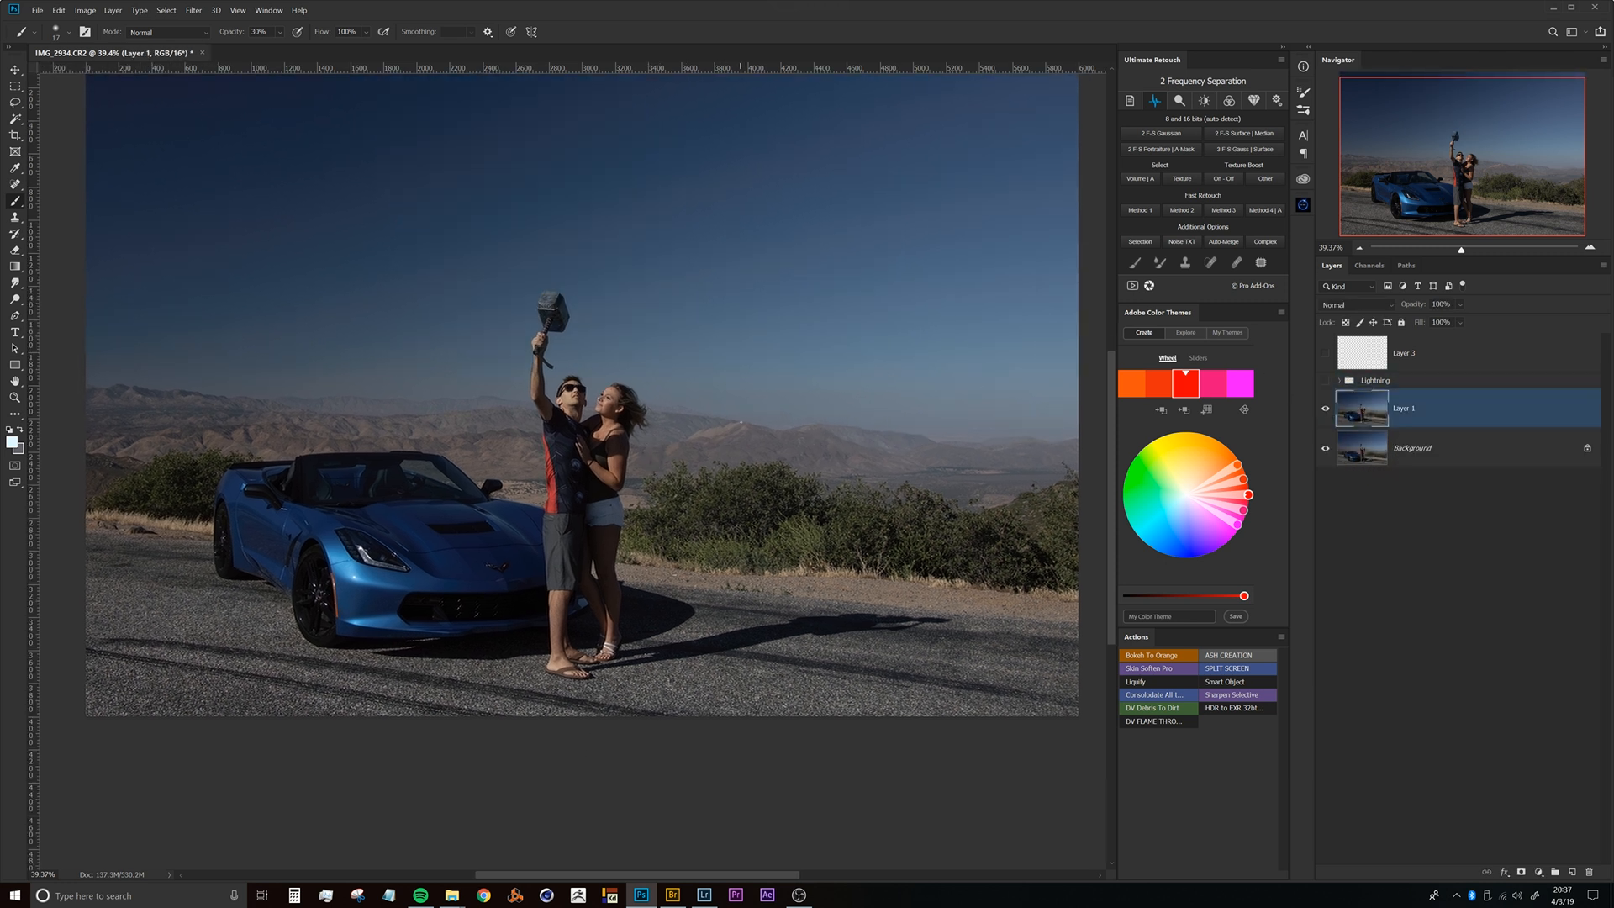
left_click_drag(622, 409, 672, 430)
left_click_drag(780, 420, 739, 446)
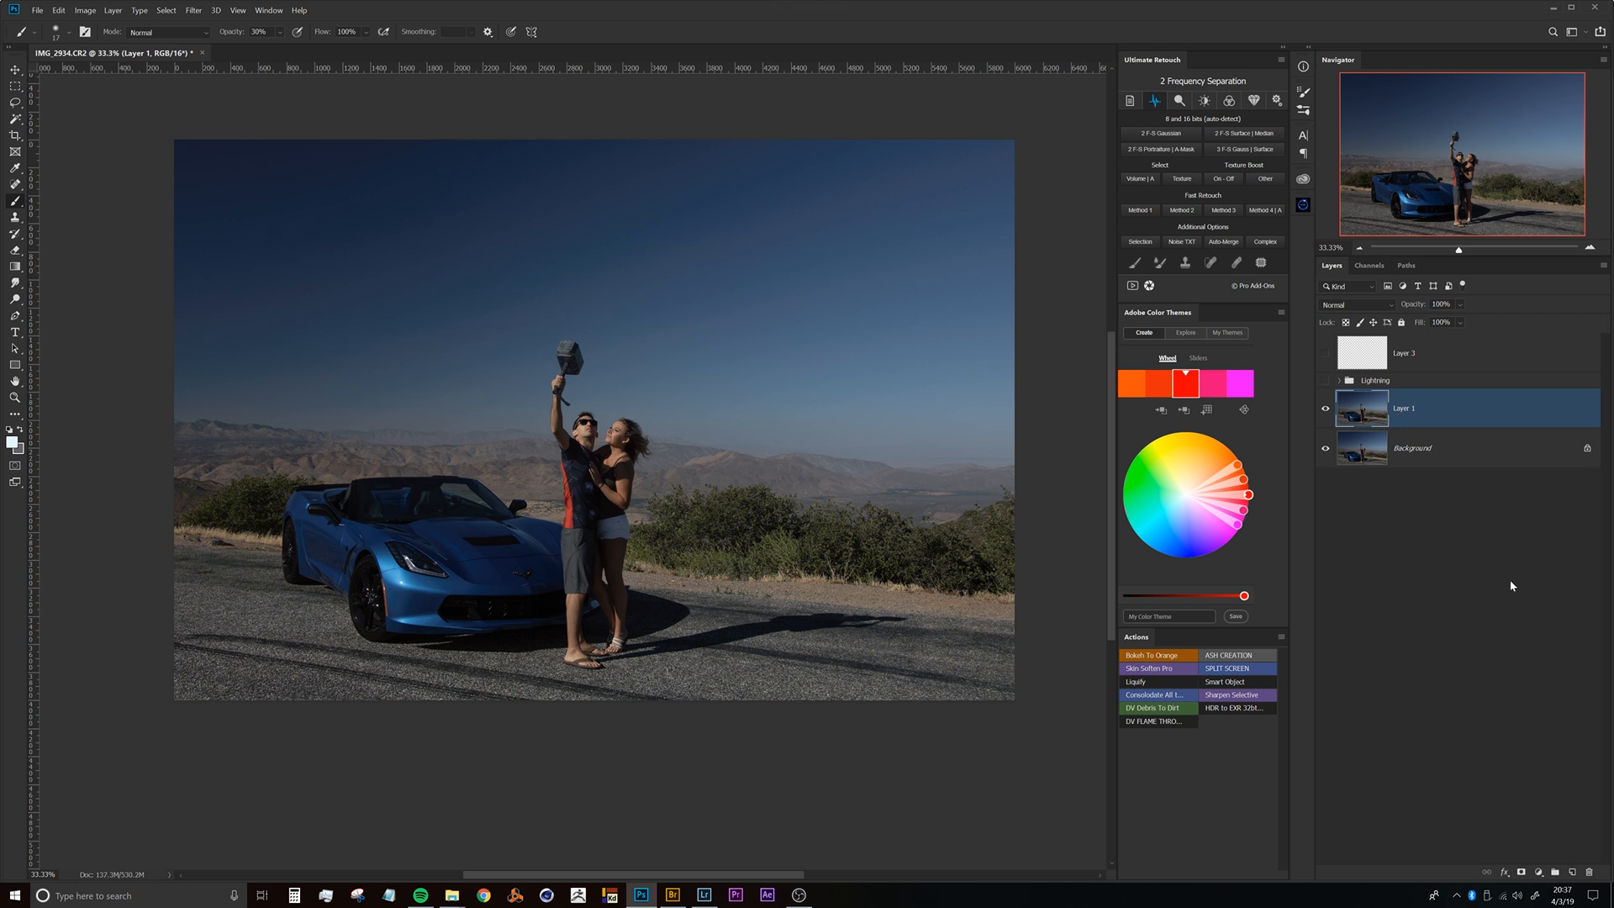
left_click(1536, 873)
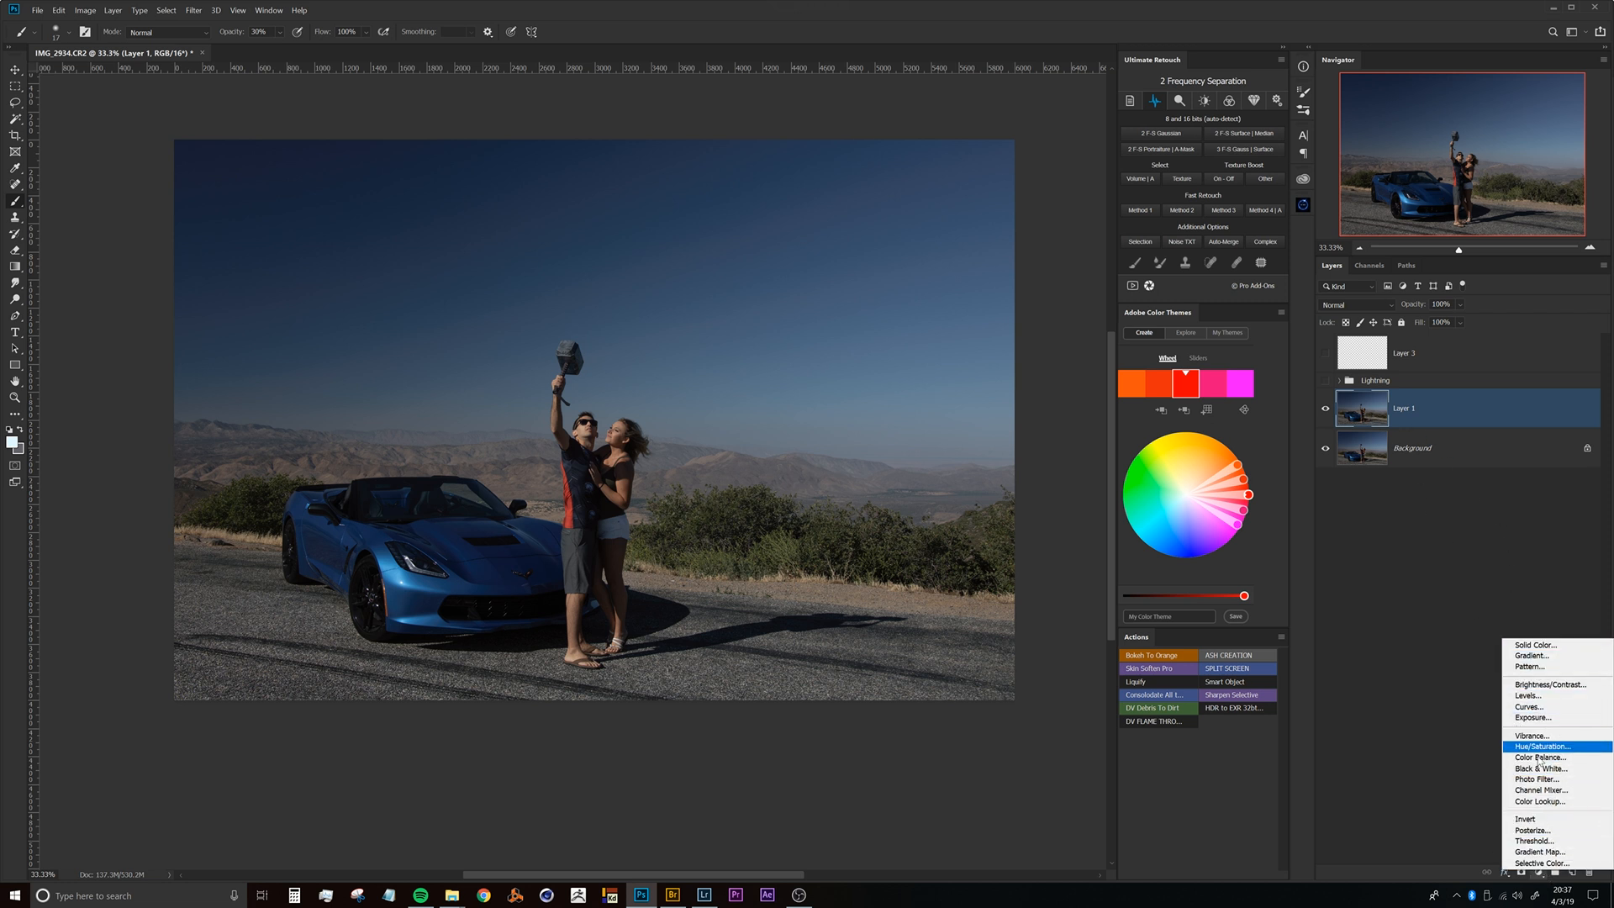
left_click(1539, 657)
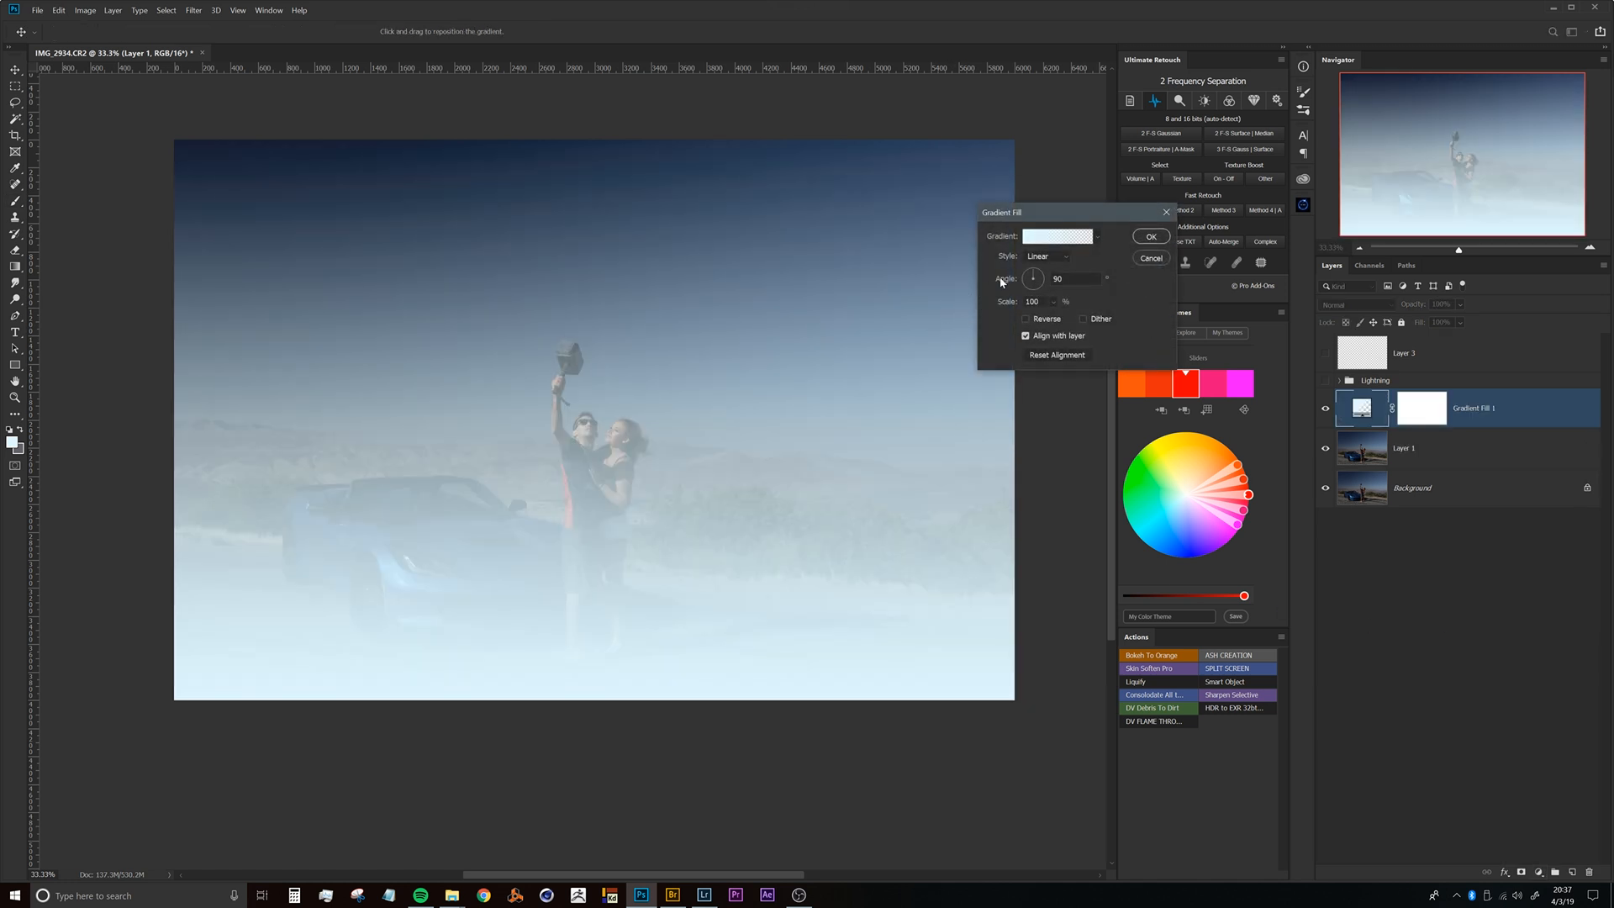
left_click(1004, 281)
left_click(1049, 258)
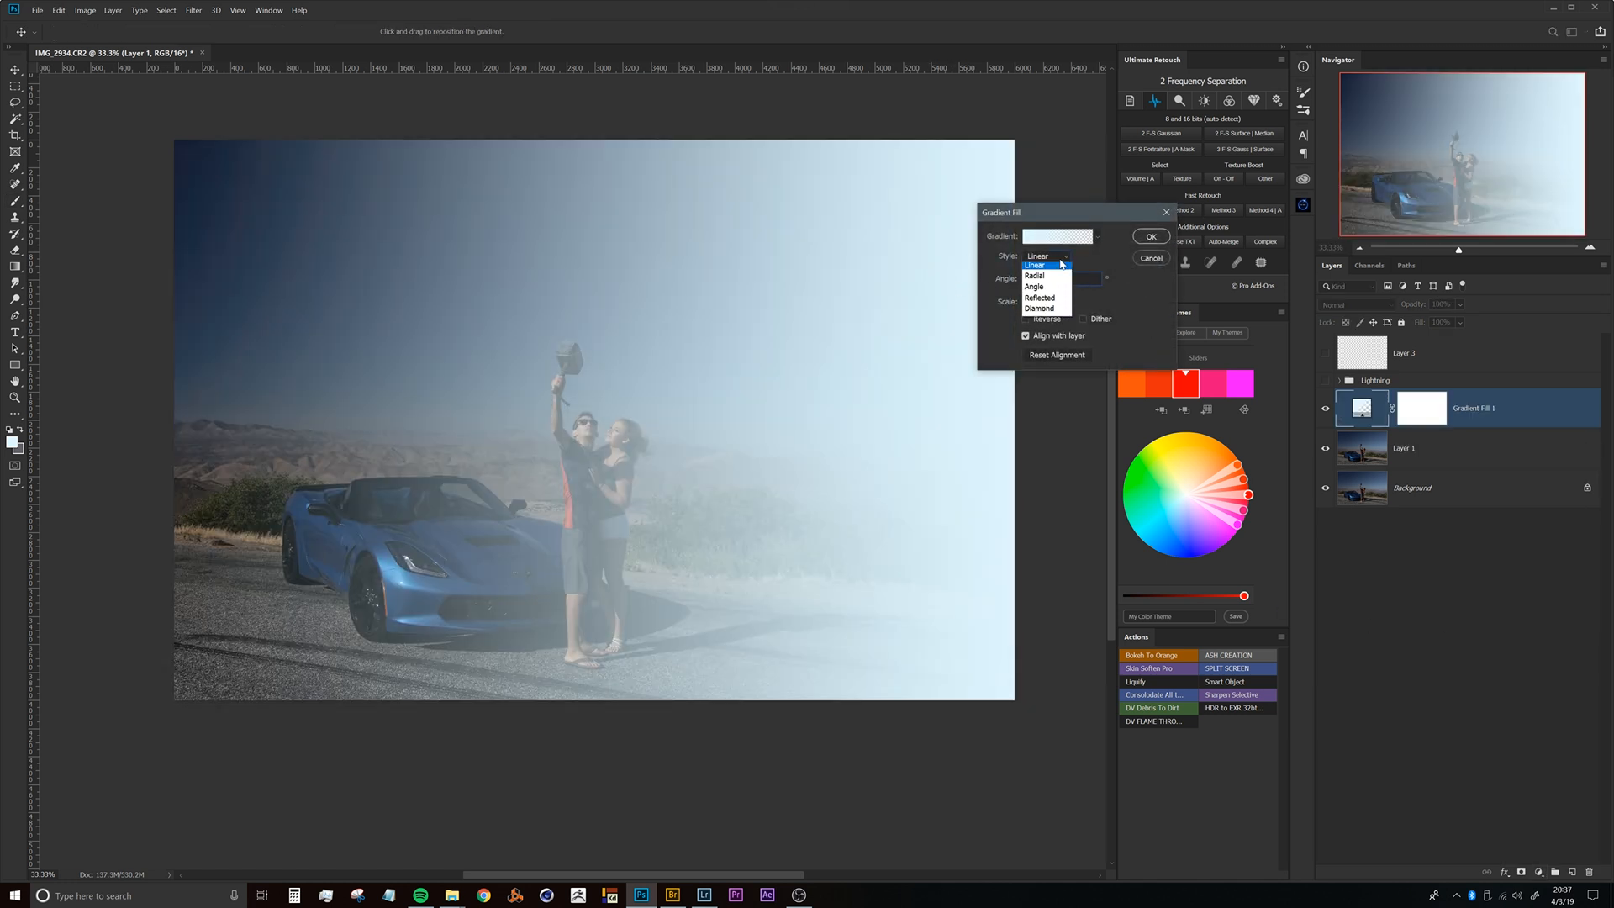
left_click(1051, 301)
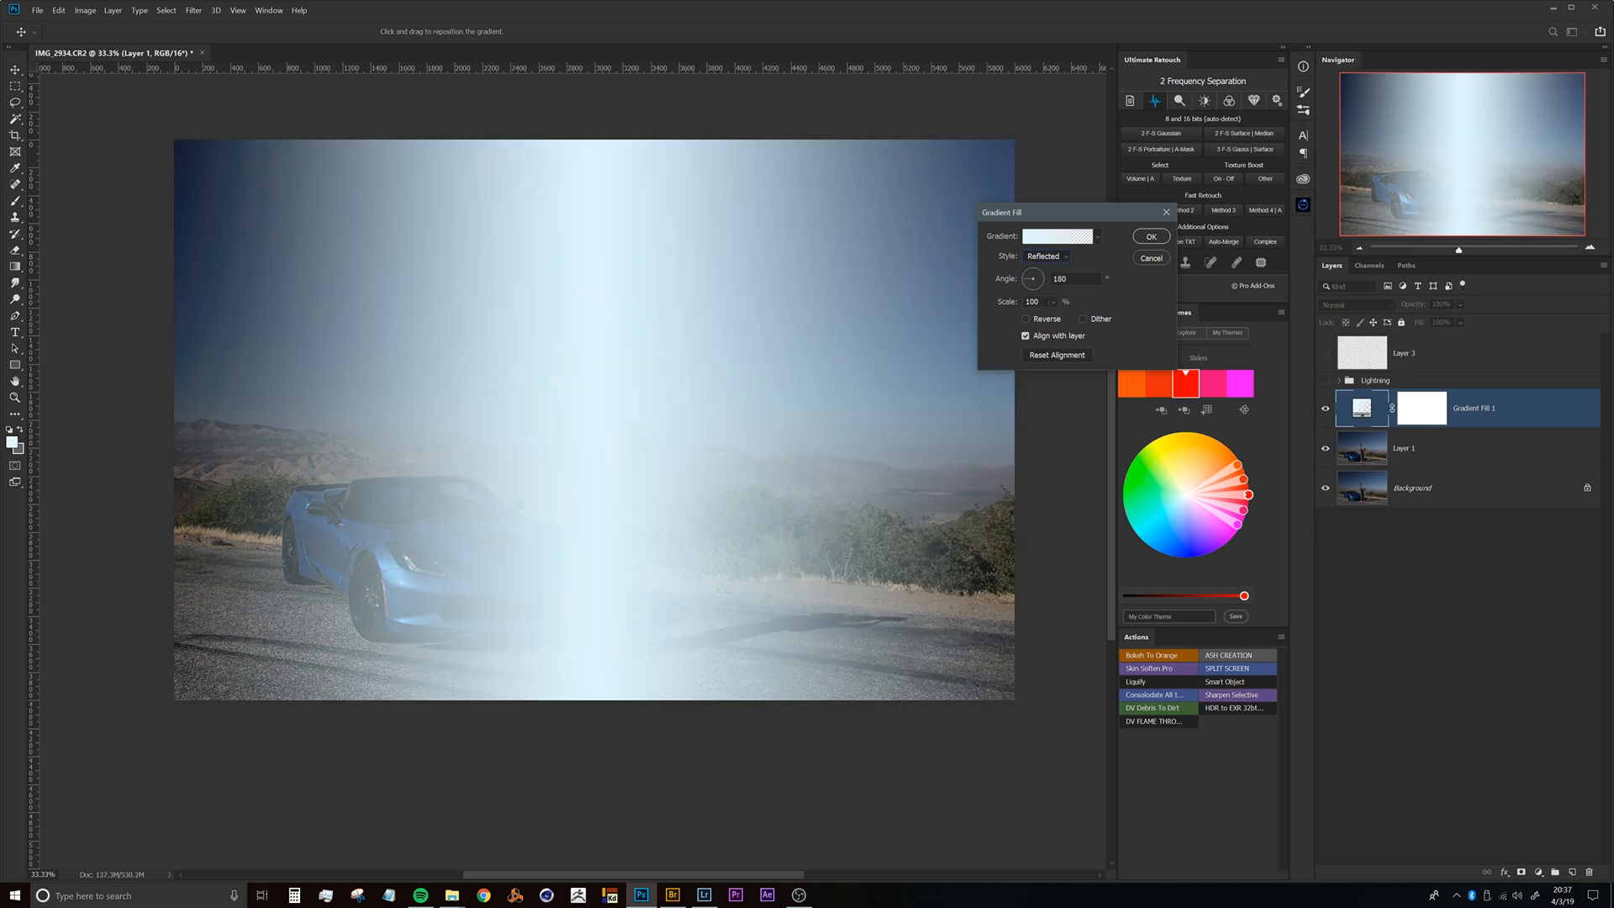
Reverse the gradient using the Black, White preset and set the Gradient Fill layer's blend mode to Soft Light.
left_click(1046, 320)
left_click(1061, 240)
left_click(1067, 320)
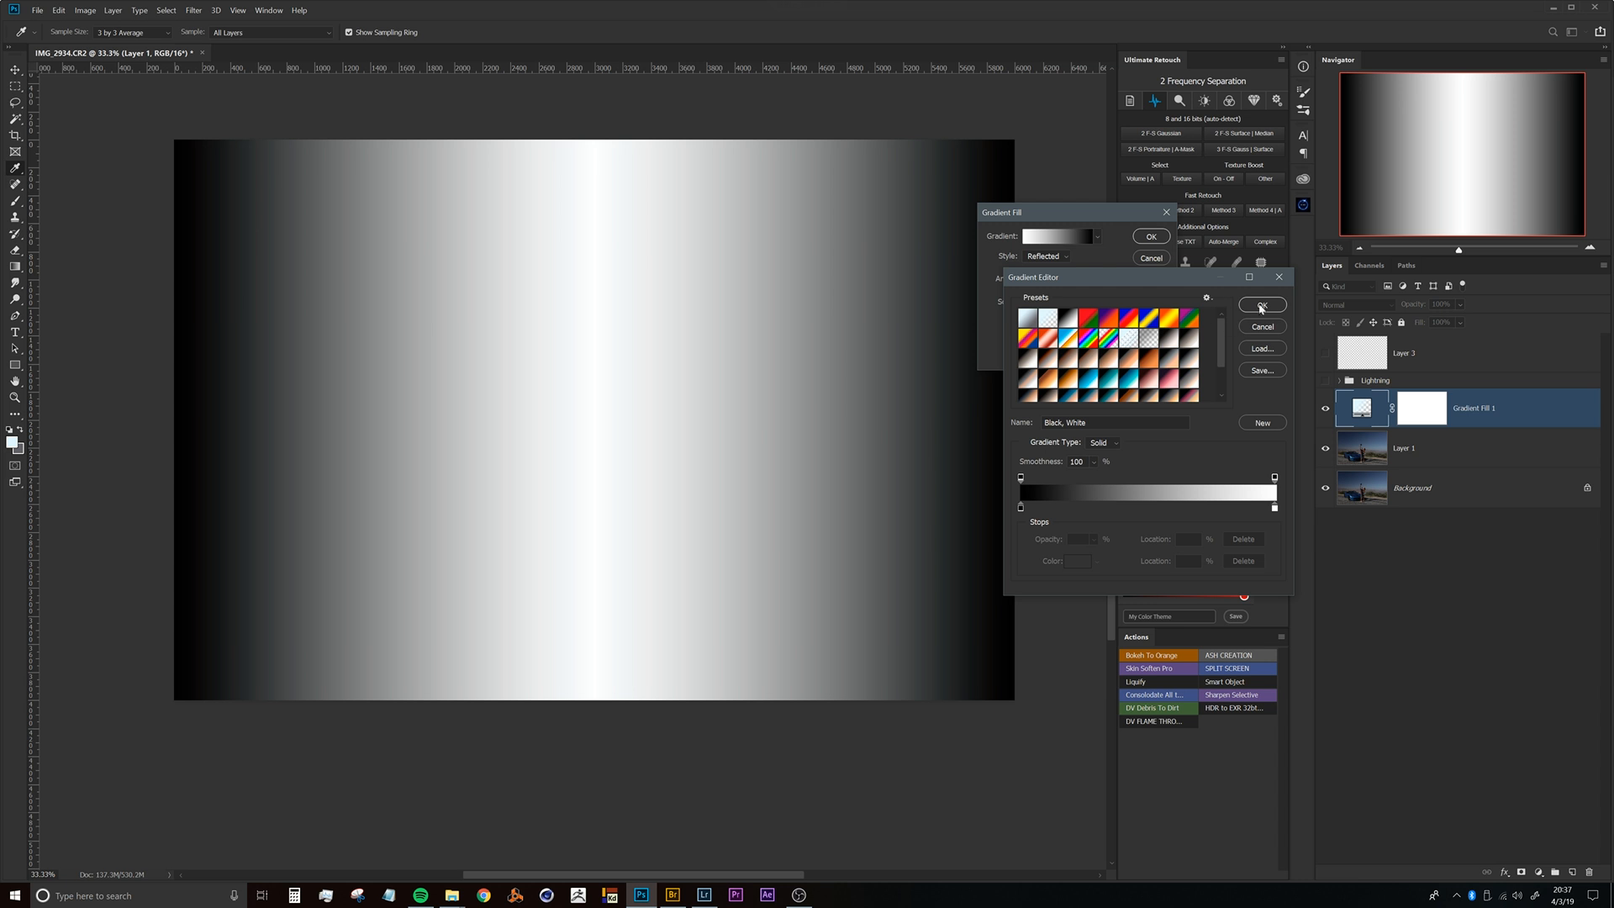
left_click(1261, 307)
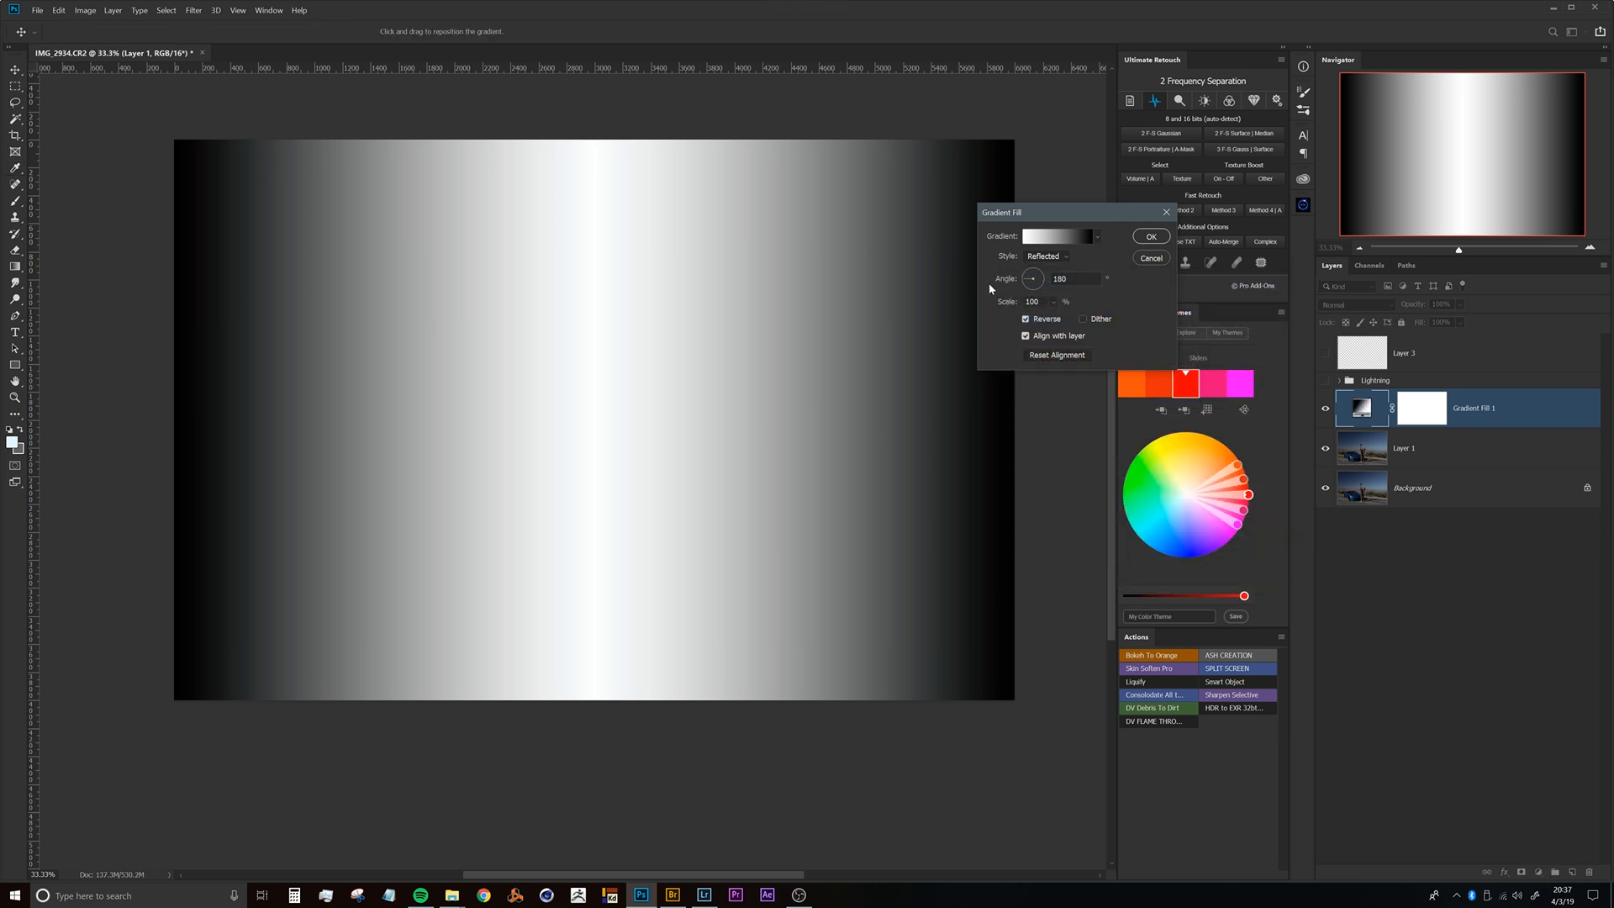
left_click(1151, 237)
left_click(1354, 304)
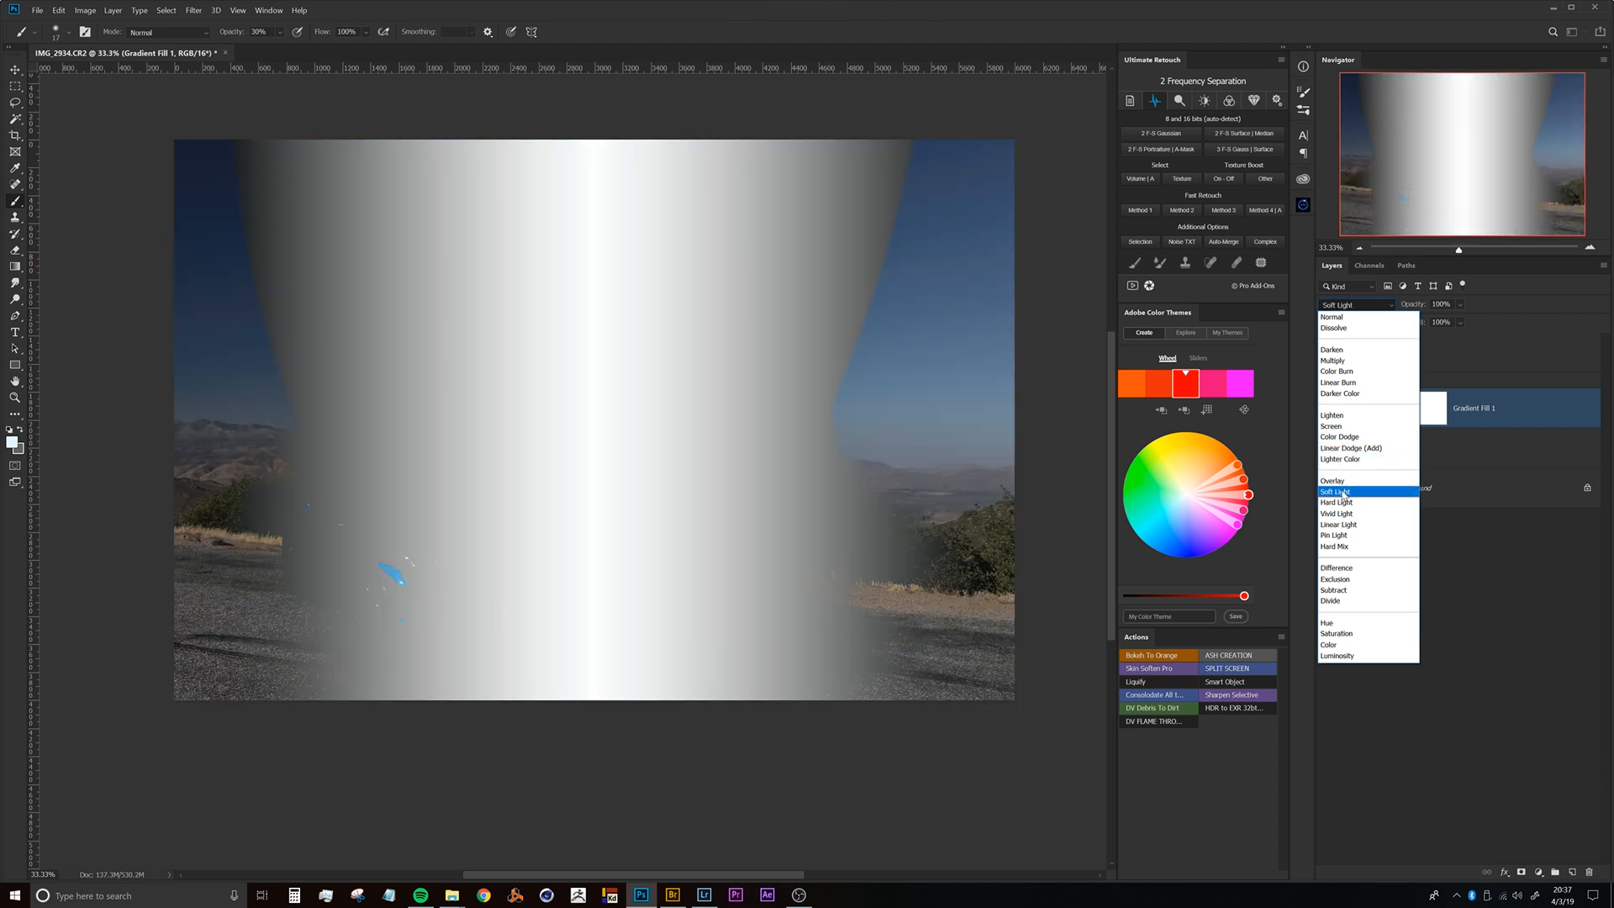
left_click(1341, 492)
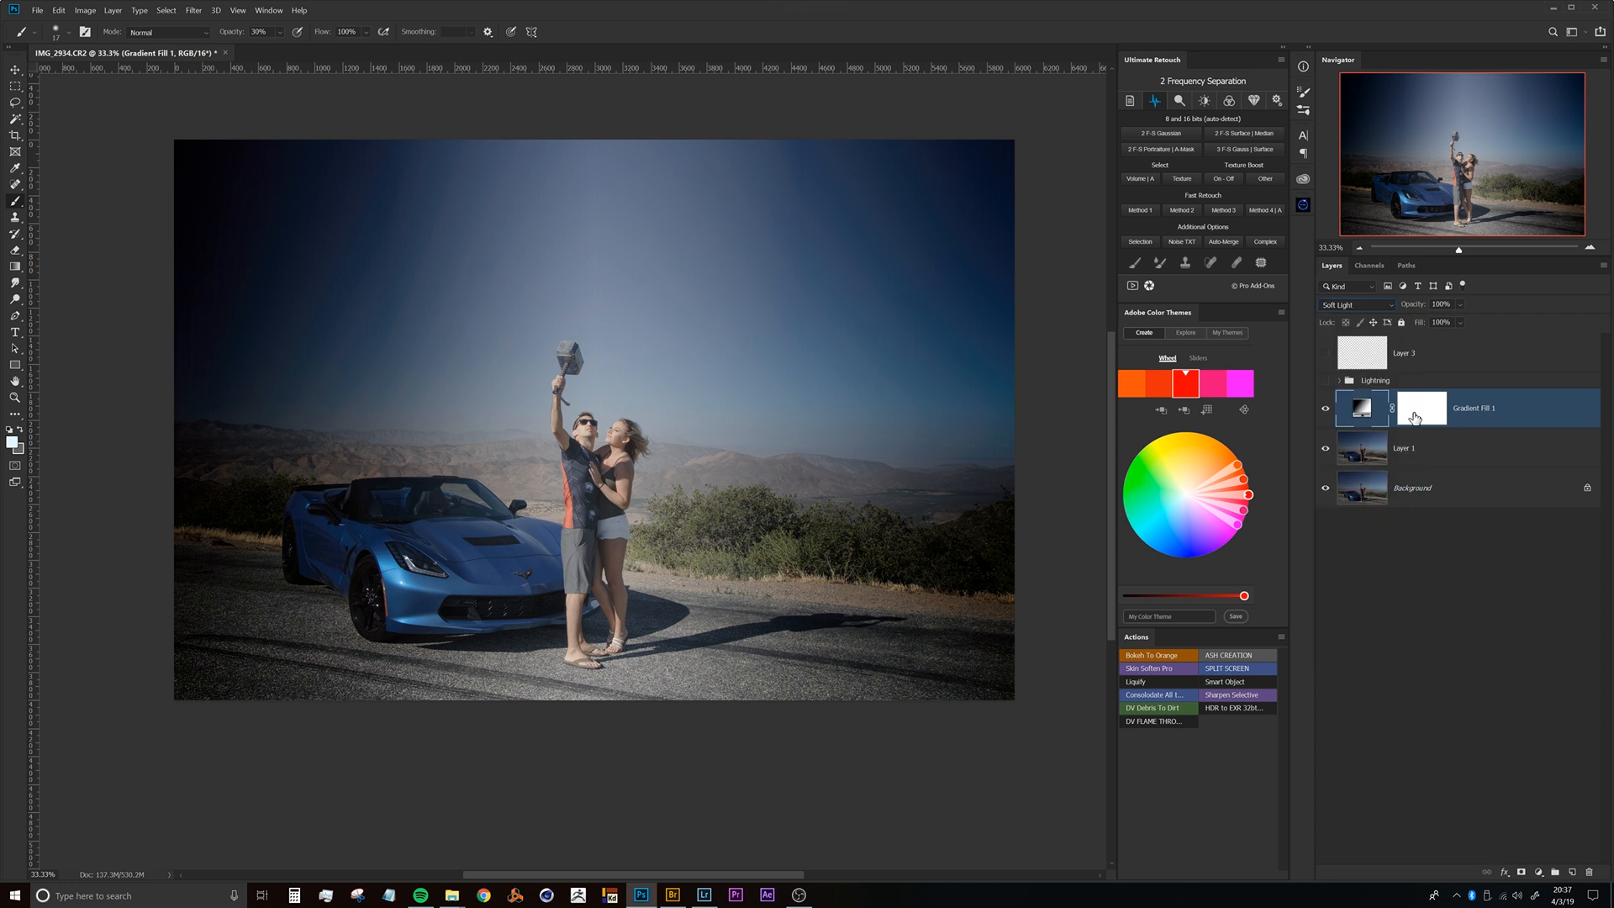
Edit the Gradient Fill 1 layer's gradient and choose the Neutral Density preset.
double_click(1362, 409)
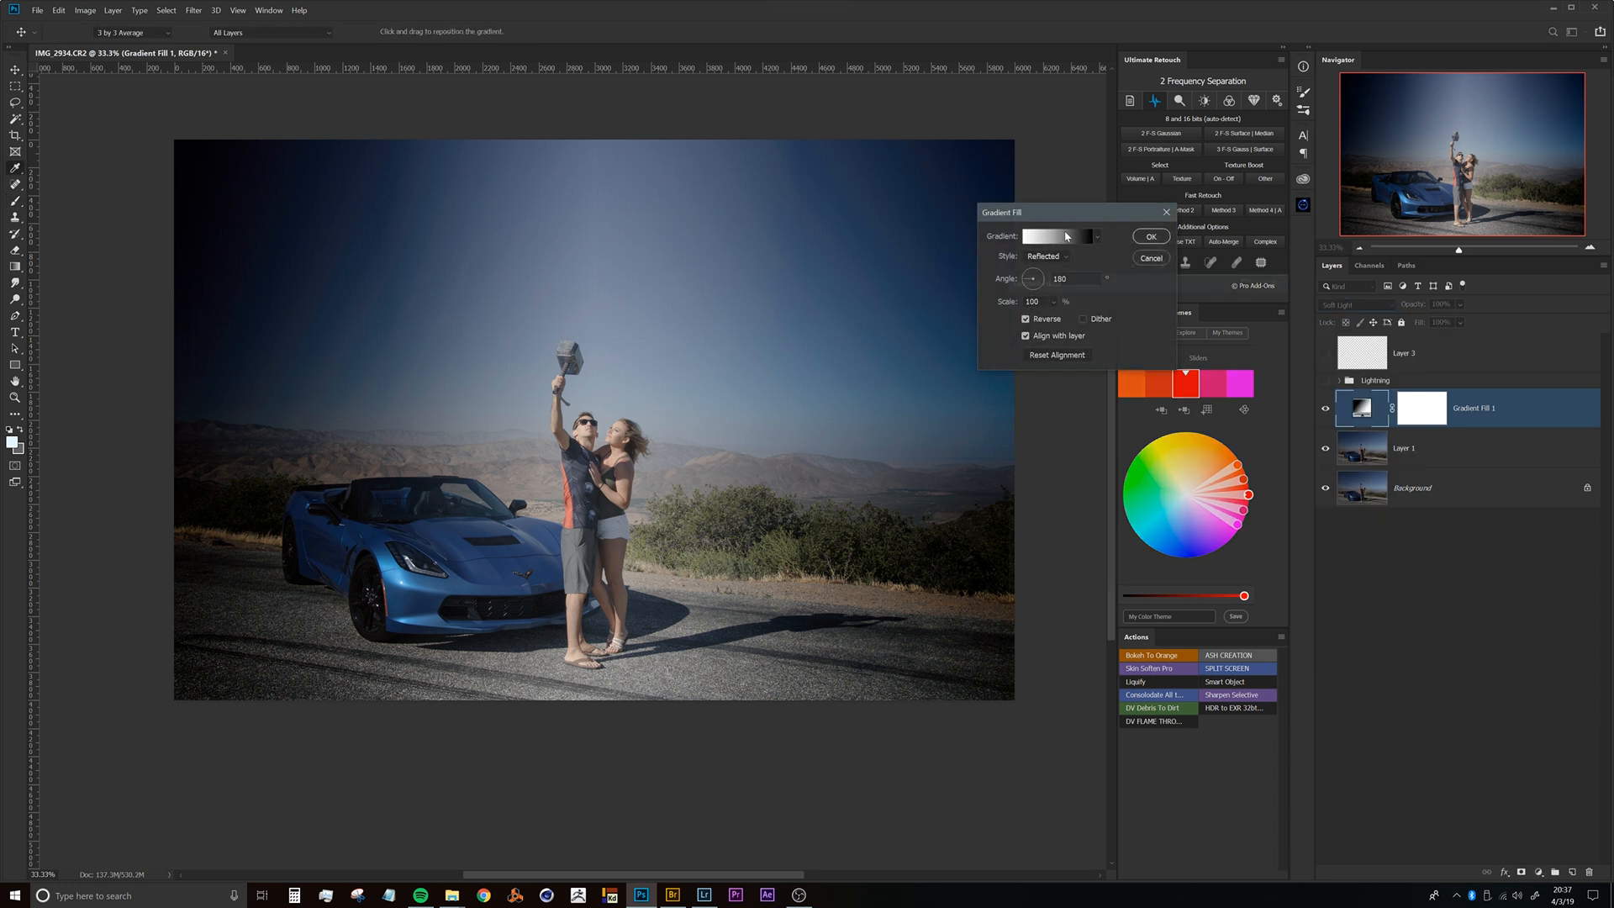
left_click(1058, 236)
left_click(1152, 337)
left_click(1275, 508)
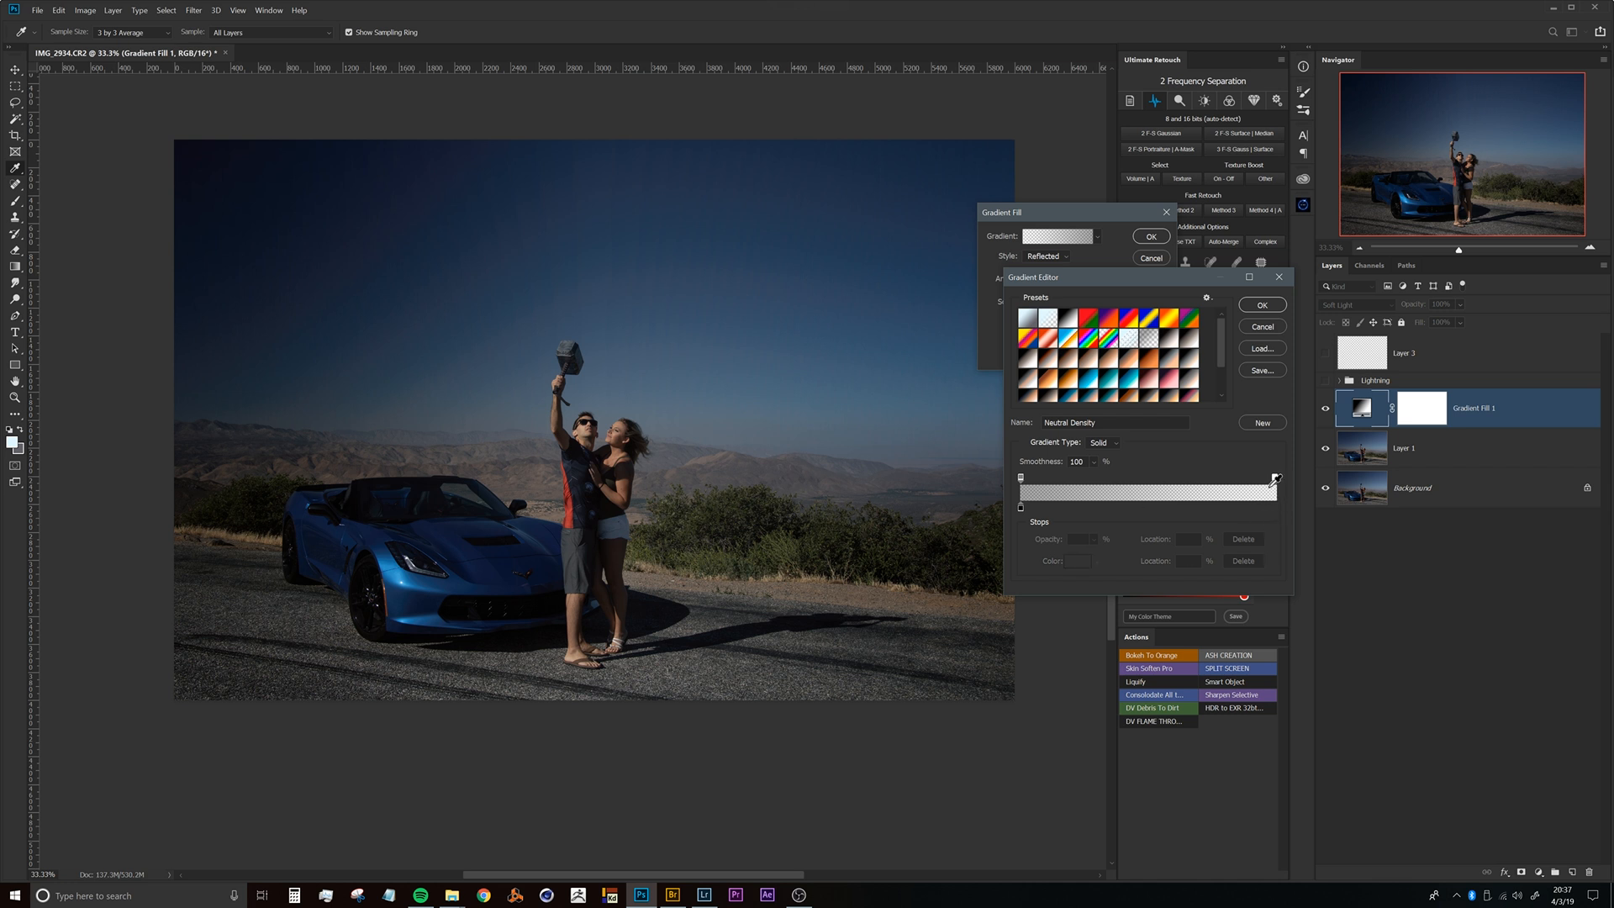
left_click(1021, 509)
left_click(1078, 561)
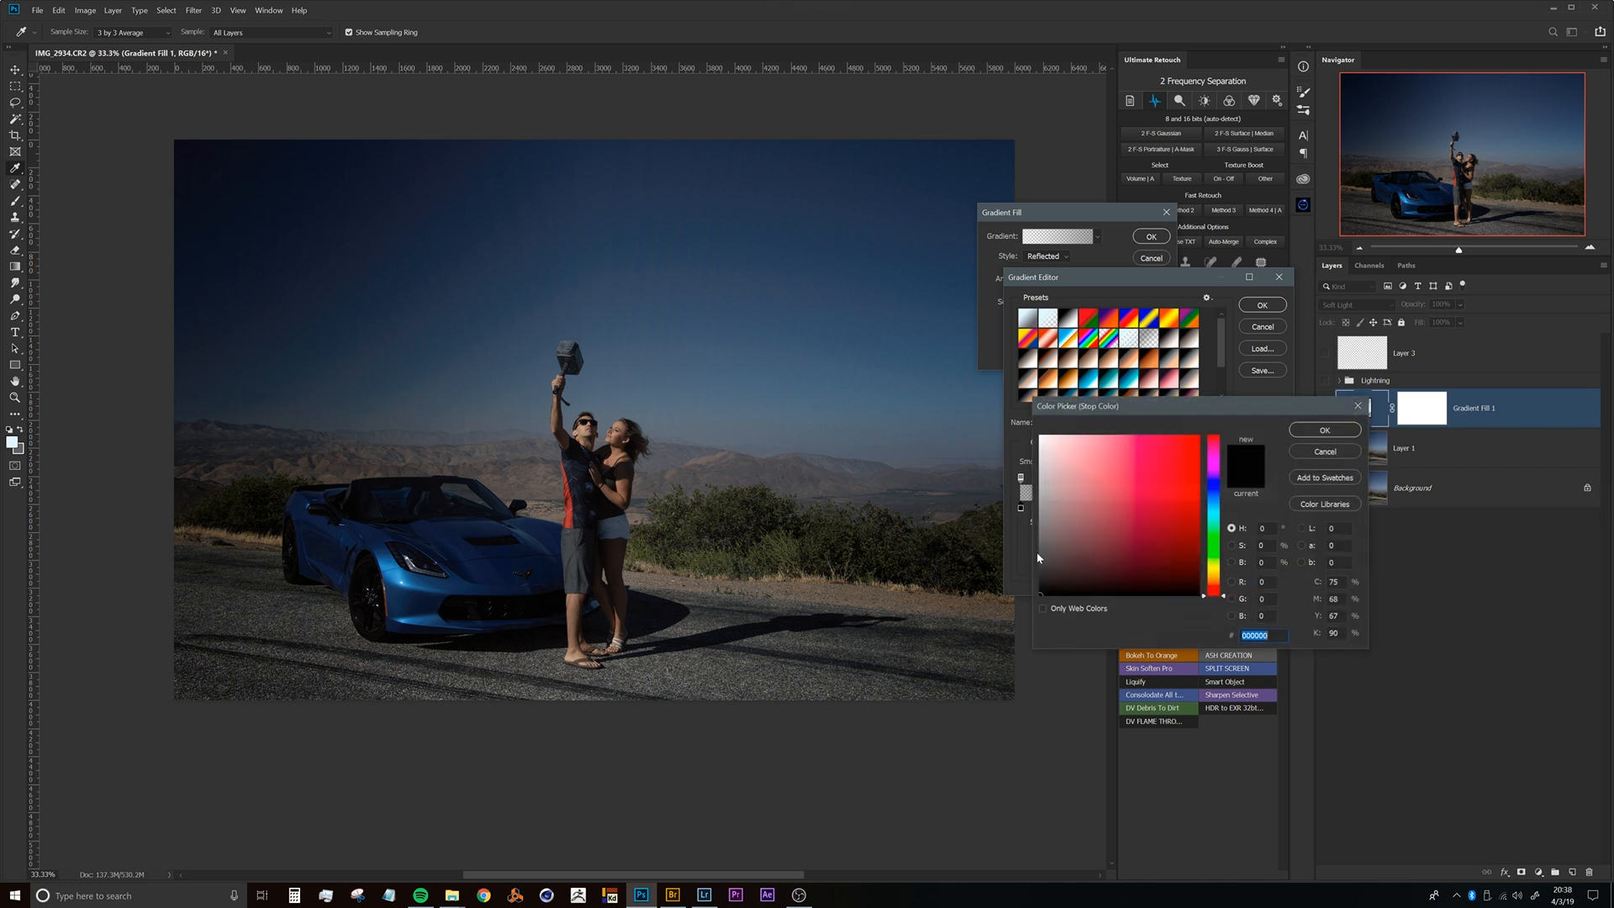
key("Escape")
Set the gradient's opacity stop at location 0 to 100%, apply it, and hide the Gradient Fill 1 layer.
left_click(1022, 476)
left_click_drag(1047, 543, 1135, 538)
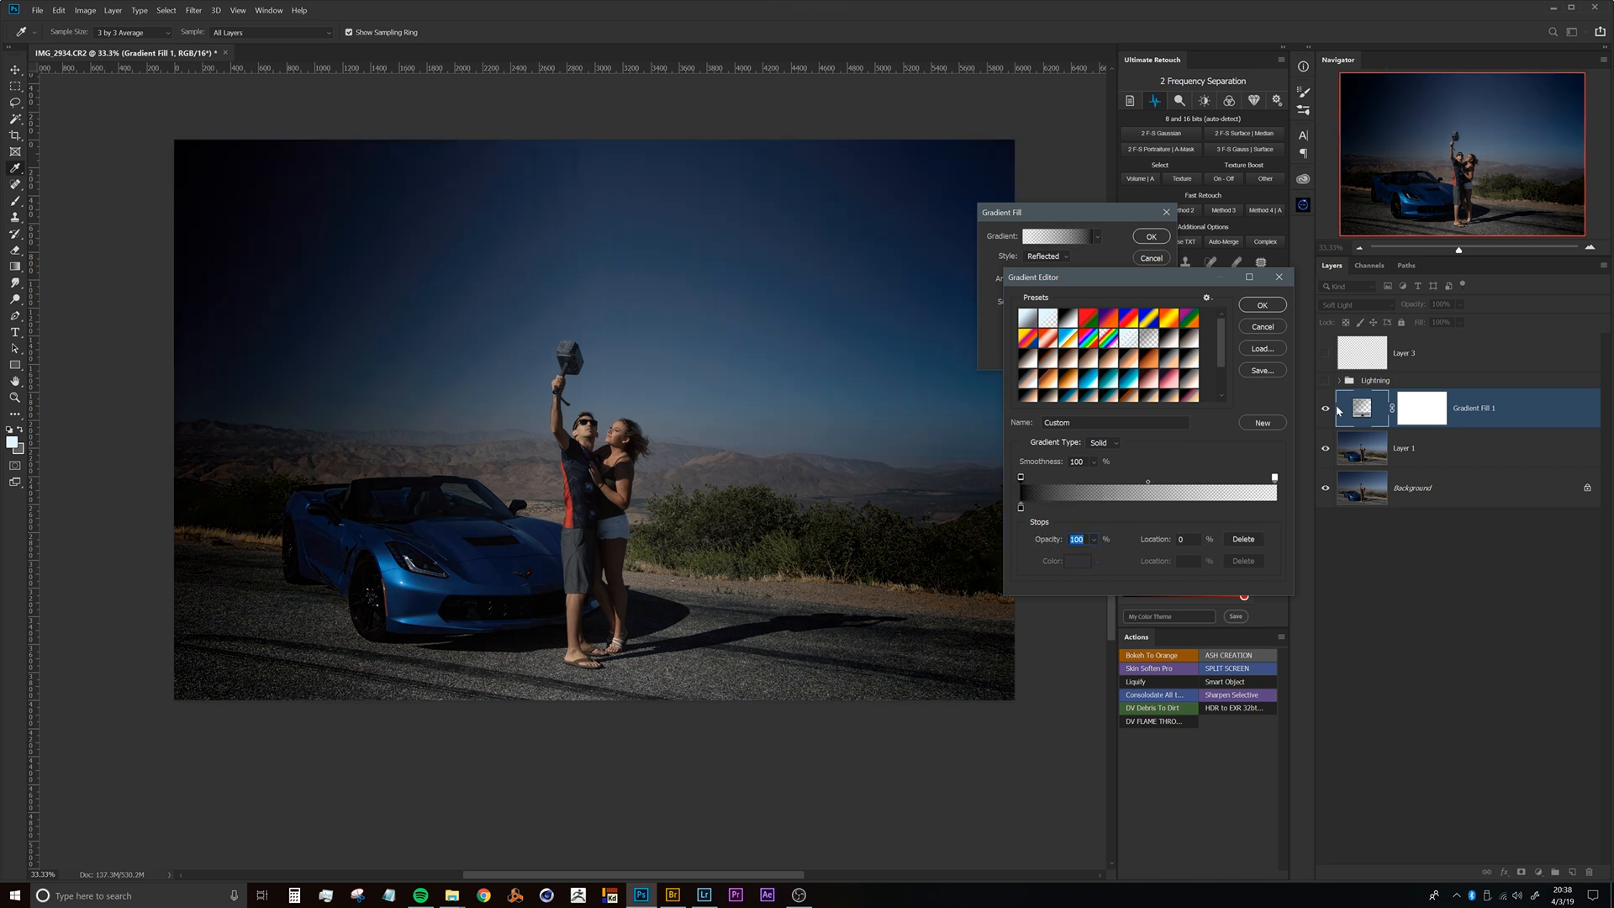
left_click(1263, 306)
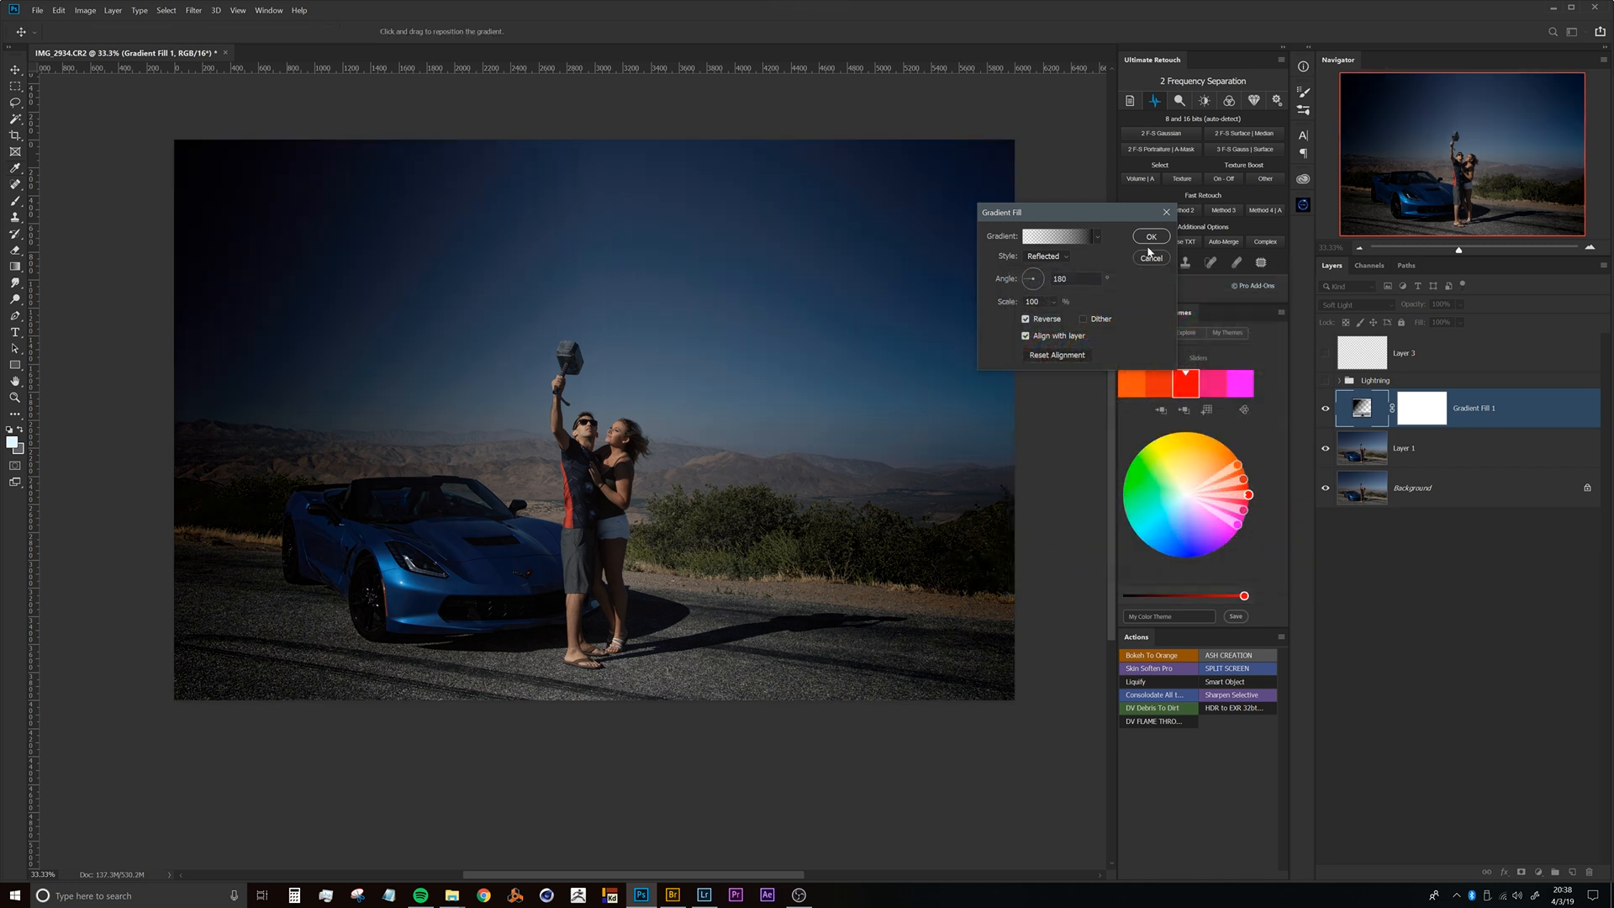
left_click(1149, 237)
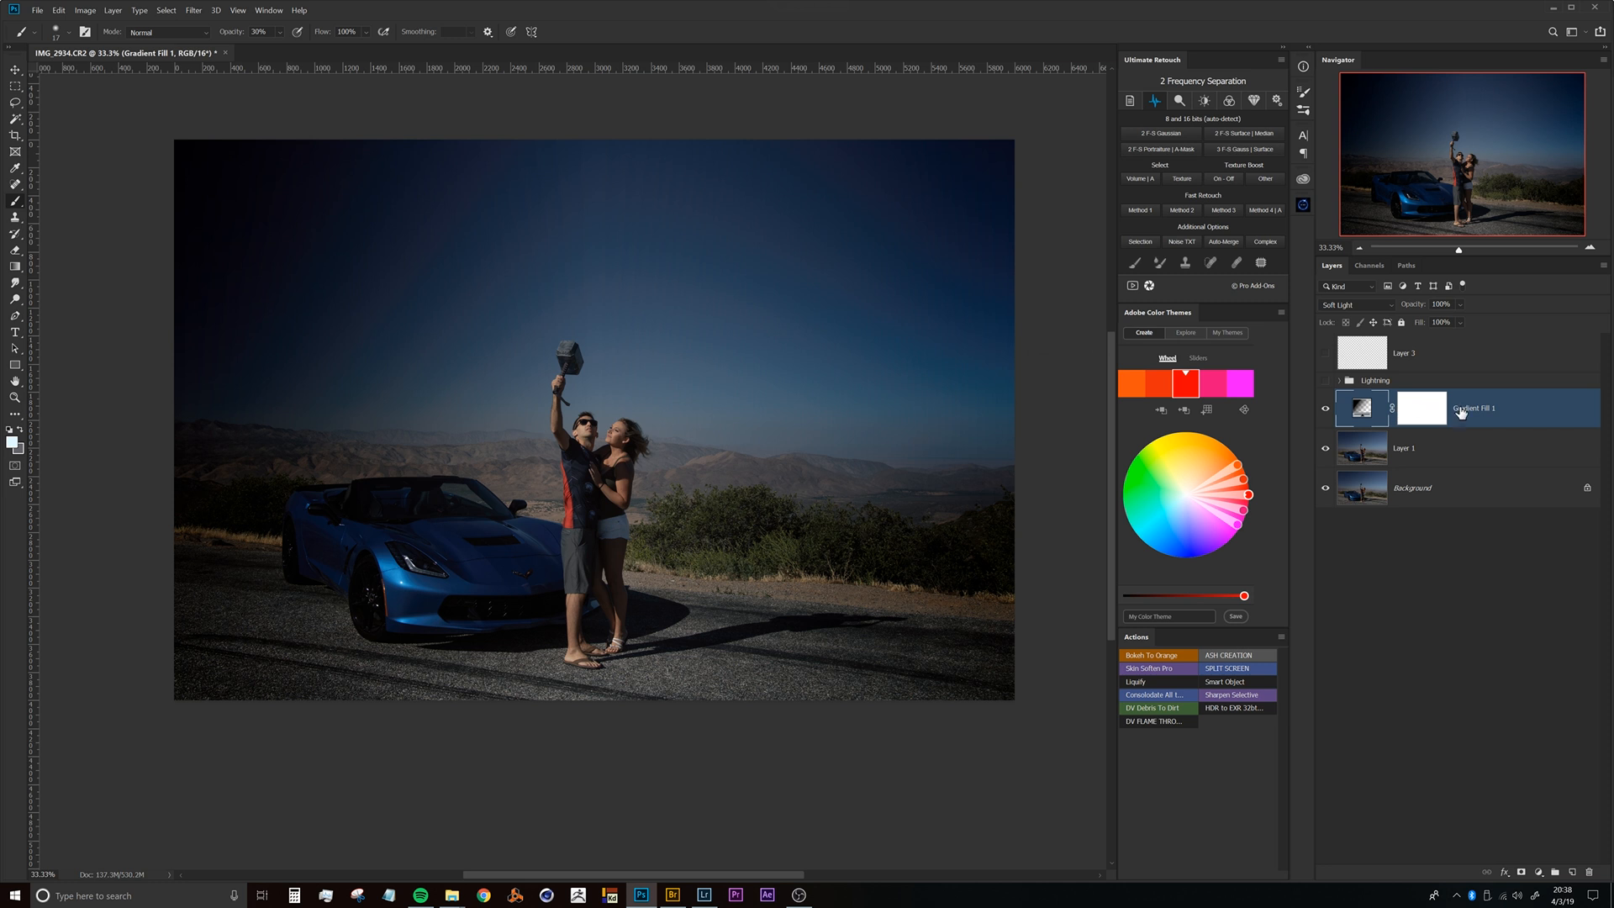
left_click(1326, 410)
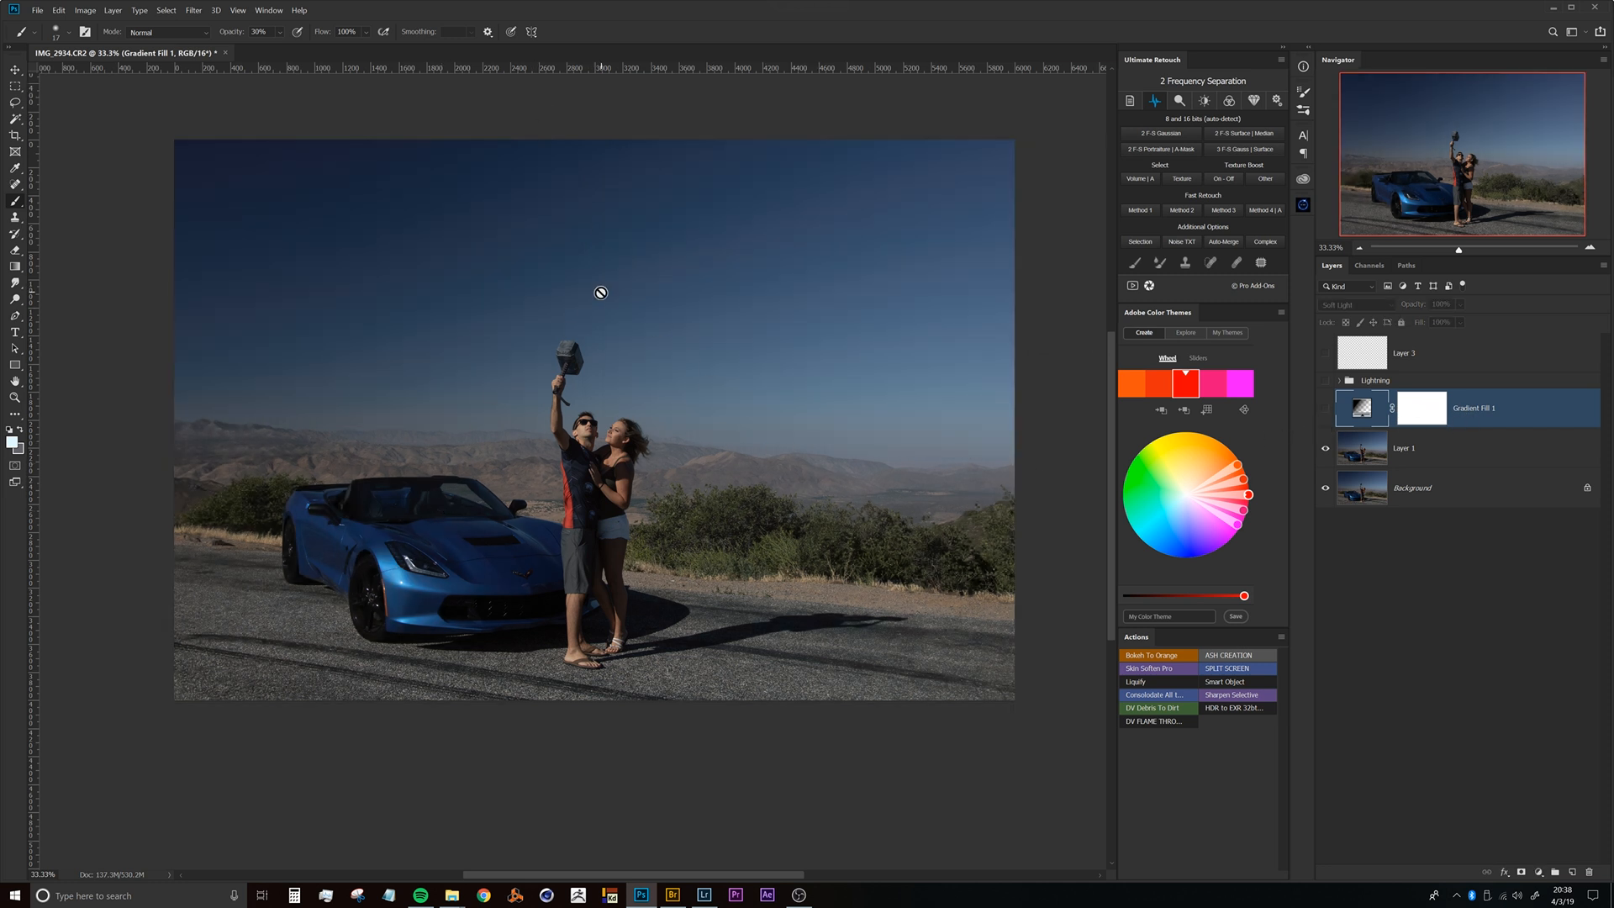
Switch to Adobe Bridge and open the ATMOS 2 folder inside the SMOKED OUT DV collection.
left_click(672, 895)
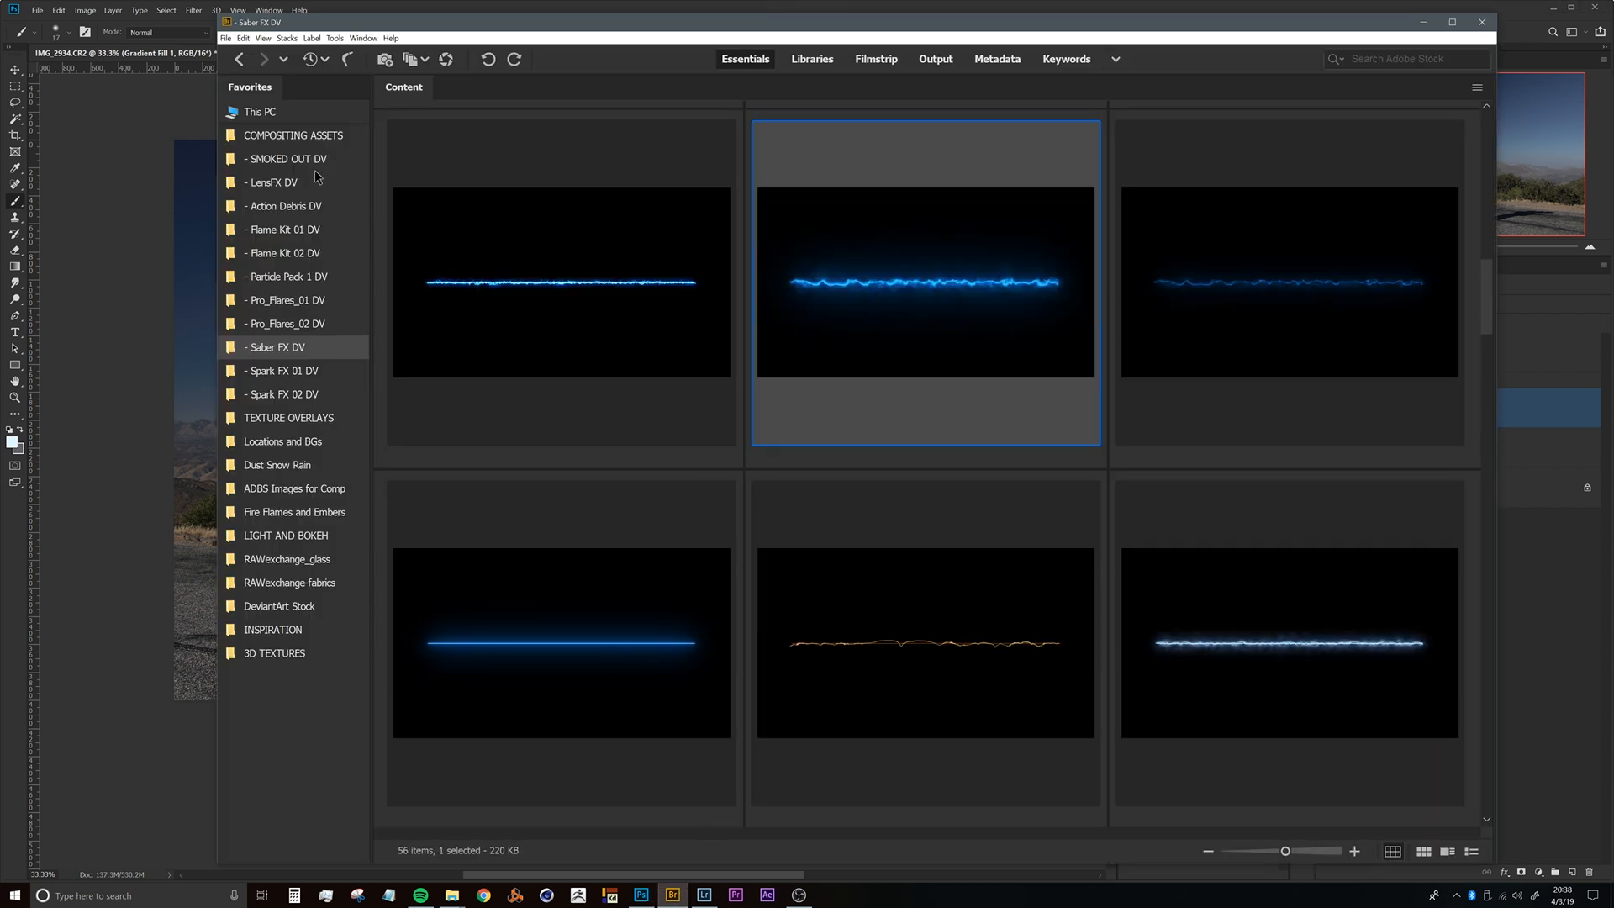
left_click(273, 165)
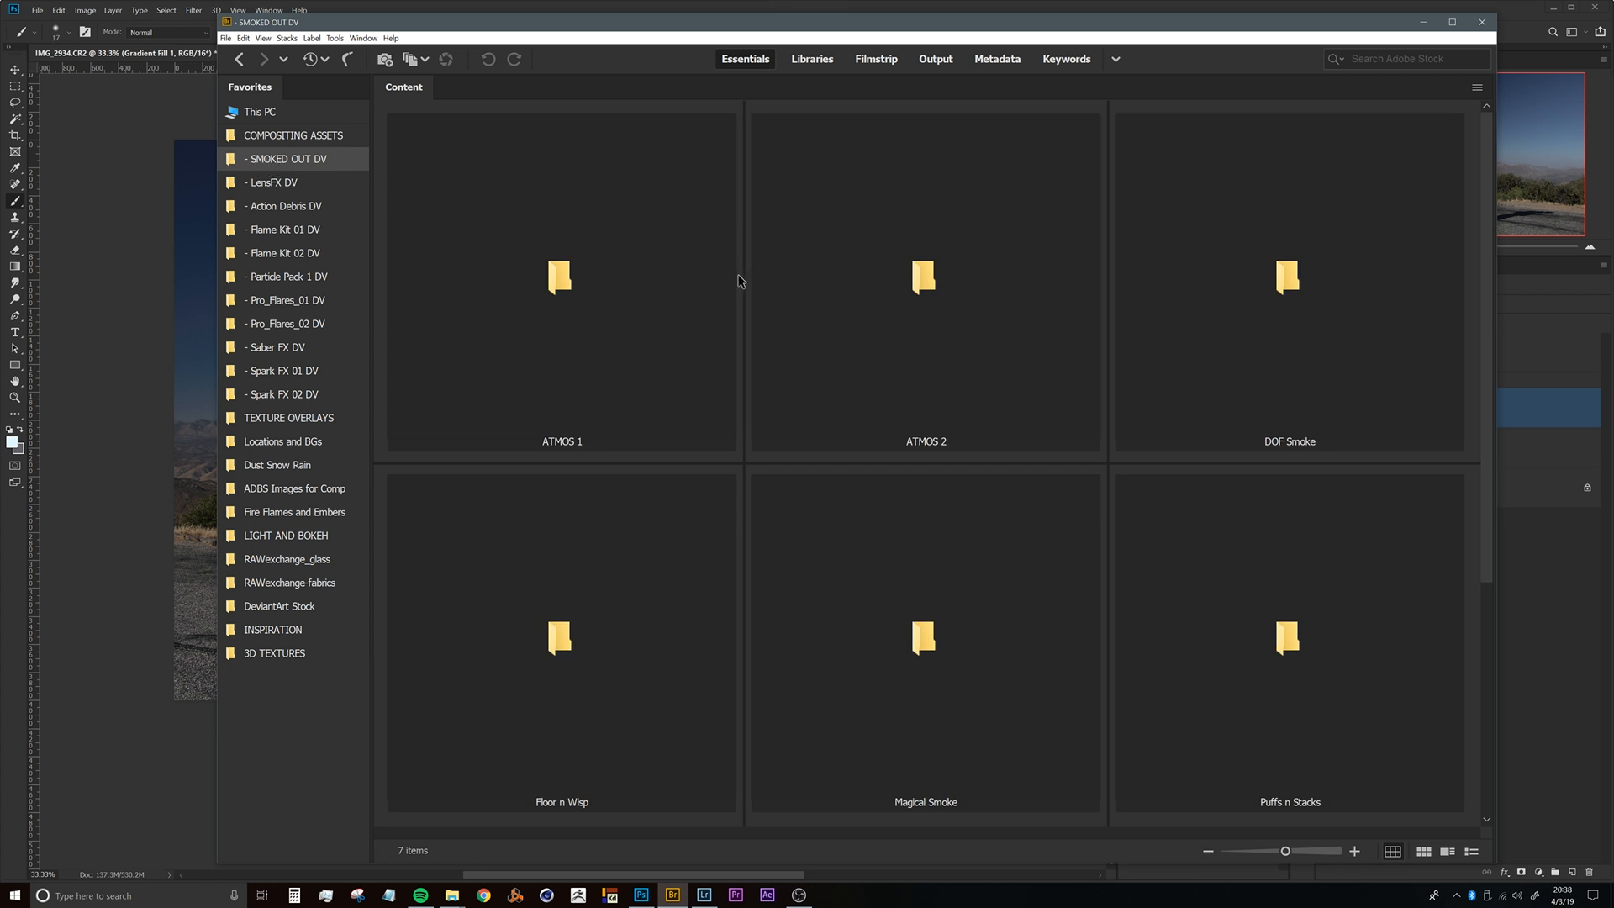
double_click(923, 279)
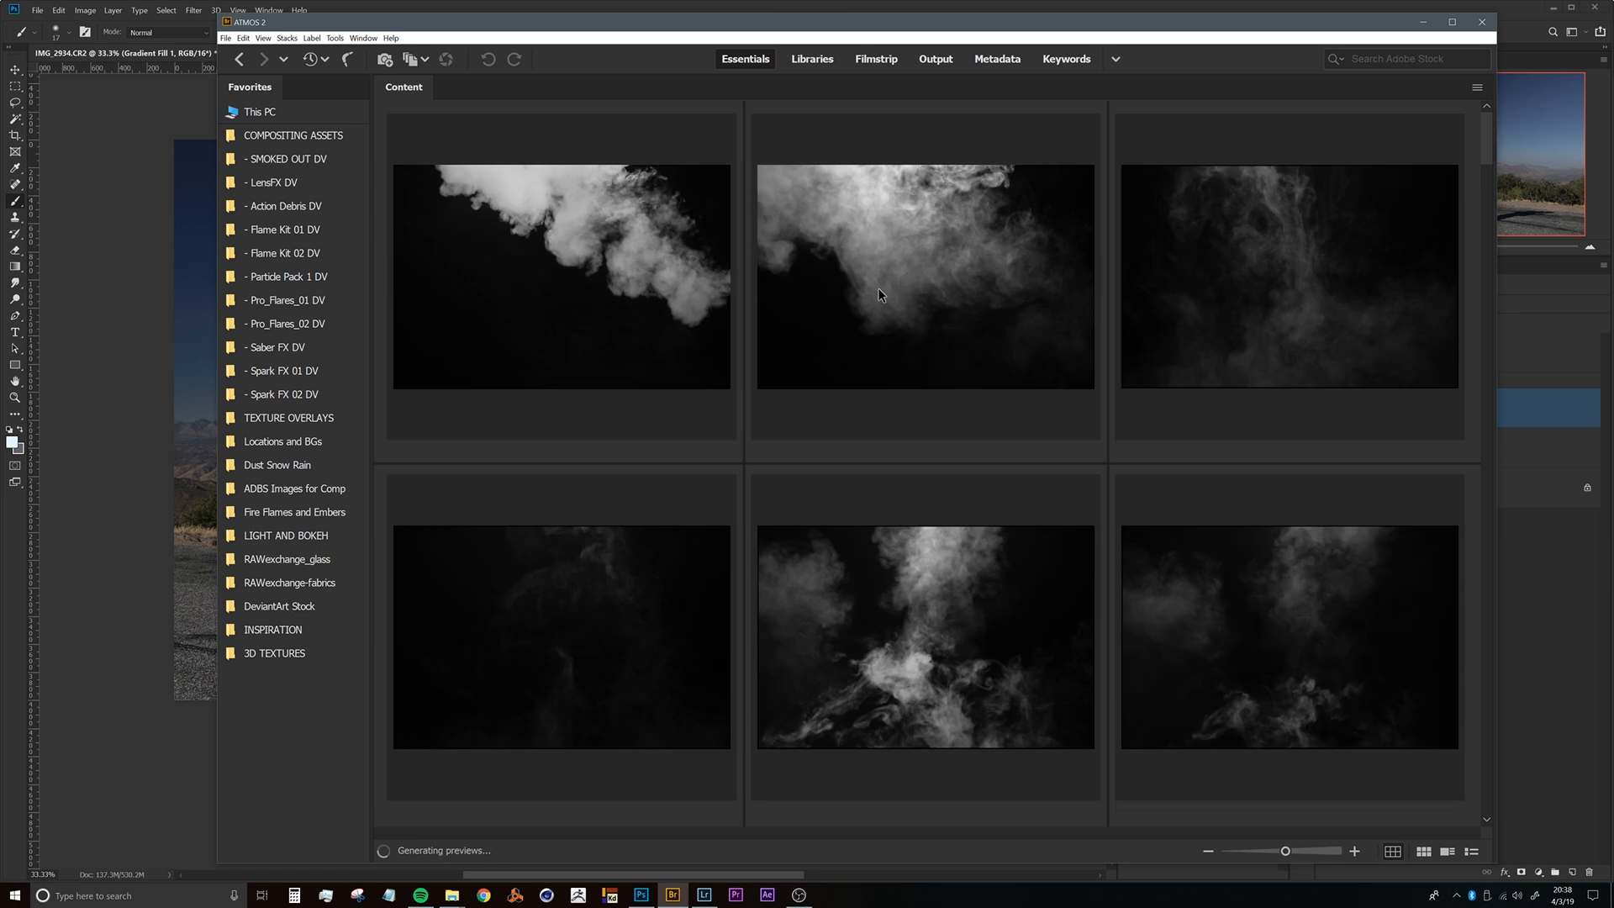
Place the smoke image ATMOS 2-DVALKEMA 057 into the photo document, covering the whole canvas above Gradient Fill 1.
left_click_drag(1485, 126, 1483, 155)
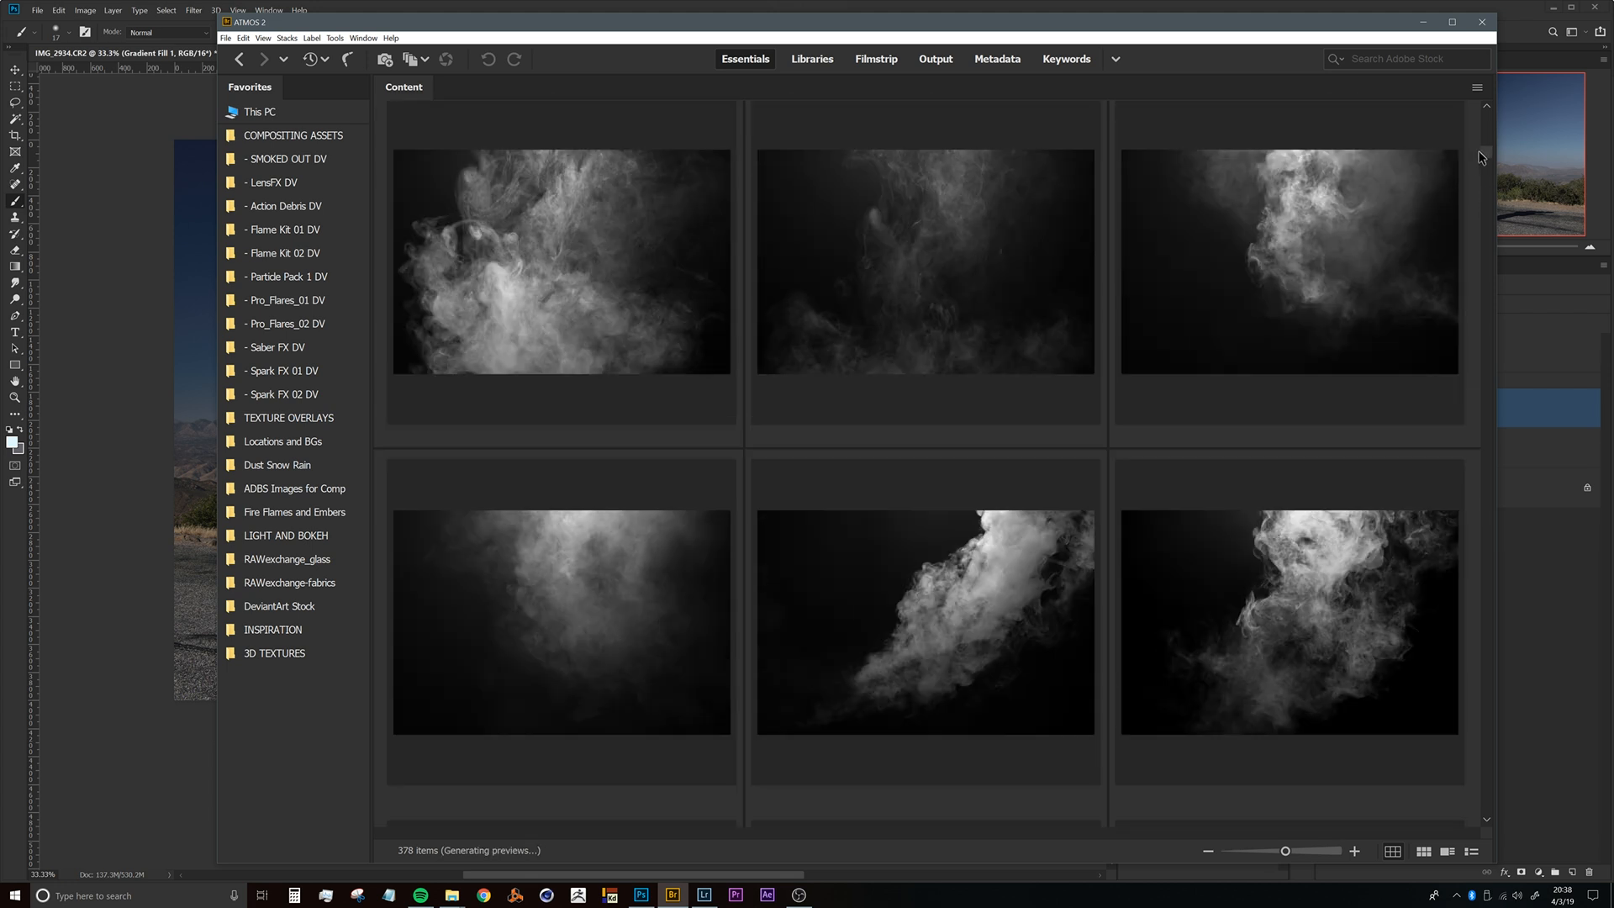
scroll(1397, 296, "down", 3)
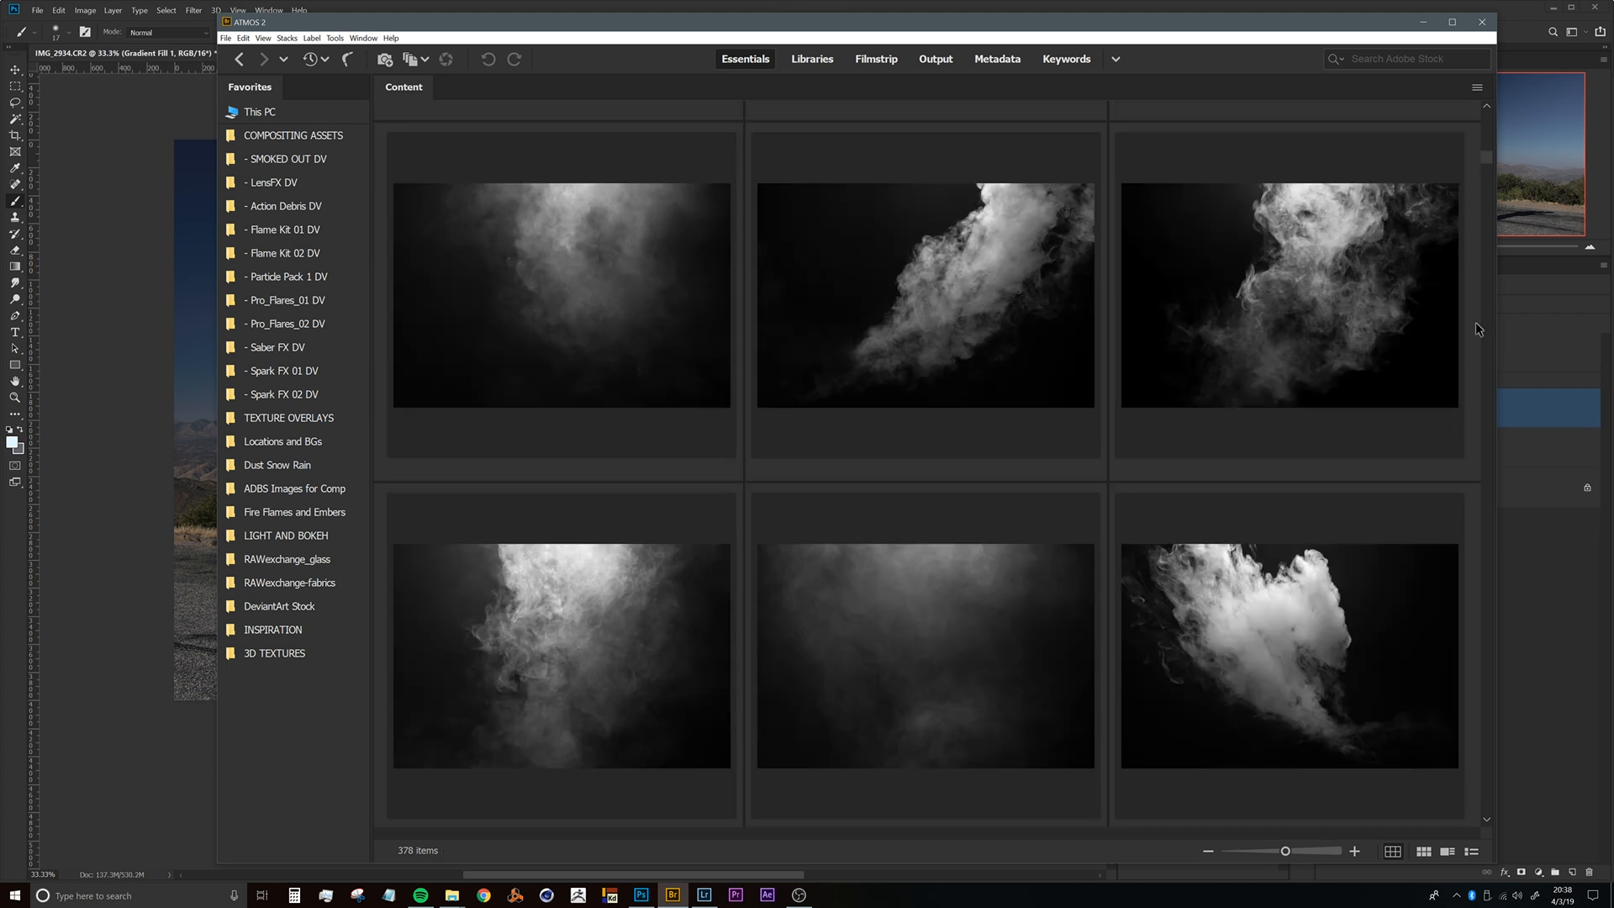
left_click_drag(1486, 174, 1486, 220)
left_click_drag(1295, 334, 207, 445)
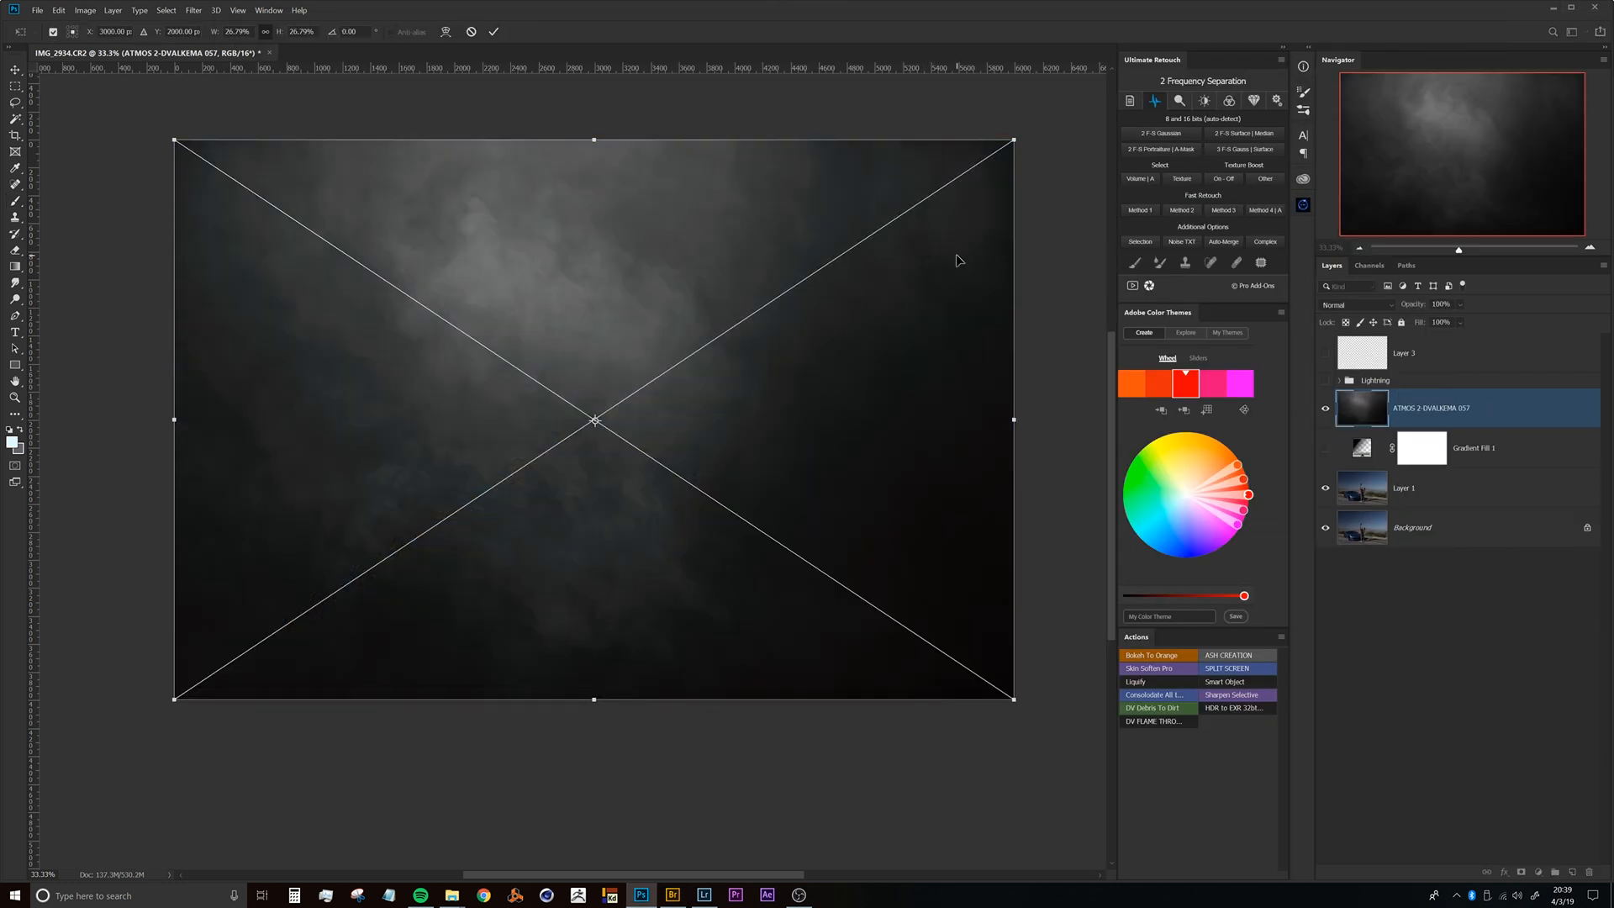
key("b")
key("Return")
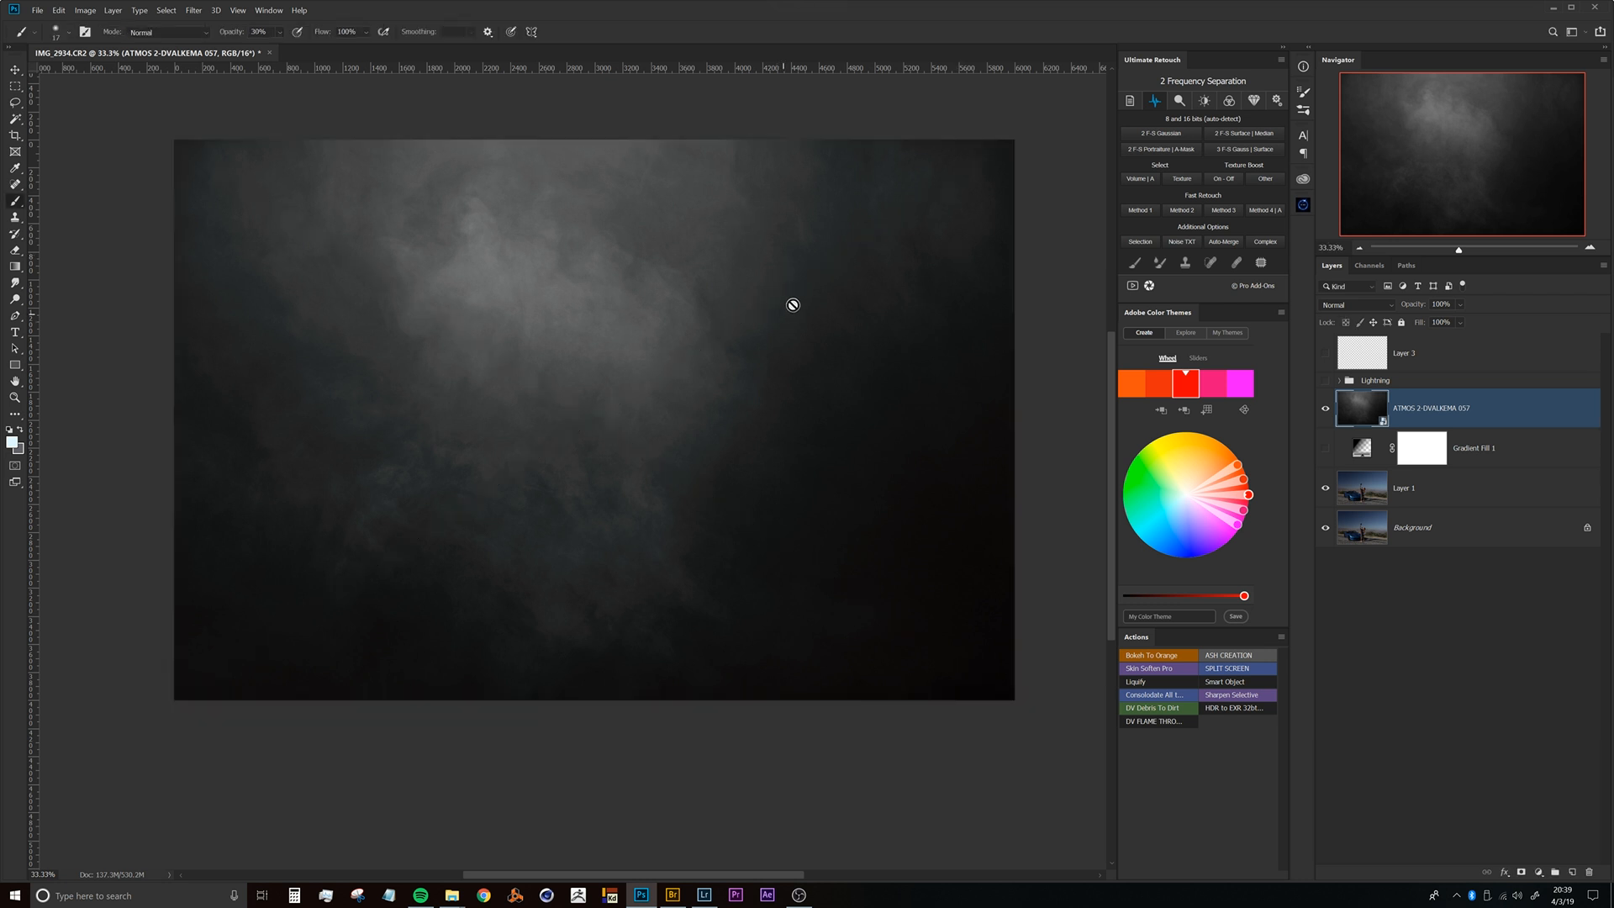
Try a lower opacity on the ATMOS 2-DVALKEMA 057 smoke layer over the photo.
mouse_move(652, 335)
left_mouse_down()
mouse_move(626, 335)
mouse_move(663, 316)
mouse_move(655, 360)
left_mouse_up()
left_click(662, 332, "alt")
left_click_drag(1417, 311, 1389, 313)
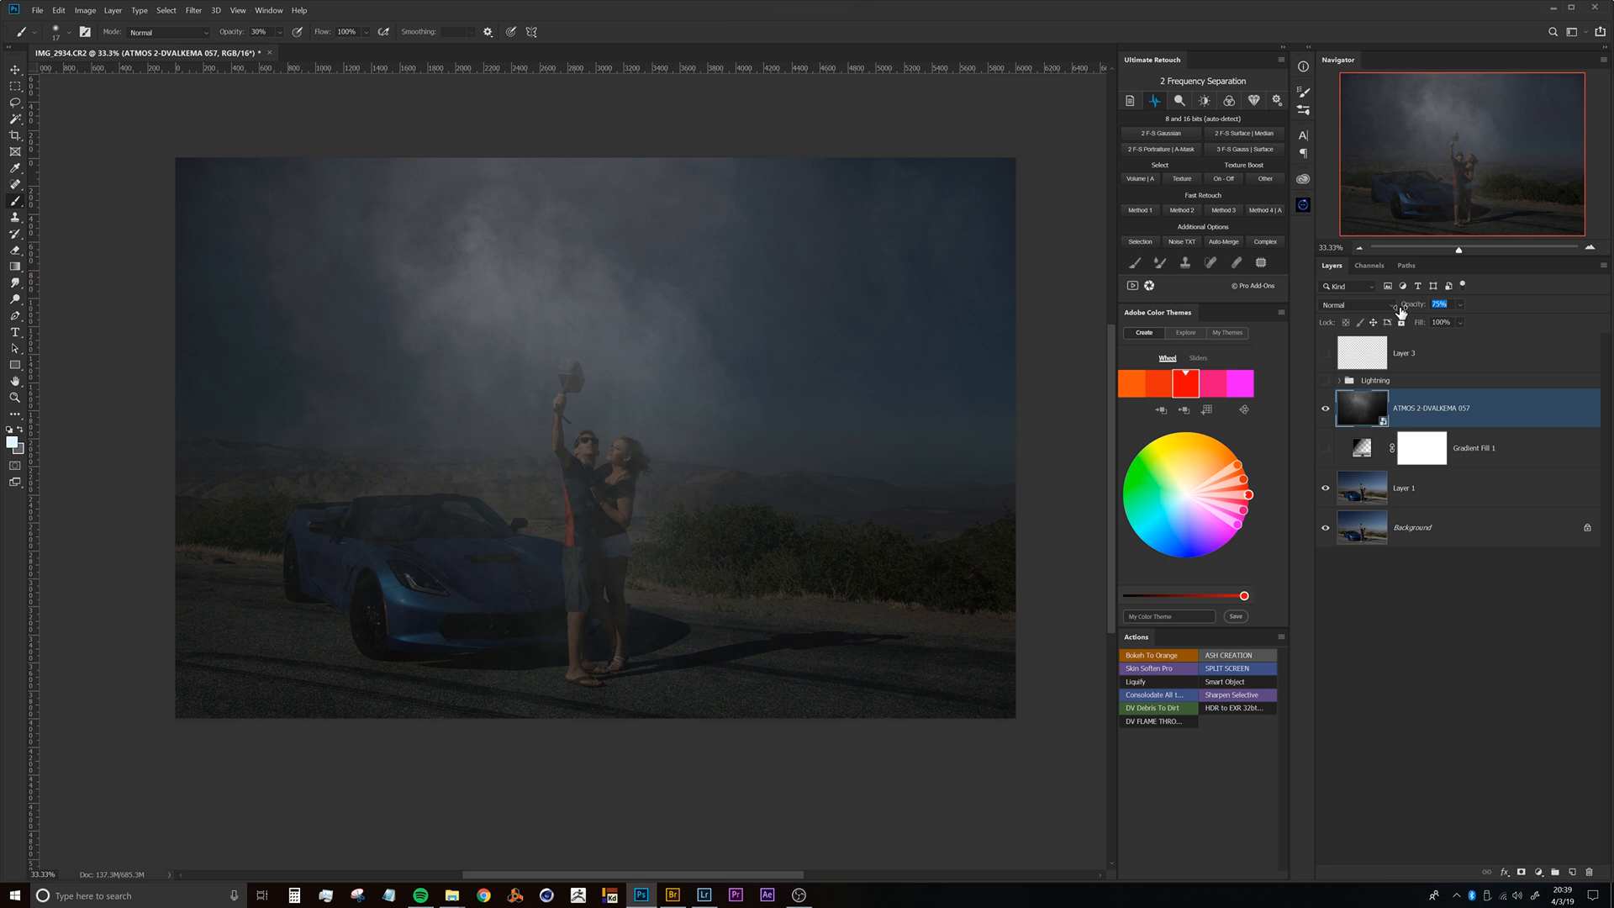
left_click_drag(1409, 309, 1421, 305)
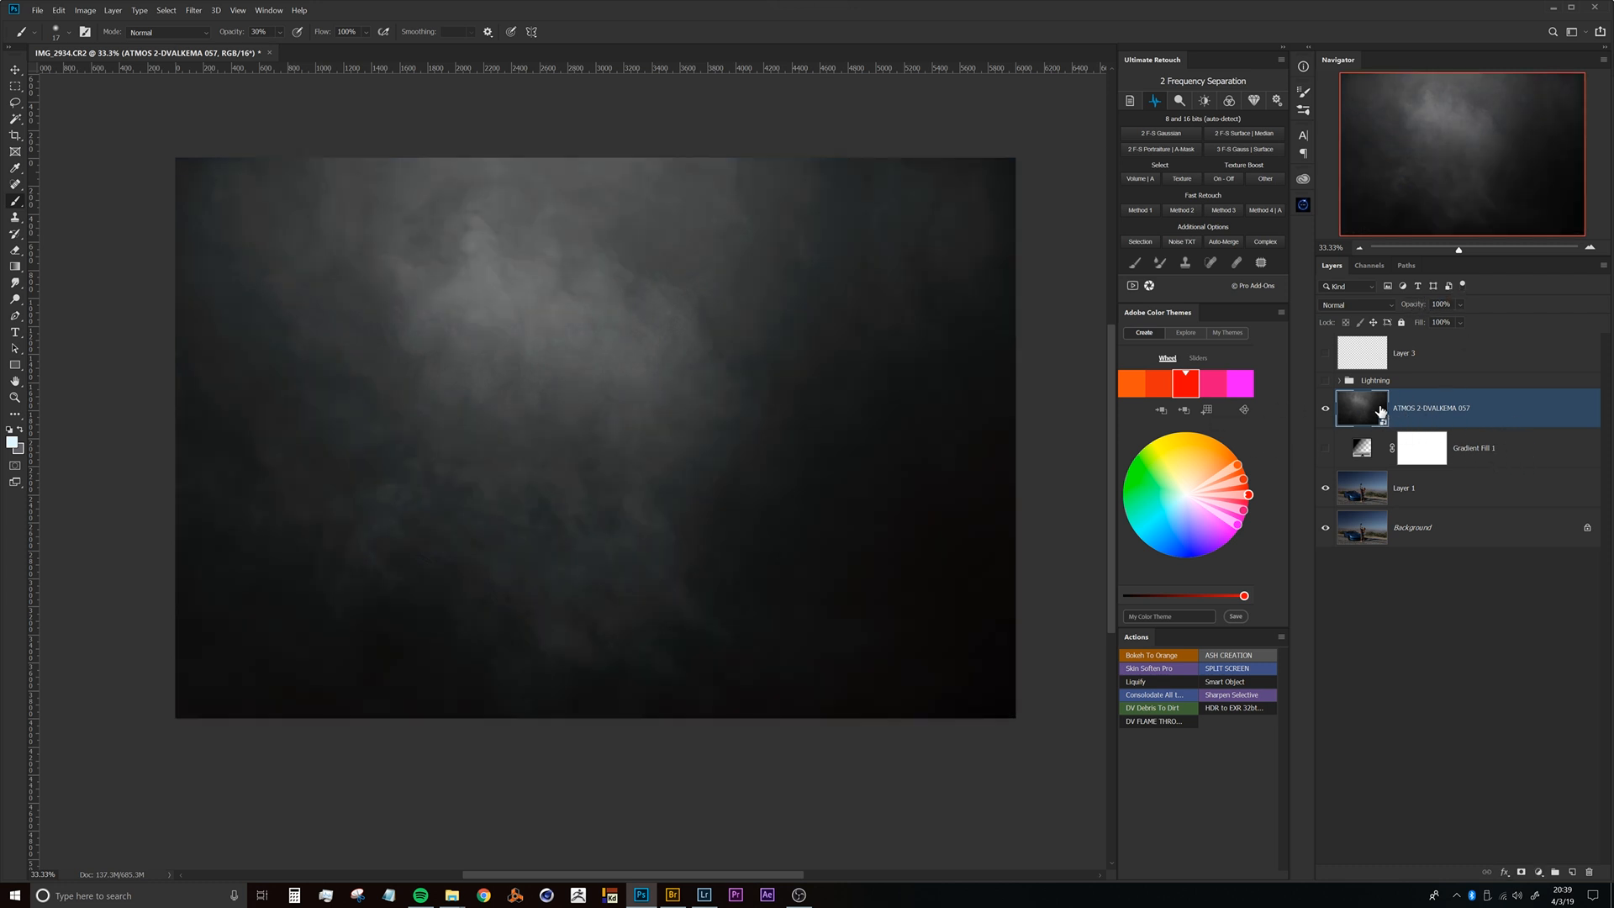
Make the Lightning group visible above the smoke layer.
left_click(1326, 381)
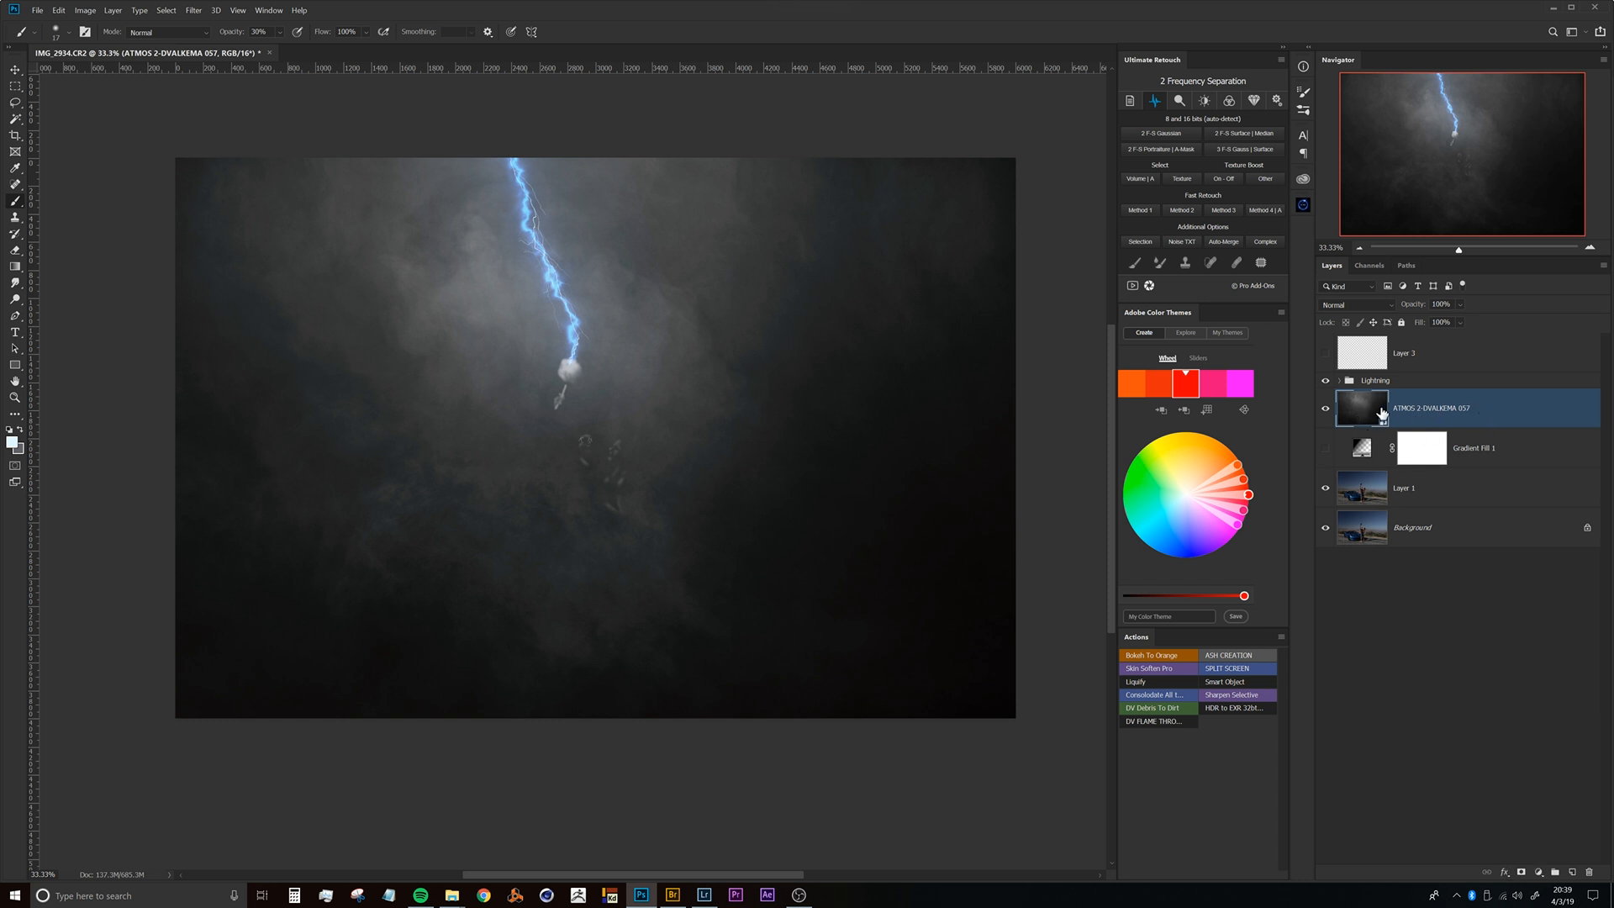
Try a white layer mask and a black layer mask on the smoke layer, undoing each one.
left_click(1523, 873)
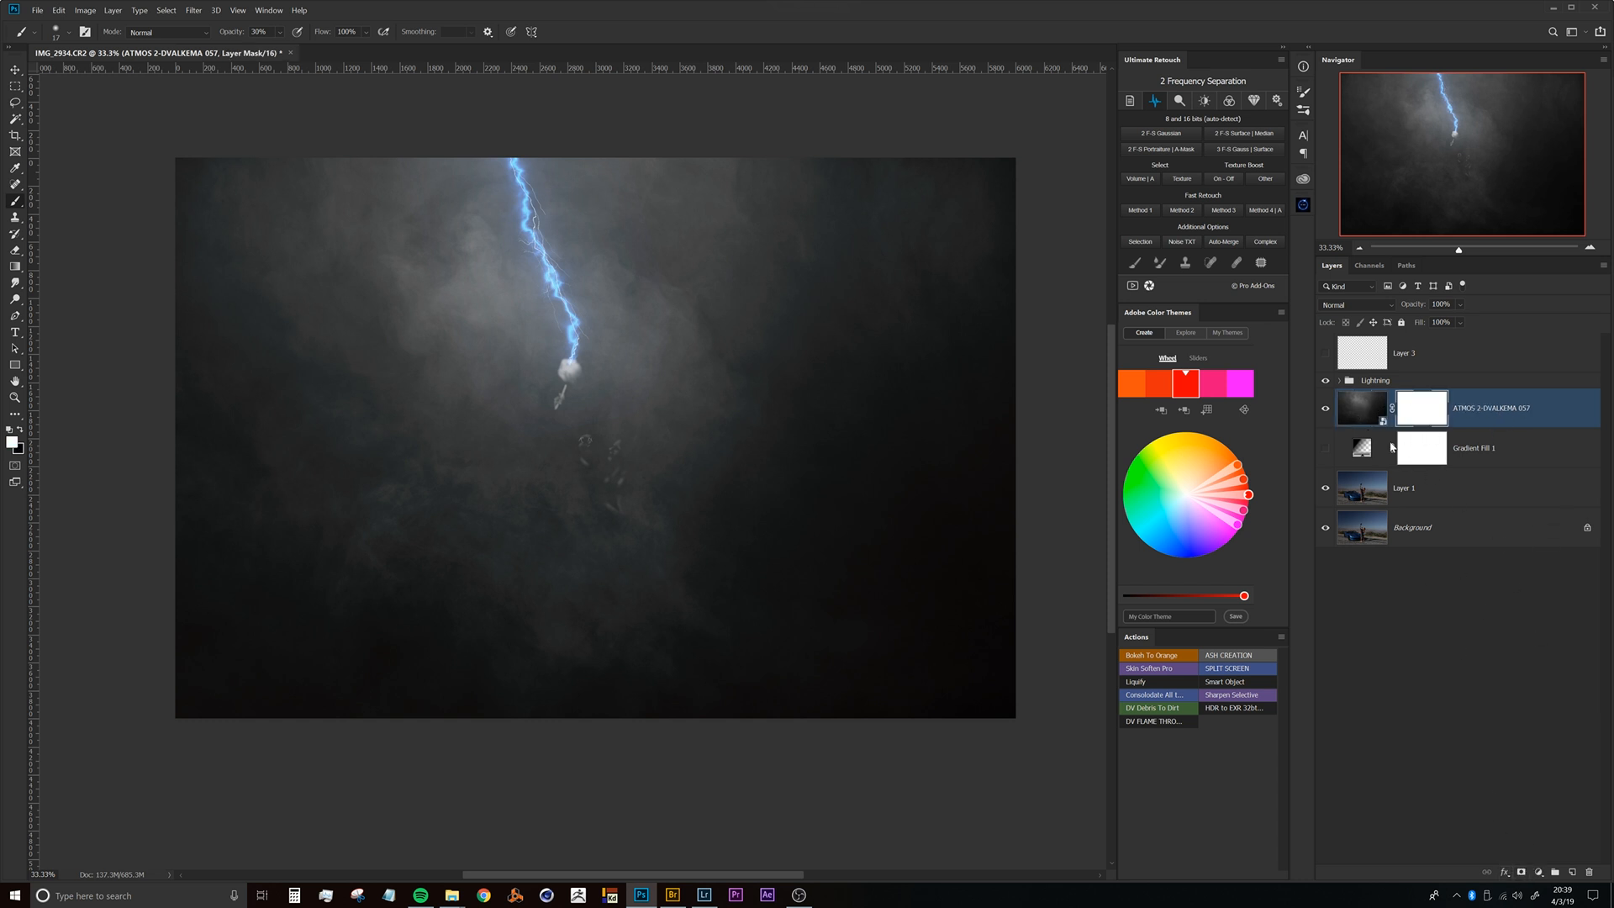
key("ctrl+z")
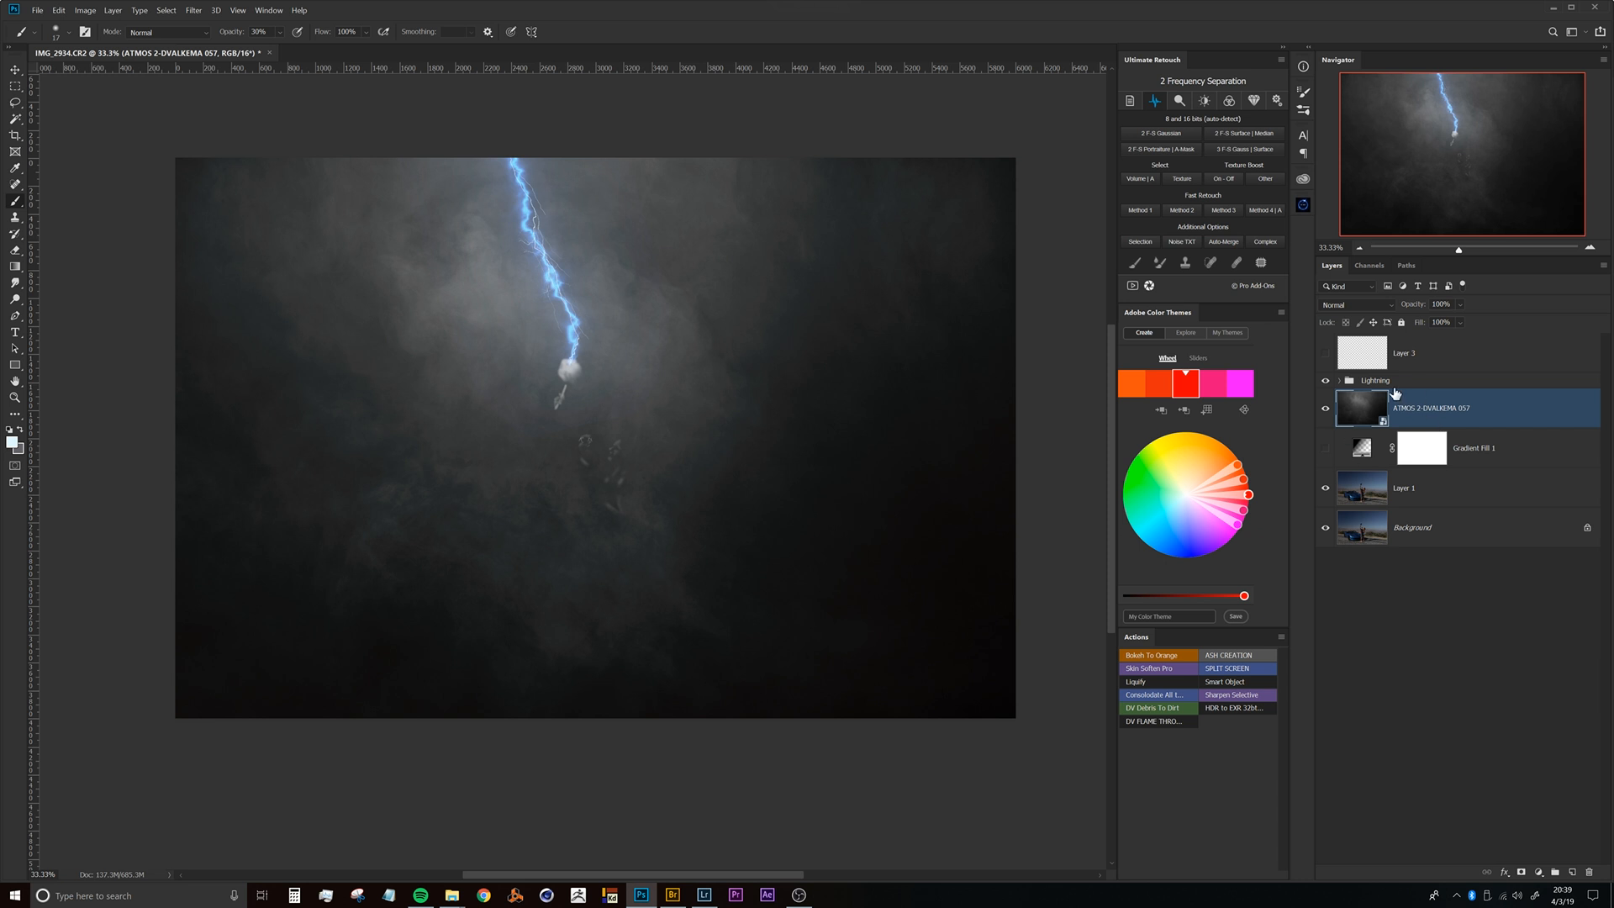
left_click(1523, 873, "alt")
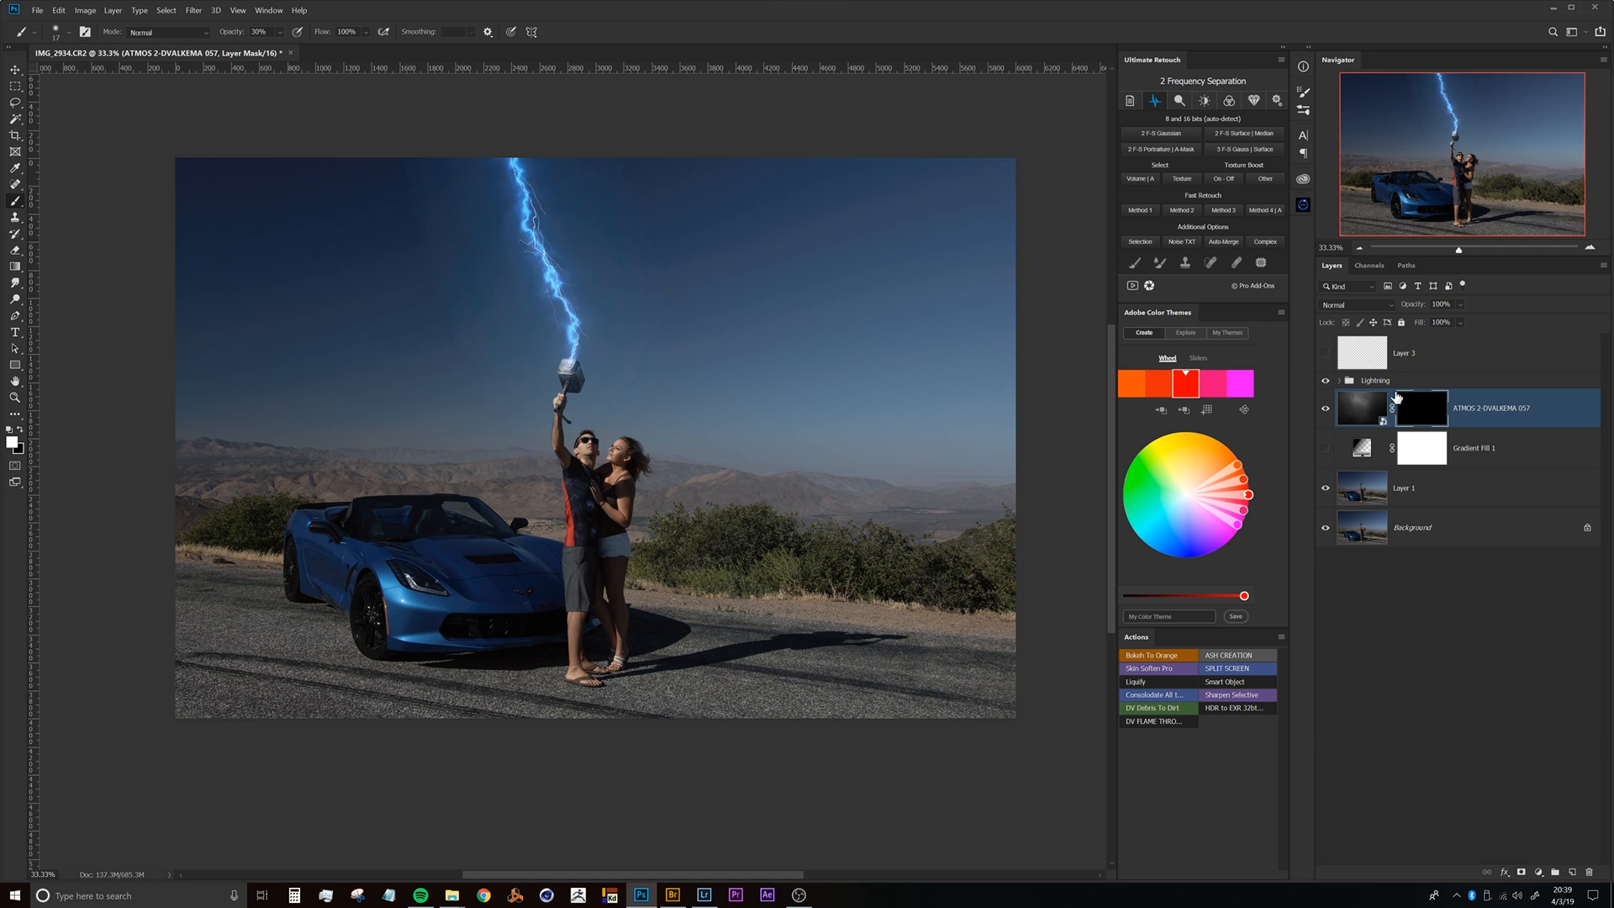
left_click_drag(652, 479, 601, 392)
key("ctrl+z")
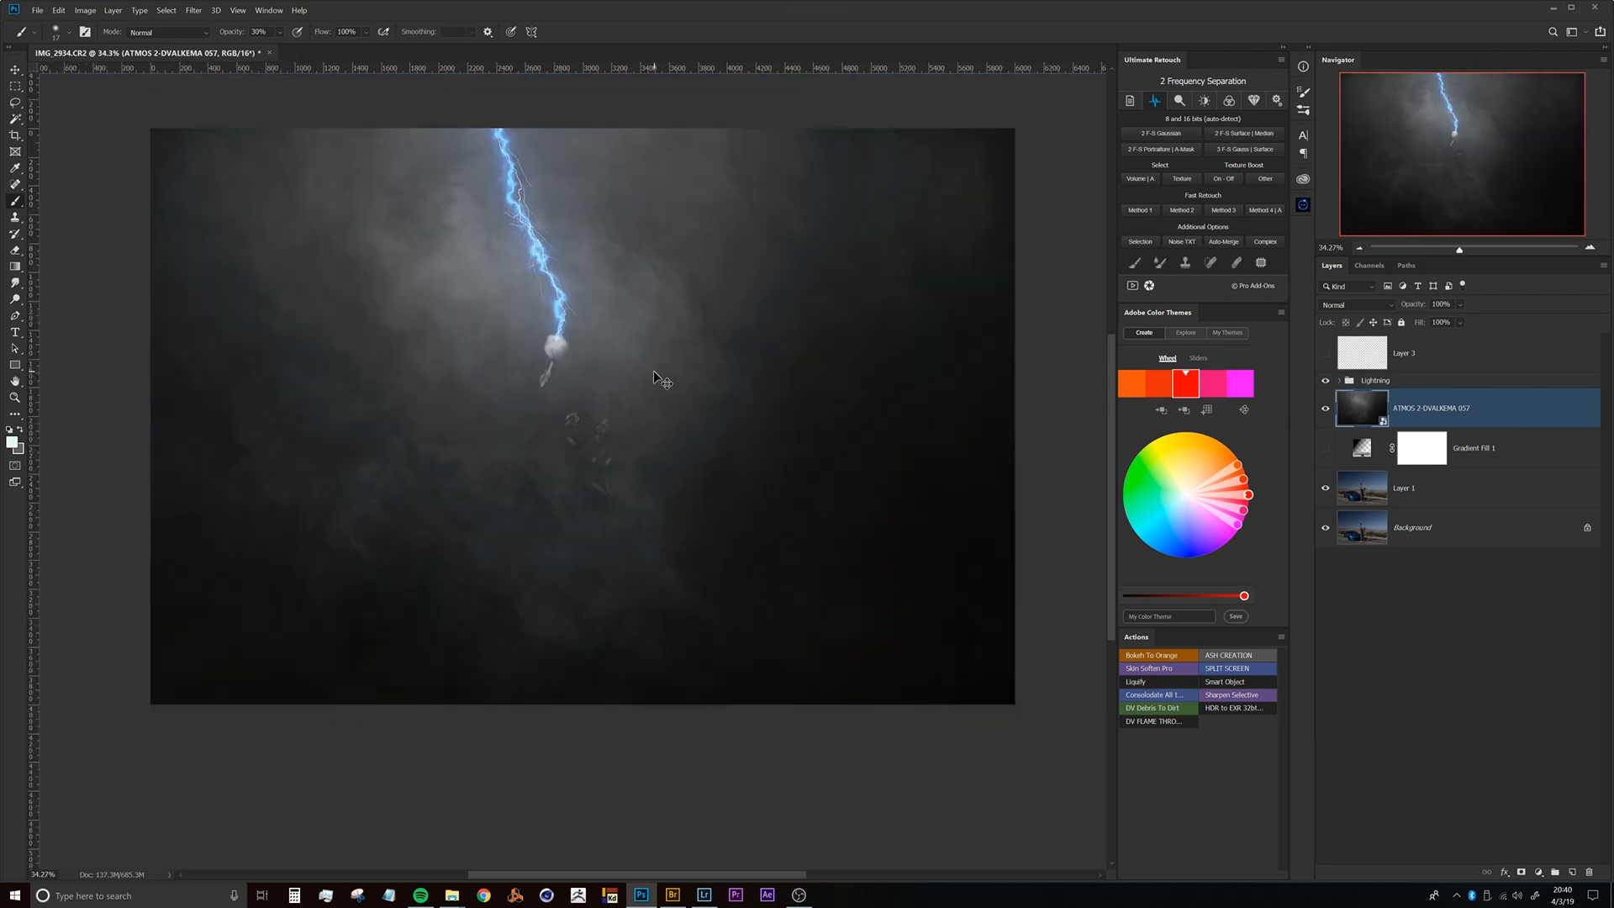
Add a white layer mask to the smoke layer and softly paint black over the couple to reveal them.
left_click(1523, 872)
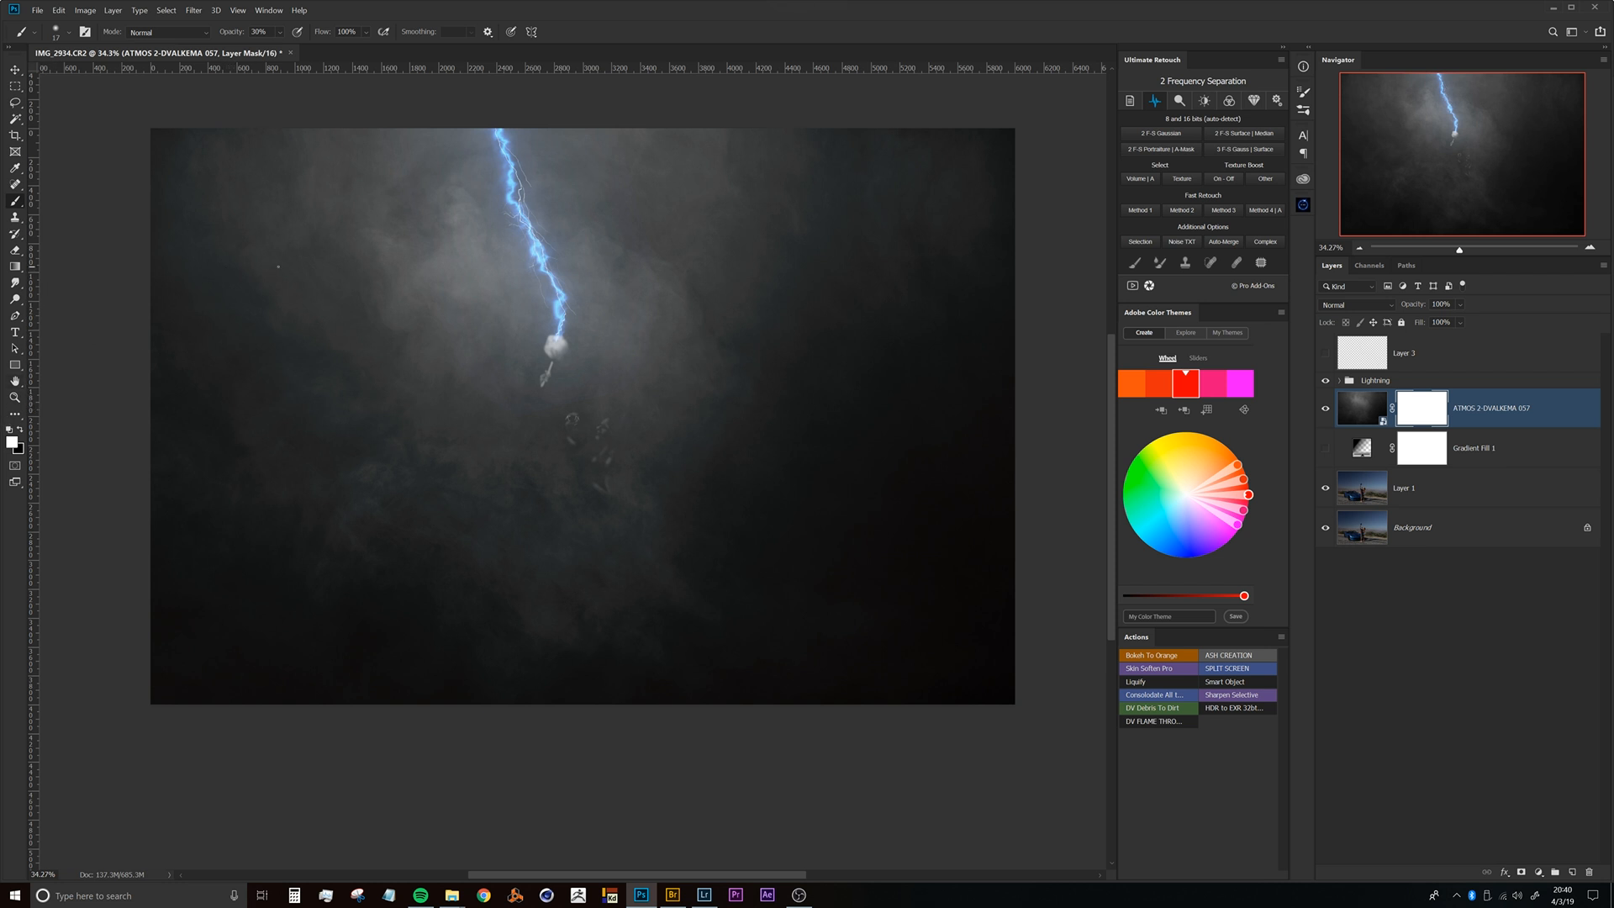
left_click_drag(549, 326, 646, 294)
key("x")
mouse_move(600, 354)
left_mouse_down()
mouse_move(593, 450)
mouse_move(576, 415)
mouse_move(590, 491)
mouse_move(593, 414)
mouse_move(605, 475)
mouse_move(599, 553)
mouse_move(594, 409)
mouse_move(592, 525)
mouse_move(600, 474)
left_mouse_up()
scroll(592, 434, "up", 3)
mouse_move(566, 627)
left_mouse_down()
mouse_move(583, 576)
mouse_move(520, 529)
mouse_move(615, 515)
mouse_move(592, 384)
left_mouse_up()
Paint white on the smoke mask beside the man's torso and legs to bring the smoke back there.
key("x")
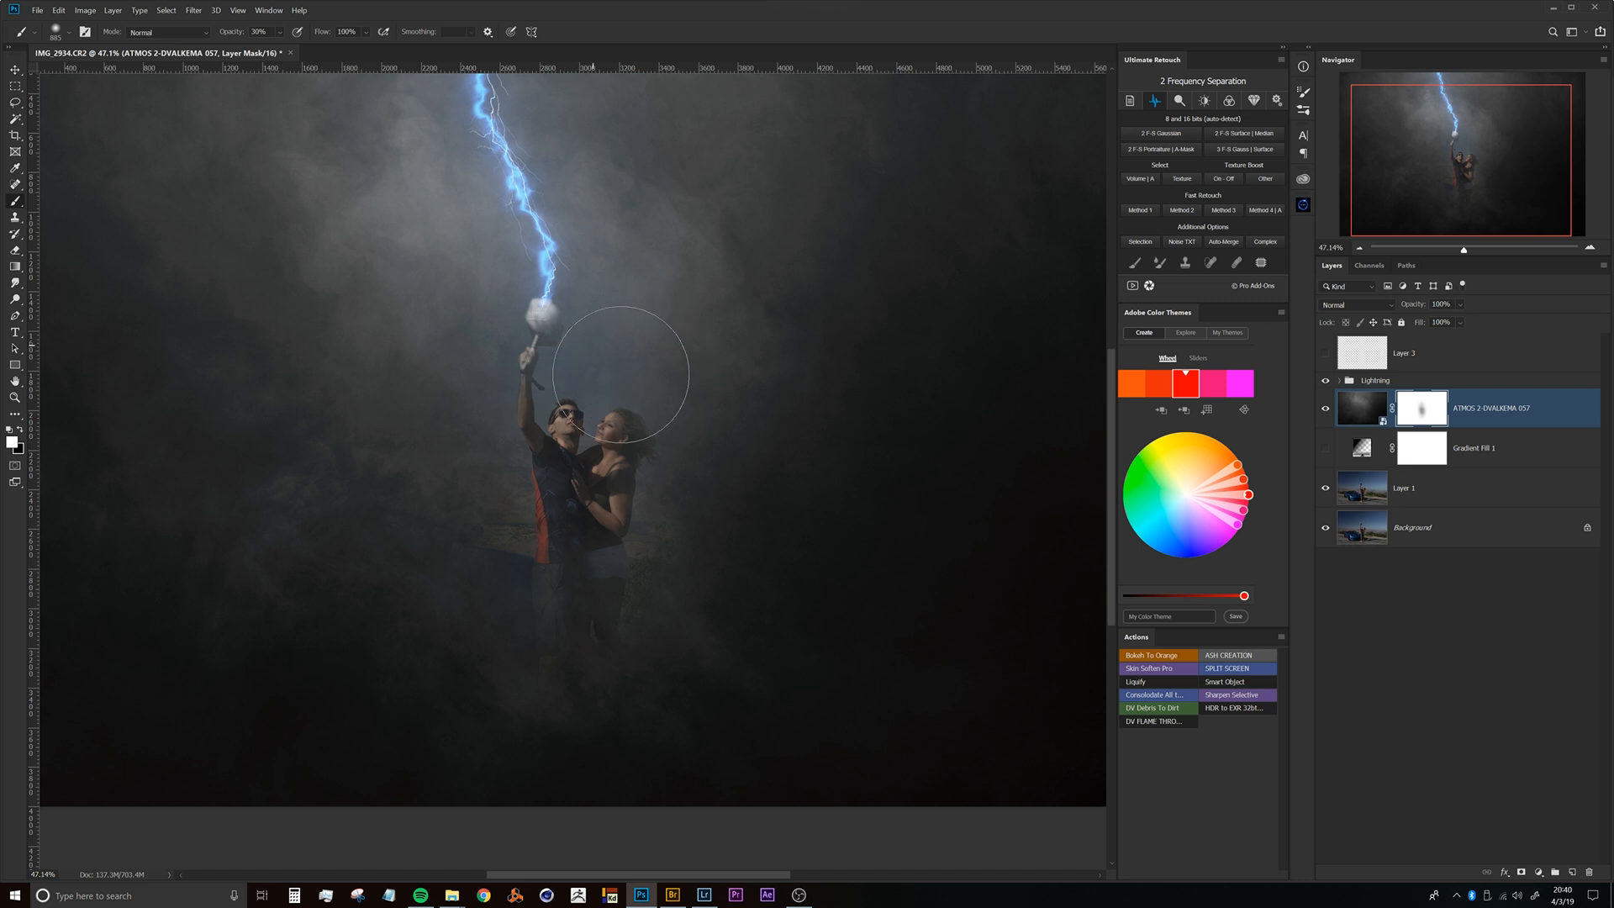
left_click_drag(498, 427, 533, 648)
left_click_drag(496, 532, 511, 681)
mouse_move(502, 504)
left_mouse_down()
mouse_move(492, 587)
mouse_move(520, 648)
left_mouse_up()
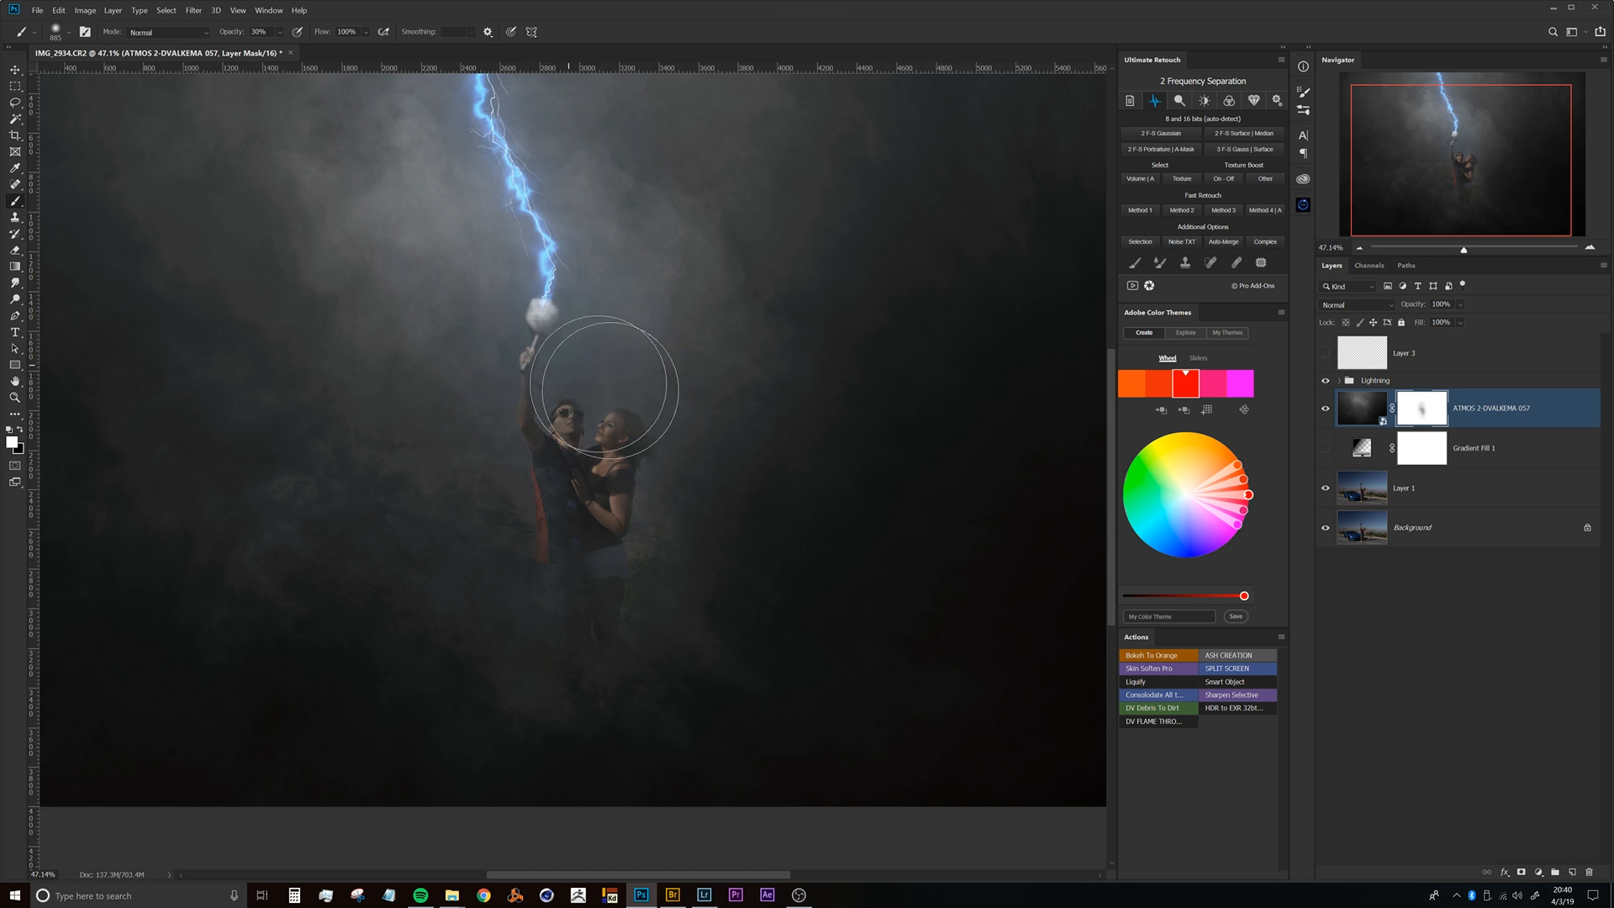
mouse_move(623, 384)
left_mouse_down()
mouse_move(588, 383)
mouse_move(661, 411)
mouse_move(621, 387)
left_mouse_up()
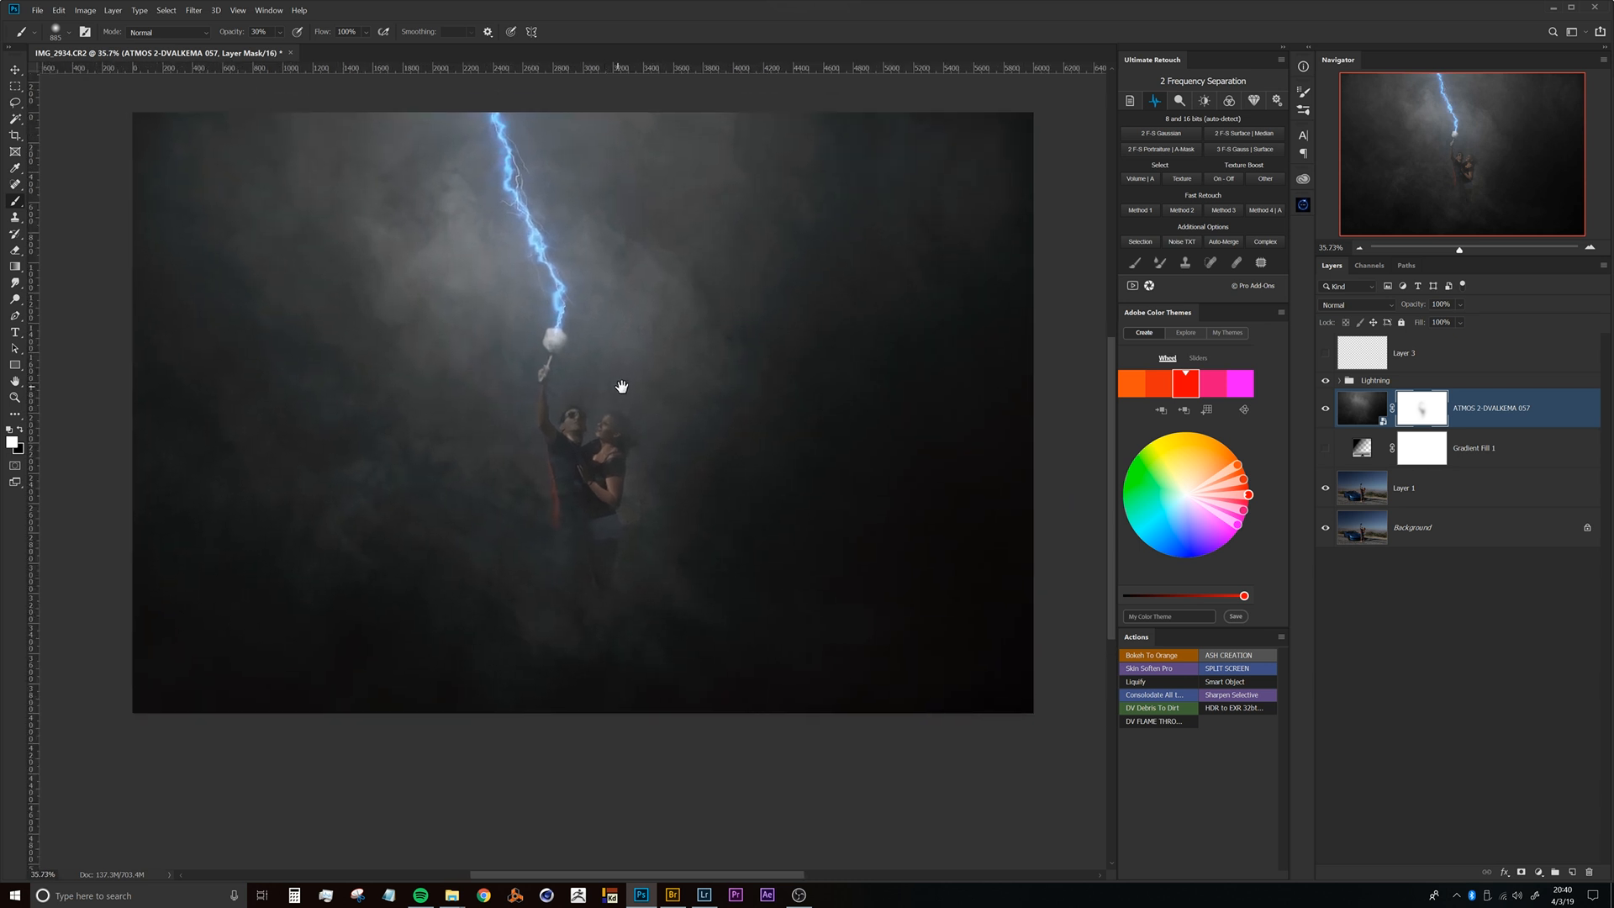
left_click_drag(553, 328, 596, 296)
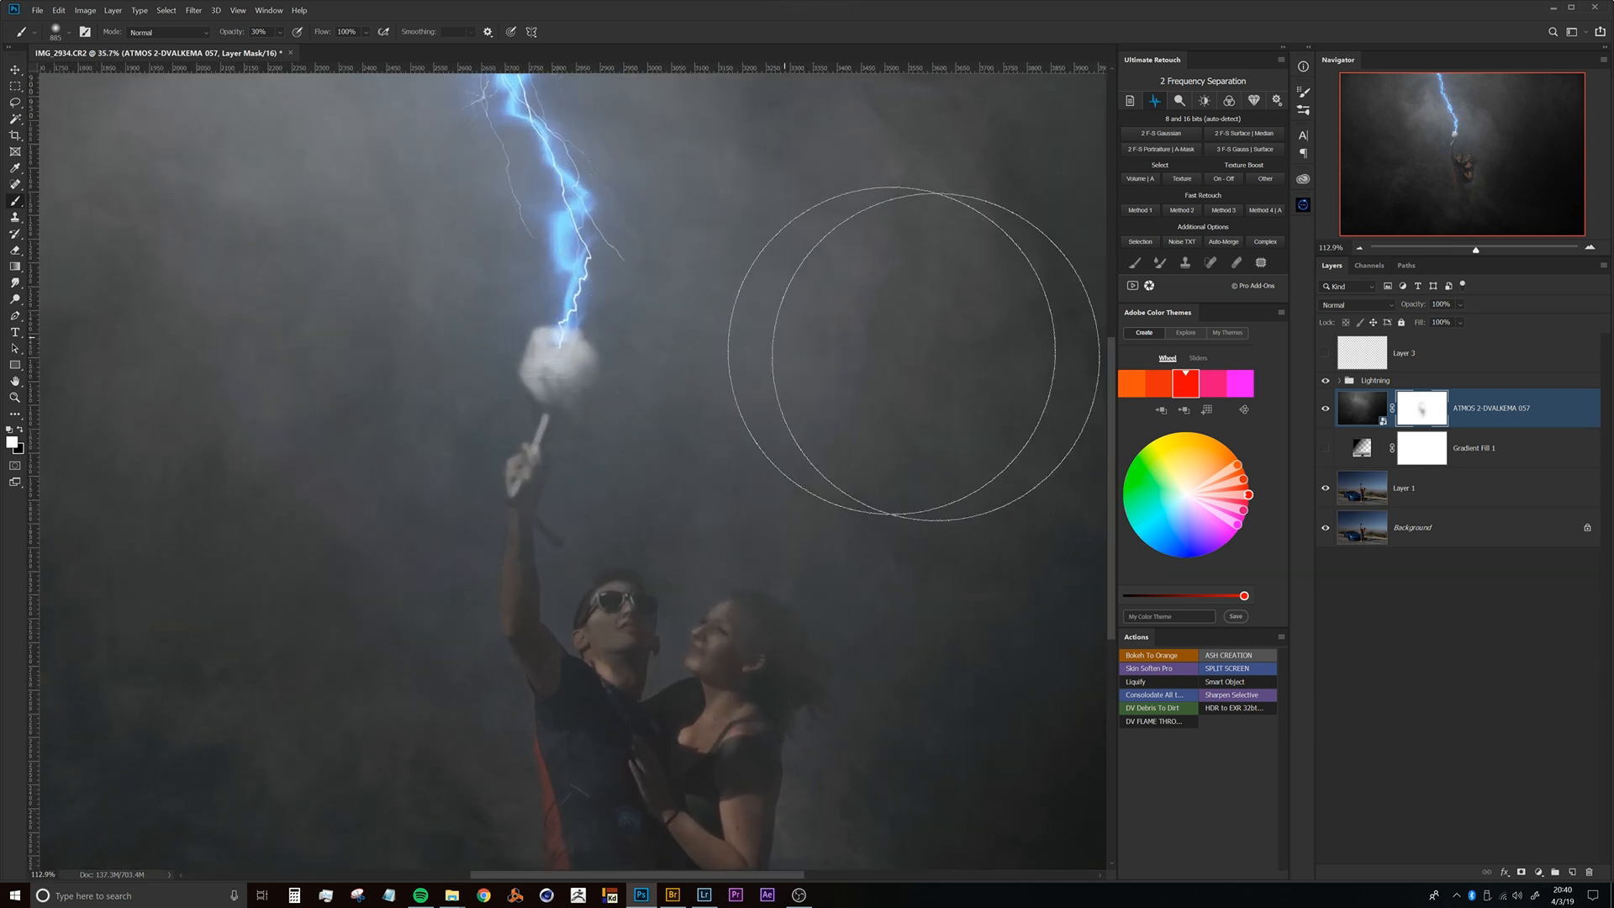
left_click_drag(633, 379, 633, 389)
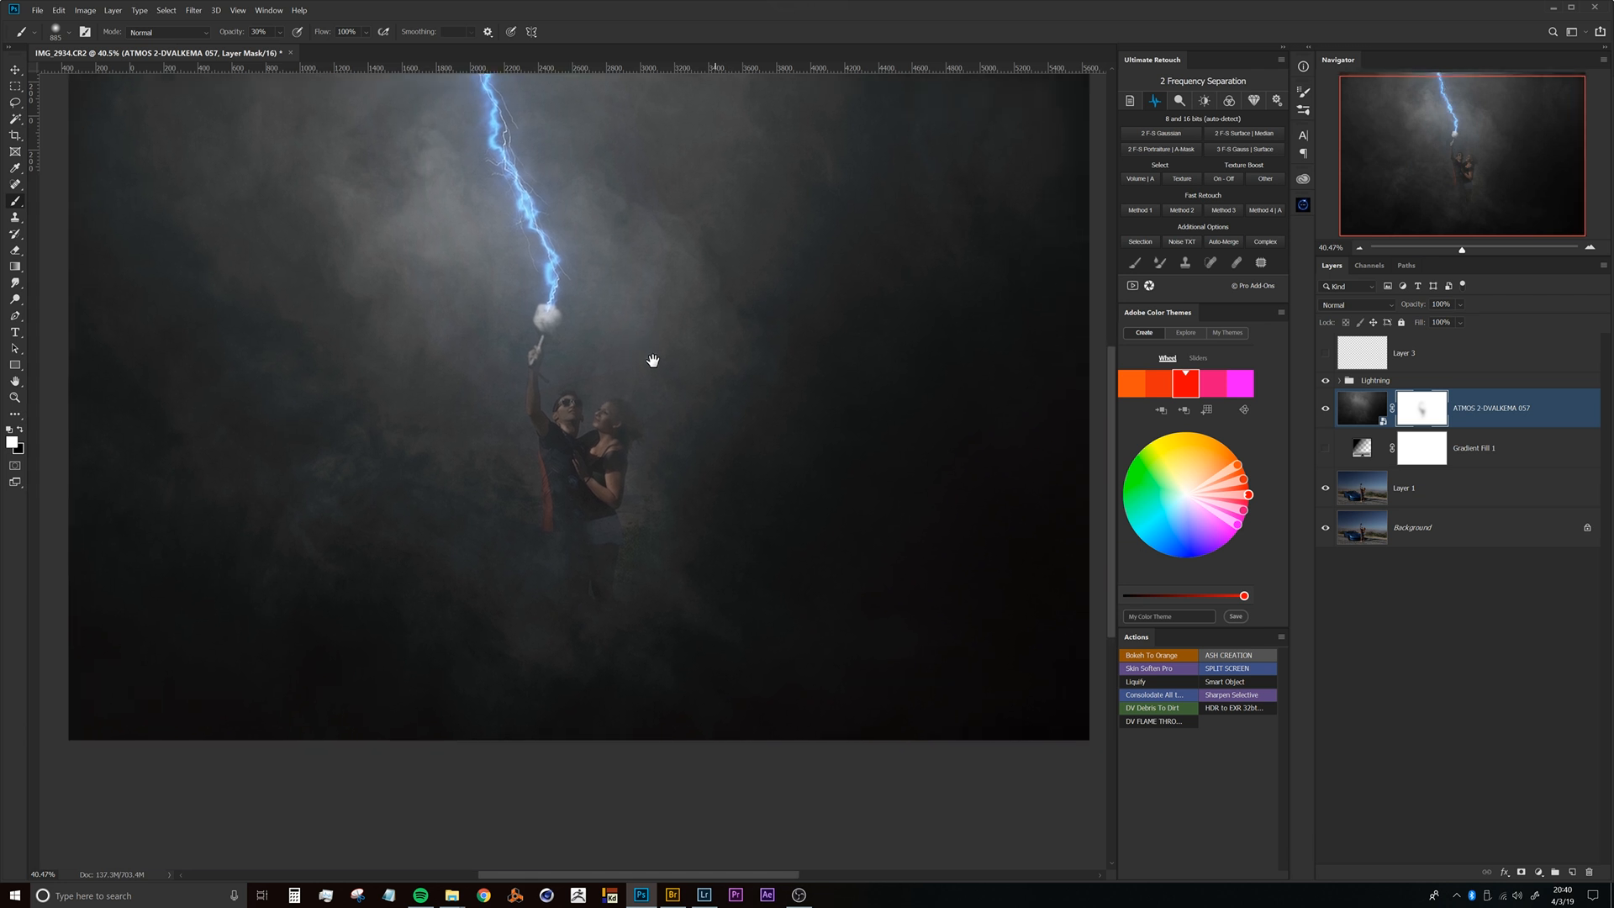
Load the saved selection of the couple and hammer and paint black inside it on the smoke mask to reveal them.
left_click(1377, 267)
left_click(1348, 426, "ctrl")
left_click_drag(582, 370, 598, 356)
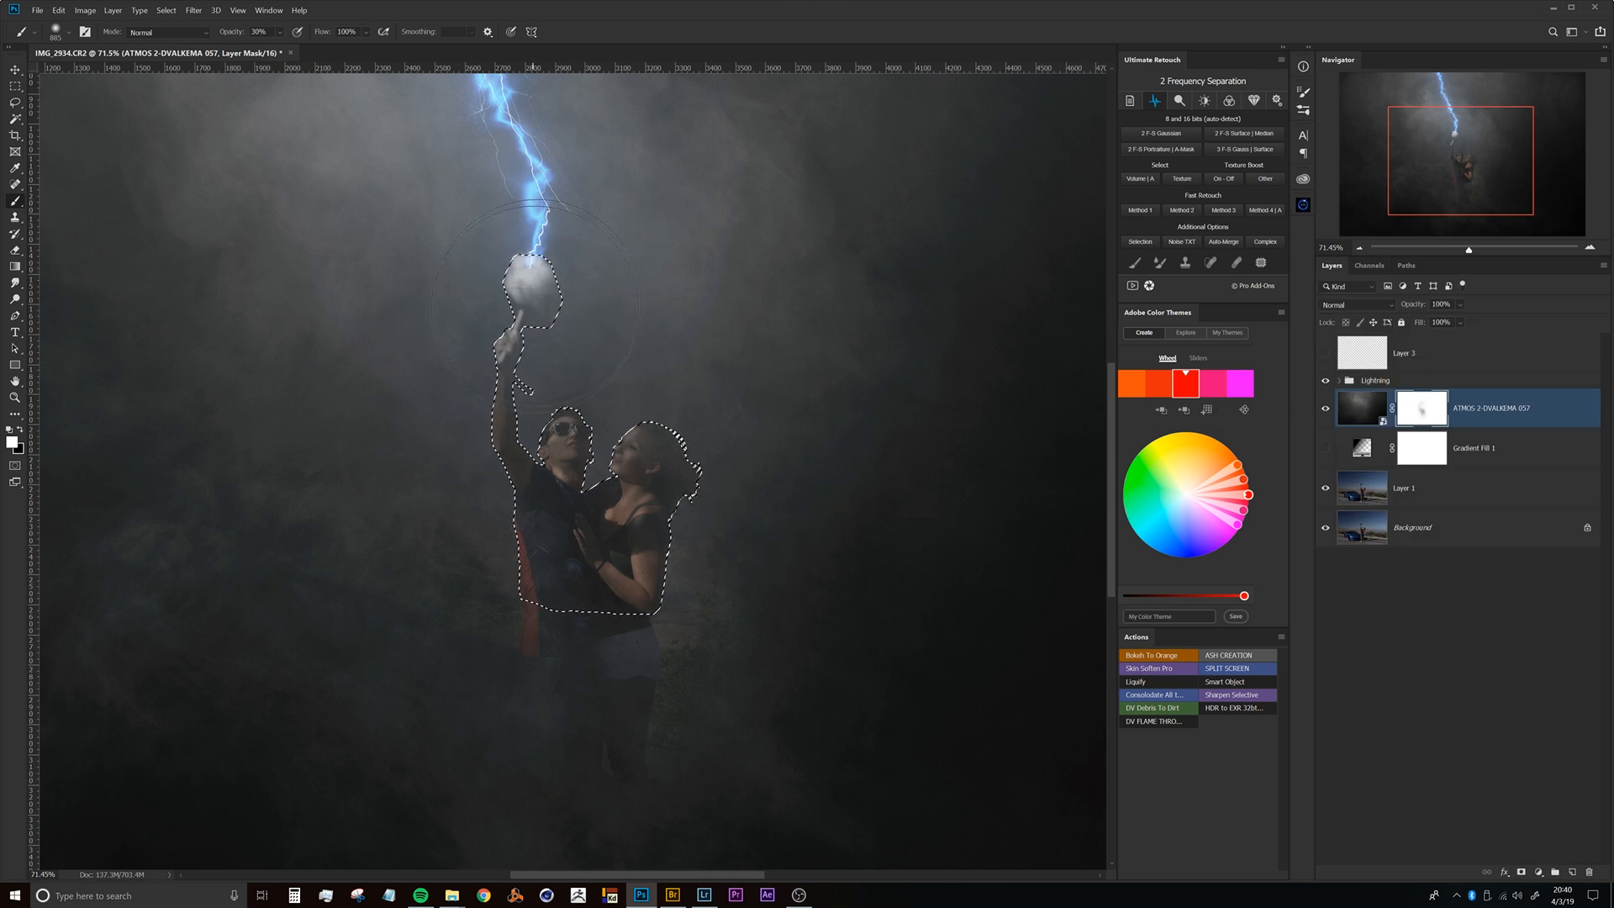
key("x")
mouse_move(561, 299)
left_mouse_down()
mouse_move(529, 386)
mouse_move(558, 269)
mouse_move(547, 360)
mouse_move(558, 267)
left_mouse_up()
mouse_move(685, 497)
left_mouse_down()
mouse_move(642, 436)
mouse_move(498, 493)
mouse_move(519, 418)
left_mouse_up()
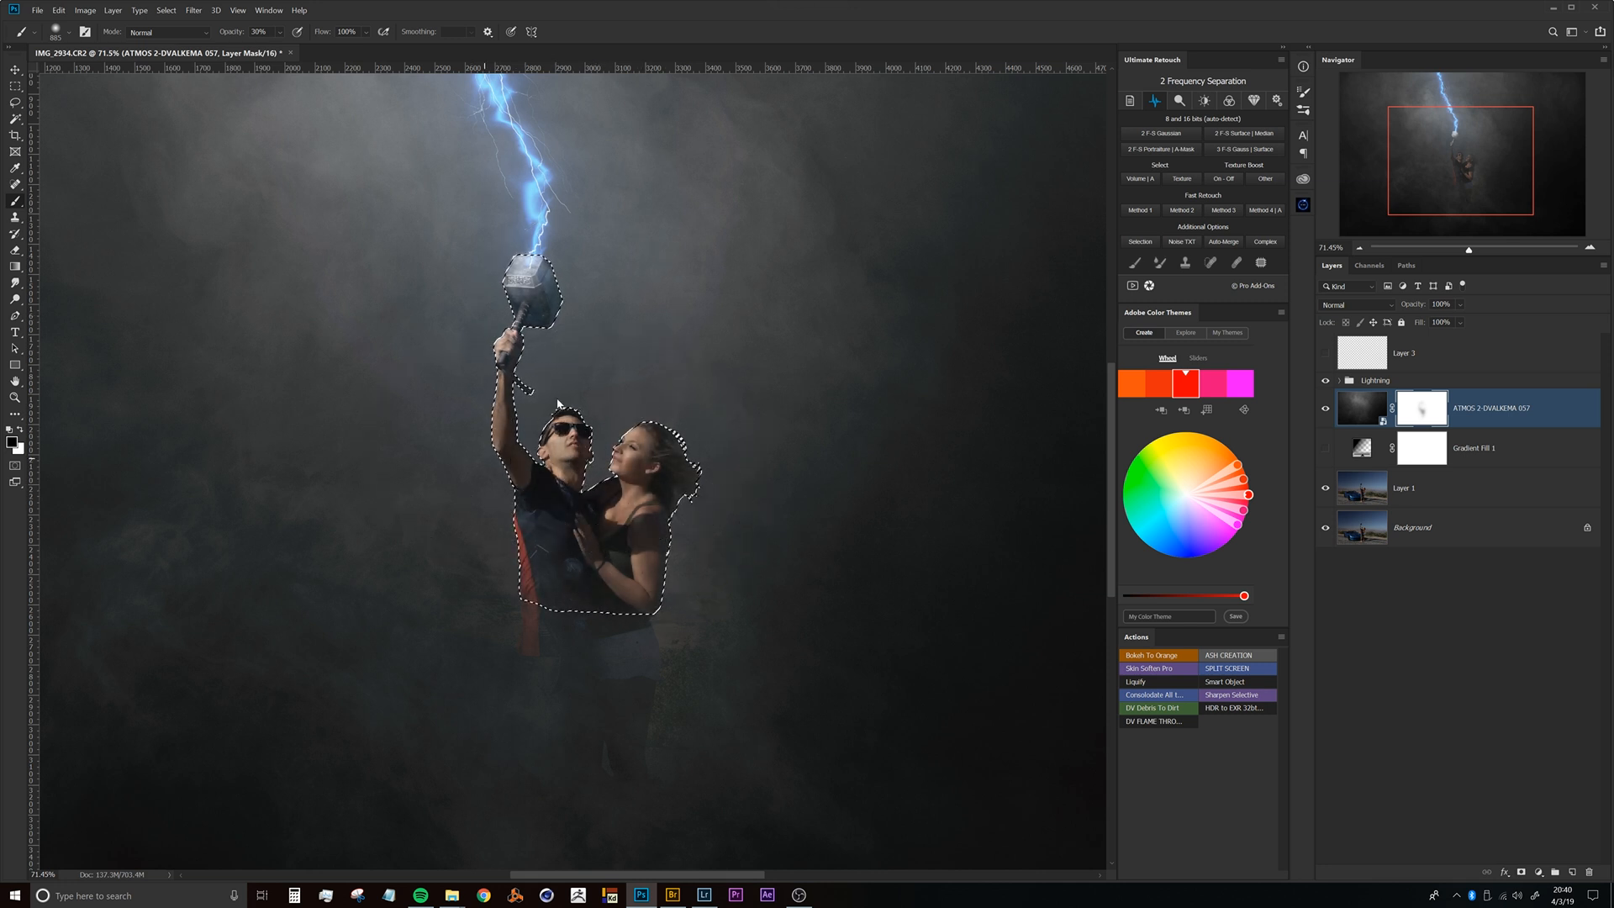
mouse_move(491, 320)
left_mouse_down()
mouse_move(541, 288)
mouse_move(480, 361)
mouse_move(587, 216)
mouse_move(568, 276)
left_mouse_up()
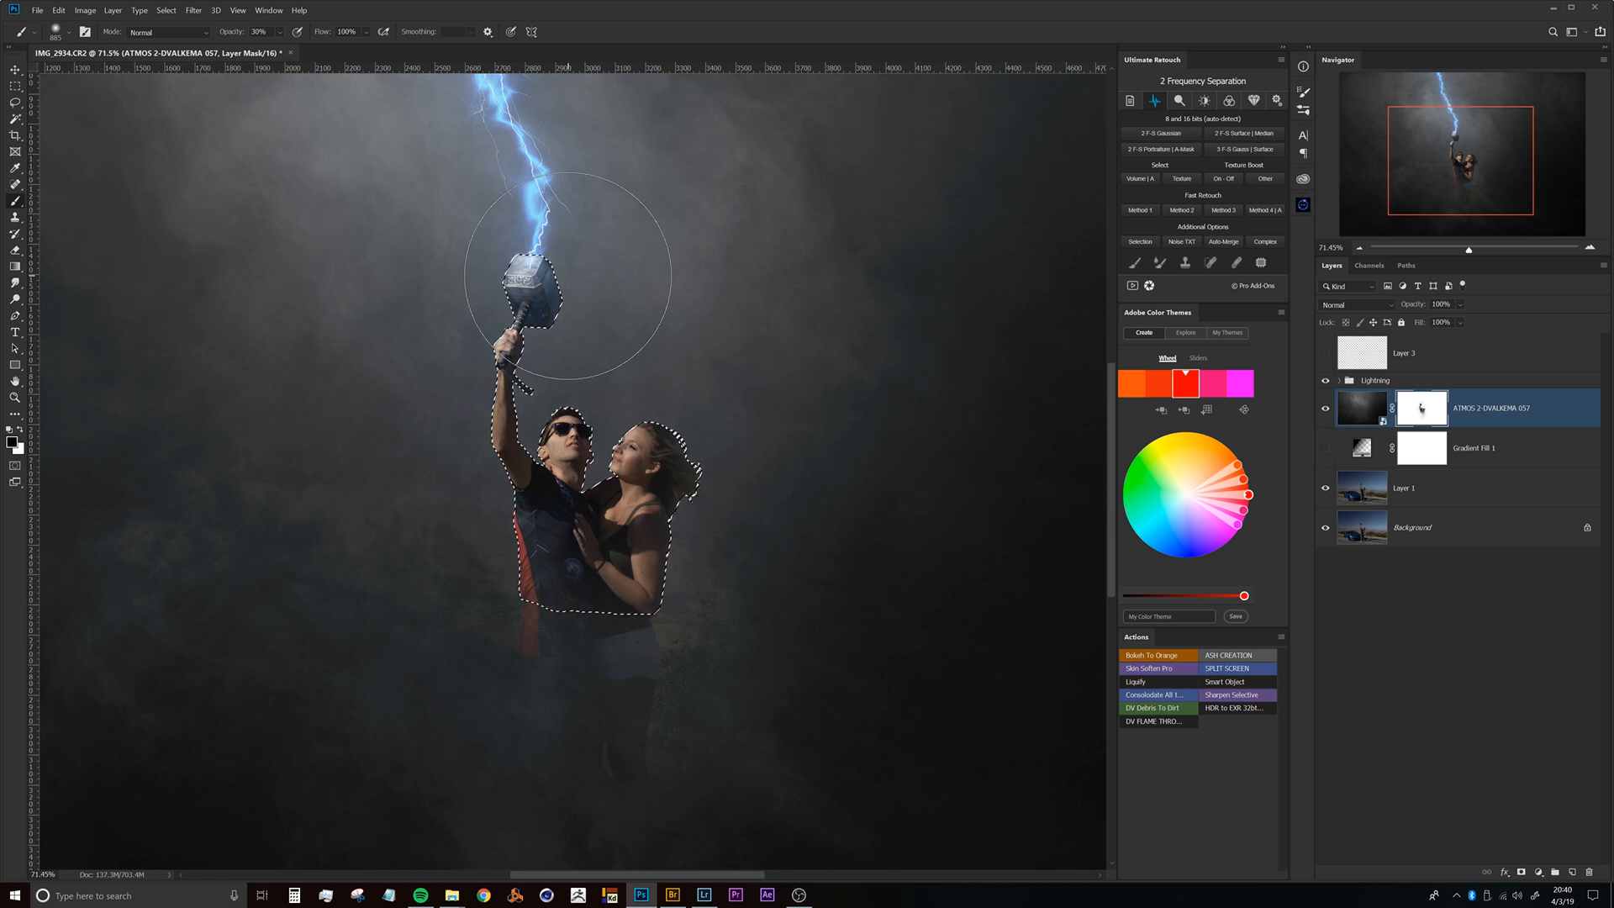
Paint white on the smoke mask around the couple's edges and legs with a smaller brush, and clear the selection.
key("x")
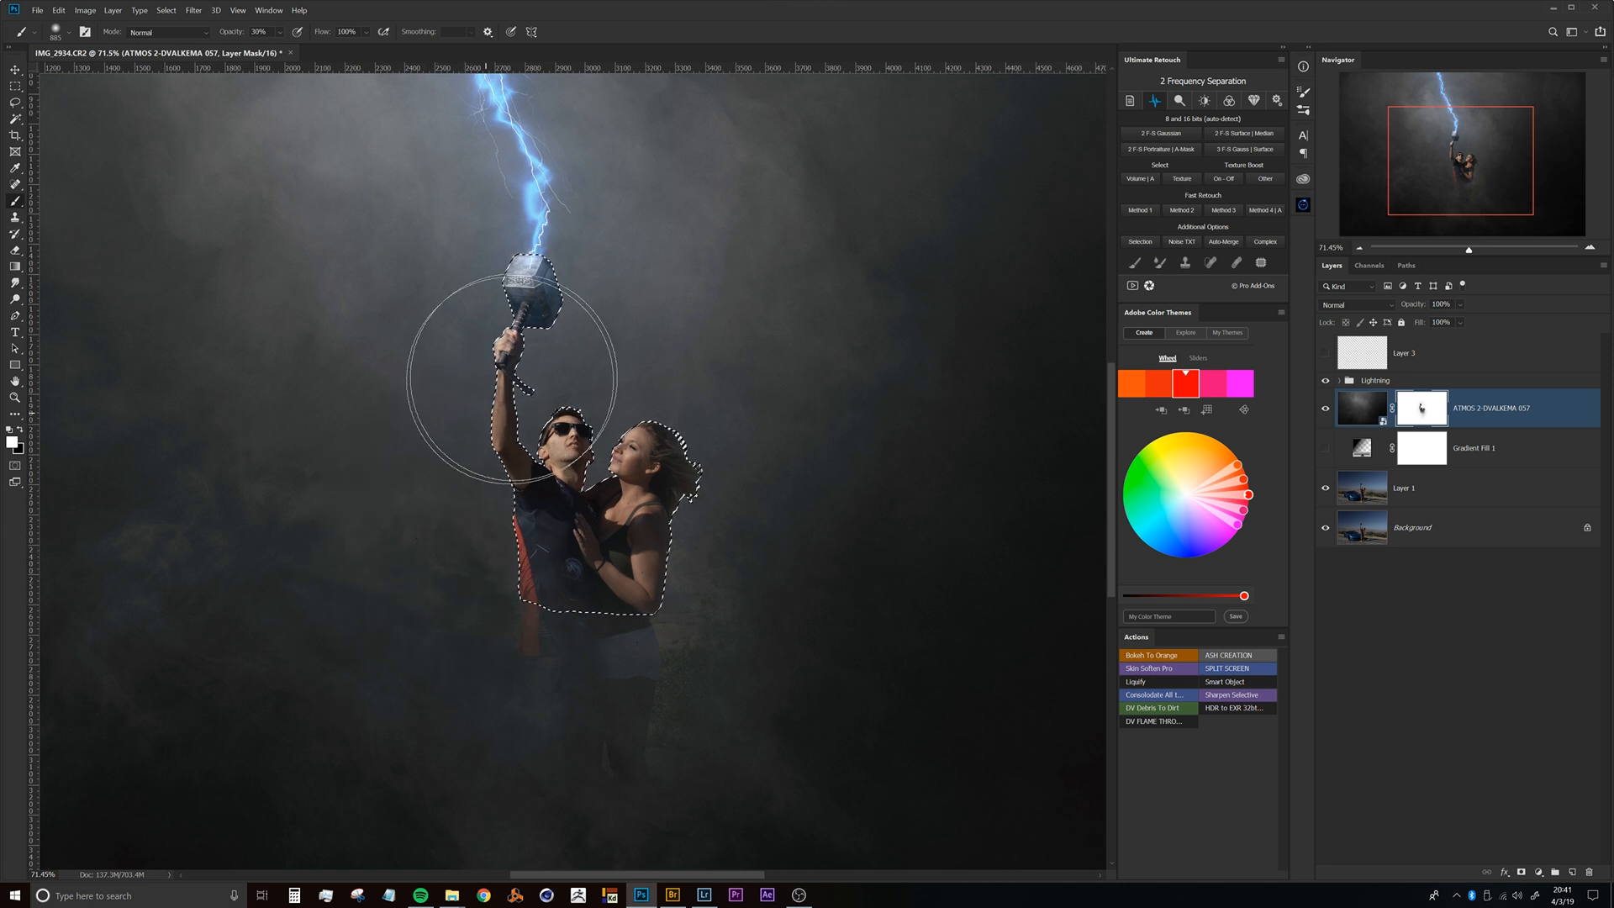
mouse_move(752, 542)
left_mouse_down()
mouse_move(766, 702)
mouse_move(725, 609)
mouse_move(748, 561)
mouse_move(765, 720)
mouse_move(761, 537)
mouse_move(746, 736)
left_mouse_up()
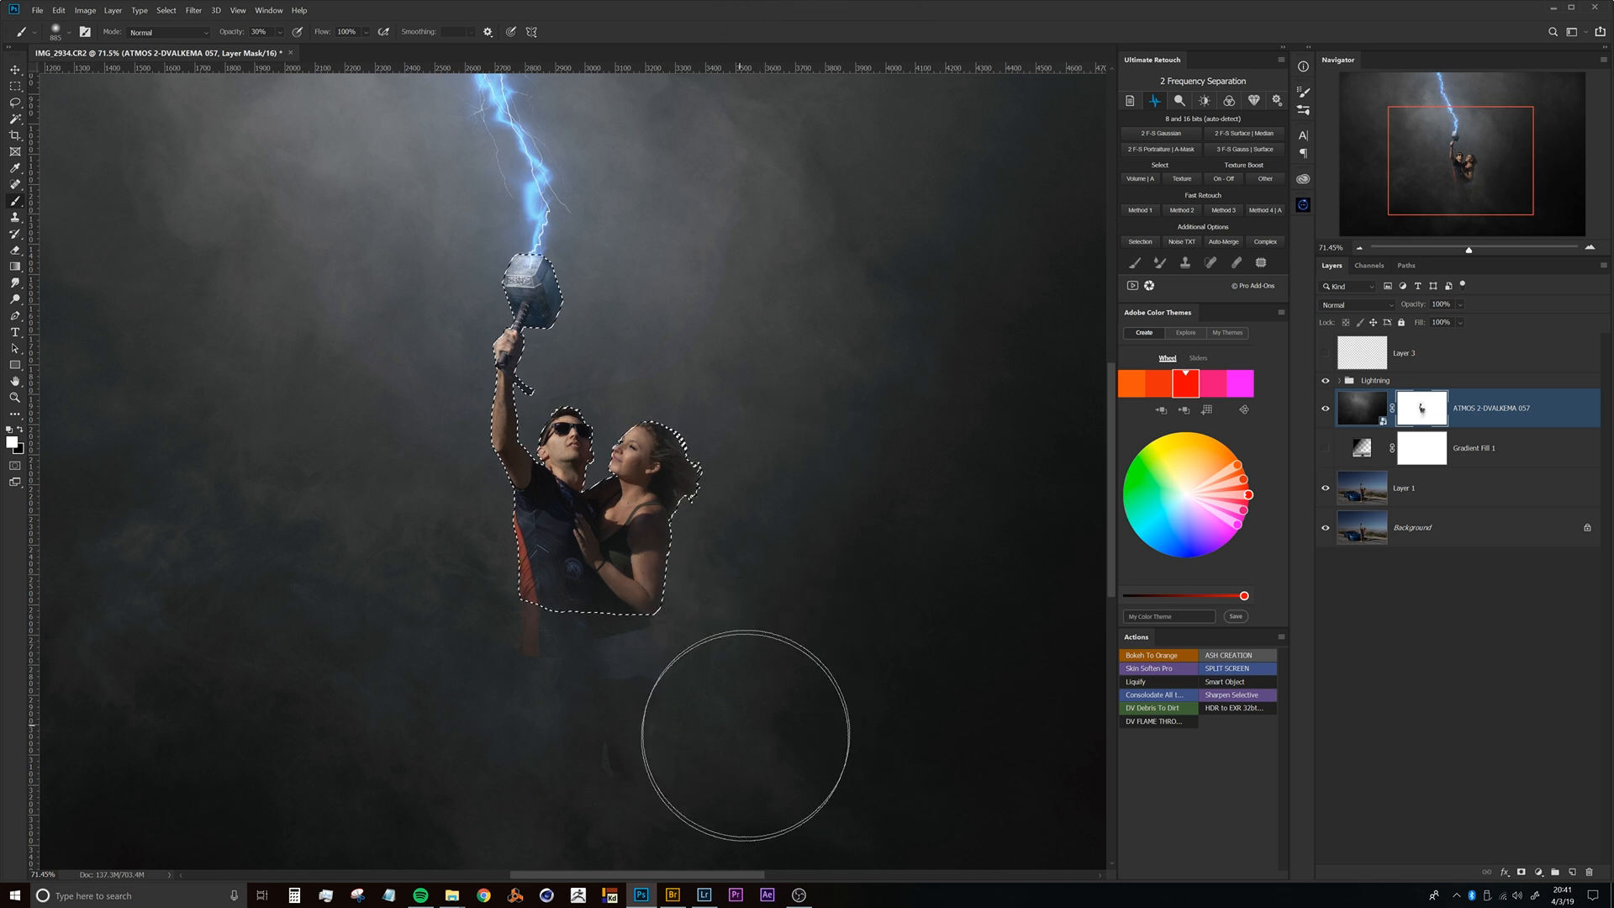
right_click(726, 533, "alt")
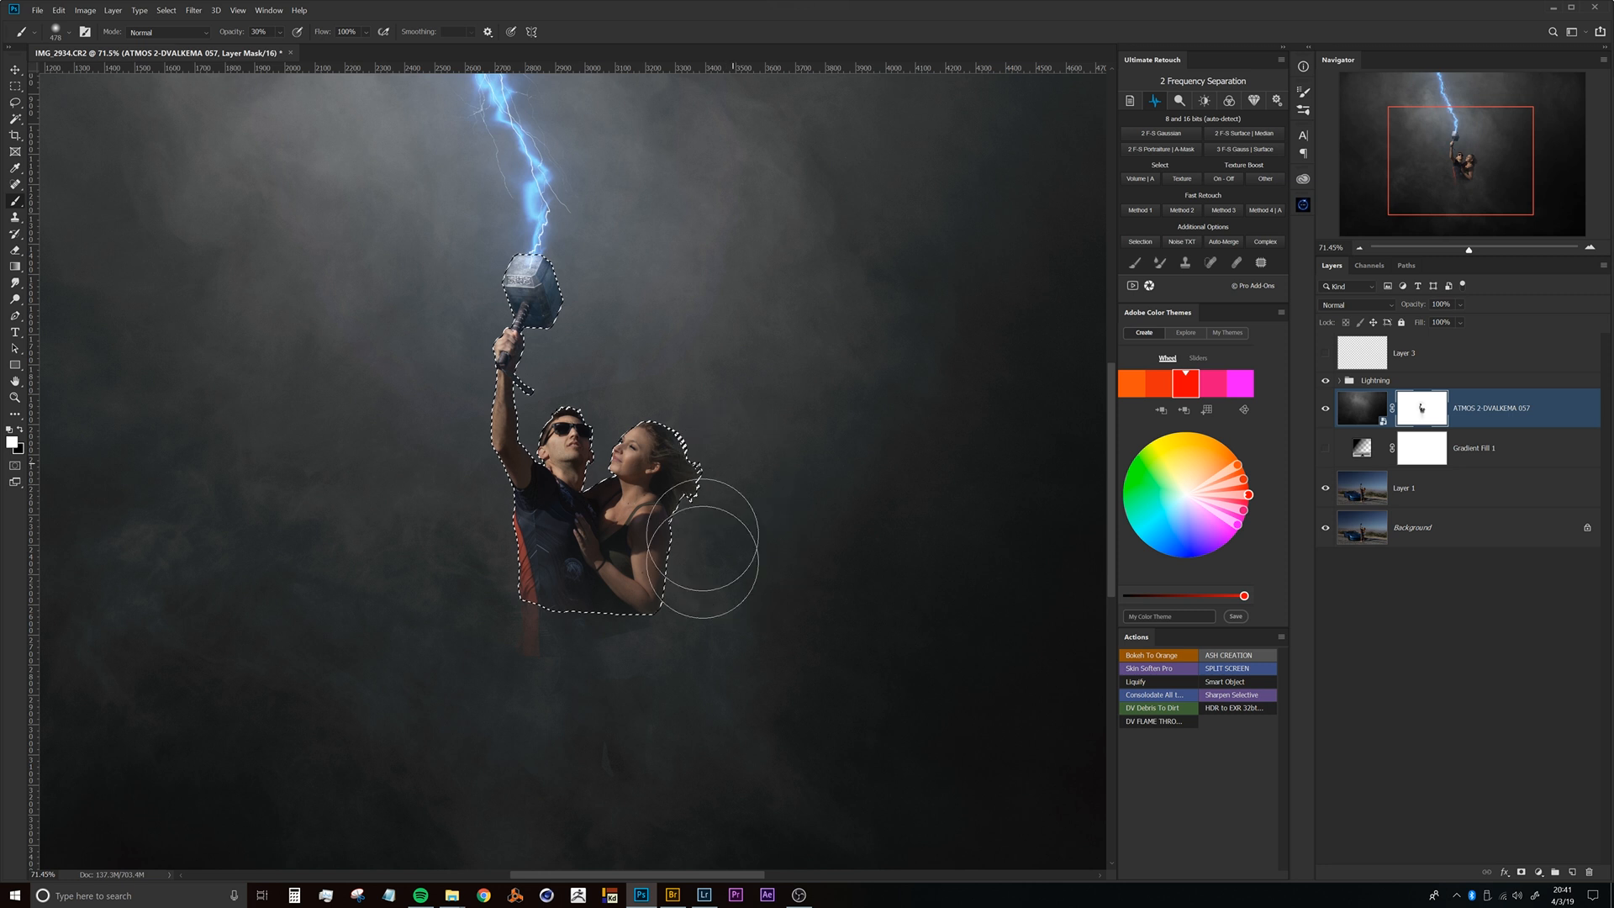
mouse_move(682, 477)
left_mouse_down()
mouse_move(678, 492)
mouse_move(710, 479)
mouse_move(721, 454)
mouse_move(576, 407)
mouse_move(653, 462)
mouse_move(616, 426)
mouse_move(649, 401)
left_mouse_up()
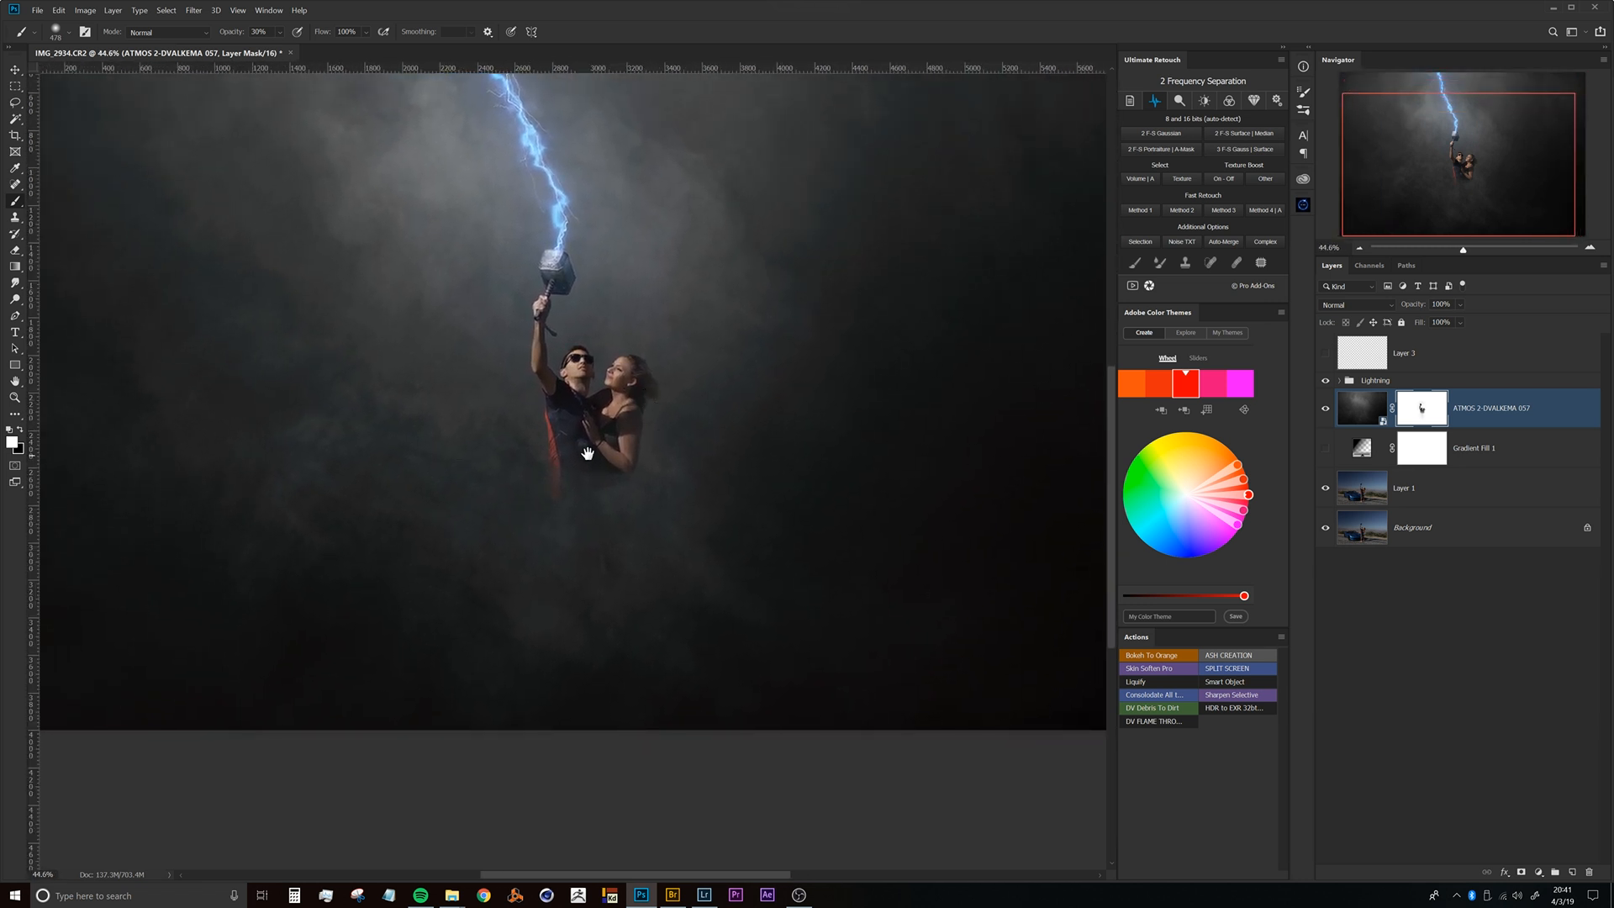
left_click_drag(647, 446, 623, 484)
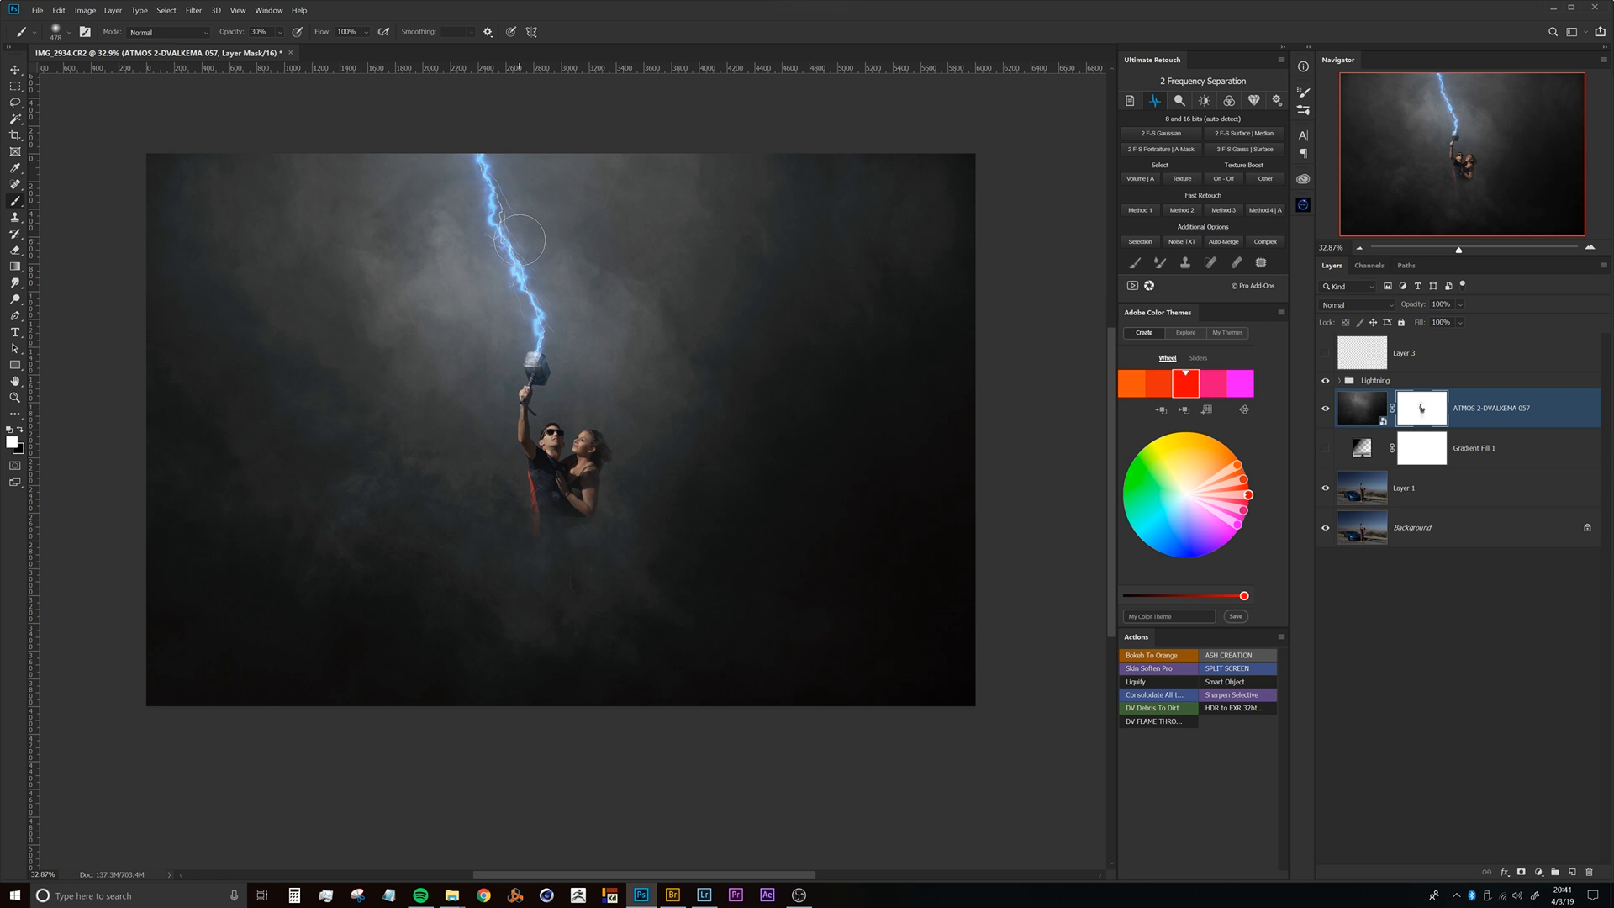
left_click_drag(568, 449, 613, 477)
scroll(582, 457, "up", 2)
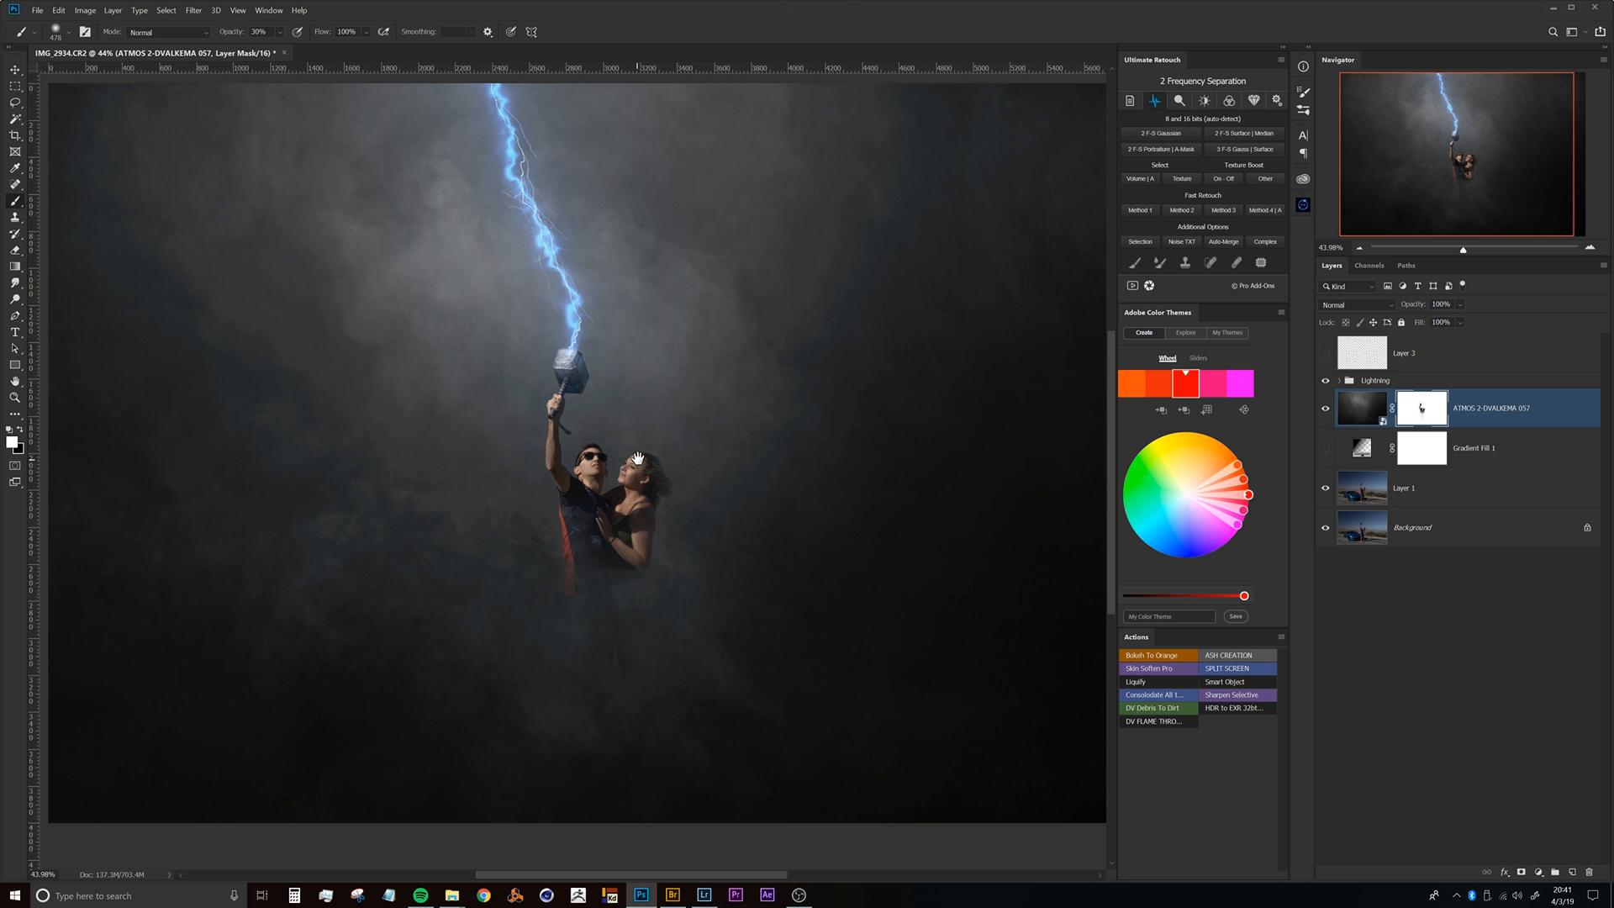
scroll(643, 496, "down", 2)
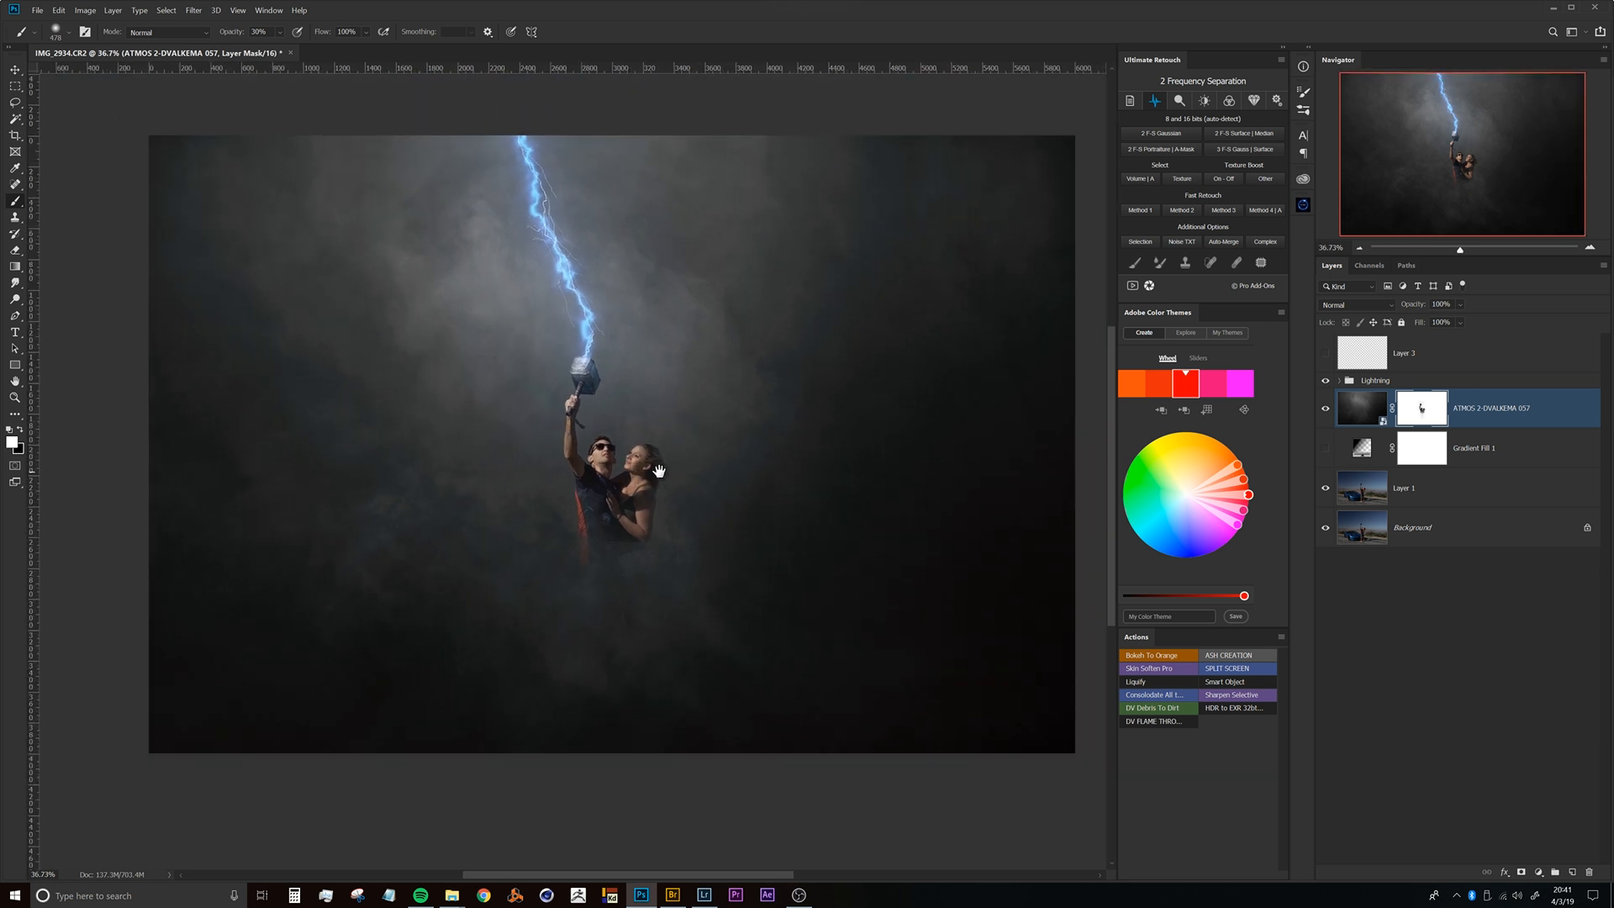
left_click_drag(628, 461, 738, 439)
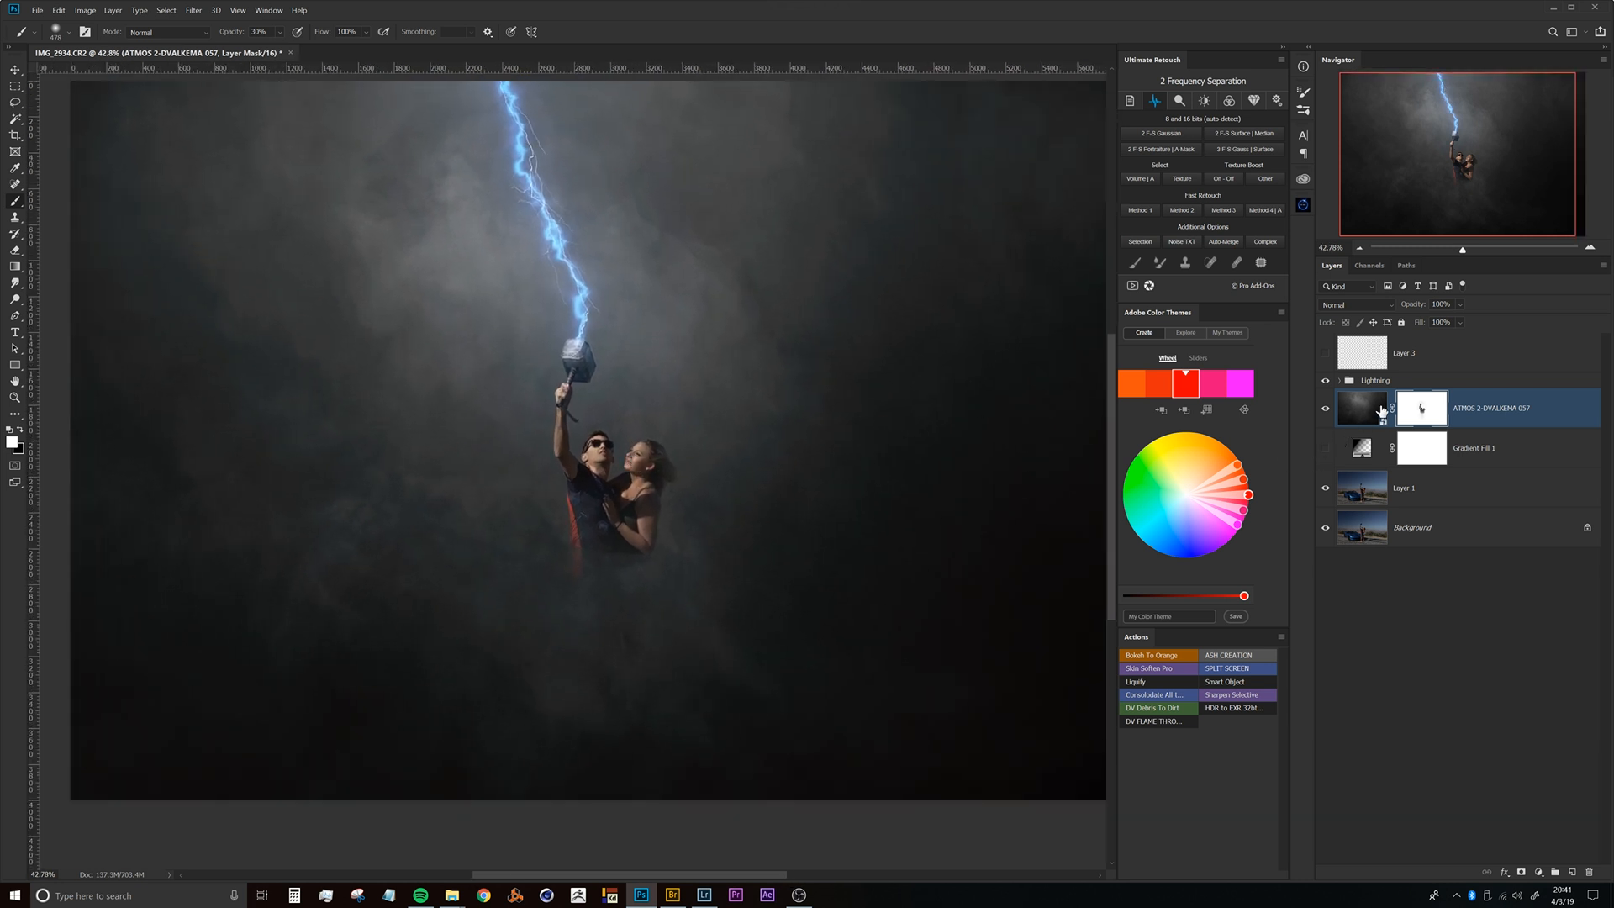
left_click_drag(643, 460, 626, 439)
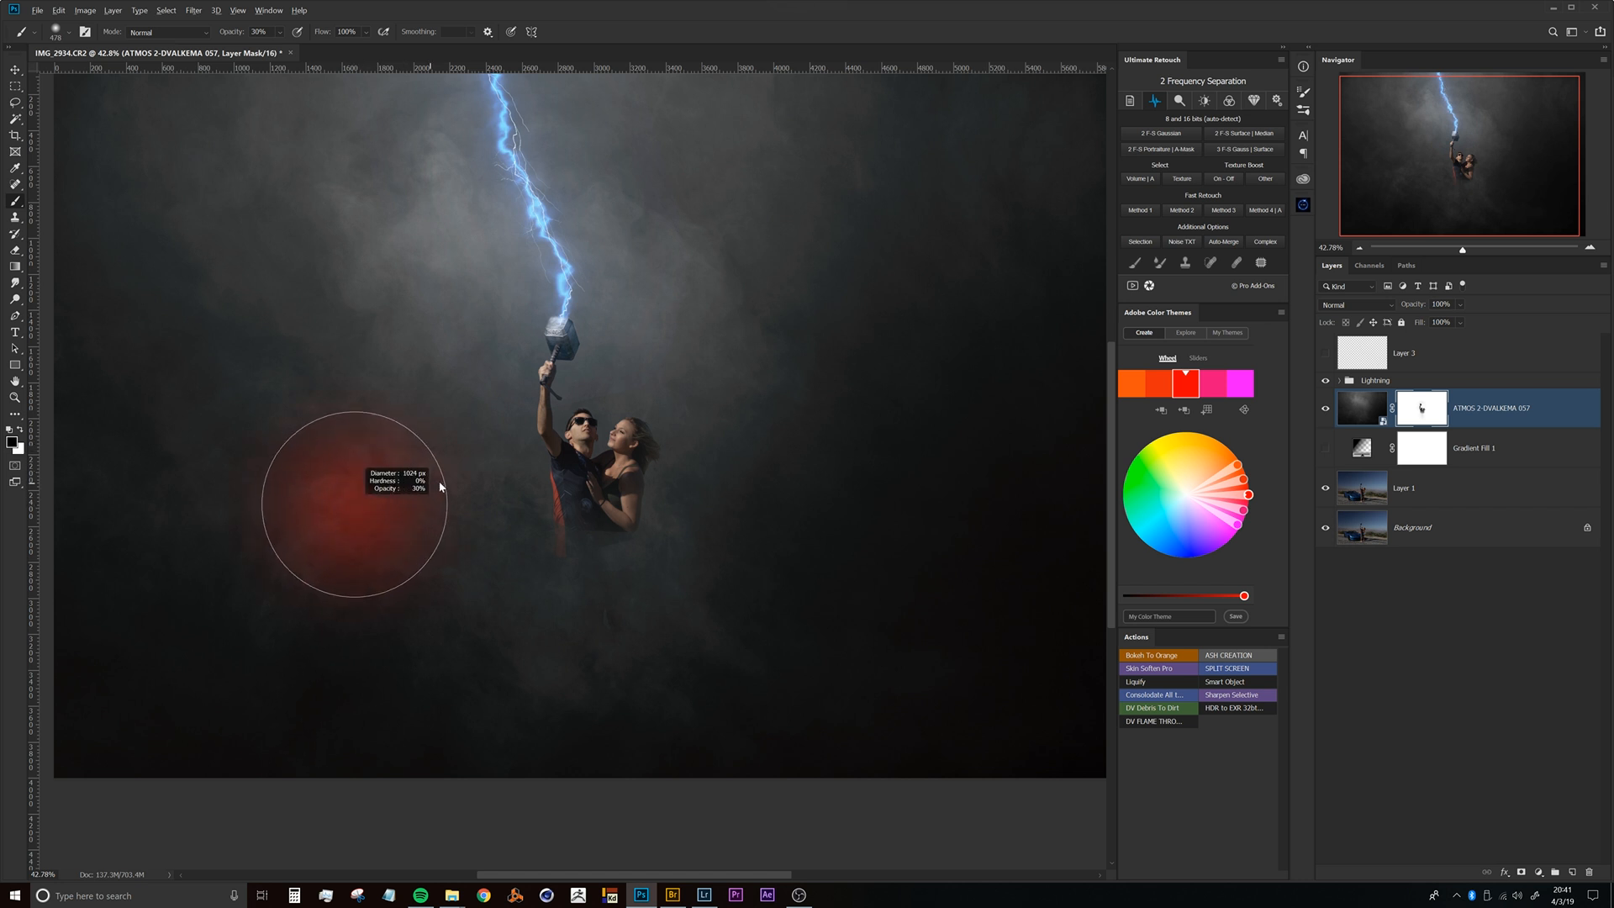
Enlarge the brush to 1024 px and choose the DV Bruise / Fog Soft Grunge brush for painting on the smoke mask.
left_click_drag(439, 486, 441, 486)
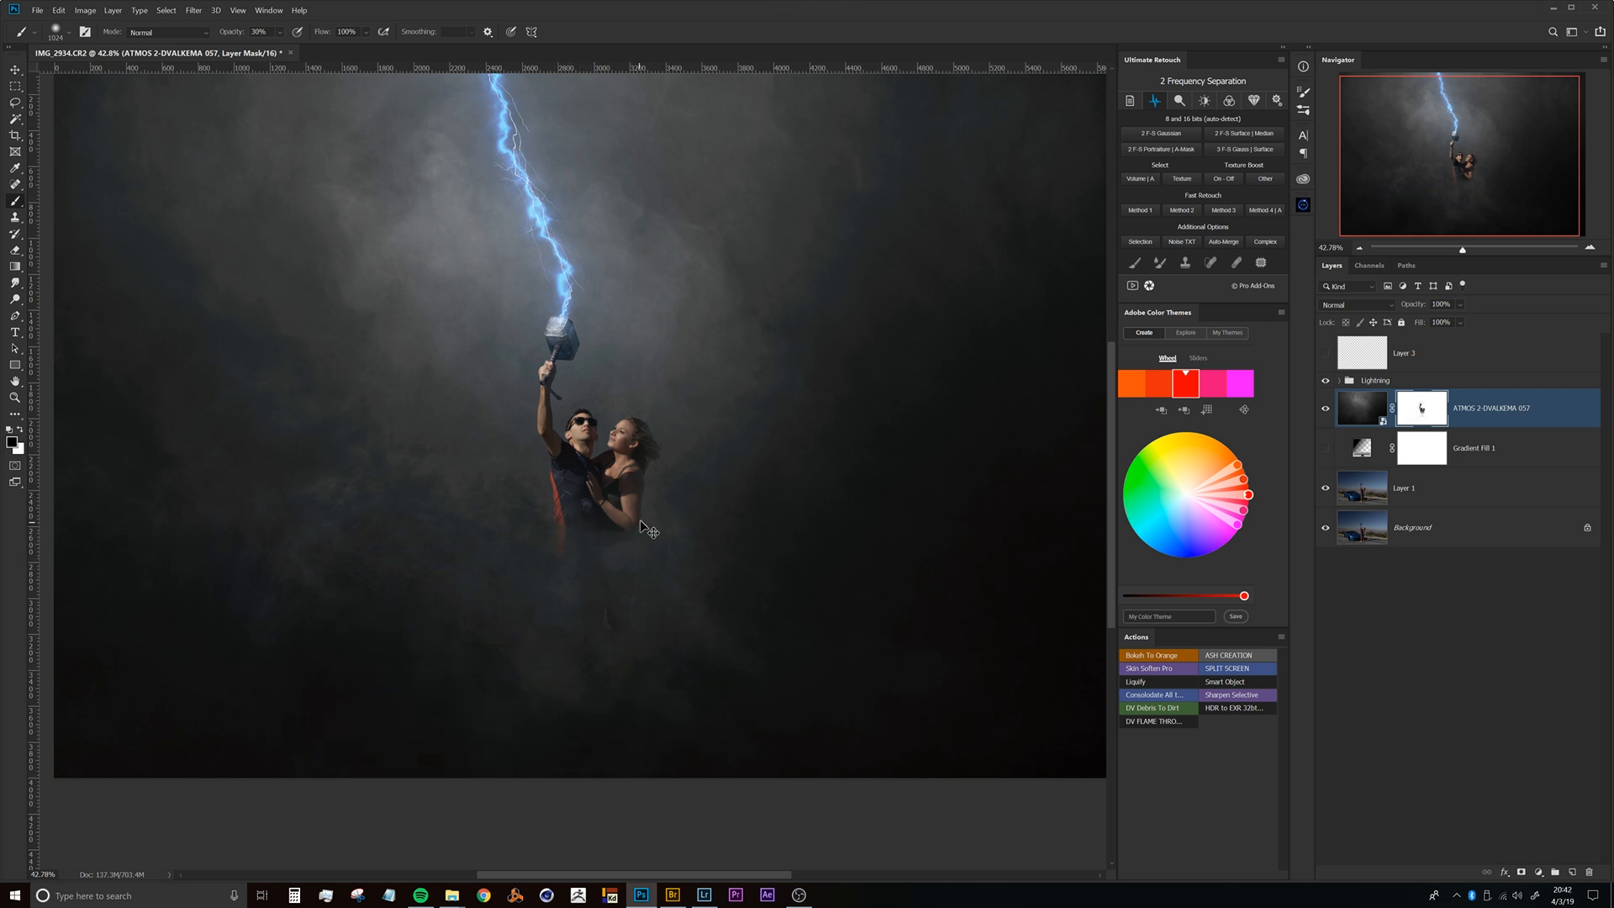
left_click_drag(666, 498, 595, 447)
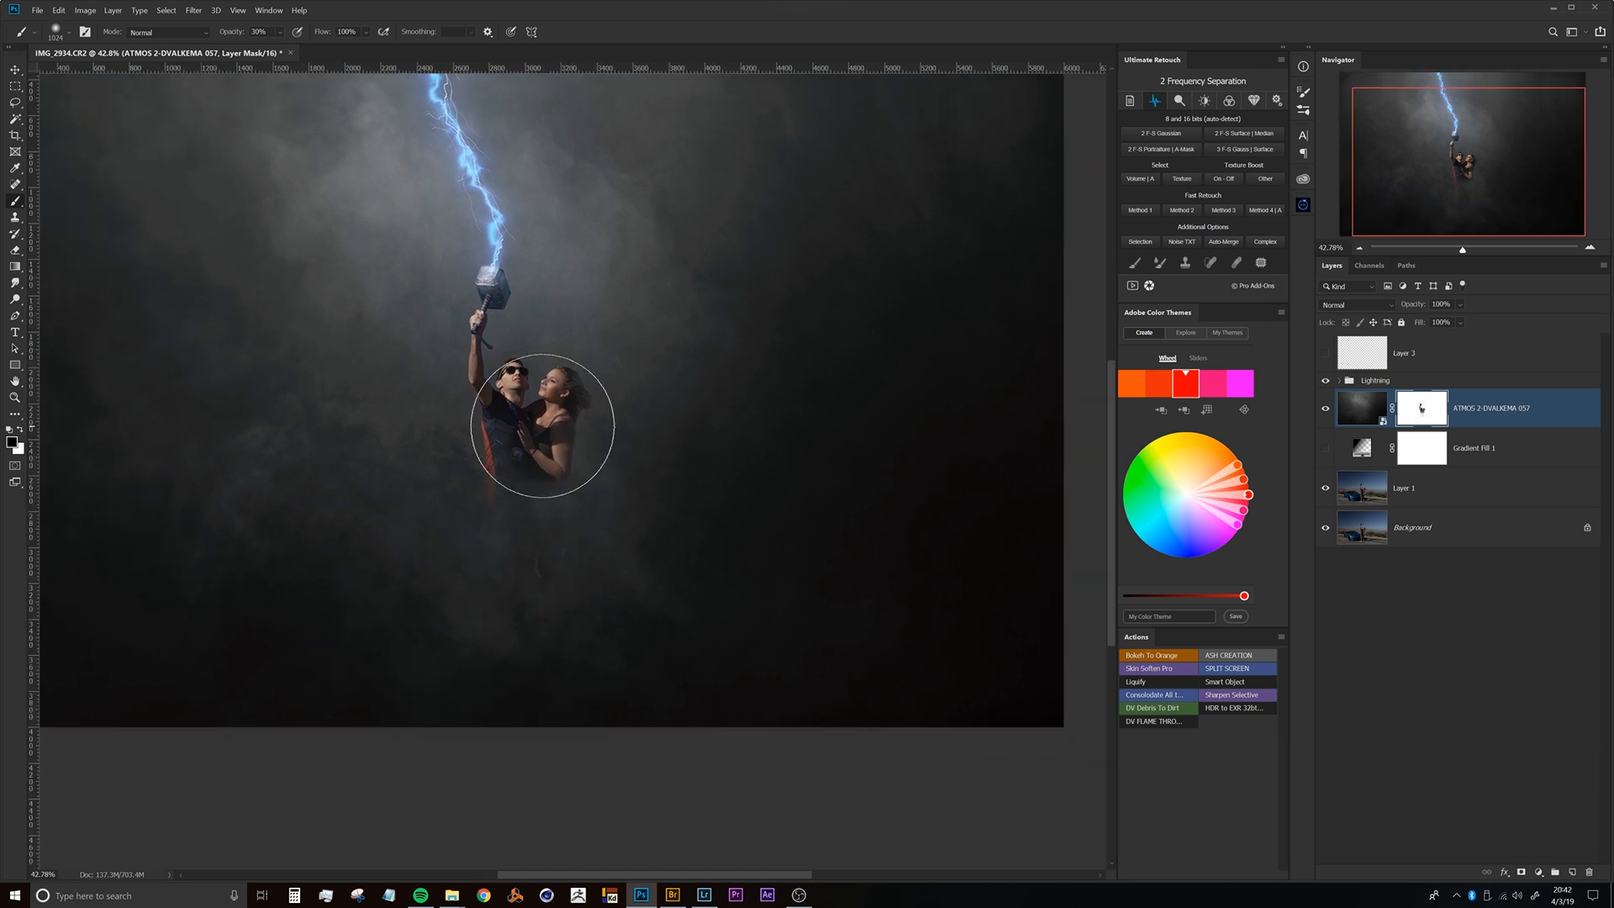
right_click(551, 423)
left_click_drag(856, 664, 862, 625)
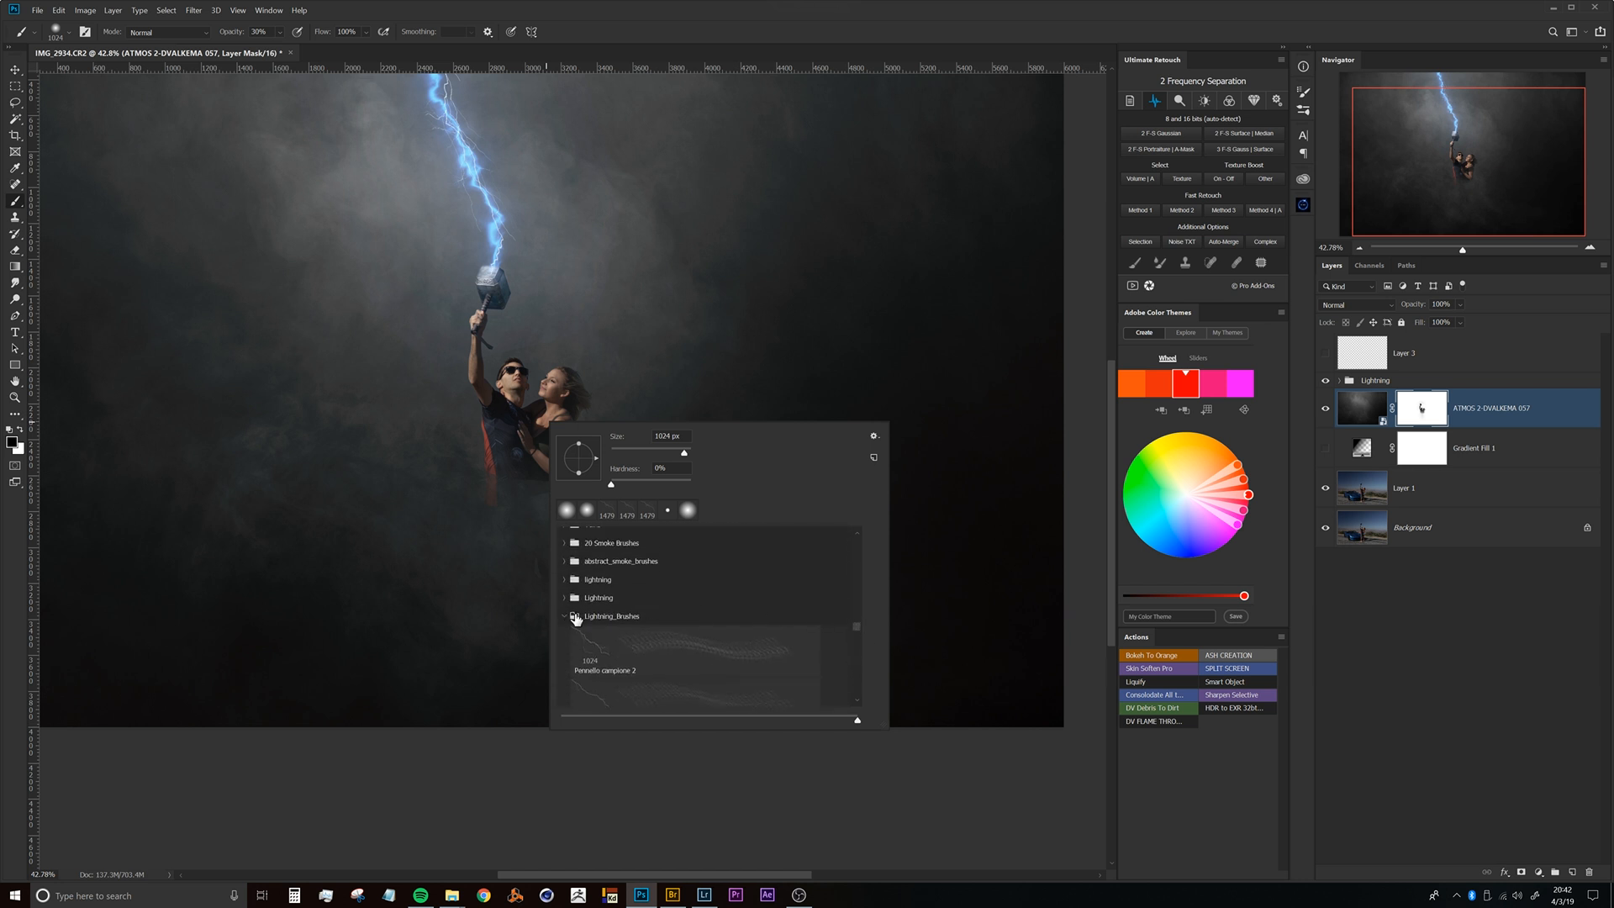
left_click(568, 617)
left_click_drag(857, 665, 861, 593)
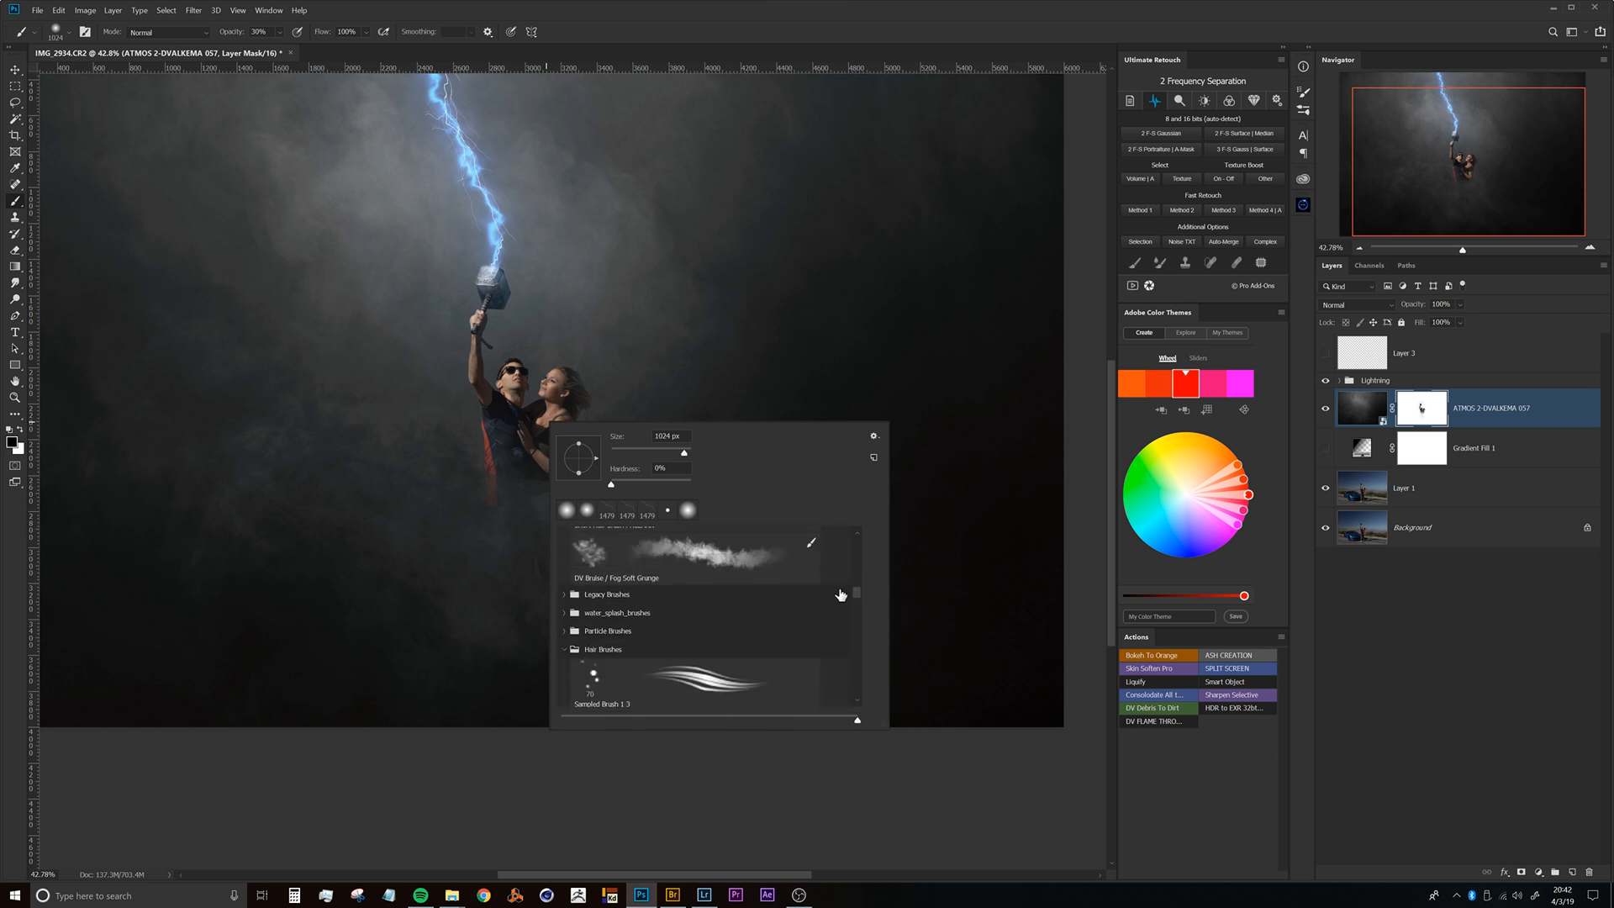
left_click(565, 649)
mouse_move(859, 626)
left_mouse_down()
mouse_move(863, 602)
mouse_move(861, 618)
left_mouse_up()
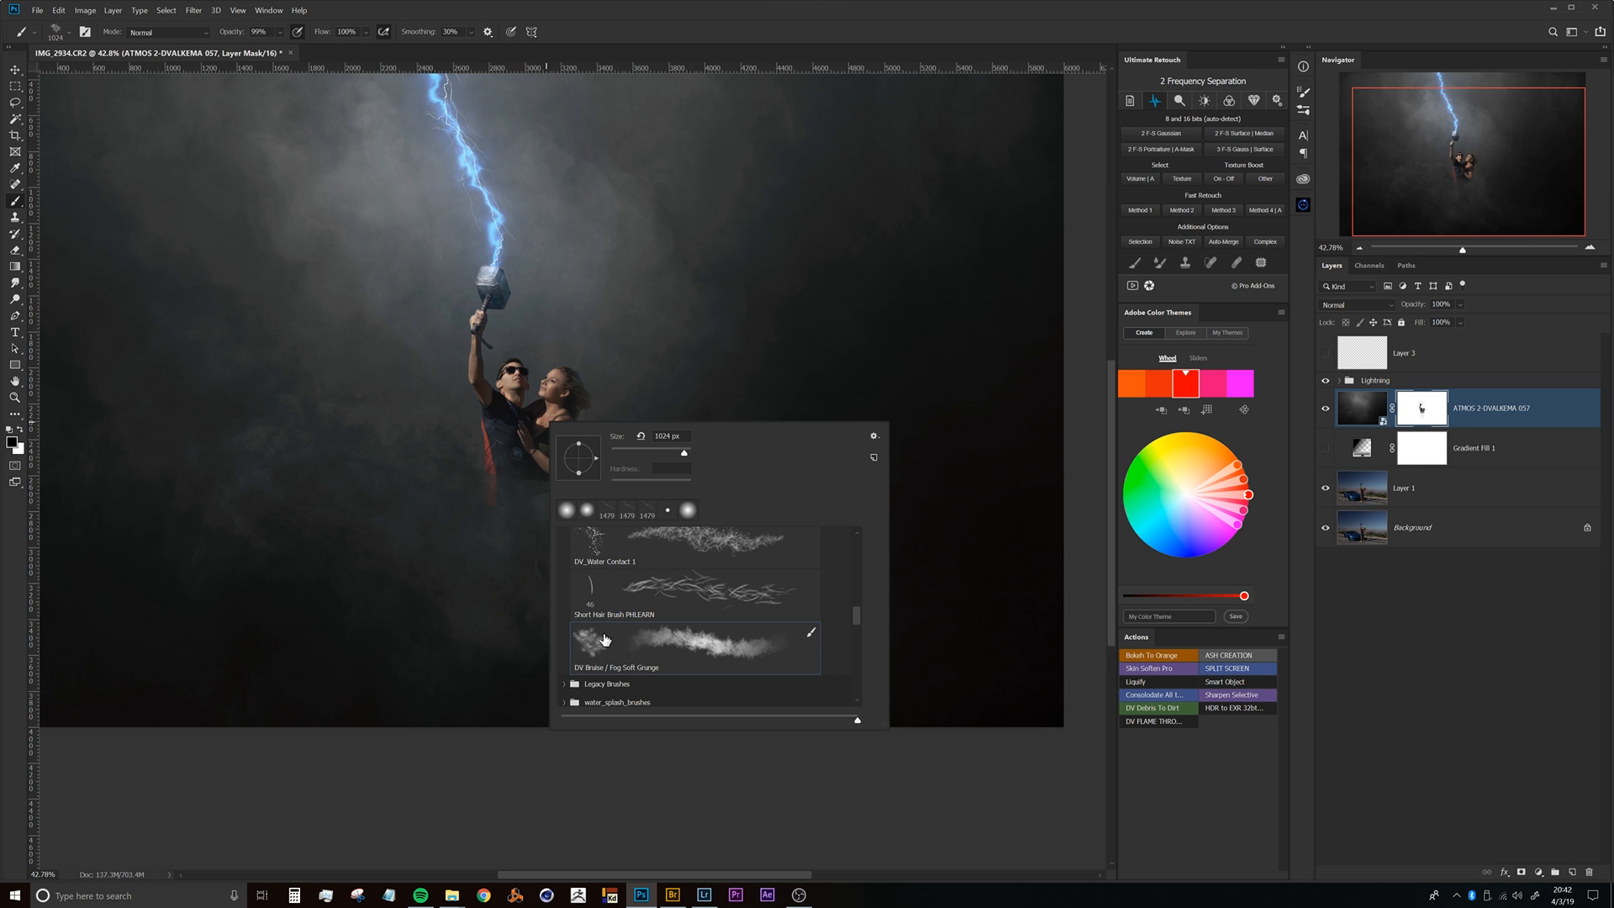
double_click(660, 646)
Paint black on the smoke mask with the grunge brush to reveal the blue car, the couple's legs and the surrounding ground.
left_click_drag(496, 459, 478, 472)
mouse_move(370, 538)
left_mouse_down()
mouse_move(471, 491)
mouse_move(500, 536)
mouse_move(404, 507)
mouse_move(448, 498)
mouse_move(561, 569)
left_mouse_up()
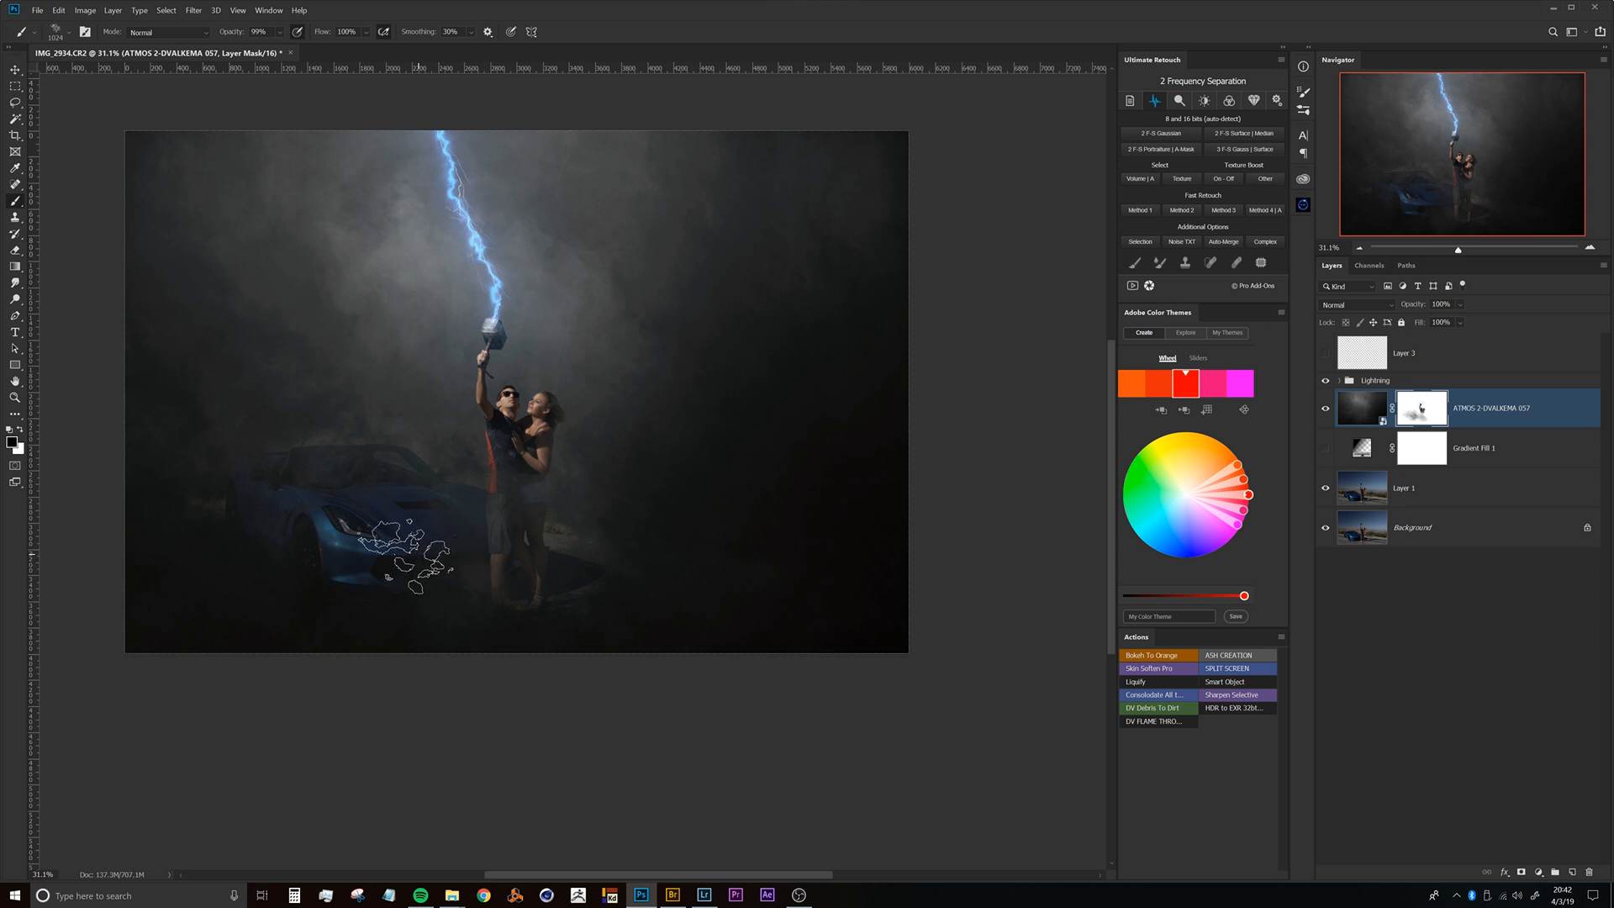
left_click_drag(531, 523, 546, 523)
mouse_move(657, 584)
left_mouse_down()
mouse_move(774, 634)
mouse_move(875, 619)
left_mouse_up()
mouse_move(524, 601)
left_mouse_down()
mouse_move(574, 576)
mouse_move(688, 555)
left_mouse_up()
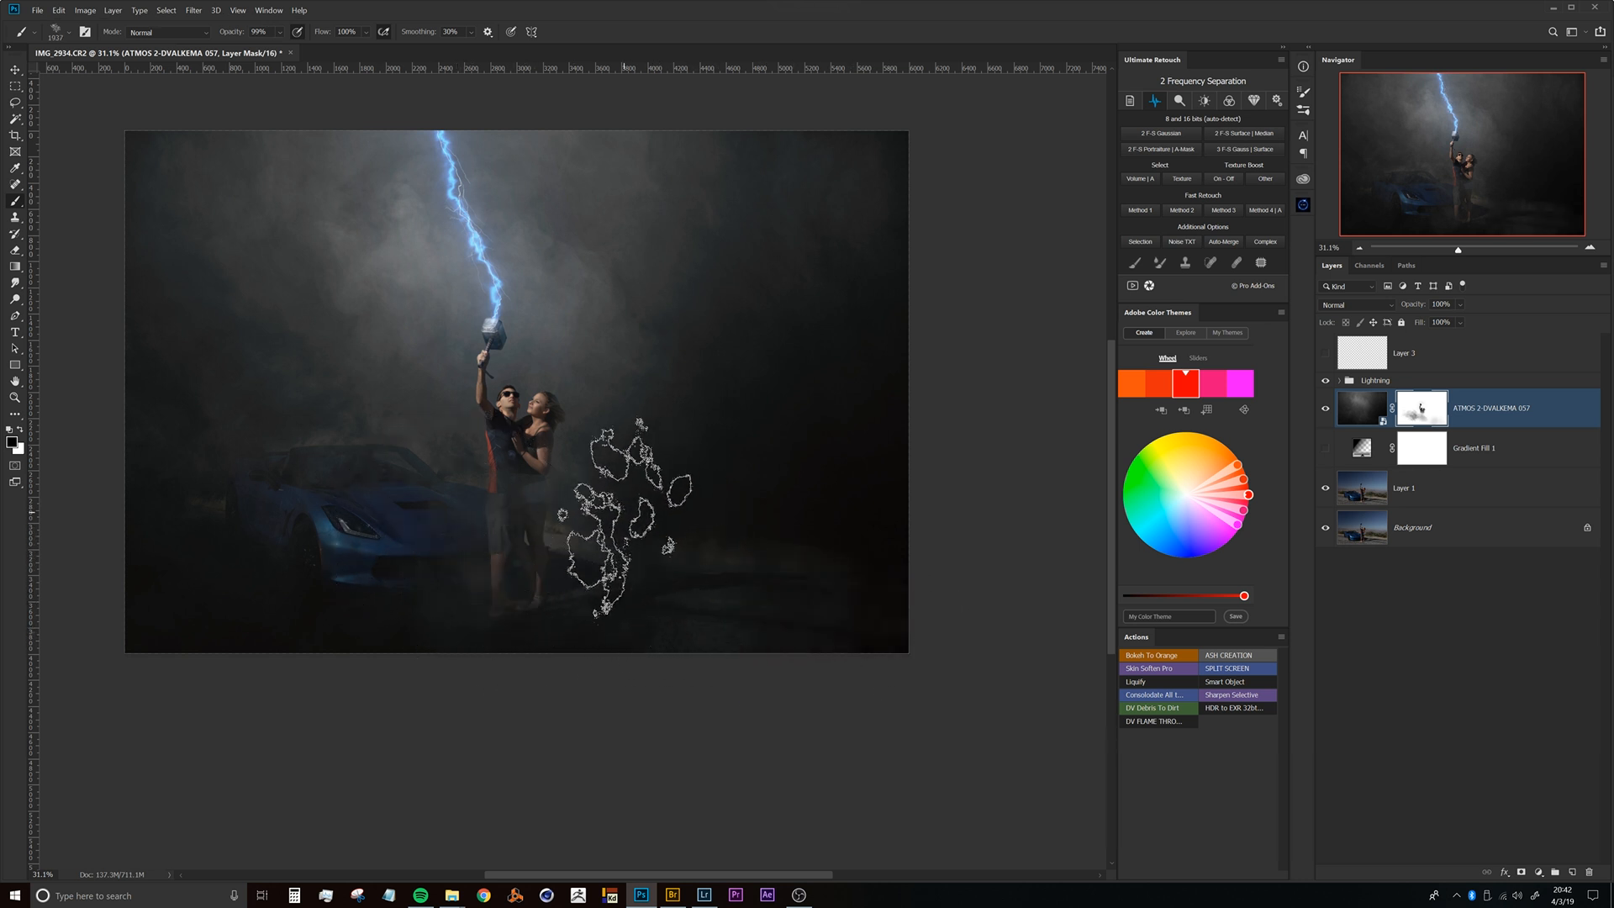
Set the brush flow to 30% and gently paint black on the smoke mask beside the couple and over the road.
key("shift+3")
left_click_drag(654, 492, 563, 496)
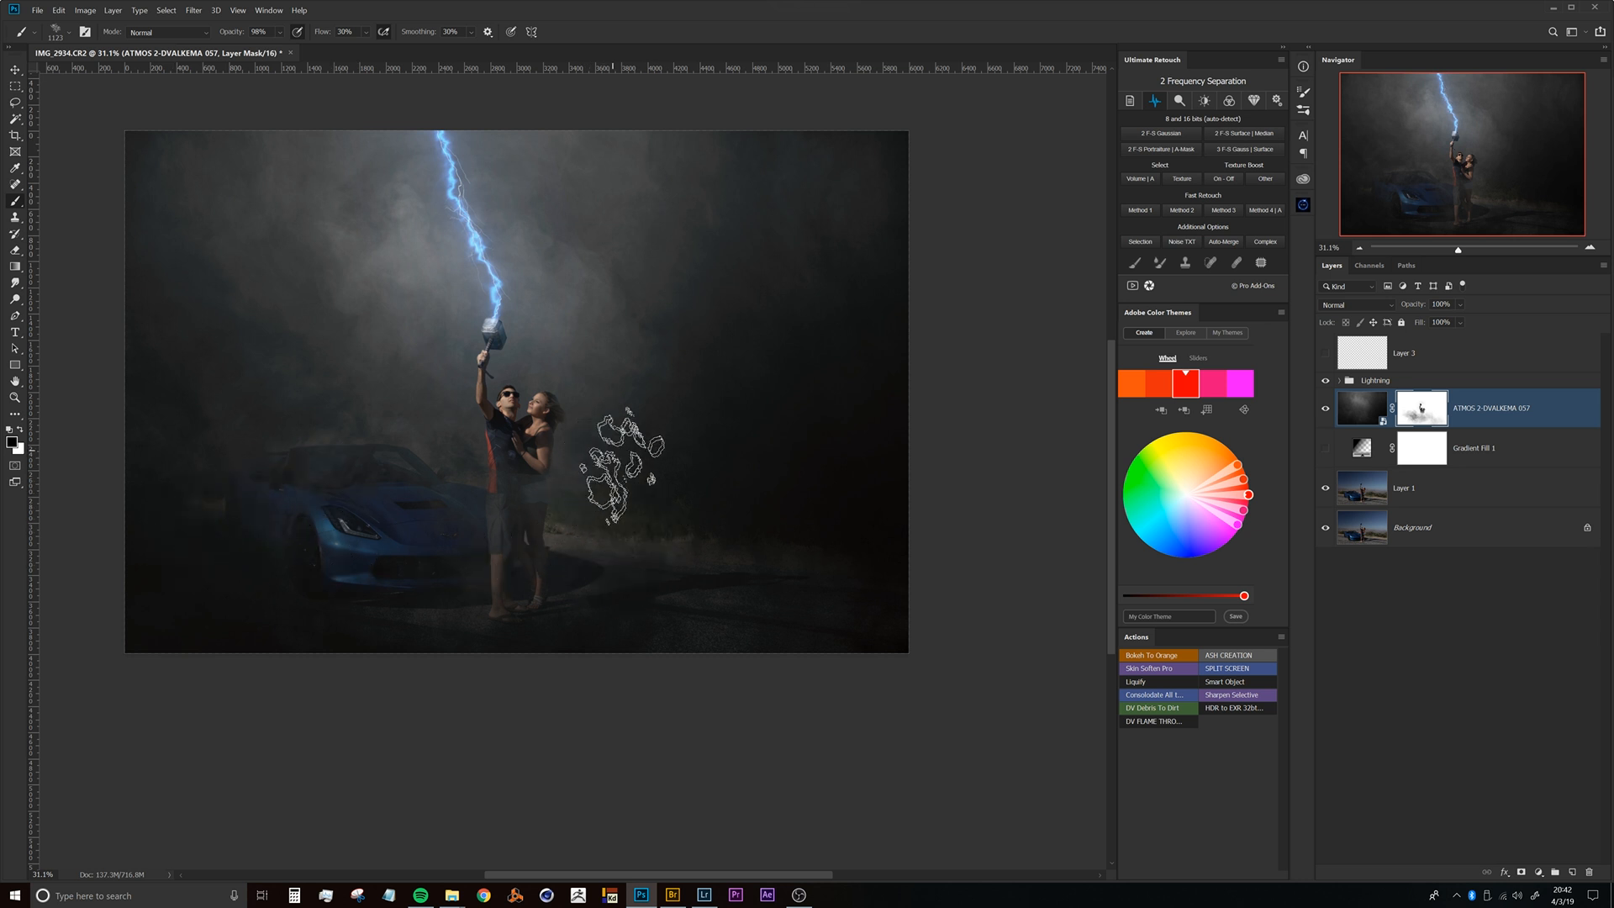
scroll(427, 504, "down", 2)
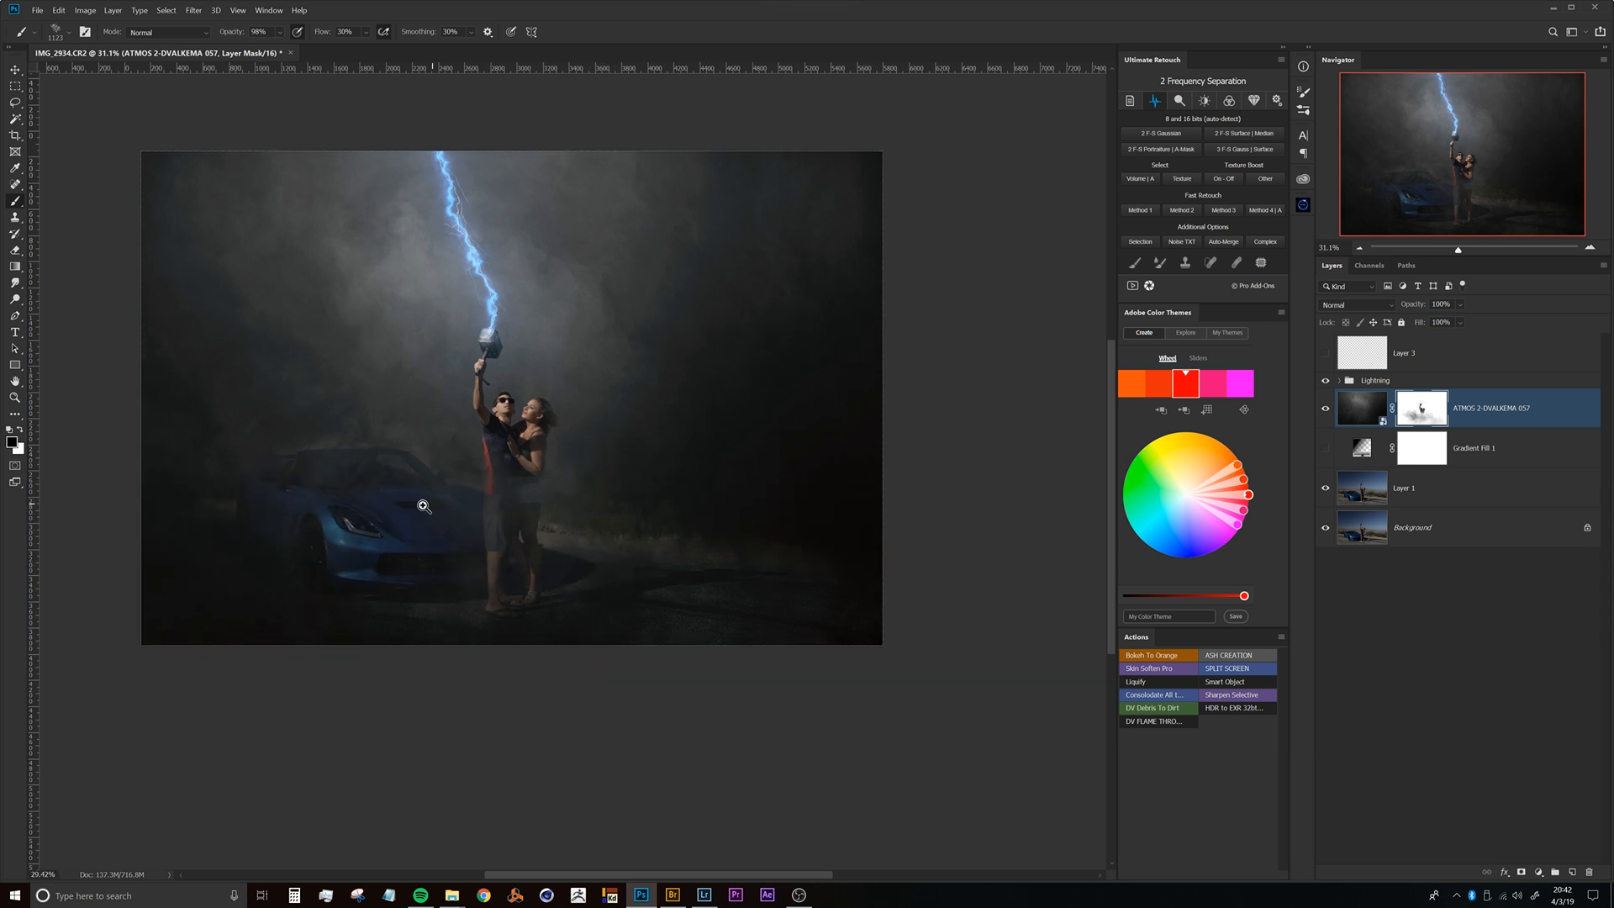
scroll(568, 519, "up", 5)
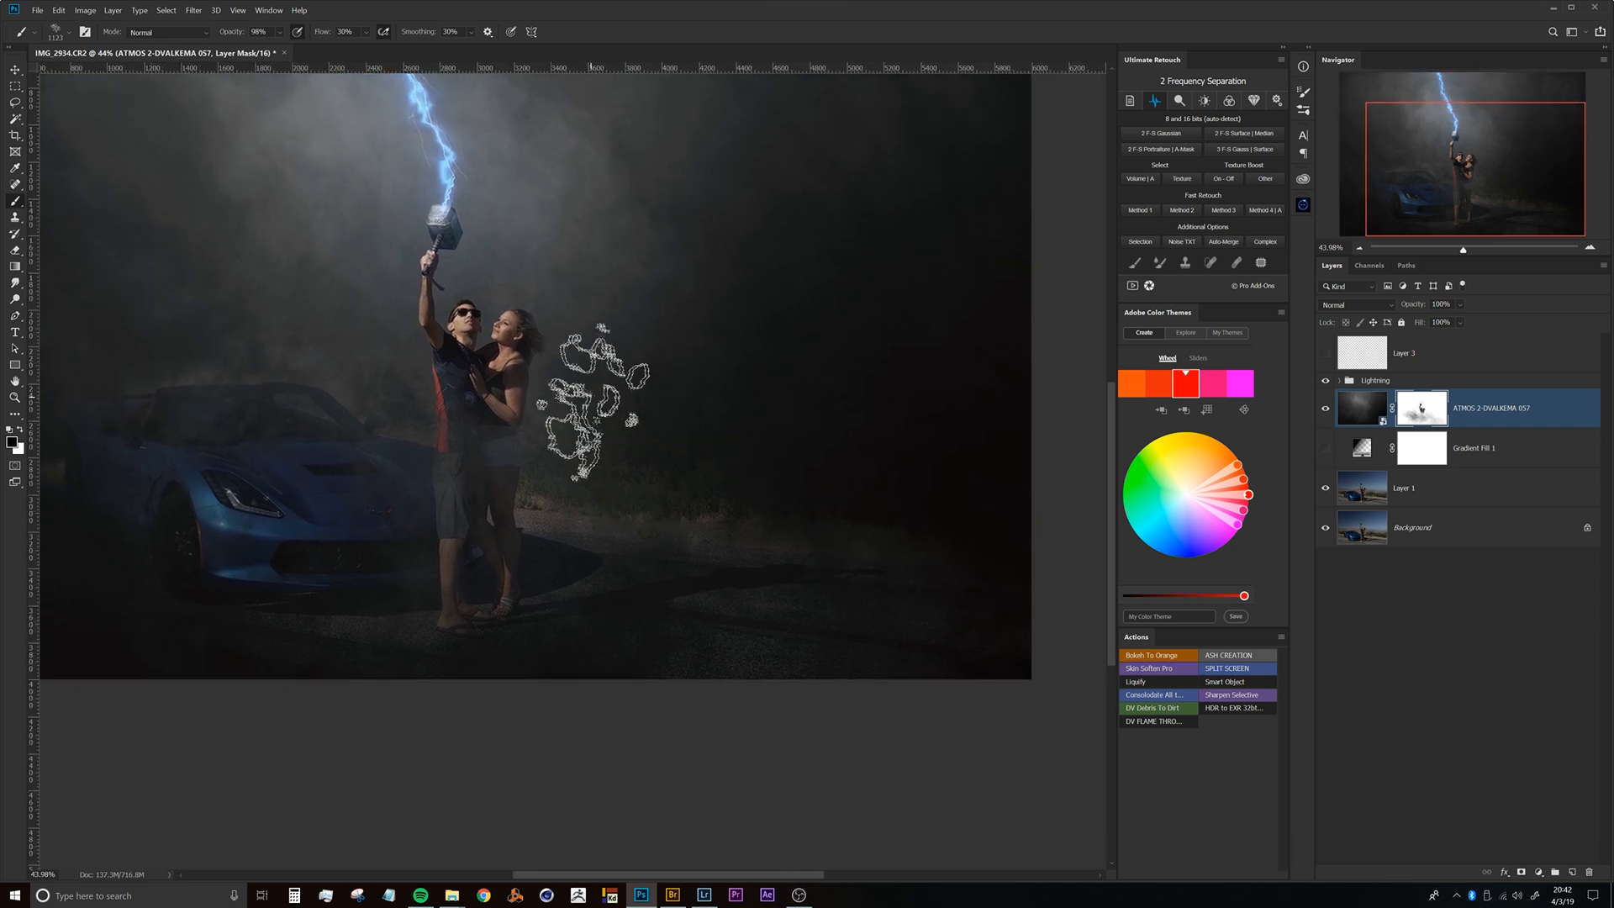
mouse_move(983, 527)
left_mouse_down()
mouse_move(733, 446)
mouse_move(912, 545)
mouse_move(820, 516)
left_mouse_up()
Refine the smoke mask around the car and roadside, painting white to restore smoke and black to thin it beside the couple.
key("x")
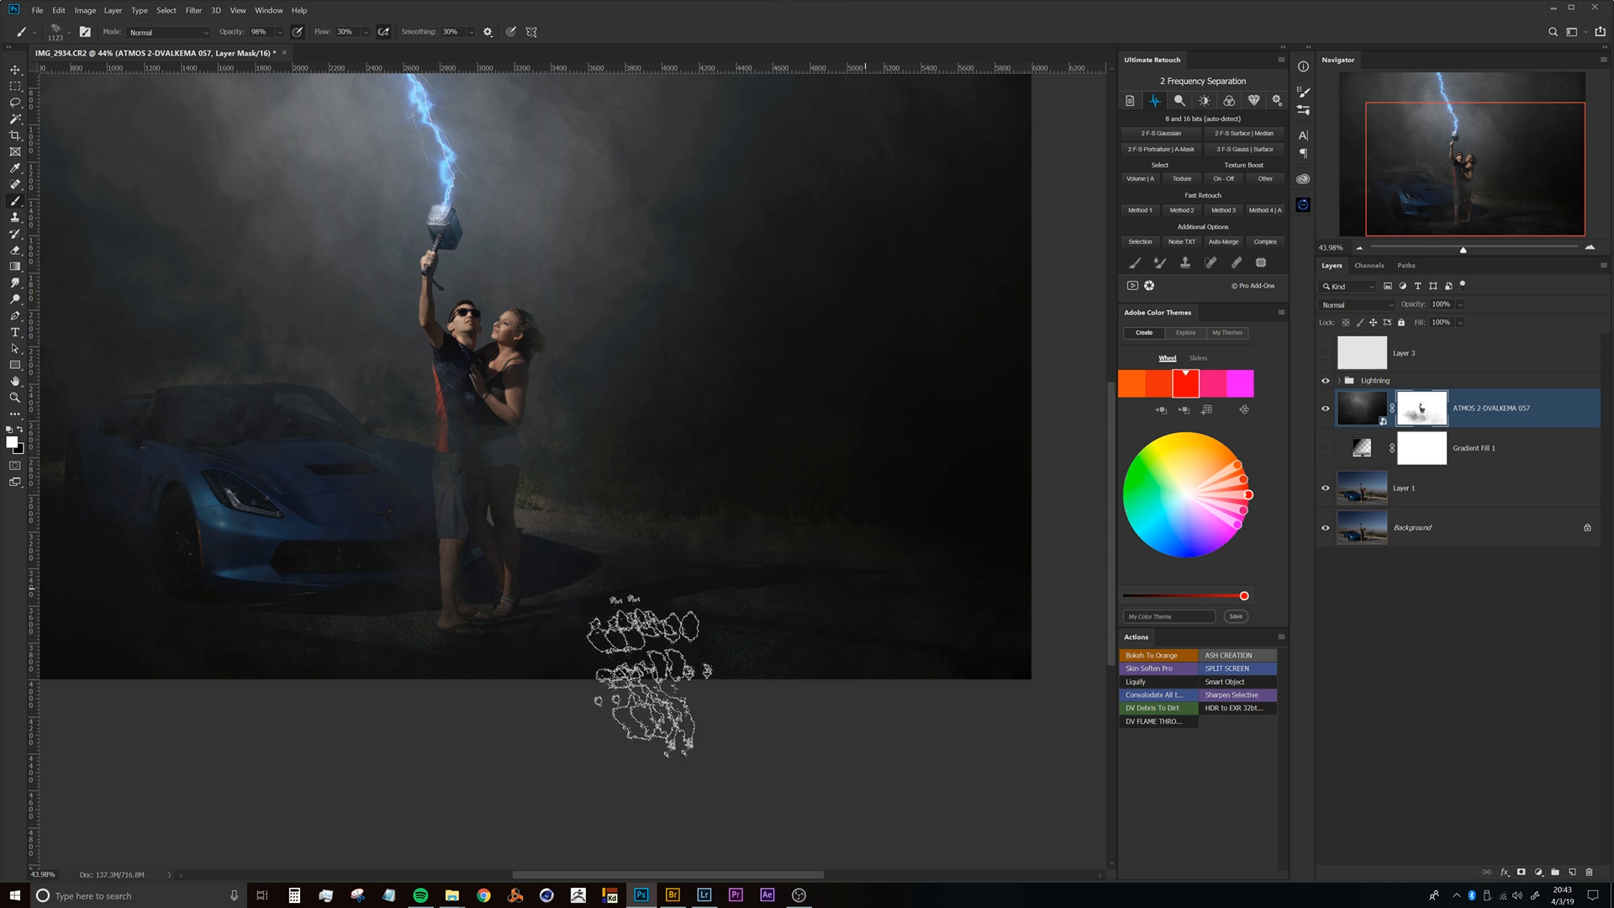
left_click_drag(348, 572, 572, 591)
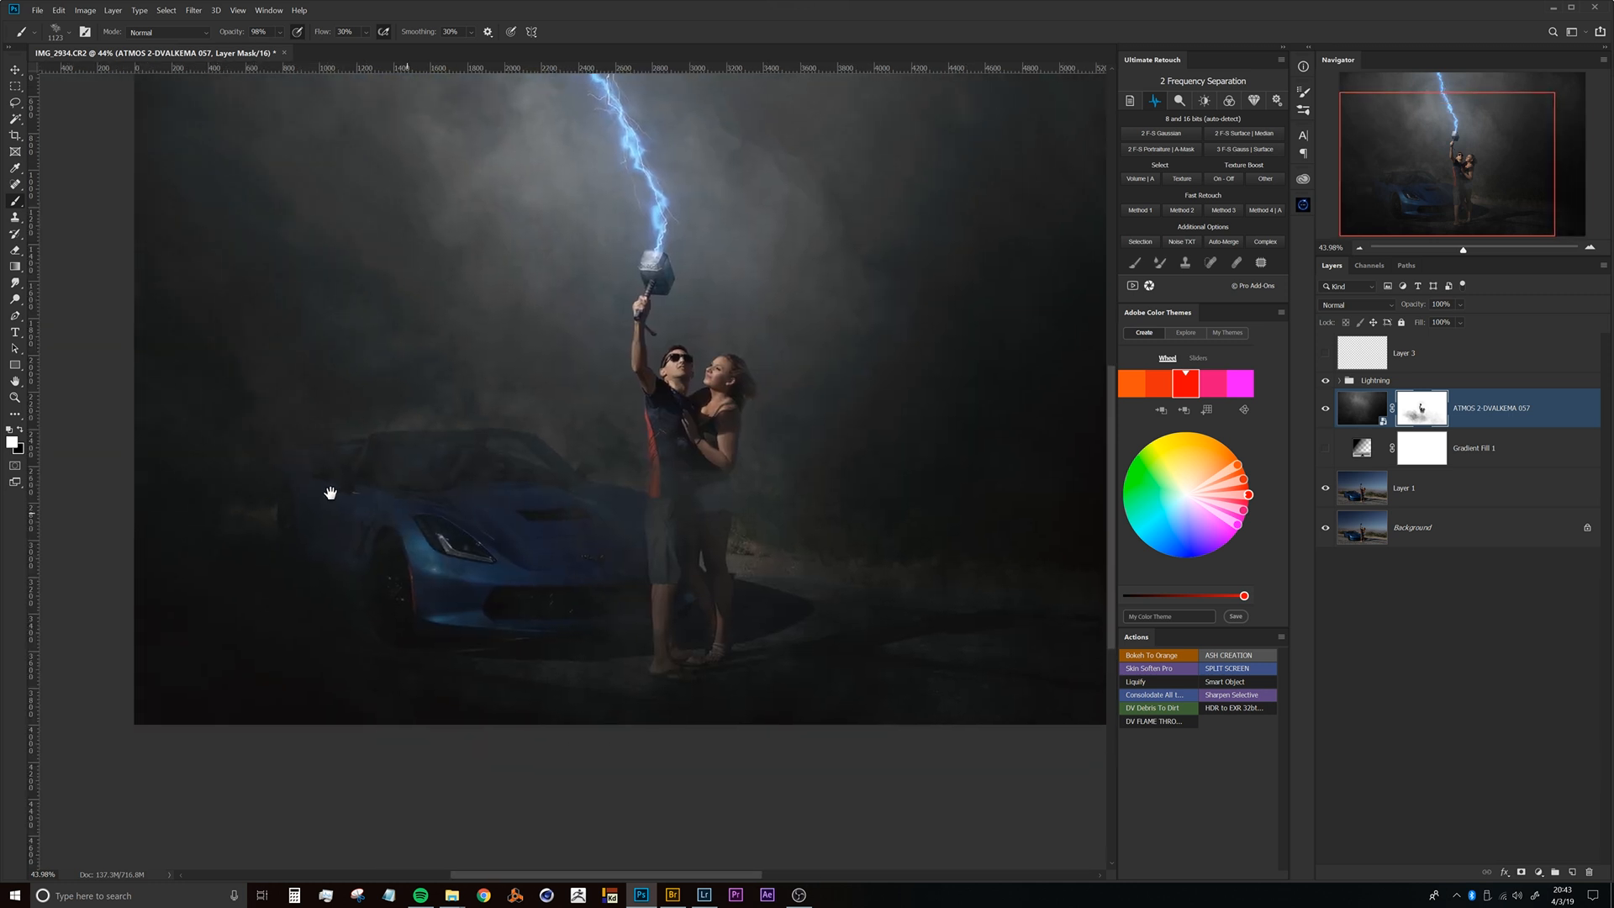
left_click_drag(509, 451, 471, 453)
mouse_move(652, 530)
left_mouse_down()
mouse_move(597, 514)
mouse_move(559, 477)
mouse_move(526, 485)
mouse_move(551, 410)
mouse_move(685, 308)
left_mouse_up()
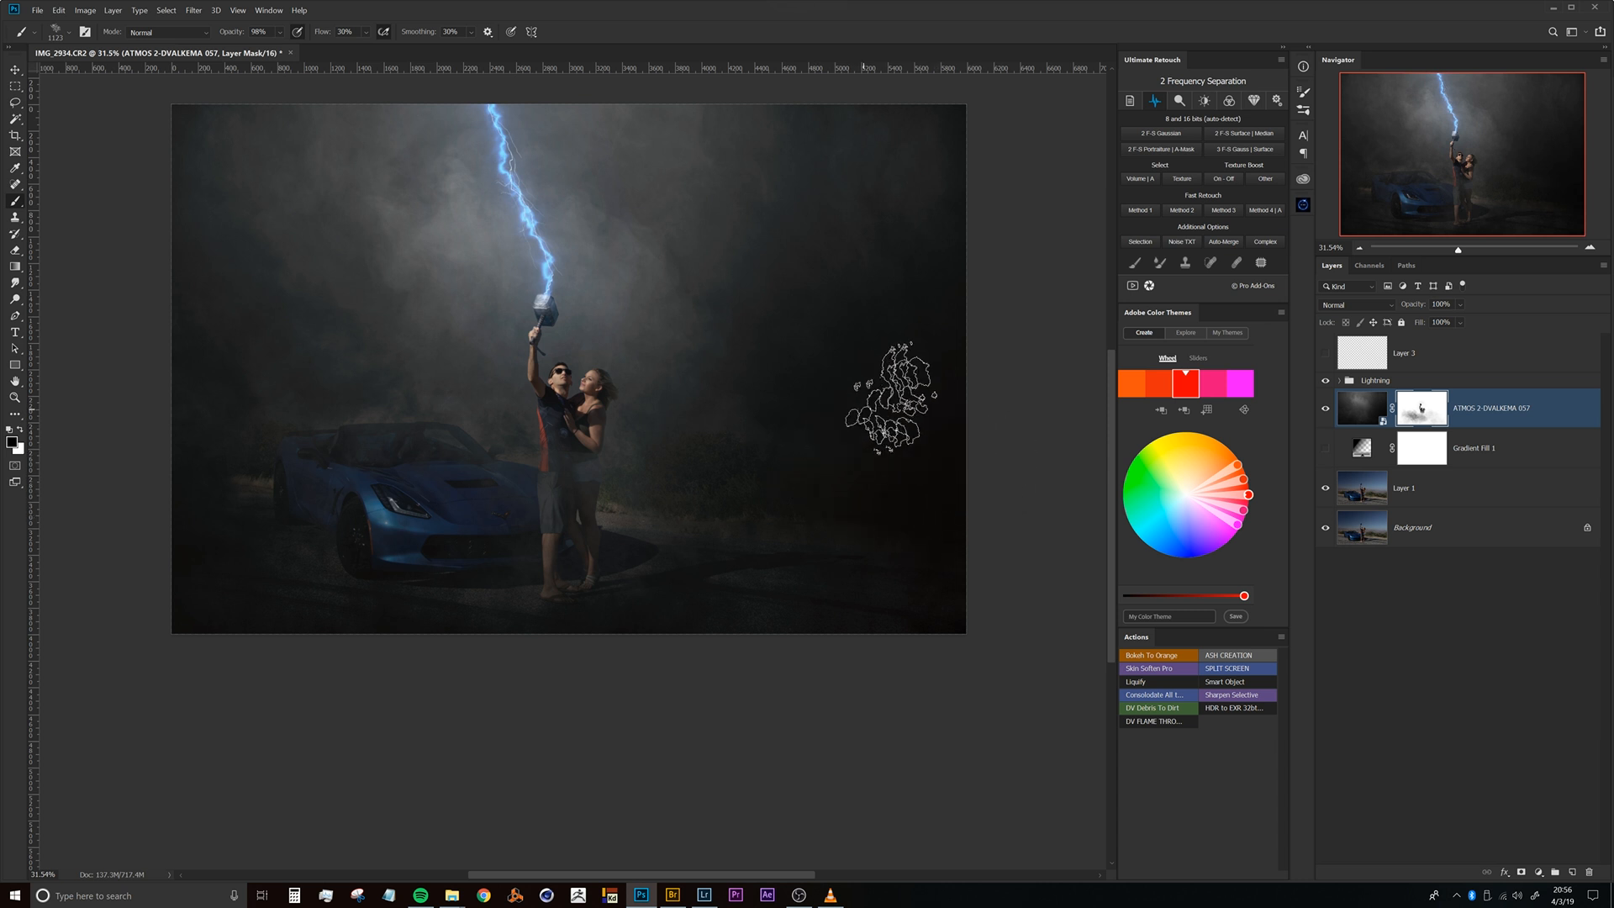
mouse_move(721, 494)
left_mouse_down()
mouse_move(683, 543)
mouse_move(746, 522)
mouse_move(708, 570)
left_mouse_up()
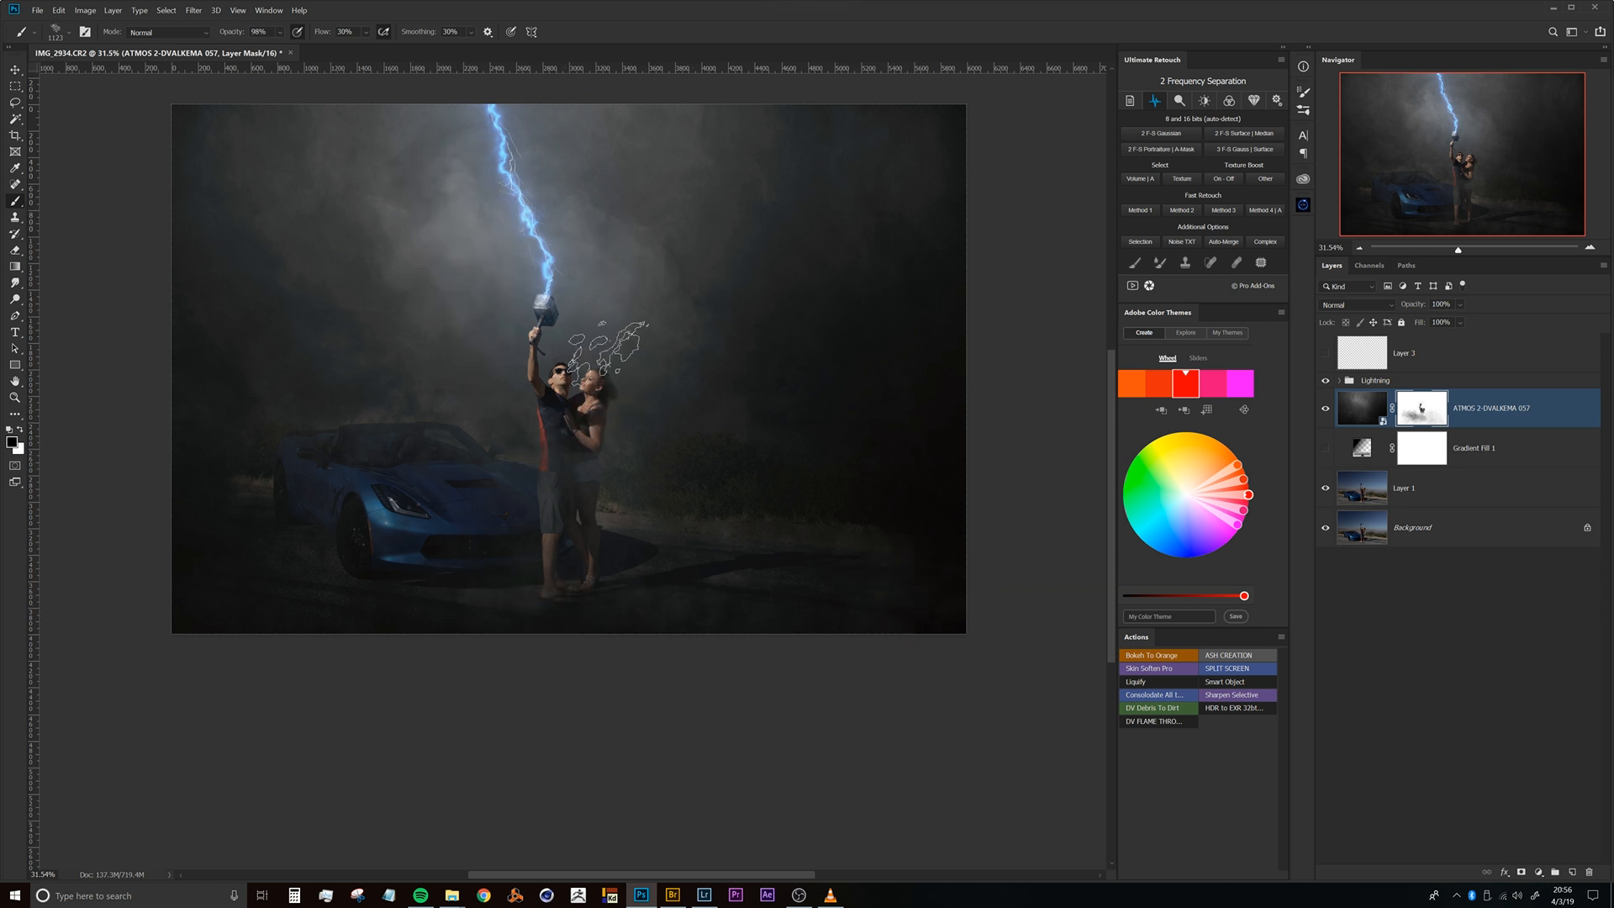
left_click_drag(596, 360, 627, 451)
Switch to Adobe Bridge and open the Clouds folder inside ADBS Images for Comp in COMPOSITING ASSETS.
left_click(672, 895)
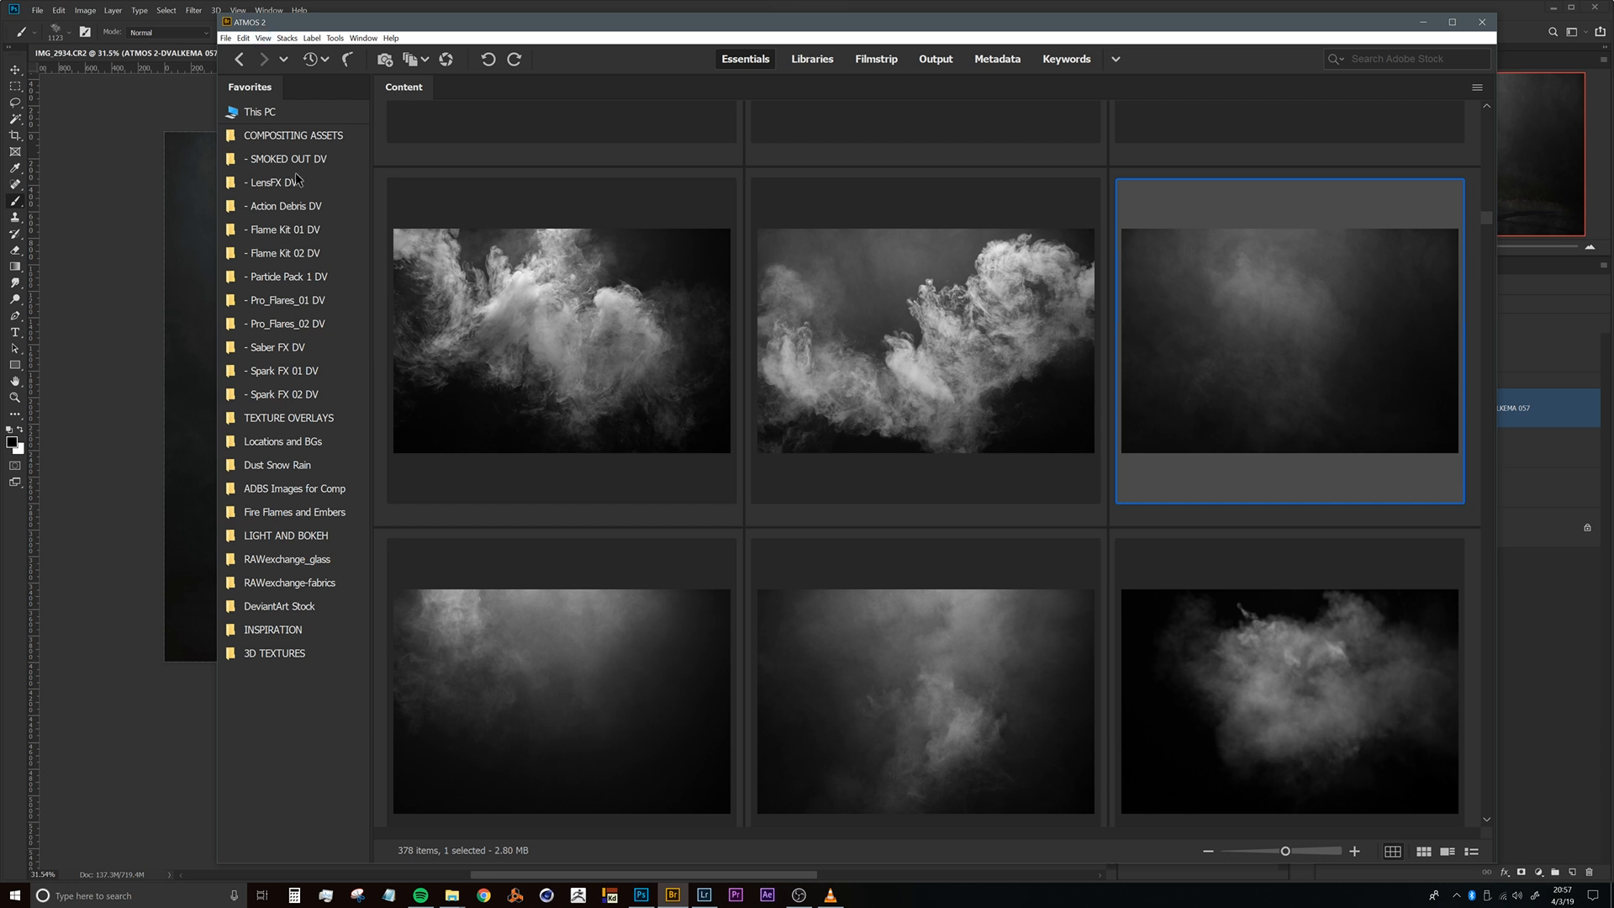
left_click(303, 136)
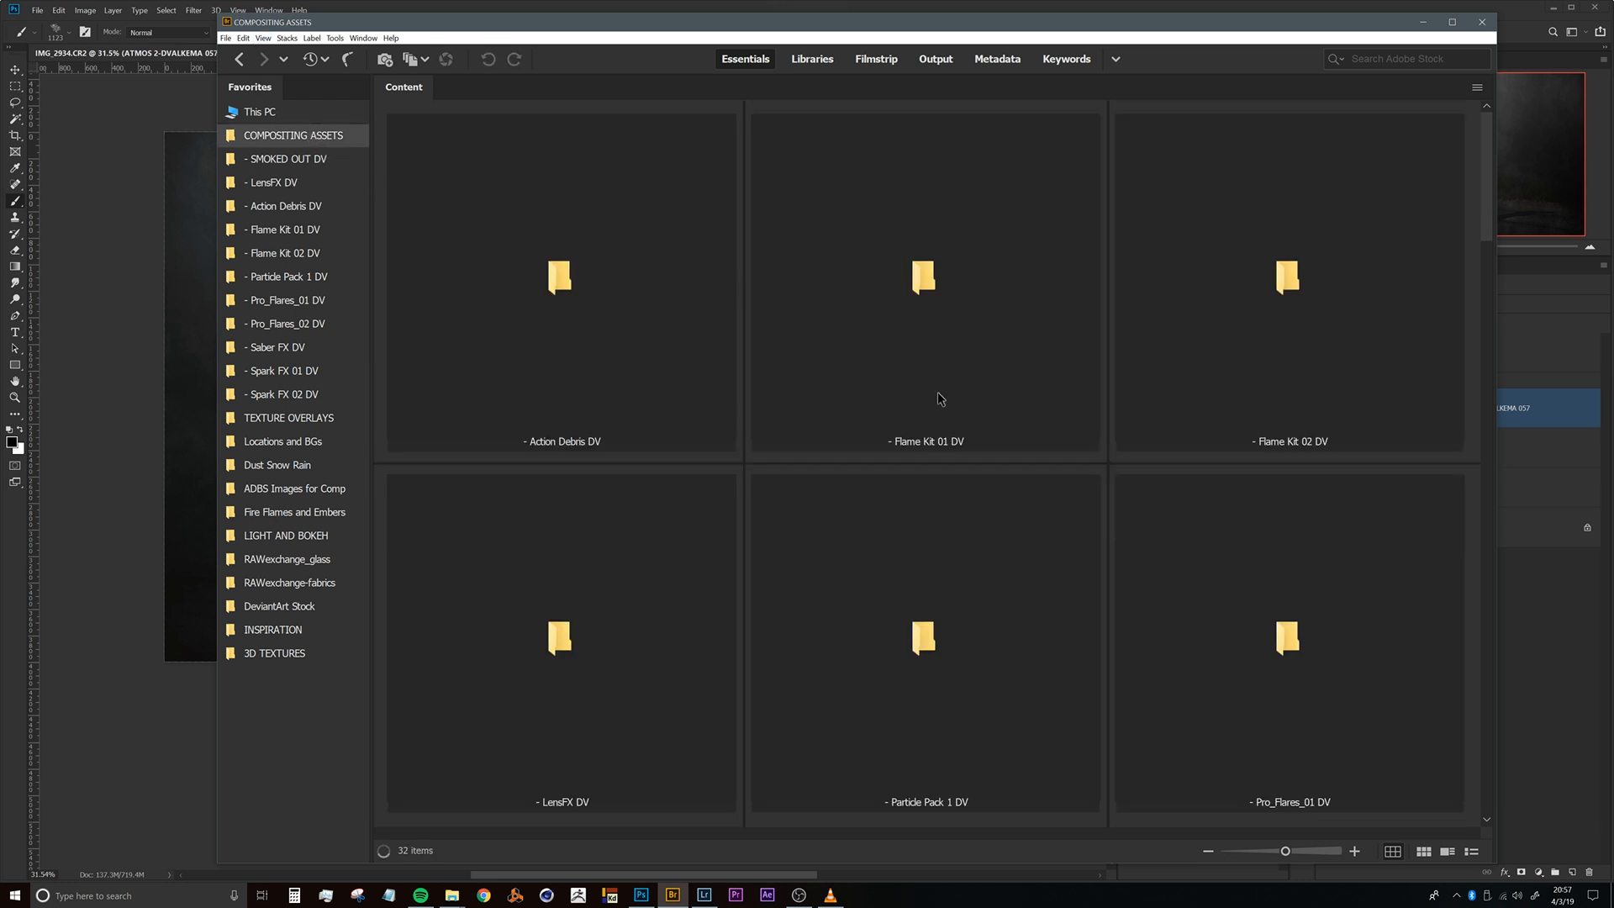
left_click_drag(1489, 221, 1455, 502)
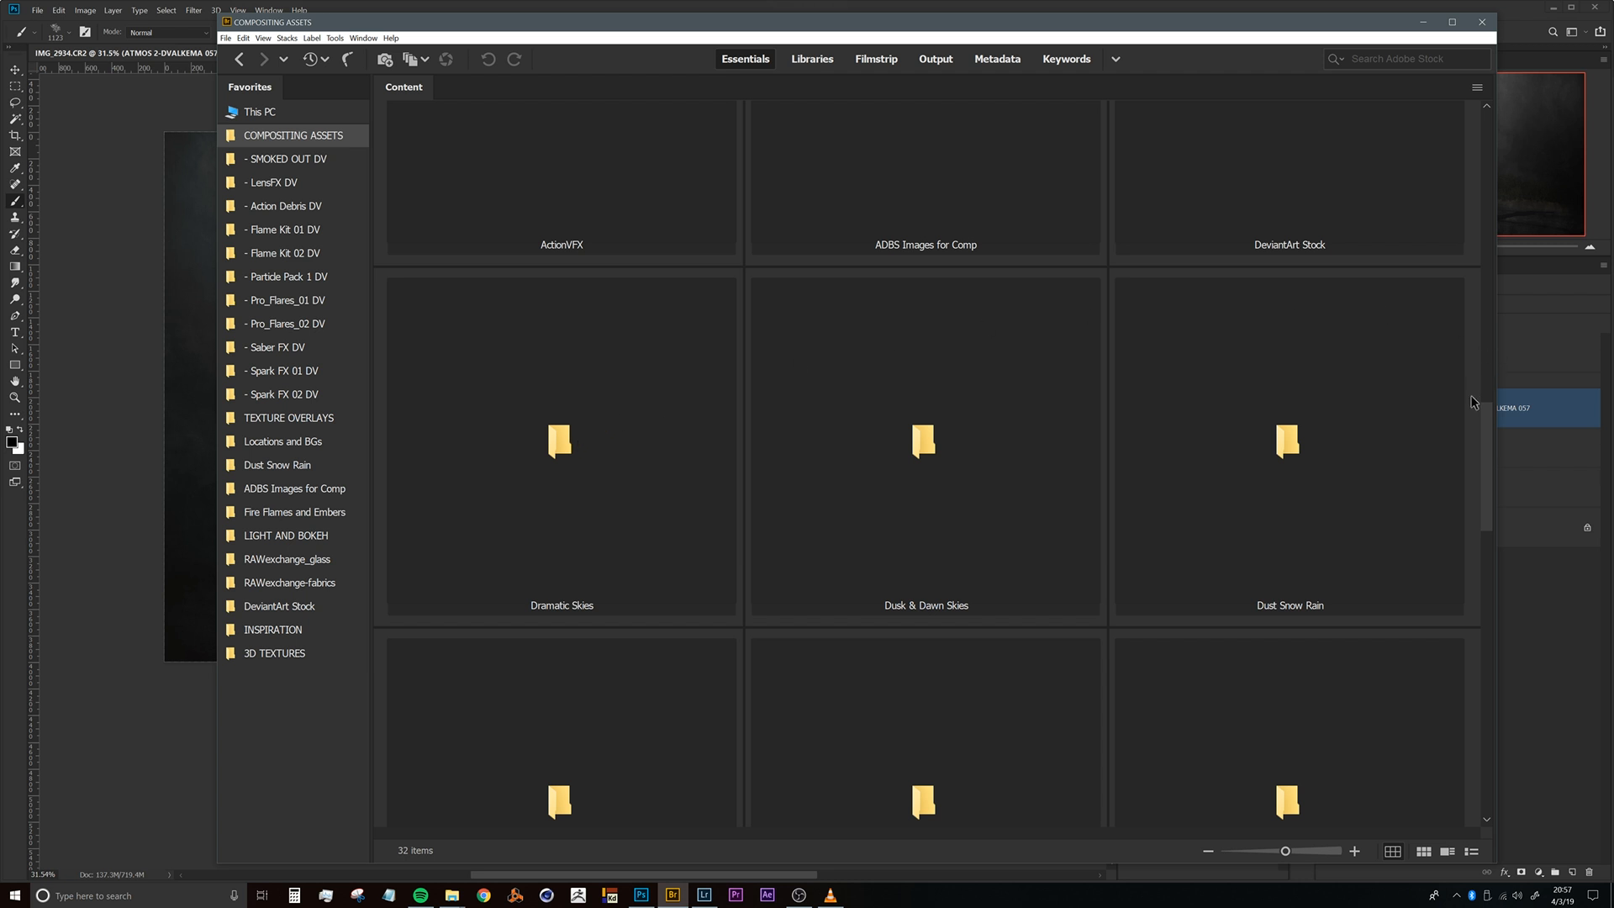
left_click_drag(1483, 431, 1475, 379)
double_click(915, 374)
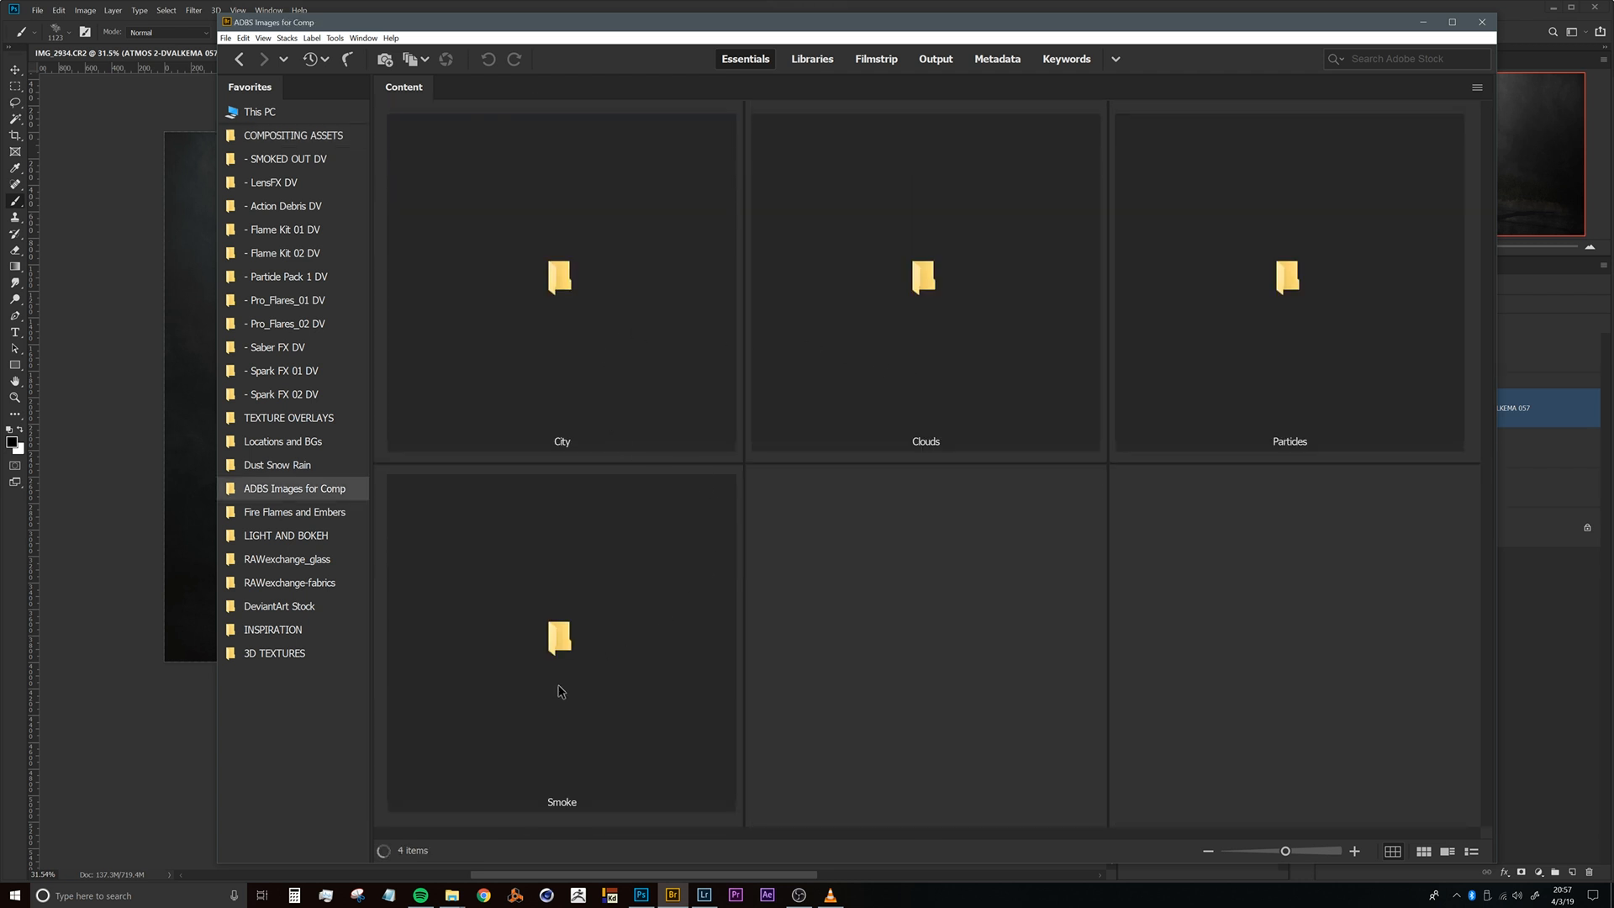
double_click(923, 275)
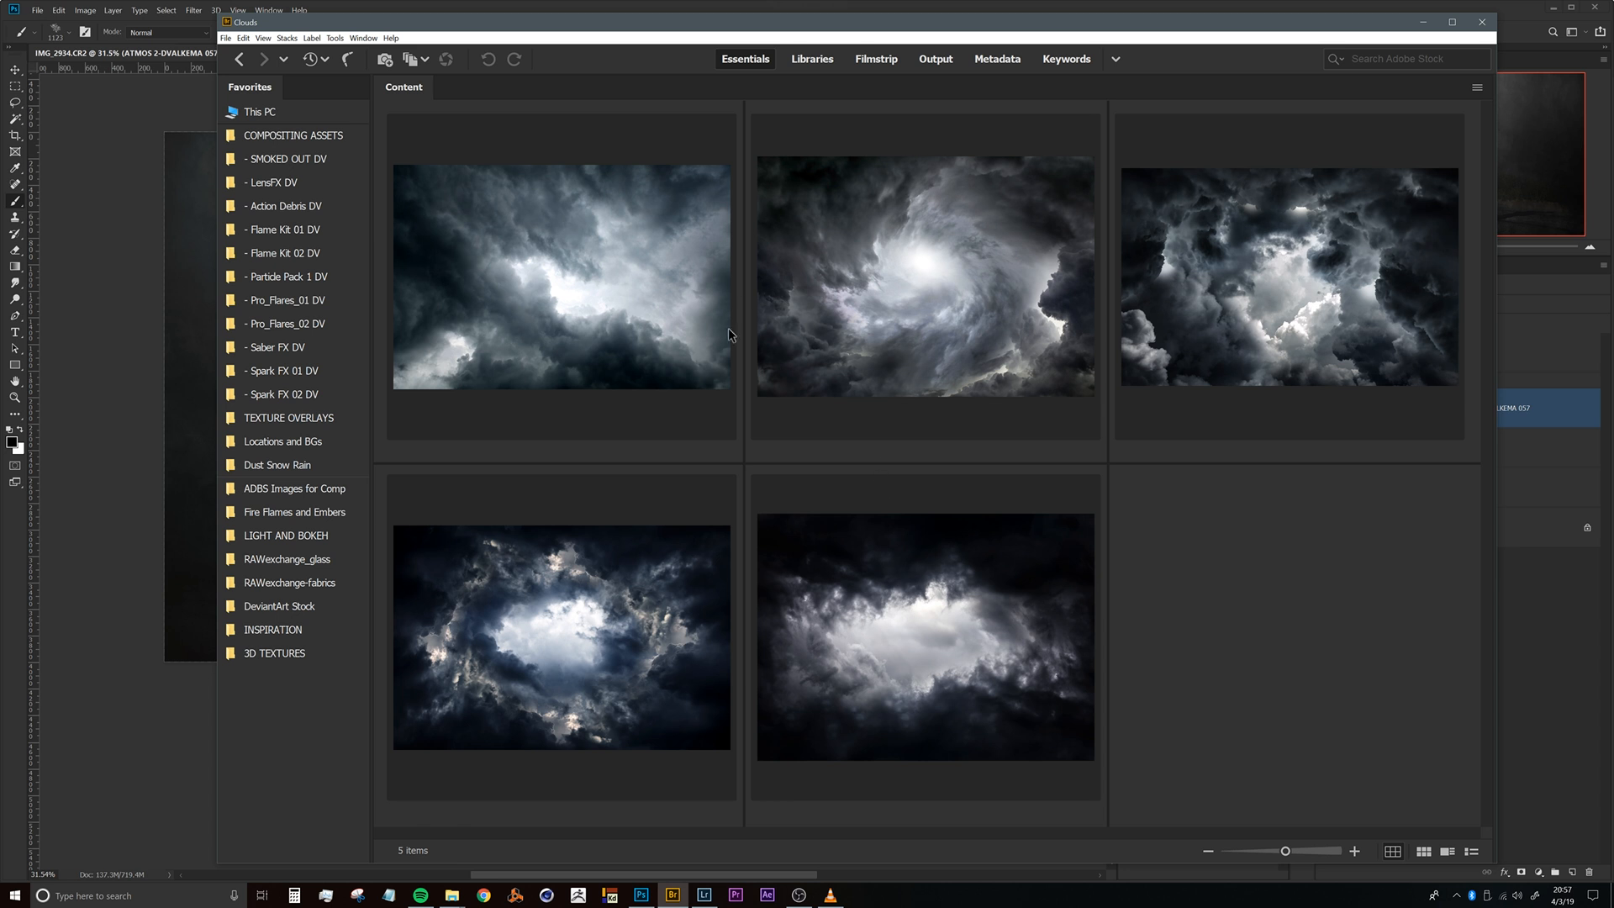
Place the first storm cloud image, AdobeStock_81189619, into the Photoshop composite above the smoke layer.
left_click(597, 614)
left_click(545, 328)
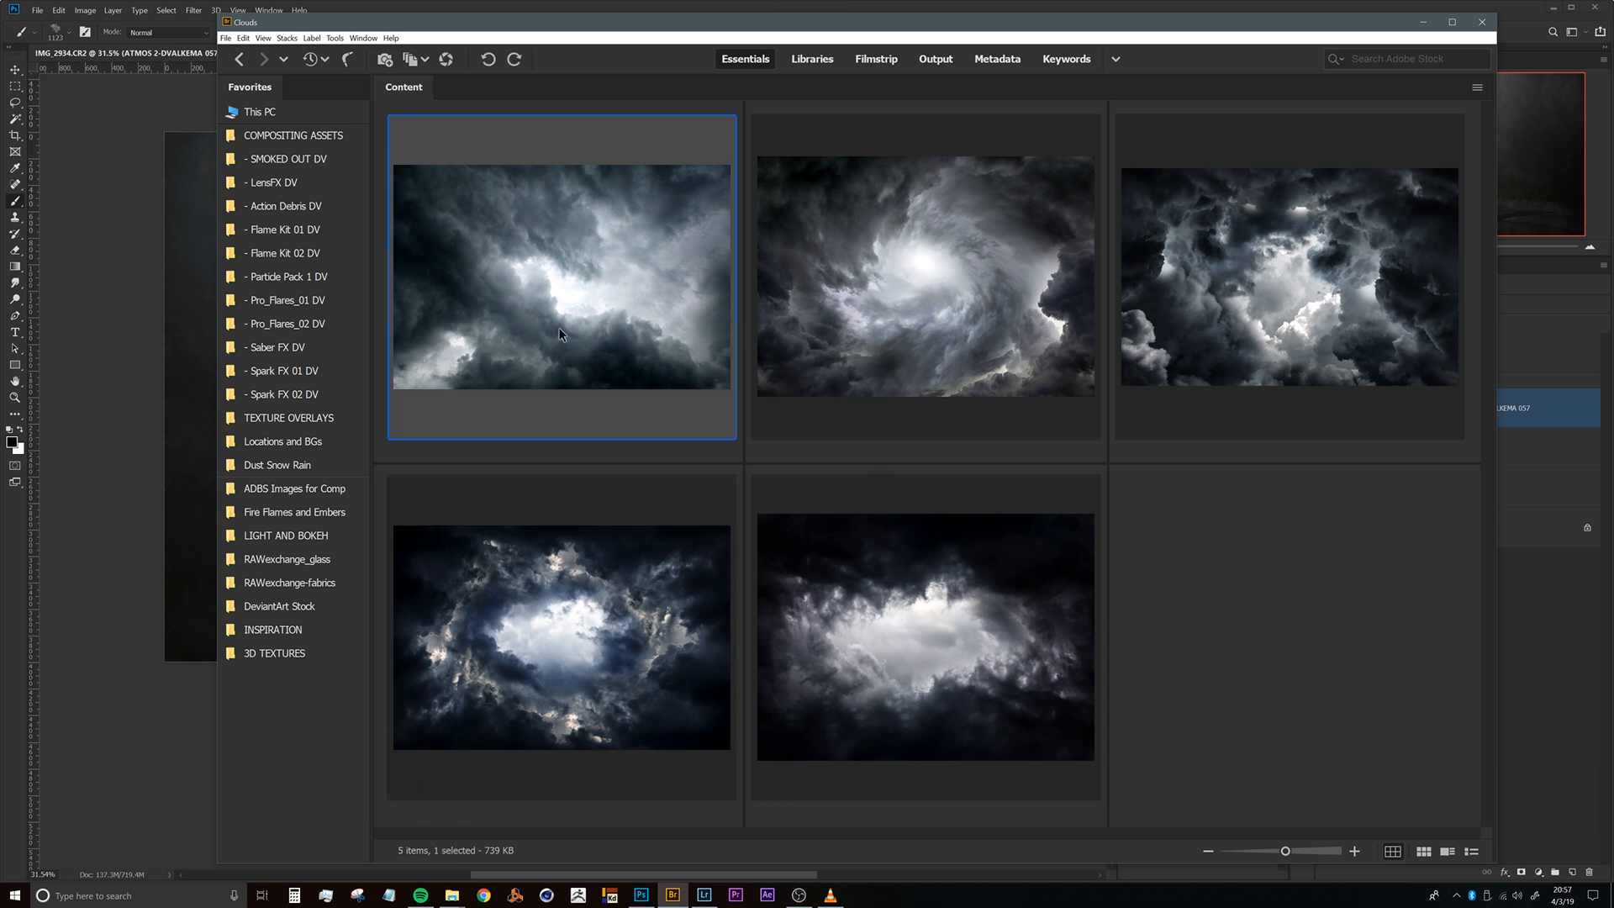
left_click_drag(513, 333, 191, 342)
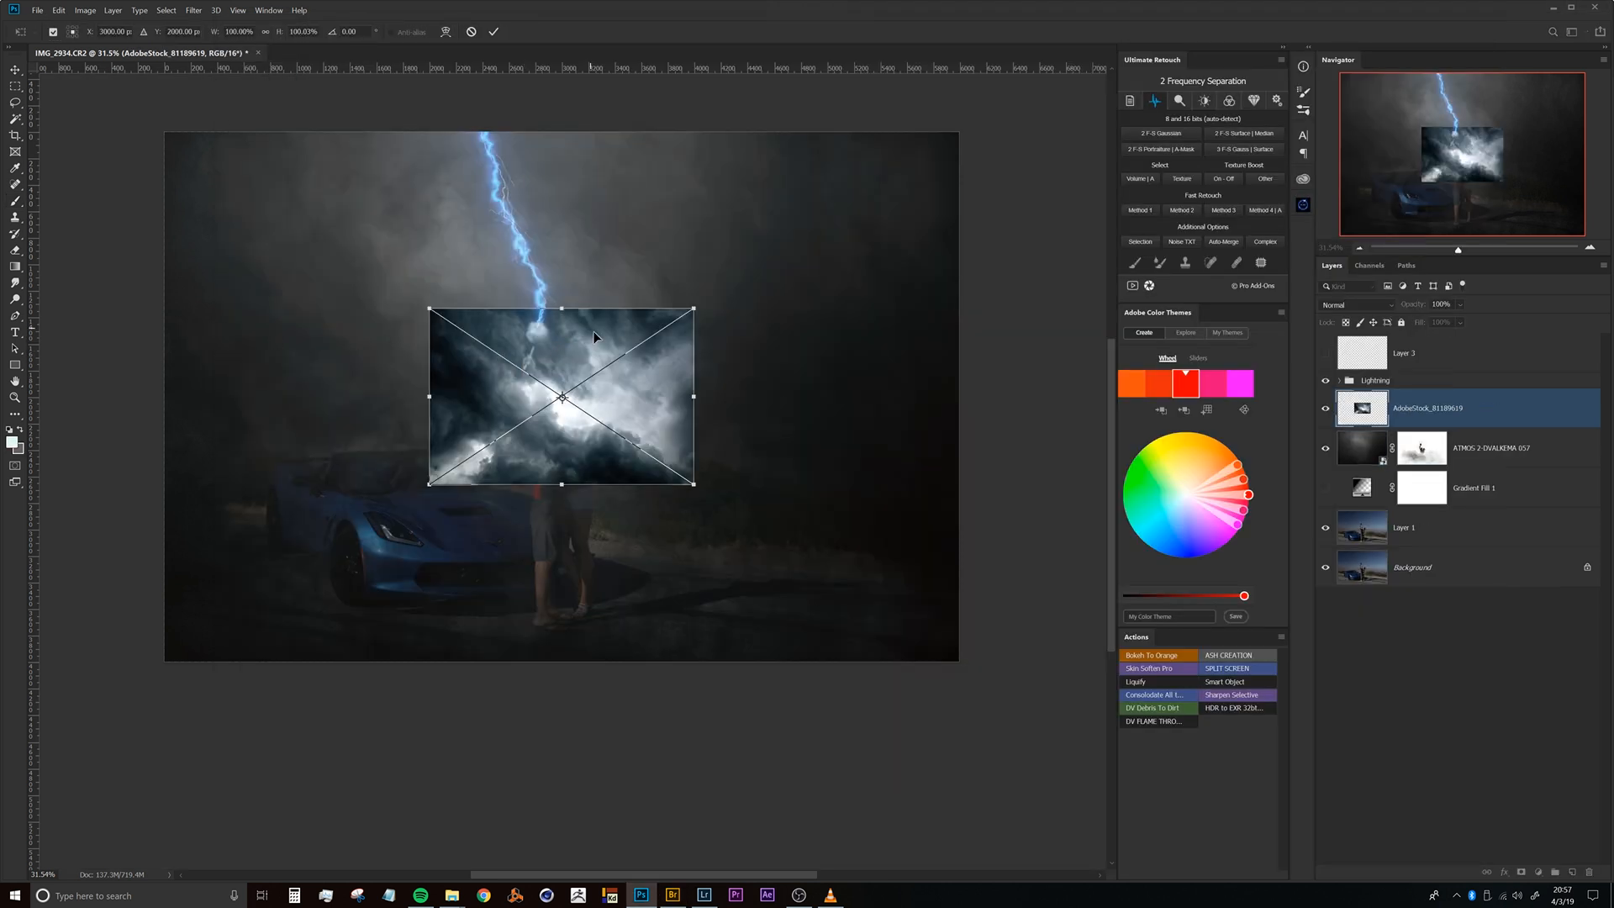
Scale the cloud image to about 309% to span the canvas, flip it horizontally and position it over the upper part.
left_click_drag(701, 305, 384, 486)
right_click(644, 395)
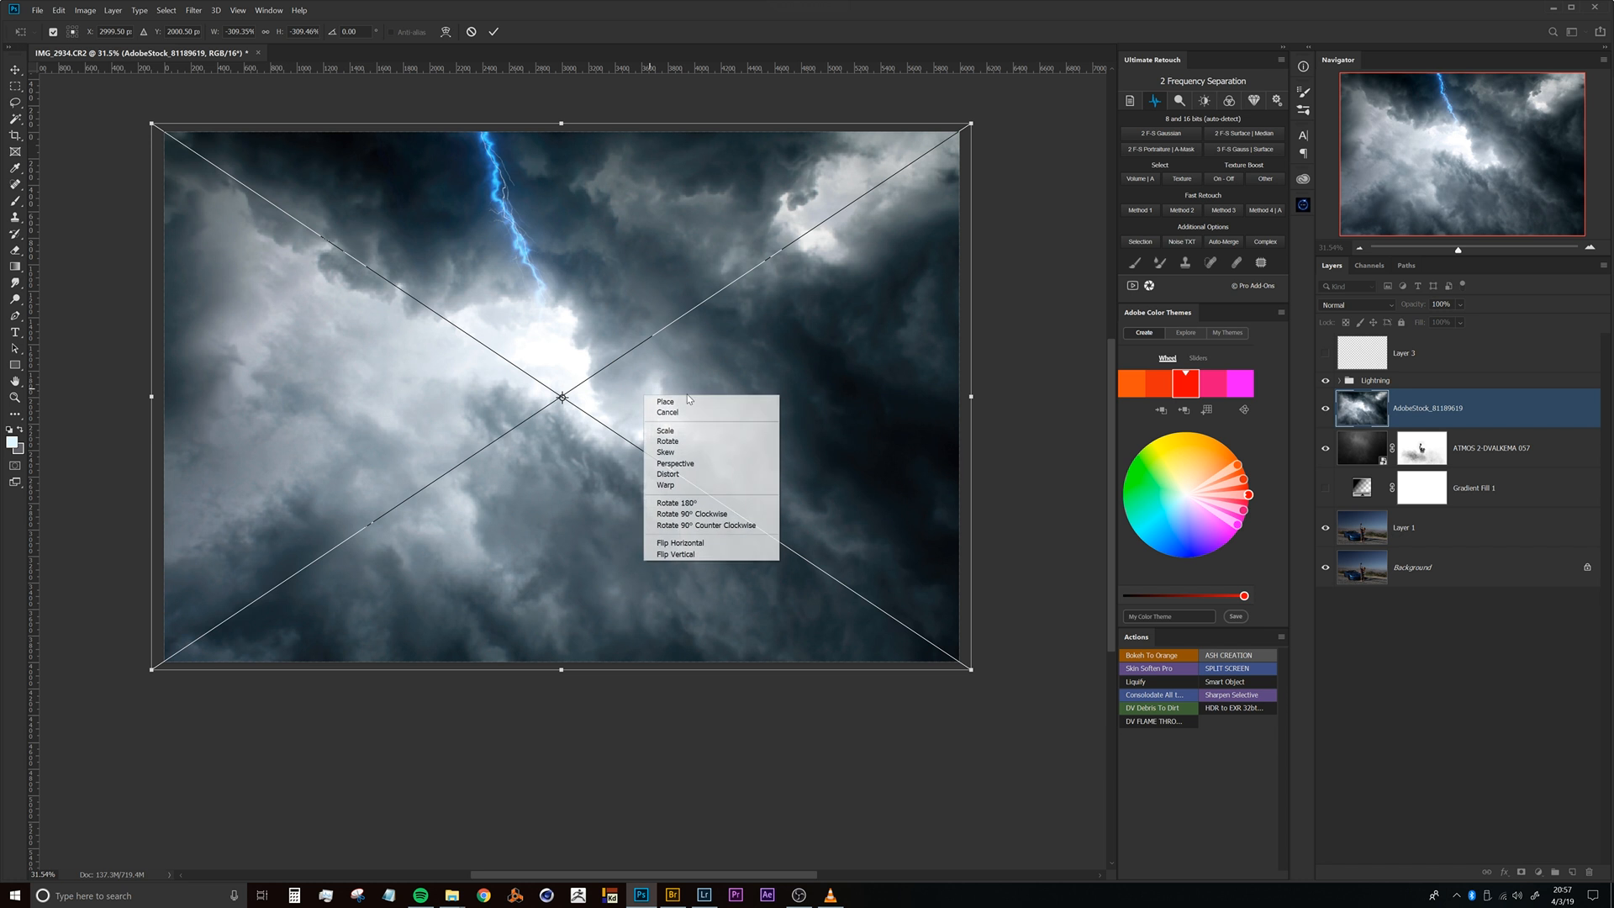
left_click(681, 540)
mouse_move(651, 397)
left_mouse_down()
mouse_move(681, 411)
mouse_move(659, 317)
mouse_move(673, 280)
left_mouse_up()
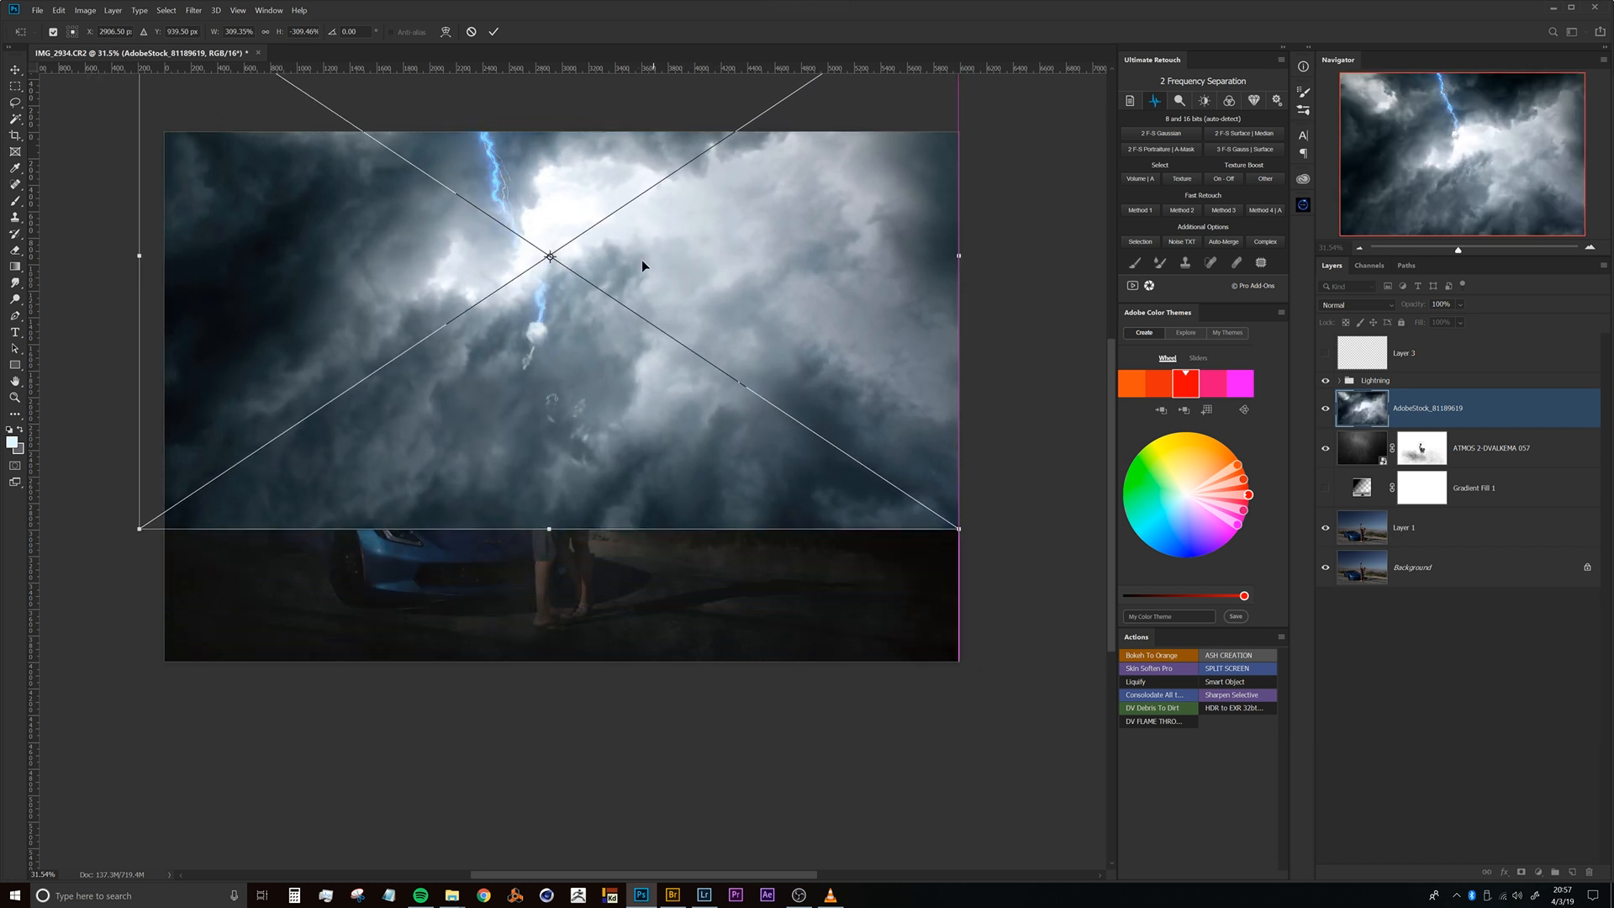
key("b")
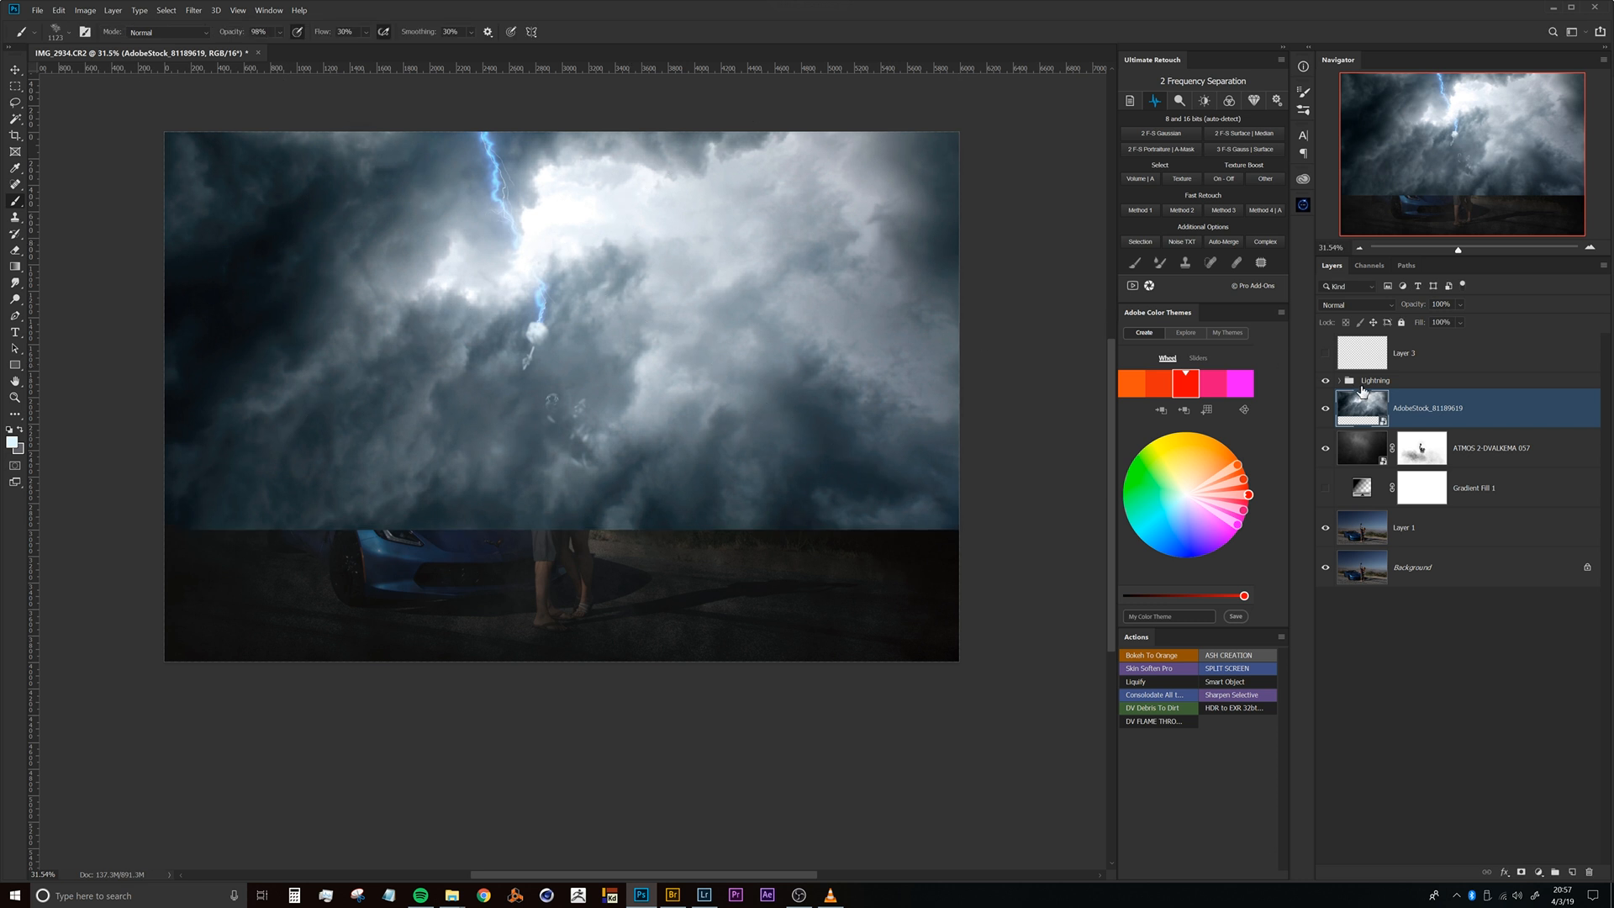
Set the cloud layer's blend mode to Overlay and add a white layer mask to it.
left_click_drag(617, 305, 615, 342)
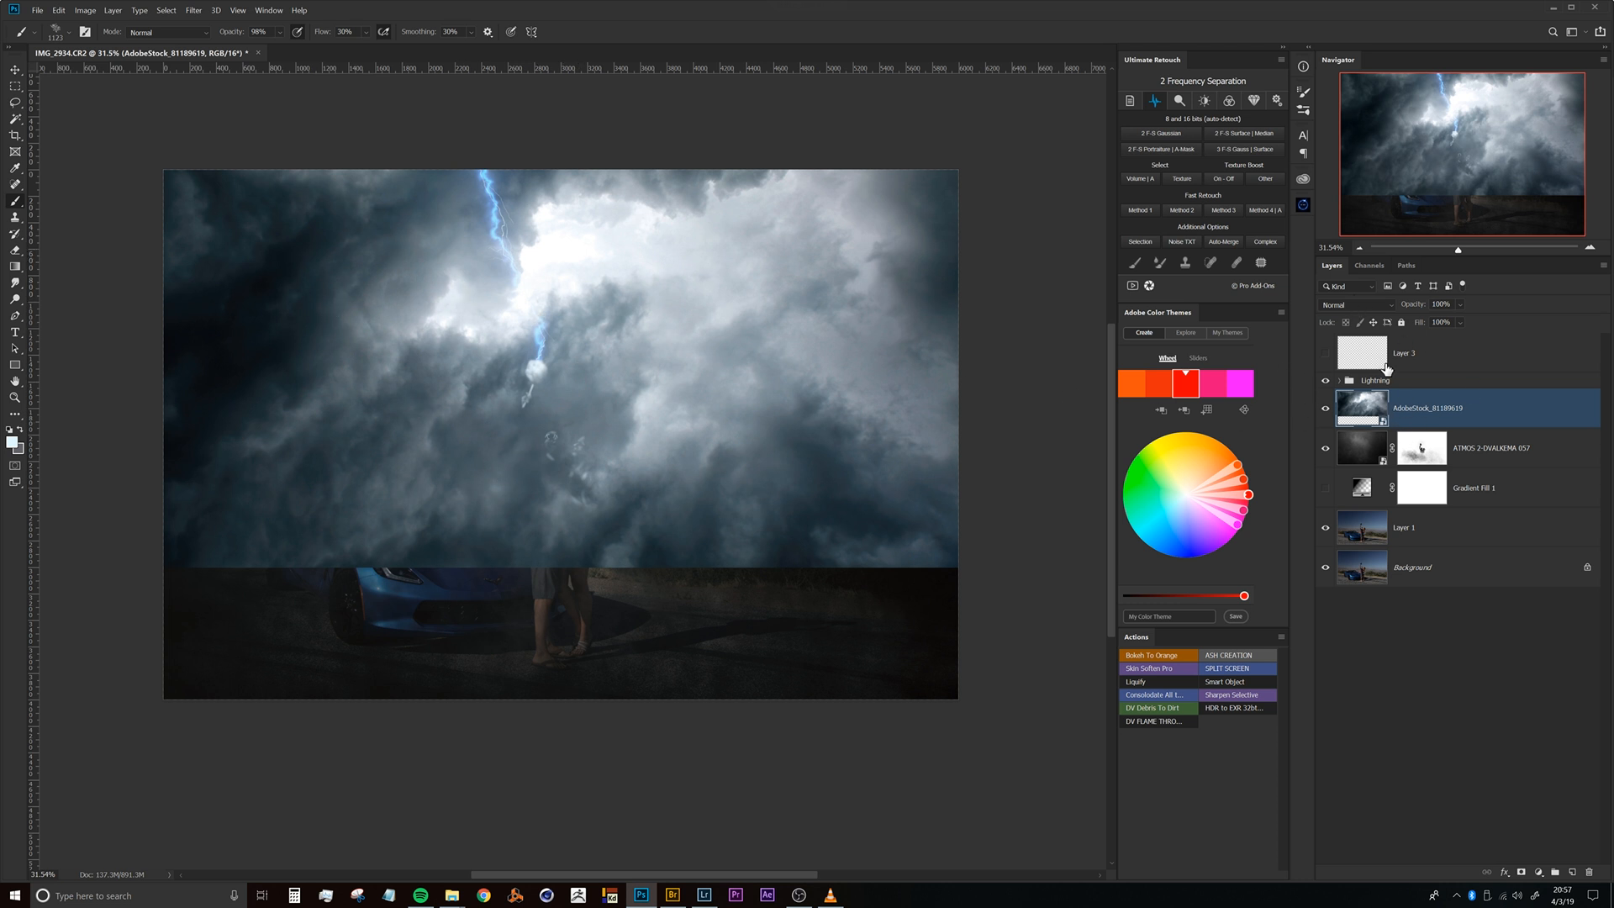
left_click(1353, 306)
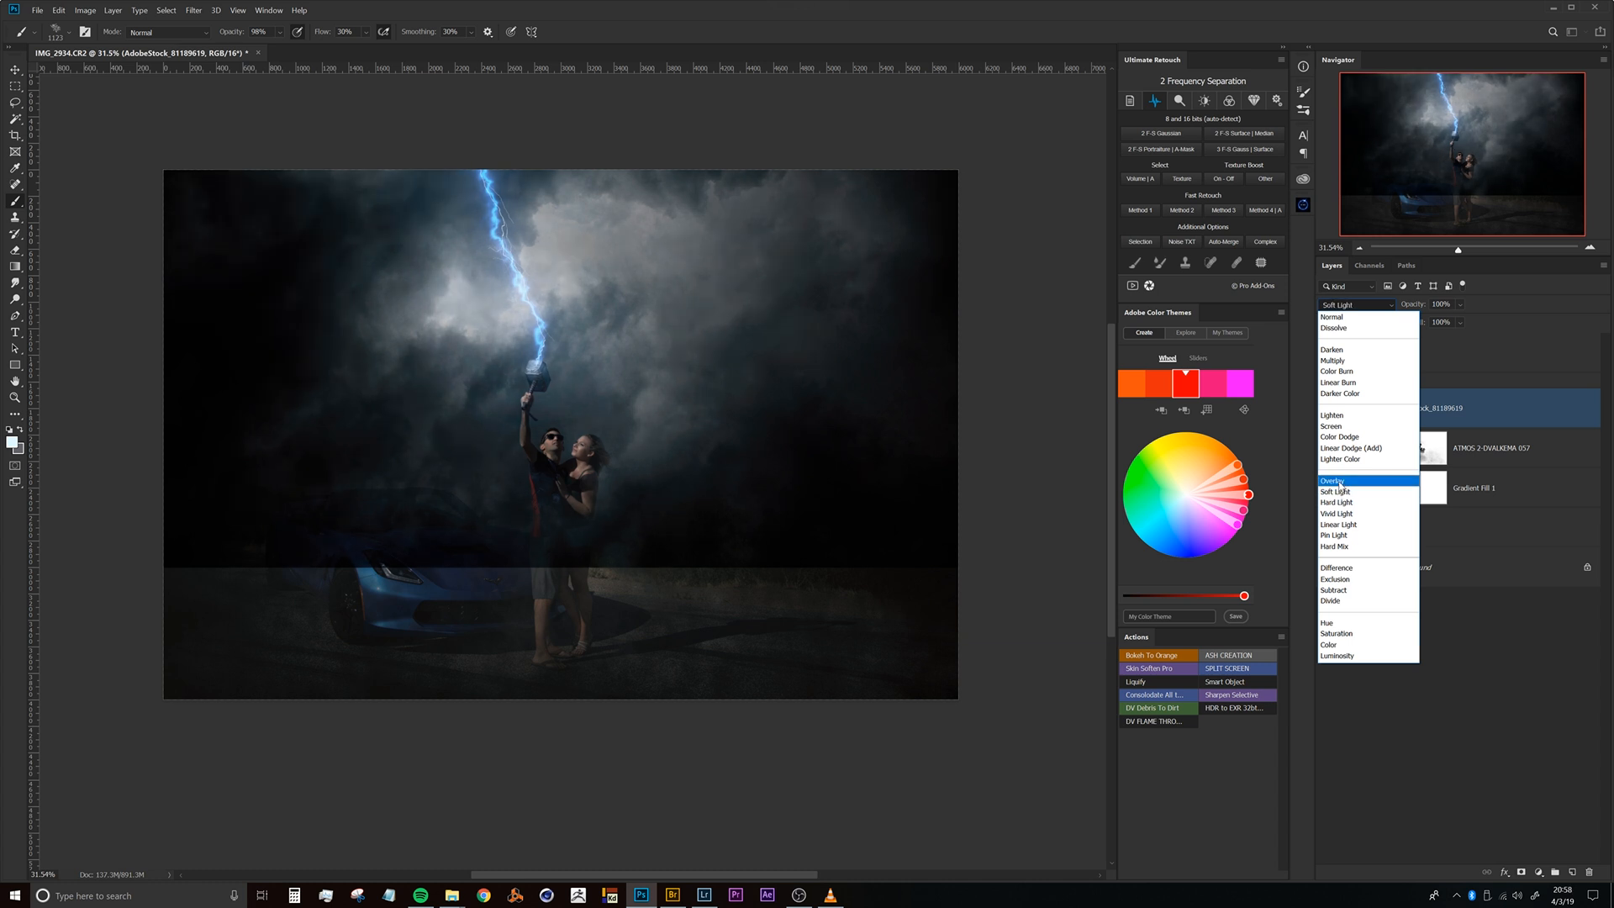
left_click(1341, 482)
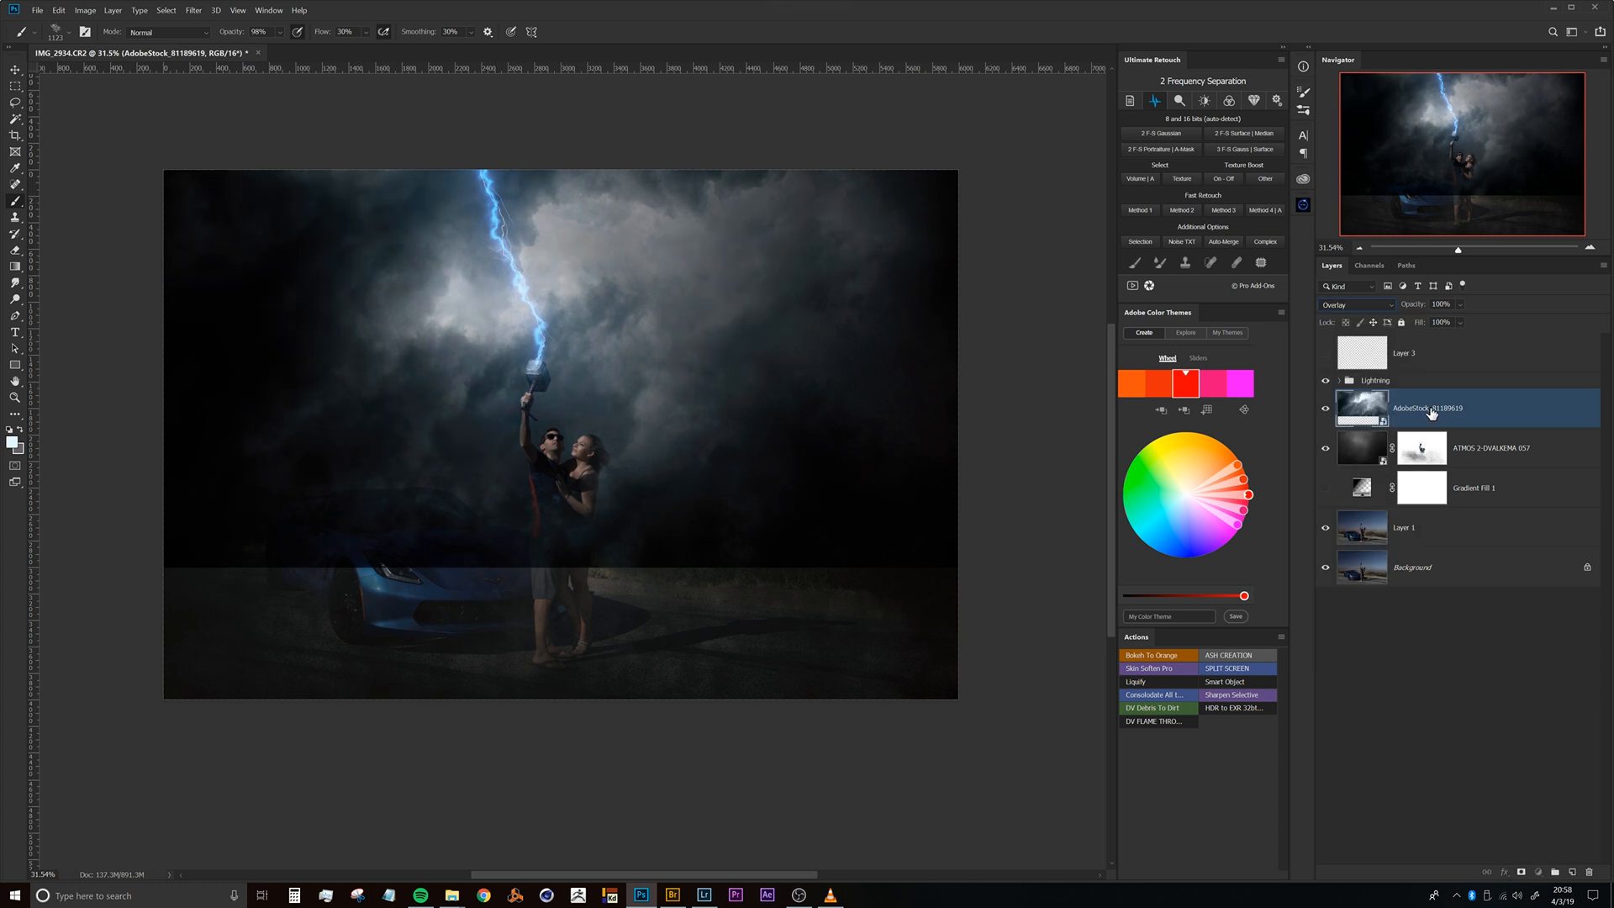
left_click(1522, 872)
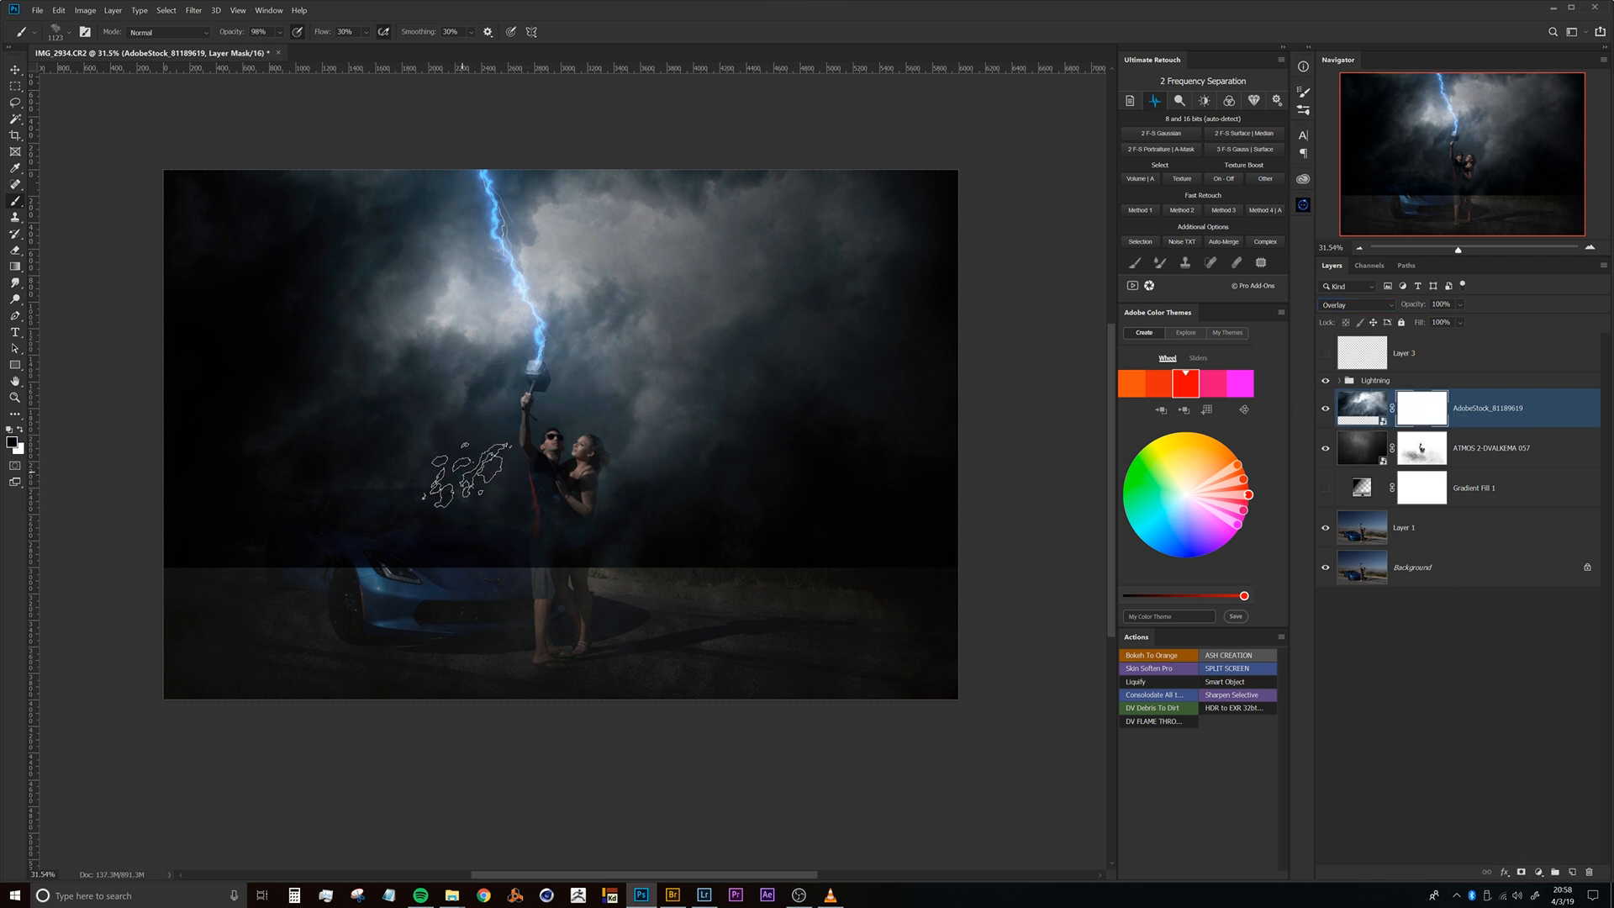
Paint black on the cloud mask over the car and along the clouds' lower edge, and move the cloud layer higher.
mouse_move(354, 498)
left_mouse_down()
mouse_move(387, 492)
mouse_move(382, 504)
left_mouse_up()
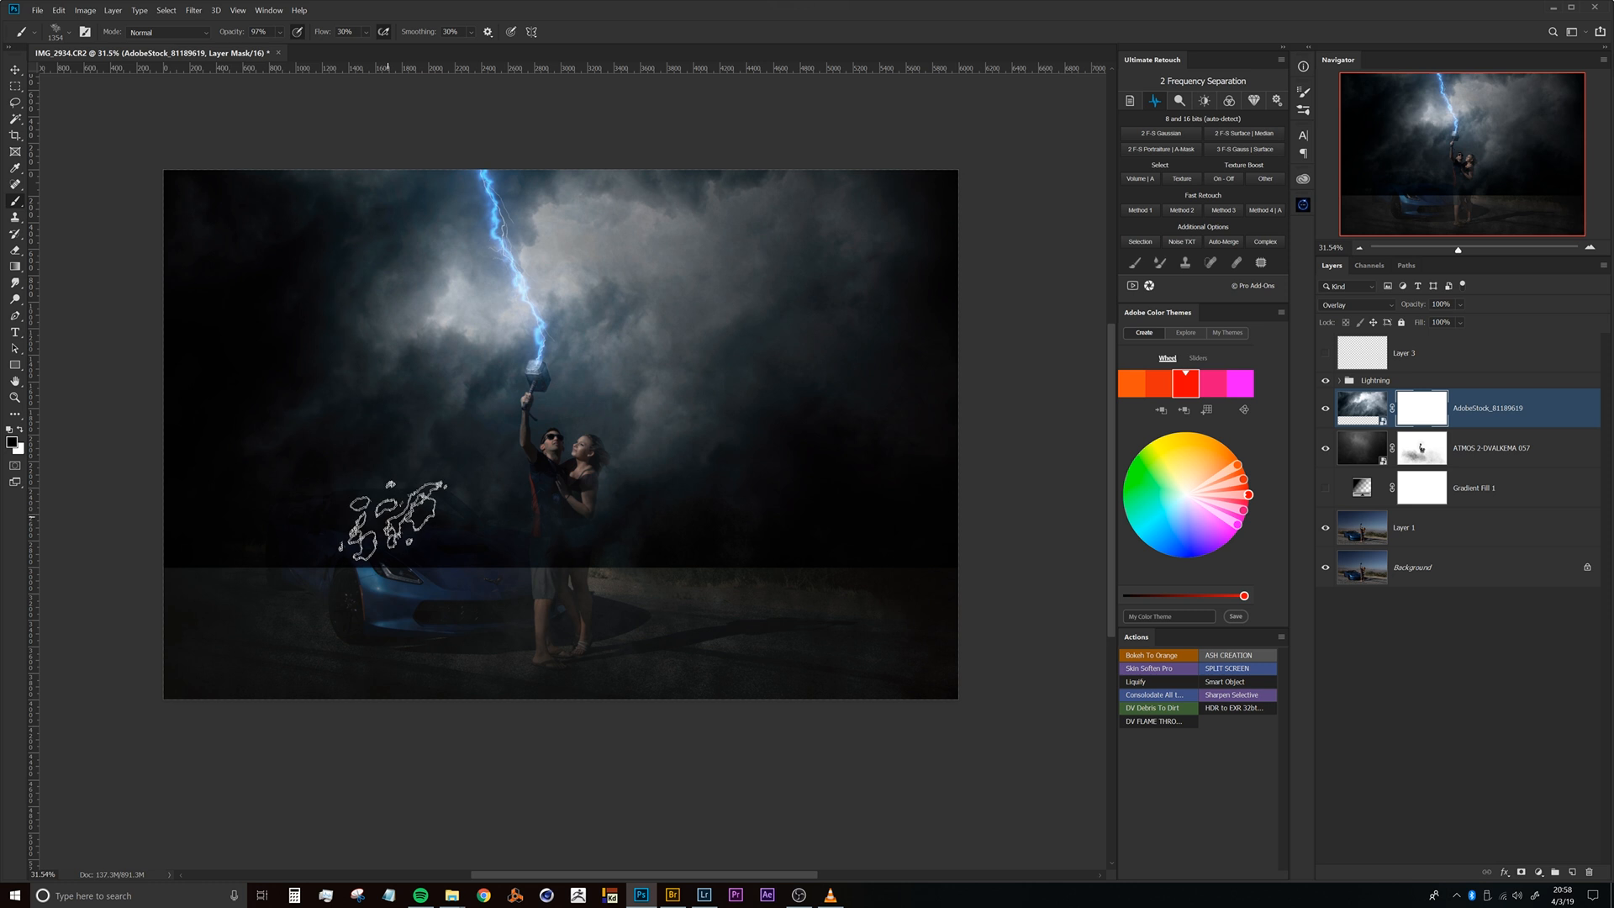
mouse_move(157, 531)
left_mouse_down()
mouse_move(479, 550)
mouse_move(901, 537)
mouse_move(1010, 493)
mouse_move(822, 534)
mouse_move(355, 575)
mouse_move(120, 565)
left_mouse_up()
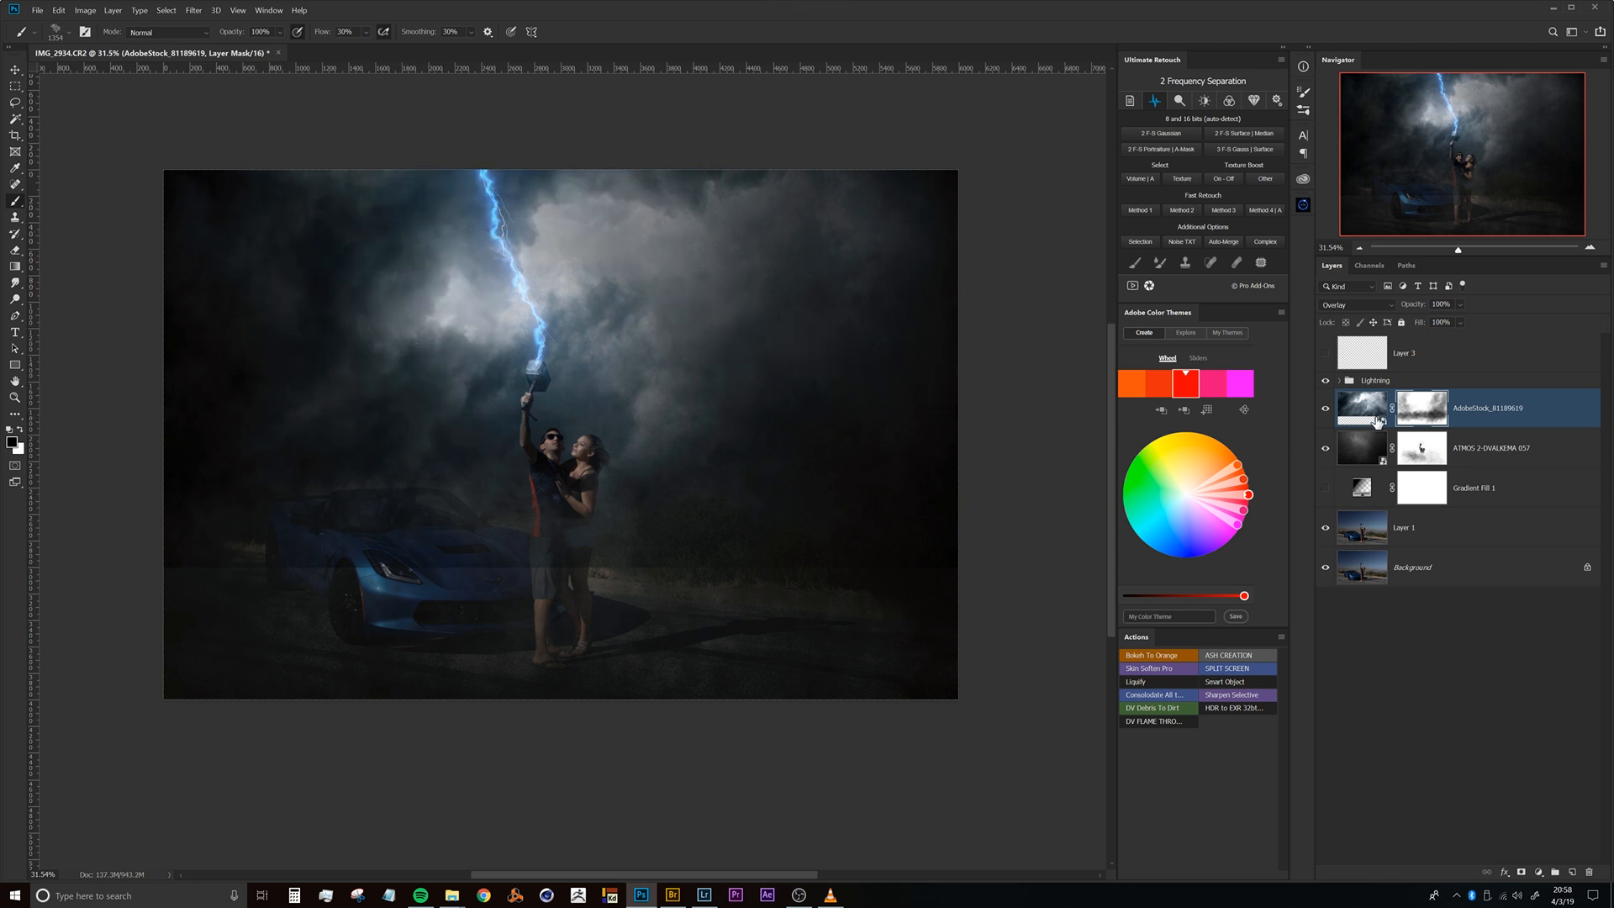
left_click_drag(694, 362, 688, 267)
left_click_drag(678, 408, 693, 437)
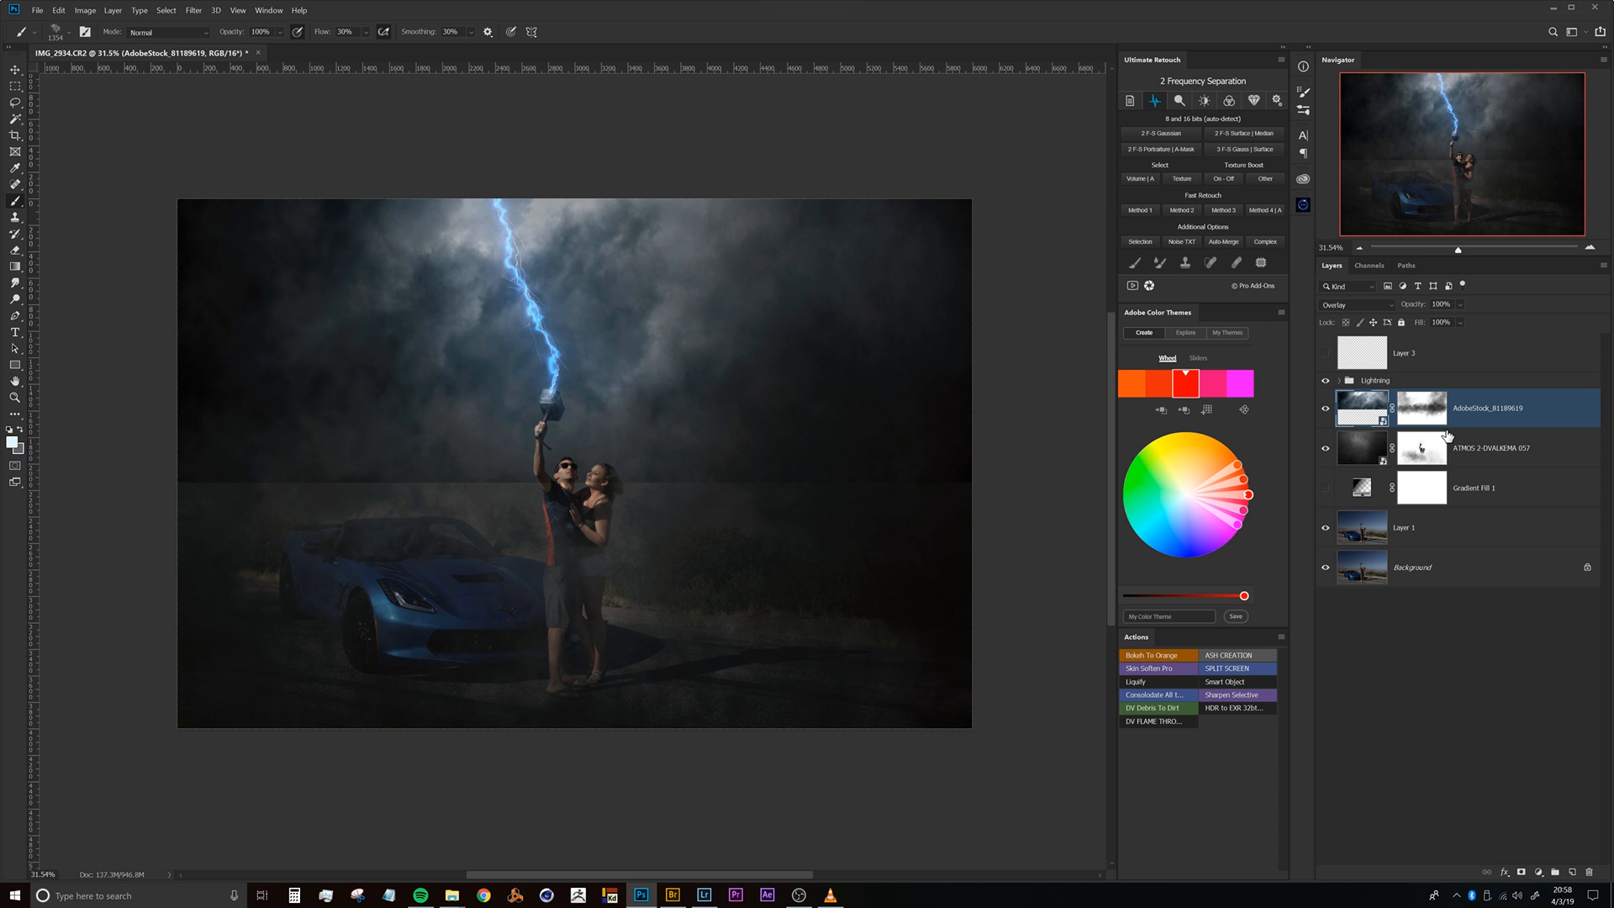
Paint black with a soft round brush on the AdobeStock_81189619 cloud mask to hide the hard horizontal edge above the car and beside the couple.
left_click(1429, 423)
key("x")
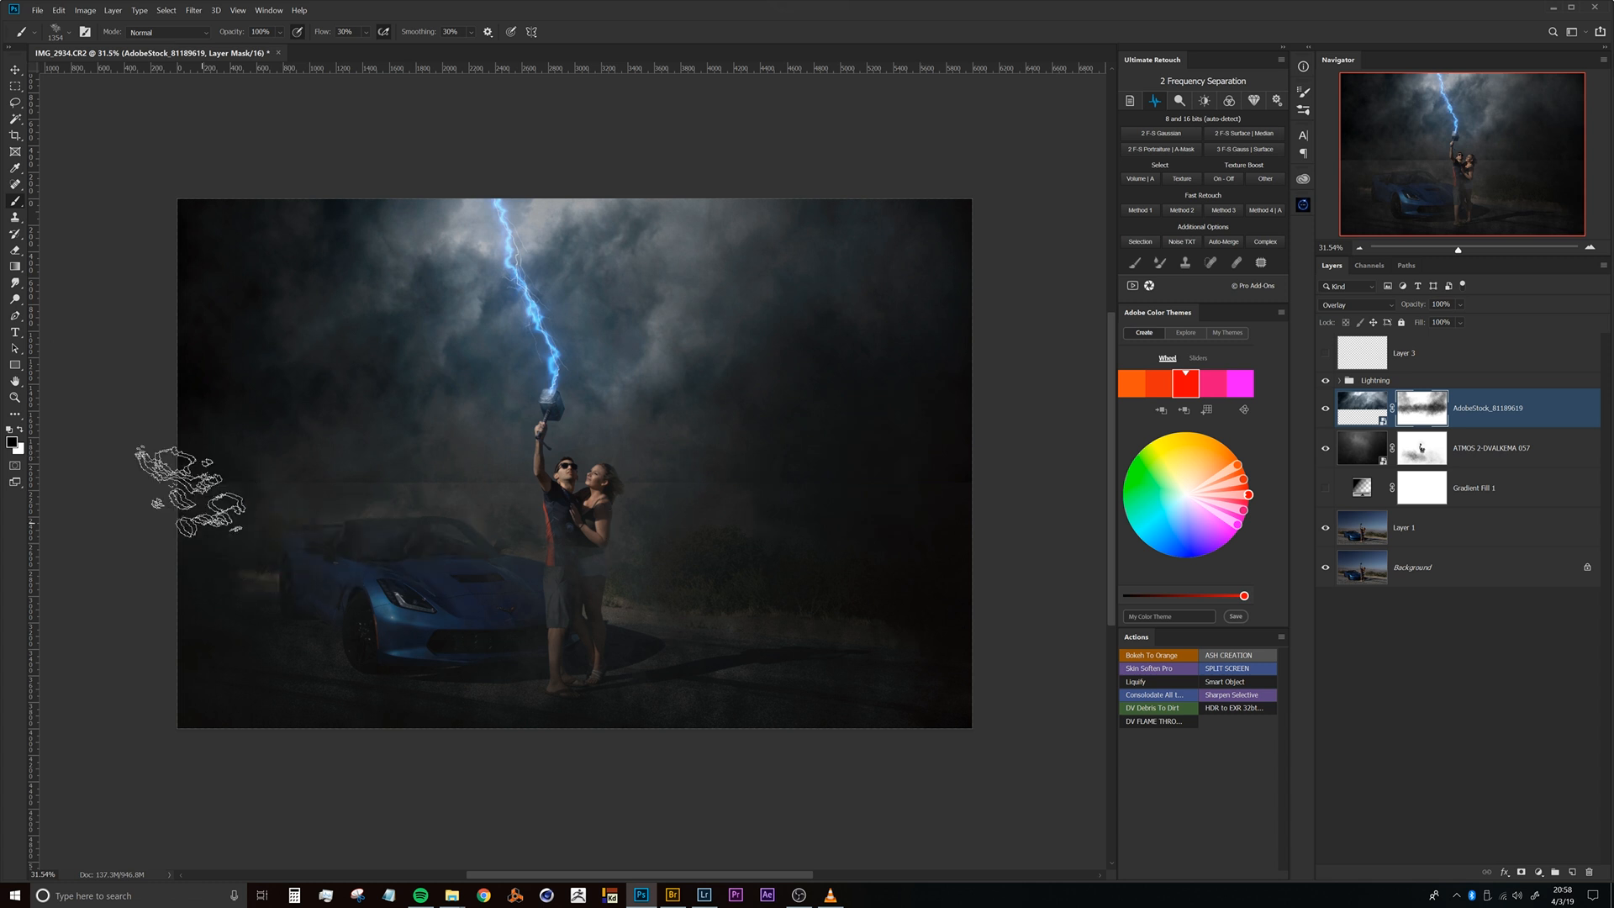
right_click(496, 400)
double_click(605, 503)
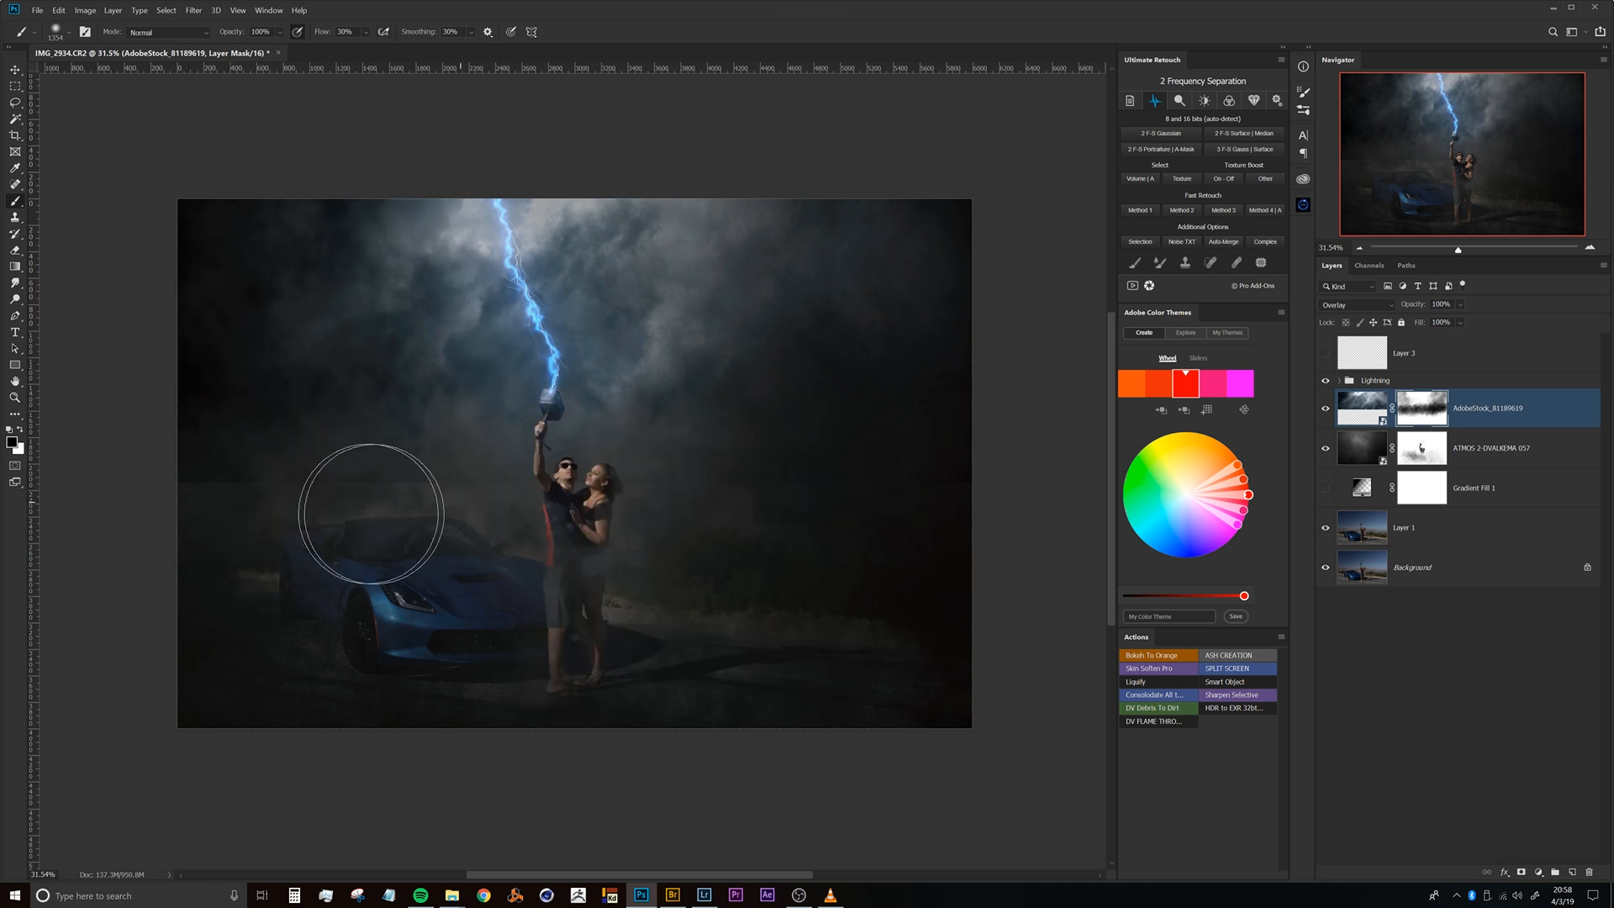
mouse_move(316, 488)
left_mouse_down()
mouse_move(173, 490)
mouse_move(362, 496)
mouse_move(214, 540)
mouse_move(732, 525)
left_mouse_up()
mouse_move(415, 379)
left_mouse_down()
mouse_move(426, 425)
mouse_move(340, 392)
left_mouse_up()
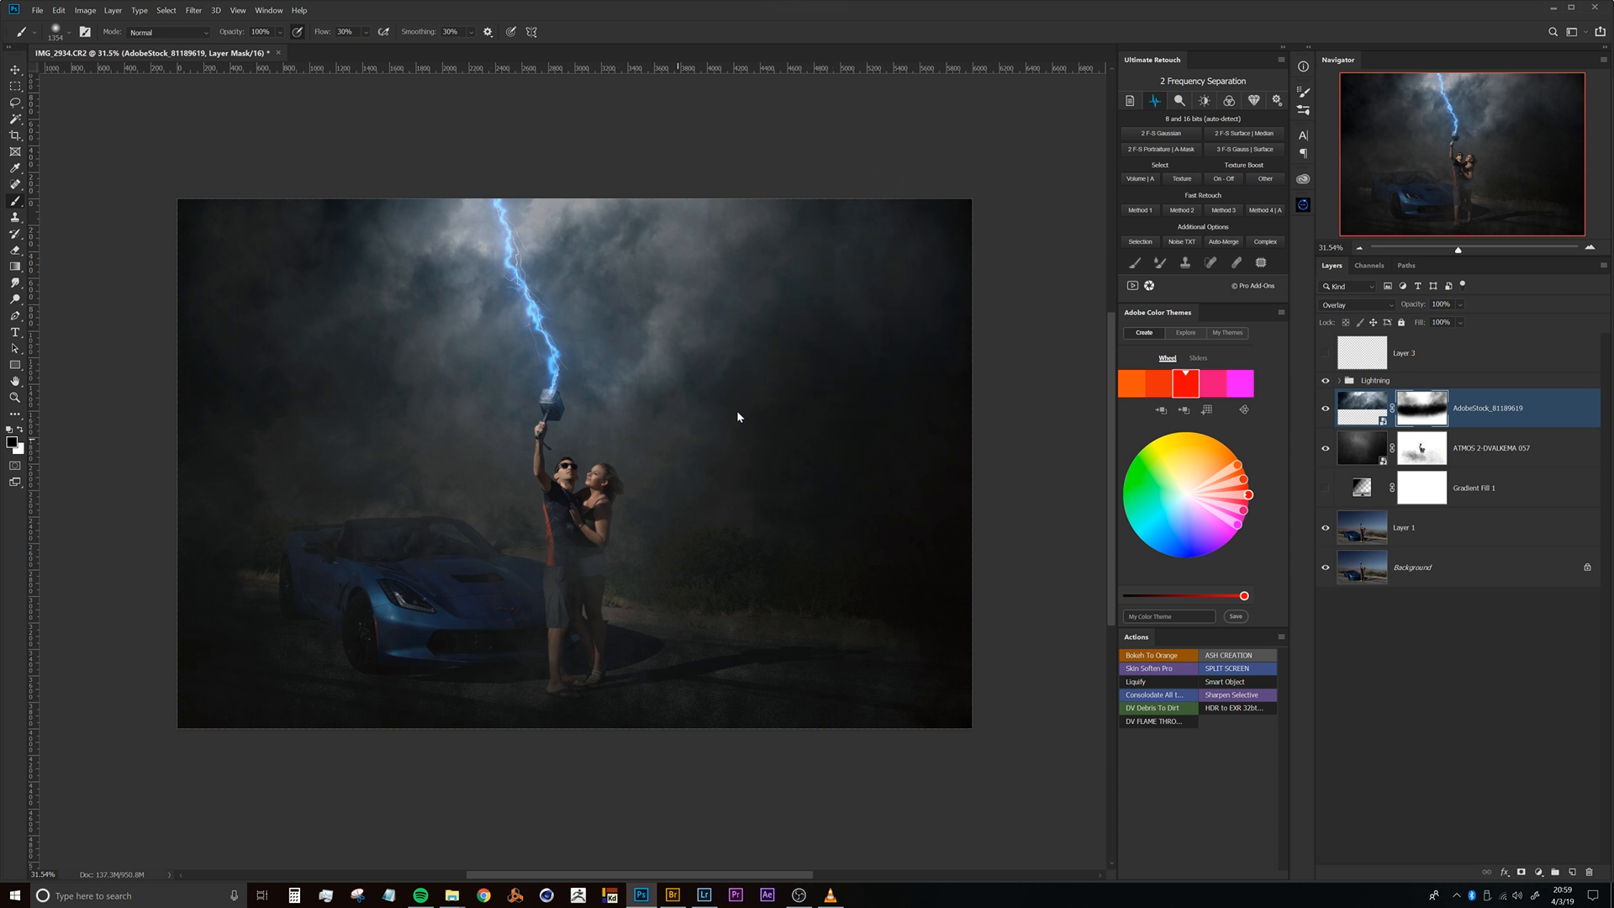
Compare the image with and without the cloud layer, and paint more black on its mask in the area beside the couple.
left_click(1327, 412)
left_click(1327, 412)
left_click(1326, 412)
left_click(1328, 412)
left_click(1327, 412)
left_click(1327, 412)
left_click(1376, 408)
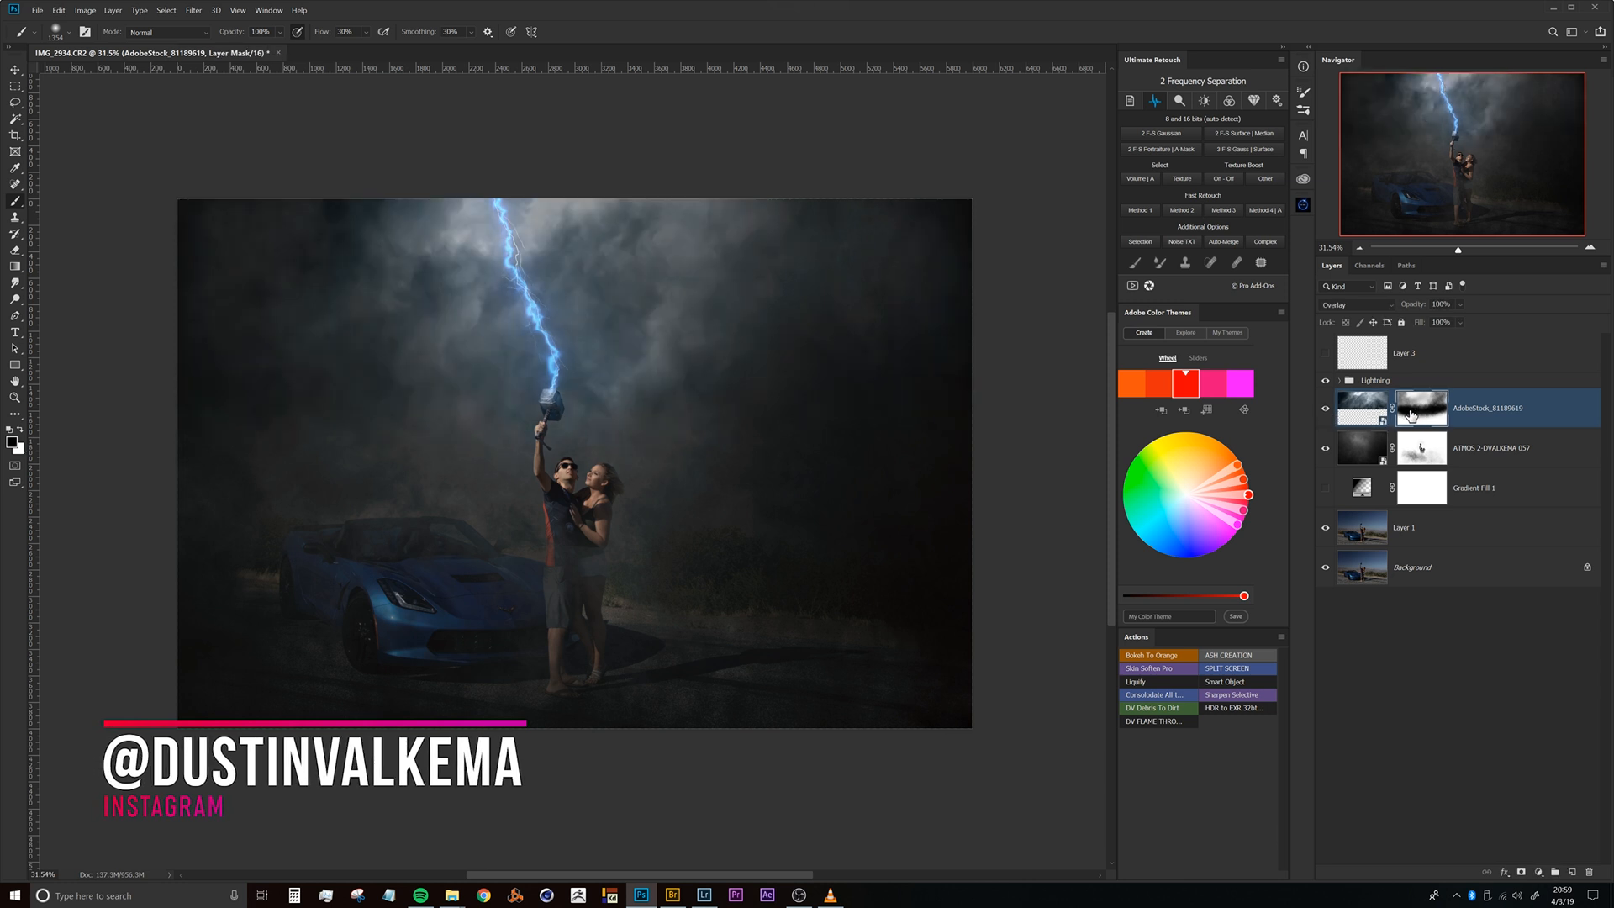
left_click_drag(655, 459, 726, 441)
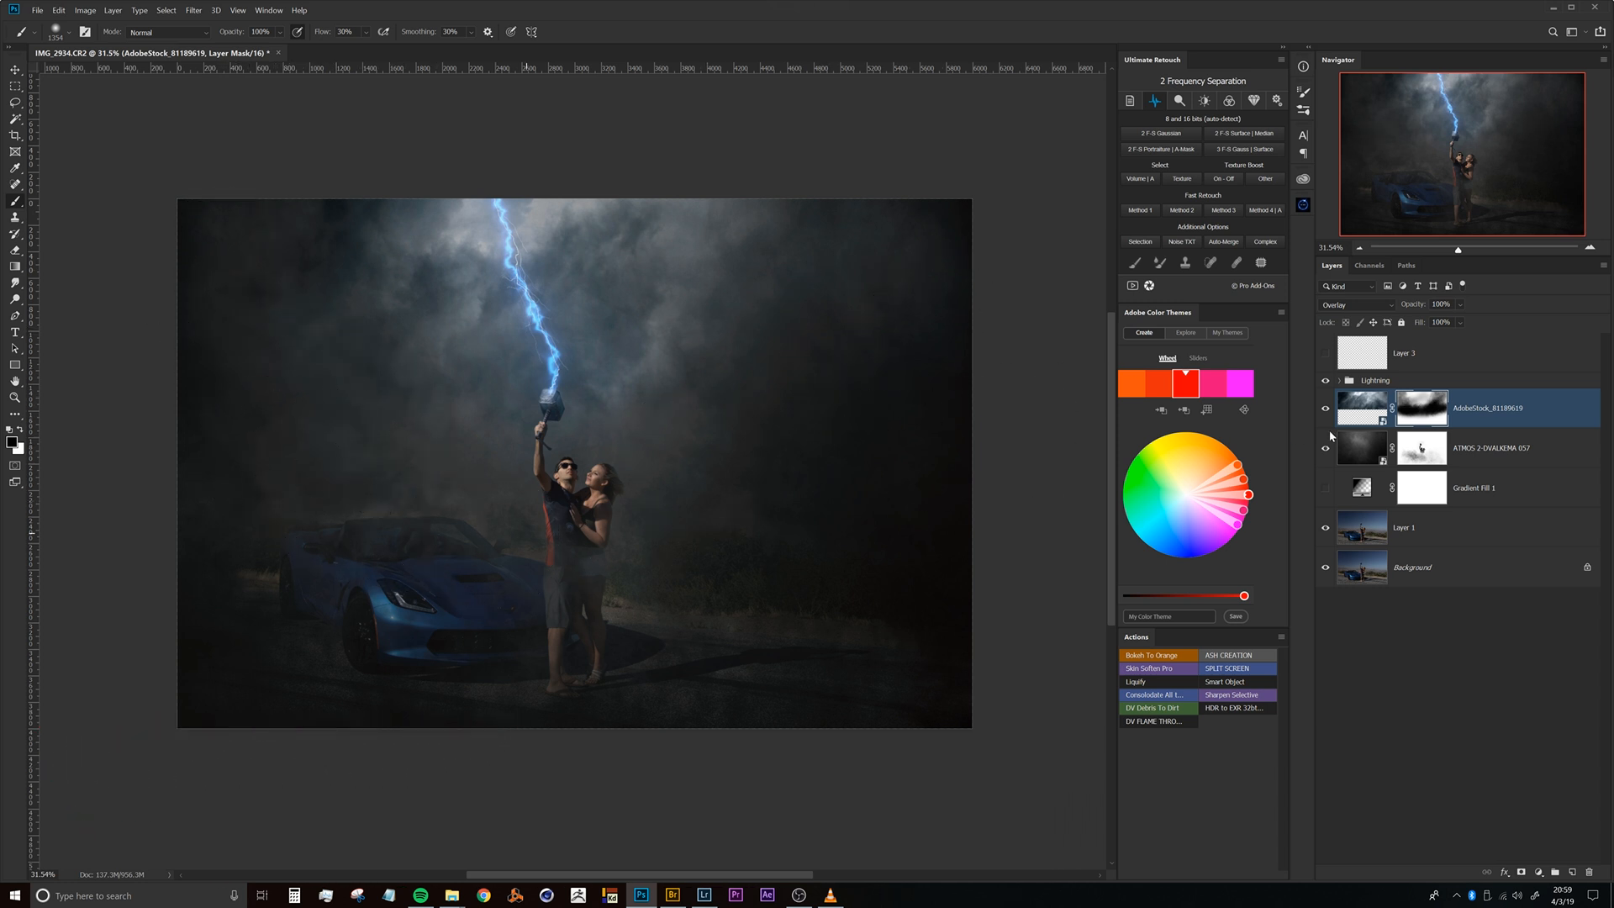
Add a linear Gradient fill layer above the clouds, set its angle to -90 and shift the gradient upward.
left_click(1362, 408)
left_click_drag(532, 340, 543, 282)
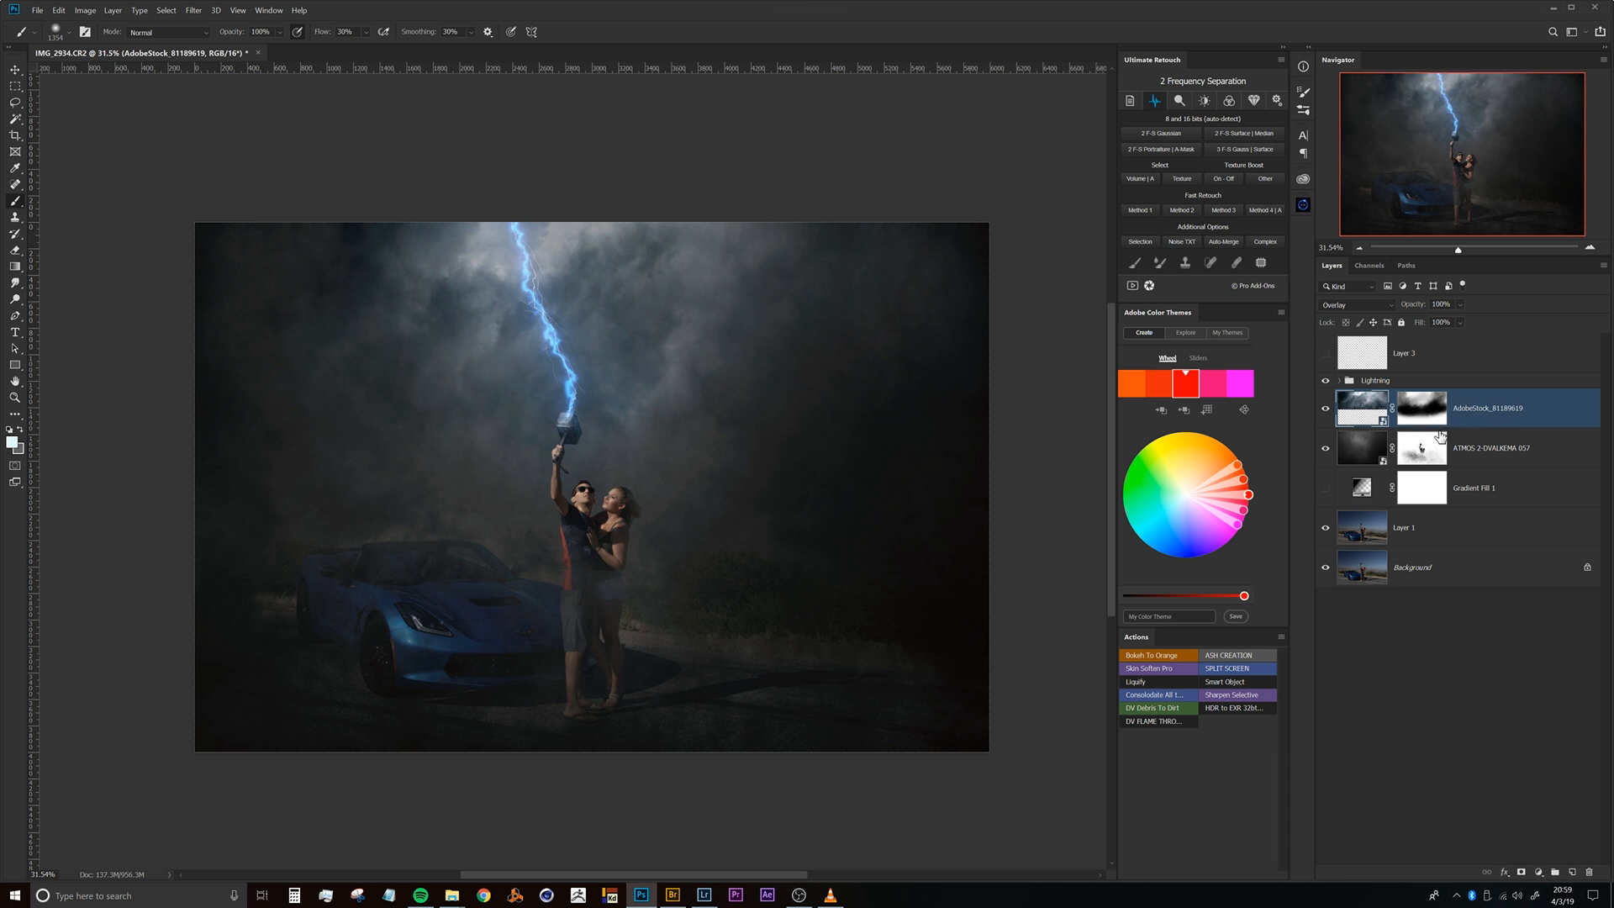
left_click(1540, 874)
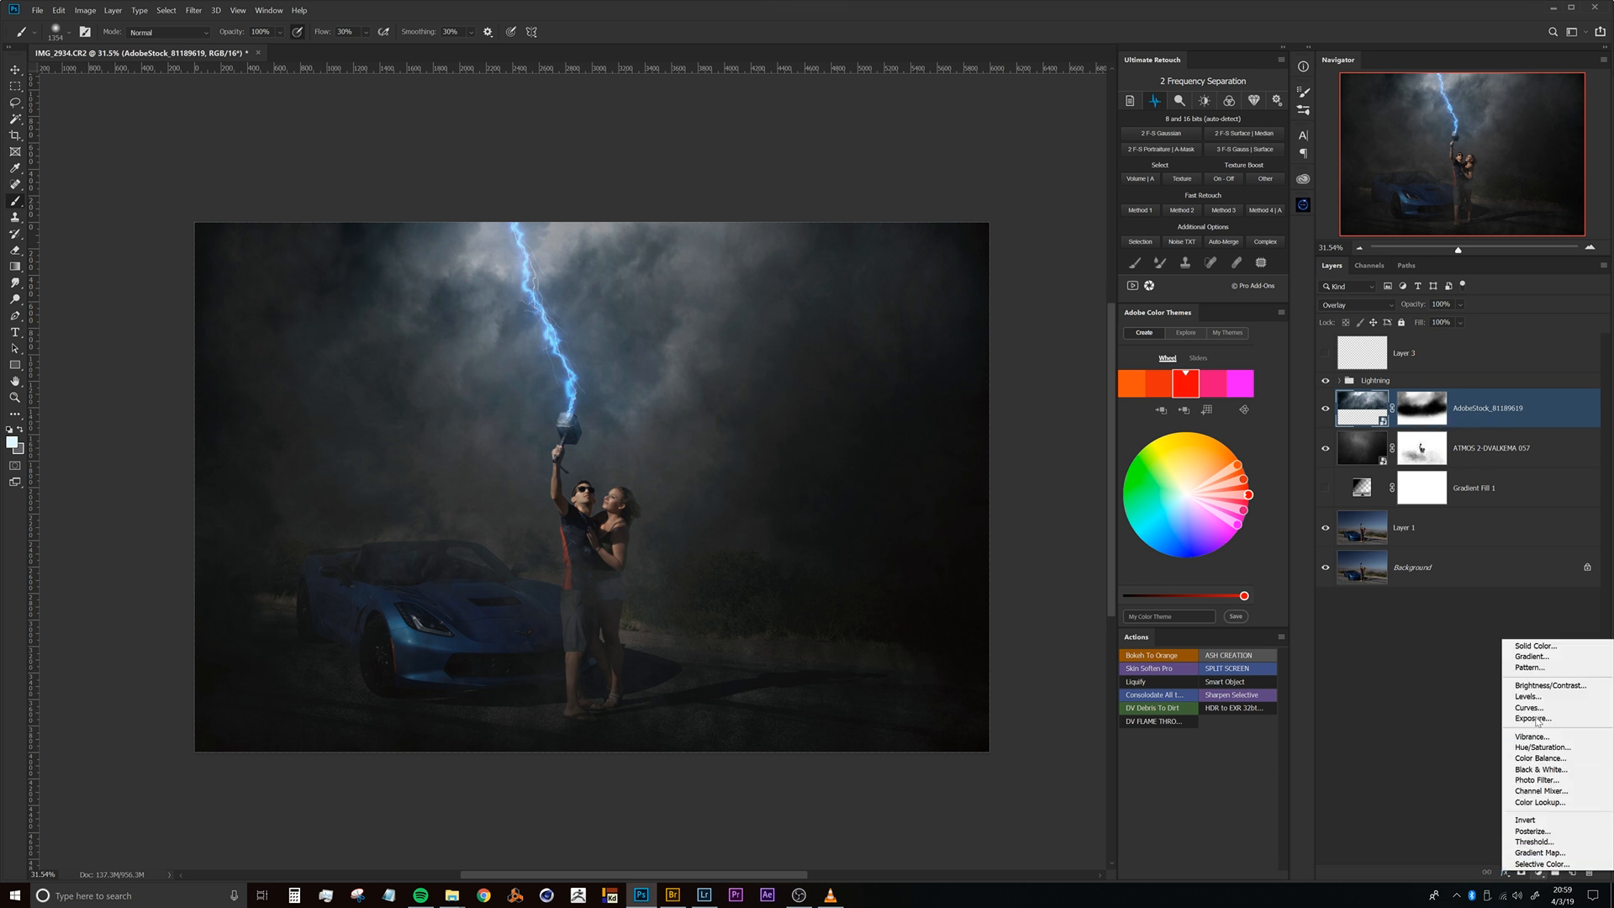
left_click(1531, 656)
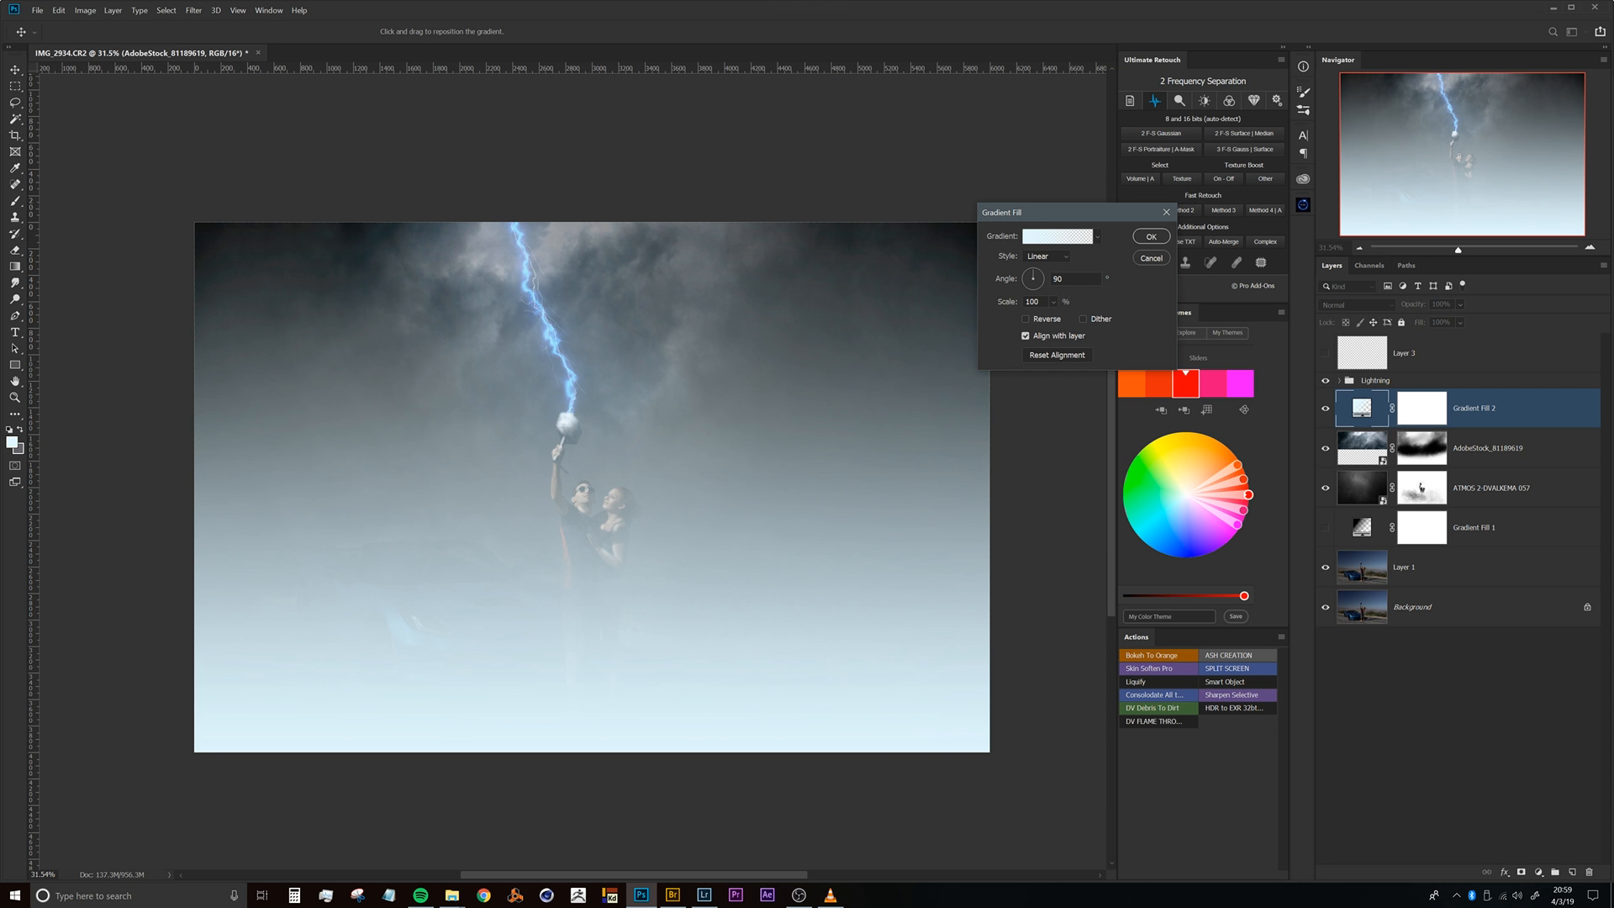
left_click_drag(1033, 301, 1033, 301)
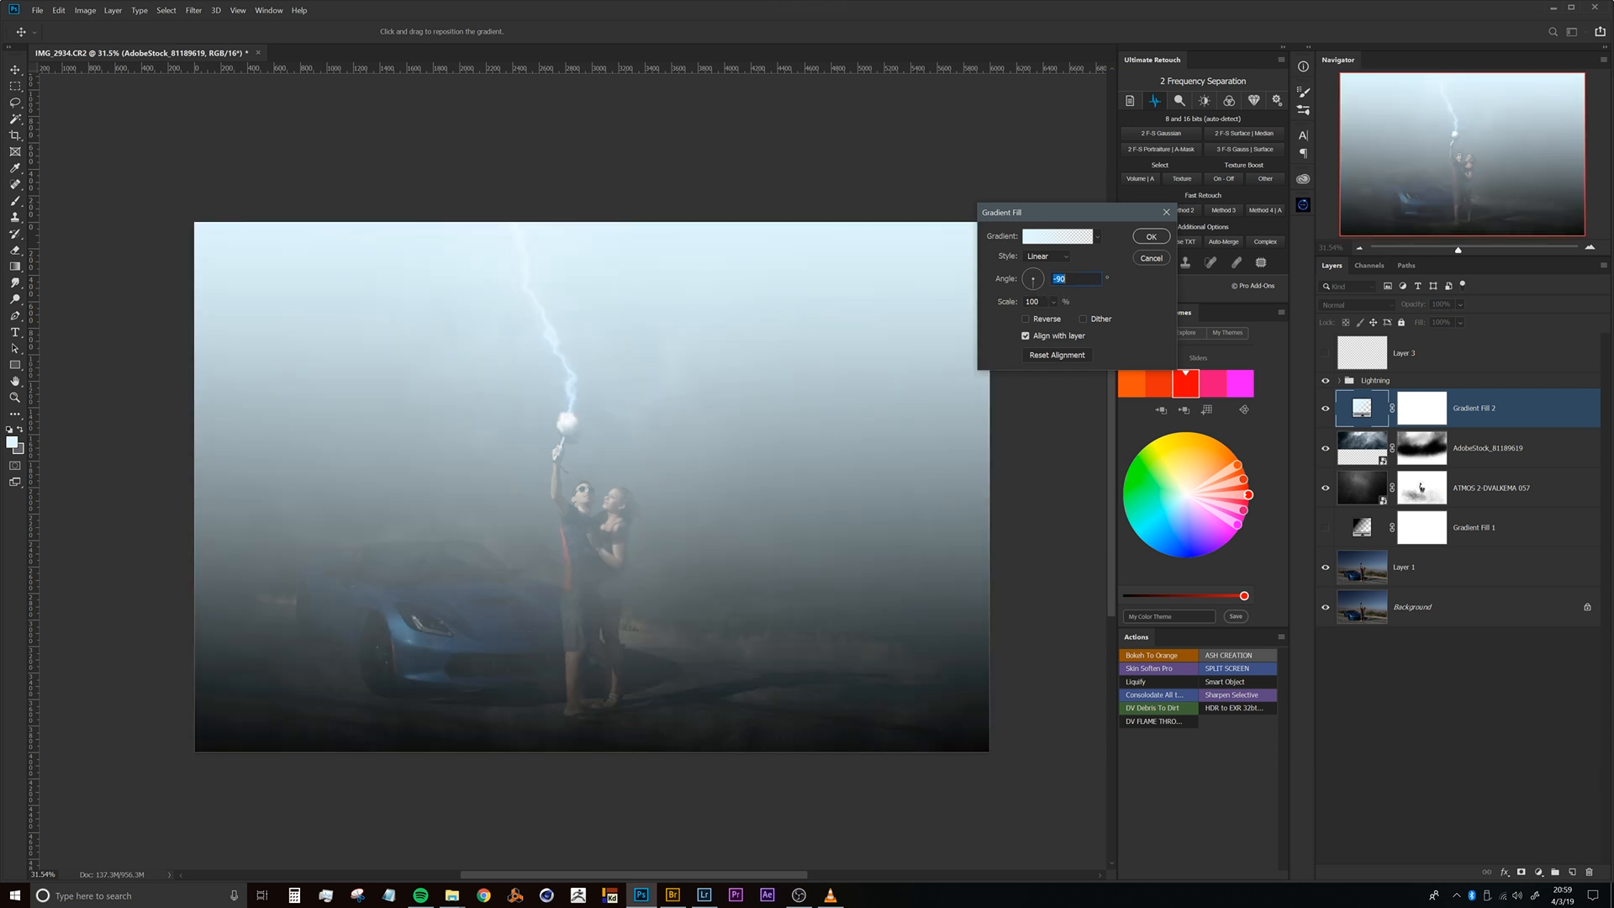
left_click_drag(724, 447, 715, 335)
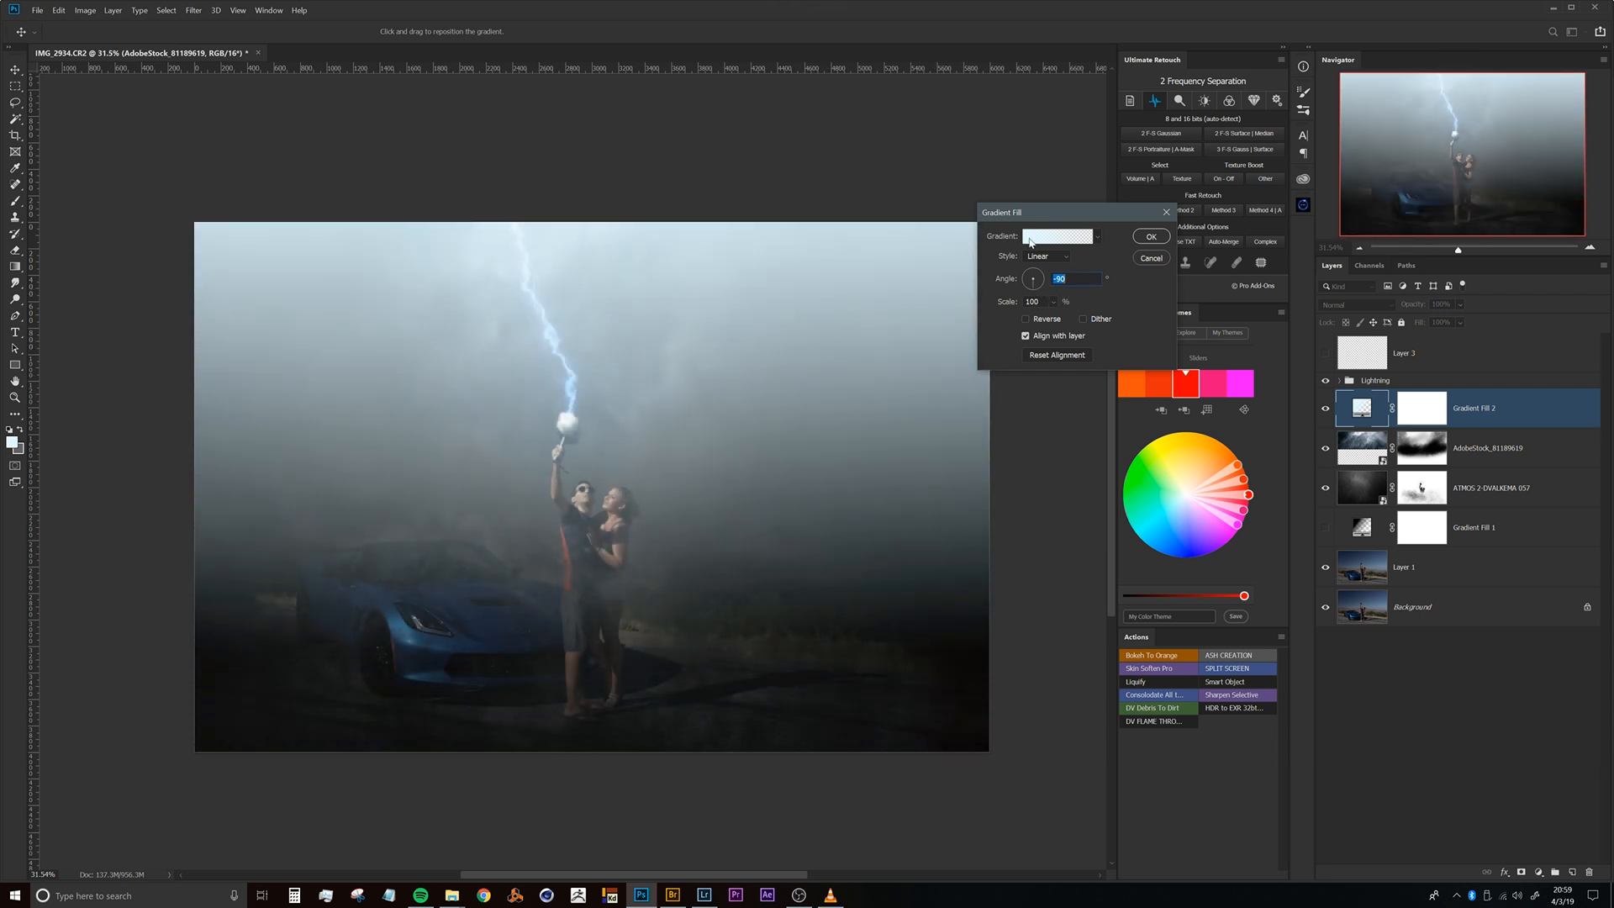
Change the gradient's starting colour stop to light blue b5caff and accept the gradient fill.
left_click(1032, 240)
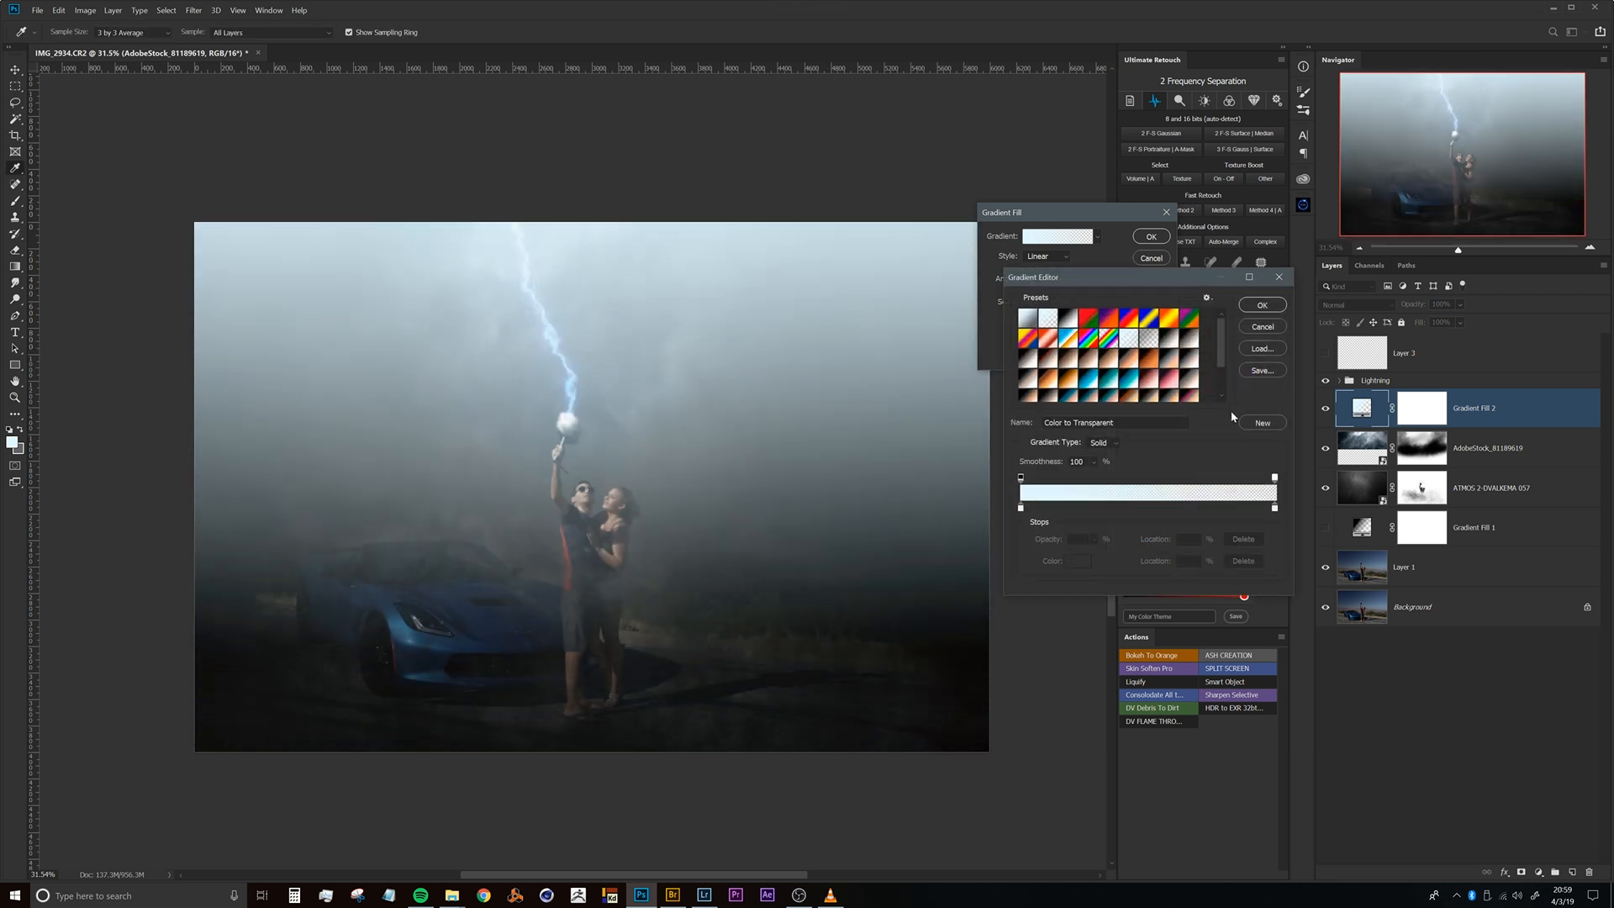
double_click(1020, 508)
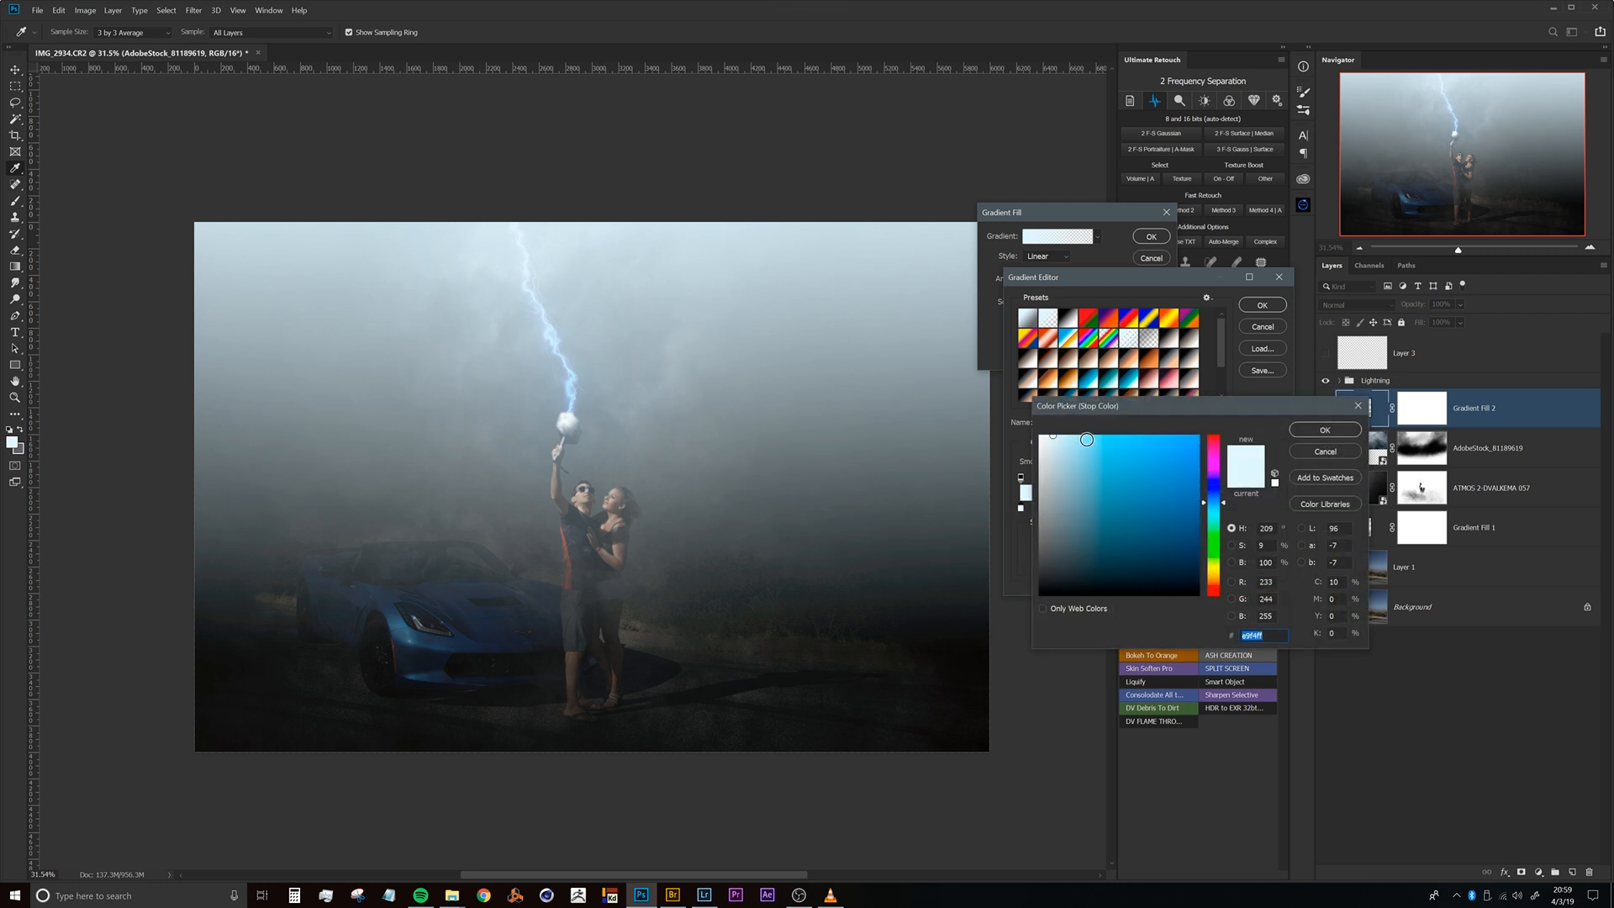
left_click_drag(1061, 442, 1085, 435)
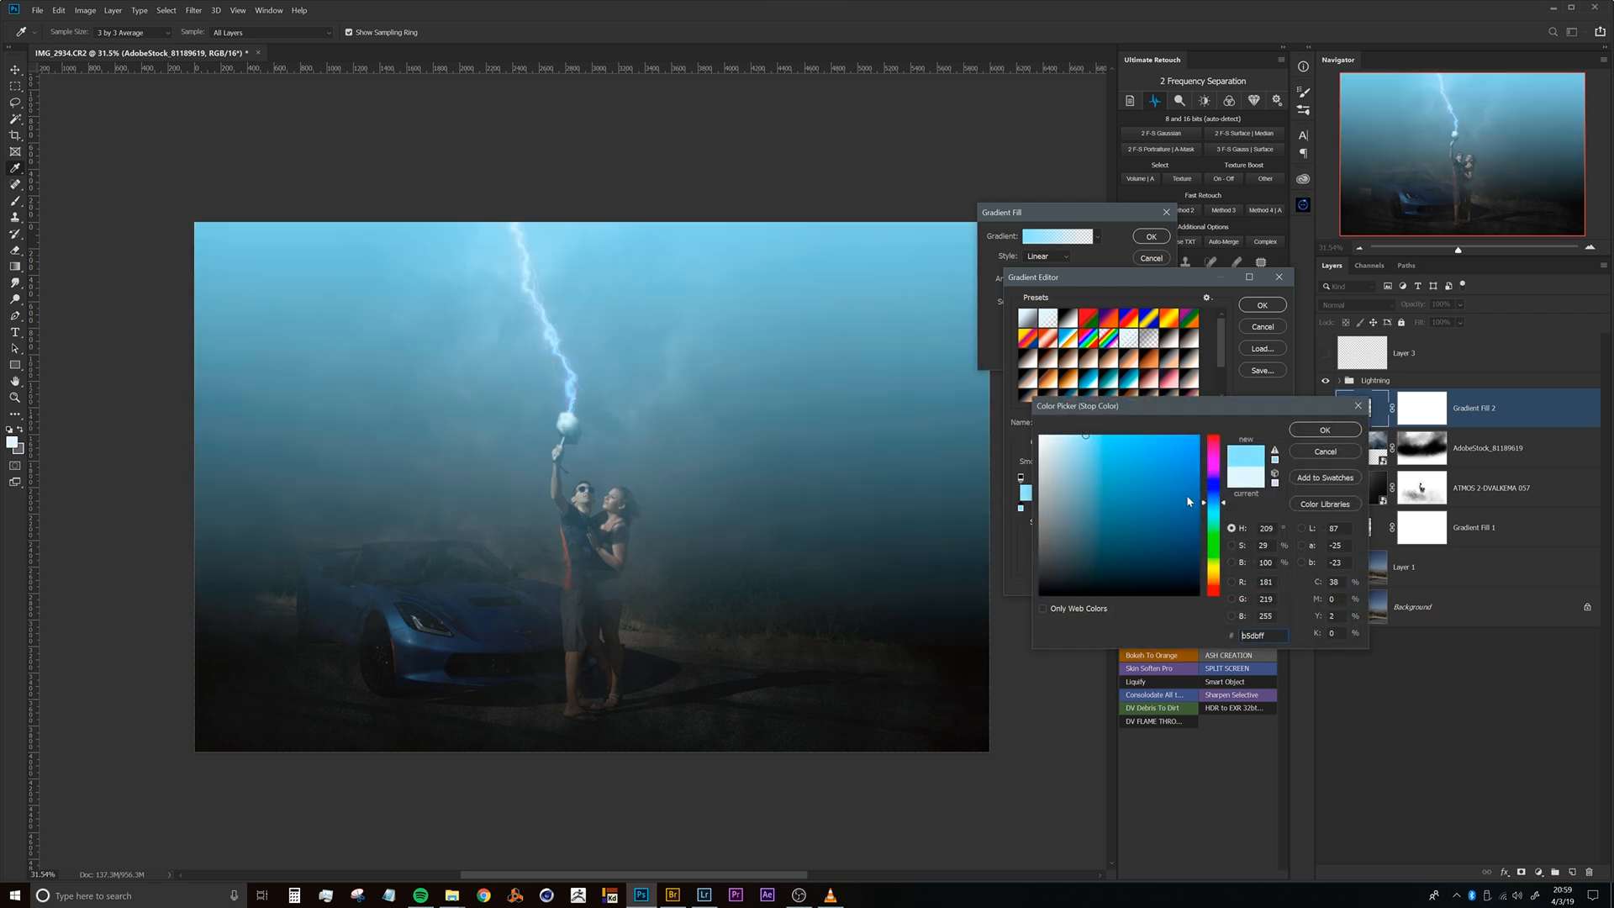
left_click_drag(1204, 502, 1204, 505)
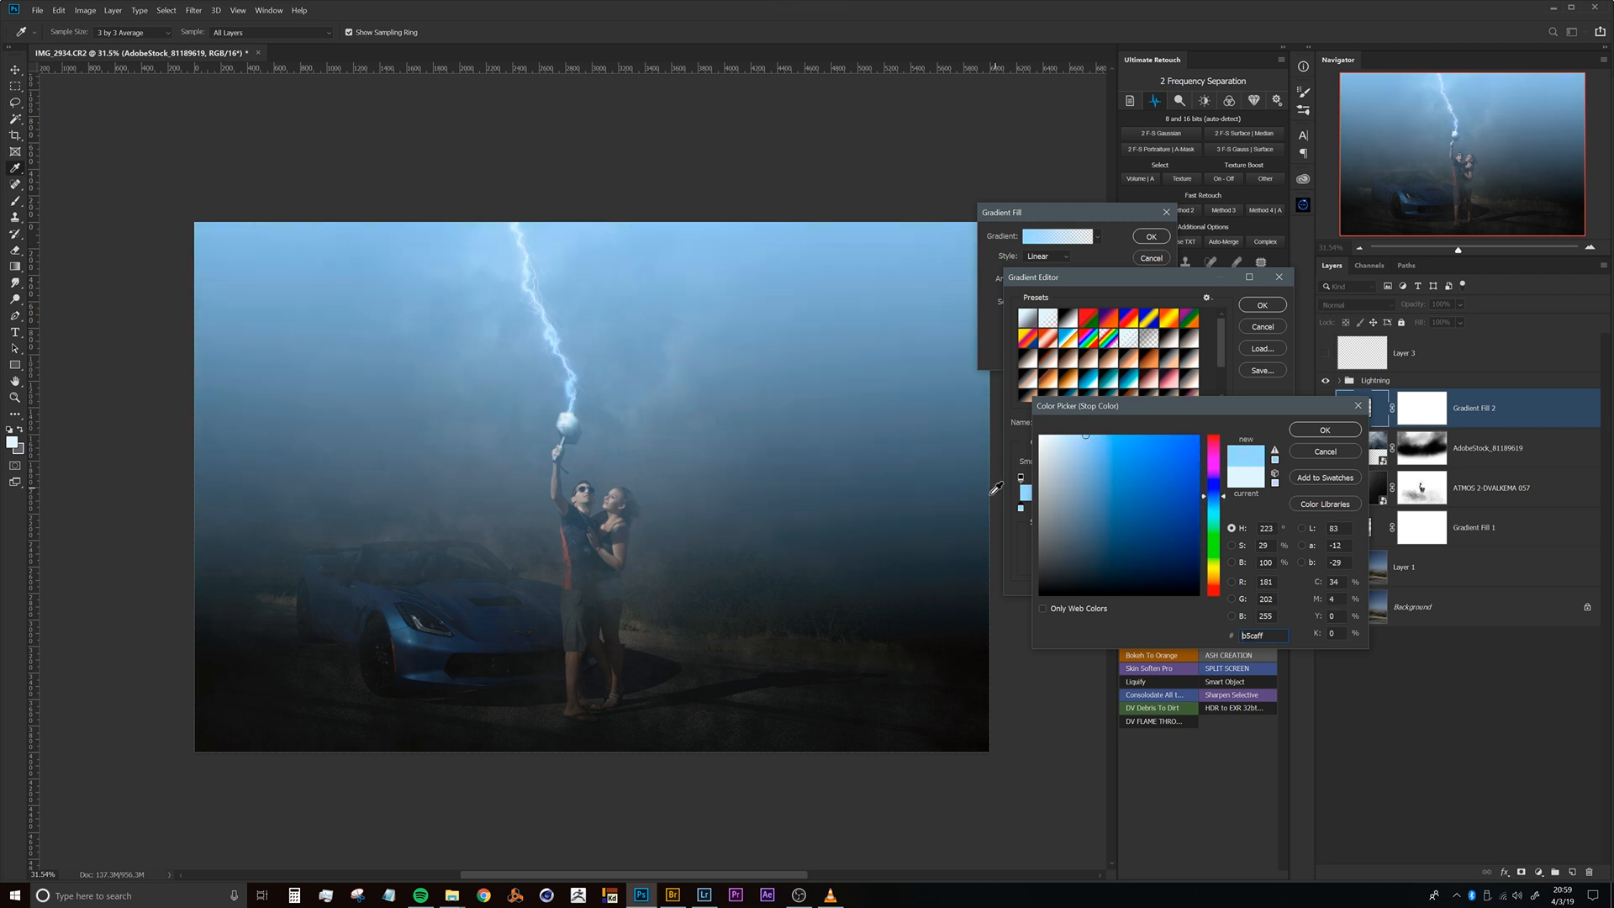
left_click(1323, 430)
left_click(1249, 308)
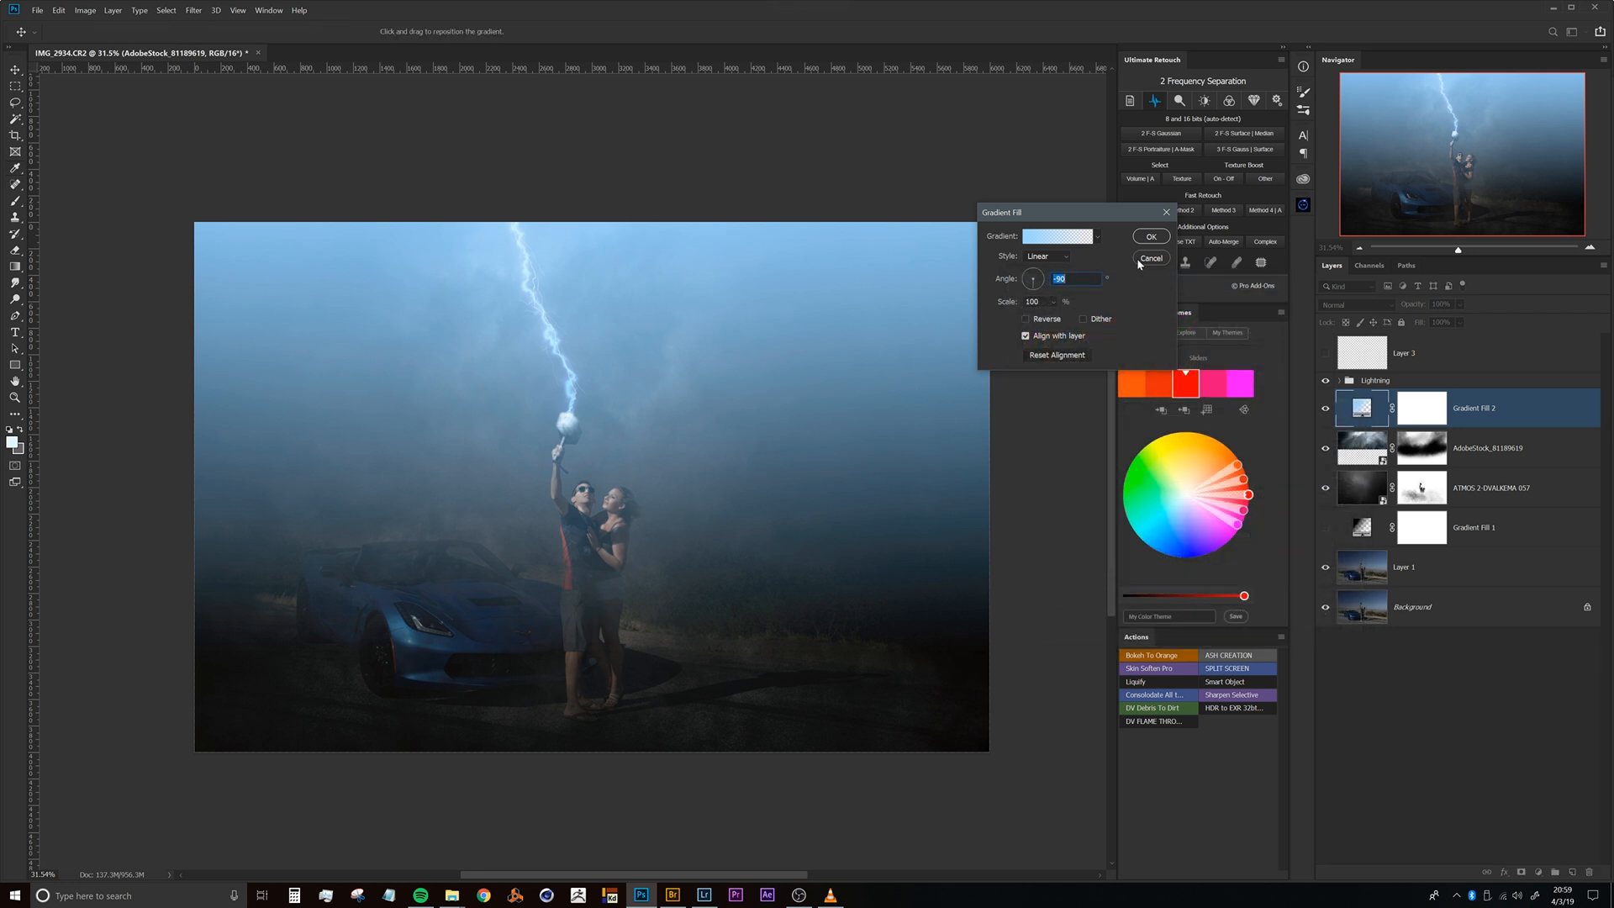
left_click_drag(1111, 212, 1141, 297)
left_click(1180, 321)
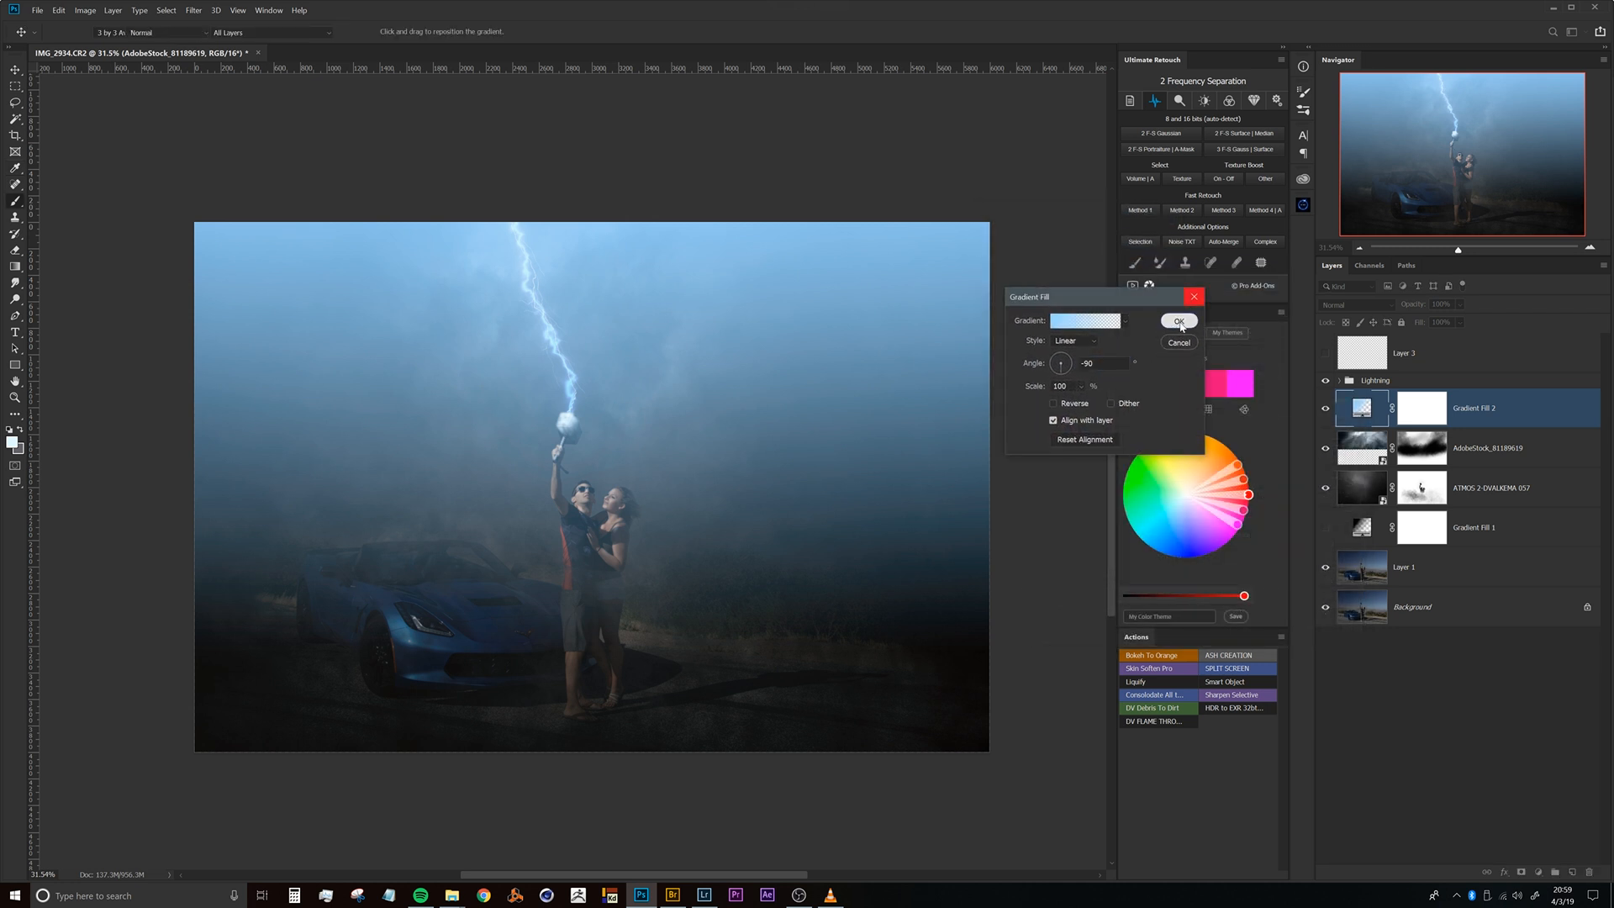
Set the blue gradient fill layer's blend mode to Overlay.
left_click(1421, 416)
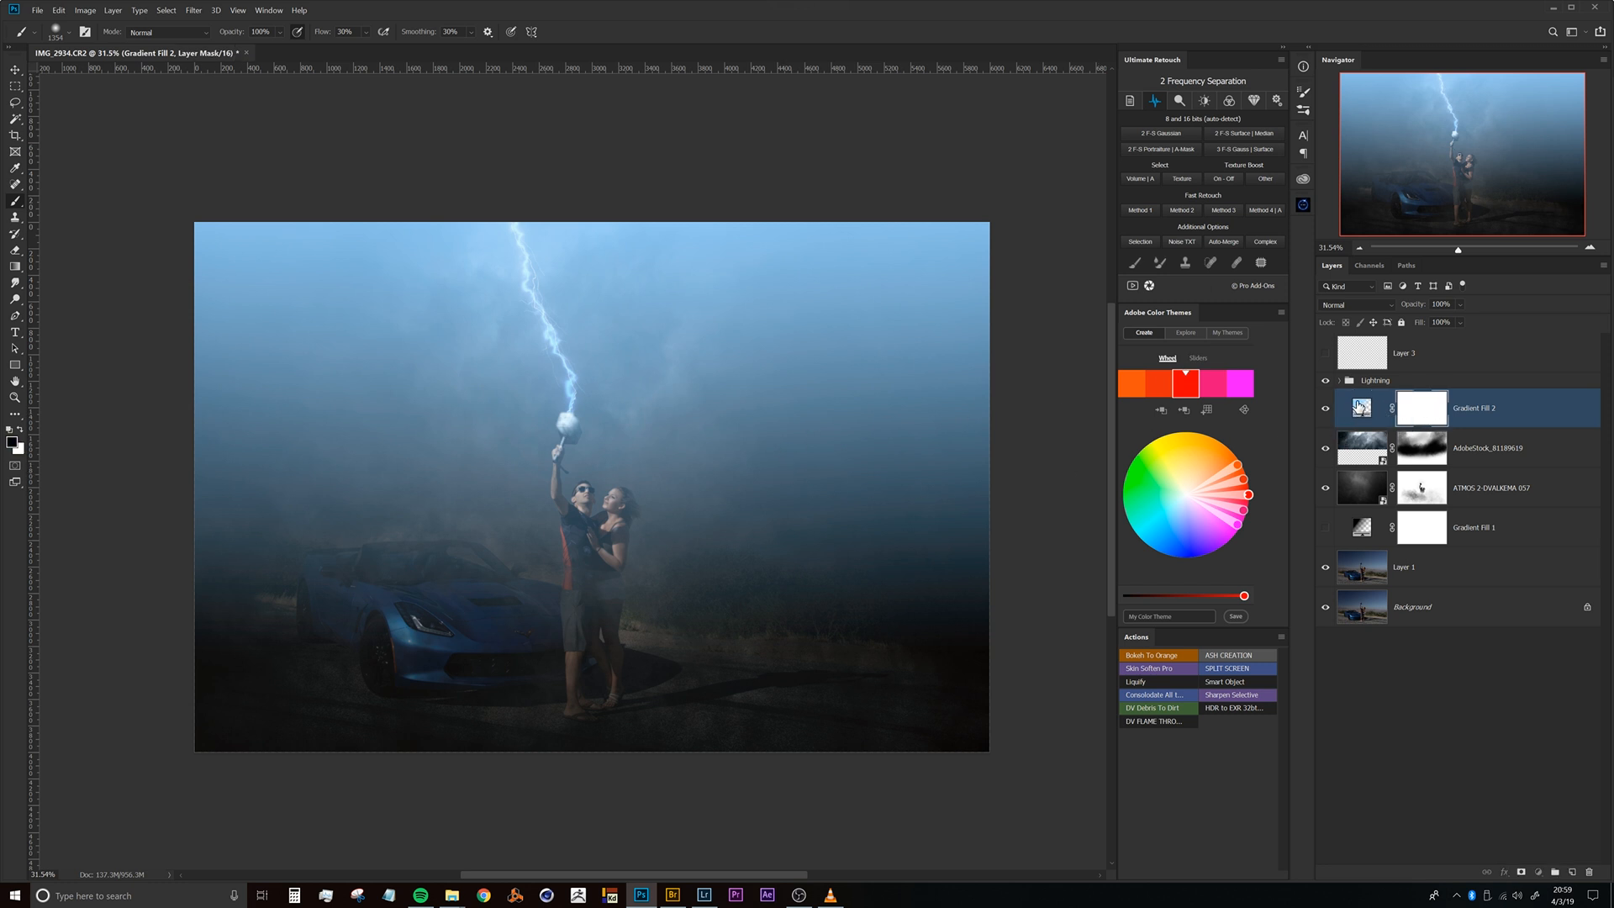
left_click(1343, 304)
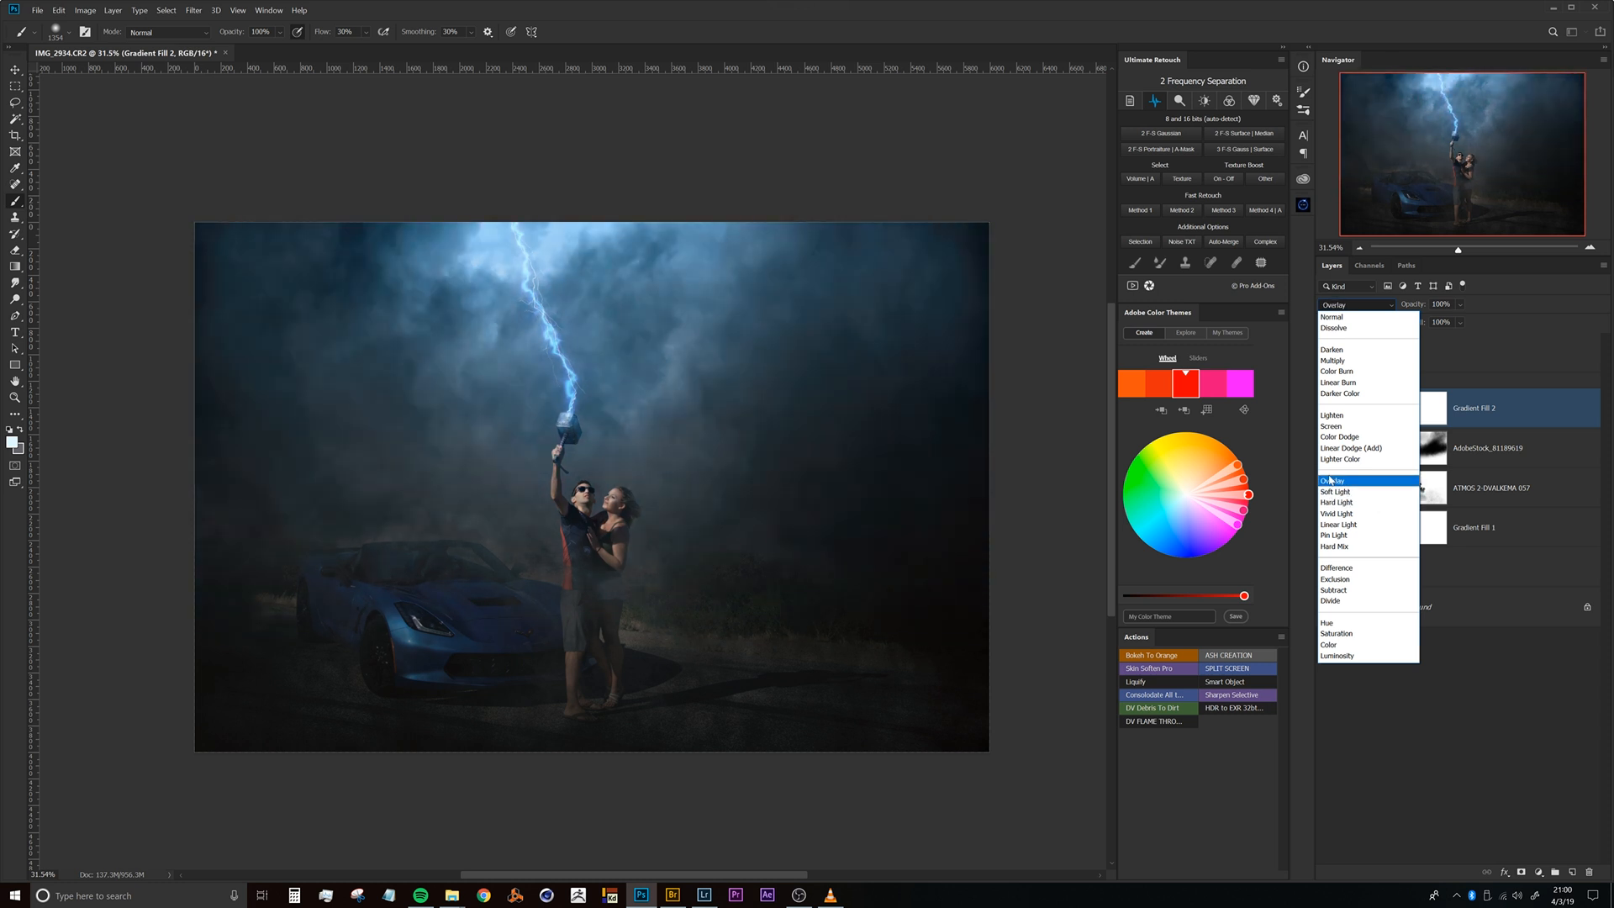
left_click(1332, 482)
Paint black on the blue gradient's mask with a textured smoke brush to break up the glow in the sky around the lightning.
left_click(1421, 420)
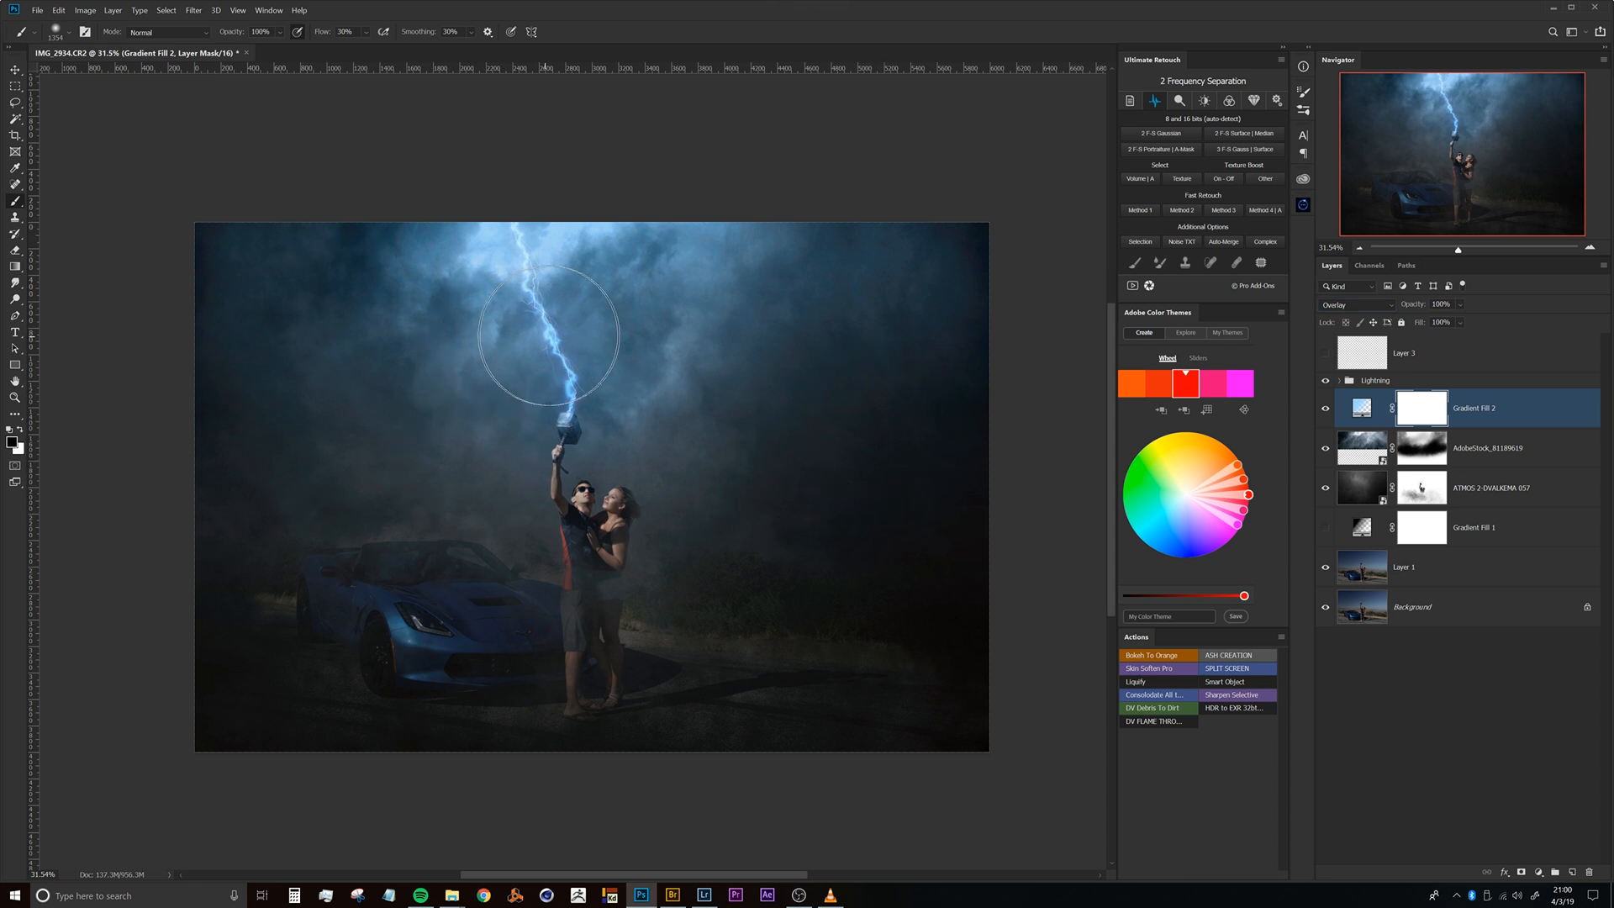
right_click(646, 330)
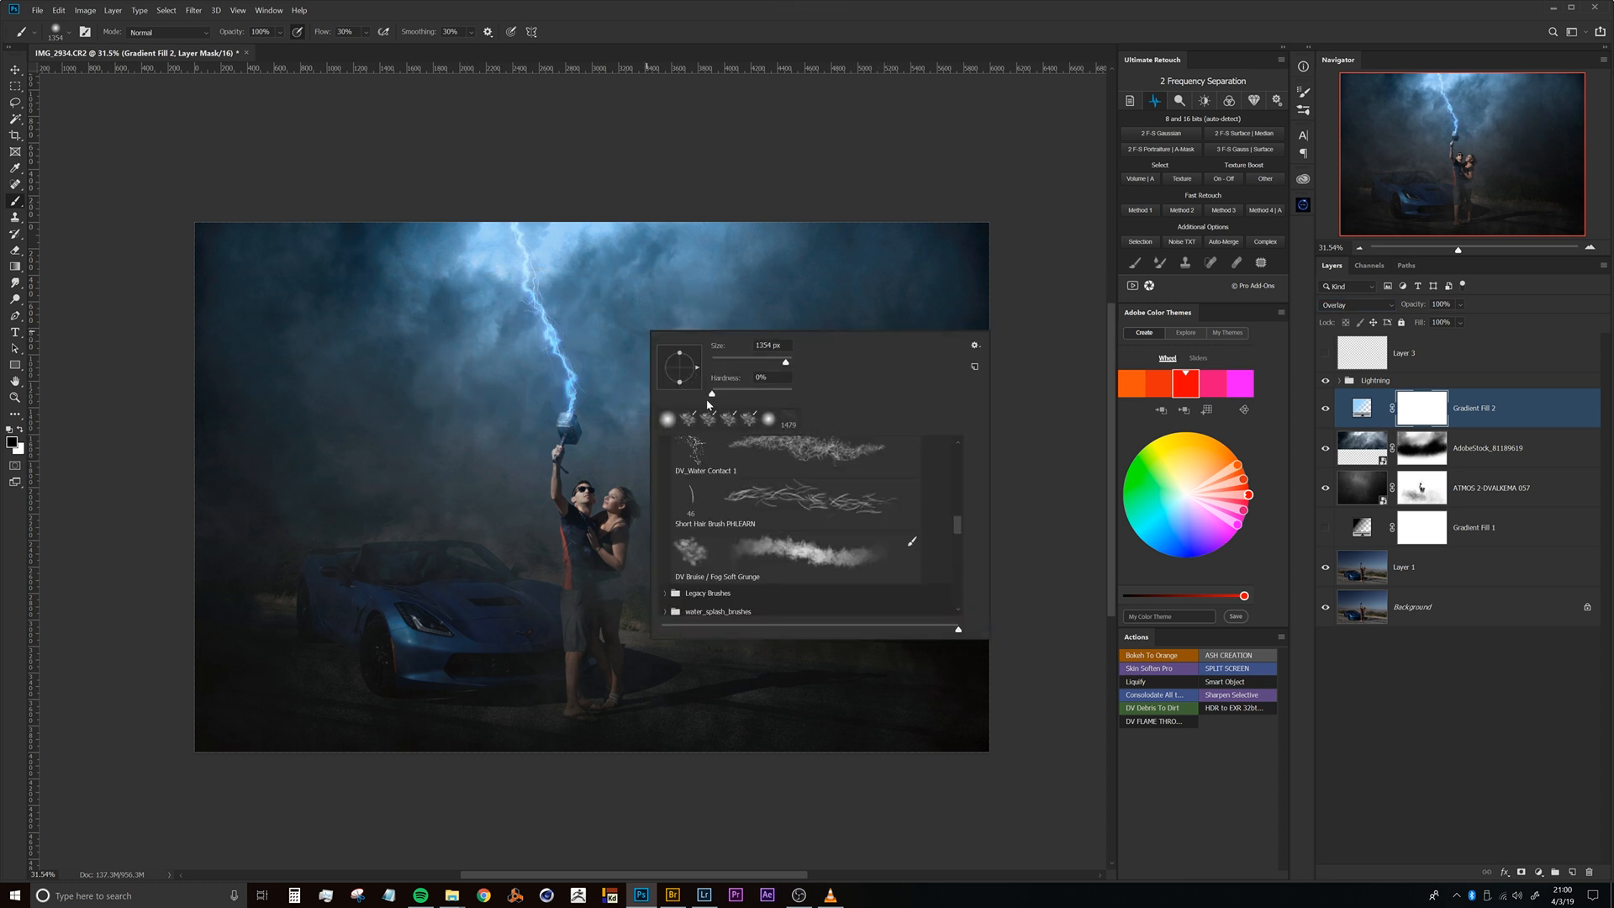
double_click(691, 422)
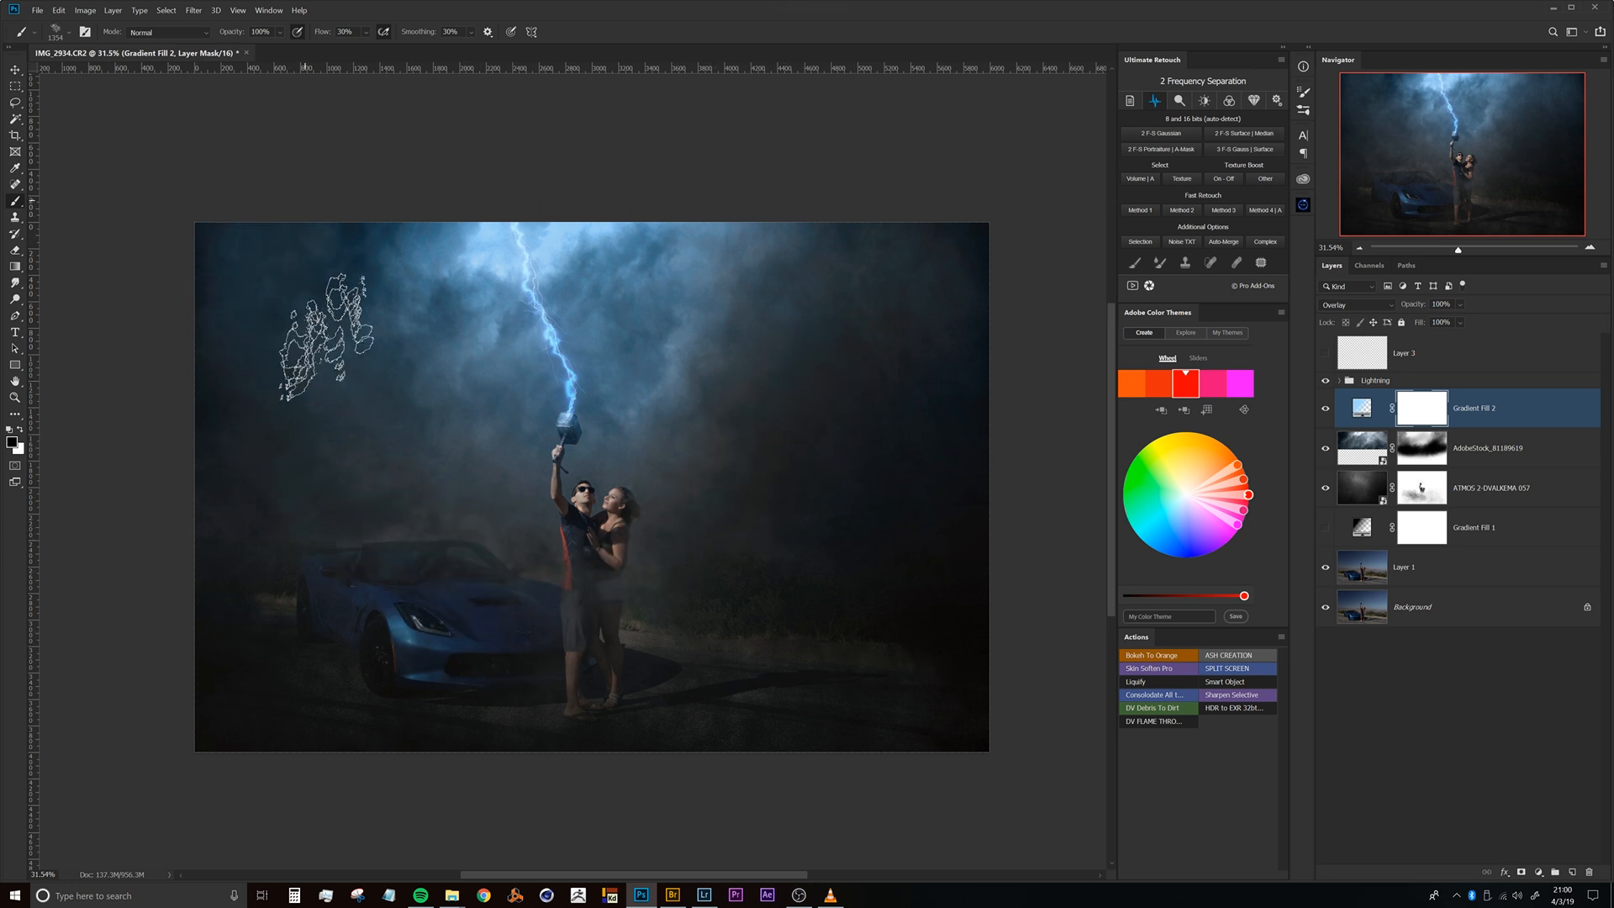
mouse_move(354, 274)
left_mouse_down()
mouse_move(346, 335)
mouse_move(432, 407)
left_mouse_up()
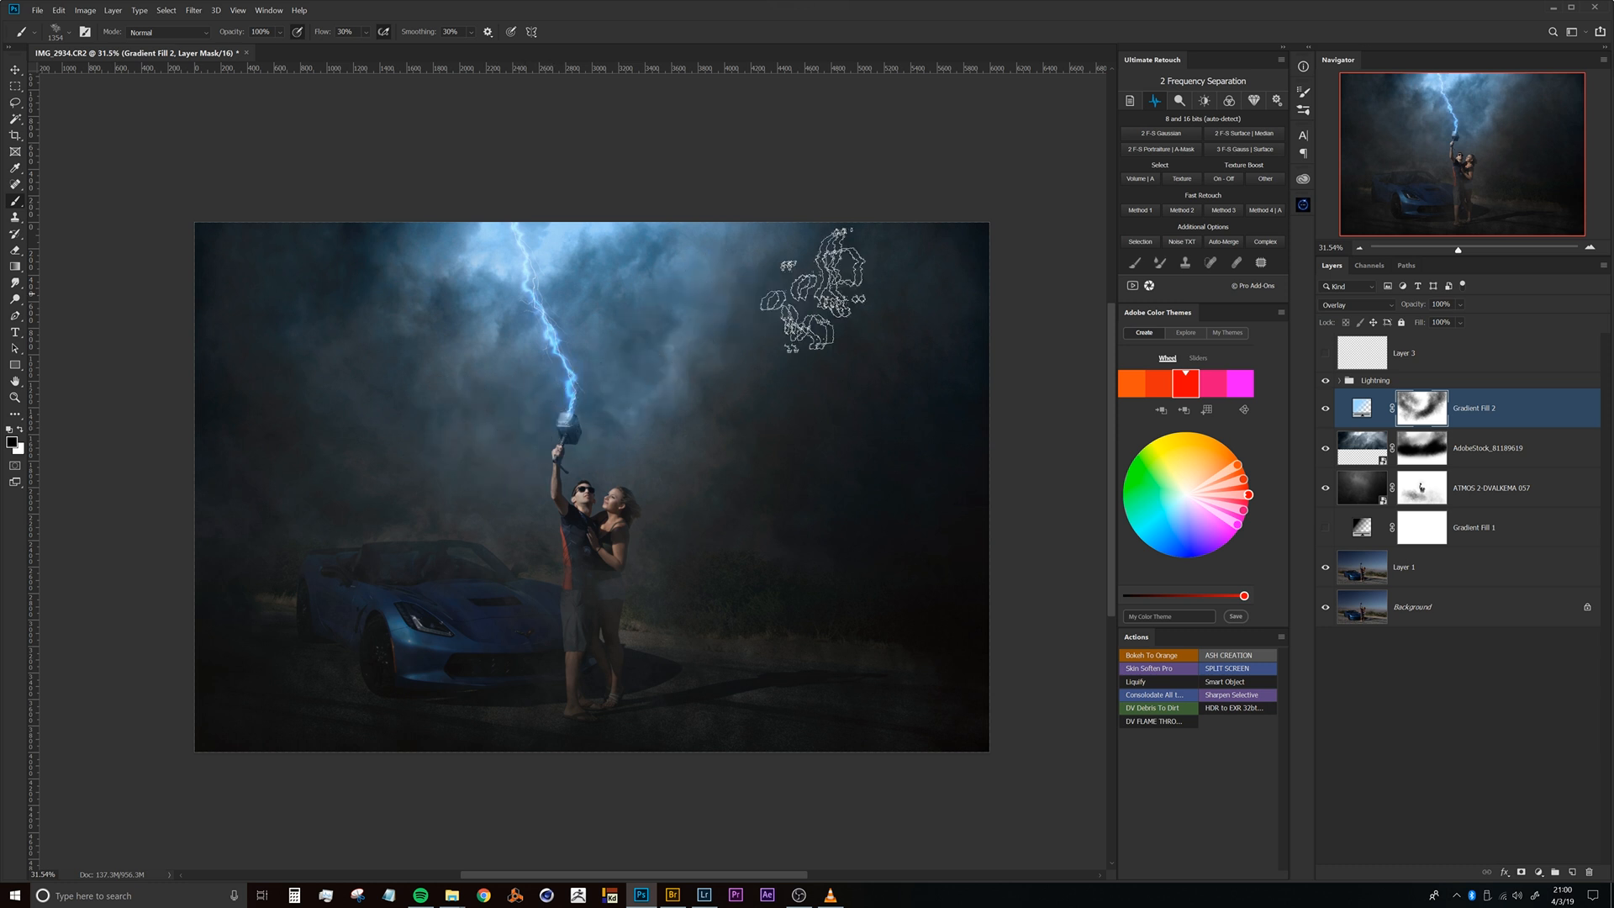
Examine the couple, the hammer, the car and the ground up close and in full to check how the smoke and glow blend.
mouse_move(709, 487)
left_mouse_down()
mouse_move(684, 411)
mouse_move(699, 588)
left_mouse_up()
left_click(679, 412)
left_click_drag(706, 458, 611, 396)
left_click_drag(602, 466, 586, 364)
mouse_move(556, 490)
left_mouse_down()
mouse_move(566, 421)
mouse_move(560, 503)
left_mouse_up()
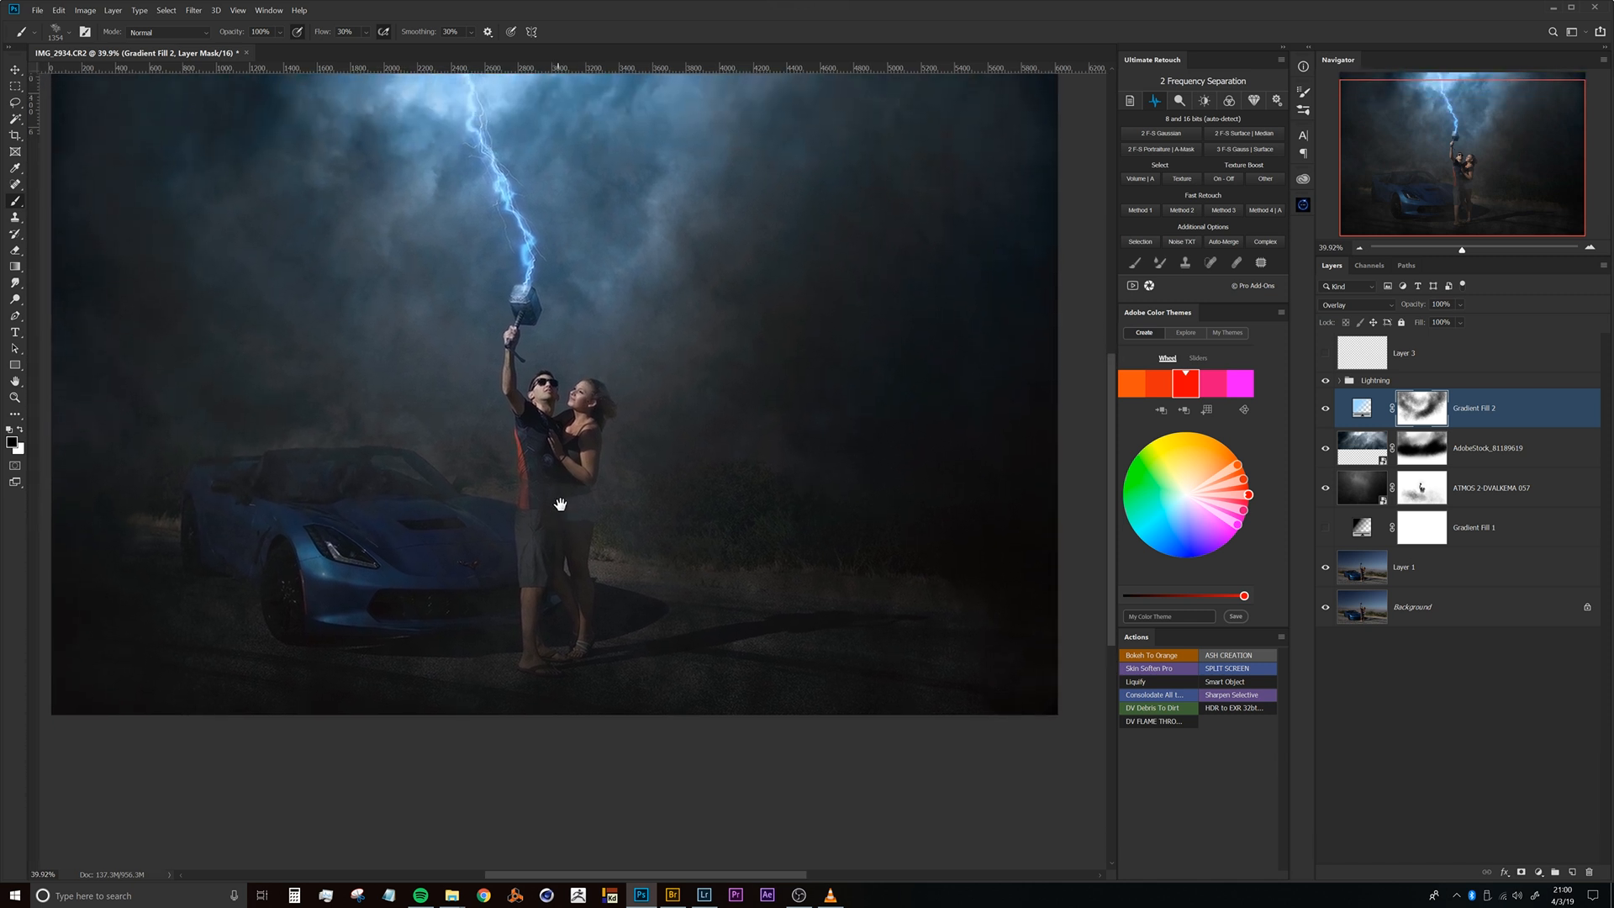
left_click_drag(568, 357, 631, 472)
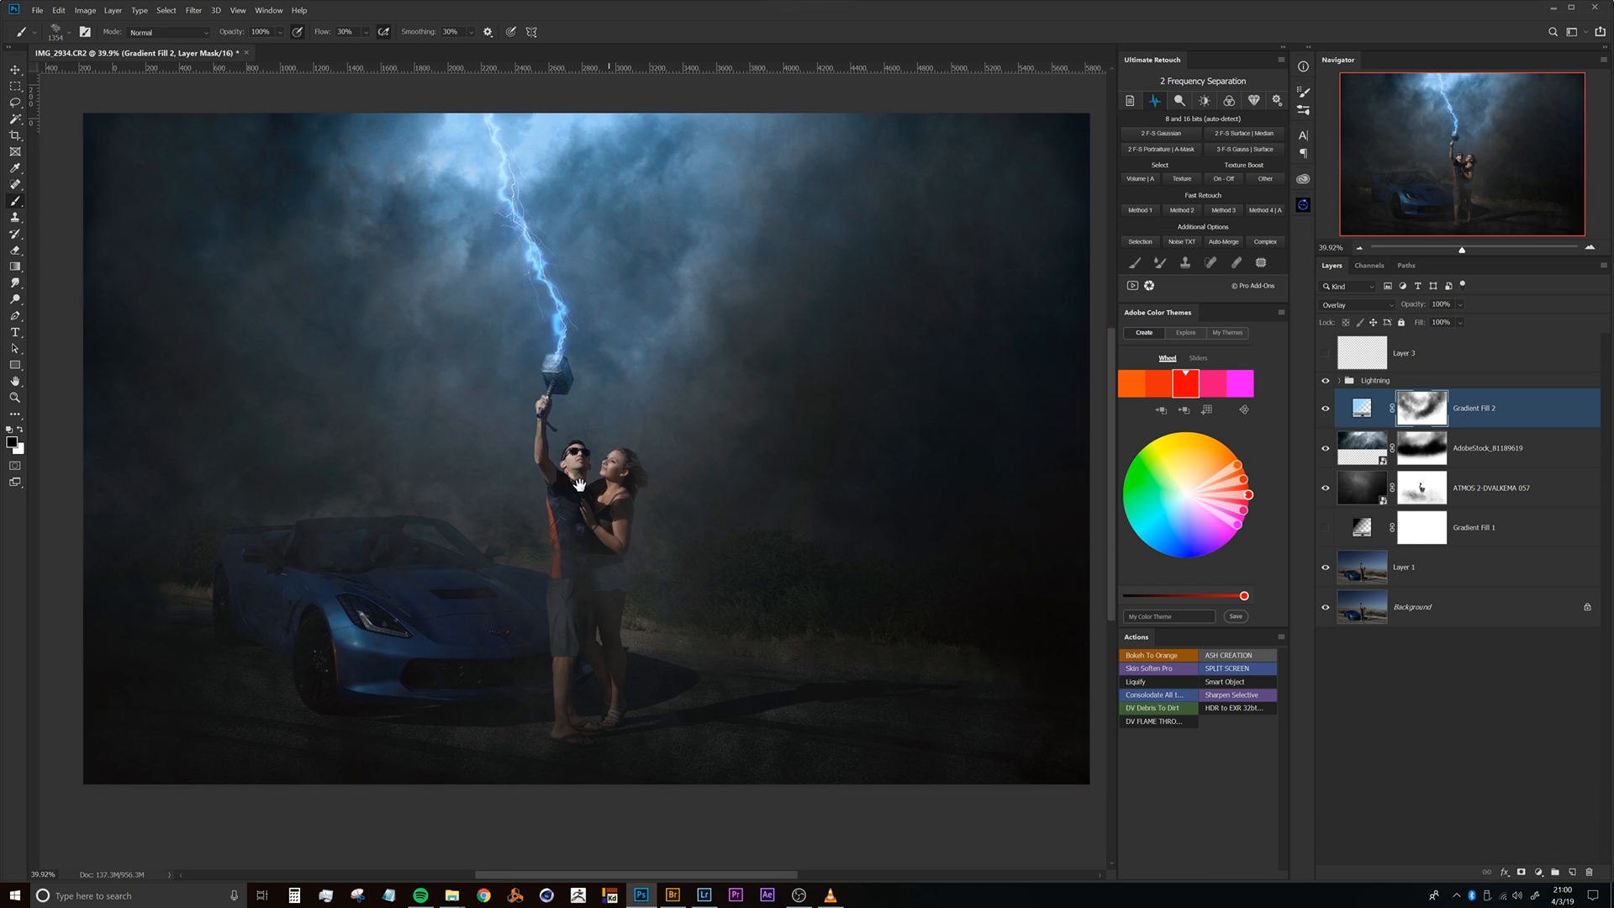
scroll(640, 550, "up", 6)
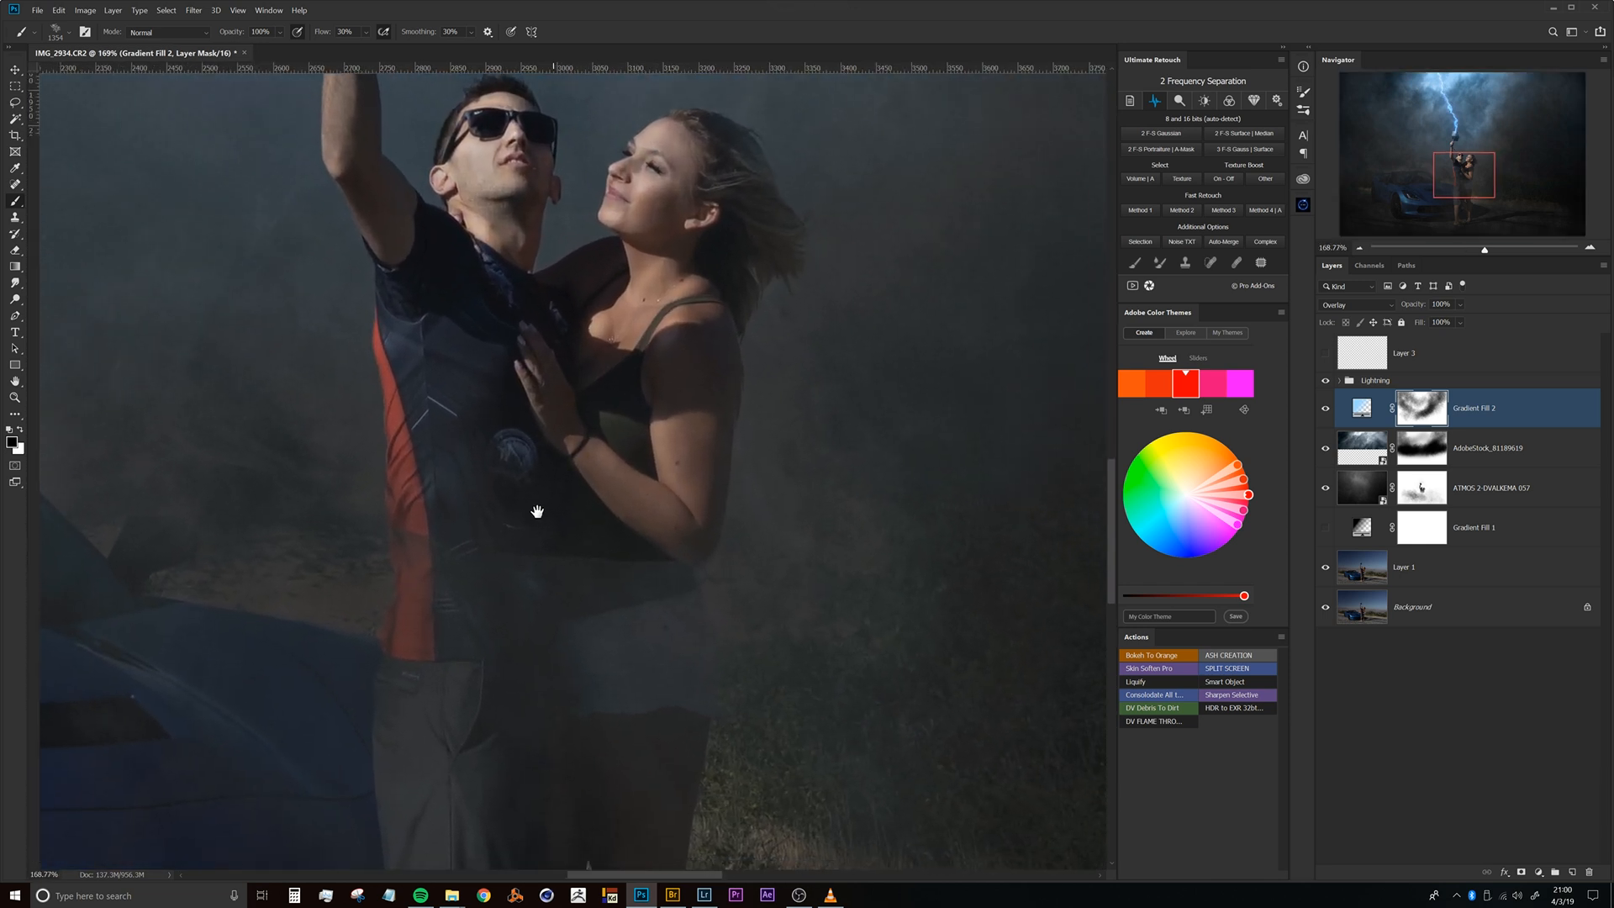
scroll(537, 511, "down", 6)
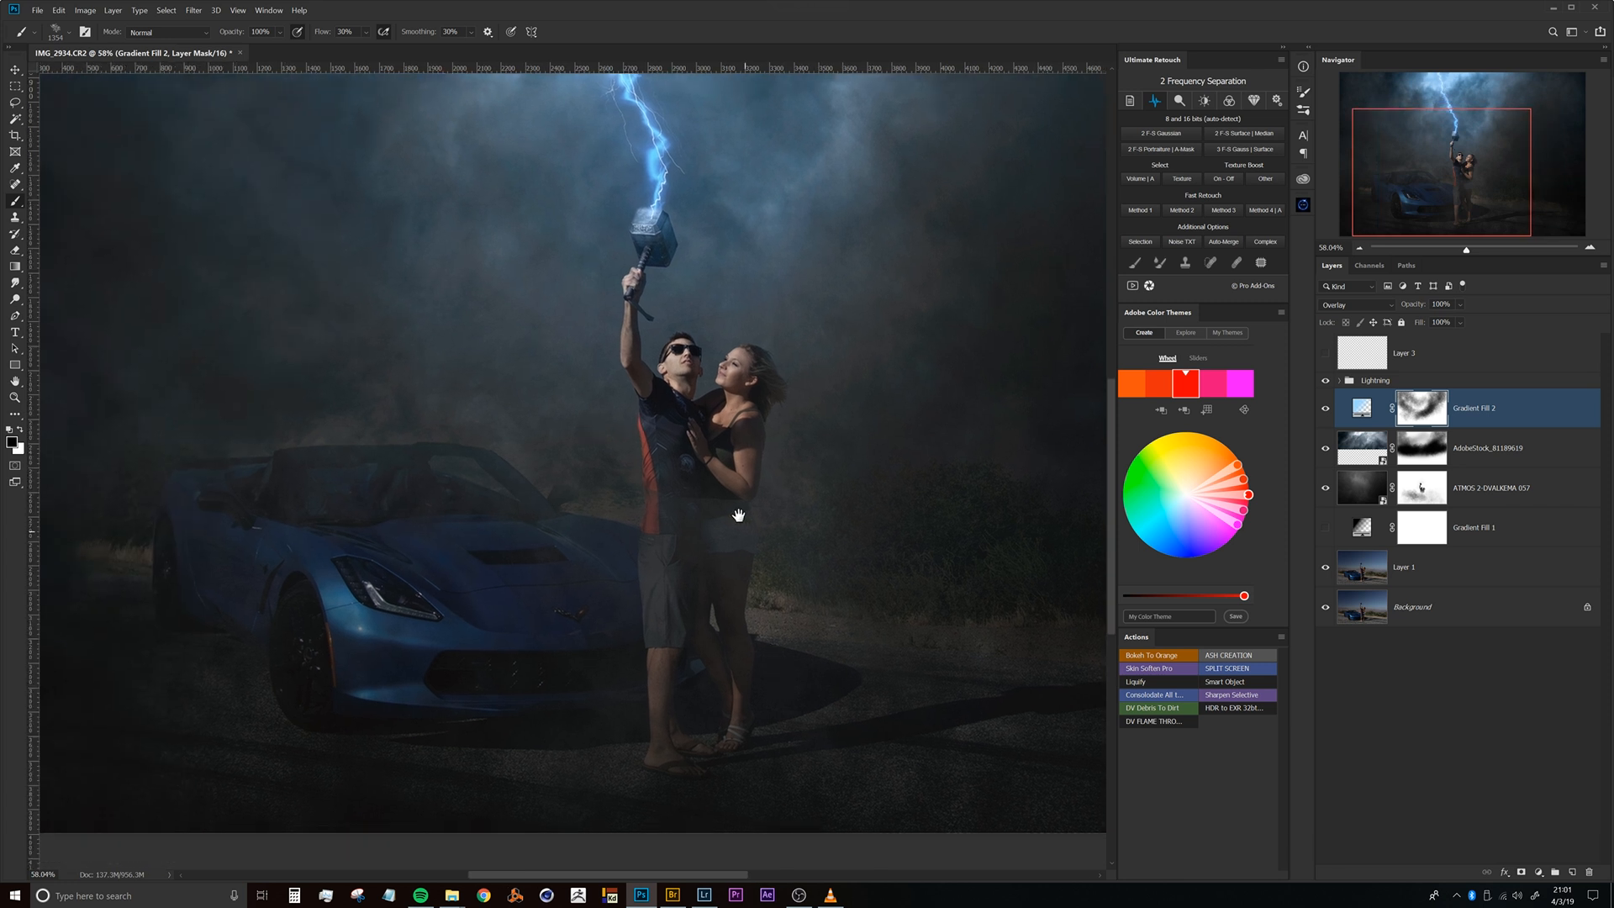
scroll(792, 689, "down", 3)
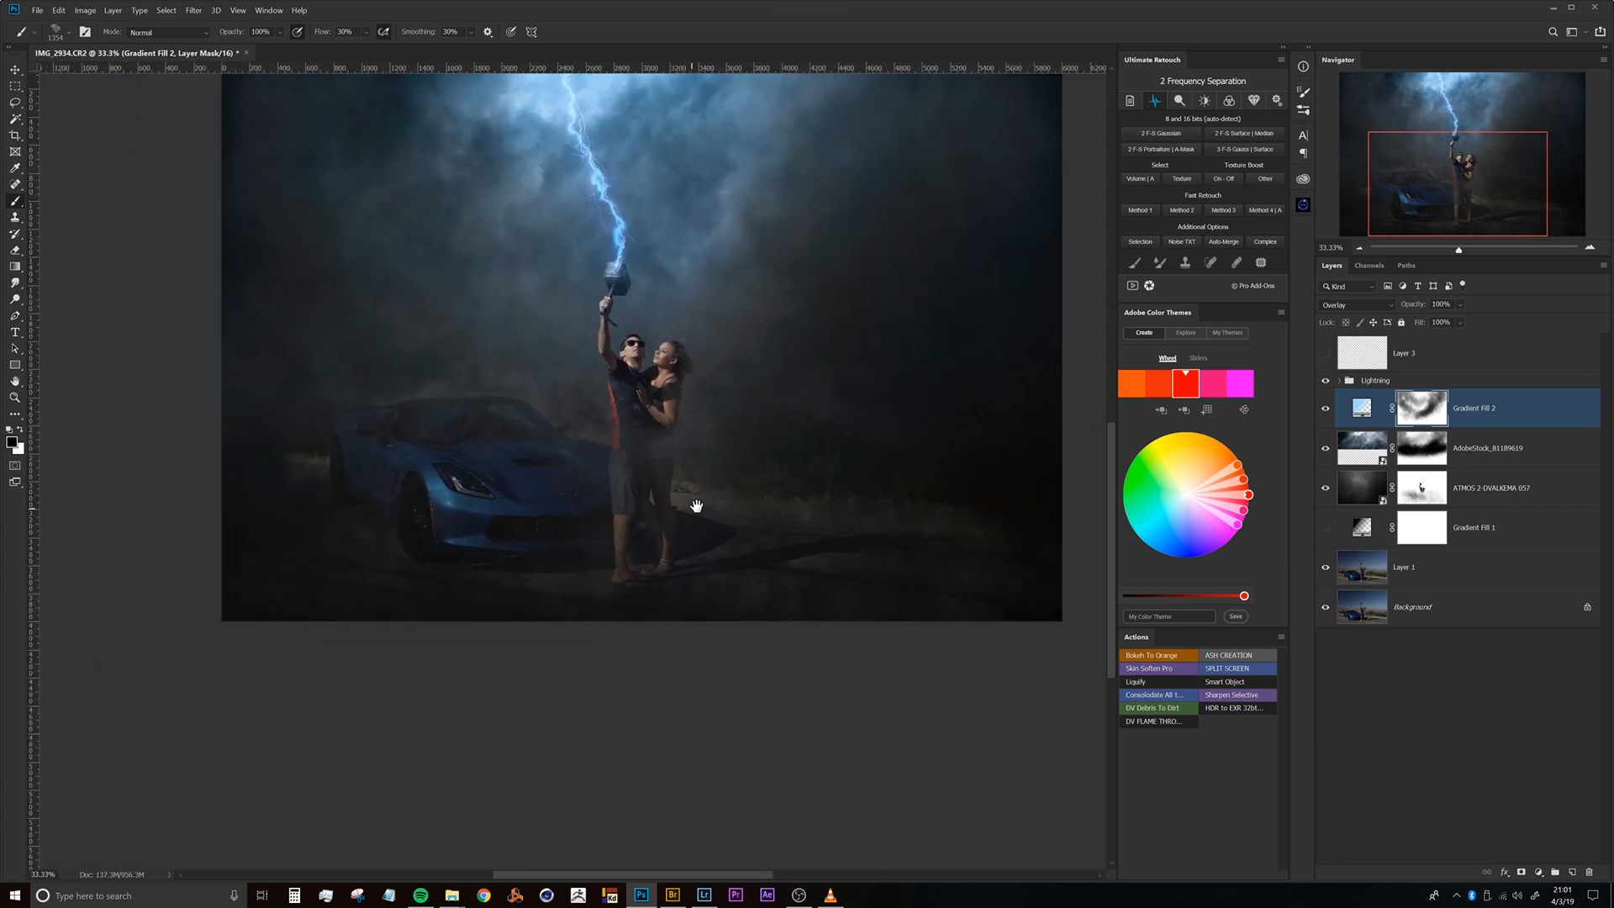
mouse_move(612, 568)
left_mouse_down()
mouse_move(613, 692)
mouse_move(380, 528)
mouse_move(632, 621)
mouse_move(596, 459)
left_mouse_up()
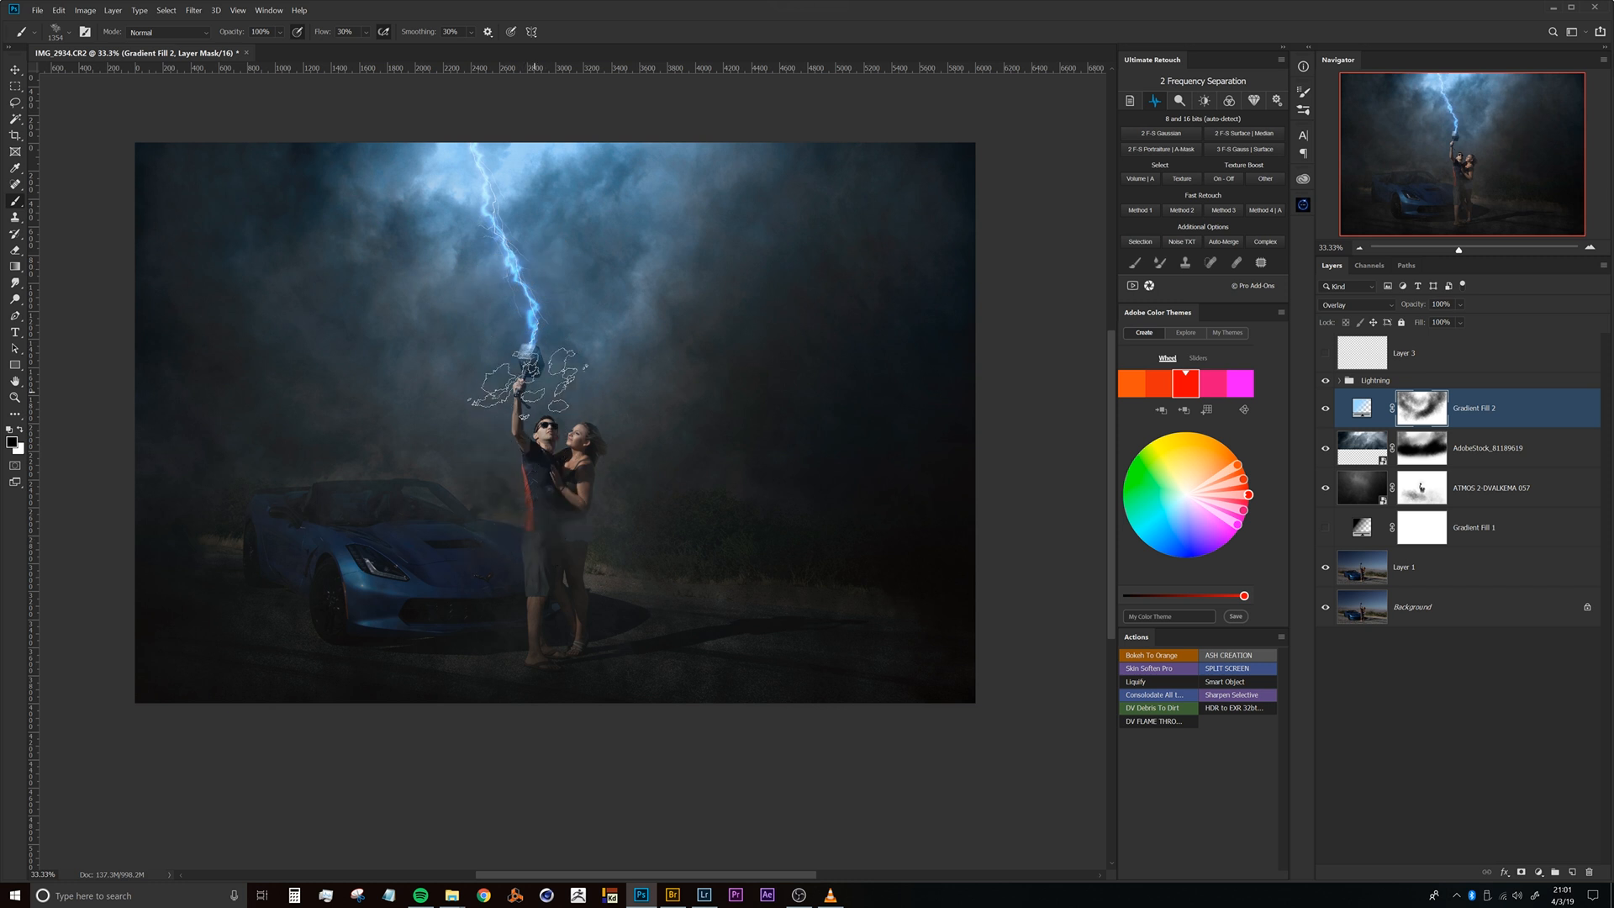
left_click_drag(548, 579, 631, 451)
mouse_move(586, 539)
left_mouse_down()
mouse_move(597, 508)
mouse_move(605, 530)
mouse_move(678, 556)
mouse_move(684, 581)
mouse_move(666, 577)
mouse_move(744, 590)
left_mouse_up()
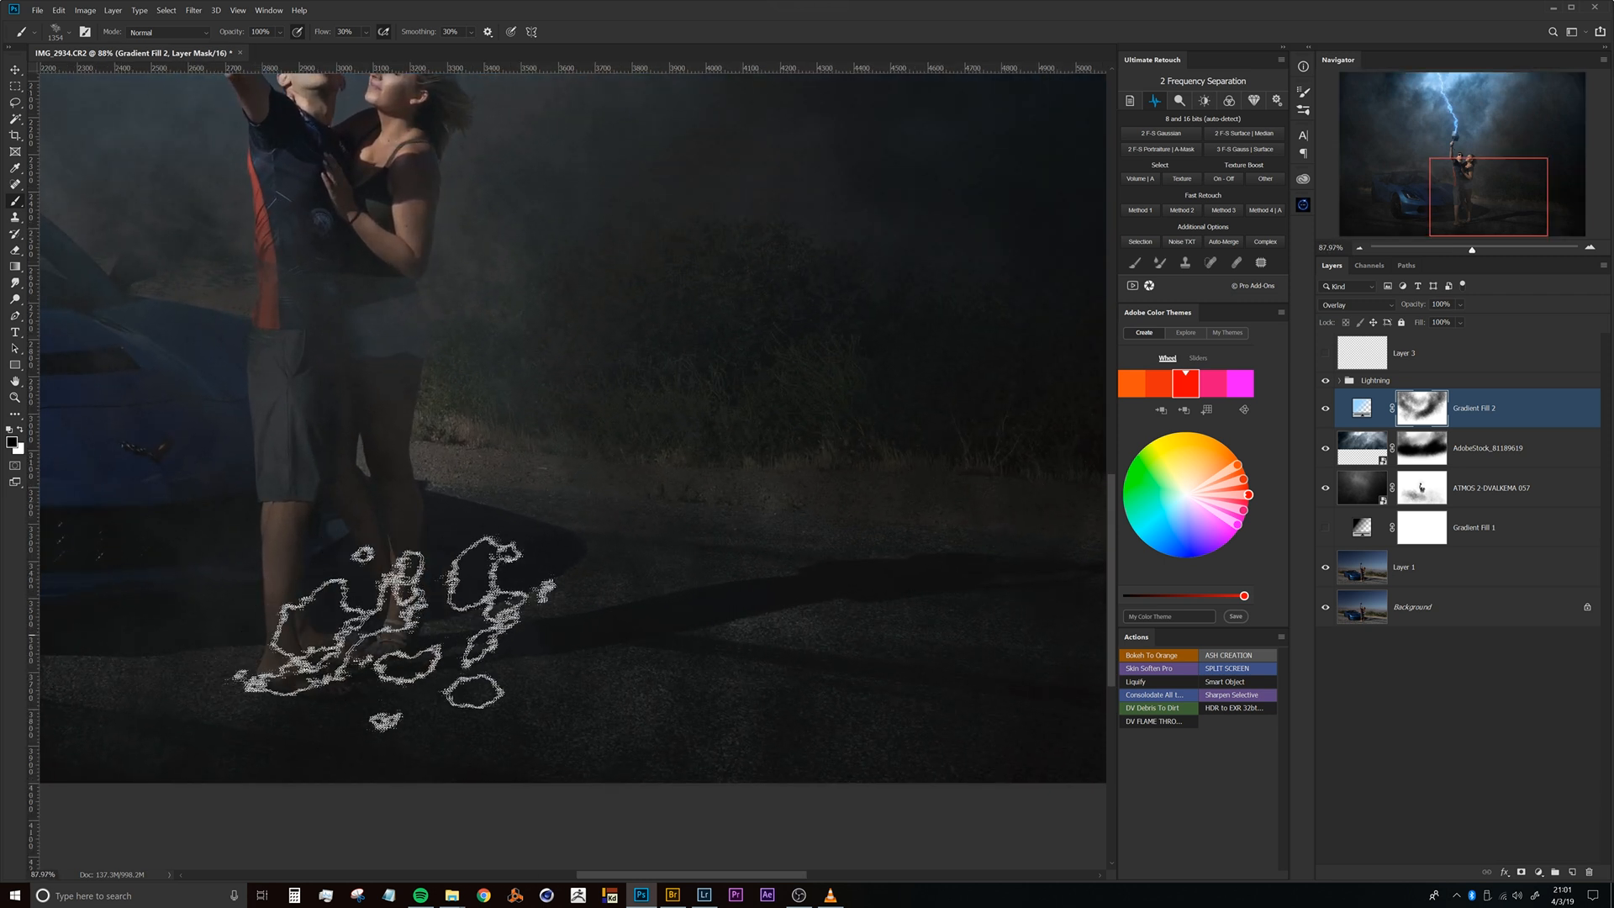
left_click_drag(541, 533, 568, 569)
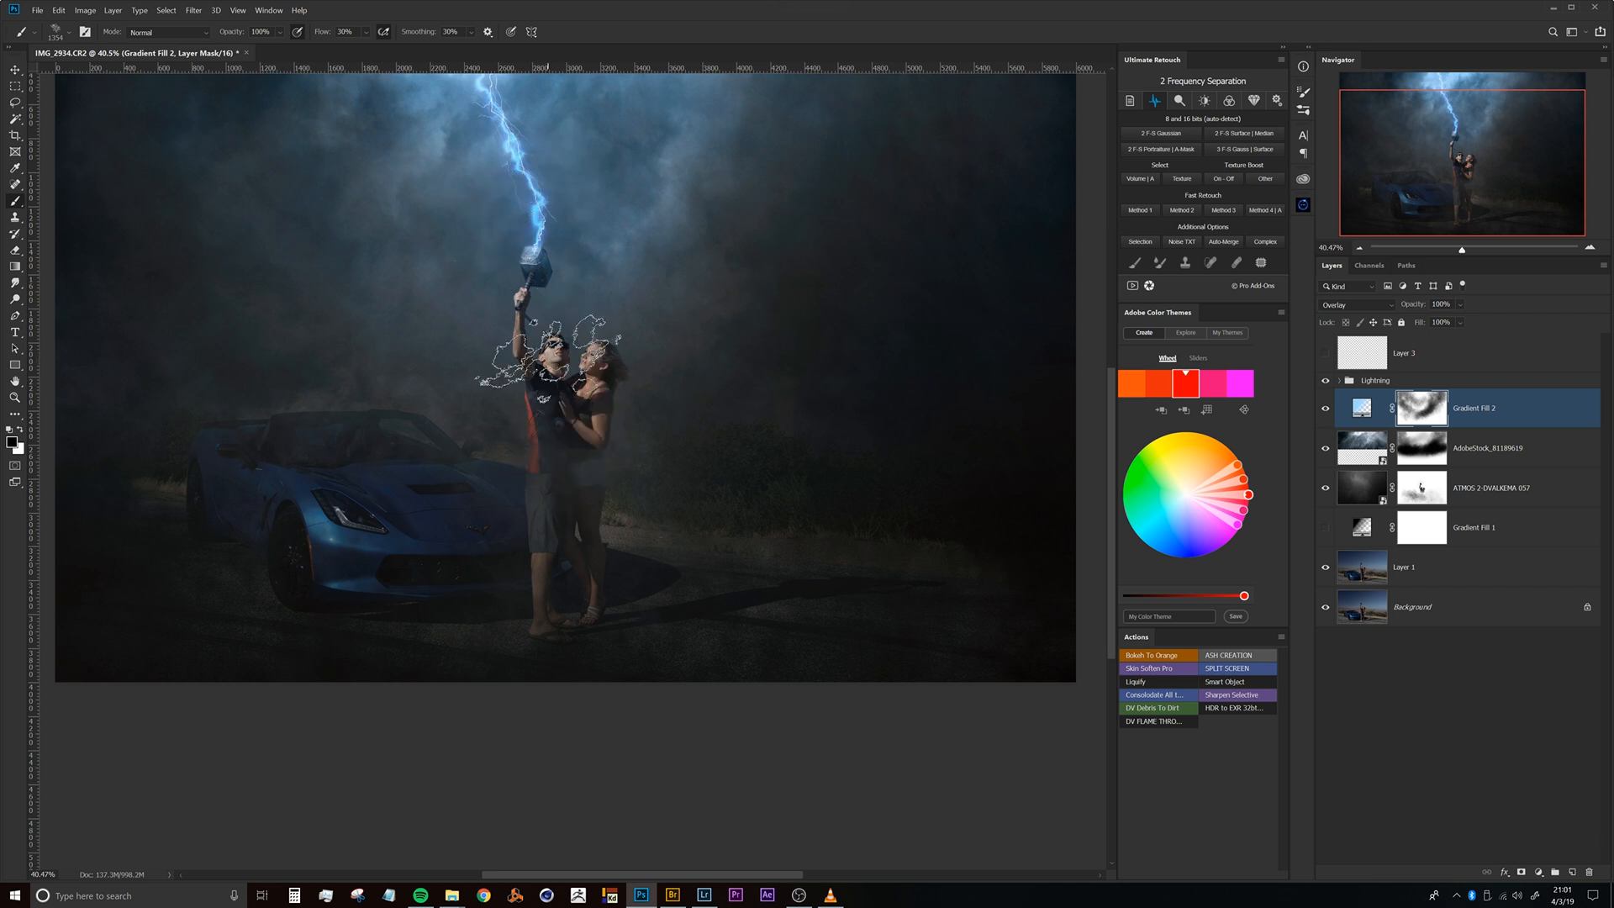
left_click_drag(507, 165, 520, 239)
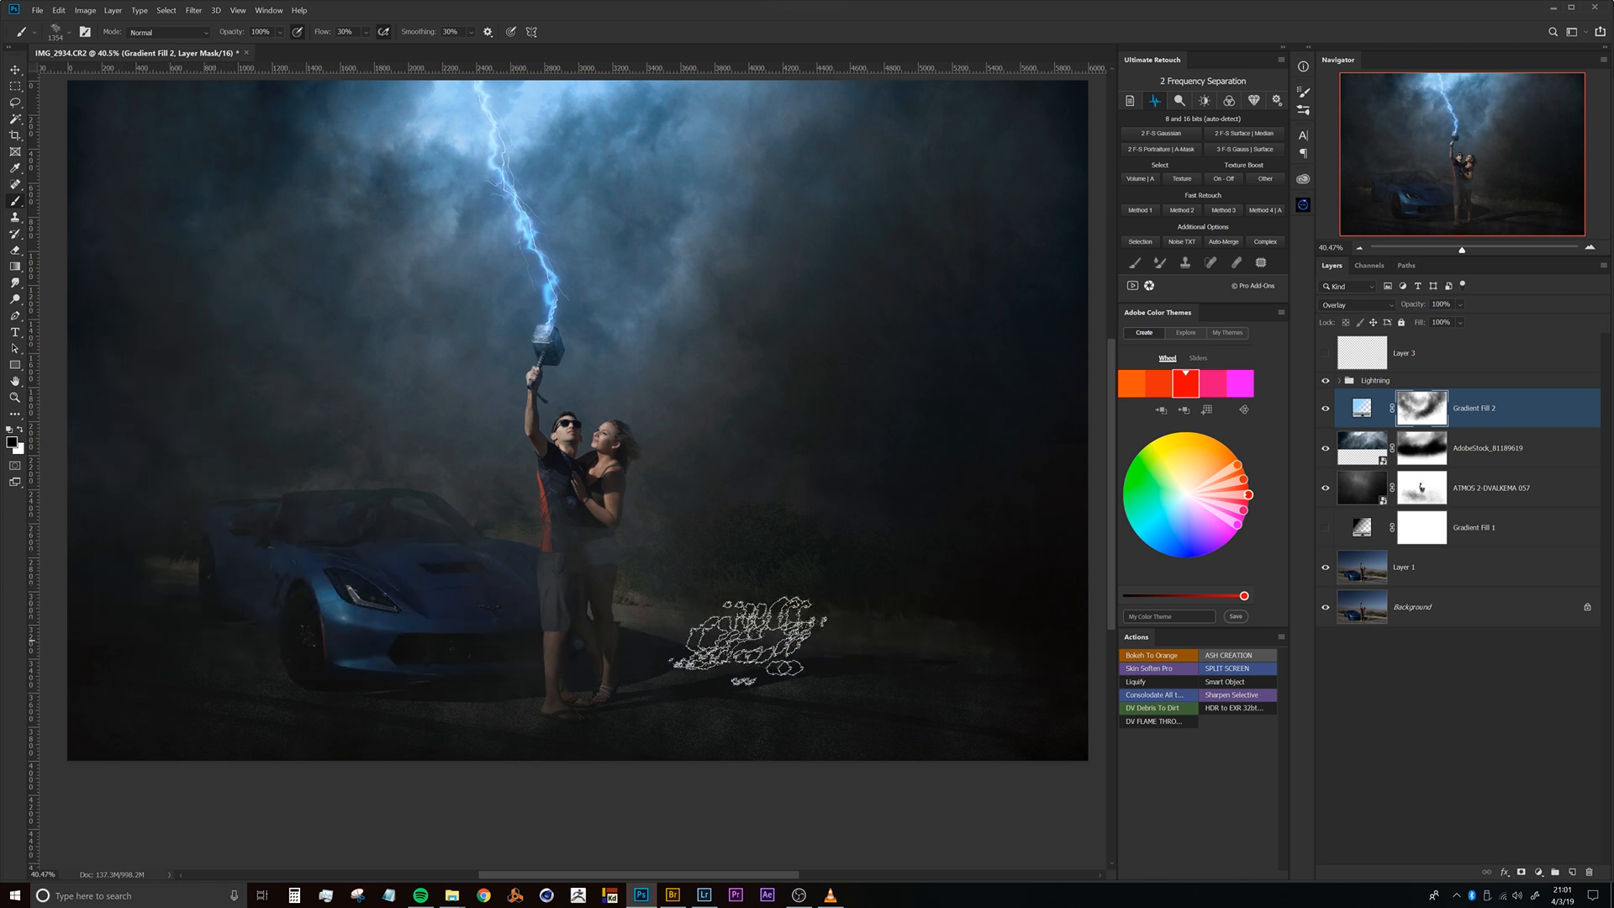
left_click_drag(661, 575, 610, 579)
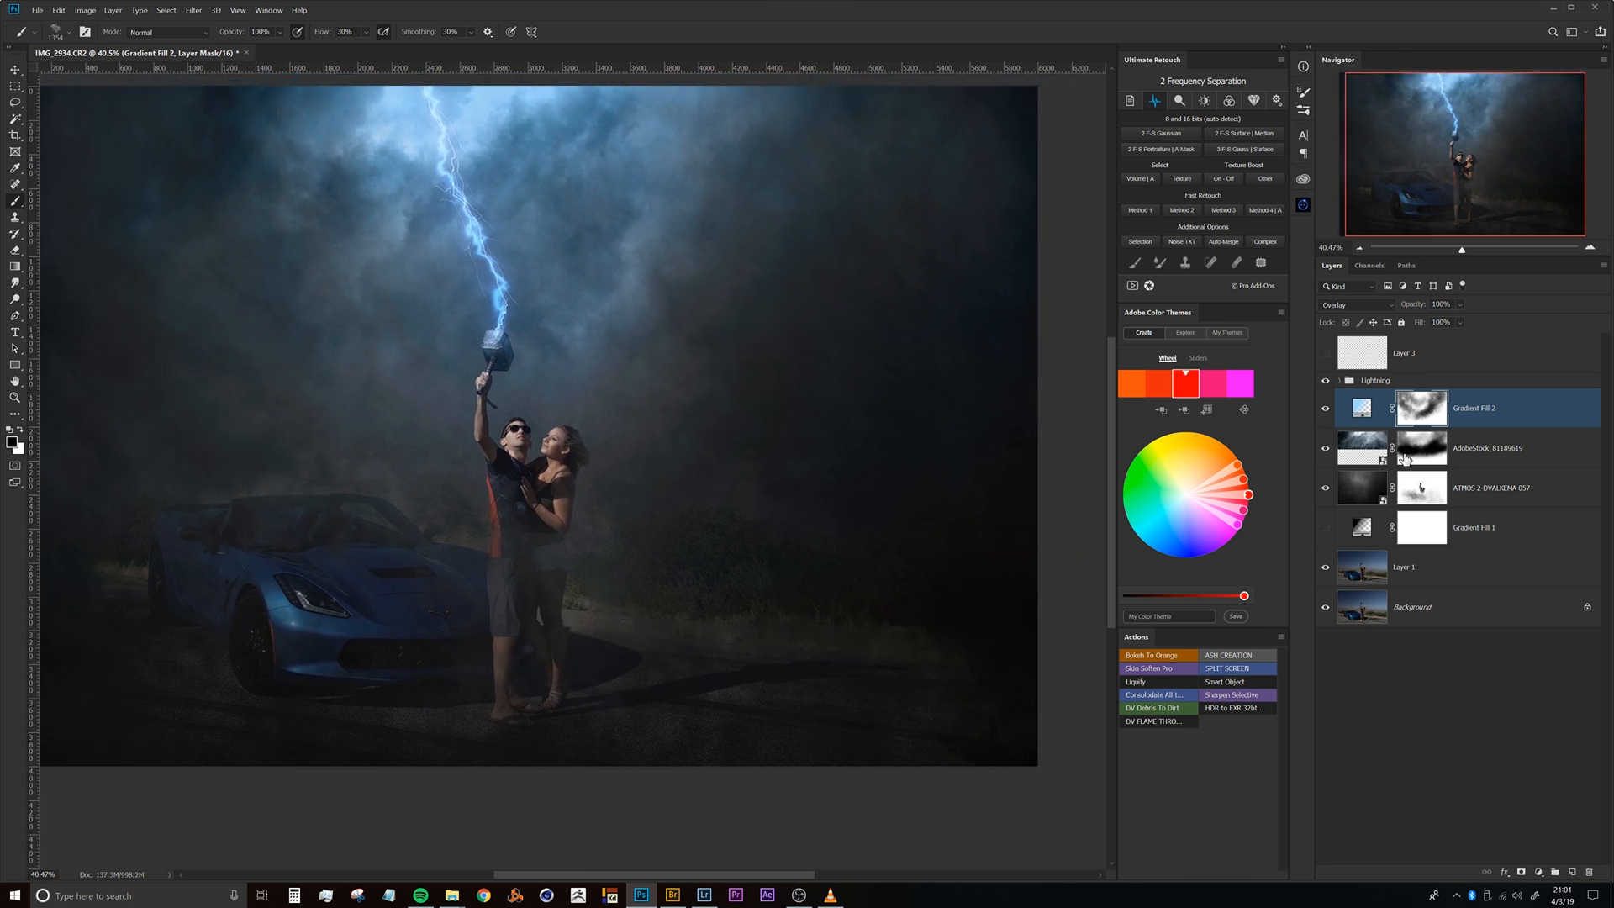
Display the ATMOS 2-DVALKEMA 057 layer's mask alone and paint white with the smoke brush to dissolve the hard cut-off edge at the couple's waist.
left_click(1372, 451)
left_click(1421, 504)
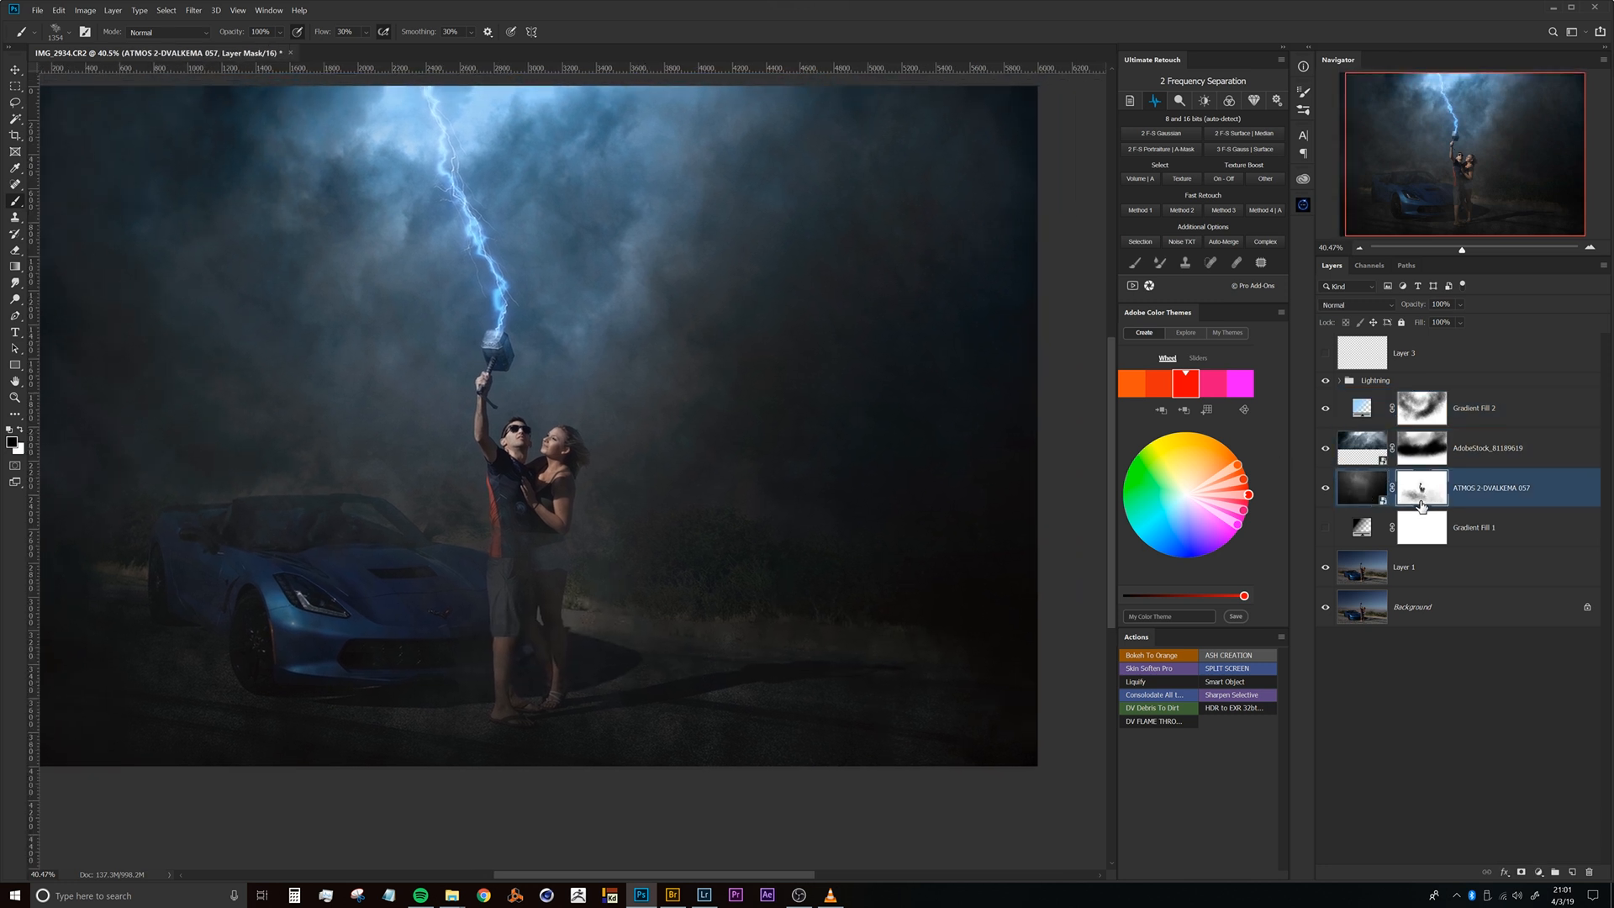
left_click(1419, 495, "alt")
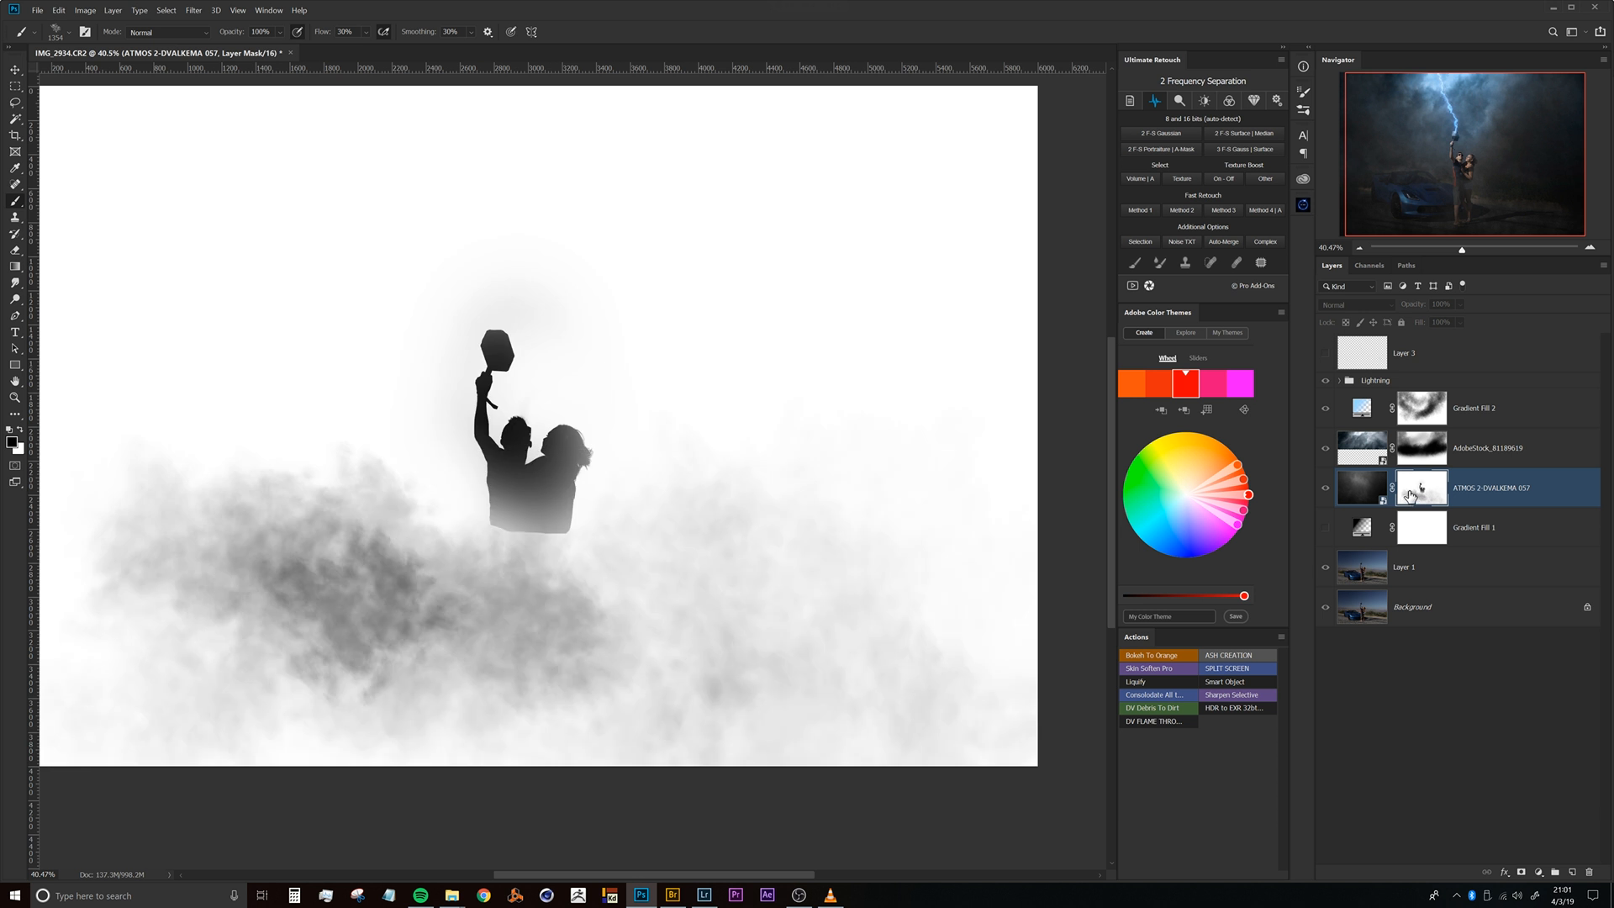
left_click_drag(538, 514, 632, 508)
left_click_drag(588, 577, 602, 529)
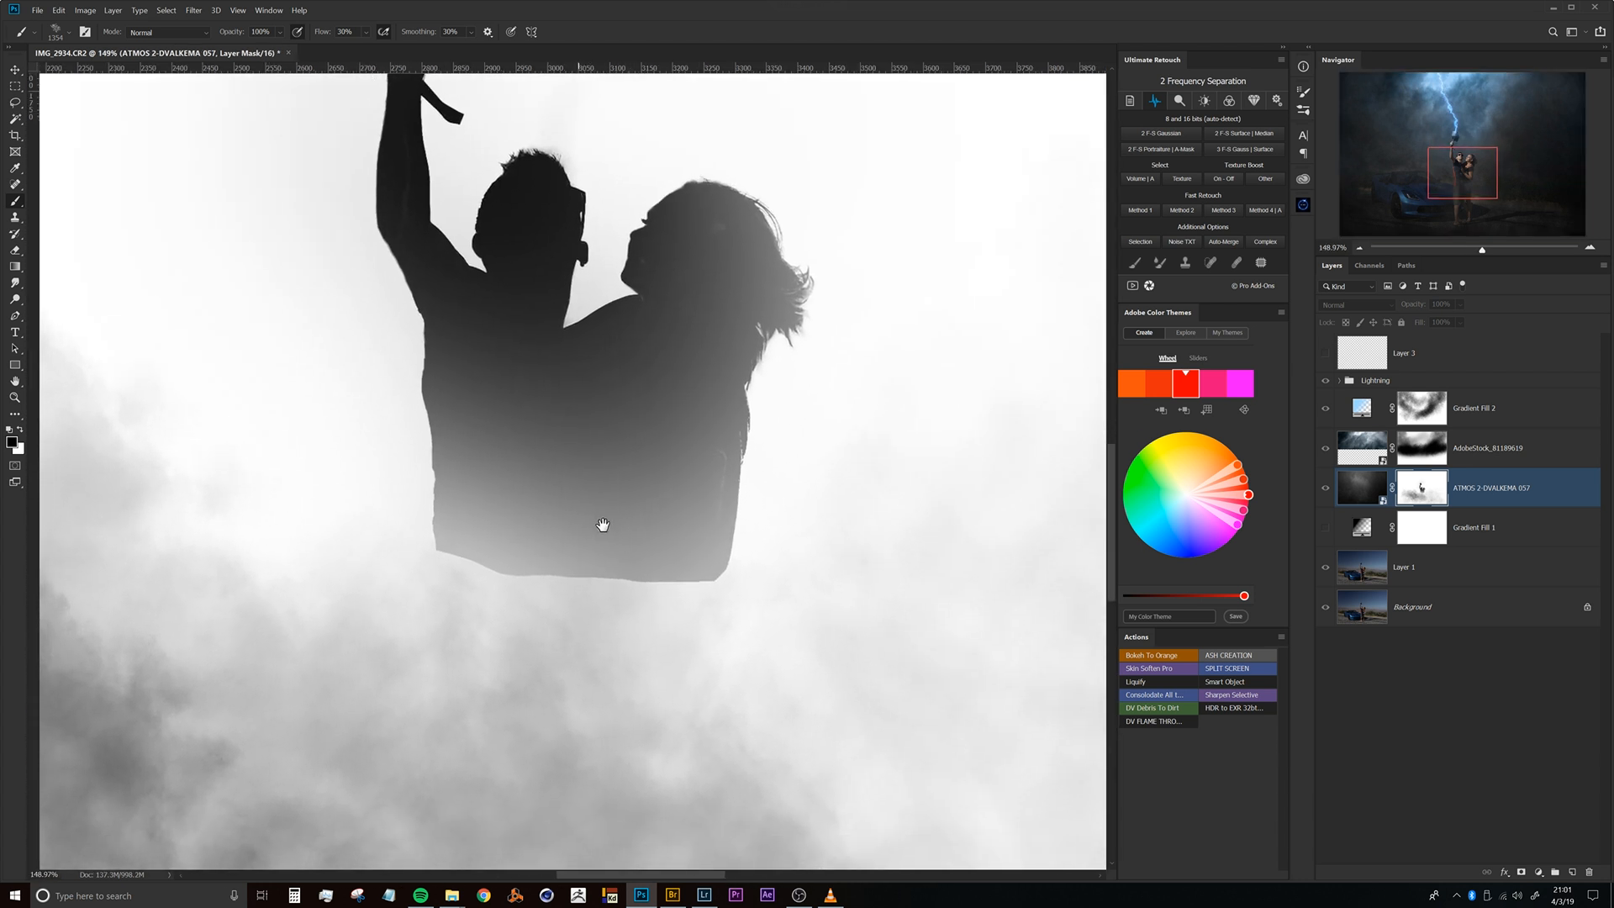
scroll(594, 533, "up", 3)
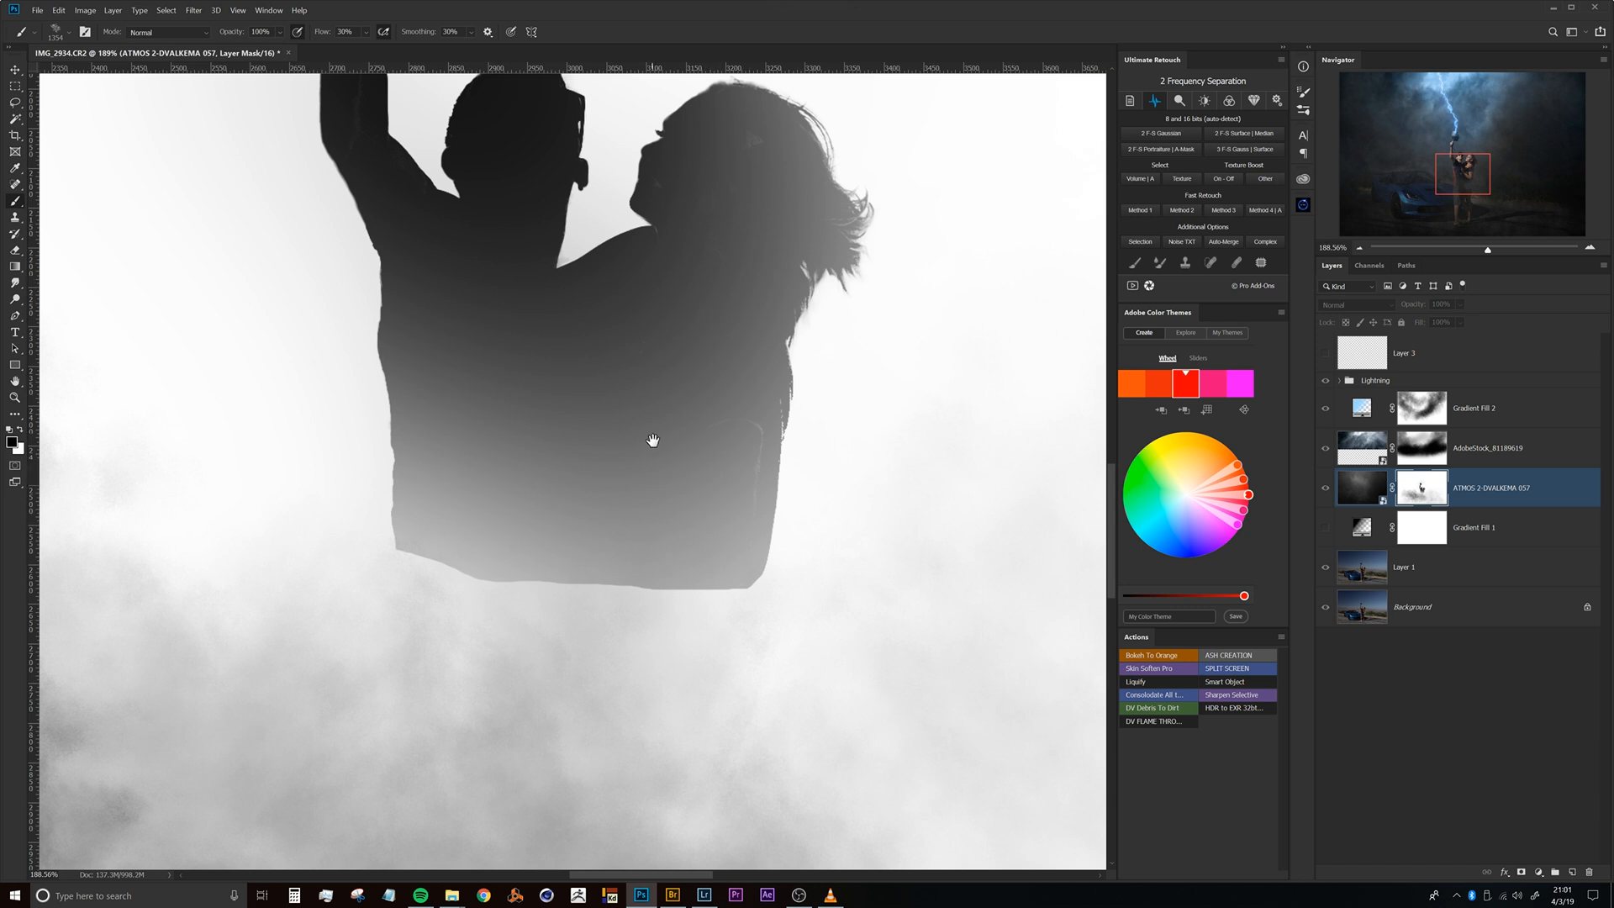
mouse_move(547, 501)
left_mouse_down()
mouse_move(515, 465)
mouse_move(542, 480)
mouse_move(527, 479)
left_mouse_up()
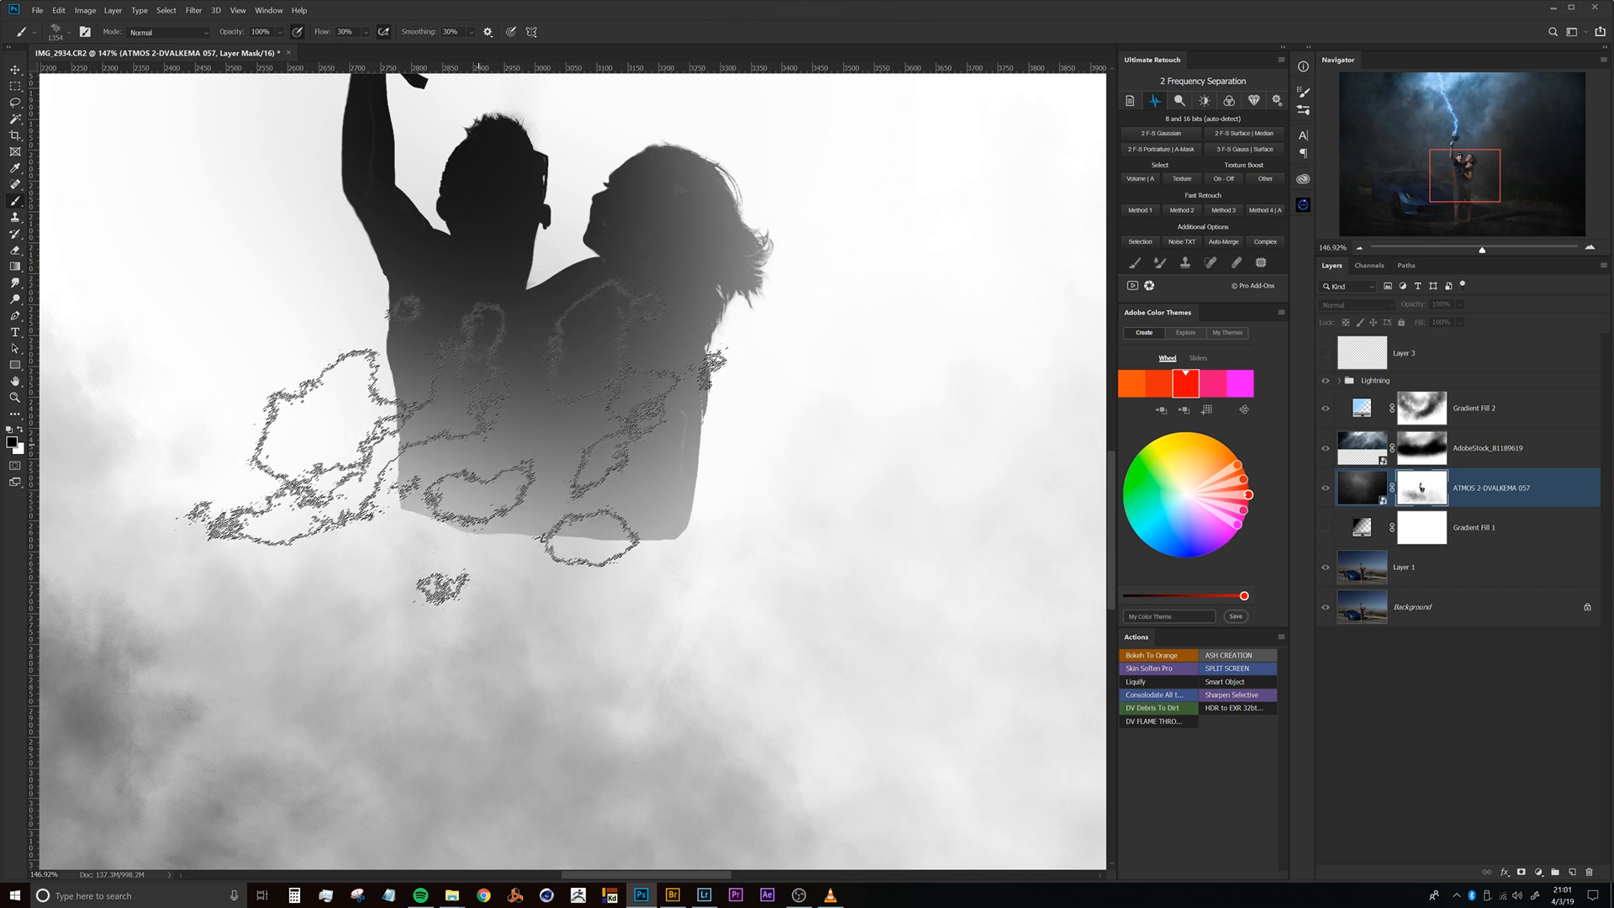
key("x")
left_click_drag(528, 506, 90, 497)
mouse_move(353, 505)
left_mouse_down()
mouse_move(692, 557)
mouse_move(348, 548)
mouse_move(723, 542)
mouse_move(342, 568)
mouse_move(478, 661)
mouse_move(559, 541)
mouse_move(701, 527)
left_mouse_up()
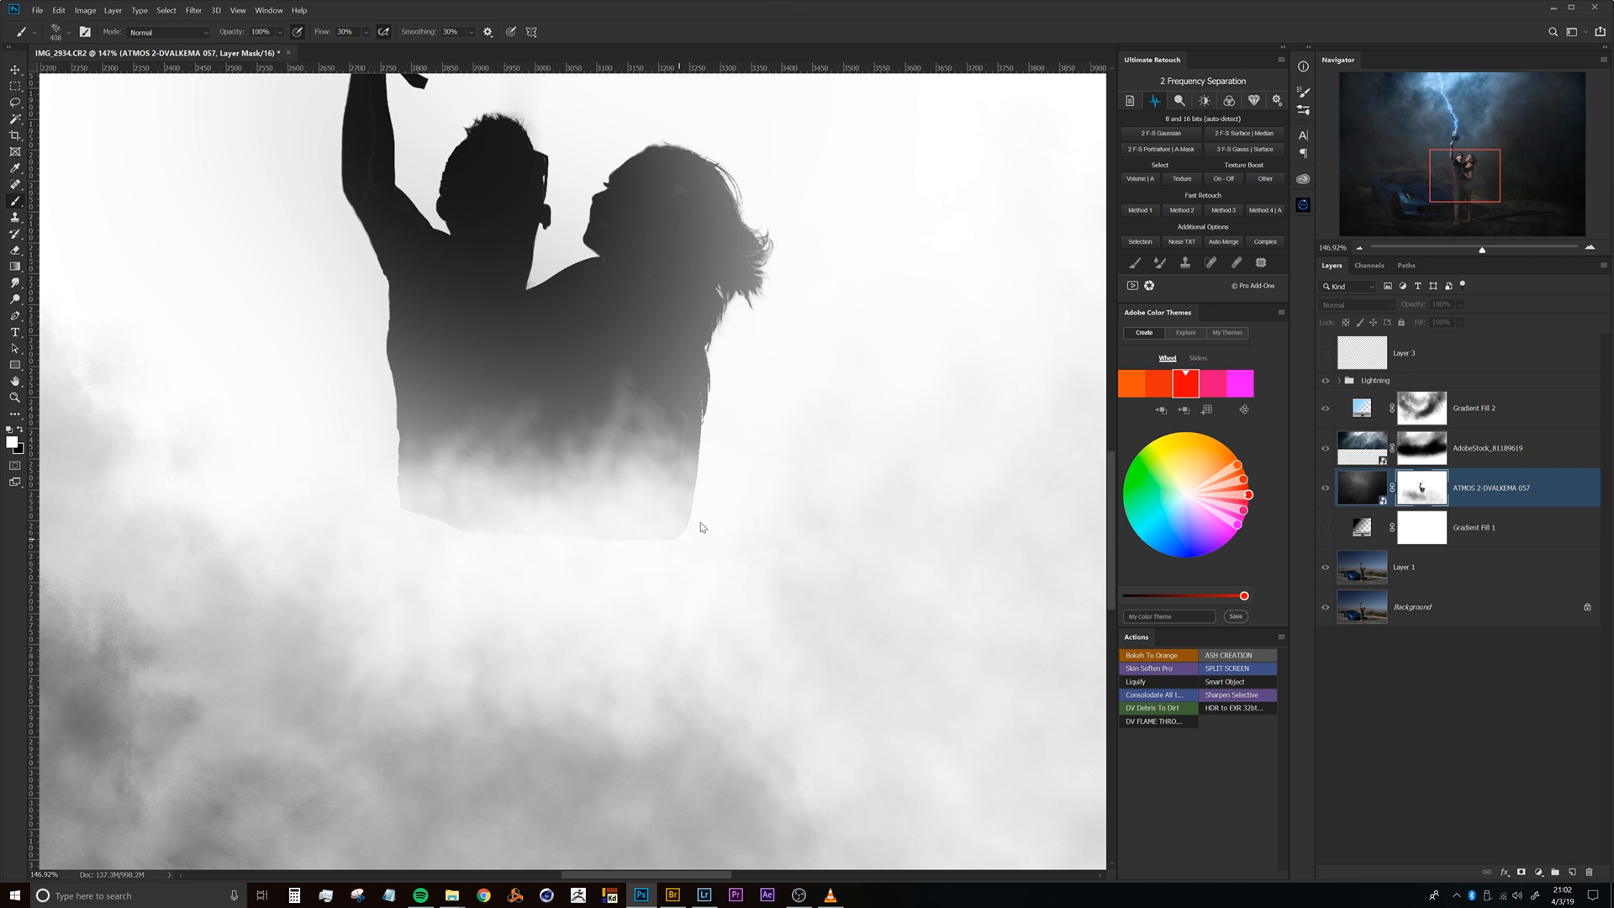
left_click_drag(432, 549, 528, 563)
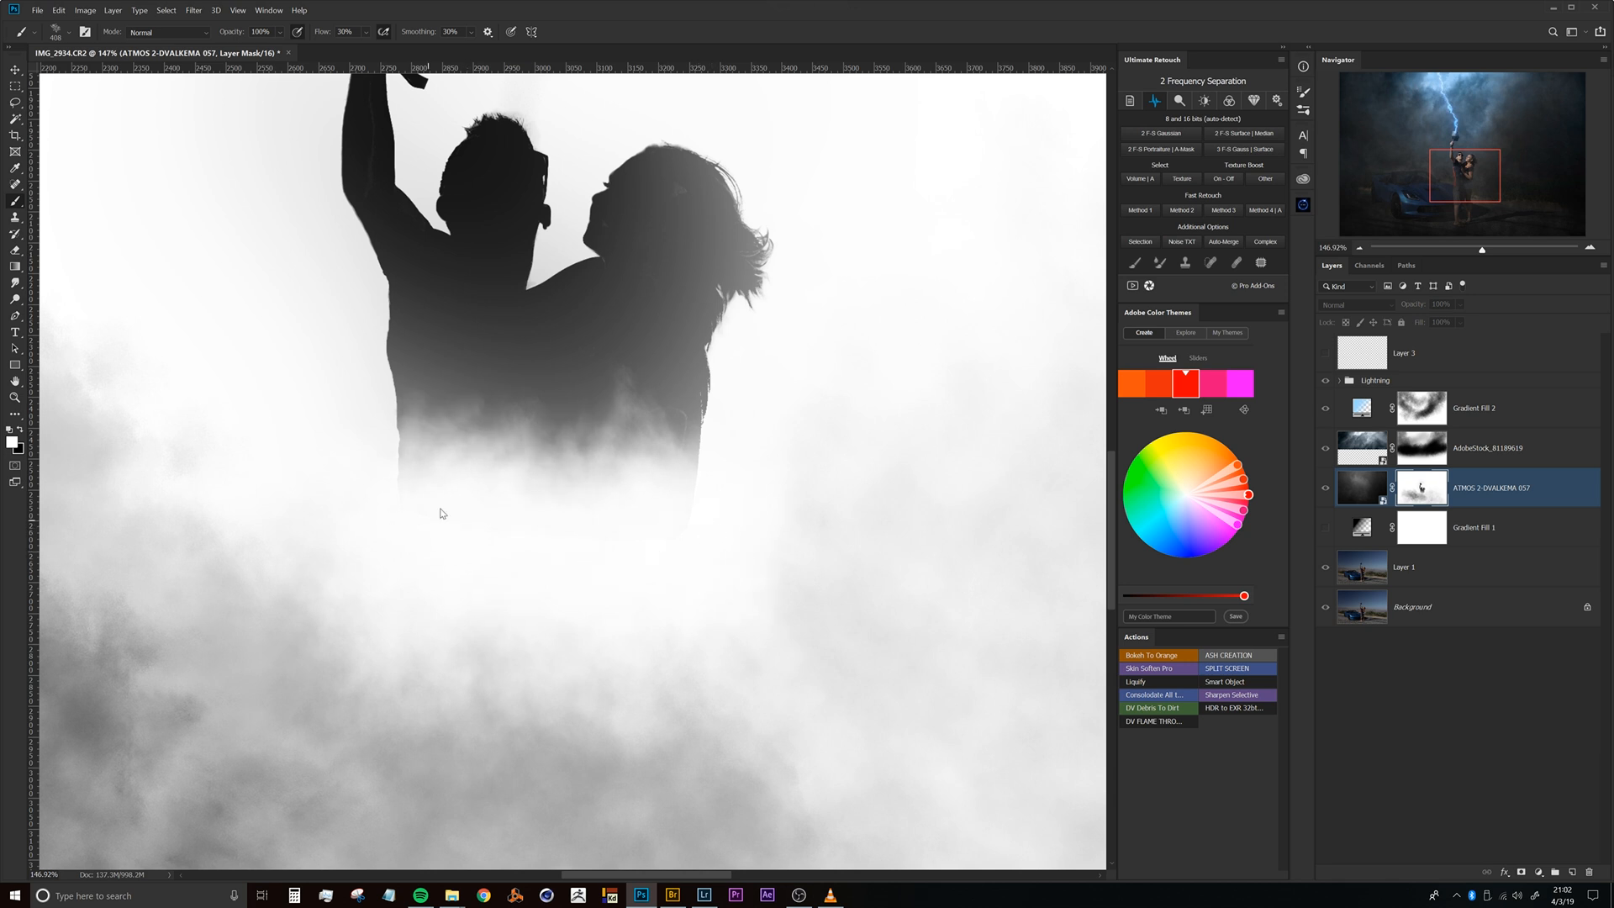
Return to the image view and paint black on the smoke mask to bring the couple's torsos and shorts back out of the smoke.
left_click(1342, 491)
mouse_move(652, 496)
left_mouse_down()
mouse_move(619, 514)
mouse_move(666, 482)
mouse_move(641, 479)
left_mouse_up()
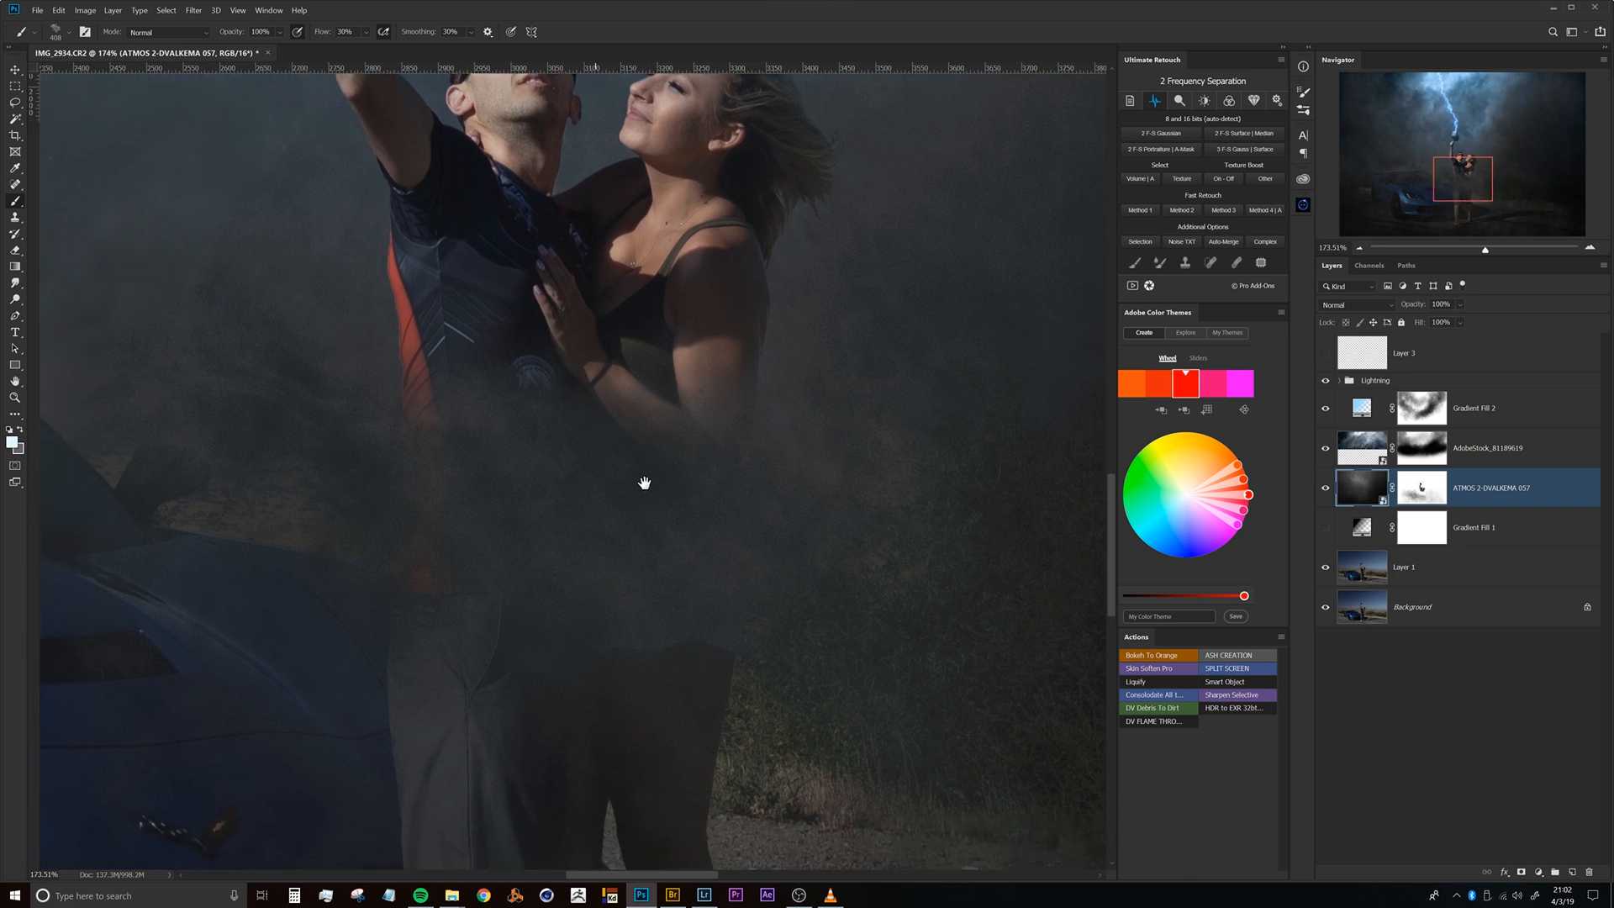
left_click_drag(575, 421, 583, 395)
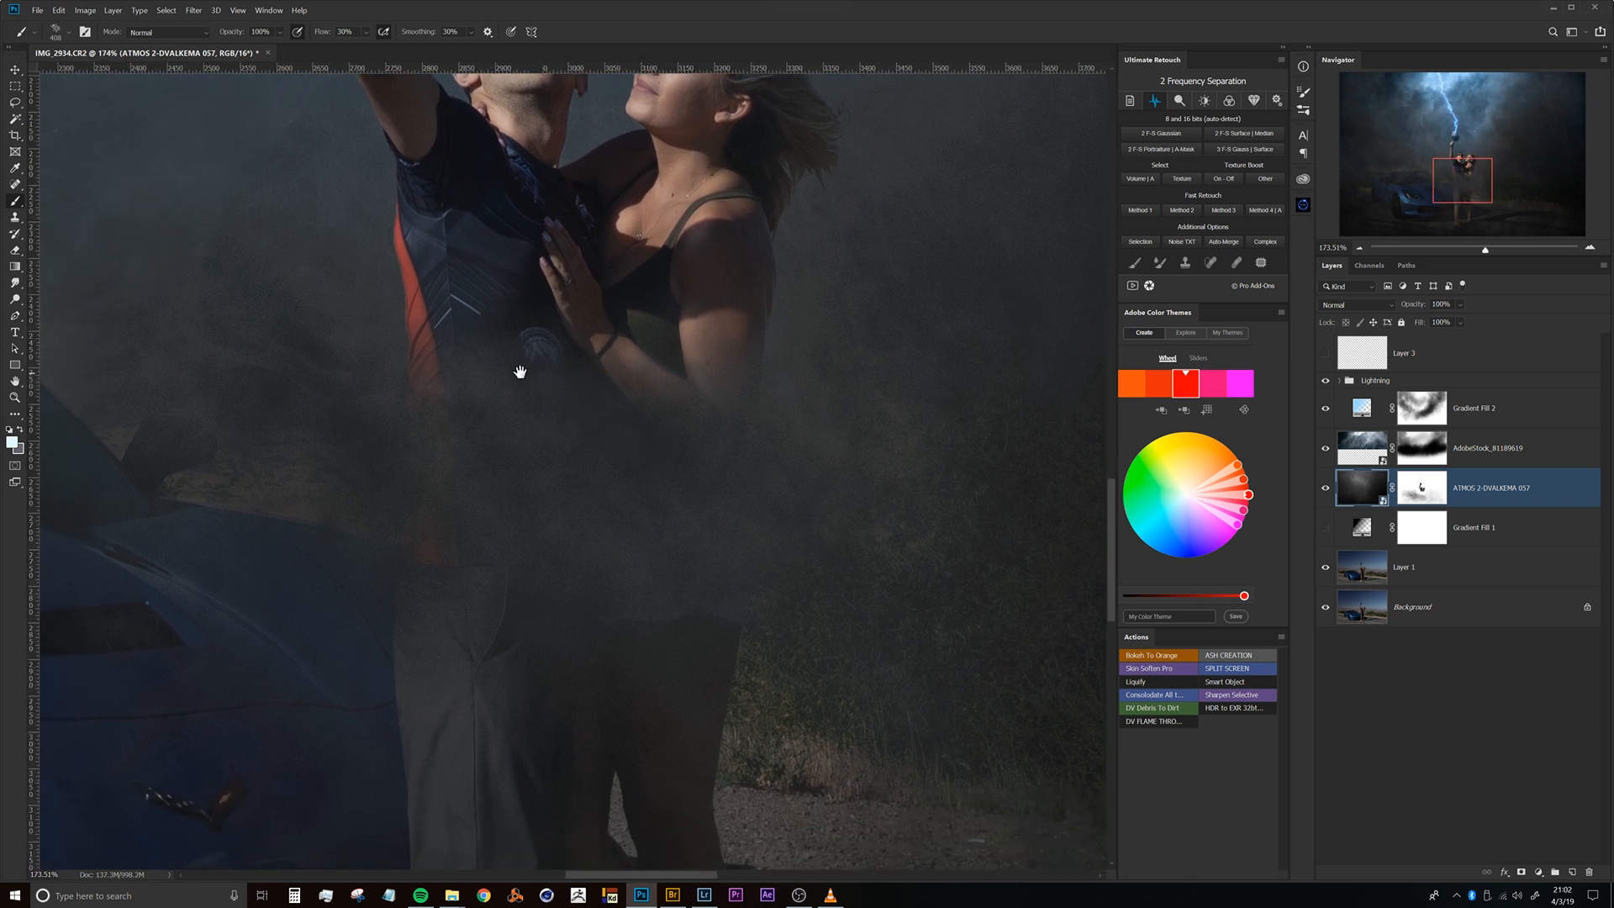
left_click(1431, 494)
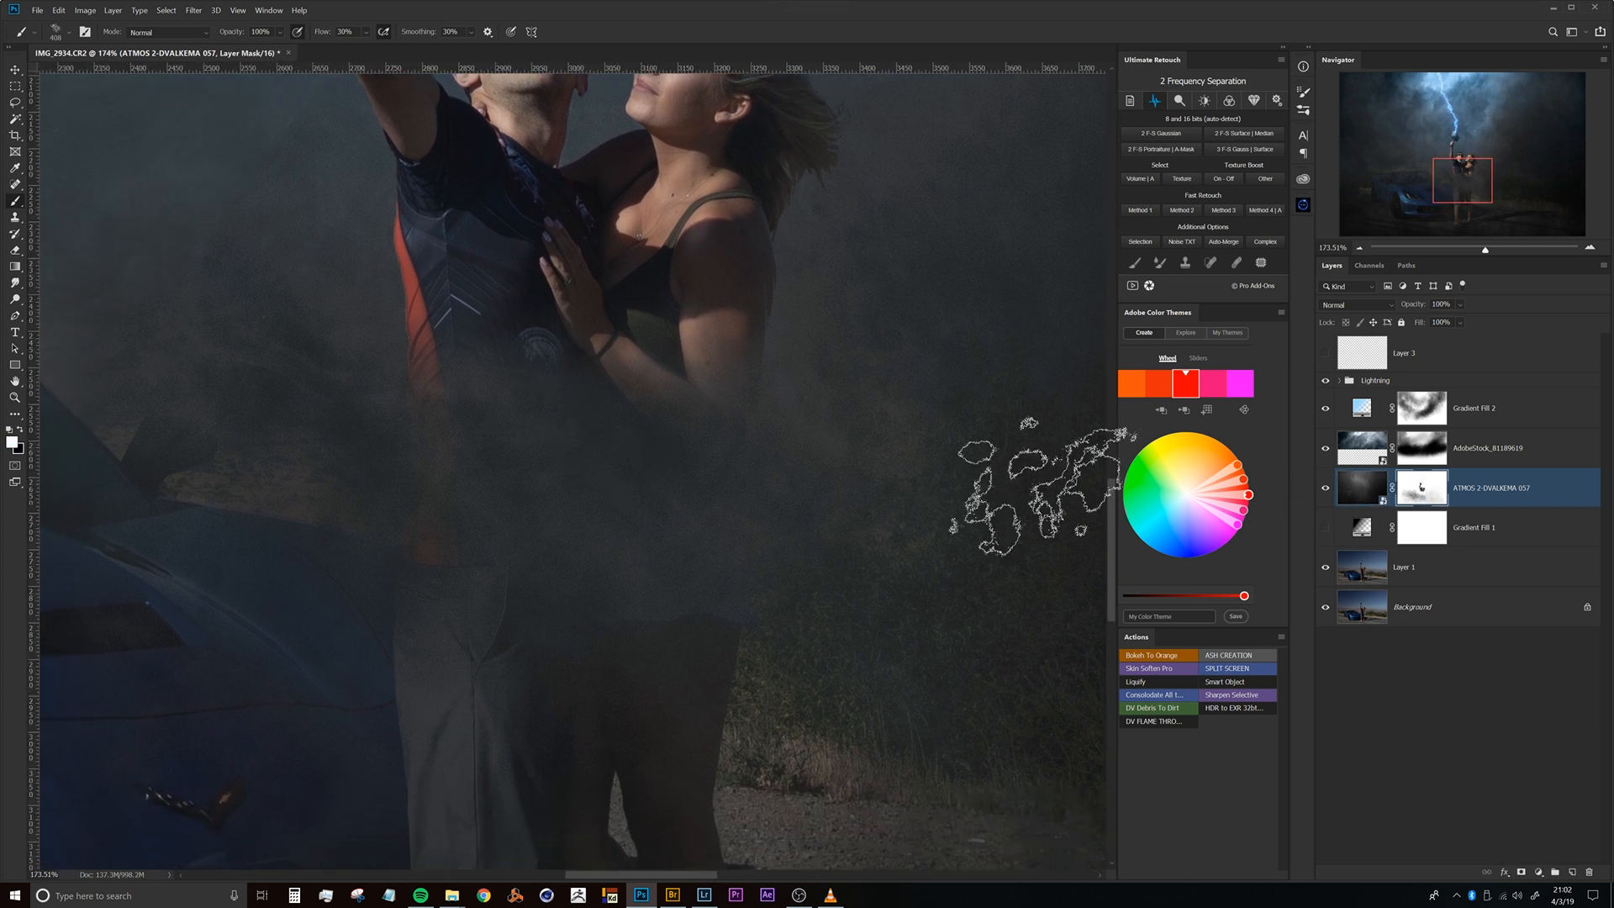
left_click_drag(533, 635, 531, 370)
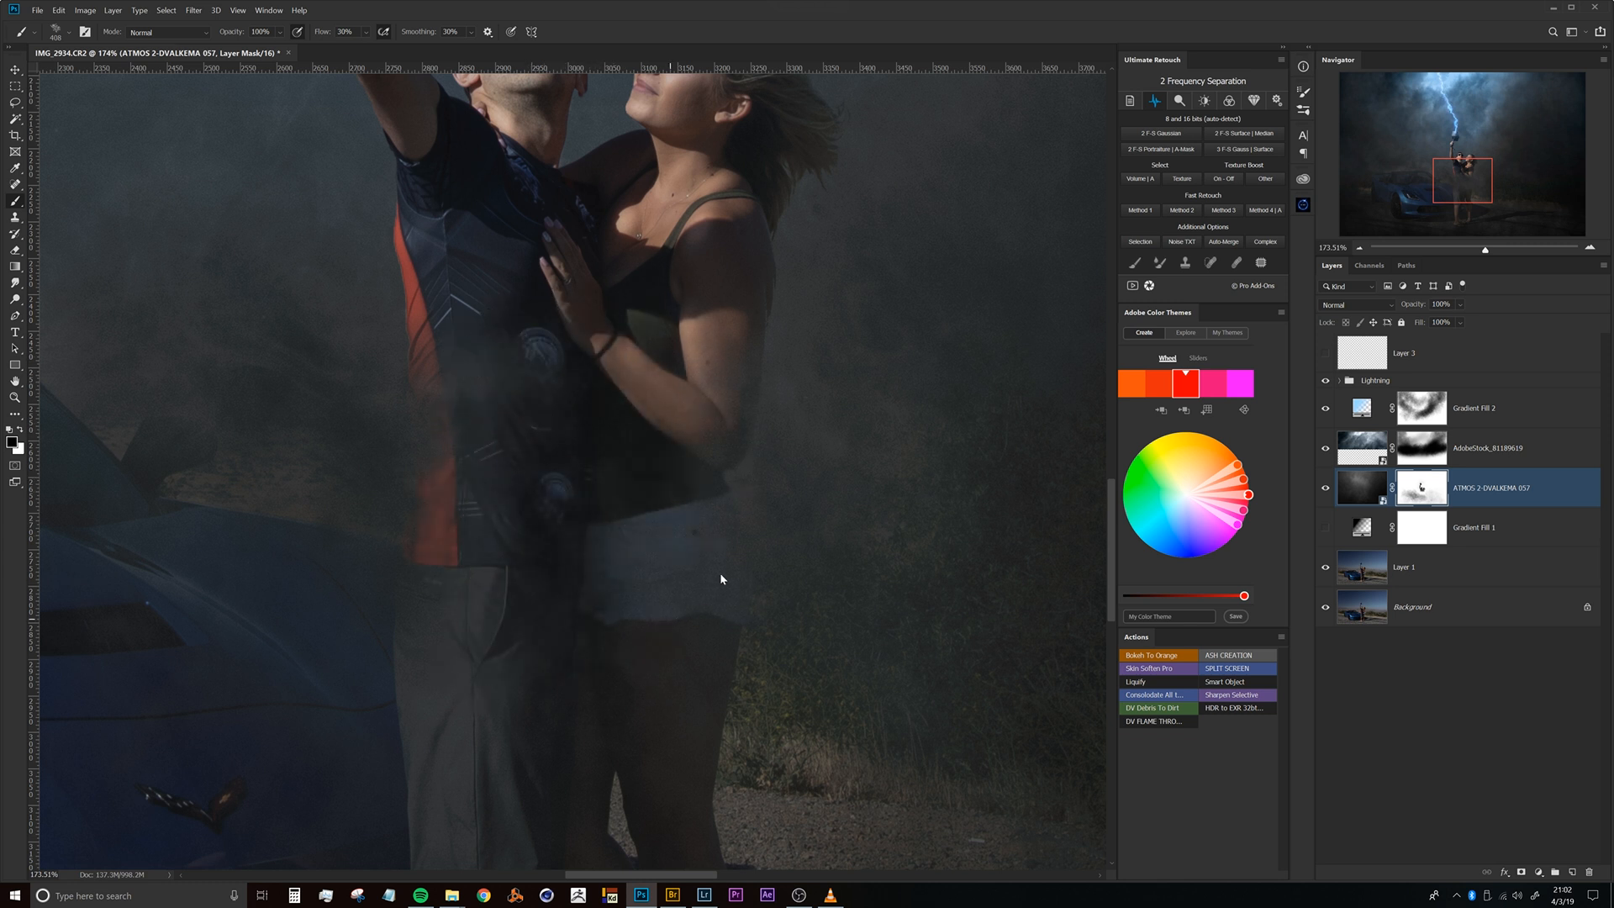
mouse_move(849, 468)
left_mouse_down()
mouse_move(913, 444)
mouse_move(800, 644)
mouse_move(503, 517)
mouse_move(469, 467)
mouse_move(522, 535)
left_mouse_up()
left_click_drag(546, 482, 476, 483)
left_click_drag(519, 556, 544, 440)
Paint white on the smoke mask to bring light smoke back over the couple's shorts and legs.
key("x")
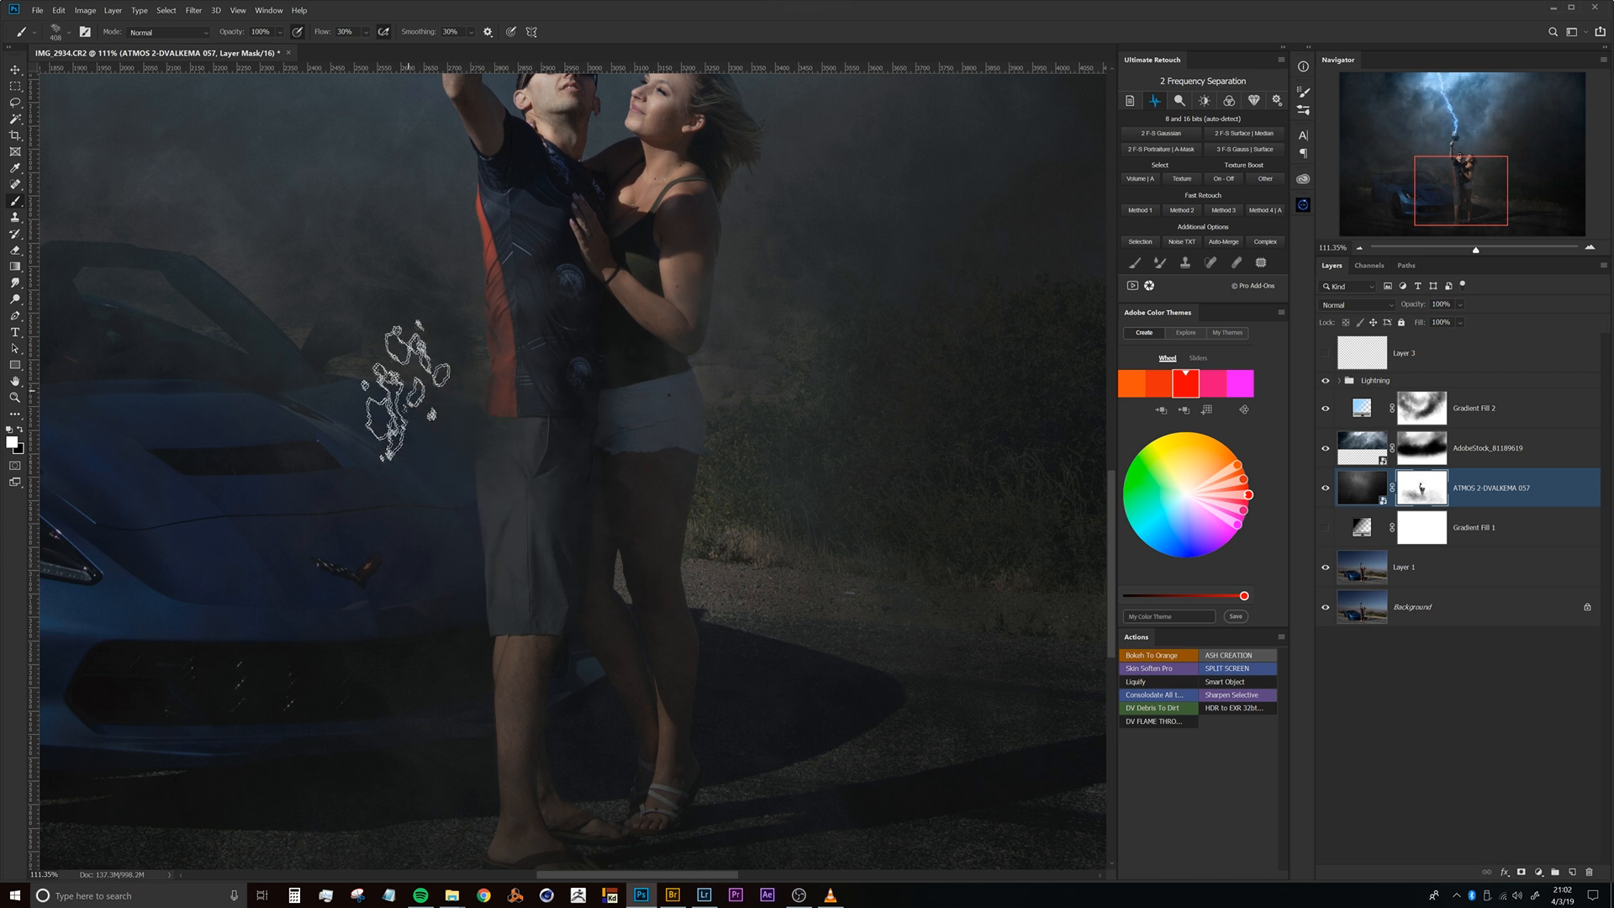
left_click(654, 424)
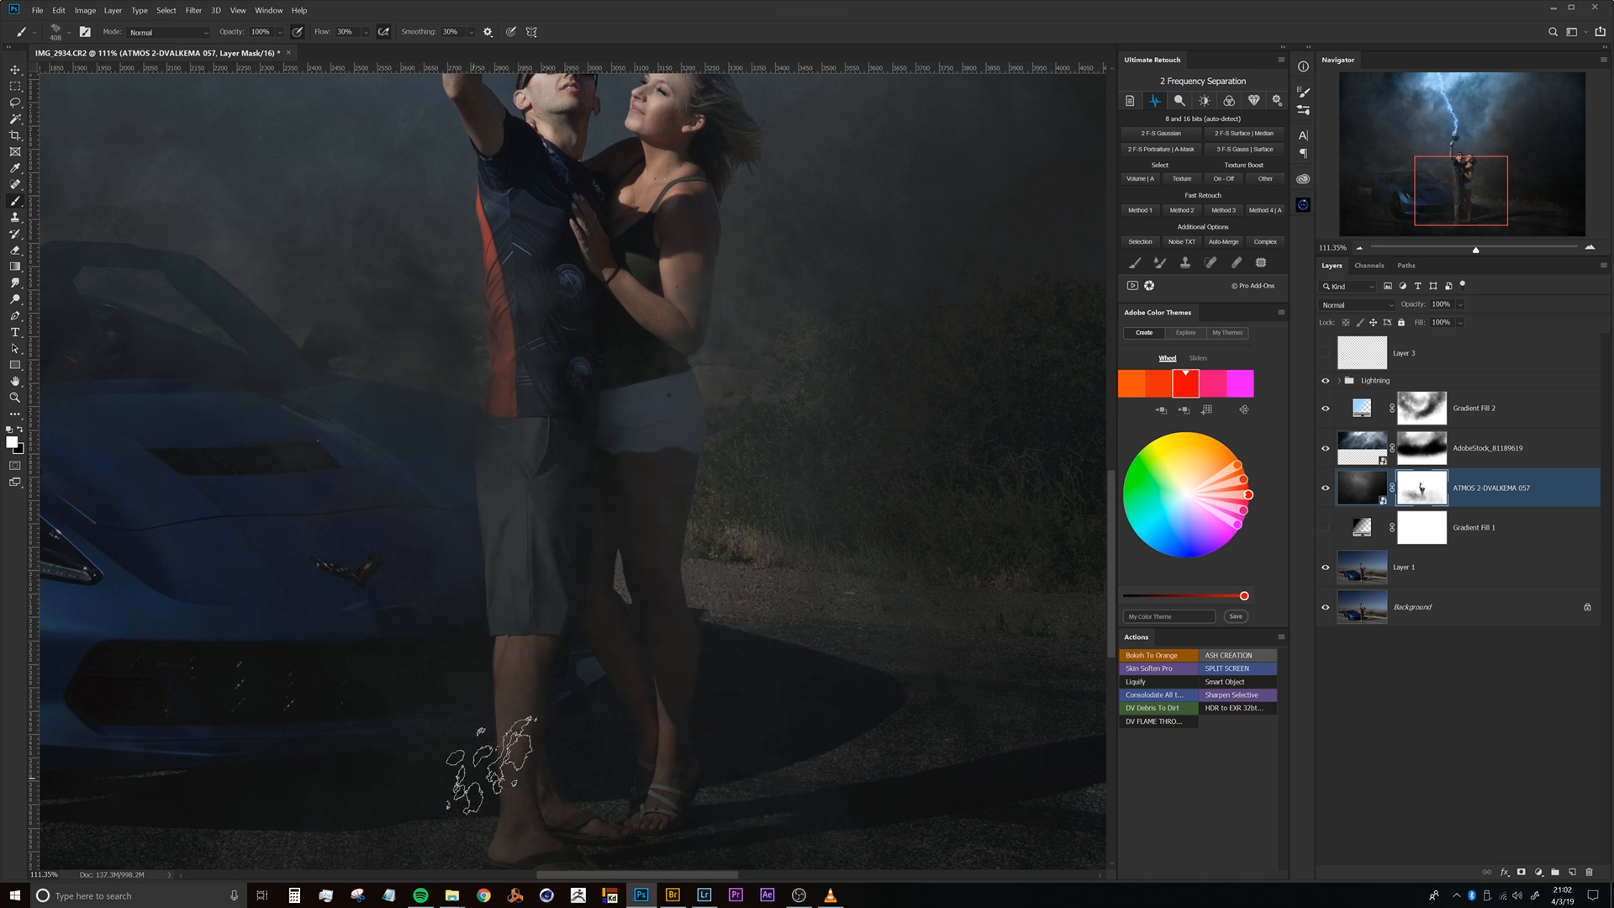
left_click_drag(634, 623, 592, 501)
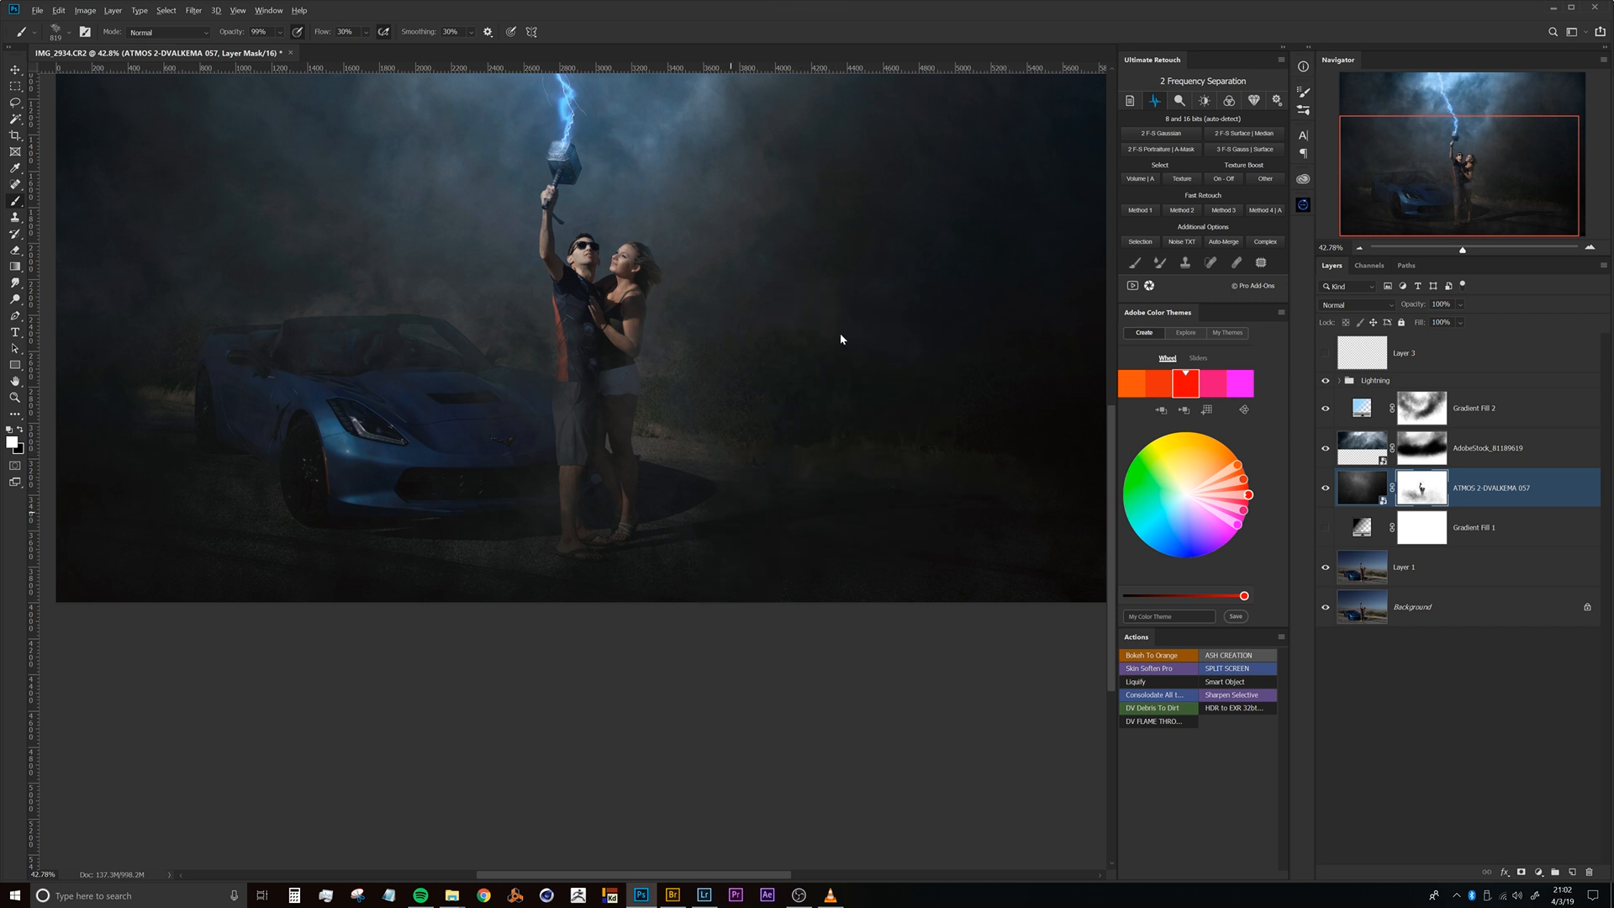
Paint white on the smoke mask with a larger smoke brush to thicken the smoke over the bushes beside the couple and the car.
left_click_drag(840, 392, 670, 443)
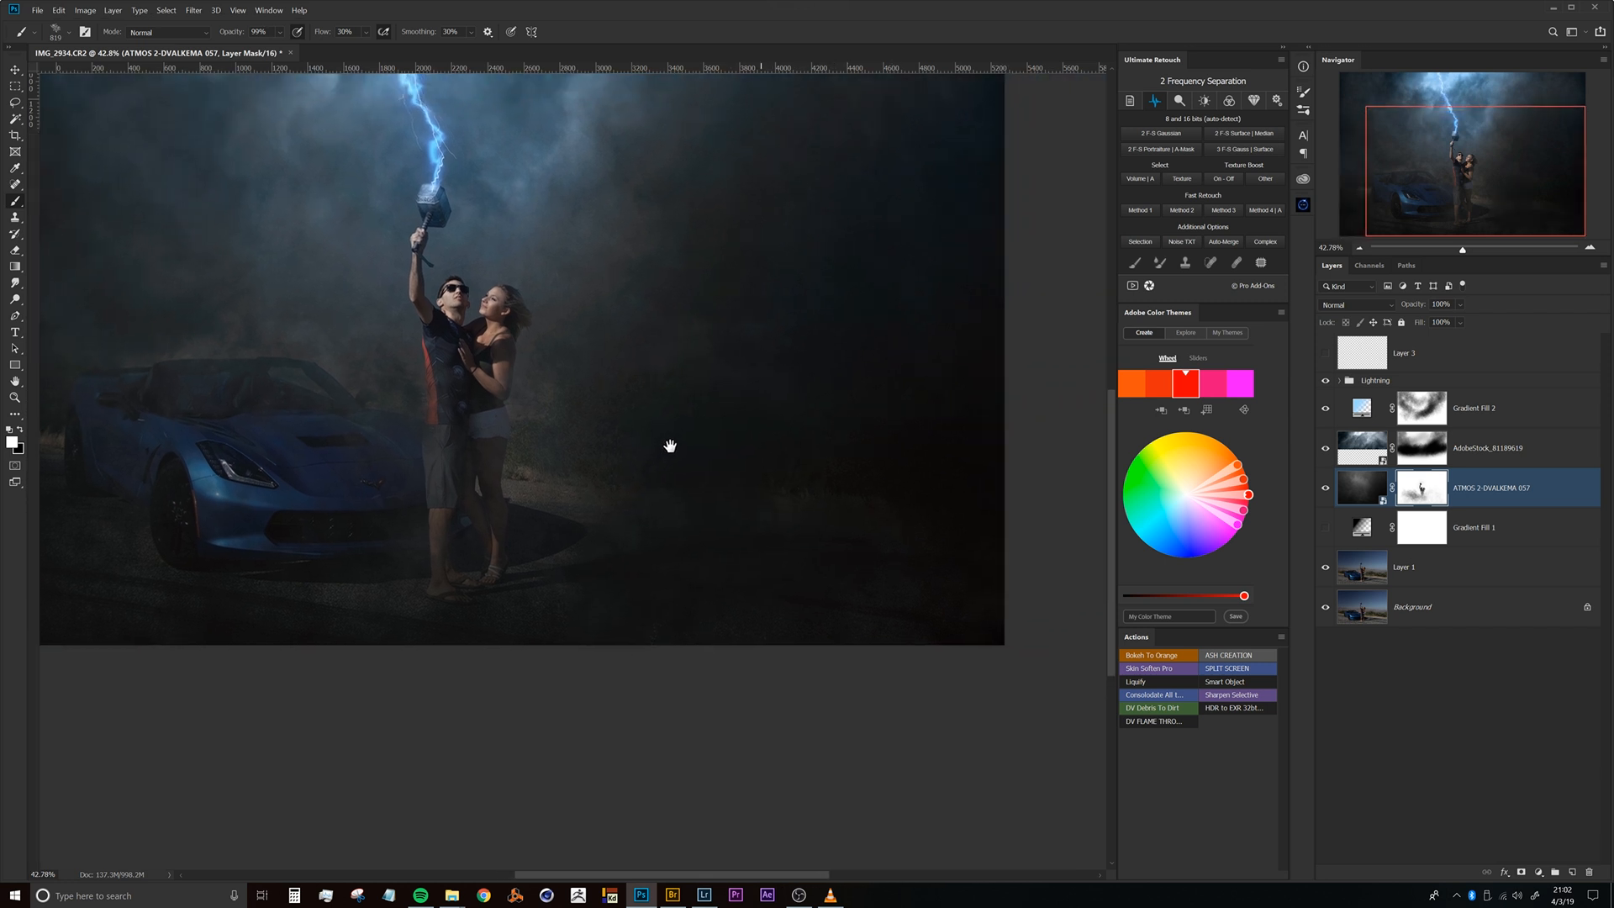
left_click(638, 437)
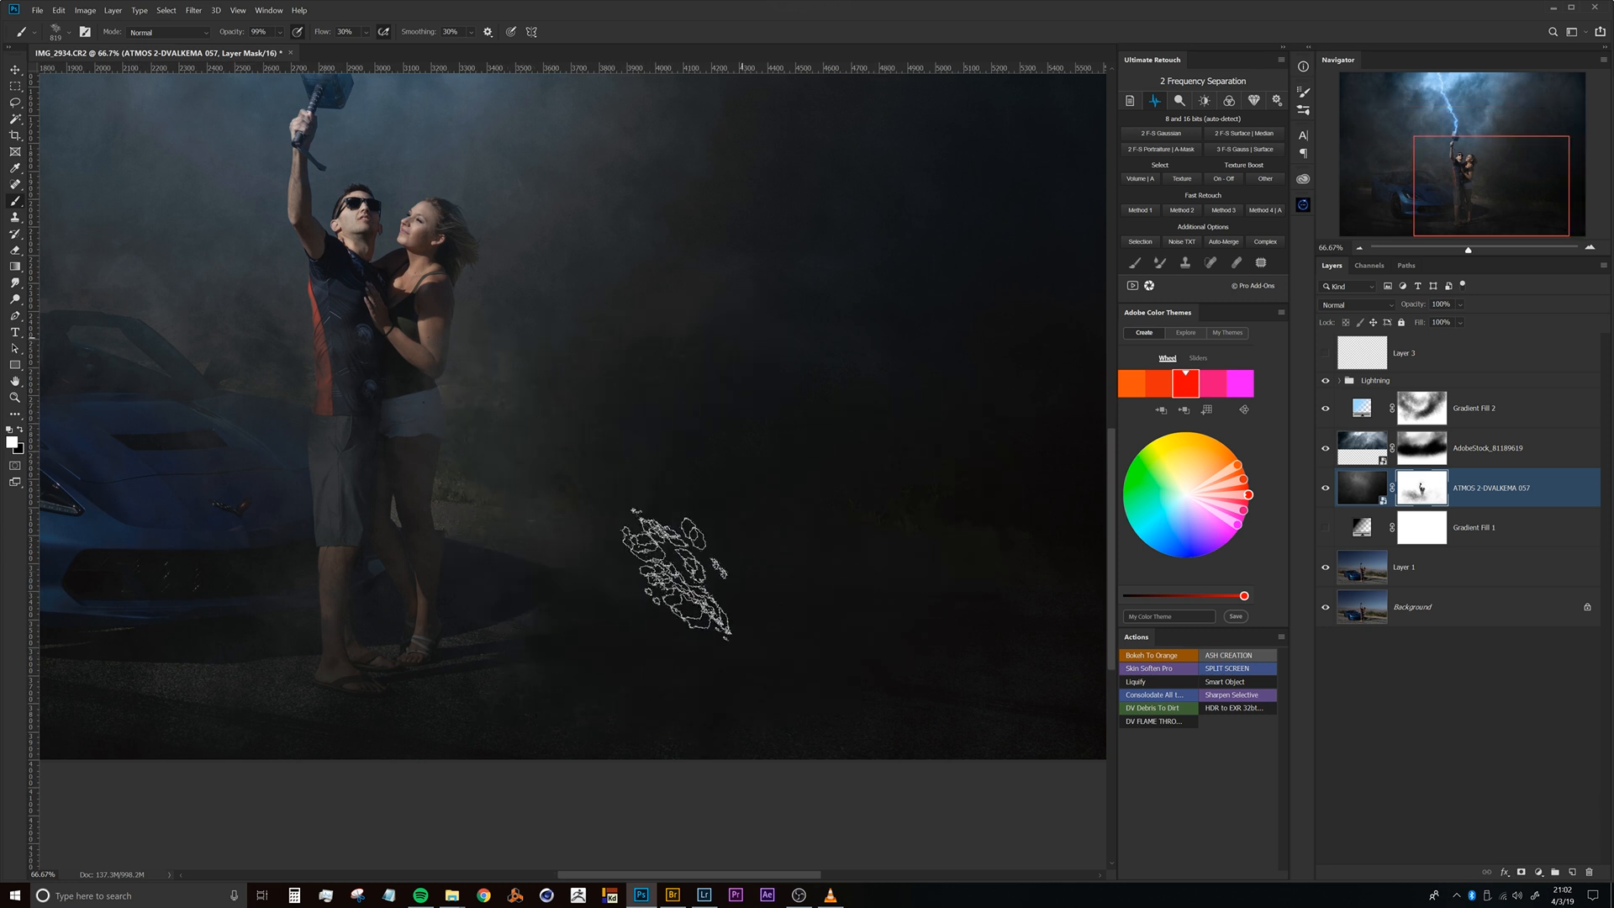
left_click_drag(617, 570, 785, 605)
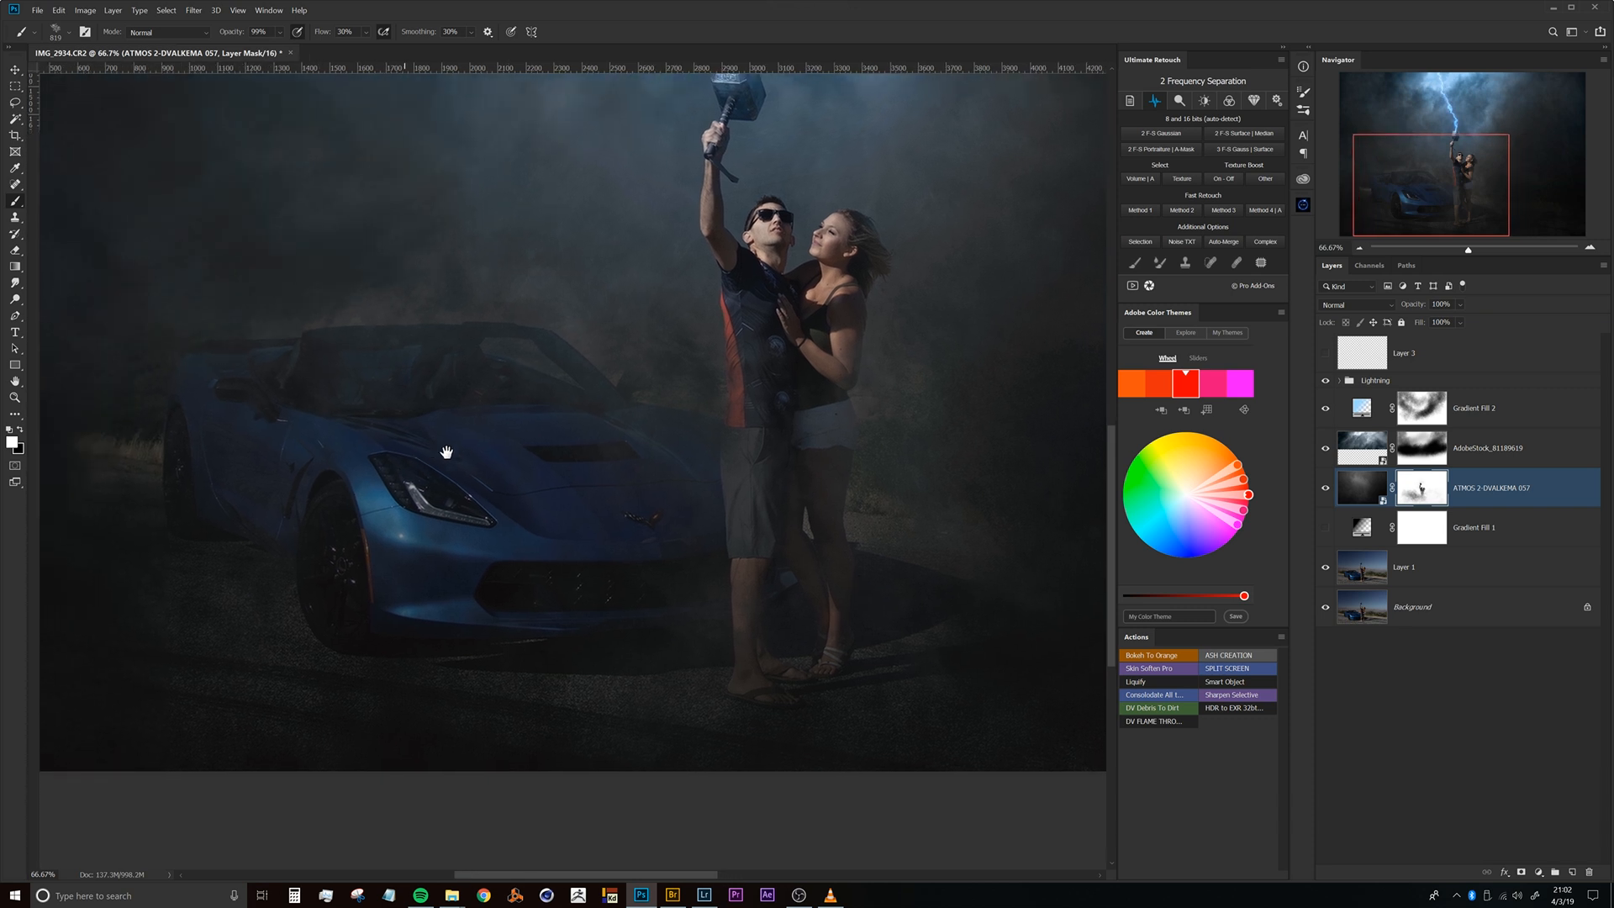
left_click_drag(310, 472, 369, 473)
mouse_move(252, 416)
left_mouse_down()
mouse_move(193, 516)
mouse_move(340, 673)
mouse_move(482, 621)
mouse_move(243, 430)
mouse_move(326, 334)
mouse_move(474, 504)
mouse_move(555, 622)
left_mouse_up()
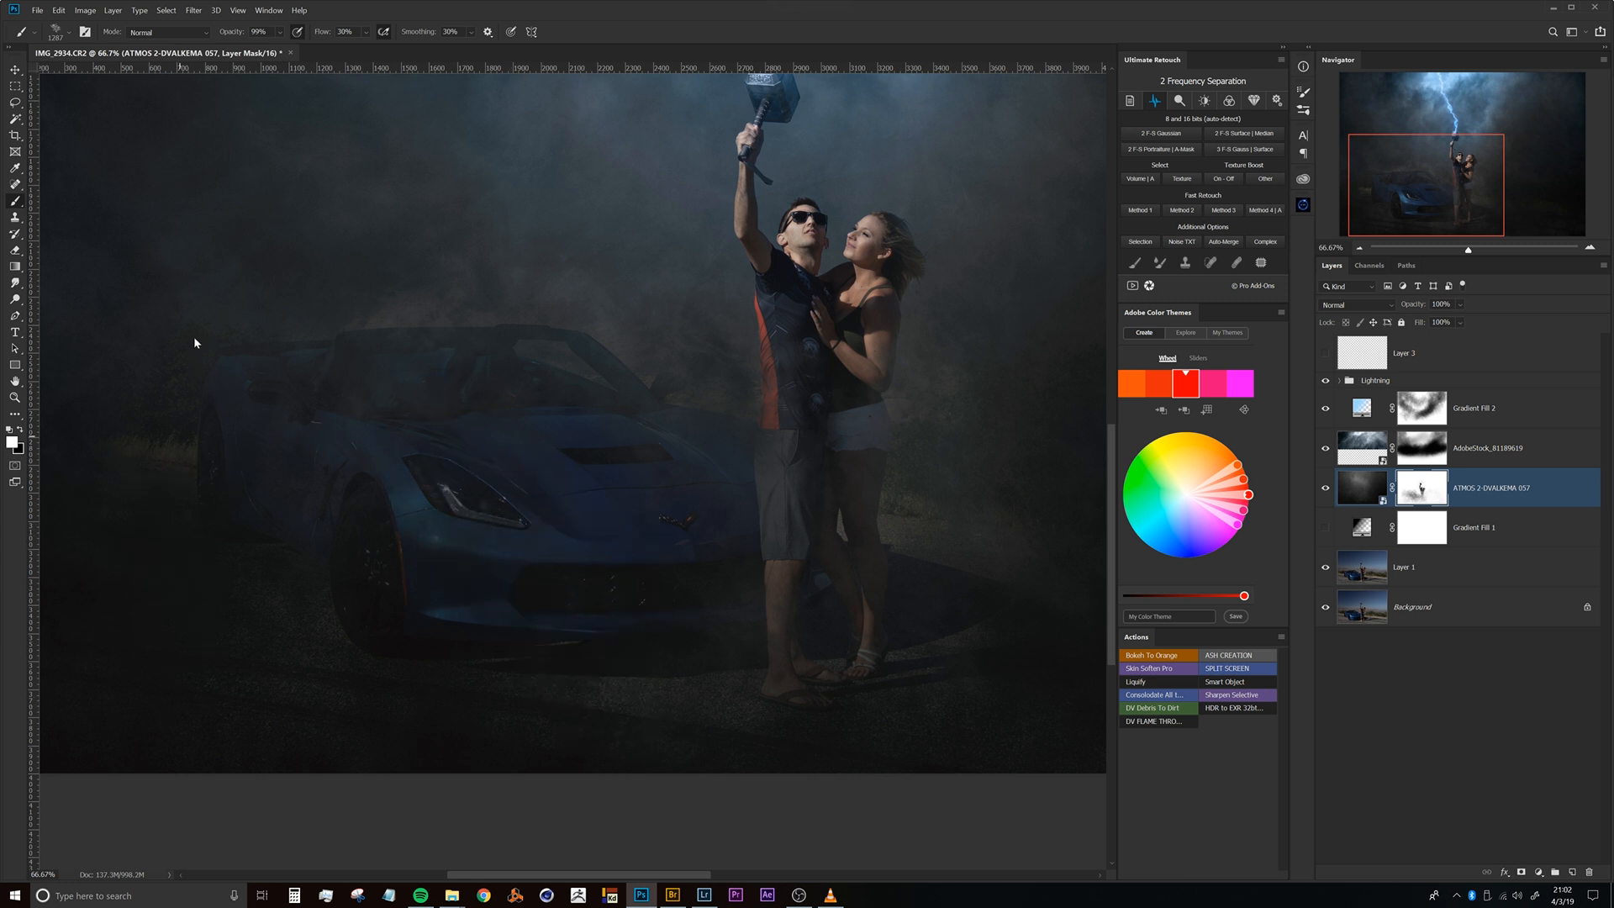
Set the brush flow to 60% and paint black on the smoke mask to reveal the road around the couple's shadow.
scroll(541, 584, "down", 4)
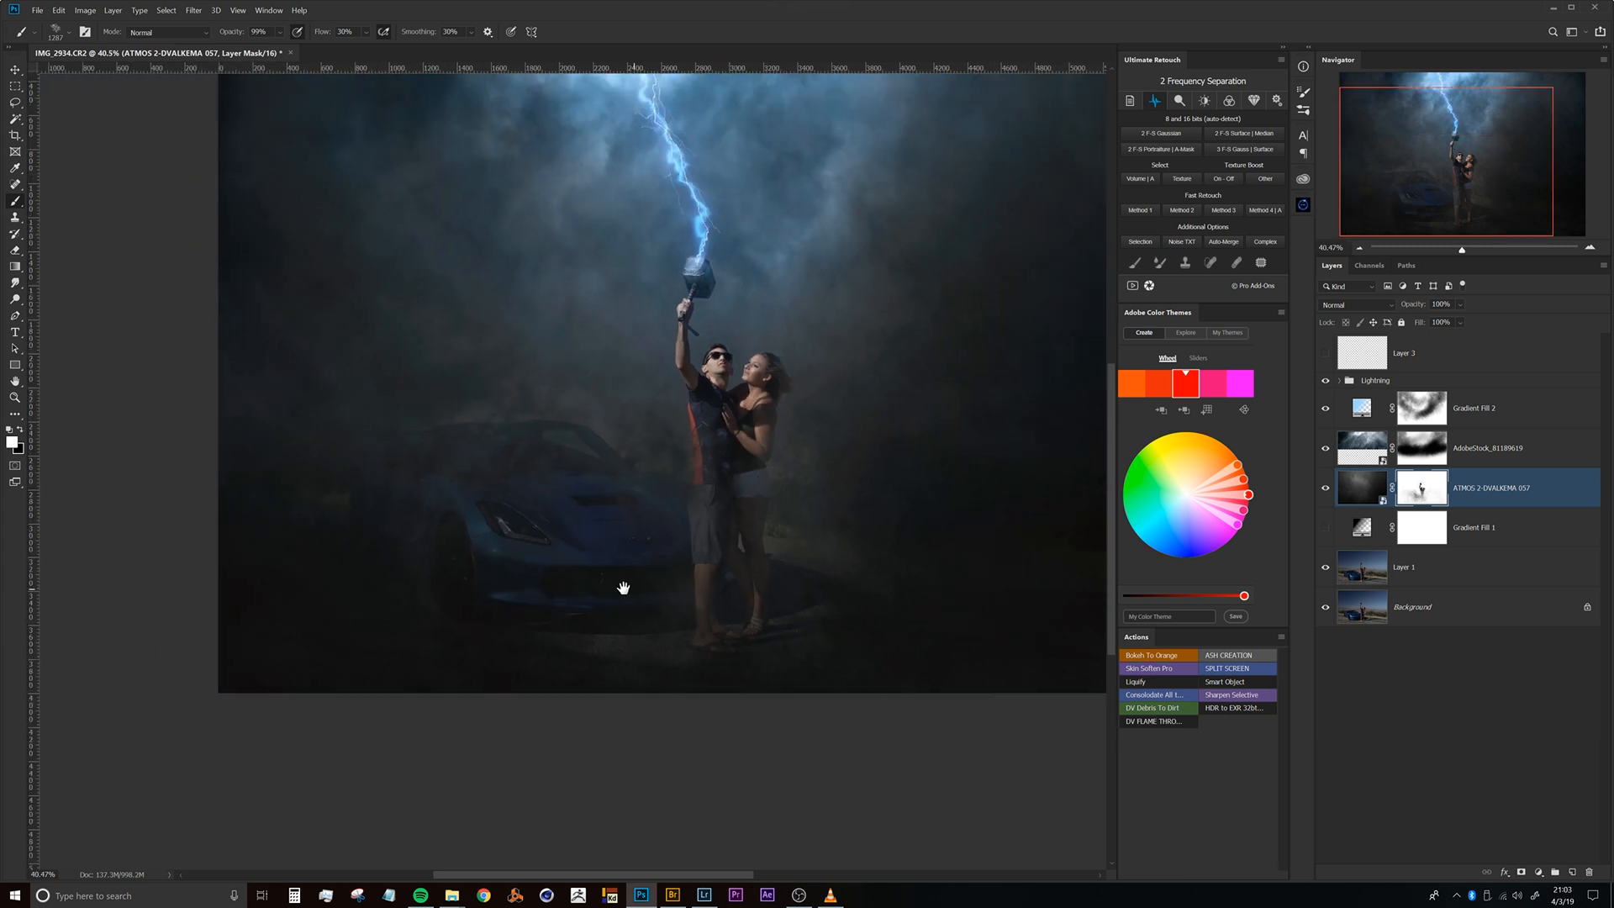
left_click_drag(639, 584, 413, 570)
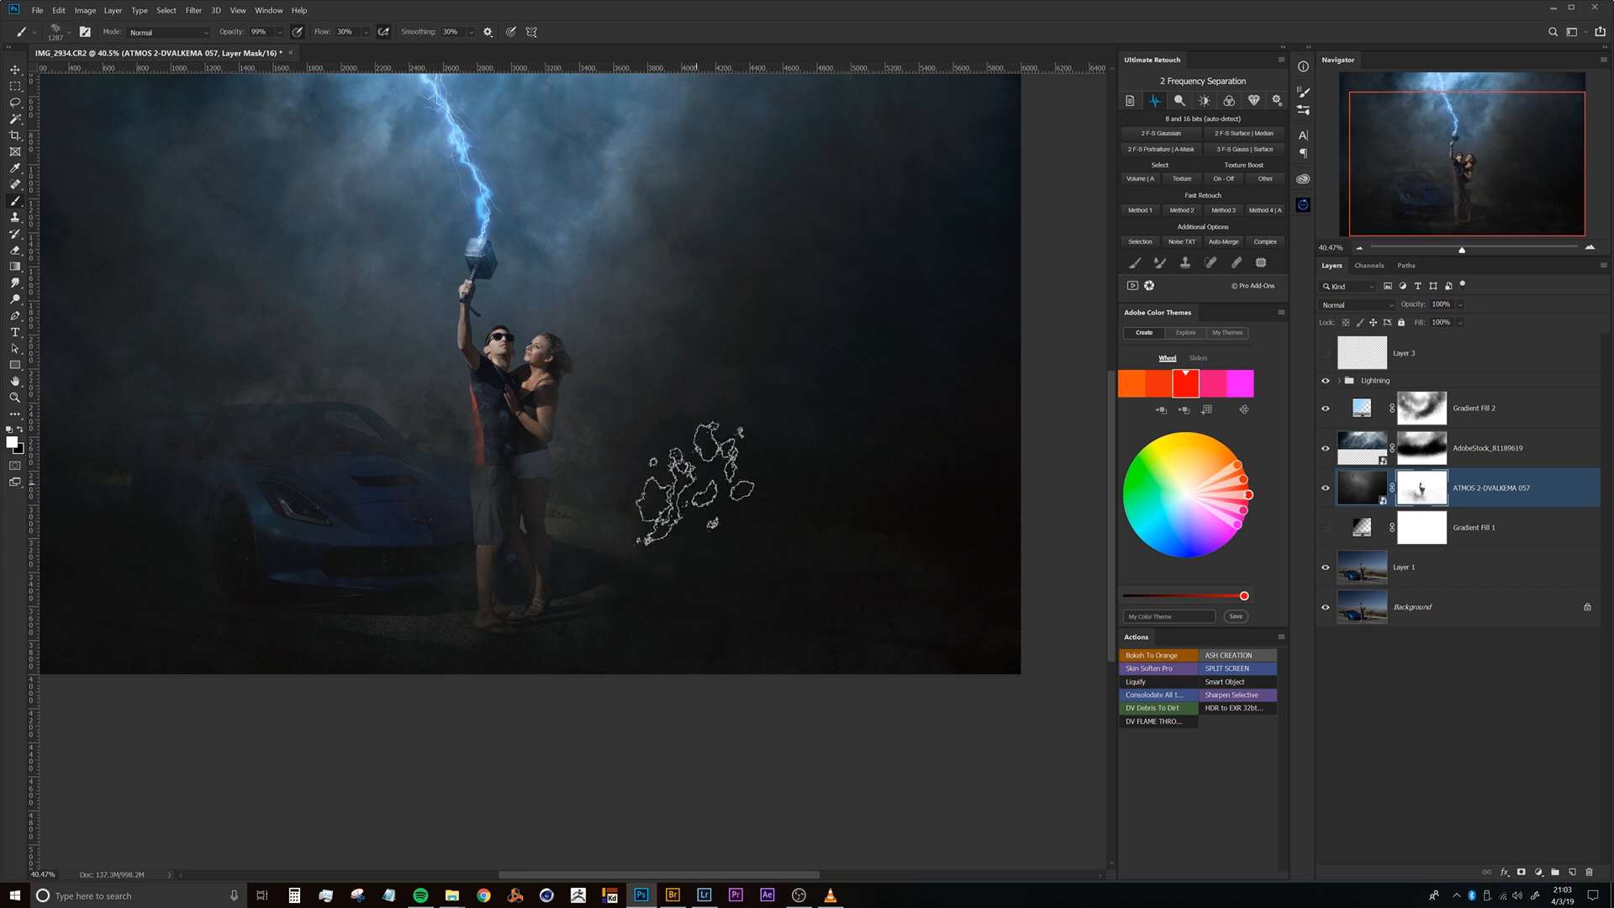
mouse_move(673, 493)
left_mouse_down()
mouse_move(744, 598)
mouse_move(551, 637)
mouse_move(435, 629)
mouse_move(712, 577)
mouse_move(745, 541)
left_mouse_up()
key("ctrl+z")
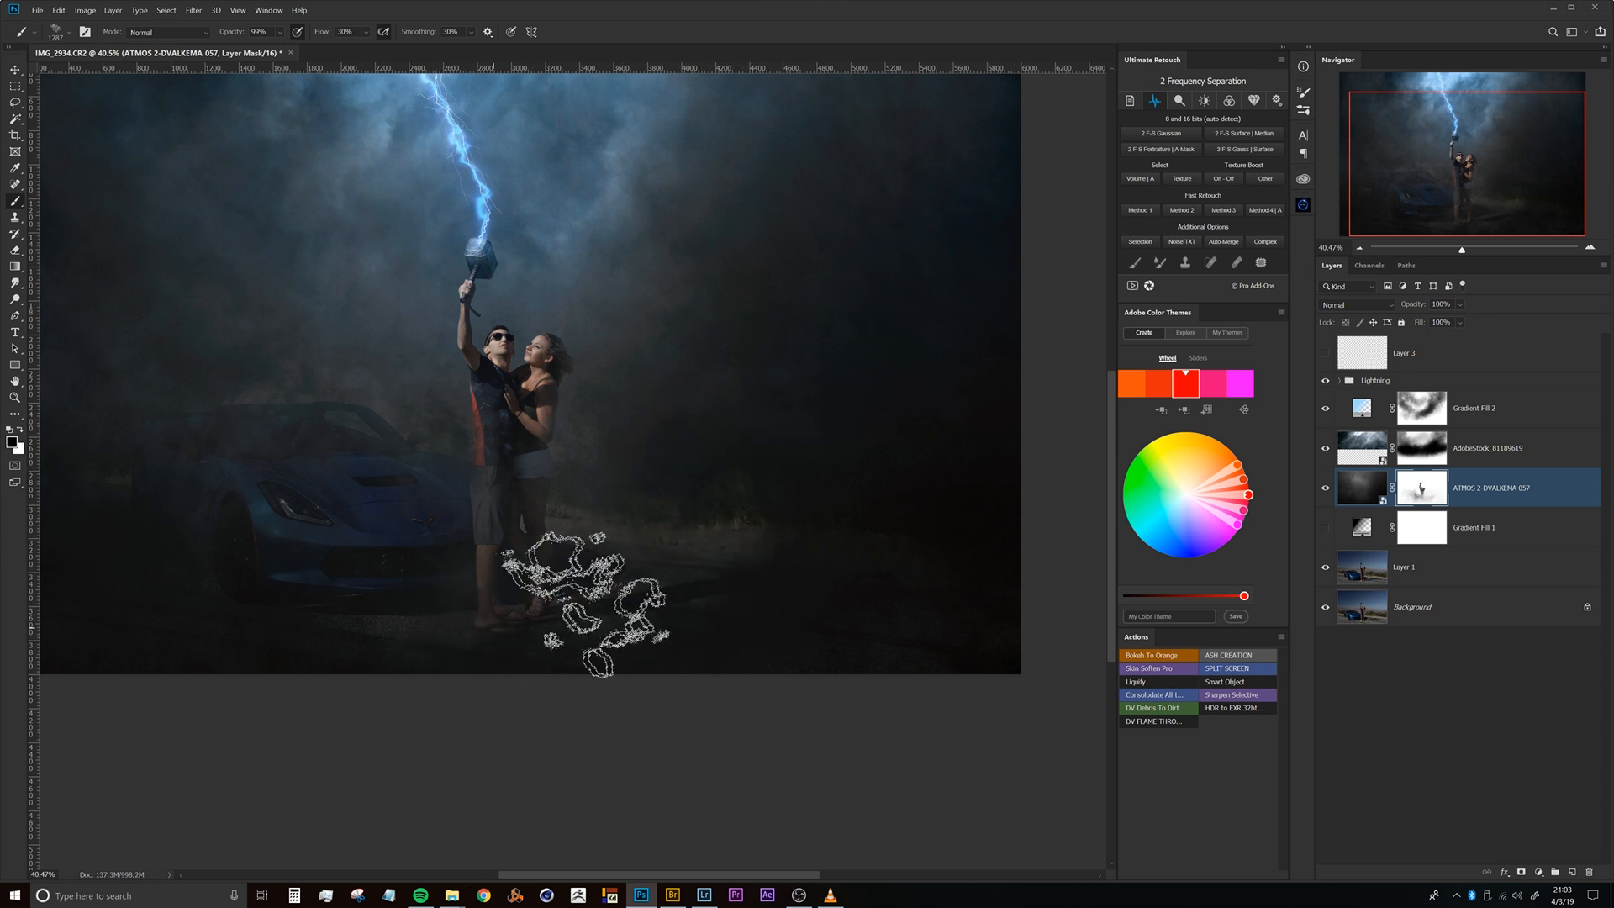
key("shift+6")
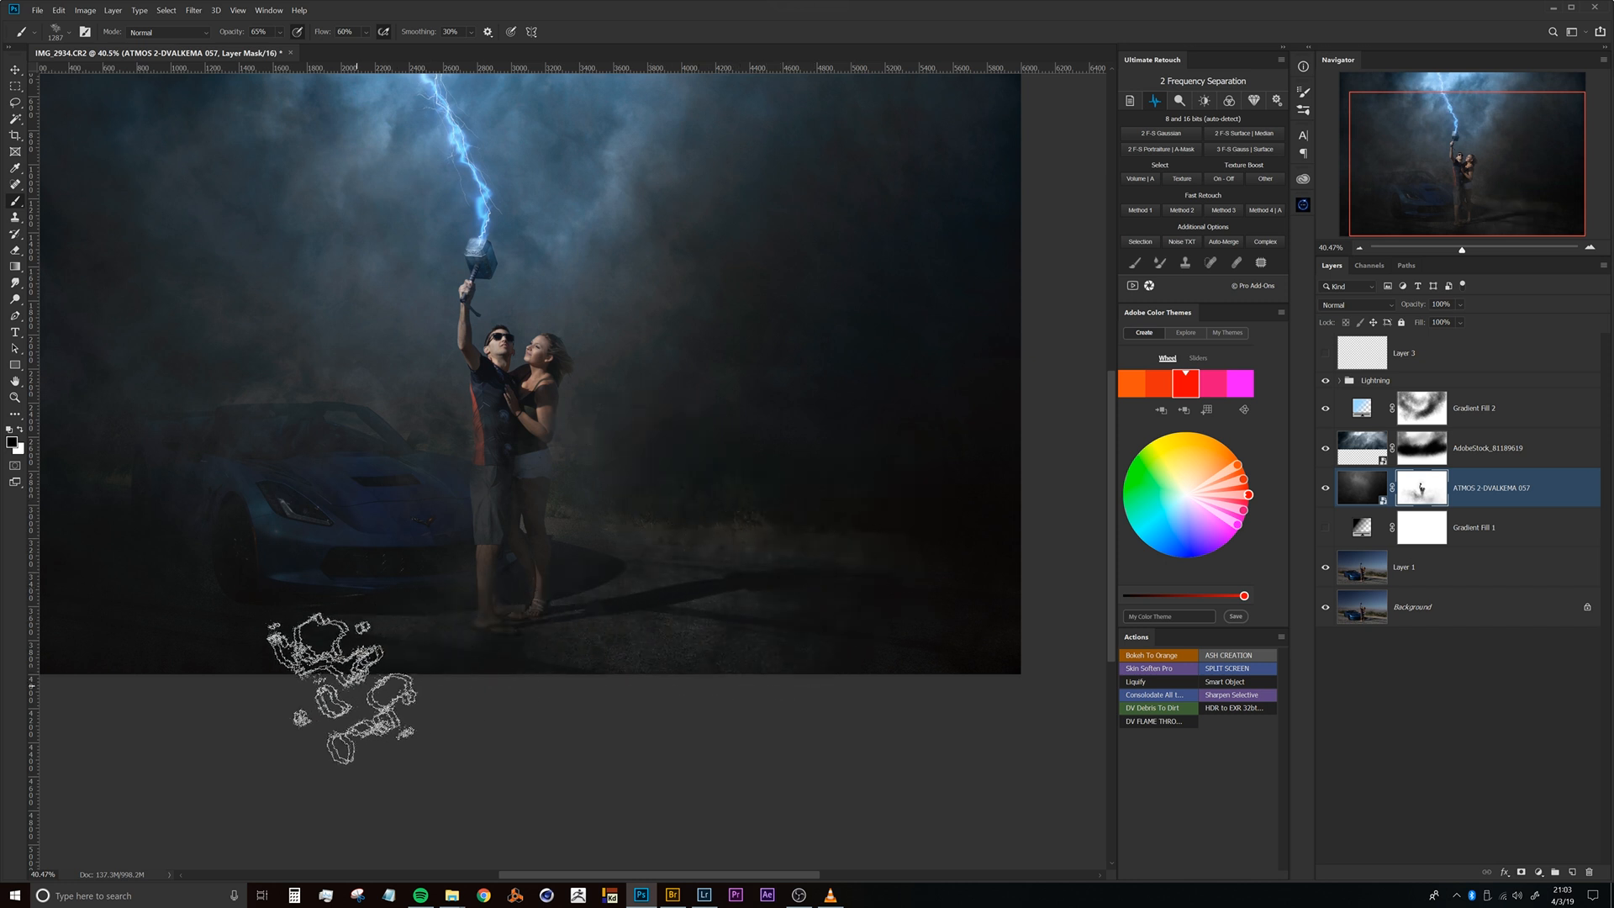
left_click_drag(555, 421, 612, 460)
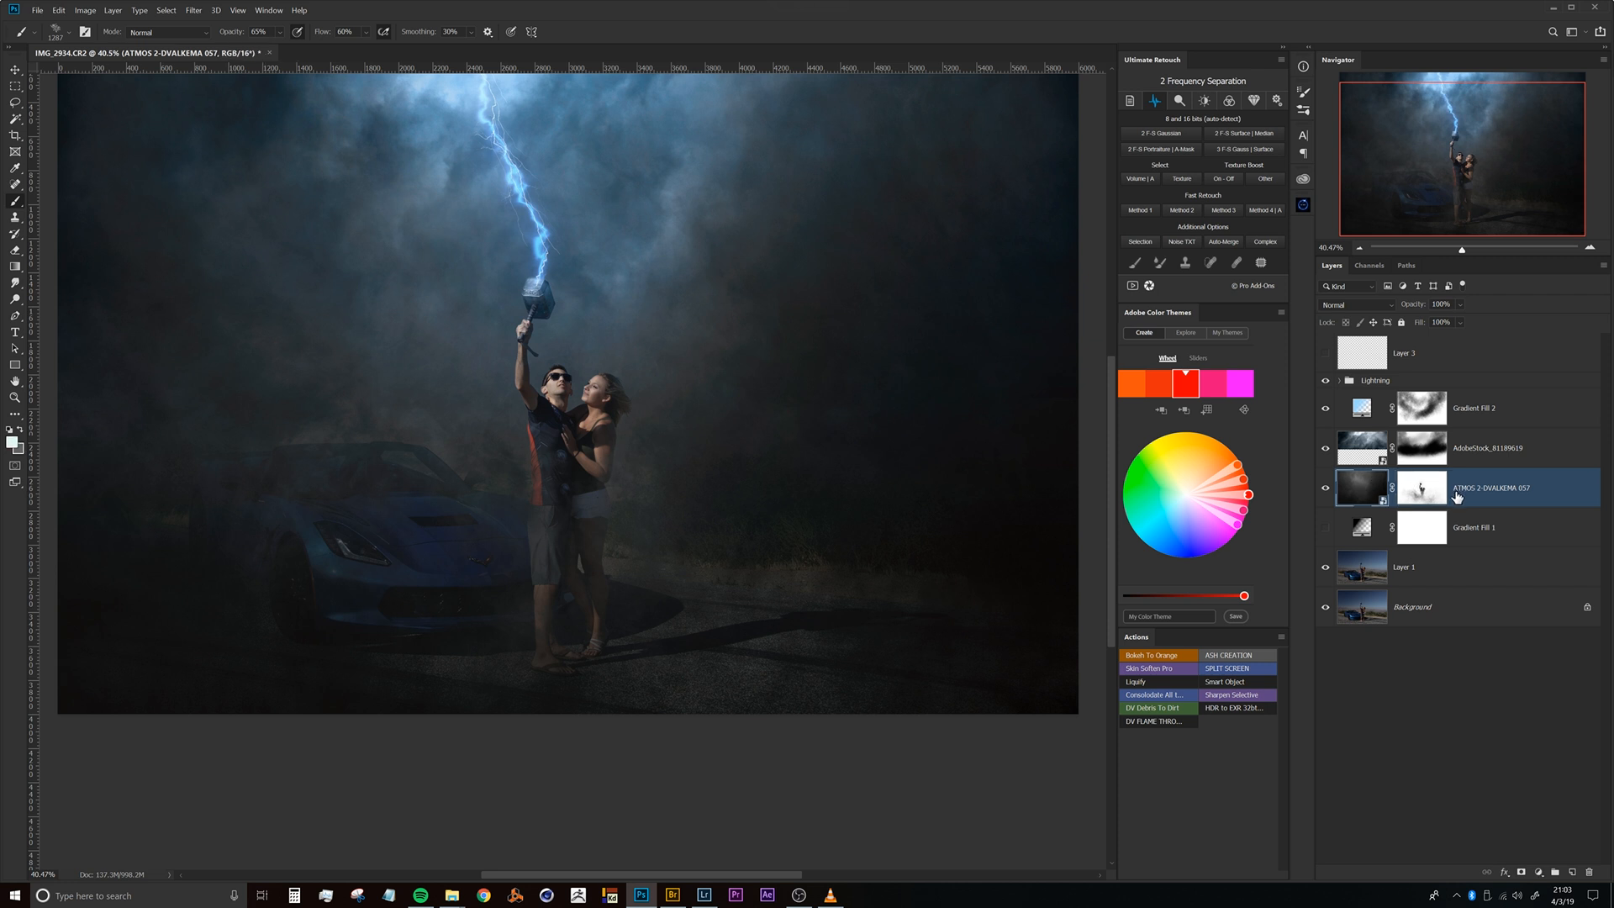
Convert Layer 1 to a smart object and open its contents for editing.
left_click(1402, 539)
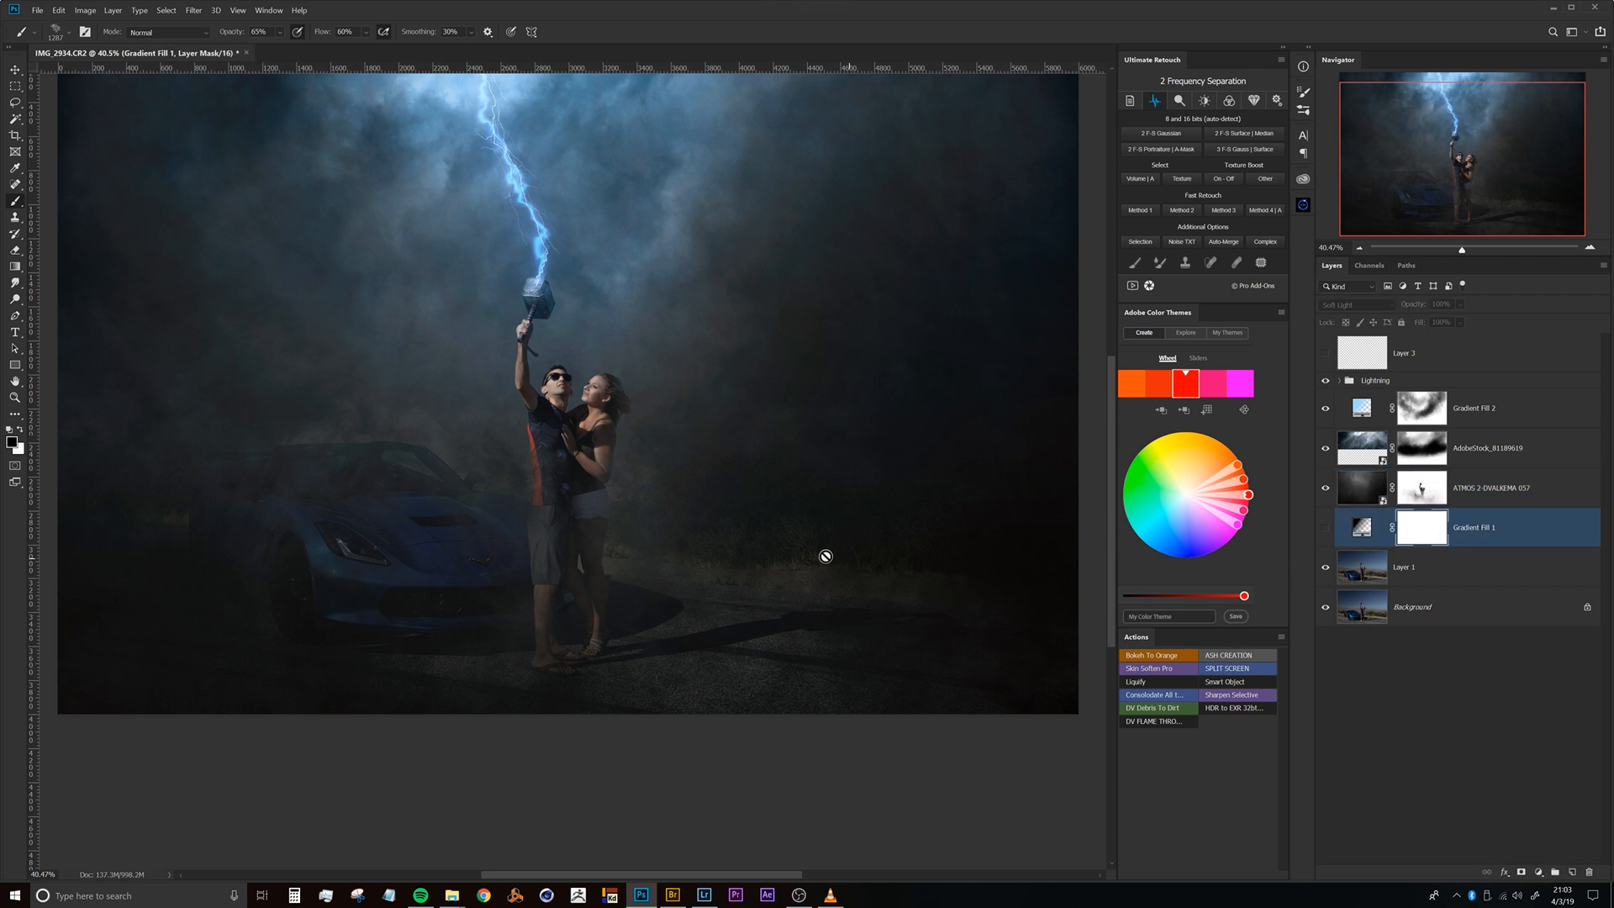
left_click_drag(744, 573, 706, 544)
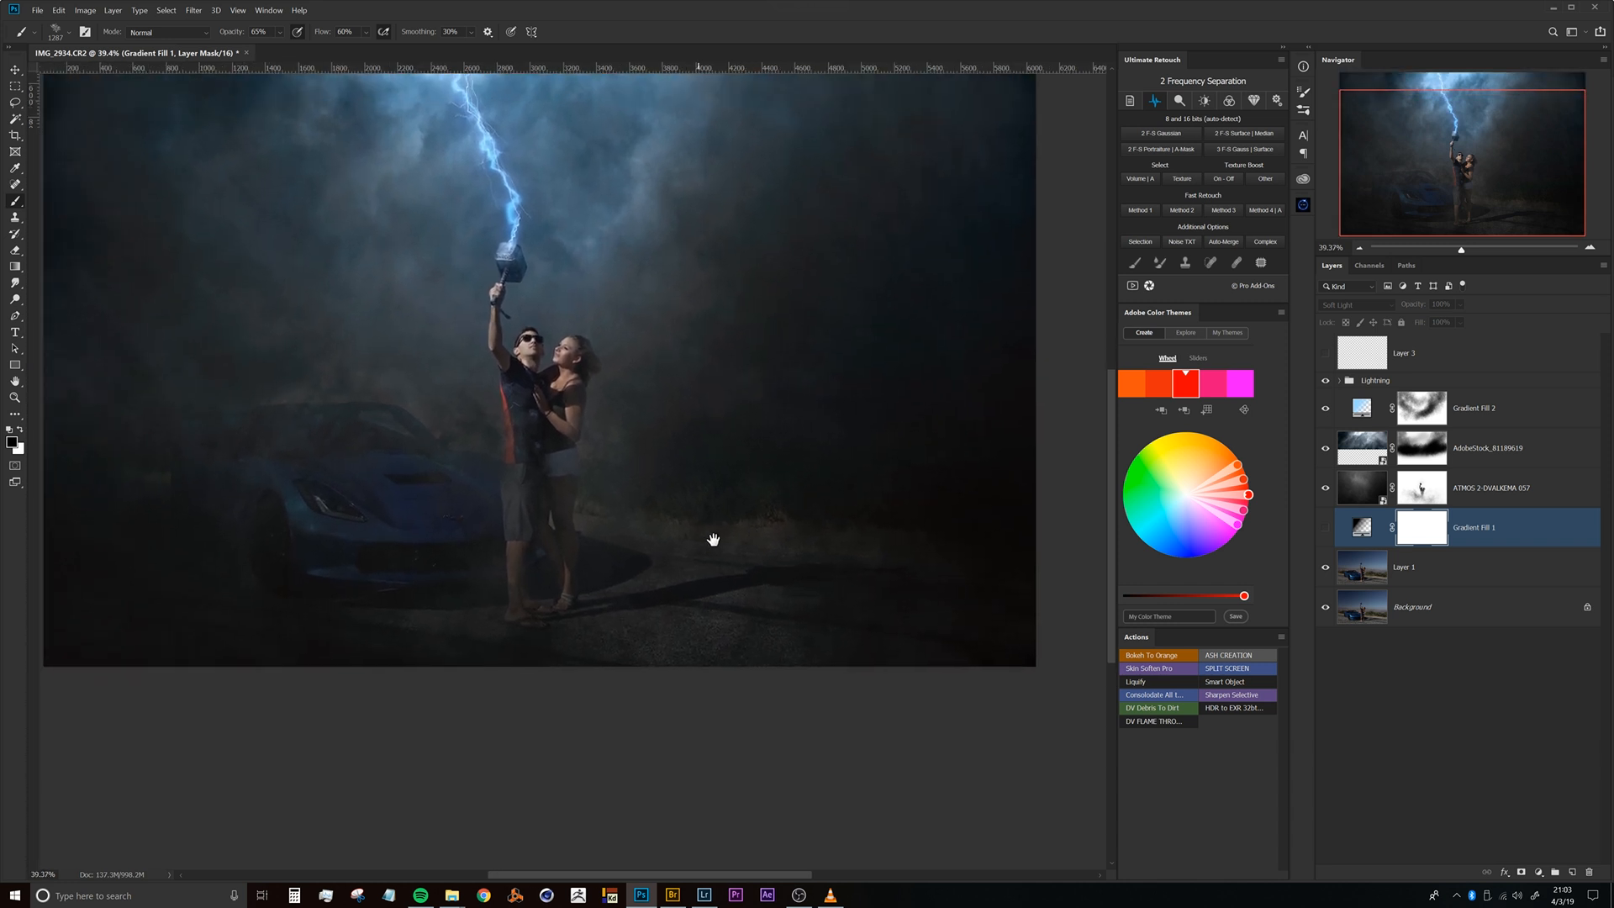
left_click(1402, 569)
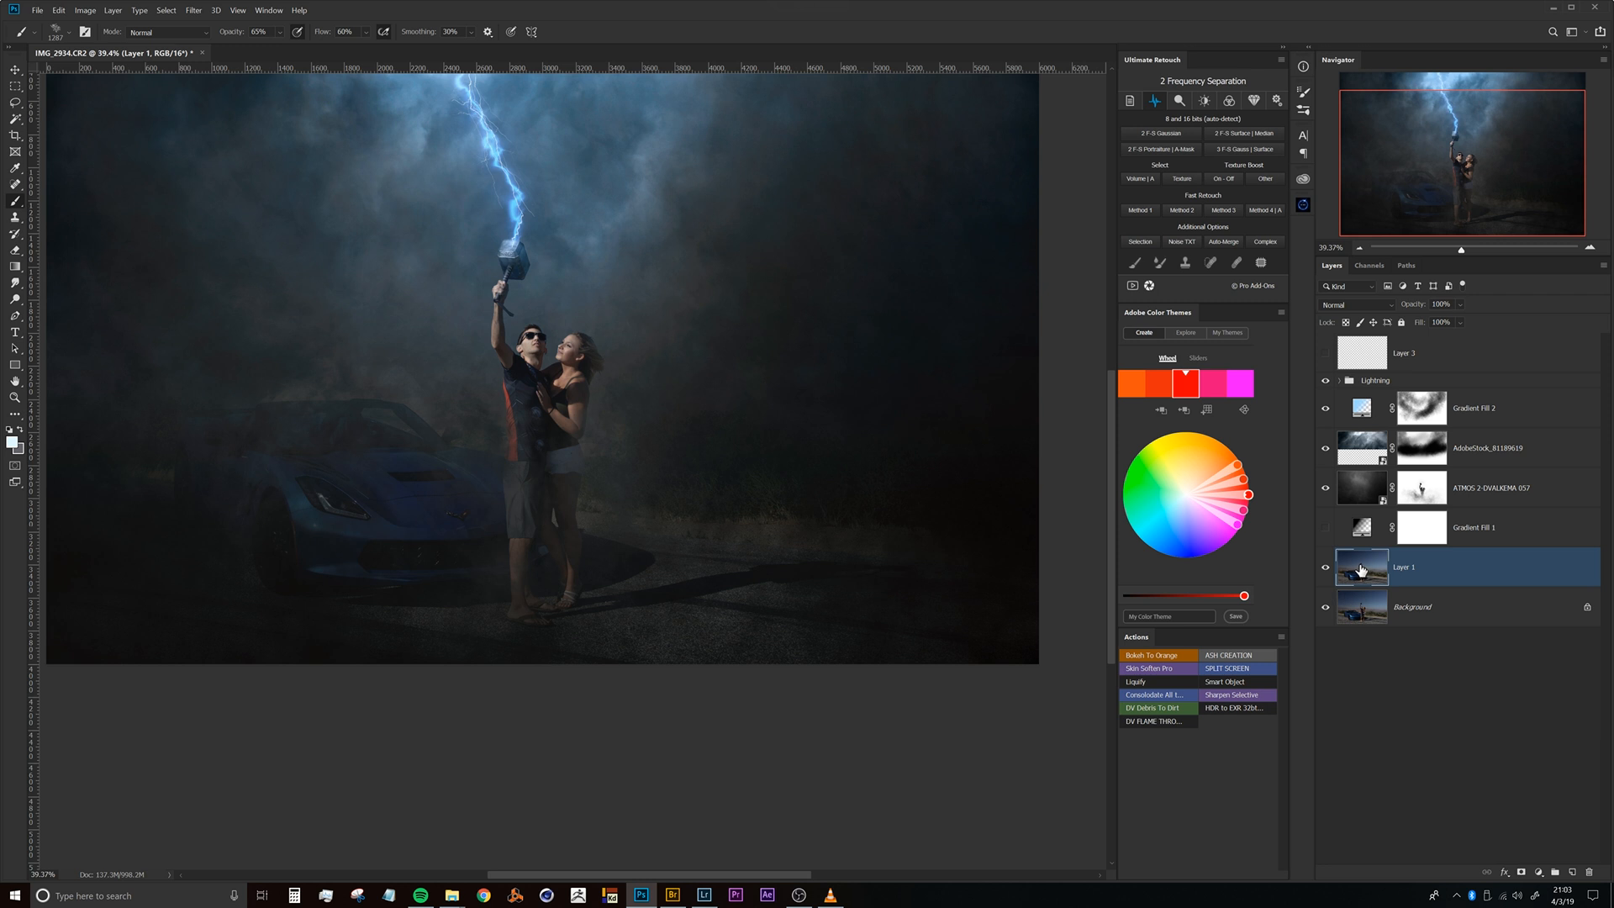
right_click(1449, 569)
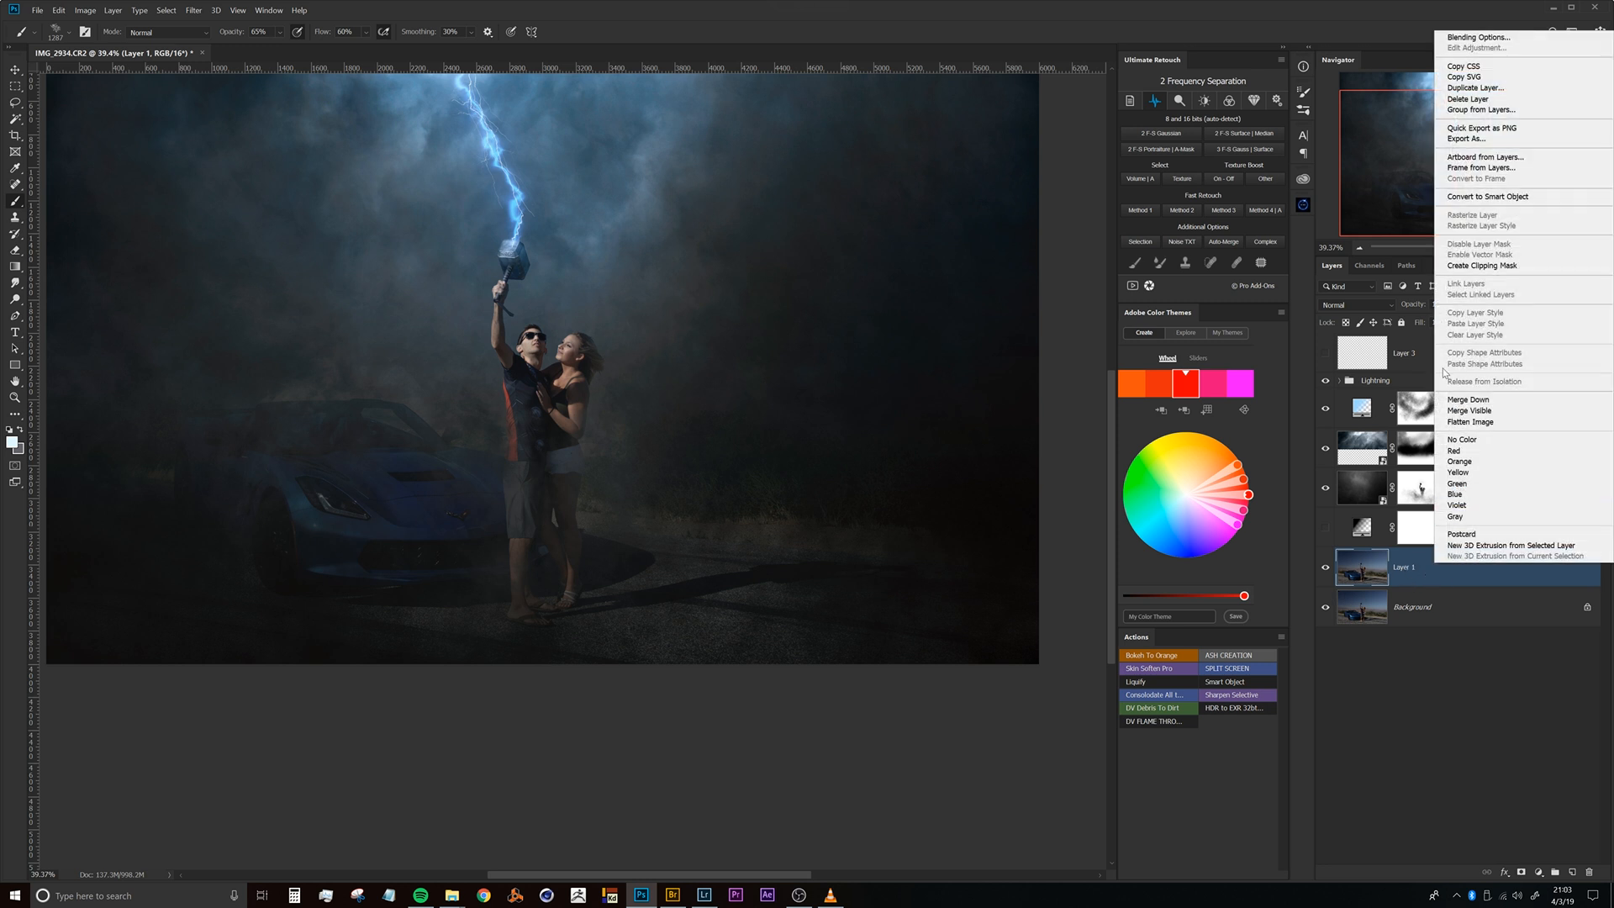
left_click(1464, 196)
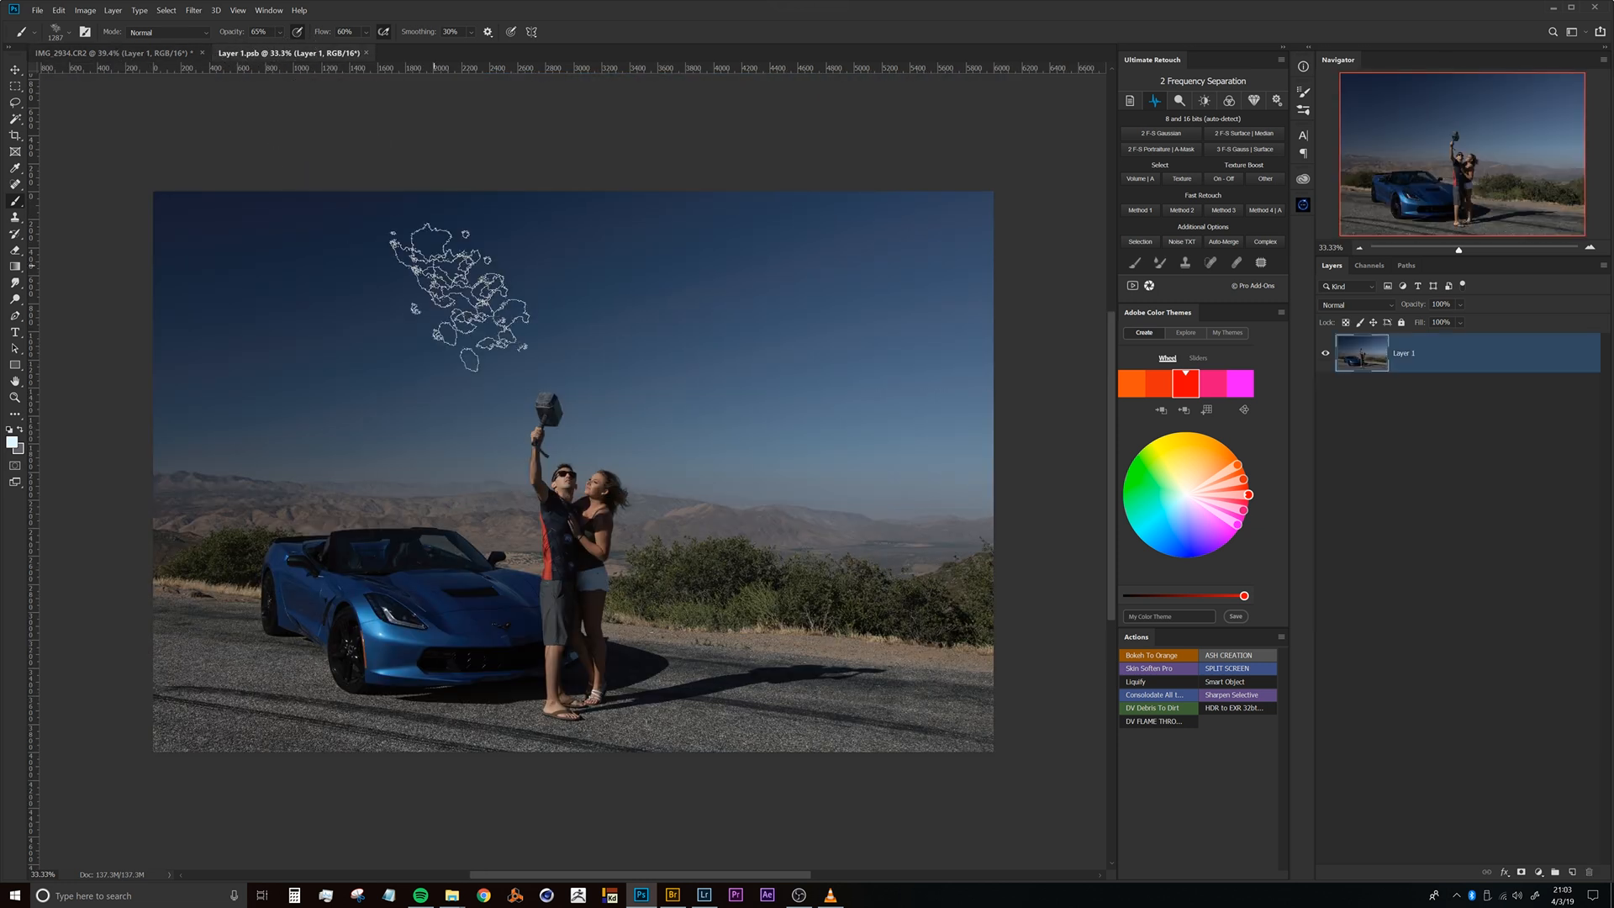
Outline the couple's long shadow on the road with the Patch tool, replace it with clean asphalt, and deselect.
left_click_drag(611, 578, 592, 507)
key("ctrl+r")
left_click_drag(396, 526, 763, 561)
left_click_drag(639, 544, 118, 457)
left_click_drag(488, 544, 499, 503)
scroll(784, 493, "up", 3)
left_click_drag(736, 483, 633, 465)
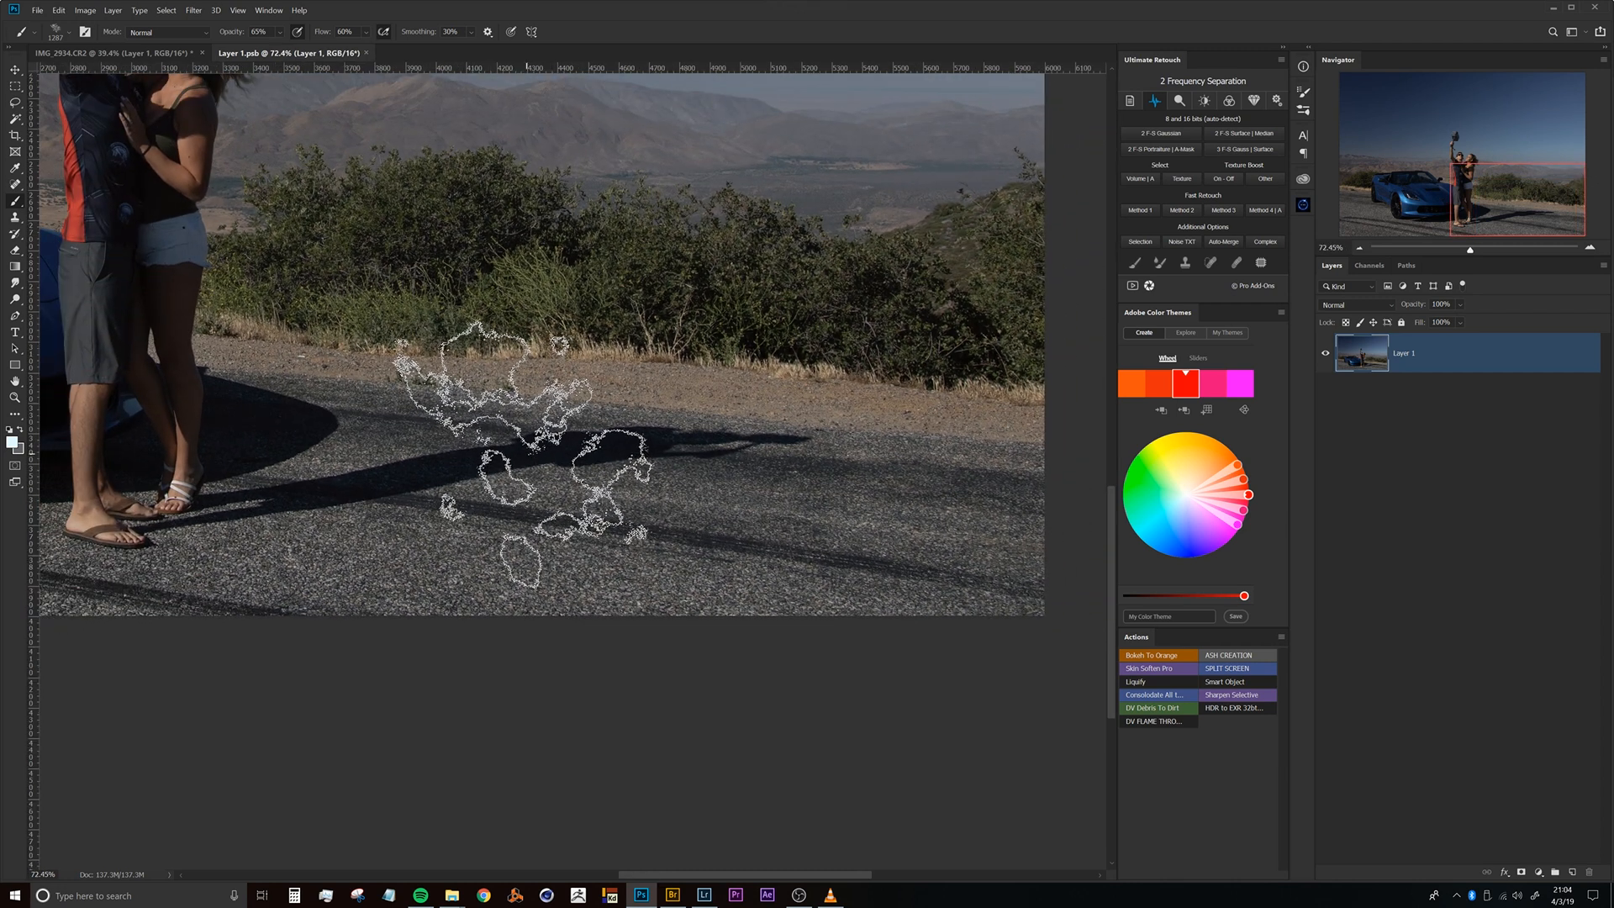
key("j")
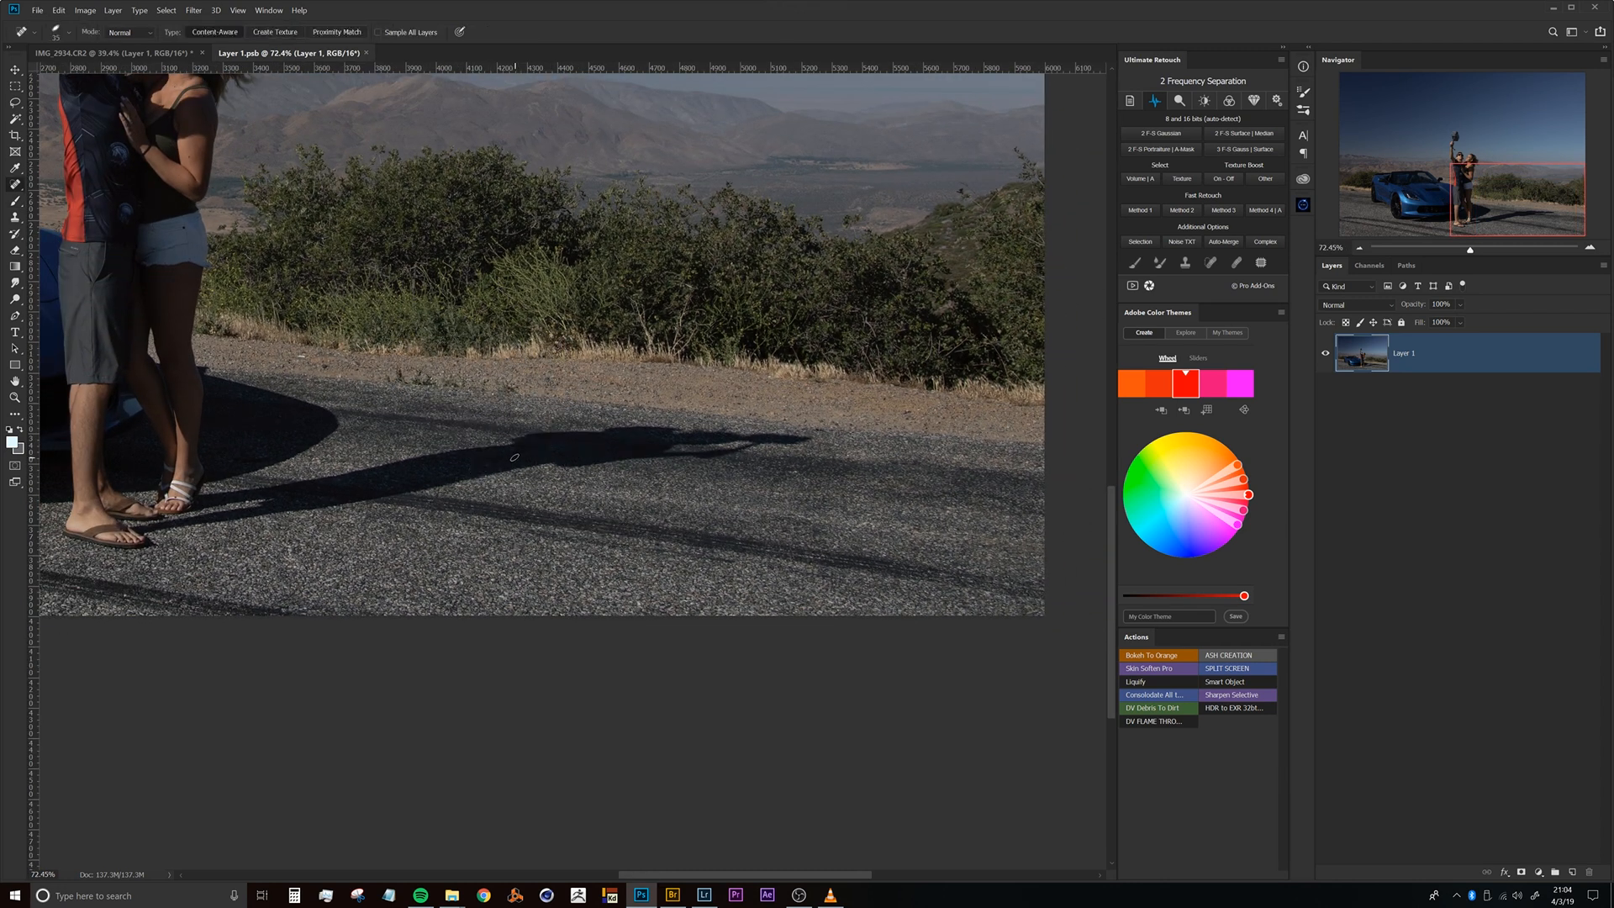
key("shift+j")
key("shift+j")
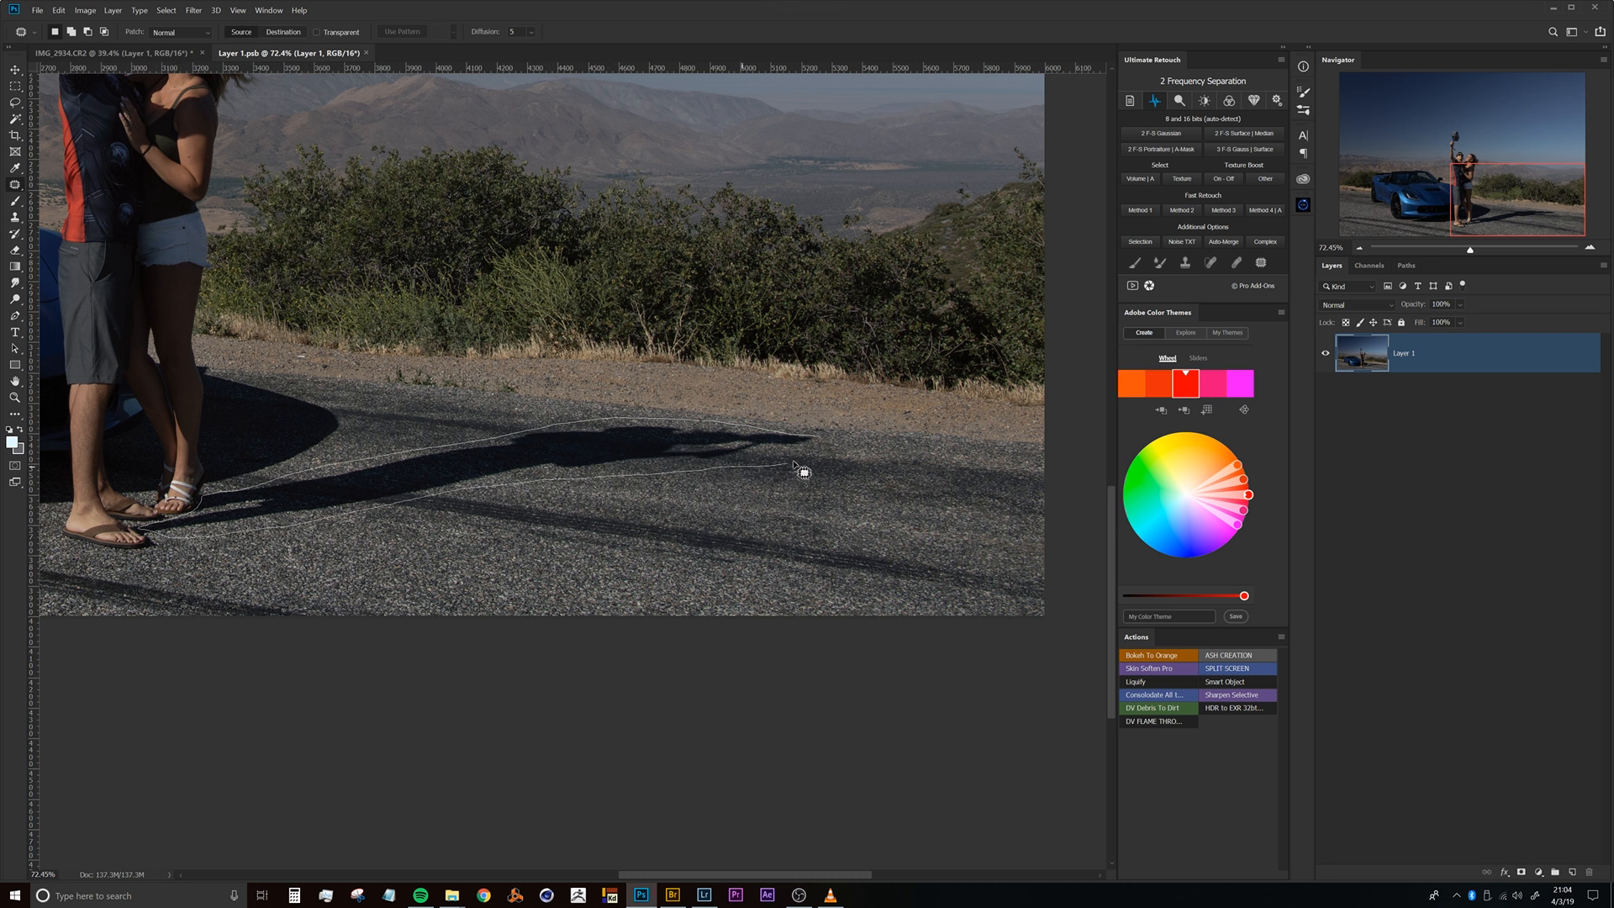
left_click_drag(828, 455, 892, 461)
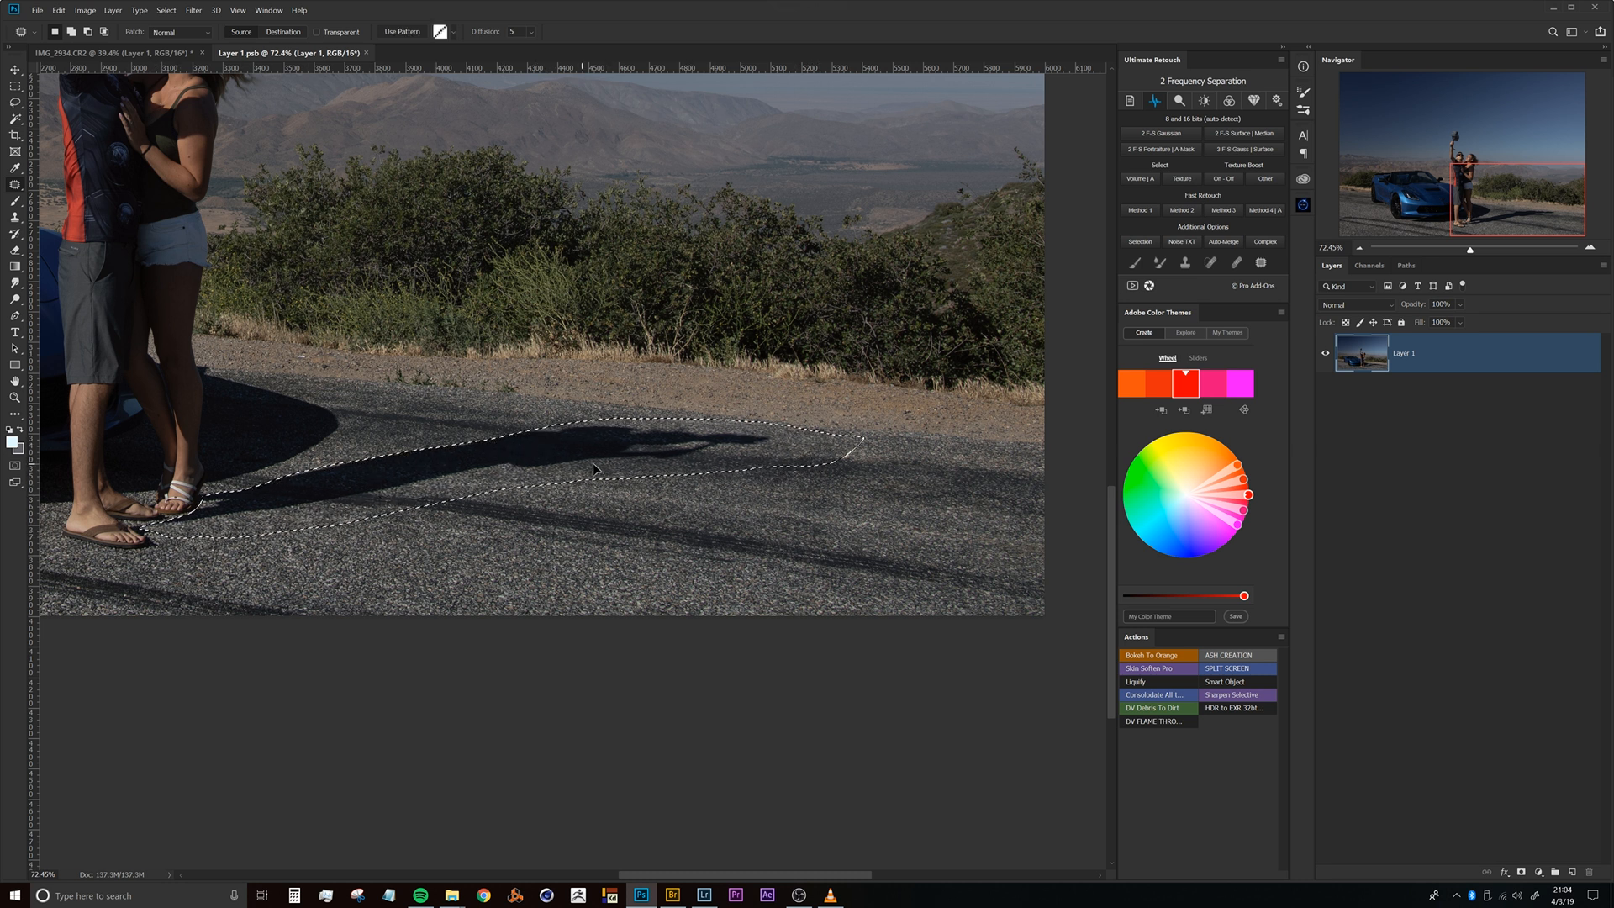
left_click_drag(636, 472, 761, 494)
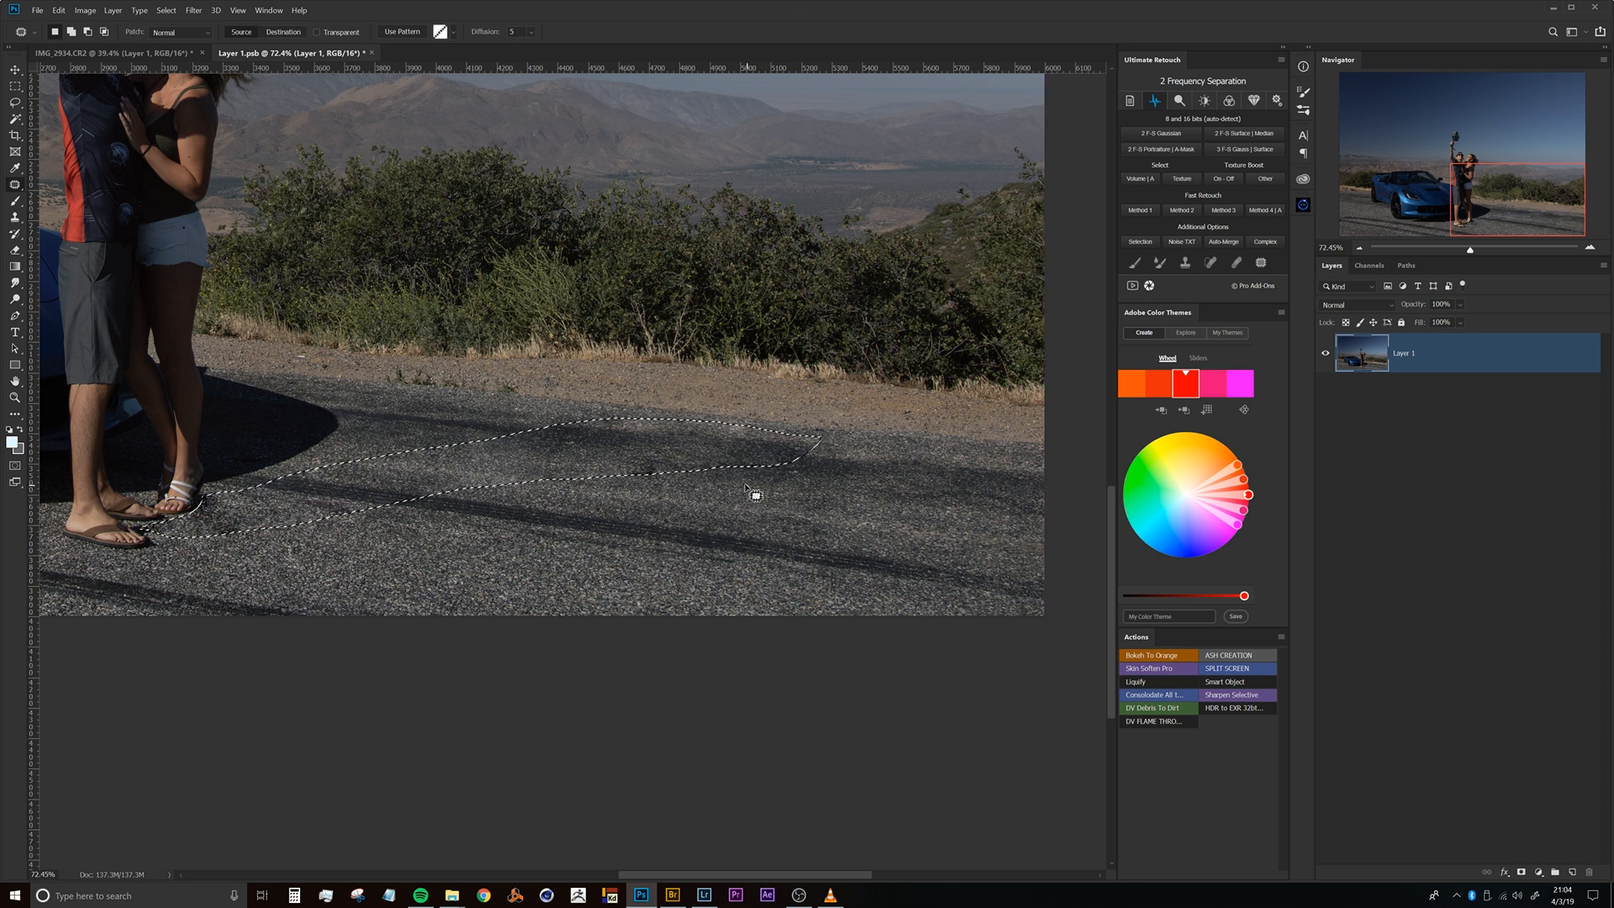
key("ctrl+d")
Examine the patched asphalt beside the couple's feet up close.
left_click_drag(517, 510, 576, 494)
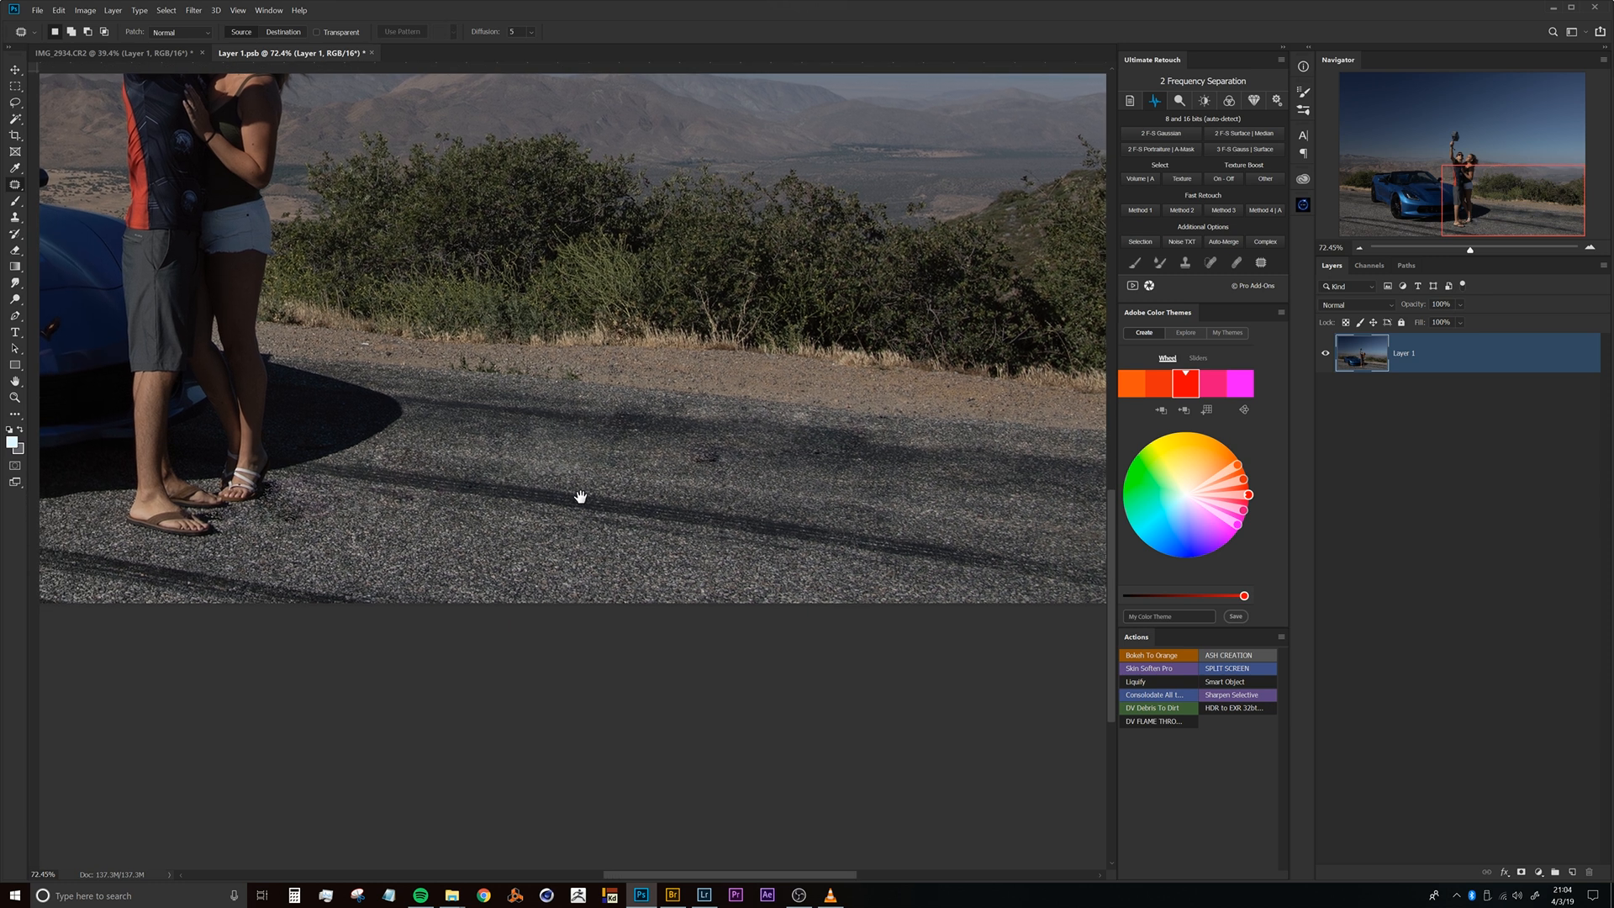
left_click_drag(476, 482, 582, 452)
left_click_drag(402, 467, 430, 455)
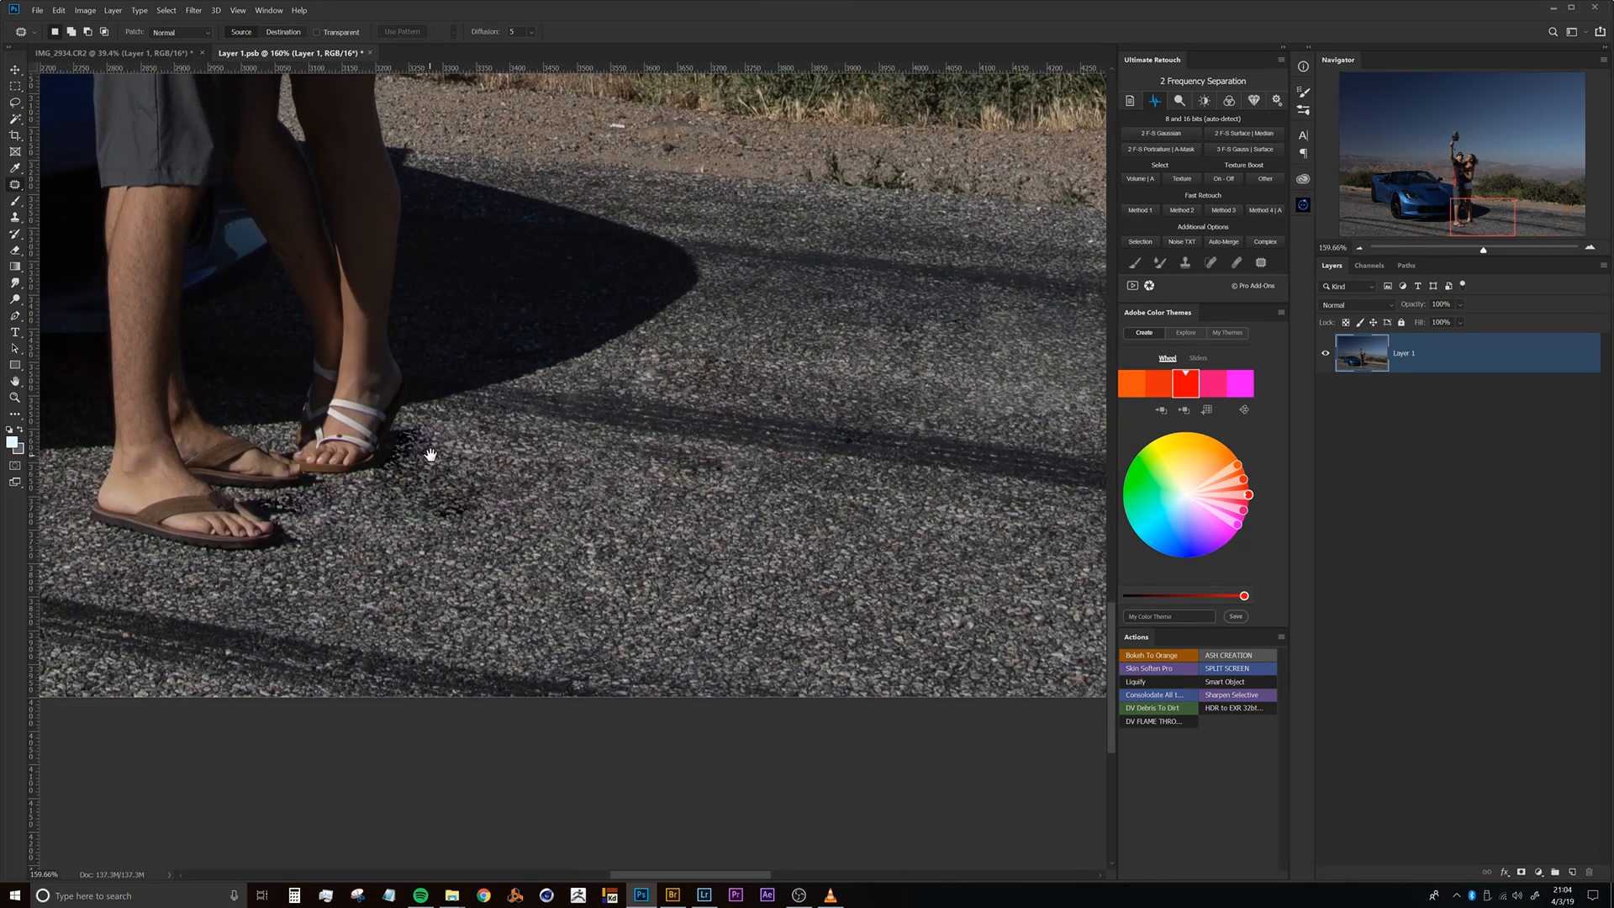
Patch the leftover dark blotches on the road and the rough asphalt beside the woman's sandal with clean asphalt.
key("ctrl+z")
left_click_drag(600, 436, 472, 431)
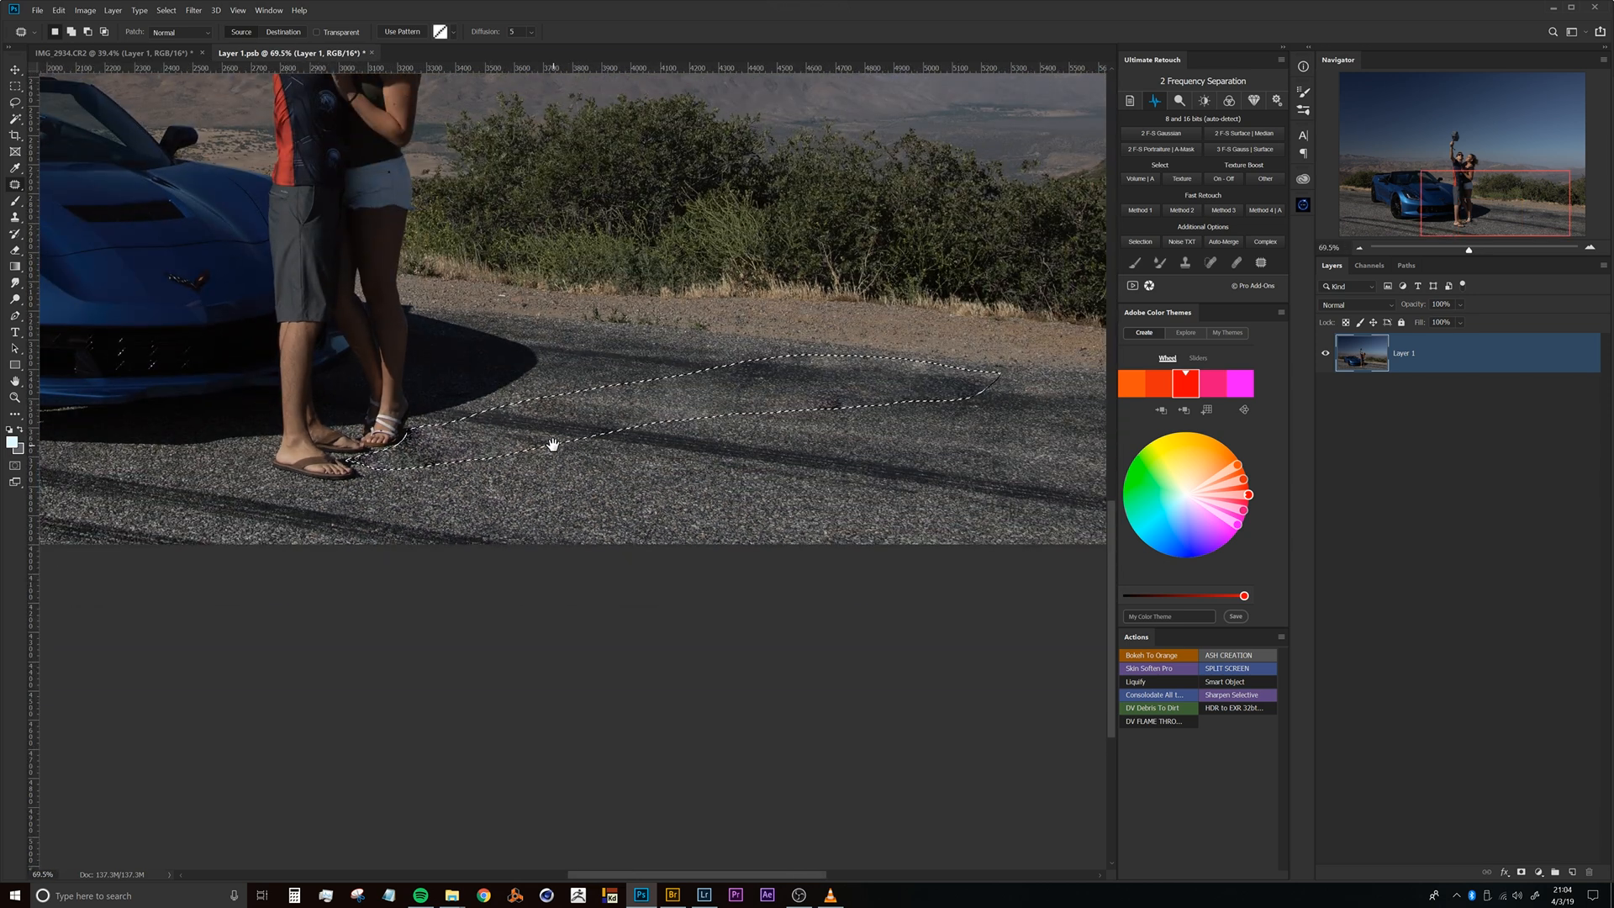
left_click_drag(547, 449, 392, 459)
left_click_drag(703, 429, 735, 418)
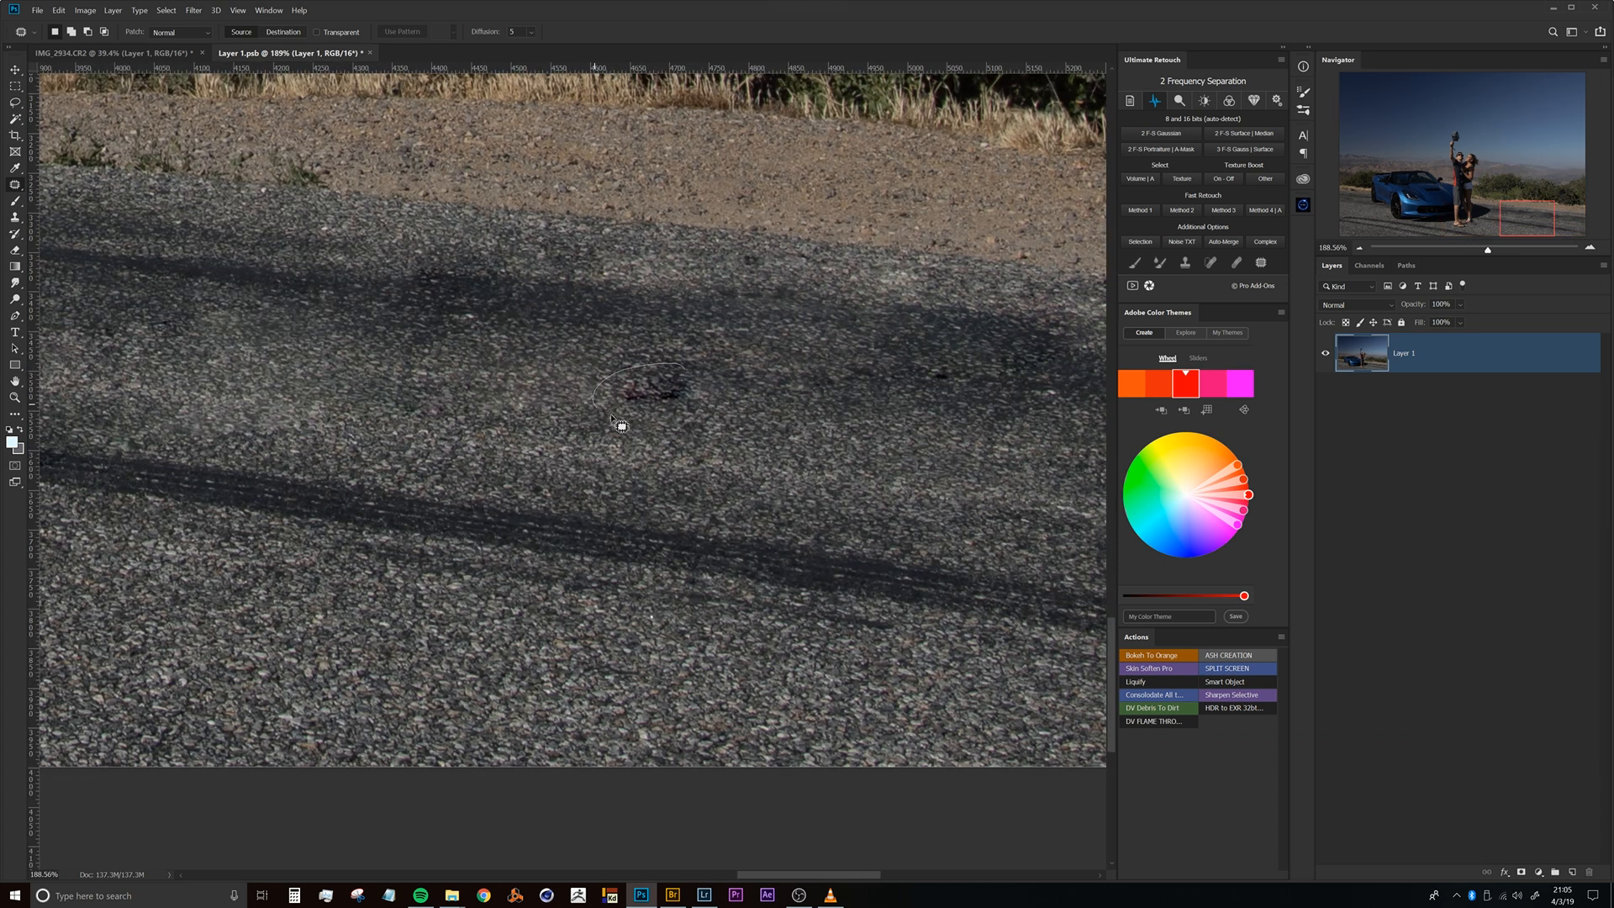
left_click_drag(778, 440, 698, 447)
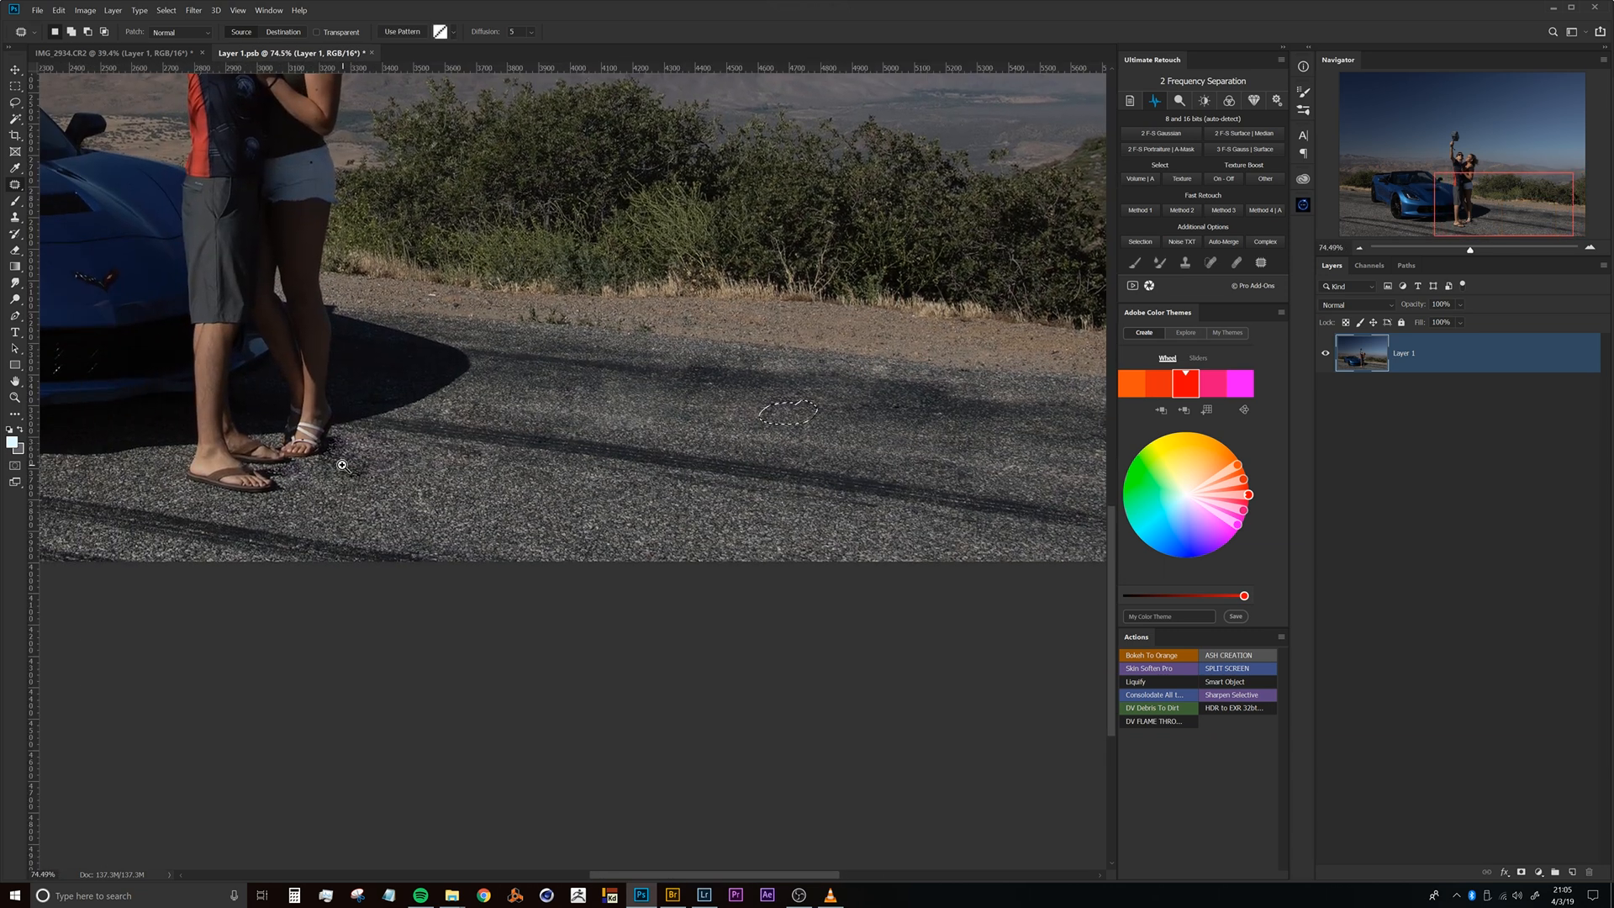
left_click_drag(342, 462, 355, 443)
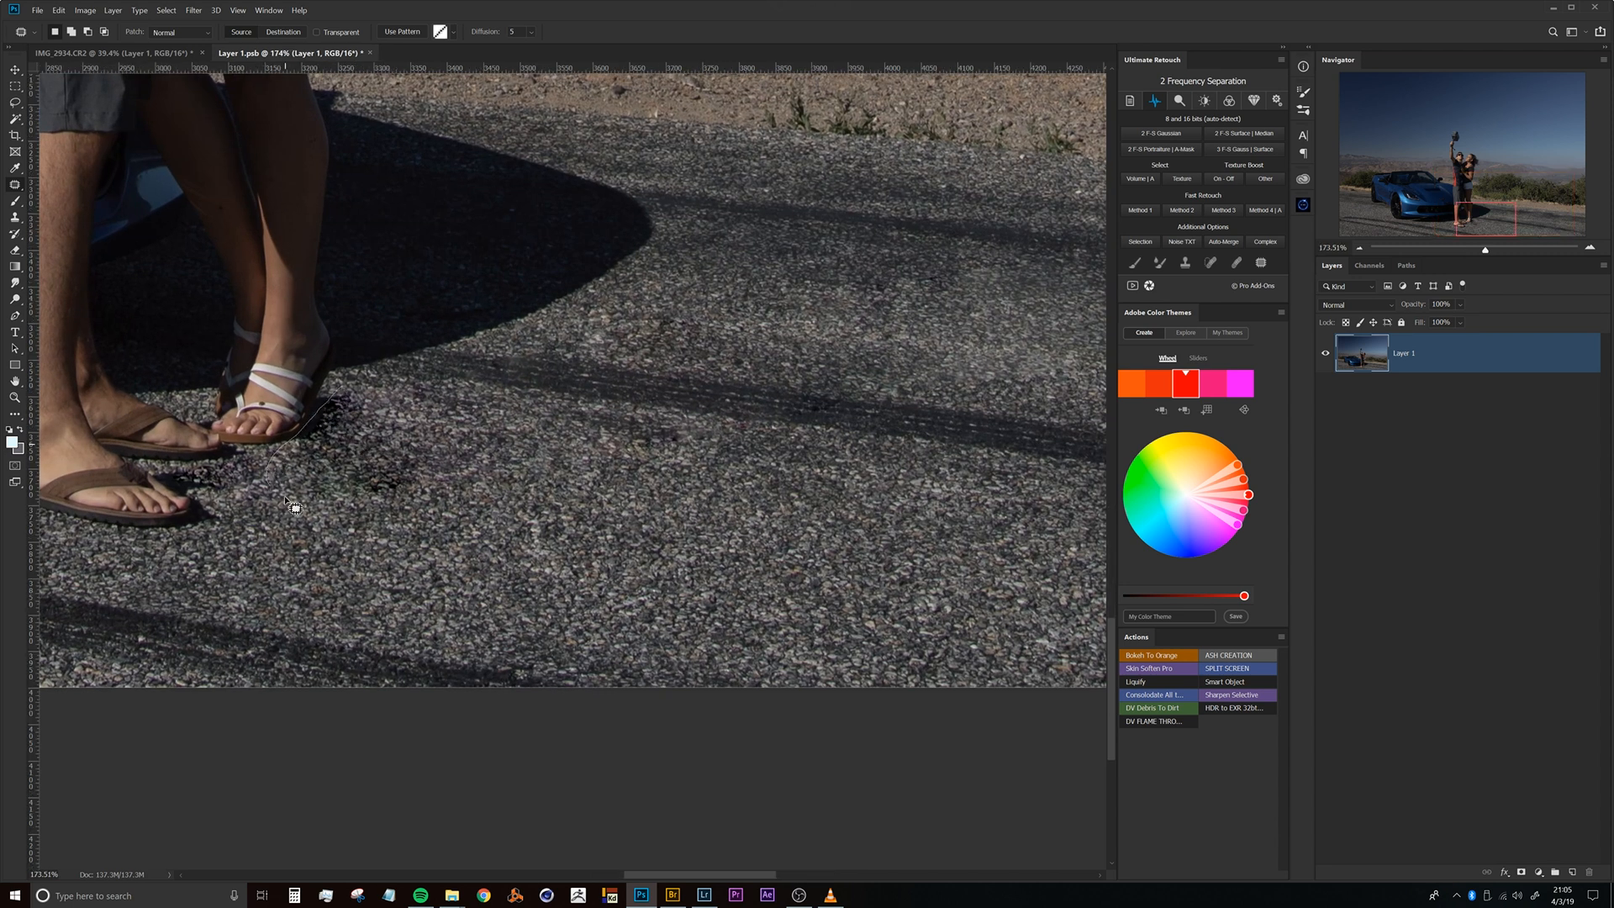
mouse_move(389, 469)
left_mouse_down()
mouse_move(599, 484)
mouse_move(597, 515)
left_mouse_up()
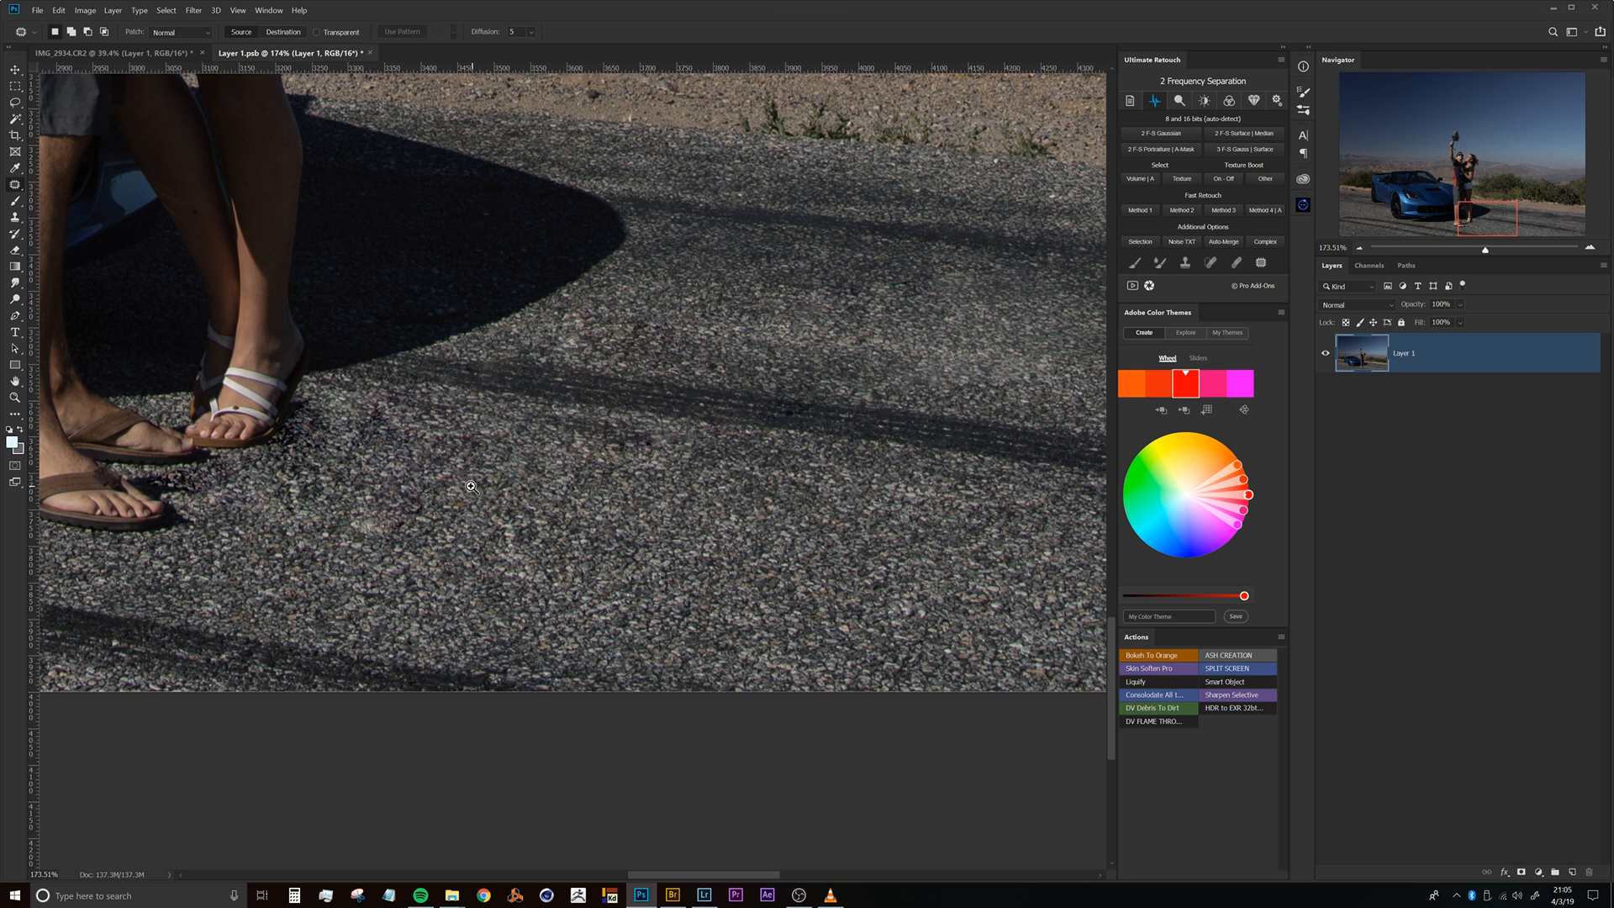
left_click_drag(473, 487, 429, 505)
Undo the Patch tool repairs back to the couple's original road shadow and clear the selection.
key("ctrl+z")
key("ctrl+z")
key("ctrl+z")
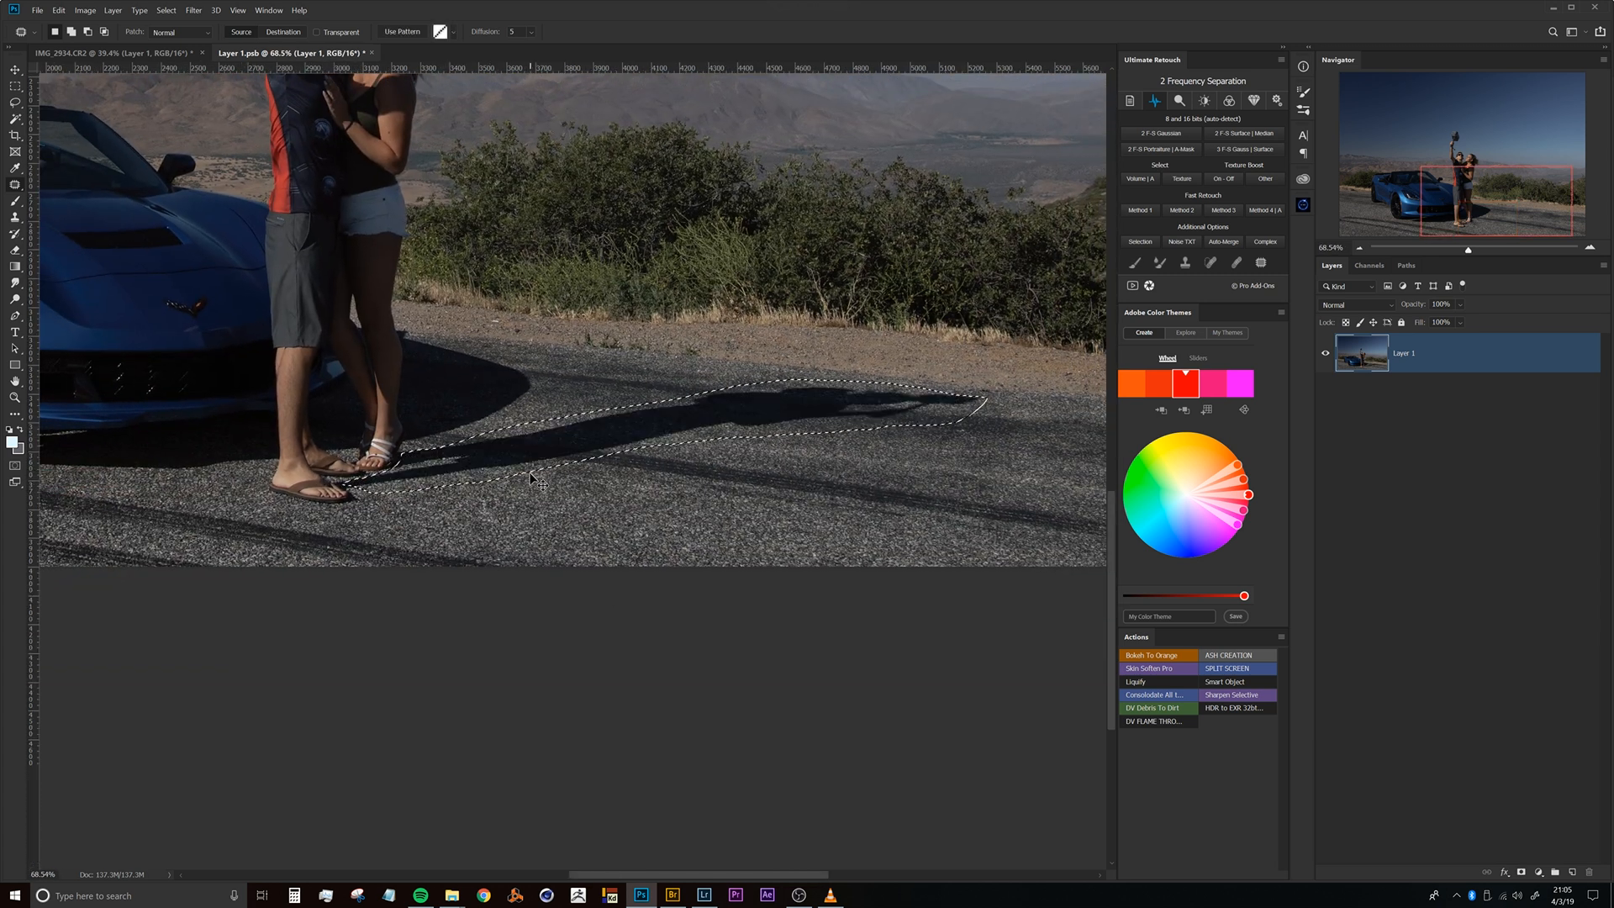
left_click_drag(597, 472, 530, 466)
key("ctrl+d")
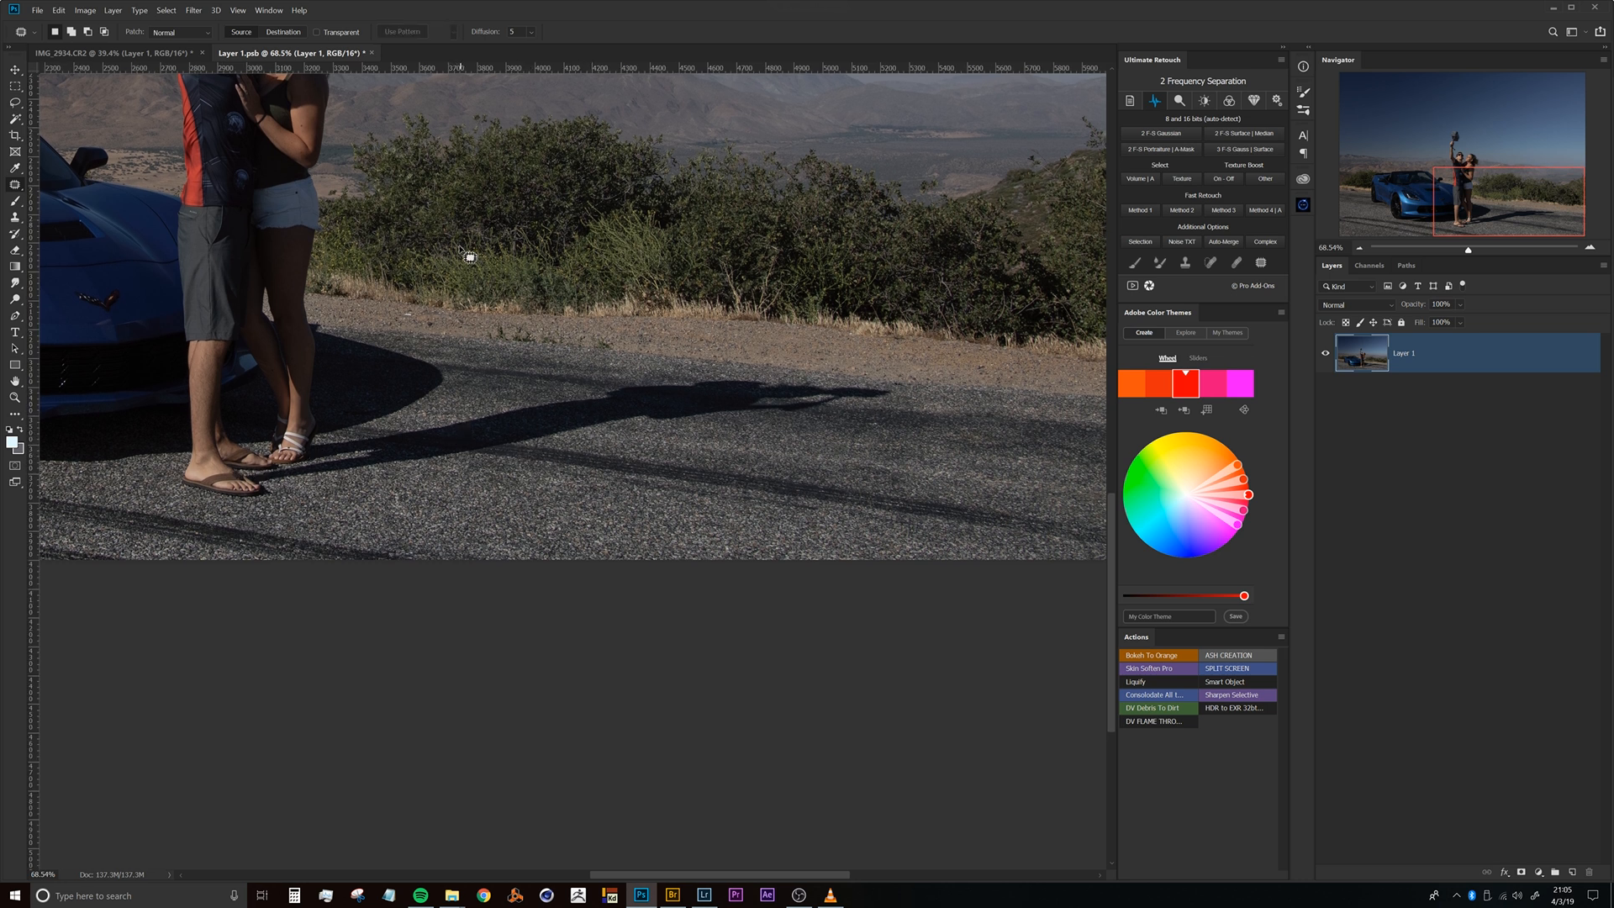
Add an empty layer above the photo and set up the Clone Stamp with a 252 px brush sampling Current & Below.
left_click_drag(397, 396, 436, 418)
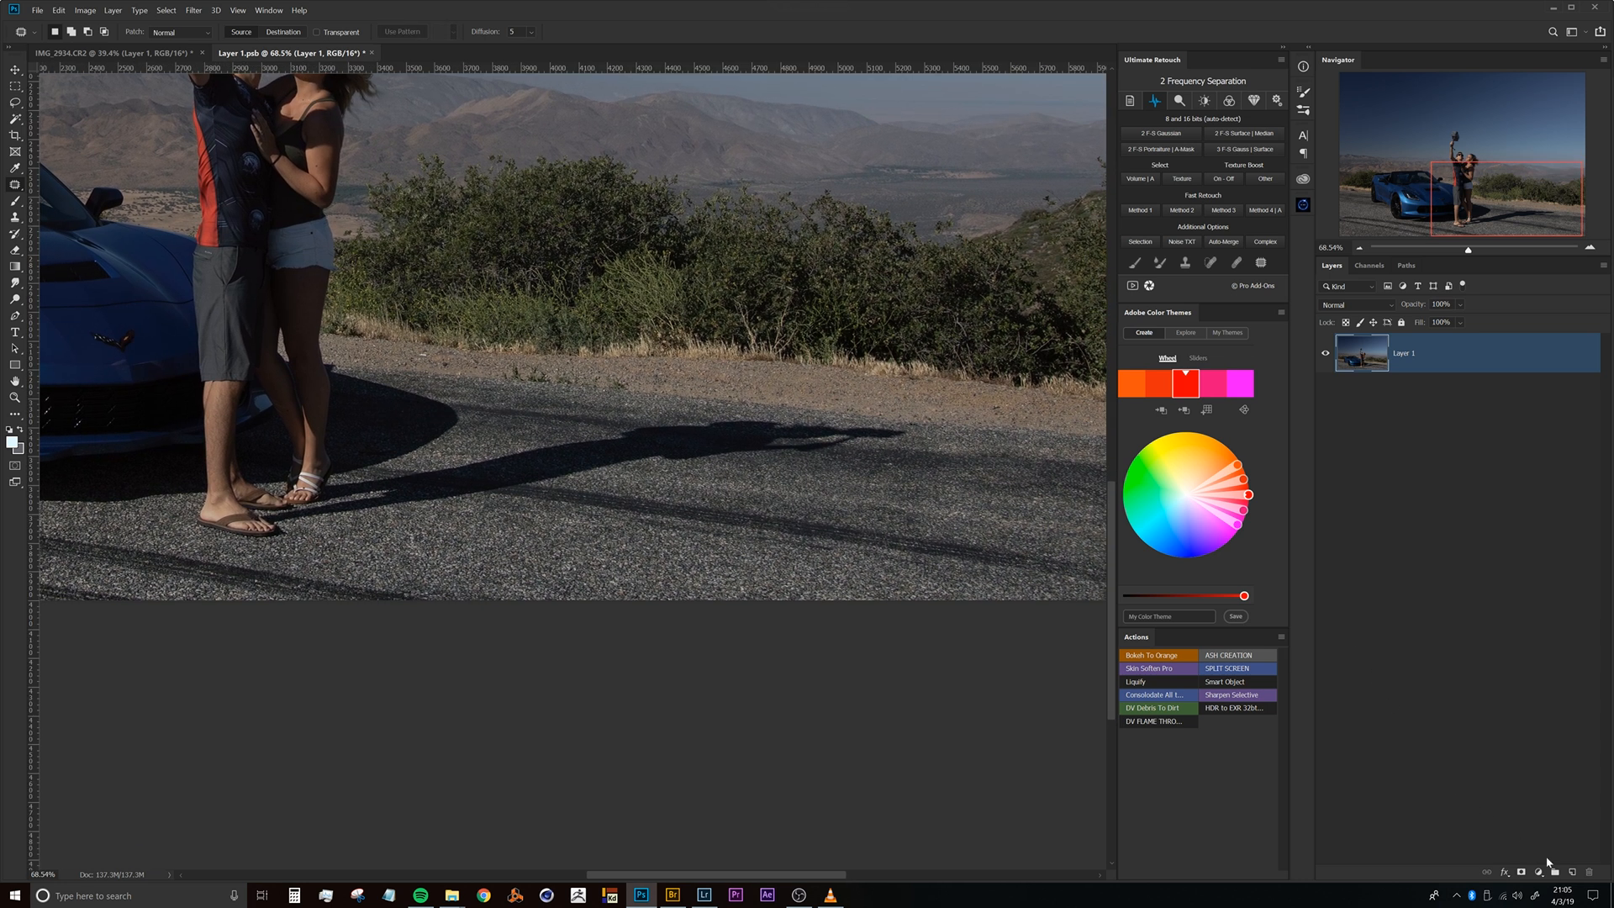
left_click(1571, 875)
left_click_drag(405, 433, 421, 501)
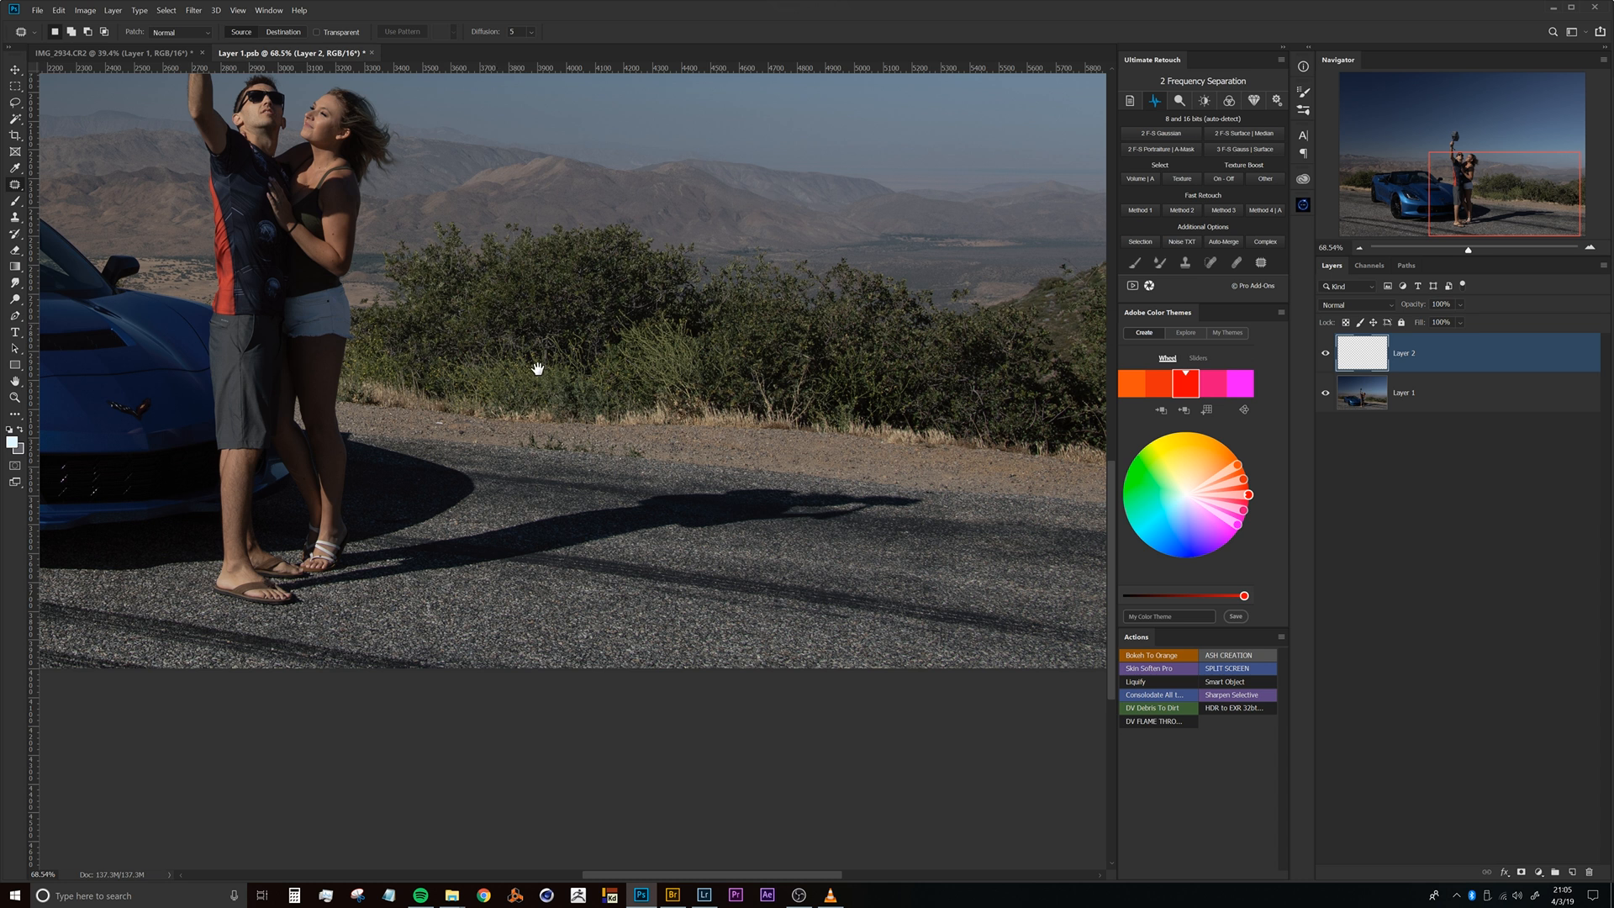
left_click_drag(554, 513, 547, 477)
left_click_drag(496, 523, 501, 487)
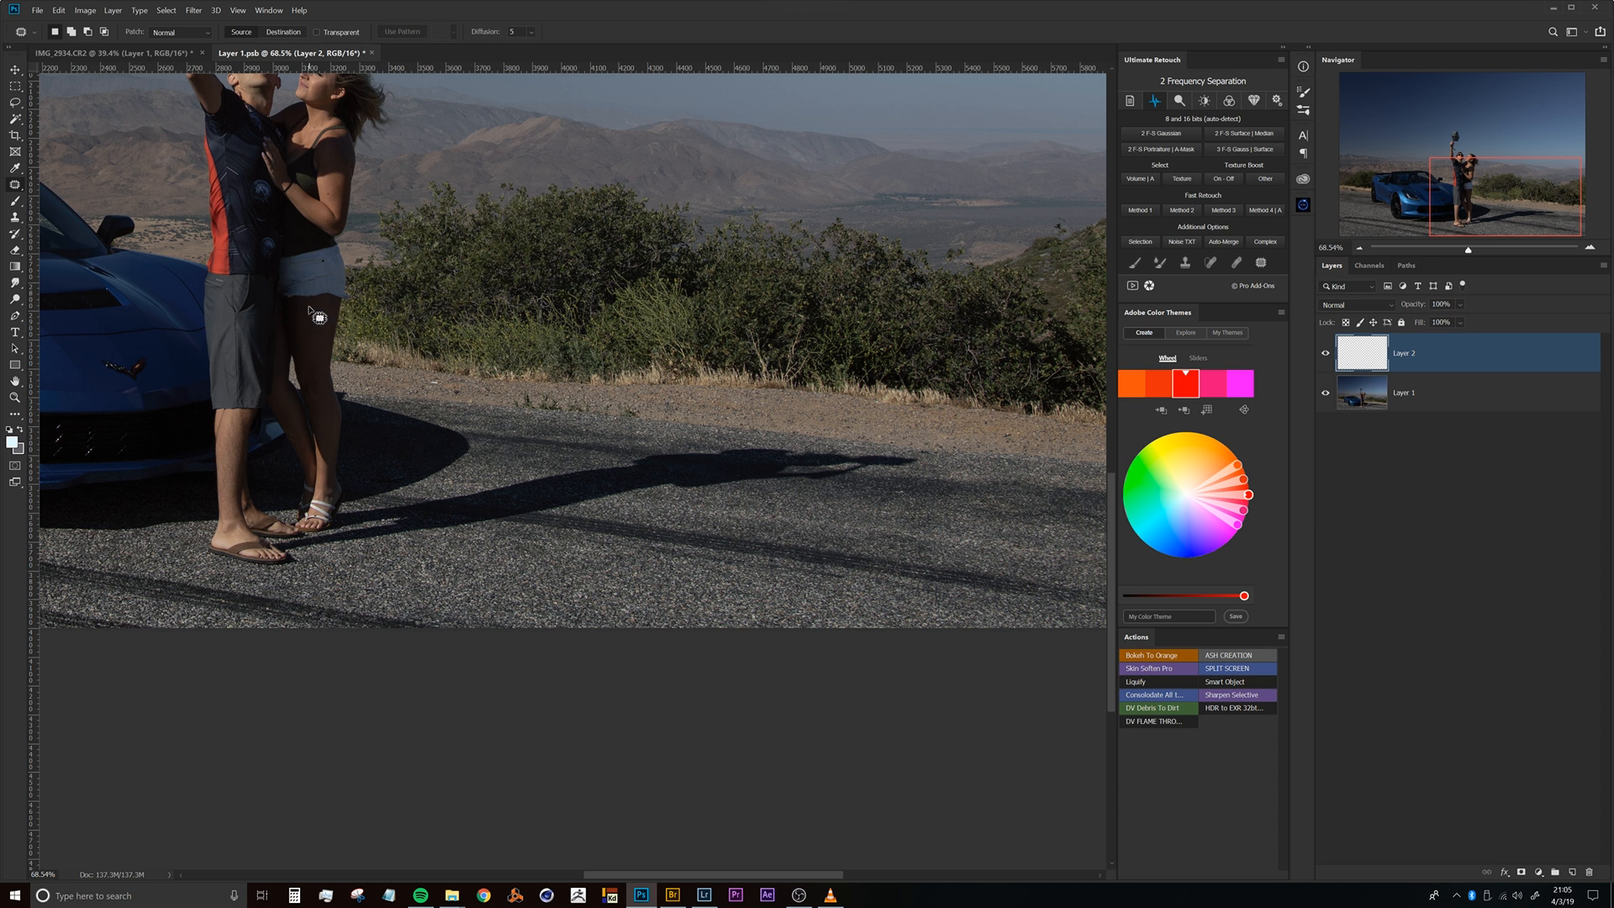
key("s")
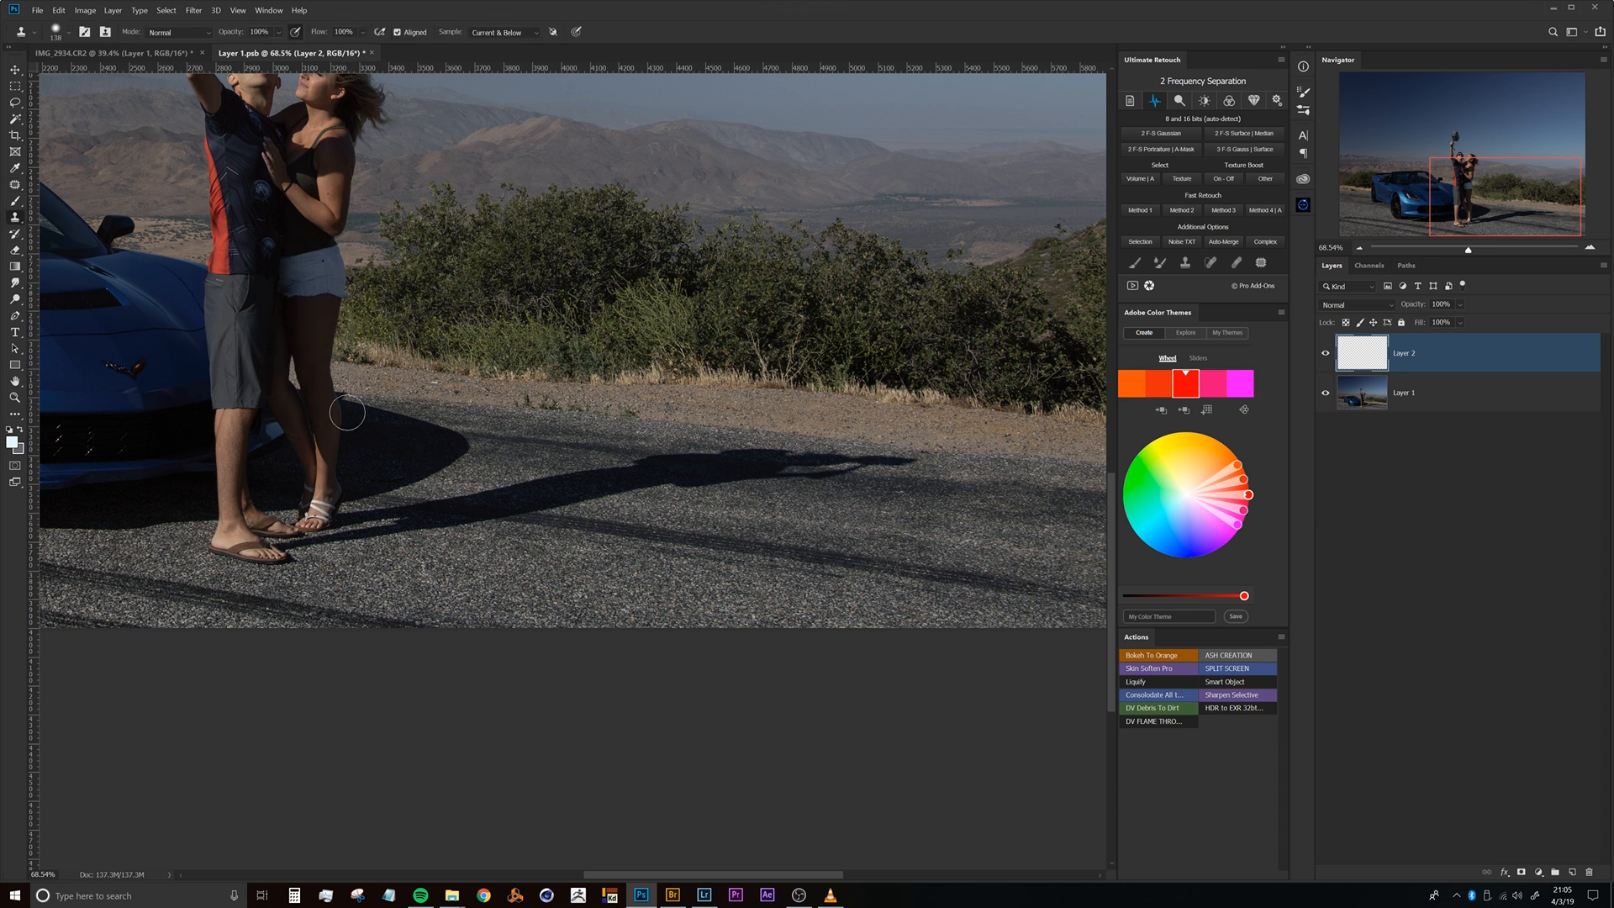
left_click_drag(524, 487, 562, 485)
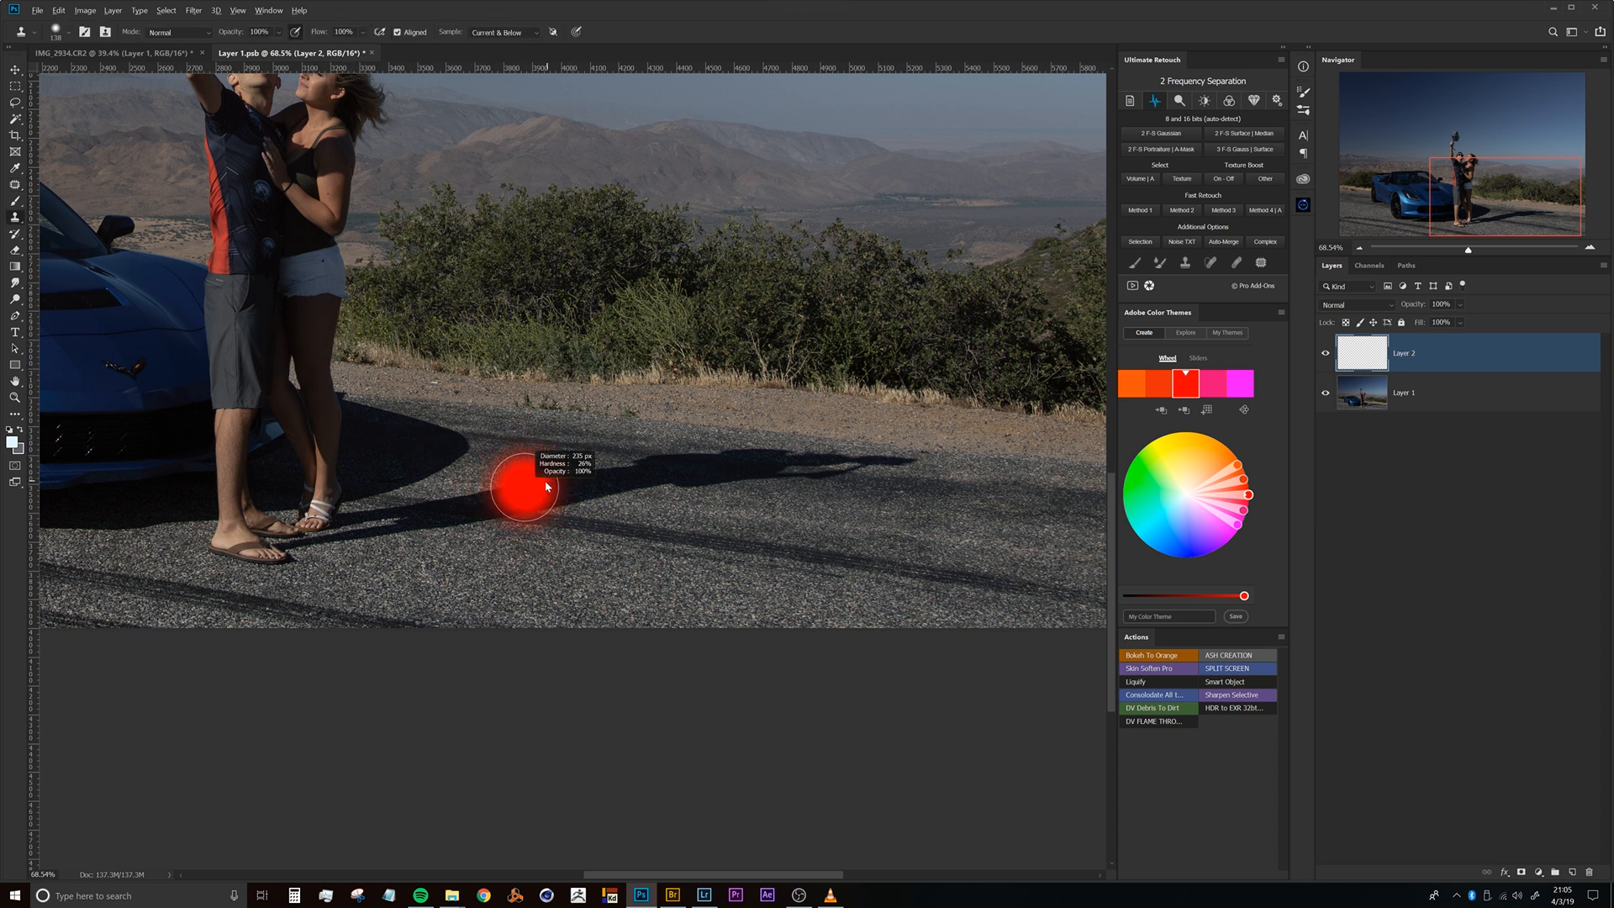
mouse_move(564, 331)
left_mouse_down()
mouse_move(567, 290)
mouse_move(579, 462)
left_mouse_up()
scroll(540, 468, "up", 4)
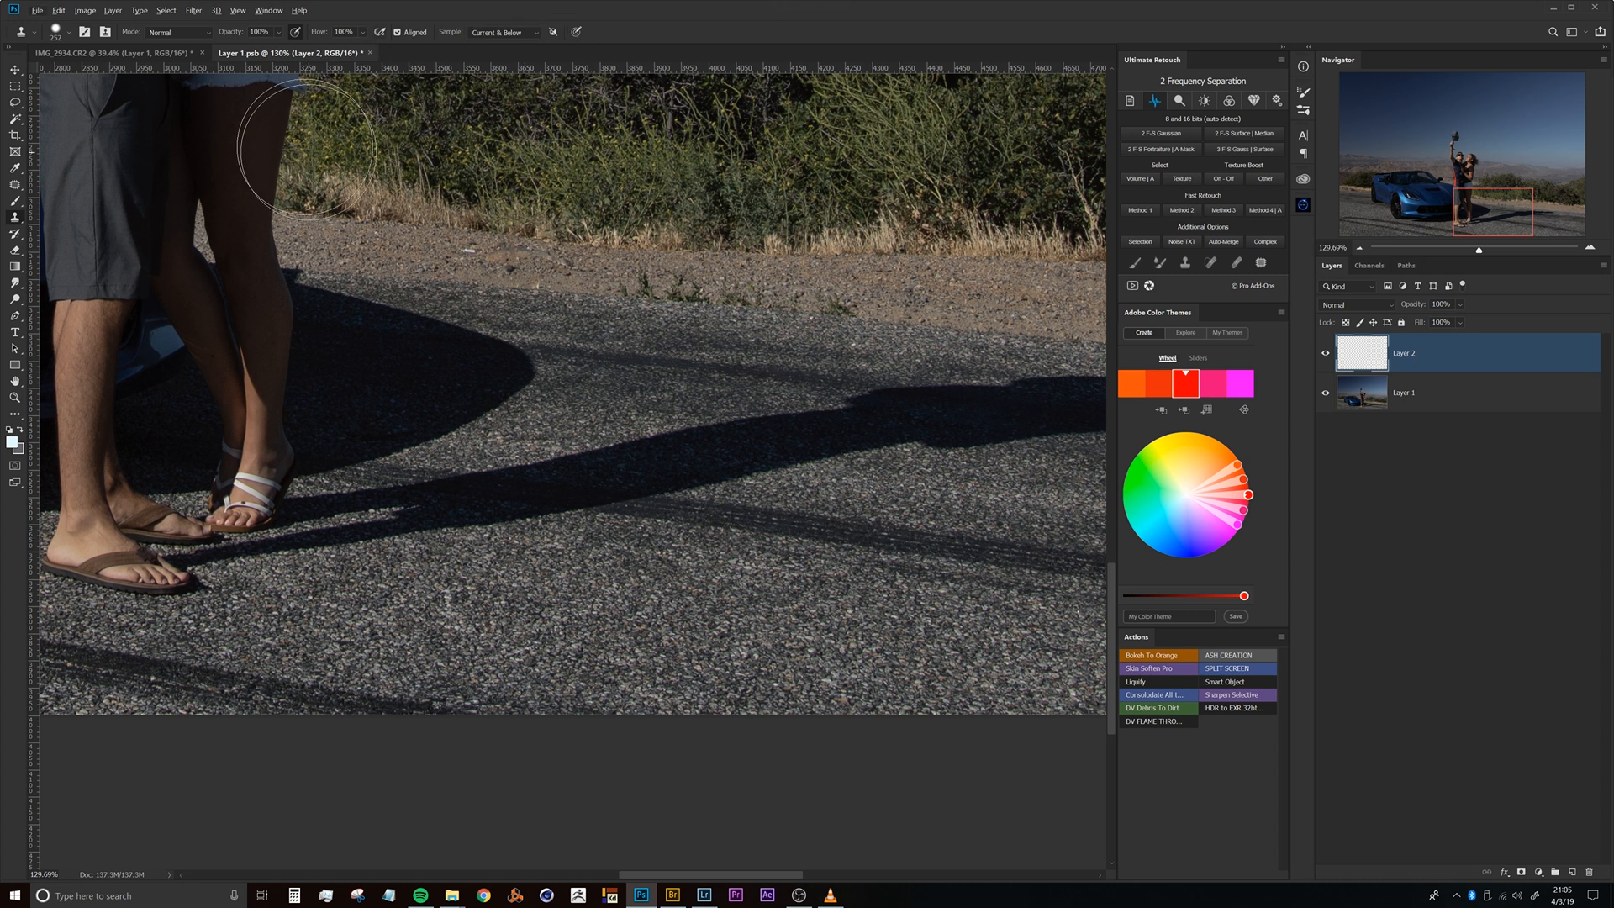
left_click(491, 32)
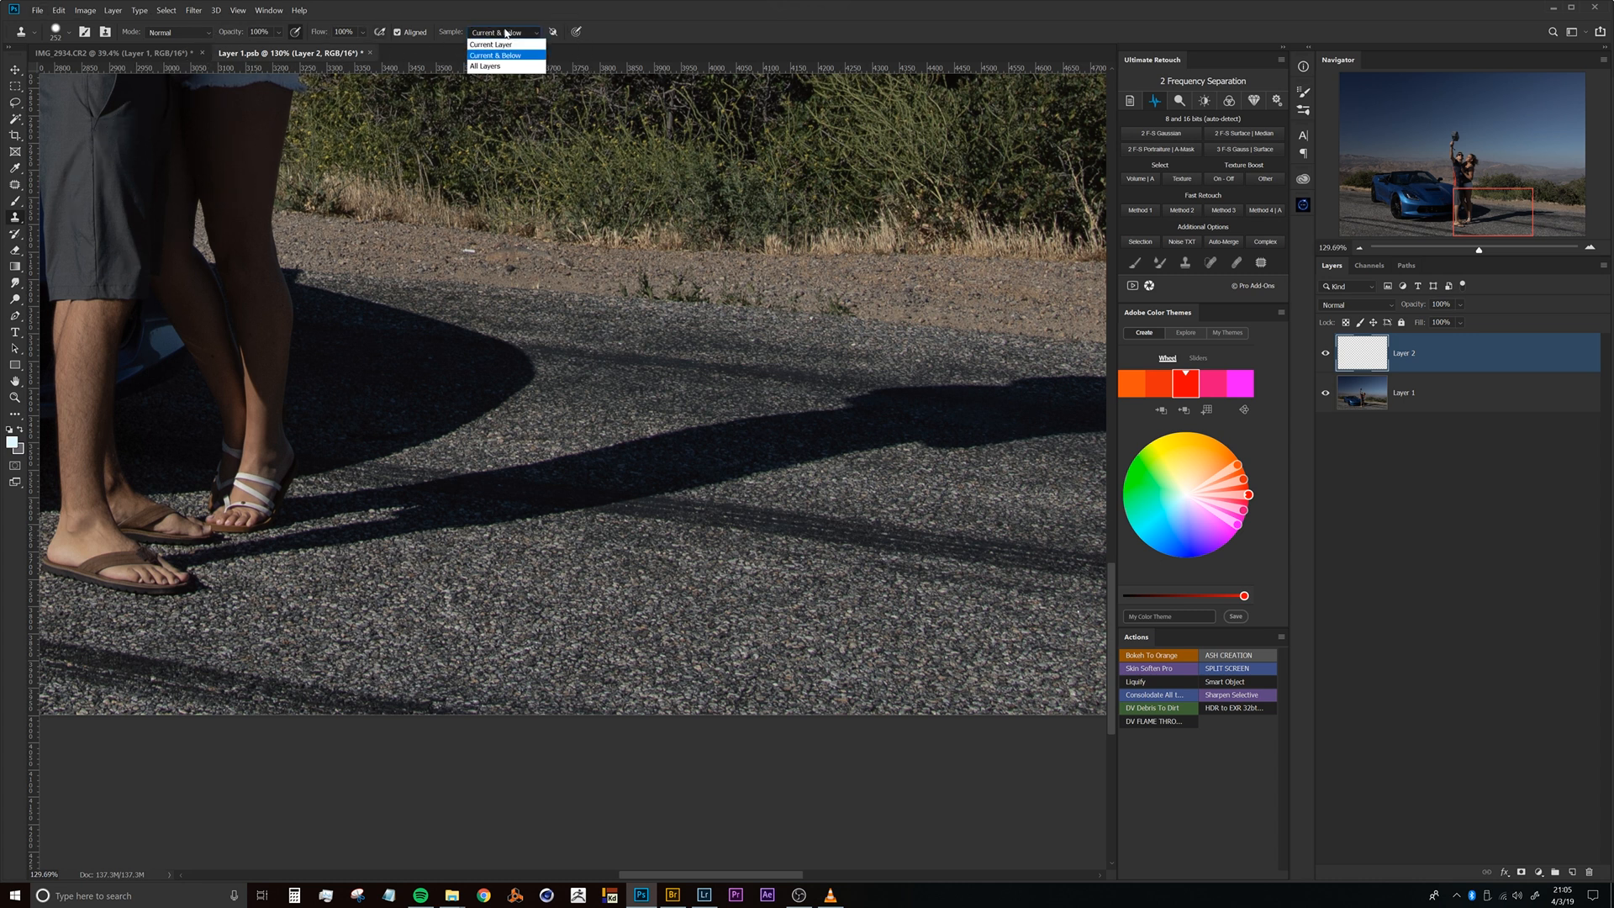
left_click(610, 40)
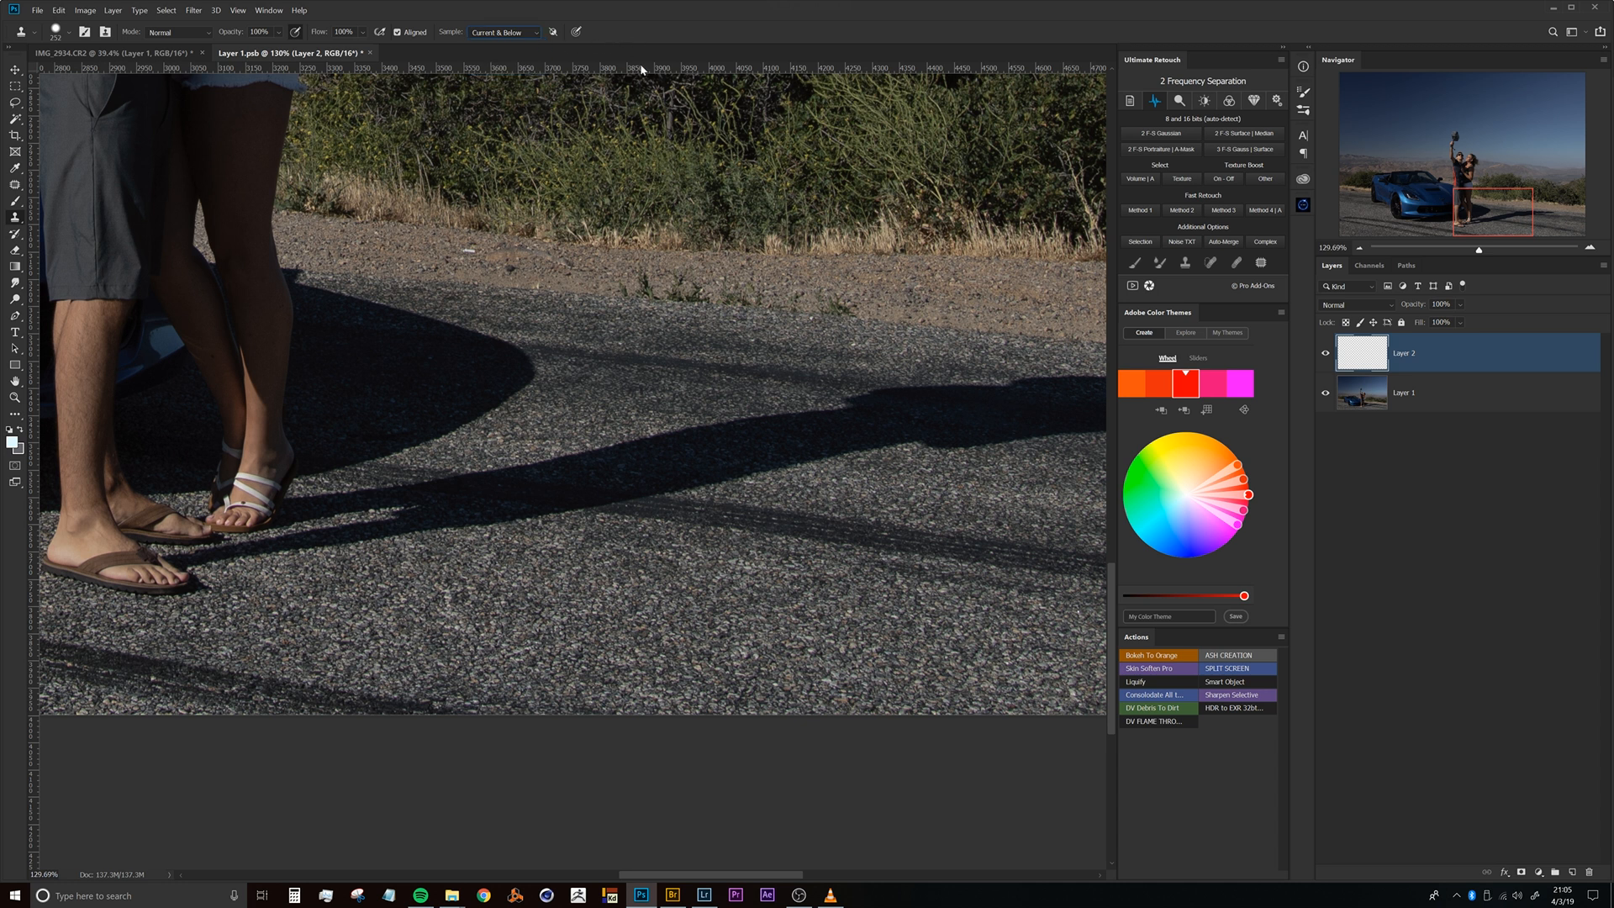
Clone clean asphalt and the dark tire marks over the long part of the couple's shadow on the new layer.
left_click_drag(738, 461, 579, 436)
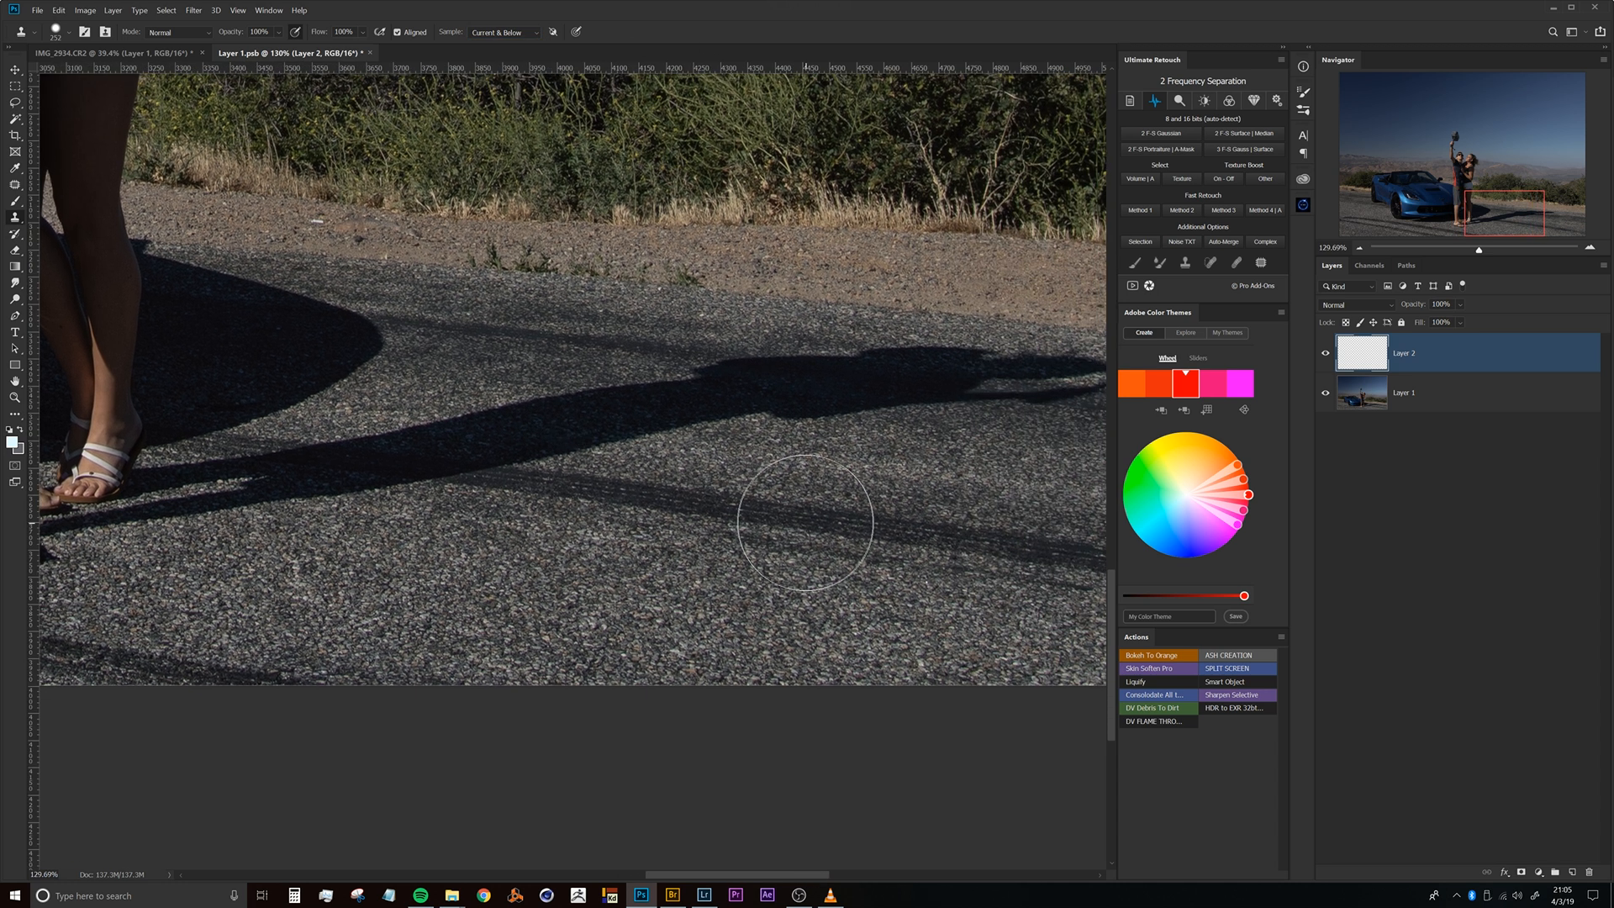
left_click(702, 499, "alt")
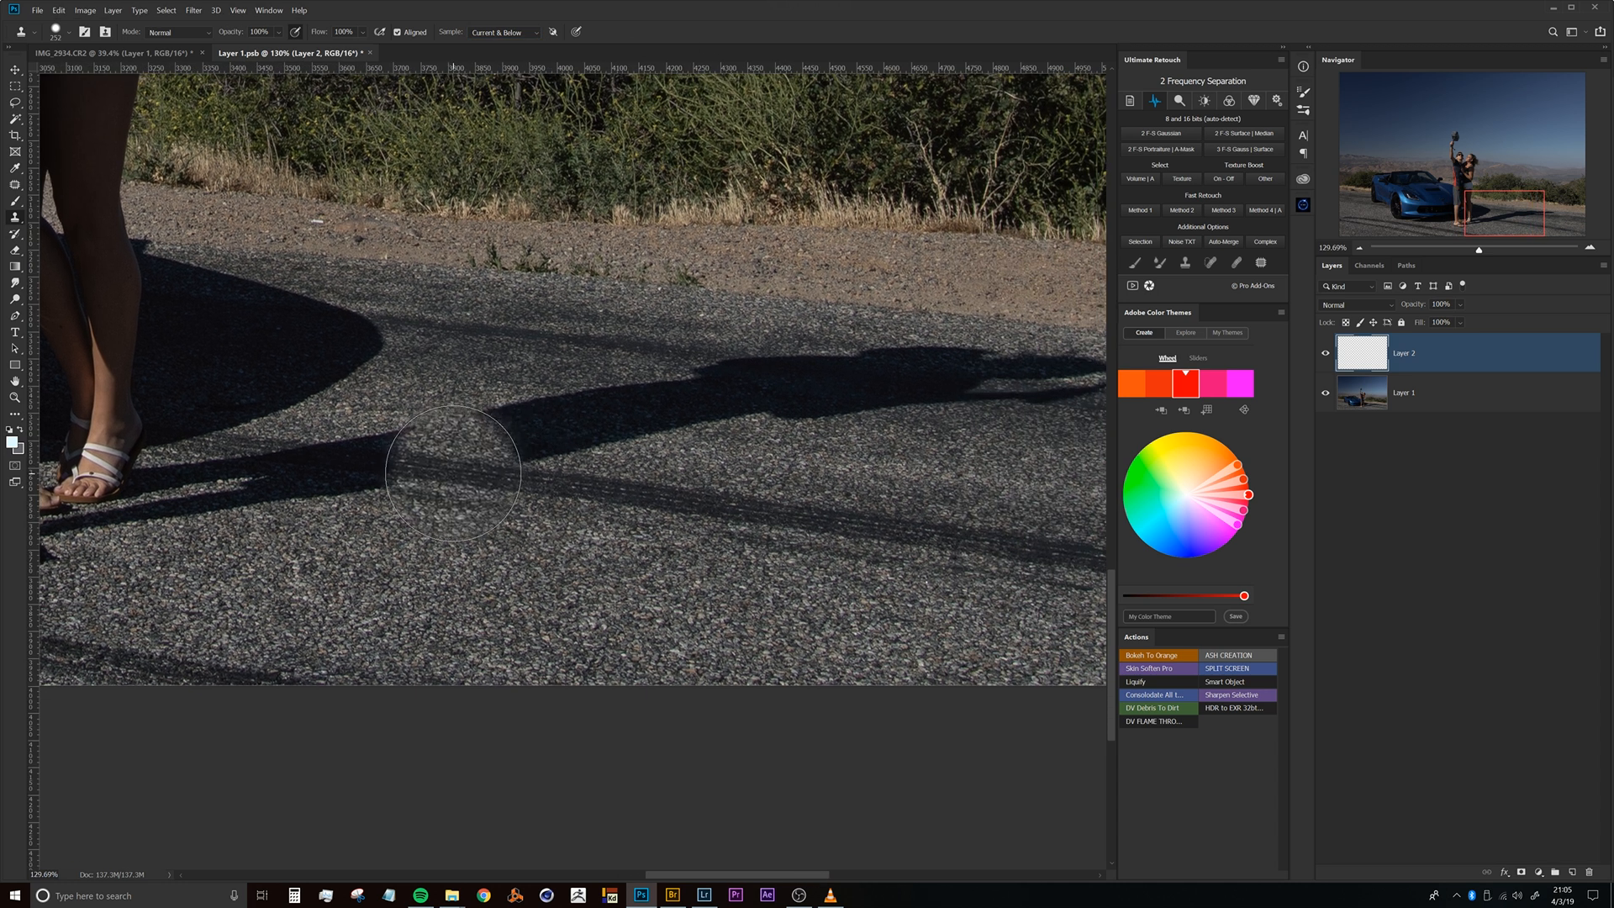
mouse_move(421, 470)
left_mouse_down()
mouse_move(320, 466)
mouse_move(582, 430)
mouse_move(740, 469)
mouse_move(534, 534)
left_mouse_up()
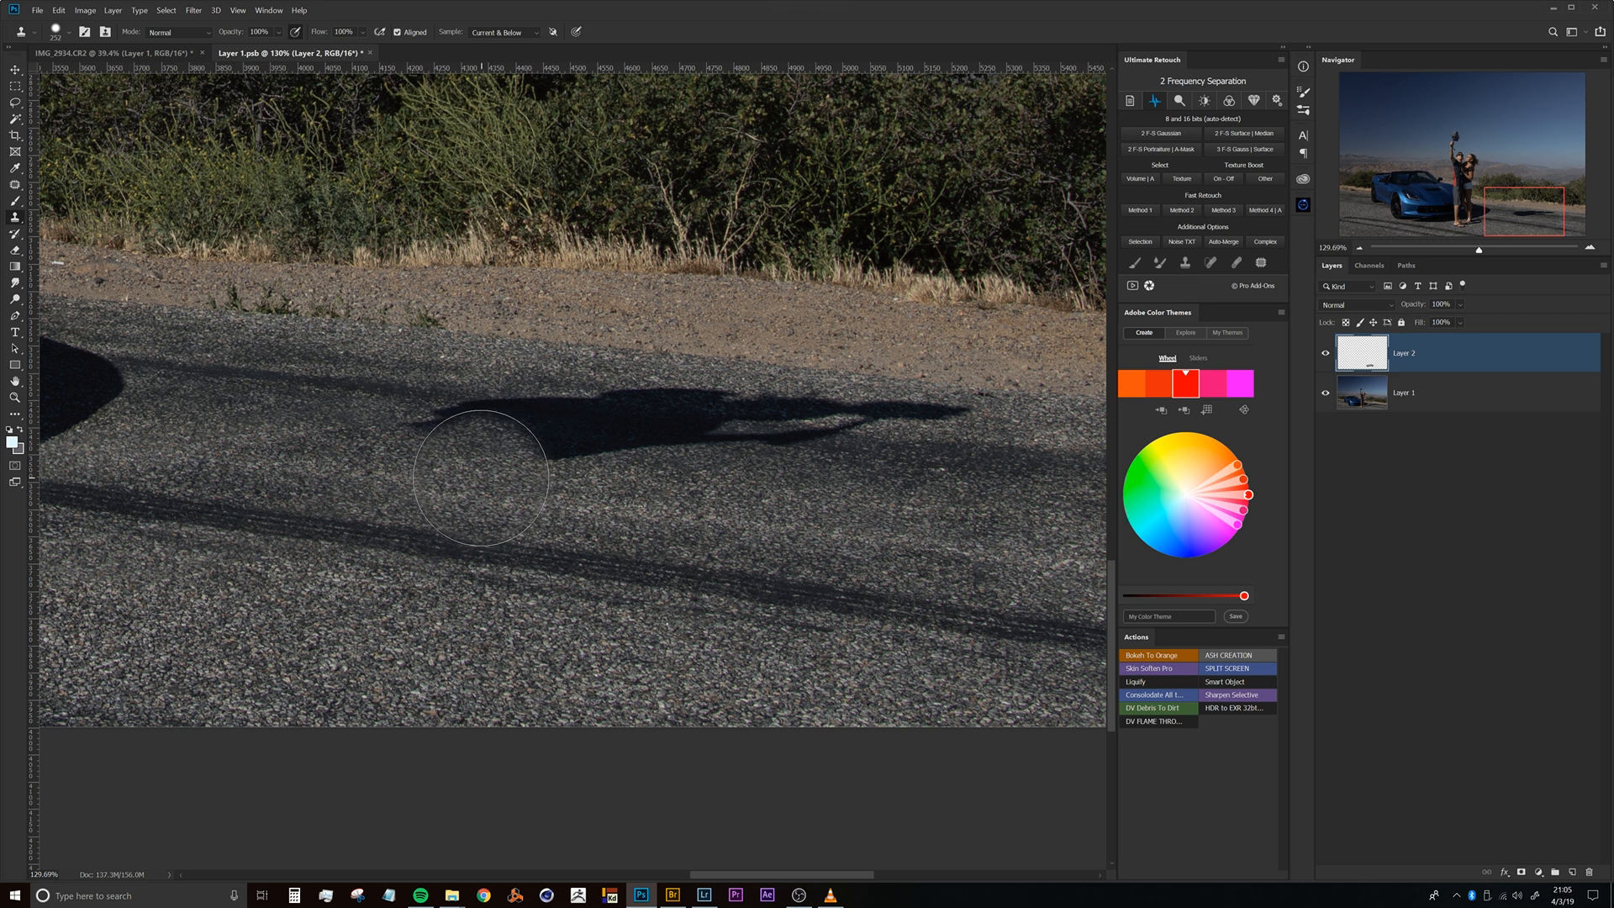
mouse_move(483, 471)
left_mouse_down()
mouse_move(449, 453)
mouse_move(754, 480)
mouse_move(492, 449)
mouse_move(822, 464)
mouse_move(554, 487)
left_mouse_up()
mouse_move(706, 469)
left_mouse_down()
mouse_move(622, 455)
mouse_move(734, 466)
left_mouse_up()
left_click_drag(441, 434, 427, 438)
left_click_drag(428, 452, 697, 513)
mouse_move(548, 474)
left_mouse_down()
mouse_move(454, 466)
mouse_move(450, 501)
mouse_move(423, 512)
mouse_move(453, 525)
mouse_move(735, 515)
left_mouse_up()
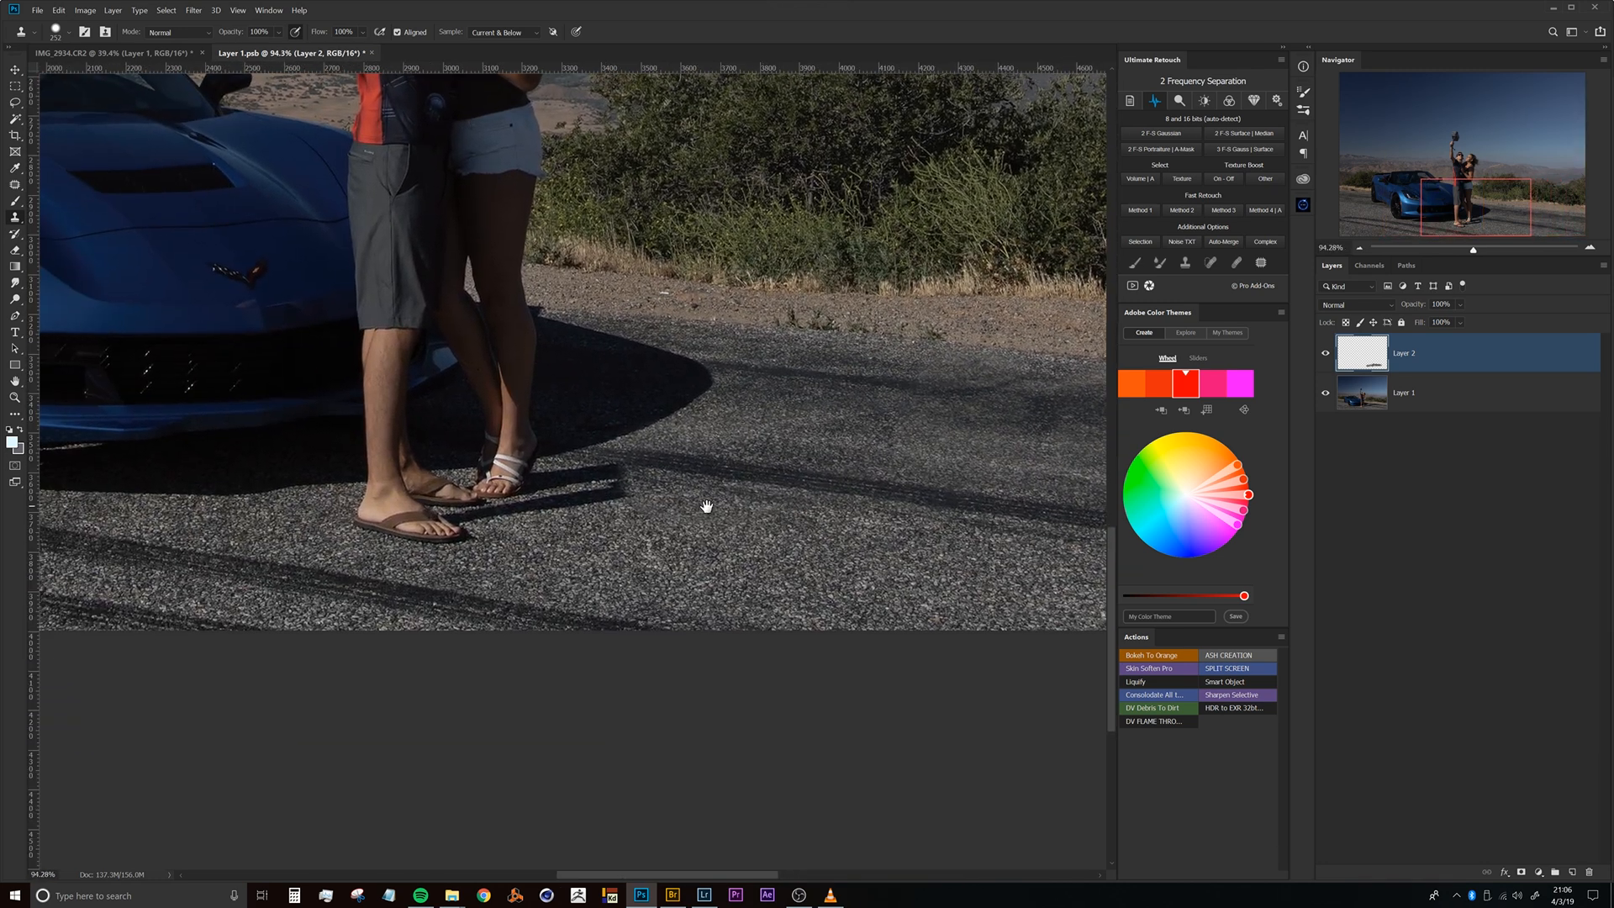
left_click_drag(615, 491, 654, 486)
left_click_drag(771, 475, 549, 504)
mouse_move(680, 468)
left_mouse_down()
mouse_move(674, 436)
mouse_move(619, 429)
mouse_move(676, 435)
mouse_move(735, 479)
mouse_move(634, 453)
left_mouse_up()
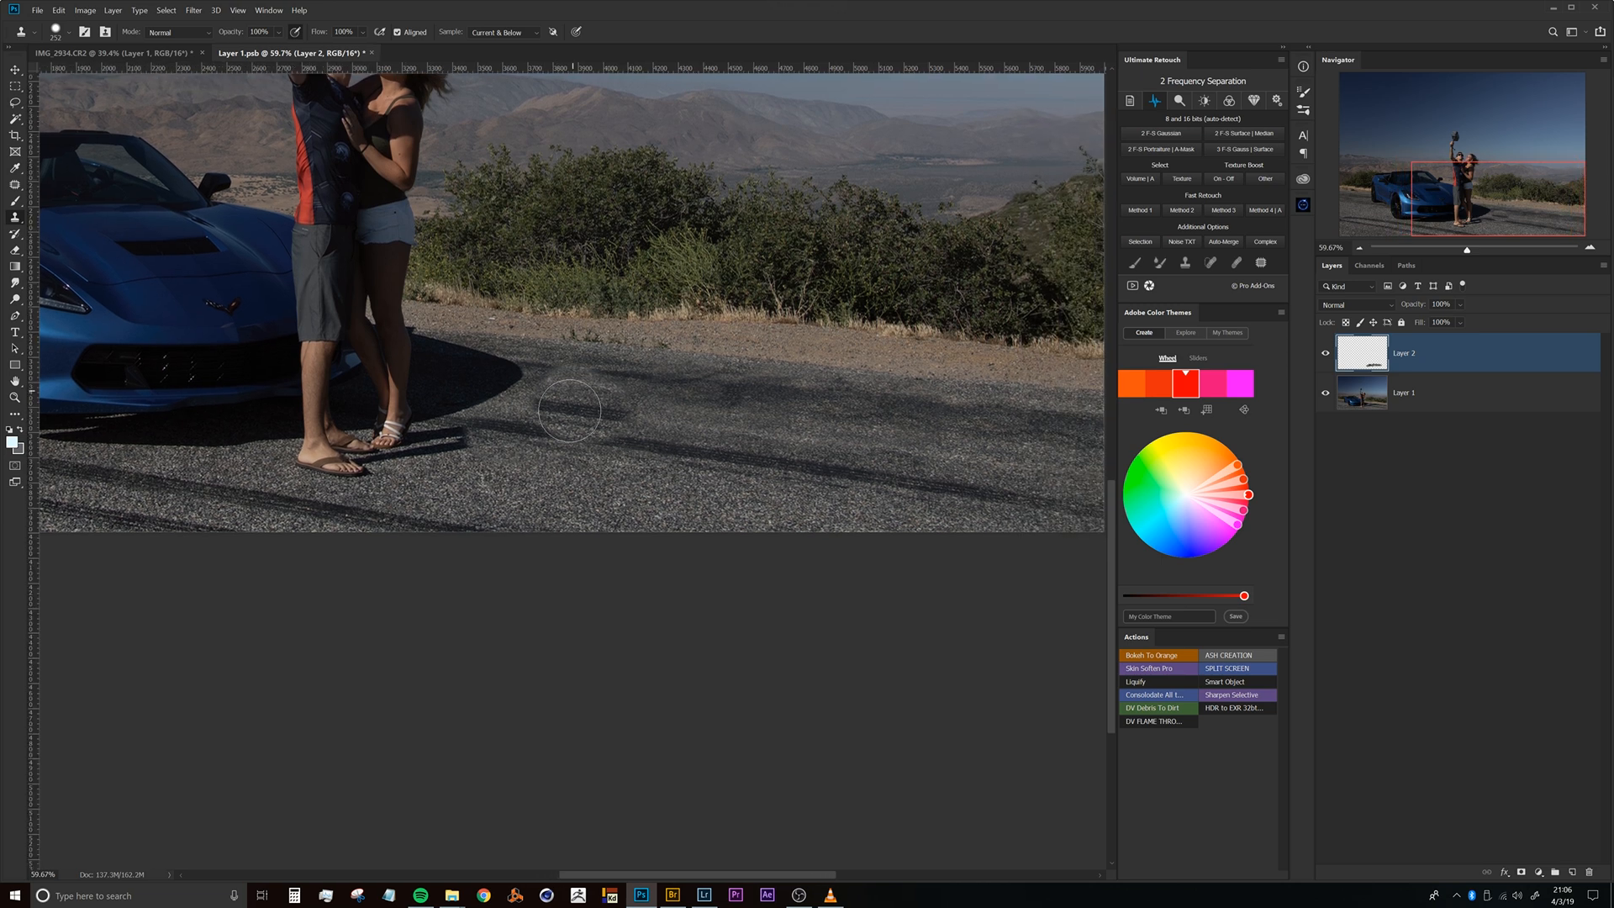
Clone asphalt with a smaller brush over the shadow remnants beside the couple's sandals, right up to the soles.
left_click_drag(423, 441, 505, 420)
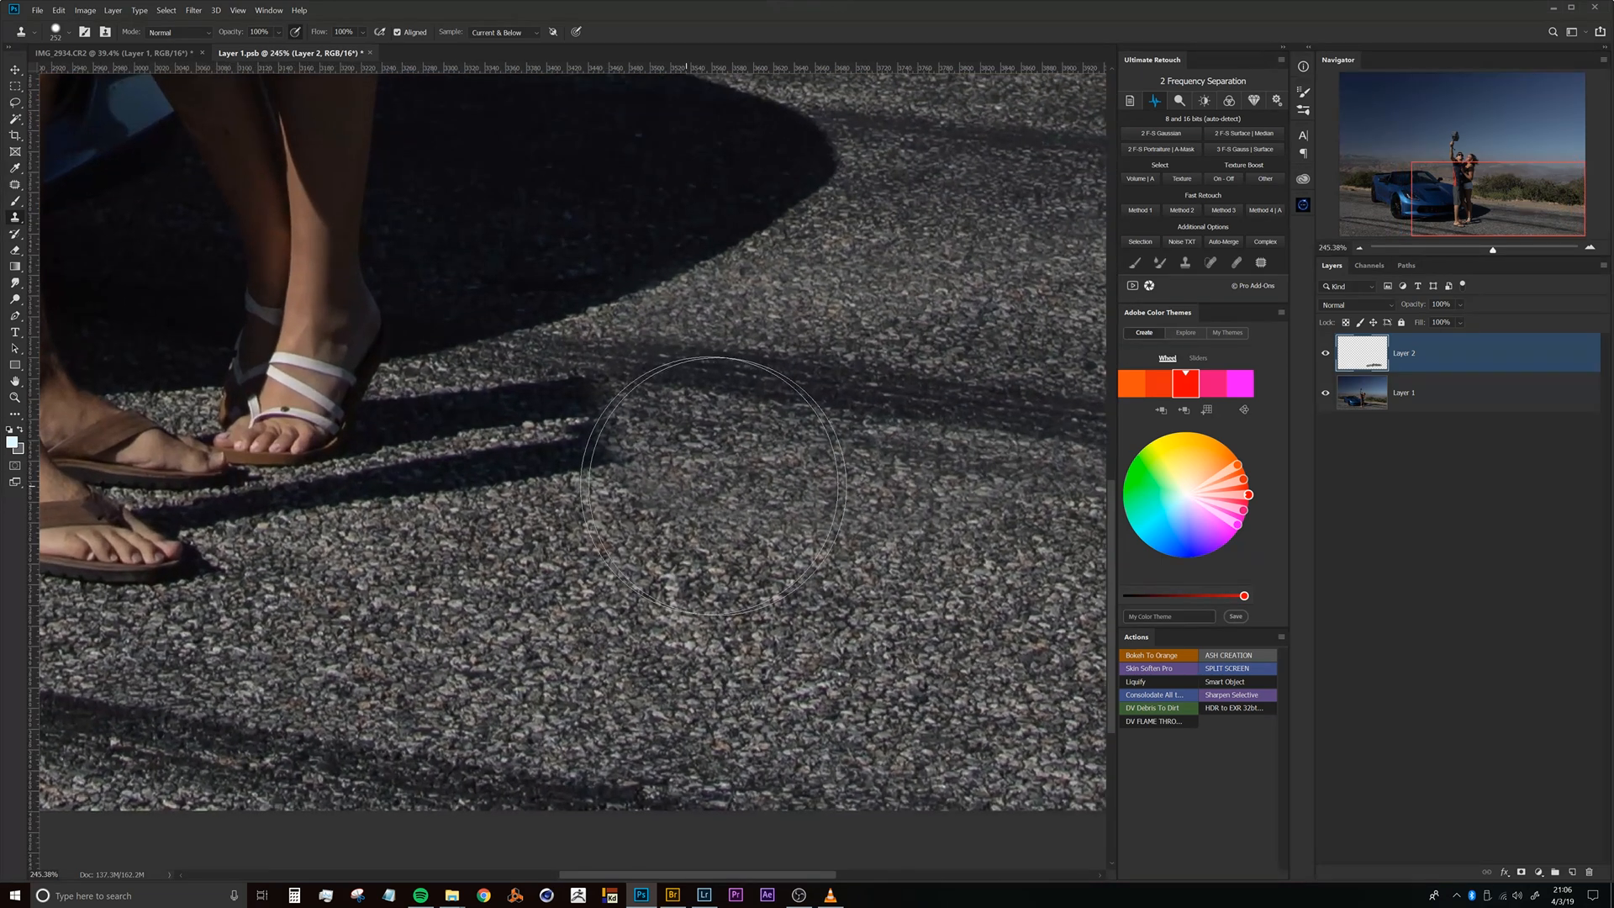
mouse_move(684, 474)
left_mouse_down()
mouse_move(613, 478)
mouse_move(608, 454)
mouse_move(508, 450)
mouse_move(521, 442)
mouse_move(533, 461)
mouse_move(408, 490)
mouse_move(645, 503)
left_mouse_up()
left_click(584, 456)
left_click_drag(651, 429, 575, 436)
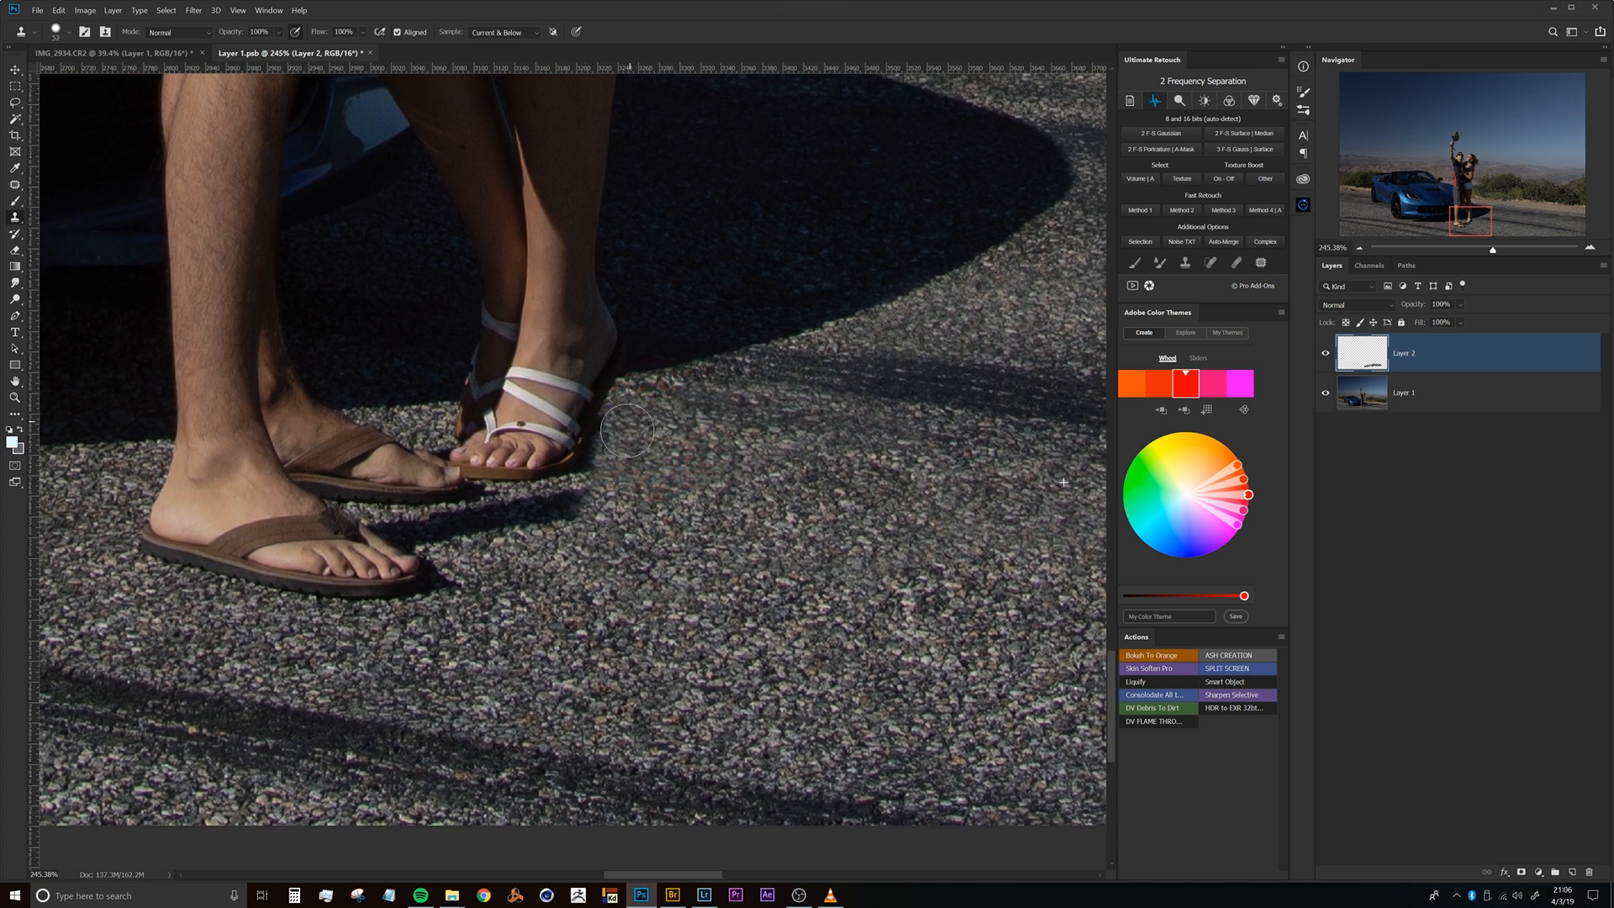
mouse_move(592, 509)
left_mouse_down()
mouse_move(471, 537)
mouse_move(522, 530)
mouse_move(538, 552)
mouse_move(521, 553)
left_mouse_up()
left_click(632, 564, "alt")
left_click(569, 552)
mouse_move(454, 531)
left_mouse_down()
mouse_move(377, 514)
mouse_move(510, 594)
mouse_move(525, 648)
mouse_move(492, 713)
mouse_move(593, 650)
left_mouse_up()
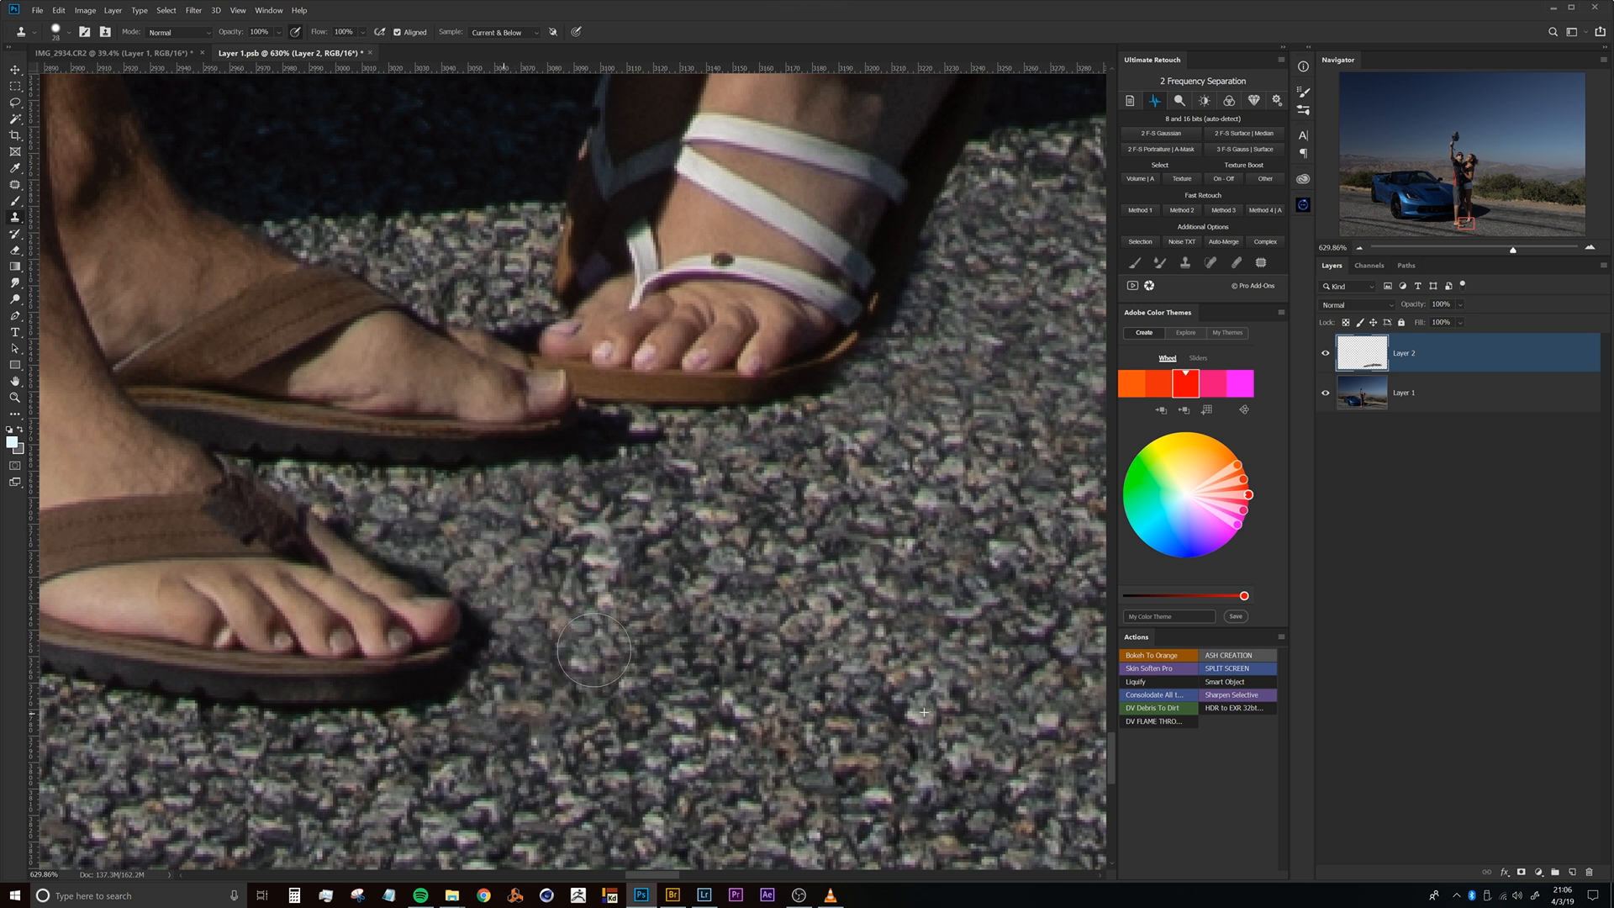
Toggle the clone layer's visibility to compare the road with and without the couple's shadow.
key("ctrl+0")
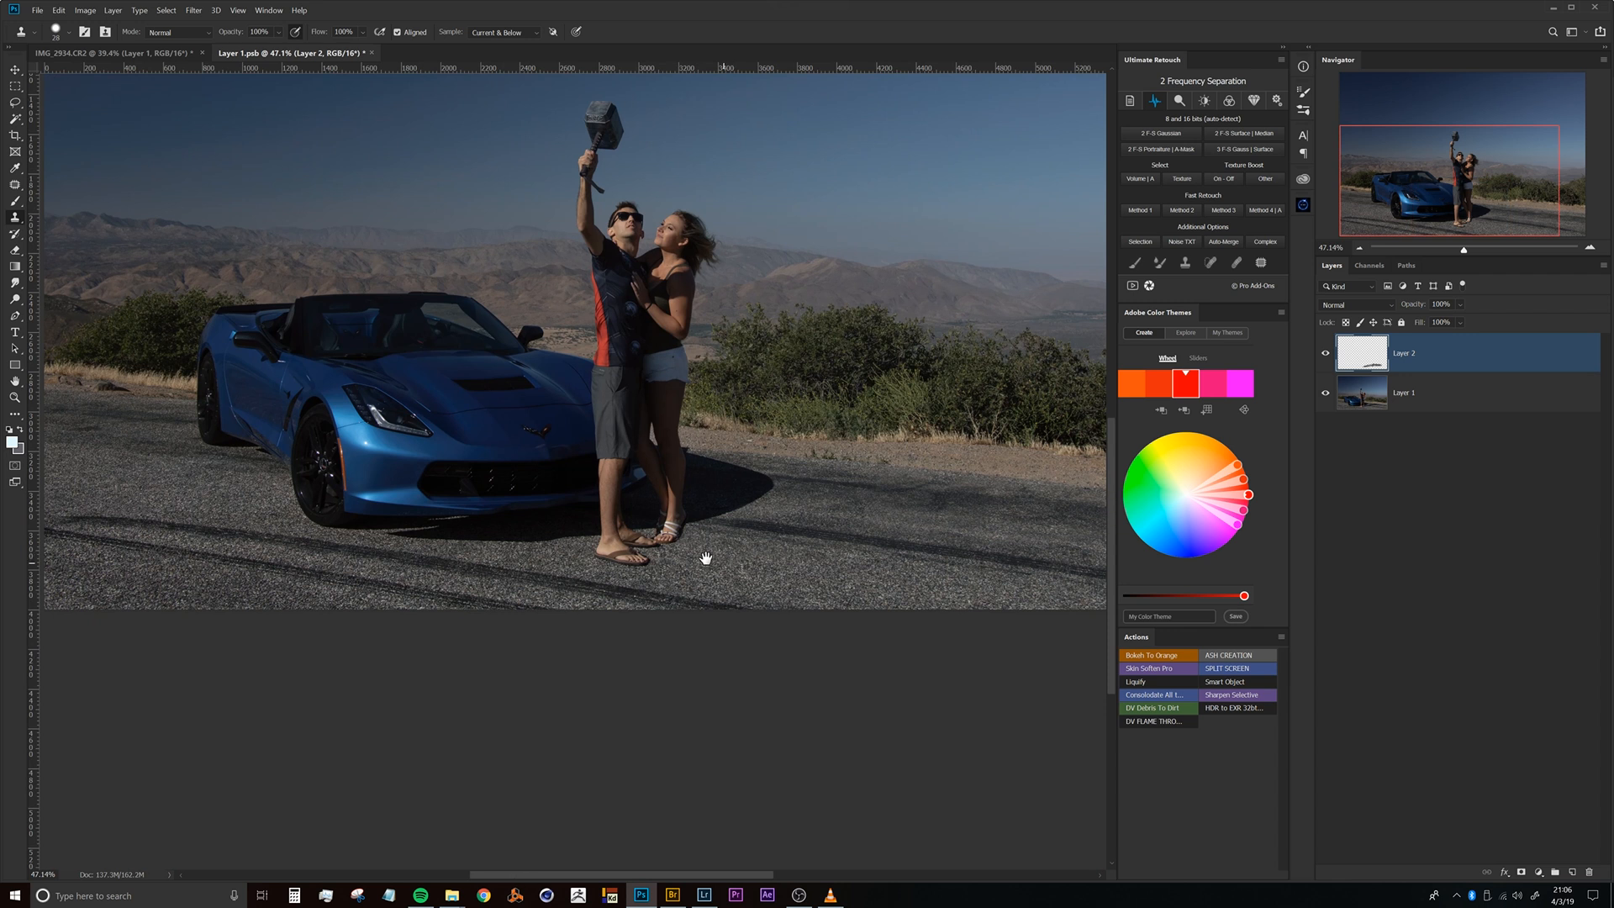
left_click_drag(706, 559, 512, 512)
left_click(1326, 357)
left_click(1326, 357)
left_click(1326, 356)
left_click(1327, 356)
left_click(1326, 357)
left_click(1326, 357)
left_click(1326, 357)
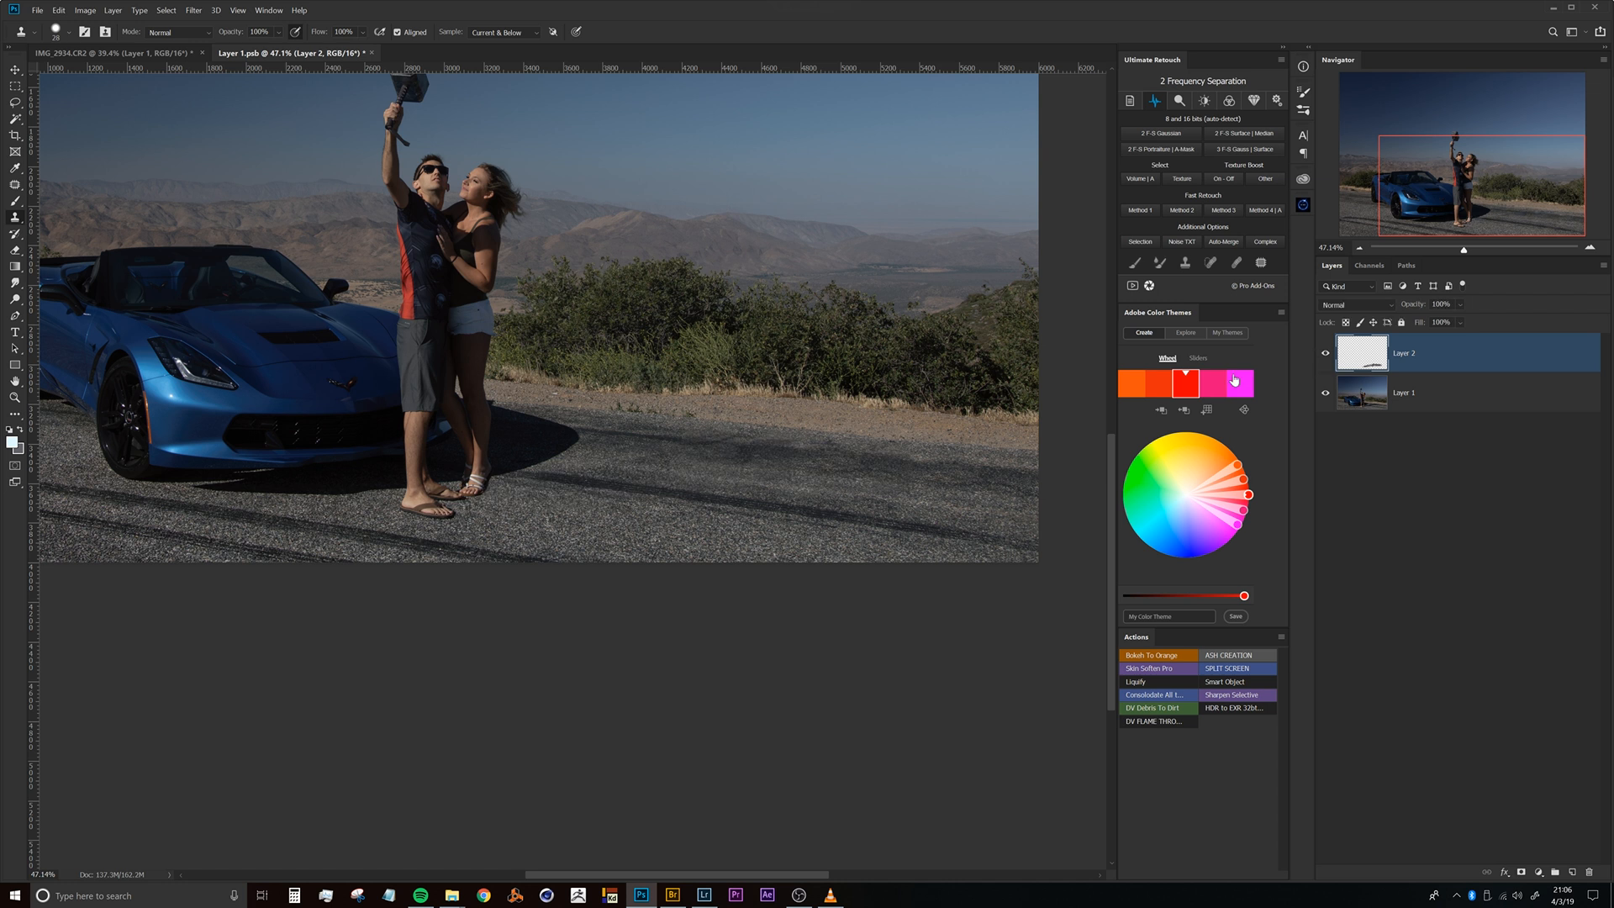
Examine the retouched photo around the car, the couple and the surrounding road, both up close and in full.
left_click_drag(628, 467, 676, 494)
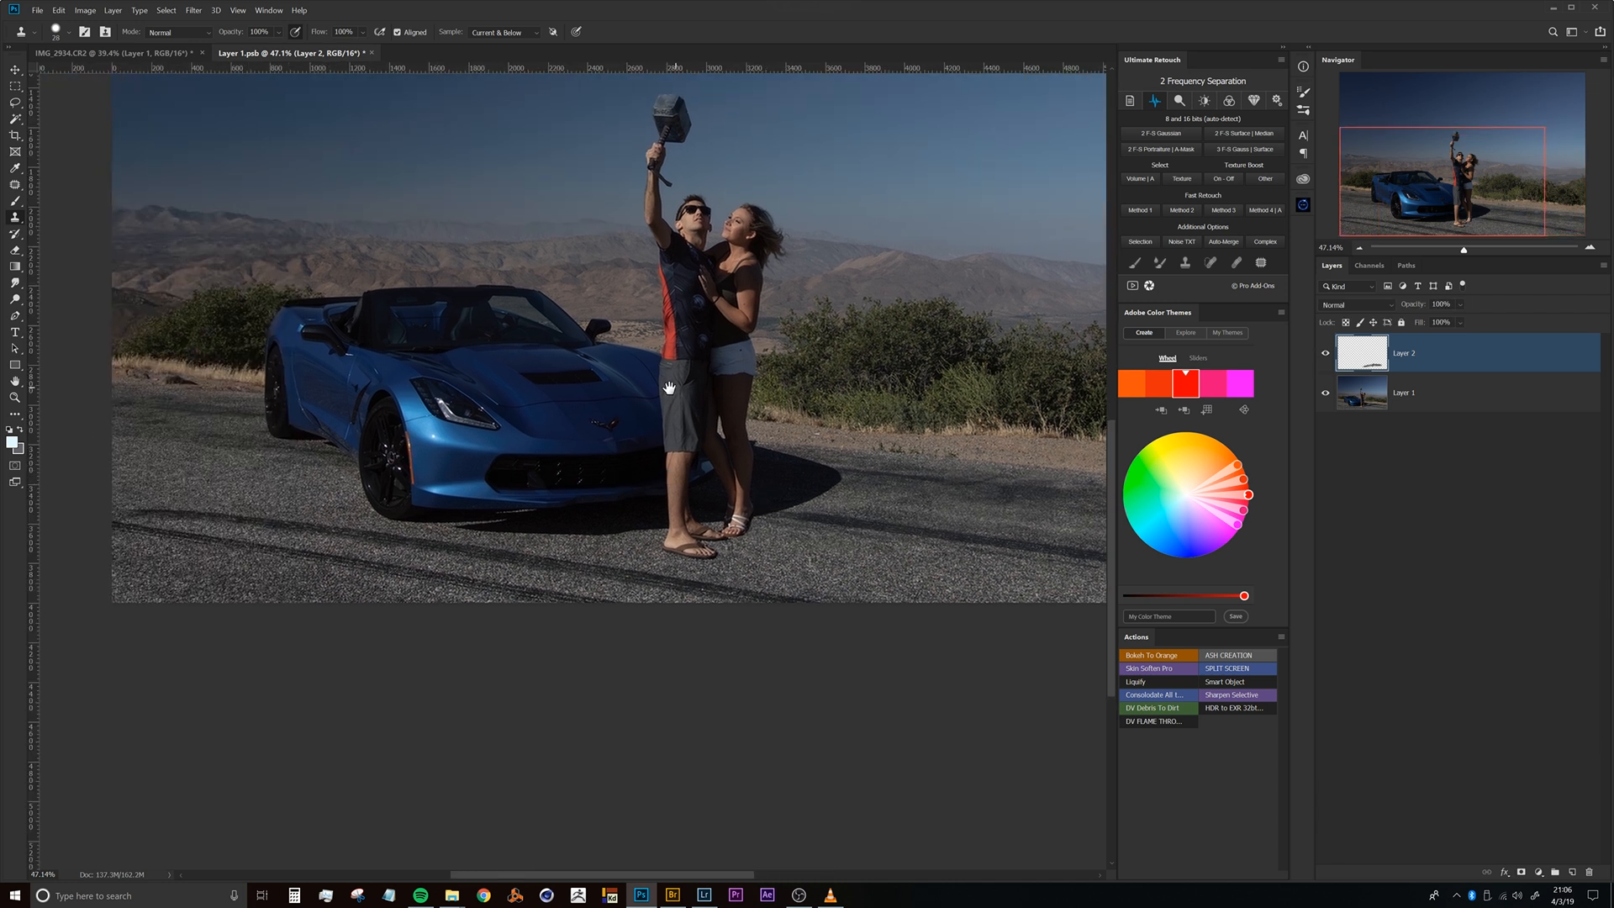
left_click_drag(629, 443, 542, 477)
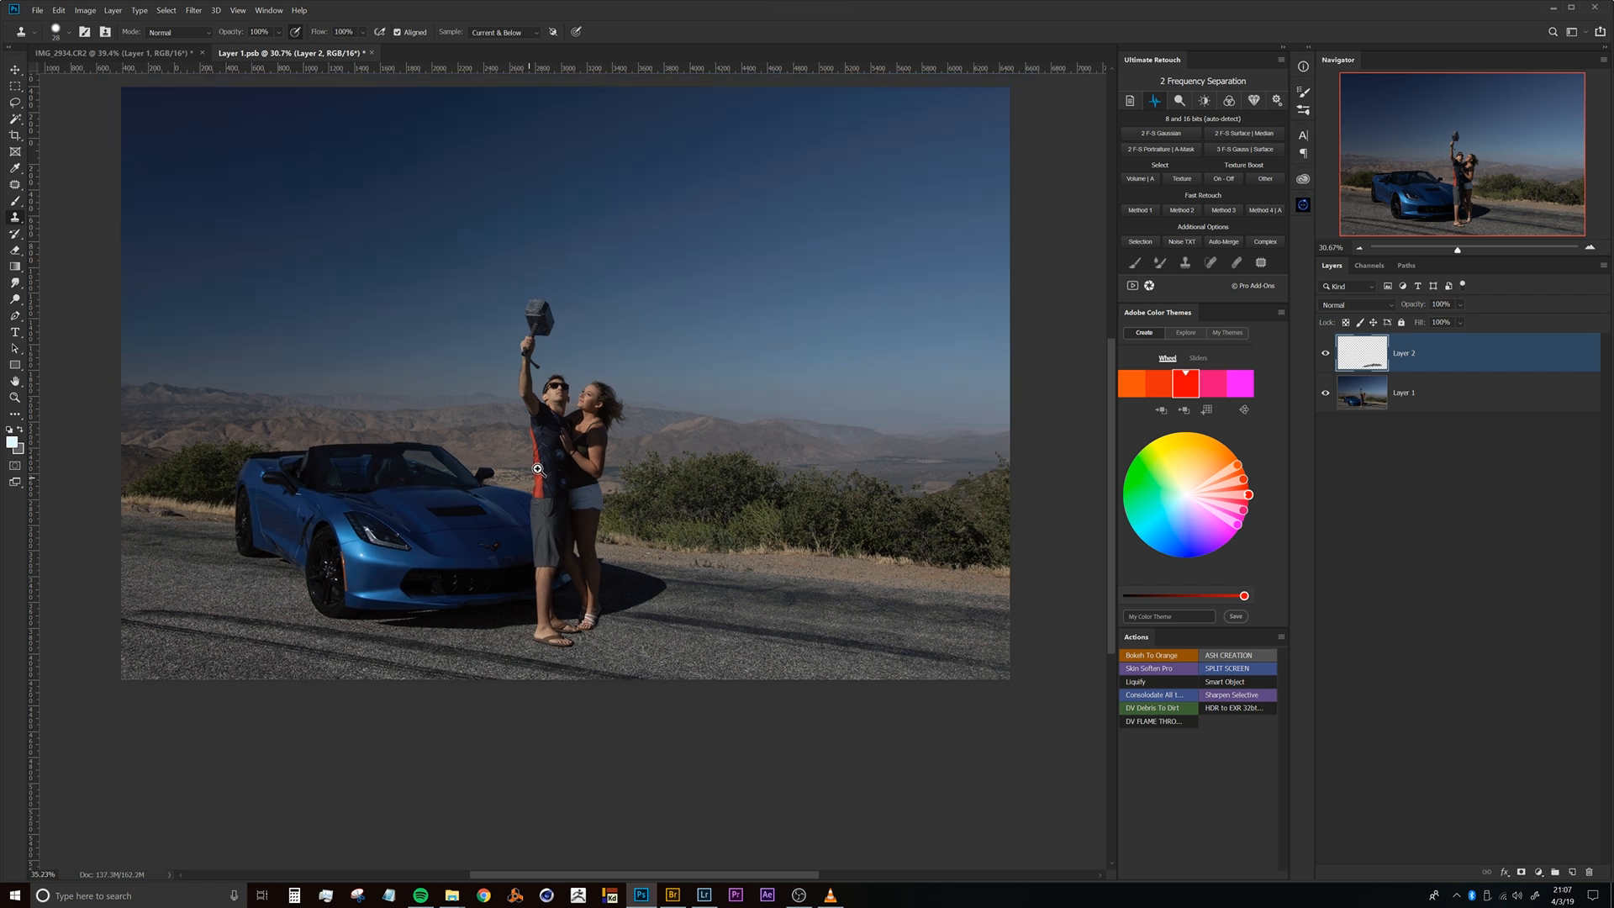
left_click_drag(493, 619, 583, 481)
left_click_drag(688, 507, 591, 522)
left_click_drag(449, 500, 626, 519)
left_click_drag(333, 412, 357, 409)
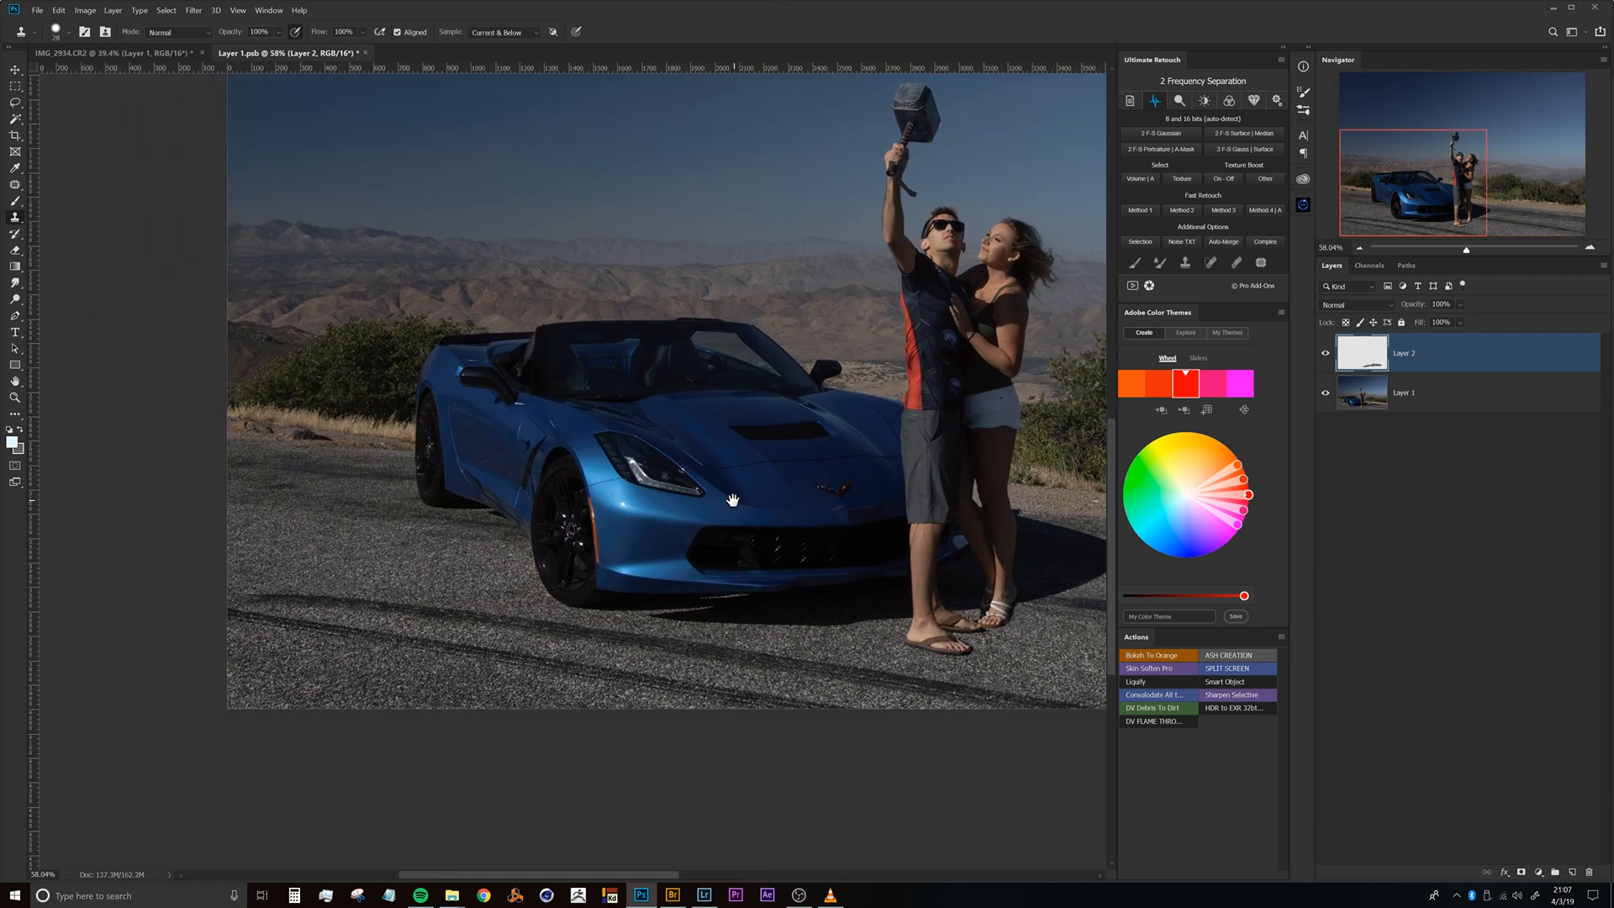
left_click_drag(731, 497, 522, 392)
left_click_drag(488, 499, 586, 418)
left_click_drag(713, 448, 638, 411)
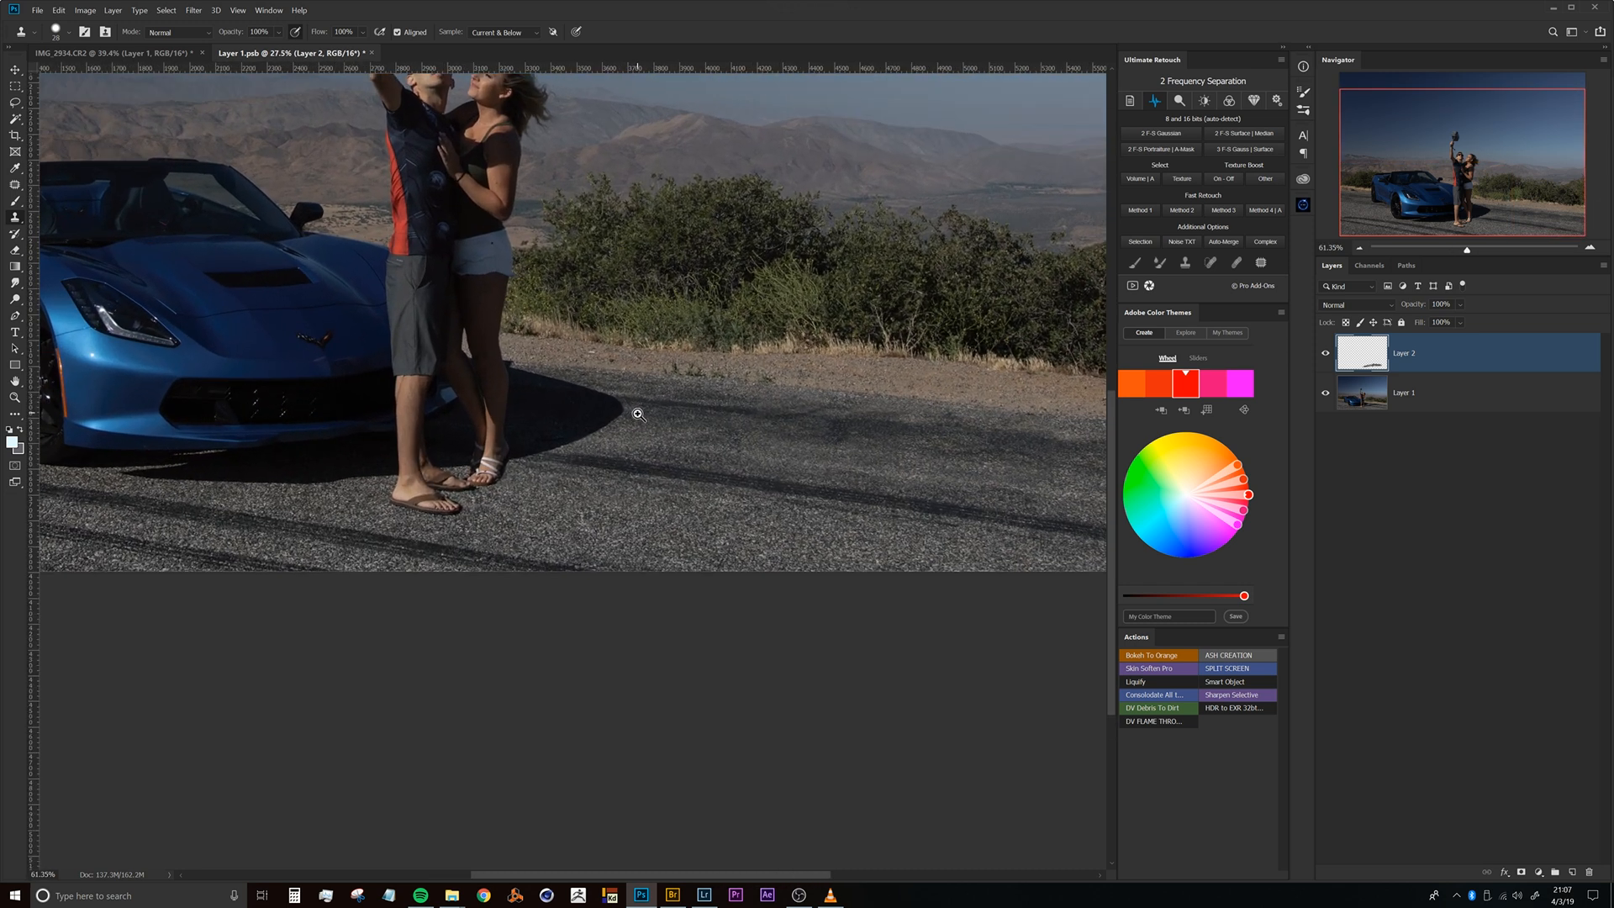
left_click_drag(406, 516, 553, 520)
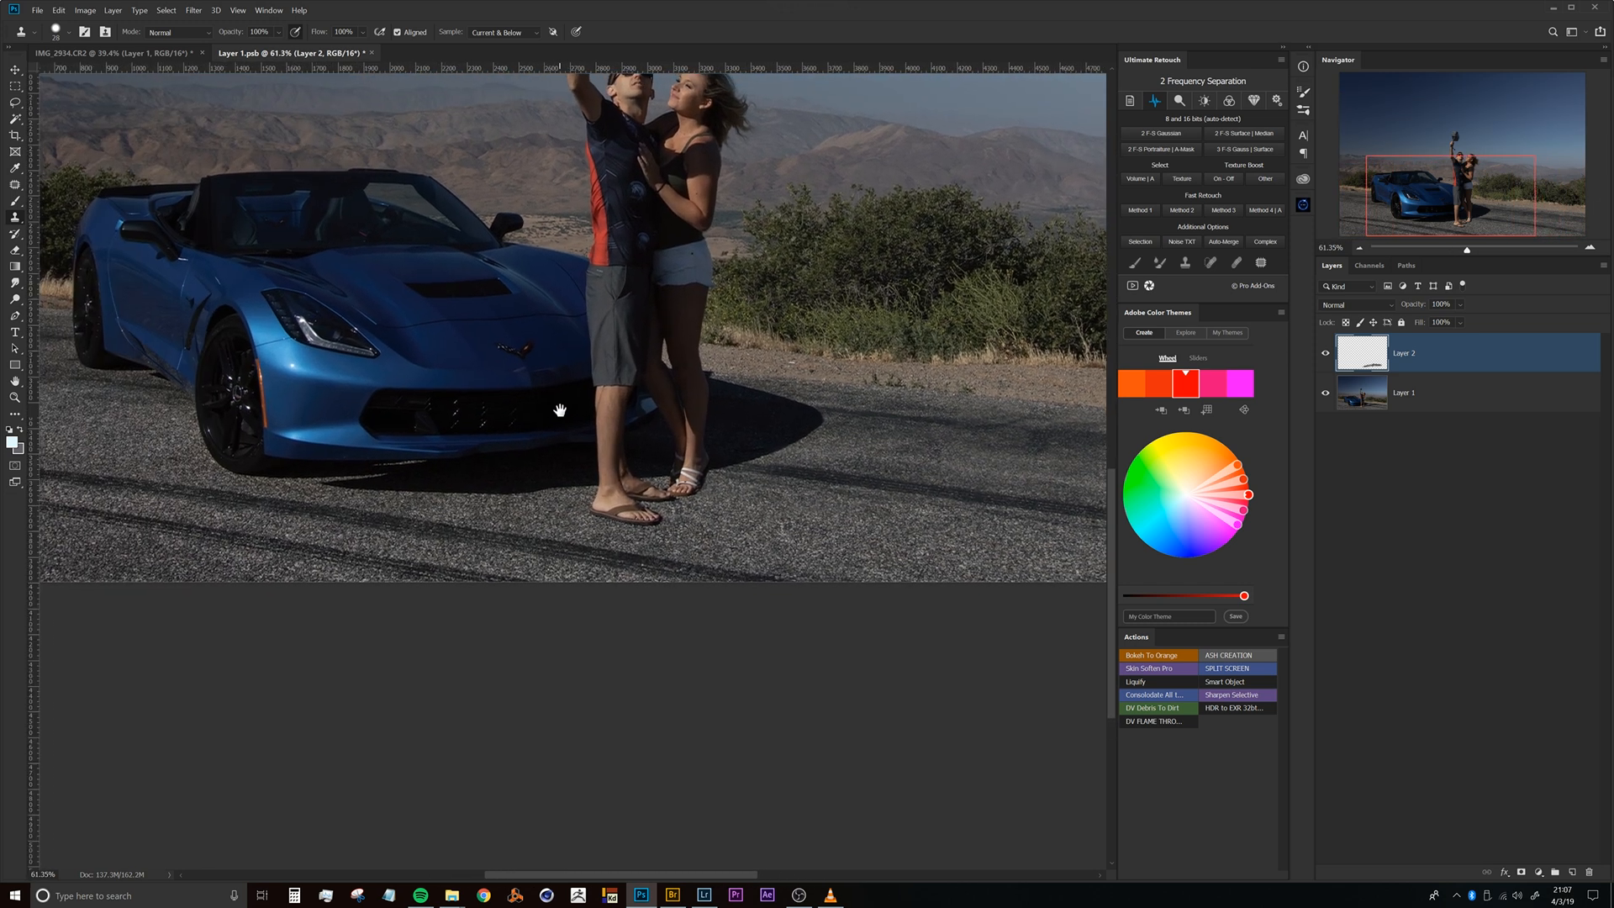
left_click_drag(560, 411, 511, 492)
left_click_drag(594, 383, 596, 510)
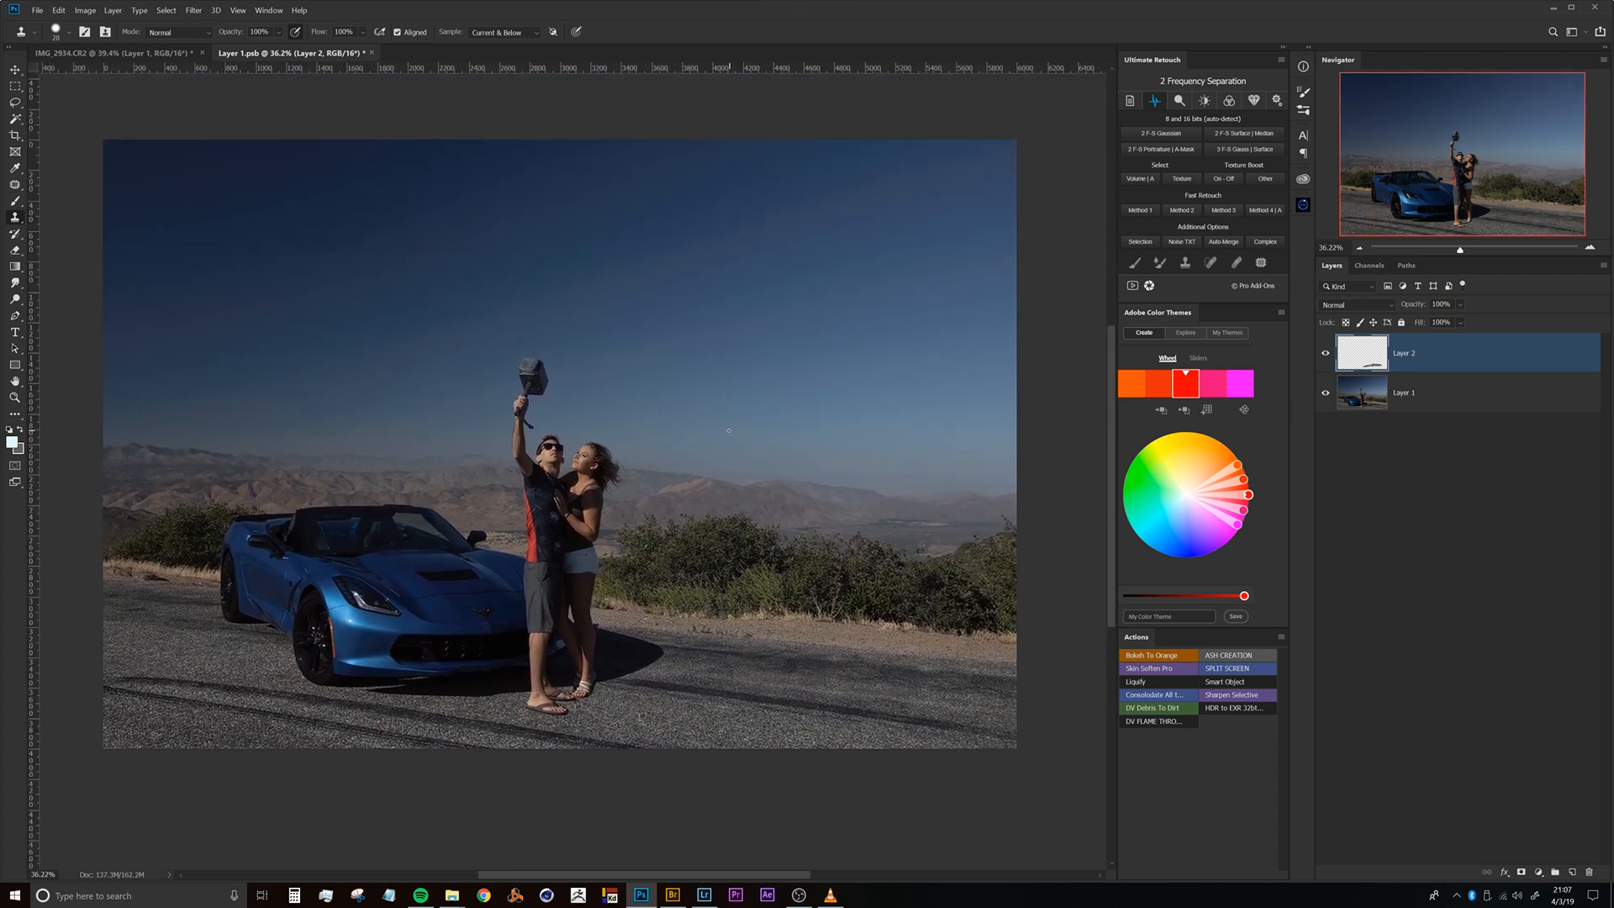
Save the smart object's contents and return to the IMG_2934.CR2 composite to check the updated road.
key("ctrl+s")
left_click(178, 53)
left_click_drag(569, 363, 569, 417)
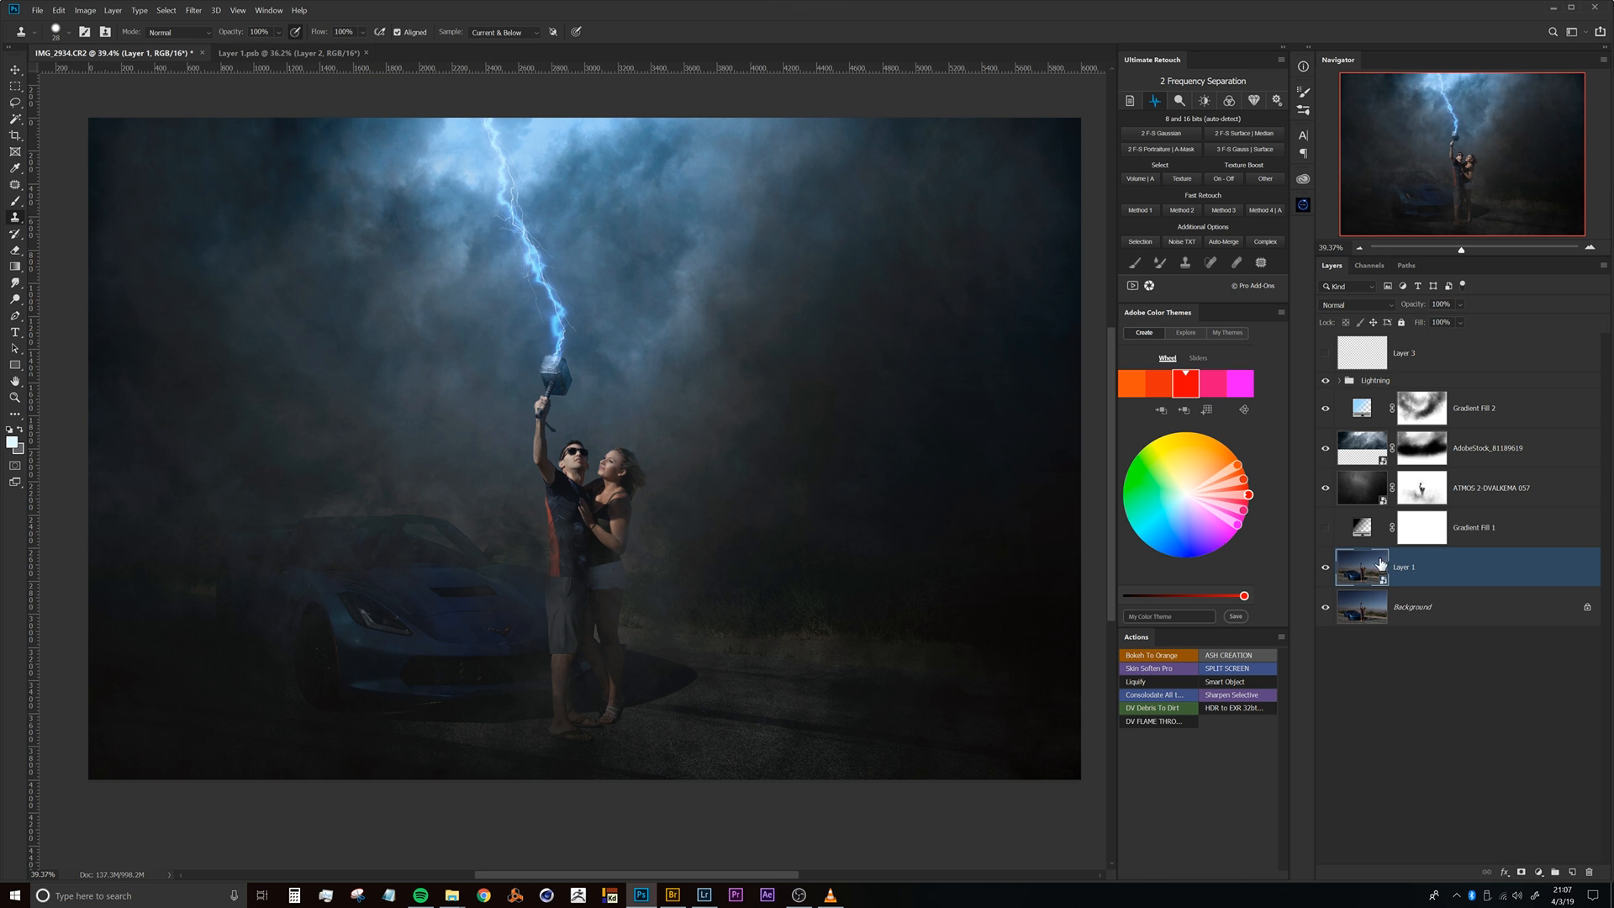
scroll(755, 491, "up", 5)
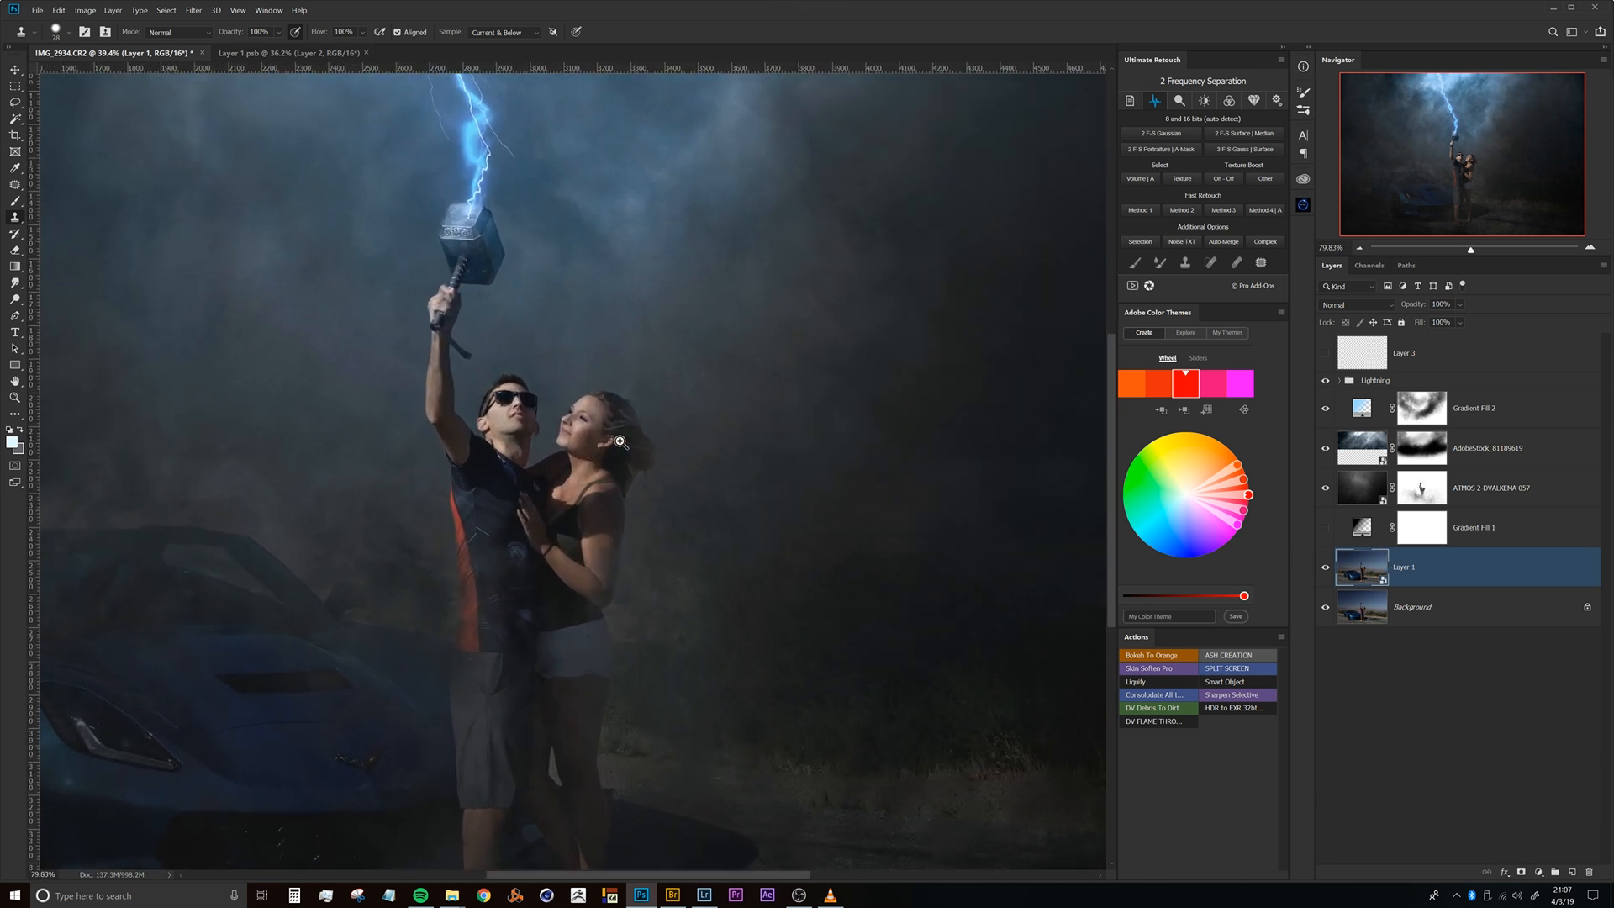
left_click_drag(609, 465, 616, 439)
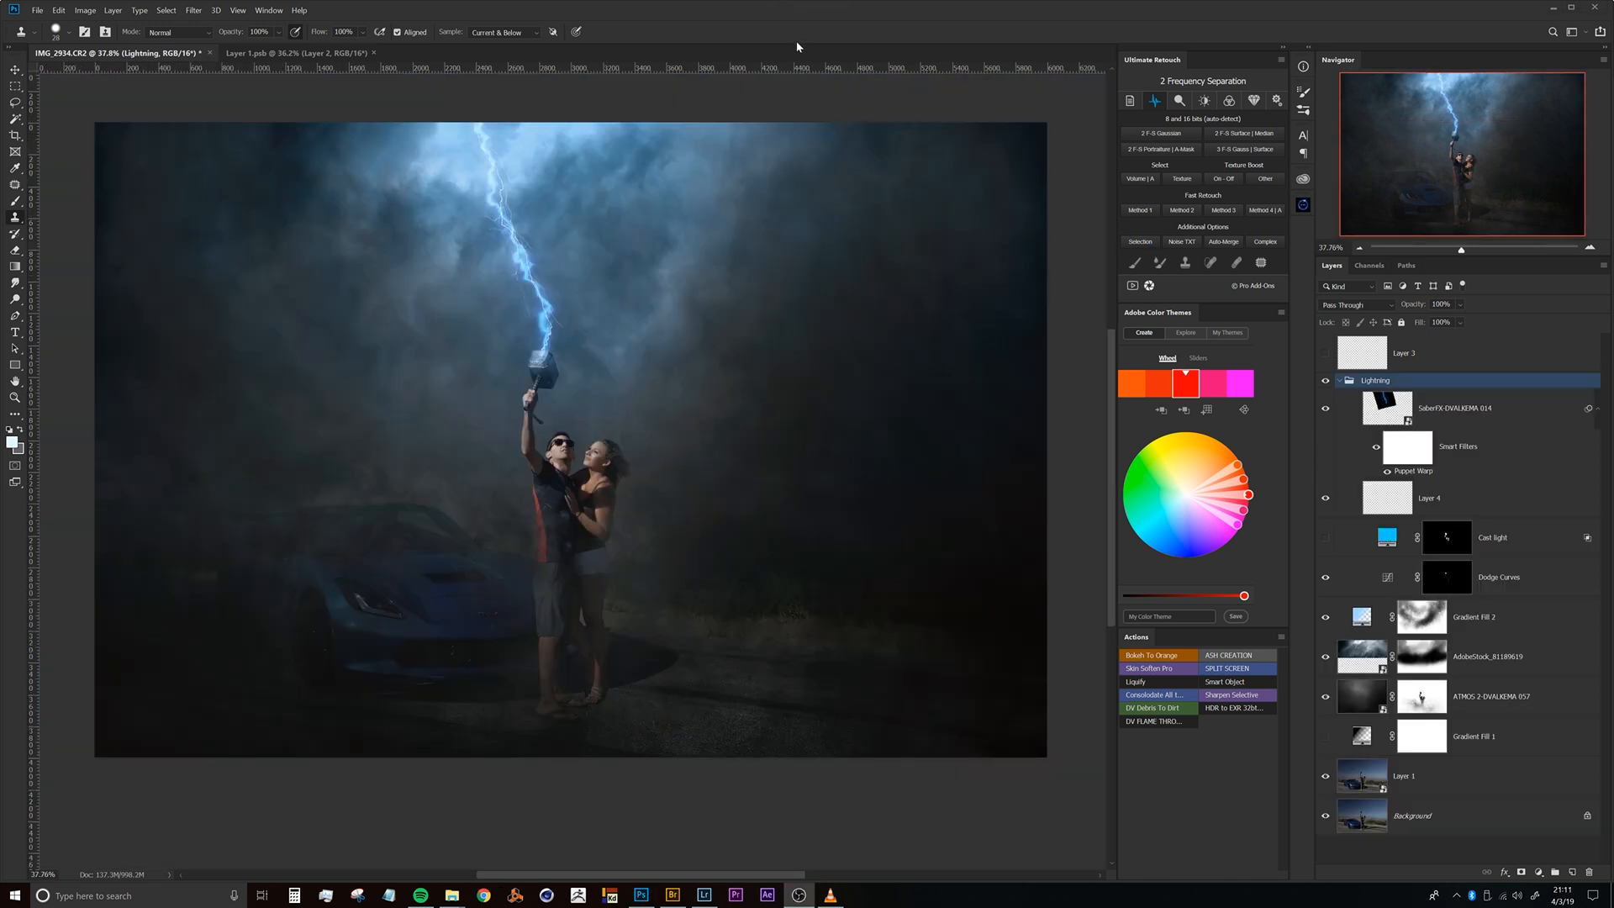
left_click(800, 32)
scroll(573, 436, "up", 5)
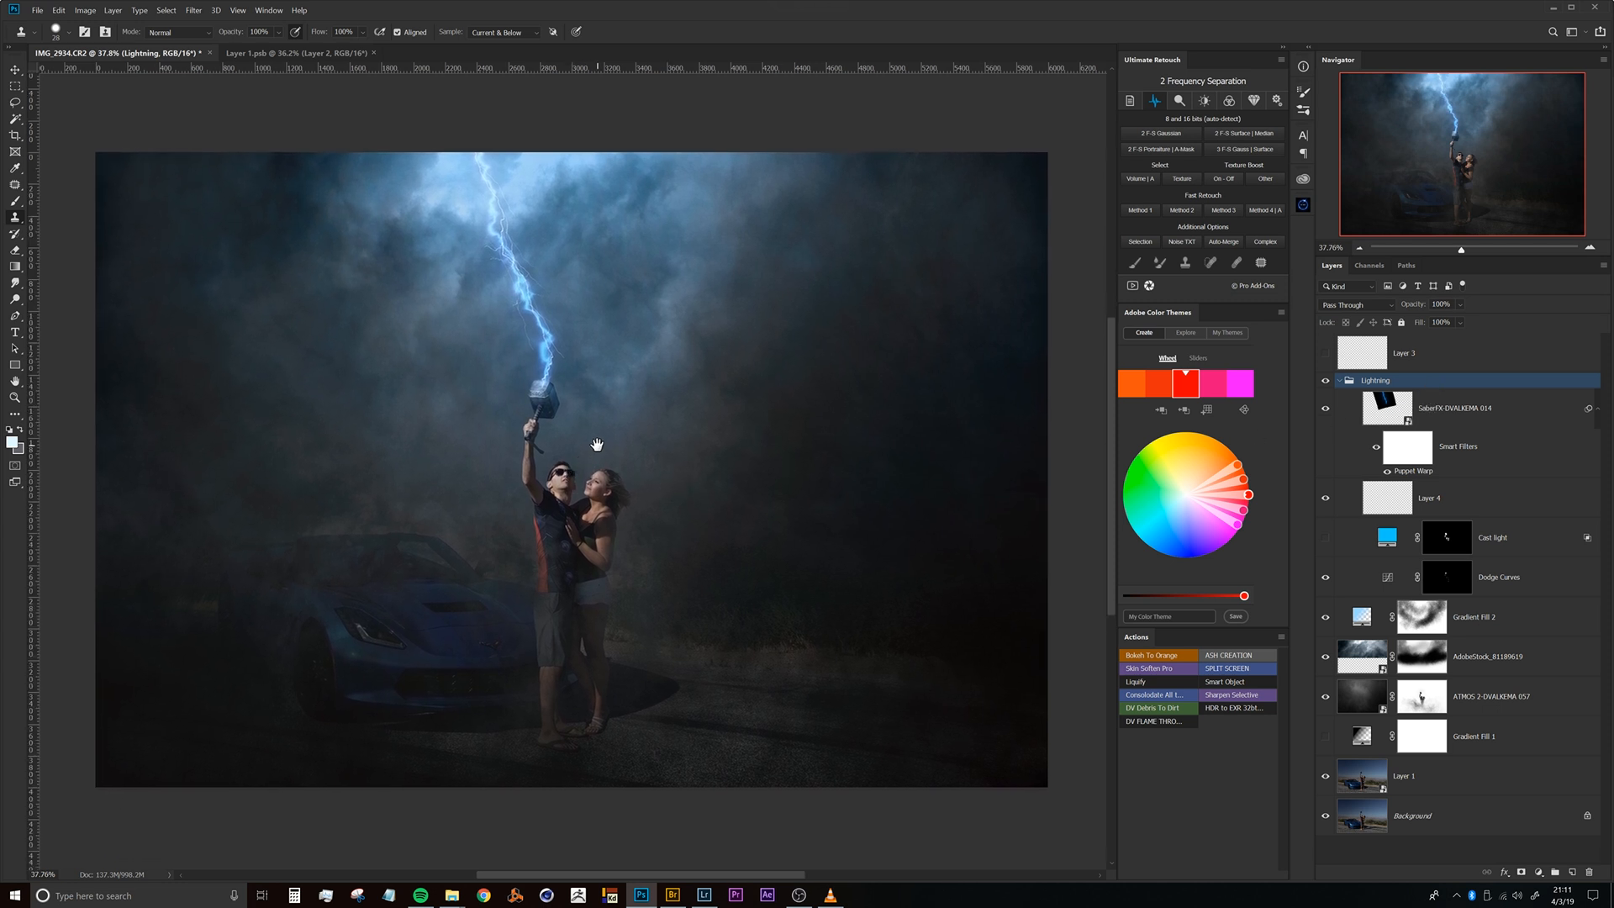
Toggle the AdobeStock_81189619 cloud layer and the SaberFX lightning layer to compare the scene with and without each.
scroll(597, 353, "up", 3)
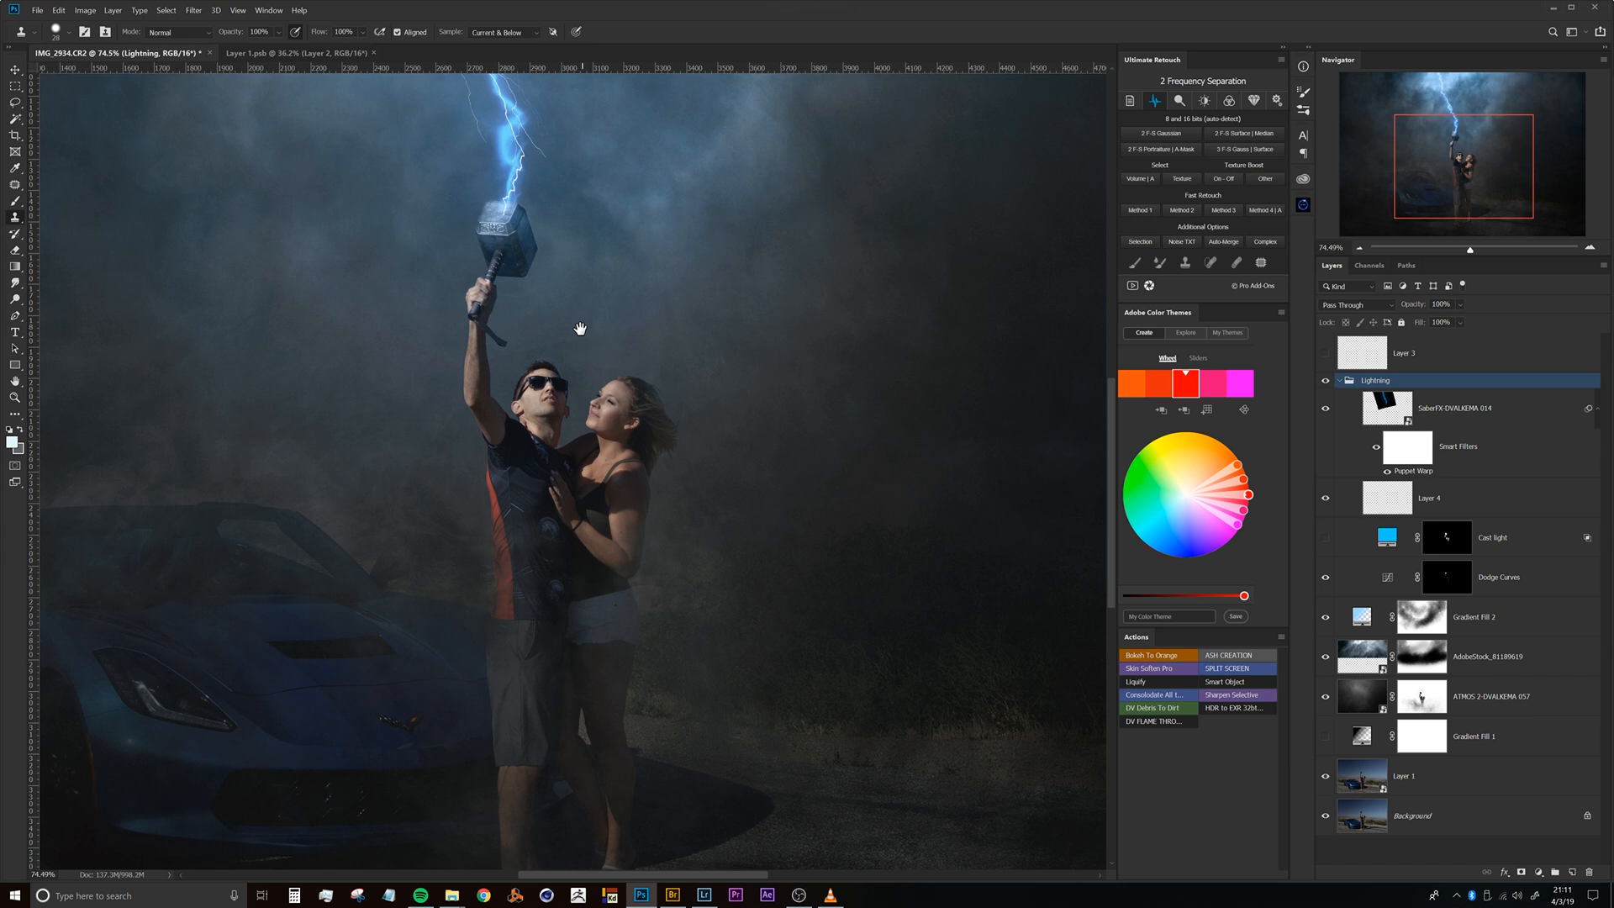
scroll(612, 368, "up", 6)
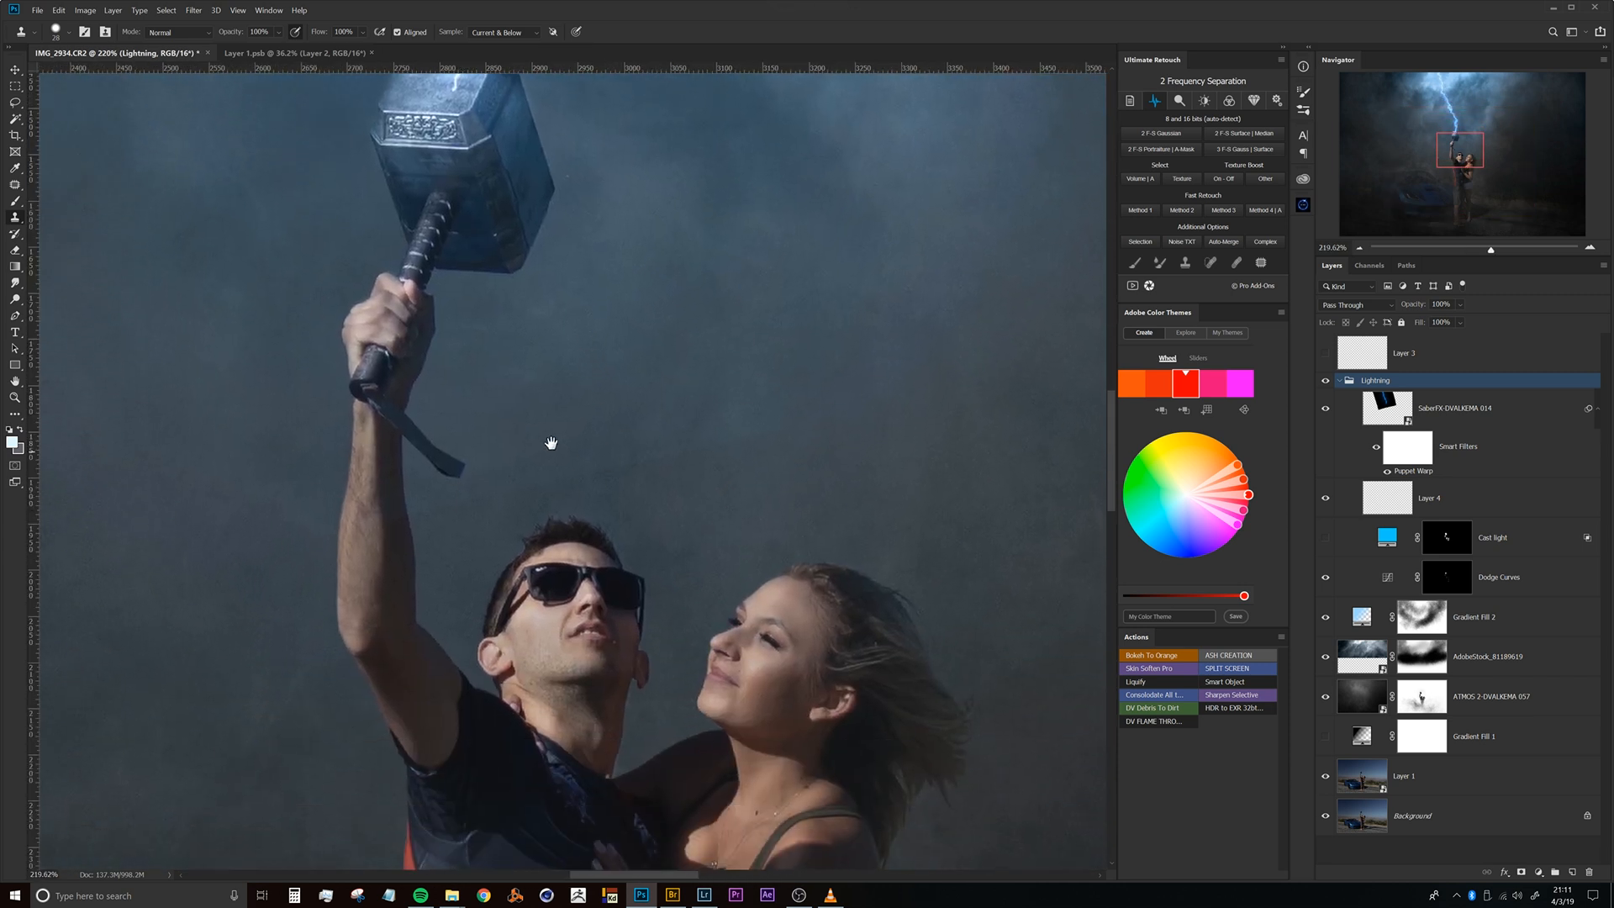
left_click_drag(694, 375, 631, 391)
left_click_drag(647, 289, 624, 421)
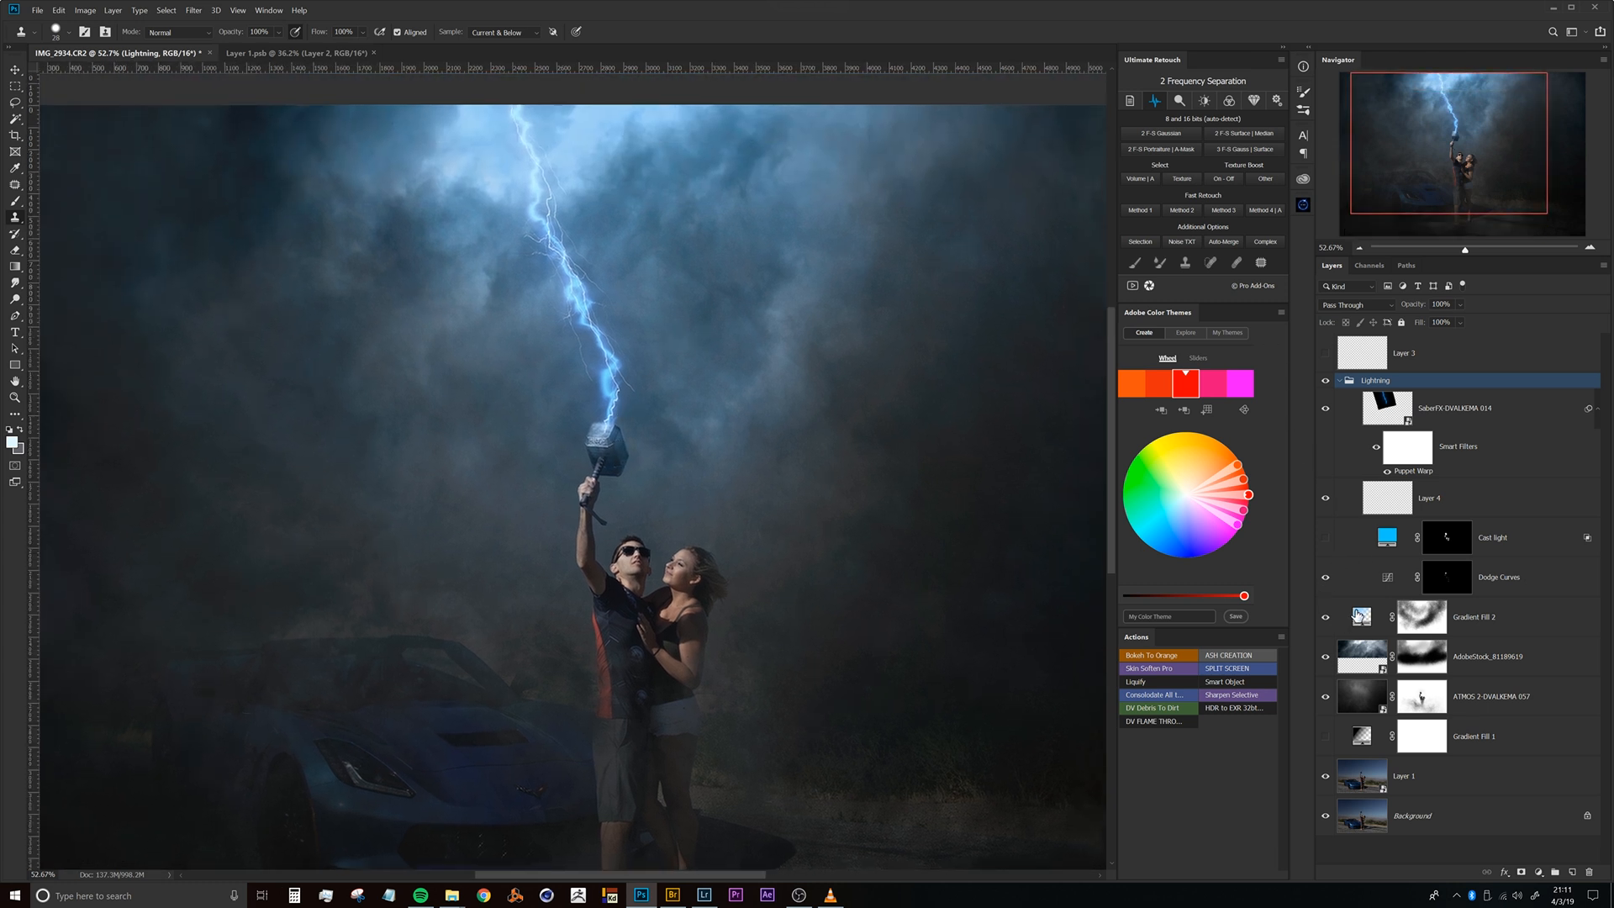
left_click(1338, 662)
left_click(1326, 661)
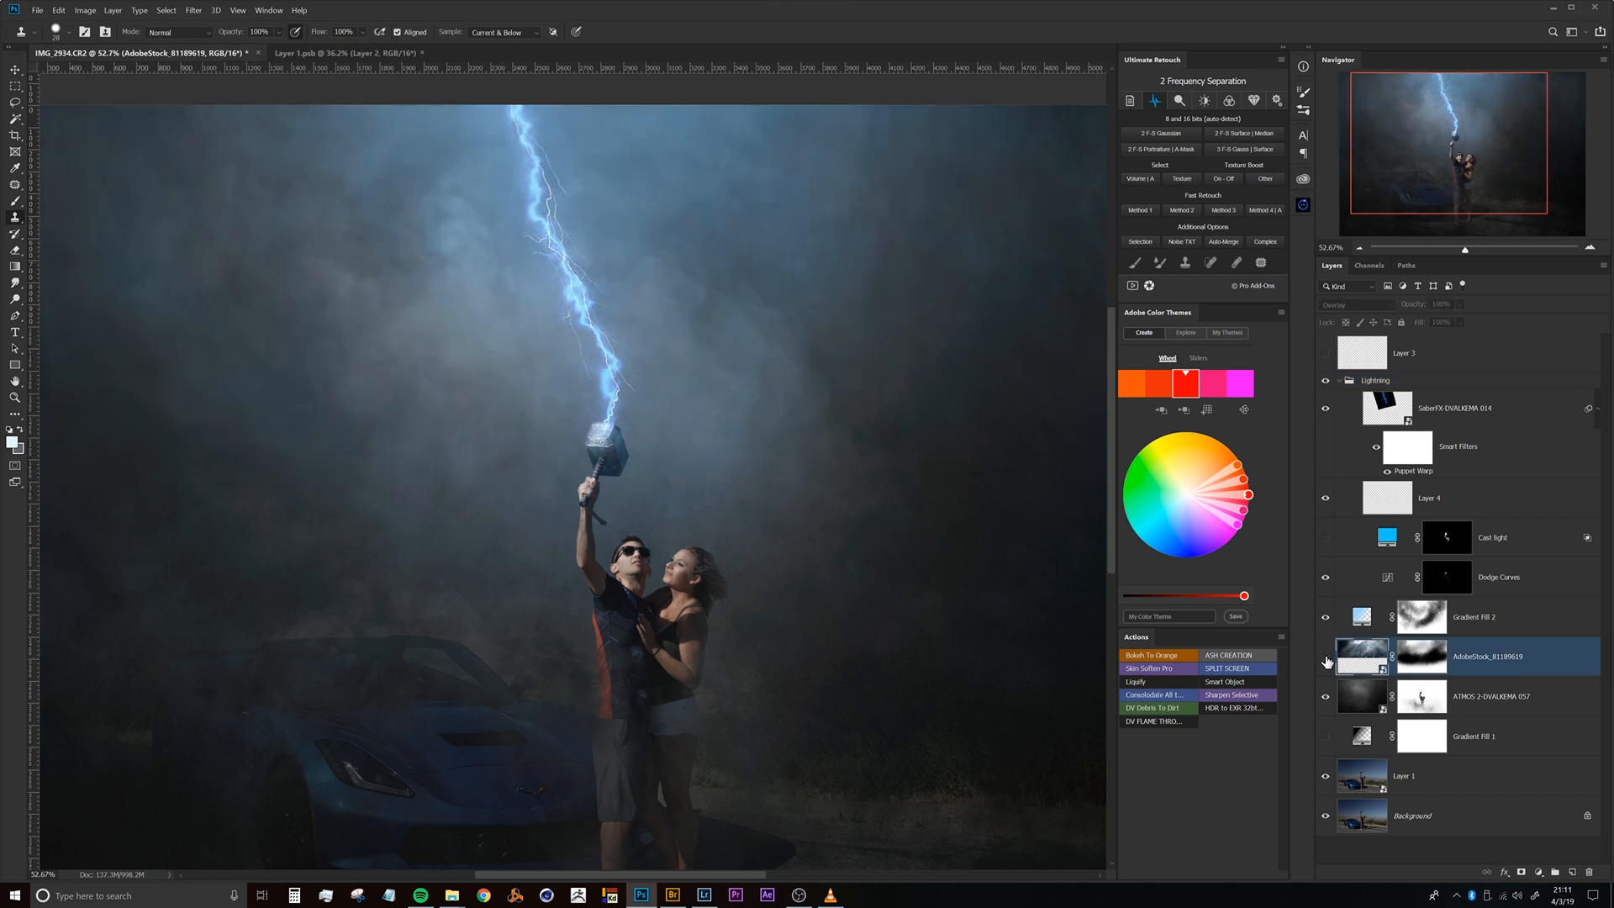
left_click(1326, 663)
left_click(1325, 661)
left_click_drag(681, 515, 693, 514)
left_click(1325, 657)
left_click(1328, 412)
left_click(1328, 411)
Add a layer mask to the SaberFX-DVALKEMA 014 lightning layer.
left_click_drag(804, 407, 584, 359)
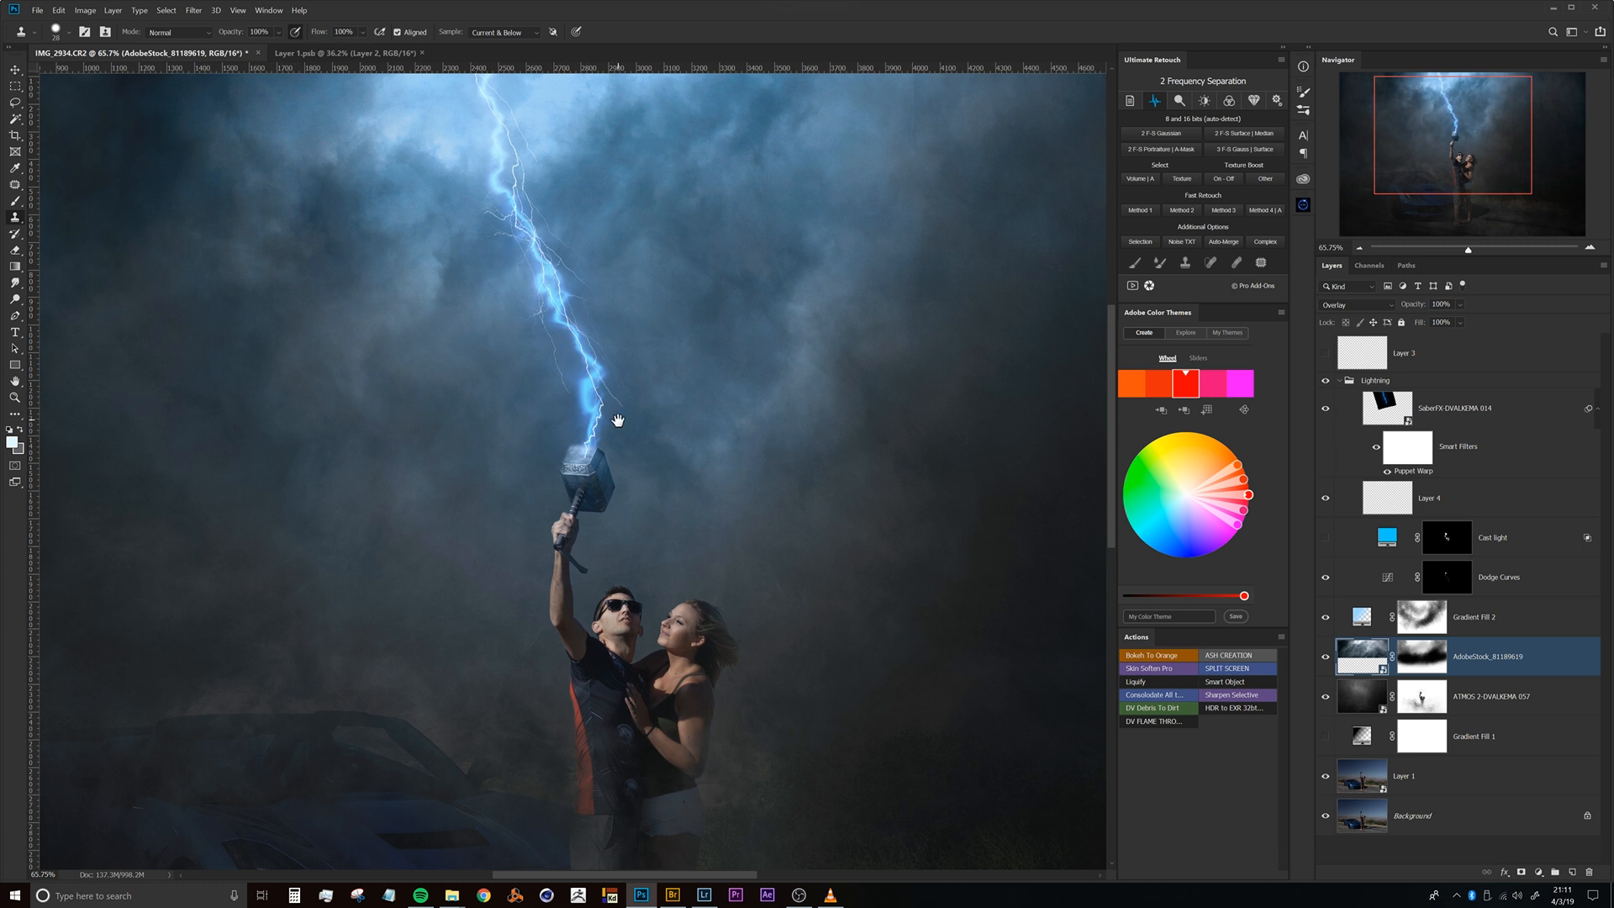
left_click_drag(615, 415, 594, 384)
left_click_drag(600, 504, 626, 490)
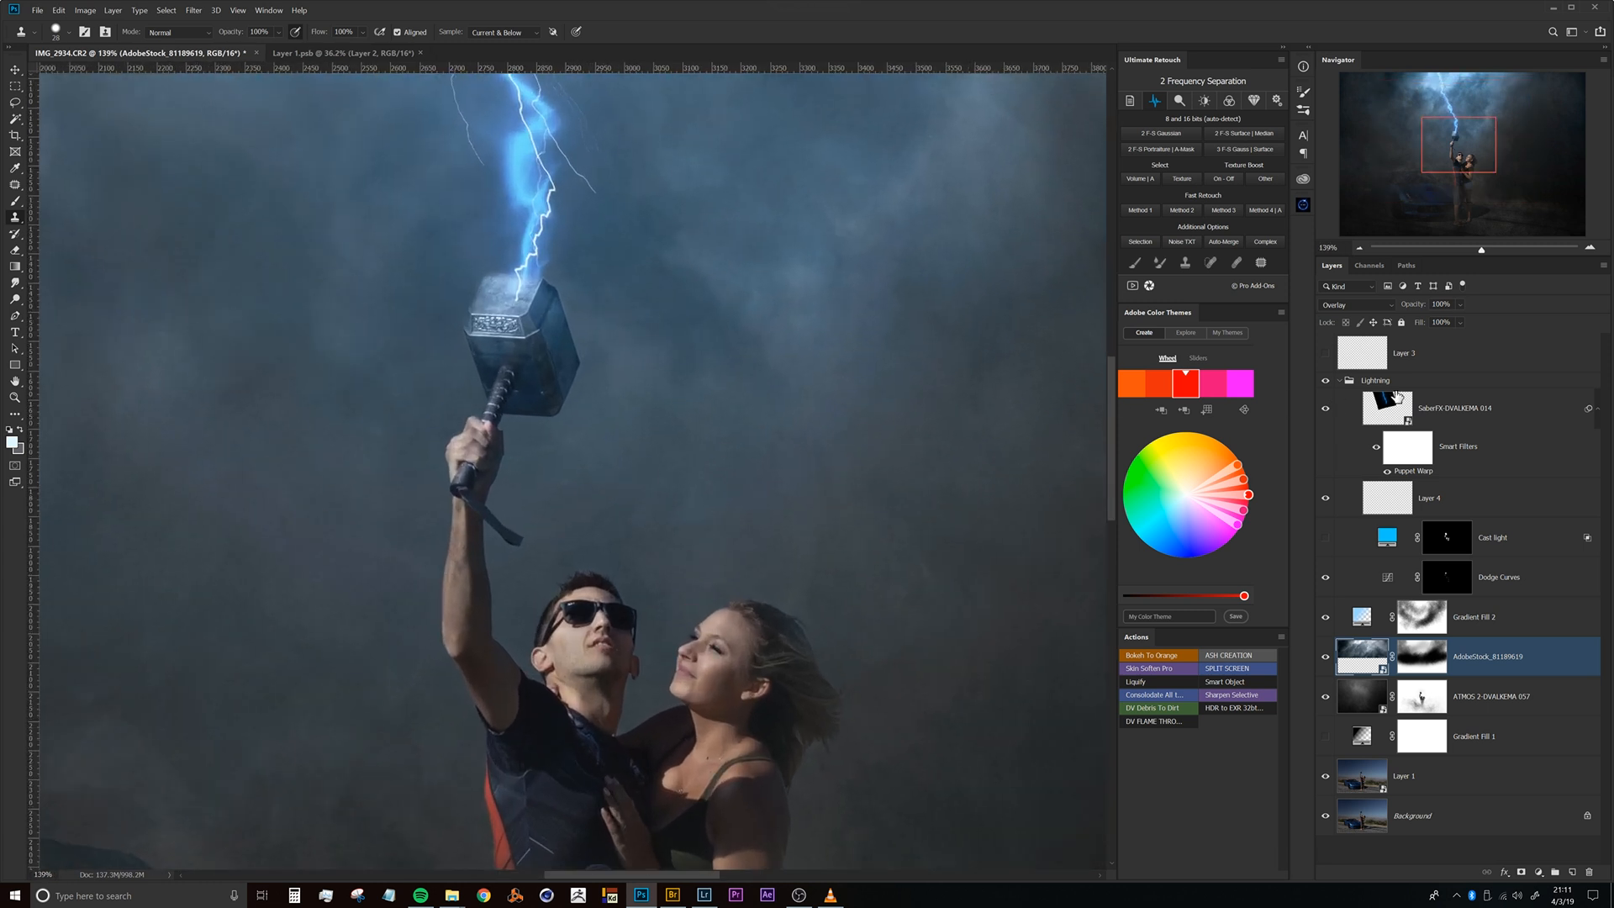
left_click(1397, 417)
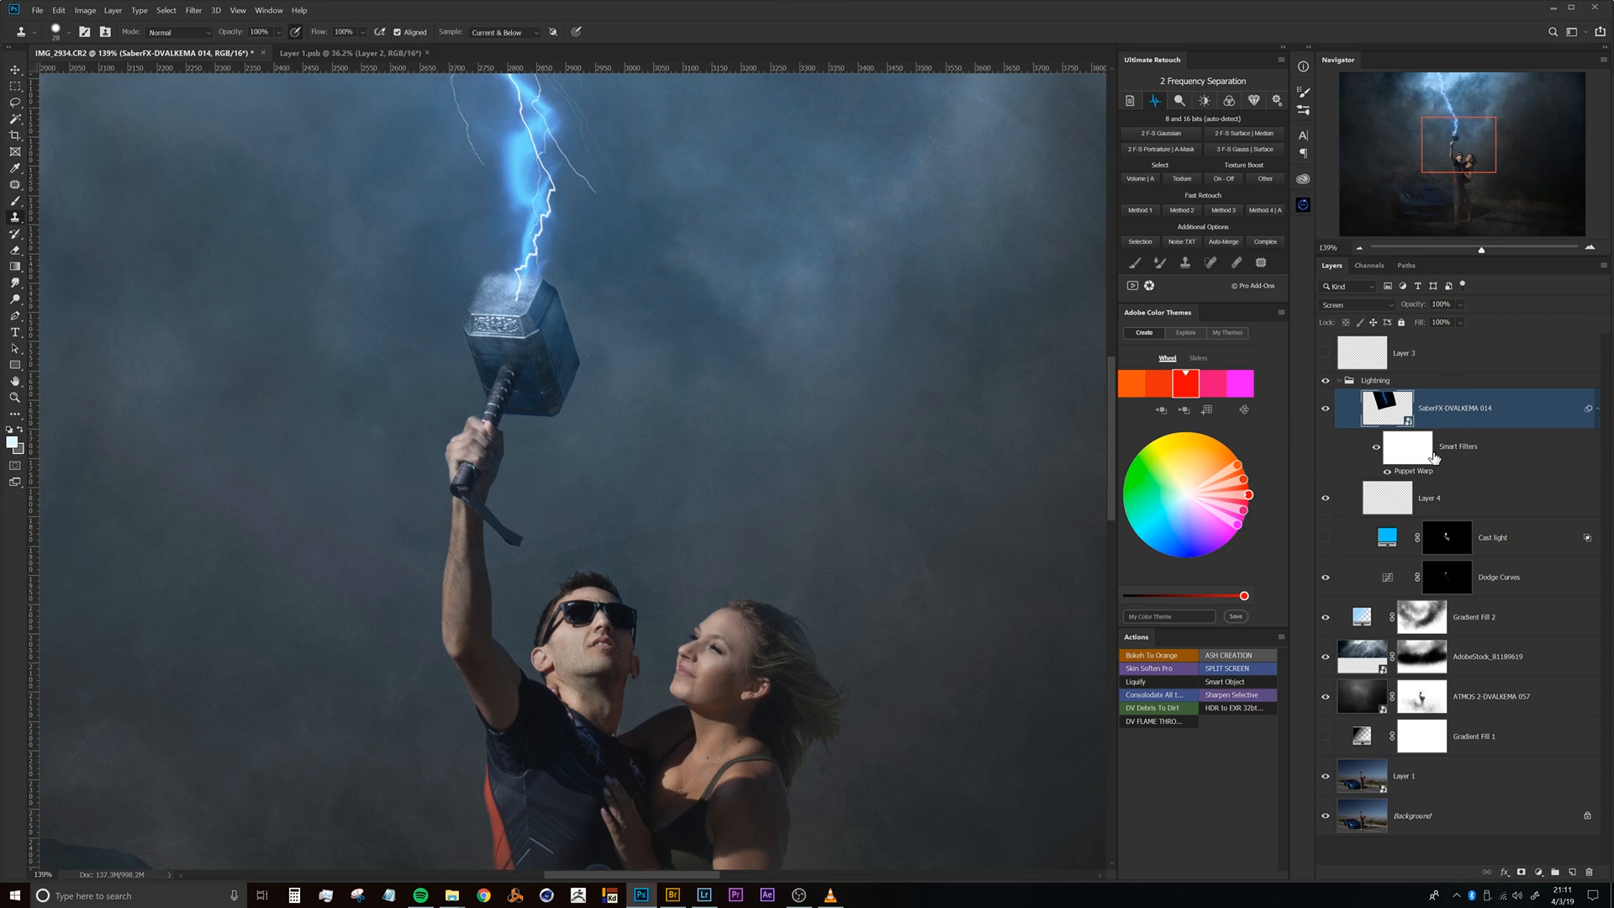
left_click(1518, 877)
right_click(646, 453)
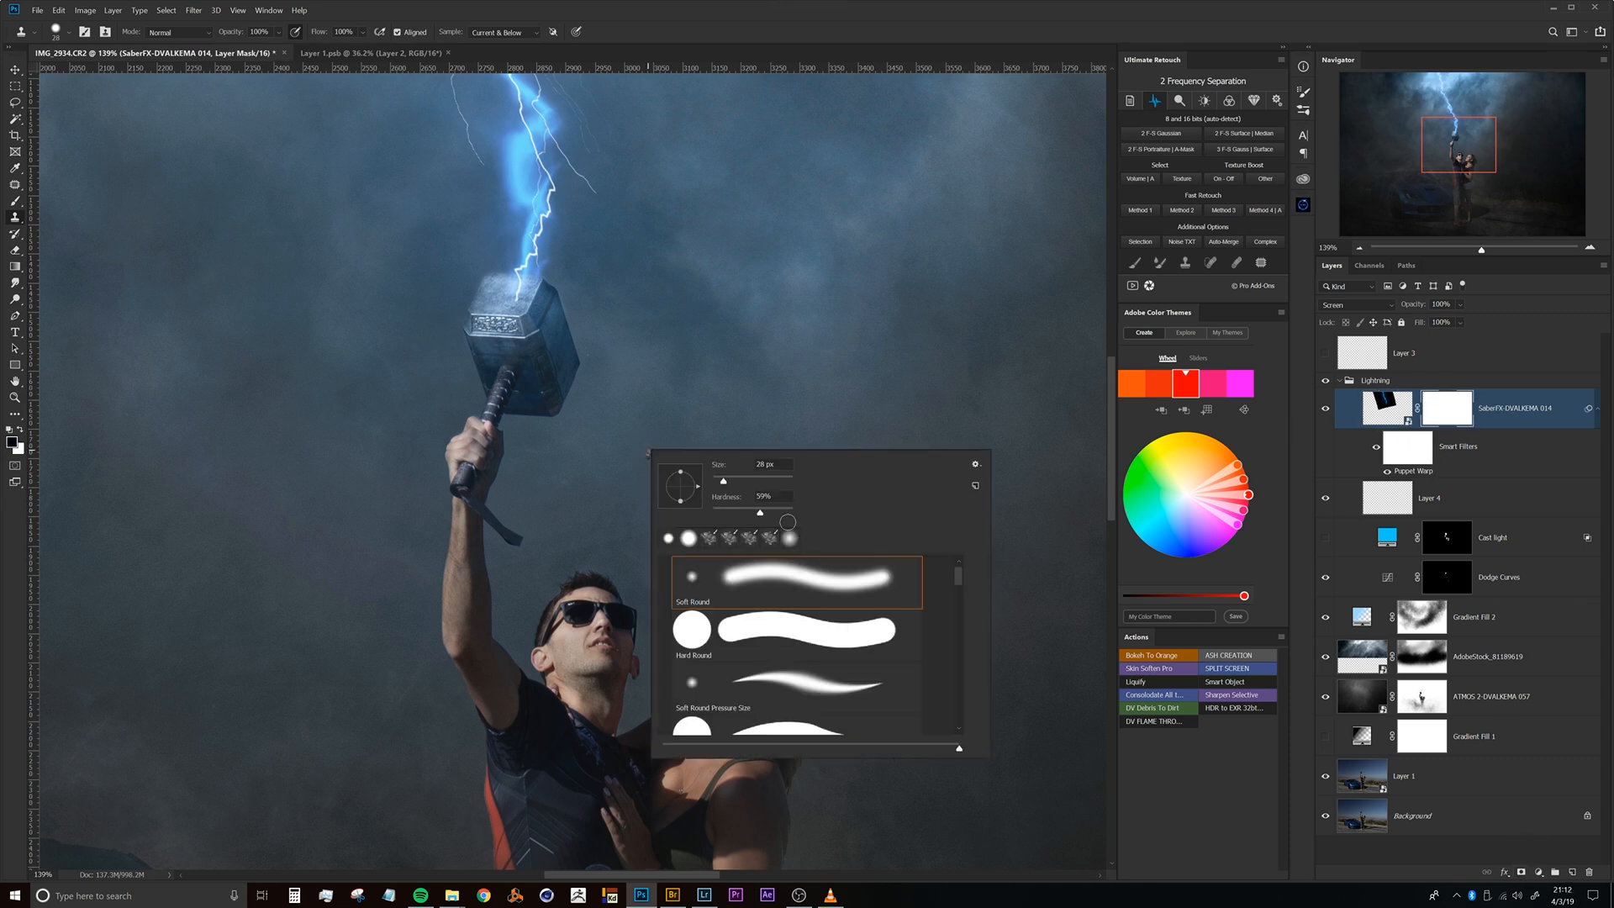
double_click(723, 577)
mouse_move(508, 531)
left_mouse_down("alt")
mouse_move(622, 504)
mouse_move(536, 500)
mouse_move(552, 523)
mouse_move(728, 524)
mouse_move(721, 460)
mouse_move(624, 493)
left_mouse_up("alt")
key("ctrl+z")
Paint black with a large Soft Round brush at 100% opacity on the SaberFX mask, beside the bolt and below the hammer.
key("b")
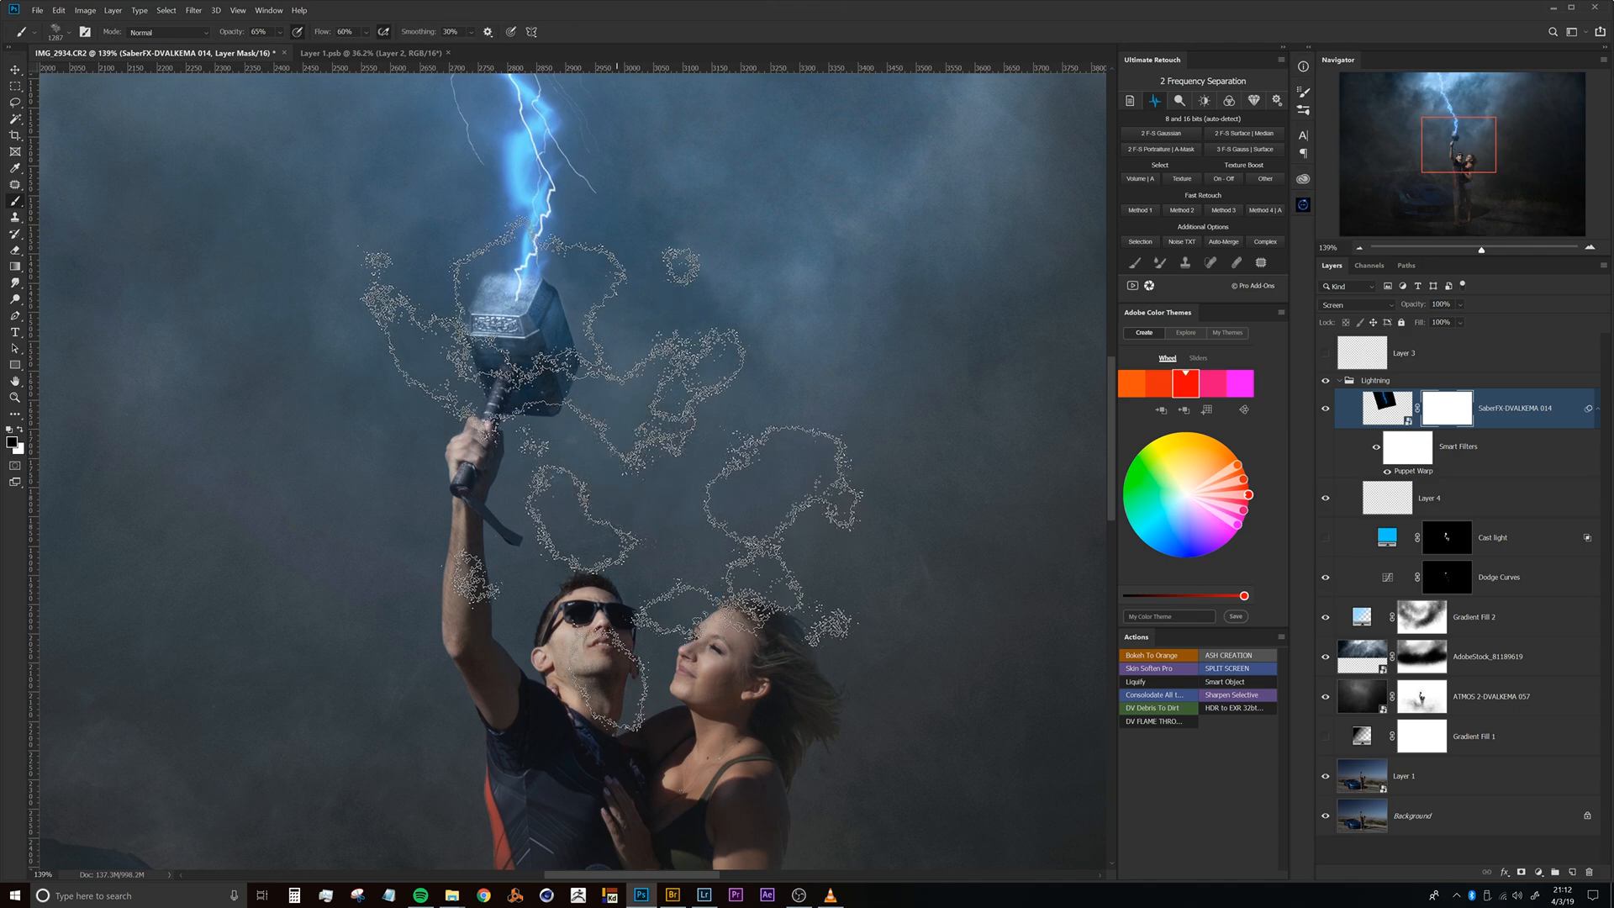
right_click(622, 478)
double_click(658, 561)
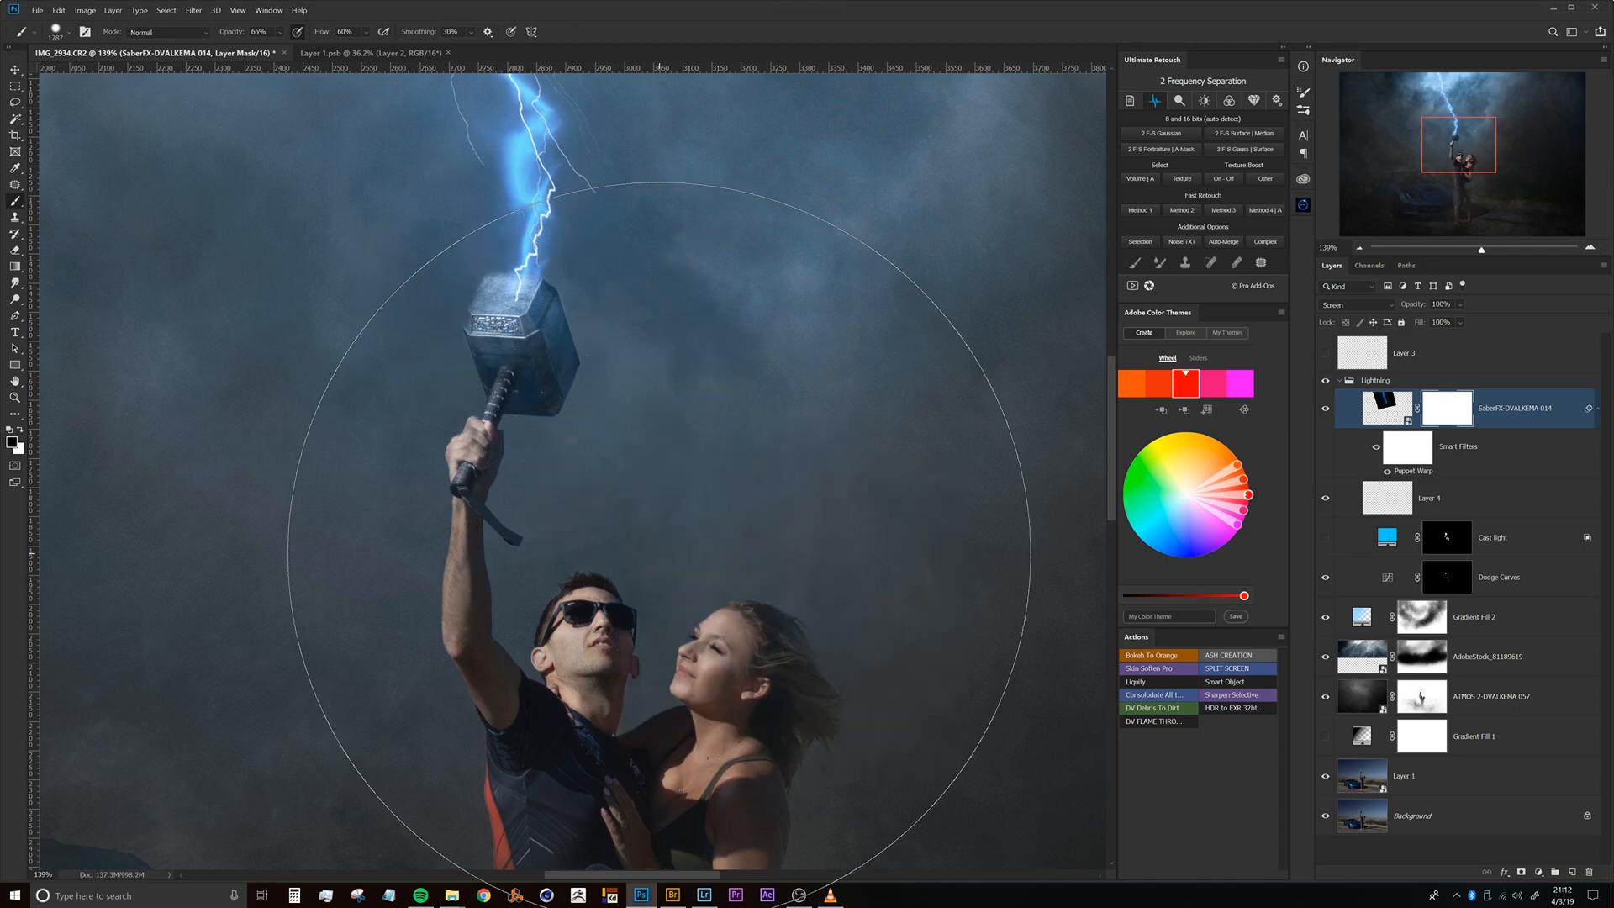
left_click_drag(688, 476, 296, 520)
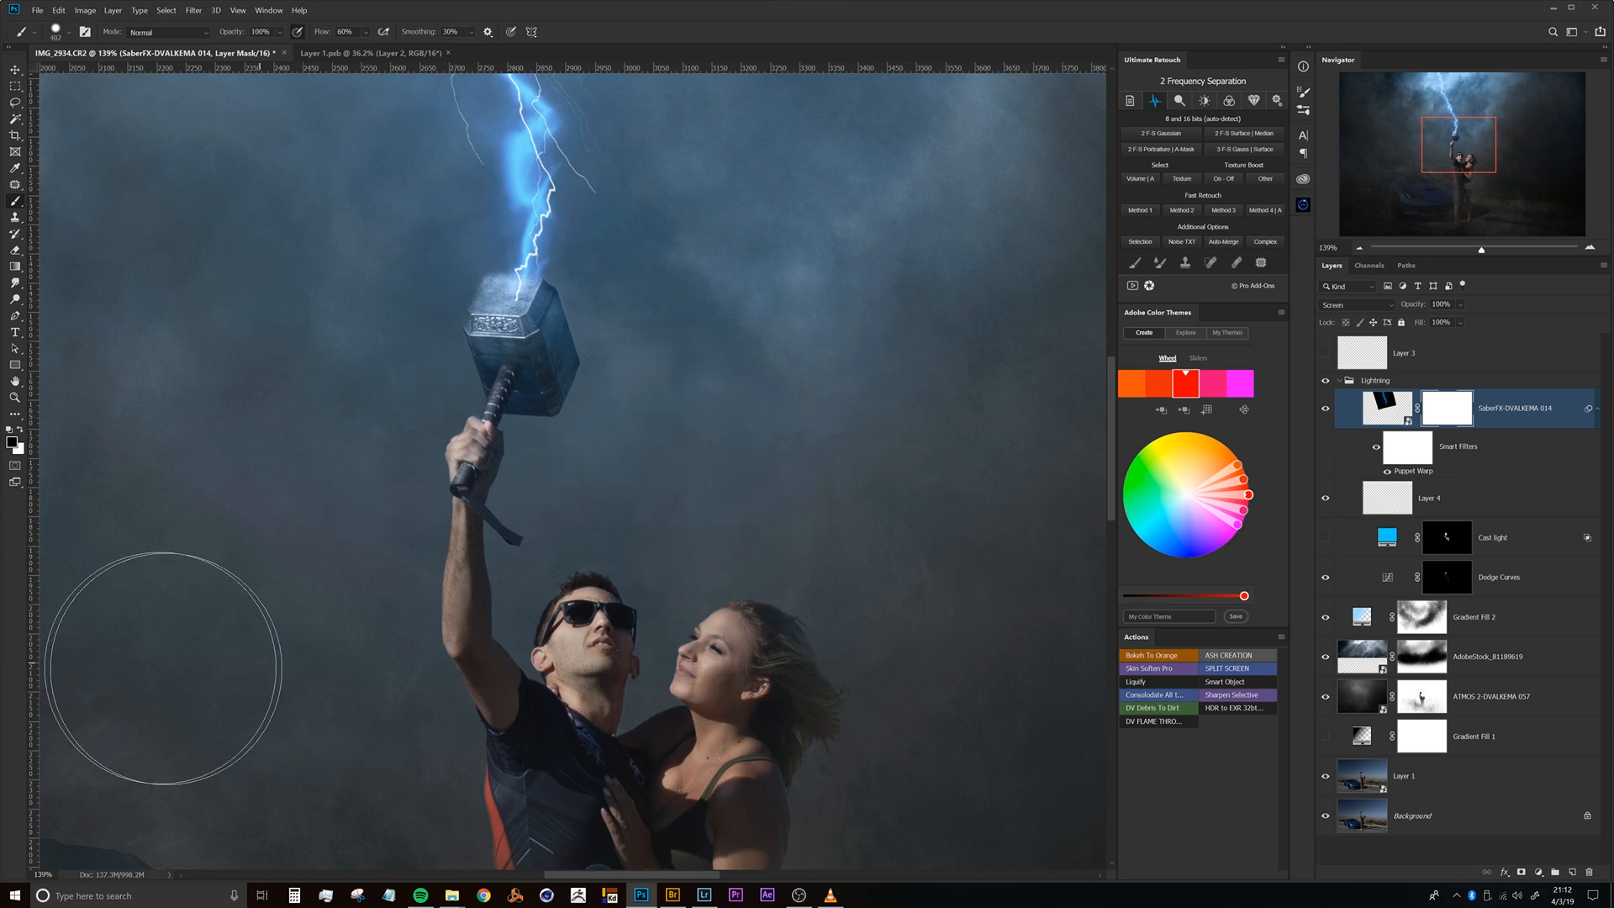
left_click_drag(527, 596, 970, 310)
left_click_drag(680, 504, 589, 519)
left_click_drag(807, 395, 940, 357)
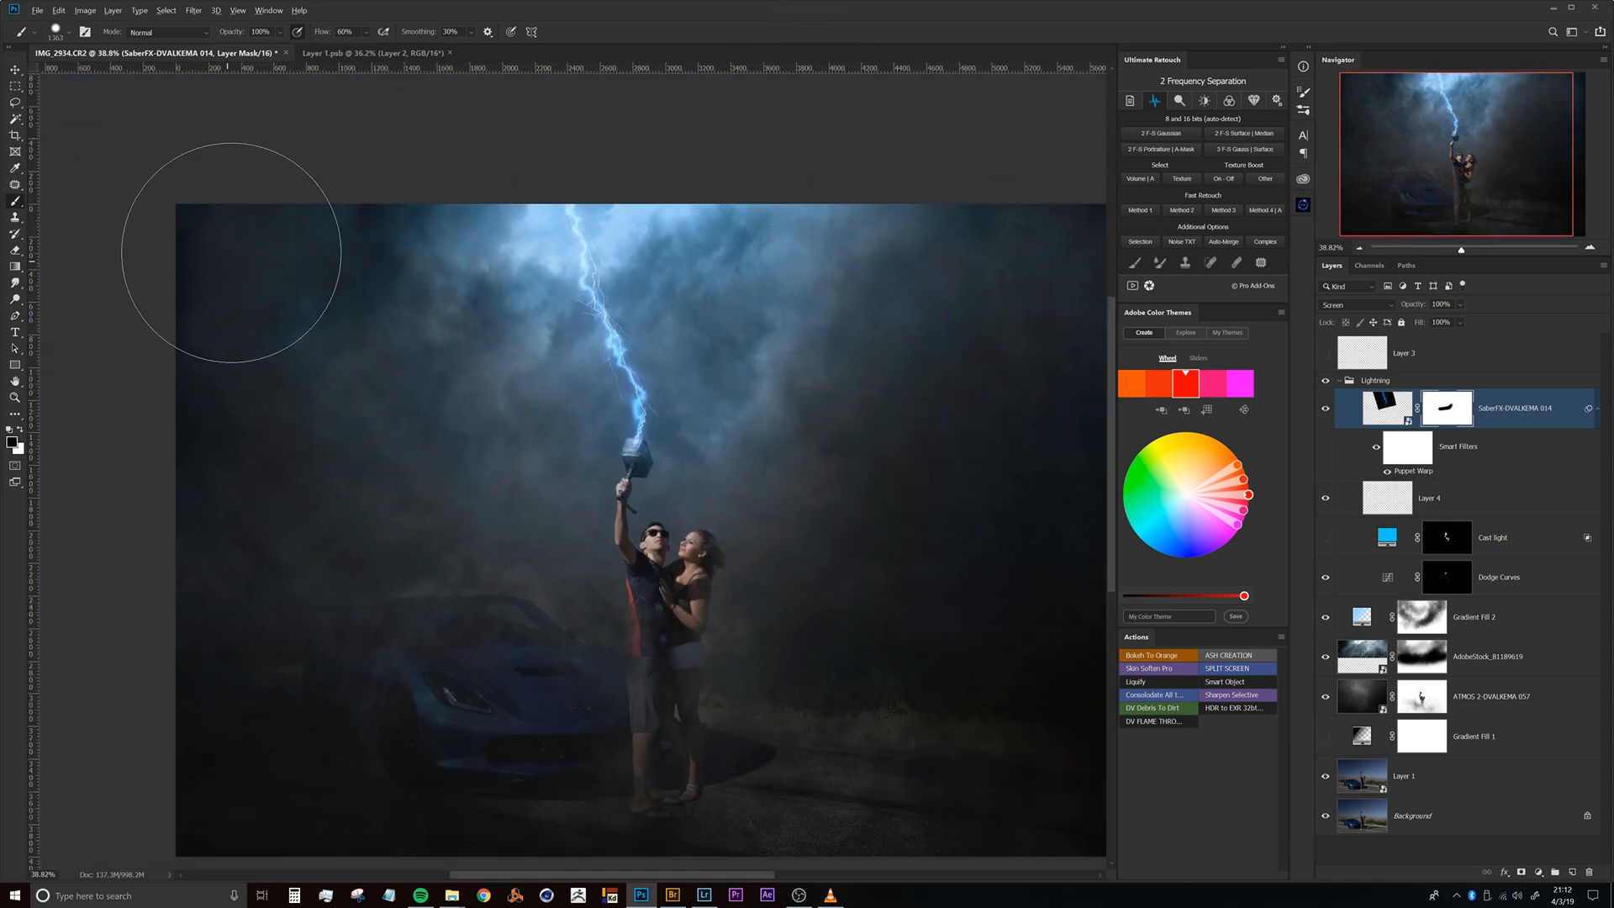
left_click_drag(465, 619, 447, 517)
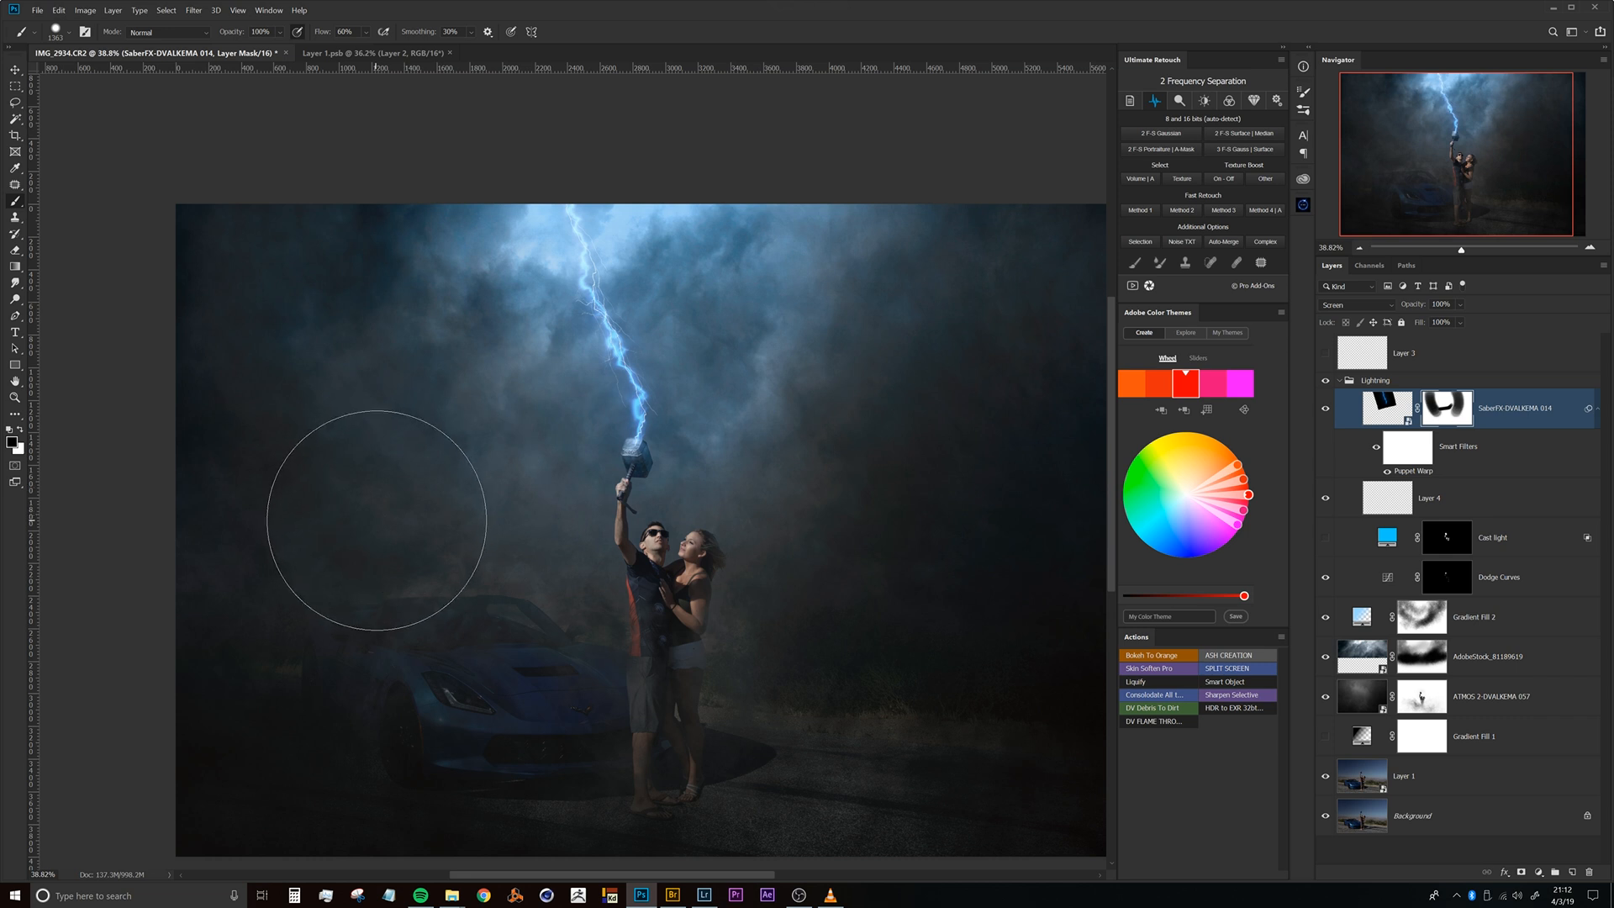
View the SaberFX layer mask on its own, return to the composite and examine the lightning, hammer and couple.
left_click(1452, 408, "alt")
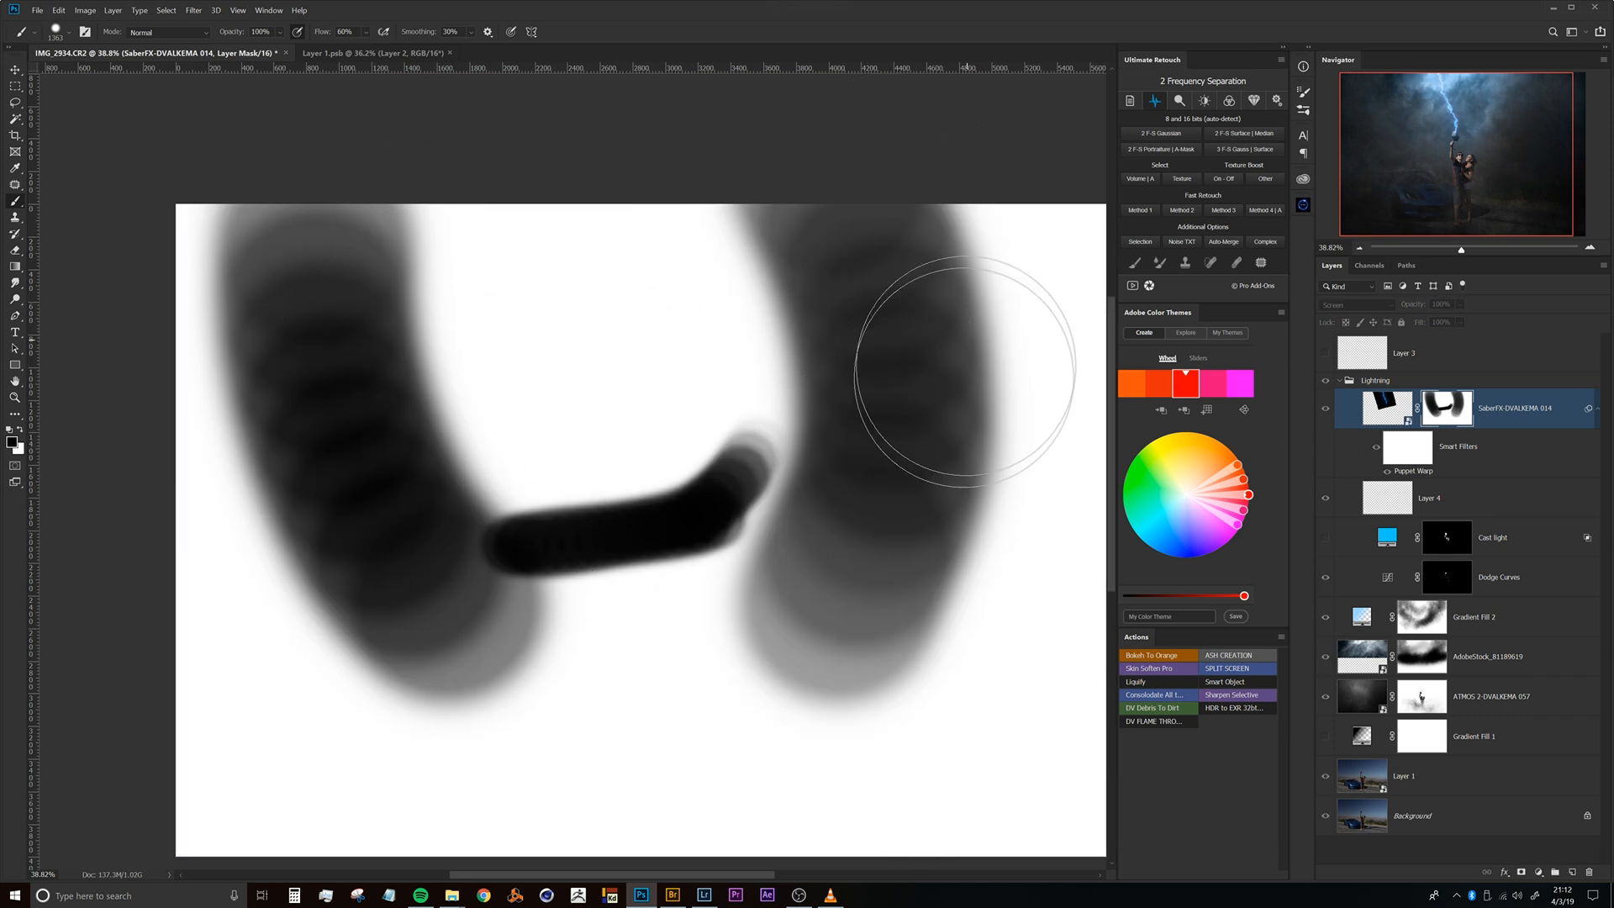
left_click(1403, 409)
scroll(638, 448, "up", 4)
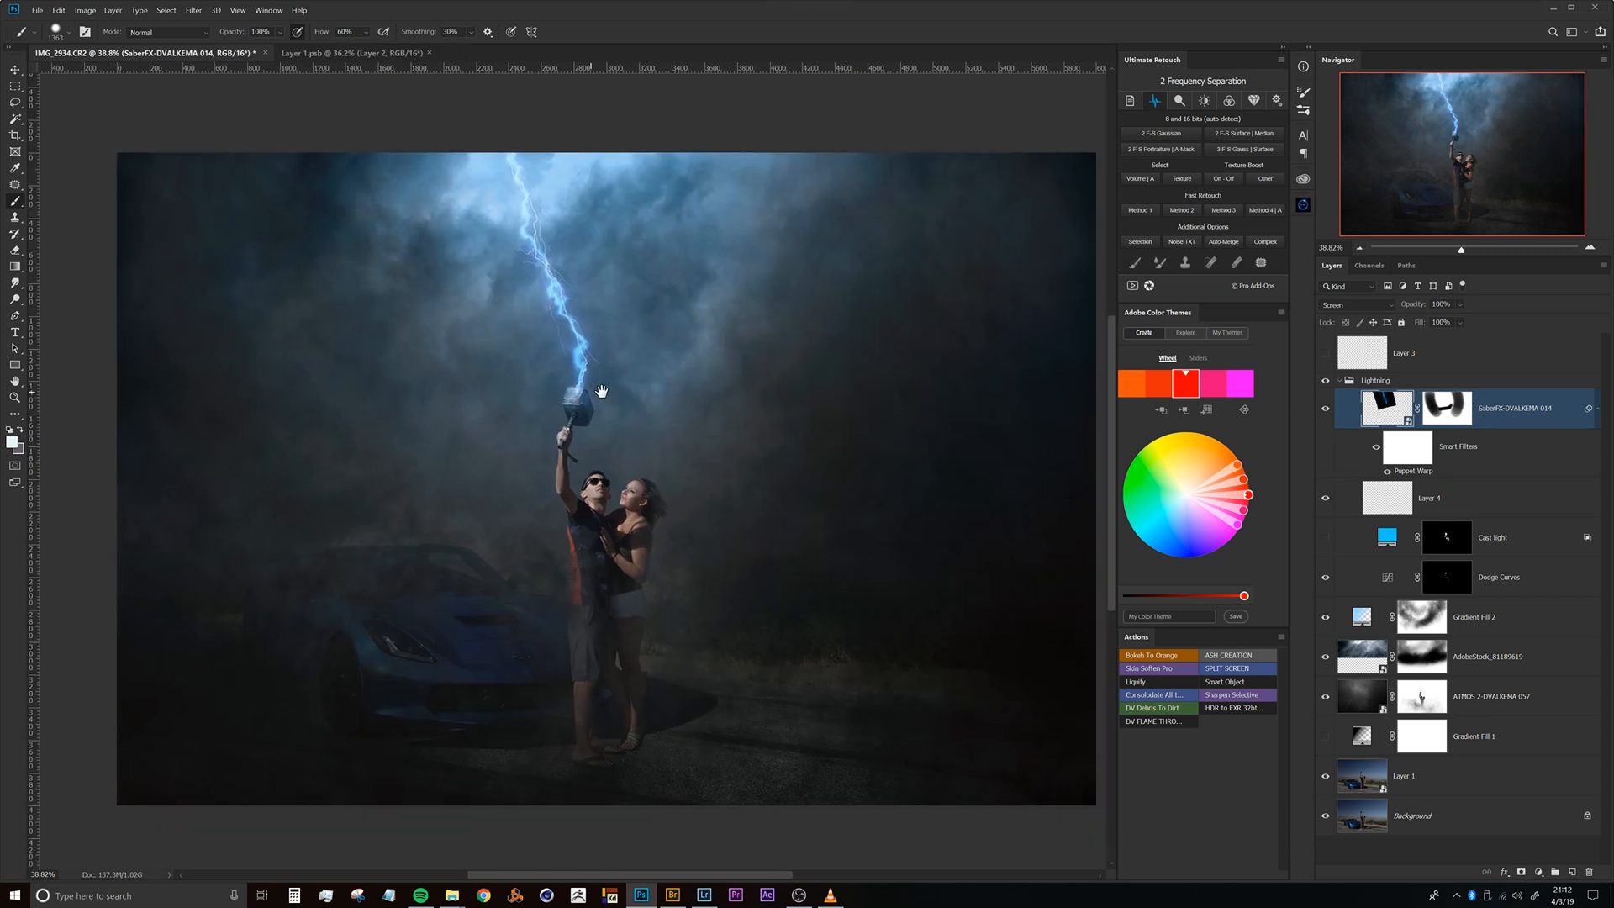
scroll(628, 445, "up", 3)
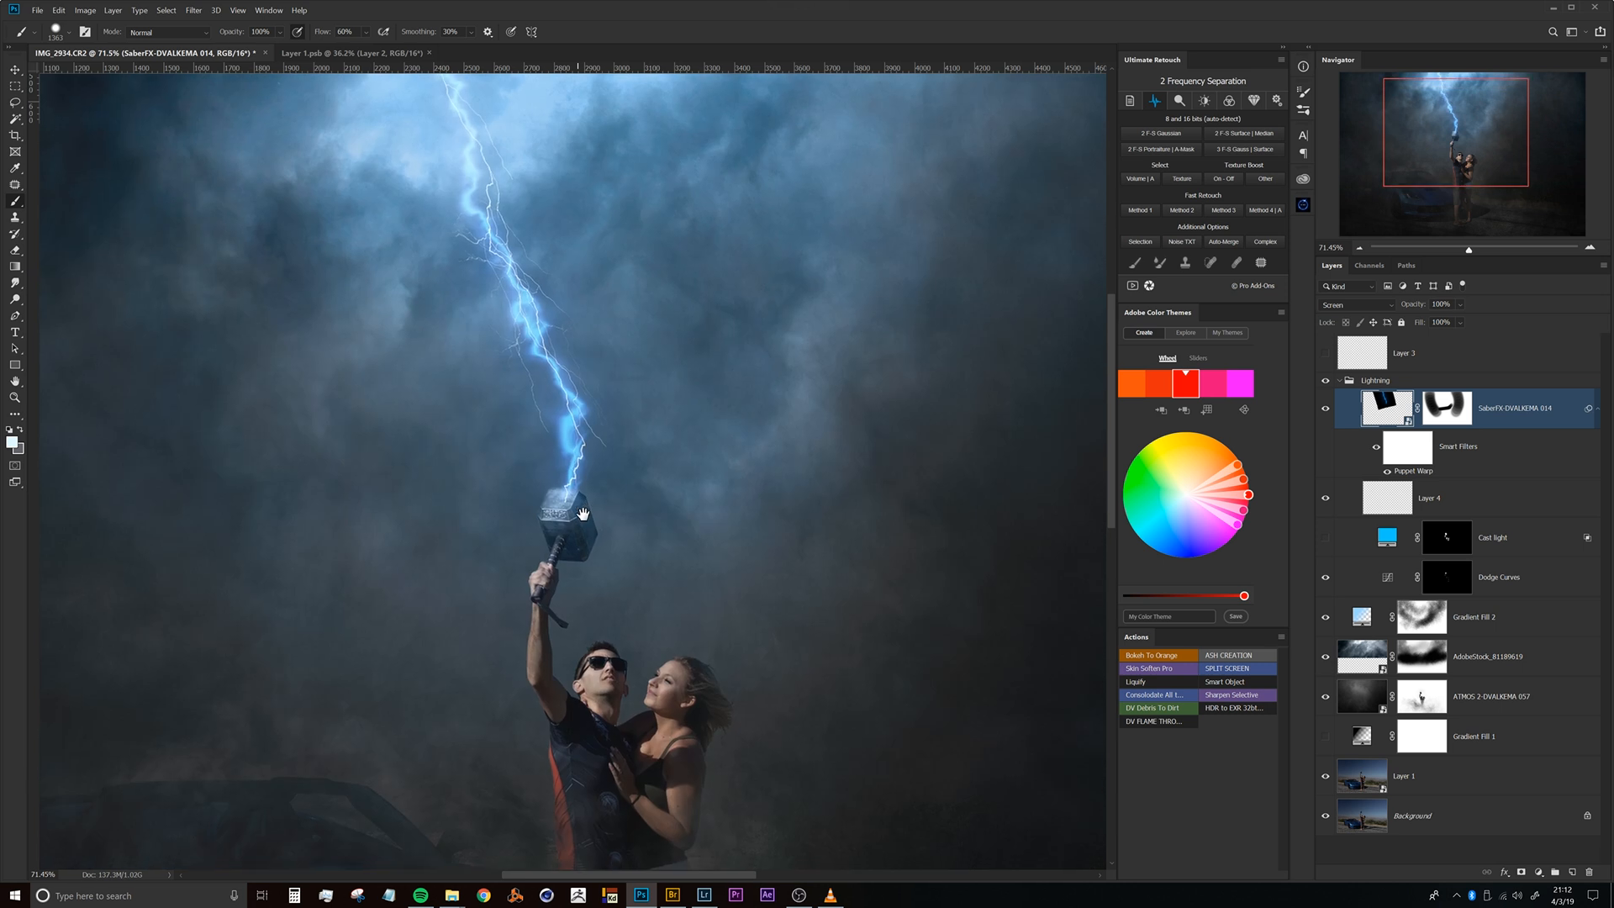
scroll(591, 438, "down", 3)
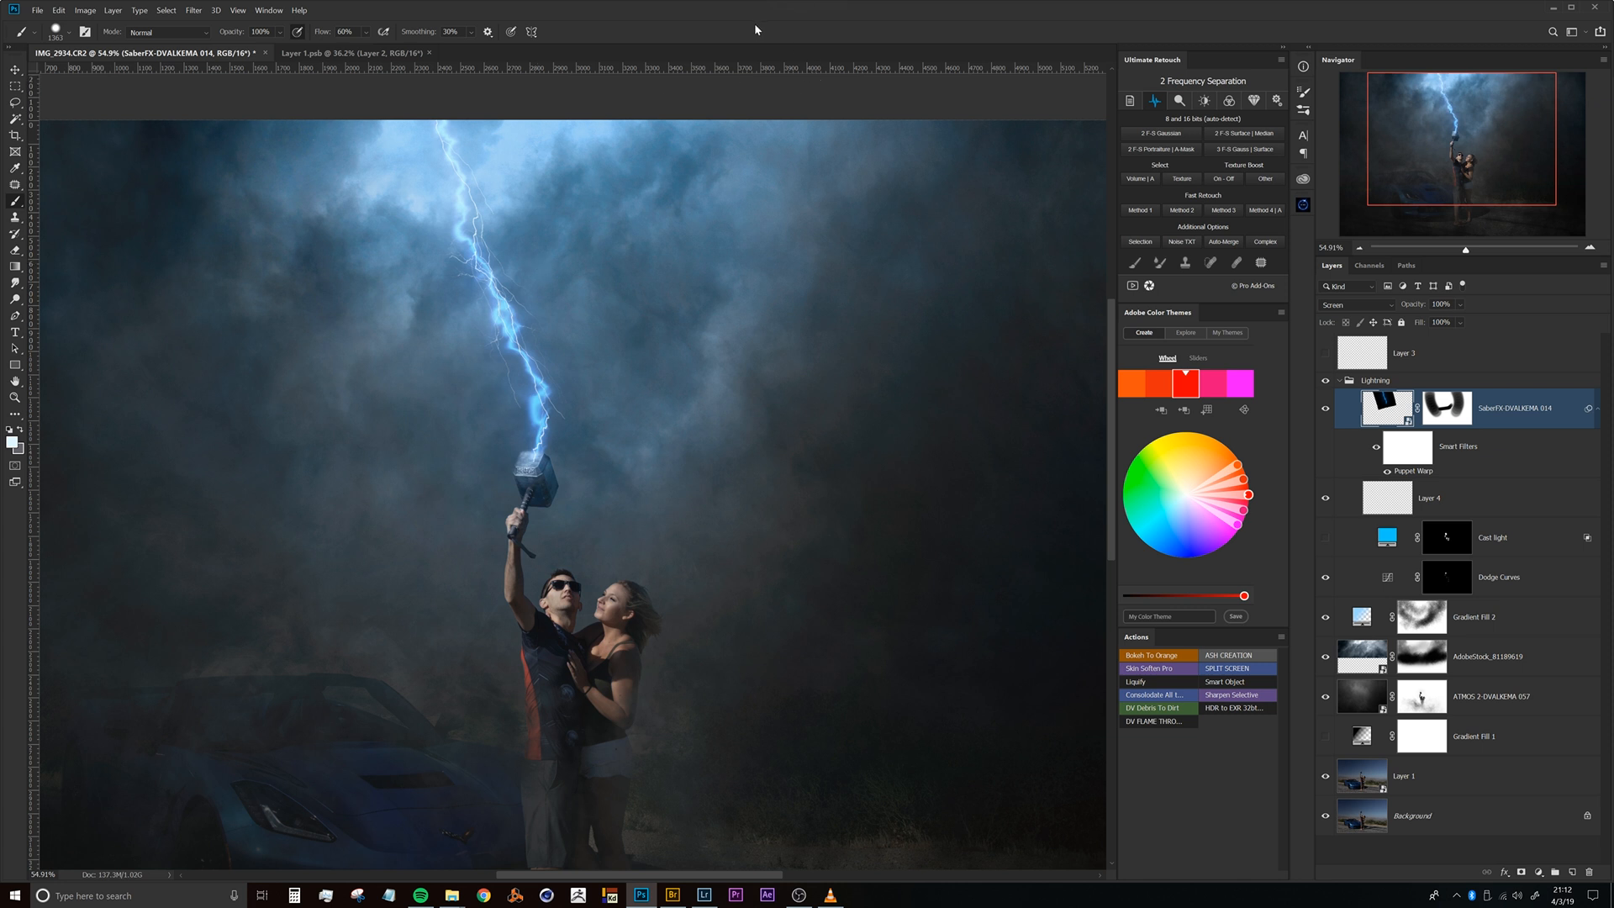
scroll(688, 539, "down", 3)
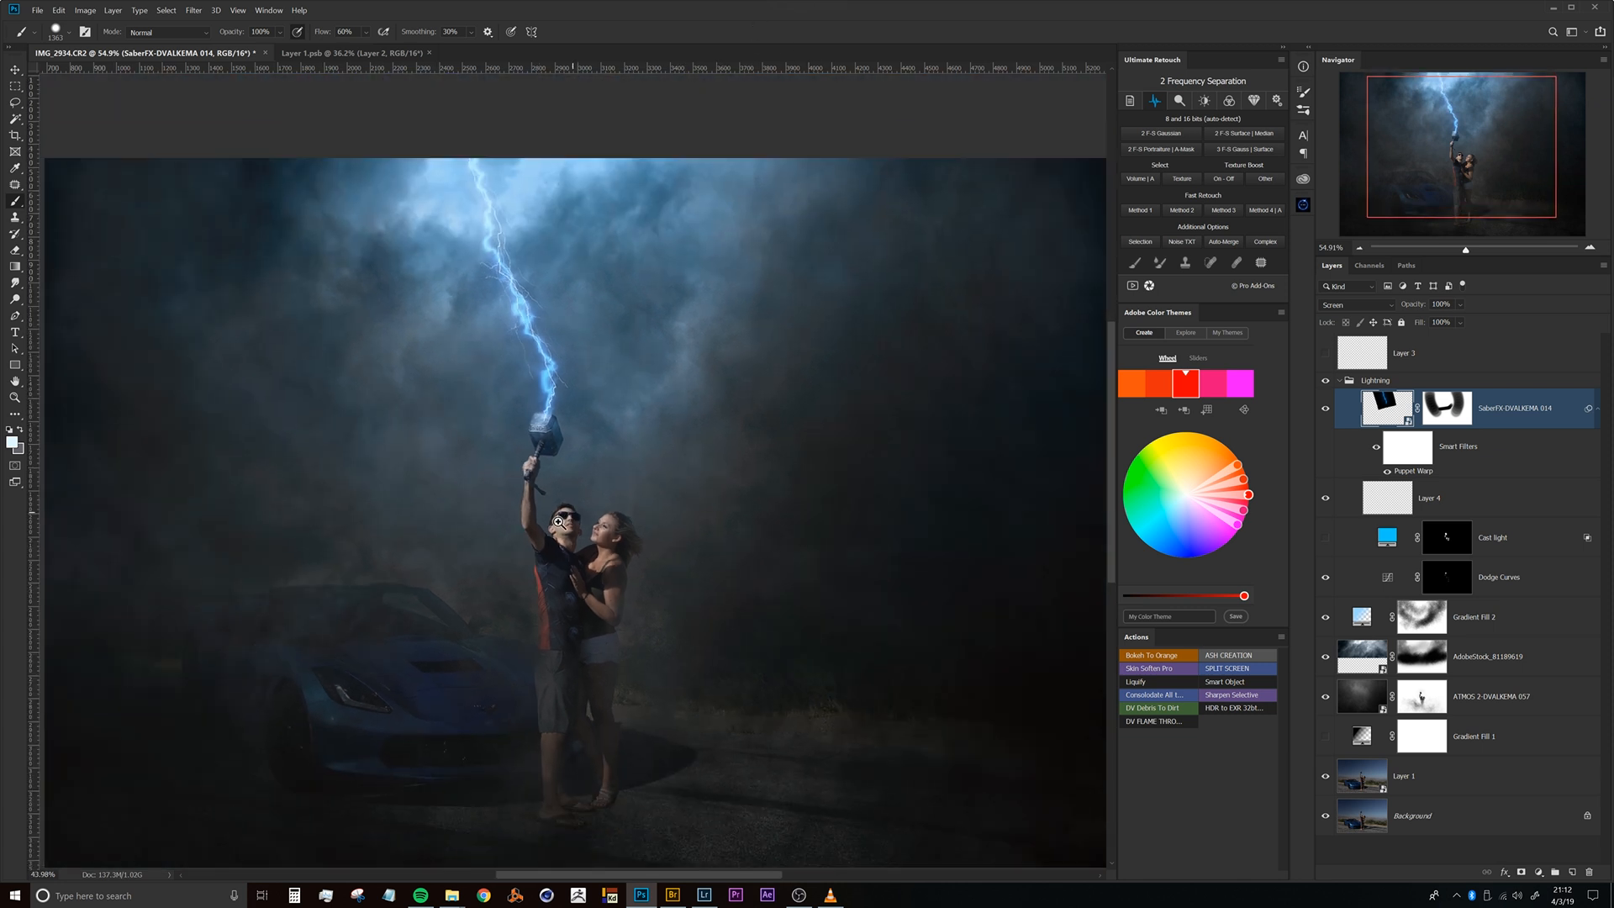
scroll(568, 540, "up", 2)
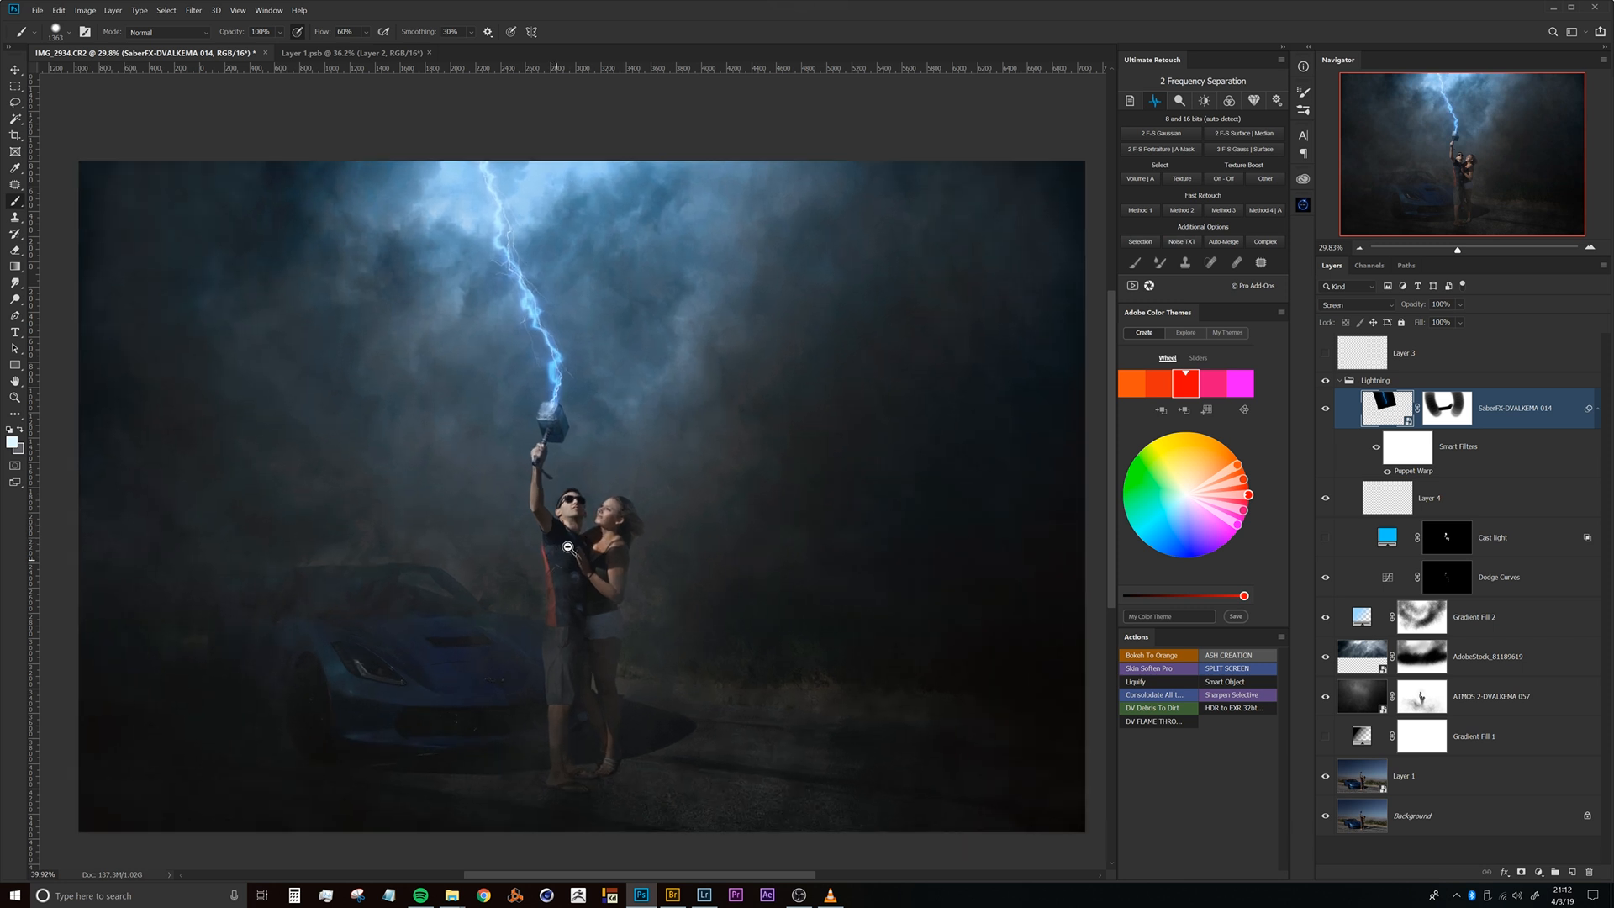
mouse_move(522, 414)
left_mouse_down()
mouse_move(548, 391)
mouse_move(511, 461)
mouse_move(524, 432)
left_mouse_up()
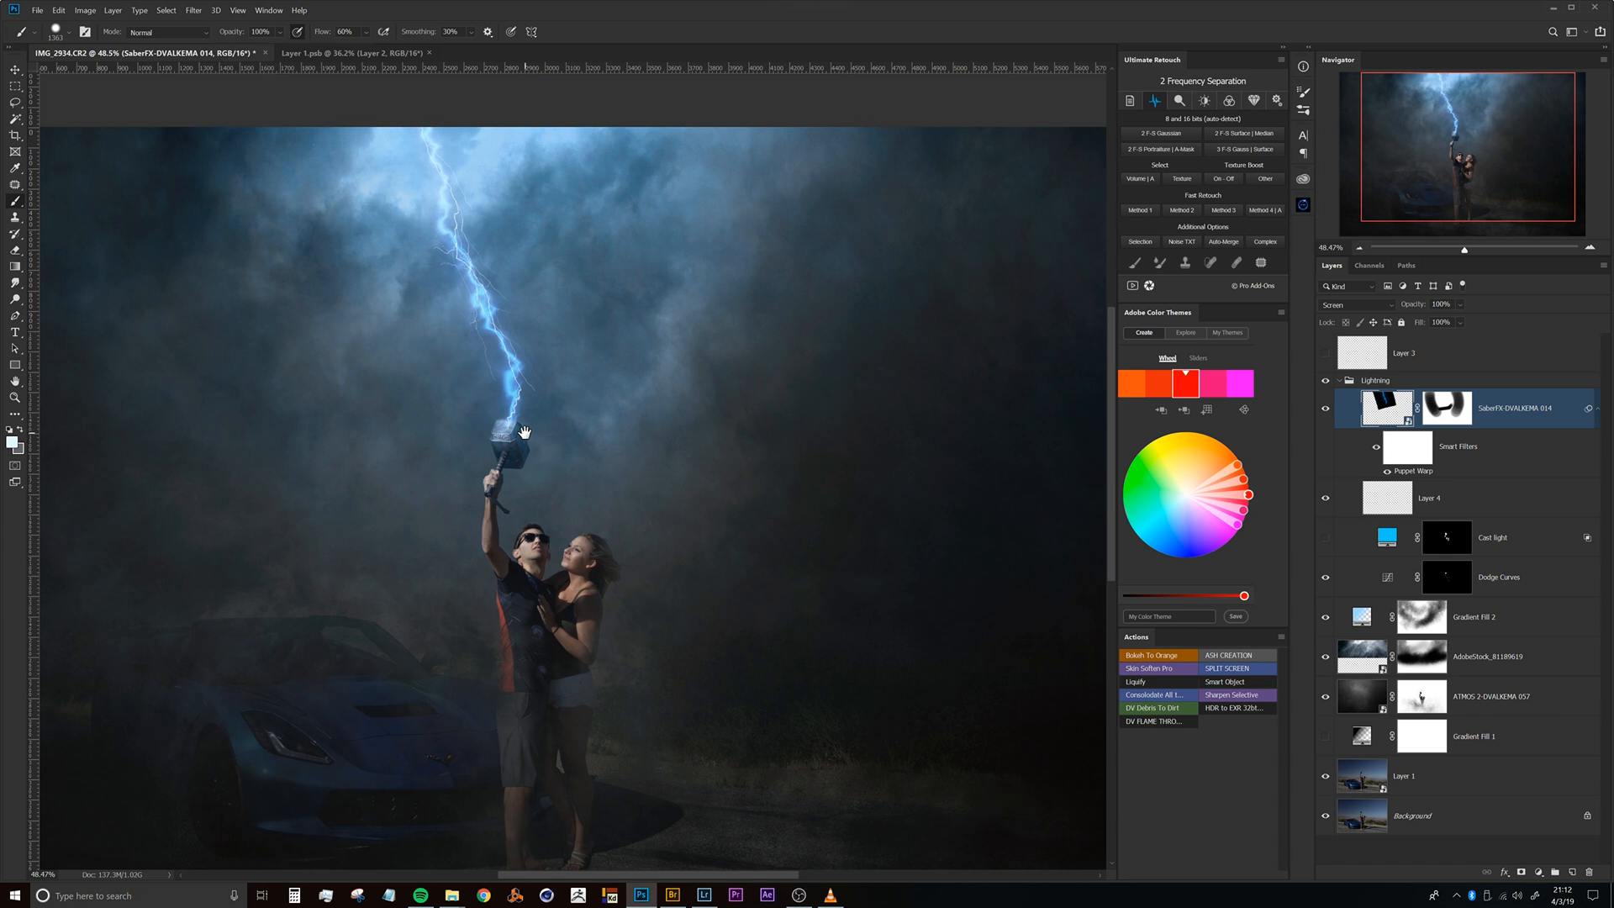
scroll(548, 485, "up", 2)
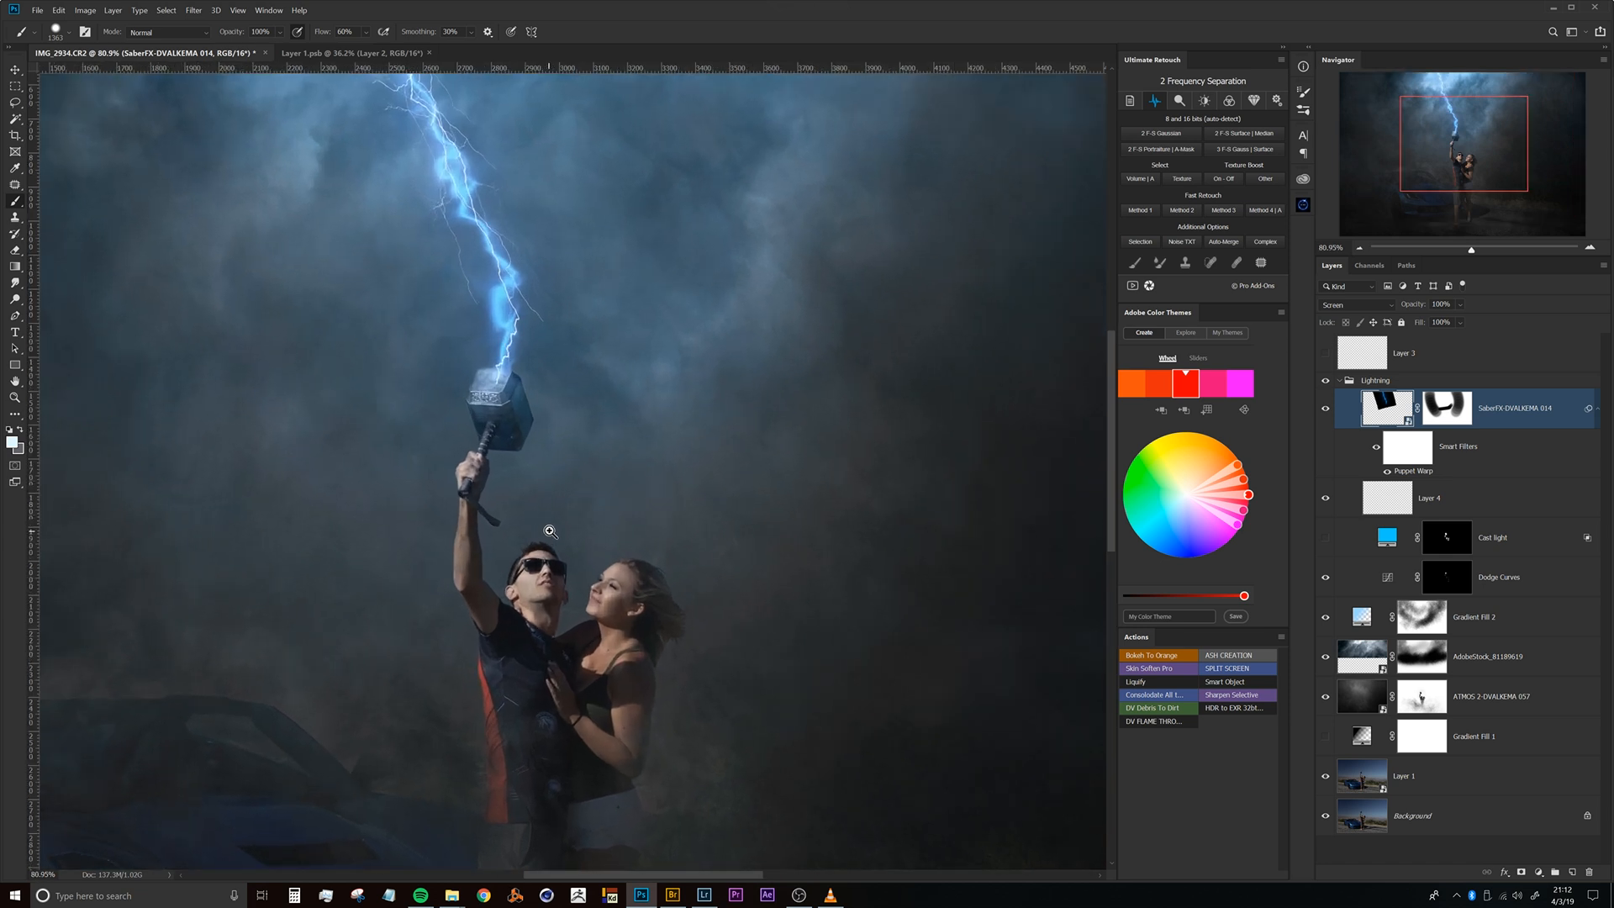
scroll(567, 471, "up", 5)
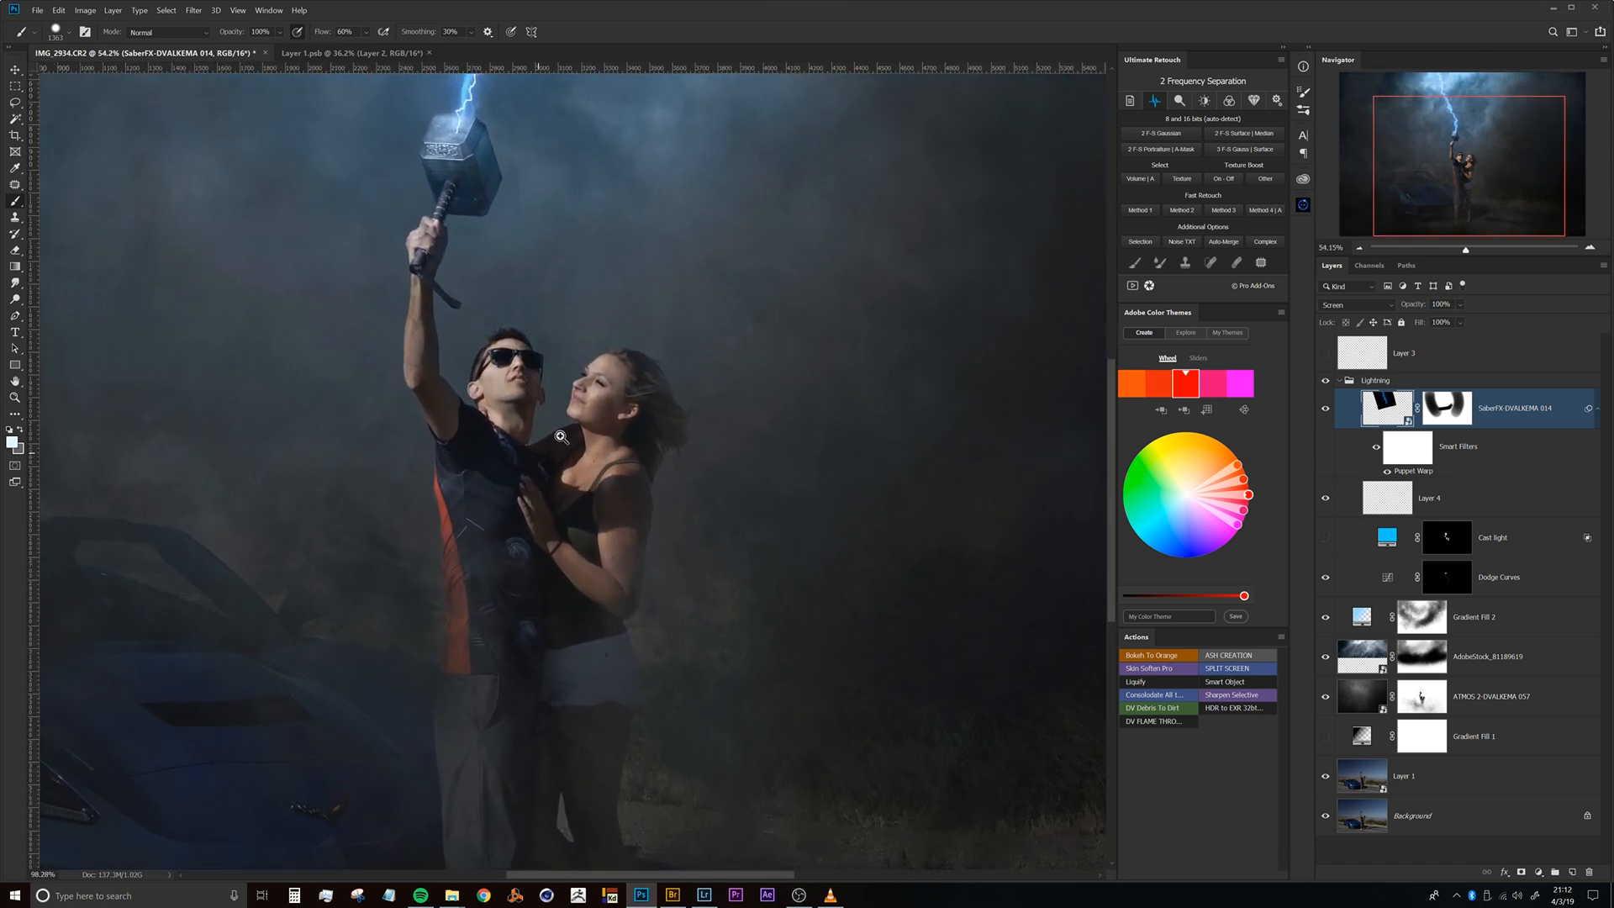
Make the Cast light layer visible and select its layer mask for editing.
mouse_move(569, 430)
left_mouse_down()
mouse_move(528, 413)
mouse_move(553, 414)
left_mouse_up()
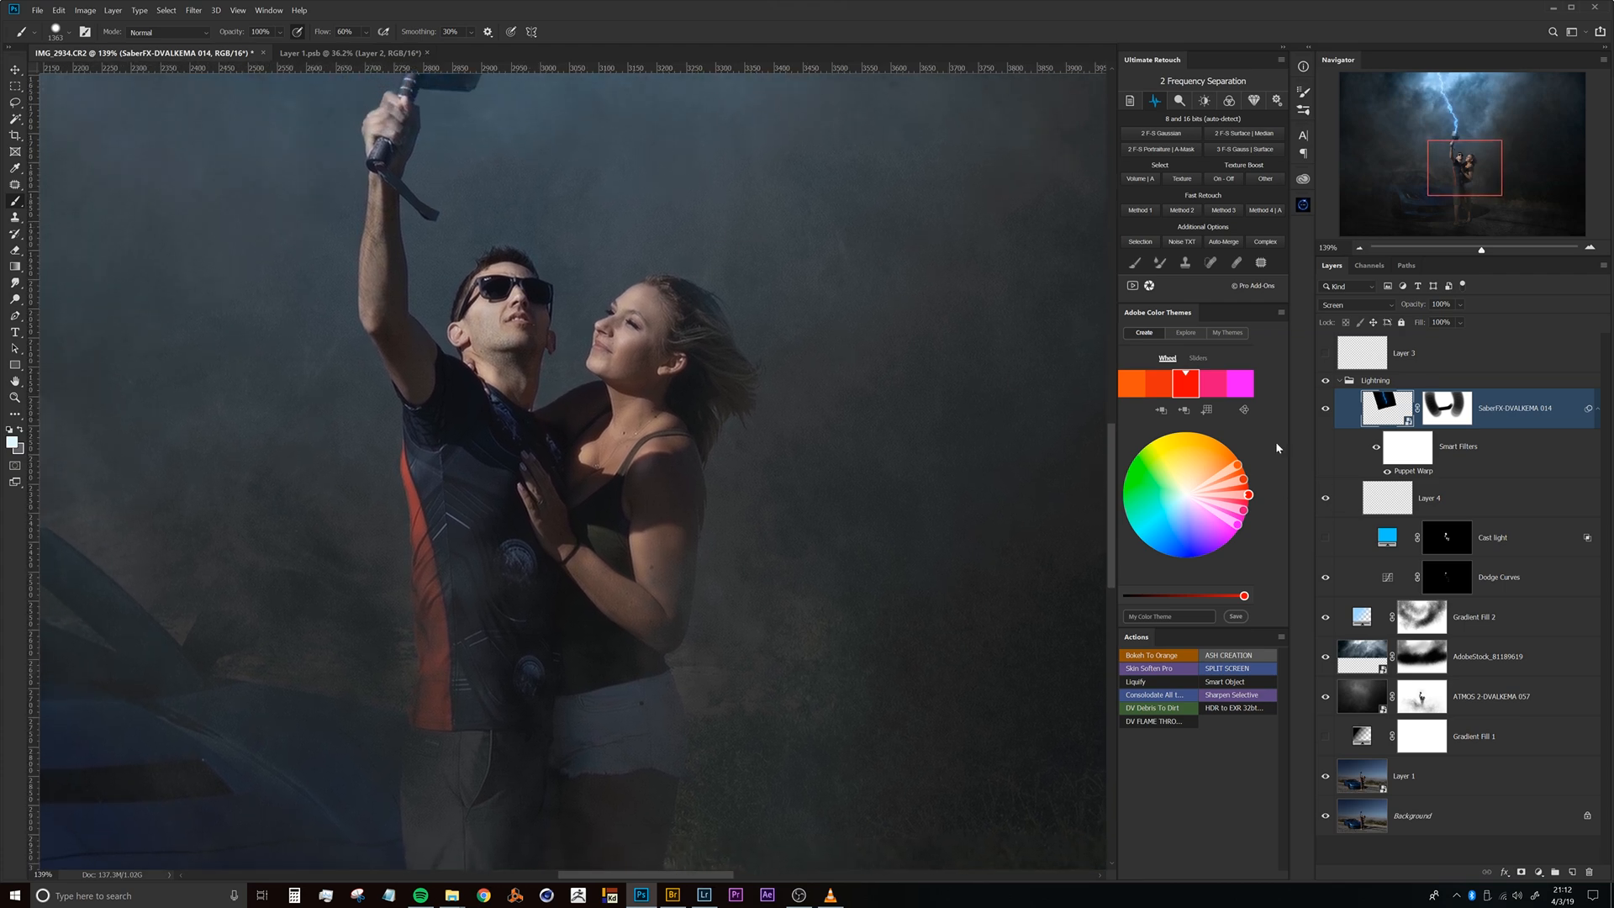
left_click_drag(592, 335, 622, 363)
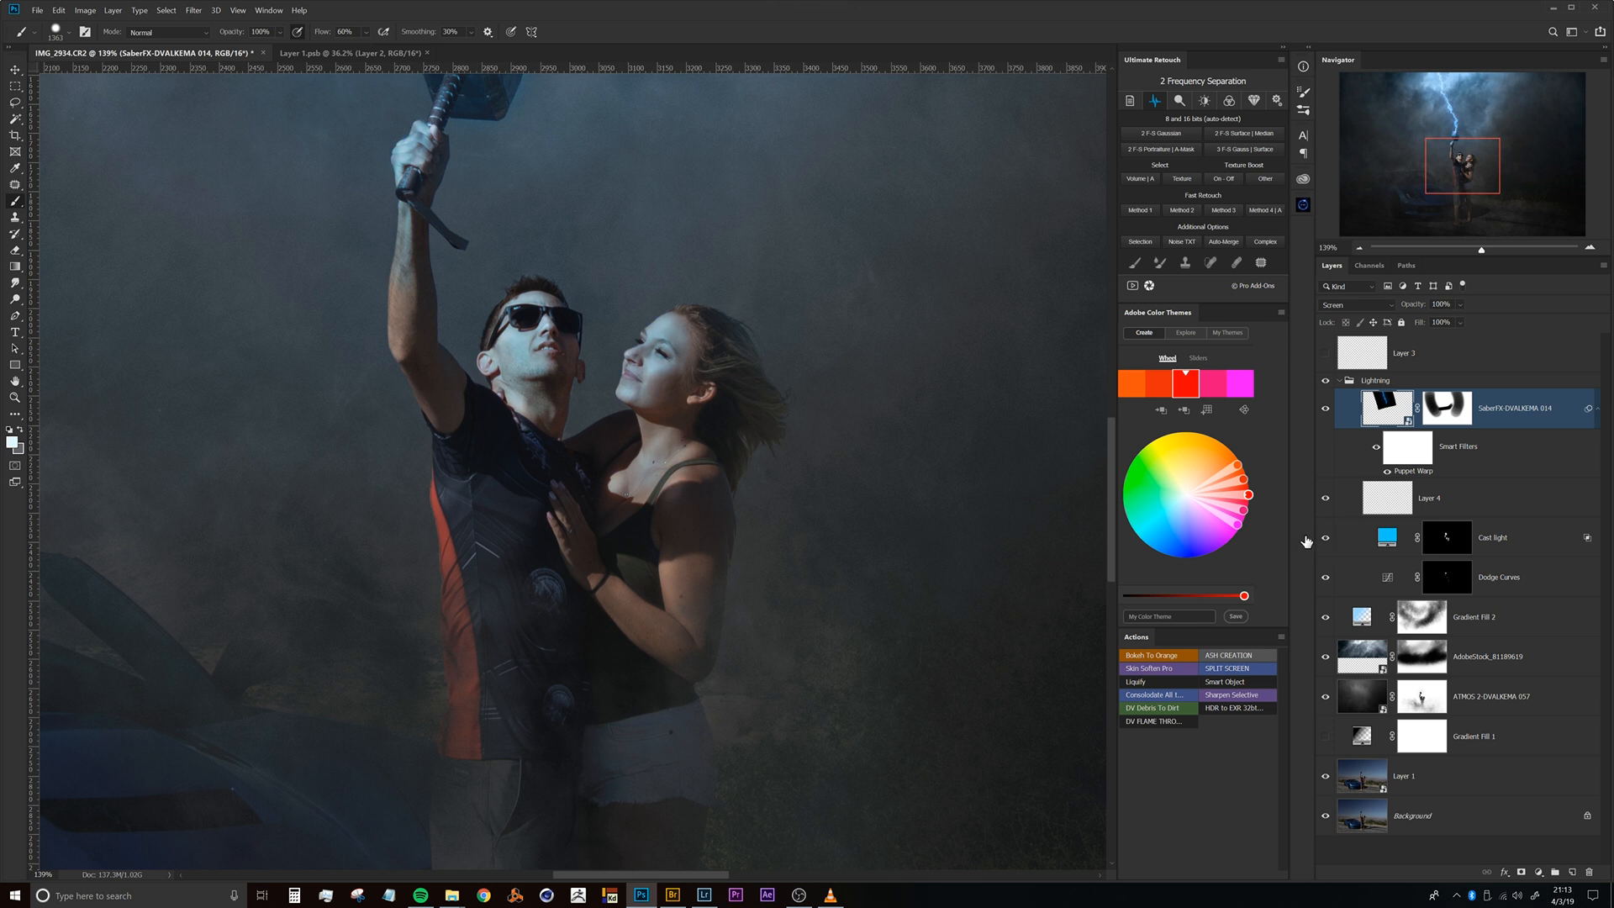
left_click_drag(730, 441, 644, 441)
left_click_drag(733, 361, 615, 385)
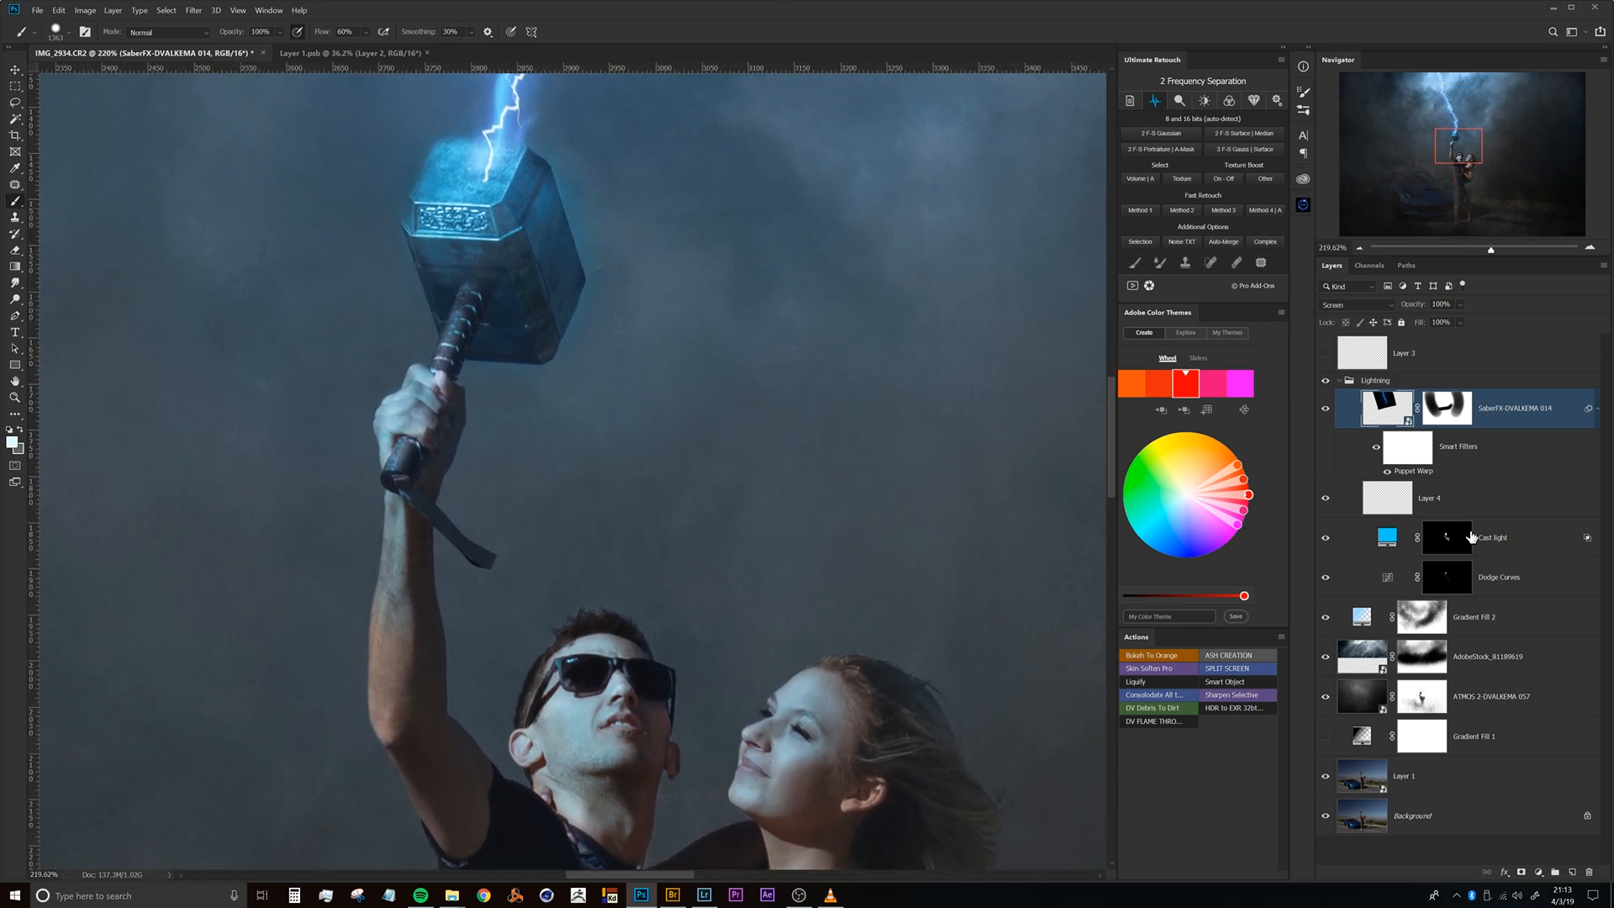
left_click(1446, 547)
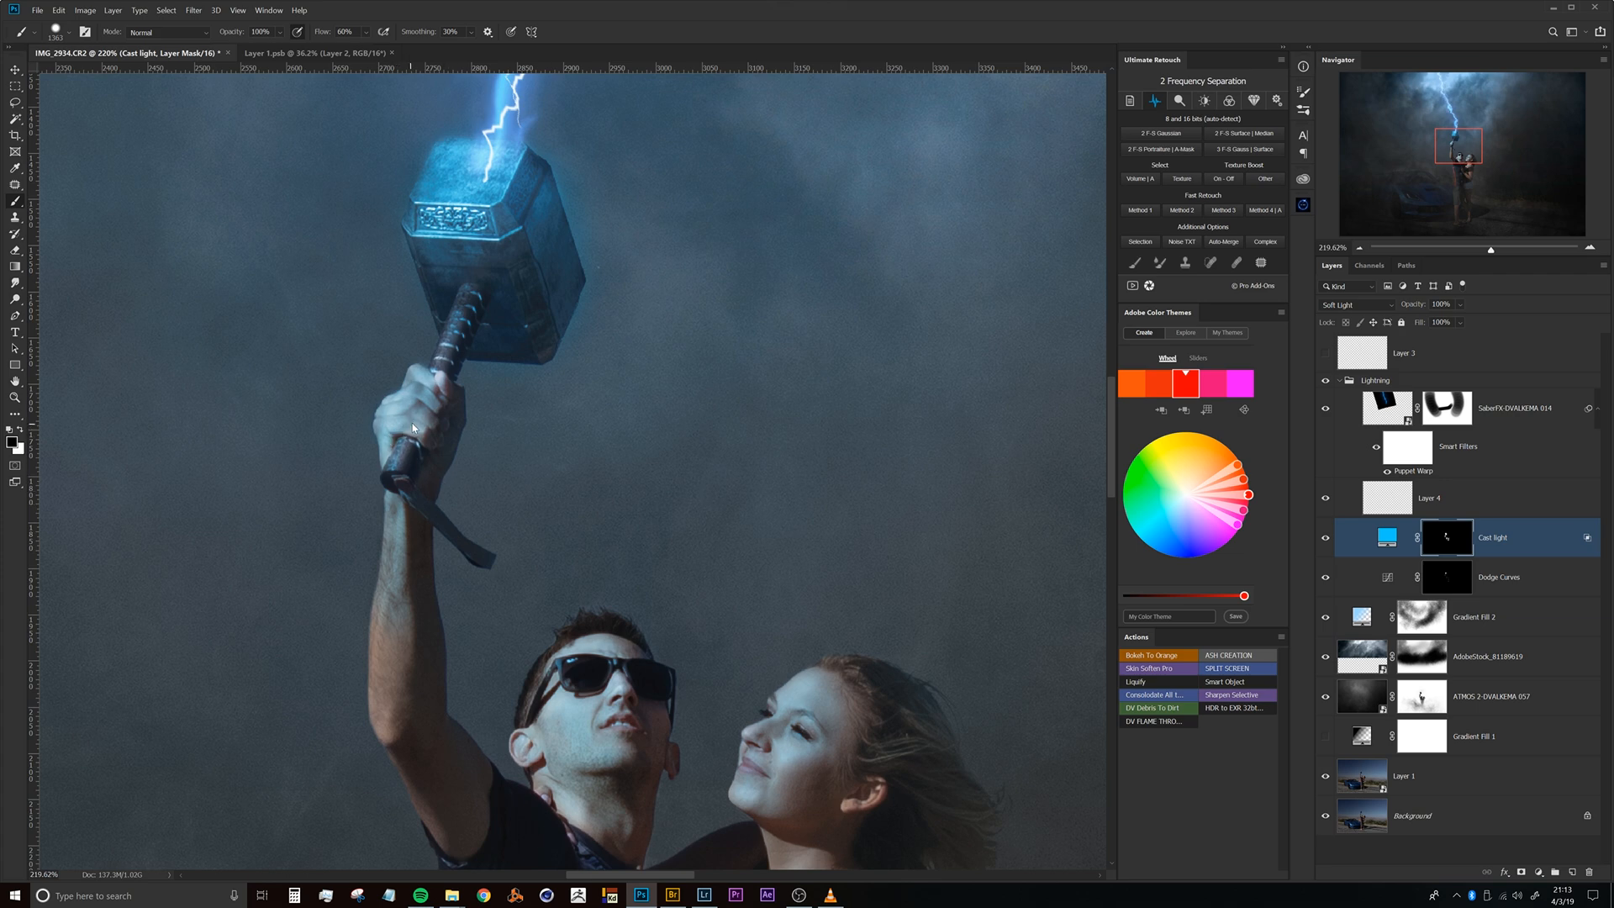
Paint black with a smaller soft brush on the Cast light mask over the man's raised forearm to remove the blue tint.
left_click_drag(521, 402, 261, 443)
mouse_move(435, 472)
left_mouse_down()
mouse_move(390, 483)
mouse_move(829, 402)
mouse_move(402, 447)
left_mouse_up()
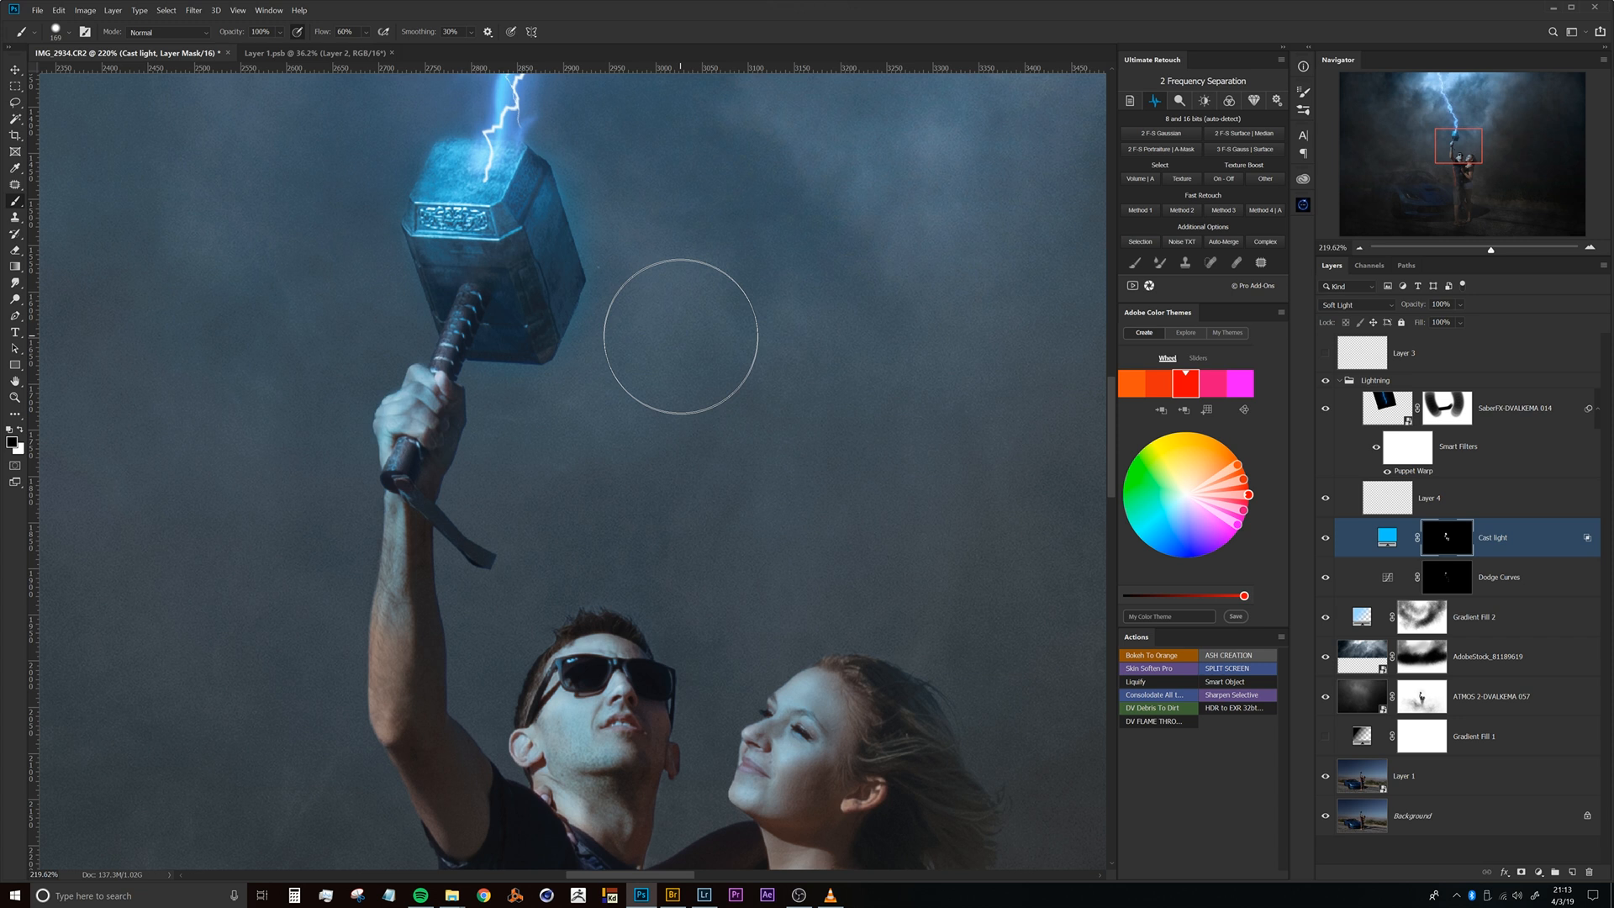
mouse_move(622, 358)
left_mouse_down()
mouse_move(551, 362)
mouse_move(602, 371)
mouse_move(583, 380)
mouse_move(601, 405)
left_mouse_up()
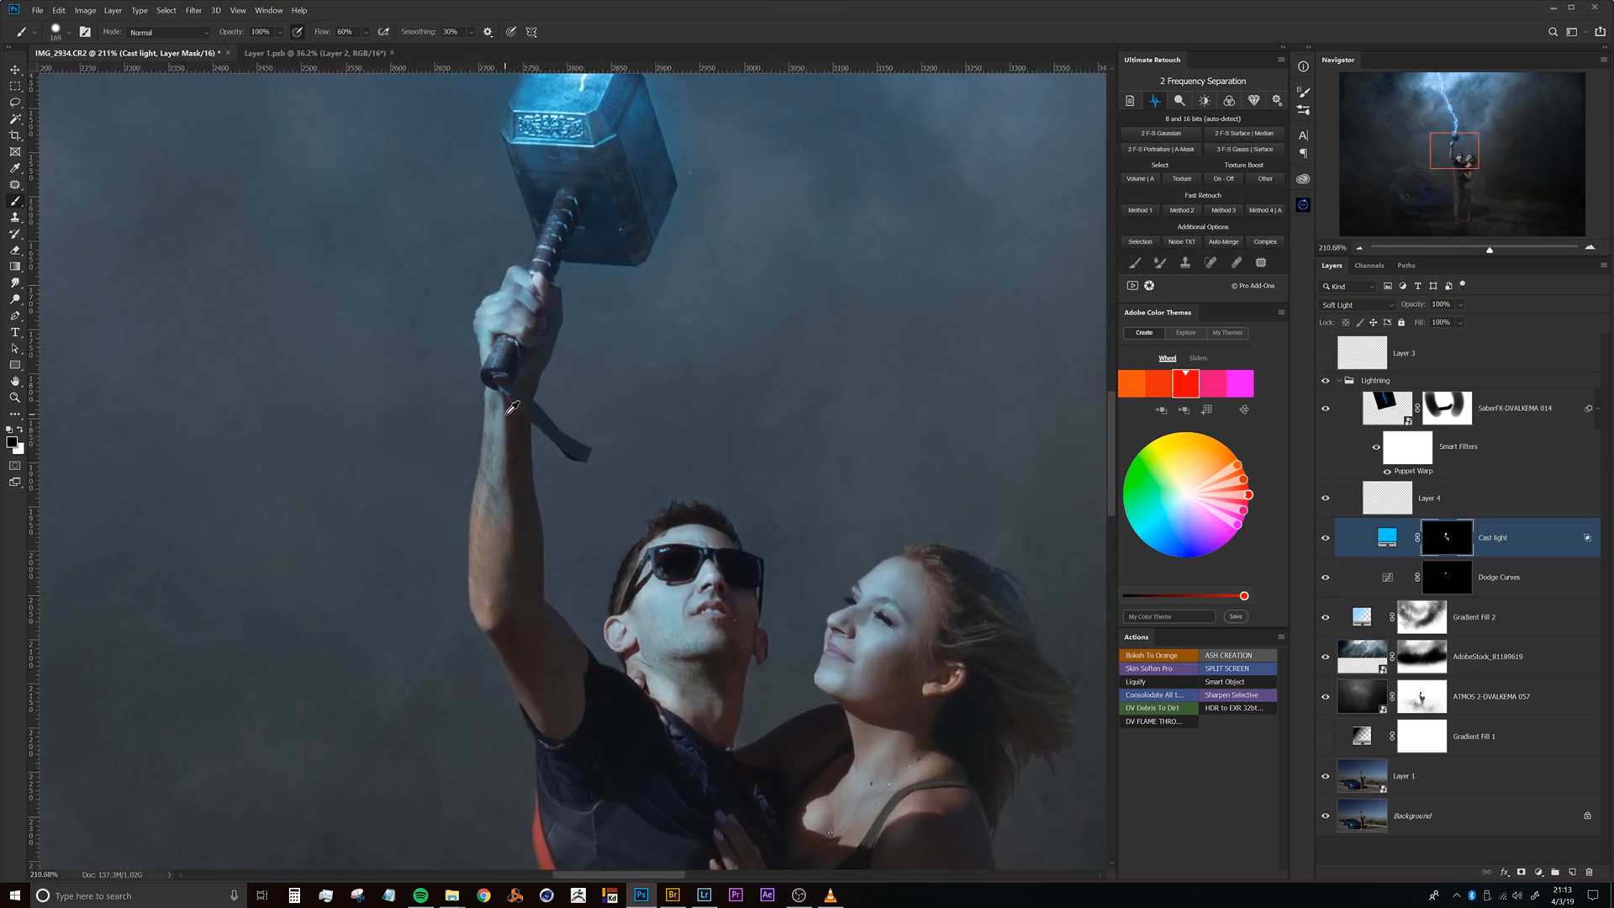
mouse_move(508, 407)
left_mouse_down()
mouse_move(655, 393)
mouse_move(423, 433)
mouse_move(583, 410)
mouse_move(483, 403)
mouse_move(613, 398)
mouse_move(525, 403)
mouse_move(547, 402)
mouse_move(540, 191)
mouse_move(546, 401)
mouse_move(551, 226)
mouse_move(547, 401)
mouse_move(572, 168)
left_mouse_up()
mouse_move(531, 394)
left_mouse_down()
mouse_move(731, 348)
mouse_move(456, 410)
mouse_move(475, 397)
left_mouse_up()
scroll(538, 418, "up", 5)
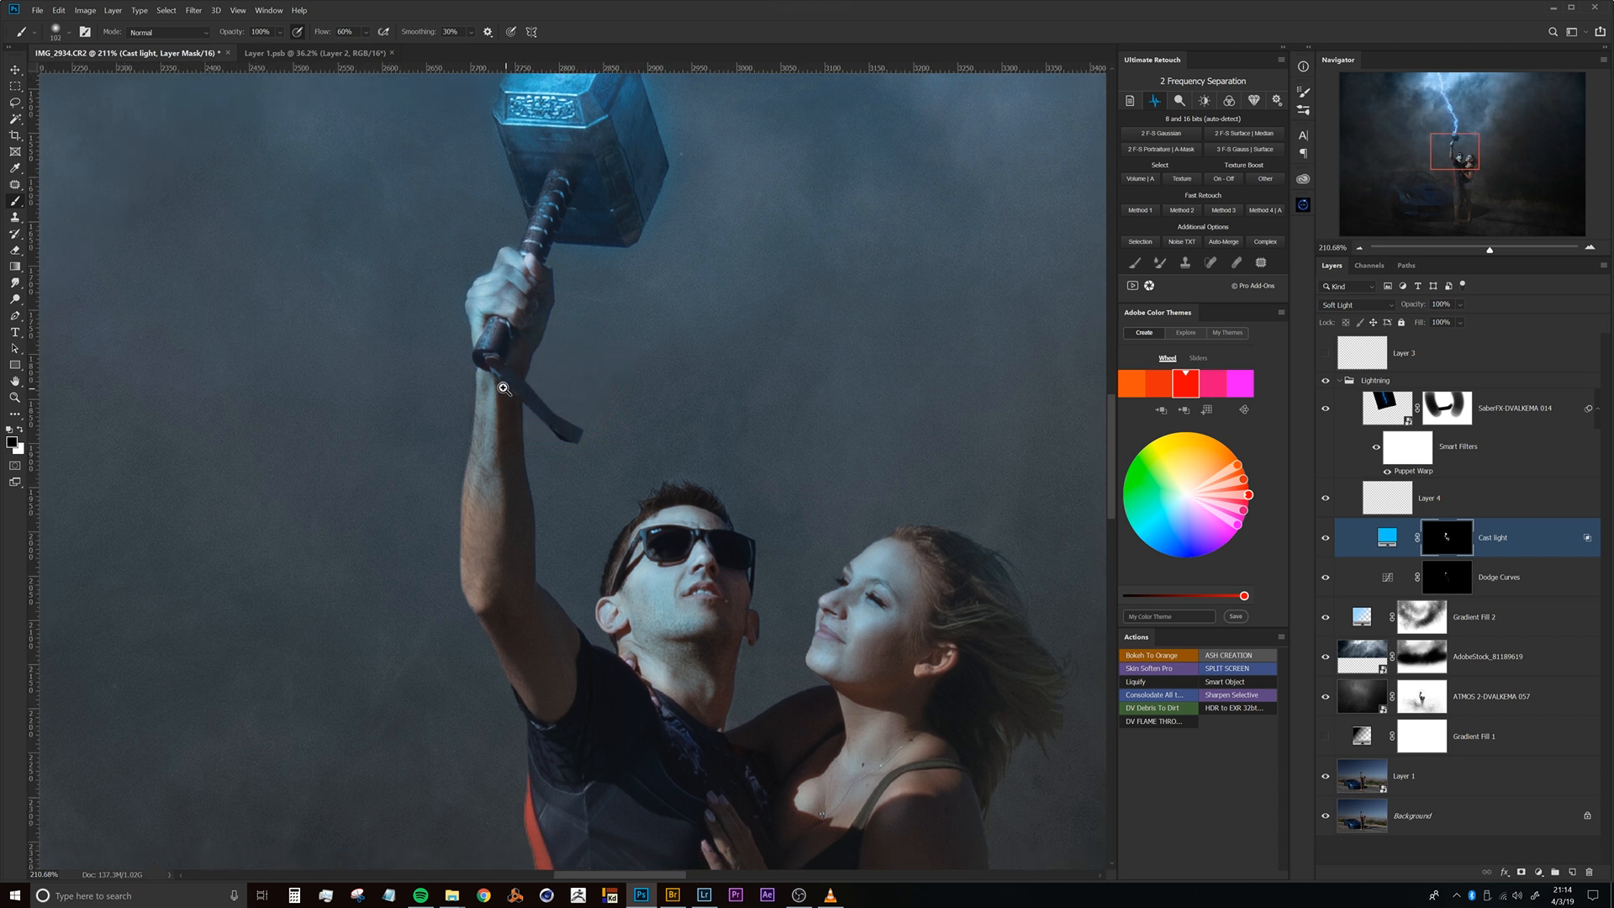
left_click_drag(499, 405, 504, 380)
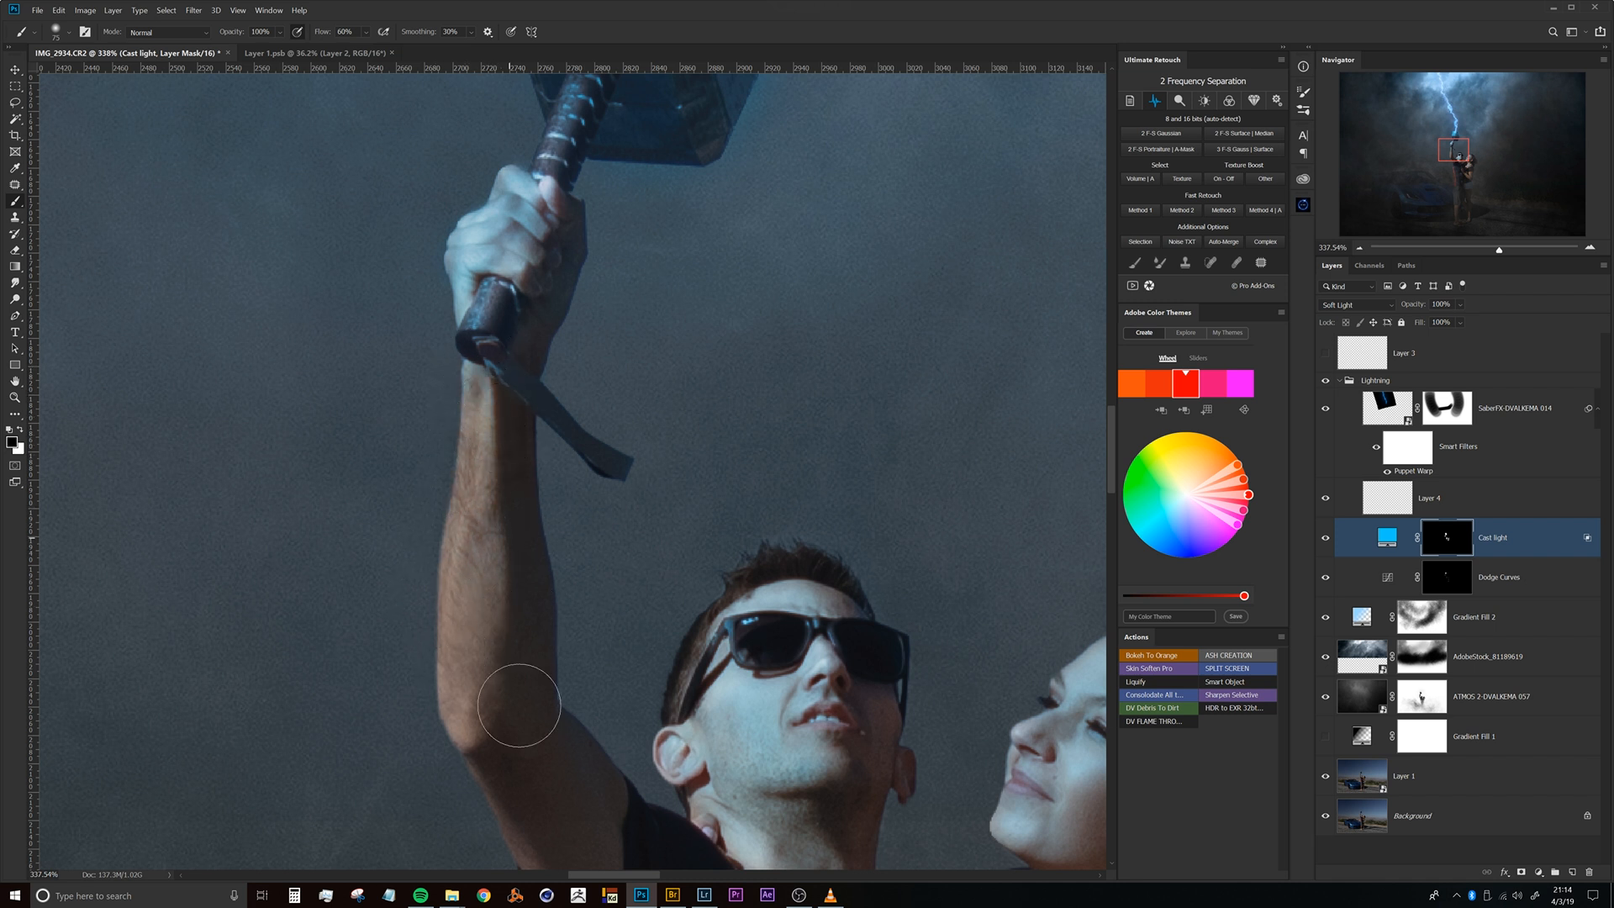
Mask out the blue cast light on the lower part of the hand gripping the hammer with a finer black brush.
scroll(487, 521, "up", 3)
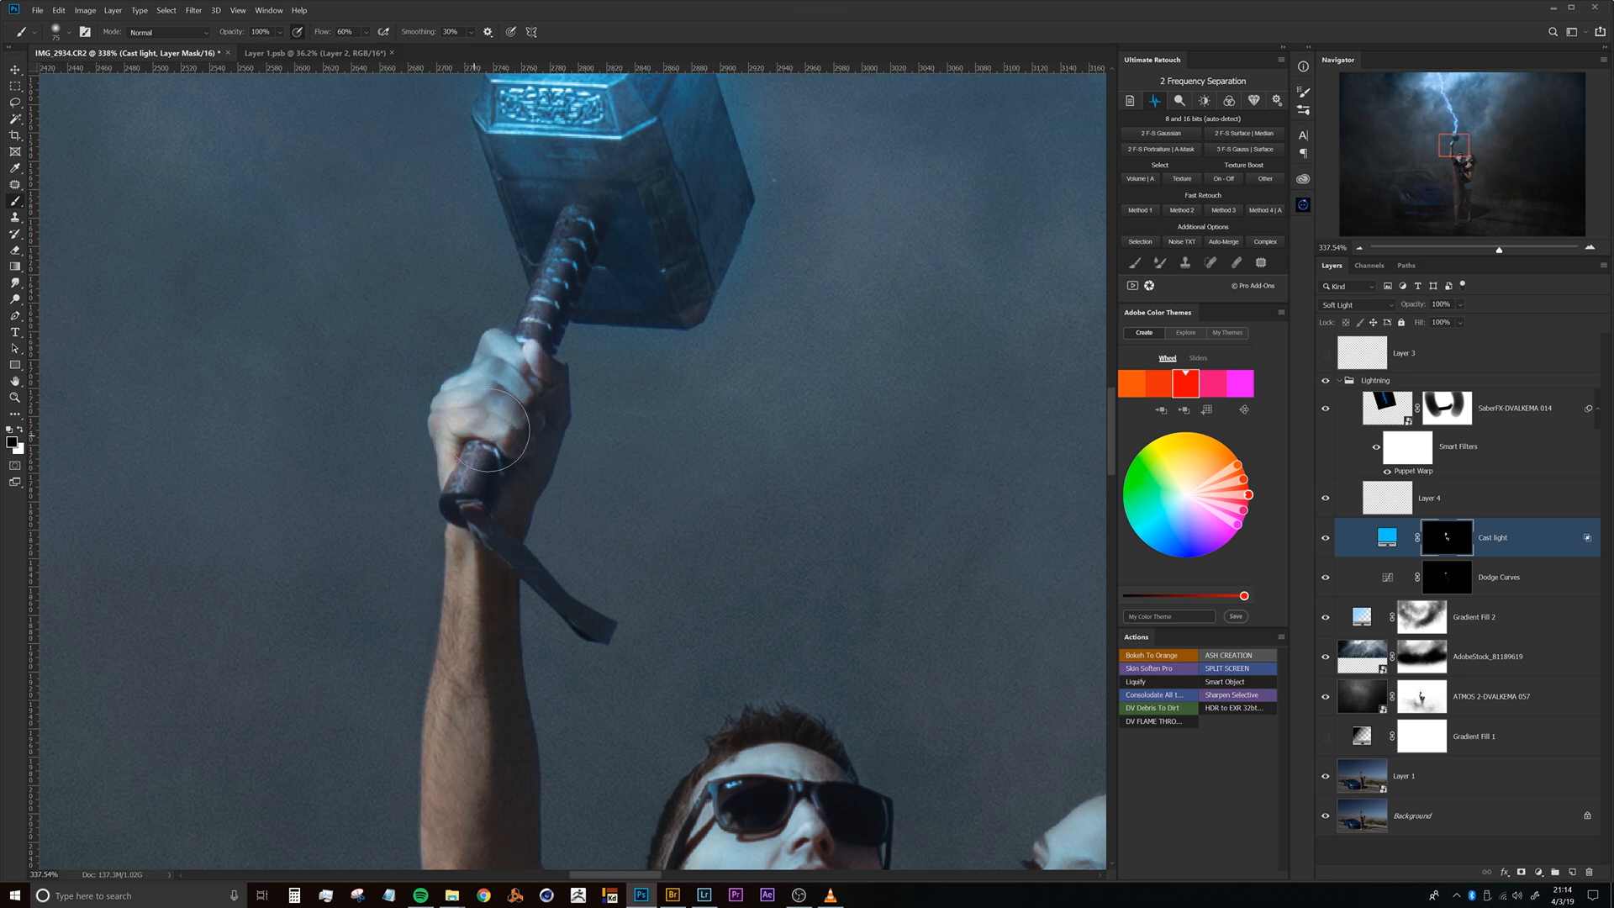
scroll(479, 421, "up", 2)
right_click(486, 375, "alt")
left_click_drag(485, 375, 461, 395)
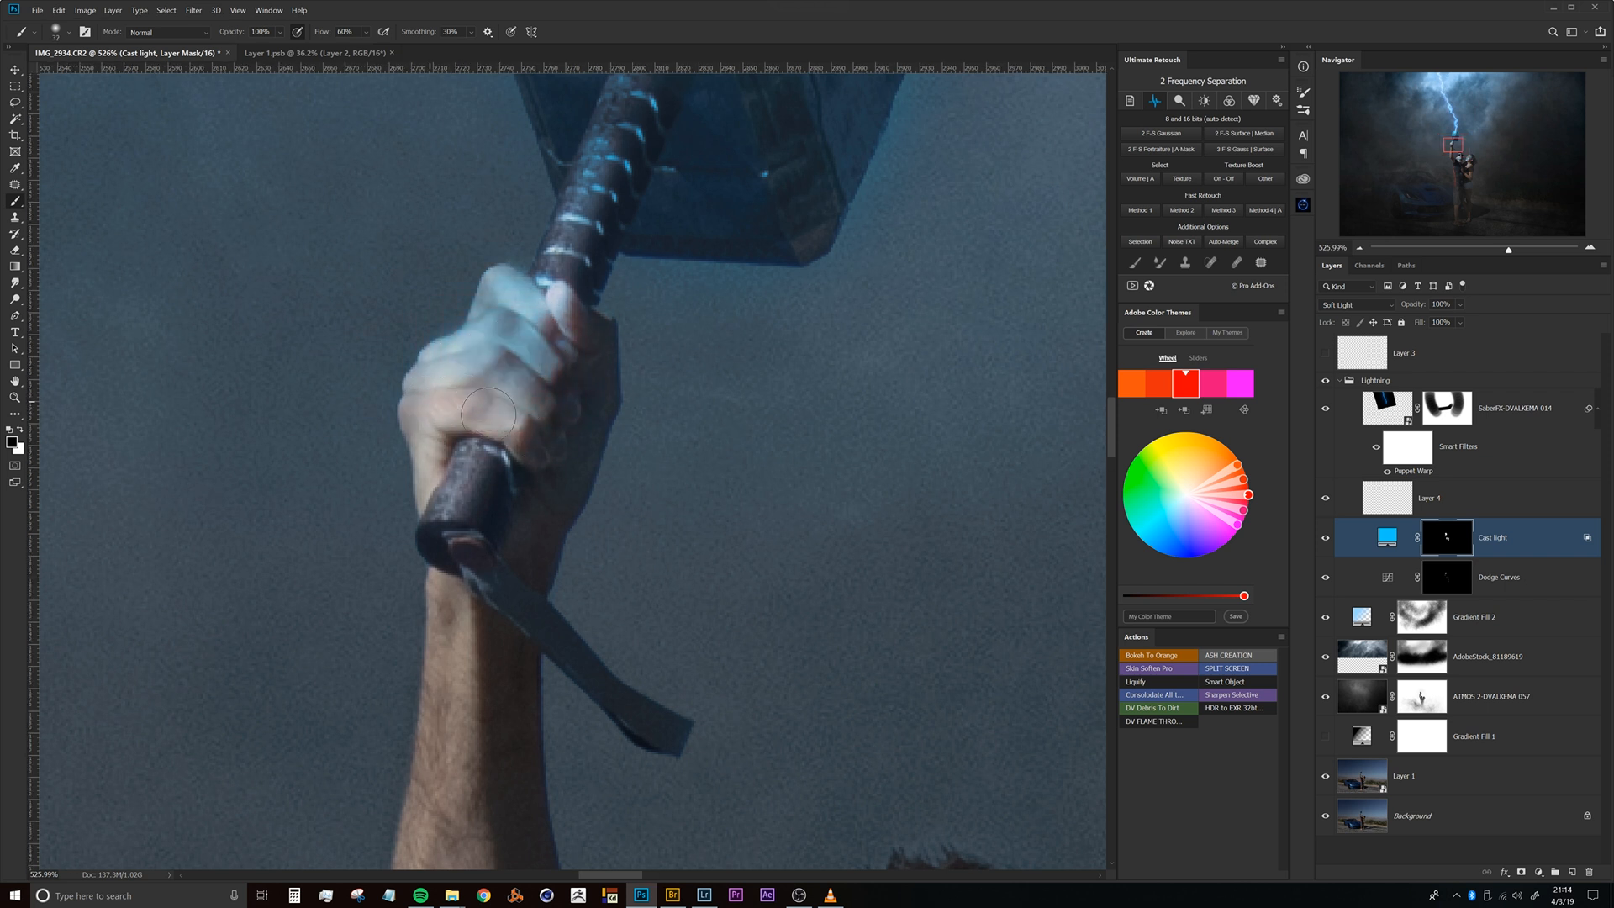
Paint white on the Cast light mask over the fingers to bring back some blue light, and check the result in the full scene.
key("x")
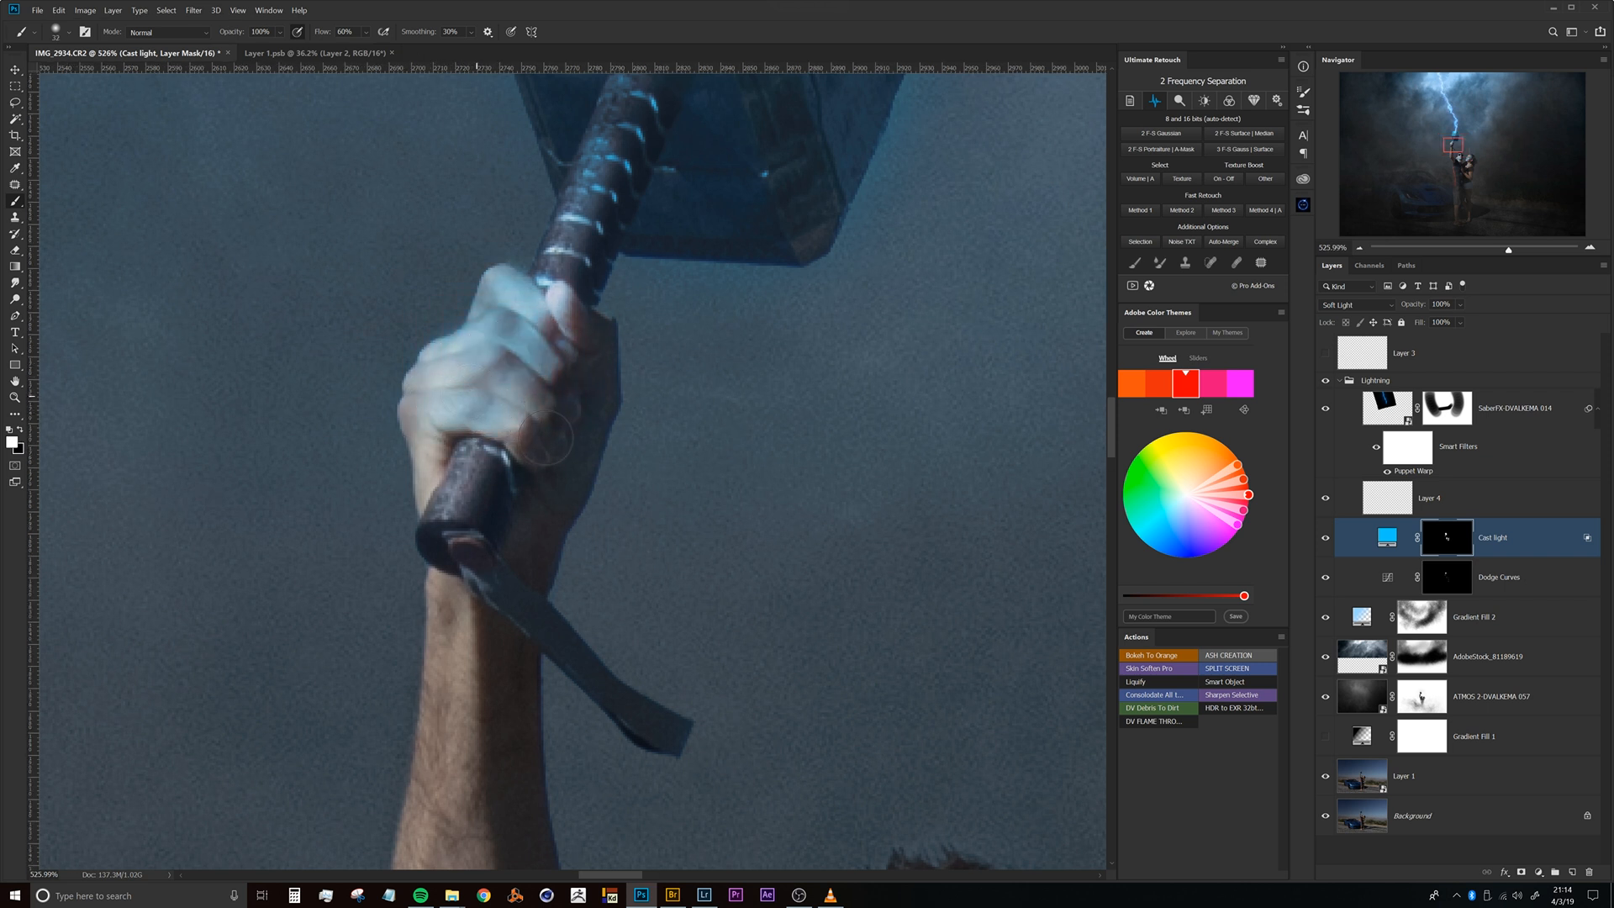
mouse_move(446, 377)
left_mouse_down()
mouse_move(432, 405)
mouse_move(436, 387)
left_mouse_up()
left_click_drag(531, 336, 432, 407)
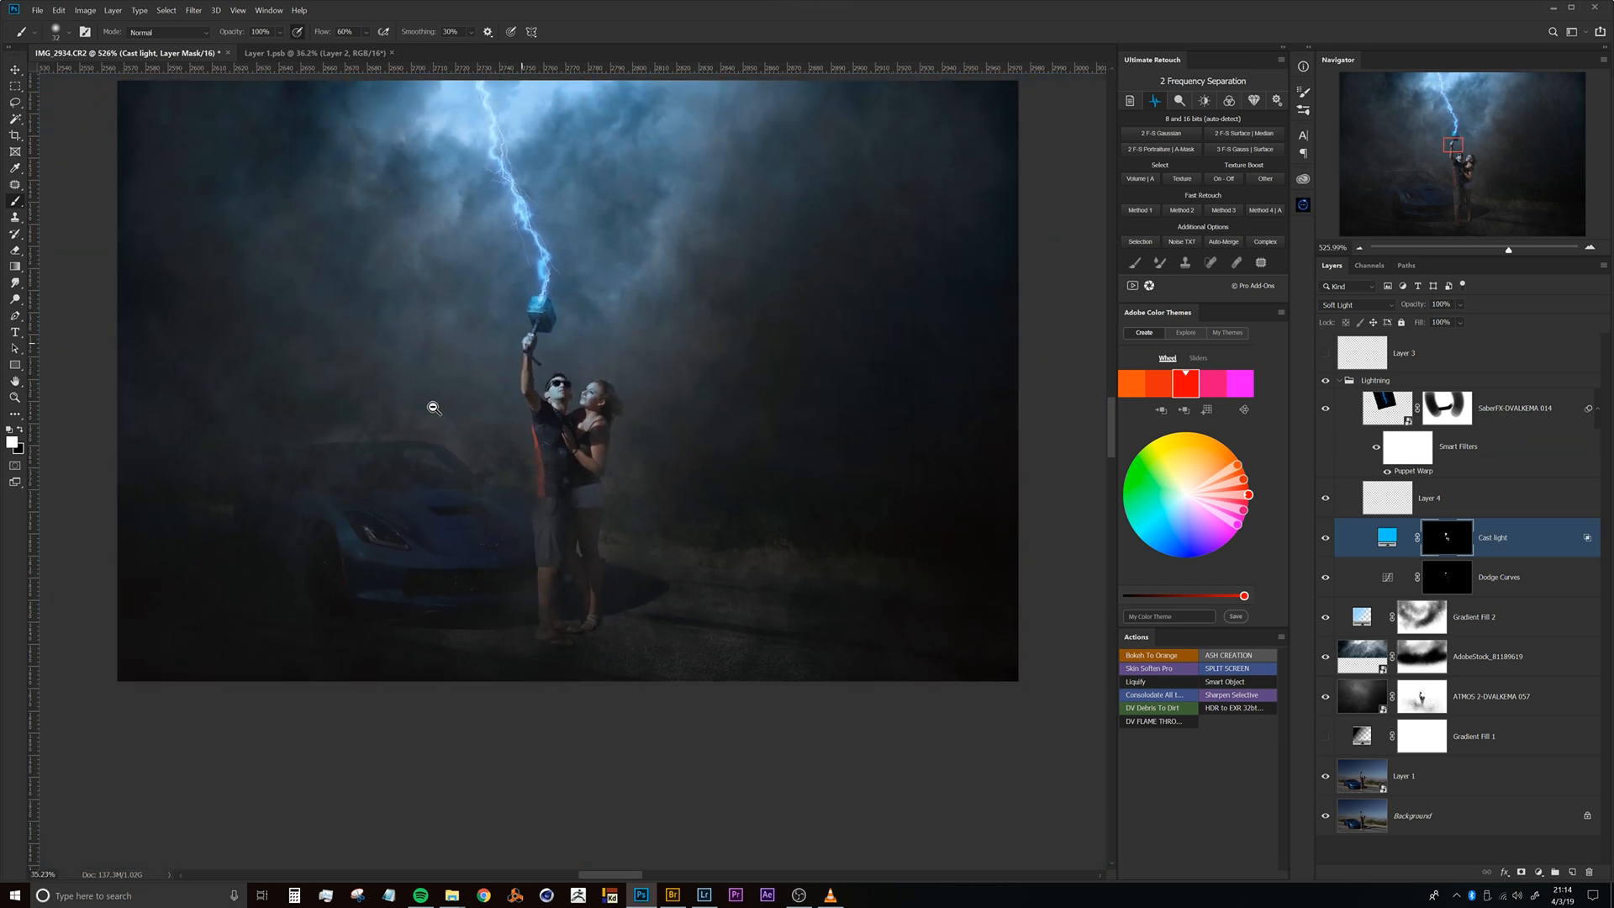
left_click_drag(531, 337, 588, 336)
left_click_drag(608, 406, 496, 361)
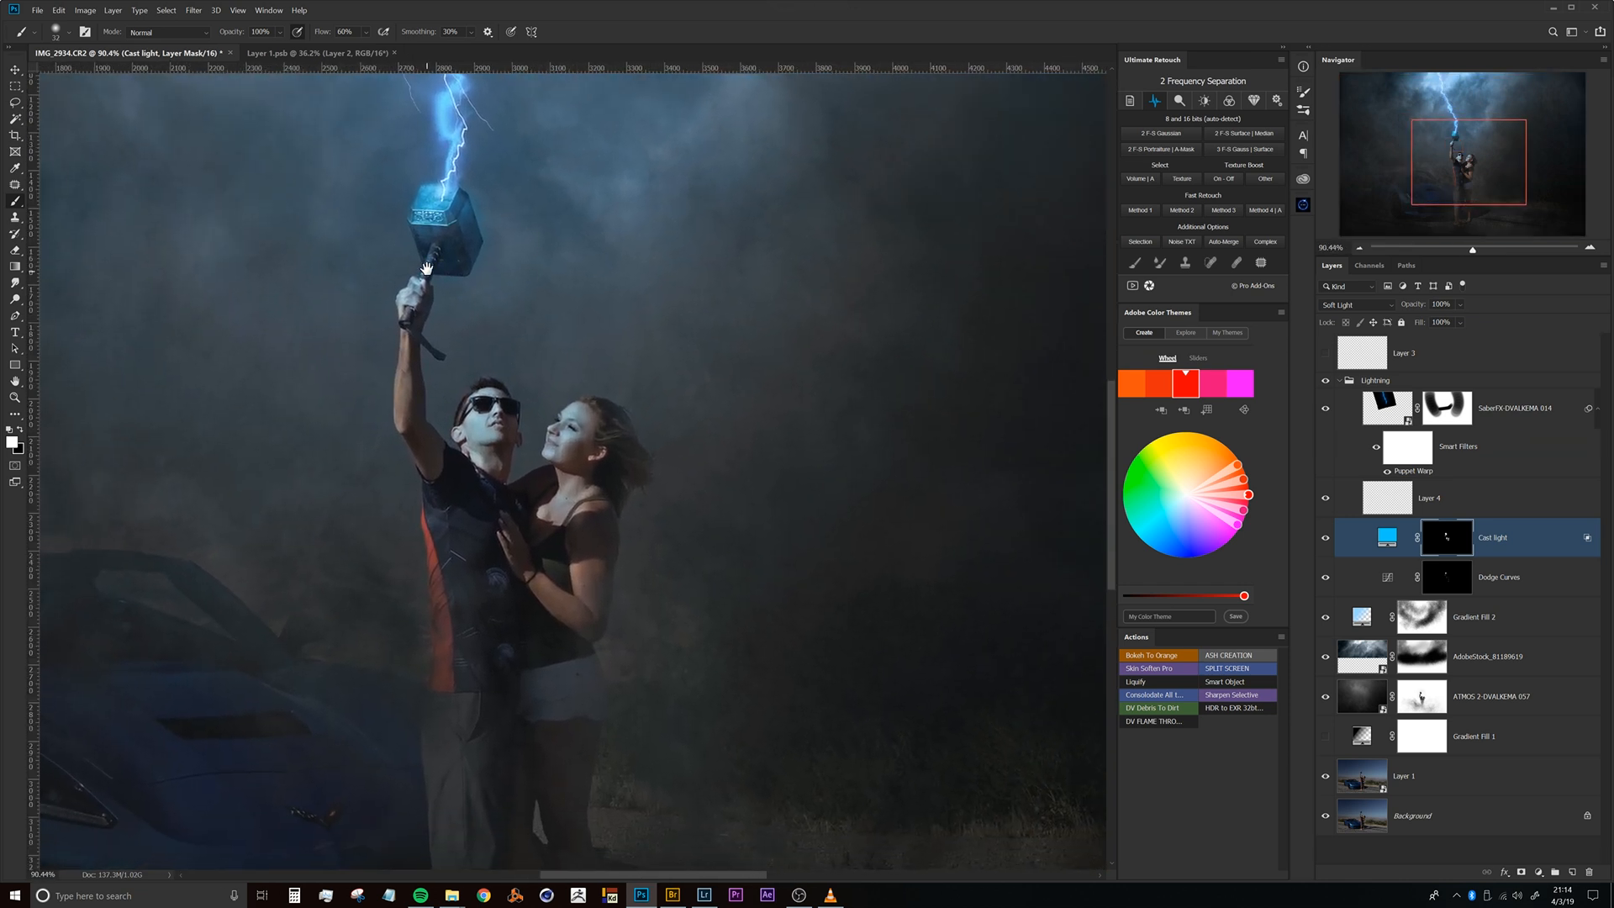
Fine-tune the Cast light layer's Blend If by slightly lowering the split shadow slider for the underlying layer.
left_click_drag(405, 301, 475, 278)
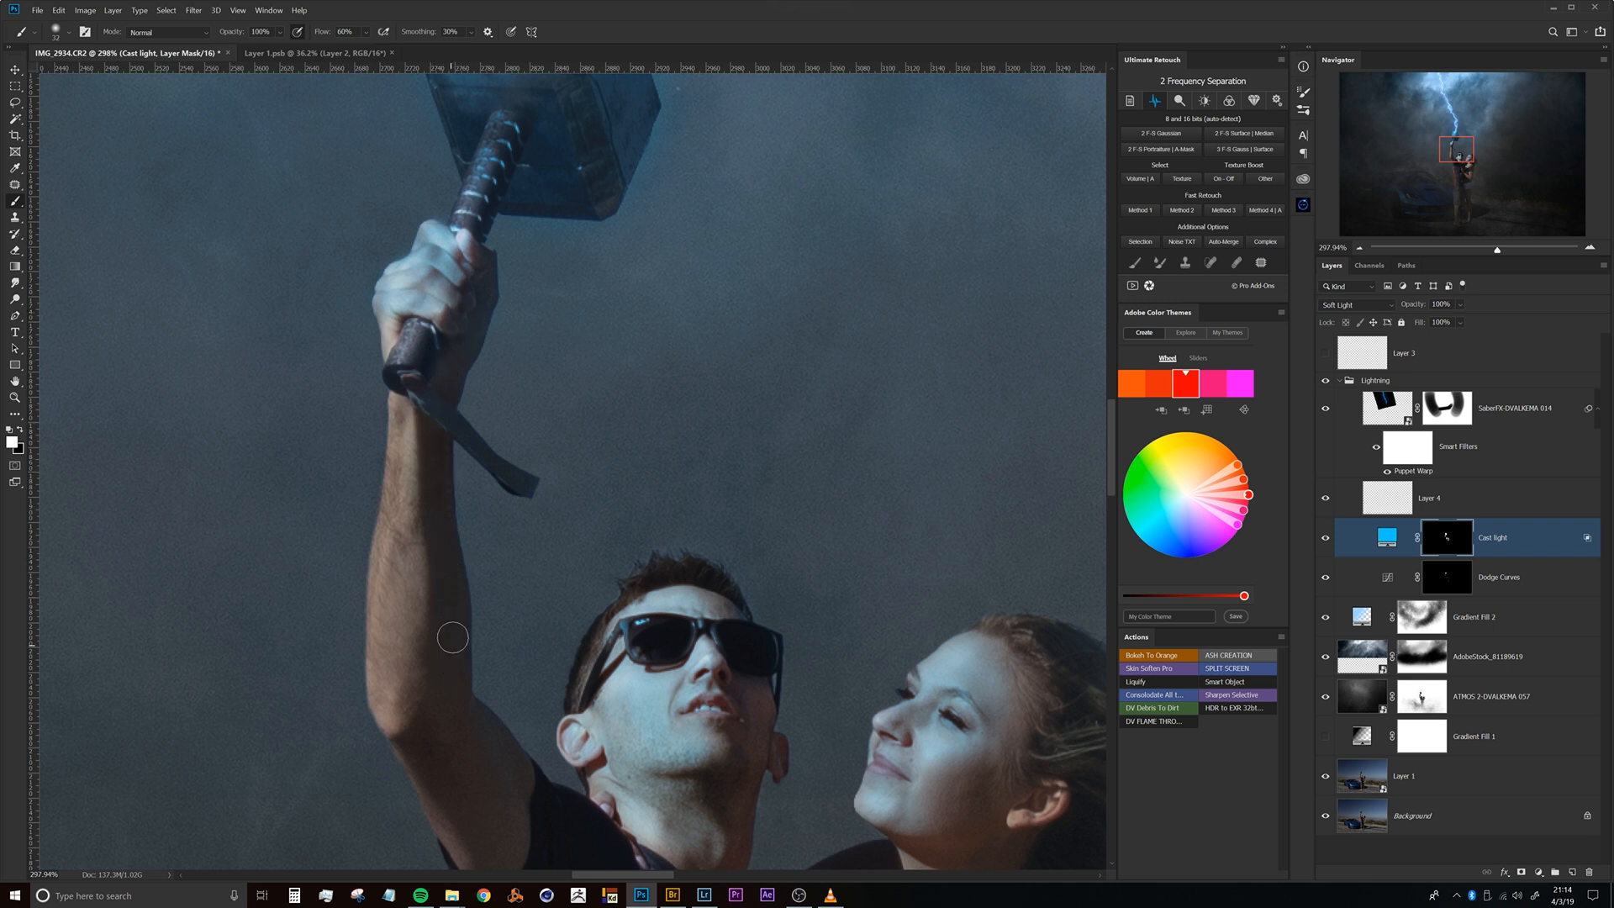
left_click_drag(530, 663, 462, 480)
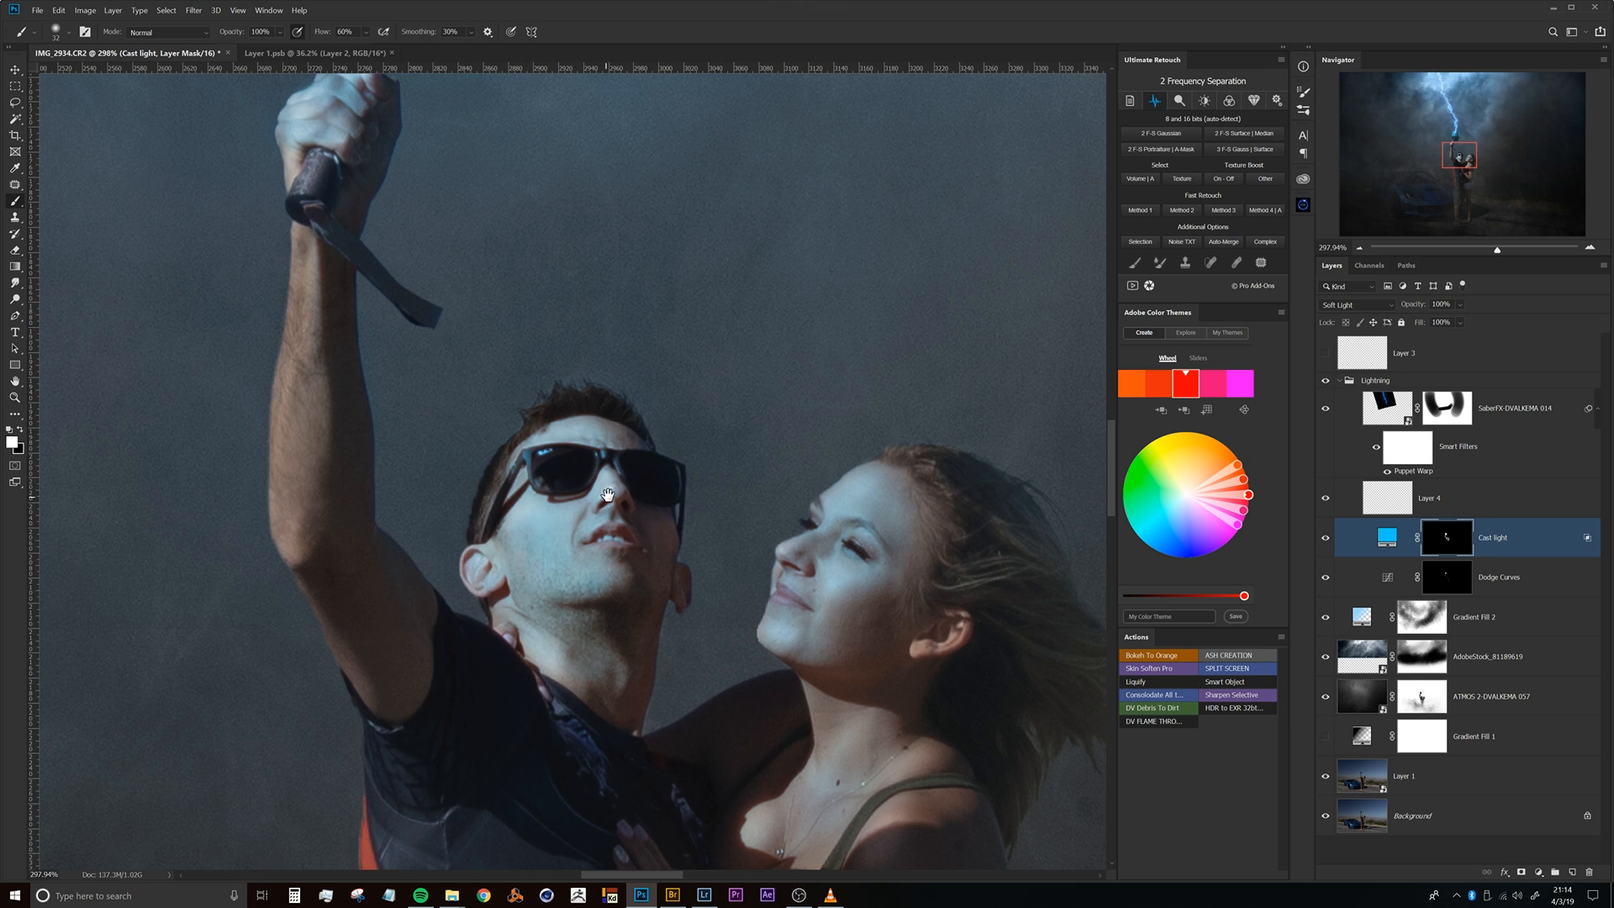
left_click_drag(601, 497, 538, 478)
left_click_drag(591, 428, 656, 420)
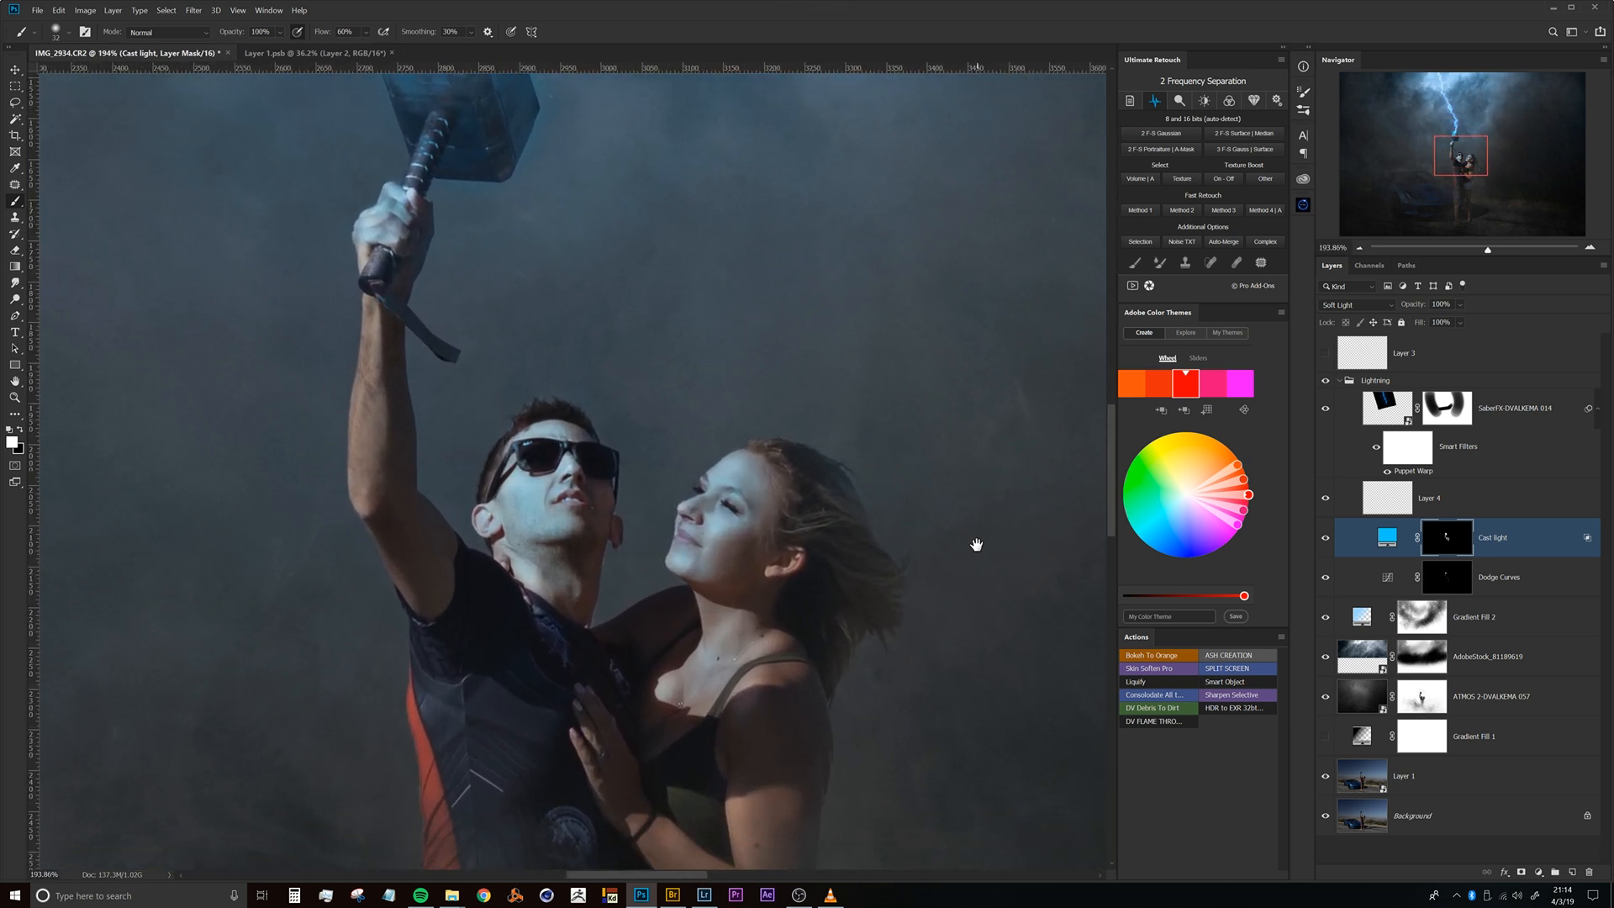
double_click(1524, 544)
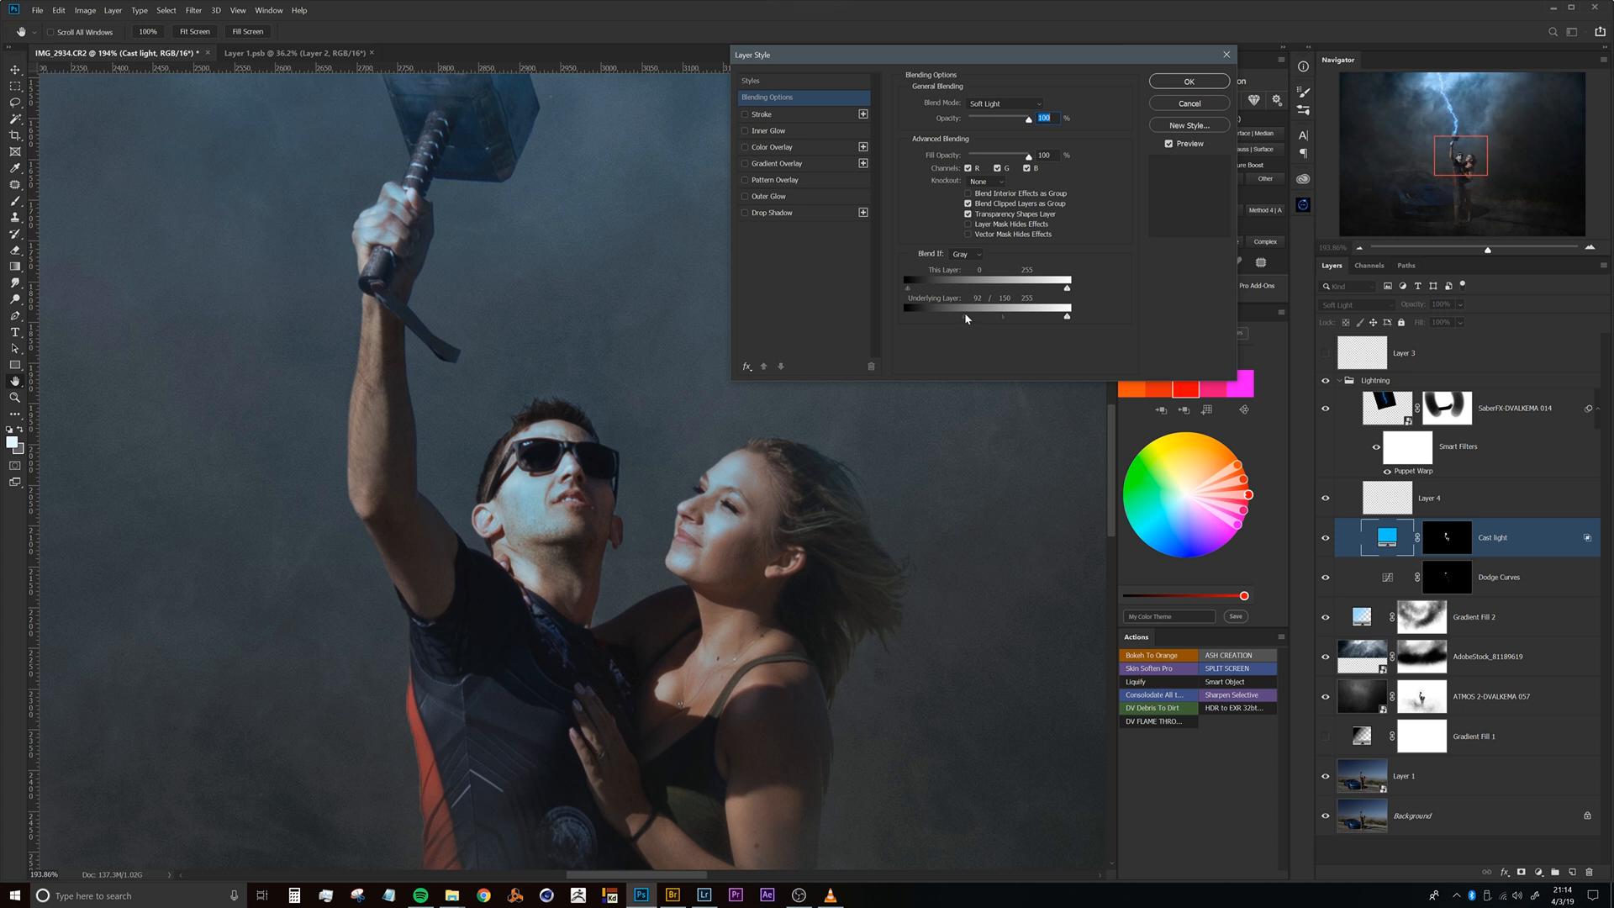
left_click_drag(966, 313, 962, 311)
left_click(1186, 81)
scroll(720, 317, "down", 8)
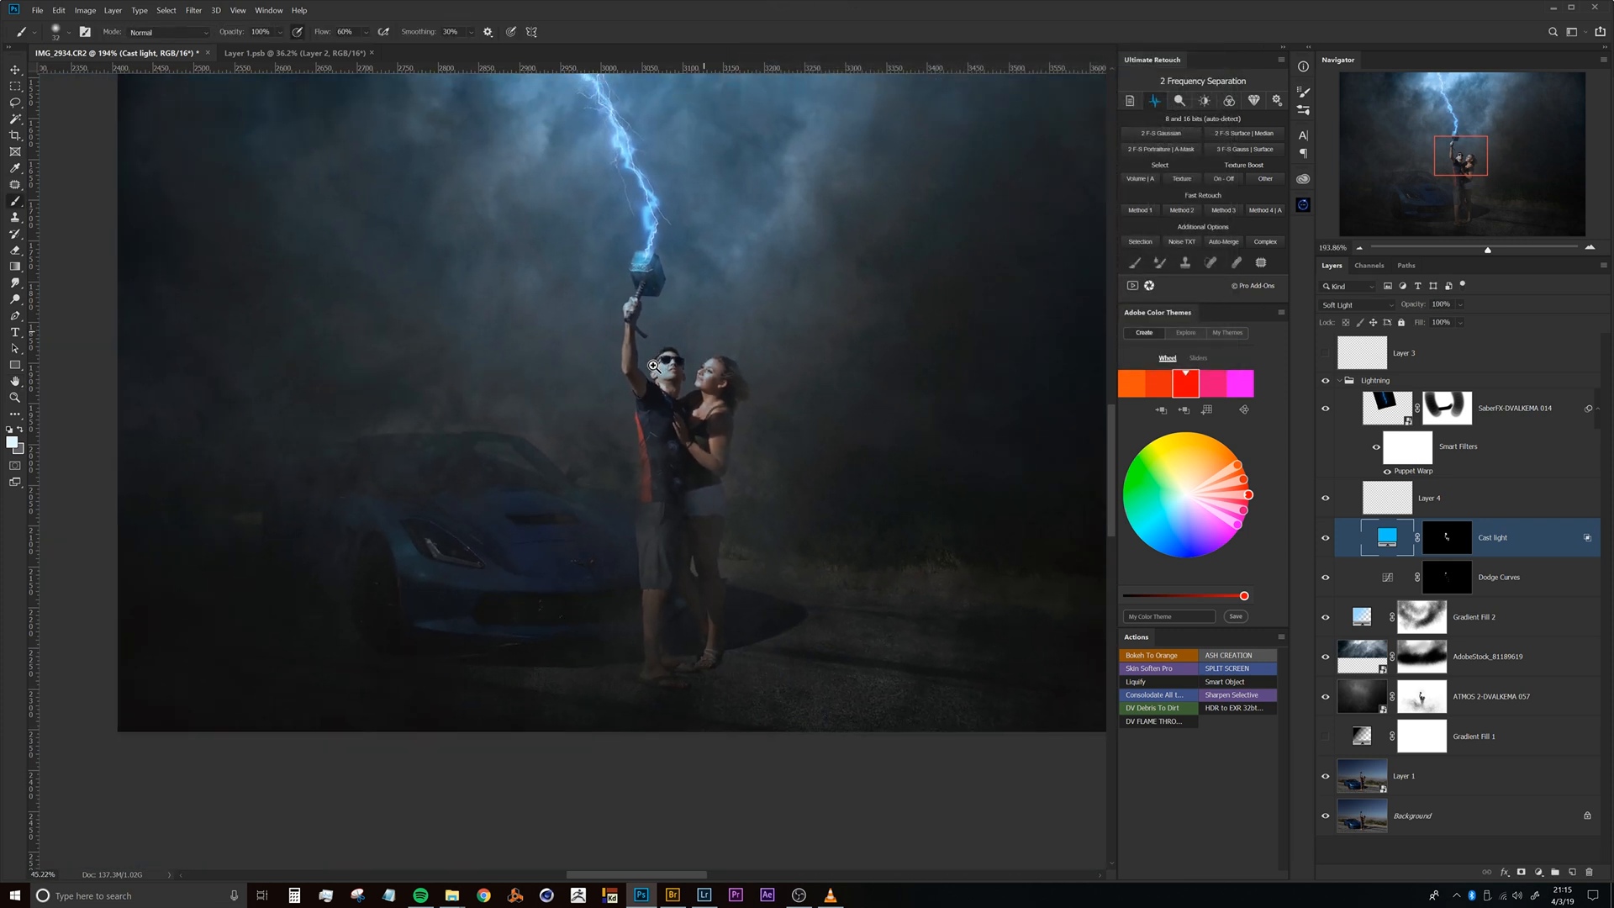
Compare the couple with and without the Cast light layer and reduce its opacity to 75%.
scroll(692, 316, "up", 3)
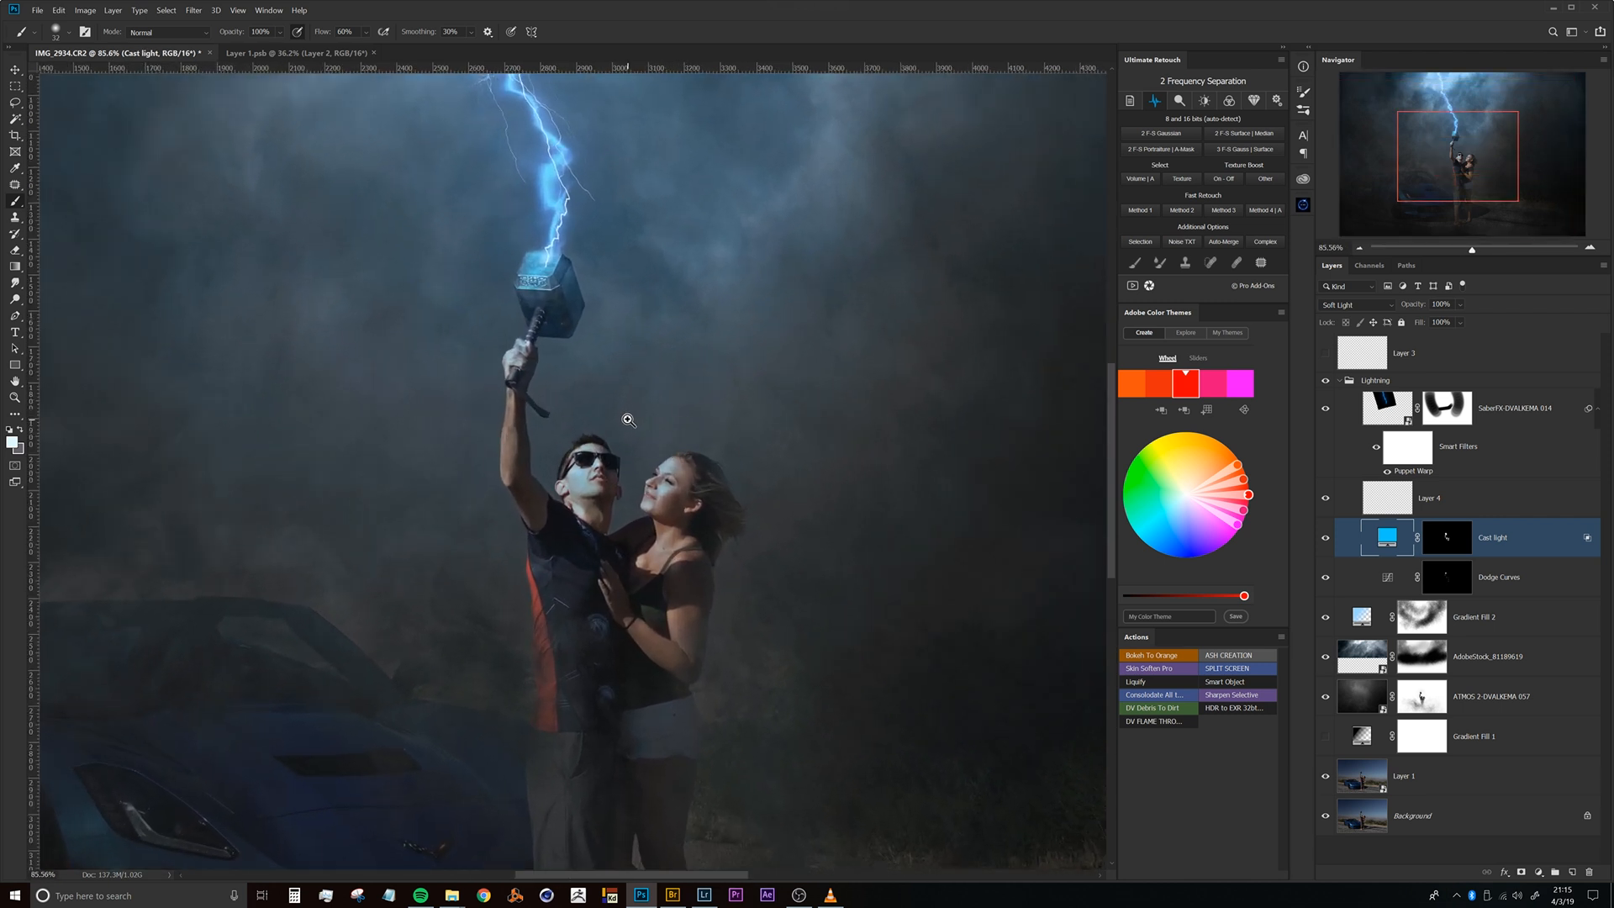
left_click_drag(627, 420, 645, 396)
left_click_drag(616, 468, 605, 310)
scroll(605, 310, "up", 2)
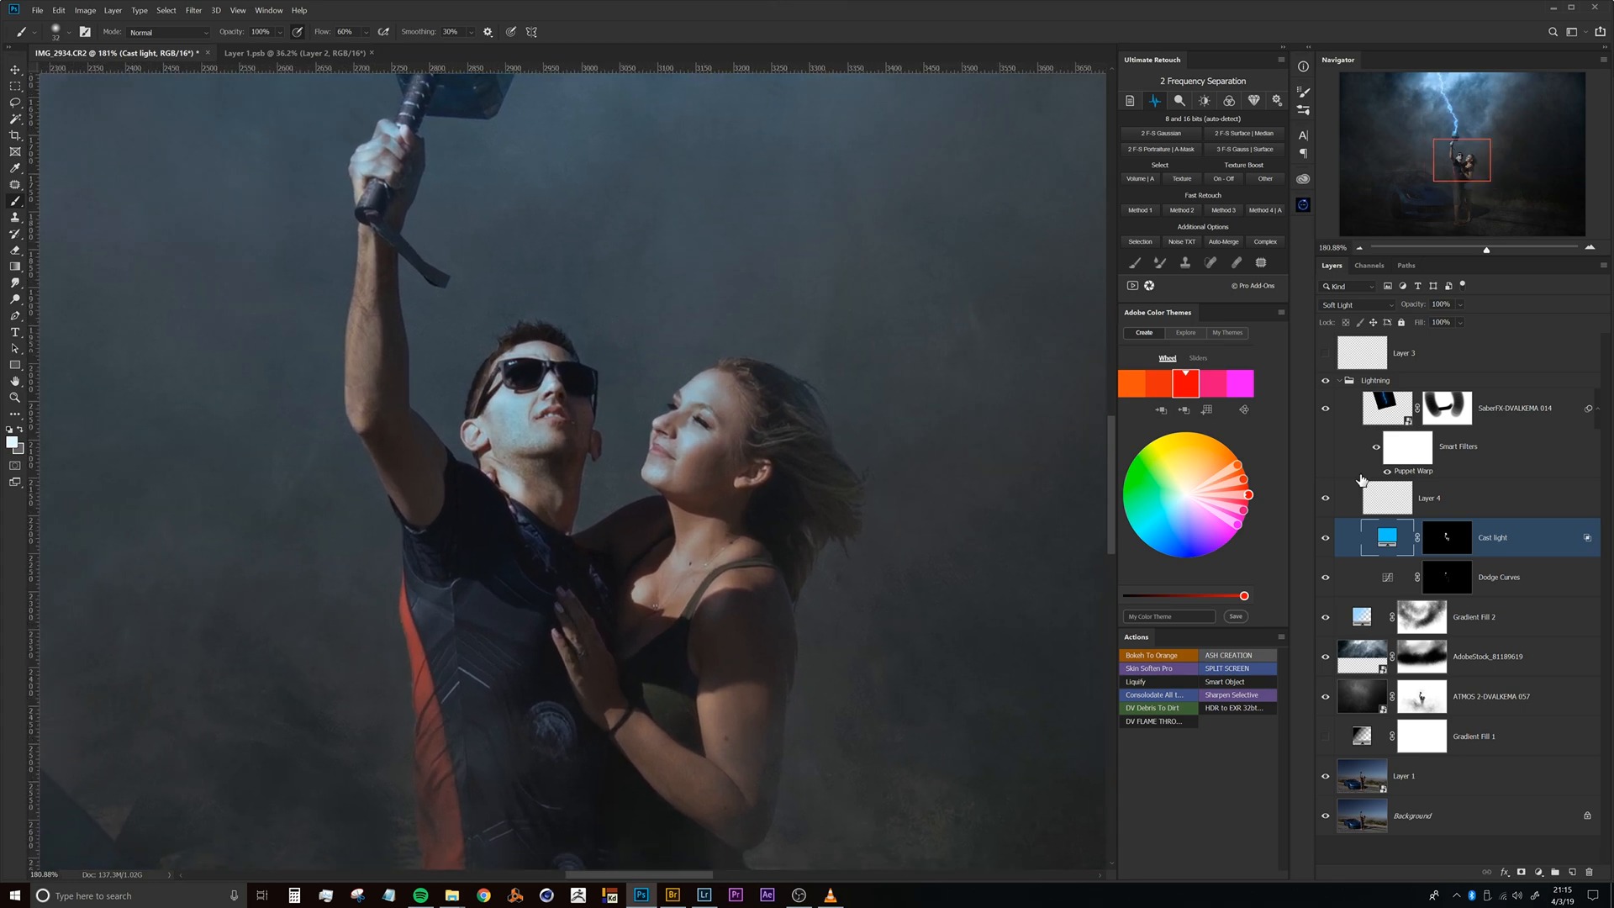
left_click(1325, 538)
left_click(1326, 538)
left_click_drag(1415, 308, 1406, 310)
left_click(1325, 539)
scroll(803, 398, "down", 6)
Inspect the Dodge Curves layer mask on its own, and return to the normal image view.
scroll(771, 392, "up", 8)
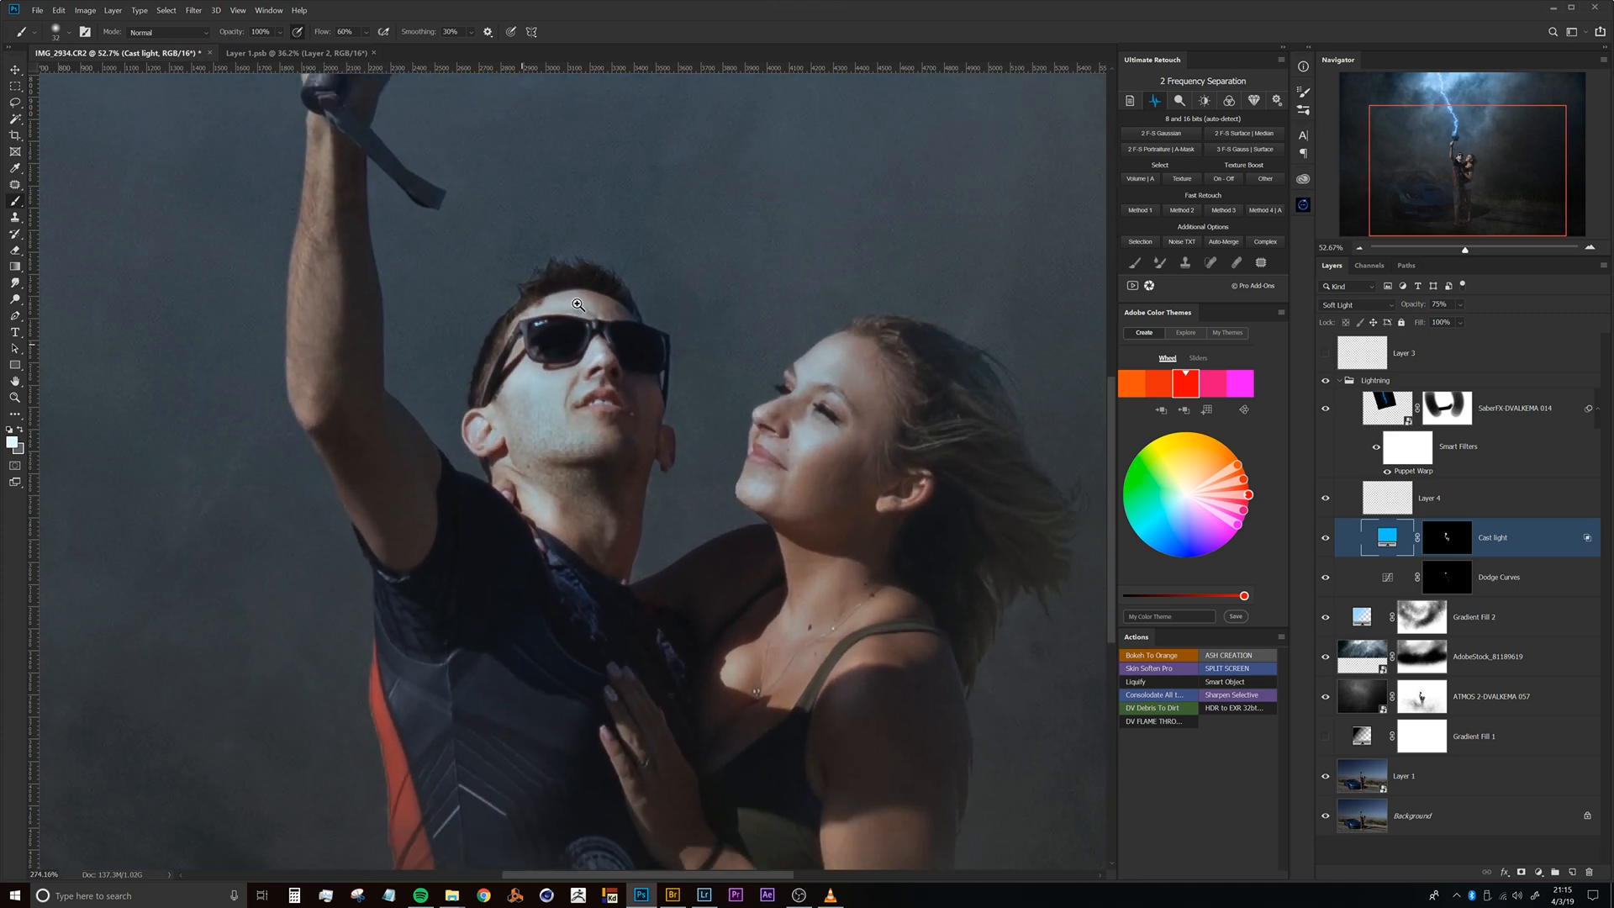
left_click_drag(578, 304, 565, 271)
left_click(1442, 542)
left_click(1437, 581)
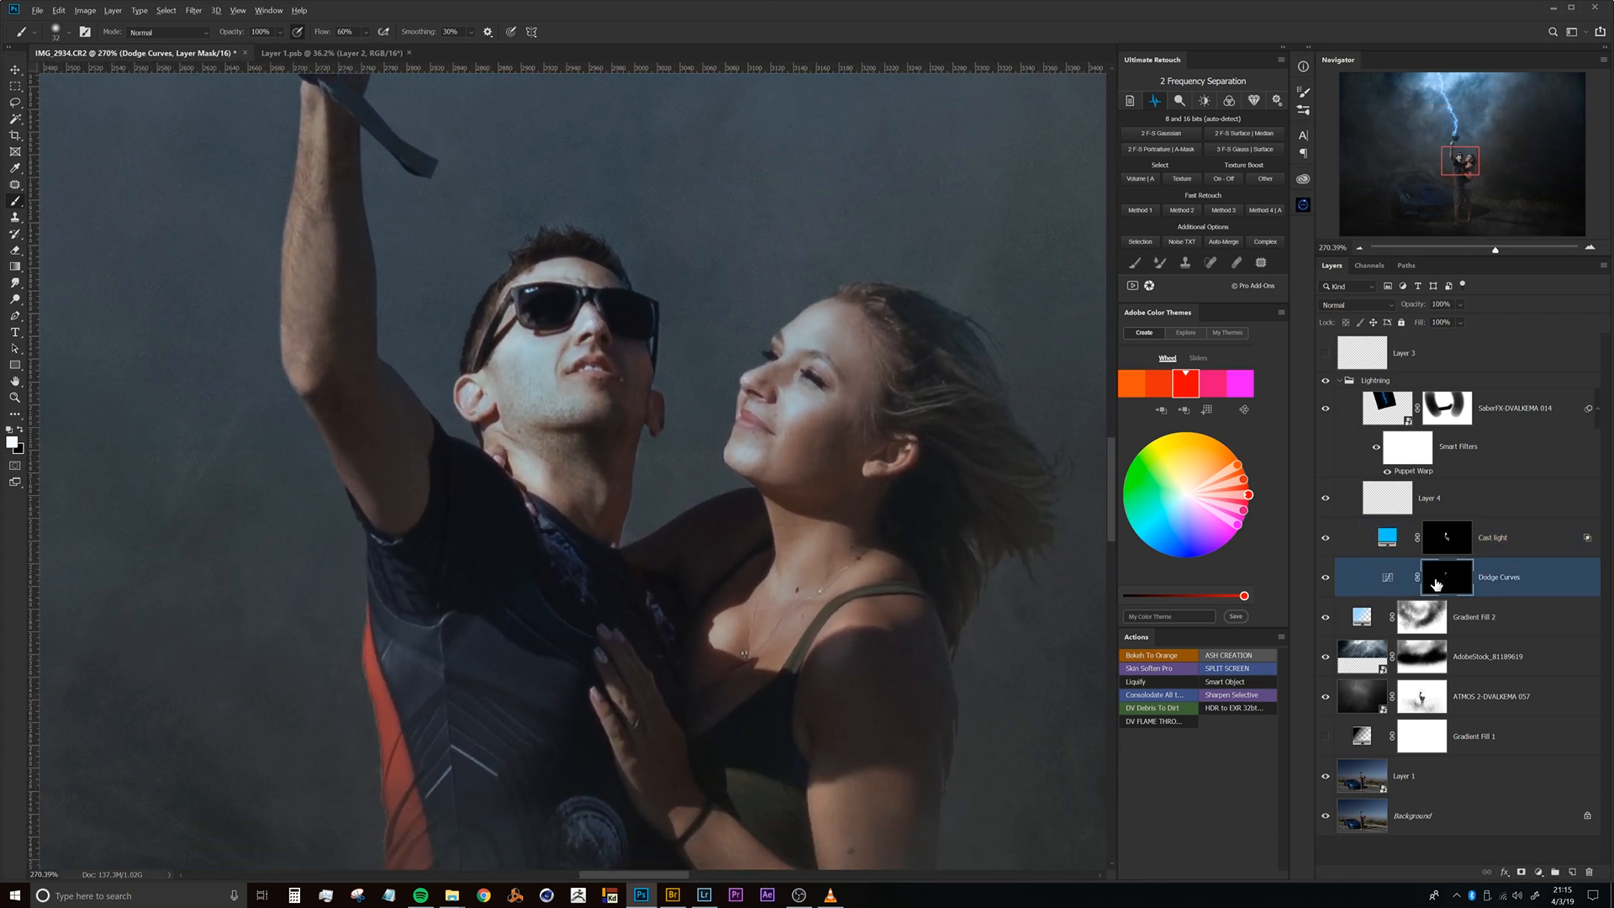
left_click(1442, 584, "alt")
left_click(1443, 582, "alt")
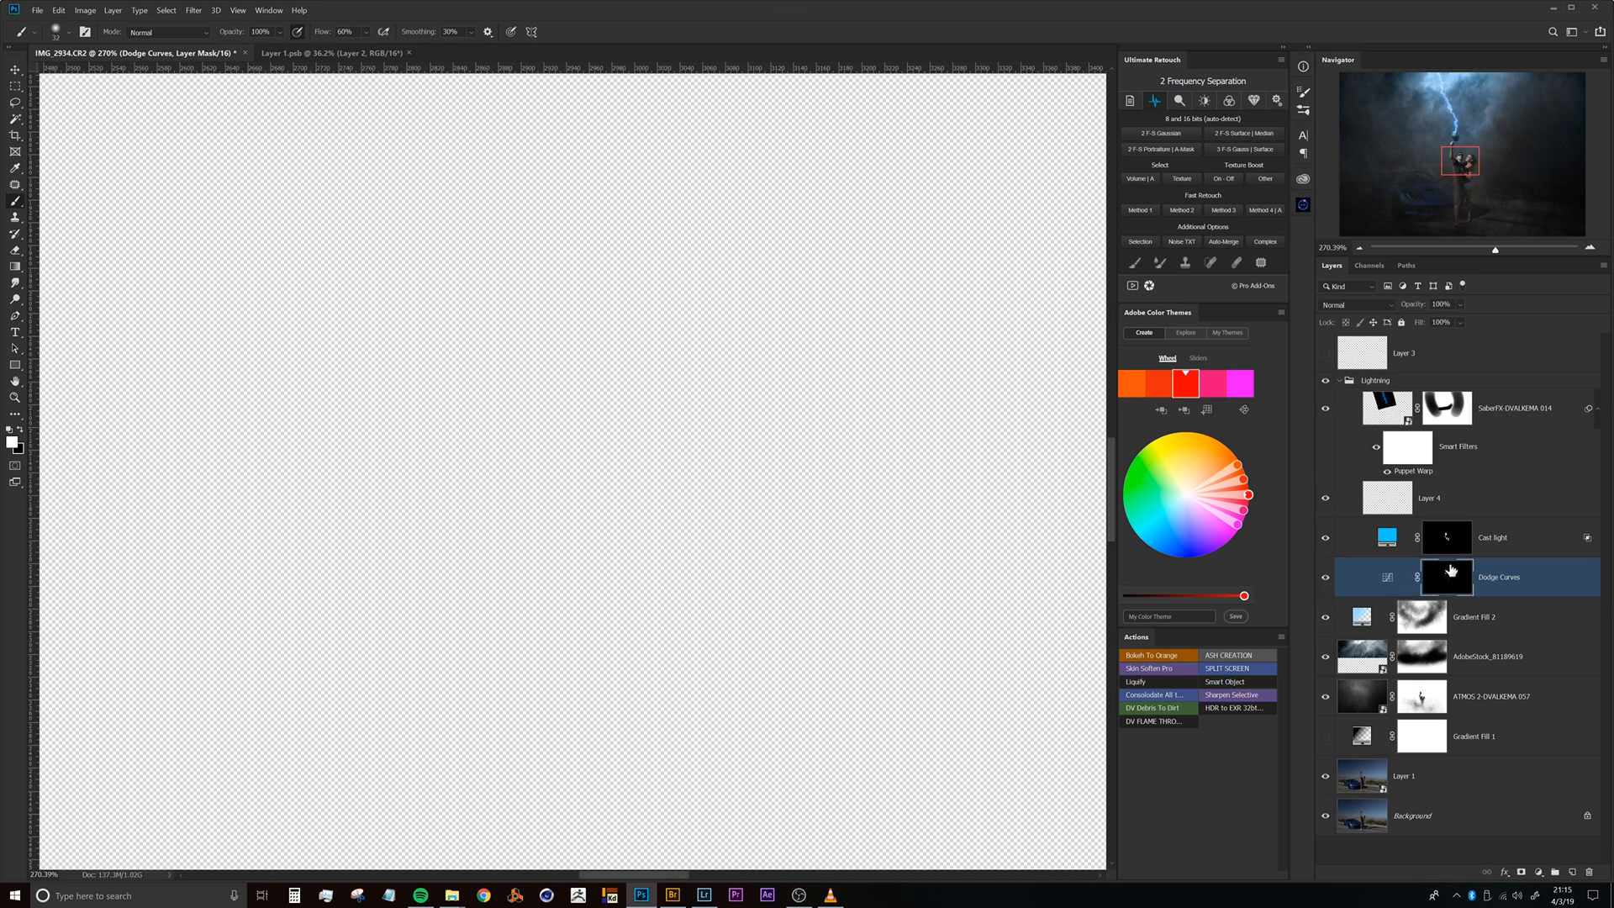
Check the Cast light mask on its own, and paint black on it with a soft brush over the man's cheek to soften the blue light.
left_click(1447, 545, "alt")
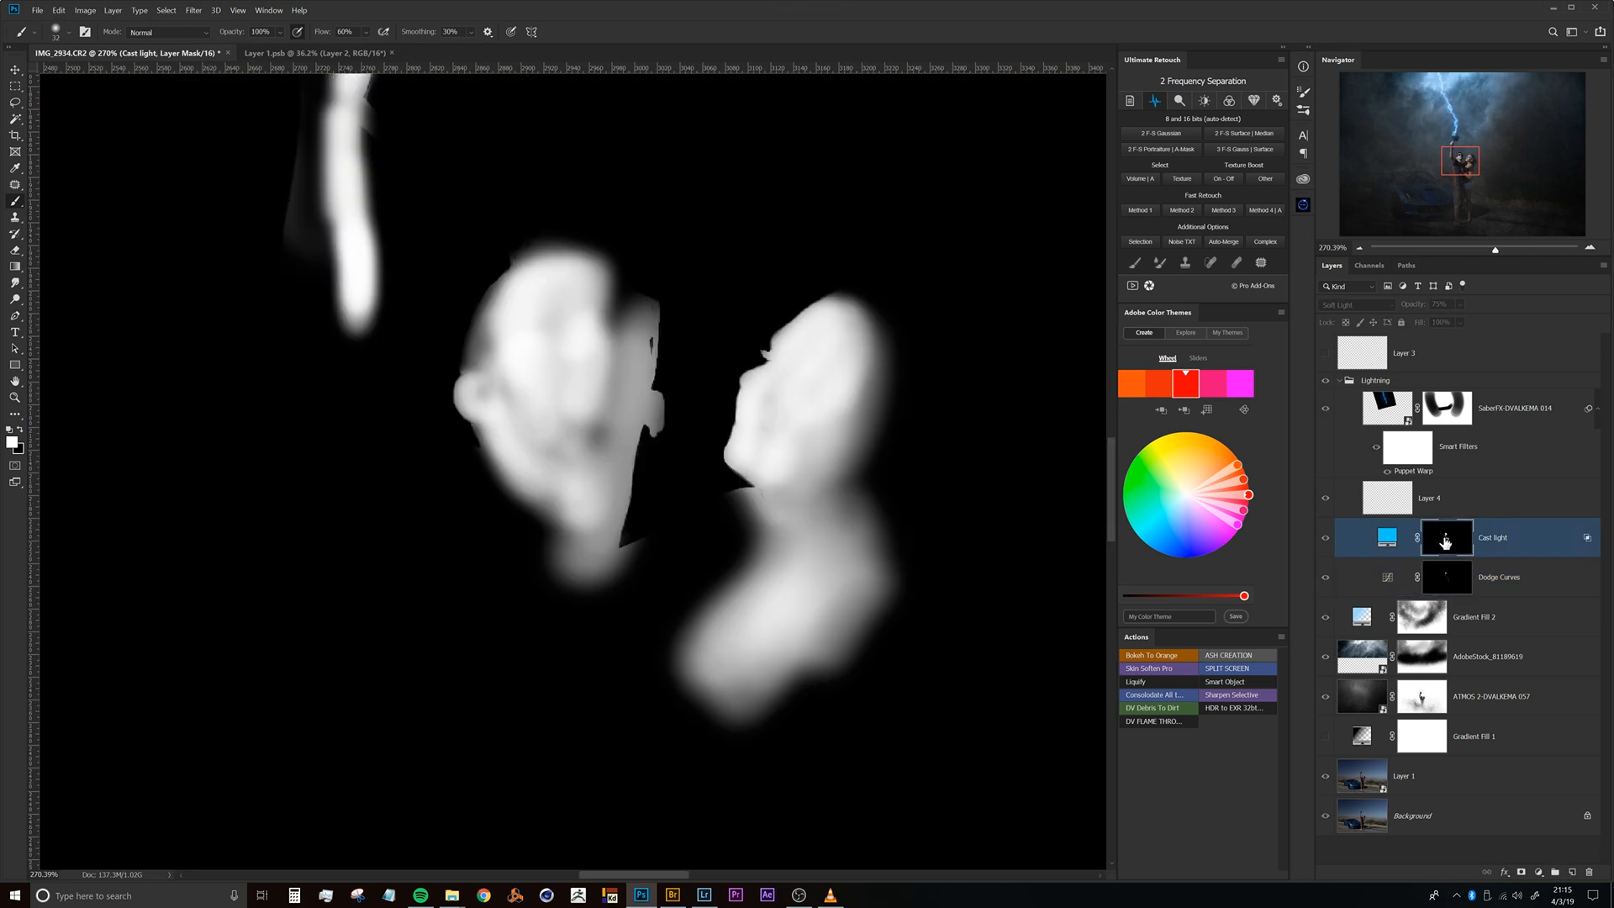
left_click(1446, 543, "alt")
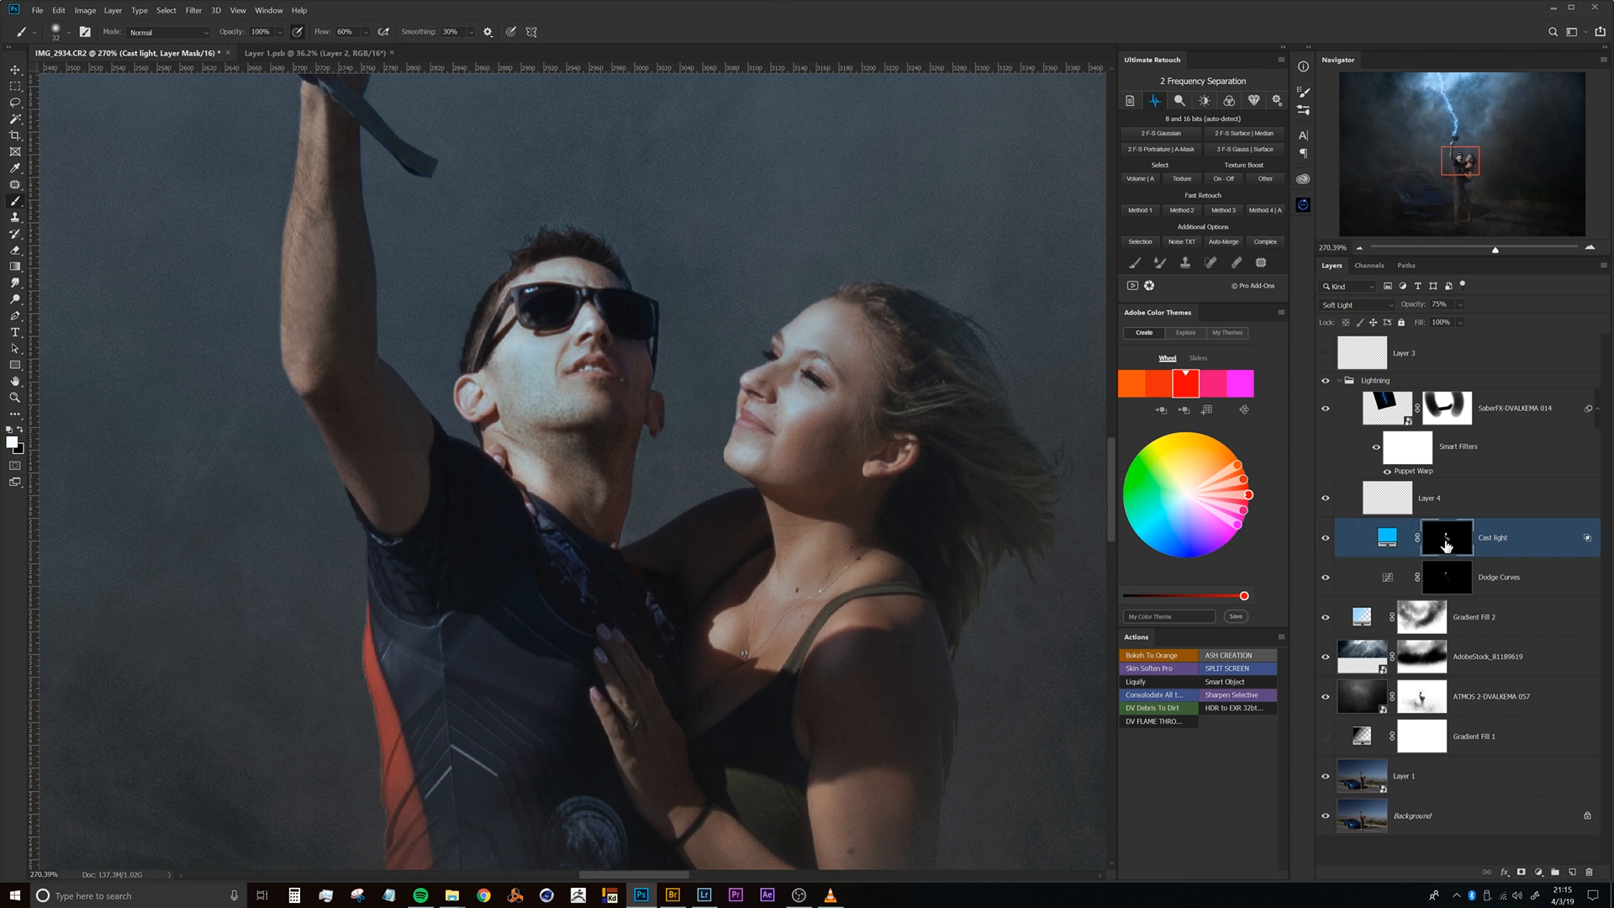
mouse_move(544, 407)
left_mouse_down()
mouse_move(606, 396)
mouse_move(572, 398)
mouse_move(524, 449)
mouse_move(602, 449)
mouse_move(576, 392)
left_mouse_up()
key("x")
mouse_move(595, 401)
left_mouse_down()
mouse_move(549, 385)
mouse_move(563, 390)
left_mouse_up()
left_click_drag(604, 408, 546, 435)
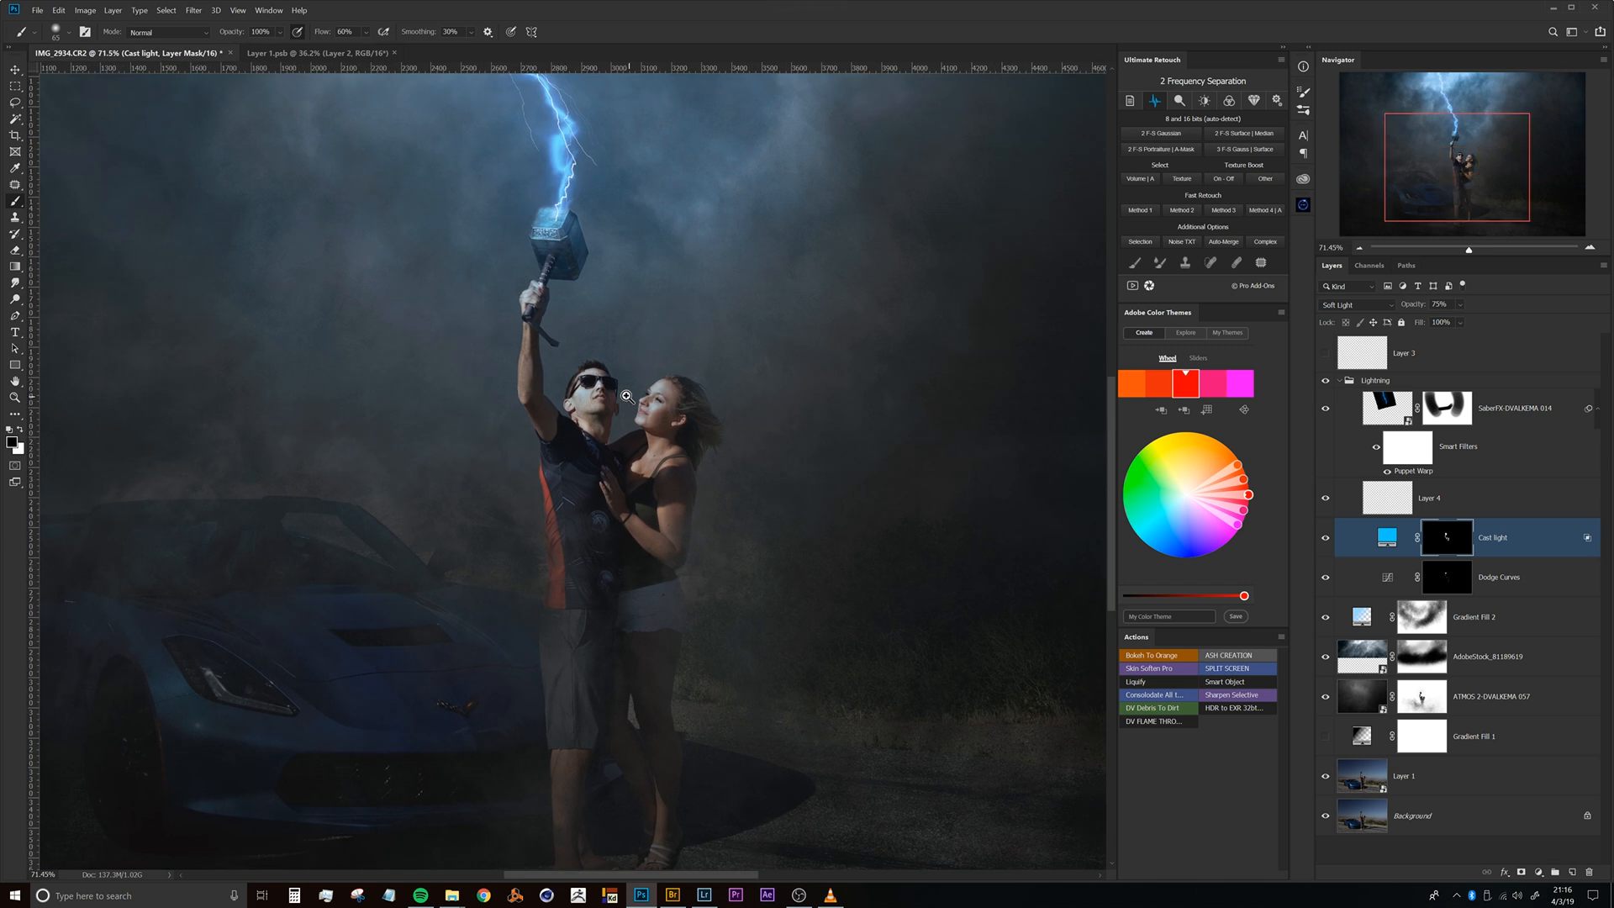
mouse_move(590, 385)
left_mouse_down()
mouse_move(655, 399)
mouse_move(667, 446)
left_mouse_up()
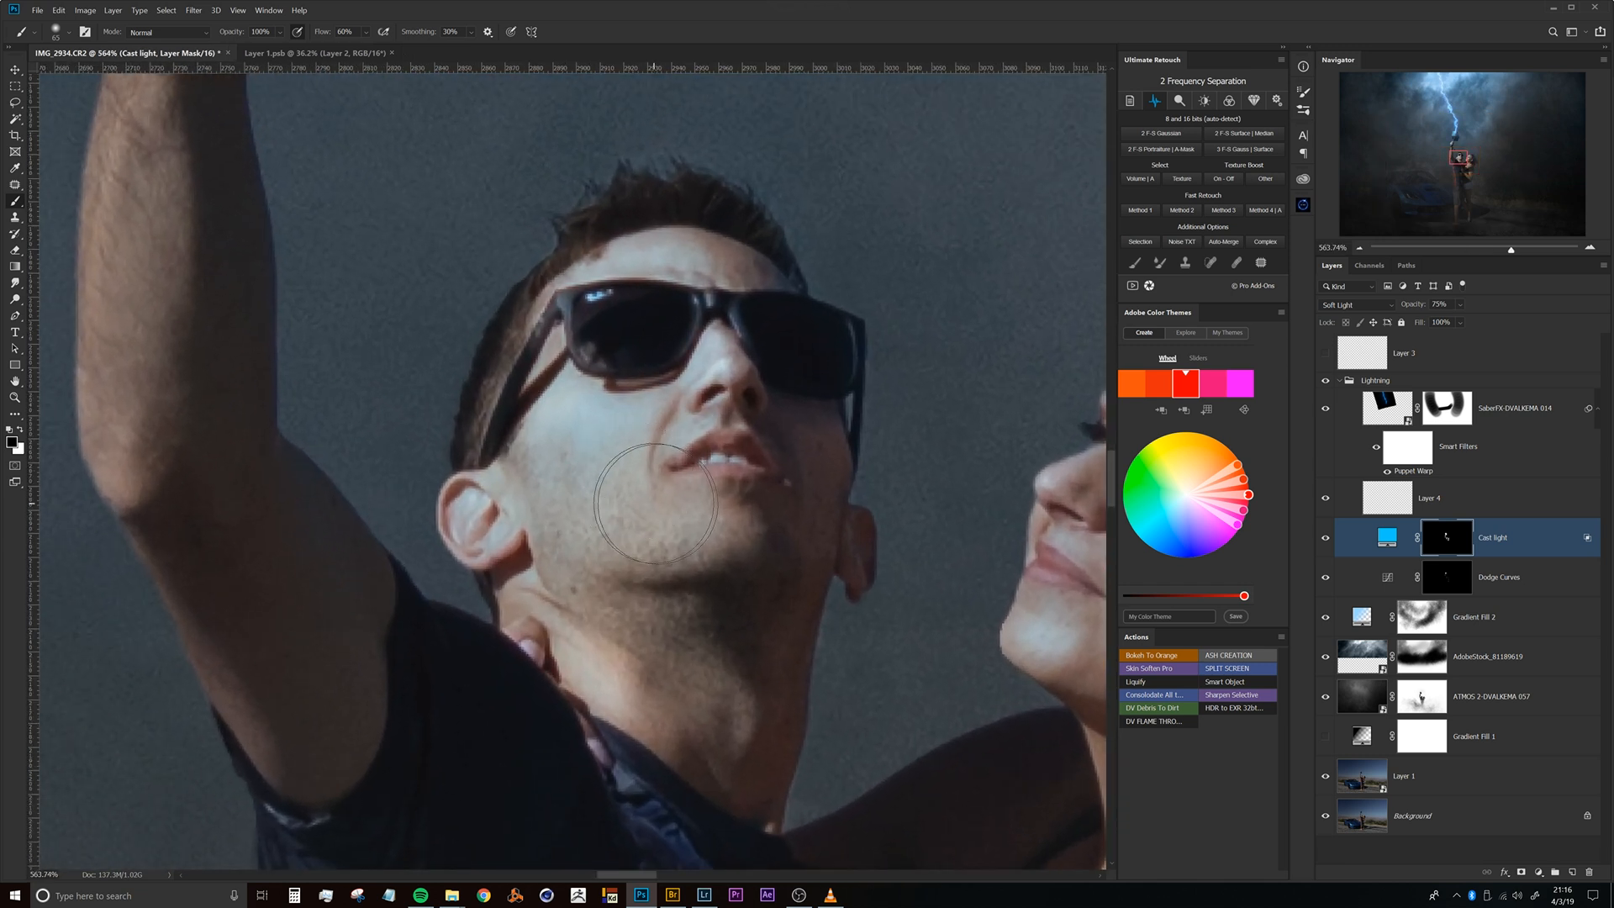
mouse_move(623, 431)
left_mouse_down()
mouse_move(599, 452)
mouse_move(533, 451)
mouse_move(618, 426)
mouse_move(636, 456)
mouse_move(581, 488)
left_mouse_up()
key("x")
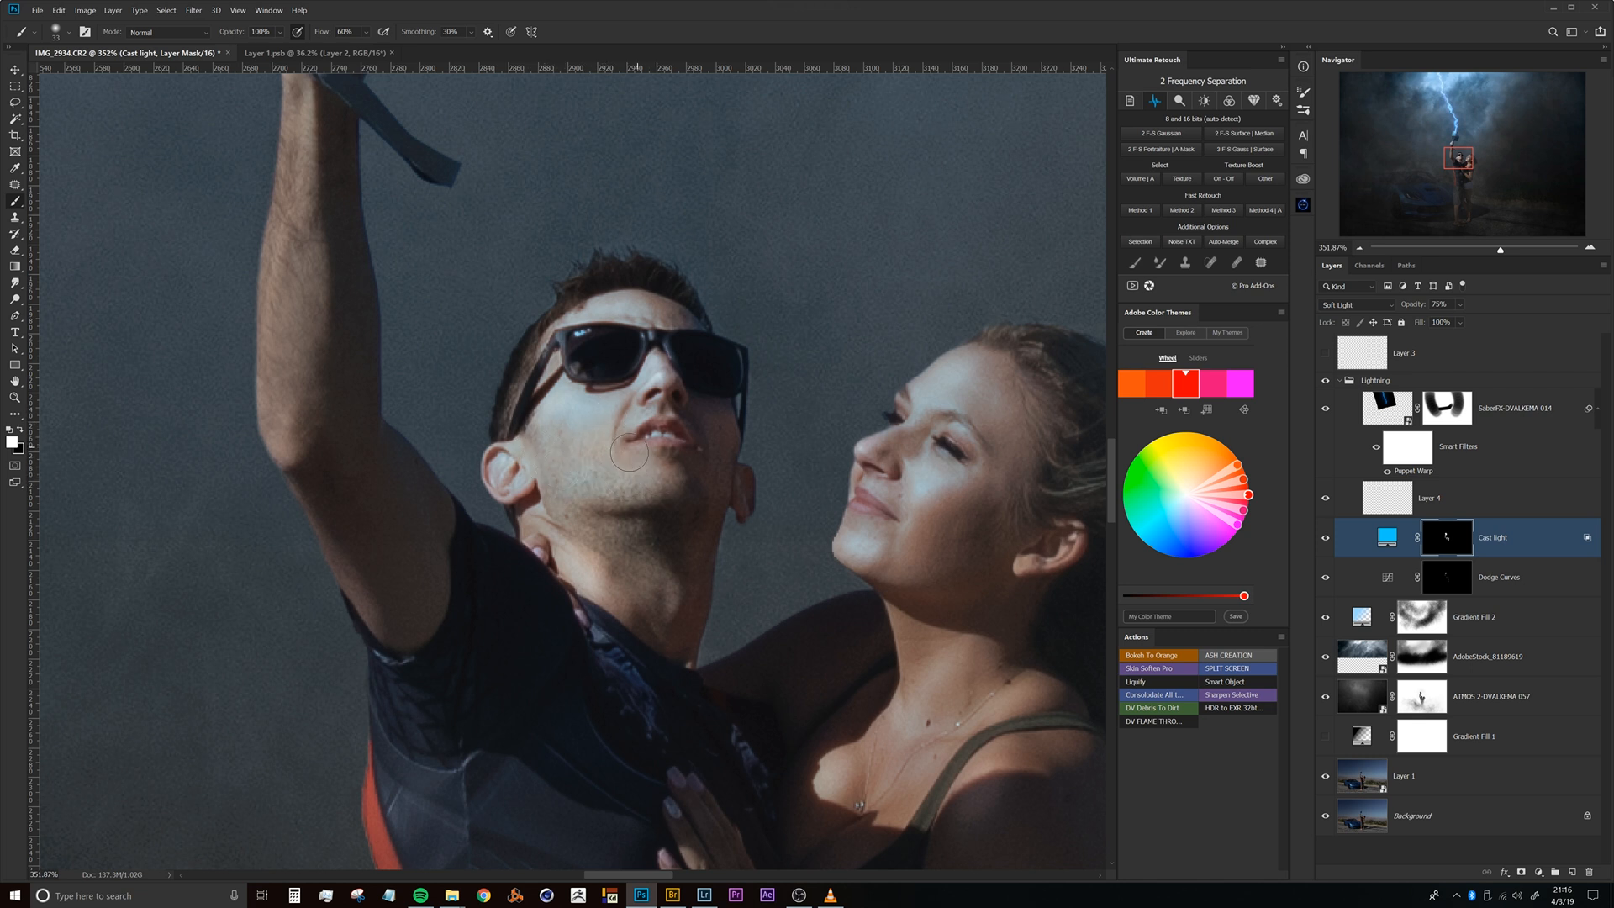
Examine the cast light on both faces up close, and judge the couple, car and ground in the wider scene.
left_click_drag(624, 392, 504, 370)
left_click_drag(636, 361, 551, 340)
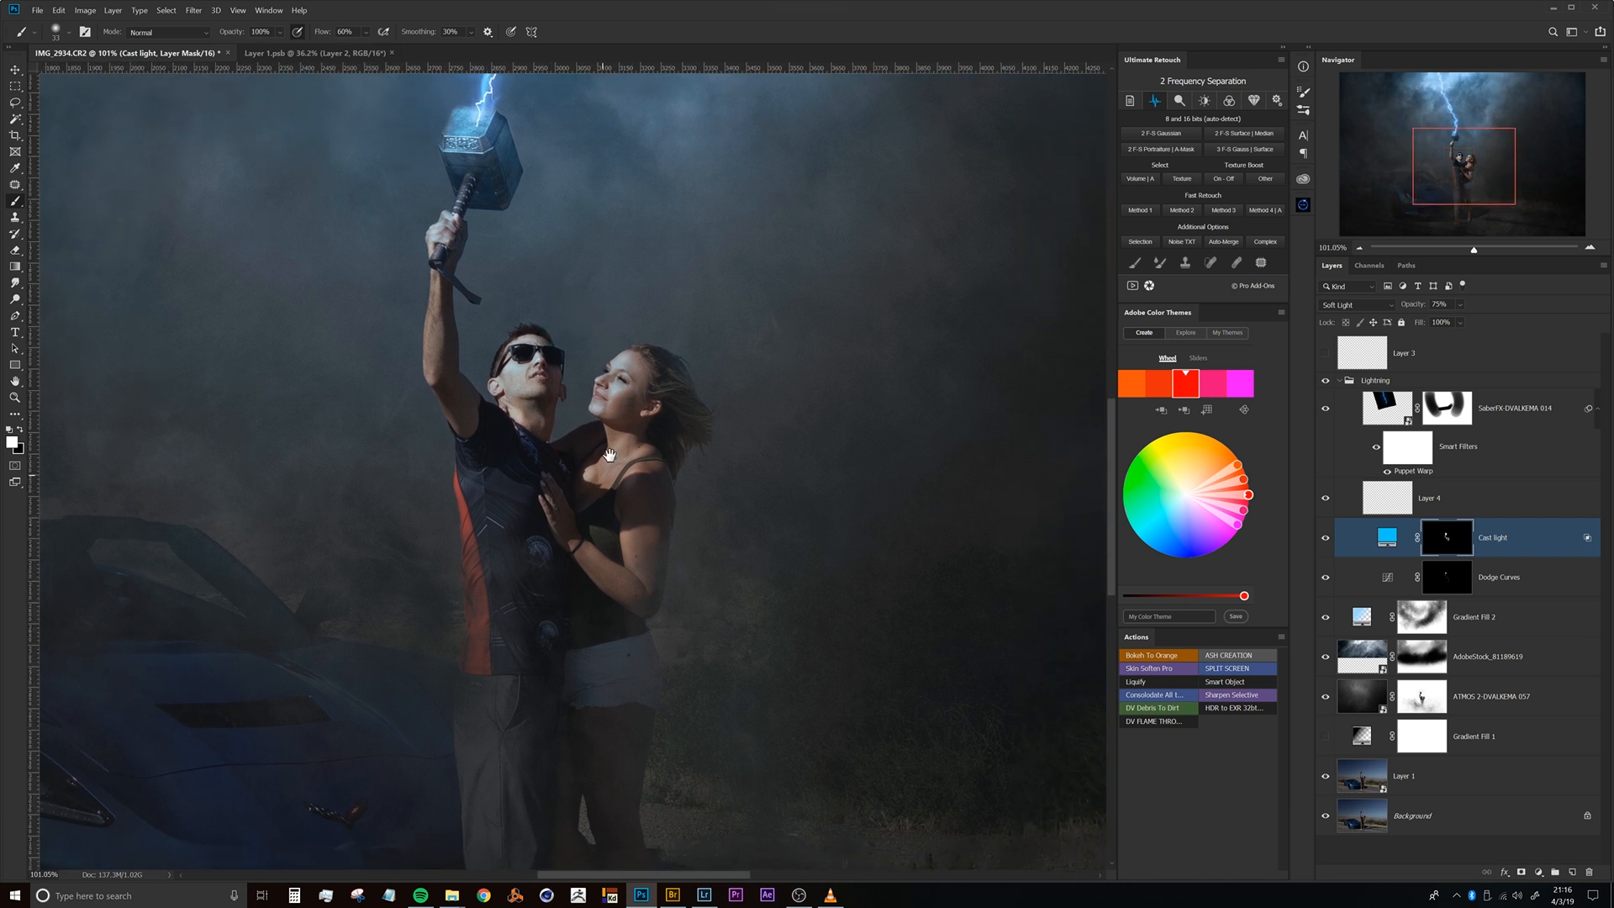
scroll(610, 454, "up", 5)
left_click_drag(606, 396, 760, 376)
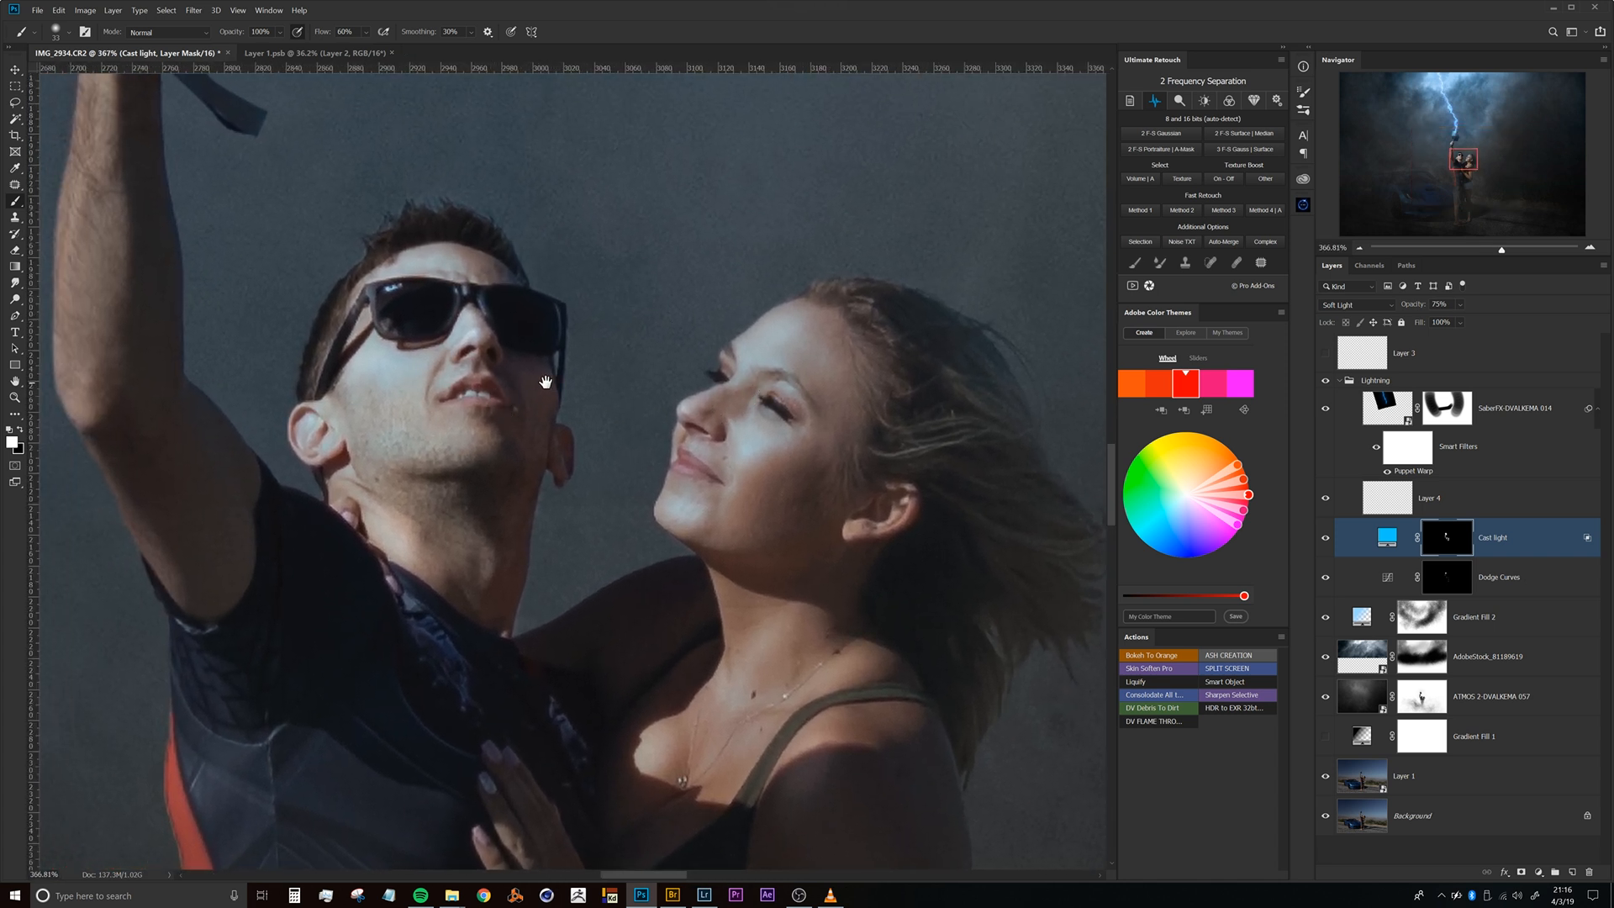
scroll(502, 396, "up", 1)
left_click_drag(778, 470, 640, 374)
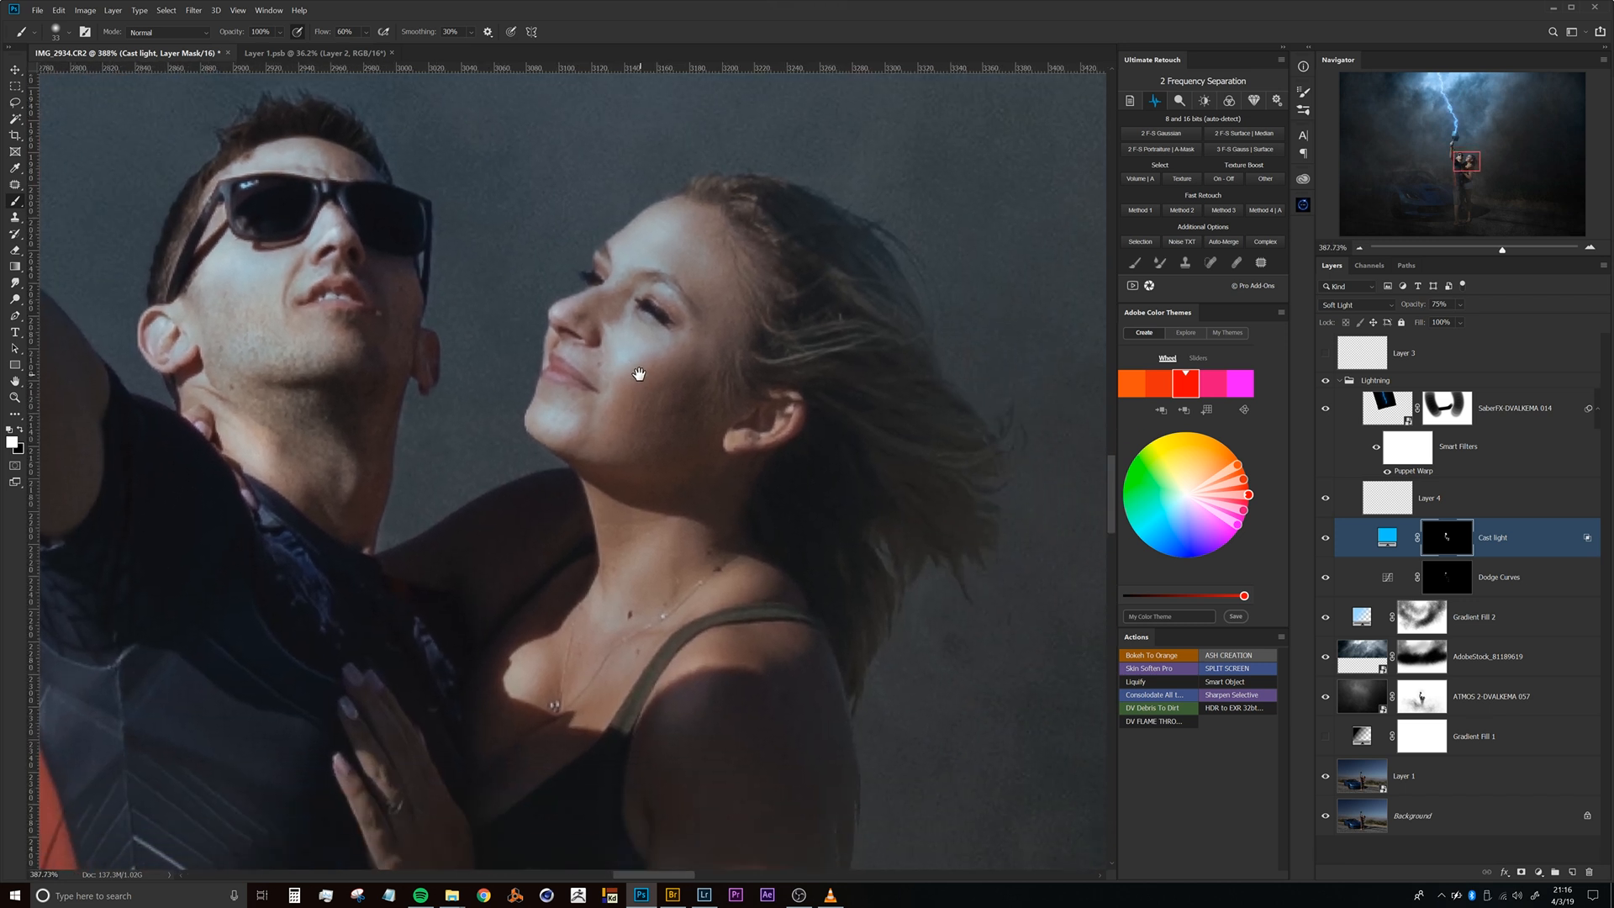
scroll(639, 376, "down", 1)
scroll(631, 397, "down", 1)
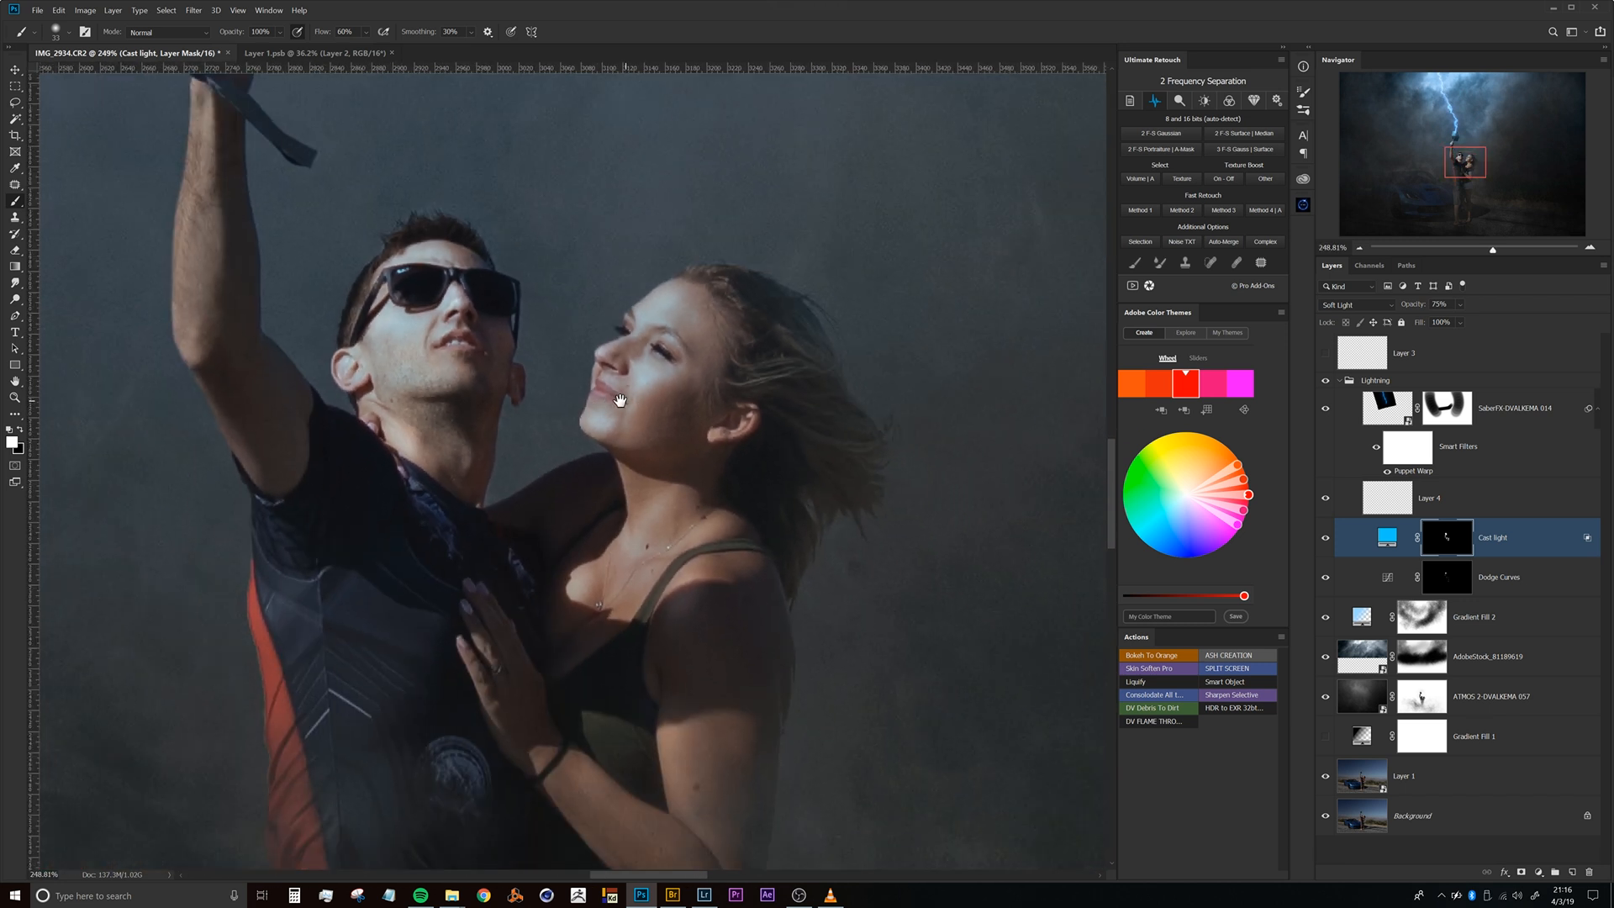
scroll(631, 397, "down", 2)
scroll(631, 462, "down", 1)
scroll(631, 462, "down", 4)
left_click_drag(663, 384, 542, 418)
left_click_drag(548, 485, 569, 623)
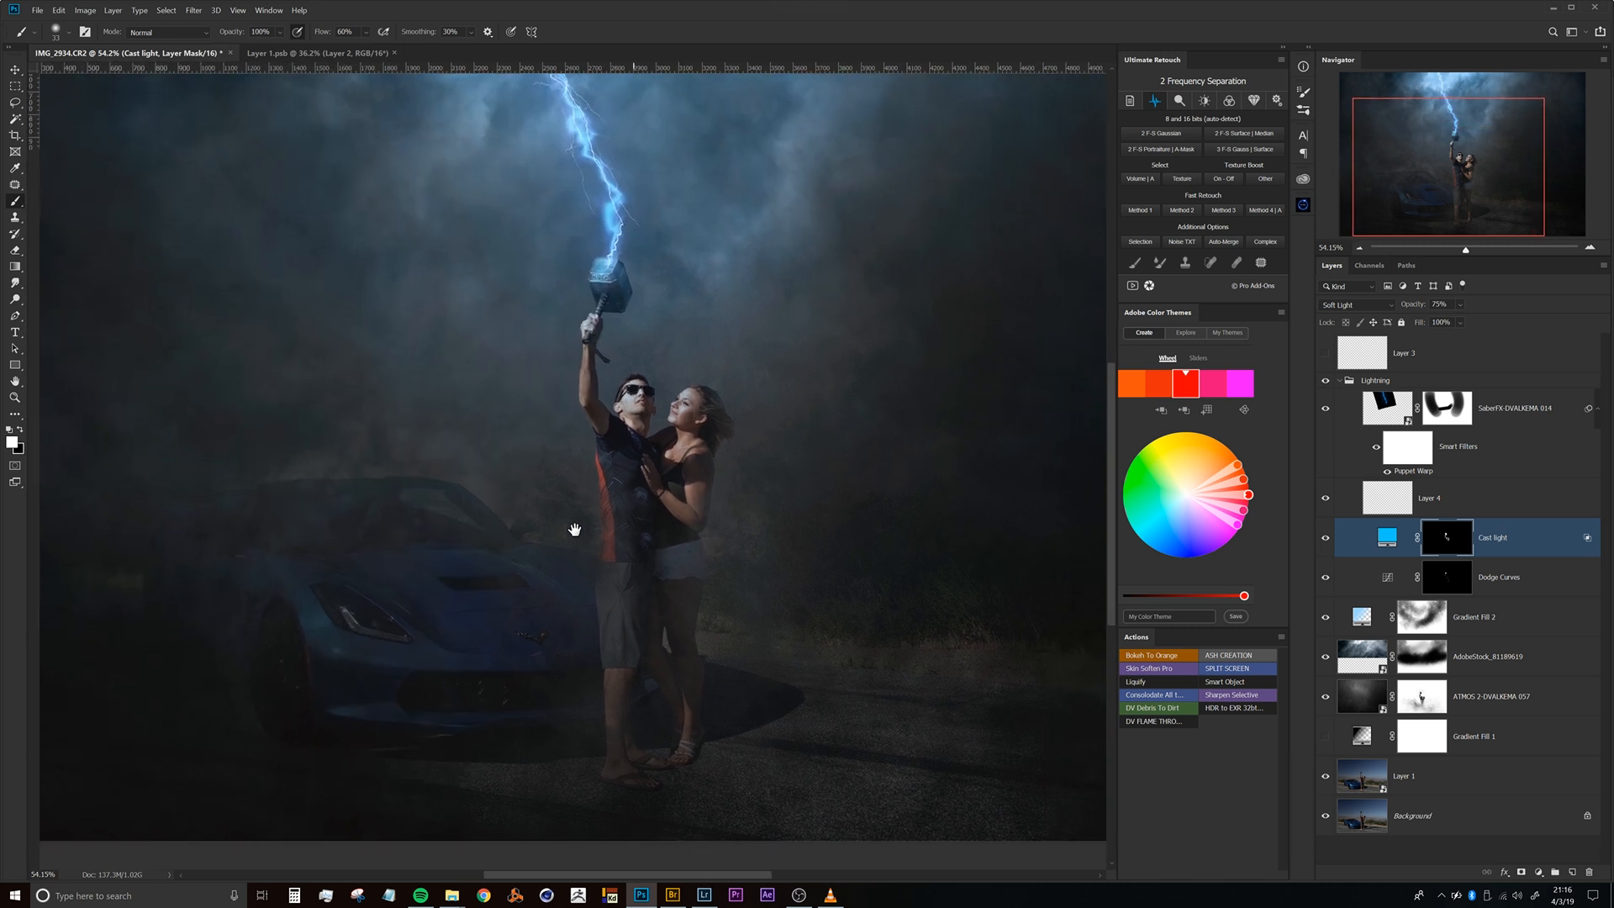
left_click_drag(606, 538, 421, 484)
mouse_move(578, 493)
left_mouse_down()
mouse_move(546, 493)
mouse_move(528, 529)
mouse_move(588, 487)
mouse_move(622, 432)
mouse_move(595, 473)
left_mouse_up()
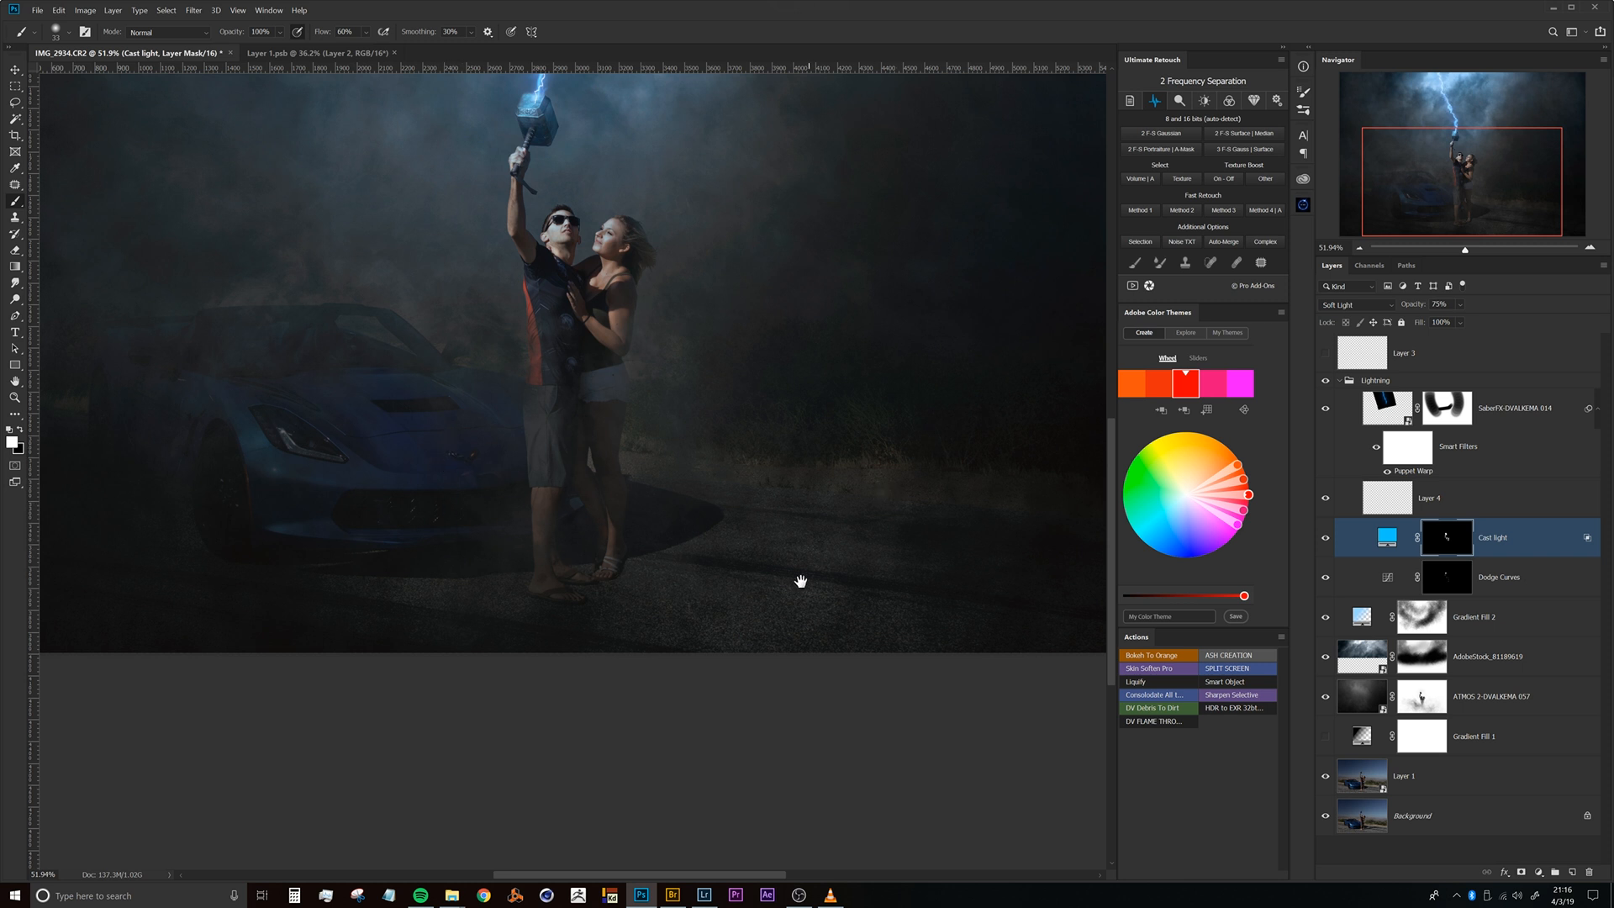
left_click_drag(632, 484, 656, 442)
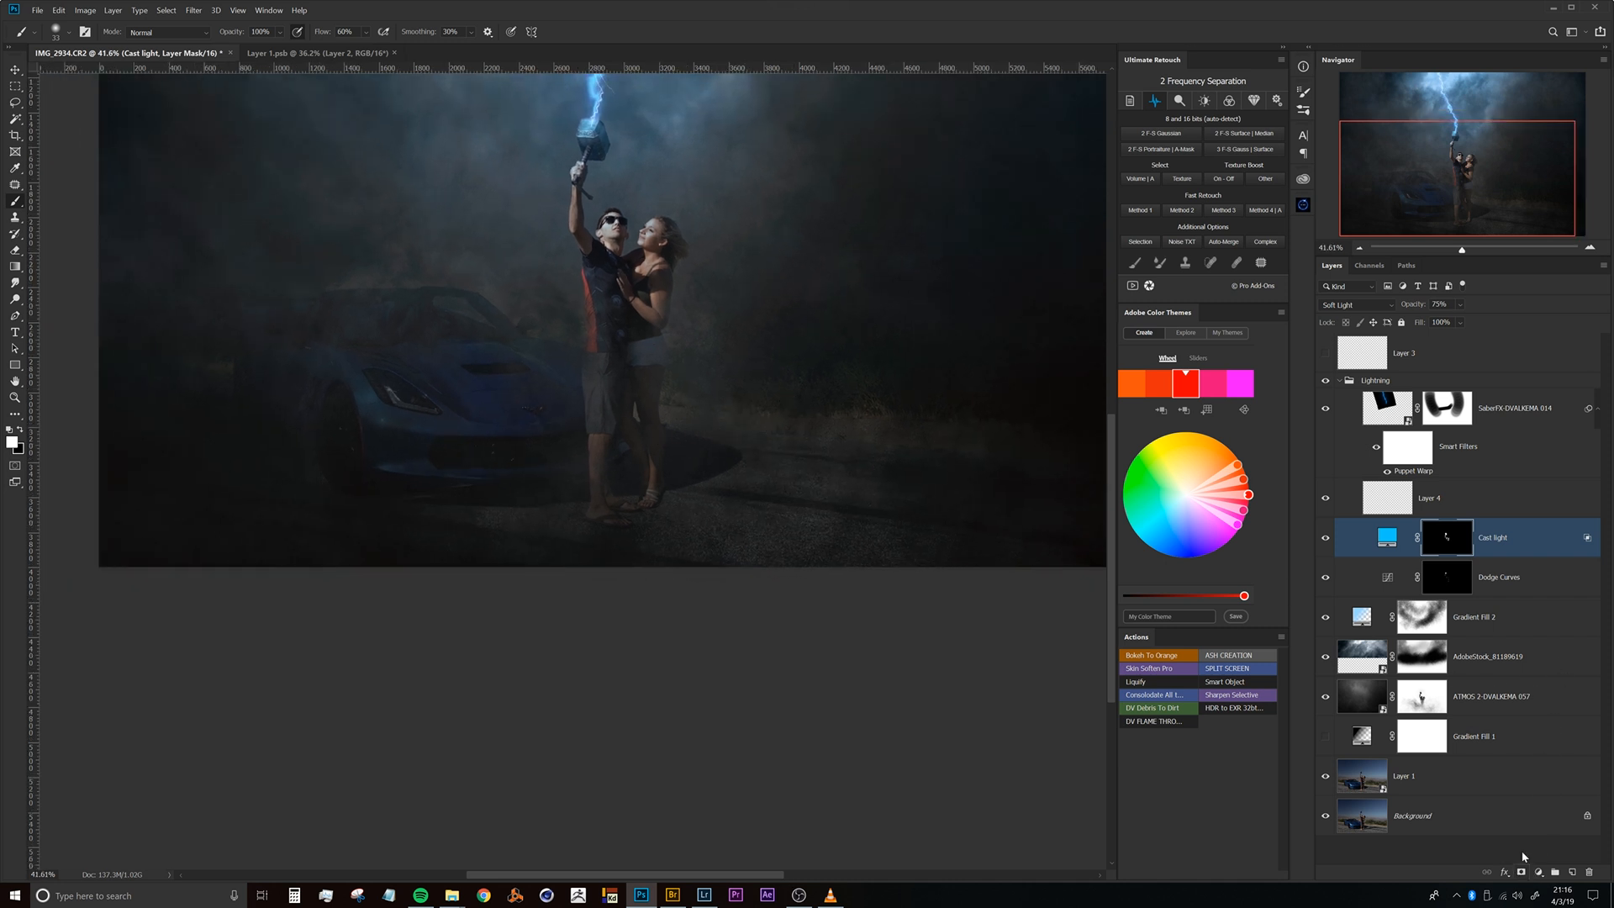
Collapse the Lightning group and convert the locked Background into a regular layer named Layer 0.
key("ctrl+2")
left_click(1356, 384)
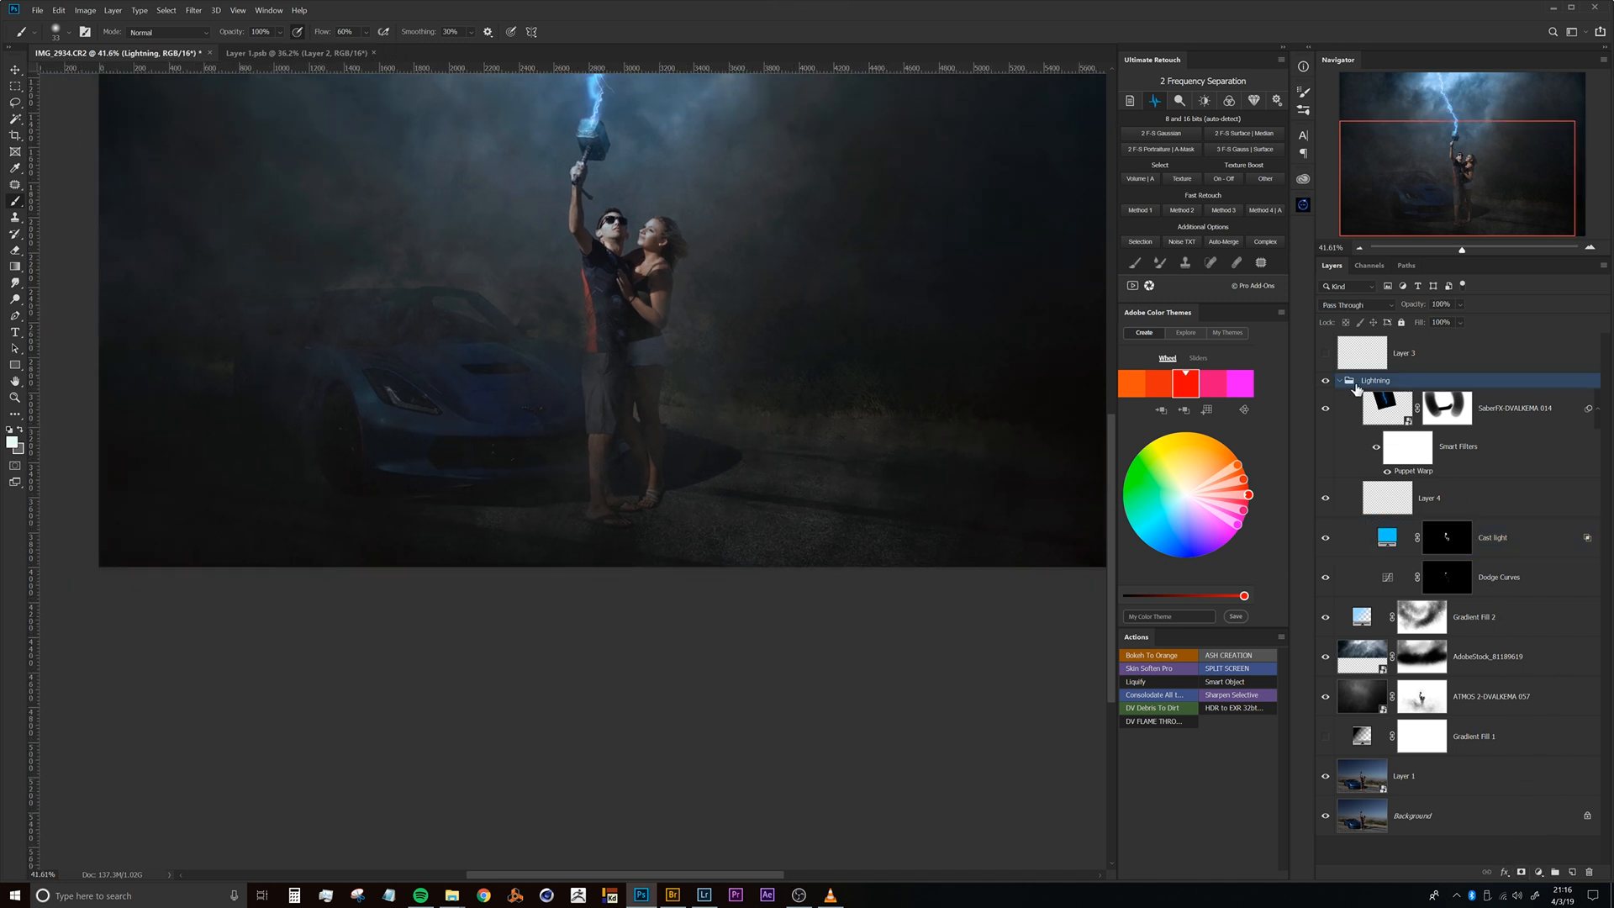
left_click(1342, 382)
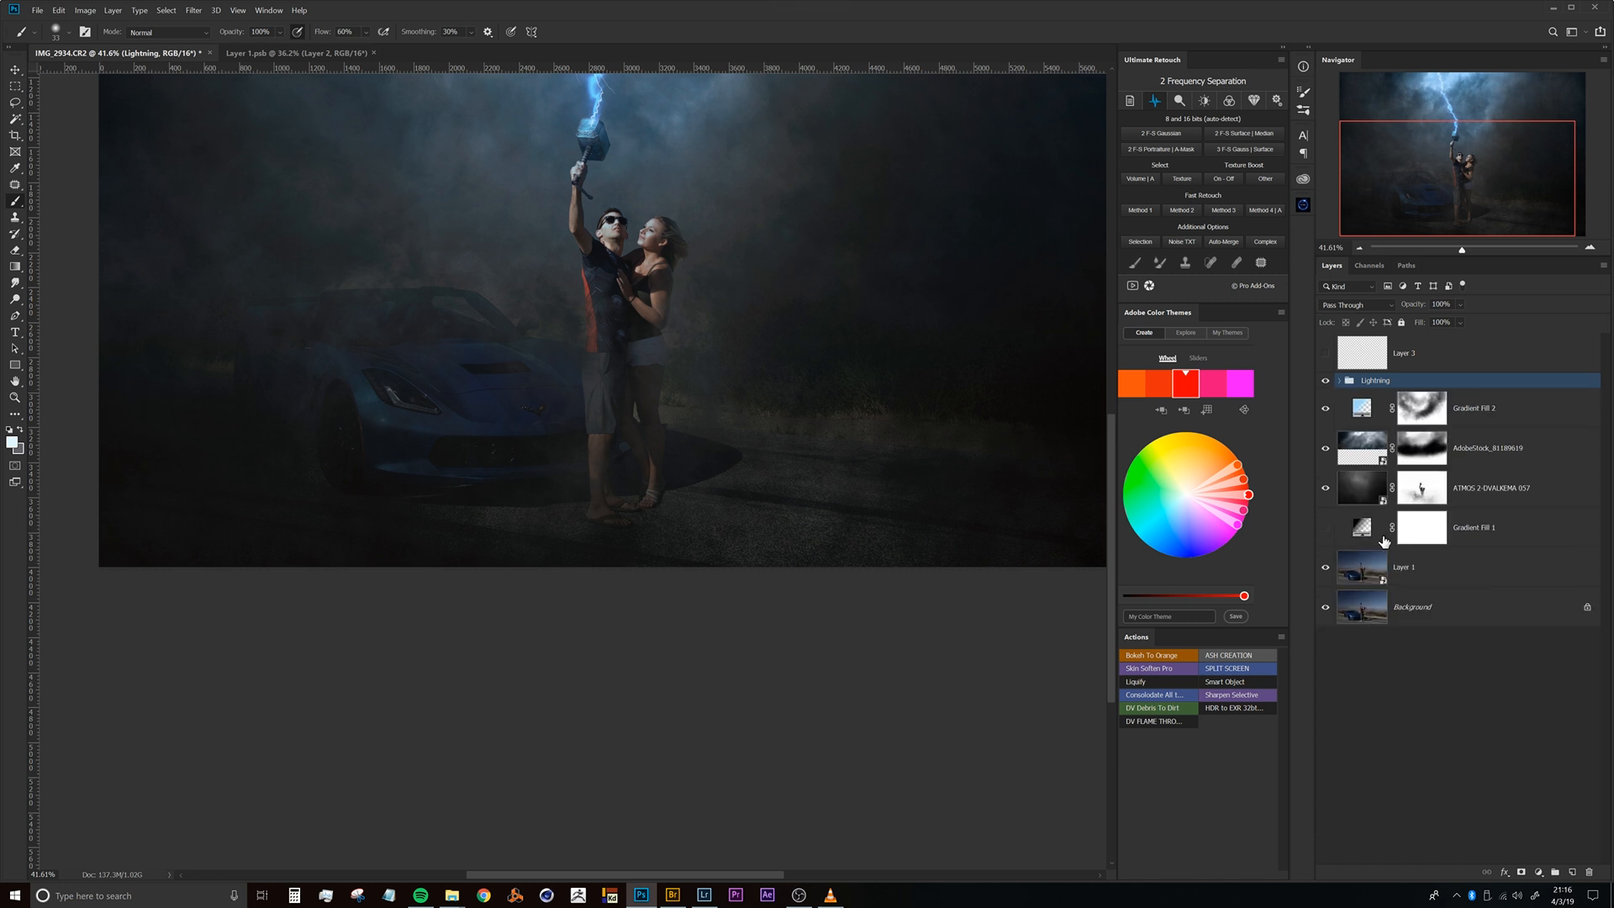
left_click(1416, 583)
left_click(1410, 606, "shift")
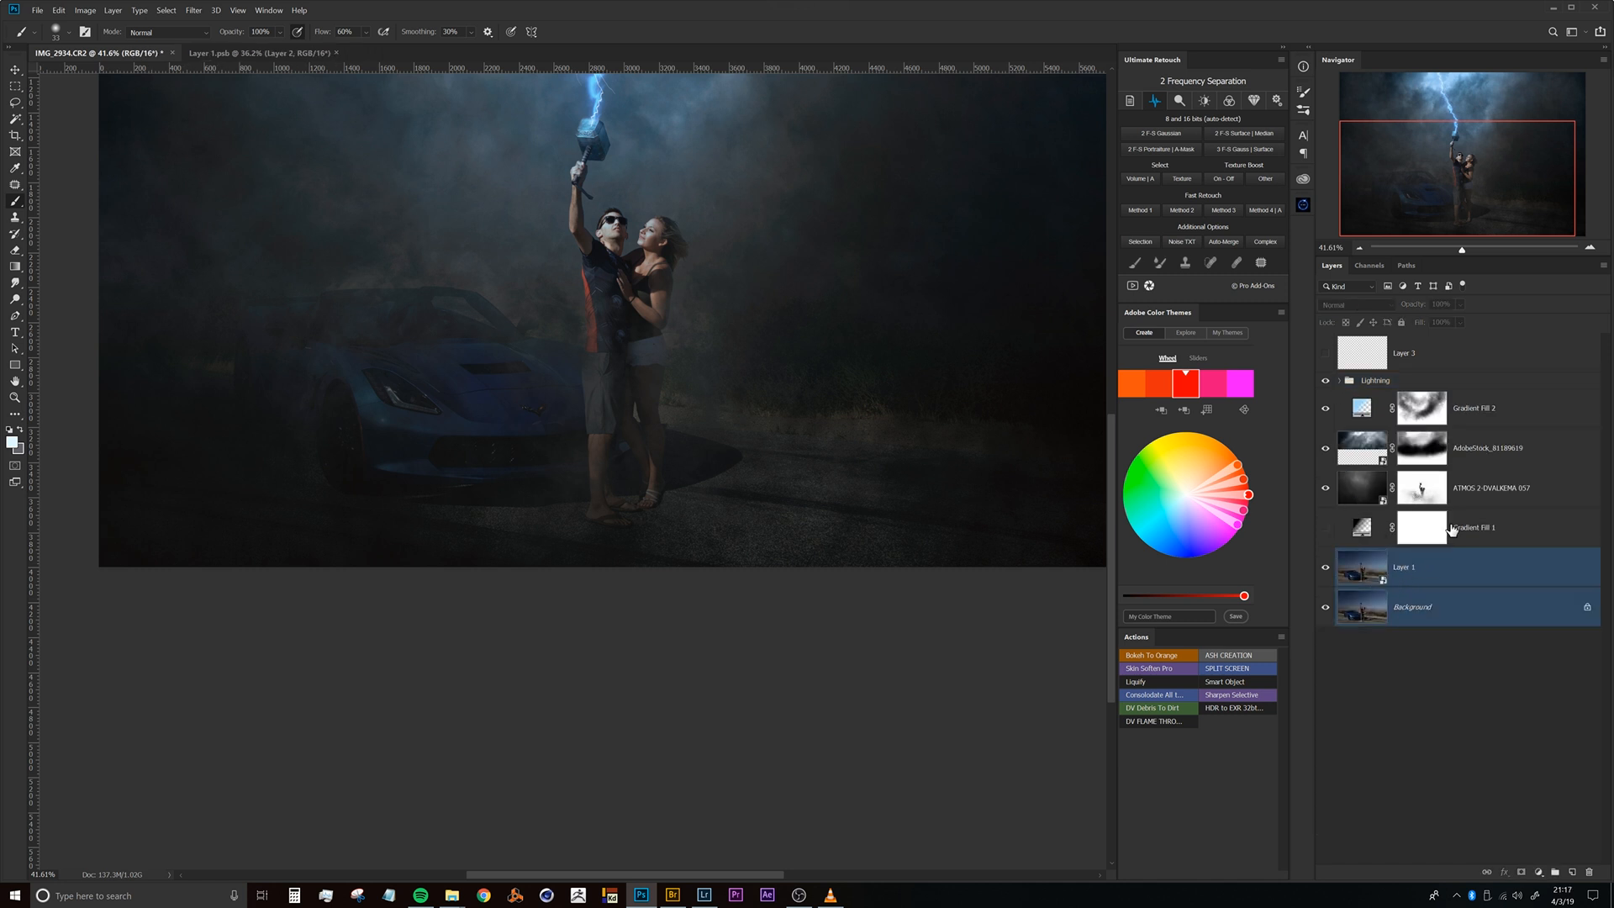
left_click(1421, 579)
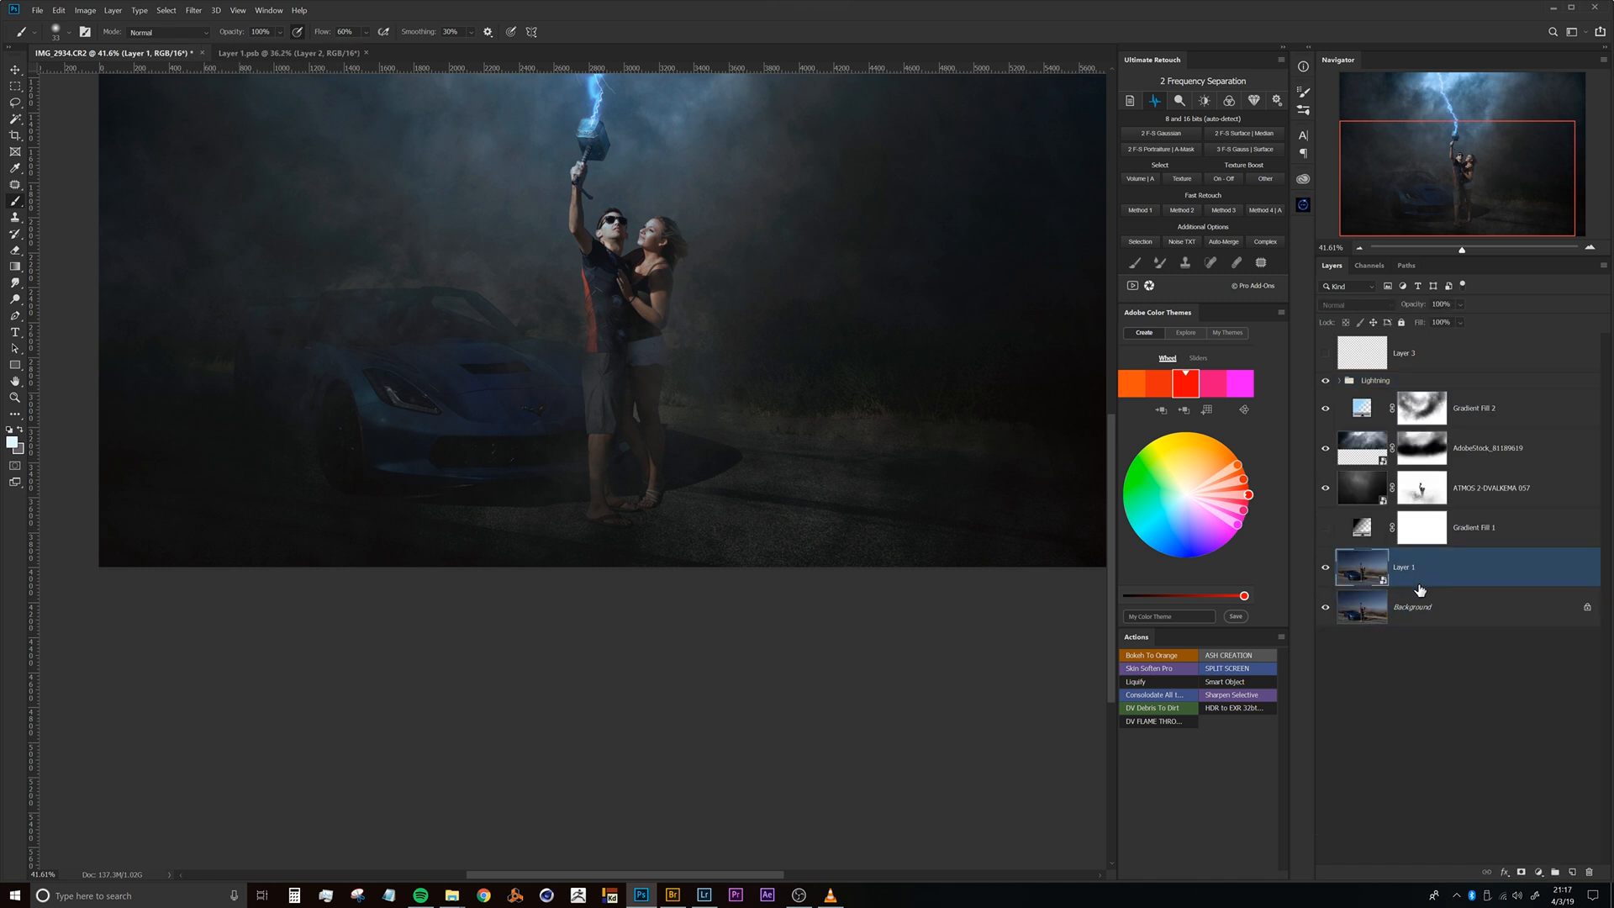
left_click(1419, 600, "shift")
double_click(1488, 618)
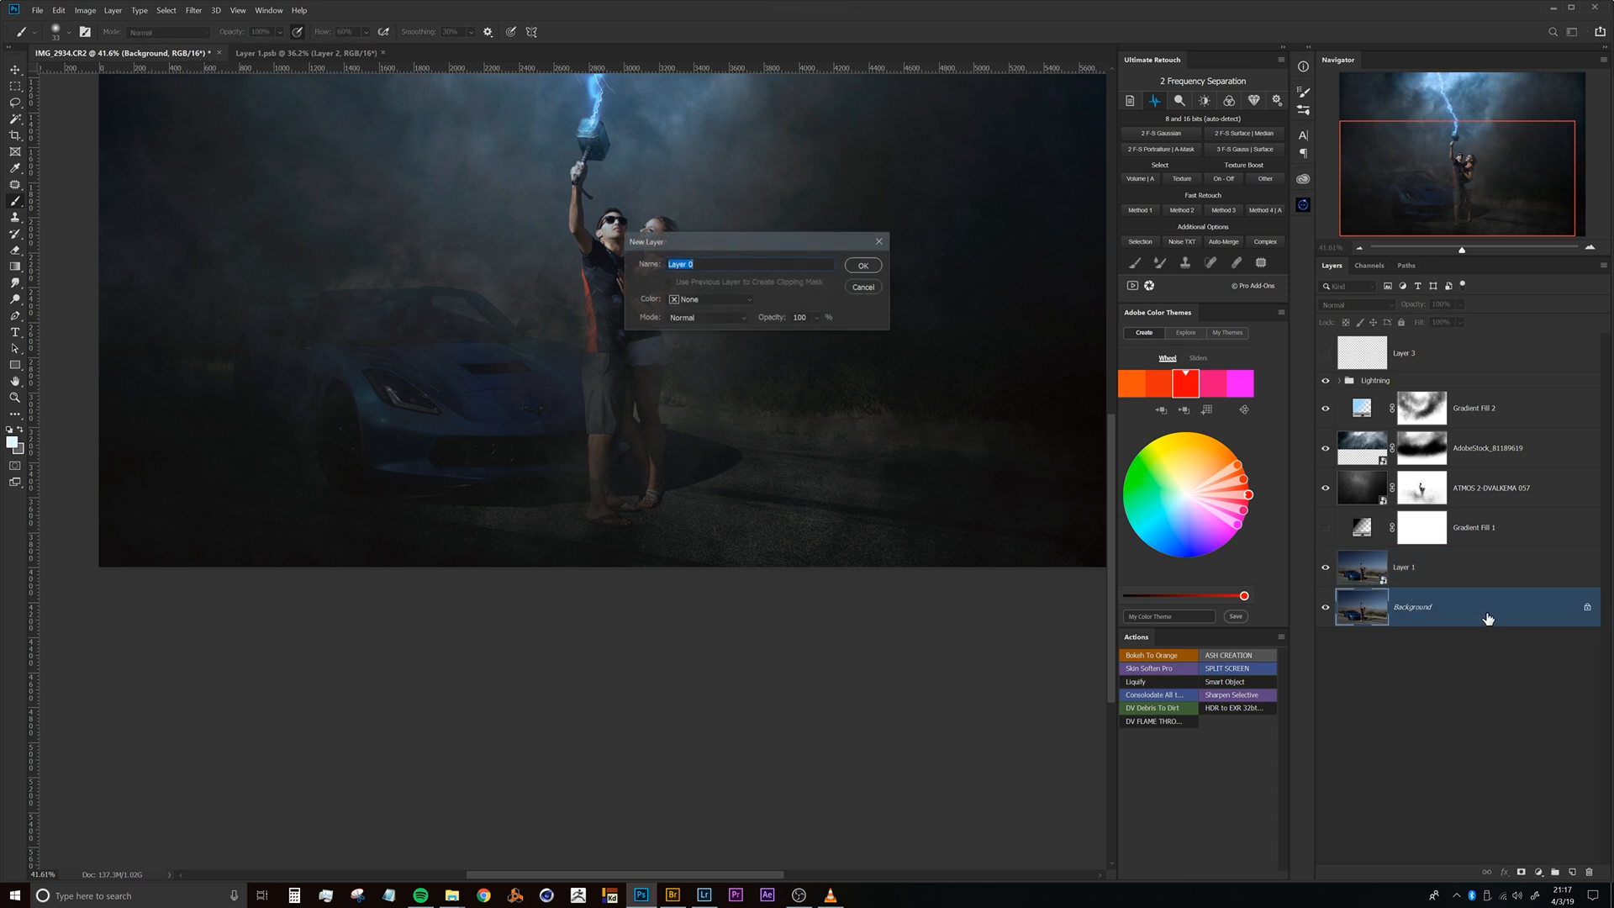
key("Return")
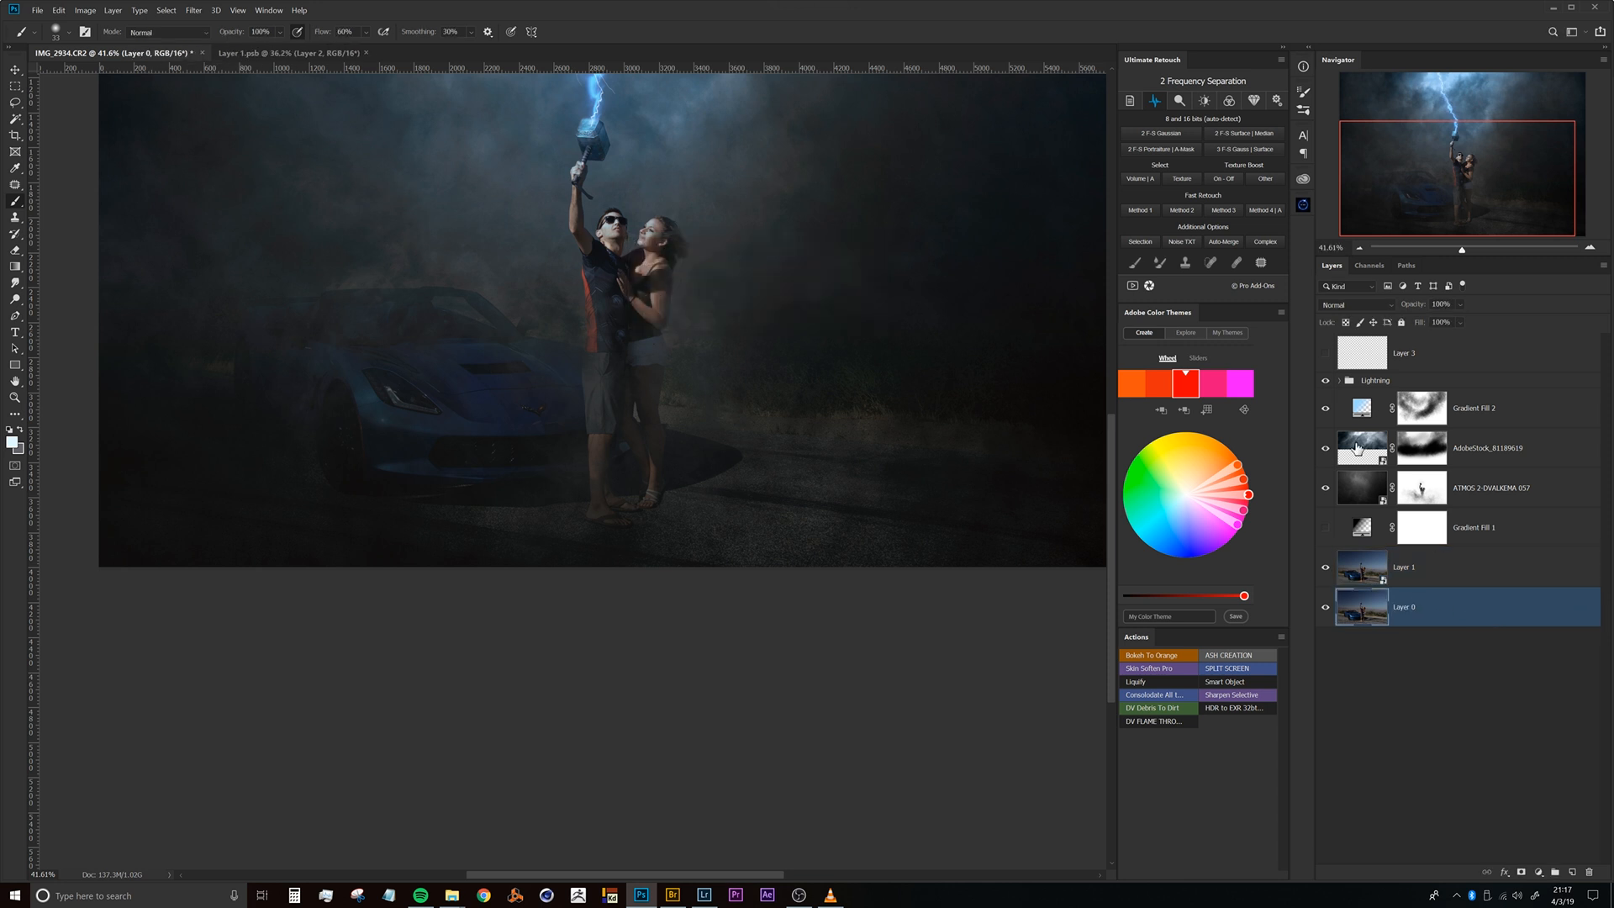
Group Layer 1 and Layer 0 and name the group BG.
left_click(1462, 579)
left_click(1439, 612, "shift")
left_click_drag(1438, 612, 1376, 586)
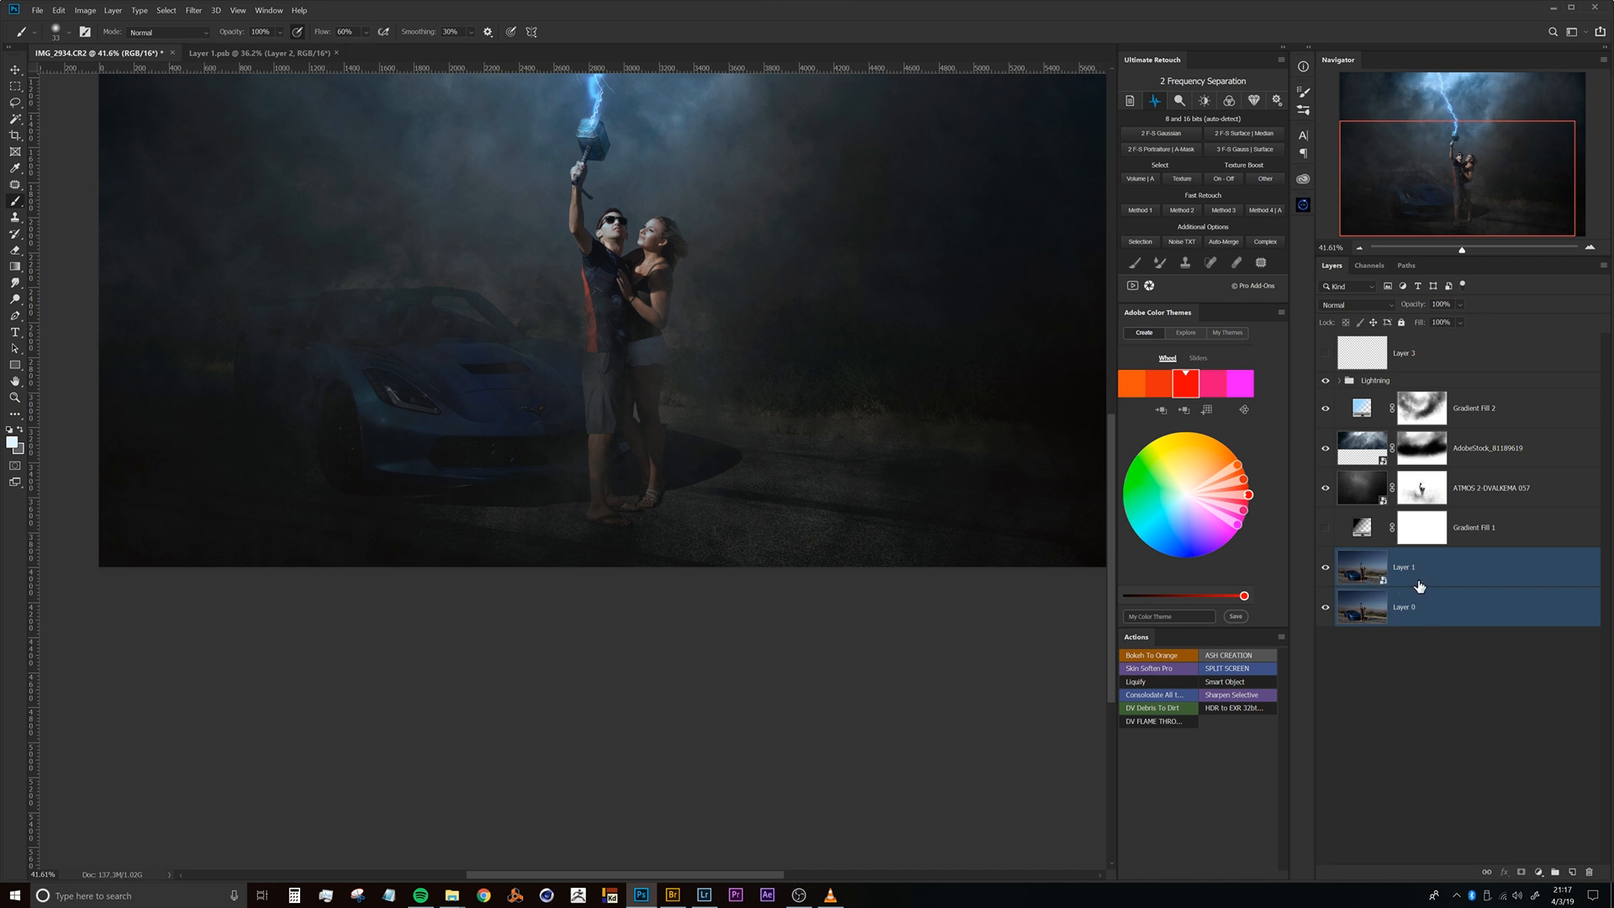
key("ctrl+g")
double_click(1372, 556)
key("Return")
key("shift+b")
double_click(1372, 557)
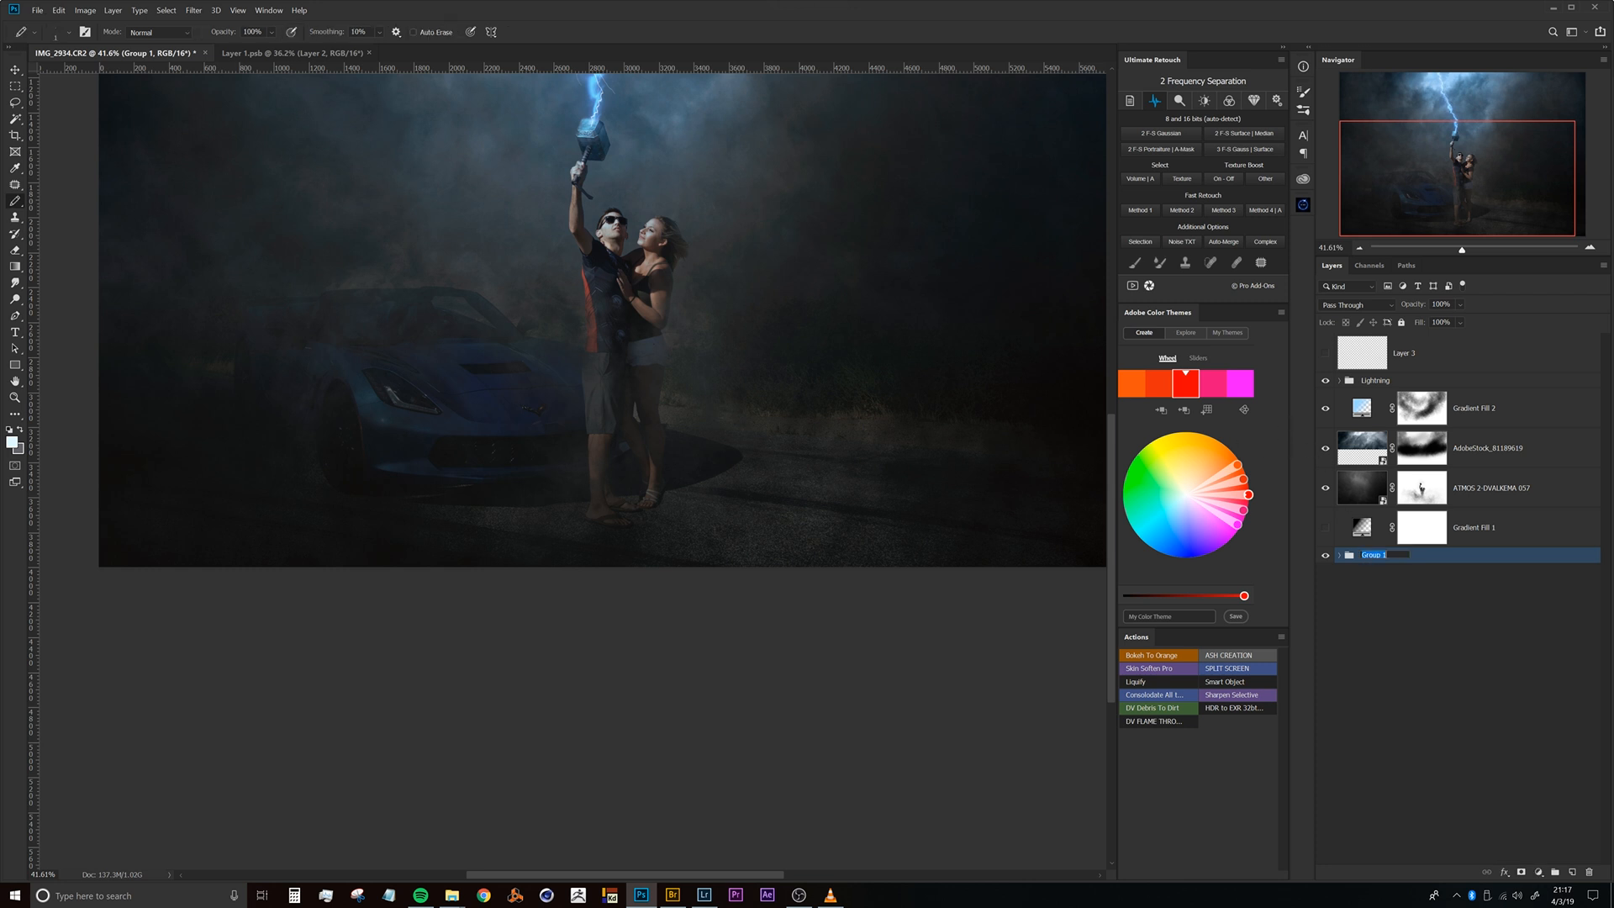
type("BG")
key("Return")
Add a Gradient fill layer with Radial style above Layer 1 inside the BG group.
left_click(1340, 556)
left_click(1422, 588)
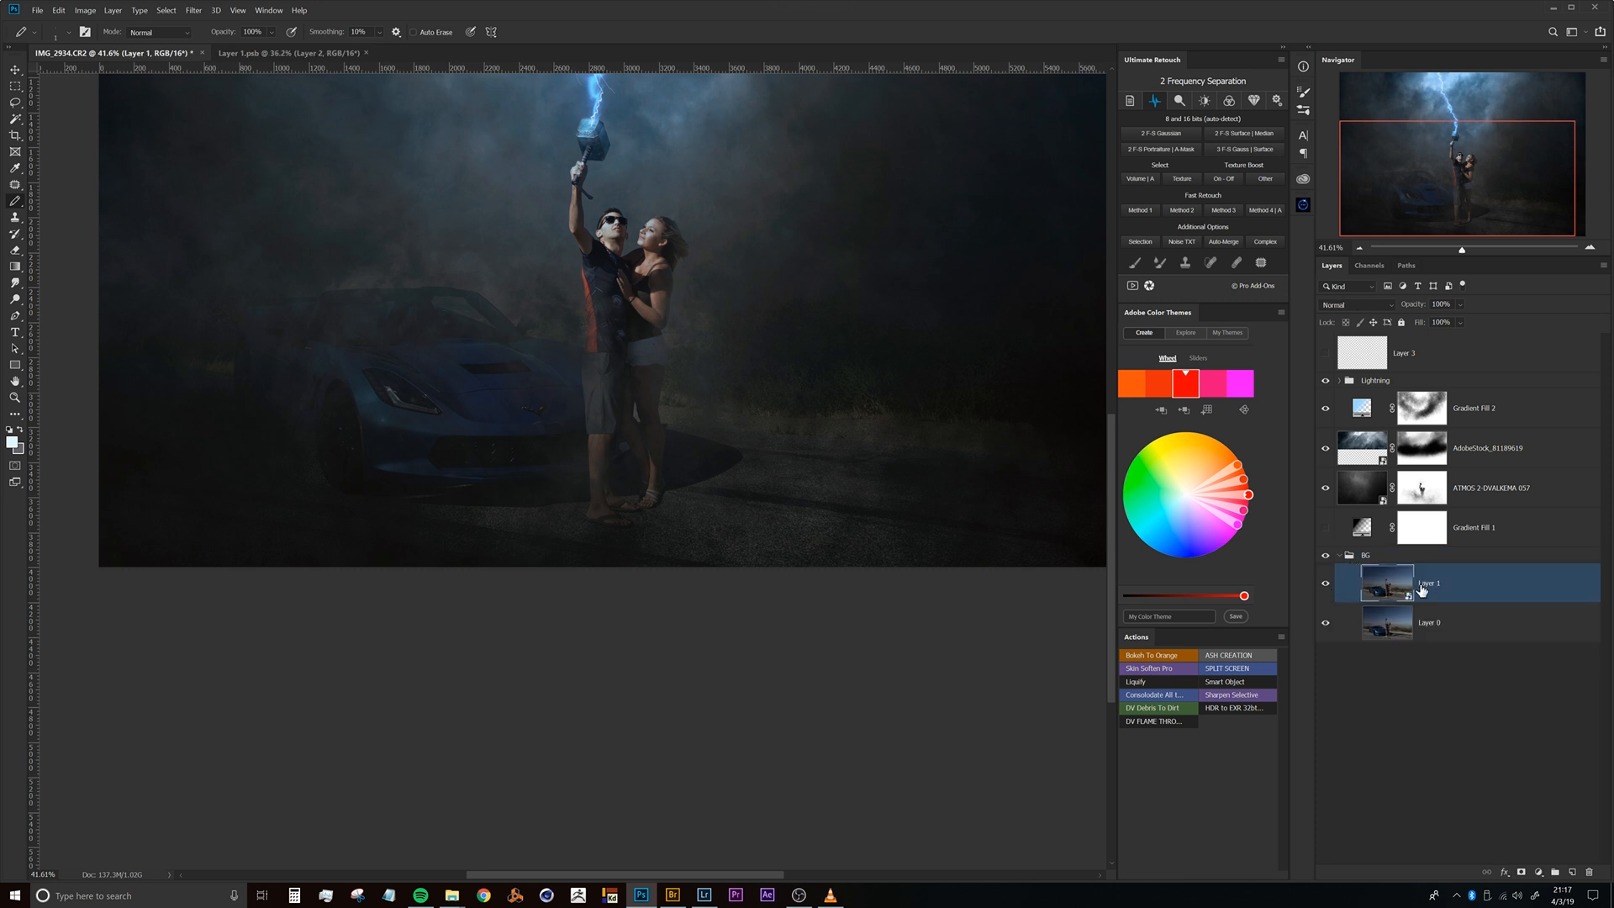
left_click(1539, 872)
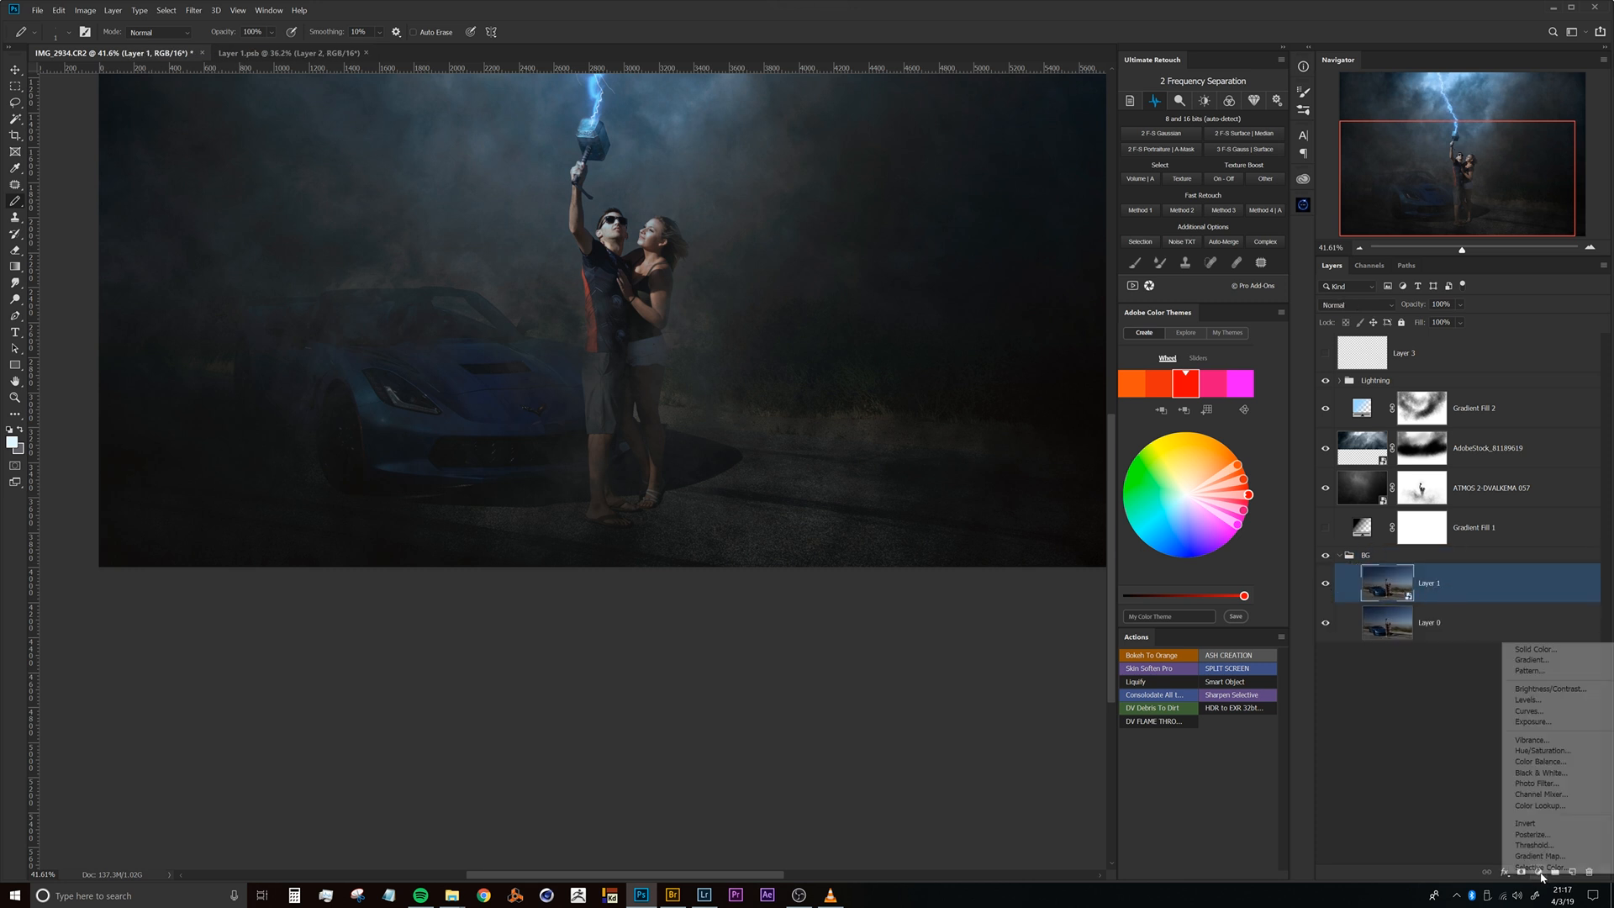
left_click(1534, 661)
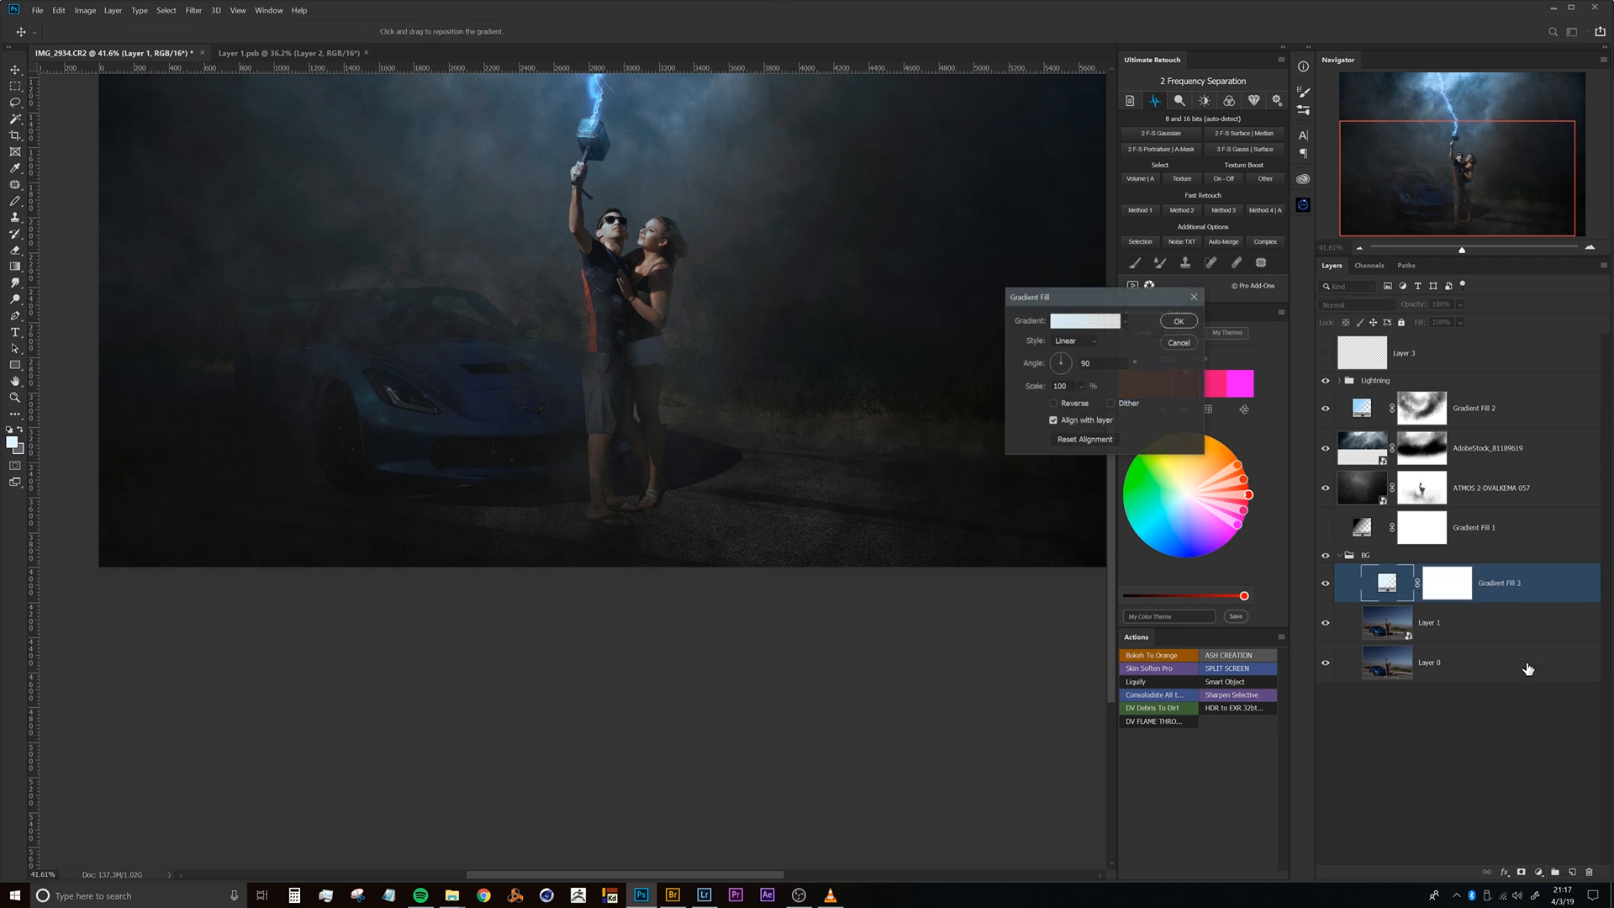
left_click_drag(731, 332, 684, 480)
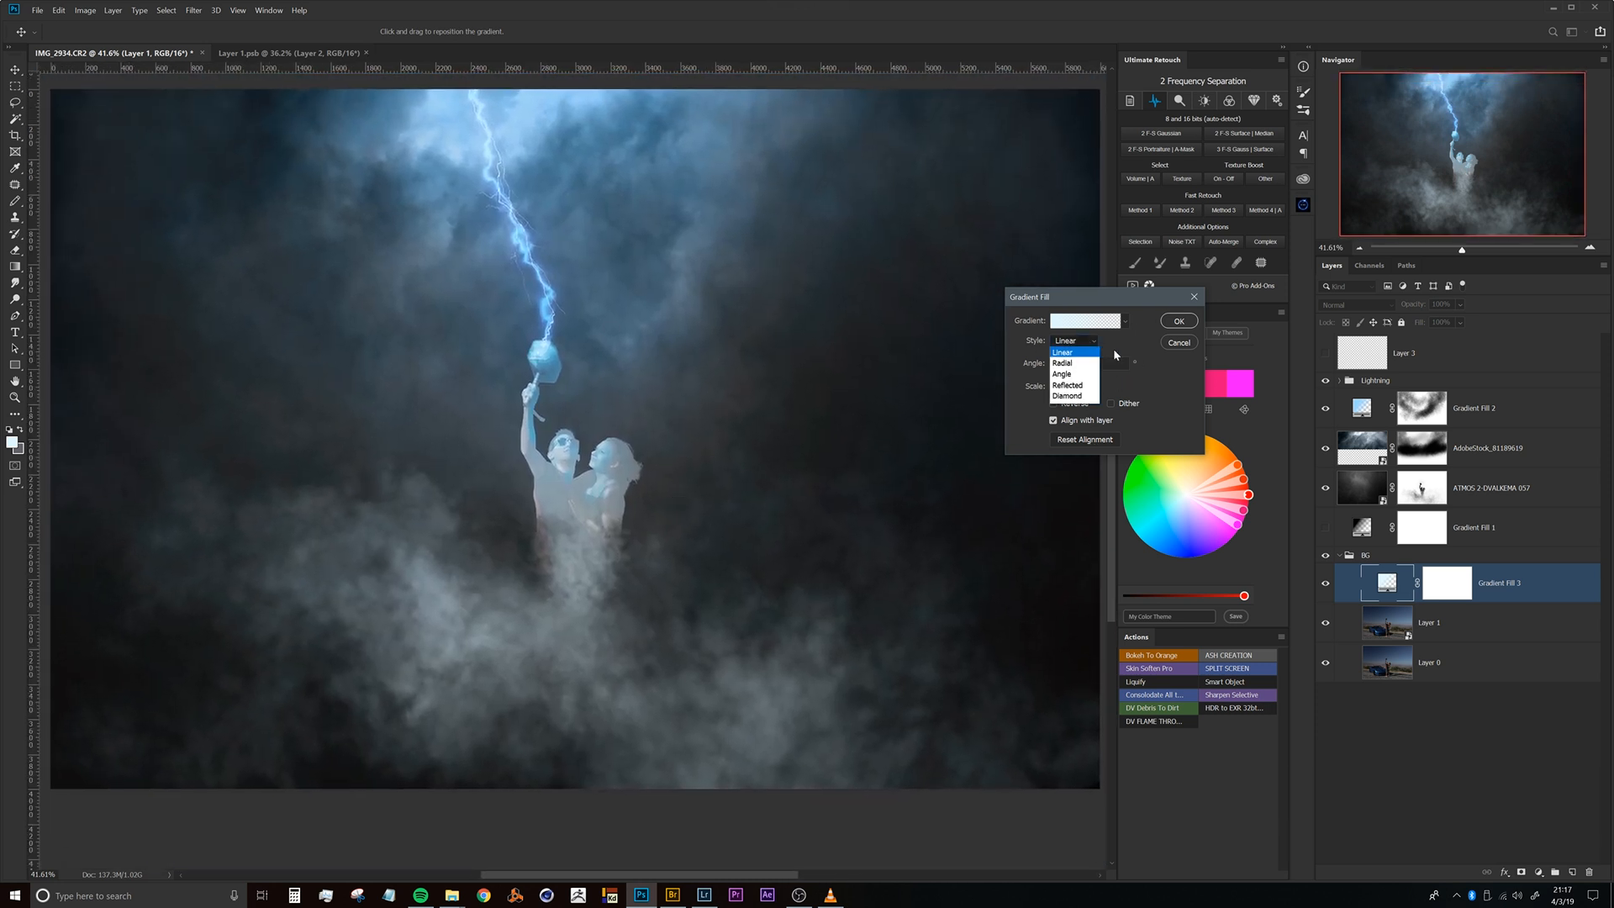
left_click(1063, 362)
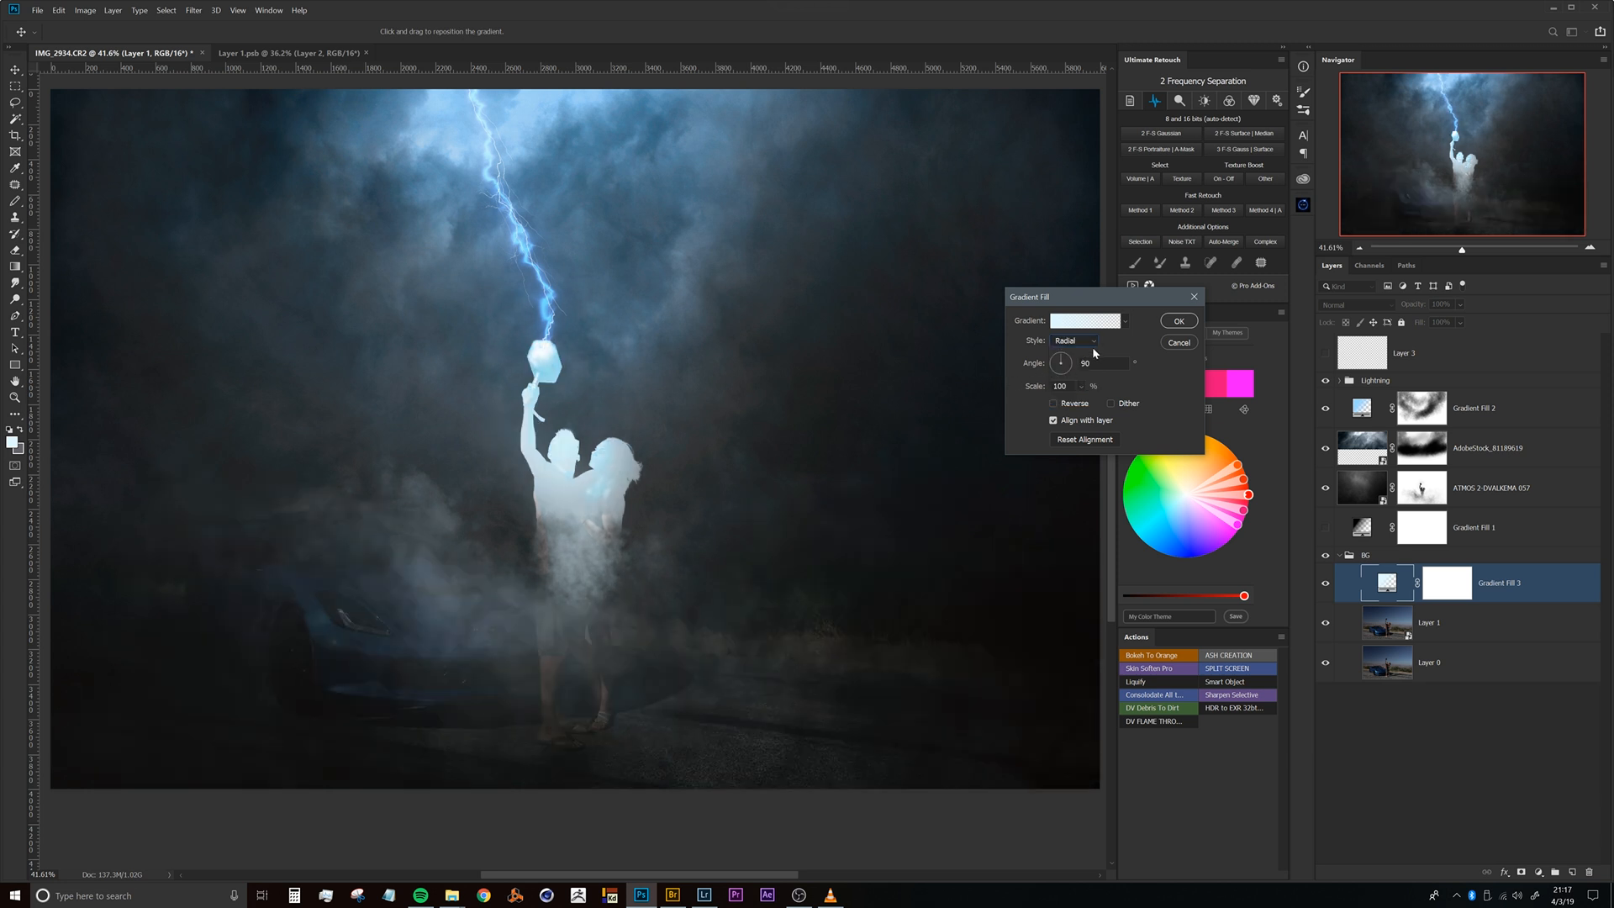
left_click(1180, 322)
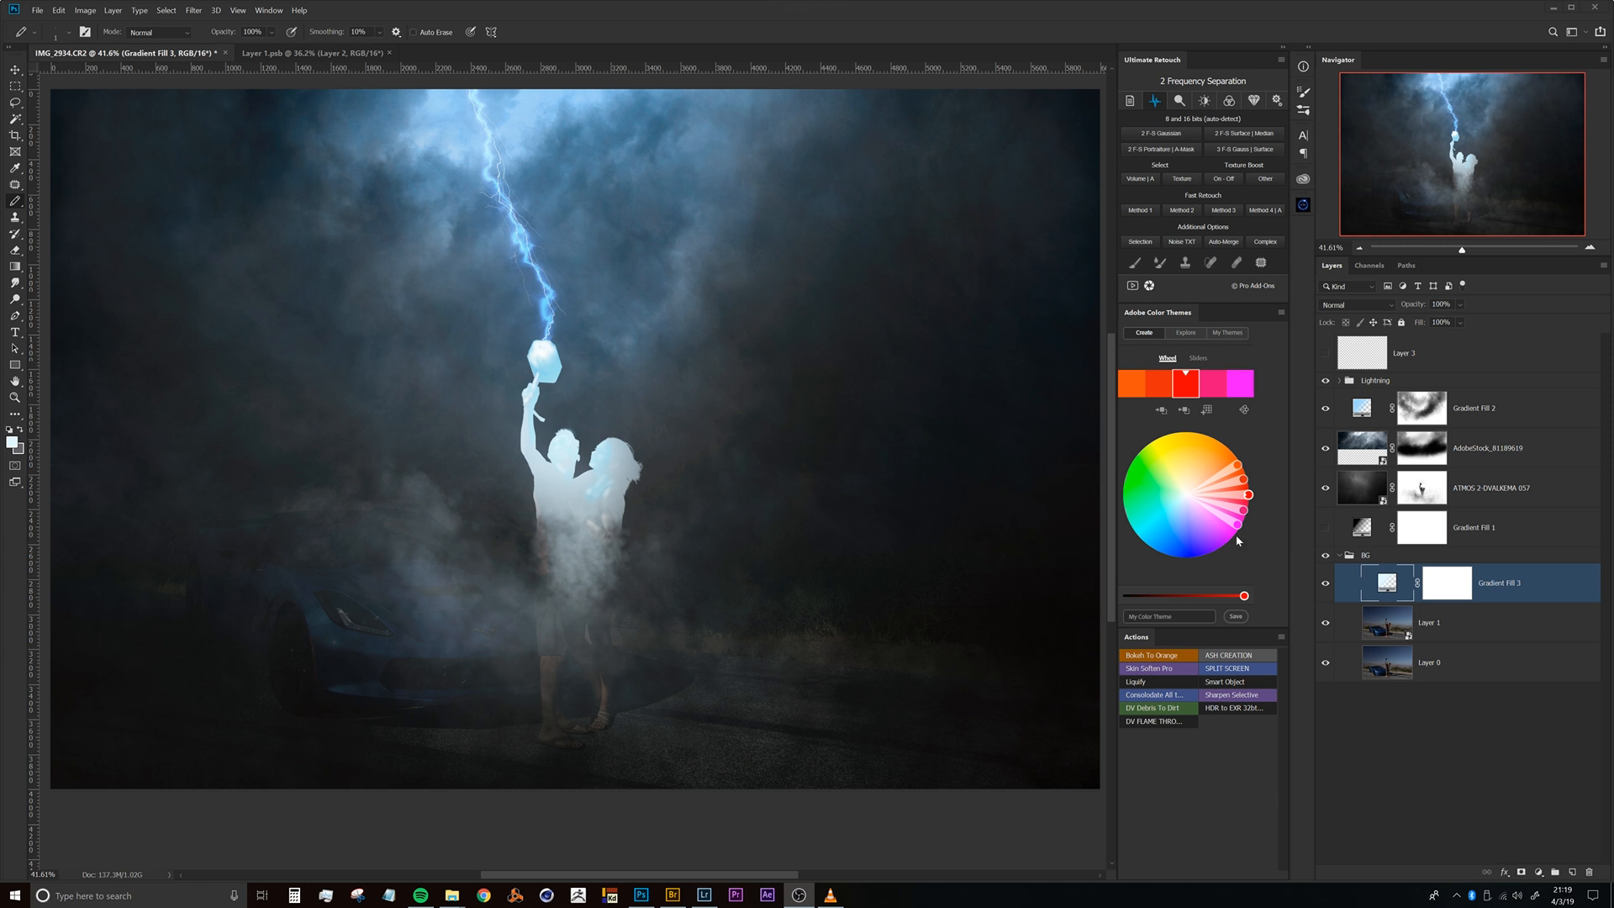
Move Gradient Fill 3 above the Lightning group and set its gradient scale to 88%.
left_click(1504, 581)
left_click_drag(1514, 578, 1461, 361)
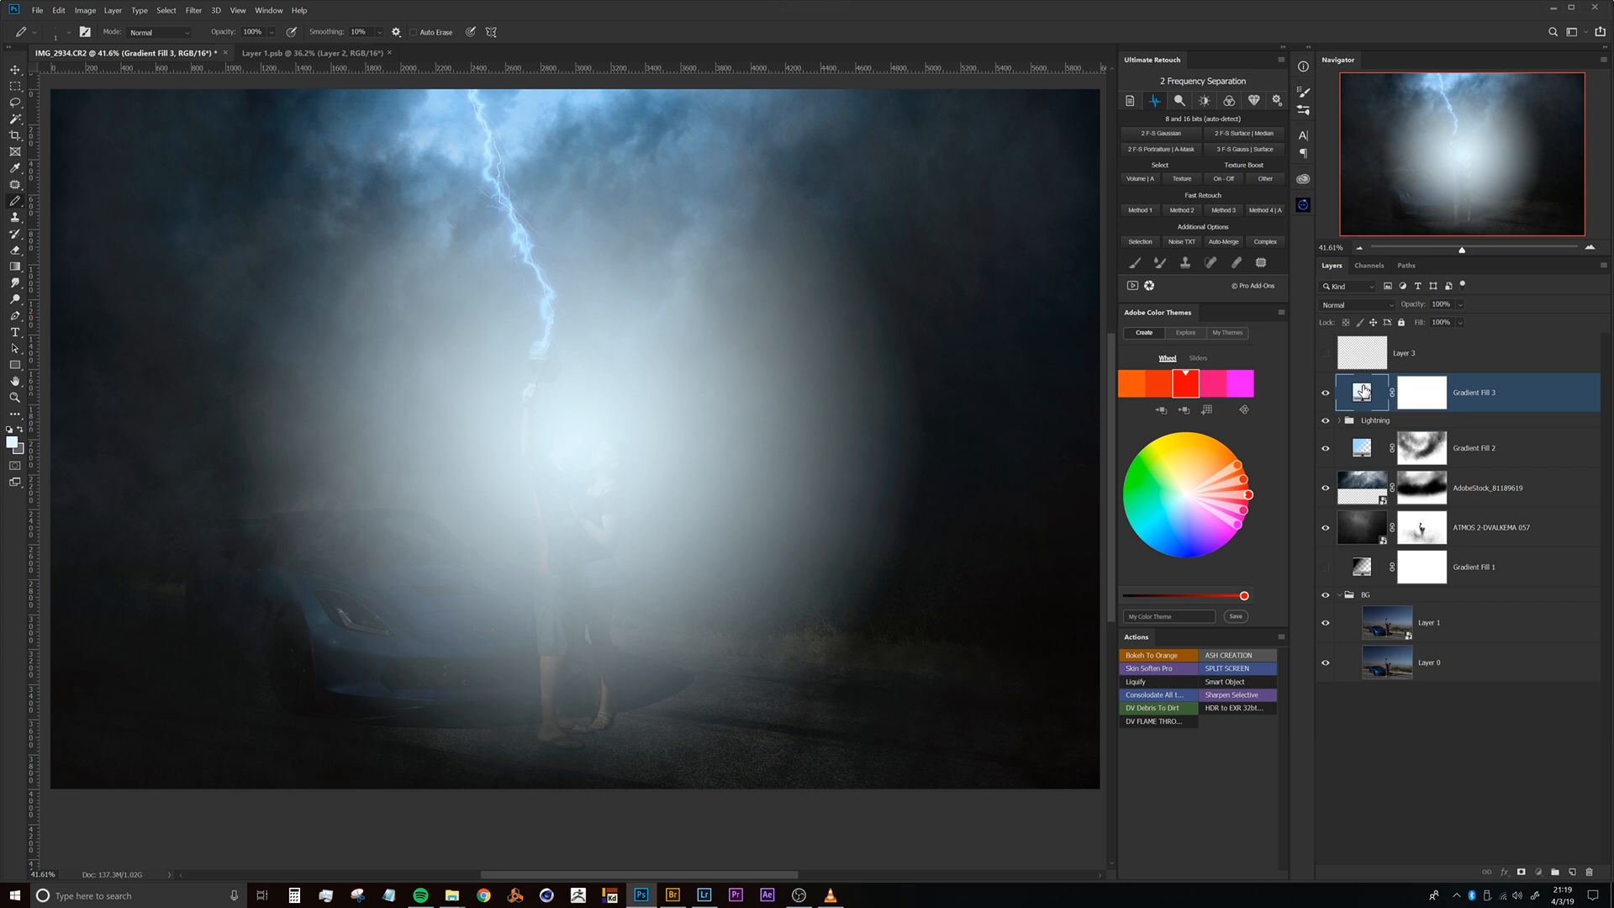
double_click(1361, 396)
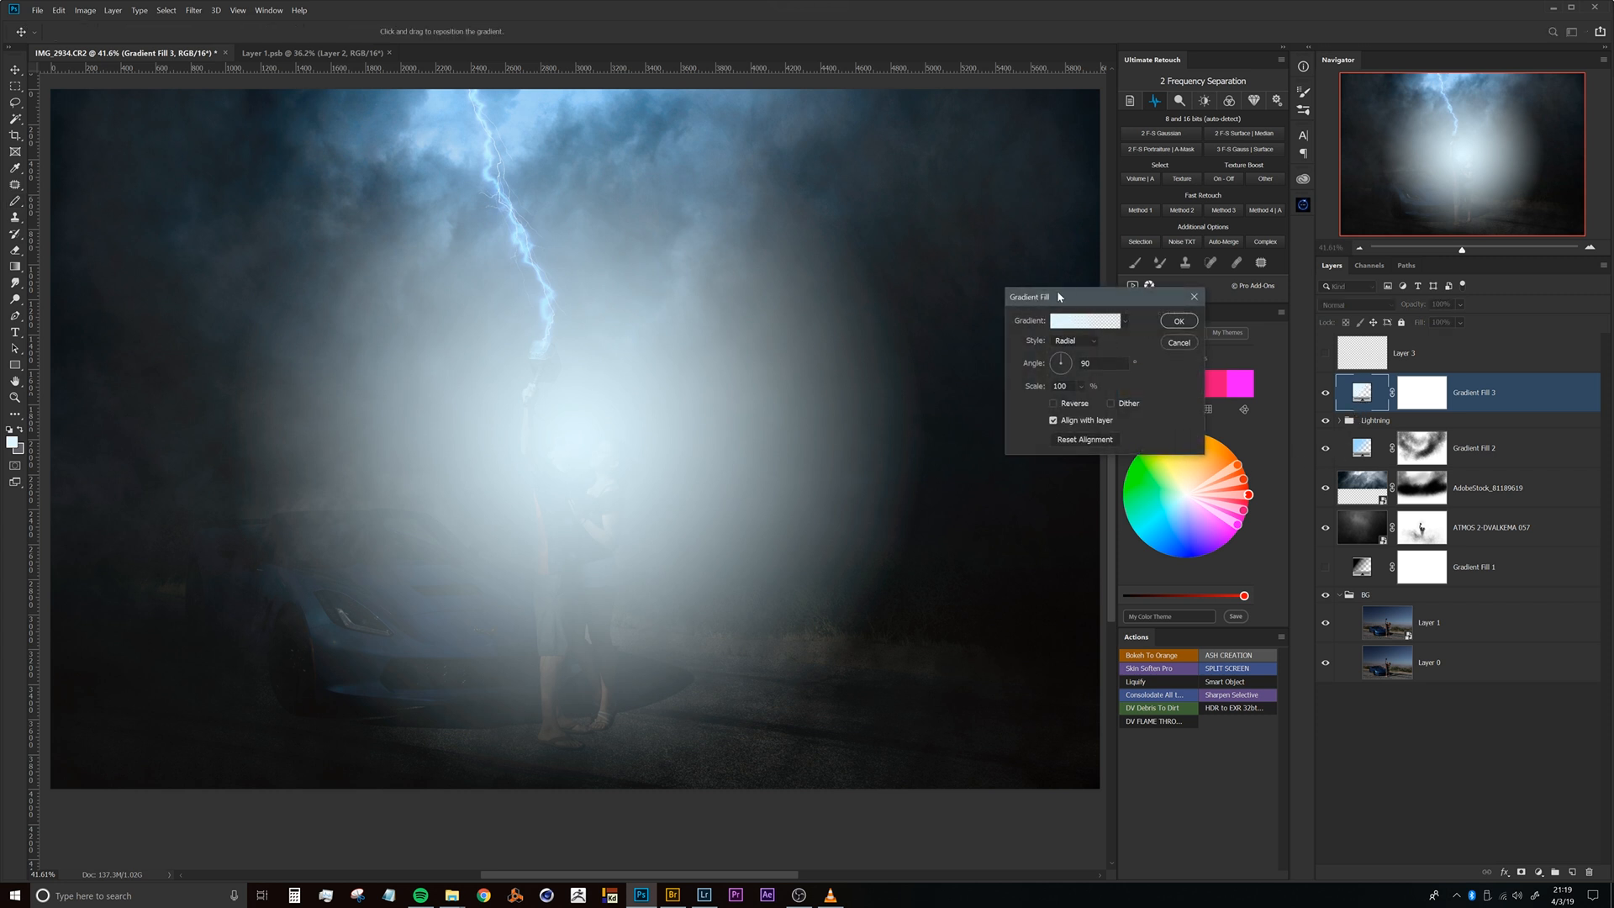
mouse_move(1038, 388)
left_mouse_down()
mouse_move(1017, 390)
mouse_move(1093, 380)
mouse_move(1031, 389)
left_mouse_up()
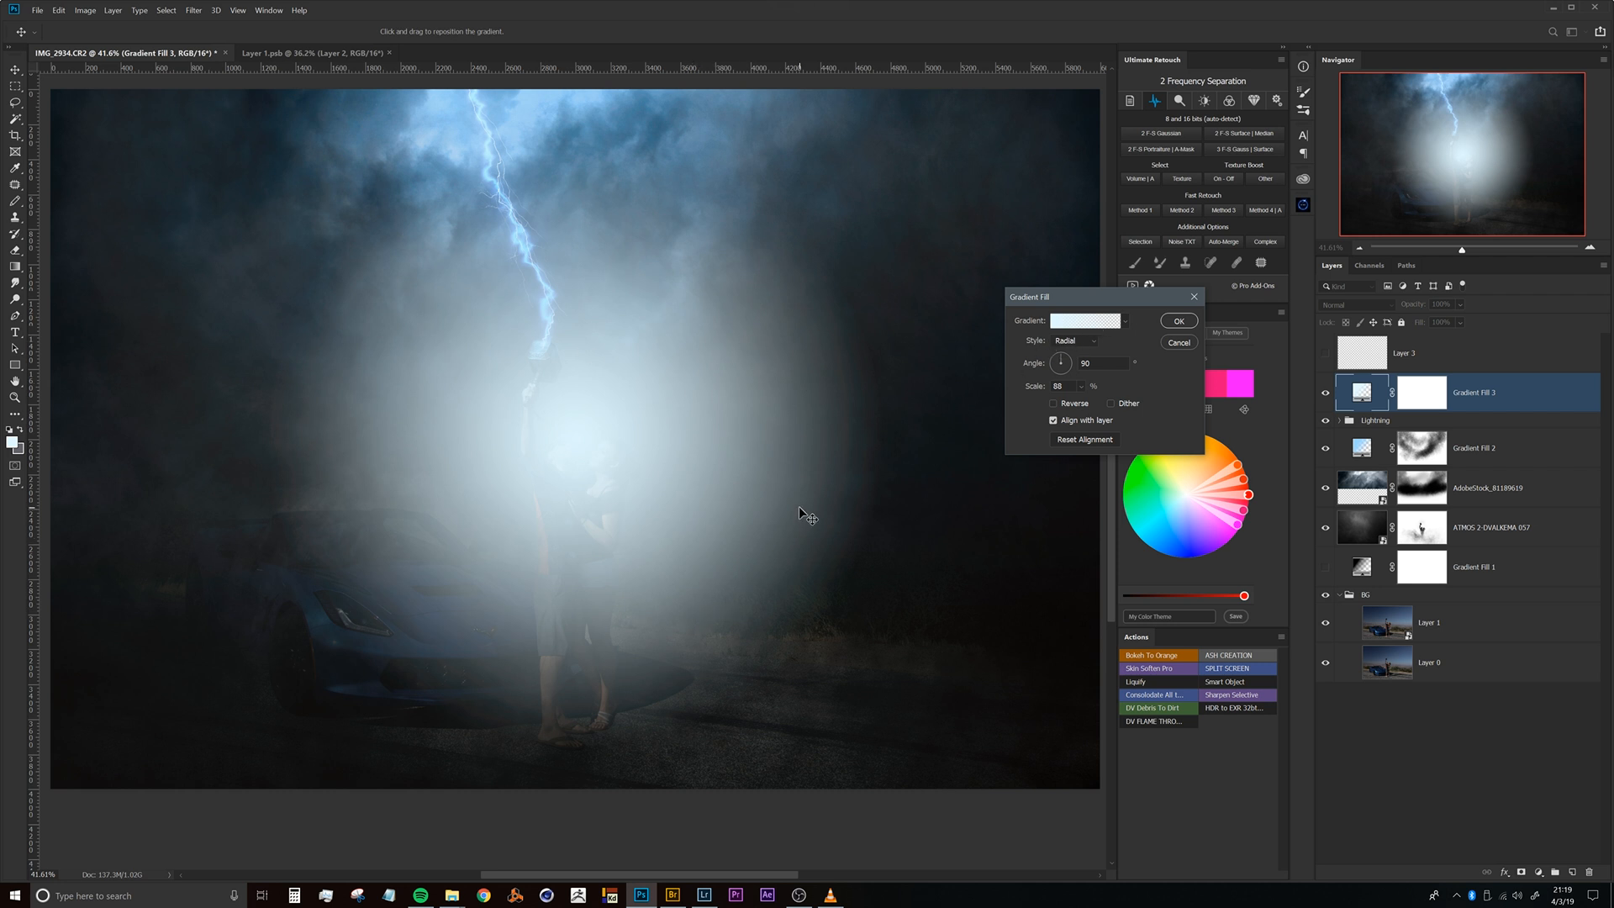
In the Gradient Fill 3 gradient, place the transparent opacity stop at the end and add a second color stop at location 100.
left_click(1085, 320)
left_click(1275, 509)
left_click_drag(1275, 509, 1276, 526)
left_click(1275, 477)
mouse_move(1274, 478)
left_mouse_down()
mouse_move(1067, 478)
mouse_move(1276, 478)
left_mouse_up()
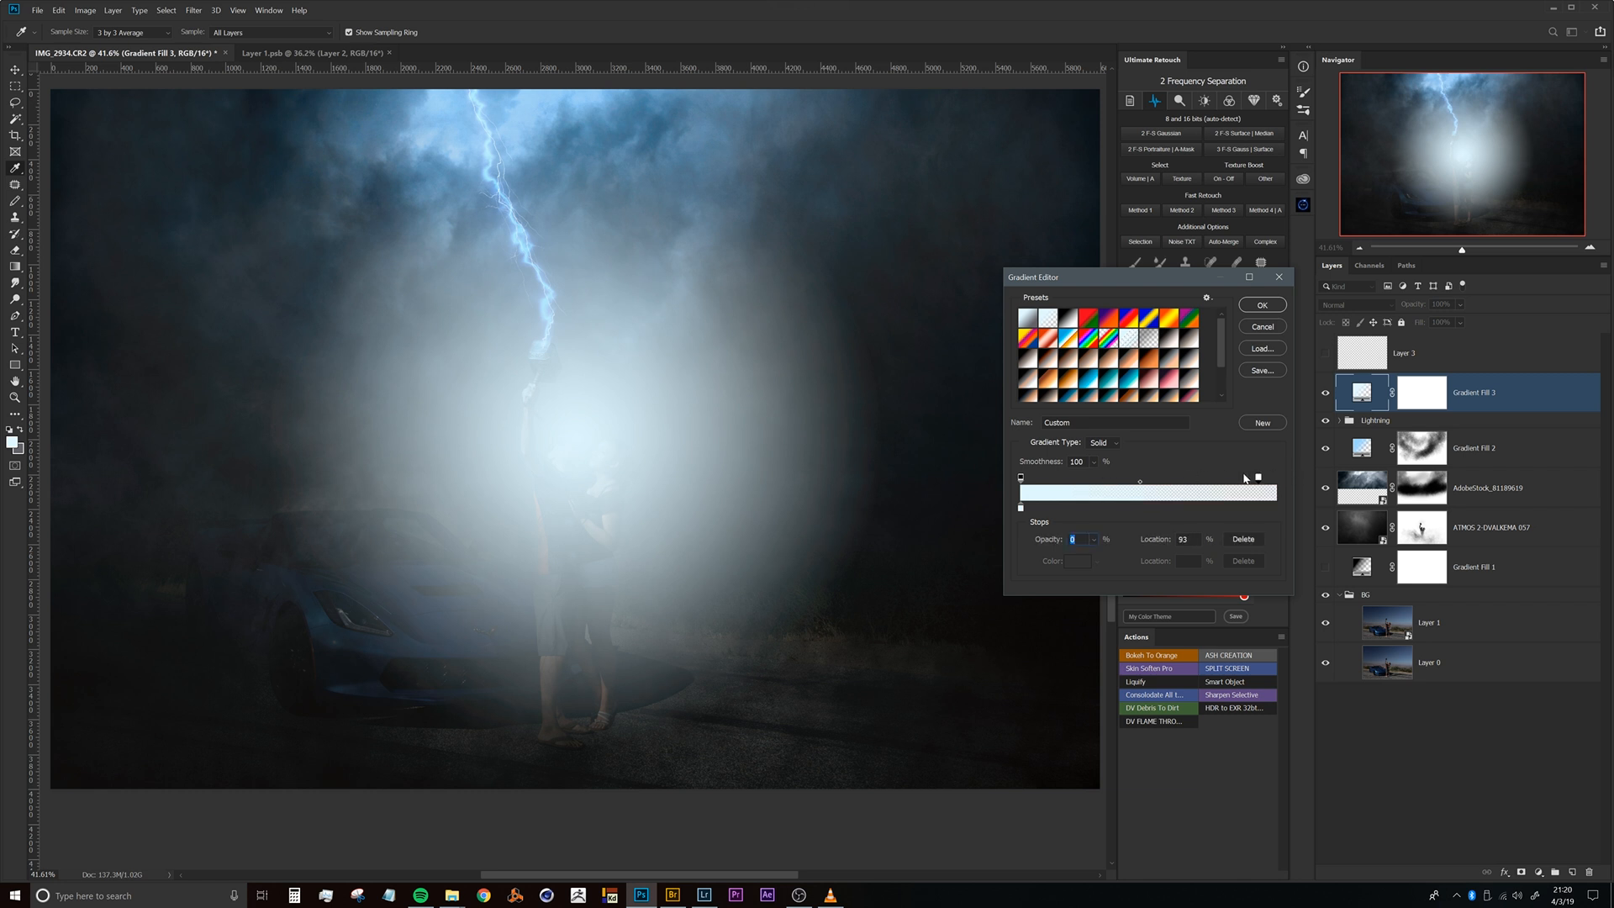
mouse_move(1275, 478)
left_mouse_down()
mouse_move(1243, 479)
mouse_move(1276, 480)
left_mouse_up()
left_click_drag(1055, 544, 1161, 538)
left_click_drag(1030, 547, 958, 555)
mouse_move(1275, 479)
left_mouse_down()
mouse_move(1075, 480)
mouse_move(1289, 472)
left_mouse_up()
left_click_drag(1095, 509, 1294, 510)
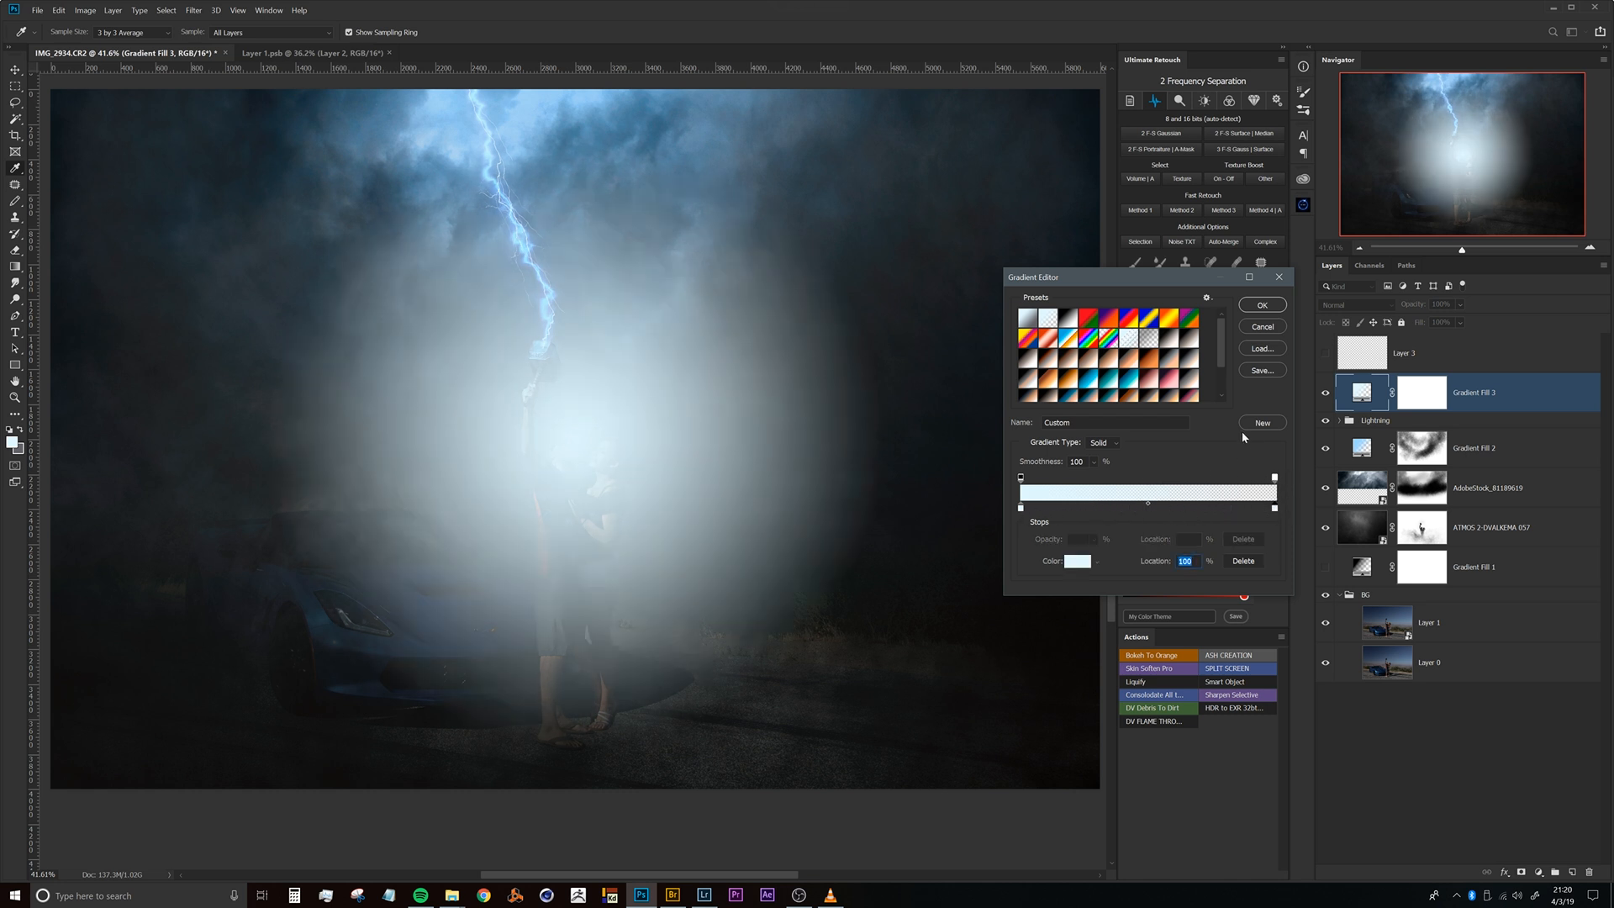
Set the gradient's end color stop to pure red, ff0000.
left_click(1020, 509)
mouse_move(1023, 514)
left_mouse_down()
mouse_move(1100, 512)
mouse_move(1013, 515)
left_mouse_up()
left_click(1275, 509)
left_click(1077, 561)
left_click_drag(1212, 573, 1213, 596)
left_click_drag(1181, 455, 1249, 401)
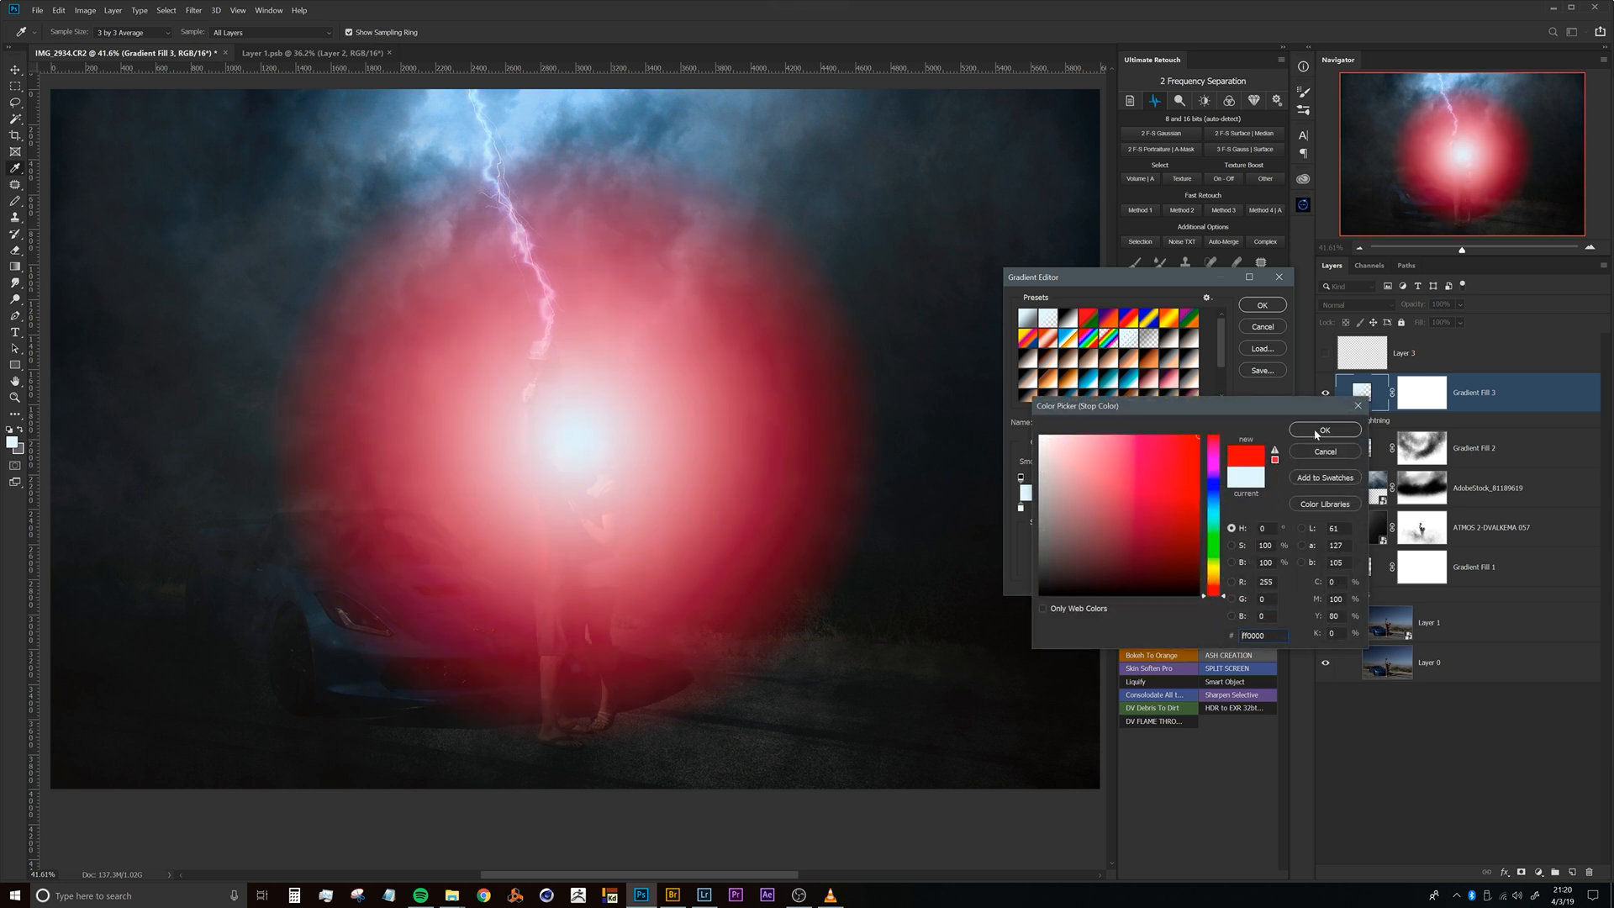
left_click(1323, 431)
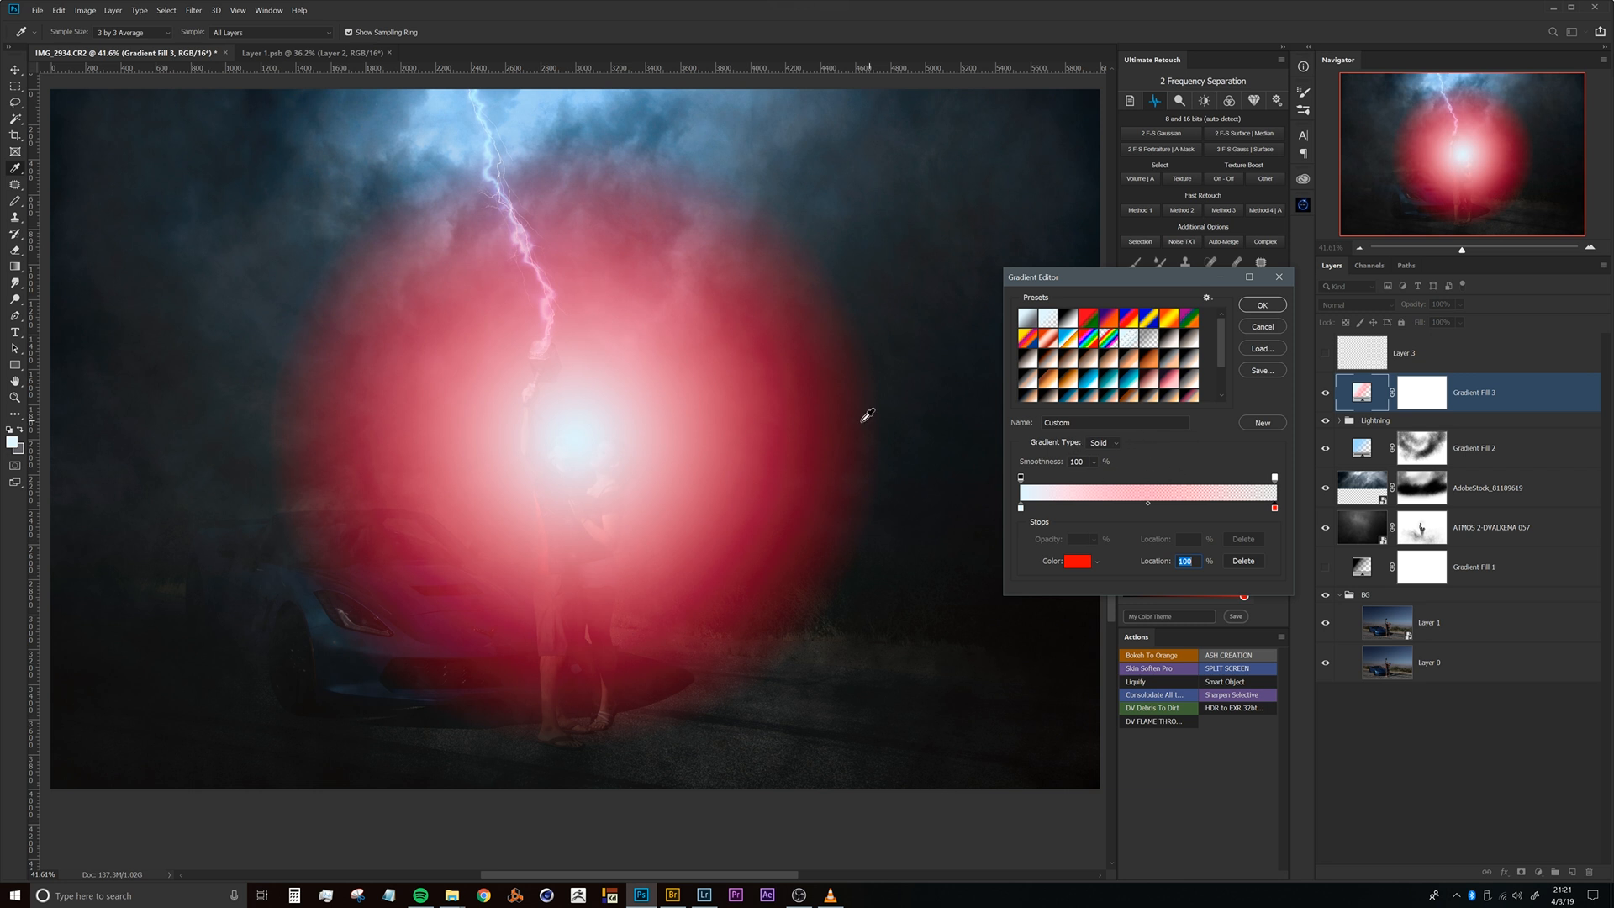
Recolor the gradient's end stop light blue and apply the edited gradient fill.
double_click(1275, 510)
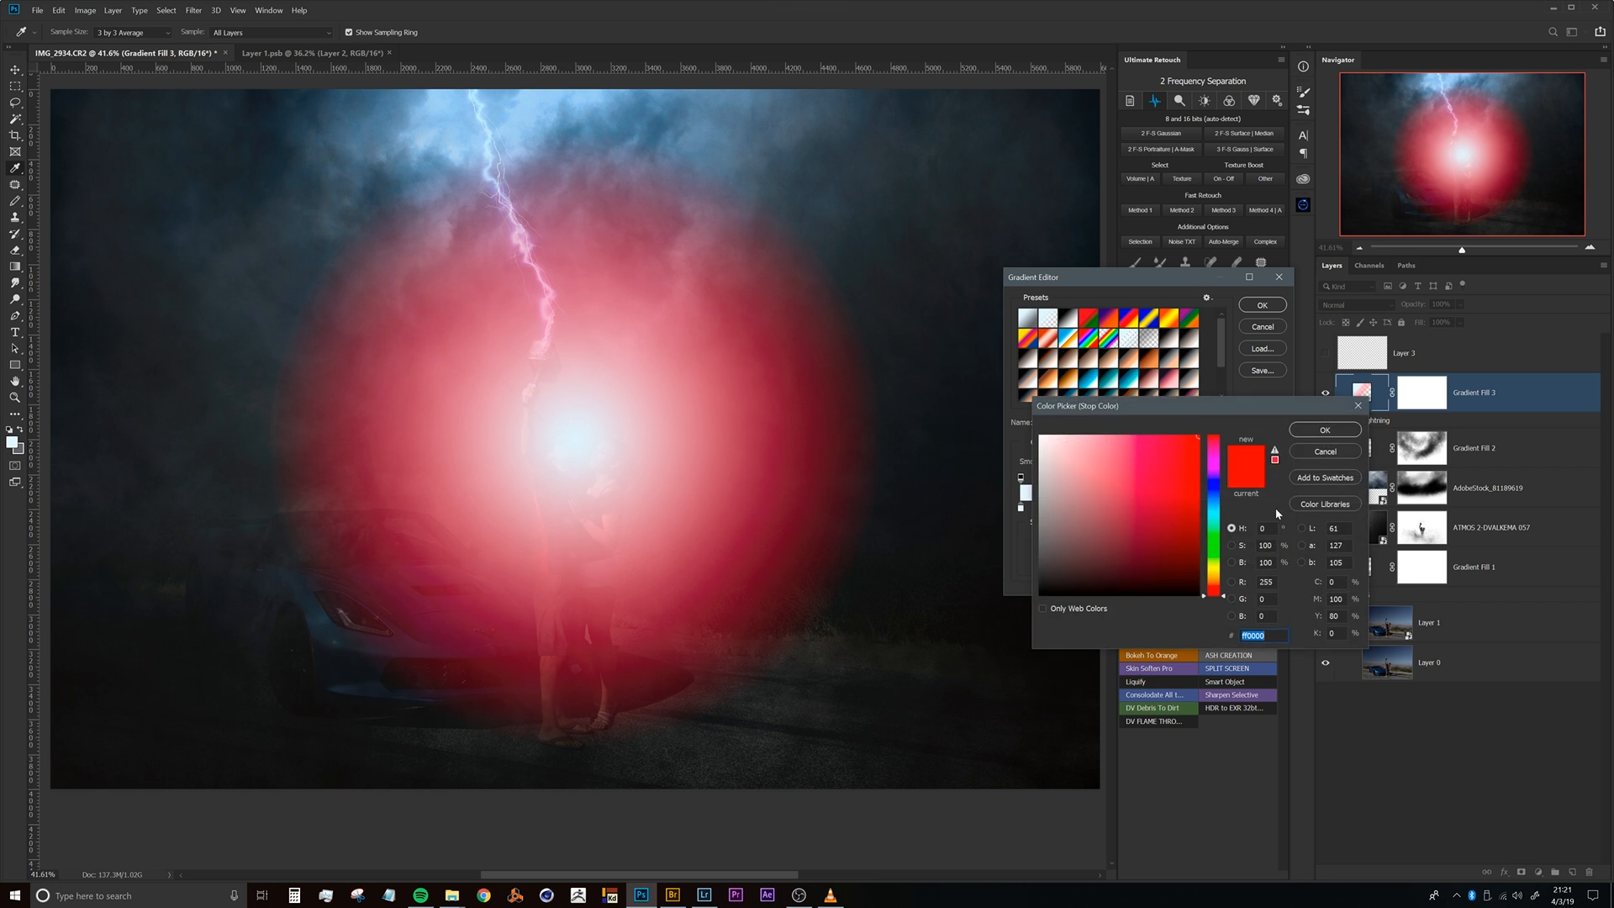
left_click_drag(1213, 505, 1214, 493)
left_click_drag(1131, 457, 1103, 449)
left_click(1305, 432)
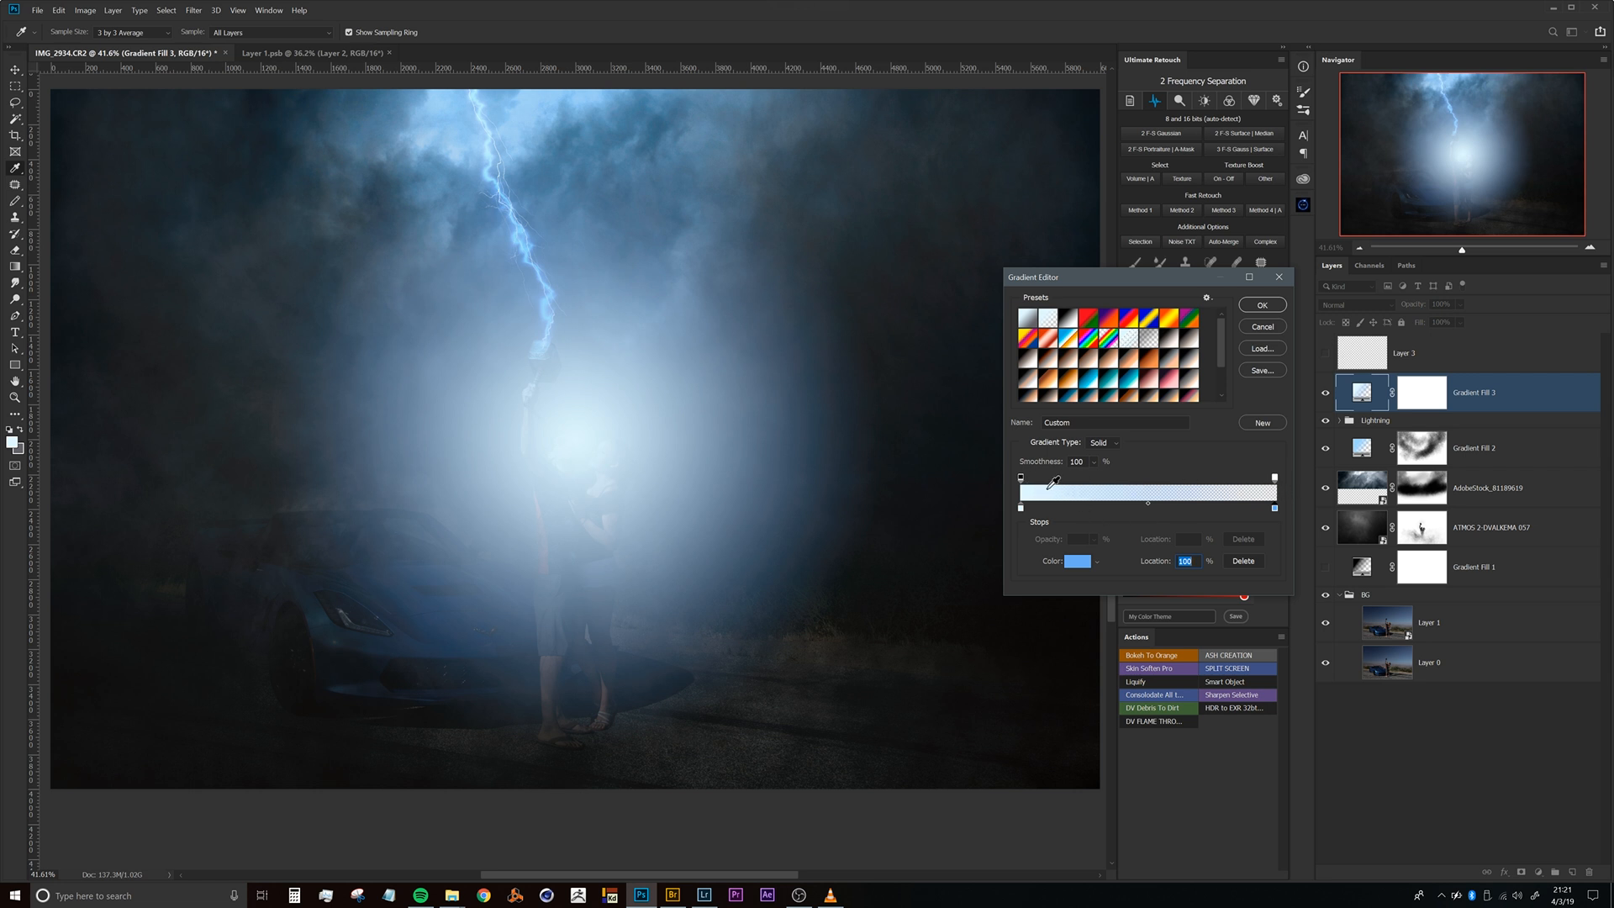
left_click(1260, 307)
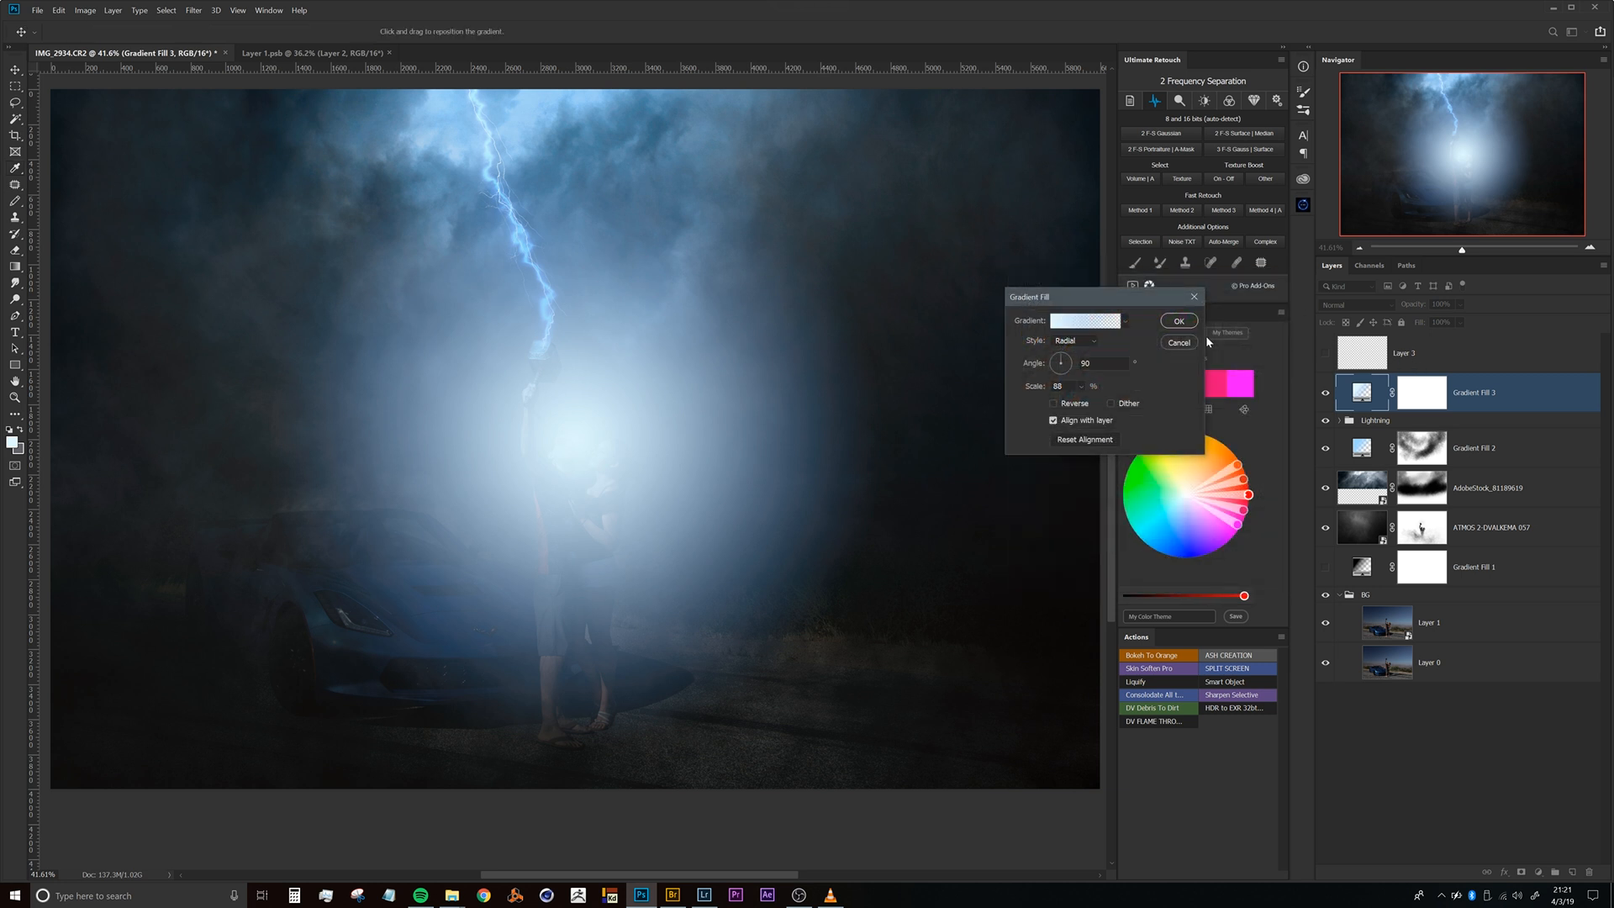
left_click(1180, 323)
Set Gradient Fill 3 to Soft Light blending and convert it to a smart object.
left_click(1355, 306)
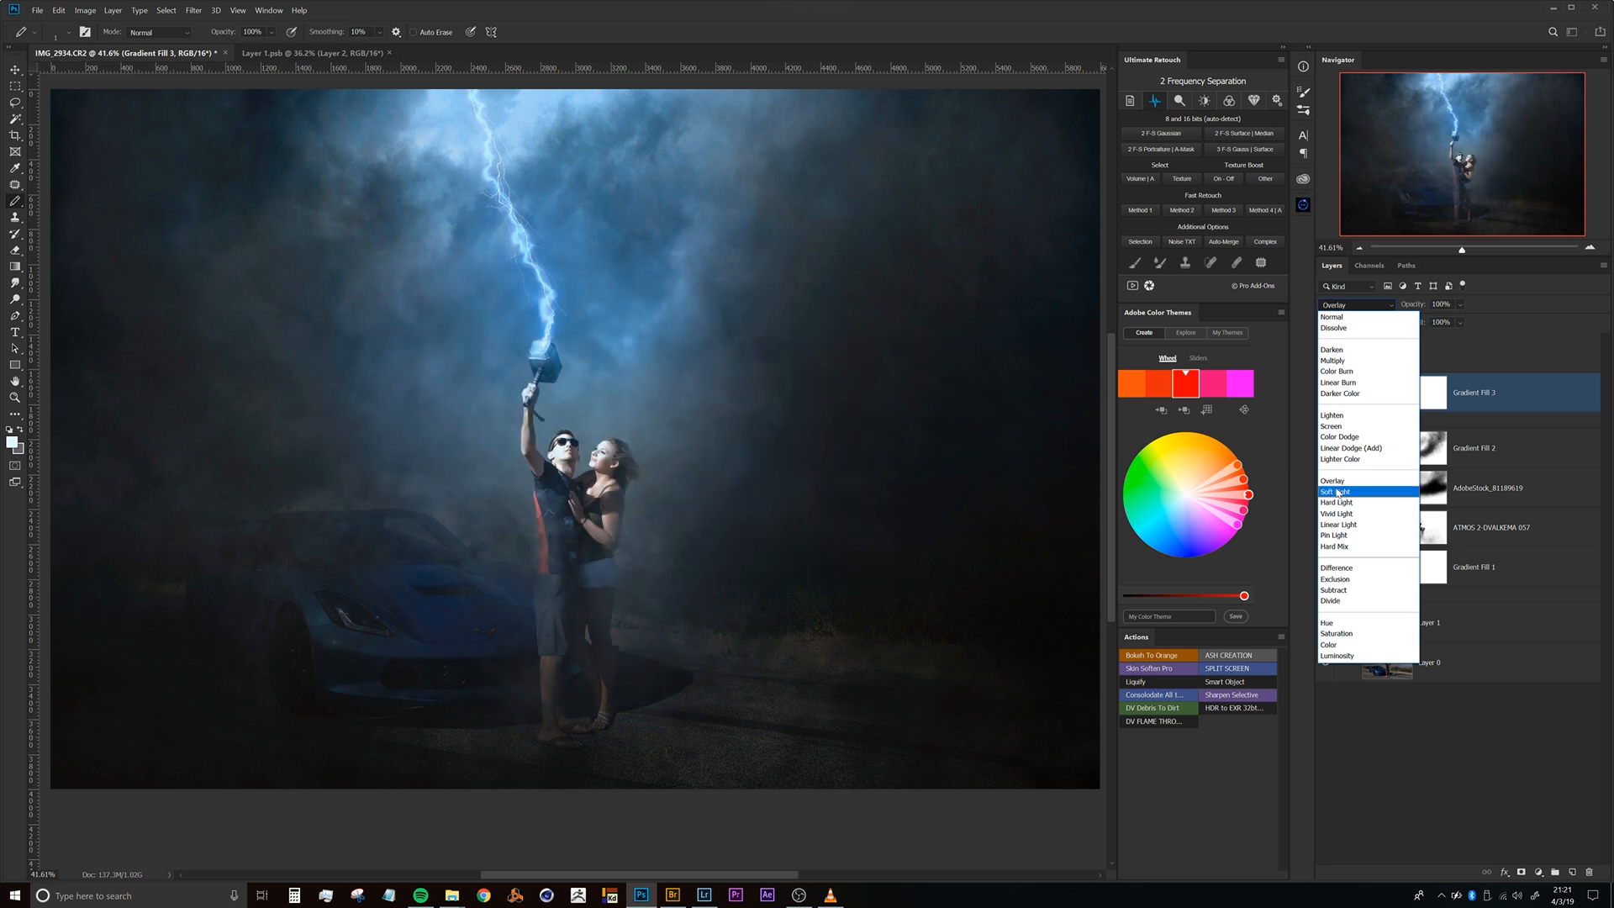
left_click(1337, 491)
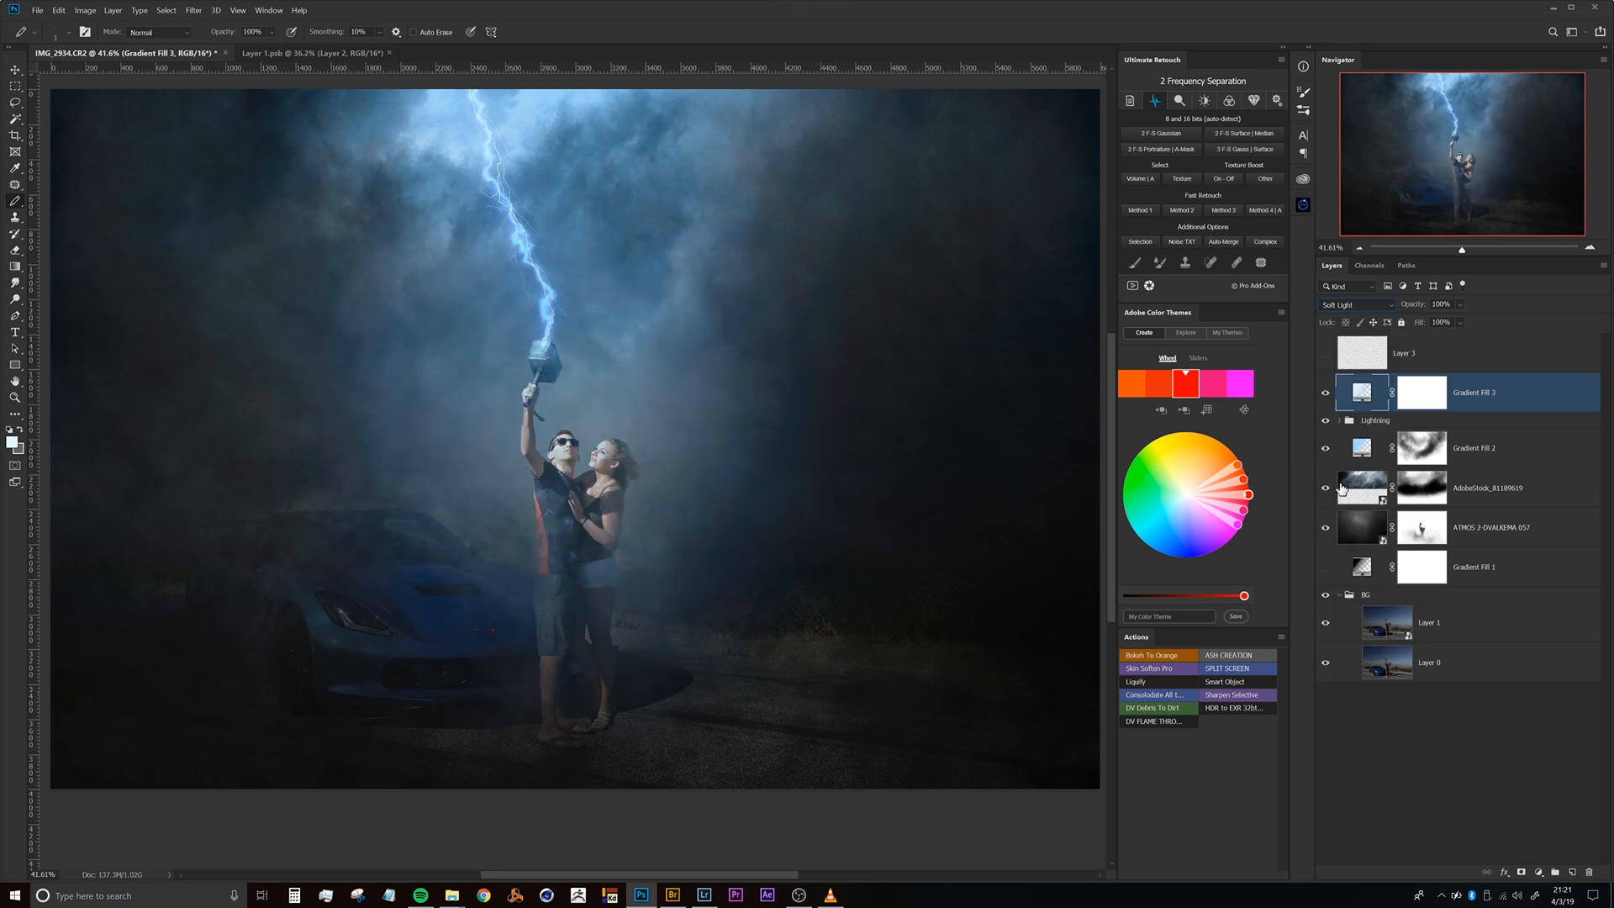
right_click(1513, 395)
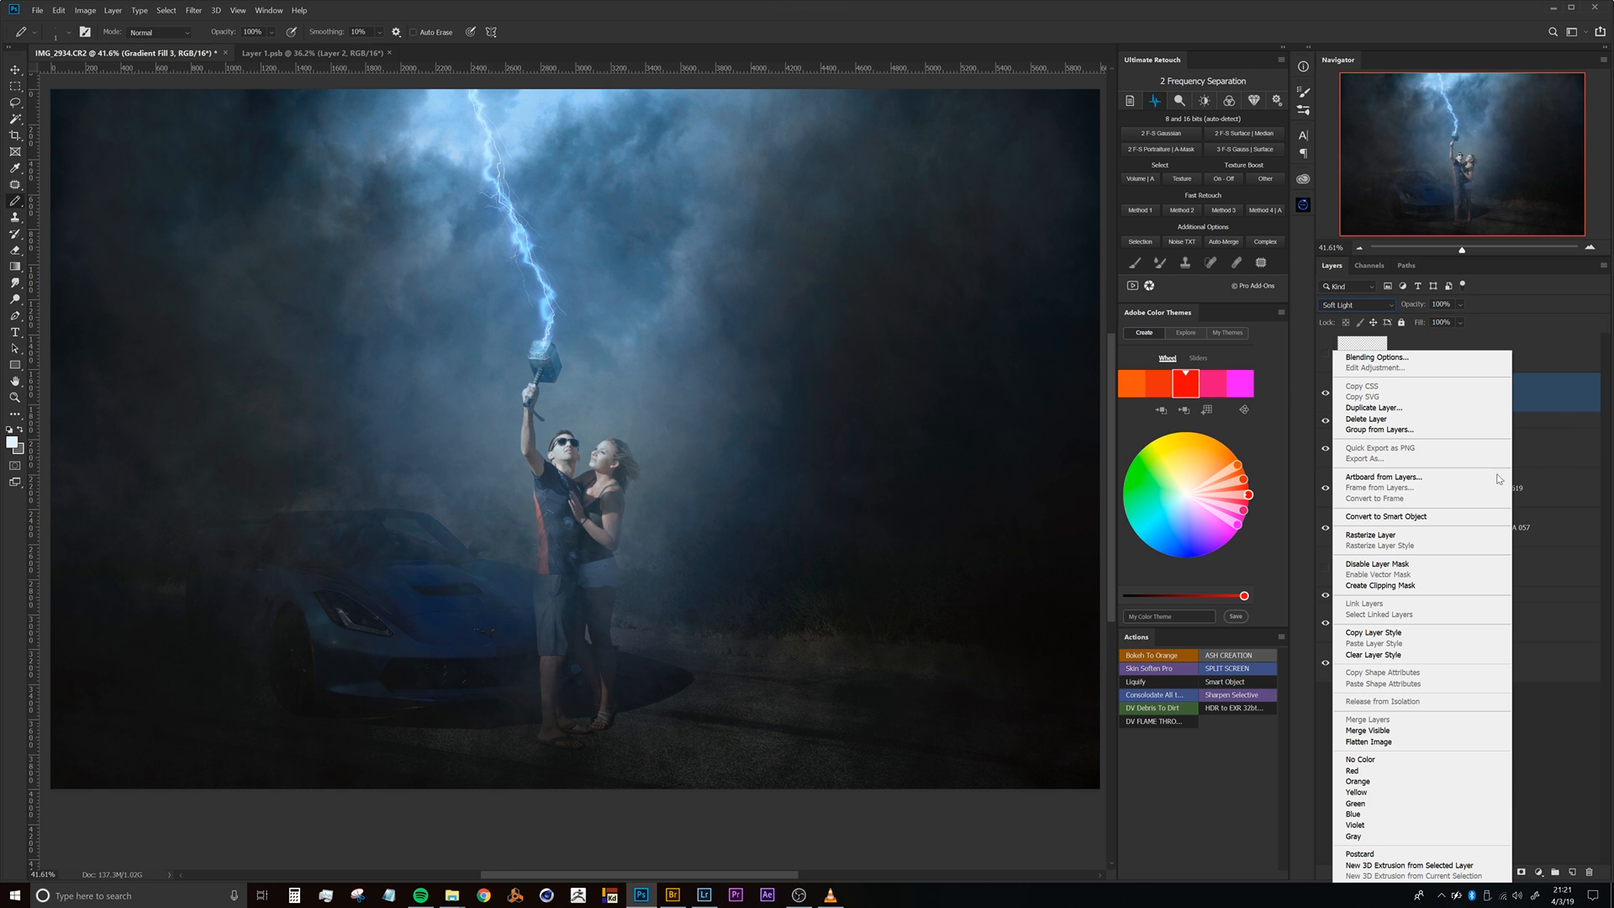
left_click(1421, 517)
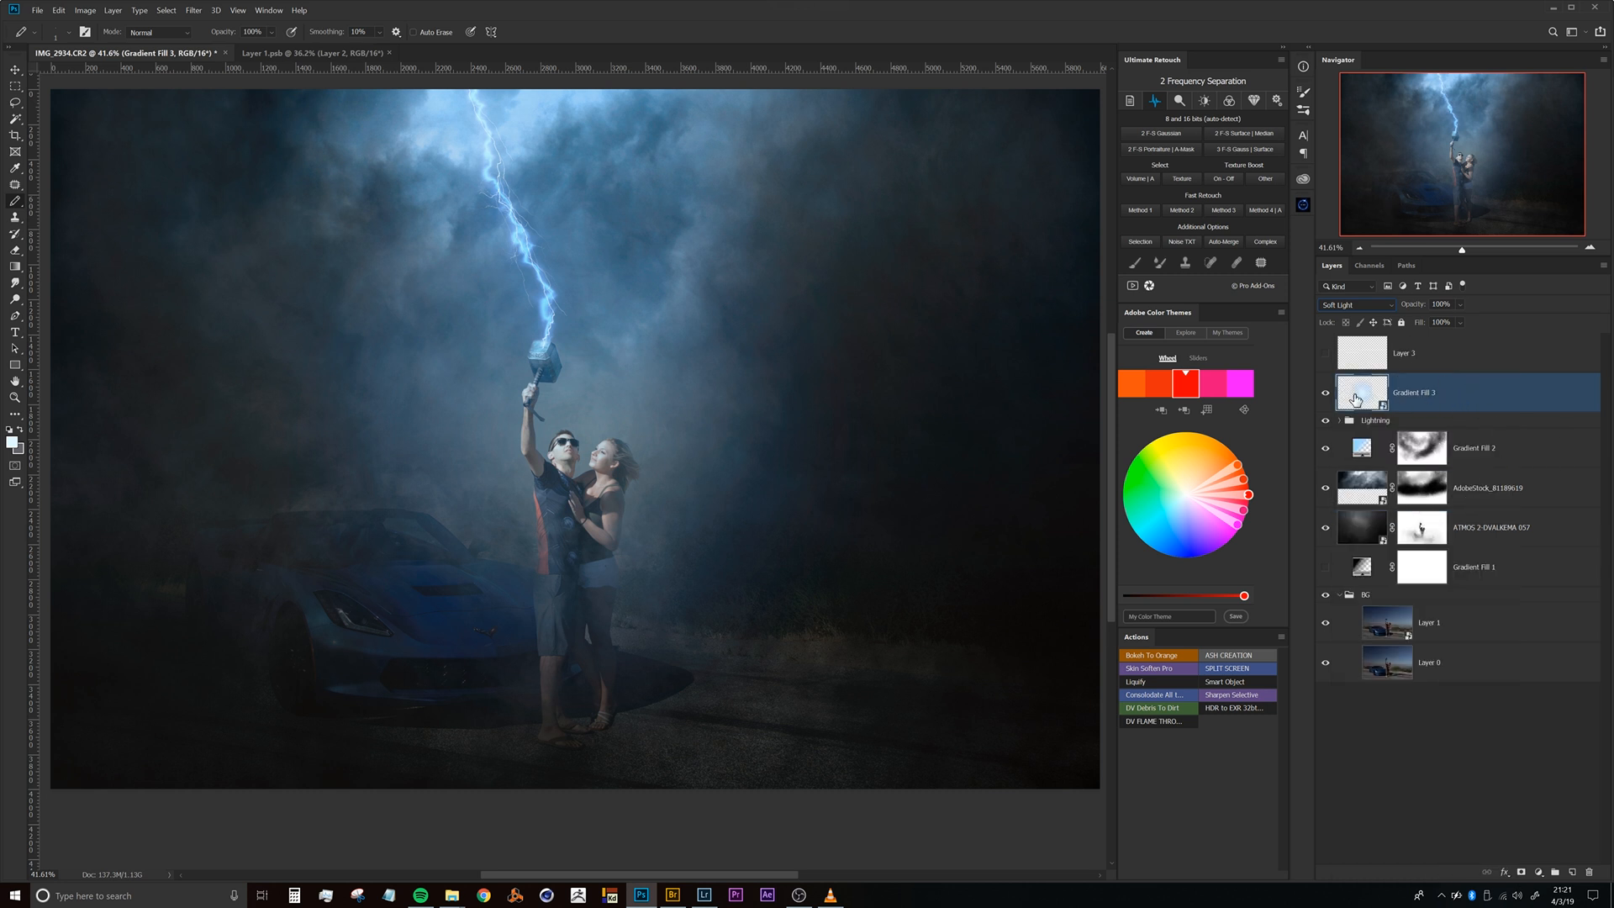
Move Gradient Fill 3 above Layer 1 in the BG group and squash it vertically to about 27% height over the ground.
left_click_drag(1364, 393, 1427, 601)
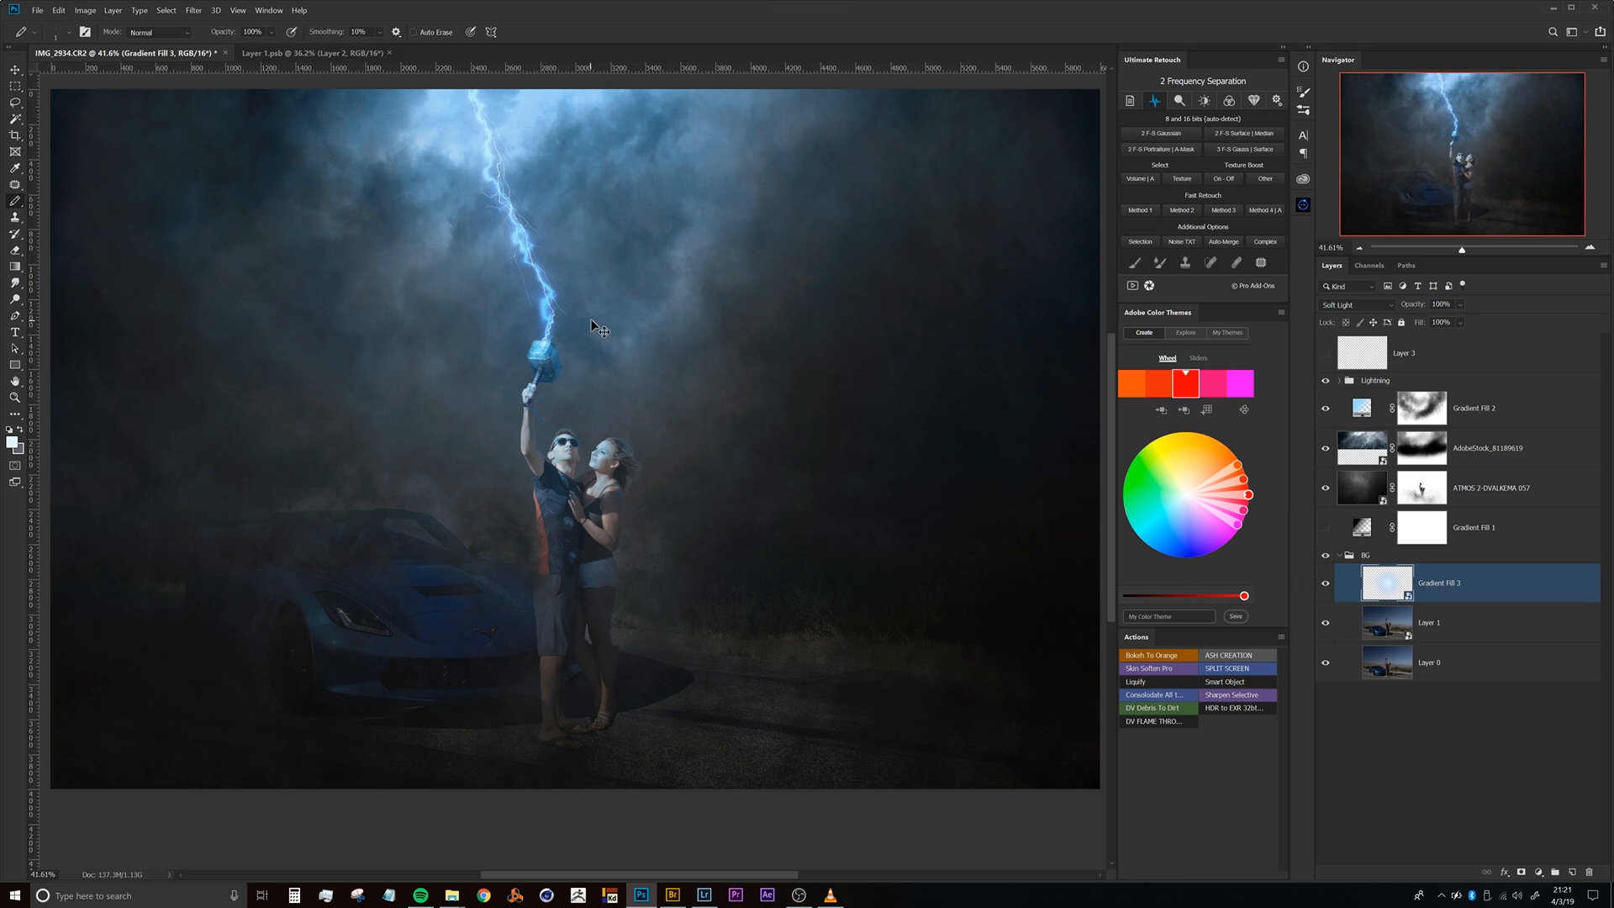
key("ctrl+t")
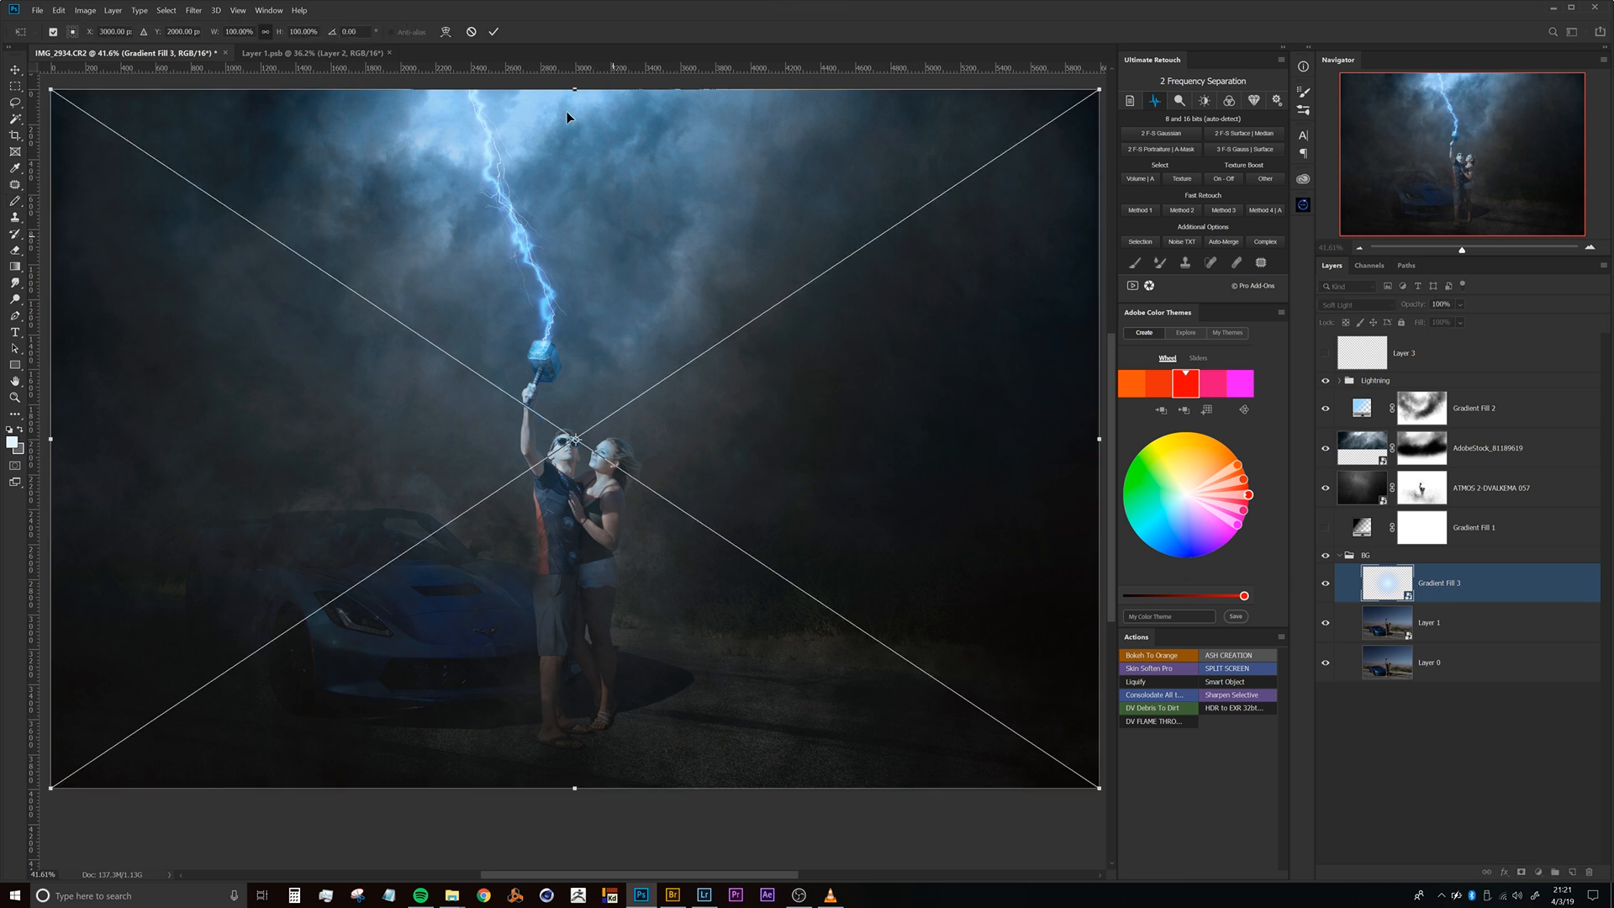
mouse_move(576, 89)
left_mouse_down()
mouse_move(579, 114)
mouse_move(581, 90)
left_mouse_up()
left_click_drag(574, 89, 576, 274)
left_click_drag(574, 364, 548, 600)
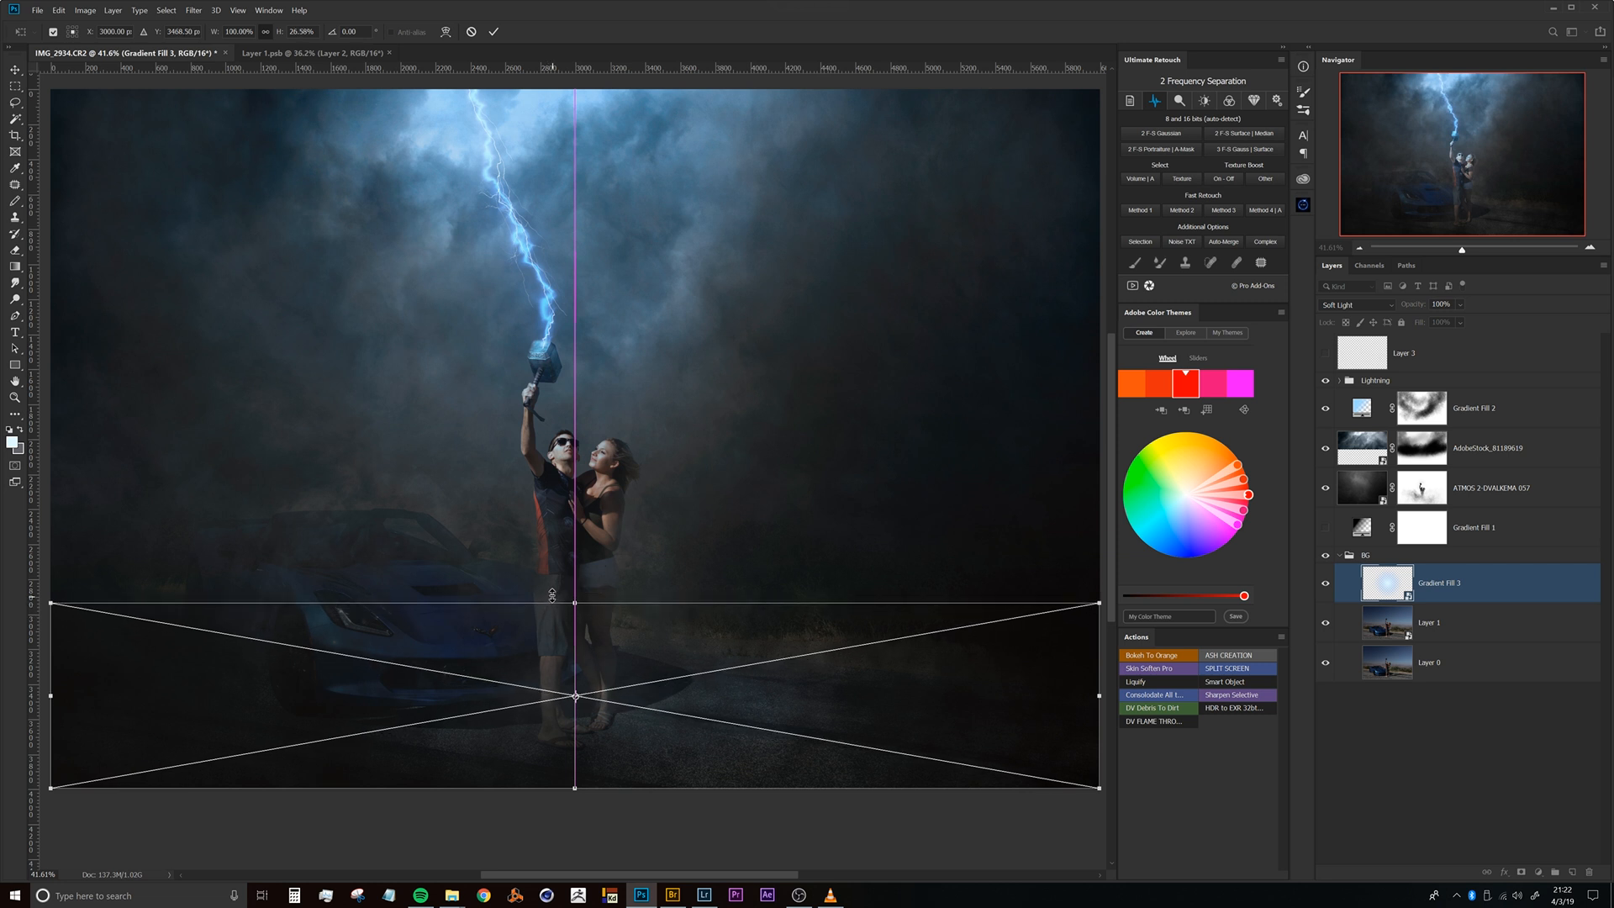
key("Return")
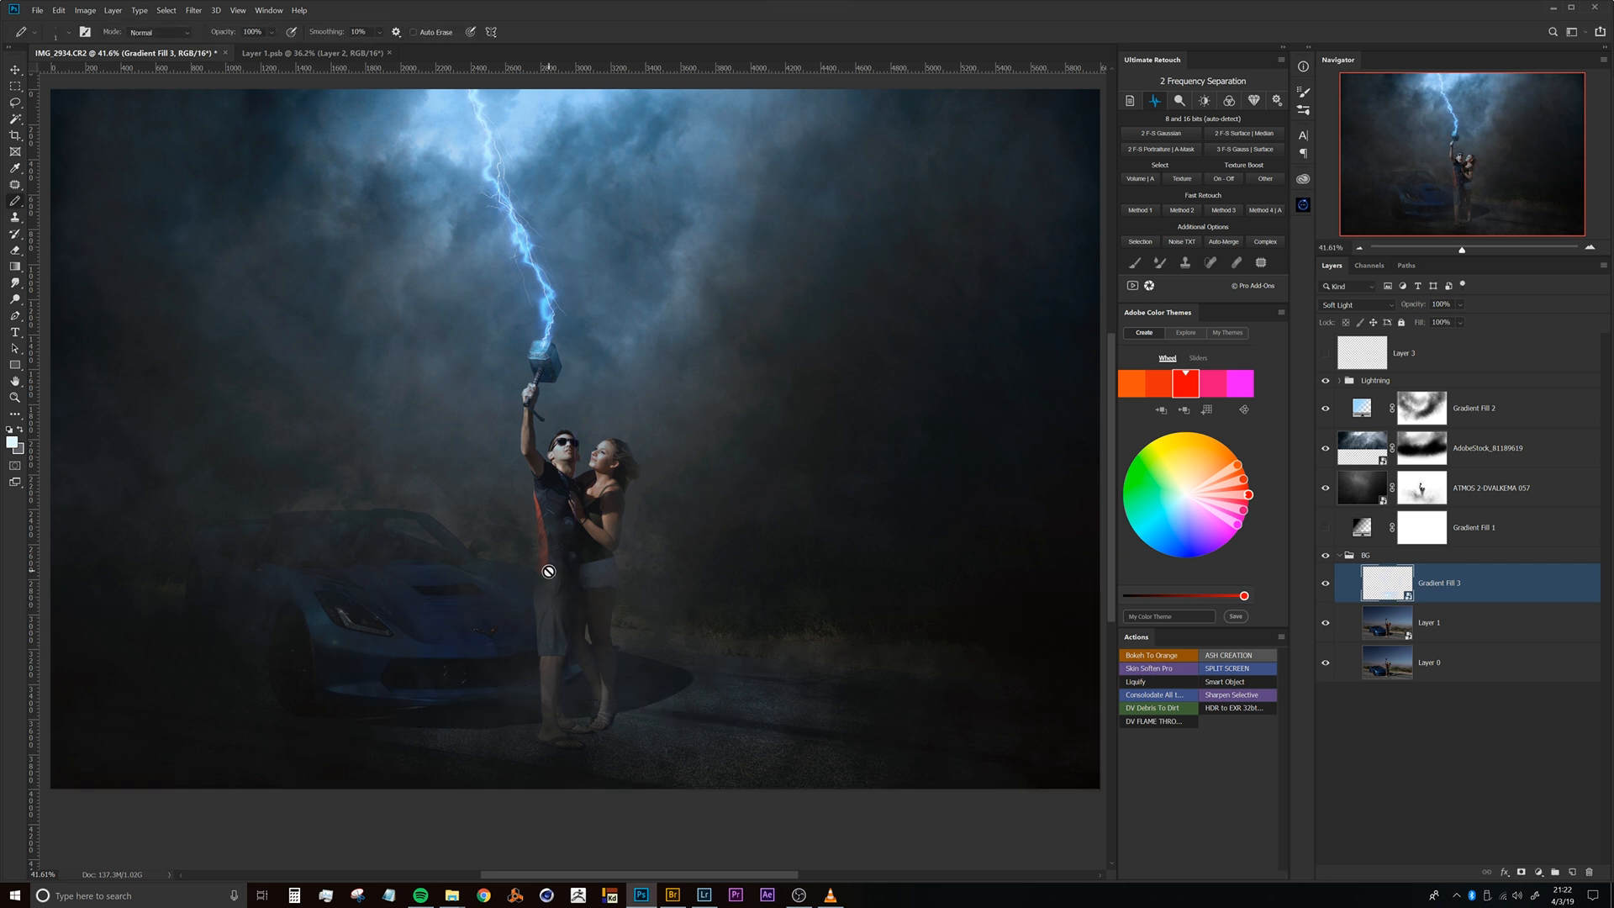
Set the ground glow layer's blend mode to Overlay, and compare the scene with and without the glow.
left_click_drag(633, 521, 638, 500)
scroll(1087, 543, "down", 2)
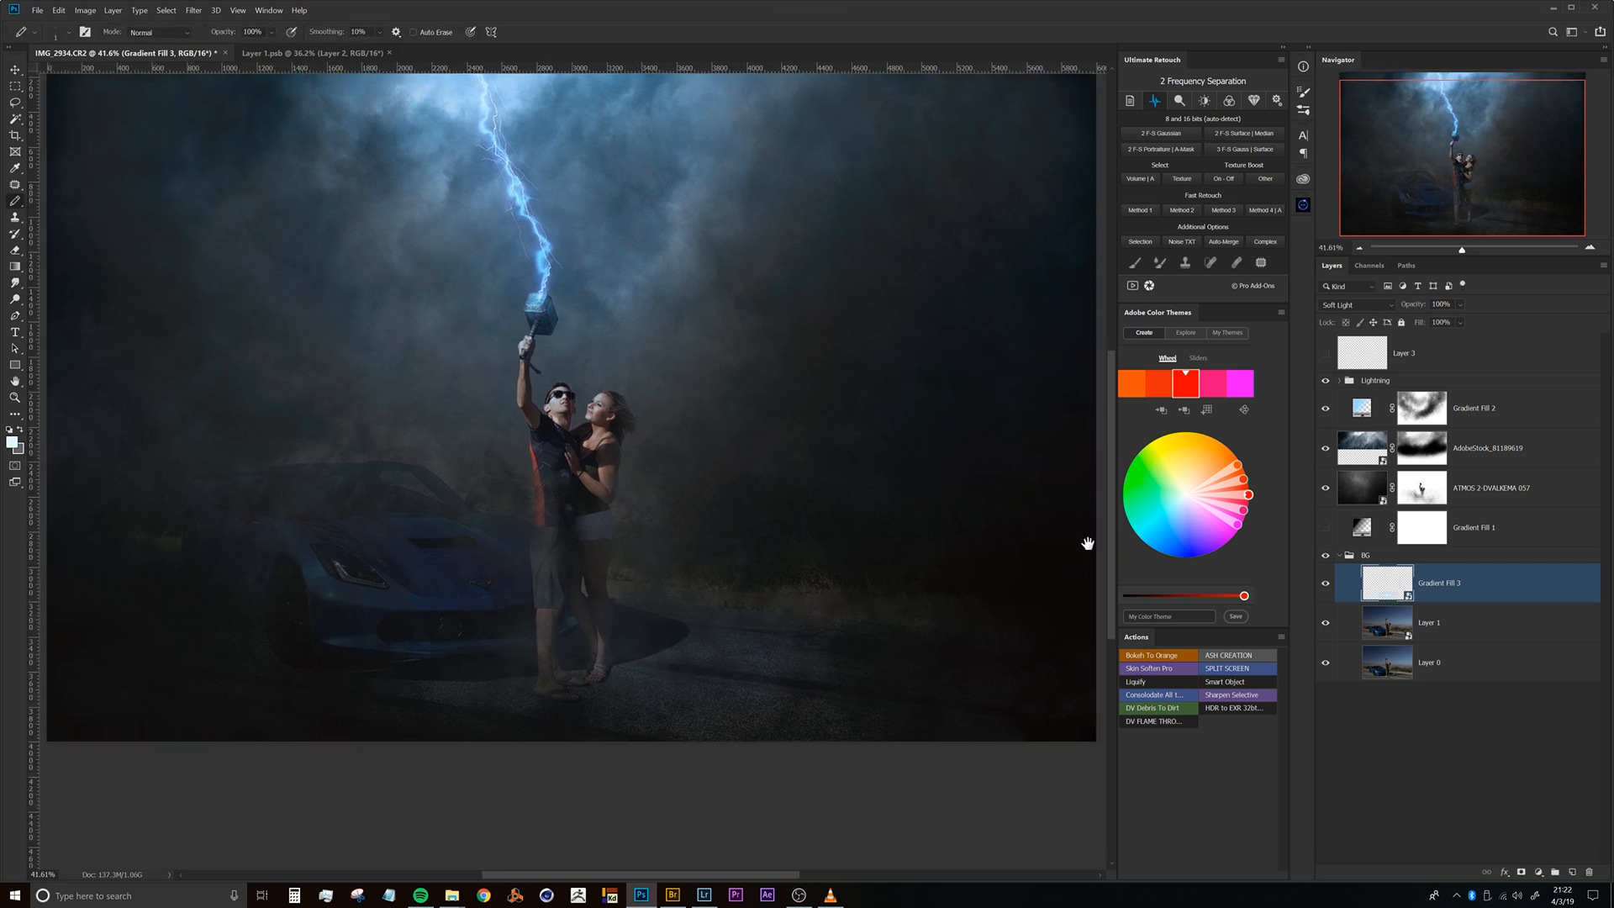
left_click(1328, 587)
left_click(1325, 586)
scroll(779, 526, "up", 3)
mouse_move(672, 467)
left_mouse_down()
mouse_move(666, 501)
mouse_move(690, 485)
left_mouse_up()
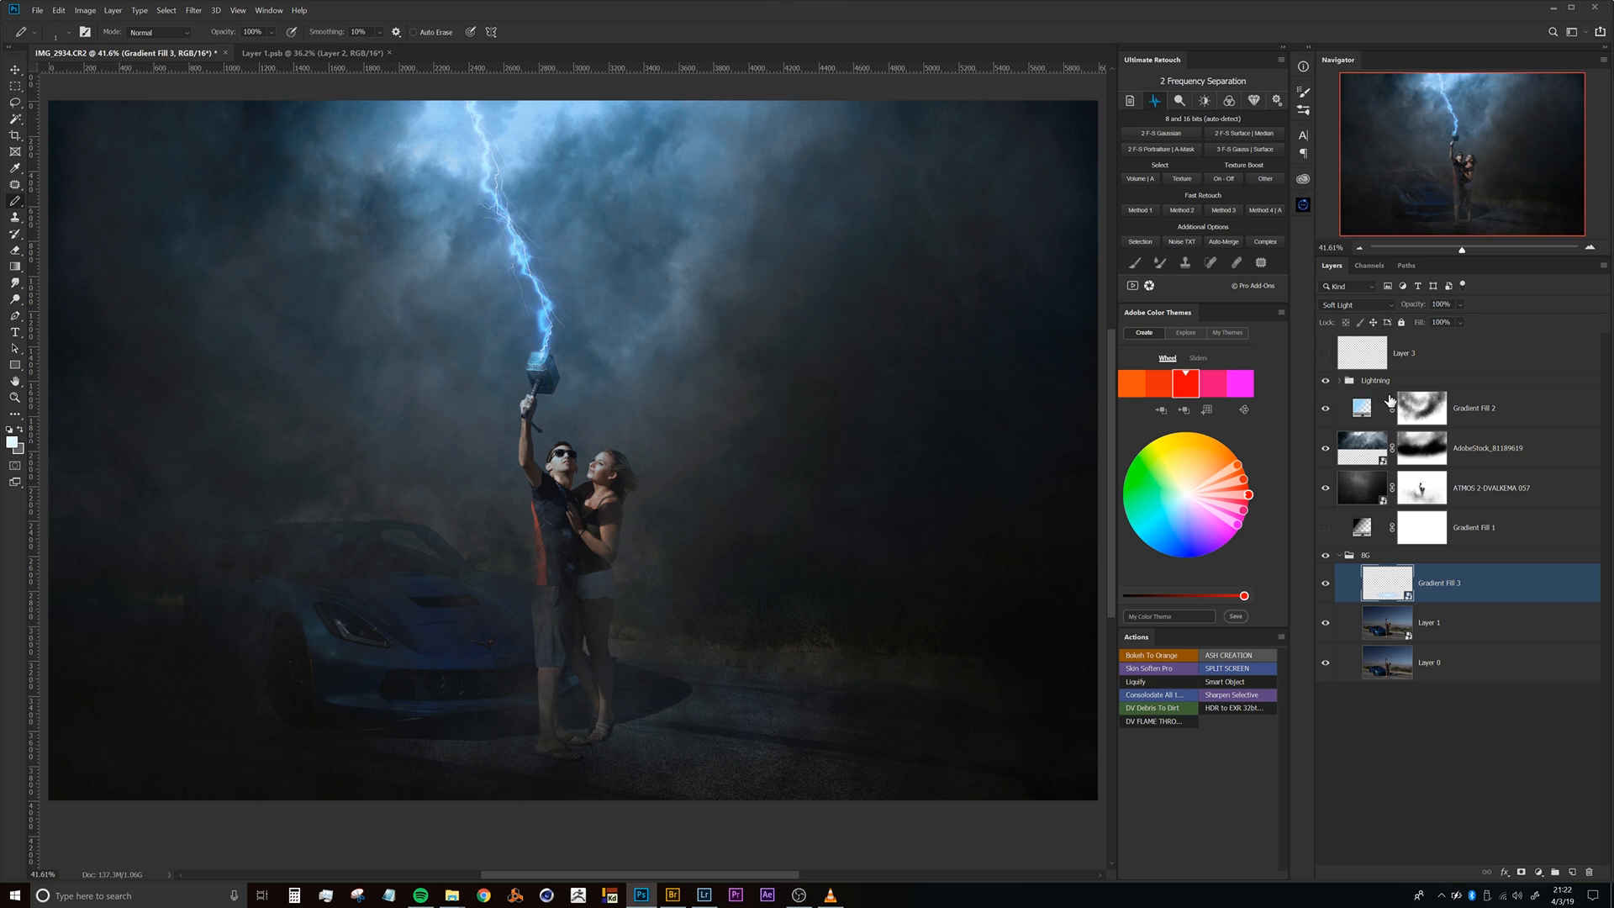
left_click(1357, 306)
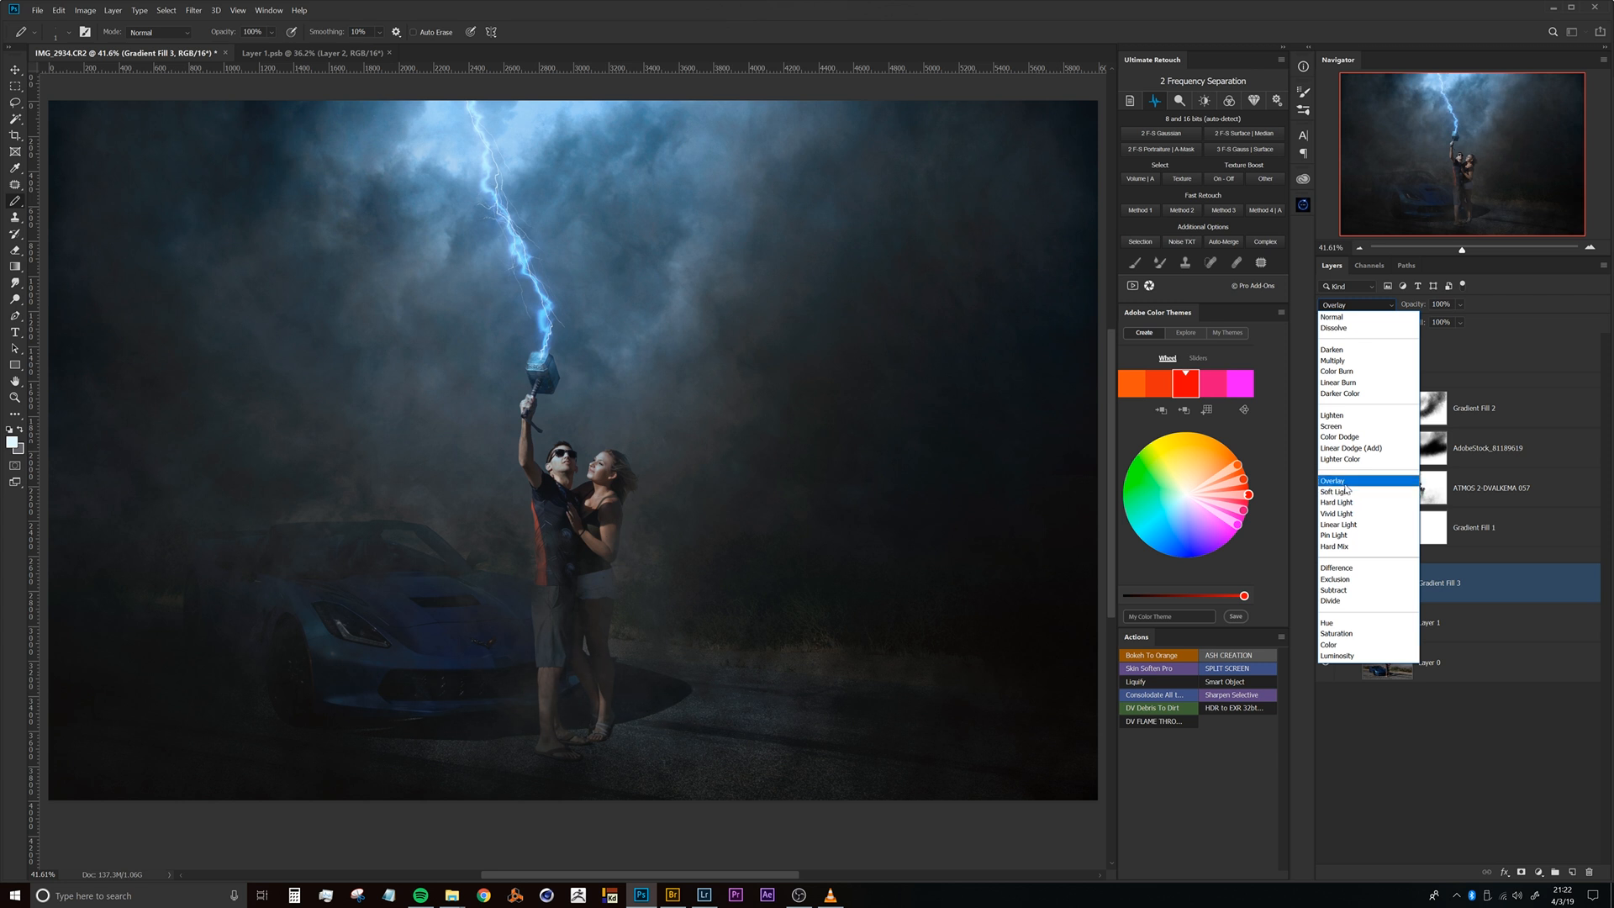
left_click(1346, 487)
left_click(1327, 585)
left_click(1326, 586)
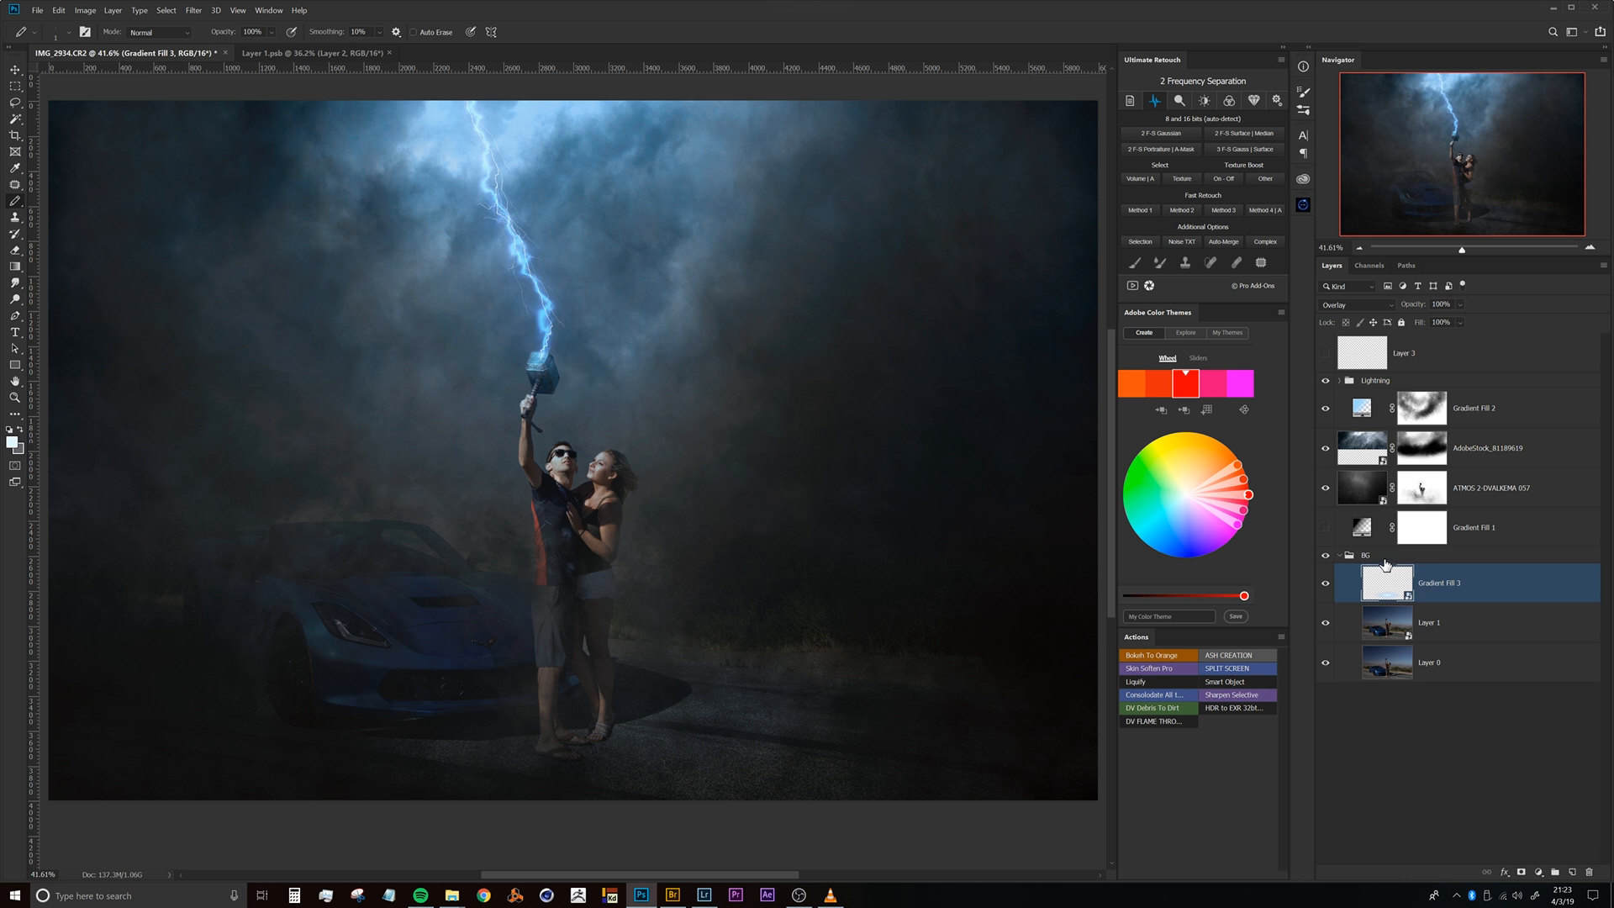
Duplicate Gradient Fill 3 twice and group the three glow layers under the name Ground FX.
key("ctrl+j")
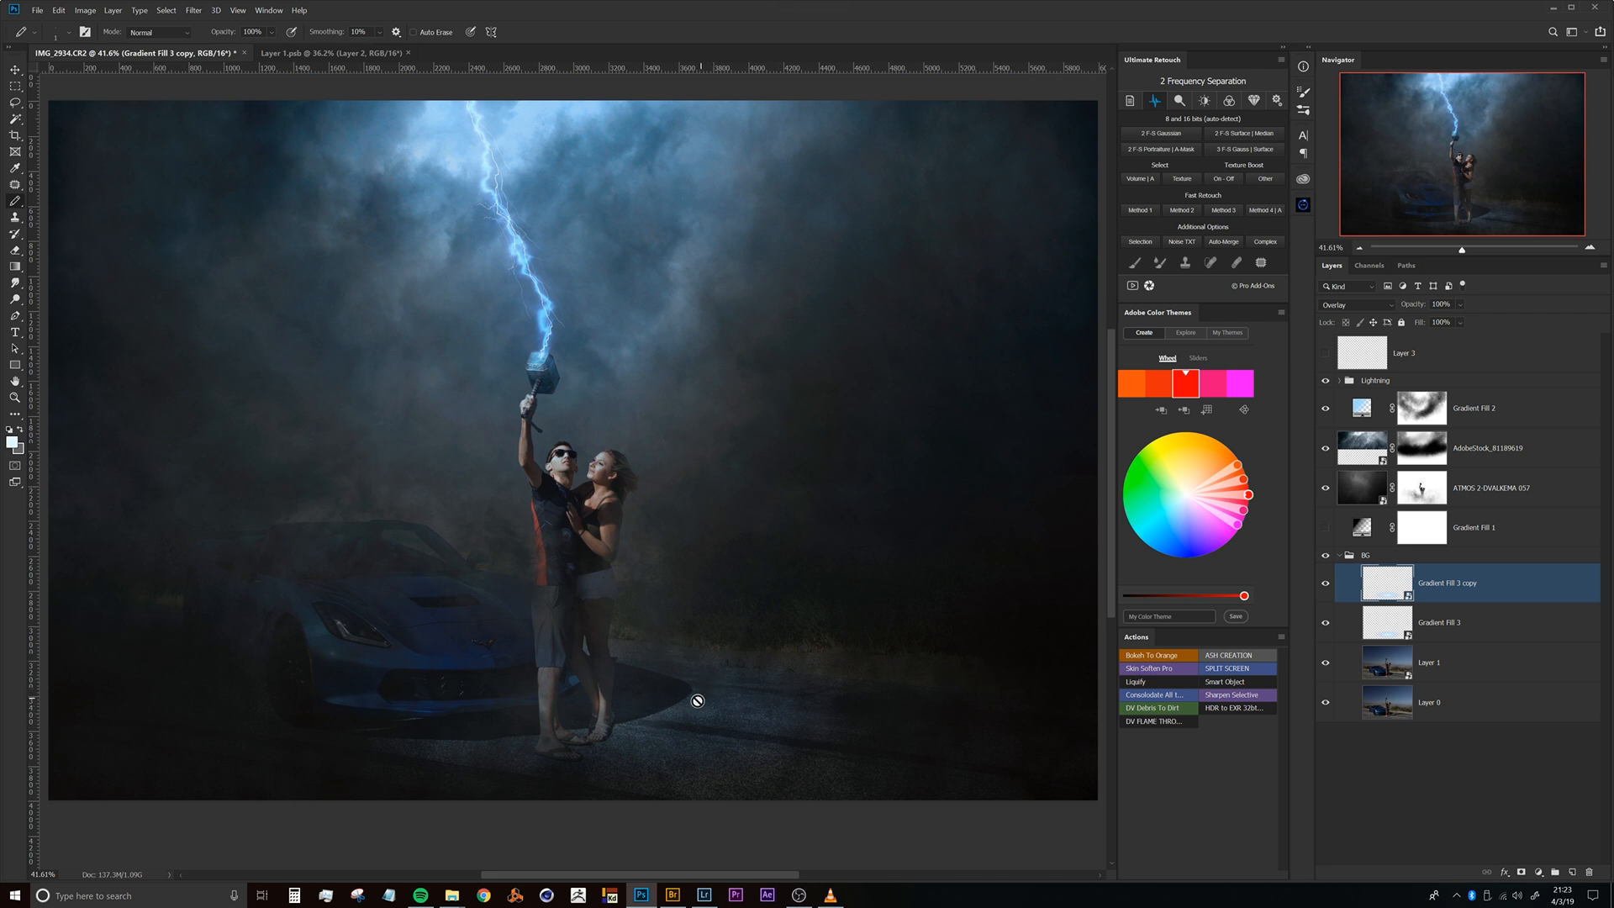
key("ctrl+j")
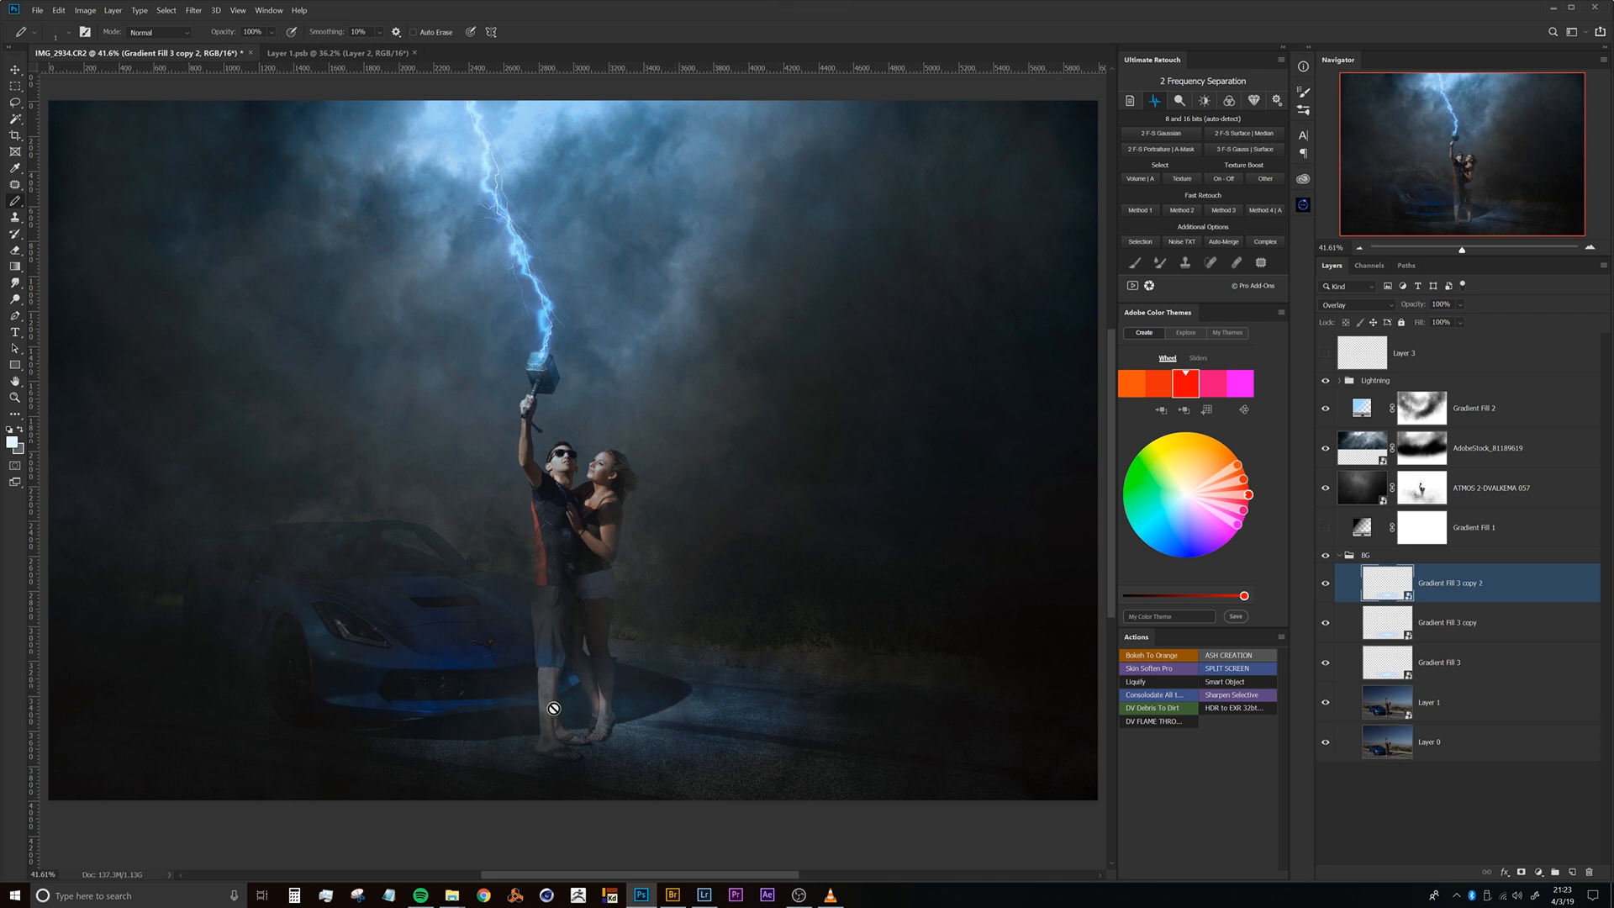
left_click(1443, 660, "shift")
key("ctrl+g")
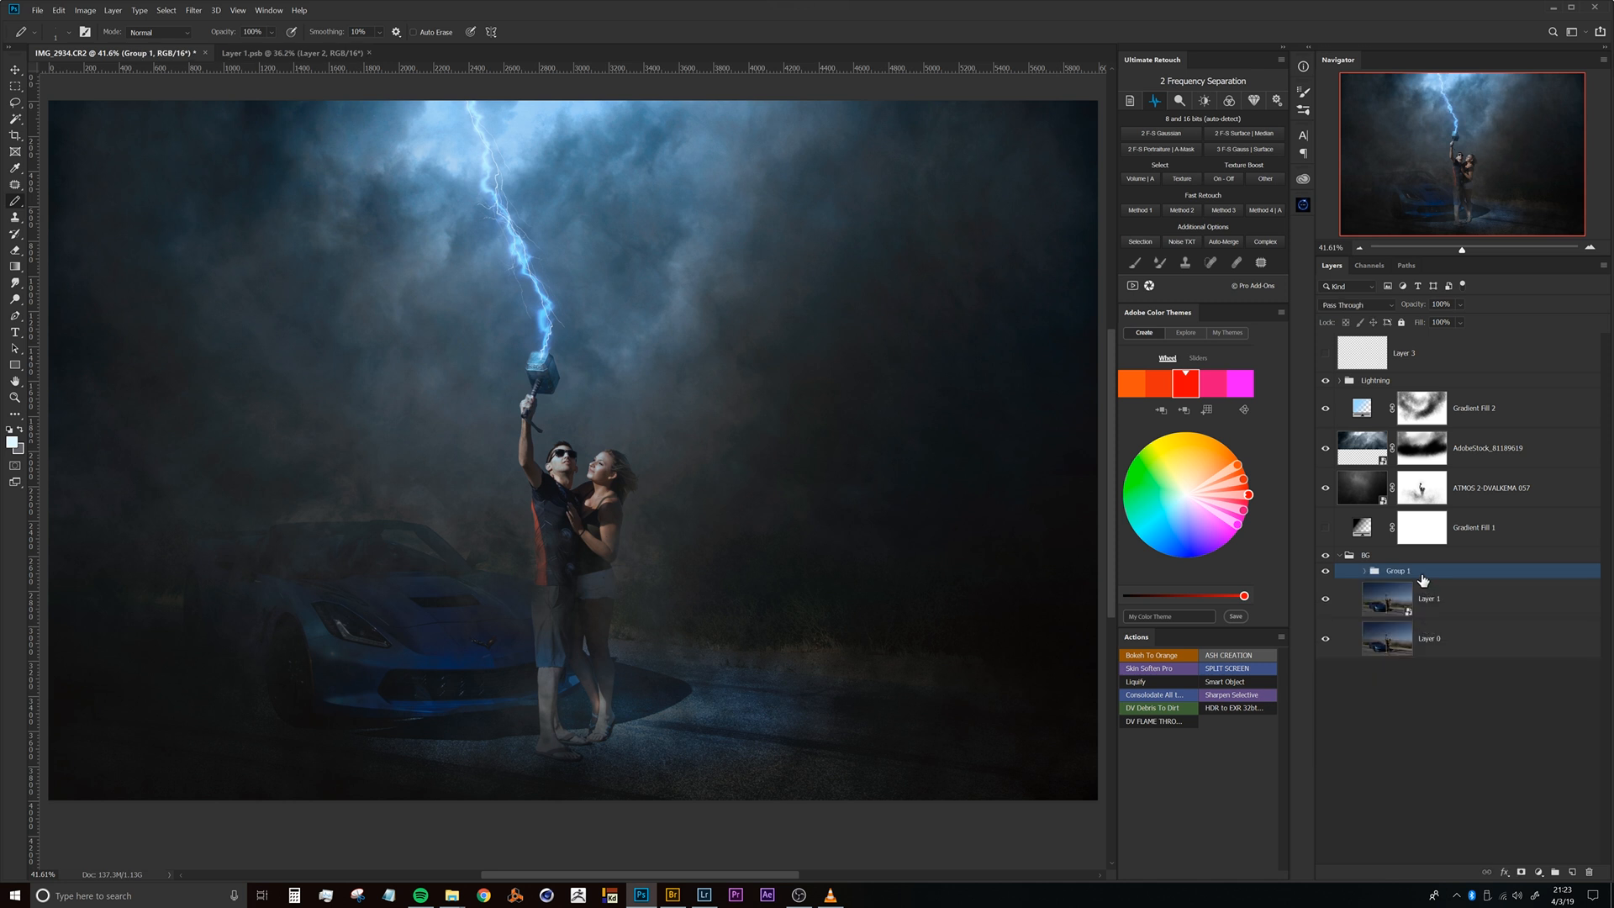
double_click(1399, 573)
key("Return")
Move the Ground FX glow slightly down the road below the couple and scale it up to about 117%.
left_click_drag(624, 623, 640, 664)
key("ctrl+t")
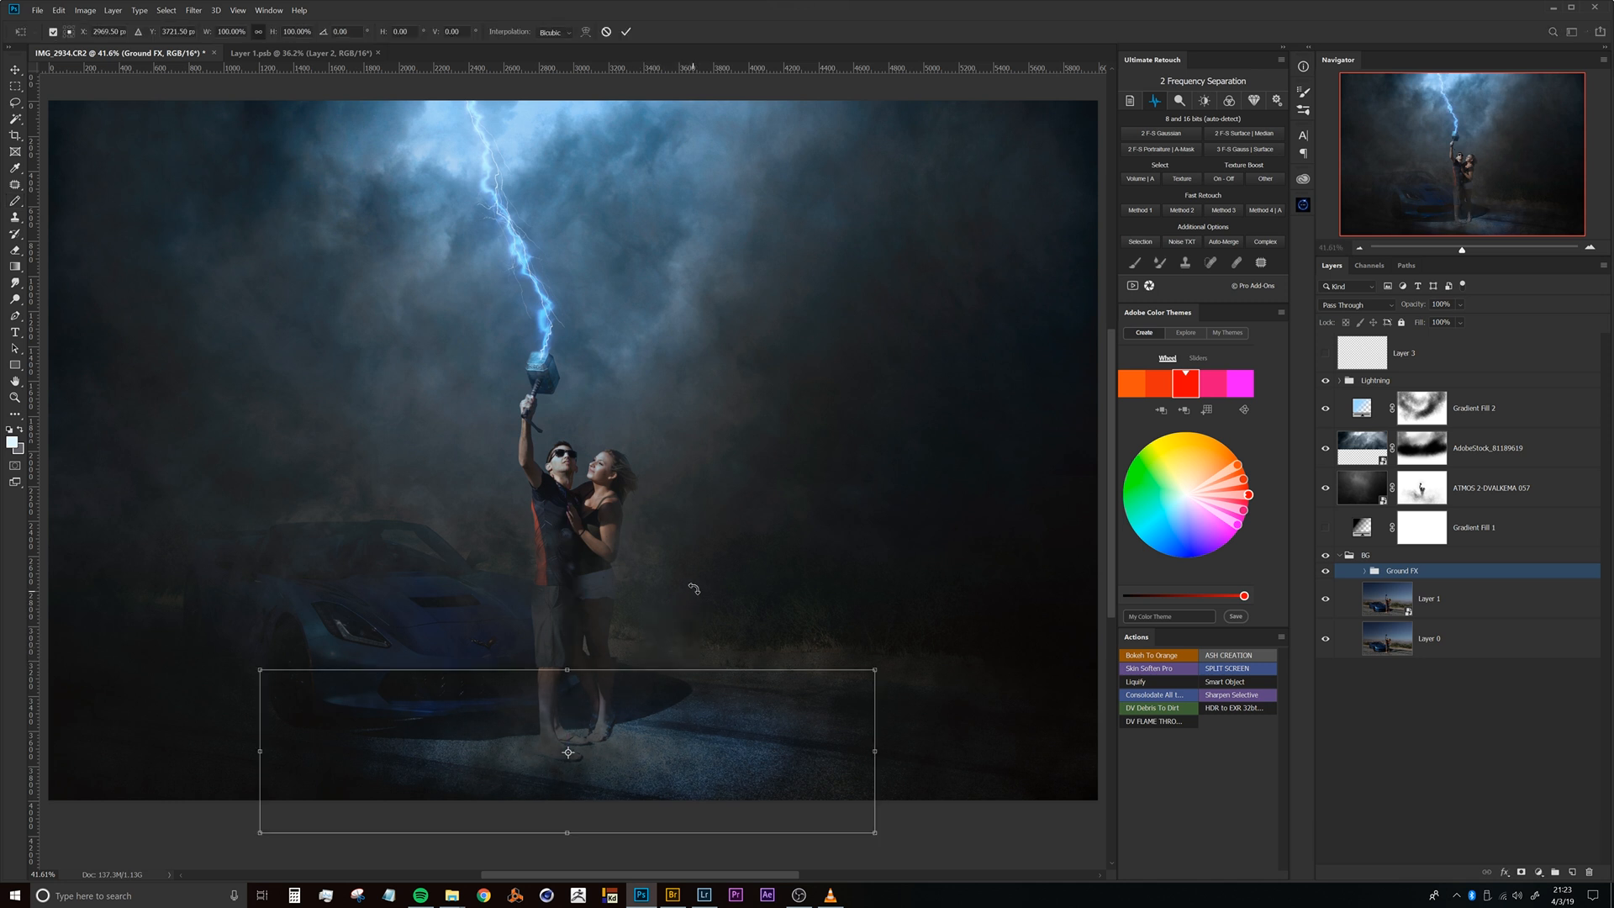
left_click_drag(877, 665, 925, 635)
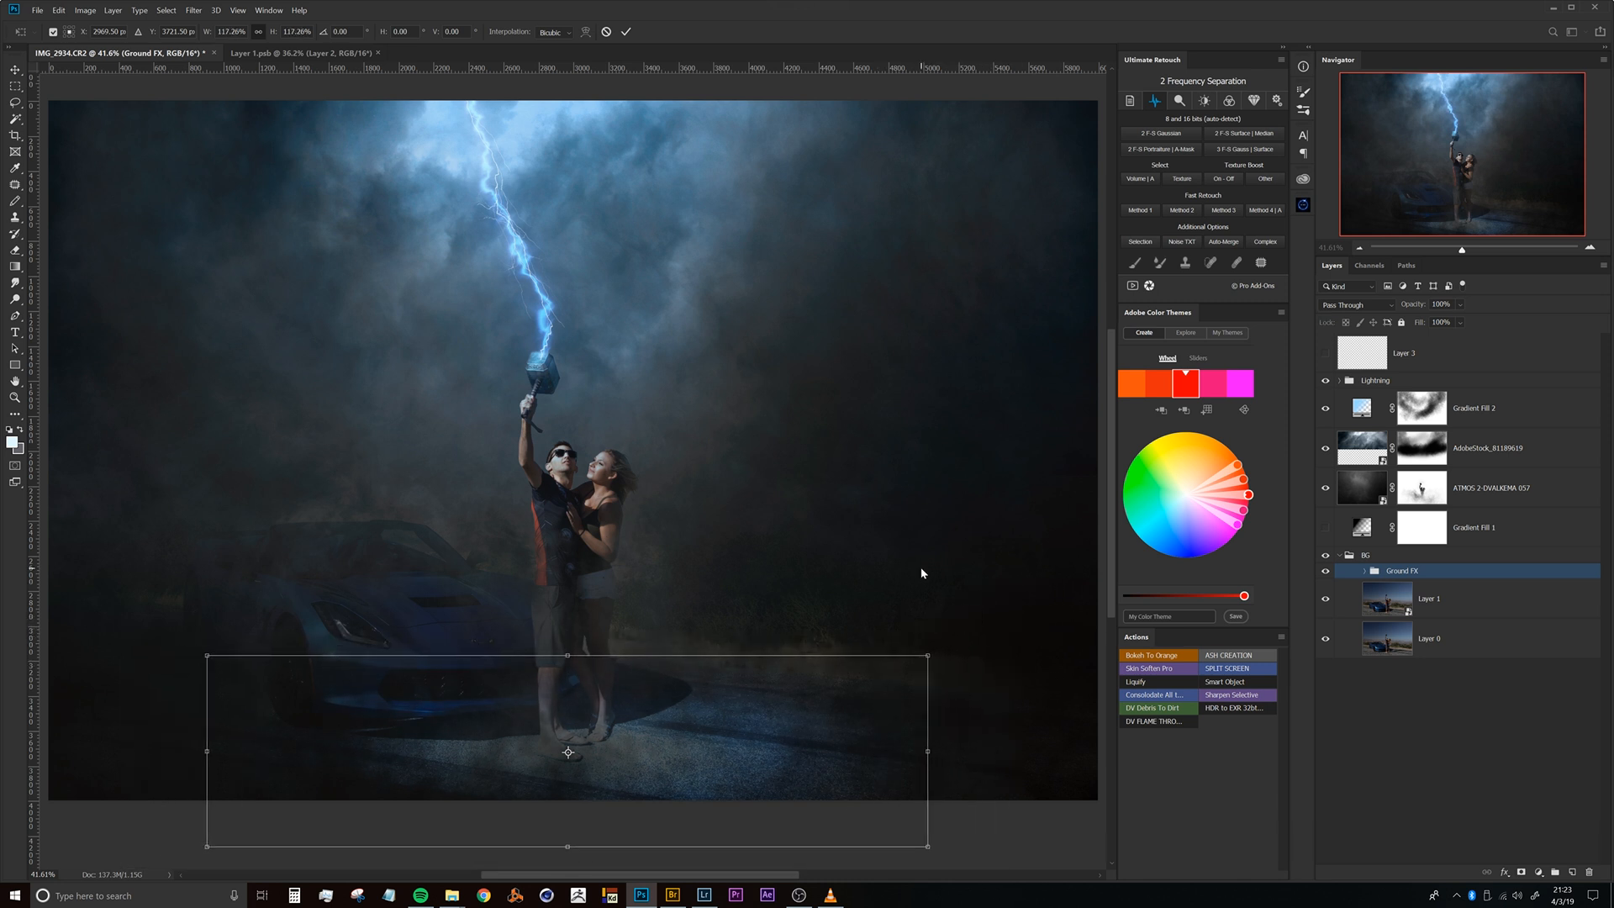
key("Return")
Select Layer 1 and show it on its own with all other layers hidden.
key("b")
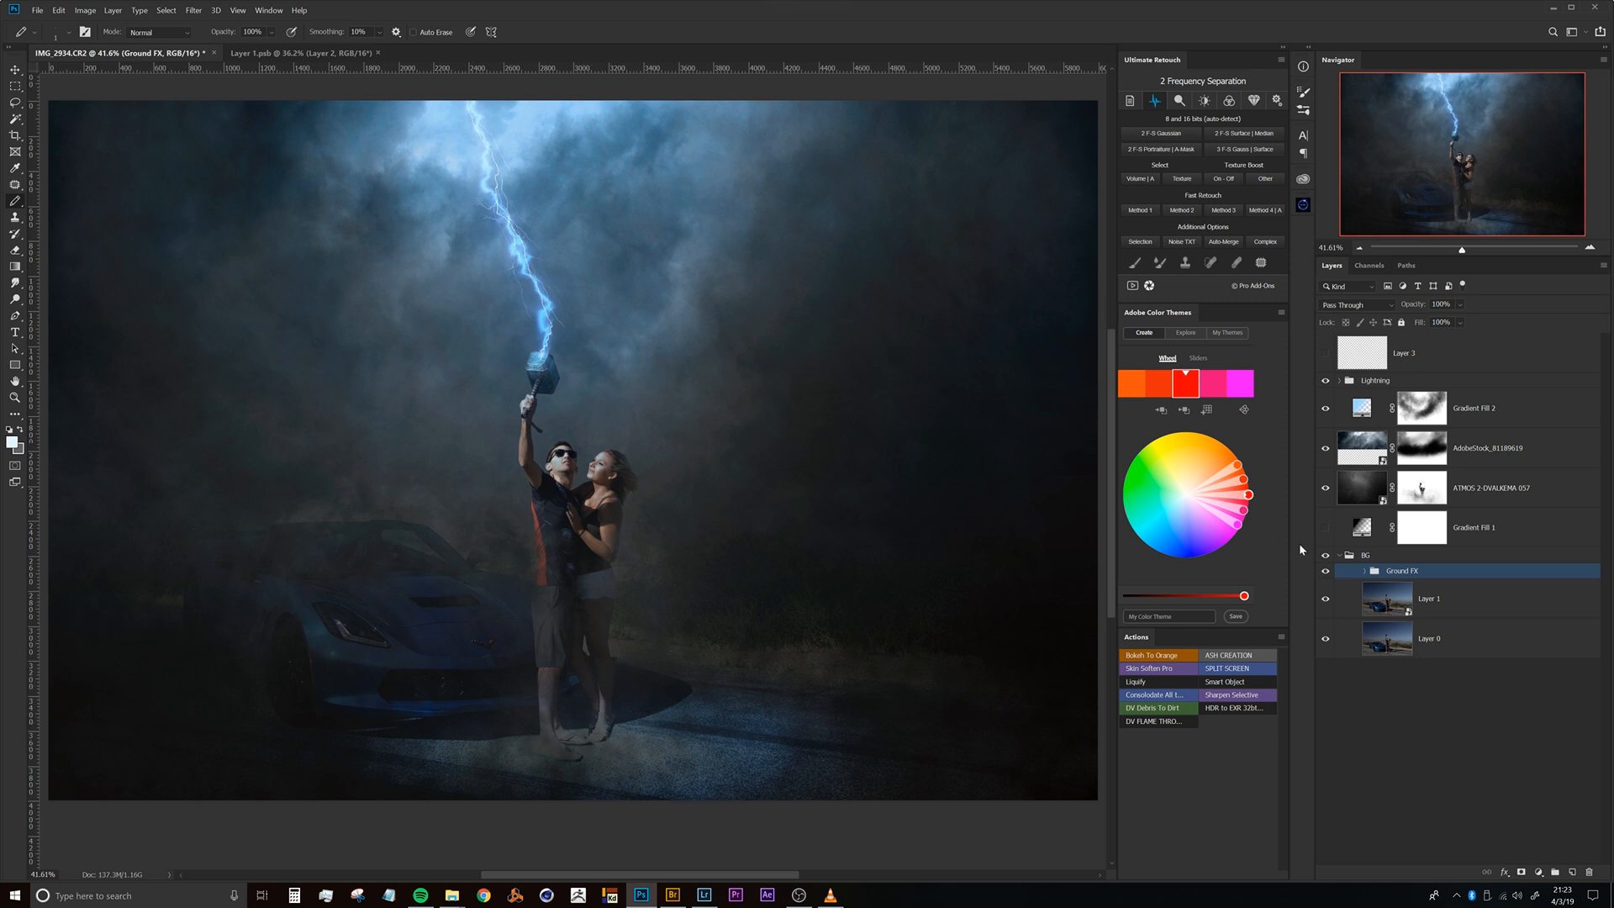
left_click(1341, 602)
left_click(1326, 602, "alt")
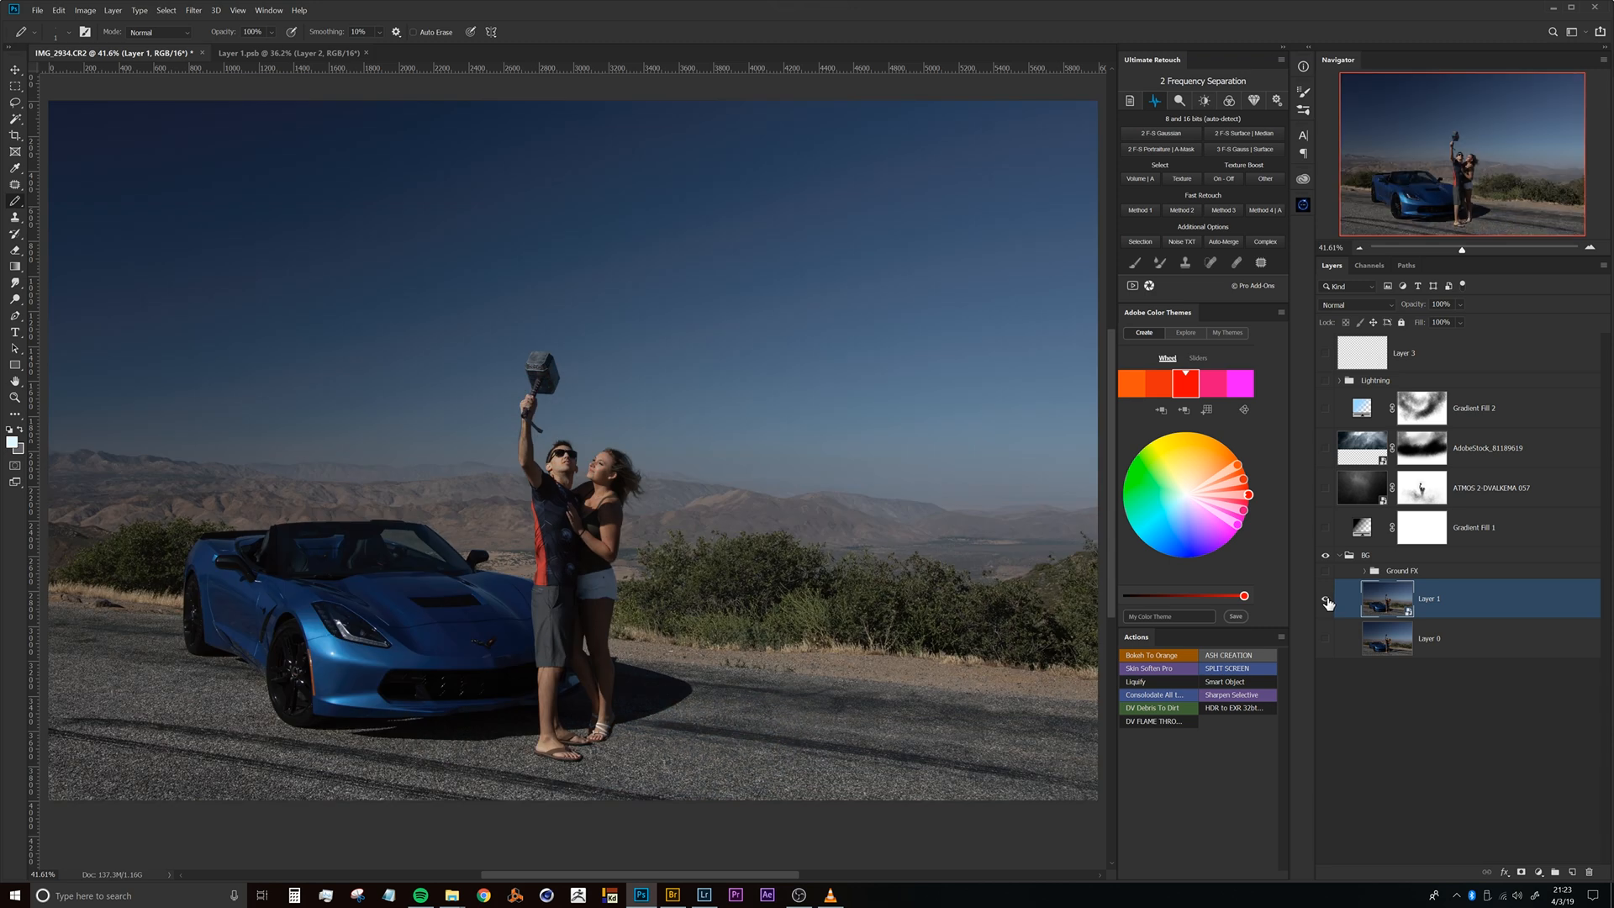
Examine the couple's feet and the surrounding road on Layer 1 alone, comparing it with the full composite.
scroll(634, 656, "up", 4)
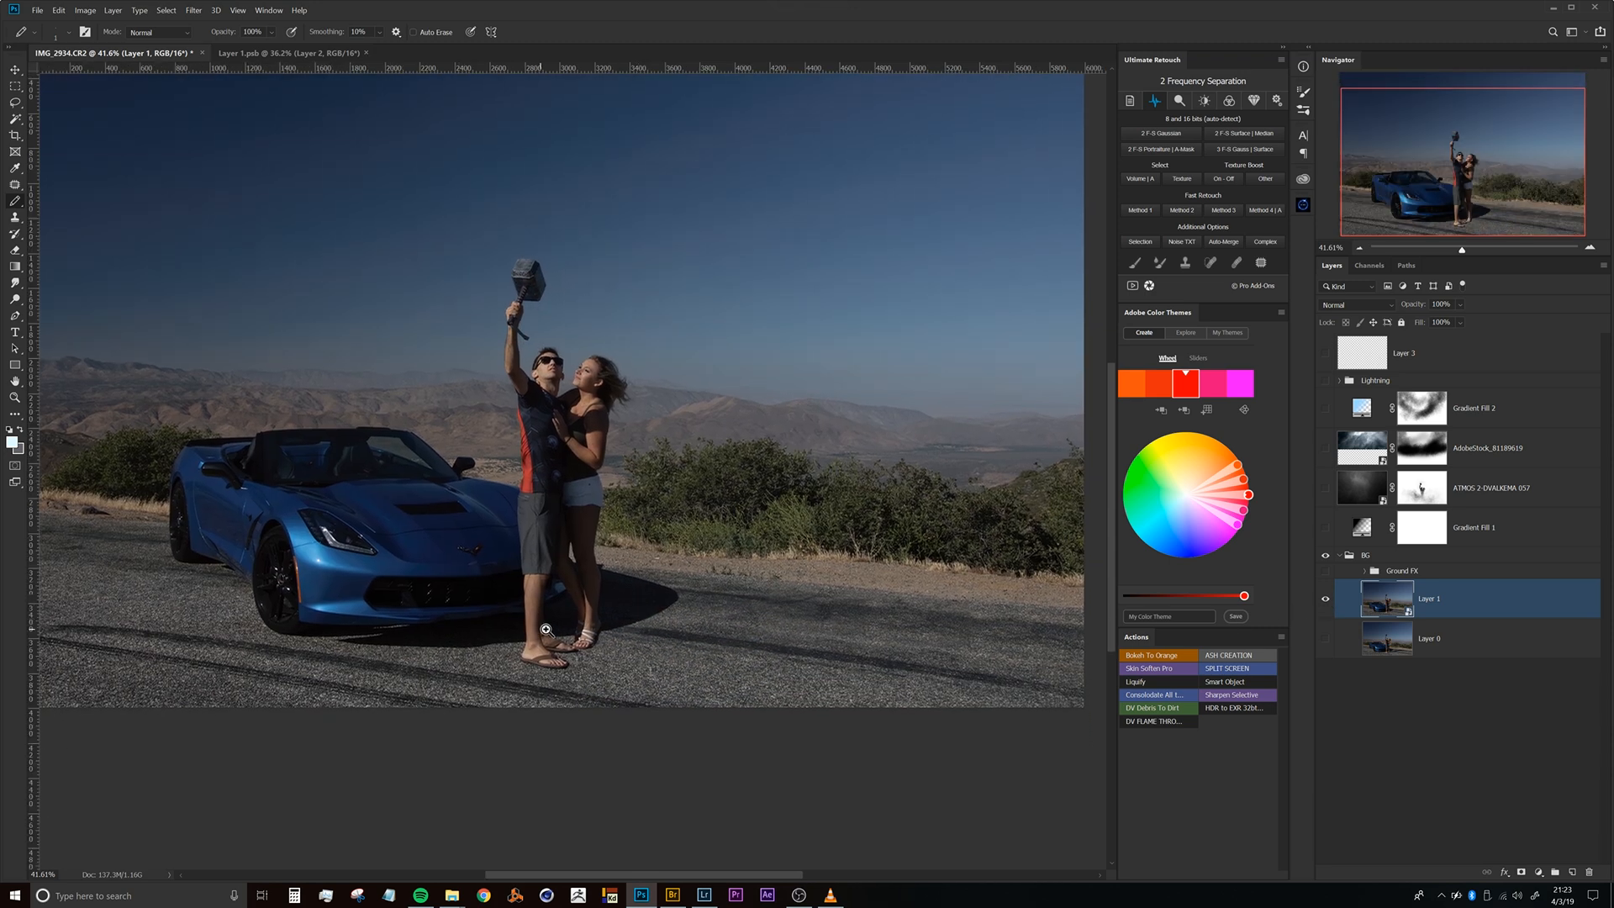
scroll(592, 628, "up", 3)
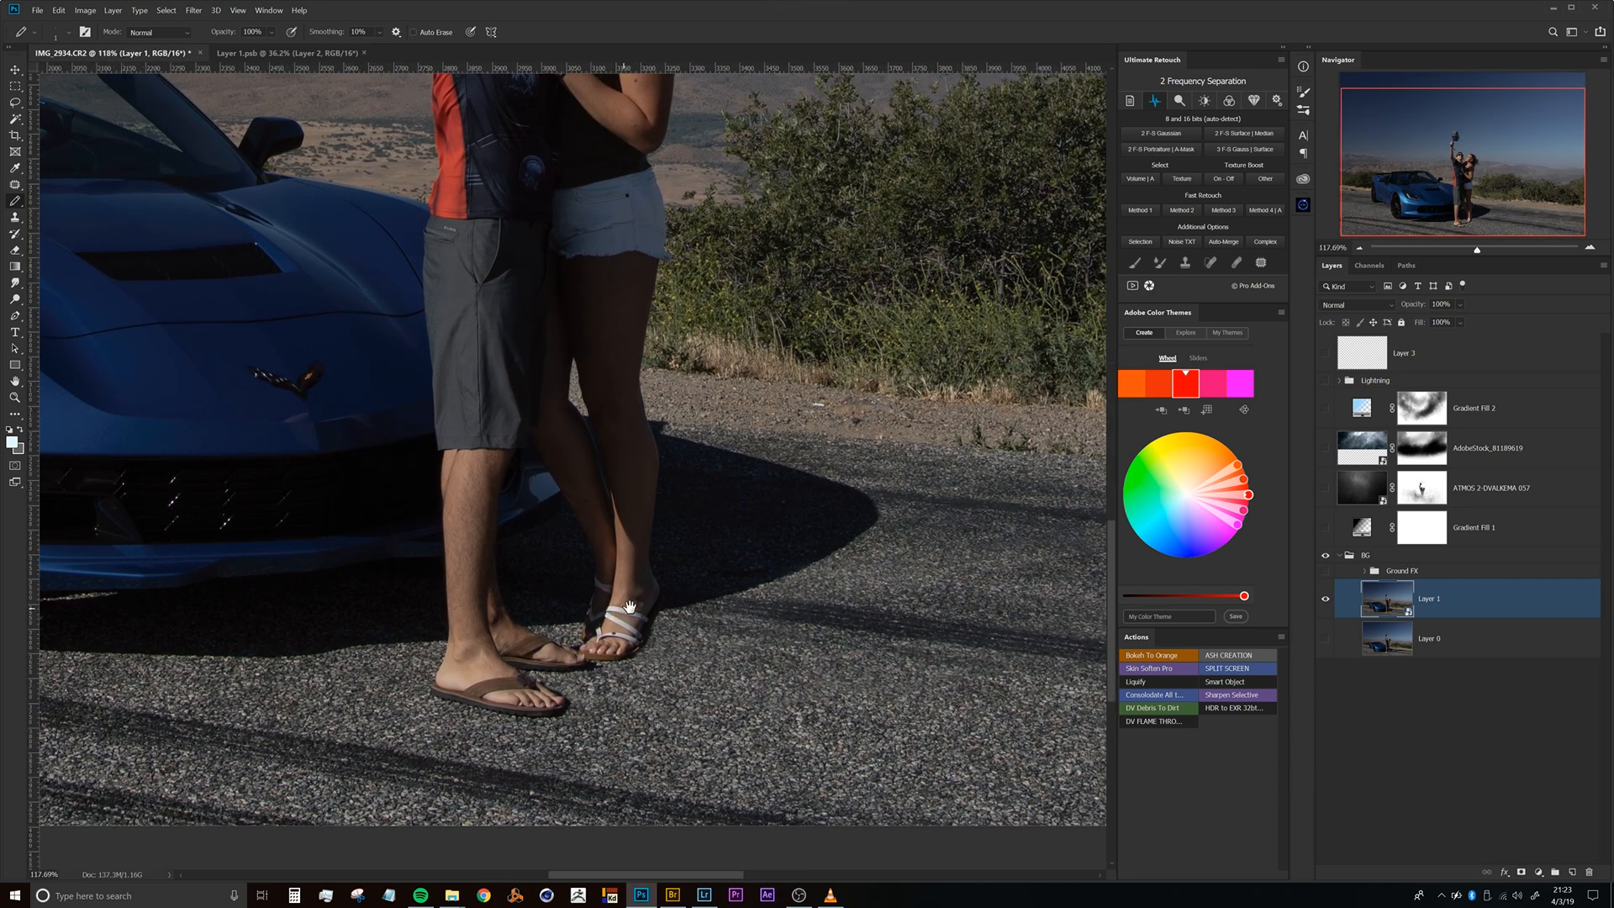
scroll(641, 590, "down", 4)
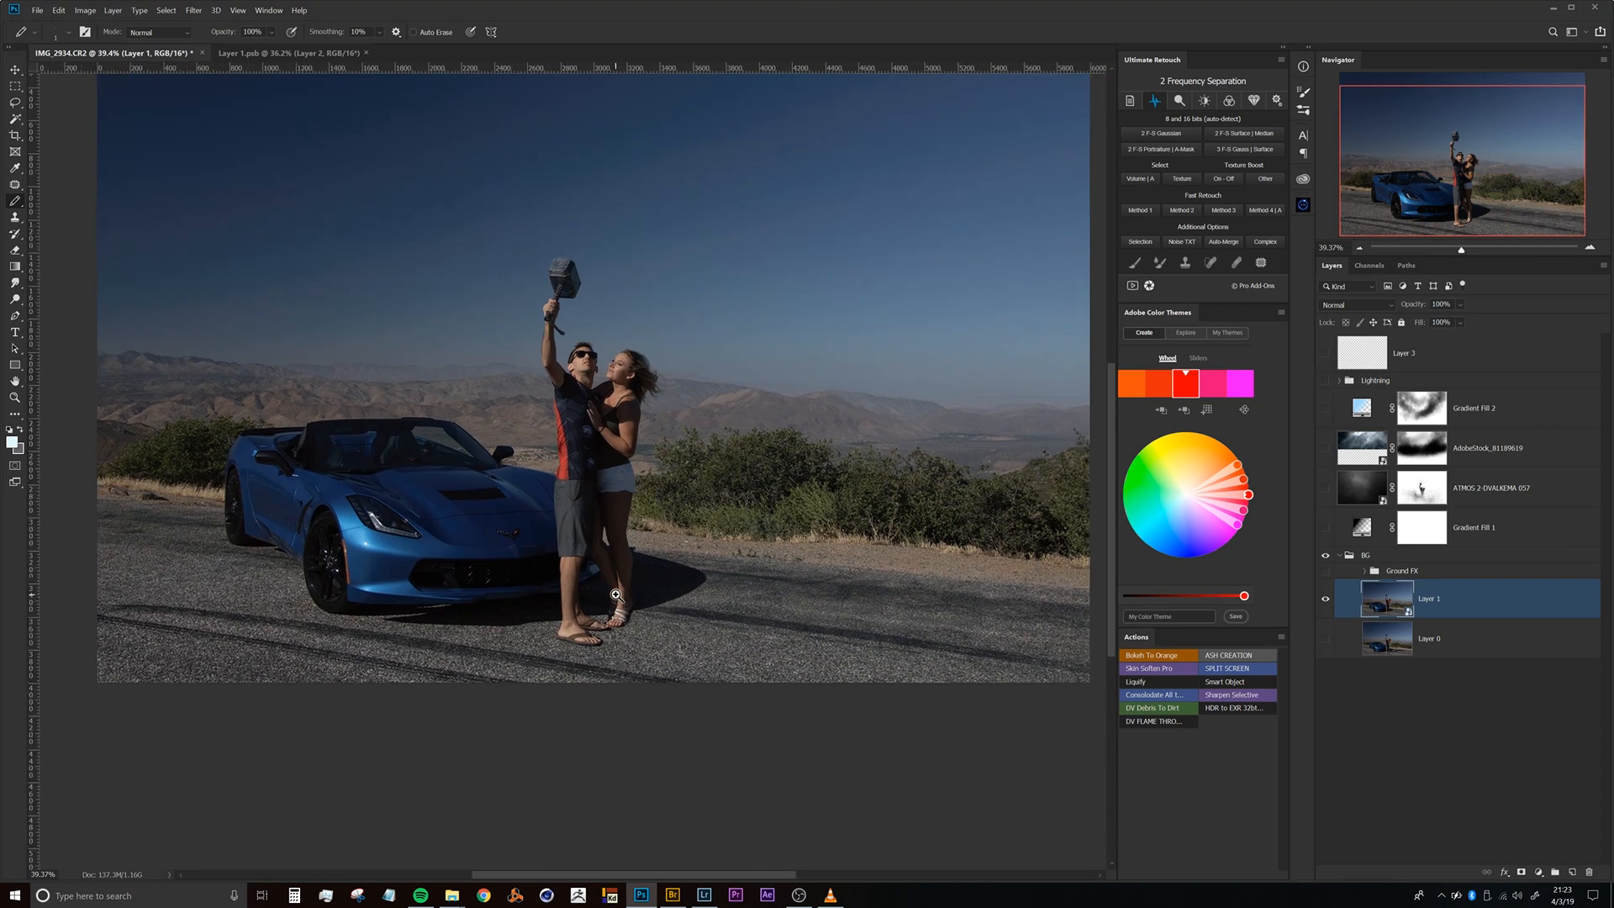
scroll(649, 577, "up", 3)
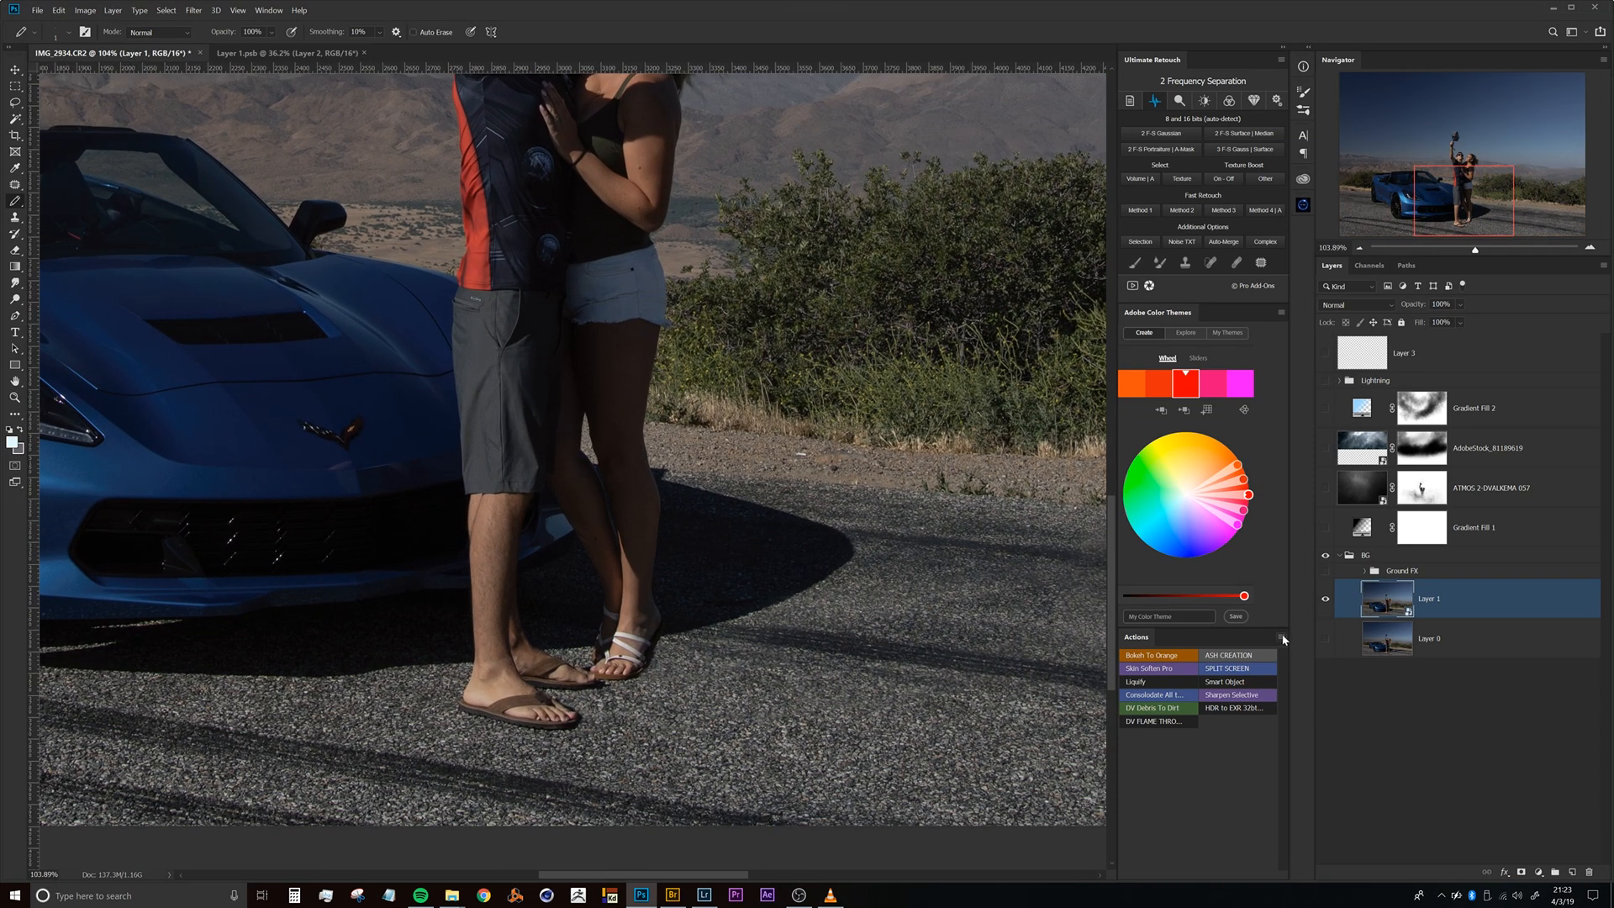
left_click(1327, 599, "alt")
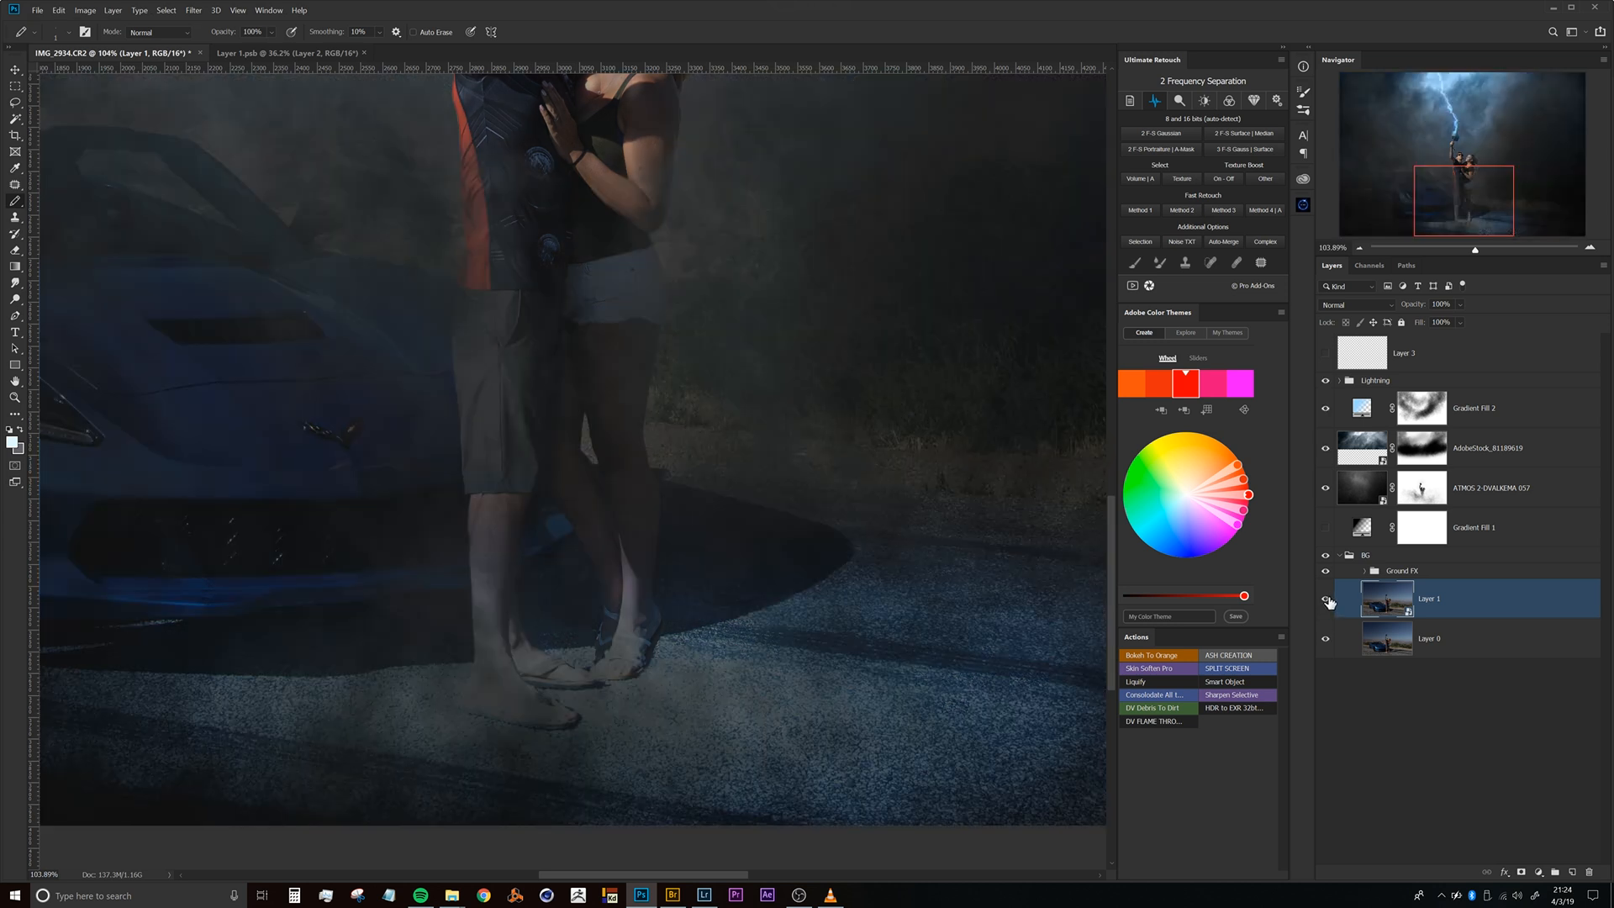
left_click(1327, 600, "alt")
left_click(1327, 600, "alt")
left_click(1327, 601, "alt")
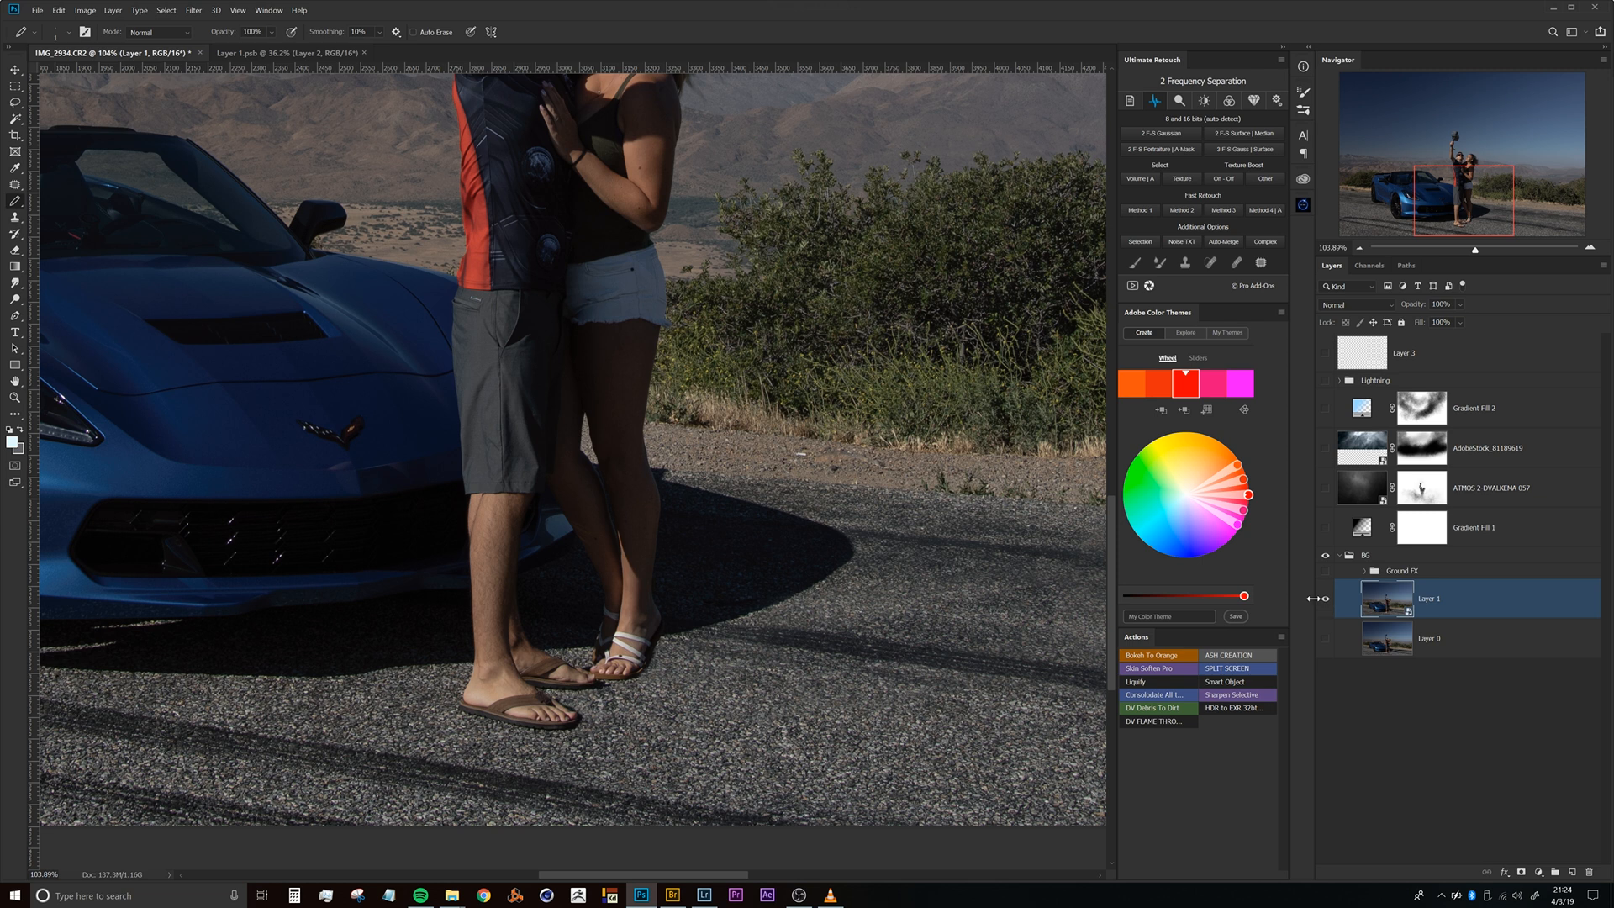
left_click_drag(728, 660, 736, 583)
mouse_move(567, 600)
left_mouse_down()
mouse_move(582, 595)
mouse_move(555, 598)
mouse_move(576, 603)
mouse_move(560, 617)
left_mouse_up()
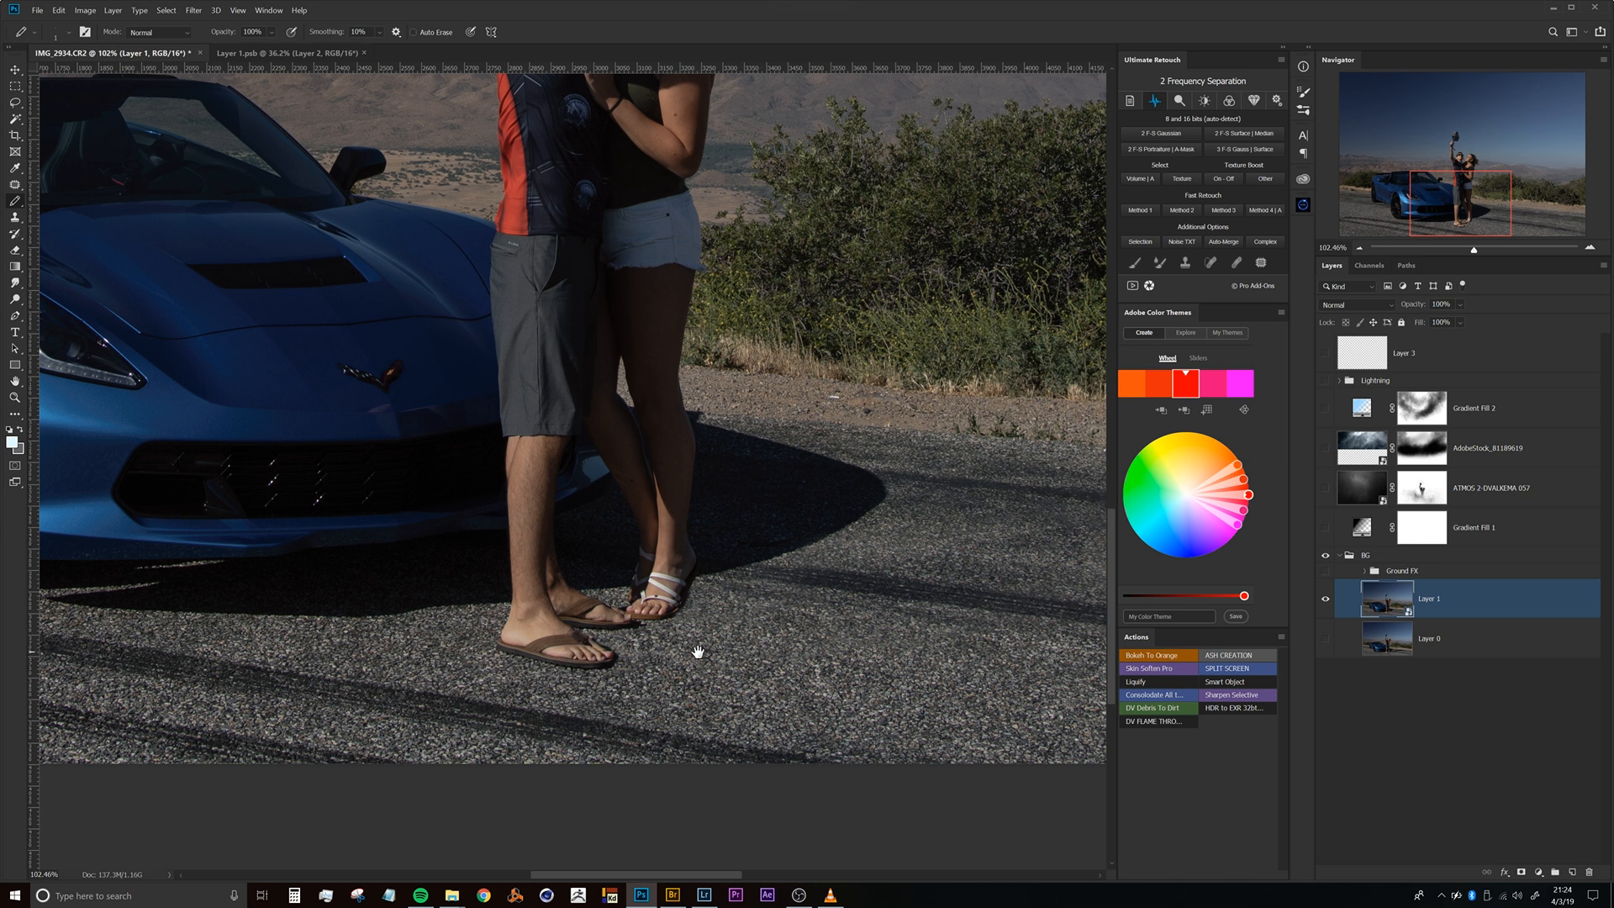
scroll(631, 640, "down", 4)
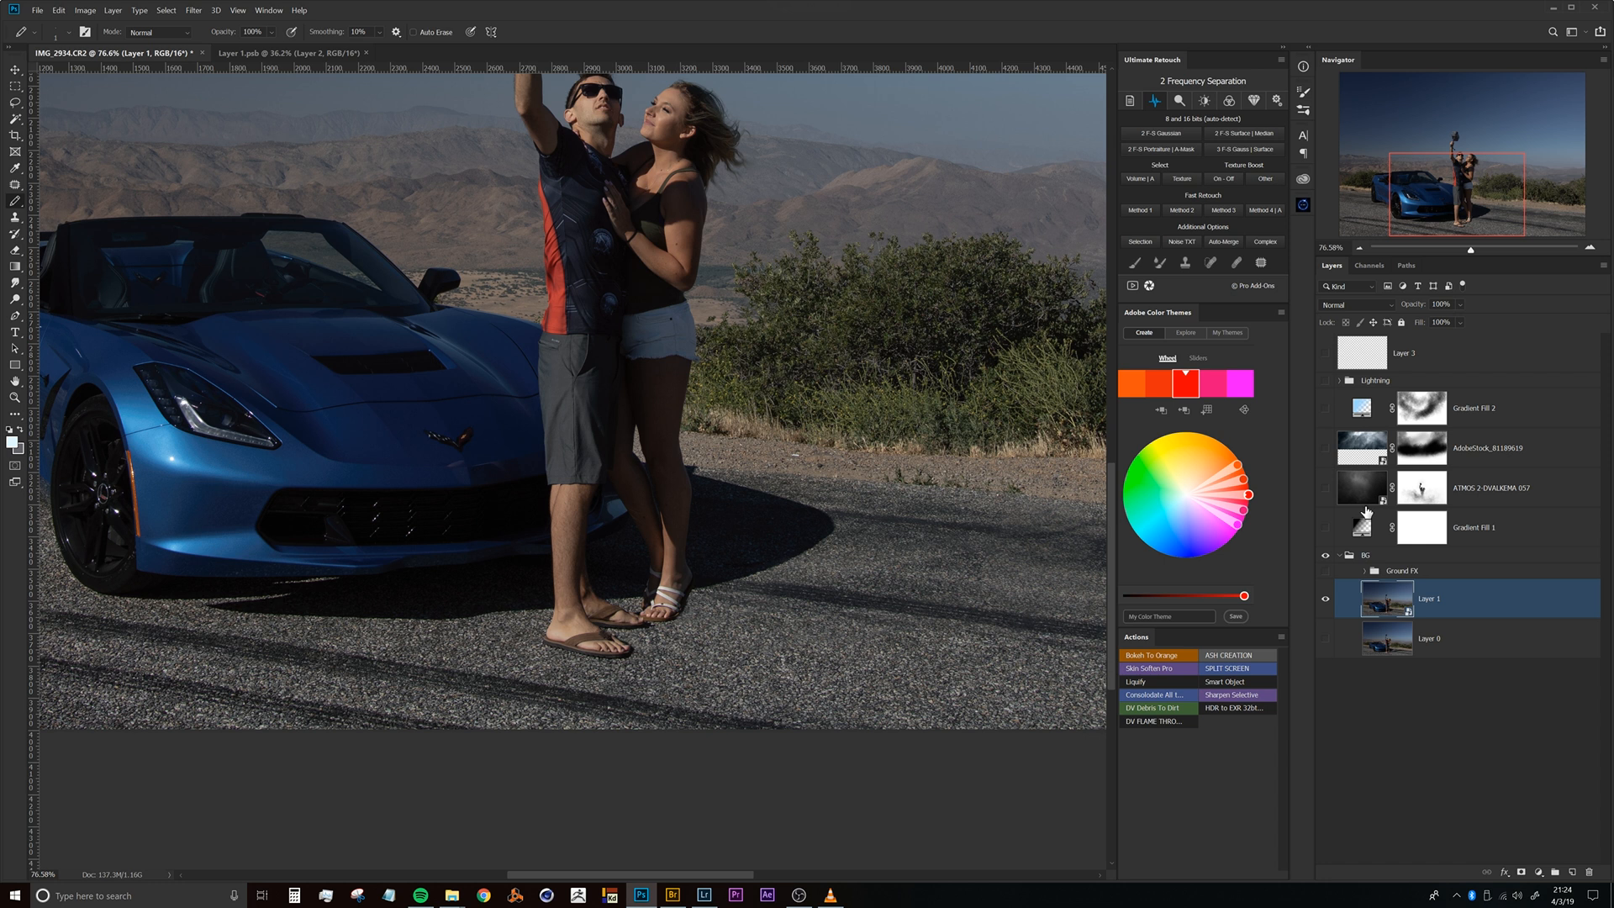
Compare the Green, Blue and Red channels for contrast around the couple's feet, and return to the RGB composite and the layer list.
left_click(1368, 266)
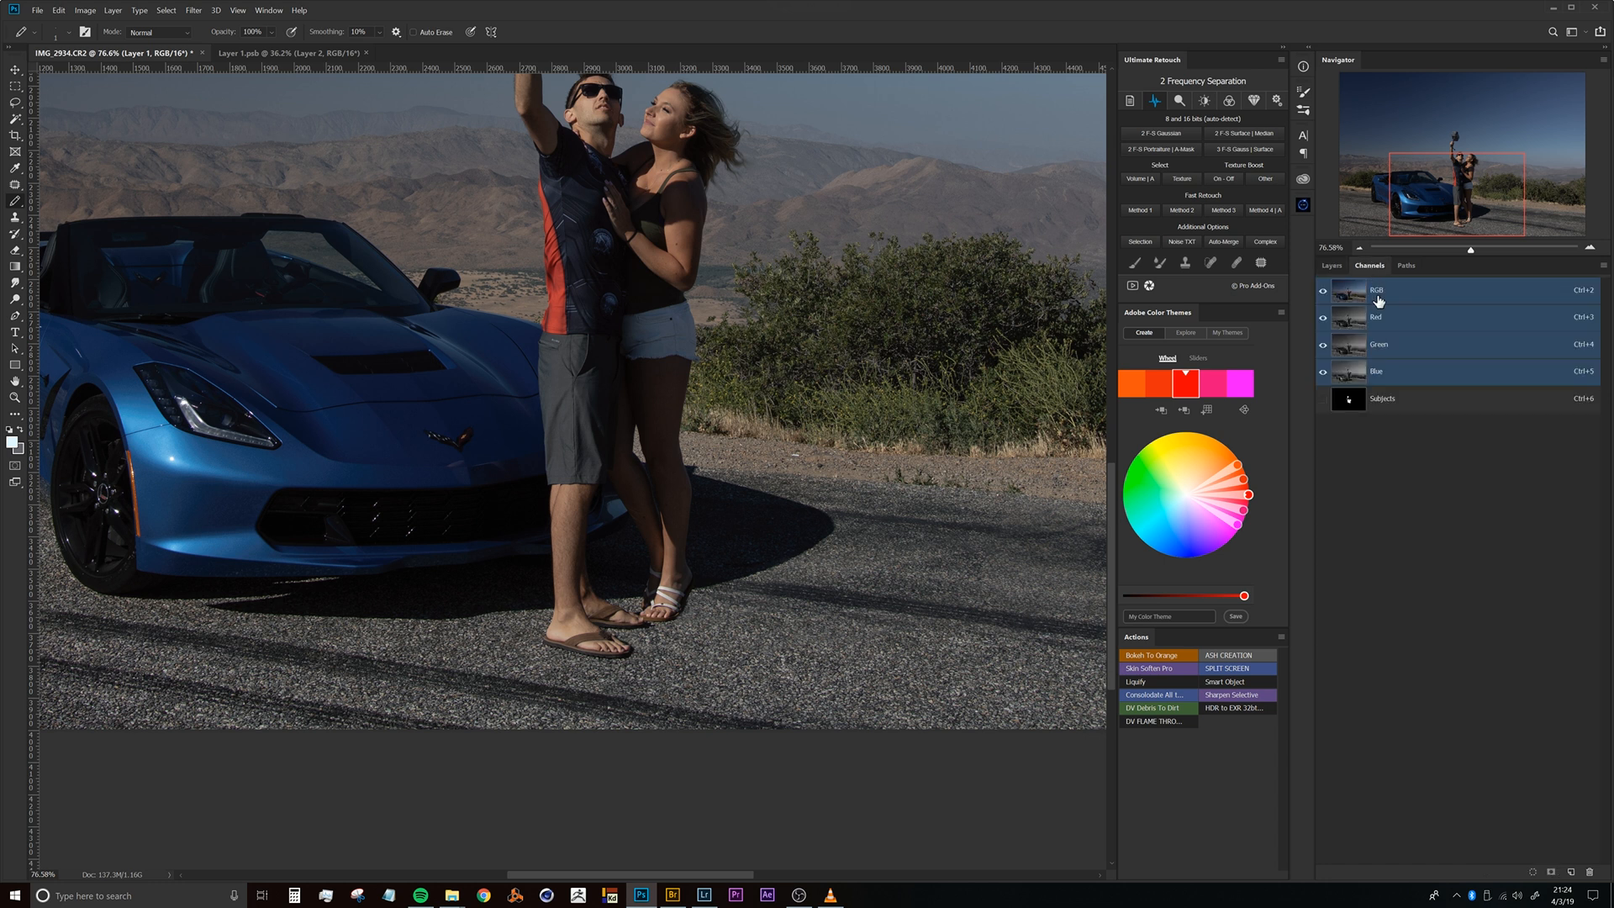
left_click(1350, 353)
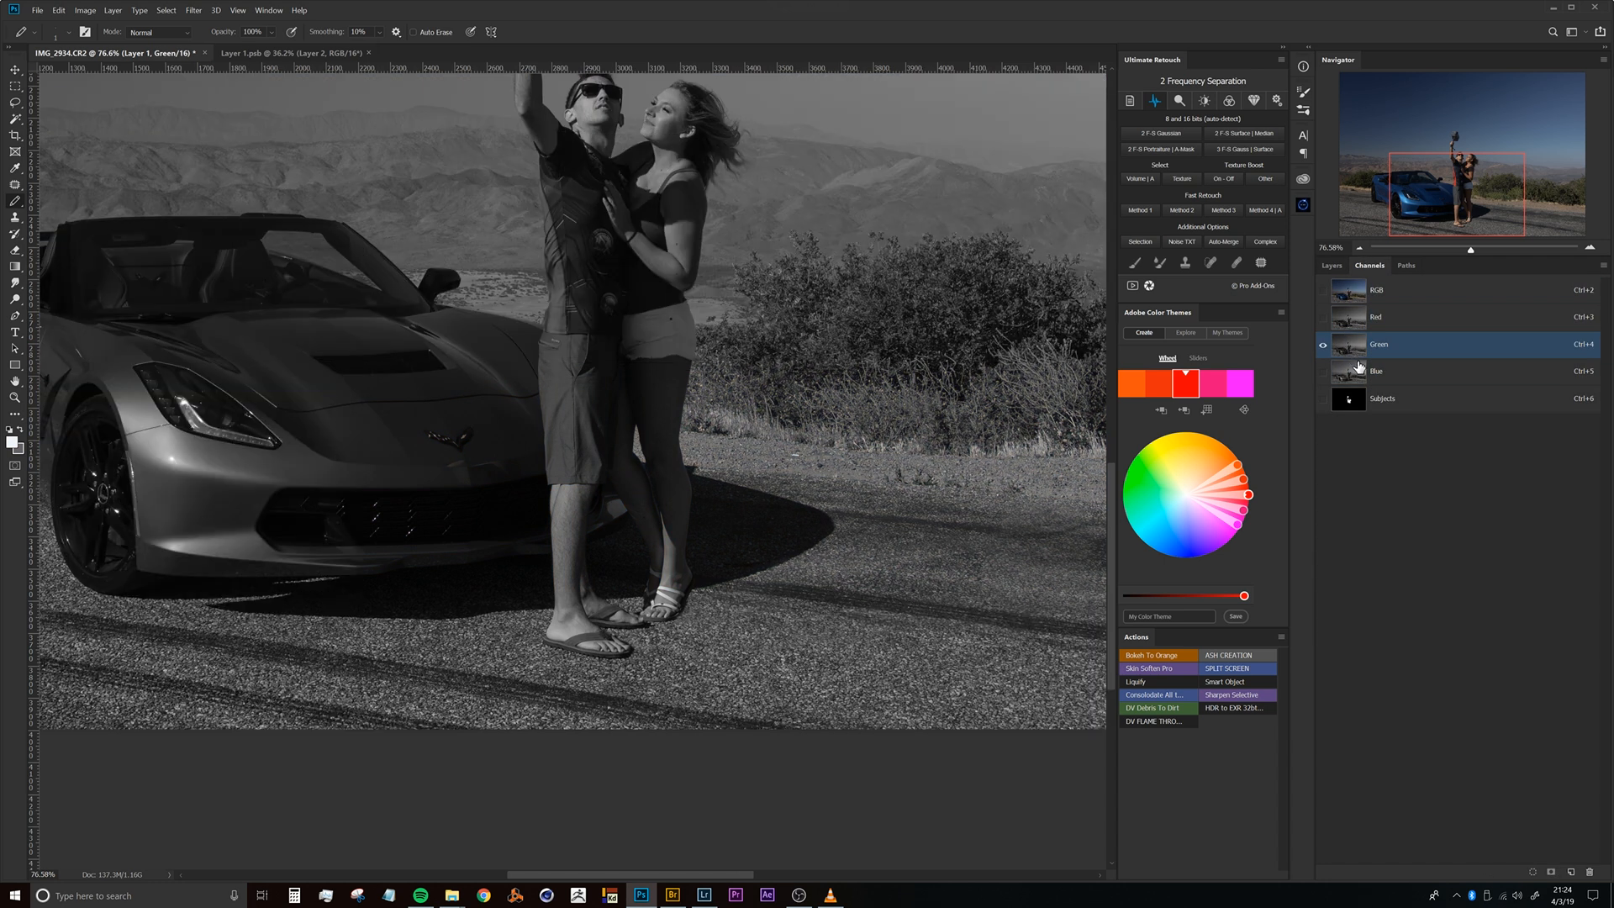
left_click(1350, 374)
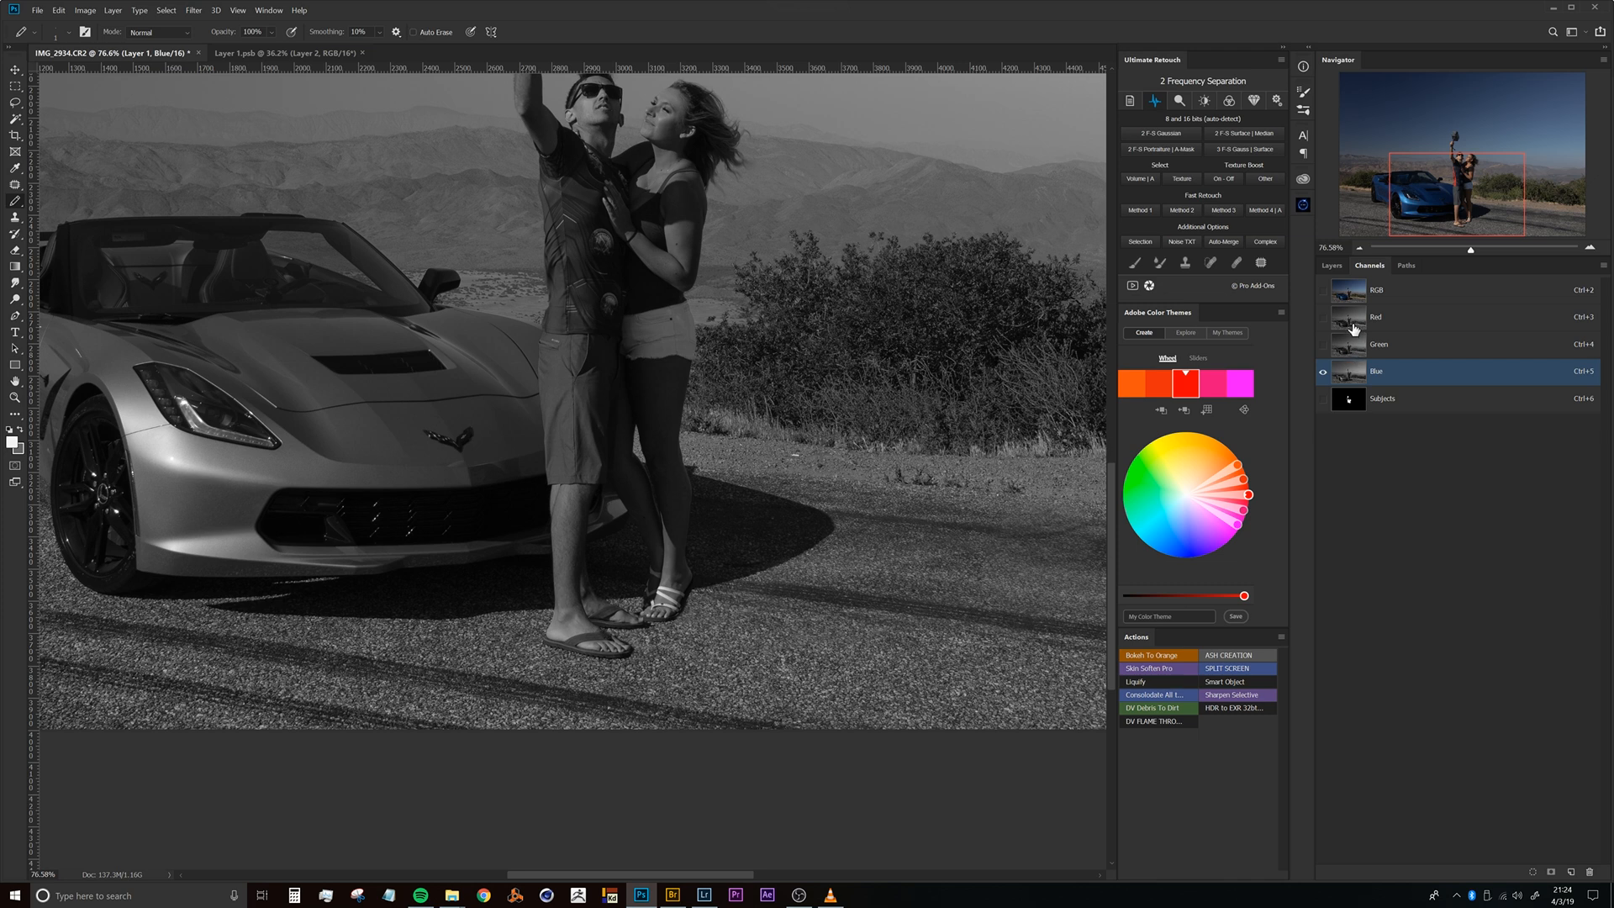
left_click(1353, 327)
mouse_move(628, 635)
left_mouse_down()
mouse_move(665, 627)
mouse_move(643, 627)
mouse_move(665, 626)
mouse_move(611, 535)
mouse_move(642, 549)
left_mouse_up()
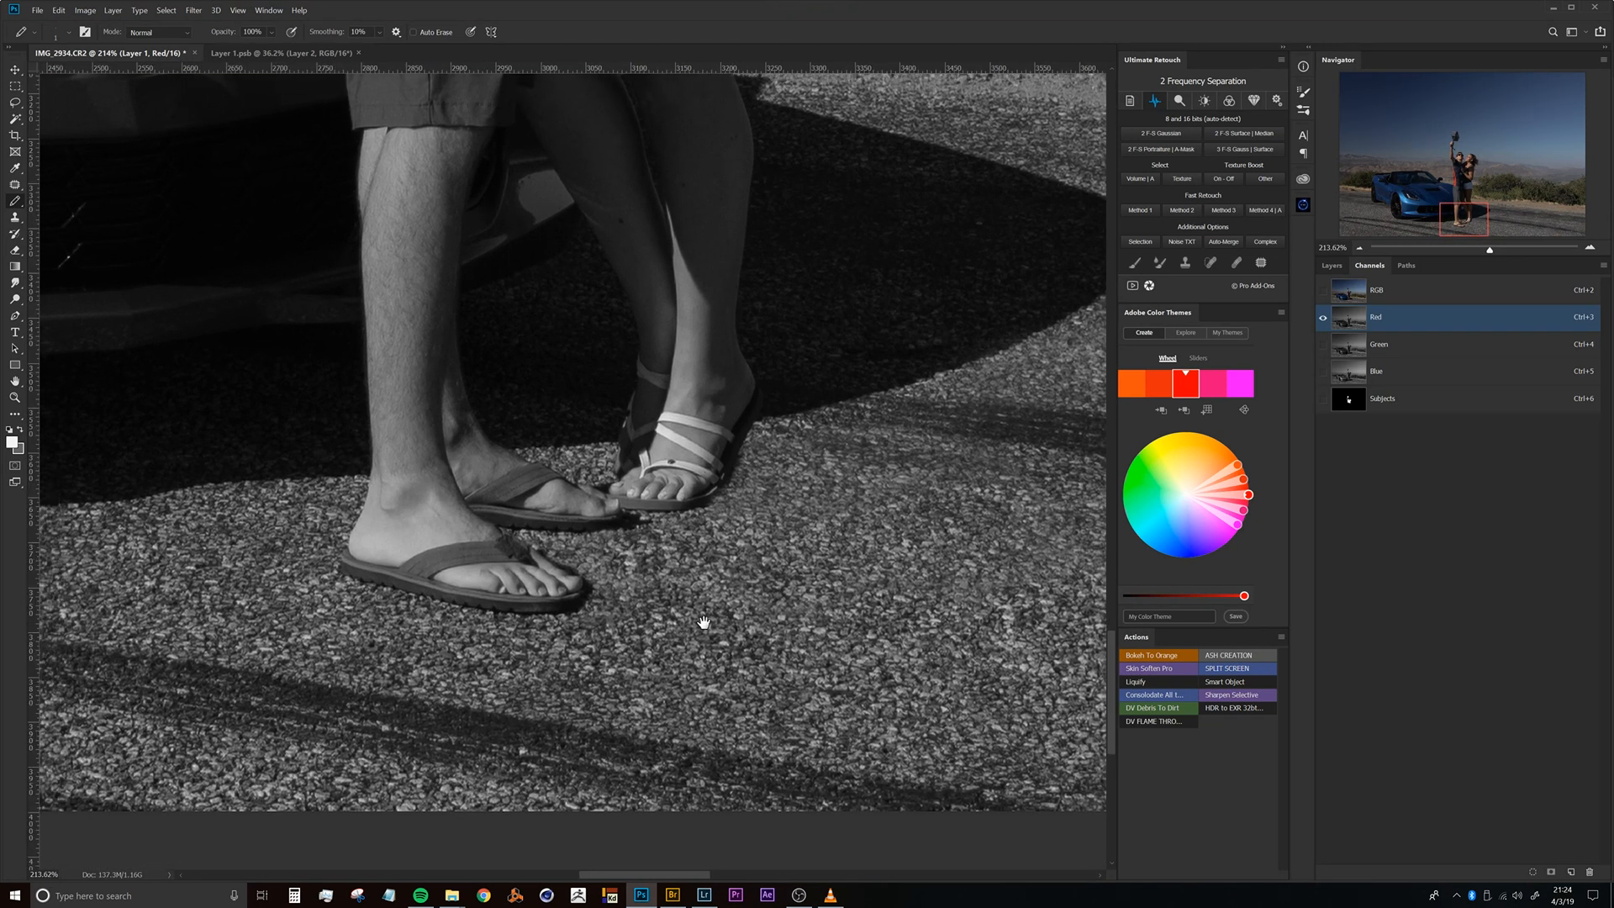
left_click_drag(649, 540, 723, 612)
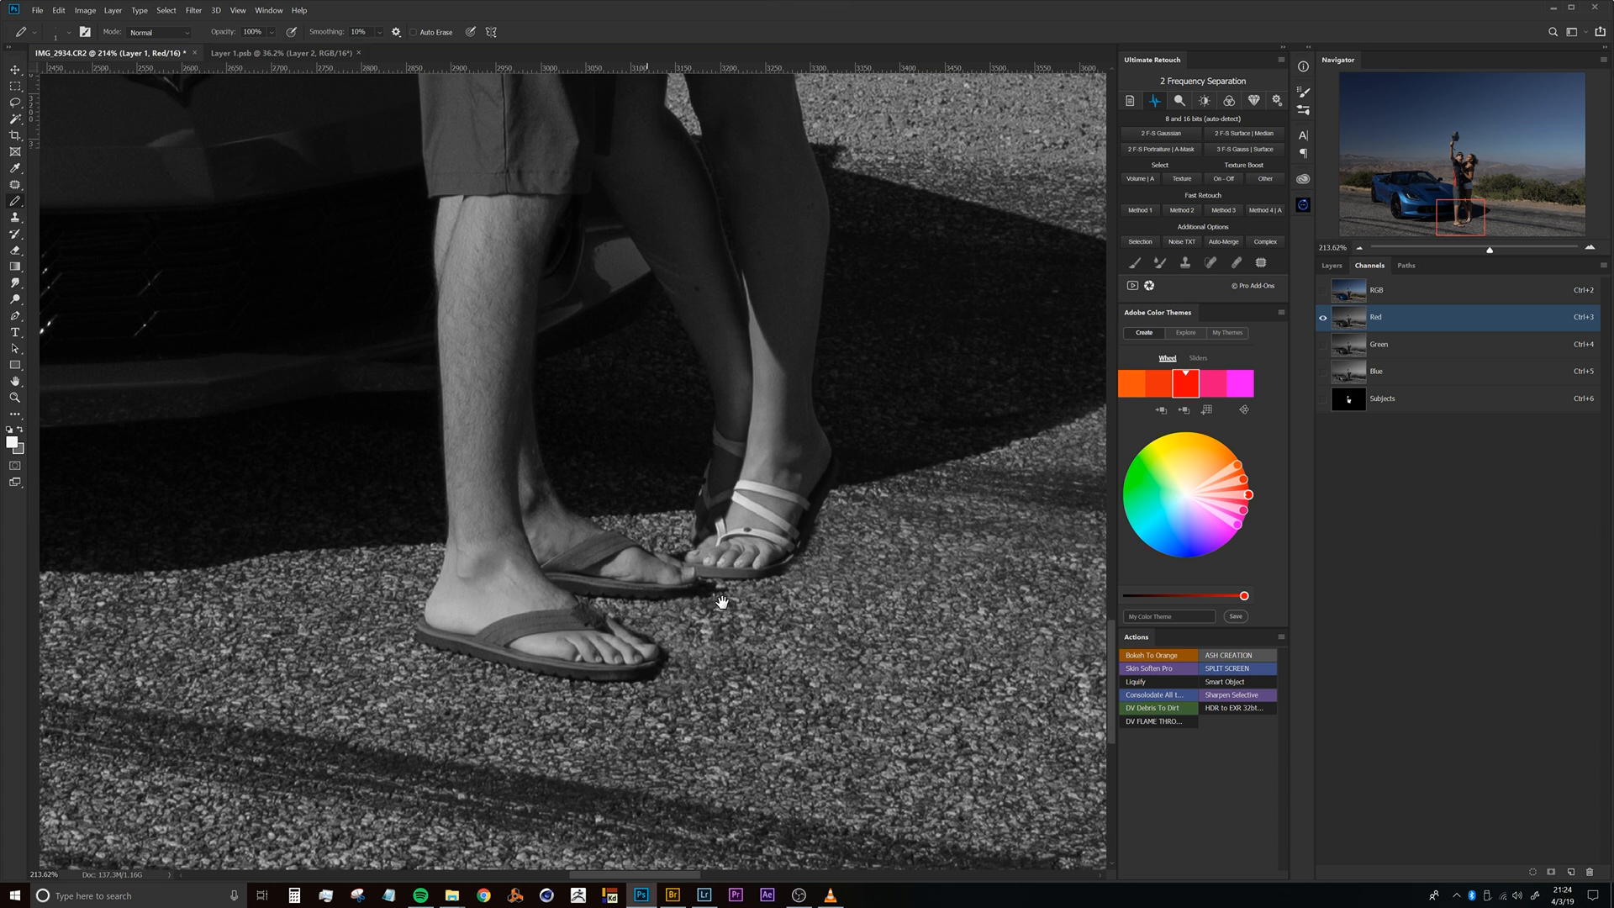
left_click_drag(683, 688, 588, 571)
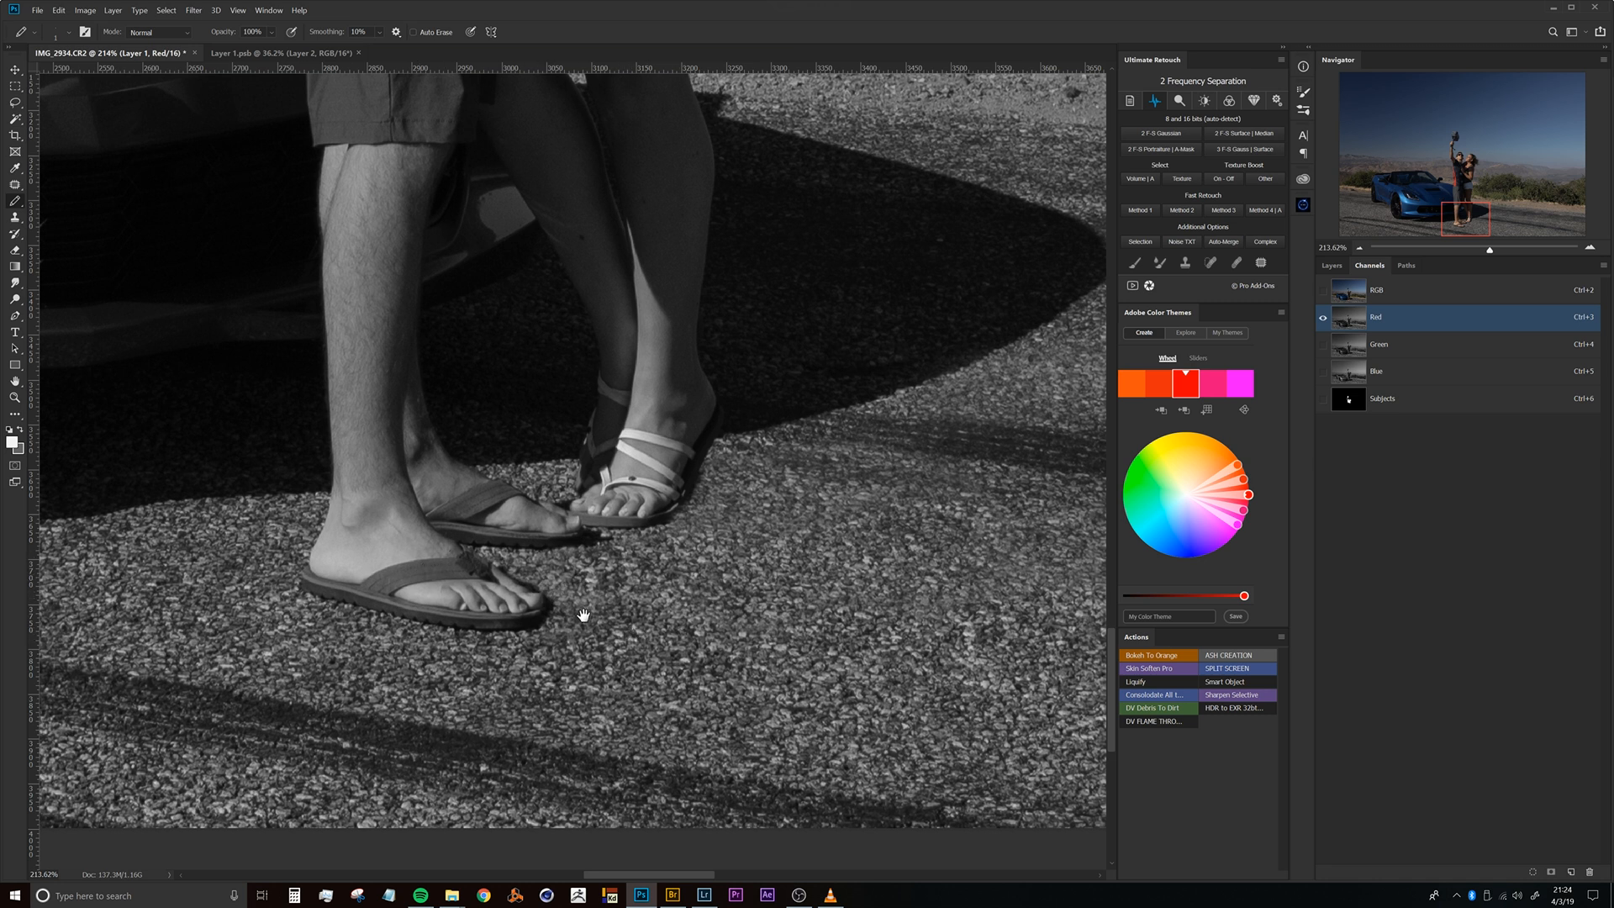
left_click_drag(462, 560, 560, 614)
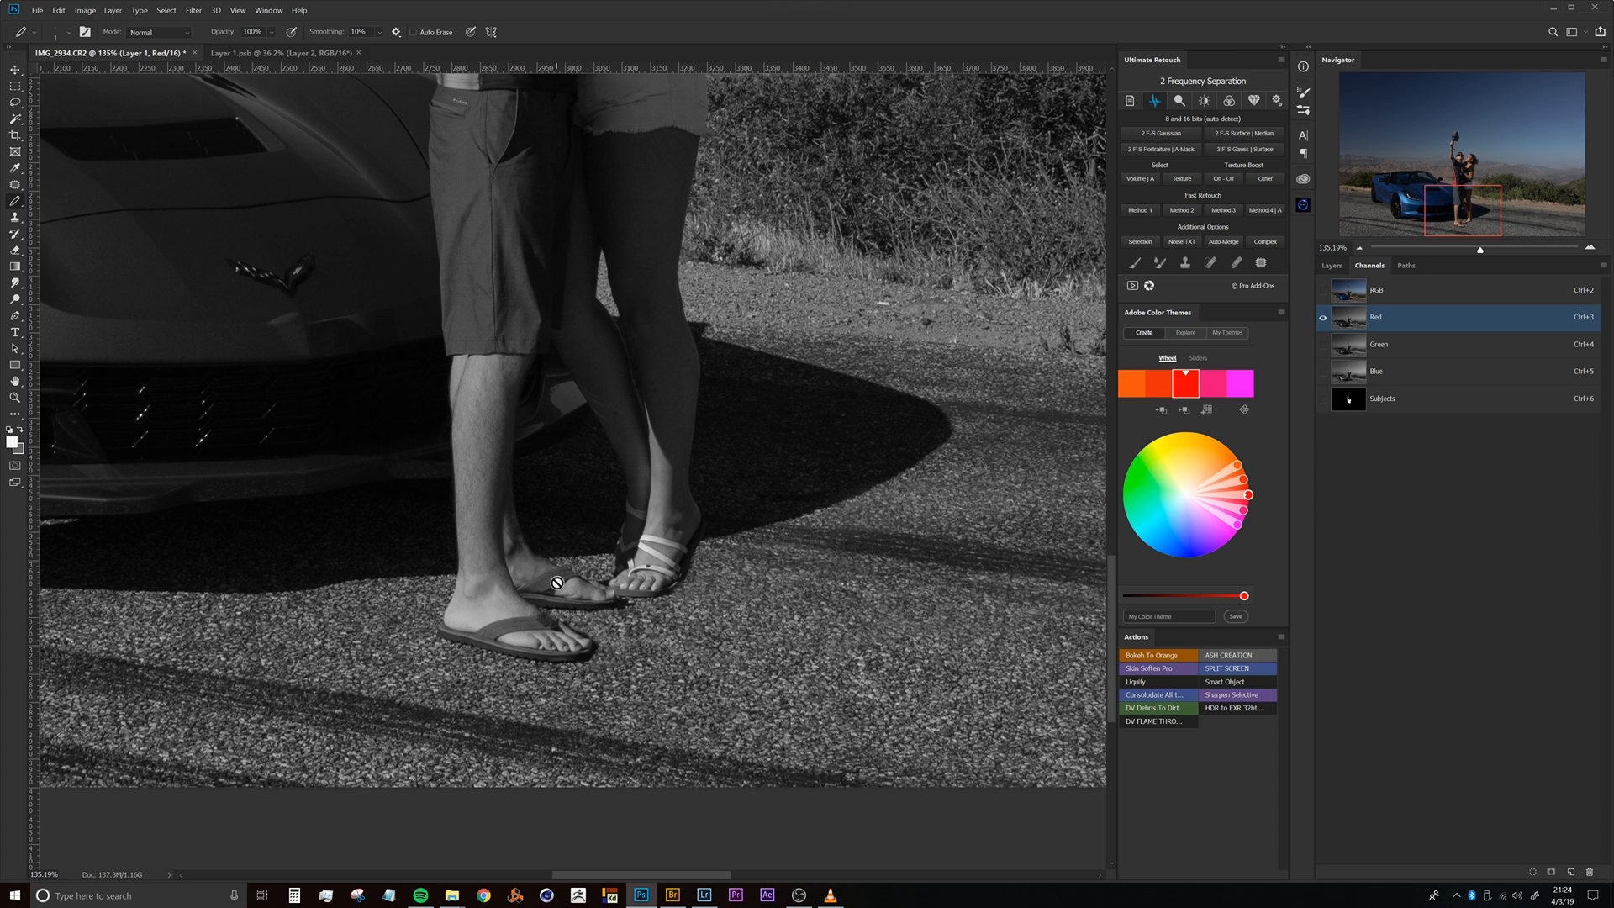
left_click_drag(507, 461, 508, 511)
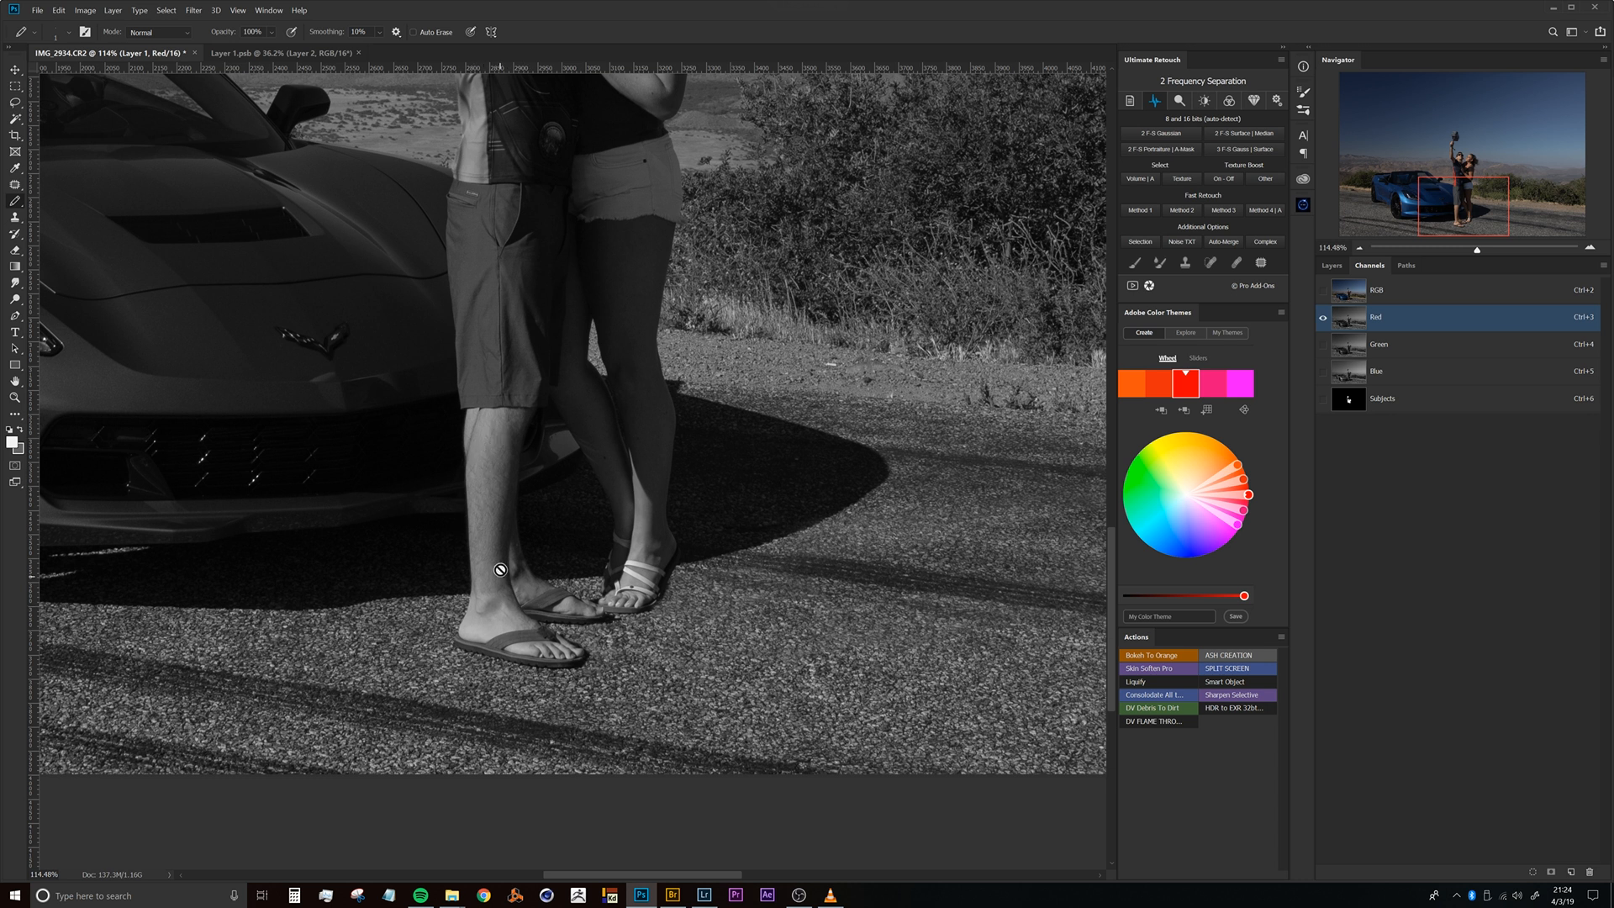
left_click(166, 10)
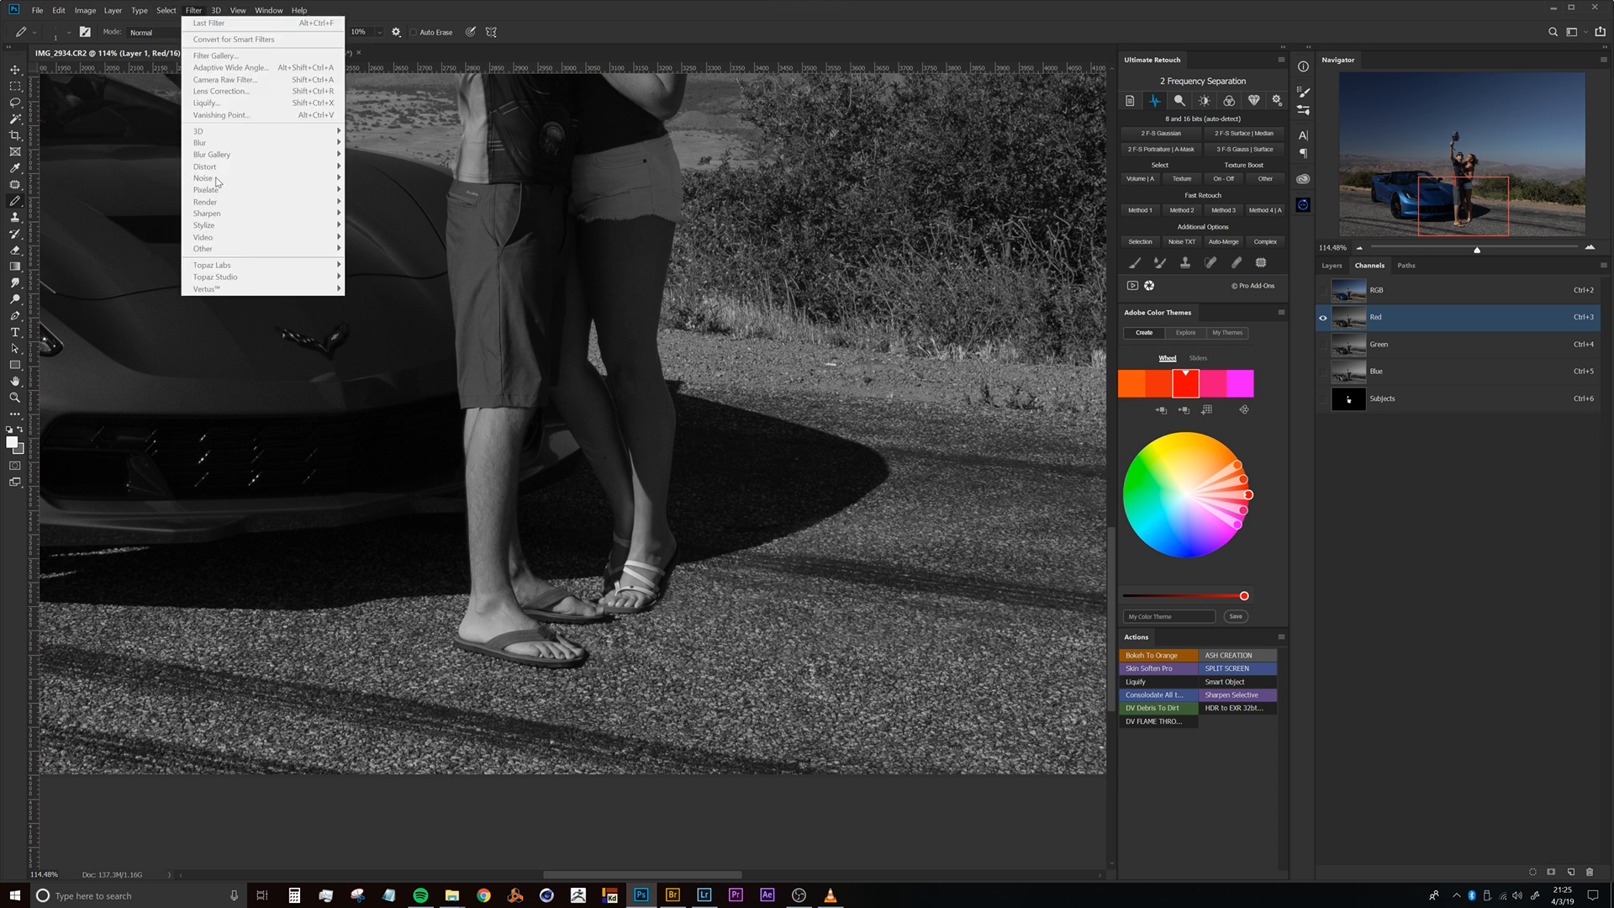
left_click(513, 32)
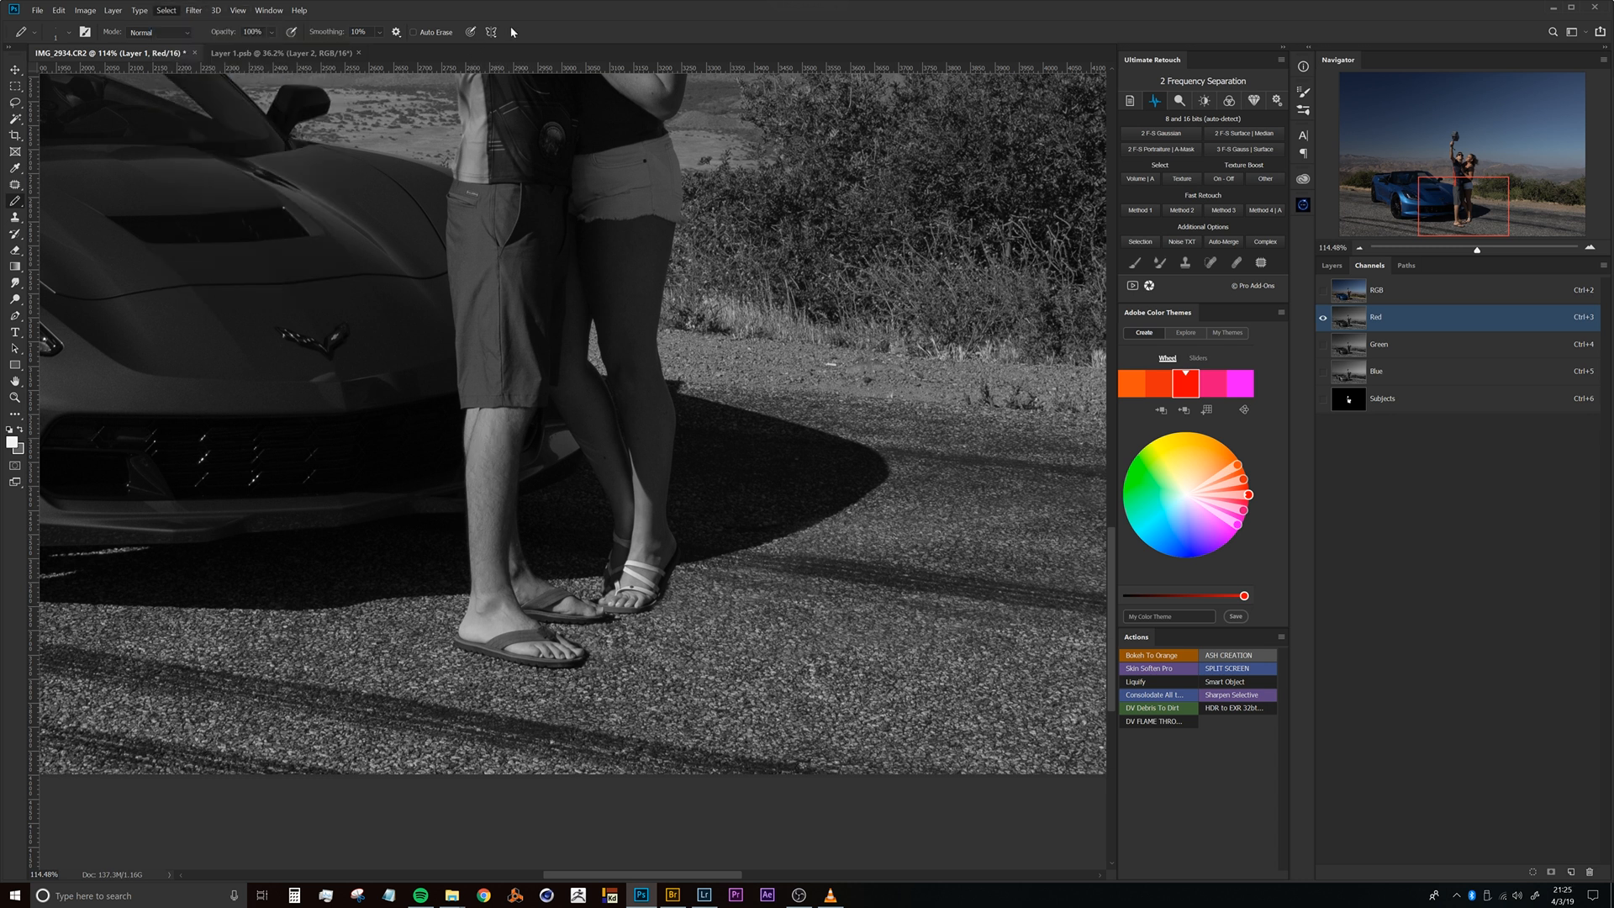
scroll(538, 378, "up", 3)
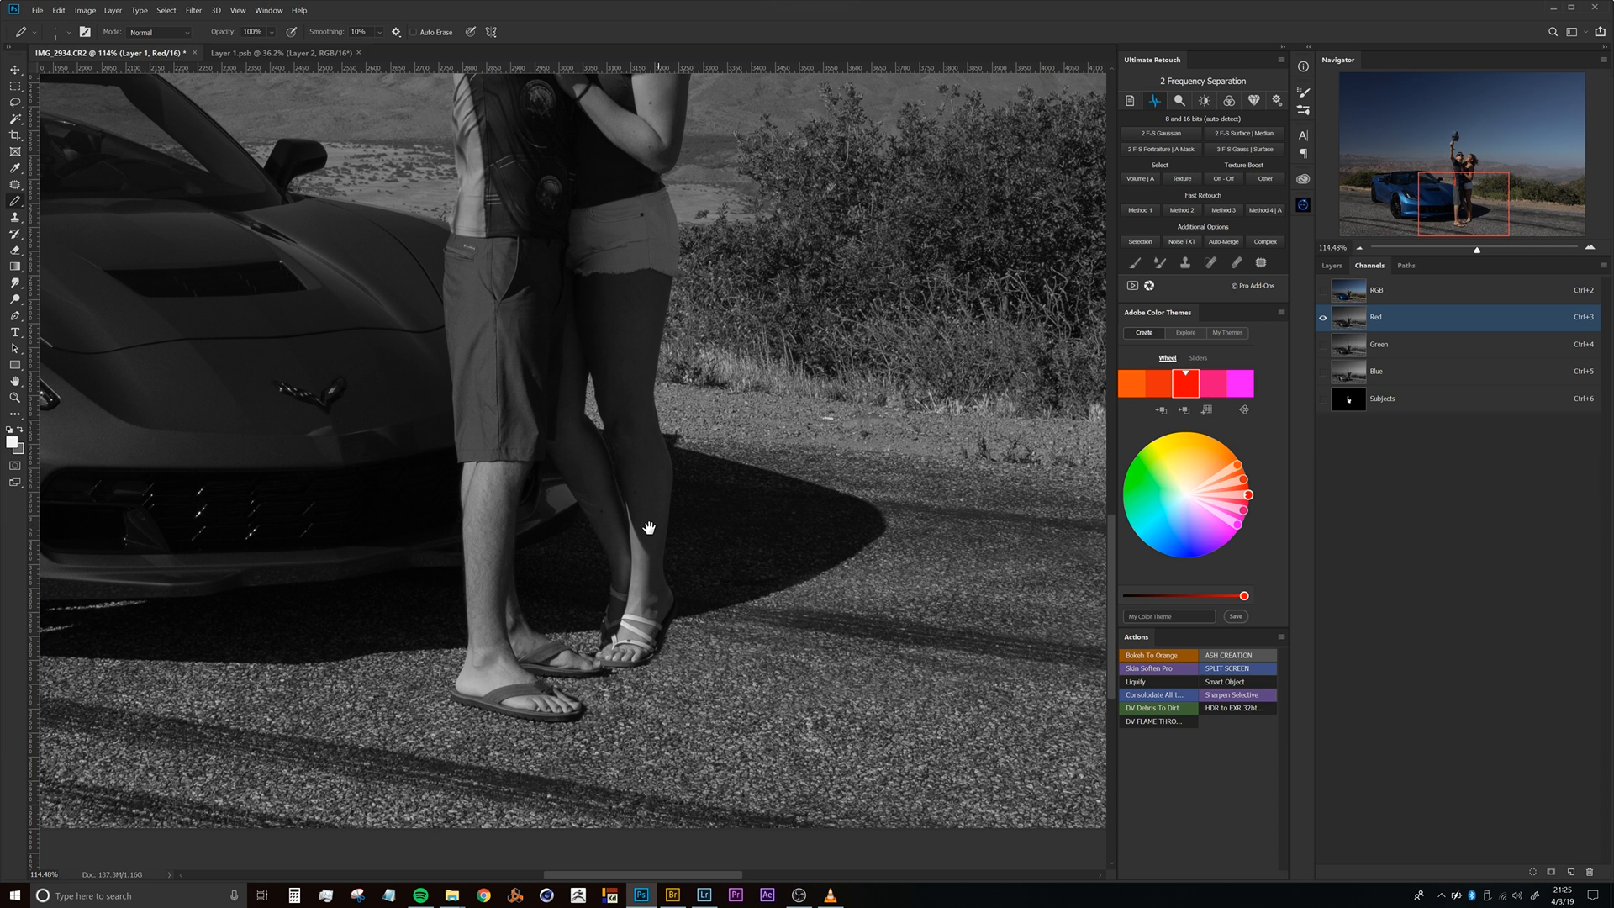
scroll(670, 514, "down", 1)
left_click(1362, 290)
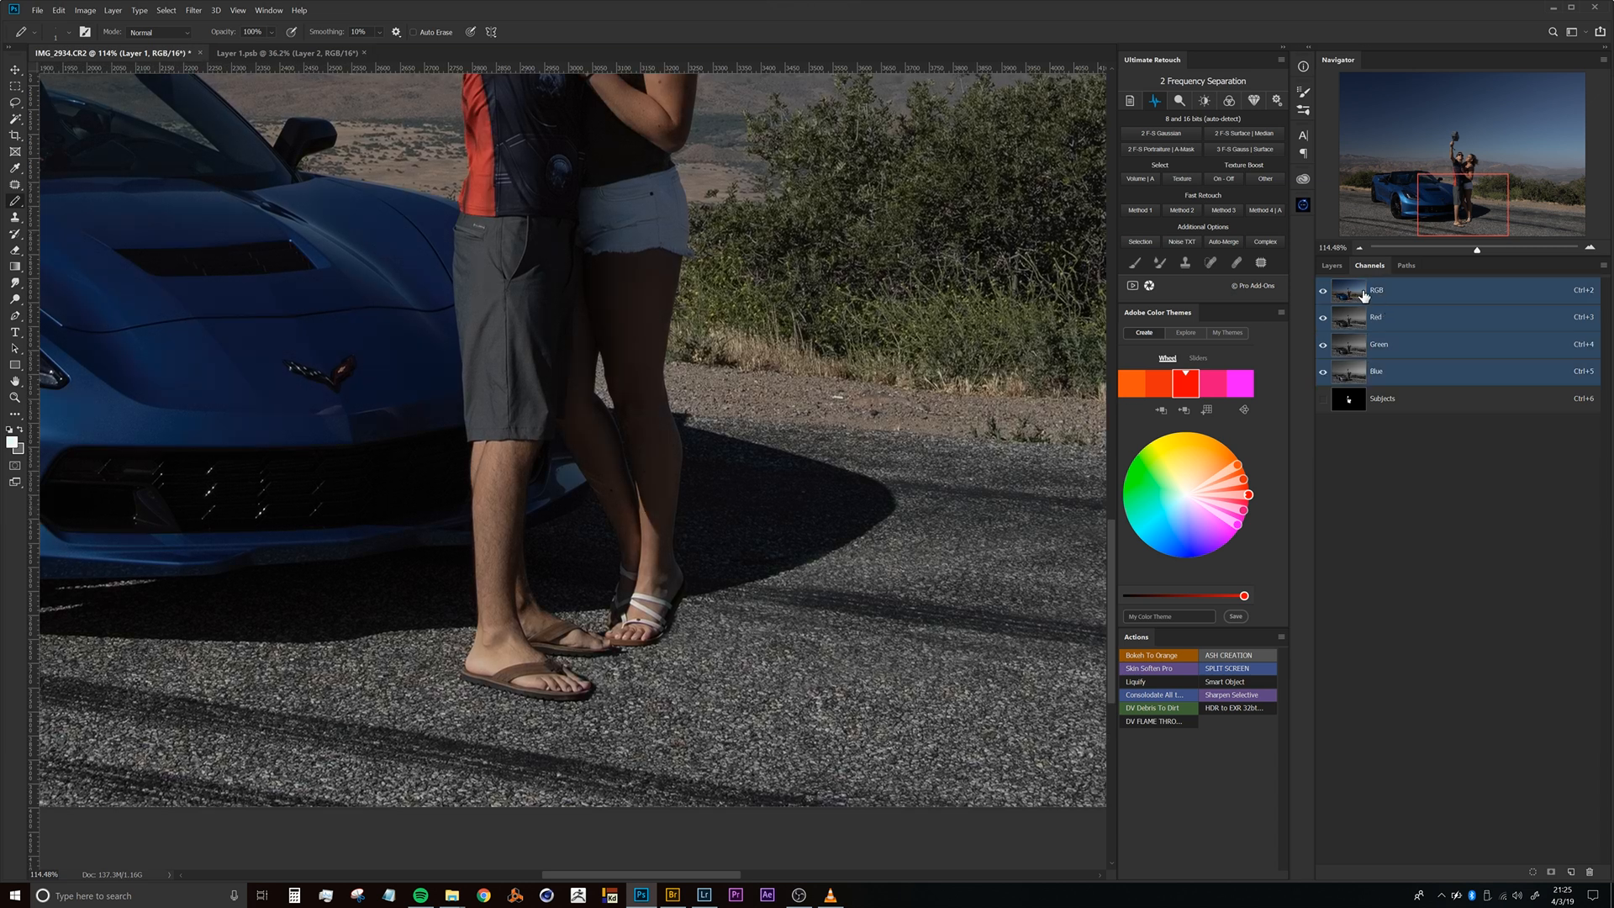
left_click(1333, 265)
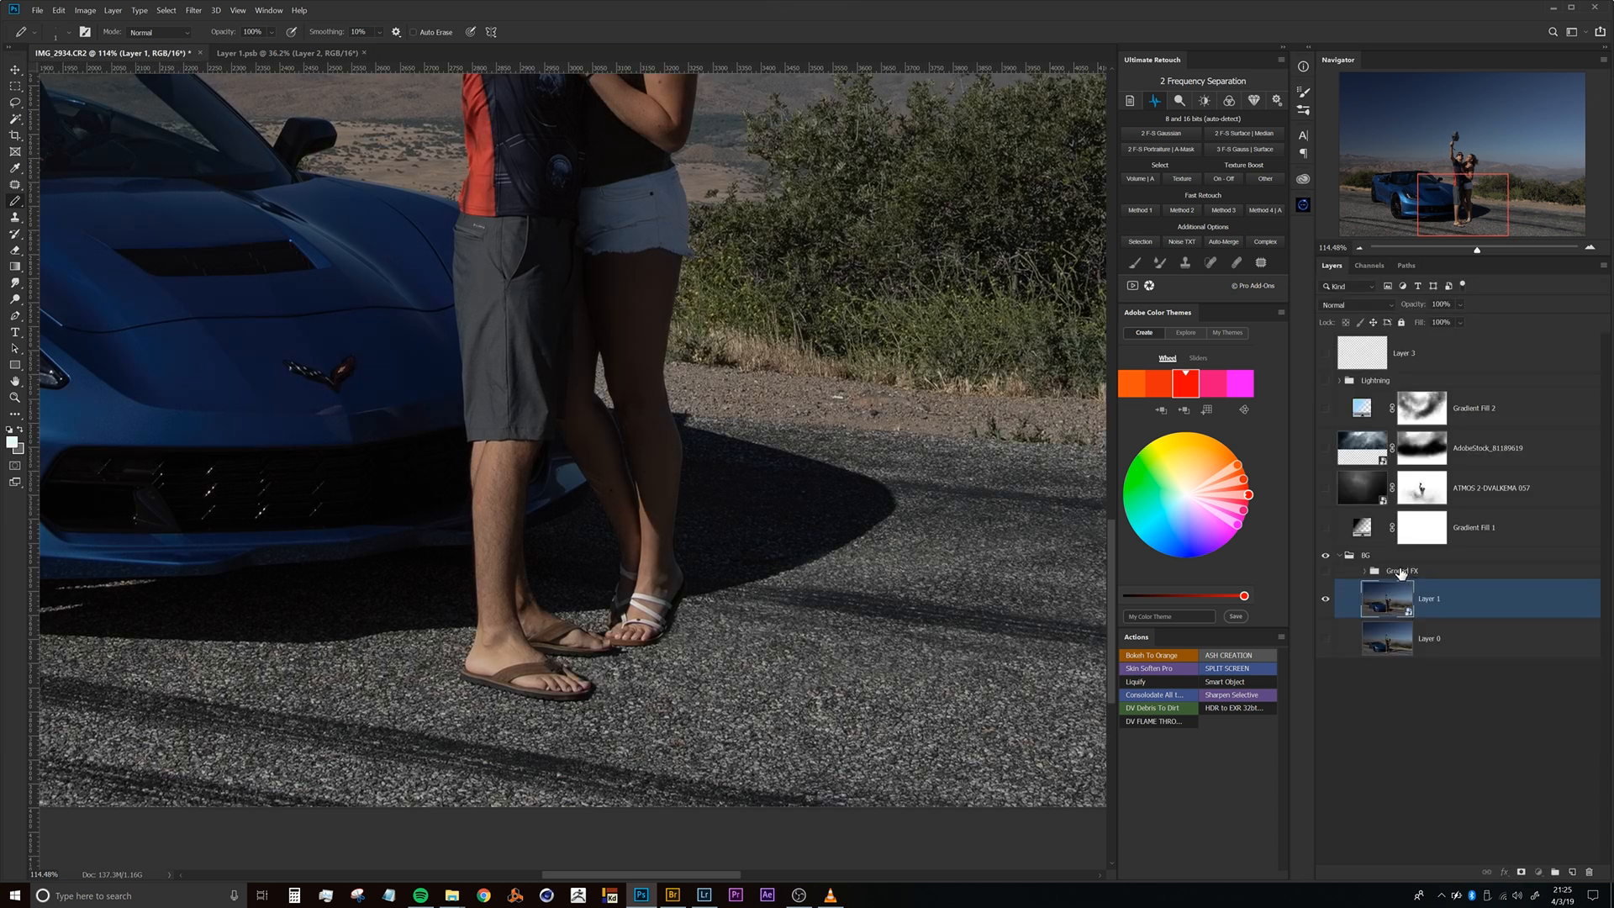
Show all layers of the composite again, add a white layer mask to the Ground FX group and expand the group.
left_click(1403, 572)
left_click(1326, 599, "alt")
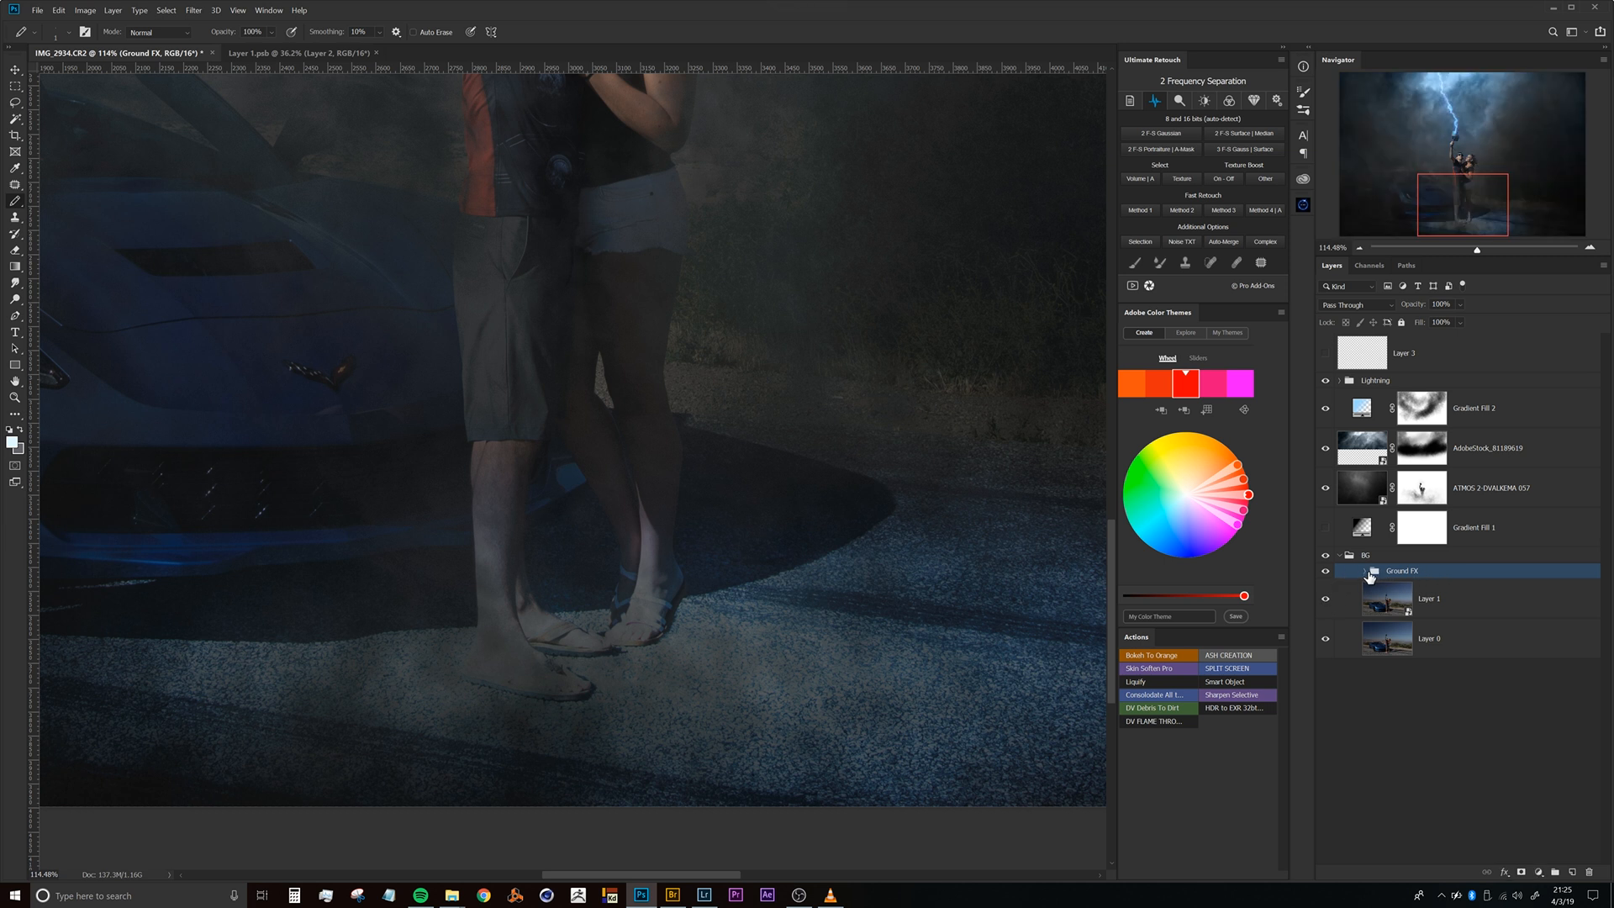
left_click(1520, 874)
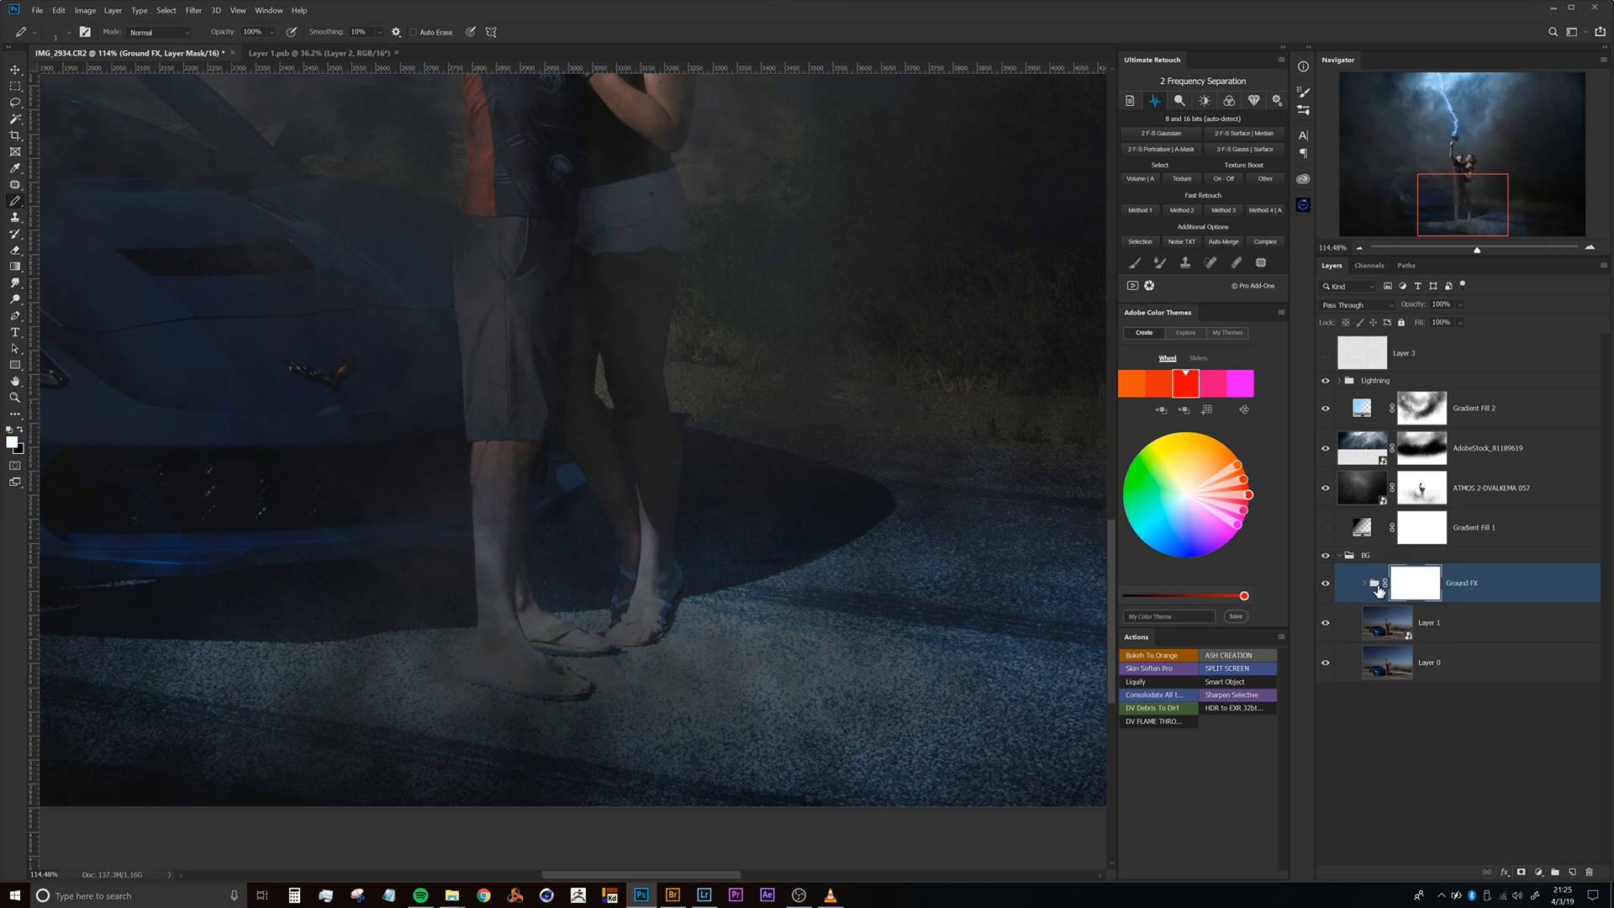
left_click(1365, 583)
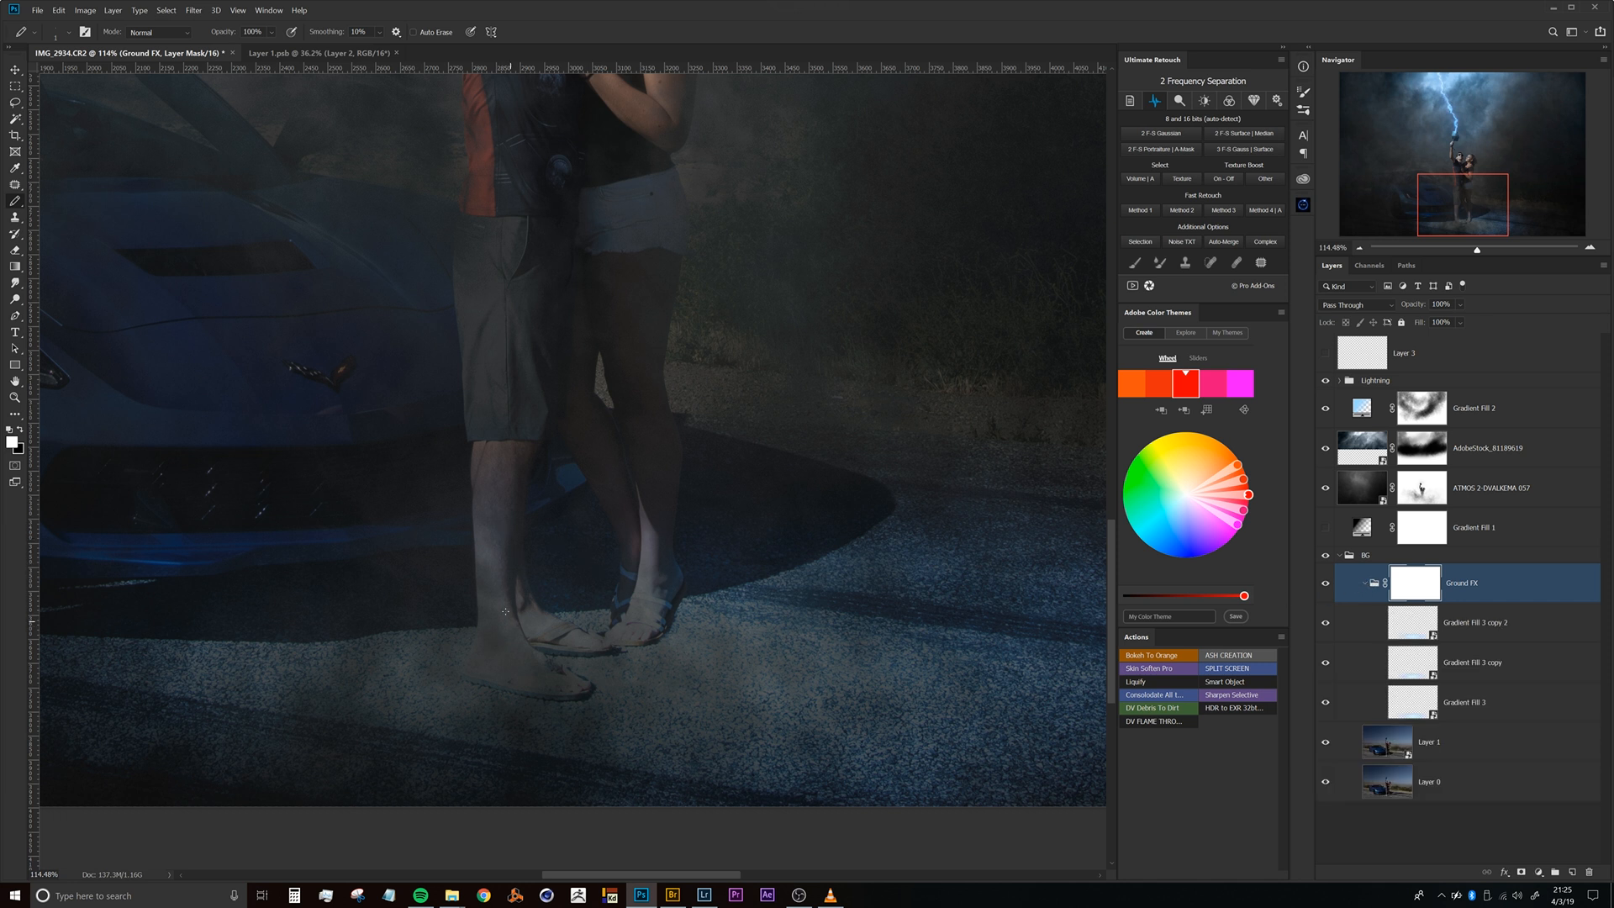
left_click(1375, 585)
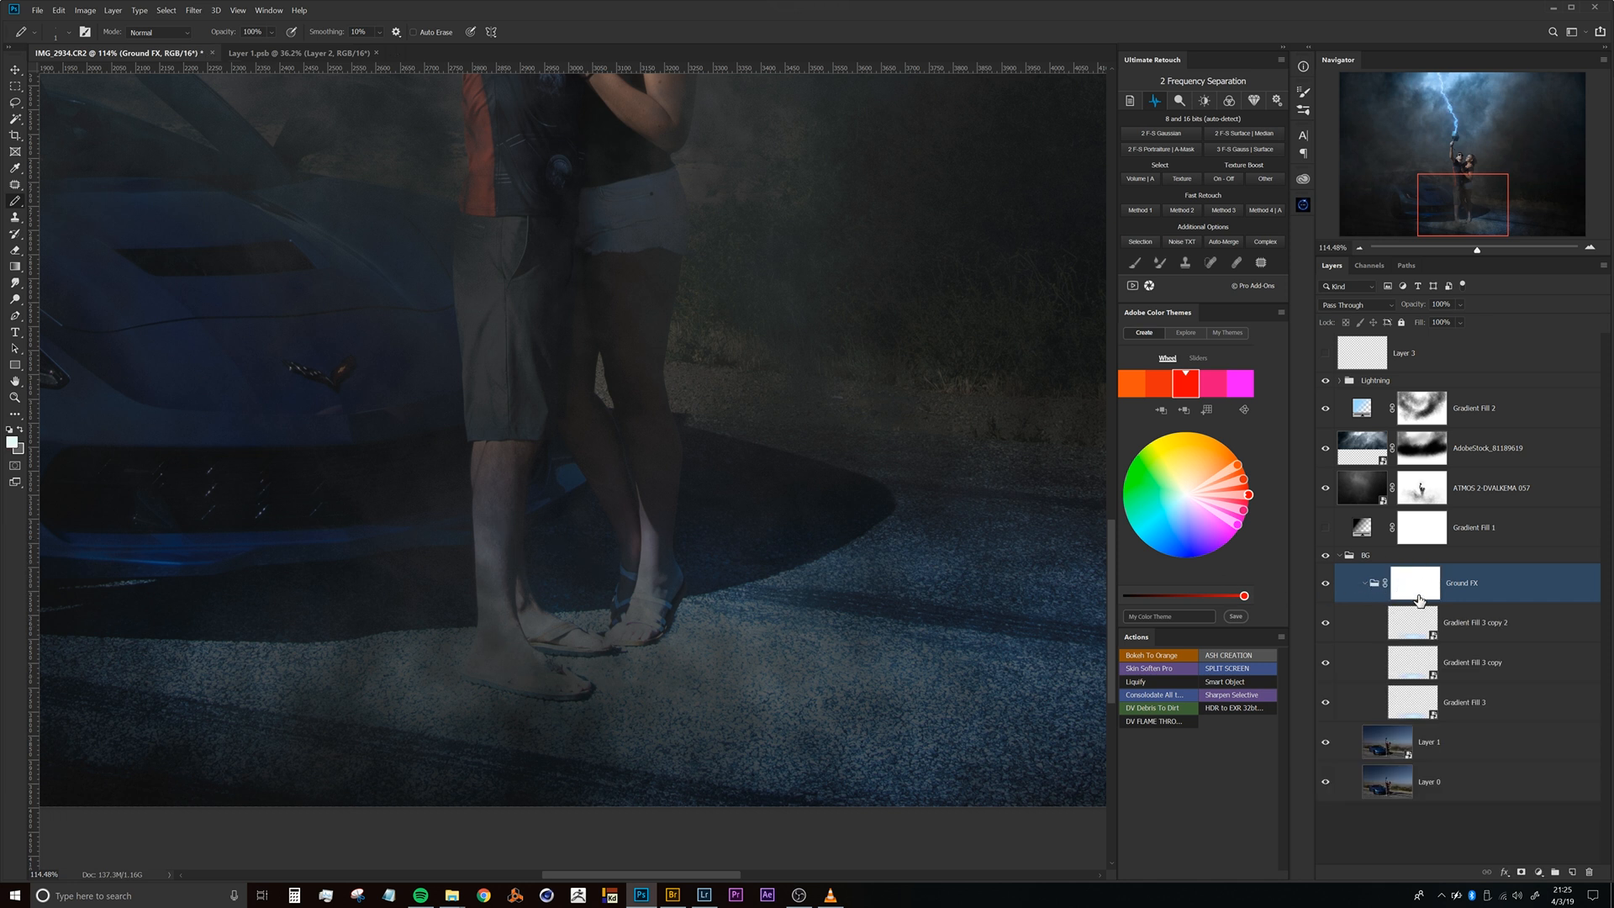
Compare the ground glow with its copies hidden, and delete the Gradient Fill 3 copy 2 layer.
left_click(1395, 634)
left_click(1325, 626)
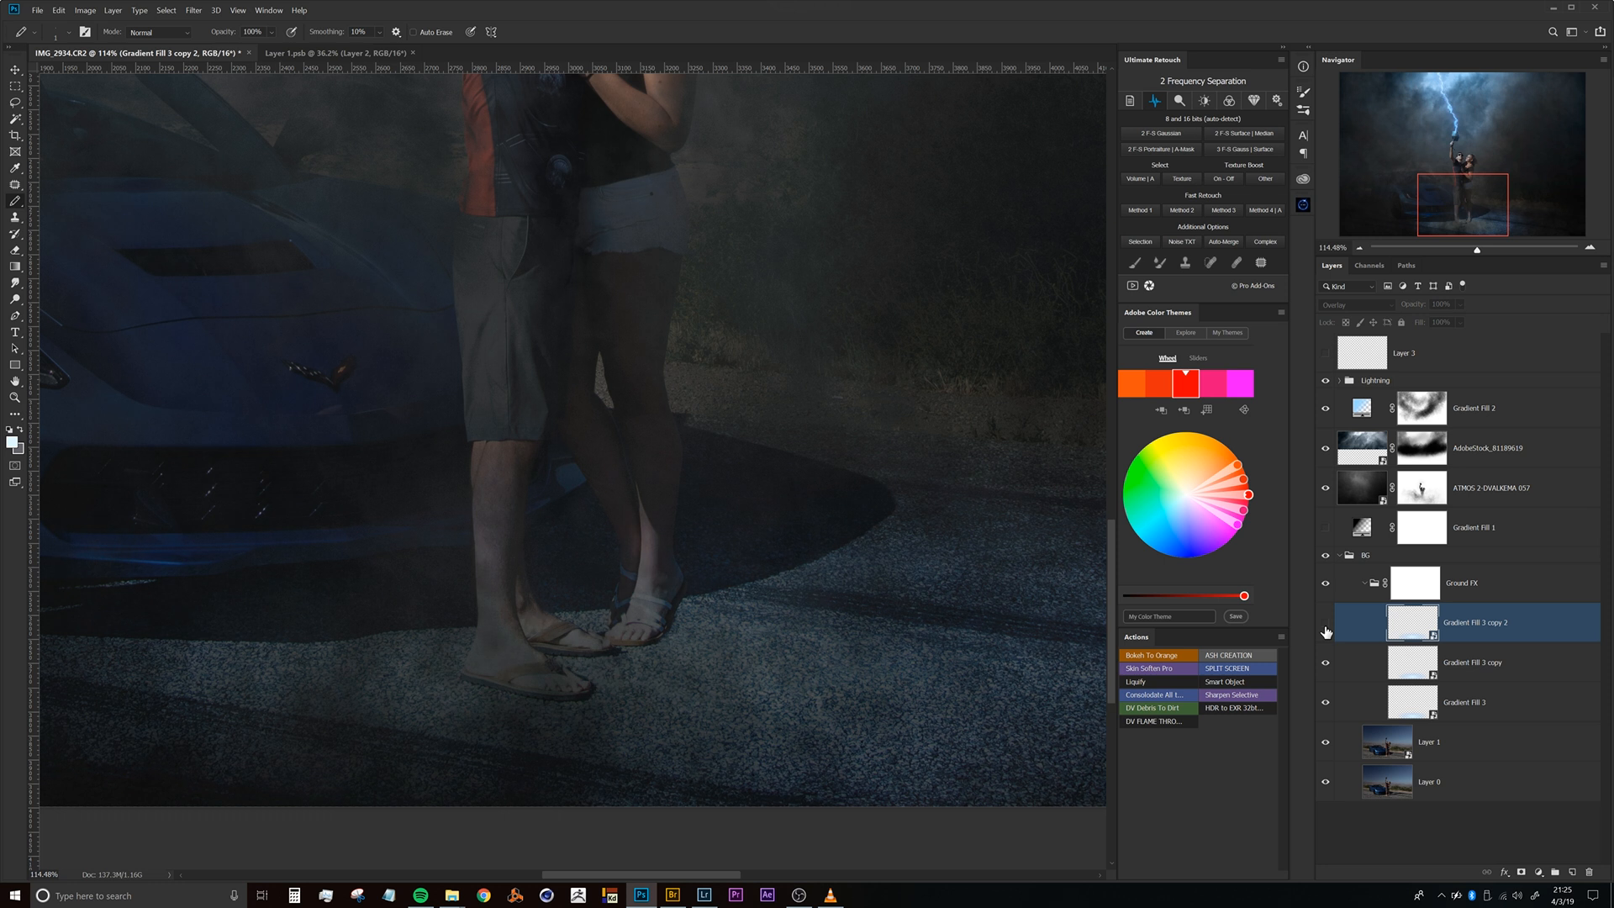
left_click(1326, 664)
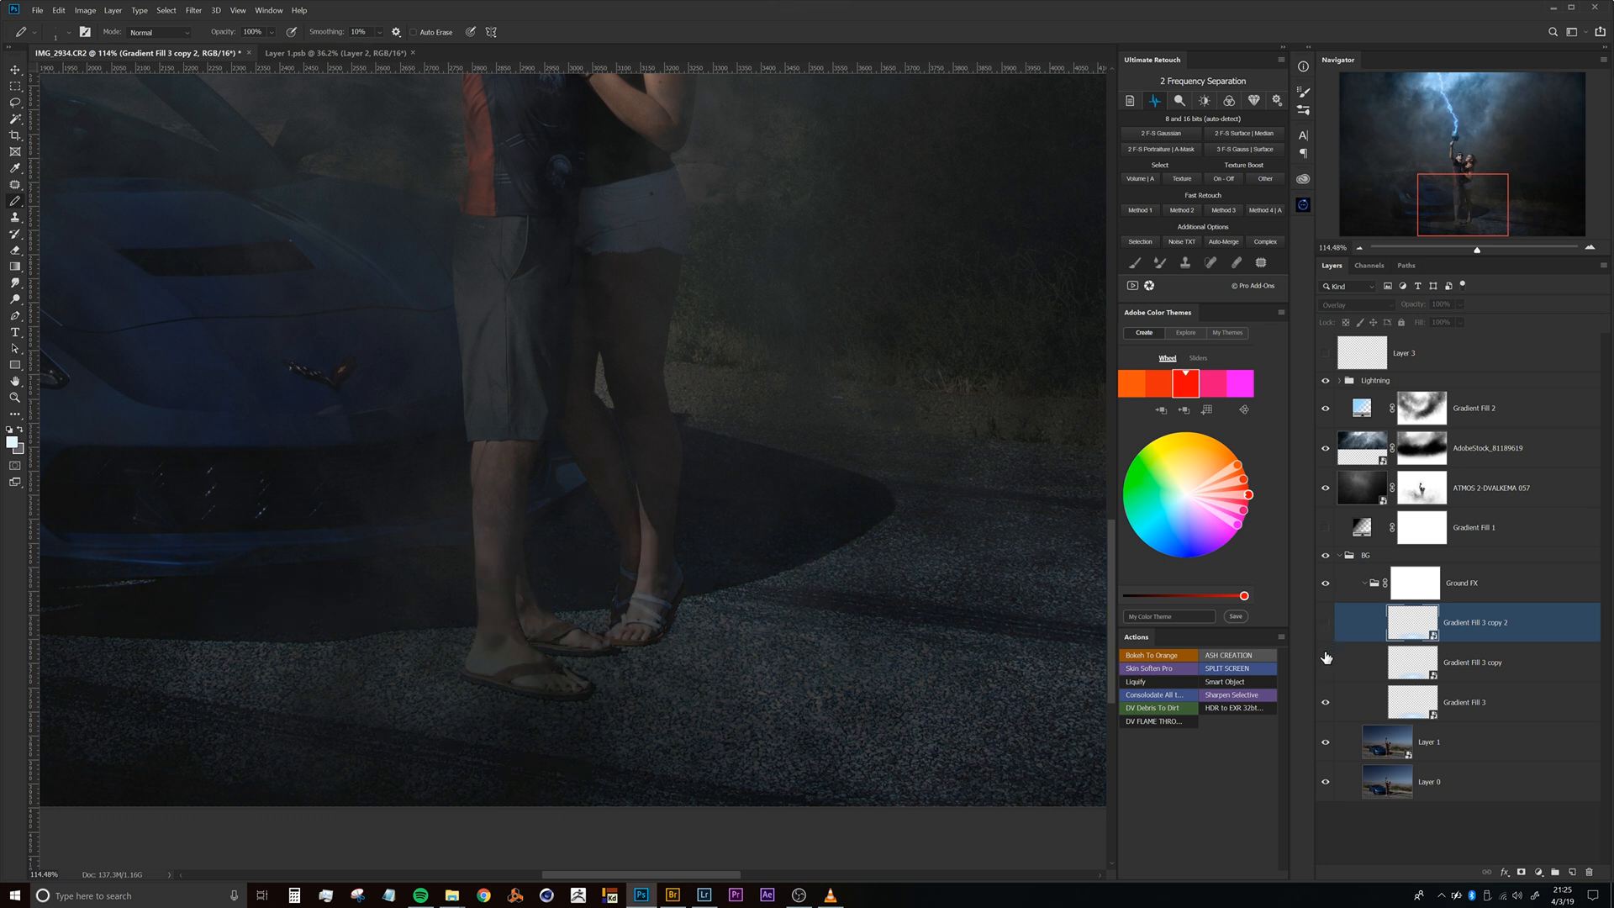
left_click(1327, 661)
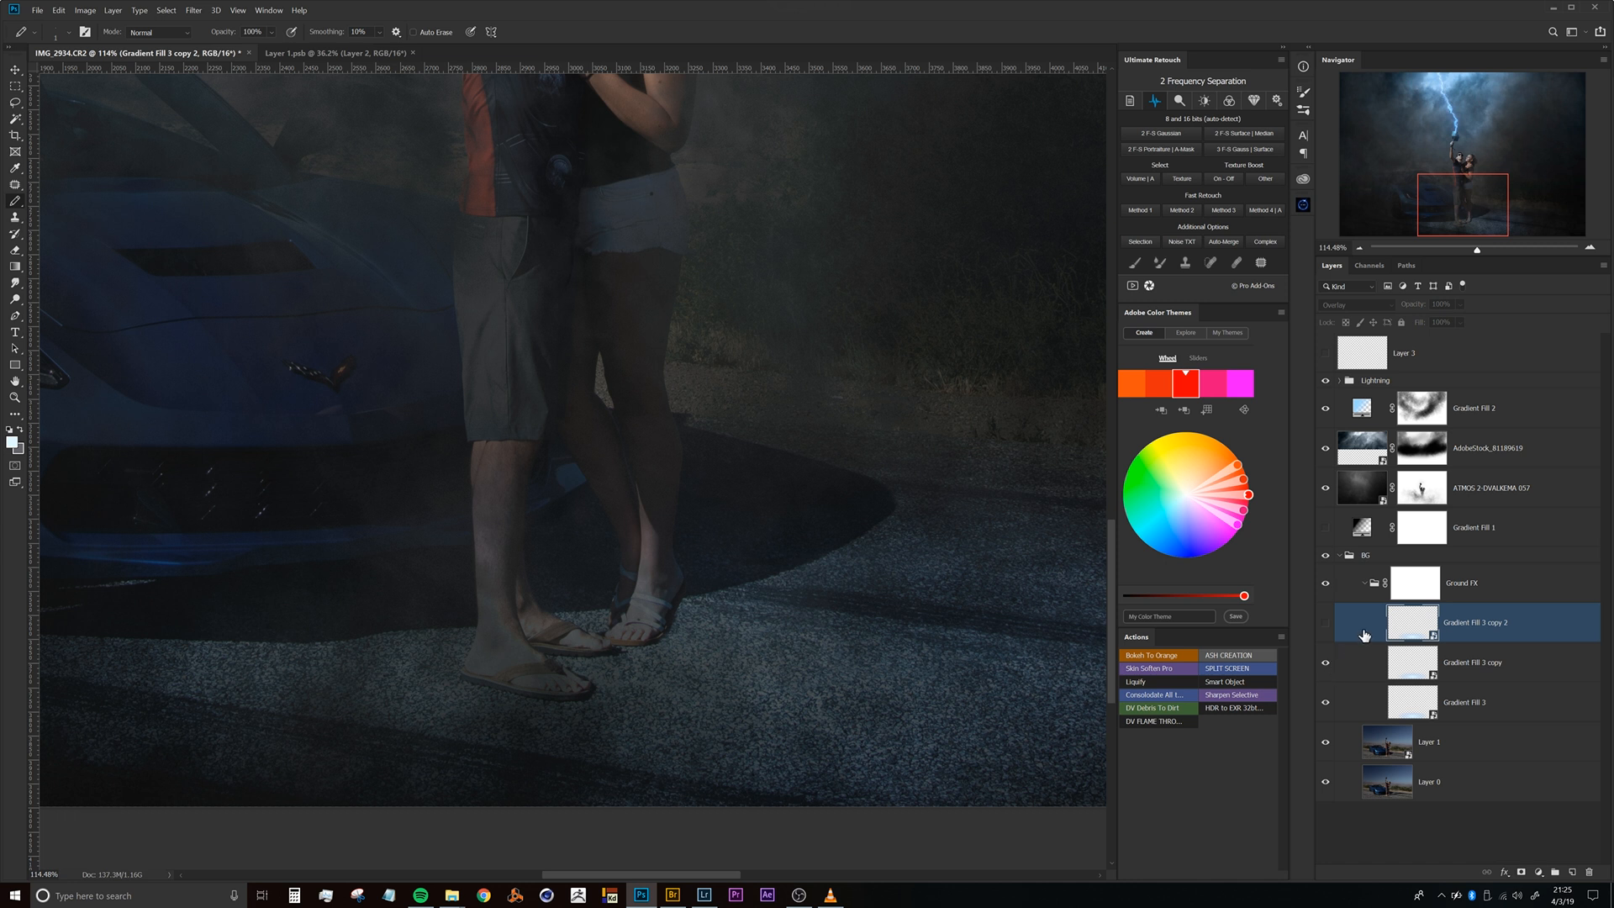
key("Delete")
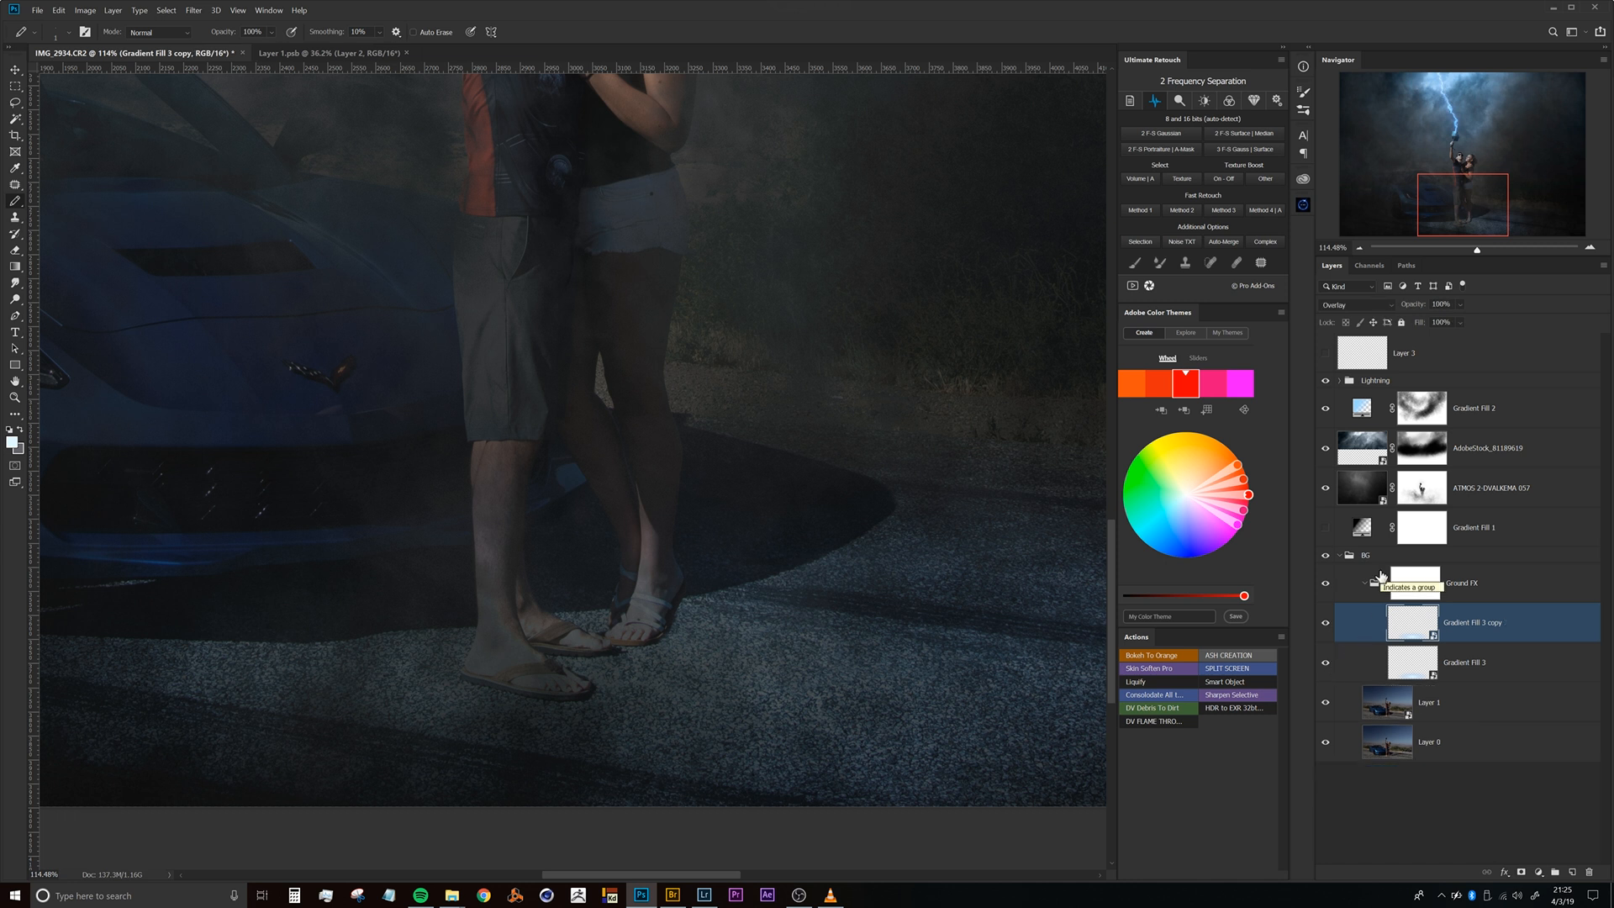
Set the blend mode of Gradient Fill 3 copy to Soft Light, and compare the ground with and without it.
left_click_drag(1360, 629, 1360, 630)
left_click(1358, 304)
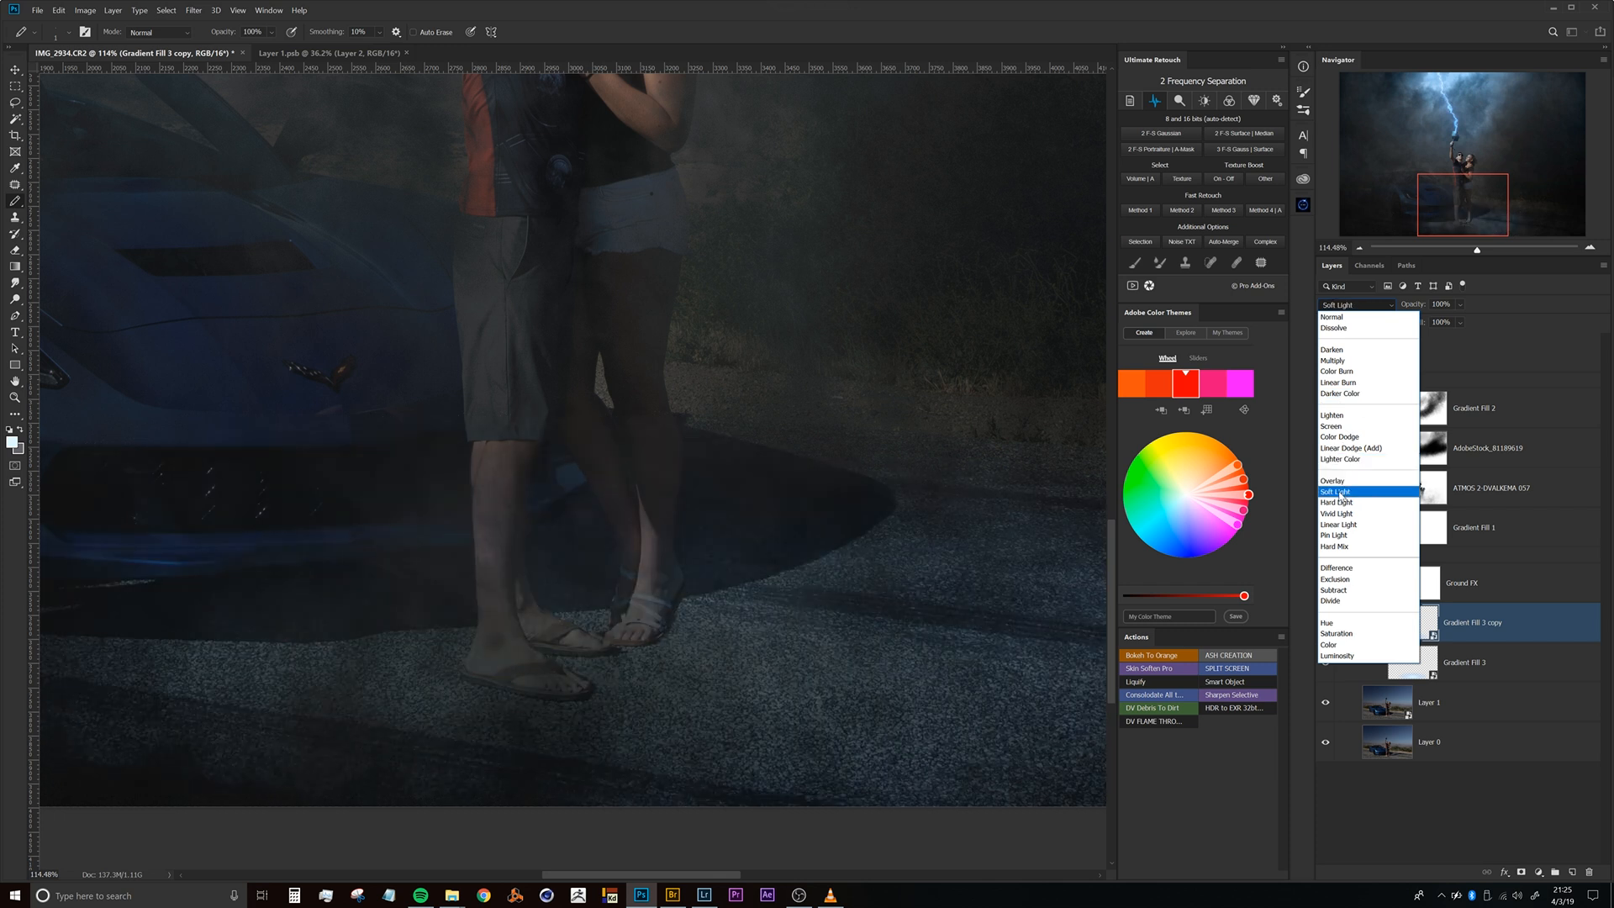
left_click(1343, 492)
left_click(1327, 626)
left_click(1327, 624)
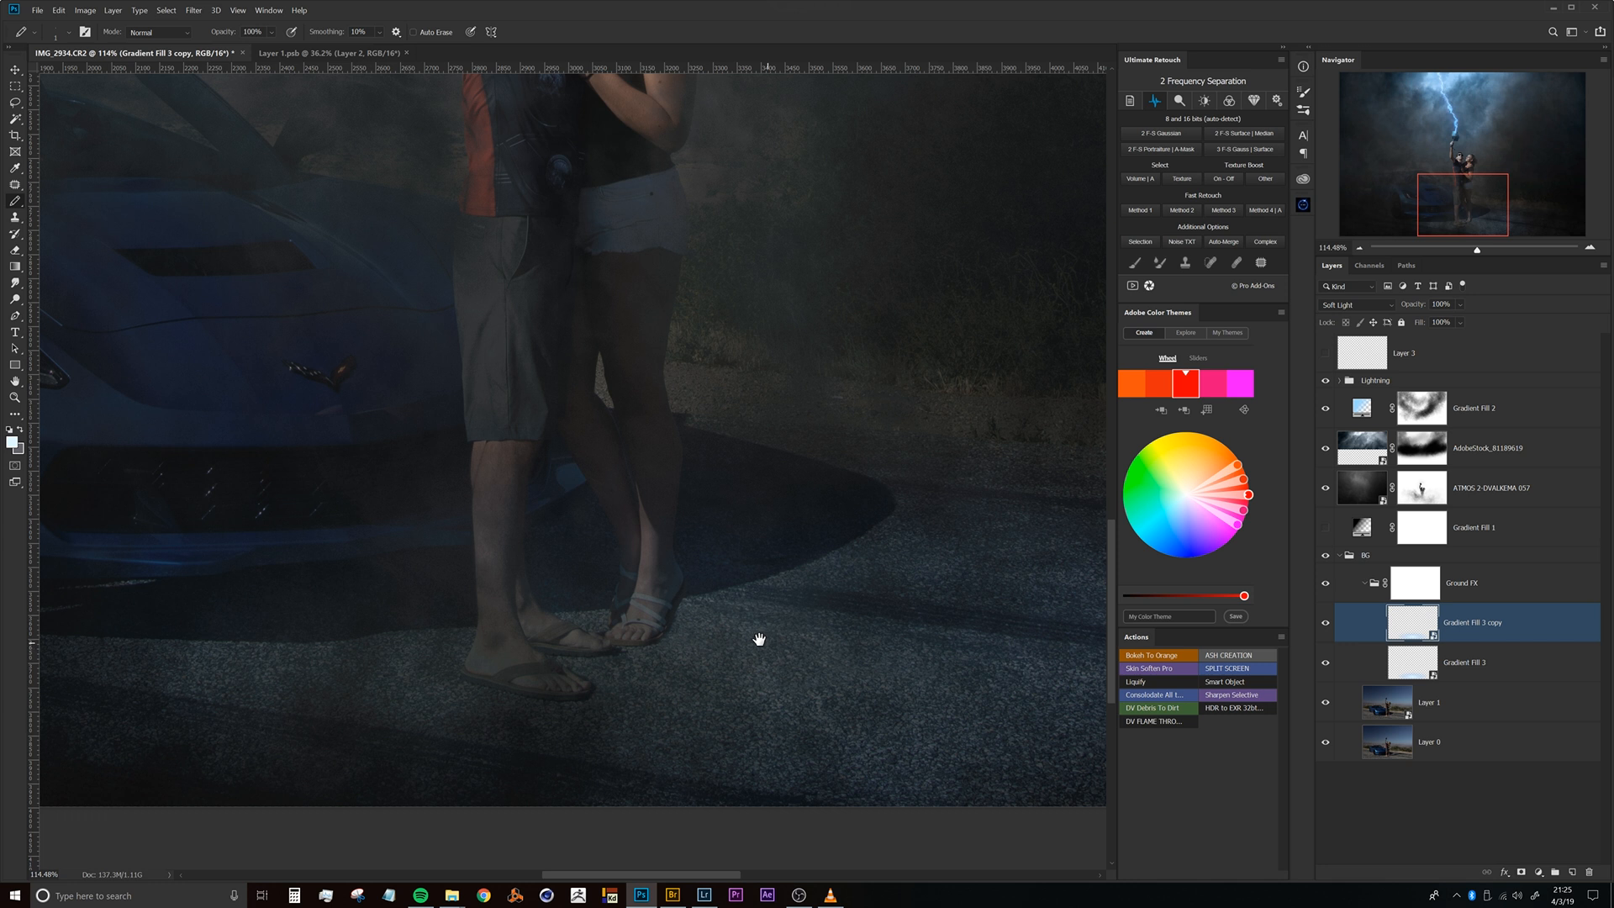
Keep Gradient Fill 3 in Overlay blend mode and select the layer mask of the Ground FX group.
left_click(1358, 664)
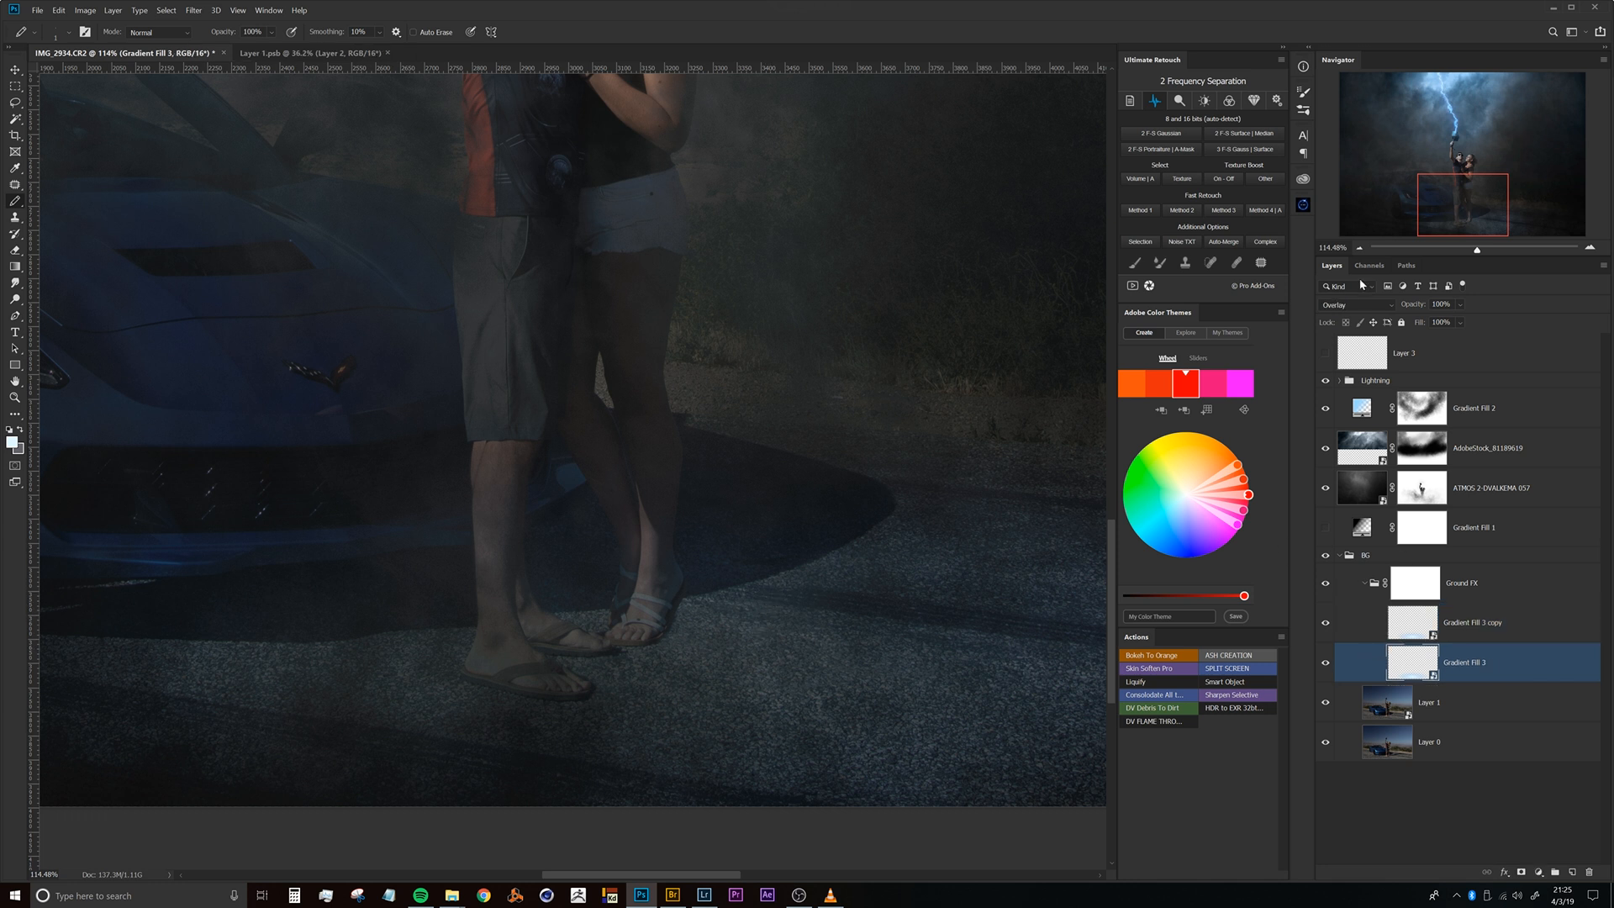
left_click(1356, 306)
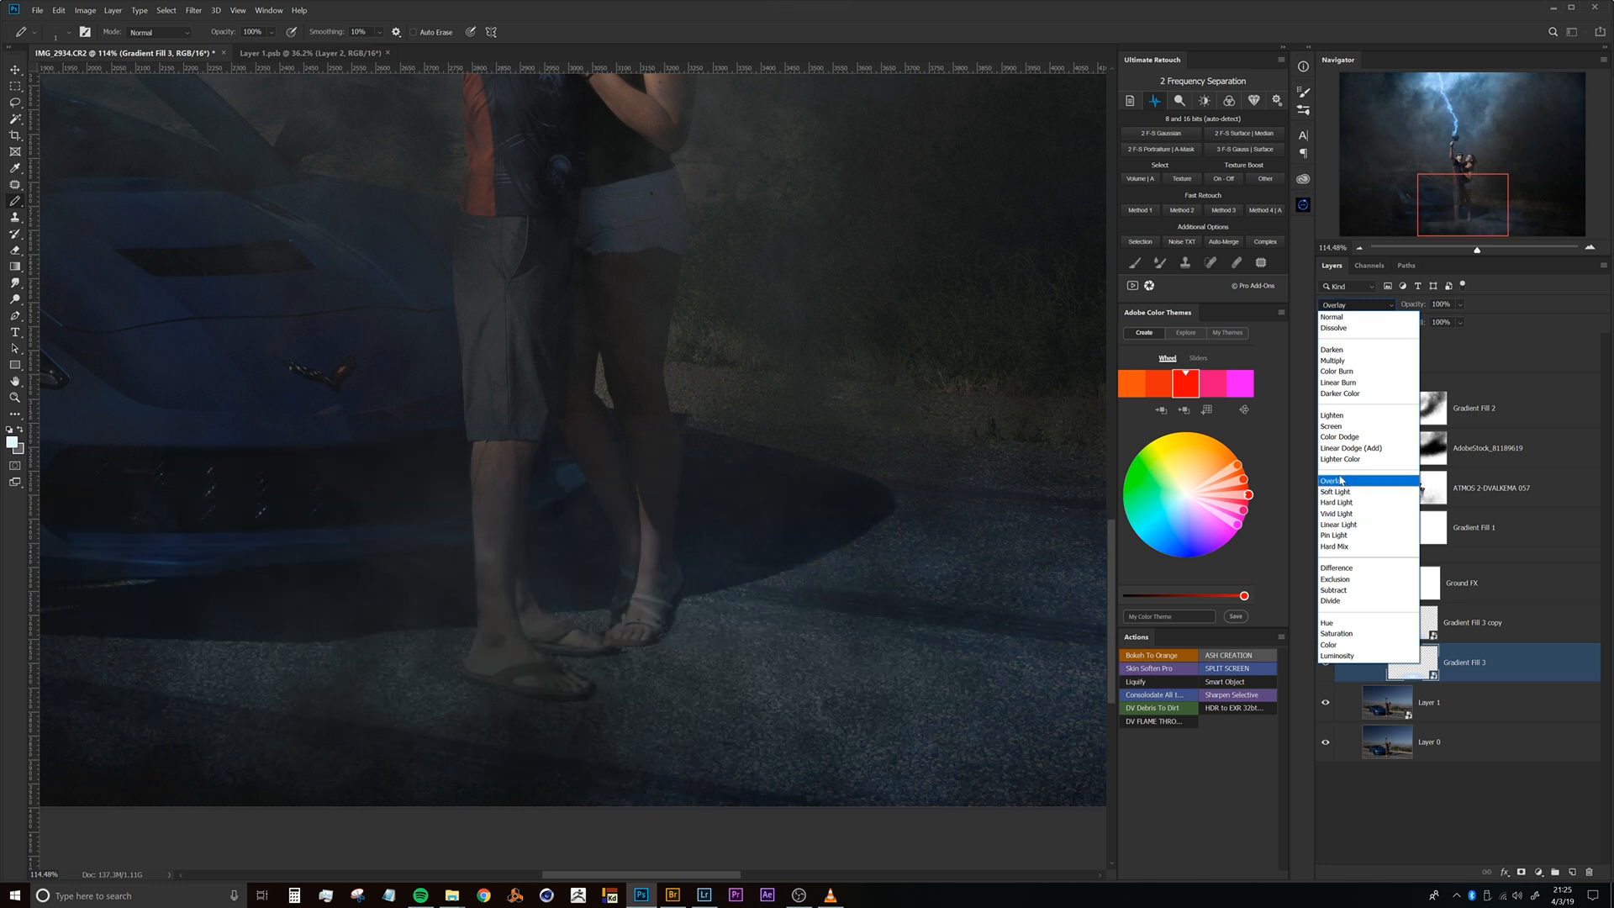
left_click(1341, 480)
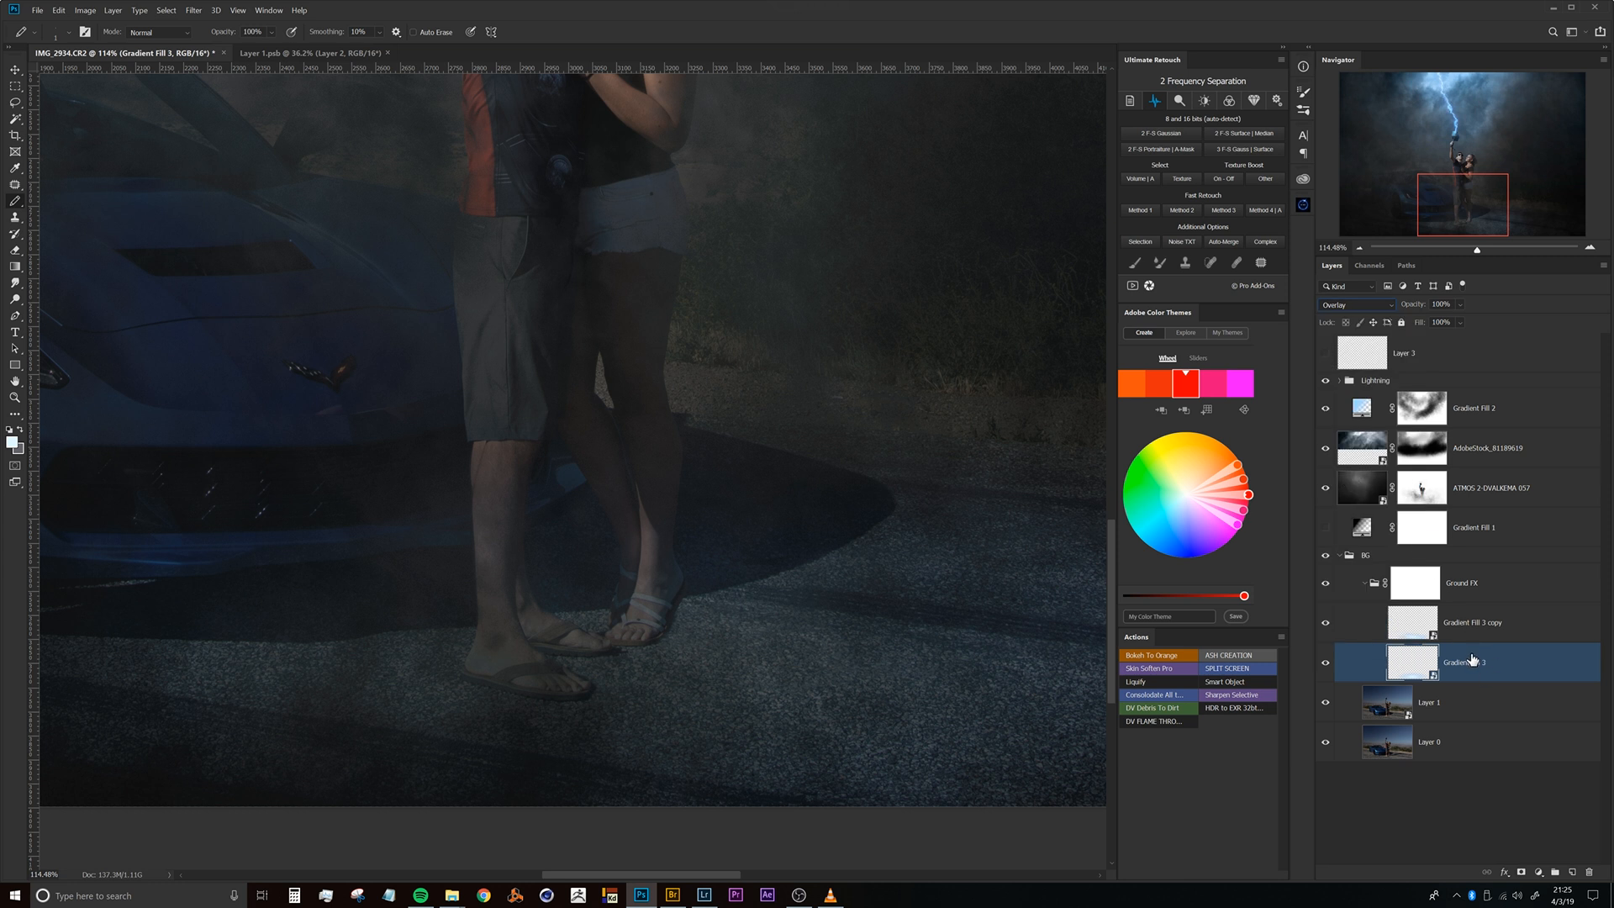
left_click(1451, 629)
left_click(1431, 586)
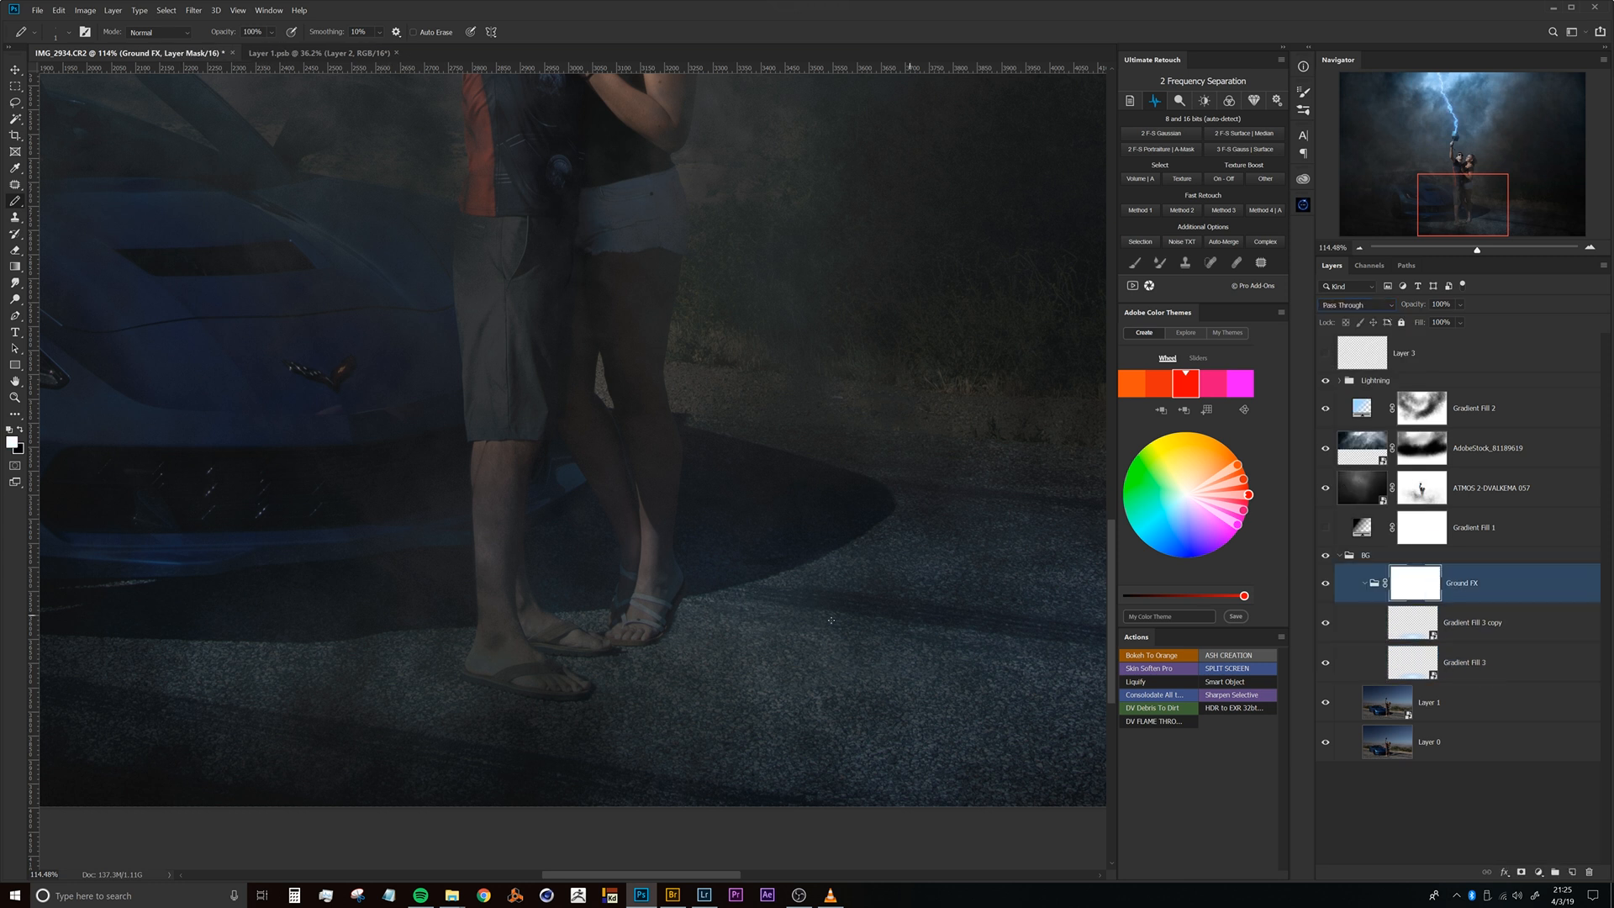
Set up the Brush tool with the Soft Round tip and black as the painting colour for the Ground FX mask.
left_click_drag(563, 612, 552, 570)
scroll(533, 556, "down", 4)
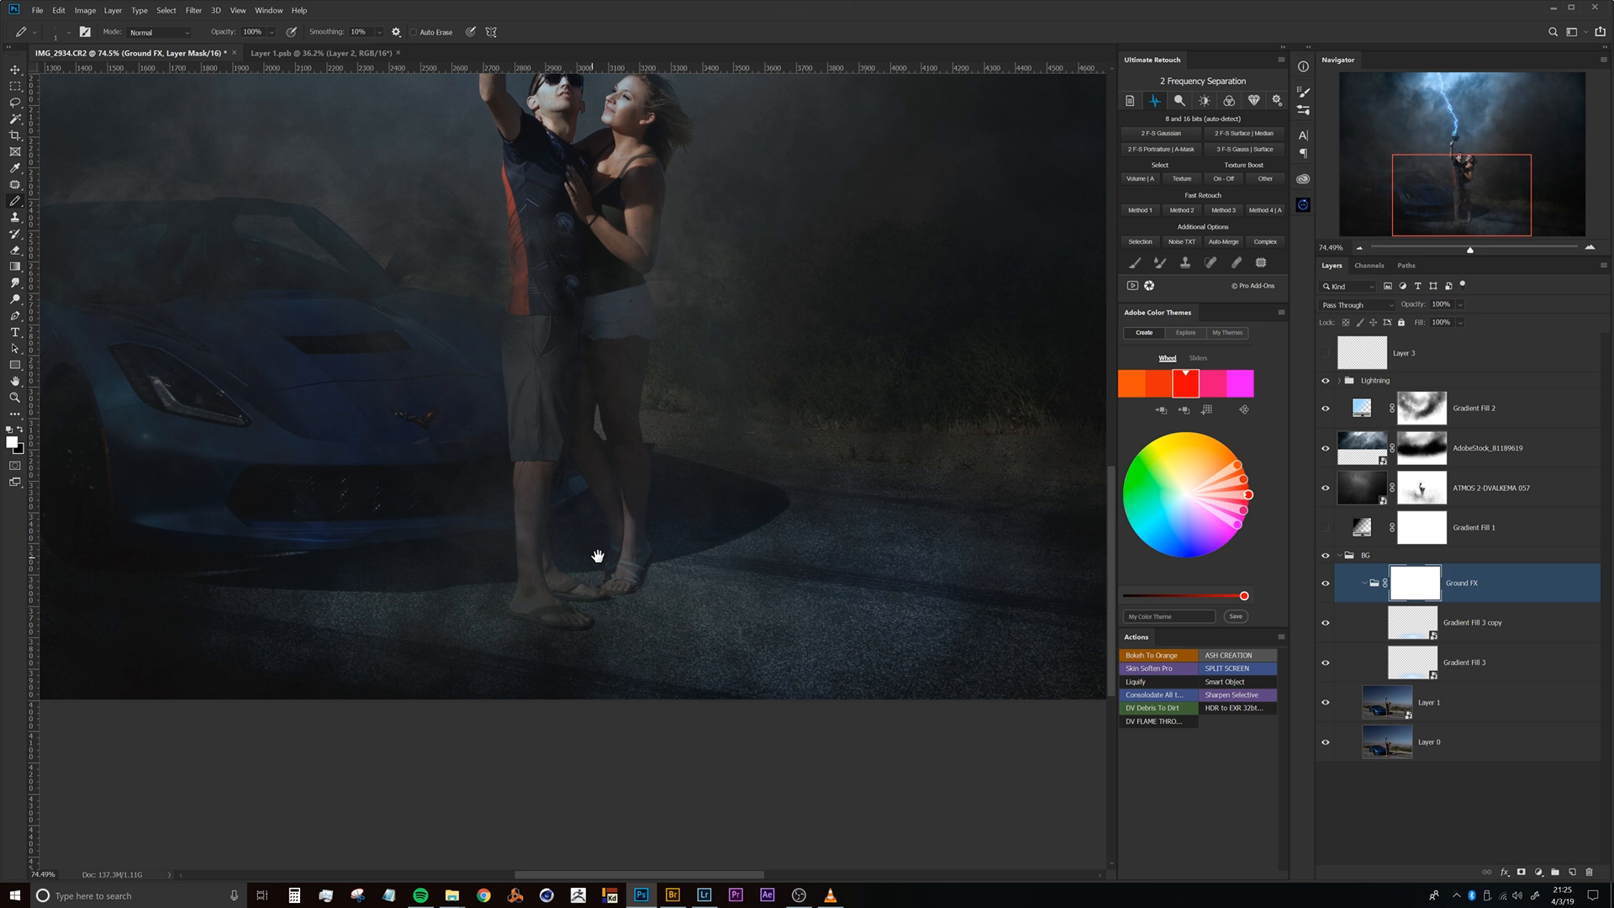
scroll(595, 555, "up", 6)
right_click(585, 496)
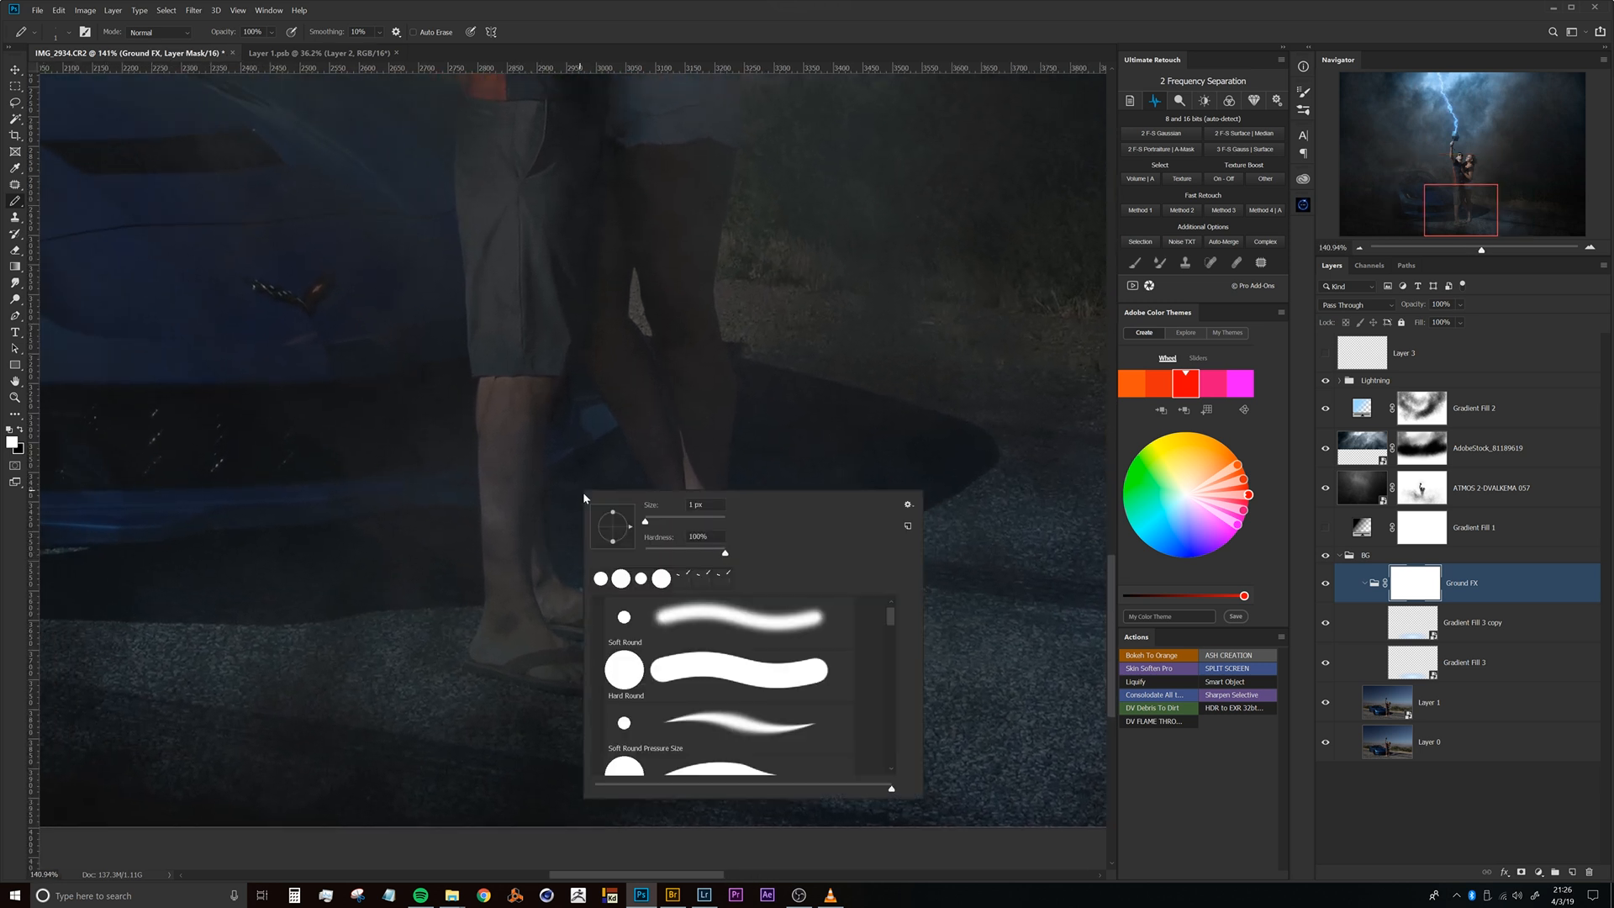
double_click(664, 617)
mouse_move(563, 450)
left_mouse_down()
mouse_move(516, 465)
mouse_move(565, 454)
mouse_move(549, 455)
mouse_move(541, 497)
mouse_move(550, 583)
left_mouse_up()
key("x")
left_click_drag(541, 725, 542, 698)
mouse_move(504, 467)
left_mouse_down()
mouse_move(504, 444)
mouse_move(503, 463)
left_mouse_up()
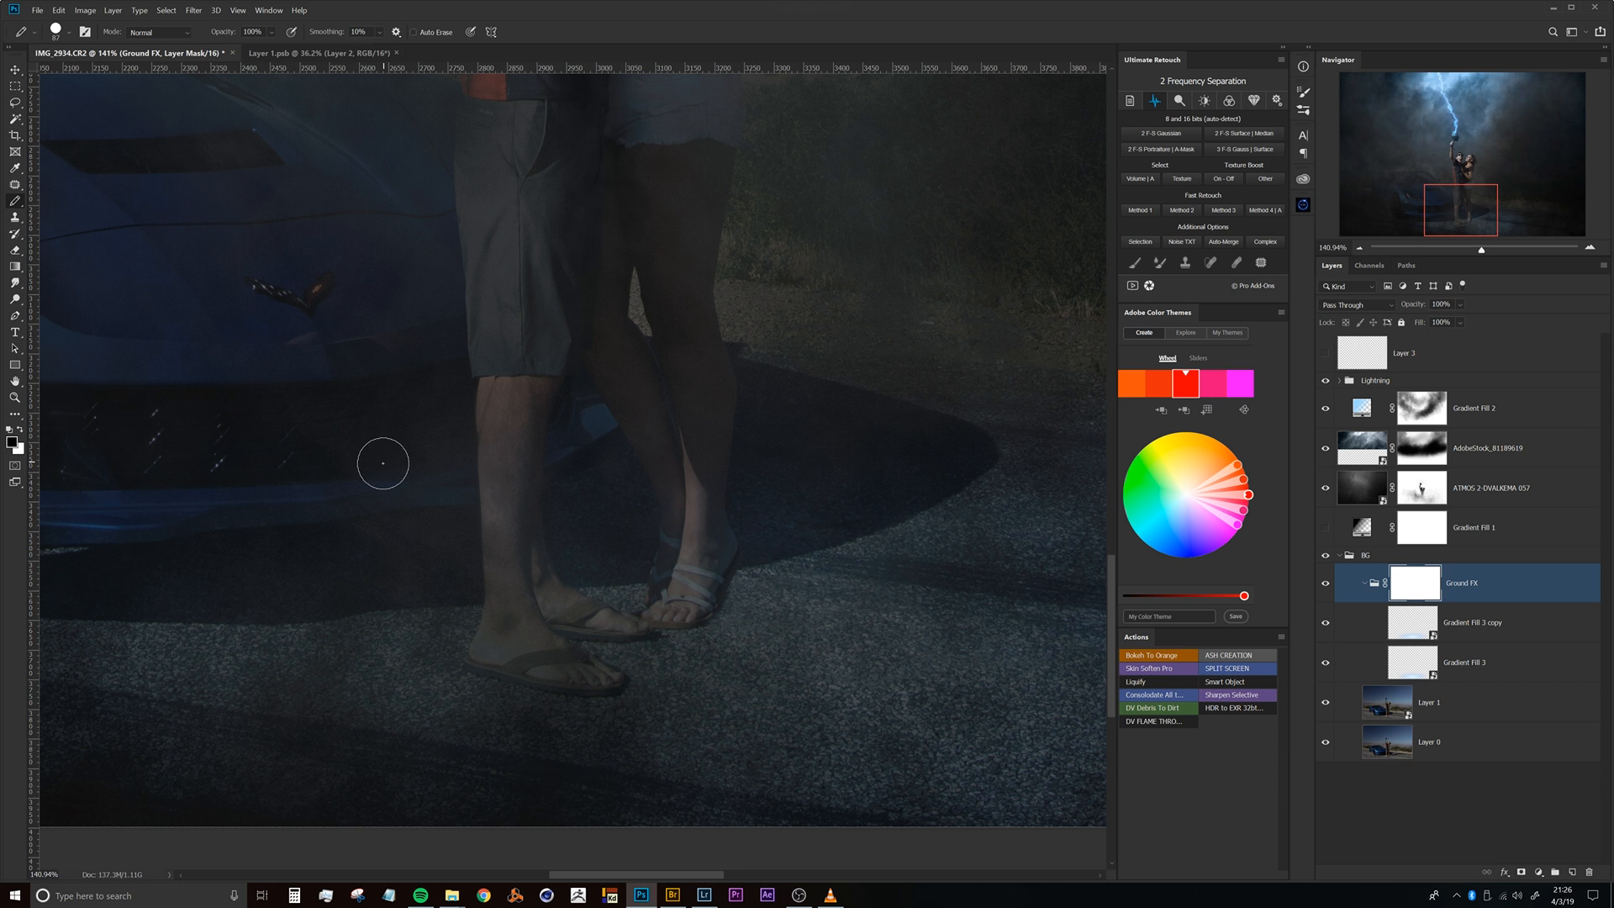
key("shift+b")
key("shift+b")
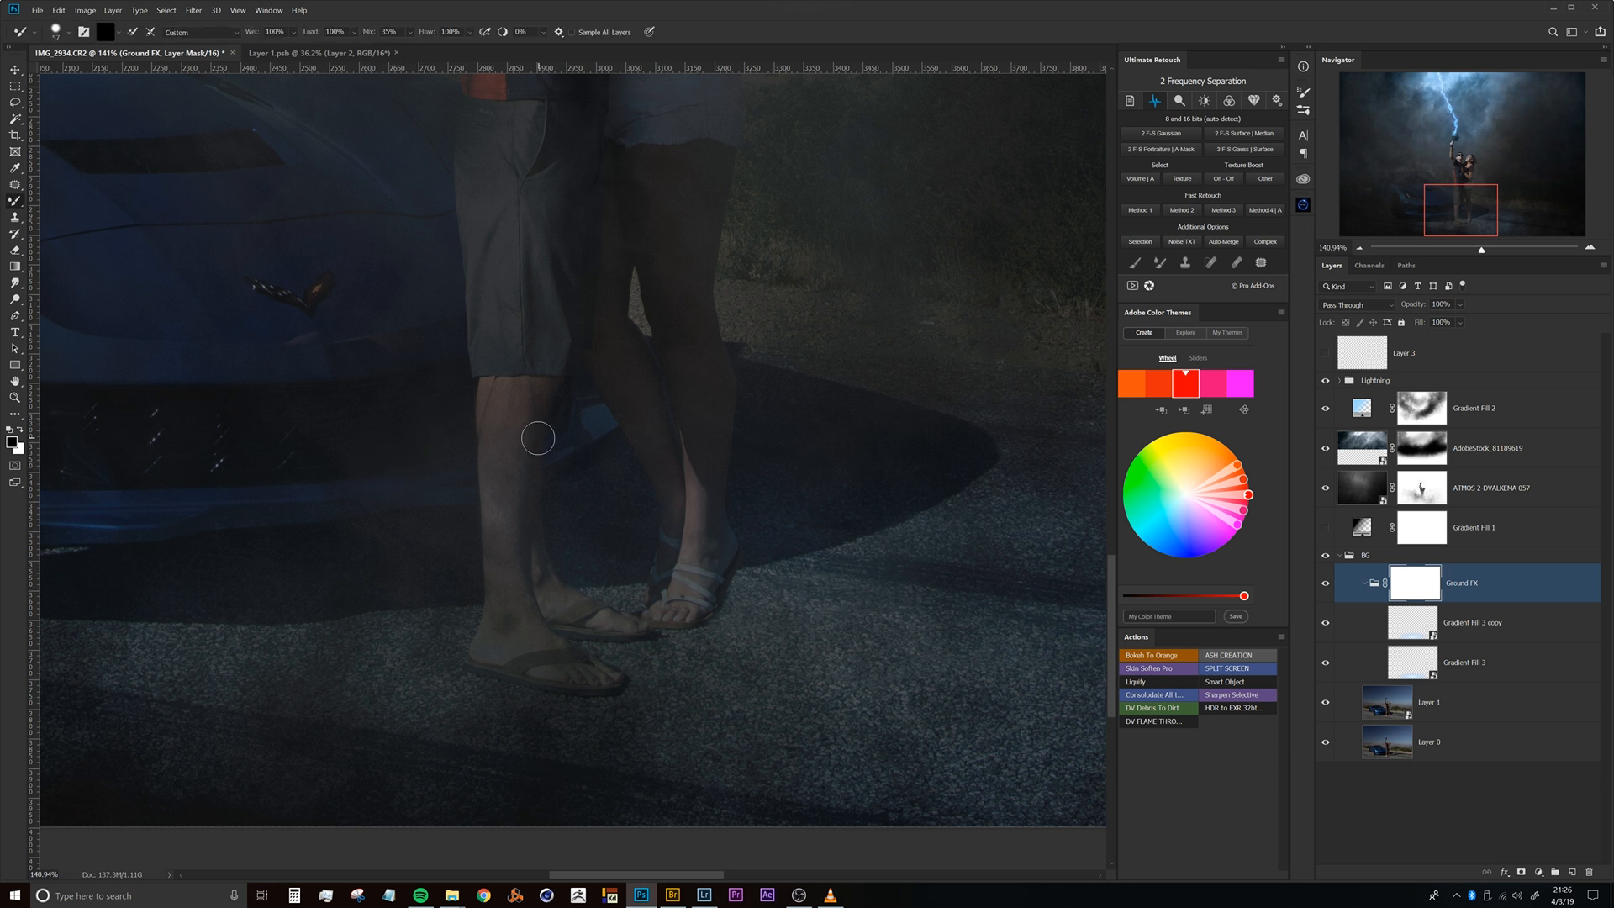
key("shift+b")
Paint black on the Ground FX mask over the couple's legs and feet, and with a larger brush across the ground around them.
mouse_move(498, 485)
left_mouse_down()
mouse_move(533, 469)
mouse_move(528, 552)
mouse_move(509, 566)
mouse_move(509, 443)
mouse_move(512, 641)
mouse_move(496, 636)
mouse_move(557, 661)
left_mouse_up()
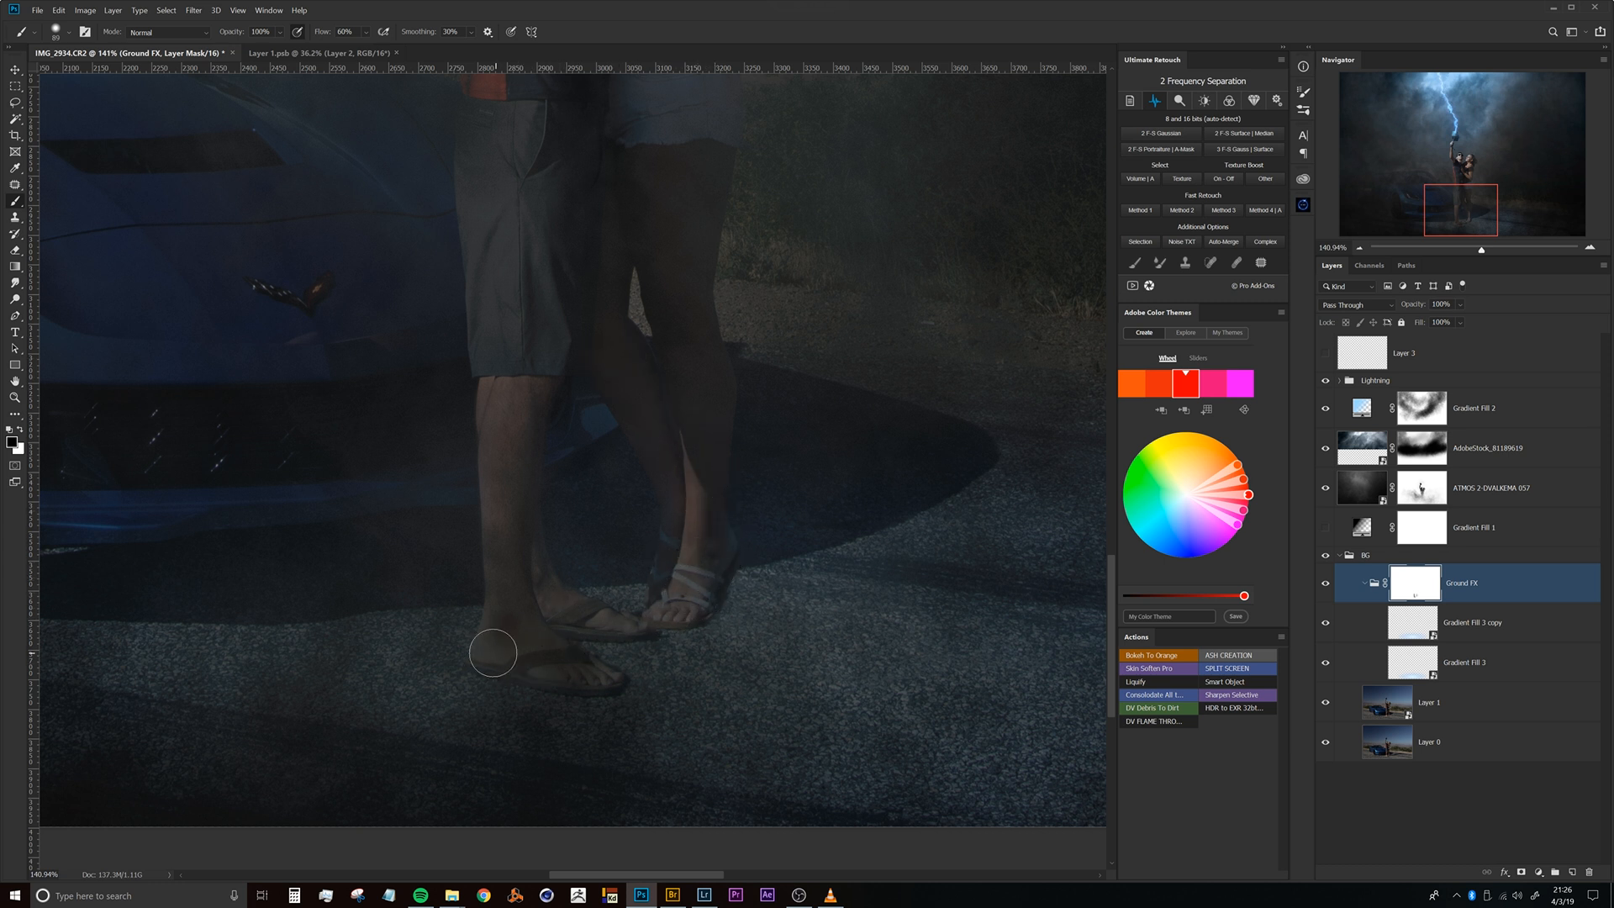
mouse_move(615, 539)
left_mouse_down()
mouse_move(558, 577)
mouse_move(597, 566)
left_mouse_up()
mouse_move(786, 609)
left_mouse_down()
mouse_move(894, 584)
mouse_move(858, 724)
left_mouse_up()
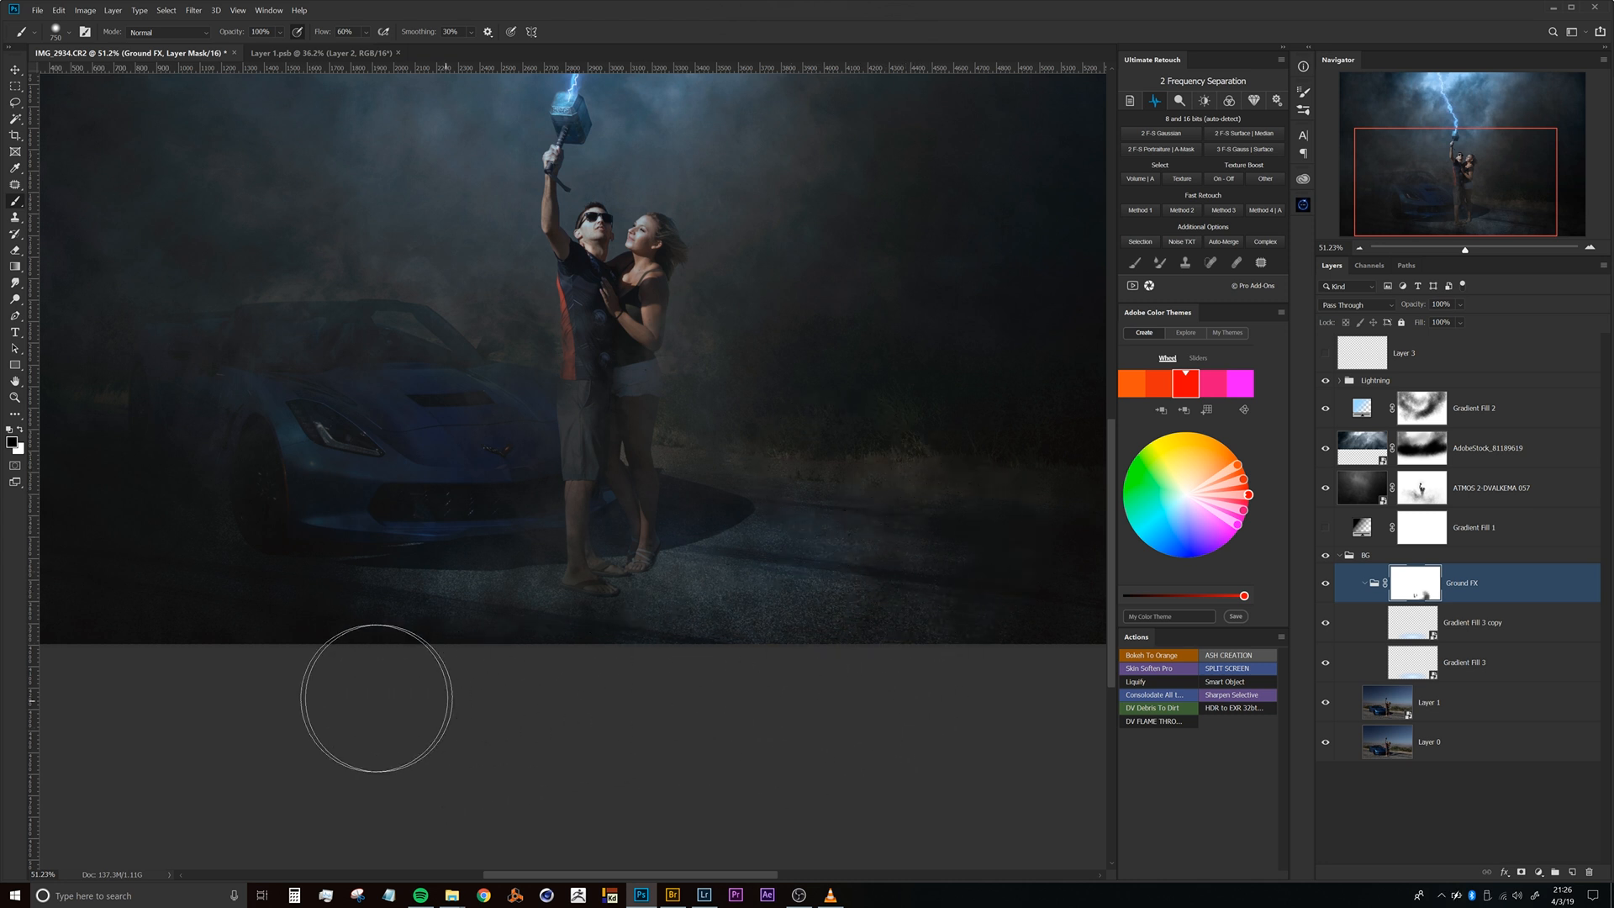
mouse_move(705, 434)
left_mouse_down()
mouse_move(751, 433)
mouse_move(898, 577)
mouse_move(594, 429)
mouse_move(597, 448)
mouse_move(353, 492)
mouse_move(682, 452)
mouse_move(392, 505)
mouse_move(310, 486)
mouse_move(662, 430)
mouse_move(302, 522)
mouse_move(434, 655)
mouse_move(376, 662)
left_mouse_up()
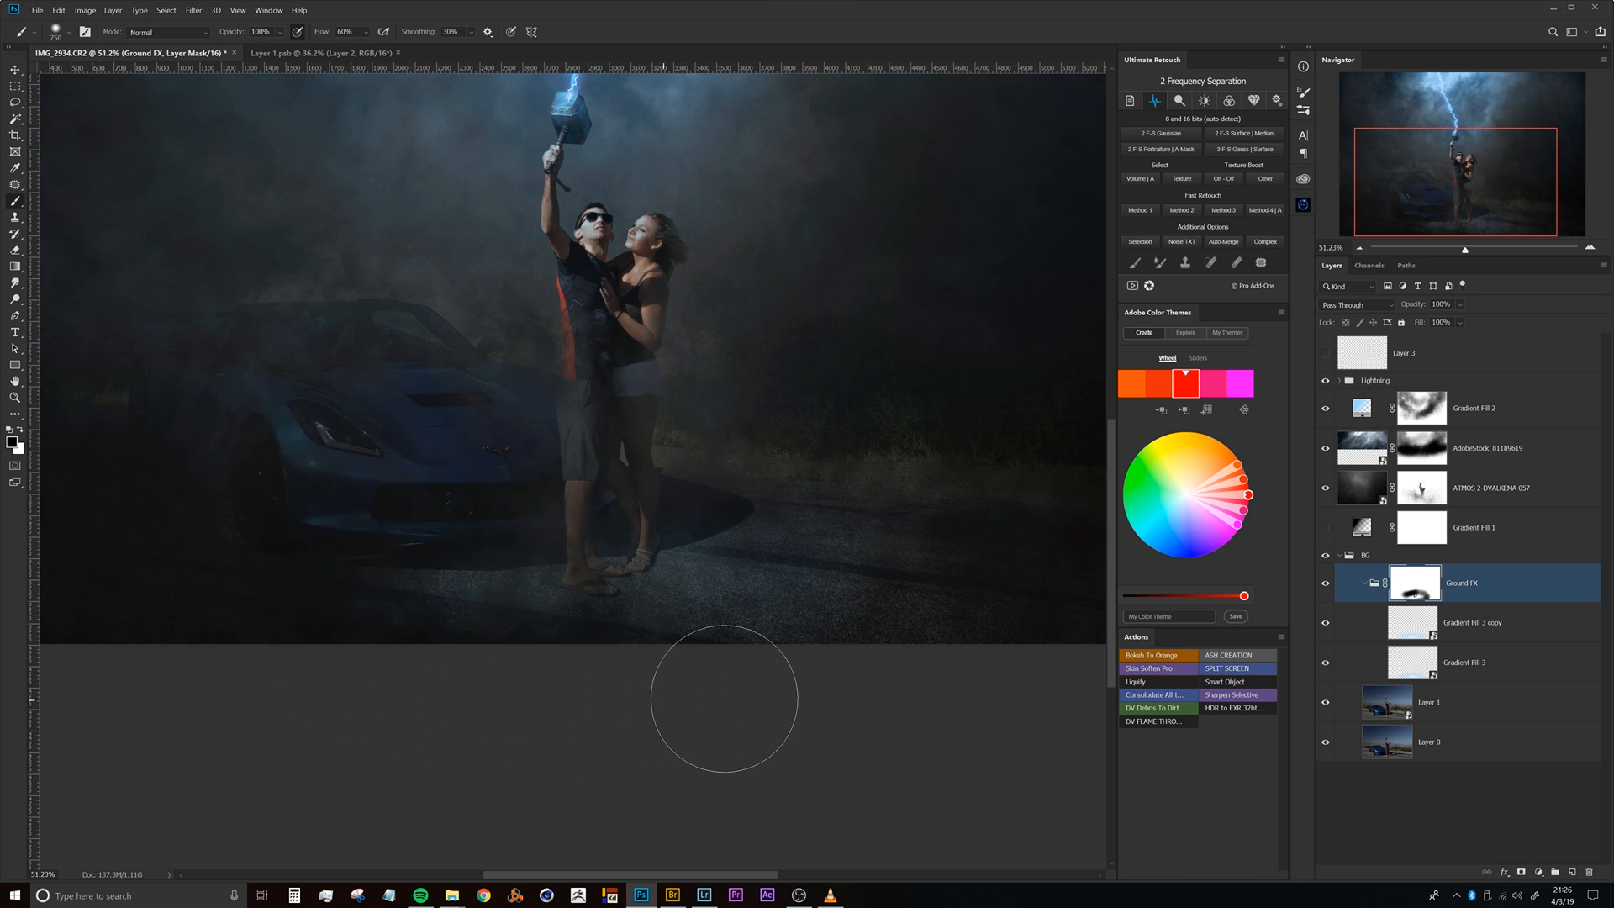
left_click_drag(689, 492, 645, 513)
left_click_drag(727, 473, 738, 451)
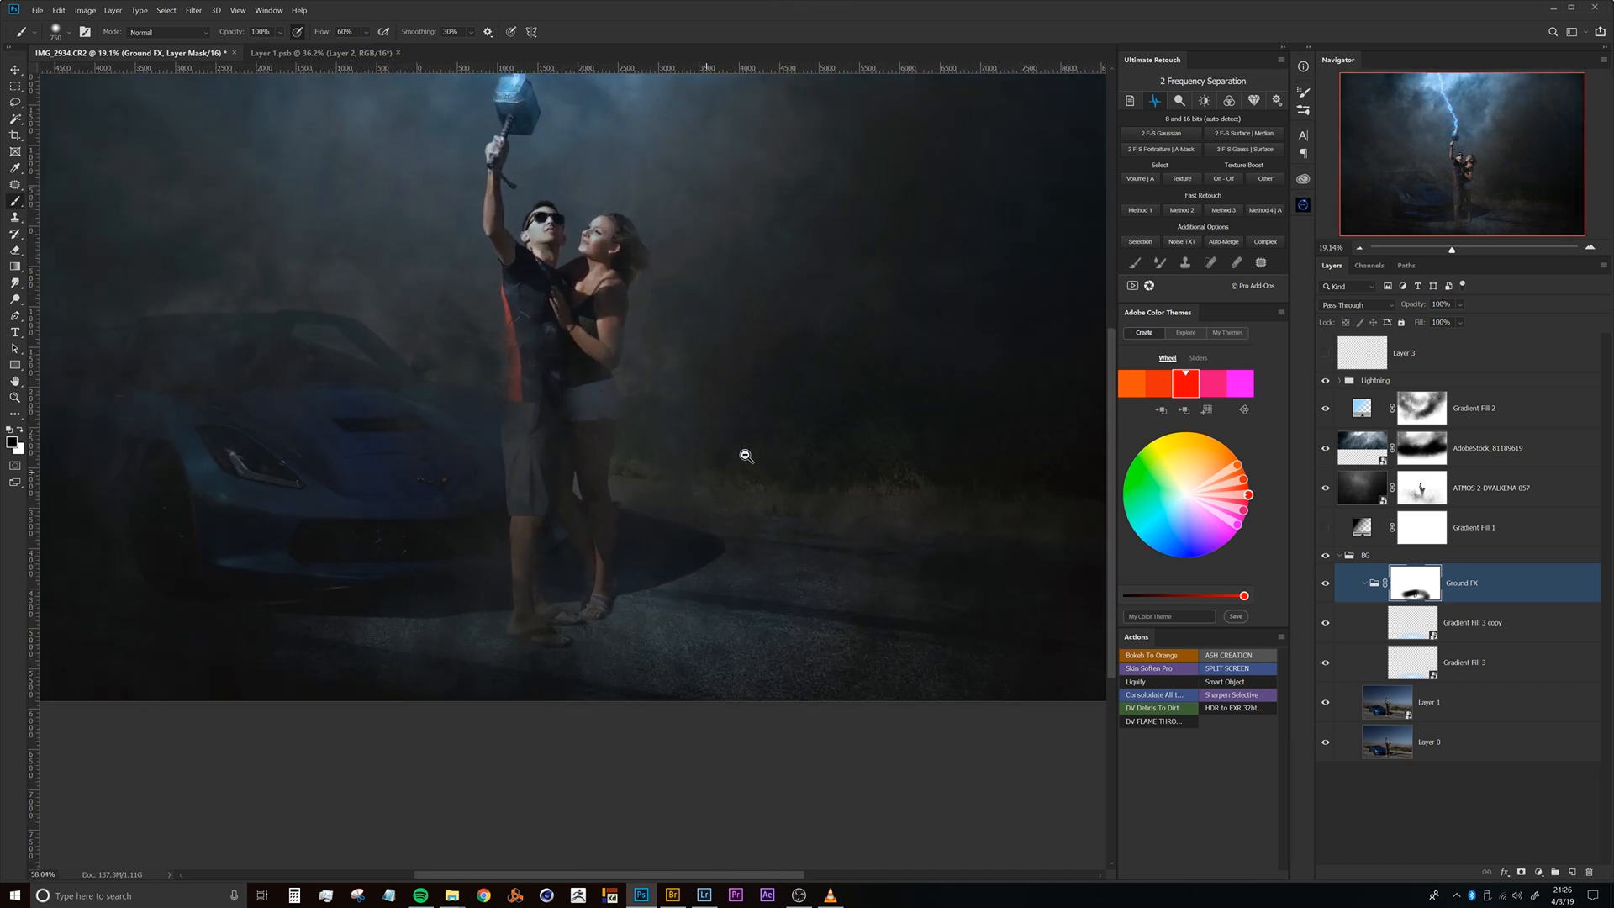
Compare the ground with and without the Gradient Fill 3 copy and Gradient Fill 3 layers, leaving both visible.
left_click(1383, 635)
left_click(1326, 622)
left_click(1325, 626)
left_click(1327, 664)
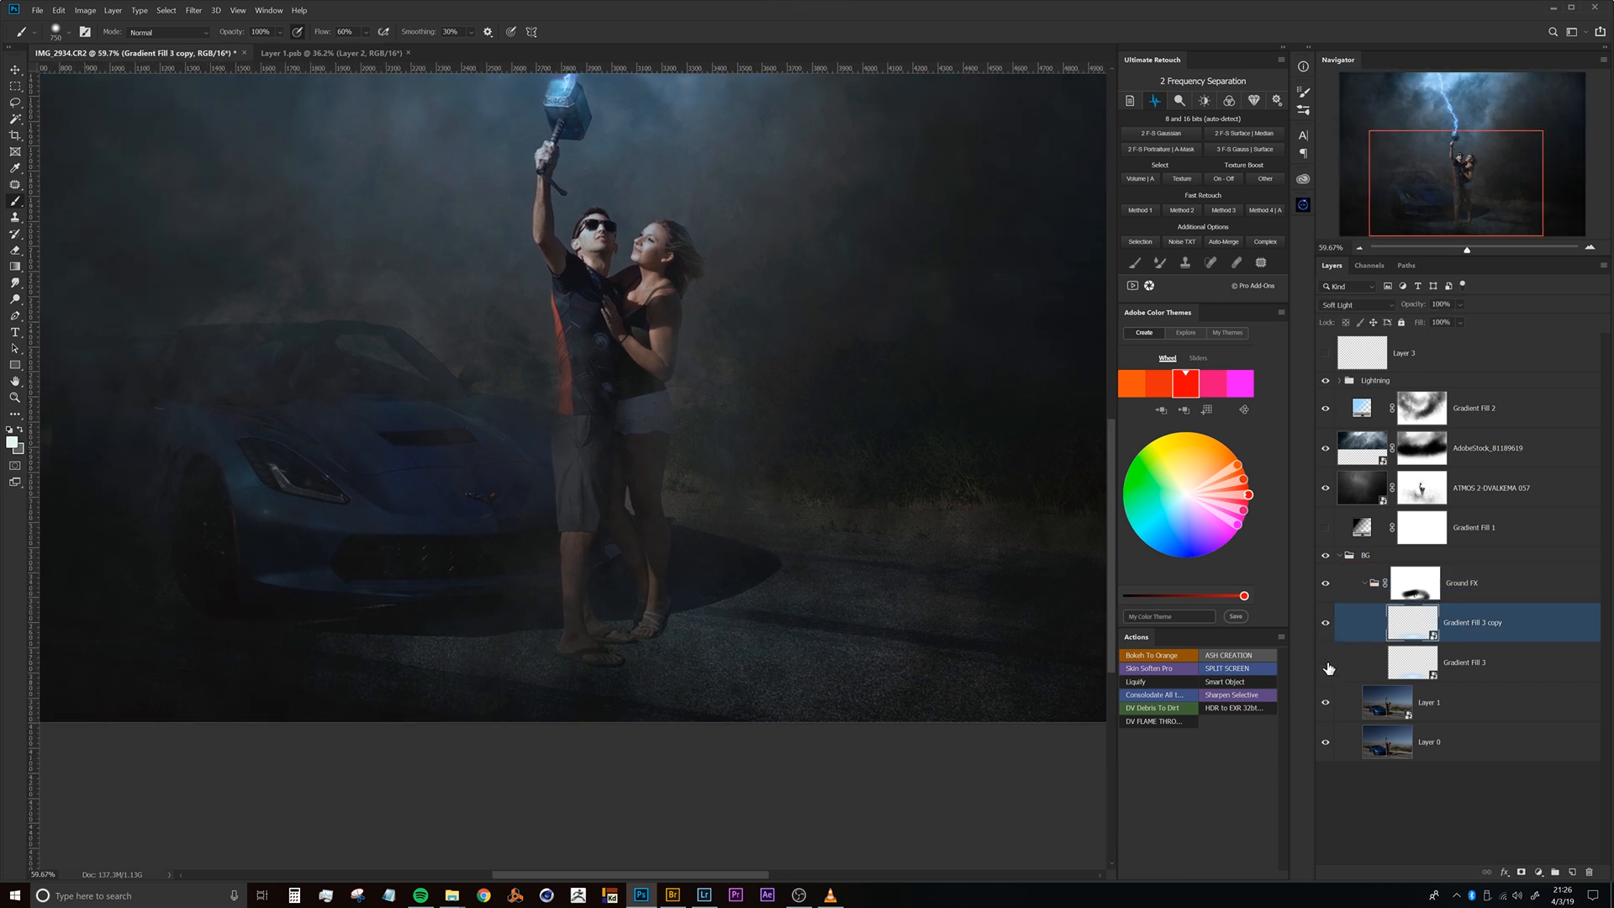
left_click(1325, 664)
left_click(1327, 625)
left_click(1327, 627)
Refine the Ground FX layer mask around the couple's feet, and switch the painting colour to white.
left_click(1417, 589)
scroll(631, 631, "up", 2)
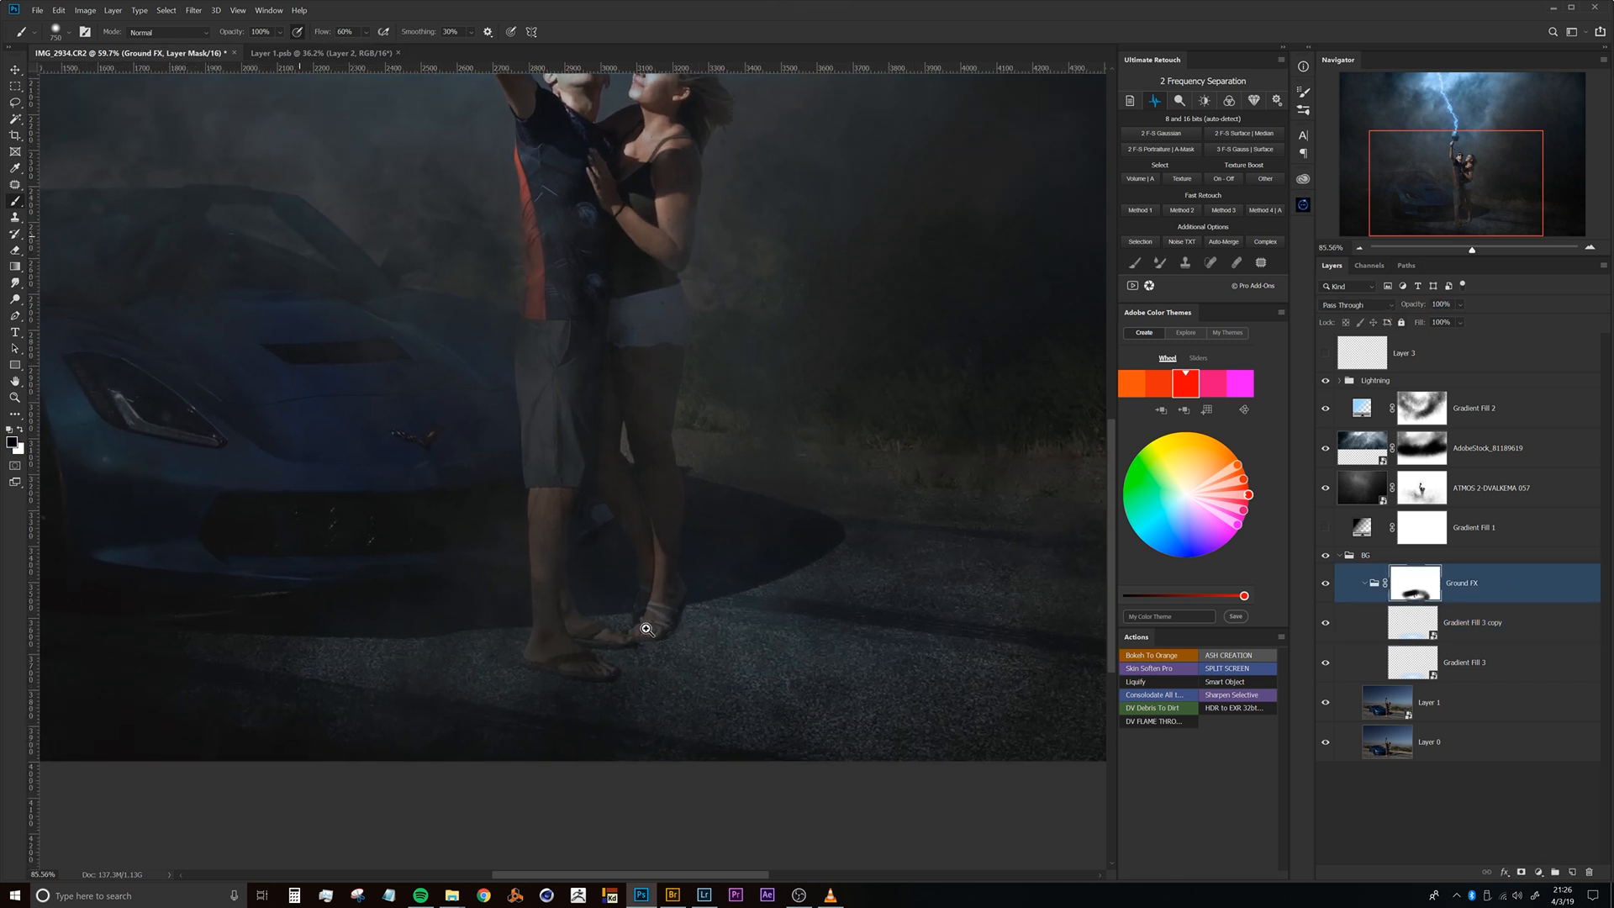
left_click_drag(634, 639, 535, 637)
key("x")
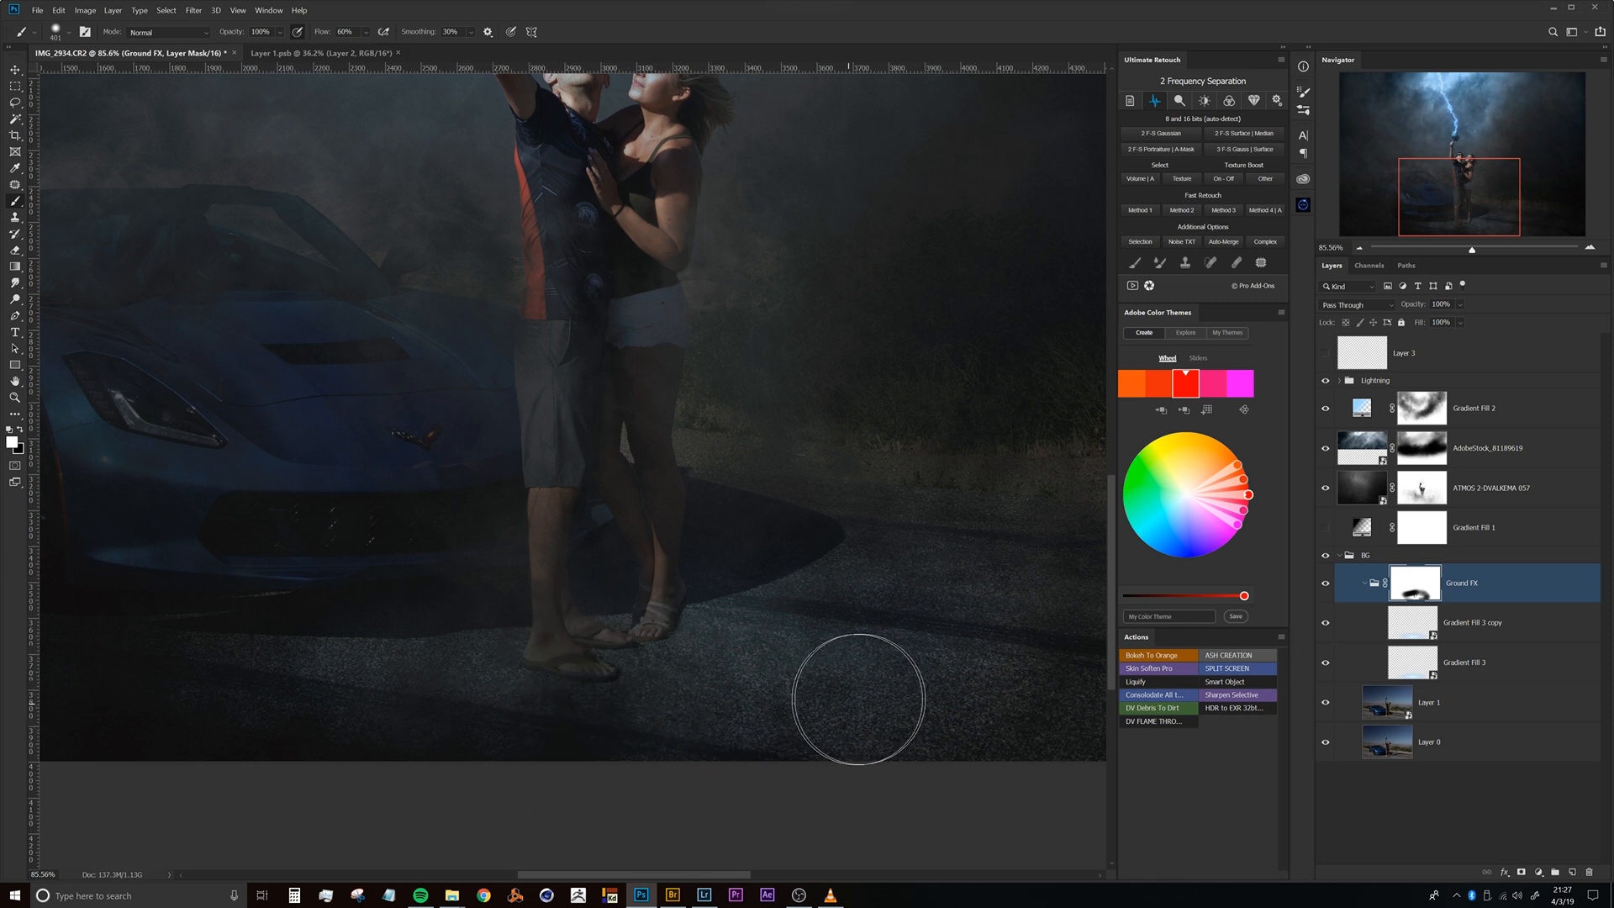
left_click_drag(713, 467, 576, 495)
left_click_drag(602, 428, 610, 465)
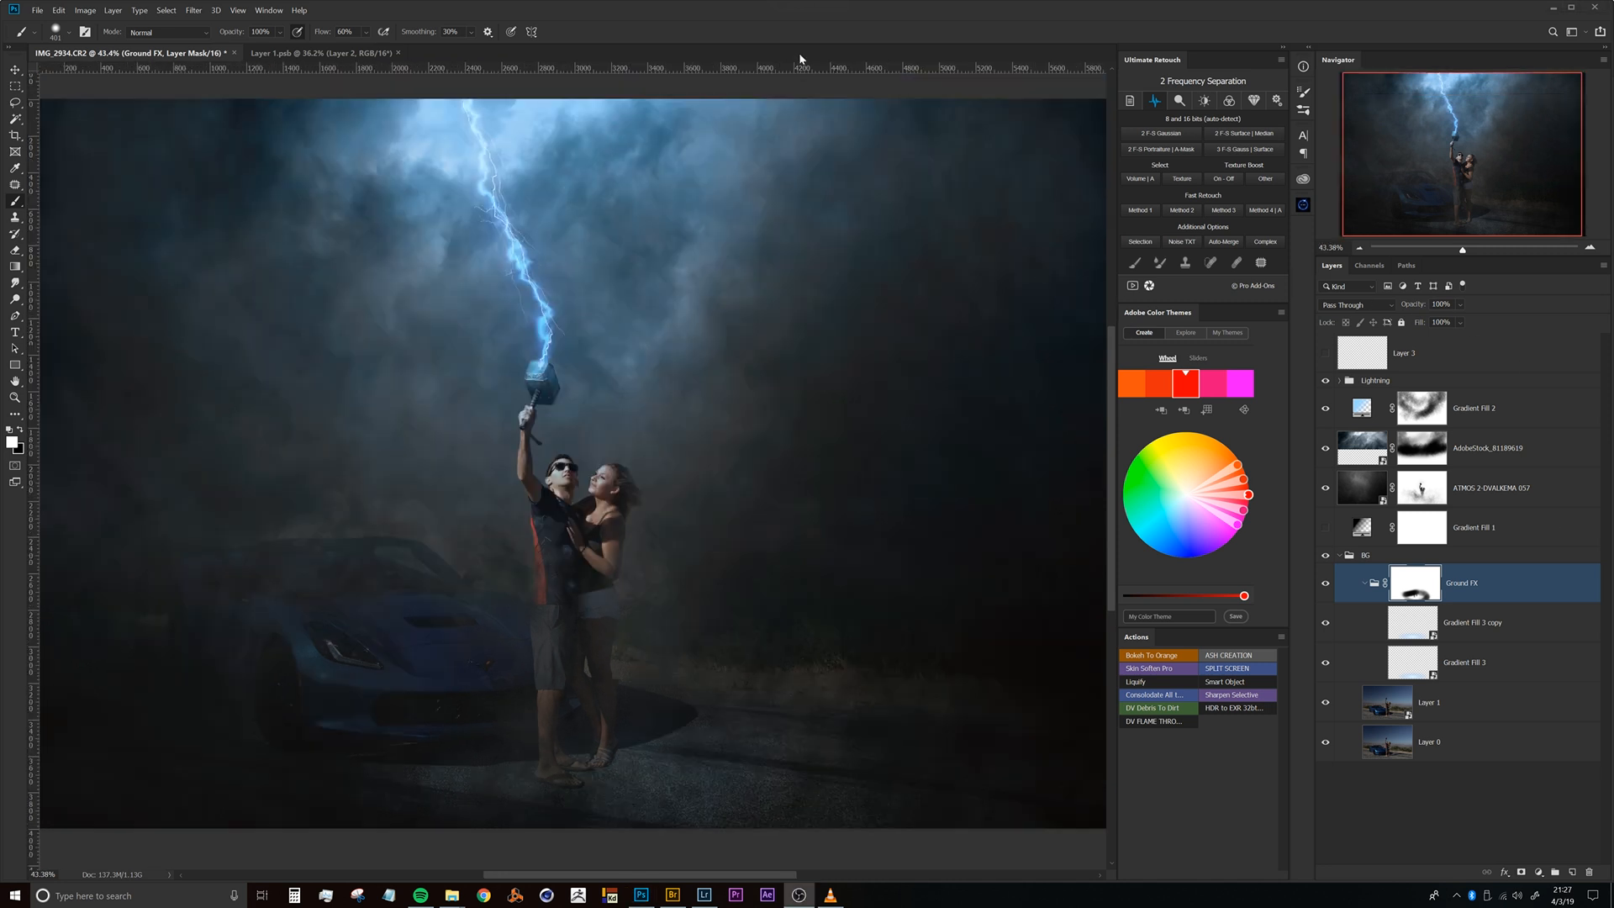
Examine how the lightning's light falls on the hammer, couple, car and ground, both close up and in the full composite.
left_click(791, 35)
left_click_drag(609, 453, 549, 332)
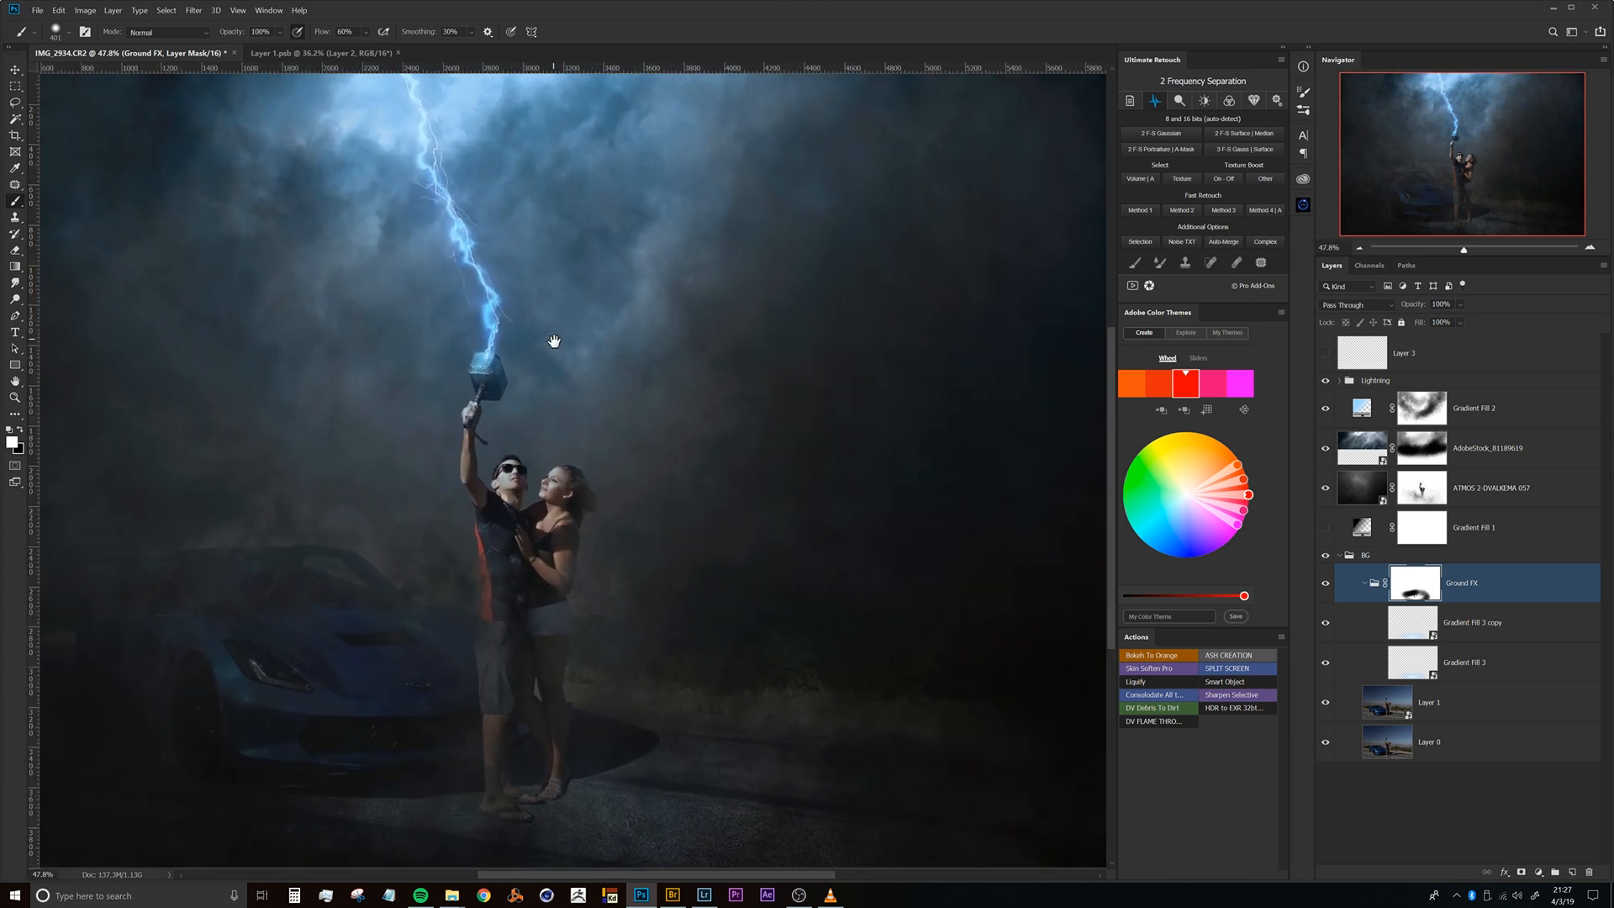
left_click_drag(556, 452, 578, 338)
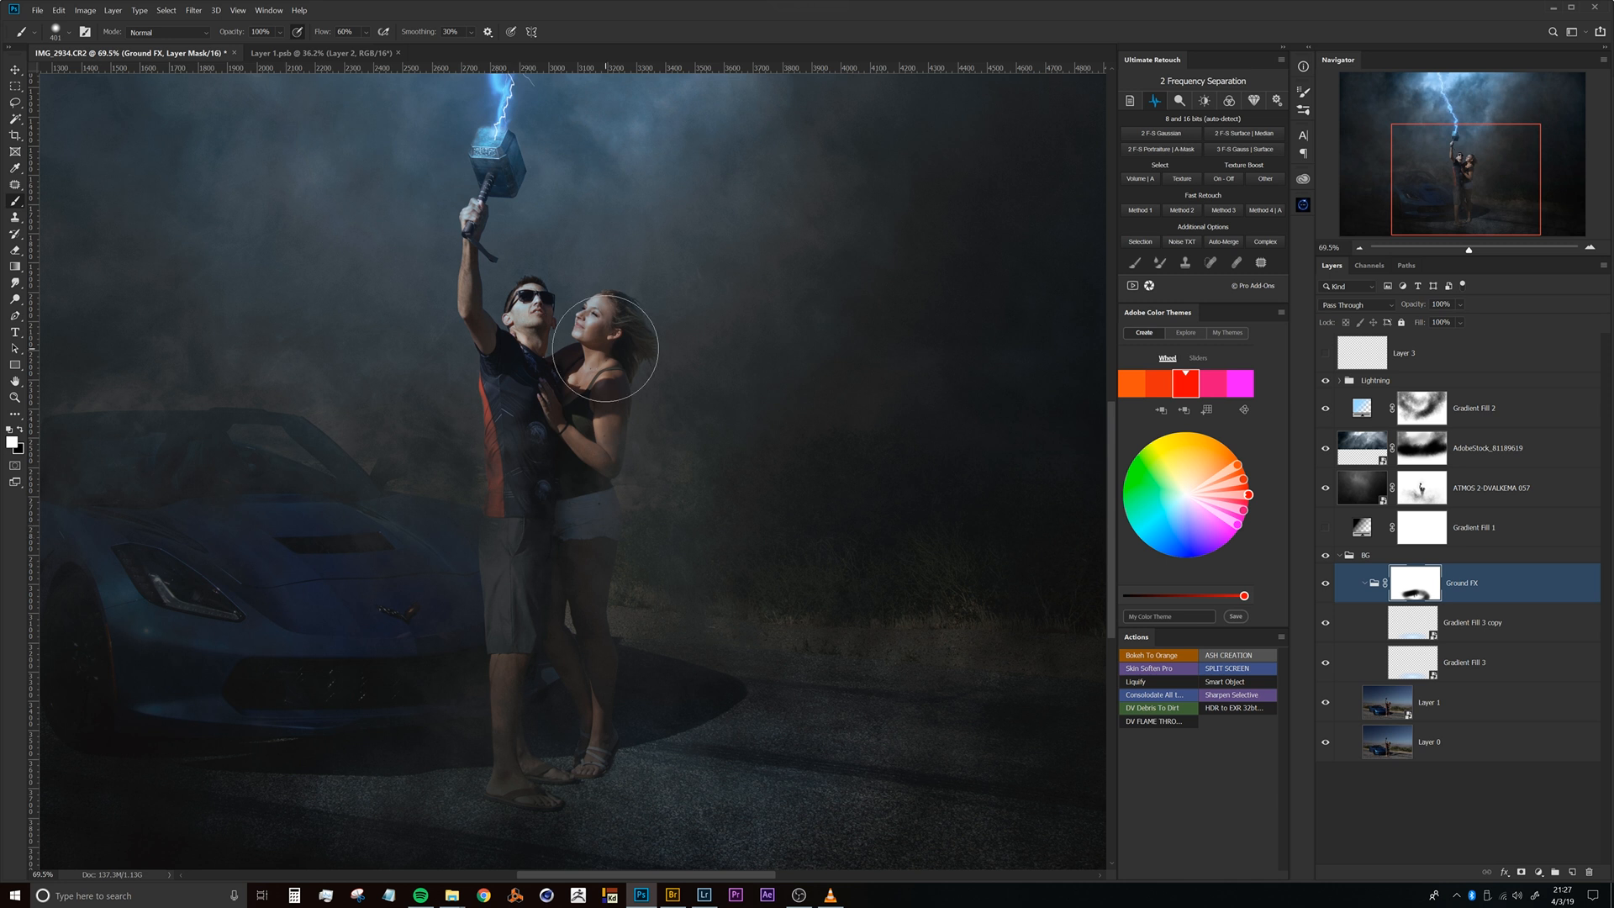
left_click_drag(562, 513, 589, 400)
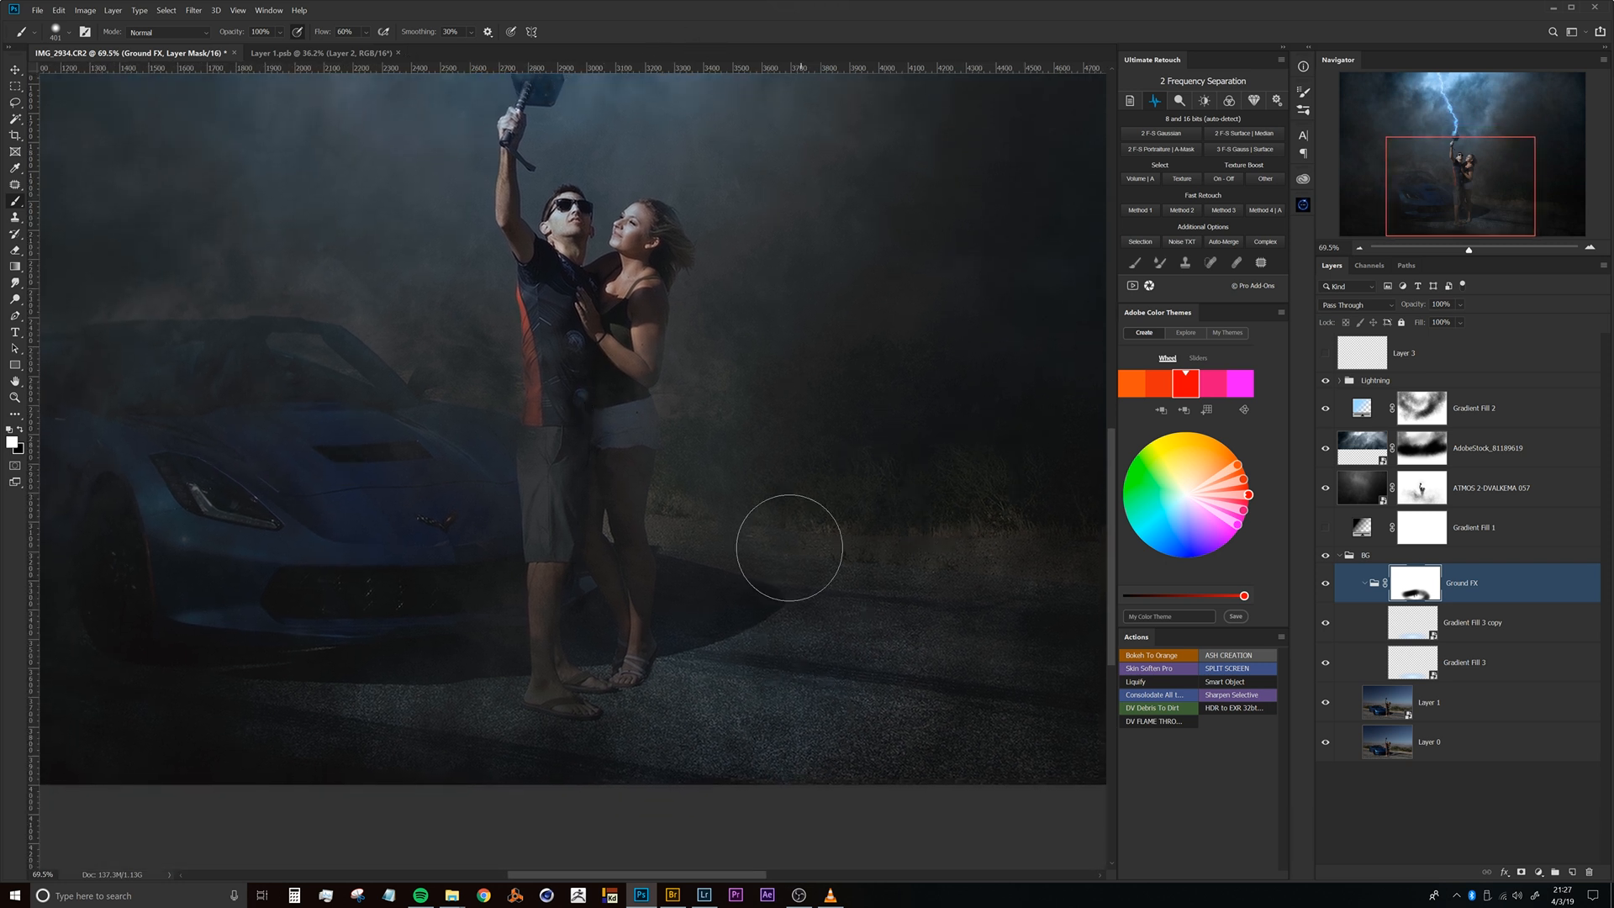
left_click_drag(659, 432, 670, 472)
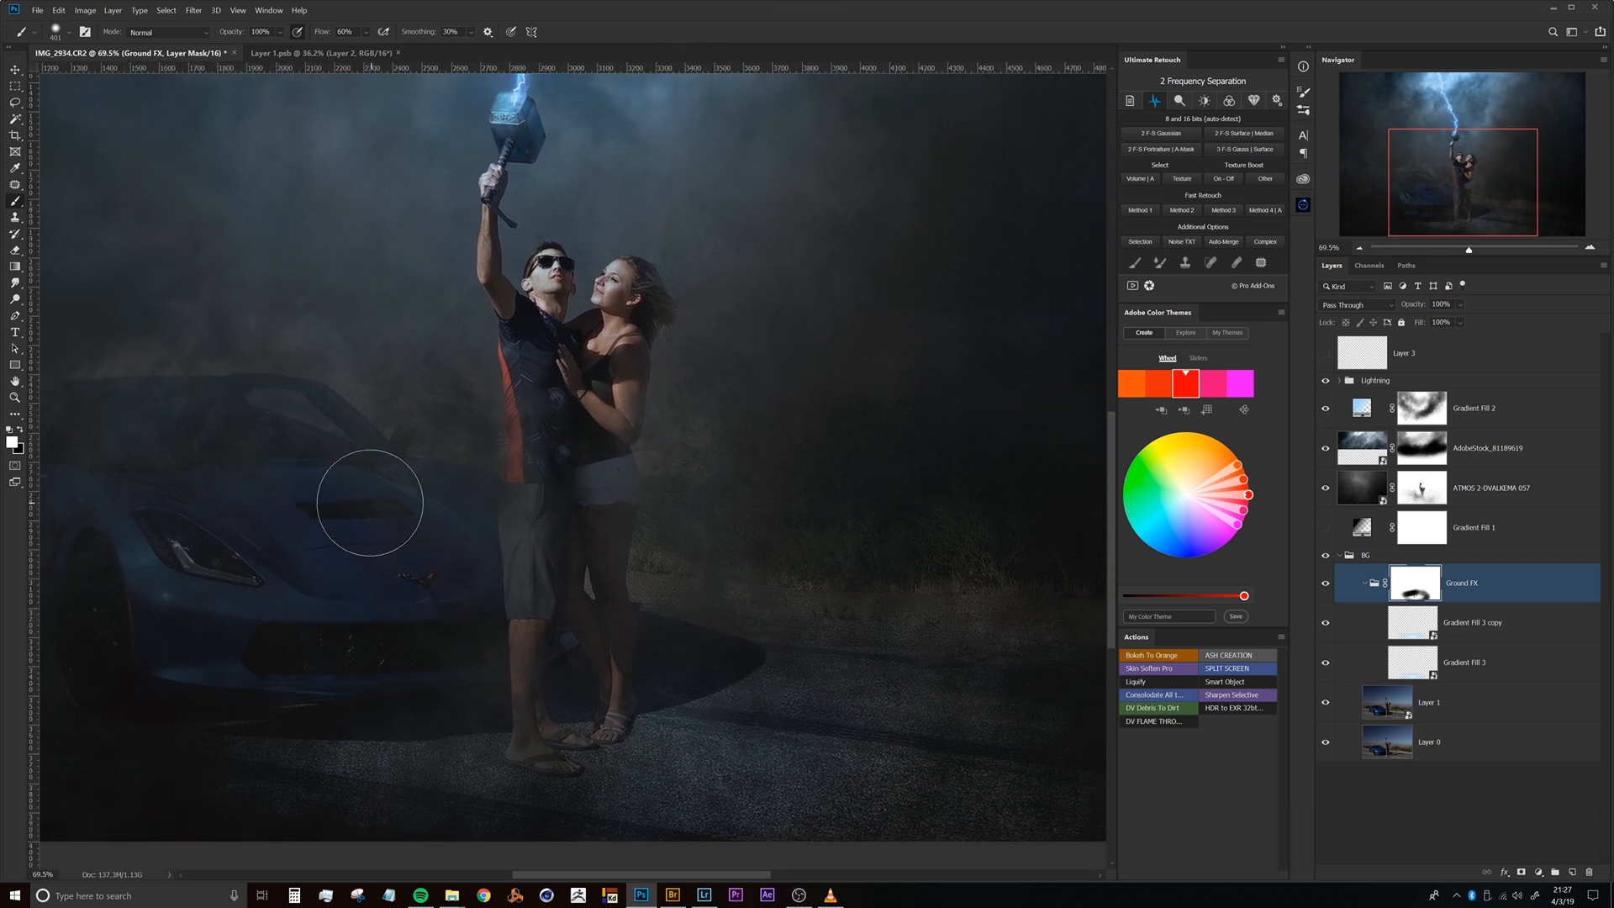
left_click_drag(638, 472, 534, 561)
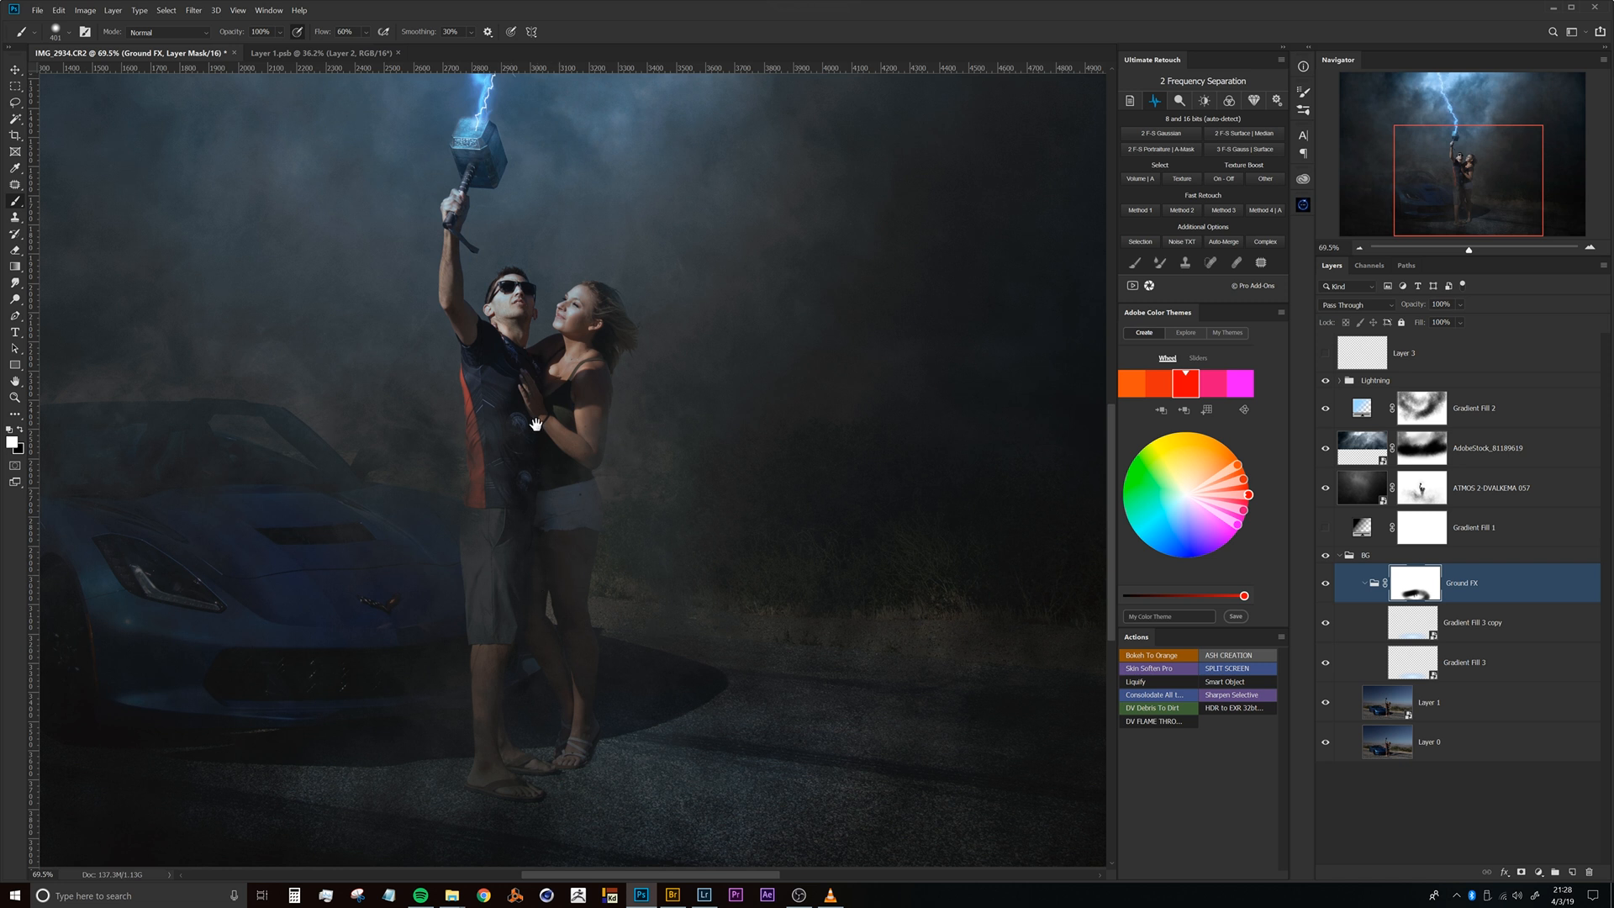
left_click_drag(532, 455, 540, 480)
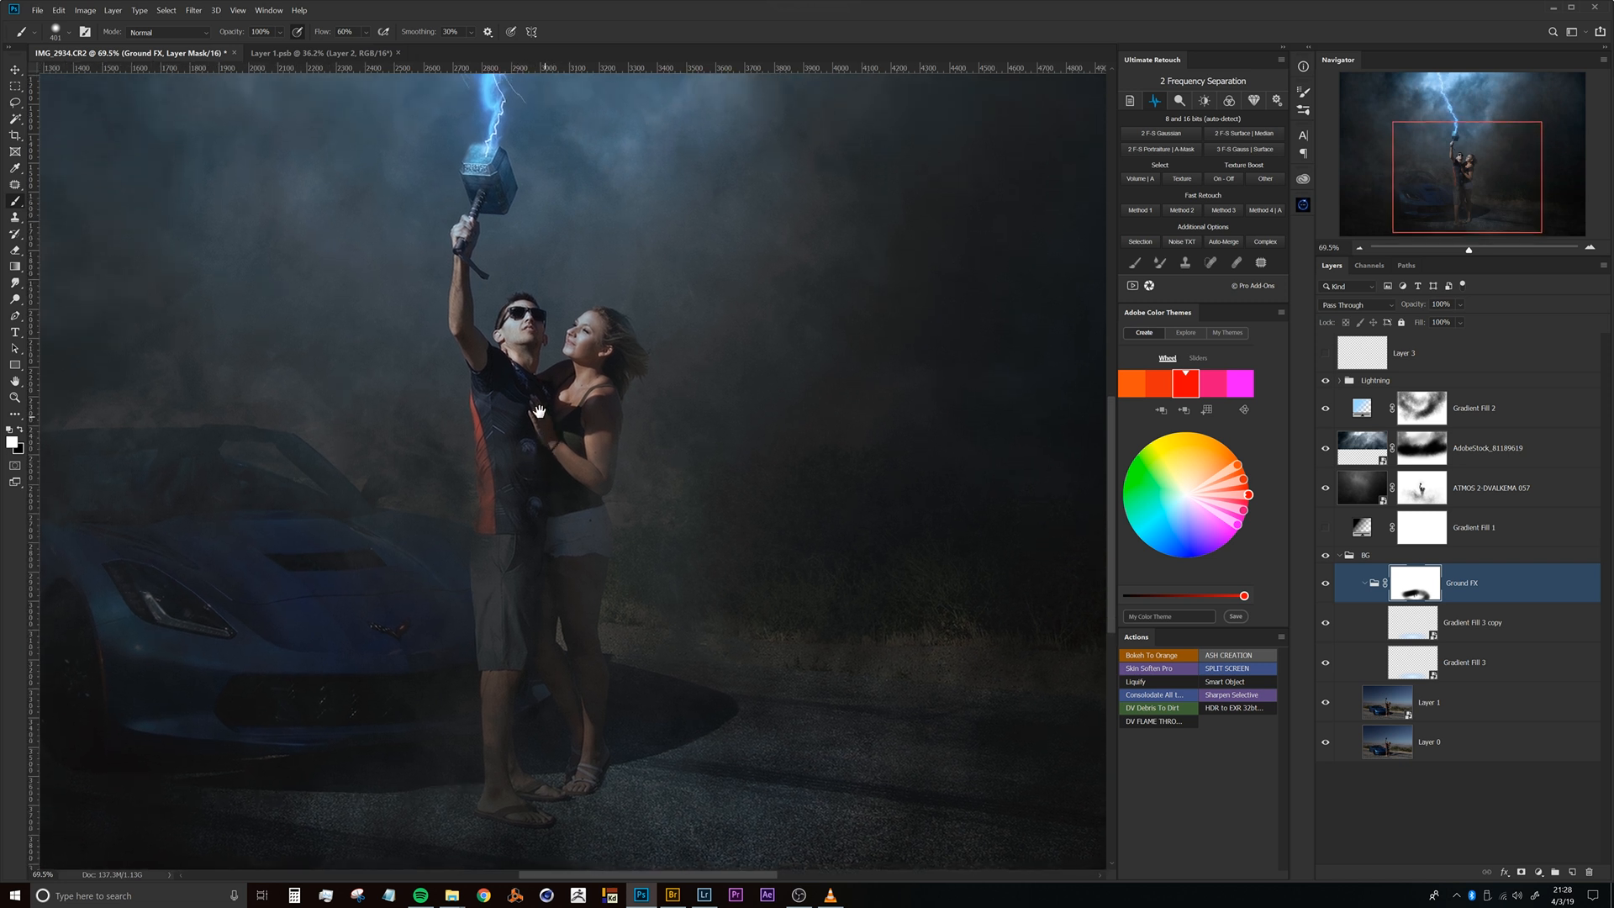
left_click_drag(543, 466, 514, 319)
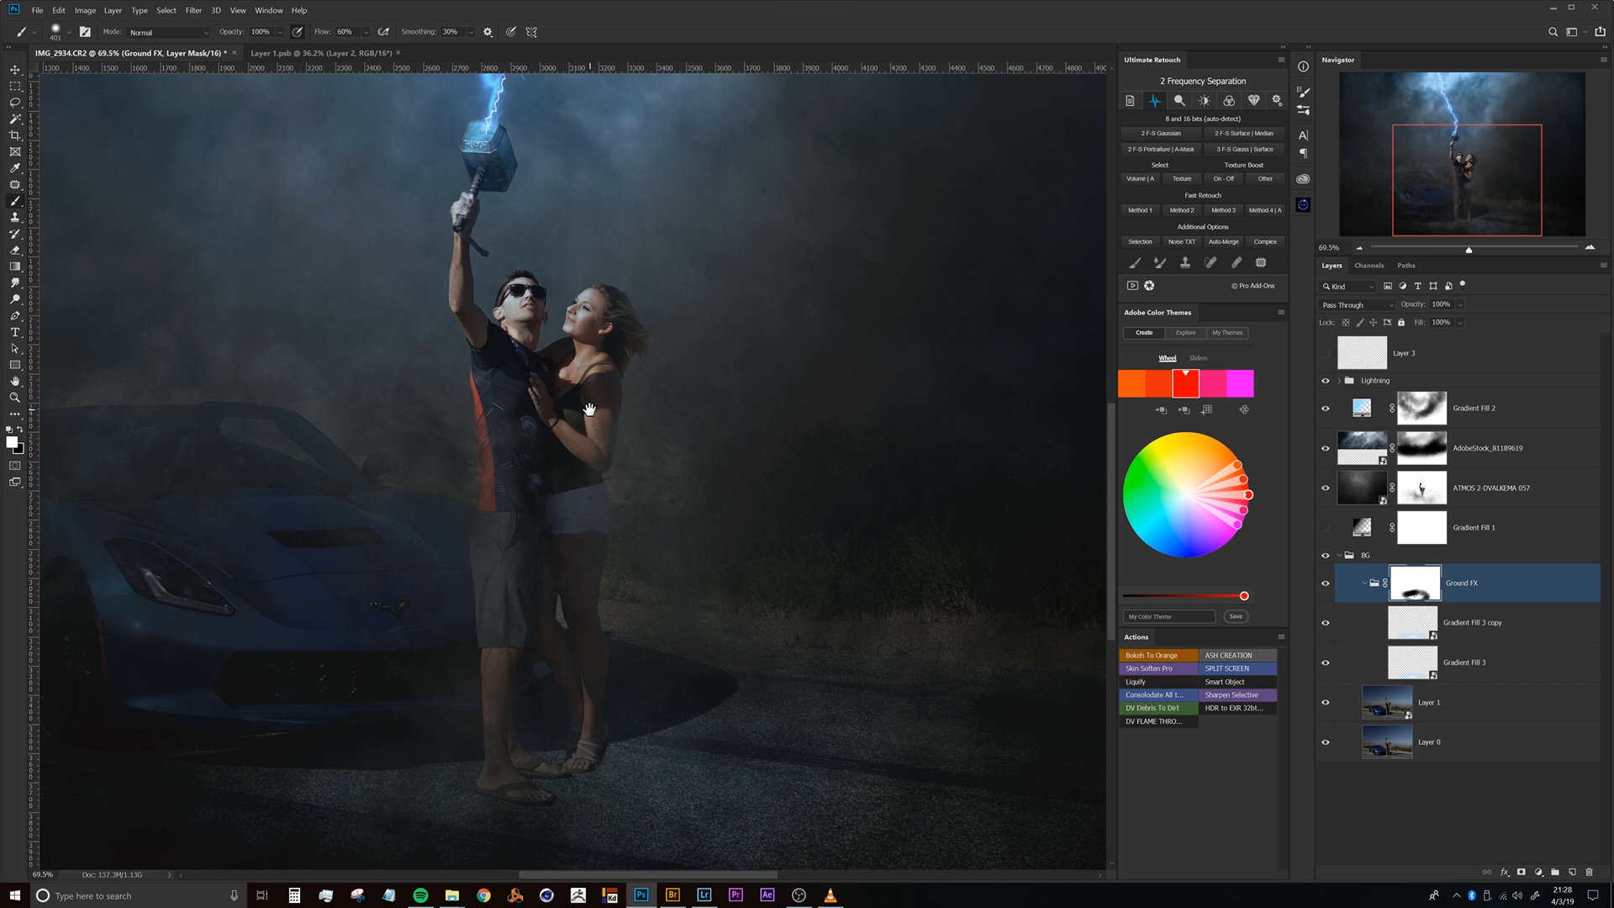
left_click_drag(596, 462, 588, 516)
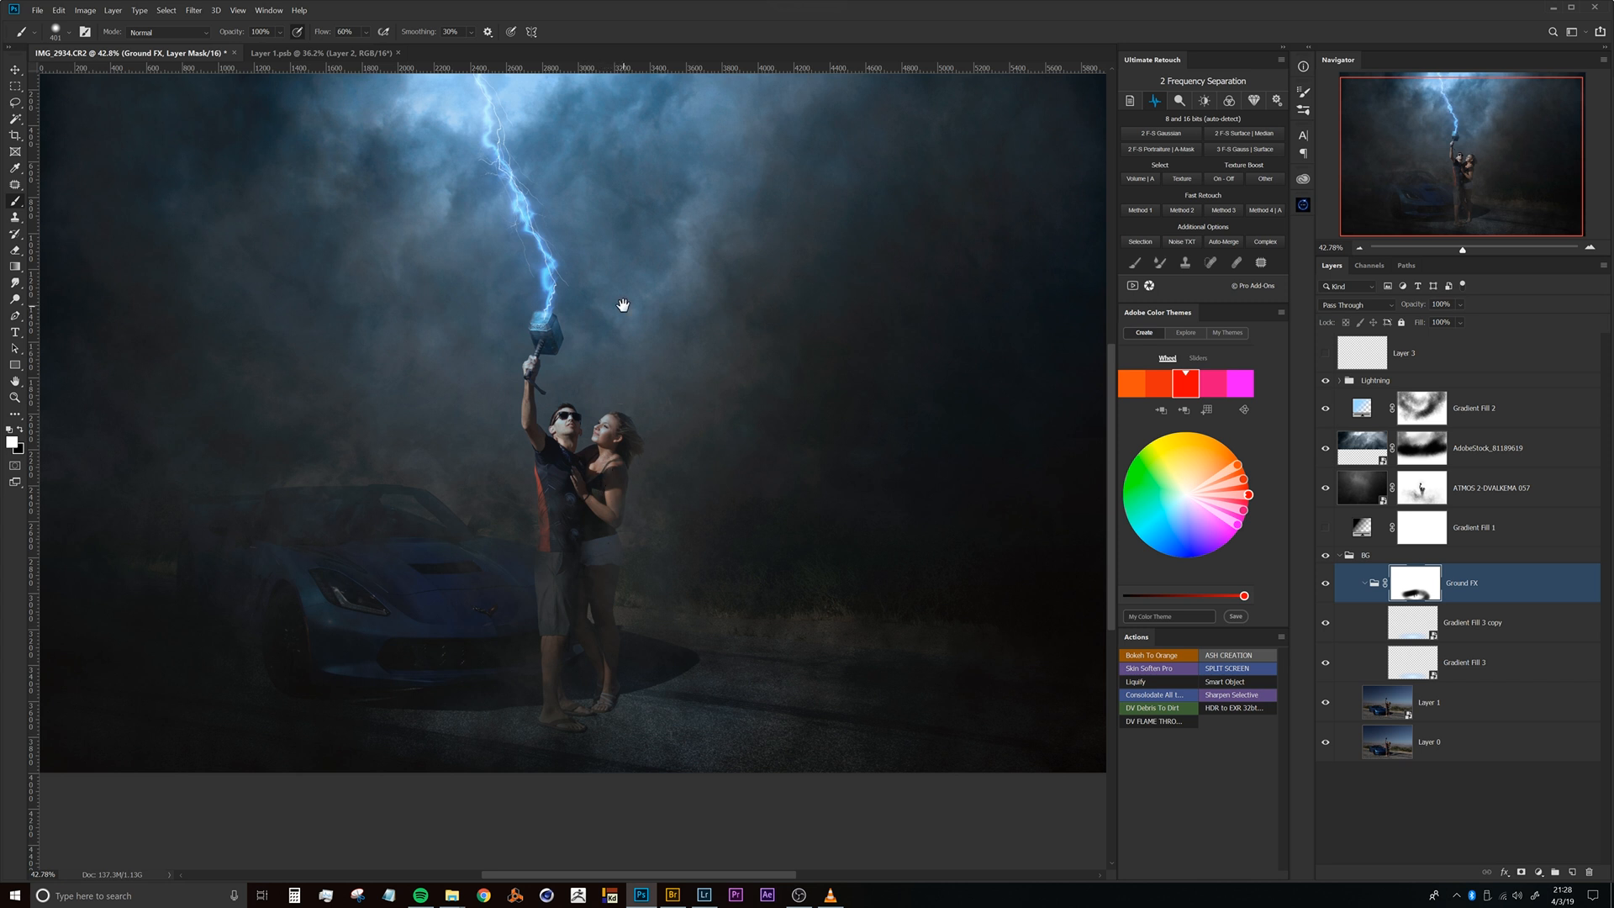
left_click_drag(573, 458, 600, 428)
left_click_drag(535, 533, 543, 500)
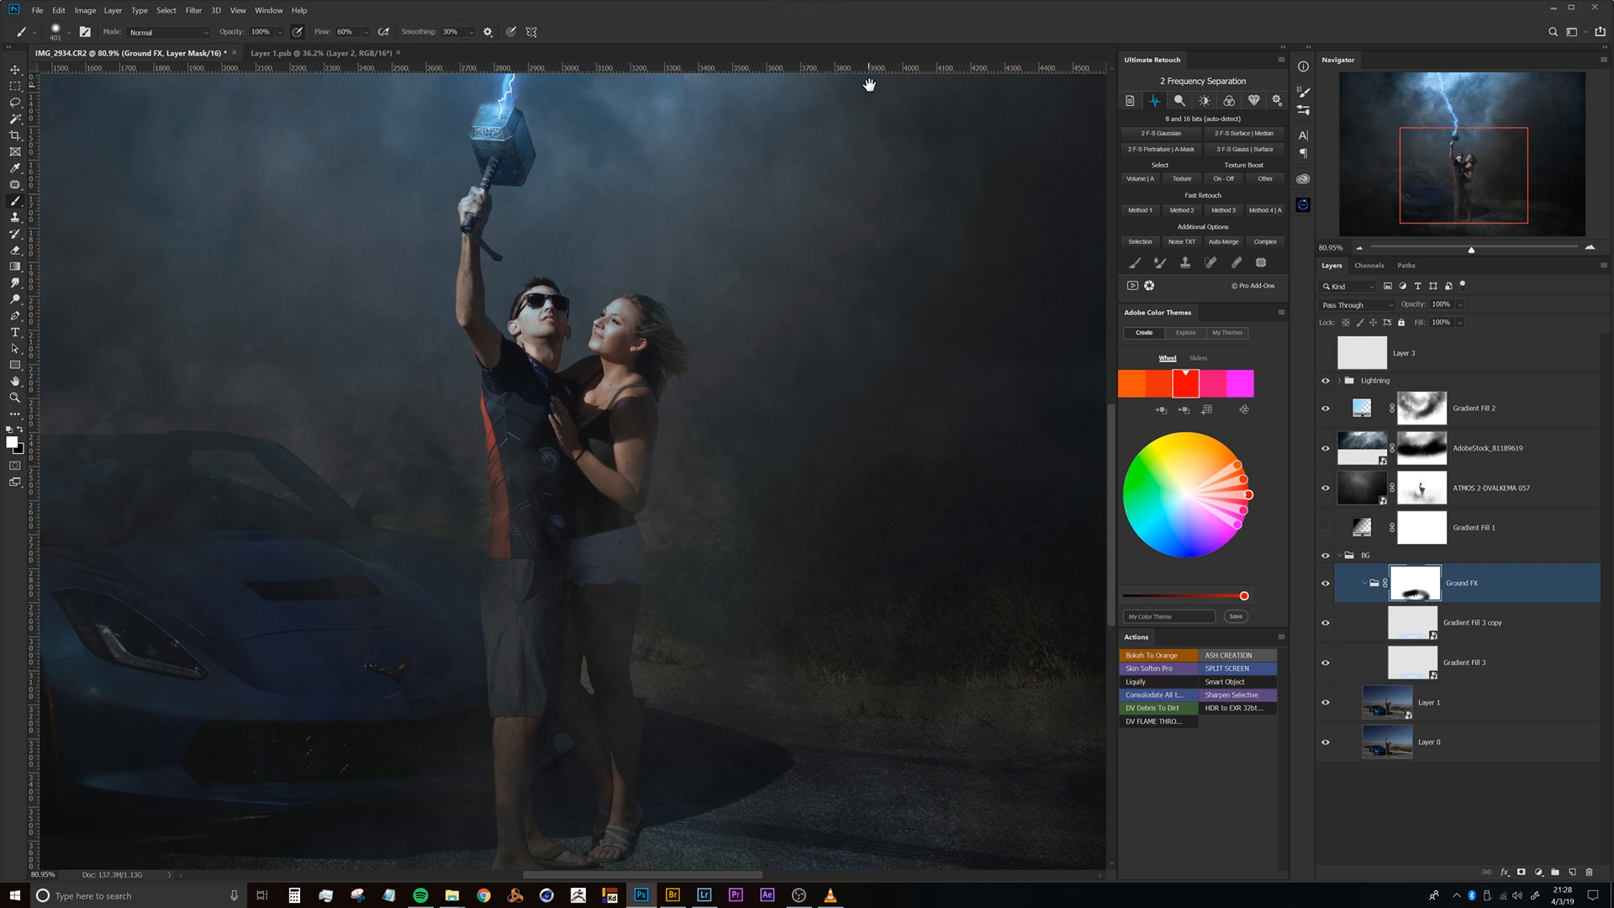
scroll(665, 294, "down", 5)
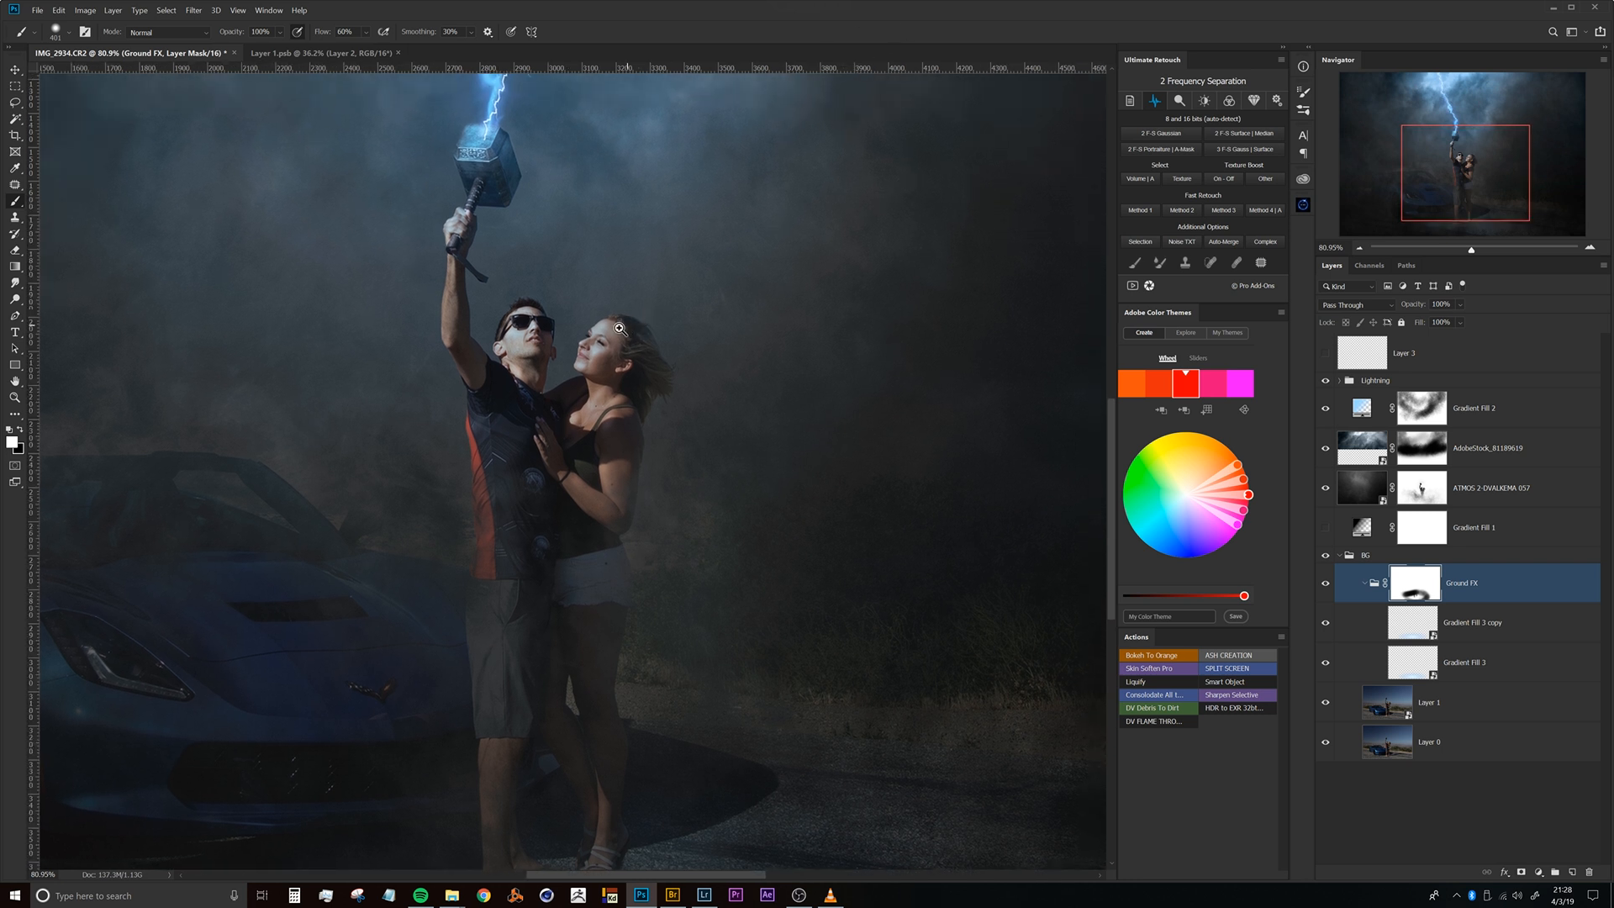
scroll(620, 329, "up", 4)
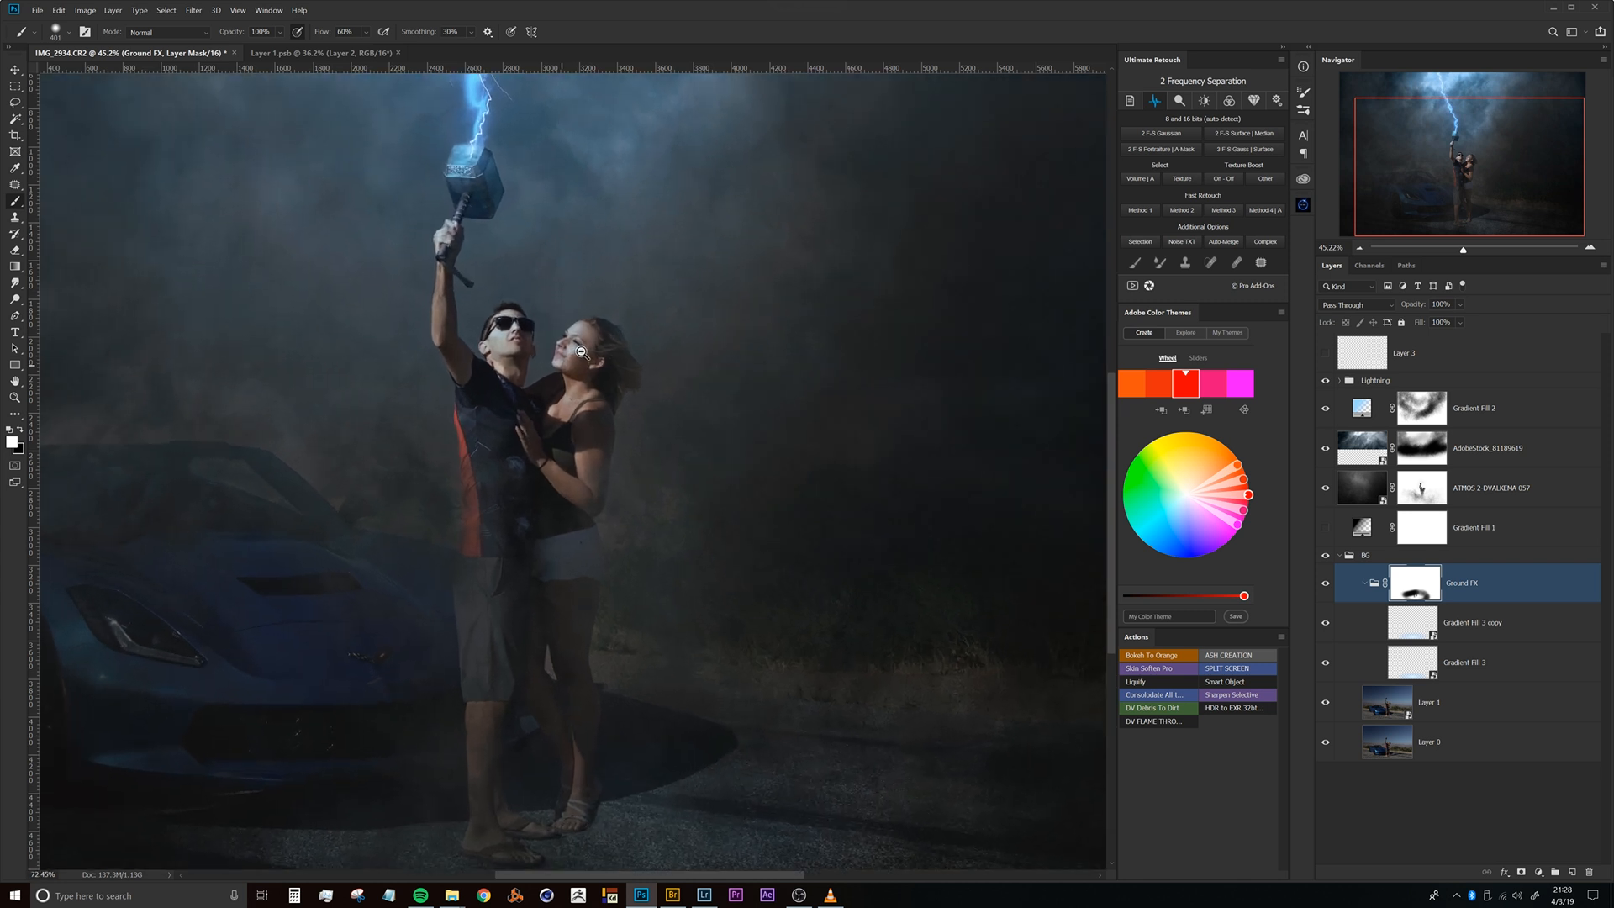
left_click_drag(592, 470, 590, 464)
scroll(554, 475, "up", 3)
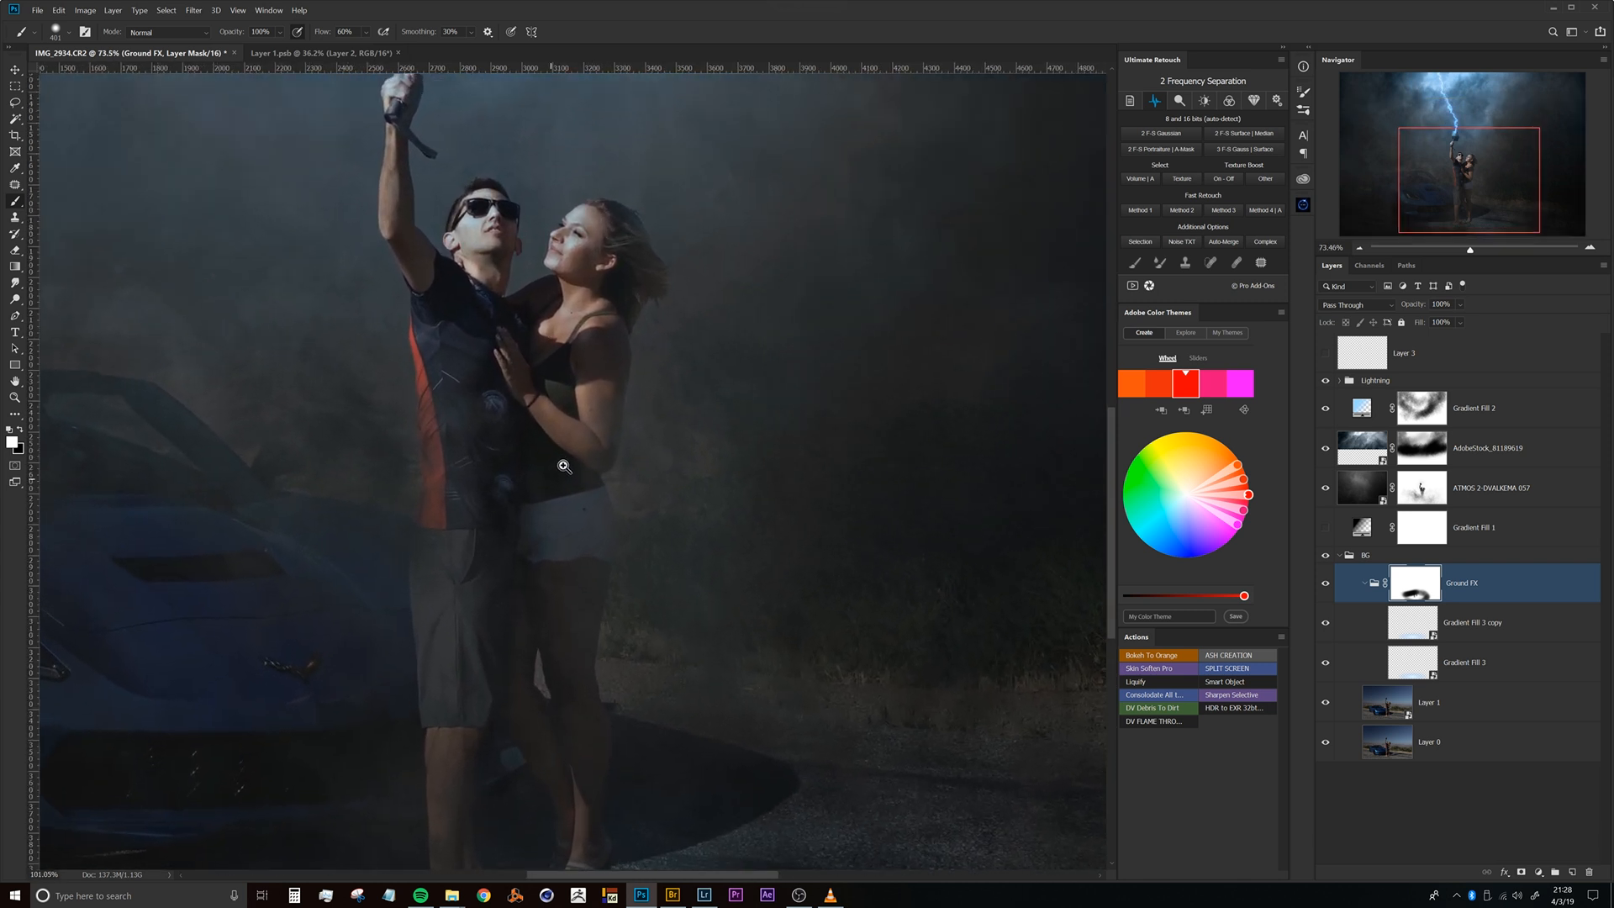
left_click_drag(587, 441, 626, 468)
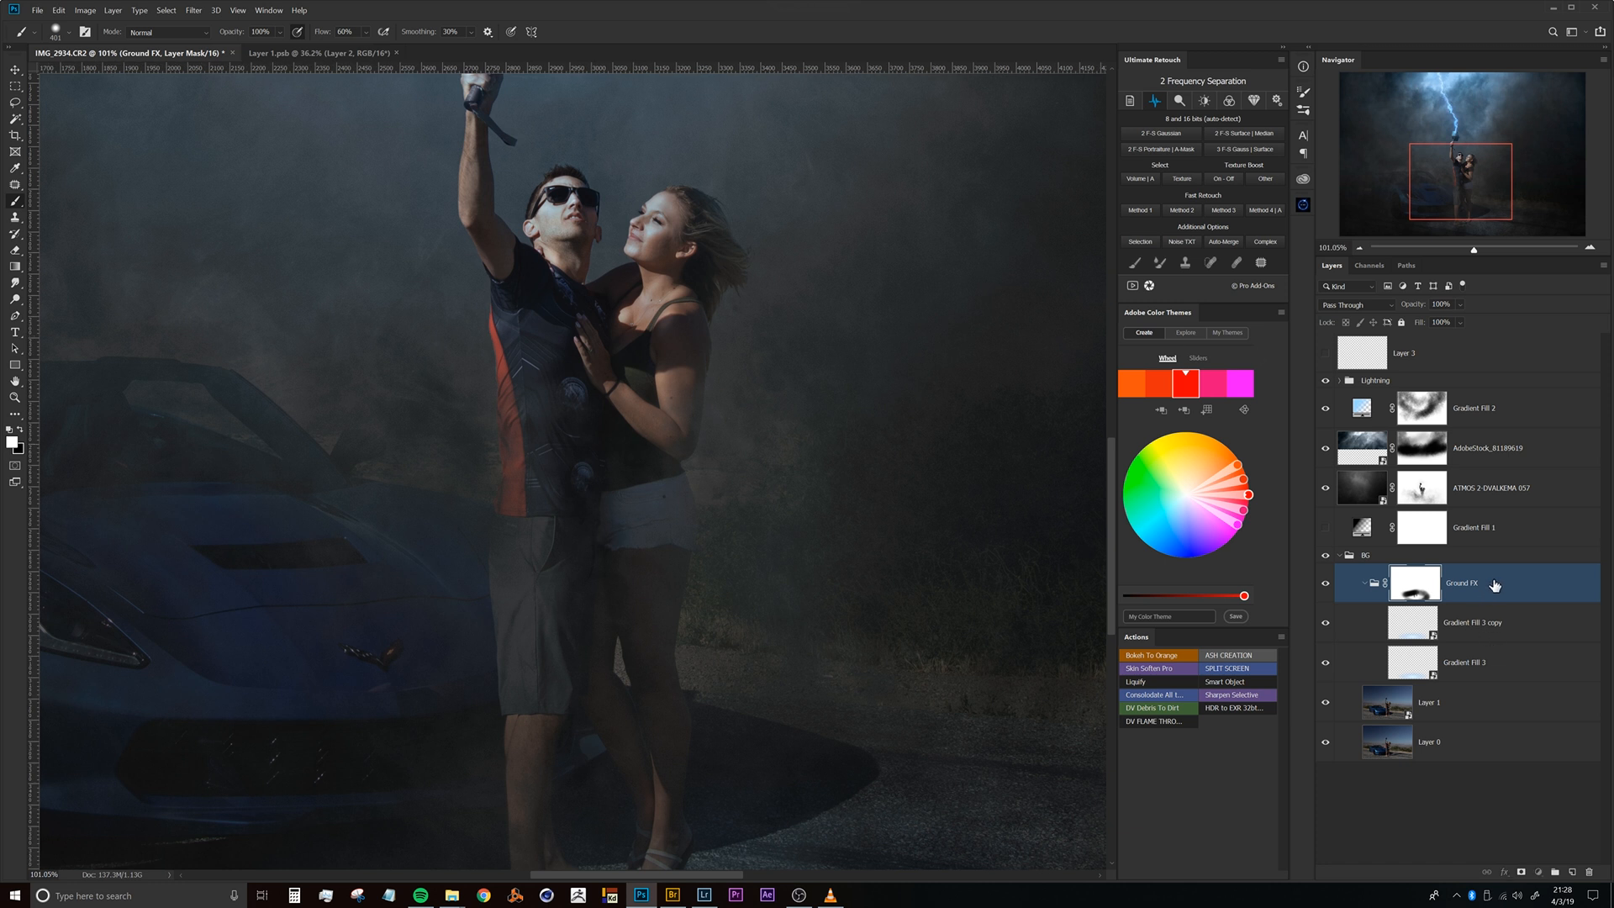
Collapse the BG group and select the Lightning group, comparing the scene with and without the lightning.
left_click(1354, 560)
left_click(1342, 557)
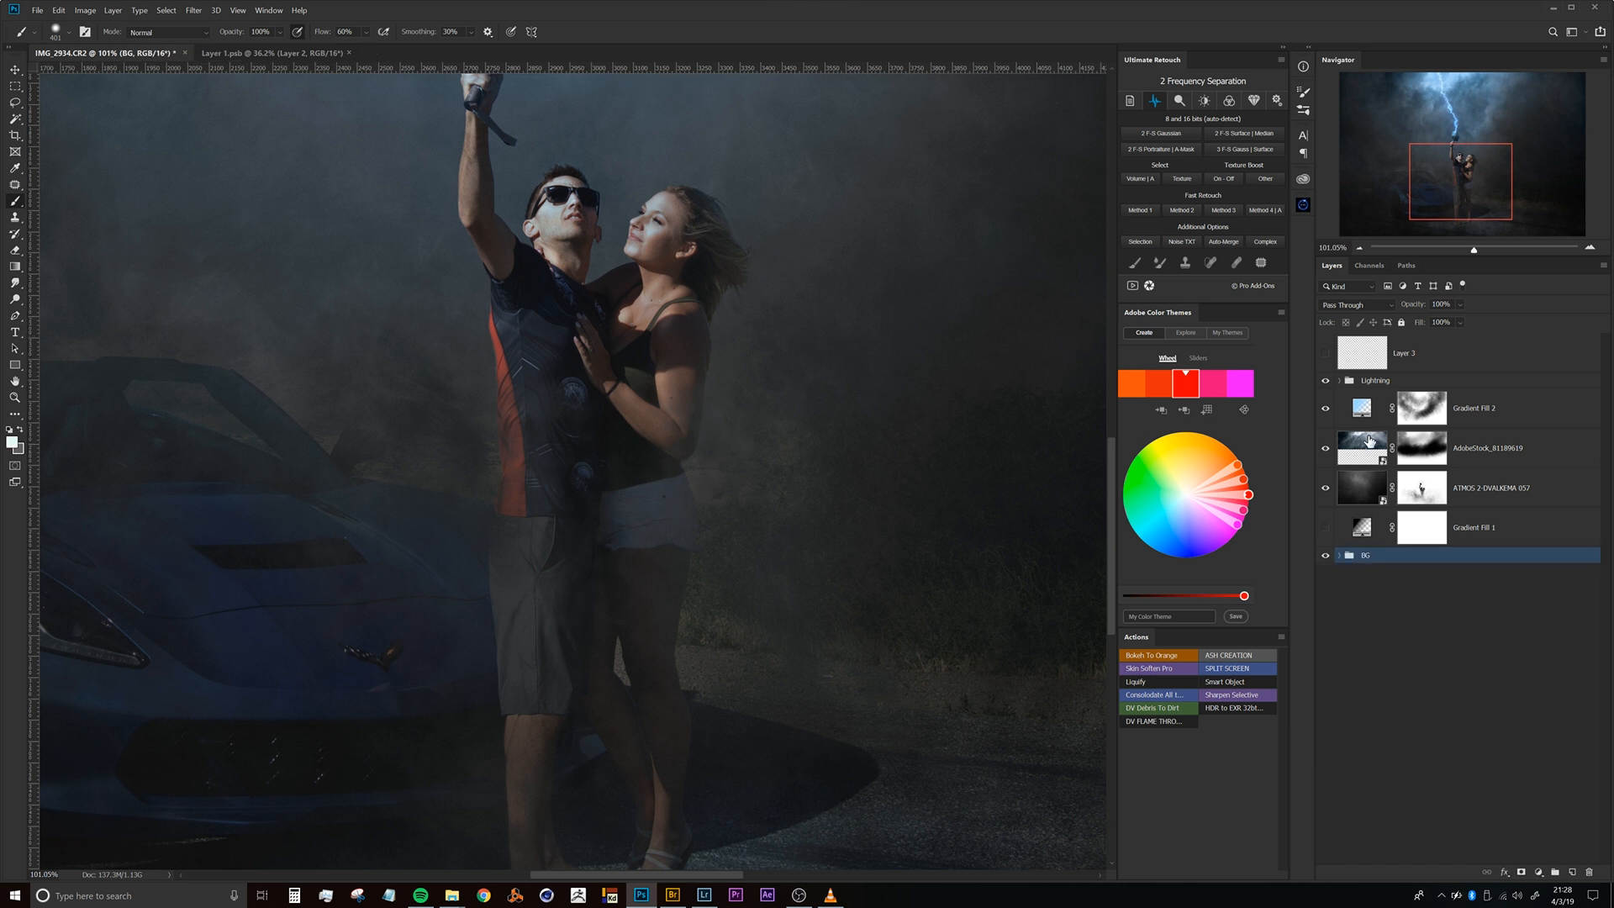
left_click(1360, 382)
left_click(1325, 381)
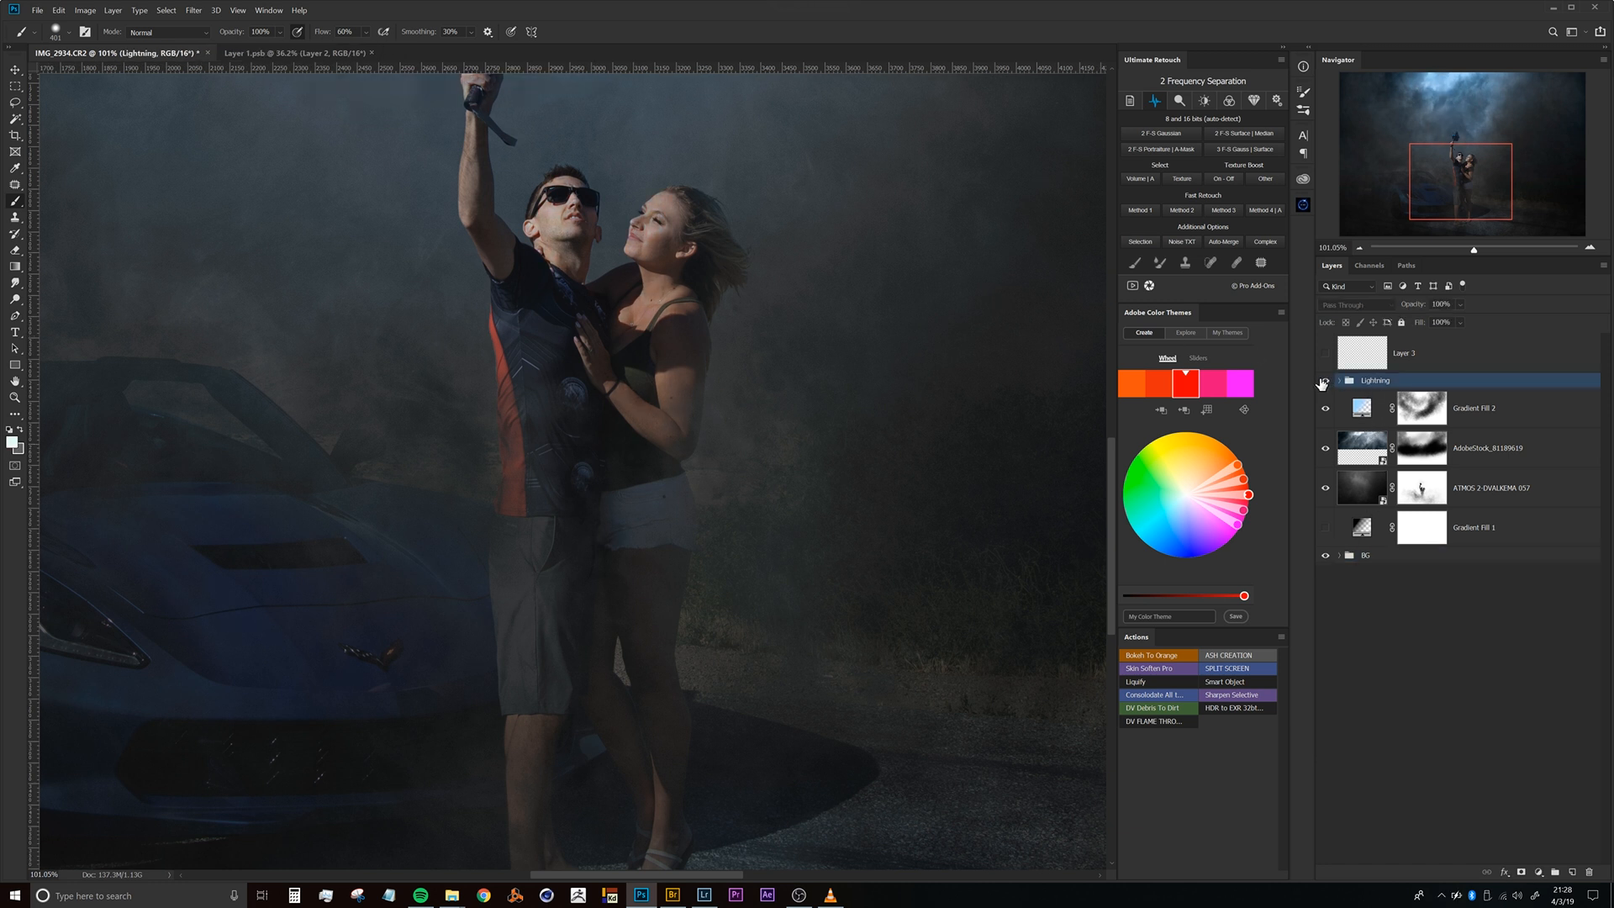
left_click(1340, 382)
left_click(1340, 382)
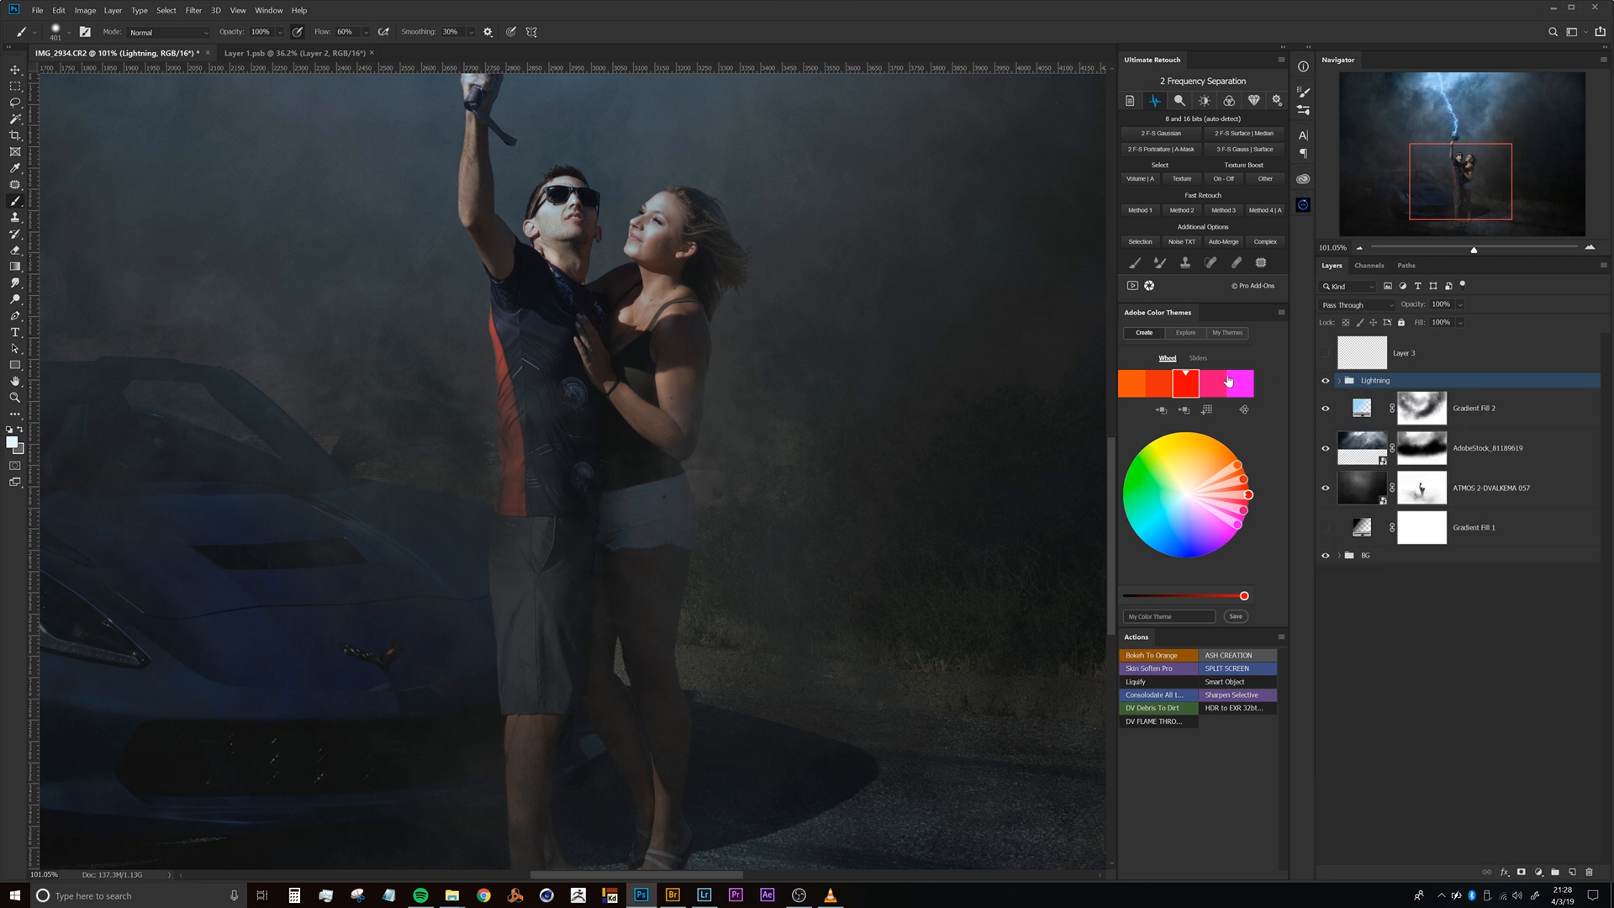
Expand the Lightning group and add a Gradient Fill layer above the SaberFX layer.
scroll(623, 283, "down", 5)
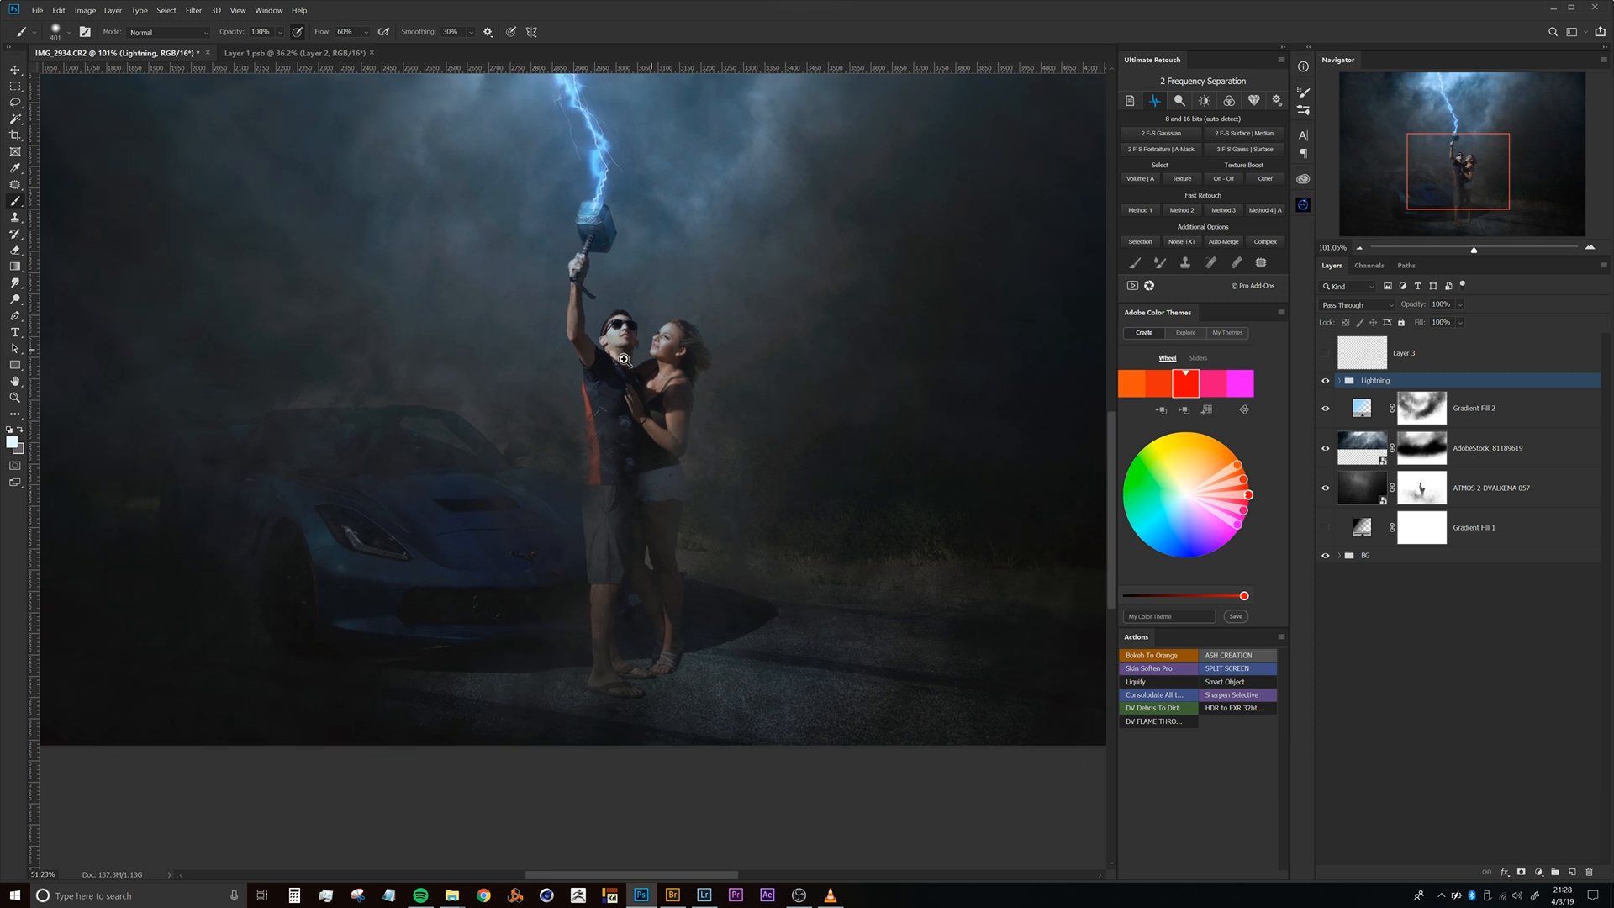
left_click_drag(616, 363, 598, 333)
scroll(535, 252, "up", 3)
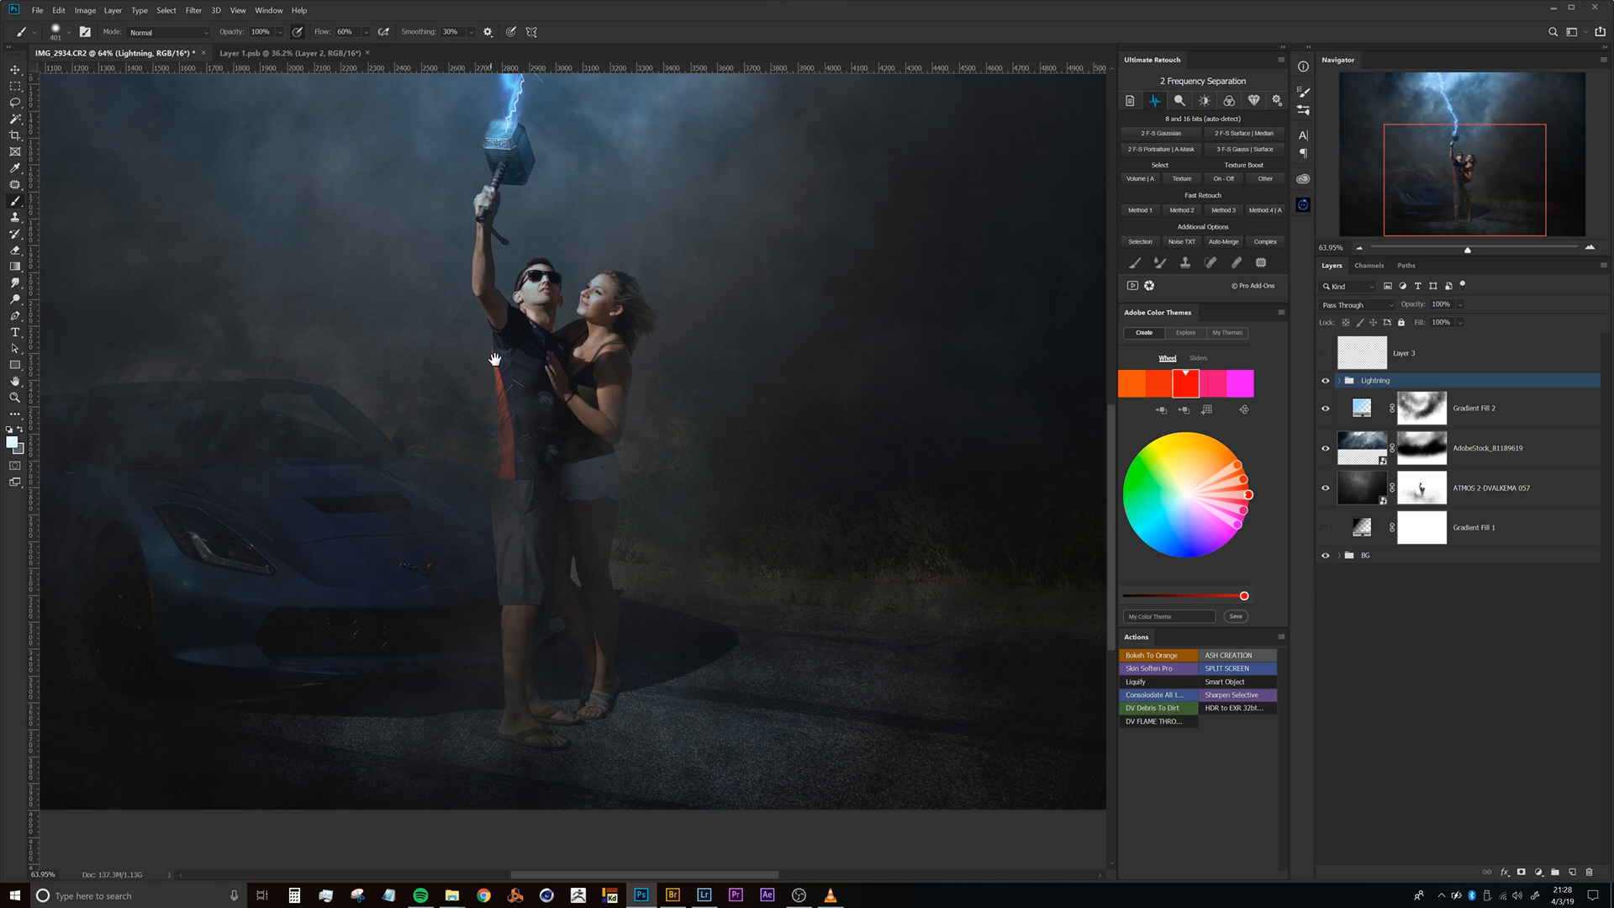
left_click_drag(551, 236, 558, 378)
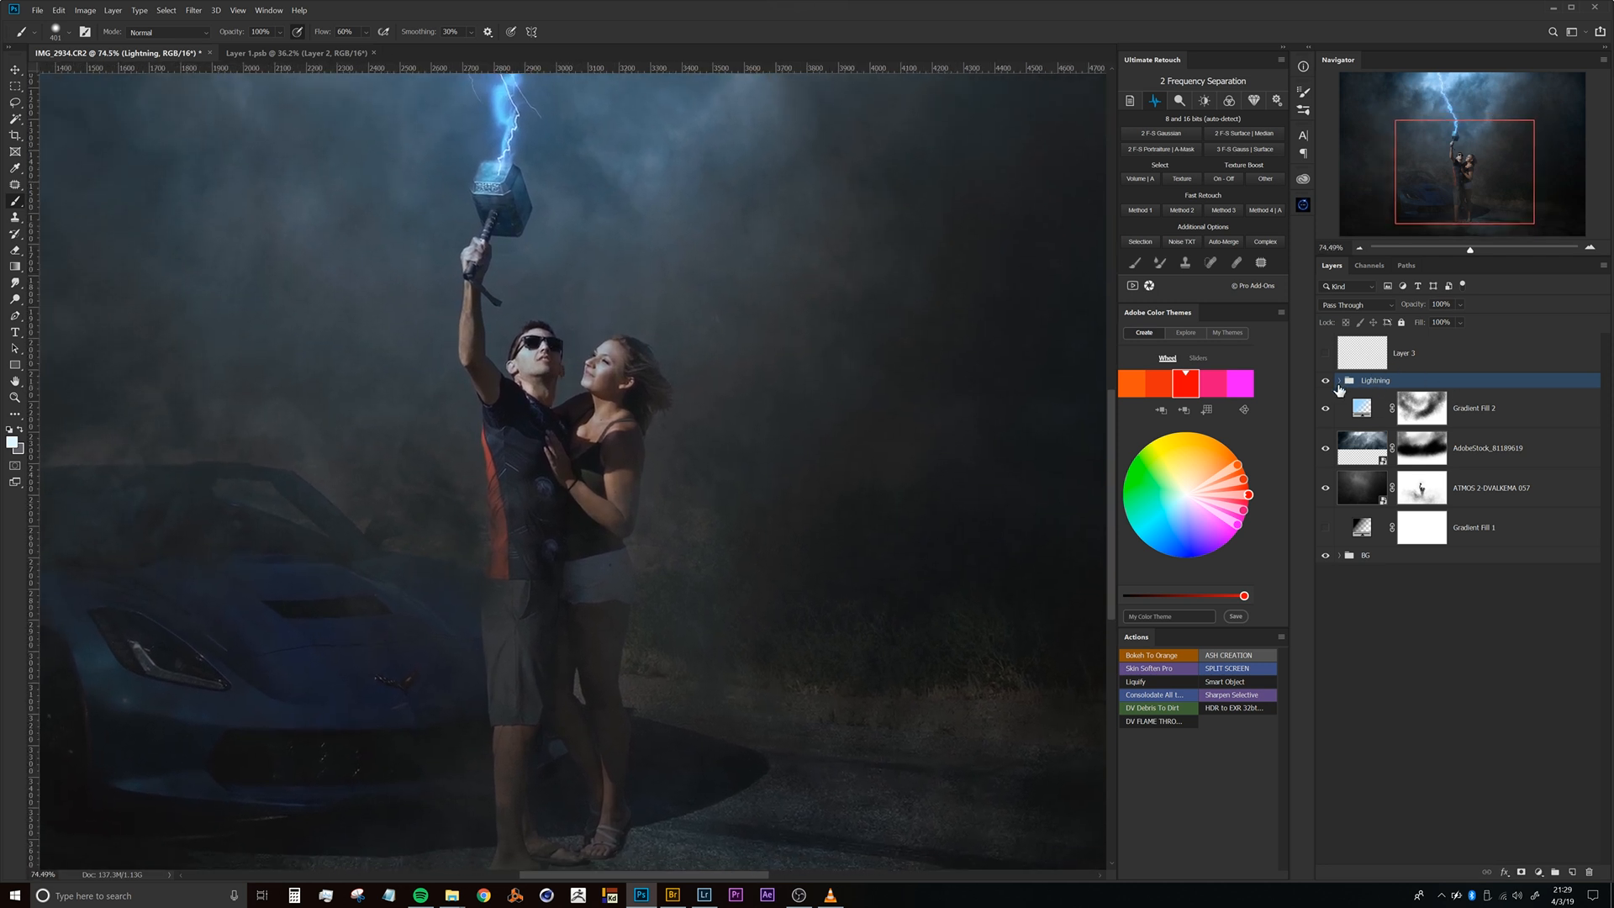
left_click(1340, 381)
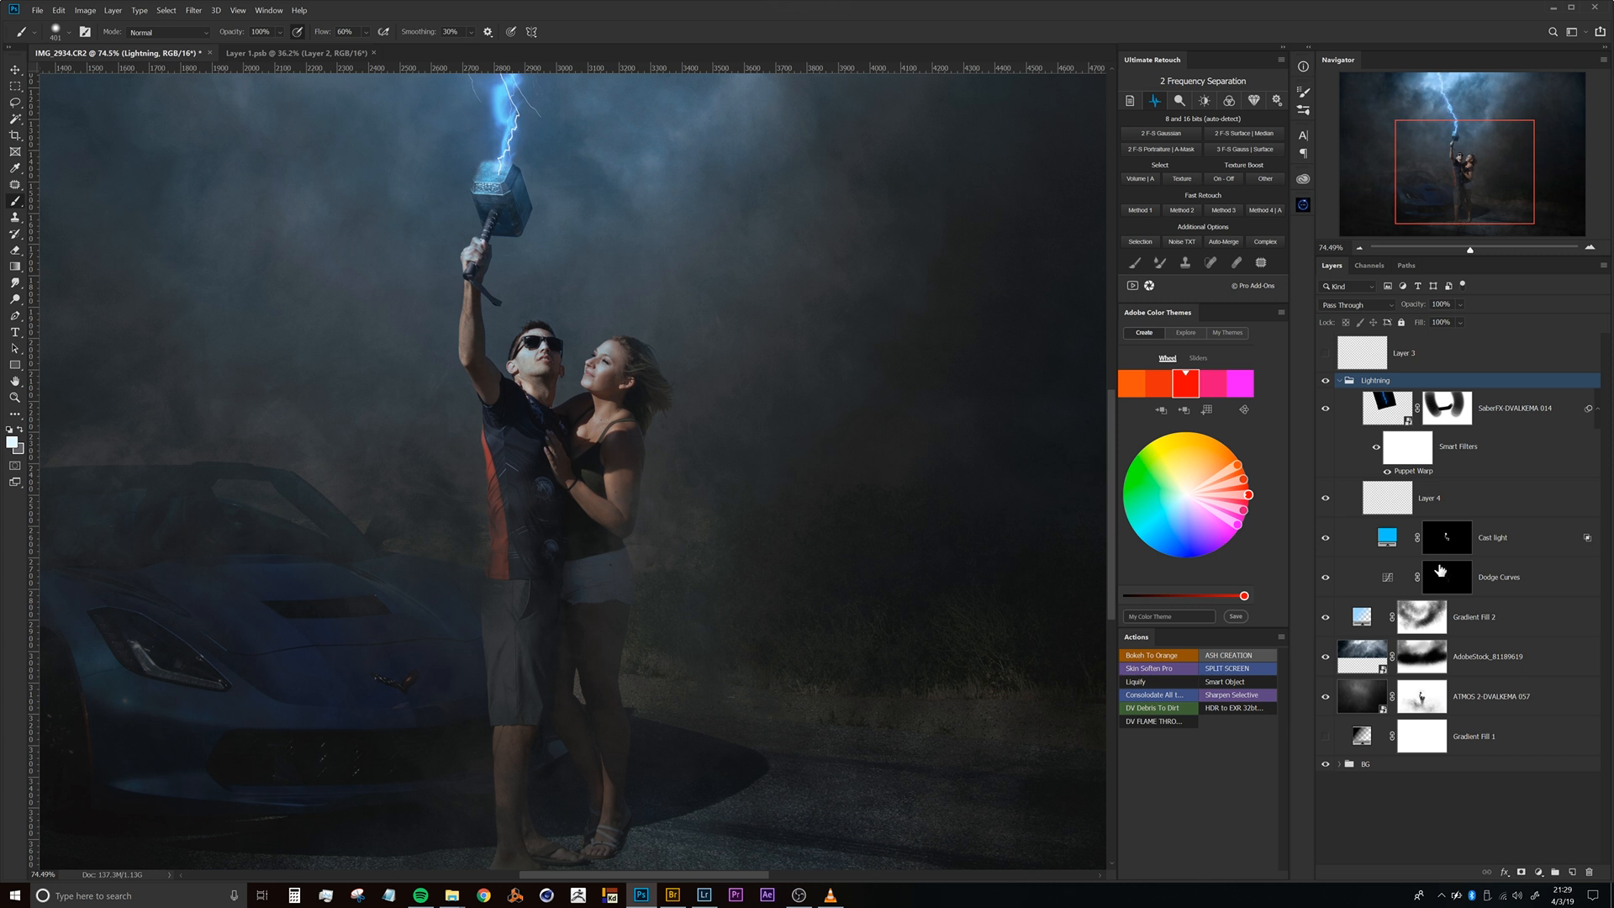
left_click(1539, 877)
left_click(1523, 662)
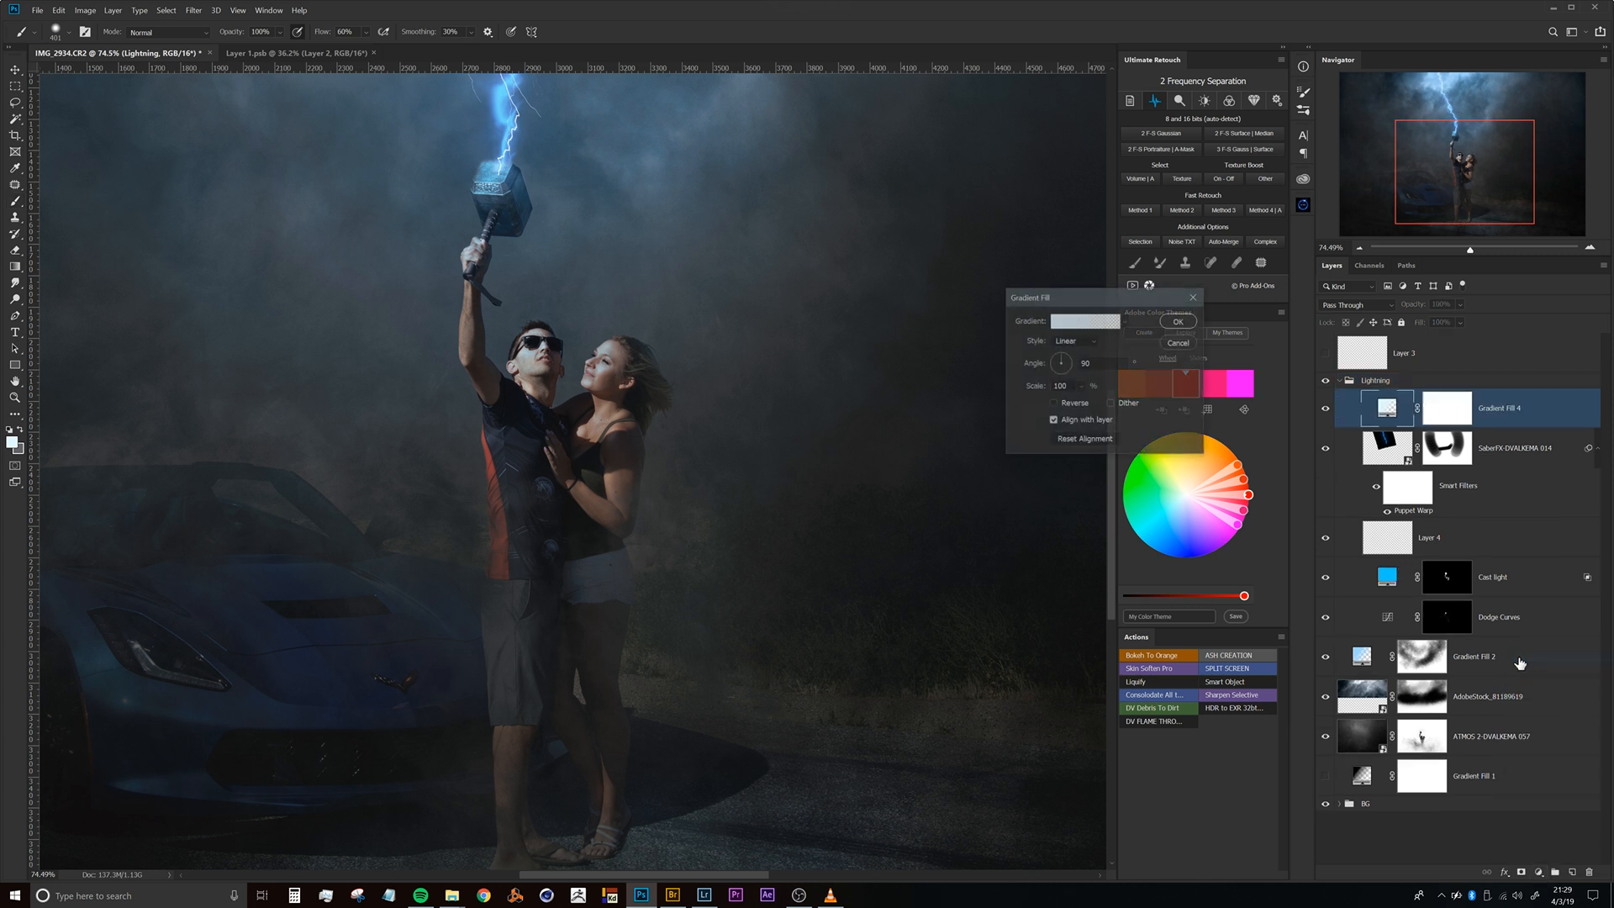
Set the new gradient fill's style to Radial and reduce its scale to a small glow around the man's head and arm.
left_click_drag(975, 510, 824, 443)
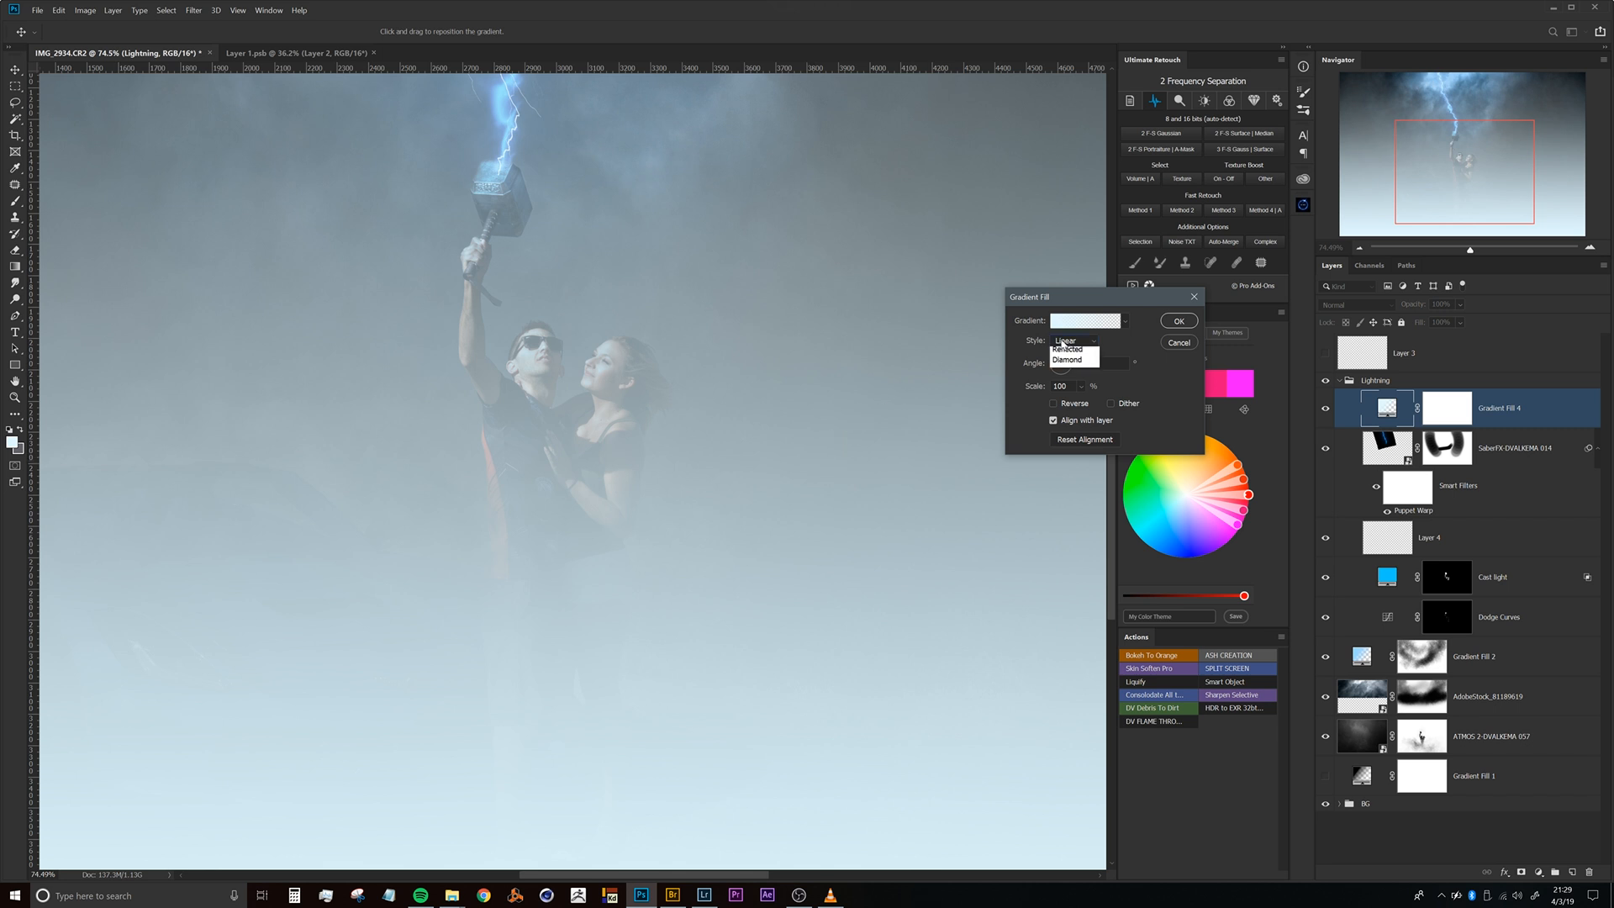
left_click(1069, 358)
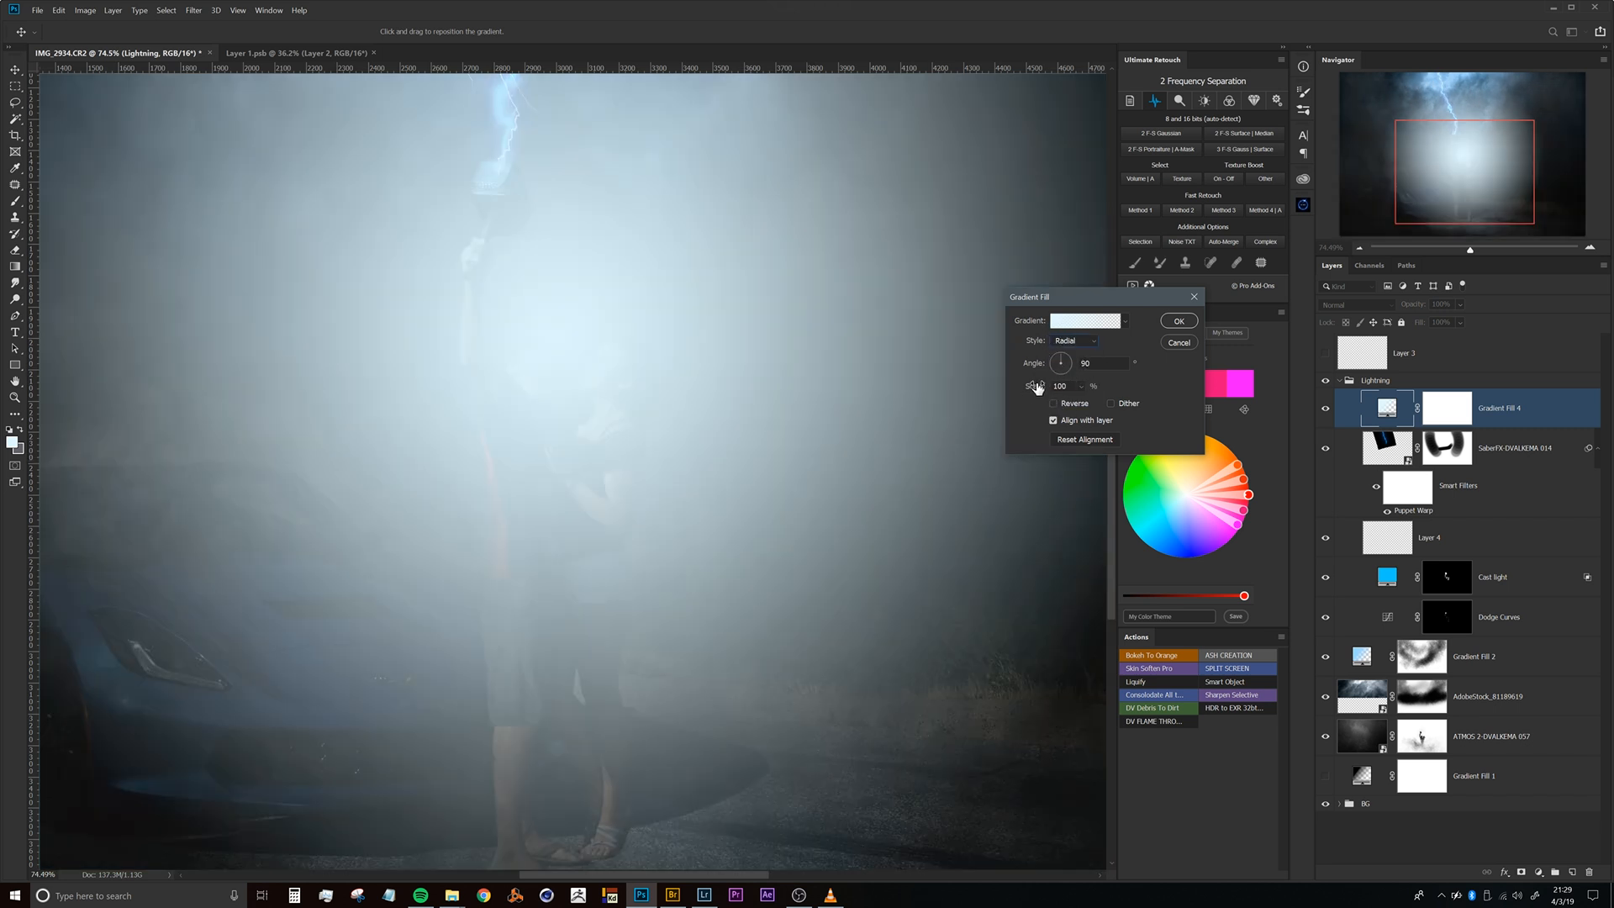
left_click_drag(1015, 396, 1005, 397)
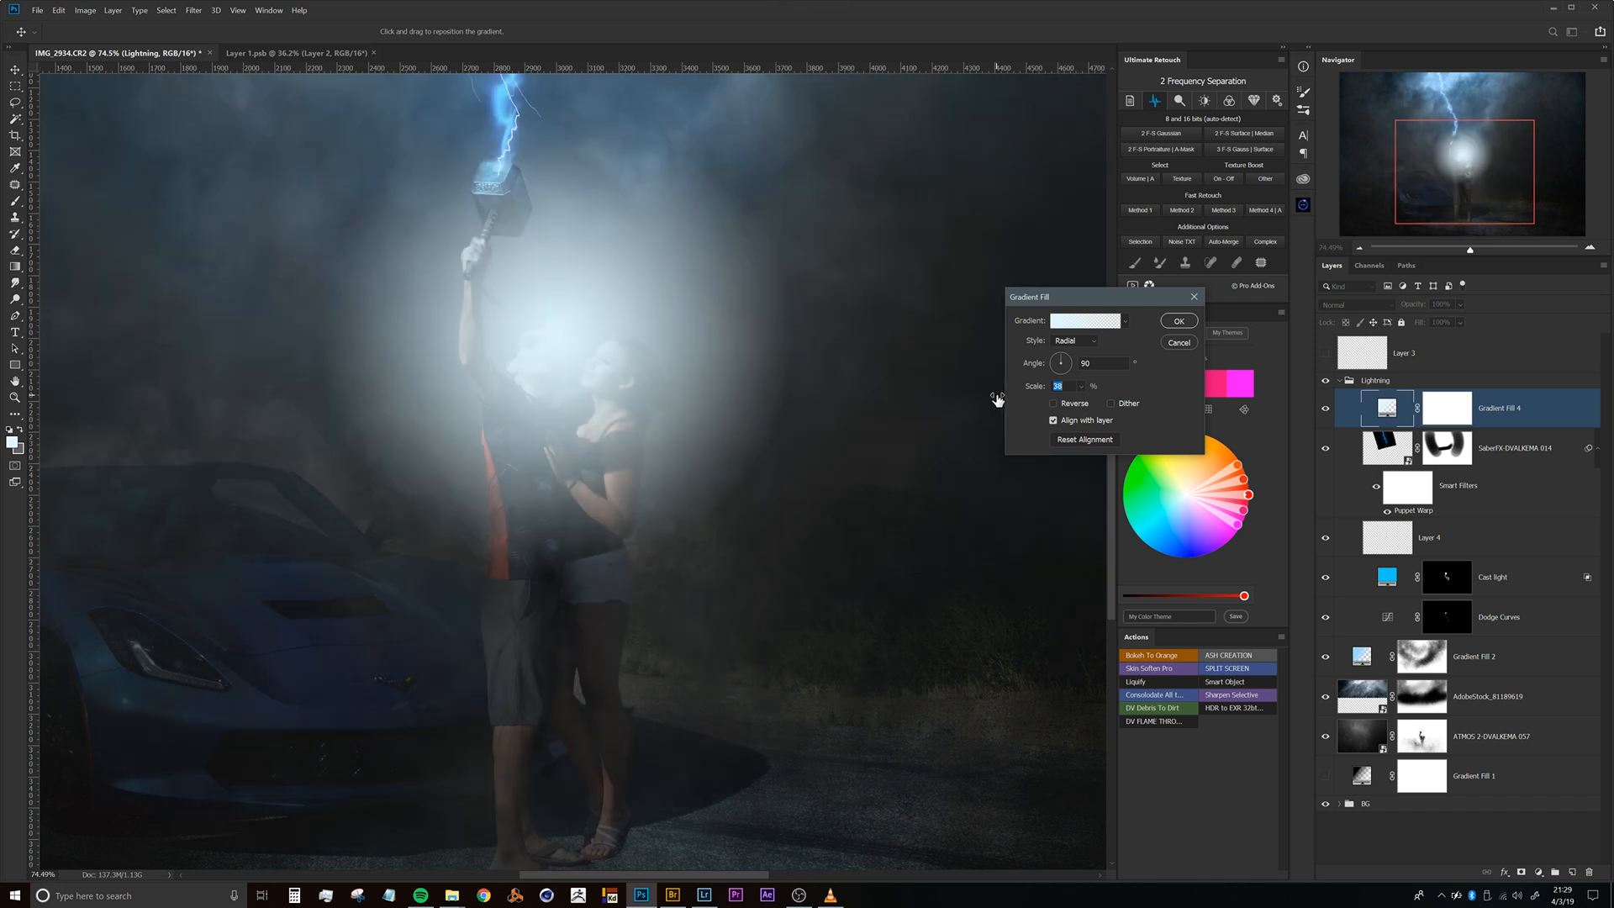
Set the radial gradient fill's scale to 39% and position its glow behind the couple, just below the hammer.
left_click_drag(1009, 397, 997, 397)
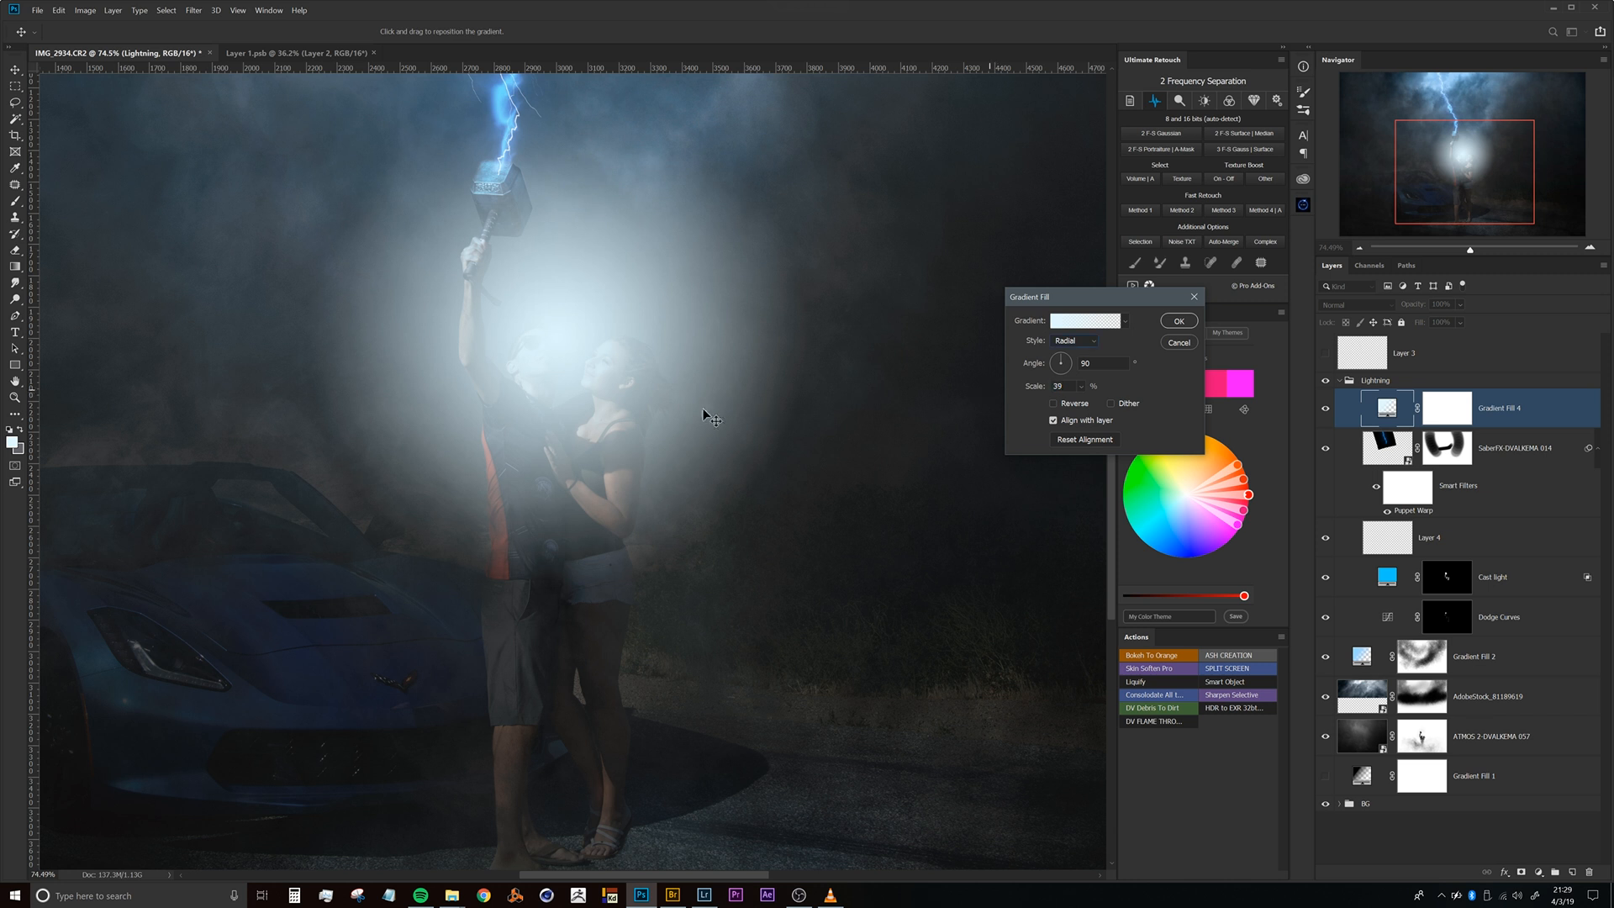
left_click_drag(621, 322, 630, 301)
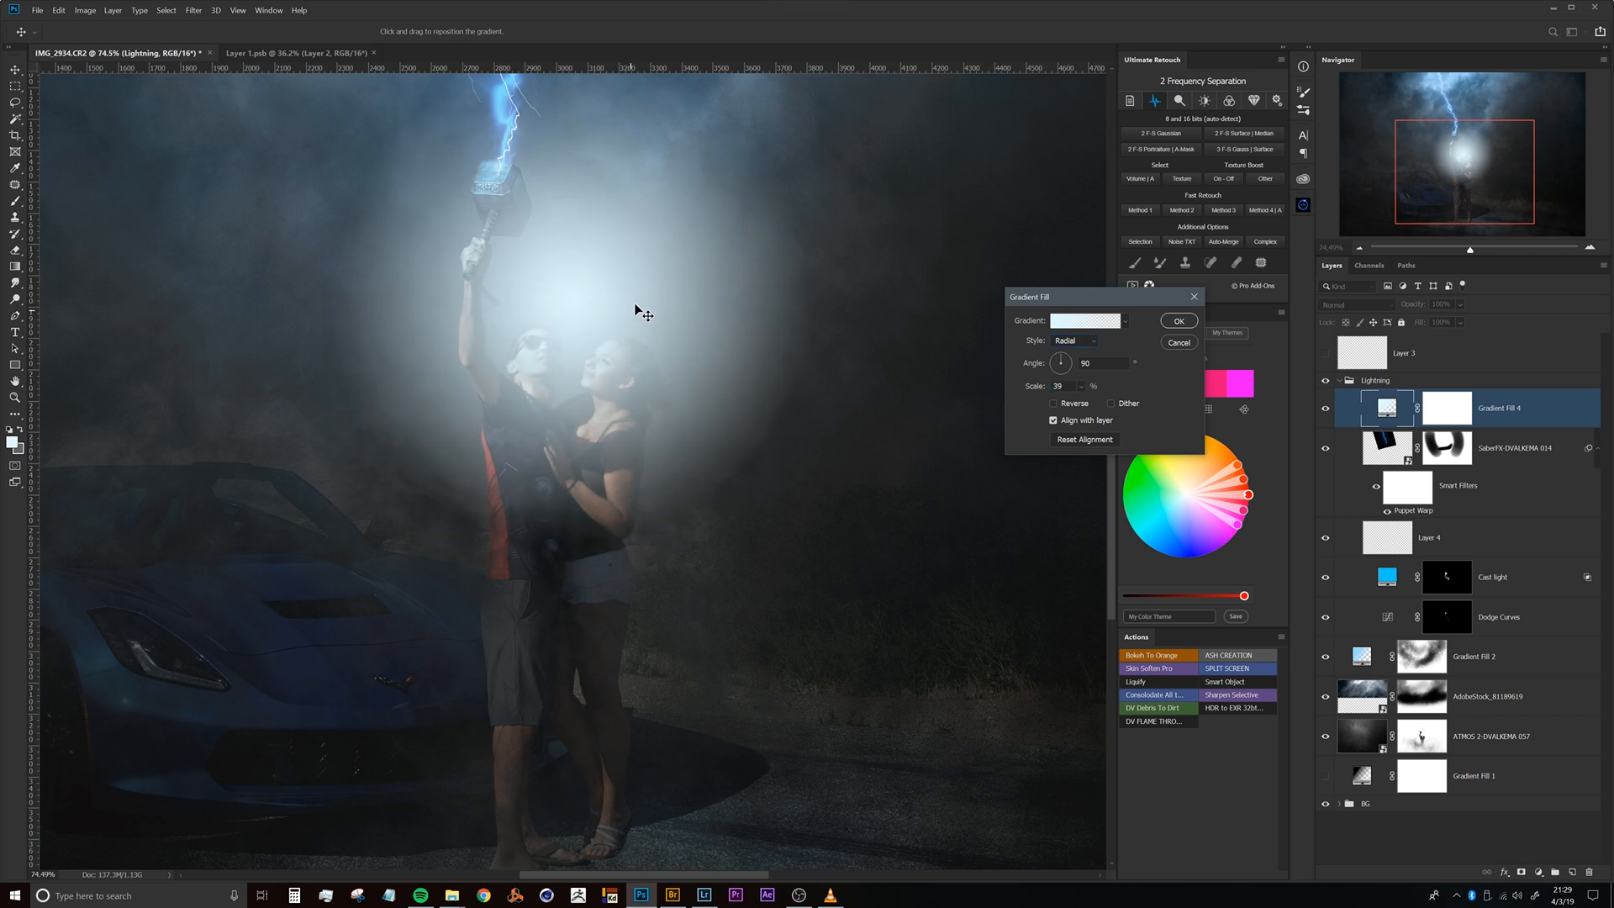
left_click_drag(634, 305, 631, 313)
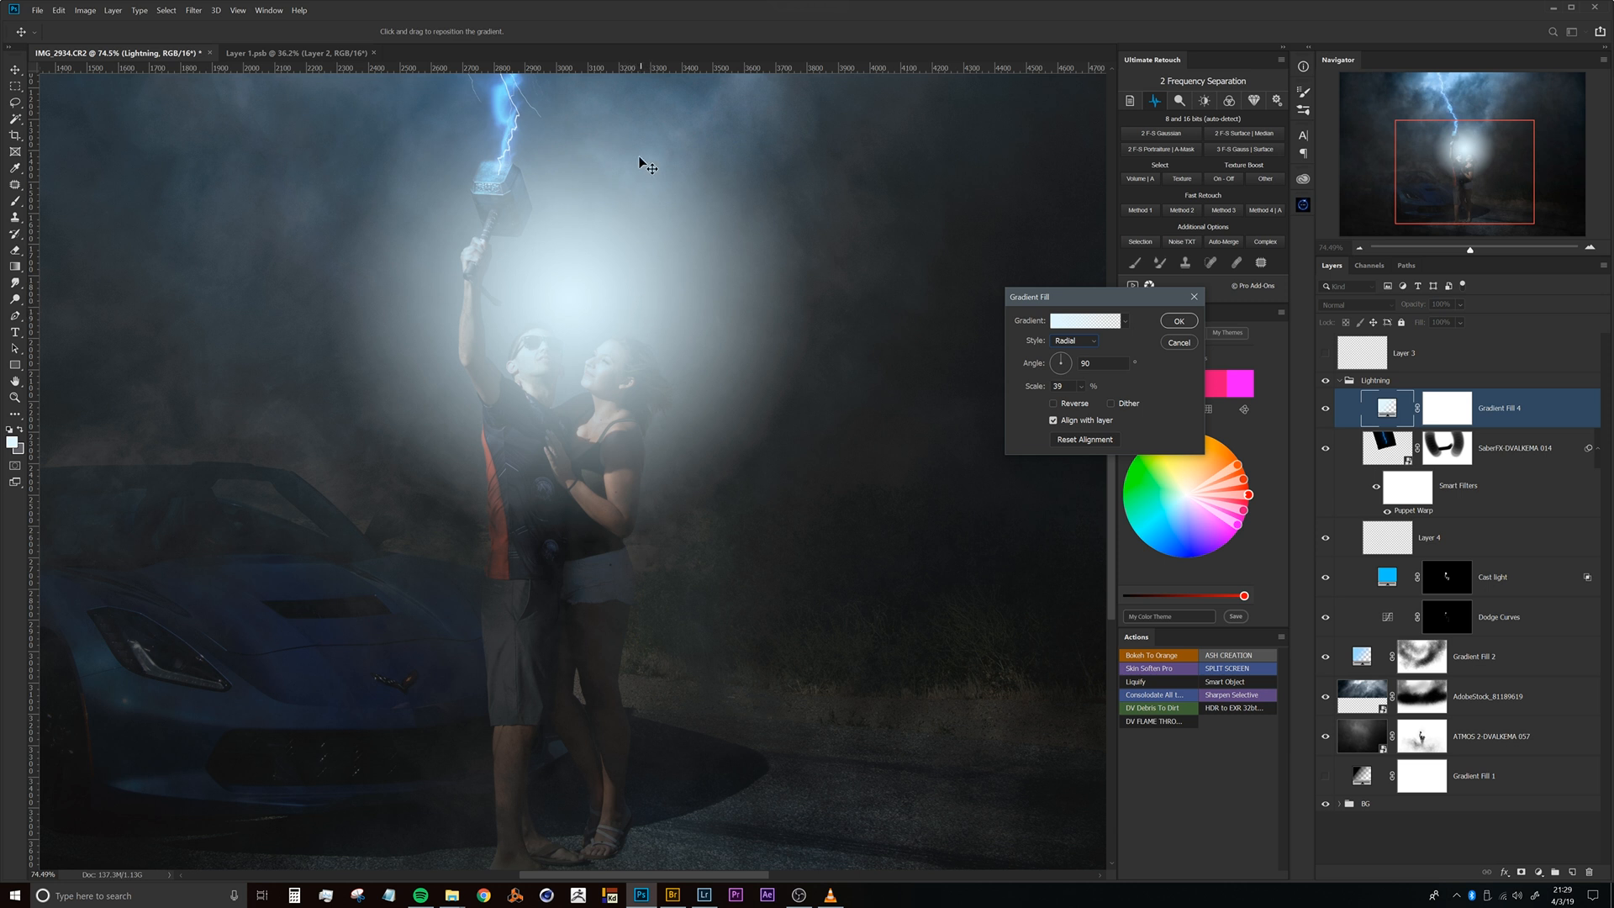
left_click(1179, 322)
Set the blend mode of the Gradient Fill 4 layer to Overlay.
left_click(1356, 305)
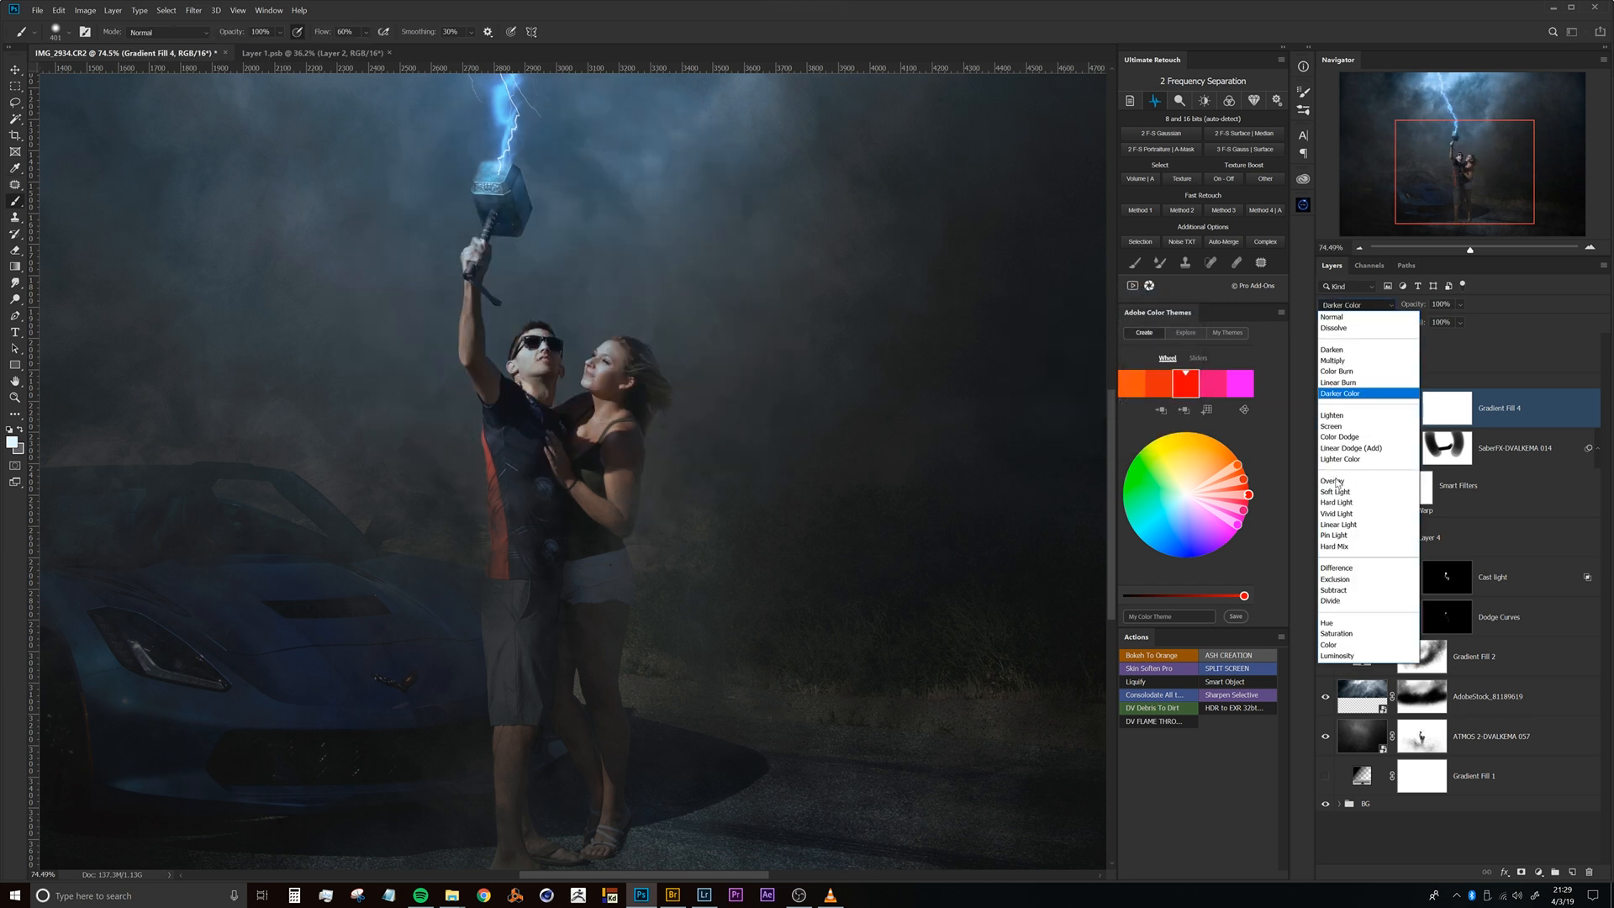
left_click(1337, 482)
left_click_drag(653, 366, 655, 330)
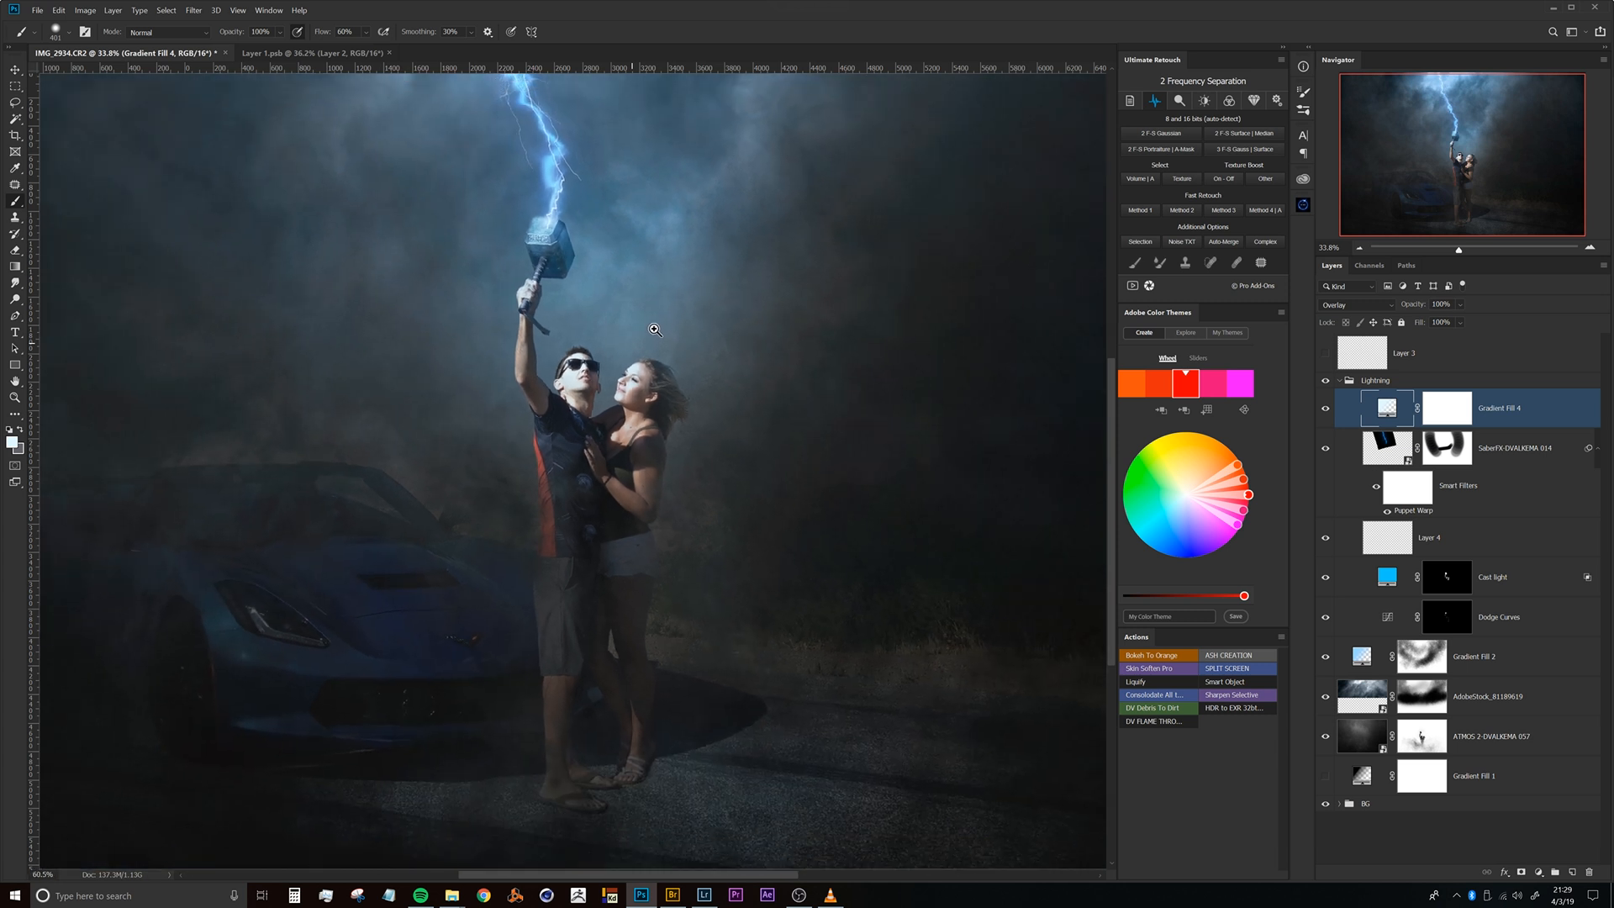
Compare the image with Gradient Fill 4 hidden and shown, examining the glow around the hammer and couple.
left_click(1327, 410)
left_click(1326, 410)
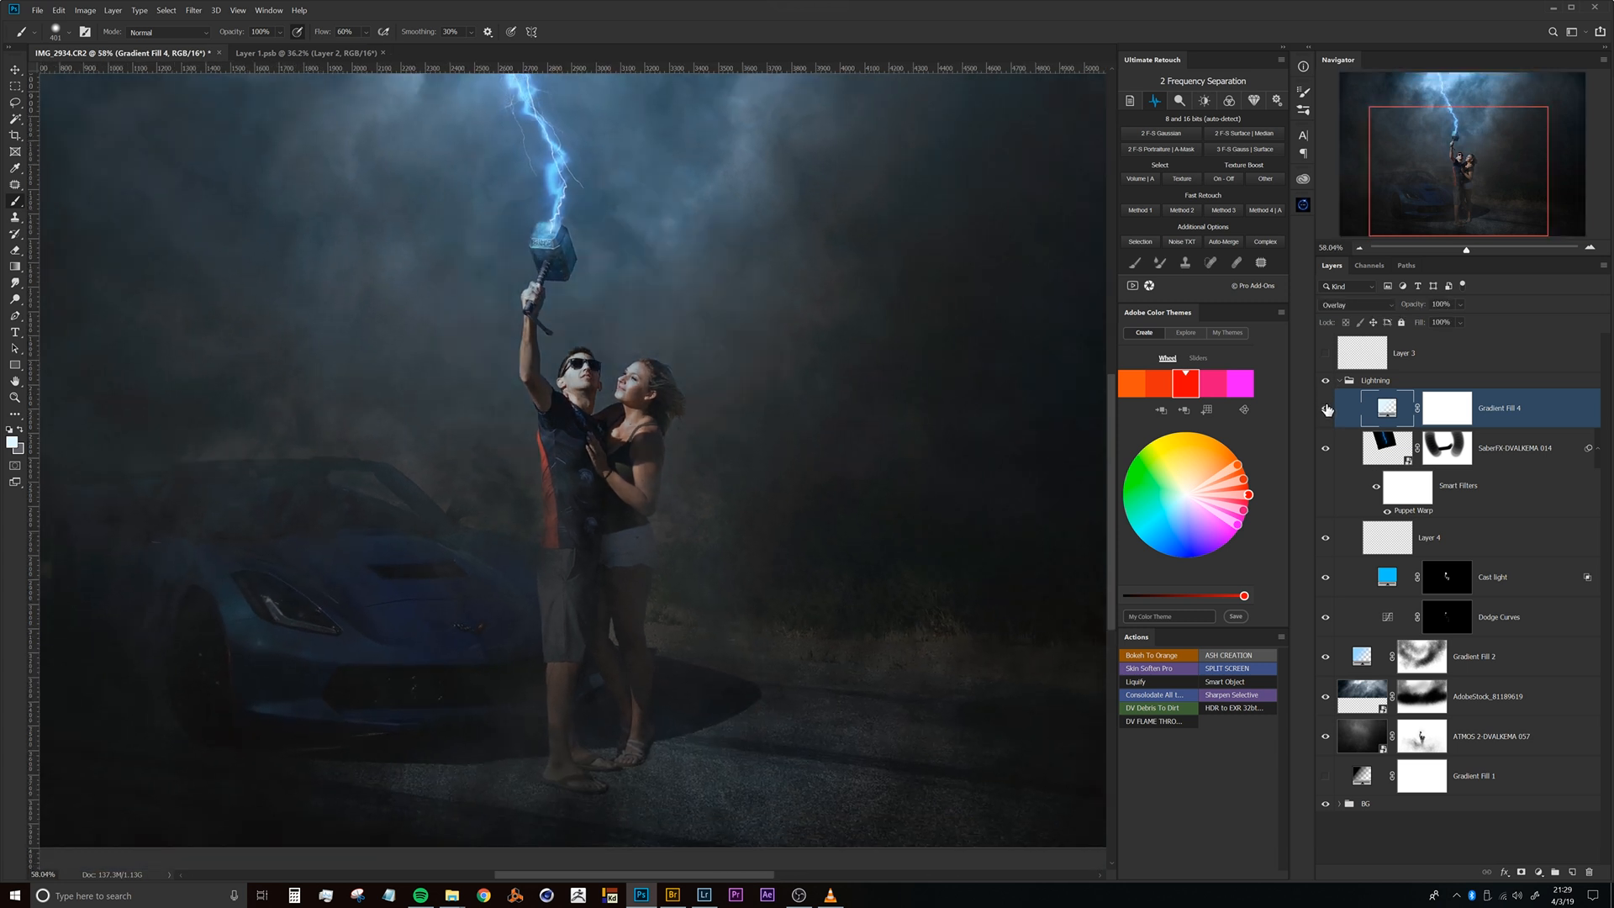
left_click(1328, 409)
left_click(1327, 409)
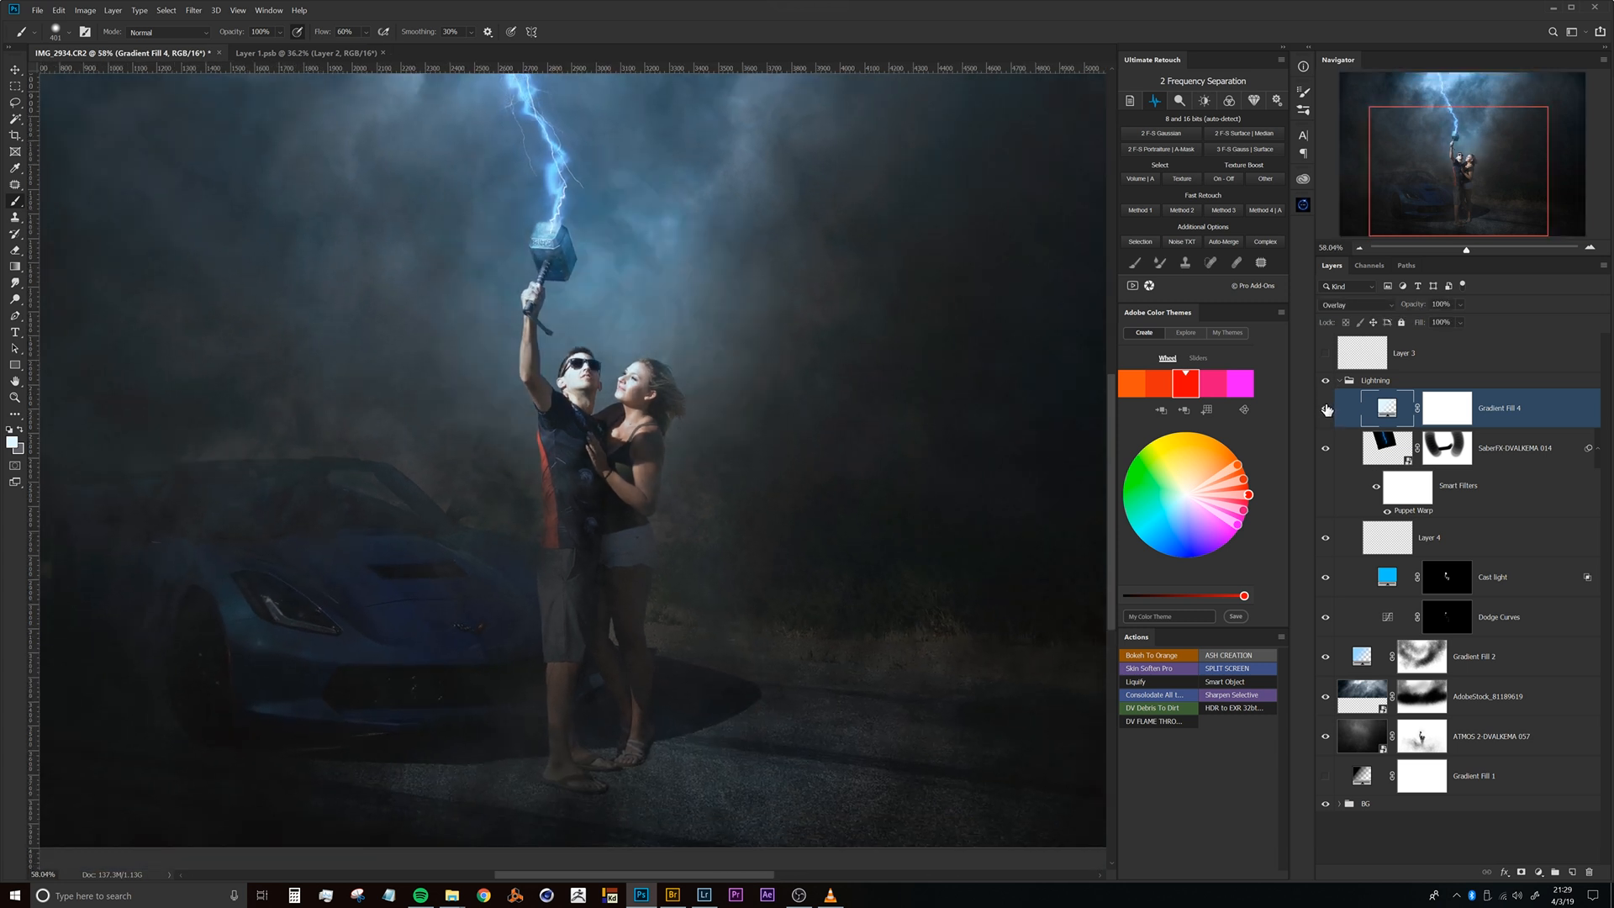
left_click(1327, 410)
left_click(1325, 411)
left_click_drag(601, 418, 633, 416)
scroll(640, 356, "up", 3)
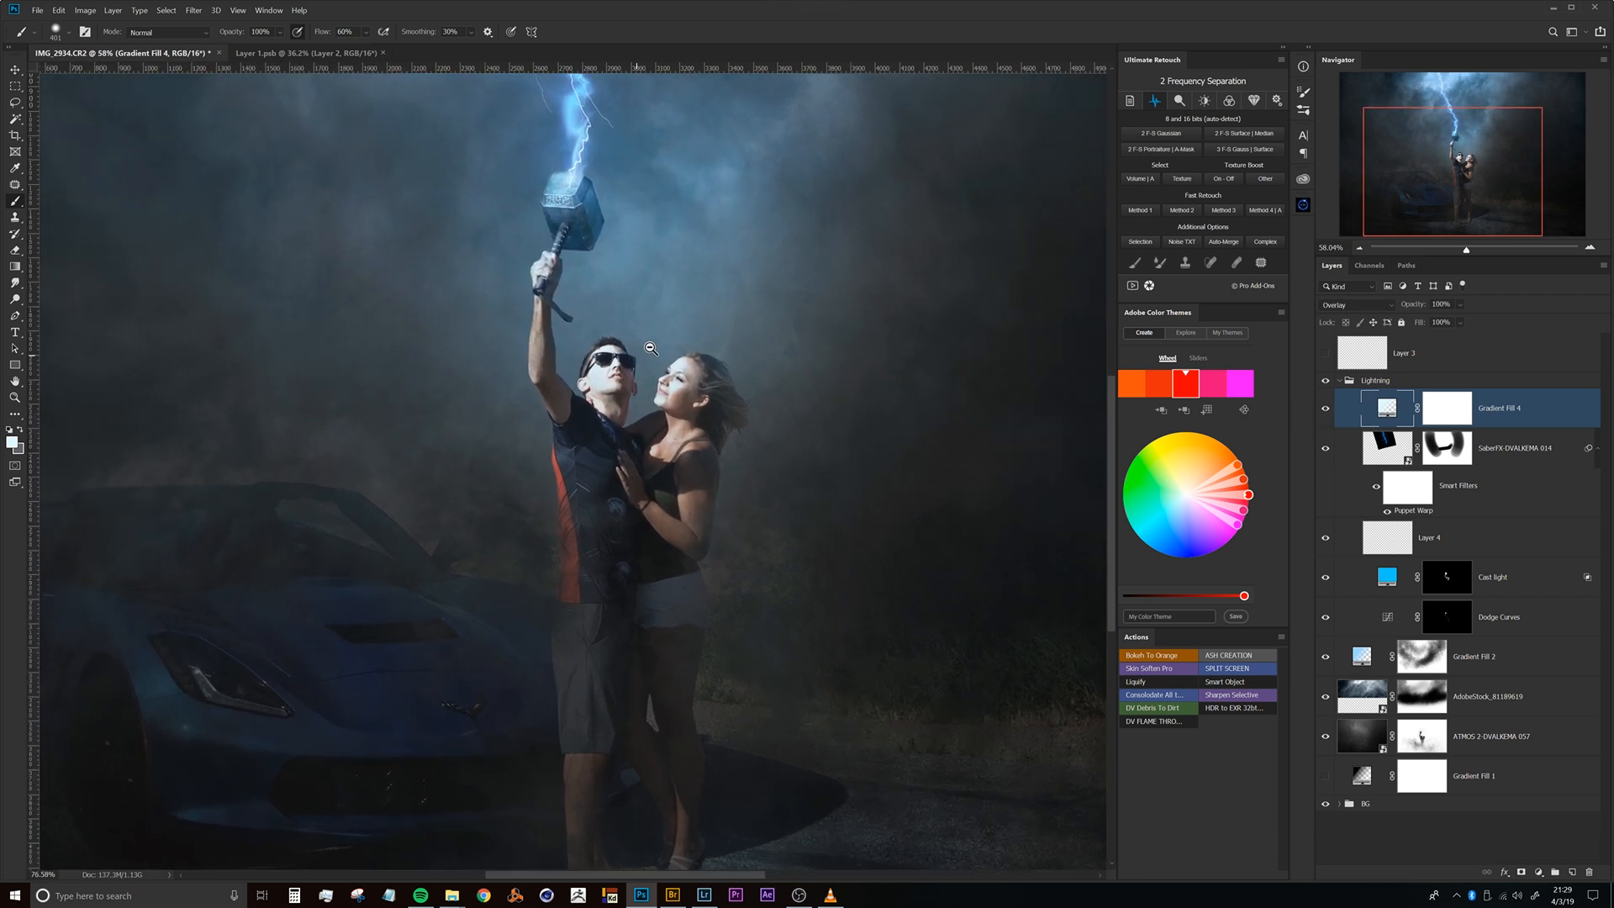
mouse_move(636, 344)
left_mouse_down()
mouse_move(629, 382)
mouse_move(623, 341)
left_mouse_up()
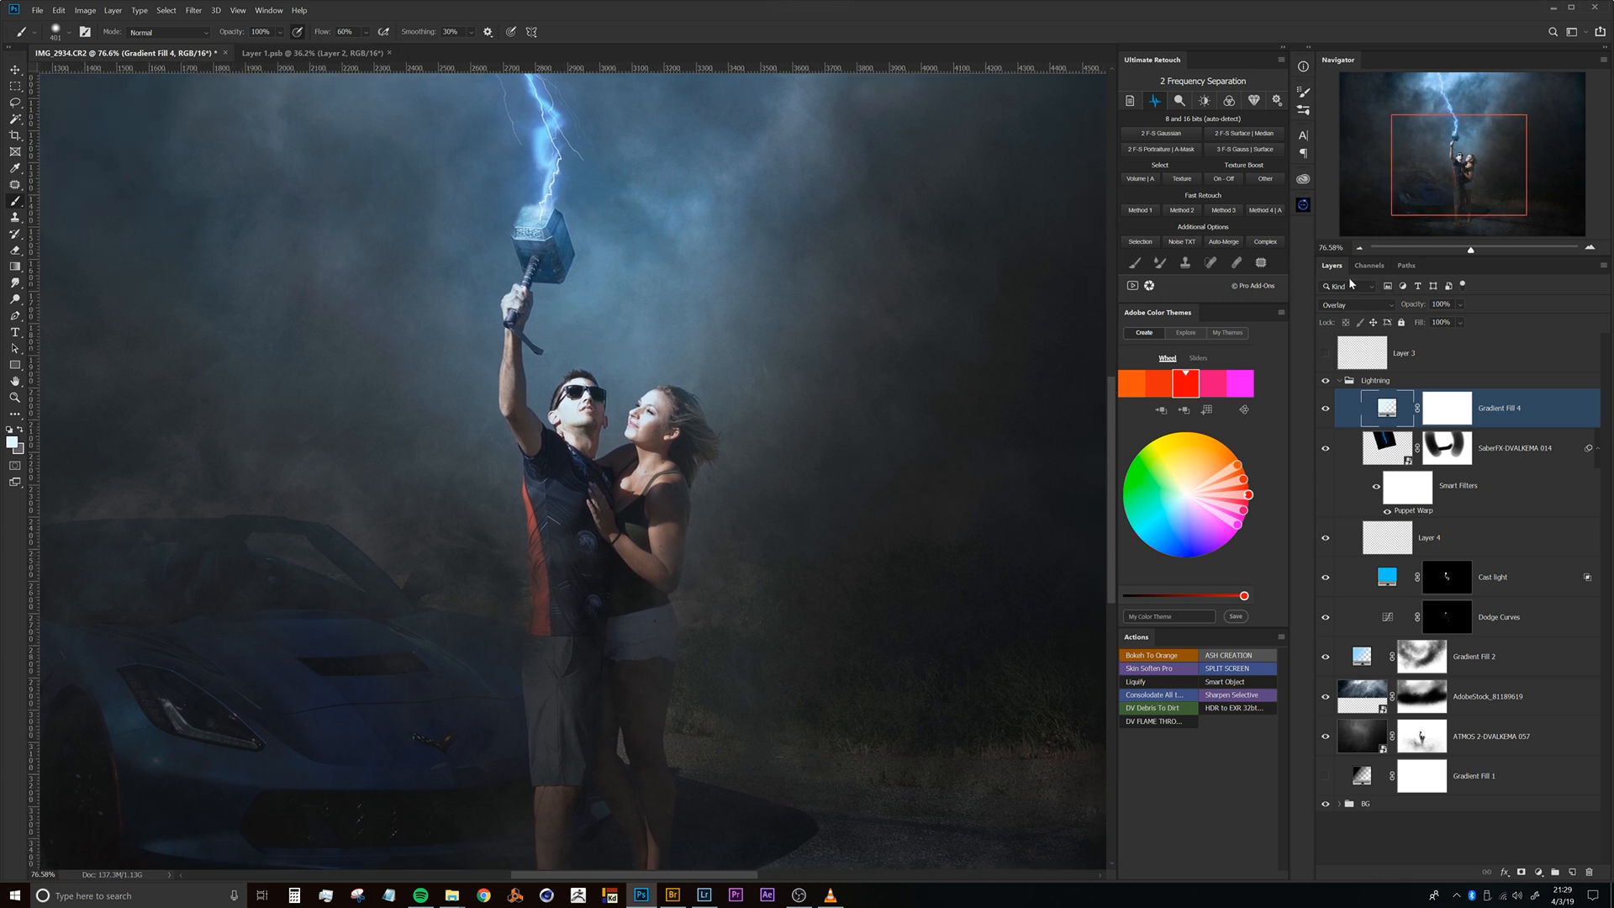
Load the saved Subjects channel as a selection around the couple and hammer.
left_click(1383, 265)
left_click(1349, 426, "ctrl")
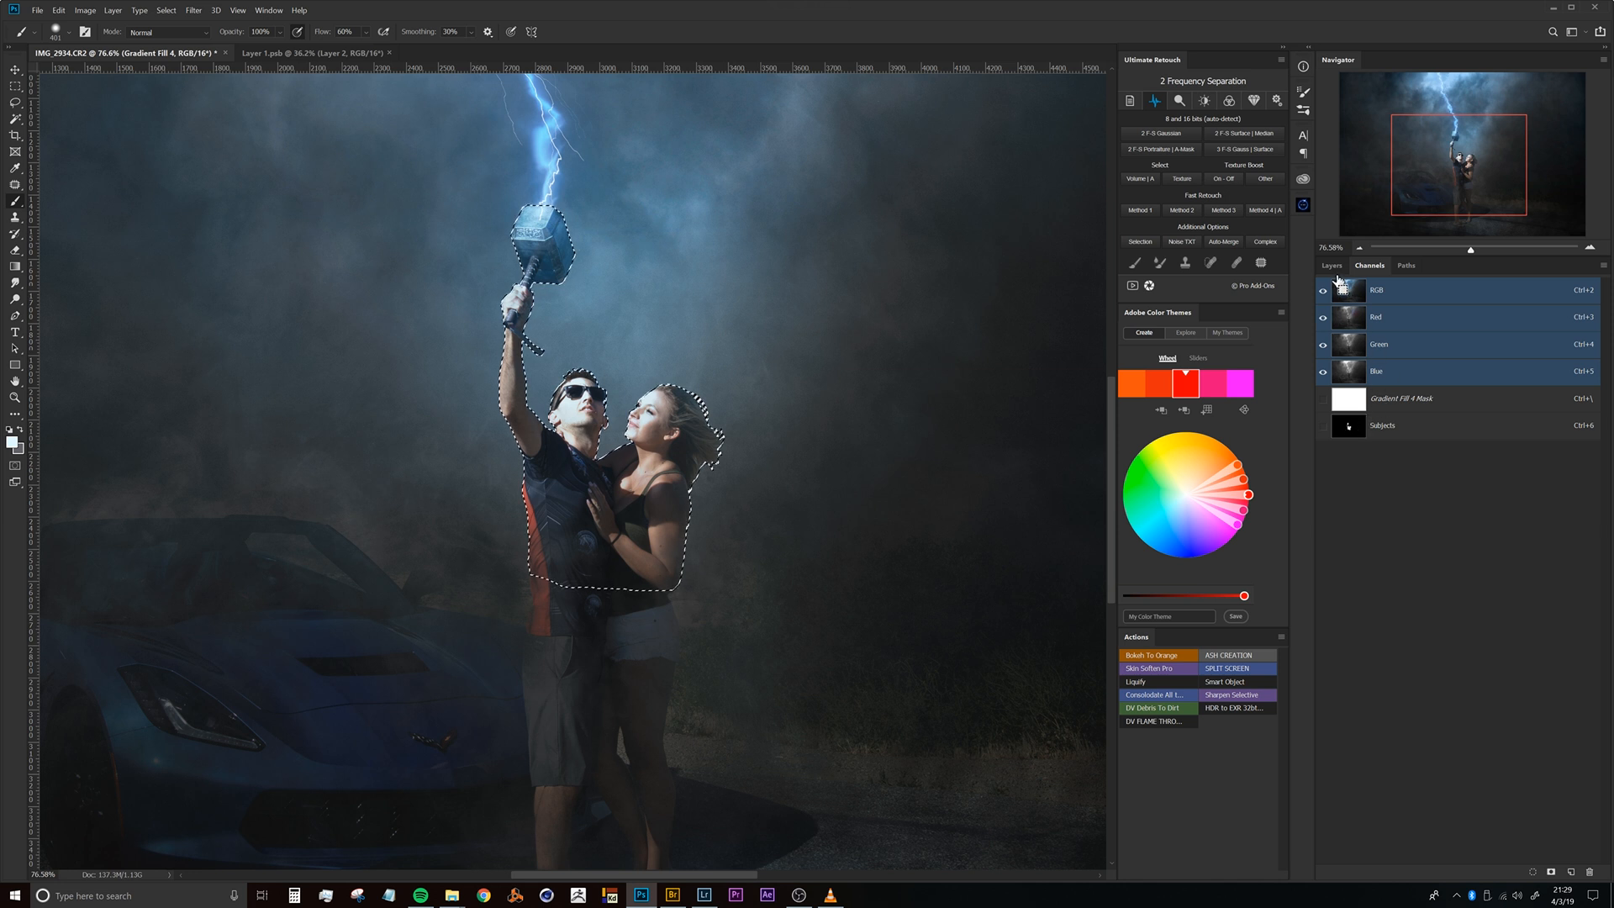
left_click(1331, 266)
Replace Gradient Fill 4's layer mask with one made from the subject selection, and invert it to exclude the couple and hammer.
left_click(1446, 407)
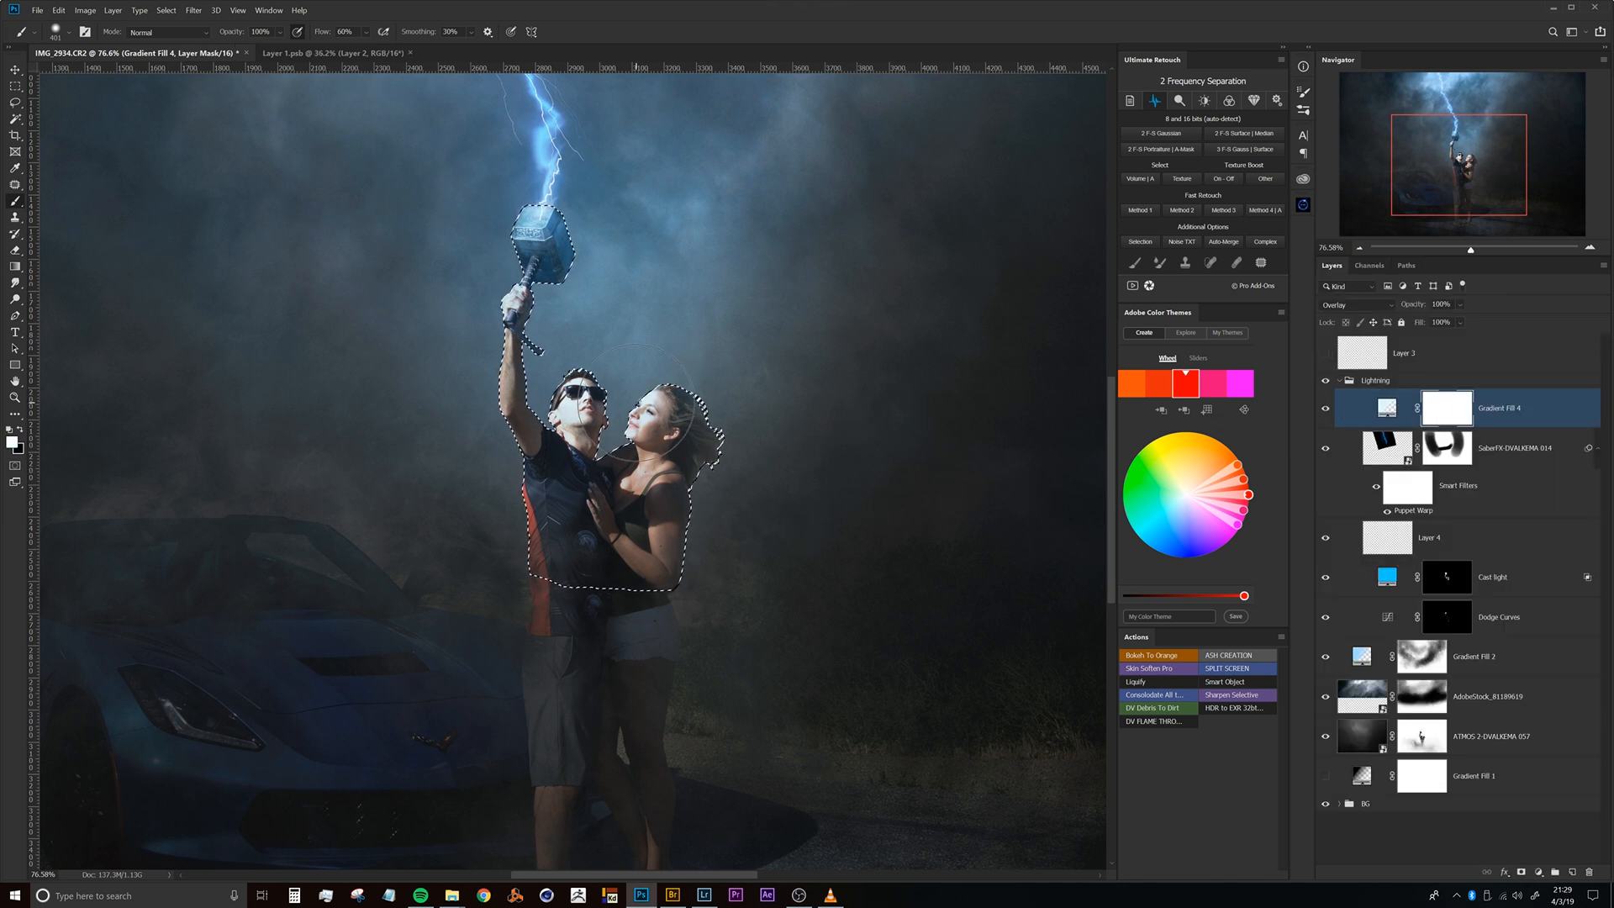
right_click(1435, 414)
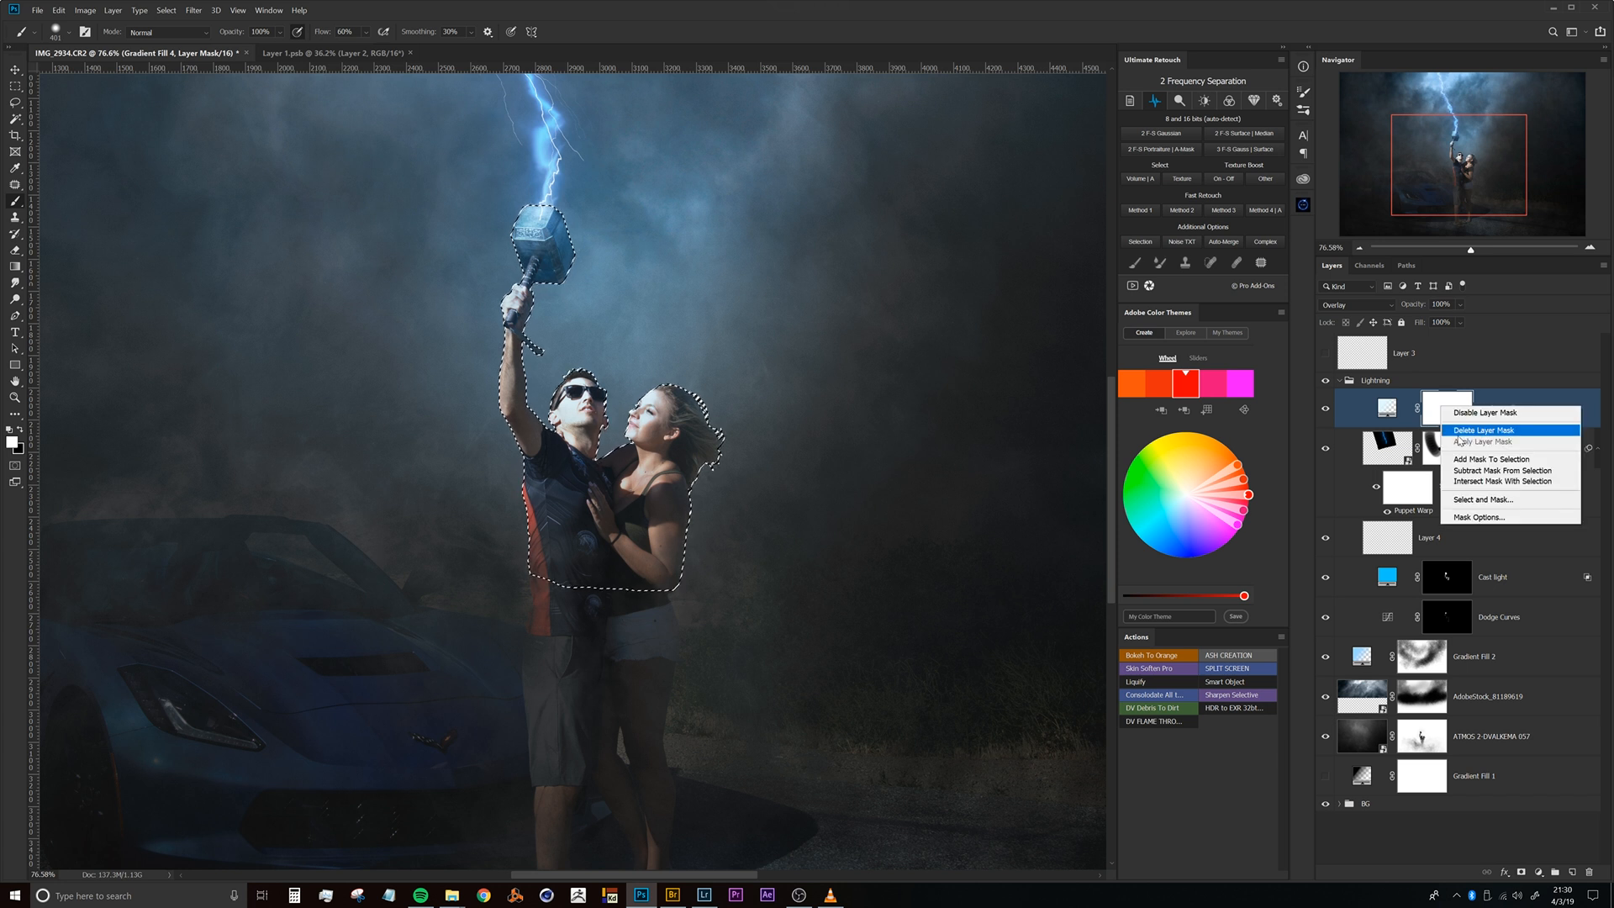
left_click(1467, 430)
left_click(1520, 872)
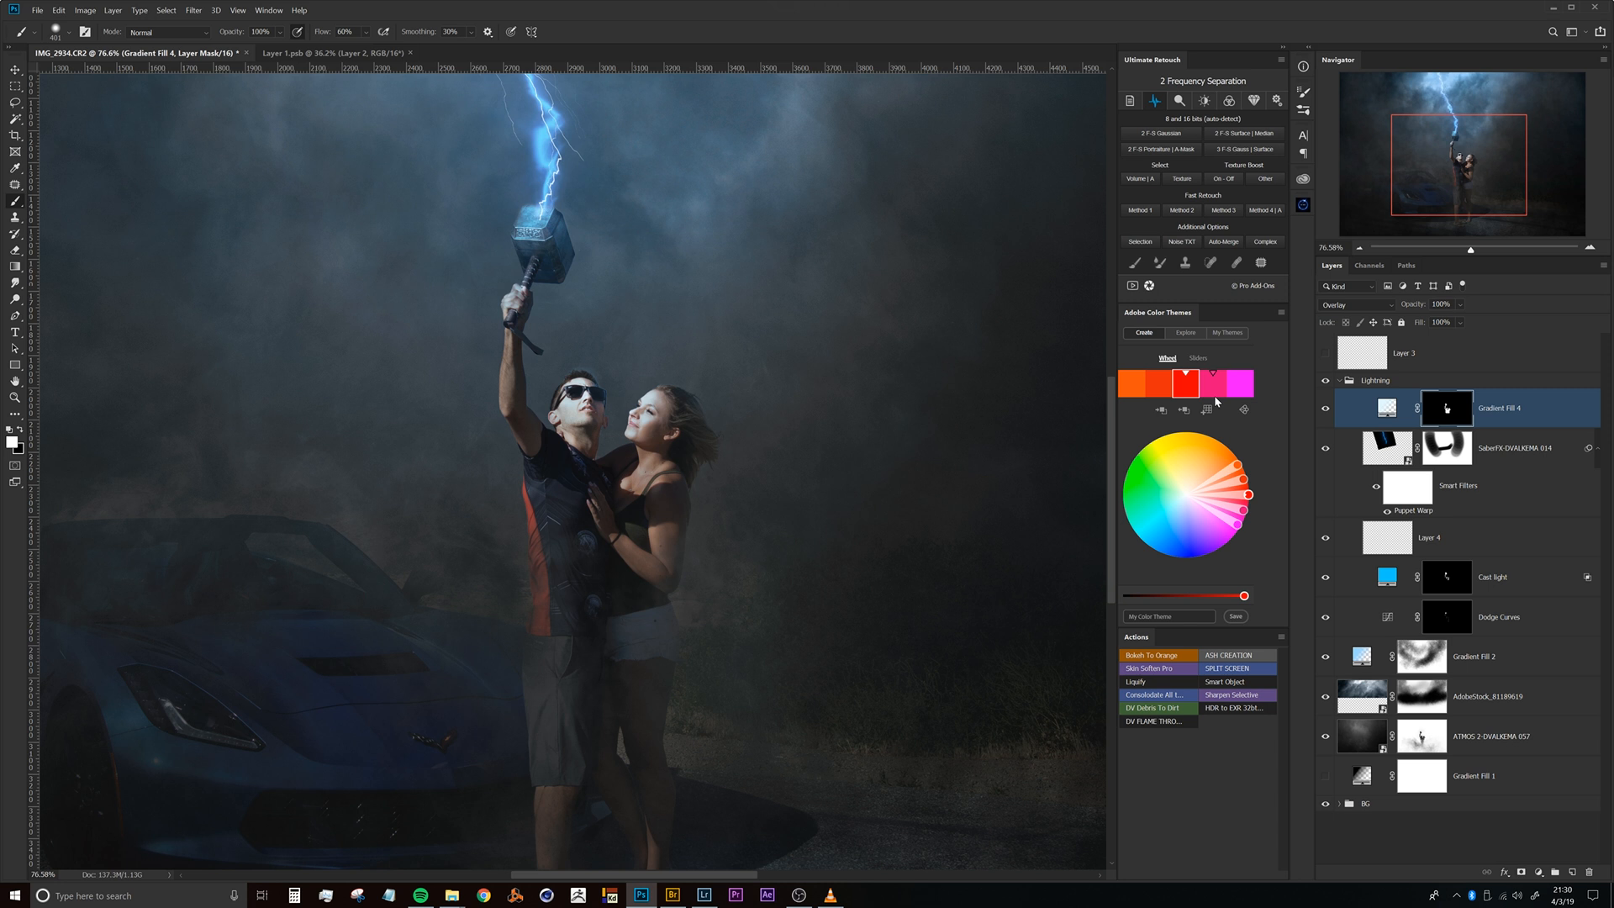
key("ctrl+i")
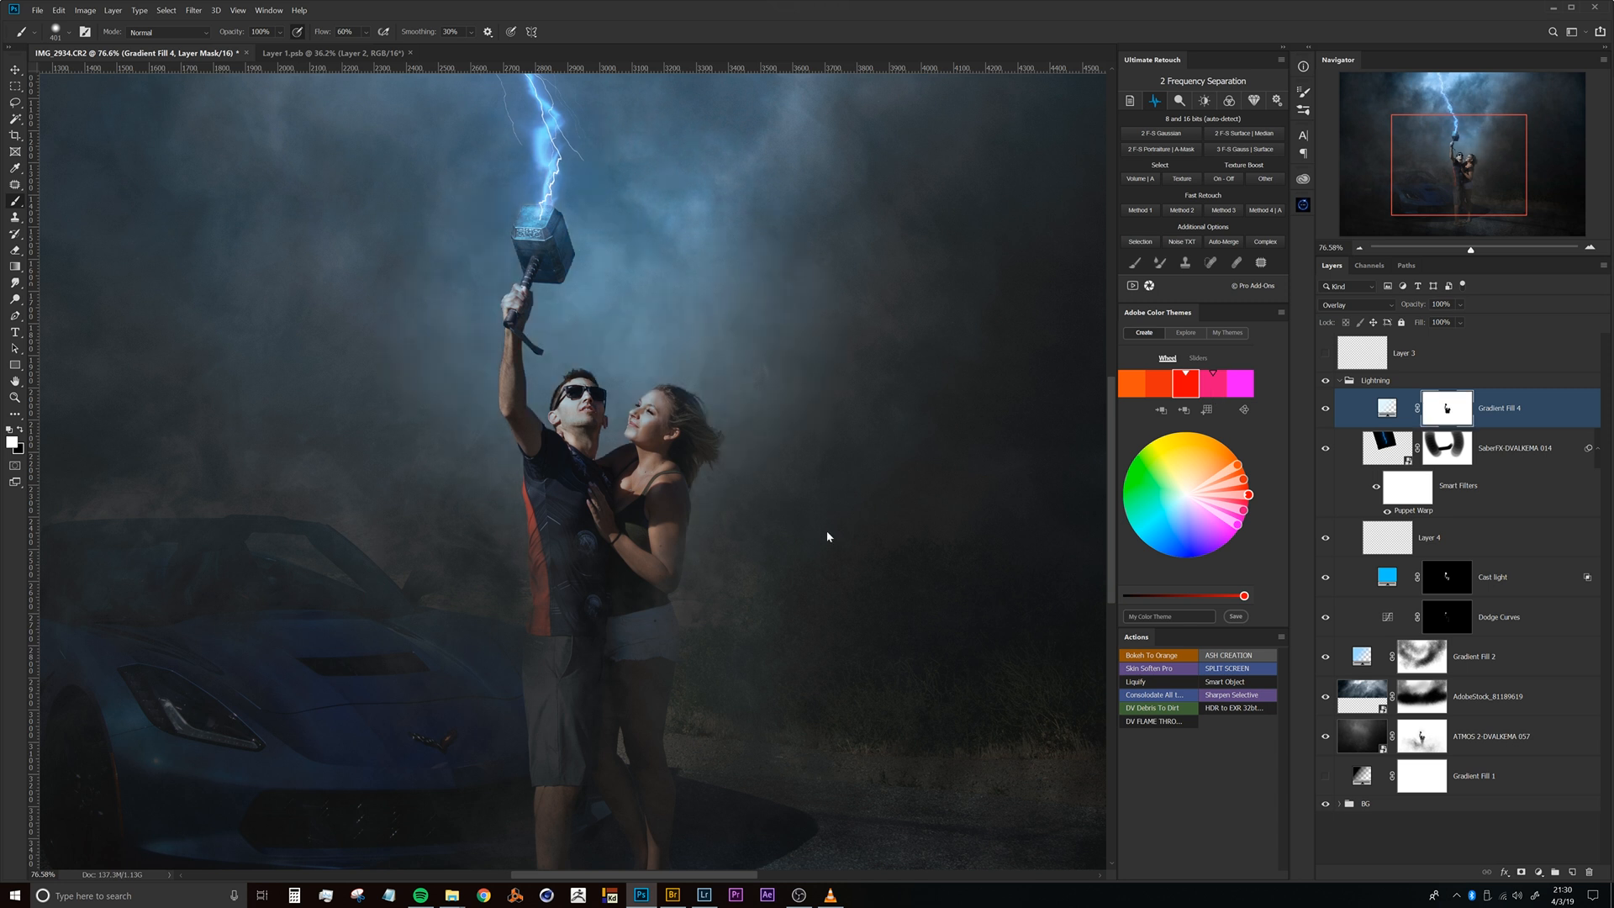
Examine the masked edges around the hammer and couple, comparing the image with Gradient Fill 4 hidden and shown.
mouse_move(638, 359)
left_mouse_down()
mouse_move(627, 382)
mouse_move(663, 353)
left_mouse_up()
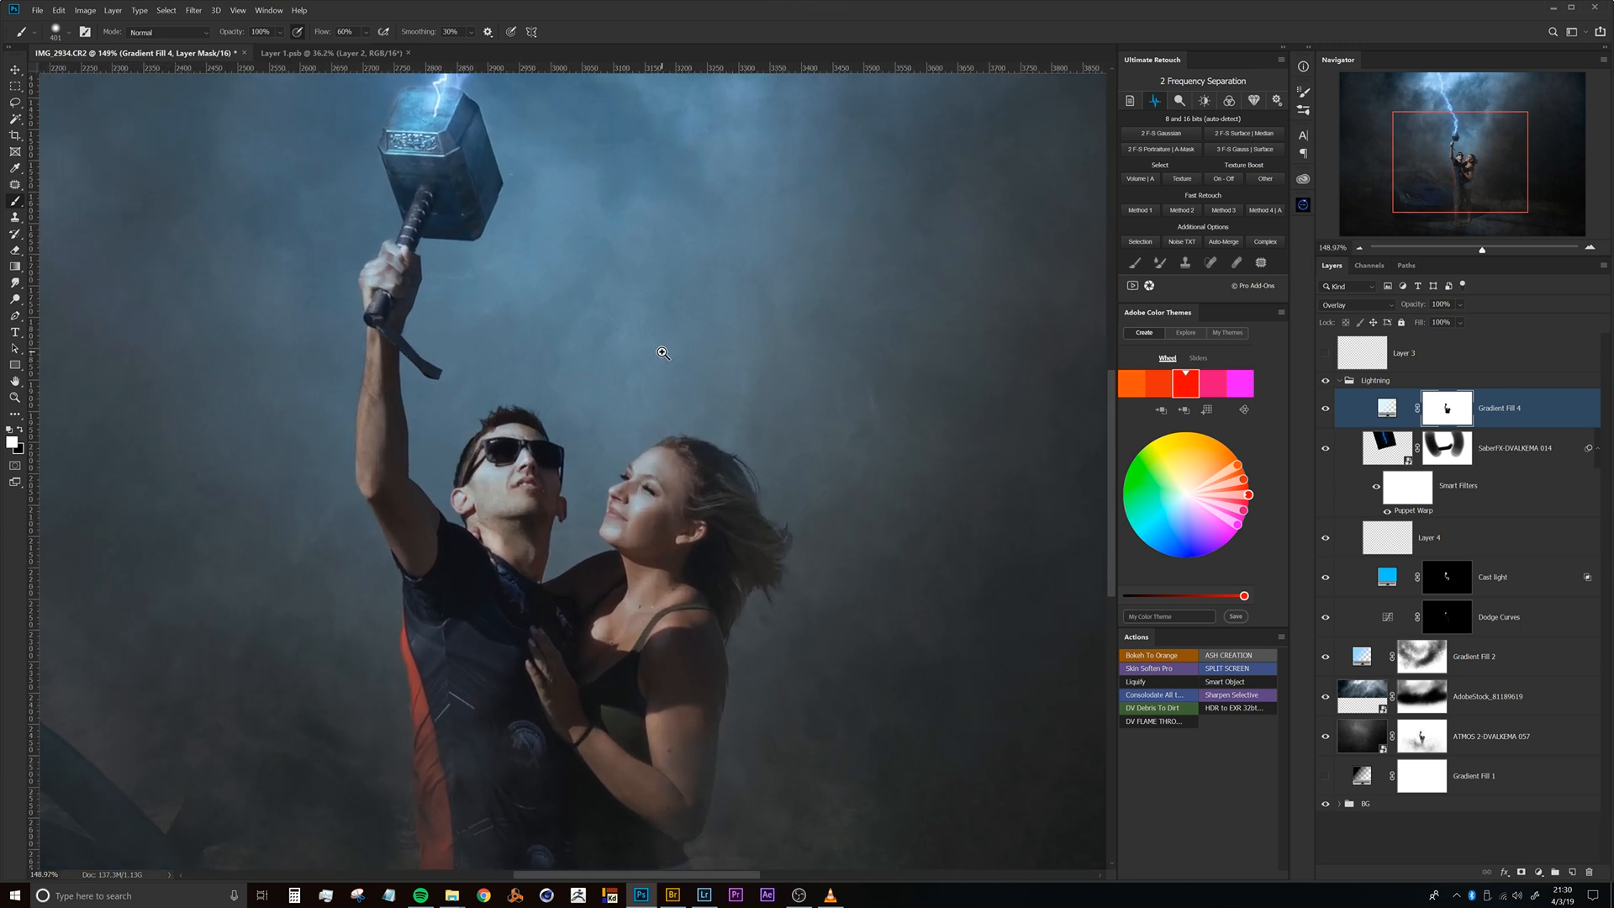
left_click_drag(616, 418, 644, 347)
left_click_drag(526, 299, 548, 279)
left_click_drag(602, 331, 584, 427)
left_click(1325, 412)
left_click(1326, 412)
left_click(1326, 412)
left_click(1326, 412)
left_click(1326, 412)
left_click(1327, 412)
left_click_drag(711, 423, 713, 536)
Reopen Gradient Fill 4's settings and reposition its glow slightly beside the hammer and raised arm.
left_click(1387, 409)
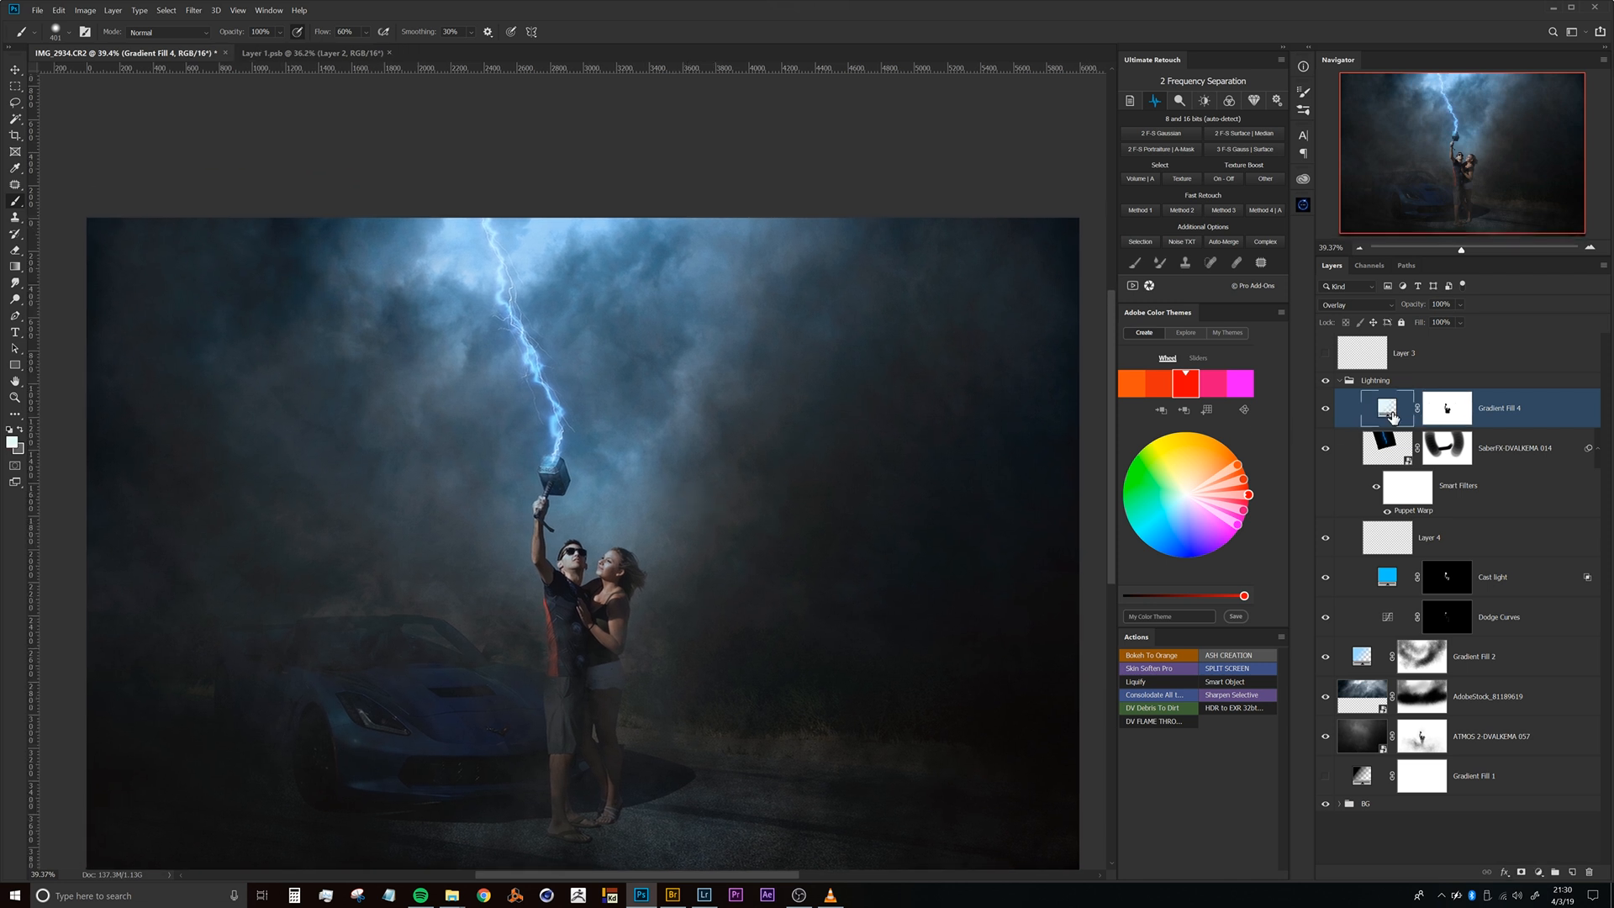
double_click(1387, 409)
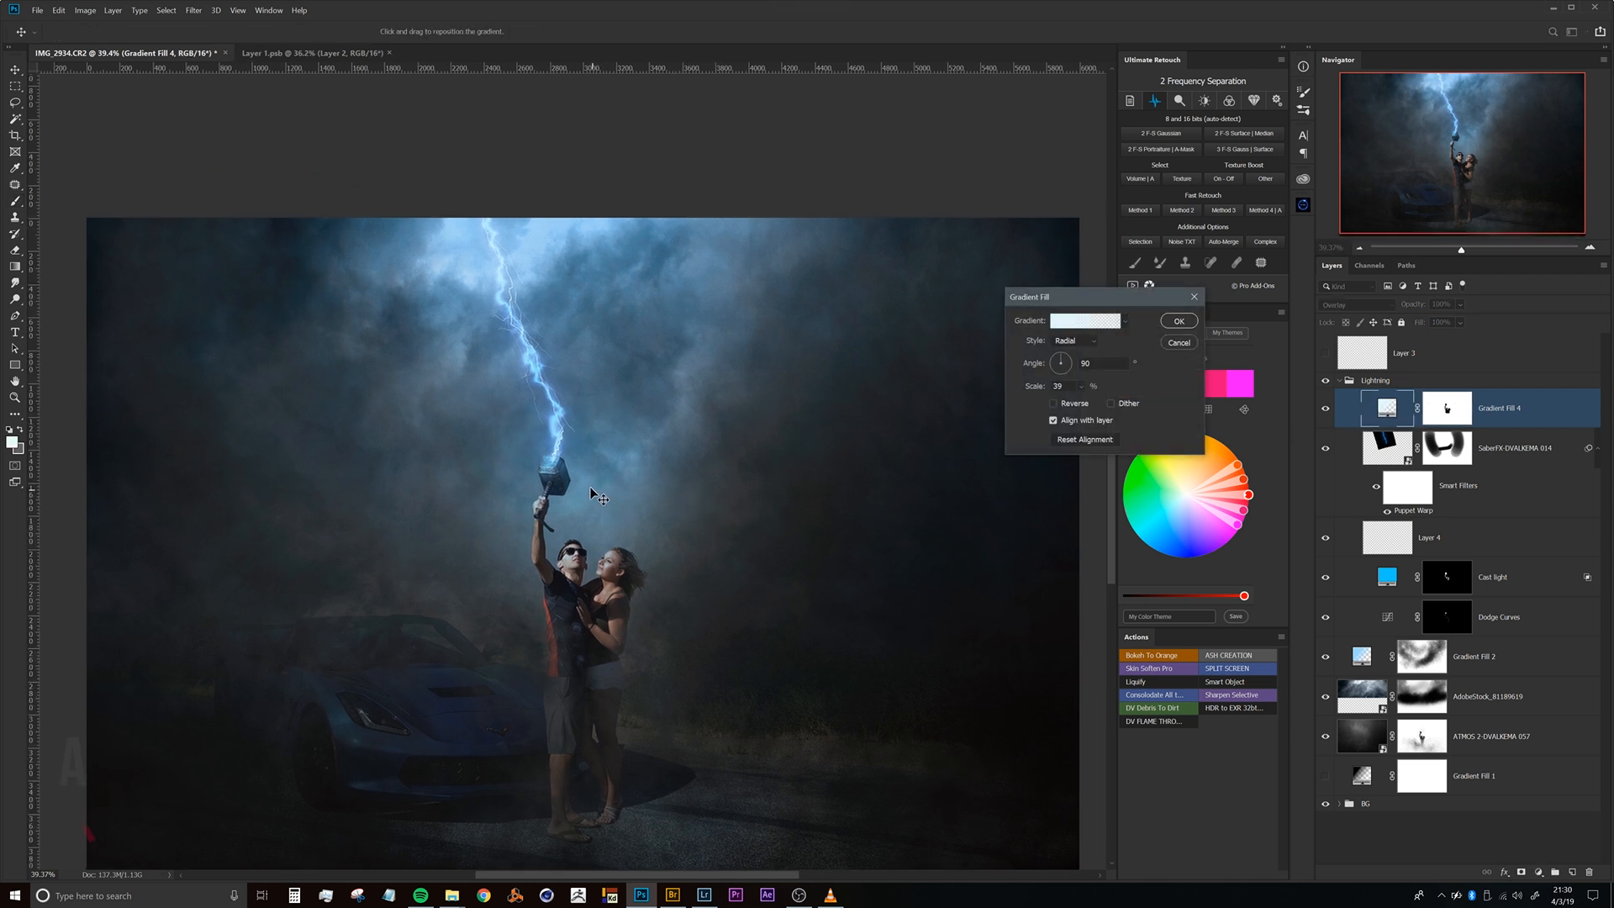
mouse_move(580, 518)
left_mouse_down()
mouse_move(642, 533)
mouse_move(496, 538)
mouse_move(655, 471)
mouse_move(570, 555)
mouse_move(647, 459)
mouse_move(631, 546)
mouse_move(555, 458)
mouse_move(599, 482)
mouse_move(595, 505)
left_mouse_up()
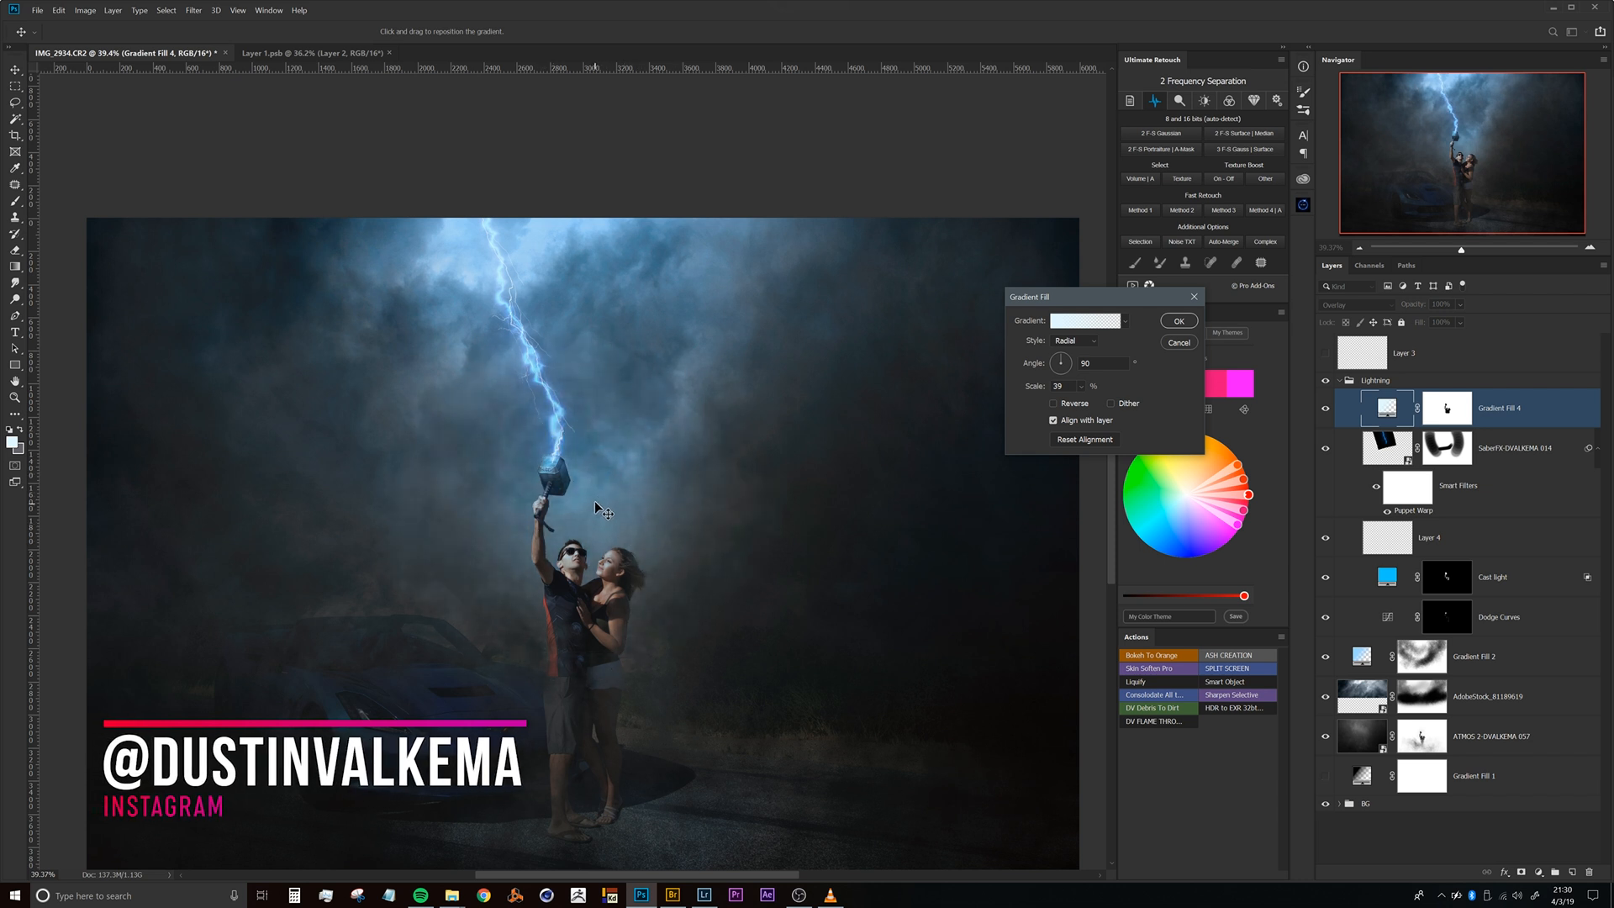
mouse_move(594, 504)
left_mouse_down()
mouse_move(608, 543)
mouse_move(606, 507)
left_mouse_up()
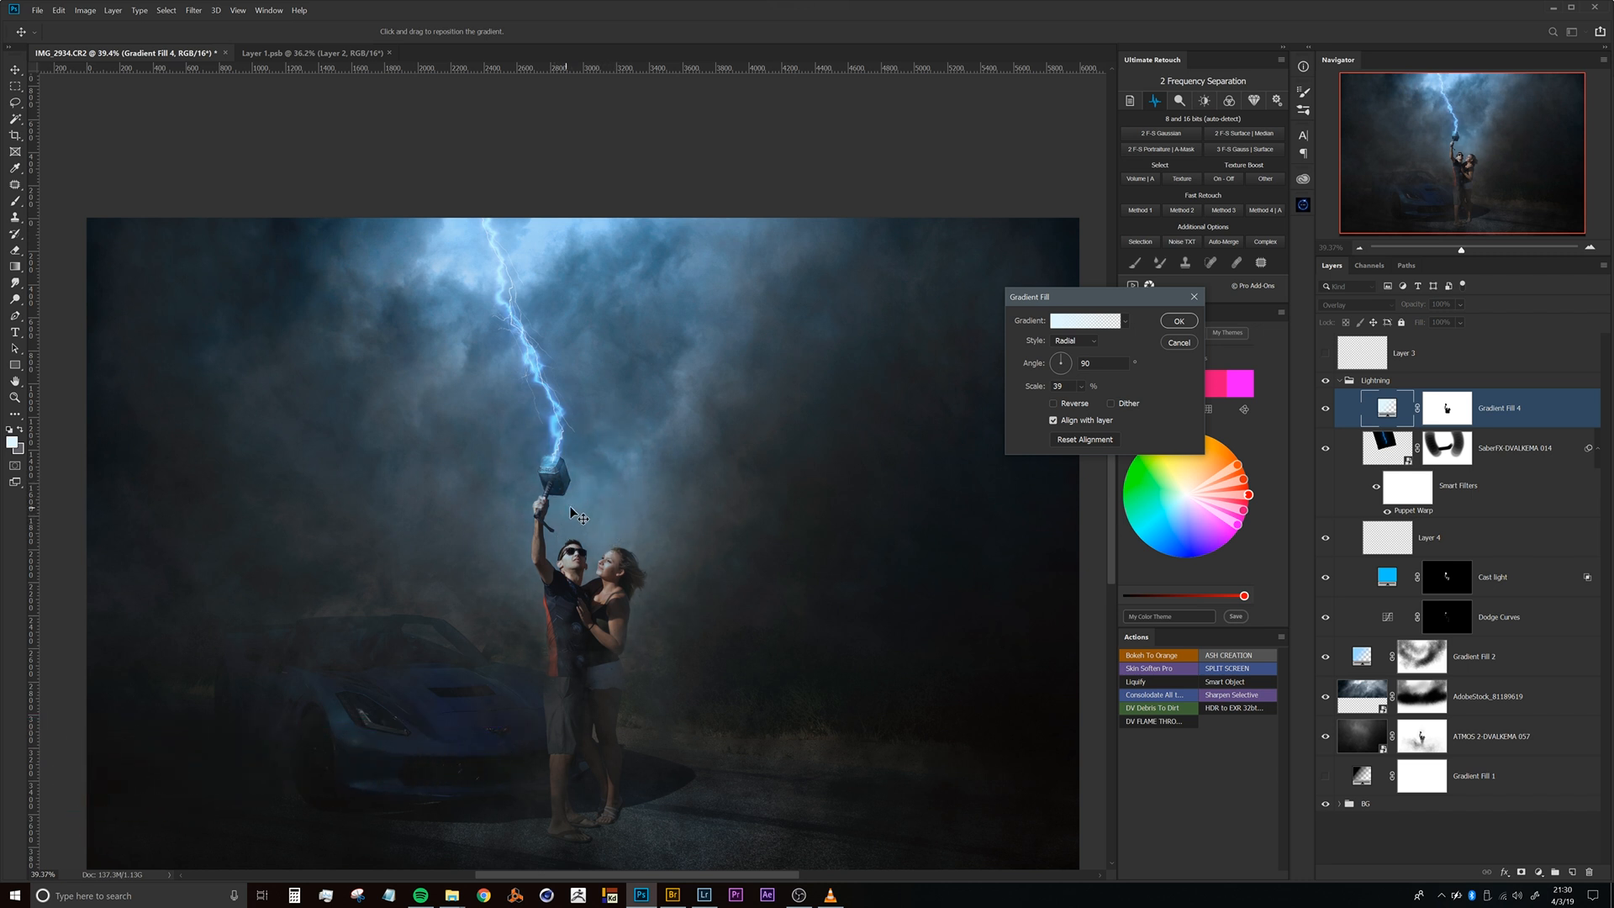
left_click(1162, 322)
key("b")
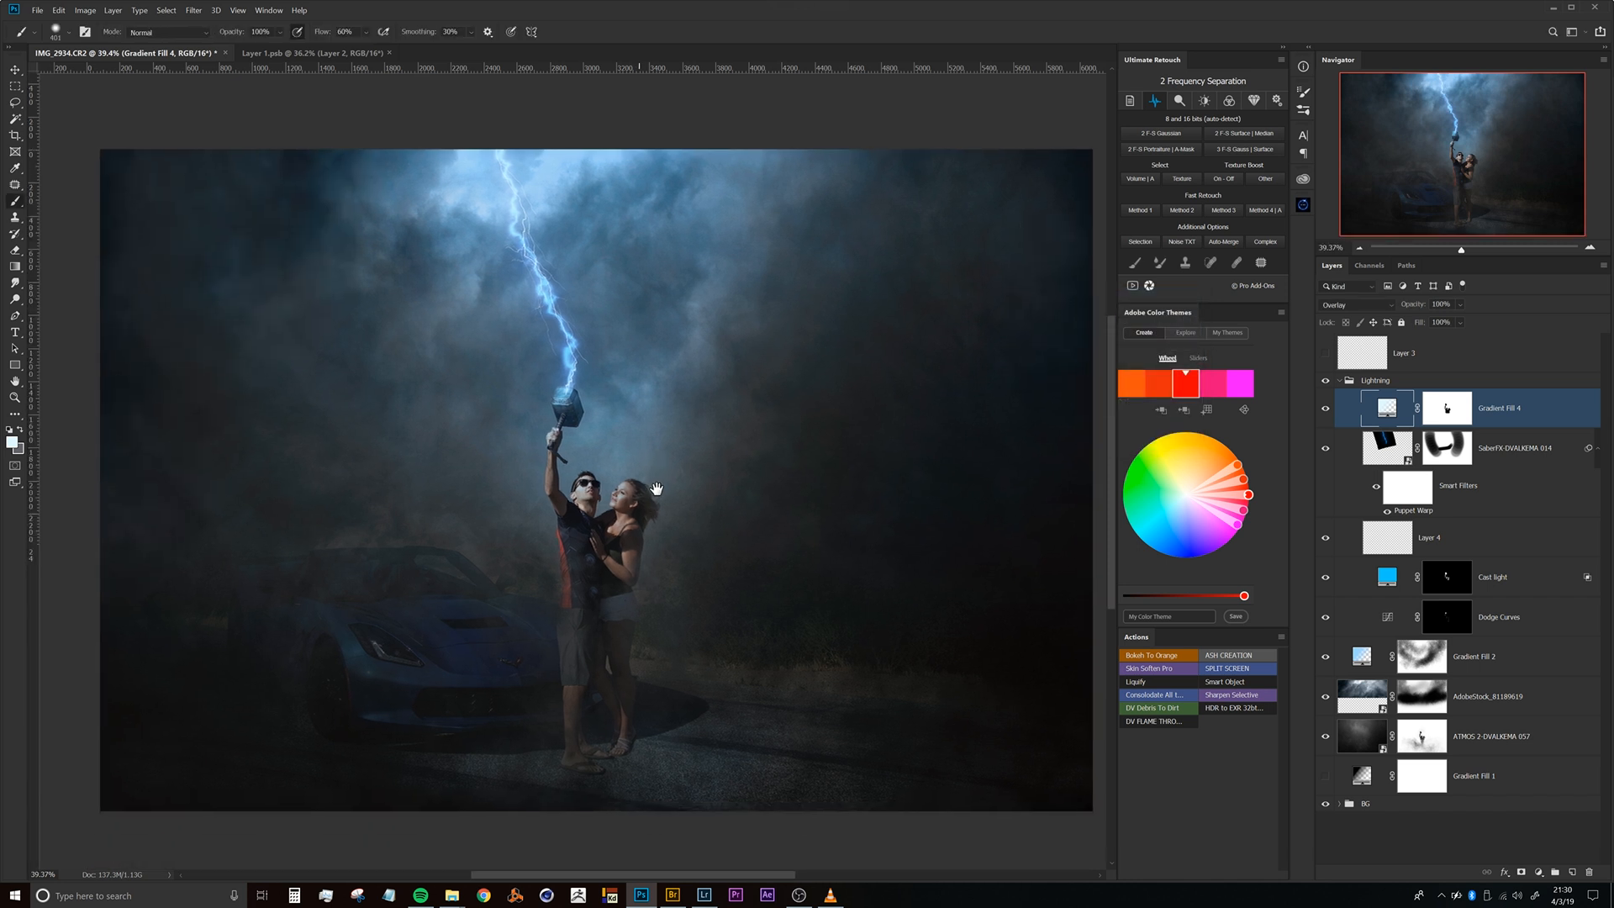
Set the scale of Gradient Fill 4's radial gradient to 54%.
double_click(1389, 411)
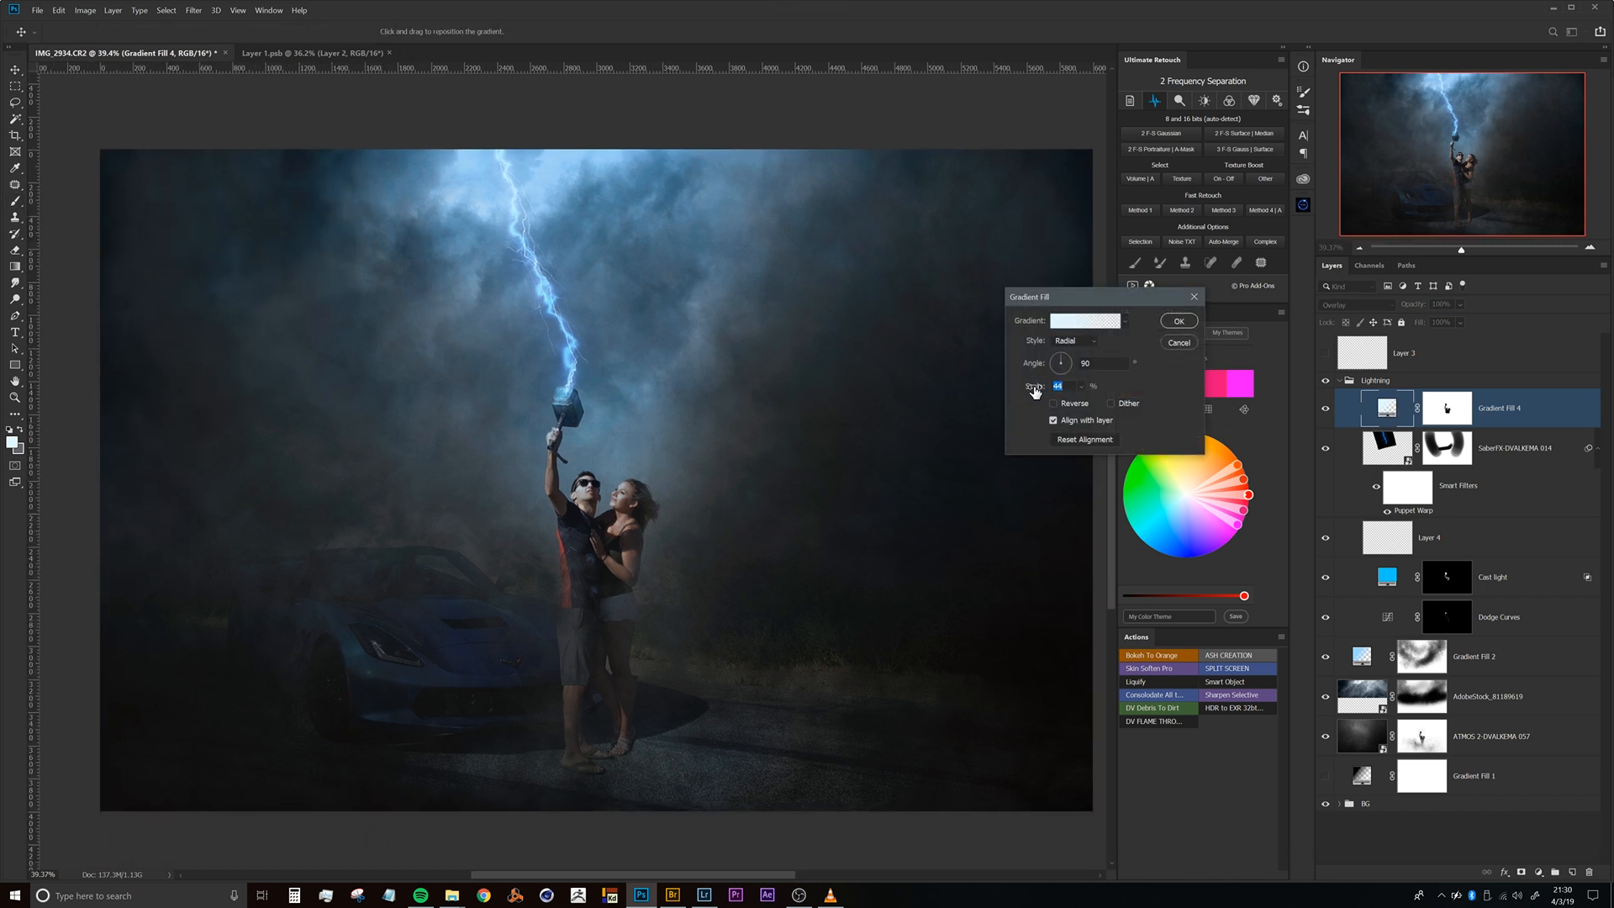
left_click_drag(1035, 390, 1045, 389)
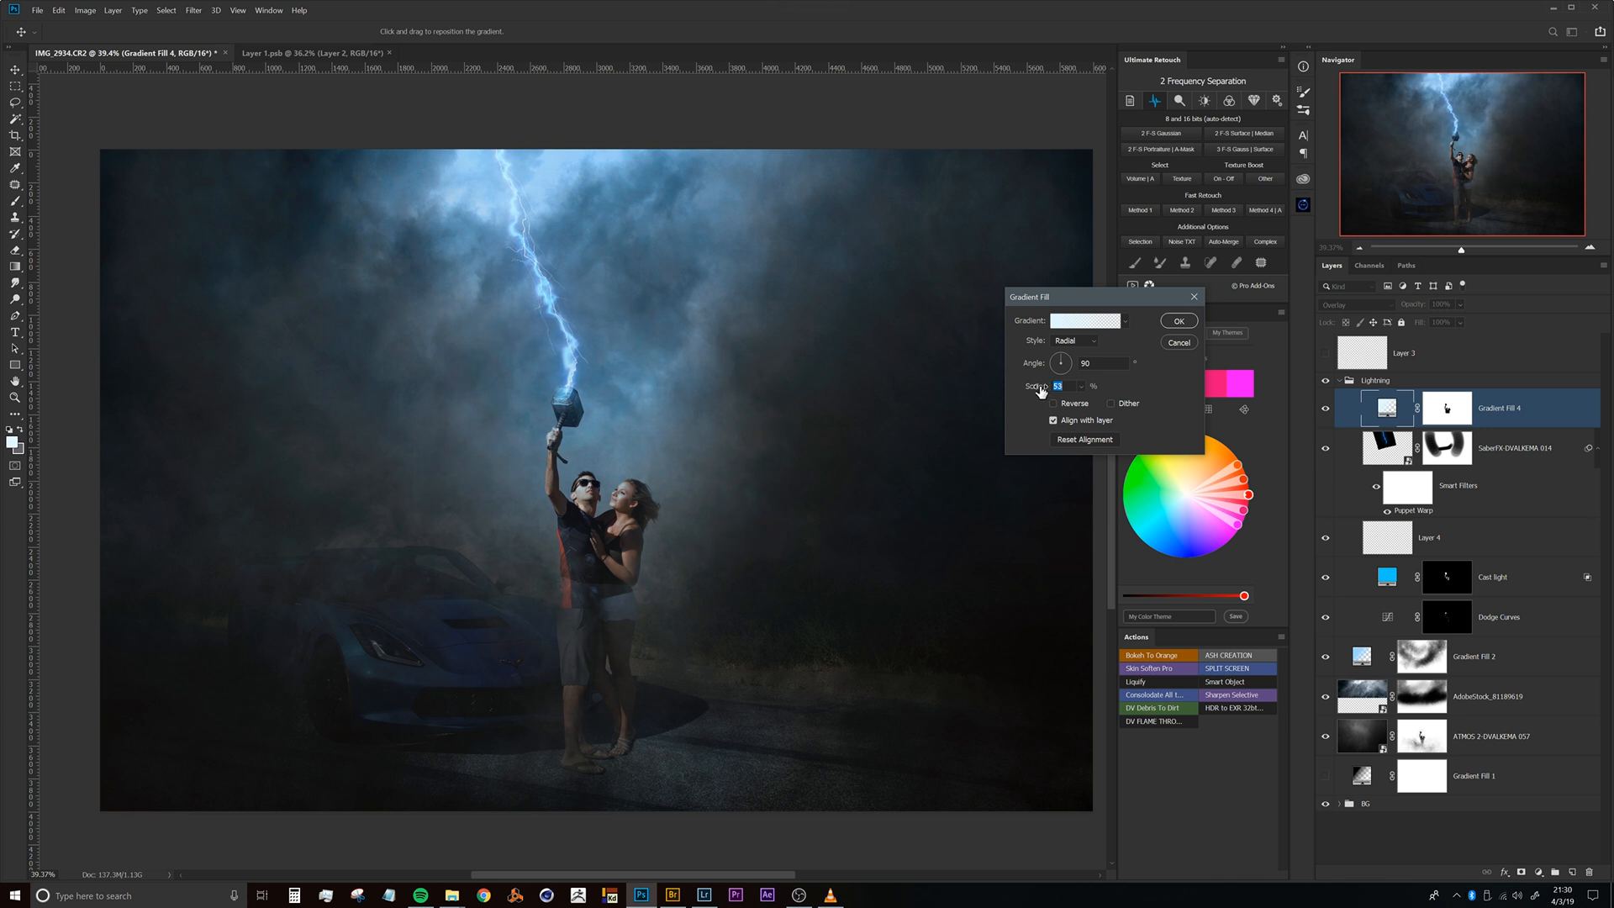
left_click_drag(1041, 389, 1045, 388)
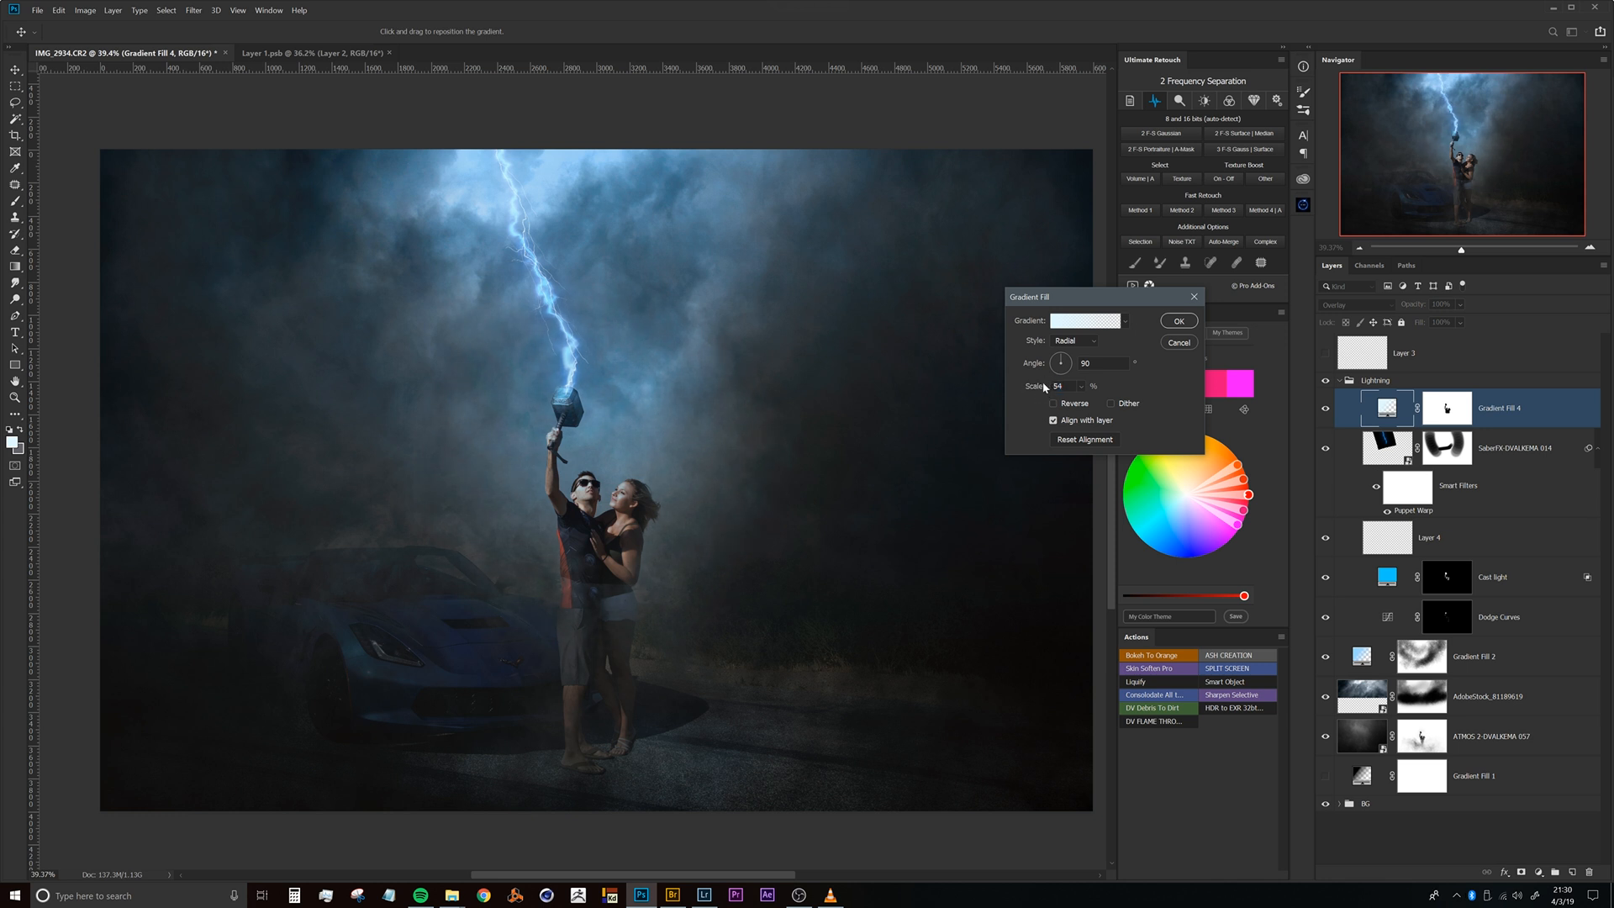
left_click(1180, 326)
Paint black with a soft brush on Gradient Fill 4's mask across the couple's waist and legs and the adjacent car hood.
left_click(1446, 408)
left_click_drag(566, 555, 600, 523)
left_click_drag(672, 630, 565, 424)
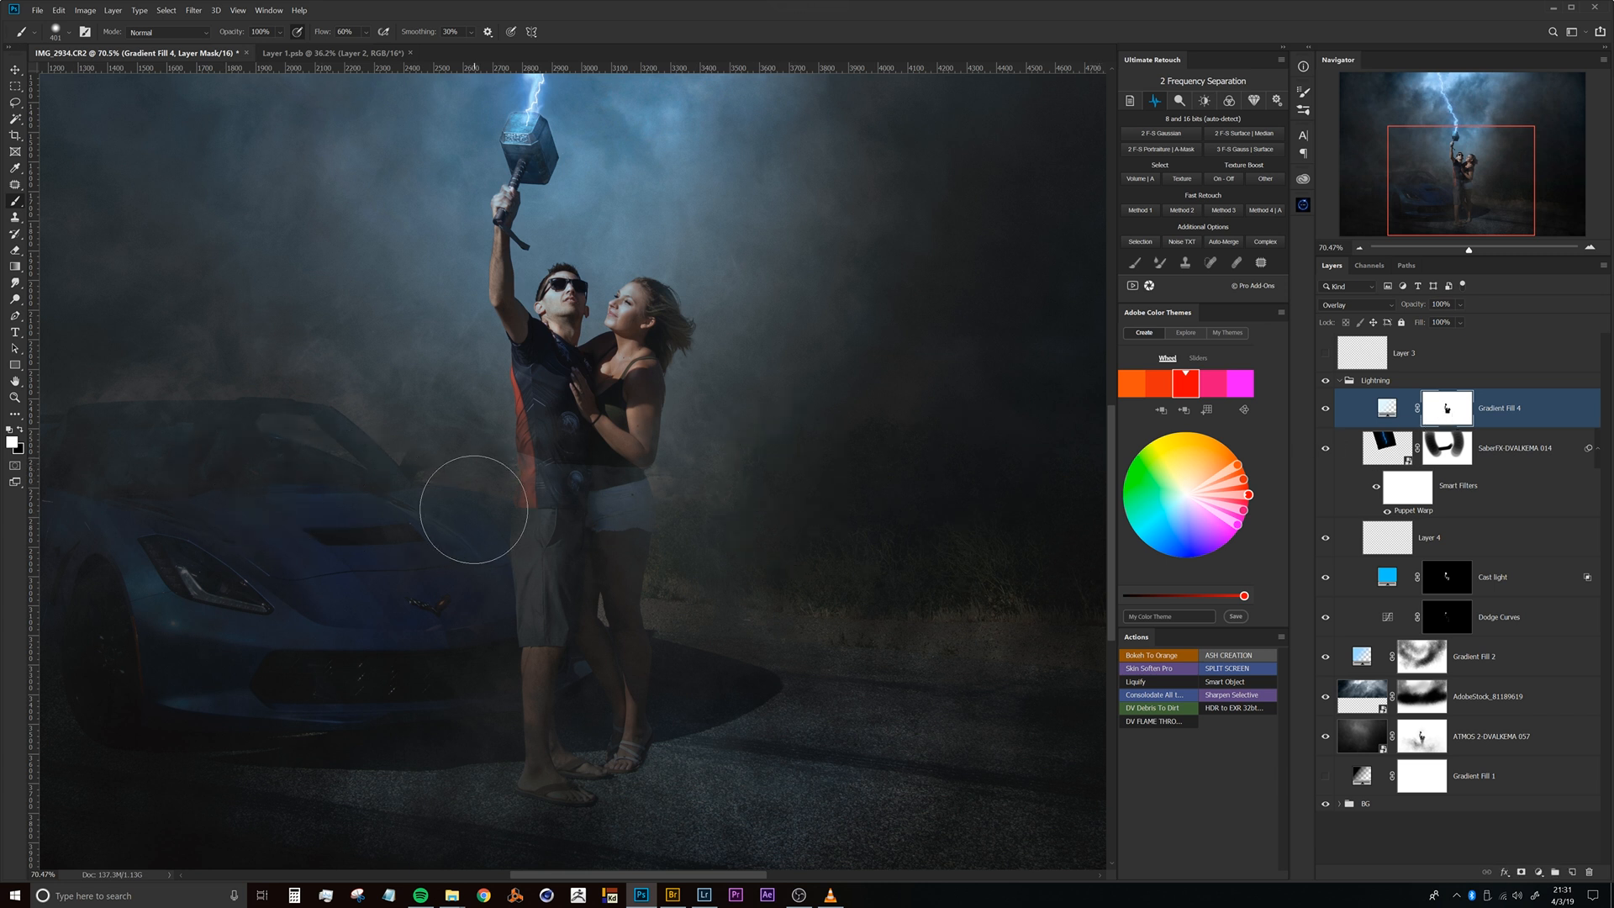
key("x")
mouse_move(531, 486)
left_mouse_down()
mouse_move(565, 467)
mouse_move(591, 367)
mouse_move(607, 86)
mouse_move(589, 86)
left_mouse_up()
mouse_move(567, 506)
left_mouse_down()
mouse_move(609, 380)
mouse_move(651, 347)
left_mouse_up()
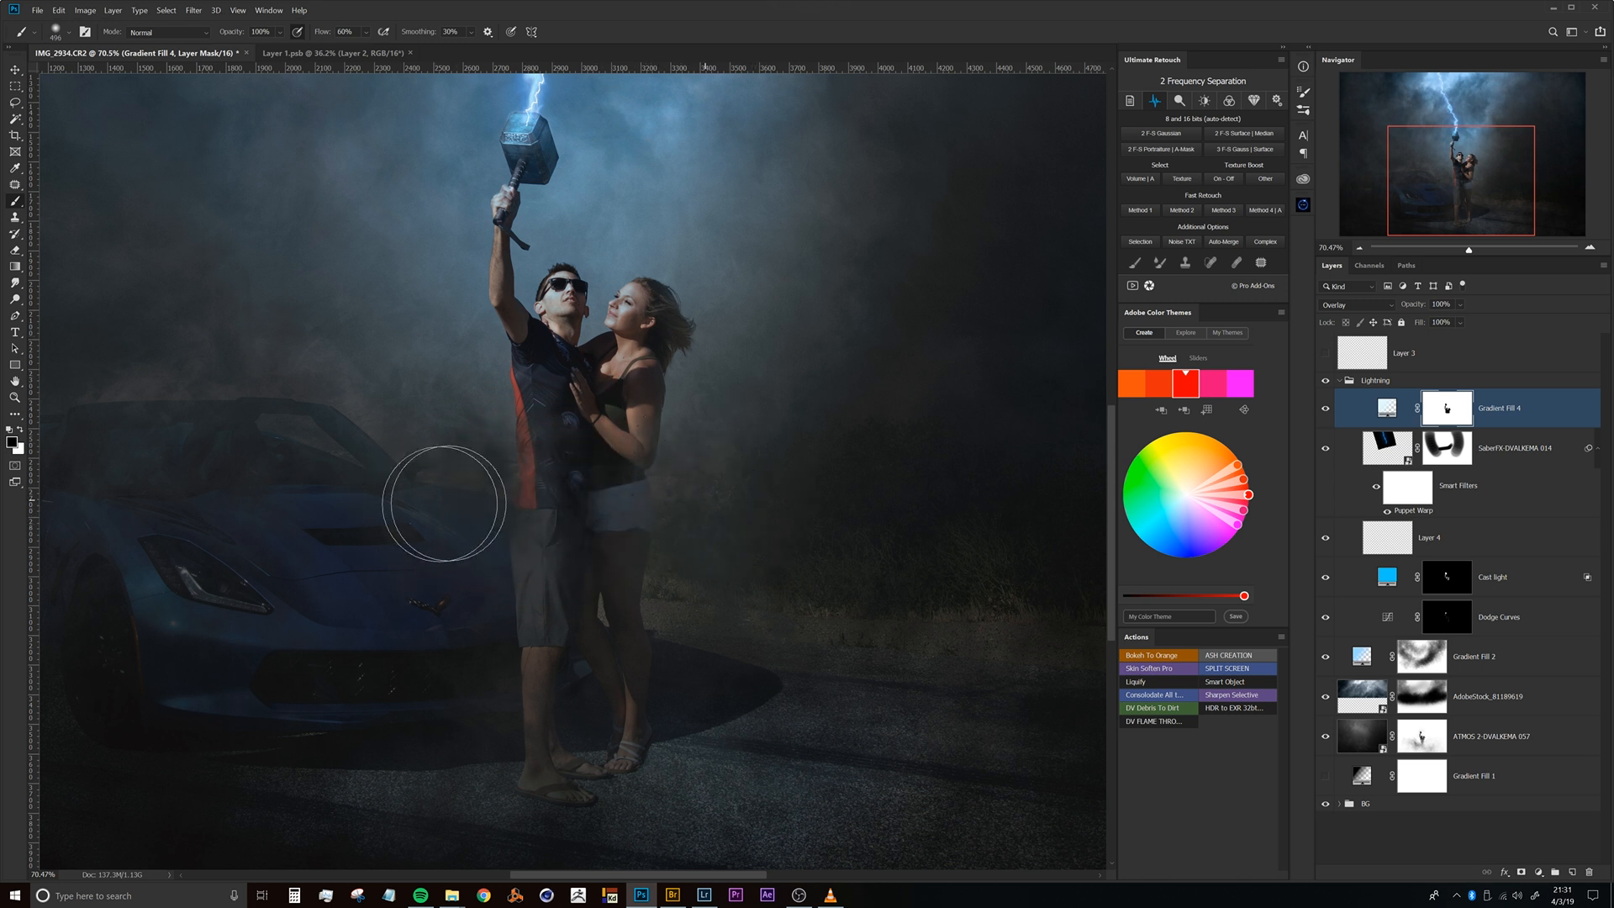
mouse_move(724, 507)
left_mouse_down()
mouse_move(439, 515)
mouse_move(893, 450)
mouse_move(386, 538)
mouse_move(404, 511)
left_mouse_up()
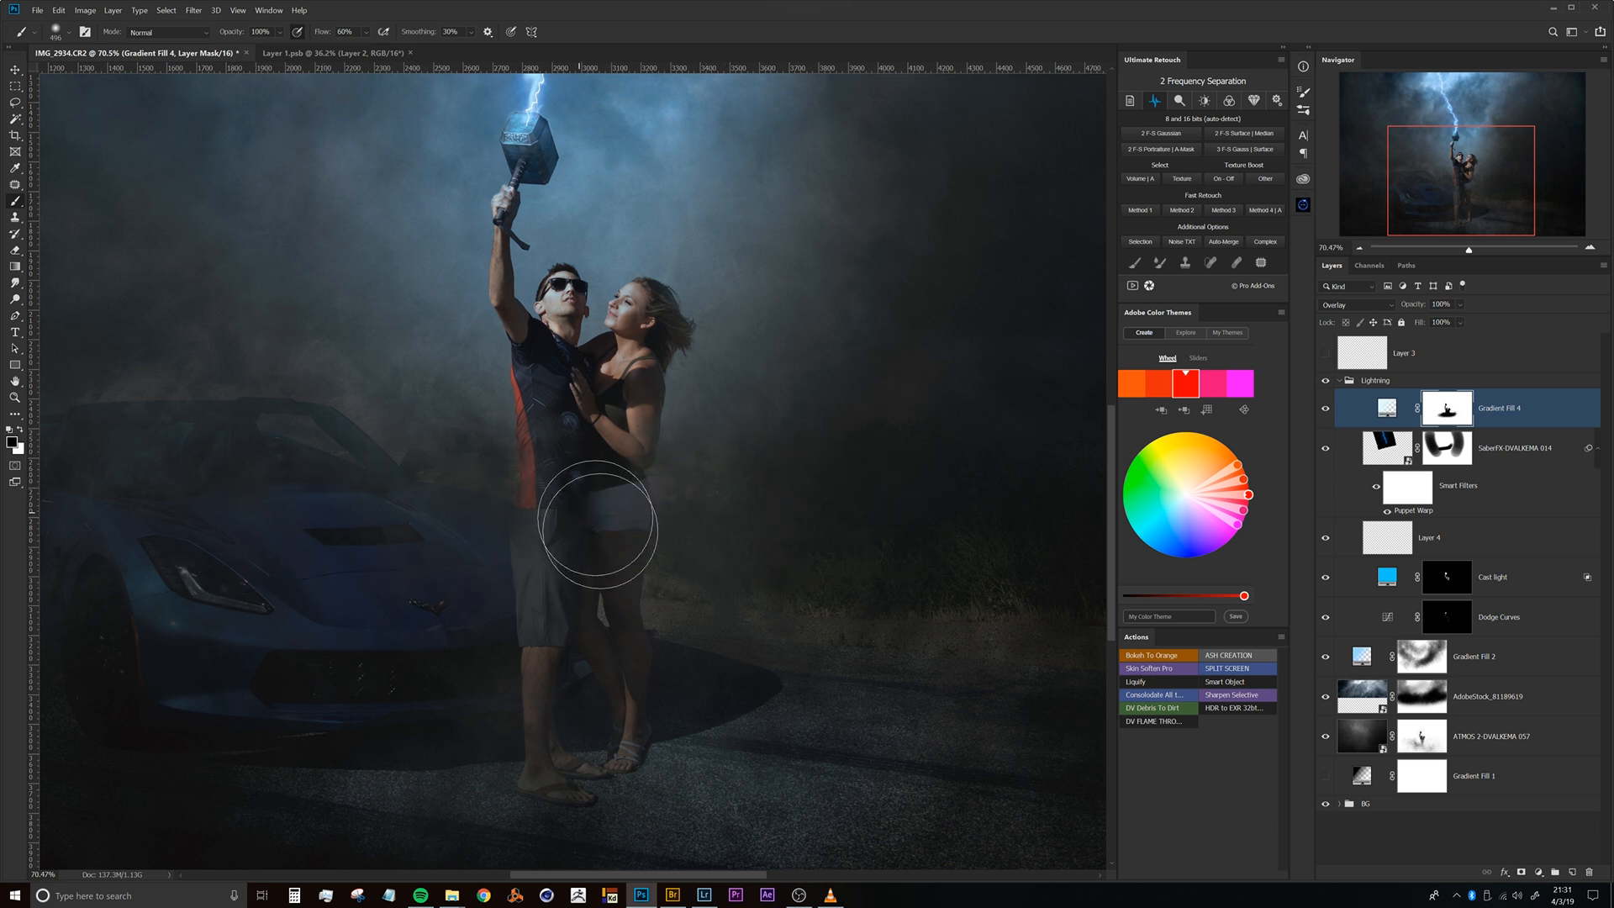
Compare the whole composite with Gradient Fill 4 hidden and shown, and examine the lightning, hammer and couple.
scroll(639, 460, "down", 6)
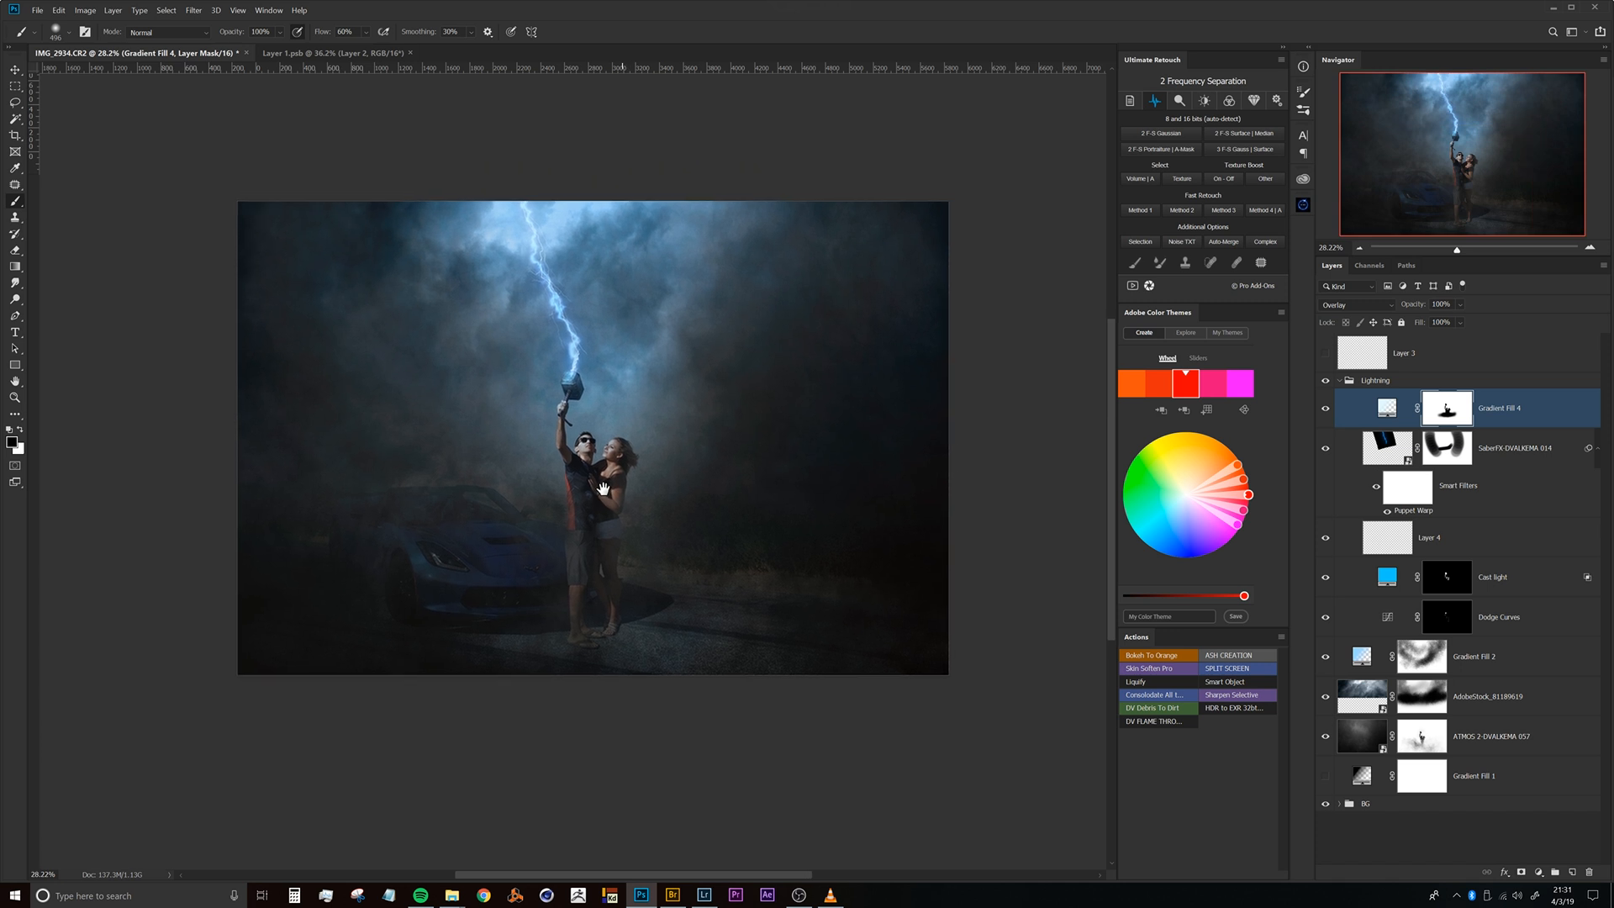
left_click(1325, 409)
left_click(1325, 409)
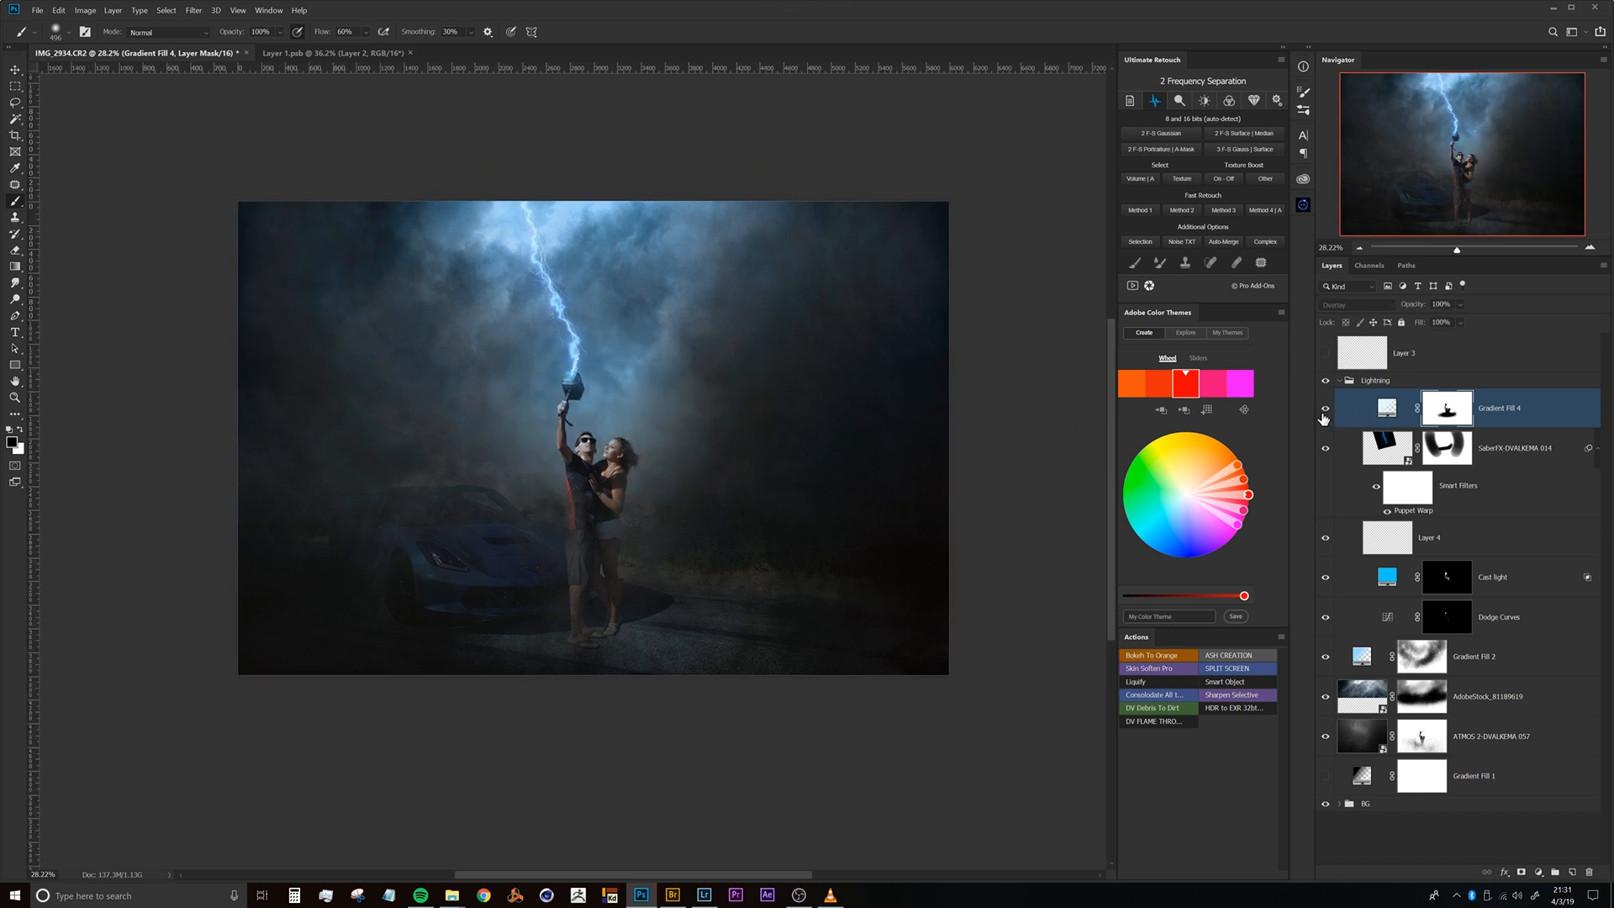
left_click_drag(683, 418, 689, 439)
scroll(664, 438, "up", 3)
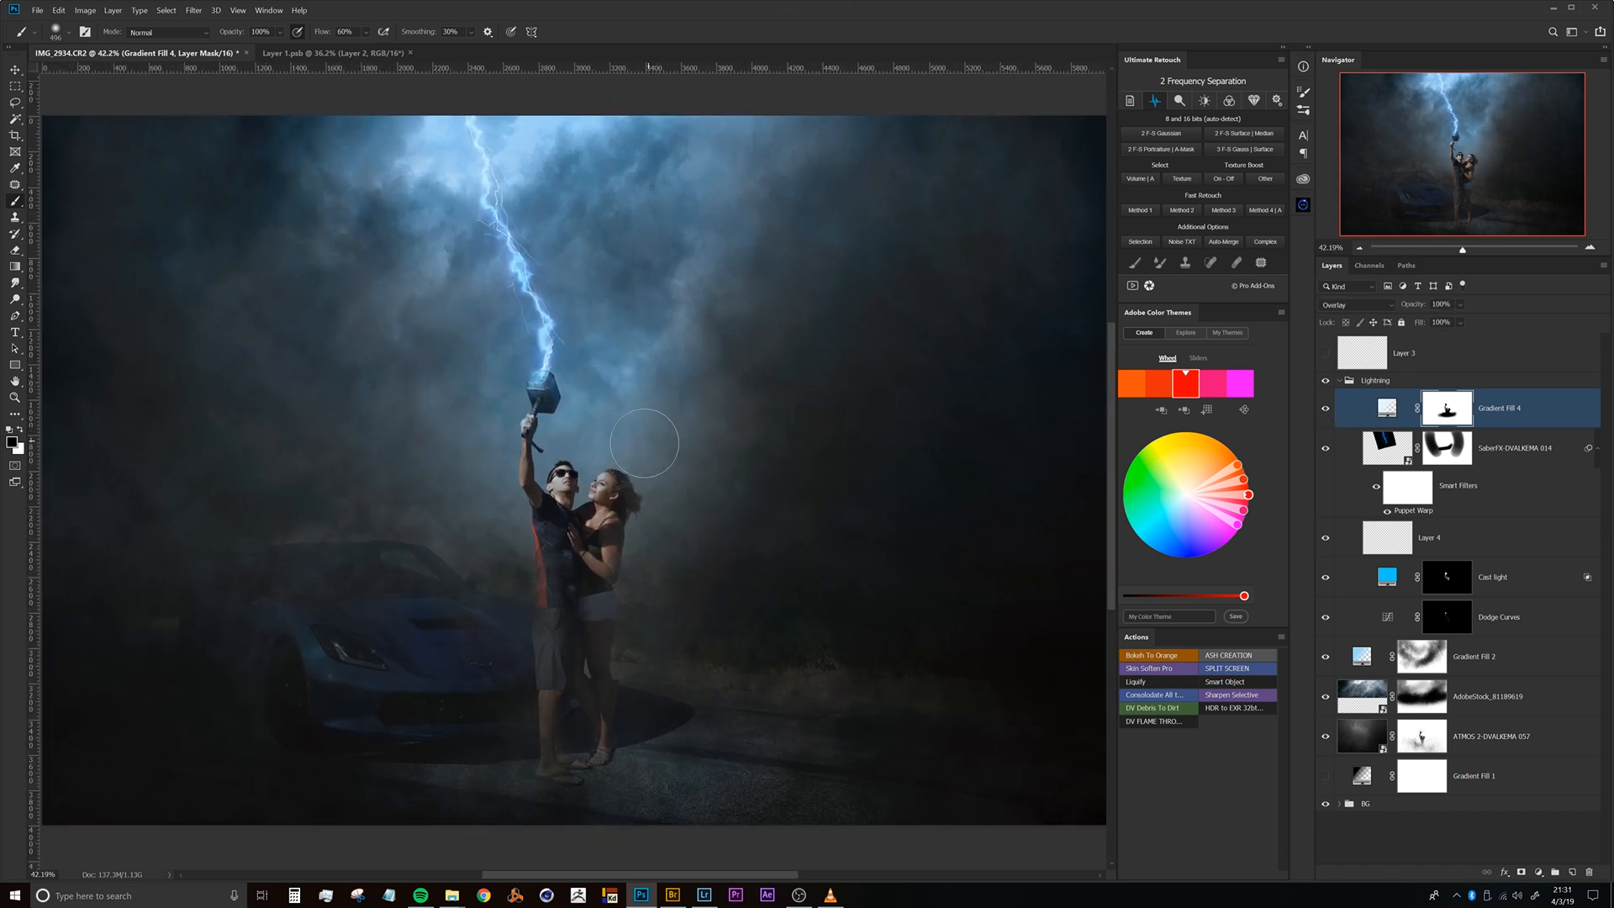
key("alt+Tab")
key("alt+Tab")
scroll(589, 400, "down", 3)
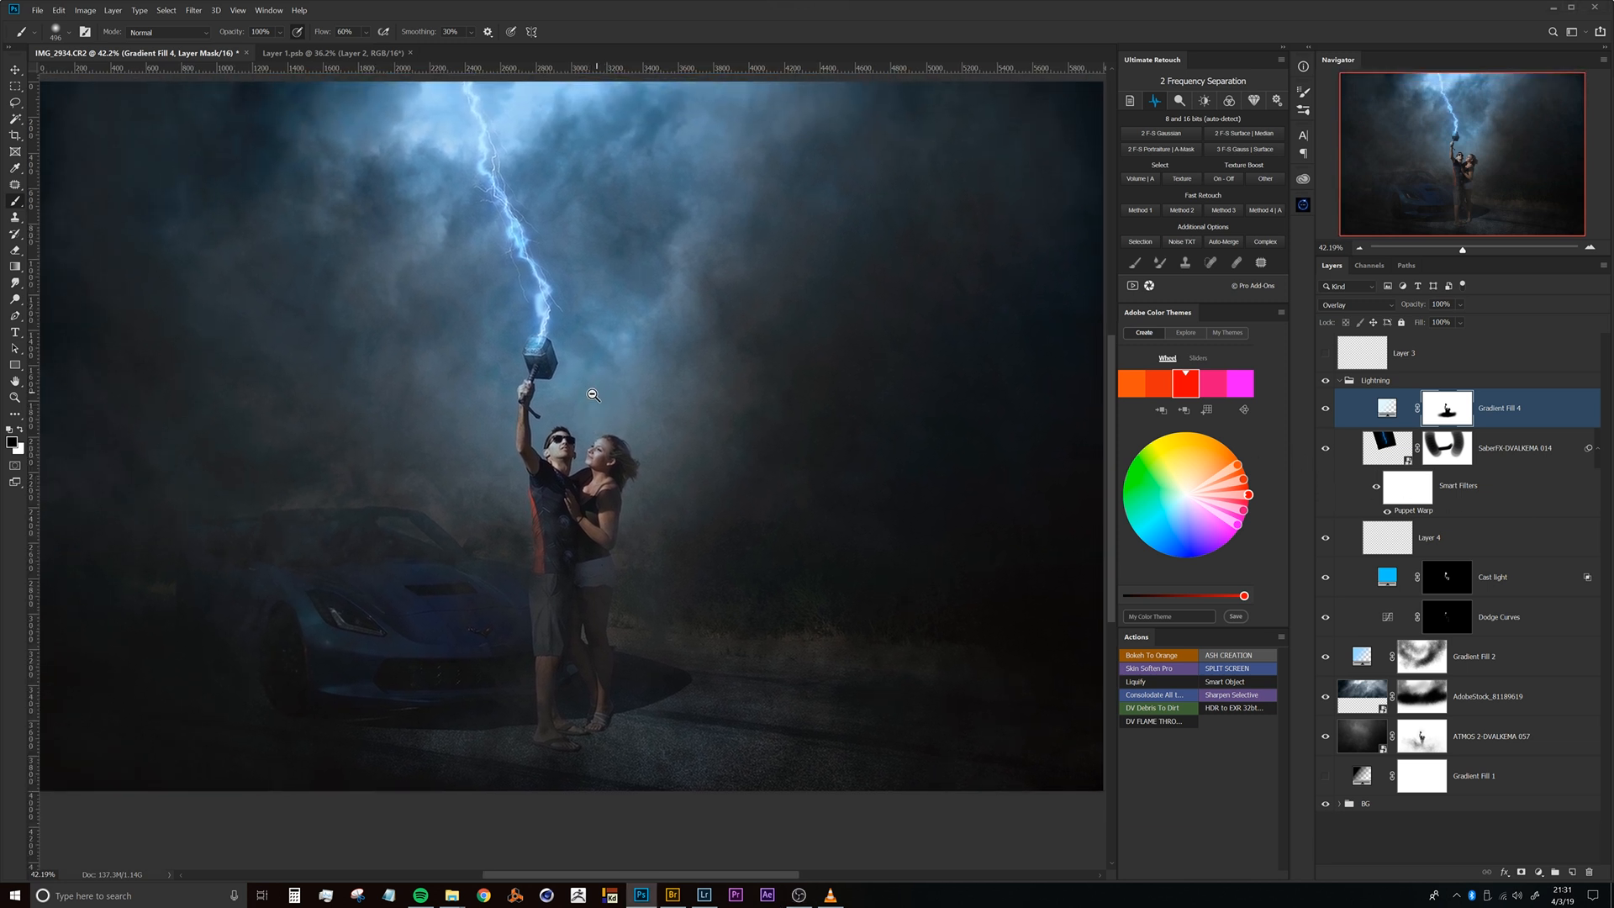
scroll(593, 394, "down", 2)
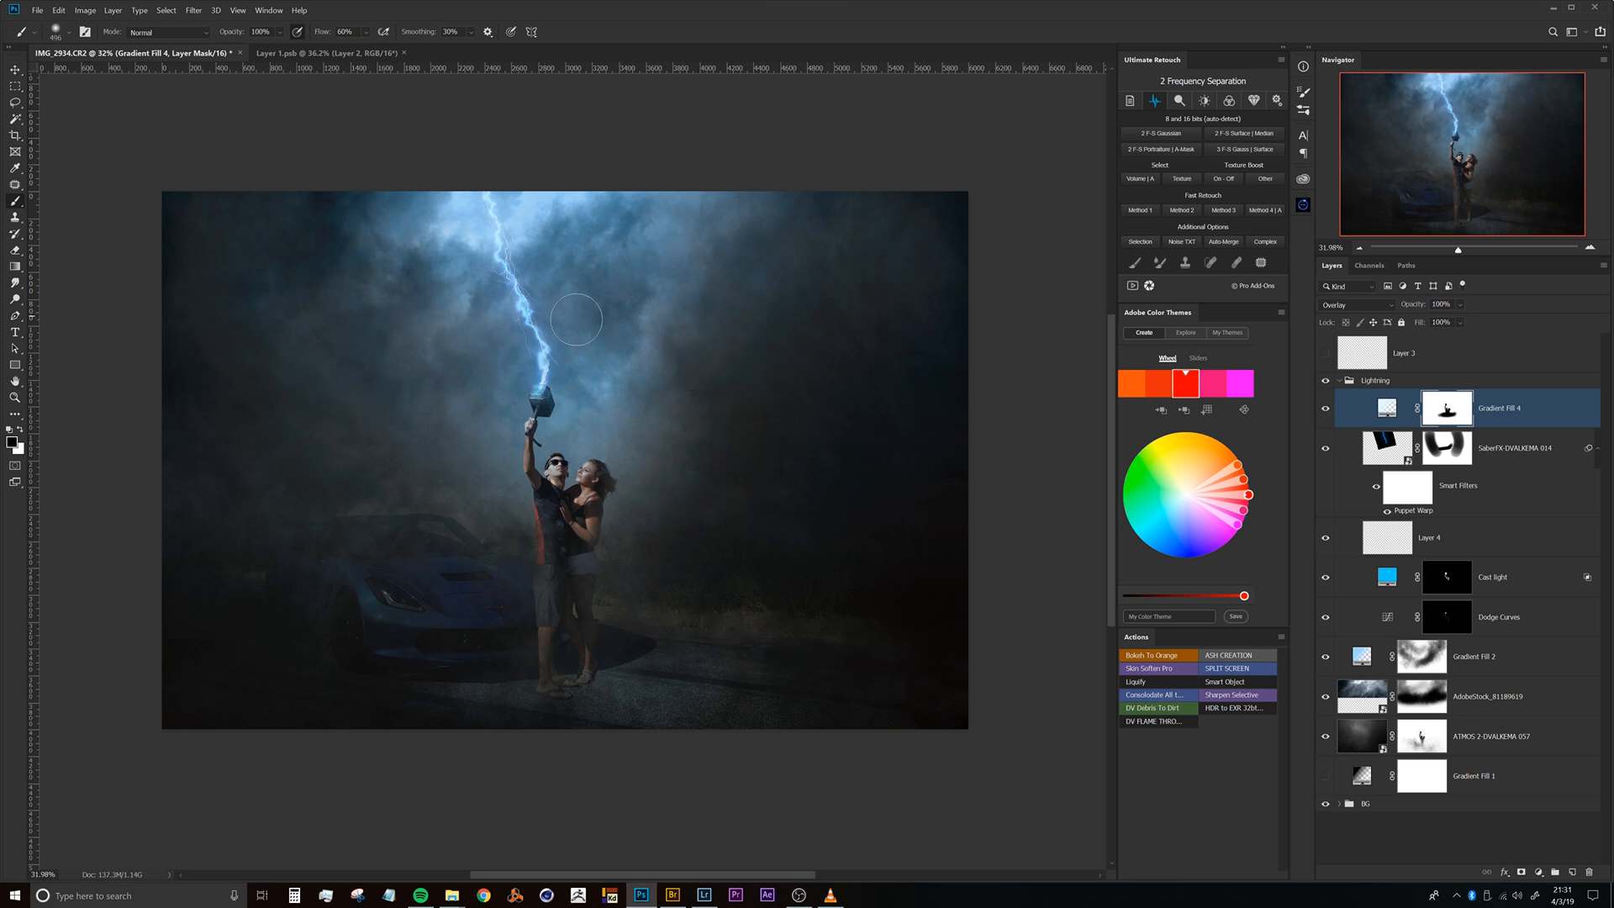
left_click_drag(579, 439, 565, 407)
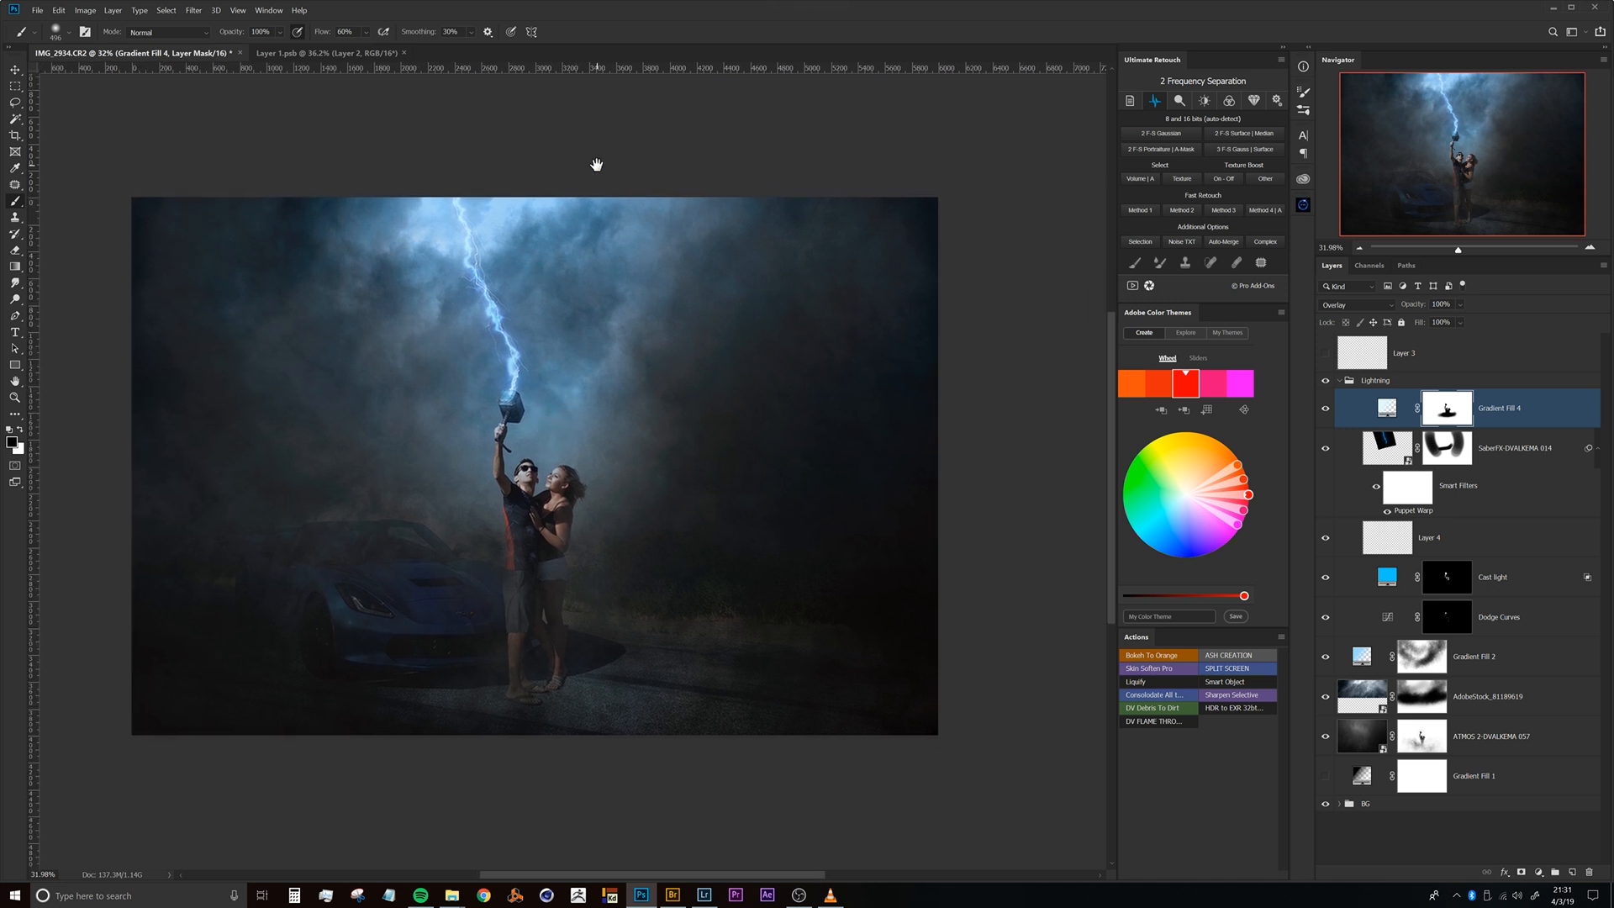
left_click(532, 381)
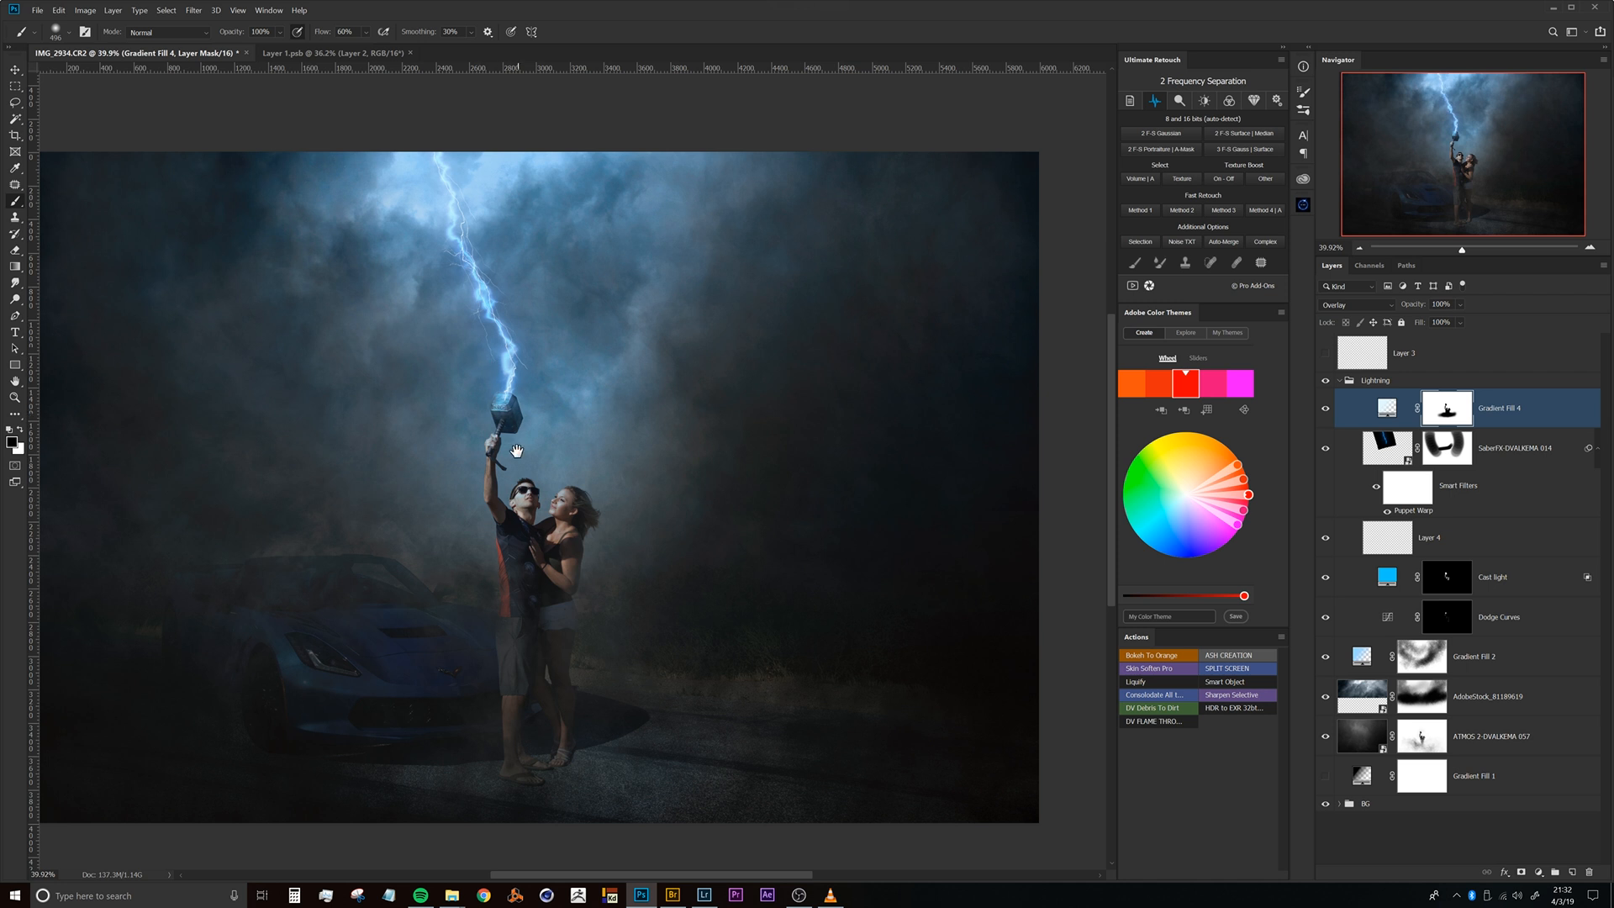
left_click_drag(540, 525, 540, 472)
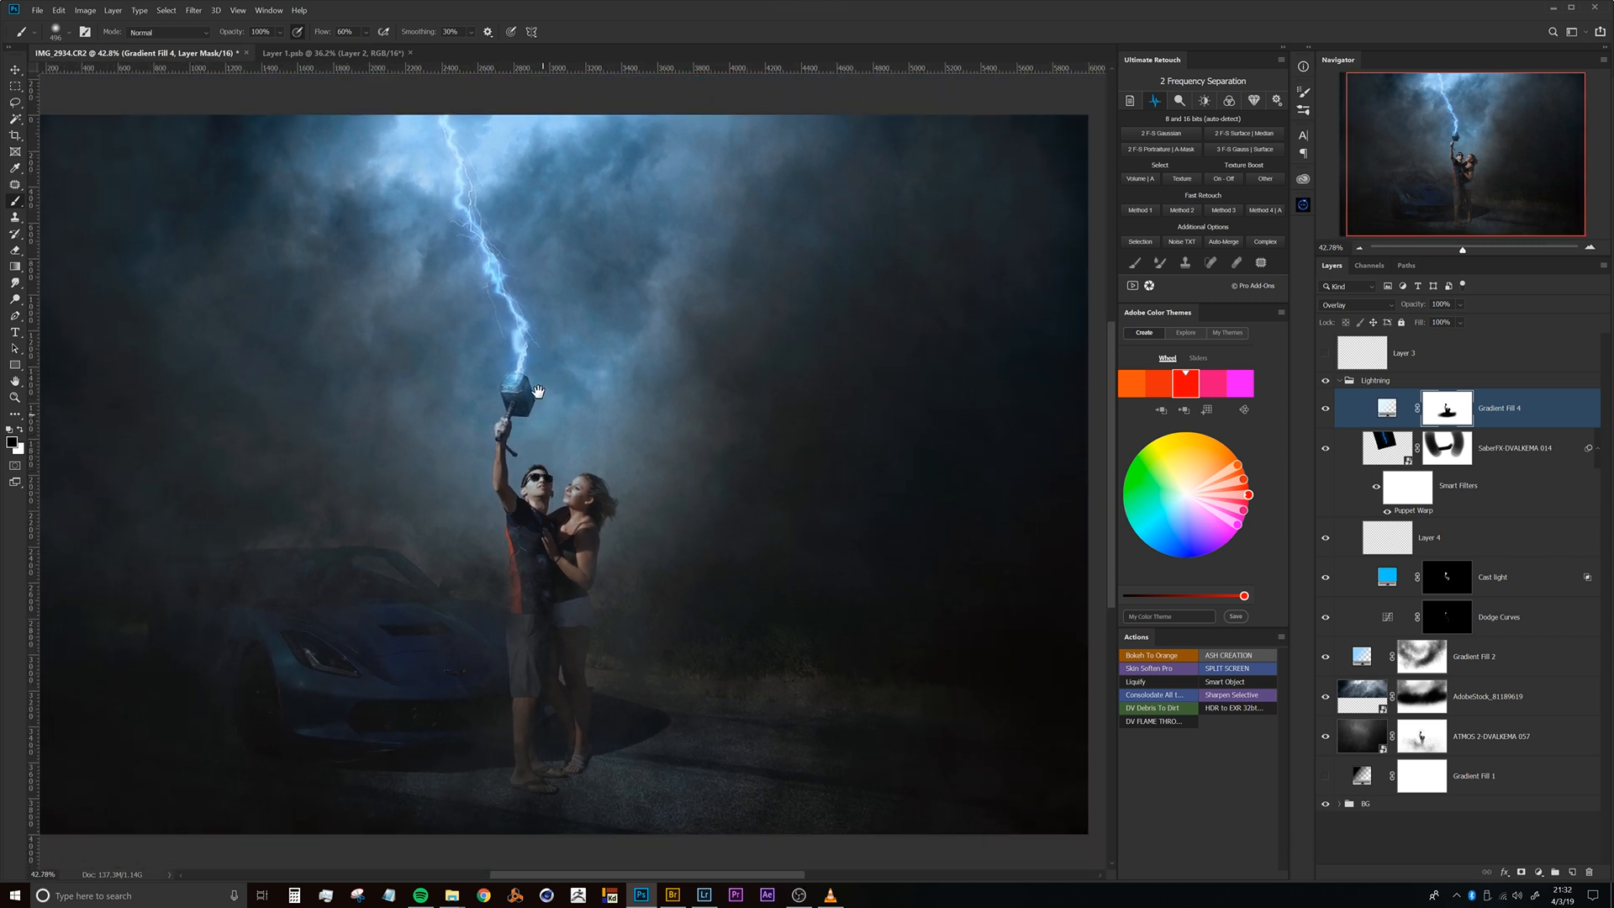
mouse_move(507, 252)
left_mouse_down()
mouse_move(512, 227)
mouse_move(494, 281)
left_mouse_up()
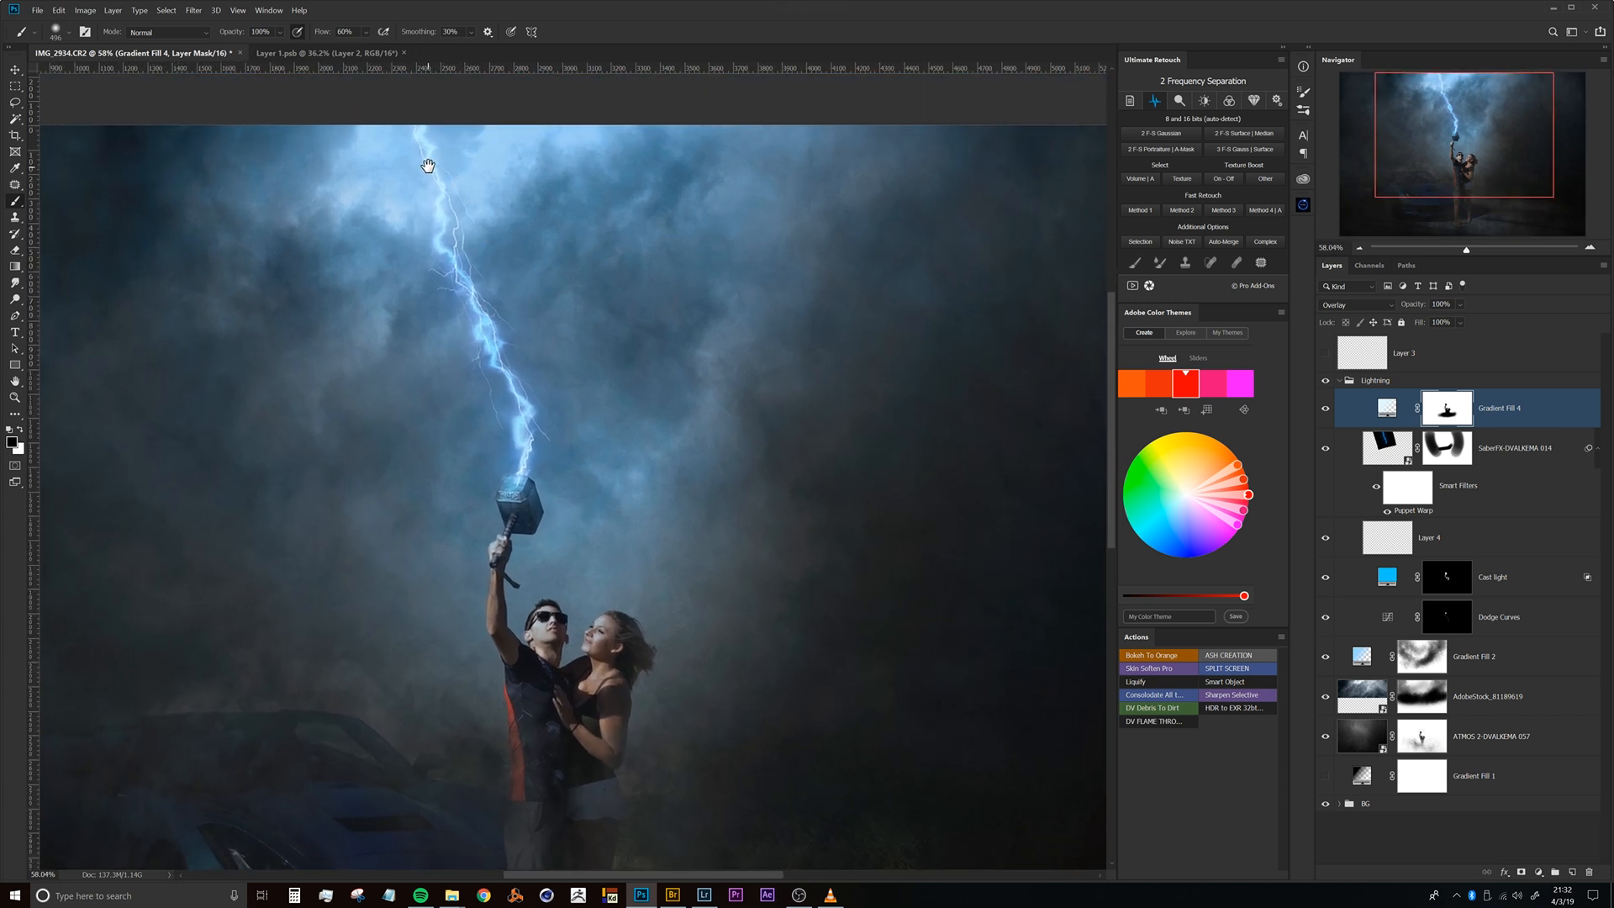
left_click_drag(535, 504, 561, 411)
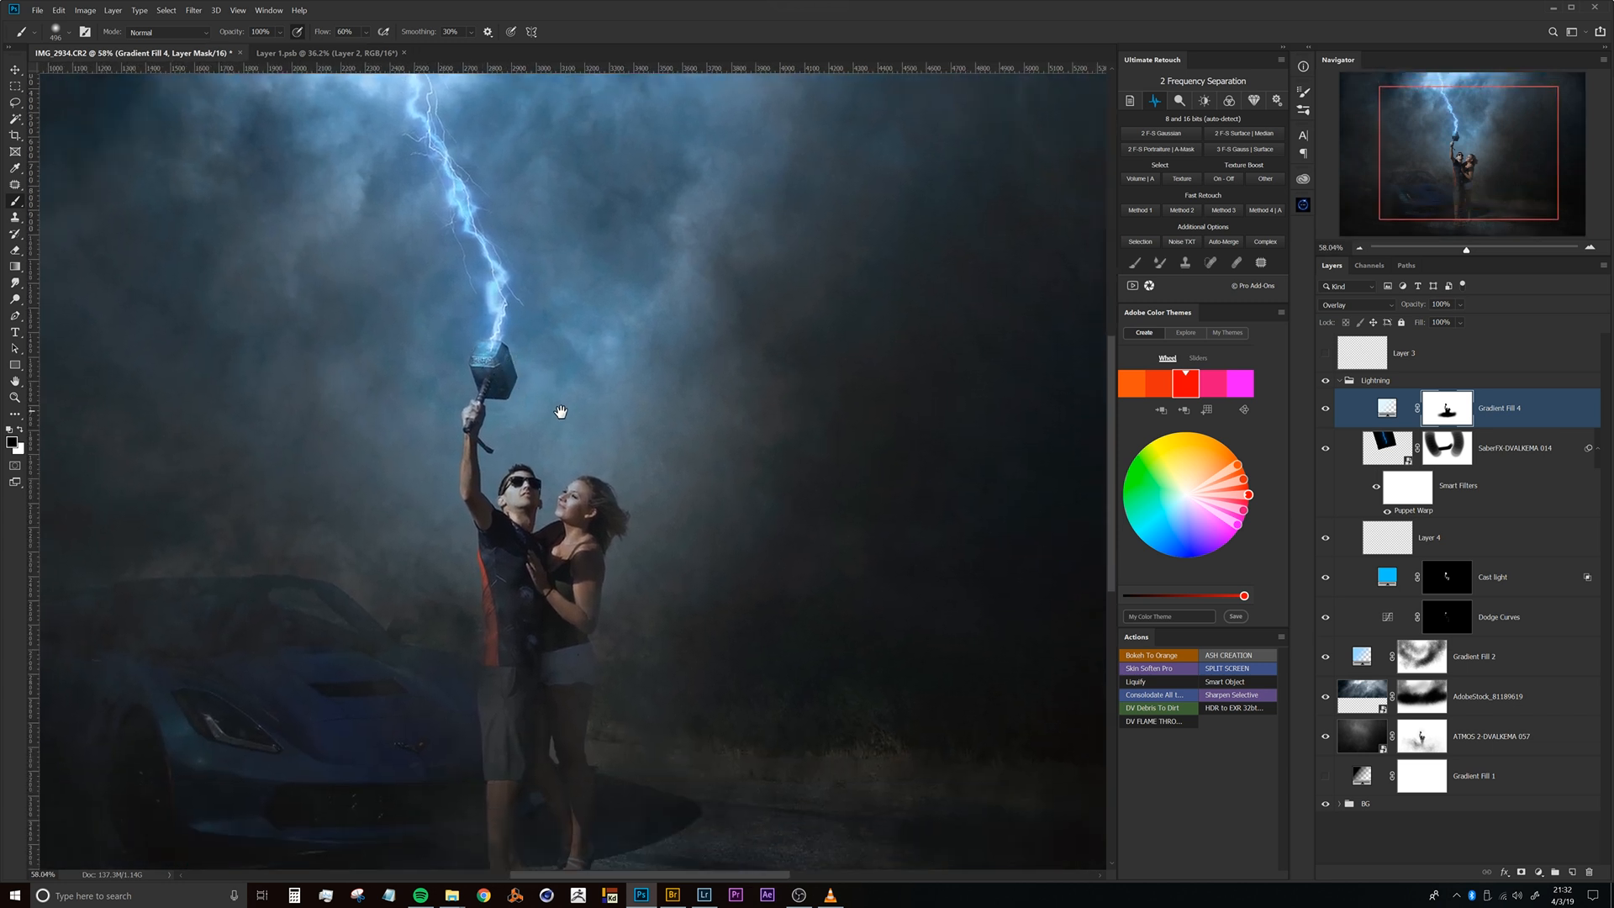
mouse_move(554, 479)
left_mouse_down()
mouse_move(505, 483)
mouse_move(584, 488)
left_mouse_up()
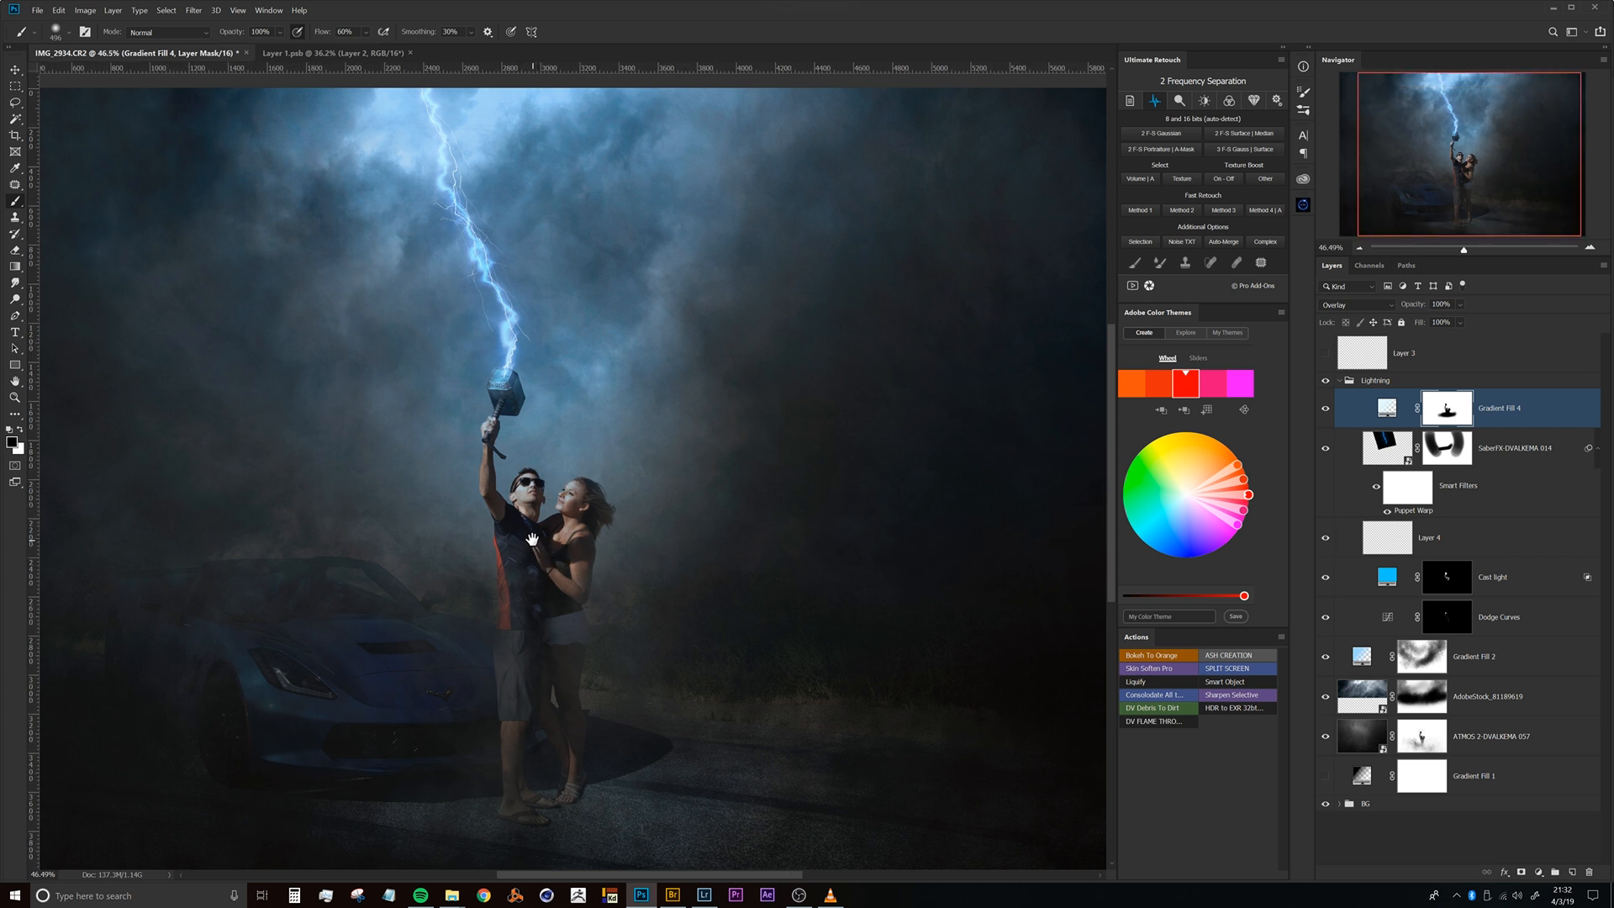
left_click_drag(562, 494, 527, 477)
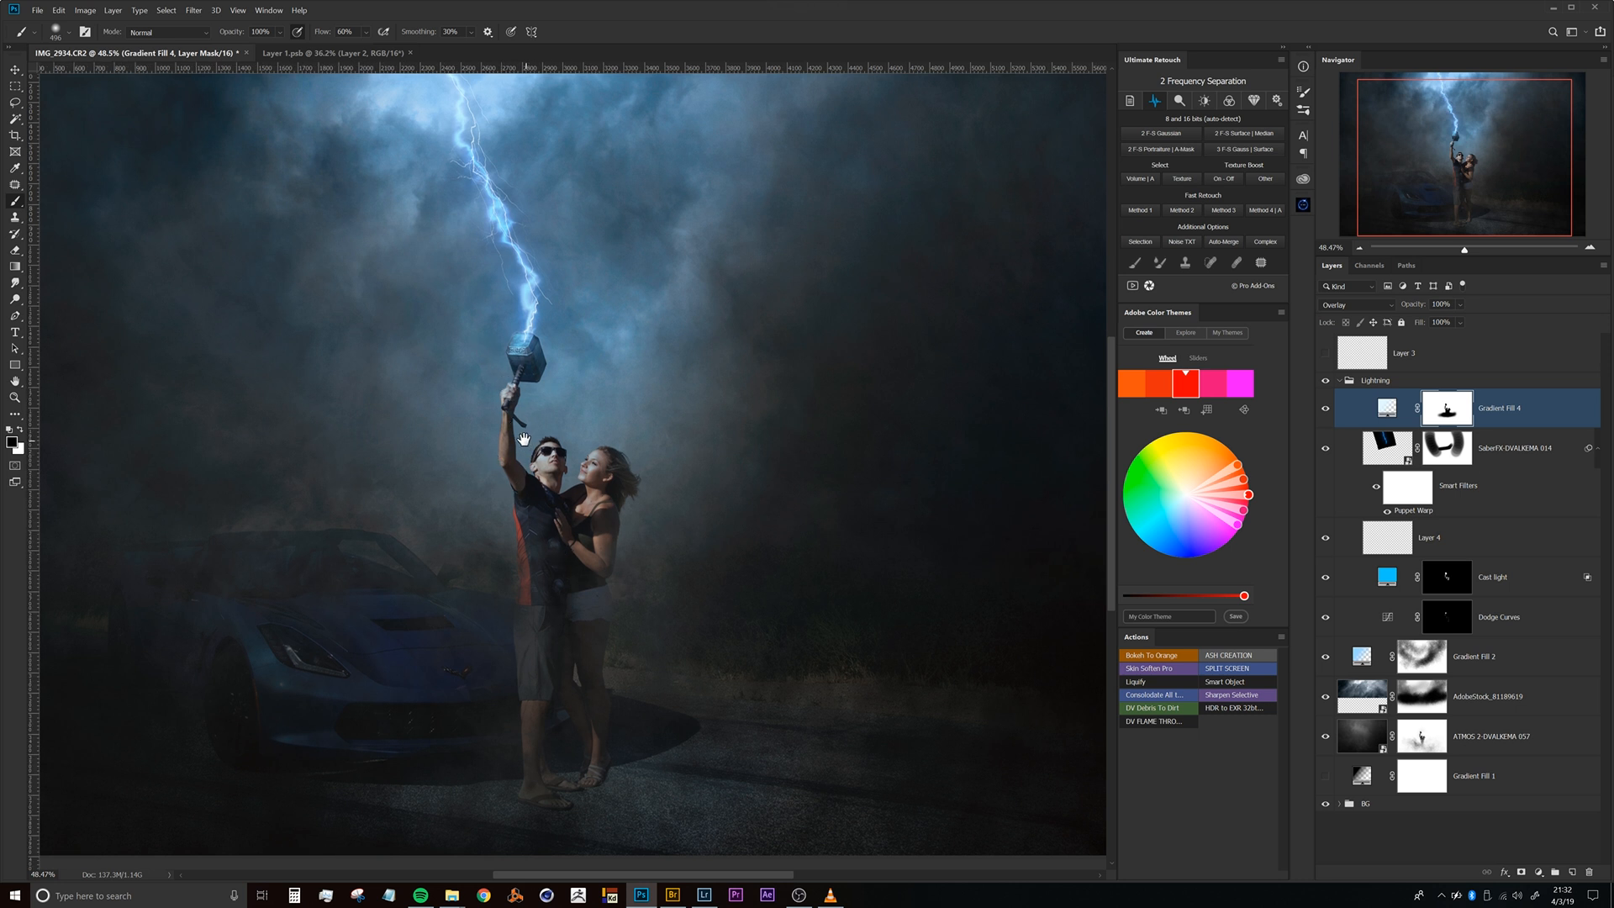
left_click_drag(557, 409, 551, 412)
mouse_move(574, 481)
left_mouse_down()
mouse_move(562, 461)
mouse_move(573, 502)
left_mouse_up()
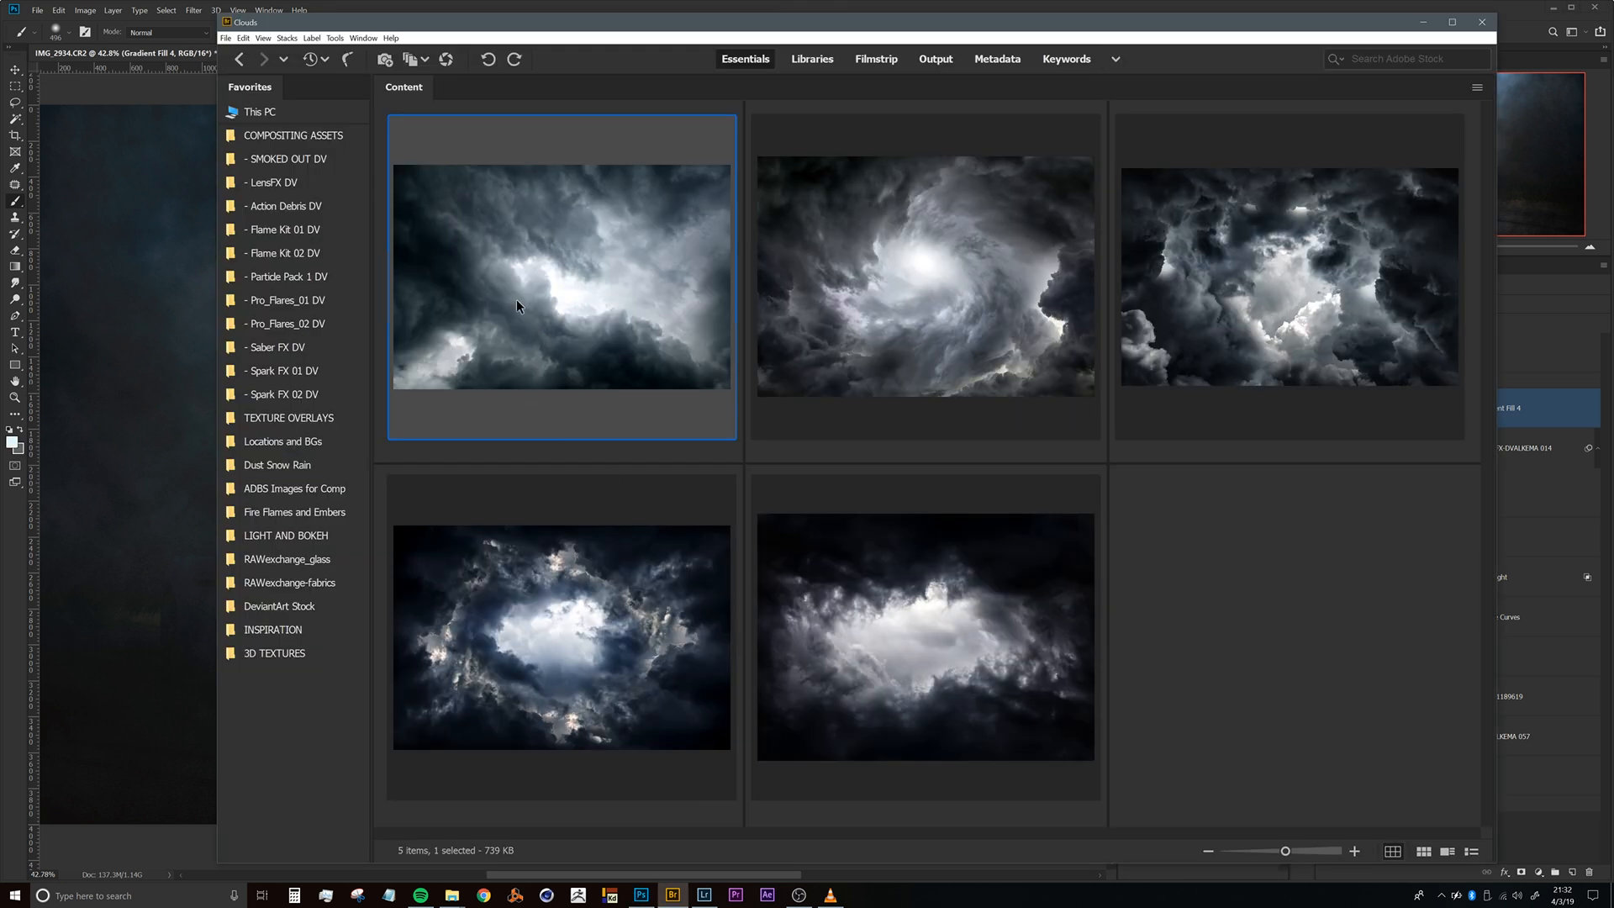
Open the DOF Smoke folder inside the SMOKED OUT DV favorite in Adobe Bridge.
left_click(294, 162)
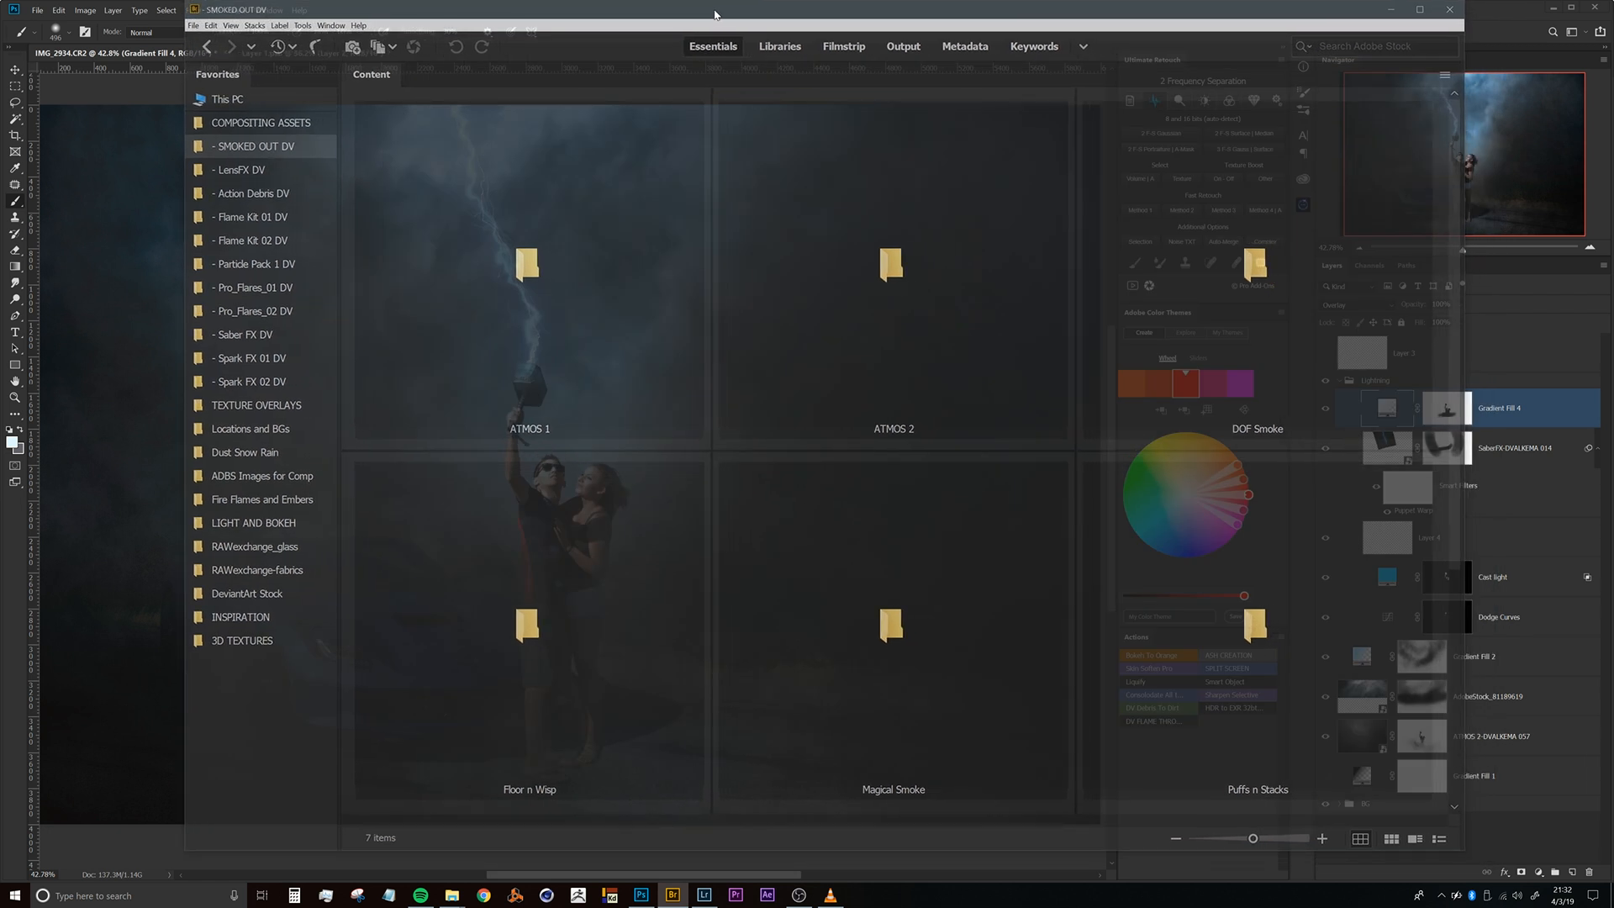
mouse_move(1455, 385)
left_mouse_down()
mouse_move(1446, 516)
mouse_move(1452, 373)
mouse_move(1451, 396)
left_mouse_up()
left_click(1263, 254)
double_click(1263, 254)
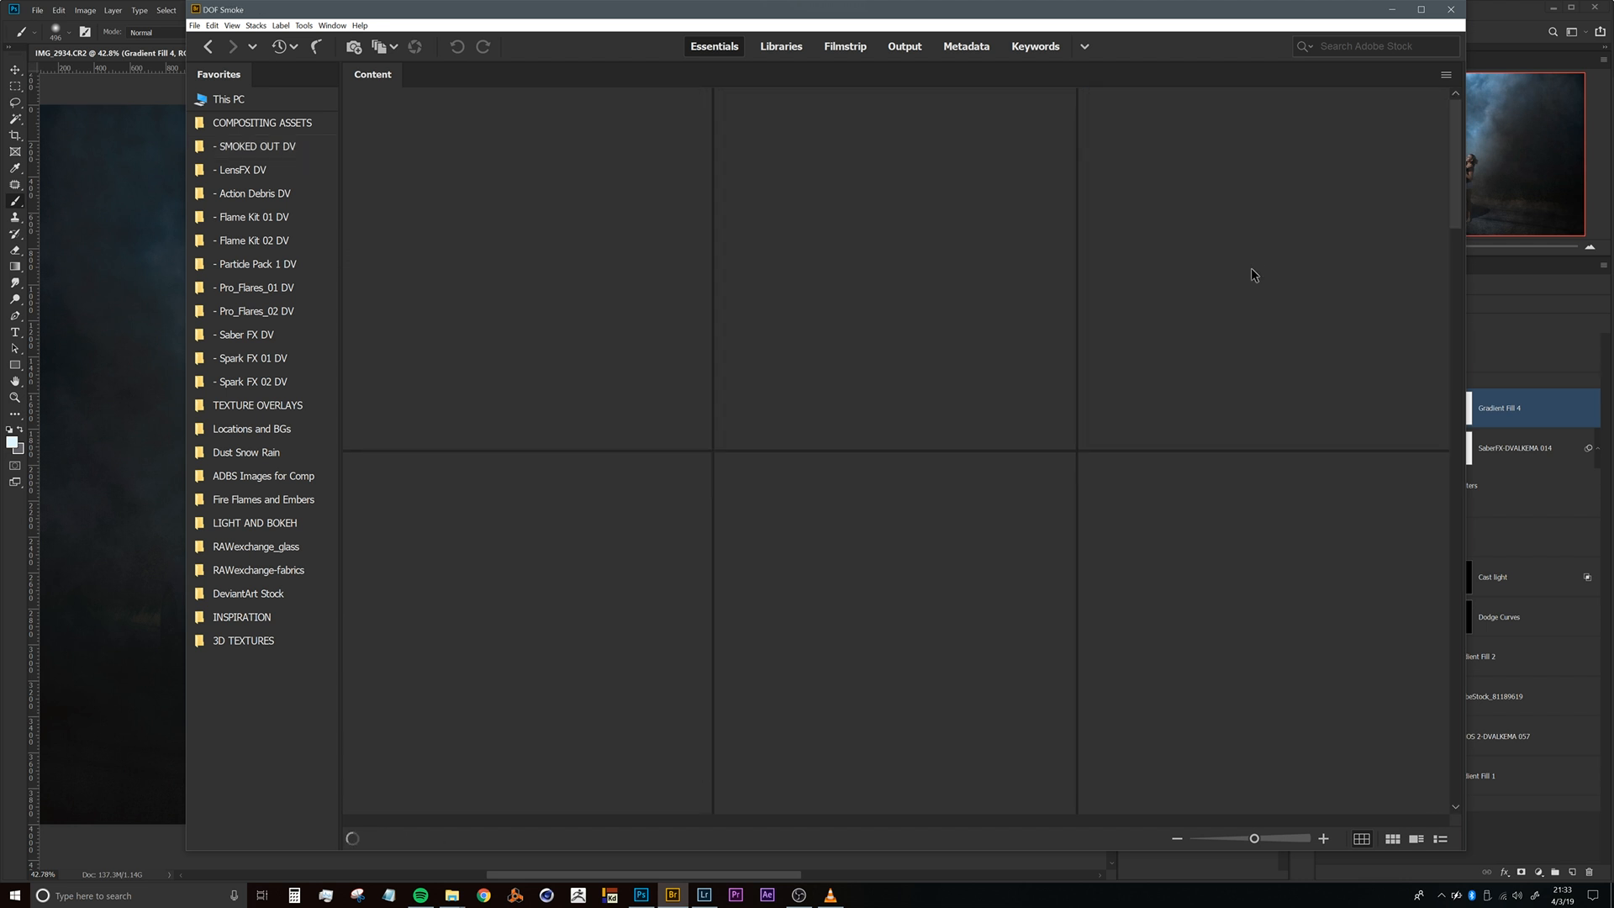
Switch back to Photoshop, collapse the Lightning group and create a new group named FX above it.
left_click(1522, 410)
left_click(1348, 383)
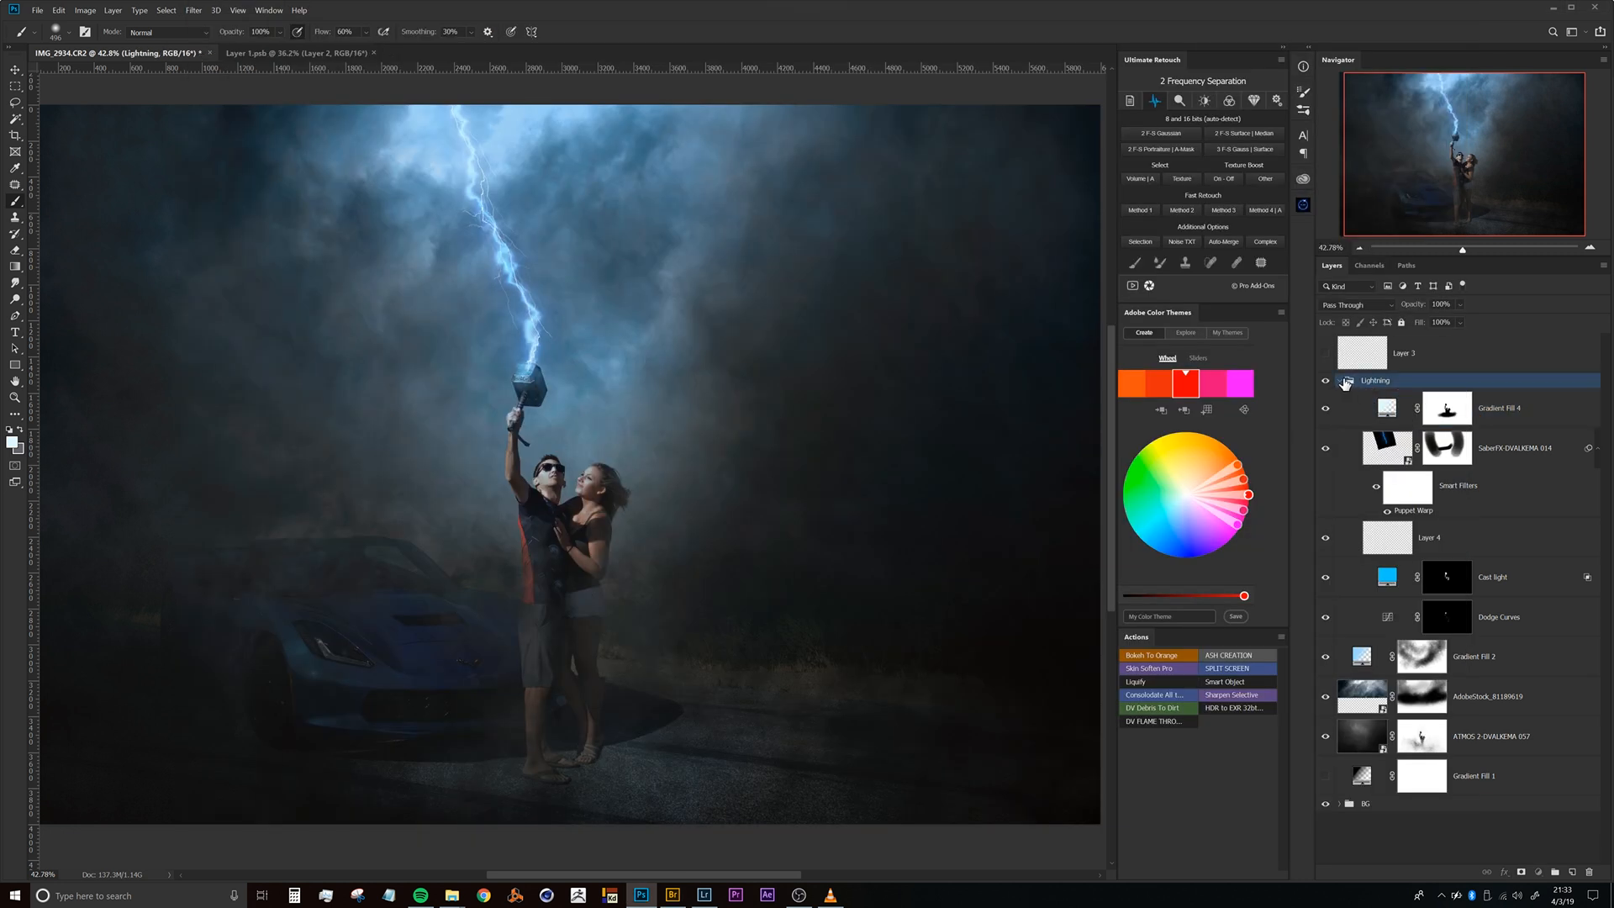
left_click(1343, 381)
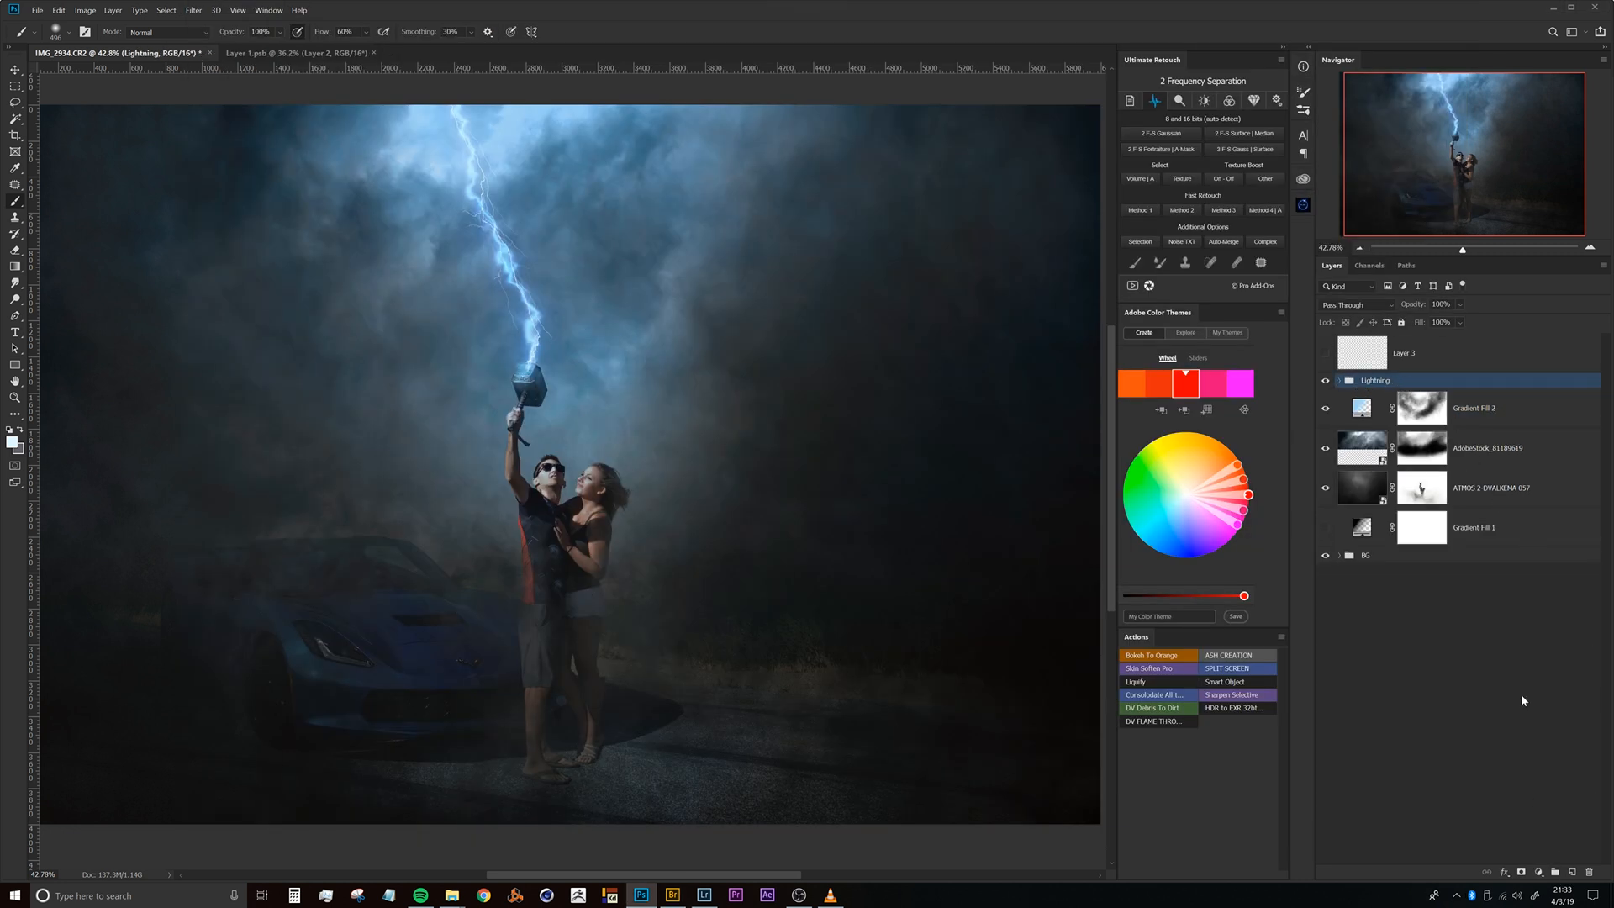
left_click(1555, 872)
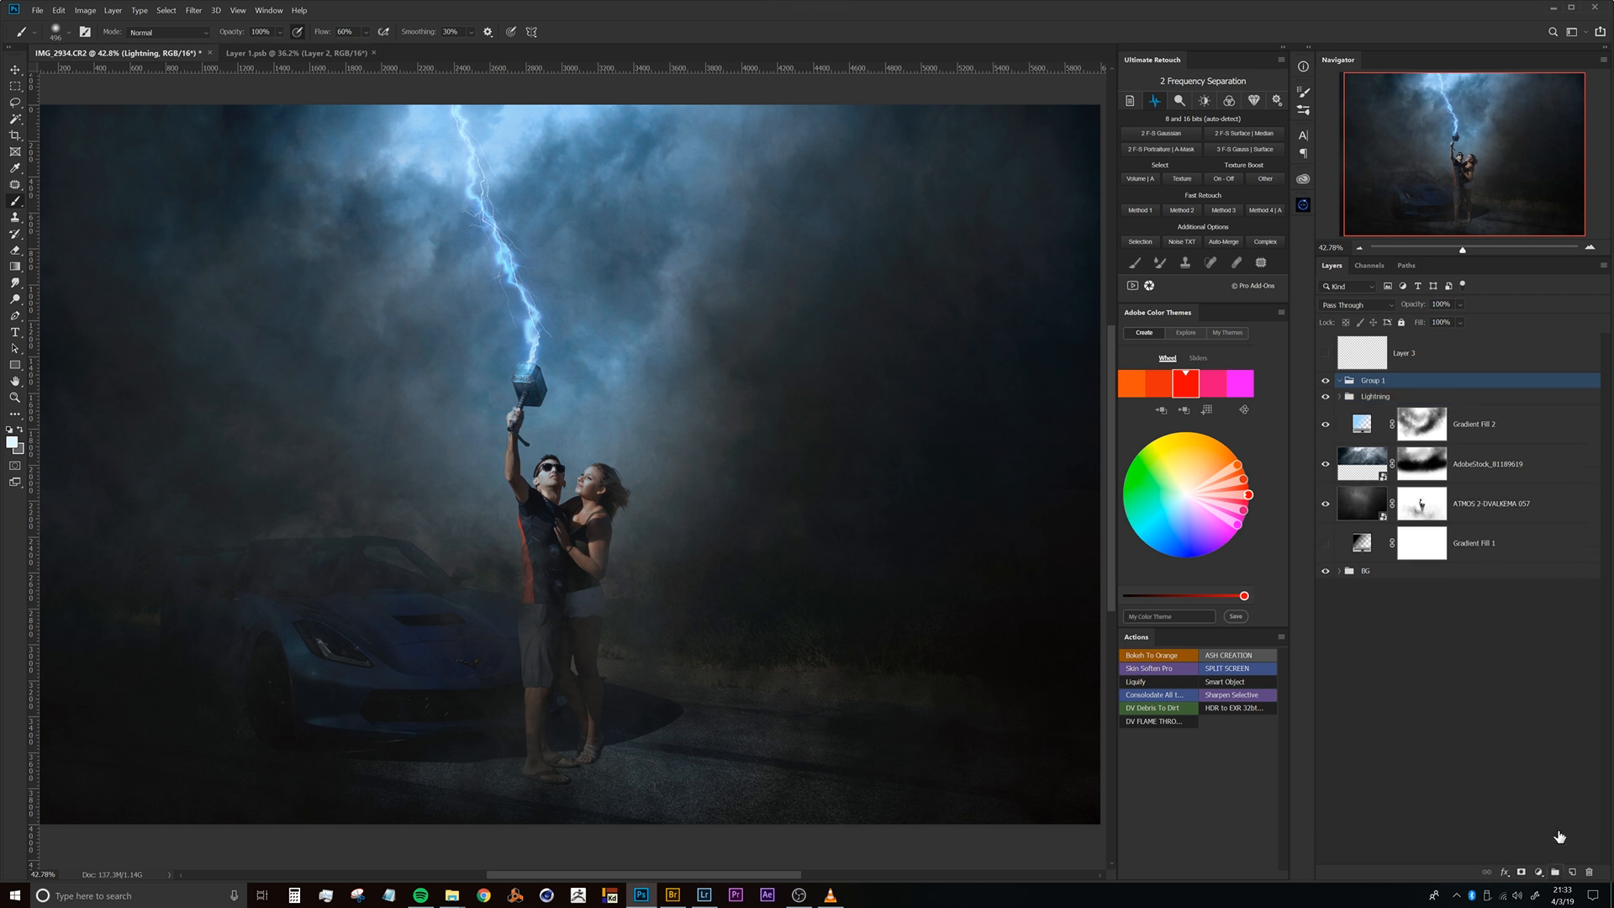
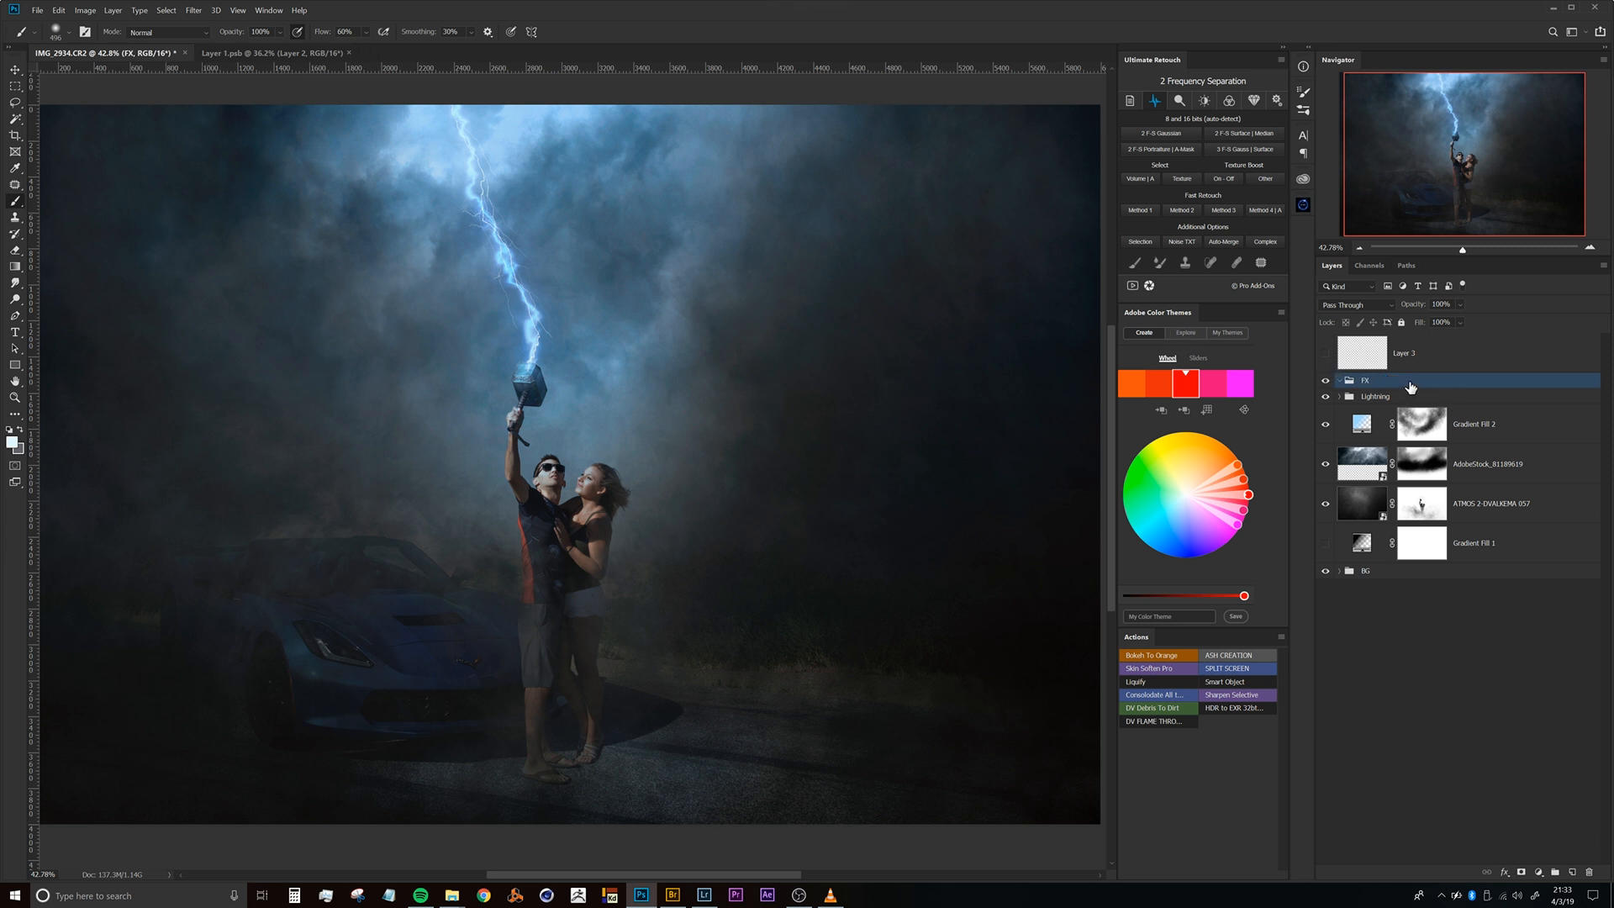
Browse the DOF Smoke folder in Adobe Bridge and place DOF Smoke_dvalkema_001 into the Photoshop composite above the FX group.
left_click(677, 893)
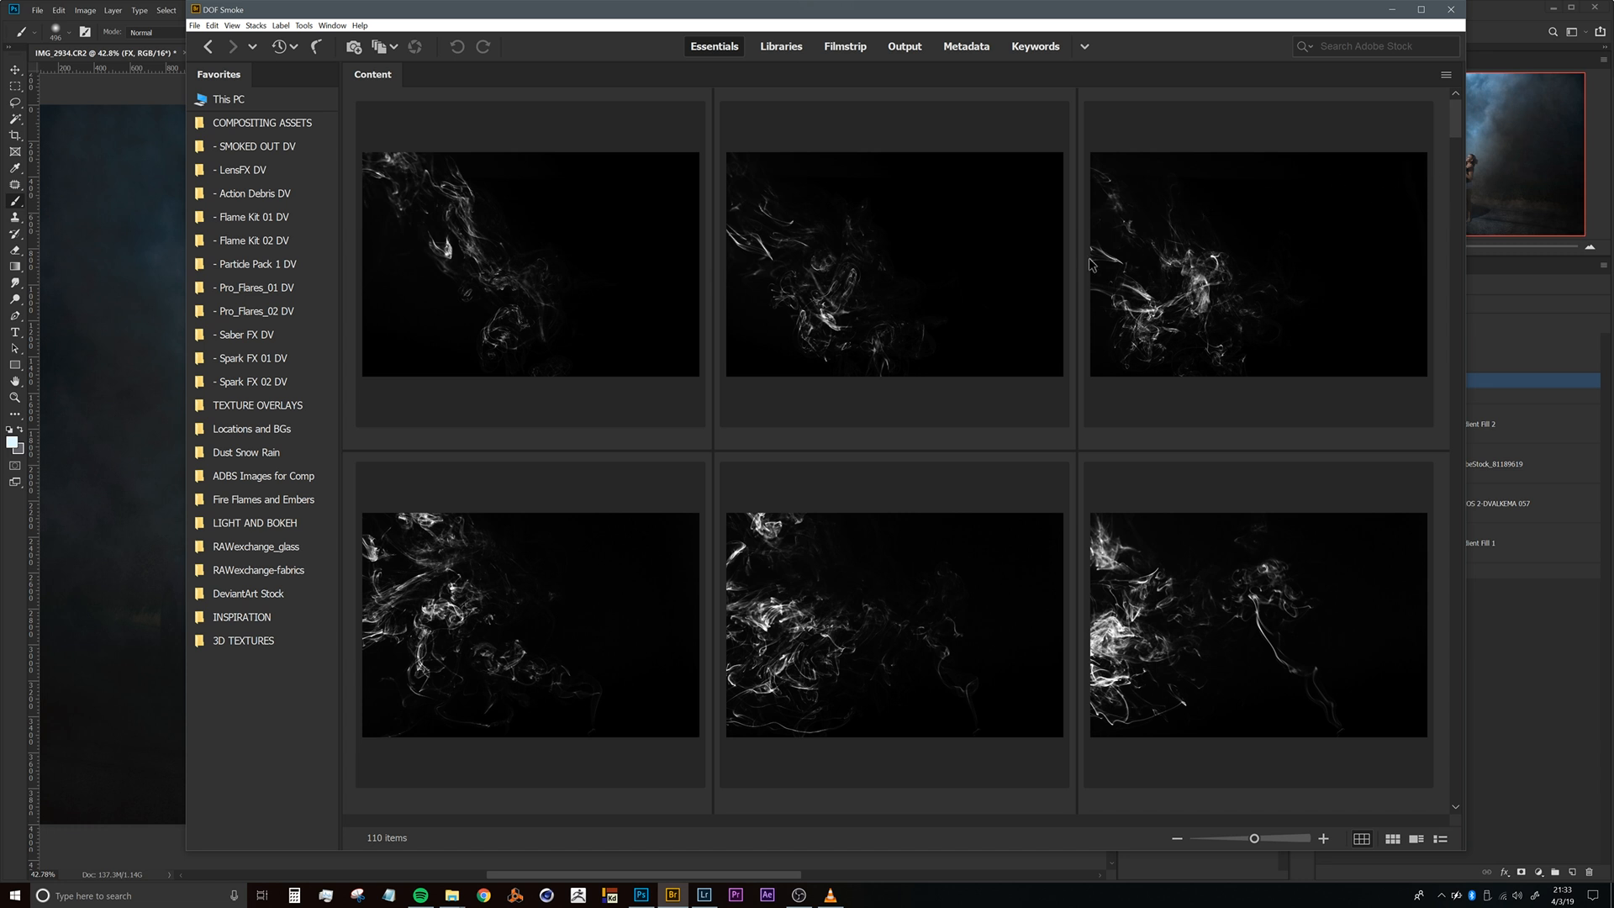
left_click_drag(1457, 125, 1445, 370)
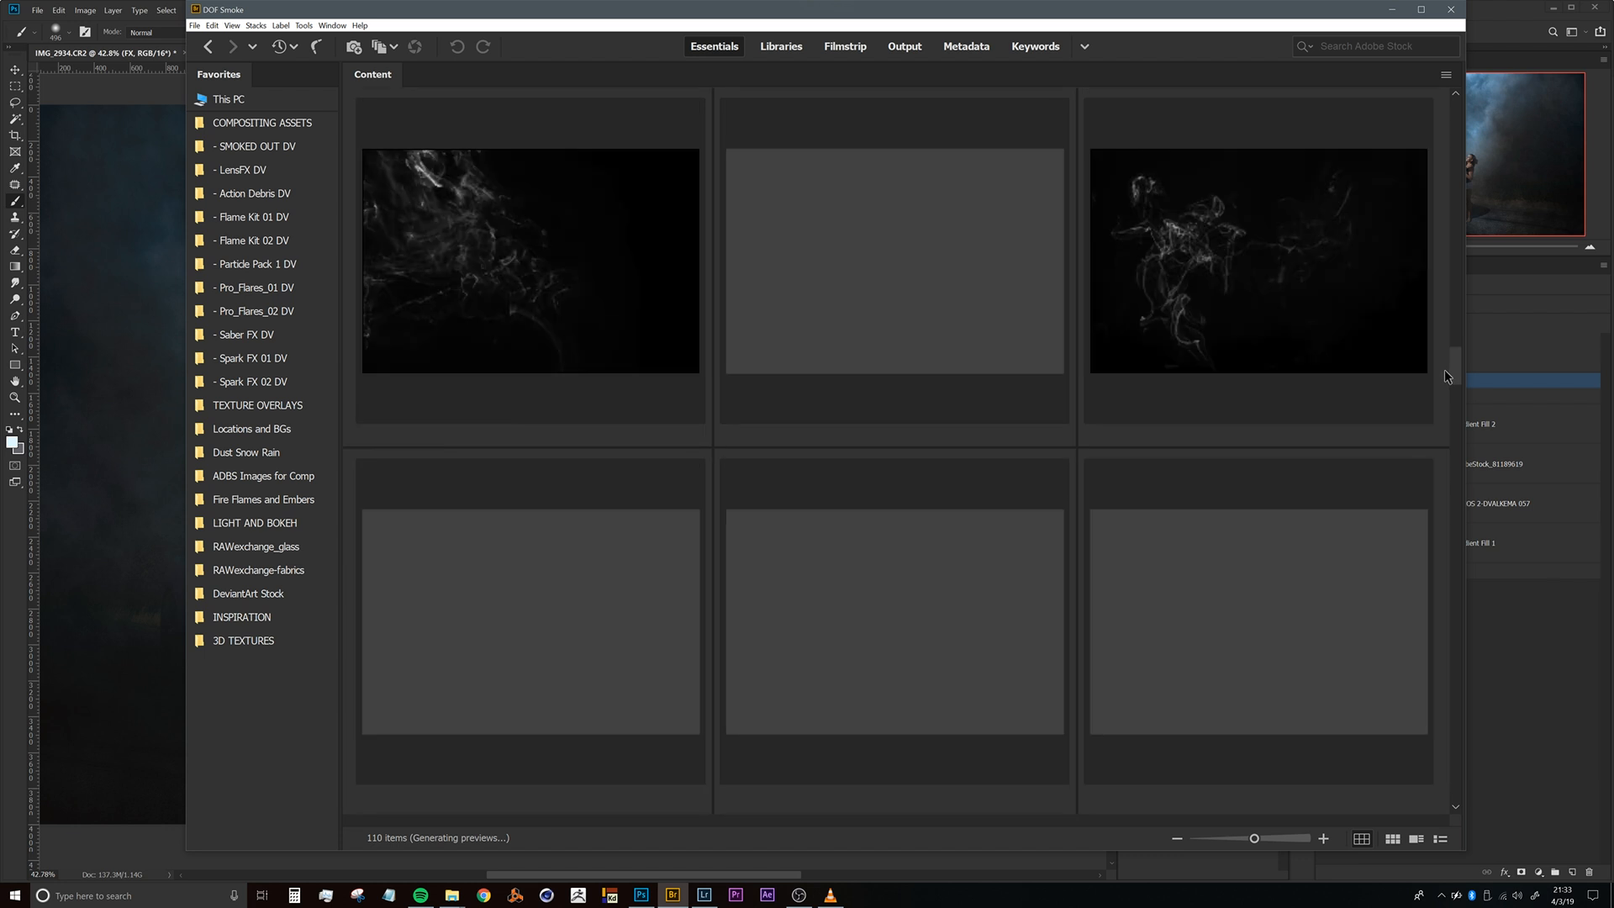
left_click_drag(1460, 370, 1335, 124)
left_click(516, 304)
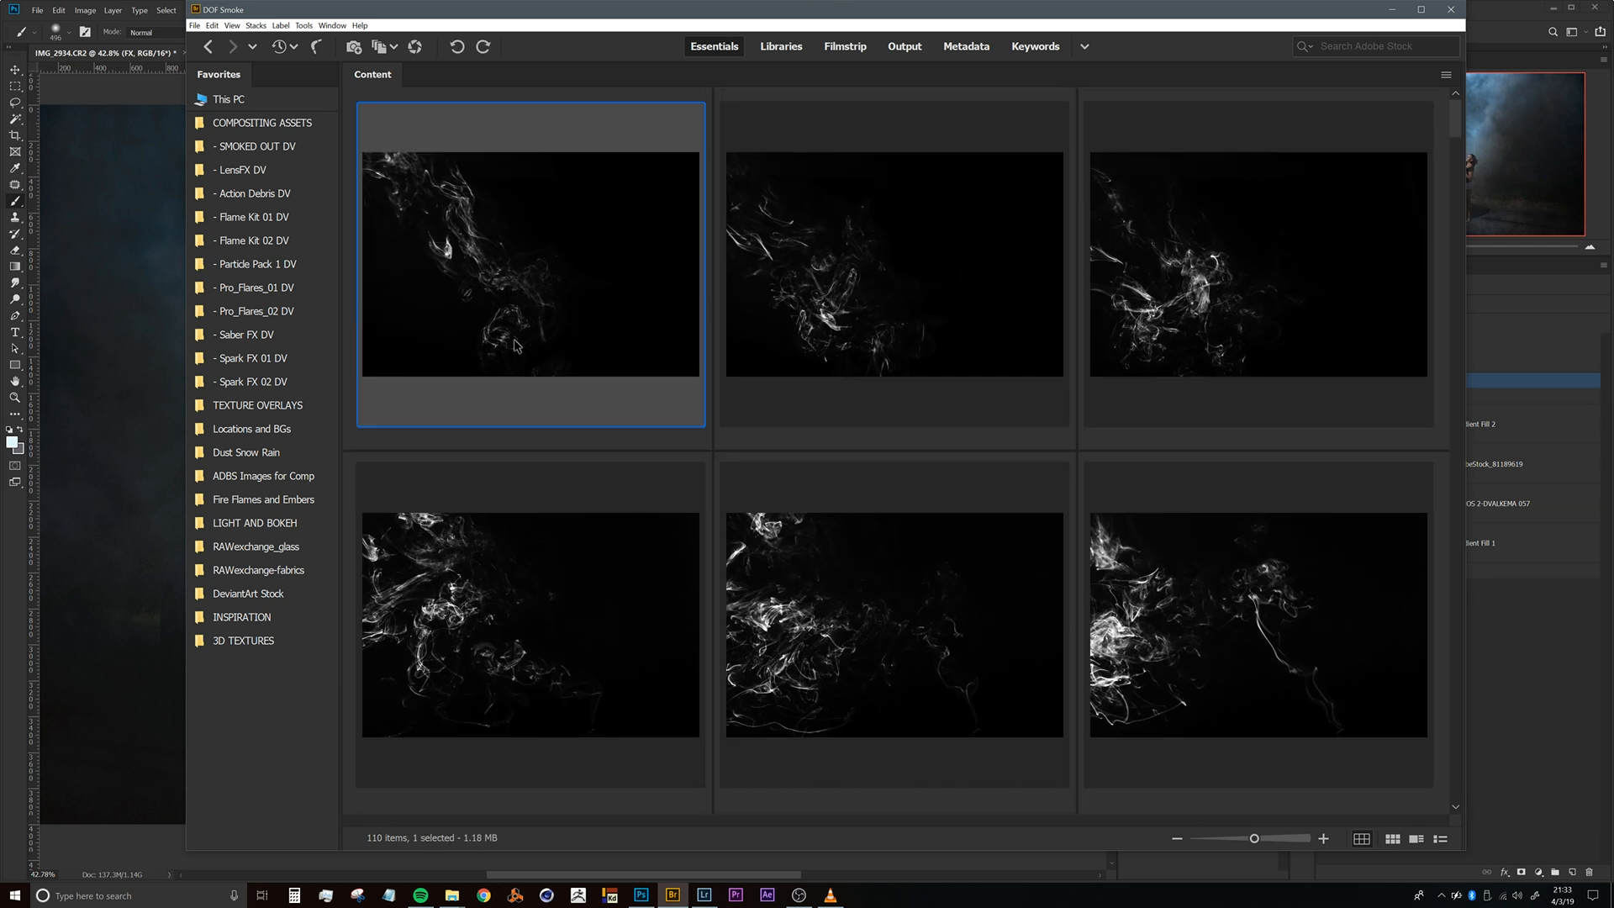
left_click_drag(492, 331, 129, 492)
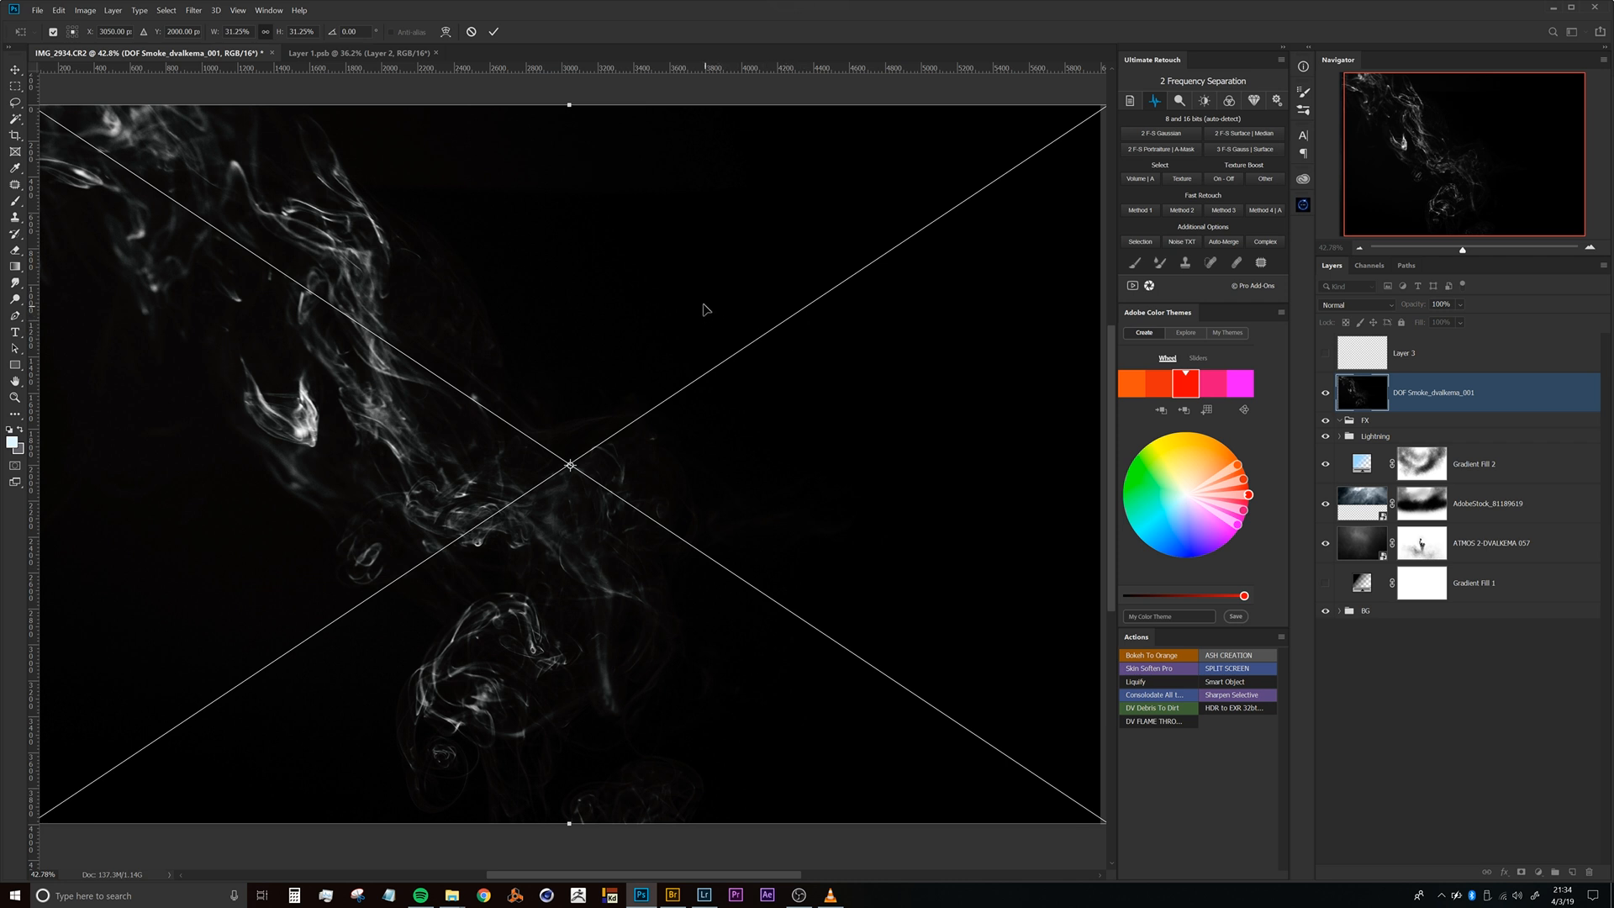
Rotate the placed smoke image about 35° clockwise and distort its corners into a narrow diagonal strip over the lightning and couple.
left_click_drag(702, 295, 685, 313)
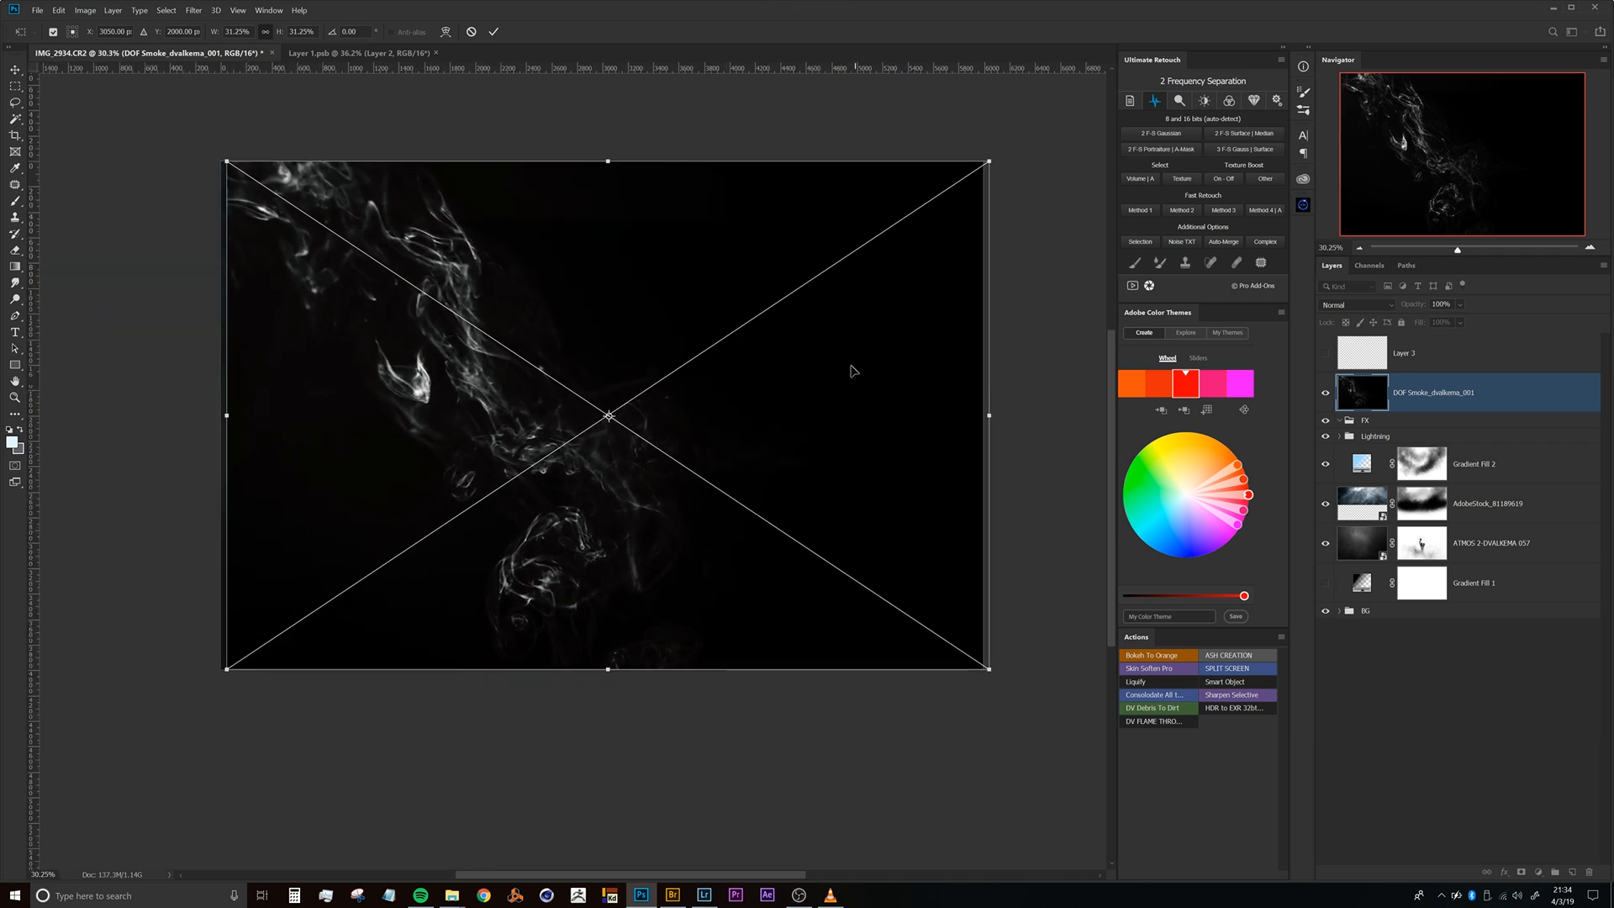
left_click_drag(1041, 216, 948, 466)
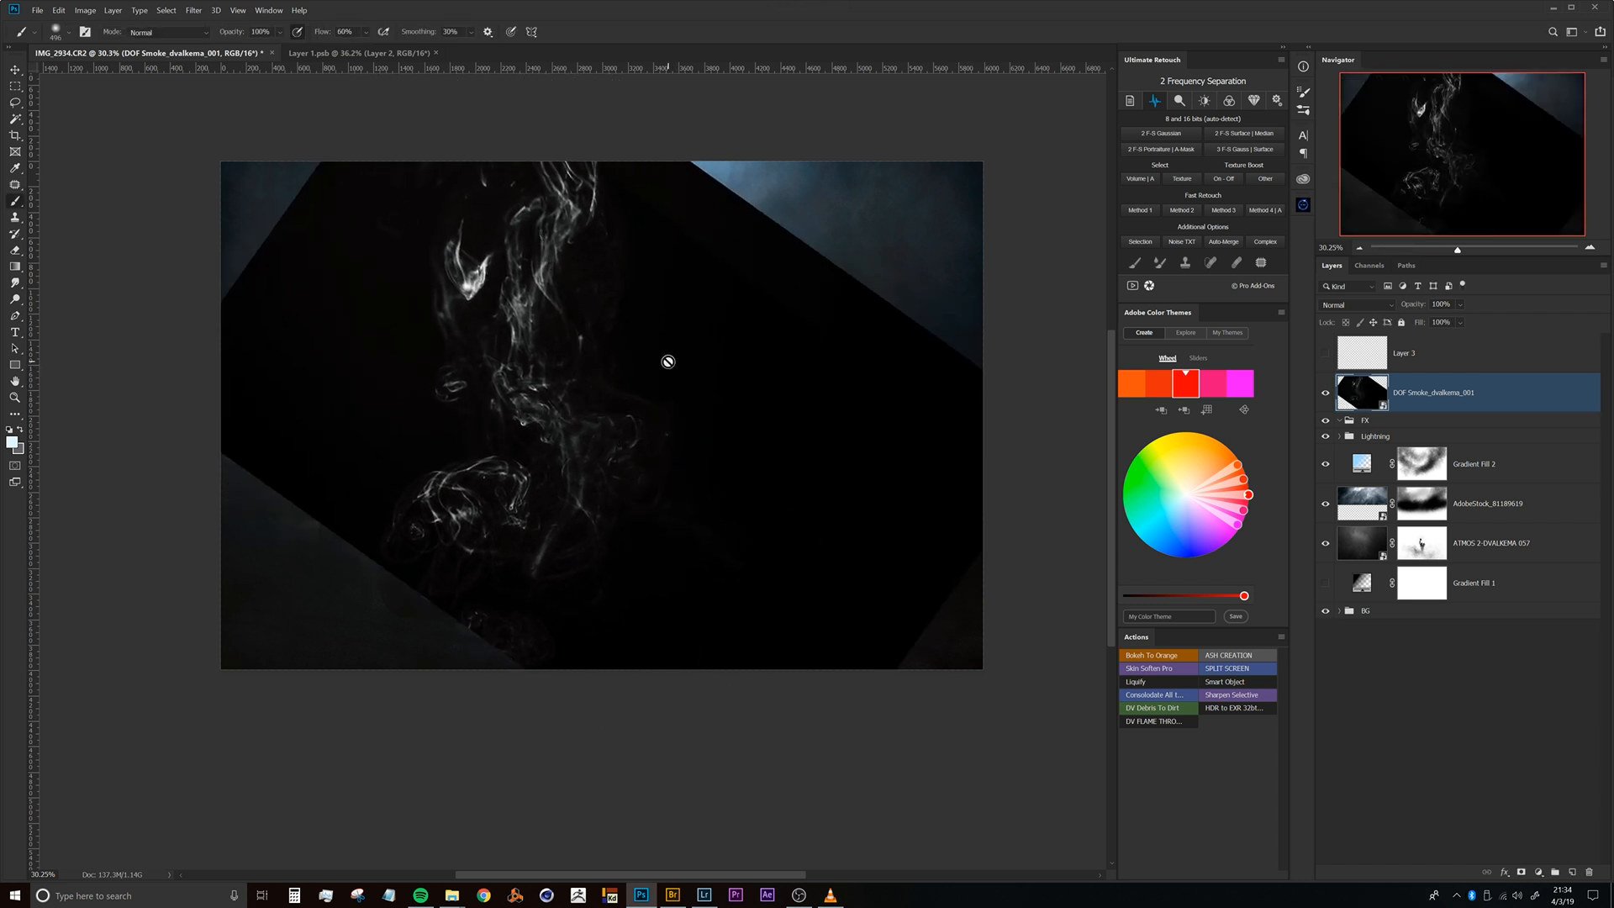
key("ctrl+t")
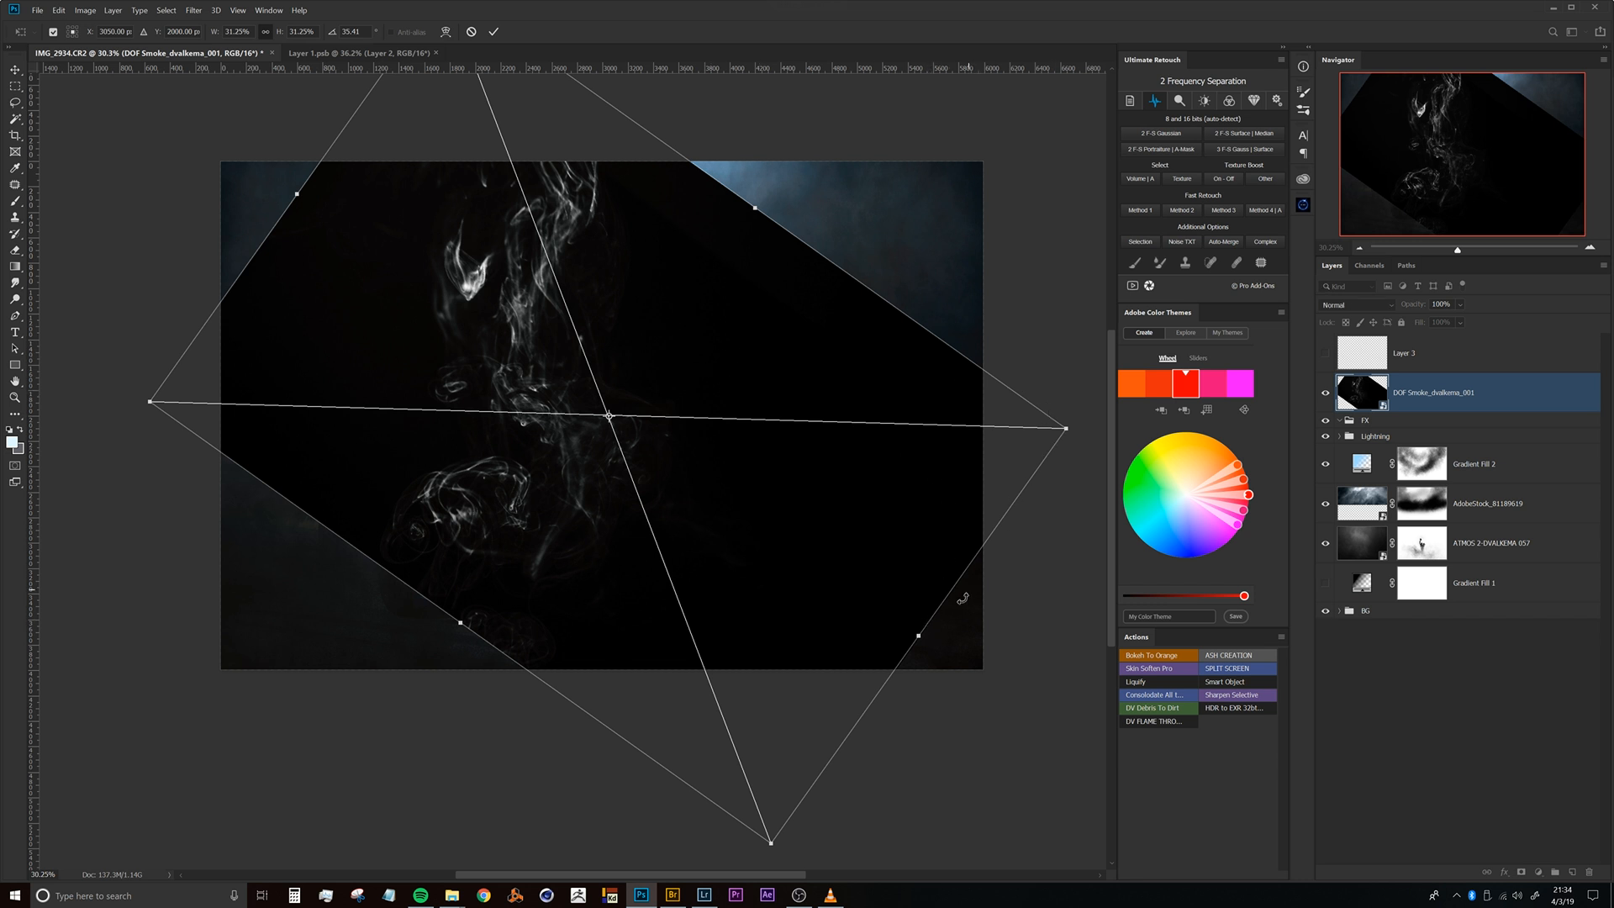
left_click_drag(1069, 431, 957, 254)
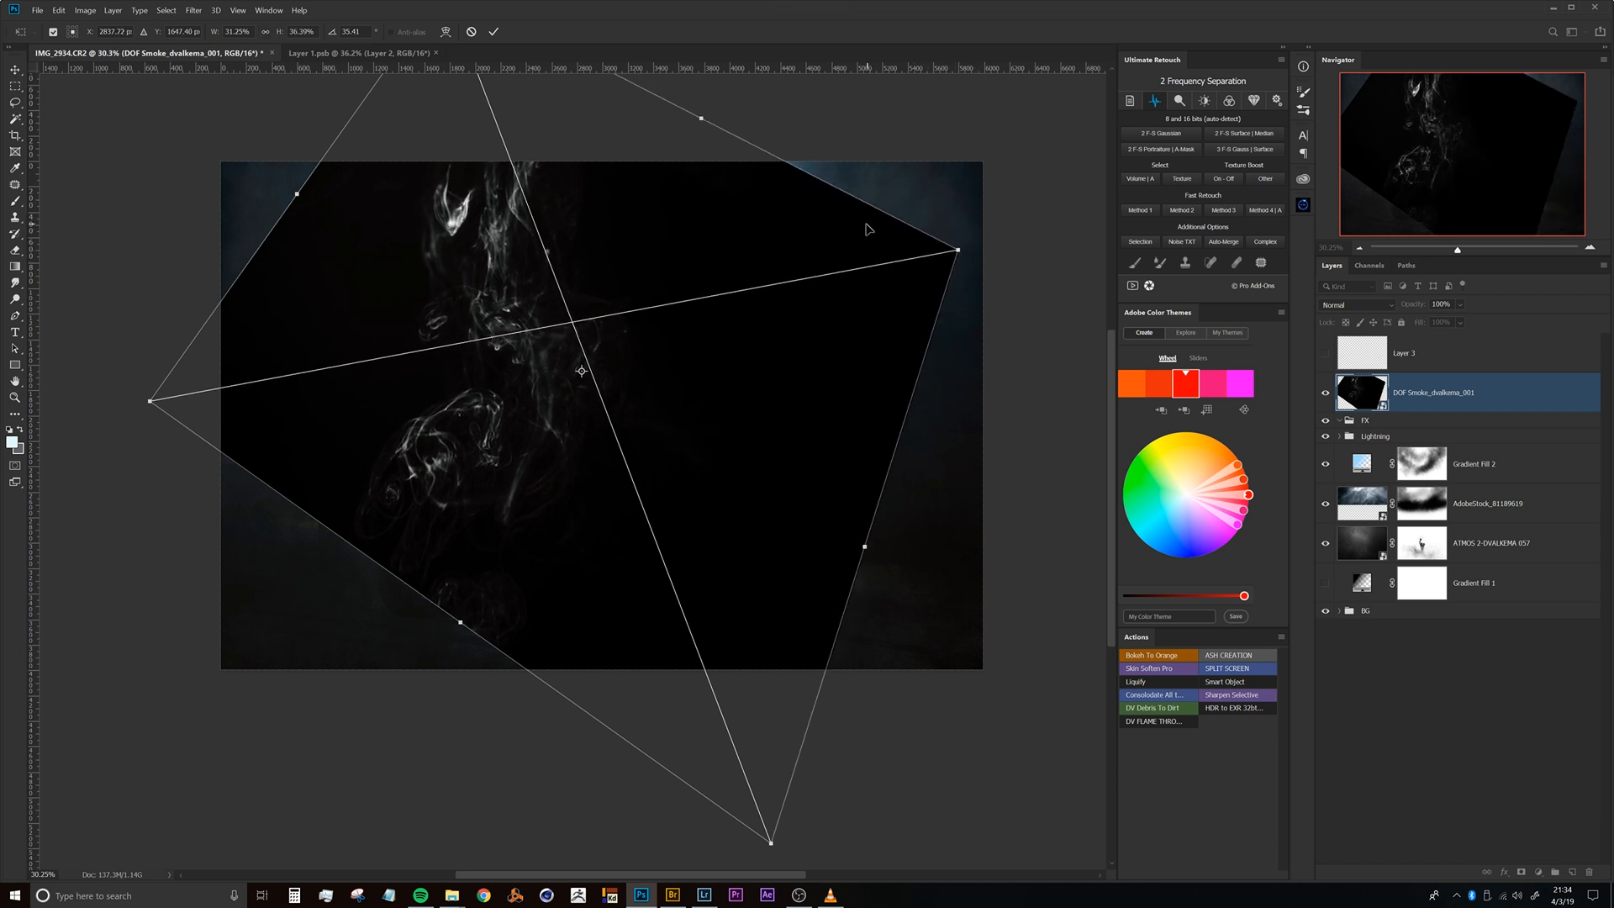
left_click_drag(956, 254, 658, 276)
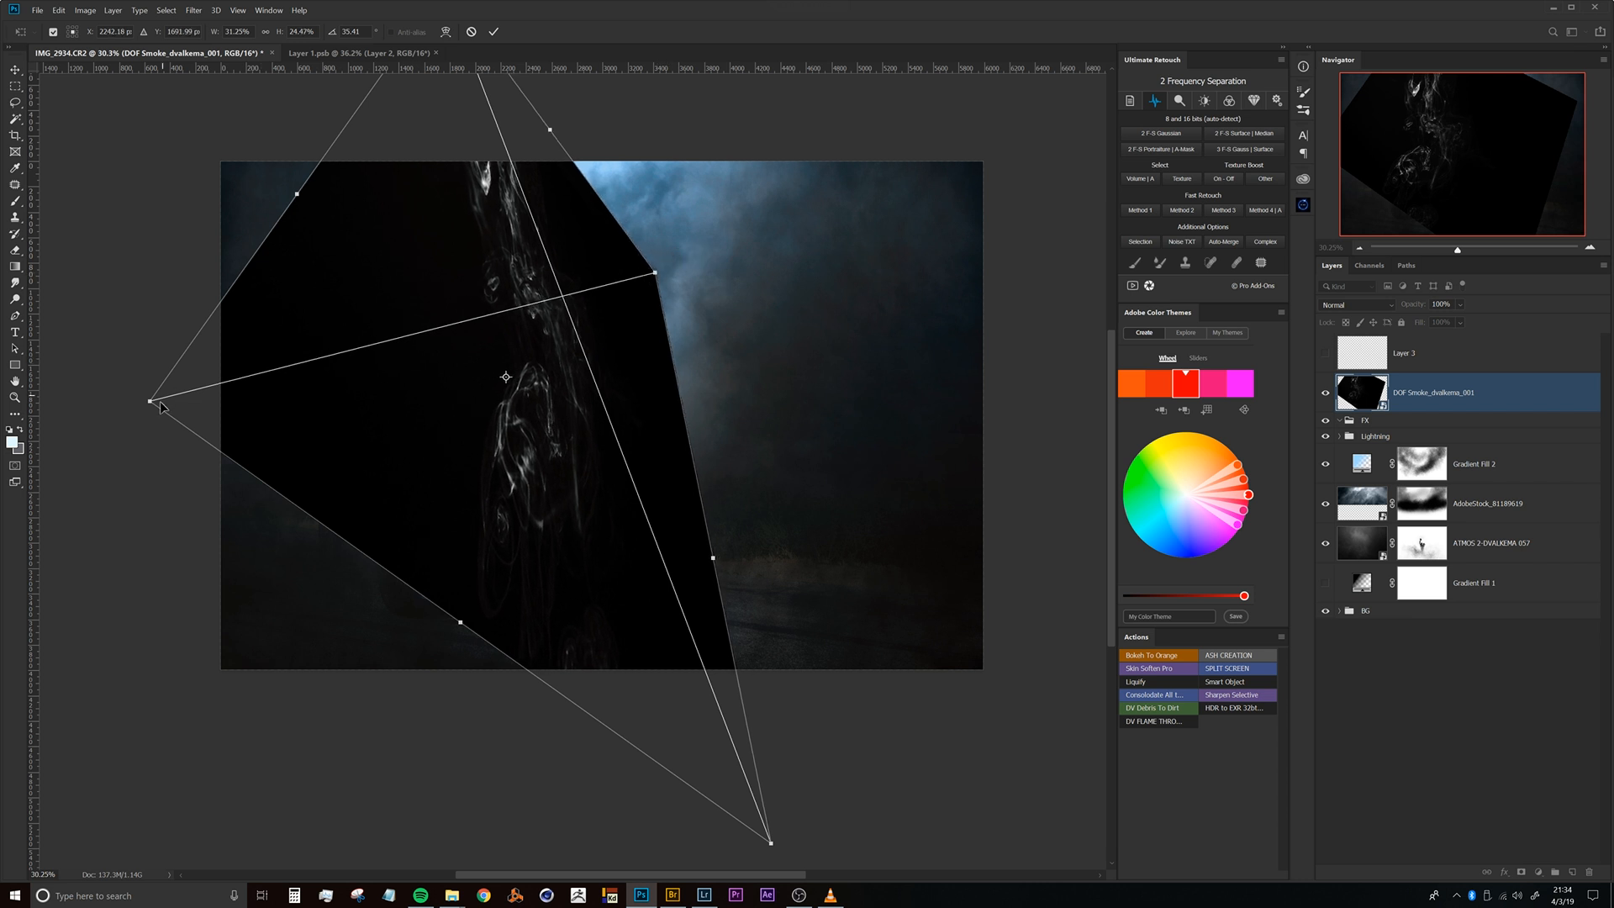
left_click_drag(151, 401, 545, 497)
key("Return")
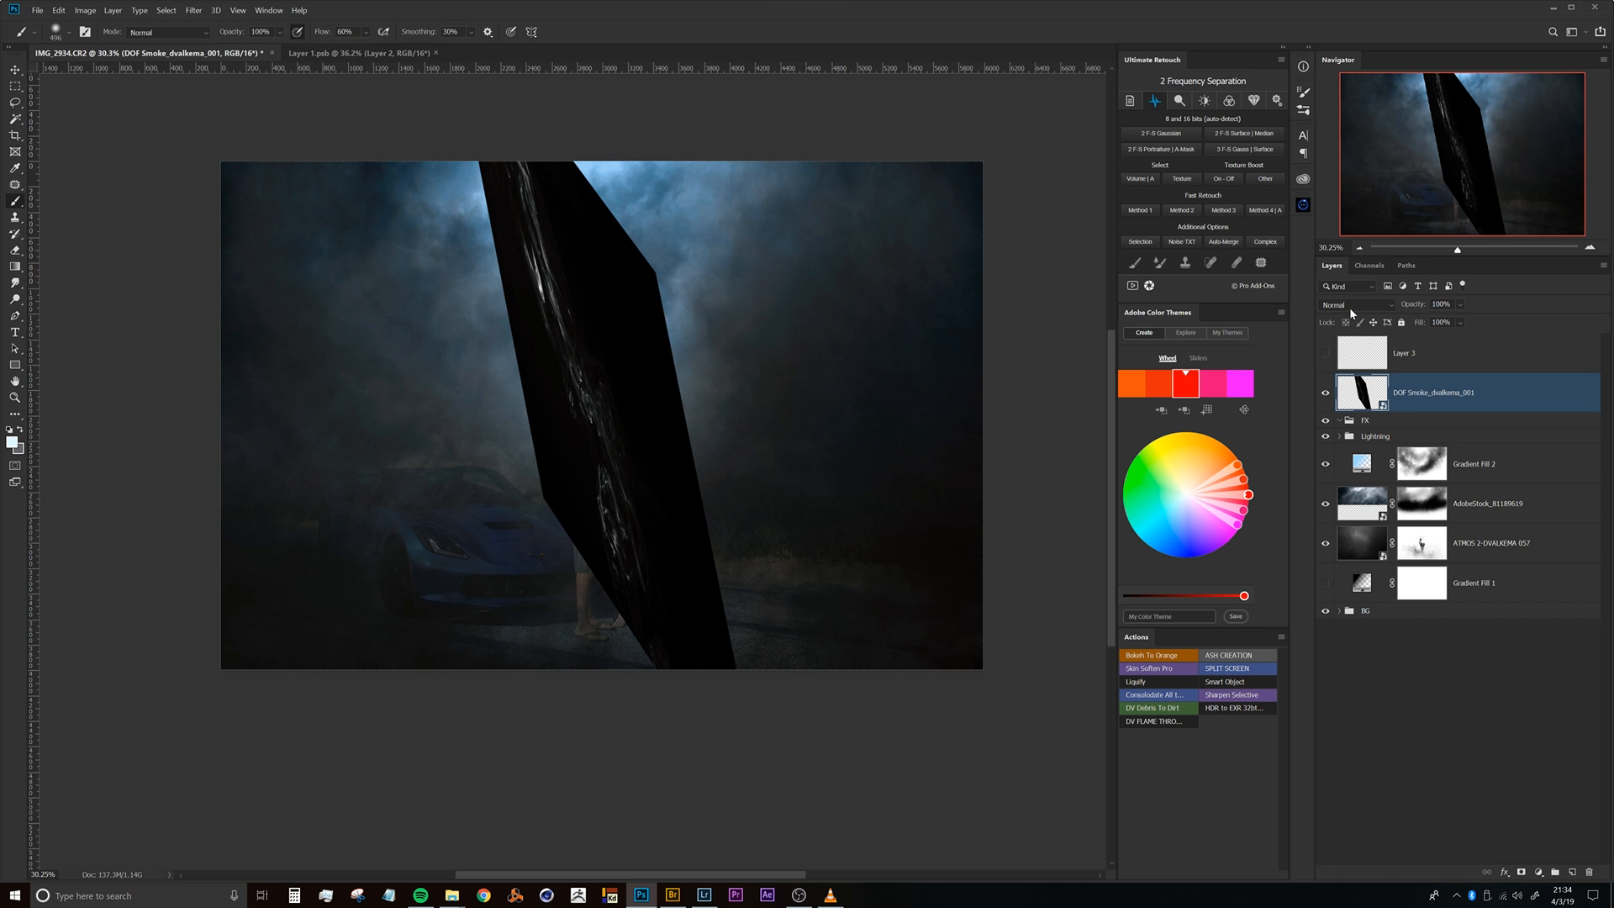
Set the blending mode of the DOF Smoke_dvalkema_001 layer to Color Dodge.
left_click(1351, 309)
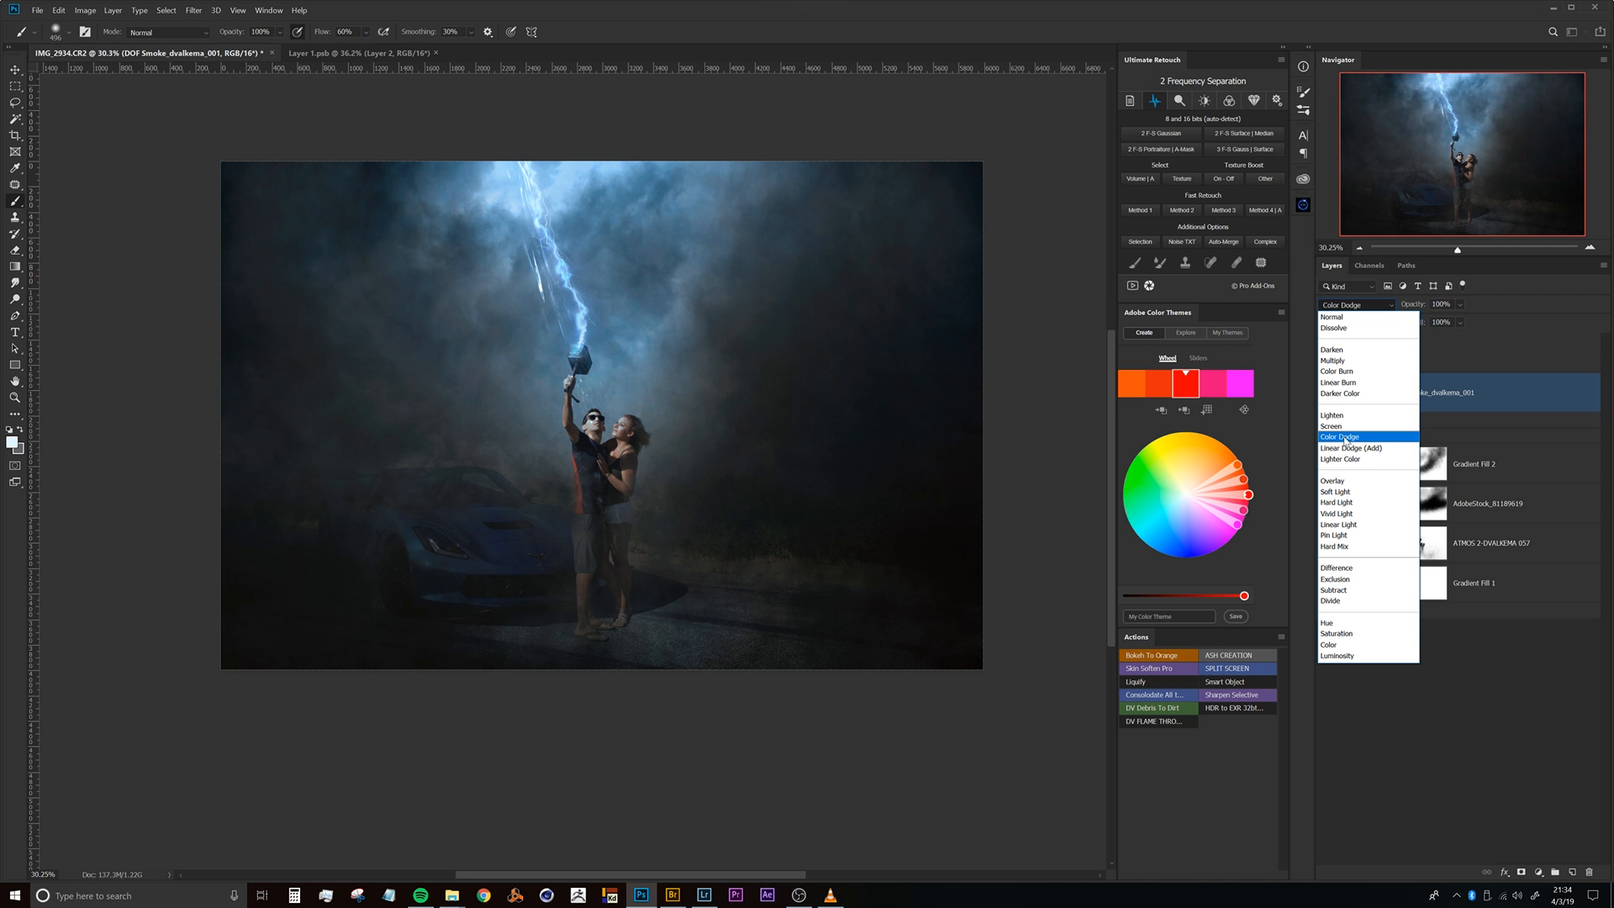
left_click(1342, 438)
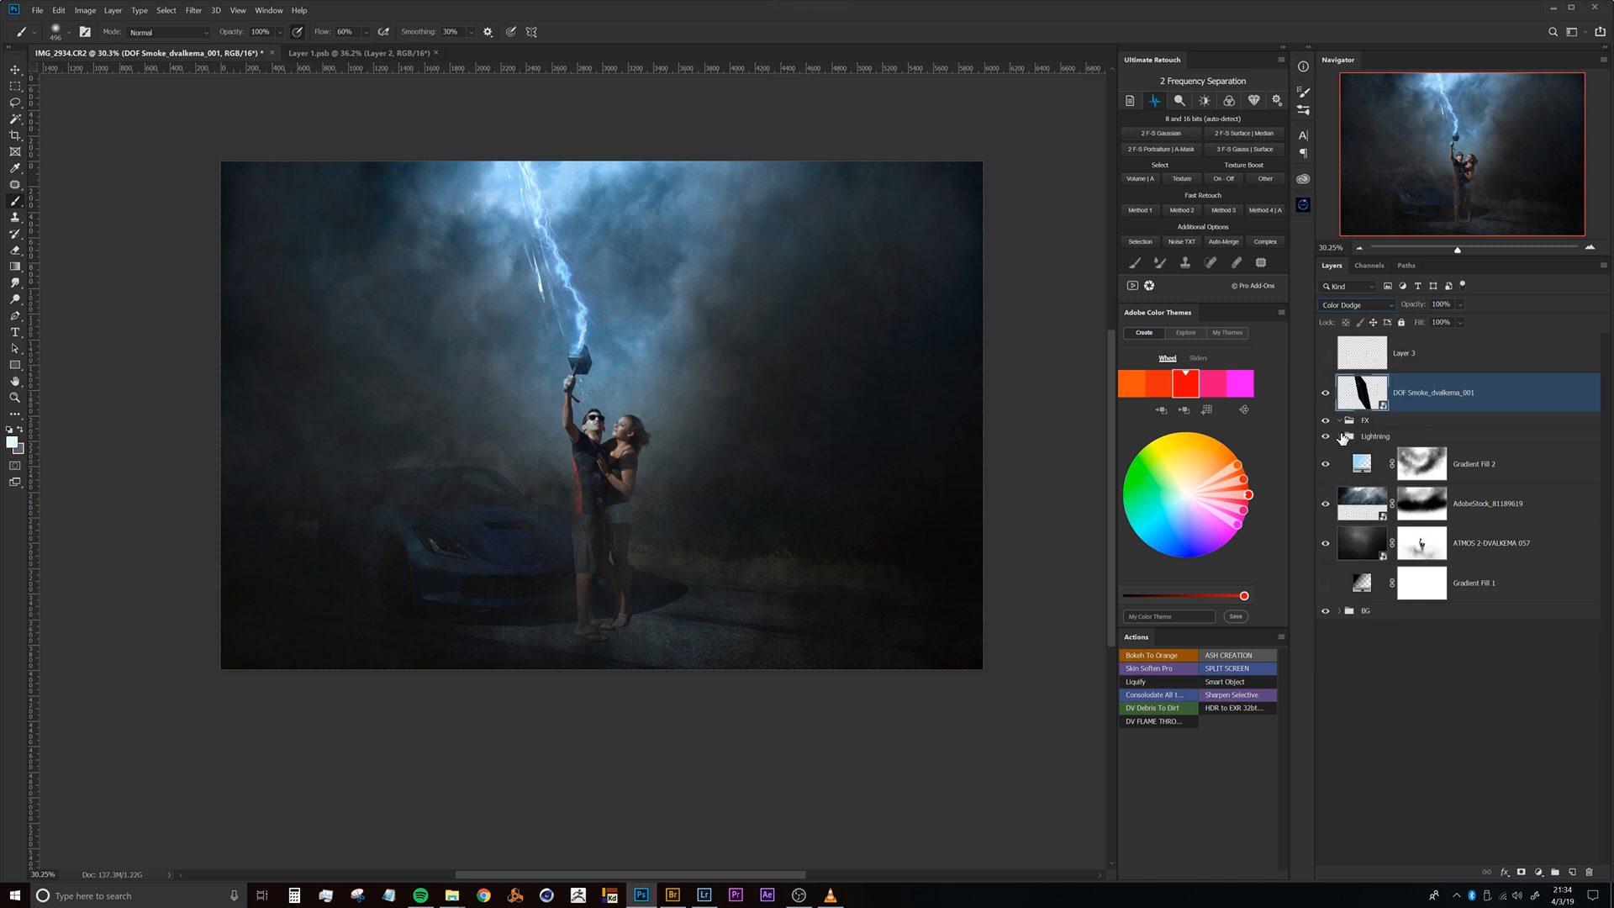
left_click_drag(583, 223, 616, 223)
mouse_move(612, 309)
left_mouse_down()
mouse_move(604, 341)
mouse_move(612, 310)
left_mouse_up()
Free-transform the smoke layer, pulling in its lower and upper corners to shorten it from above the sky to the couple's chests.
key("ctrl+t")
key("ctrl+0")
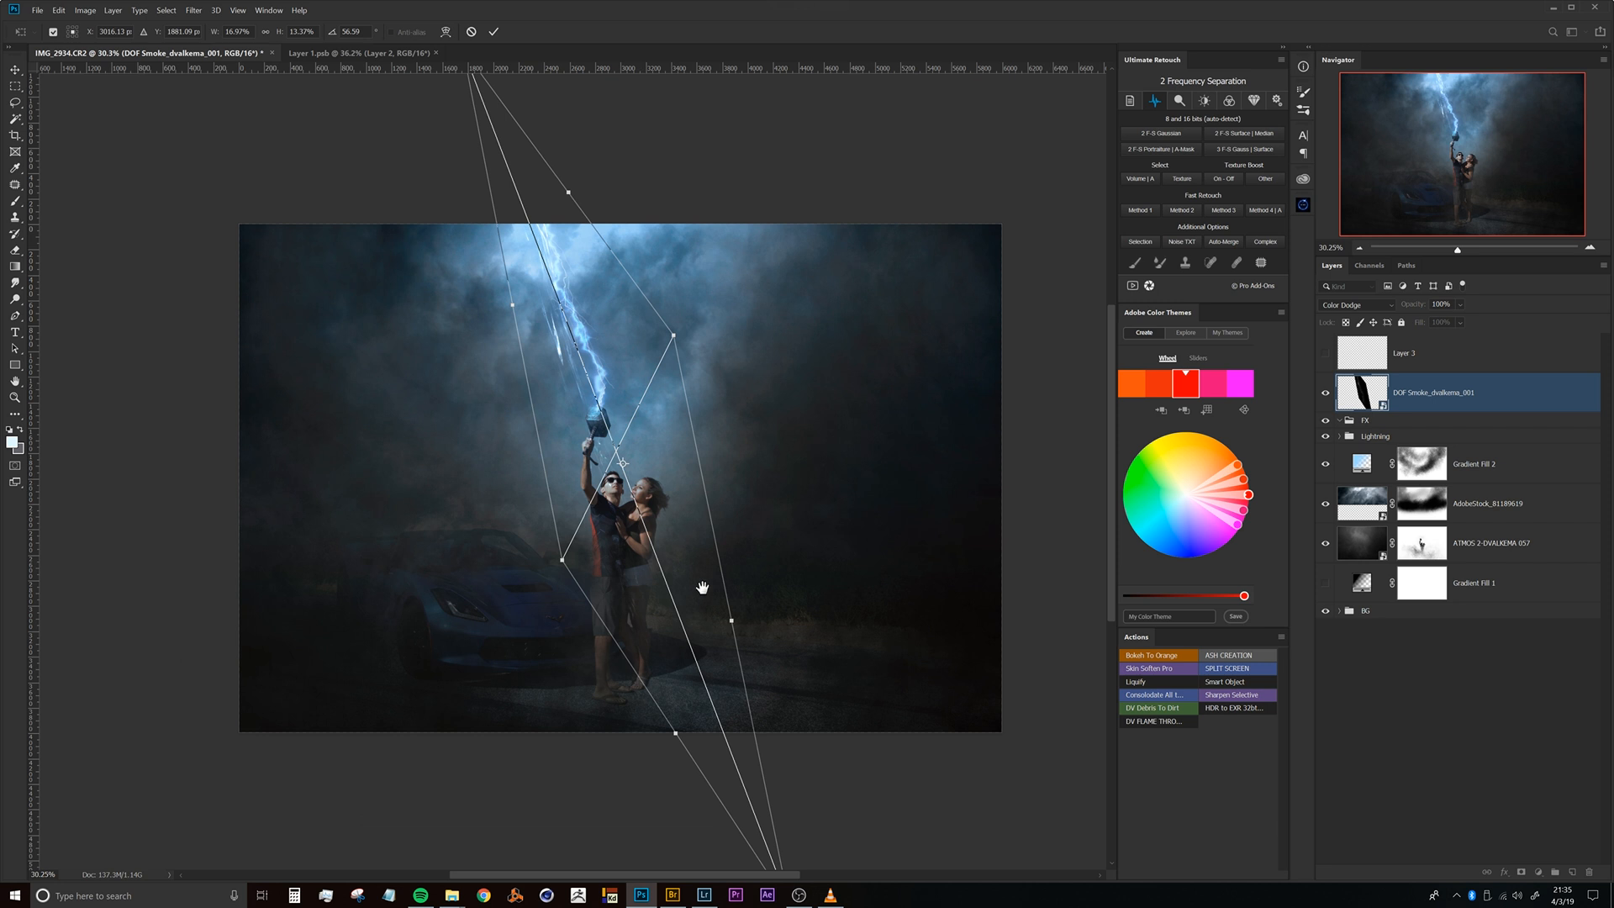
left_click_drag(699, 553, 635, 449)
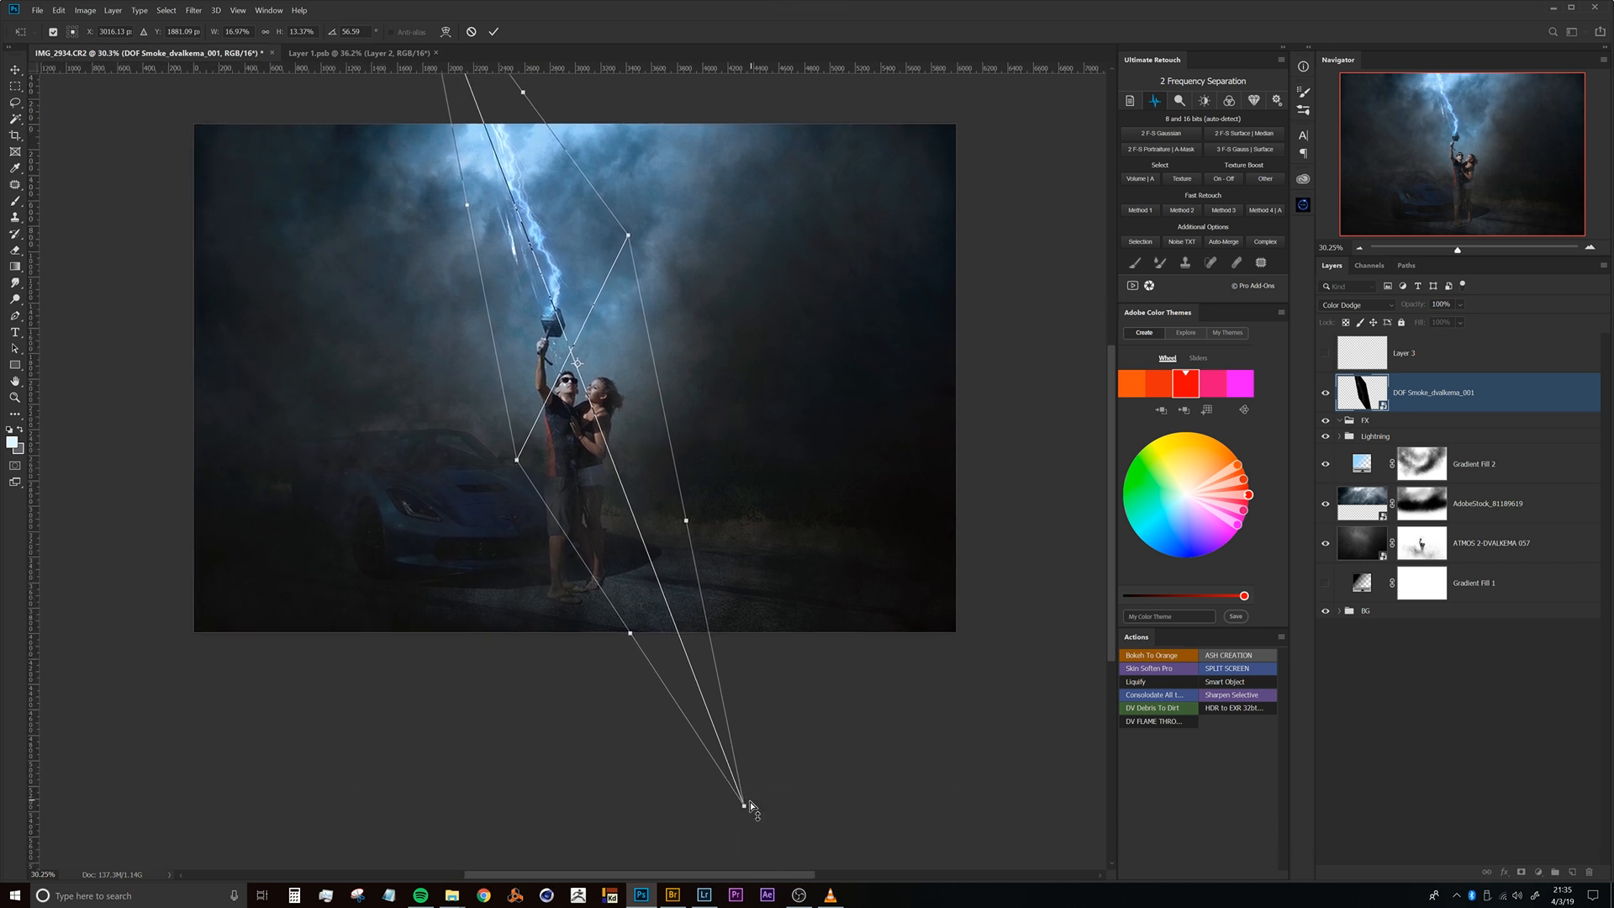
left_click_drag(747, 809, 594, 482)
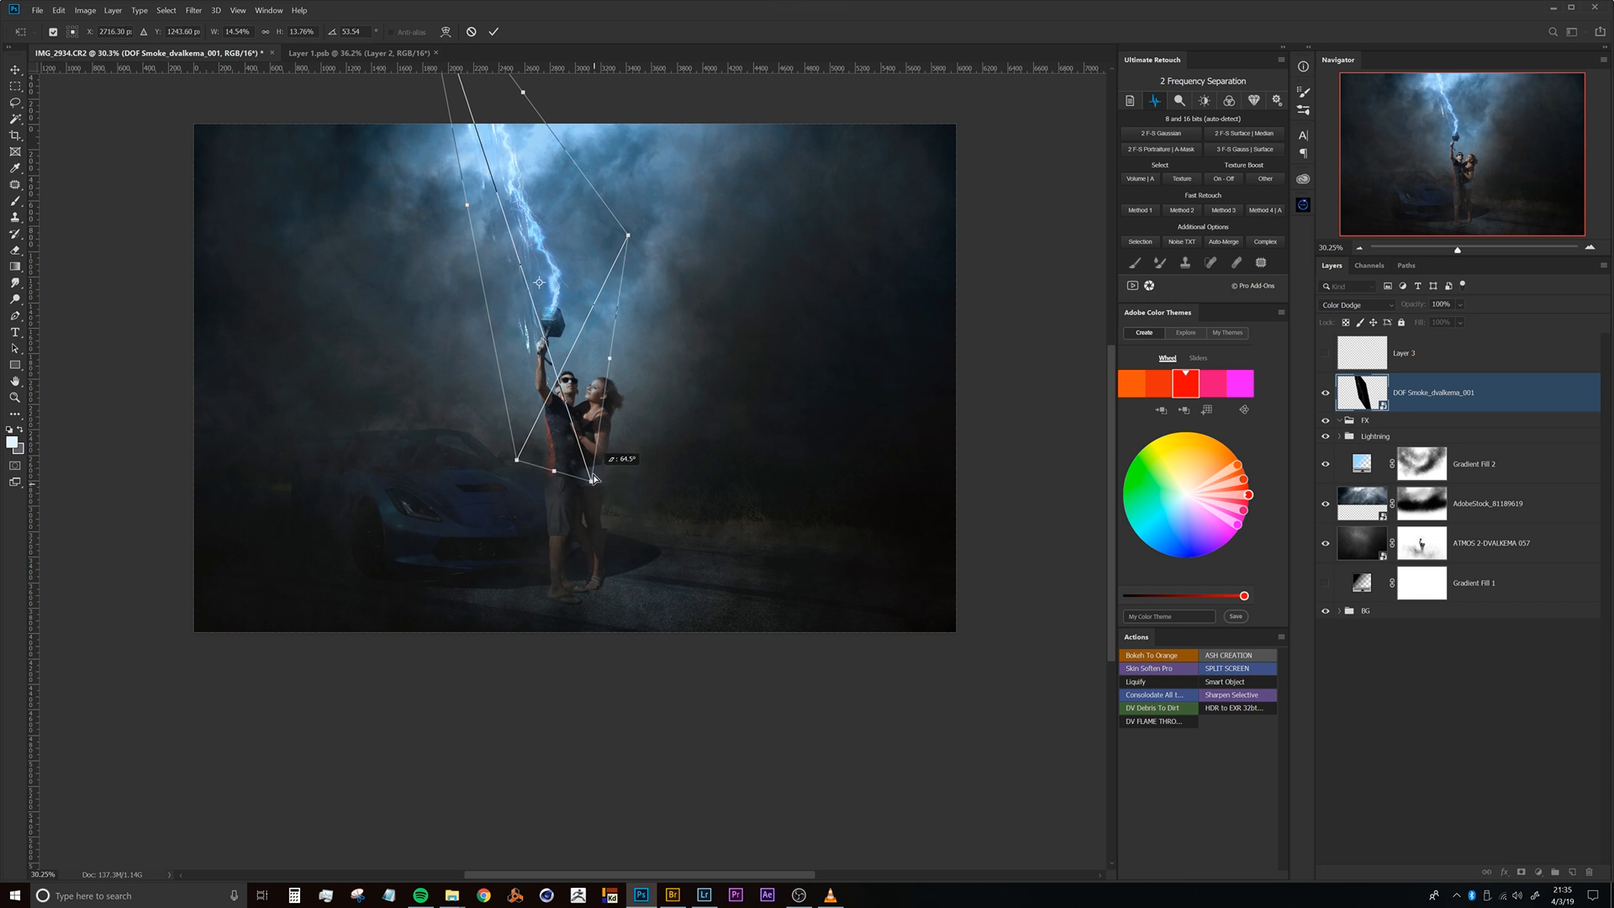
left_click_drag(561, 303, 575, 376)
left_click_drag(446, 130, 501, 275)
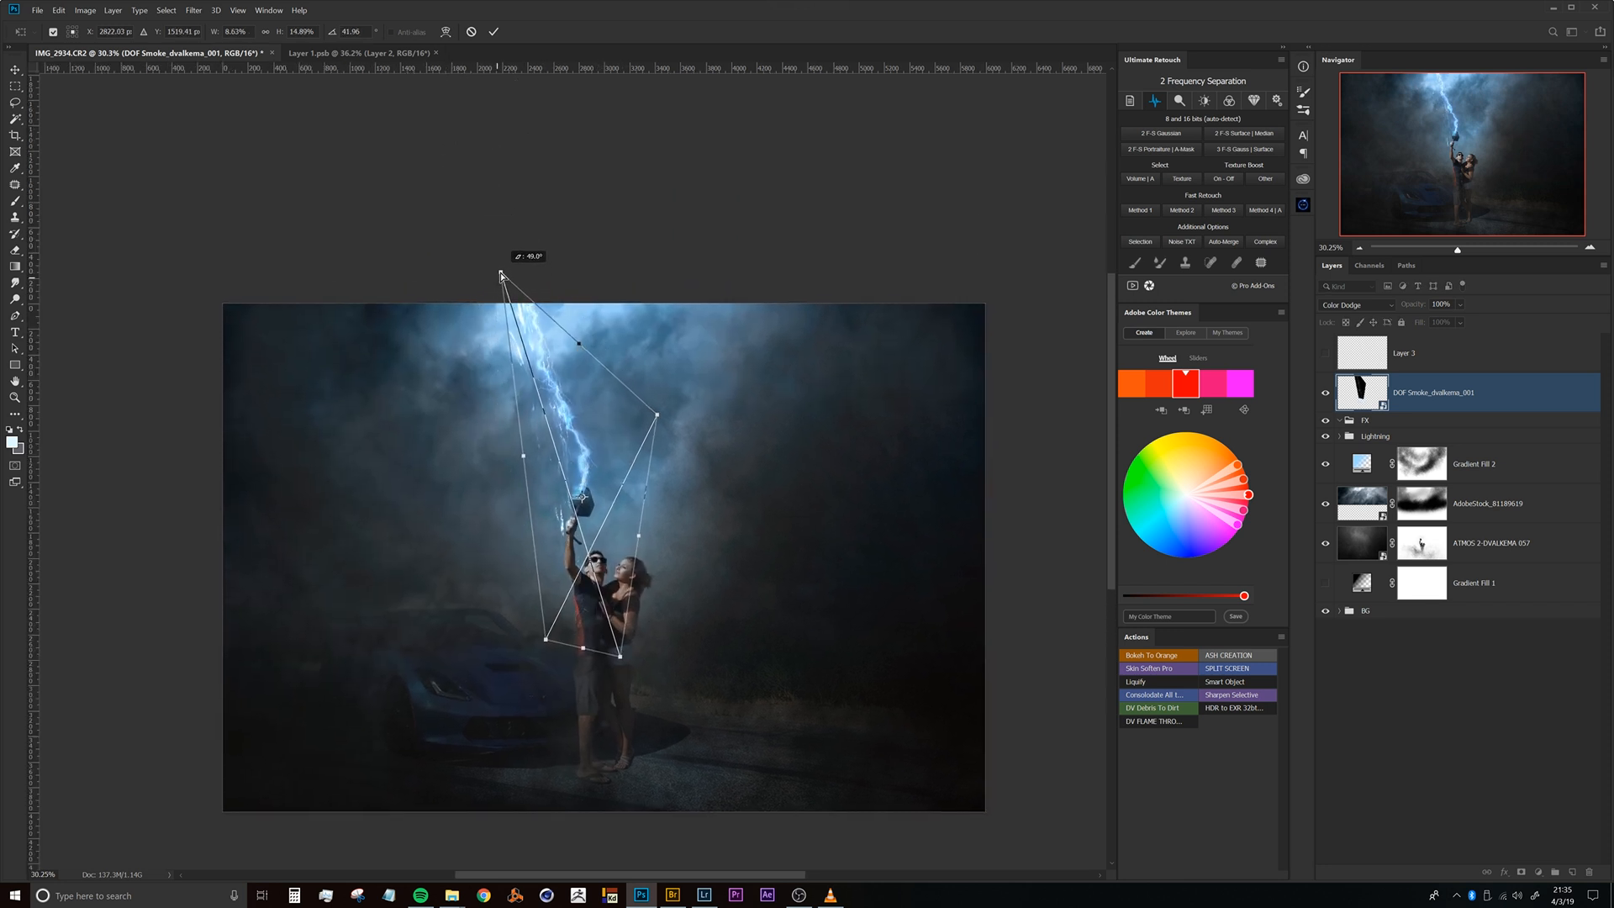
Reshape the smoke's transform box and move it up over the lightning bolt so it ends at the hammer.
left_click_drag(592, 517, 602, 477)
left_click_drag(597, 385, 624, 363)
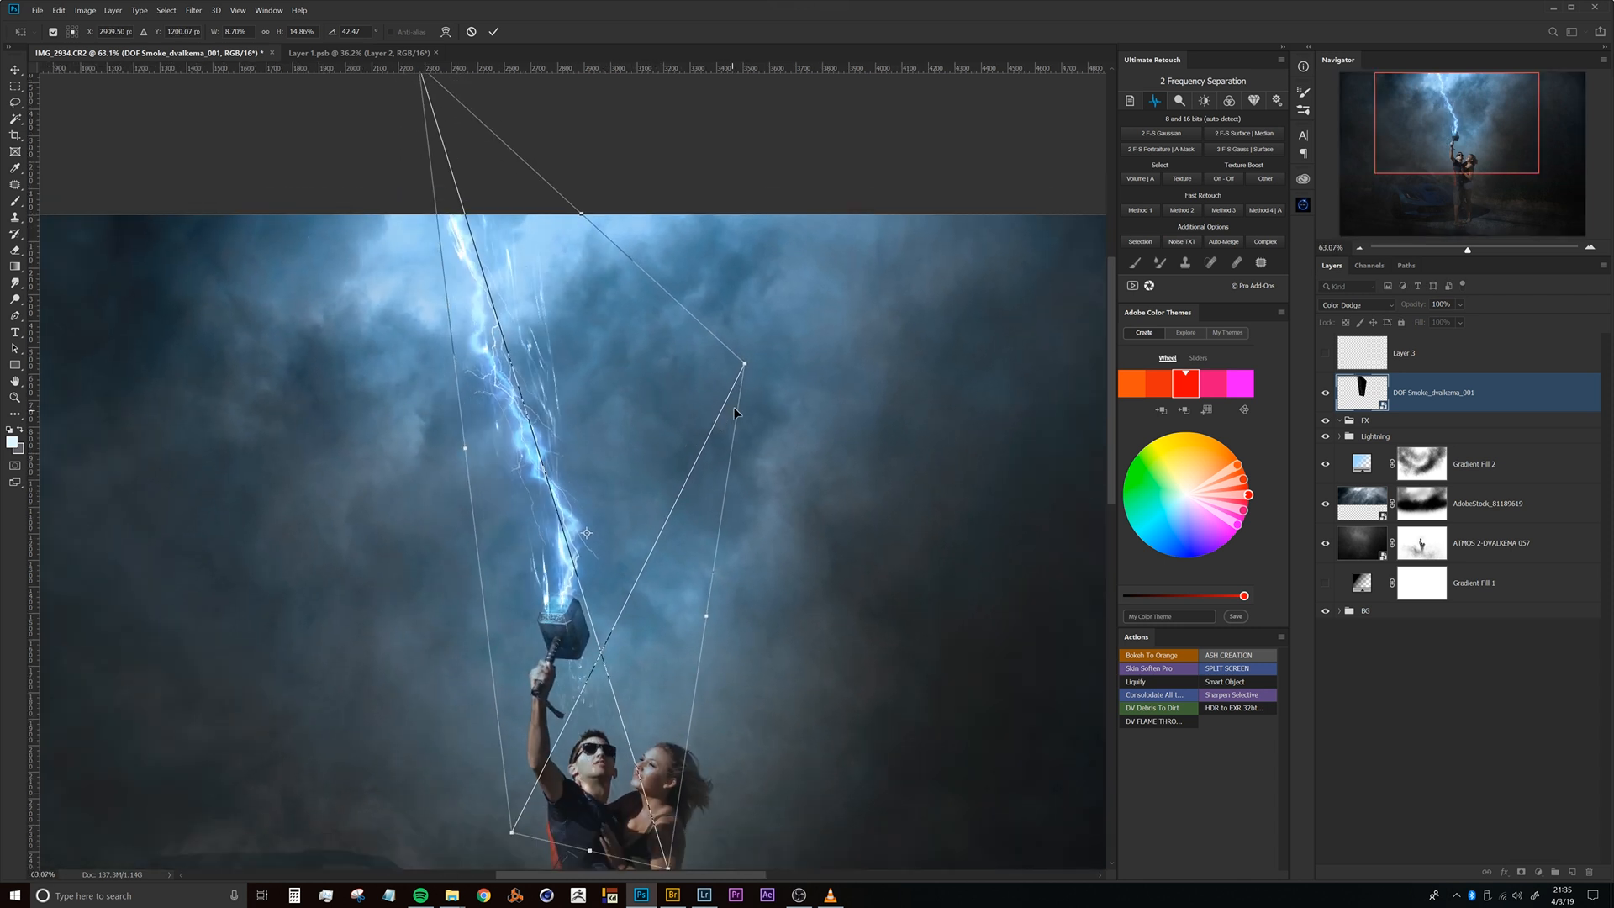
left_click_drag(767, 400, 759, 369)
left_click_drag(649, 588, 629, 426)
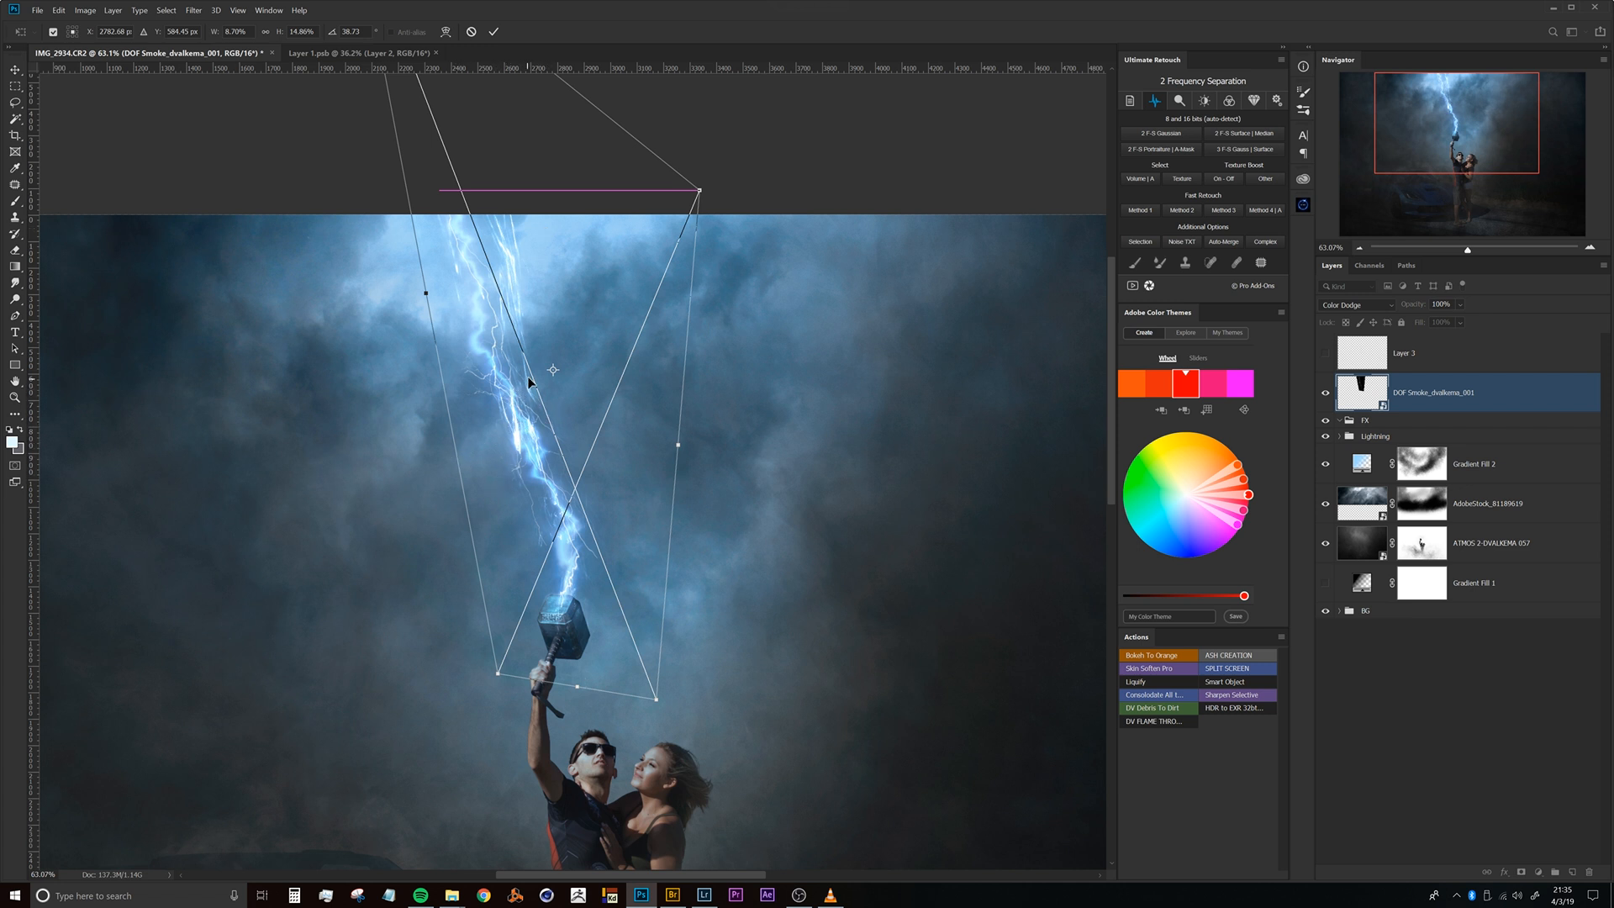
left_click_drag(536, 310, 590, 305)
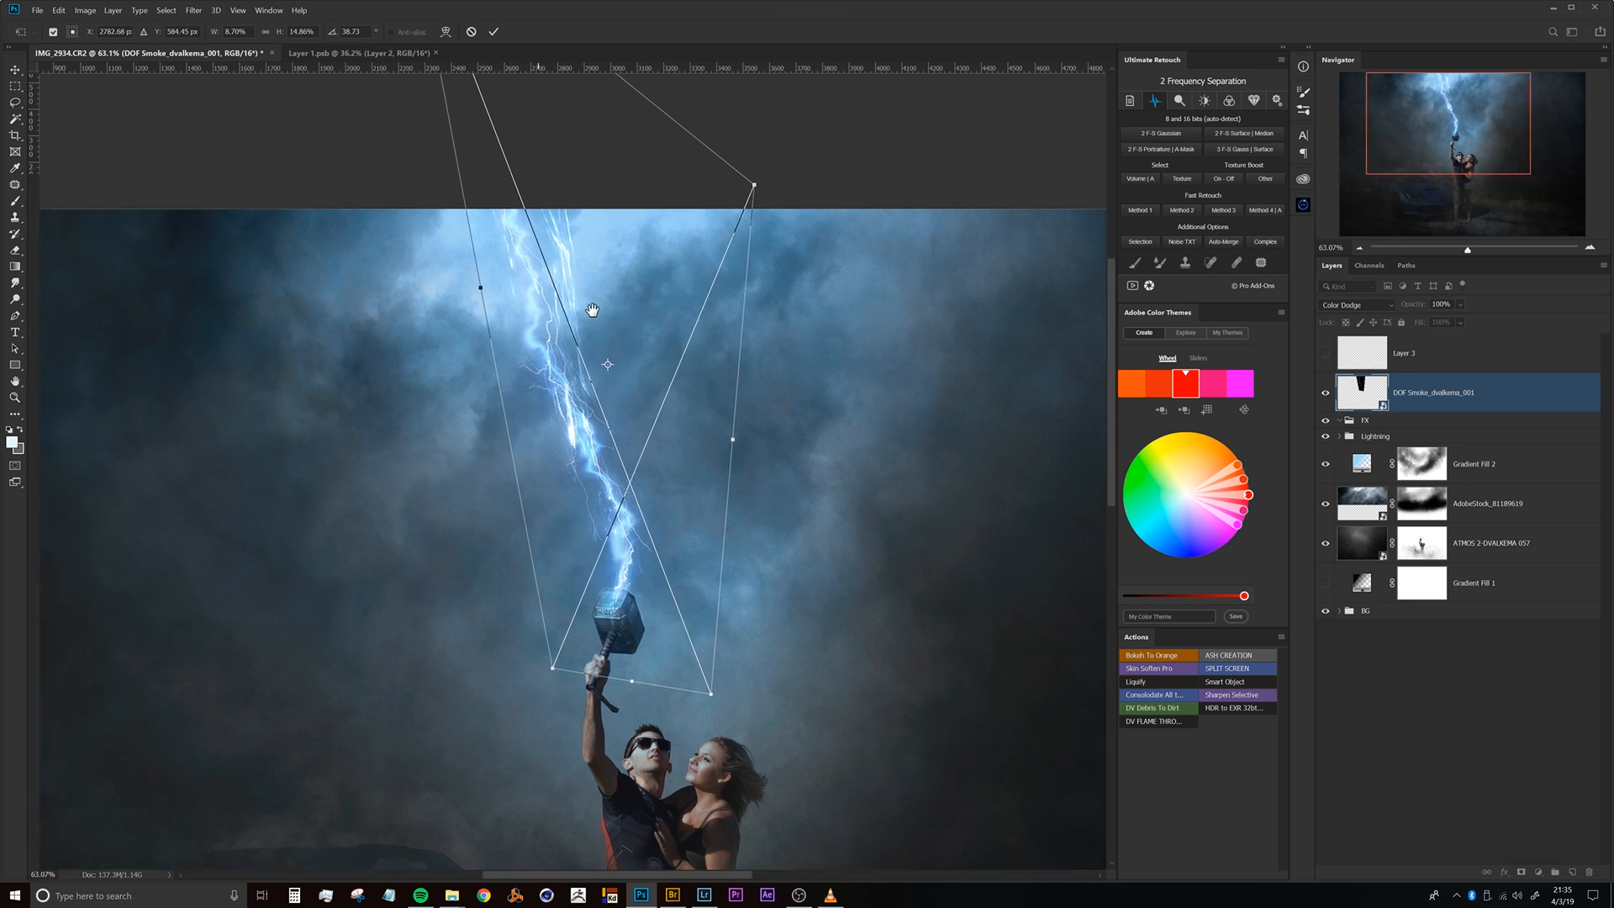
Warp the smoke, pulling its upper section and top corner toward the start of the lightning bolt.
right_click(587, 445)
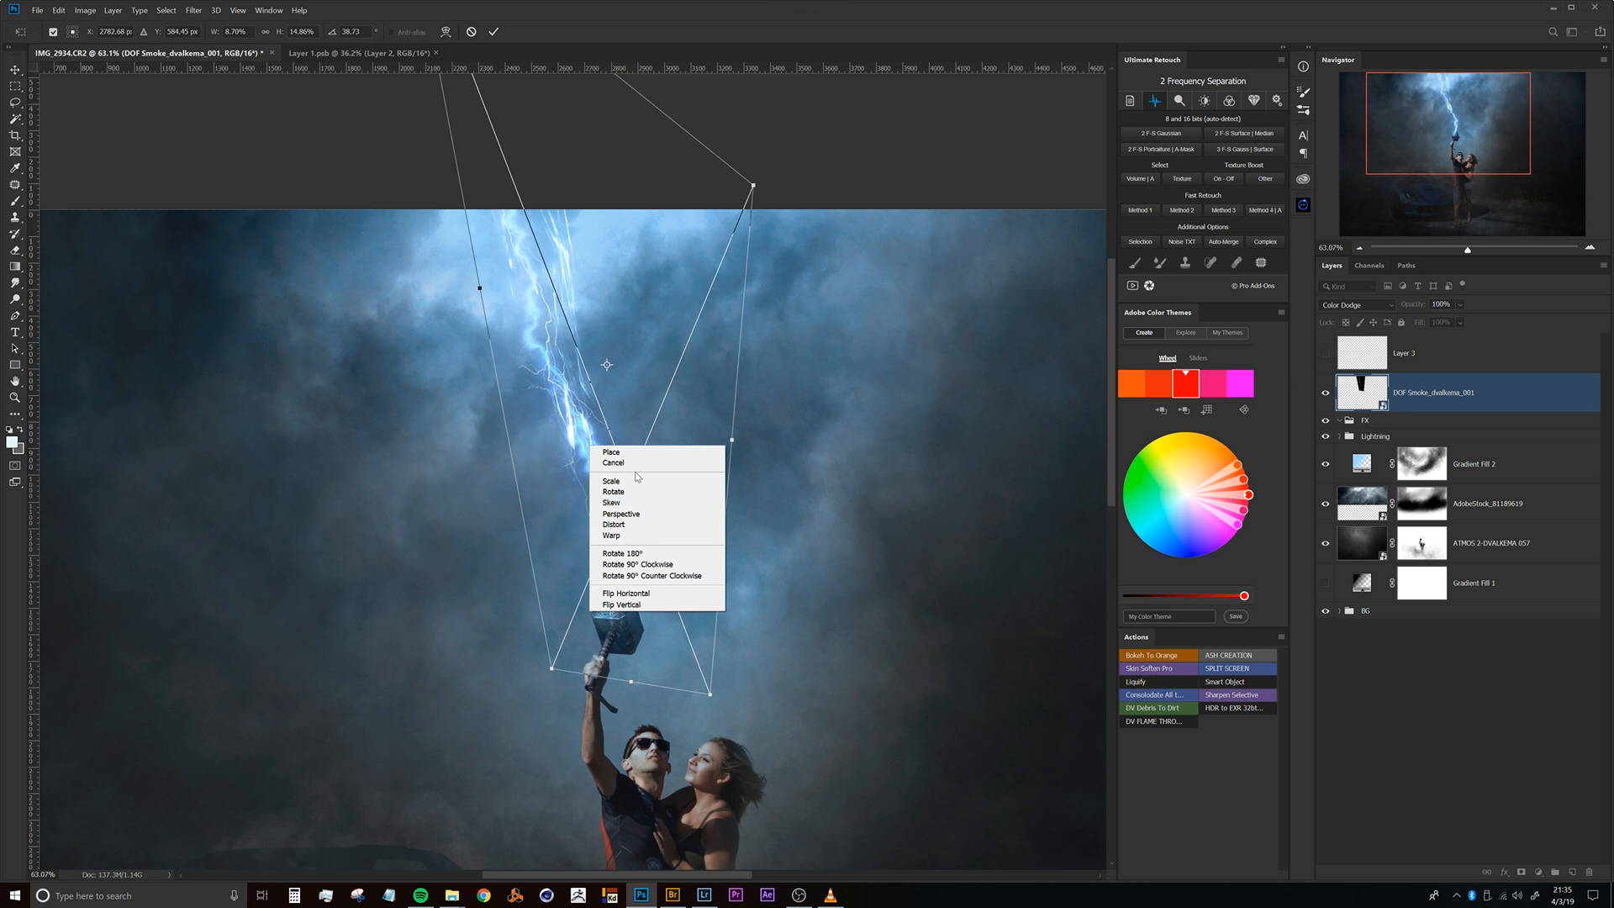
left_click(620, 537)
left_click_drag(556, 267, 536, 270)
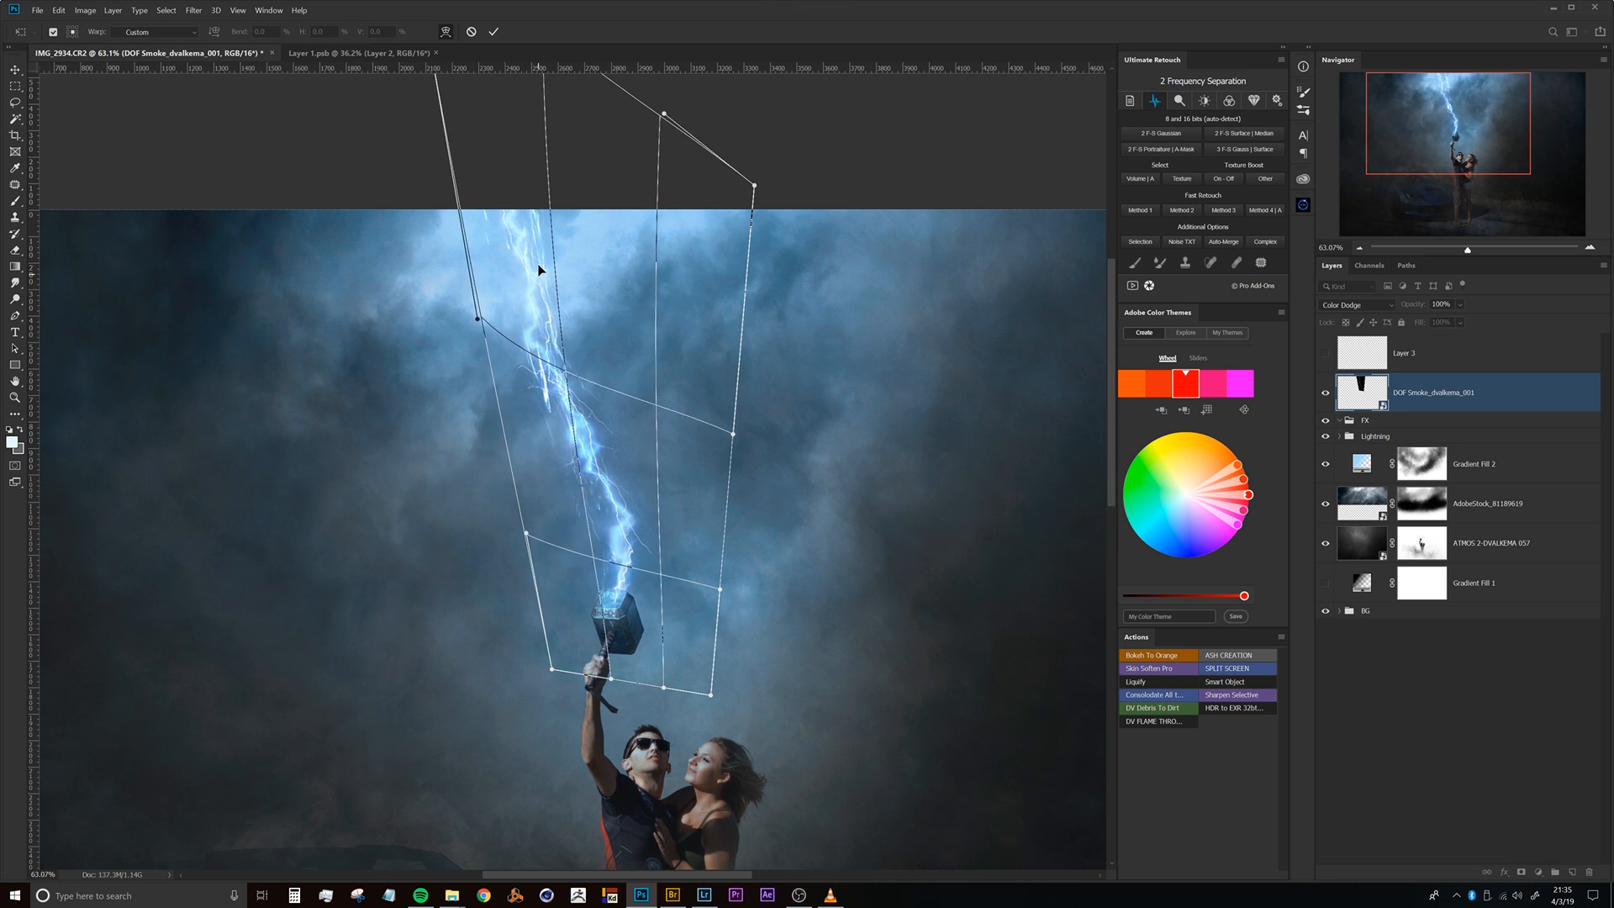
scroll(421, 132, "up", 5)
left_click_drag(409, 107, 486, 282)
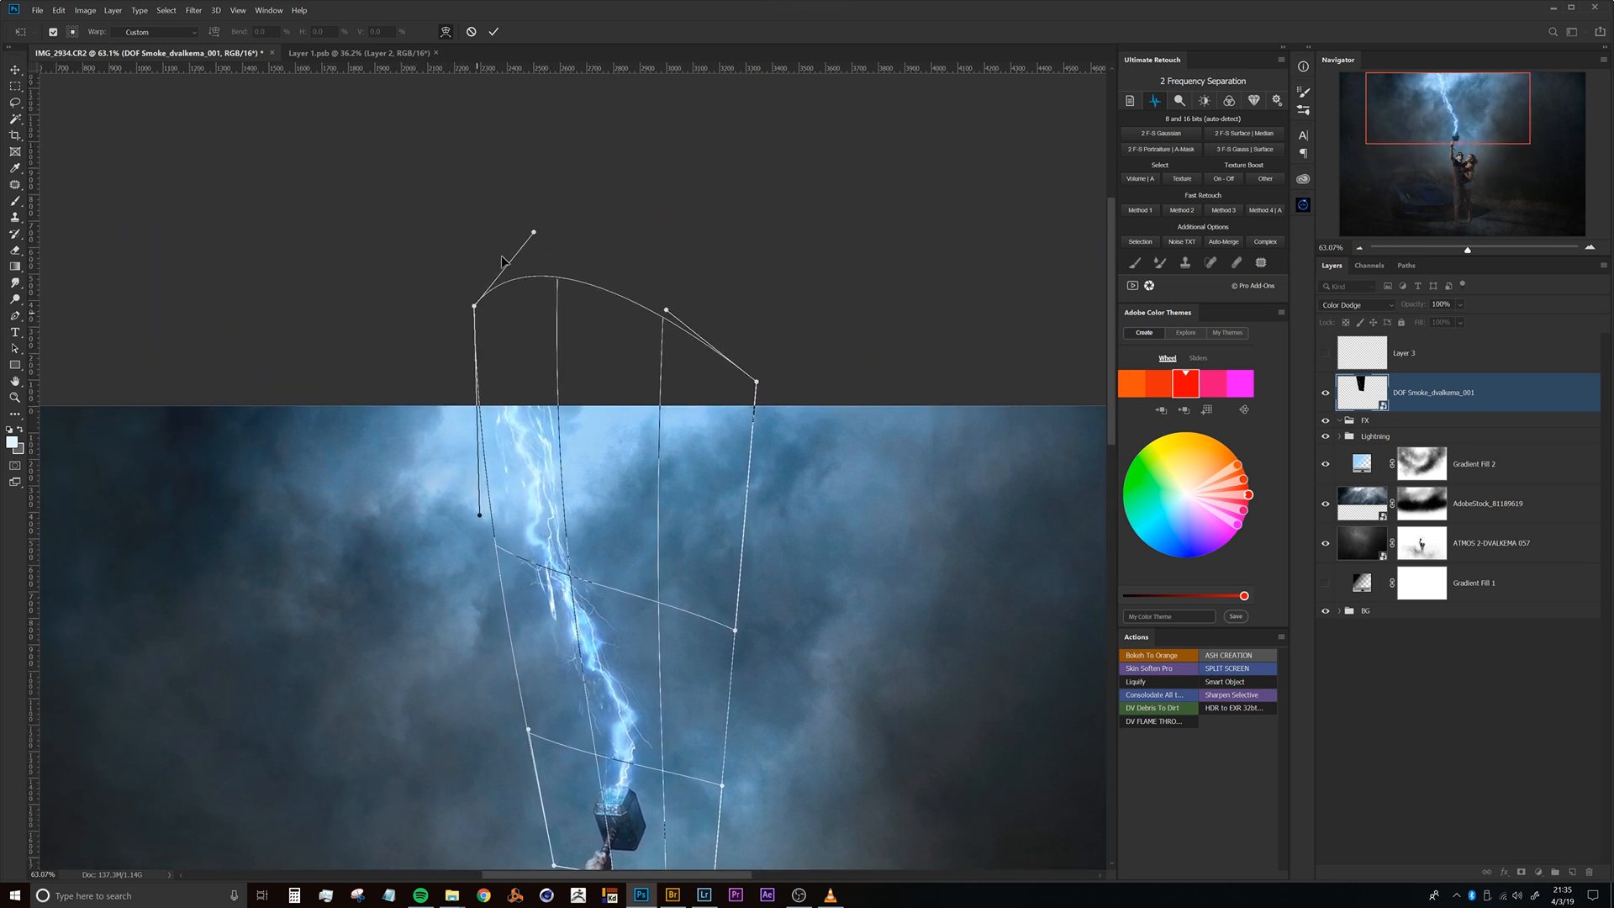
left_click_drag(533, 234, 510, 395)
Warp the smoke's left edge, lower corner and interior so it follows the bolt from the sky to the hammer.
left_click_drag(607, 574, 574, 427)
left_click_drag(535, 368, 531, 372)
left_click_drag(560, 494, 607, 598)
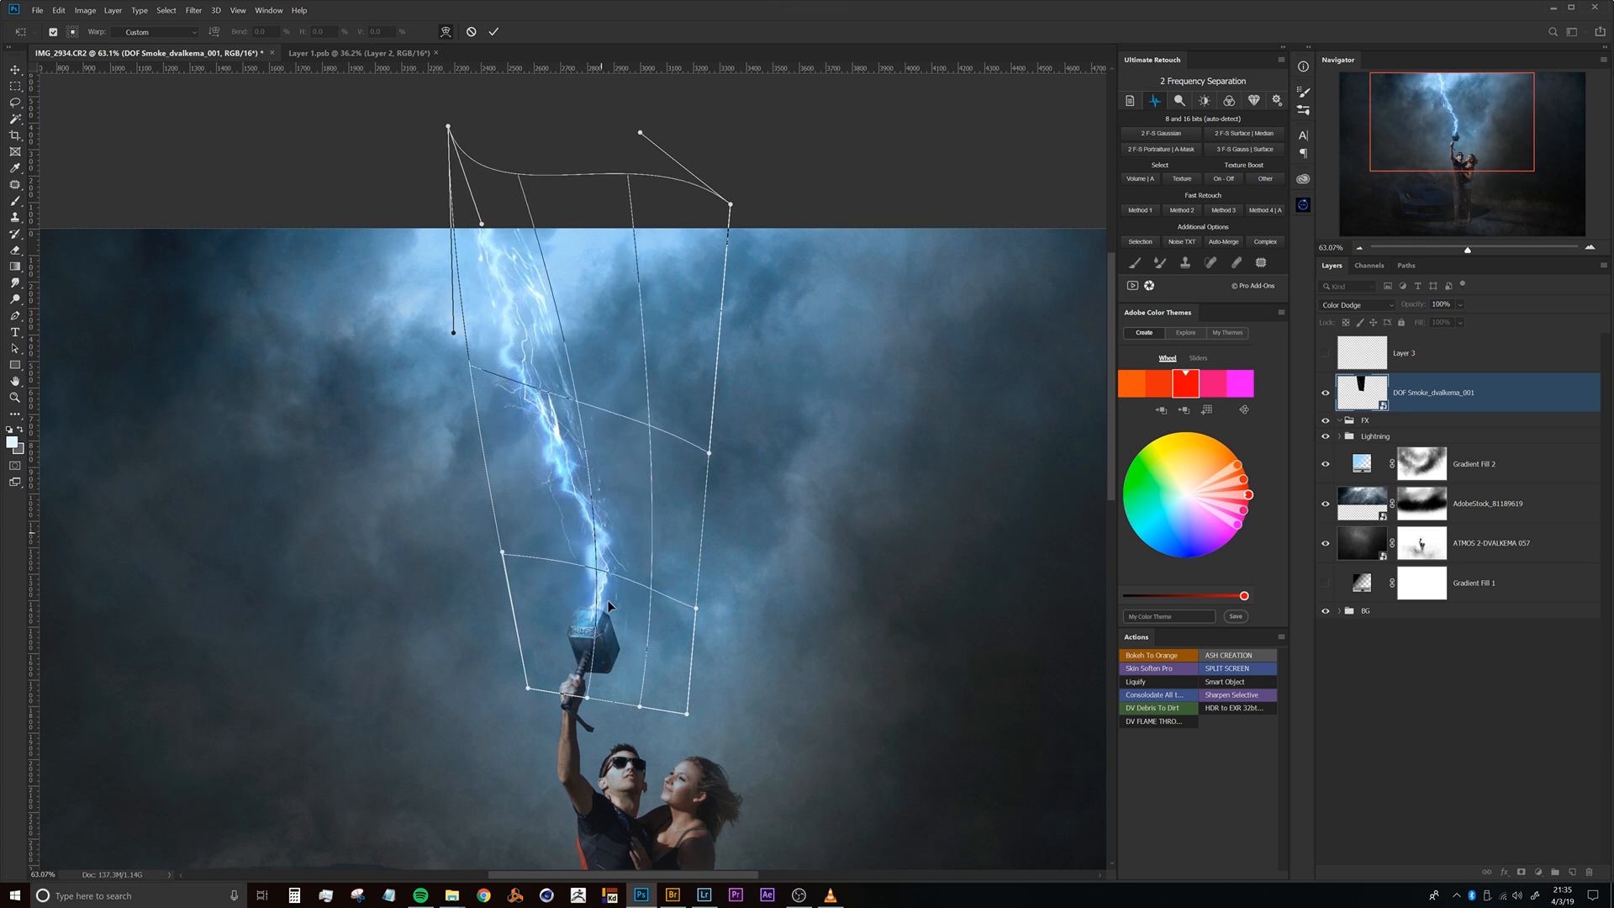
left_click_drag(589, 697, 548, 704)
left_click_drag(606, 410, 492, 371)
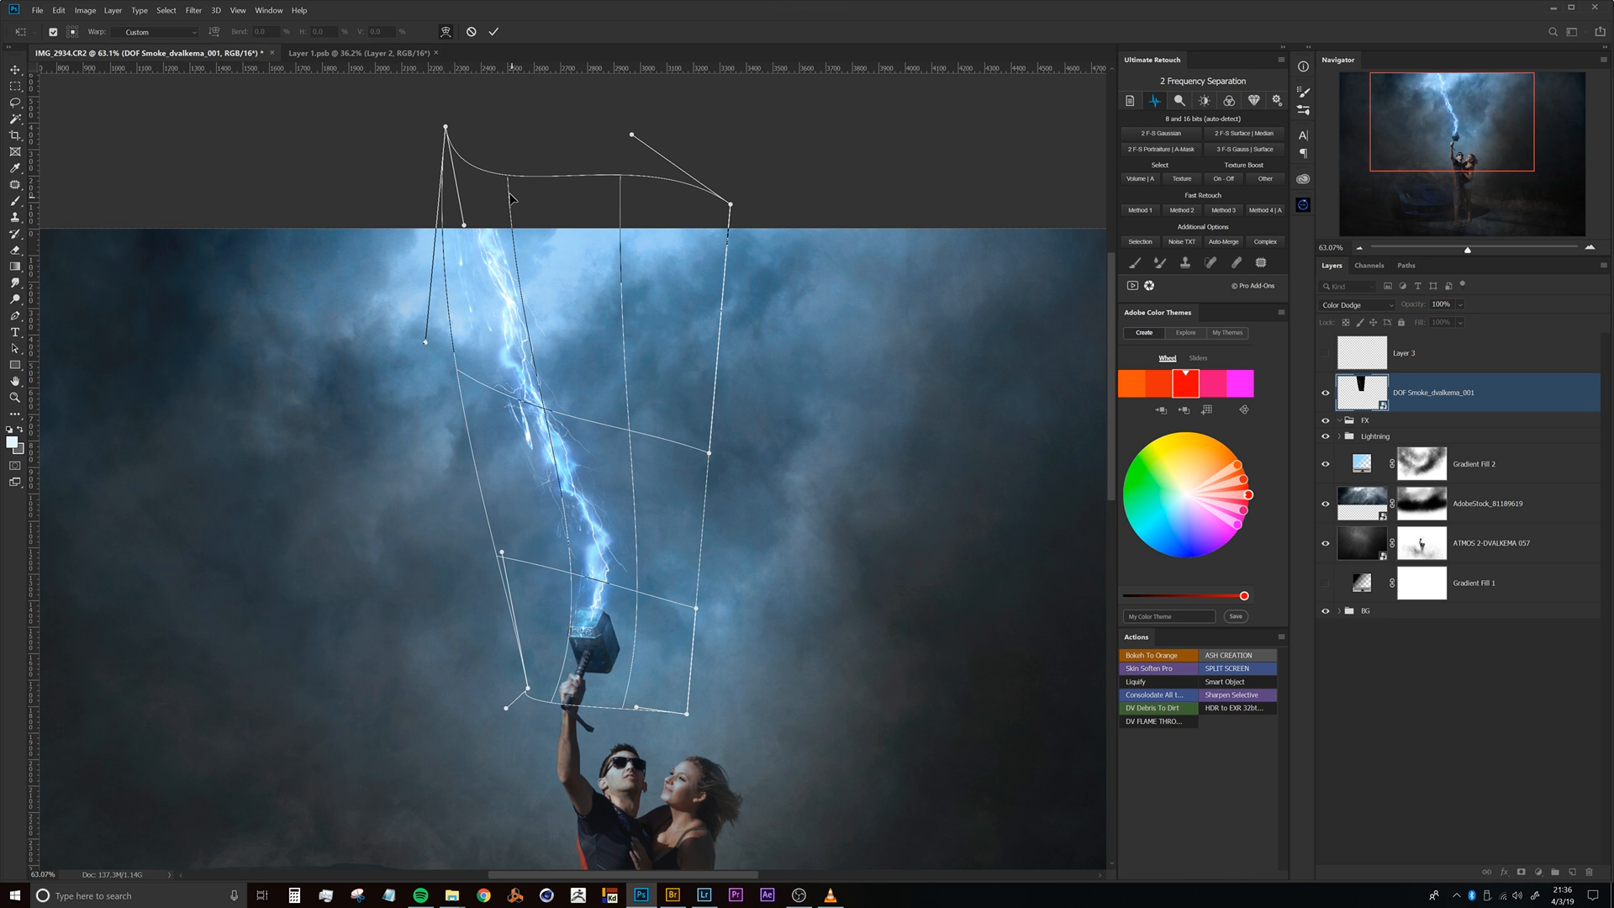
Pull the warp's upper-left corner inward, bow its side outward, and apply the smoke transform.
left_click_drag(445, 129, 514, 132)
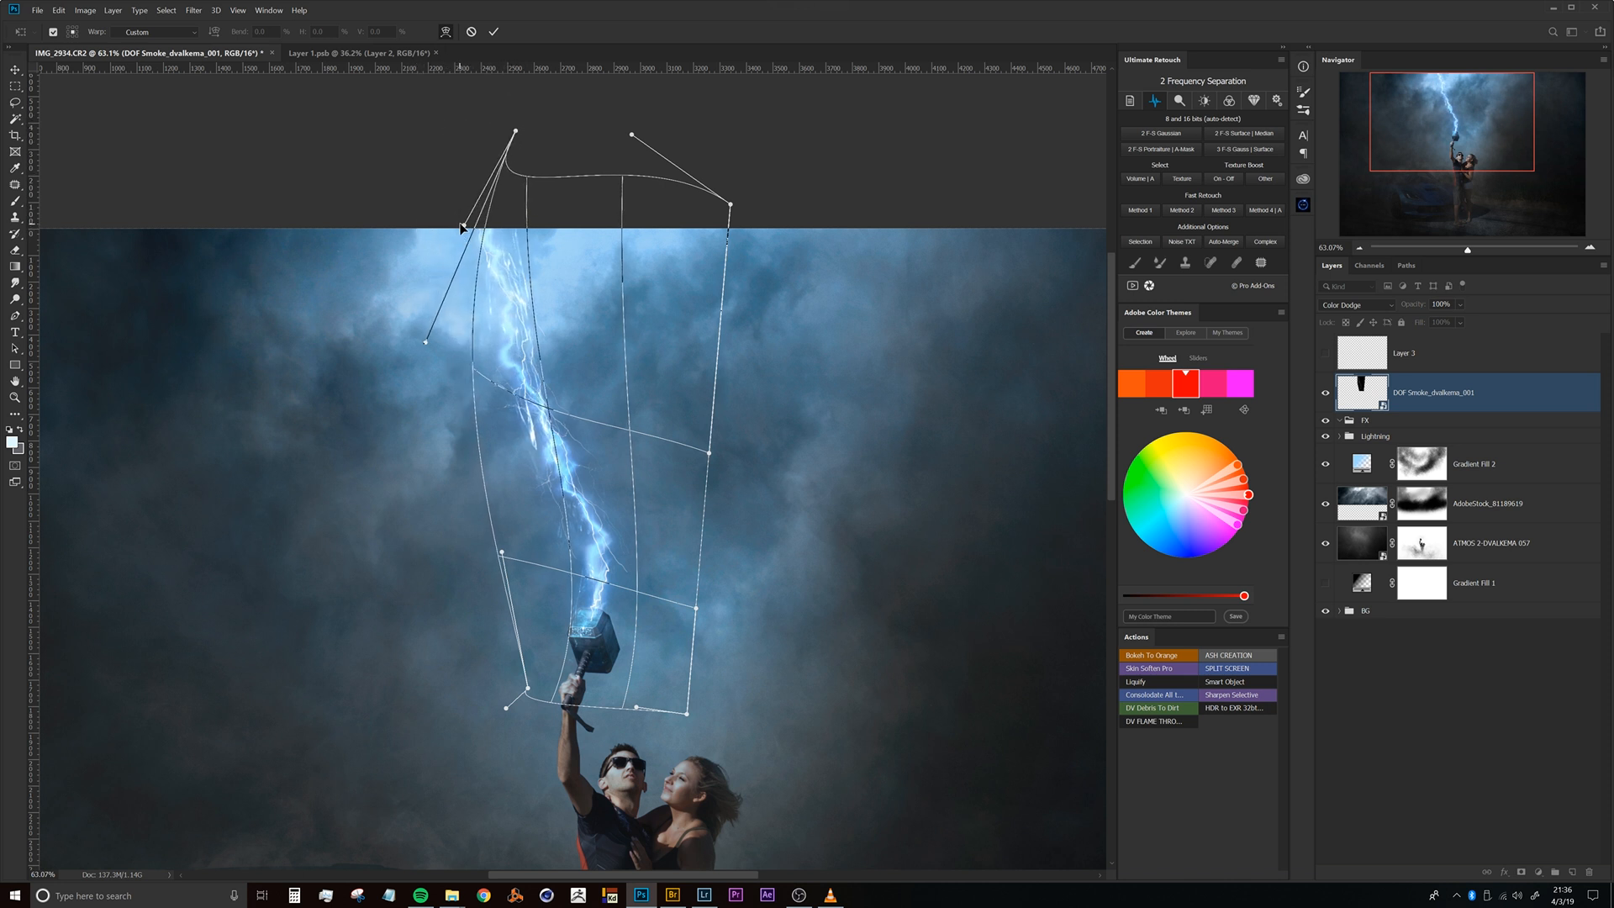
left_click_drag(426, 343, 381, 241)
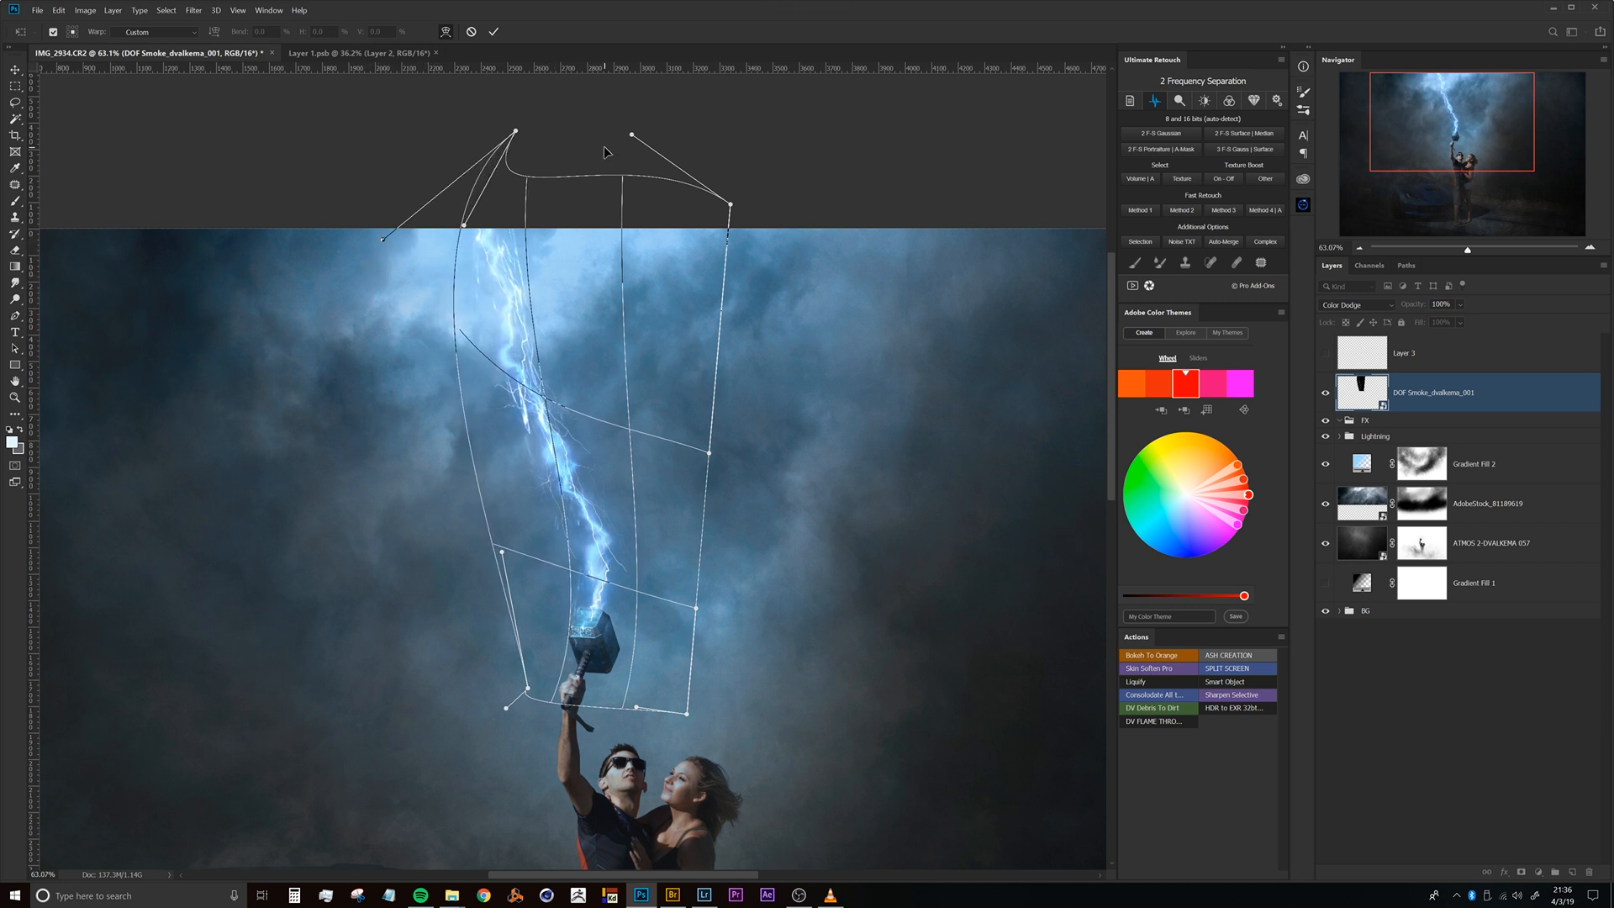
key("Return")
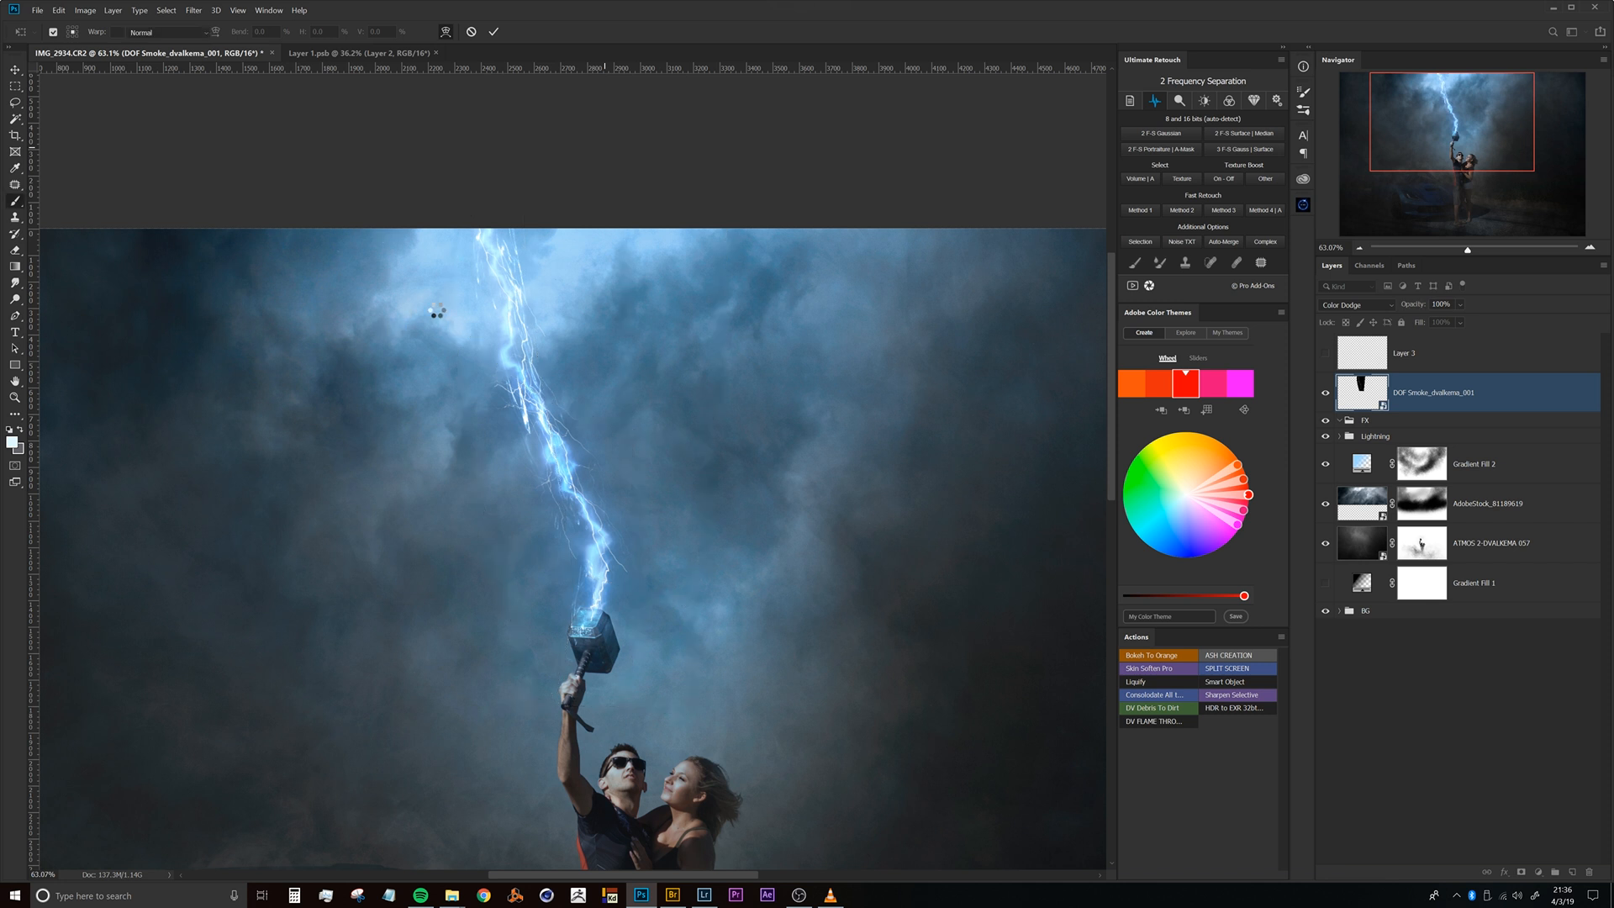
Examine the warped smoke along the bolt up close and as a whole, keeping its Color Dodge blending mode.
left_click_drag(592, 395, 480, 353)
left_click_drag(581, 360, 558, 205)
left_click(1356, 306)
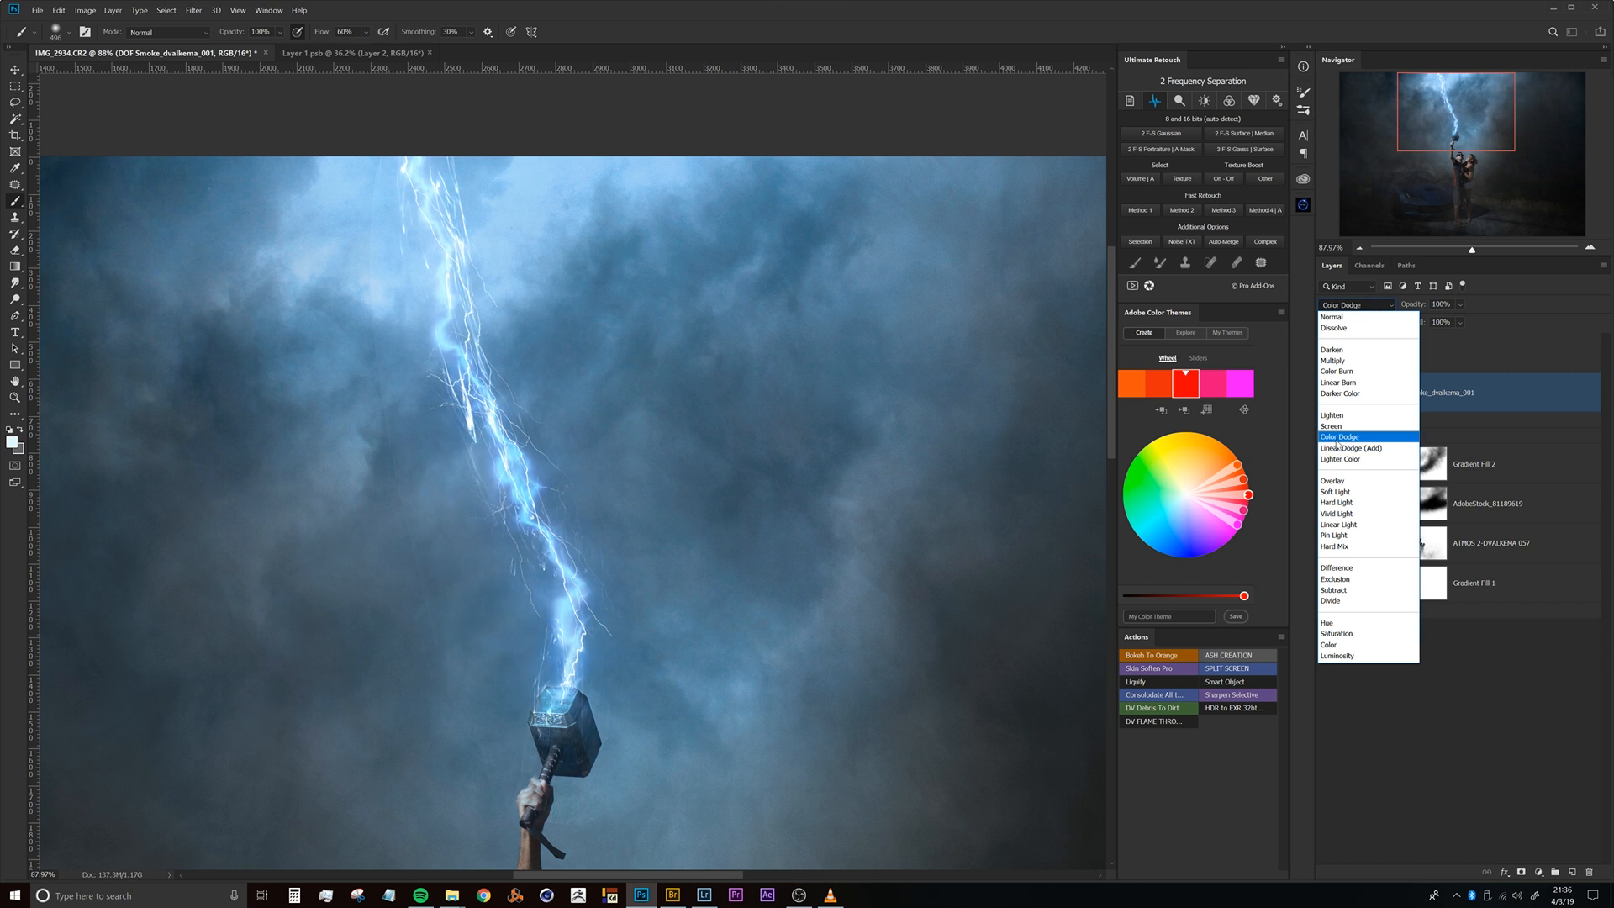
left_click(1340, 438)
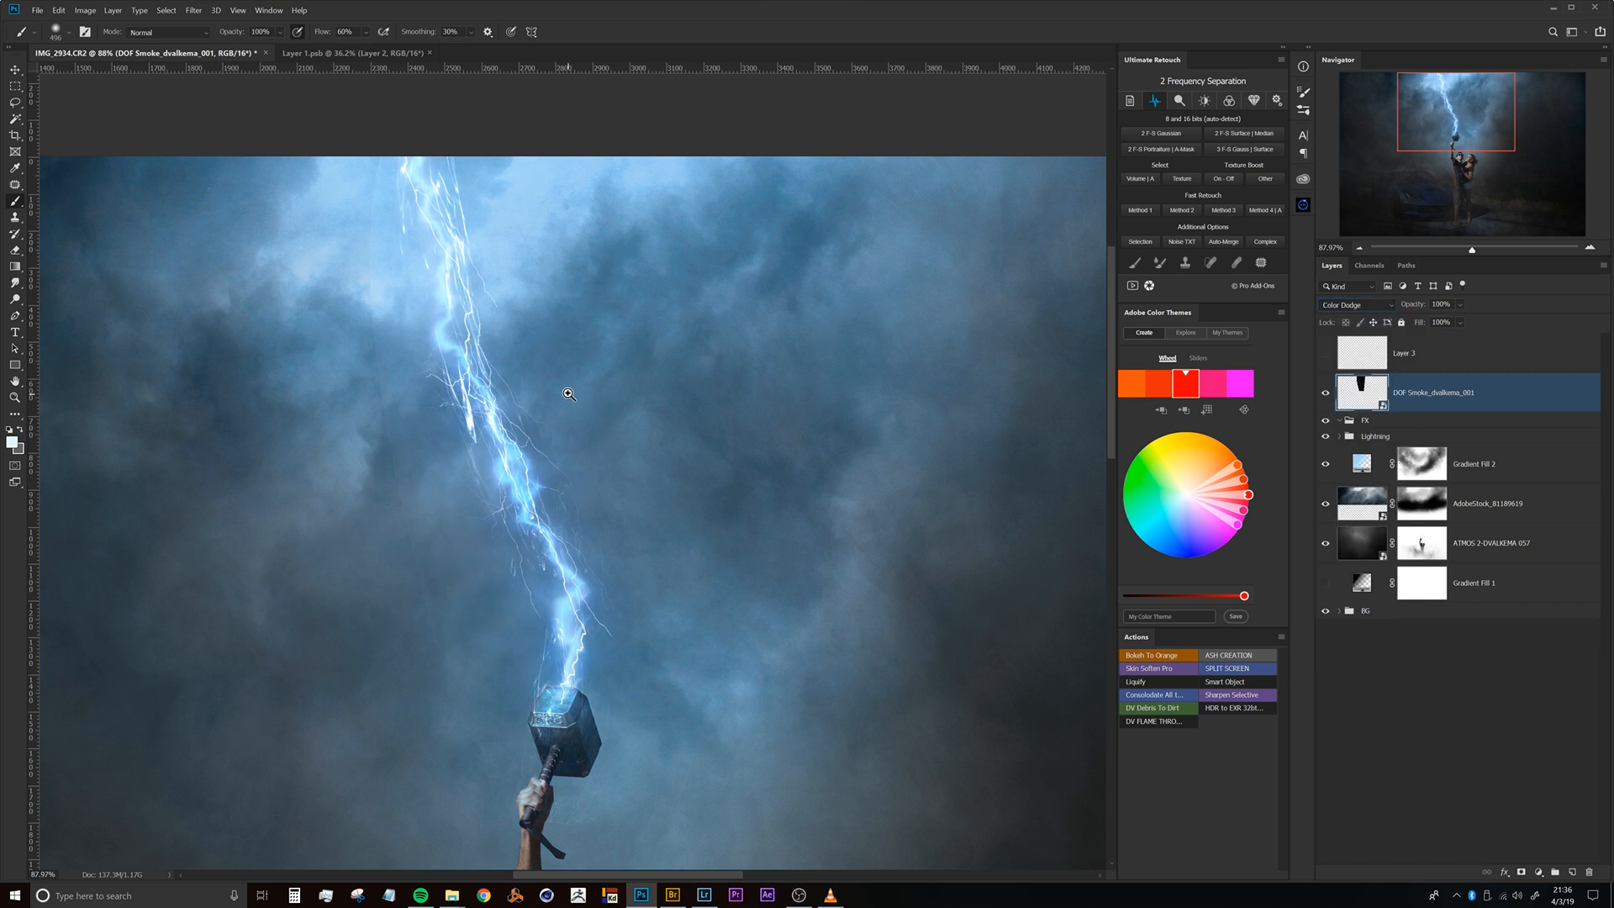
left_click_drag(568, 394, 549, 402)
mouse_move(444, 227)
left_mouse_down()
mouse_move(484, 205)
mouse_move(466, 209)
left_mouse_up()
left_click_drag(541, 392, 534, 350)
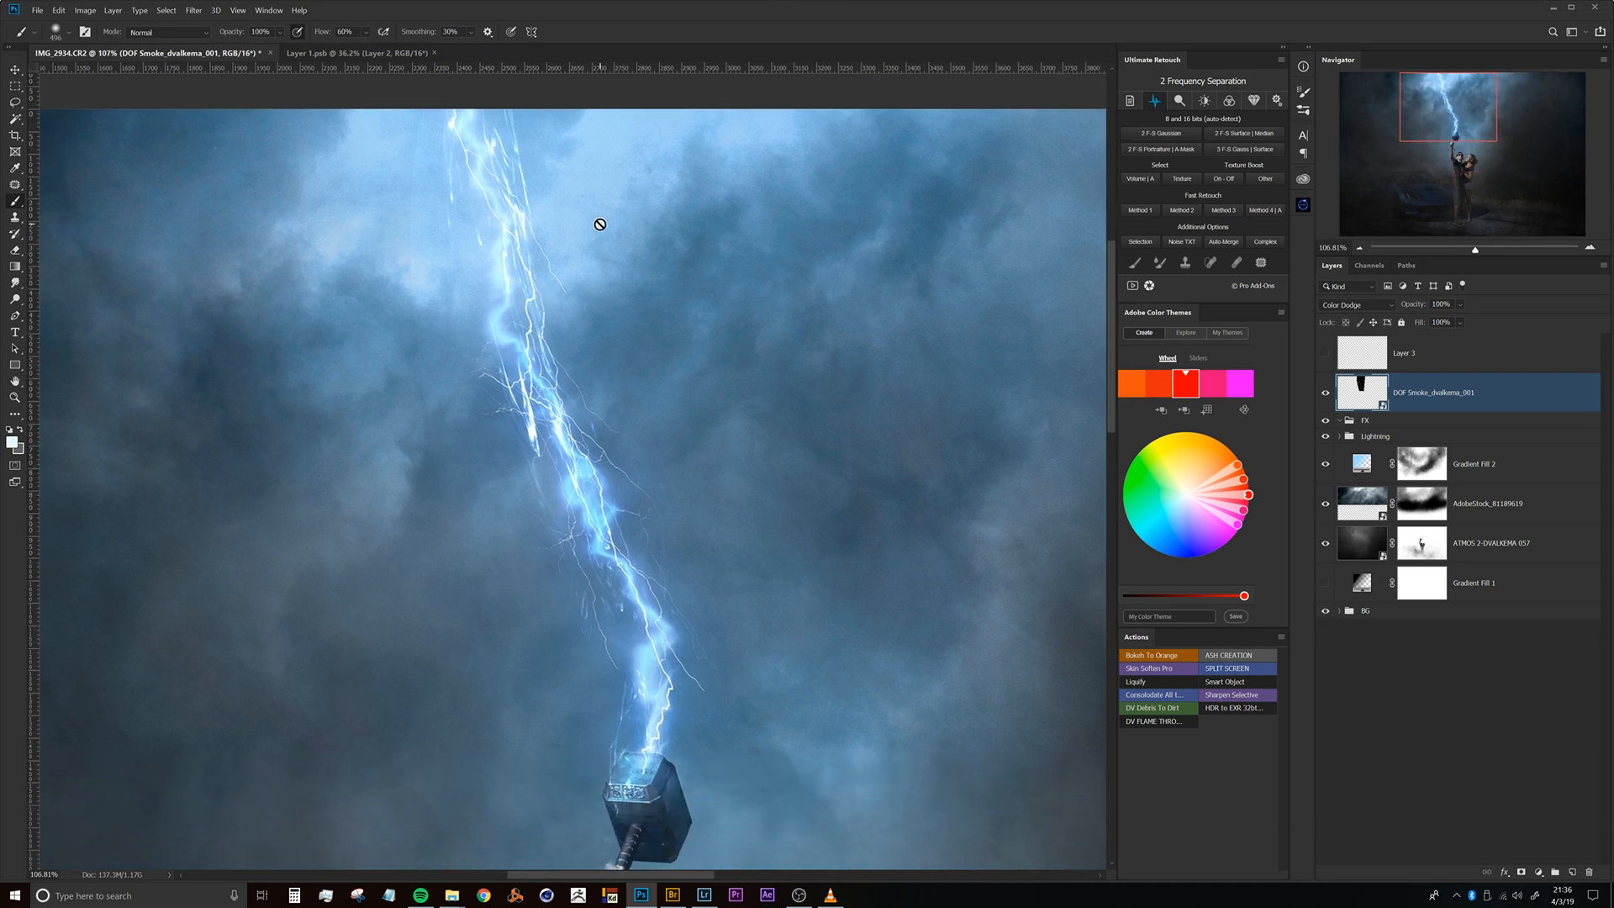
left_click_drag(518, 206, 537, 259)
mouse_move(435, 184)
left_mouse_down()
mouse_move(468, 155)
mouse_move(457, 163)
left_mouse_up()
mouse_move(487, 345)
left_mouse_down()
mouse_move(485, 280)
mouse_move(488, 320)
left_mouse_up()
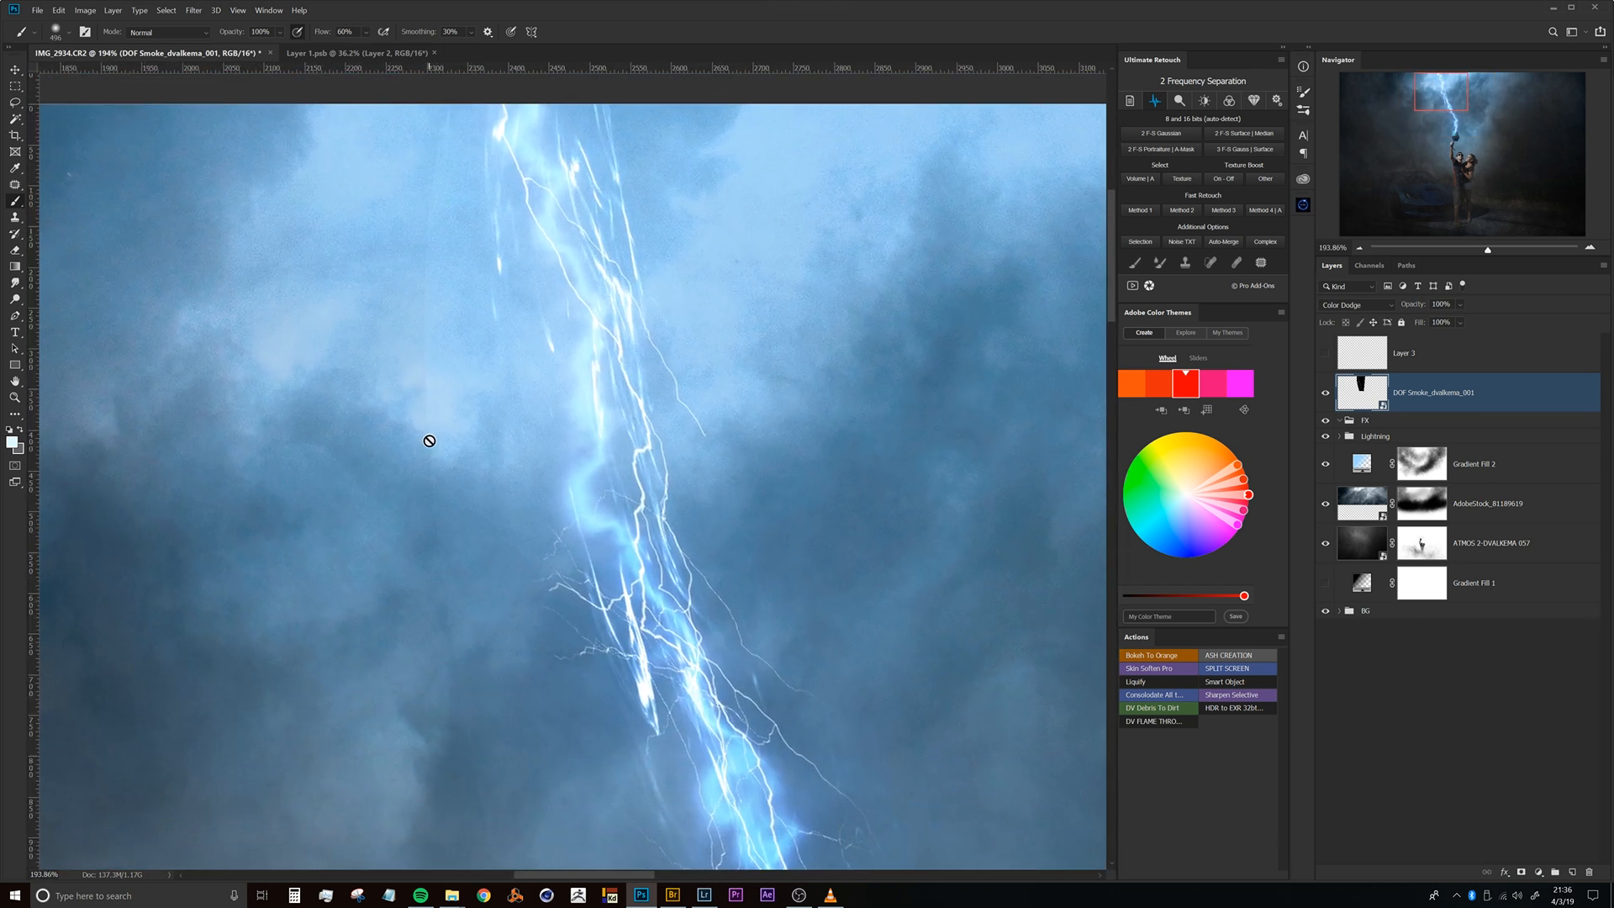
left_click_drag(565, 528, 547, 426)
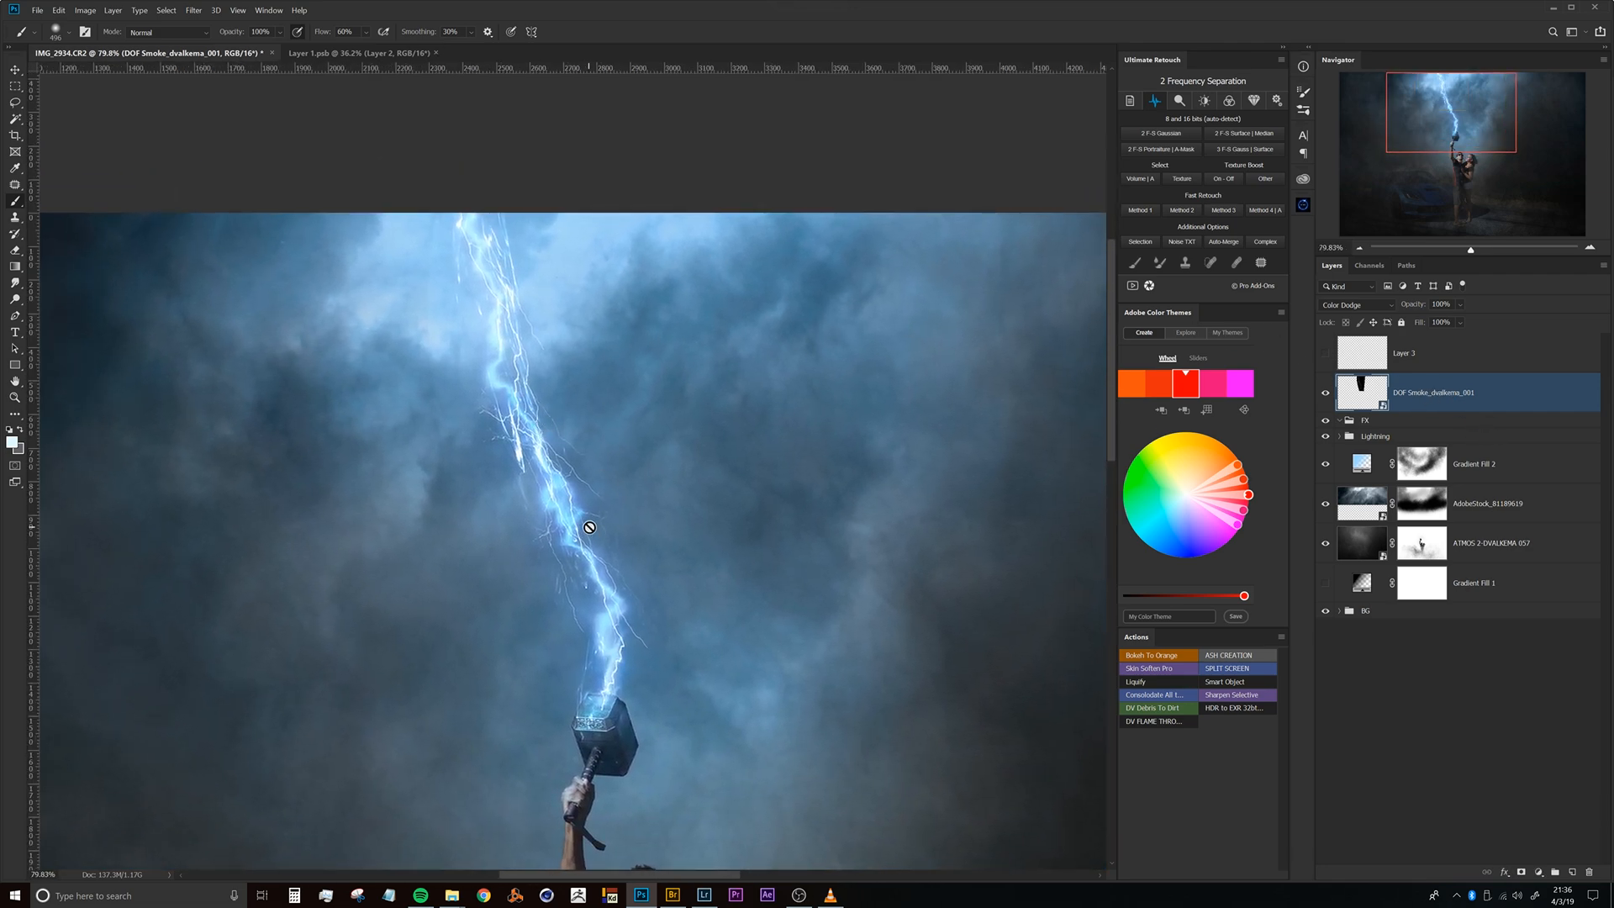
Add a layer mask to the DOF Smoke_dvalkema_001 layer and paint black along the bolt to hide stray smoke.
left_click(1521, 872)
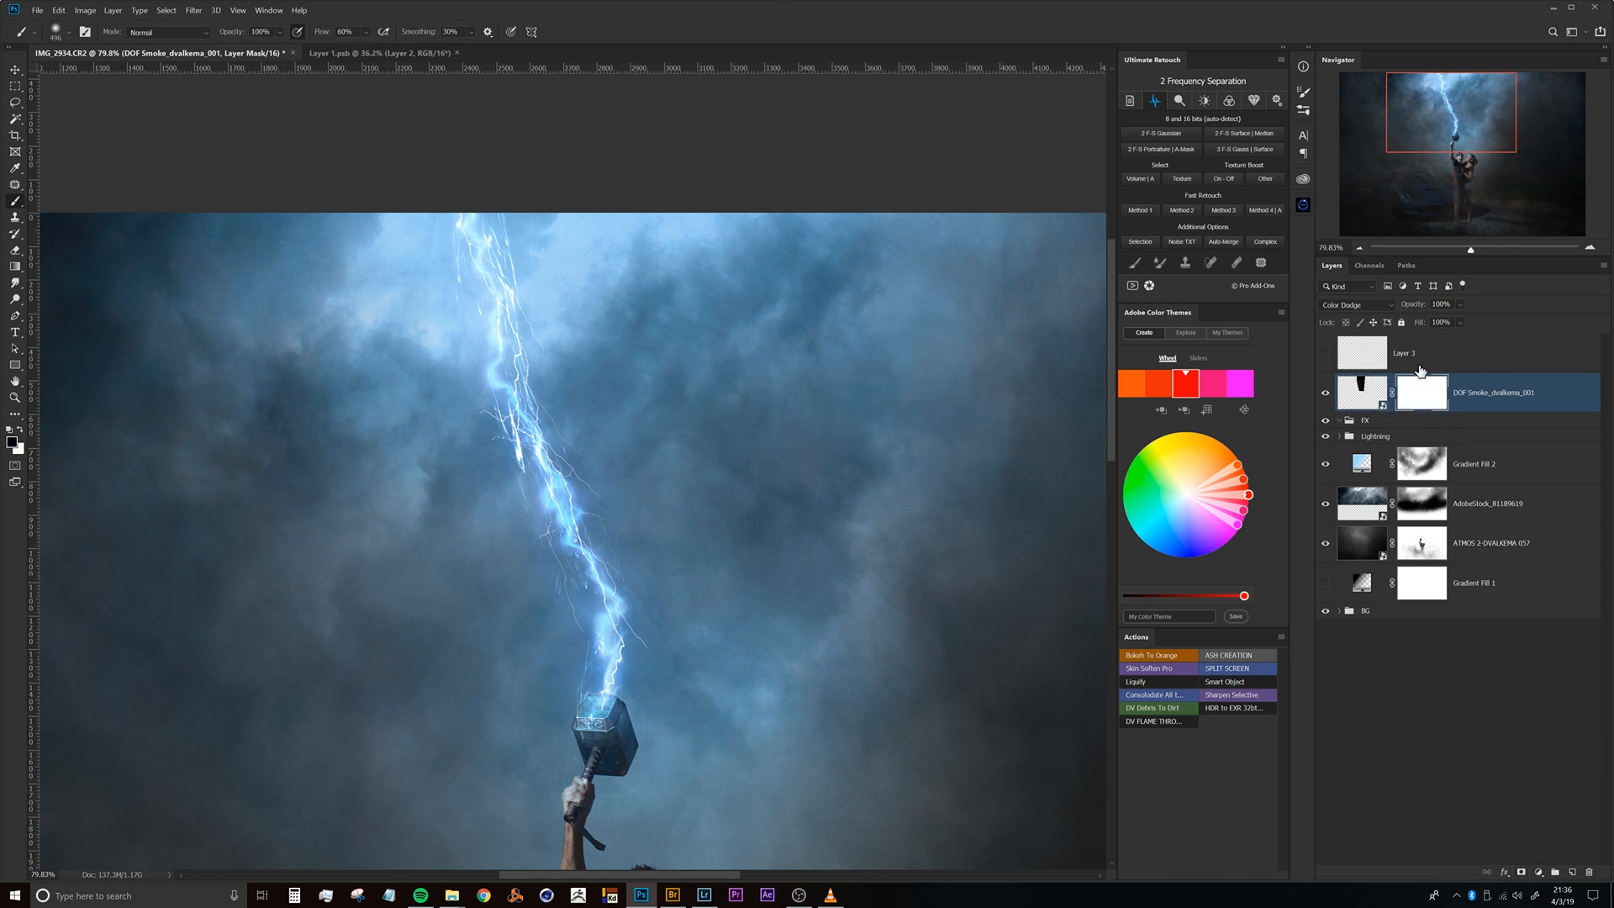
left_click_drag(420, 279, 318, 277)
left_click_drag(439, 547, 505, 549)
left_click_drag(684, 598, 588, 414)
left_click_drag(521, 311, 536, 365)
left_click_drag(527, 315, 514, 332)
left_click_drag(617, 490, 563, 466)
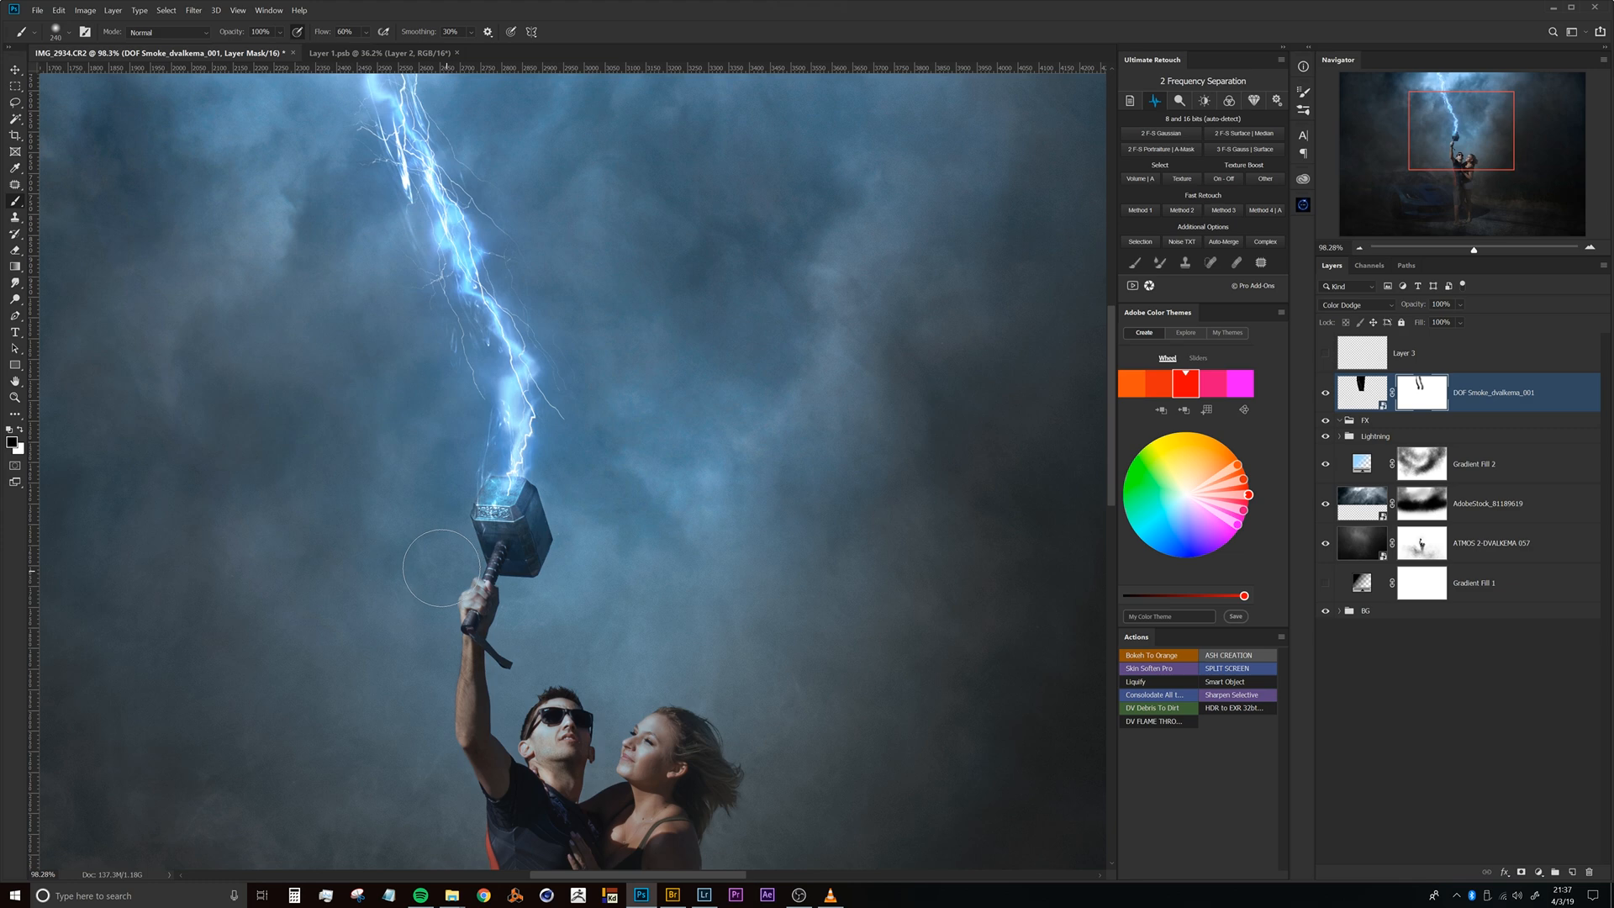
left_click_drag(547, 389, 644, 387)
Move the Lightning group and the DOF Smoke_dvalkema_001 layer into the FX group, with the smoke above Lightning.
left_click(1365, 438)
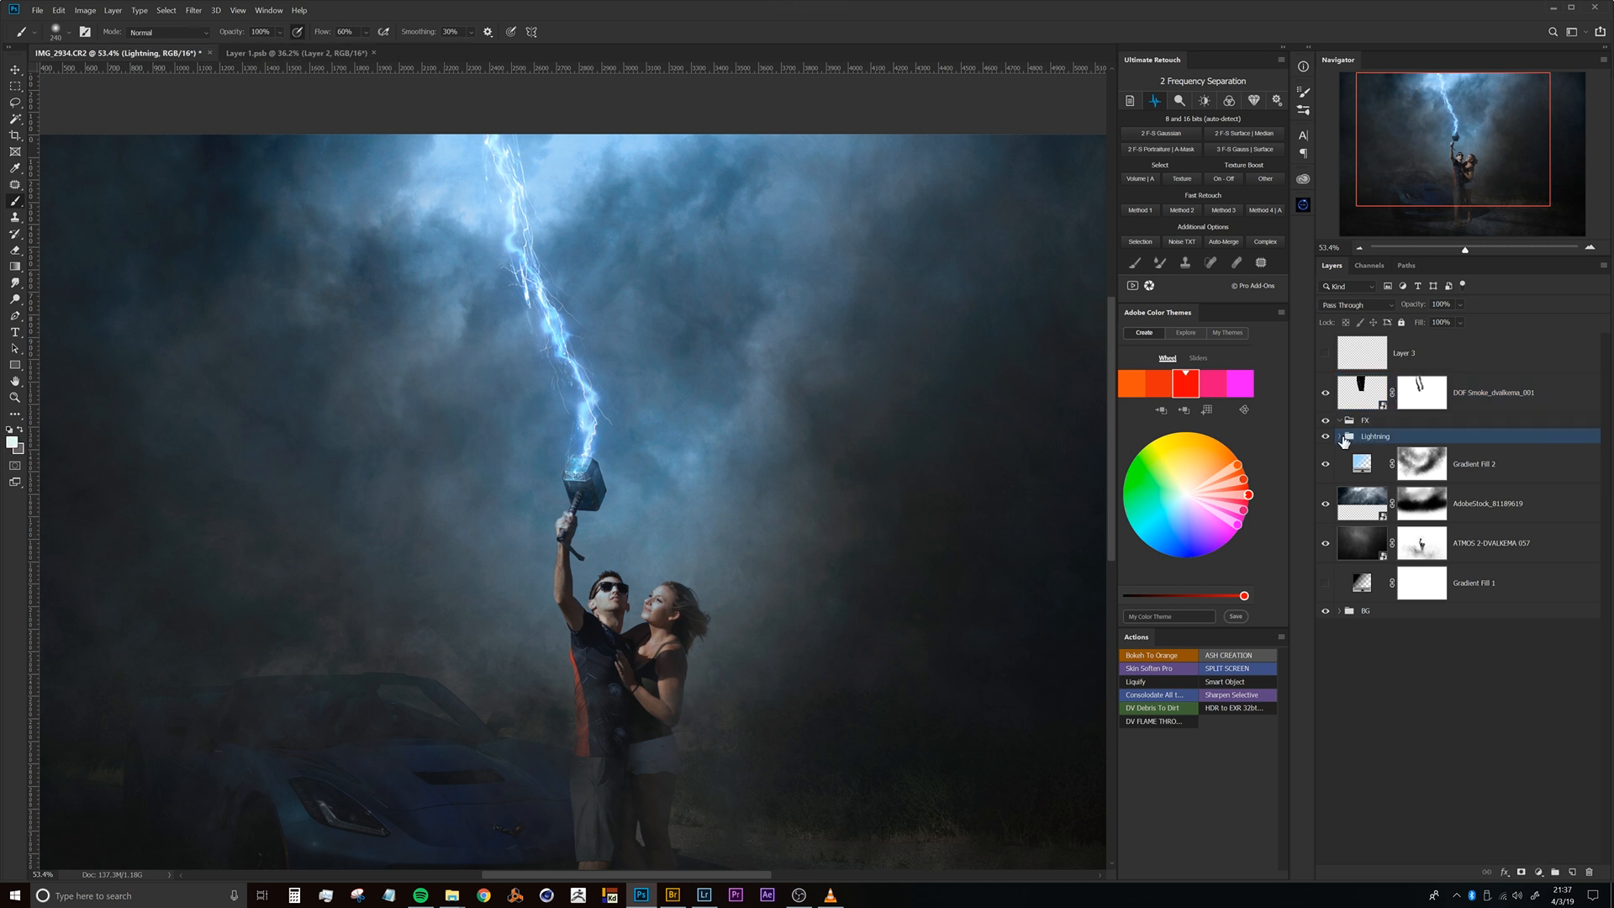
left_click(1342, 437)
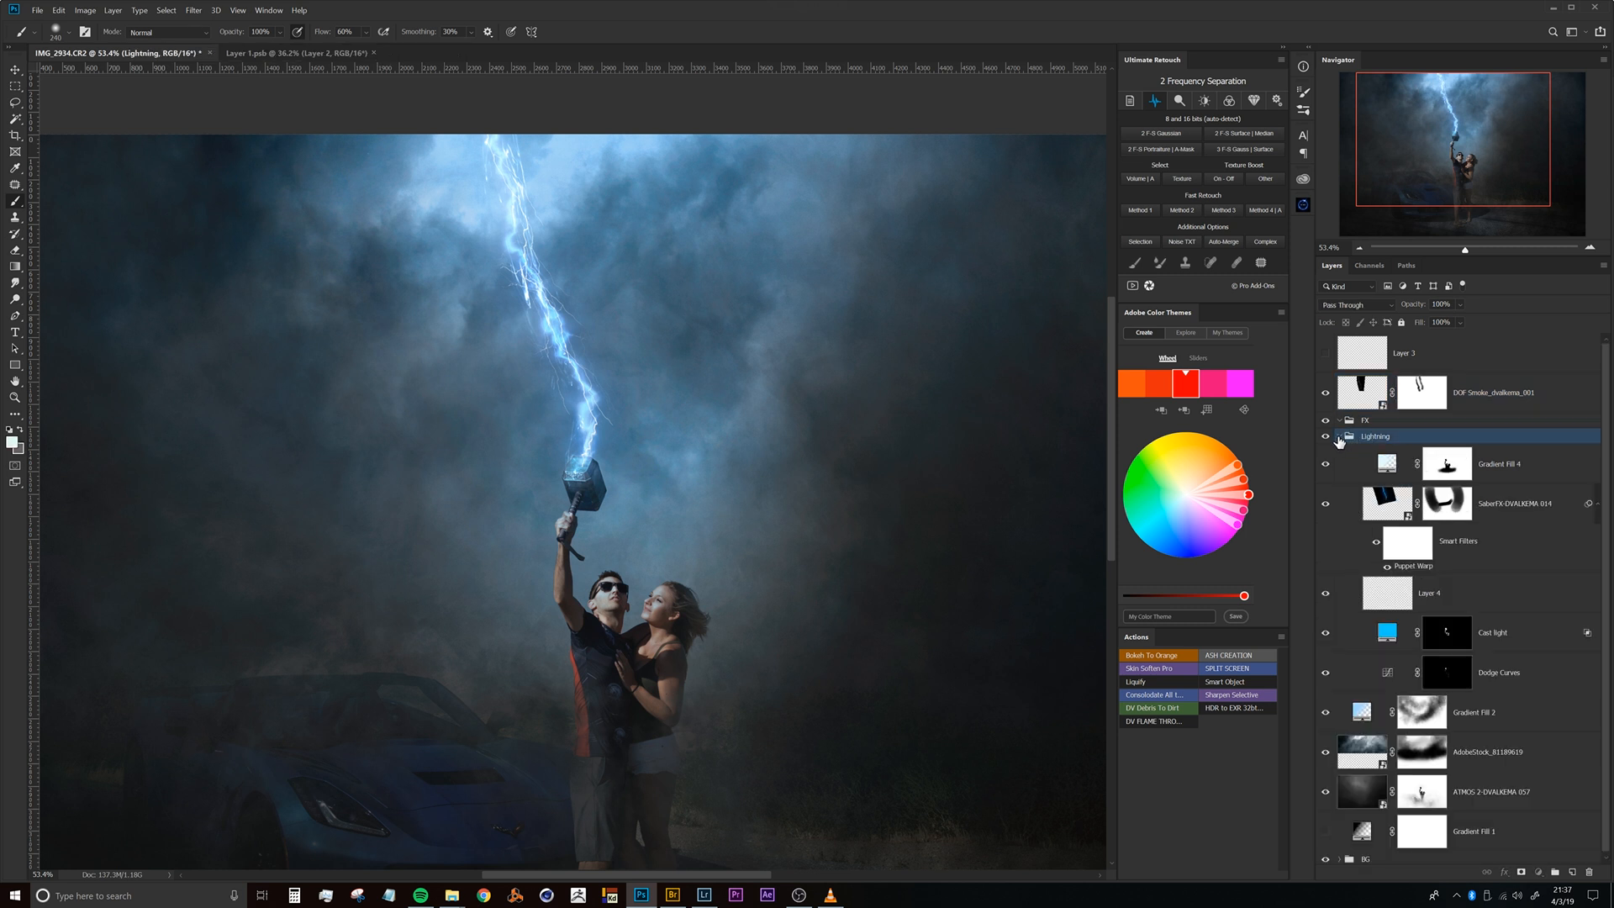
left_click(1342, 437)
mouse_move(1370, 436)
left_mouse_down()
mouse_move(1368, 409)
mouse_move(1369, 430)
left_mouse_up()
left_click(1390, 439)
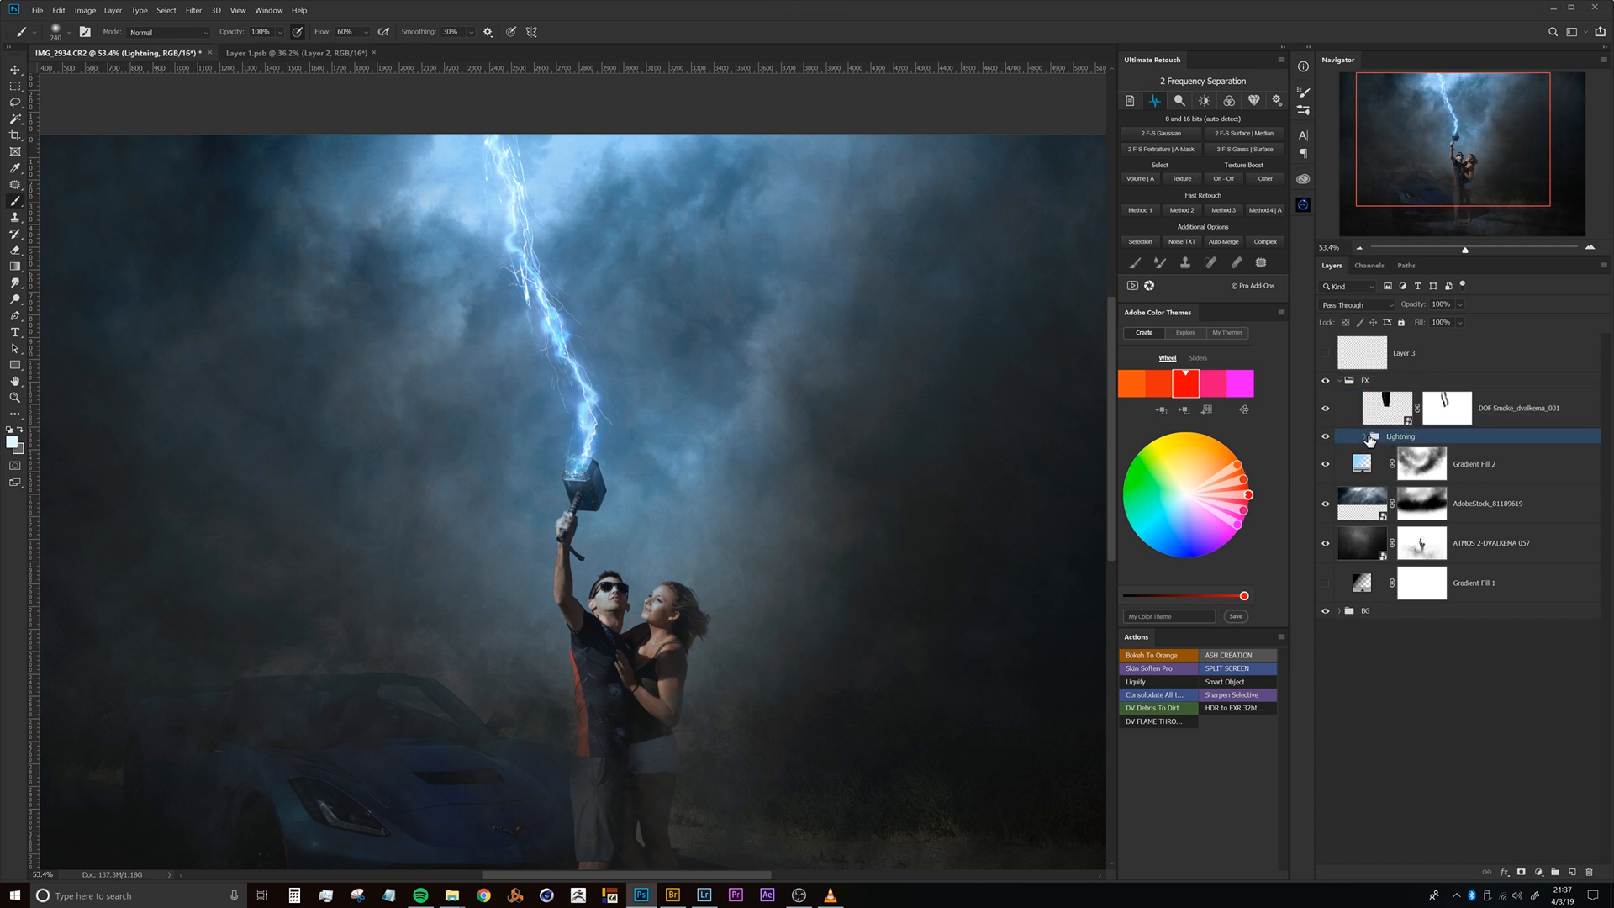
Expand the Lightning group, compare the image with and without Layer 4, and delete Layer 4.
left_click(1364, 436)
left_click(1327, 594)
left_click(1327, 595)
left_click(1327, 595)
left_click(1442, 602)
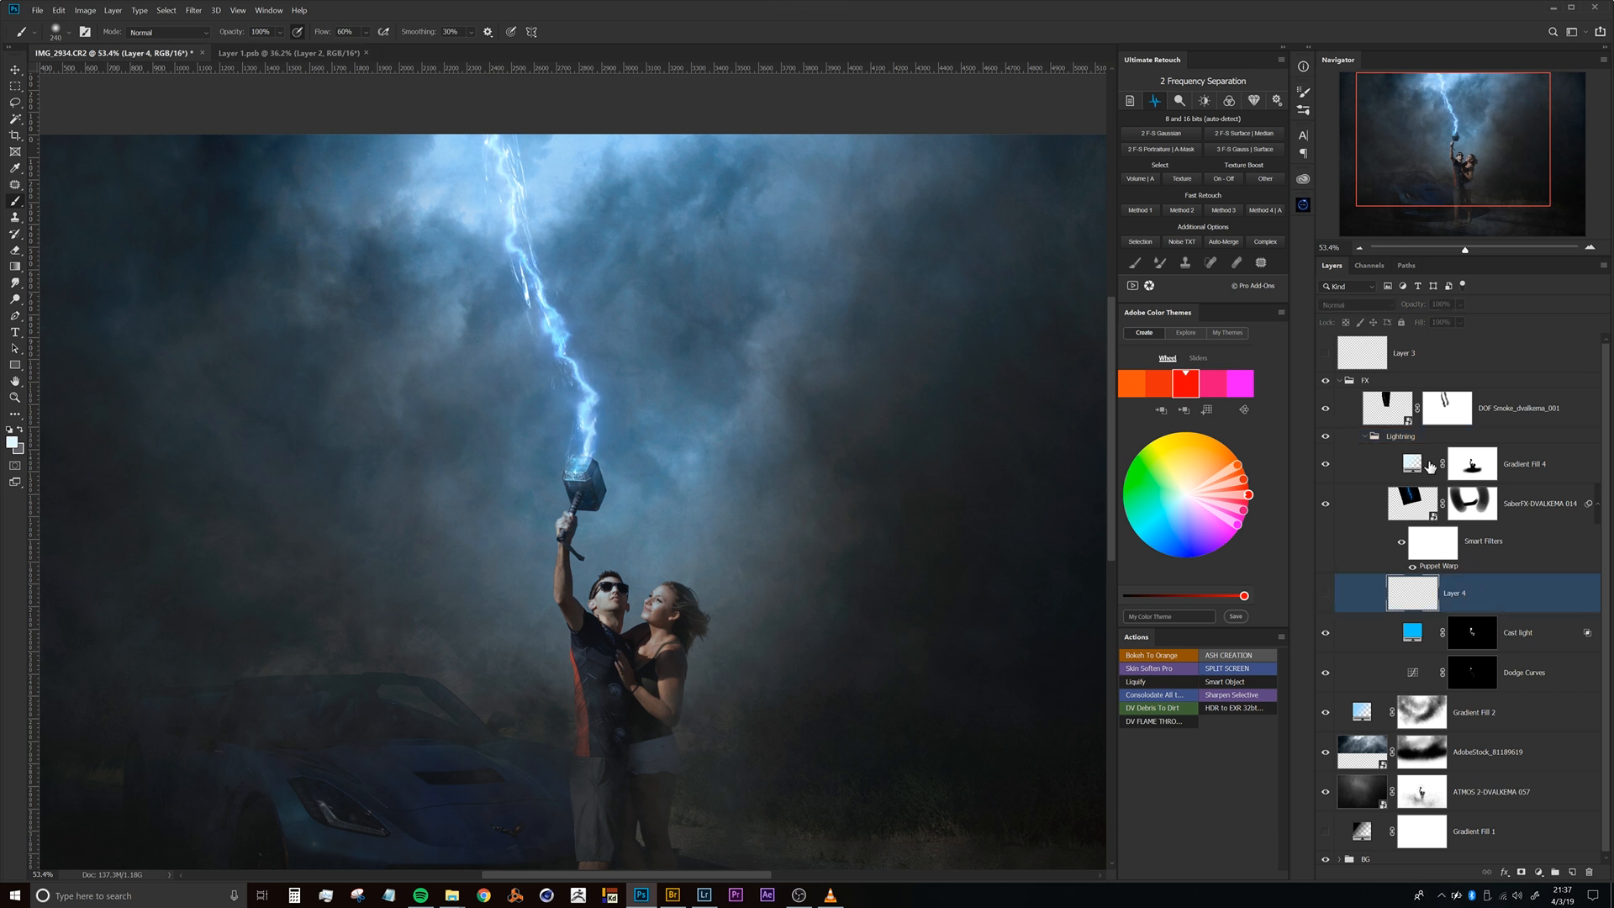
key("Delete")
Review the whole composite, select the DOF Smoke_dvalkema_001 layer and collapse the Lightning group.
left_click_drag(648, 458, 632, 404)
left_click_drag(587, 465, 609, 511)
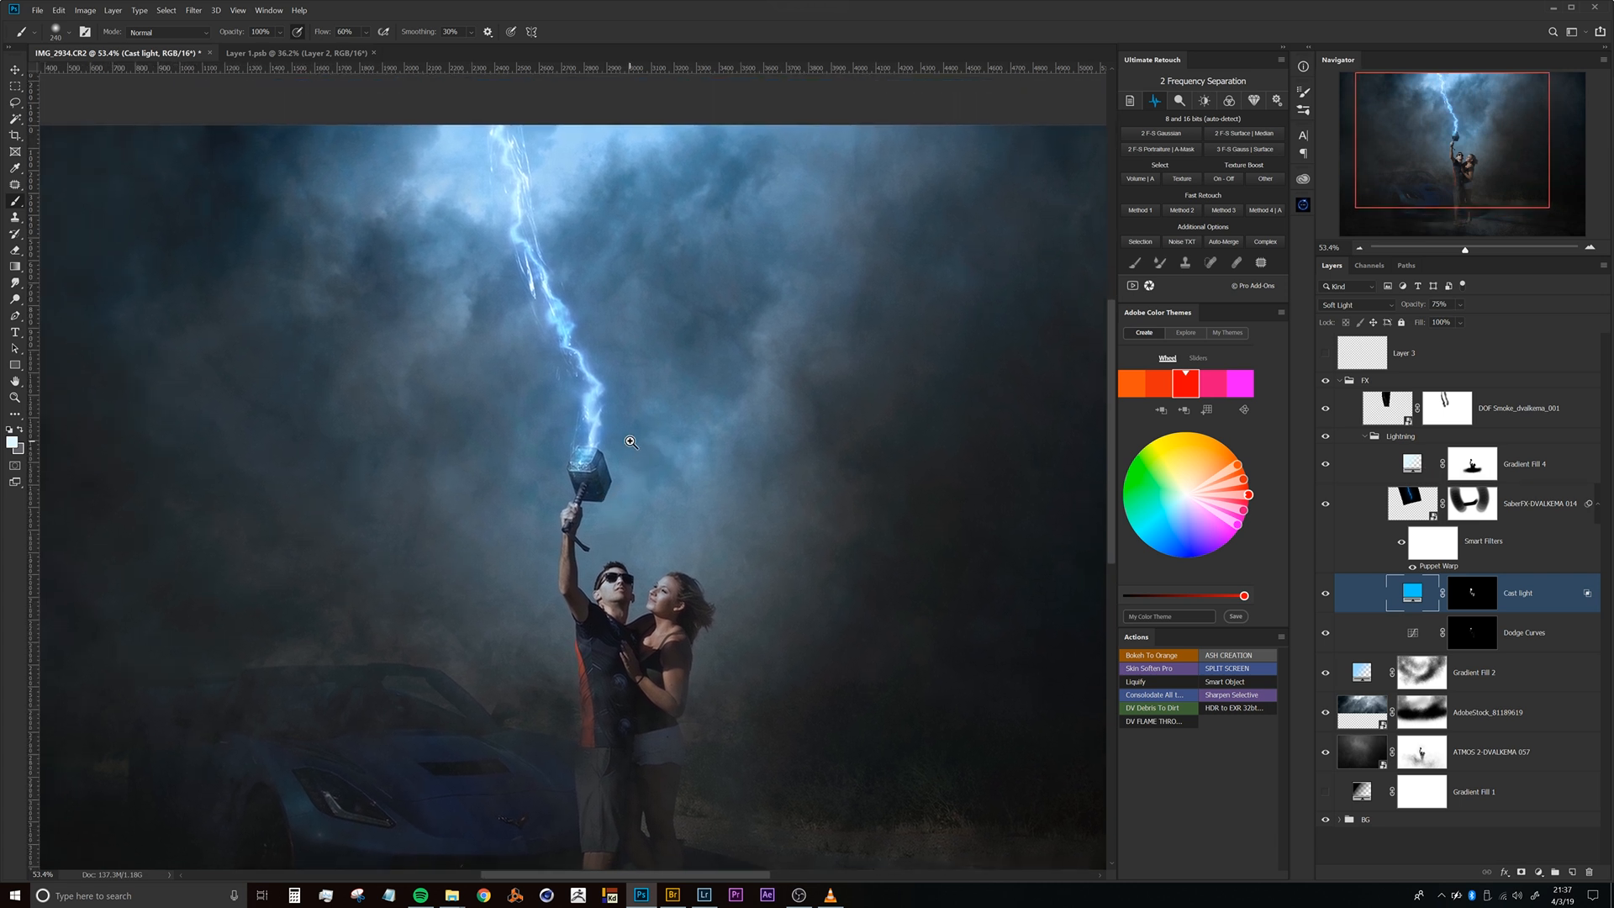
left_click_drag(630, 441, 607, 442)
left_click_drag(642, 501, 618, 418)
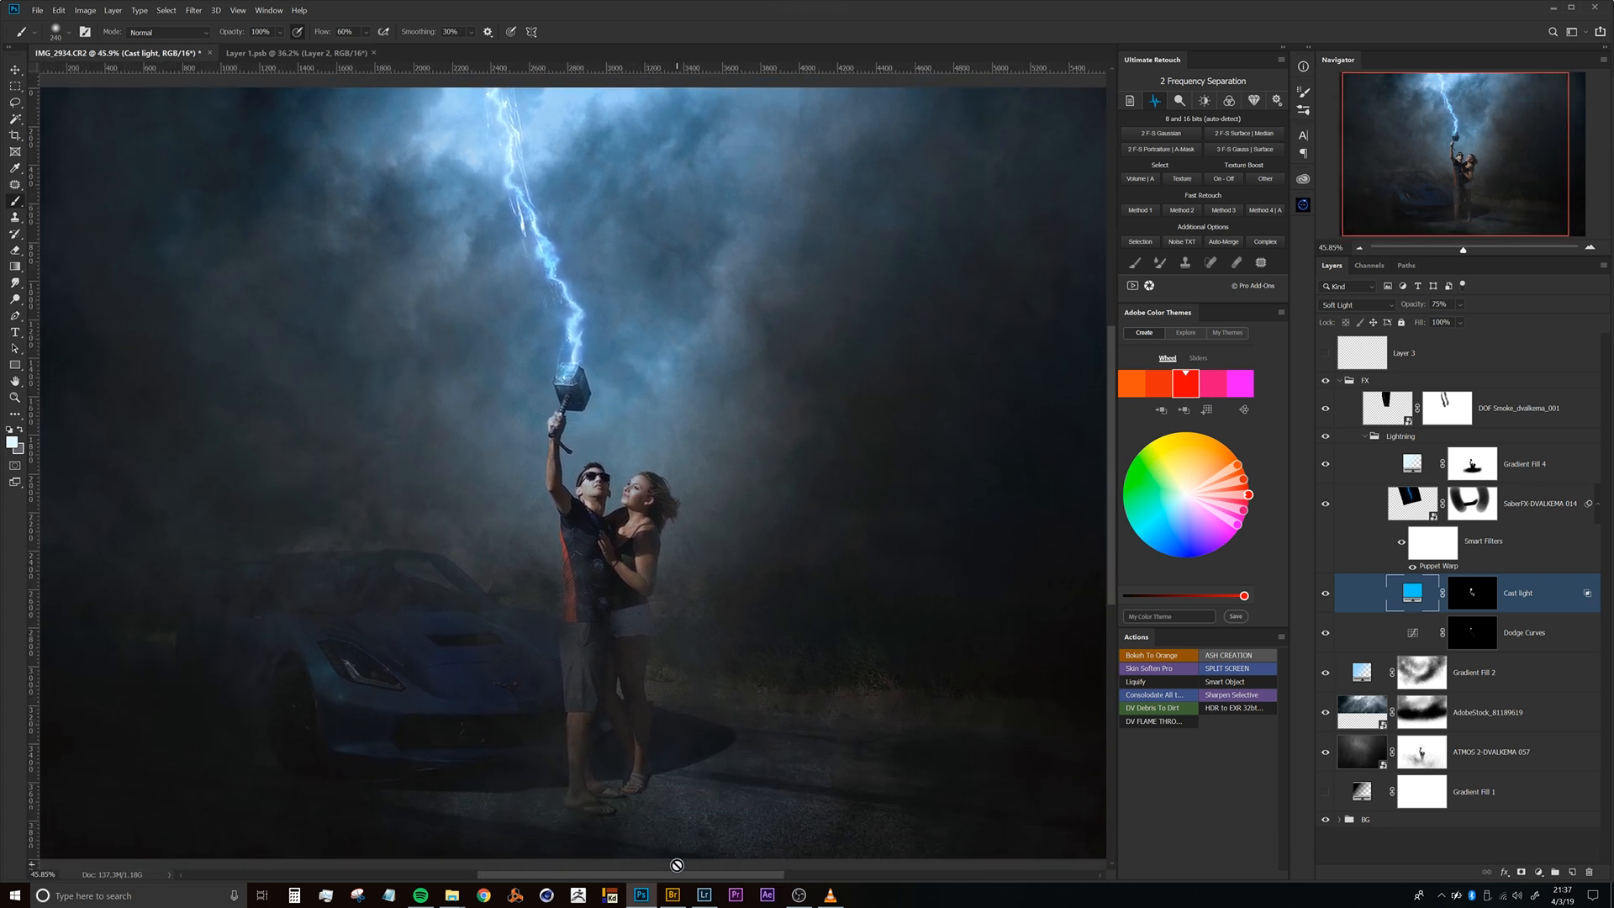
left_click(1488, 410)
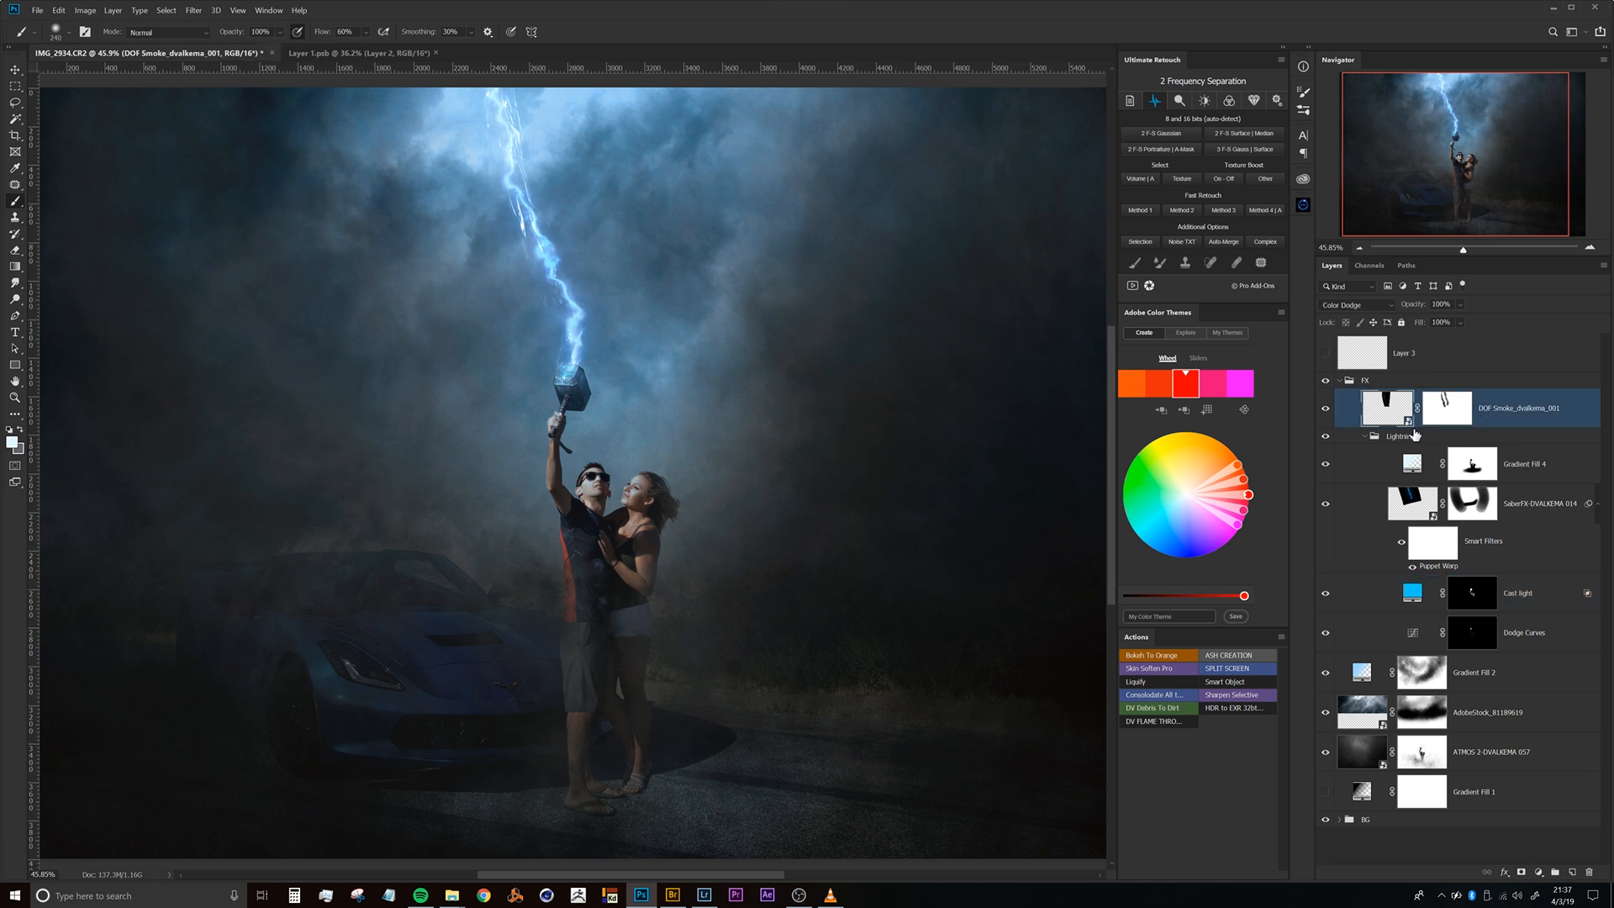
left_click(1366, 436)
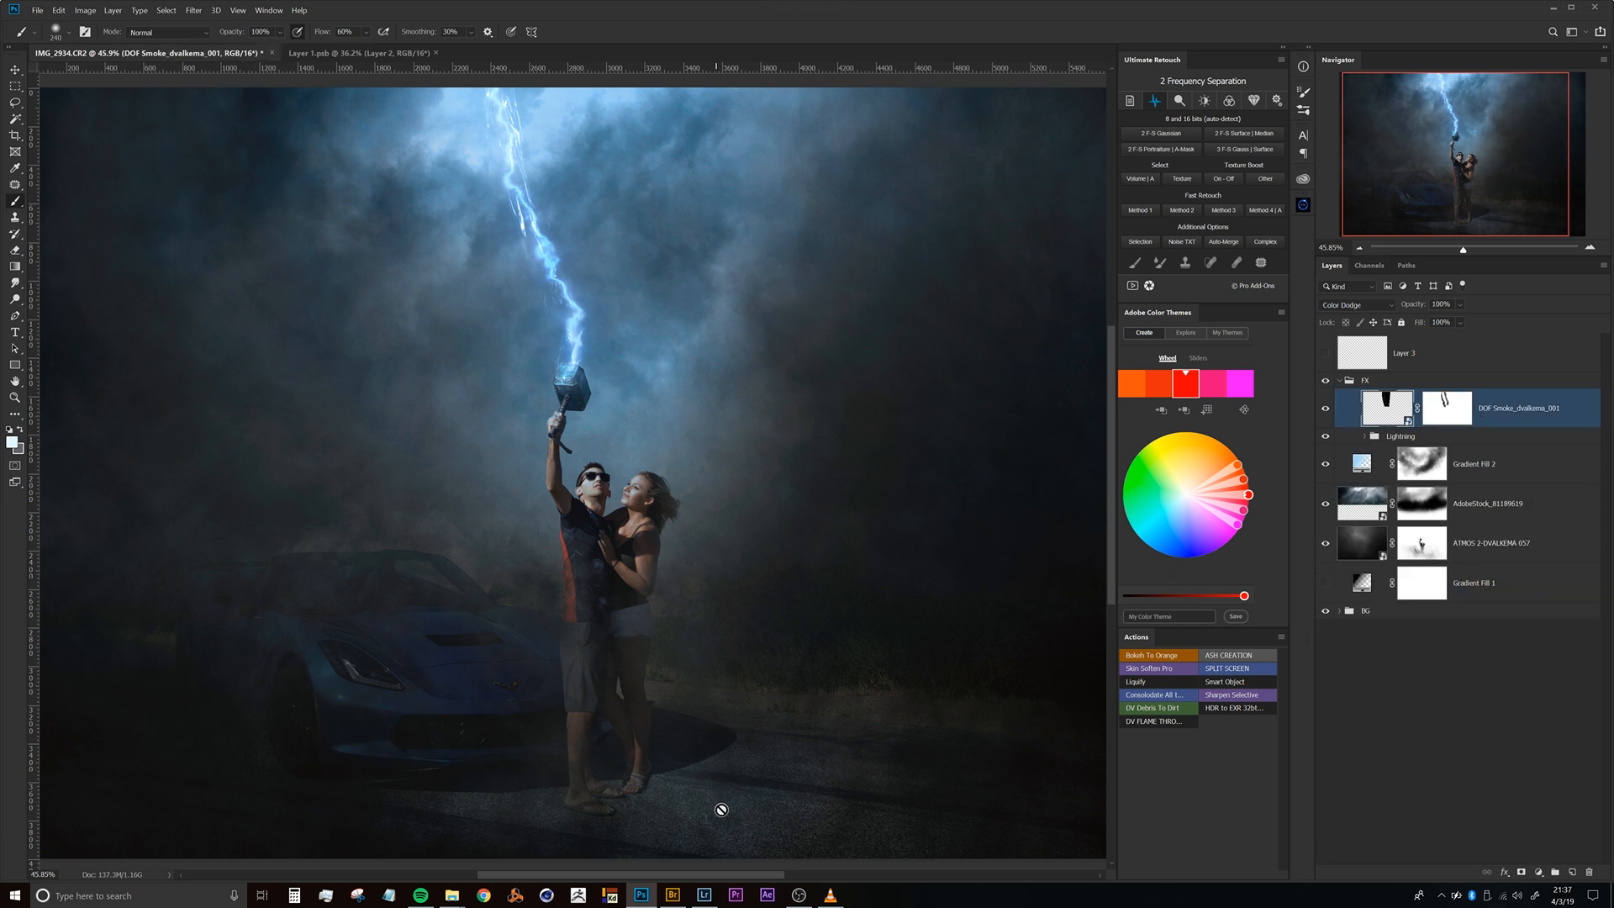
Switch to Adobe Bridge, browse the DOF Smoke images and place DOF Smoke_dvalkema_032 into the Photoshop composite.
left_click(673, 896)
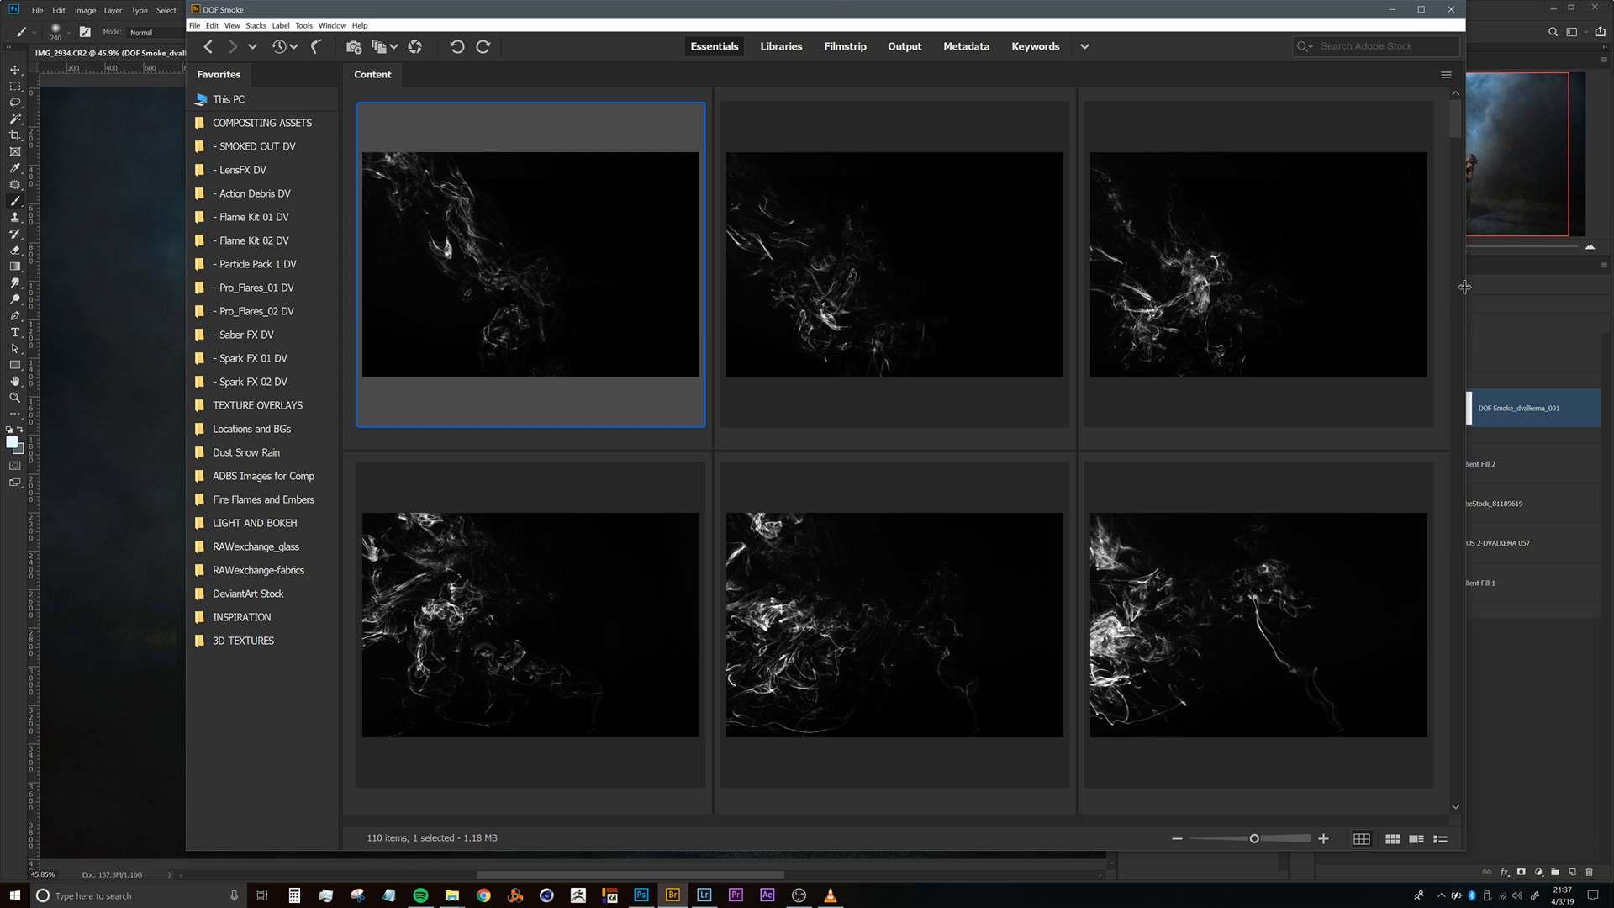
left_click_drag(1452, 126, 1450, 204)
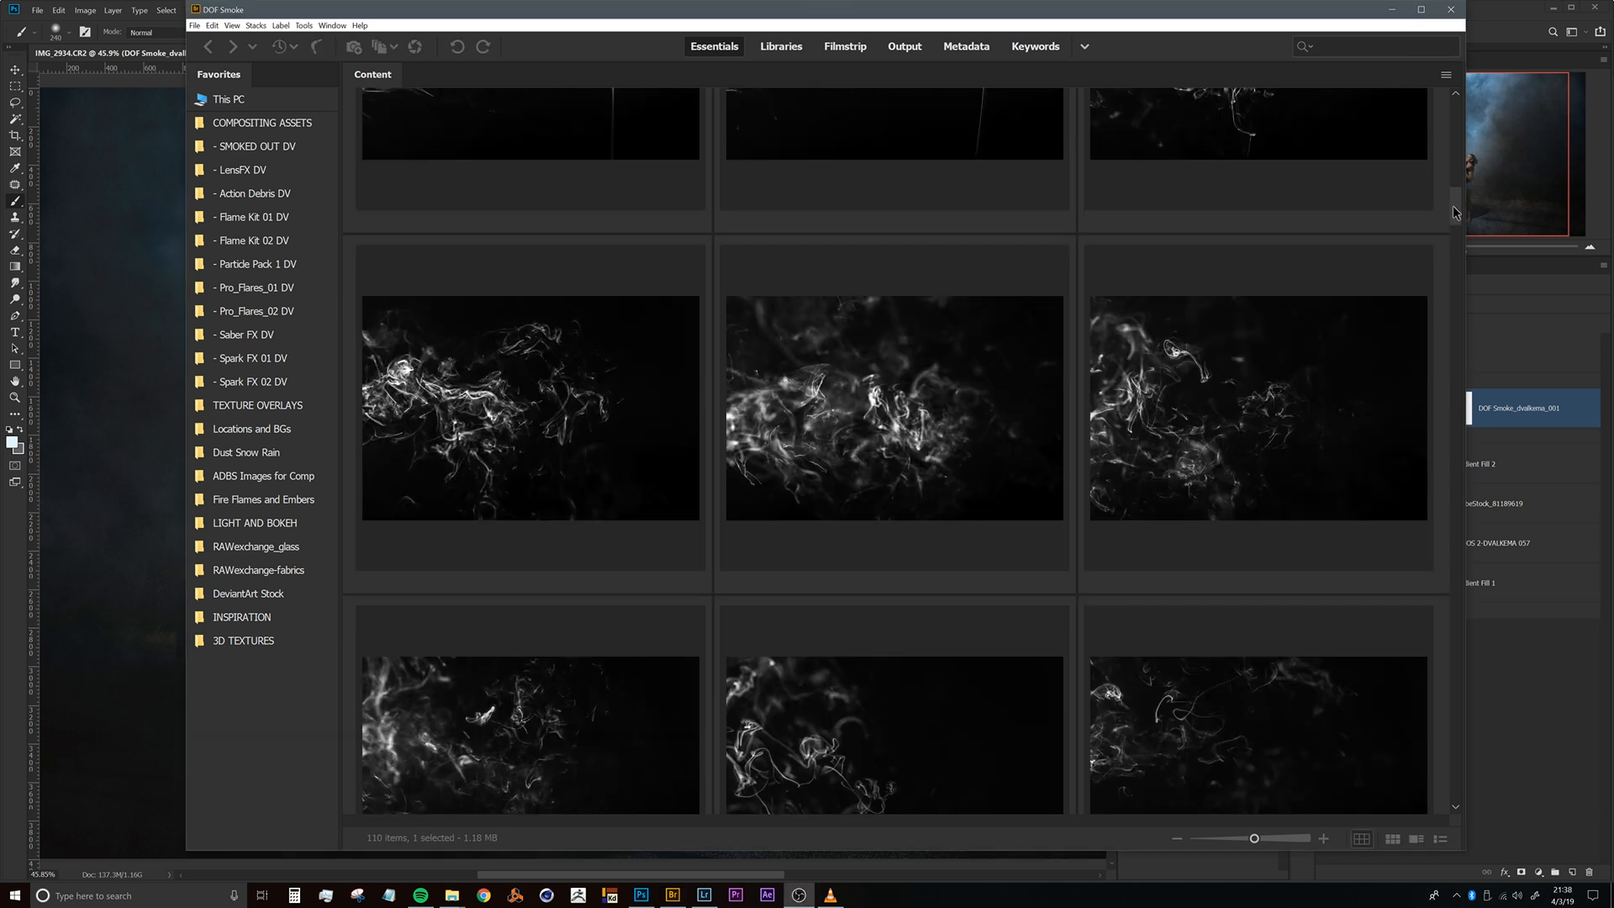
left_click_drag(1454, 213, 1454, 221)
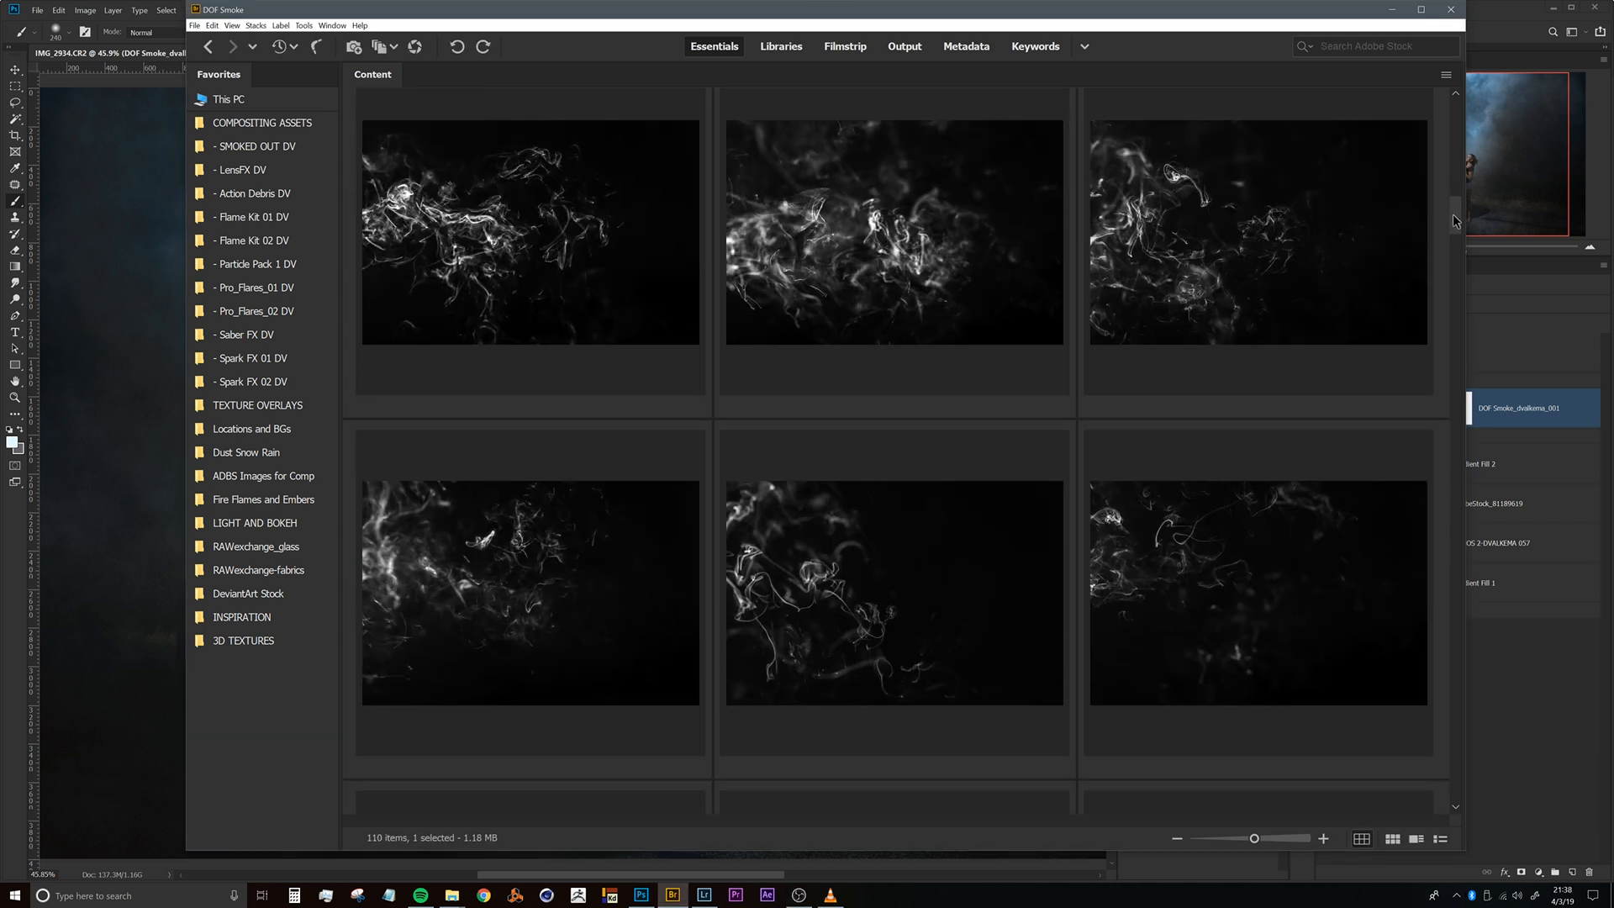
left_click_drag(1456, 221, 1416, 308)
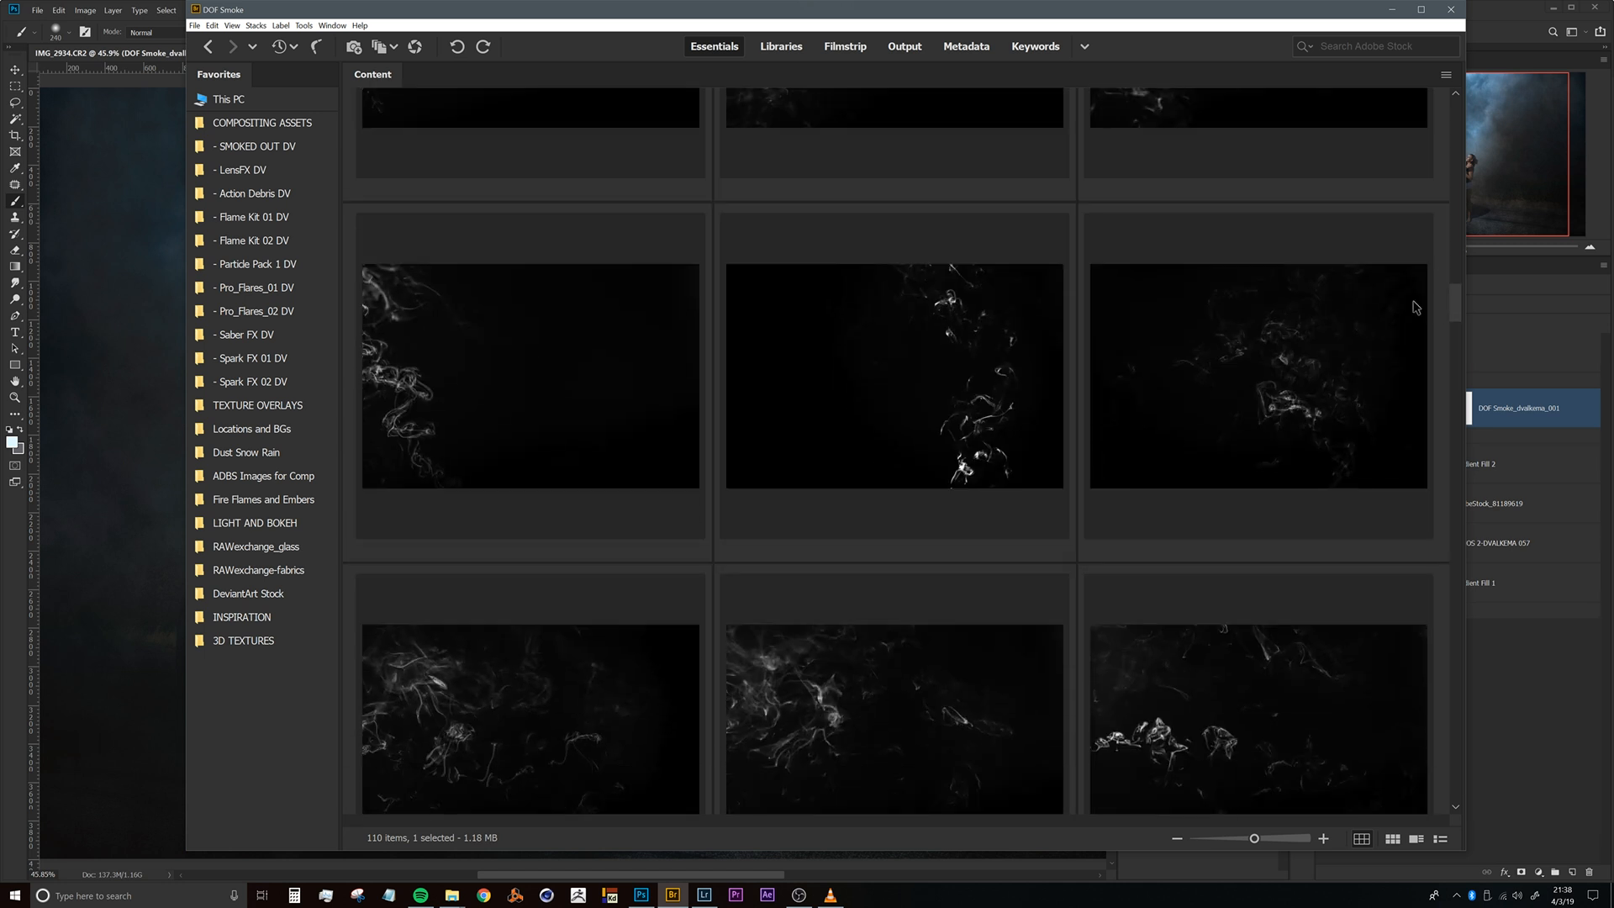
left_click(975, 400)
left_click_drag(928, 376, 152, 440)
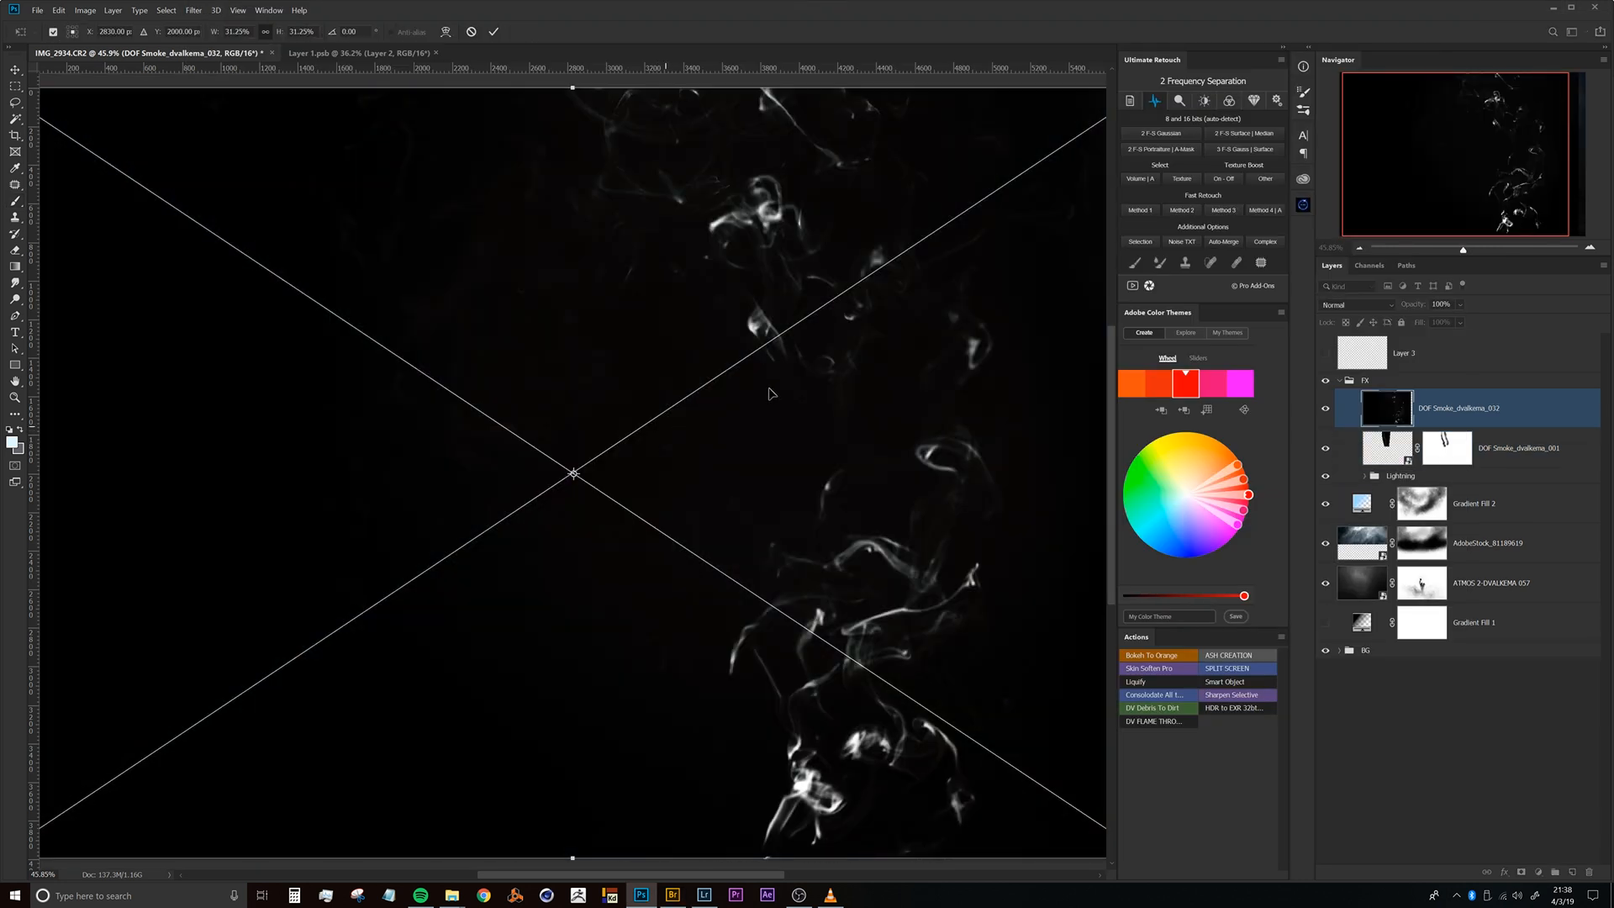
Scale the placed smoke image down to 5.49% and flip it horizontally.
scroll(773, 394, "down", 3)
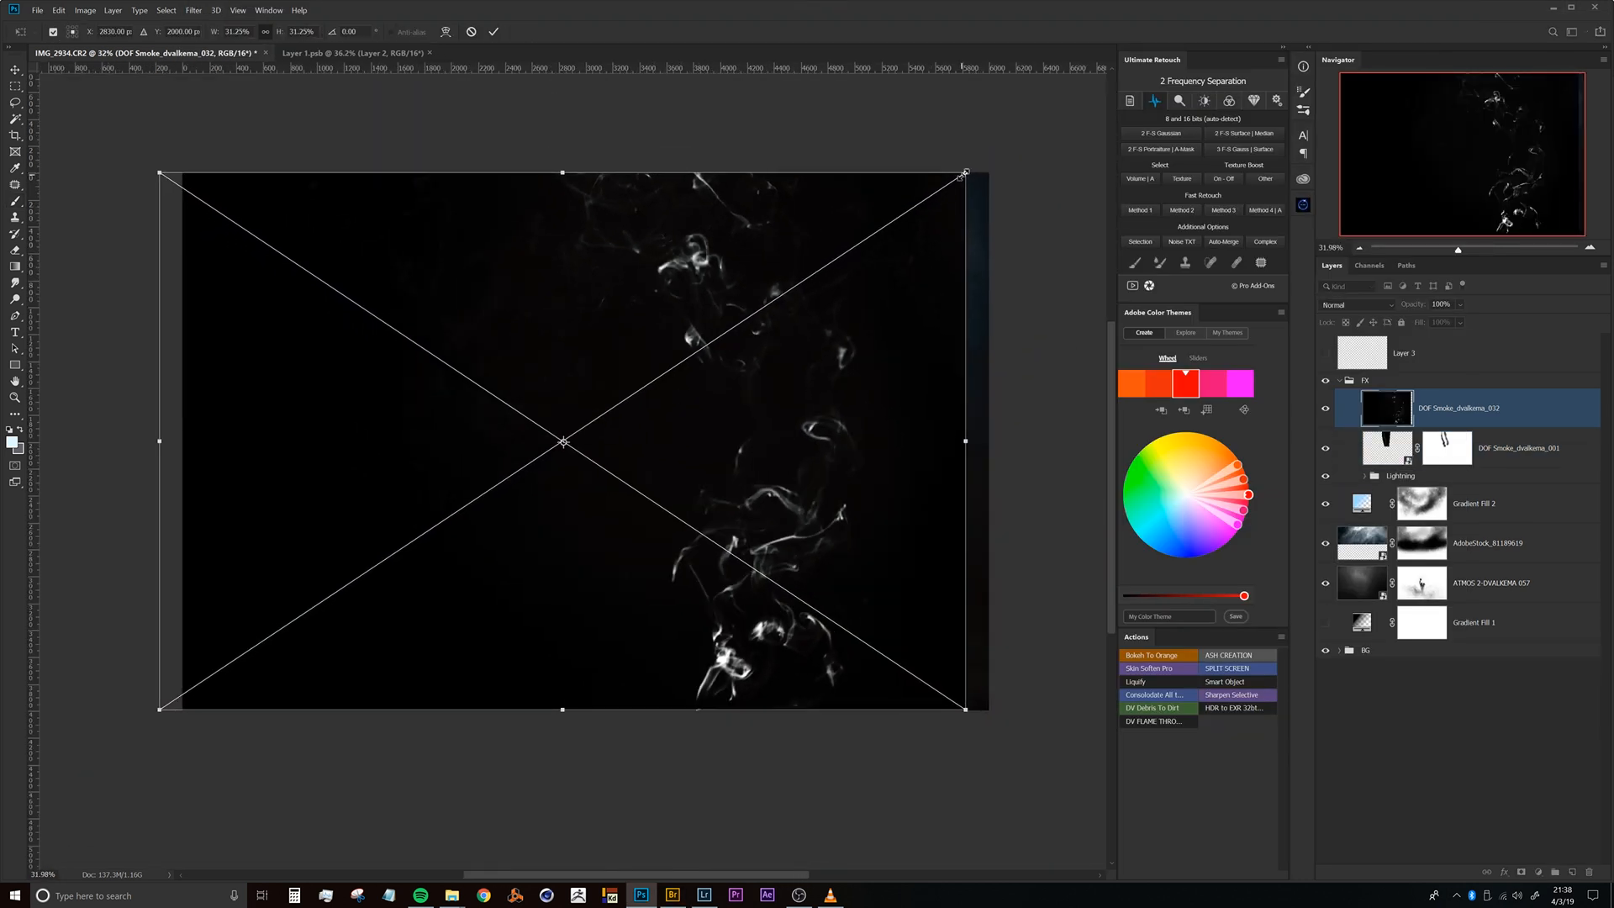
left_click_drag(965, 172, 591, 333)
right_click(614, 438)
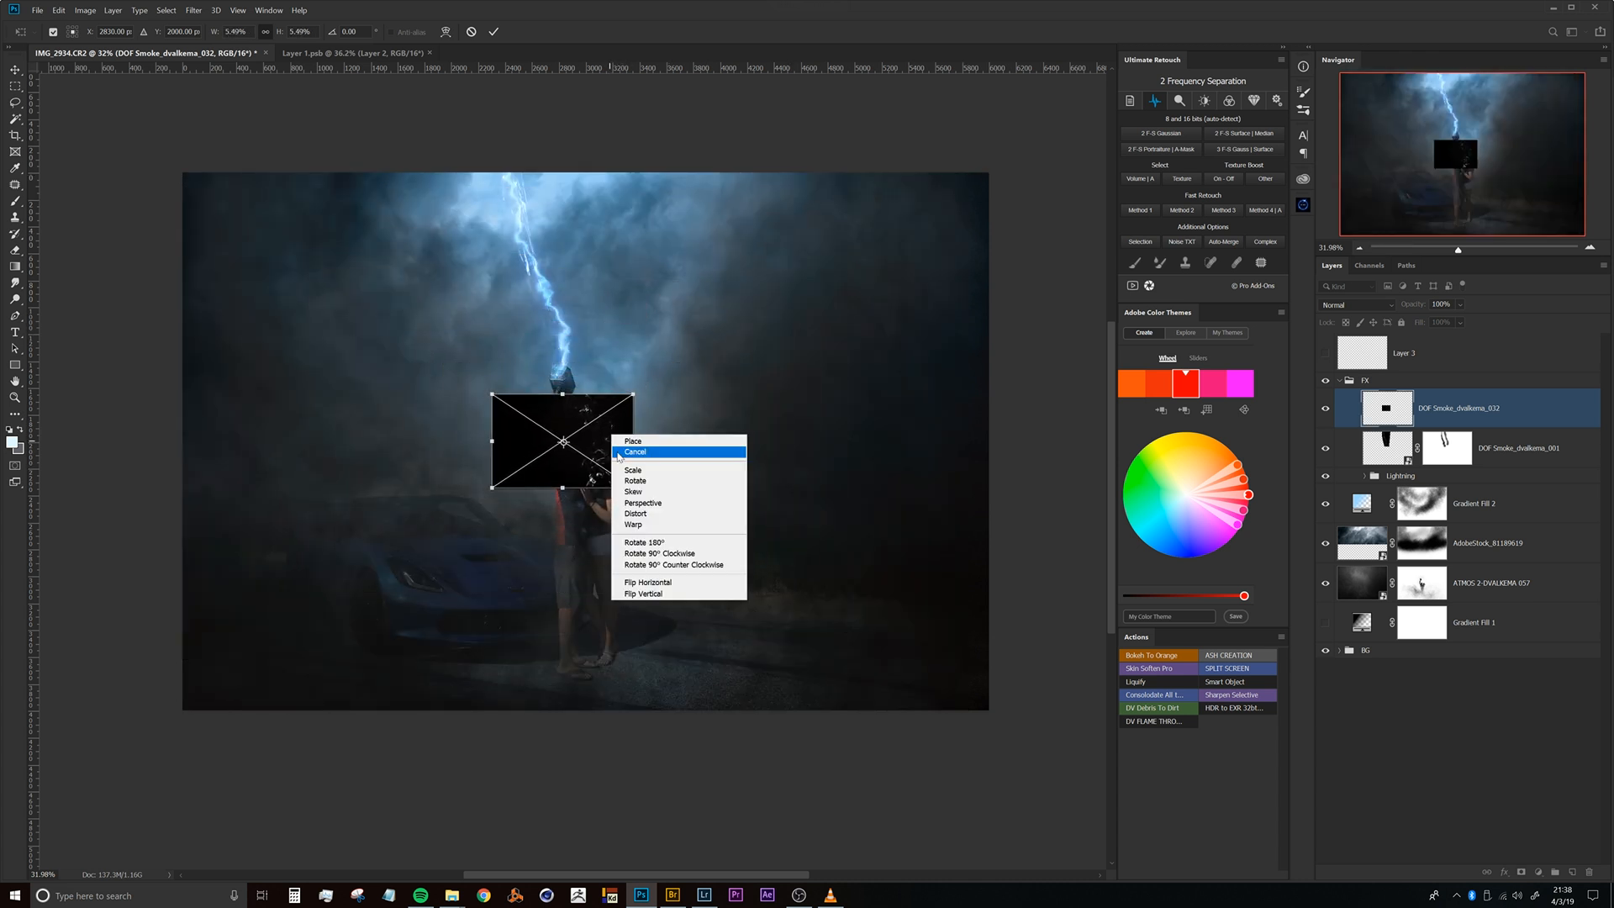
left_click(655, 585)
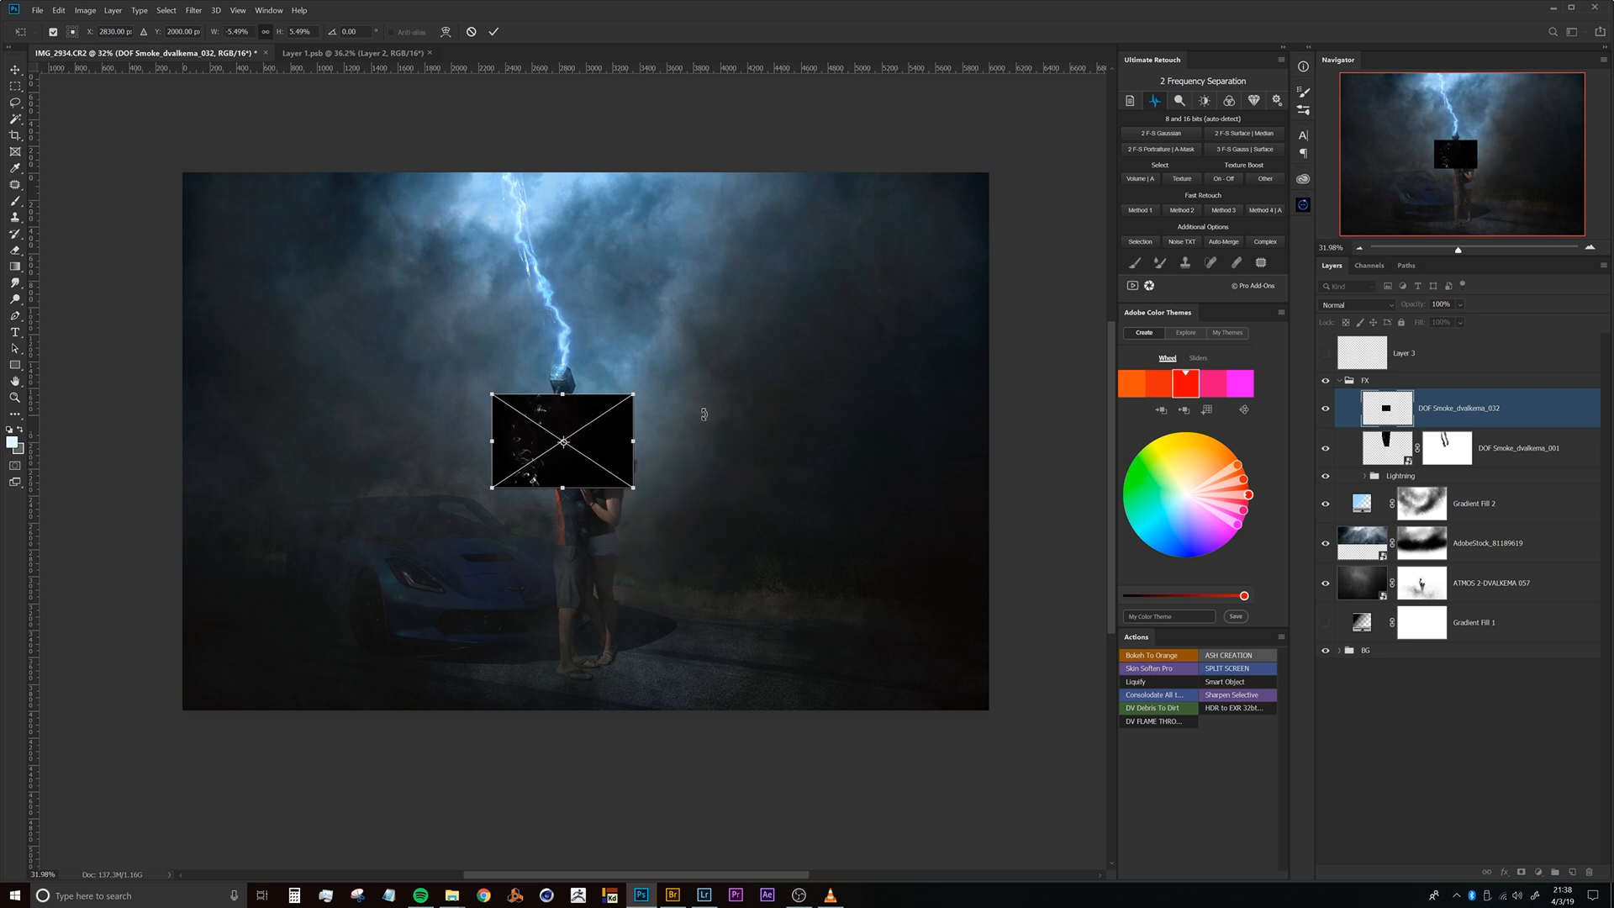
Set the placed smoke's blending mode to Color Dodge and move it over the man's raised arm.
left_click(1347, 306)
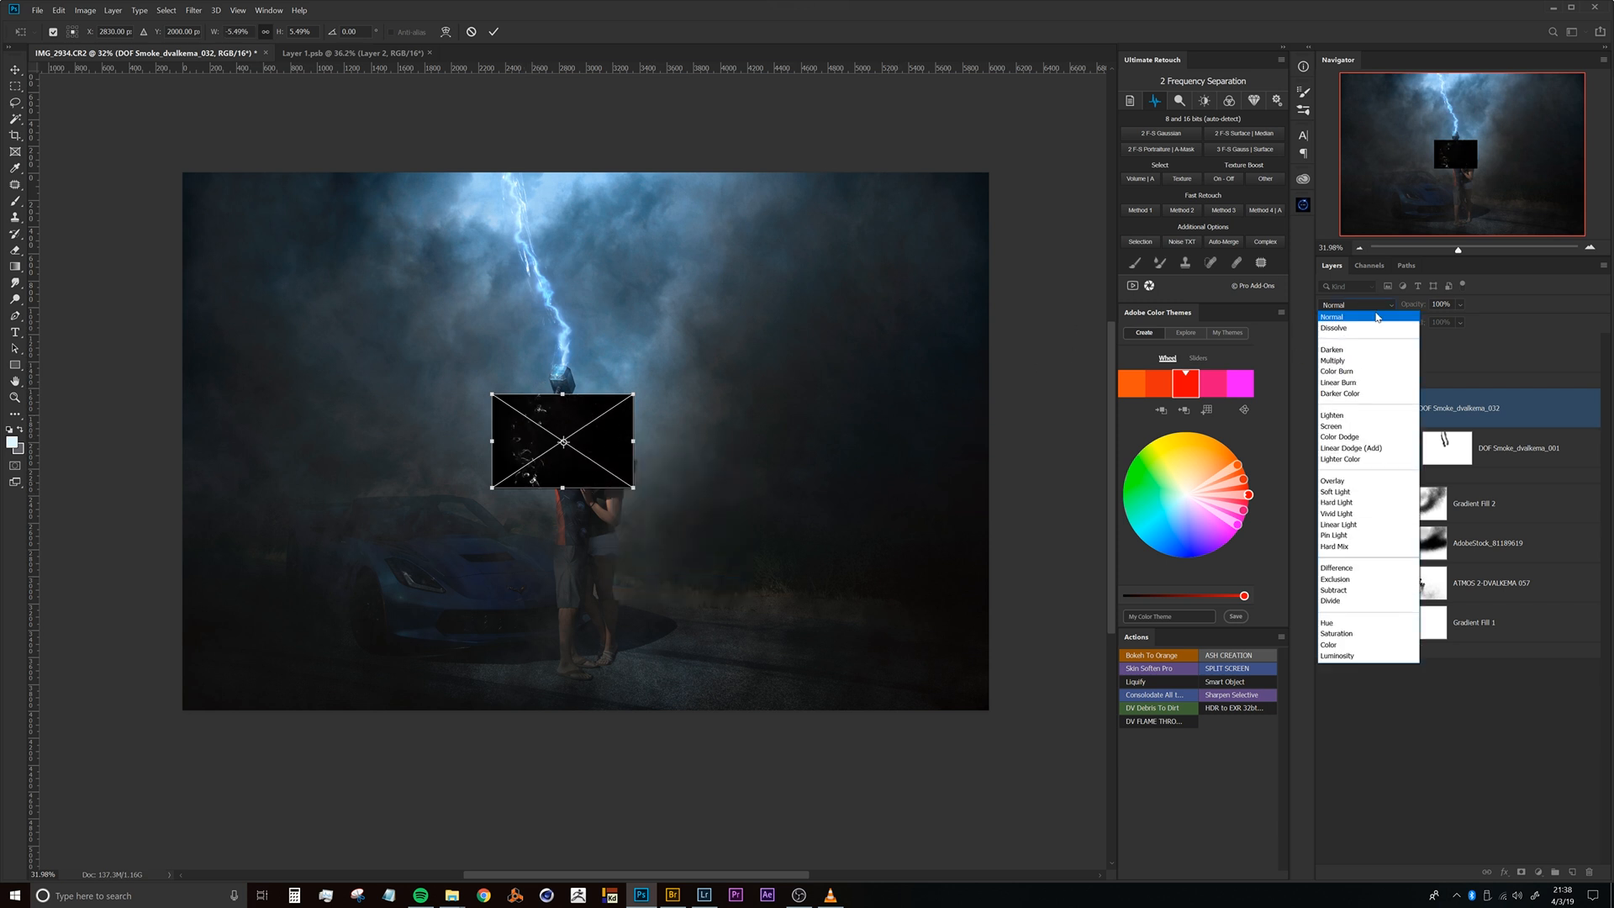
left_click(1342, 437)
left_click_drag(549, 406, 597, 398)
left_click_drag(586, 476, 669, 412)
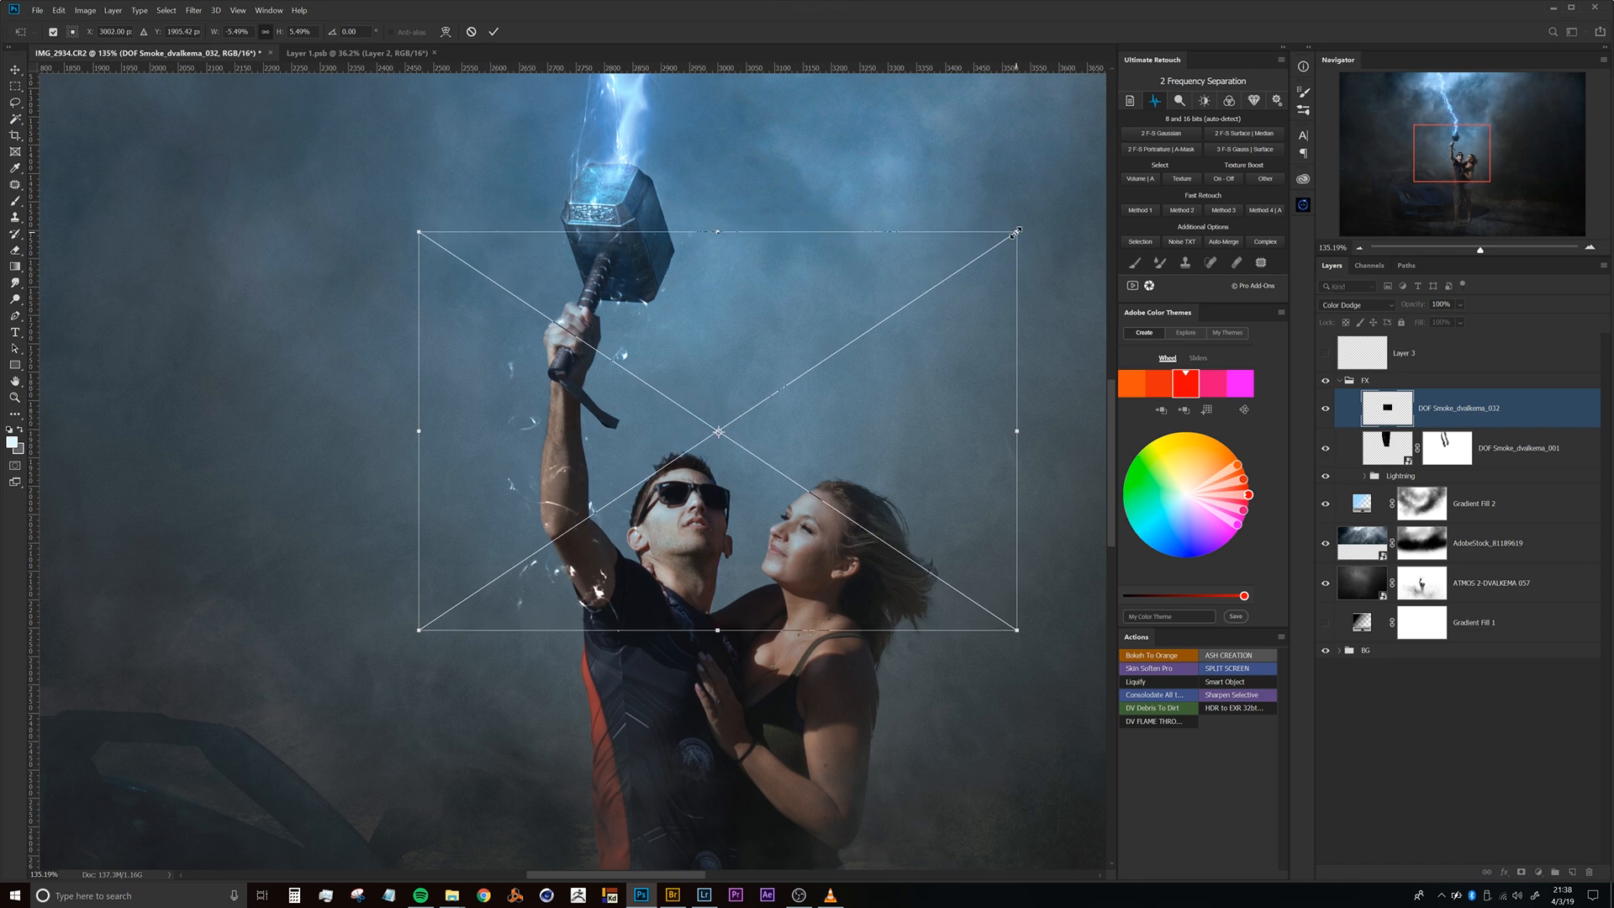
Change the DOF Smoke_dvalkema_032 layer's blending mode to Screen and commit its placement.
left_click(1371, 306)
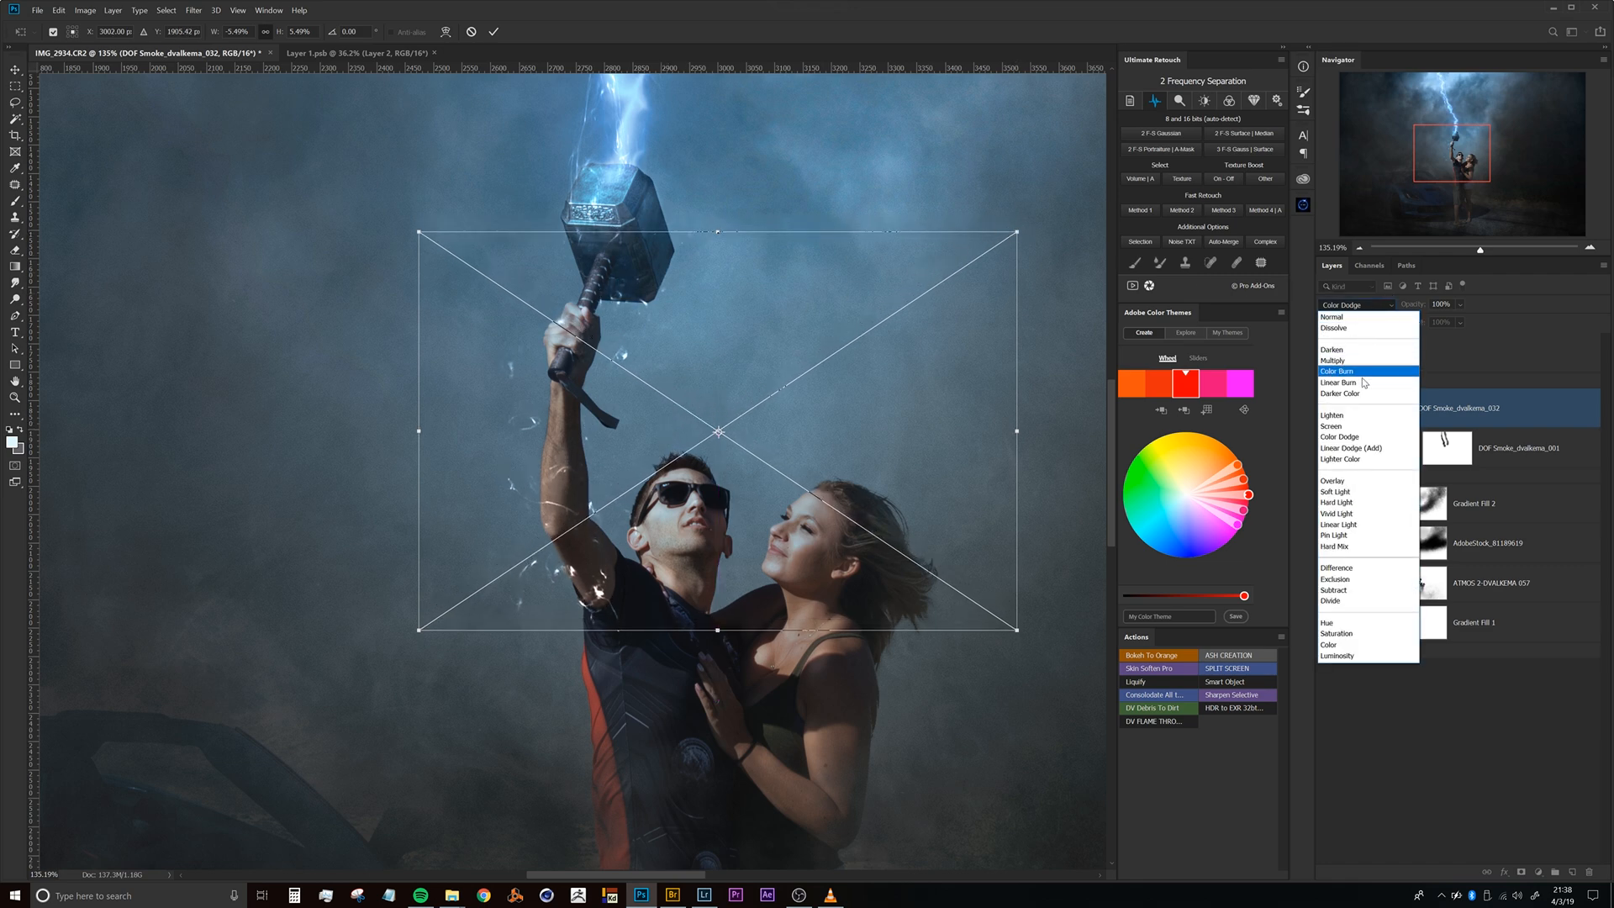
left_click(1354, 425)
key("Escape")
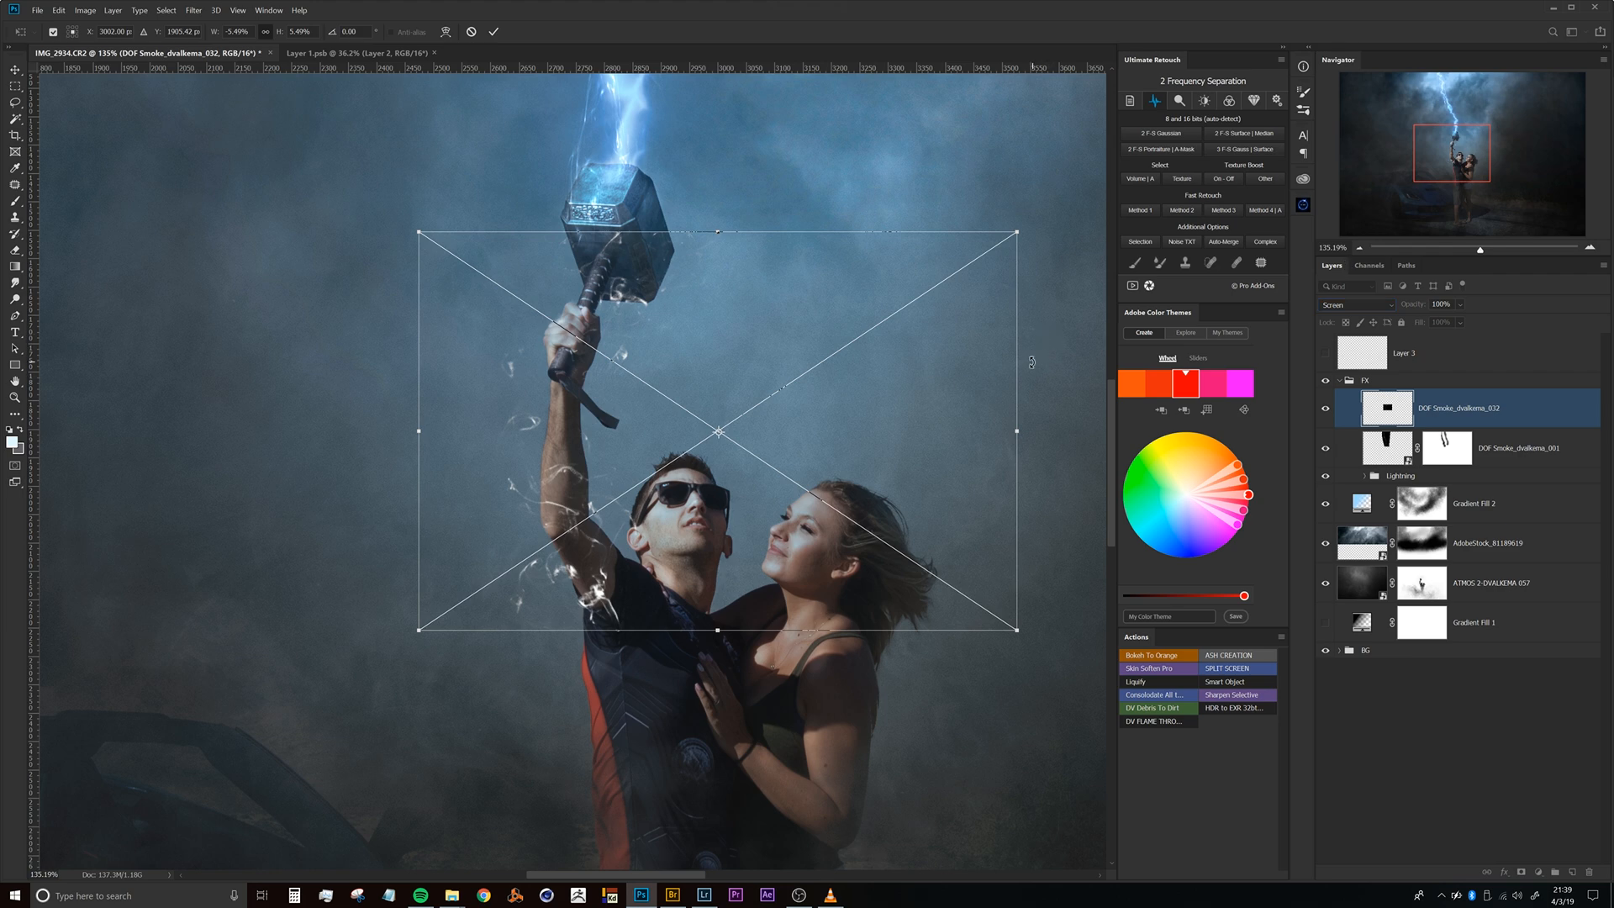
key("b")
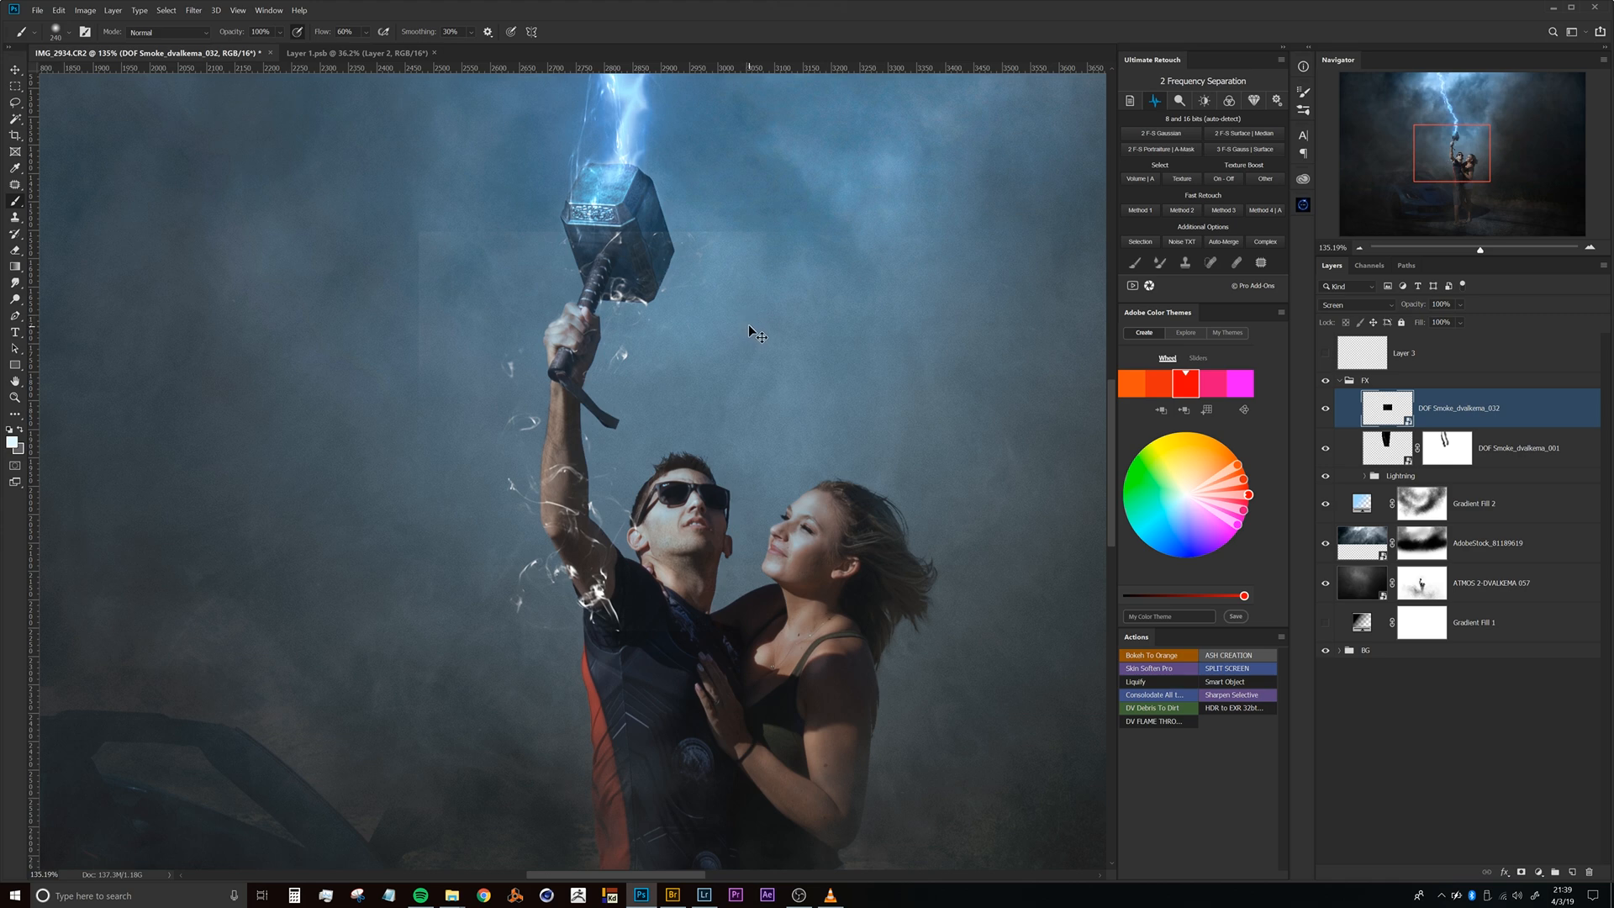
Apply Levels with black input 10 and darker midtones to the DOF Smoke_dvalkema_032 layer, and set its blending mode to Color Dodge.
key("ctrl+l")
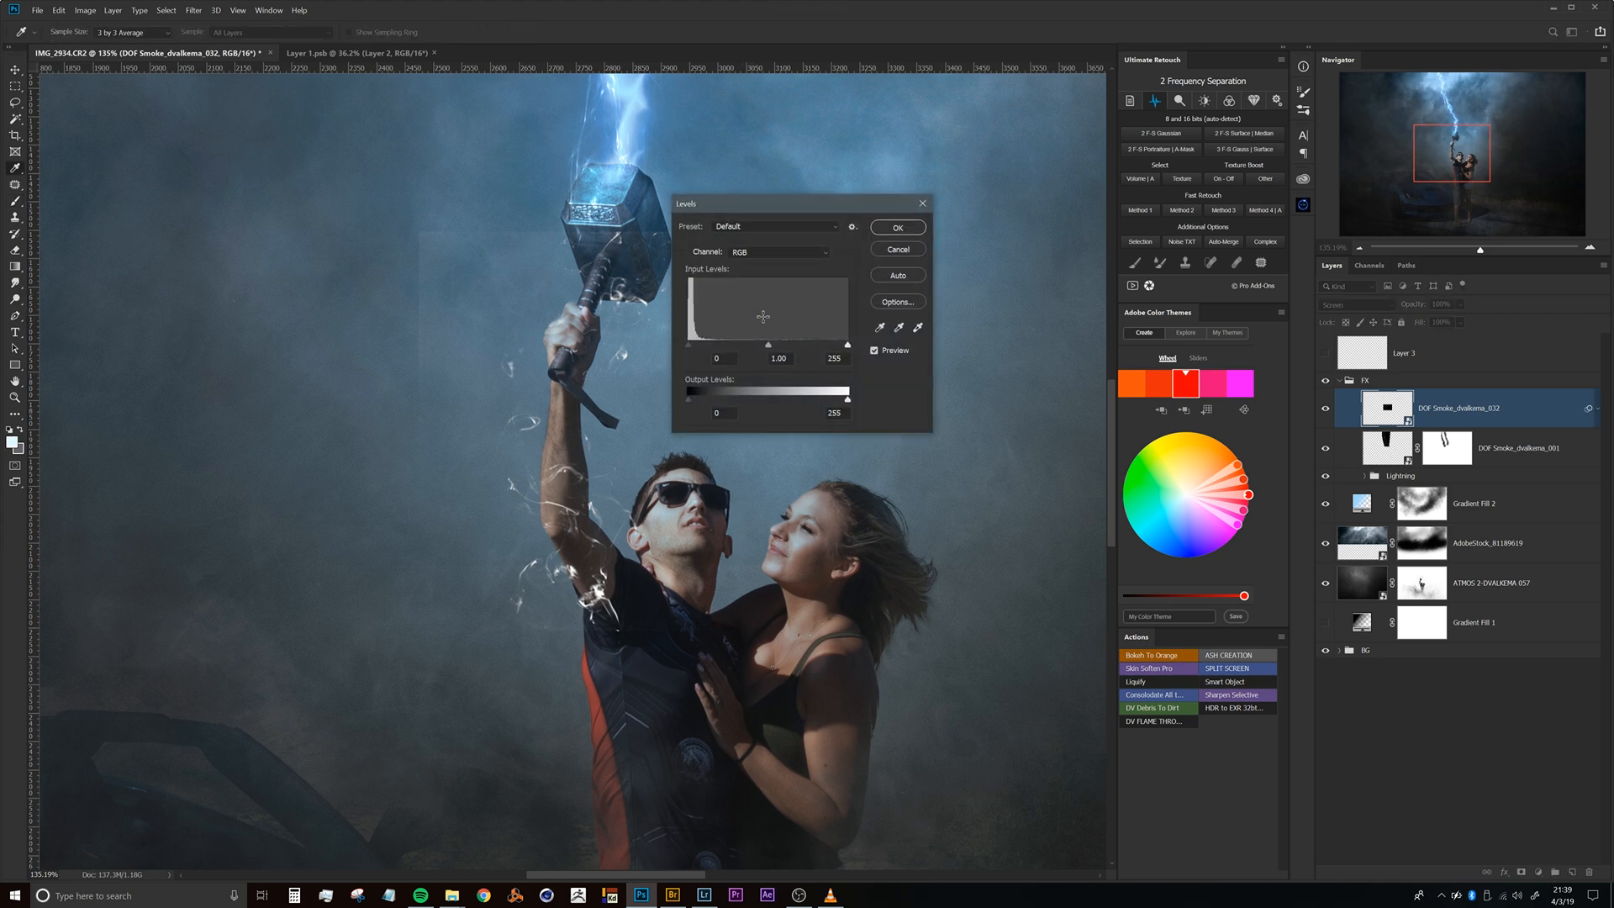
left_click_drag(770, 200, 895, 128)
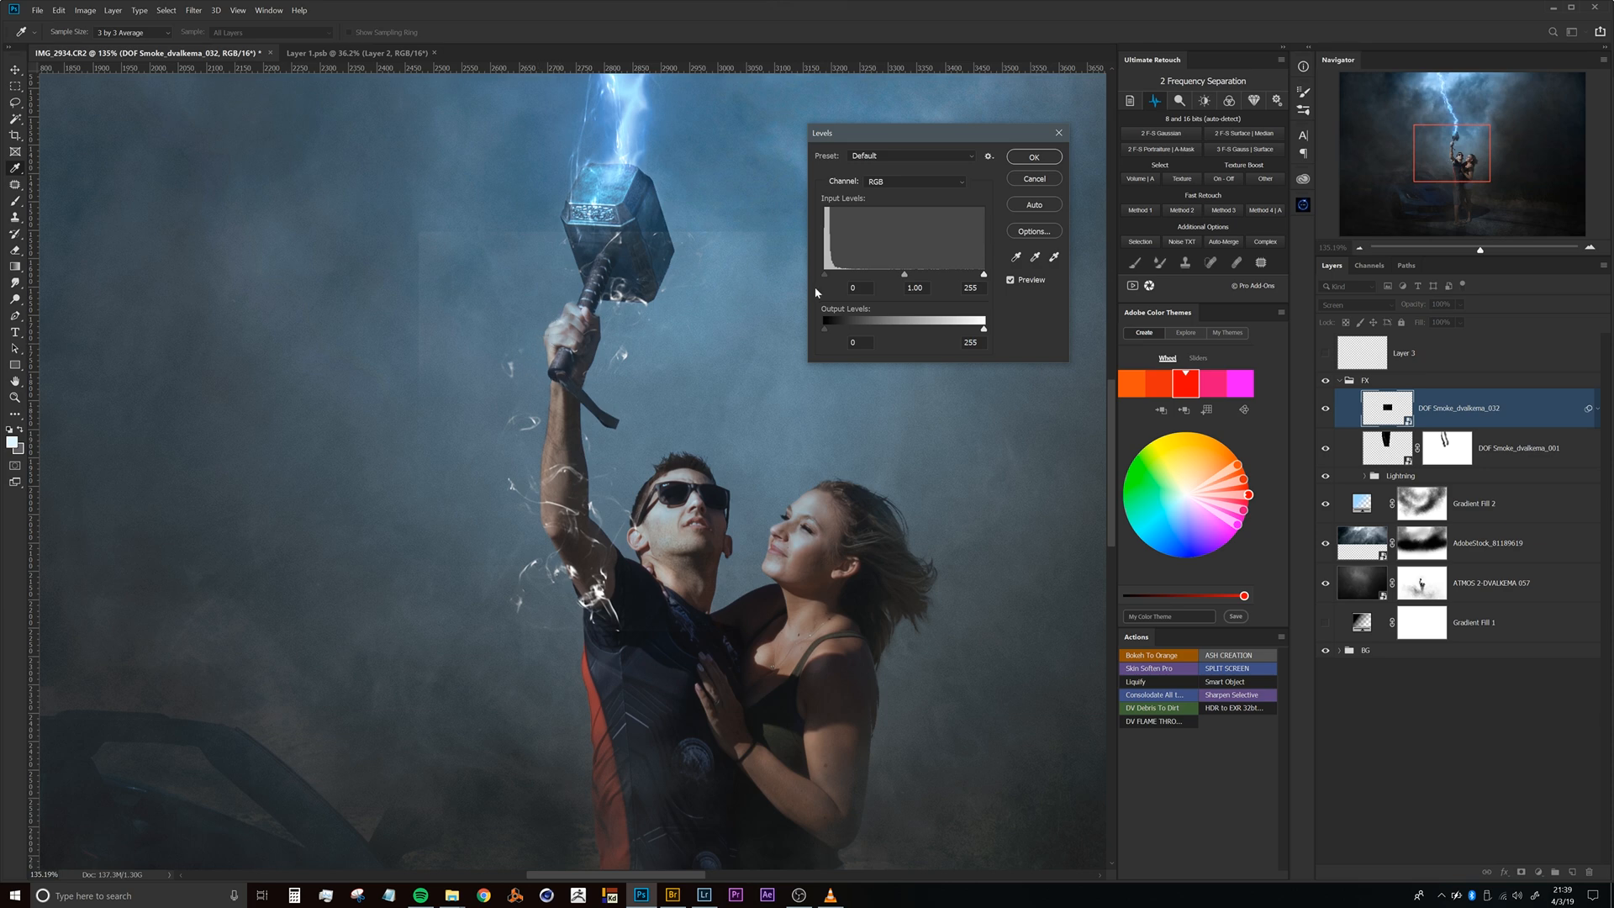
left_click_drag(828, 277, 830, 275)
left_click_drag(591, 242, 484, 228)
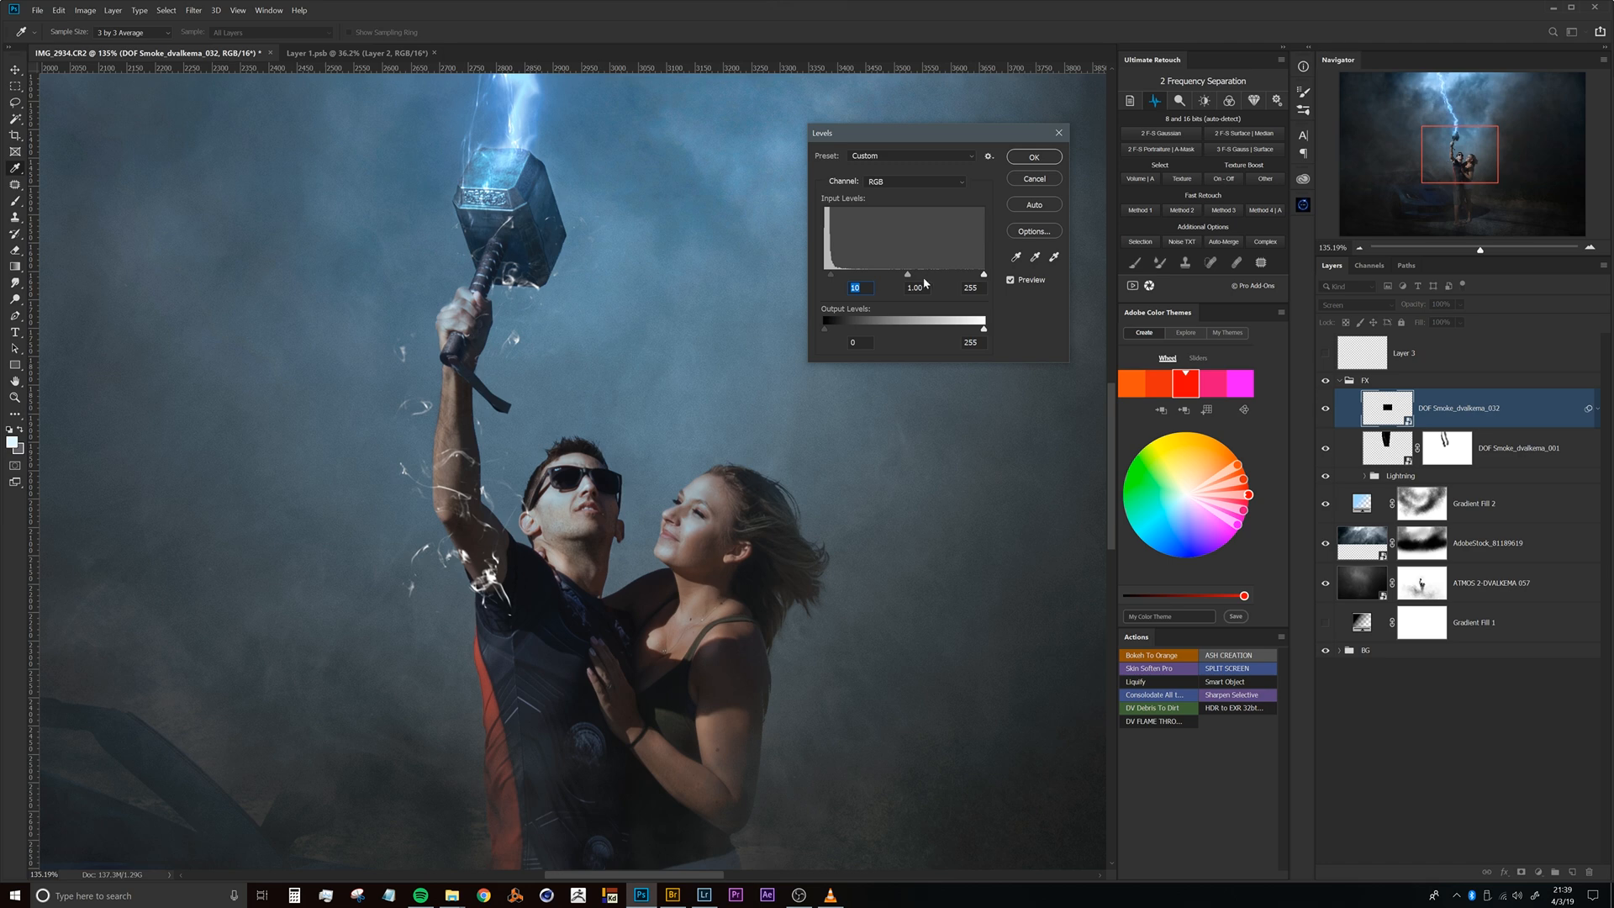
left_click_drag(908, 277, 972, 277)
left_click(1034, 157)
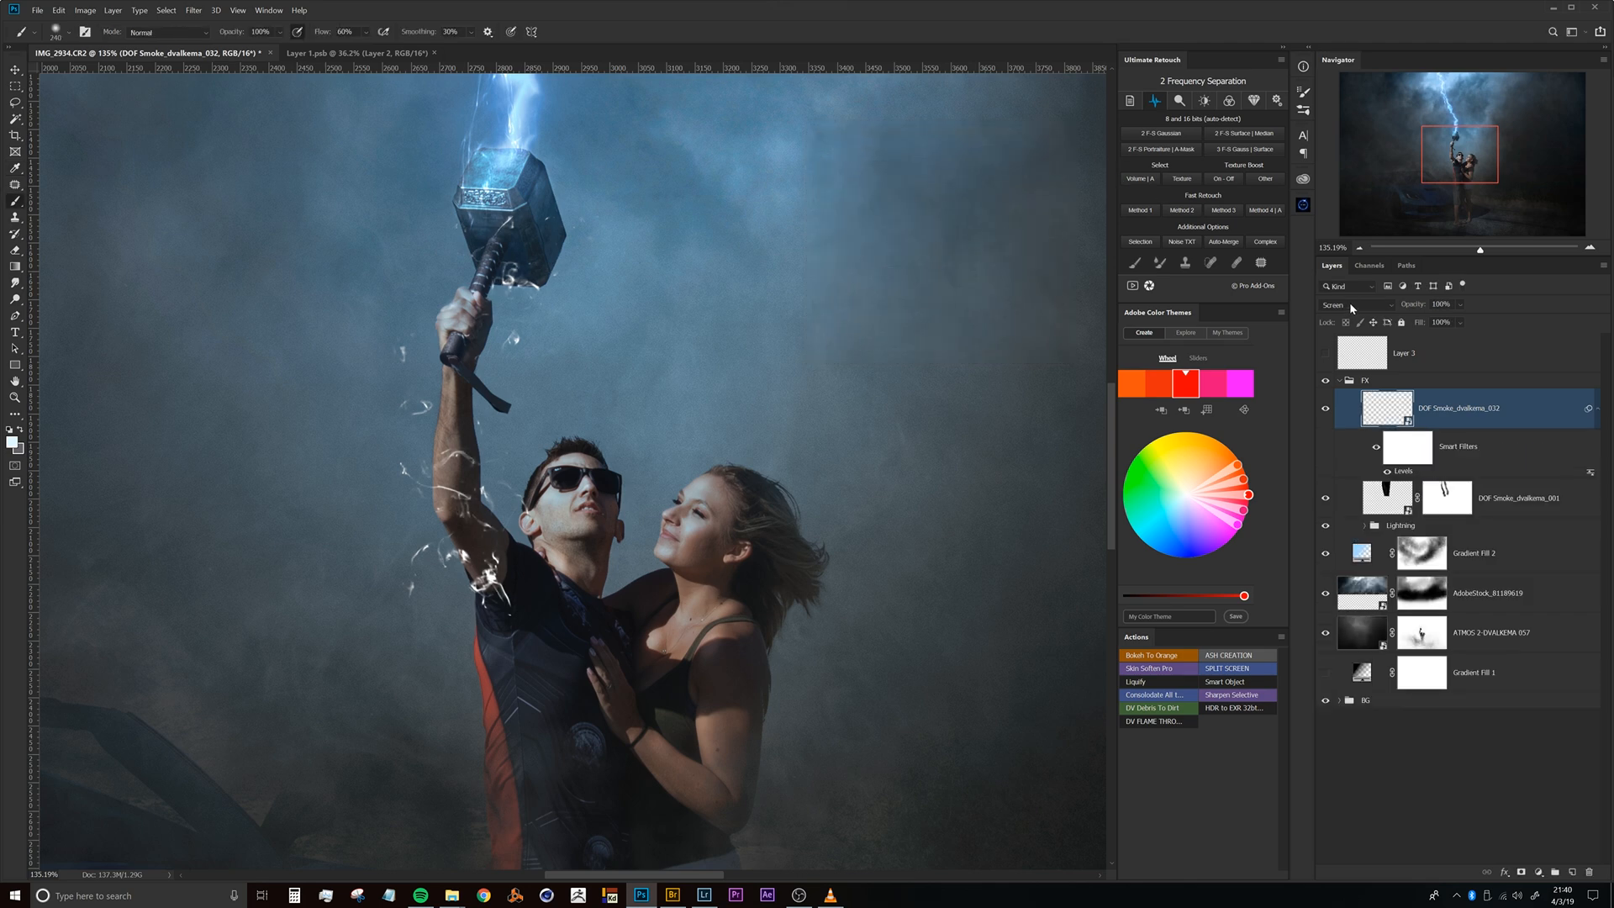
left_click(1350, 305)
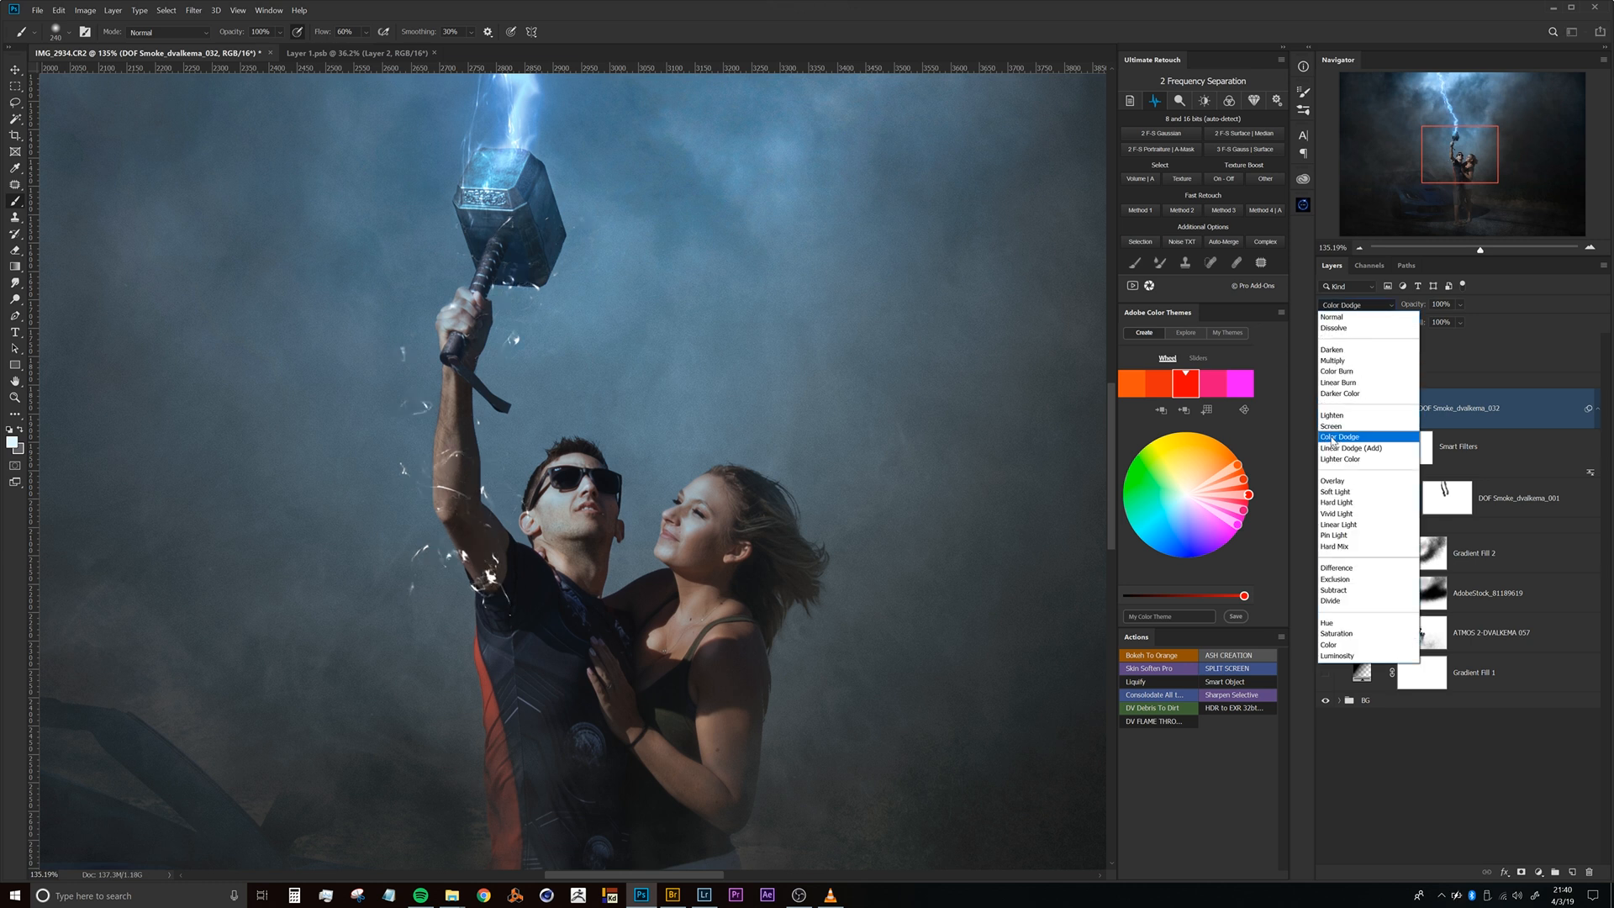
left_click(1333, 439)
Examine how the smoke wisps blend around the man's raised arm, shoulder and the hammer, both close up and in the full composite.
left_click_drag(496, 565, 548, 533)
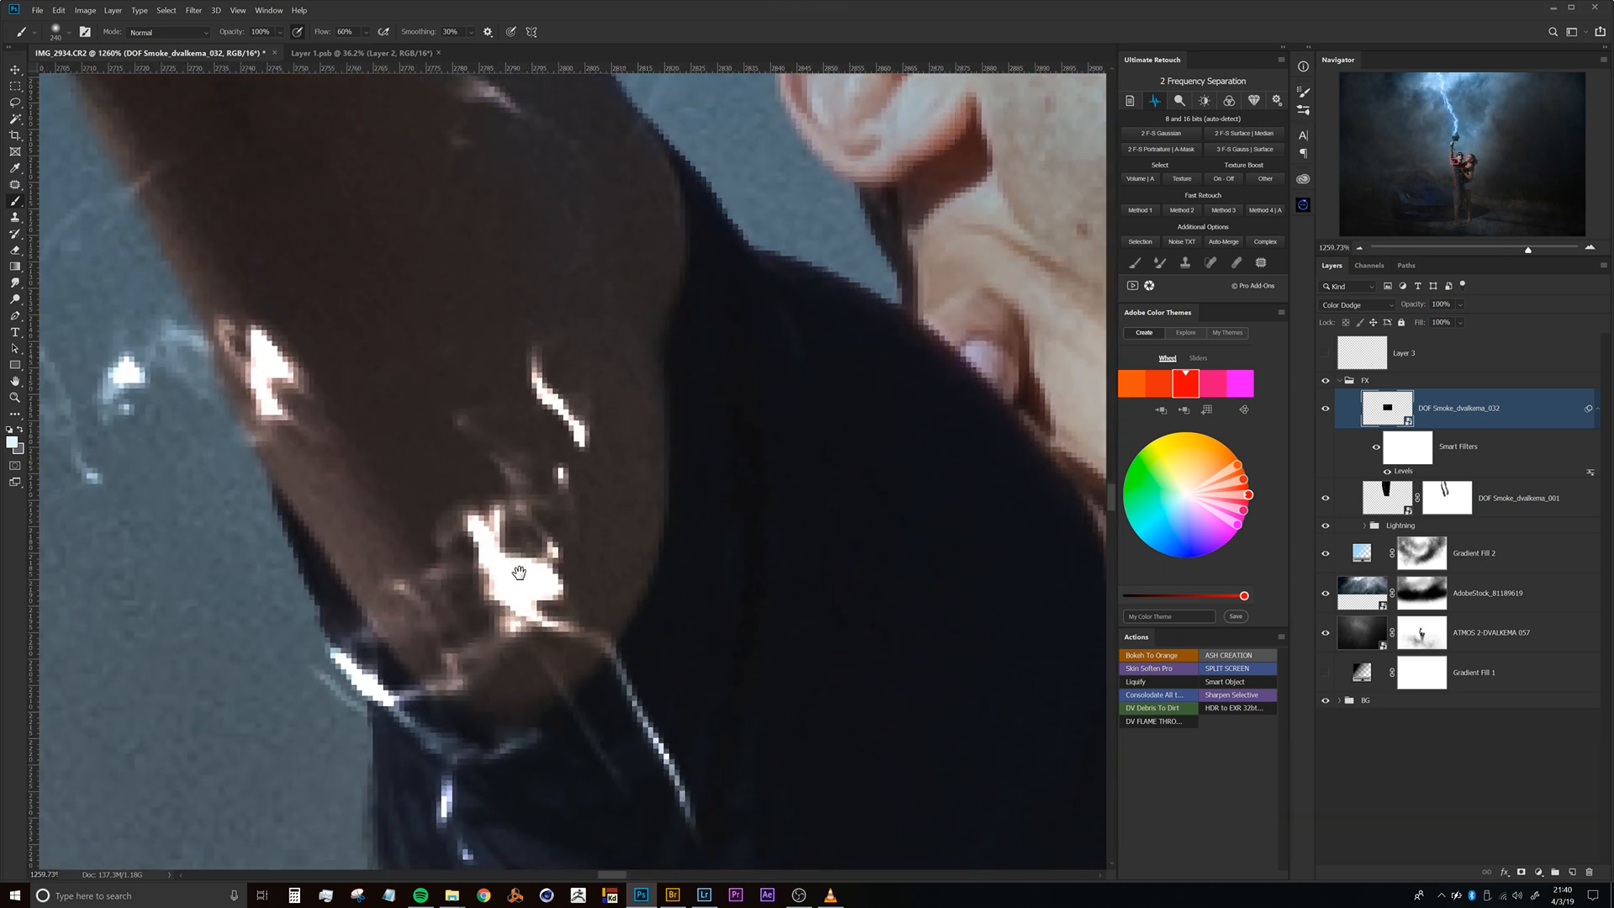
left_click_drag(554, 458, 452, 545)
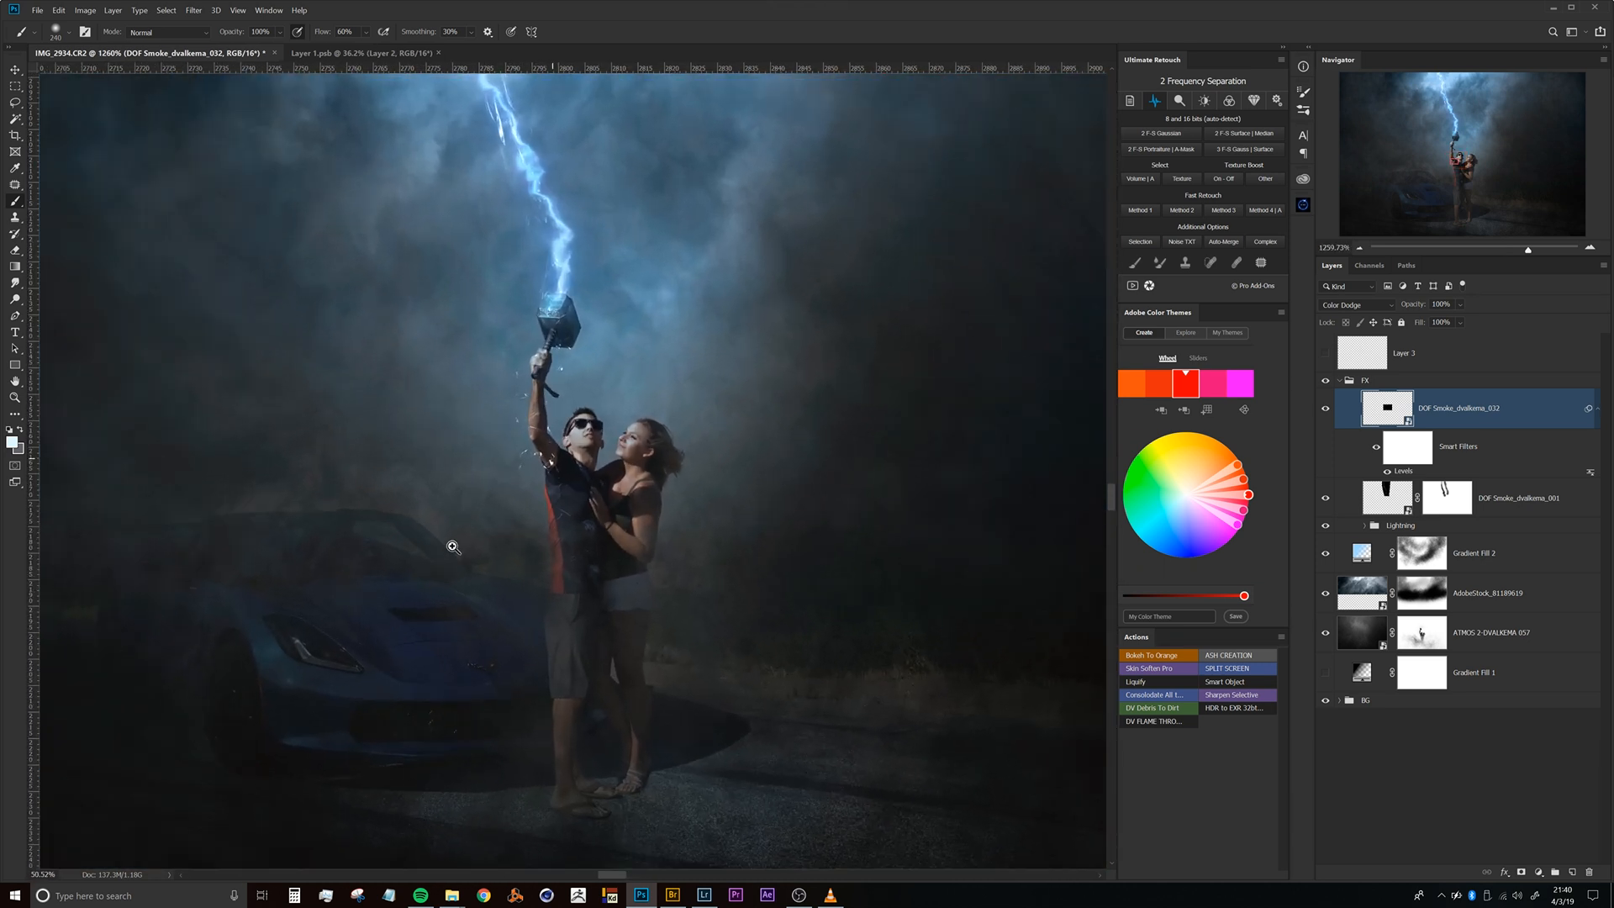
scroll(558, 413, "up", 5)
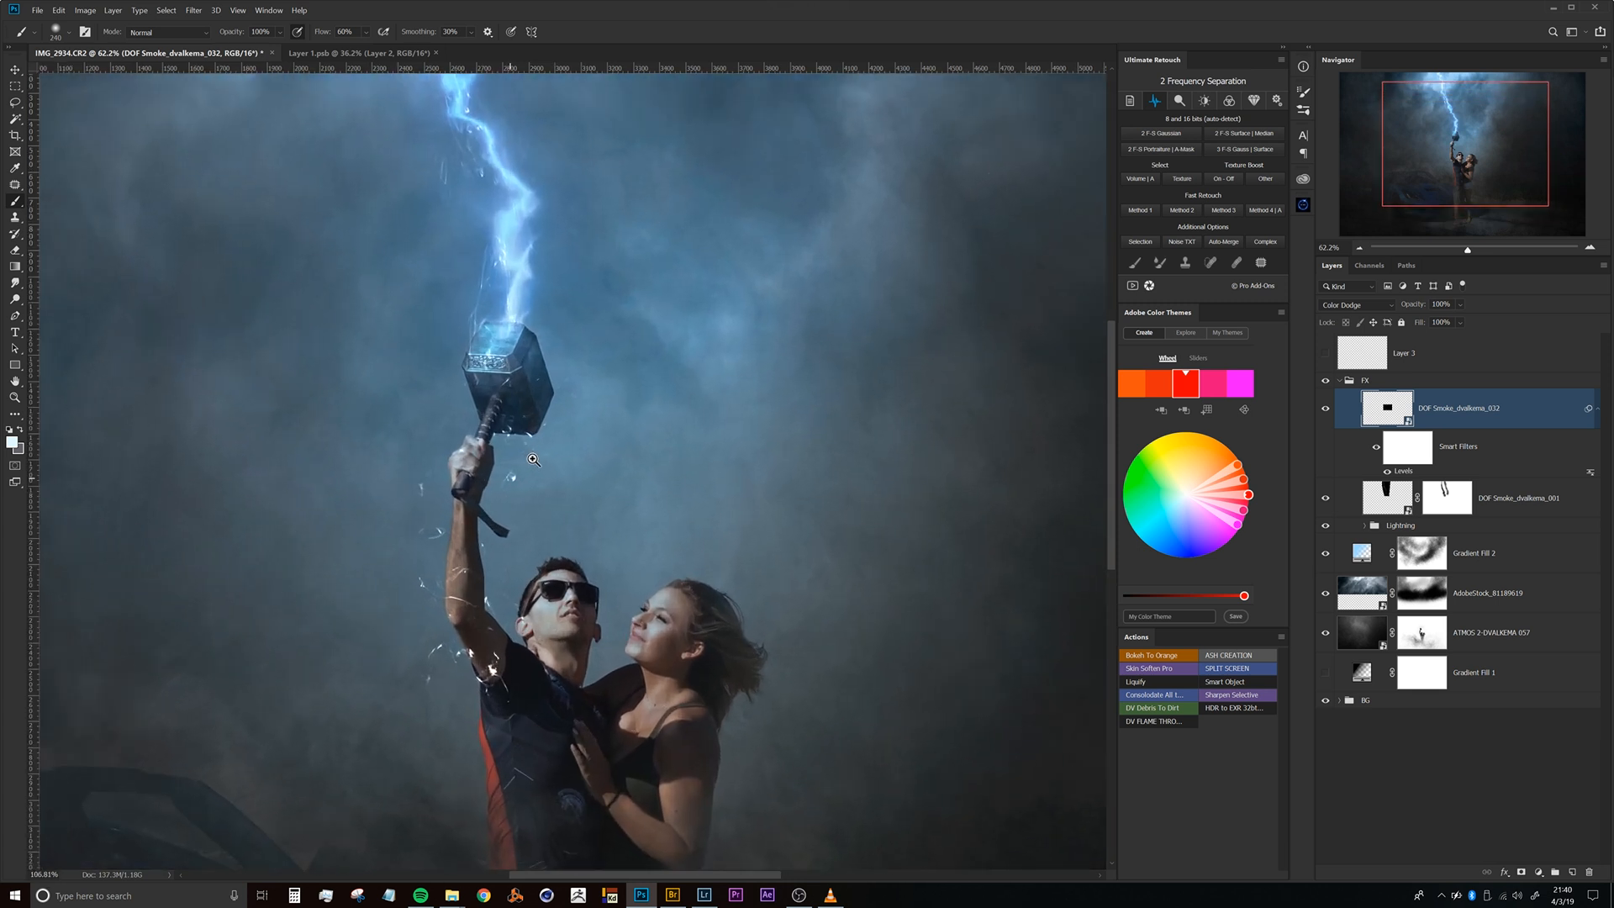
left_click_drag(522, 566, 530, 458)
scroll(536, 444, "up", 2)
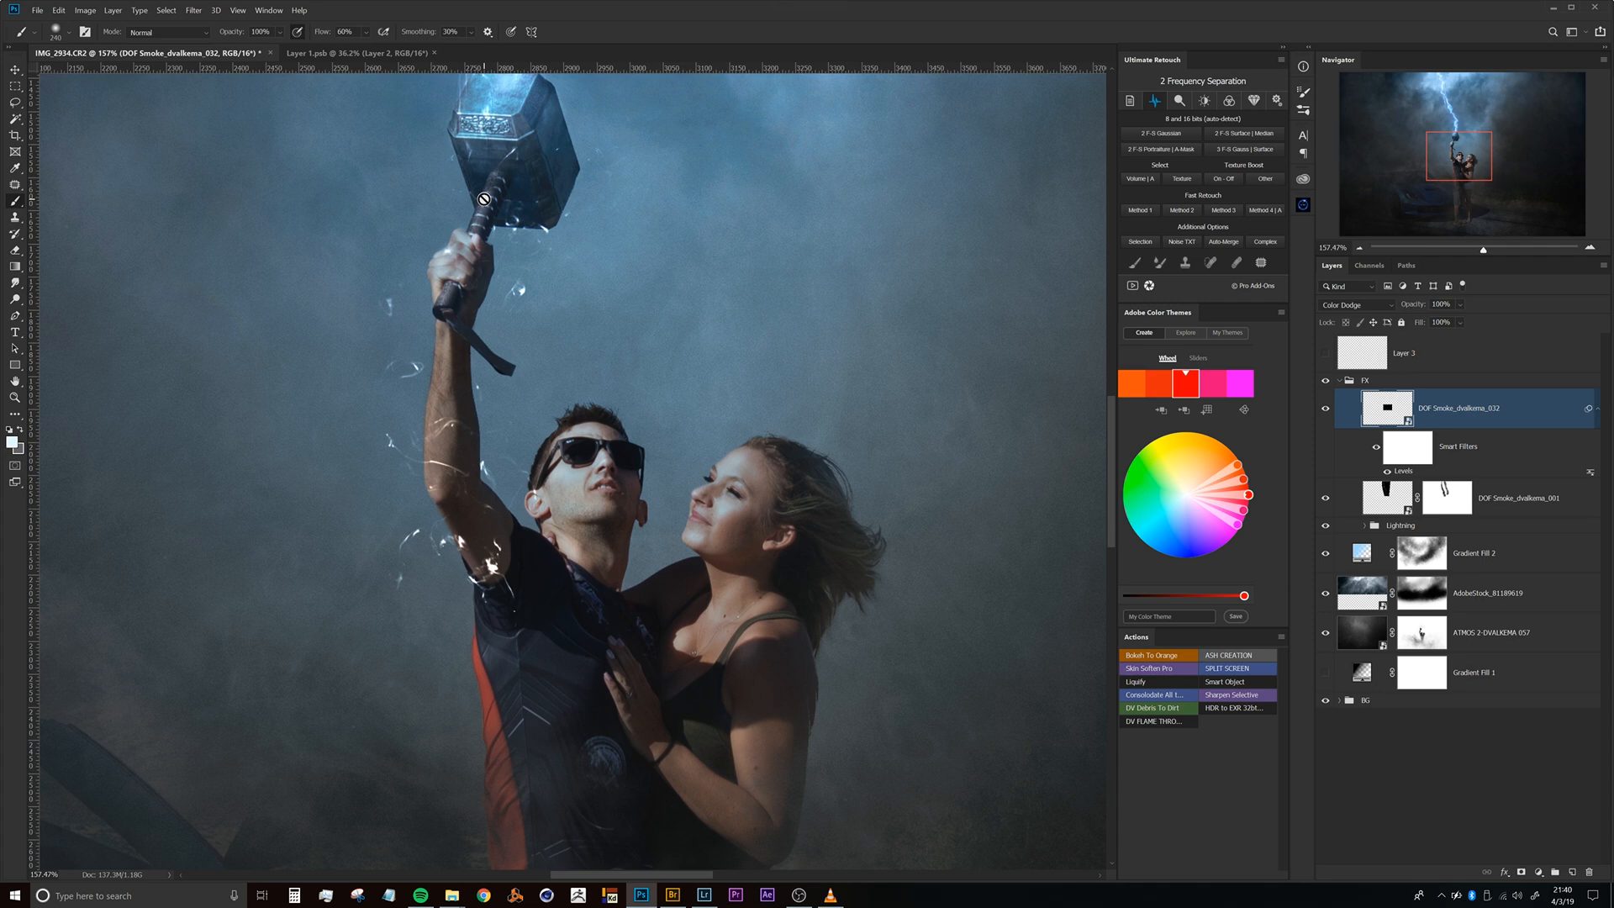
scroll(546, 395, "down", 5)
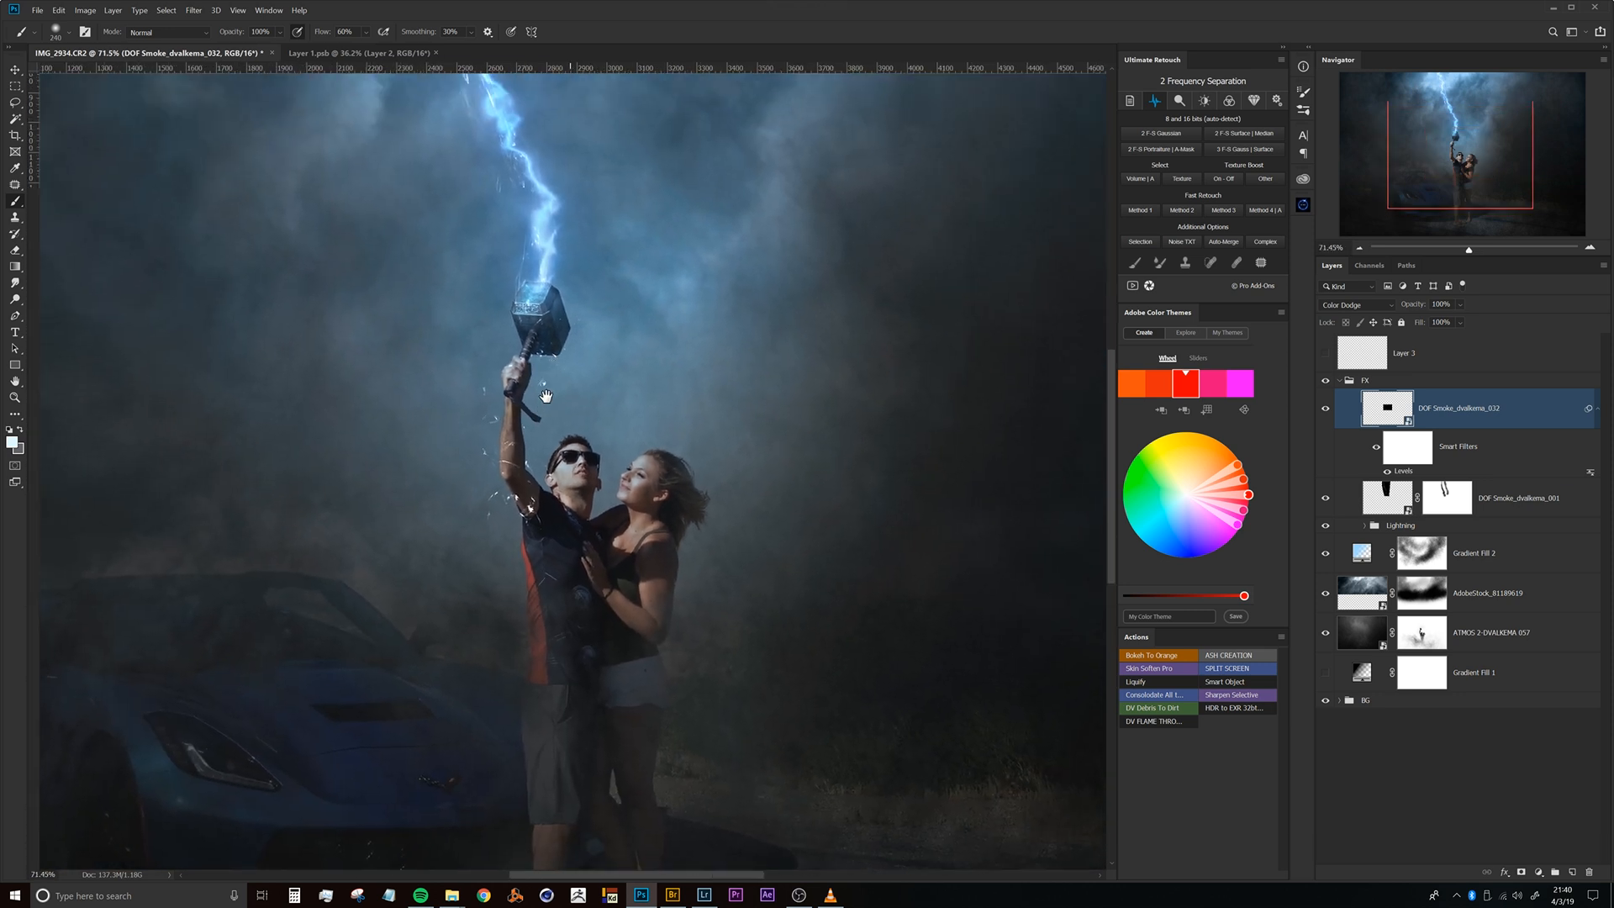
left_click_drag(547, 396, 517, 476)
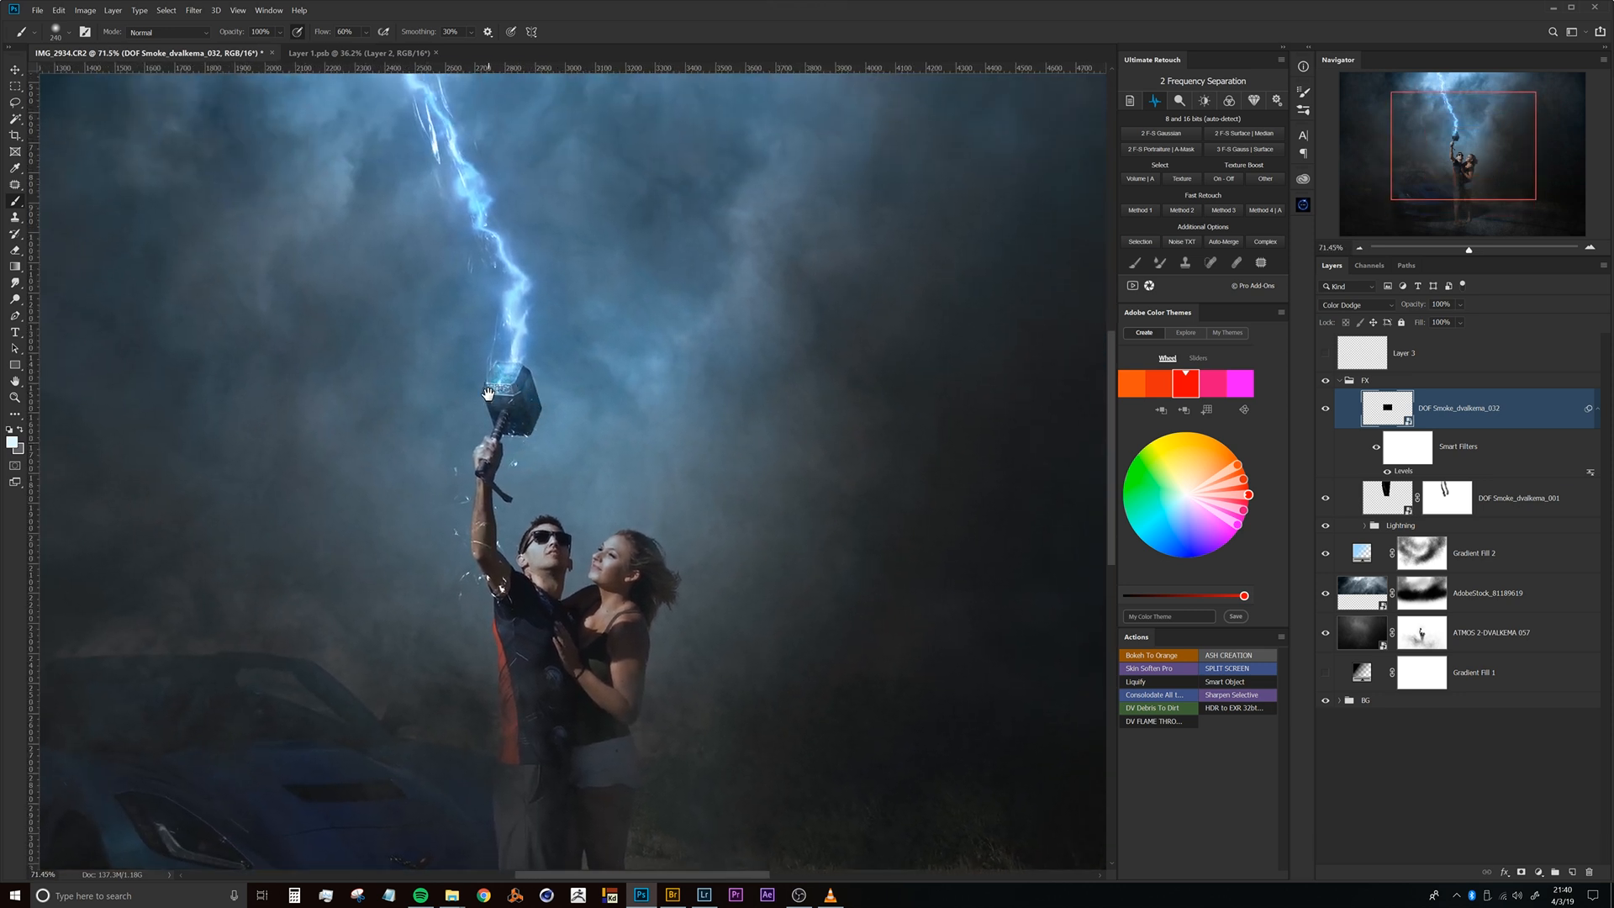
scroll(524, 467, "up", 3)
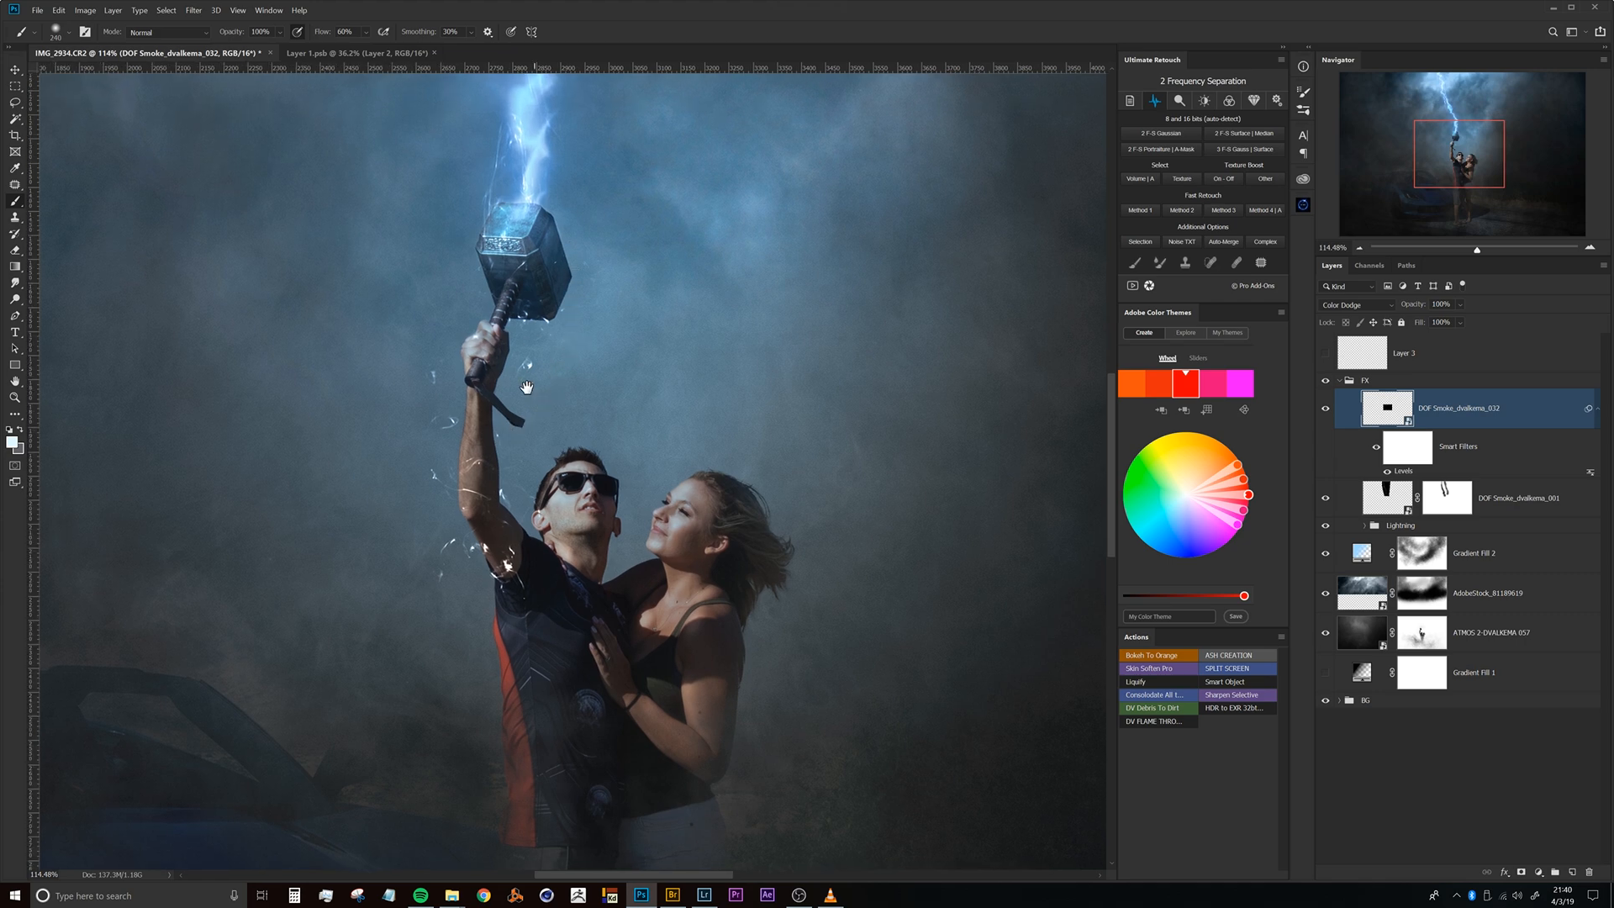
left_click_drag(502, 426, 522, 396)
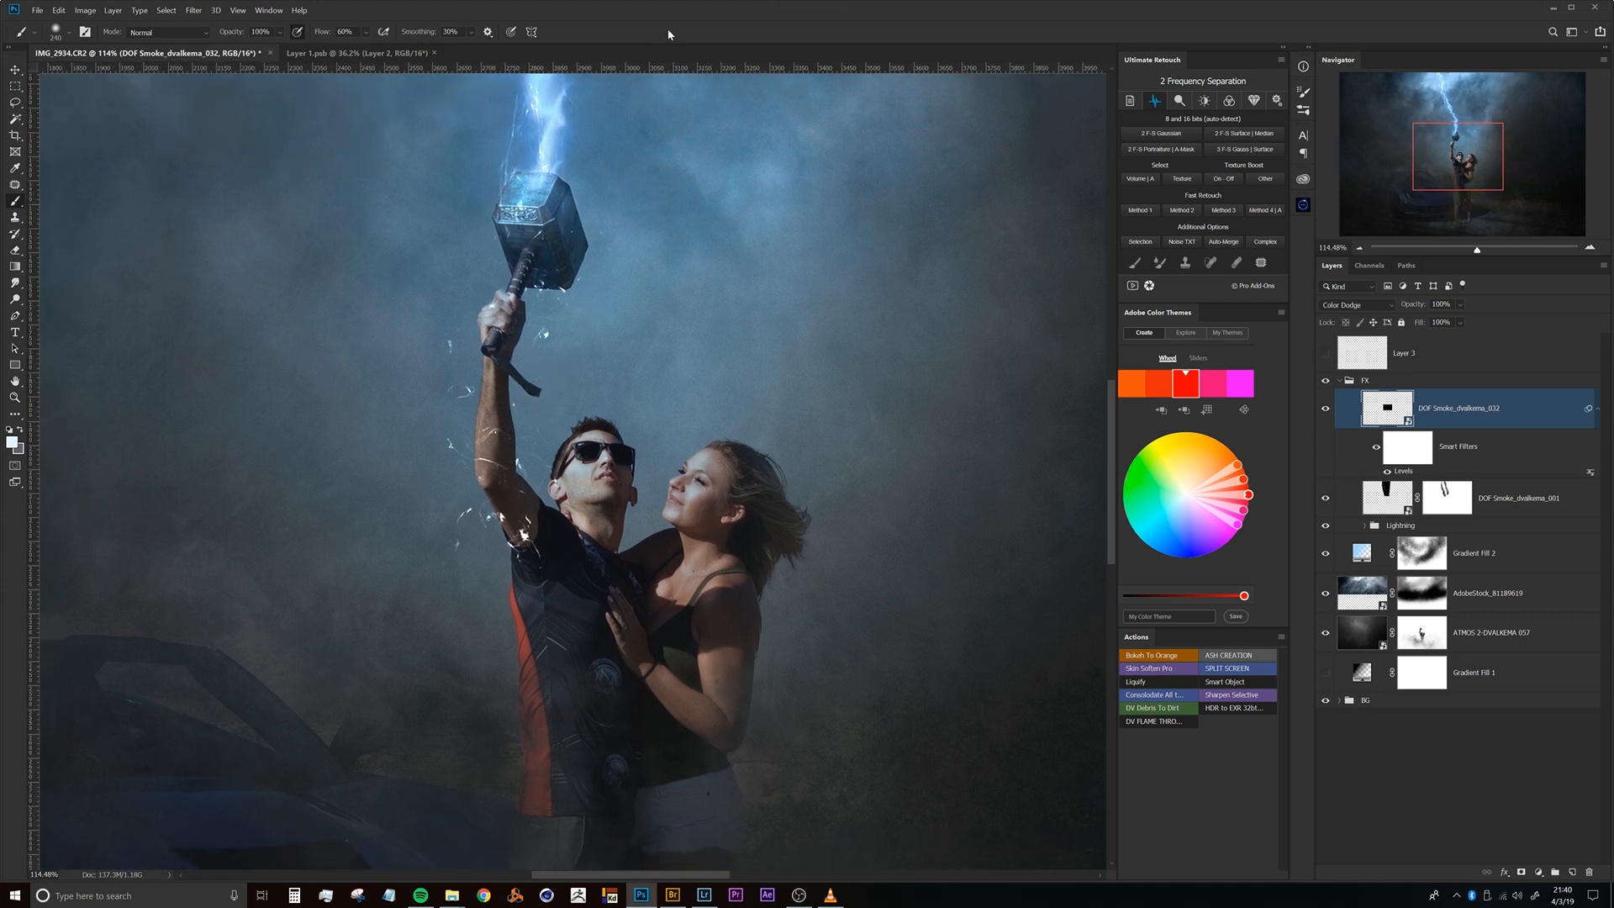
left_click_drag(533, 474, 607, 474)
left_click_drag(532, 409, 555, 348)
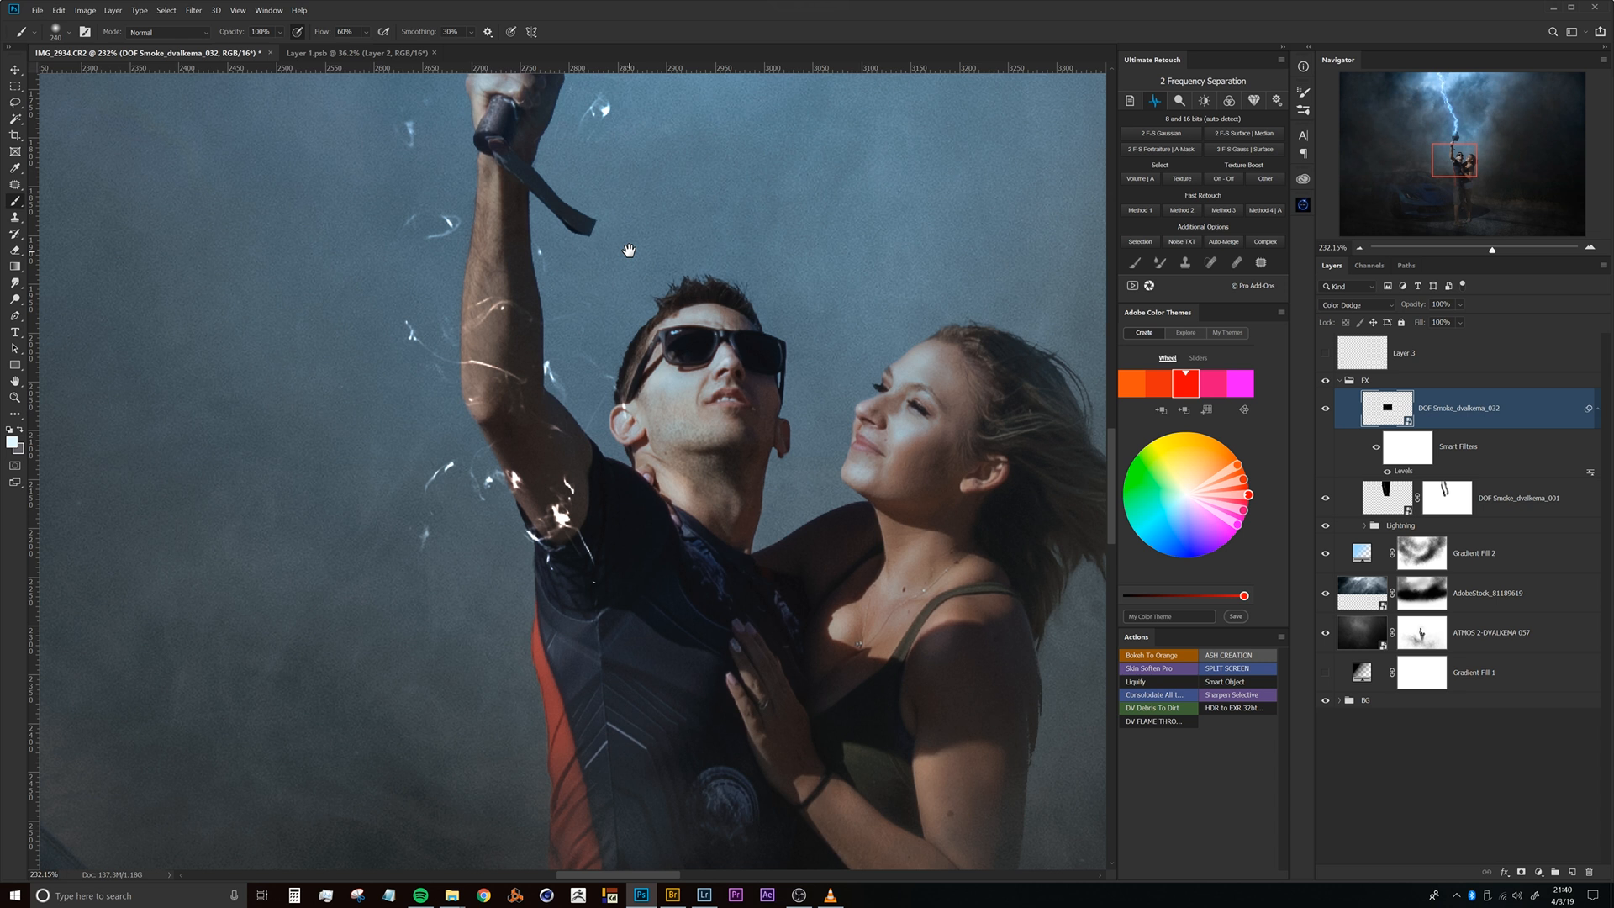
left_click_drag(587, 287, 546, 474)
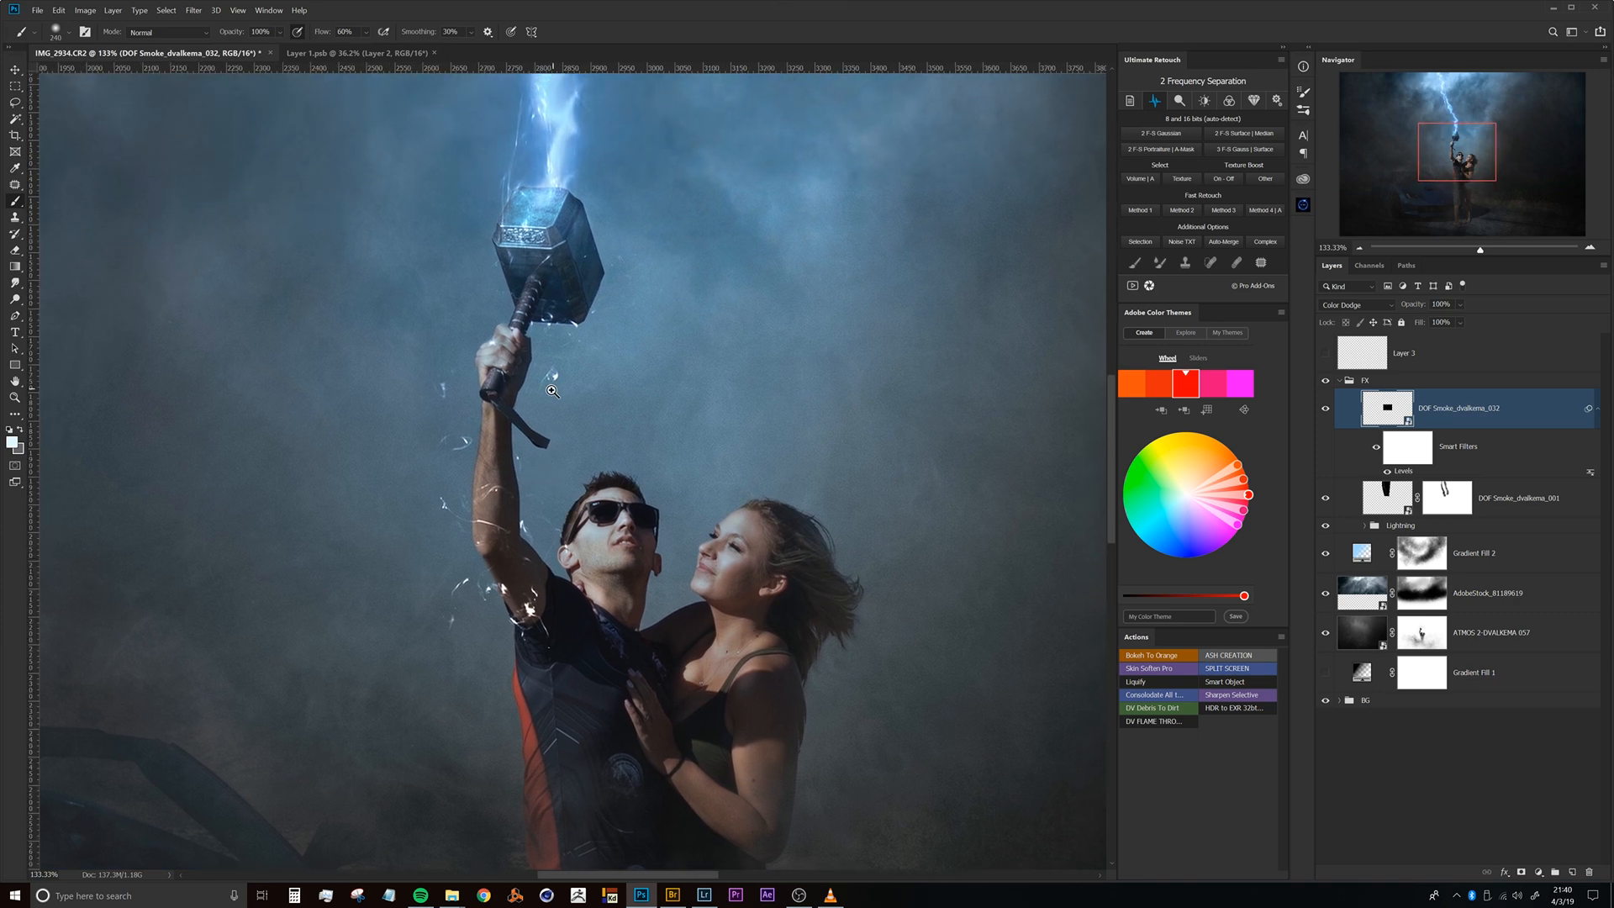
left_click_drag(553, 391, 547, 389)
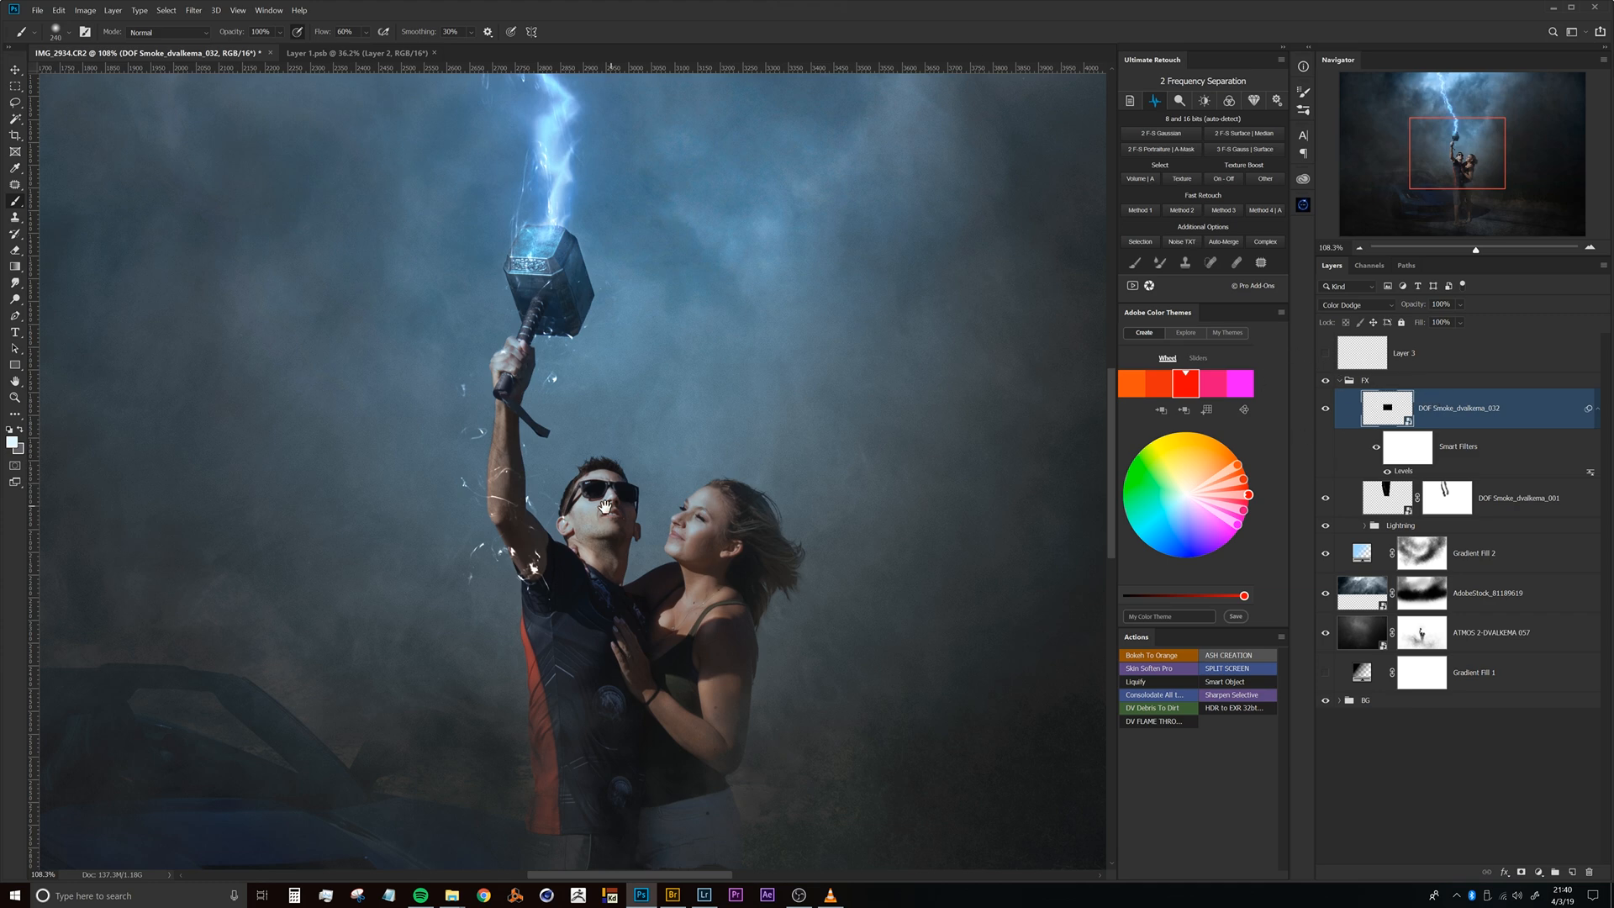
left_click_drag(578, 481, 638, 432)
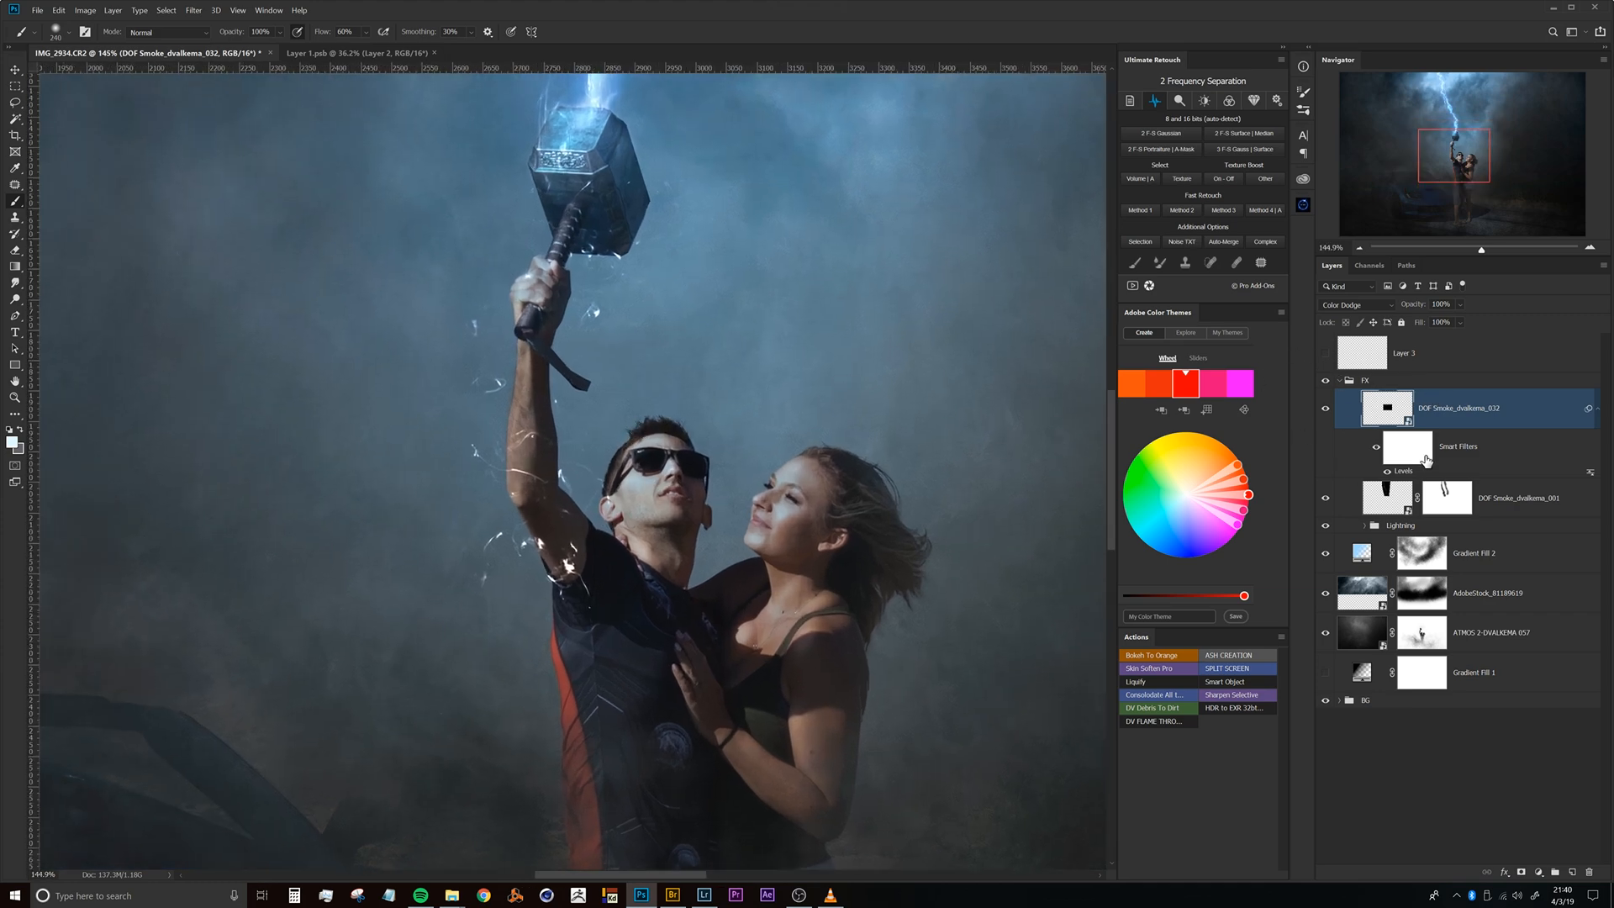
Add a layer mask to DOF Smoke_dvalkema_032 and paint out the bright smoke over the man's upper arm and sleeve.
left_click(1522, 872)
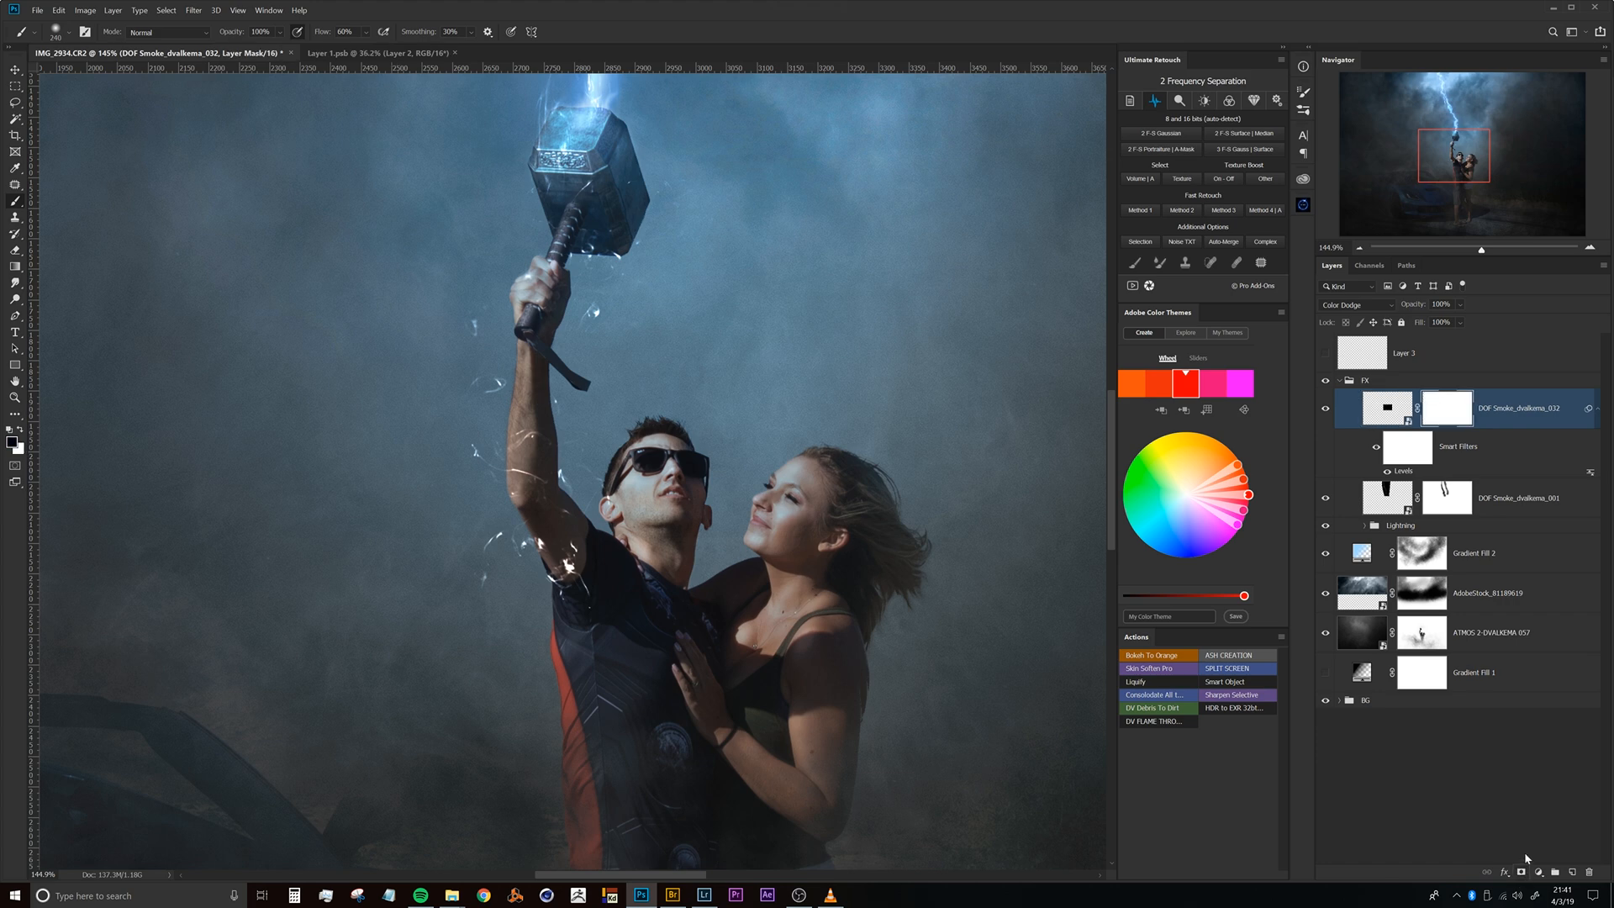
mouse_move(560, 585)
left_mouse_down()
mouse_move(512, 612)
mouse_move(566, 580)
mouse_move(530, 614)
mouse_move(559, 545)
mouse_move(552, 565)
mouse_move(570, 573)
mouse_move(558, 608)
mouse_move(549, 568)
mouse_move(543, 617)
left_mouse_up()
left_click_drag(605, 378, 594, 418)
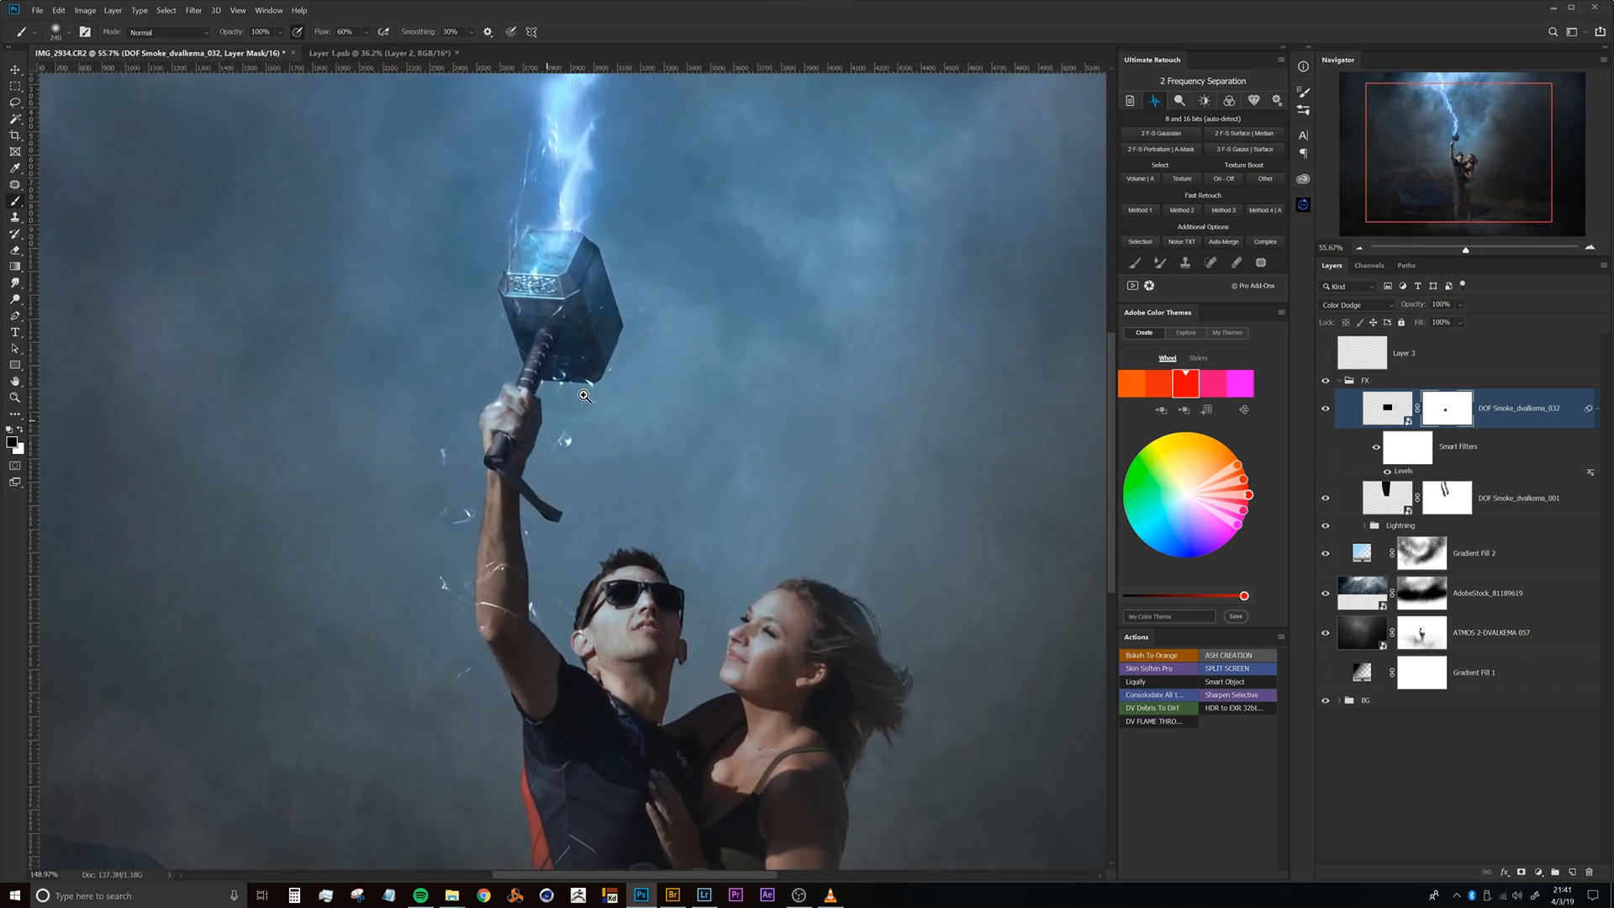
left_click_drag(504, 508, 546, 508)
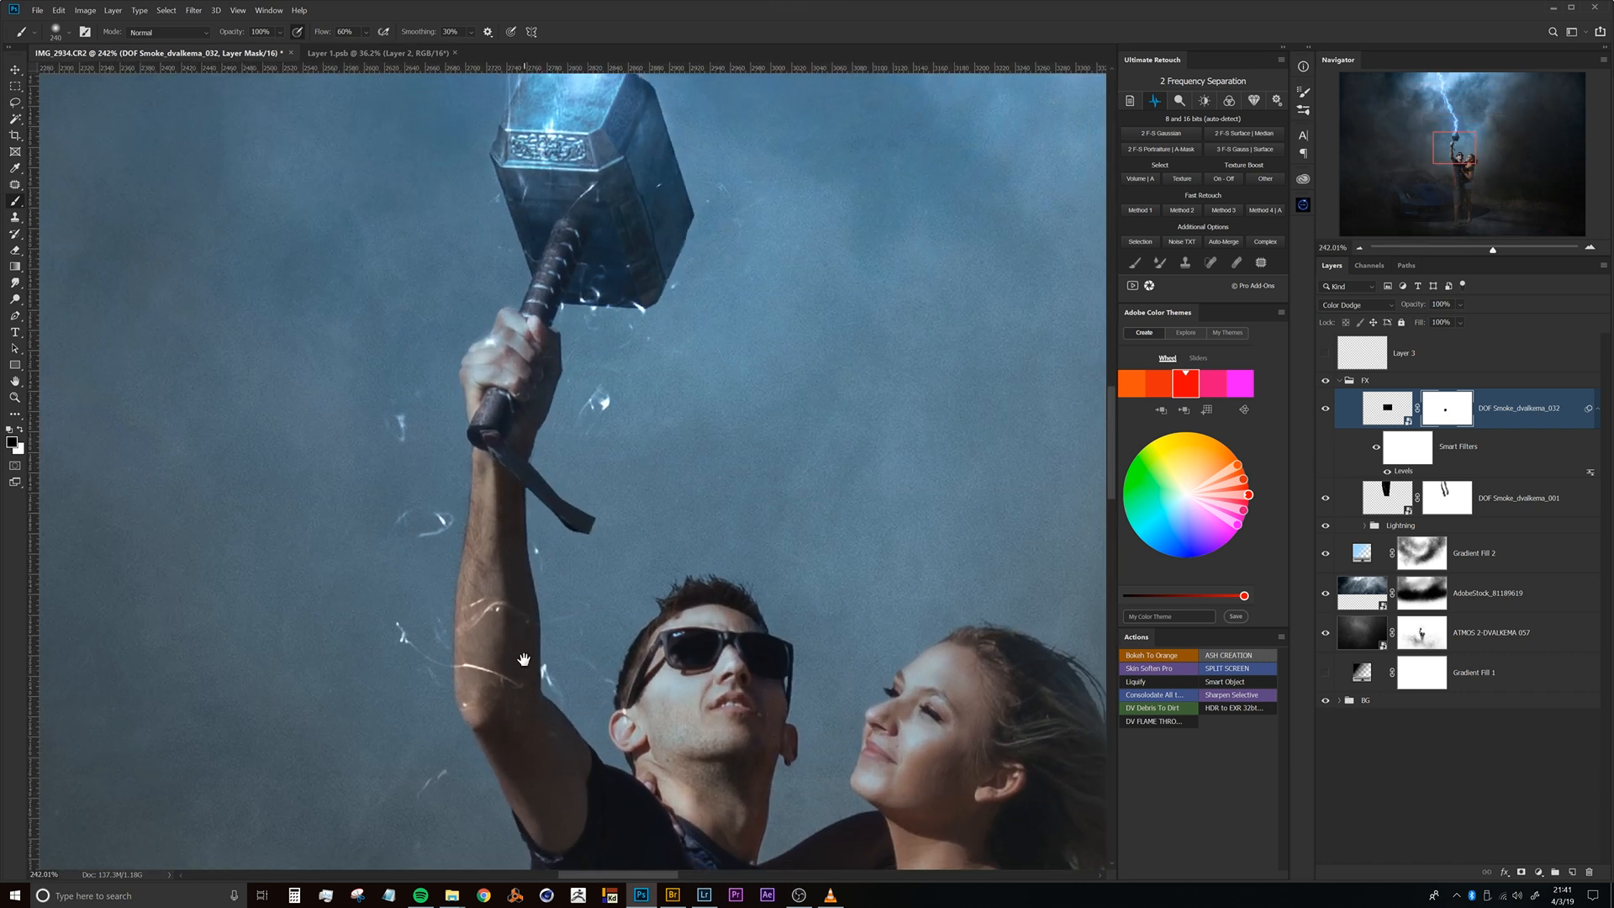
left_click_drag(547, 574, 446, 588)
left_click_drag(572, 326, 508, 482)
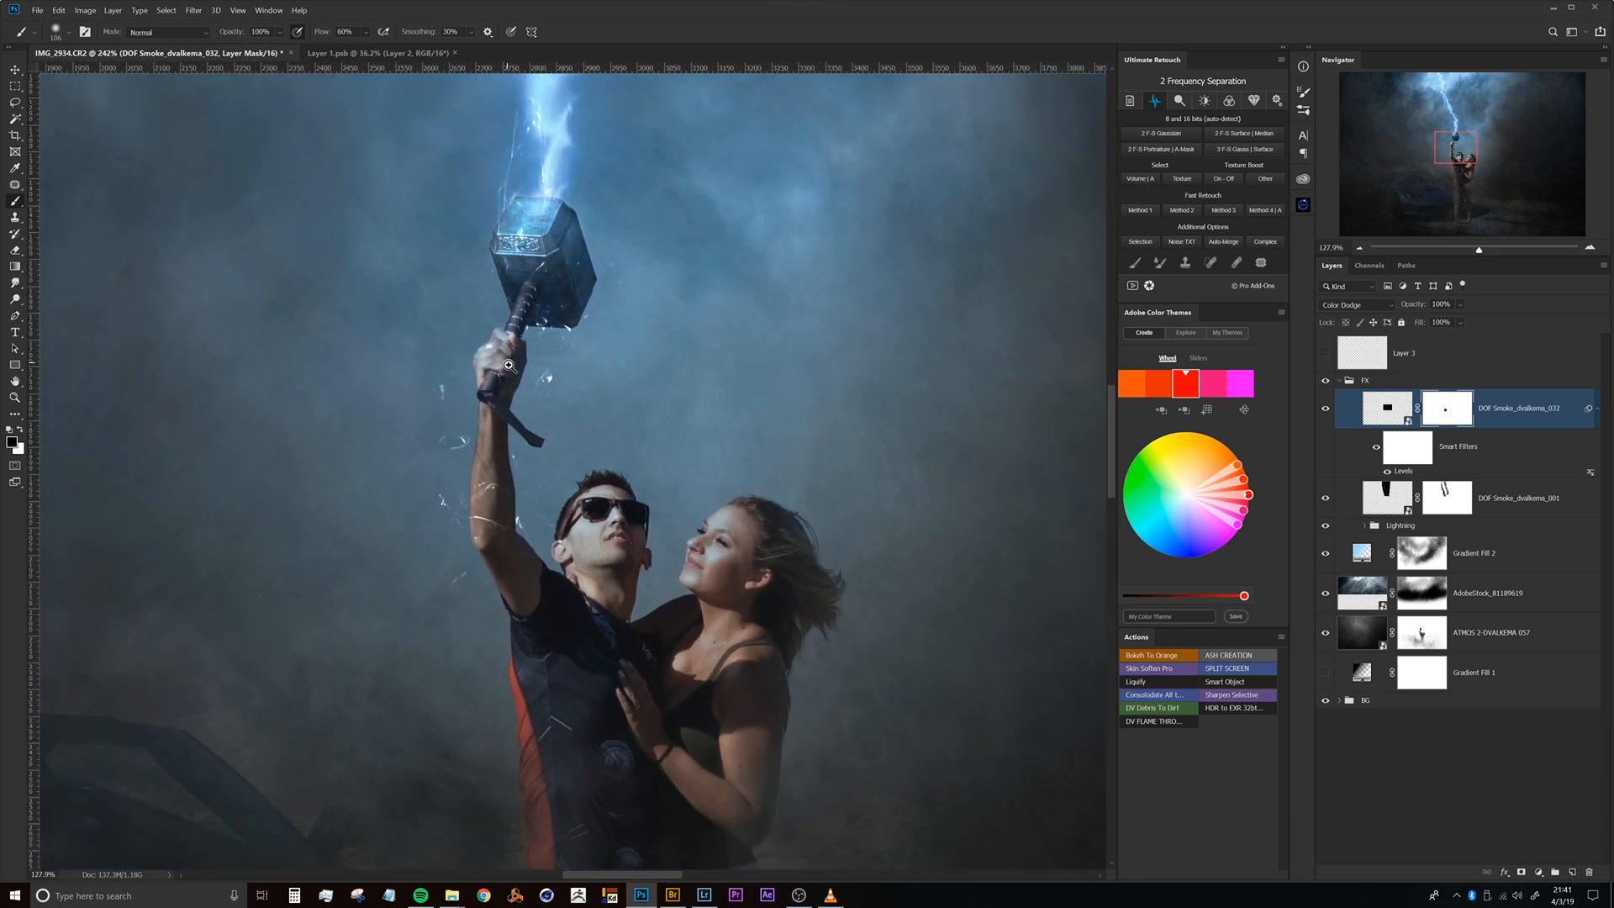
left_click_drag(535, 356, 551, 449)
scroll(551, 449, "down", 6)
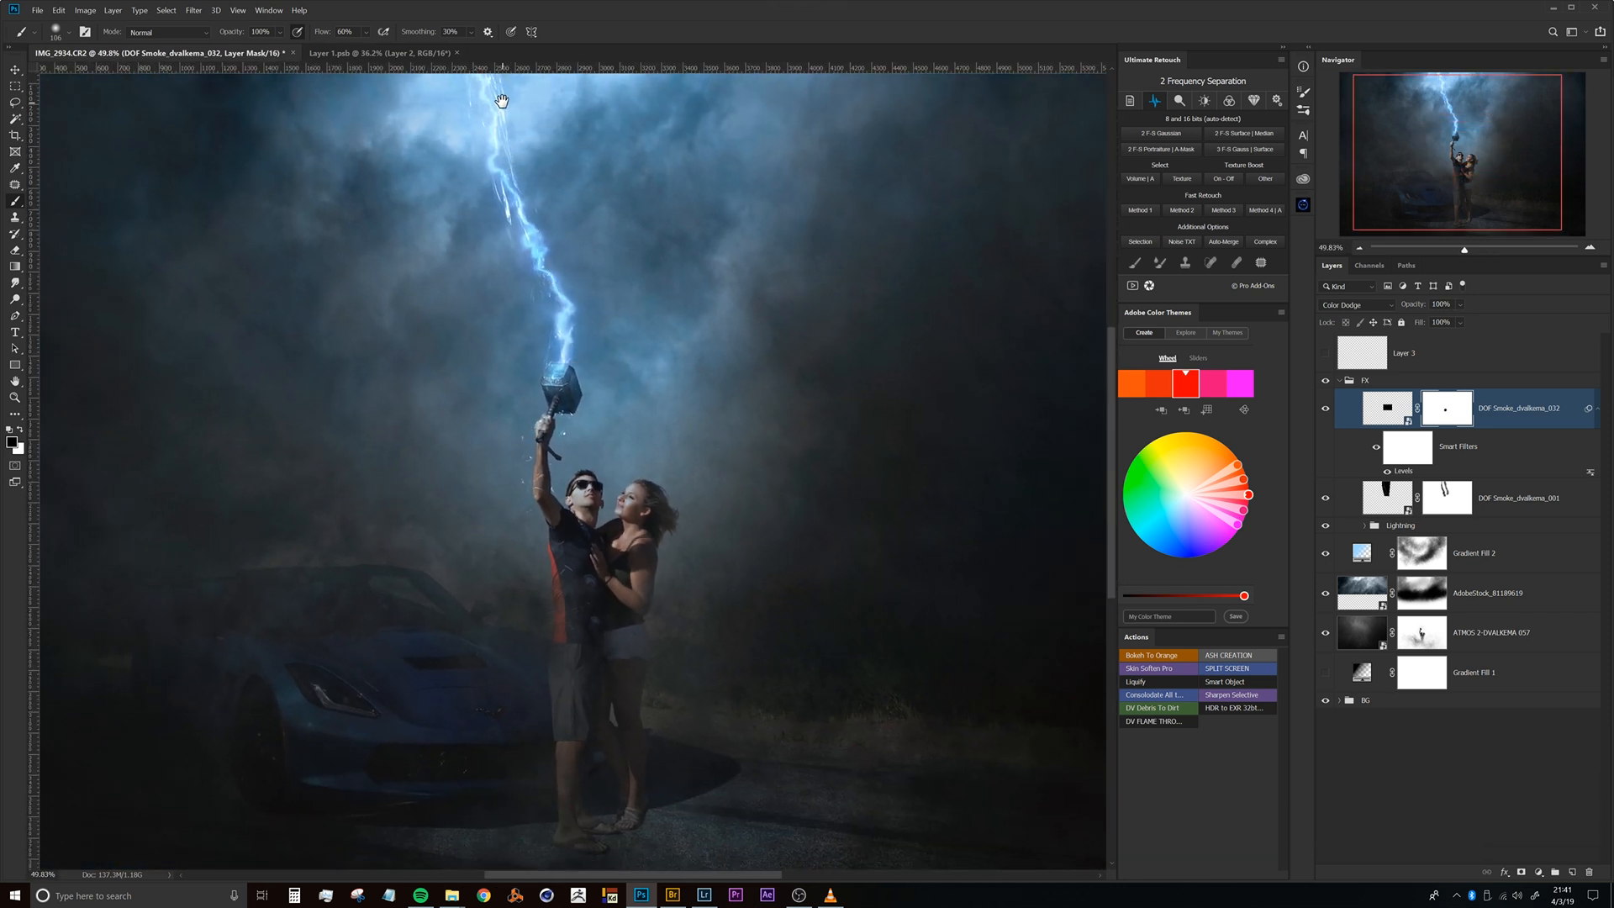
left_click(578, 420)
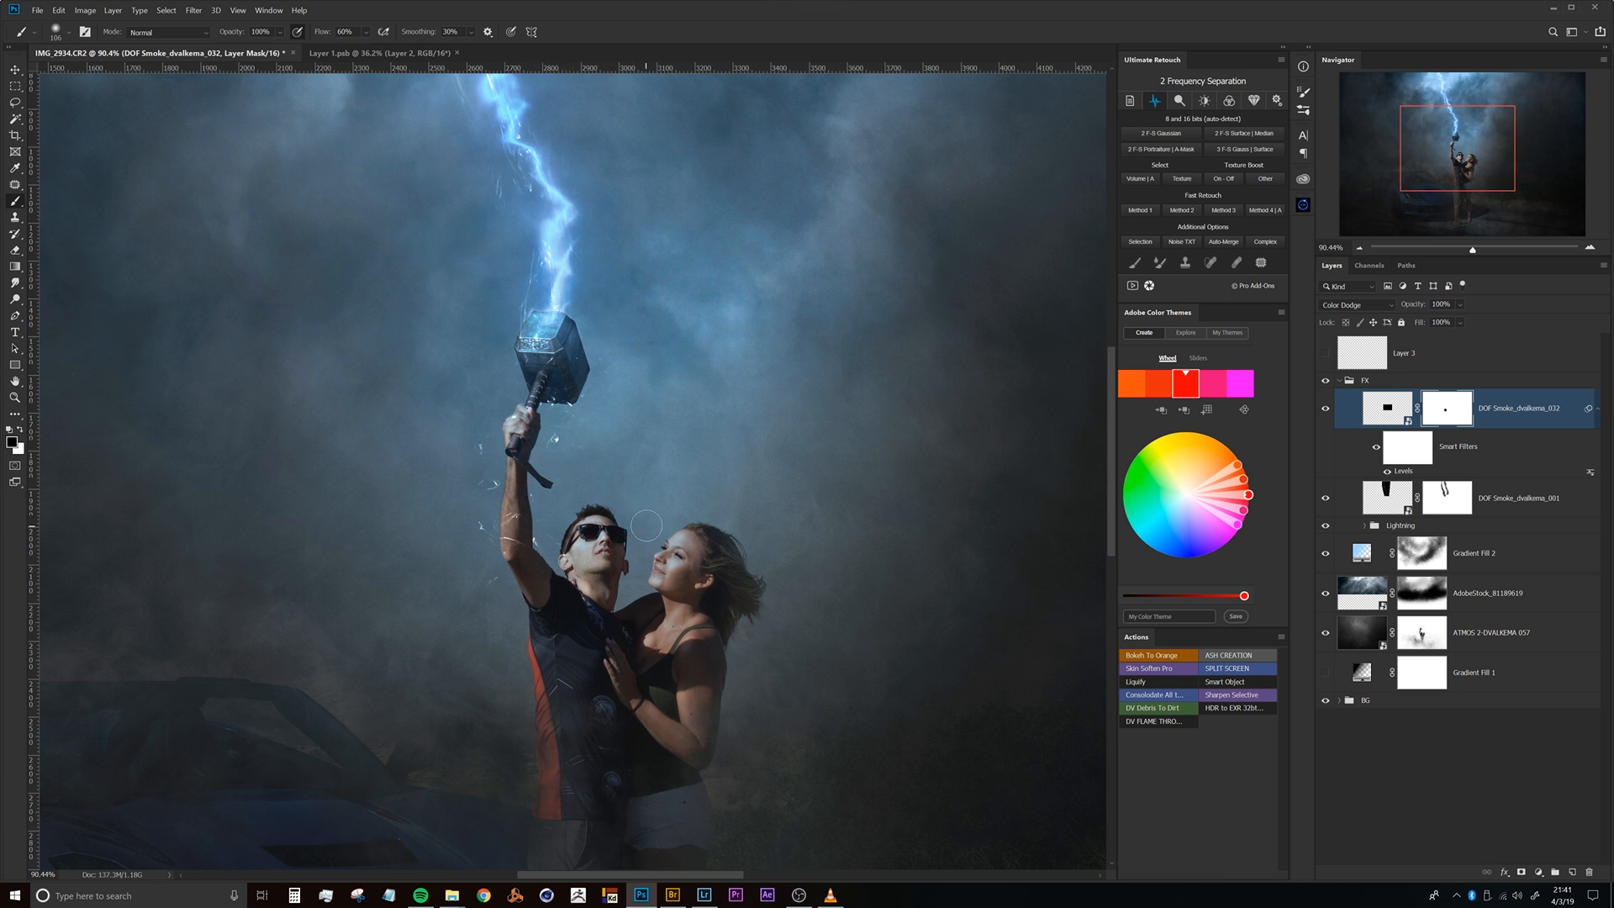
Add a new layer above the smoke layer, choose Sampled Brush 1569 and reduce the brush size to about 119 px.
key("ctrl+2")
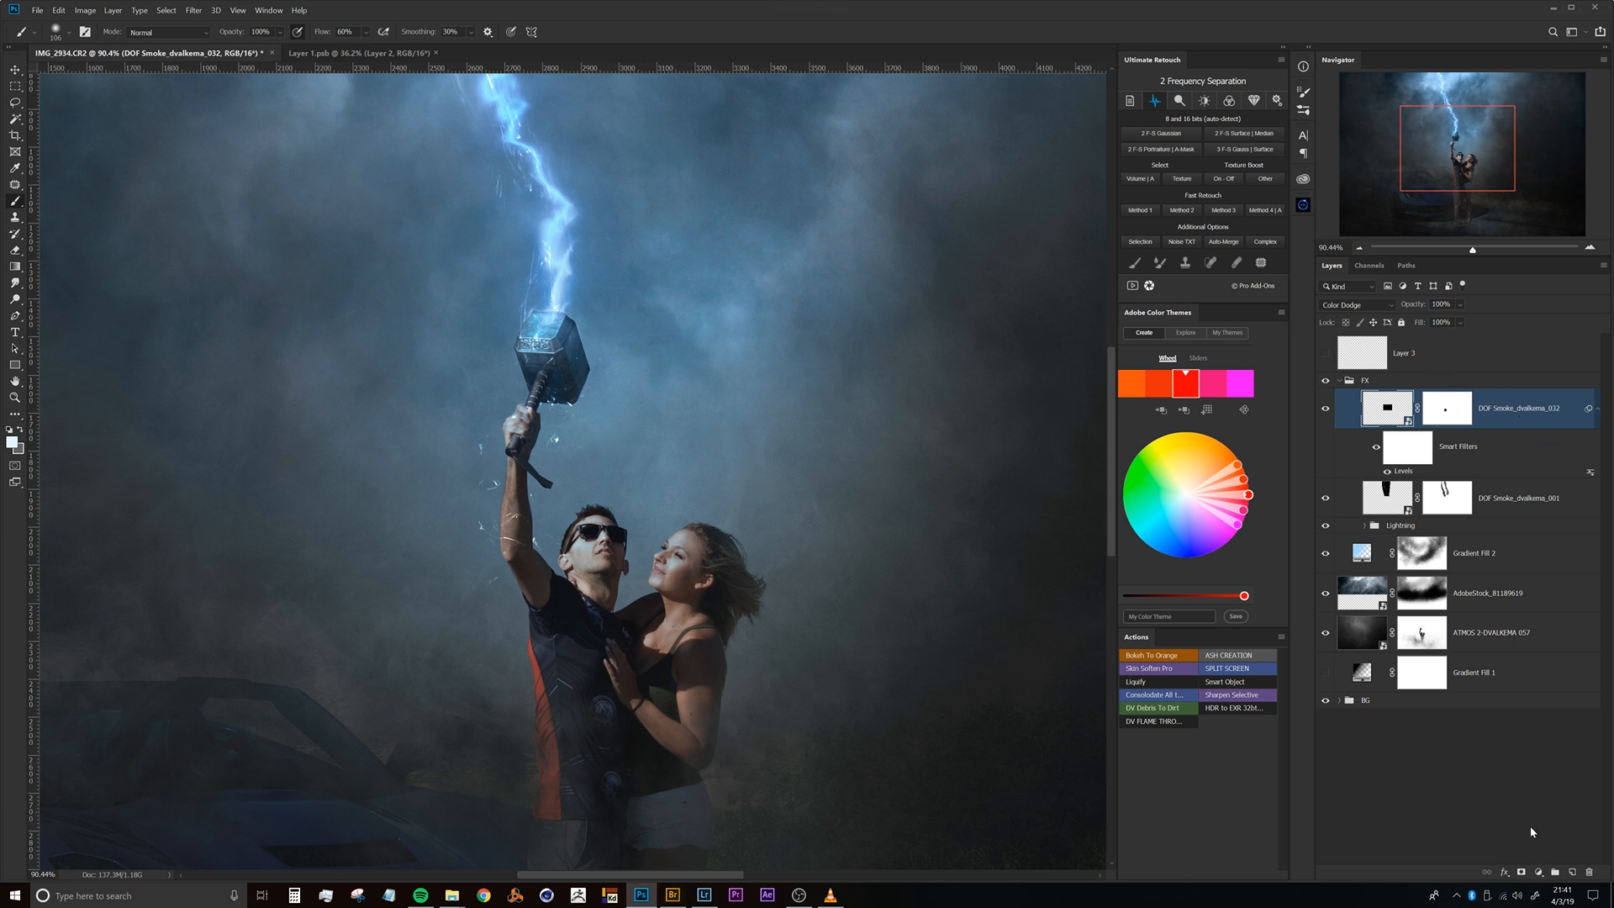
left_click(1573, 874)
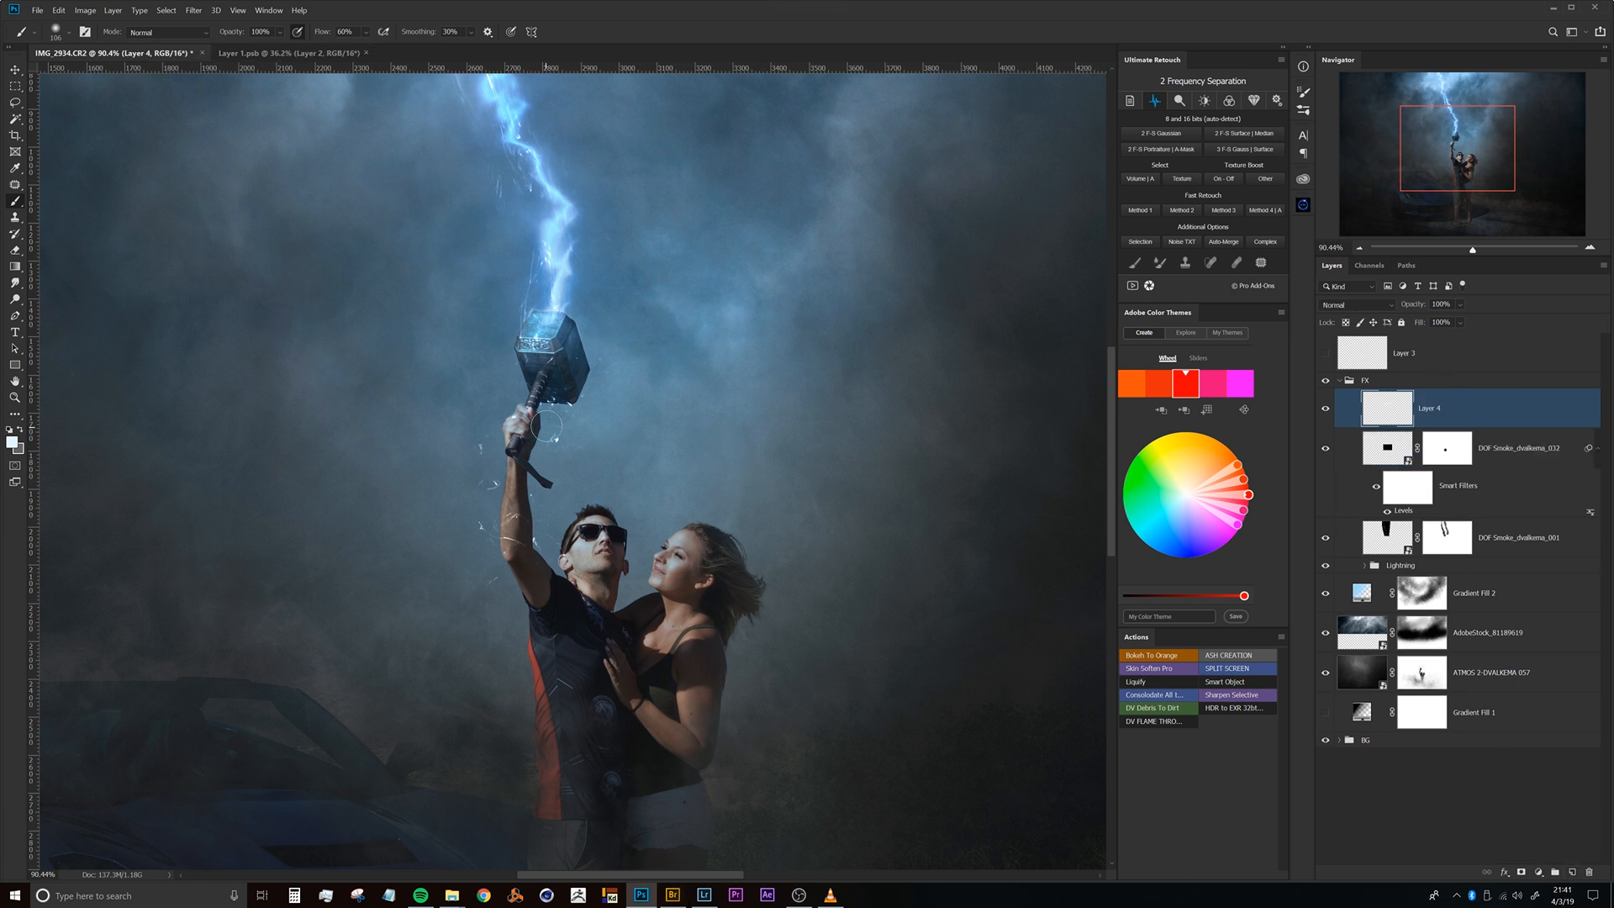
right_click(563, 412)
left_click_drag(866, 548, 870, 599)
left_click(577, 535)
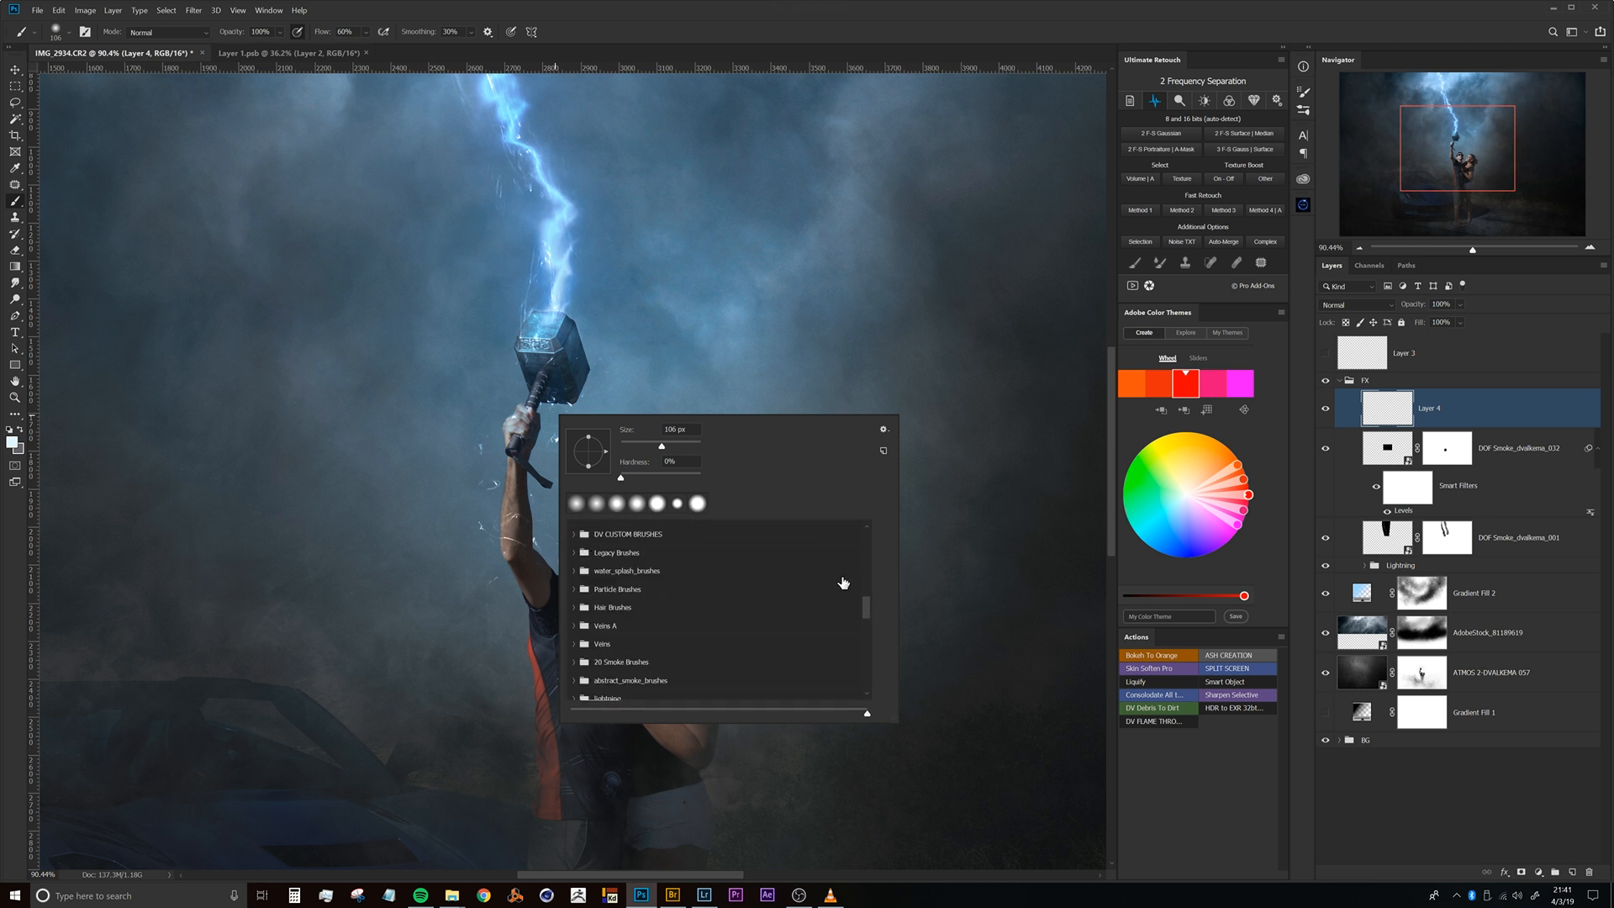
left_click_drag(869, 607, 866, 600)
scroll(844, 606, "up", 1)
mouse_move(861, 598)
left_mouse_down()
mouse_move(868, 610)
mouse_move(869, 578)
mouse_move(871, 663)
left_mouse_up()
left_click(666, 639)
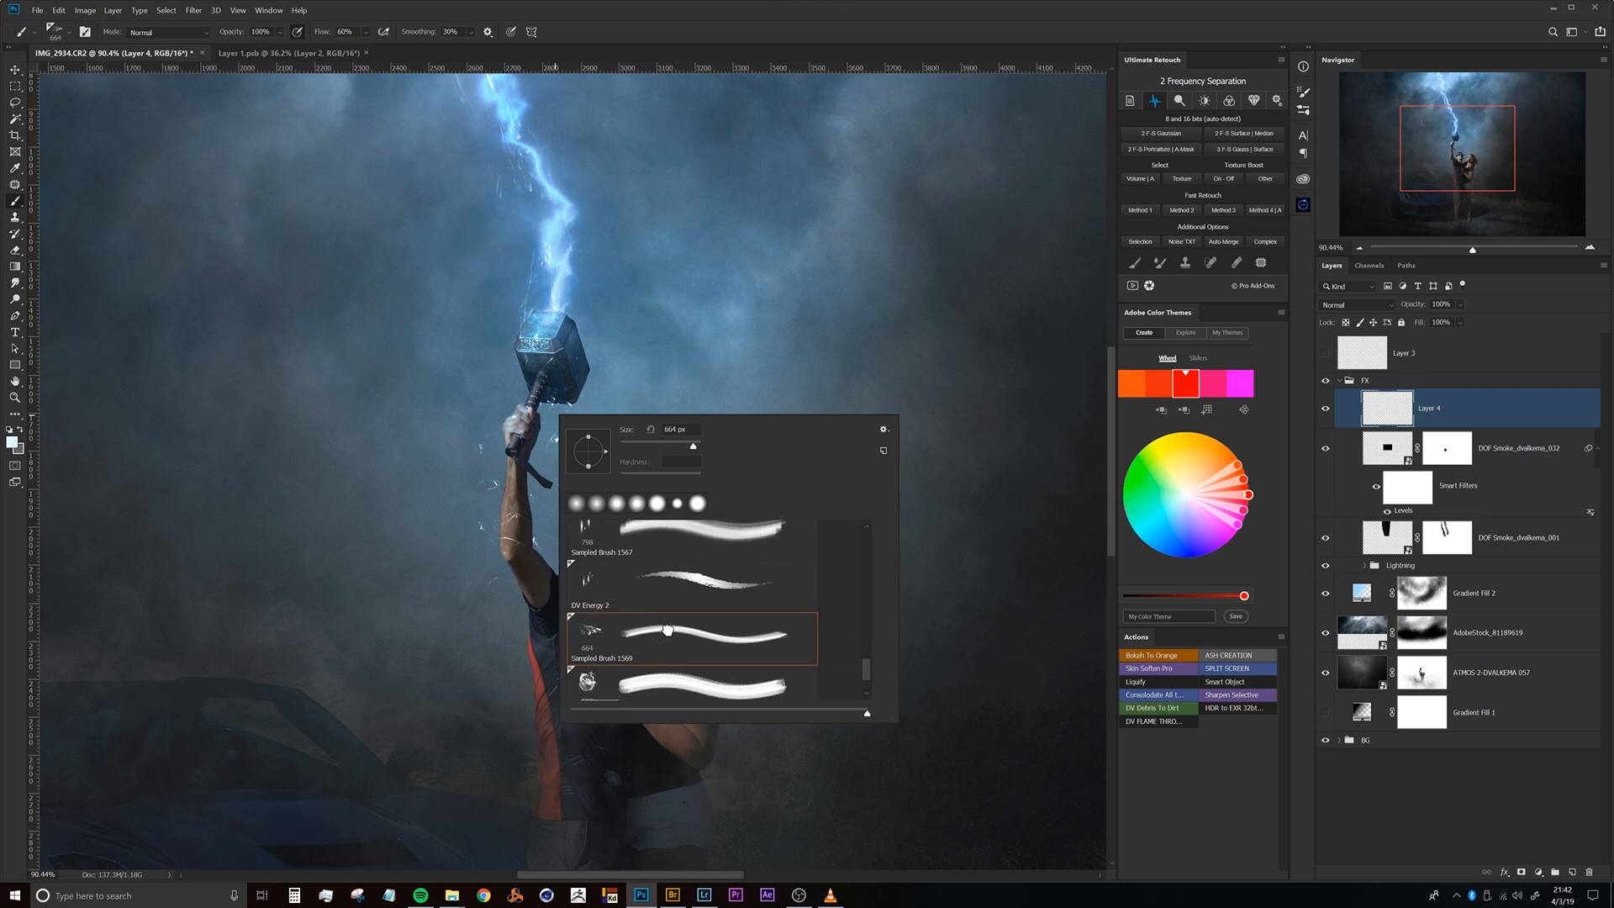
key("Return")
left_click_drag(527, 394, 382, 416)
Try the Screen and Color Dodge blending modes on Layer 4 with a smaller brush near the raised arm.
left_click(1355, 304)
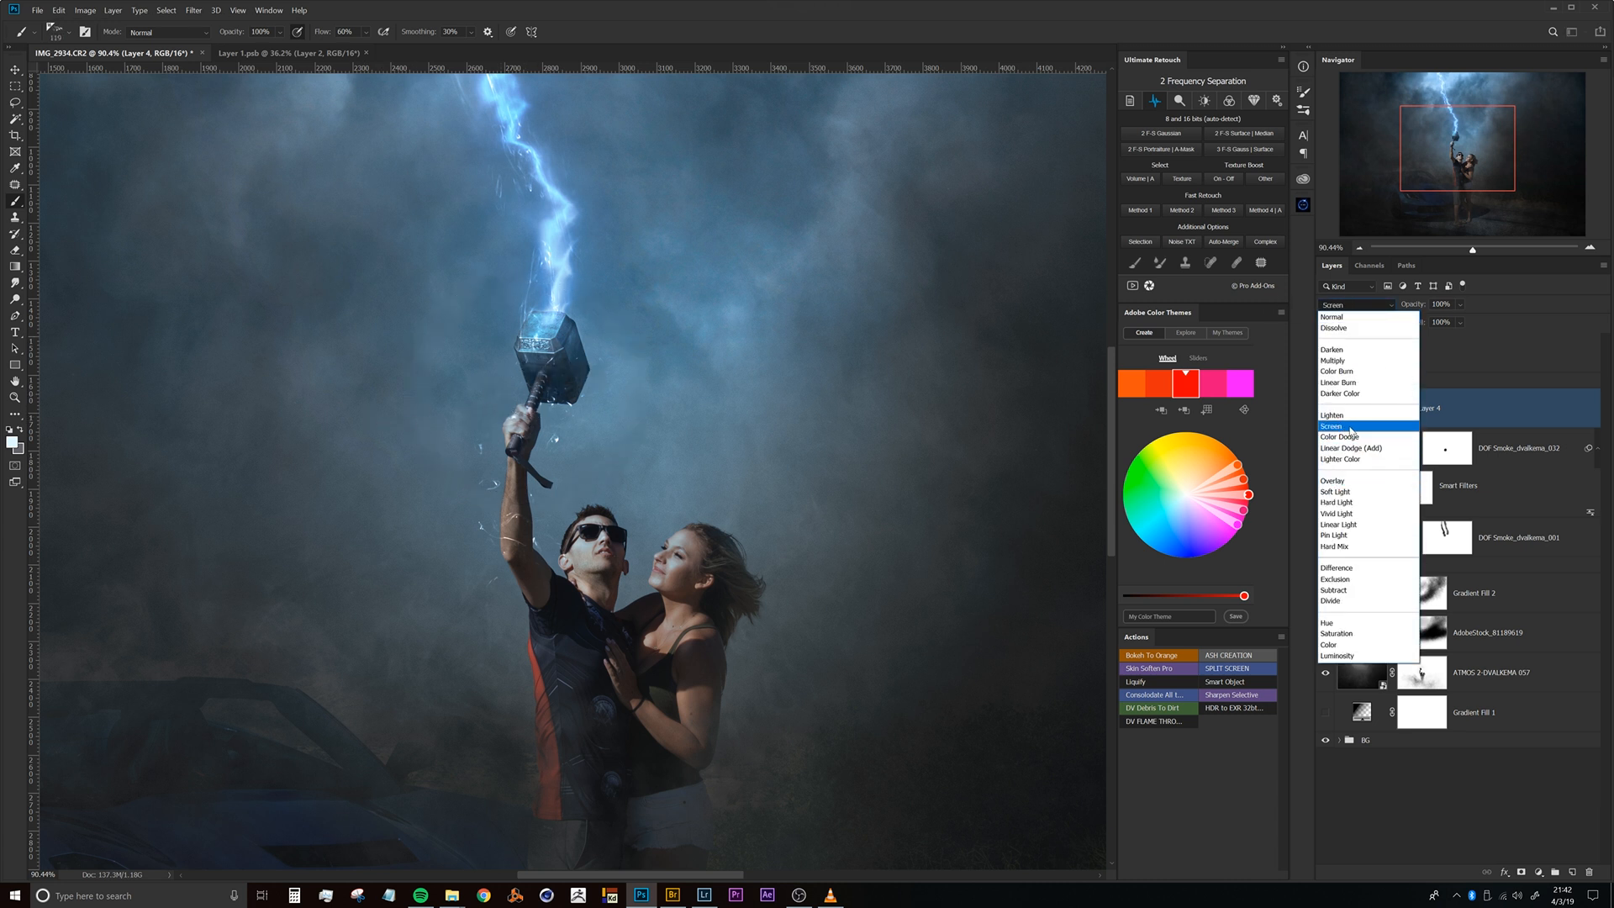
left_click(1340, 427)
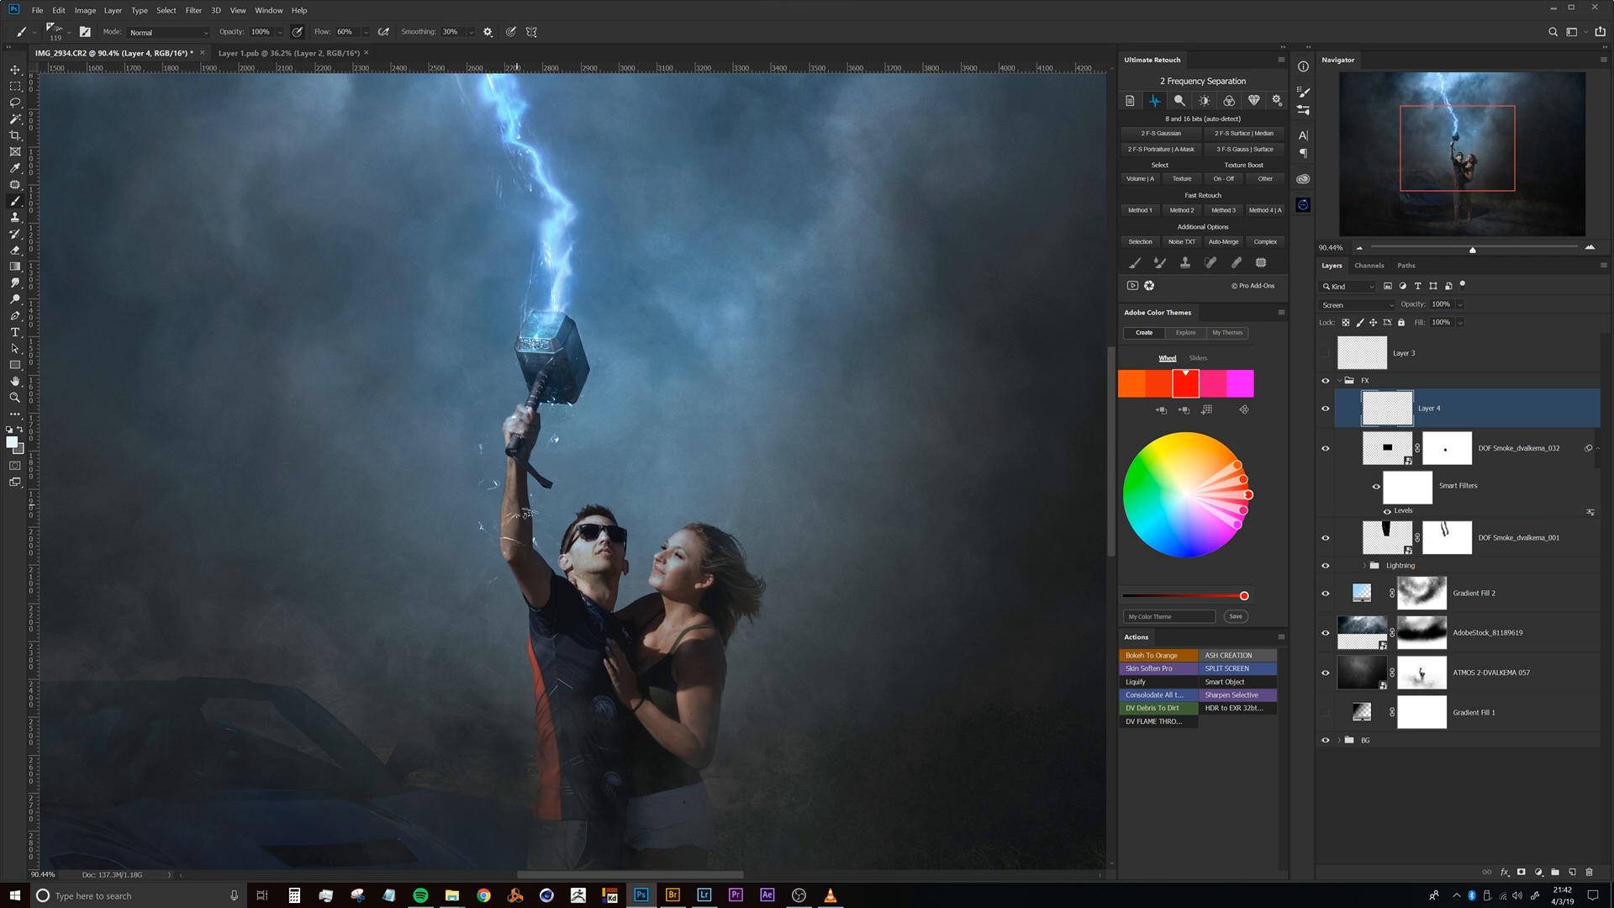
mouse_move(509, 531)
left_mouse_down()
mouse_move(540, 516)
mouse_move(496, 518)
left_mouse_up()
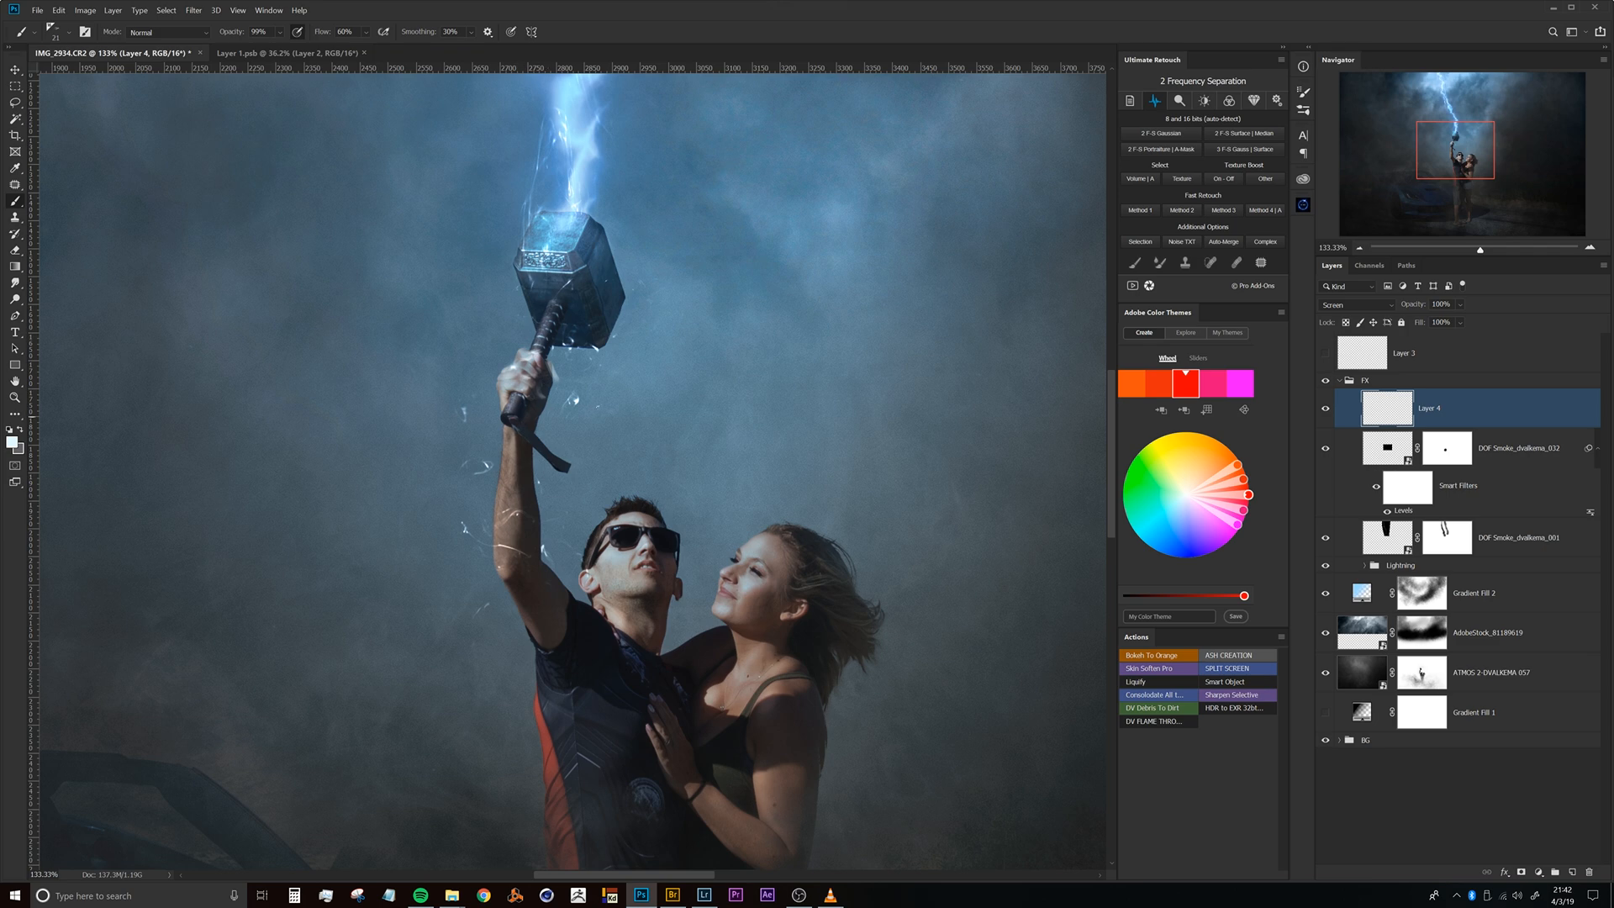
left_click(1345, 304)
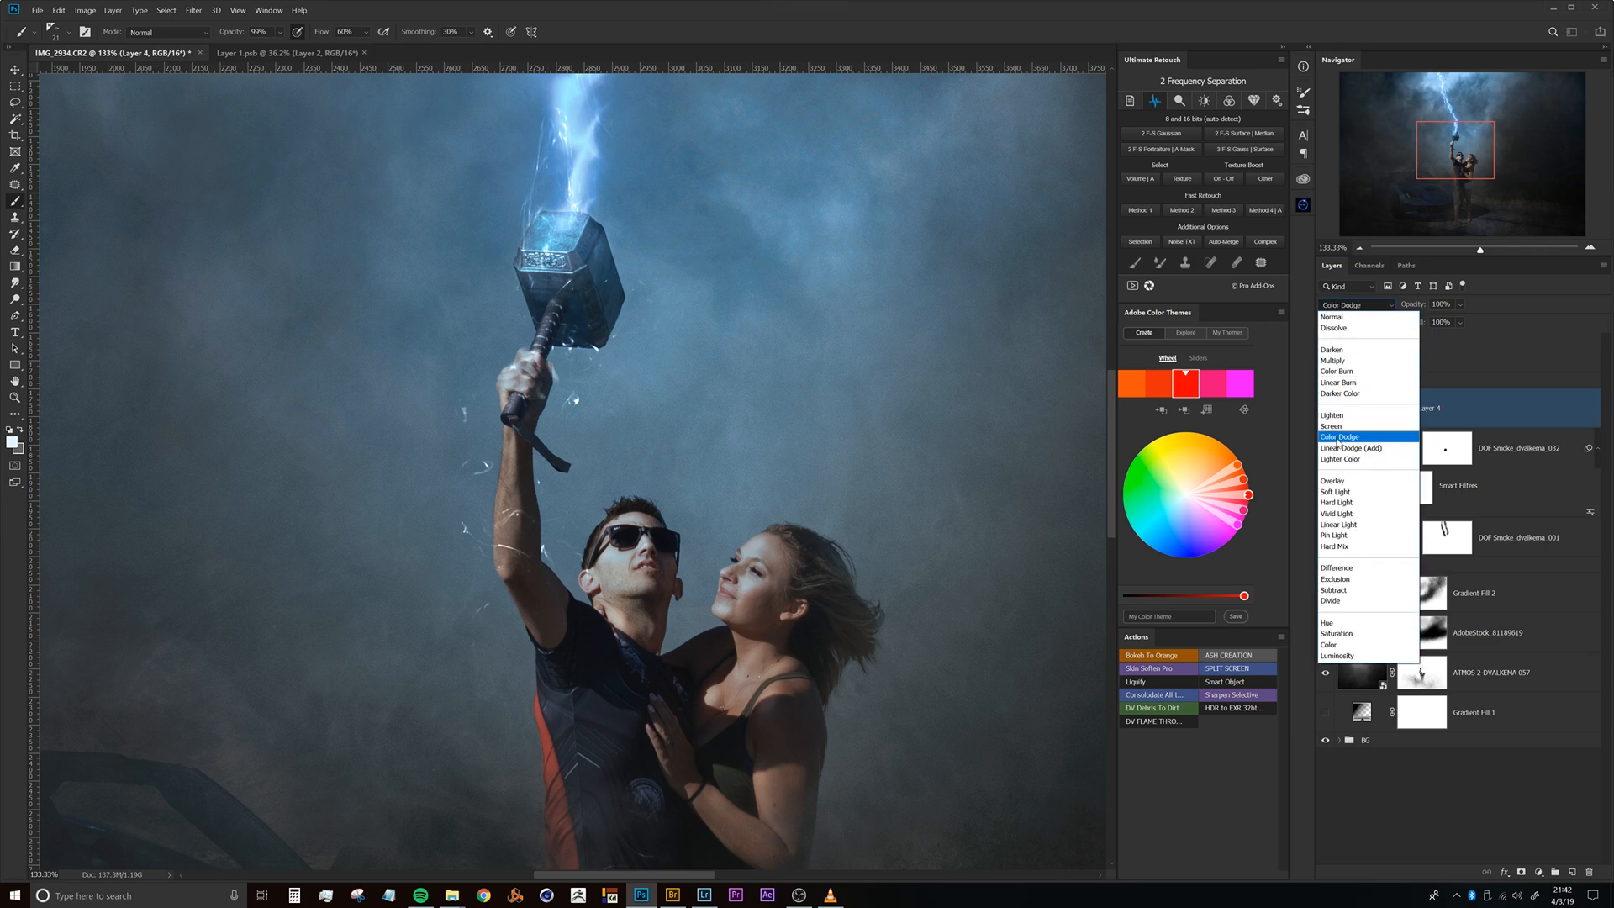
left_click(1337, 439)
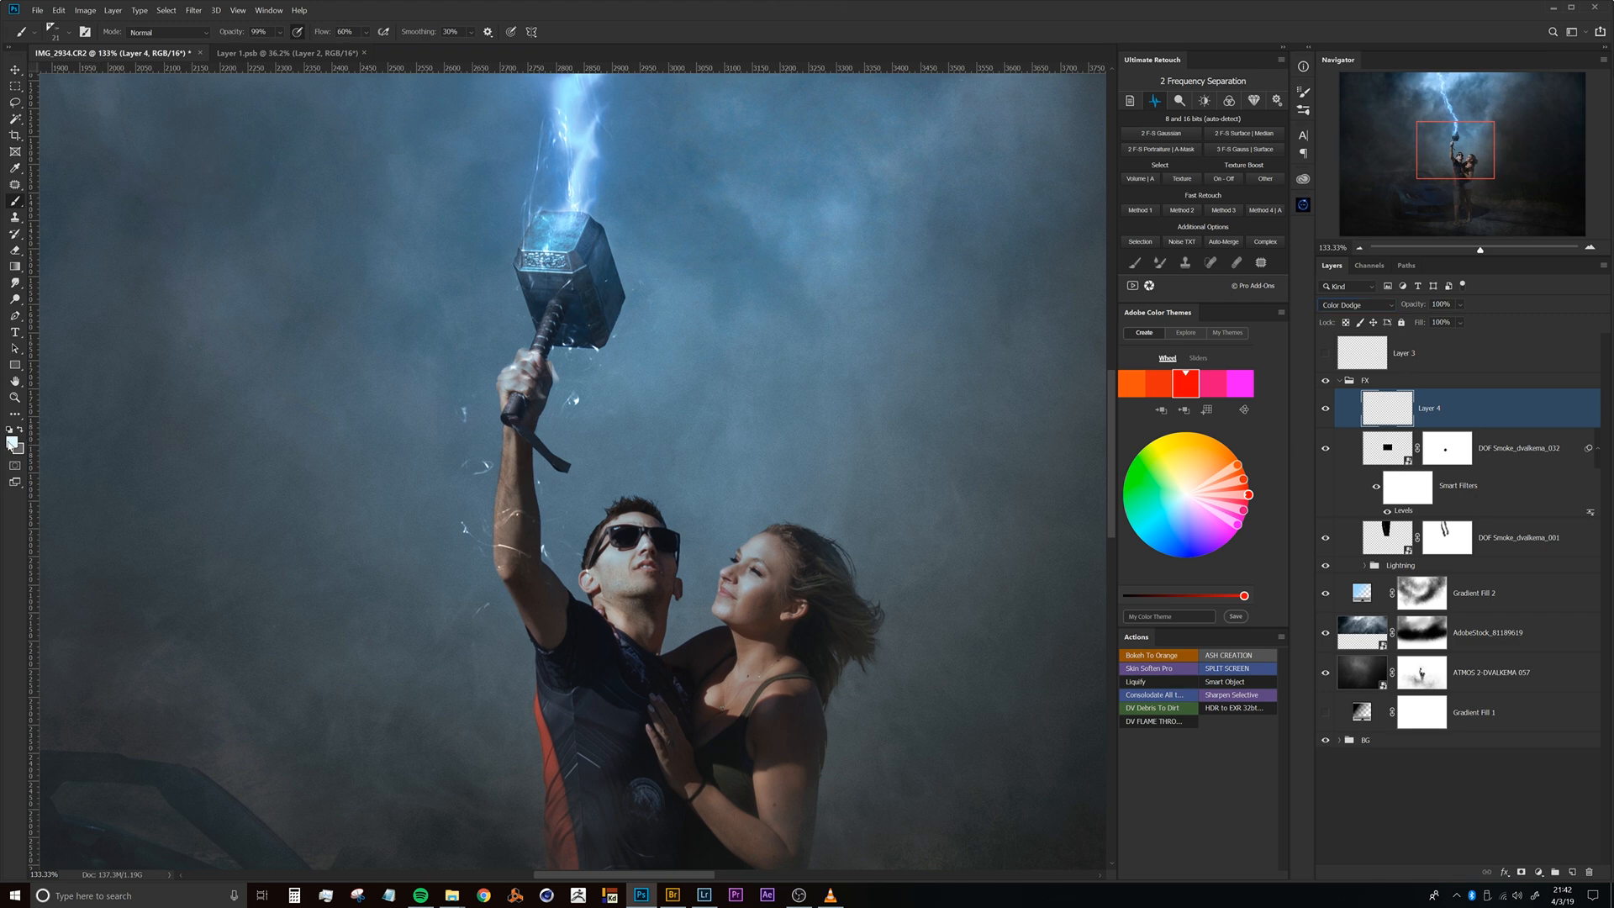
Change the foreground colour to a more saturated light blue for the Brush tool.
left_click(11, 441)
left_click_drag(1062, 485, 1096, 439)
left_click_drag(1207, 501, 1208, 499)
left_click(1299, 429)
key("b")
Set Layer 4's blending mode to Overlay and paint light-blue energy strokes over the man's gripping hand and raised forearm.
left_click(1356, 304)
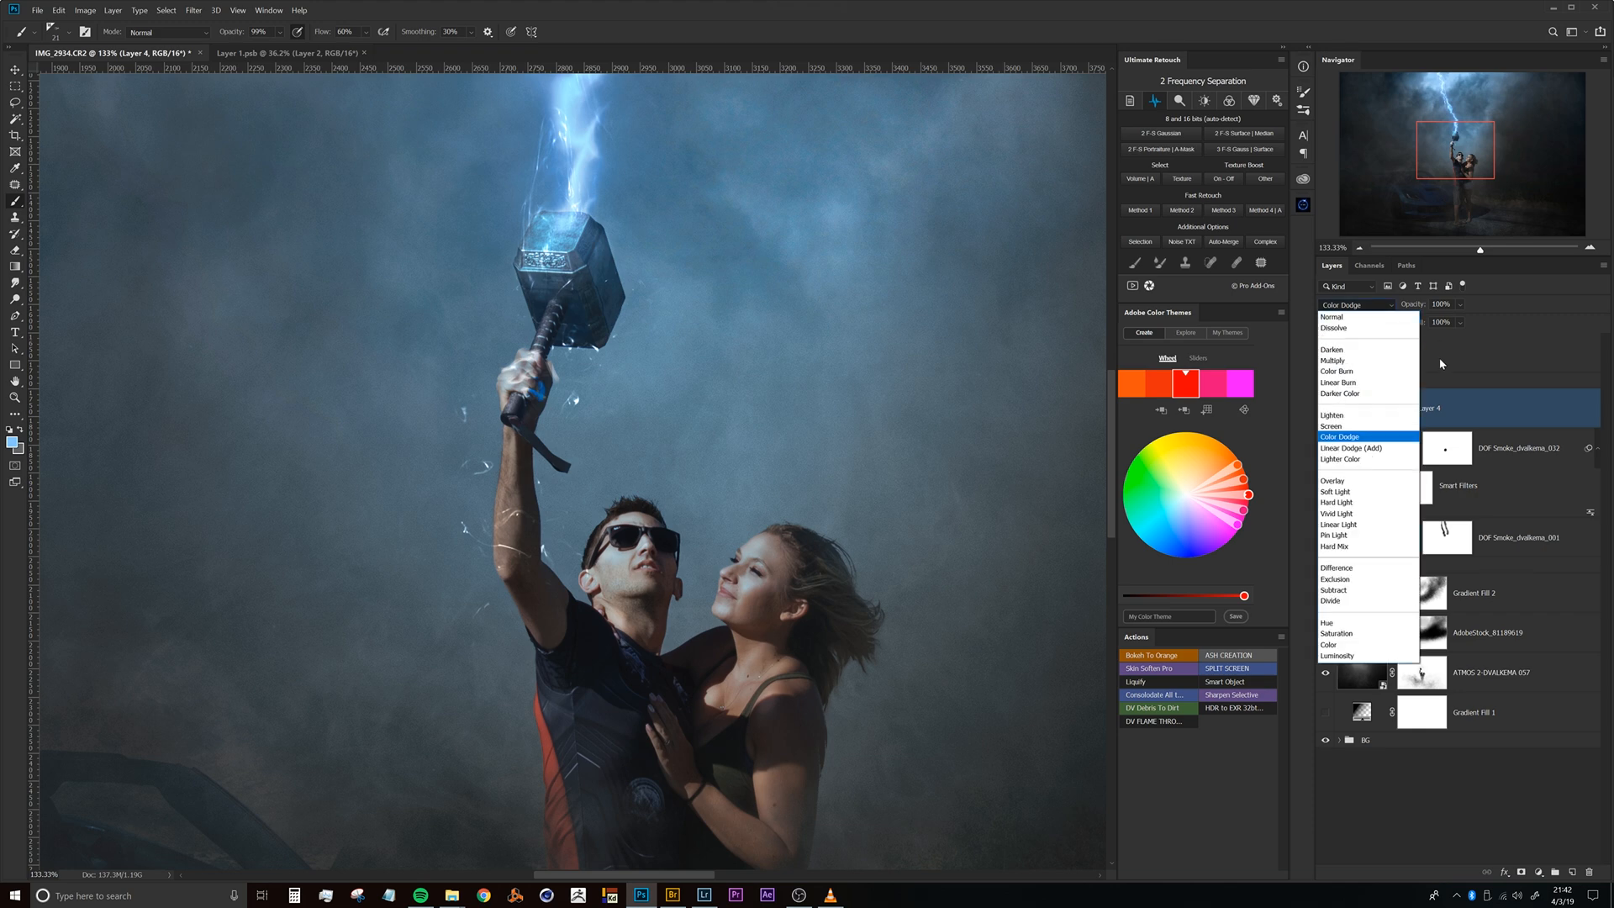
left_click(1343, 481)
left_click_drag(570, 354, 583, 384)
right_click(551, 446, "alt")
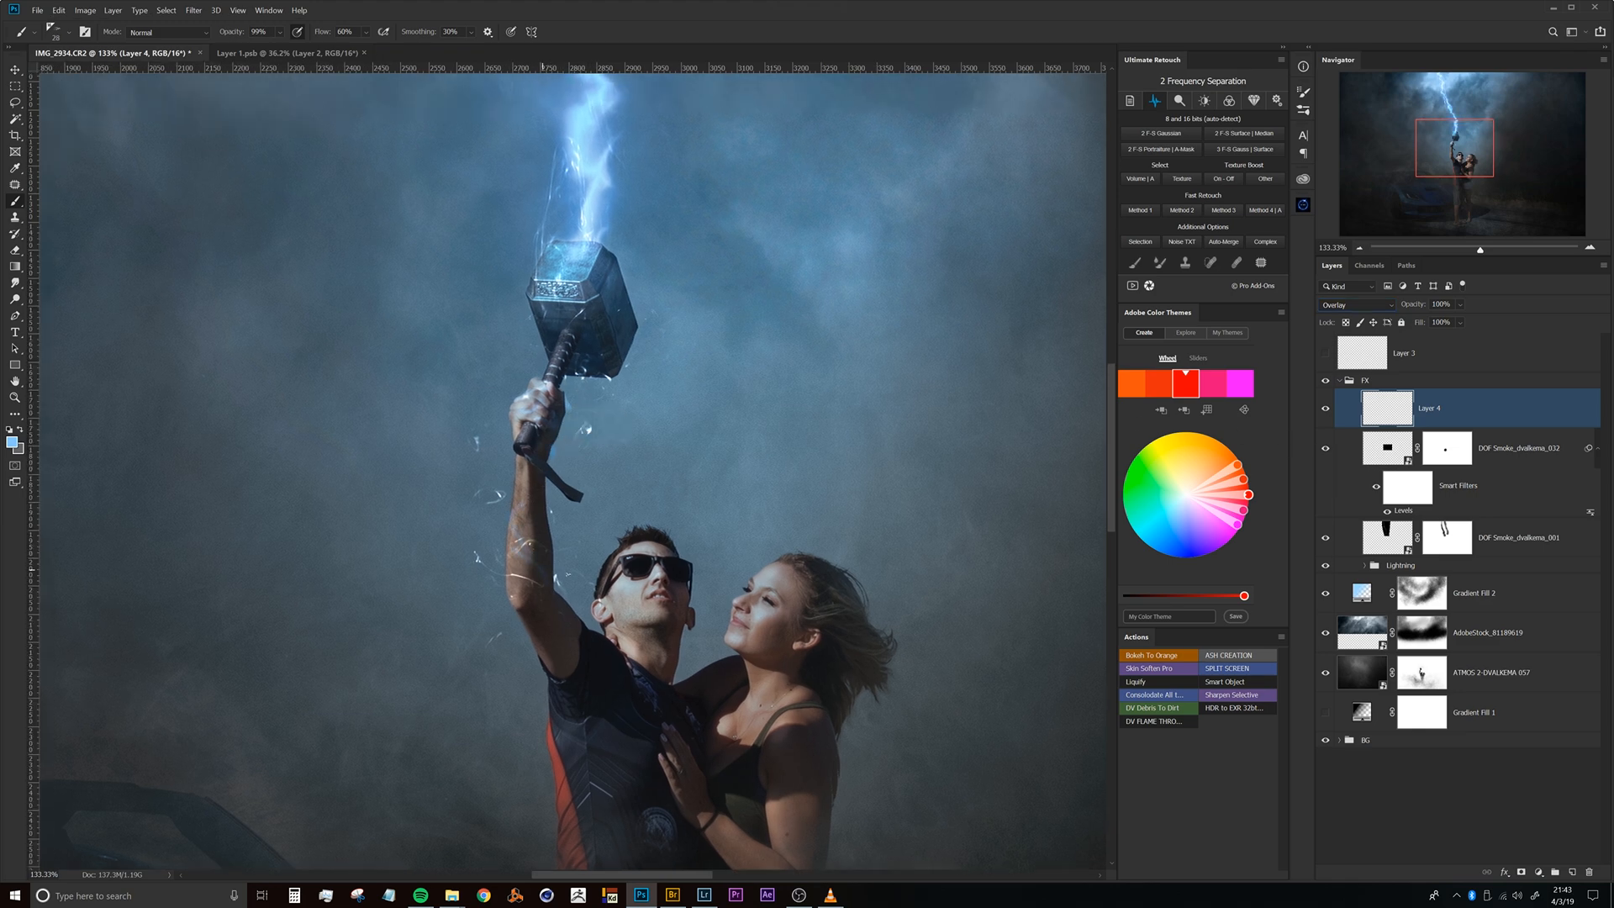
left_click_drag(513, 591, 528, 523)
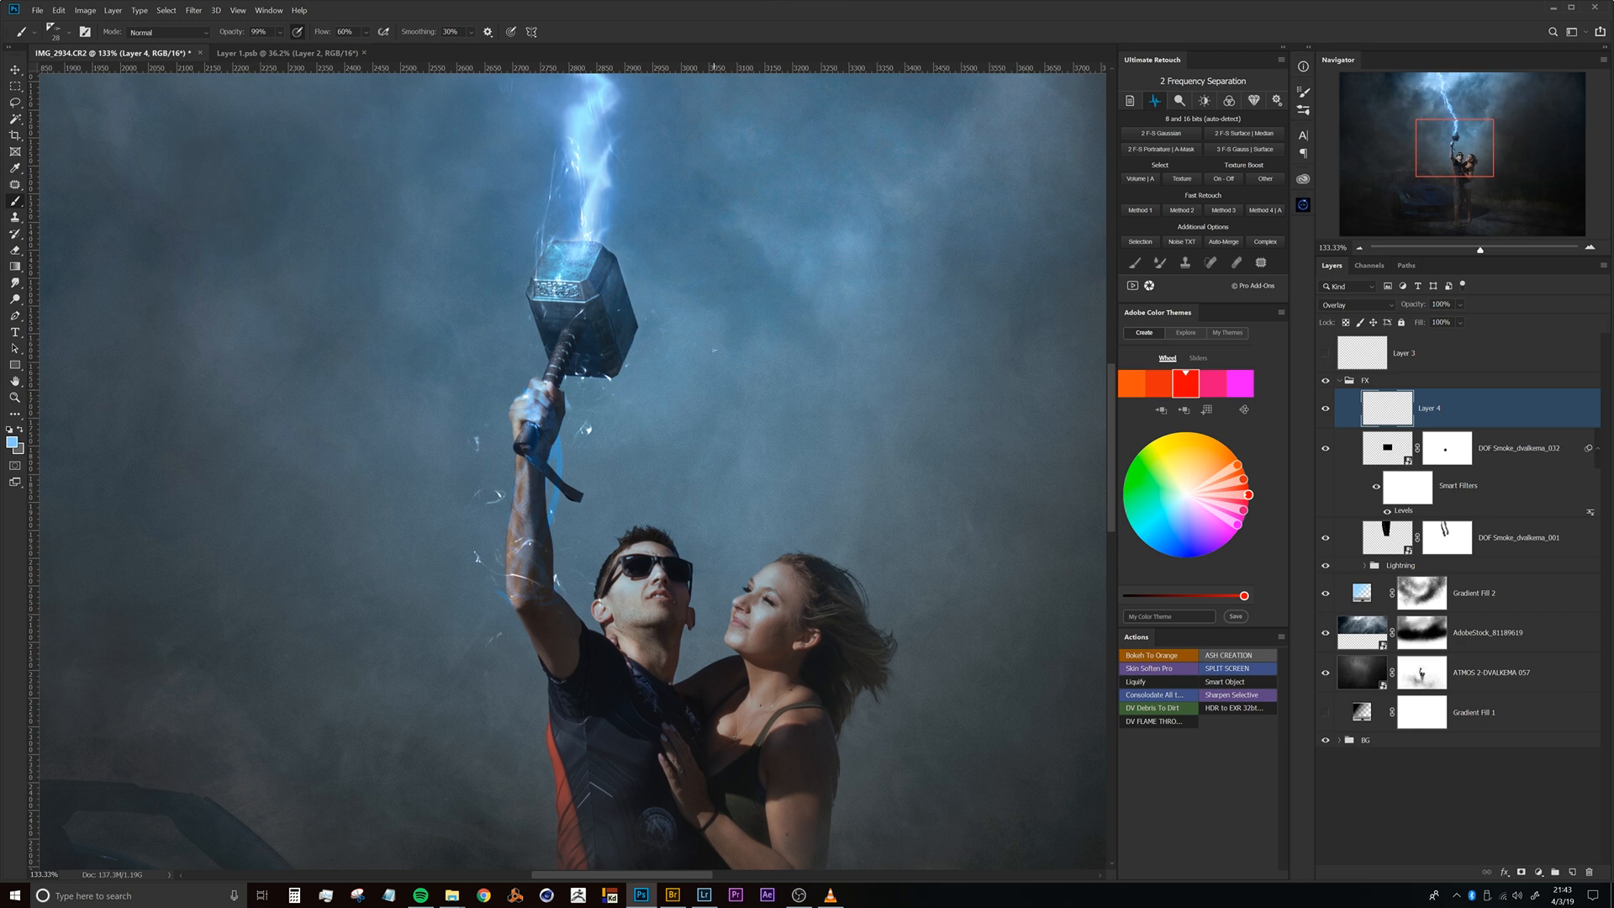
Undo the last energy strokes on the raised arm and replace Layer 4 with a new empty layer.
key("ctrl+z")
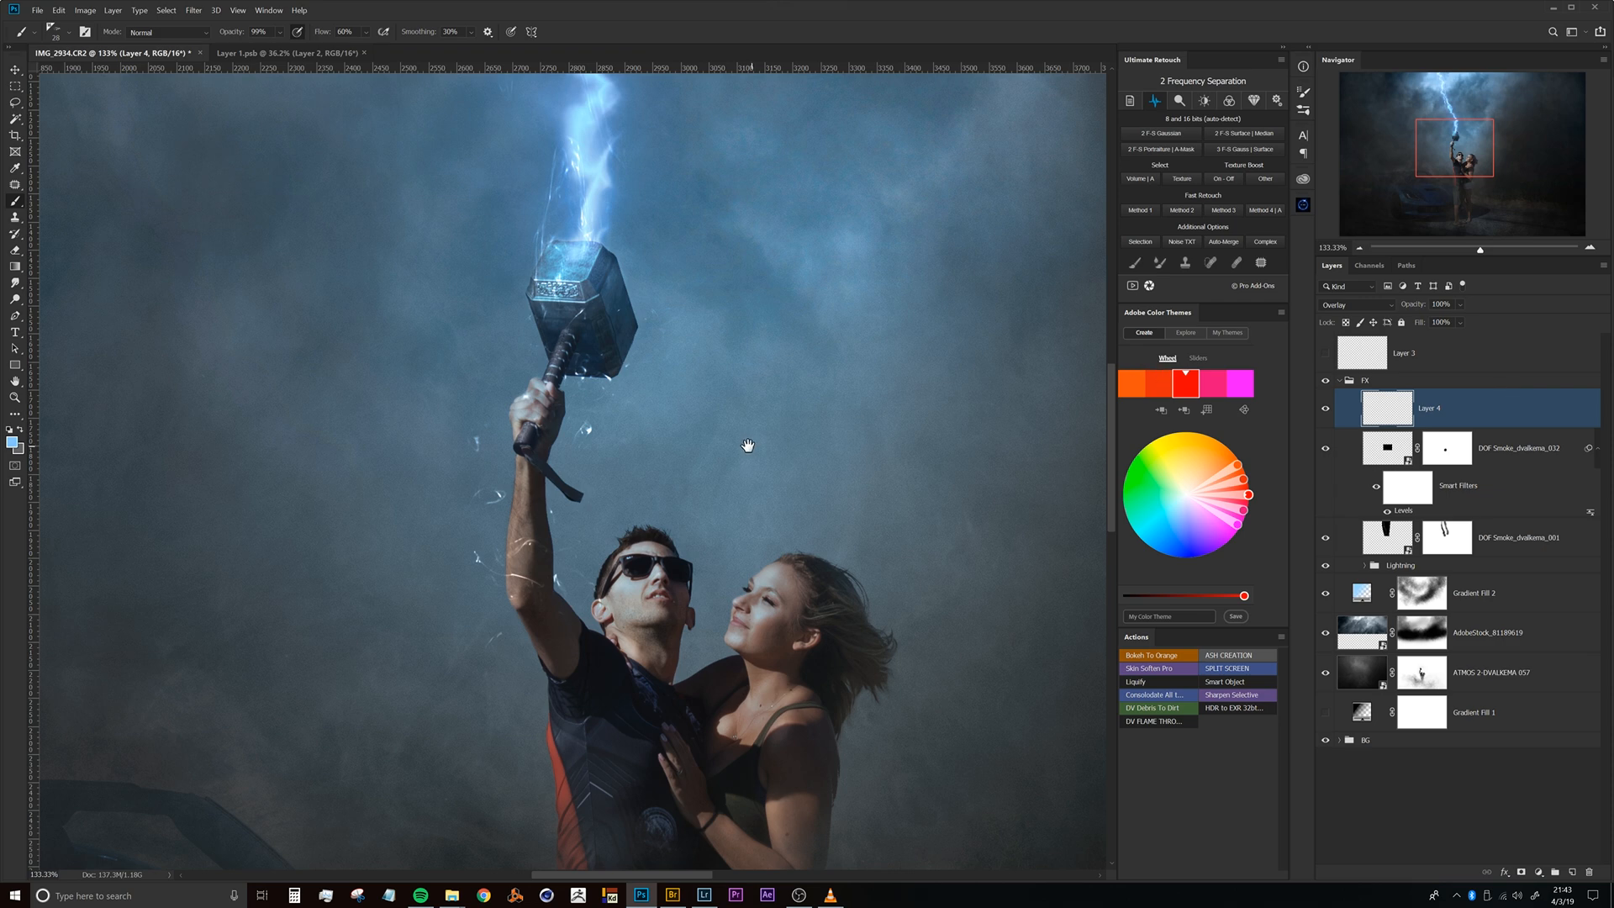
scroll(747, 444, "down", 5)
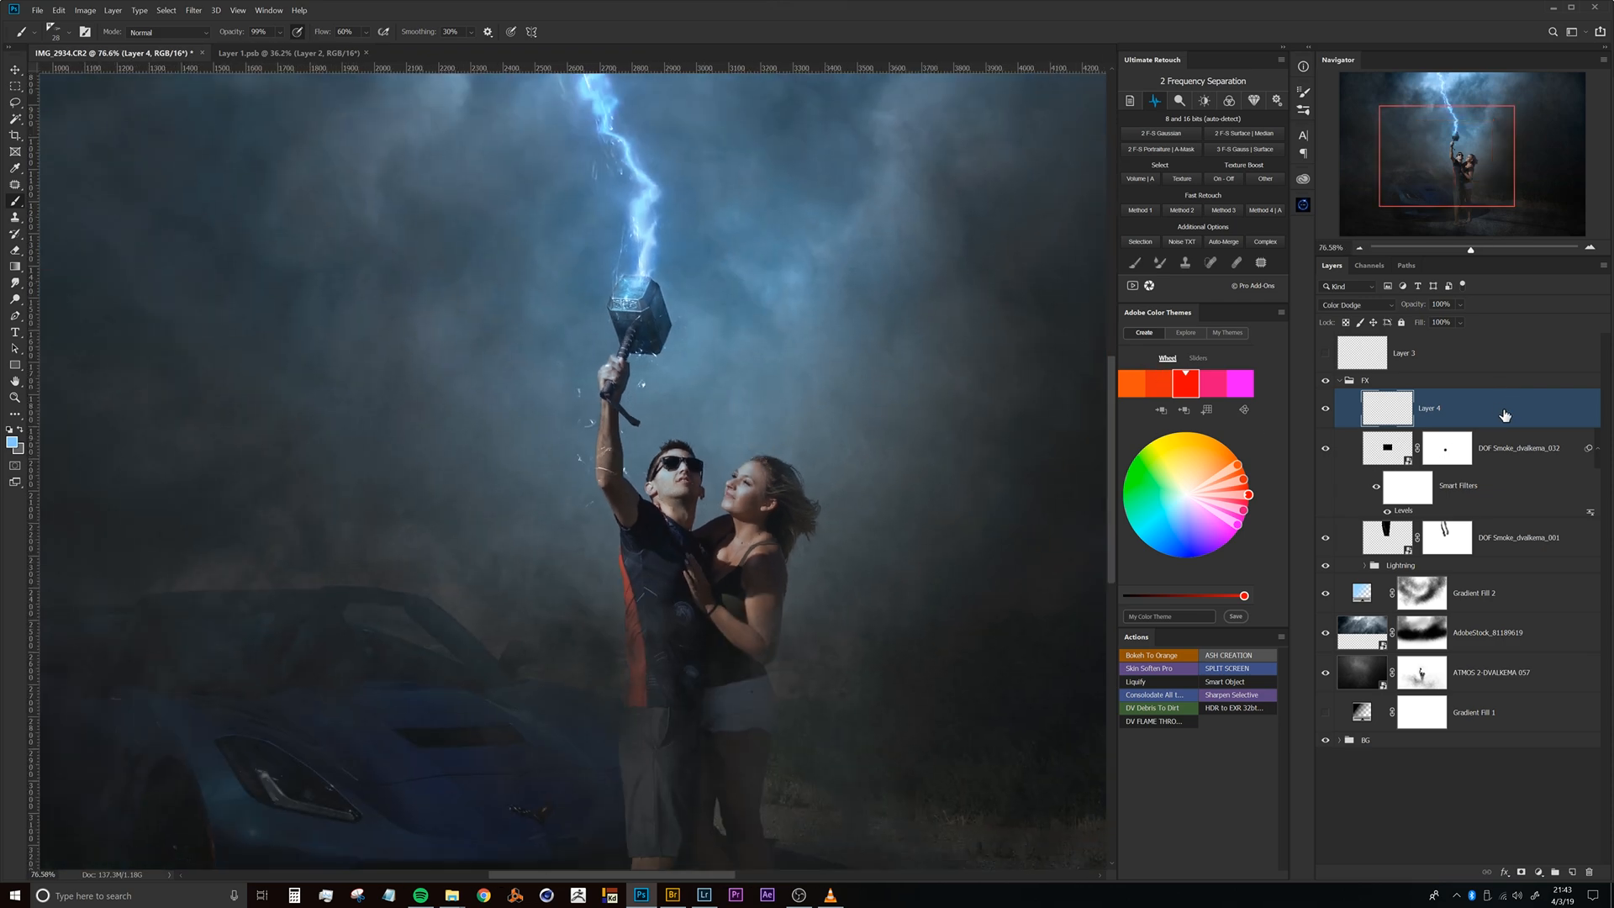
key("Delete")
left_click(1573, 876)
Look through the sampled brushes in the lightning brush preset folder.
right_click(866, 528)
left_click_drag(956, 686, 957, 641)
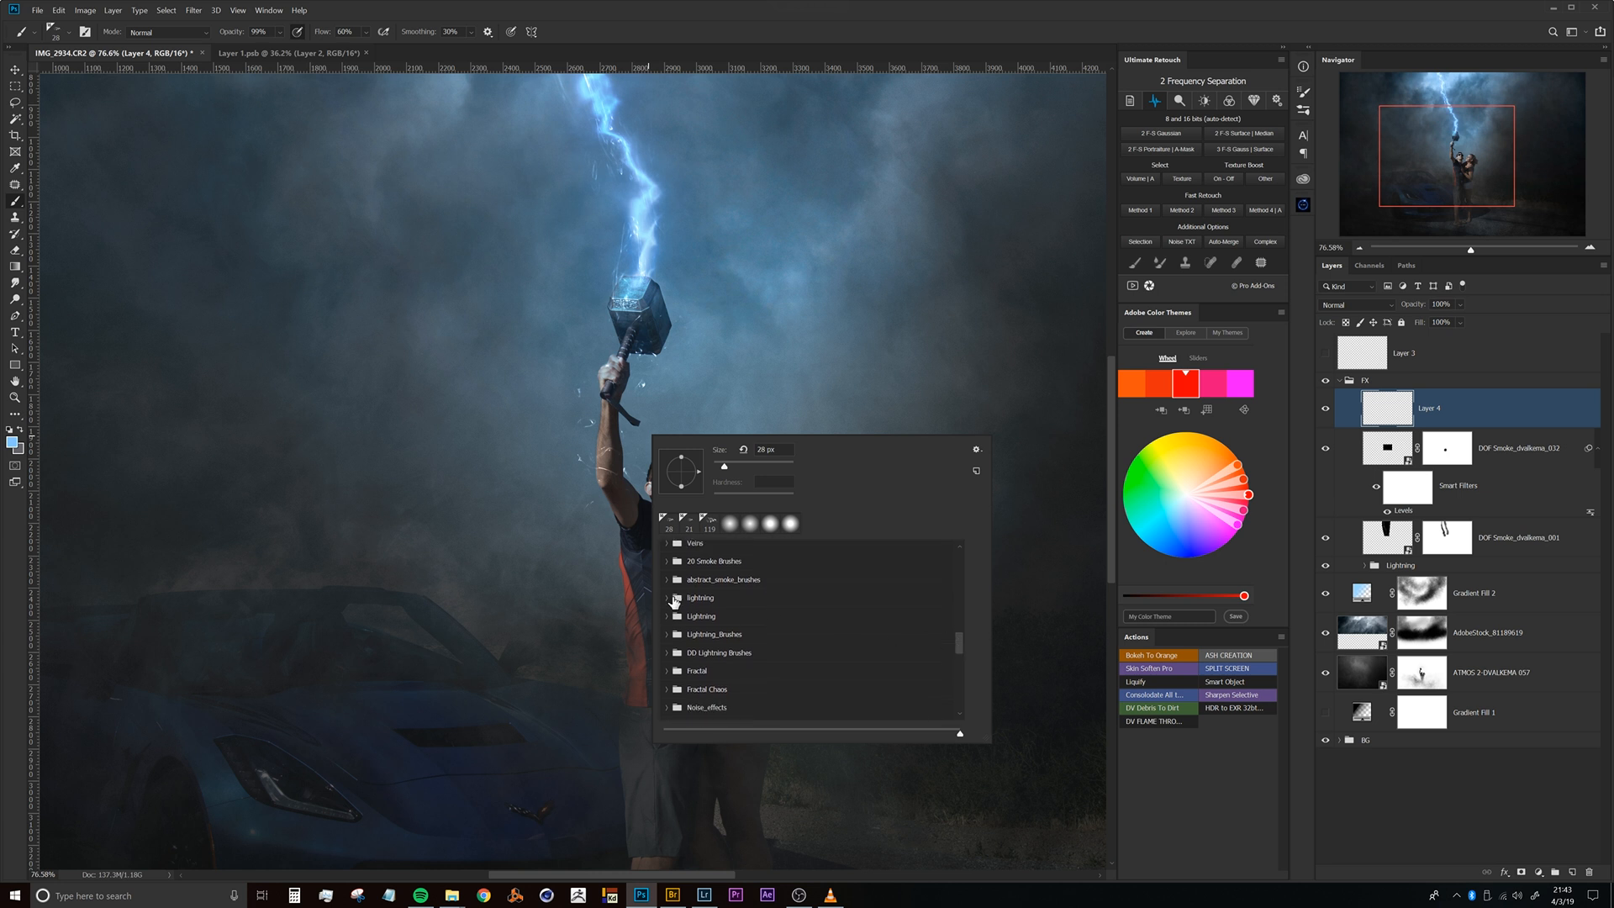
left_click(668, 598)
left_click_drag(960, 617, 960, 619)
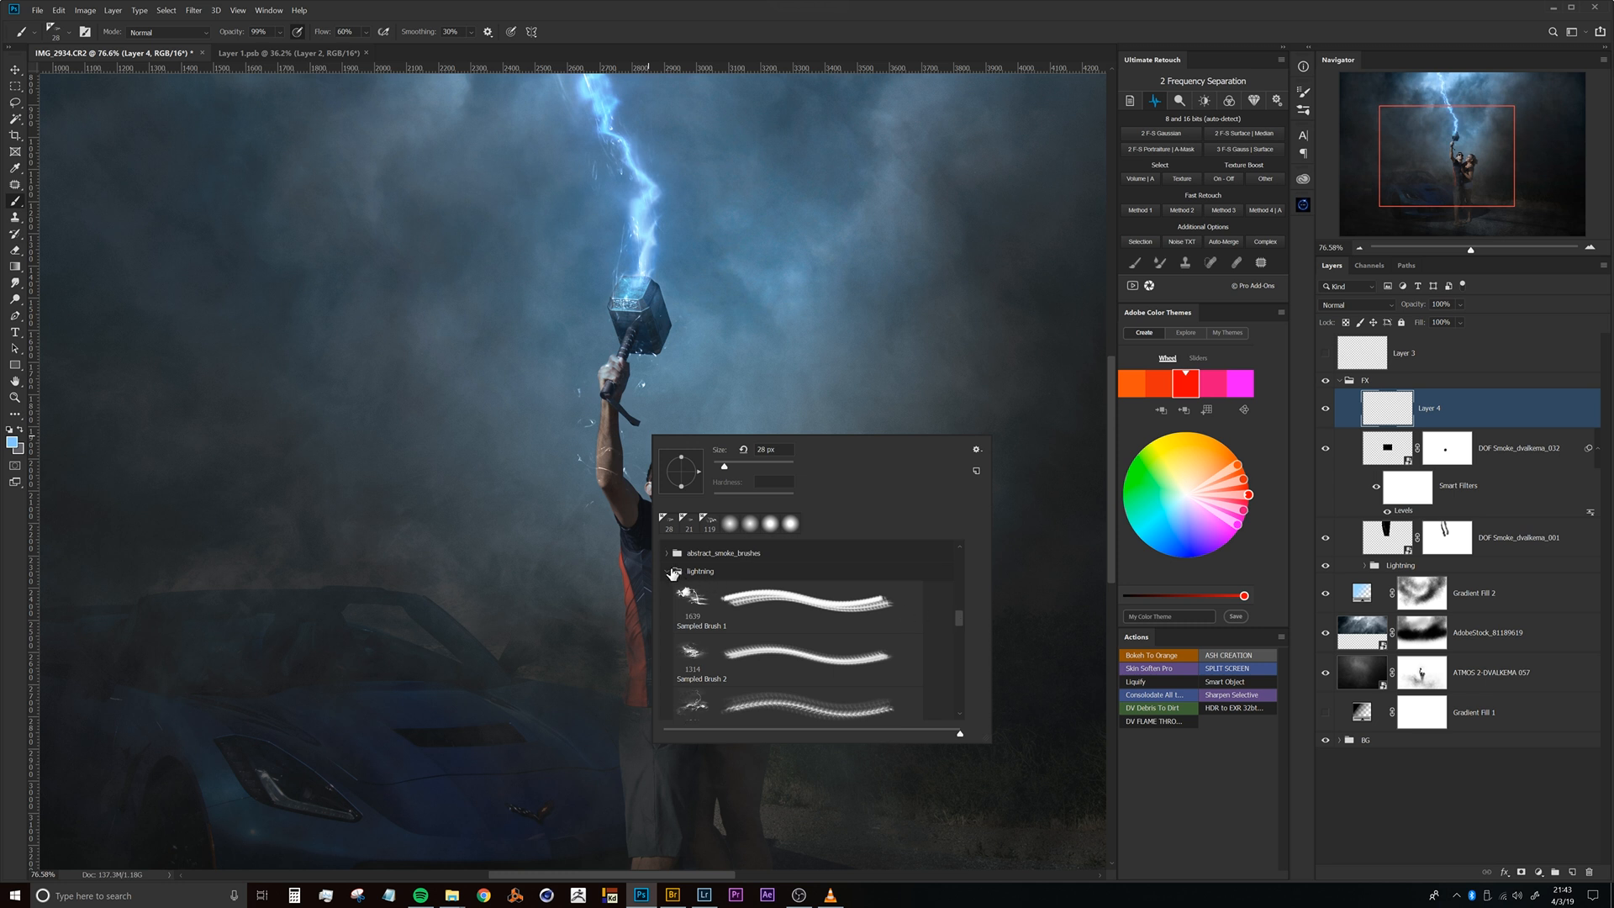
left_click(669, 572)
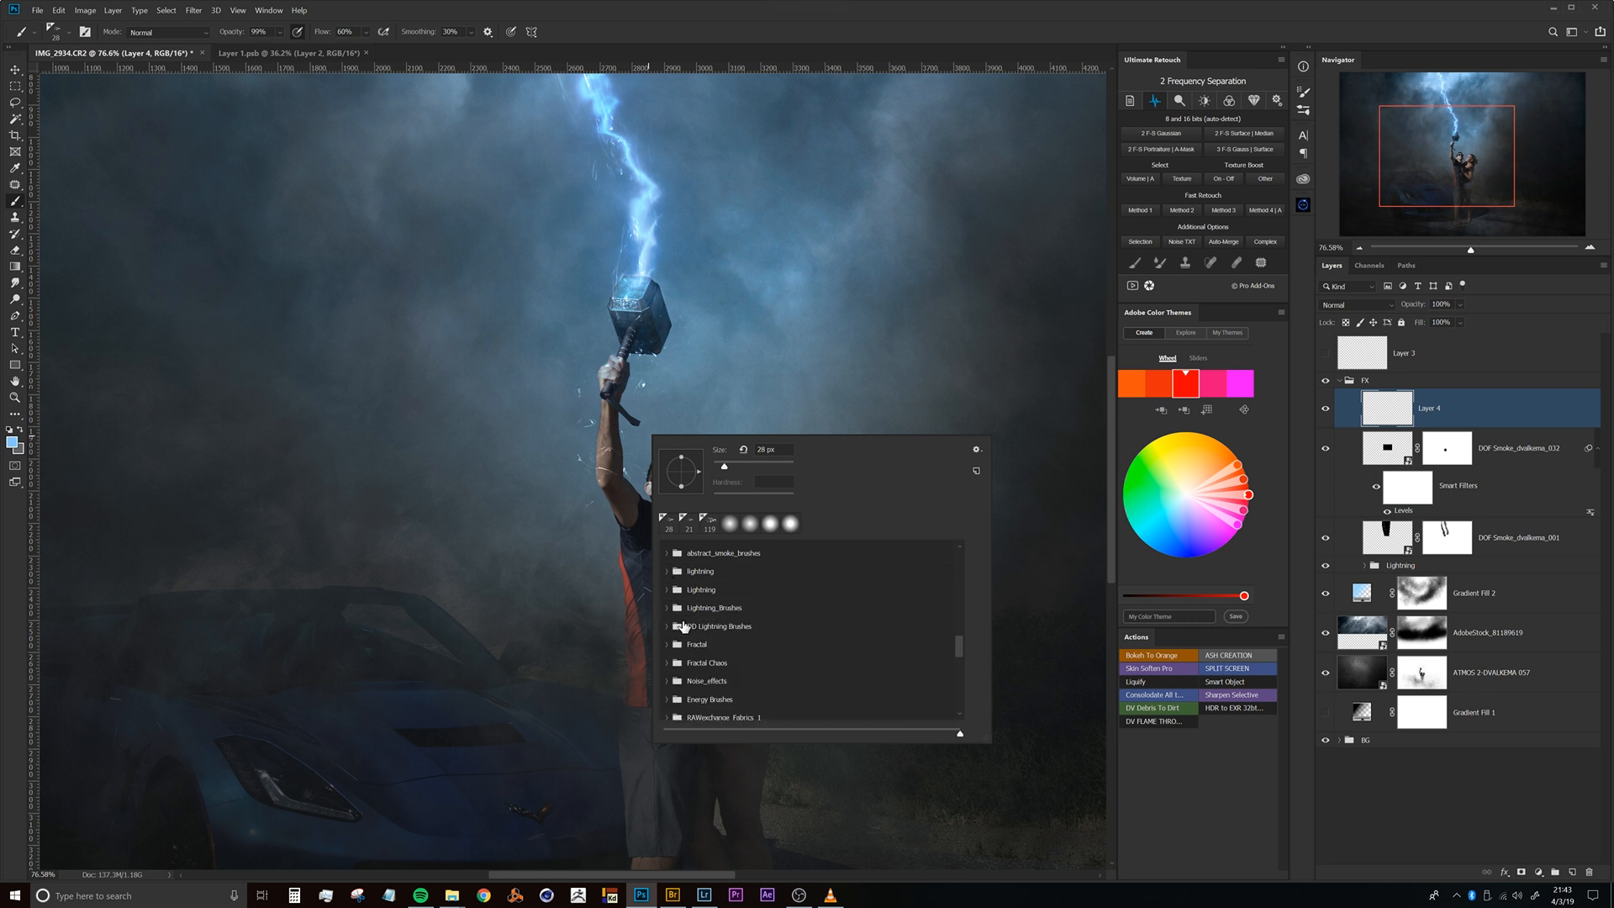
Choose the 18 - SparkleStock.com brush from the Energy Brushes folder and shrink it to roughly the length of the raised forearm.
left_click(706, 684)
left_click(678, 699)
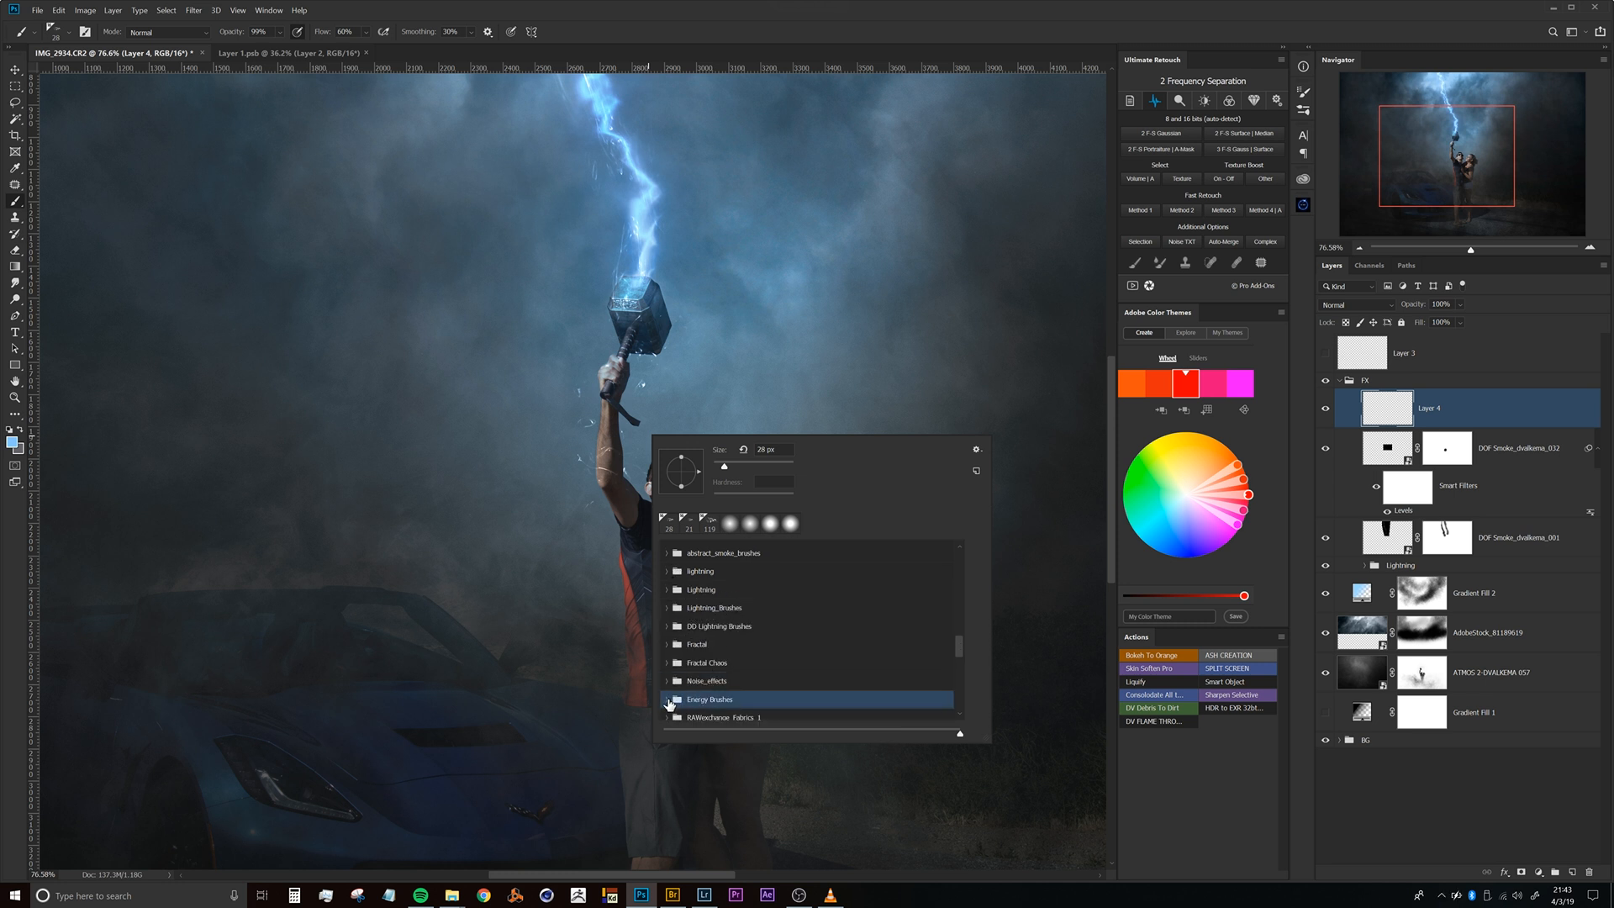
scroll(961, 618, "down", 5)
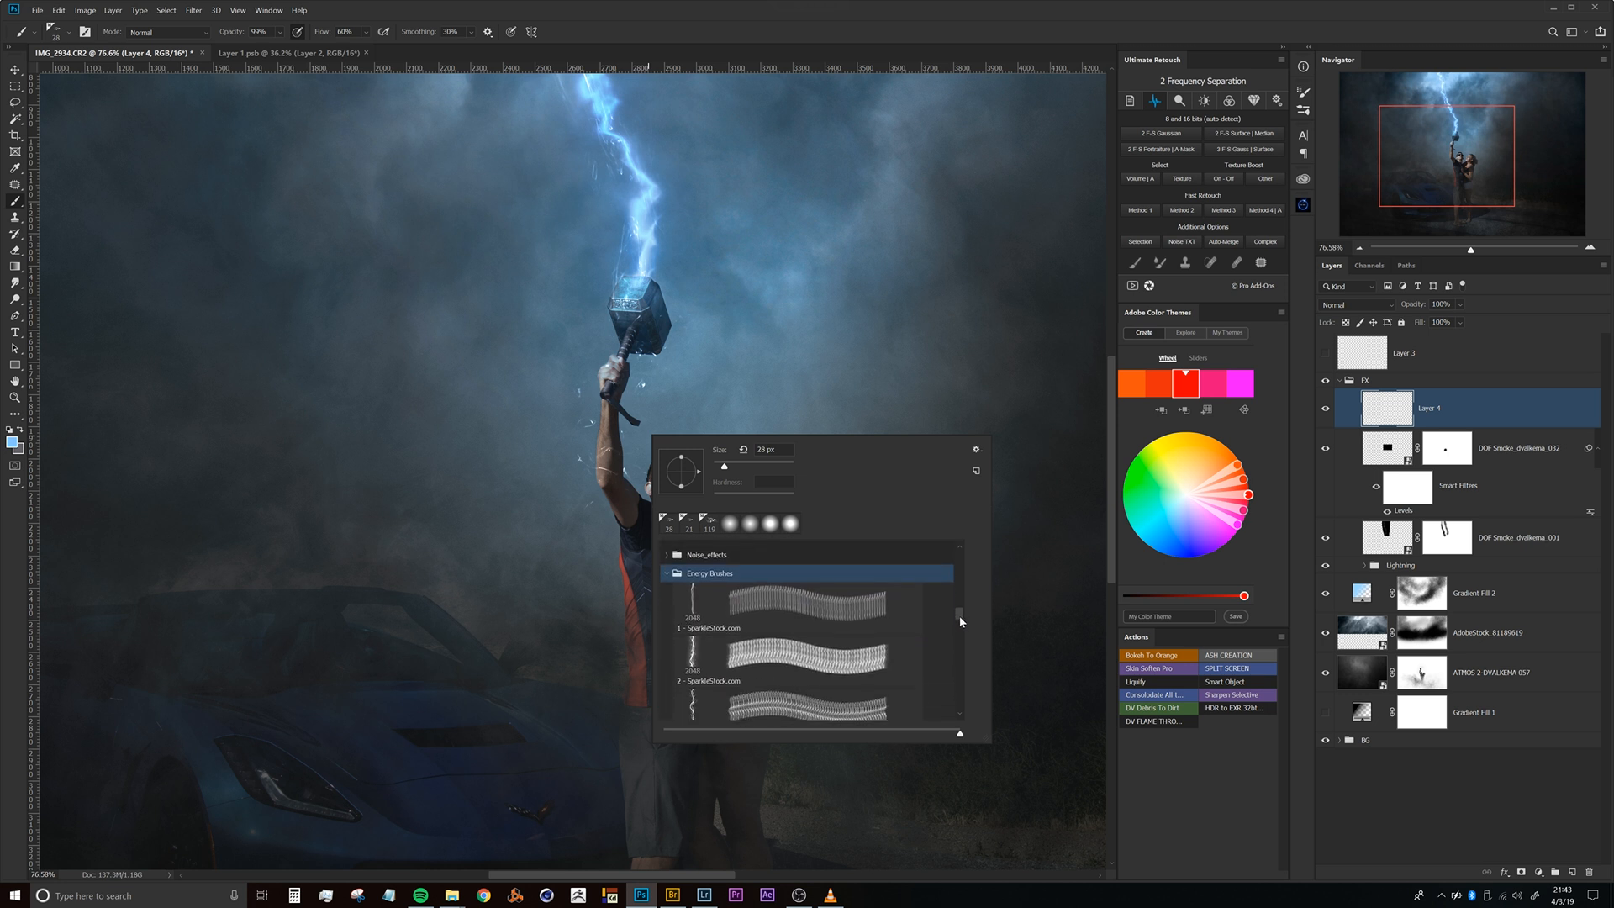
scroll(963, 630, "down", 5)
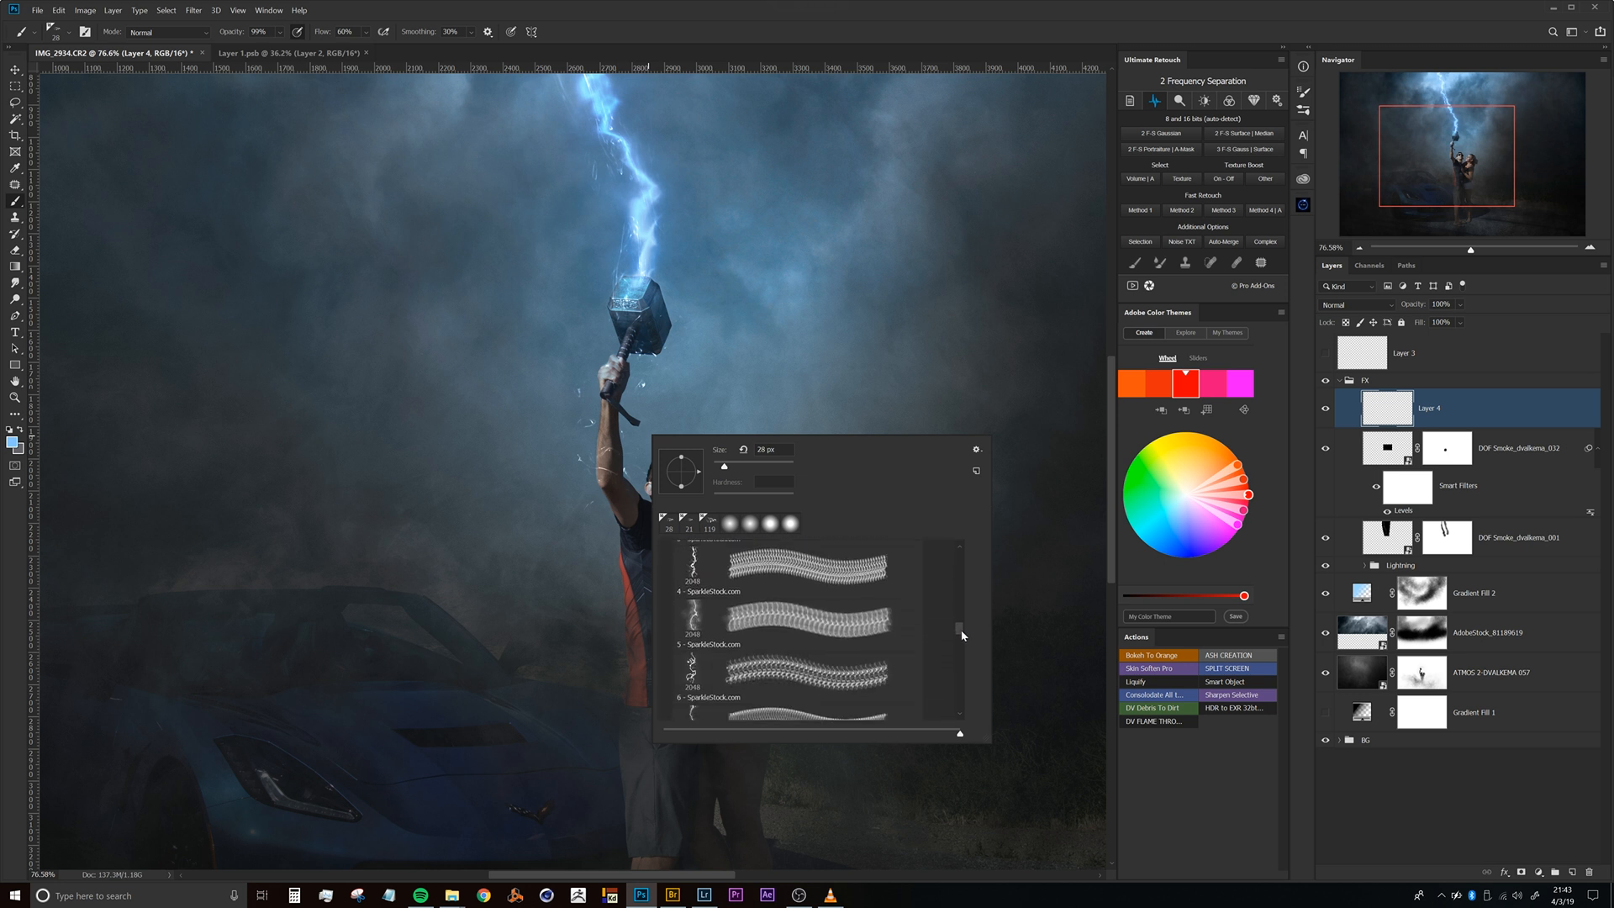
scroll(963, 649, "down", 3)
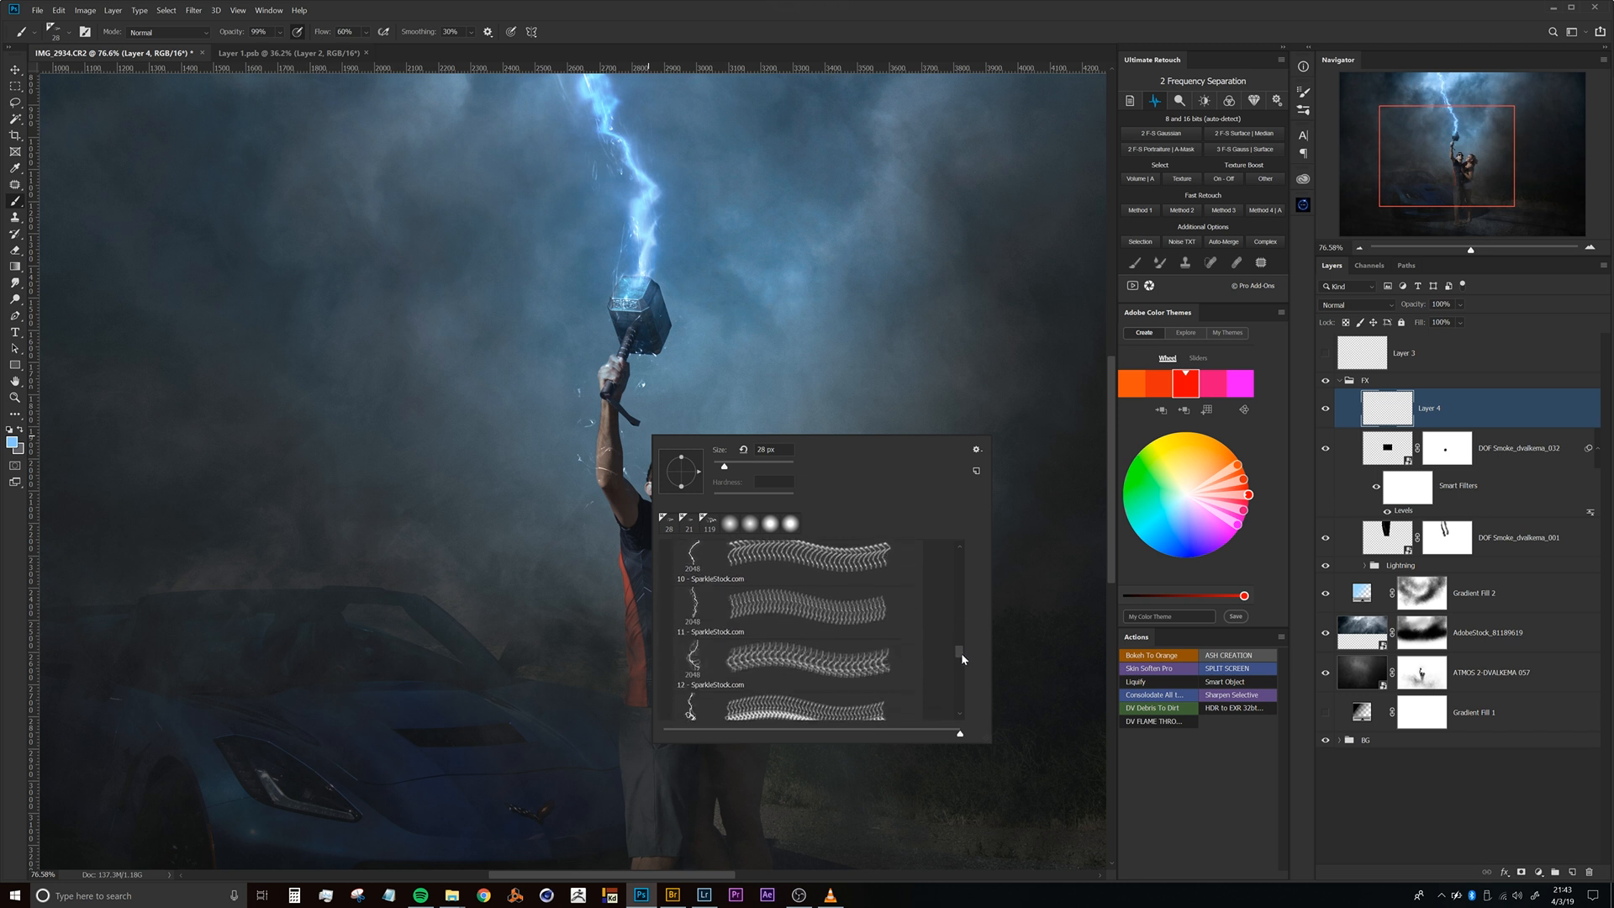
scroll(961, 652, "down", 2)
scroll(964, 665, "down", 1)
left_click_drag(961, 658, 960, 657)
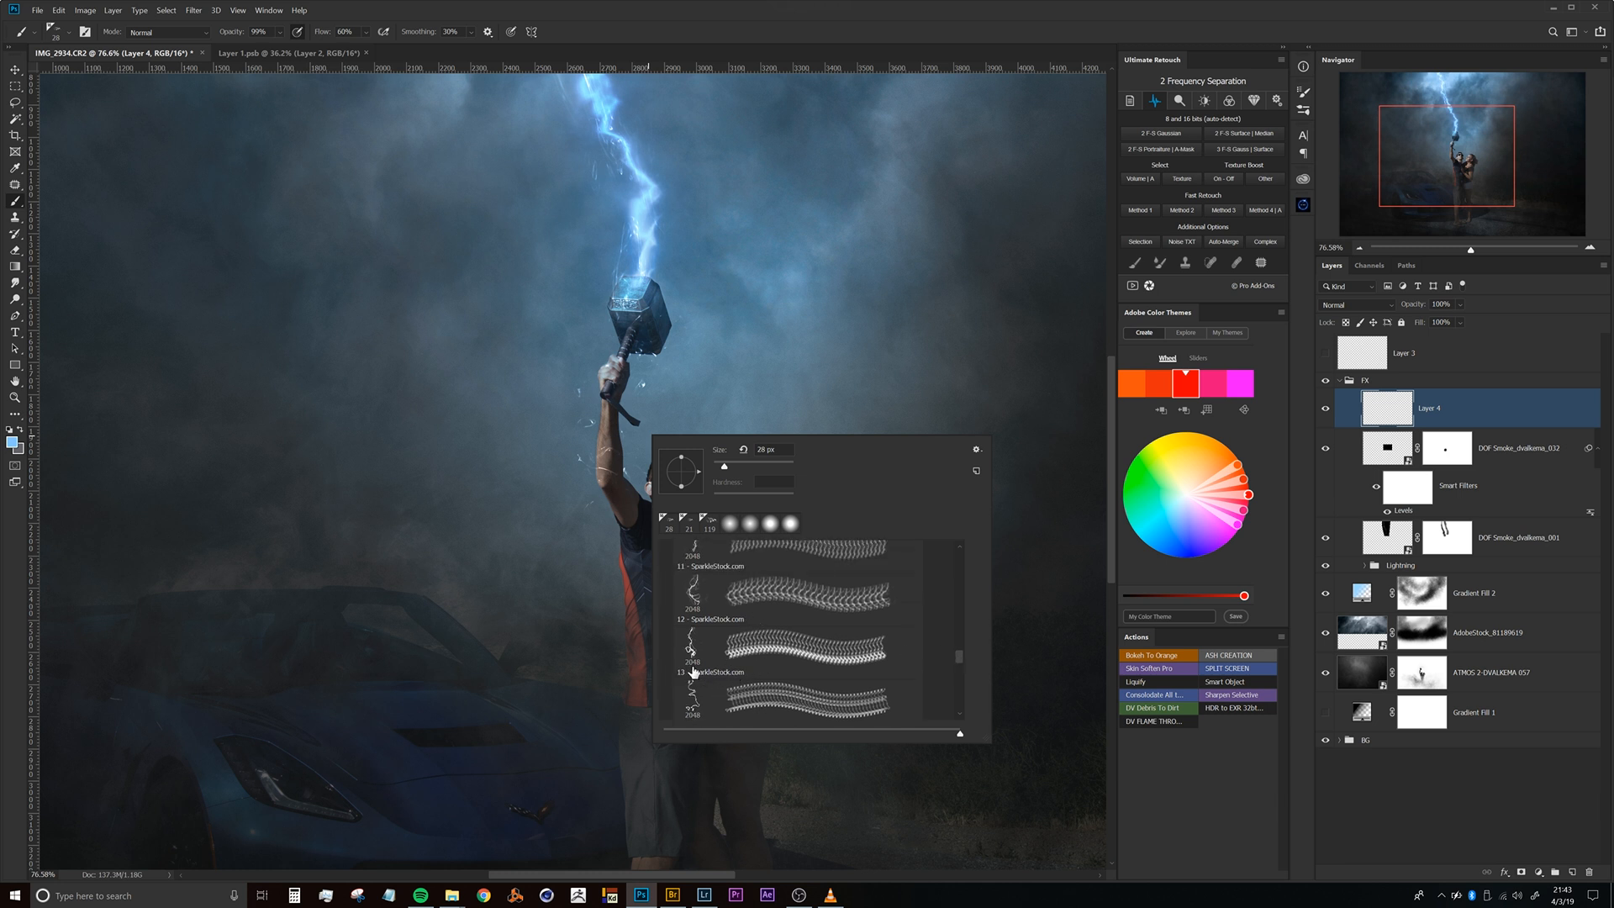
left_click_drag(961, 653, 961, 669)
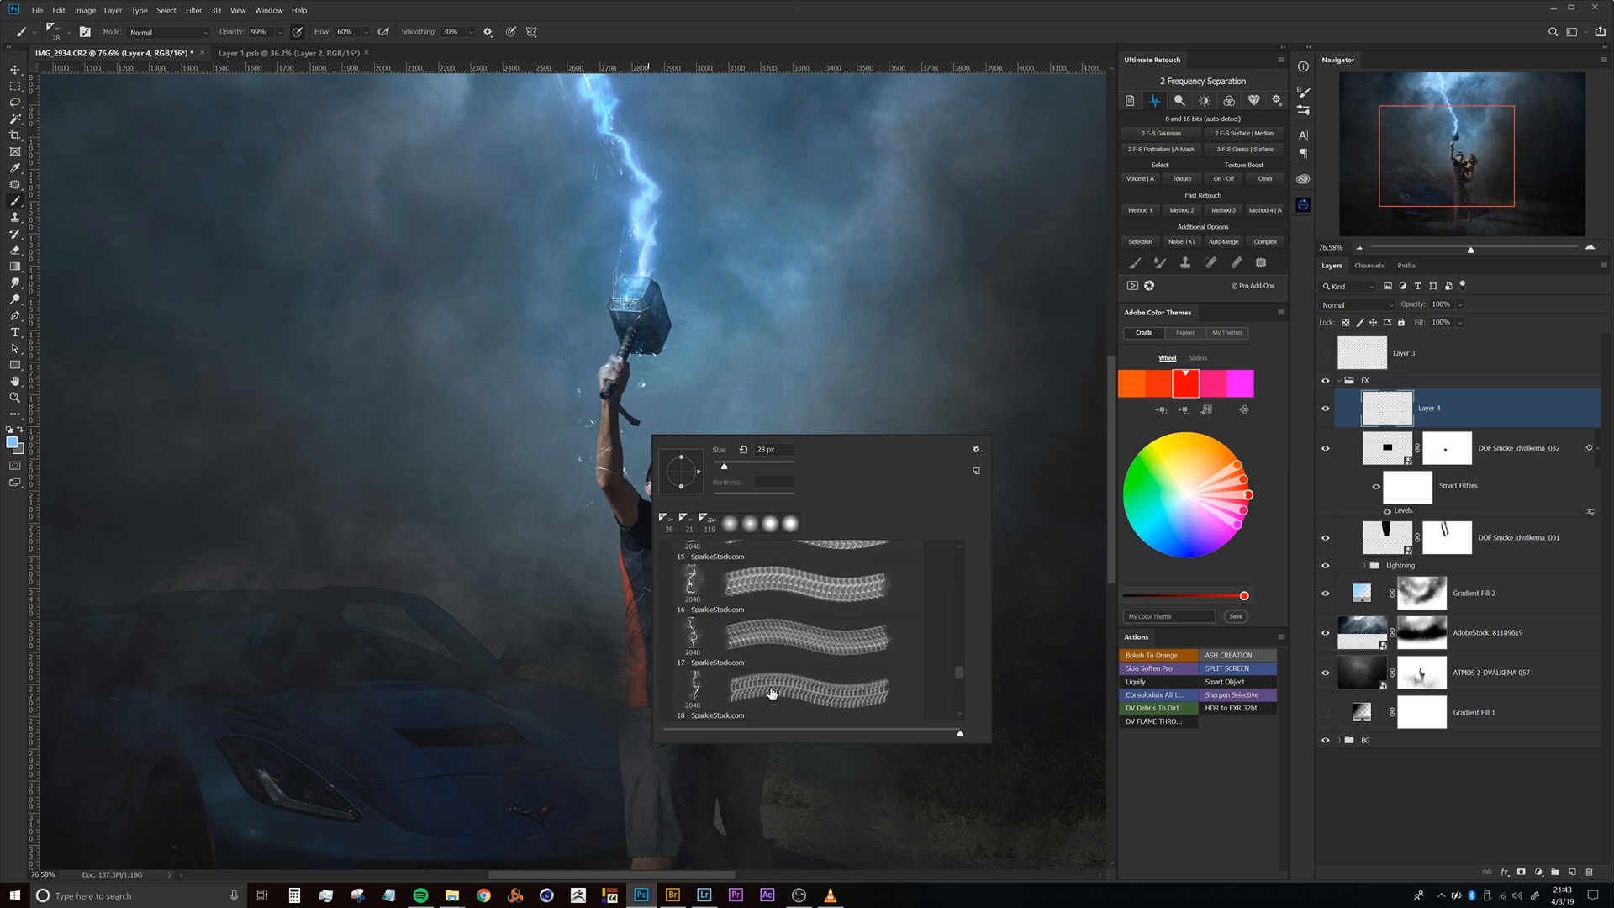
left_click(737, 696)
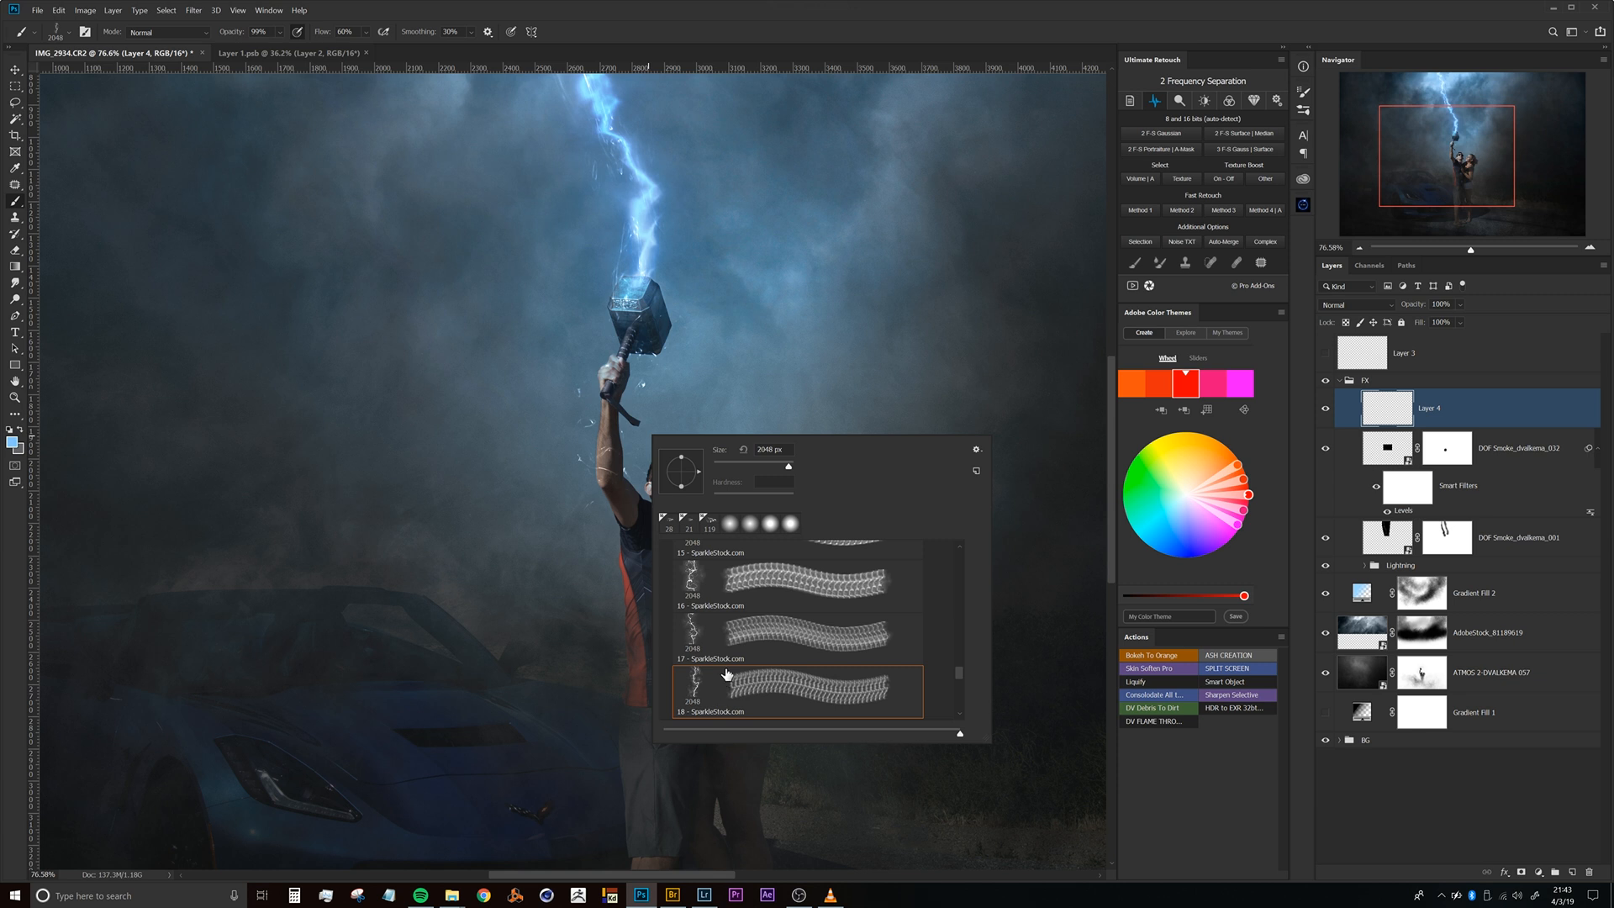
key("Return")
left_click_drag(641, 362, 236, 427)
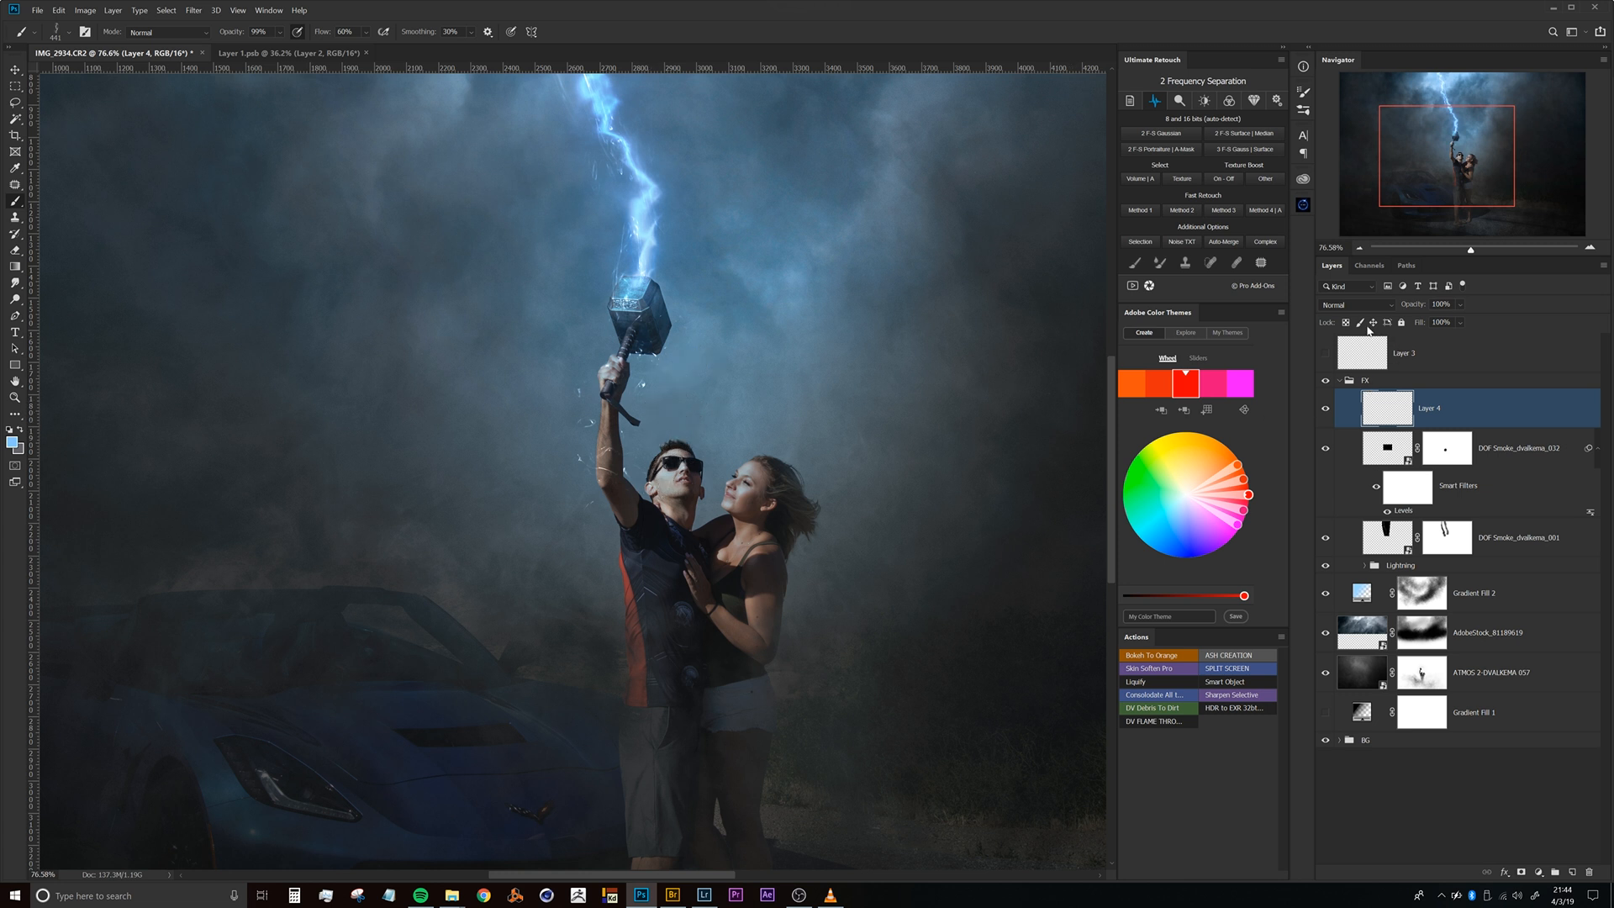
Change the foreground colour to a very pale blue and set Layer 4's blending mode to Screen.
scroll(597, 420, "up", 5)
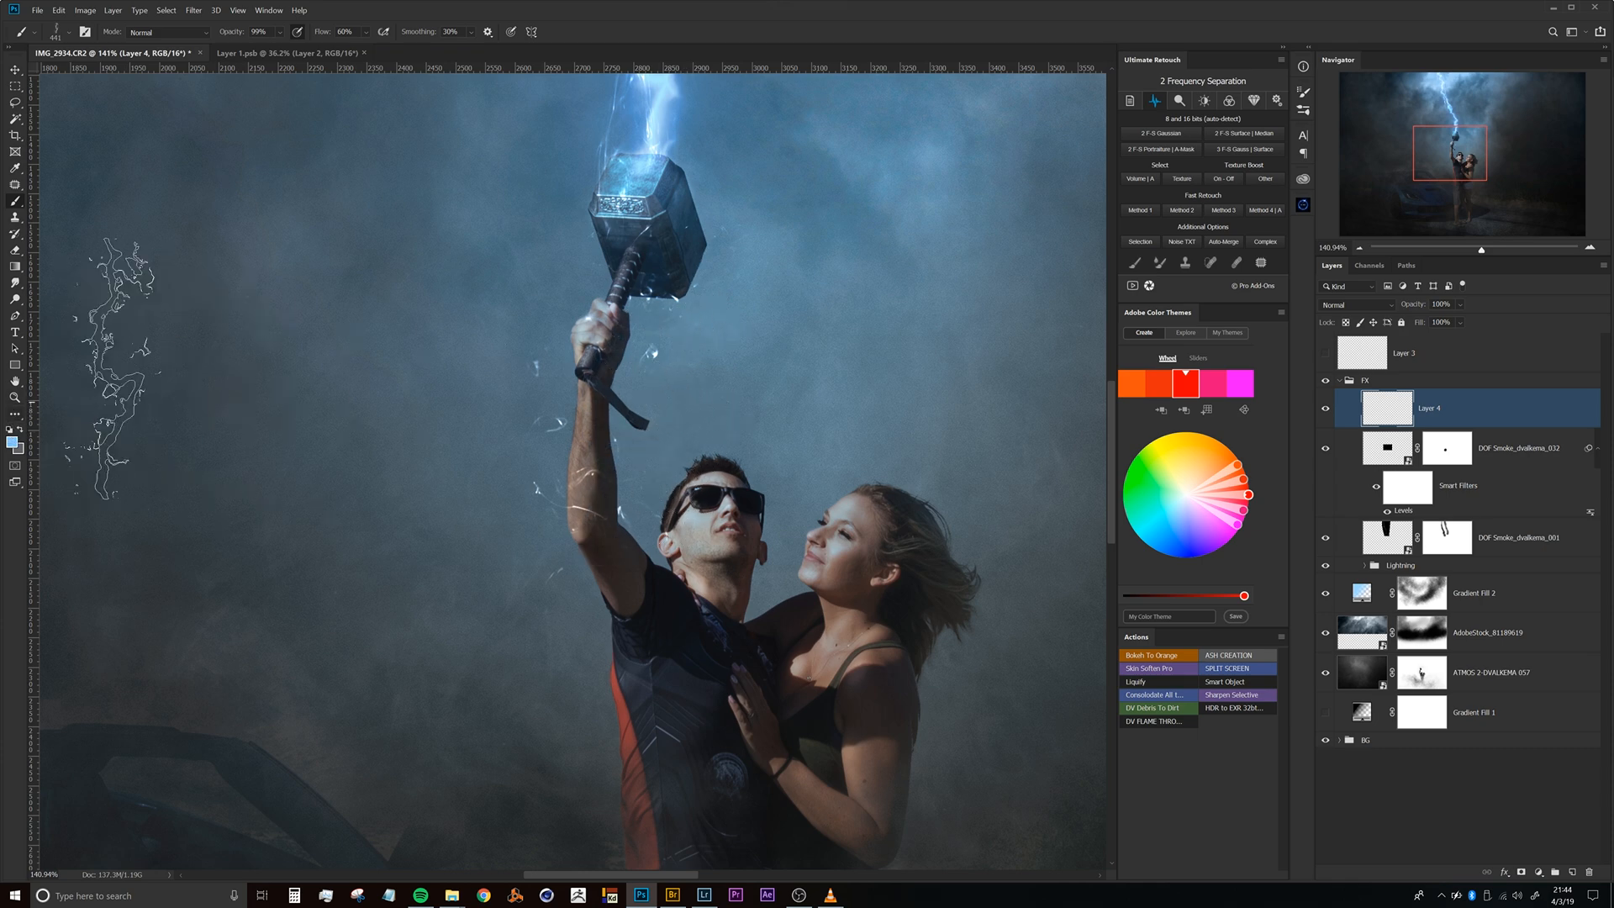
left_click_drag(659, 128, 668, 91)
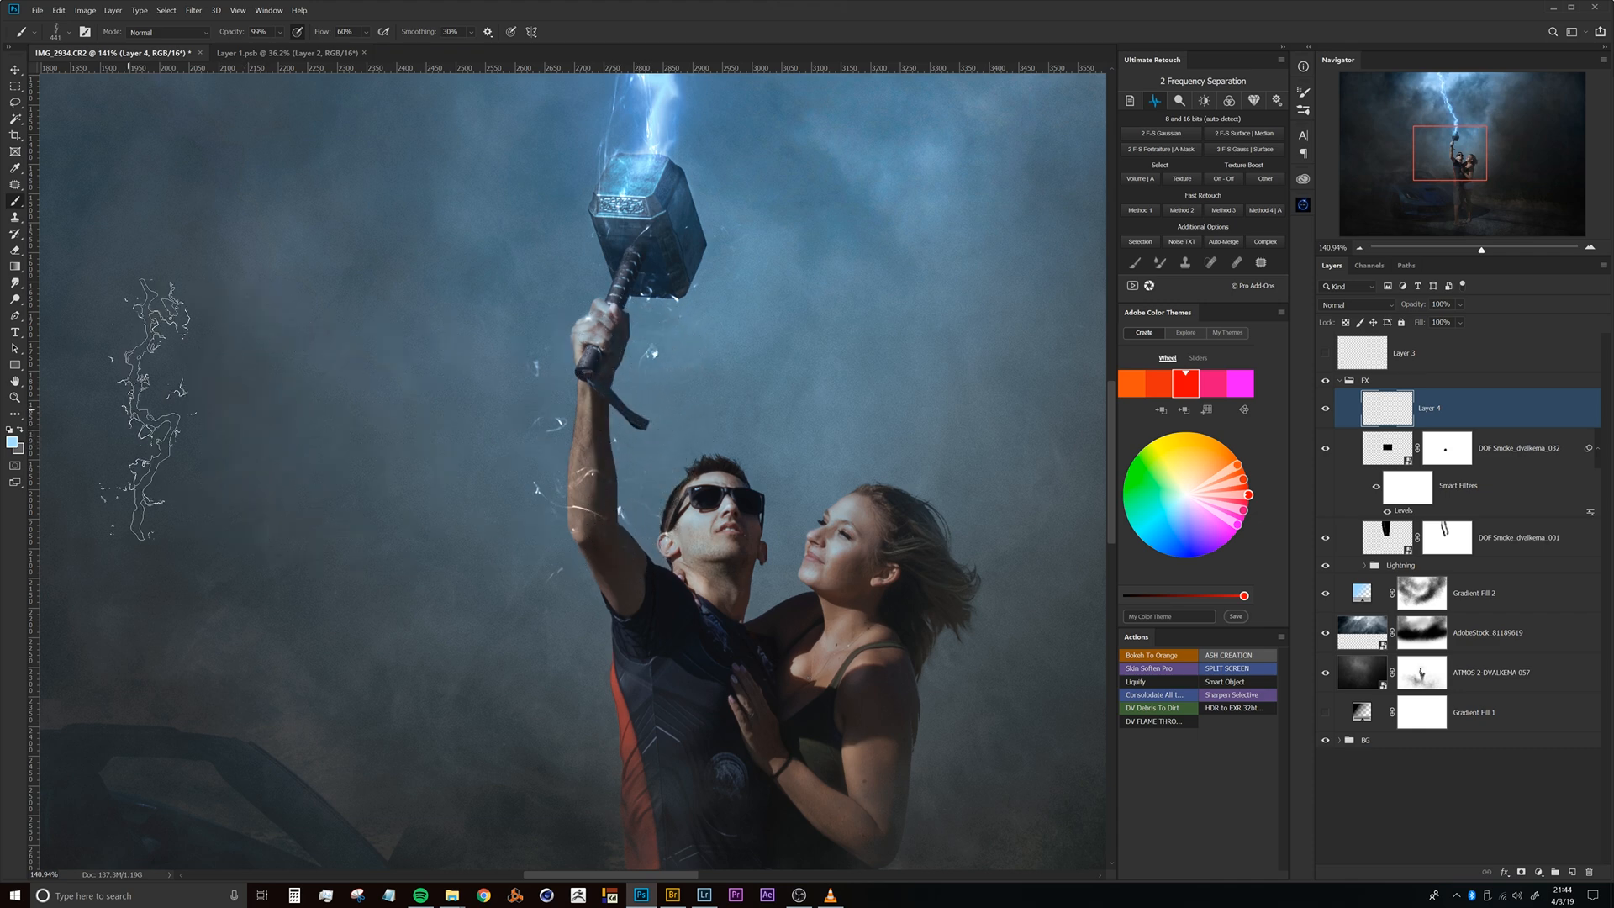
left_click(13, 442)
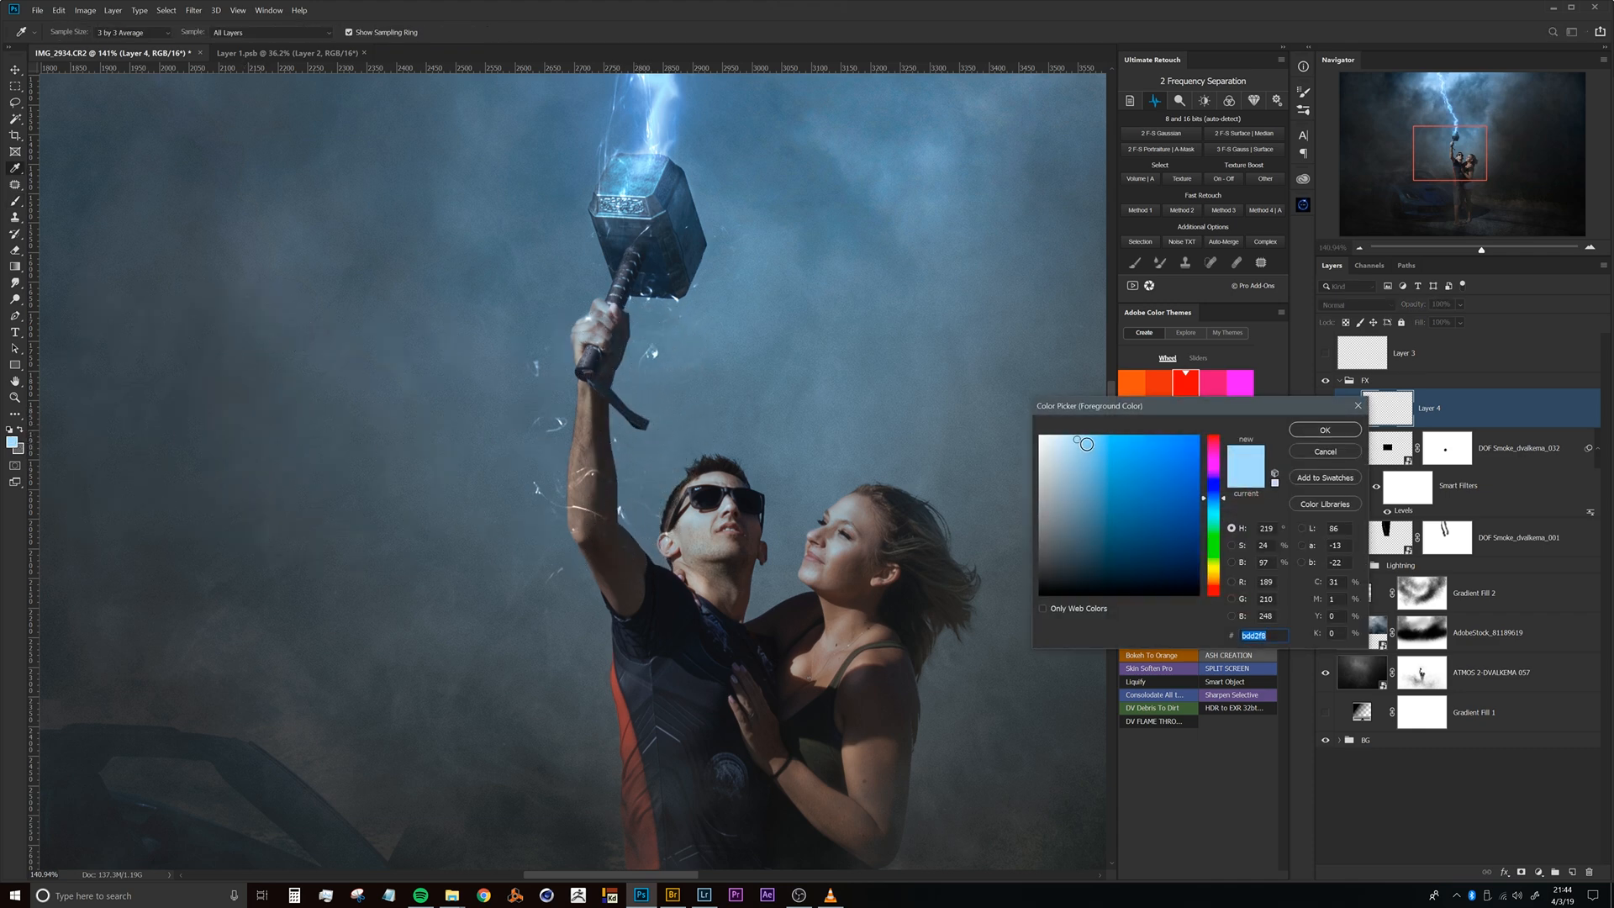
left_click(1324, 430)
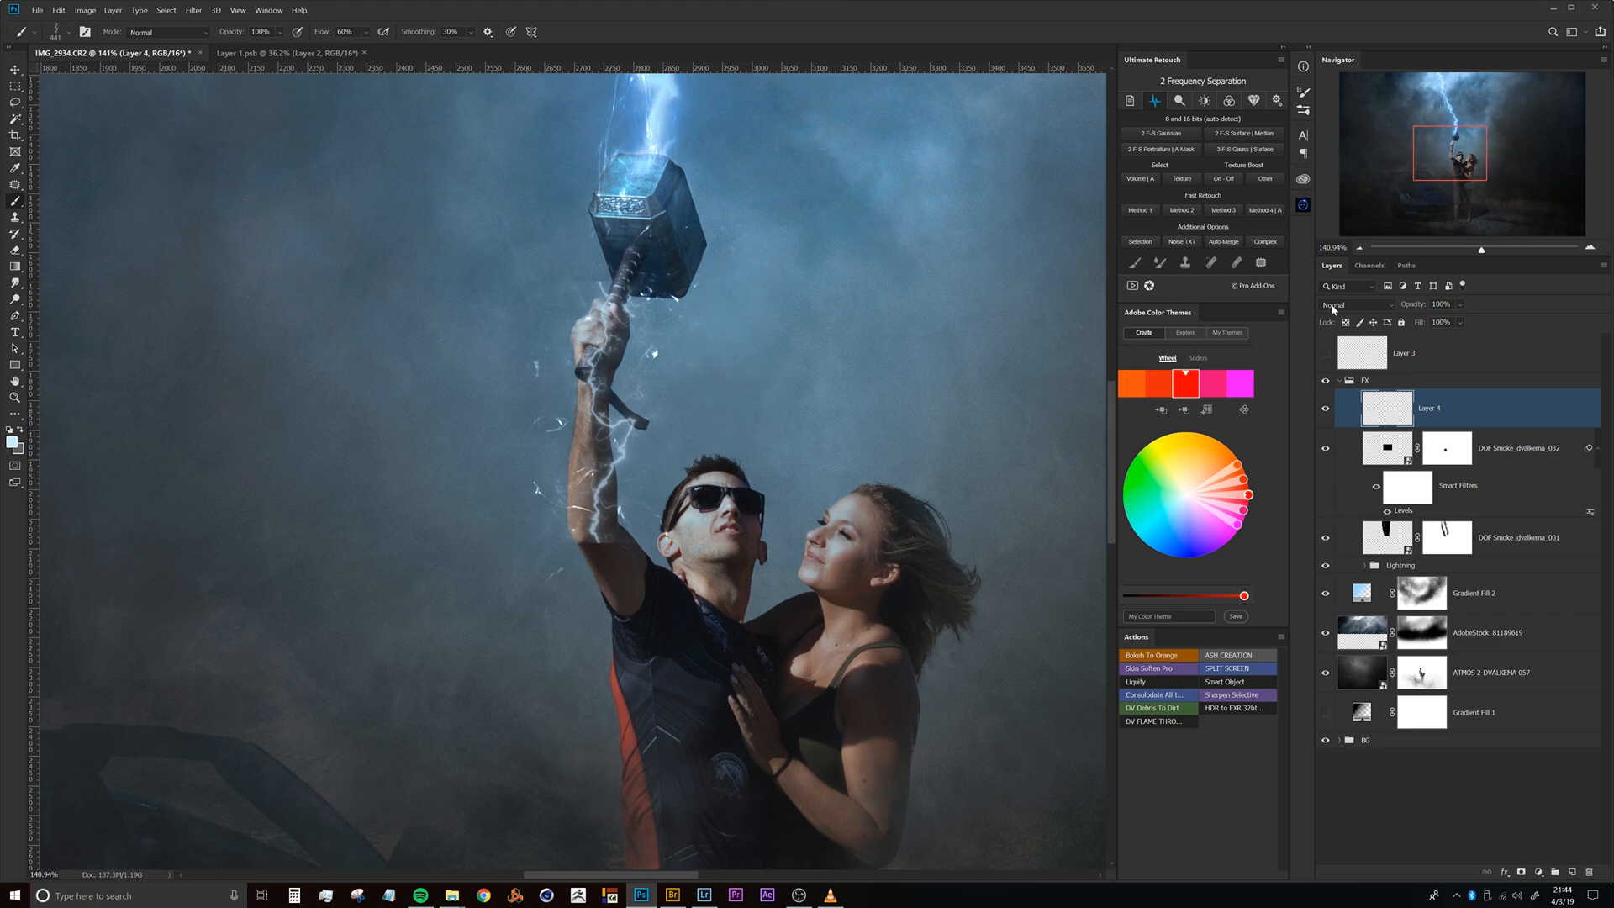
left_click(1355, 304)
left_click(1337, 426)
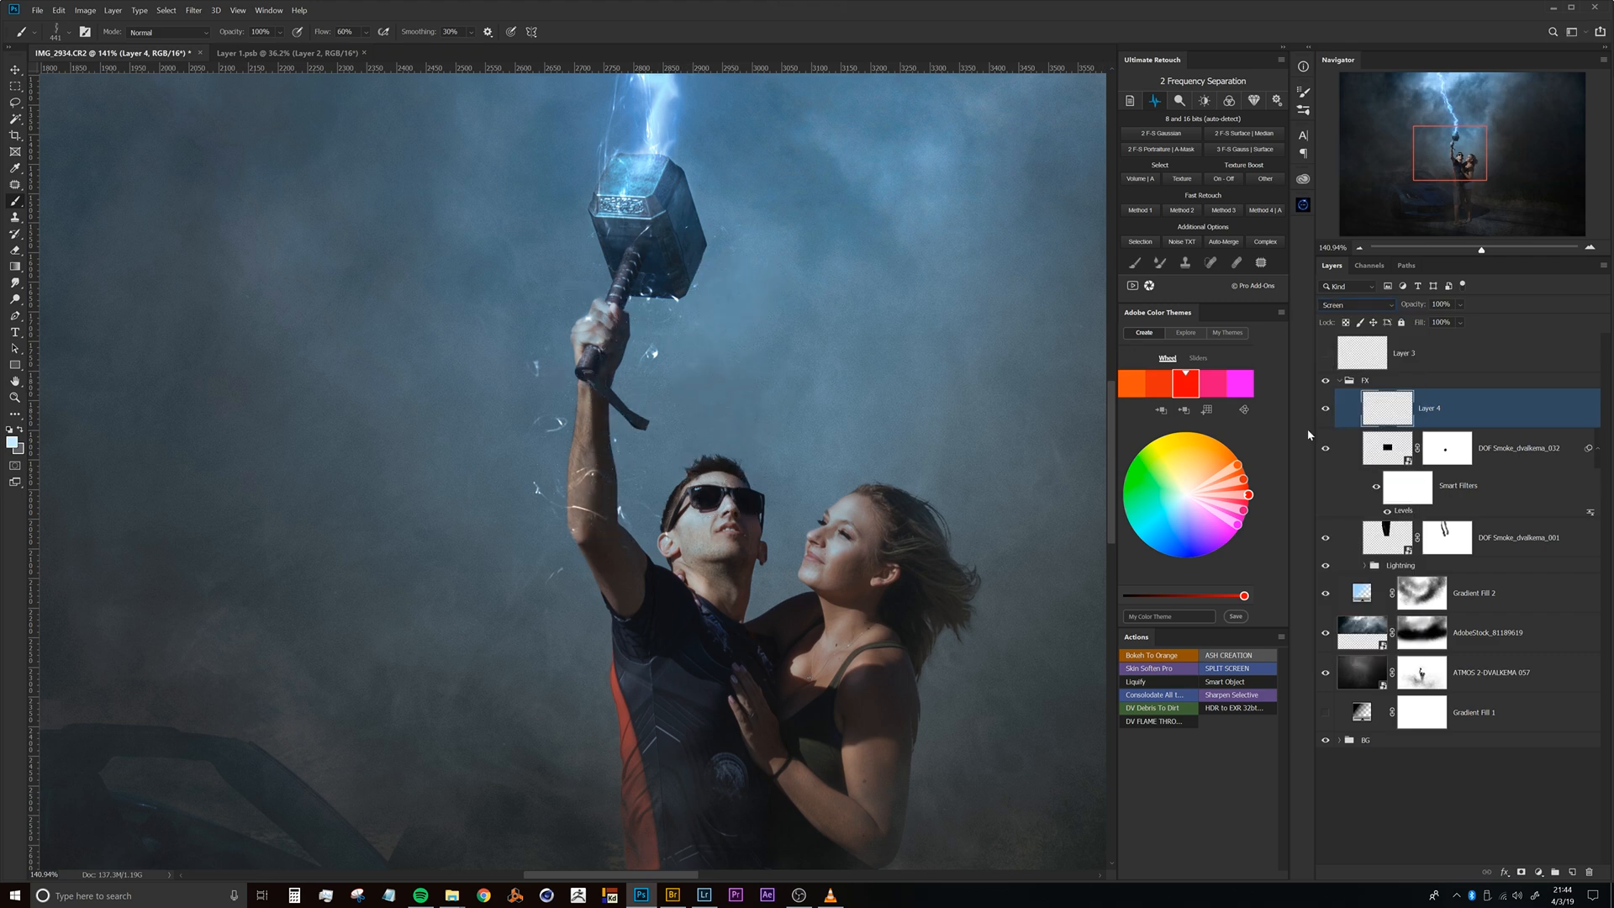
Try stamping the energy brush over the gripping hand and raised forearm.
left_click(593, 420)
mouse_move(682, 385)
left_mouse_down()
mouse_move(645, 409)
mouse_move(684, 403)
left_mouse_up()
key("ctrl+z")
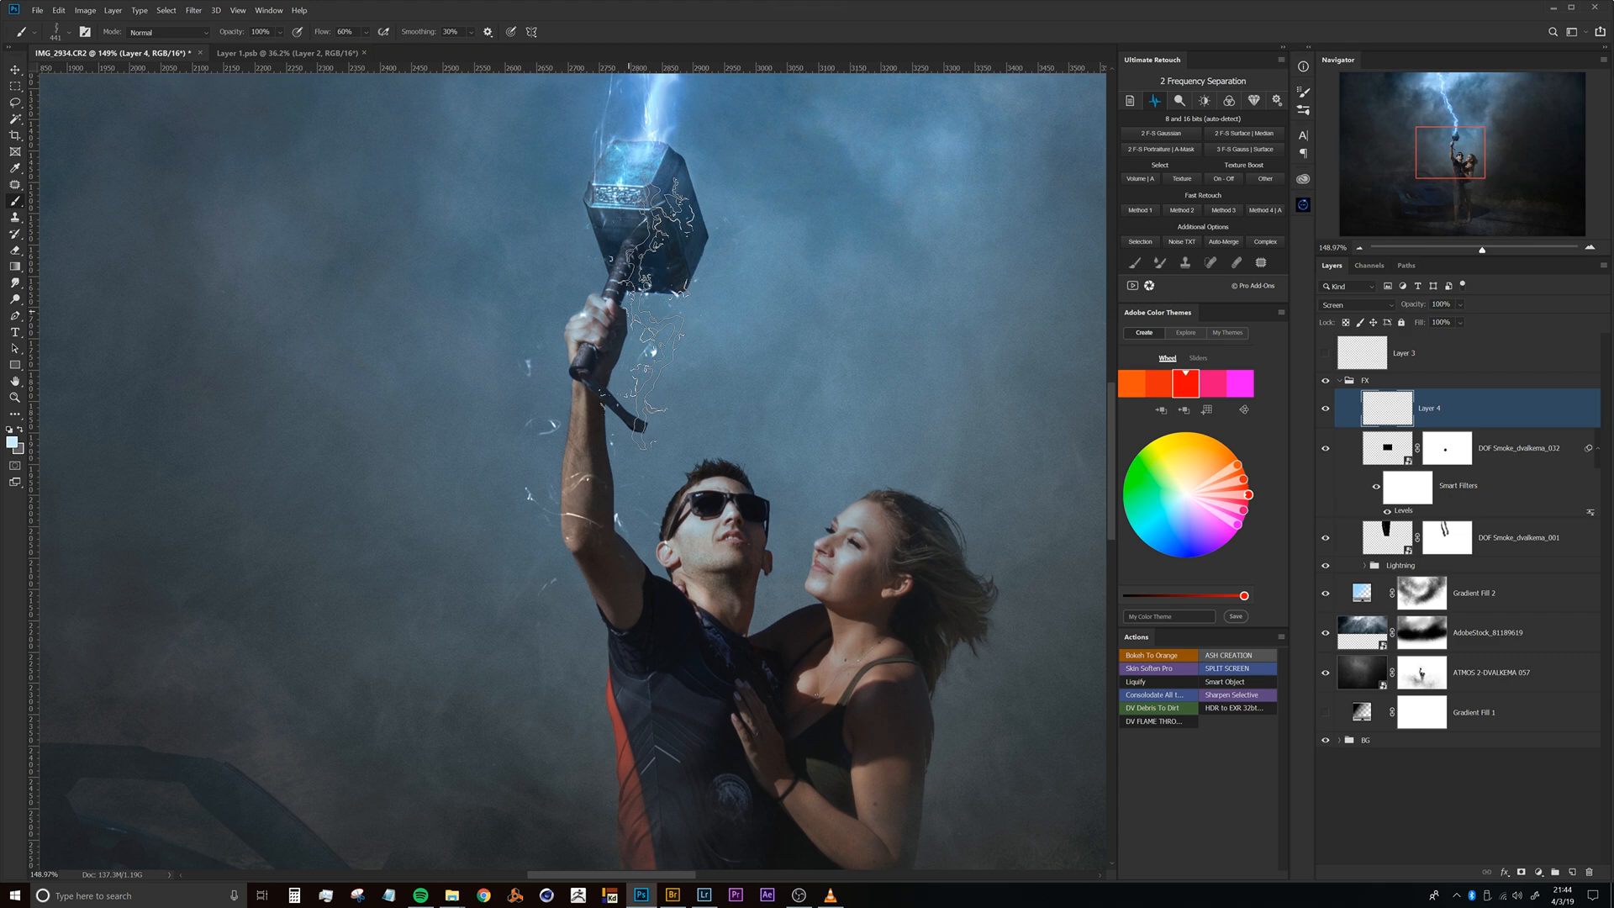
left_click(588, 408)
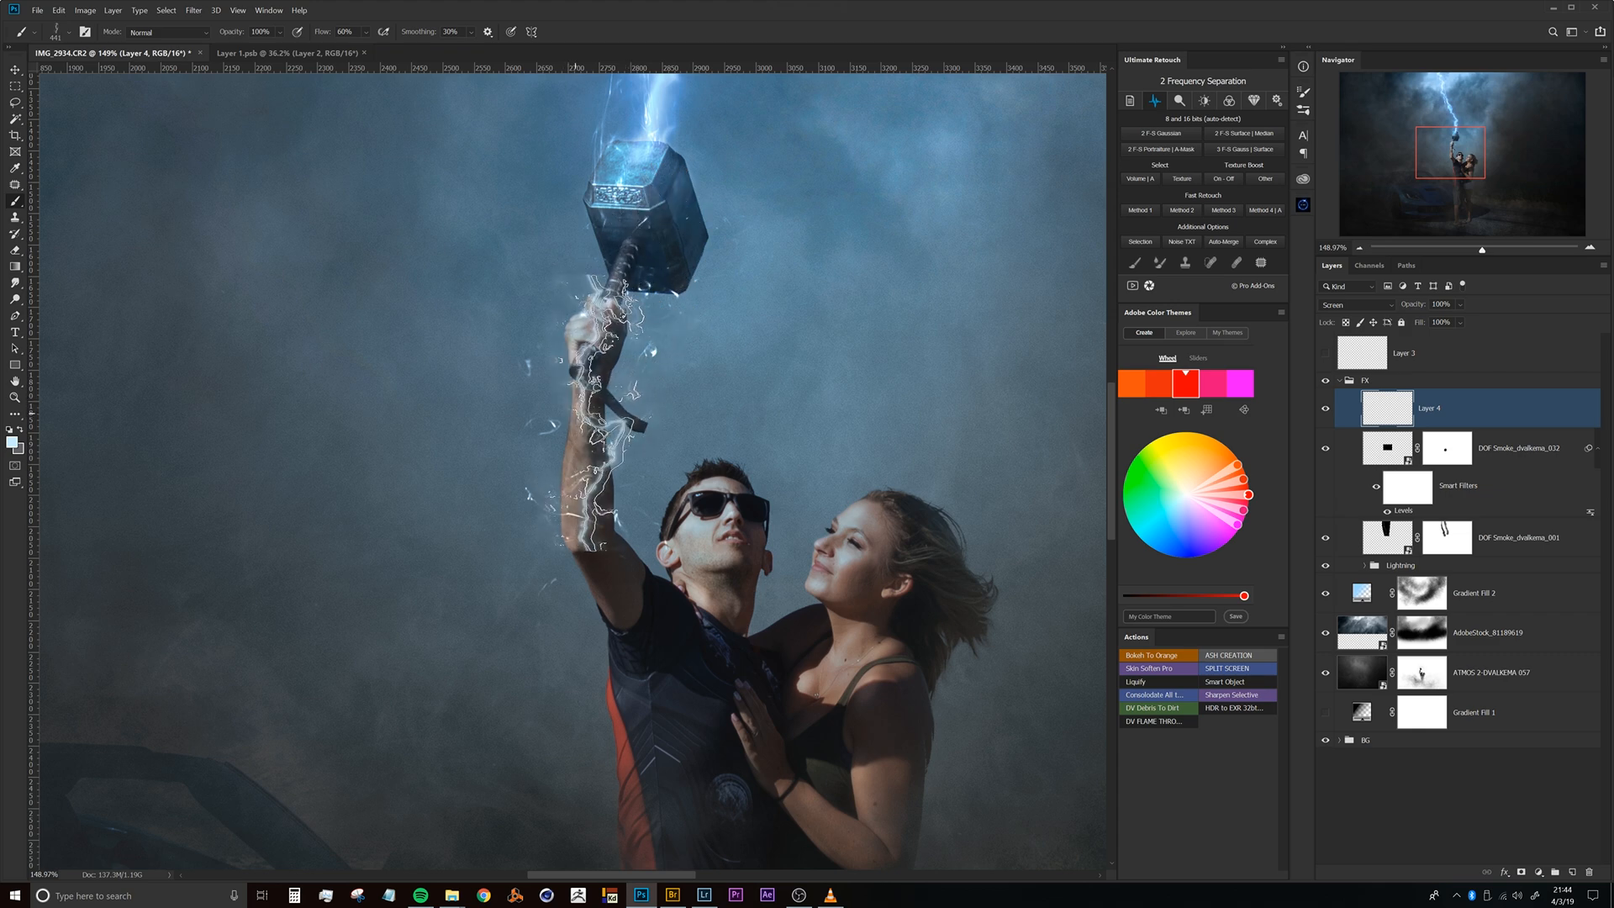
key("ctrl+z")
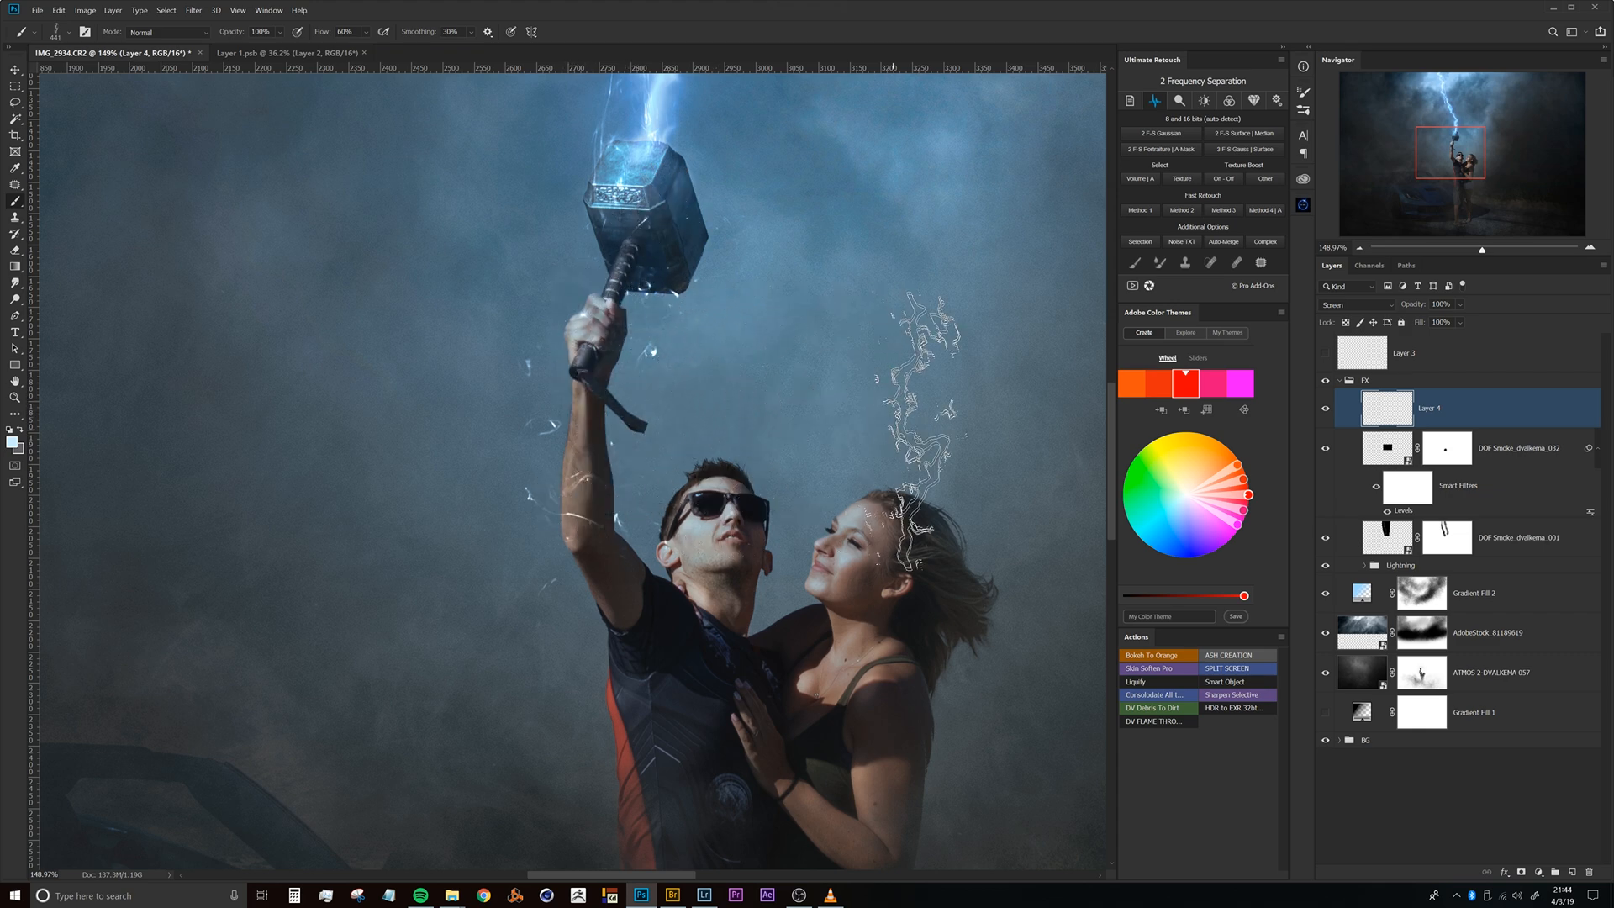
Stamp the pale-blue energy brush twice in the same spot over the man's gripping hand and raised forearm.
left_click(593, 403)
left_click(593, 403)
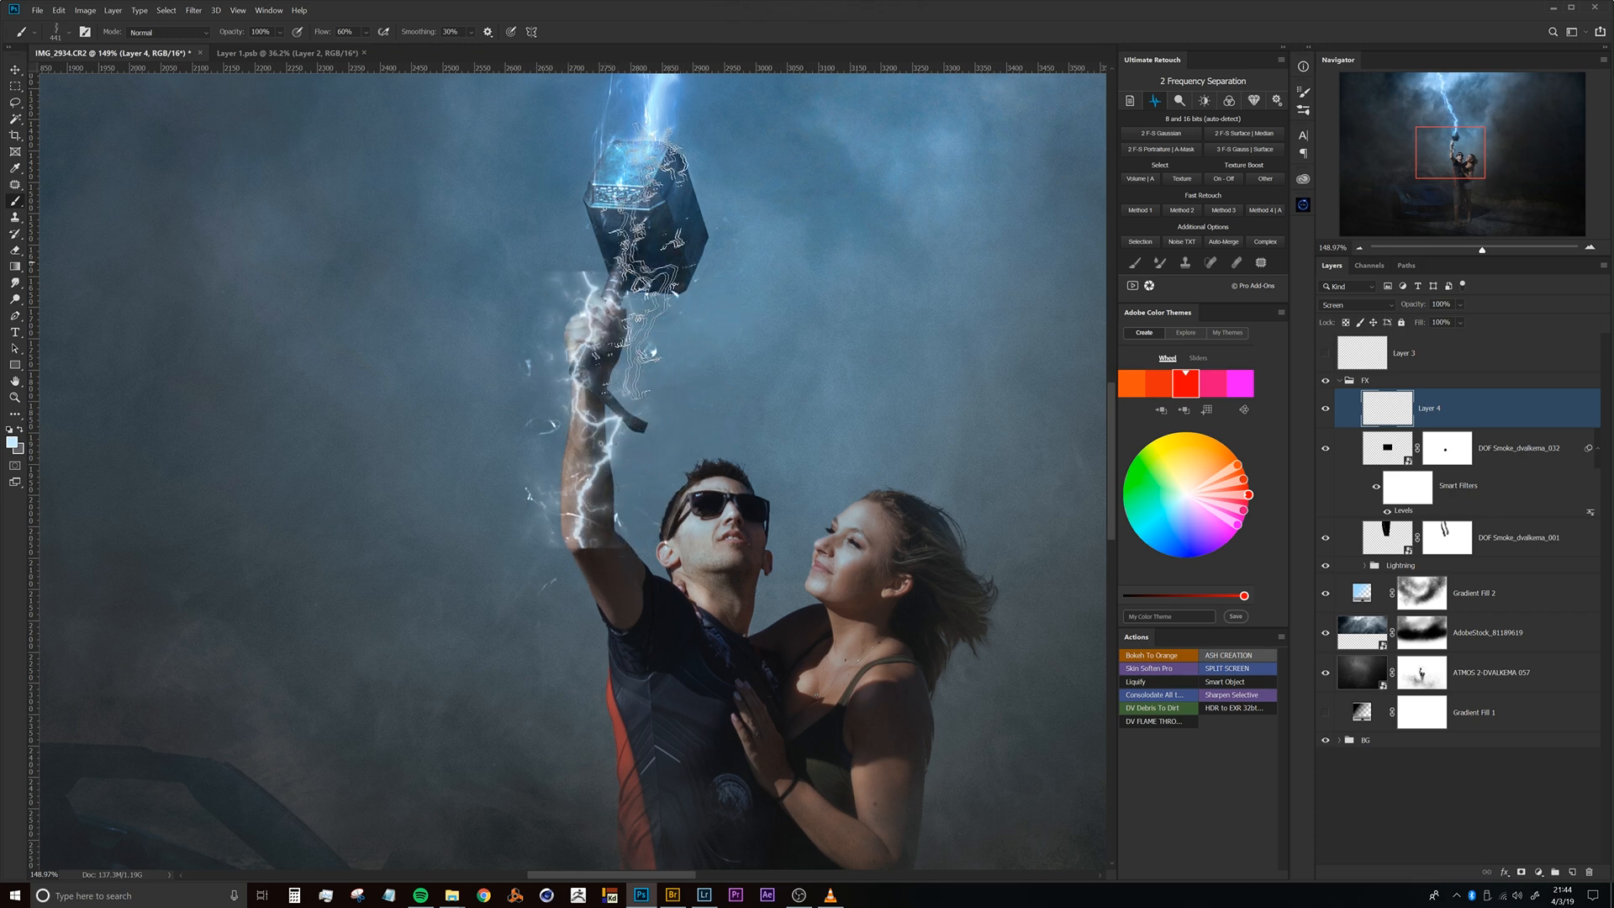
left_click_drag(652, 261, 598, 389)
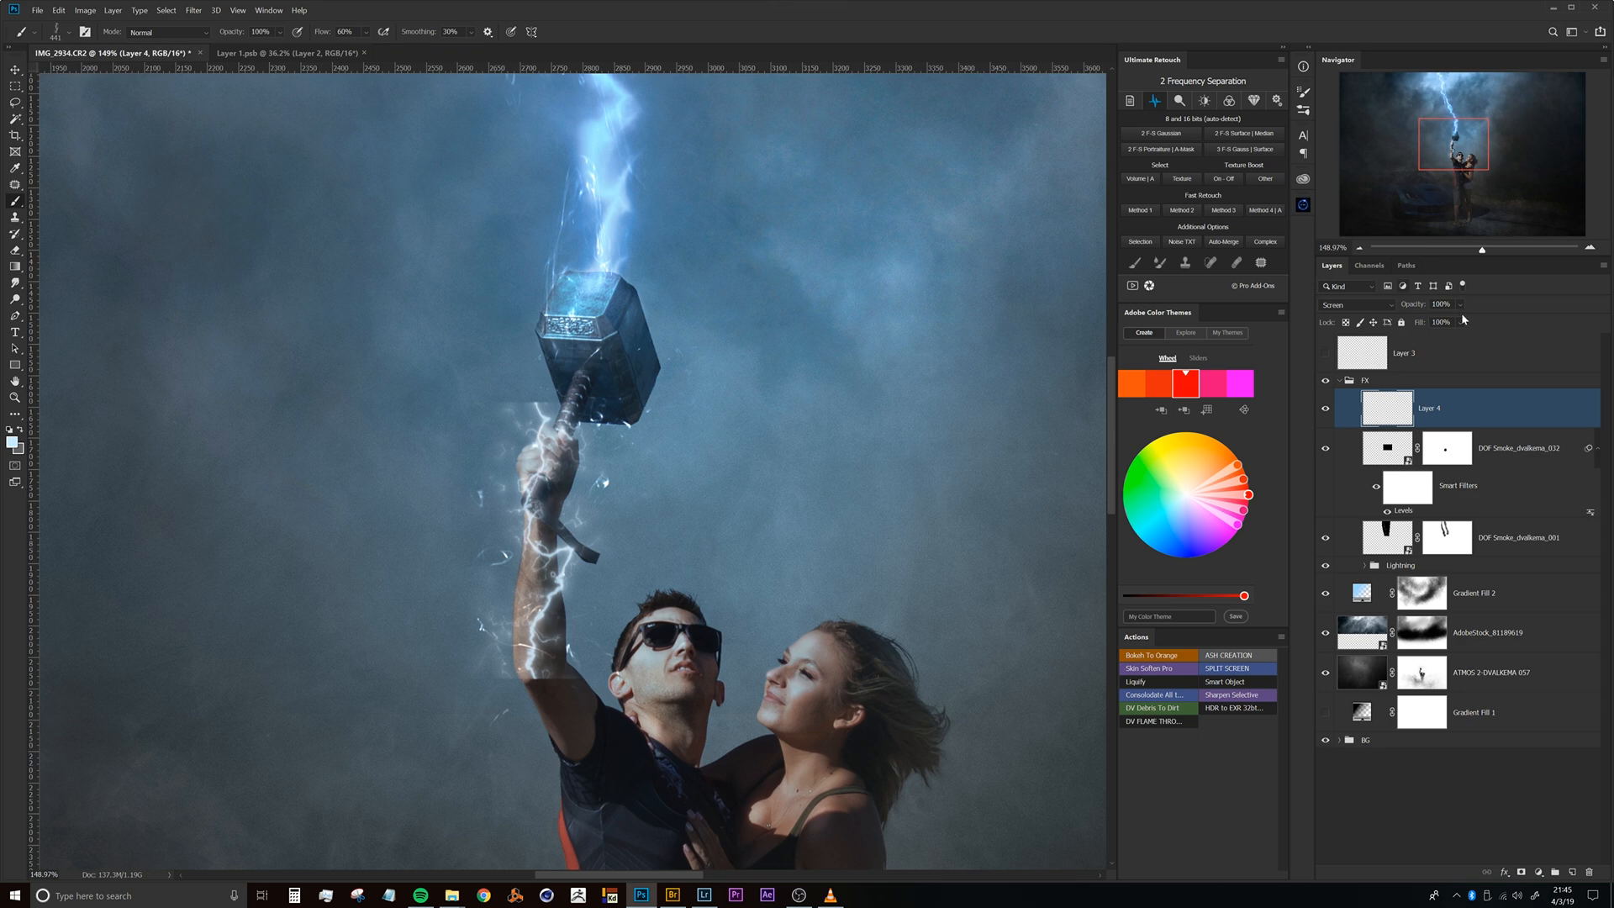
left_click_drag(827, 359, 834, 284)
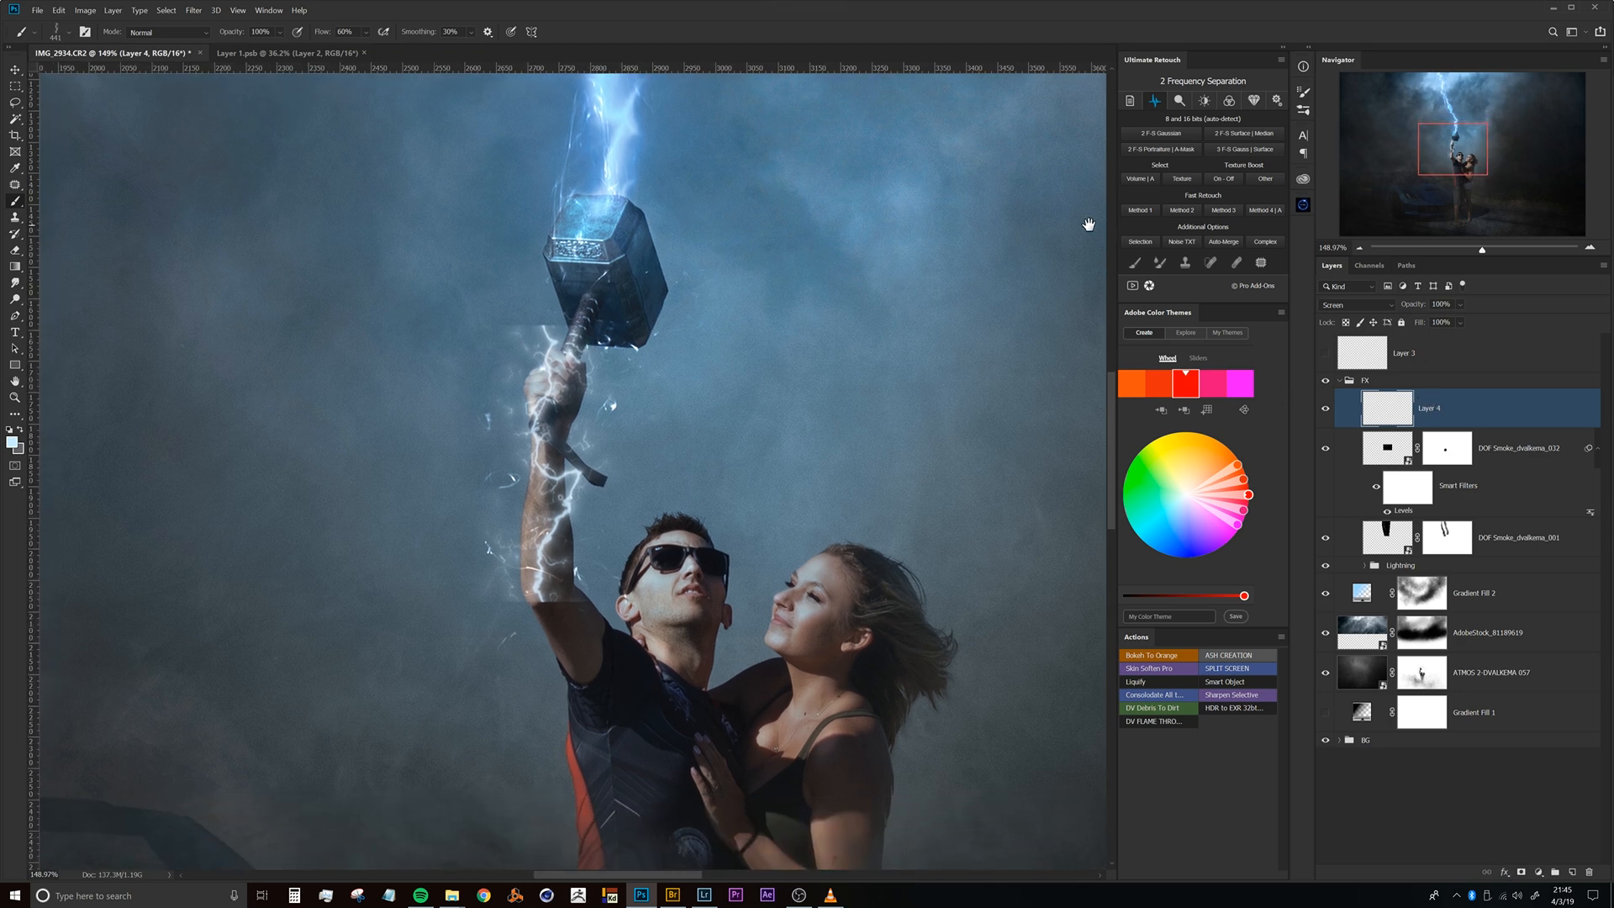
Compare the Color Dodge and Lighten blending modes on Layer 4 and return it to Screen.
left_click(1334, 305)
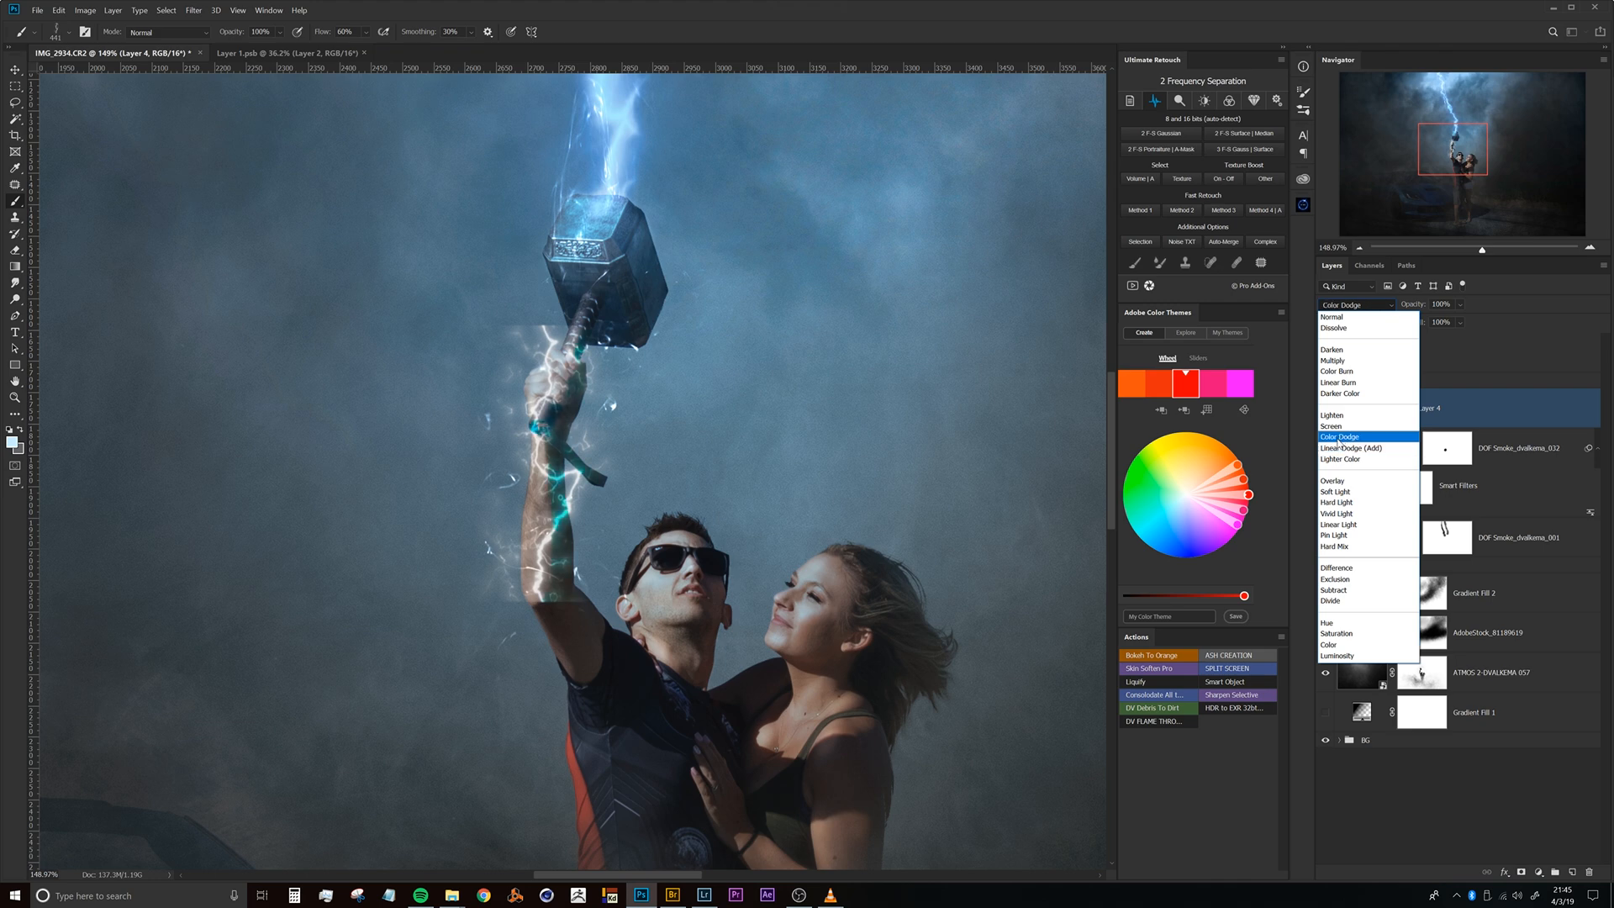
left_click(1336, 427)
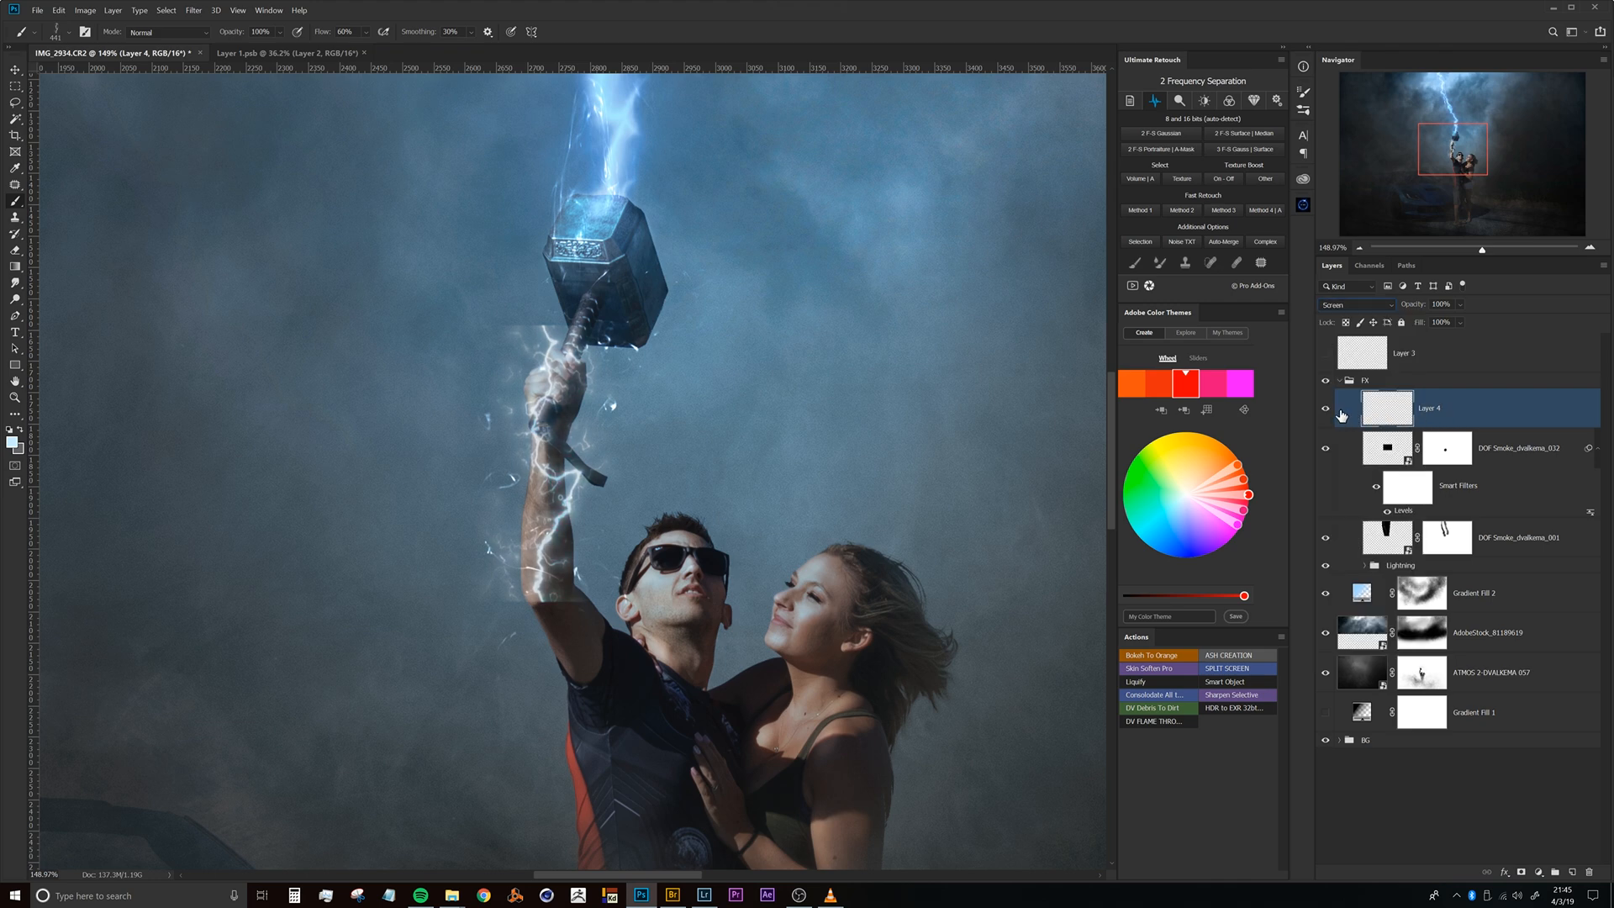
left_click(1355, 308)
left_click(1342, 313)
left_click(1375, 307)
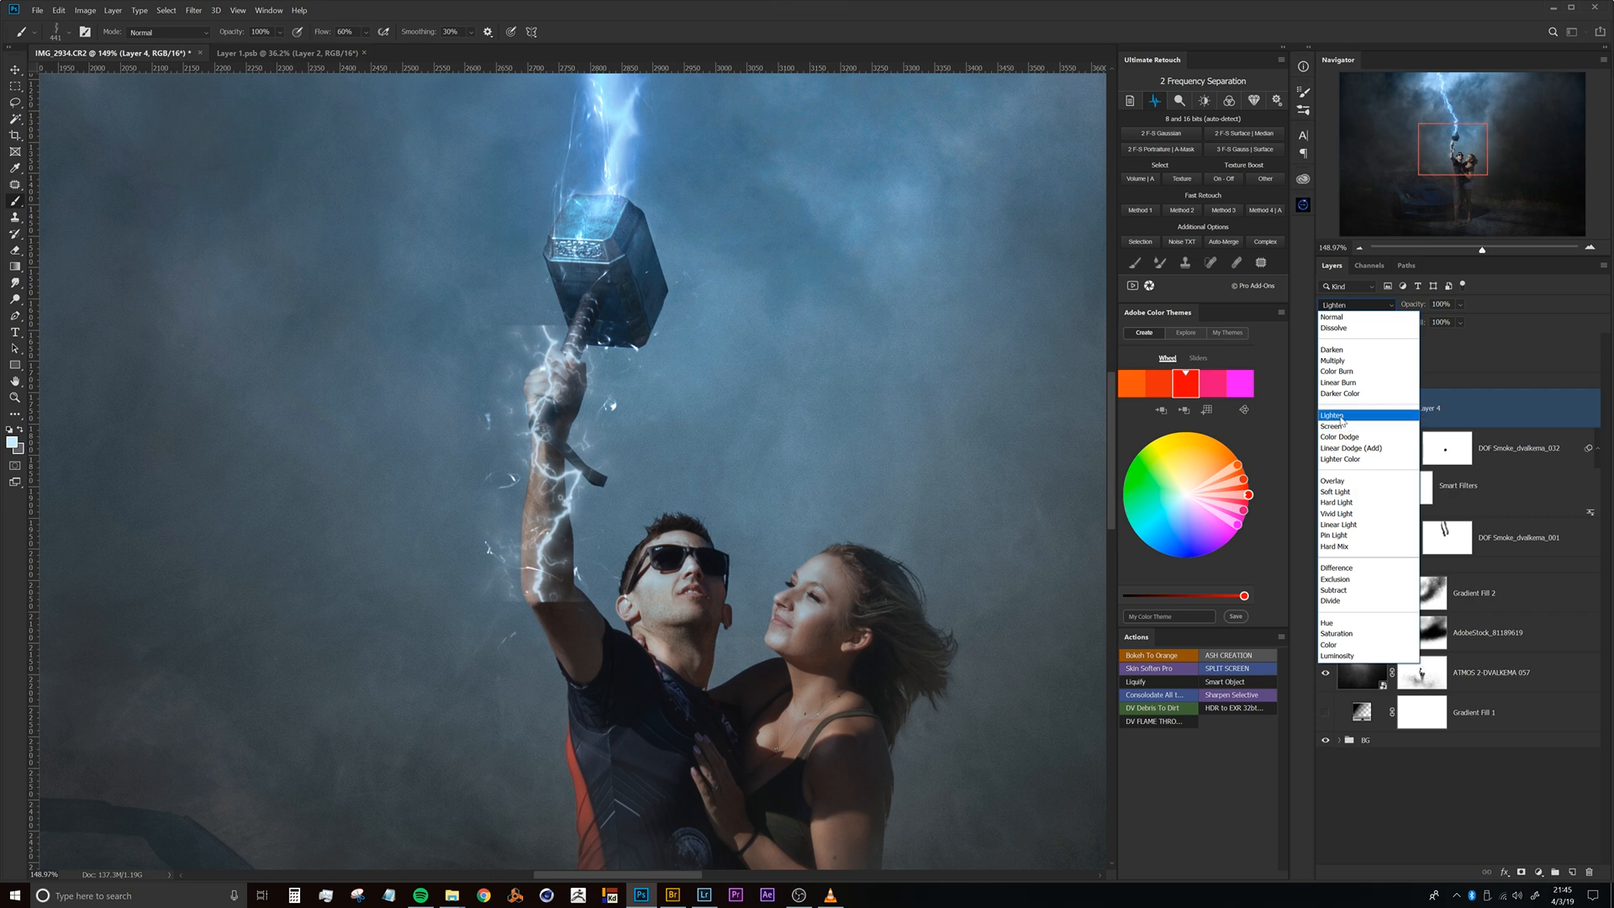
left_click(1345, 426)
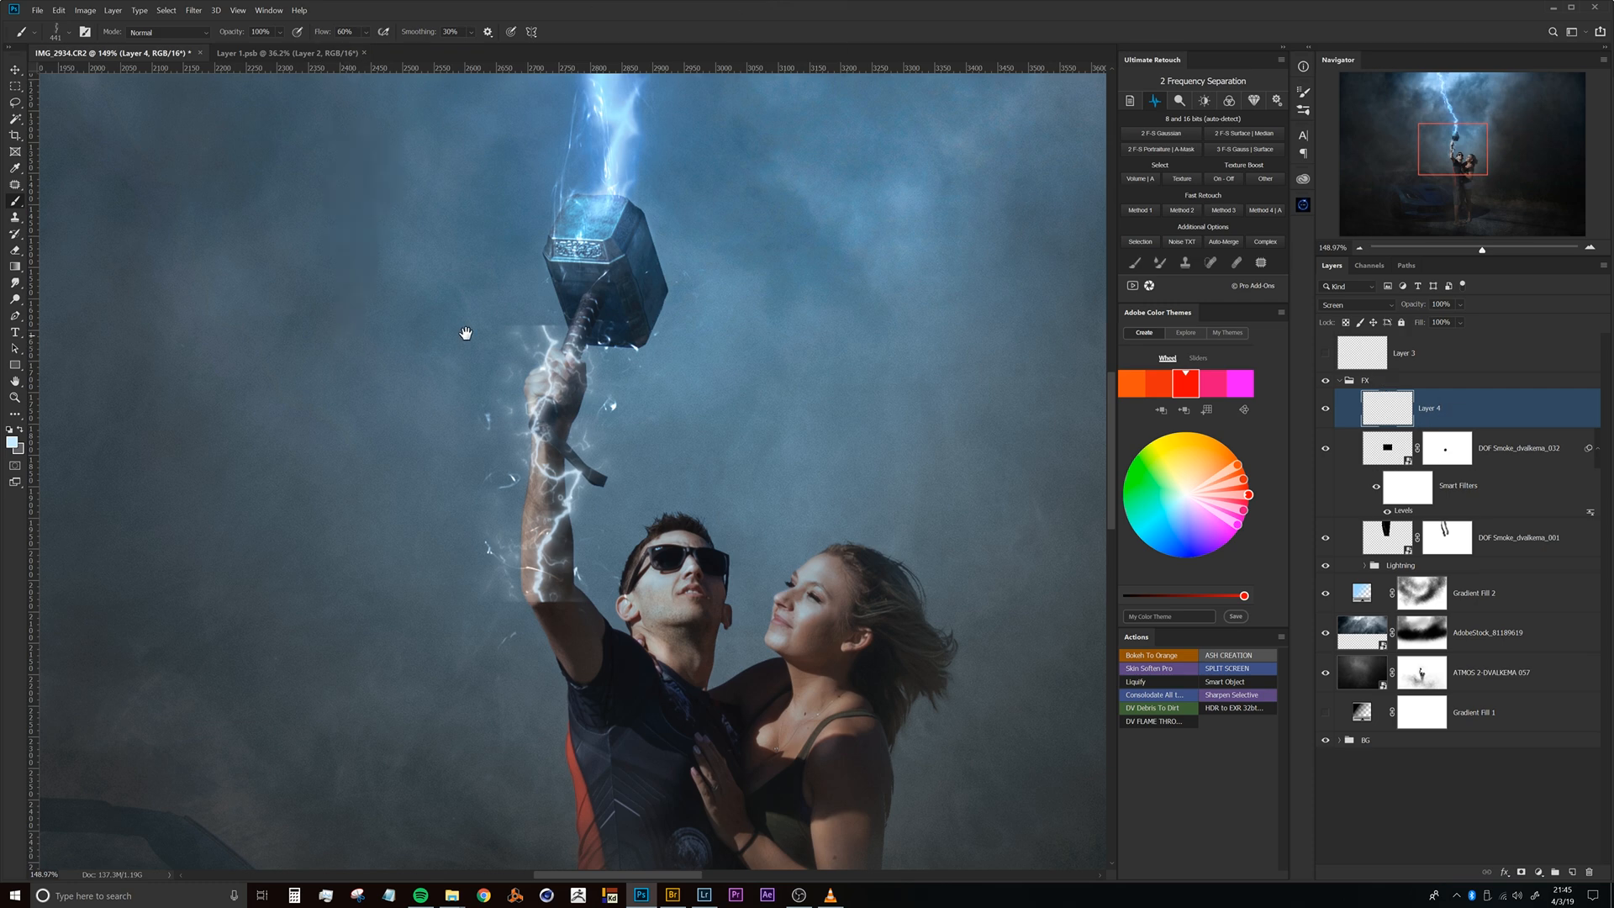
Warp Layer 4's energy so it bends along the raised forearm and reaches up the hammer's handle.
left_click_drag(466, 335, 476, 370)
mouse_move(584, 388)
left_mouse_down()
mouse_move(561, 366)
mouse_move(429, 371)
mouse_move(583, 365)
mouse_move(544, 373)
mouse_move(557, 380)
left_mouse_up()
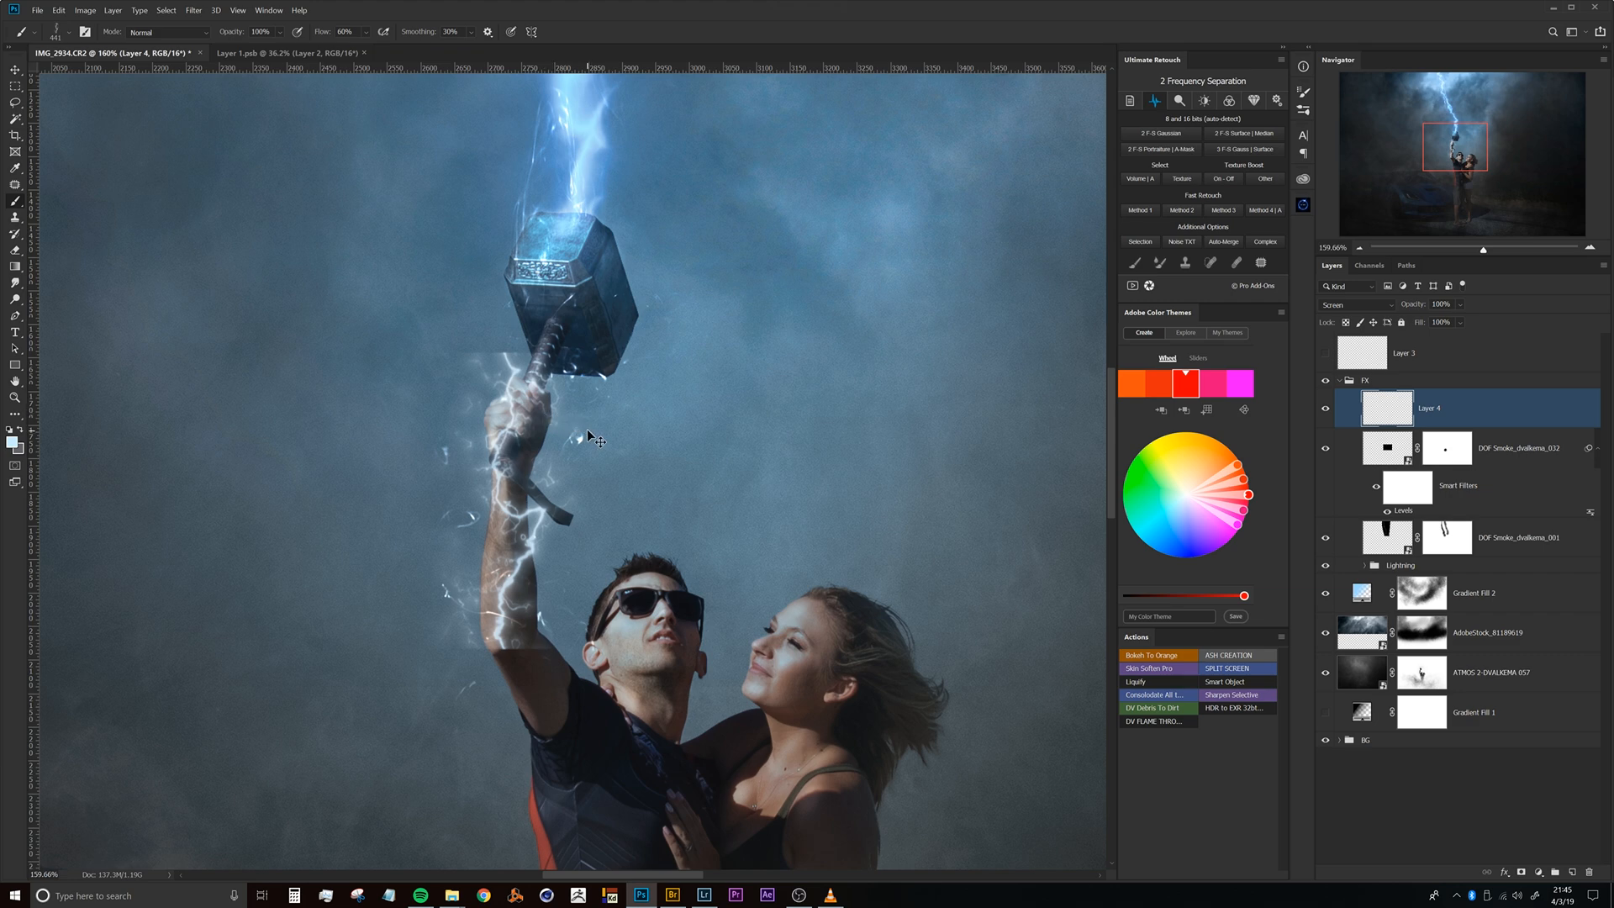
key("ctrl+t")
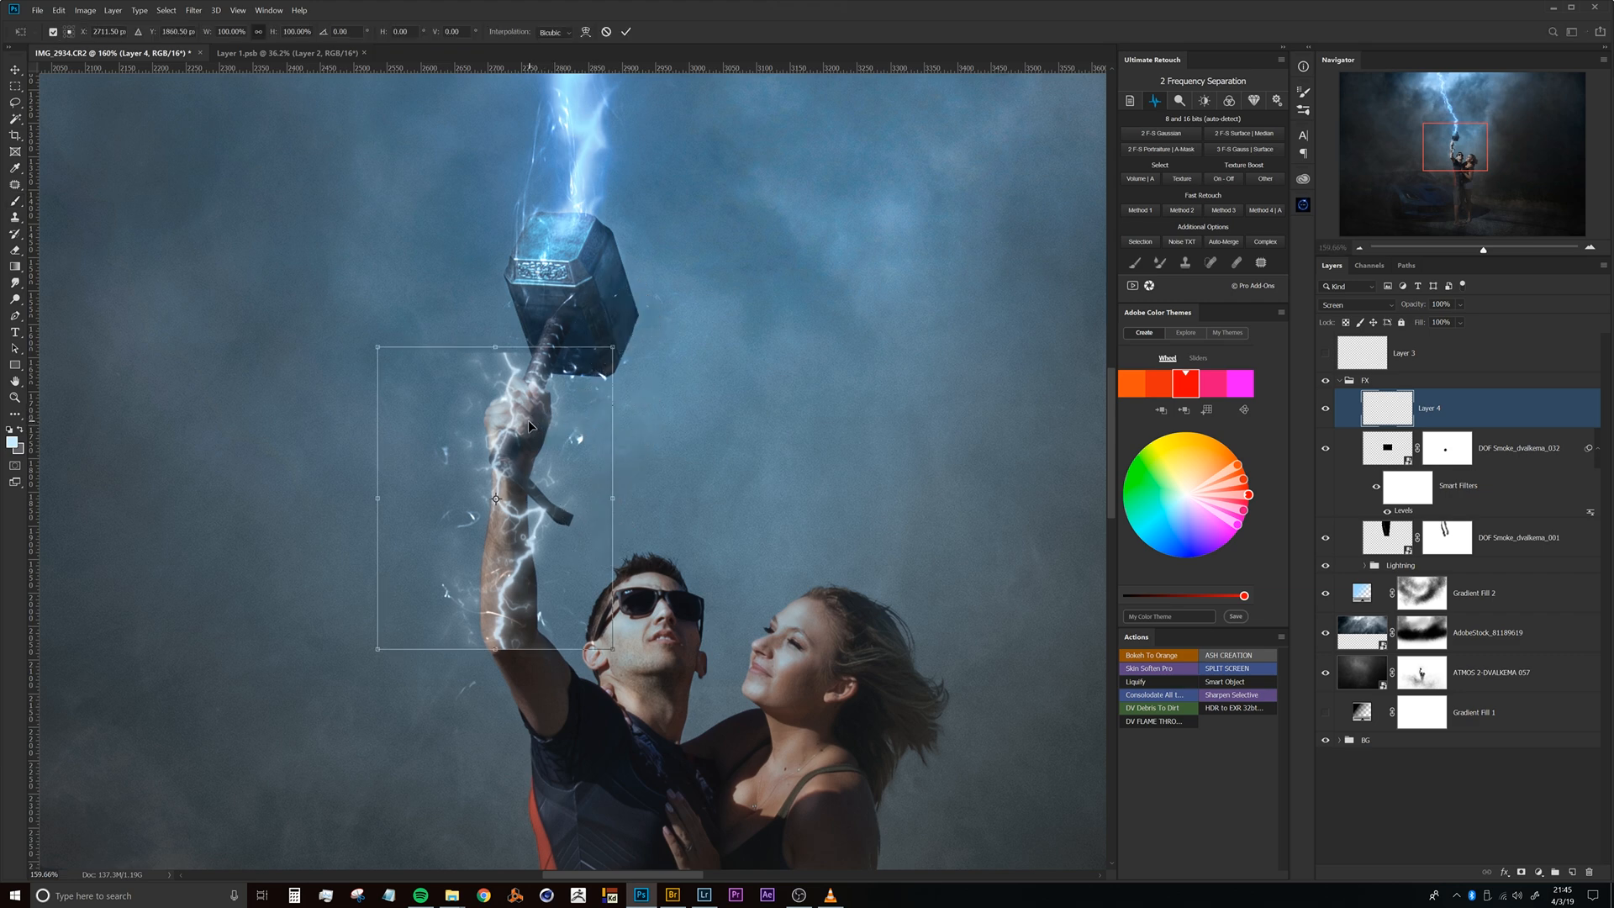
right_click(529, 422)
left_click(581, 510)
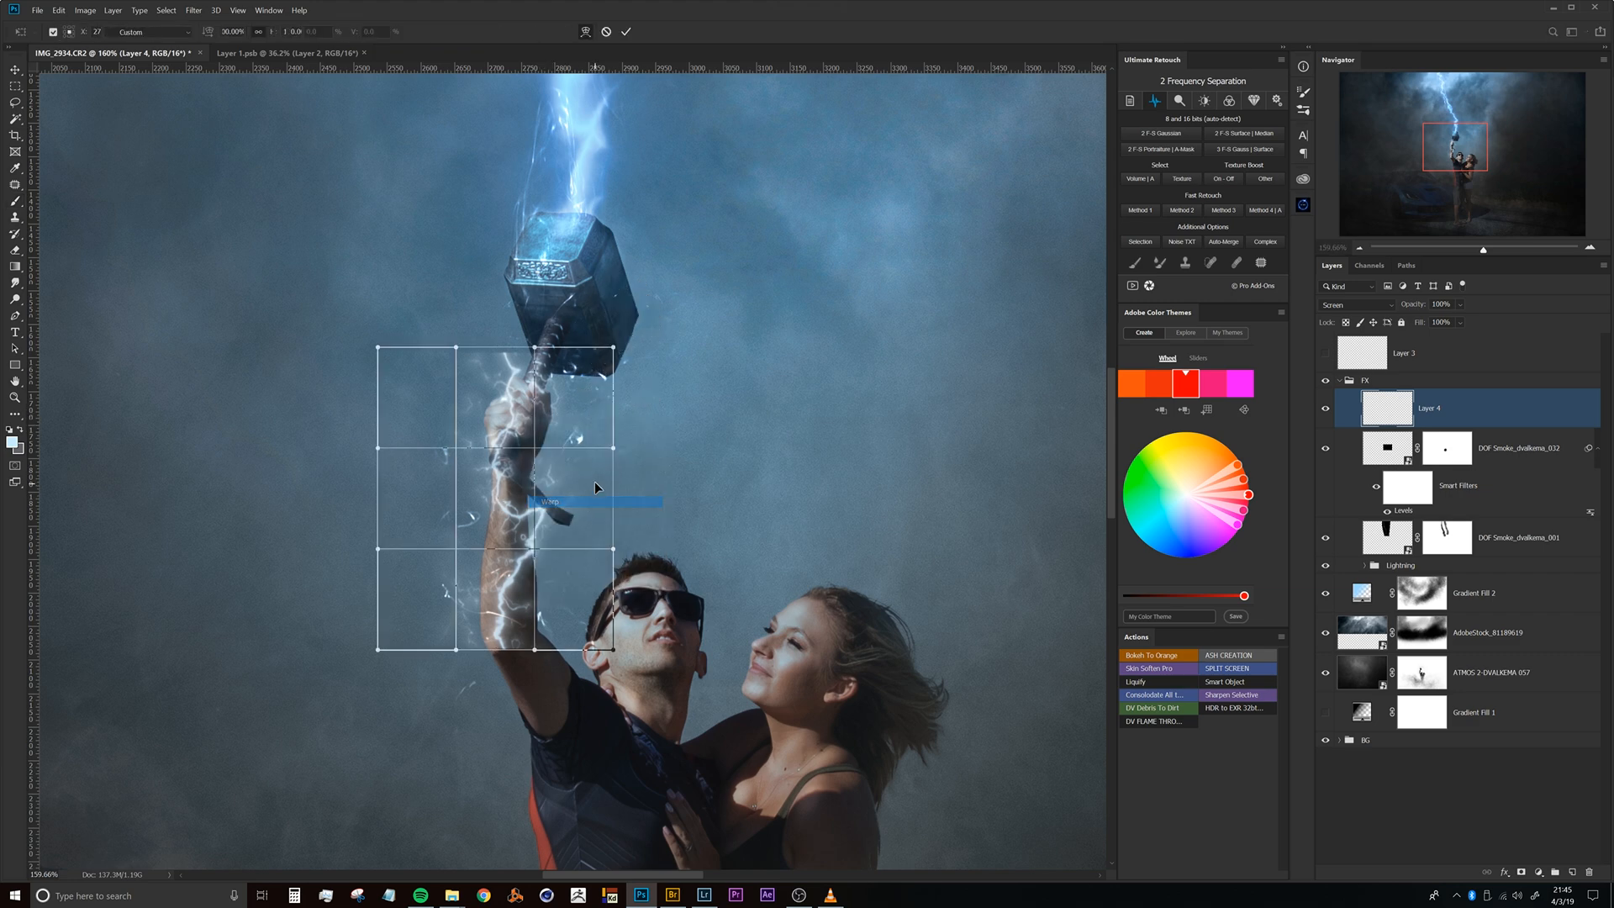
left_click(58, 10)
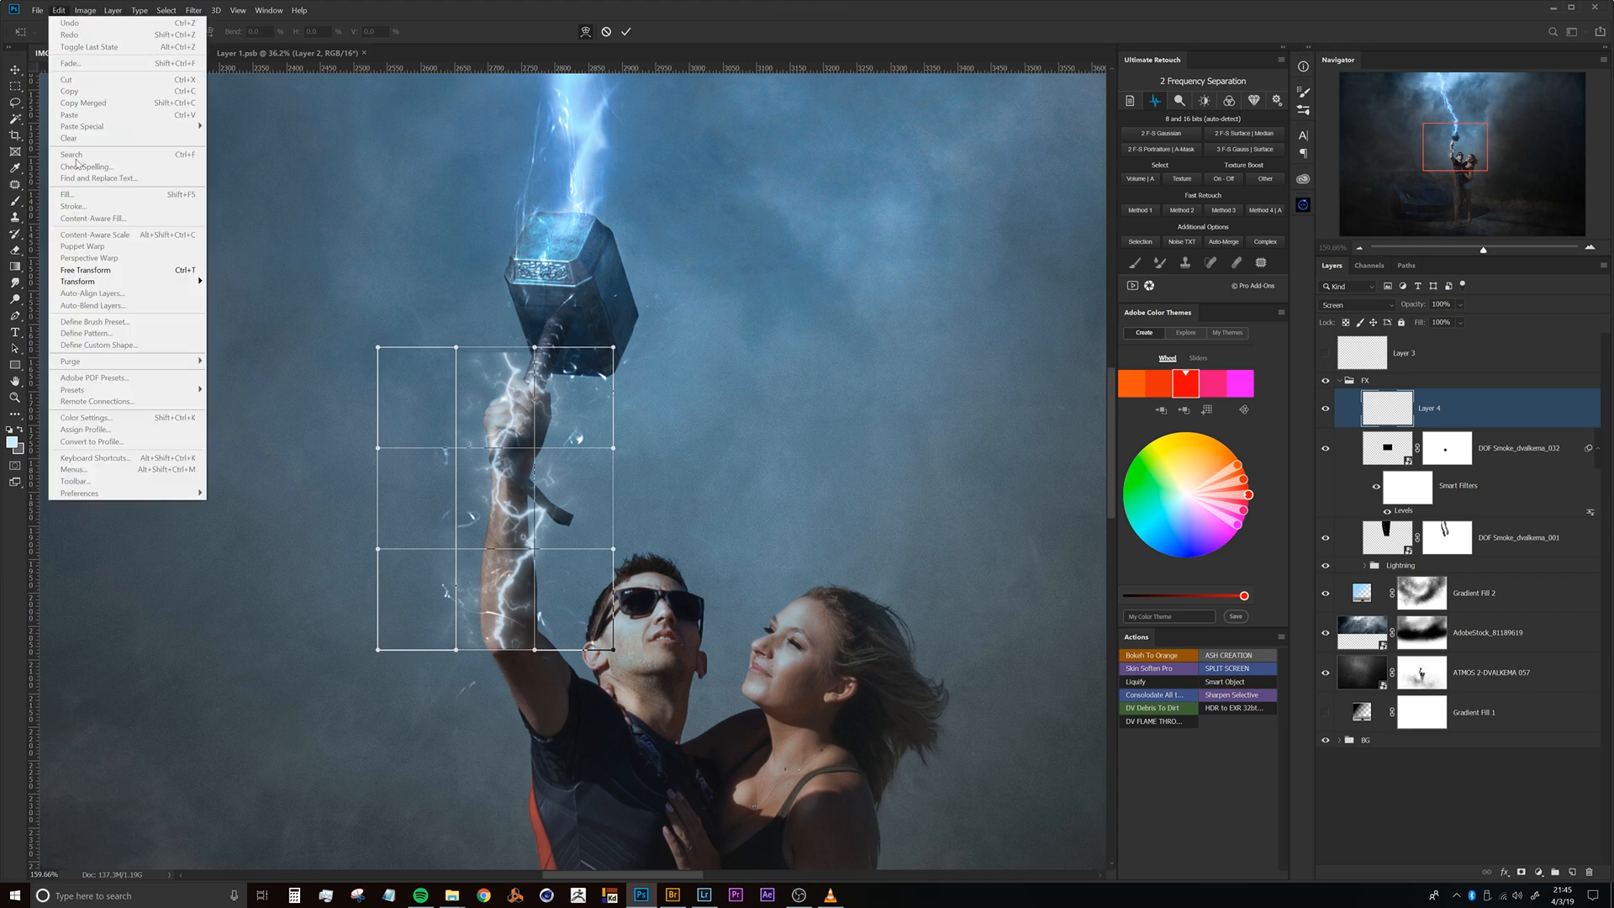
mouse_move(140, 283)
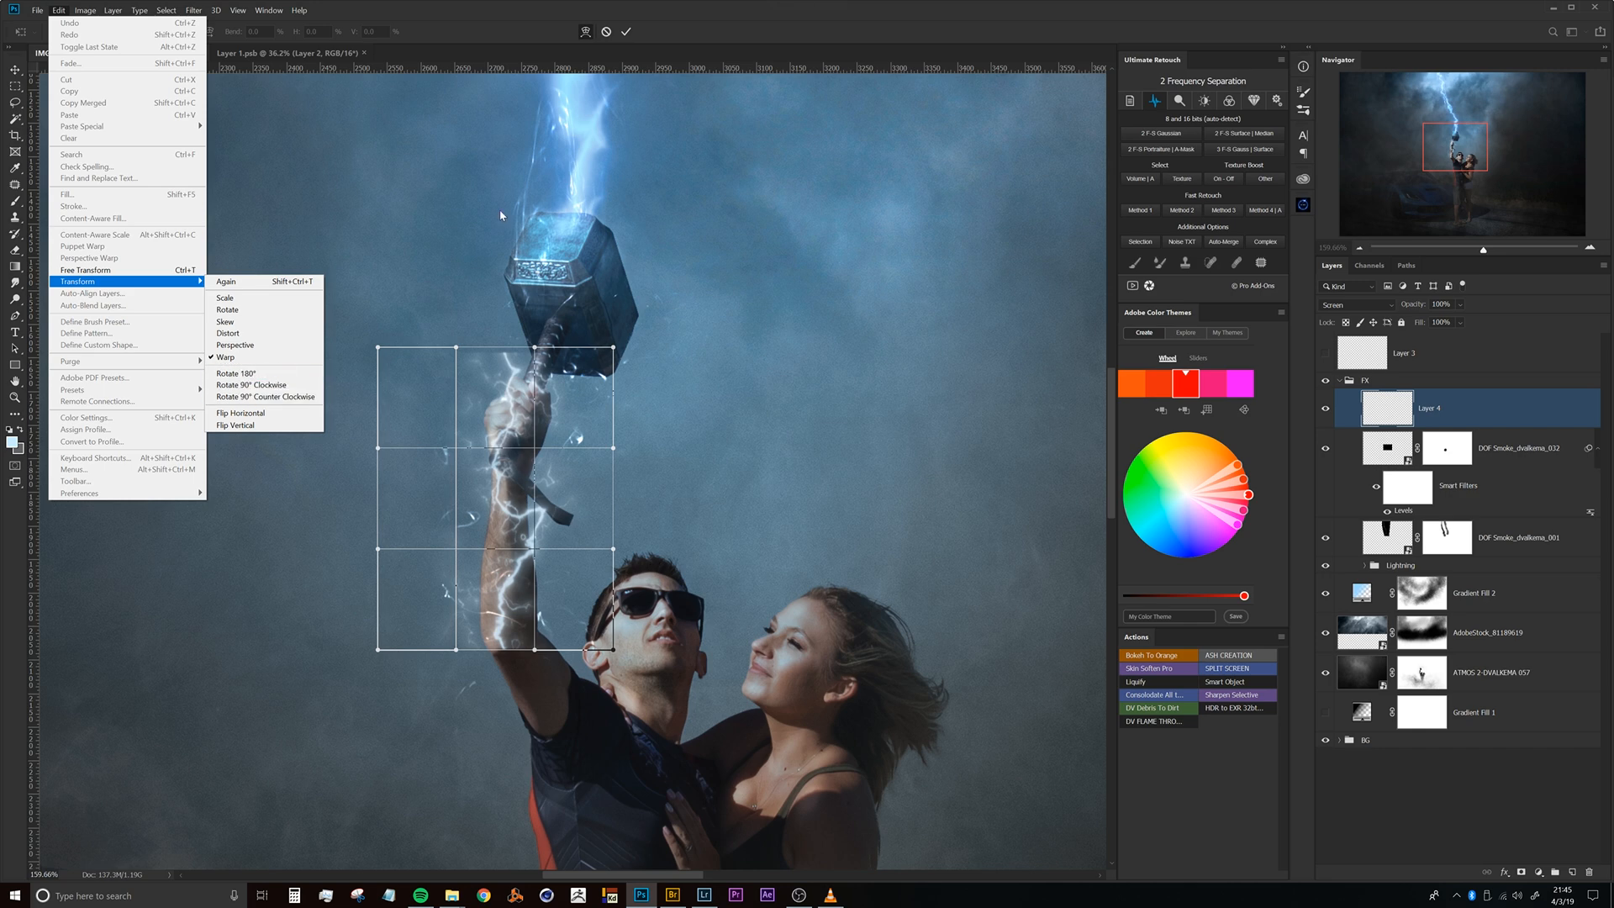
left_click(669, 37)
left_click_drag(551, 374, 499, 620)
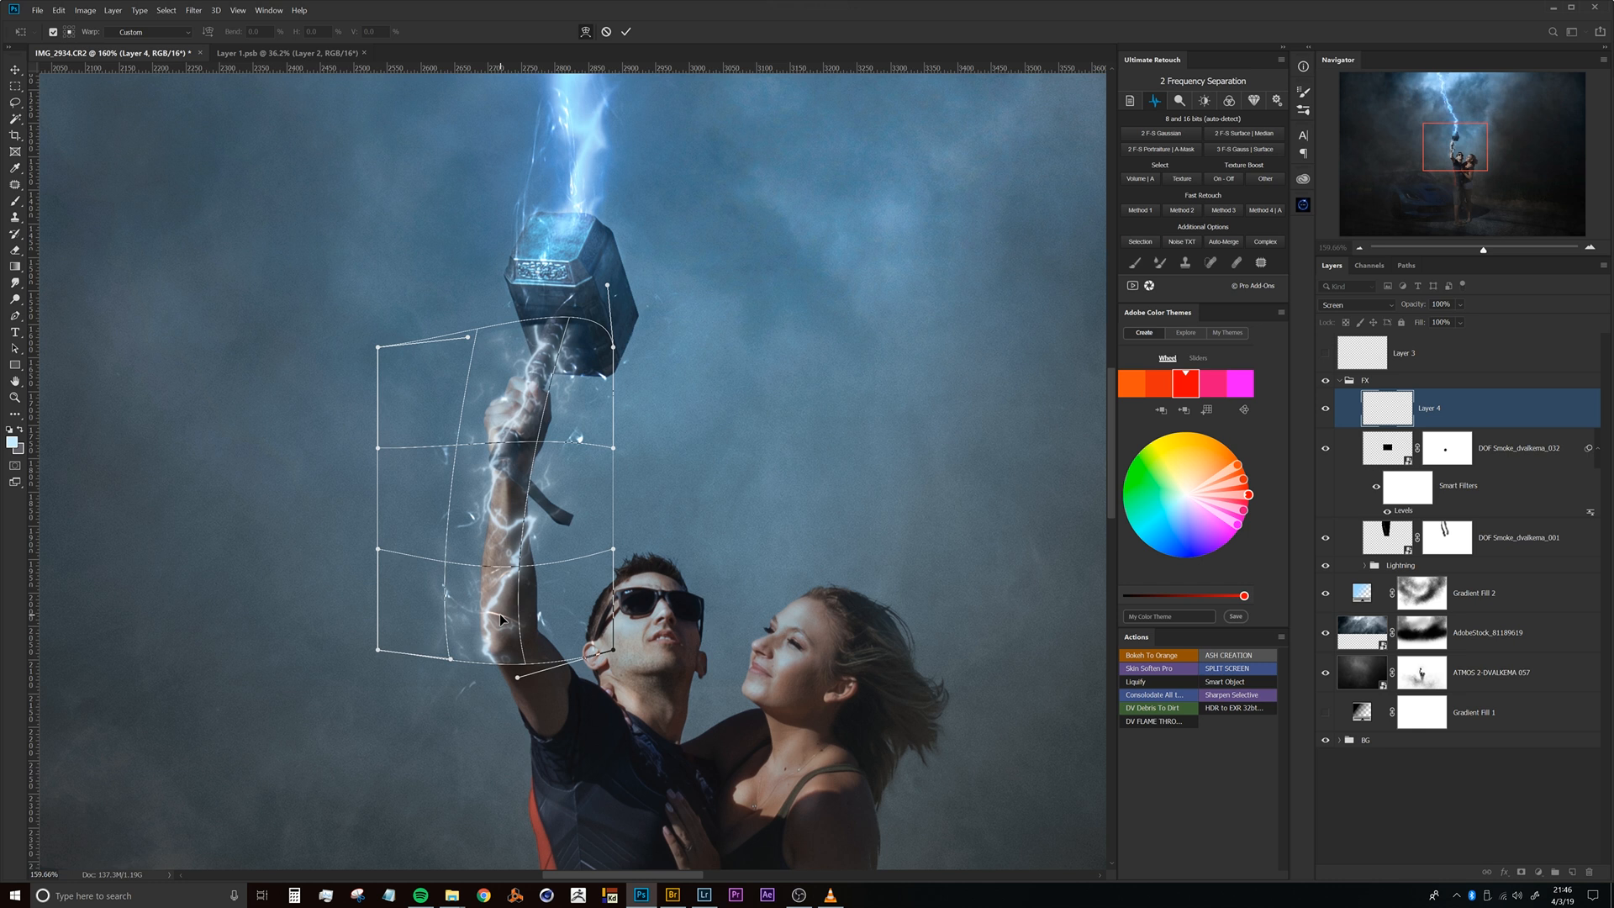
Refine the warp so the bolts follow the forearm down to the elbow, and apply it.
left_click_drag(504, 521, 478, 296)
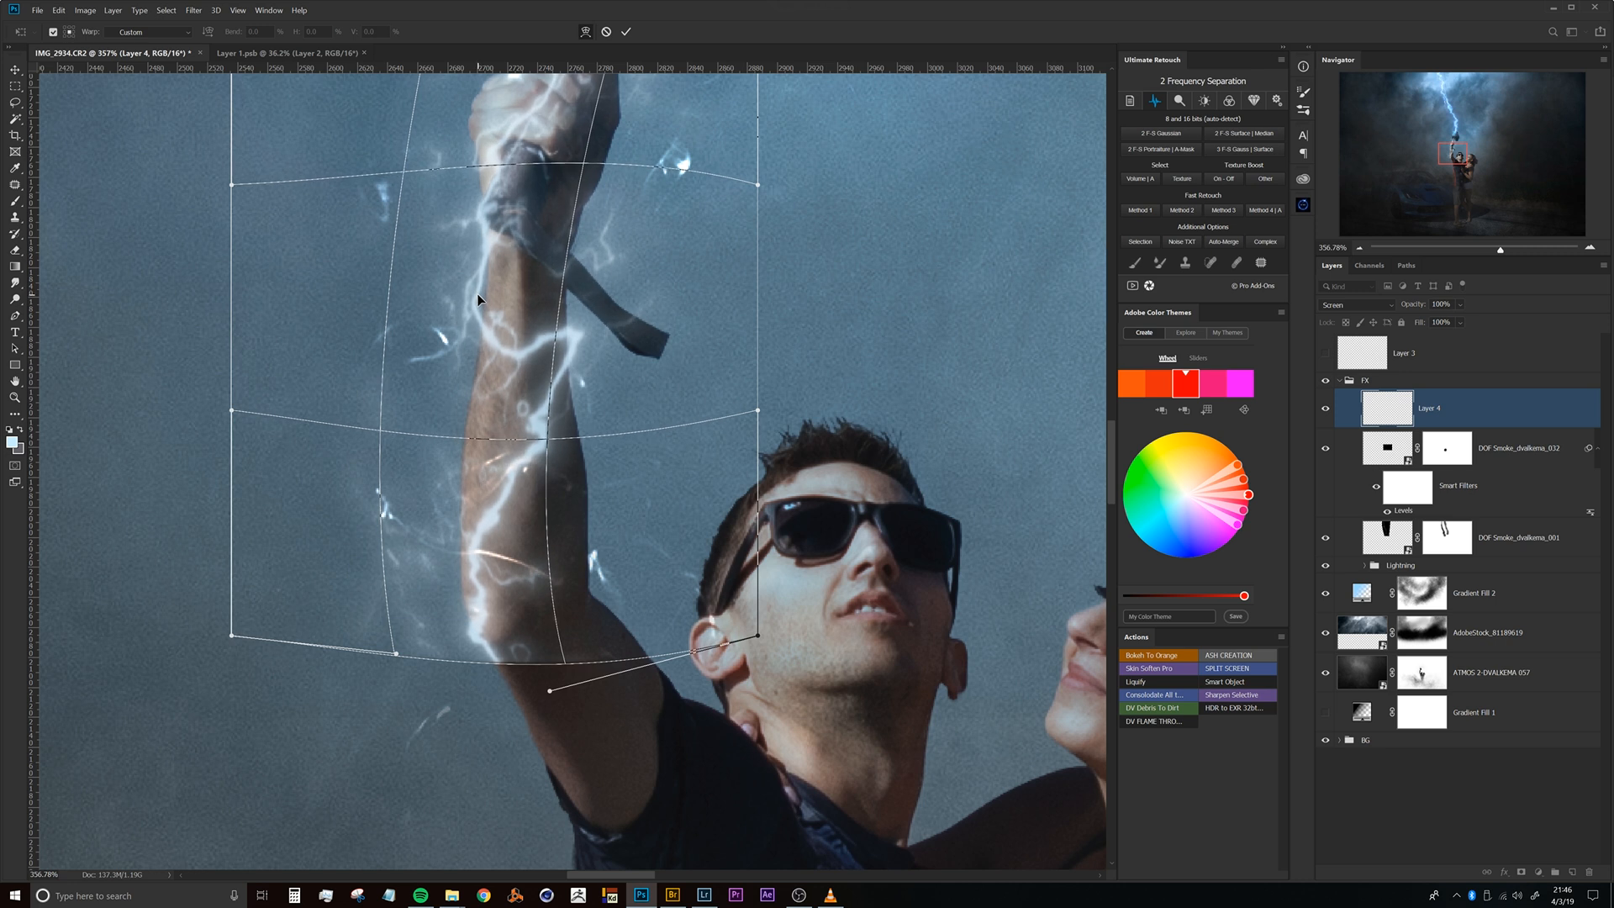
scroll(545, 176, "down", 5)
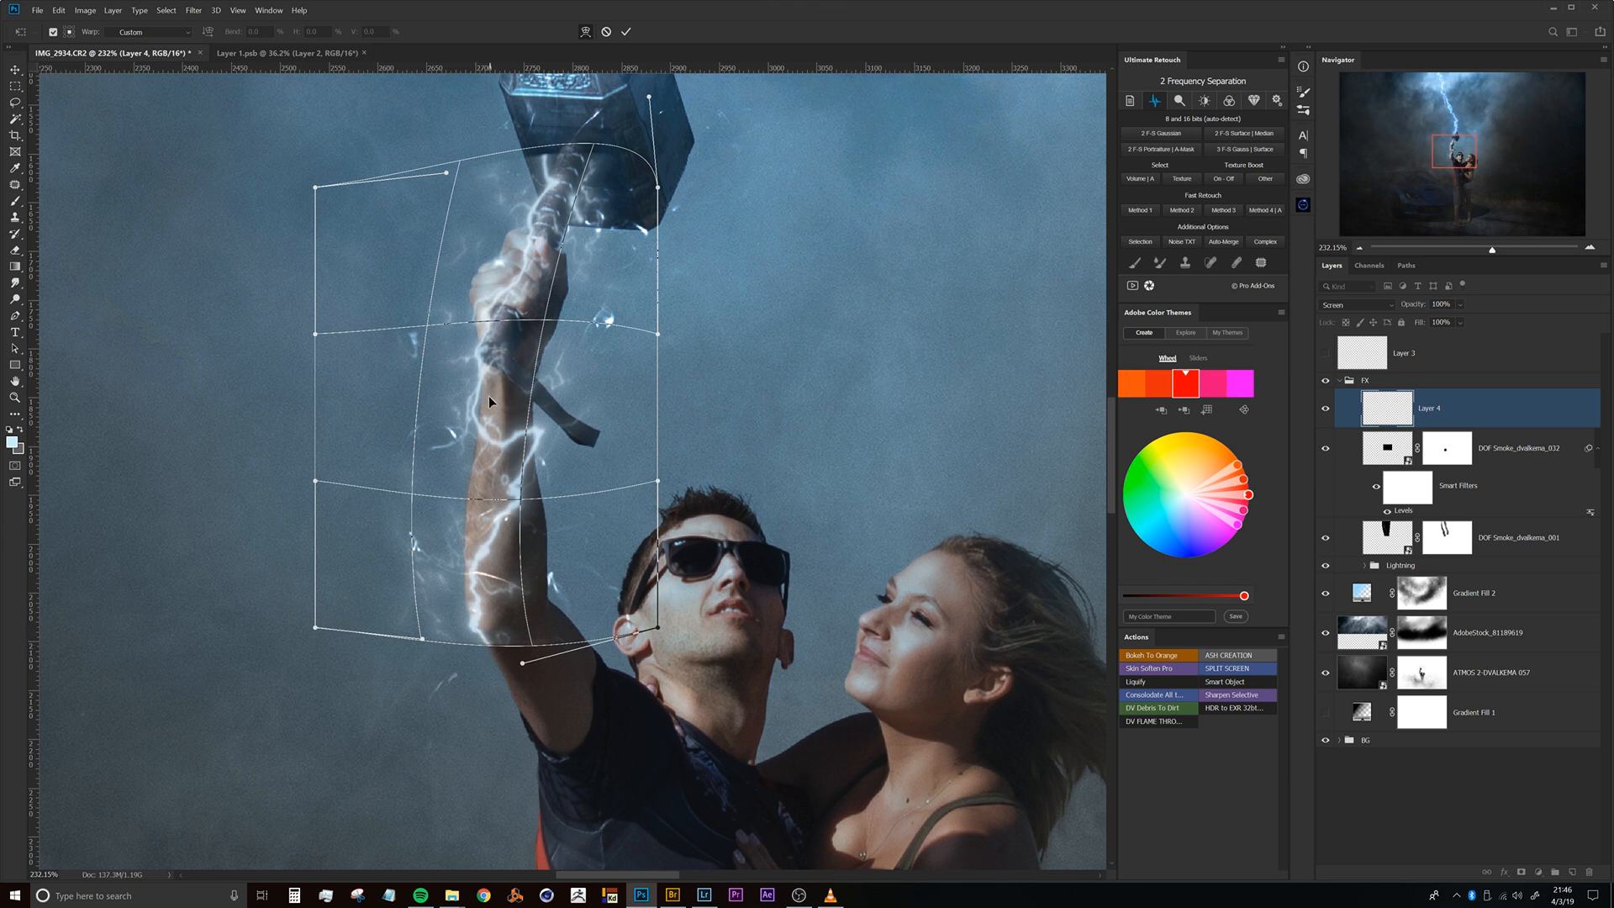
left_click_drag(488, 467, 538, 467)
left_click_drag(508, 621, 510, 429)
left_click_drag(499, 588, 502, 552)
key("Return")
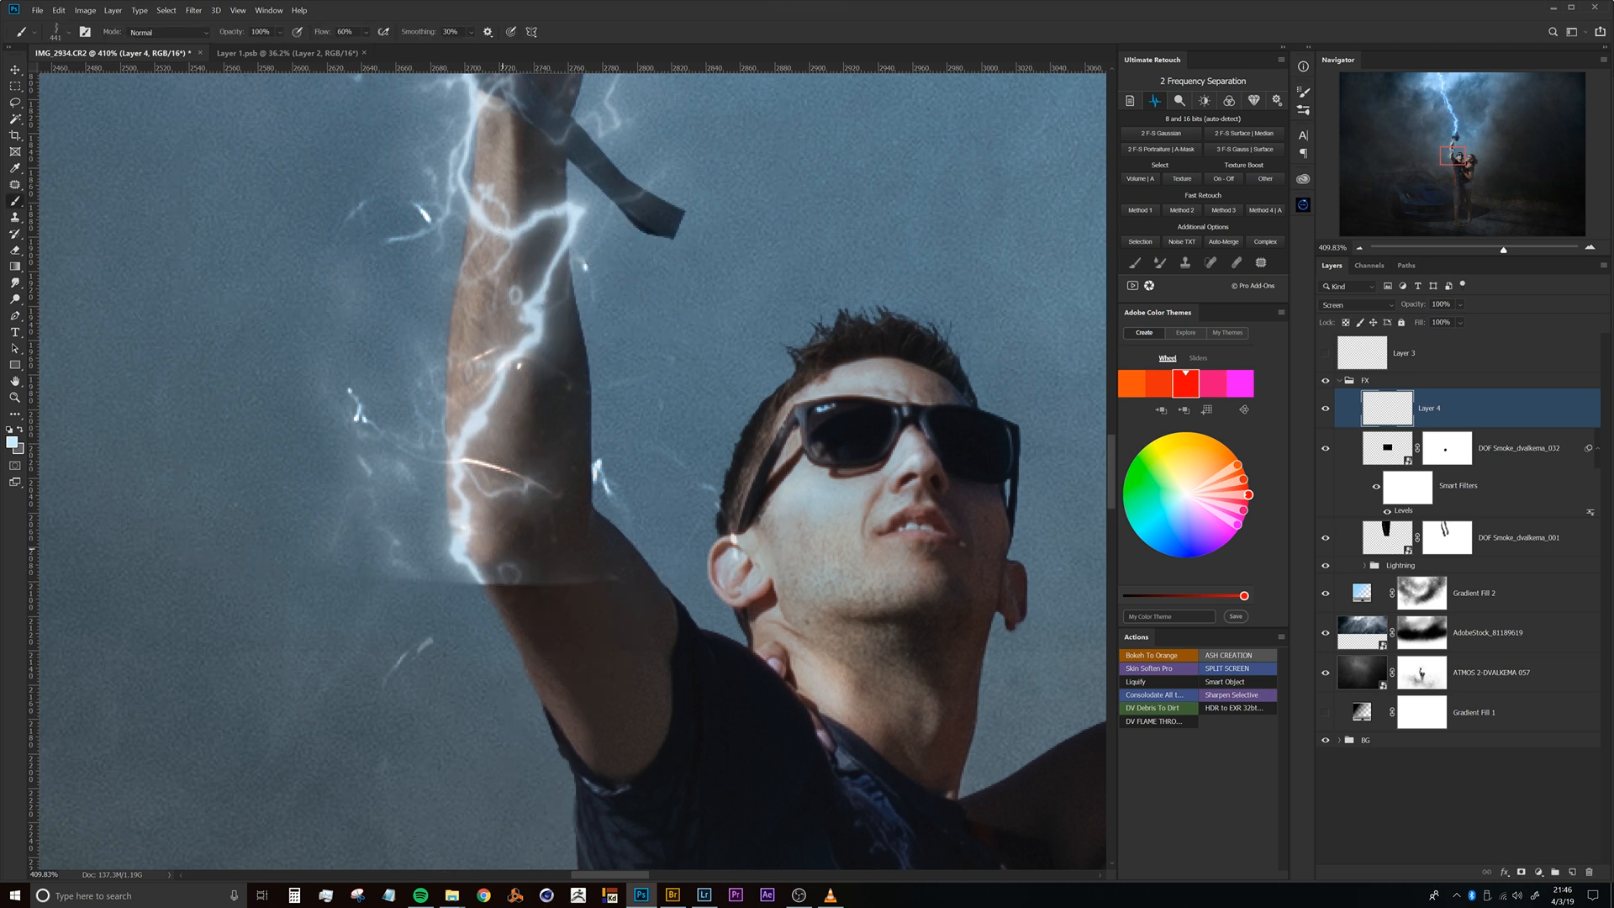
Add a layer mask to Layer 4 and hide the bolt crossing the upper forearm with a small soft round black brush.
left_click_drag(545, 268, 508, 267)
left_click_drag(555, 192, 538, 375)
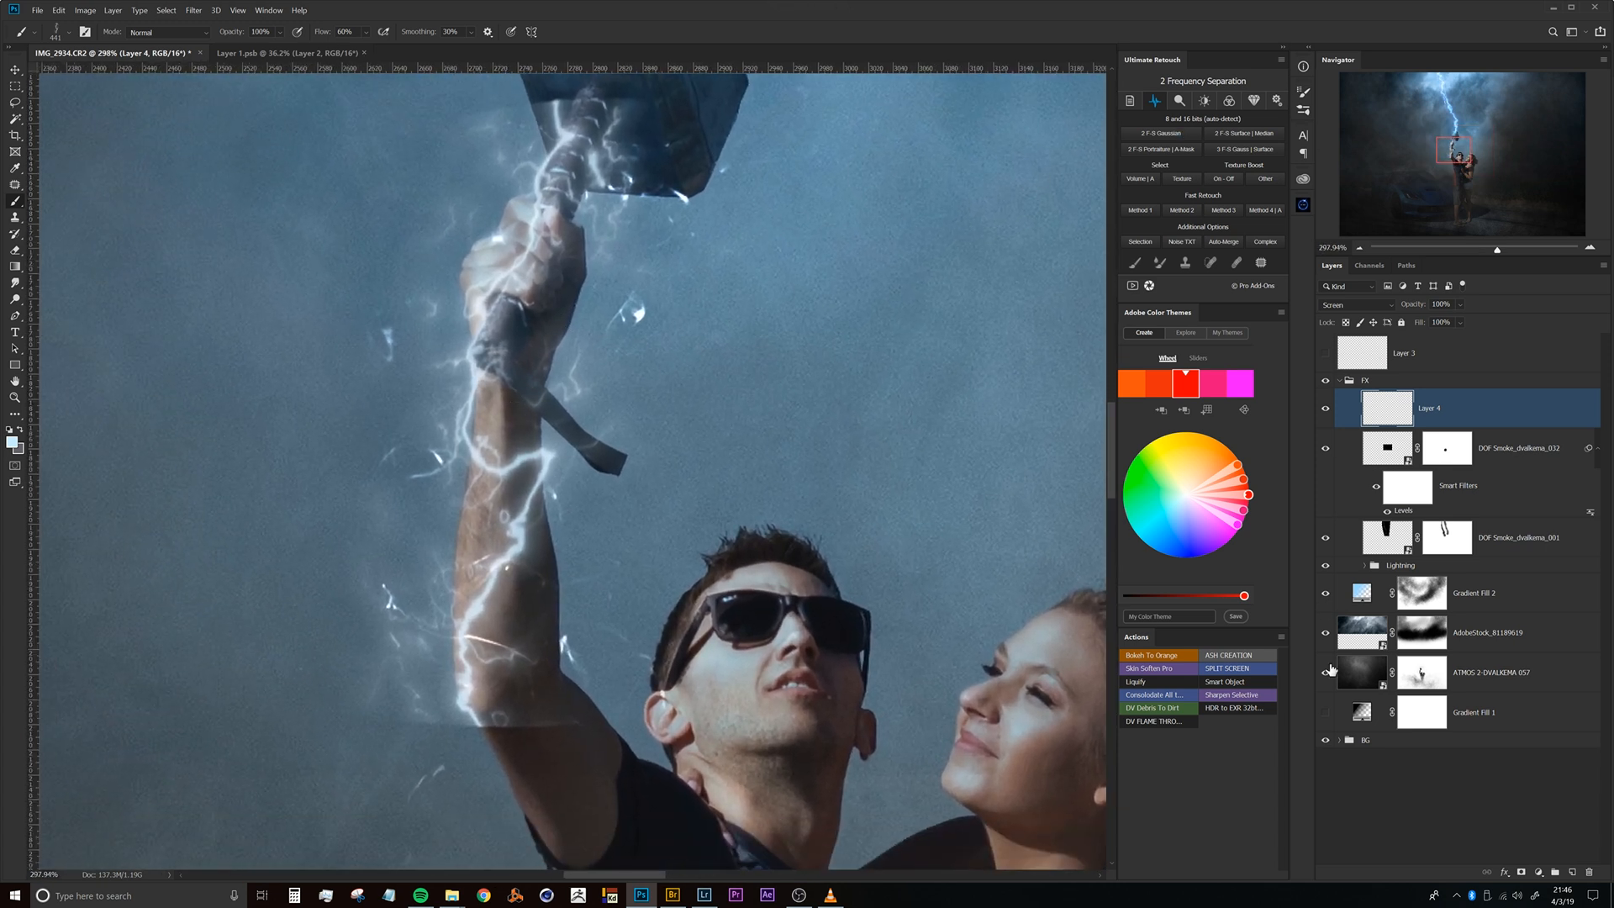
left_click(1522, 872)
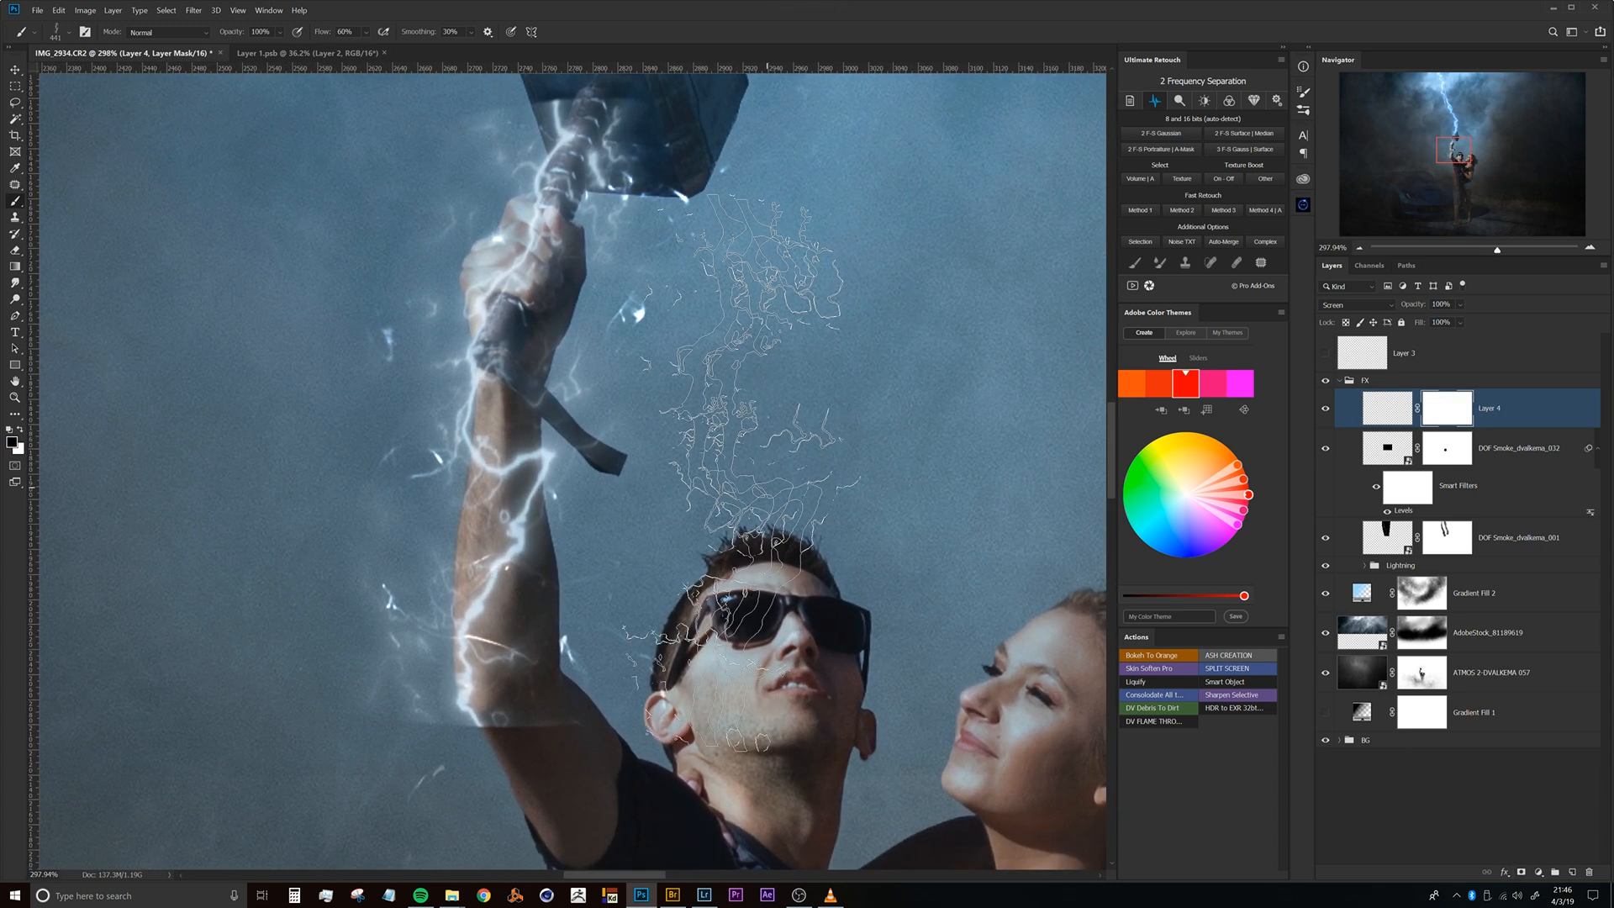
right_click(535, 417)
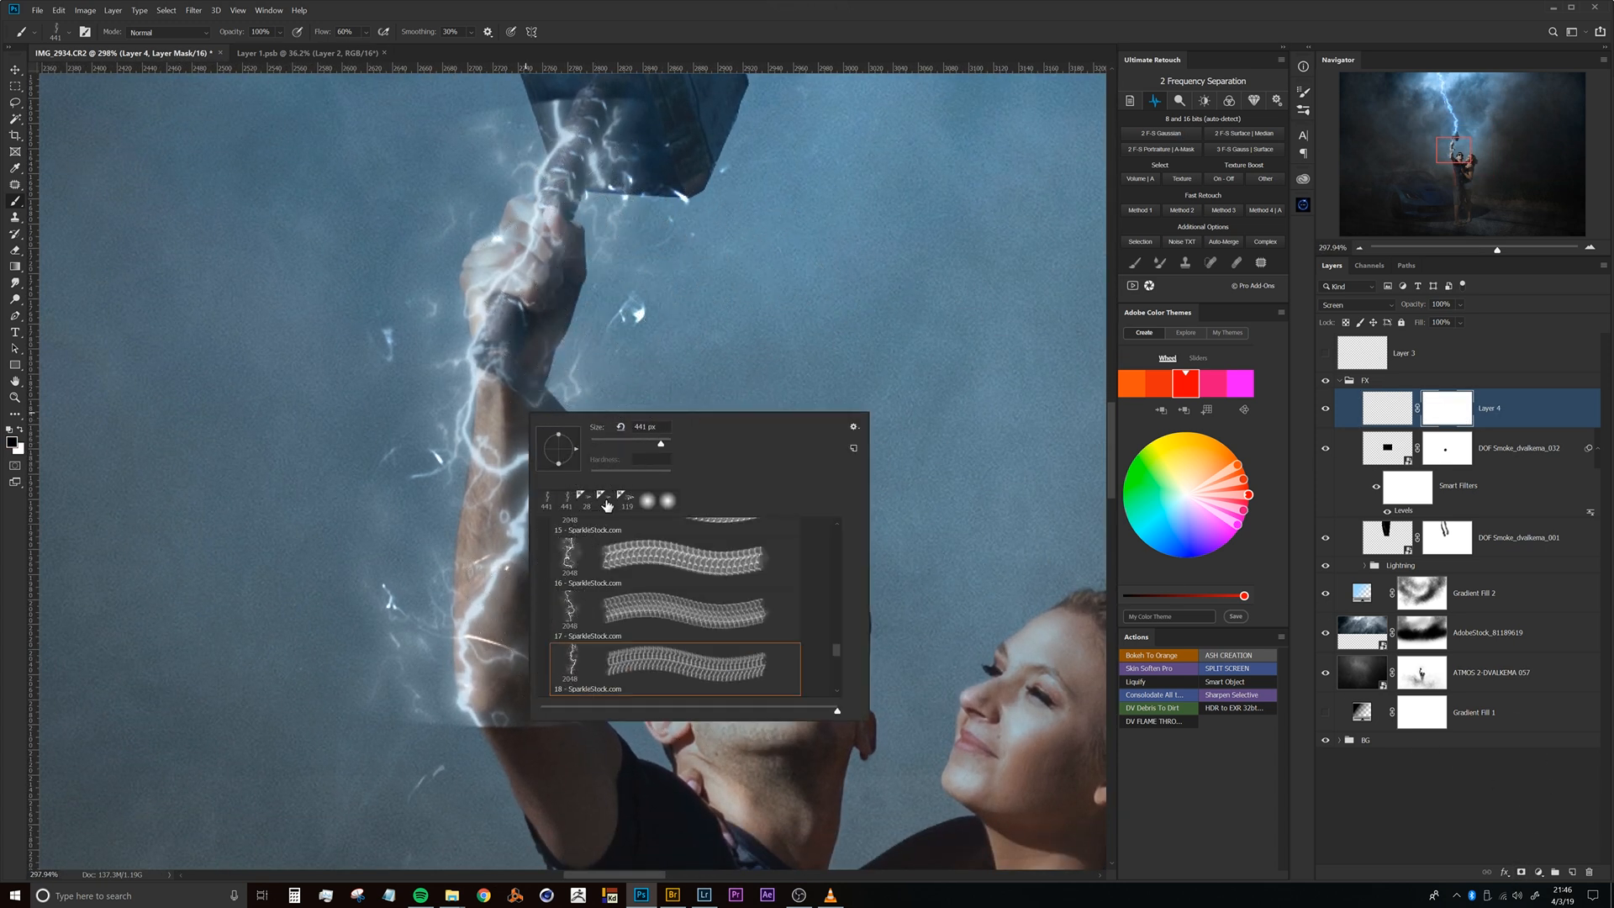
double_click(652, 508)
left_click_drag(692, 403, 297, 472)
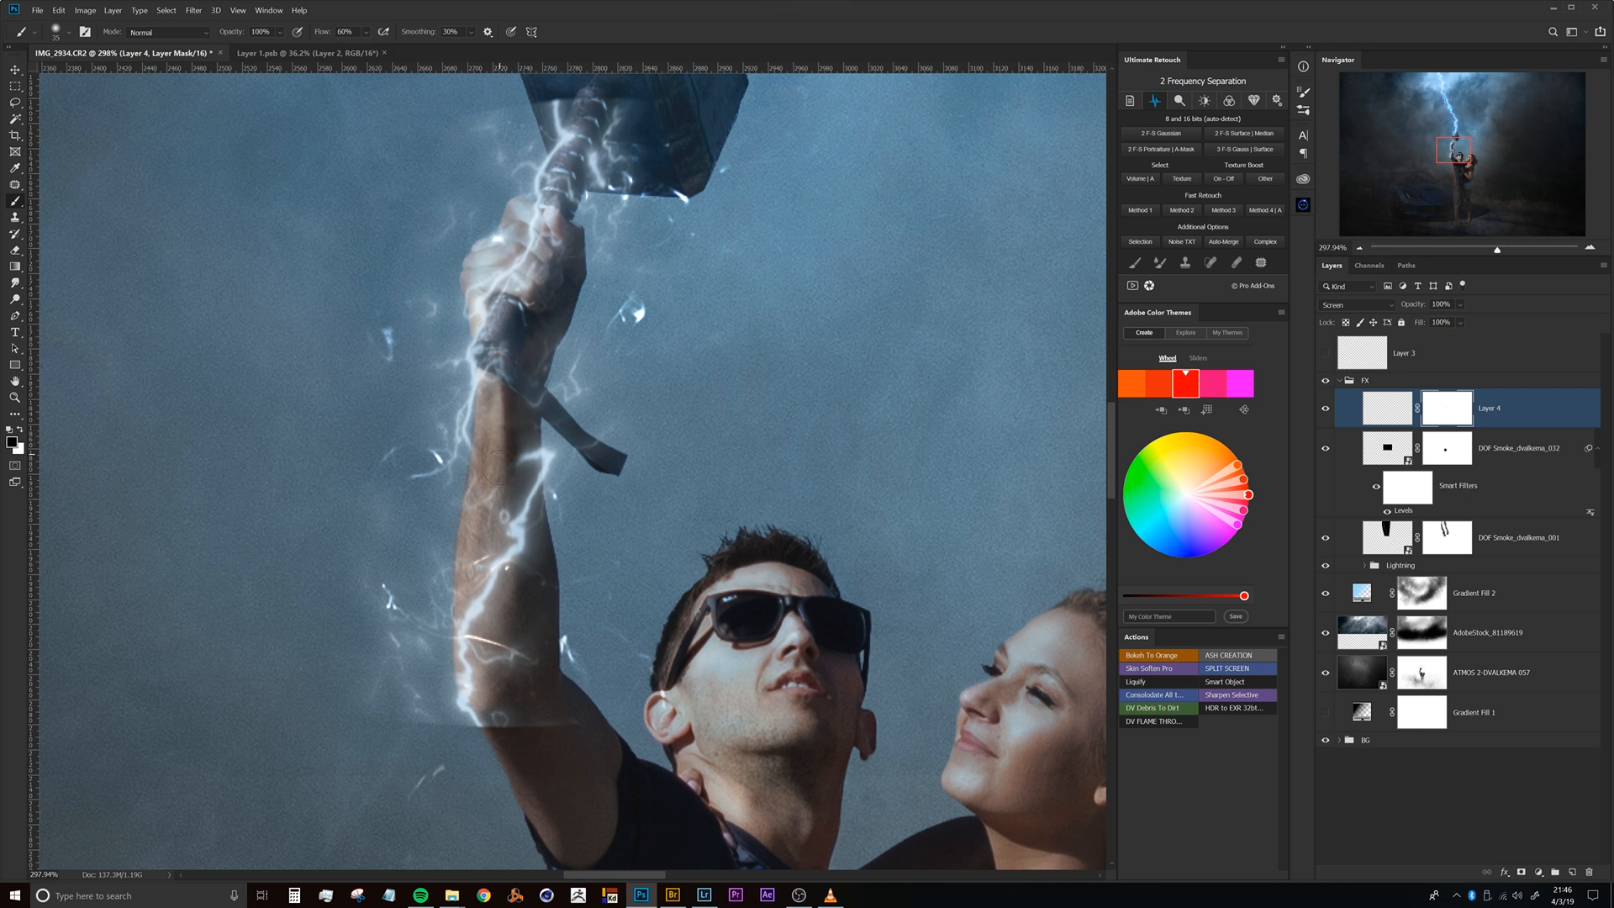
left_click_drag(532, 435, 521, 458)
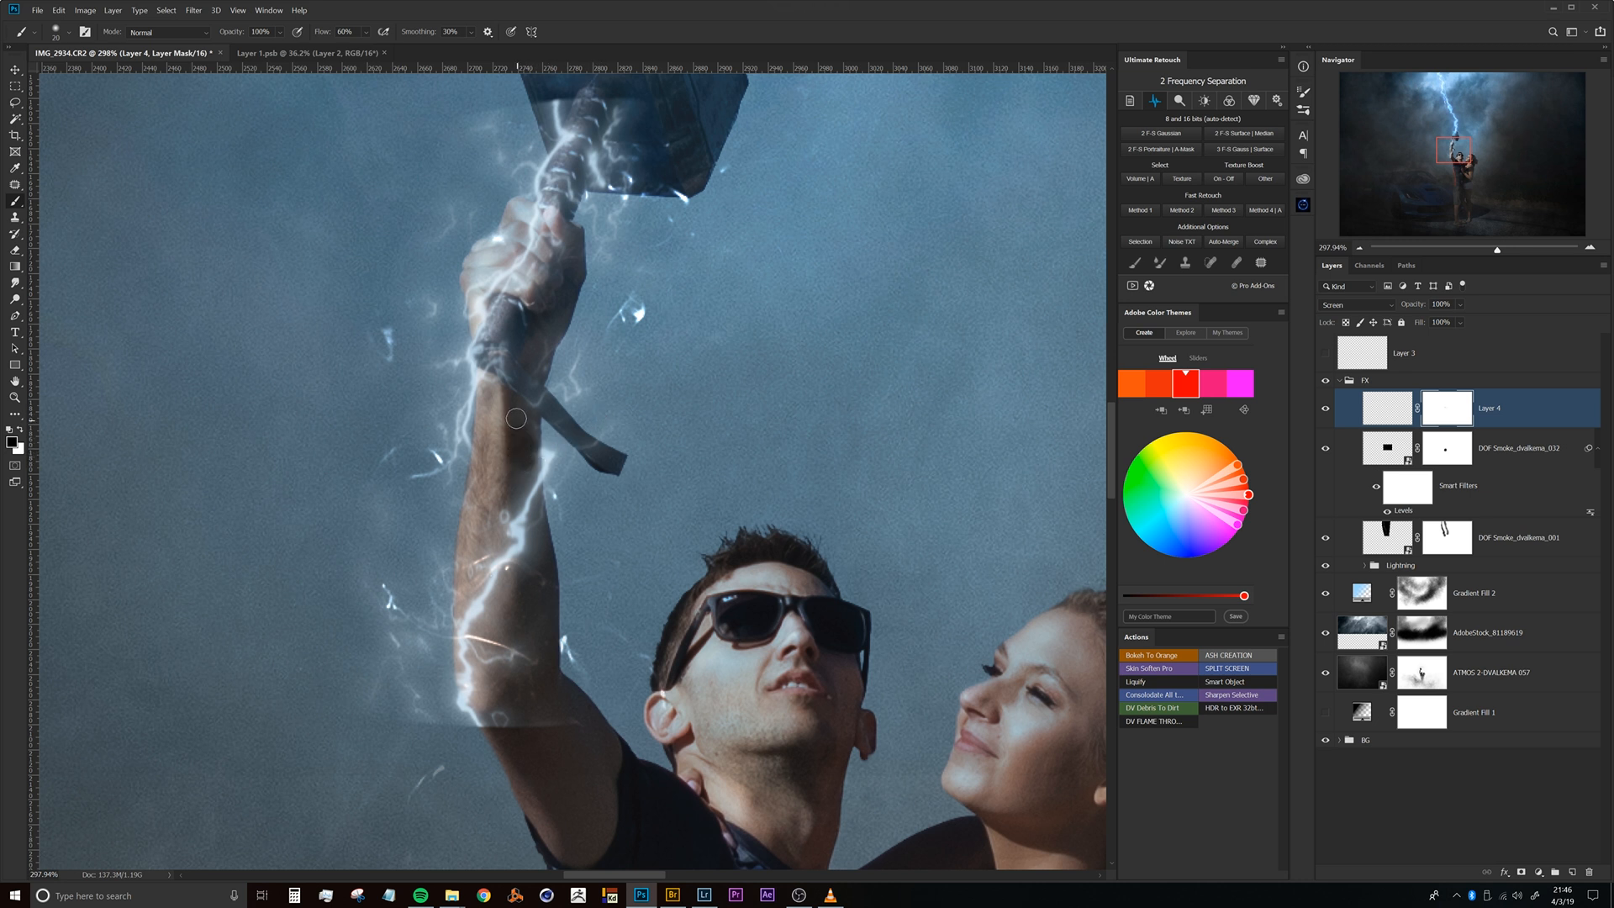
left_click_drag(520, 437, 568, 404)
mouse_move(570, 329)
left_mouse_down()
mouse_move(527, 412)
mouse_move(565, 441)
mouse_move(599, 420)
mouse_move(443, 443)
mouse_move(489, 445)
left_mouse_up()
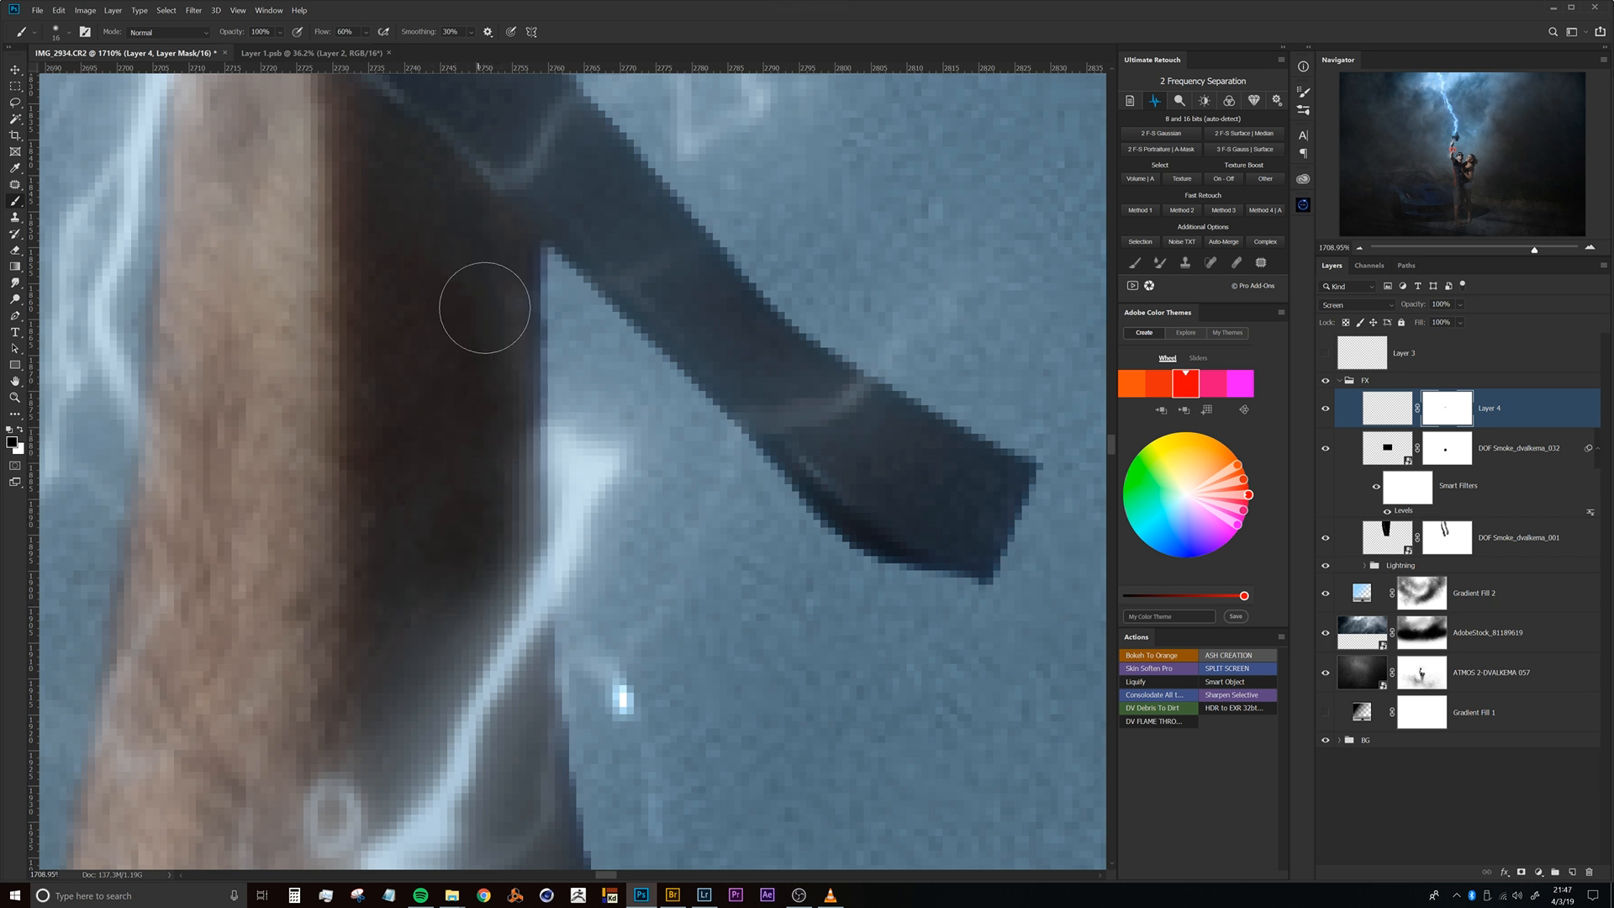
Paint black on Layer 4's mask to remove the energy's hard lower edge around the man's elbow.
left_click_drag(229, 412, 381, 462)
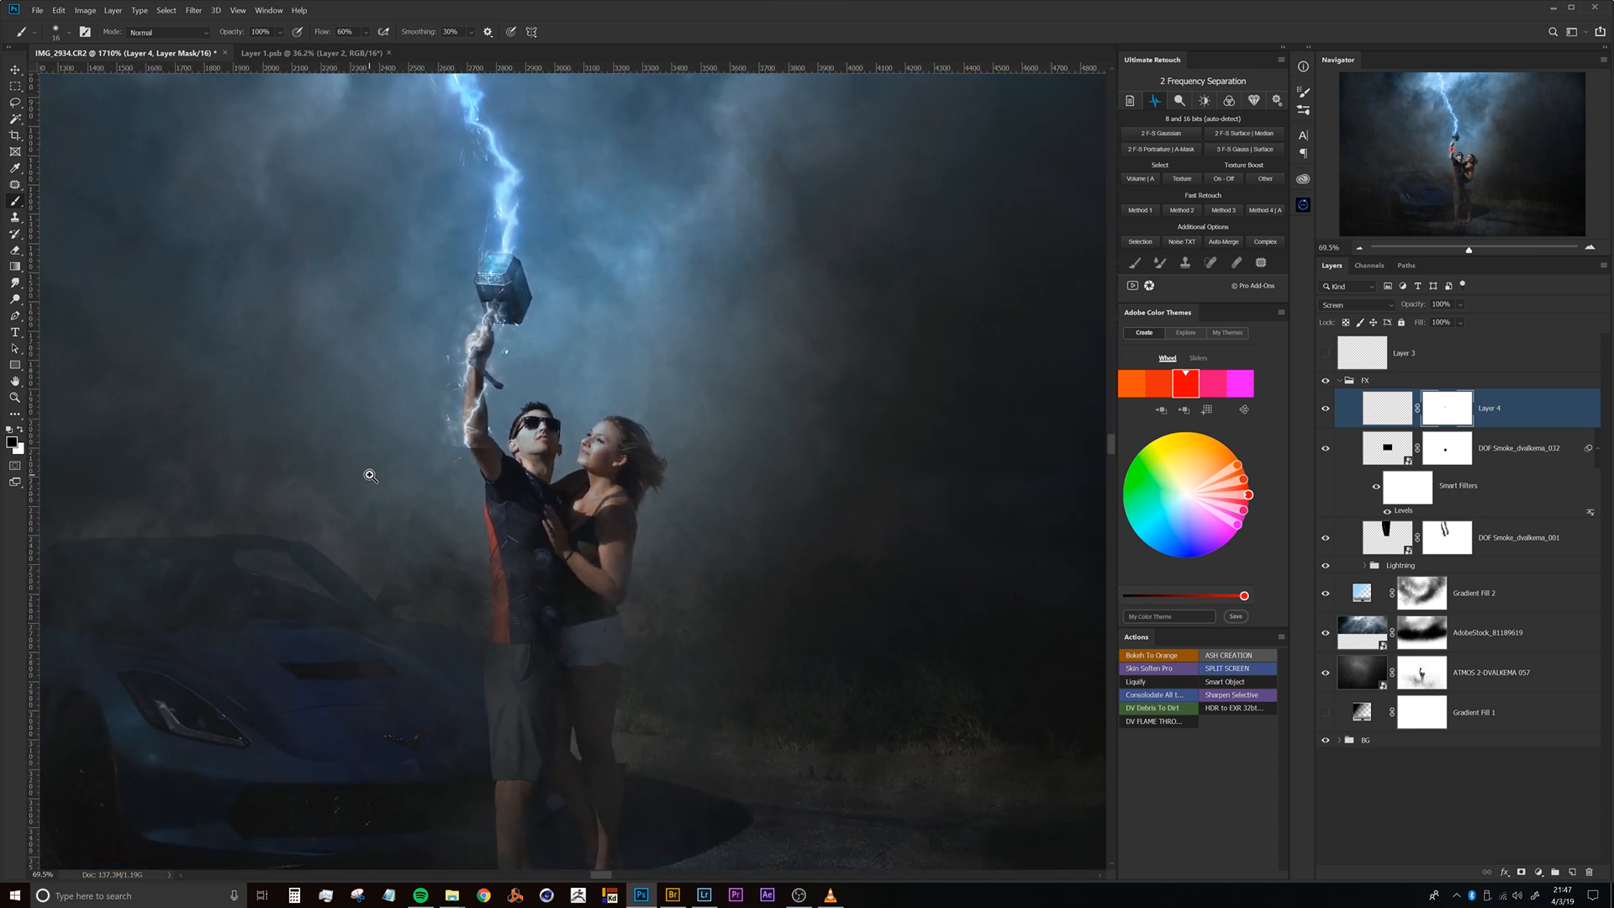
mouse_move(480, 433)
left_mouse_down()
mouse_move(505, 454)
mouse_move(513, 502)
left_mouse_up()
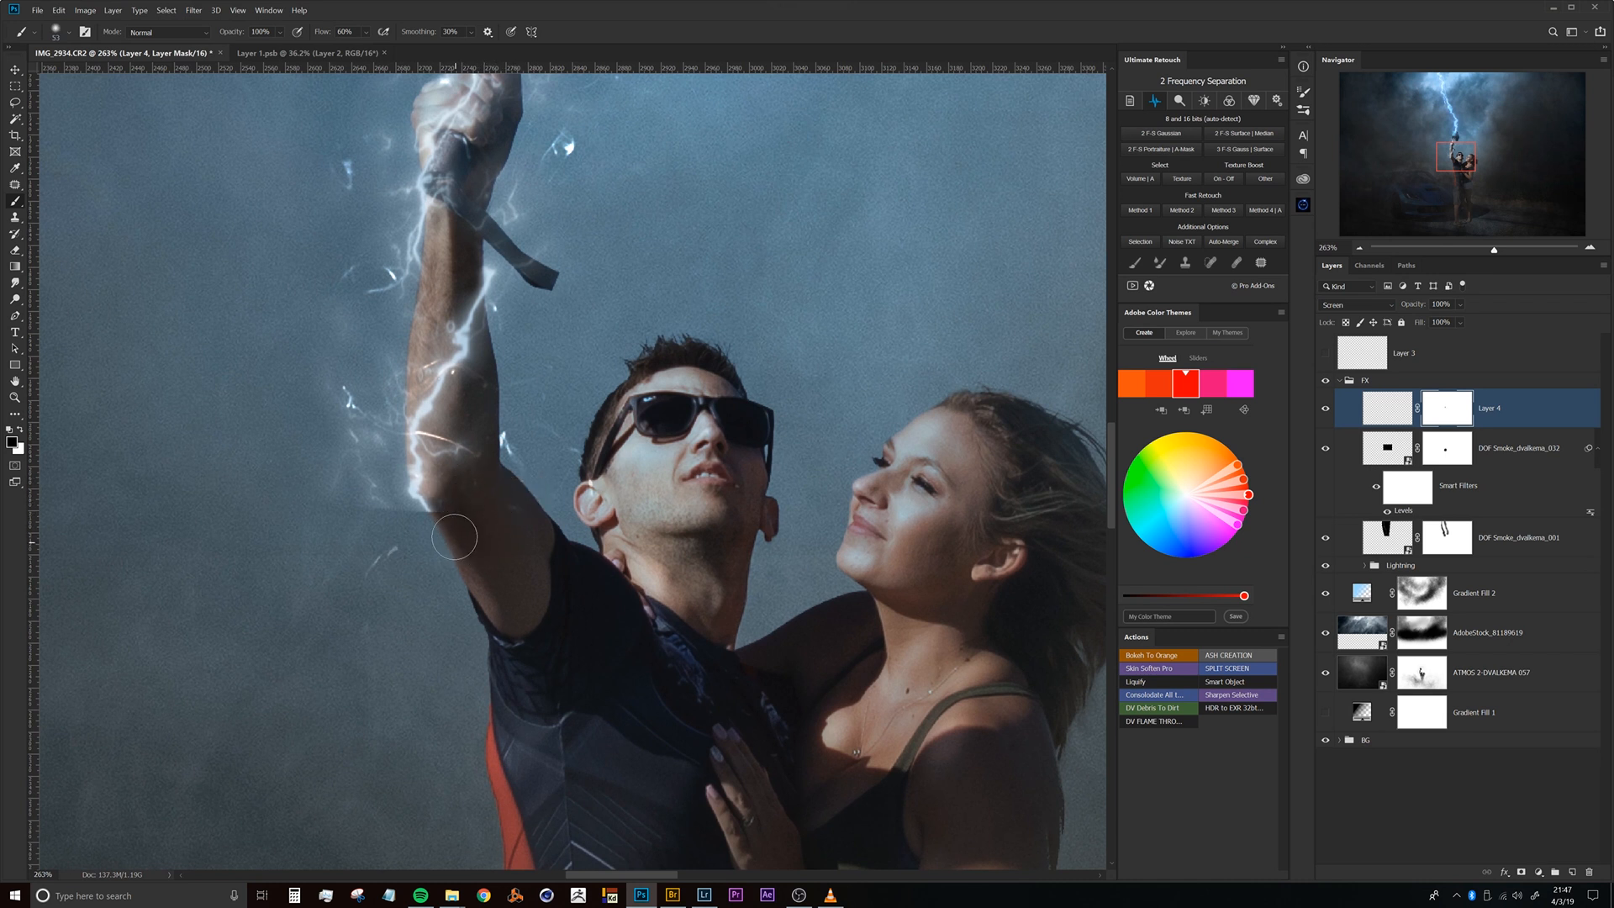
left_click_drag(462, 472, 497, 464)
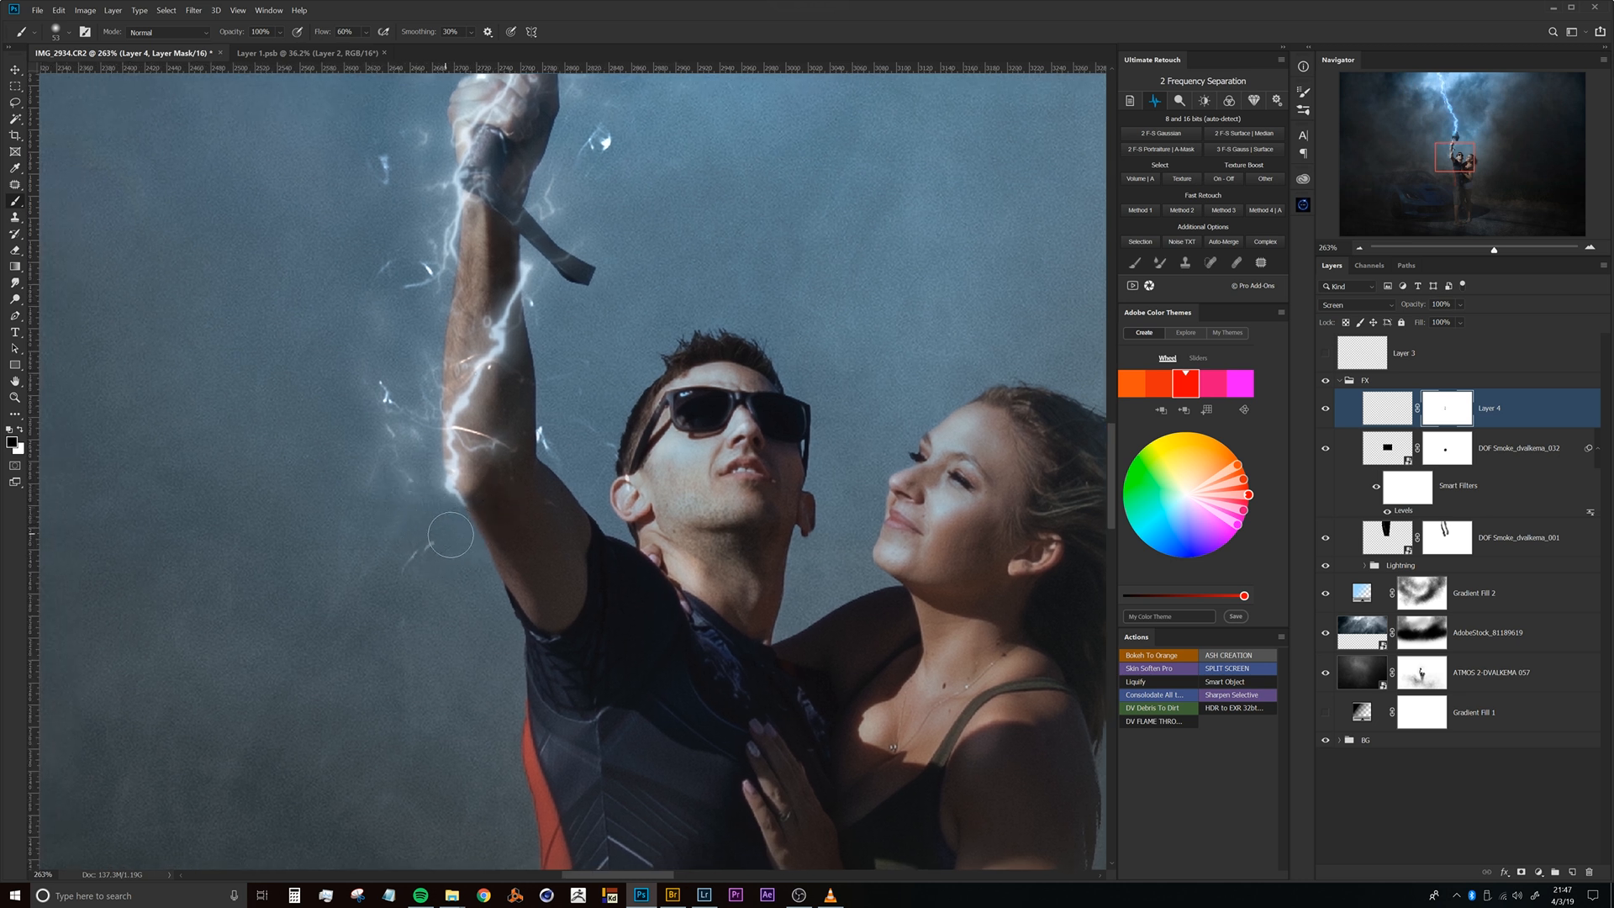
left_click_drag(456, 313, 416, 478)
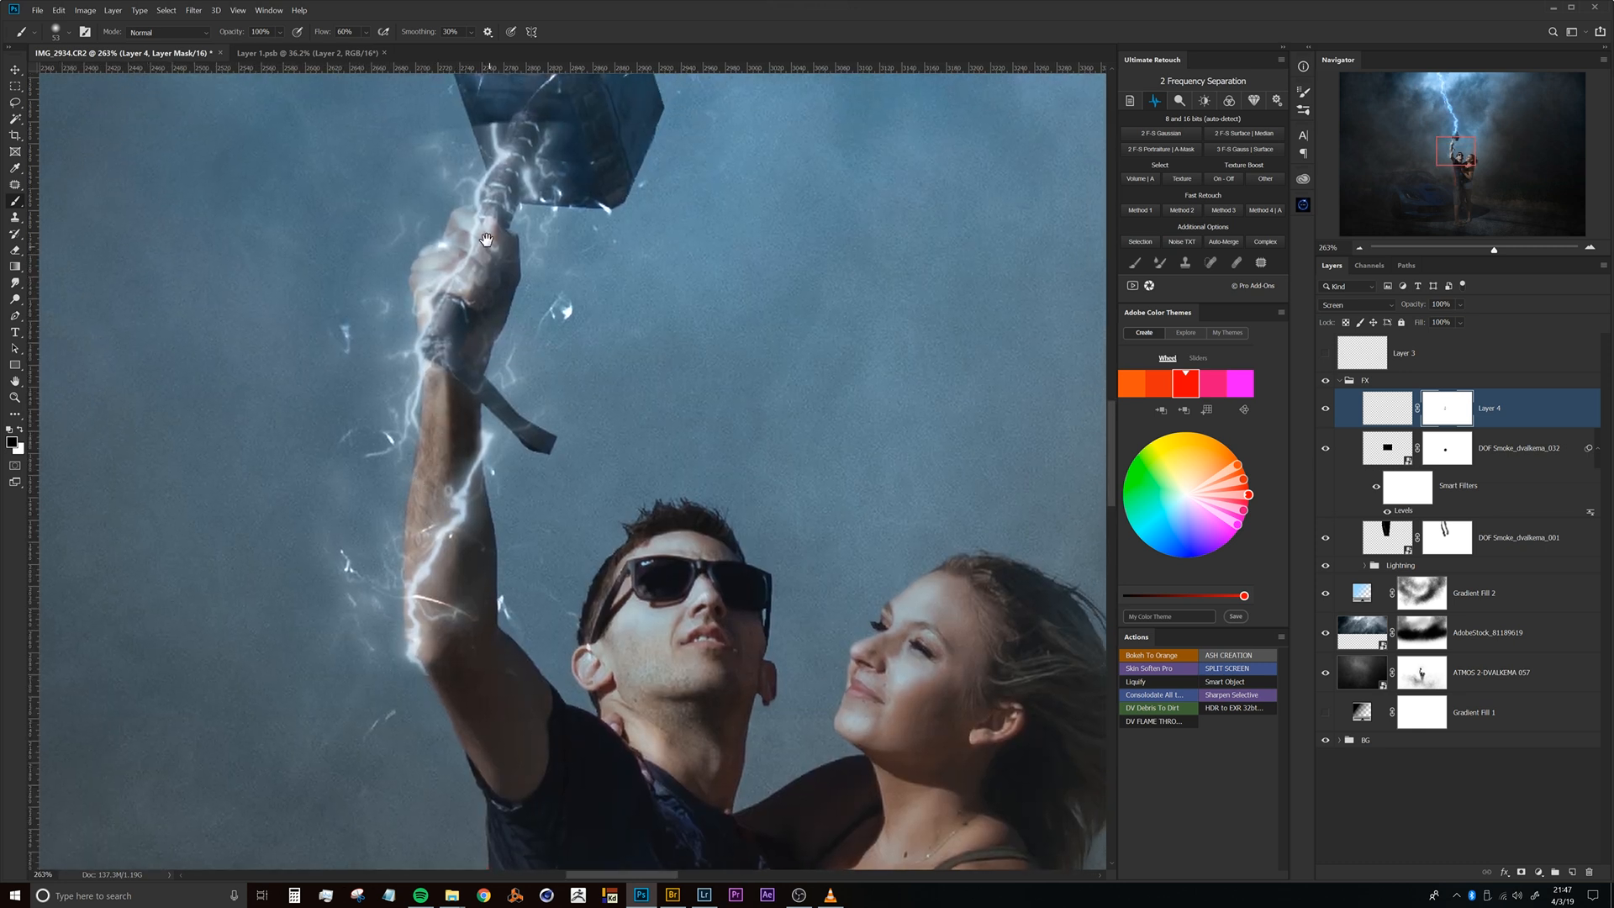
Mask out the energy's hard upper edge on the hammer head around the top of the handle.
left_click_drag(491, 251, 468, 449)
left_click_drag(460, 298, 495, 306)
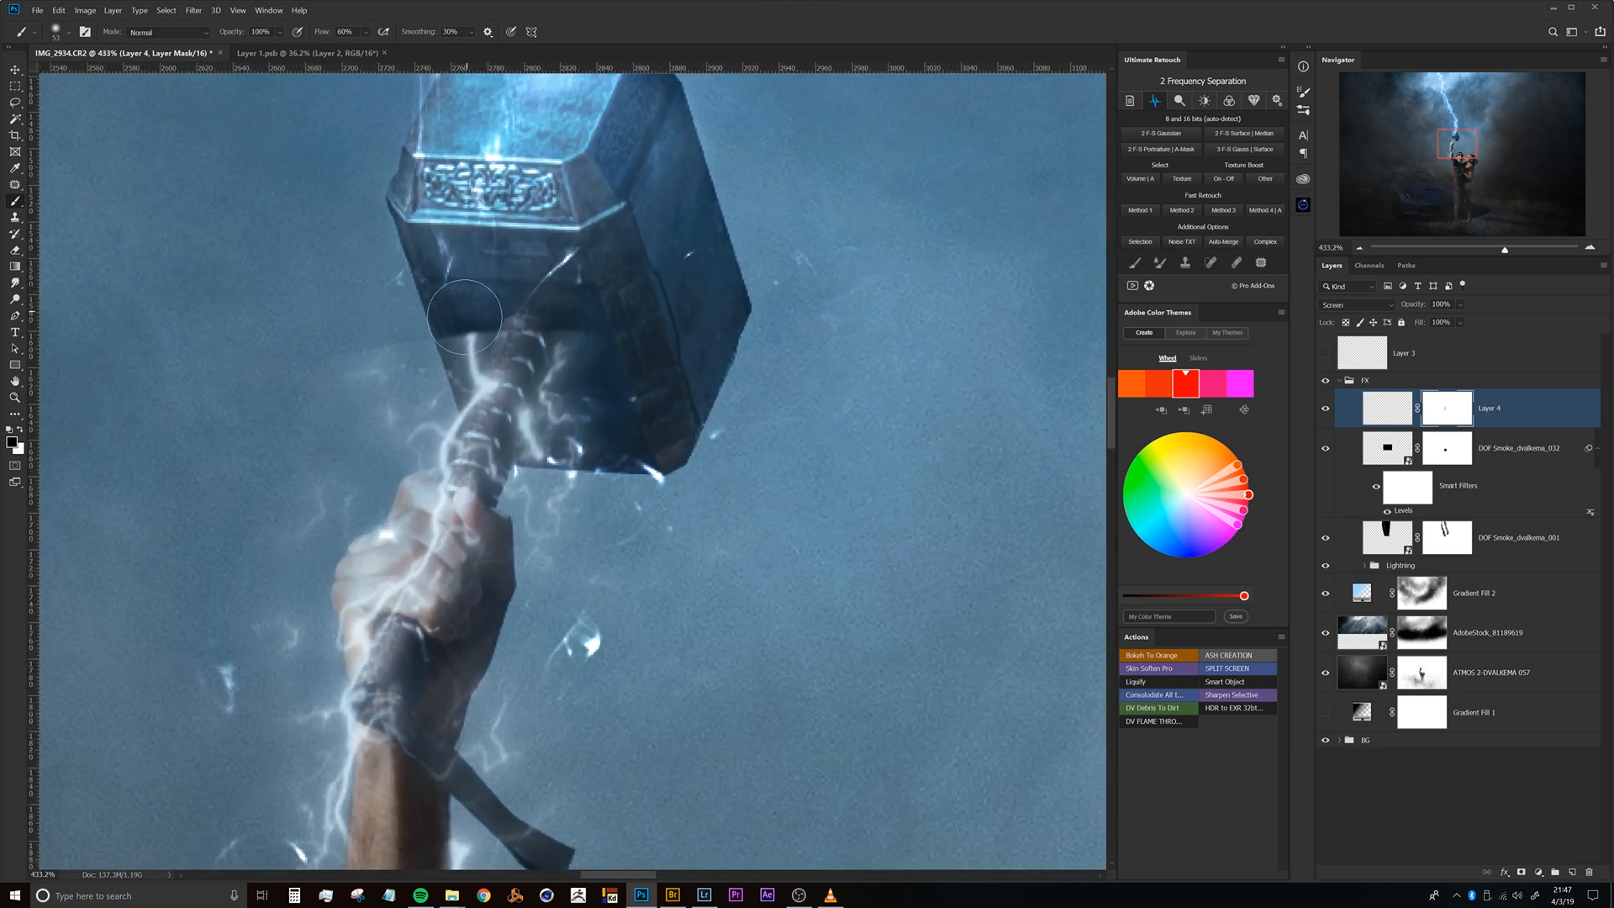
mouse_move(412, 337)
left_mouse_down()
mouse_move(357, 347)
mouse_move(528, 290)
mouse_move(620, 400)
mouse_move(628, 533)
left_mouse_up()
left_click_drag(606, 360, 545, 363)
left_click_drag(558, 392, 516, 416)
left_click_drag(619, 451, 639, 377)
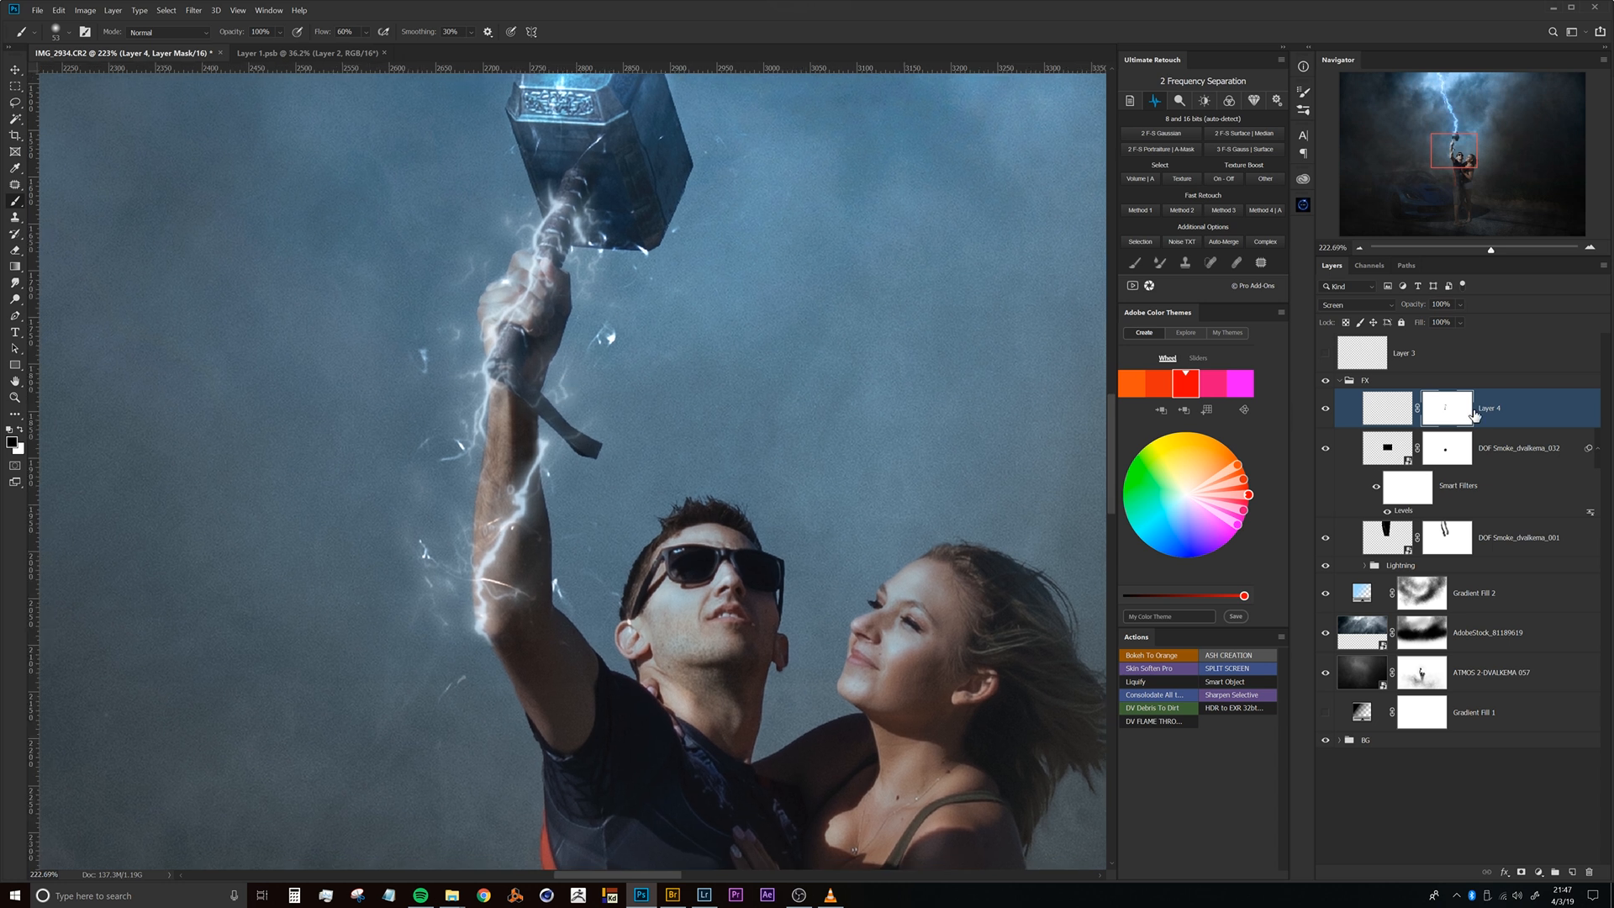
Brighten Layer 4's energy pixels with Levels by setting the white input level to 230.
left_click(1409, 417)
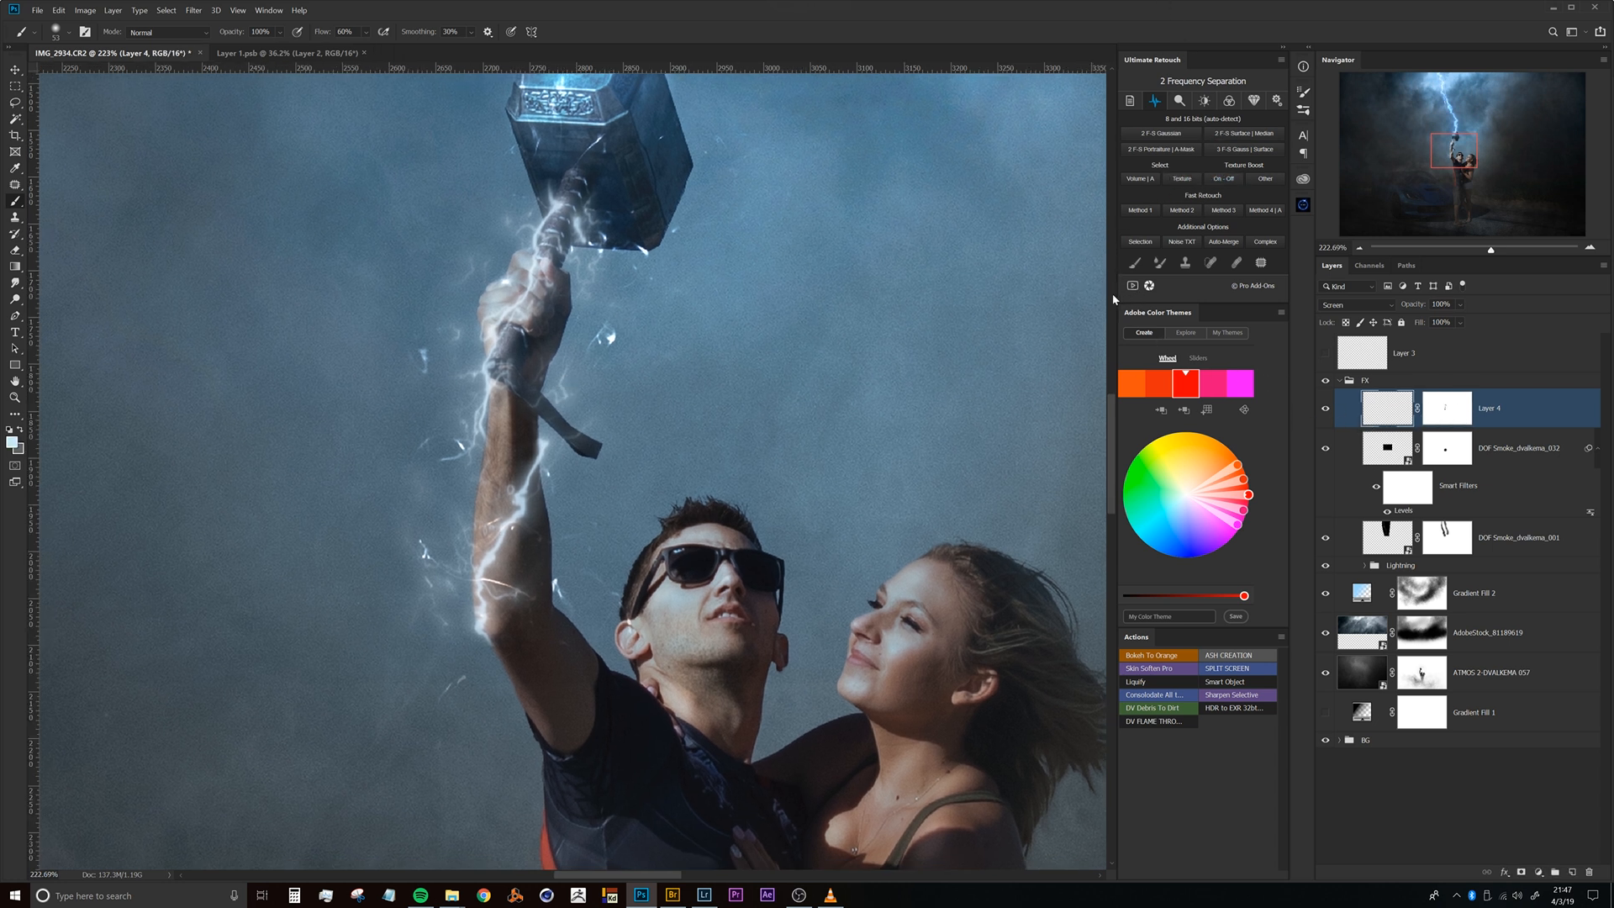
key("ctrl+l")
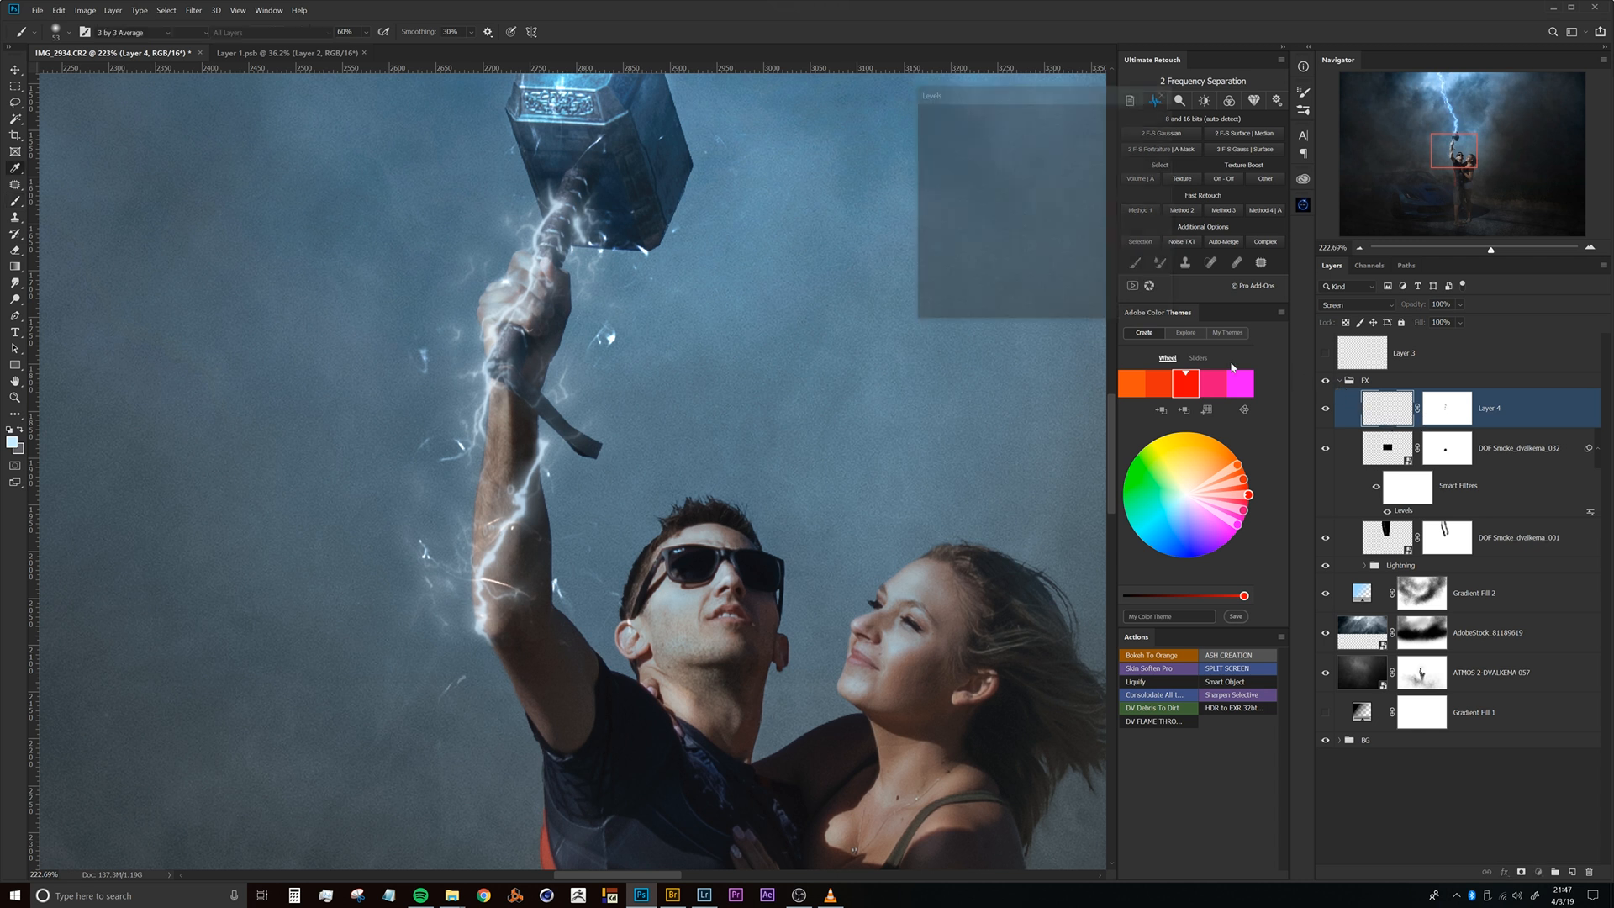
left_click_drag(1092, 238, 1076, 239)
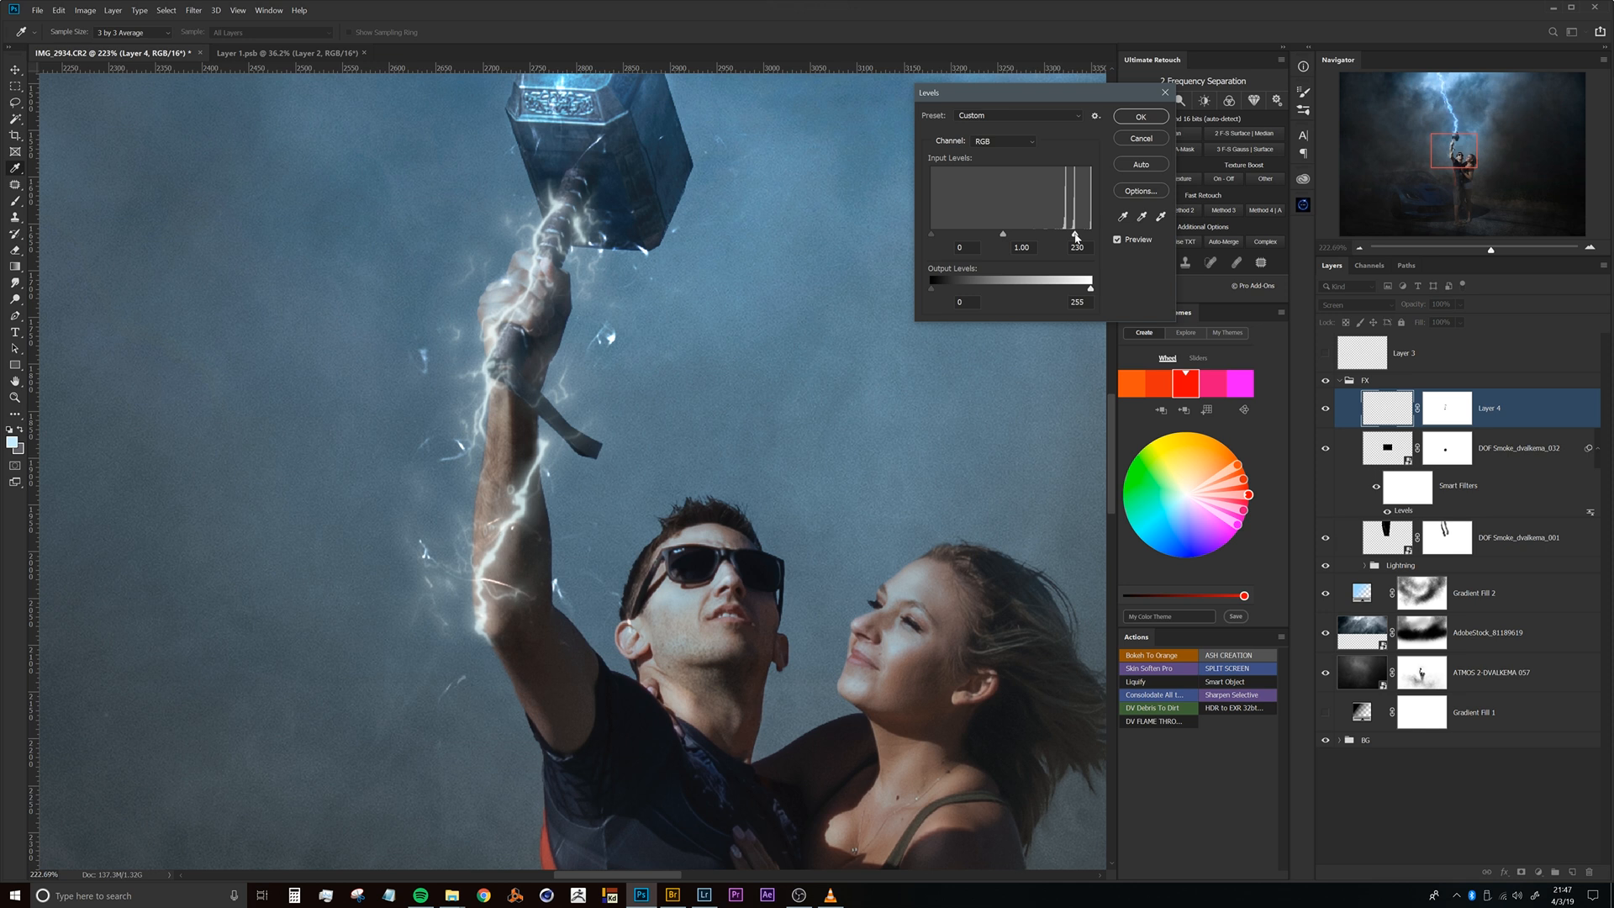
left_click(1139, 118)
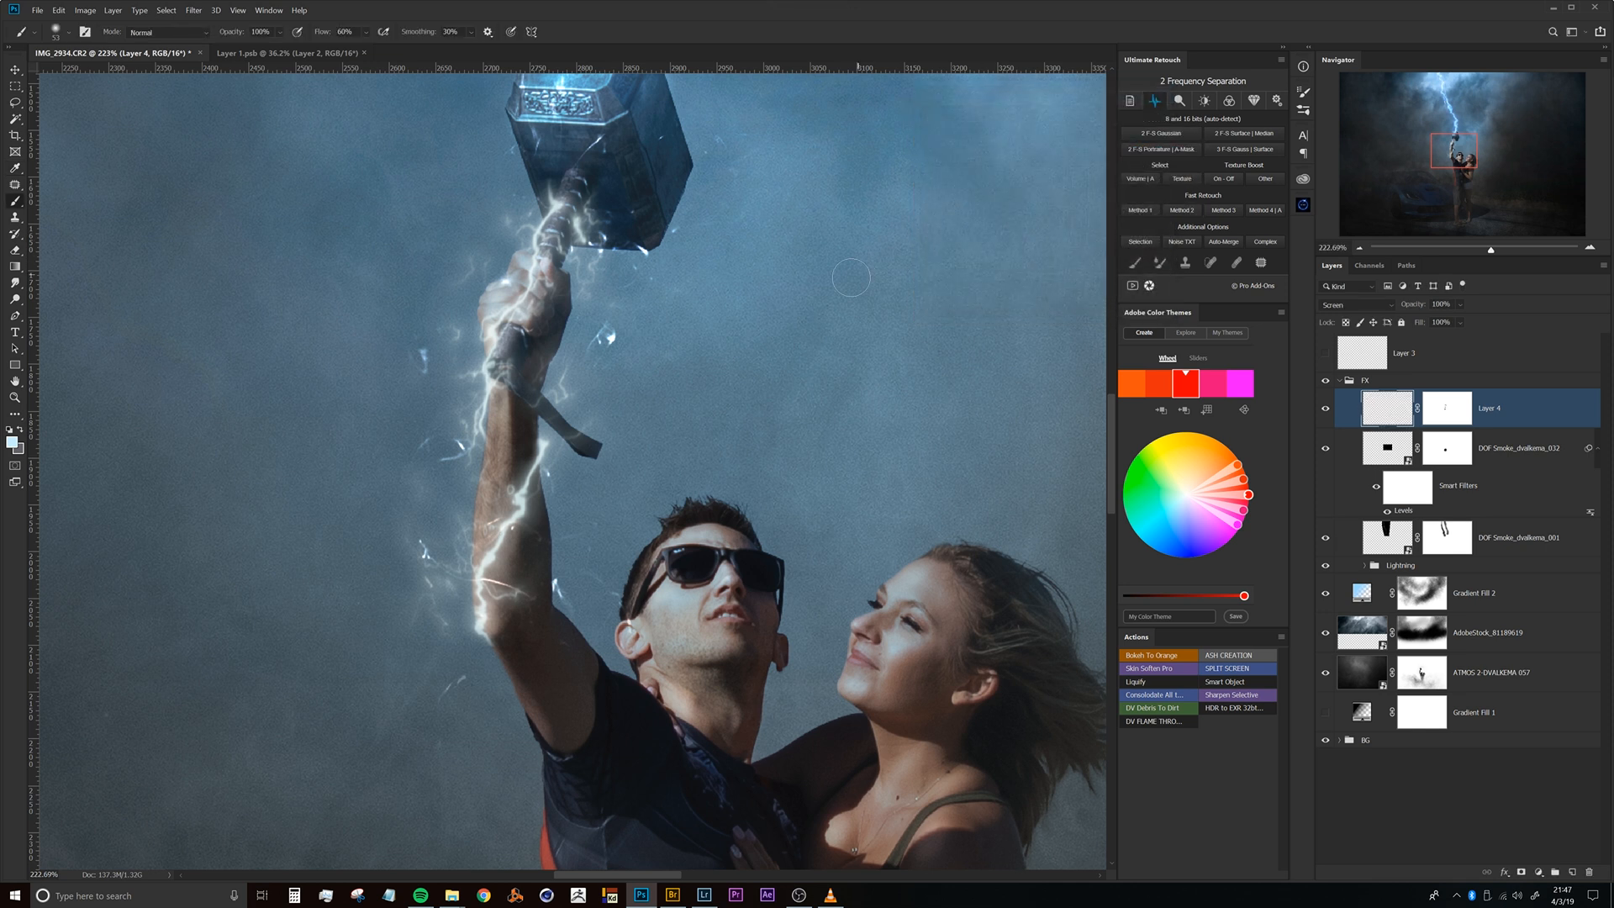
Colorize Layer 4's energy pixels blue with Hue/Saturation, pushing saturation close to maximum and setting lightness to -13.
left_click_drag(570, 364, 611, 364)
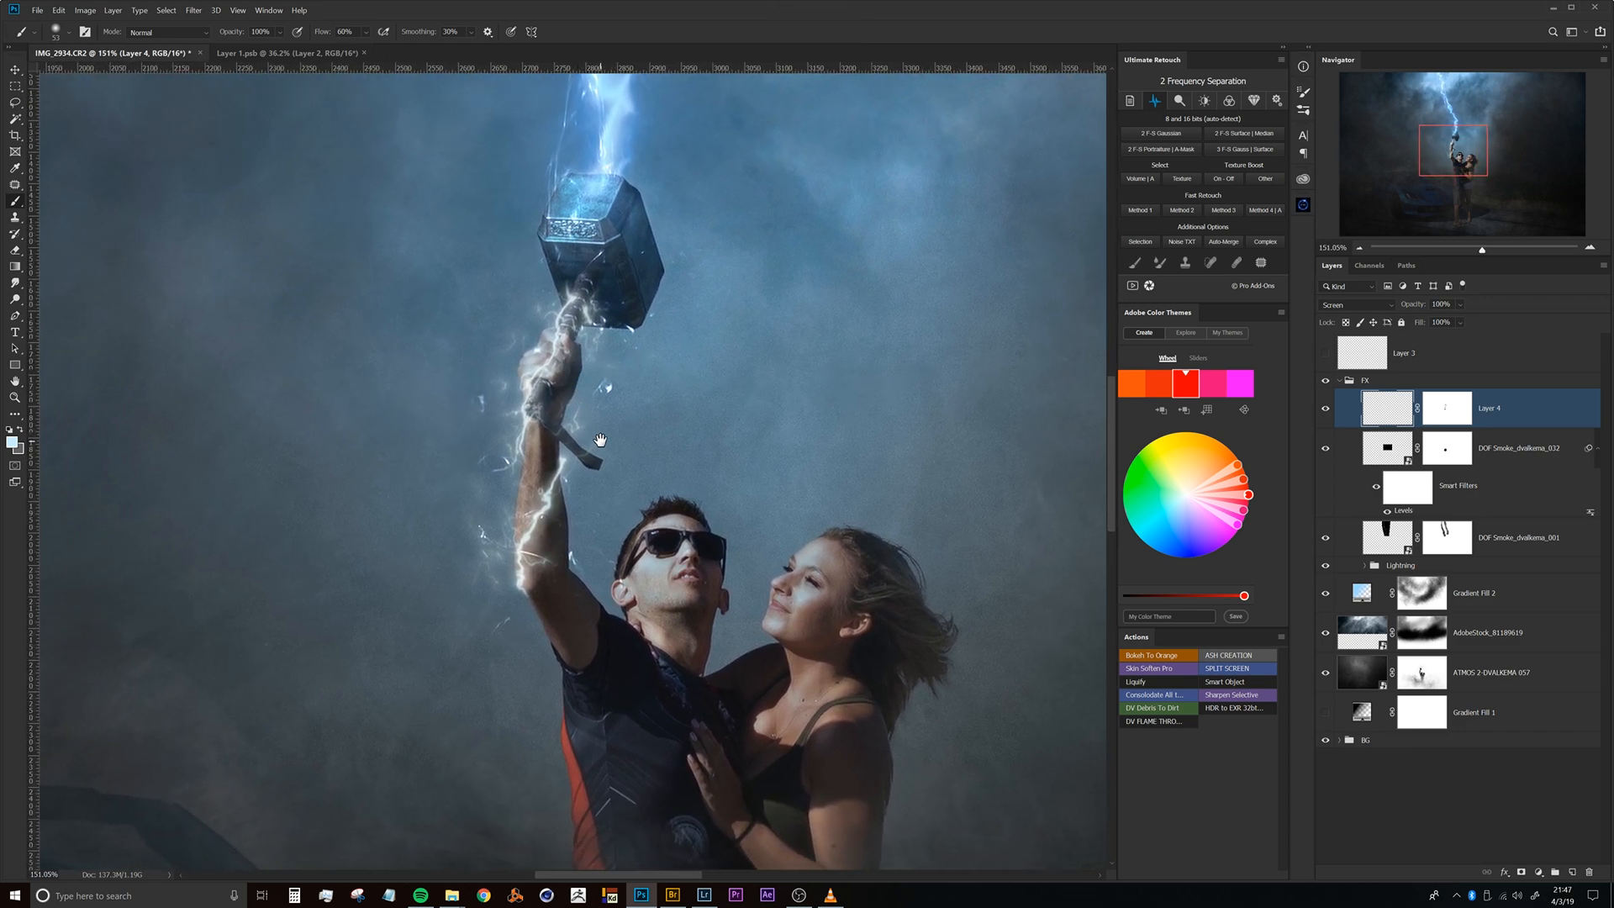
mouse_move(619, 363)
left_mouse_down()
mouse_move(554, 337)
mouse_move(624, 332)
left_mouse_up()
mouse_move(571, 412)
left_mouse_down()
mouse_move(584, 382)
mouse_move(599, 398)
left_mouse_up()
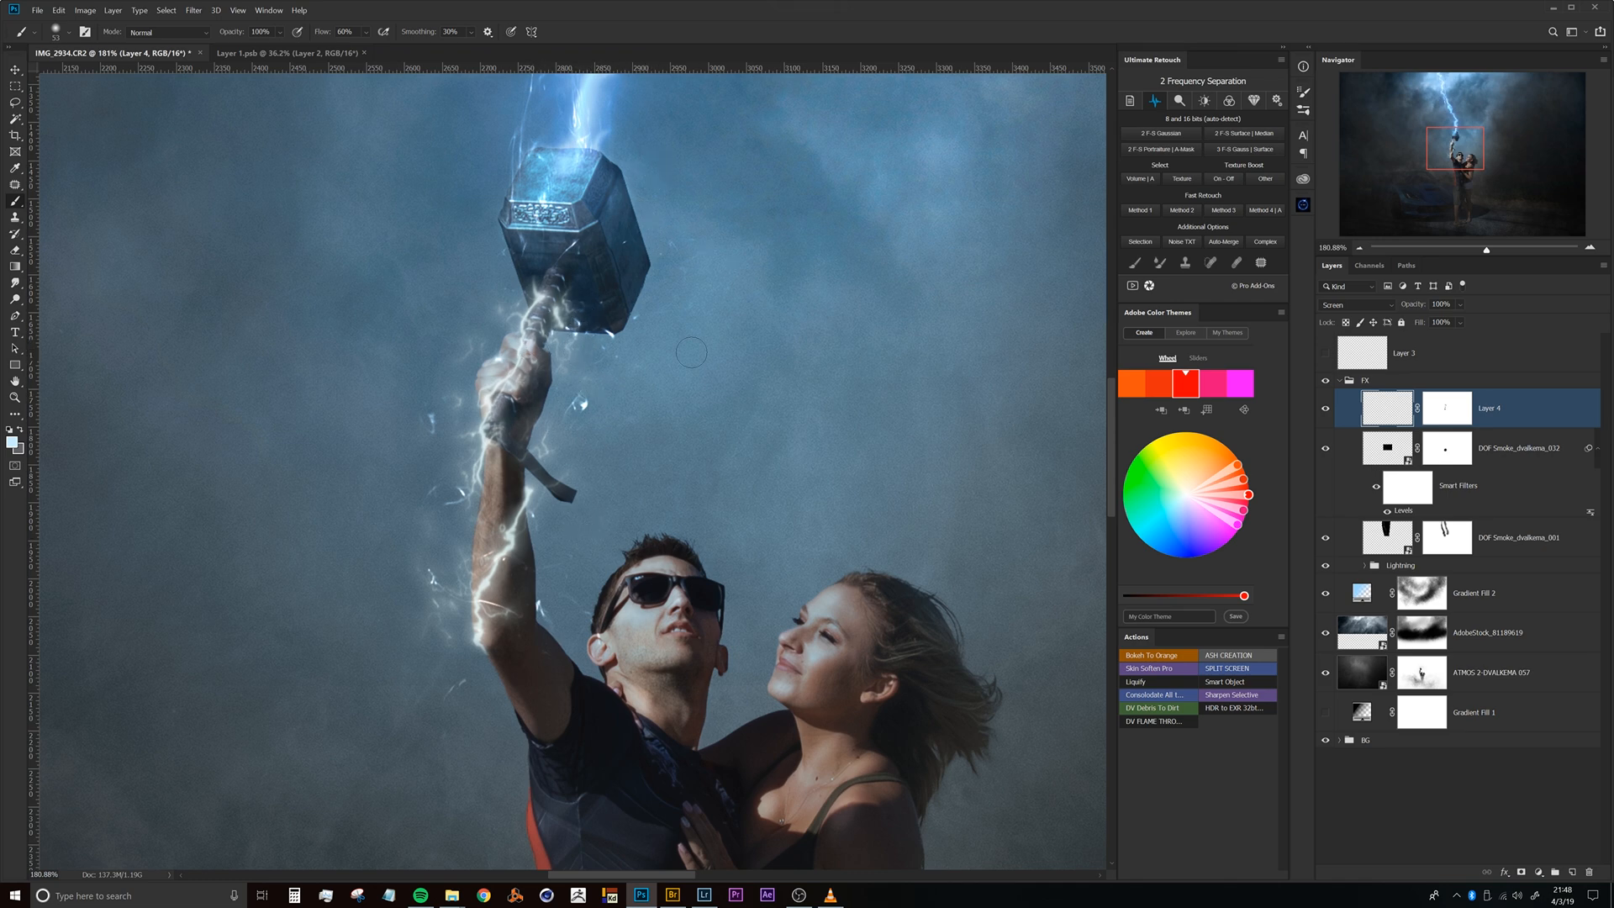
left_click(1464, 413)
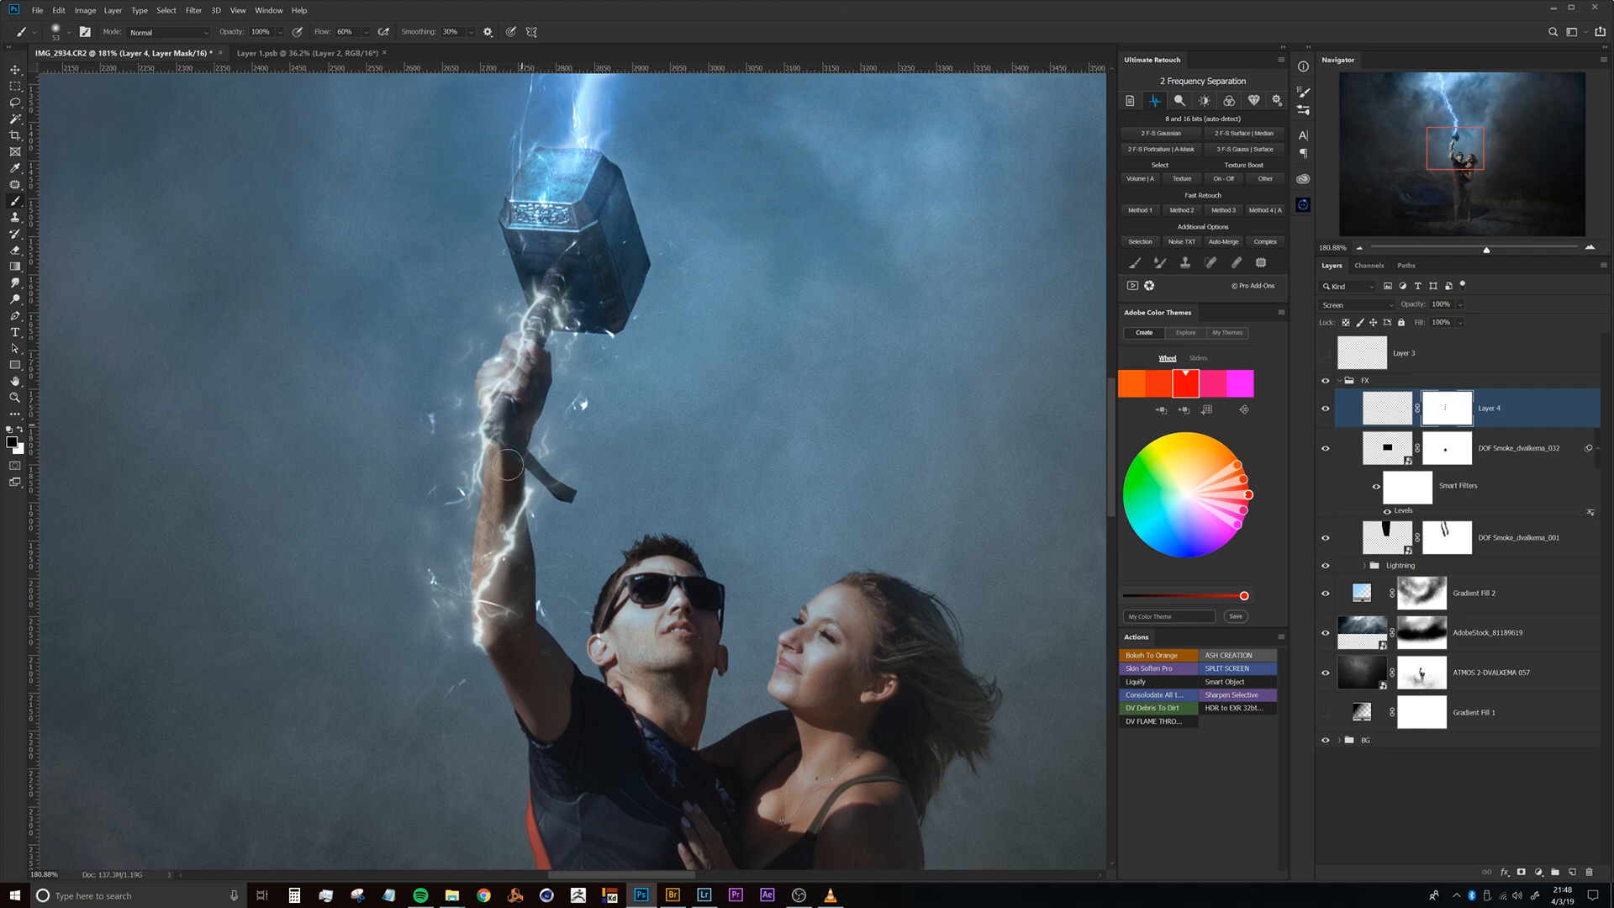
left_click(1387, 409)
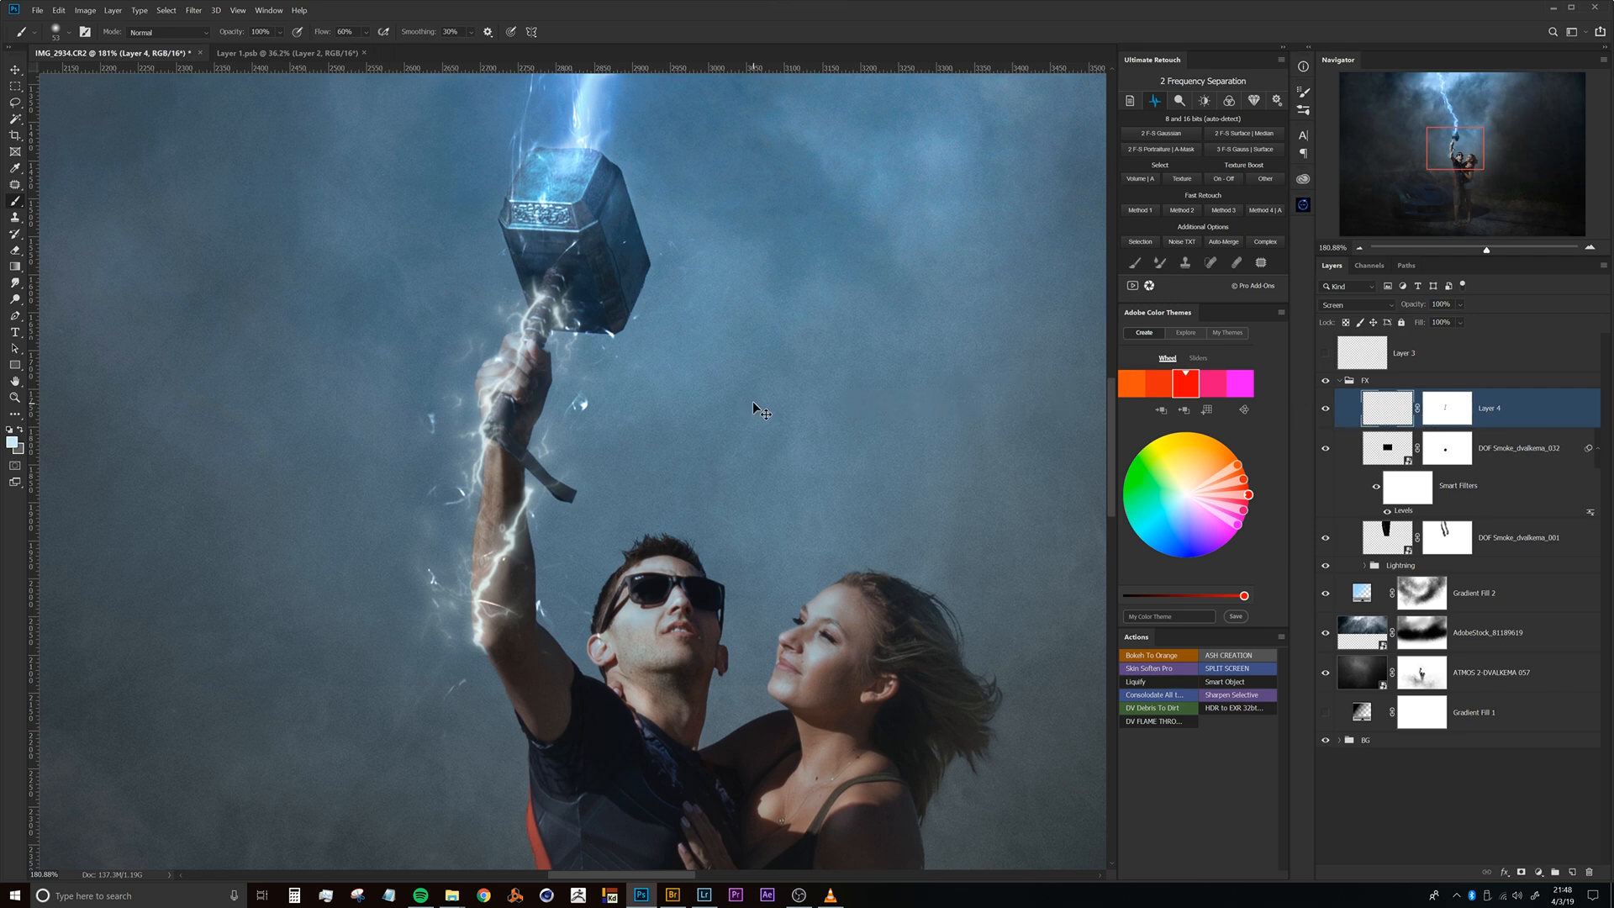
key("ctrl+u")
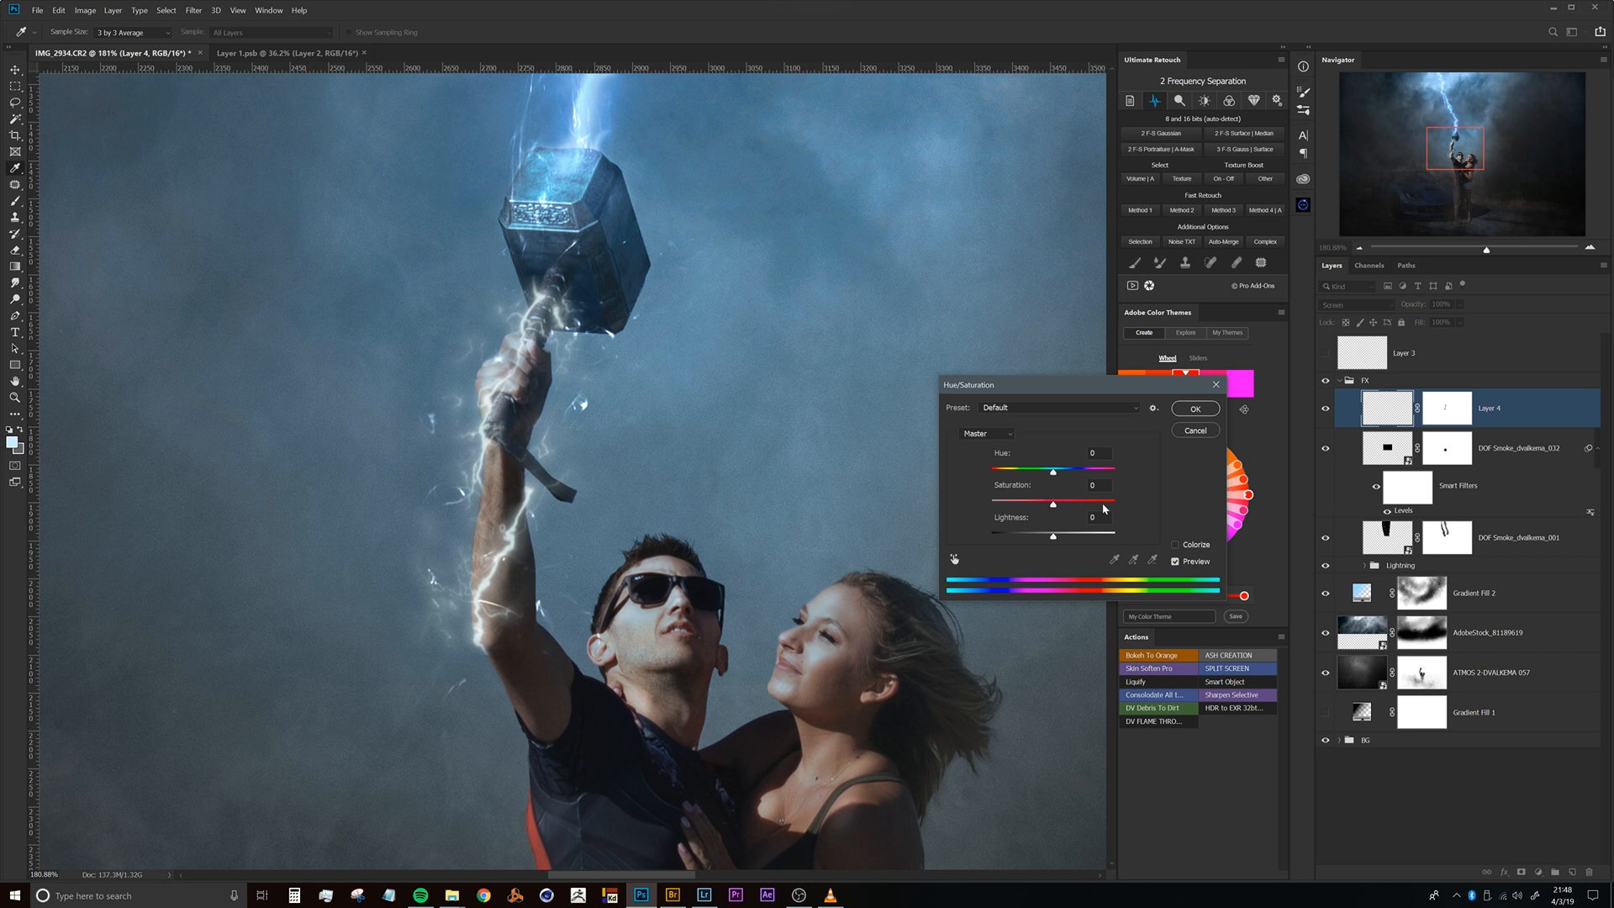
left_click(1175, 545)
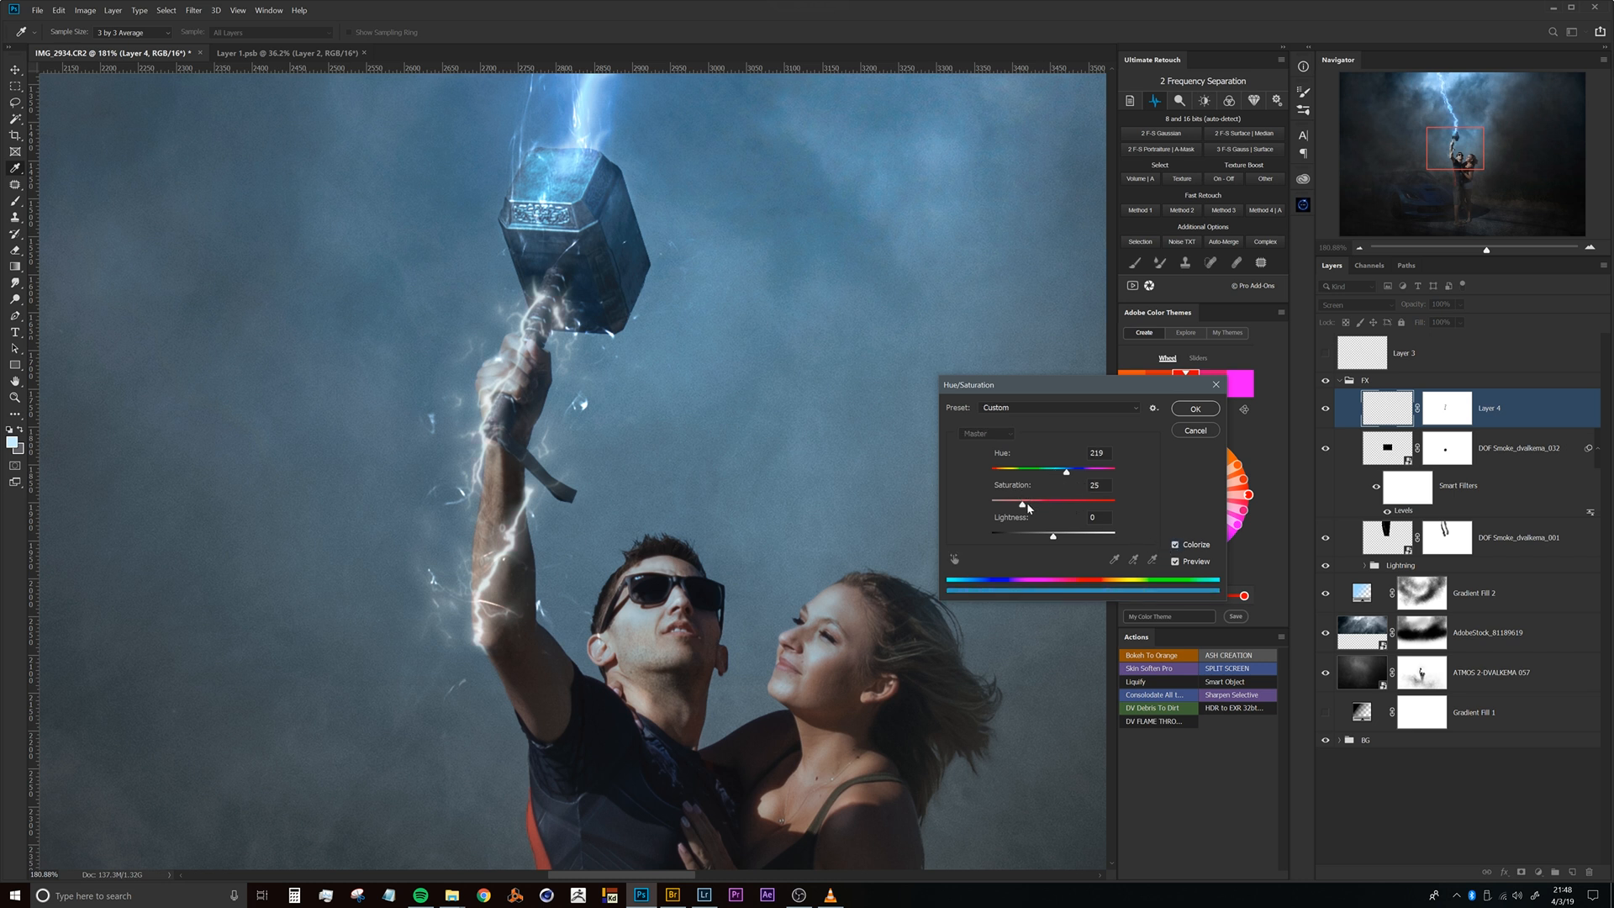
left_click_drag(1026, 503, 1045, 539)
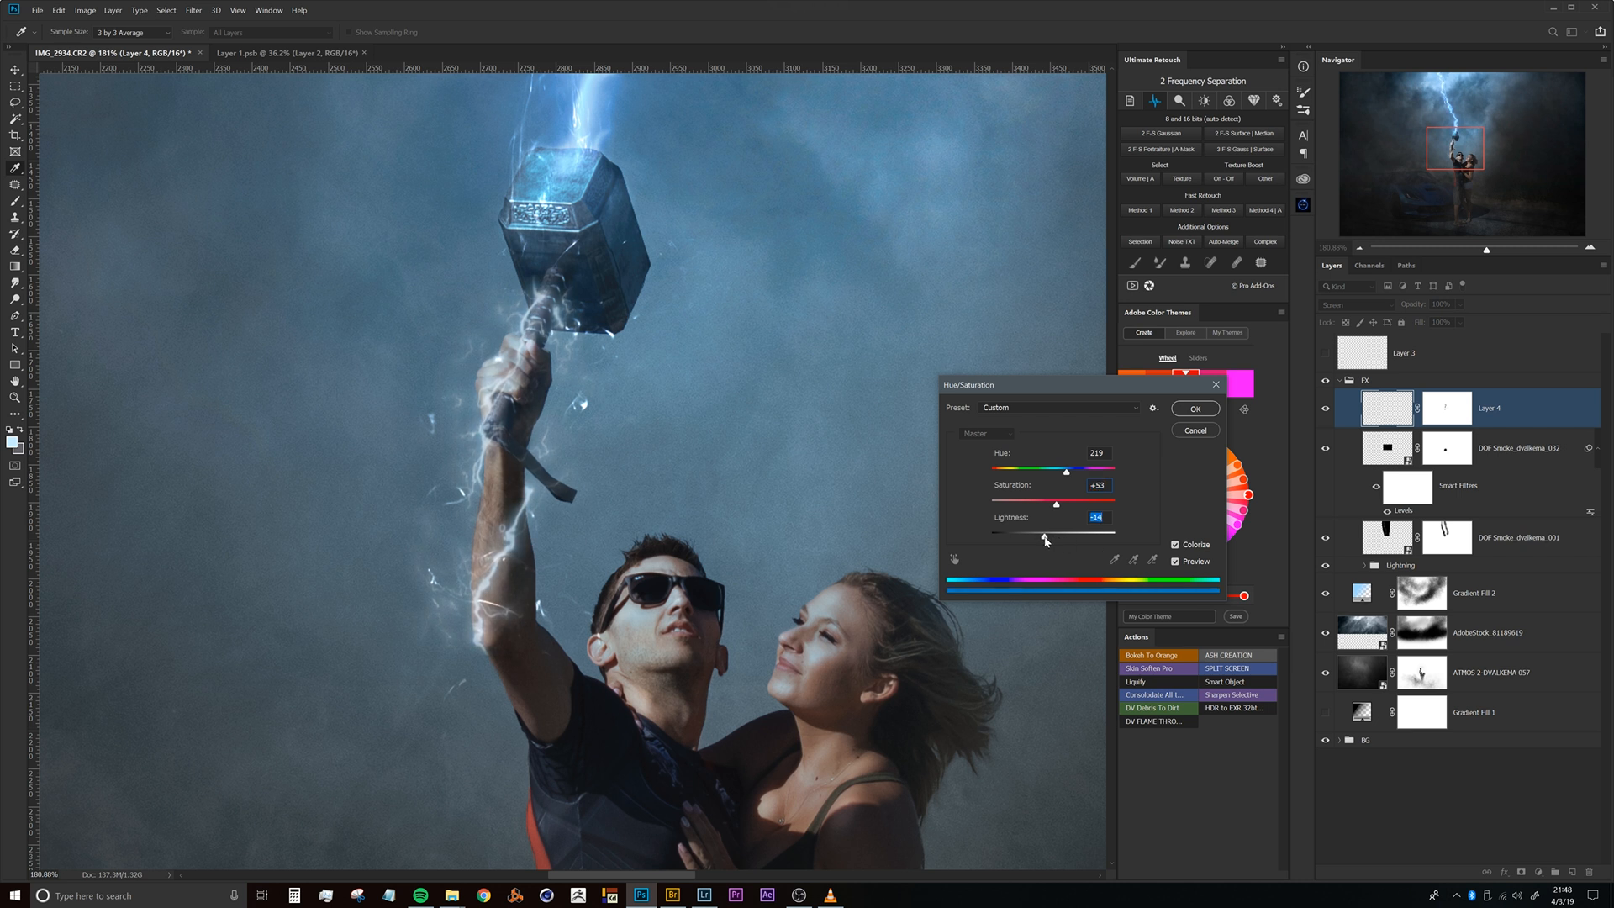
left_click_drag(1049, 540, 1056, 539)
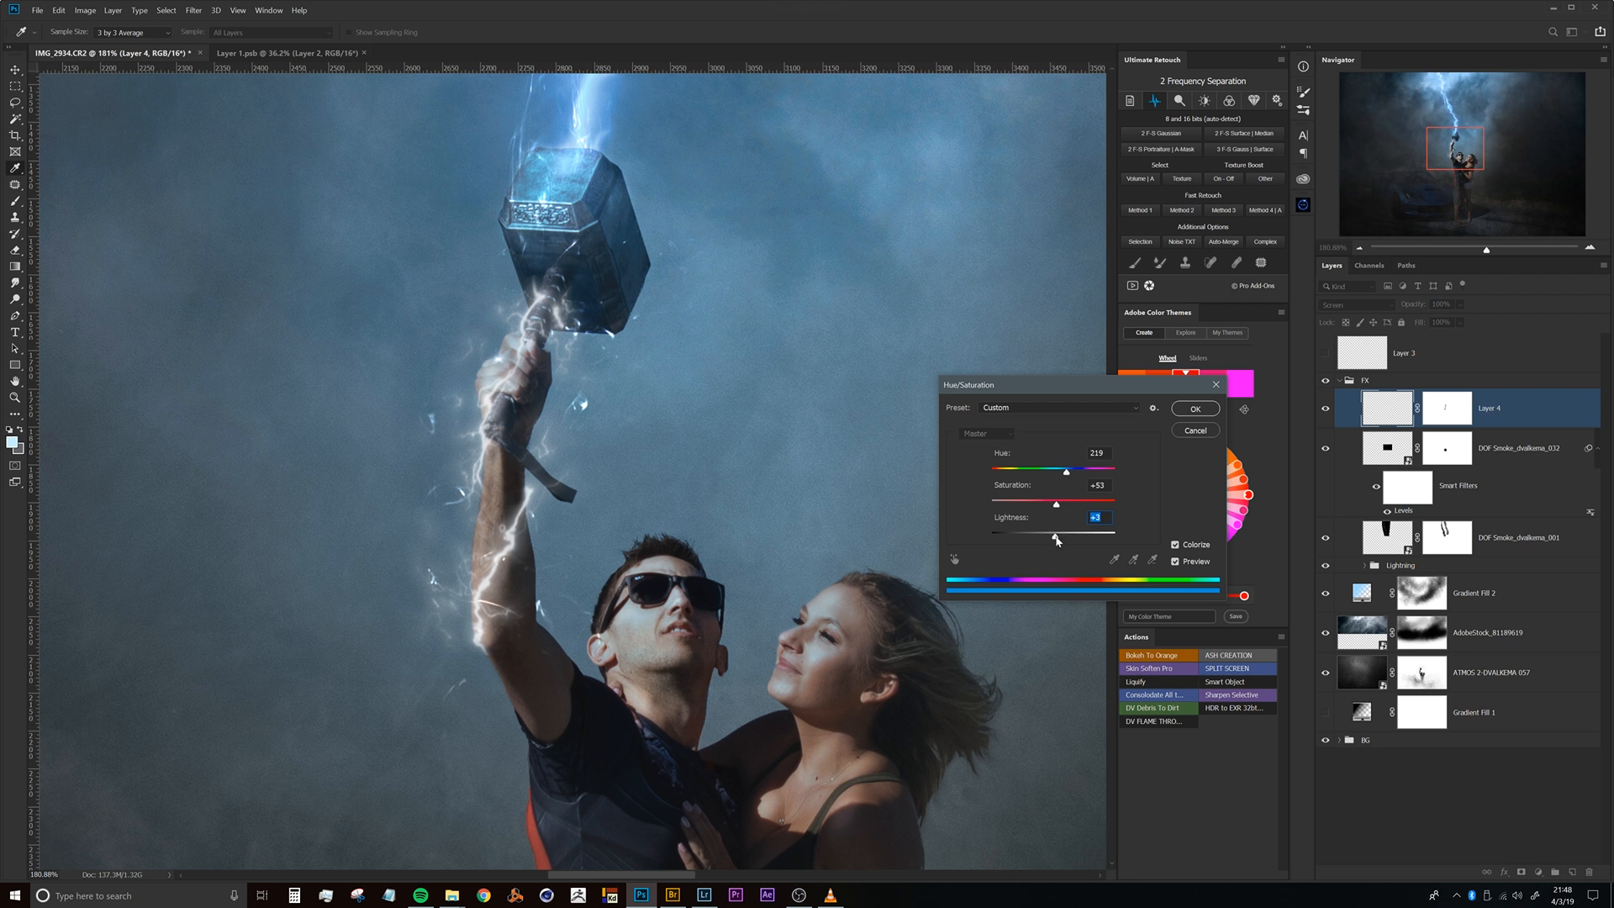
left_click_drag(1049, 539, 1047, 539)
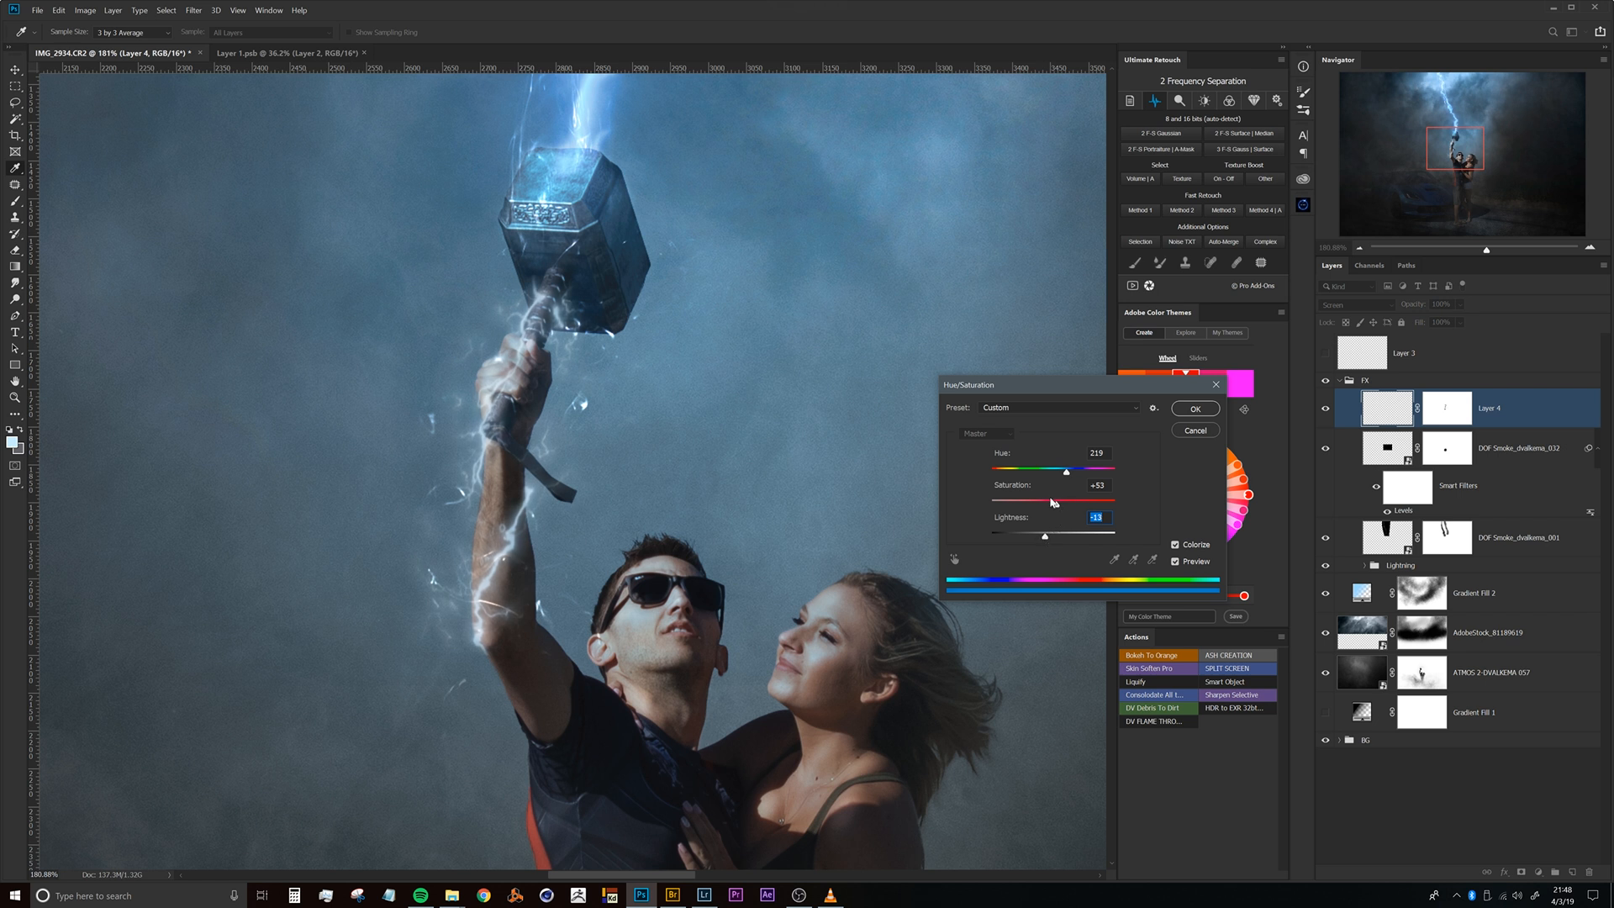
left_click_drag(1058, 504, 1061, 509)
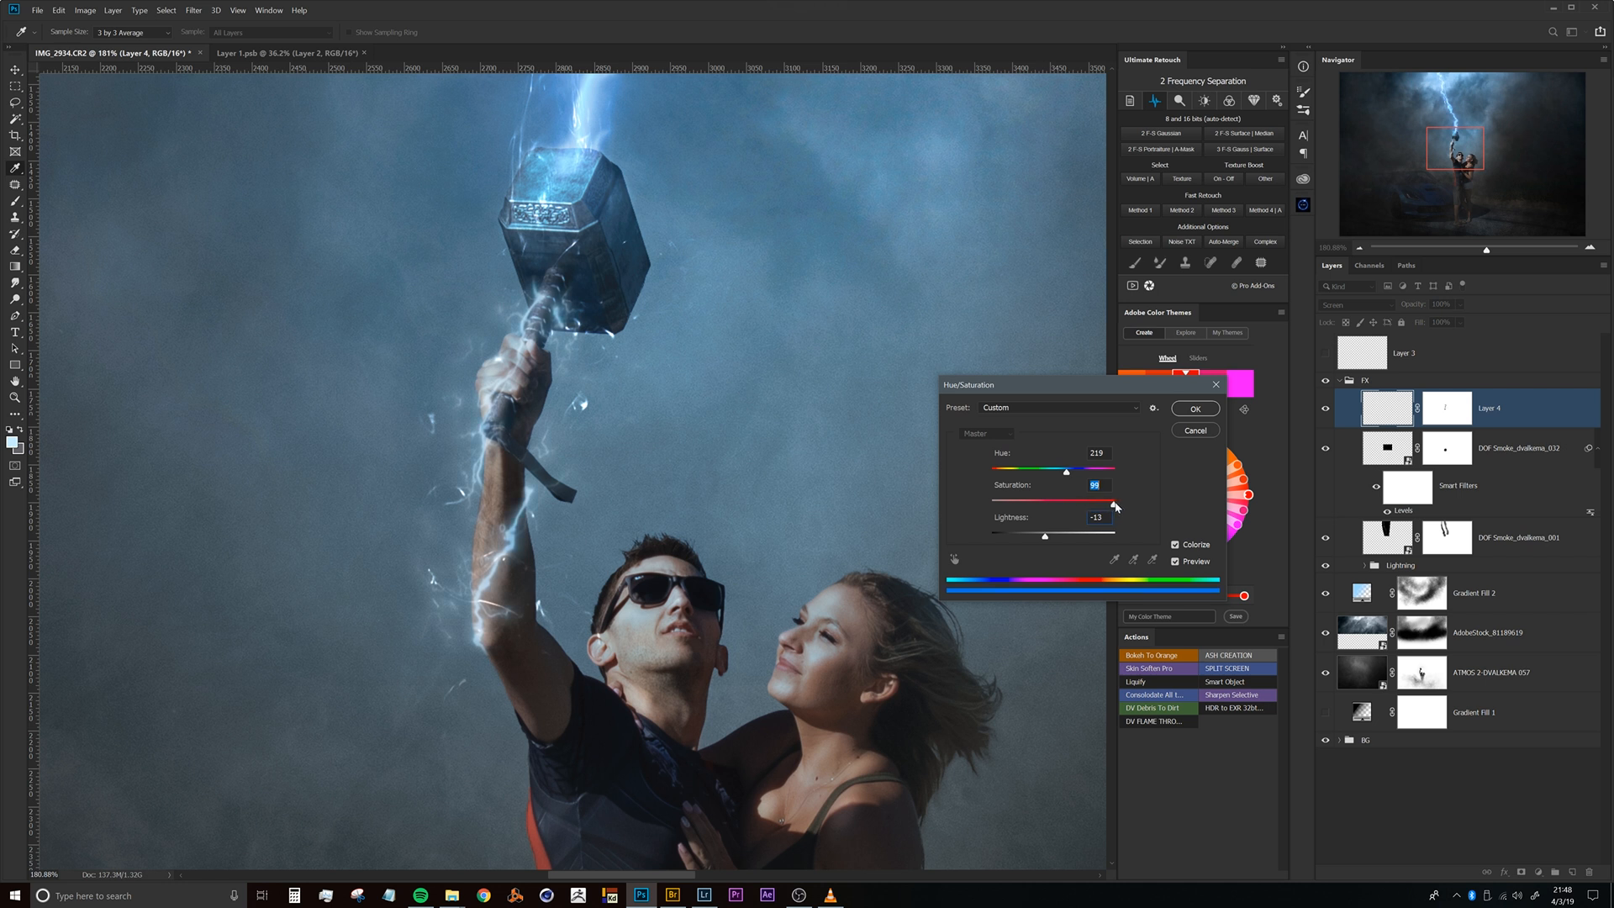
left_click_drag(1069, 474, 1069, 477)
left_click(1195, 408)
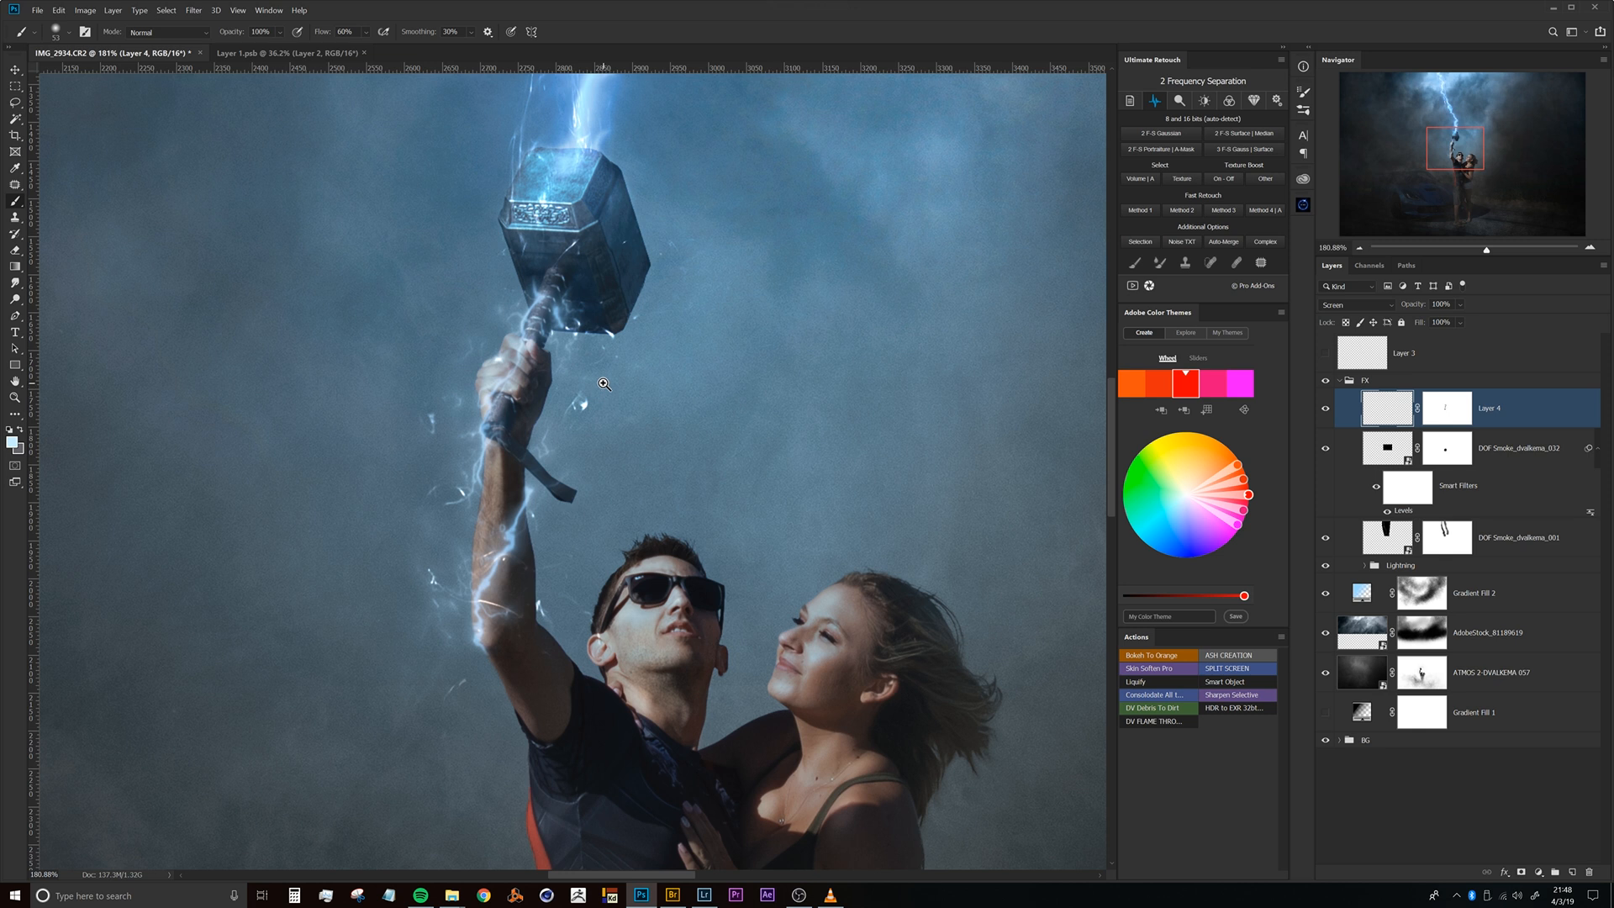
Check the tinted energy in the whole composite and compare it with the DOF Smoke_dvalkema_001 and DOF Smoke_dvalkema_032 layers hidden and shown.
scroll(589, 404, "down", 5)
scroll(589, 412, "down", 2)
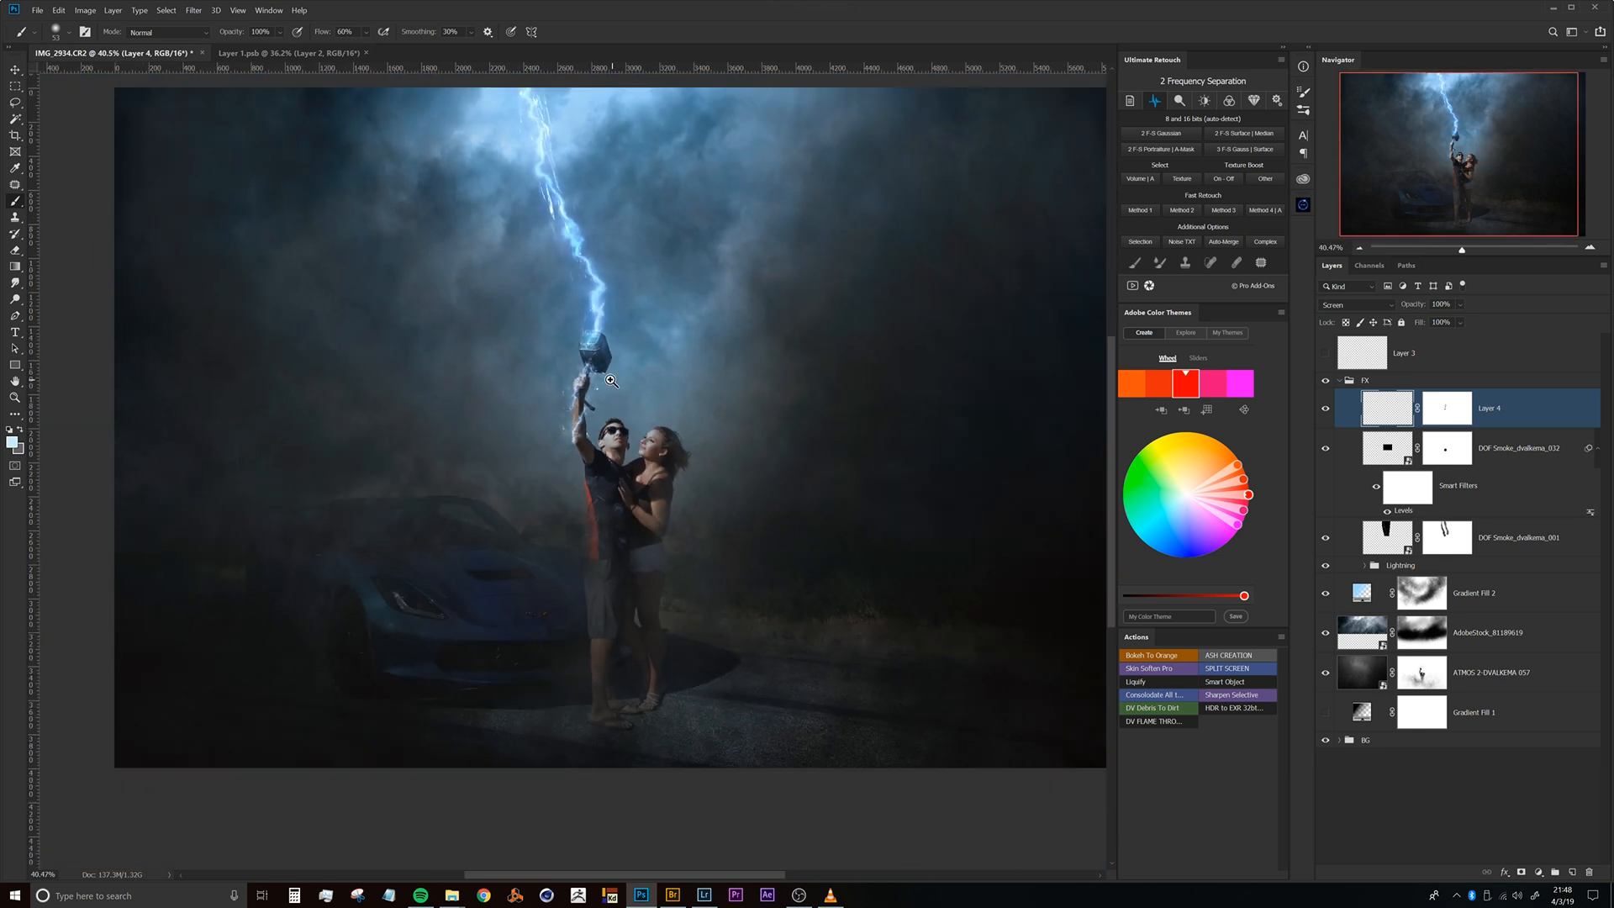
scroll(611, 381, "up", 6)
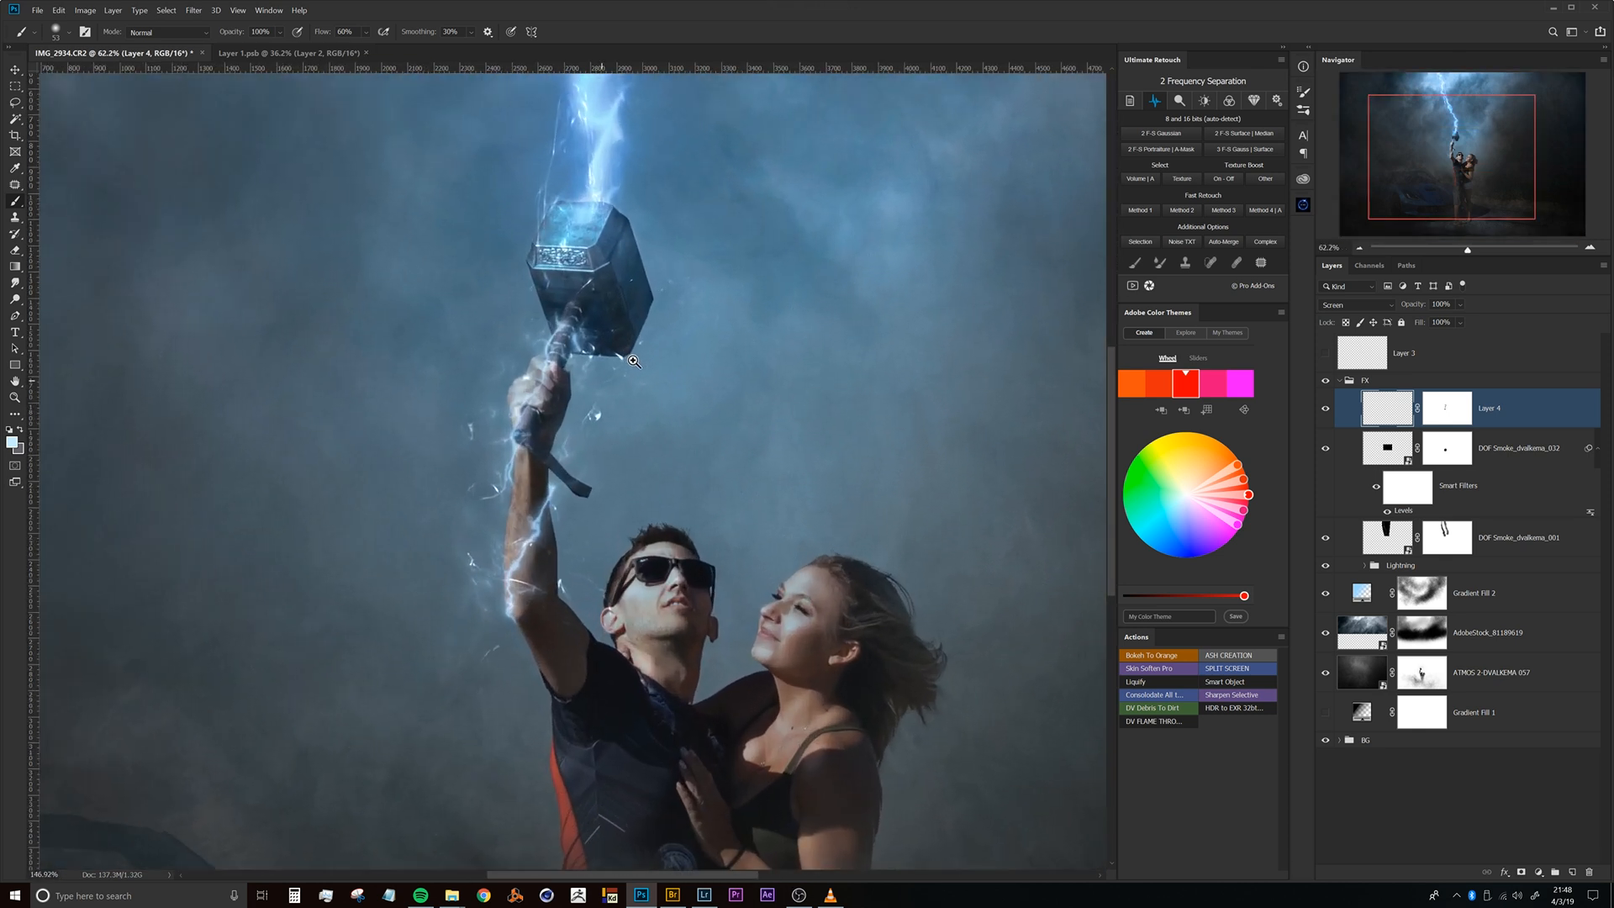
scroll(633, 363, "up", 2)
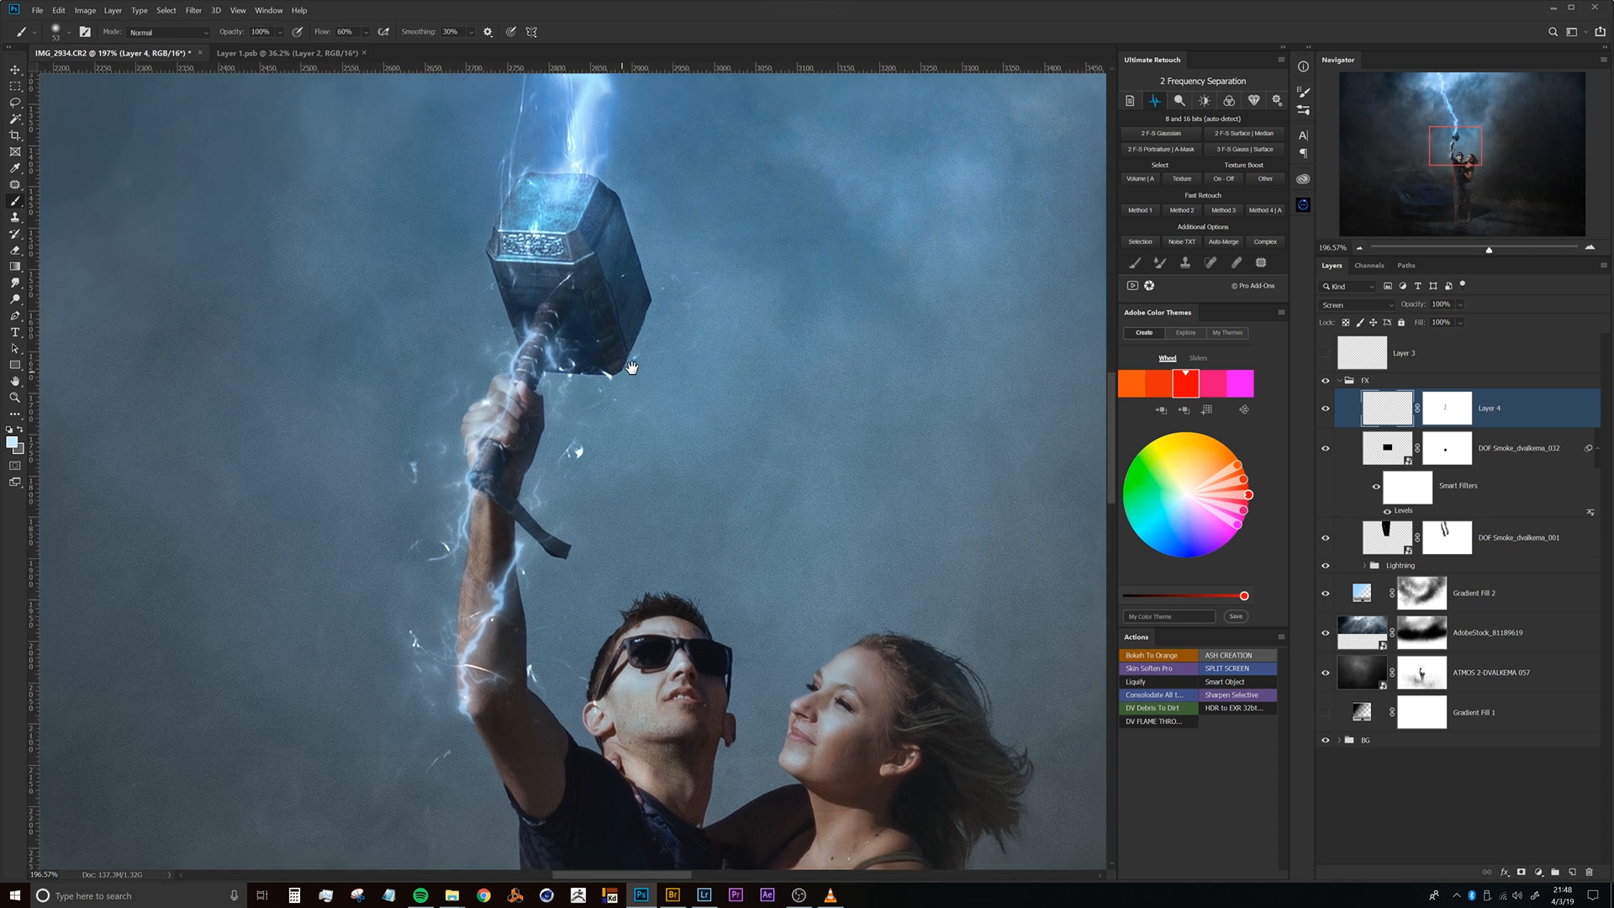
left_click(1384, 533)
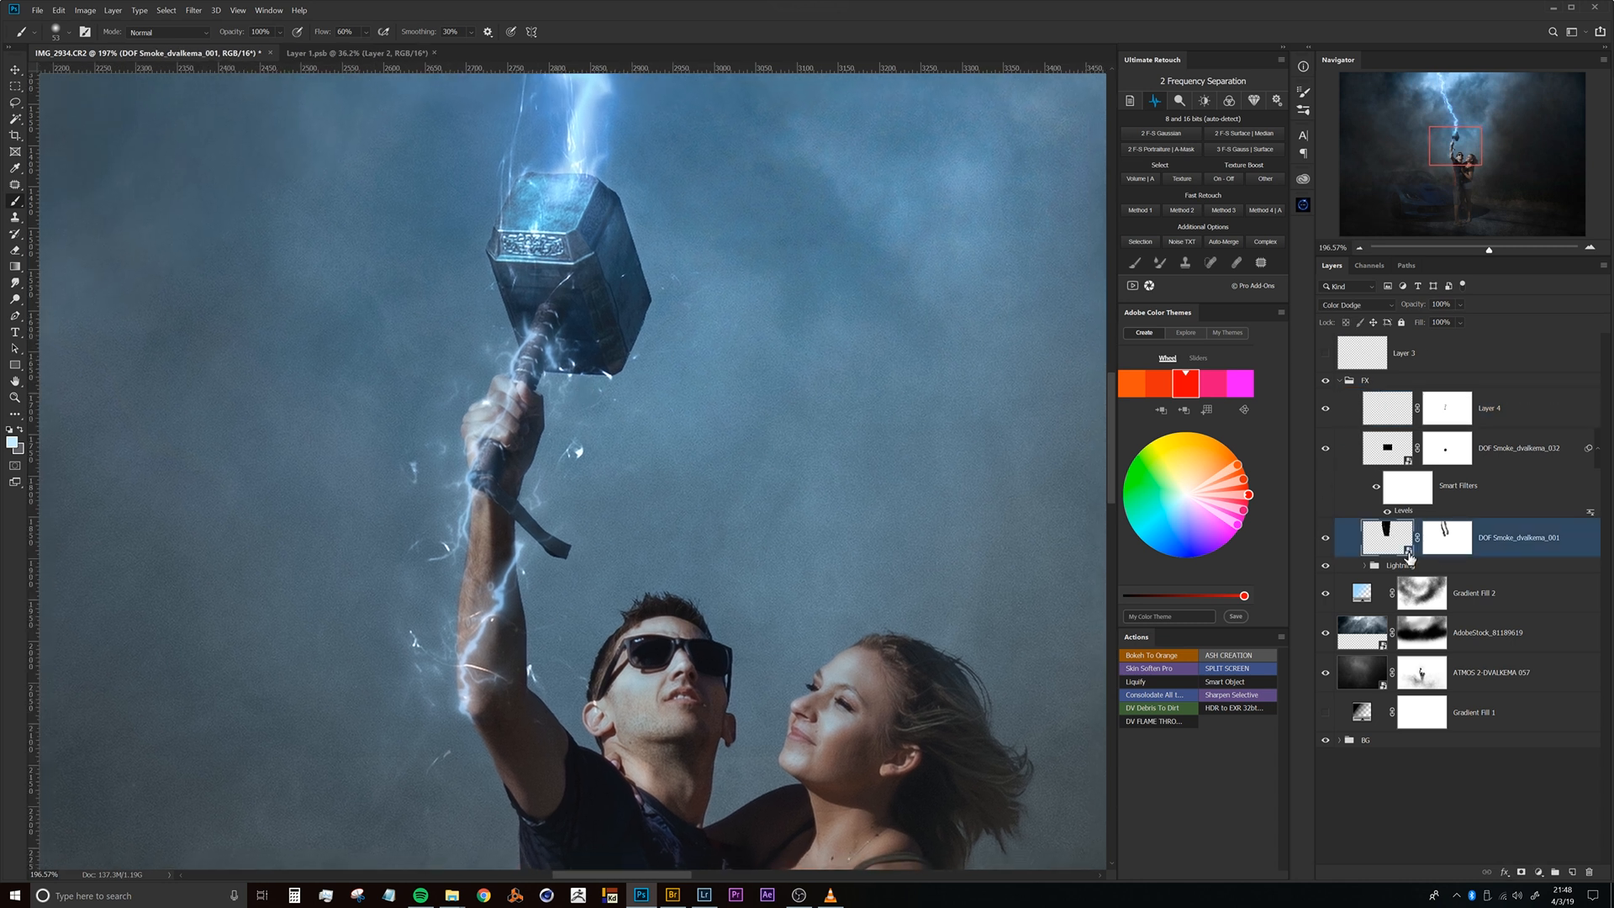
left_click(1327, 538)
left_click(1327, 538)
left_click(1350, 455)
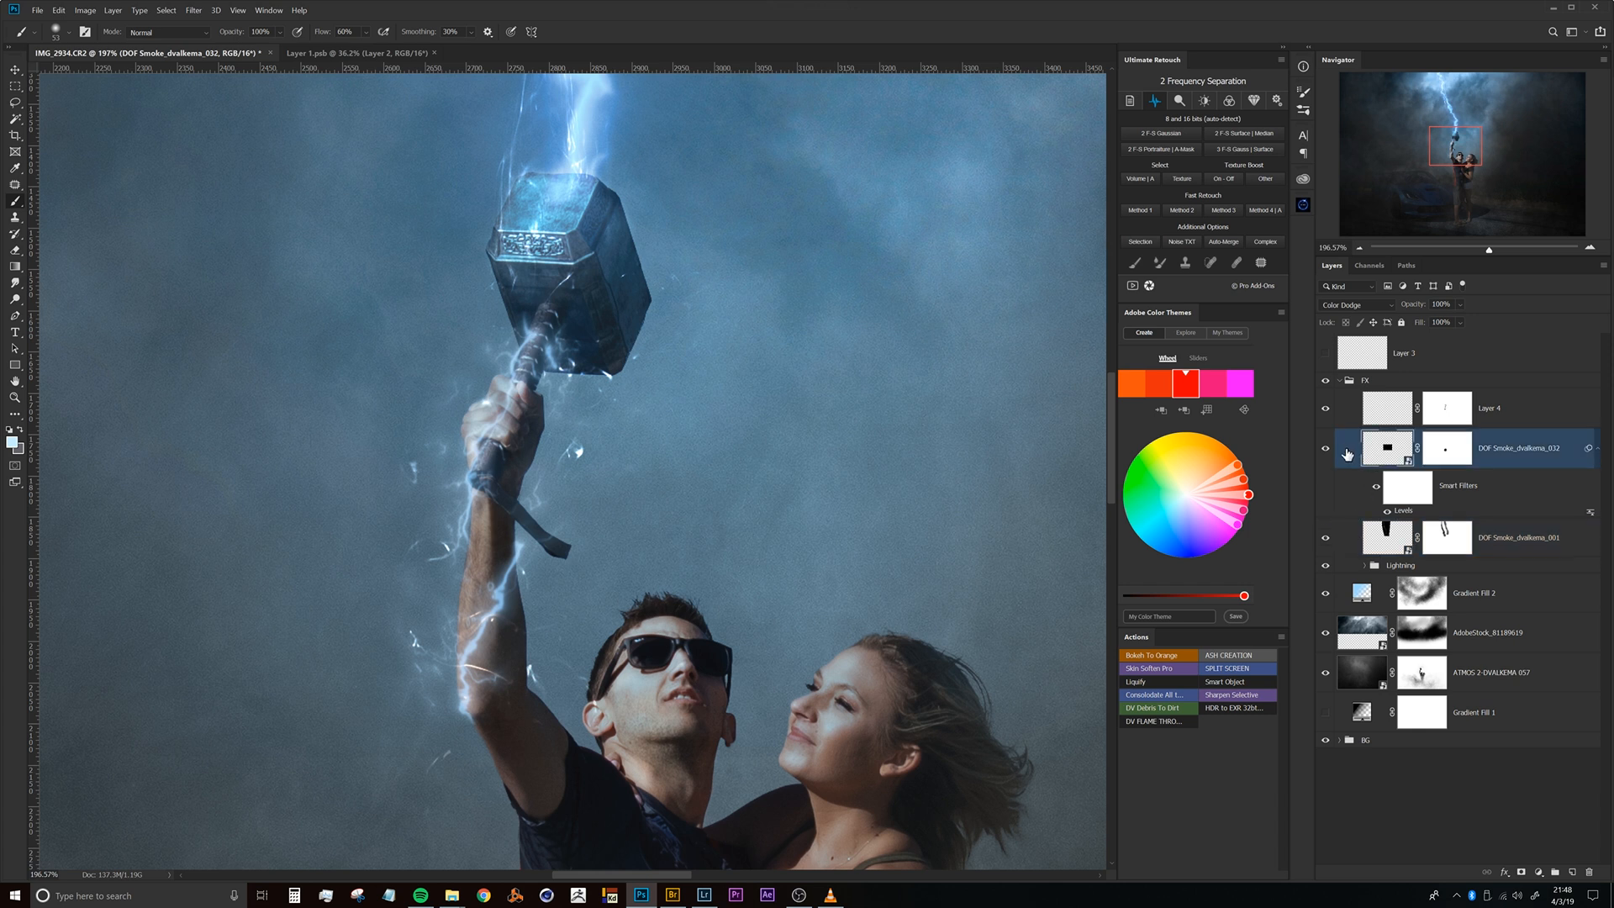
left_click(1325, 451)
left_click(1325, 450)
left_click_drag(593, 483, 565, 447)
left_click_drag(623, 392, 664, 363)
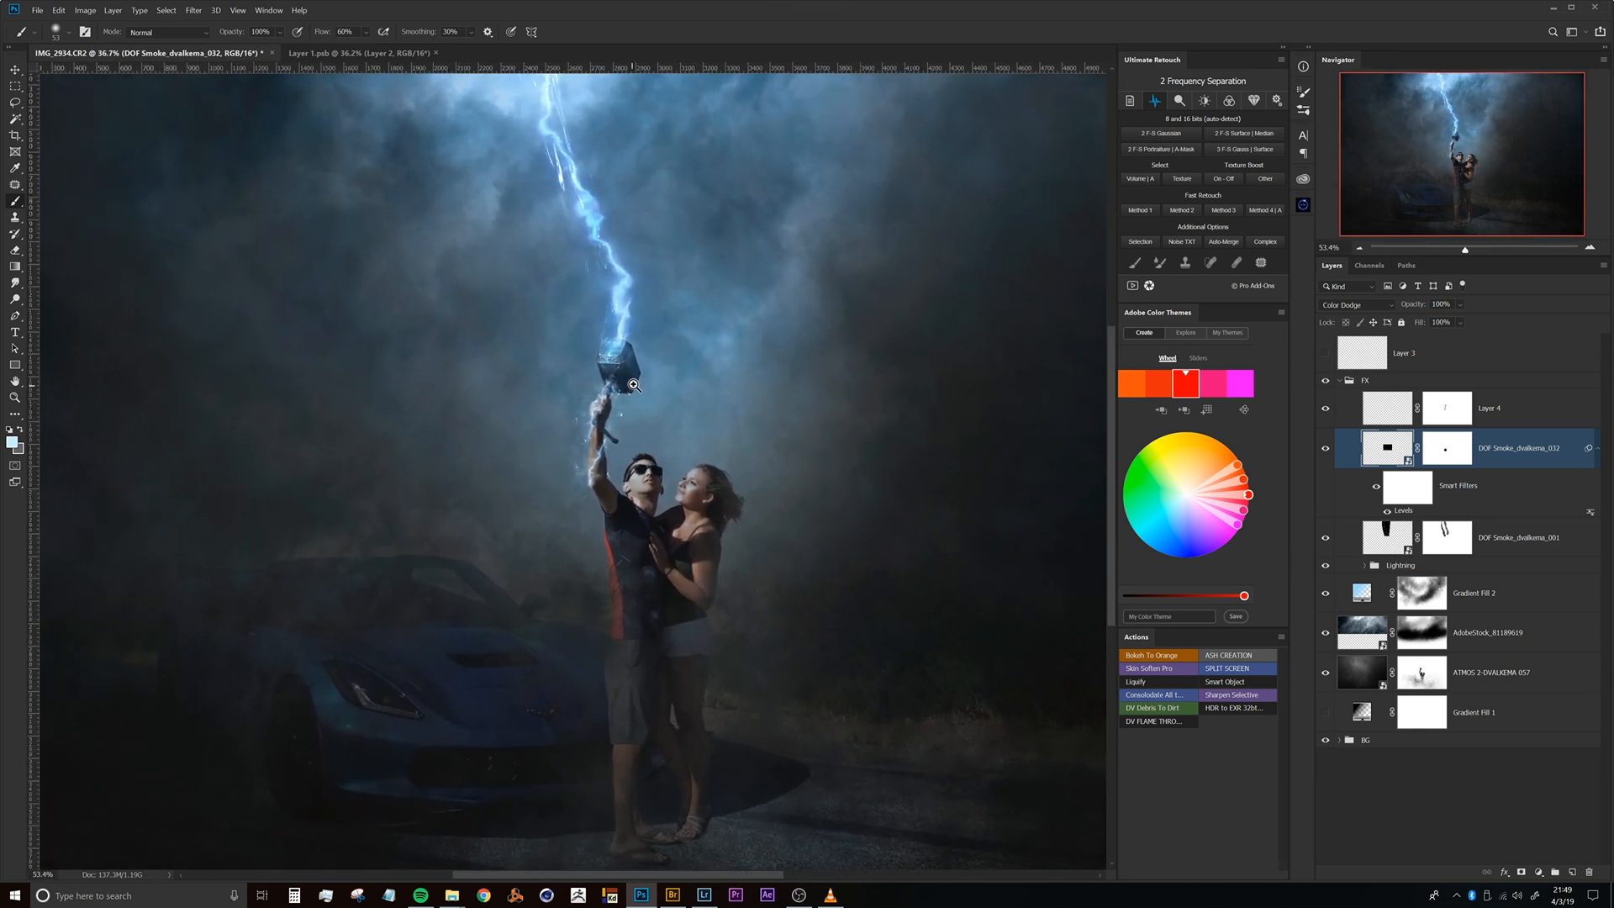
mouse_move(619, 408)
left_mouse_down()
mouse_move(666, 380)
mouse_move(633, 427)
left_mouse_up()
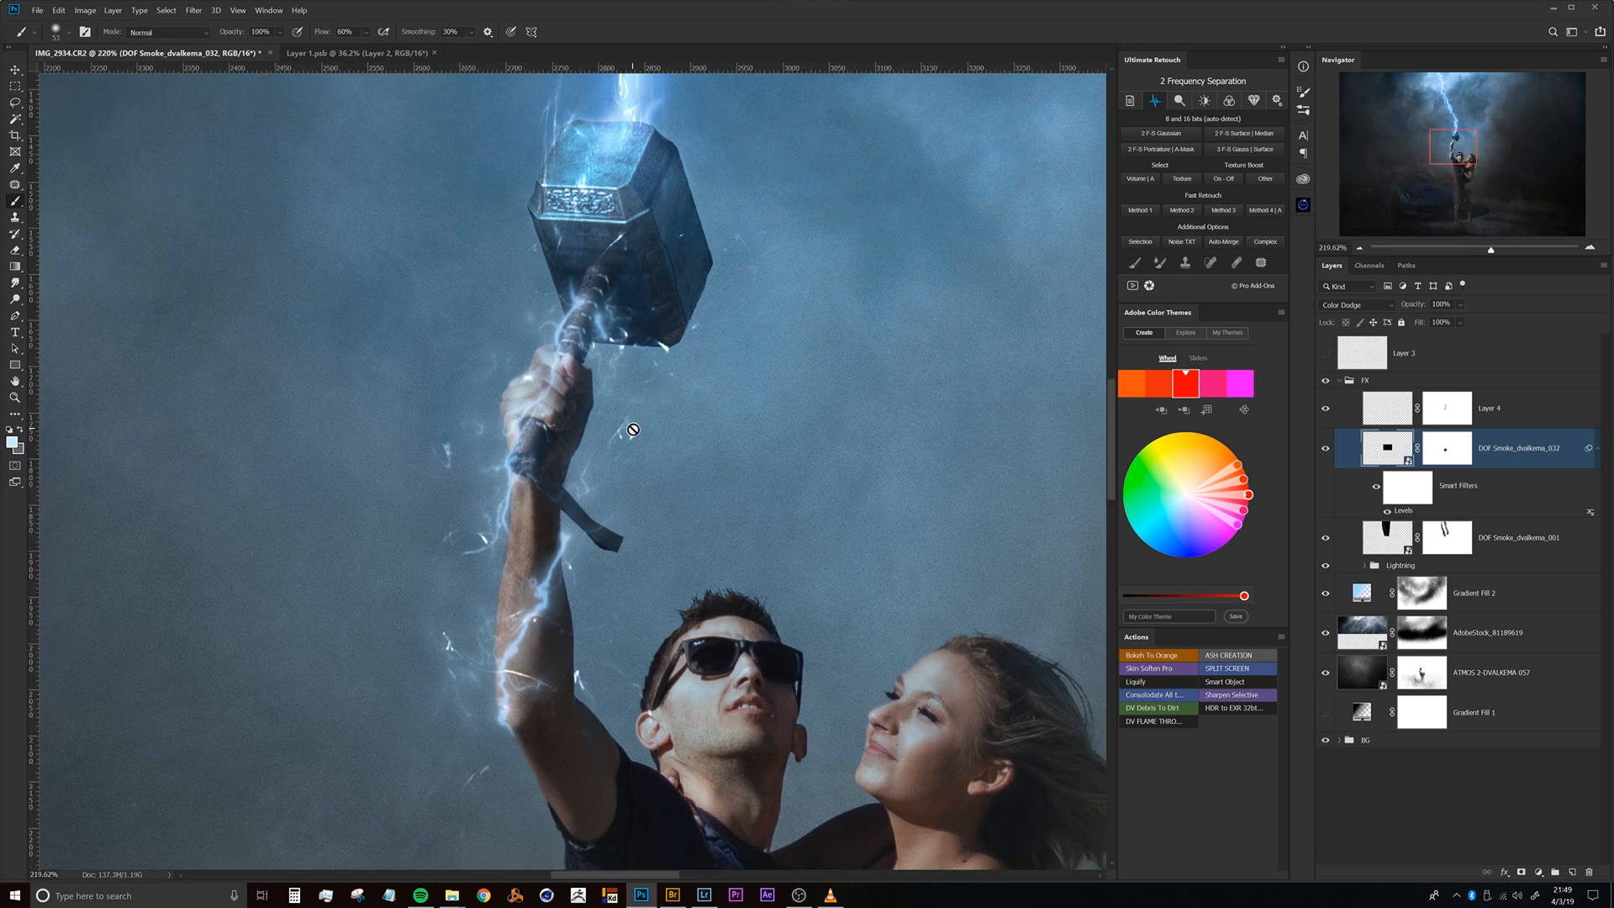
Paint black on DOF Smoke_dvalkema_032's layer mask to hide the stray spark beside the man's fist.
left_click(1445, 450)
left_click(627, 437)
mouse_move(694, 410)
left_mouse_down()
mouse_move(628, 446)
mouse_move(701, 401)
left_mouse_up()
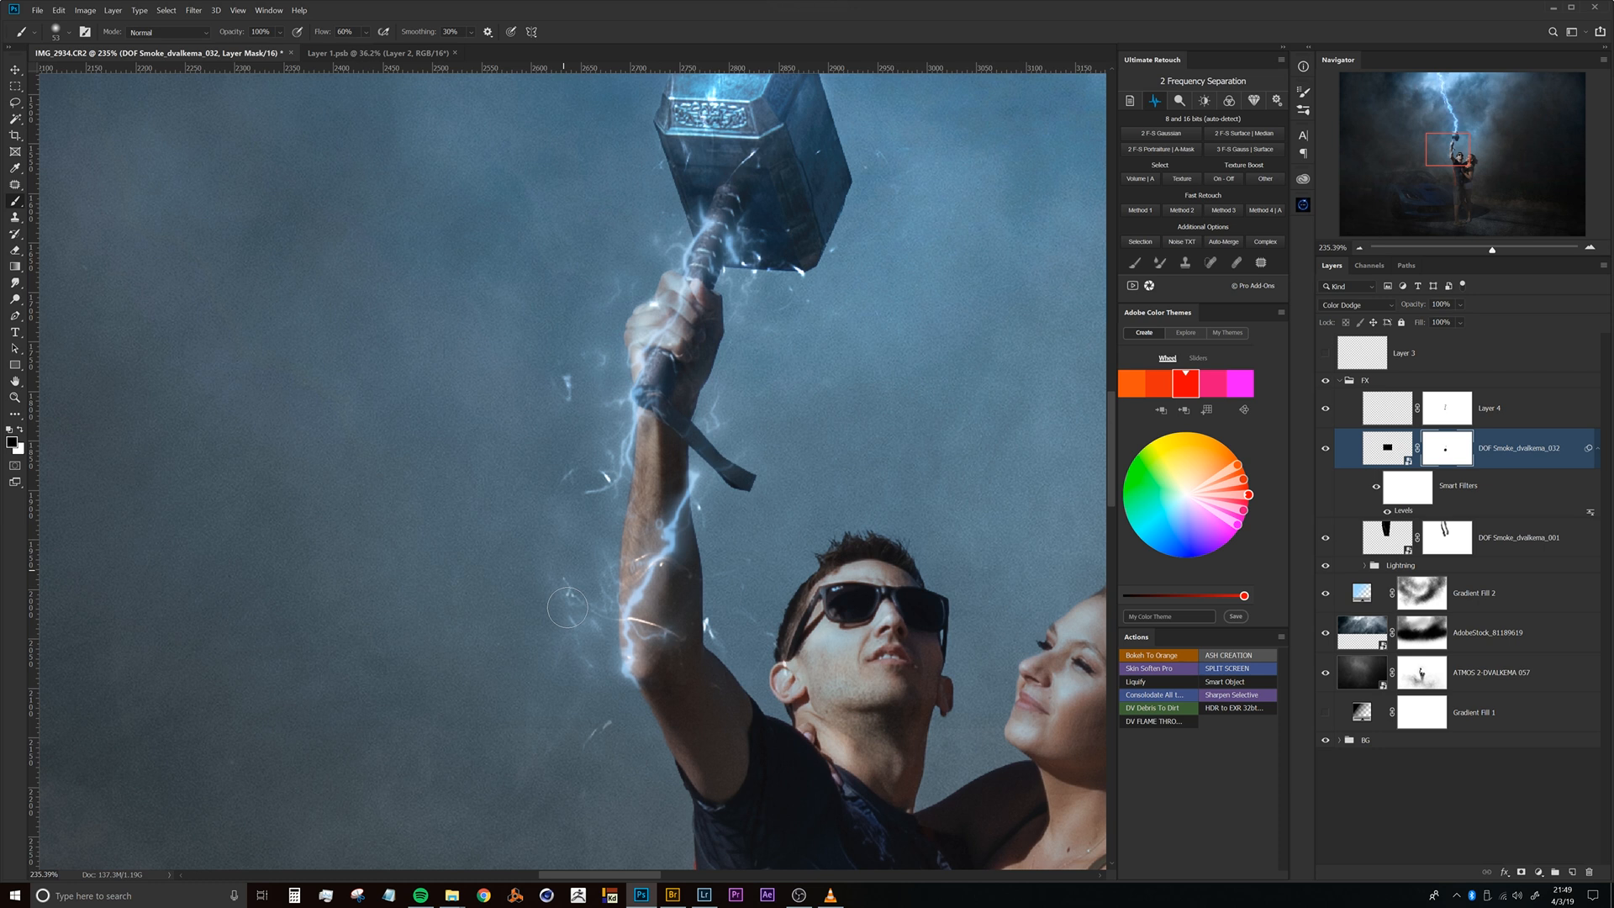
Examine the whole composite and the lightning from the sky down to the hammer and the man's arm.
left_click_drag(635, 487, 585, 515)
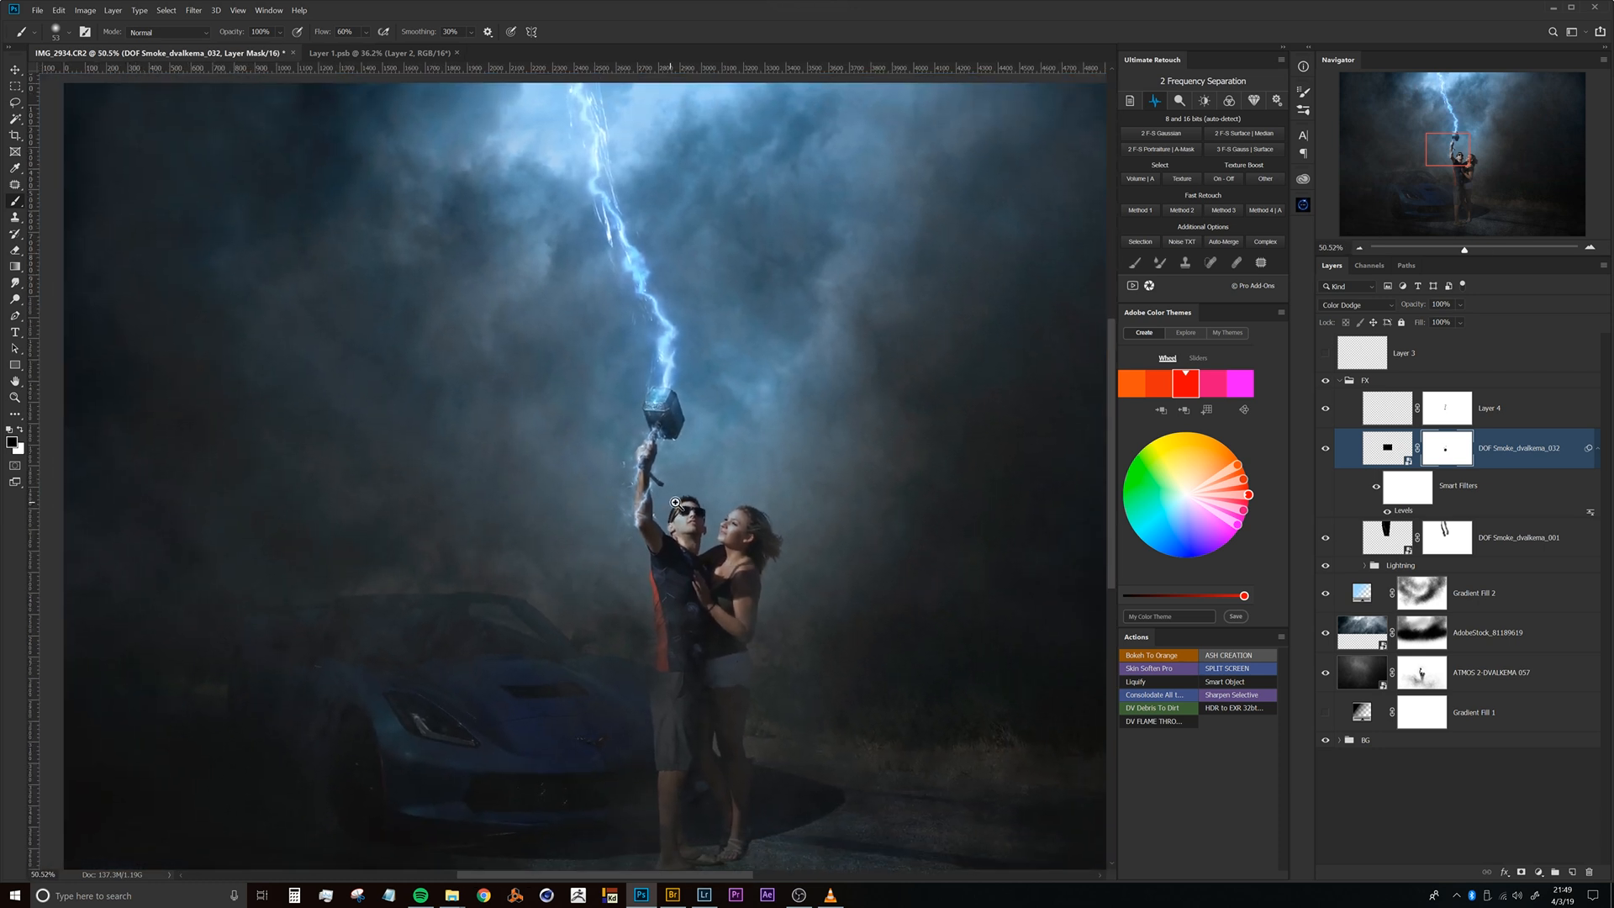
left_click_drag(659, 459, 576, 427)
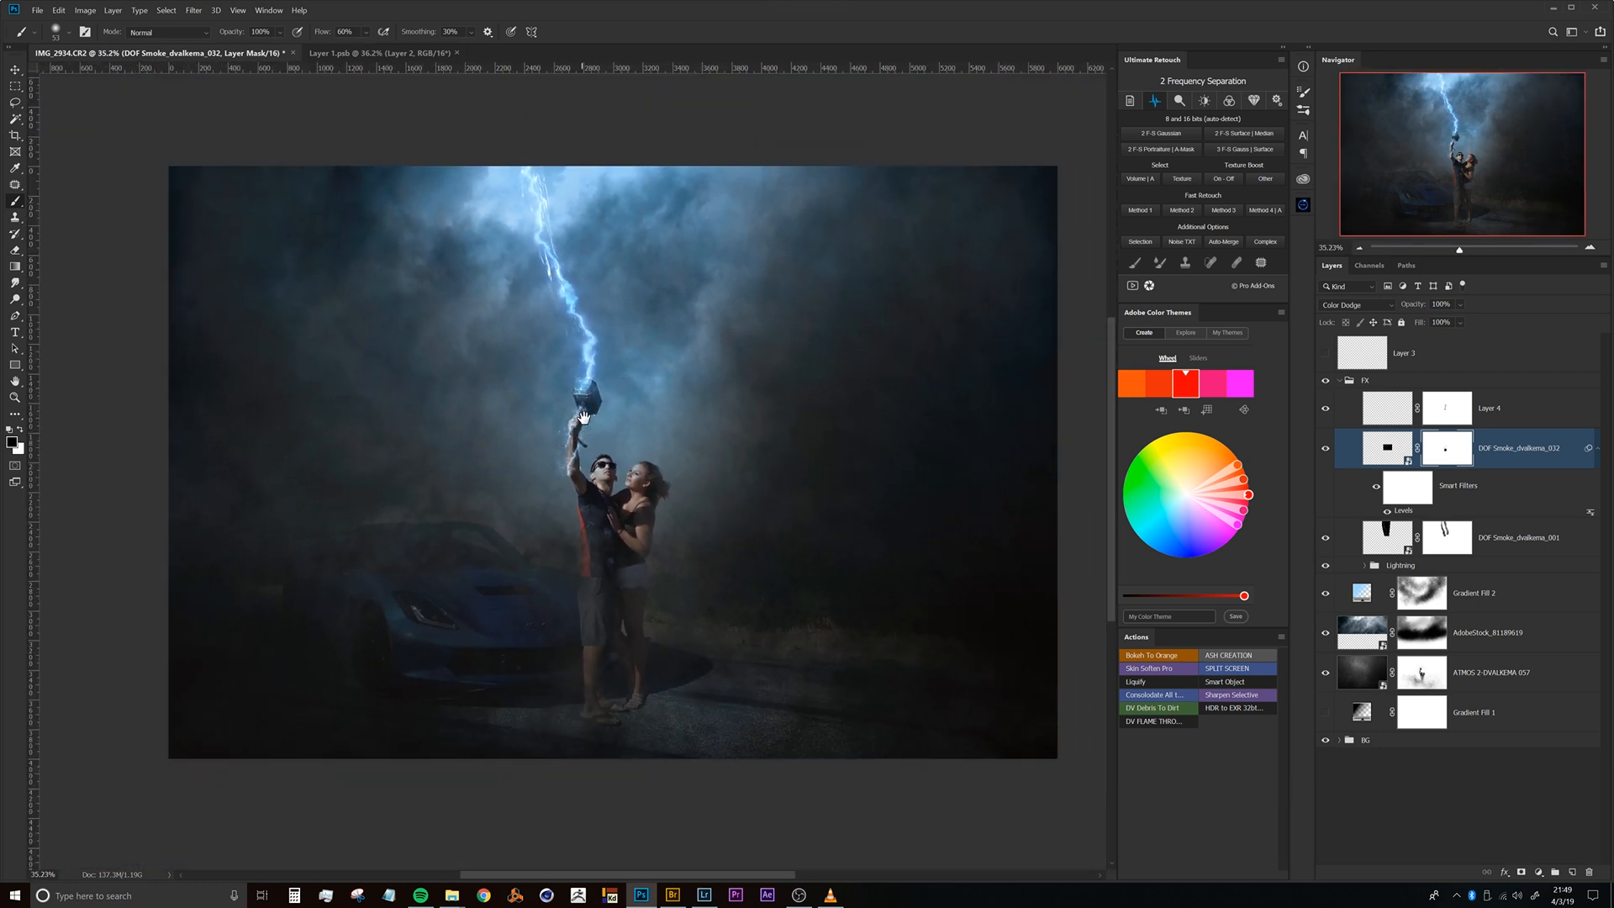
left_click_drag(588, 417, 621, 352)
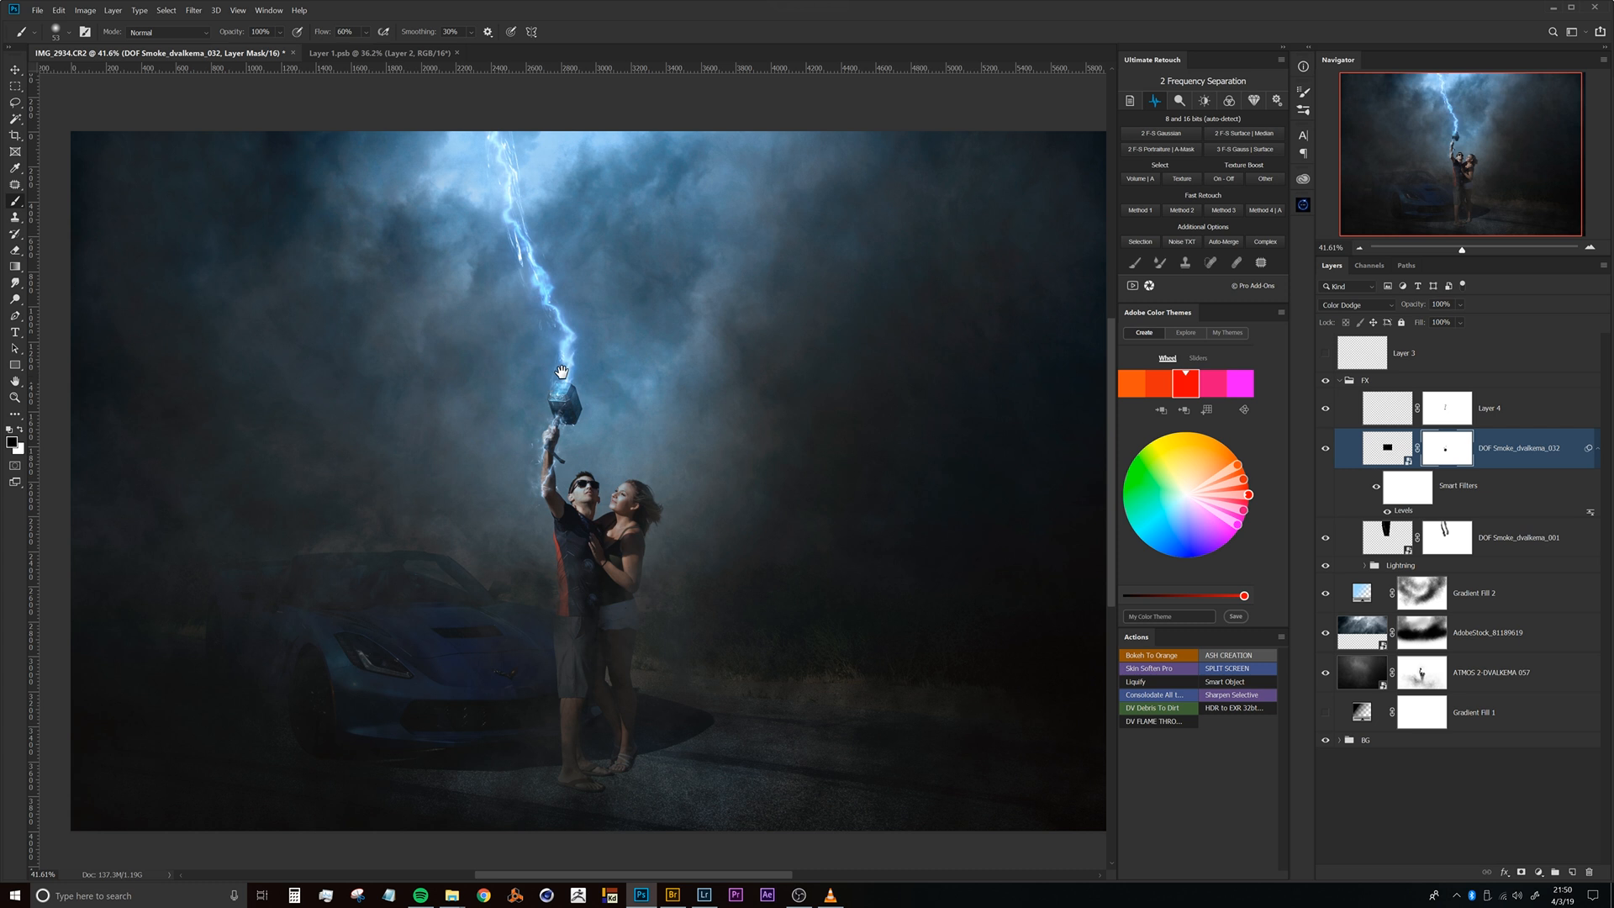
left_click_drag(577, 326, 591, 317)
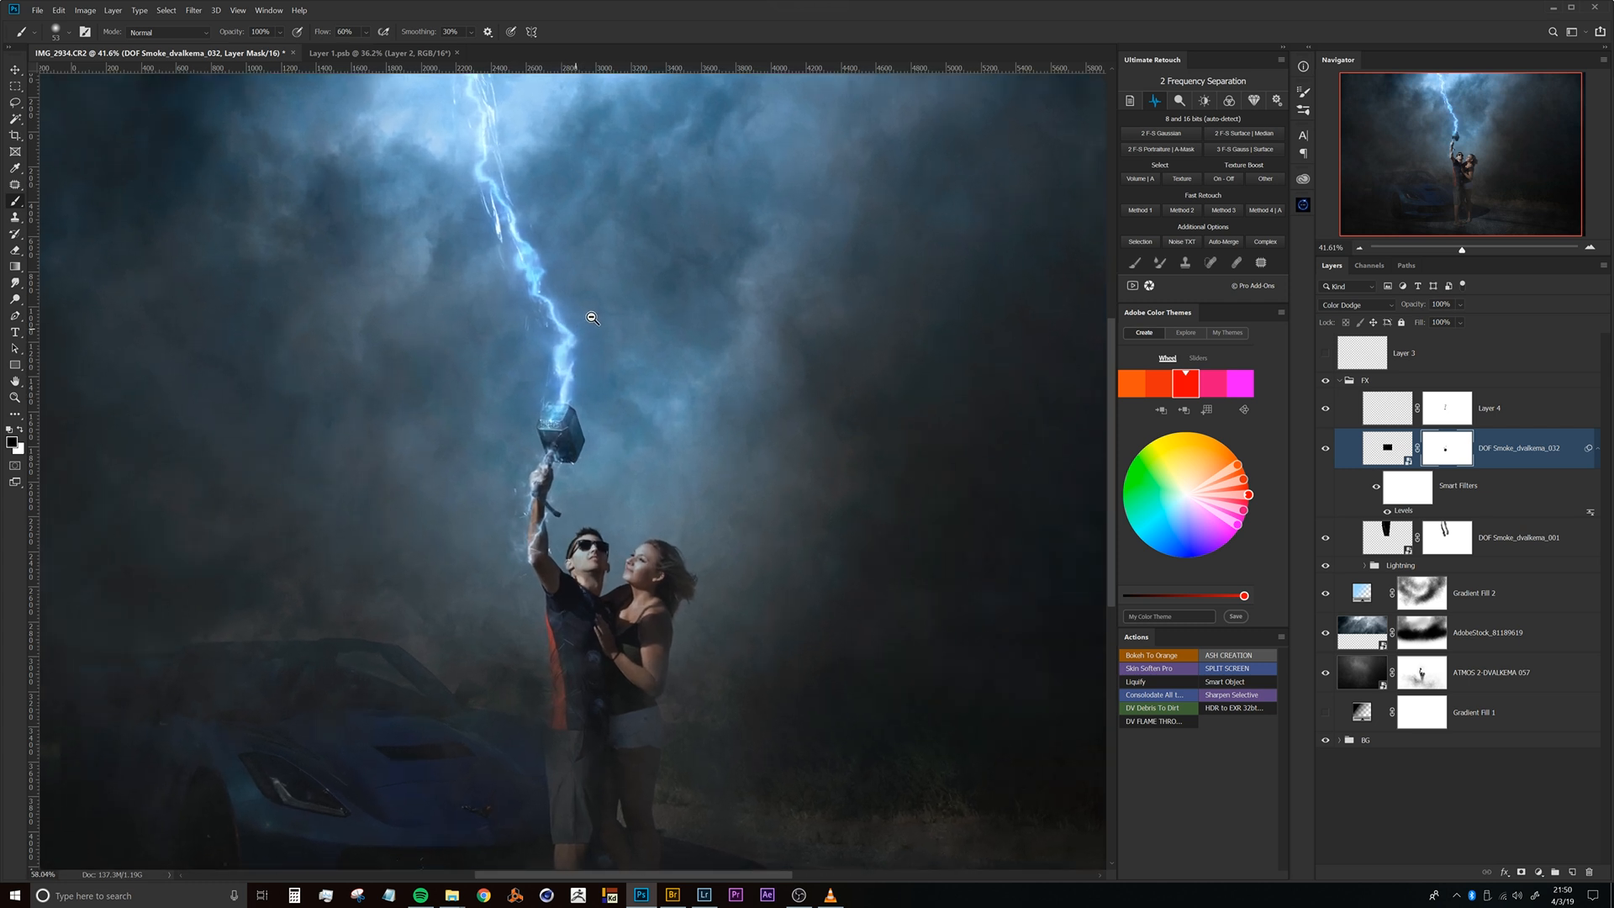
left_click_drag(567, 401, 525, 355)
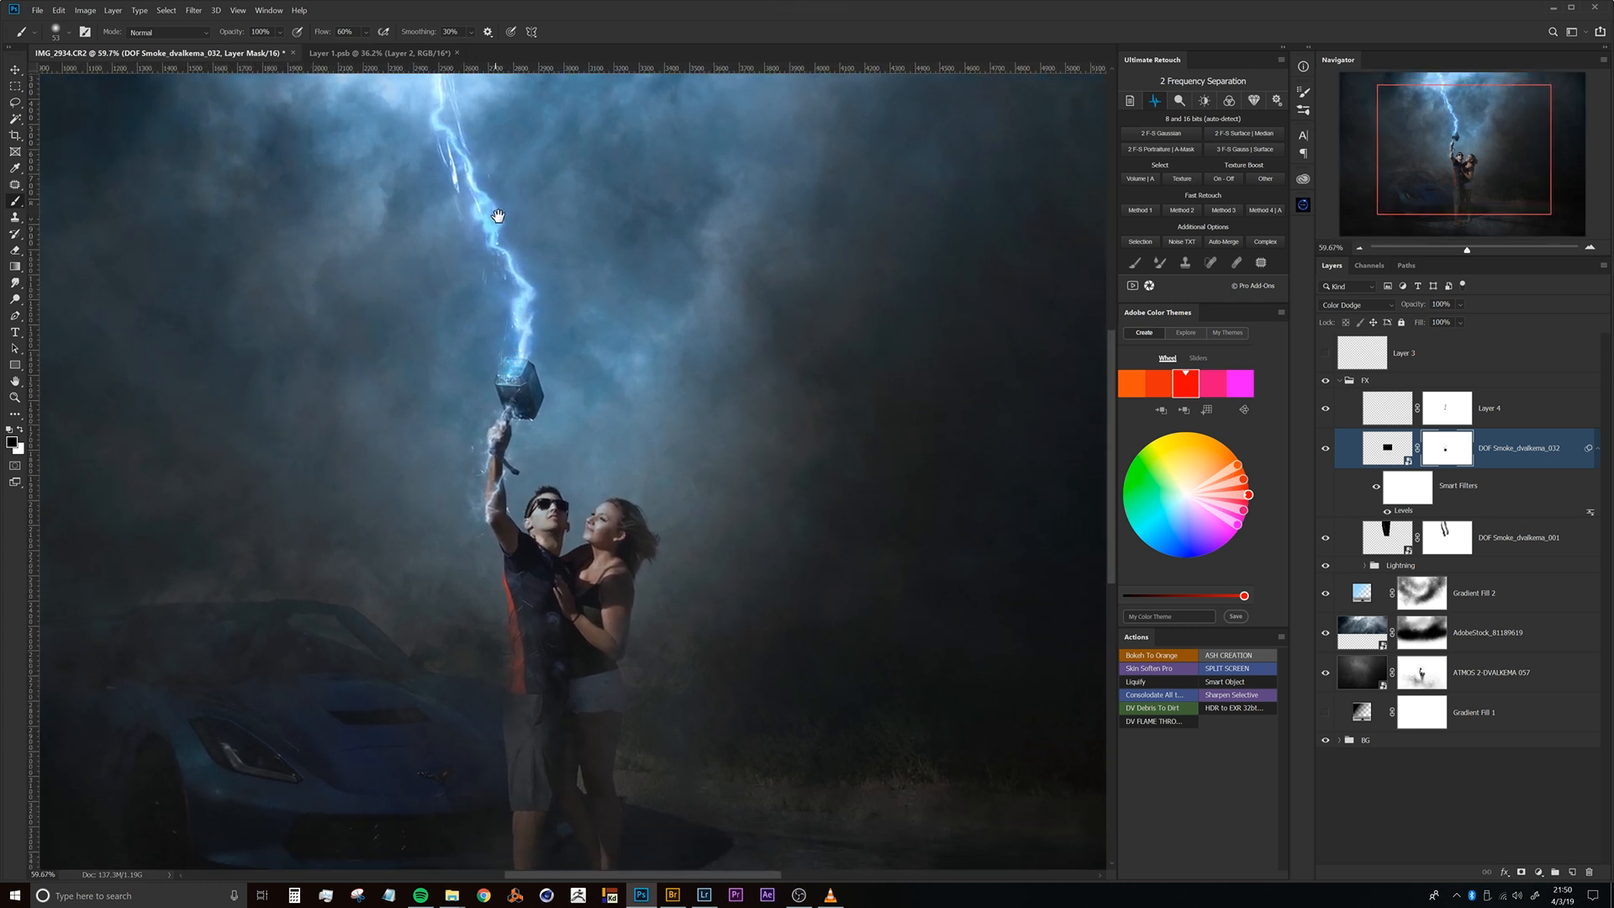
left_click_drag(530, 280, 538, 363)
left_click_drag(532, 272, 547, 253)
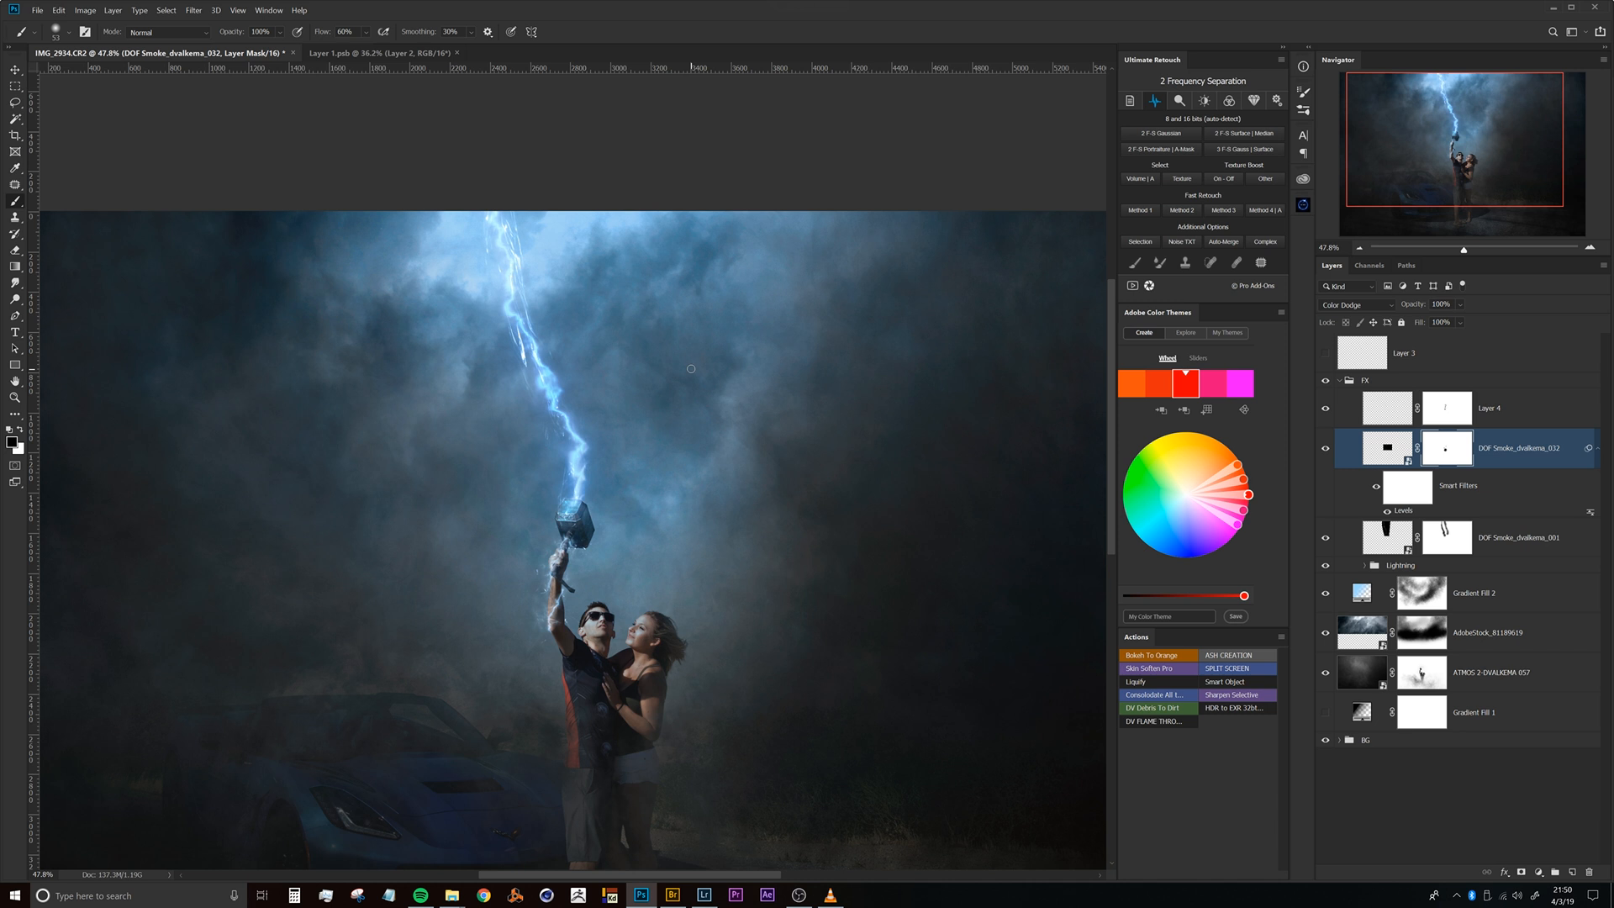
left_click_drag(556, 416, 640, 363)
left_click_drag(636, 475, 619, 413)
left_click_drag(636, 555, 633, 512)
left_click_drag(604, 450, 607, 464)
Switch to Bridge and place the smoke image DOF Smoke_dvalkema_052 from the DOF Smoke folder into the composite.
left_click(672, 896)
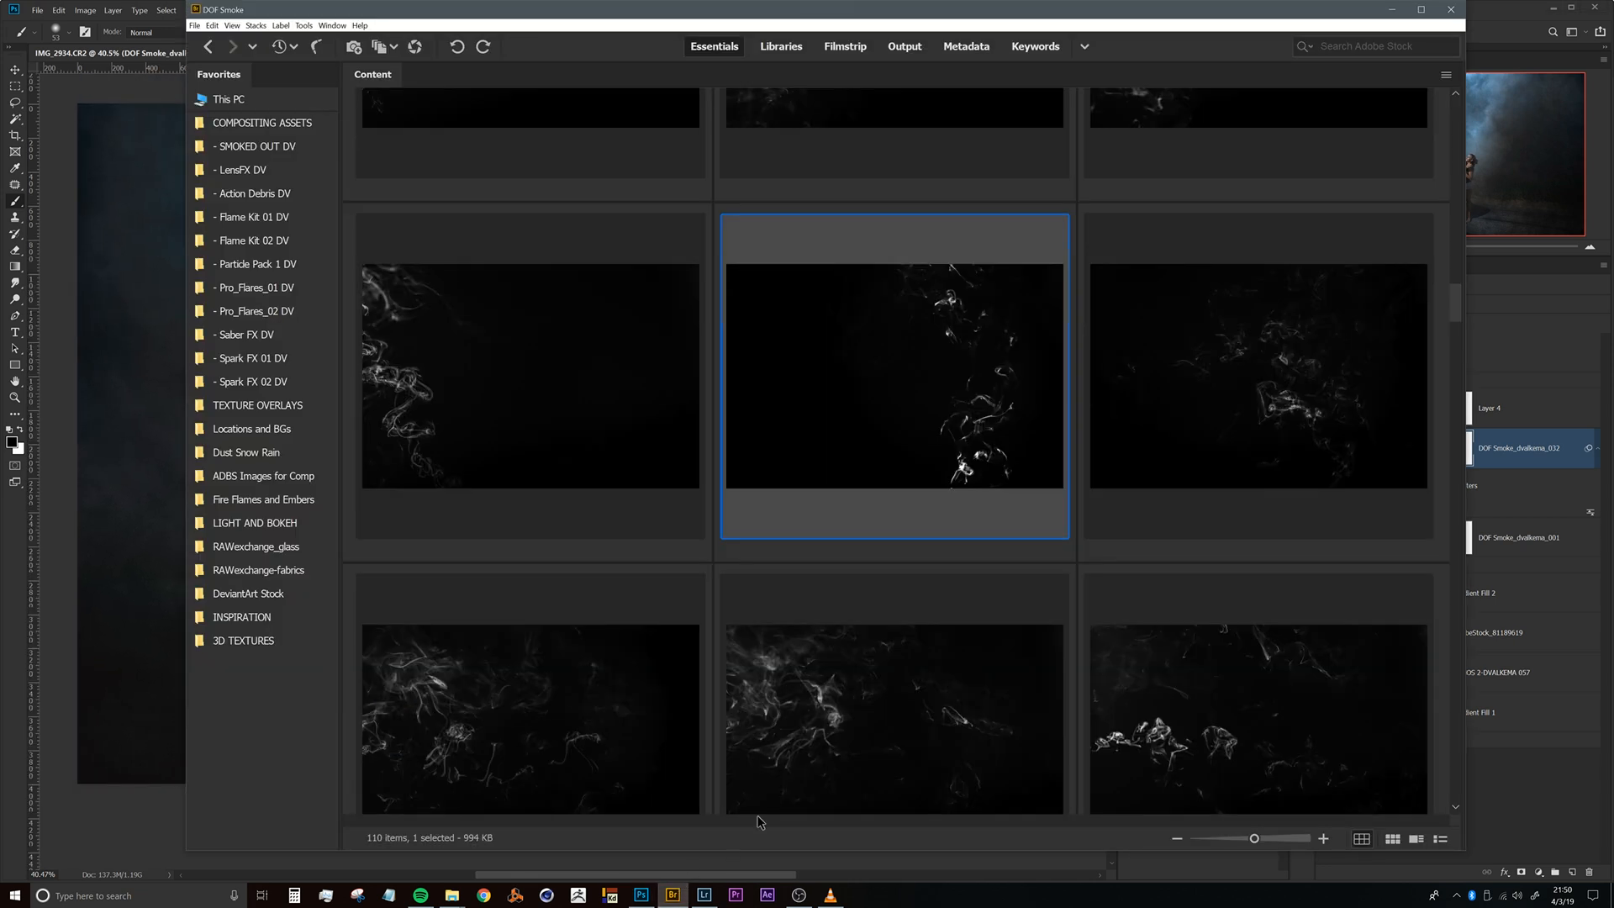
left_click_drag(1461, 296, 1451, 424)
left_click(542, 427)
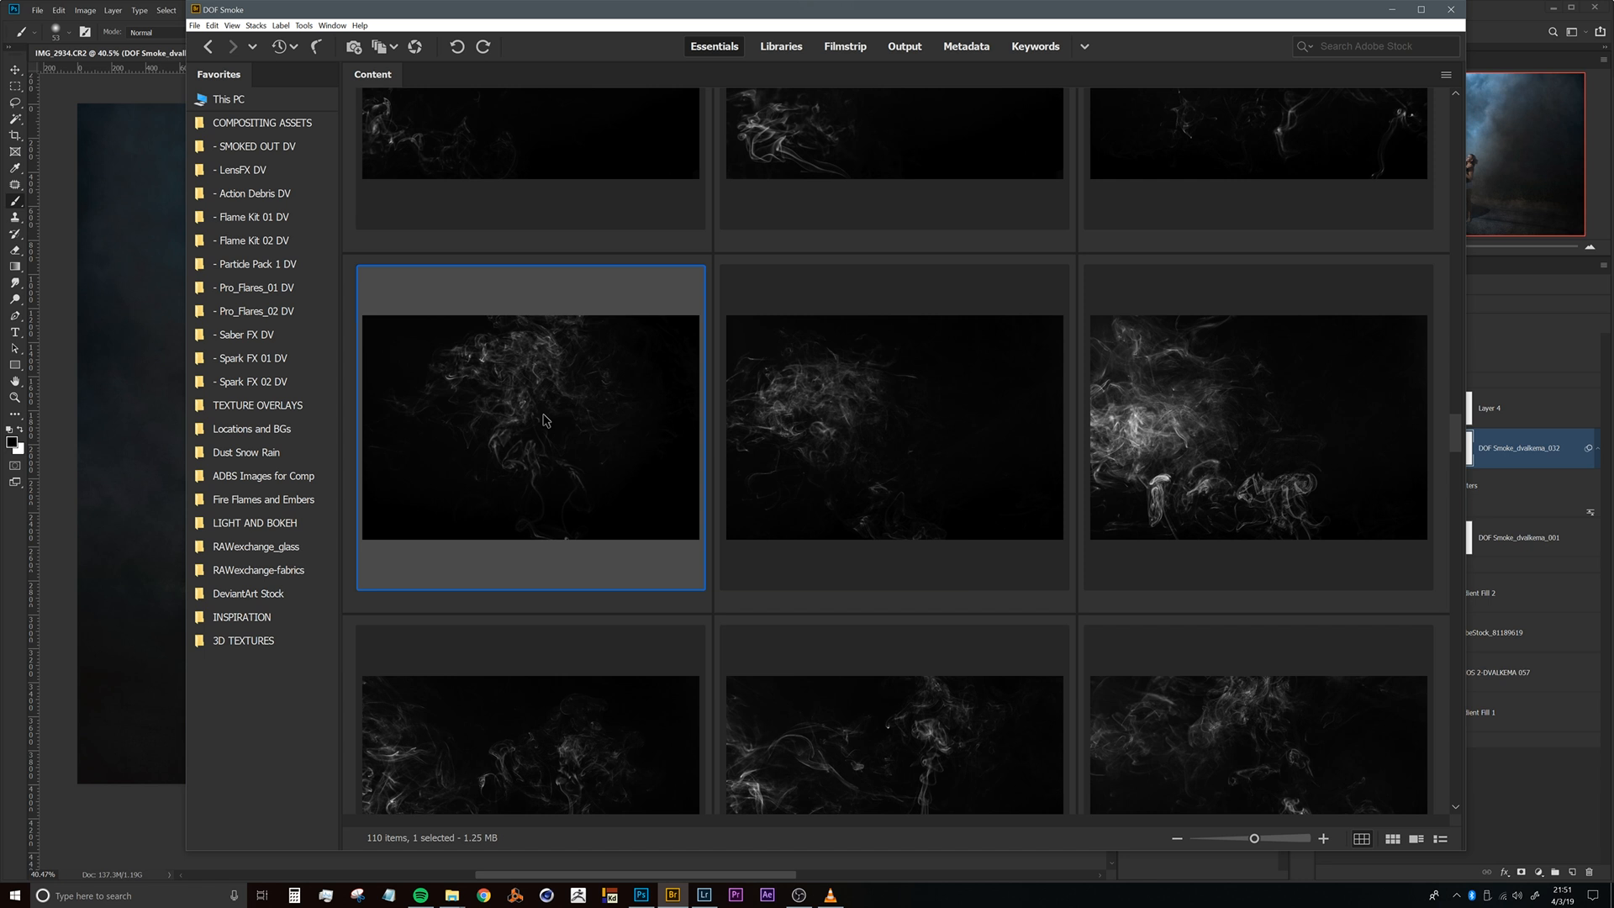
left_click_drag(525, 397, 127, 391)
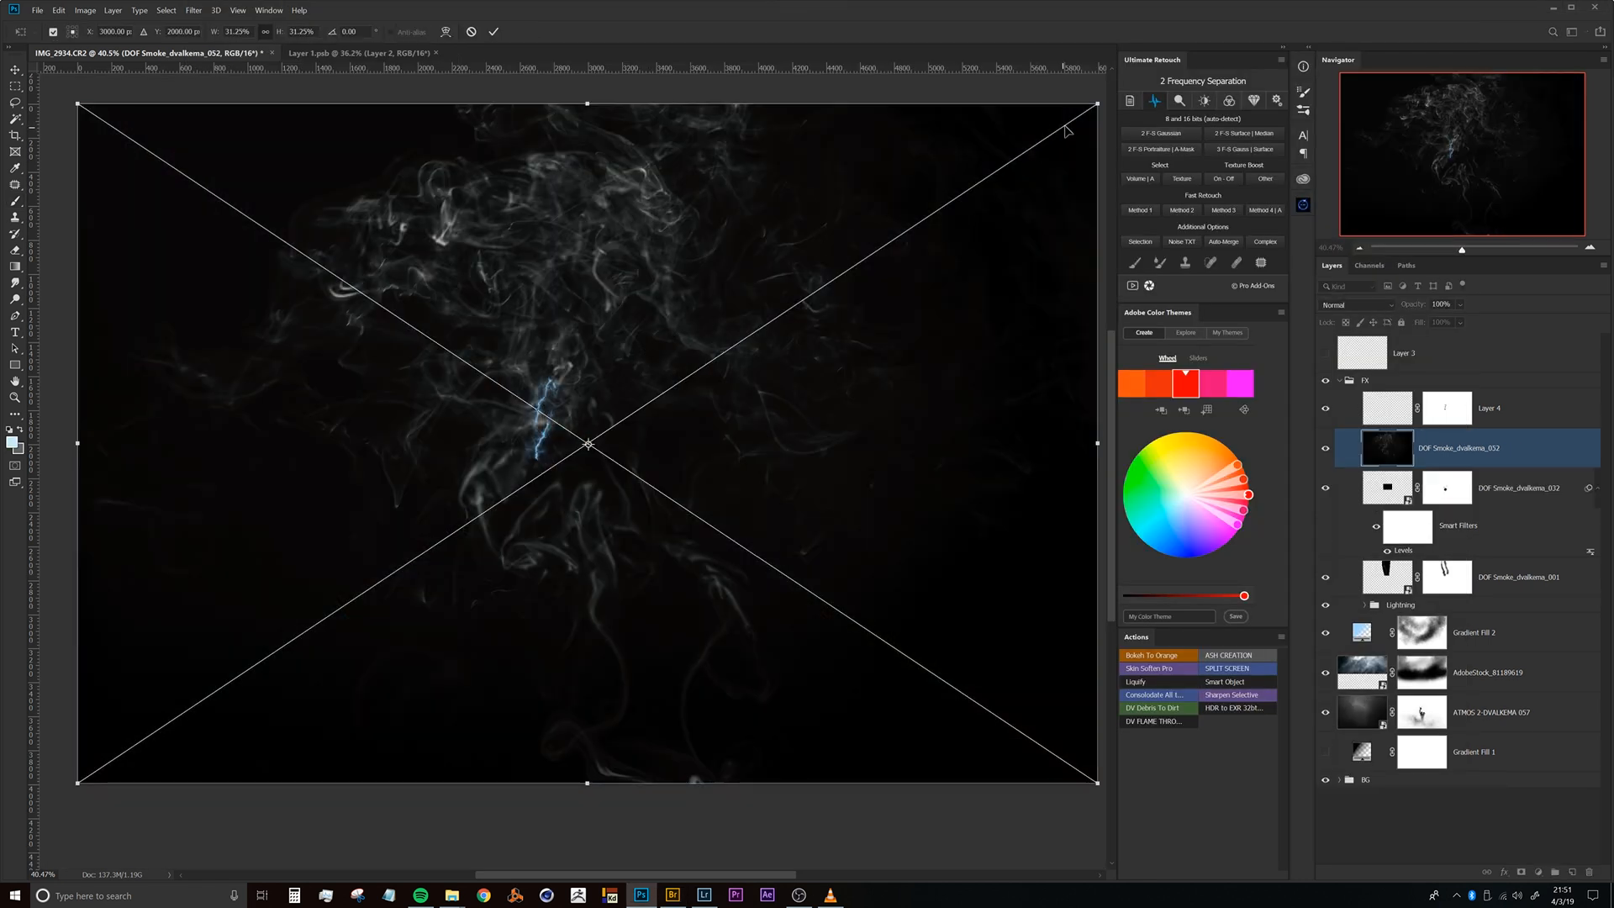
Scale the placed smoke down to about half its size and position it over the lightning bolt above the hammer.
left_click_drag(1100, 99, 832, 281)
left_click_drag(716, 445, 658, 179)
key("Return")
key("b")
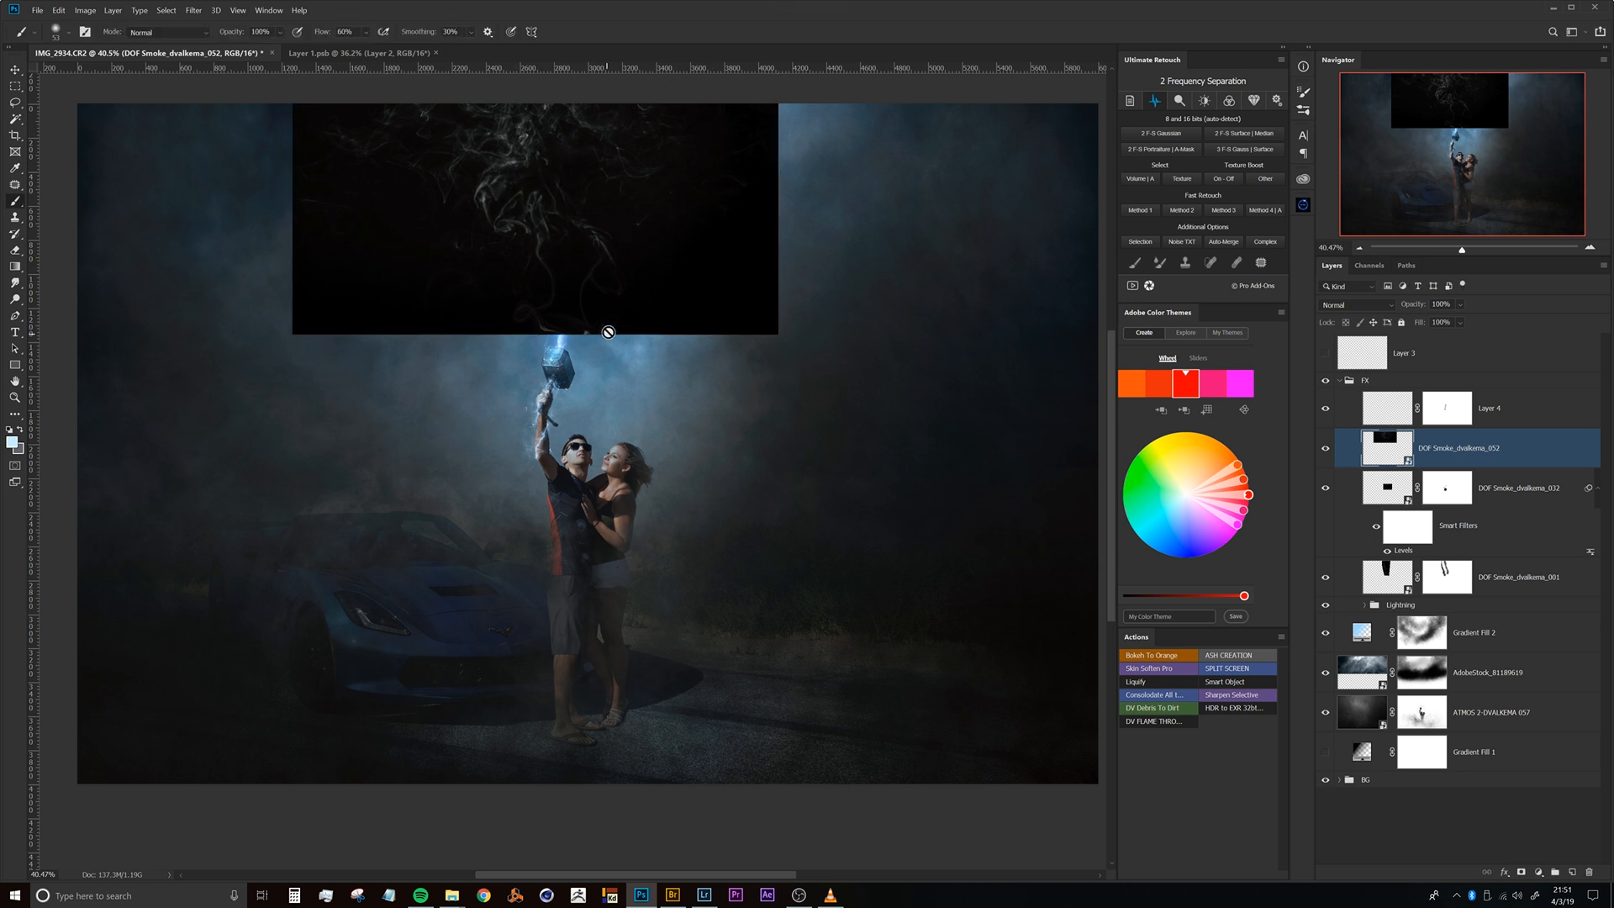
Set the DOF Smoke_dvalkema_052 layer's blend mode to Color Dodge and shift the smoke slightly around the upper lightning bolt.
left_click_drag(598, 208, 622, 343)
scroll(586, 259, "up", 3)
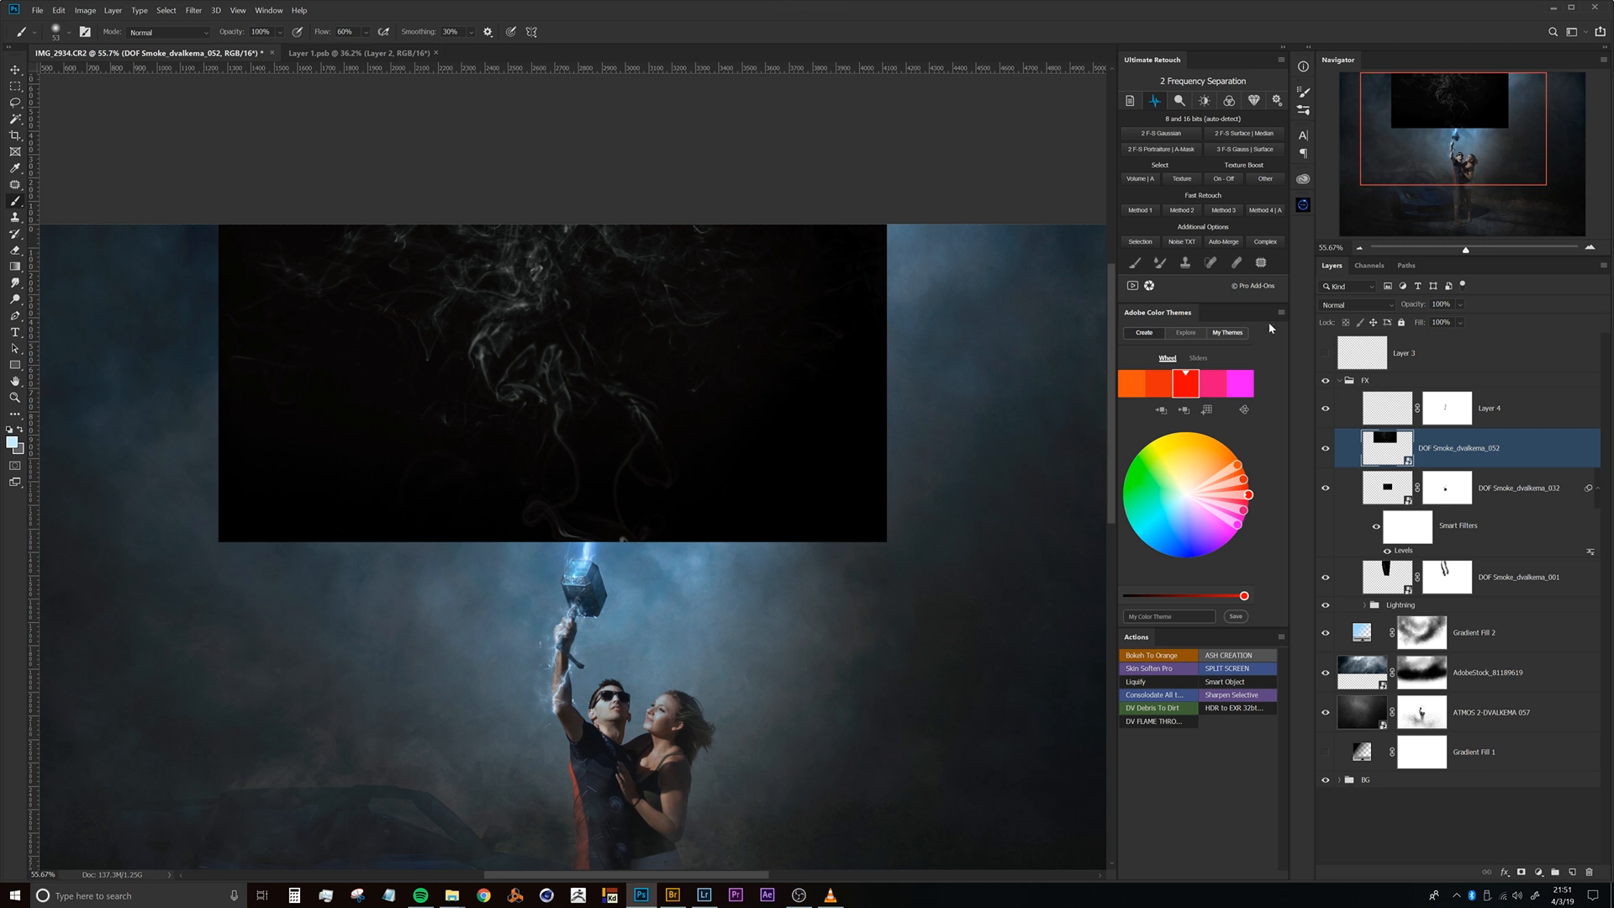
left_click(1349, 306)
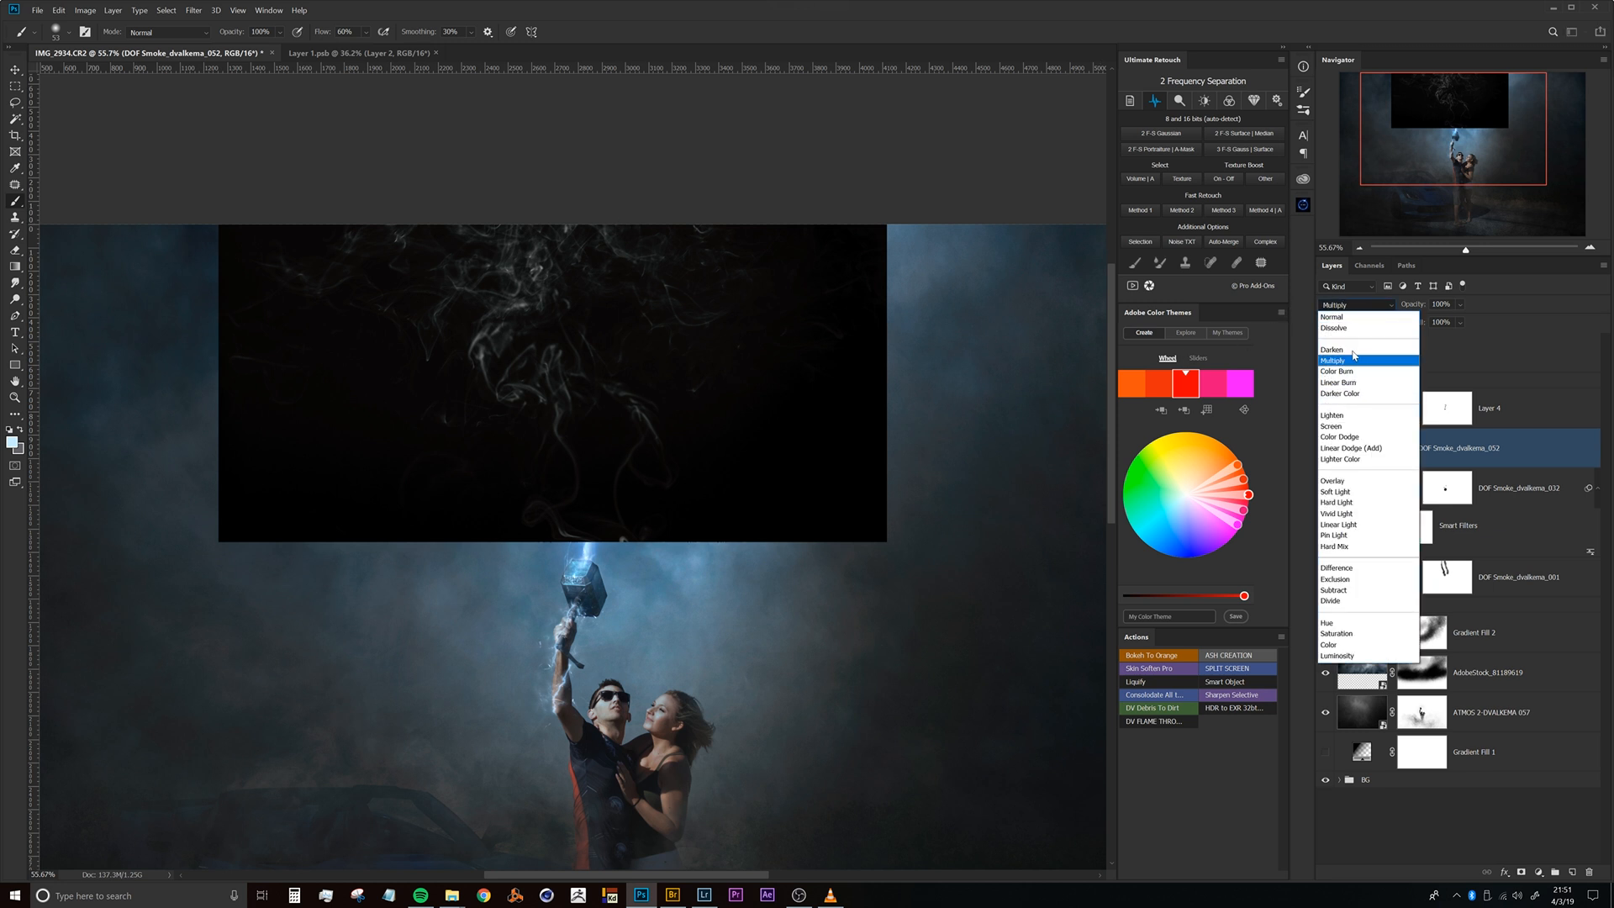
left_click(1341, 438)
mouse_move(577, 306)
left_mouse_down()
mouse_move(582, 400)
mouse_move(593, 361)
mouse_move(535, 338)
mouse_move(589, 360)
mouse_move(560, 360)
mouse_move(599, 448)
mouse_move(598, 370)
mouse_move(565, 365)
mouse_move(602, 365)
mouse_move(594, 338)
left_mouse_up()
scroll(602, 339, "down", 5)
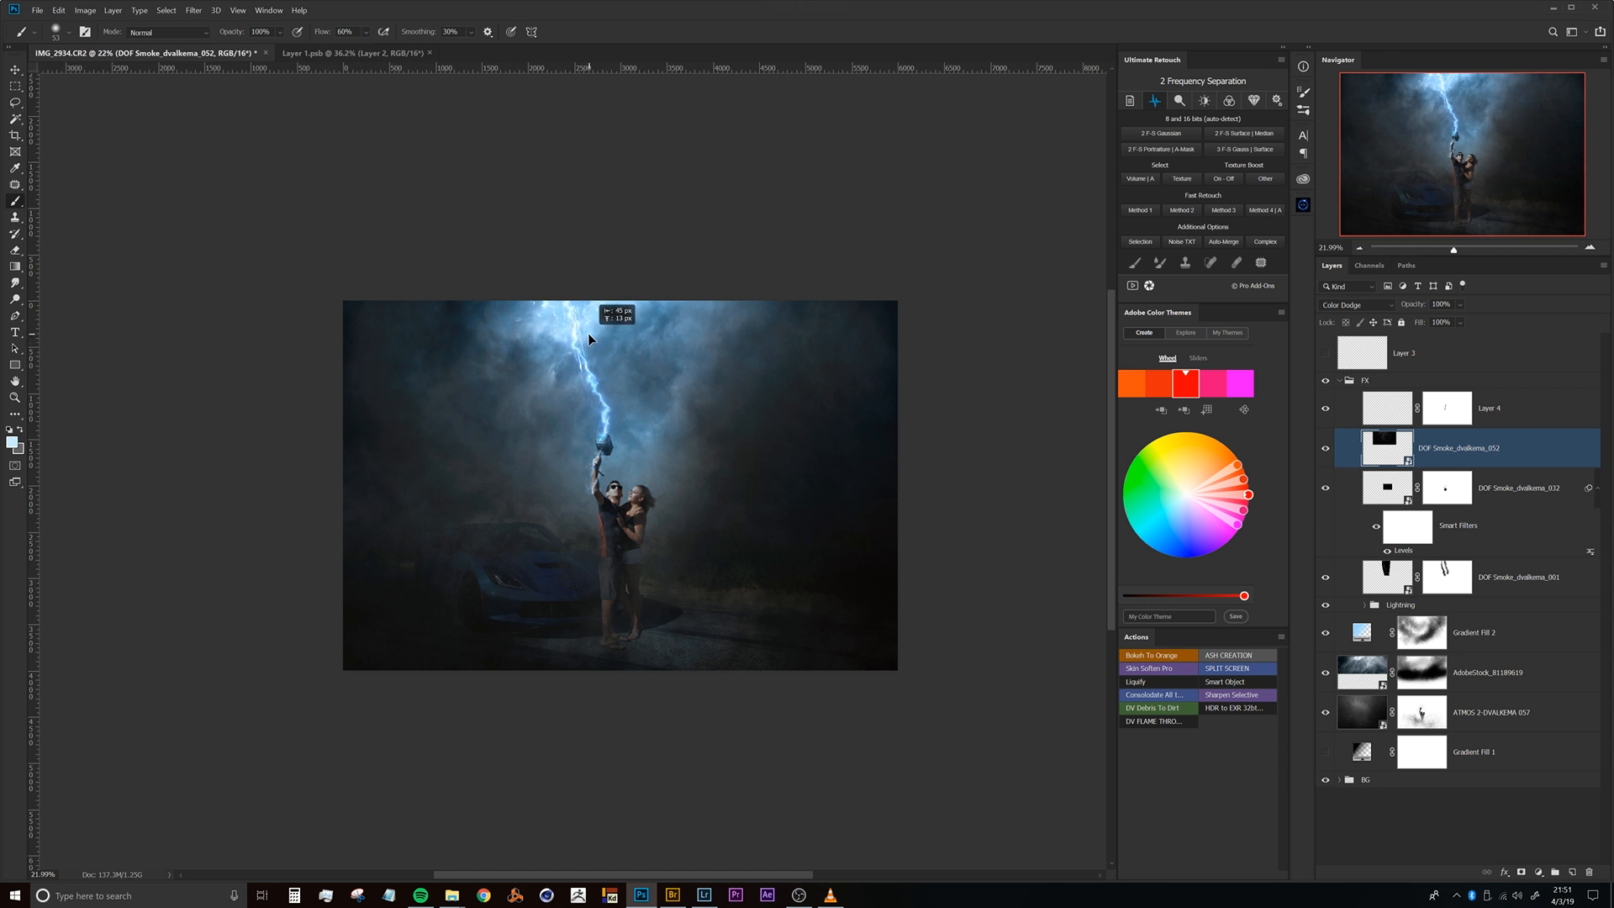
left_click_drag(602, 303, 569, 493)
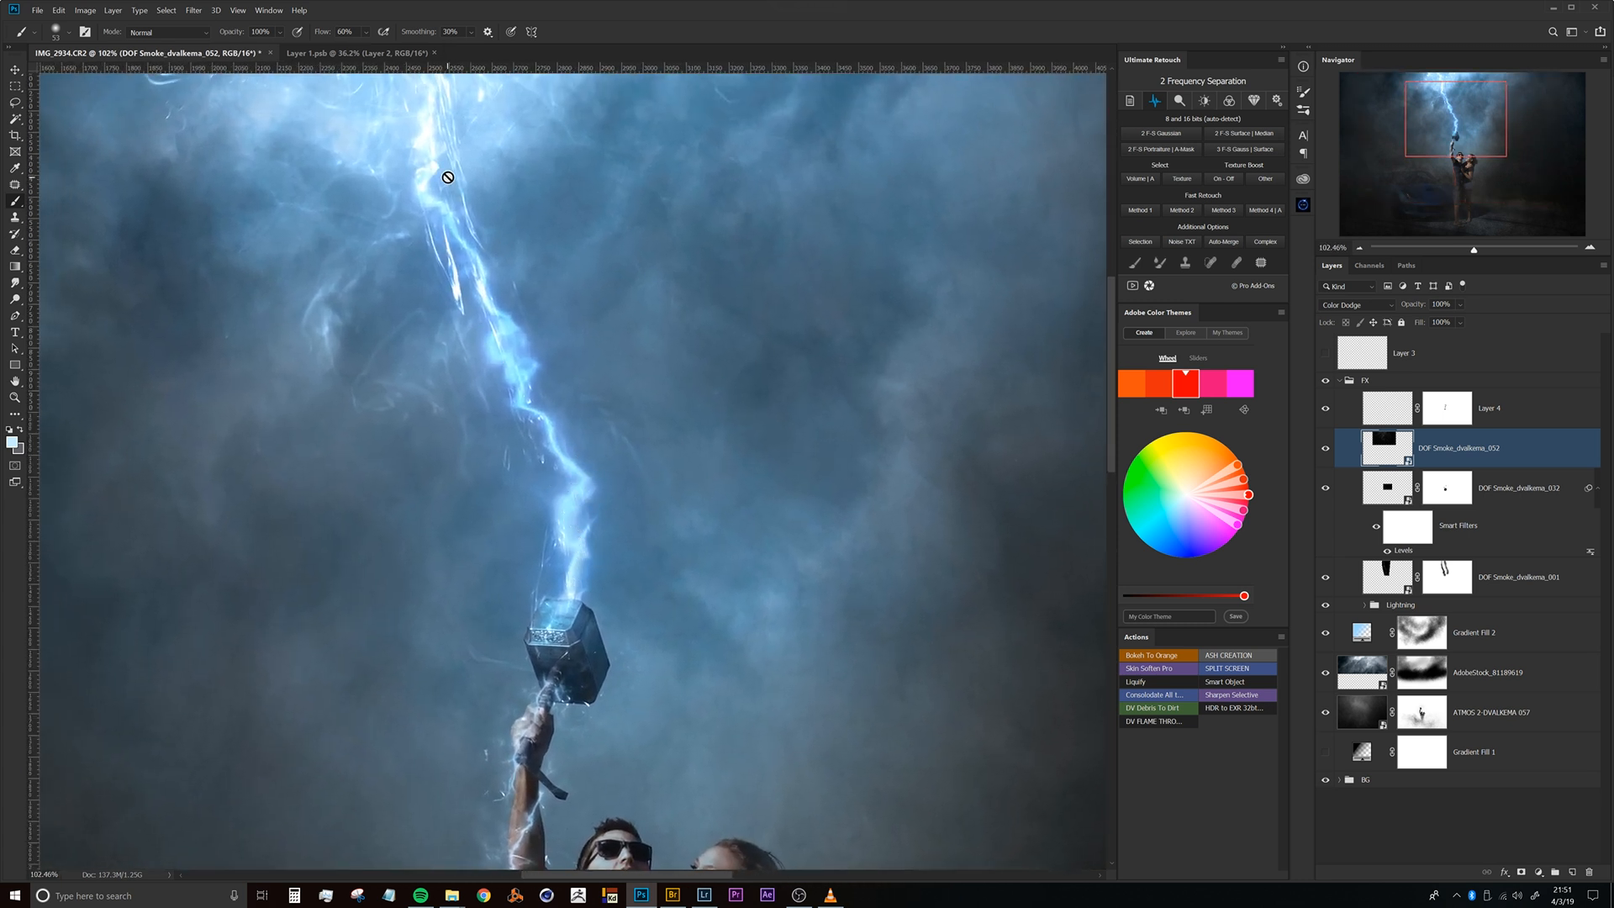
left_click_drag(603, 462, 682, 434)
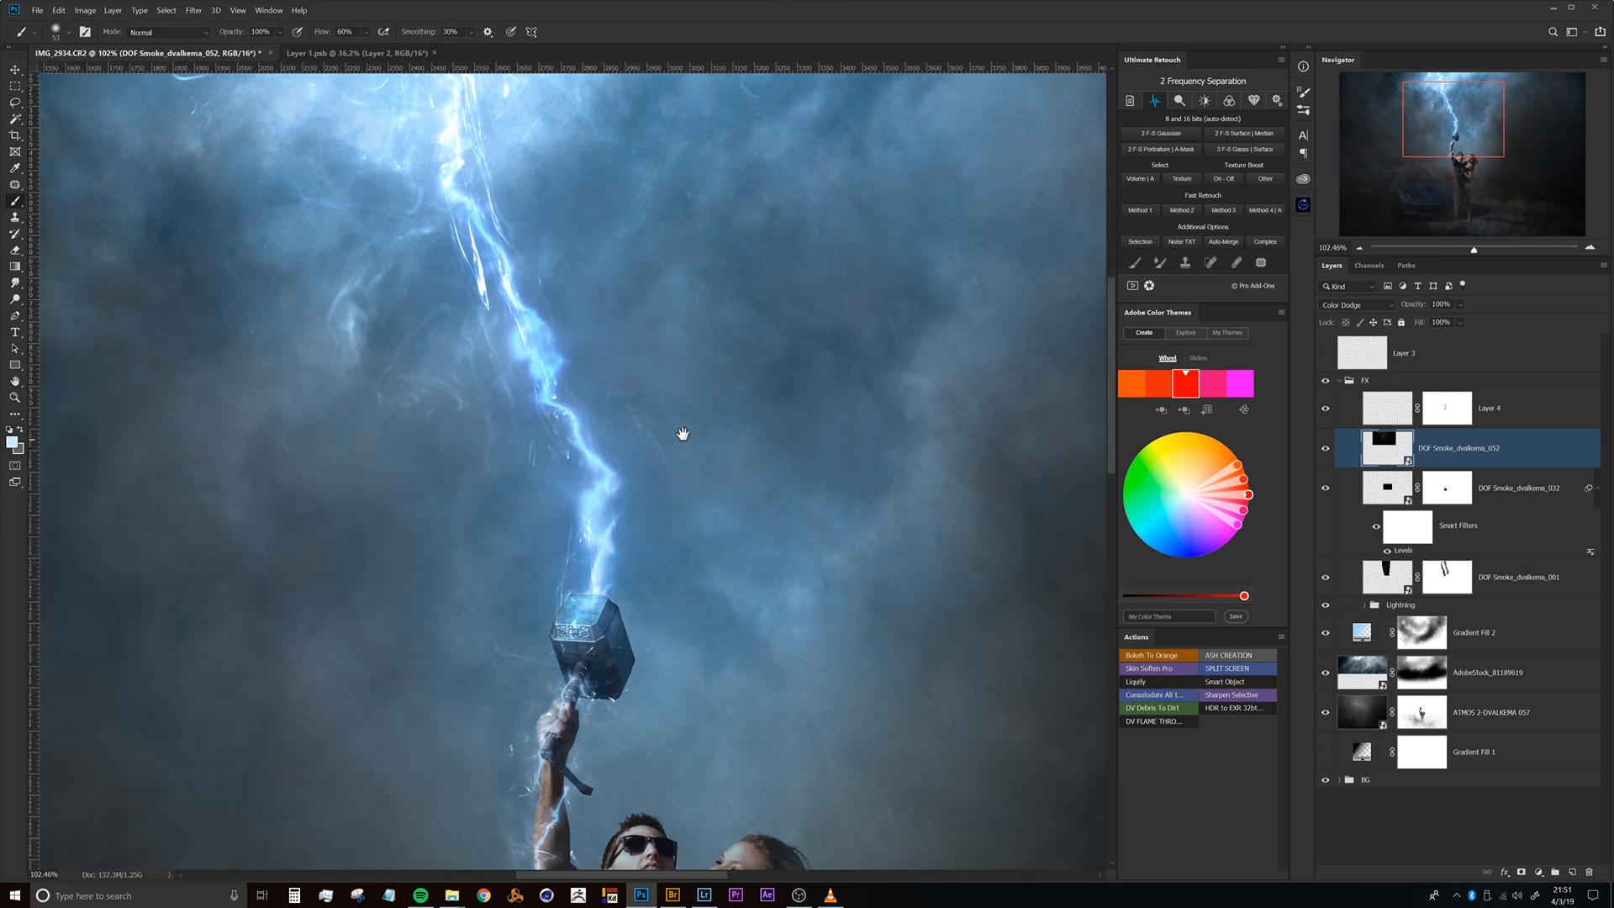
Compare the composite with and without Layer 4's energy on the man's arm.
left_click(1486, 417)
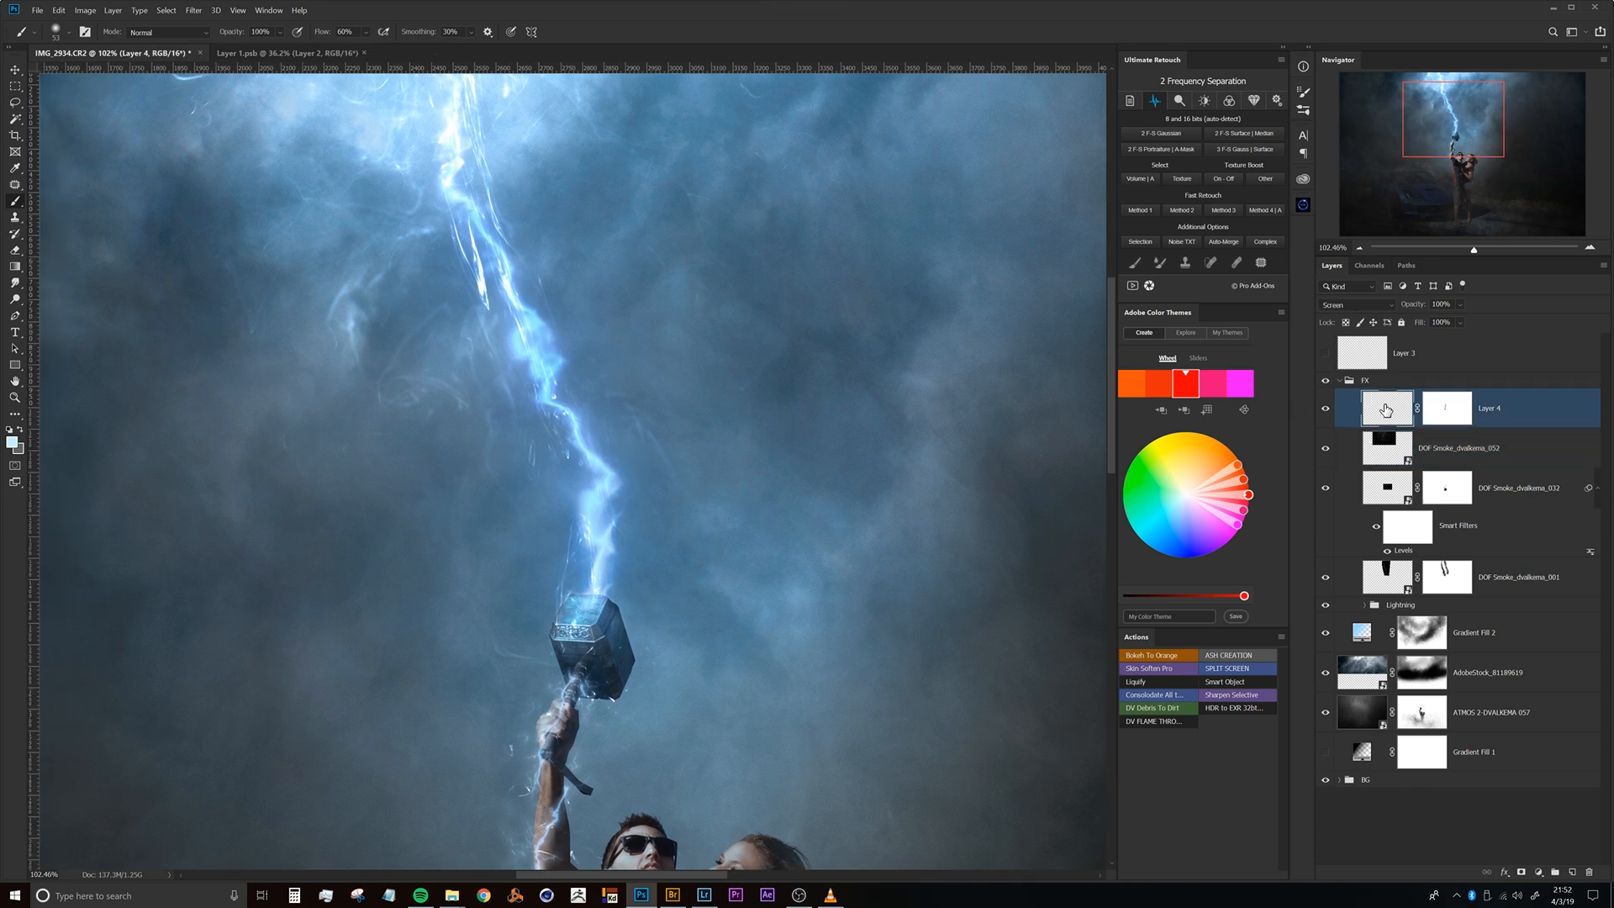
left_click(1326, 409)
left_click(1326, 409)
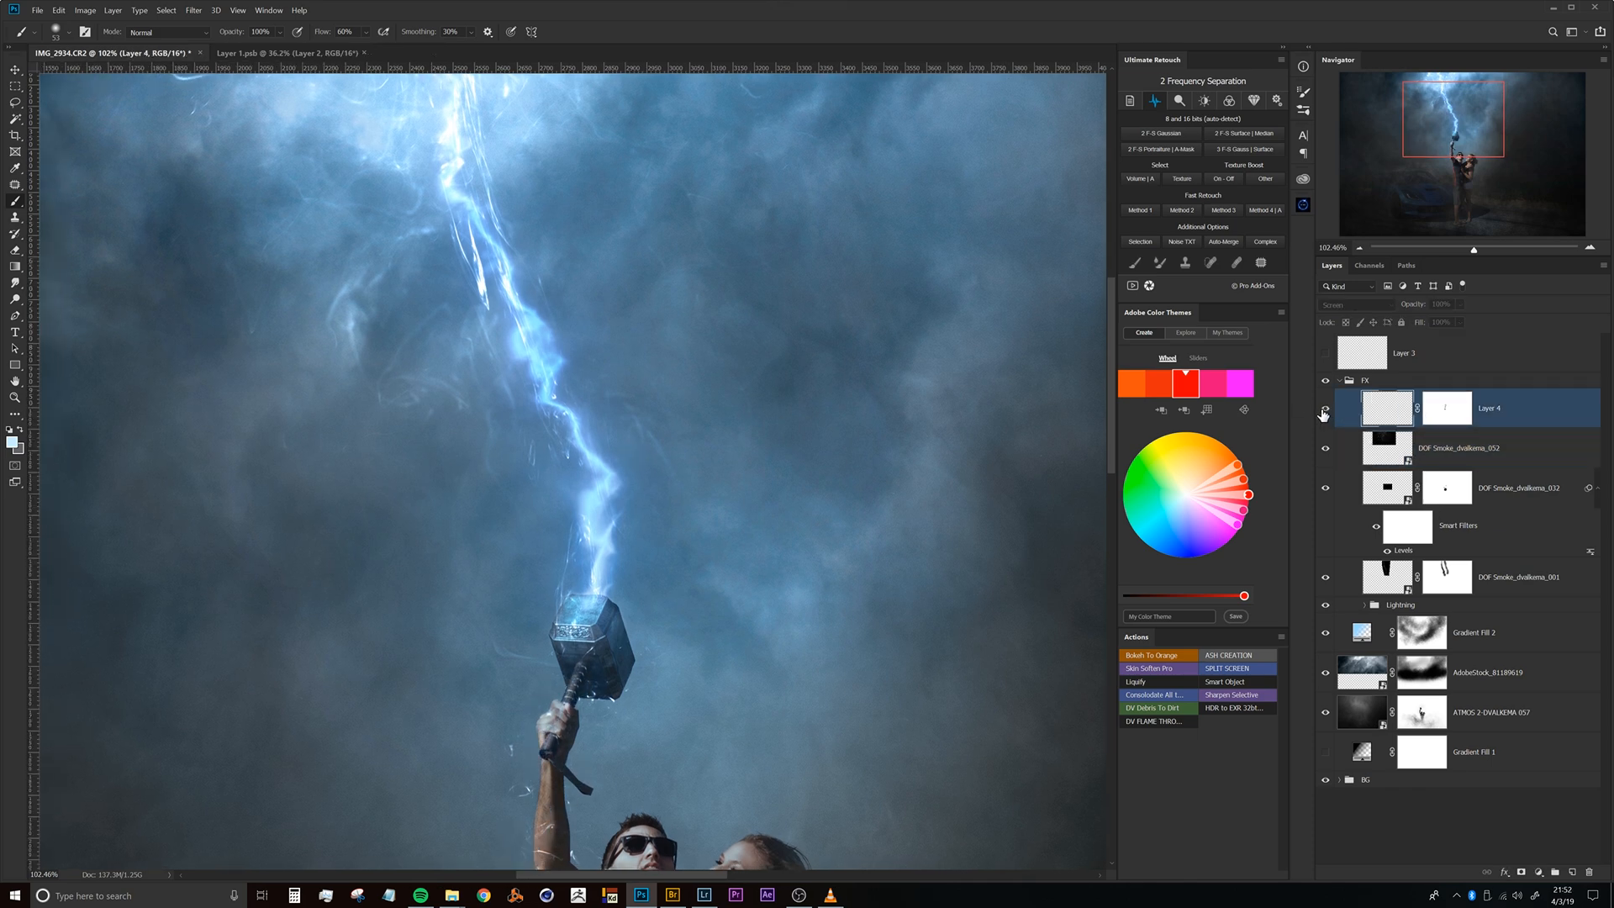
left_click_drag(793, 469, 832, 494)
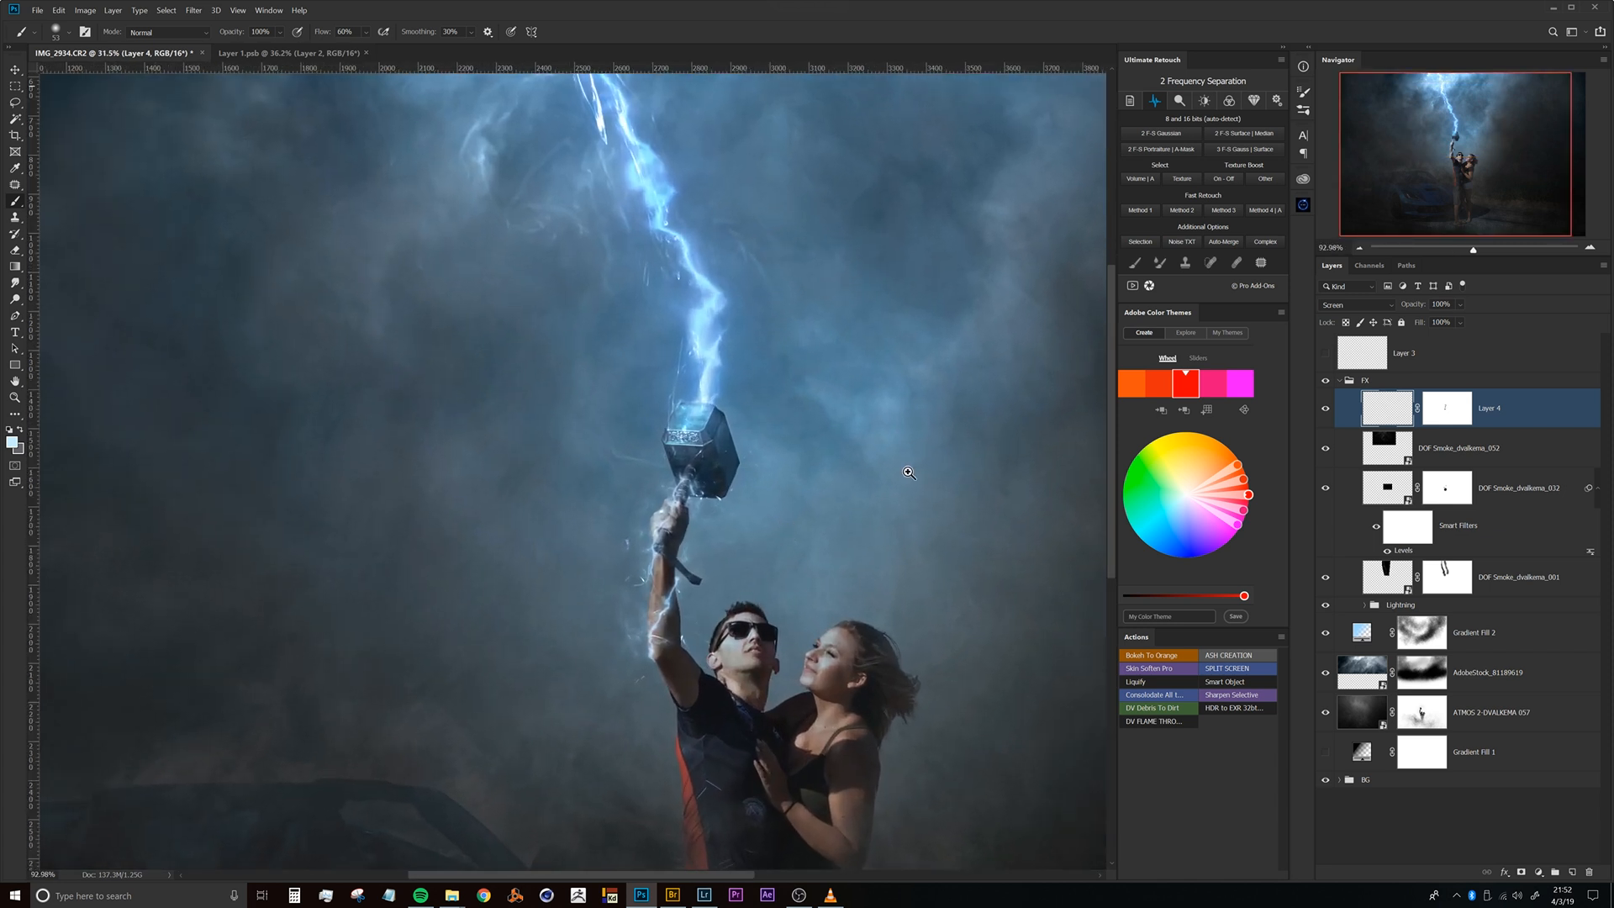
left_click(1326, 409)
left_click(1326, 409)
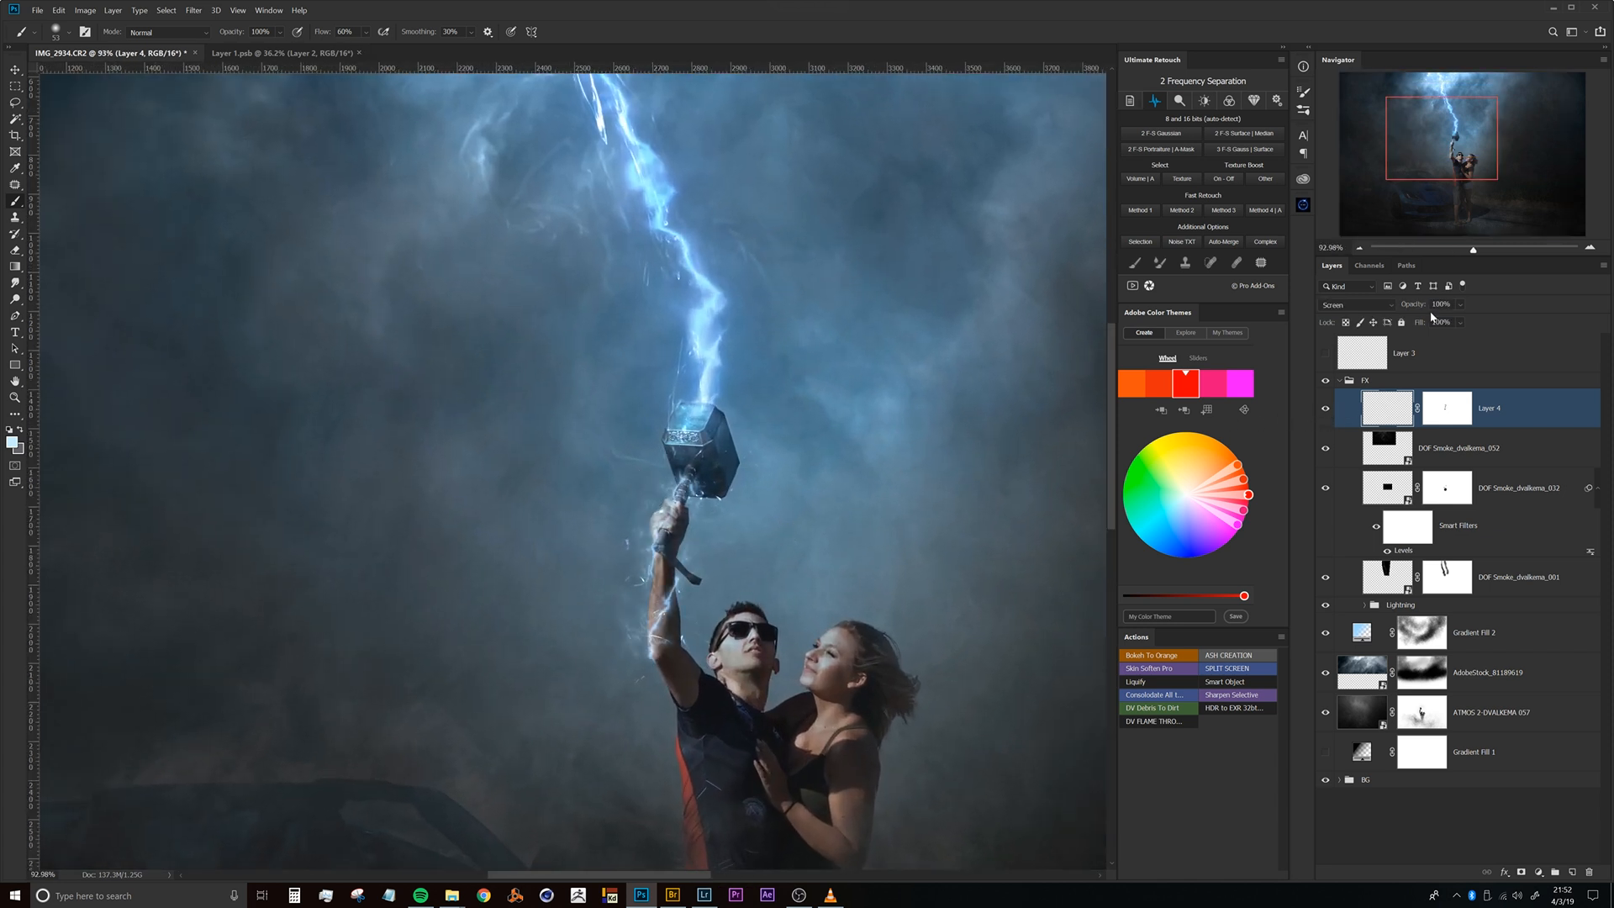
left_click(1327, 411)
left_click(1326, 410)
left_click(1327, 411)
left_click(1326, 410)
left_click(1327, 410)
left_click(1327, 410)
Rename Layer 4 as Arm Energy and the DOF Smoke_dvalkema_052 layer as Top Stream Enhance.
double_click(1490, 408)
key("Return")
left_click(1466, 460)
left_click(1325, 454)
left_click(1327, 452)
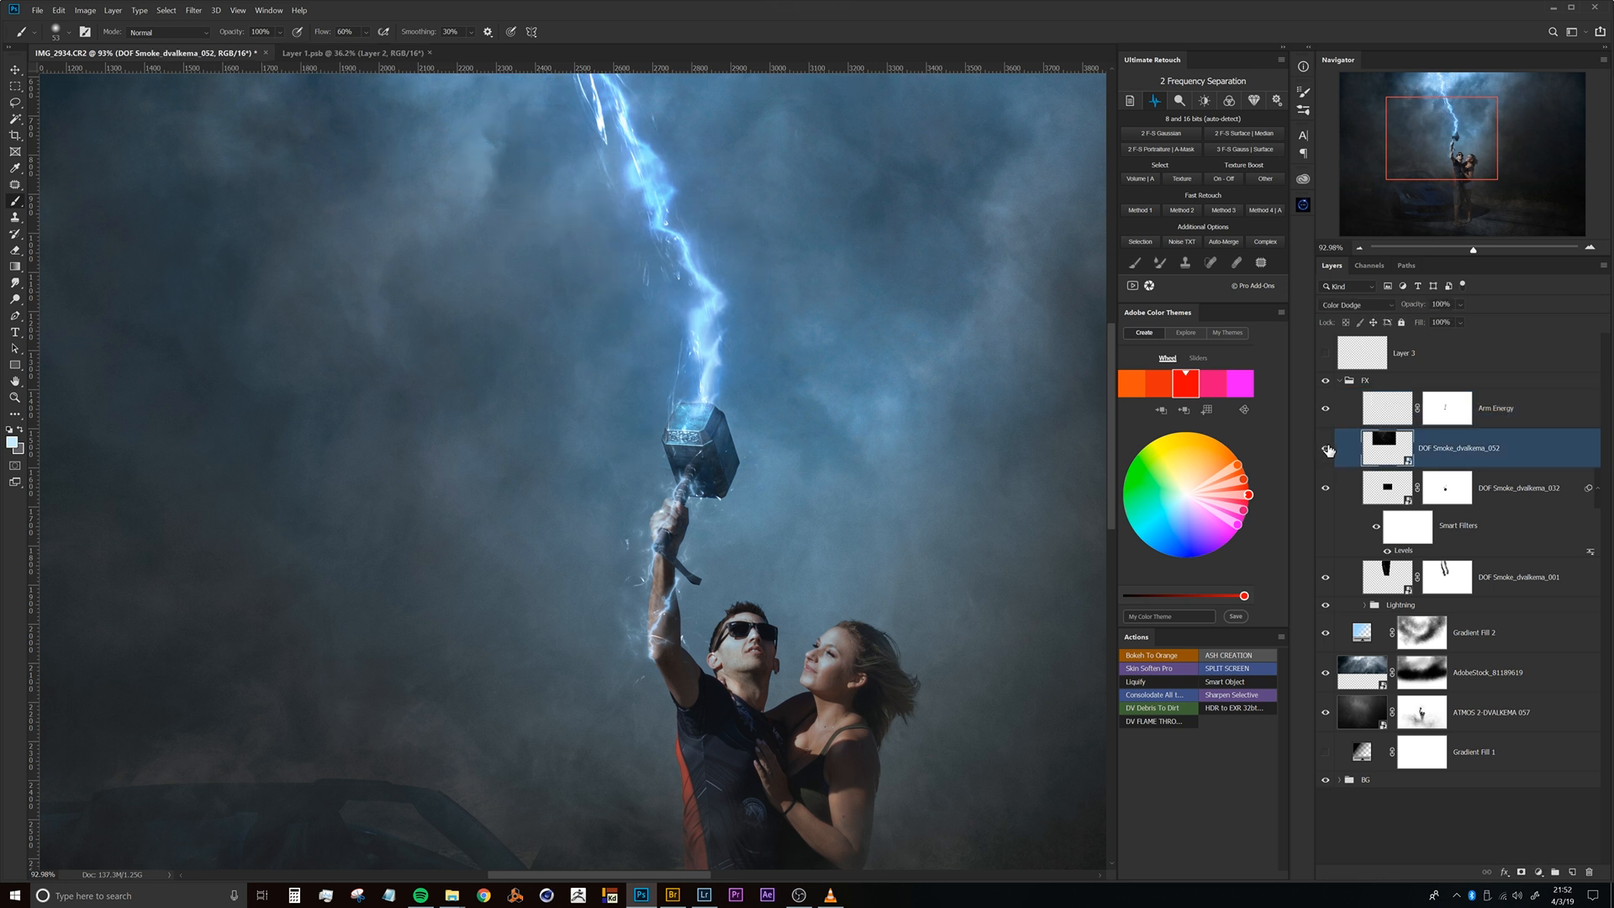
double_click(1443, 451)
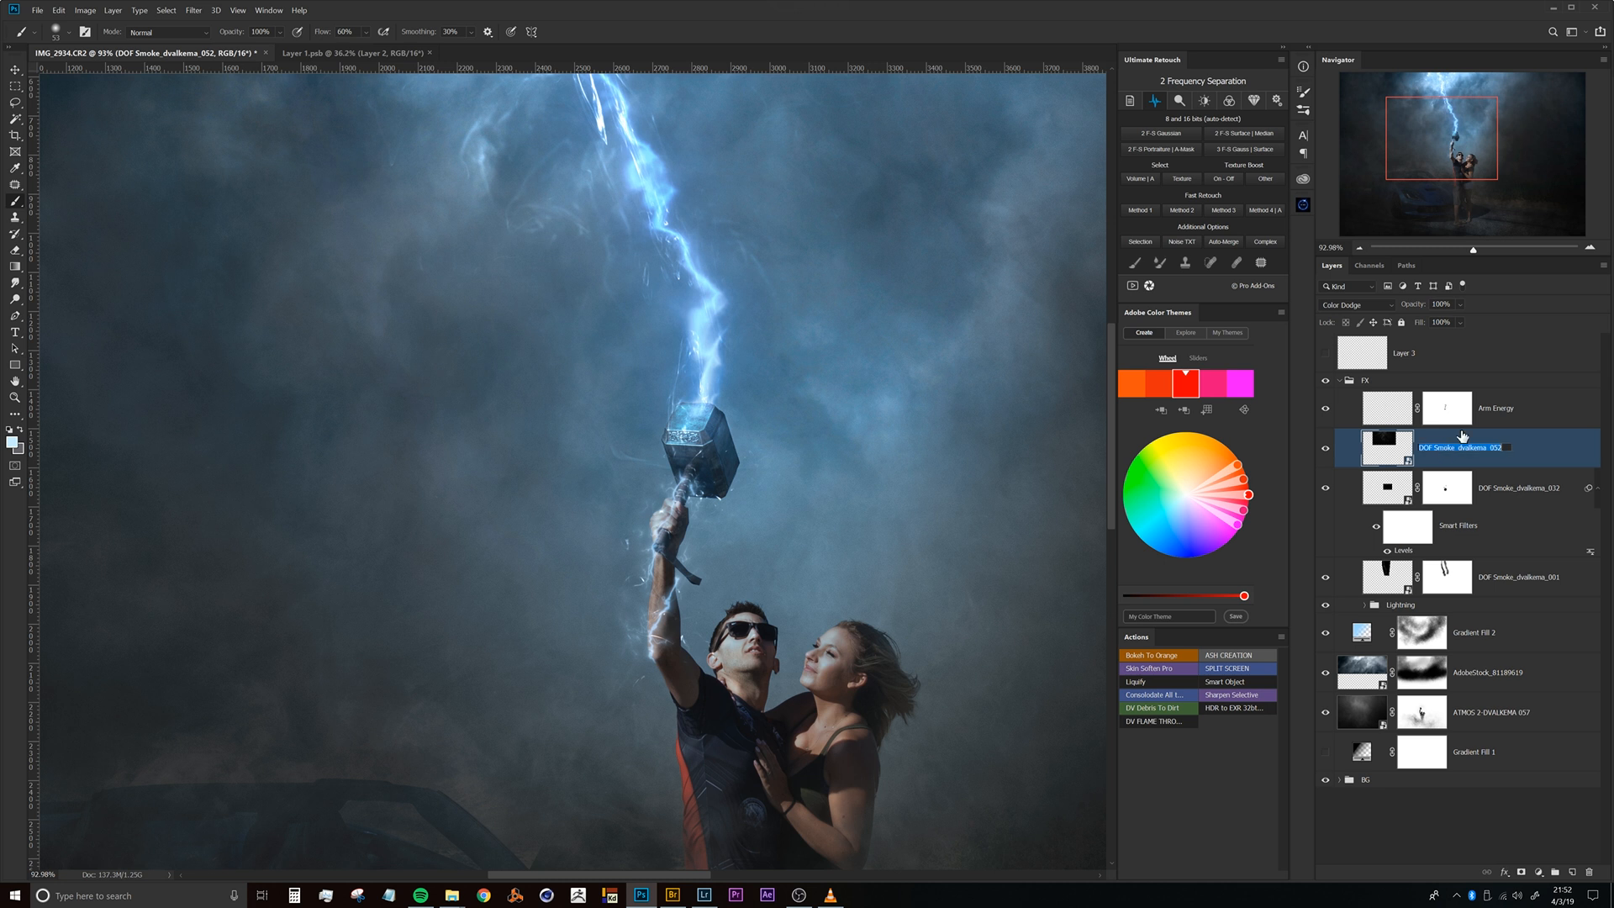
type("Top Stream Enhance")
key("Return")
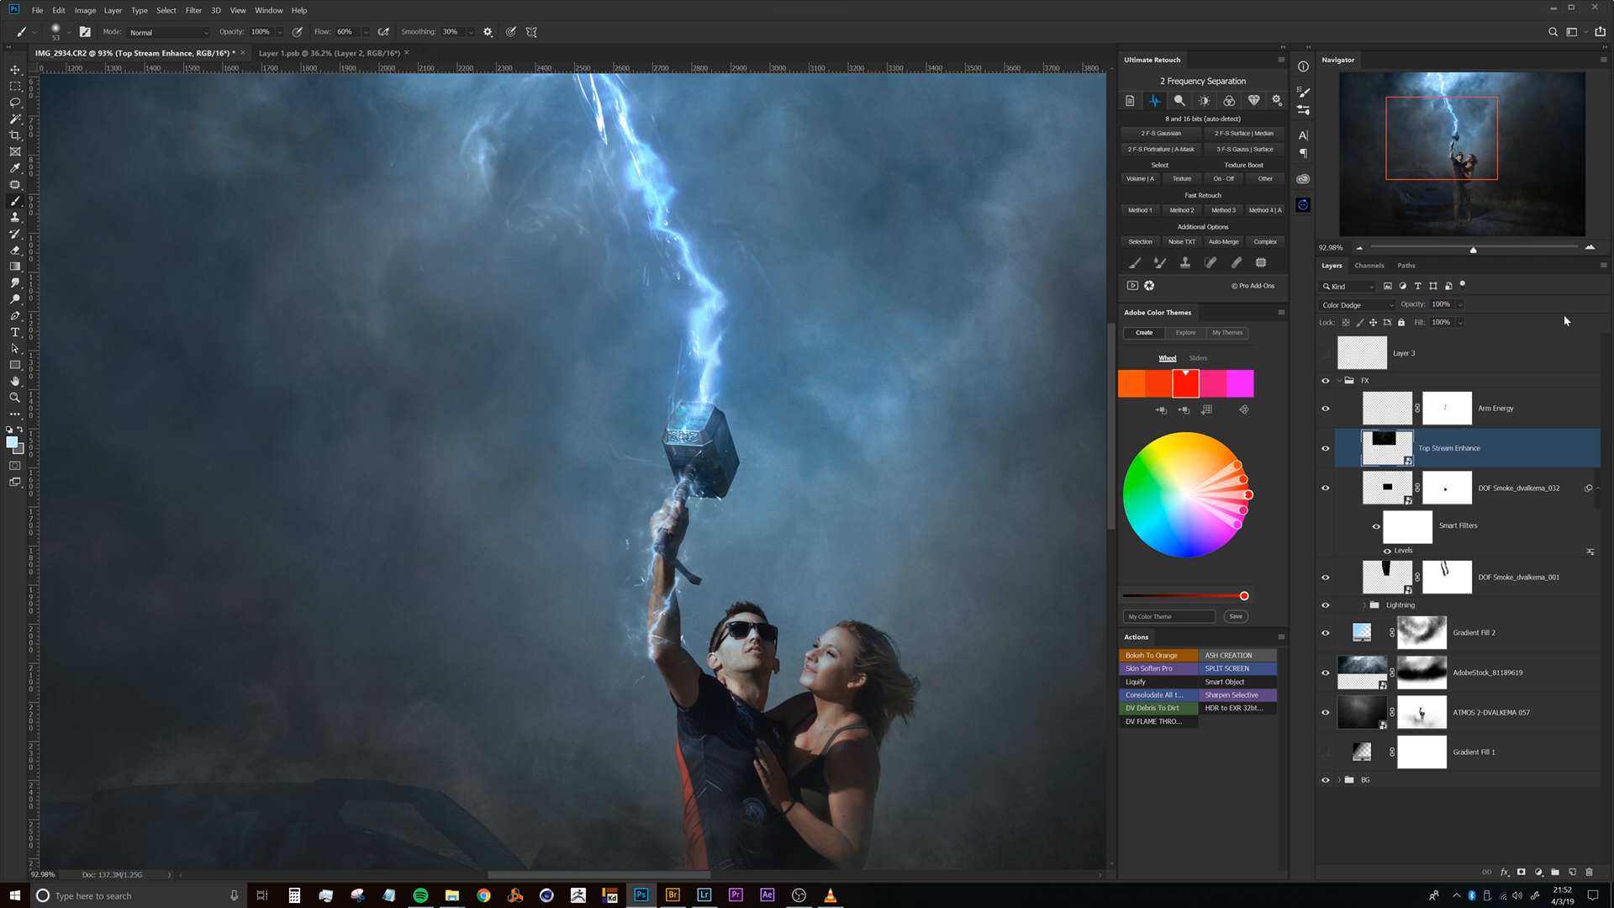
Check the DOF Smoke_dvalkema_032 layer's effect and rename it as DOF Smoke_ARM.
left_click(1373, 485)
left_click(1327, 491)
left_click(1326, 491)
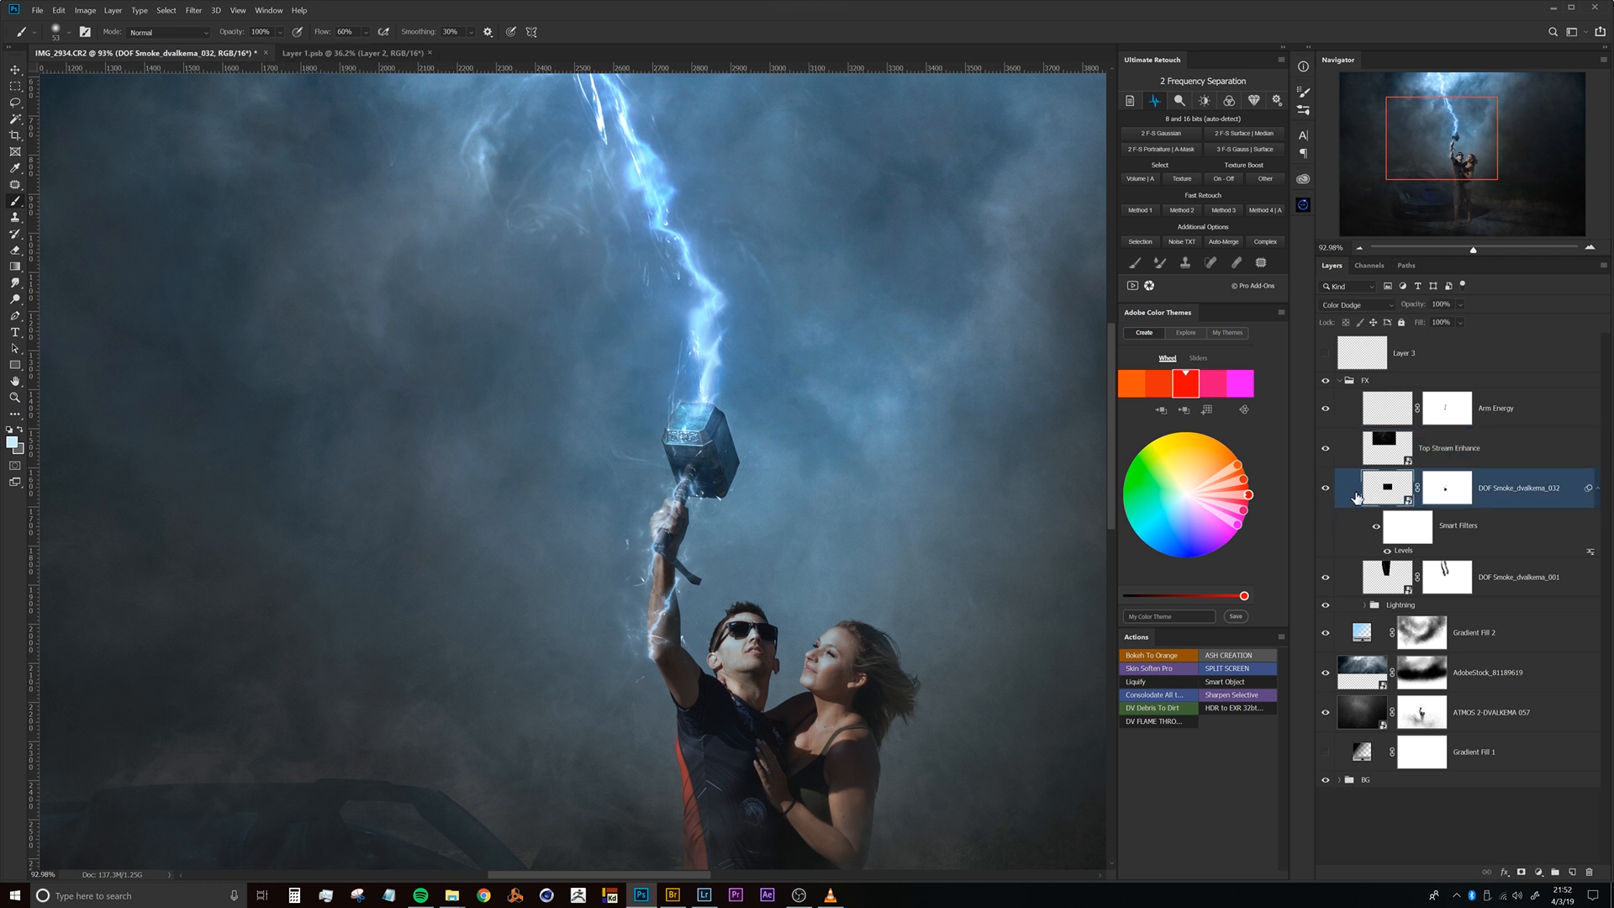
double_click(1502, 489)
left_click_drag(1562, 487, 1518, 486)
type("ARM")
key("Return")
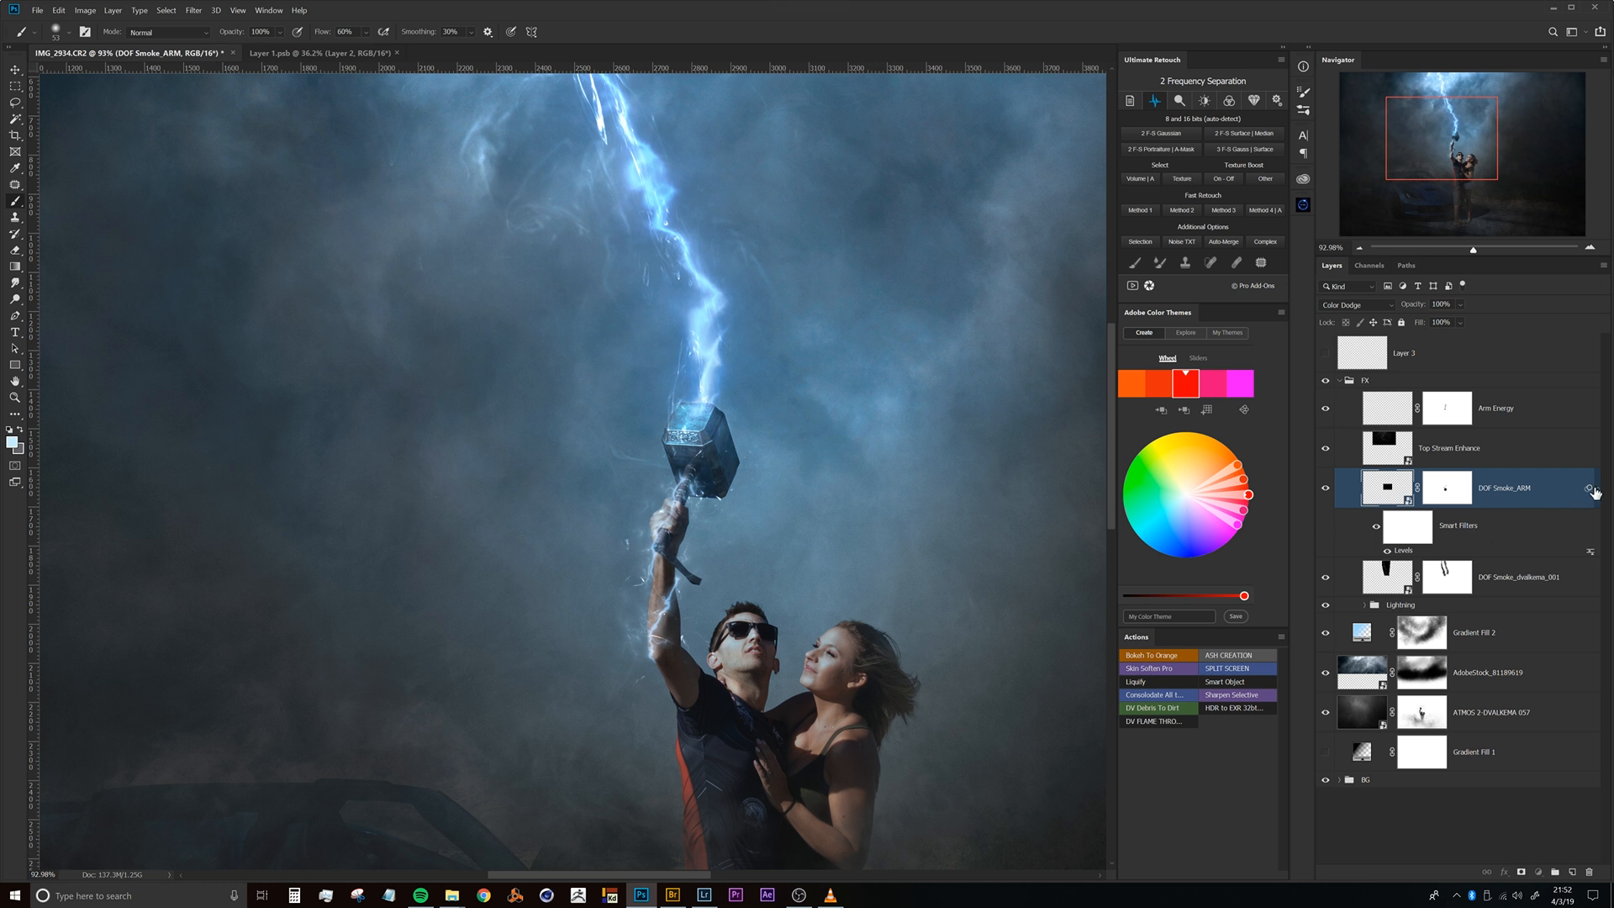
Collapse the DOF Smoke_ARM layer's smart filters and rename the DOF Smoke_dvalkema_001 layer as Main Stream.
left_click(1588, 488)
left_click(1484, 529)
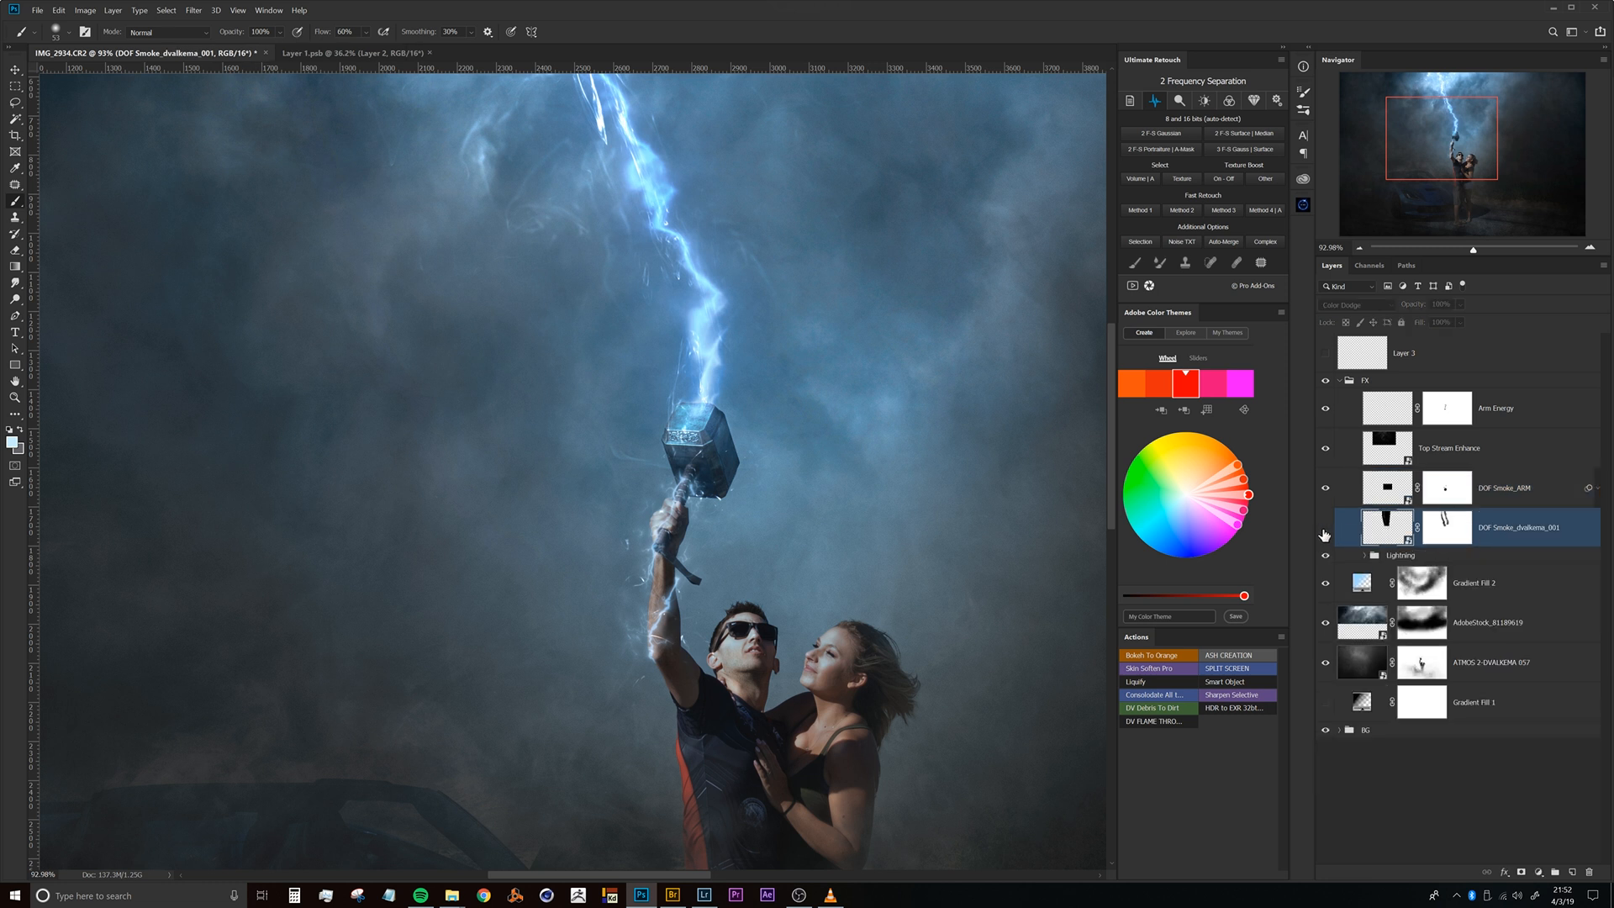
double_click(1496, 528)
type("Main Stream")
key("Return")
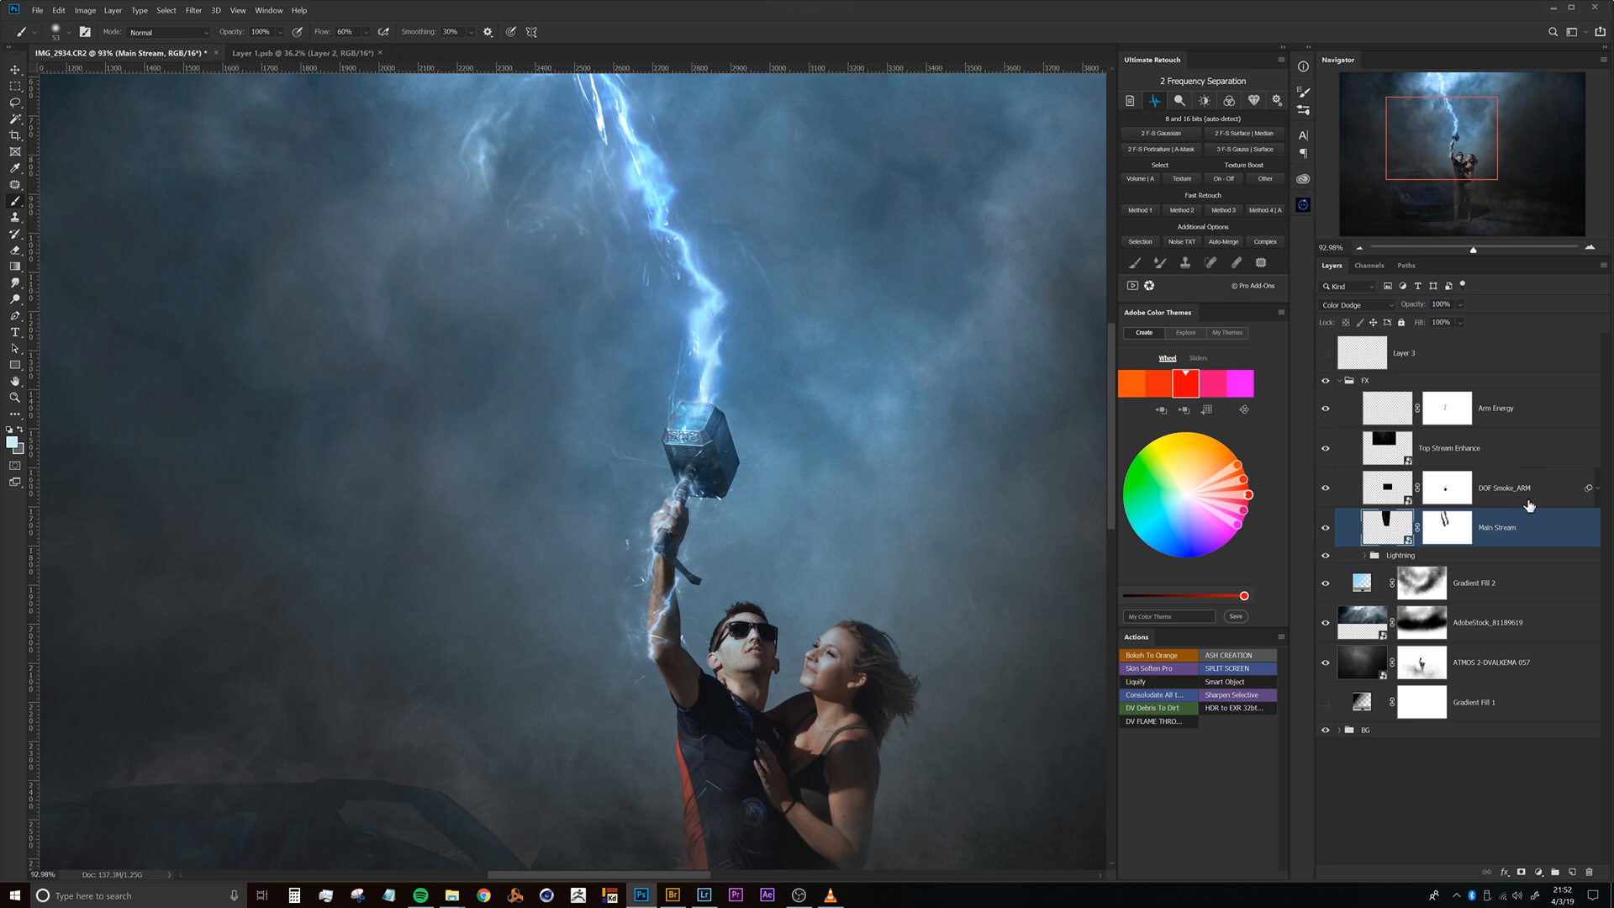
Examine the lightning and compare the whole composite with the guide sketch on Layer 3.
left_click(1507, 418)
left_click_drag(691, 390, 630, 515)
left_click_drag(739, 402, 585, 435)
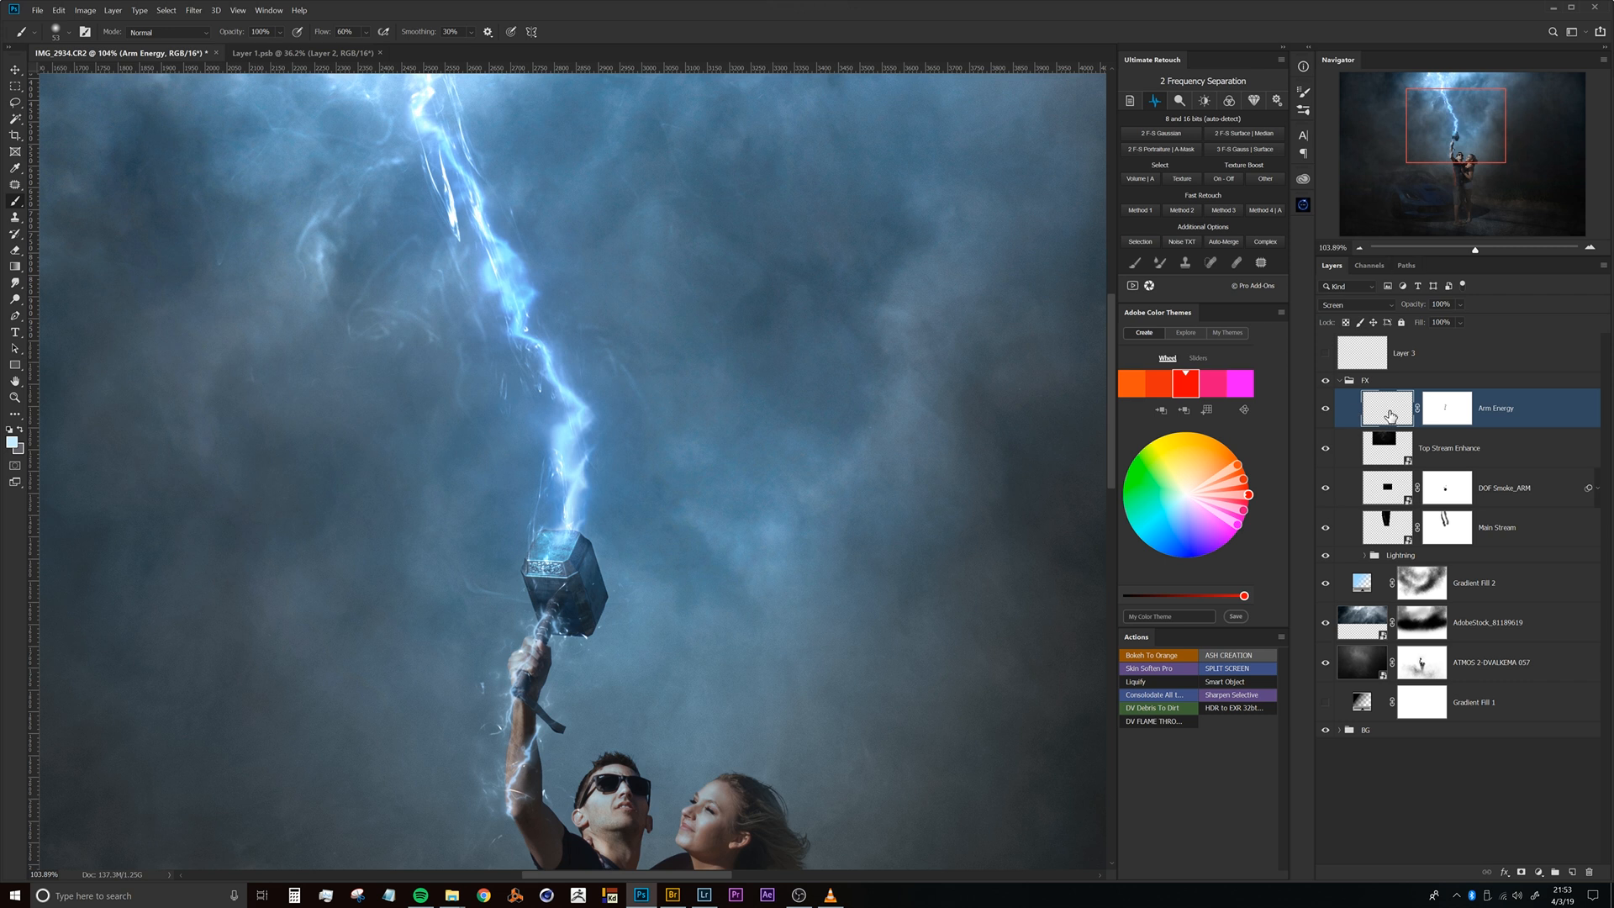
left_click(1326, 356)
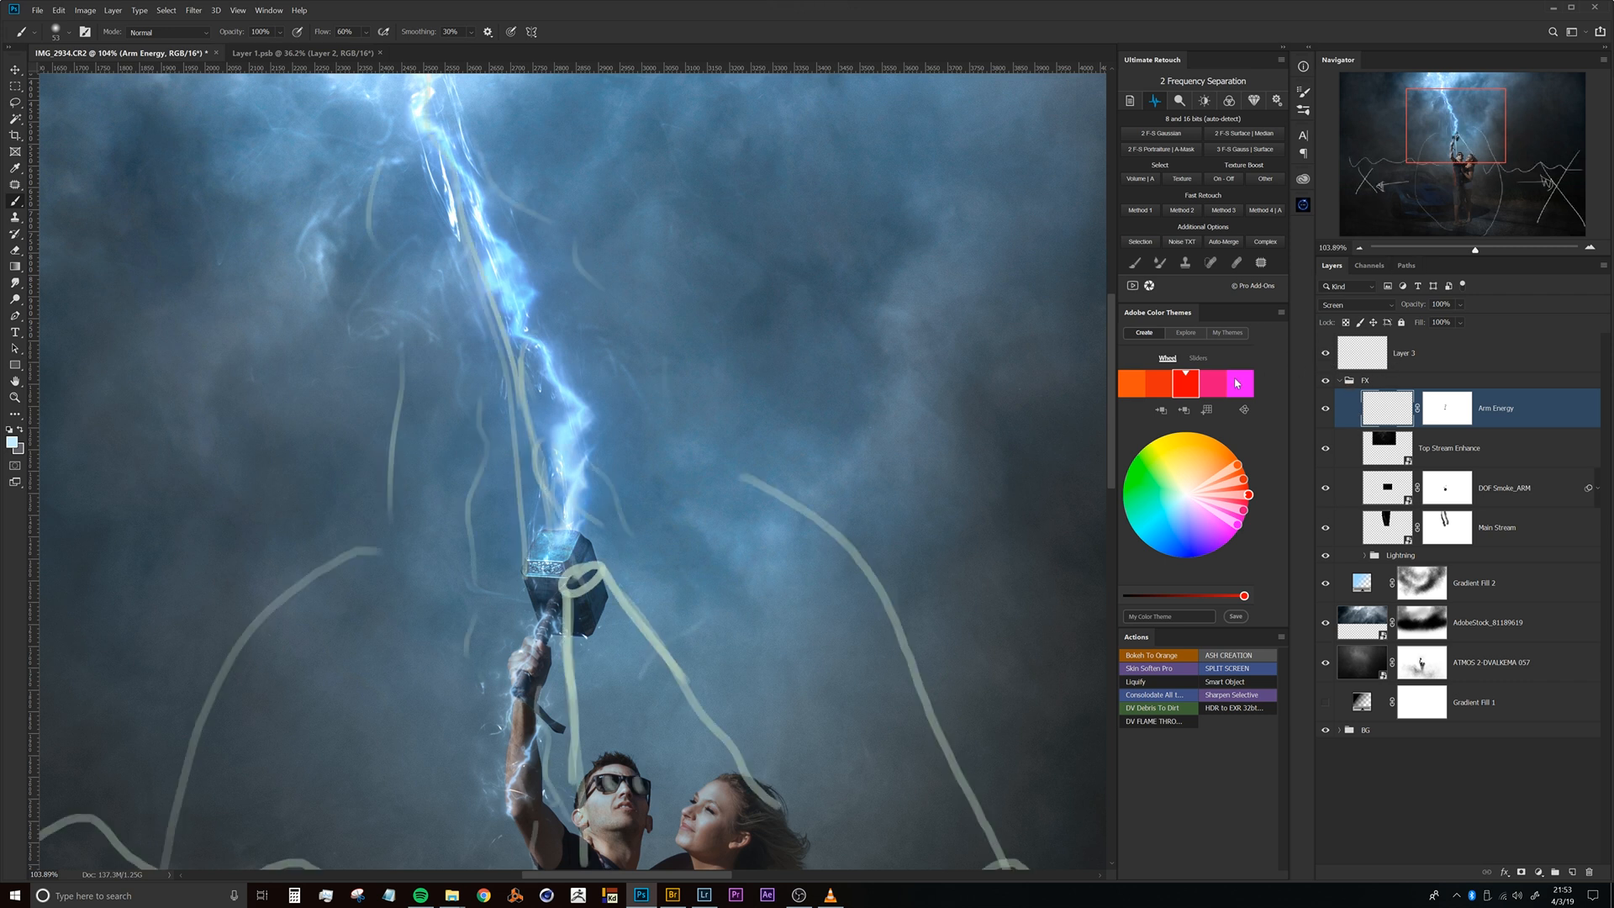
scroll(843, 405, "down", 5)
left_click_drag(867, 480, 650, 415)
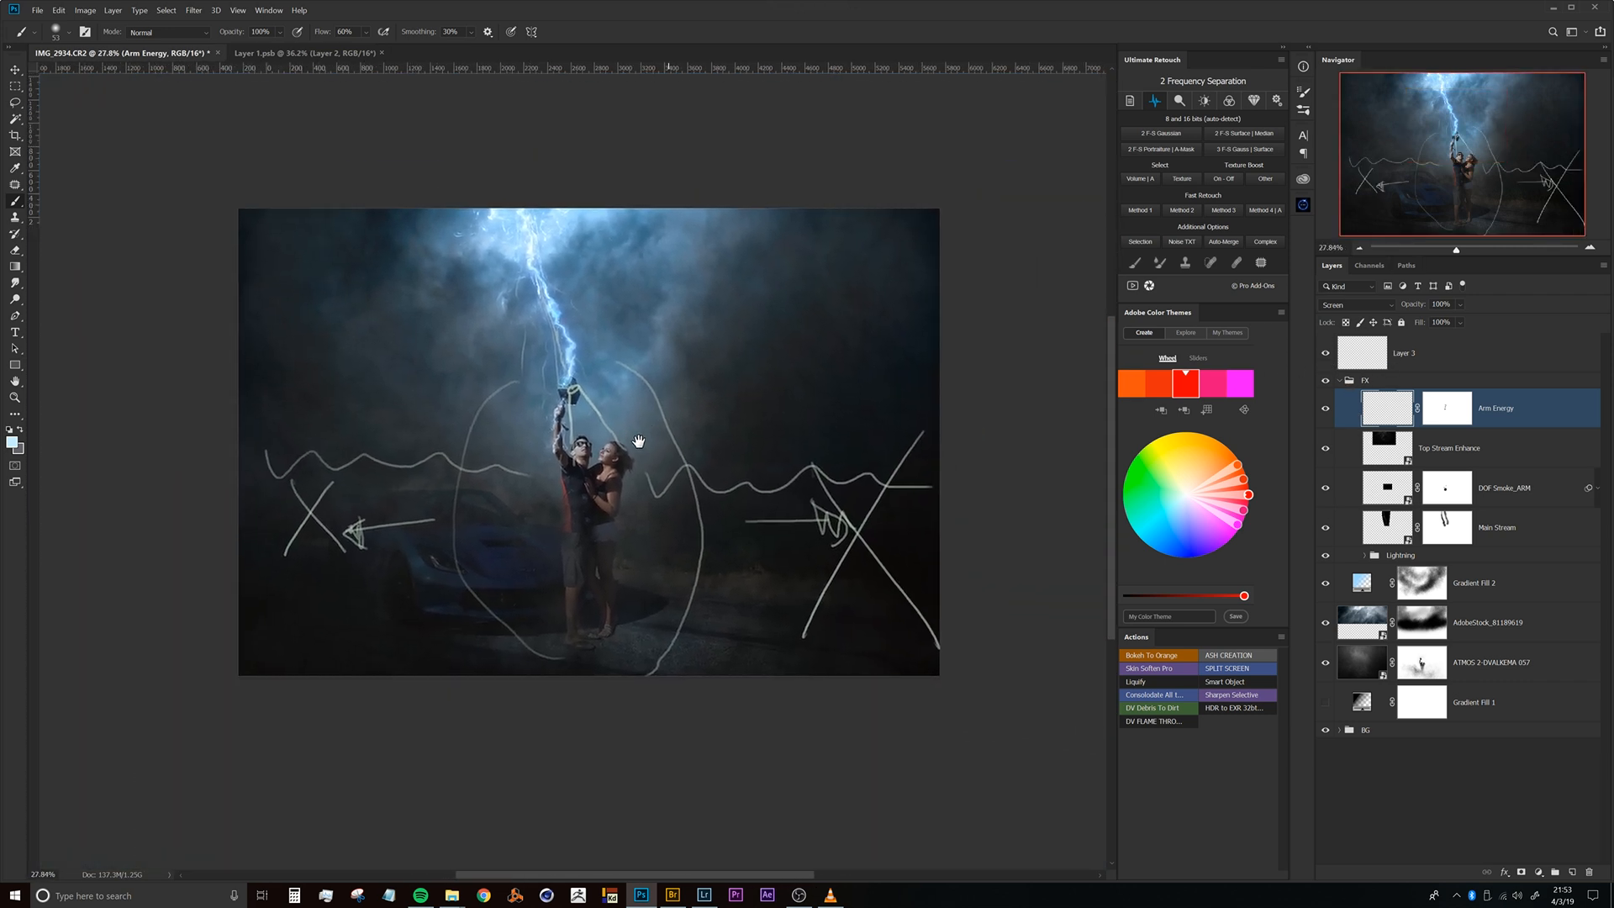
left_click_drag(580, 364, 690, 367)
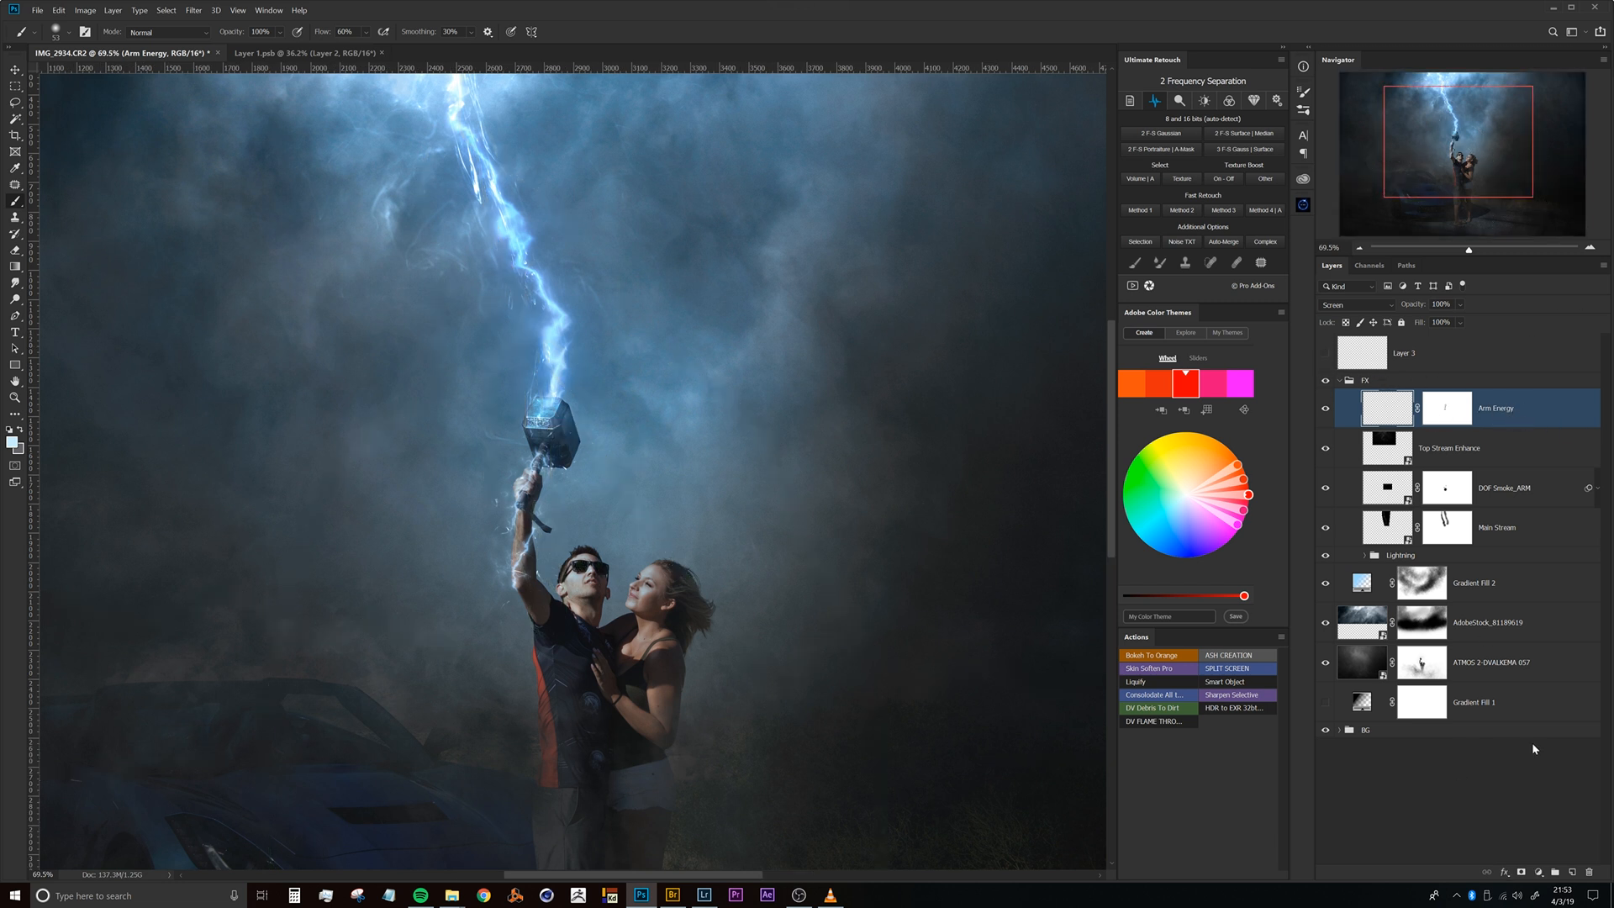
Add a new layer above Arm Energy in the FX group and set its blend mode to Color Dodge.
left_click(1572, 870)
scroll(437, 370, "up", 3)
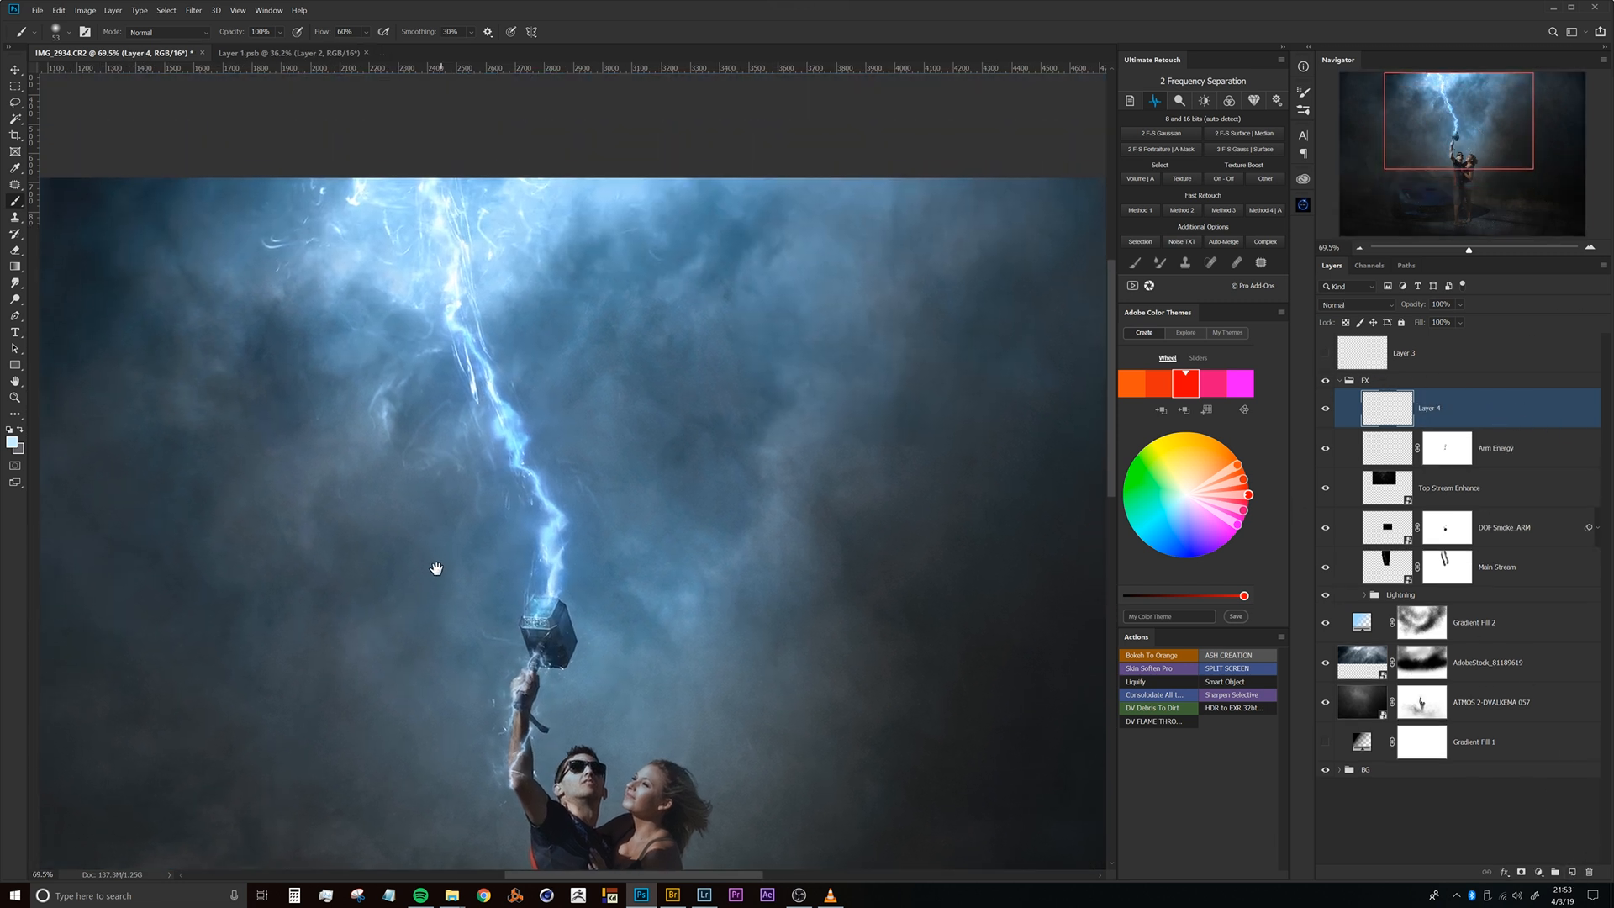
left_click_drag(485, 442, 508, 441)
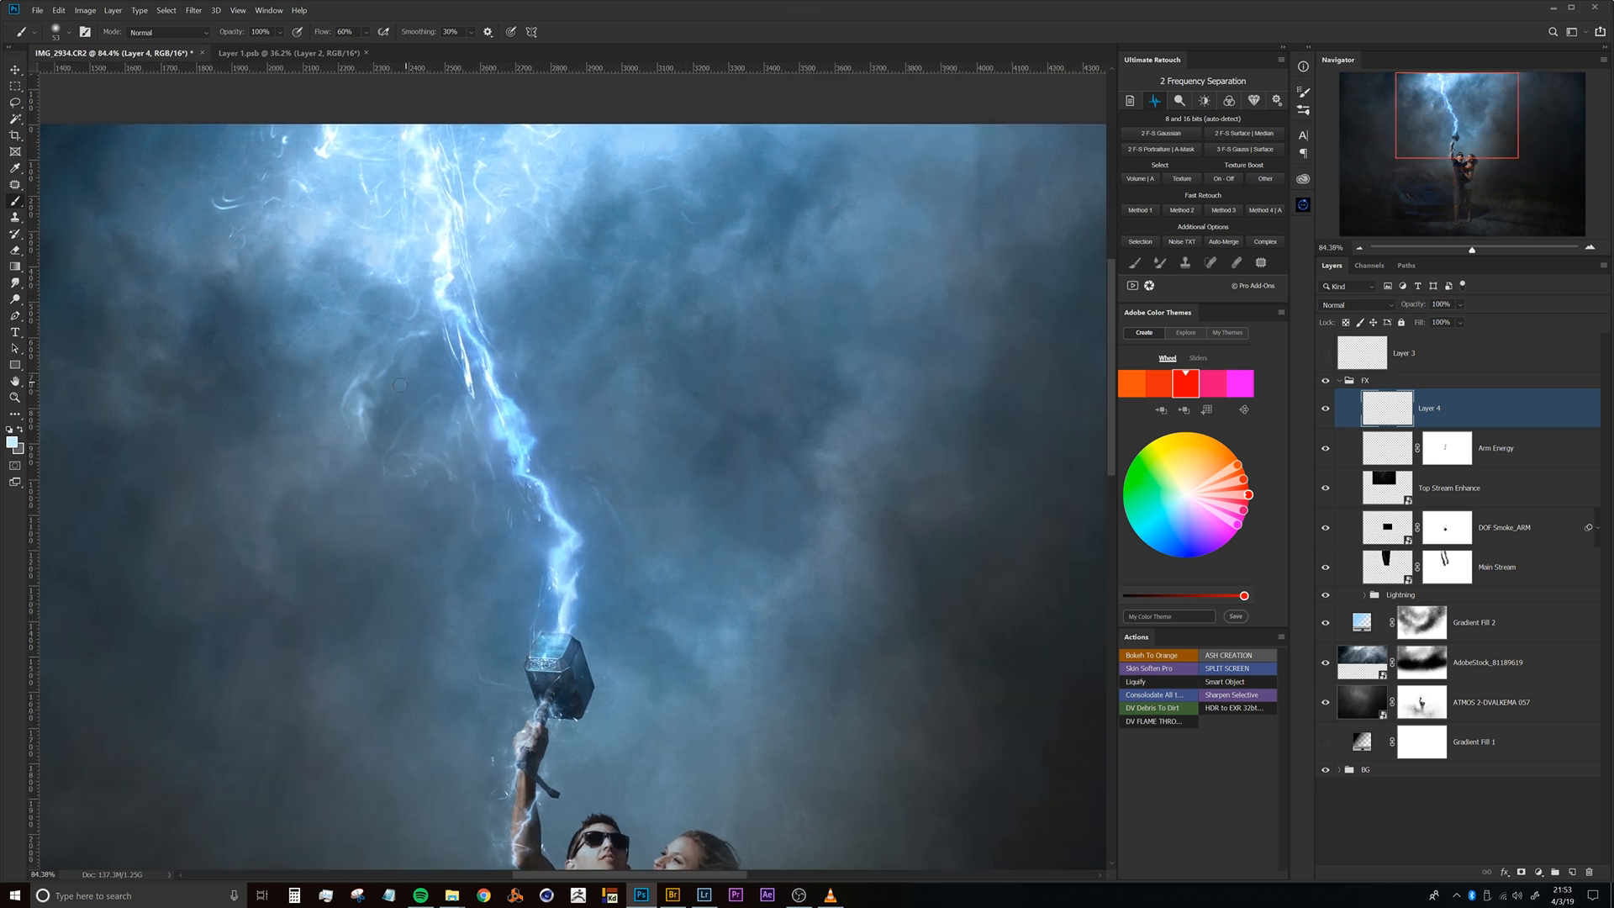
left_click(13, 443)
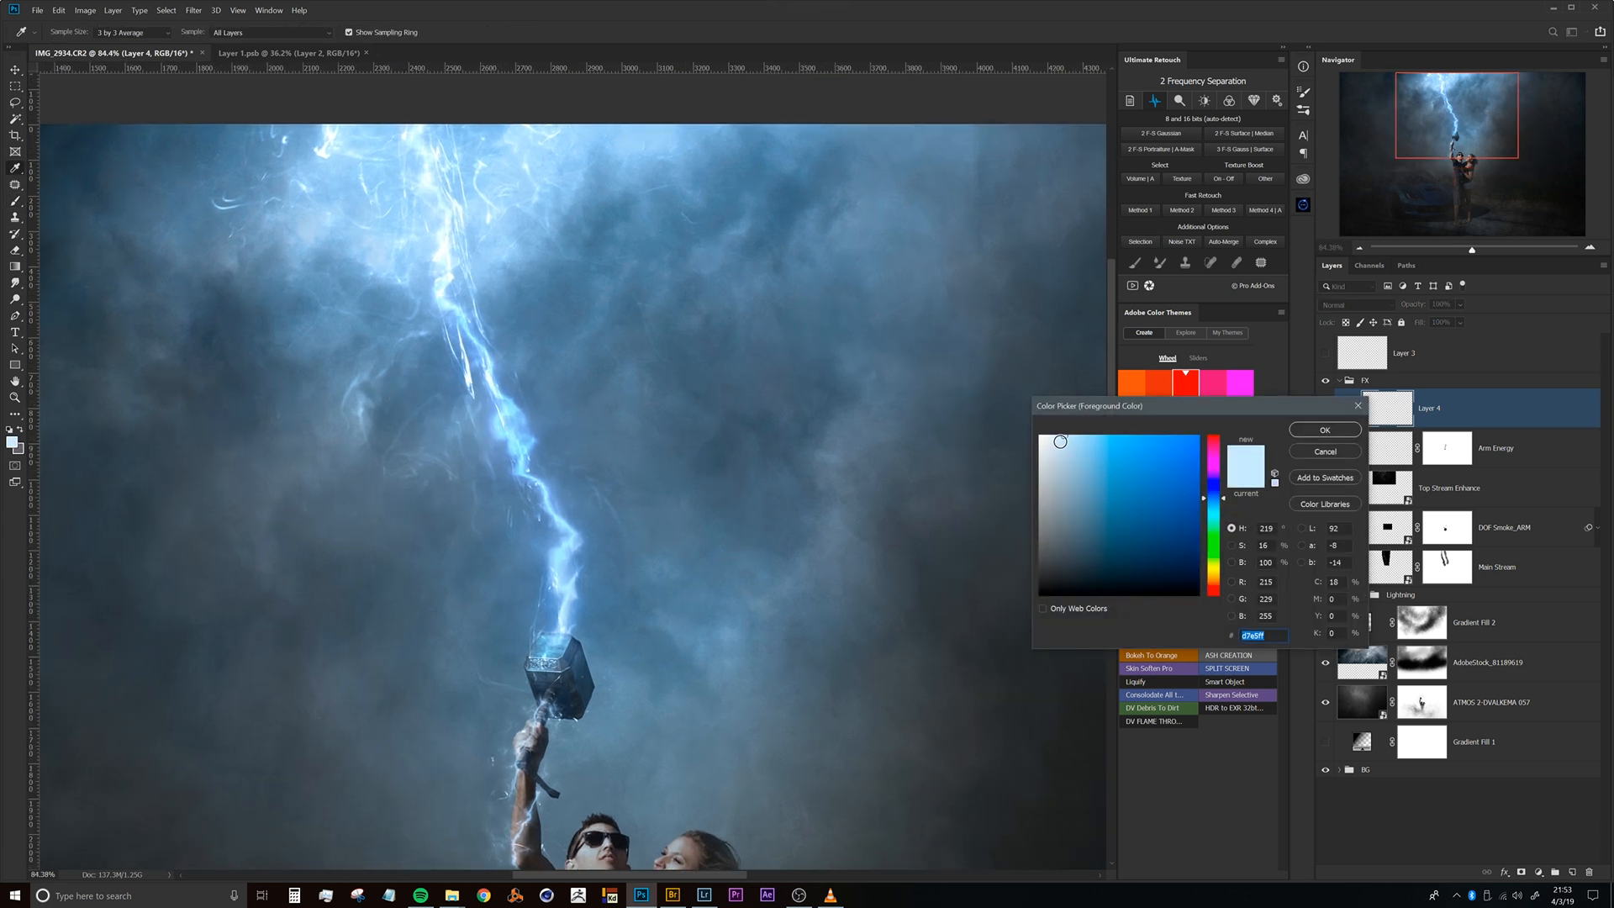
key("b")
left_click(1325, 430)
left_click(1355, 305)
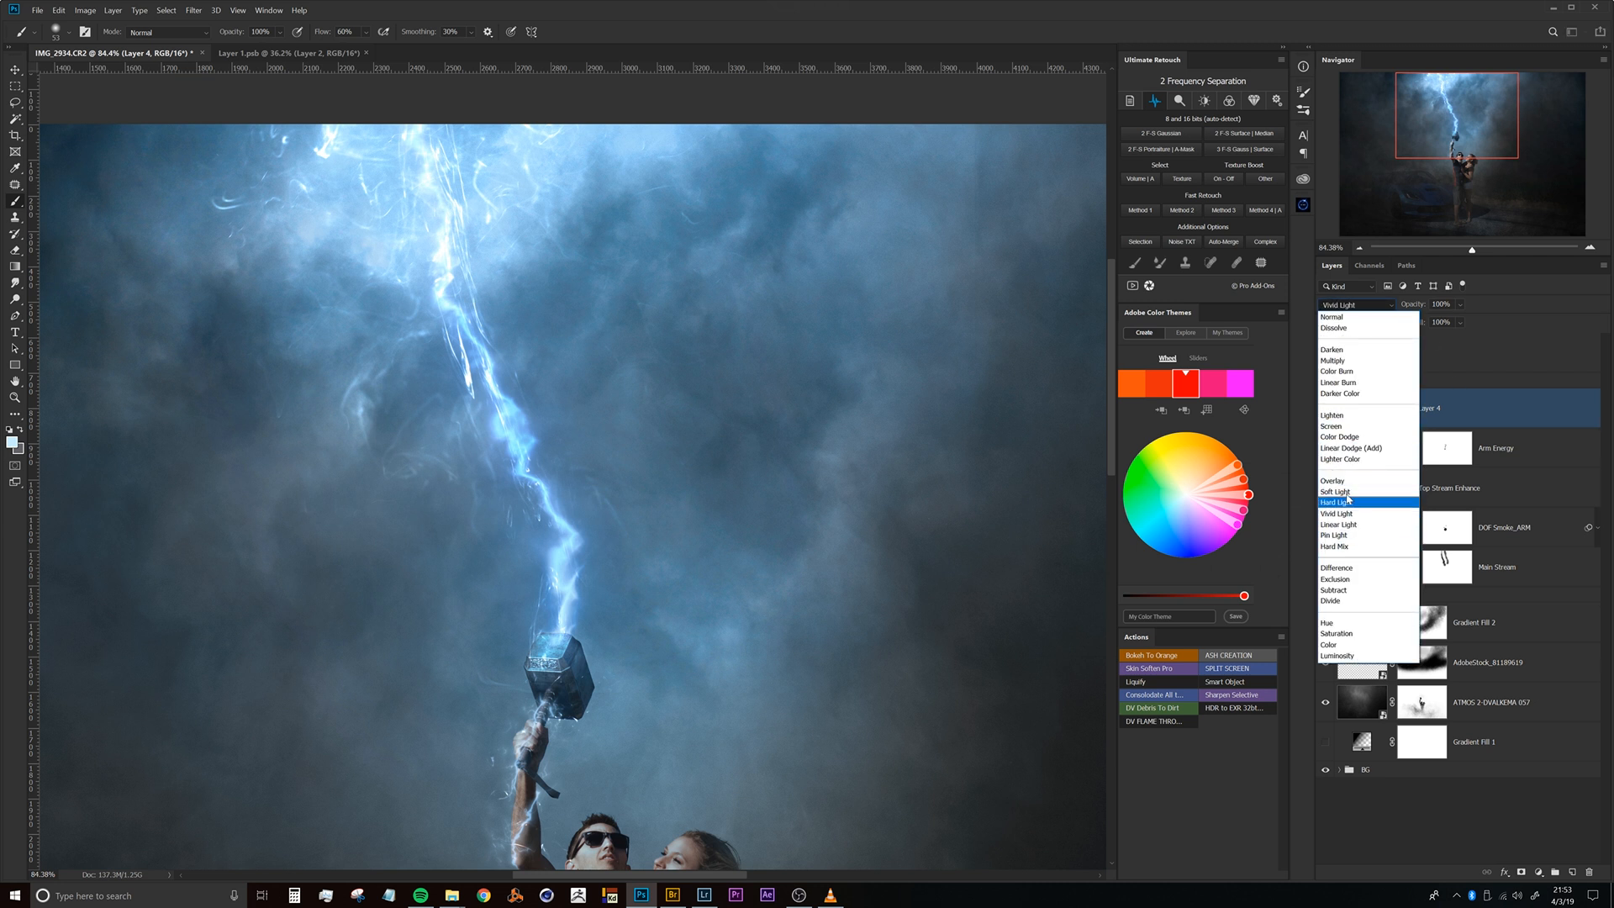
left_click(1345, 438)
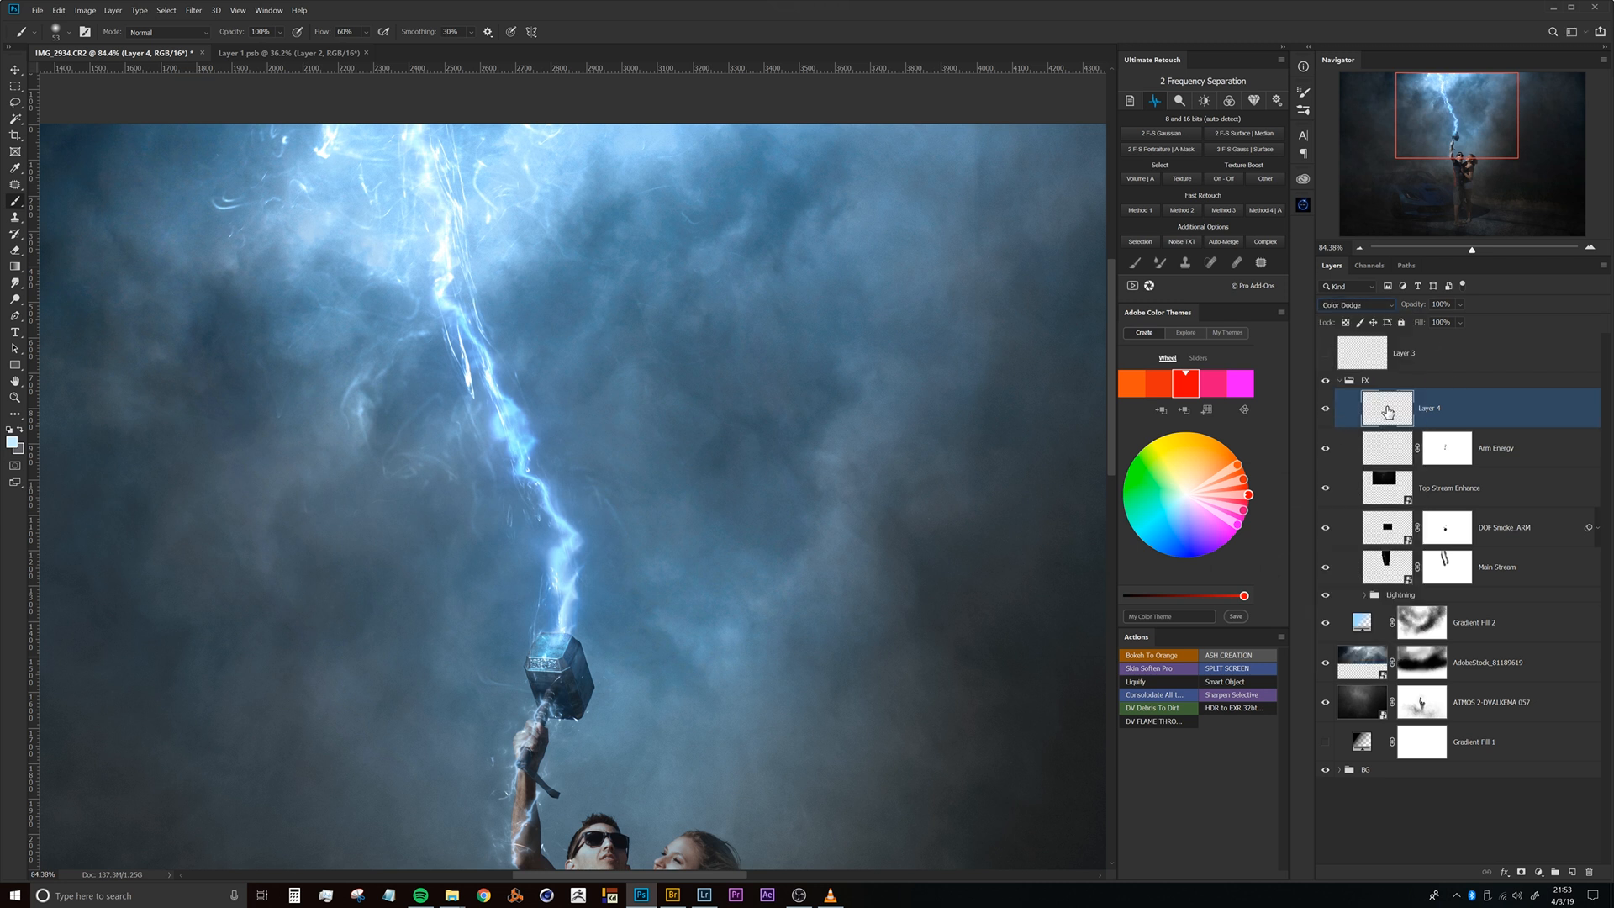
Try painting smoke around the lightning bolt with the DV Flame Thrower 1 brush at about 261 px, and undo the strokes.
left_click_drag(617, 464, 599, 412)
left_click_drag(545, 463, 588, 443)
right_click(571, 390)
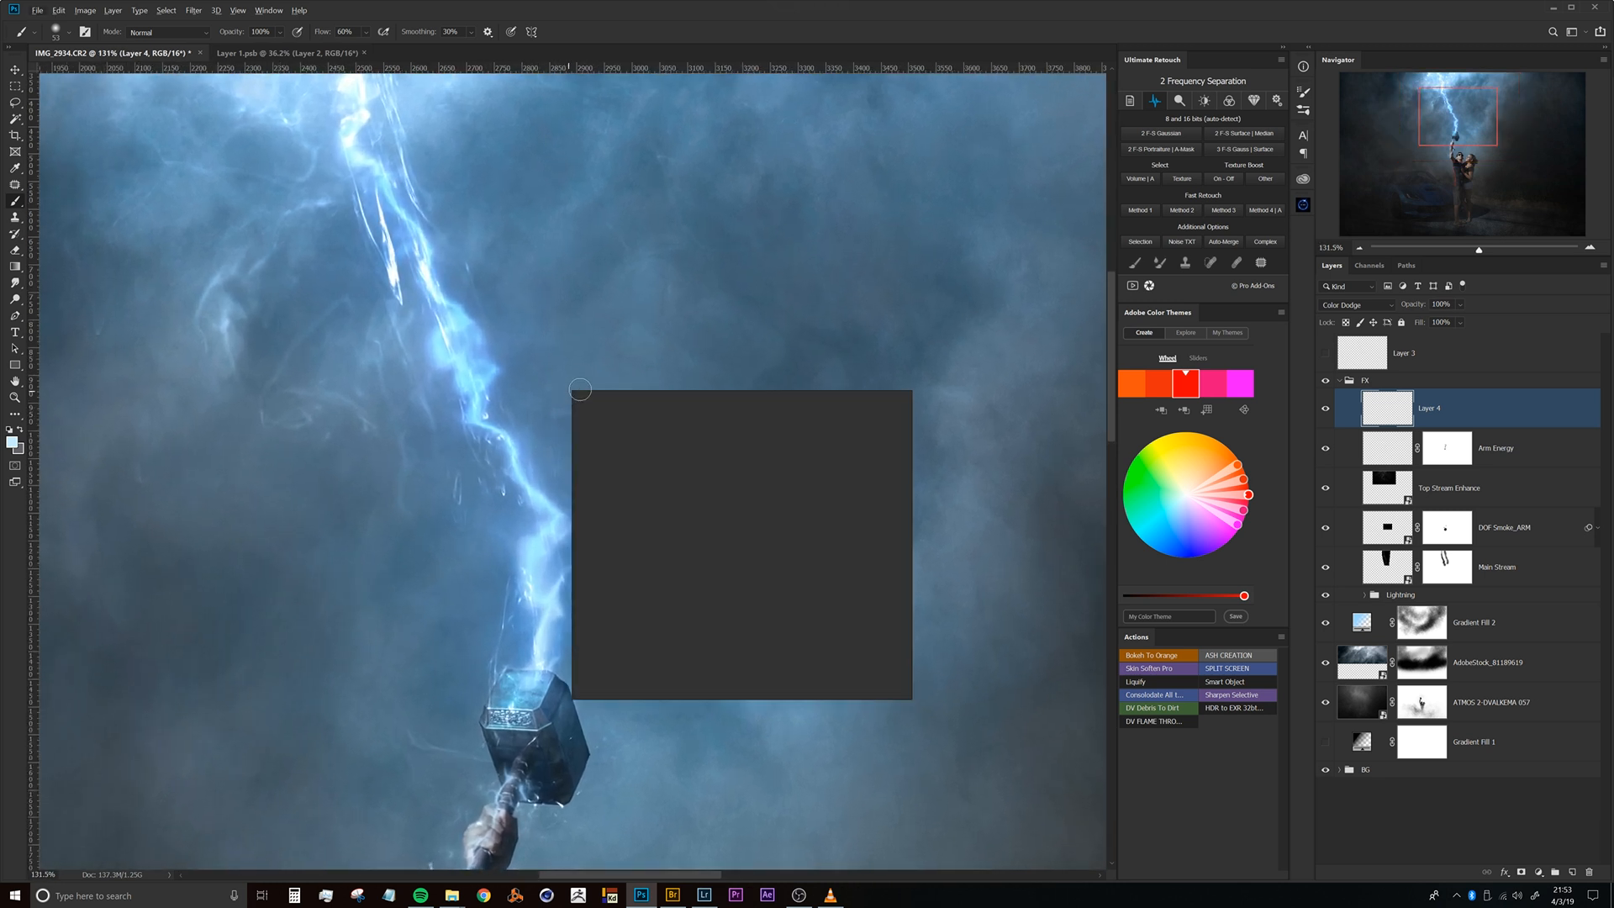
left_click_drag(879, 627, 881, 665)
left_click(742, 654)
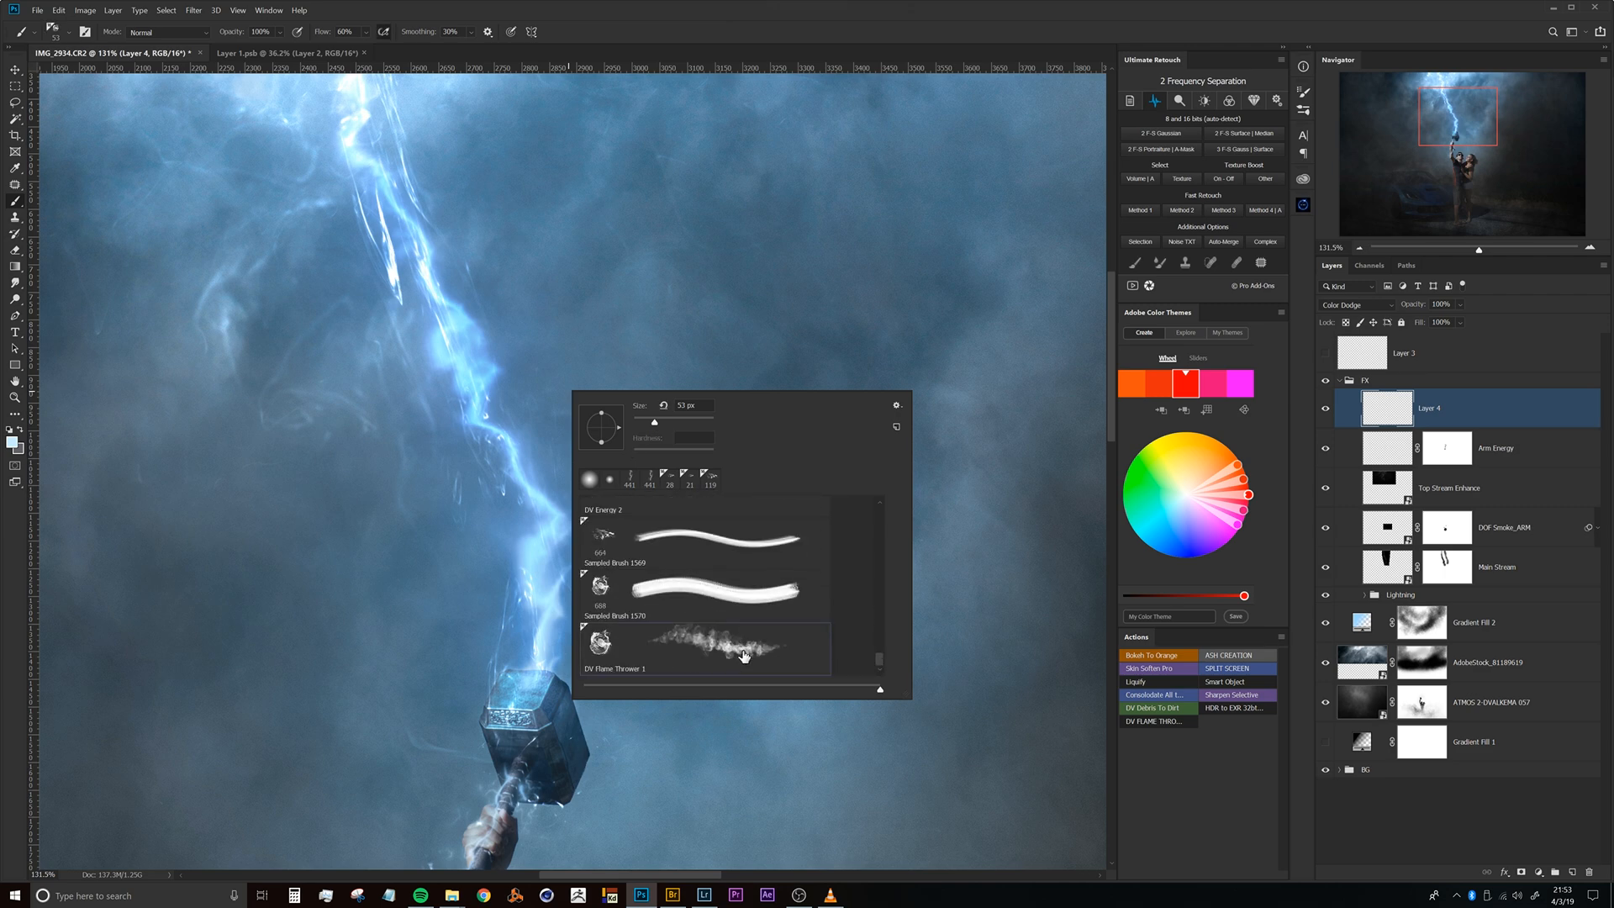
key("Return")
left_click_drag(634, 491, 545, 492)
left_click_drag(545, 397, 589, 399)
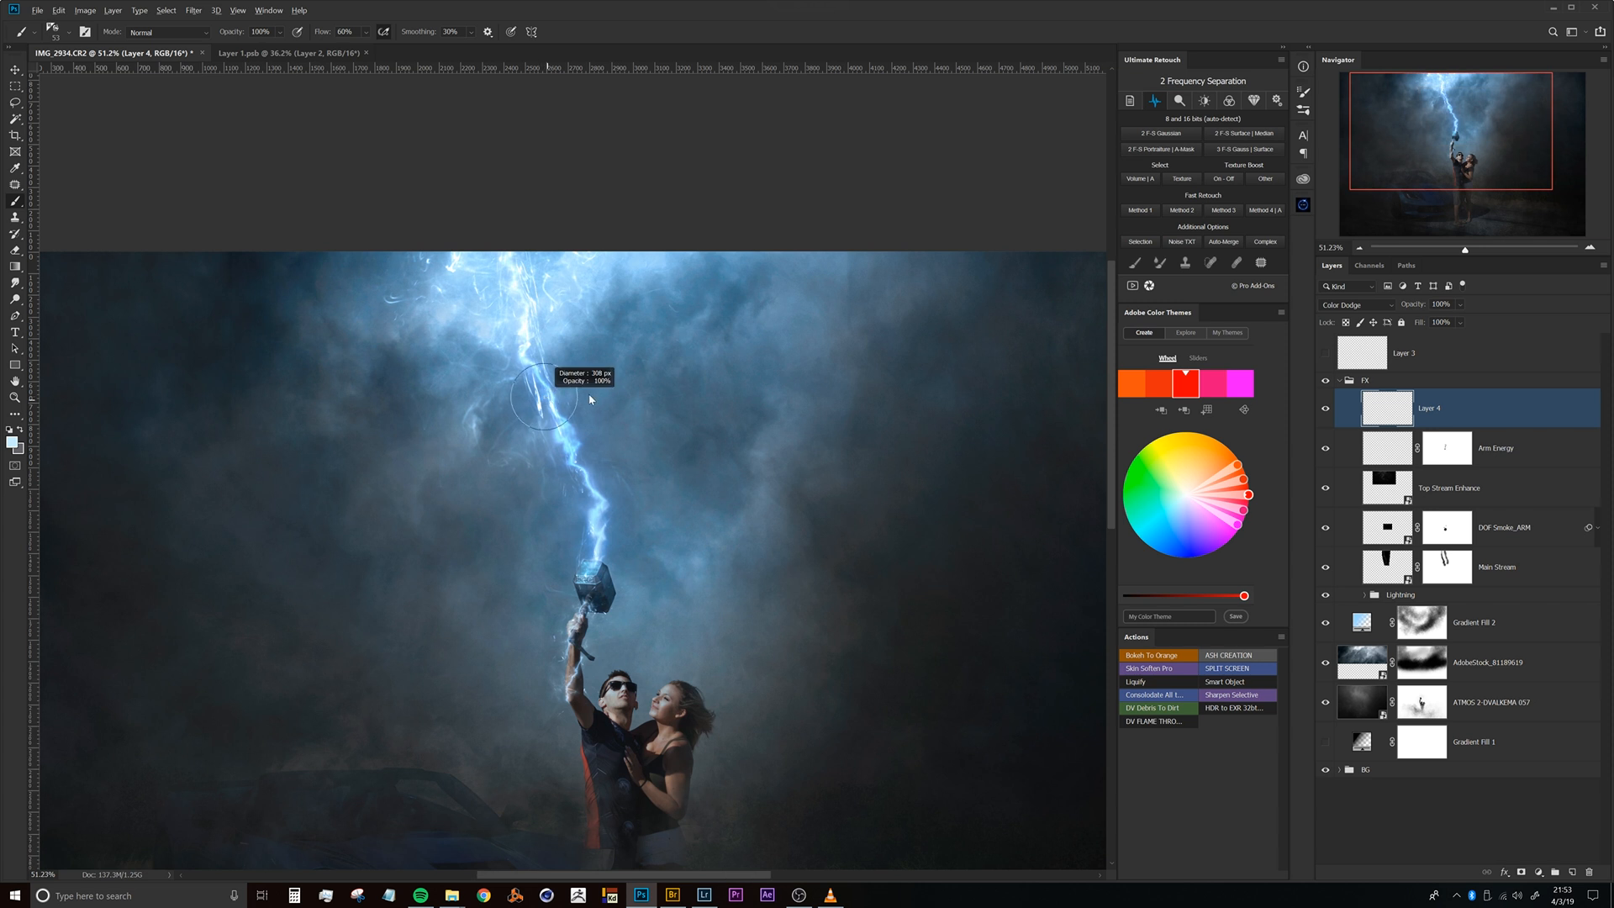
mouse_move(523, 312)
left_mouse_down()
mouse_move(605, 508)
mouse_move(587, 504)
mouse_move(592, 484)
left_mouse_up()
key("ctrl+z")
key("ctrl+z")
mouse_move(667, 565)
left_mouse_down()
mouse_move(507, 514)
mouse_move(371, 560)
mouse_move(725, 441)
mouse_move(510, 397)
mouse_move(587, 348)
left_mouse_up()
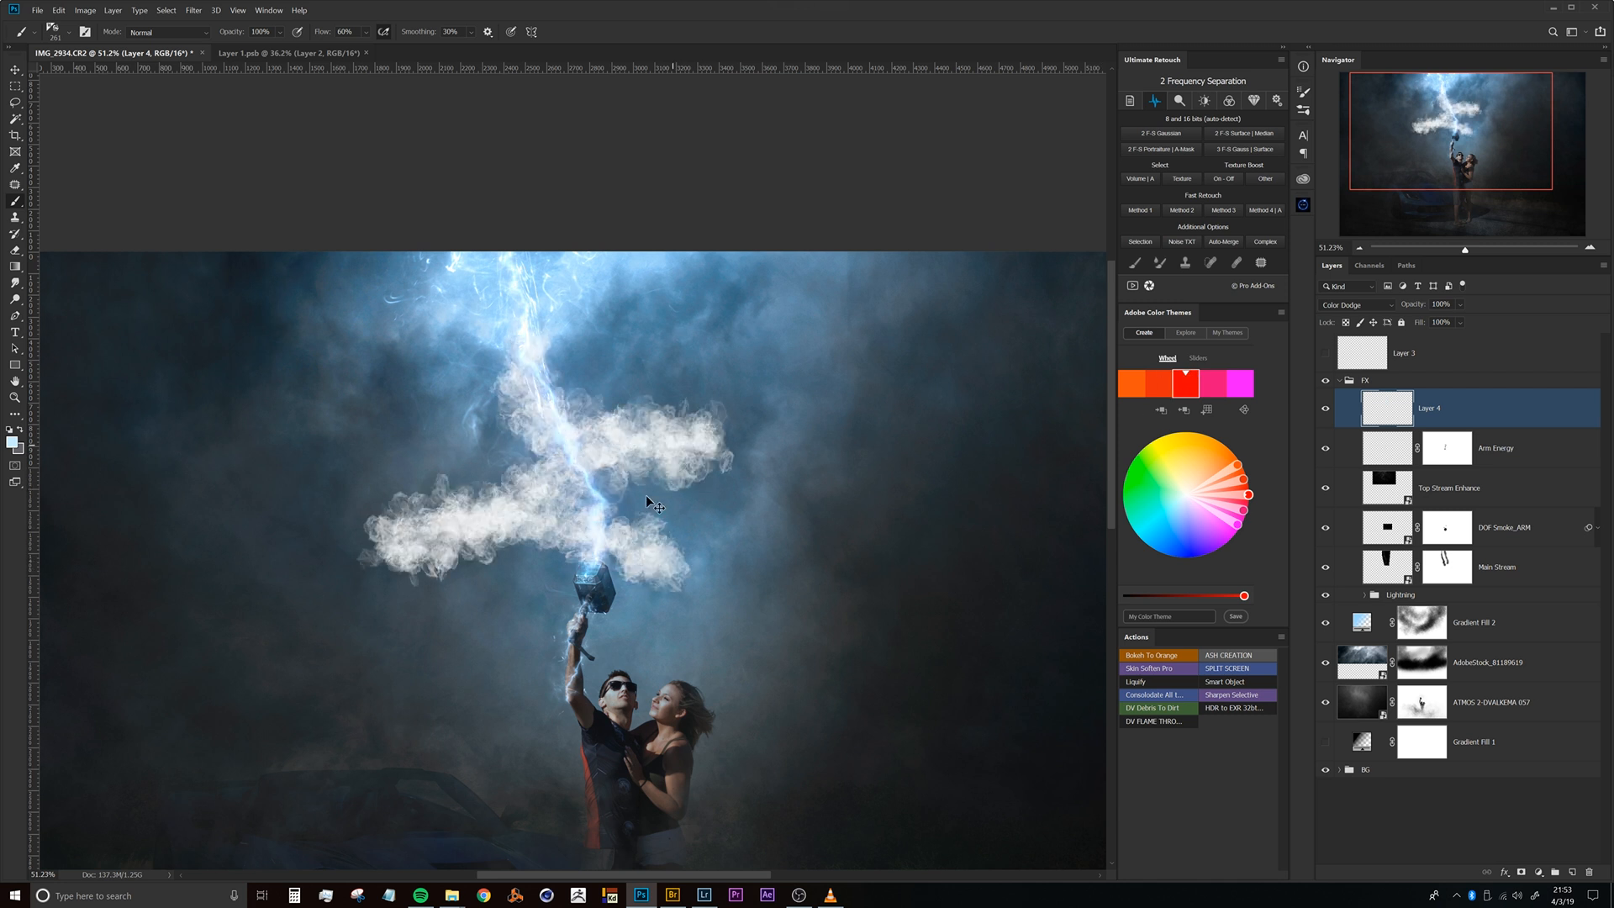
key("ctrl+z")
Try Sampled Brush 1570 and Sampled Brush 1569 around the hammer and the bolt, undoing each mark.
right_click(624, 499)
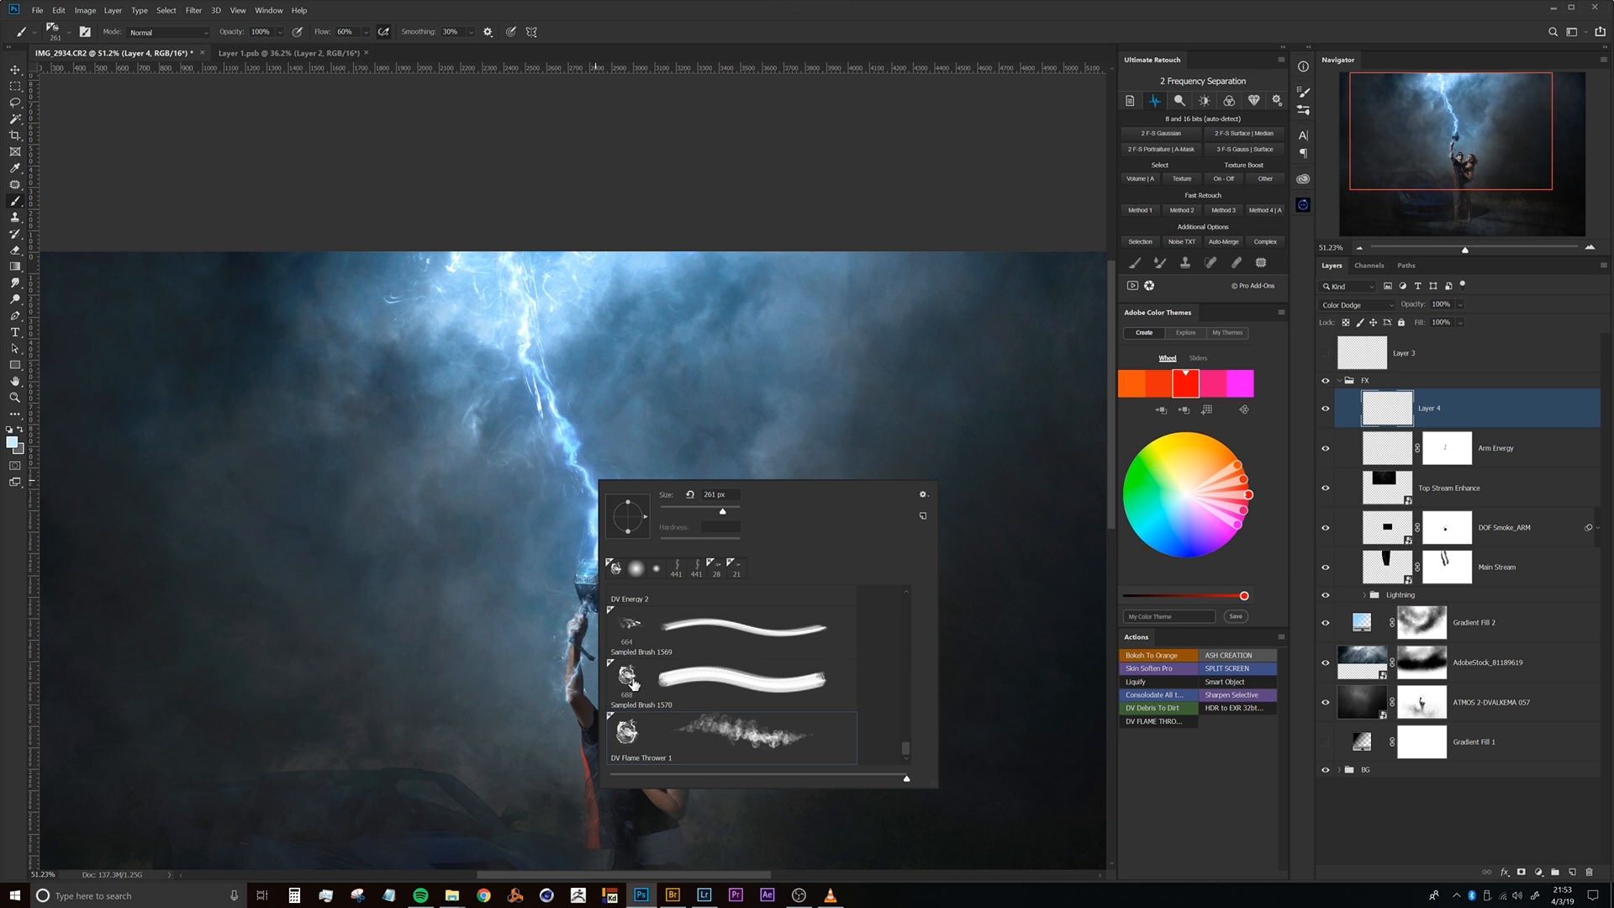
double_click(633, 680)
mouse_move(588, 580)
left_mouse_down()
mouse_move(639, 559)
mouse_move(654, 587)
left_mouse_up()
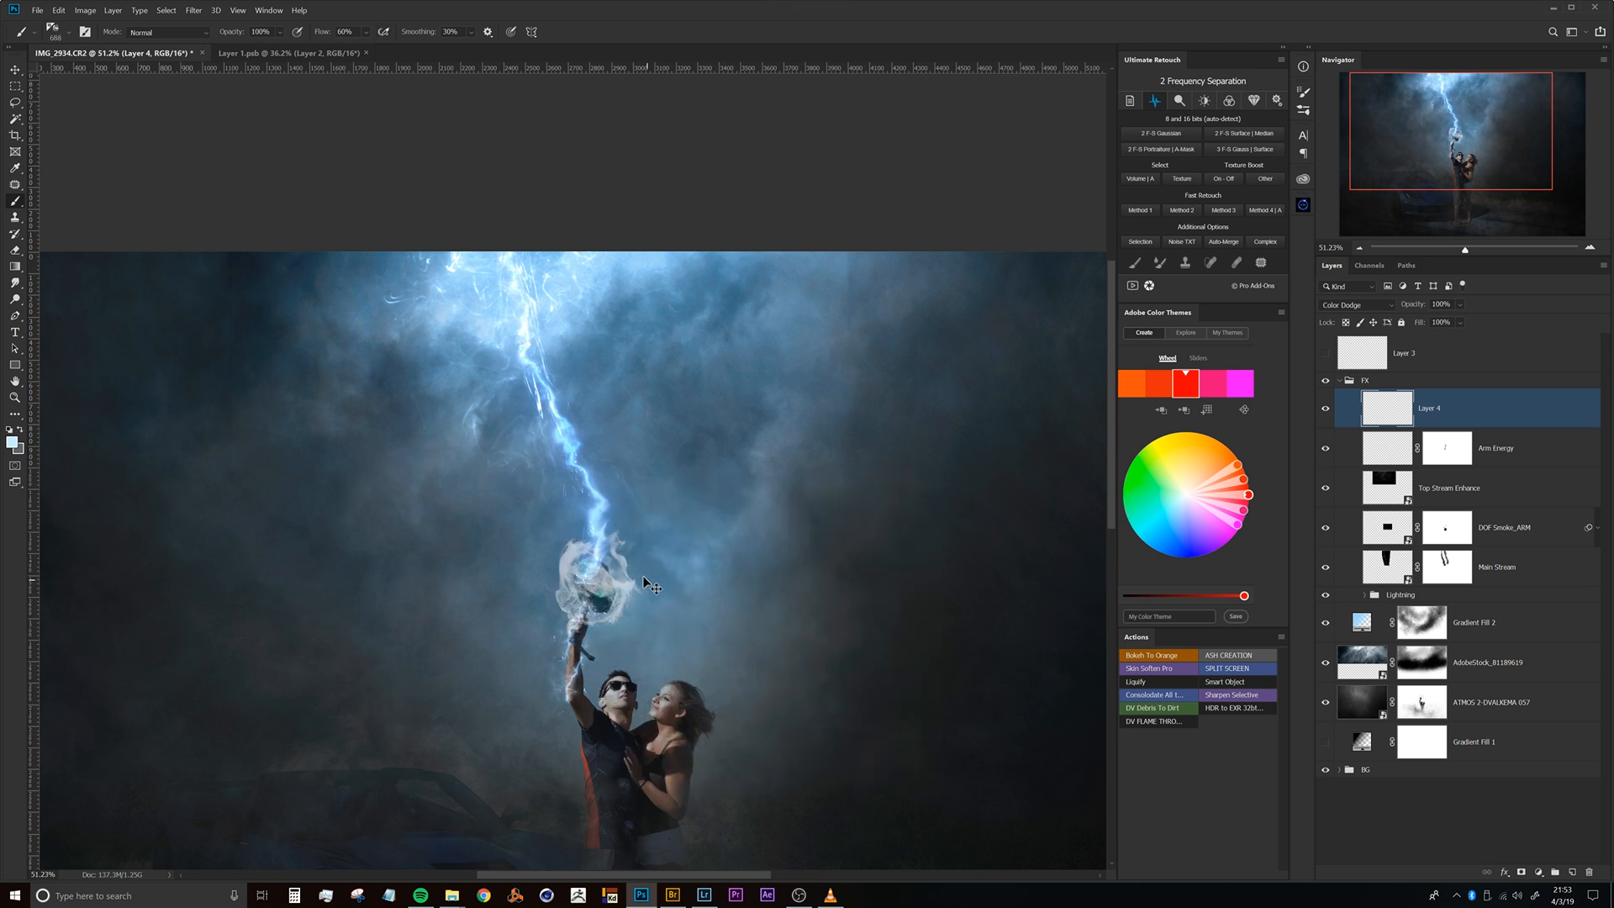
key("ctrl+z")
right_click(654, 587)
left_click(706, 717)
double_click(676, 711)
mouse_move(632, 547)
left_mouse_down()
mouse_move(543, 569)
mouse_move(559, 492)
left_mouse_up()
key("ctrl+z")
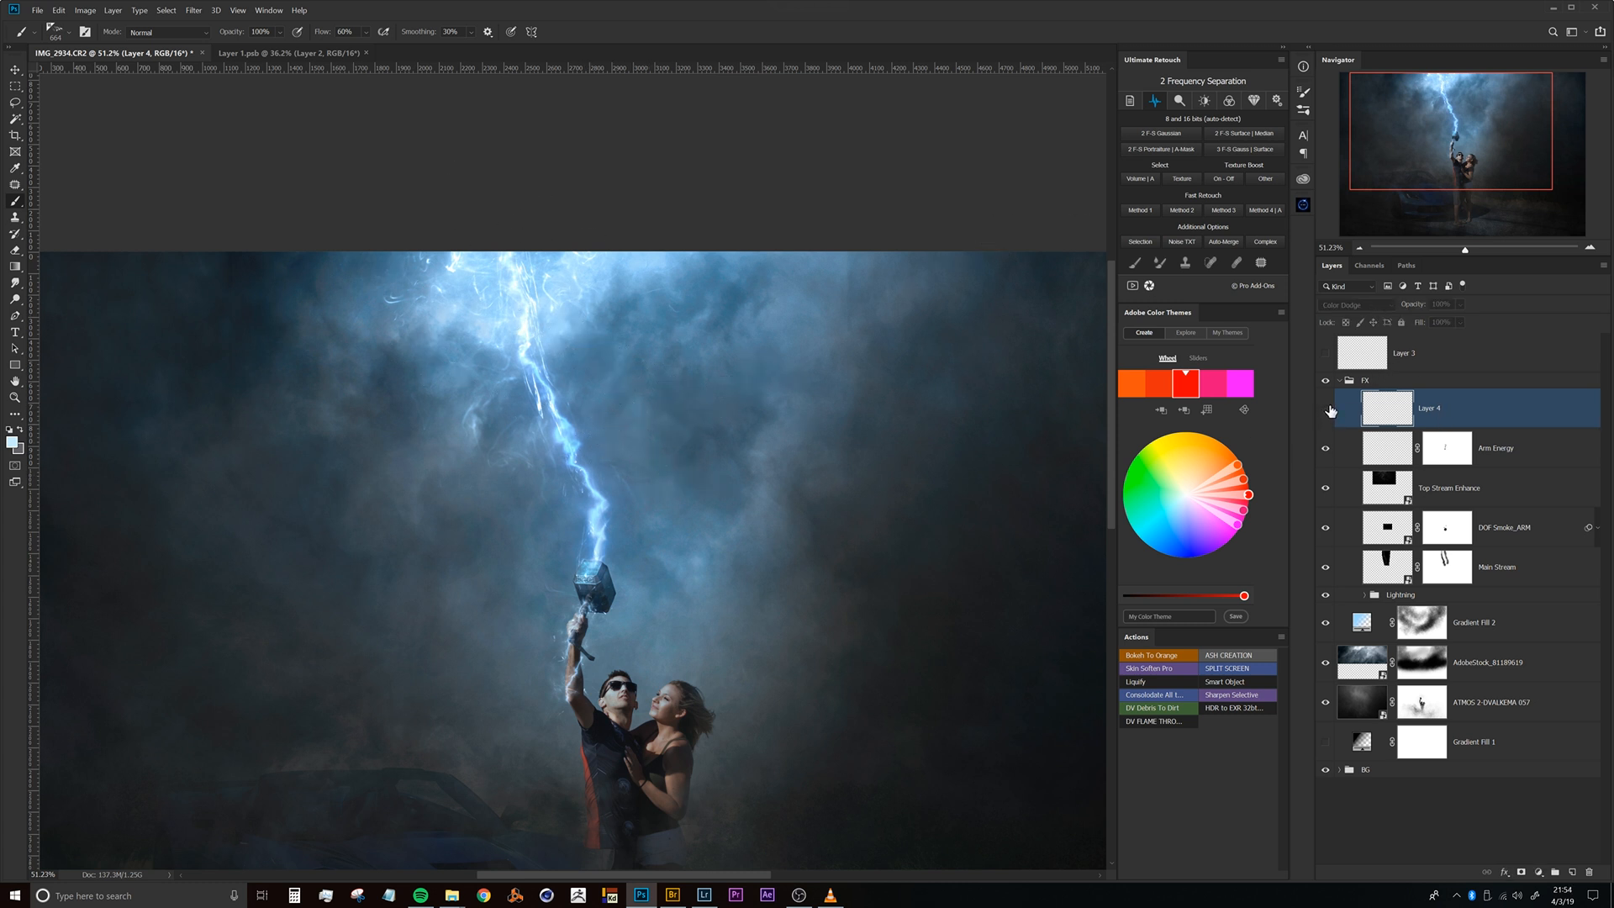
Choose a DV Energy brush, reduce its size, and paint a small energy wisp on the bolt above the hammer.
right_click(712, 513)
mouse_move(1020, 776)
left_mouse_down()
mouse_move(1025, 748)
mouse_move(1022, 767)
left_mouse_up()
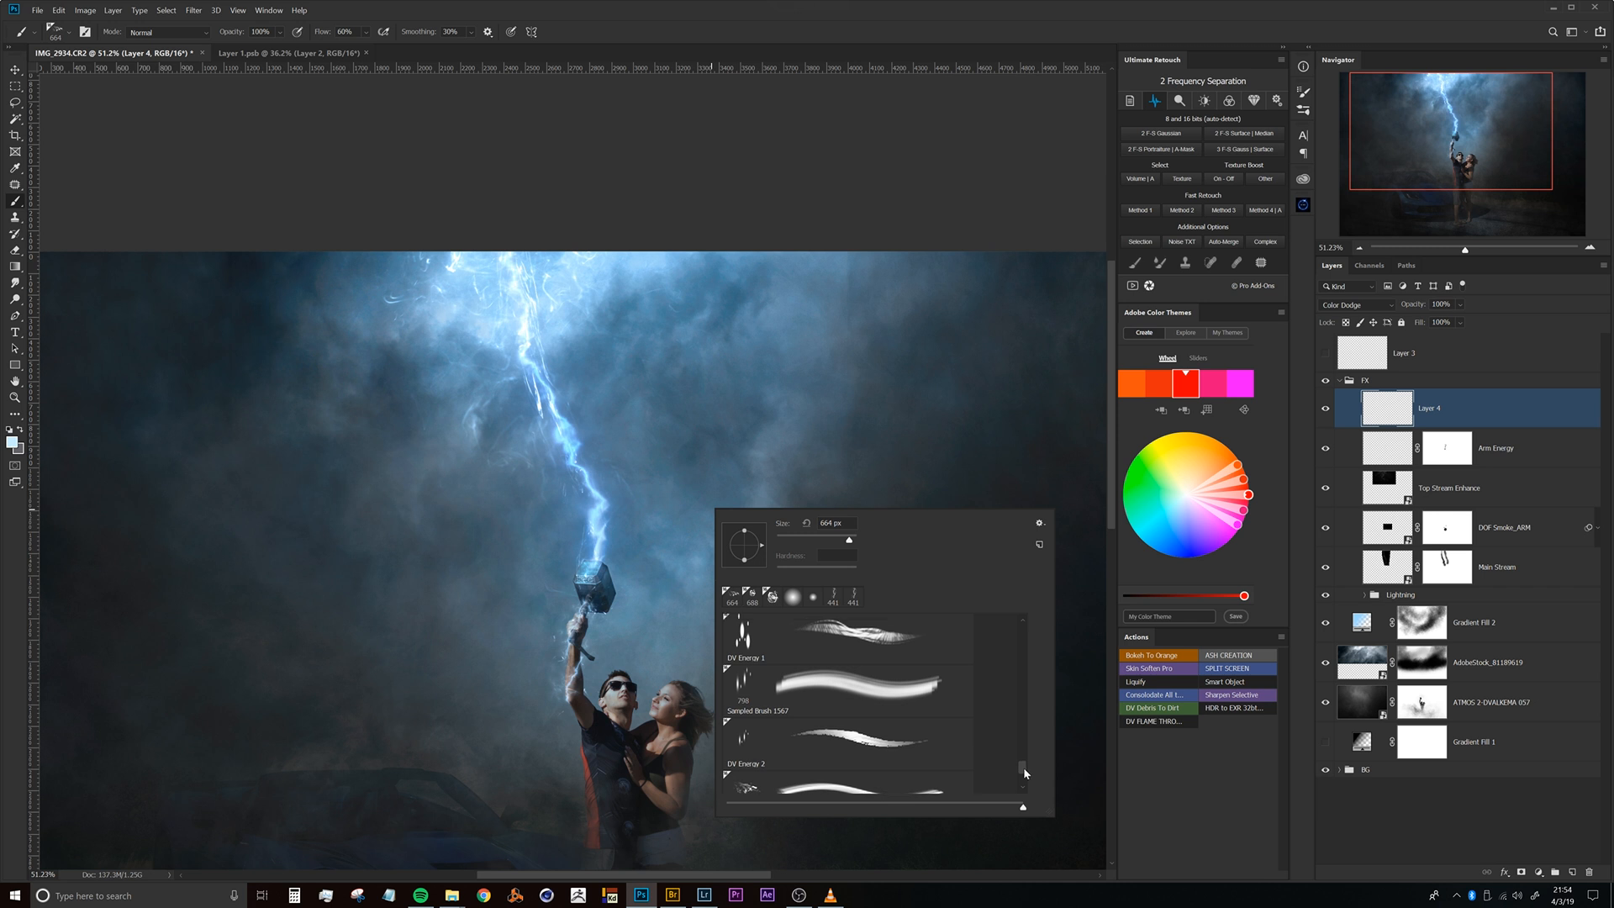
double_click(788, 644)
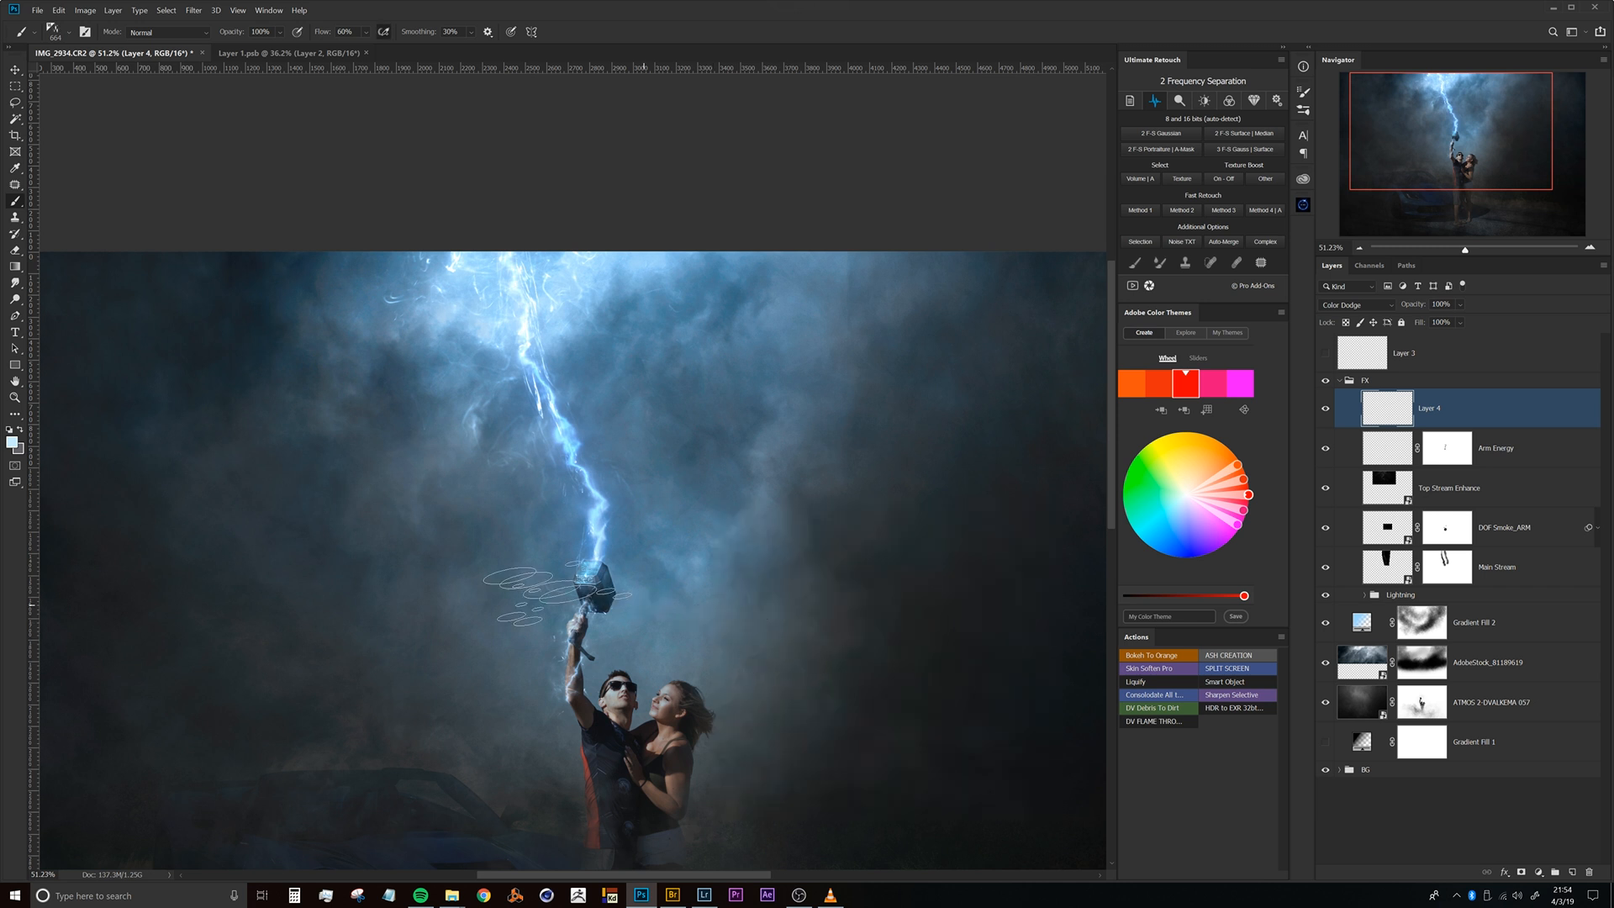
mouse_move(597, 533)
left_mouse_down()
mouse_move(637, 499)
mouse_move(419, 495)
mouse_move(306, 526)
left_mouse_up()
left_click_drag(570, 503, 615, 598)
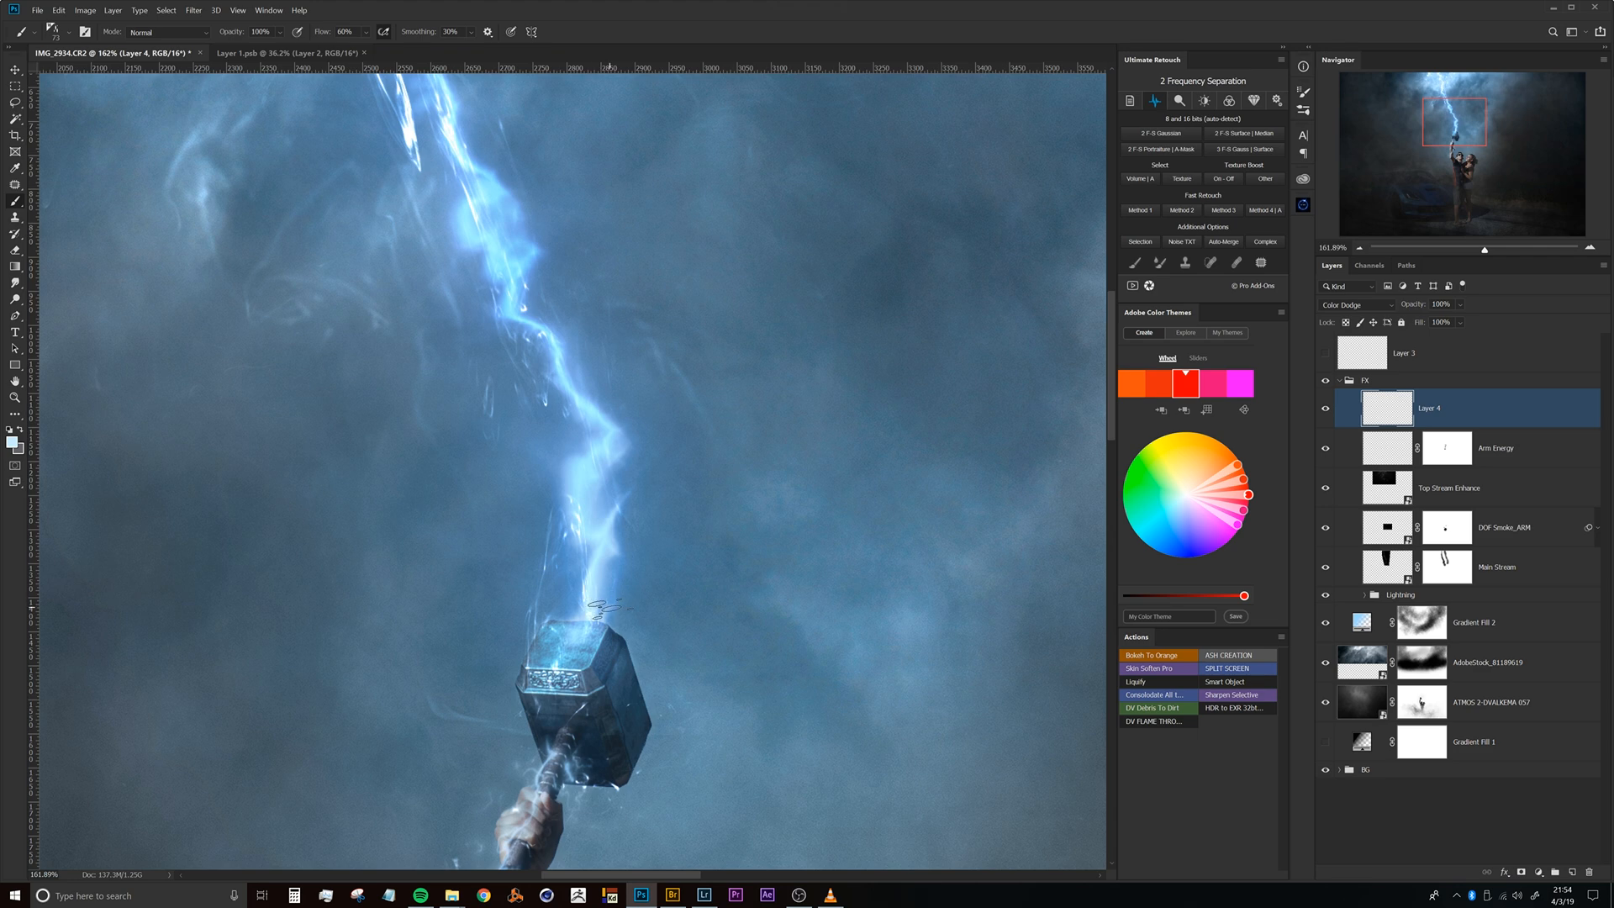
left_click_drag(608, 578, 599, 578)
Set the foreground colour to a more saturated light blue, #a9c8ff.
left_click(12, 441)
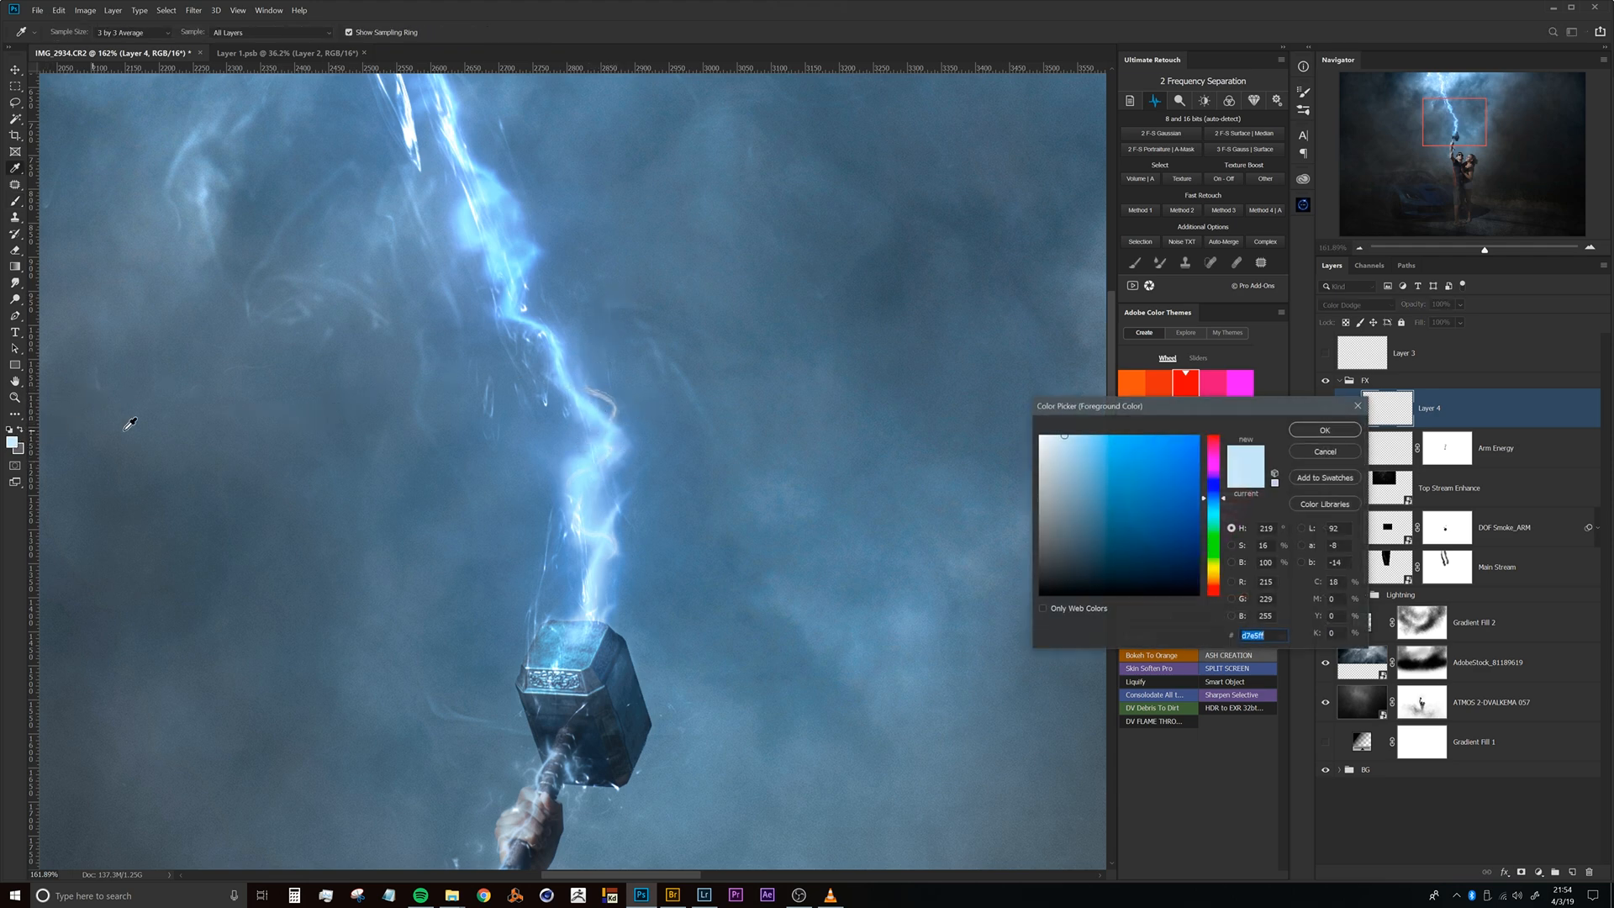
left_click_drag(1073, 438, 1087, 433)
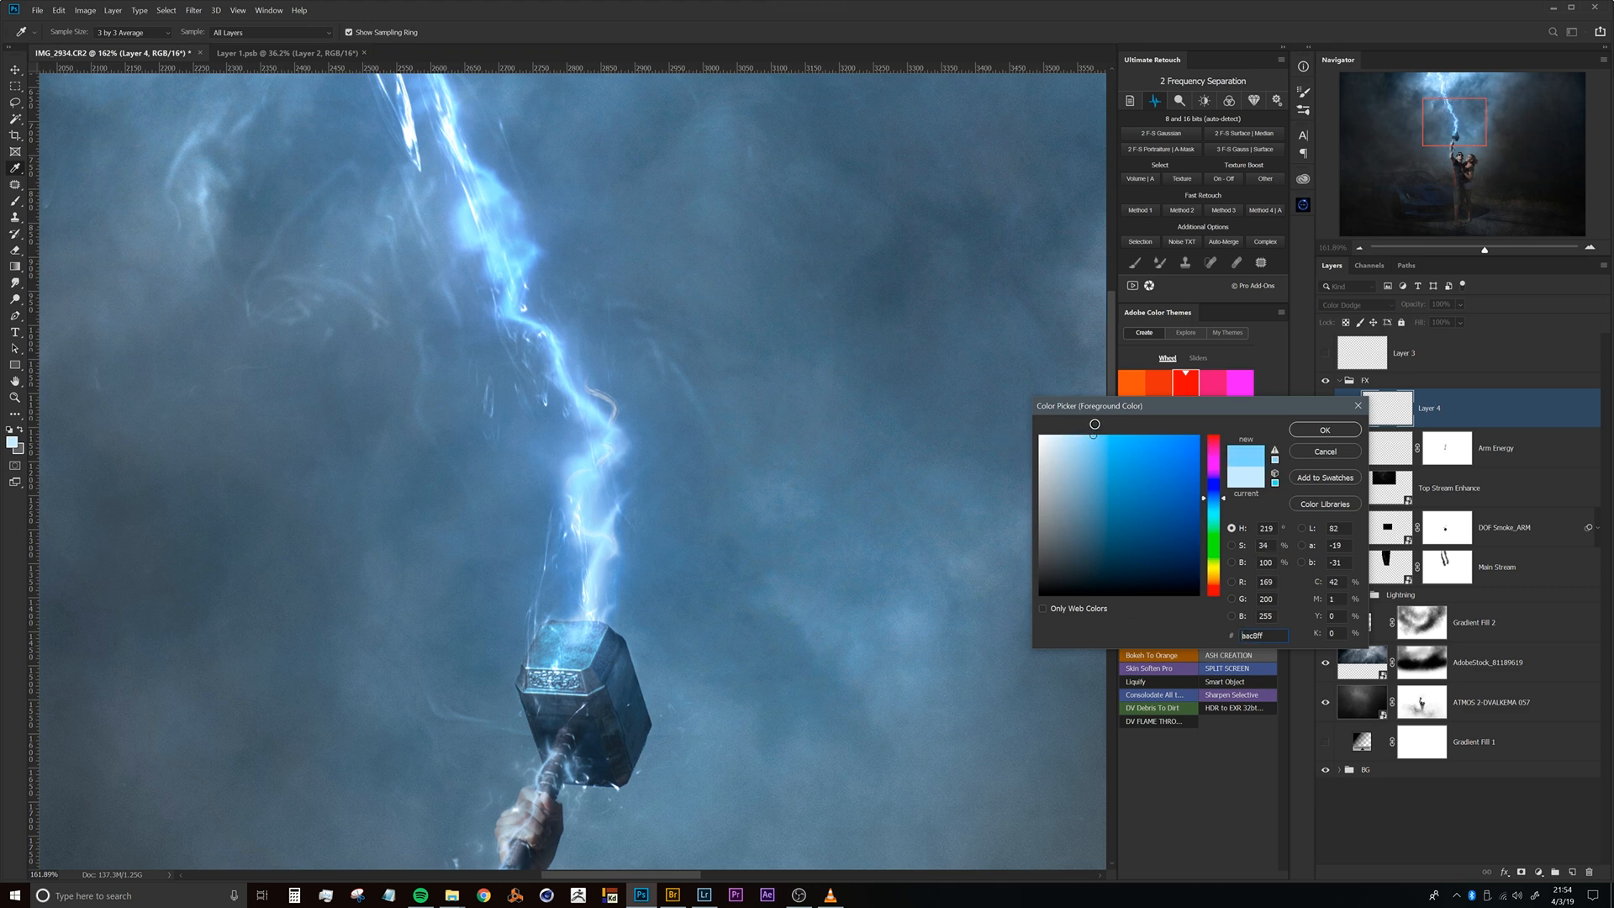
left_click(1325, 430)
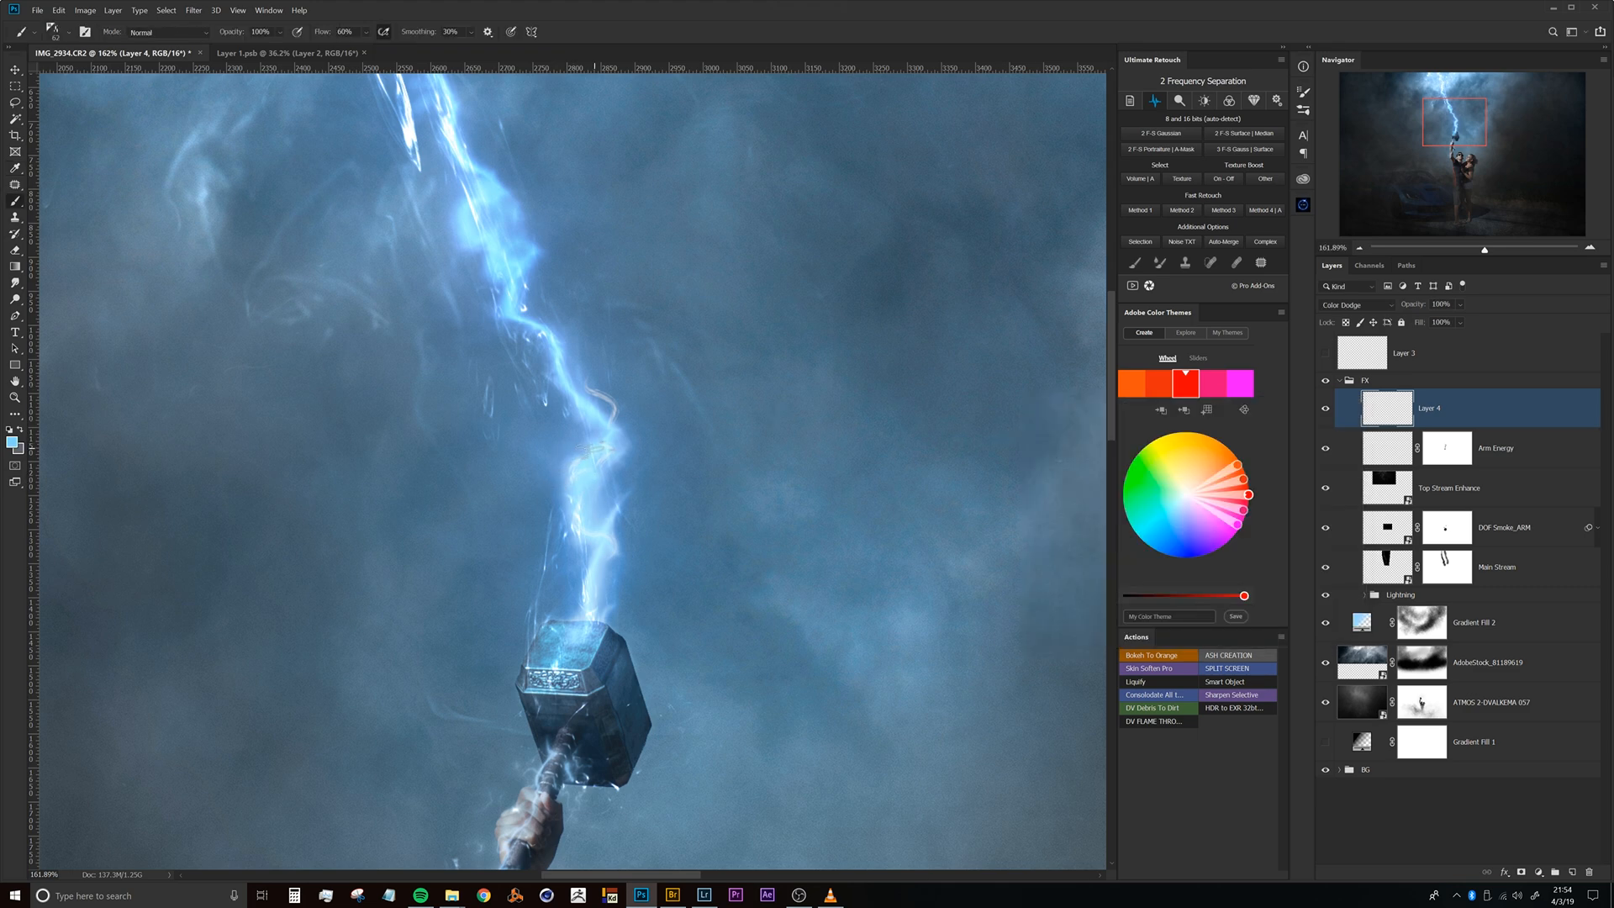
Paint light blue energy wisps along the lightning bolt, from its middle bend up towards the clouds.
mouse_move(568, 405)
left_mouse_down()
mouse_move(530, 336)
mouse_move(555, 346)
mouse_move(586, 304)
left_mouse_up()
key("ctrl+minus")
key("ctrl+minus")
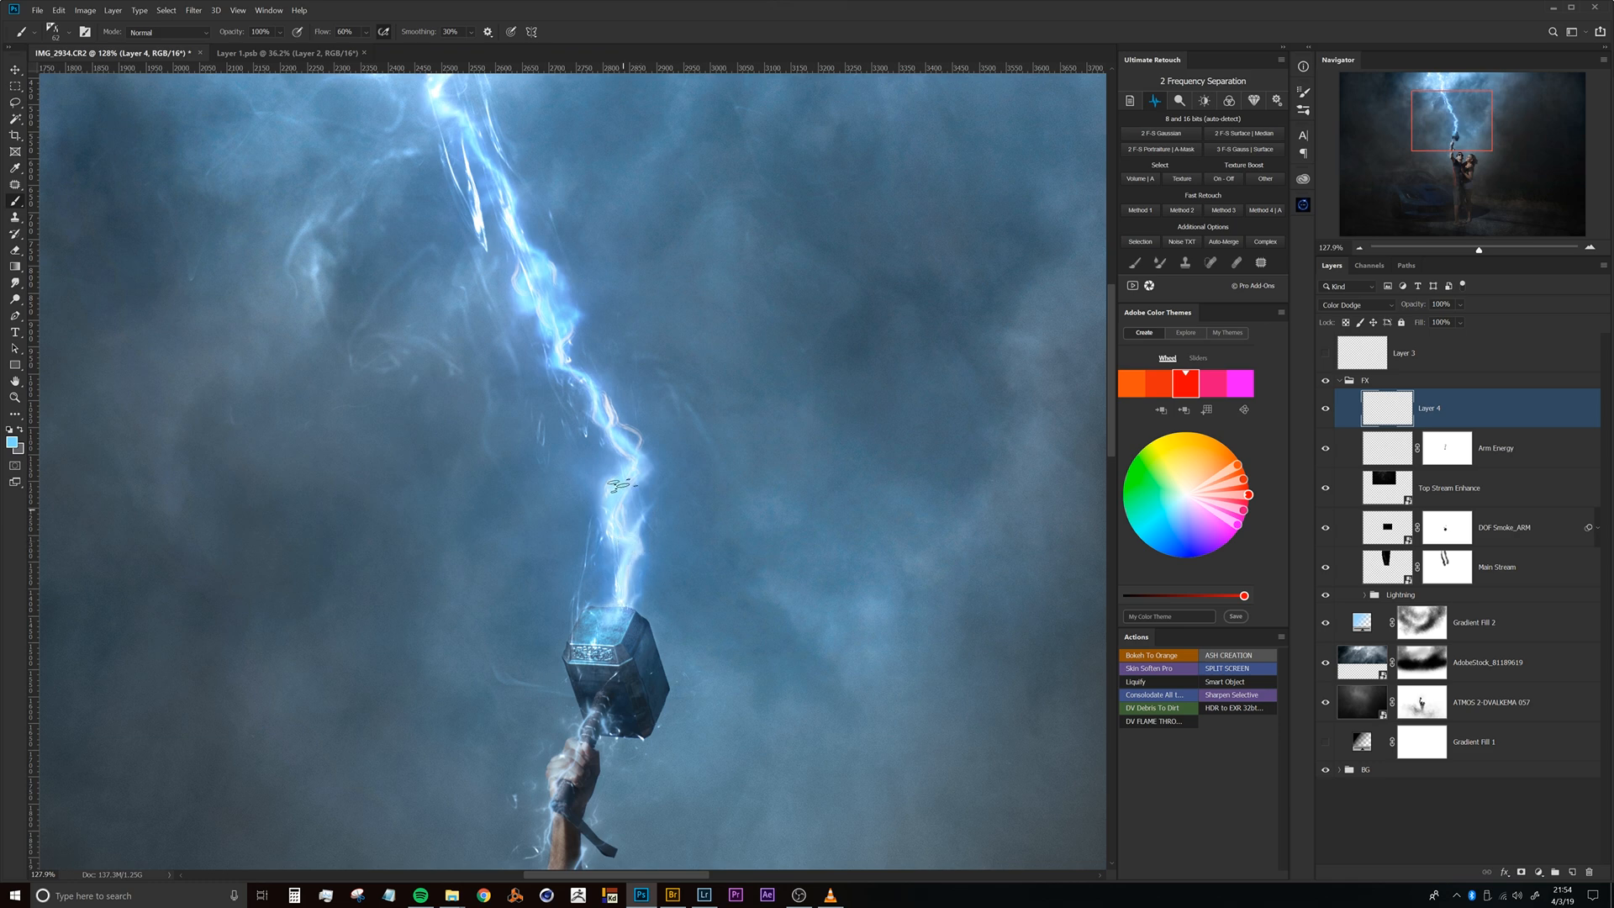
left_click_drag(554, 320, 586, 470)
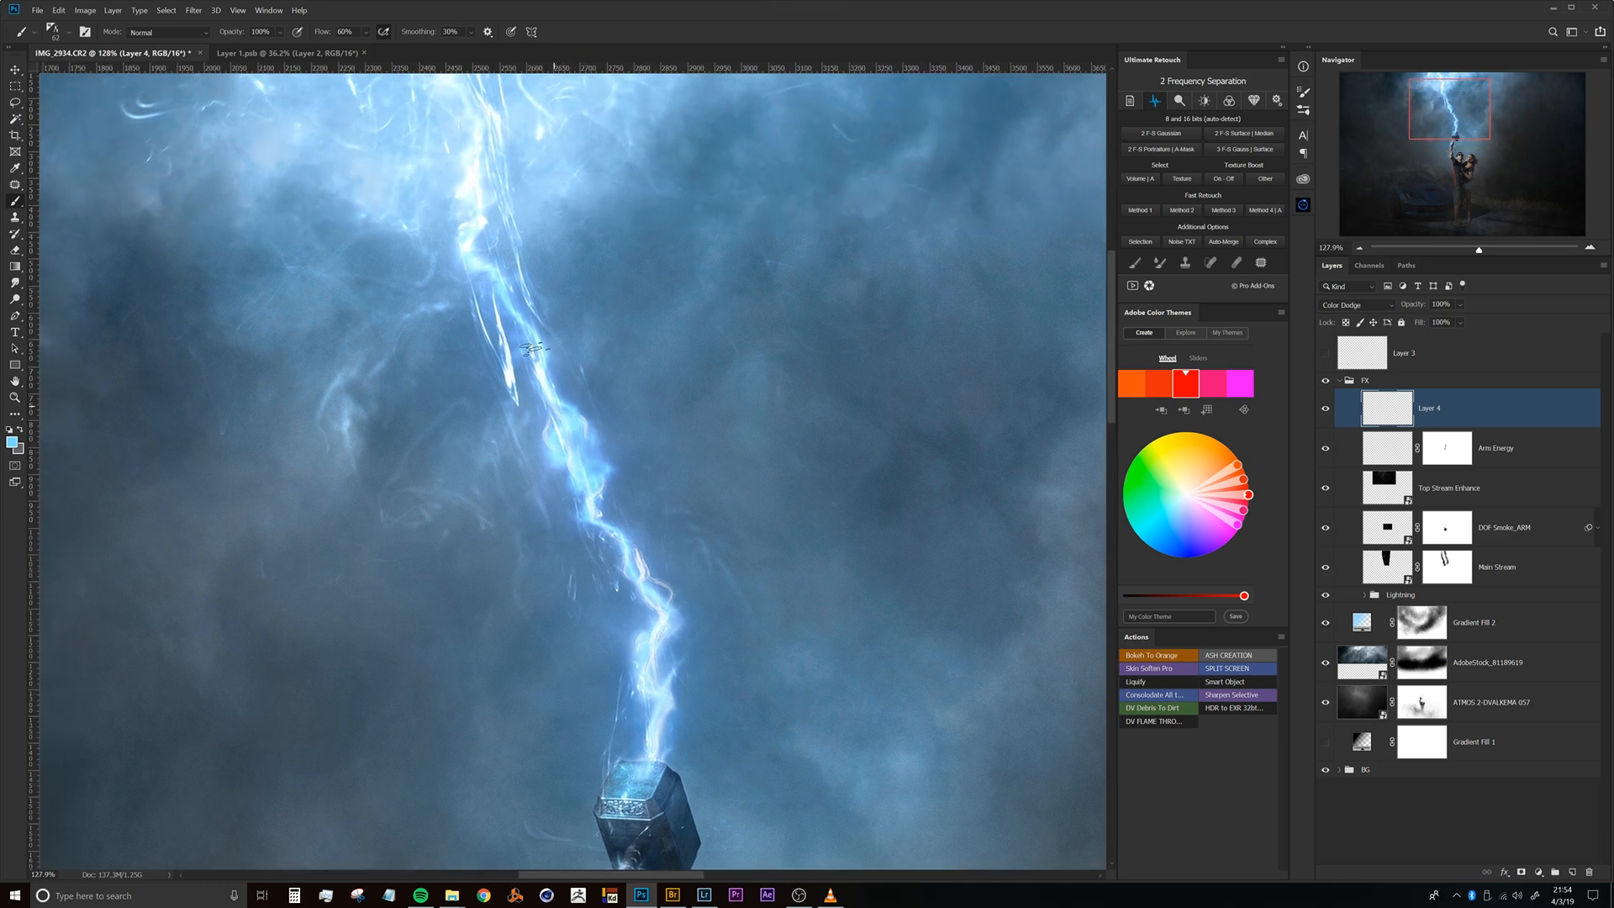
scroll(458, 225, "down", 3)
scroll(458, 225, "down", 2)
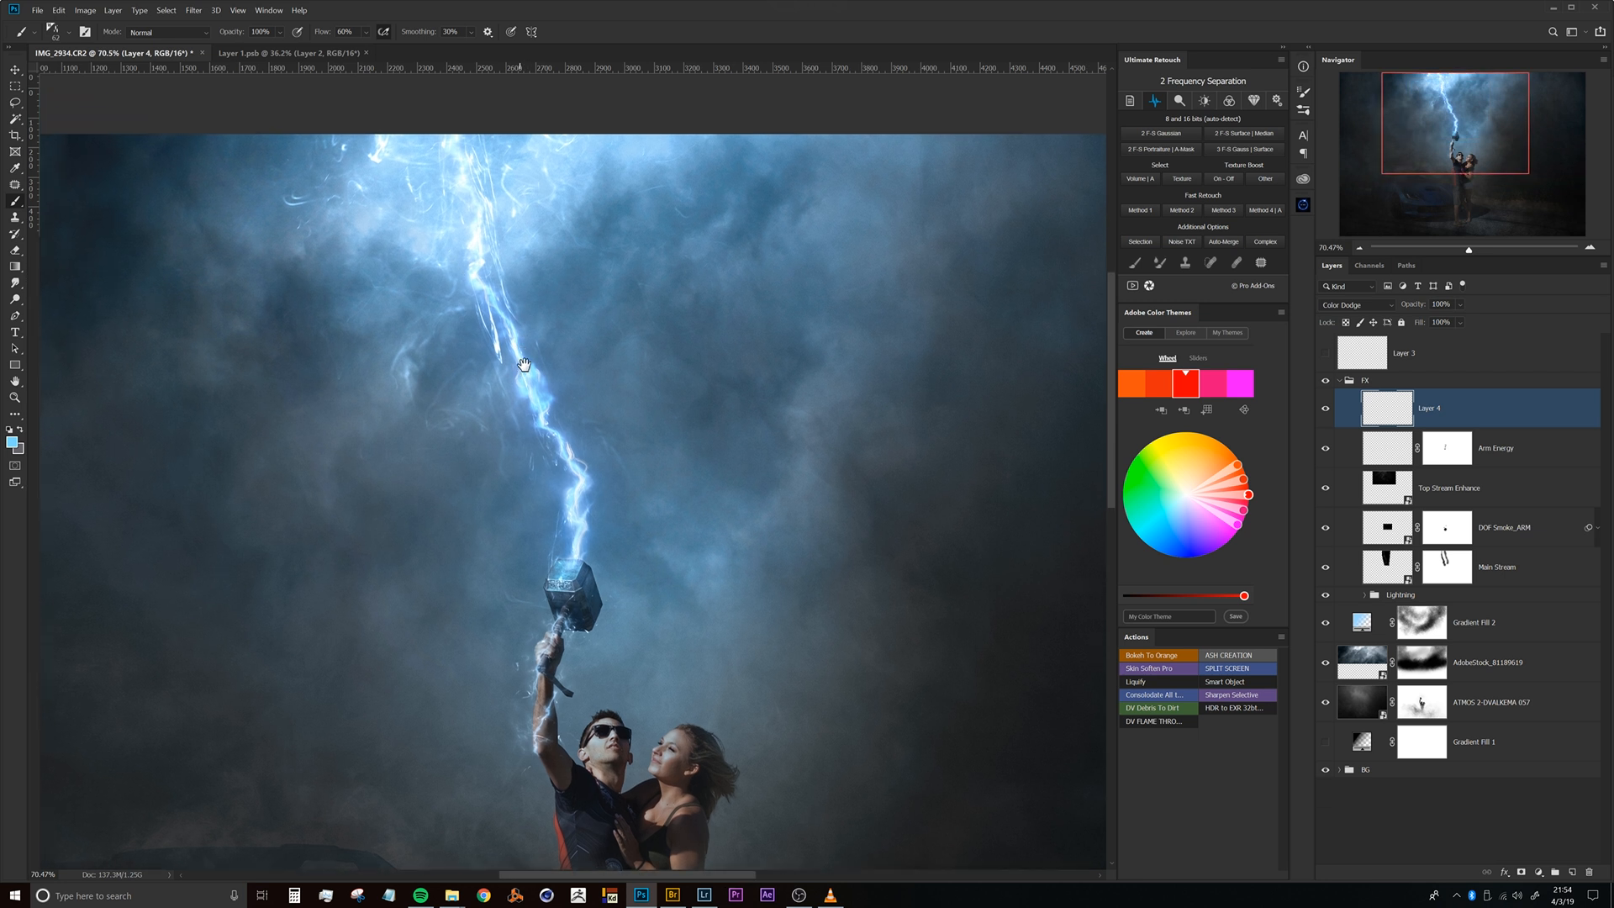
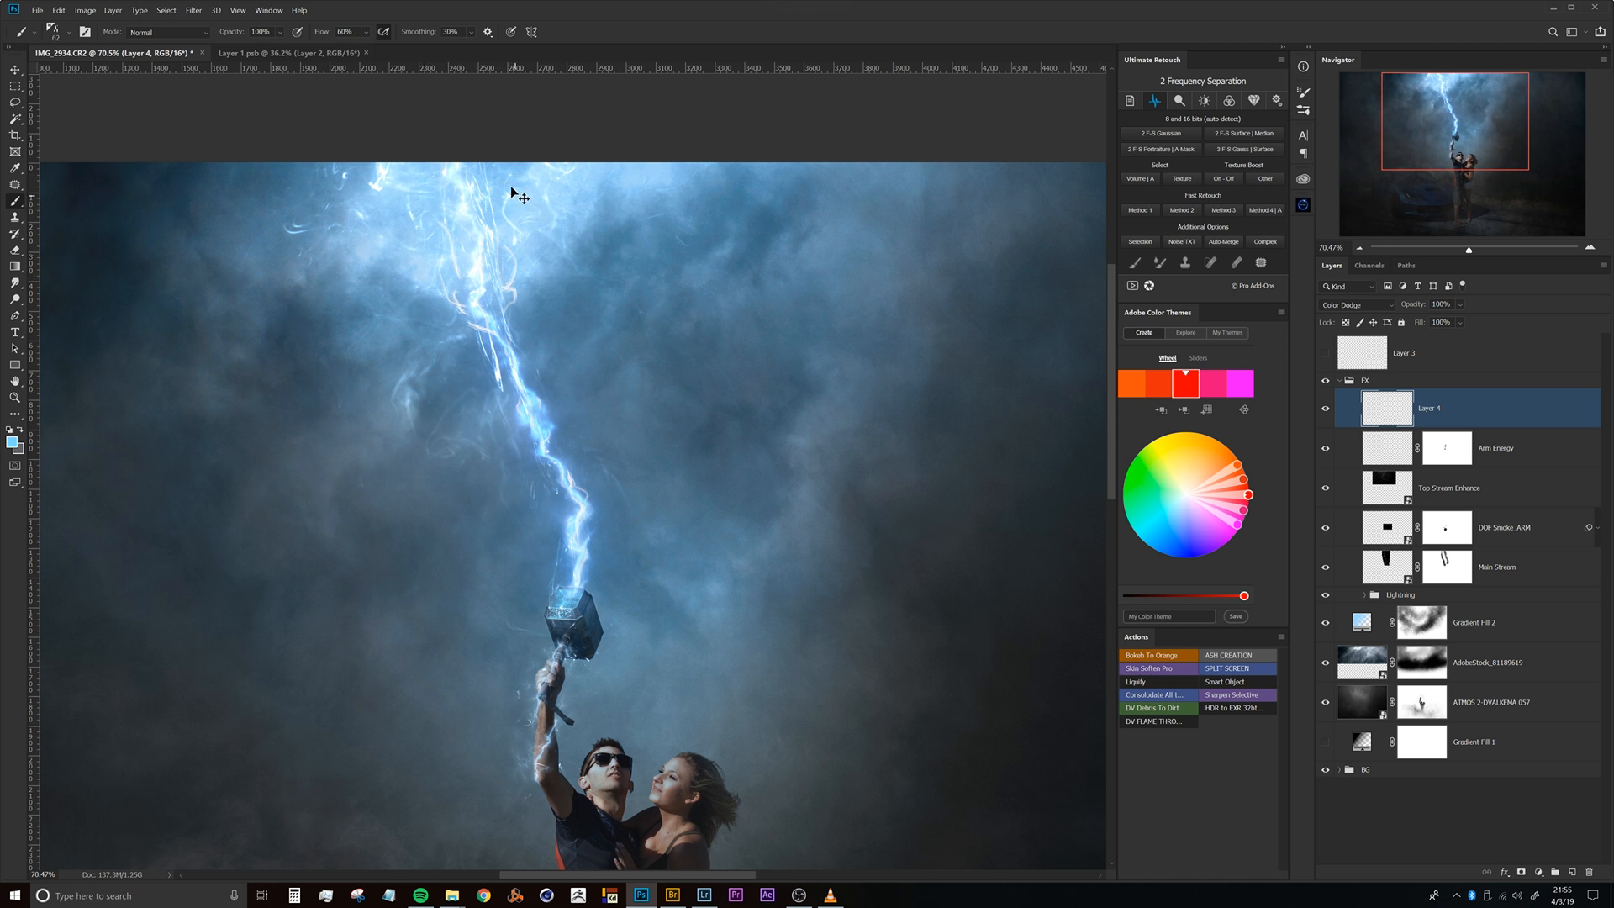
Undo the mark at the top of the bolt, reduce the brush size, and paint finer wisps along the bolt's lower half.
mouse_move(436, 217)
left_mouse_down()
mouse_move(485, 218)
mouse_move(428, 204)
mouse_move(430, 238)
mouse_move(446, 241)
left_mouse_up()
key("ctrl+z")
scroll(586, 497, "up", 10)
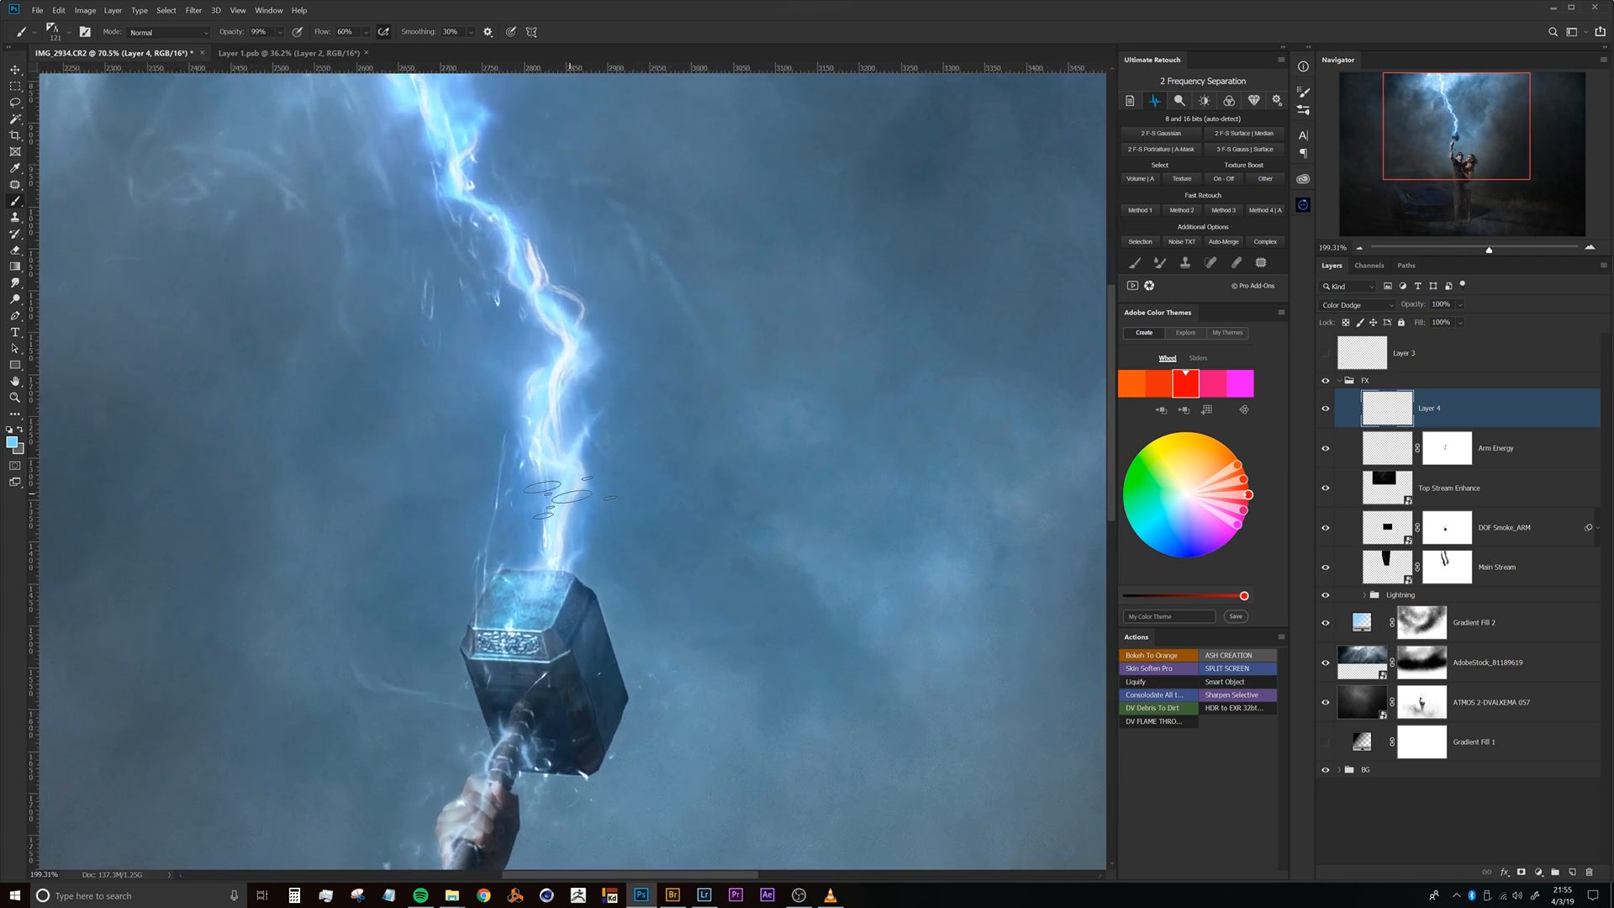
left_click_drag(563, 492, 498, 494)
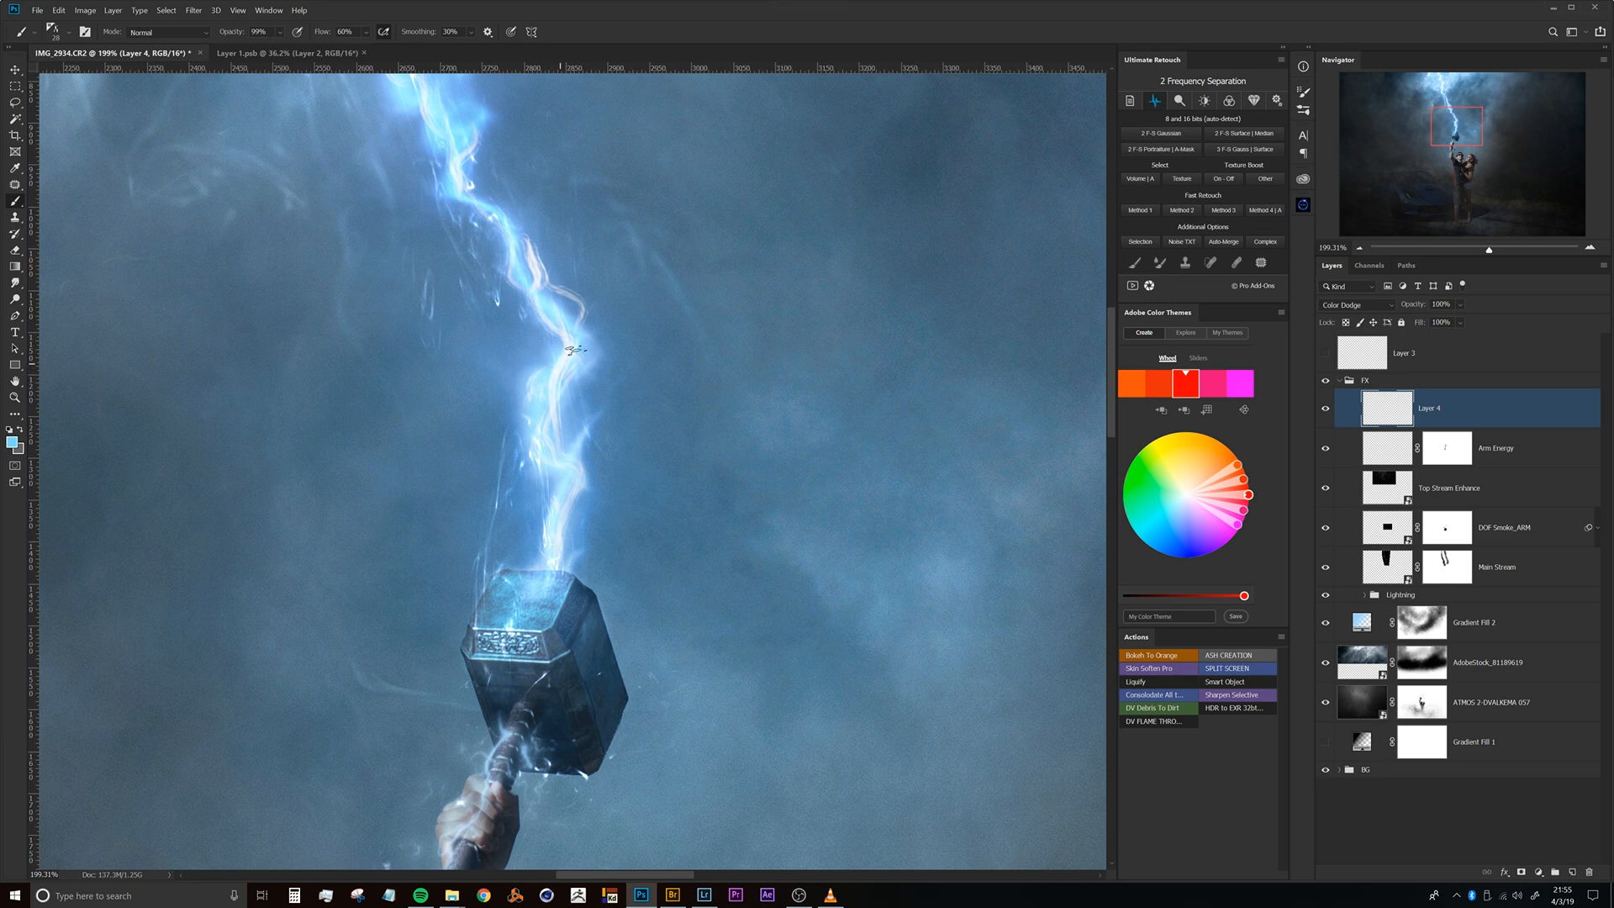
scroll(462, 405, "up", 4)
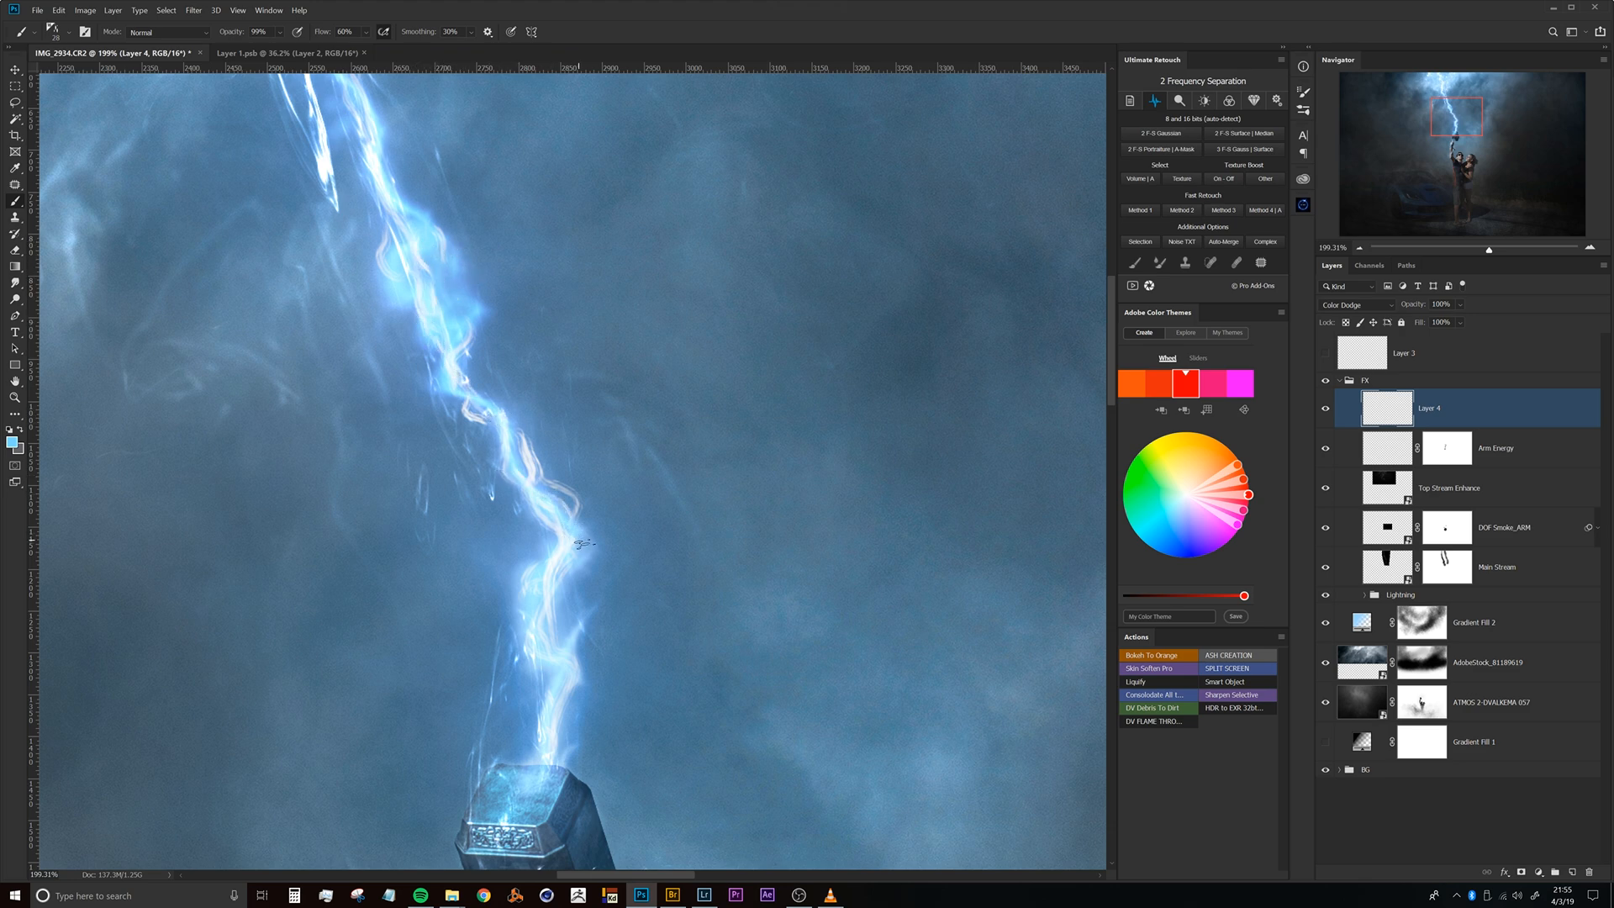
left_click_drag(593, 583, 555, 443)
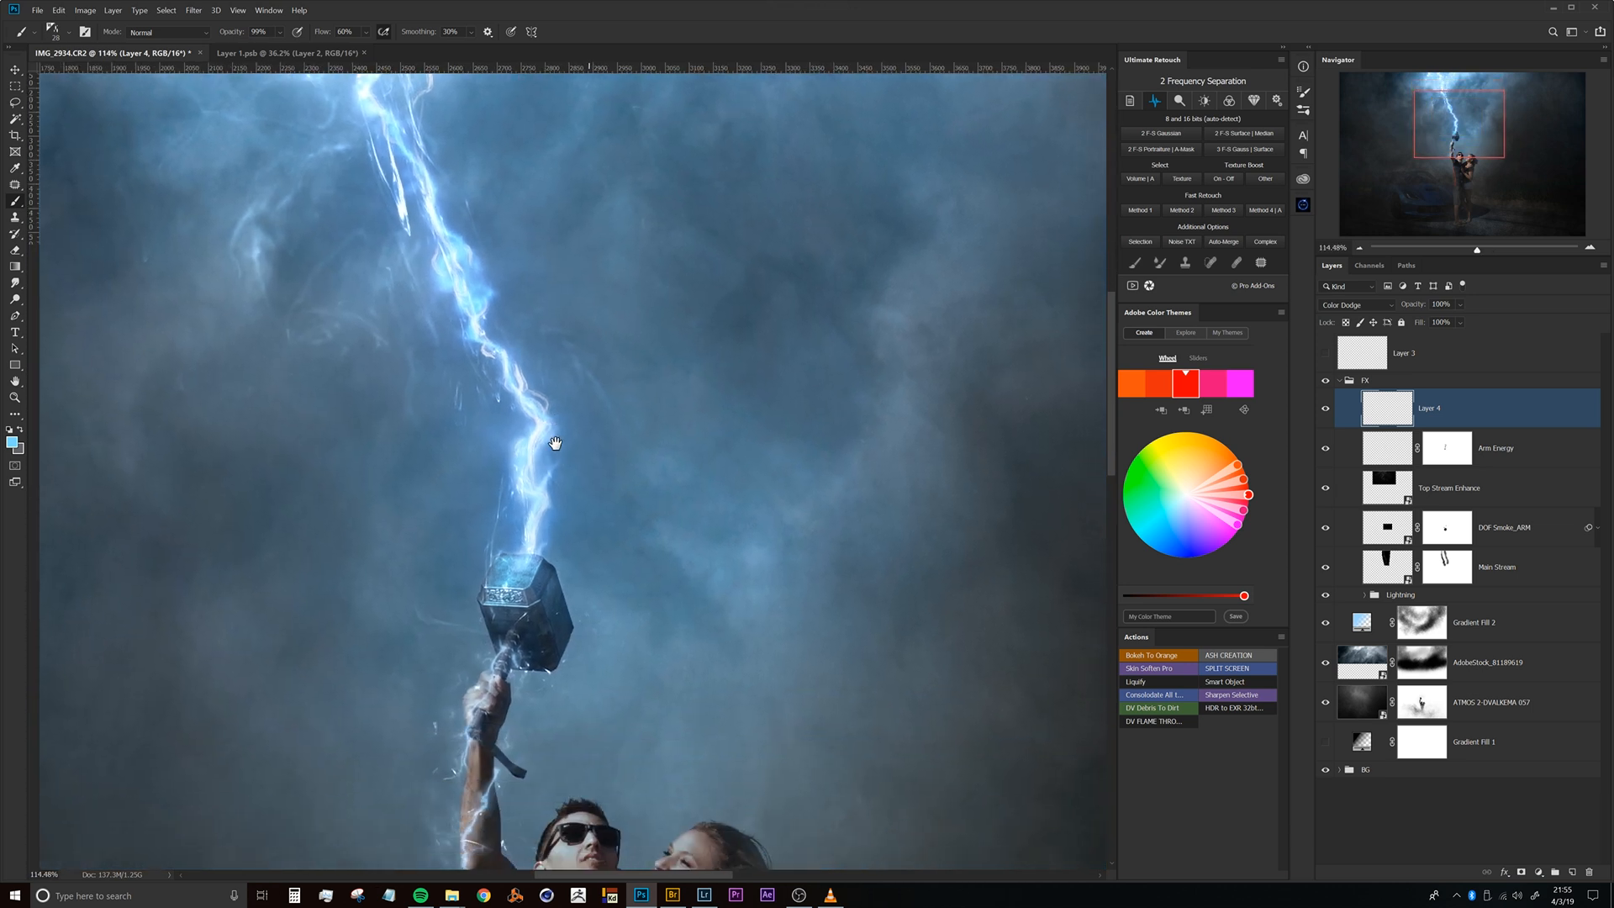
Paint thin energy wisps around the top rim, side edges and lower corners of the hammer head.
left_click_drag(530, 574, 545, 574)
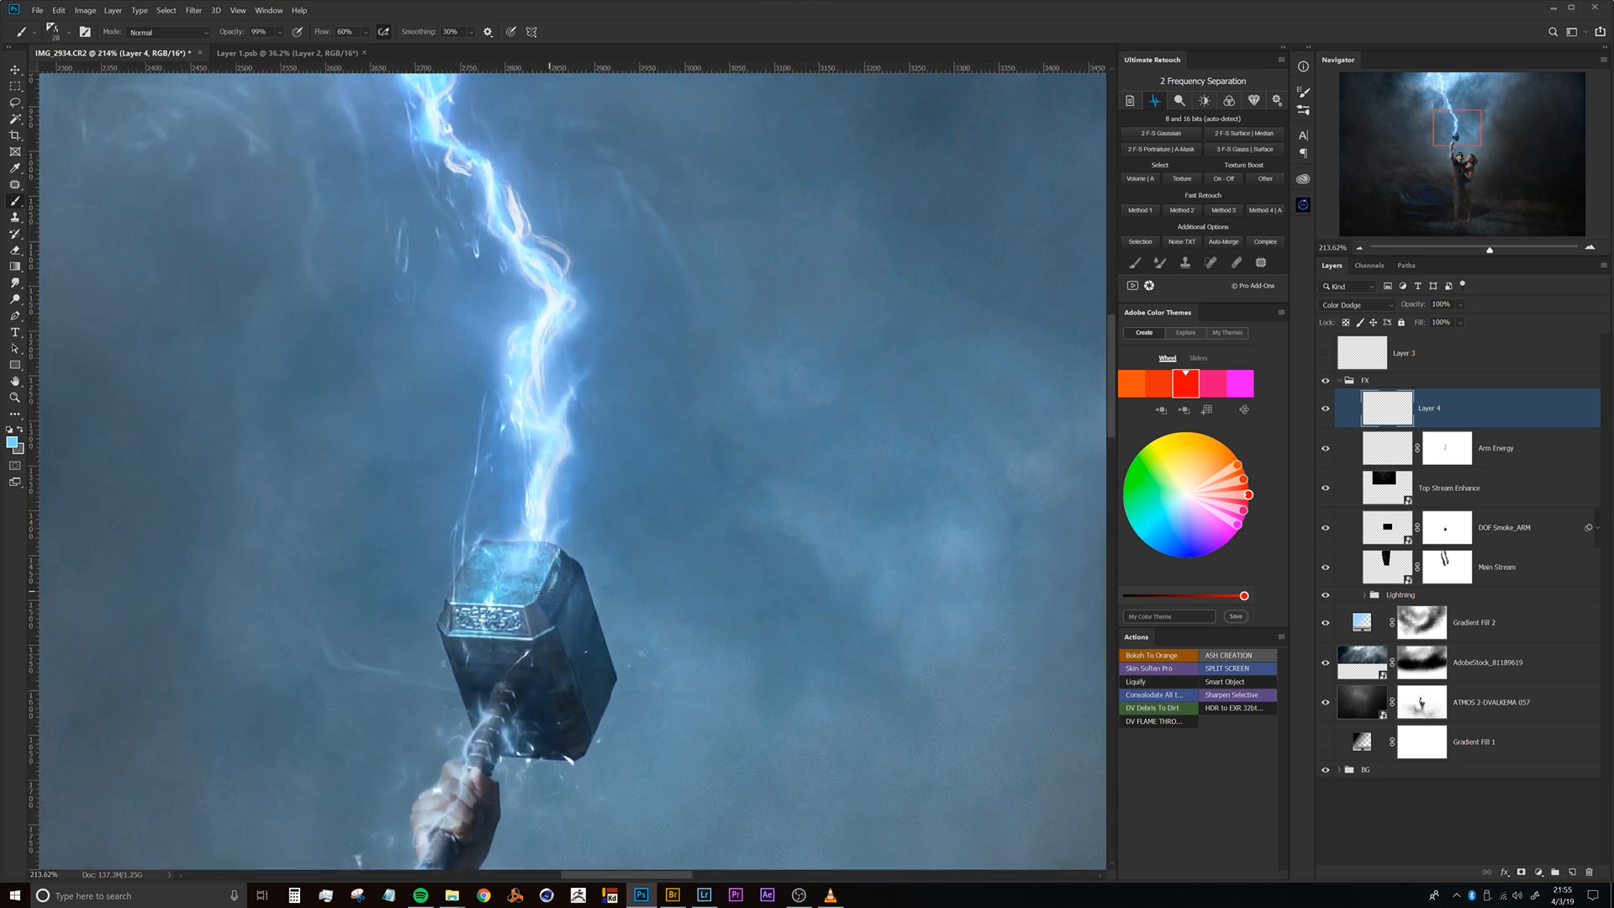
left_click_drag(565, 603, 557, 617)
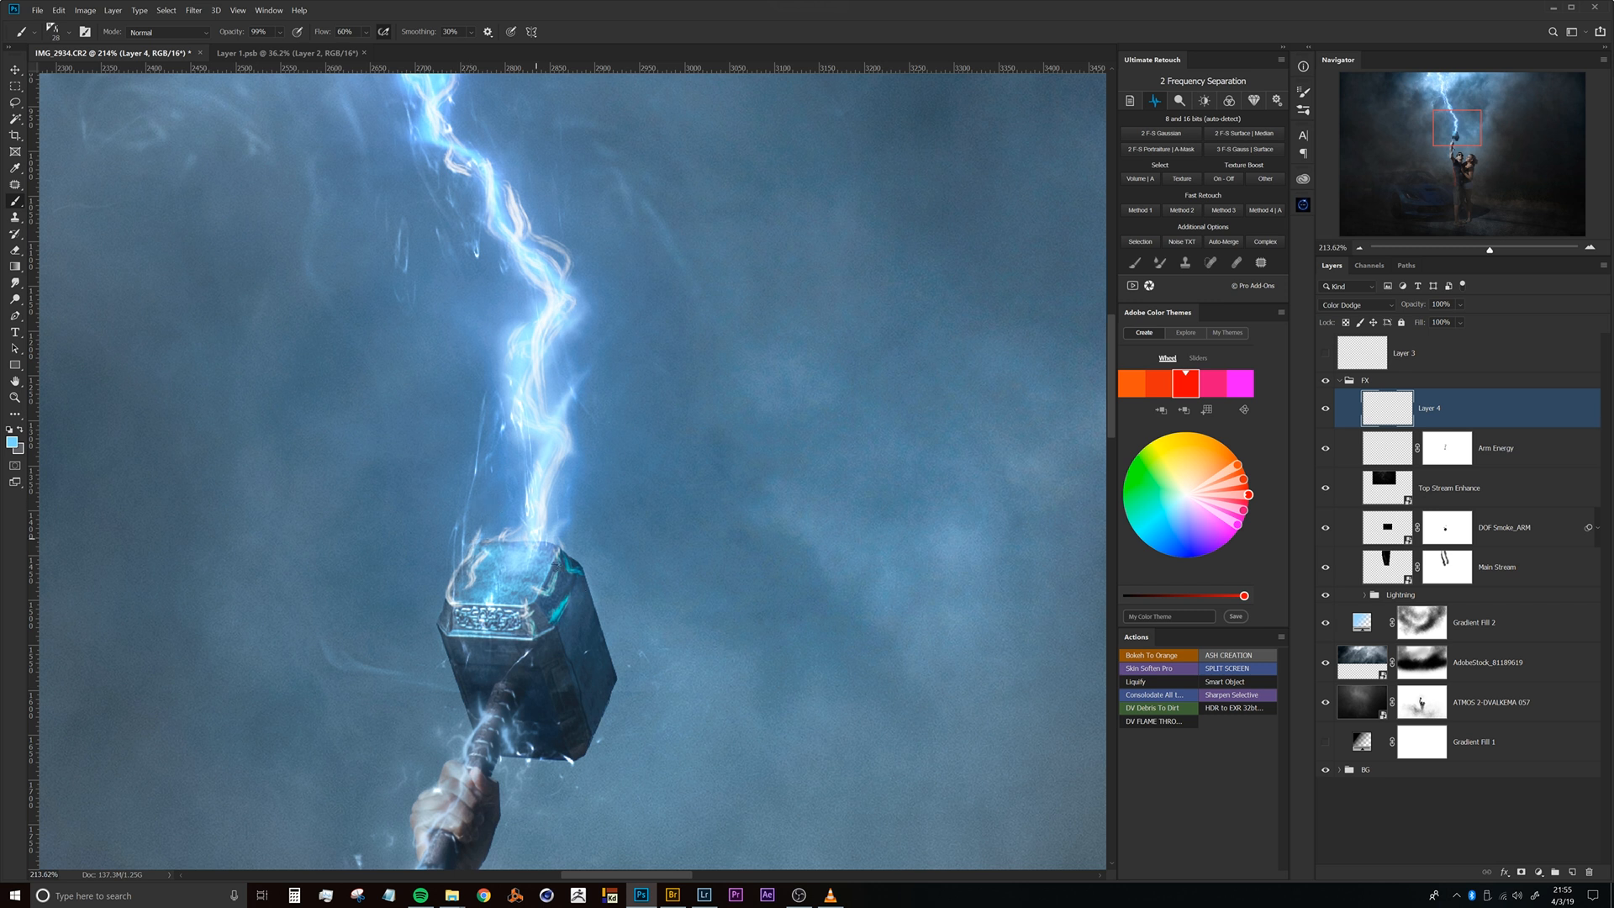
left_click_drag(611, 675, 569, 600)
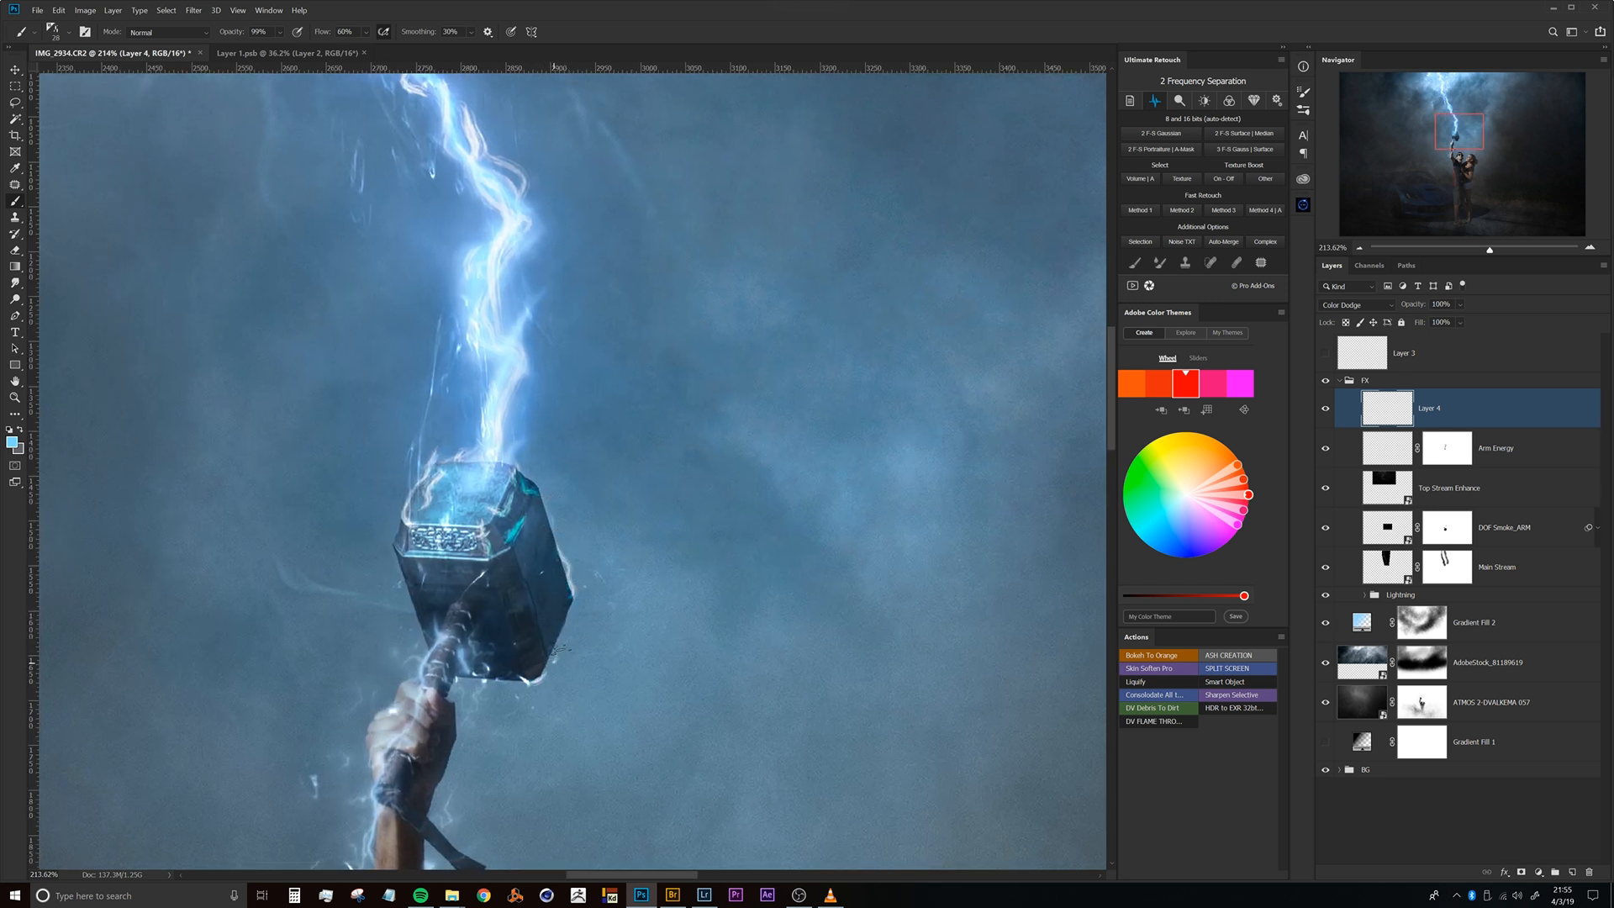
left_click_drag(411, 536, 460, 506)
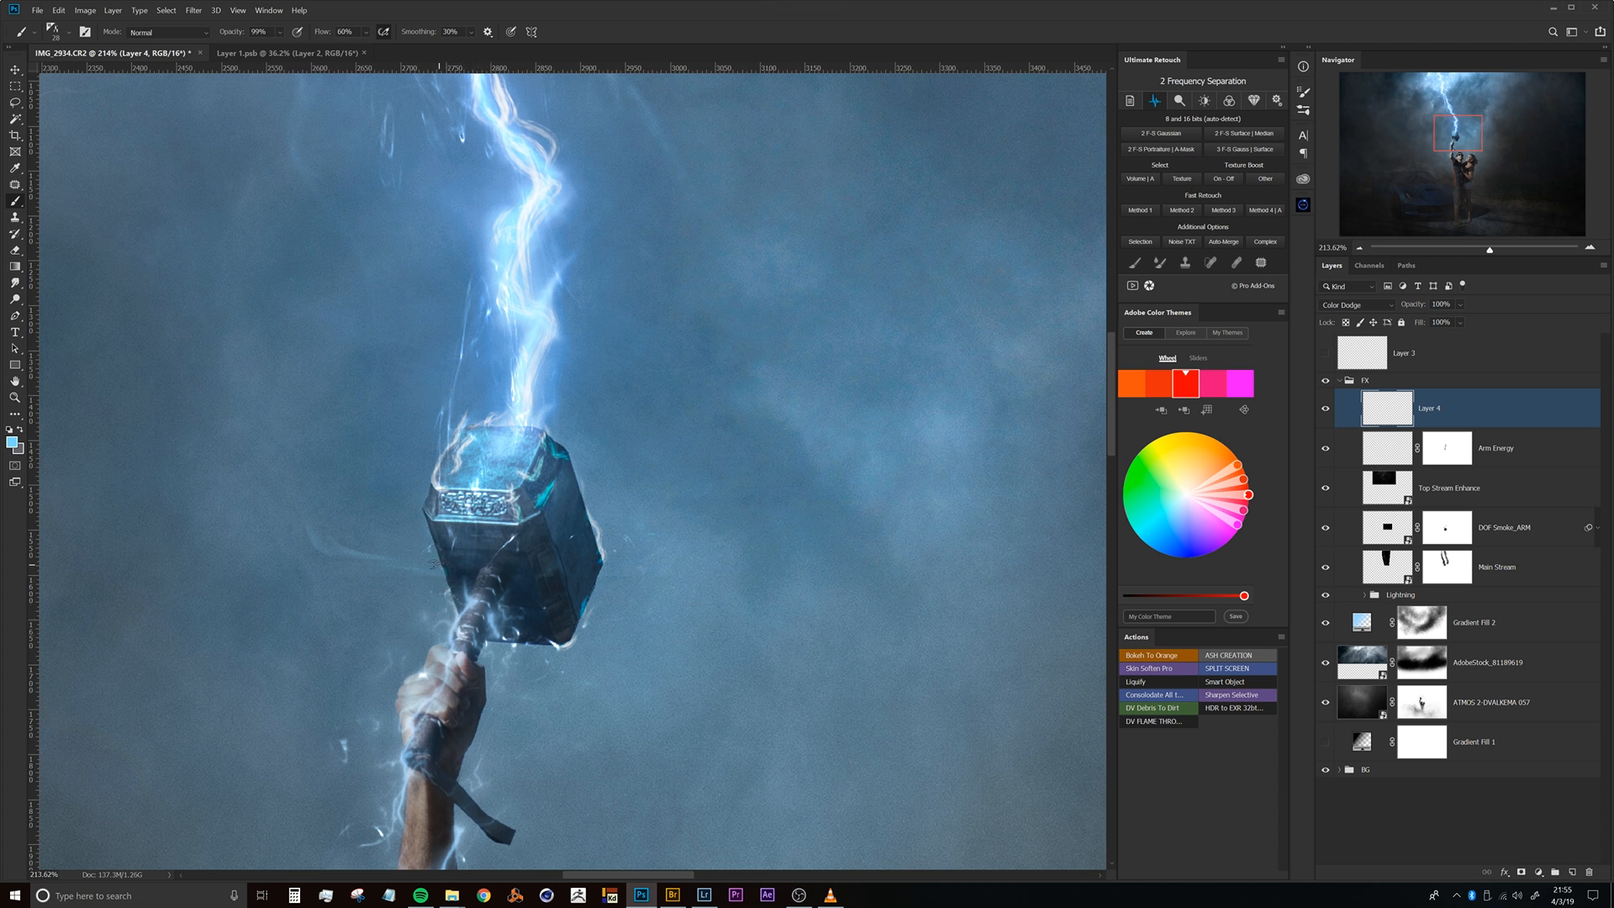
mouse_move(554, 497)
left_mouse_down()
mouse_move(499, 505)
mouse_move(612, 492)
mouse_move(647, 411)
left_mouse_up()
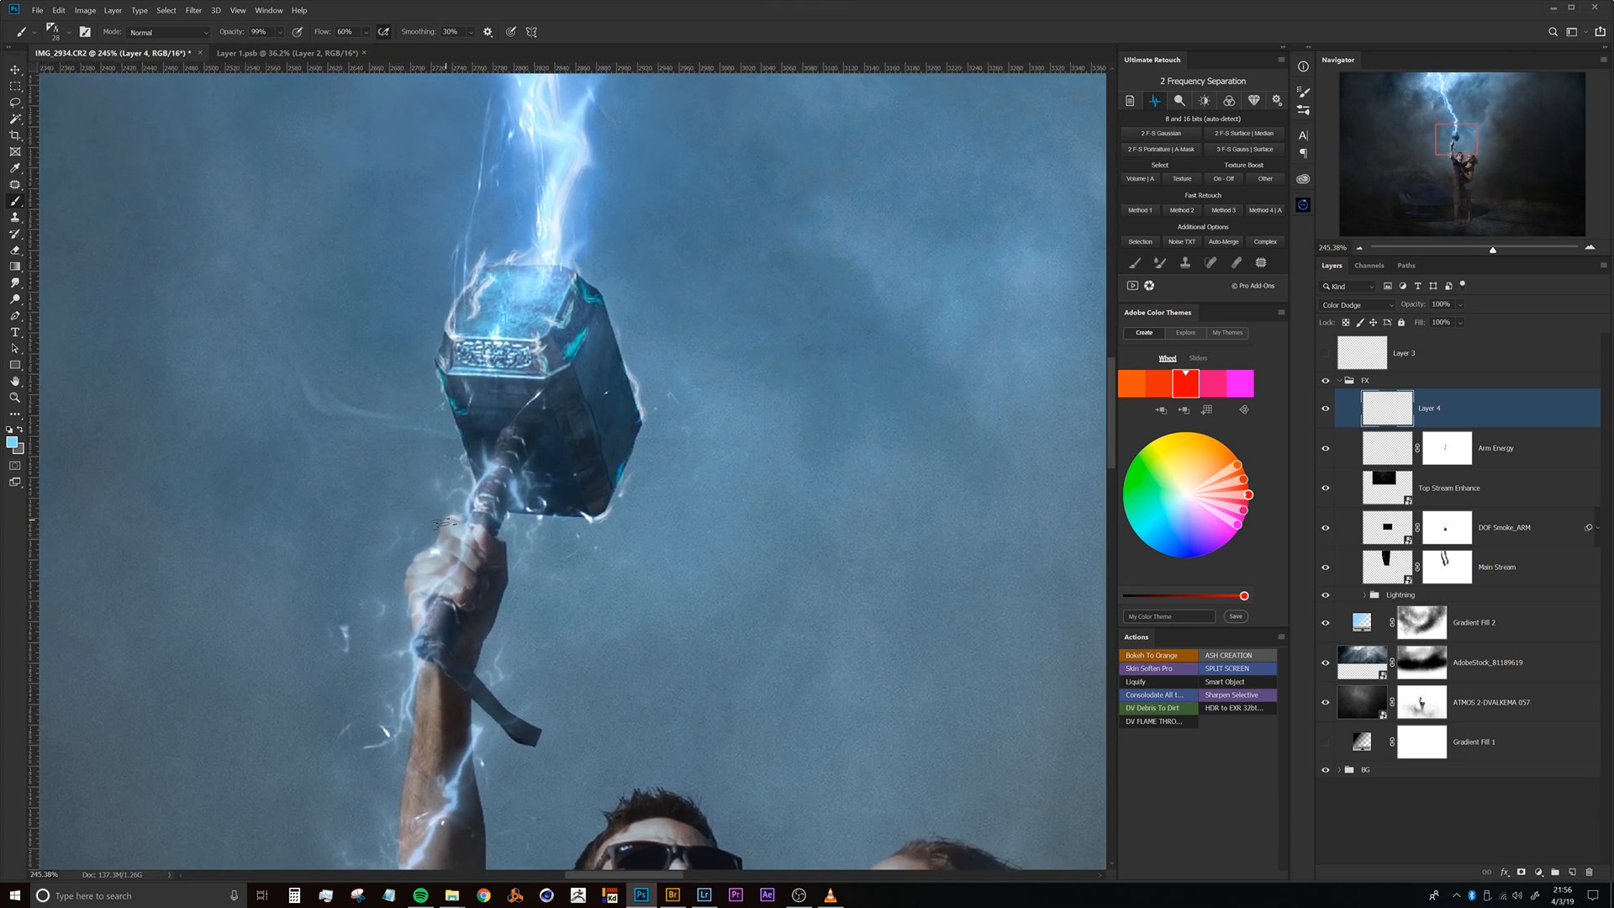
Undo the last two strokes and paint thin energy wisps around the hammer's handle, the fist and the raised forearm.
key("ctrl+z")
key("ctrl+z")
left_click_drag(526, 538, 490, 523)
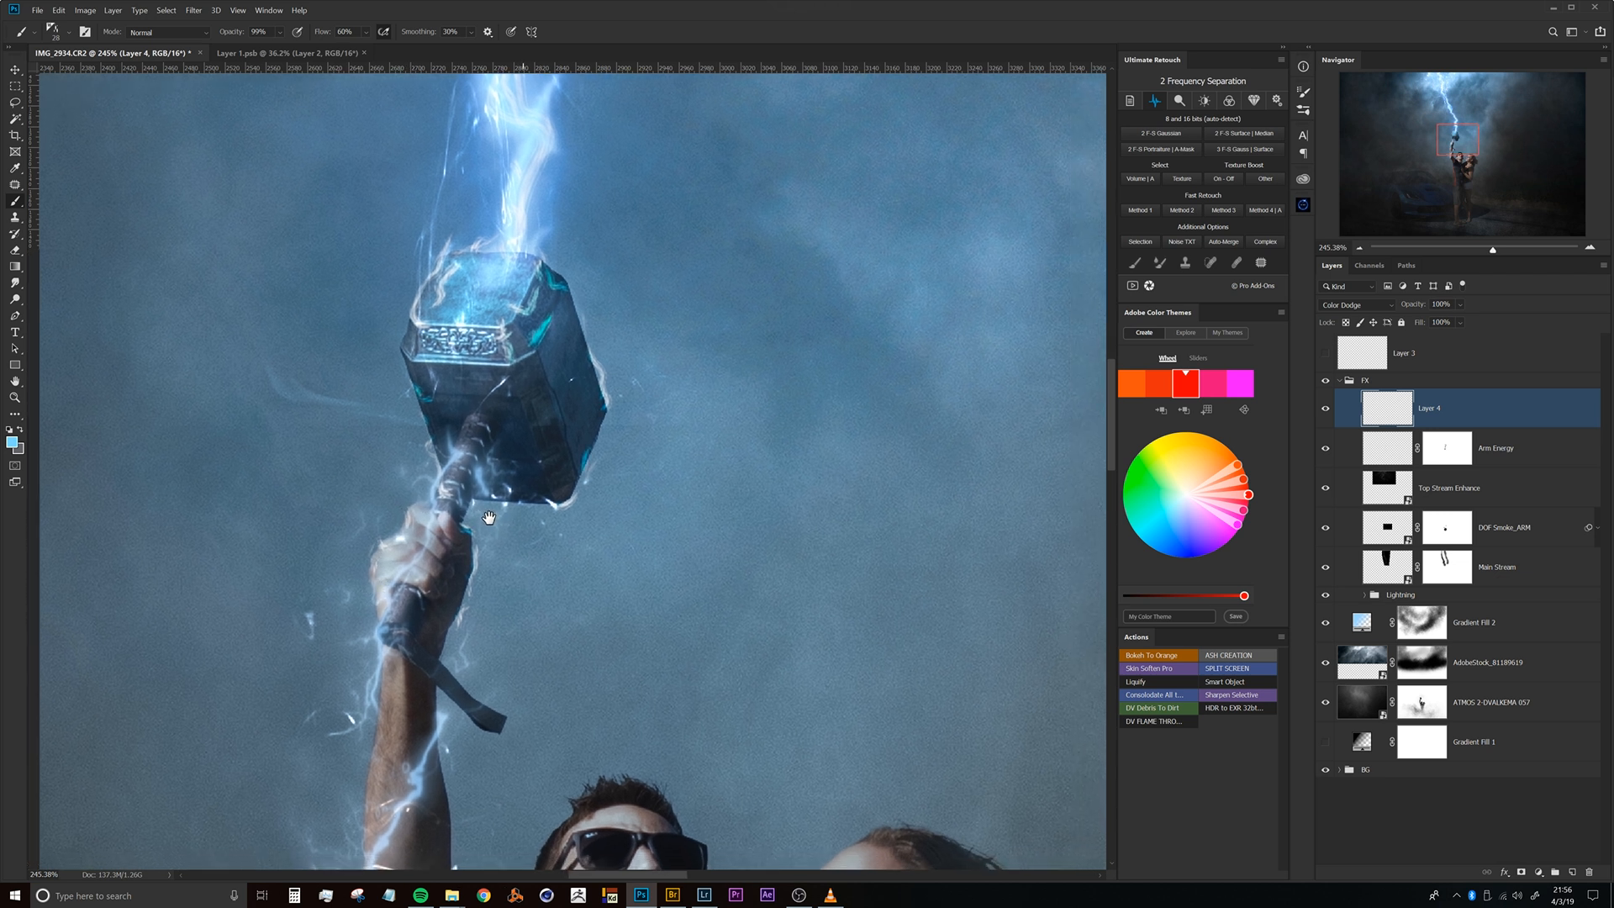
scroll(509, 555, "down", 3)
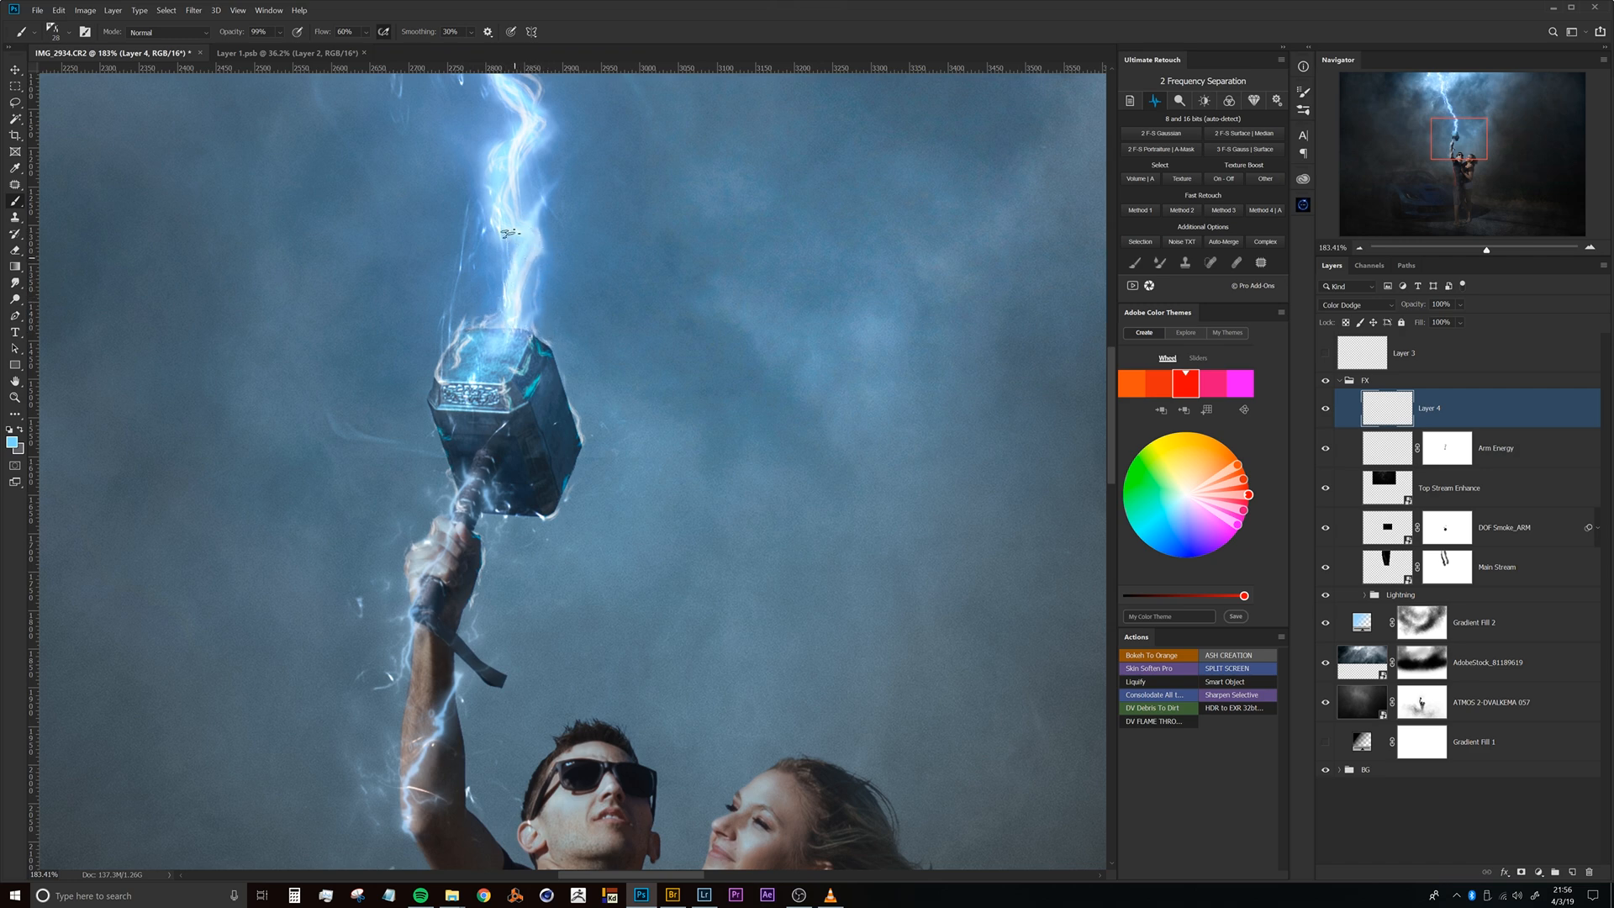
scroll(521, 383, "down", 2)
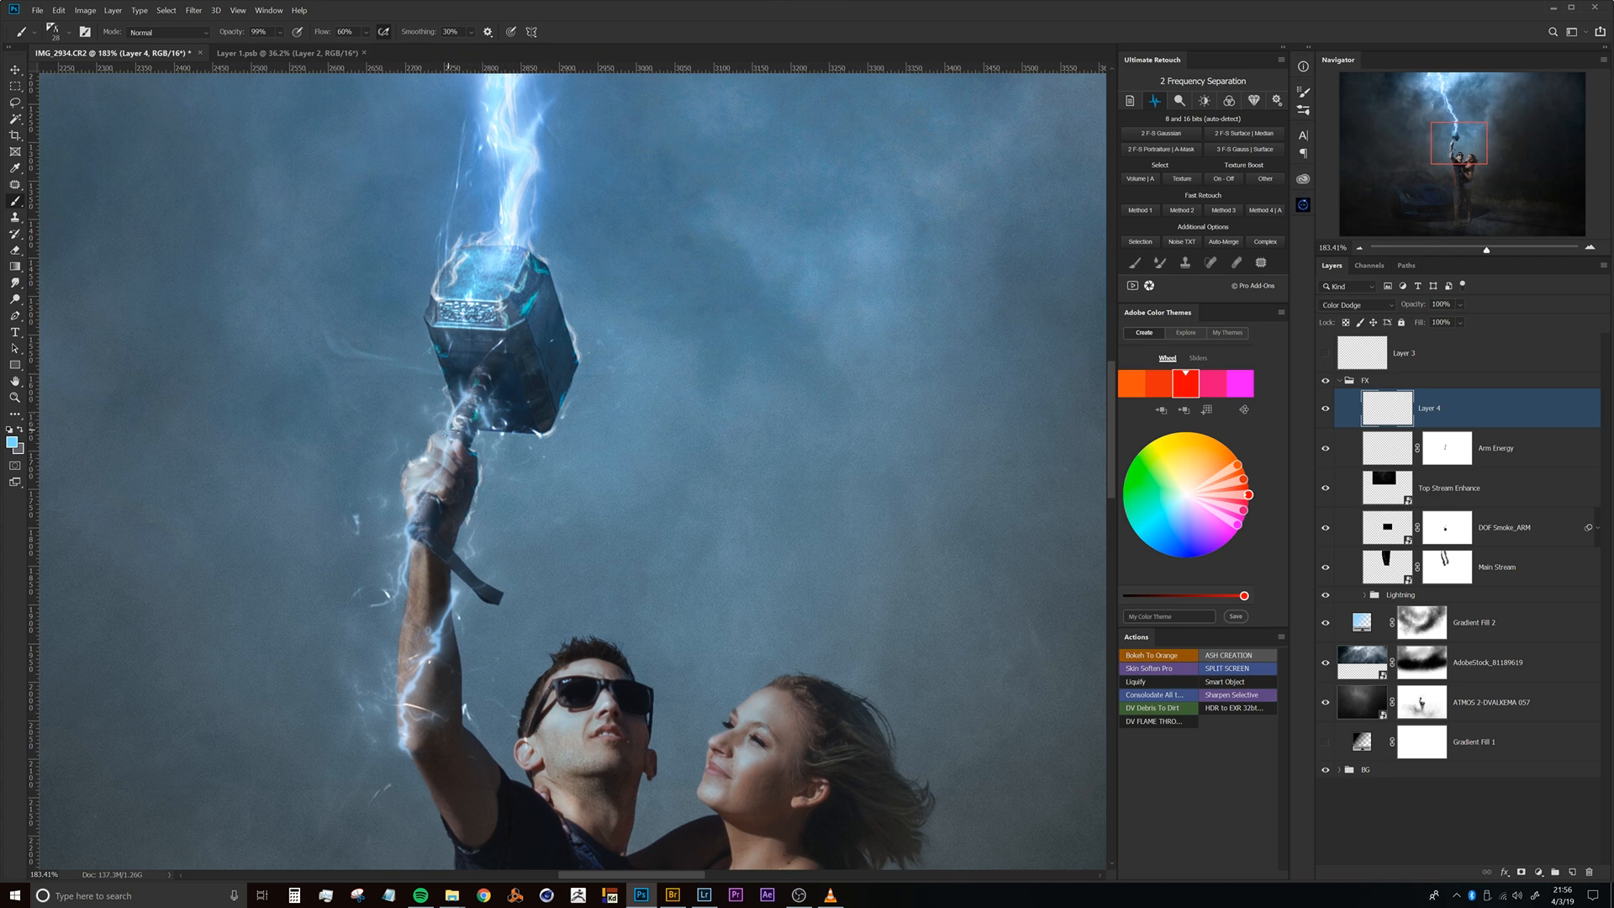
scroll(438, 593, "down", 1)
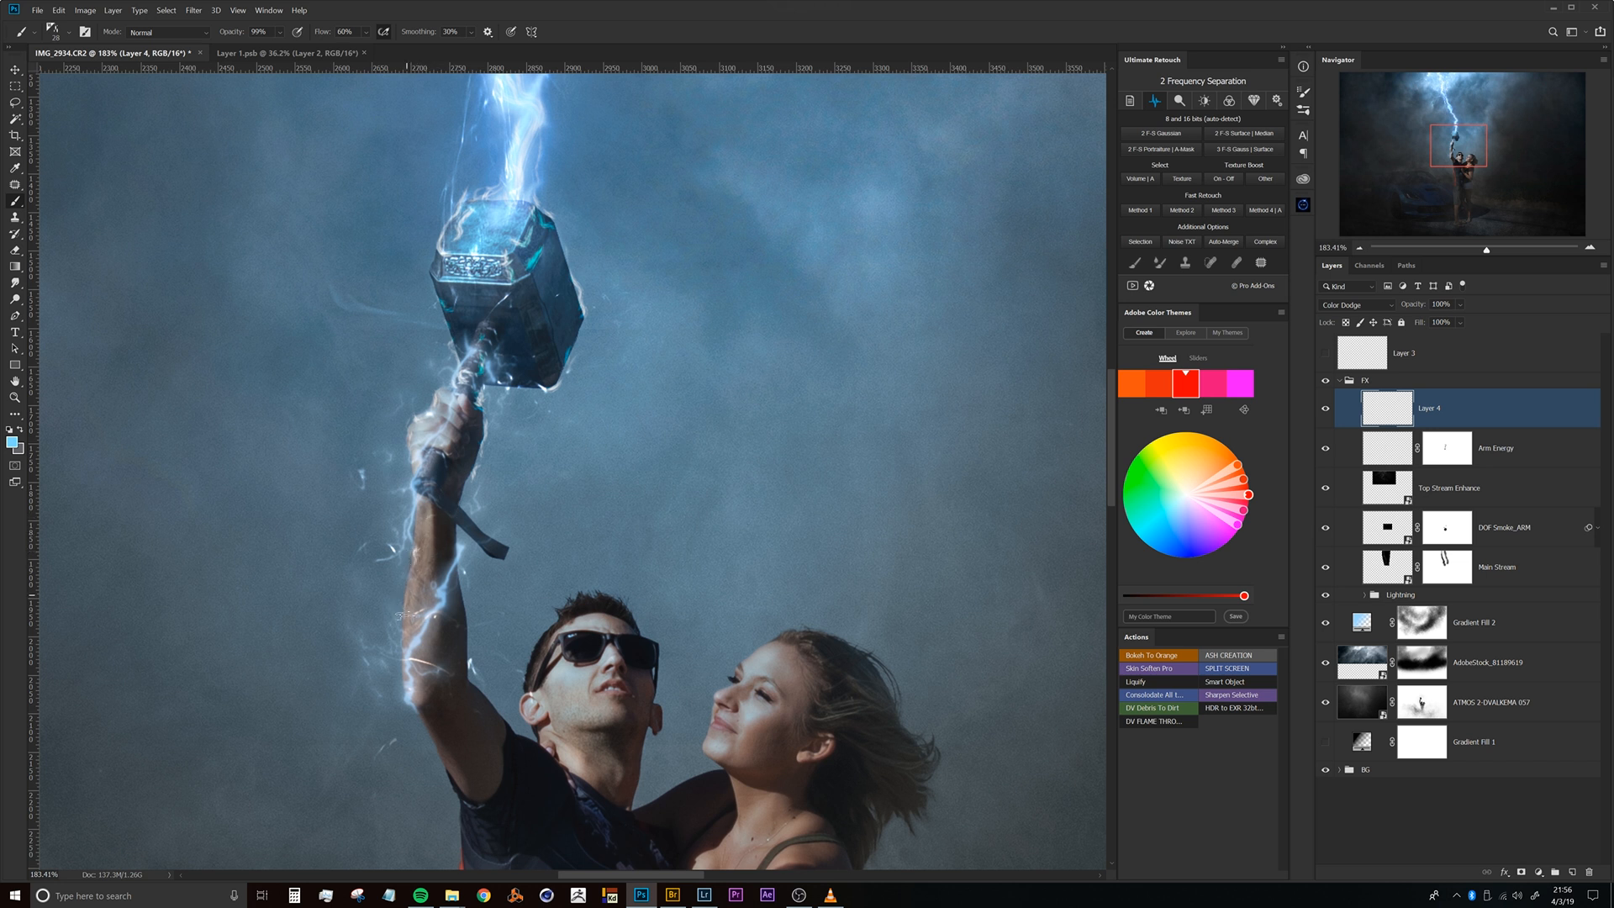
left_click_drag(465, 637, 457, 514)
scroll(465, 535, "up", 5)
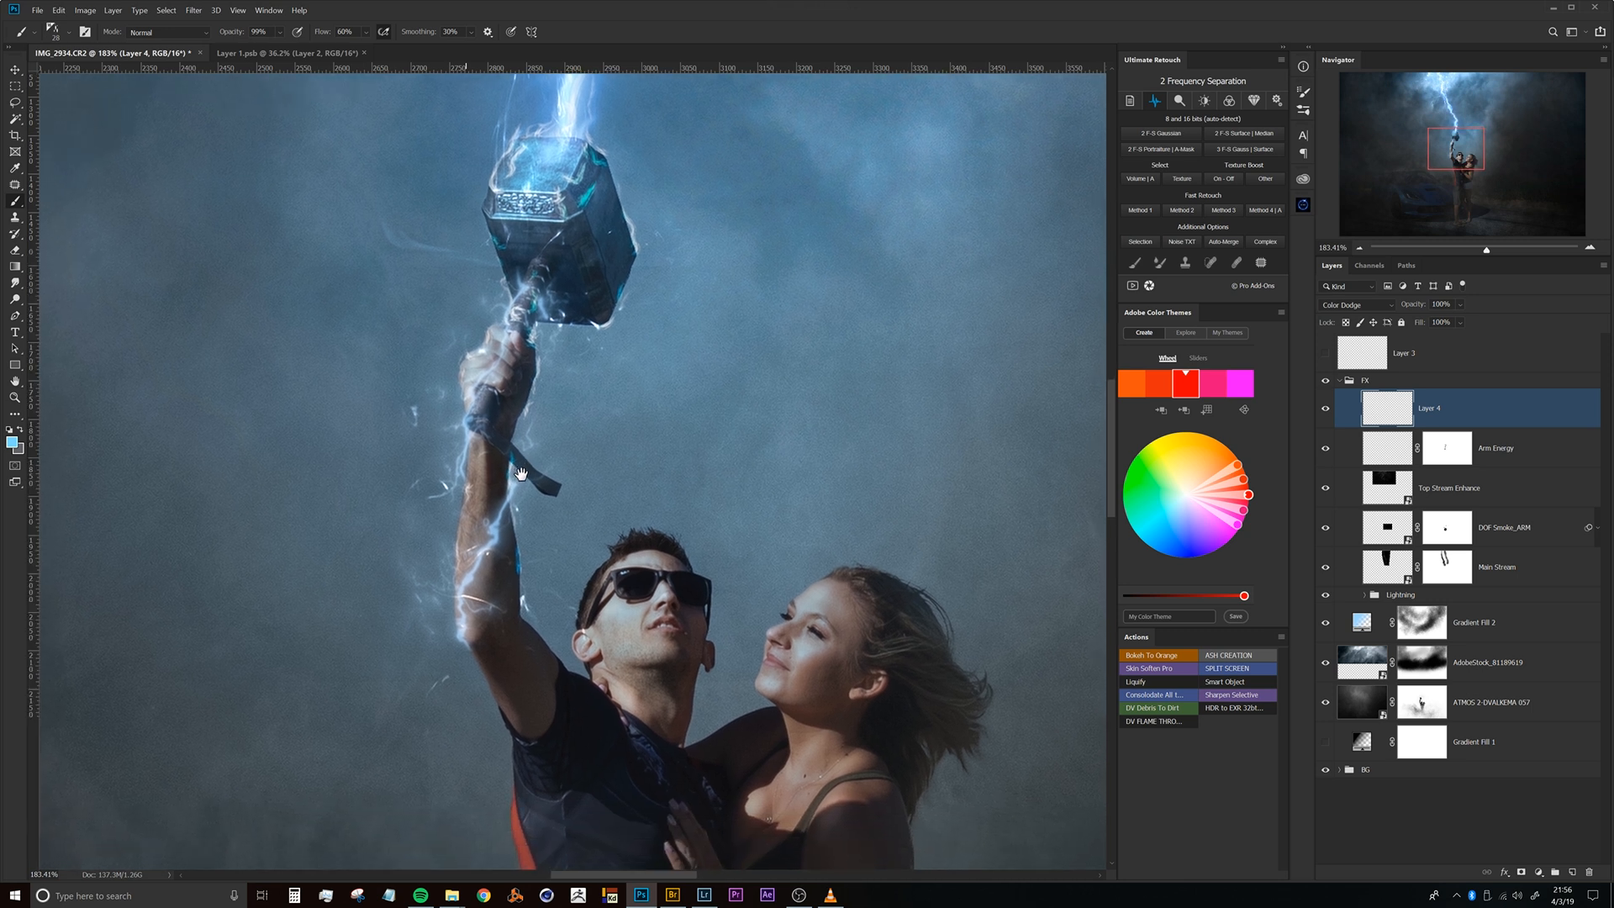
Check the wisps around the hammer and bolt up close, and change Layer 4's blend mode to Screen.
left_click_drag(460, 350, 454, 532)
left_click_drag(487, 255, 448, 492)
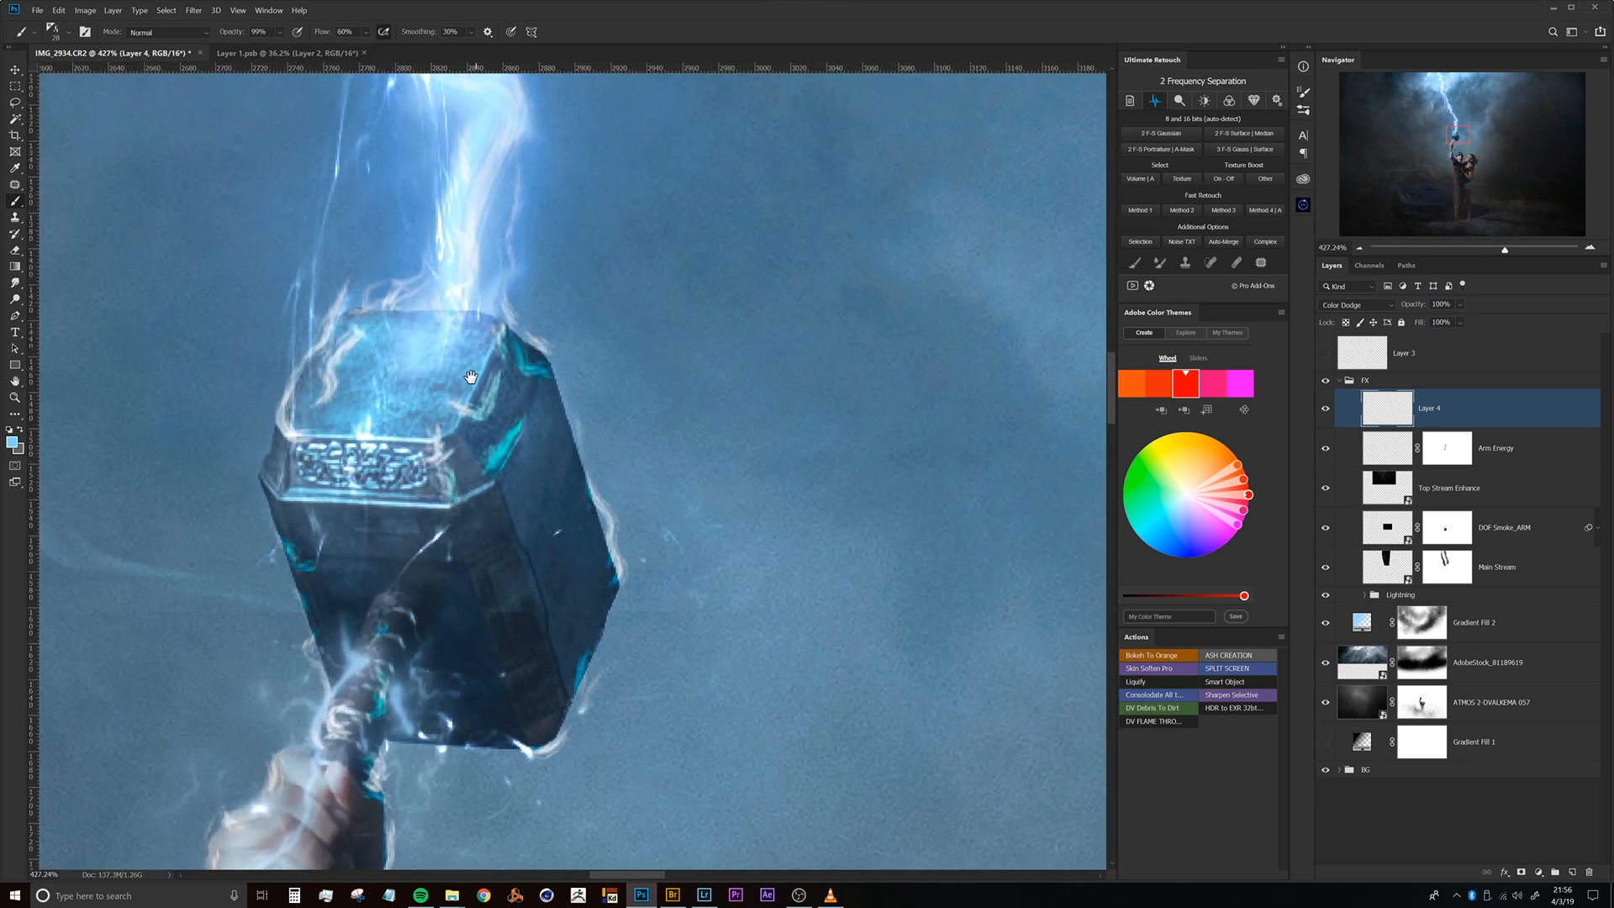
left_click_drag(449, 144, 76, 376)
left_click_drag(545, 266, 901, 296)
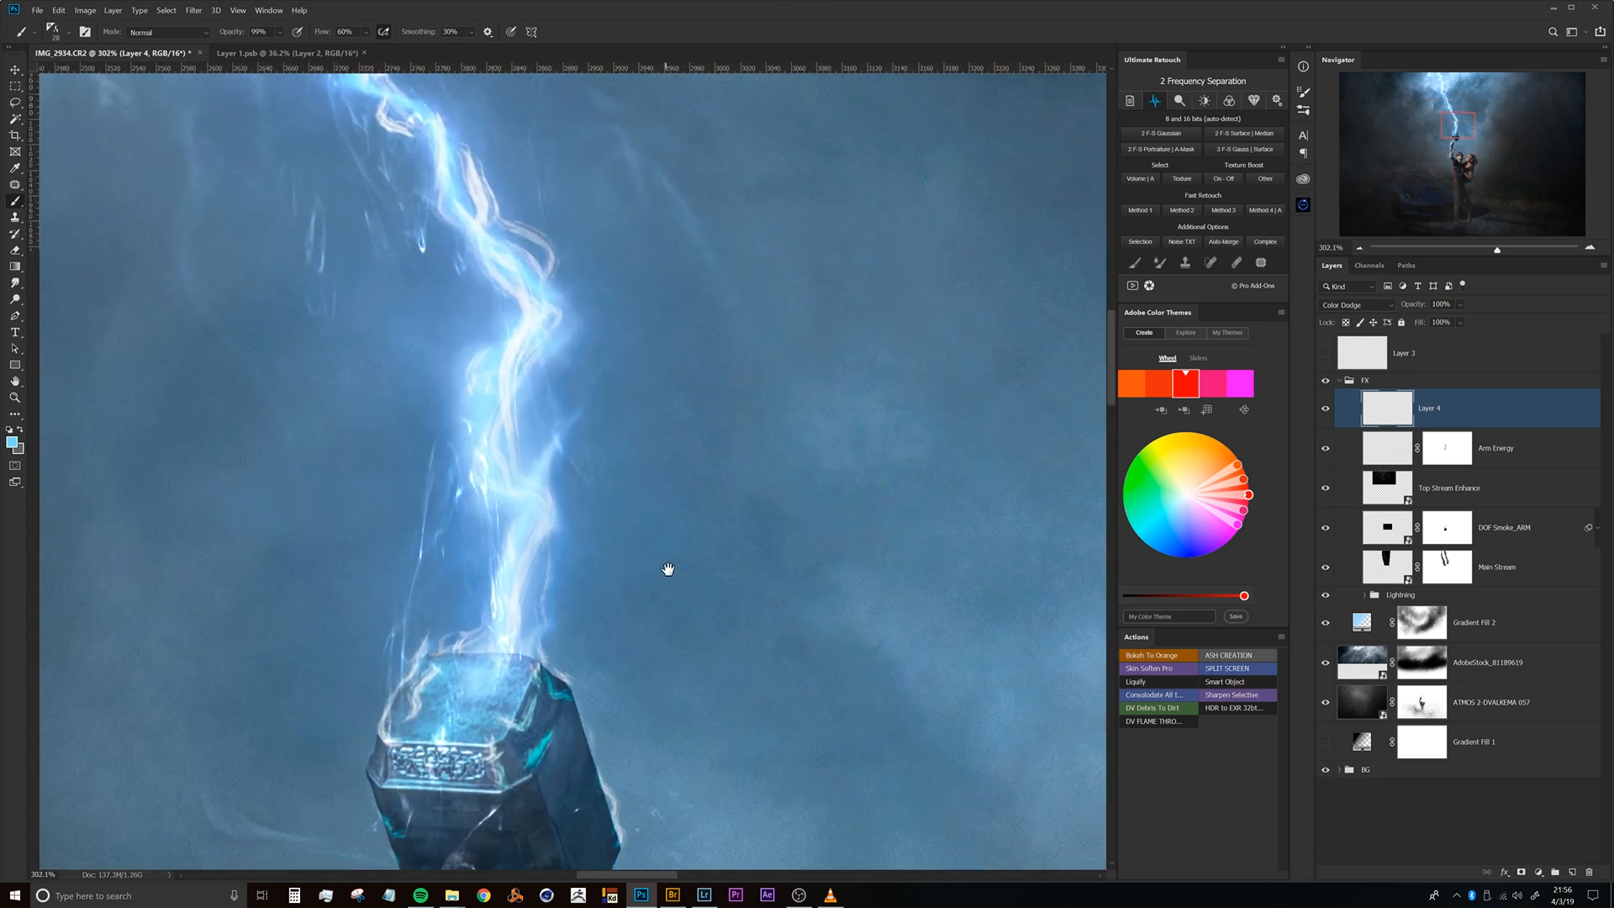
left_click_drag(664, 594, 915, 260)
left_click(1355, 304)
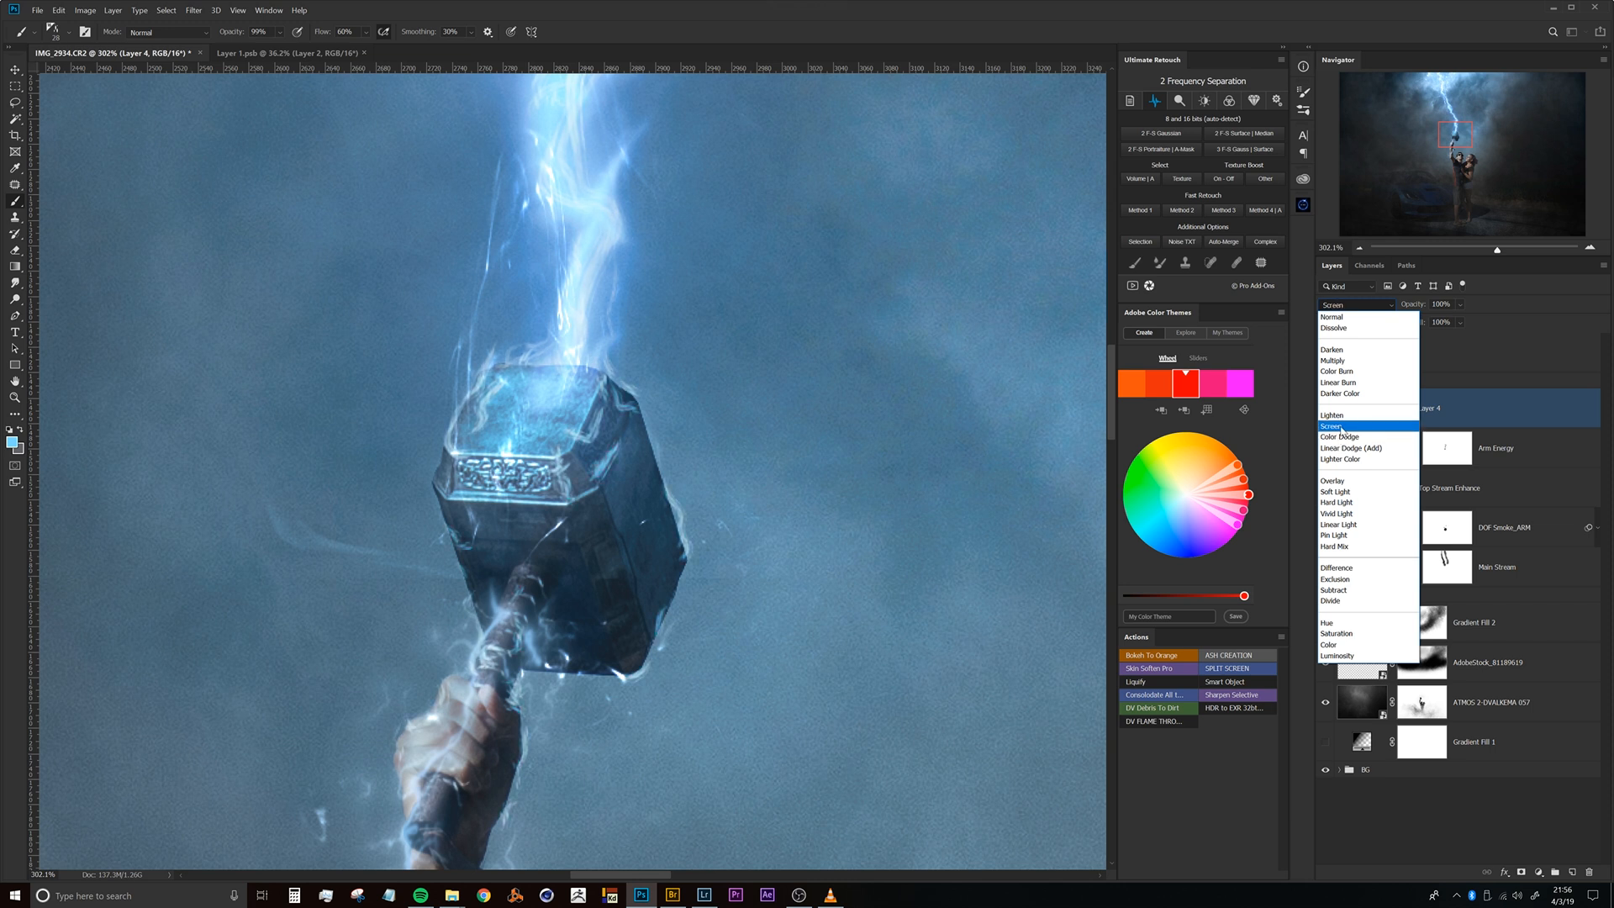
left_click(1339, 427)
Add a new layer above Layer 4 in the FX group and set its blend mode to Overlay.
scroll(586, 418, "down", 5)
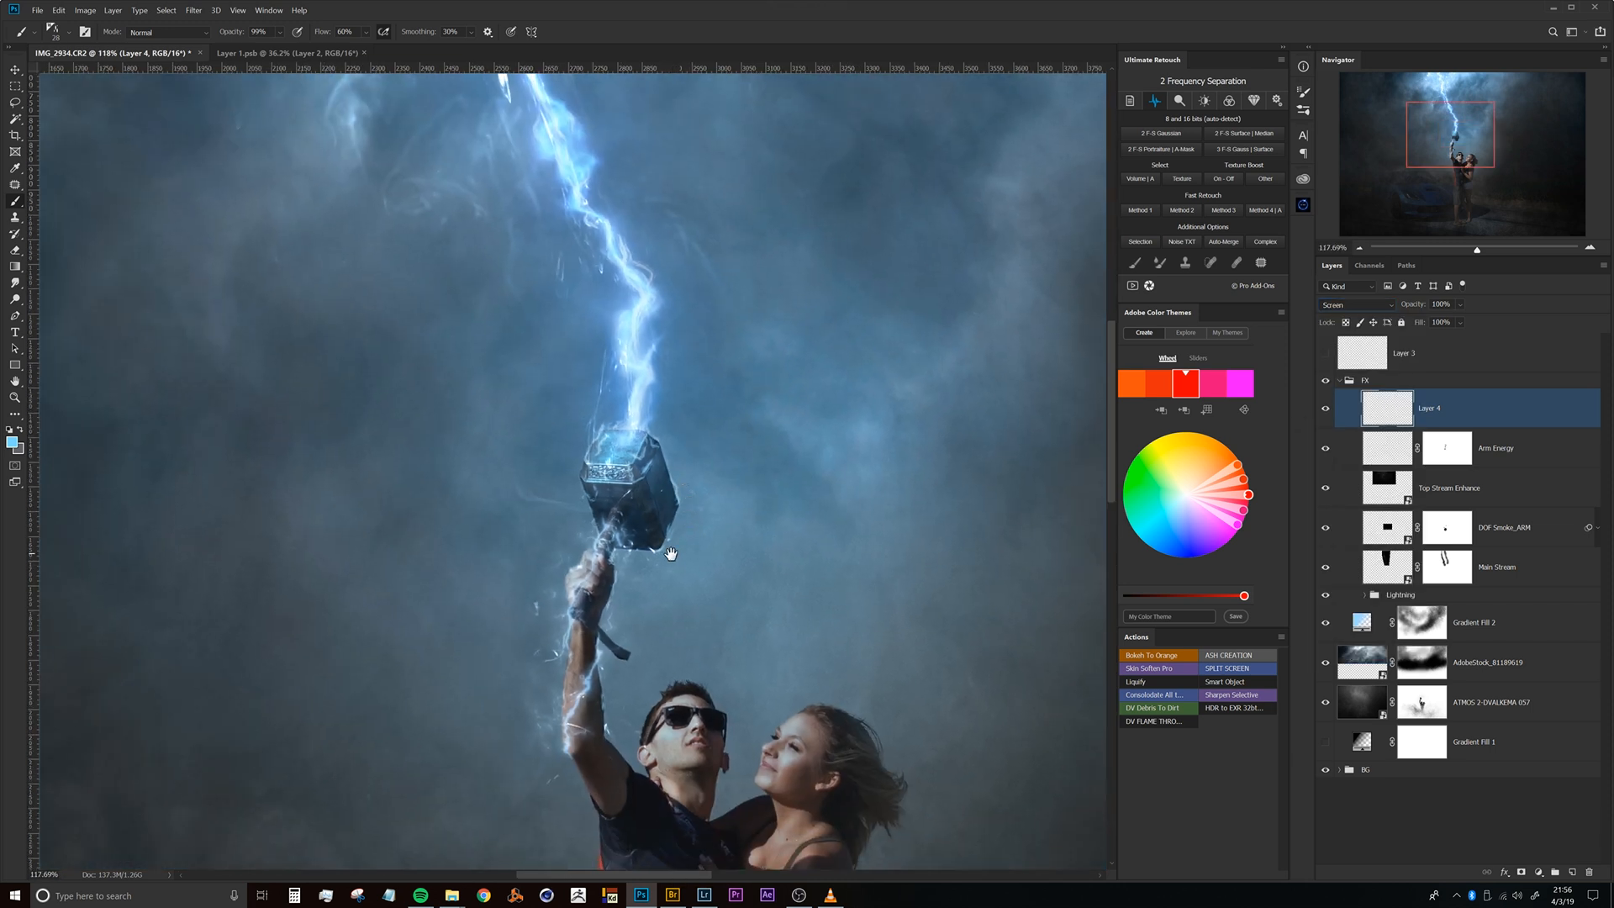
mouse_move(587, 420)
left_mouse_down()
mouse_move(630, 420)
mouse_move(563, 419)
left_mouse_up()
left_click_drag(593, 352, 610, 480)
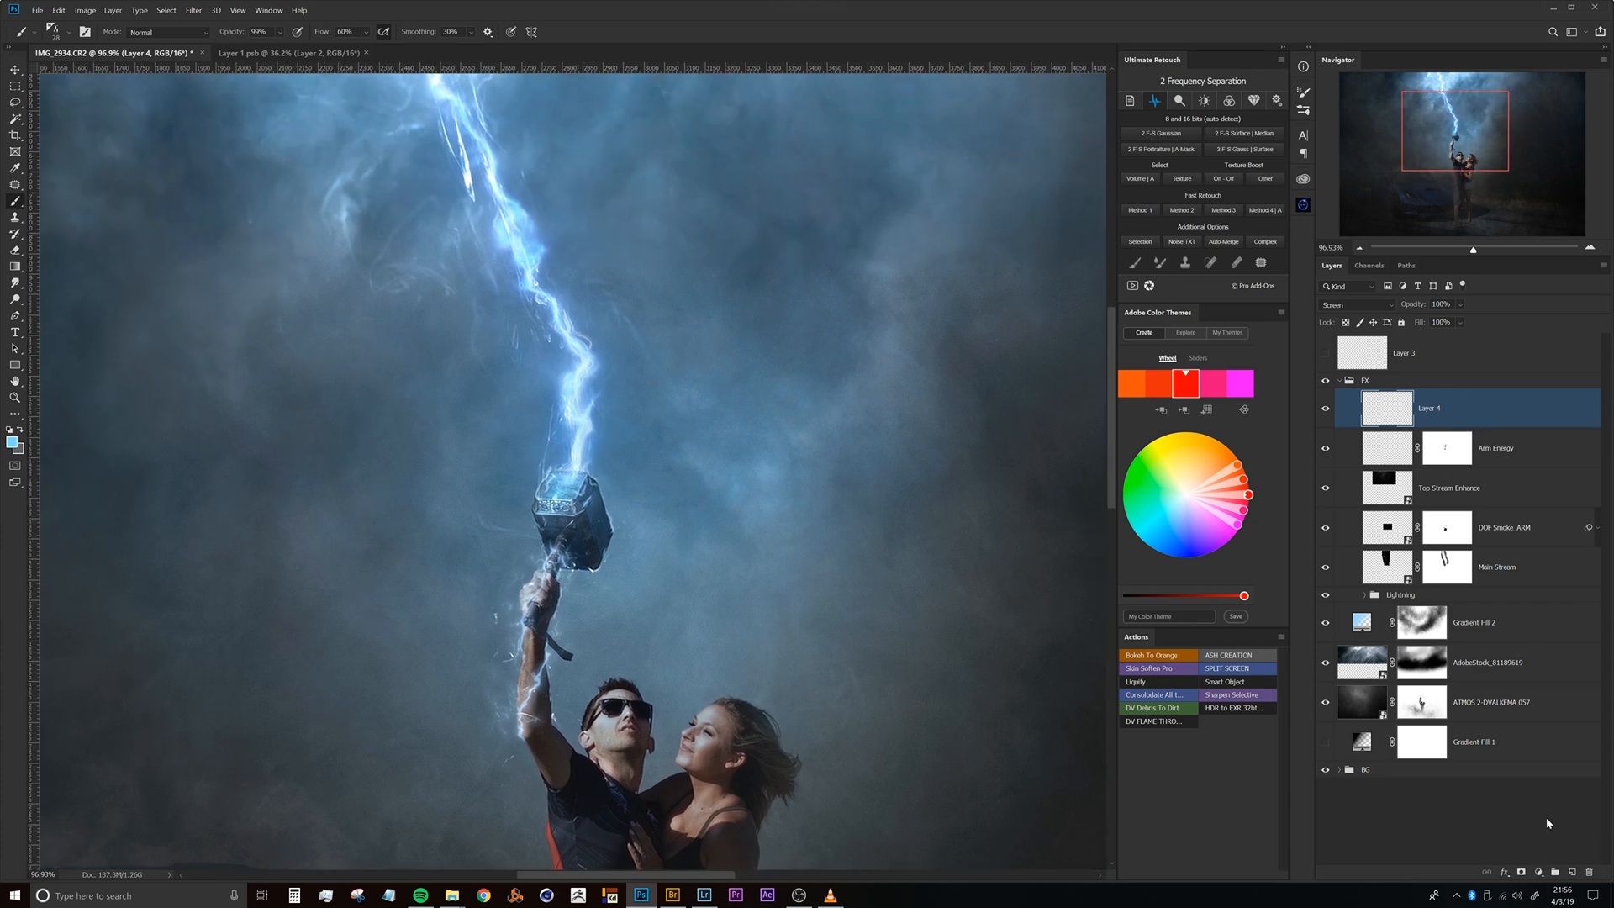
left_click(1569, 872)
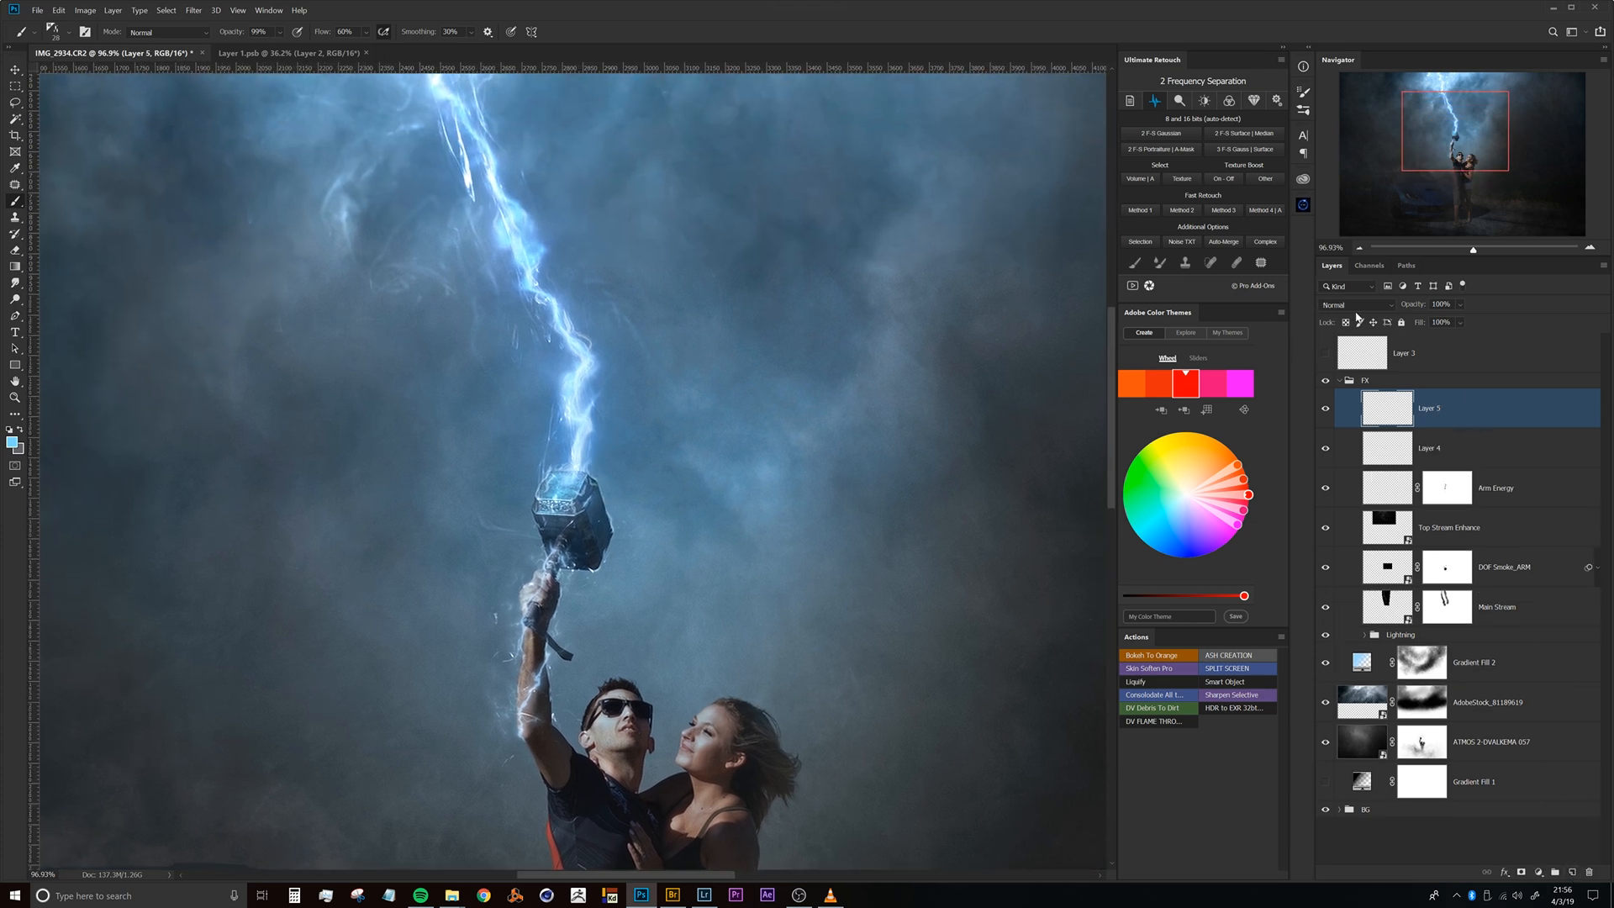
left_click(1355, 306)
Rename Layer 4 as "Stream Paintover".
left_click(1415, 447)
left_click(1418, 446)
double_click(1428, 447)
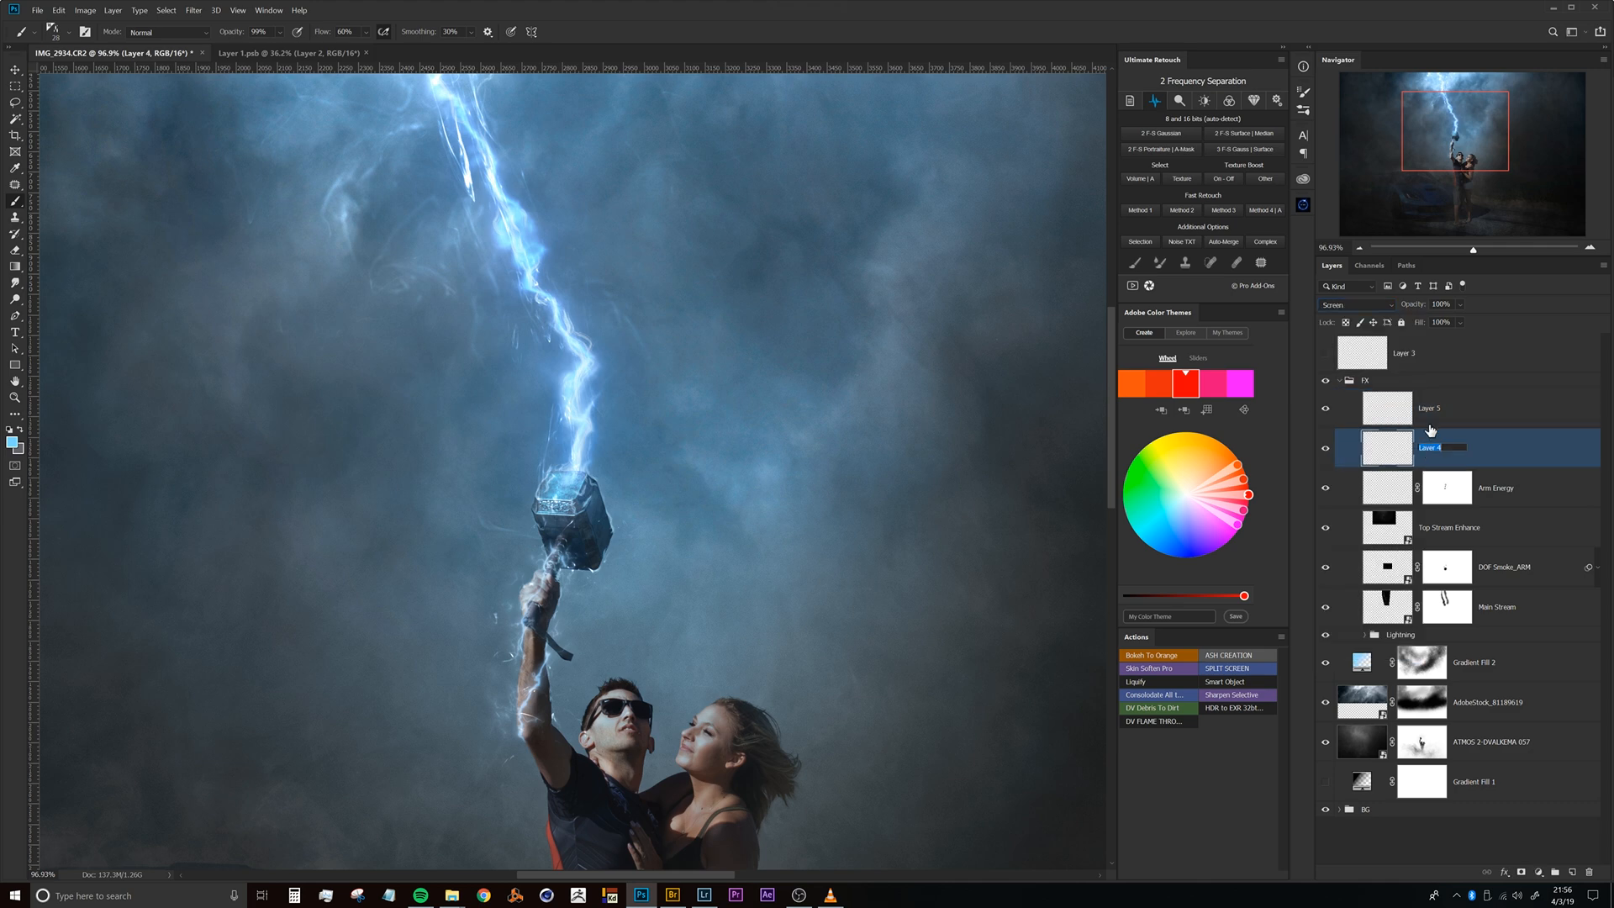
type("Stream Paintover")
key("Return")
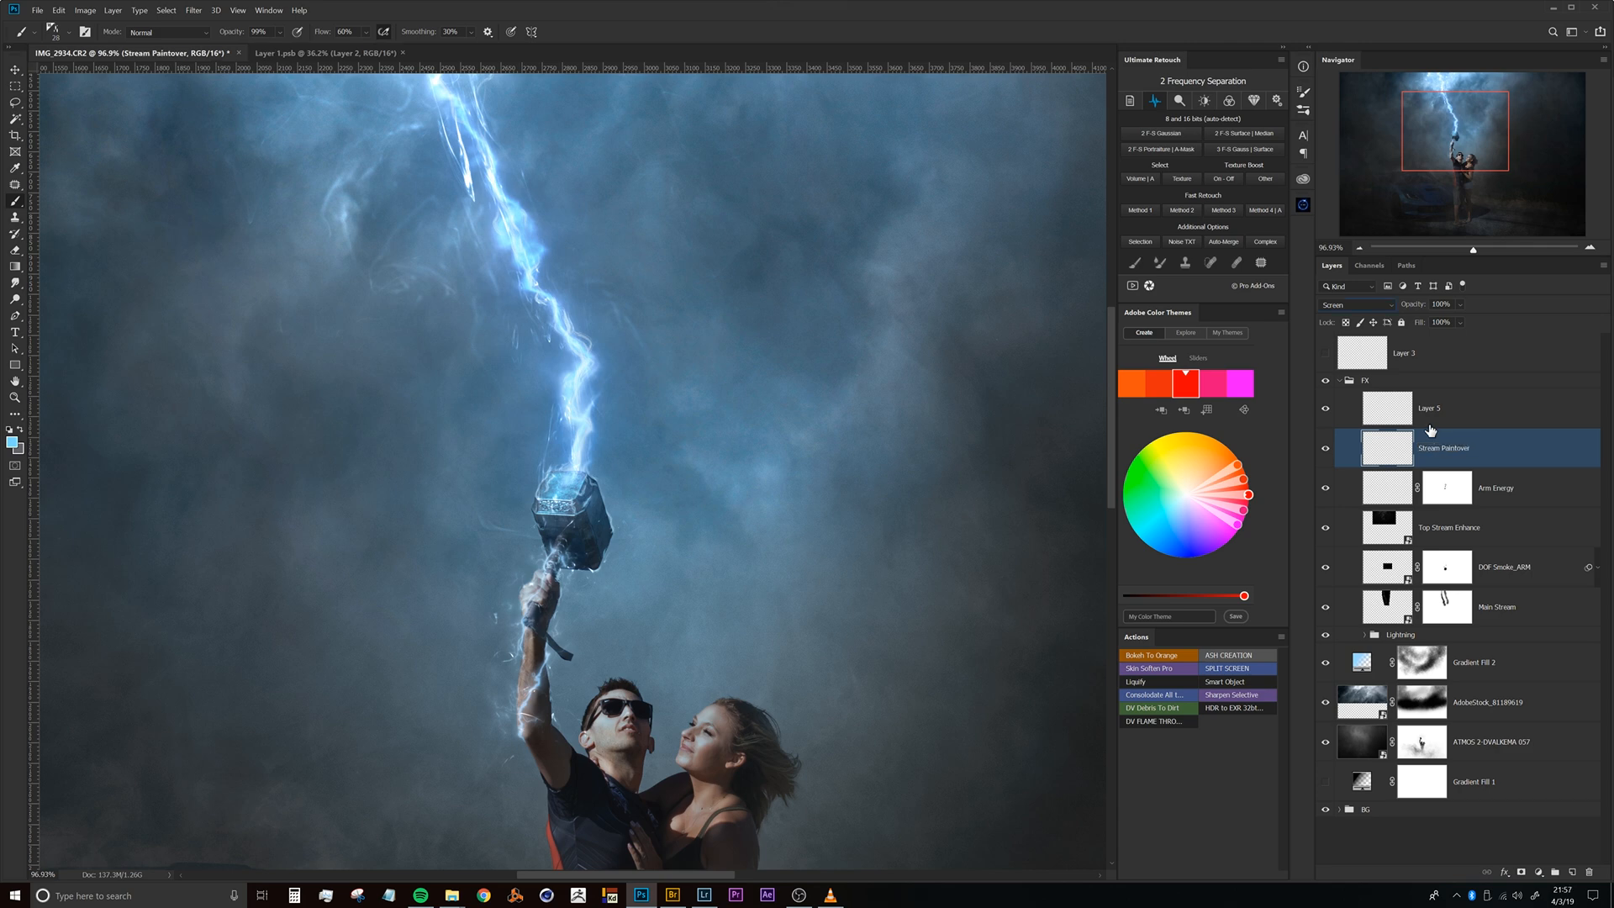
Rename the new Overlay layer as "Overlay Pop".
left_click(1439, 411)
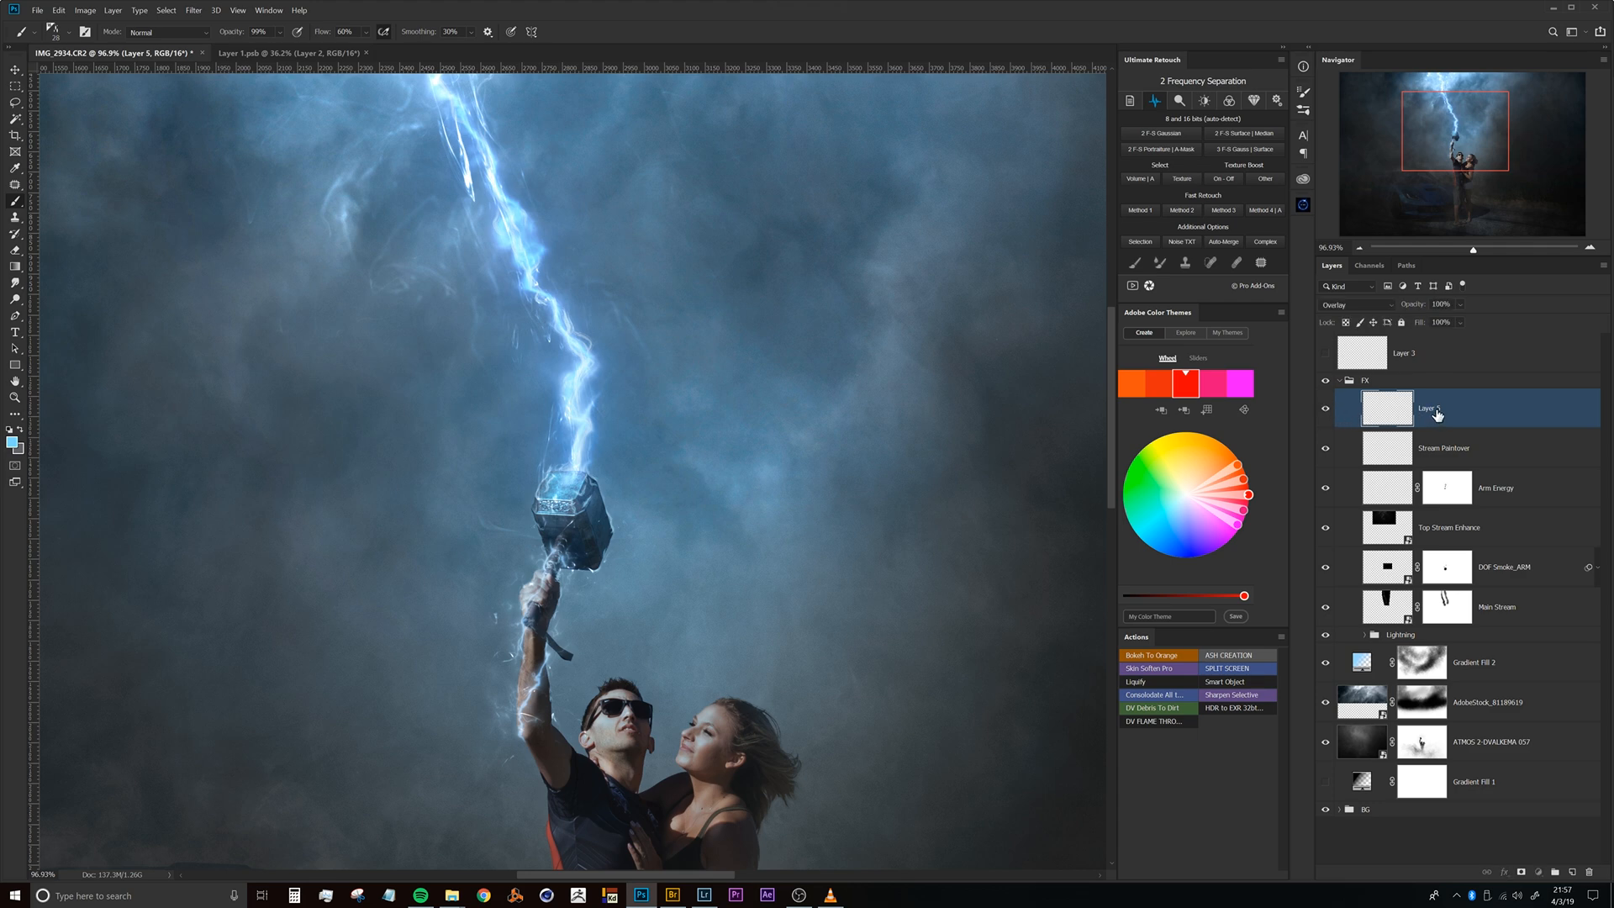
double_click(1437, 410)
type("Overlay Pop")
key("Return")
Set the foreground colour to a paler blue, #c2d8ff, for the Overlay Pop layer.
left_click_drag(535, 503, 511, 463)
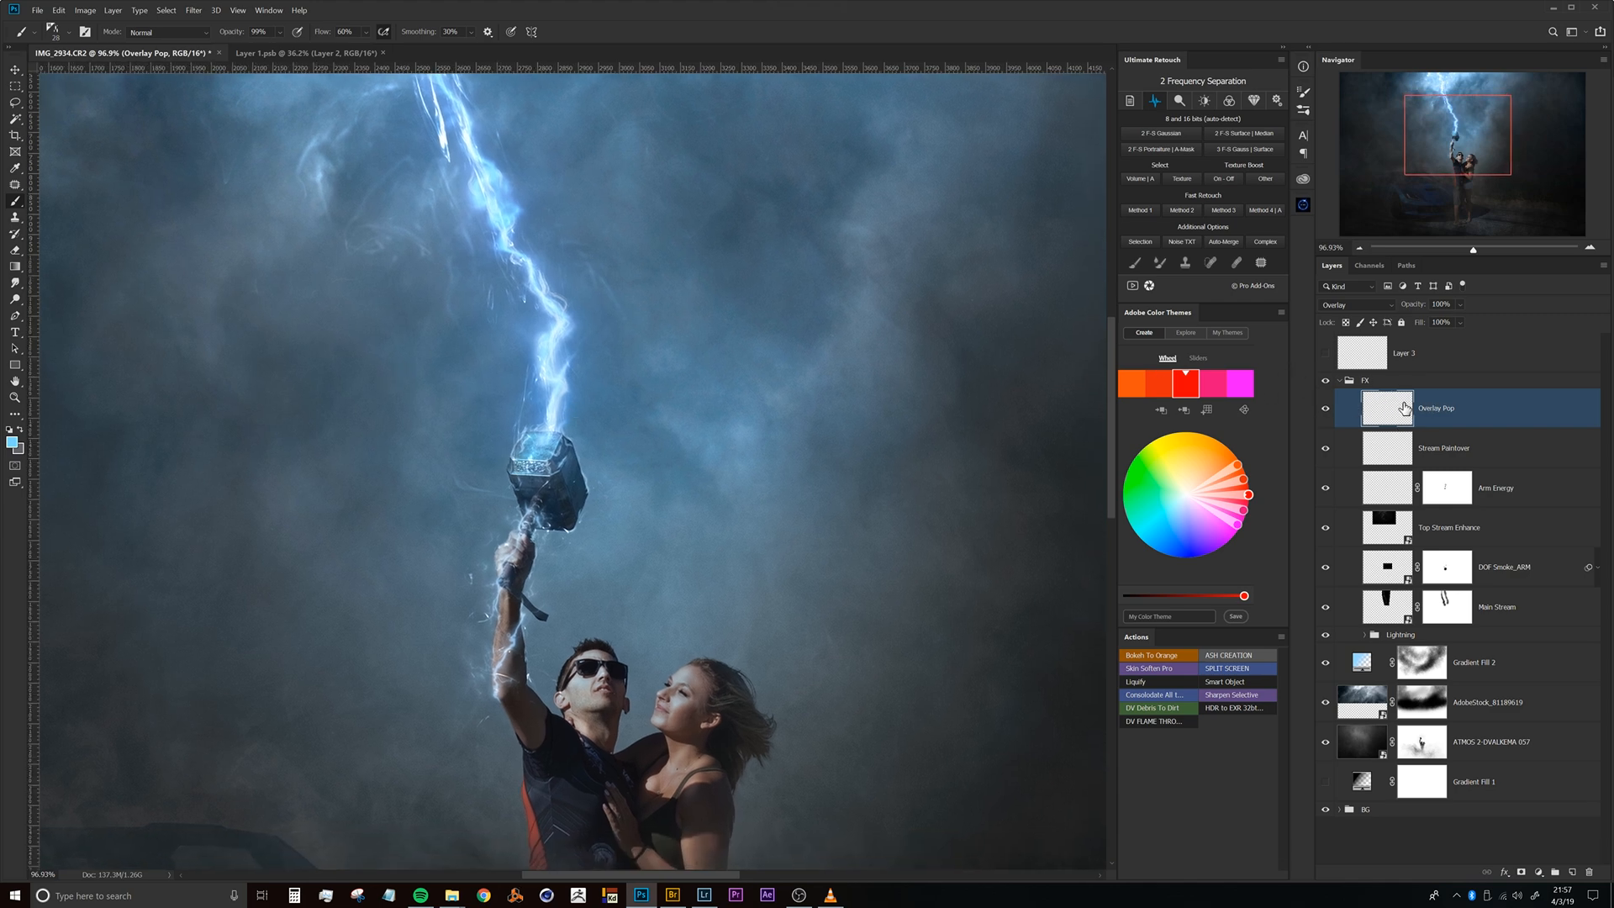
left_click_drag(681, 498, 623, 468)
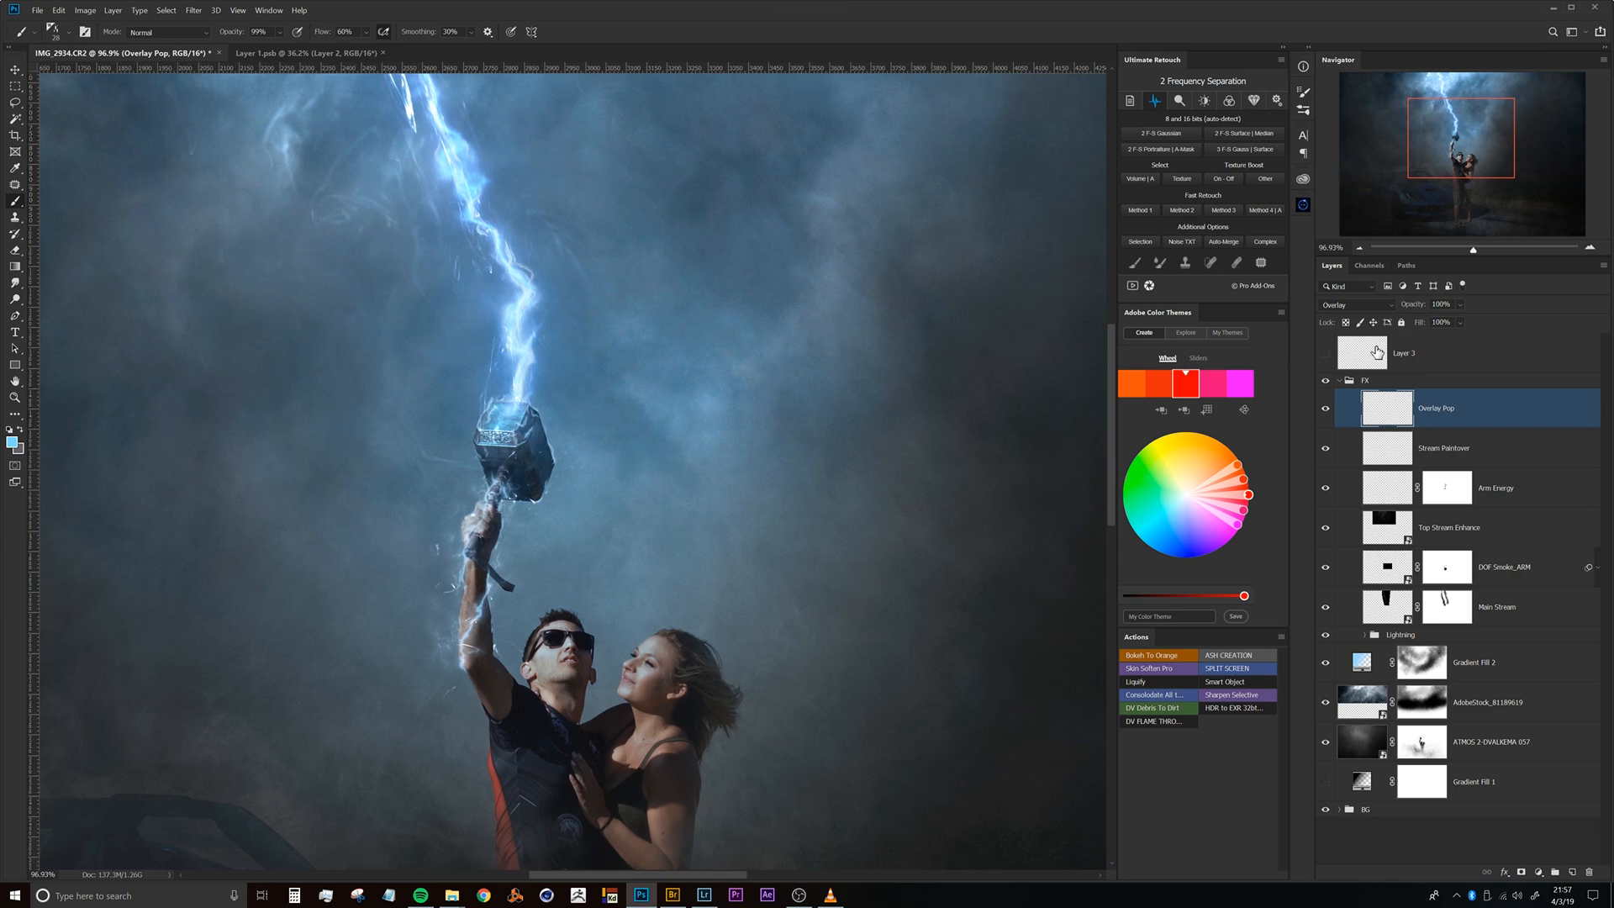
left_click(12, 444)
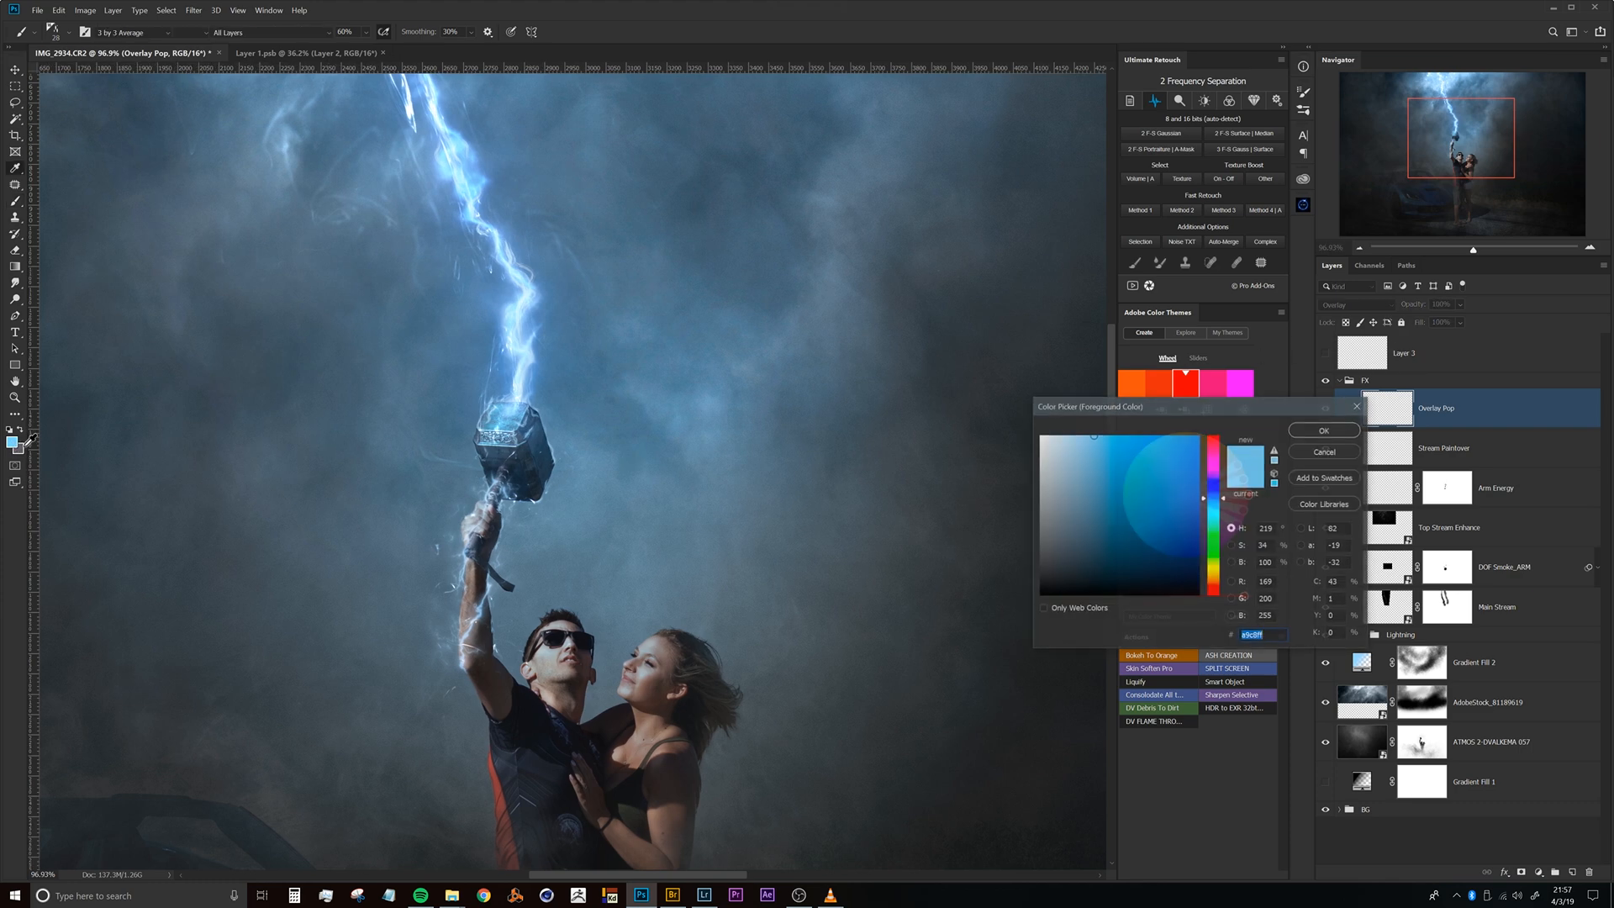
left_click_drag(1086, 438, 1074, 431)
left_click(1325, 430)
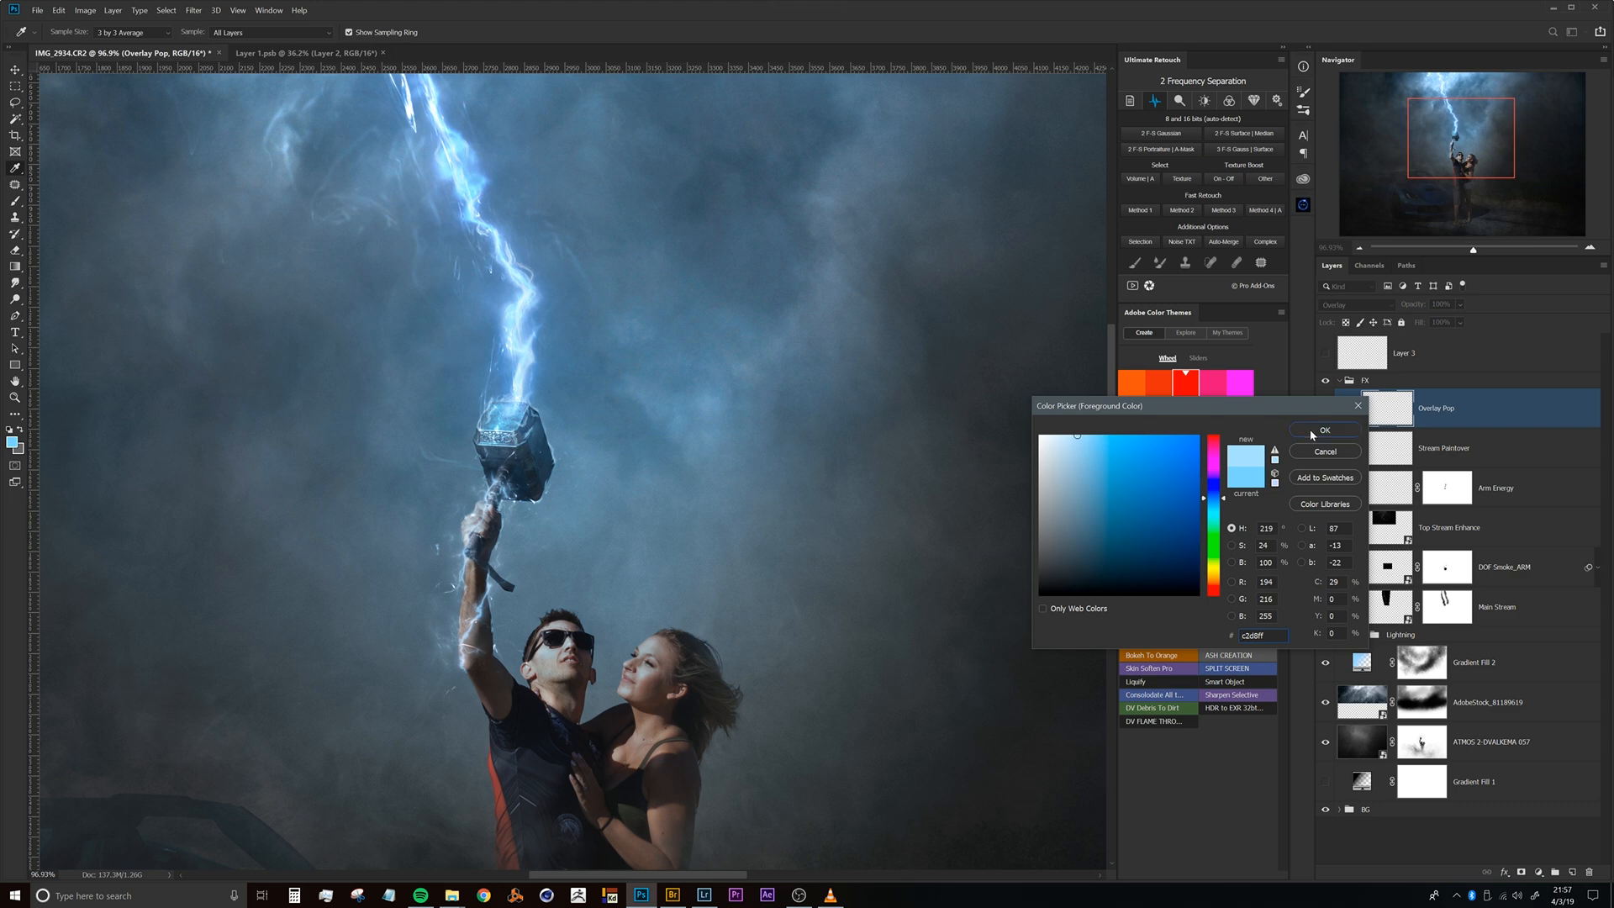
Return to the Brush tool and choose a soft round brush in place of the energy brush.
key("b")
right_click(594, 494)
double_click(667, 588)
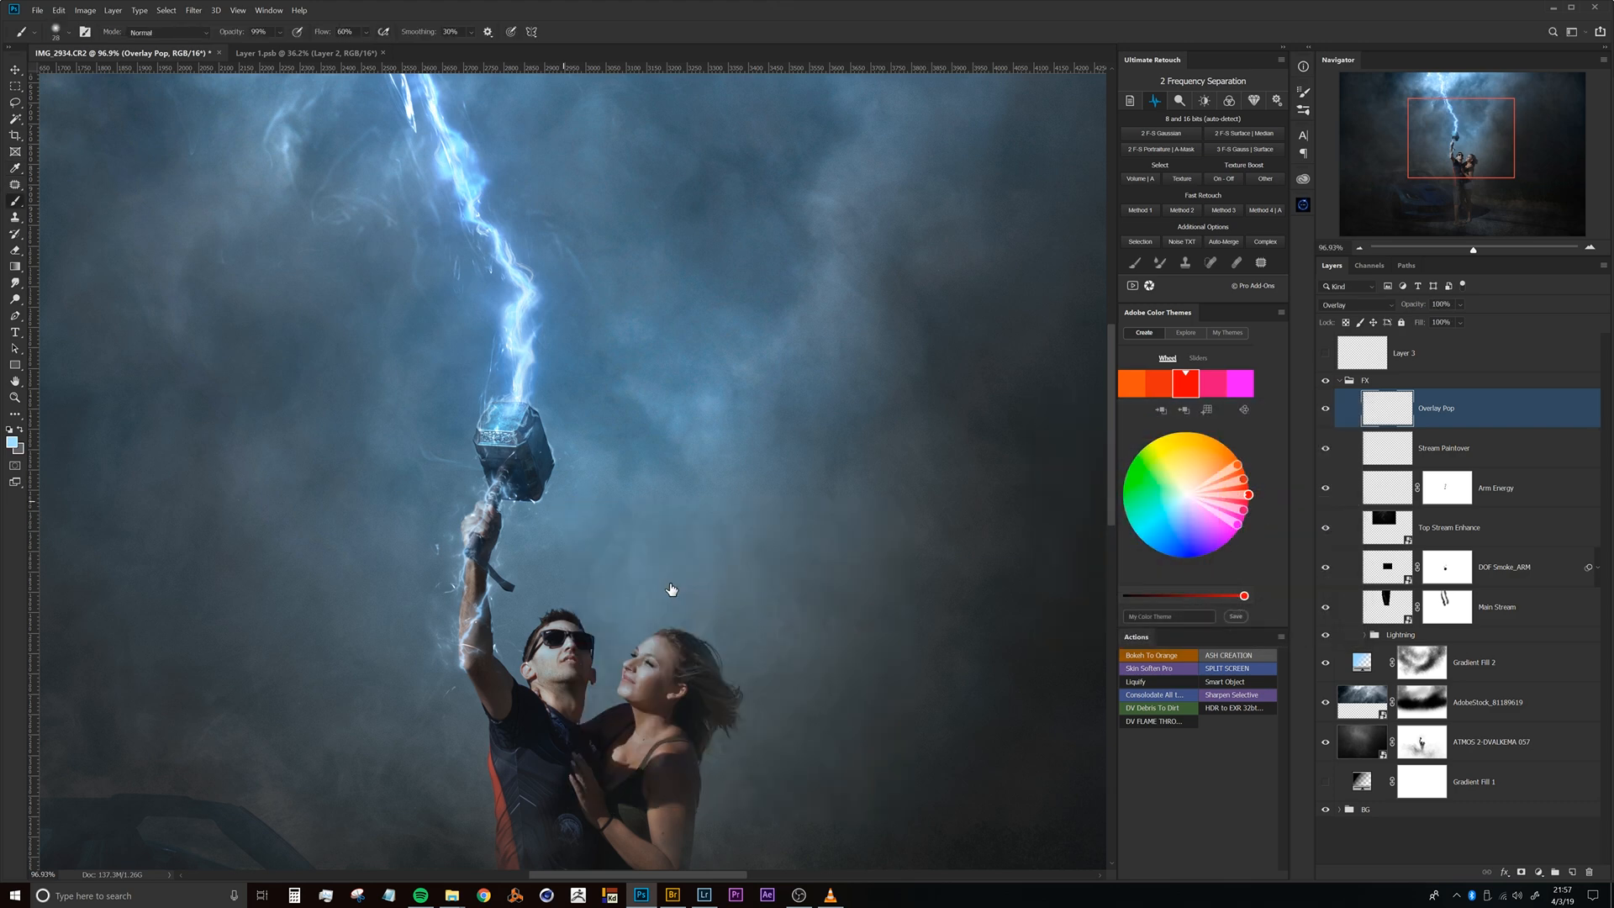
Paint pale blue overlay glow over the hammer's handle, the engraved front band and the outer edges of its head.
mouse_move(506, 528)
left_mouse_down()
mouse_move(500, 462)
mouse_move(542, 465)
mouse_move(526, 444)
mouse_move(539, 419)
left_mouse_up()
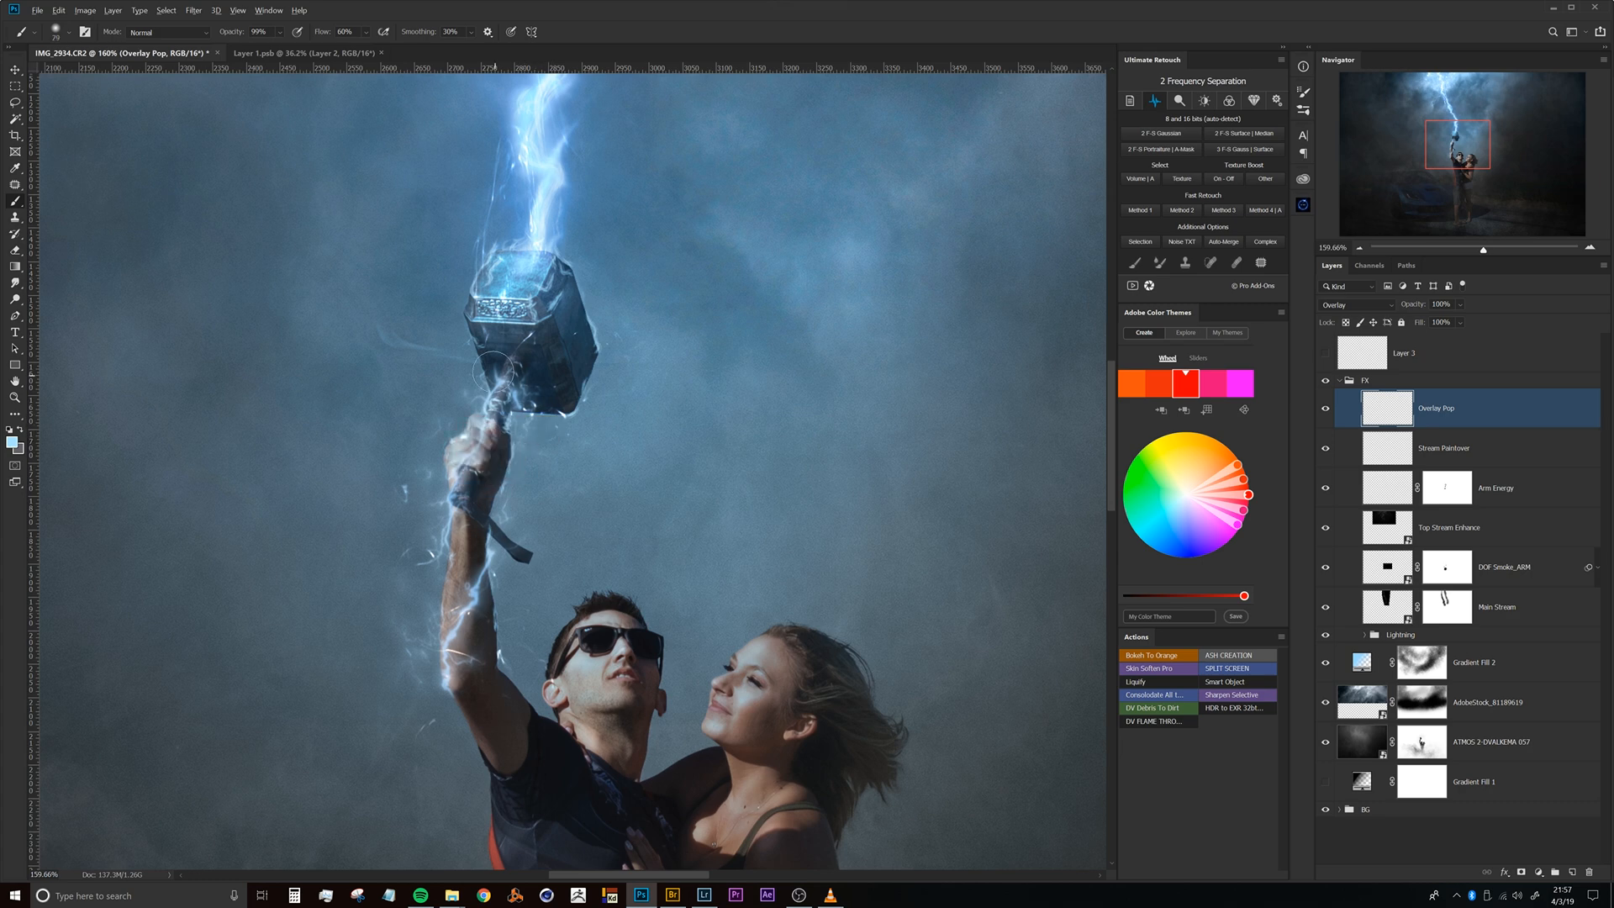
mouse_move(475, 451)
left_mouse_down()
mouse_move(499, 396)
mouse_move(482, 397)
mouse_move(515, 357)
left_mouse_up()
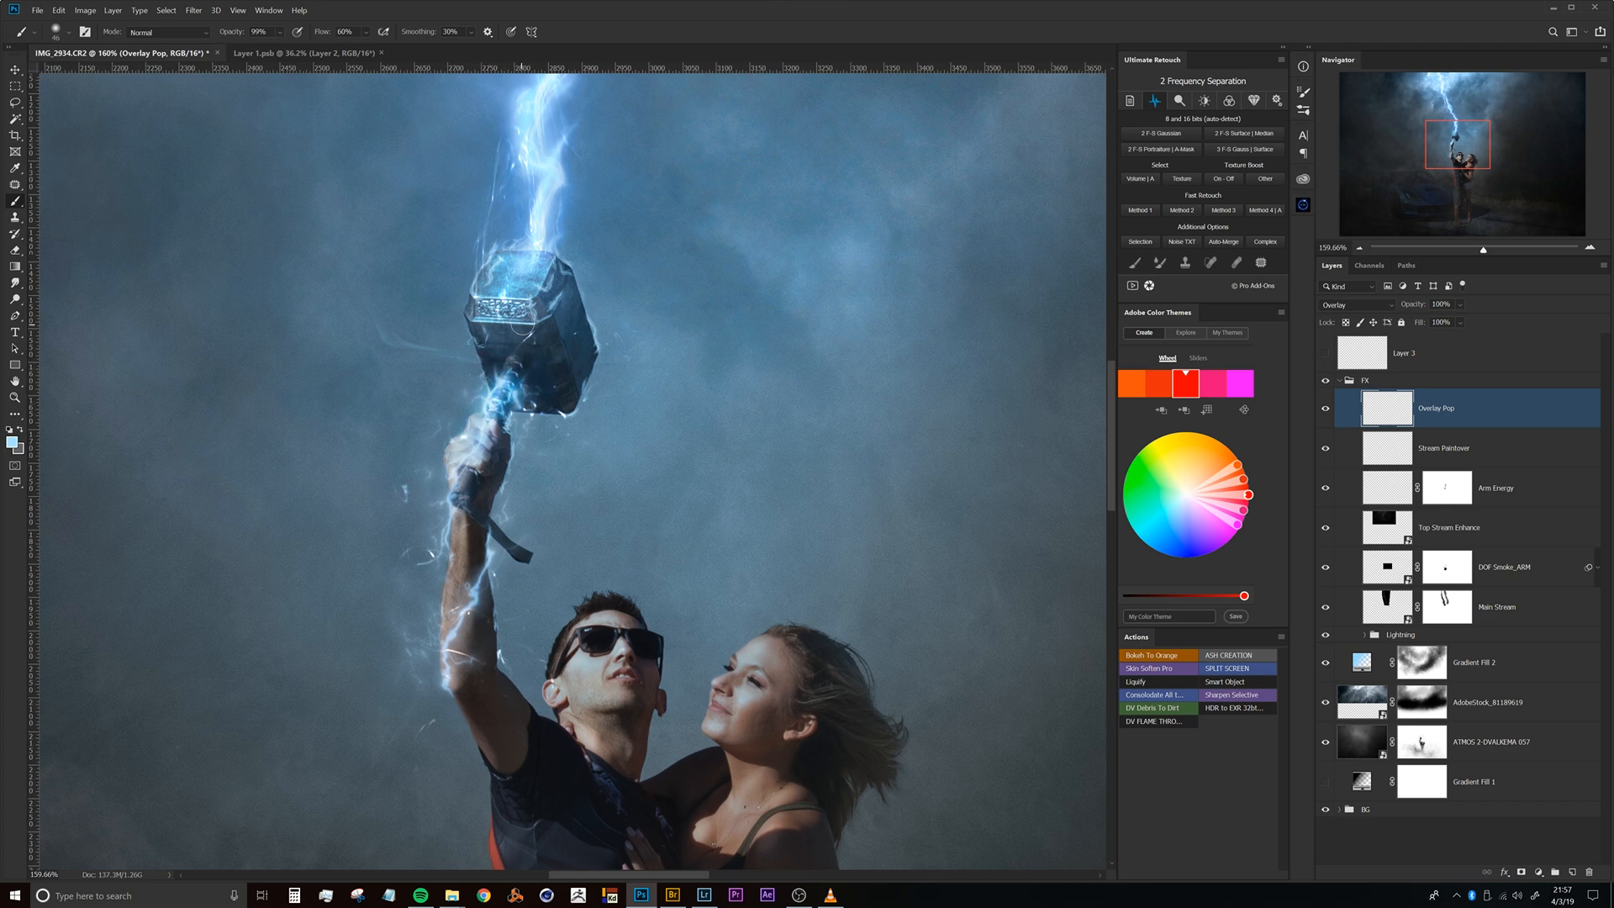
left_click_drag(514, 412, 605, 370)
left_click_drag(537, 316, 508, 278)
mouse_move(508, 248)
left_mouse_down()
mouse_move(482, 374)
mouse_move(481, 319)
mouse_move(553, 333)
mouse_move(559, 311)
mouse_move(551, 334)
mouse_move(619, 481)
mouse_move(588, 547)
mouse_move(484, 566)
left_mouse_up()
mouse_move(549, 419)
left_mouse_down()
mouse_move(540, 439)
mouse_move(528, 405)
mouse_move(472, 420)
left_mouse_up()
mouse_move(565, 372)
left_mouse_down()
mouse_move(551, 379)
mouse_move(556, 358)
left_mouse_up()
left_click_drag(446, 407, 500, 329)
left_click_drag(565, 394, 513, 405)
Brush overlay glow onto the raised fist, the wrist and the energy streaks running down the forearm to the elbow.
mouse_move(581, 479)
left_mouse_down()
mouse_move(489, 278)
mouse_move(546, 274)
left_mouse_up()
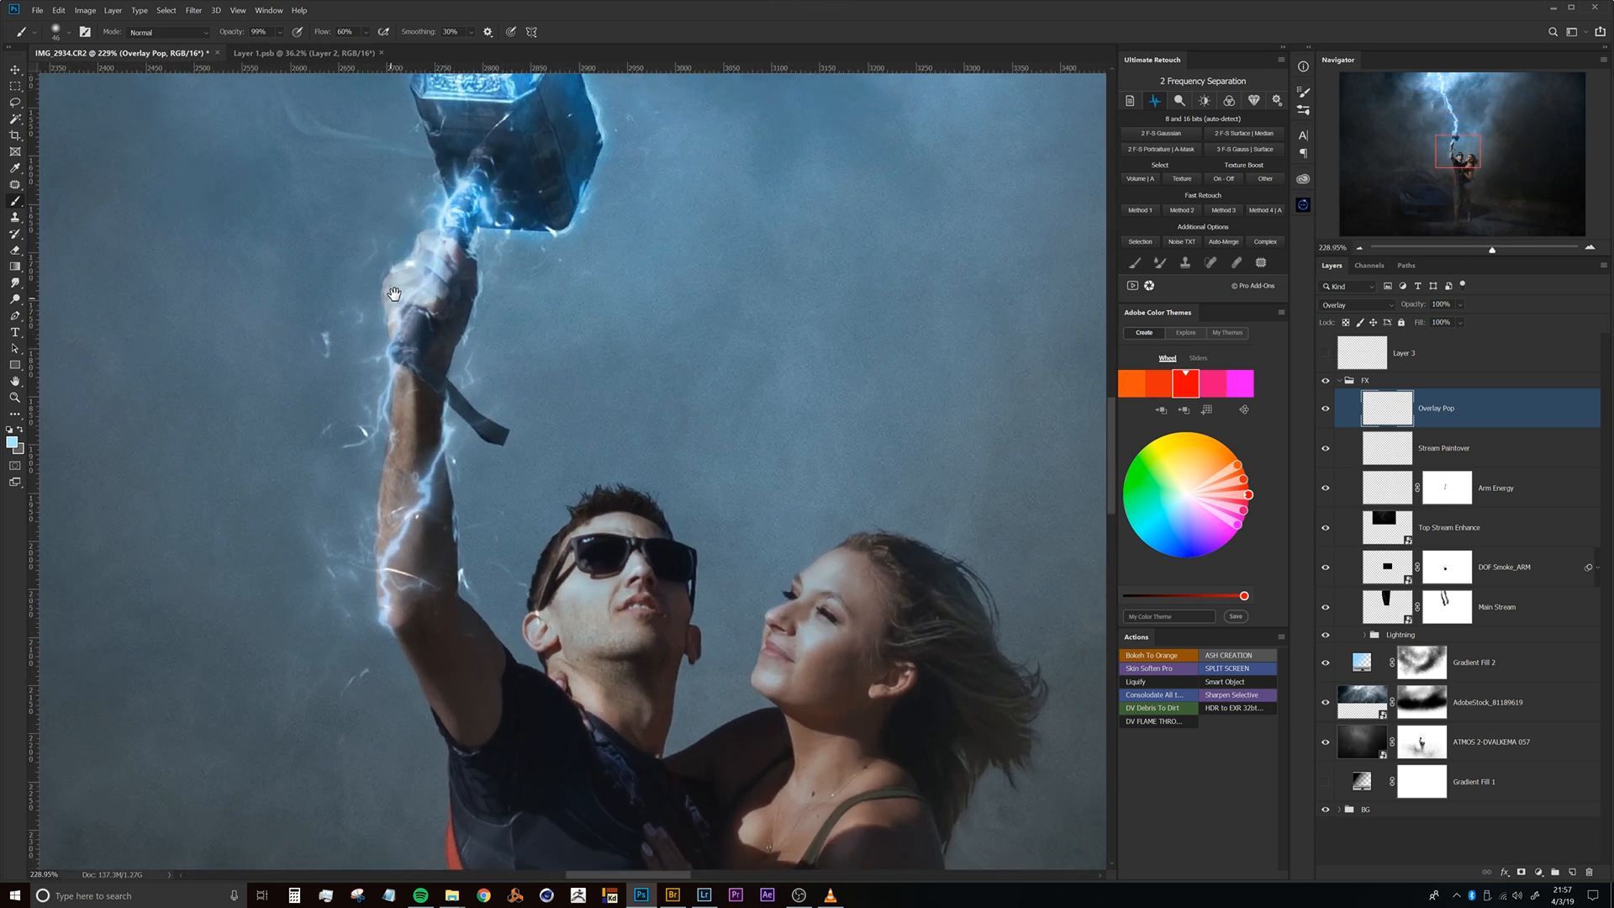
mouse_move(421, 324)
left_mouse_down()
mouse_move(408, 301)
mouse_move(406, 287)
mouse_move(385, 298)
mouse_move(394, 272)
mouse_move(455, 242)
left_mouse_up()
left_click_drag(458, 308, 469, 220)
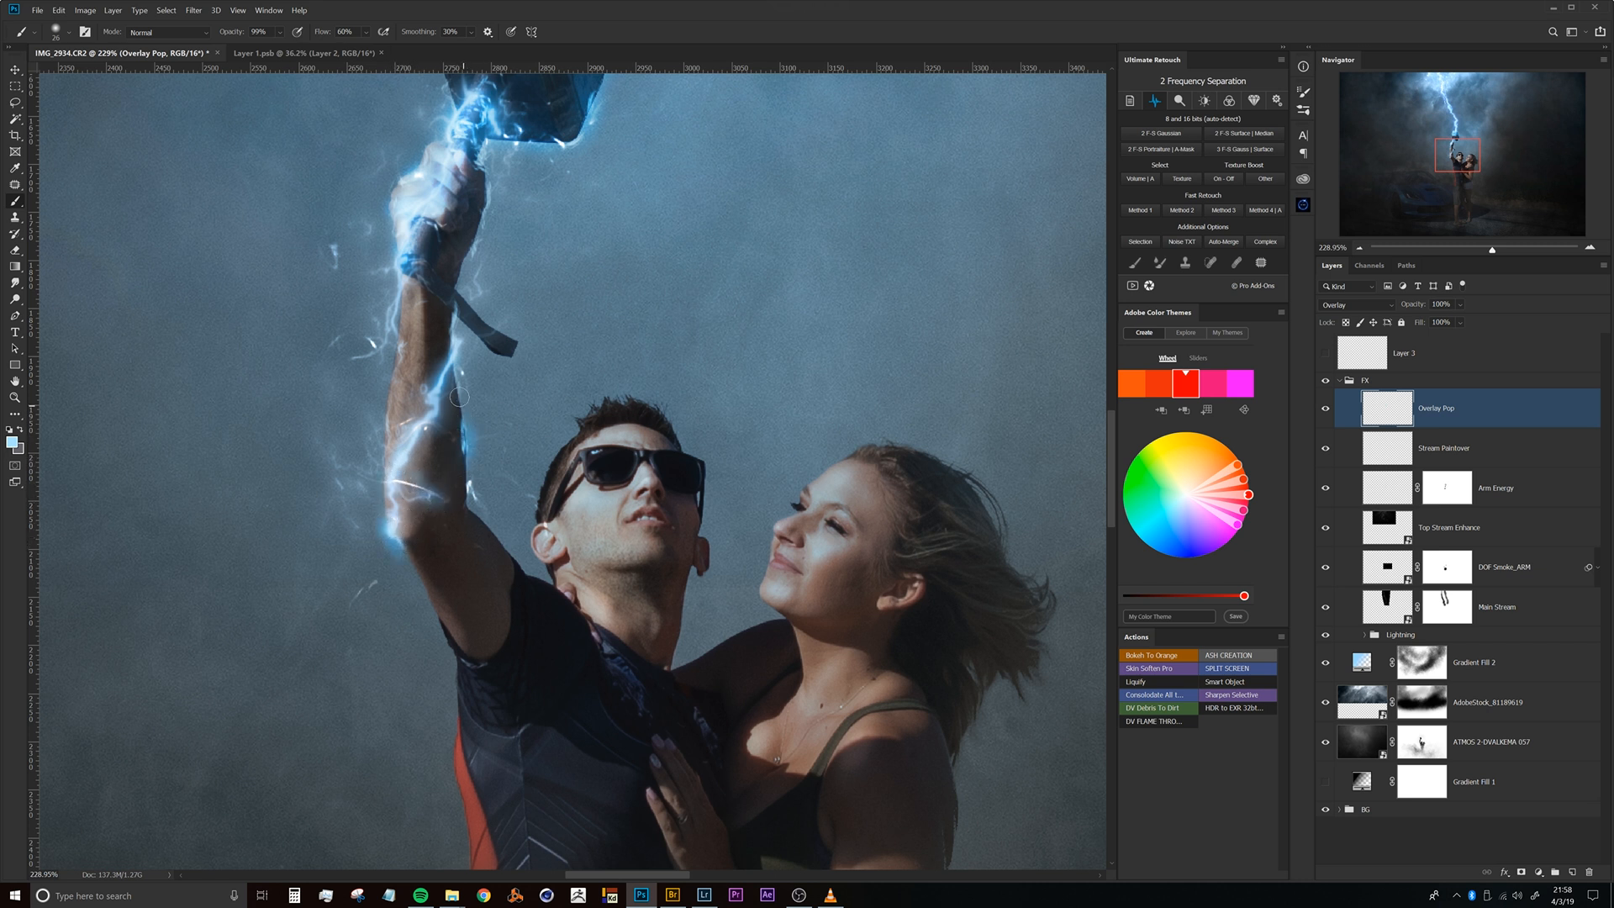
left_click_drag(436, 415, 414, 410)
scroll(397, 508, "up", 5)
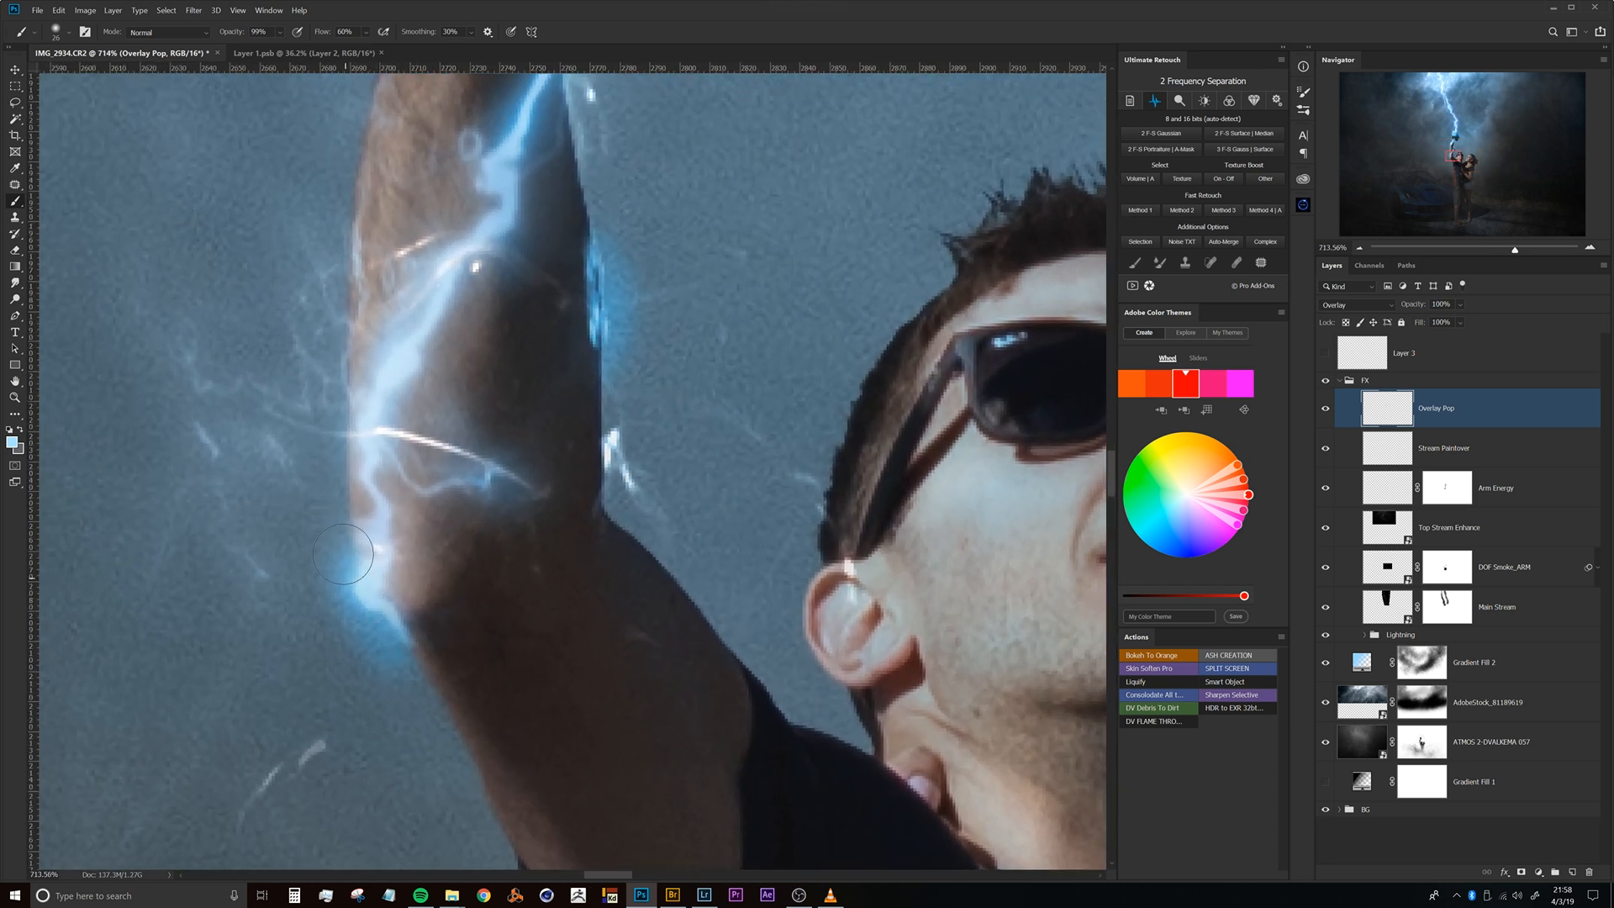
scroll(347, 582, "down", 5)
left_click_drag(413, 389, 380, 557)
scroll(394, 428, "up", 2)
mouse_move(292, 376)
left_mouse_down()
mouse_move(302, 491)
mouse_move(269, 551)
left_mouse_up()
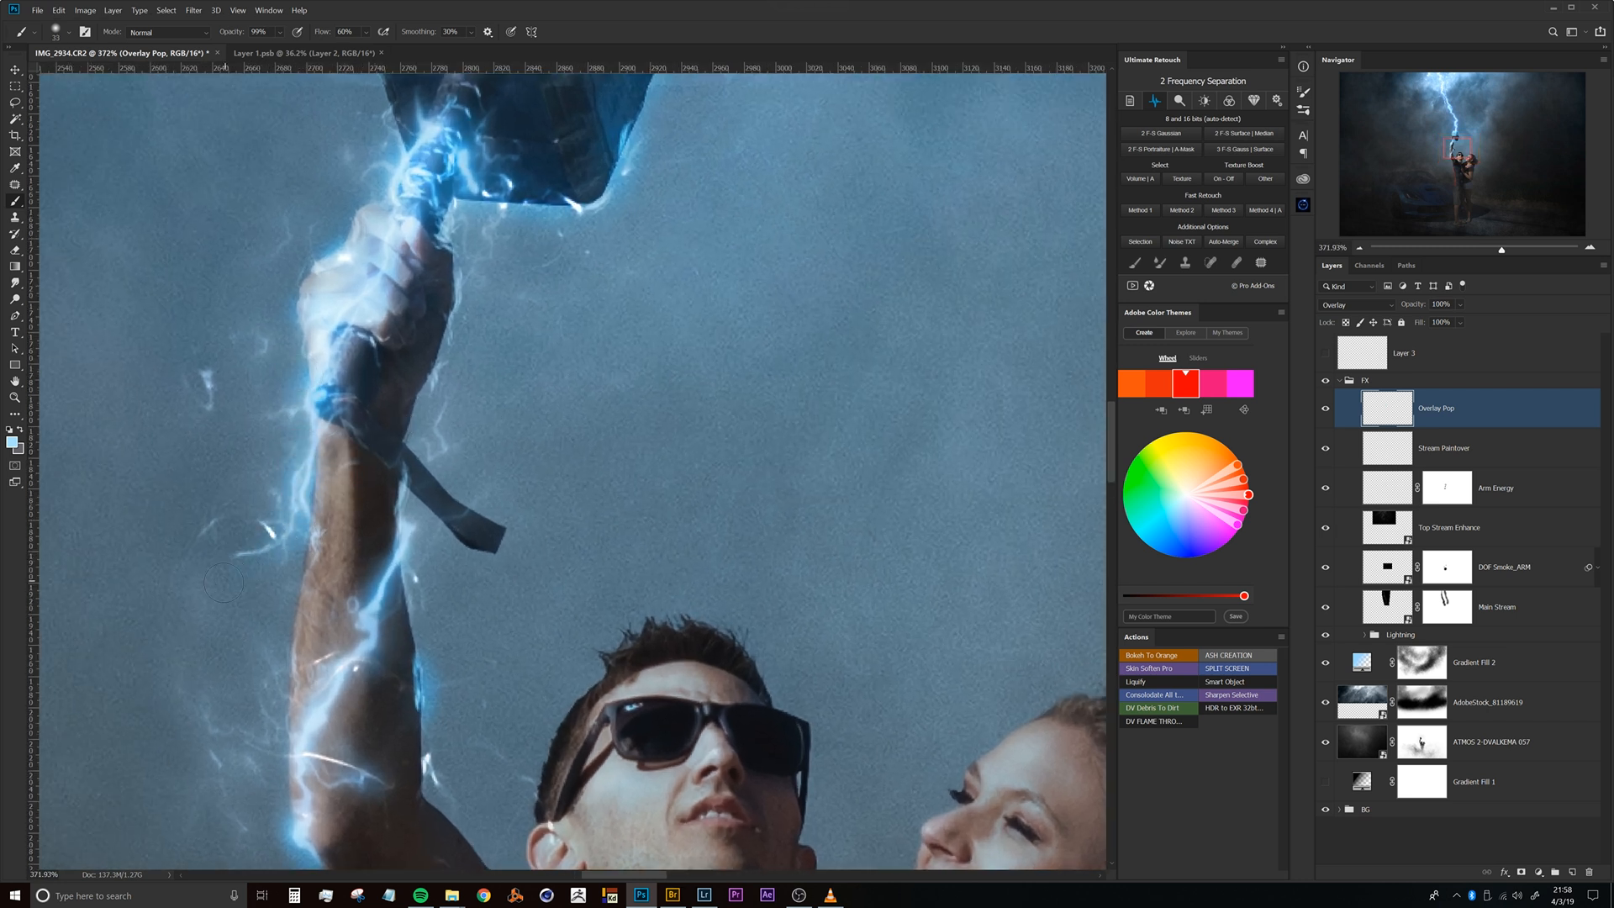
Intensify the glow around the hammer grip and on the small floating spark beside the wrist.
left_click_drag(426, 475, 445, 392)
left_click_drag(442, 180, 446, 382)
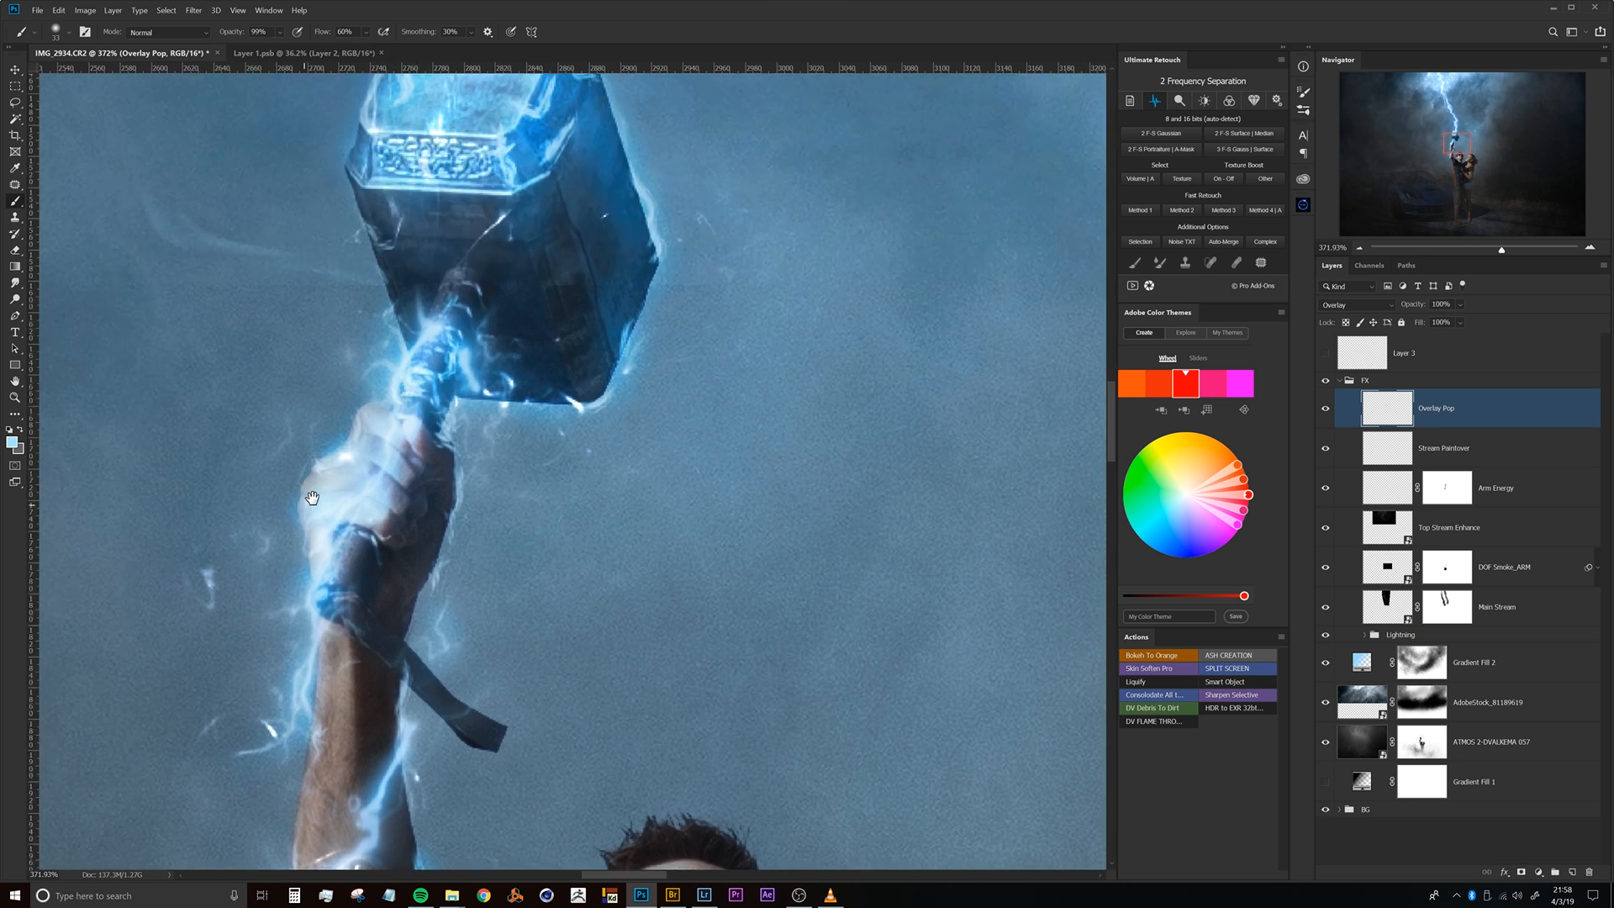
left_click_drag(312, 498, 417, 355)
left_click_drag(306, 469, 305, 402)
scroll(367, 415, "down", 5)
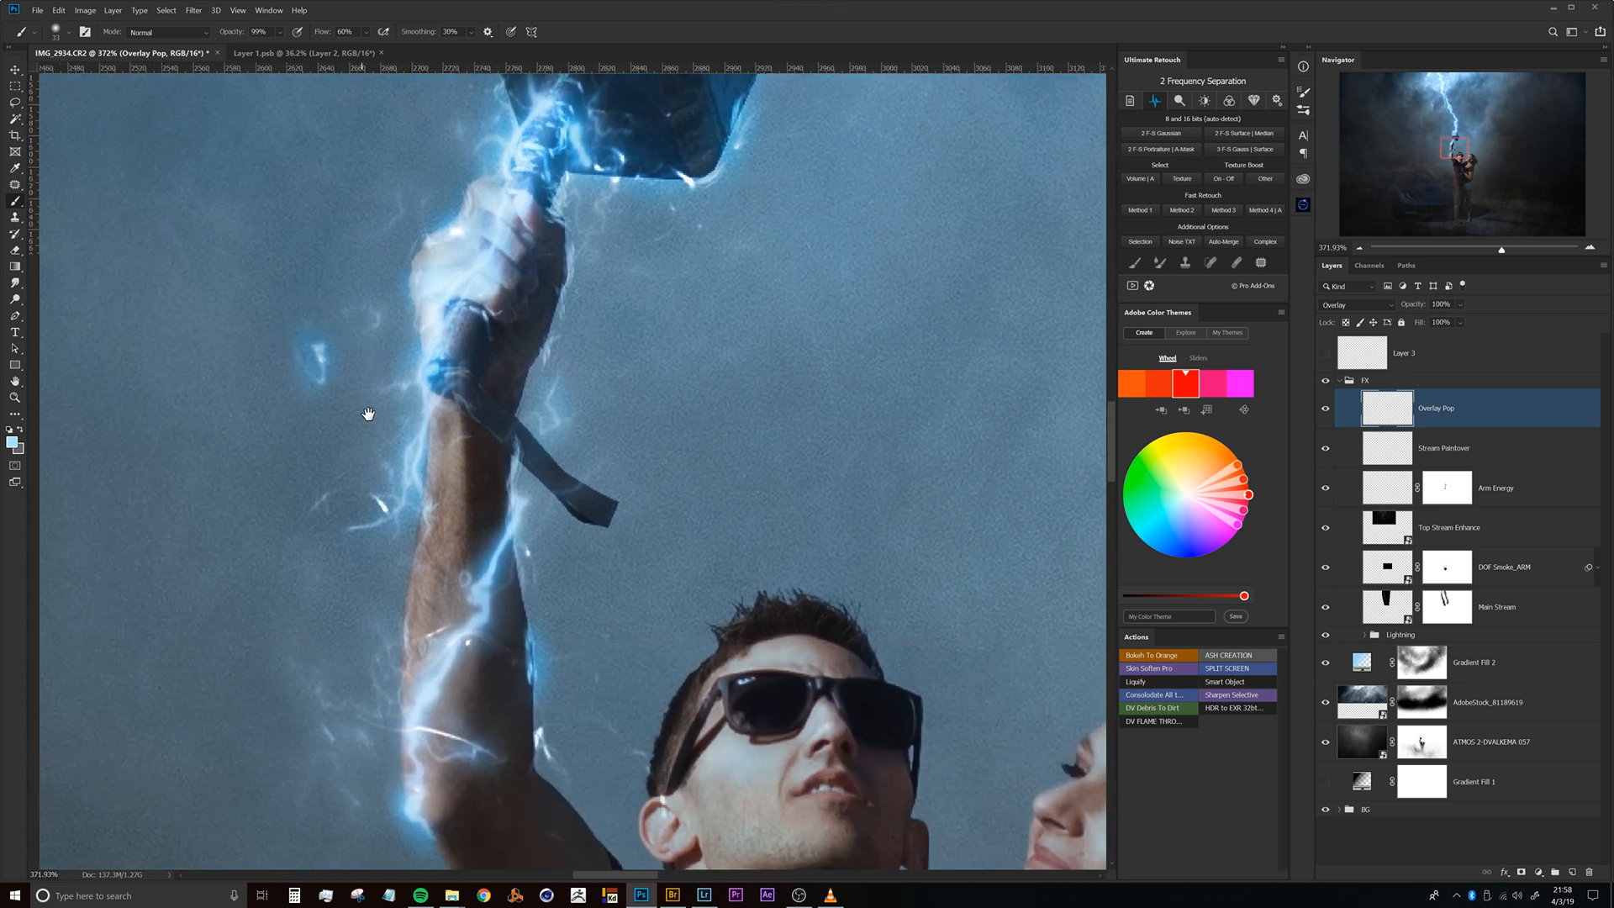
Add overlay glow to the energy wisps around the elbow and along the outer edges of the raised arm.
left_click_drag(368, 463, 337, 248)
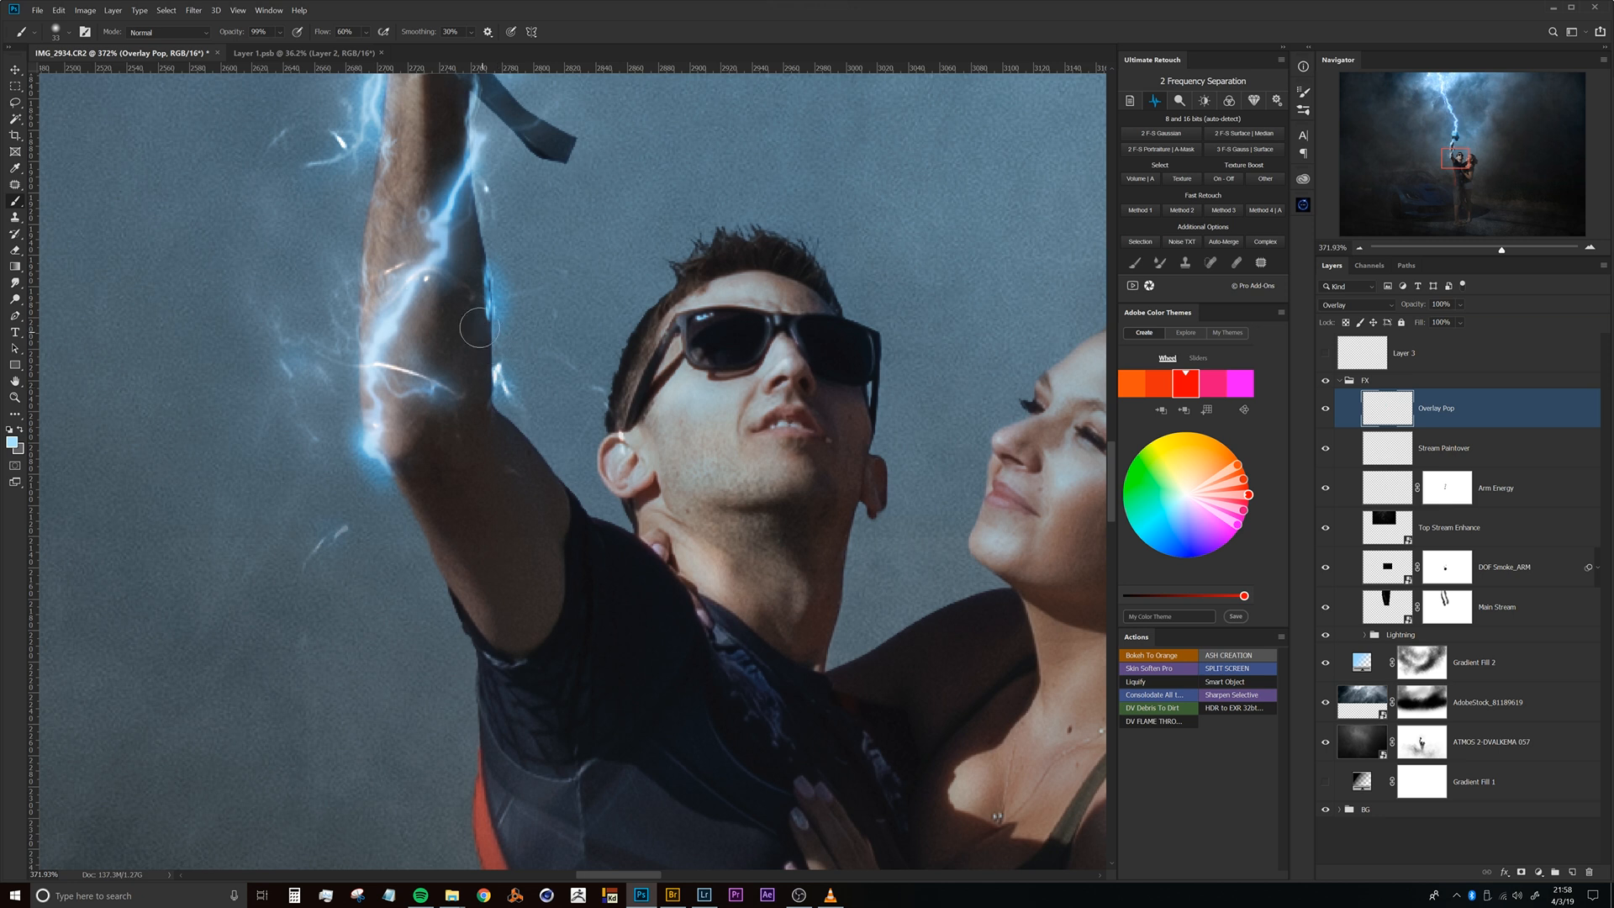
left_click_drag(438, 359, 382, 532)
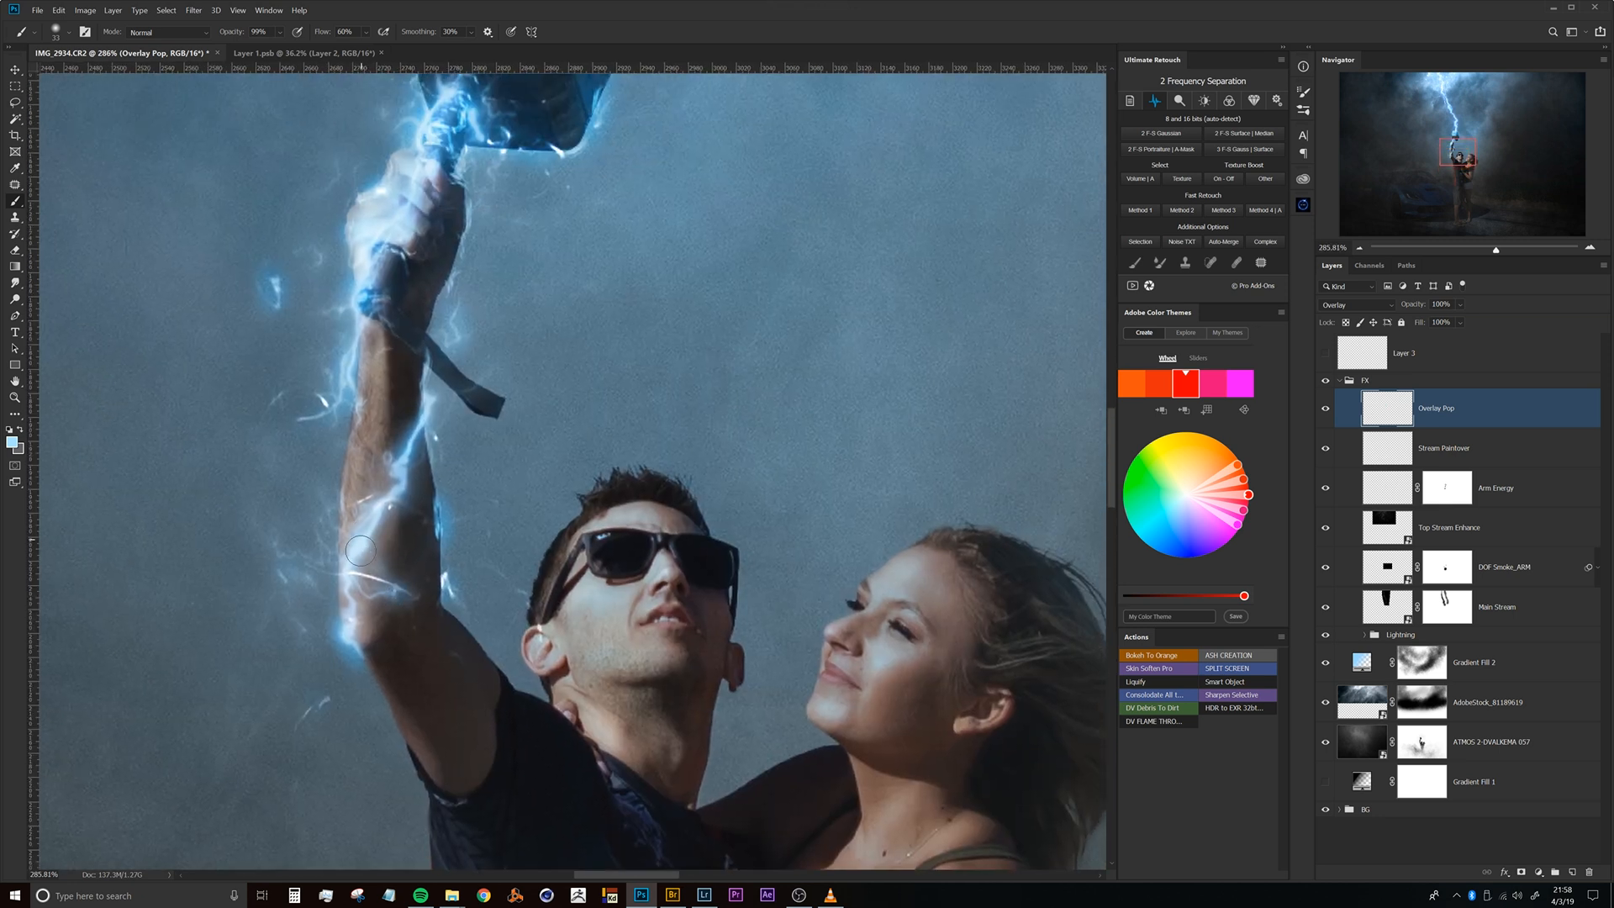
left_click_drag(406, 441, 327, 442)
left_click_drag(459, 157, 424, 410)
left_click_drag(416, 332, 408, 593)
Enlarge the soft brush and paint overlay glow along the main lightning bolt above the hammer.
left_click_drag(381, 386, 286, 386)
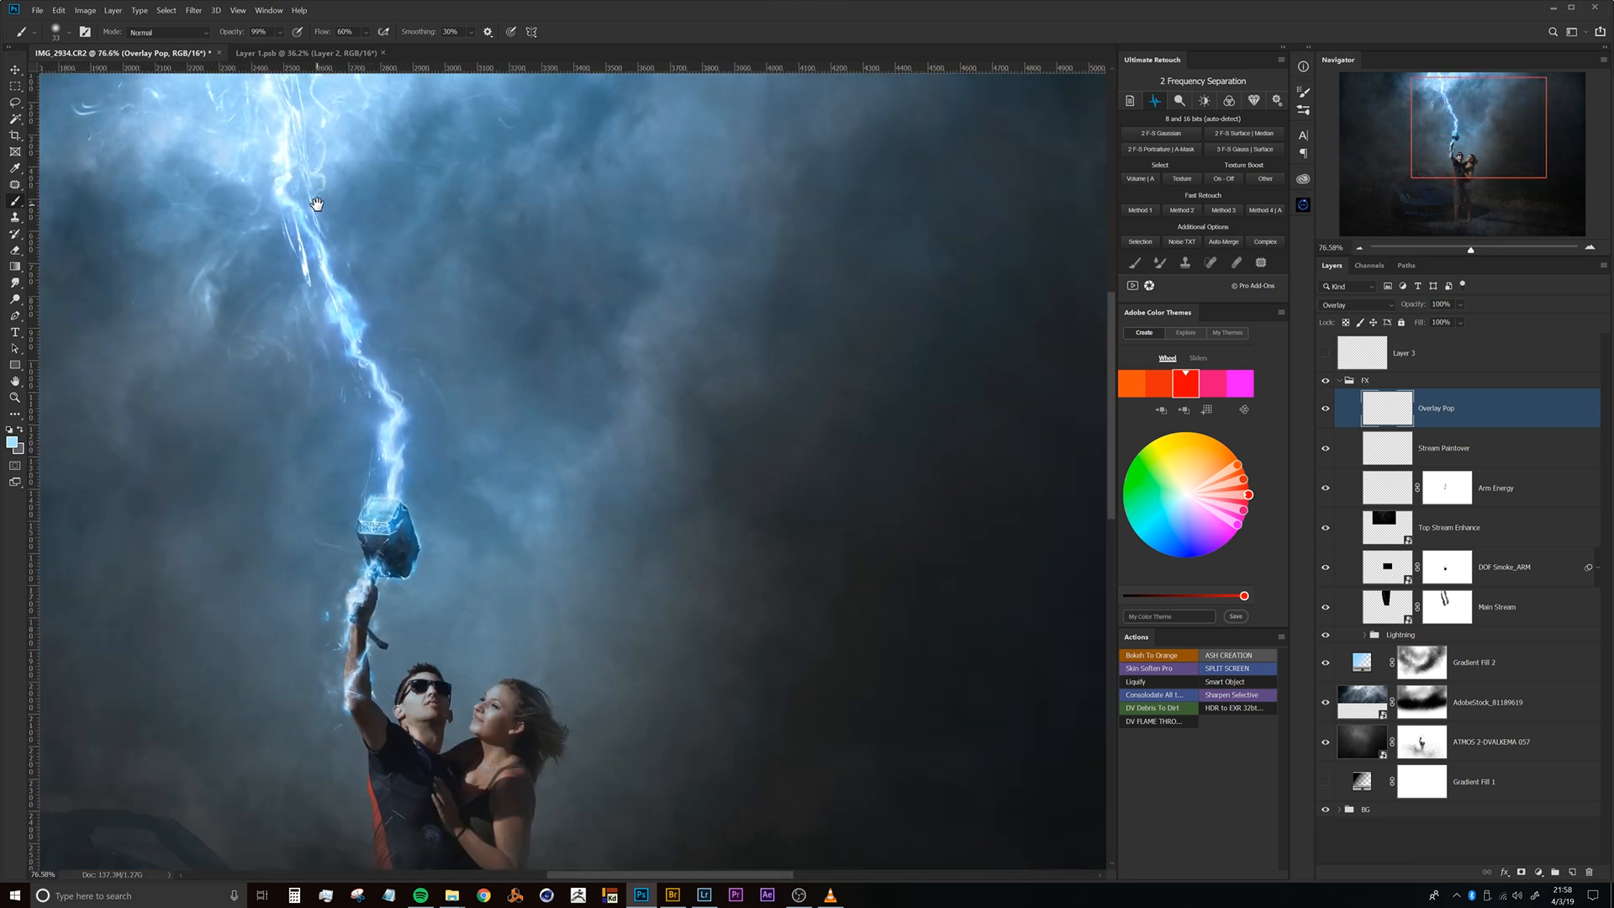
left_click_drag(317, 204, 425, 474)
mouse_move(384, 355)
left_mouse_down()
mouse_move(467, 333)
mouse_move(509, 298)
left_mouse_up()
mouse_move(390, 314)
left_mouse_down()
mouse_move(345, 349)
mouse_move(339, 402)
mouse_move(359, 426)
mouse_move(388, 342)
mouse_move(445, 296)
mouse_move(442, 375)
mouse_move(399, 461)
left_mouse_up()
mouse_move(420, 515)
left_mouse_down()
mouse_move(362, 313)
mouse_move(346, 314)
left_mouse_up()
mouse_move(400, 385)
left_mouse_down()
mouse_move(321, 230)
mouse_move(414, 463)
mouse_move(439, 442)
mouse_move(432, 407)
mouse_move(437, 492)
mouse_move(454, 410)
left_mouse_up()
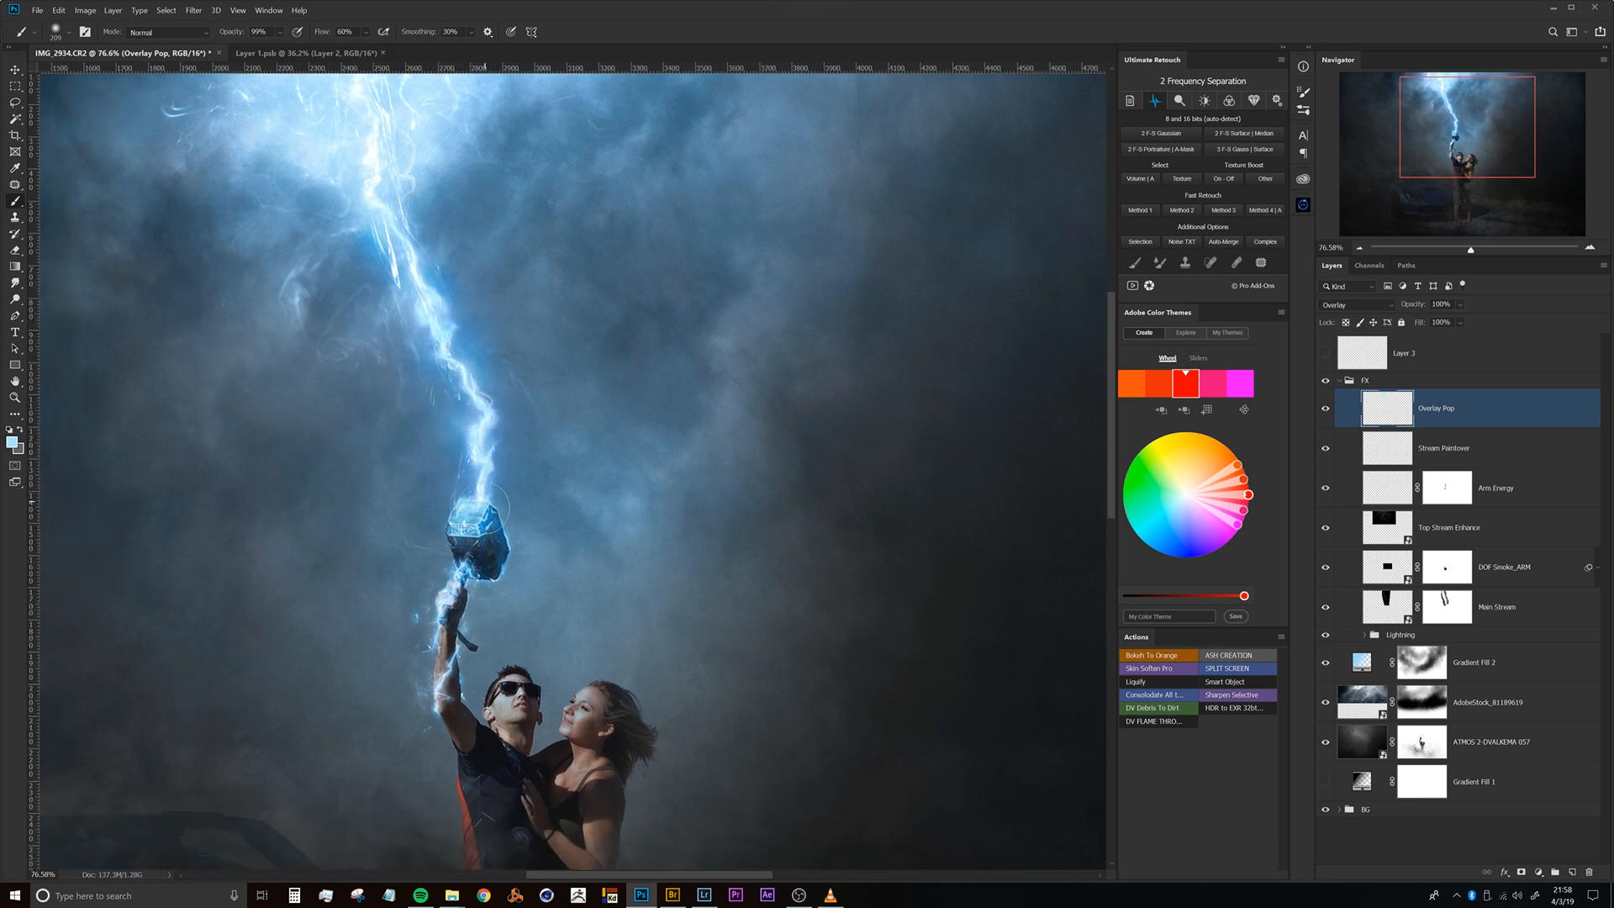
Try large soft glow dabs around the hammer and the lower part of the lightning bolt.
mouse_move(471, 526)
left_mouse_down()
mouse_move(555, 498)
mouse_move(501, 542)
left_mouse_up()
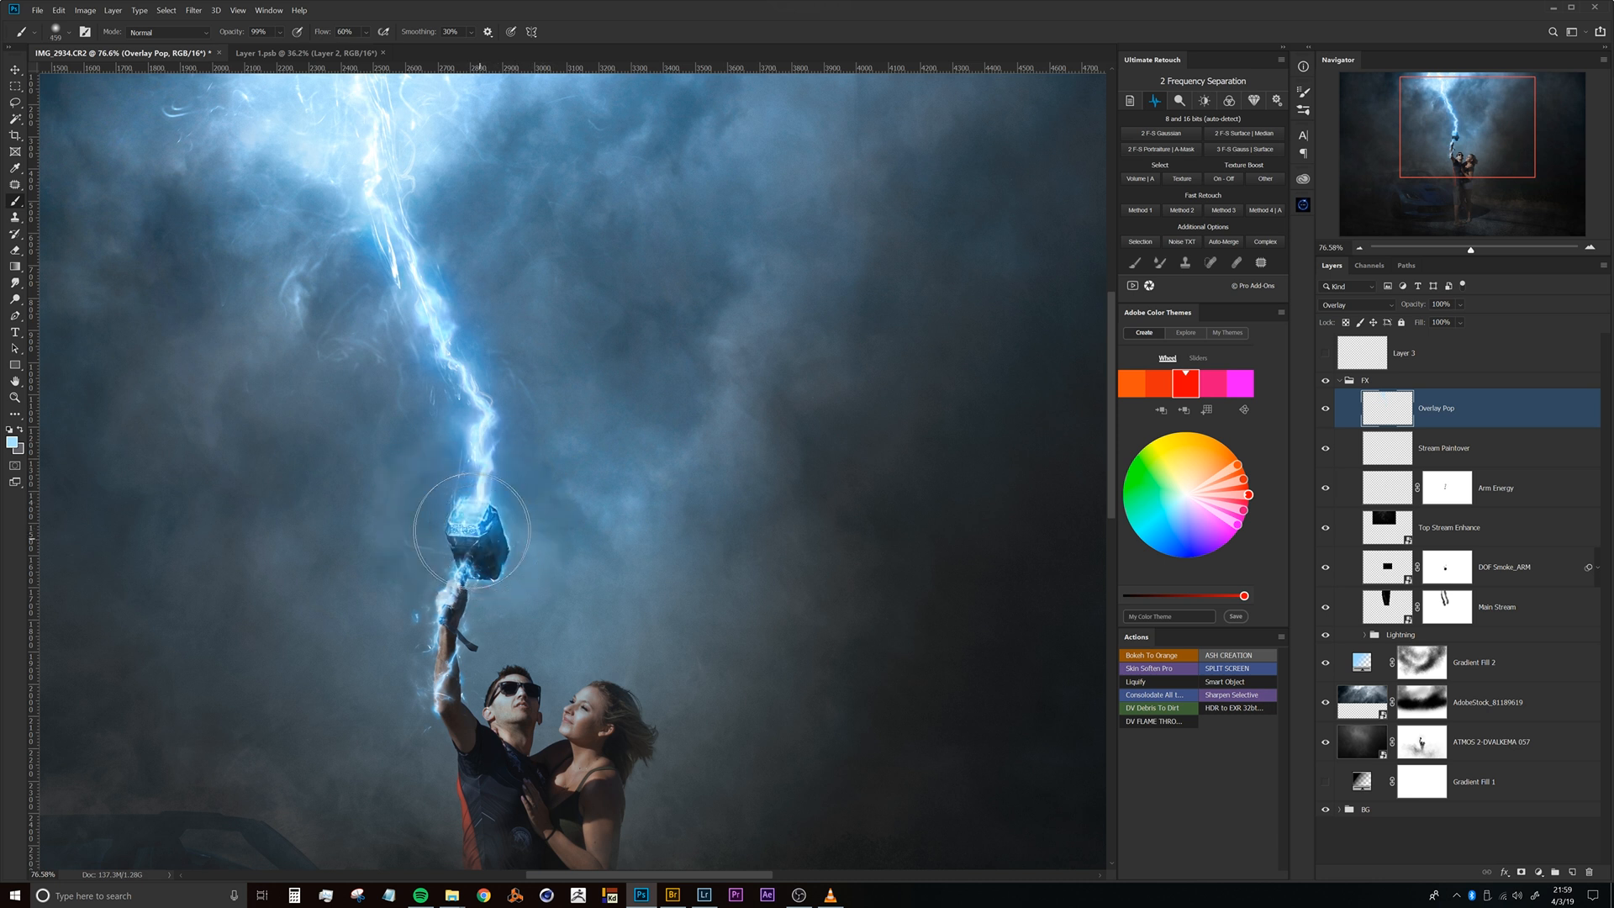
left_click(473, 526)
left_click_drag(553, 504, 551, 416)
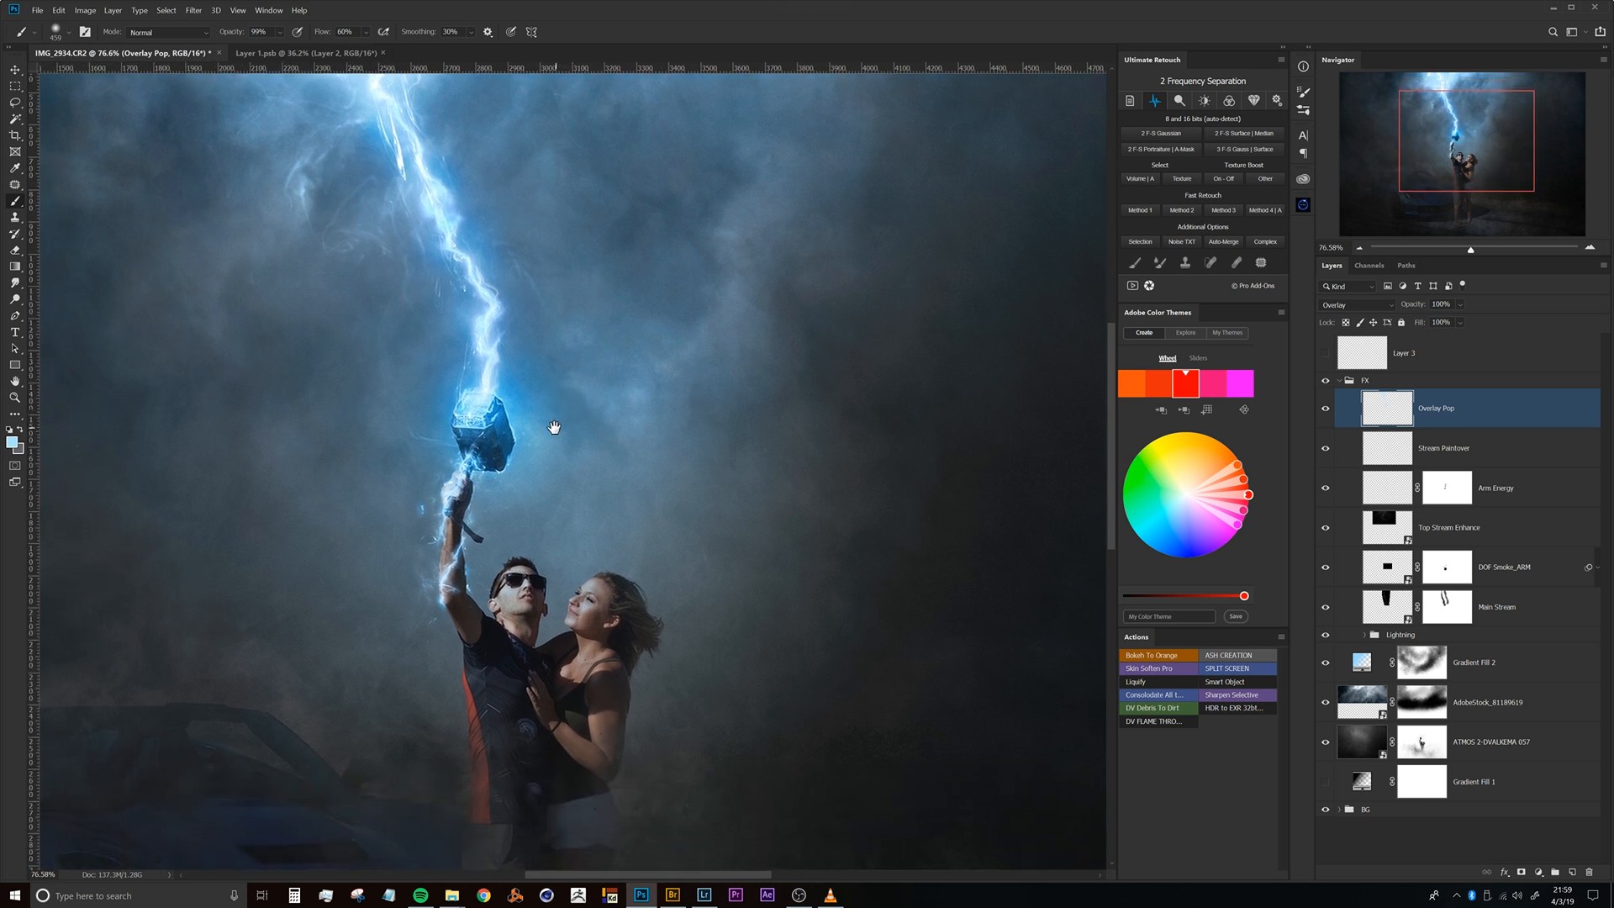
left_click_drag(533, 356, 580, 337)
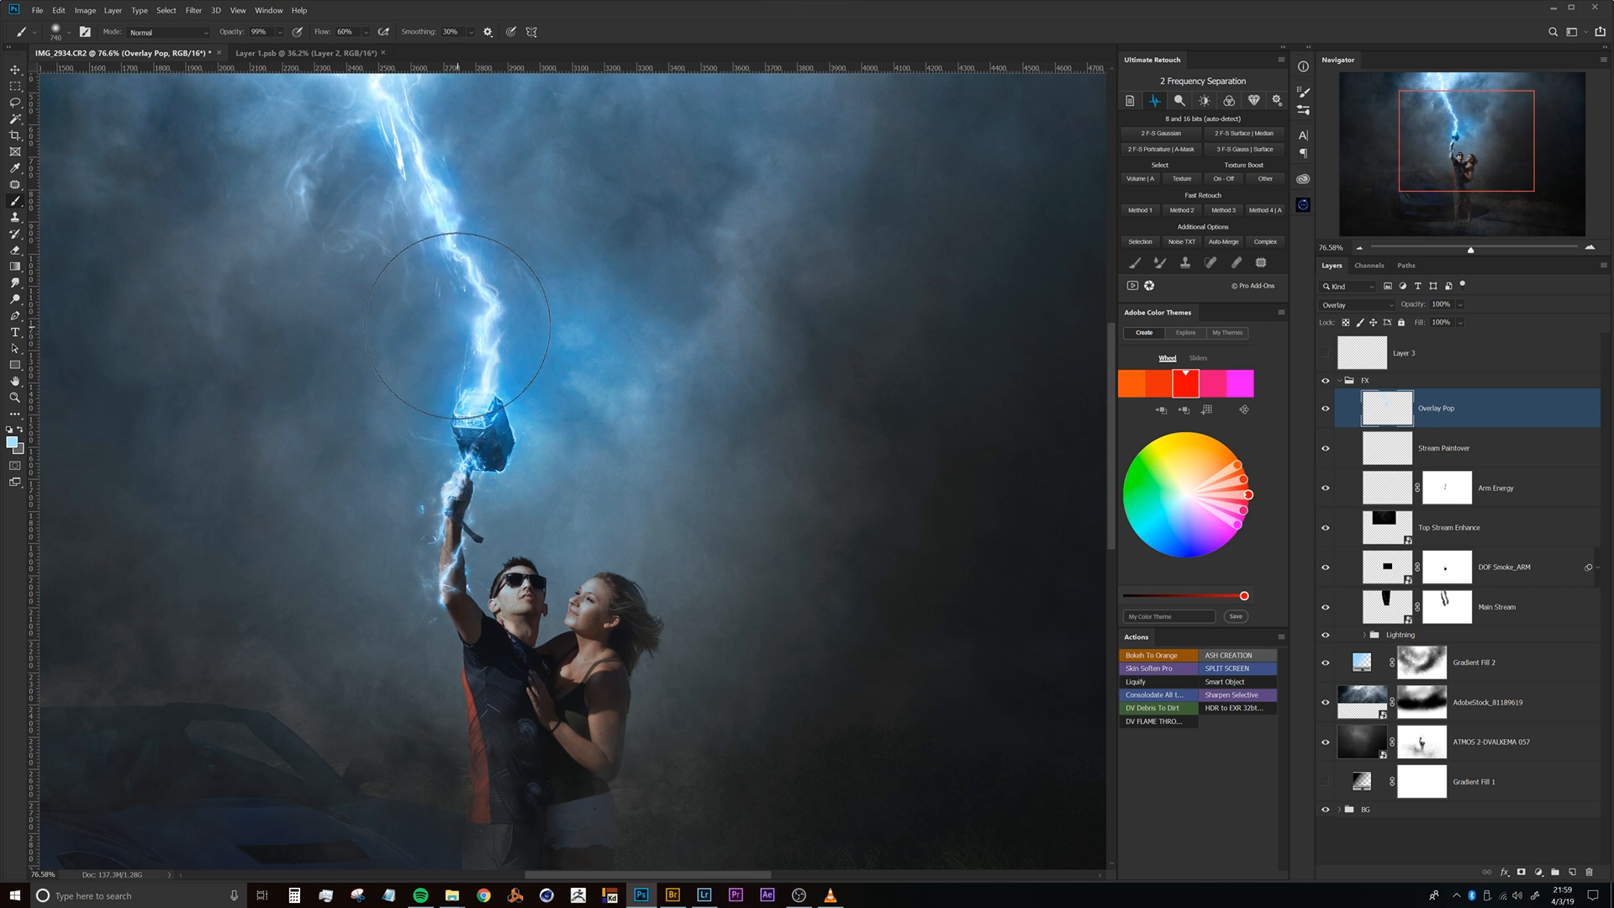
left_click(430, 358)
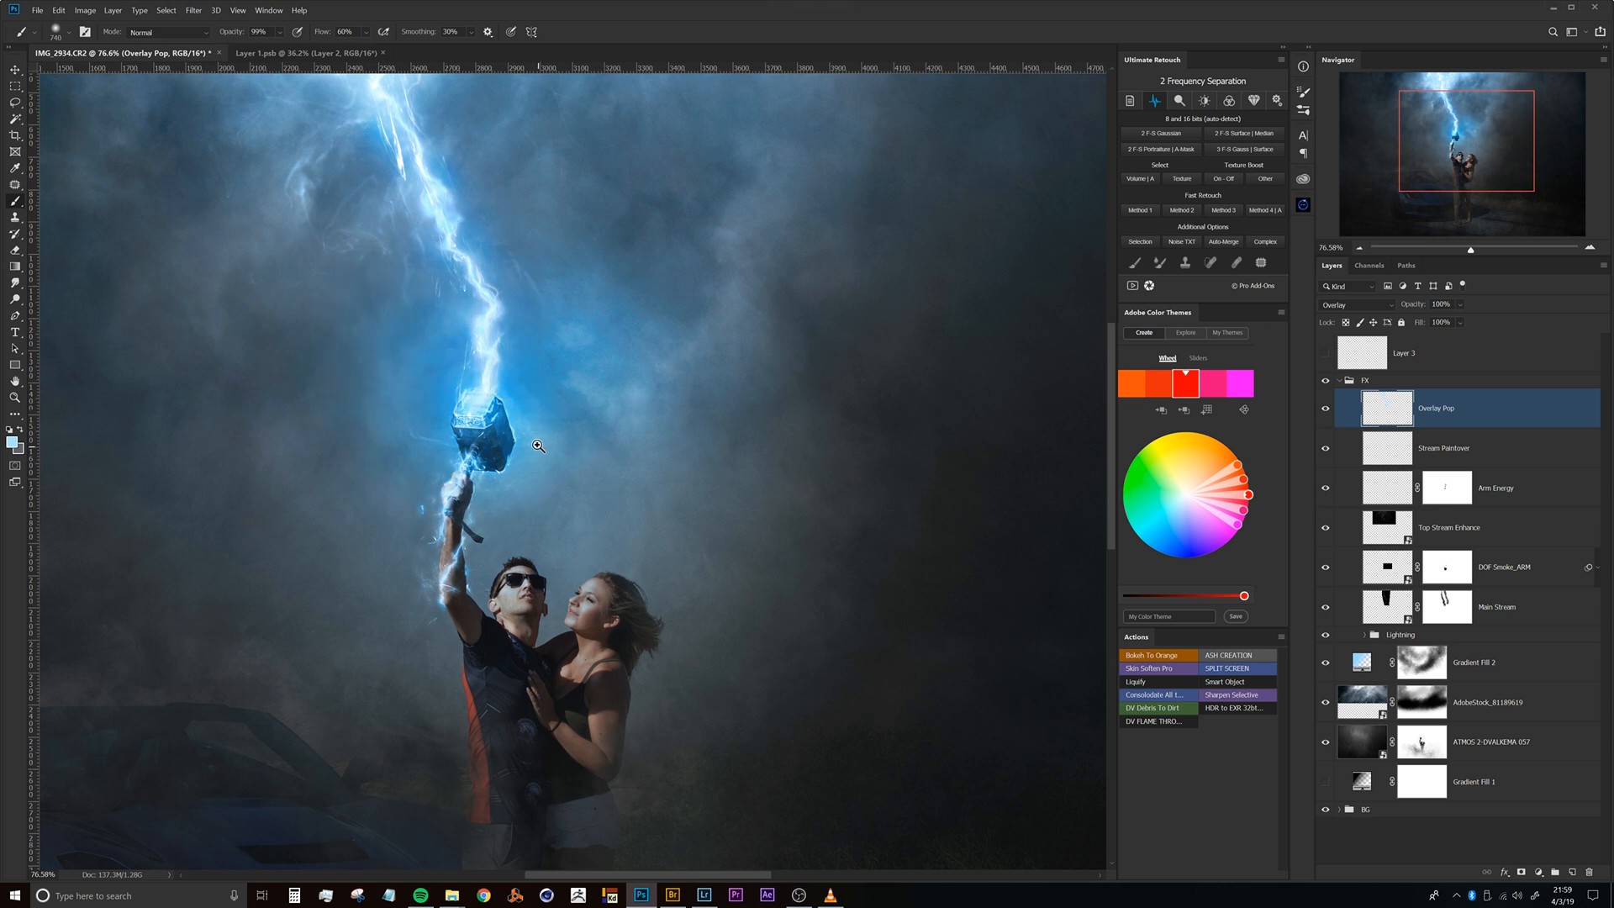
left_click_drag(528, 442, 421, 470)
left_click_drag(554, 409, 631, 404)
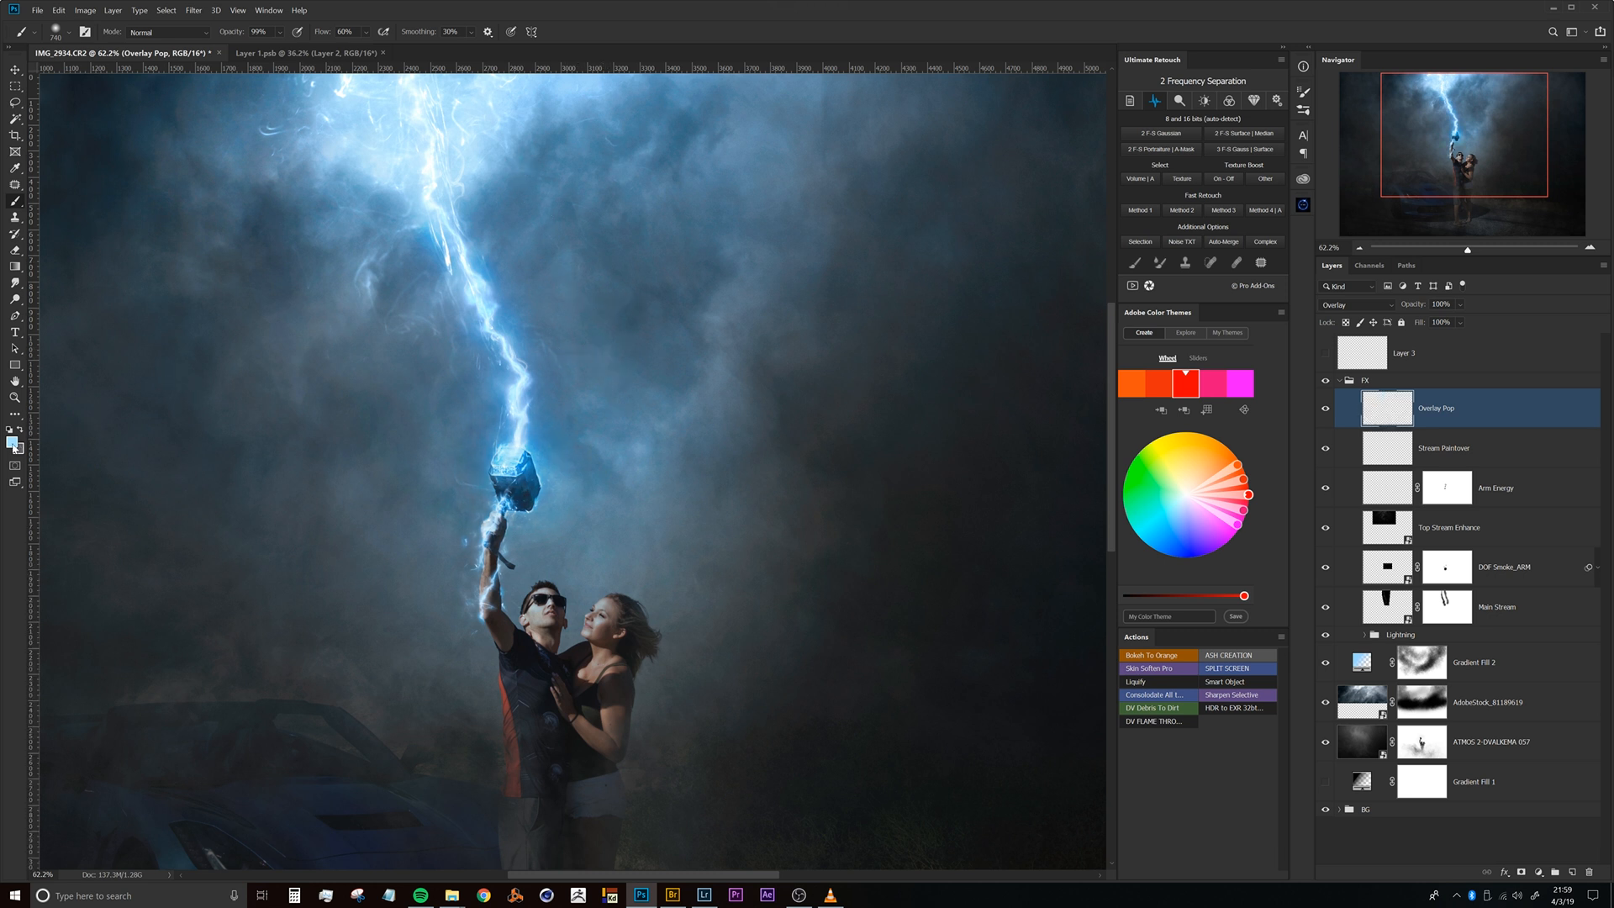
Set the foreground colour to a very pale blue, #e7f0ff.
left_click(13, 443)
left_click_drag(1074, 441, 1062, 436)
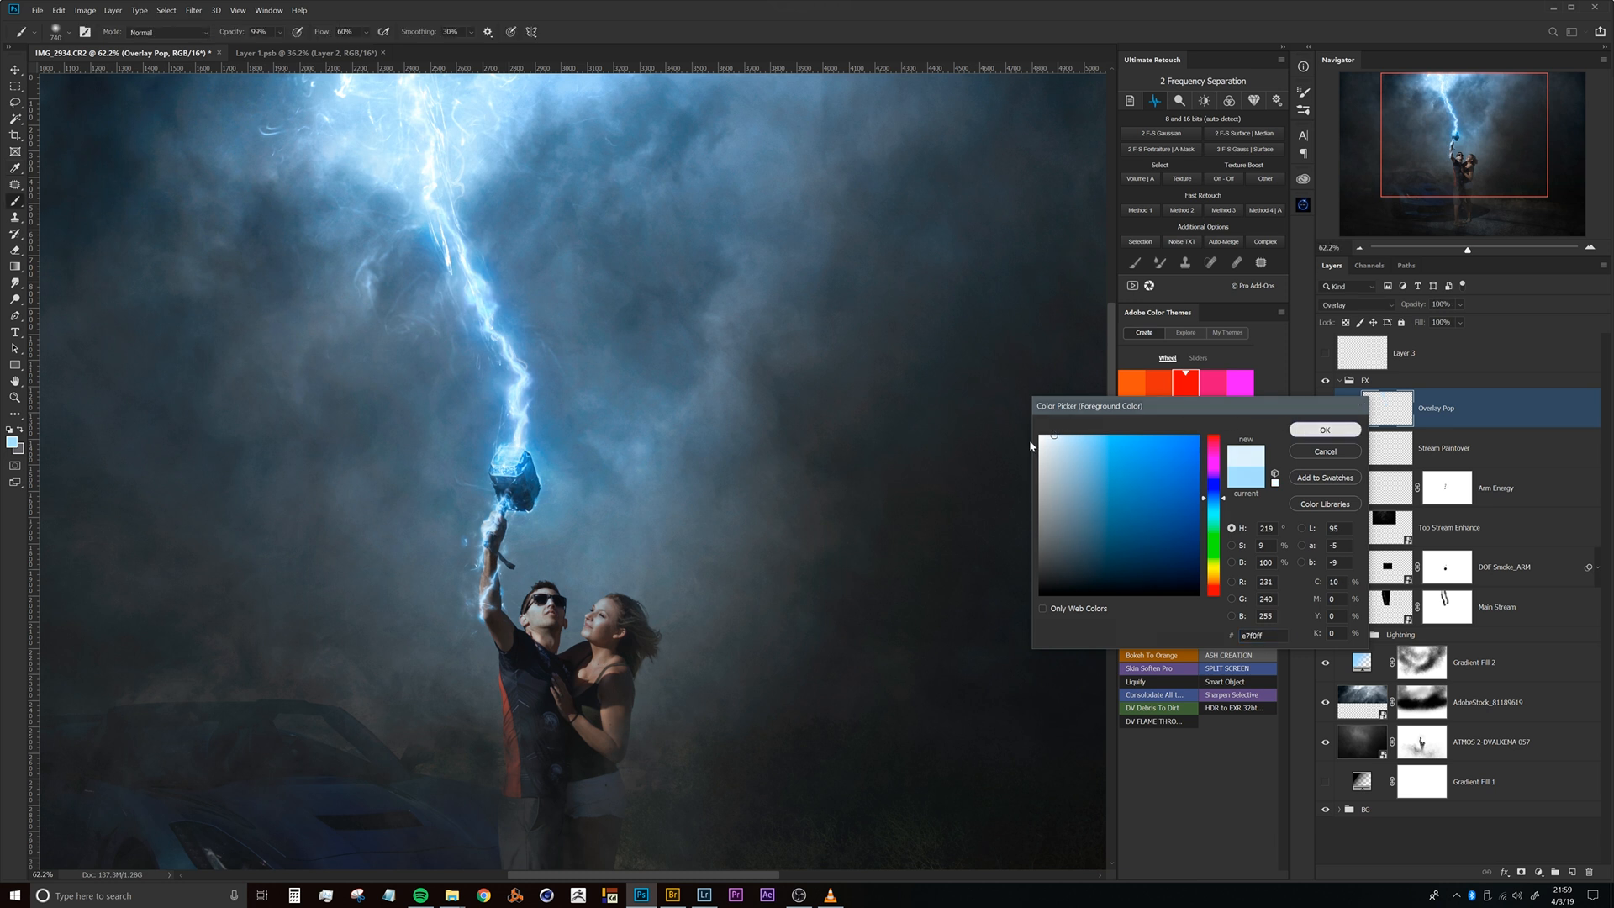
left_click(1299, 428)
Enlarge the soft brush well beyond the hammer's size and dab a broad, faint glow around the hammer.
left_click_drag(515, 433, 603, 404)
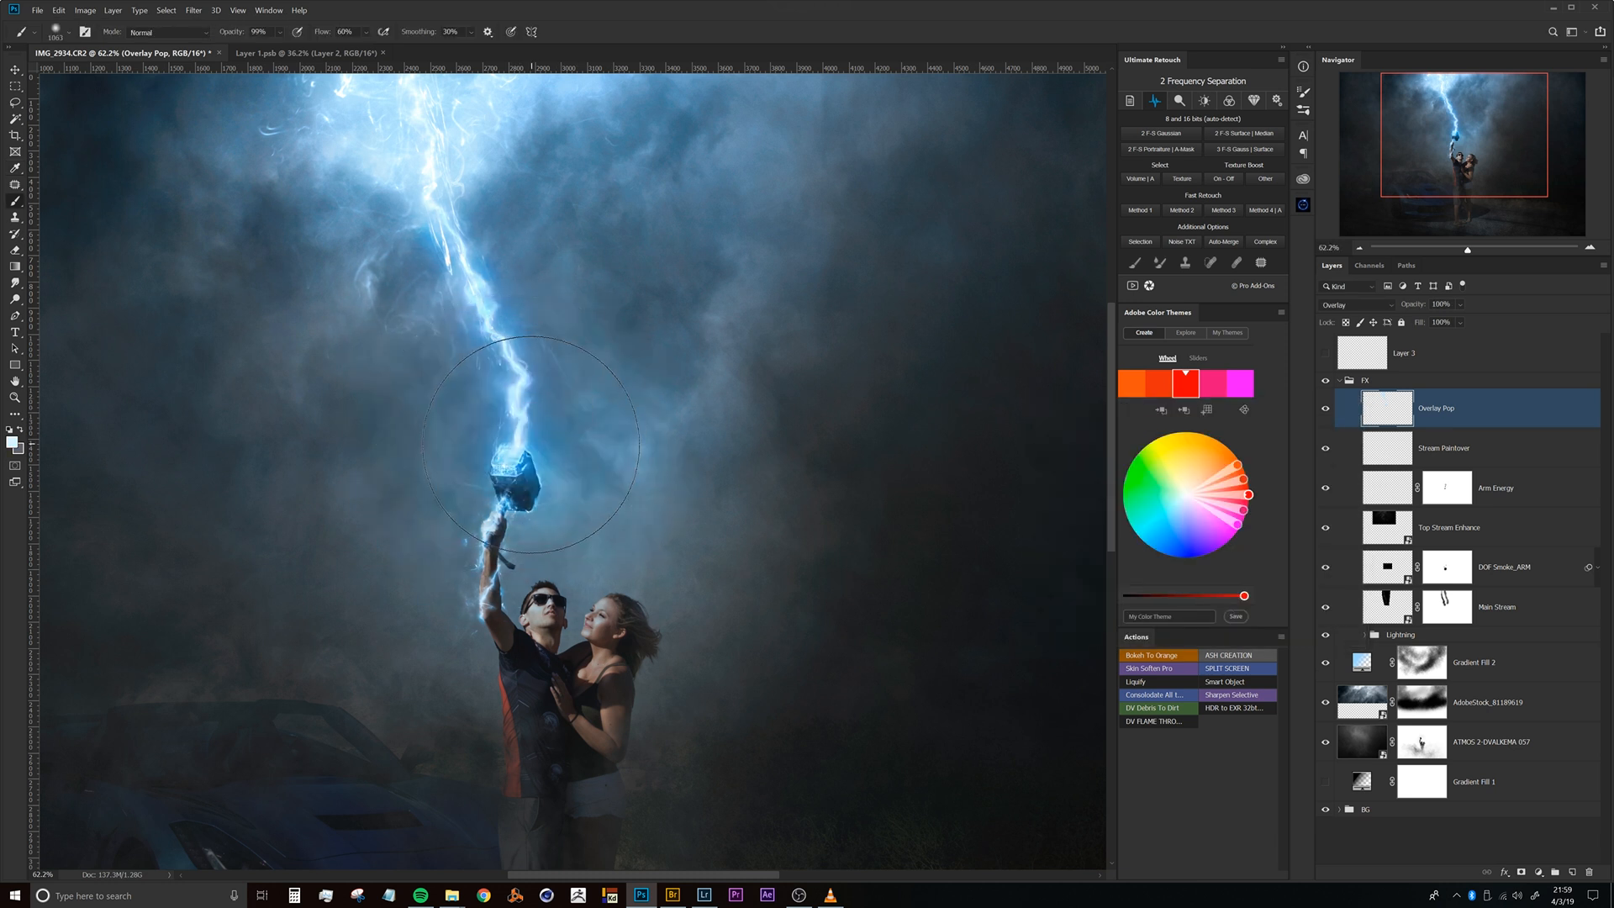
left_click(519, 486)
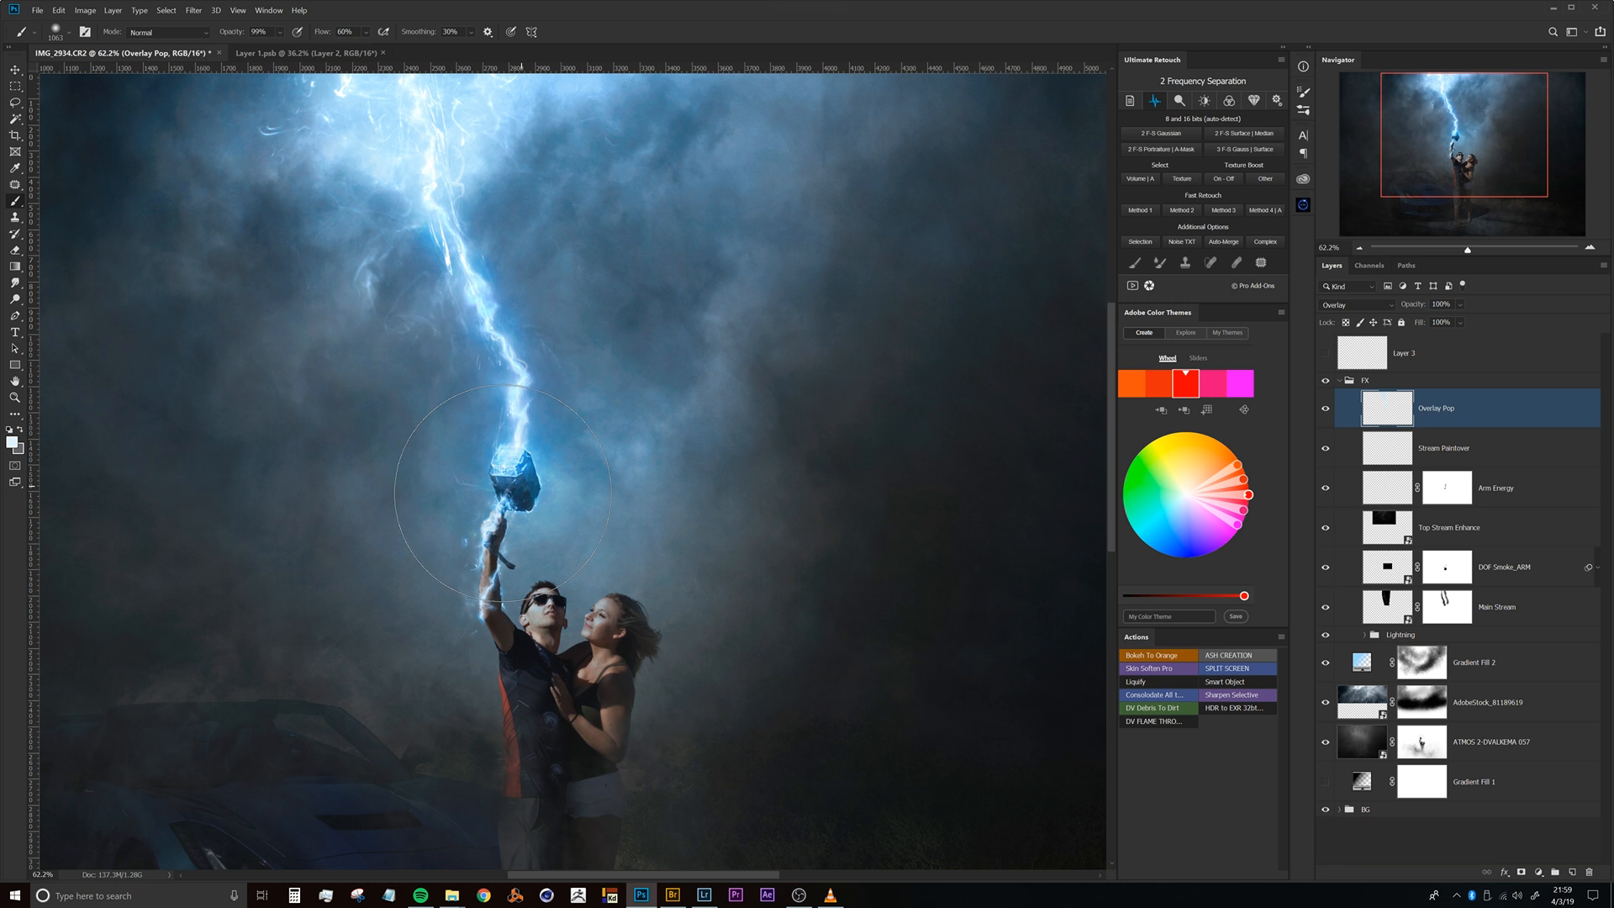
left_click(511, 489)
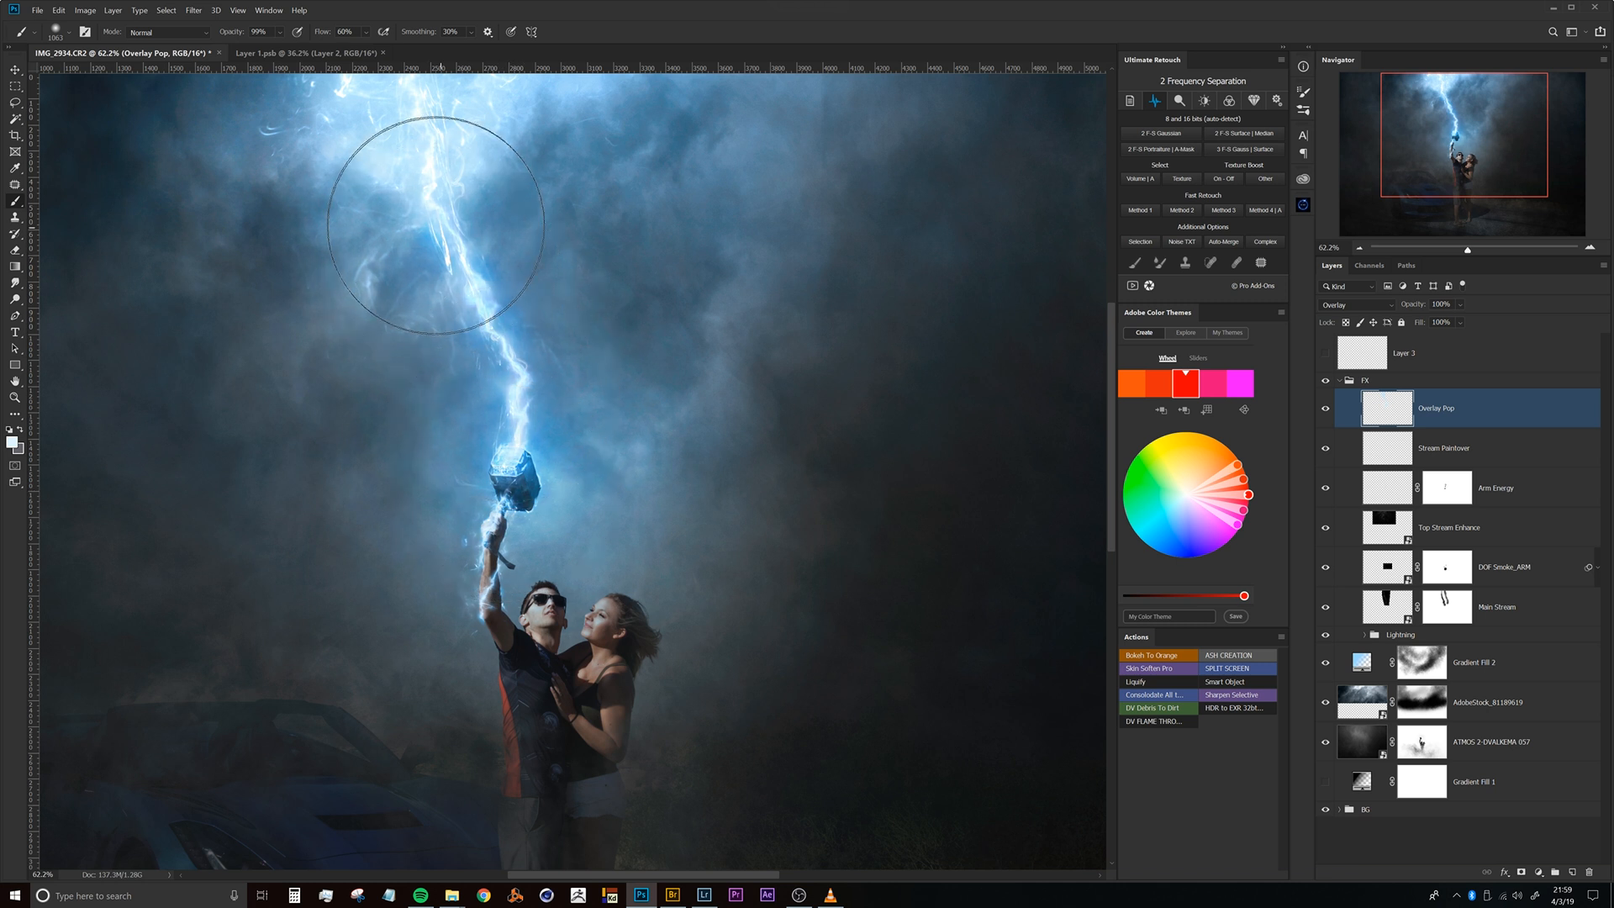
Reduce the soft brush size and brighten the storm clouds on both sides of the lightning bolt.
scroll(415, 238, "up", 3)
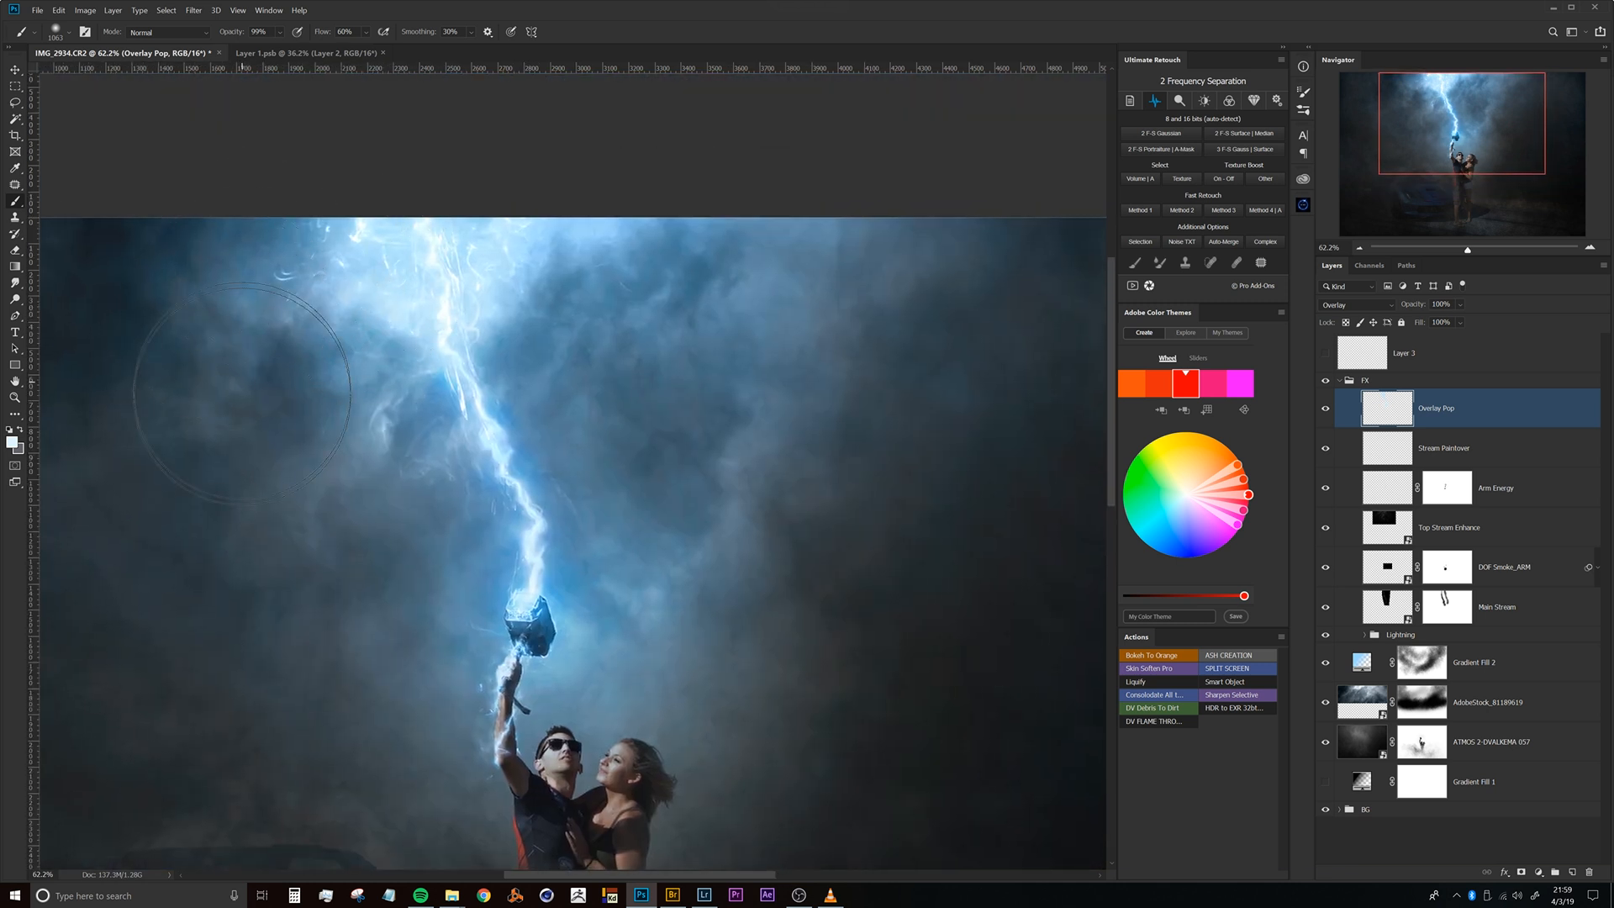
left_click_drag(276, 410, 165, 429)
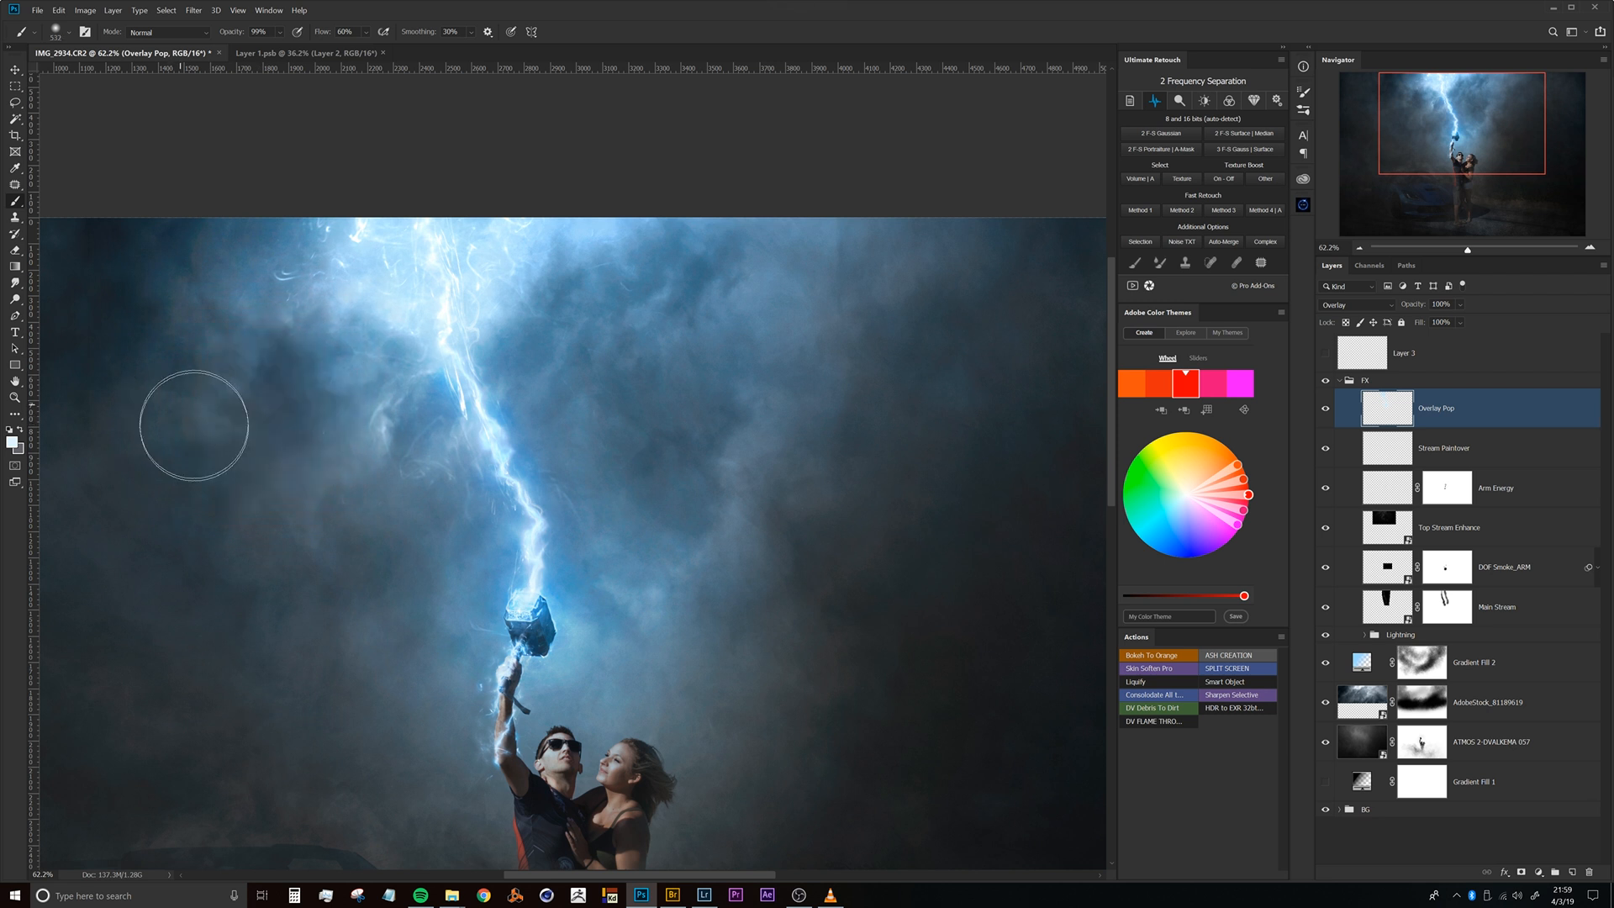
left_click_drag(360, 481, 324, 583)
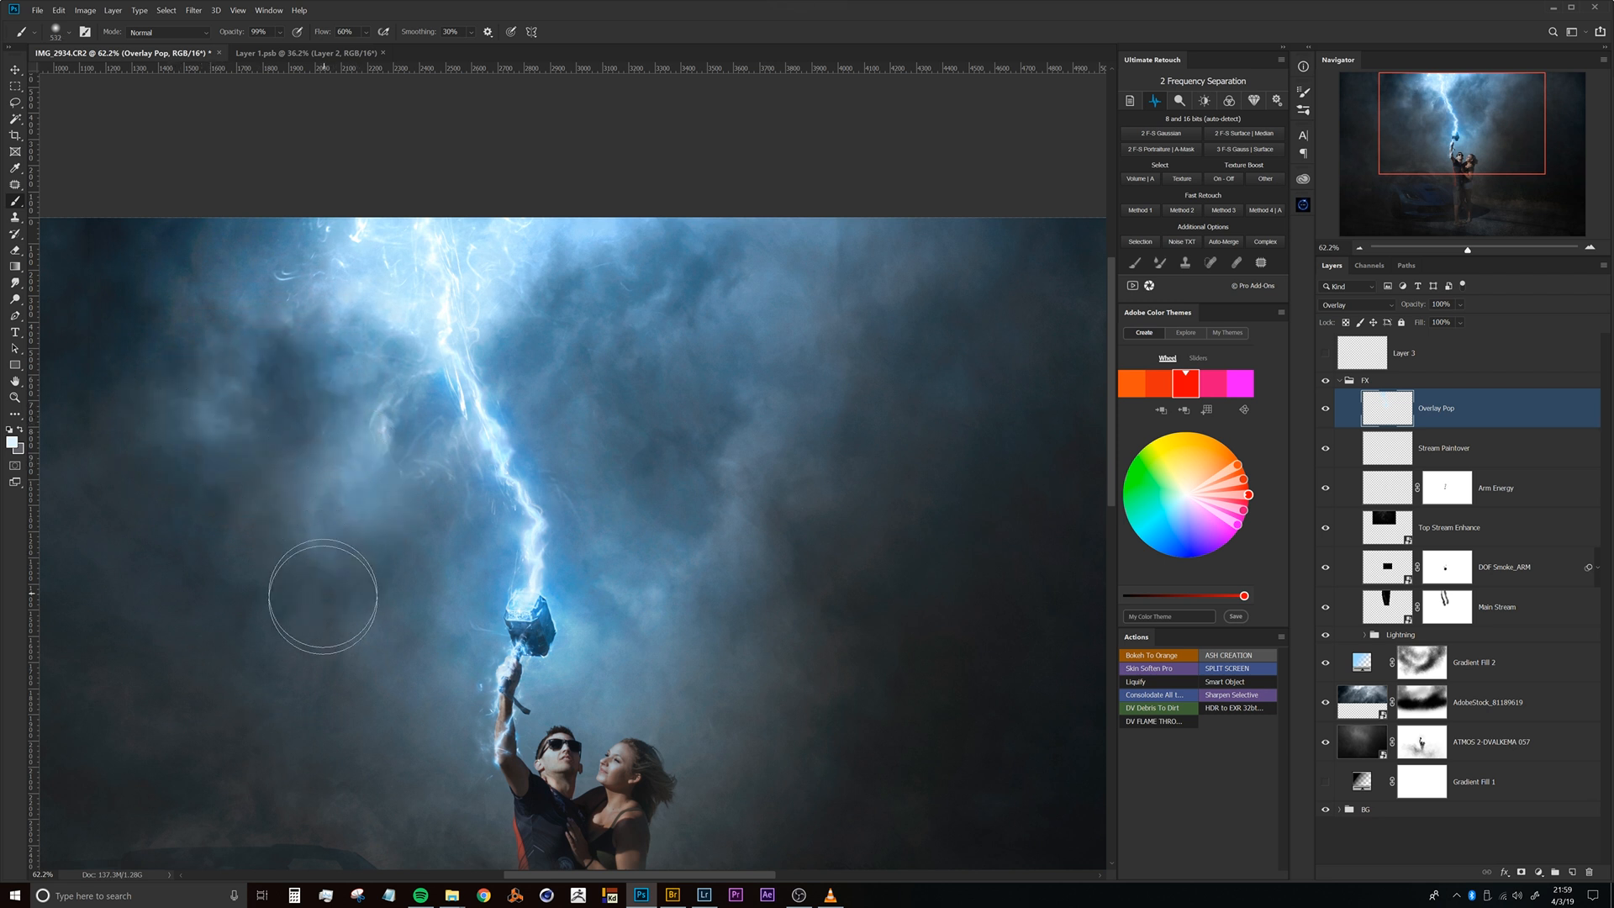
mouse_move(631, 383)
left_mouse_down()
mouse_move(596, 363)
mouse_move(592, 304)
left_mouse_up()
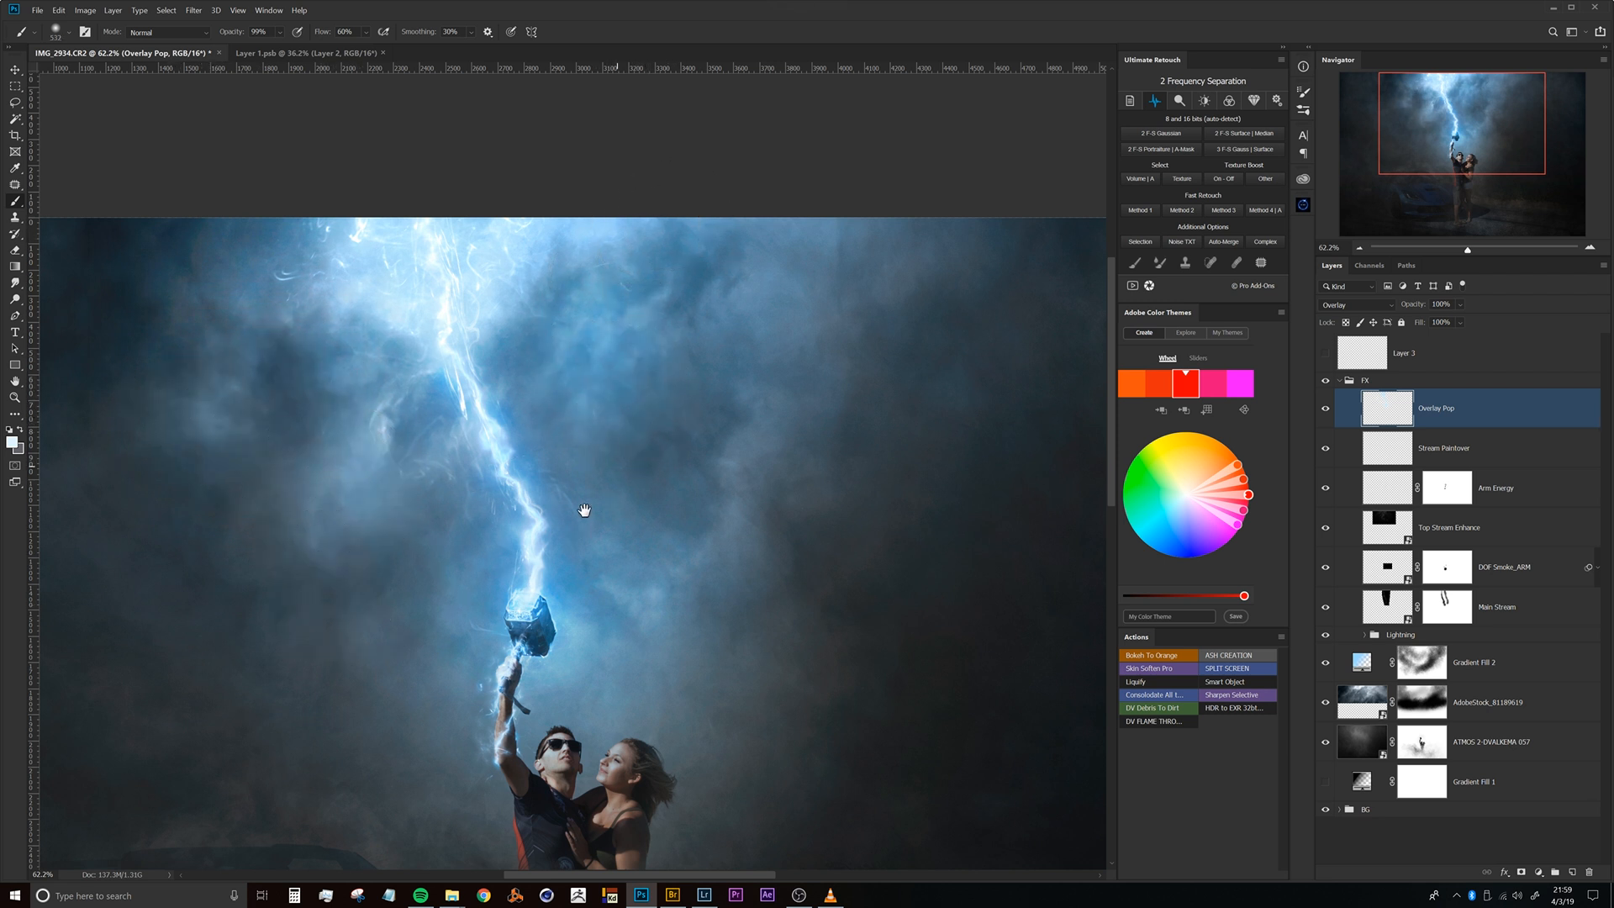
left_click_drag(584, 509, 523, 303)
mouse_move(677, 324)
left_mouse_down()
mouse_move(636, 326)
mouse_move(648, 356)
mouse_move(643, 341)
mouse_move(664, 343)
left_mouse_up()
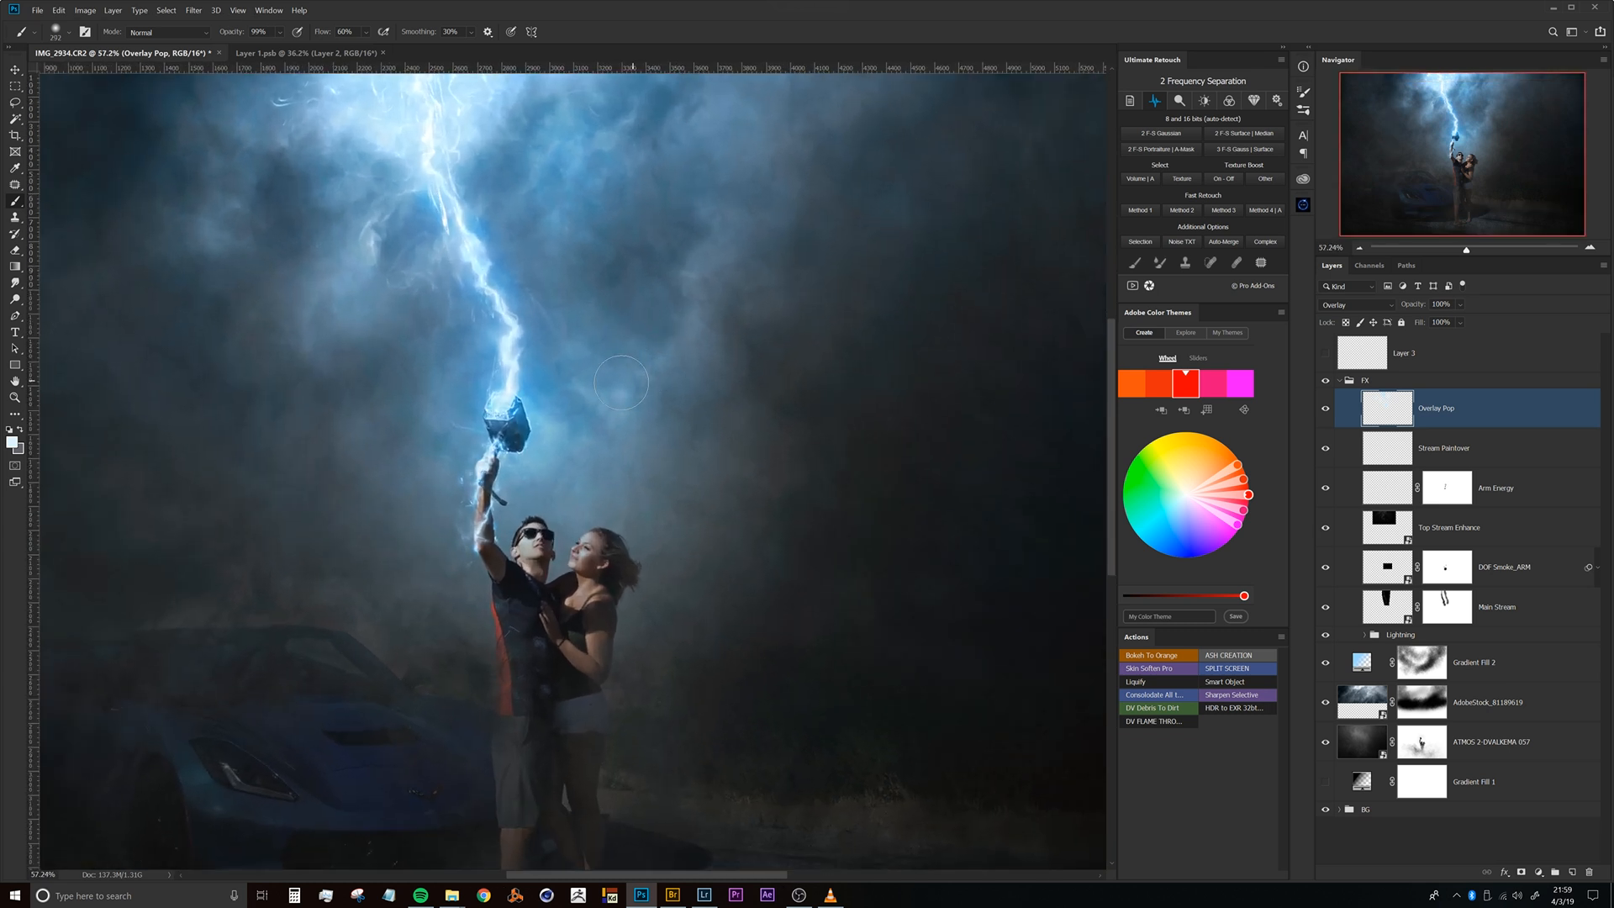
Choose a scattered, splash-like textured brush from the DV CUSTOM BRUSHES set.
right_click(613, 384)
left_click_drag(920, 635, 921, 505)
left_click(635, 601)
left_click(629, 500)
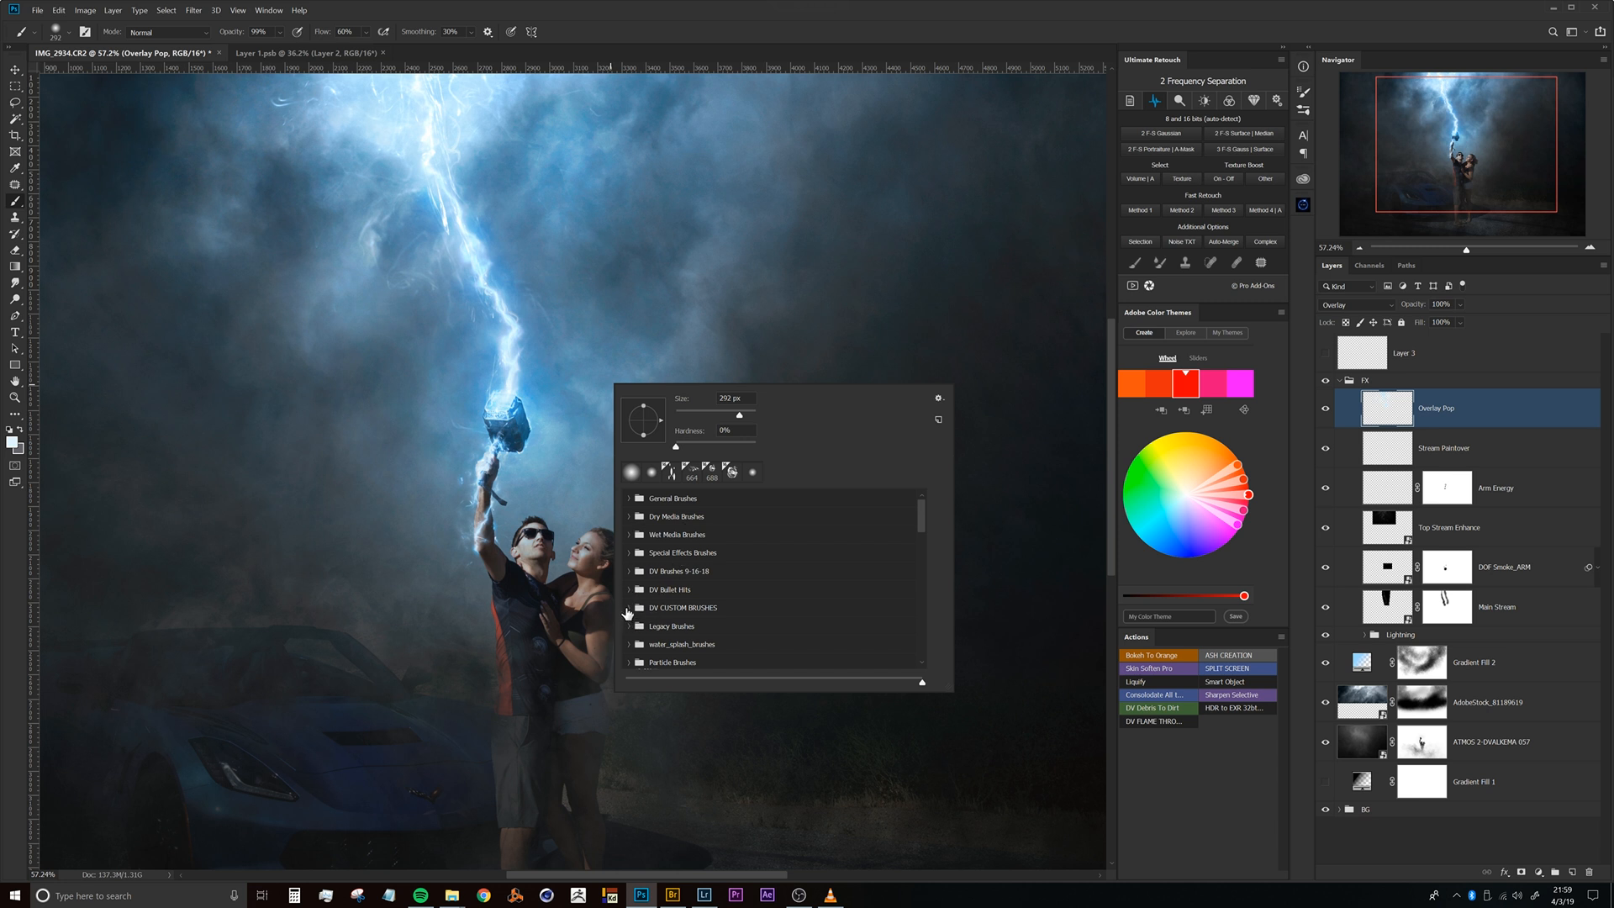
left_click(629, 609)
left_click_drag(919, 526, 920, 557)
double_click(763, 583)
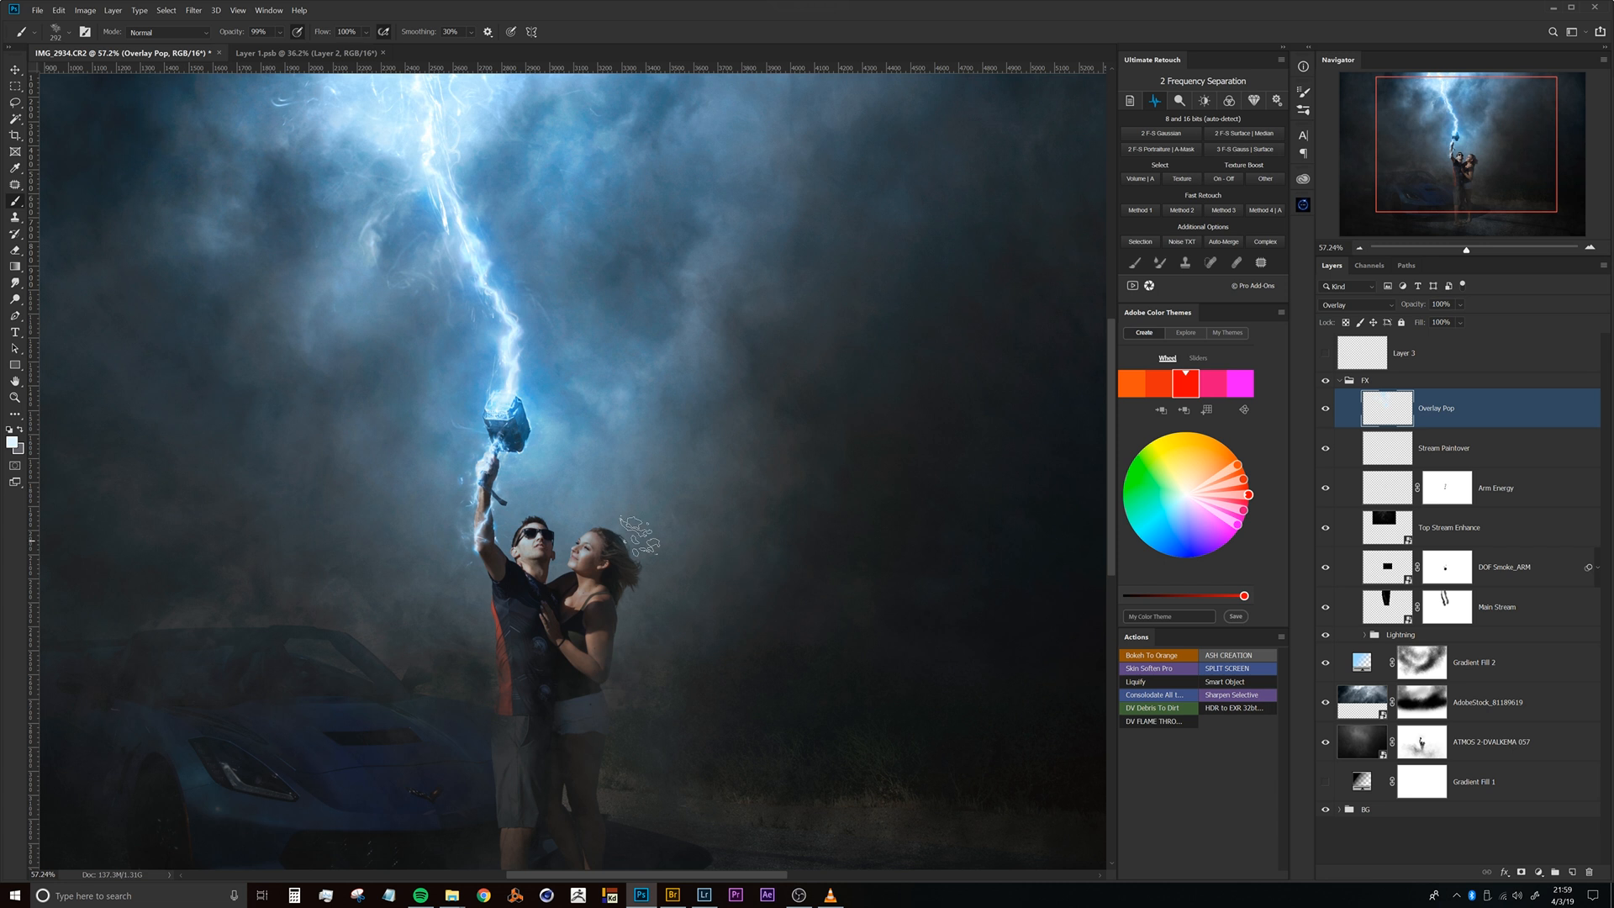
Try the textured brush at different sizes on the clouds beside the bolt, then undo its strokes.
left_click_drag(512, 409, 551, 400)
left_click_drag(728, 230, 711, 231)
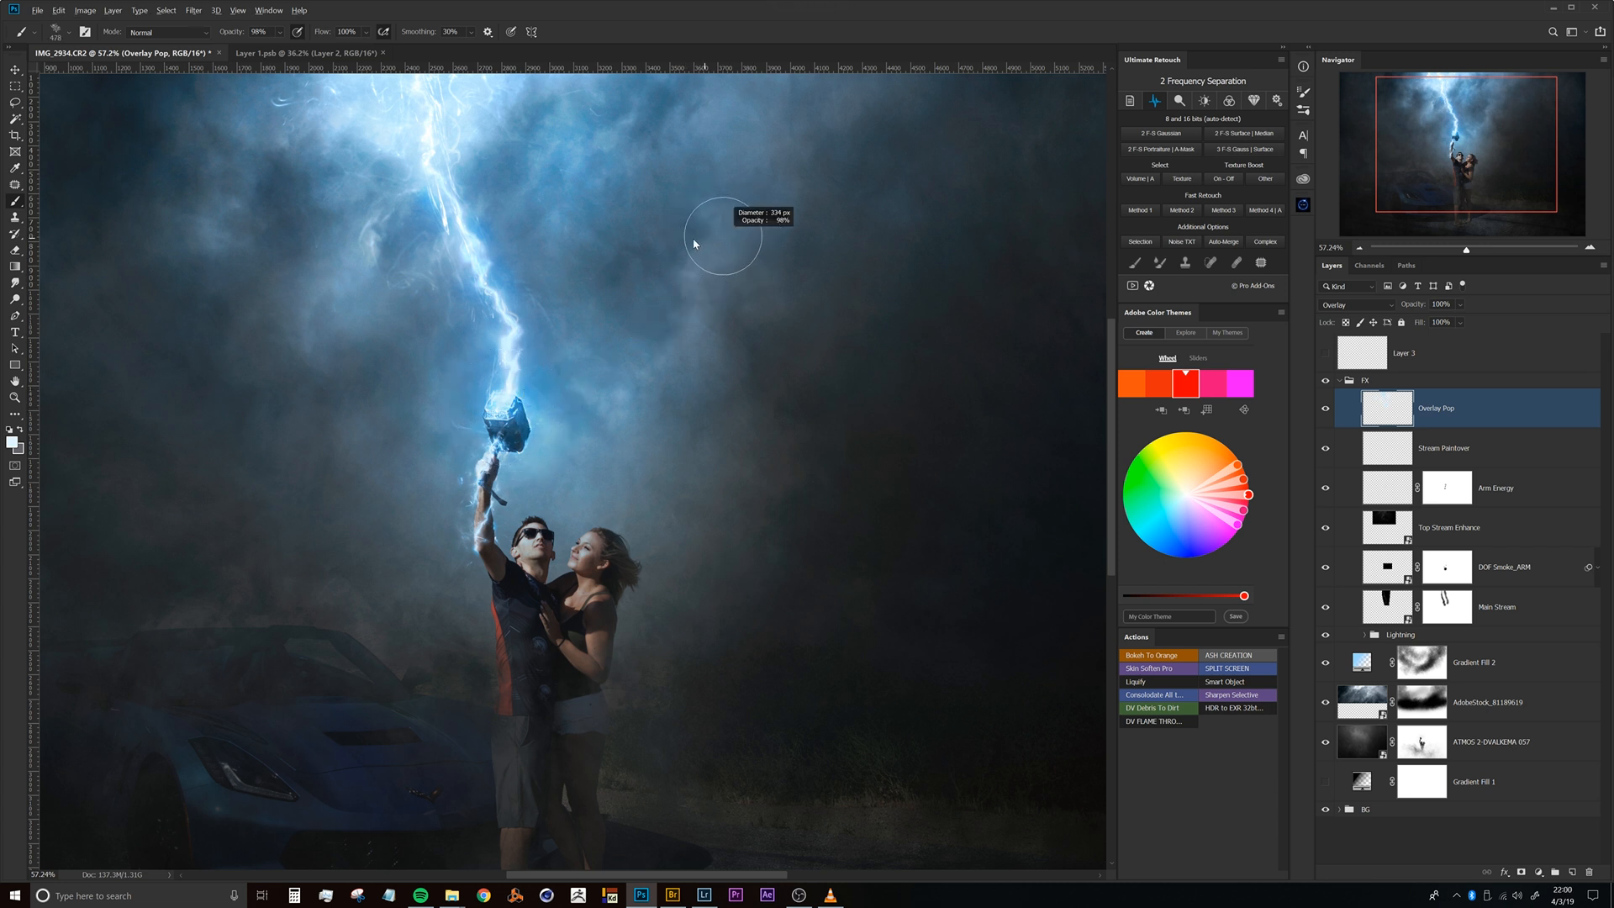
mouse_move(709, 245)
left_mouse_down()
mouse_move(691, 320)
mouse_move(652, 367)
left_mouse_up()
key("ctrl+z")
left_click_drag(700, 316, 732, 319)
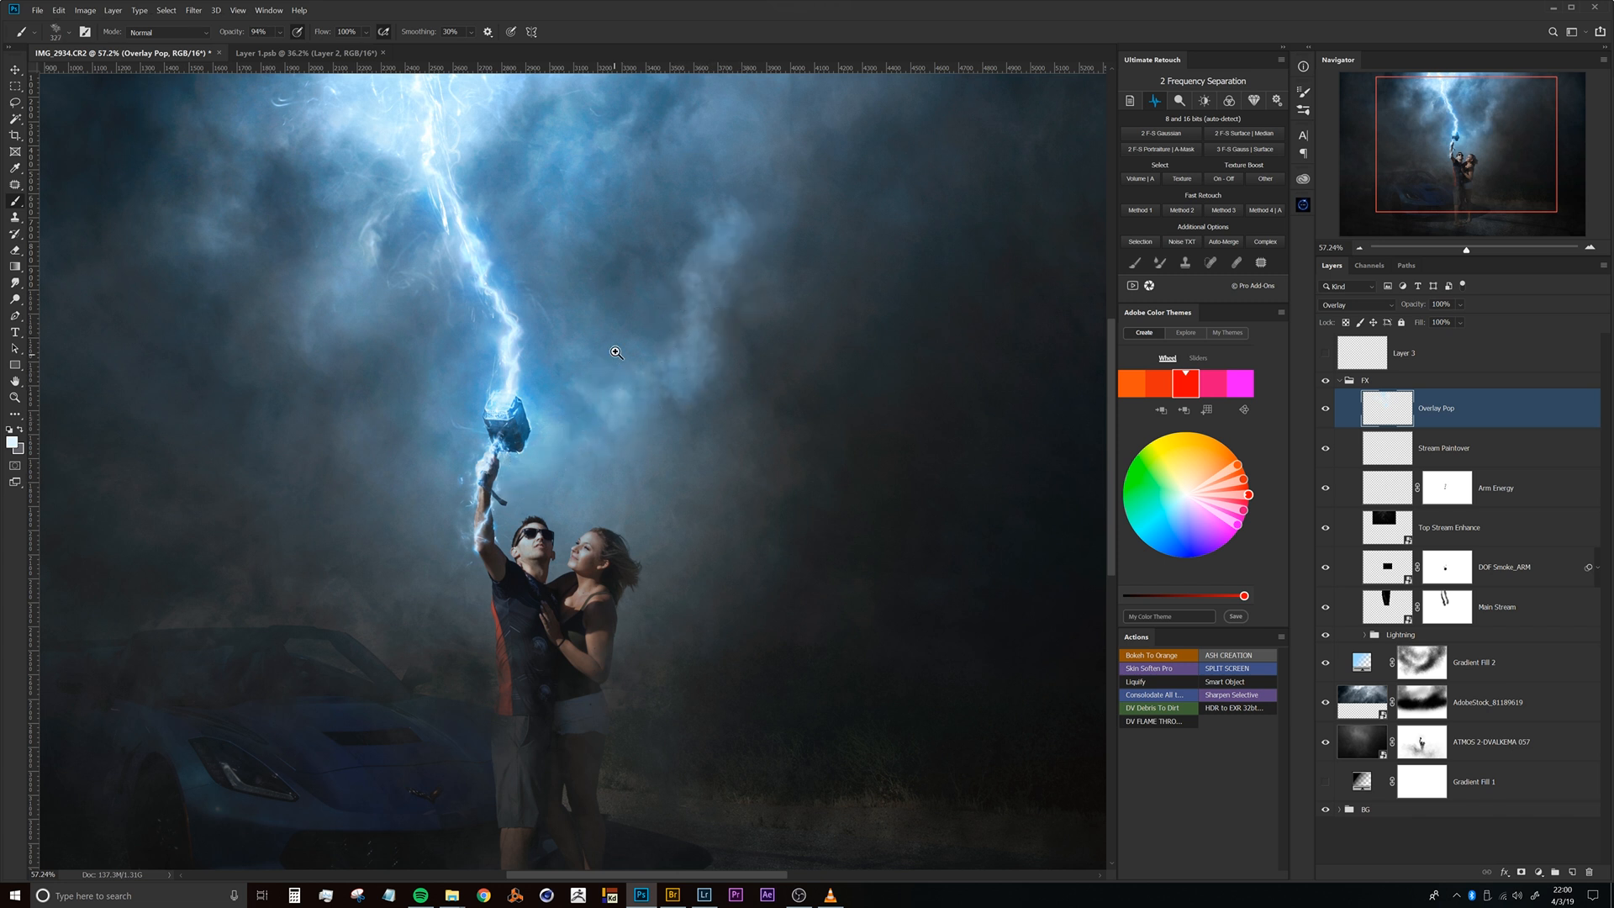
key("ctrl+z")
key("ctrl+z")
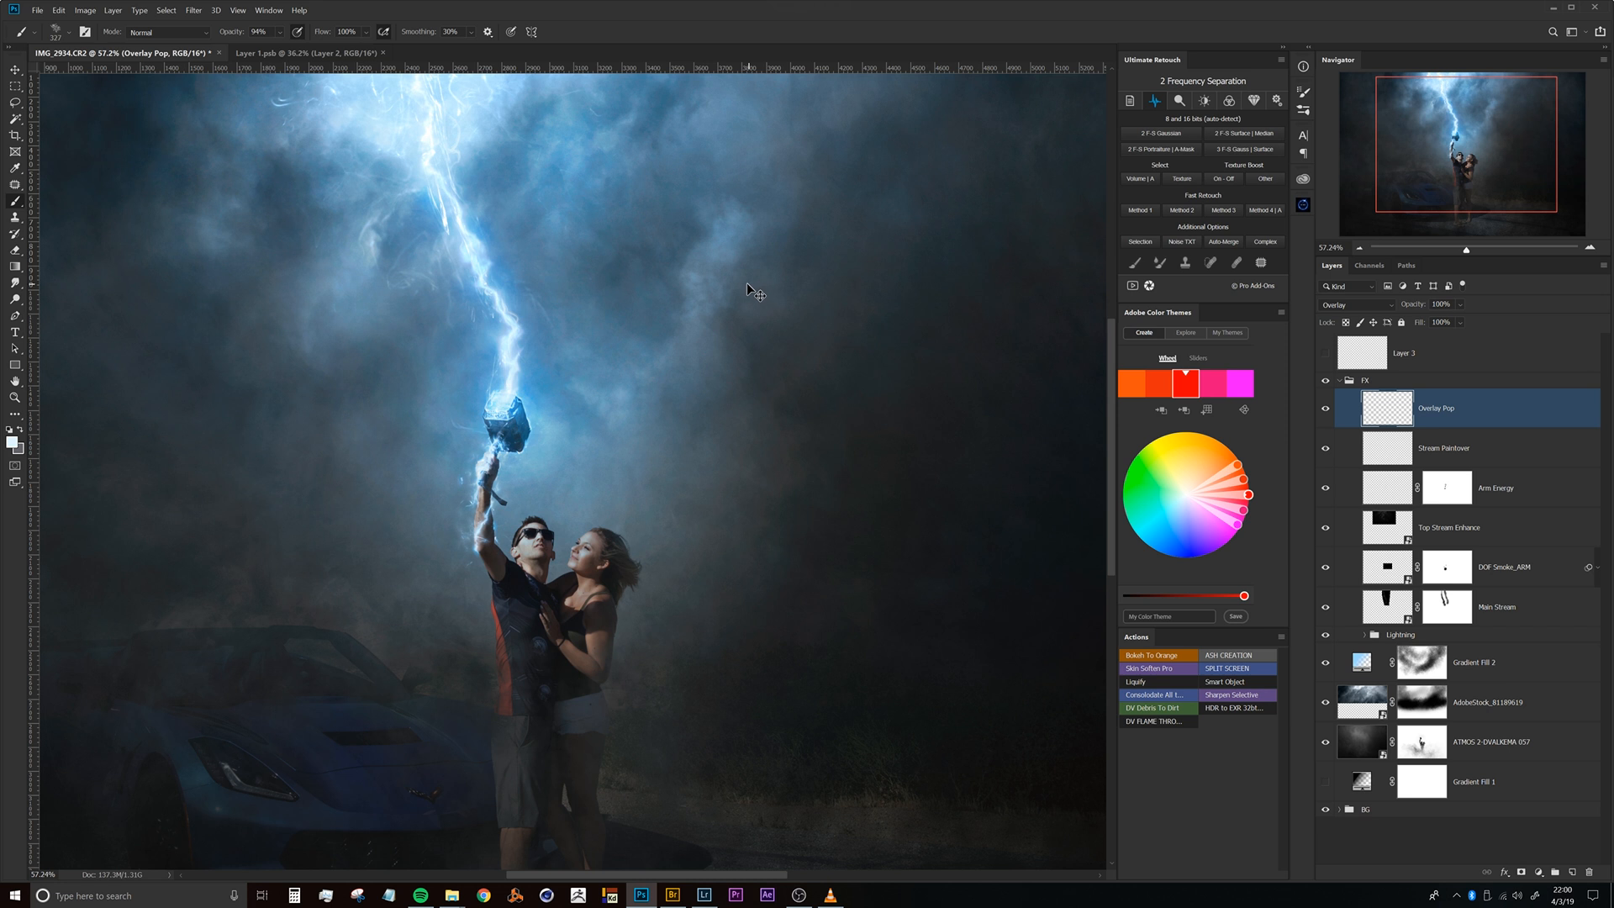
key("ctrl+z")
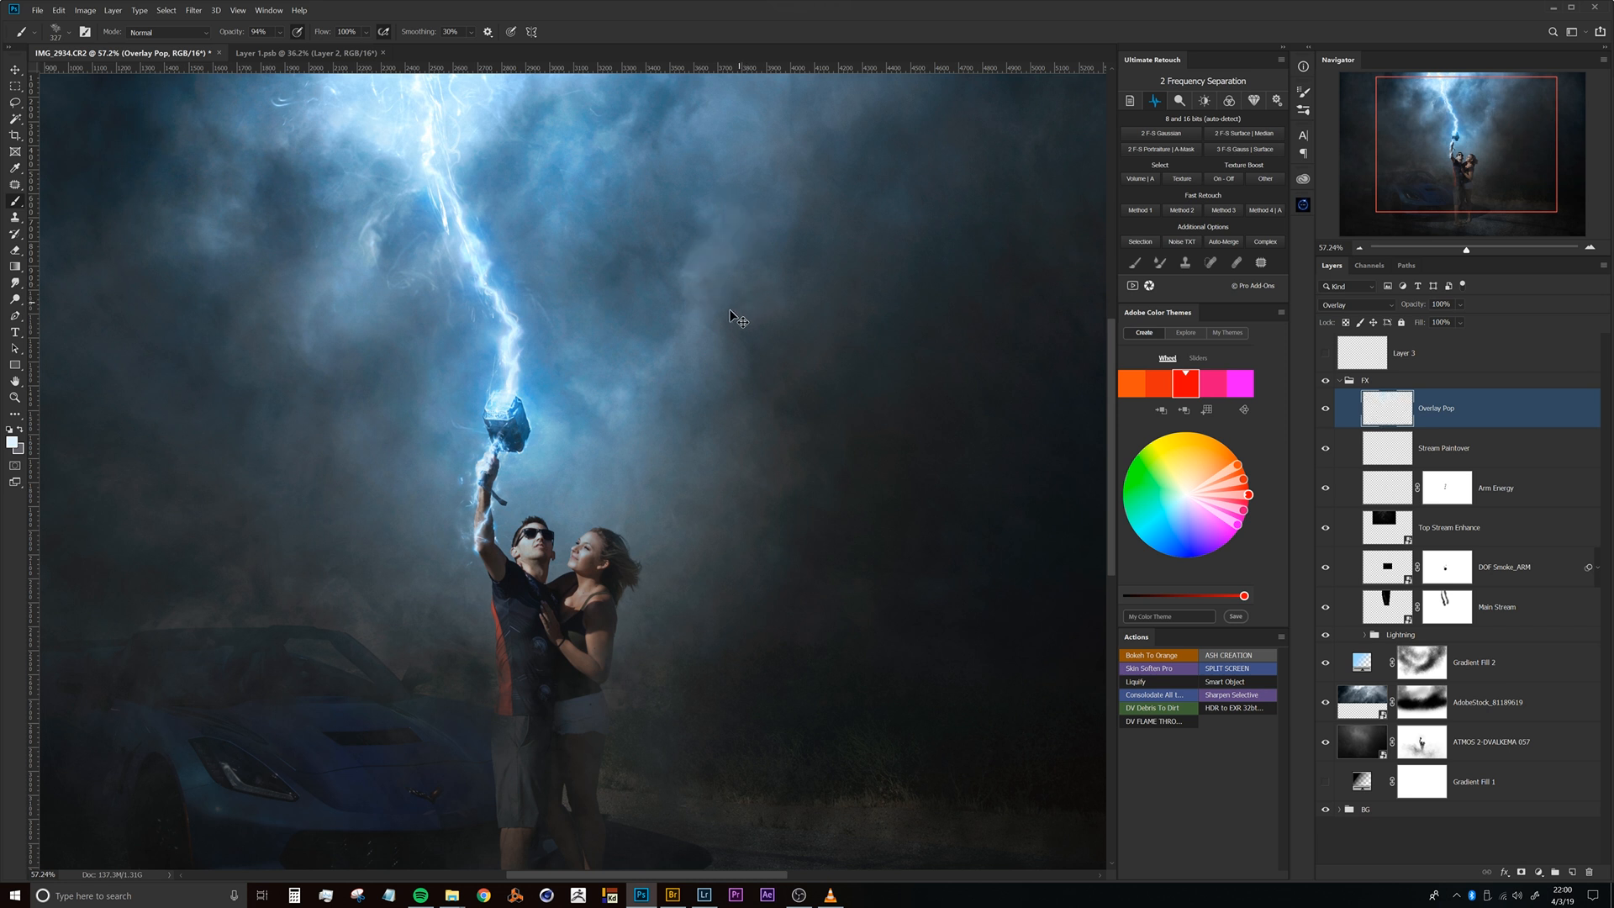
Switch to the DV_CloudTrails brush and paint soft highlights into the clouds beside the lightning bolt at 39% flow.
right_click(728, 317)
left_click_drag(1036, 477, 1035, 455)
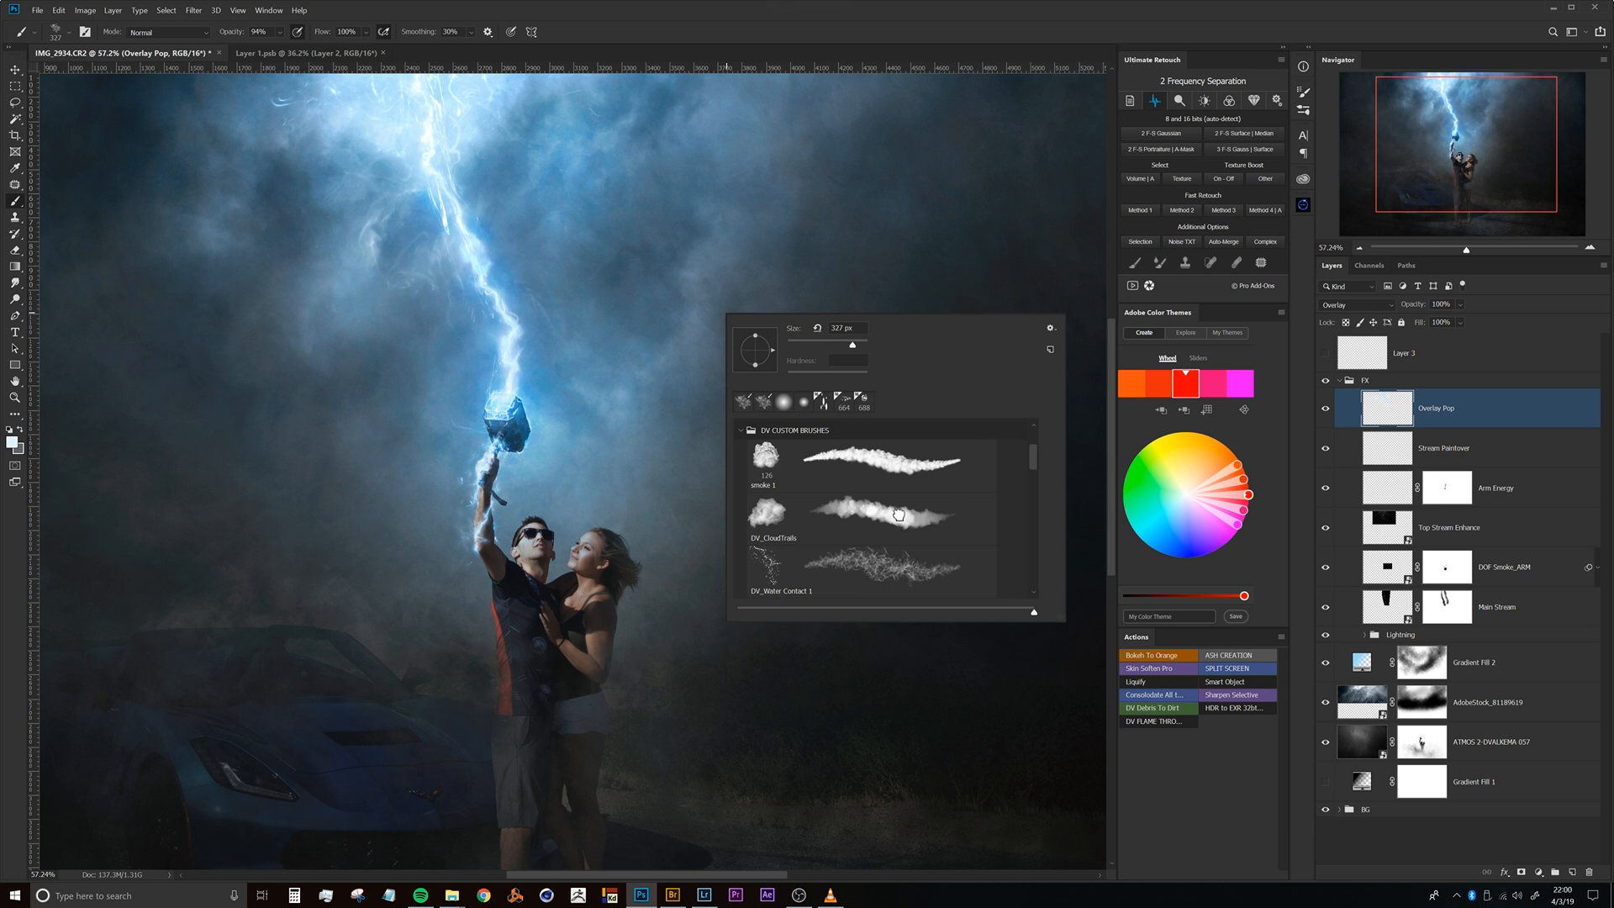
double_click(899, 514)
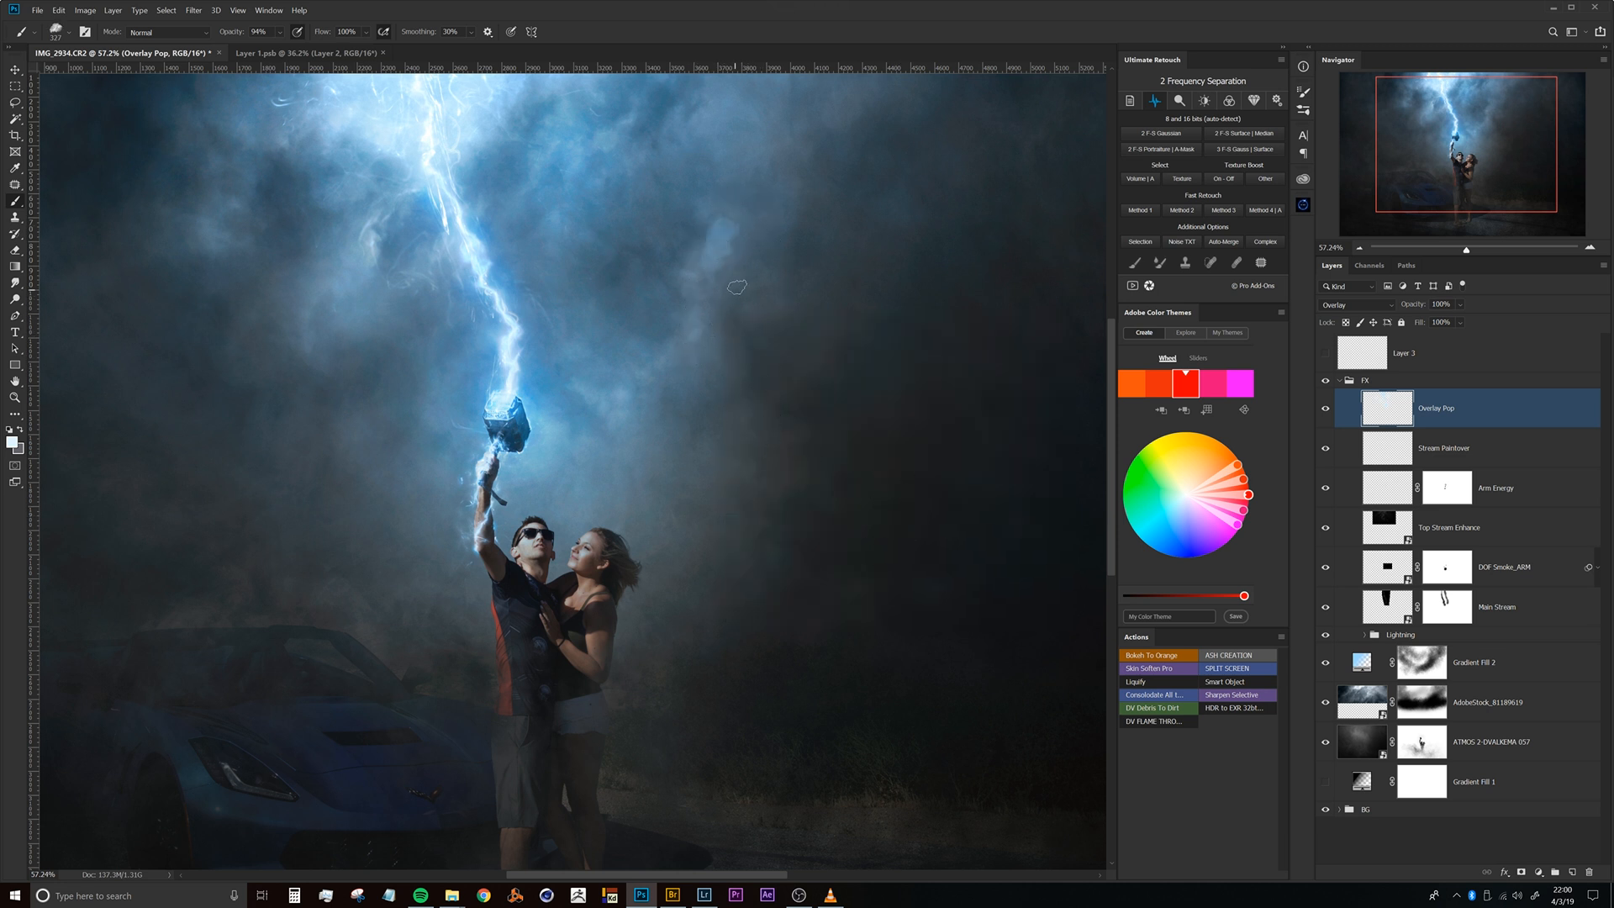
left_click_drag(713, 284, 787, 262)
left_click_drag(715, 209, 670, 400)
mouse_move(622, 332)
left_mouse_down()
mouse_move(550, 336)
mouse_move(626, 336)
left_mouse_up()
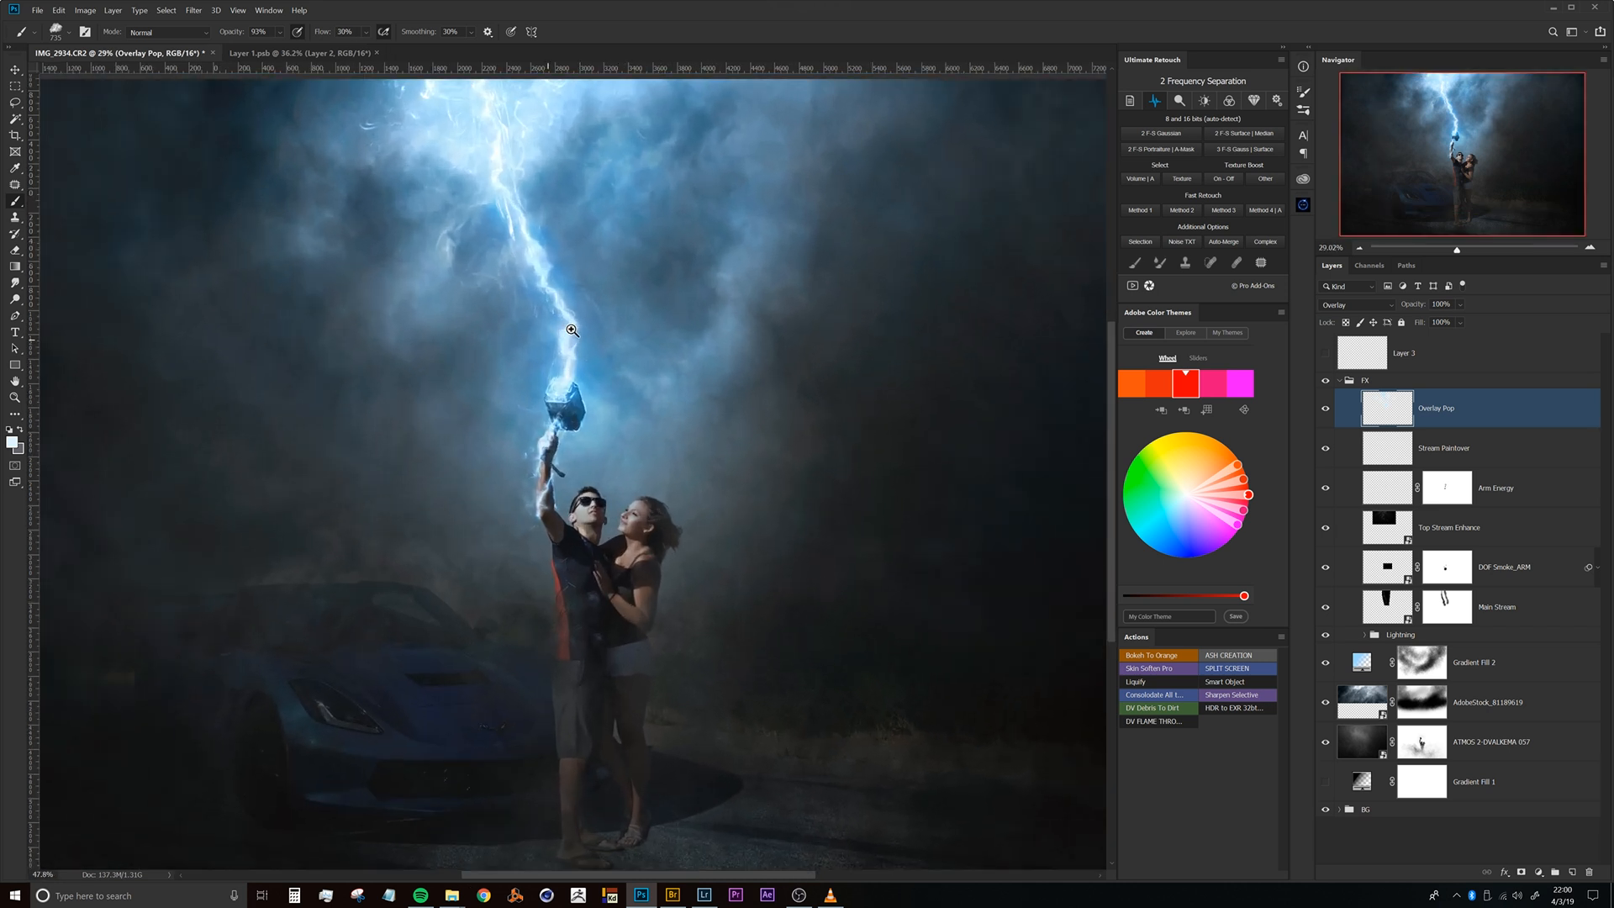
Activate Layer 3 and show its composition sketch over the whole image.
left_click_drag(393, 317, 341, 328)
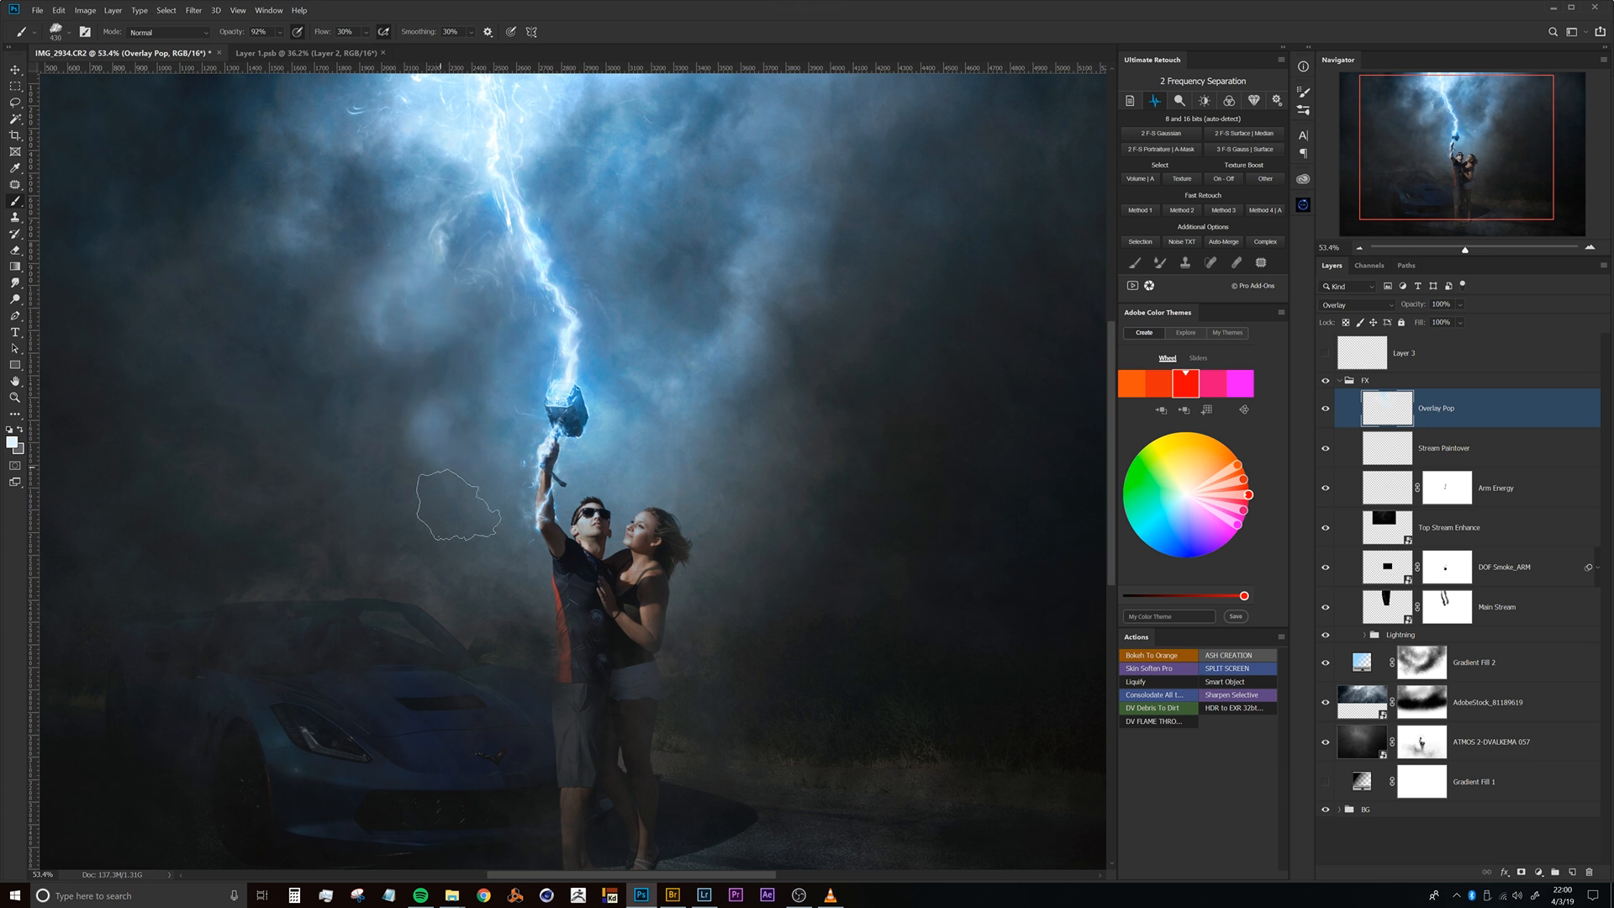
left_click_drag(736, 441, 652, 414)
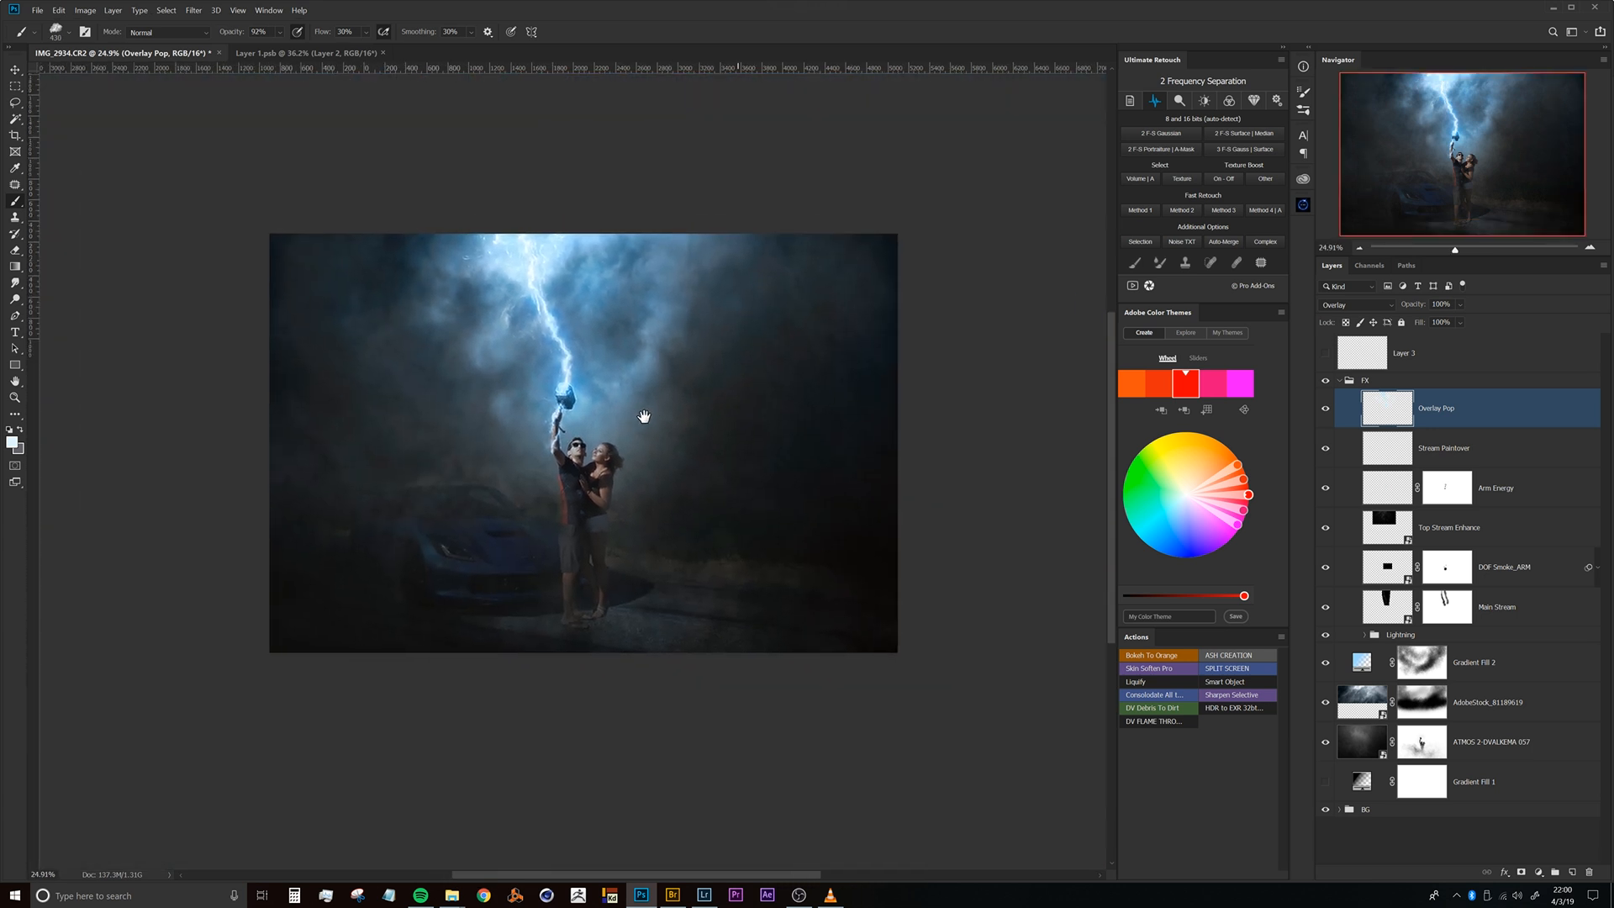
left_click(1396, 366)
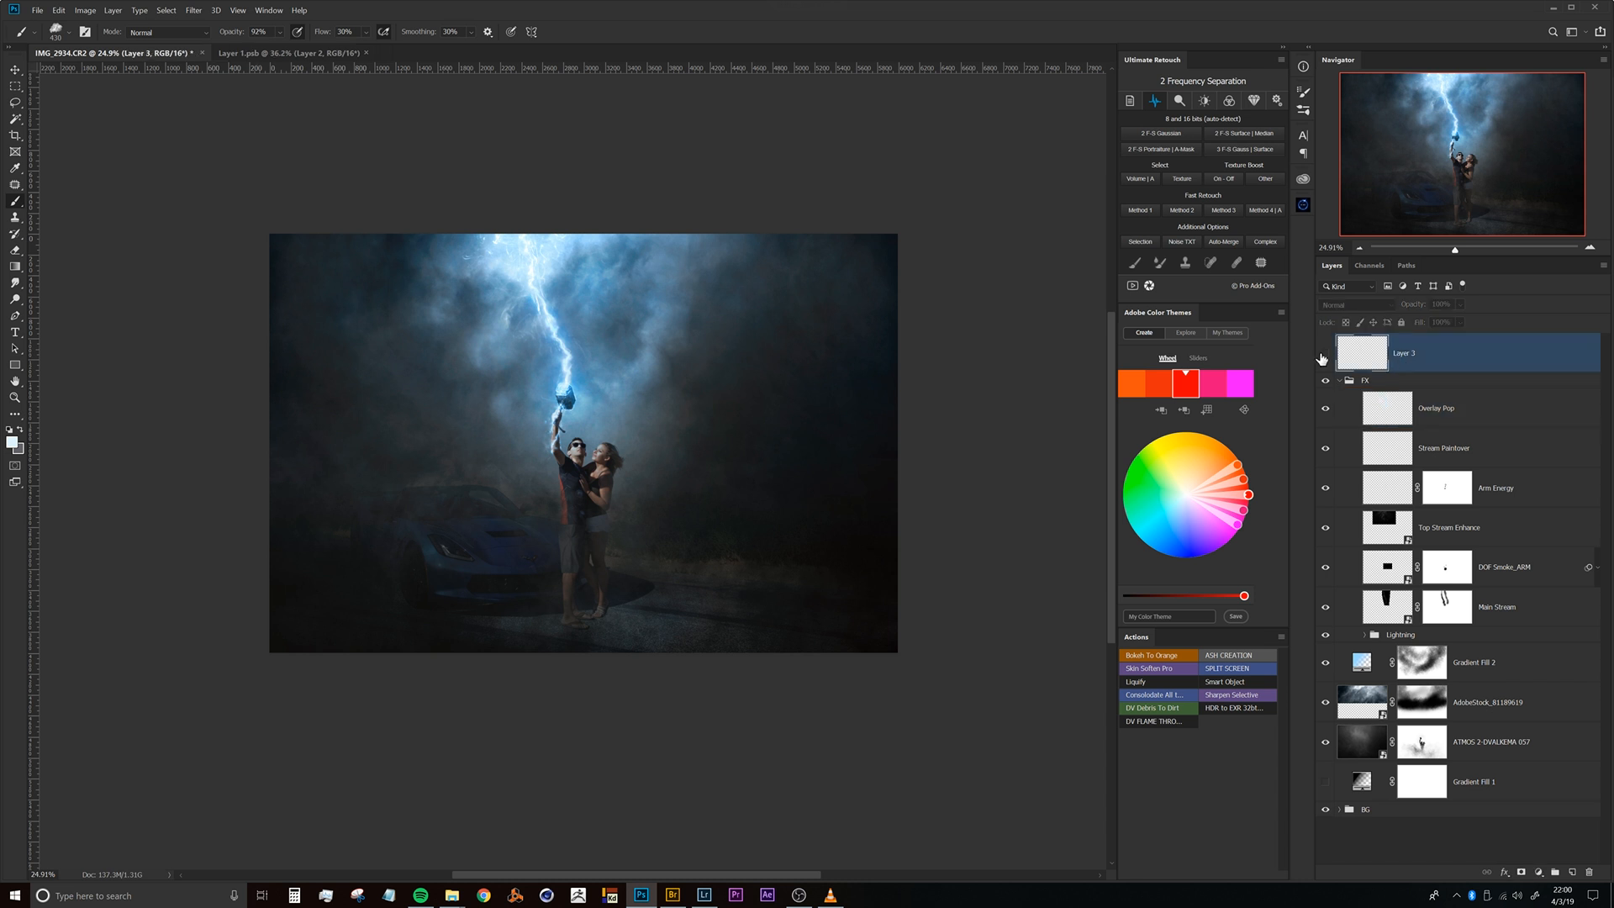
left_click(1326, 353)
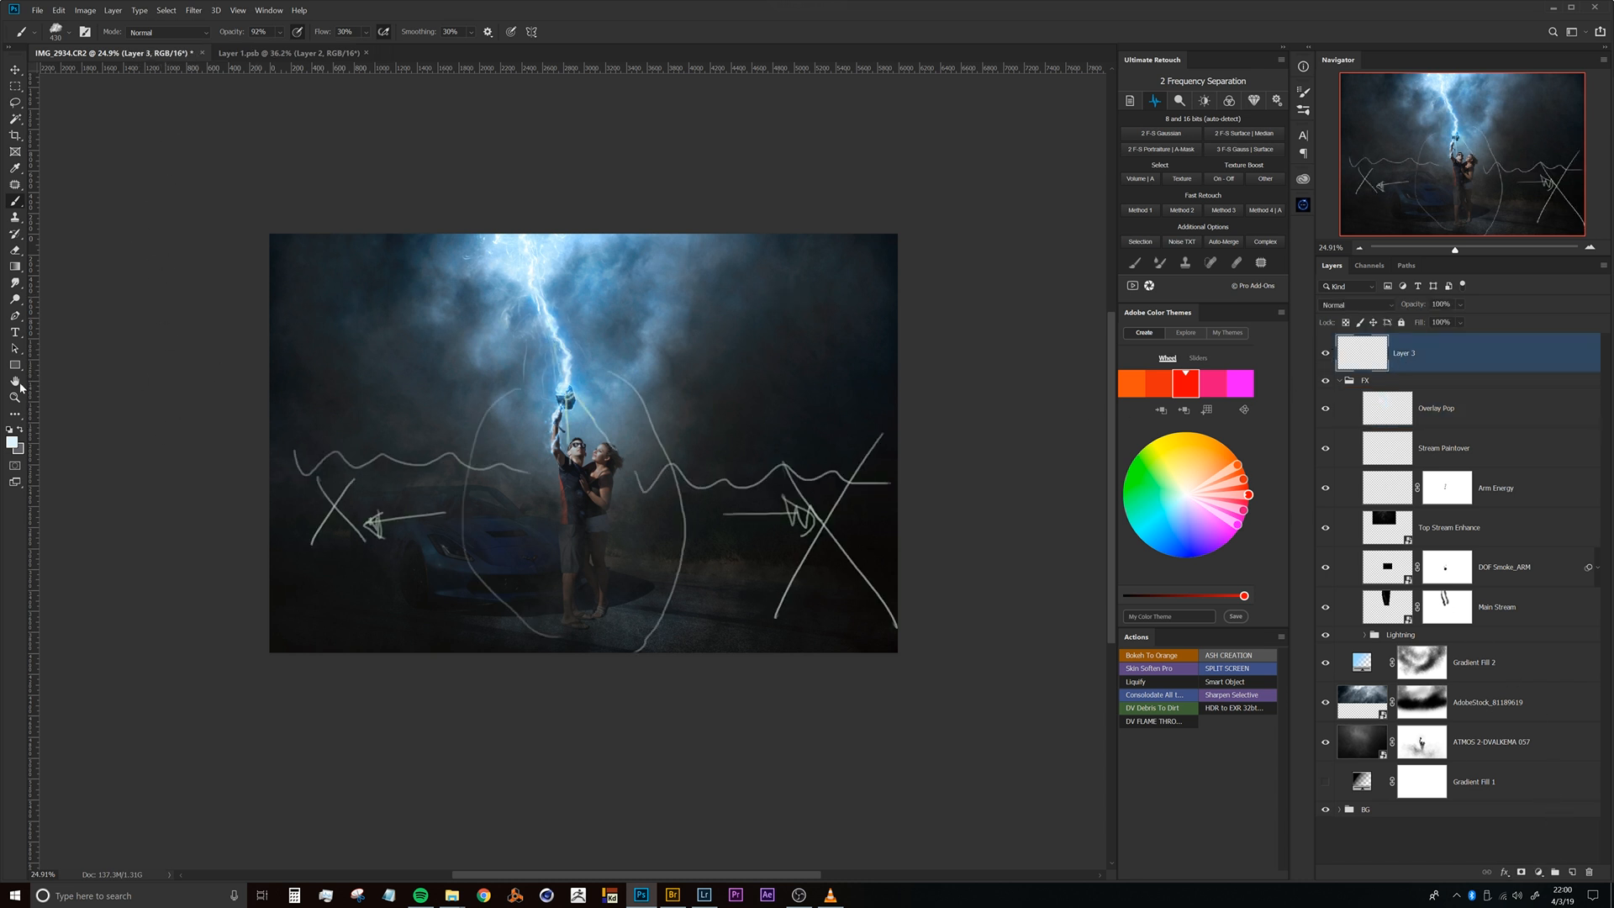
Set the foreground colour to pure red, ff0000.
left_click_drag(1, 419, 10, 424)
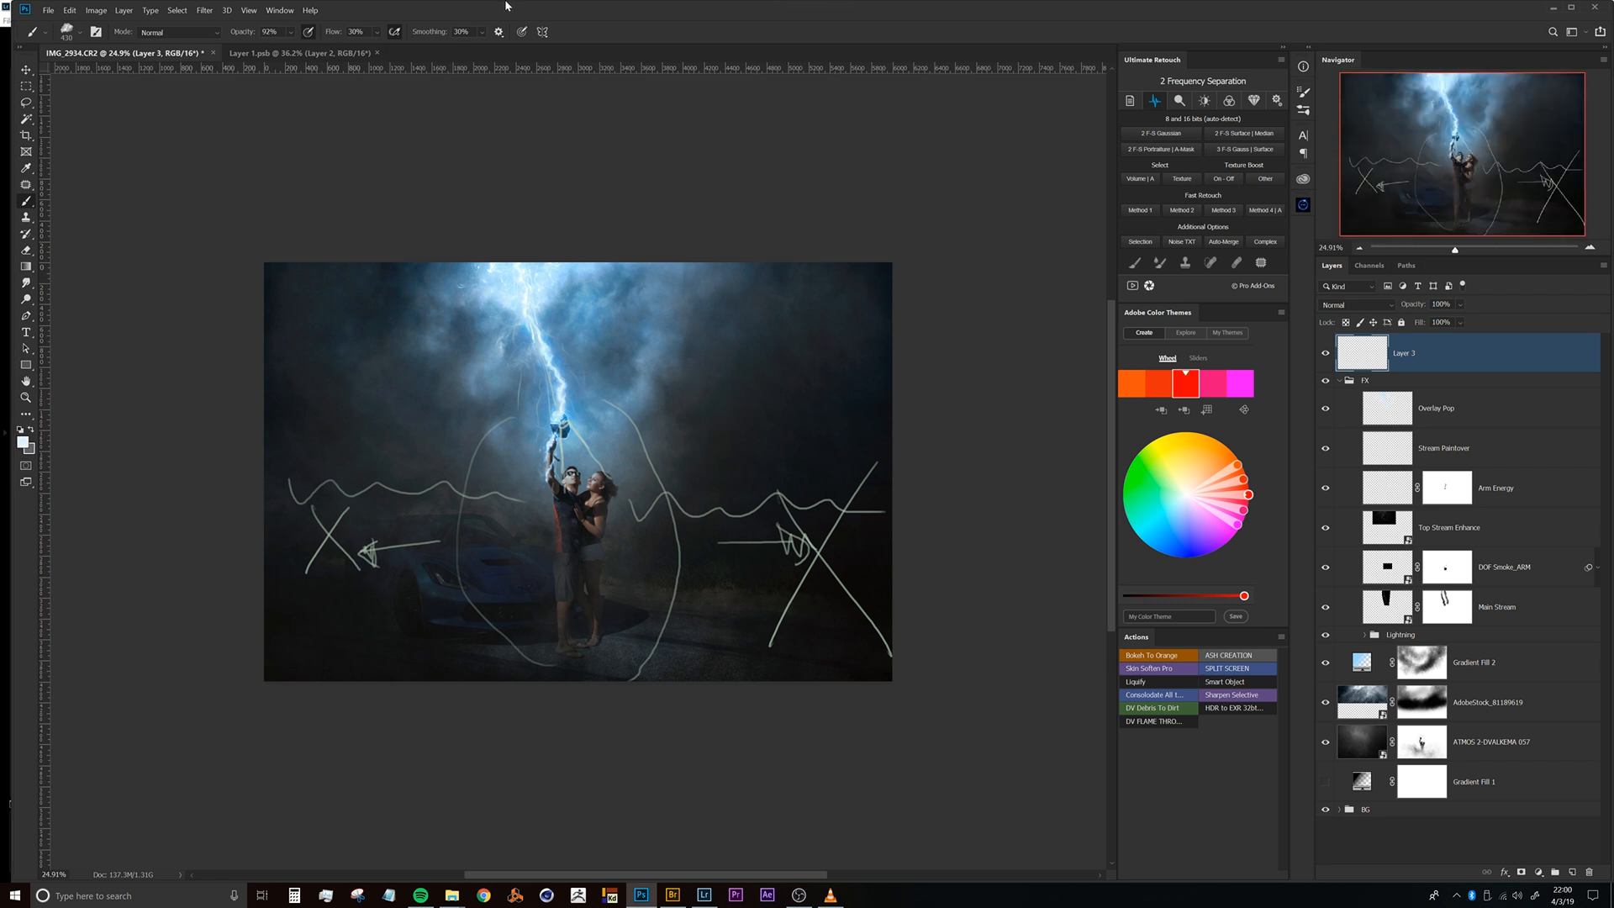
double_click(506, 5)
left_click(12, 439)
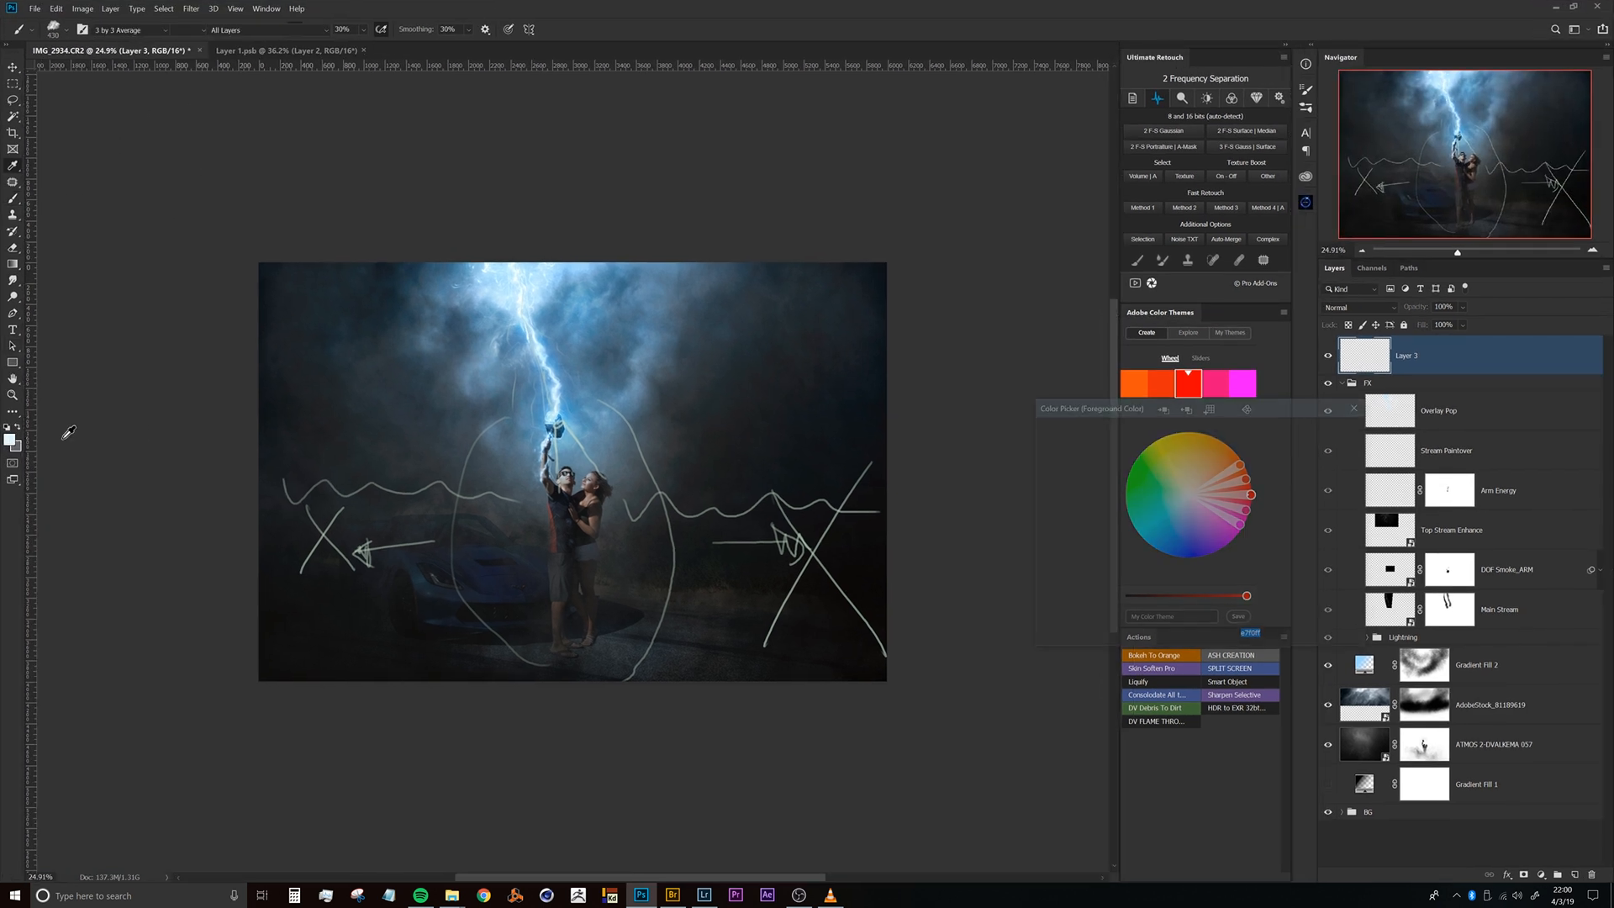
left_click(1325, 451)
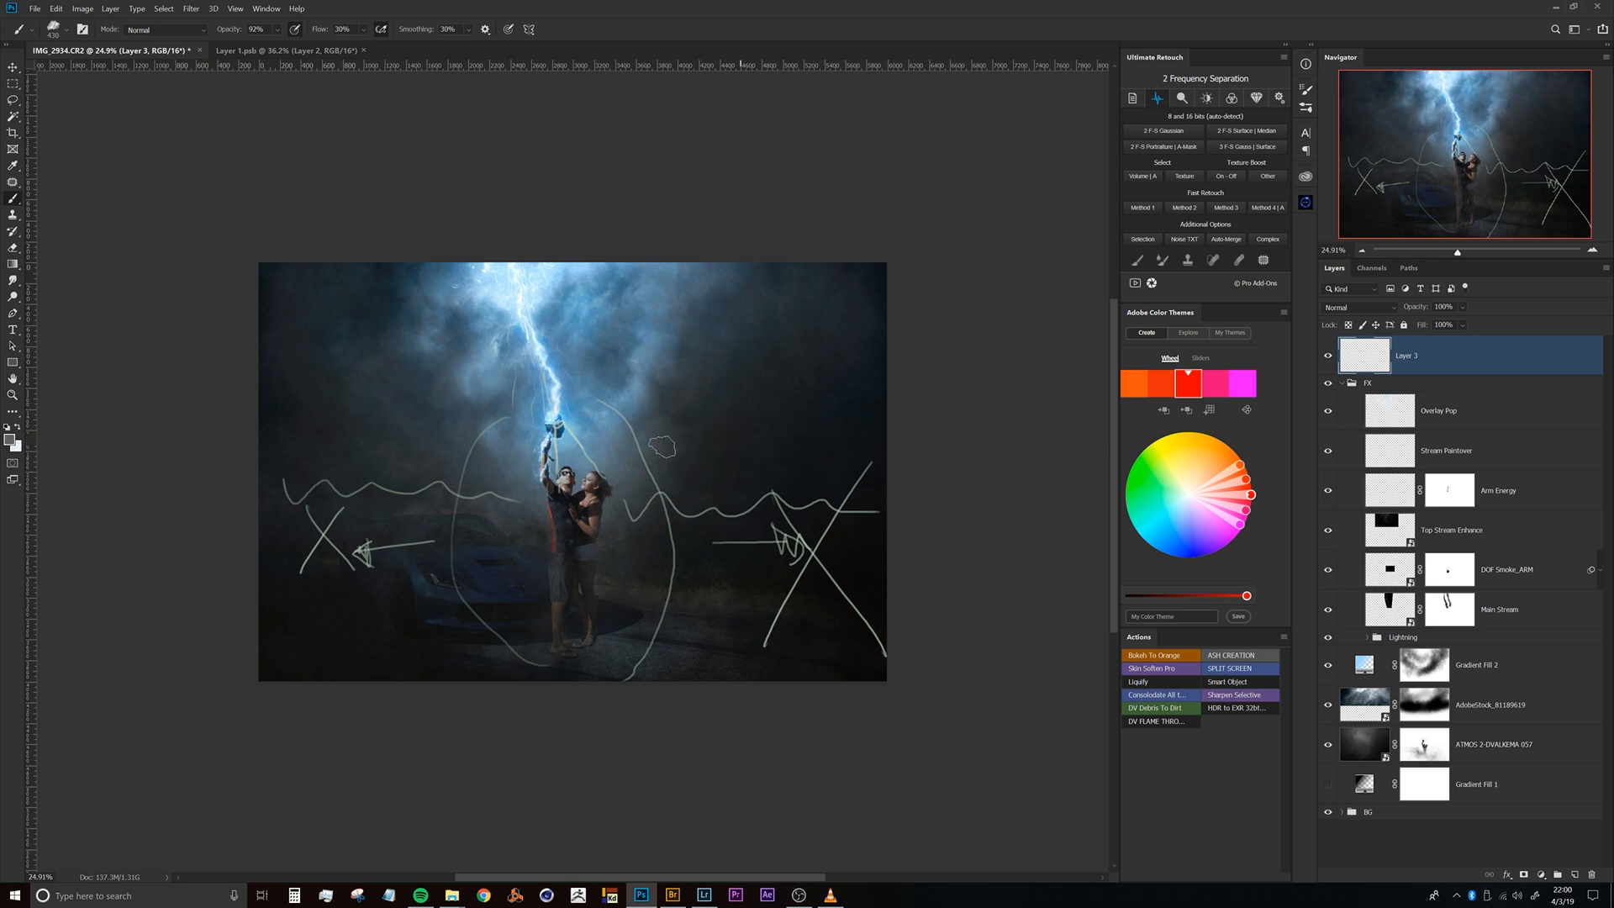
left_click(12, 440)
left_click_drag(1120, 493, 1166, 436)
left_click_drag(1219, 586, 1216, 597)
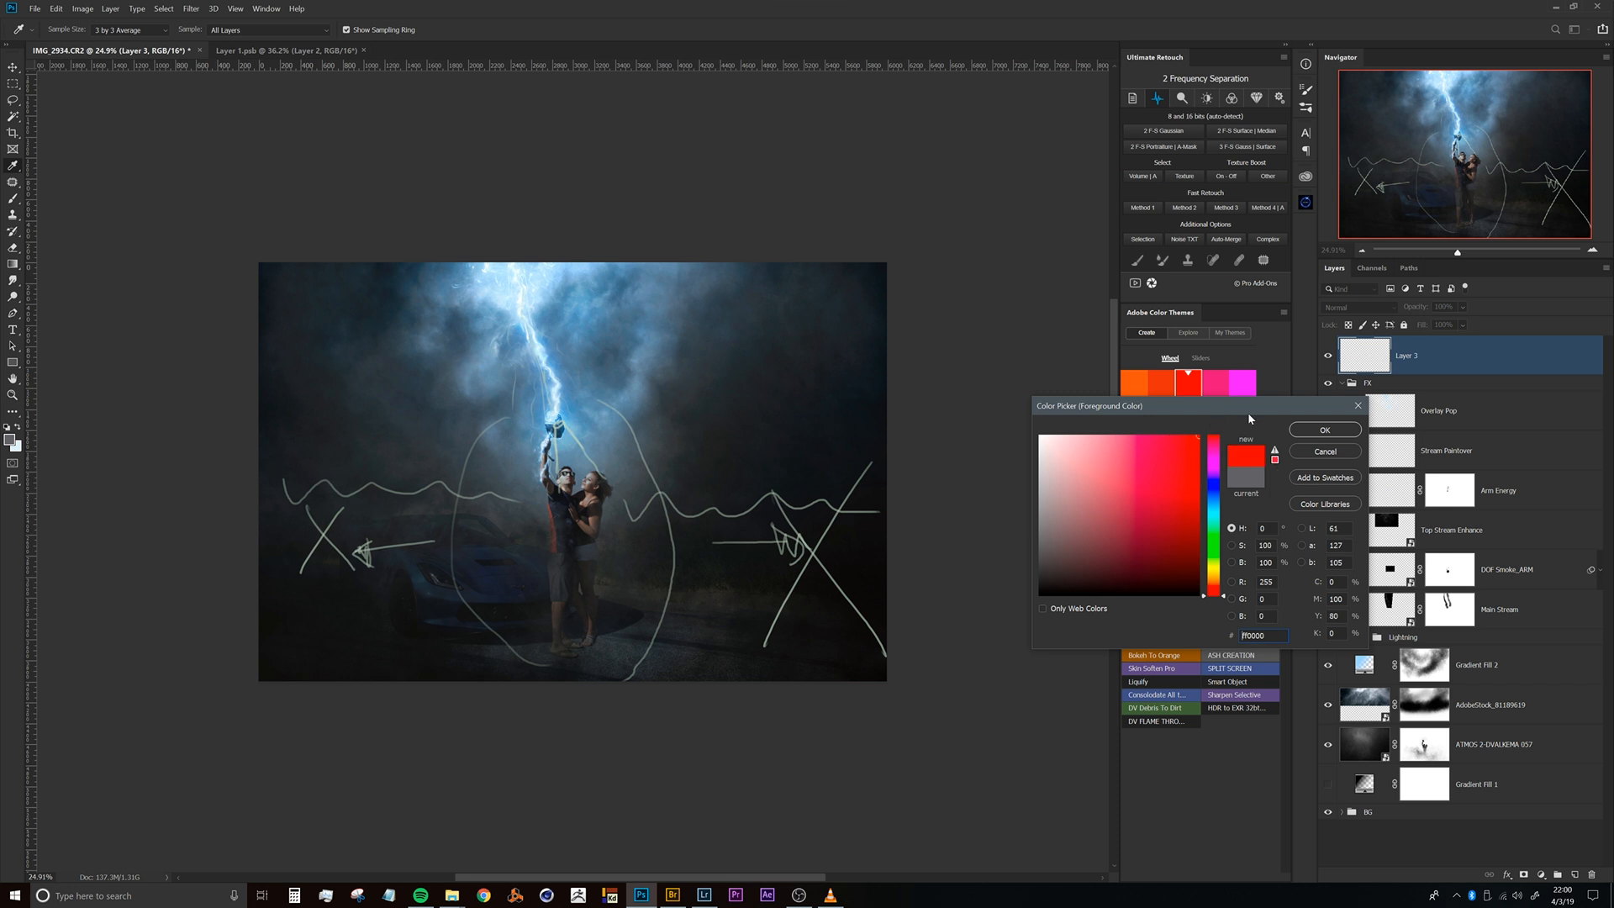
left_click(1325, 429)
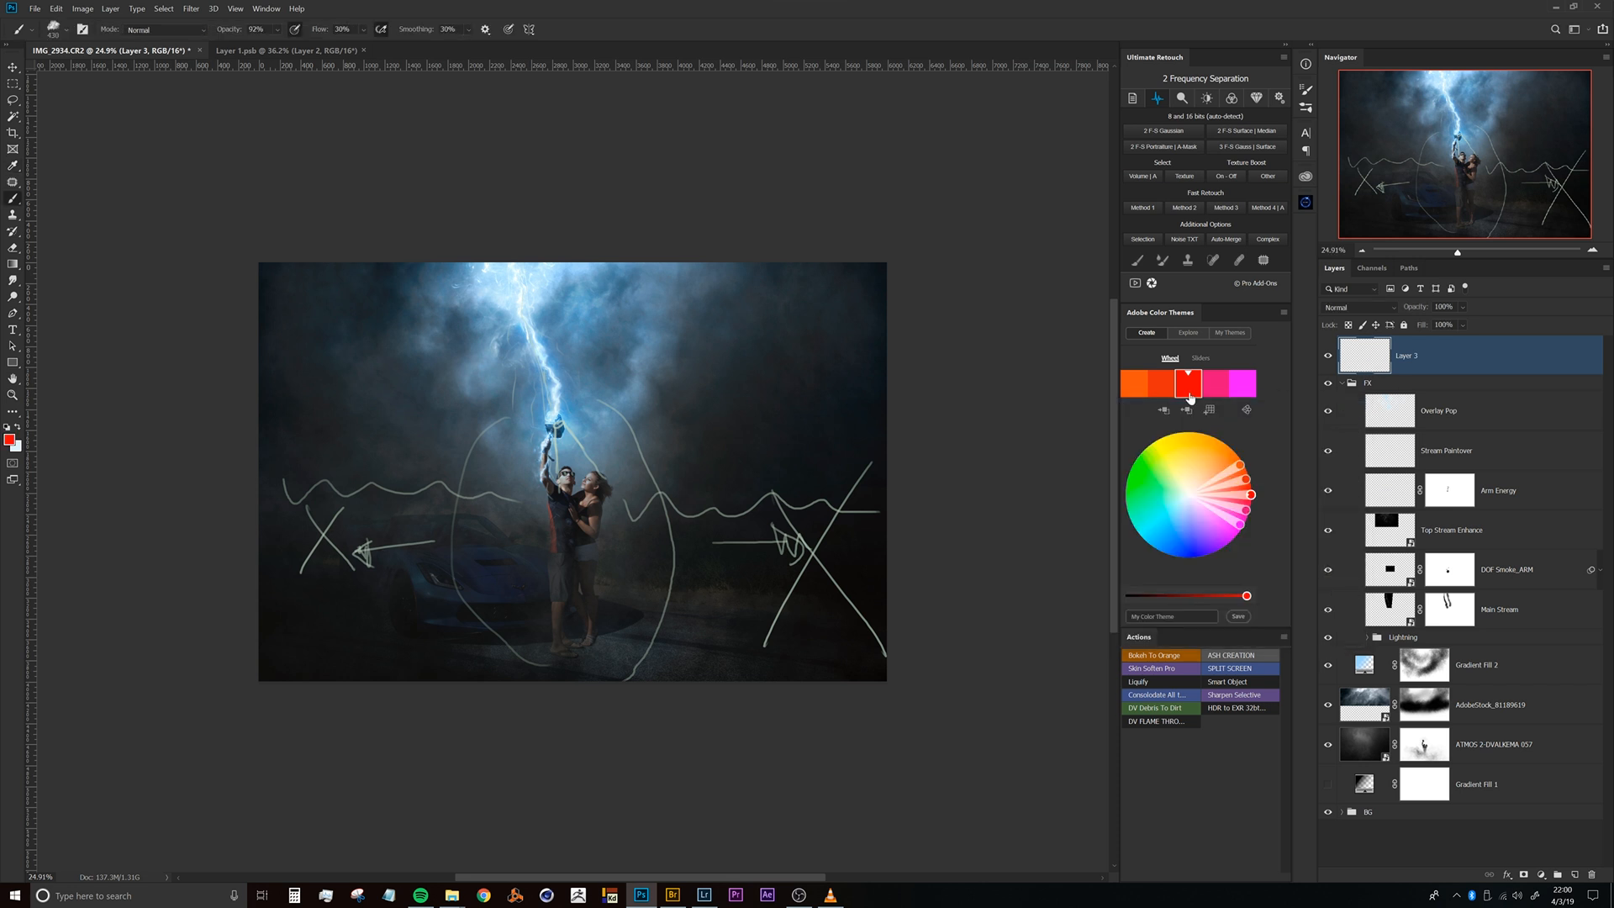
Choose a soft round brush and draw red guide lines on Layer 3 from the top of the sky converging on the couple.
right_click(566, 385)
double_click(657, 480)
left_click_drag(622, 322, 598, 331)
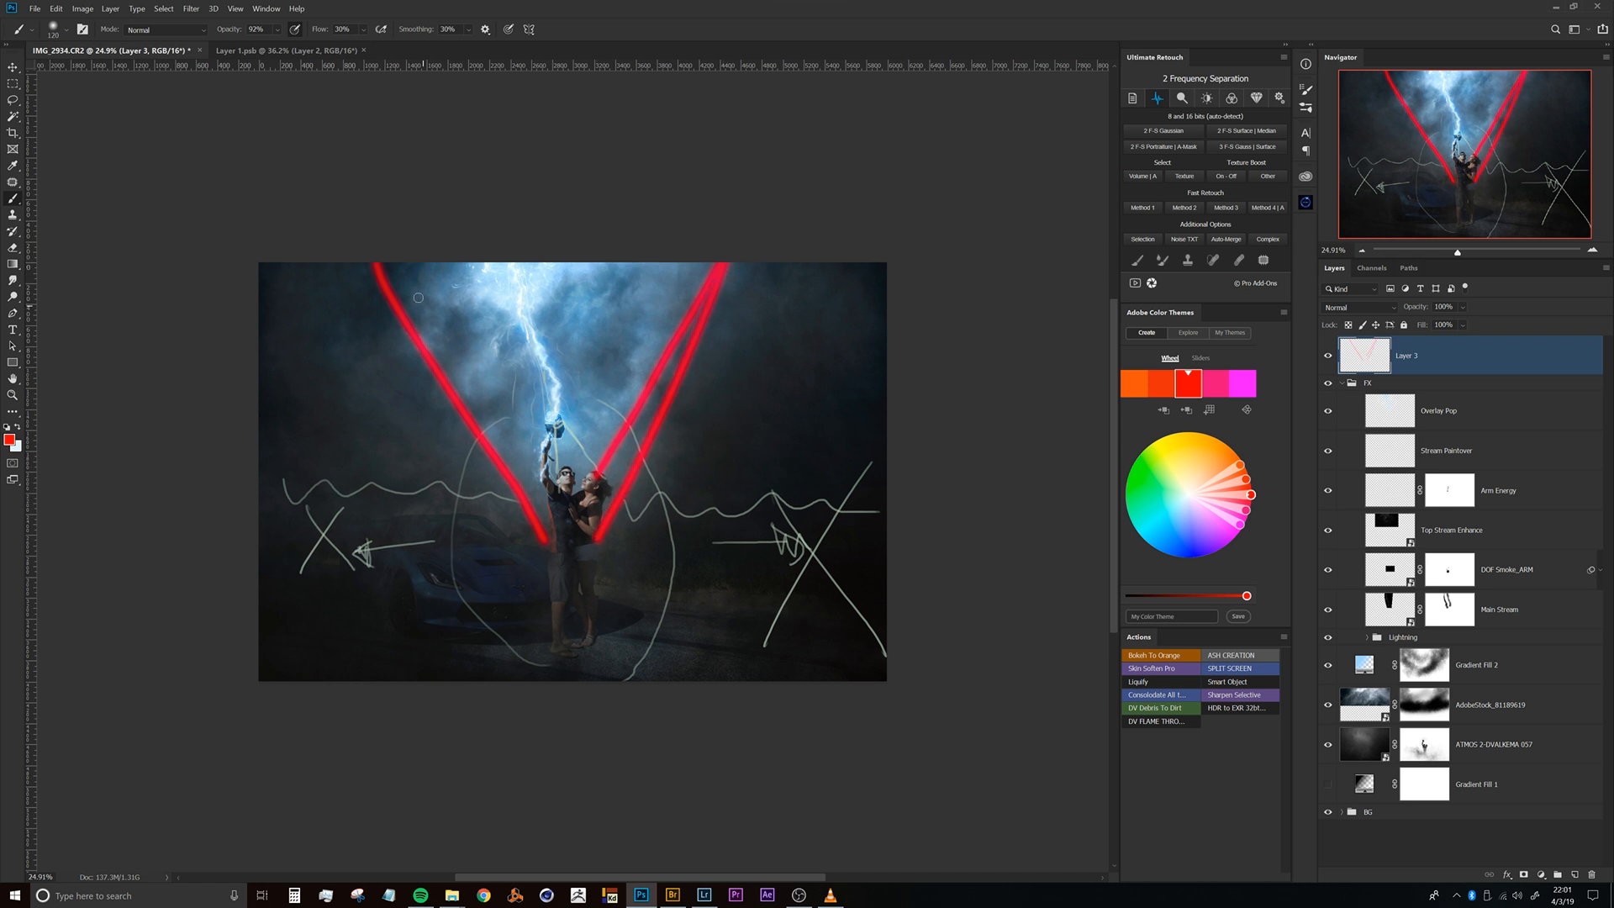
Examine how the lightning, clouds and red guide lines lead towards the hammer and couple, both close up and across the full composition.
left_click_drag(603, 491, 593, 381)
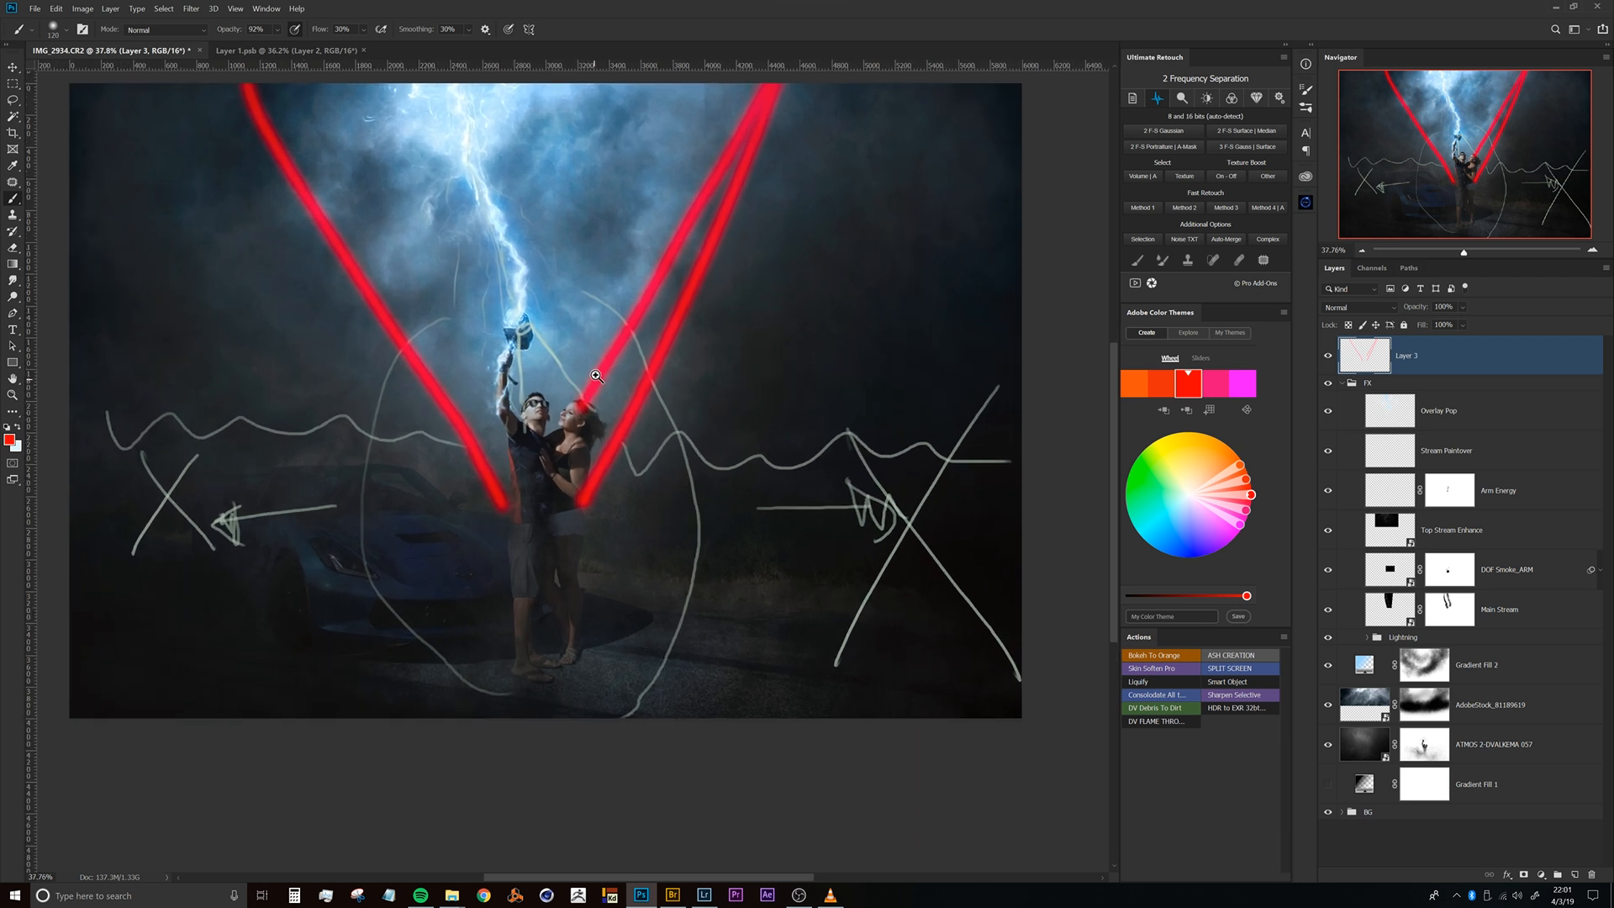
left_click_drag(553, 267, 548, 312)
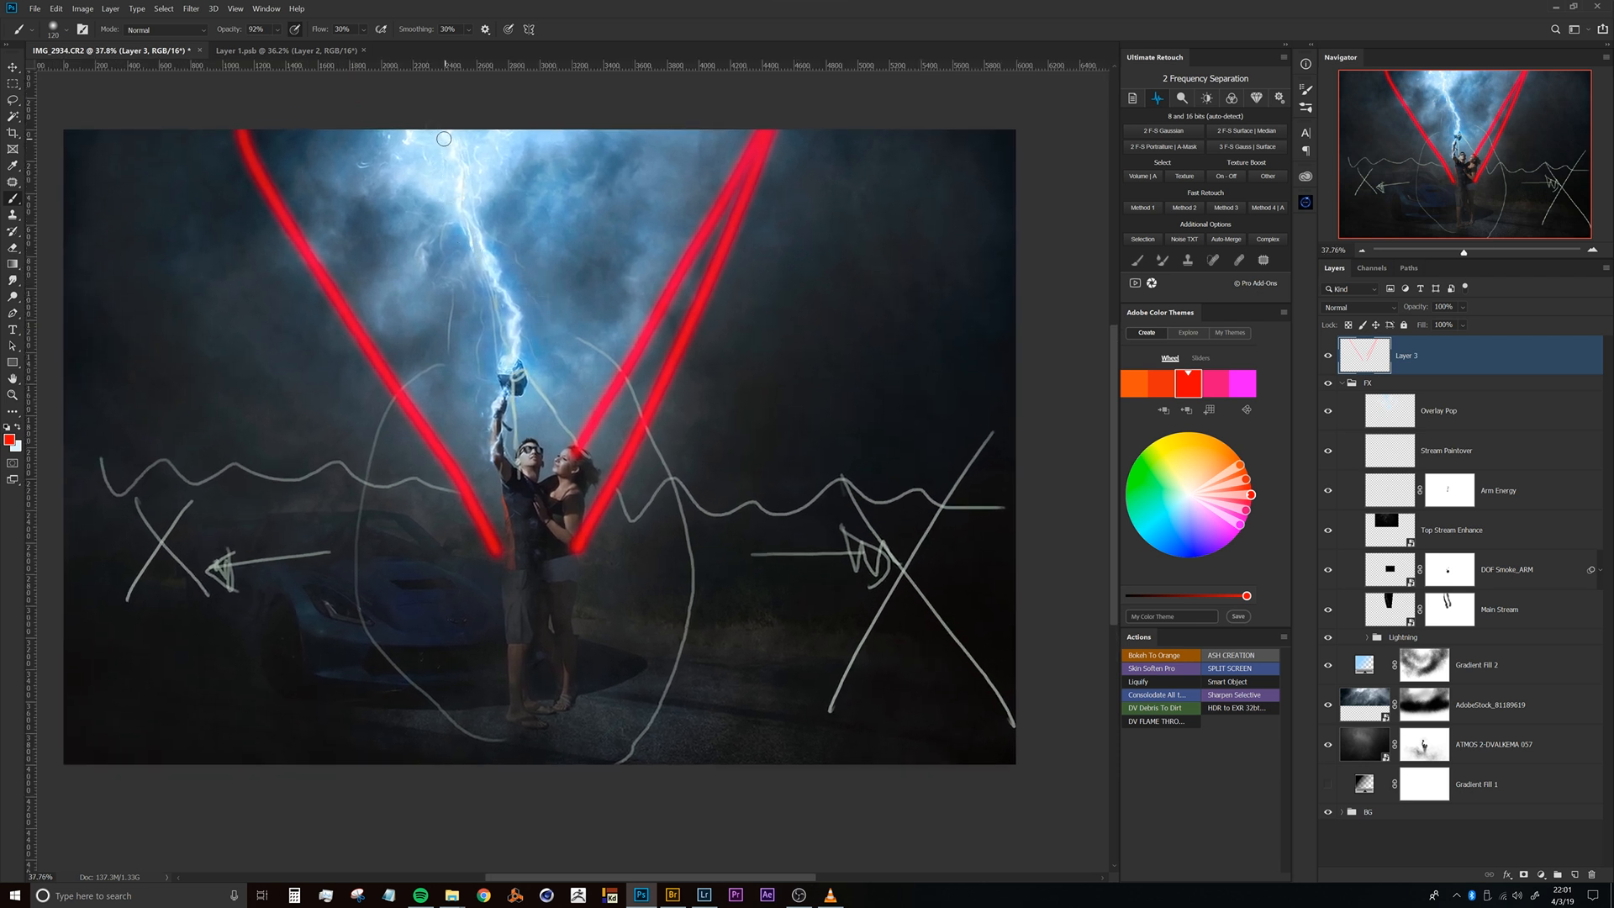
left_click_drag(537, 436, 508, 417)
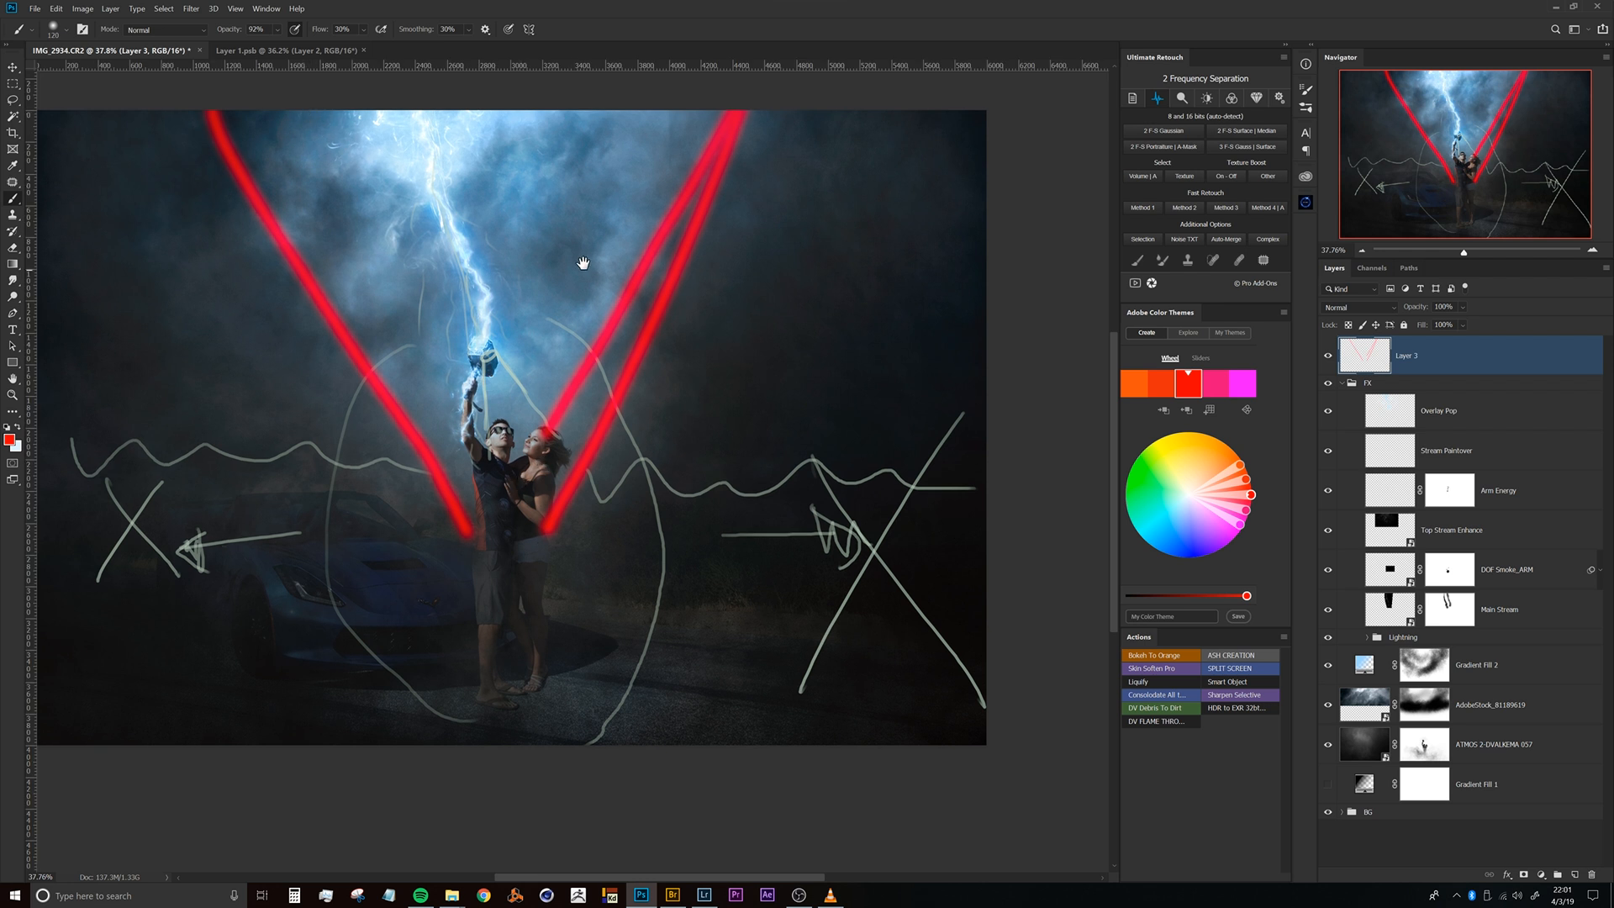
left_click(509, 464)
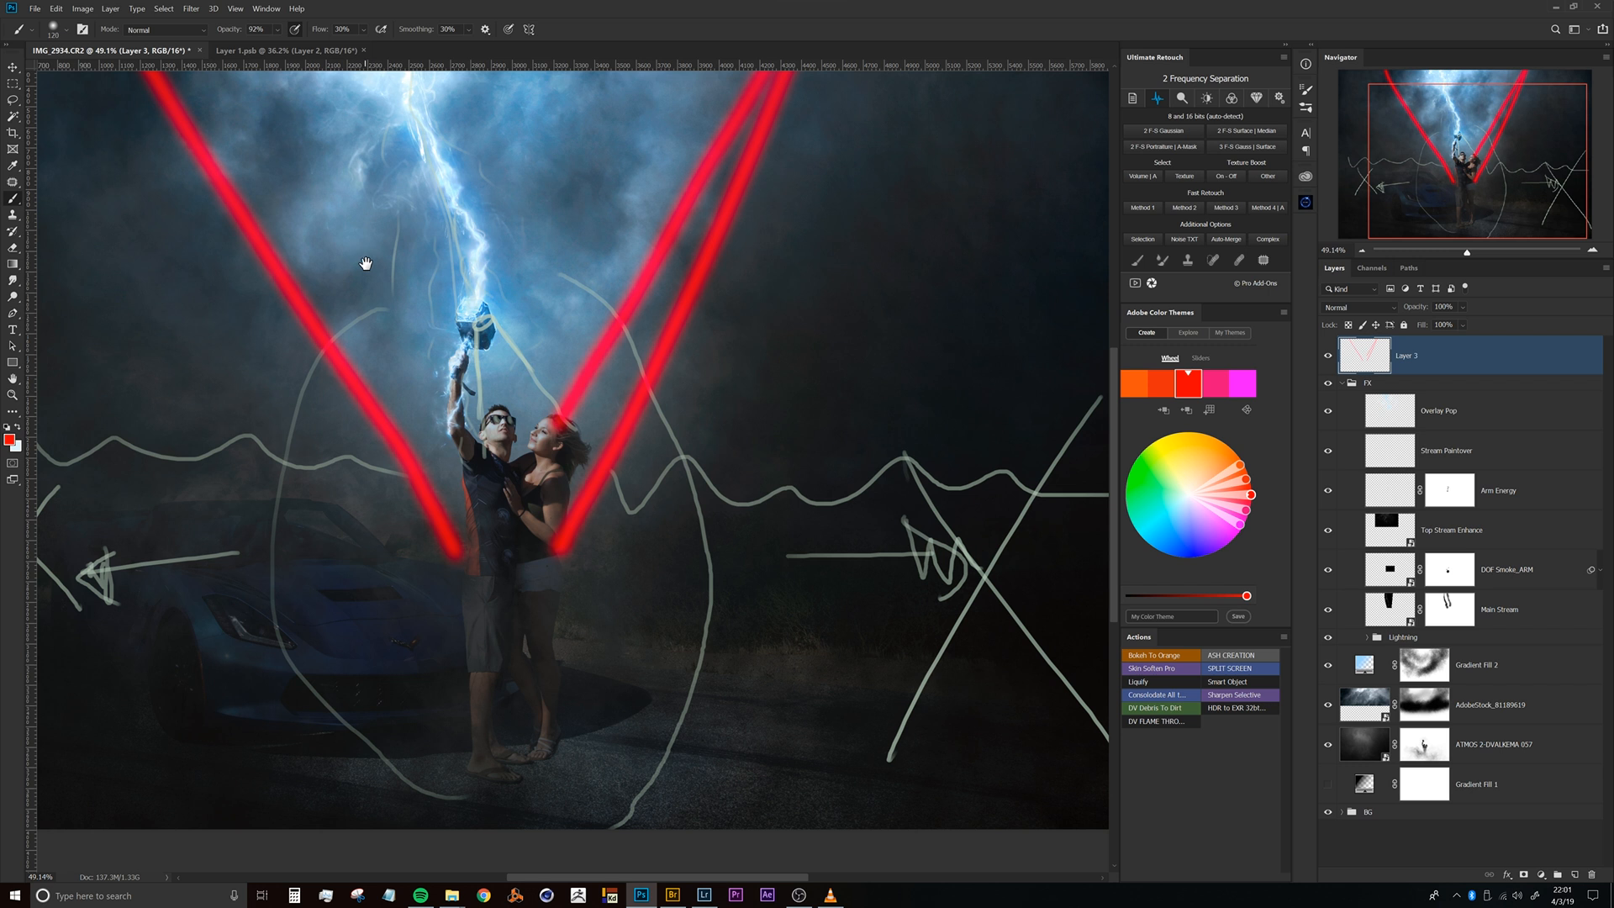
left_click_drag(366, 263, 397, 358)
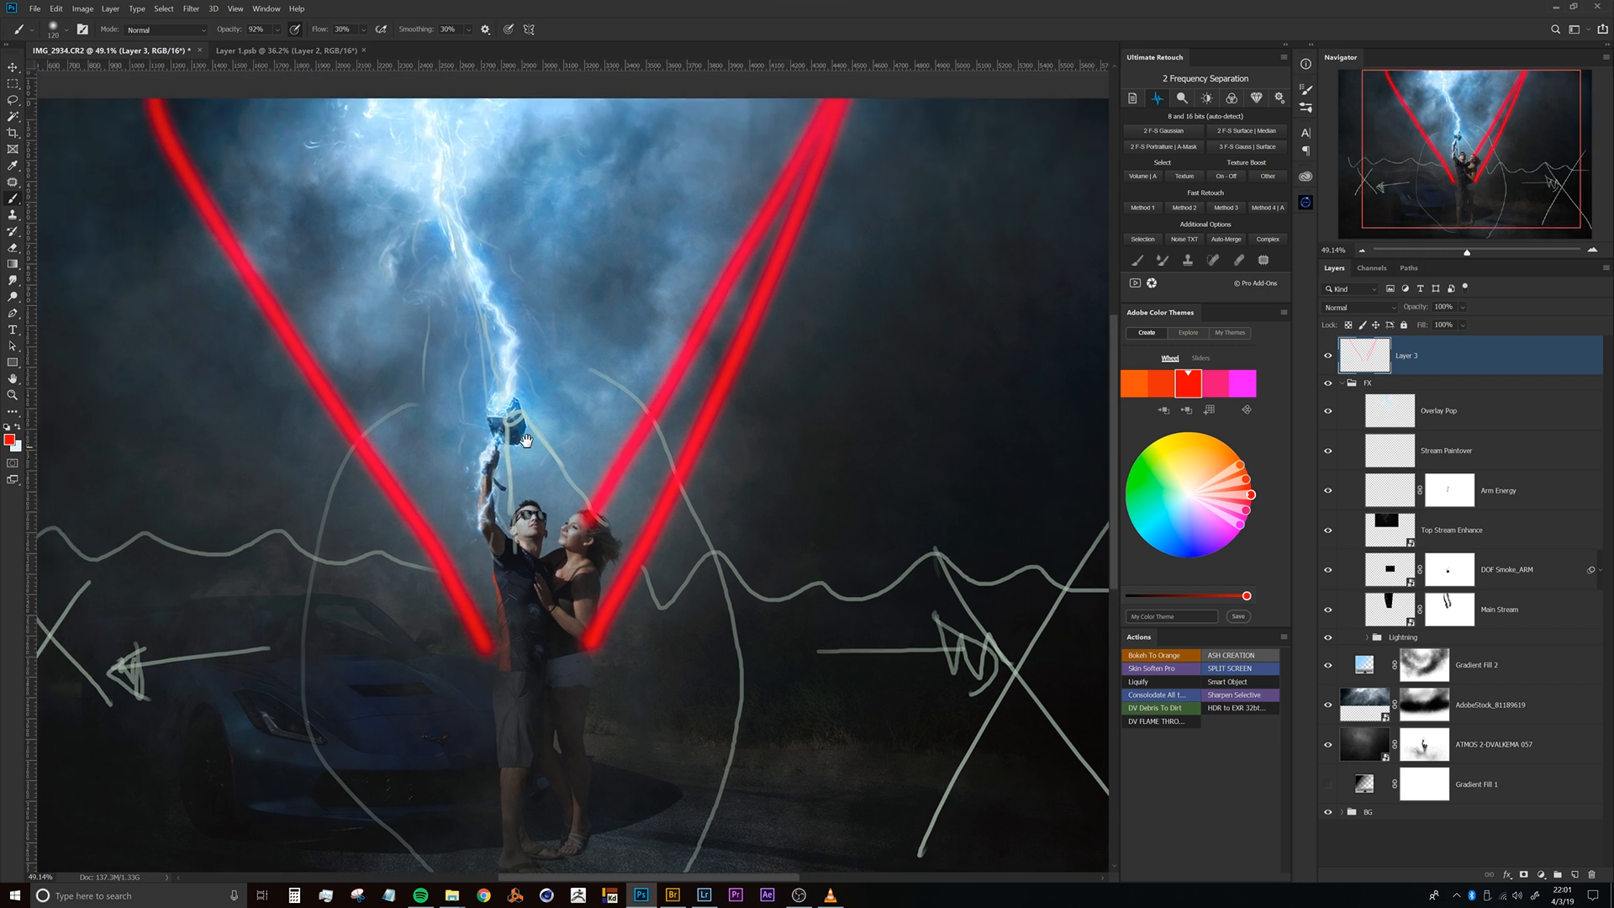
left_click_drag(537, 466, 416, 373)
left_click_drag(496, 414, 508, 414)
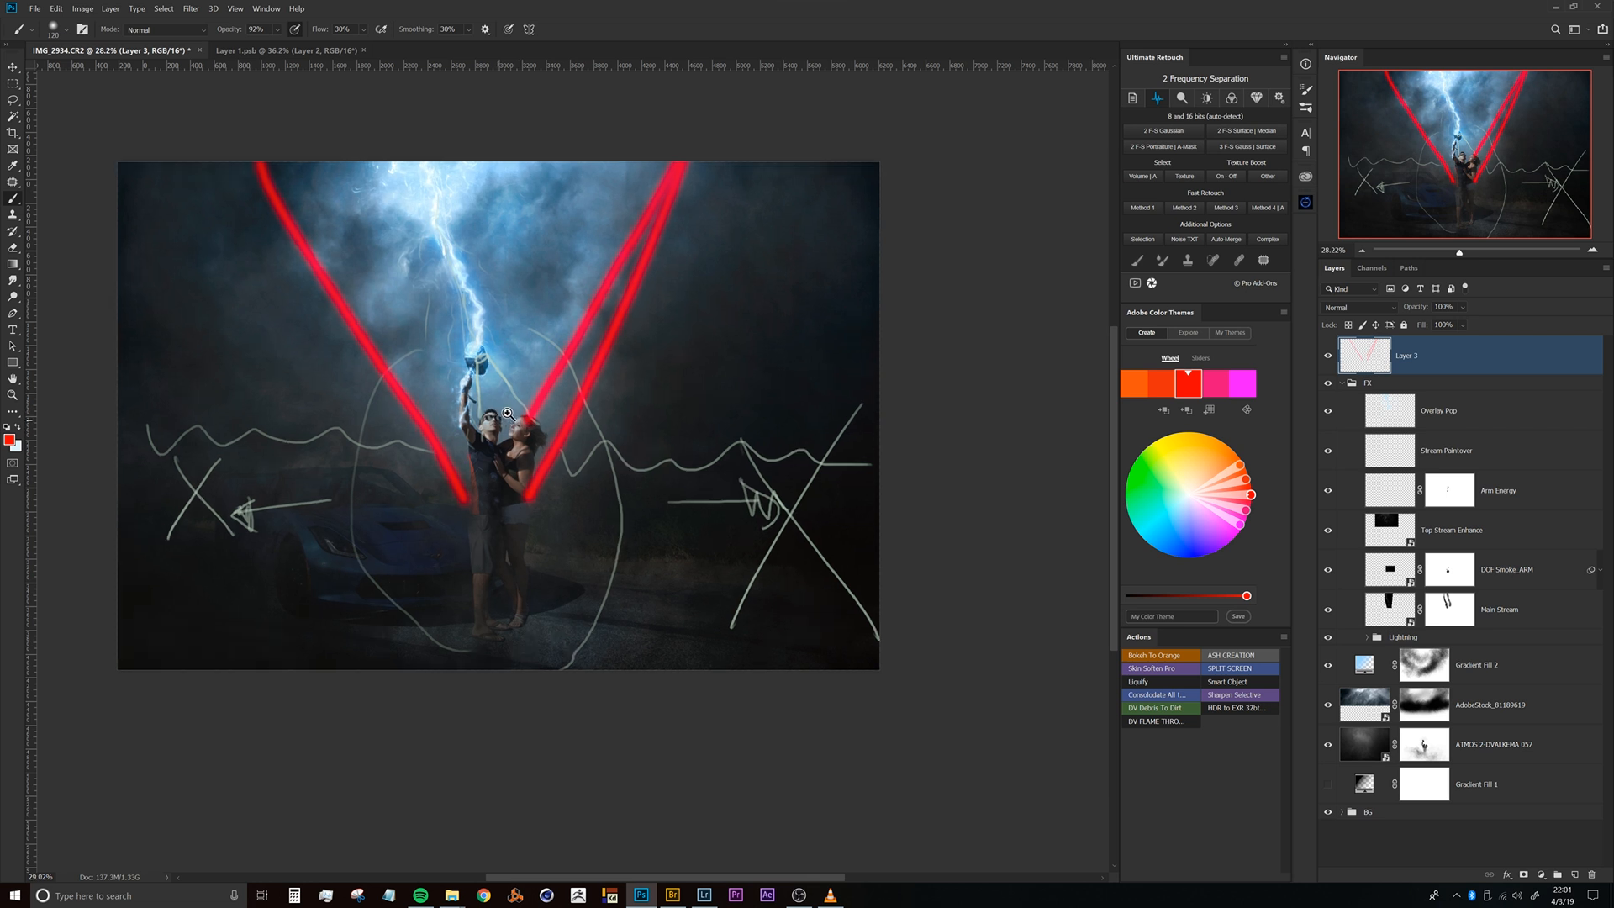
left_click(508, 414)
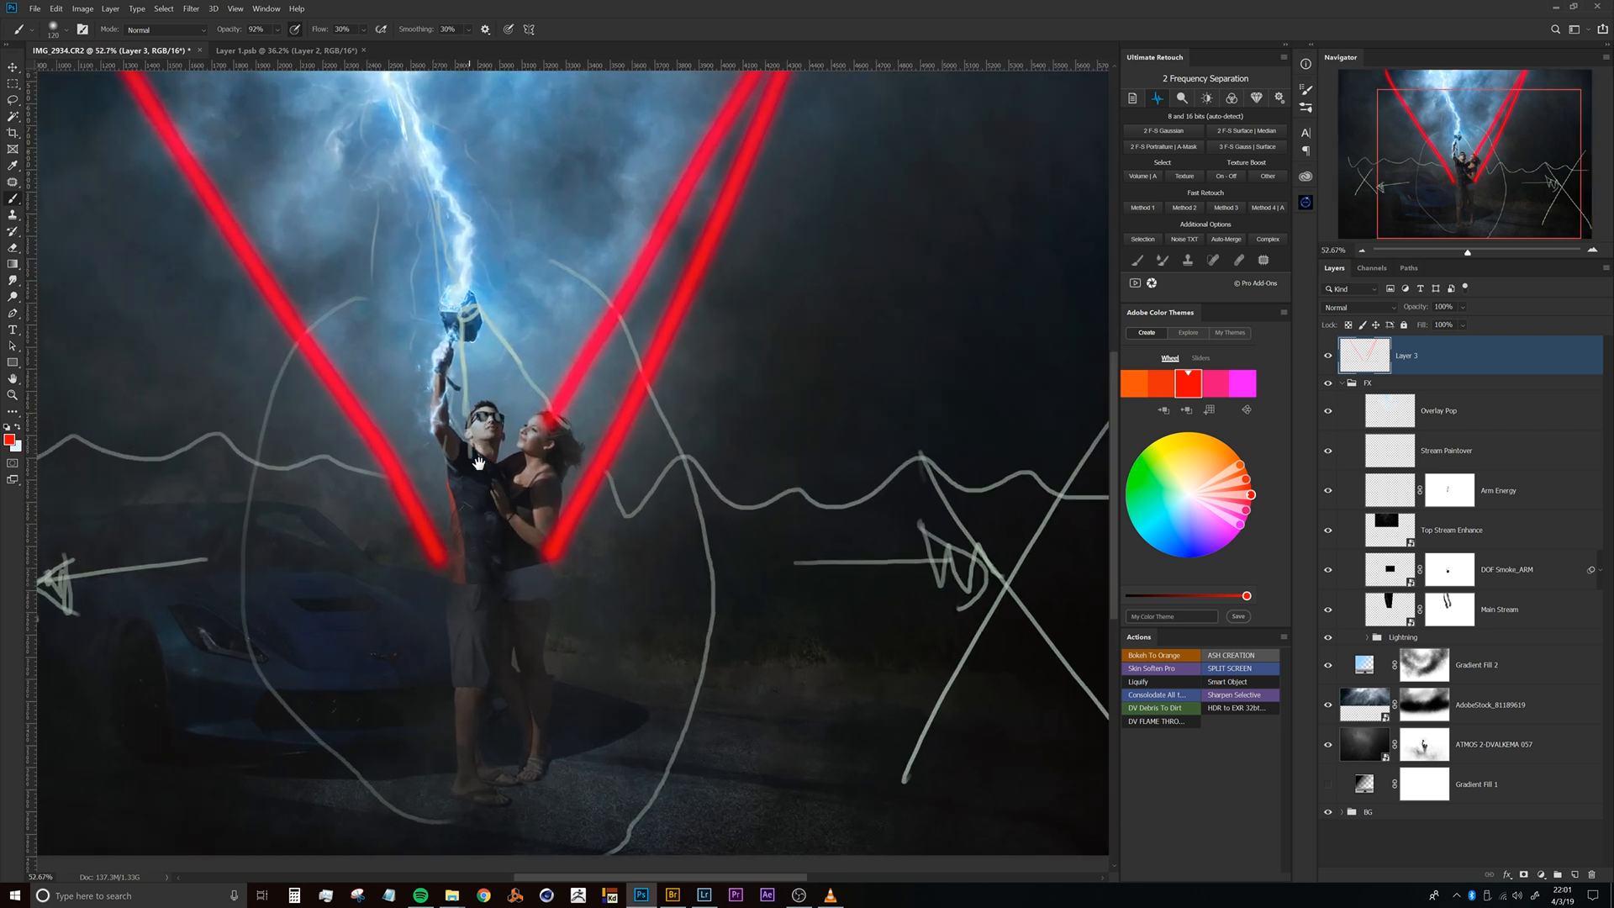
scroll(493, 412, "down", 5)
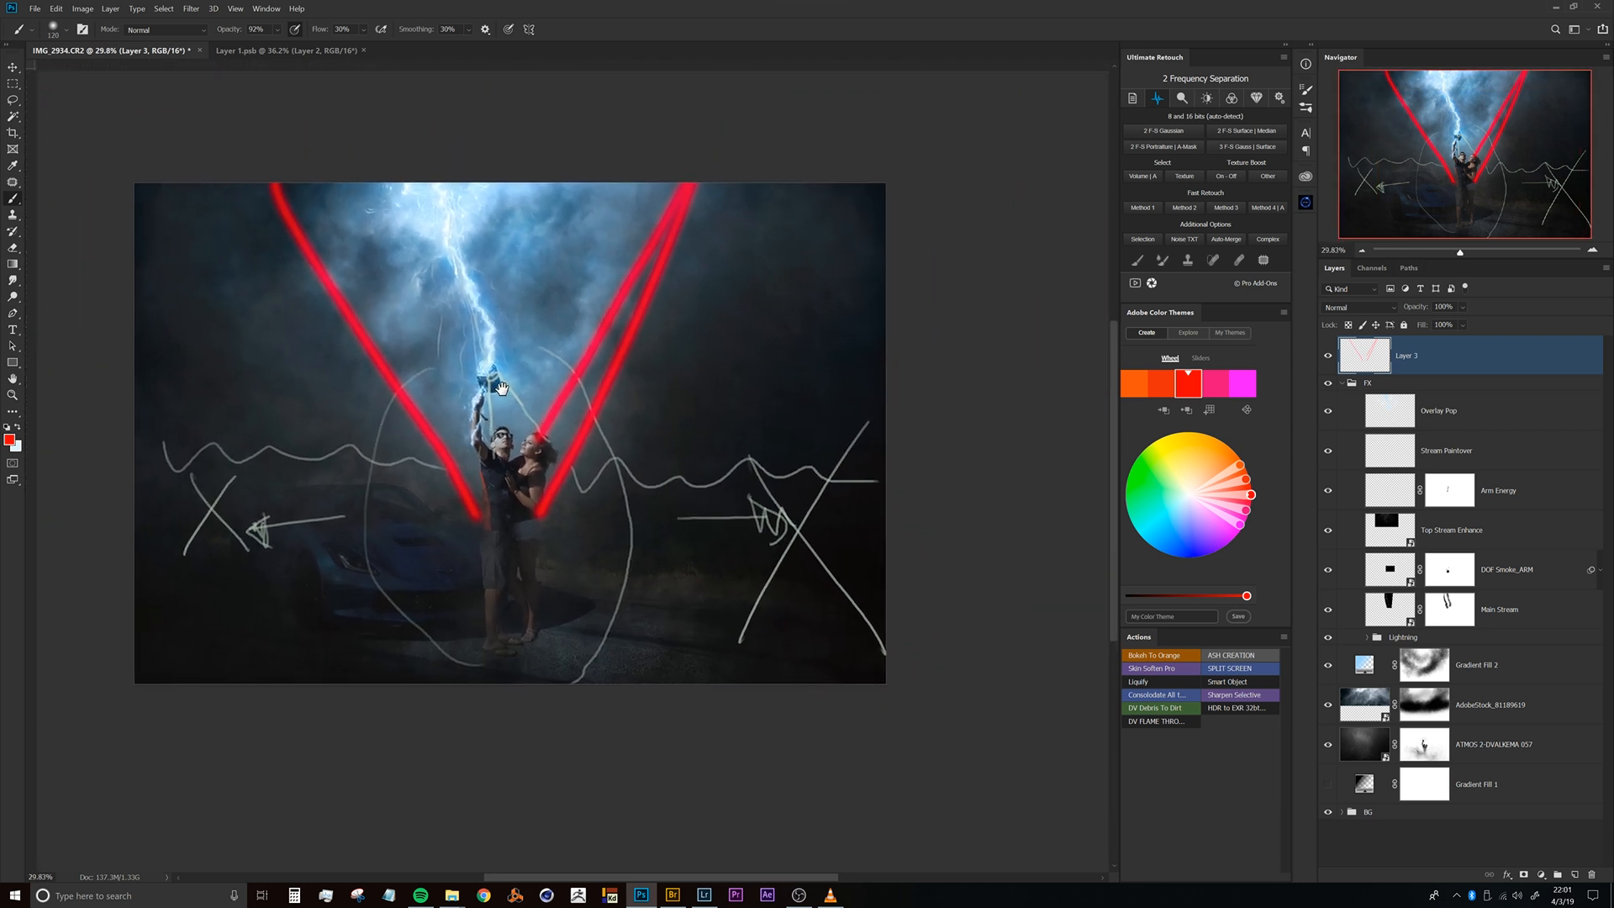
Hide the Layer 3 sketch to view the full composite without guide lines.
left_click_drag(517, 368, 569, 392)
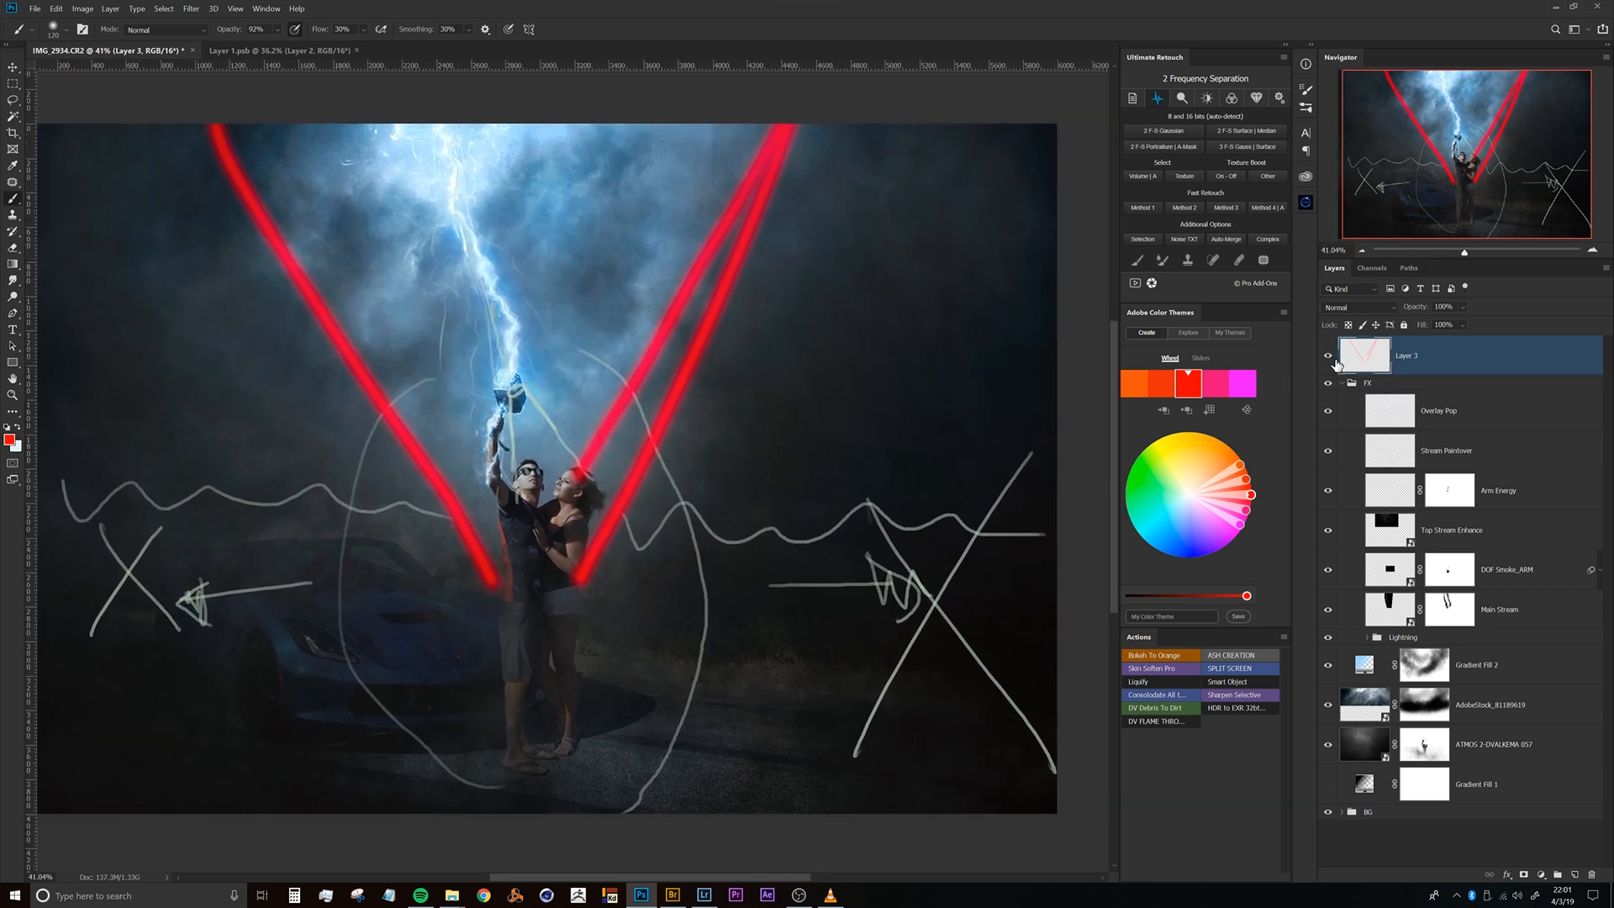
scroll(723, 437, "down", 3)
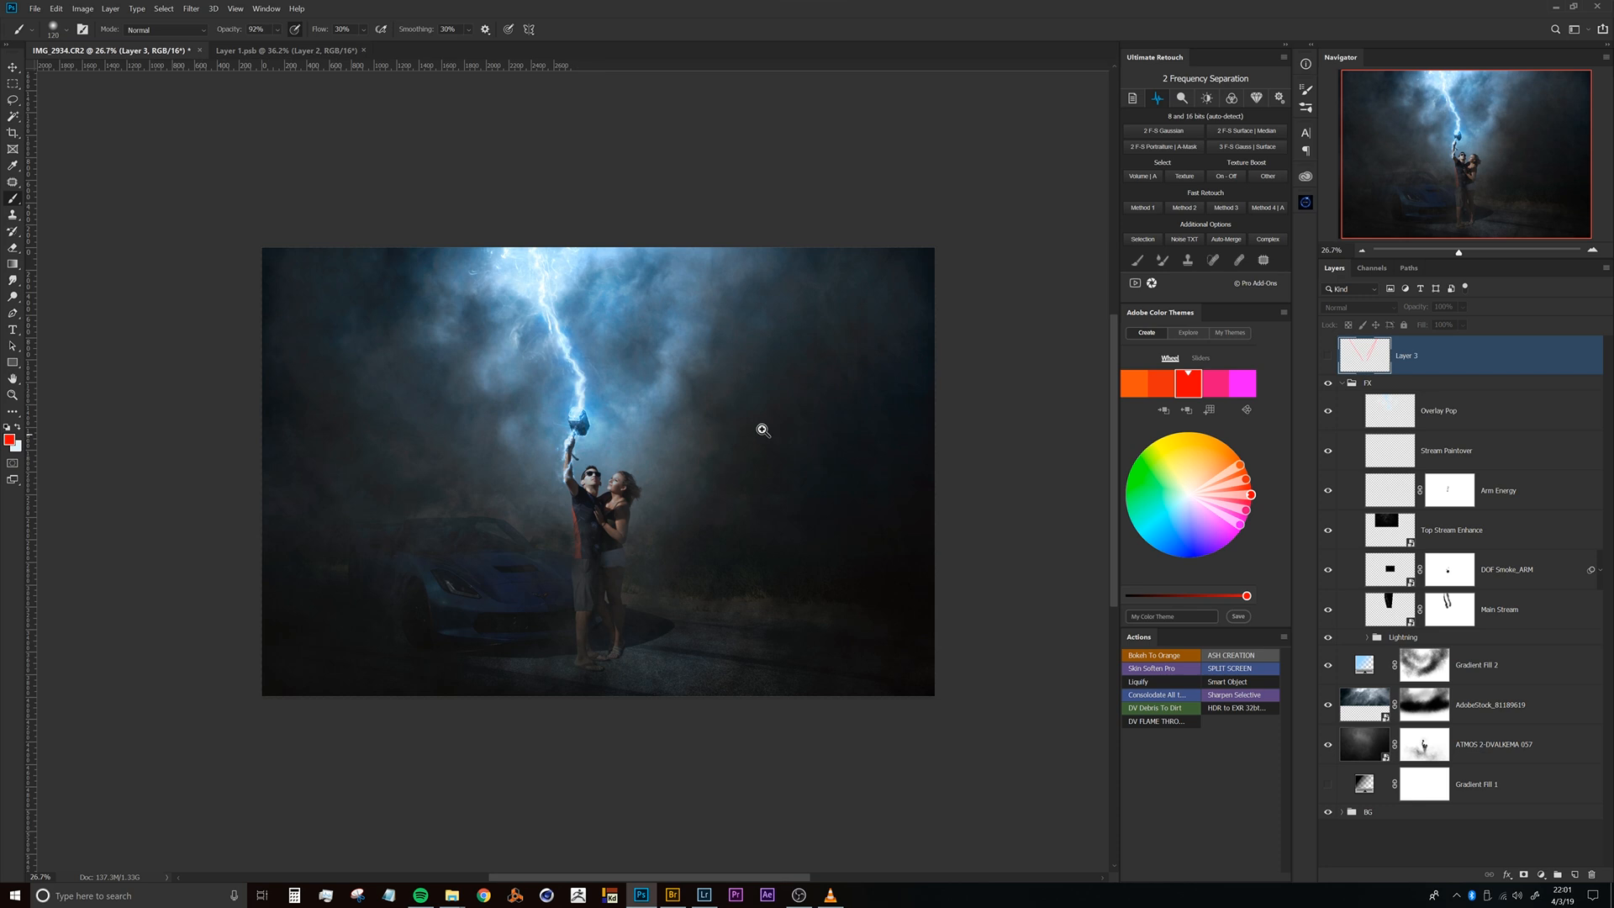